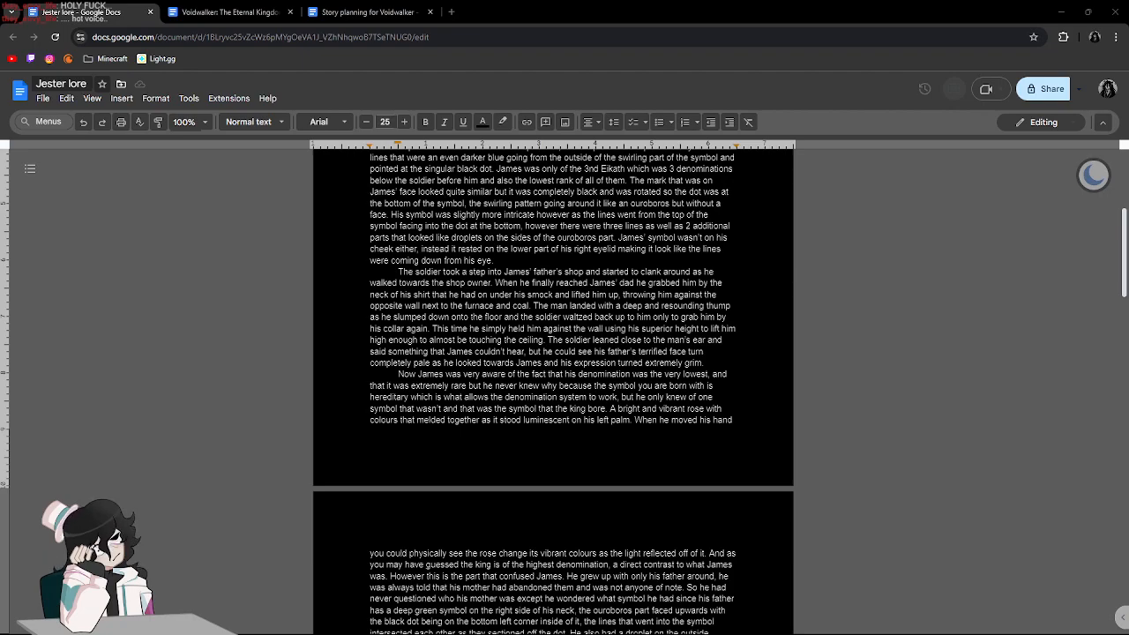
# Skim the whole Jester lore story down to its closing scene break and return to the Part One heading.
pyautogui.scroll(-10, 739, 348)
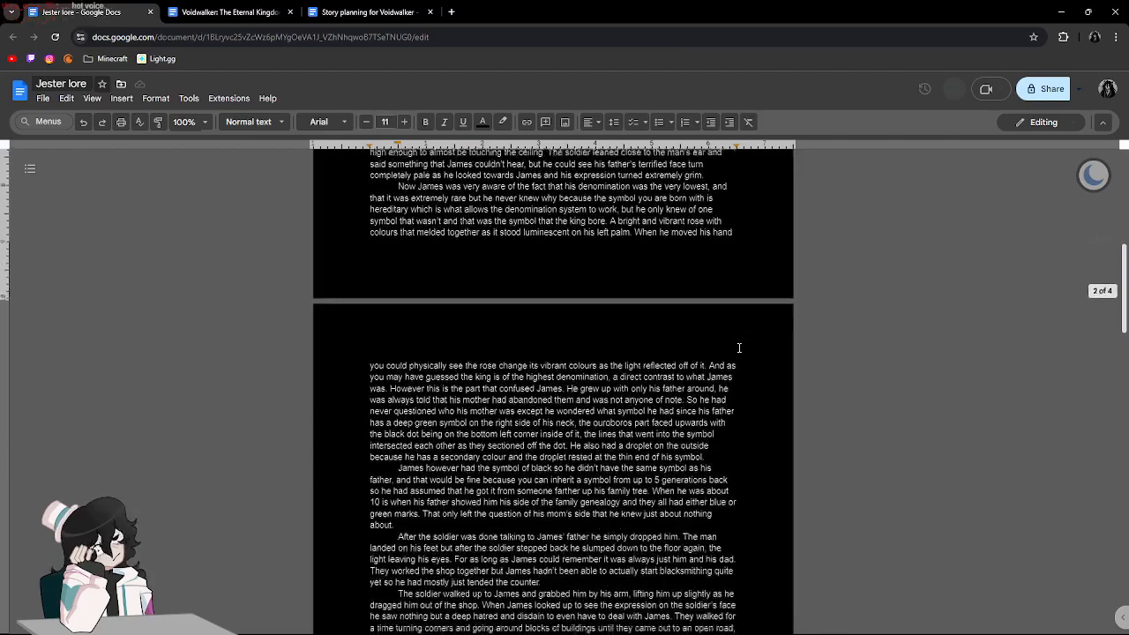
pyautogui.scroll(-12, 739, 348)
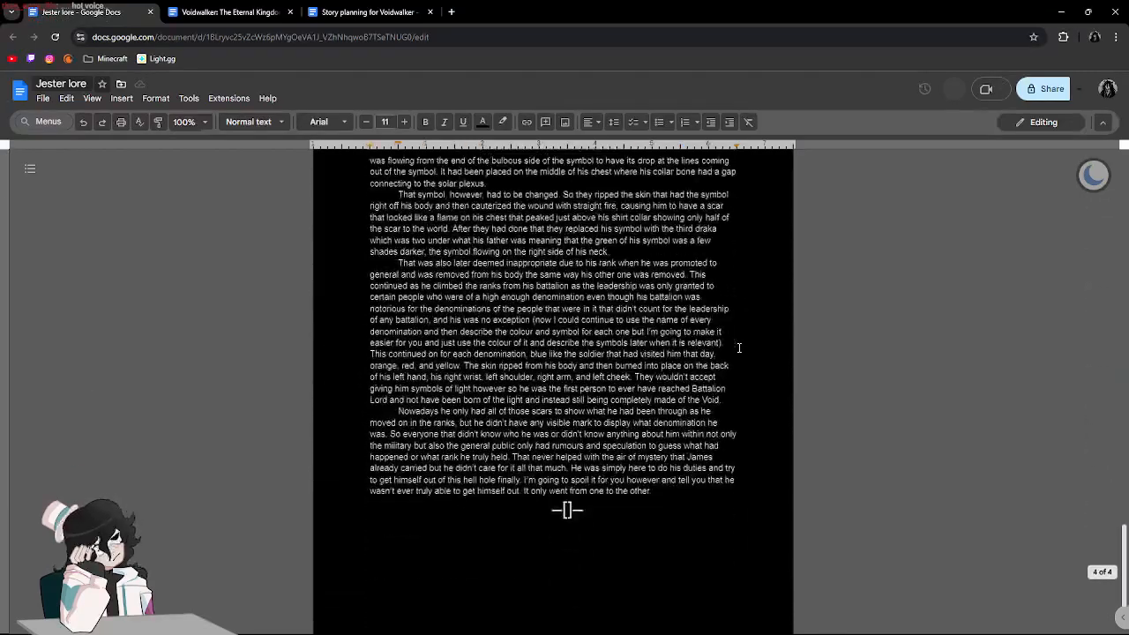
pyautogui.scroll(20, 739, 348)
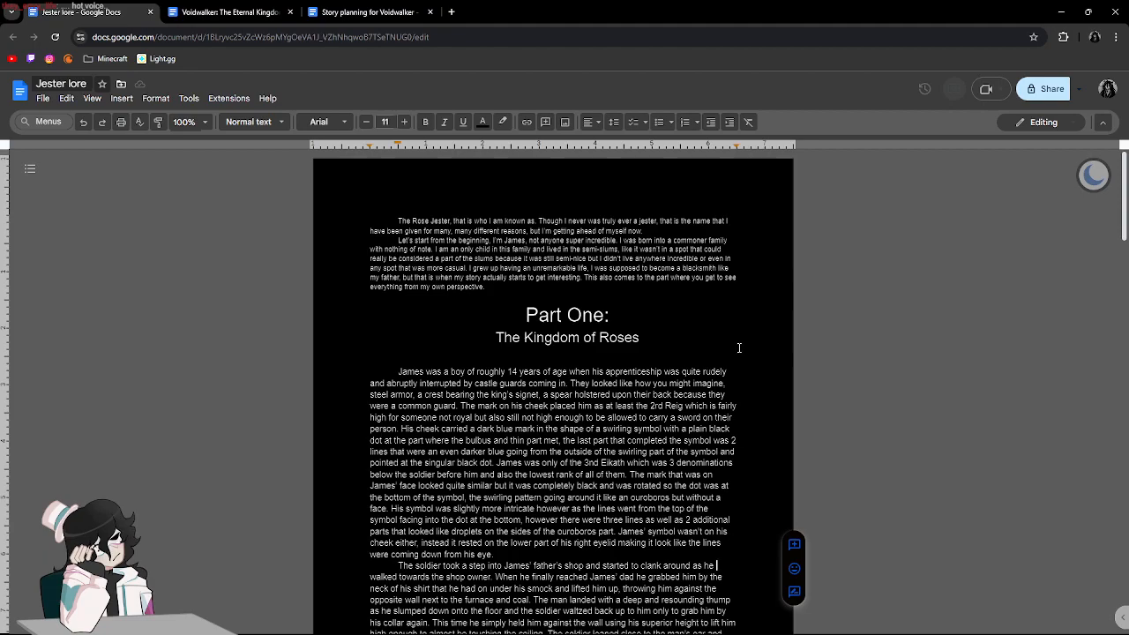
pyautogui.click(636, 312)
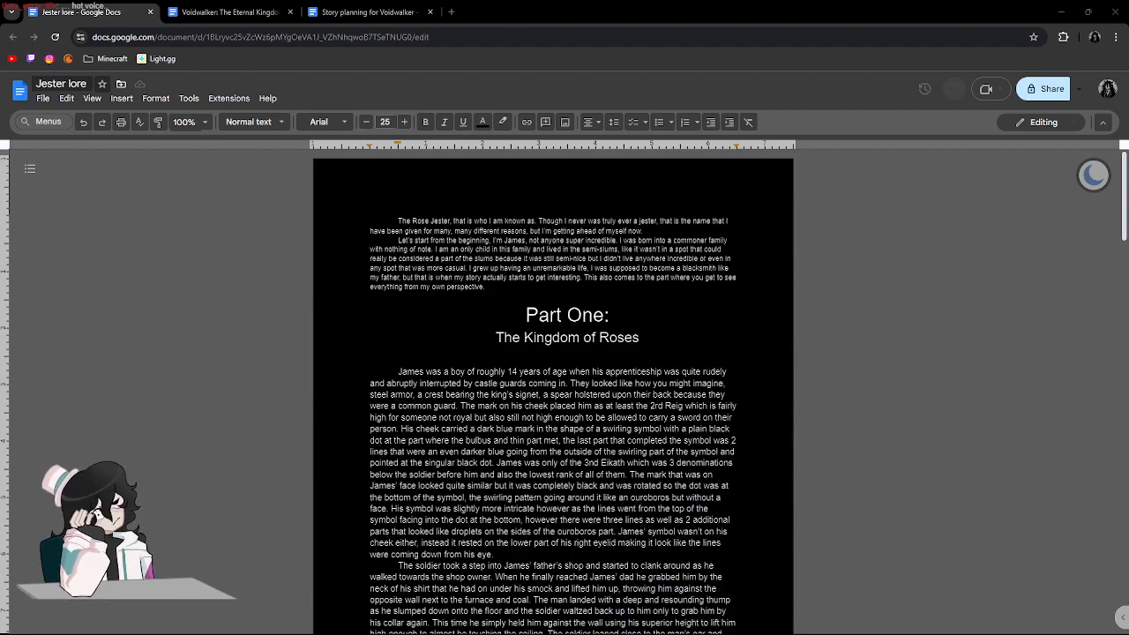
pyautogui.doubleClick(967, 310)
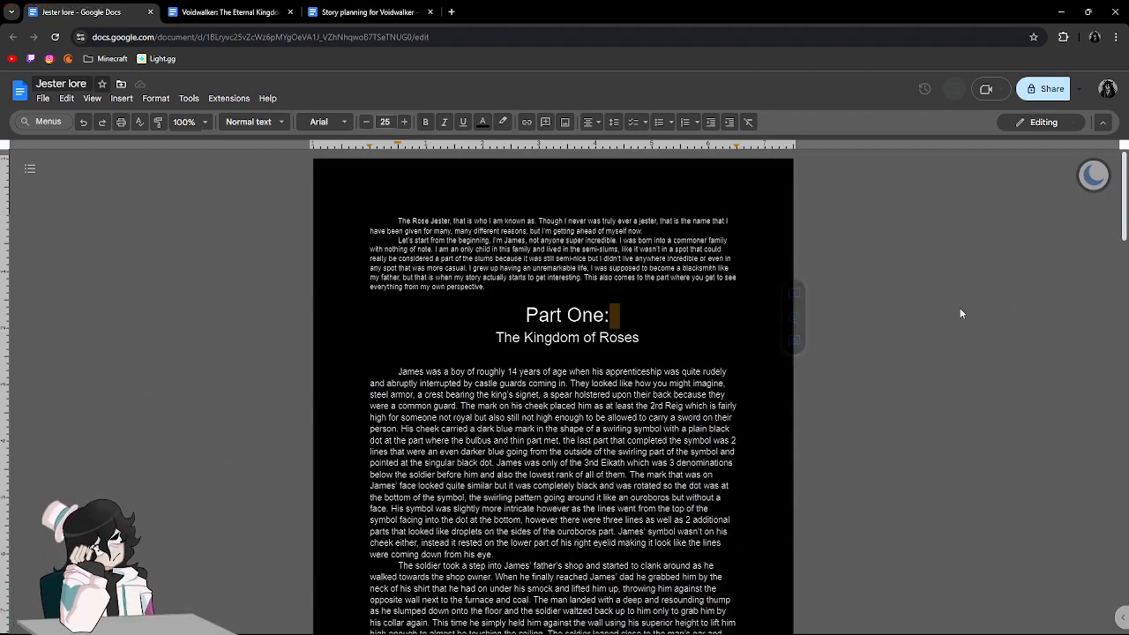
pyautogui.click(685, 305)
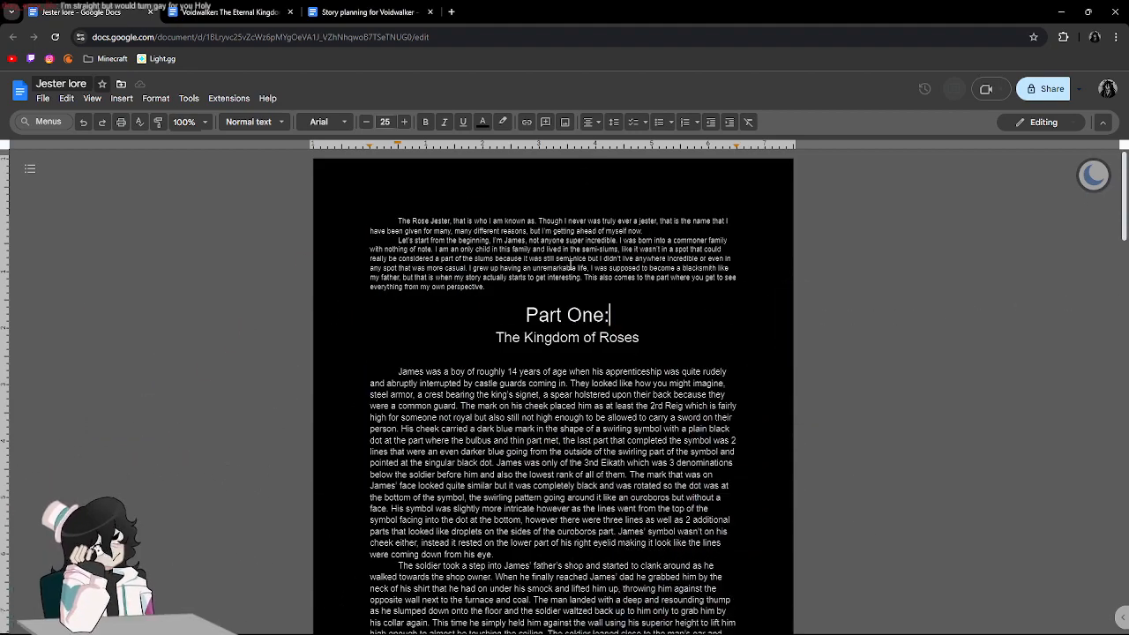
pyautogui.scroll(-20, 572, 264)
pyautogui.scroll(20, 572, 269)
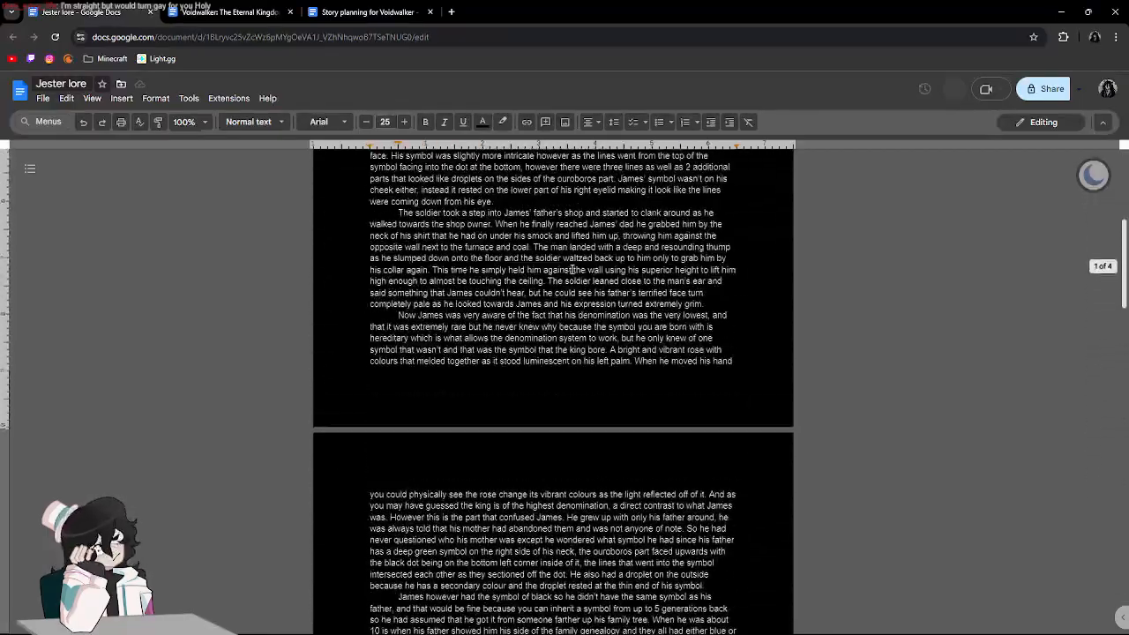
pyautogui.scroll(6, 572, 269)
pyautogui.scroll(-5, 571, 268)
pyautogui.scroll(3, 572, 270)
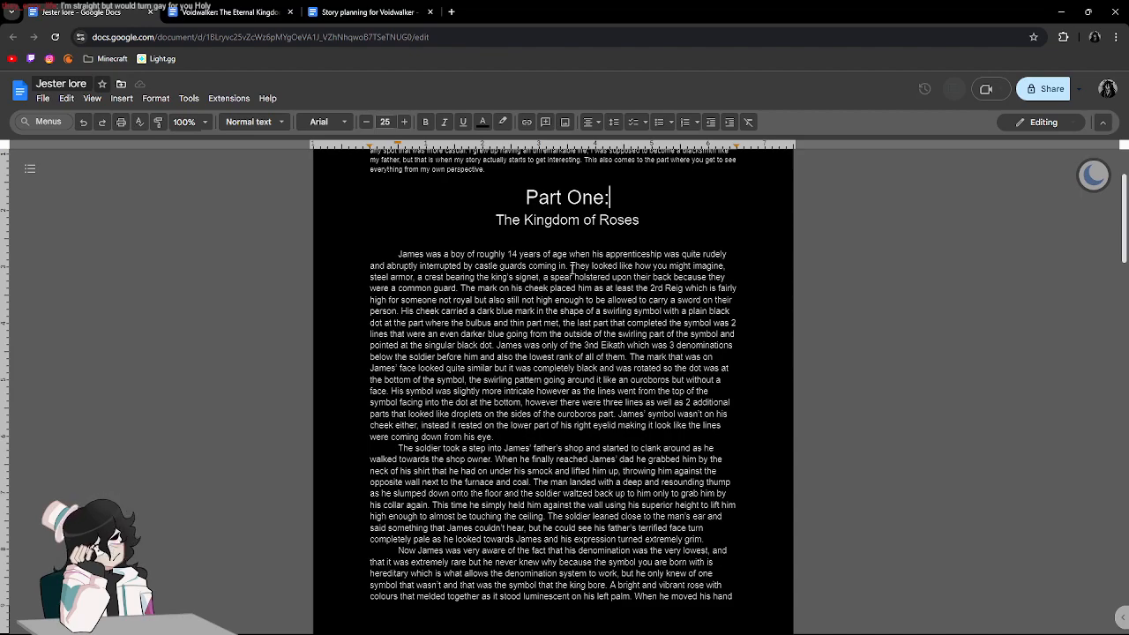
# Look through "The Kingdom of Roses" from its apprenticeship paragraph to the final scene break.
pyautogui.click(605, 236)
pyautogui.click(629, 202)
pyautogui.click(623, 253)
pyautogui.click(610, 246)
pyautogui.scroll(-1, 576, 253)
pyautogui.scroll(1, 577, 253)
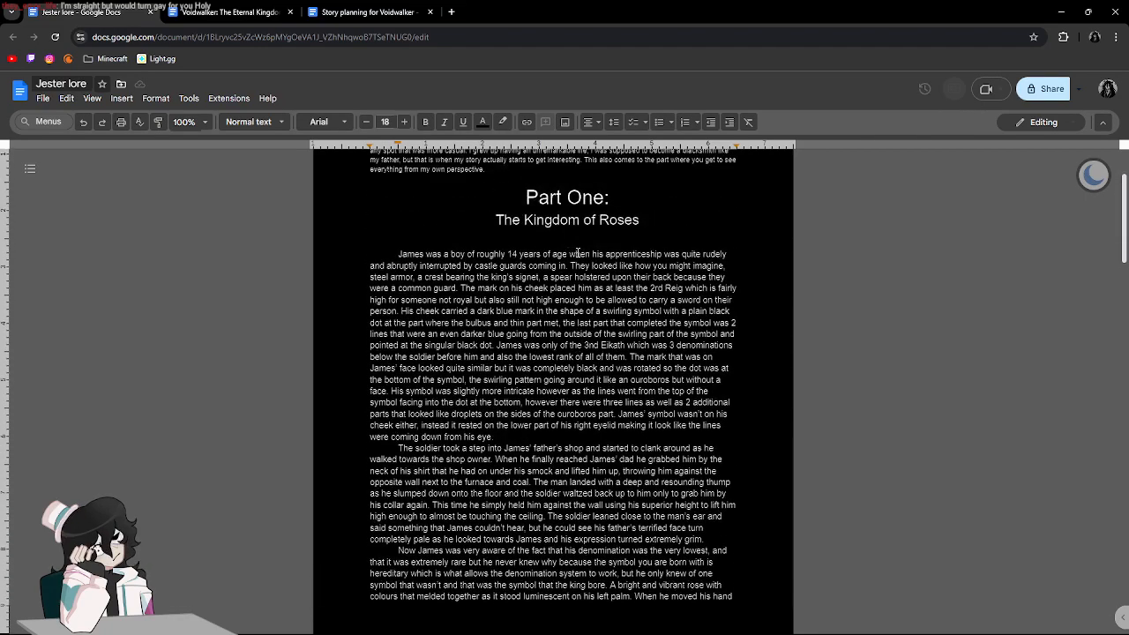
pyautogui.moveTo(396, 254); pyautogui.dragTo(741, 559)
pyautogui.scroll(-10, 521, 391)
pyautogui.moveTo(371, 277); pyautogui.dragTo(399, 308)
pyautogui.moveTo(488, 415); pyautogui.dragTo(688, 500)
pyautogui.click(688, 500)
pyautogui.scroll(-15, 618, 415)
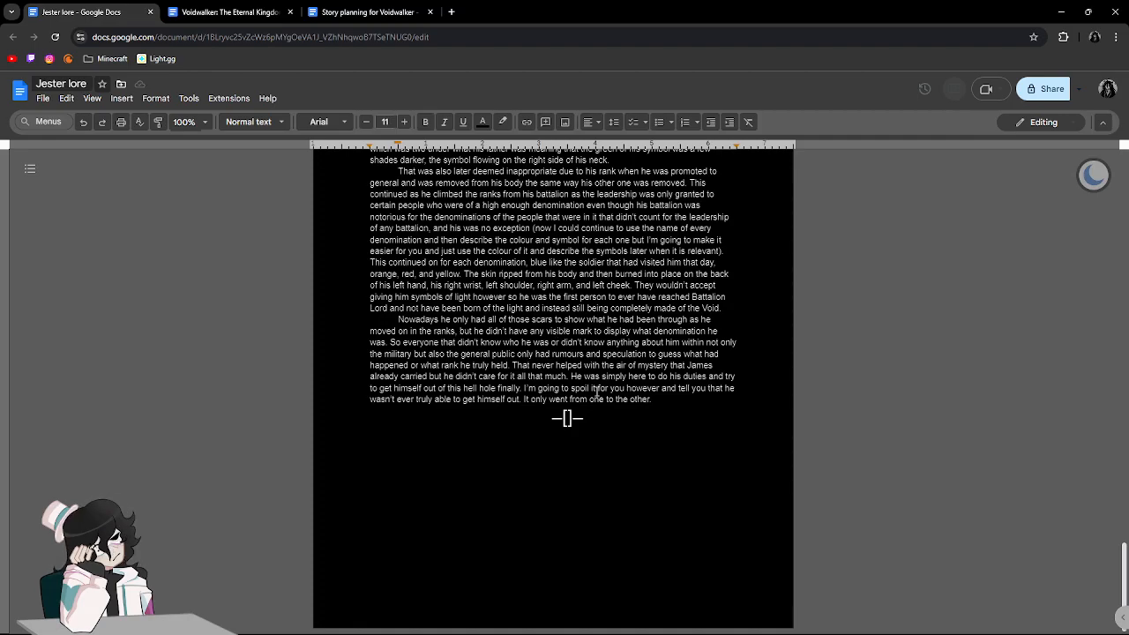
pyautogui.scroll(20, 567, 418)
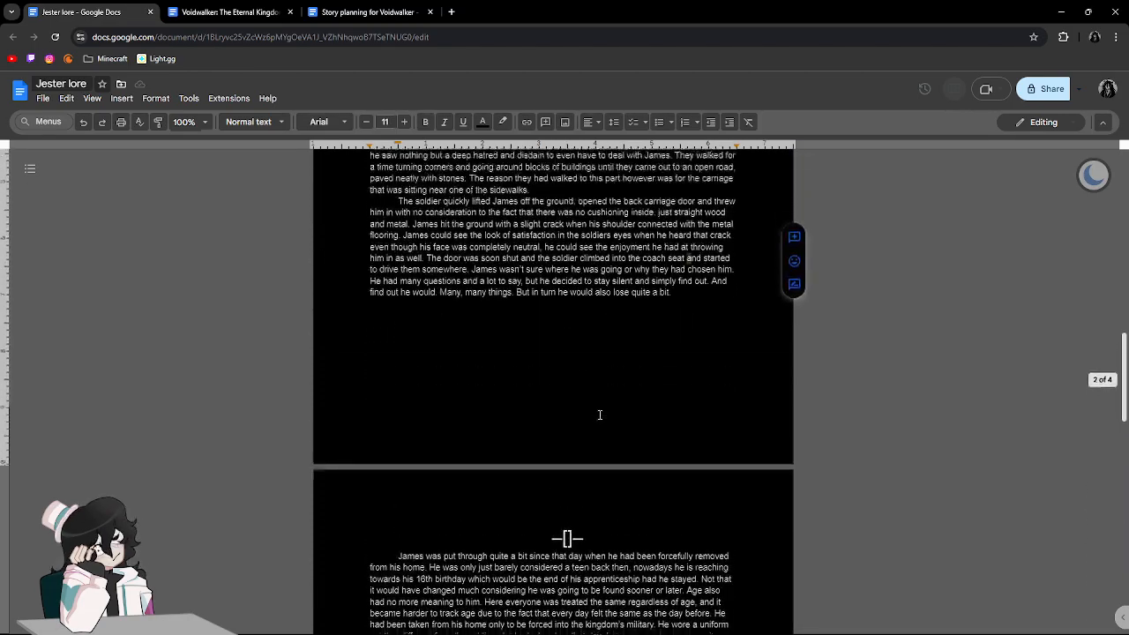
pyautogui.scroll(-10, 600, 414)
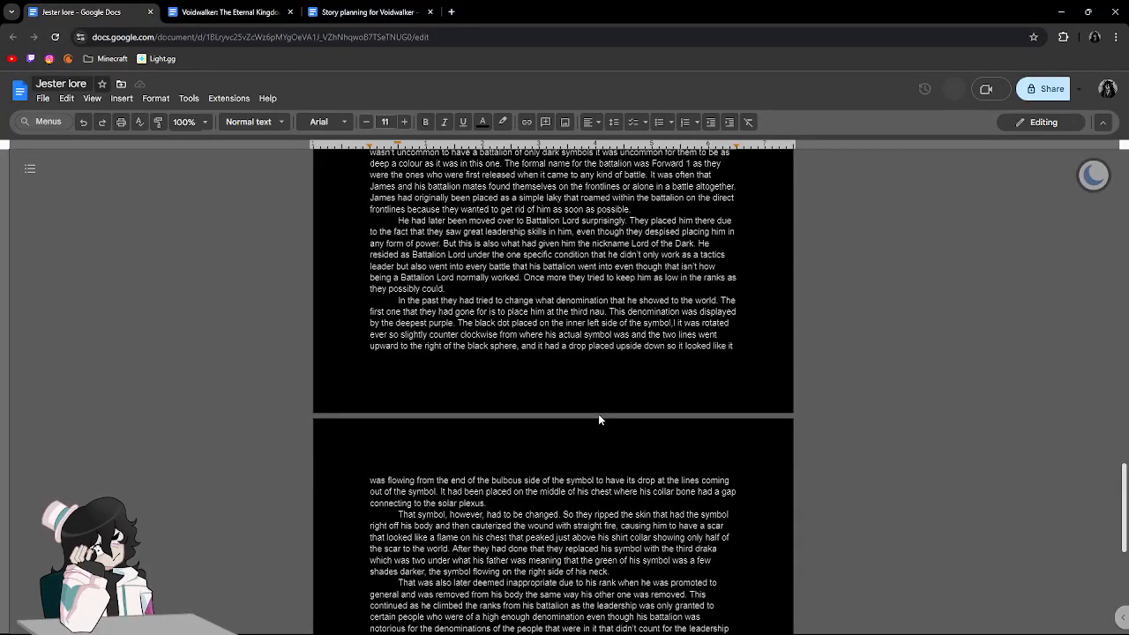
pyautogui.scroll(12, 599, 415)
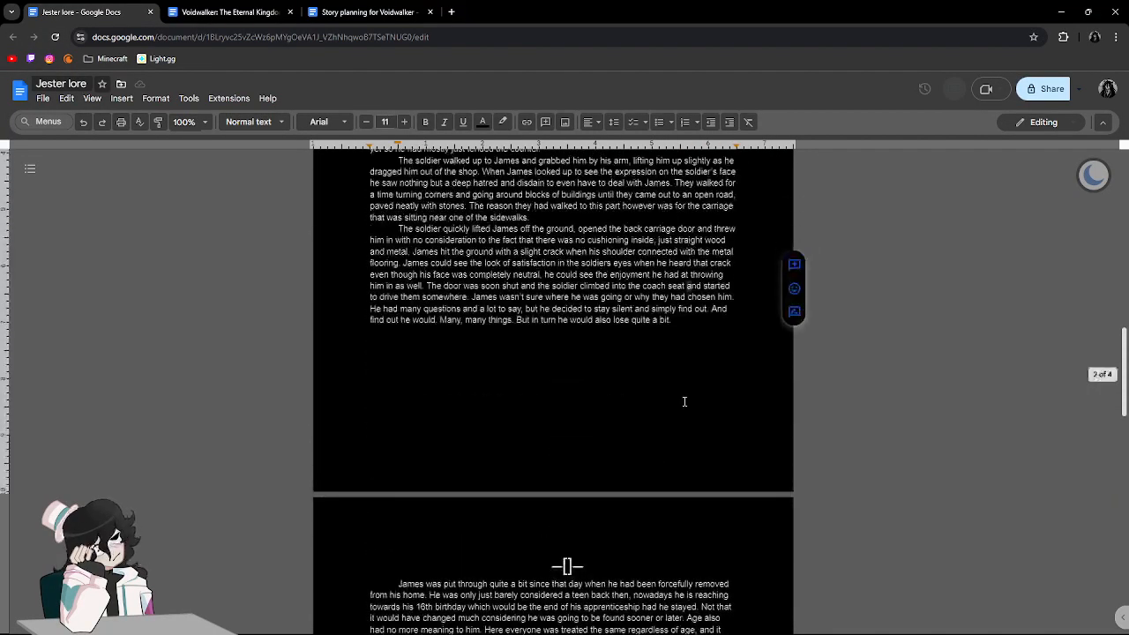
# Reread the first page of Part One, examining the descriptions of the denomination symbols and the soldier's visit.
pyautogui.scroll(3, 685, 399)
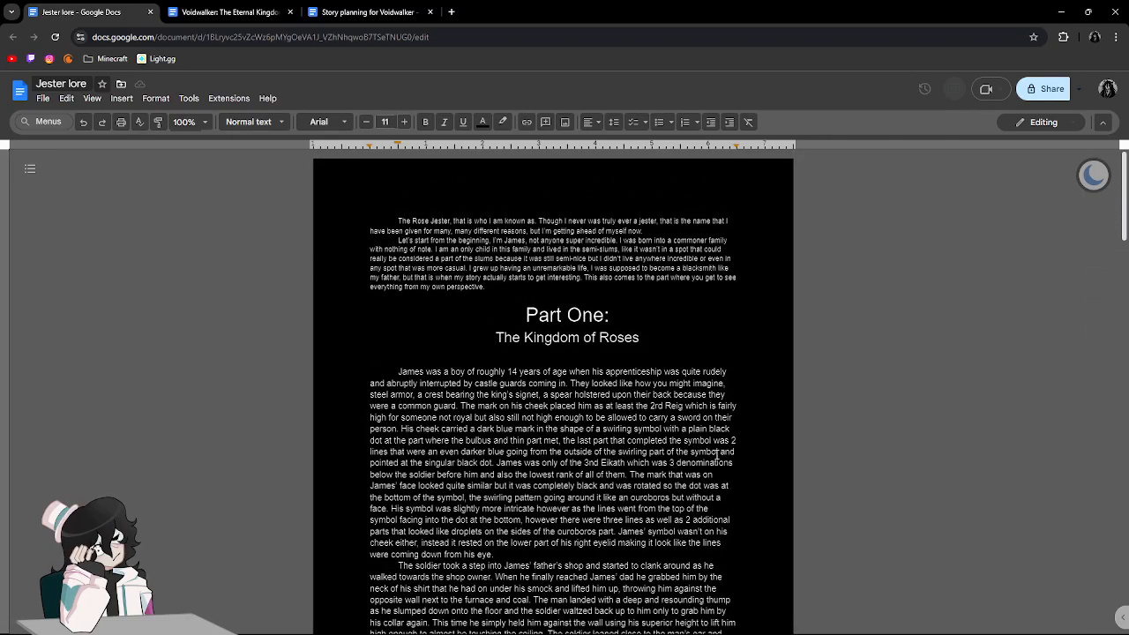
pyautogui.scroll(-3, 618, 324)
pyautogui.scroll(1, 590, 227)
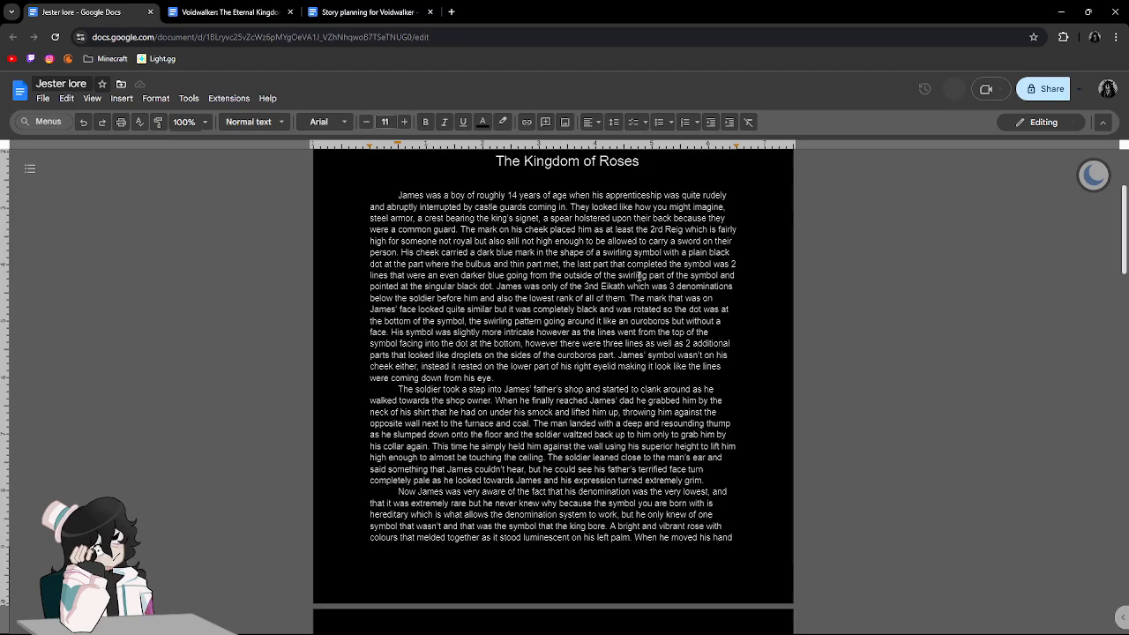
pyautogui.scroll(-3, 639, 276)
pyautogui.scroll(2, 583, 298)
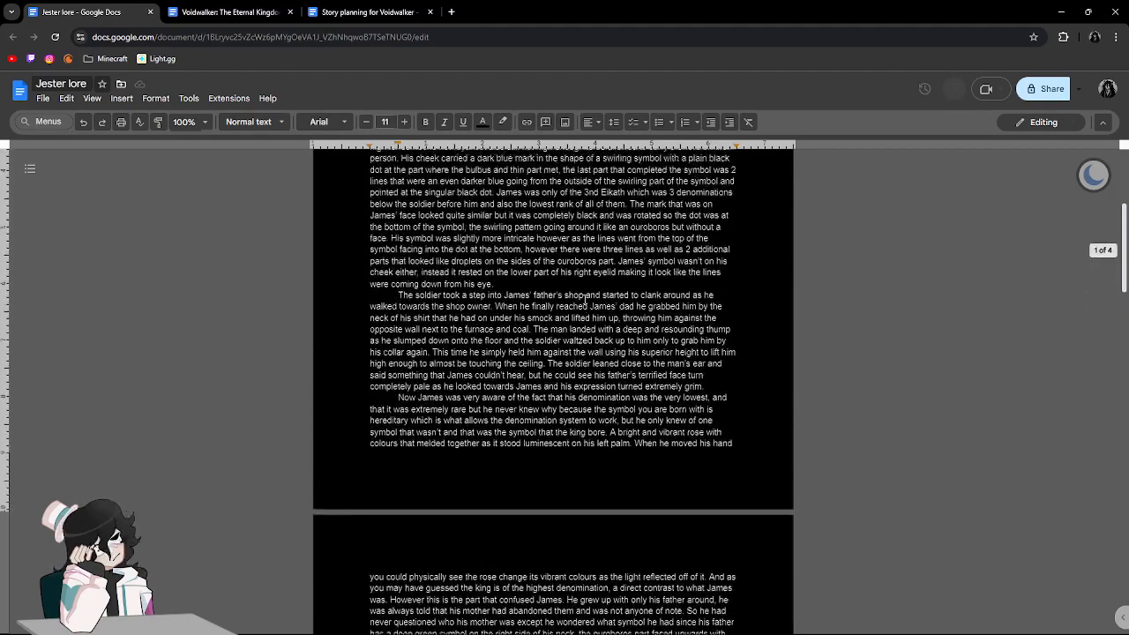
pyautogui.scroll(3, 584, 299)
pyautogui.moveTo(519, 253); pyautogui.dragTo(565, 265)
pyautogui.moveTo(657, 380); pyautogui.dragTo(652, 413)
pyautogui.scroll(-3, 589, 429)
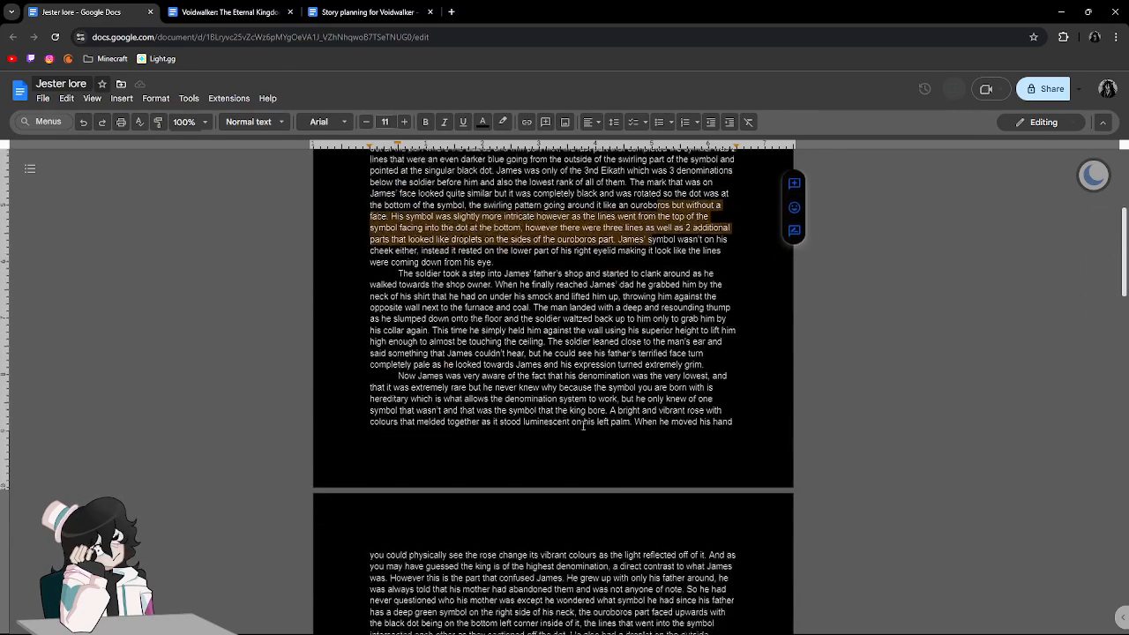
pyautogui.click(496, 313)
pyautogui.scroll(-4, 517, 332)
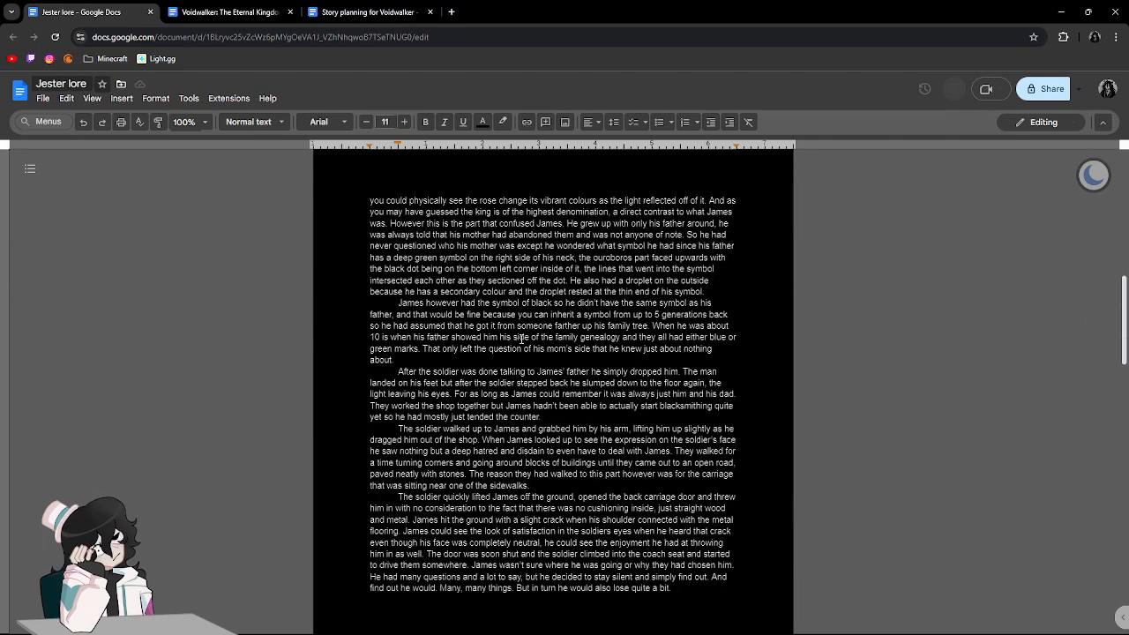
# Review the end of the carriage scene and the military section following the first scene break.
pyautogui.scroll(-6, 521, 339)
pyautogui.moveTo(465, 273); pyautogui.dragTo(566, 301)
pyautogui.click(566, 305)
pyautogui.scroll(-3, 600, 352)
pyautogui.scroll(3, 632, 397)
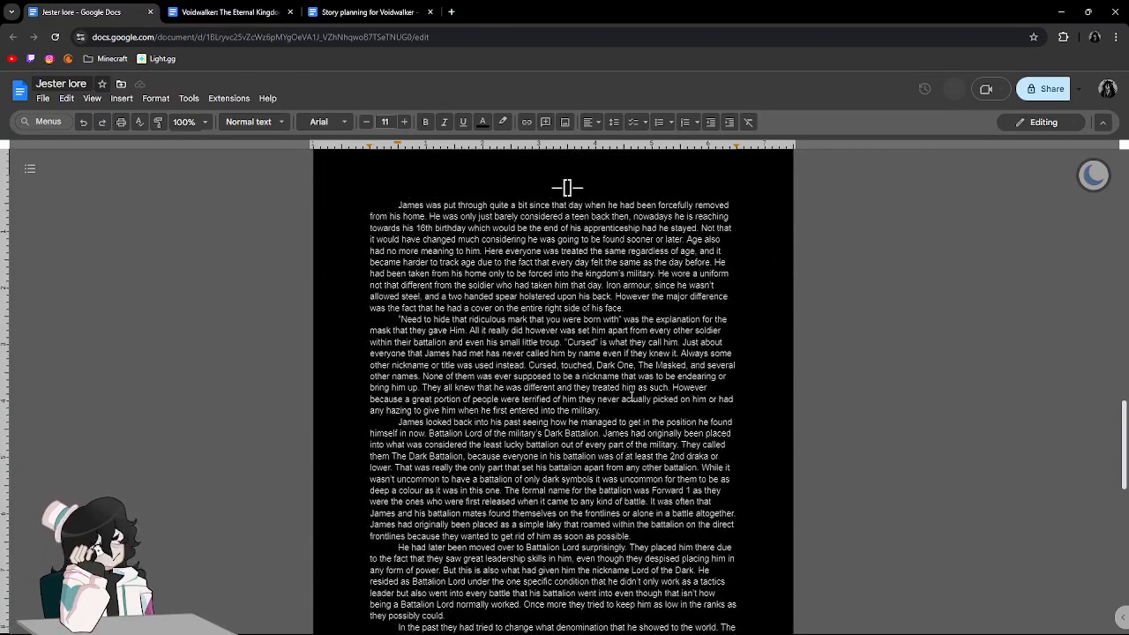
pyautogui.scroll(-1, 632, 397)
pyautogui.scroll(1, 631, 397)
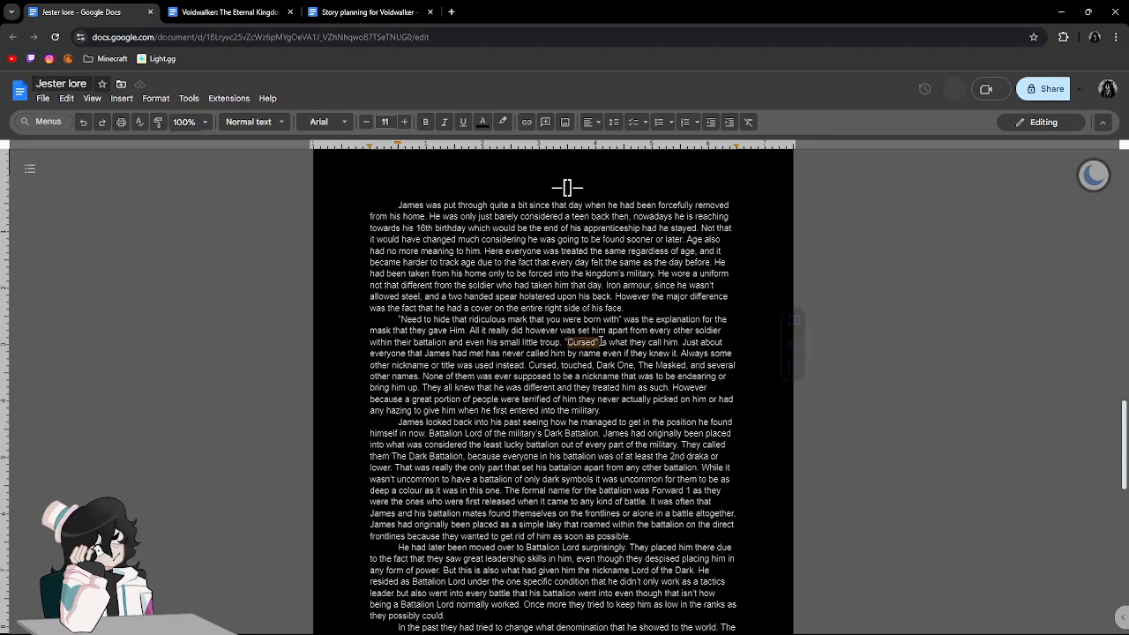
pyautogui.scroll(-15, 605, 349)
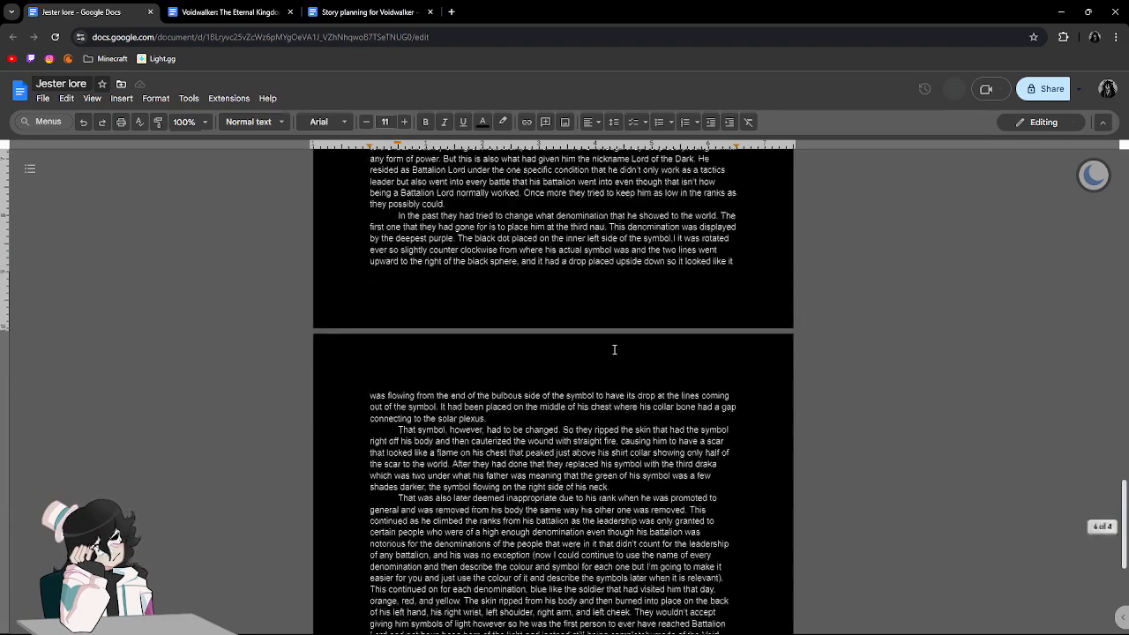
pyautogui.scroll(10, 615, 354)
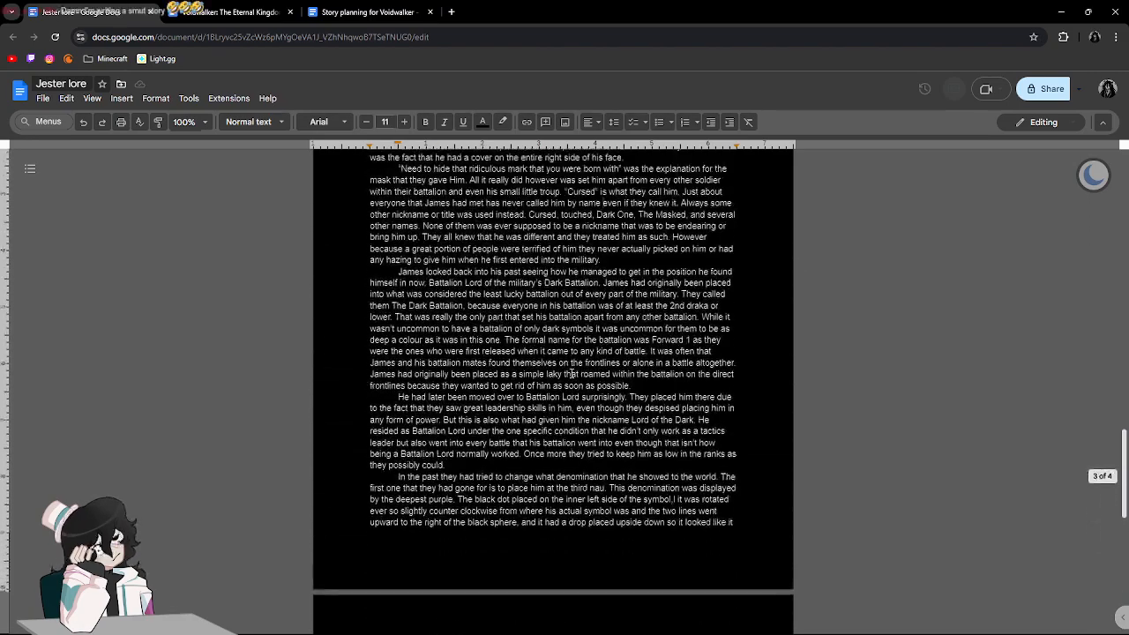
# Proofread the paragraph beginning "Need to hide that ridiculous mark", checking its list of nicknames.
pyautogui.scroll(1, 572, 374)
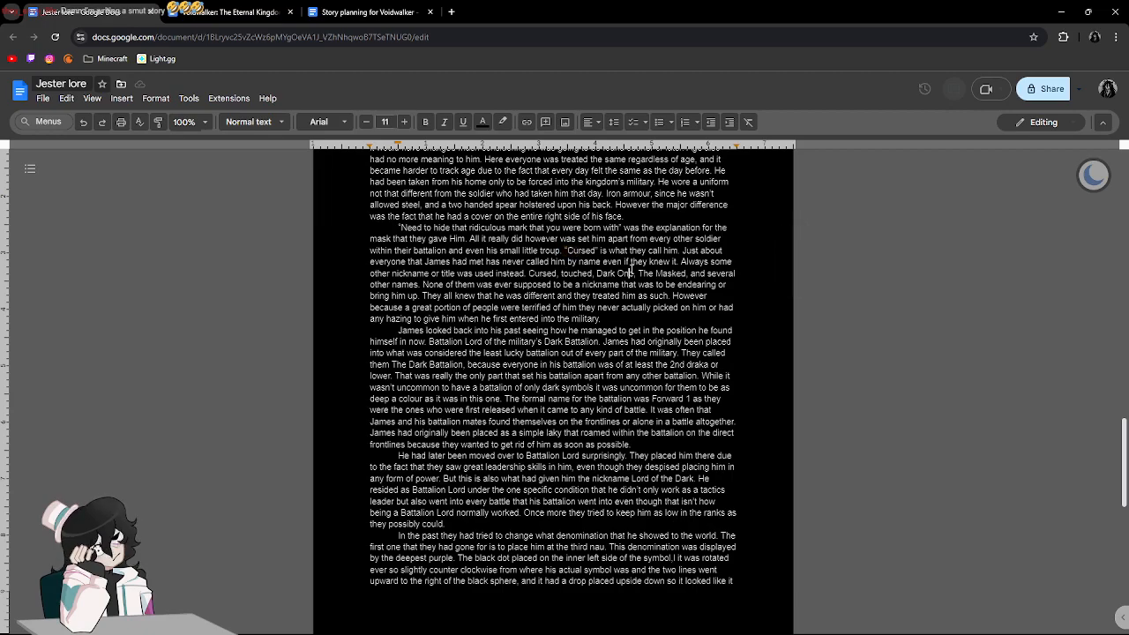
pyautogui.scroll(1, 632, 268)
pyautogui.scroll(-1, 632, 269)
pyautogui.scroll(1, 631, 269)
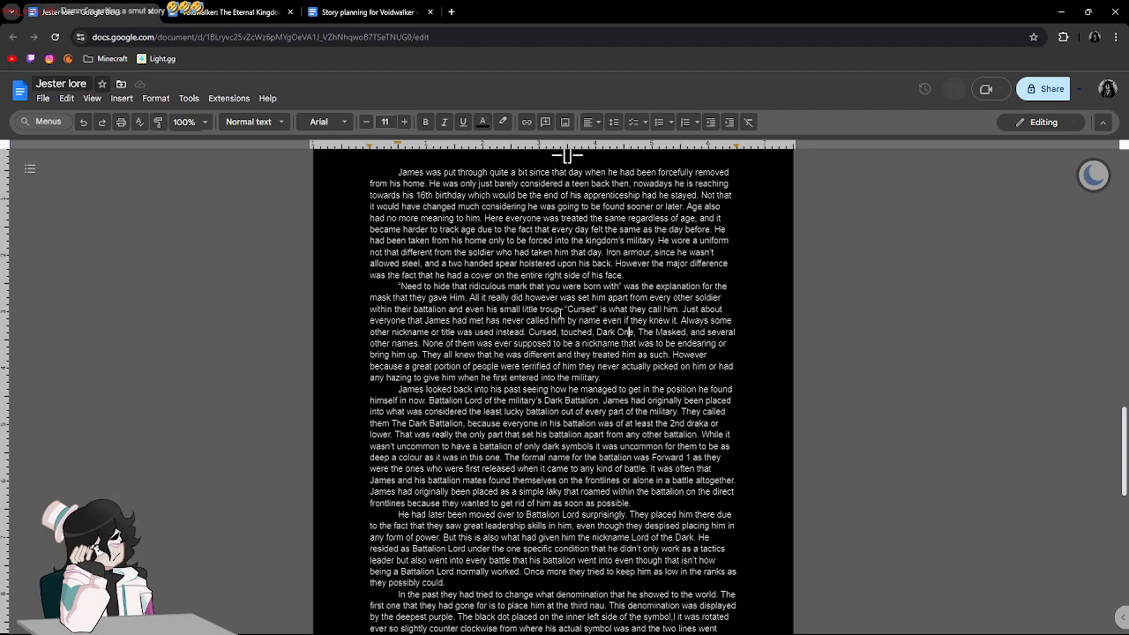
pyautogui.moveTo(560, 310); pyautogui.dragTo(521, 310)
pyautogui.doubleClick(491, 310)
pyautogui.click(552, 310)
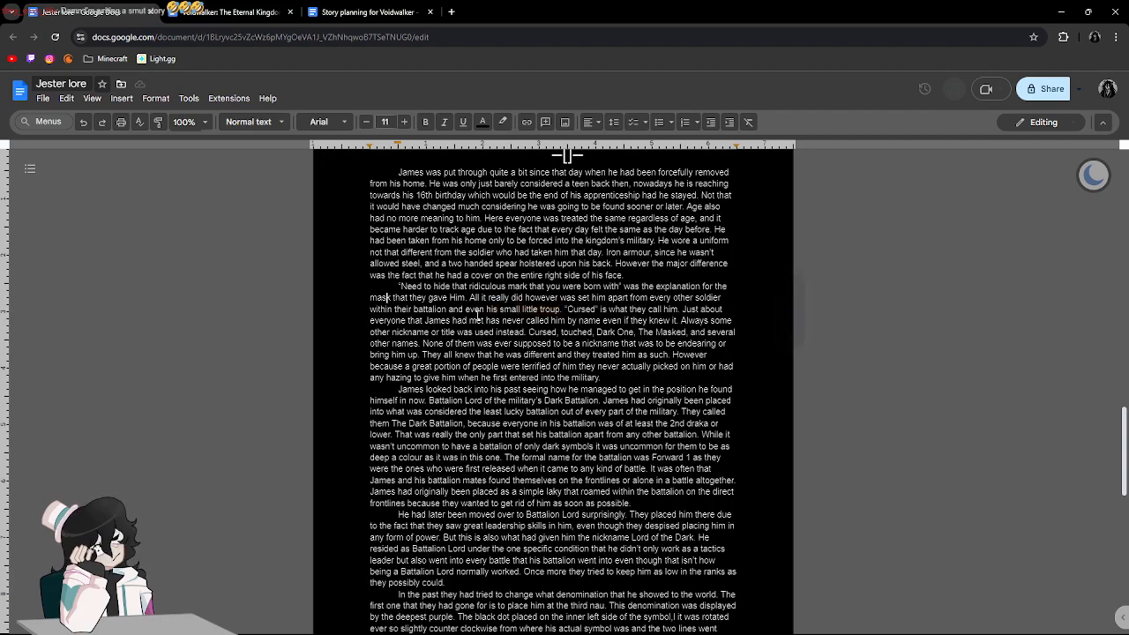
pyautogui.moveTo(649, 320); pyautogui.dragTo(688, 332)
pyautogui.click(732, 388)
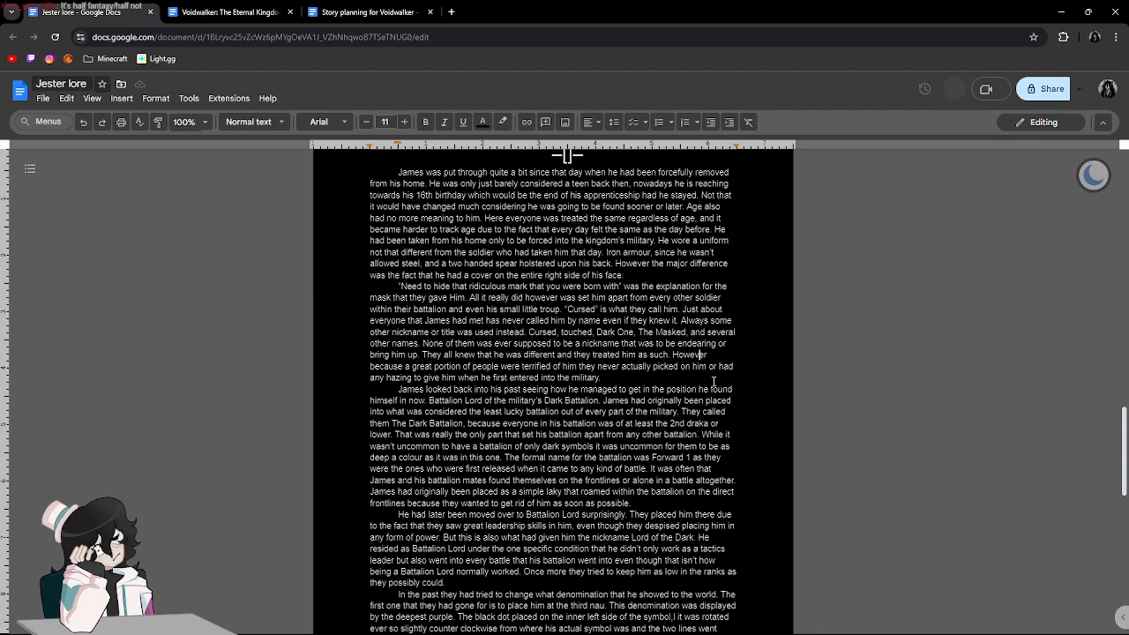
# Capitalize "touched" as "Touched" in the list of nicknames between "Cursed" and "Dark One".
pyautogui.scroll(-1, 713, 381)
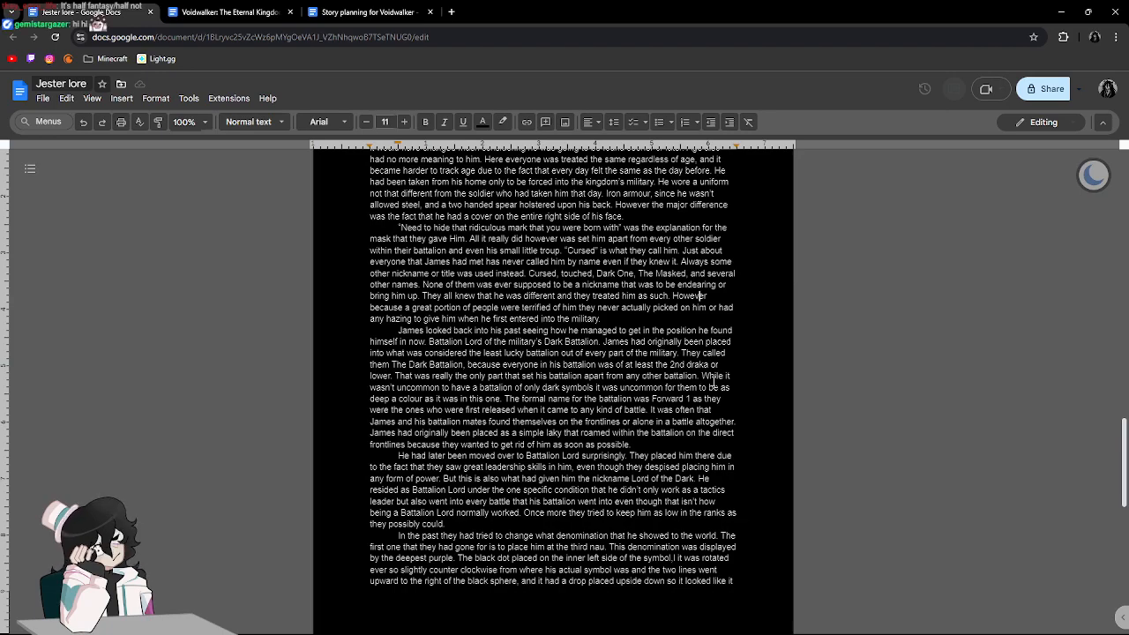
pyautogui.click(563, 274)
pyautogui.press('Delete')
pyautogui.write('T')
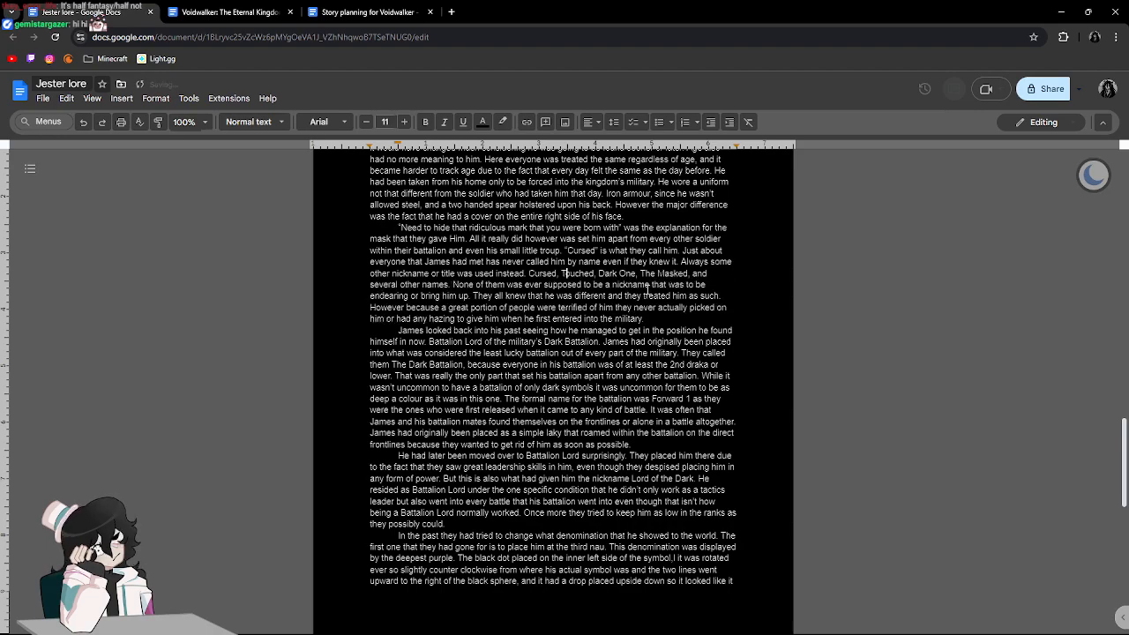
pyautogui.click(670, 274)
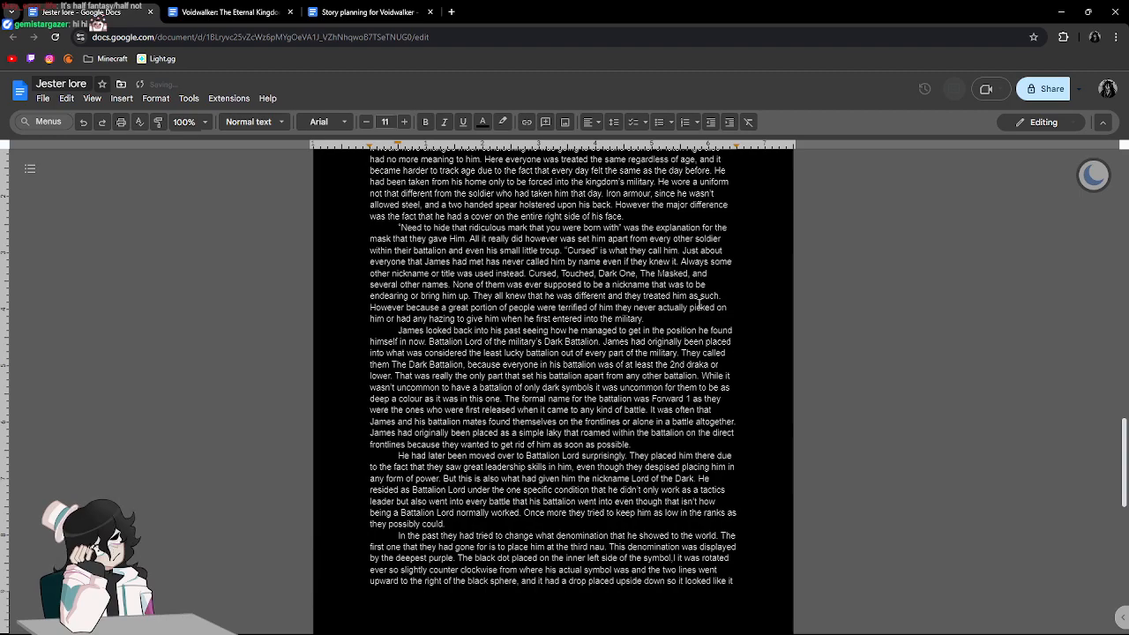
# Read on through the Battalion Lord and symbol replacement paragraphs to the closing scene break.
pyautogui.scroll(-1, 699, 305)
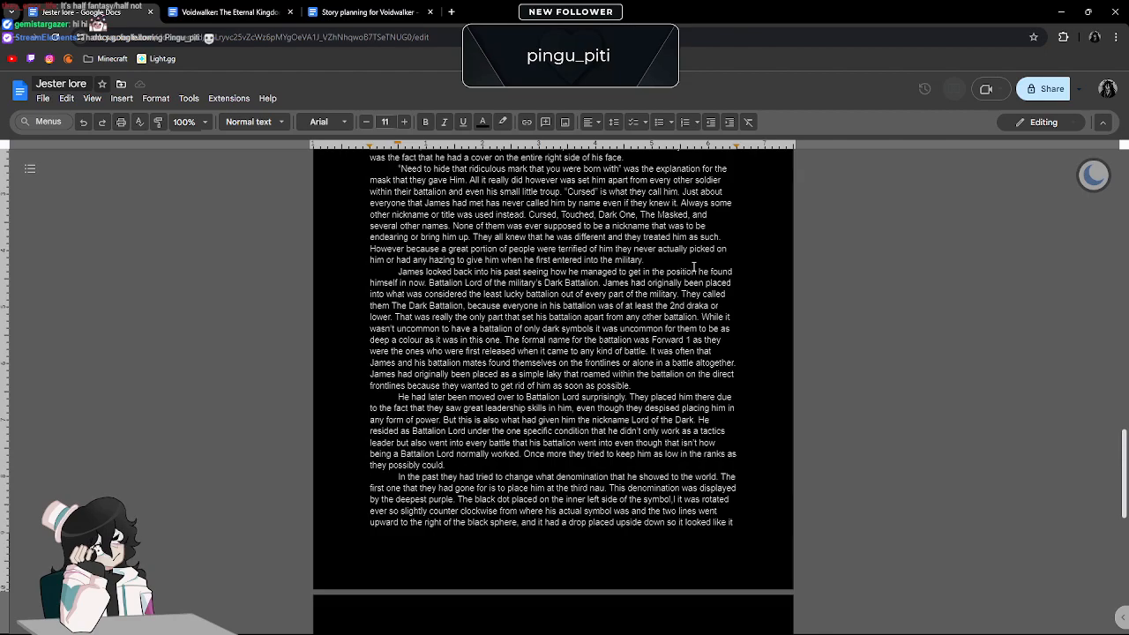
pyautogui.scroll(-3, 693, 267)
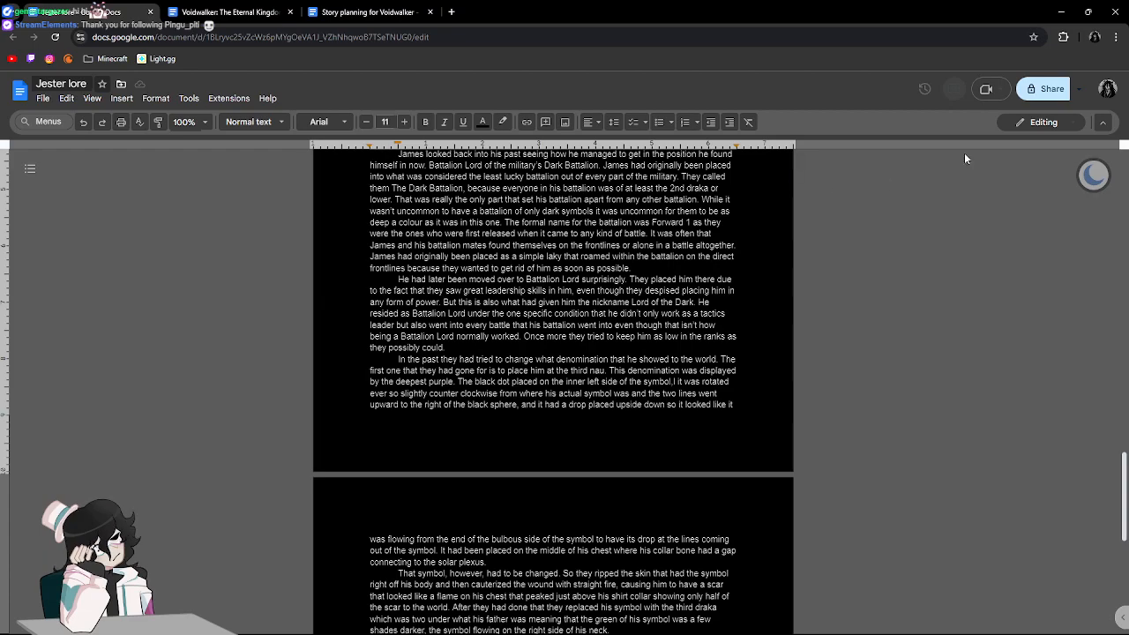
pyautogui.click(965, 294)
pyautogui.click(984, 336)
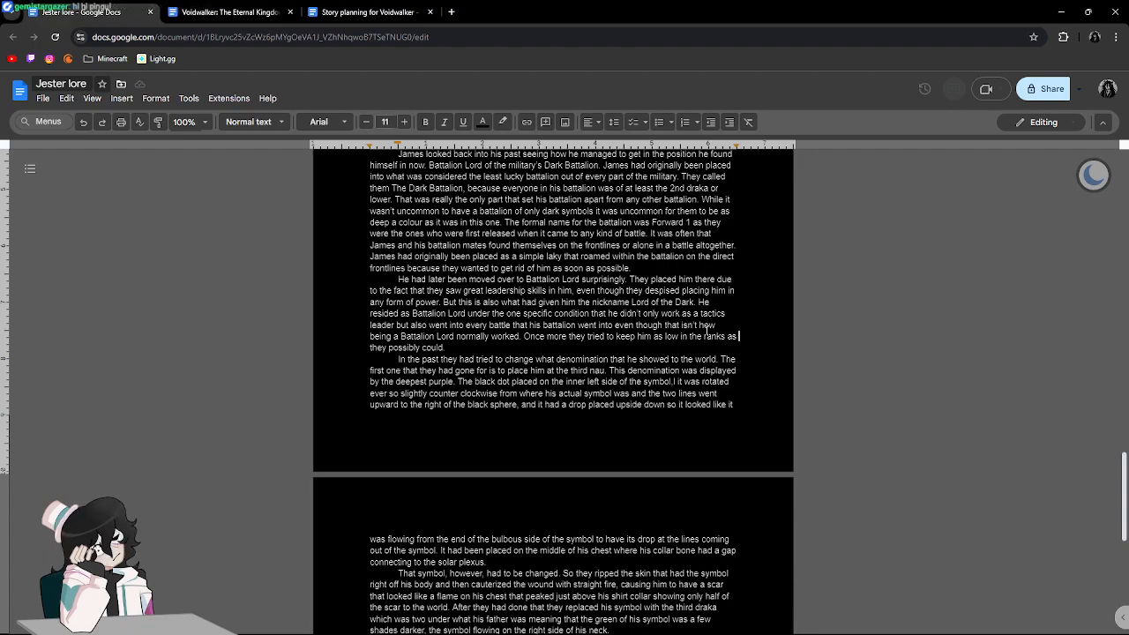
pyautogui.click(887, 323)
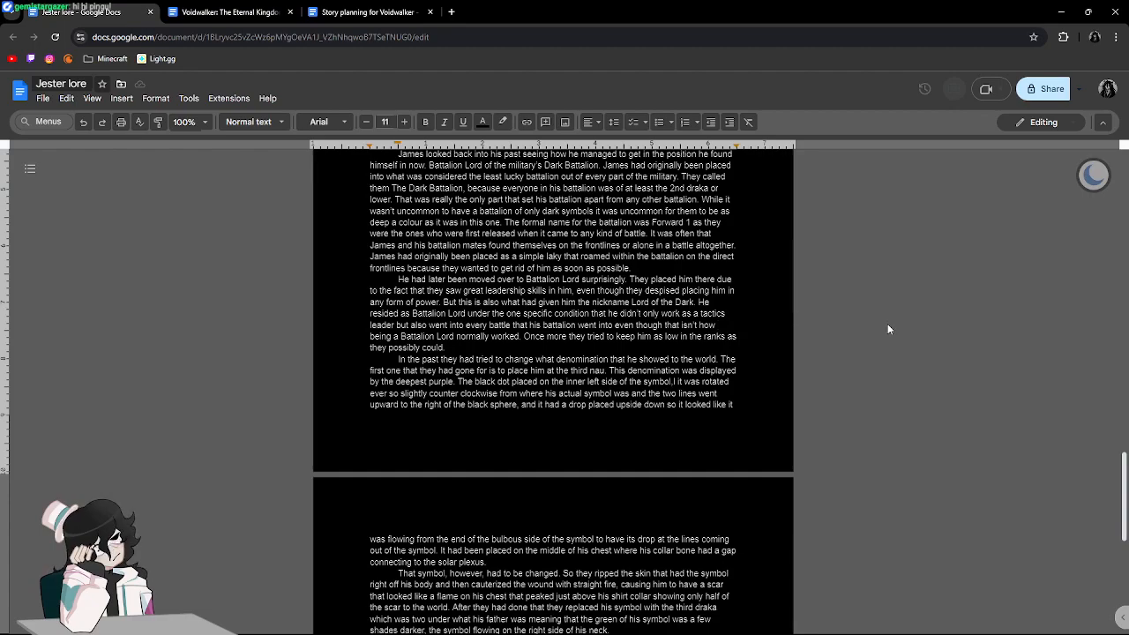
pyautogui.click(883, 305)
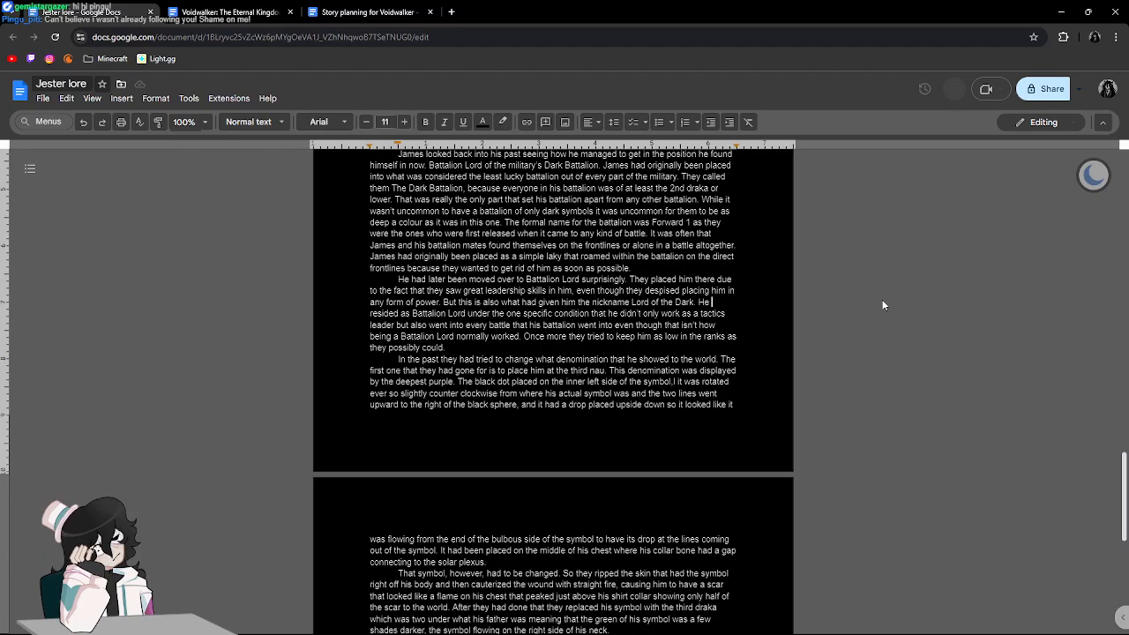
pyautogui.scroll(-4, 882, 305)
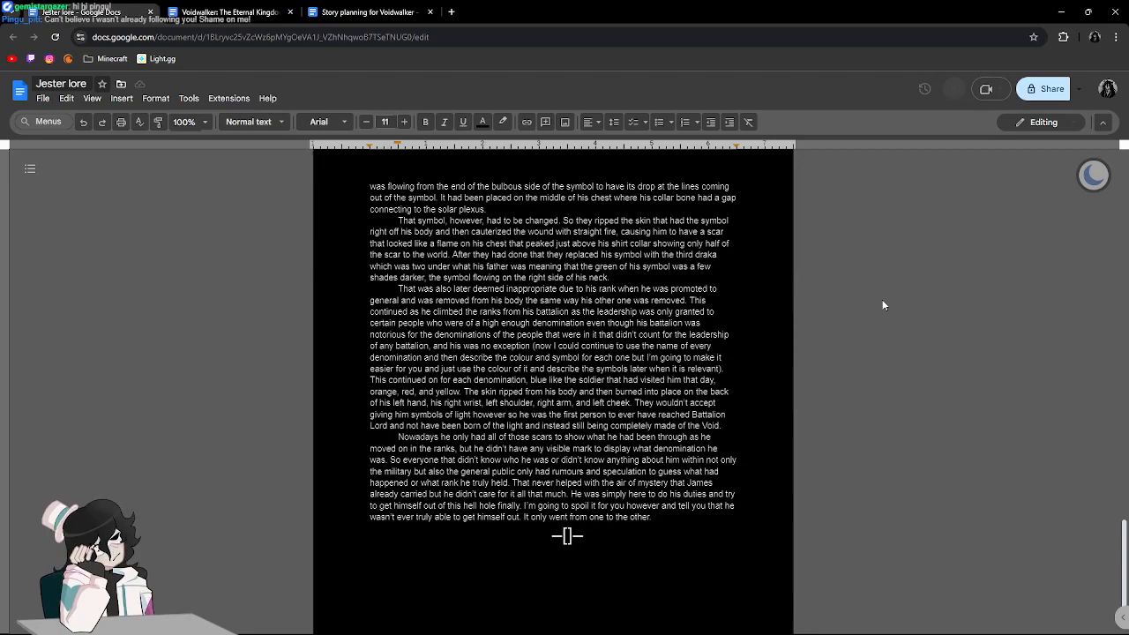
pyautogui.scroll(-1, 883, 305)
pyautogui.scroll(1, 883, 305)
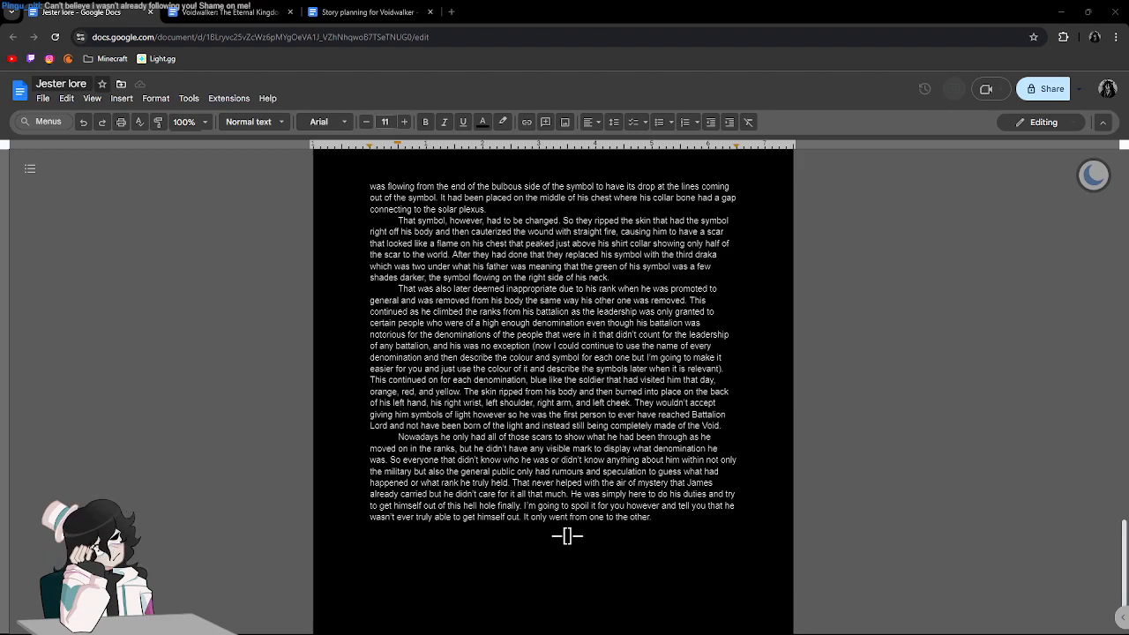
pyautogui.click(917, 337)
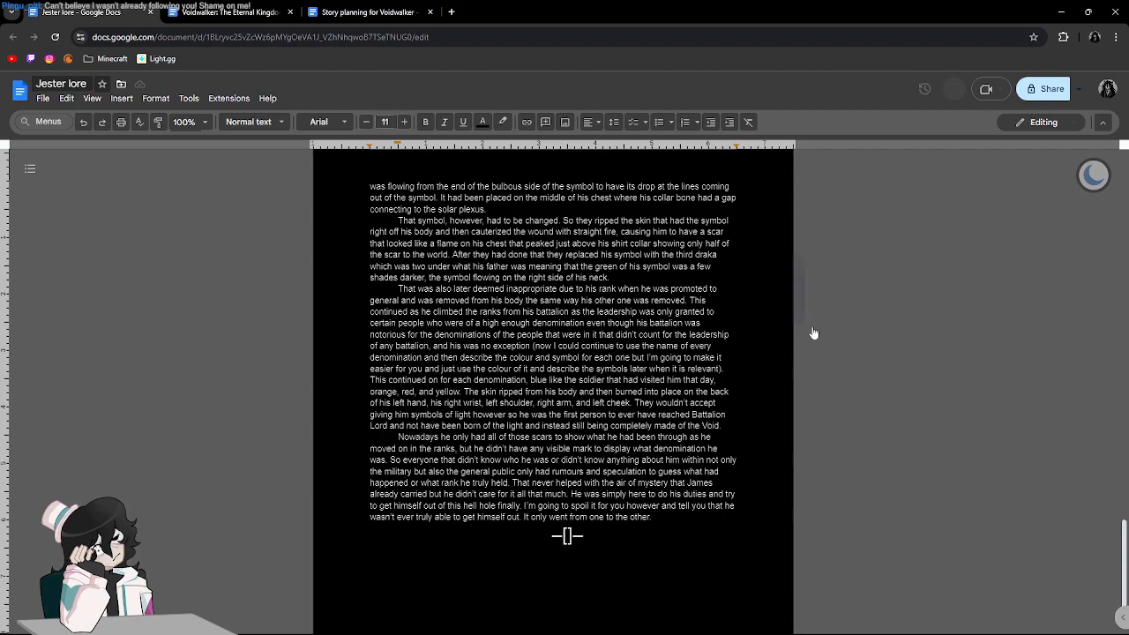
pyautogui.scroll(1, 924, 327)
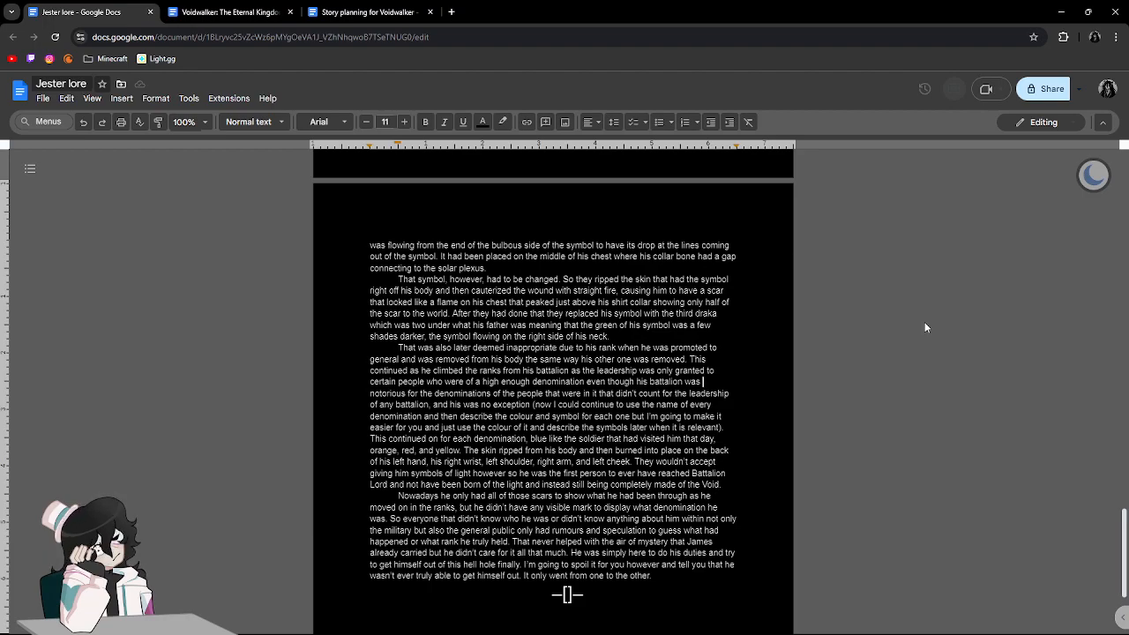
pyautogui.scroll(-1, 929, 265)
pyautogui.scroll(8, 928, 265)
pyautogui.scroll(1, 928, 265)
pyautogui.scroll(-7, 929, 265)
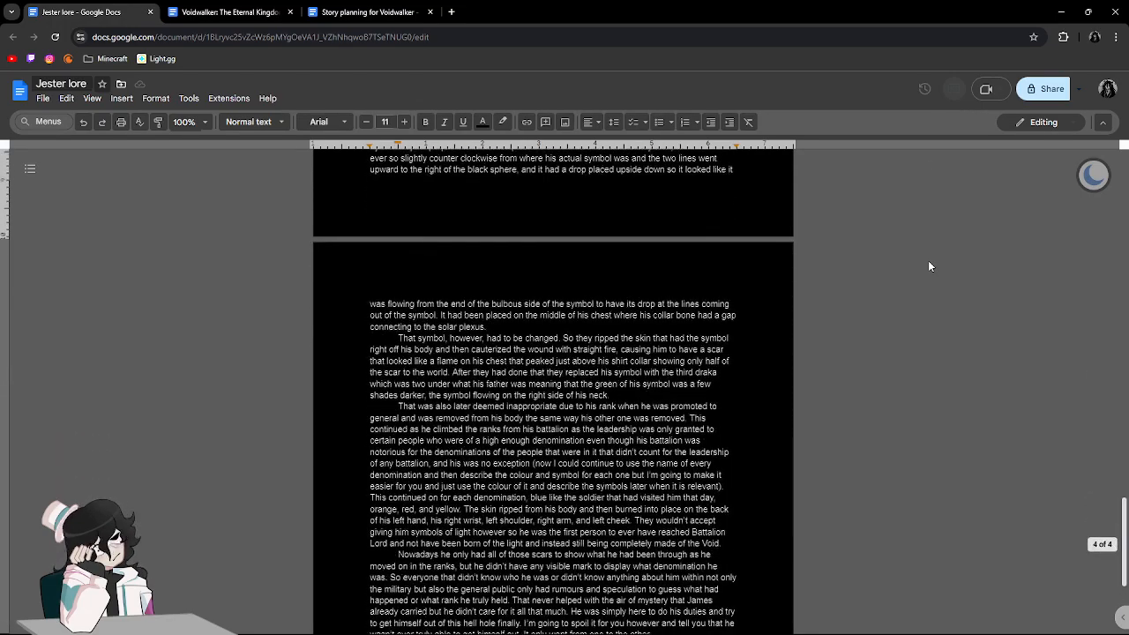
pyautogui.click(910, 312)
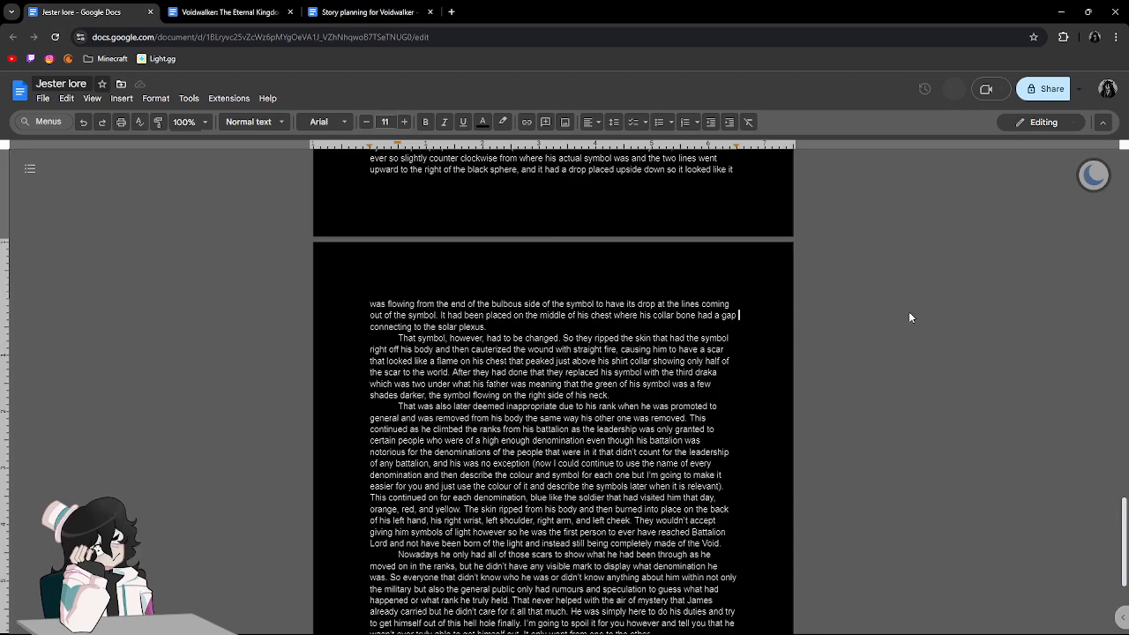
pyautogui.scroll(-2, 909, 312)
pyautogui.scroll(1, 909, 312)
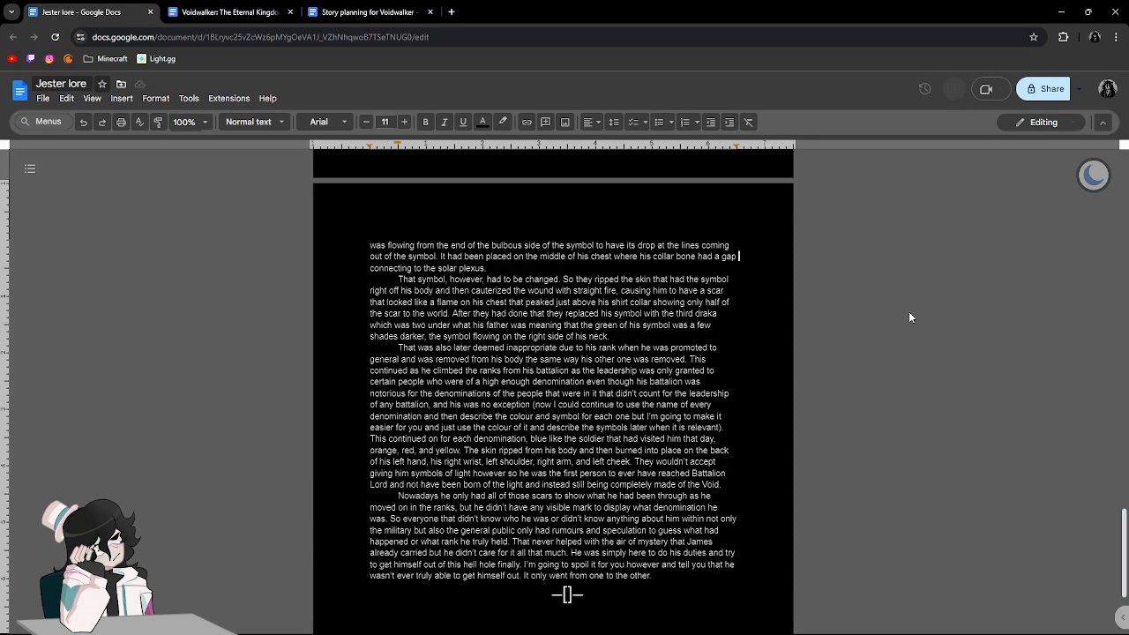
# Return to the beginning of the story and review the introduction above the "Part One: The Kingdom of Roses" heading.
pyautogui.scroll(6, 910, 317)
pyautogui.scroll(2, 910, 317)
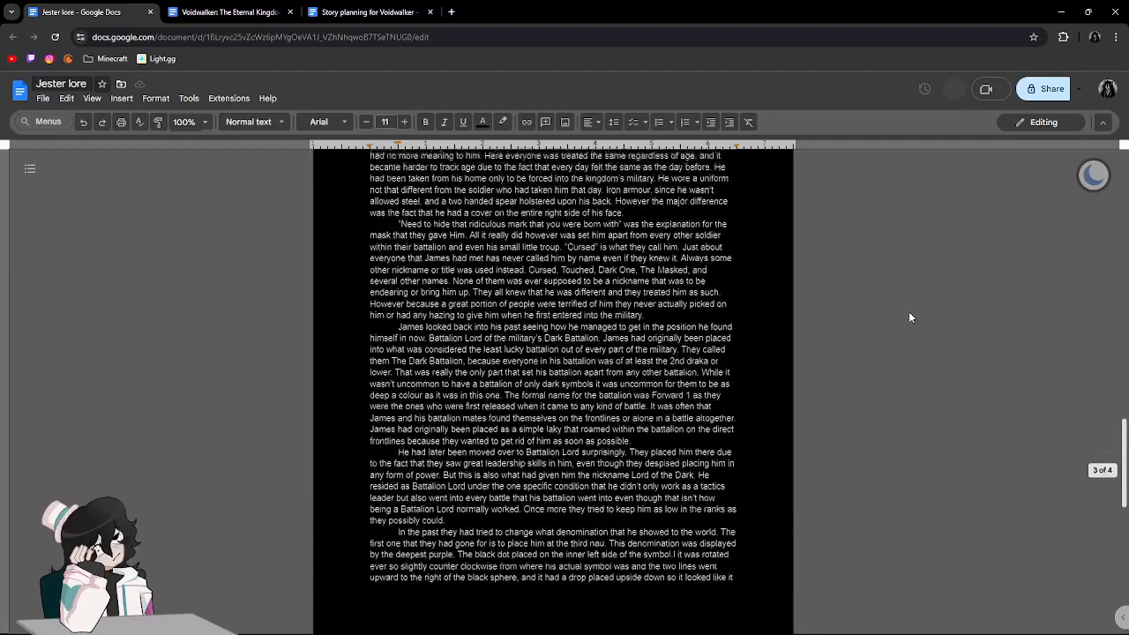
pyautogui.scroll(15, 910, 317)
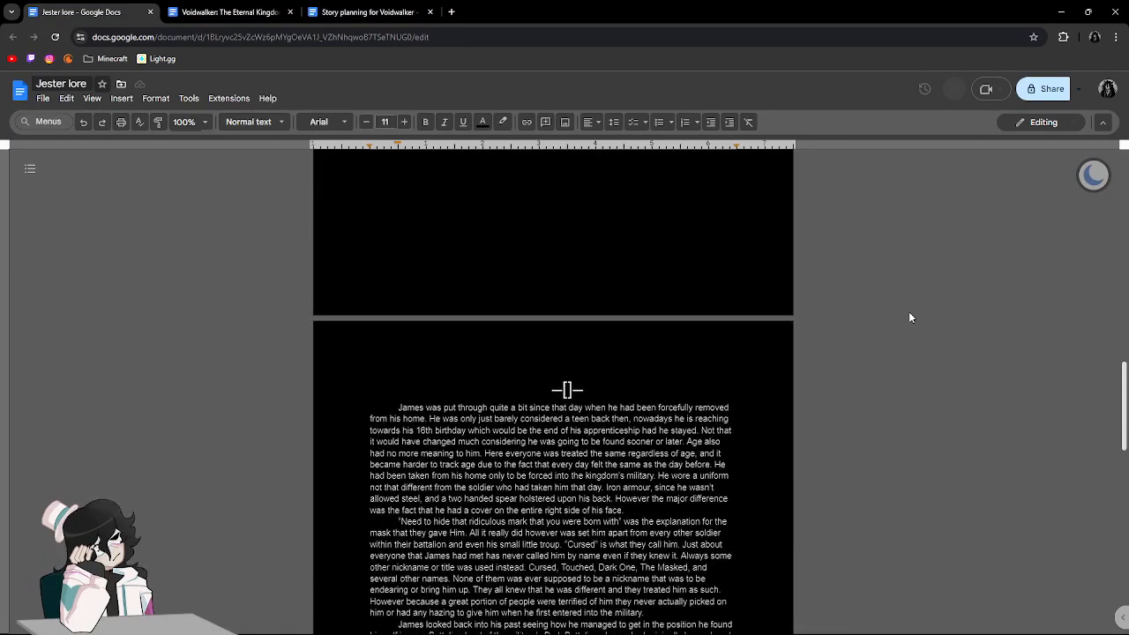
pyautogui.scroll(-6, 908, 317)
pyautogui.scroll(6, 908, 317)
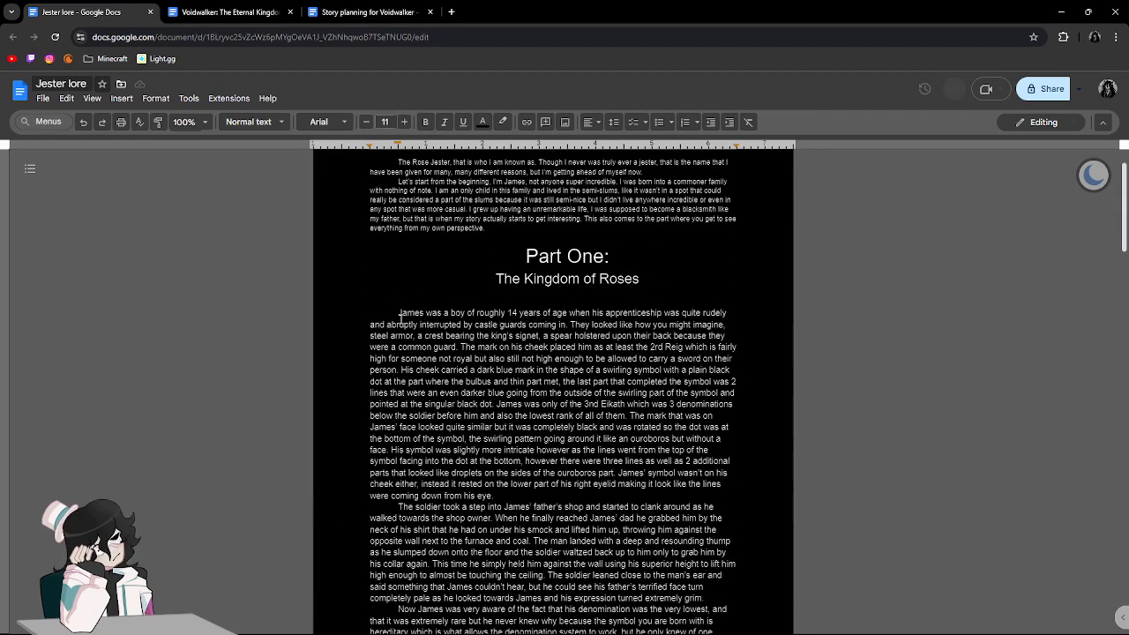
pyautogui.moveTo(400, 316); pyautogui.dragTo(596, 326)
pyautogui.click(599, 327)
pyautogui.moveTo(400, 307); pyautogui.dragTo(630, 314)
pyautogui.click(629, 314)
pyautogui.scroll(1, 629, 314)
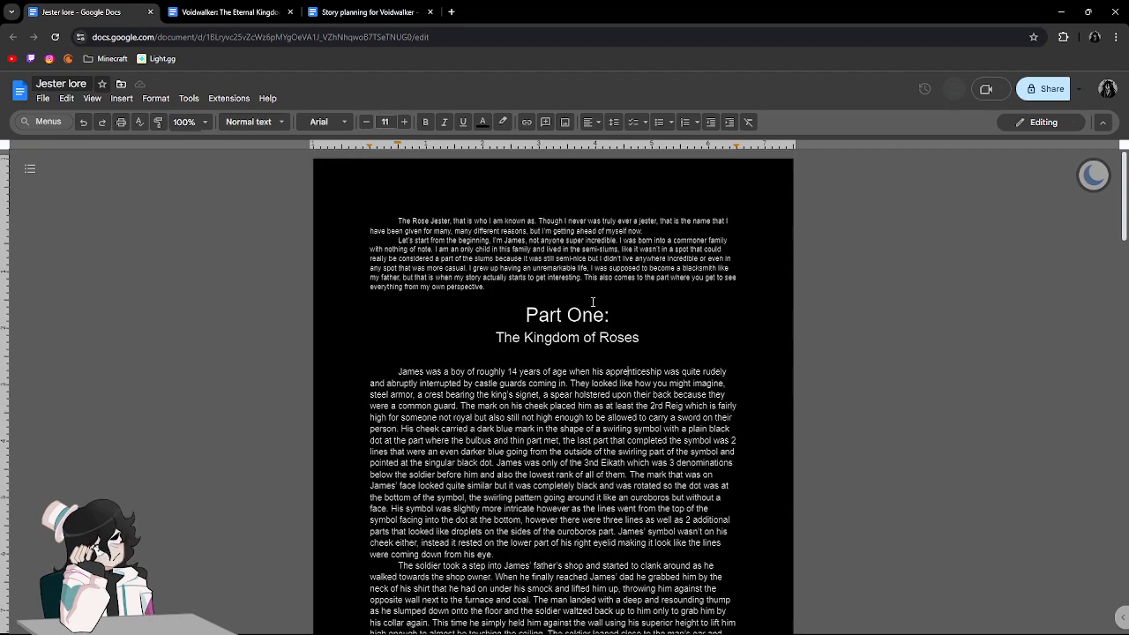
pyautogui.moveTo(397, 220); pyautogui.dragTo(368, 215)
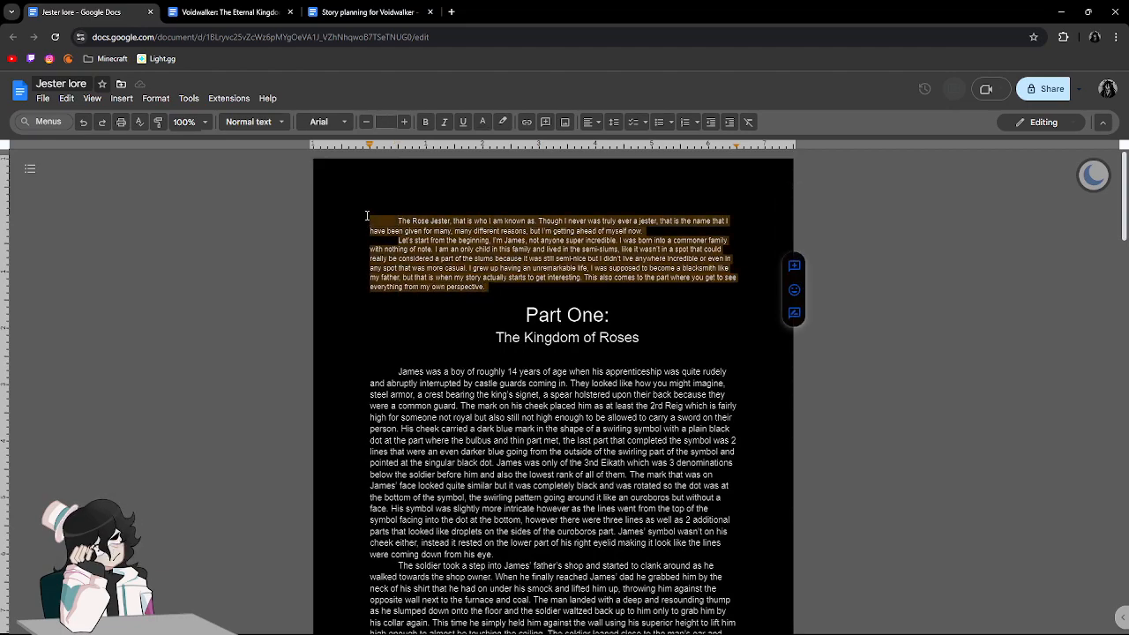
pyautogui.click(494, 290)
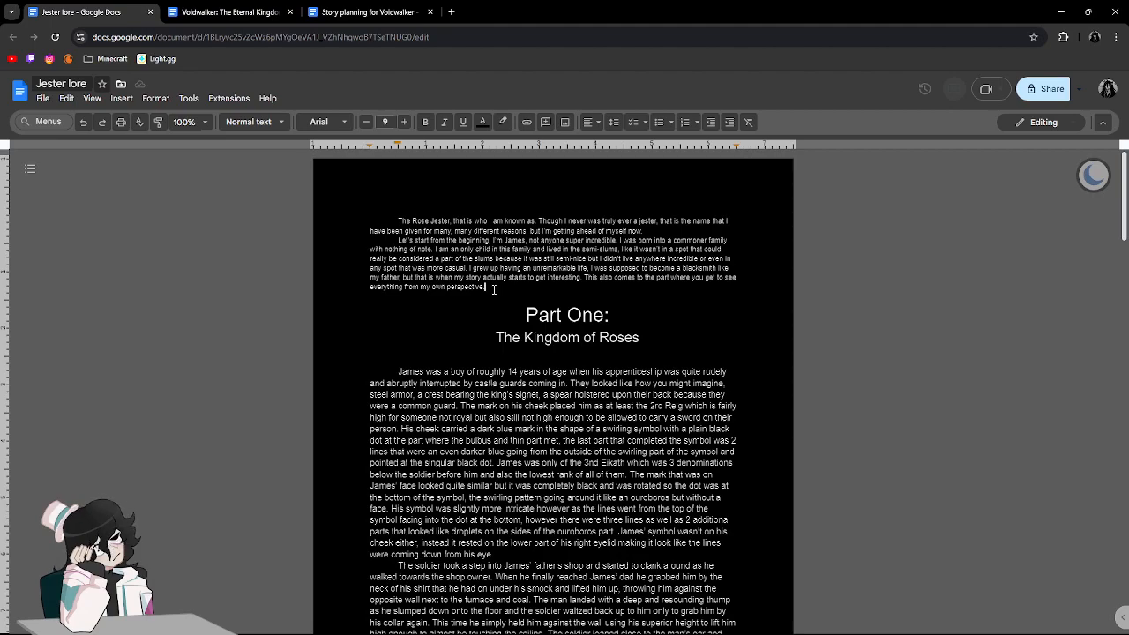
# Compare the narration of the introduction with the opening paragraph of Part One, from James' apprenticeship to the soldier's cheek mark.
pyautogui.scroll(-2, 494, 290)
pyautogui.moveTo(396, 194); pyautogui.dragTo(418, 196)
pyautogui.click(417, 196)
pyautogui.moveTo(503, 207); pyautogui.dragTo(527, 208)
pyautogui.click(594, 227)
pyautogui.moveTo(399, 194); pyautogui.dragTo(477, 196)
pyautogui.click(529, 219)
pyautogui.moveTo(399, 194); pyautogui.dragTo(427, 195)
pyautogui.click(427, 196)
pyautogui.click(467, 196)
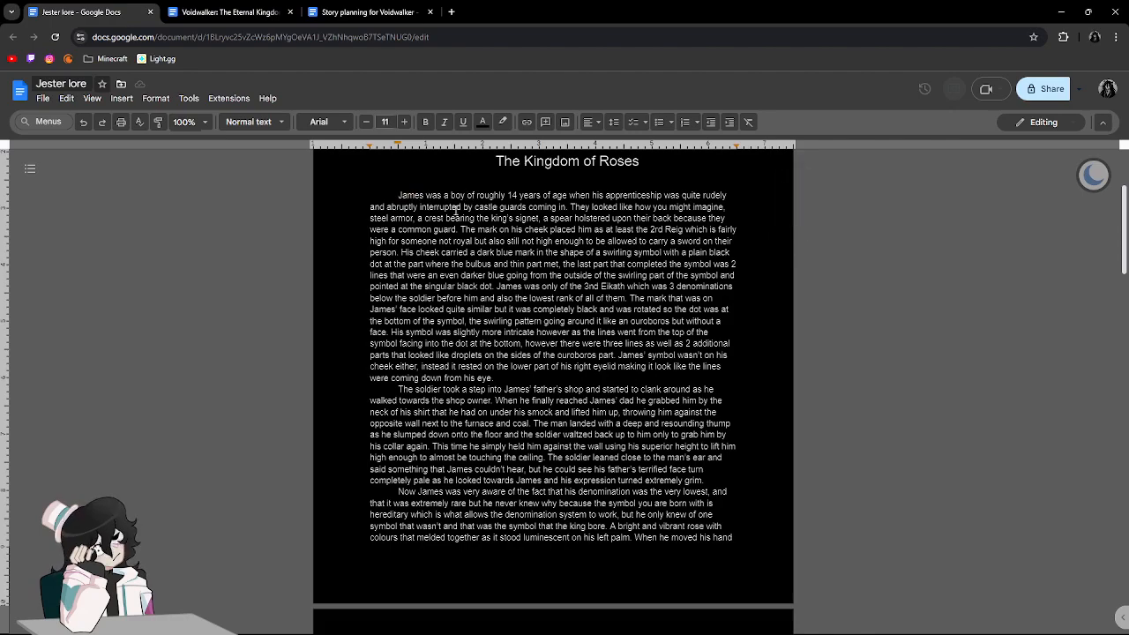
pyautogui.doubleClick(417, 196)
pyautogui.click(432, 195)
pyautogui.scroll(3, 432, 194)
pyautogui.scroll(-1, 431, 195)
pyautogui.moveTo(398, 221); pyautogui.dragTo(451, 221)
pyautogui.click(460, 220)
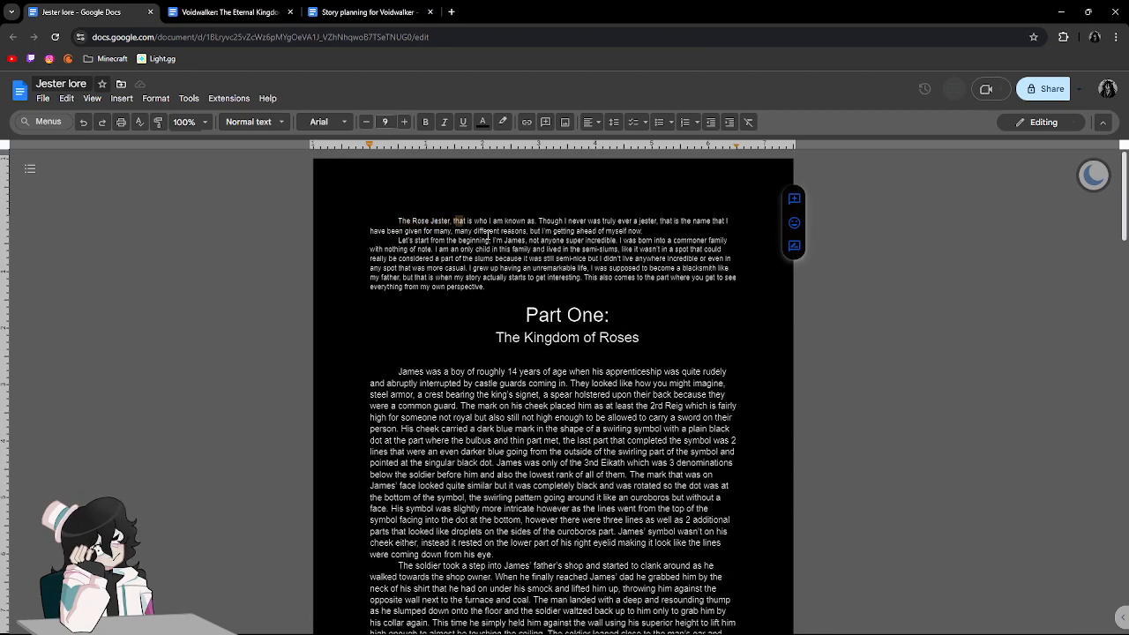
pyautogui.scroll(-2, 523, 250)
pyautogui.click(443, 265)
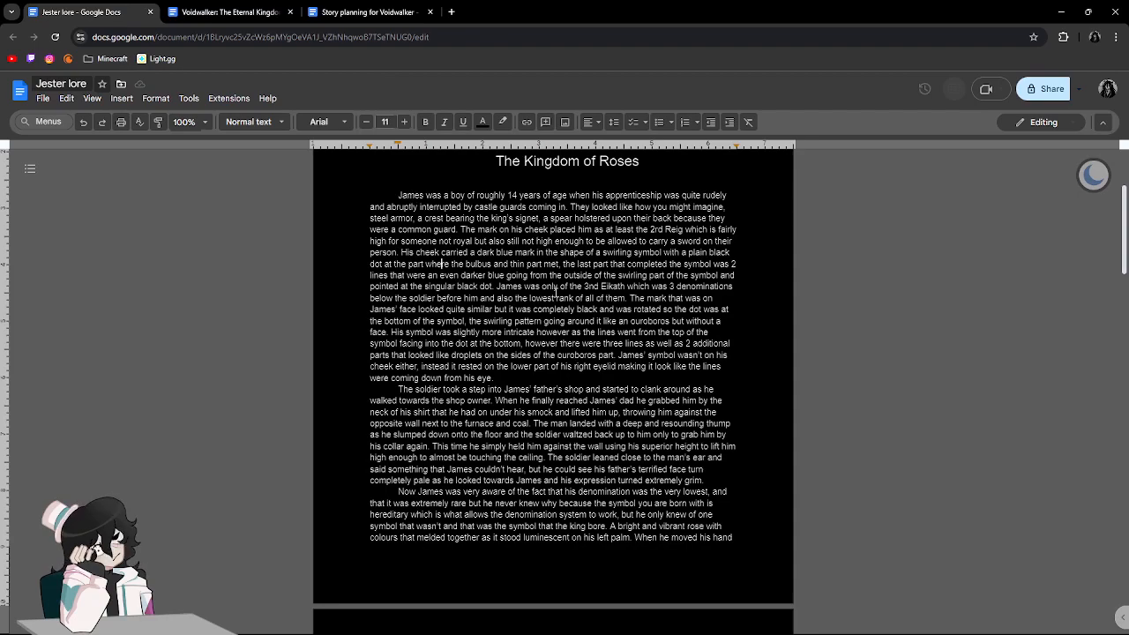
# Highlight "James was only of the 3nd Eikath" in Part One's first paragraph and check the denomination description around it.
pyautogui.moveTo(497, 289); pyautogui.dragTo(623, 289)
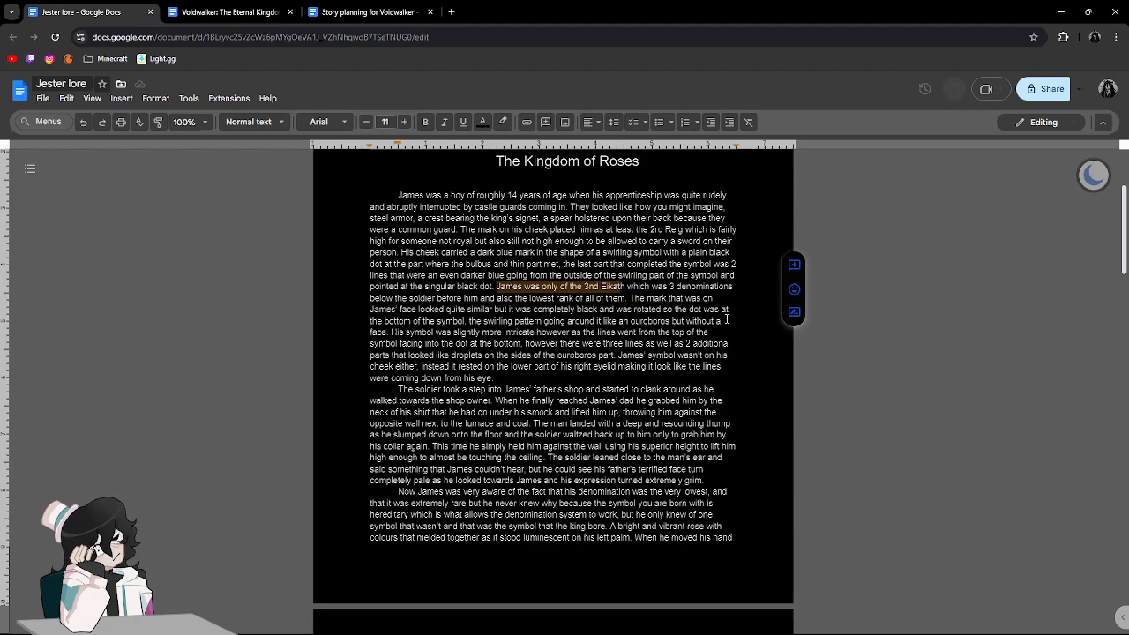
pyautogui.scroll(-4, 649, 304)
pyautogui.scroll(3, 577, 262)
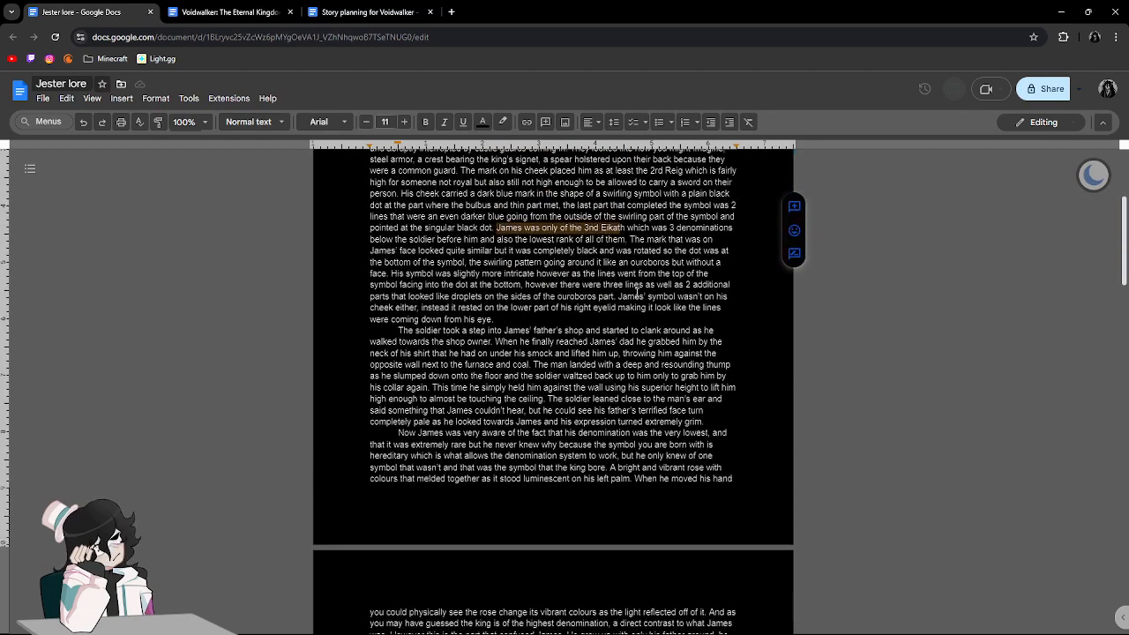
pyautogui.click(577, 227)
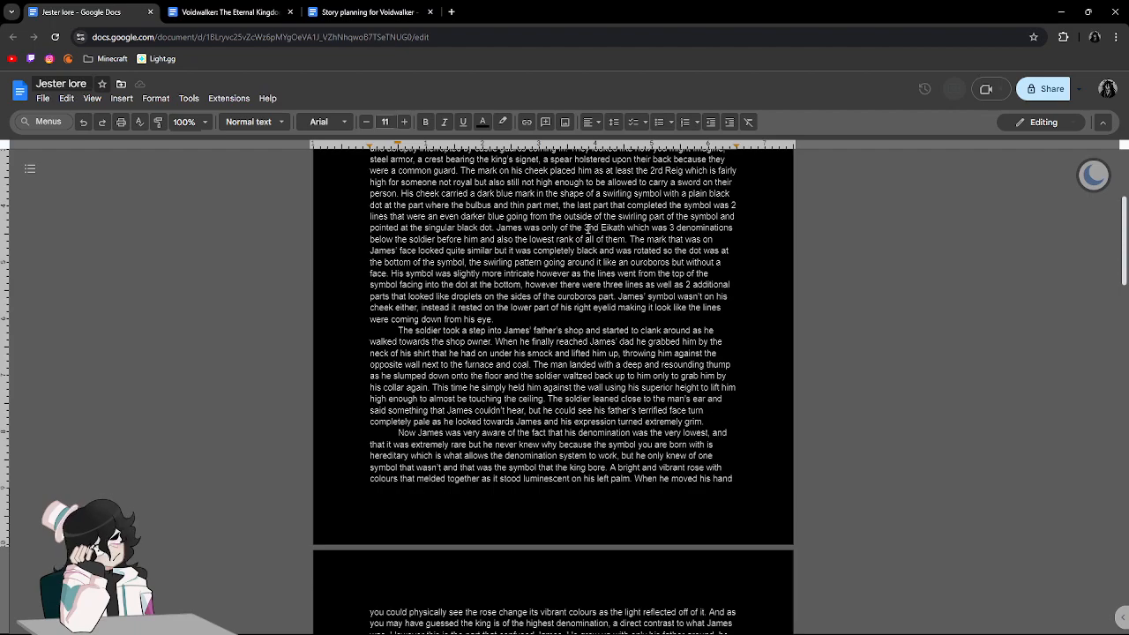
pyautogui.scroll(3, 586, 228)
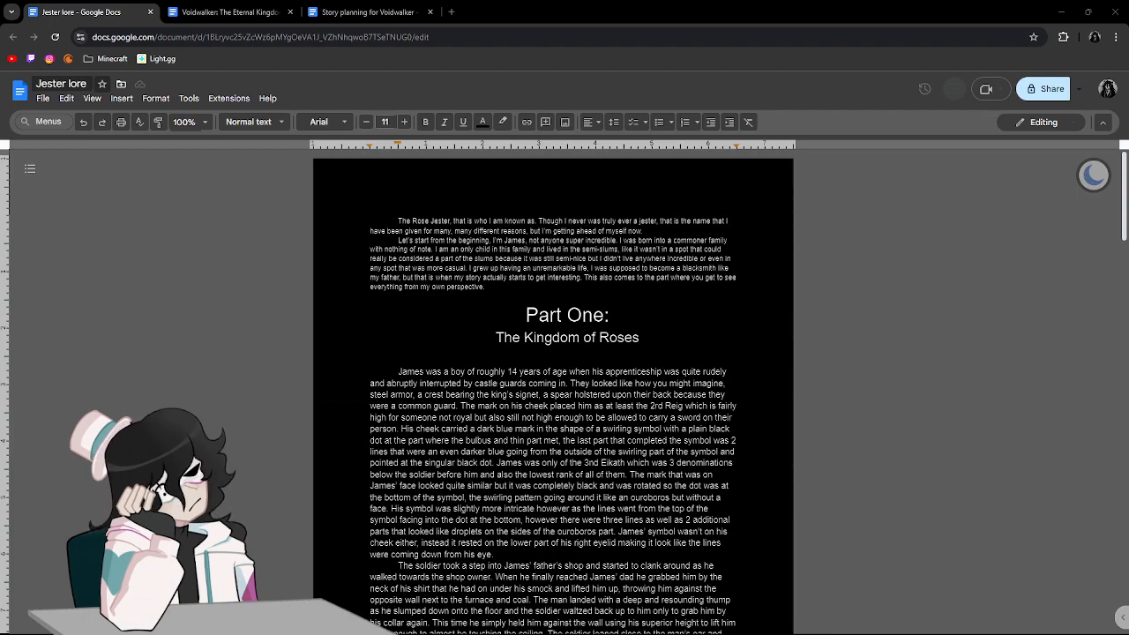
# Switch to File Explorer and open the recent picture pfp.jpg in Krita for this one time.
pyautogui.press('super+e')
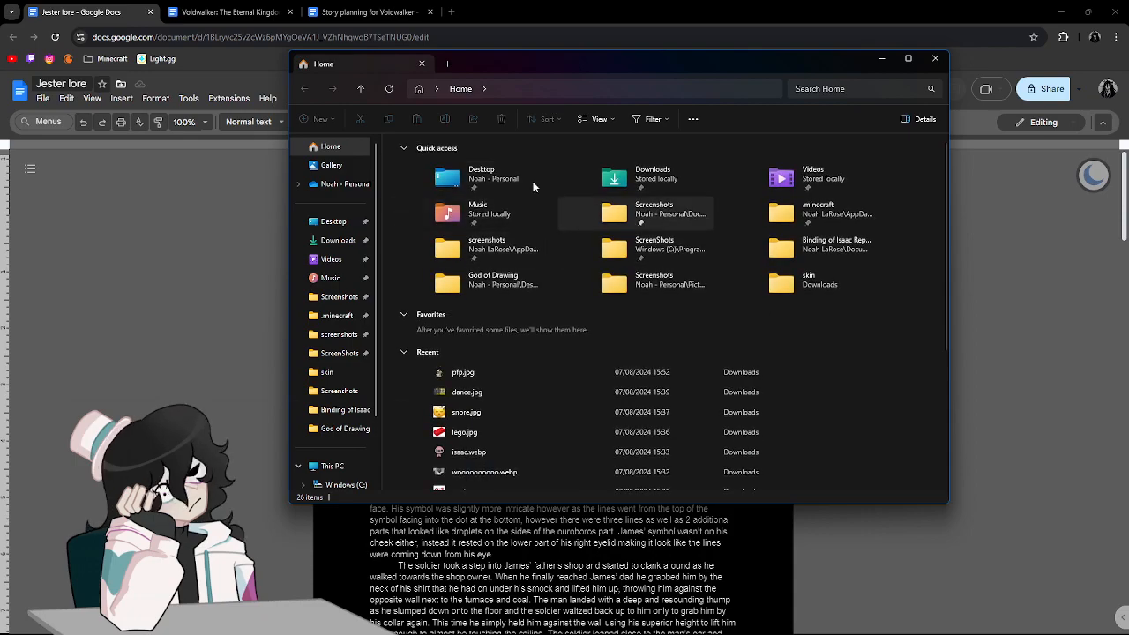
pyautogui.doubleClick(458, 373)
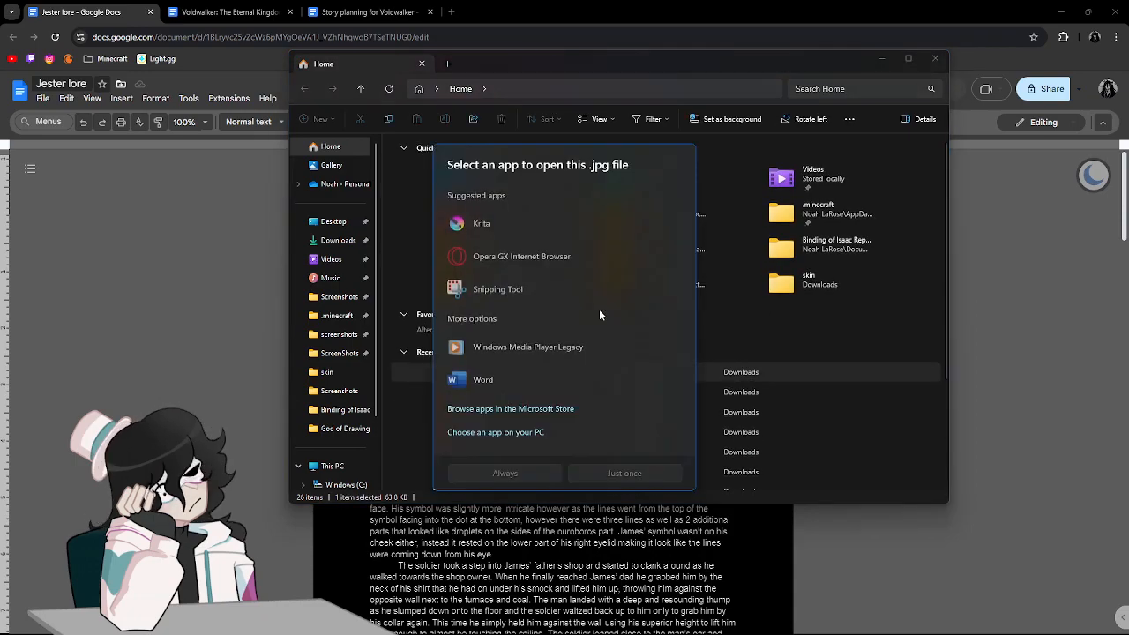
pyautogui.click(463, 220)
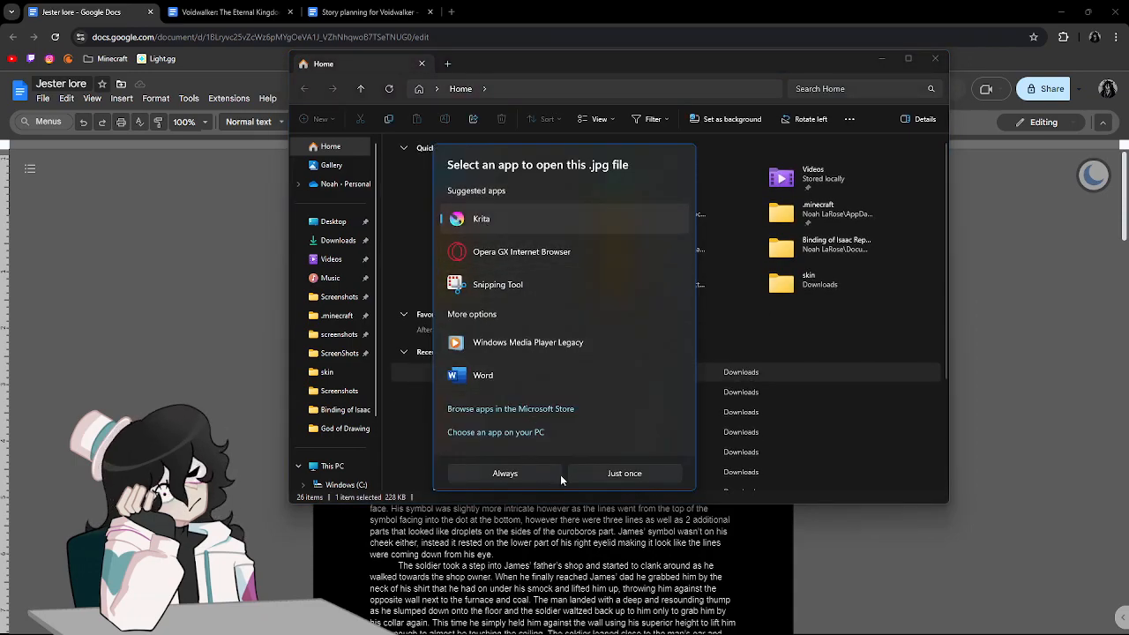
pyautogui.click(587, 478)
# Place the Snipping Tool window with the character drawing in front of the document and the Krita window.
pyautogui.moveTo(756, 82); pyautogui.dragTo(1128, 167)
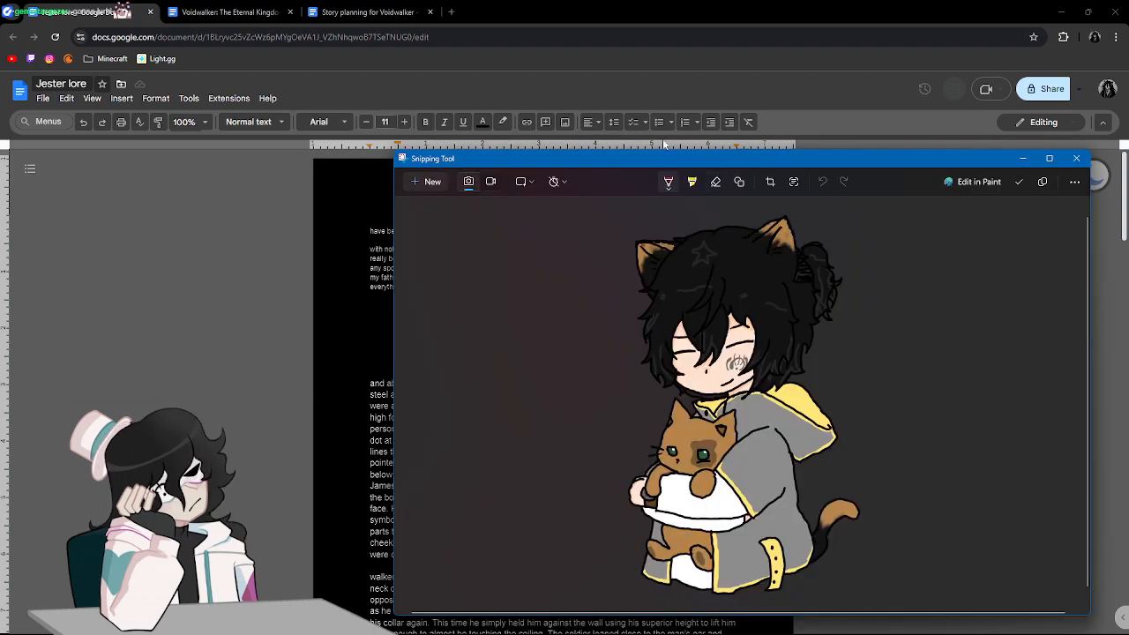
pyautogui.moveTo(904, 163); pyautogui.dragTo(703, 151)
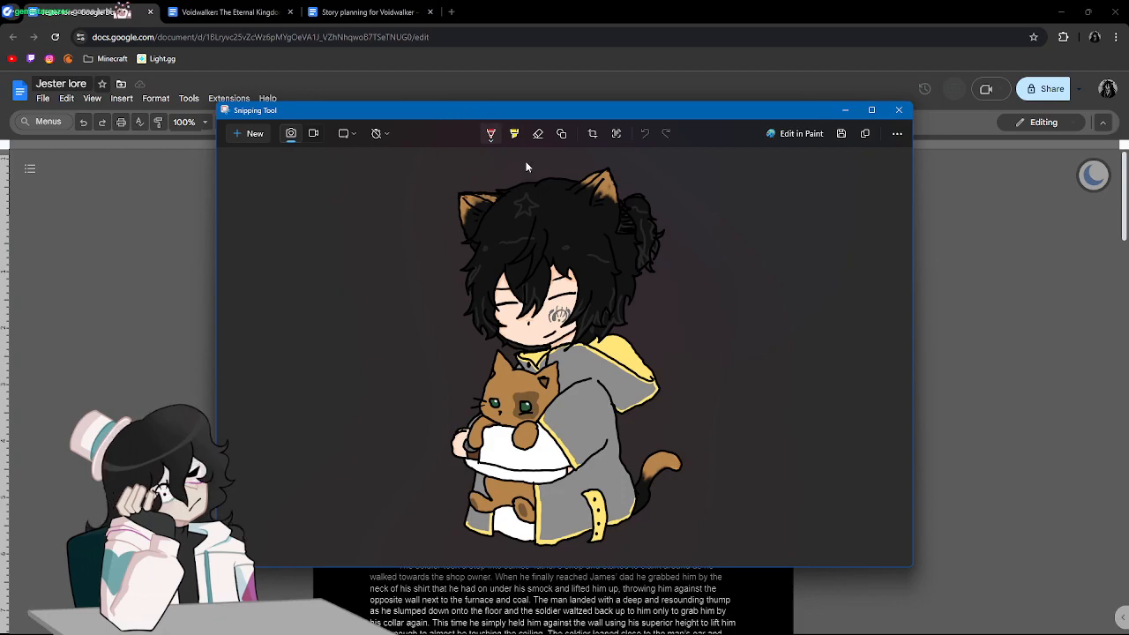
pyautogui.scroll(1, 551, 310)
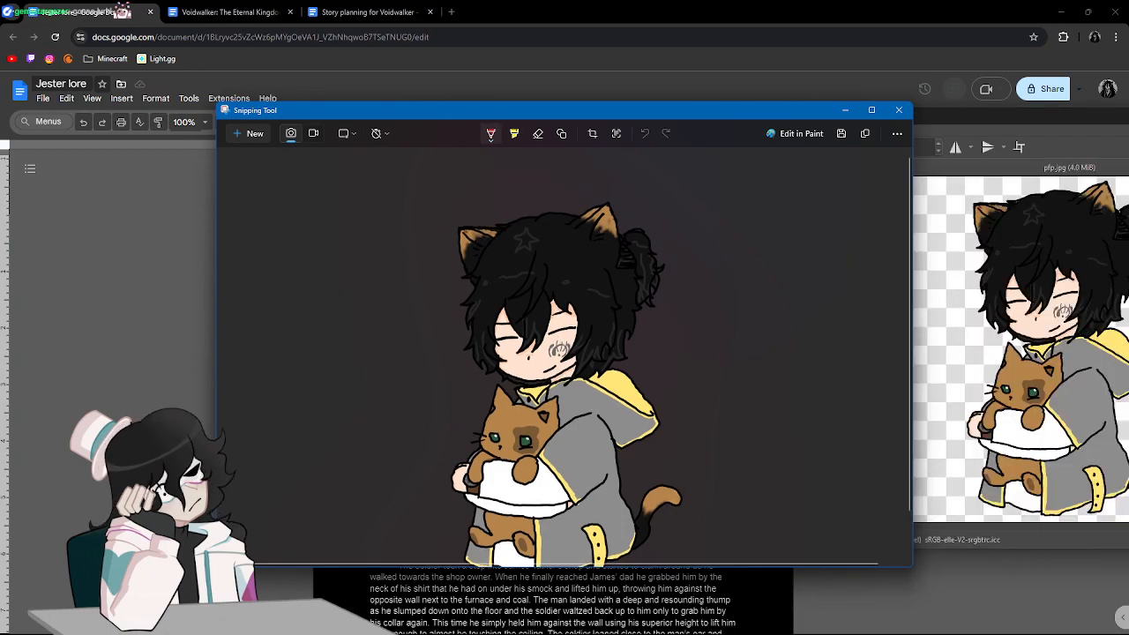
pyautogui.hotkey('alt', 'Tab')
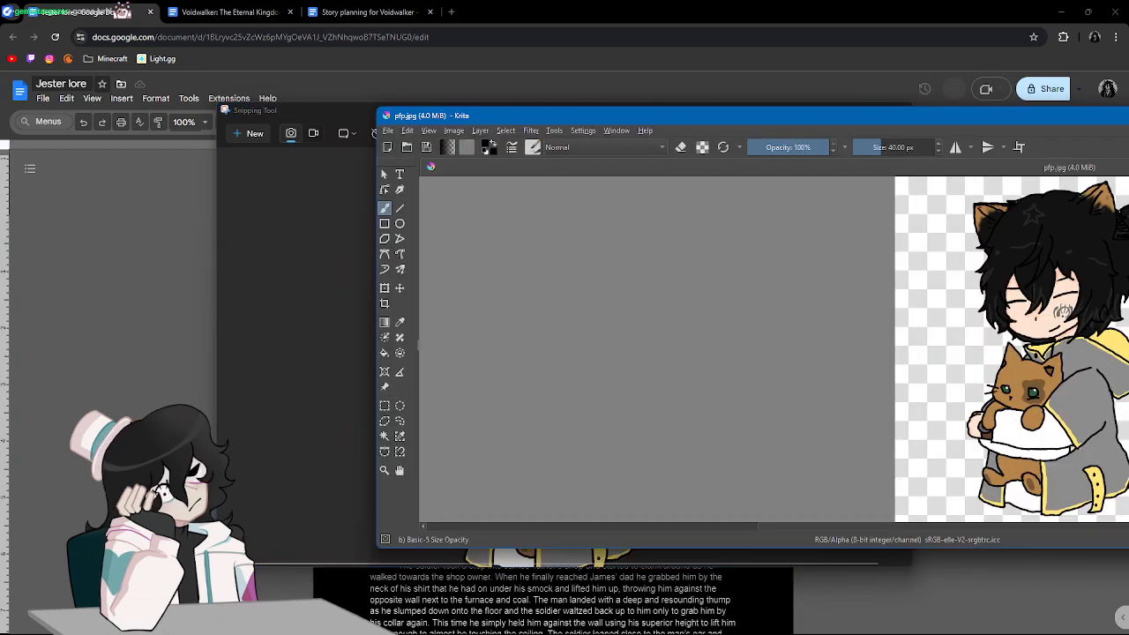
pyautogui.hotkey('alt', 'Tab')
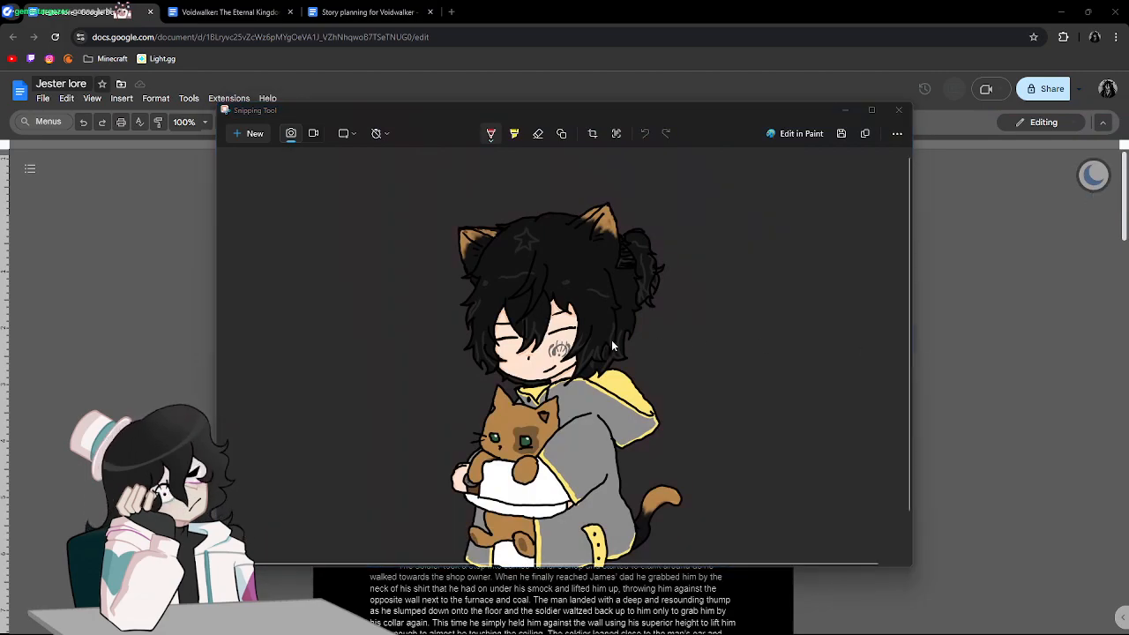
# Circle the symbol on the character's cheek in red pen, and close the Snipping Tool without saving the markings.
pyautogui.click(542, 370)
pyautogui.scroll(-2, 573, 371)
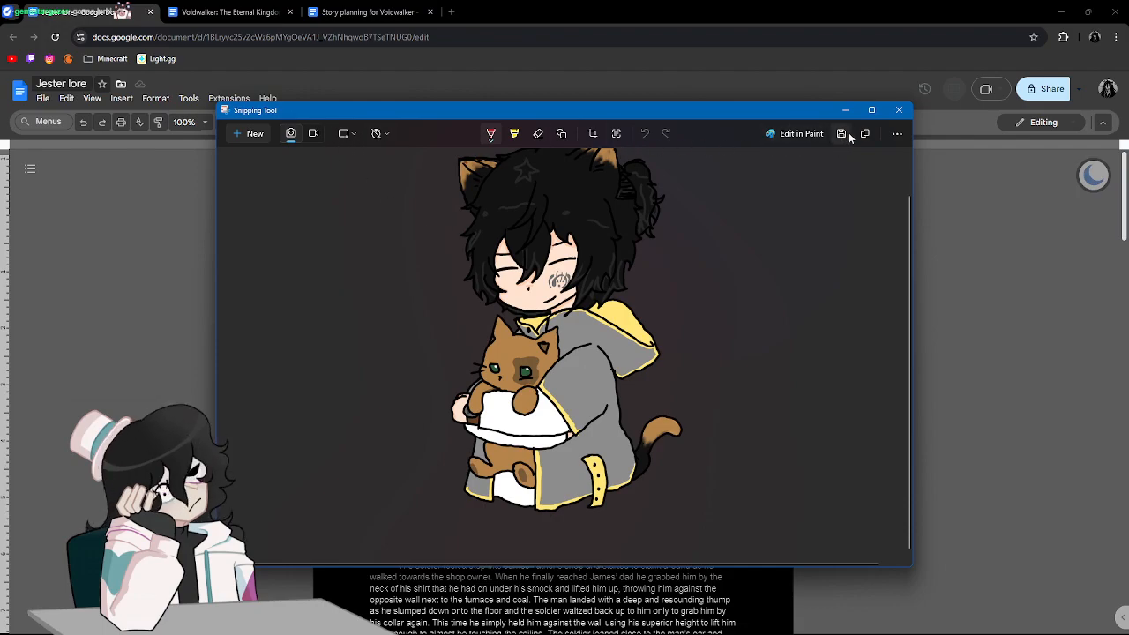
pyautogui.moveTo(548, 310); pyautogui.dragTo(549, 329)
pyautogui.moveTo(554, 270)
pyautogui.mouseDown()
pyautogui.moveTo(571, 263)
pyautogui.moveTo(585, 286)
pyautogui.moveTo(577, 270)
pyautogui.moveTo(565, 291)
pyautogui.moveTo(559, 278)
pyautogui.mouseUp()
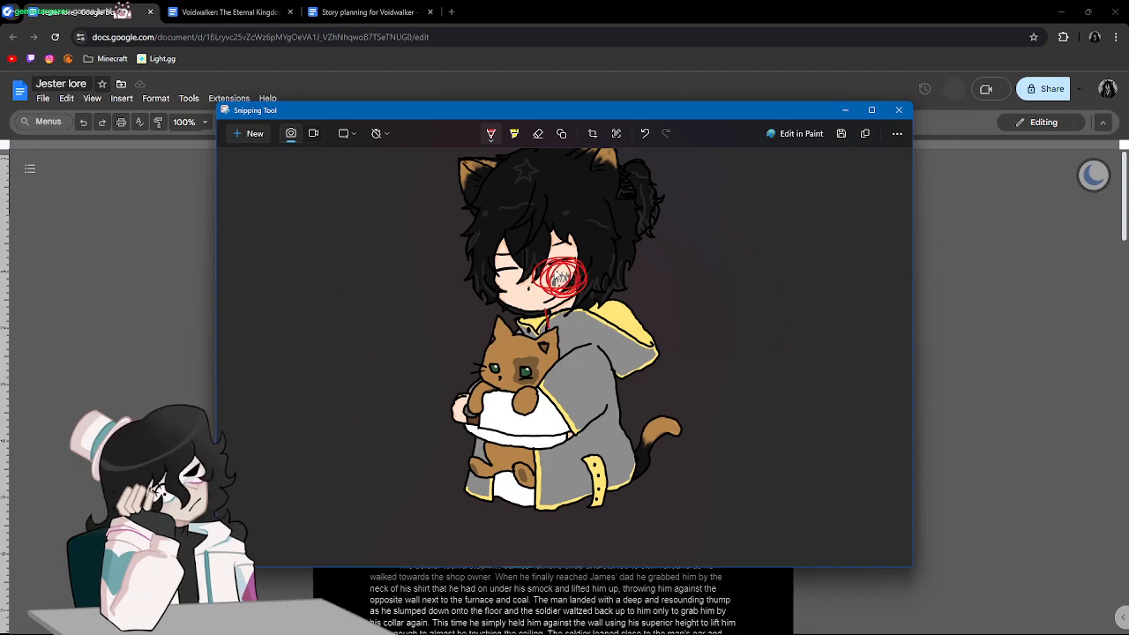
pyautogui.click(899, 109)
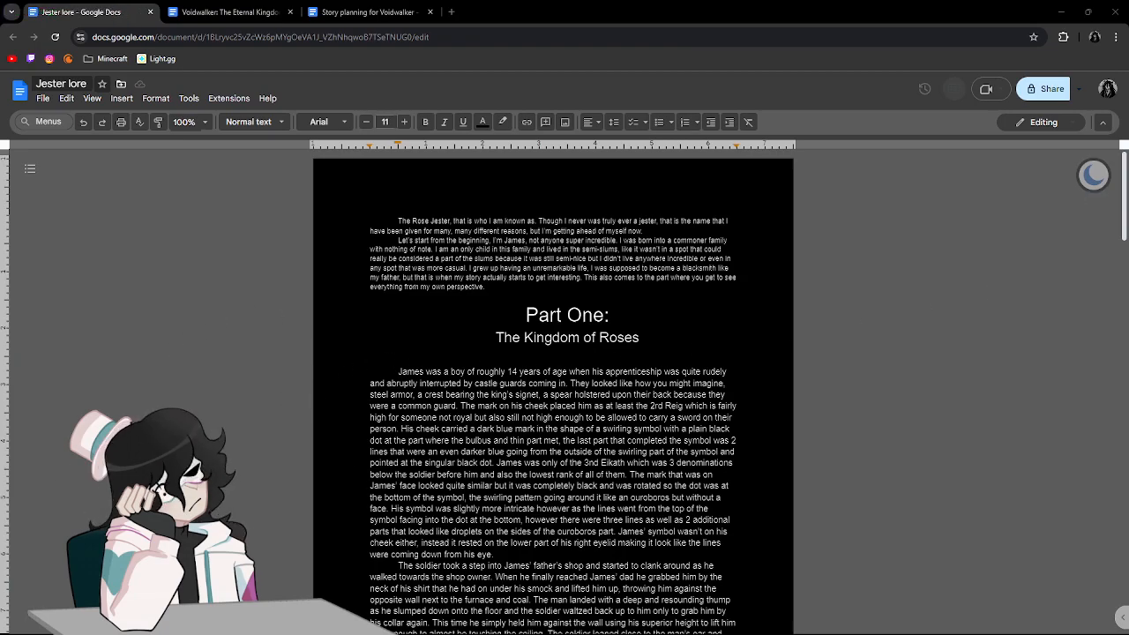
# Read through Part One's denomination symbol descriptions and the following paragraphs about the soldier in the shop and the king's rose.
pyautogui.scroll(-2, 702, 351)
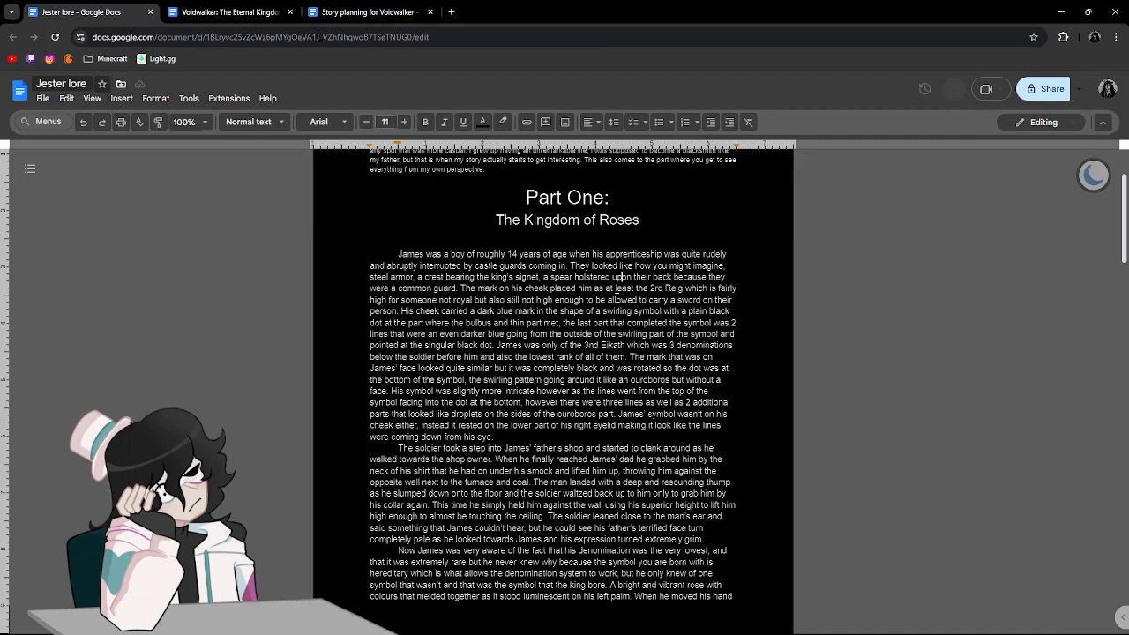
pyautogui.scroll(-2, 558, 328)
pyautogui.scroll(1, 558, 328)
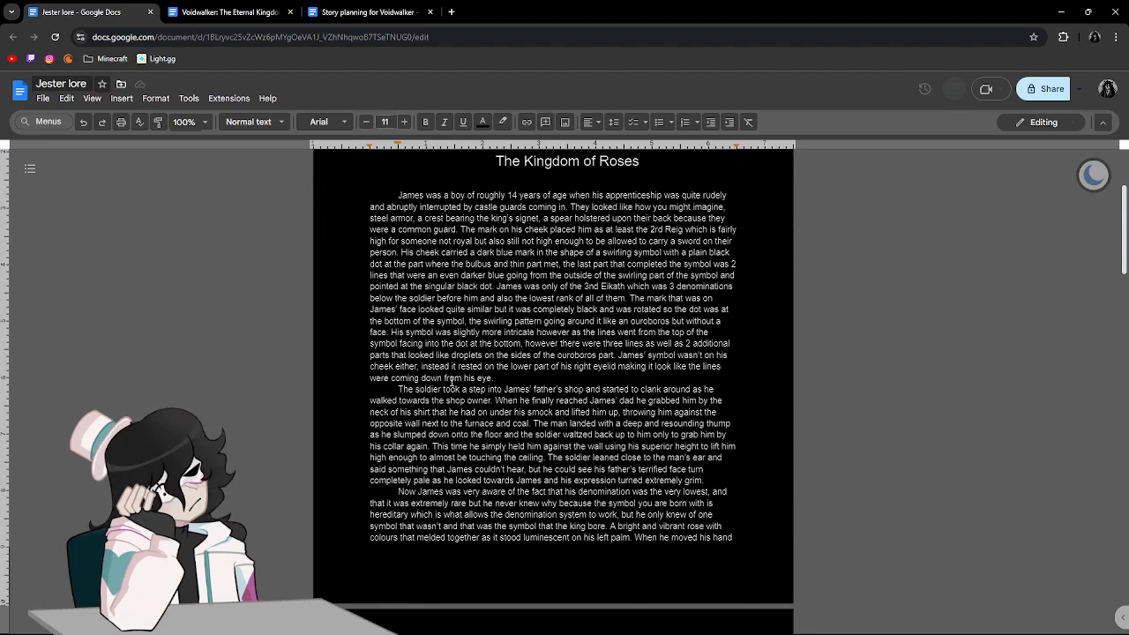
pyautogui.moveTo(399, 390); pyautogui.dragTo(456, 390)
pyautogui.click(599, 400)
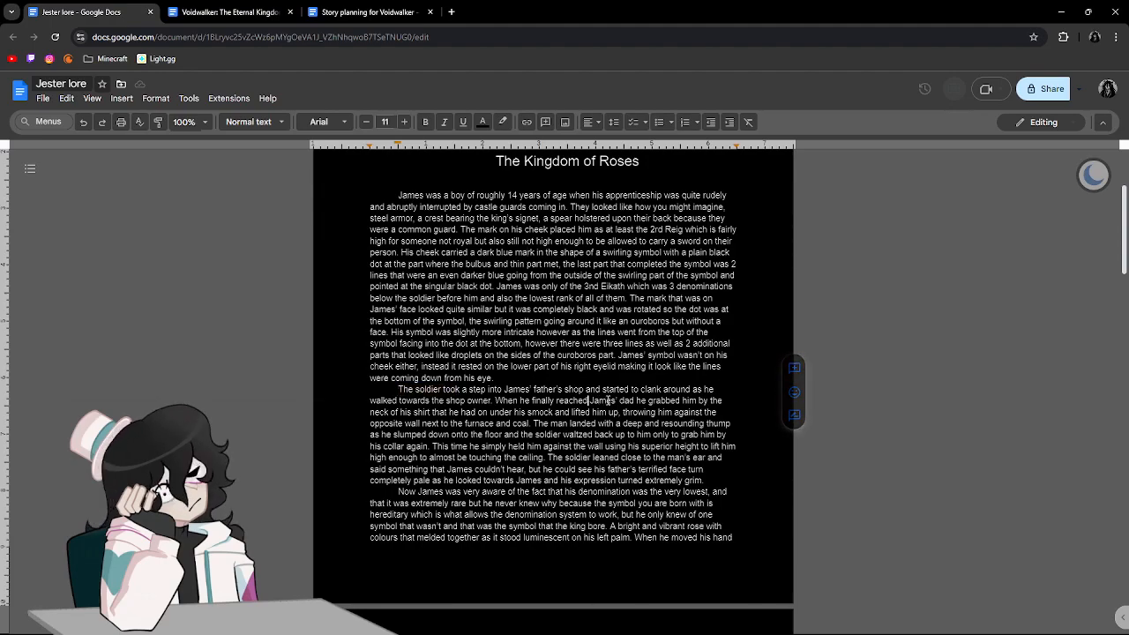
pyautogui.scroll(1, 628, 366)
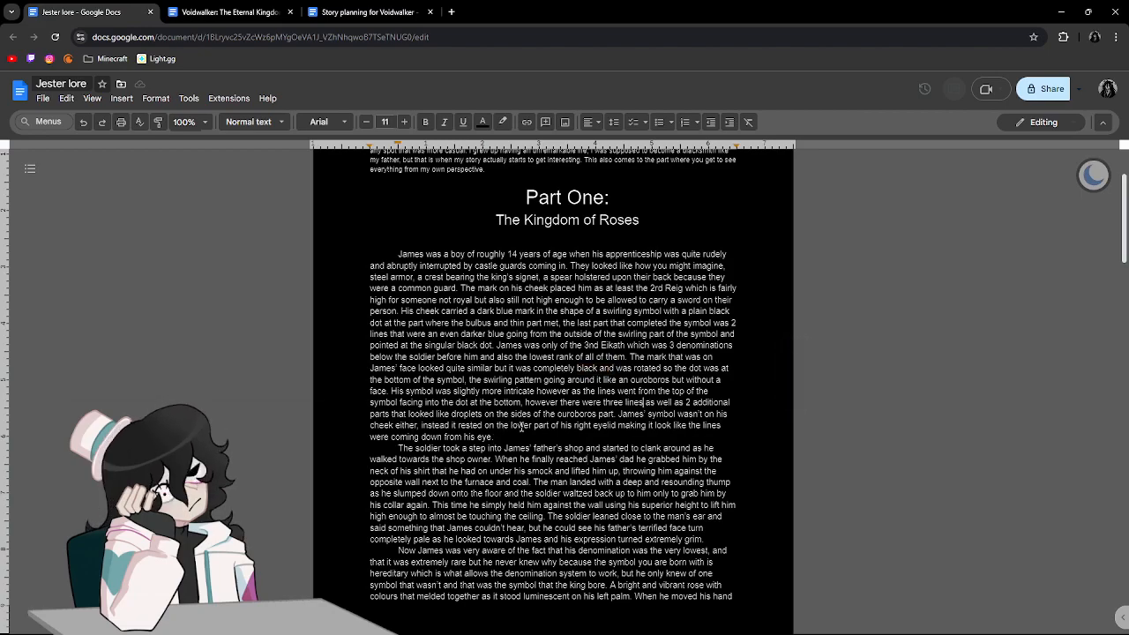
pyautogui.scroll(-2, 631, 439)
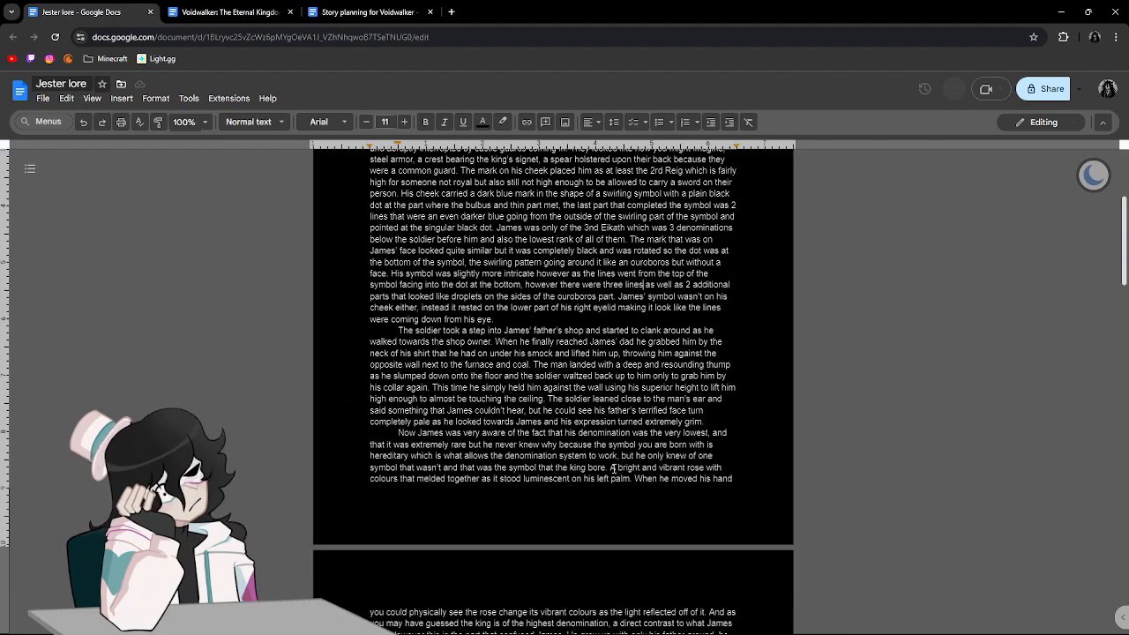
# Read from the king's rose passage through the second page's paragraphs about the family symbols, the soldier and the carriage.
pyautogui.moveTo(612, 467); pyautogui.dragTo(632, 479)
pyautogui.click(688, 479)
pyautogui.scroll(-4, 498, 457)
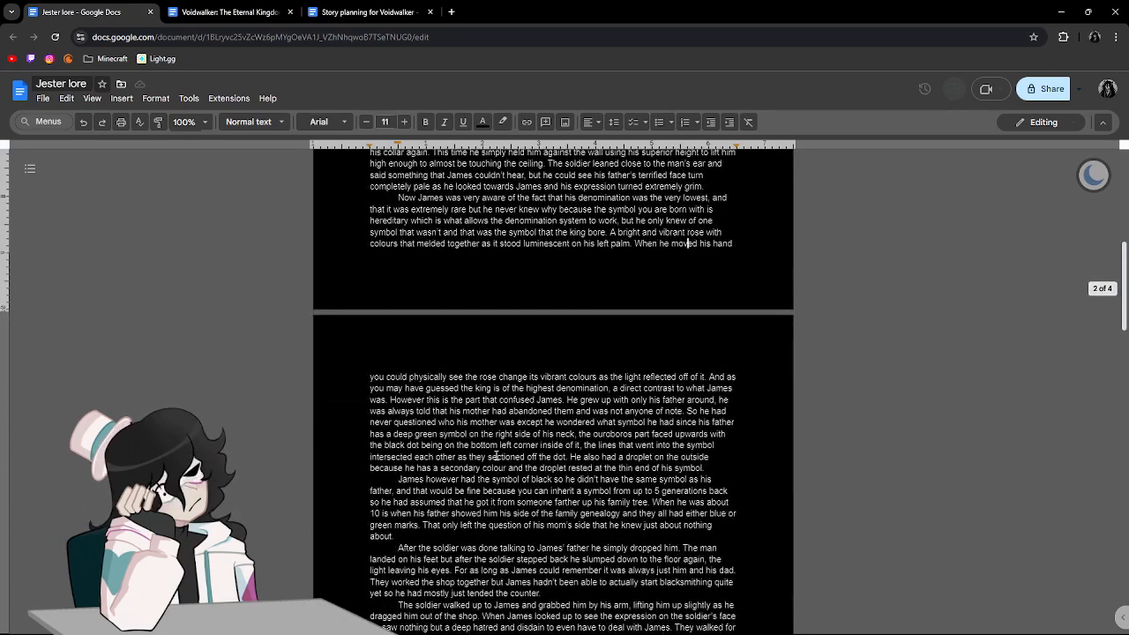
pyautogui.scroll(-1, 497, 456)
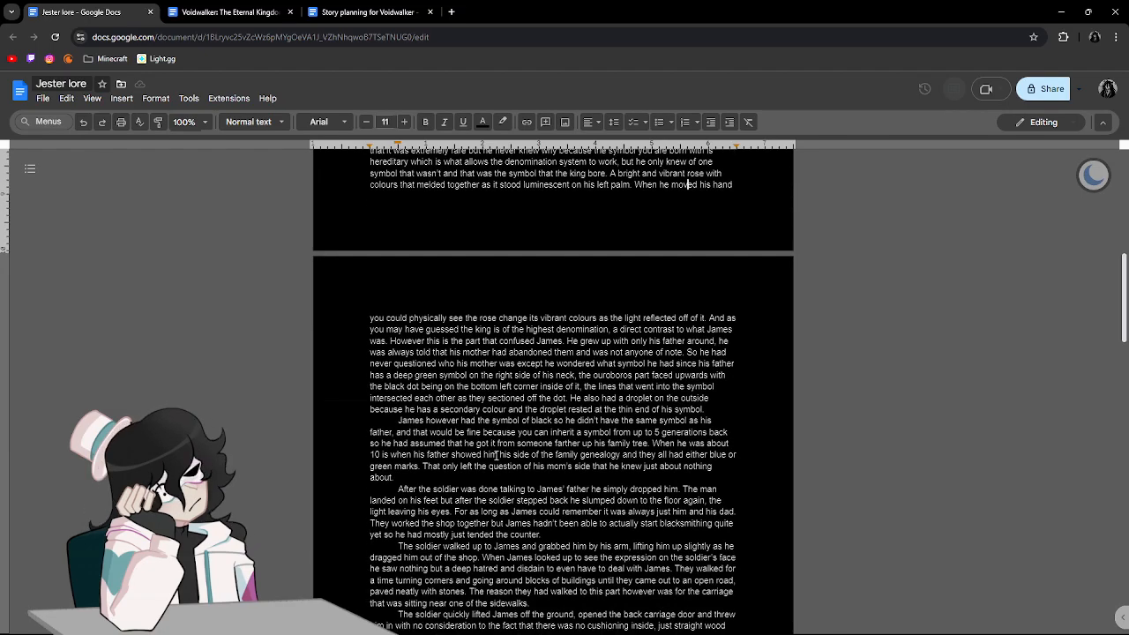
pyautogui.scroll(-2, 496, 456)
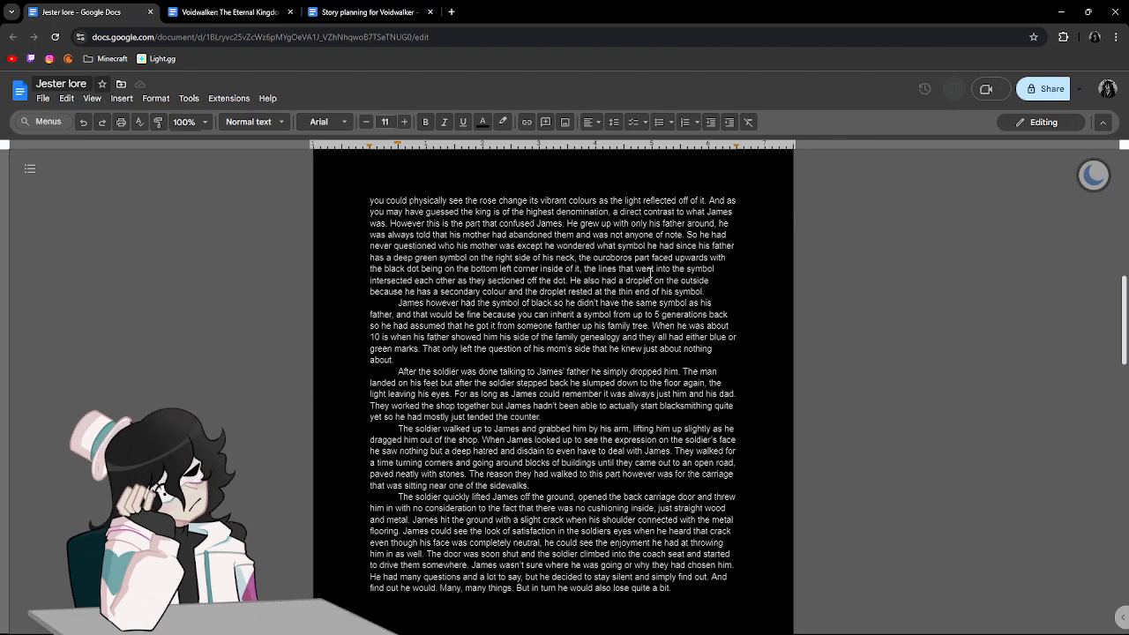
pyautogui.scroll(-3, 649, 273)
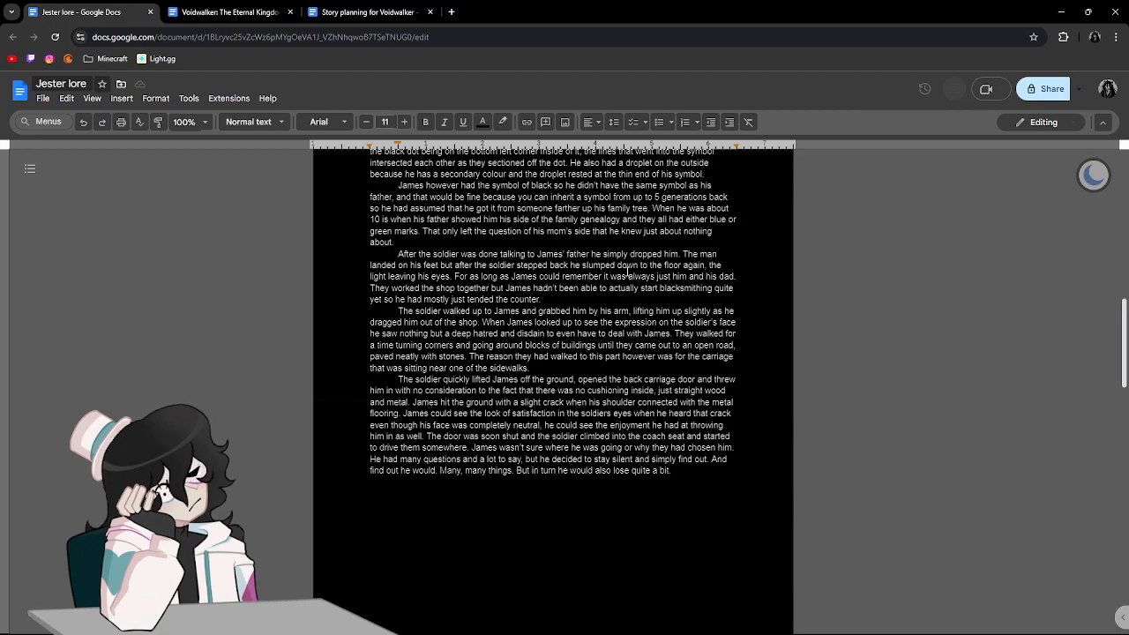
pyautogui.scroll(-12, 627, 272)
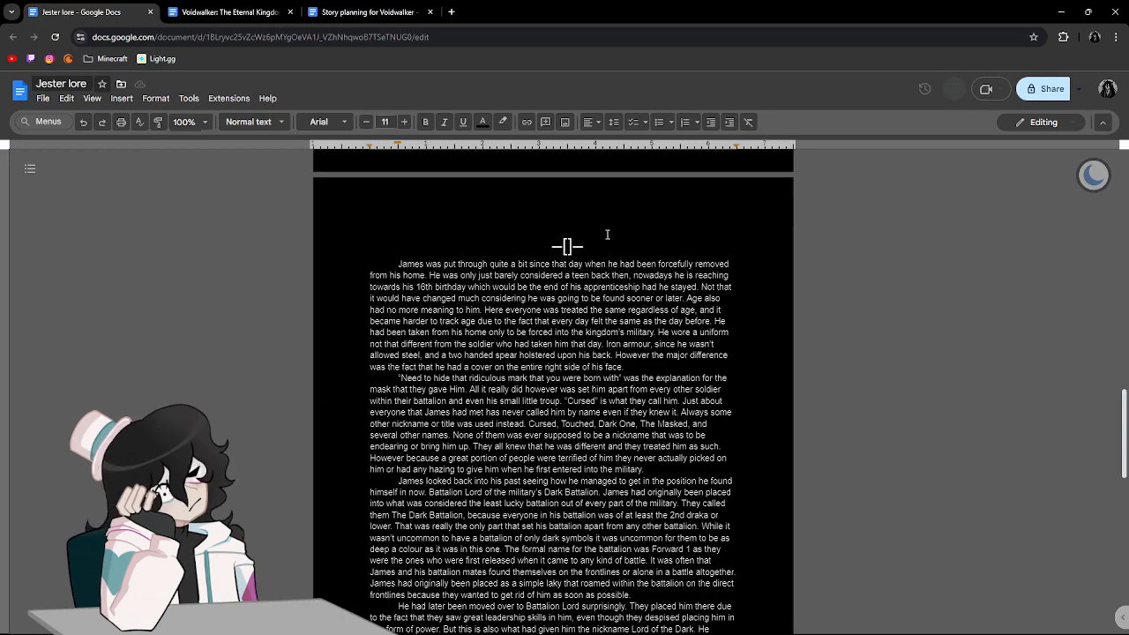
# Read the start of the section after the scene break and skim ahead to the document's closing scene break.
pyautogui.scroll(-3, 617, 238)
pyautogui.scroll(2, 749, 243)
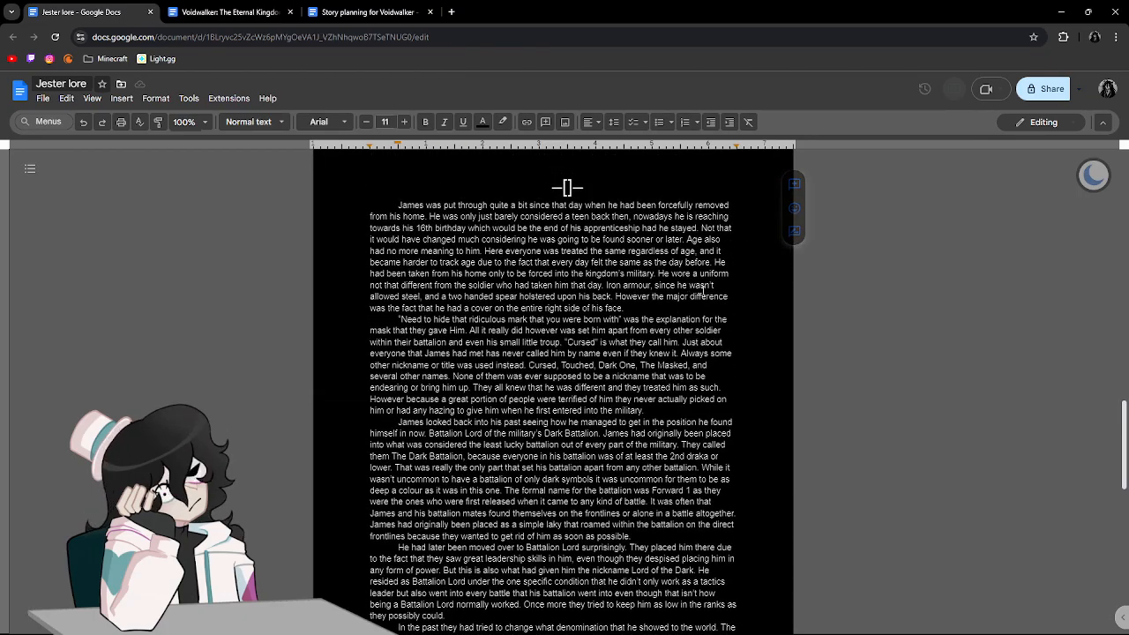
pyautogui.scroll(-1, 931, 304)
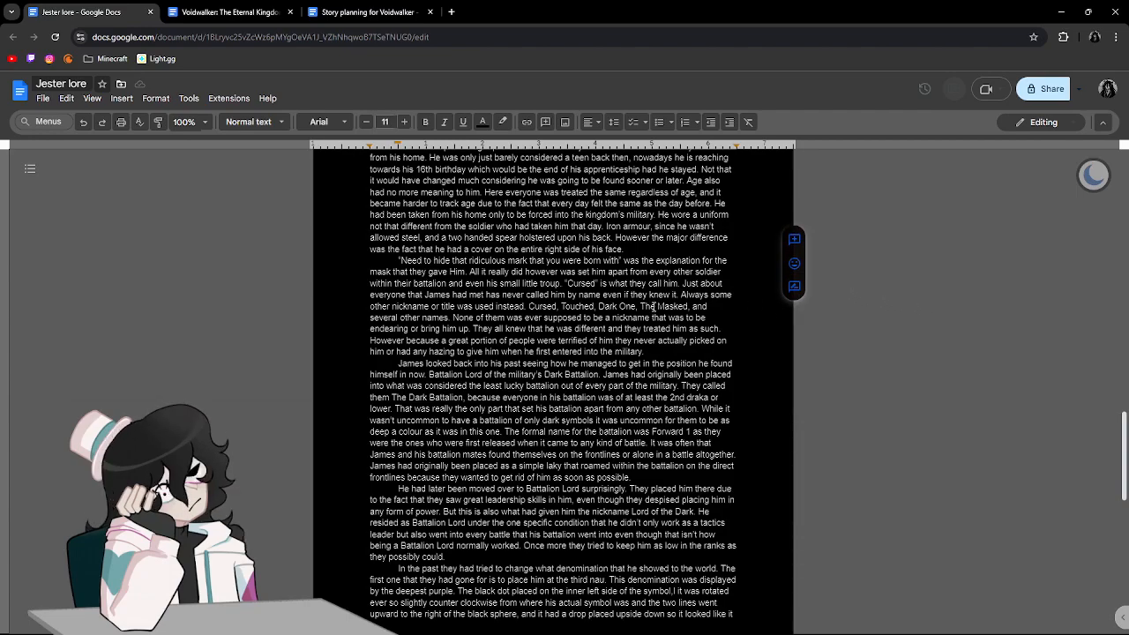
pyautogui.scroll(2, 641, 306)
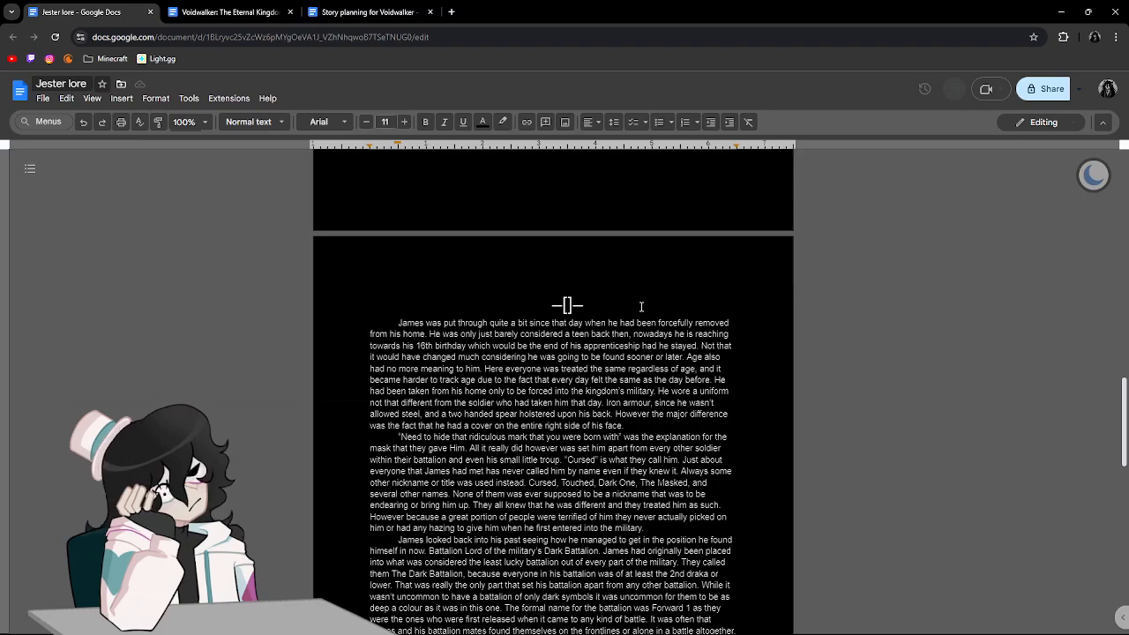
pyautogui.scroll(-15, 641, 306)
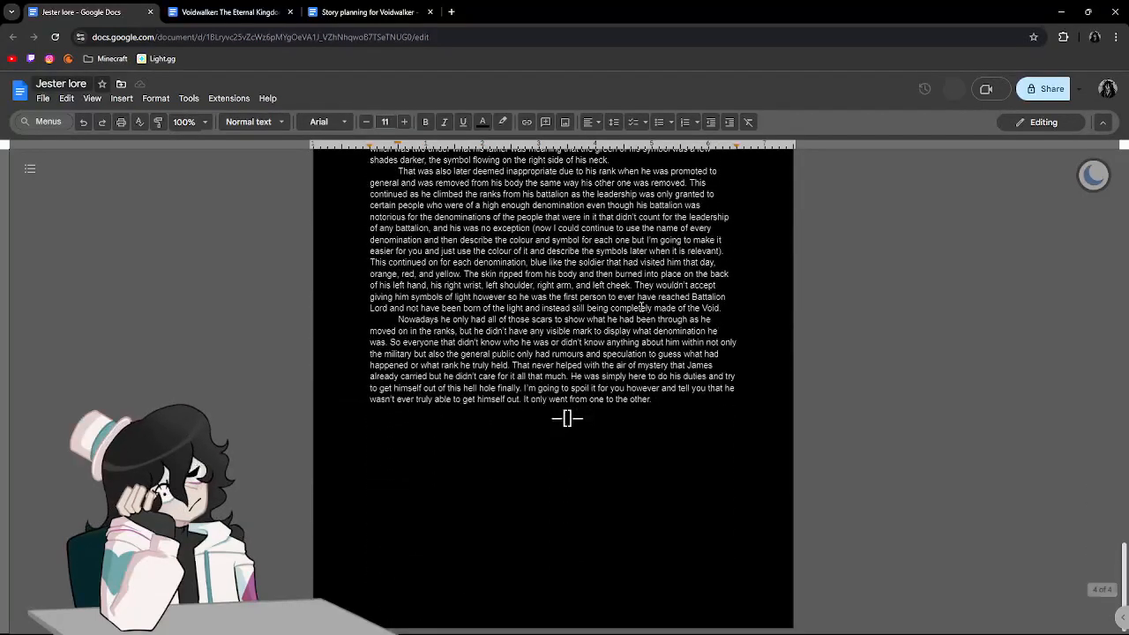
pyautogui.scroll(2, 641, 306)
pyautogui.scroll(12, 544, 313)
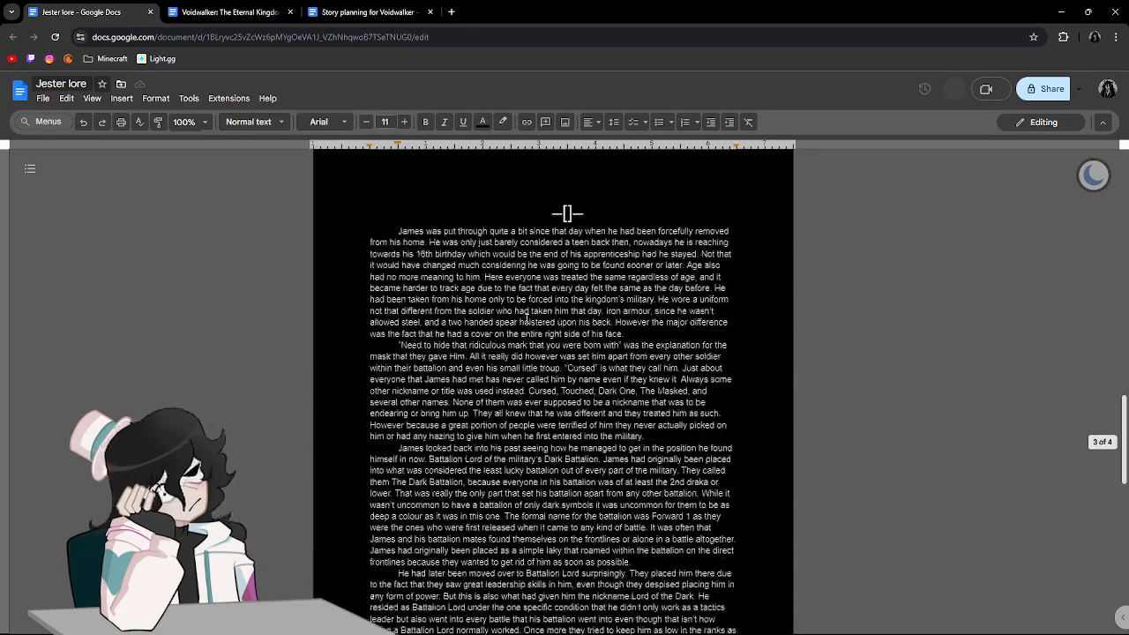
# Reread the second page's paragraphs about the soldier dropping the father, the walk to the carriage and the ride away.
pyautogui.scroll(1, 527, 317)
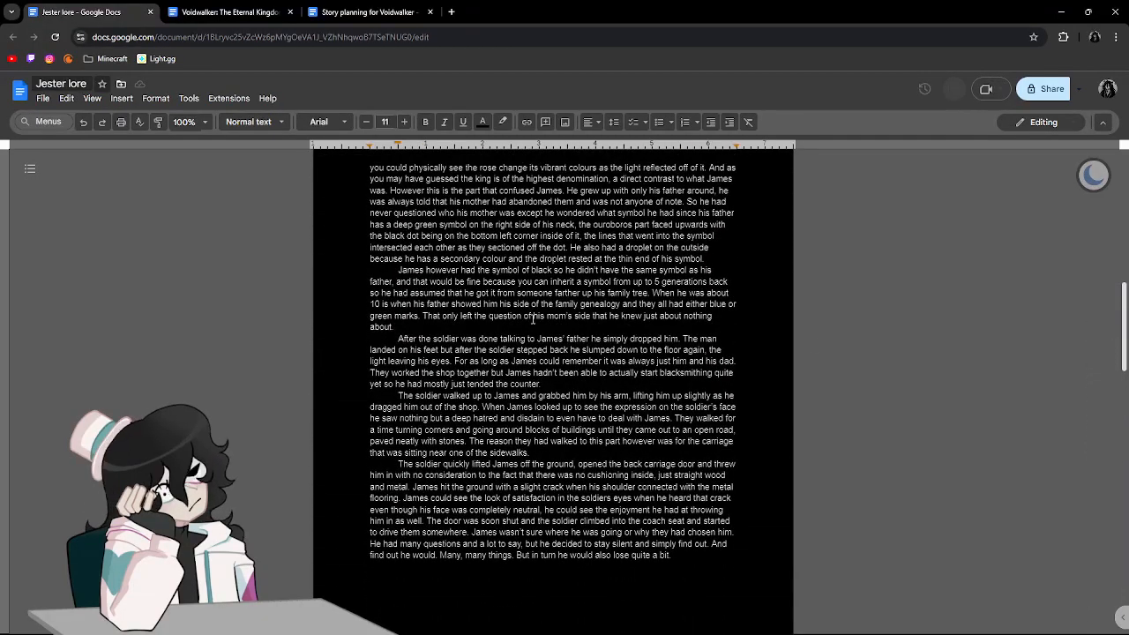
pyautogui.click(530, 347)
pyautogui.moveTo(531, 349); pyautogui.dragTo(565, 465)
pyautogui.moveTo(570, 475); pyautogui.dragTo(572, 488)
pyautogui.moveTo(539, 544); pyautogui.dragTo(568, 556)
pyautogui.click(446, 476)
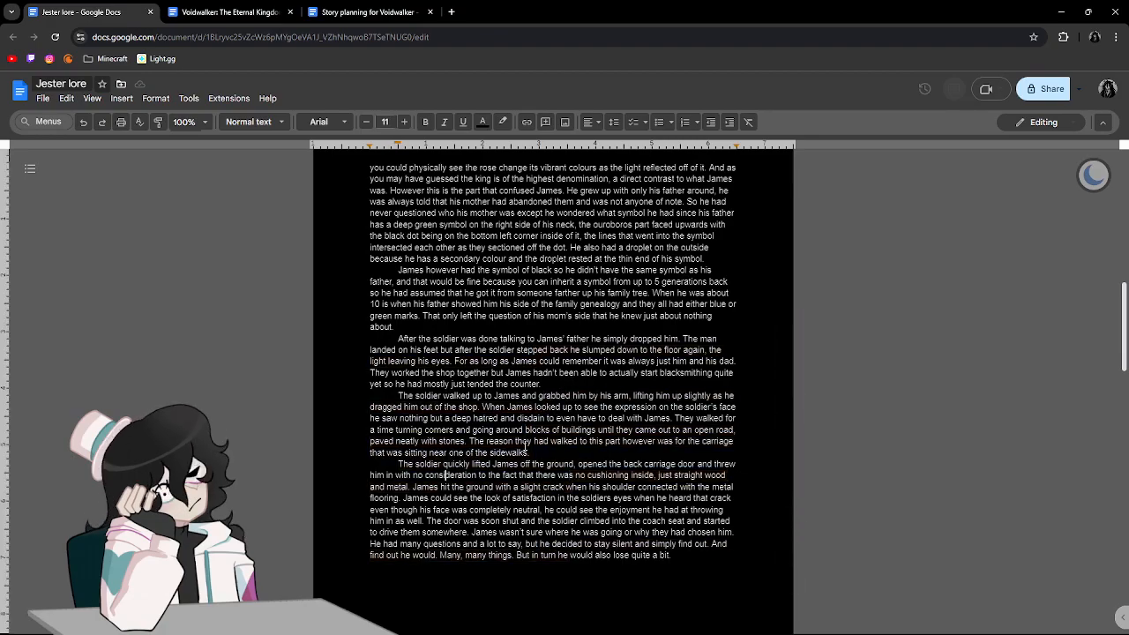
pyautogui.scroll(-2, 526, 445)
pyautogui.scroll(-1, 524, 445)
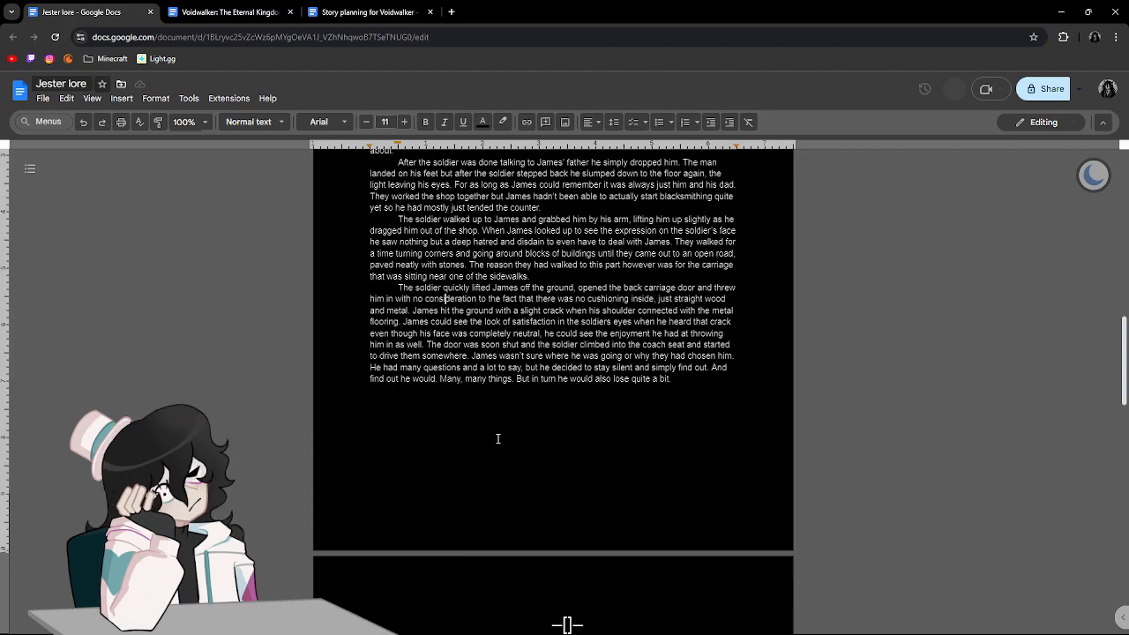
pyautogui.scroll(4, 497, 438)
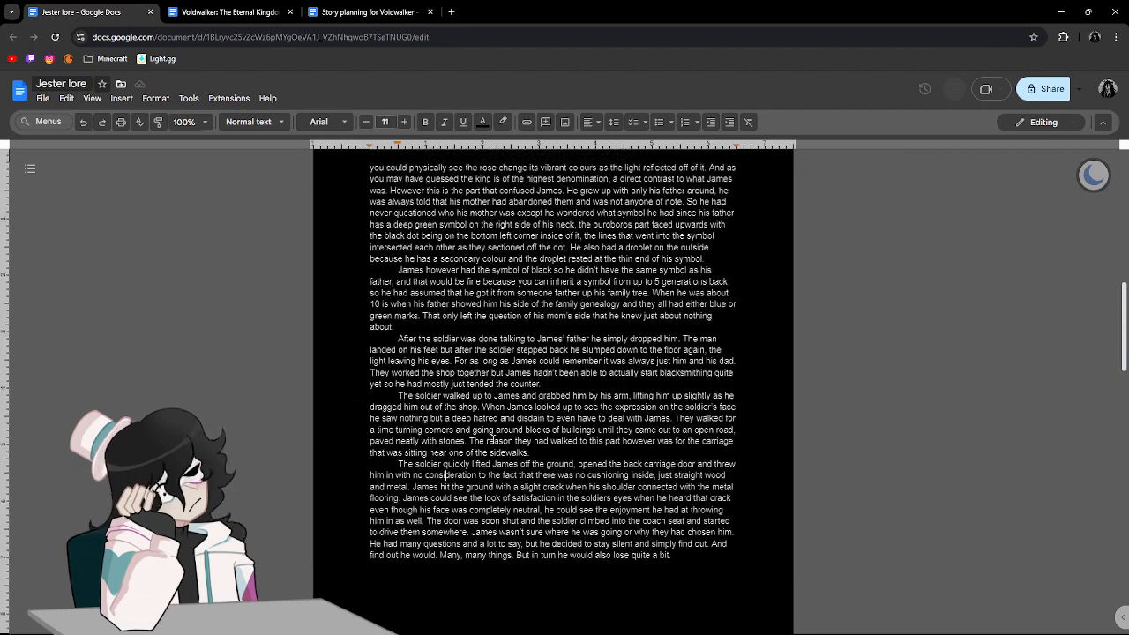
pyautogui.click(421, 342)
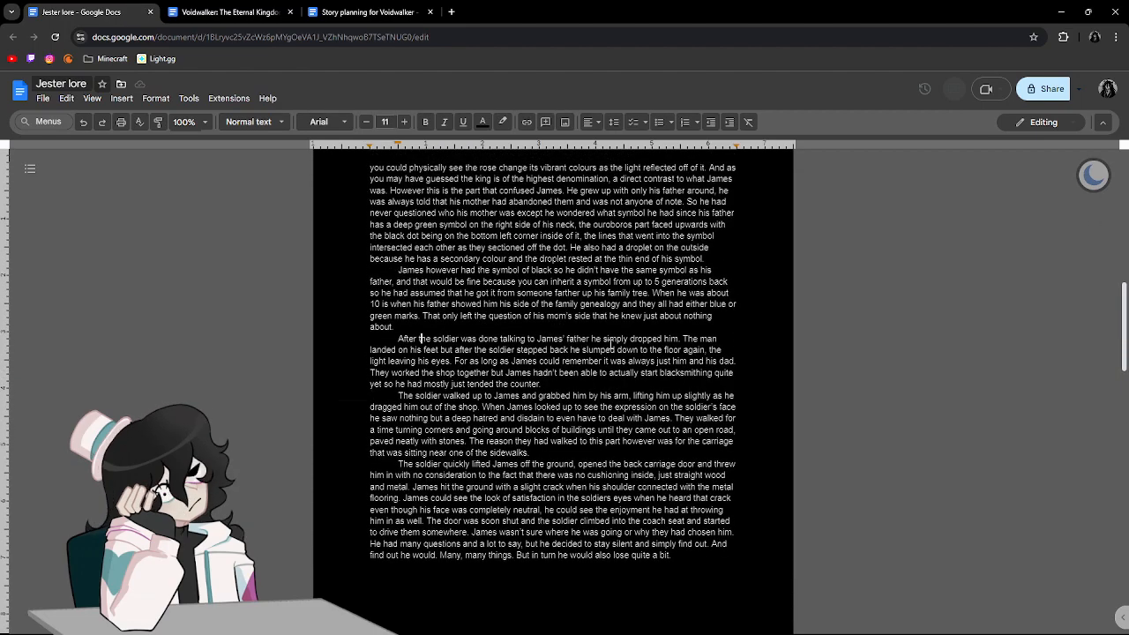
pyautogui.scroll(-20, 610, 345)
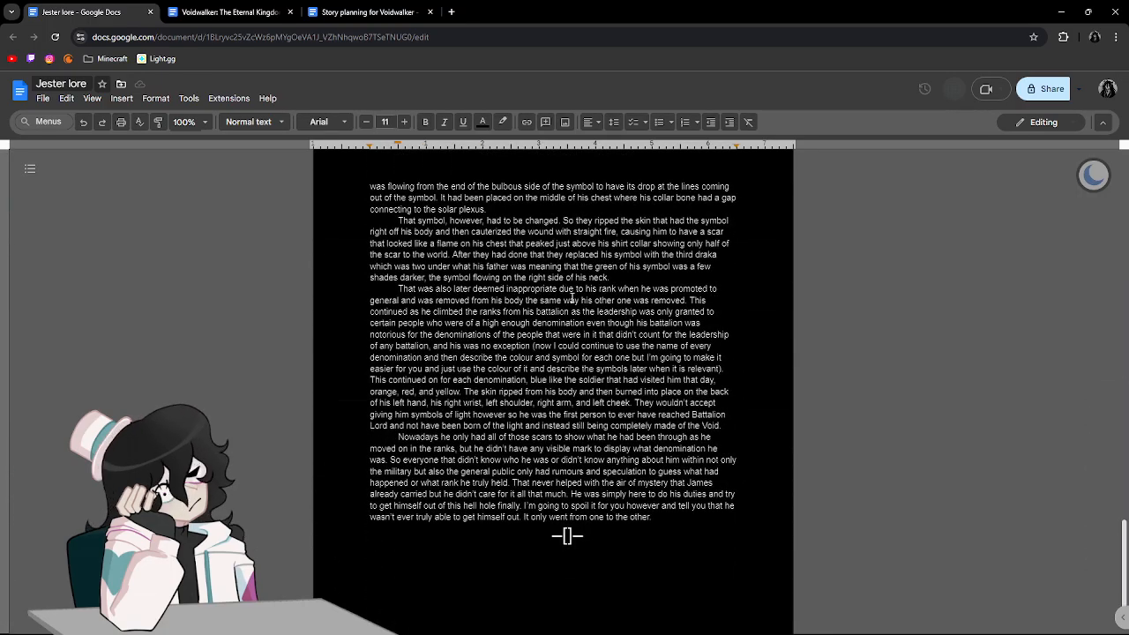
# Reread the third page's paragraphs about the mask, the nicknames, the Dark Battalion and the Battalion Lord position.
pyautogui.scroll(15, 571, 298)
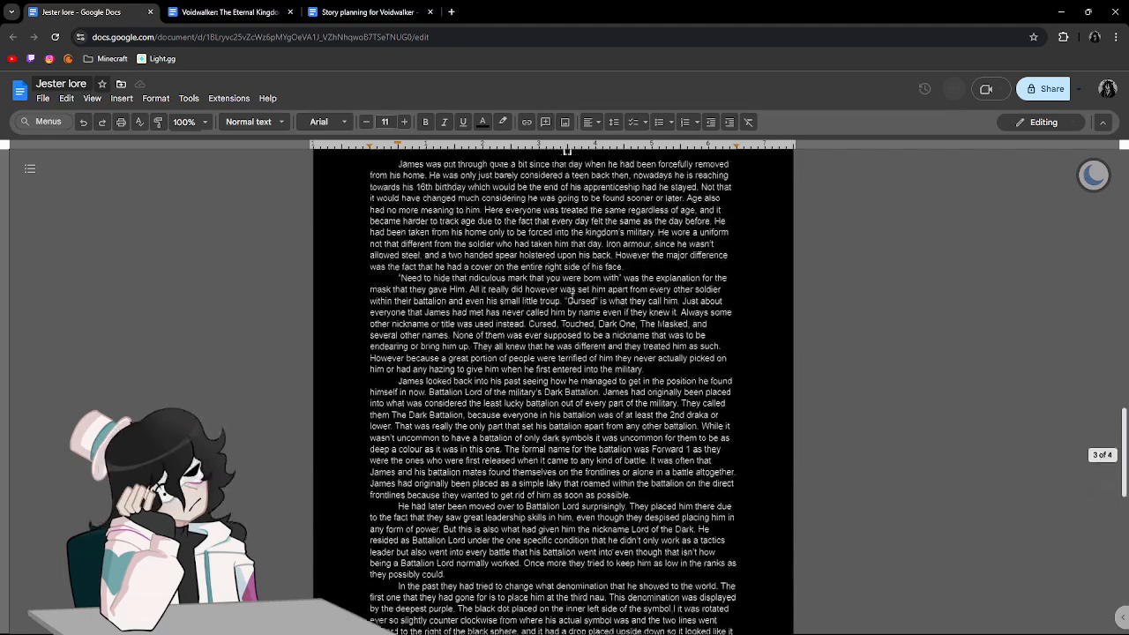
pyautogui.moveTo(558, 345)
pyautogui.mouseDown()
pyautogui.moveTo(586, 373)
pyautogui.moveTo(537, 337)
pyautogui.mouseUp()
pyautogui.click(642, 380)
pyautogui.click(543, 340)
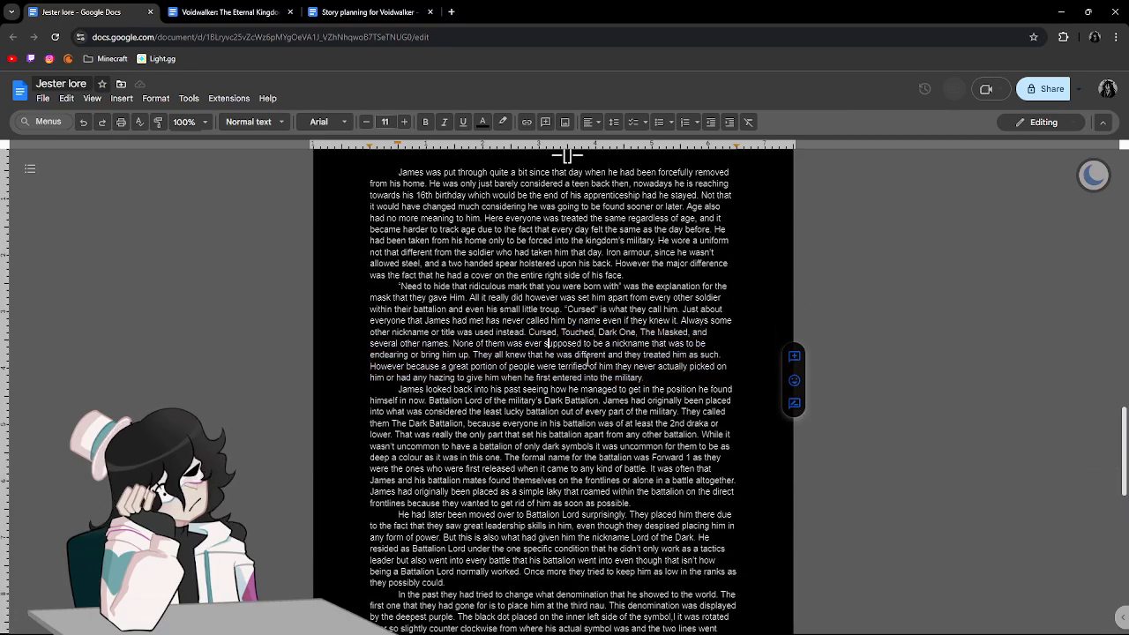
pyautogui.scroll(-20, 582, 362)
pyautogui.scroll(20, 600, 370)
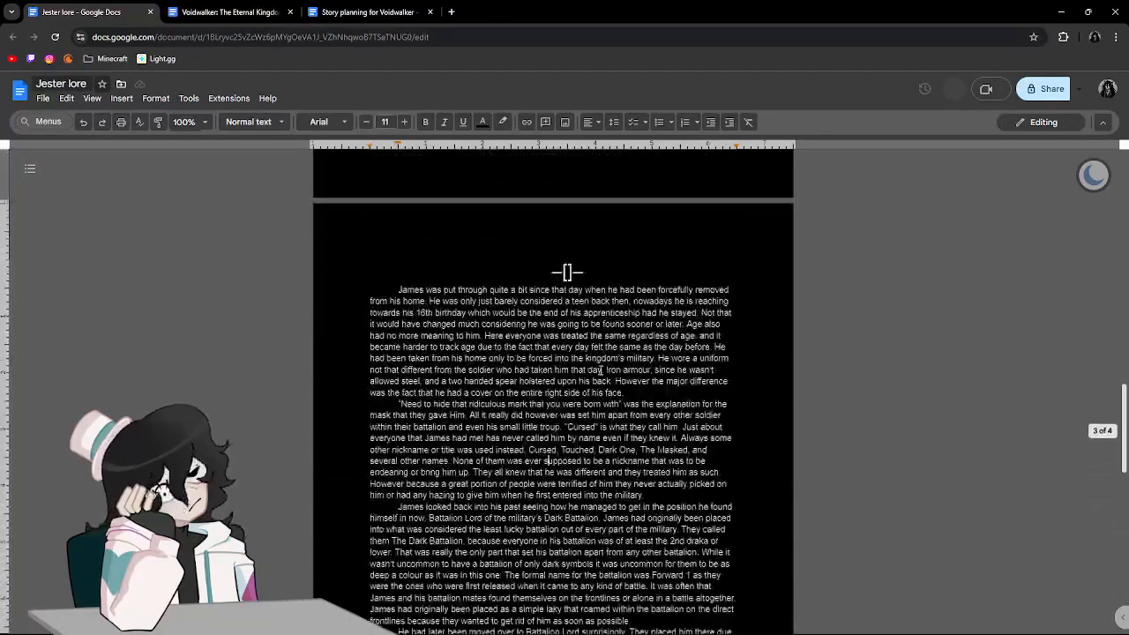
pyautogui.scroll(-15, 600, 370)
pyautogui.scroll(6, 600, 370)
pyautogui.scroll(-1, 600, 370)
pyautogui.scroll(-3, 601, 371)
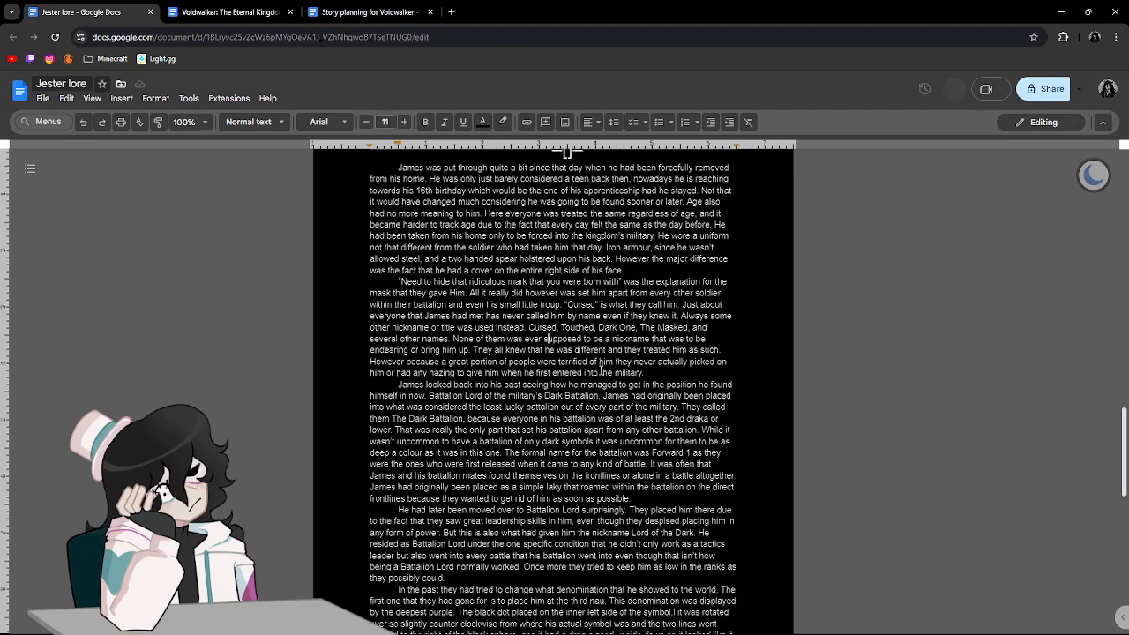
pyautogui.scroll(-1, 494, 322)
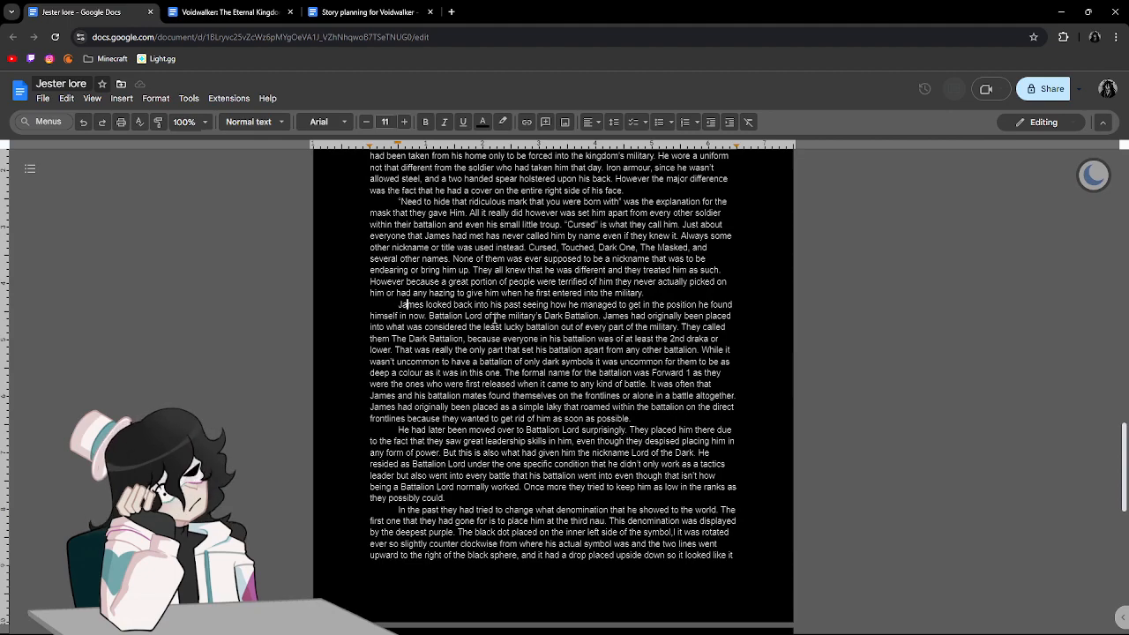
pyautogui.click(682, 327)
pyautogui.scroll(-1, 682, 342)
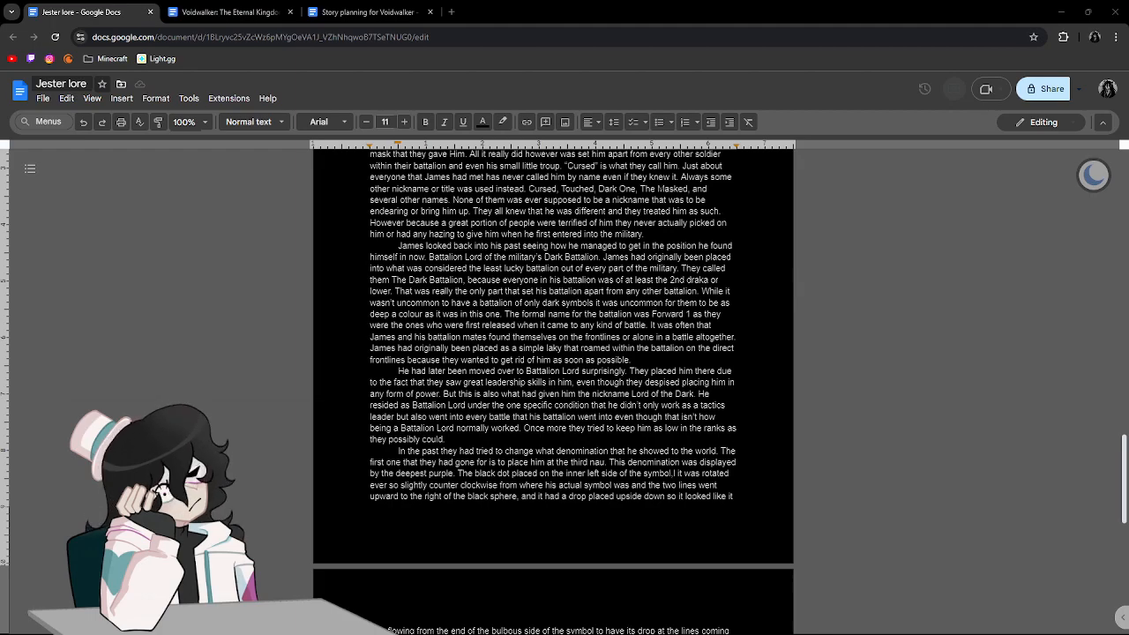
pyautogui.tripleClick(885, 256)
pyautogui.doubleClick(885, 360)
pyautogui.click(936, 416)
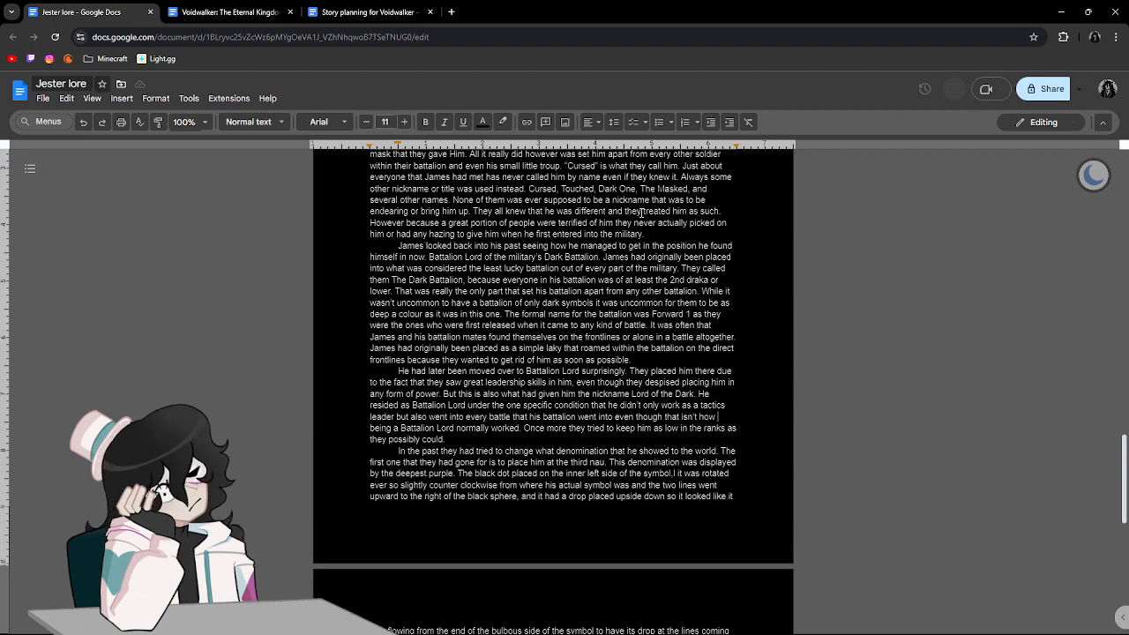
# At the end of the Dark Battalion paragraph, add "Not many people lived in this battalion and that is also what got him the nickname of".
pyautogui.doubleClick(639, 361)
pyautogui.click(705, 350)
pyautogui.scroll(-1, 709, 358)
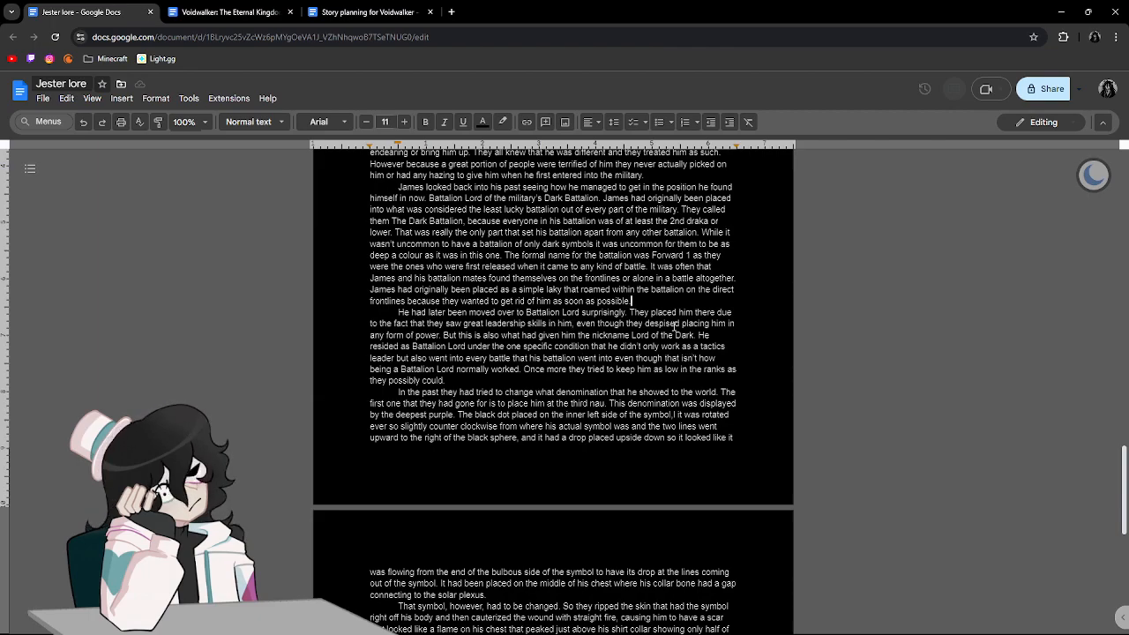
pyautogui.click(442, 335)
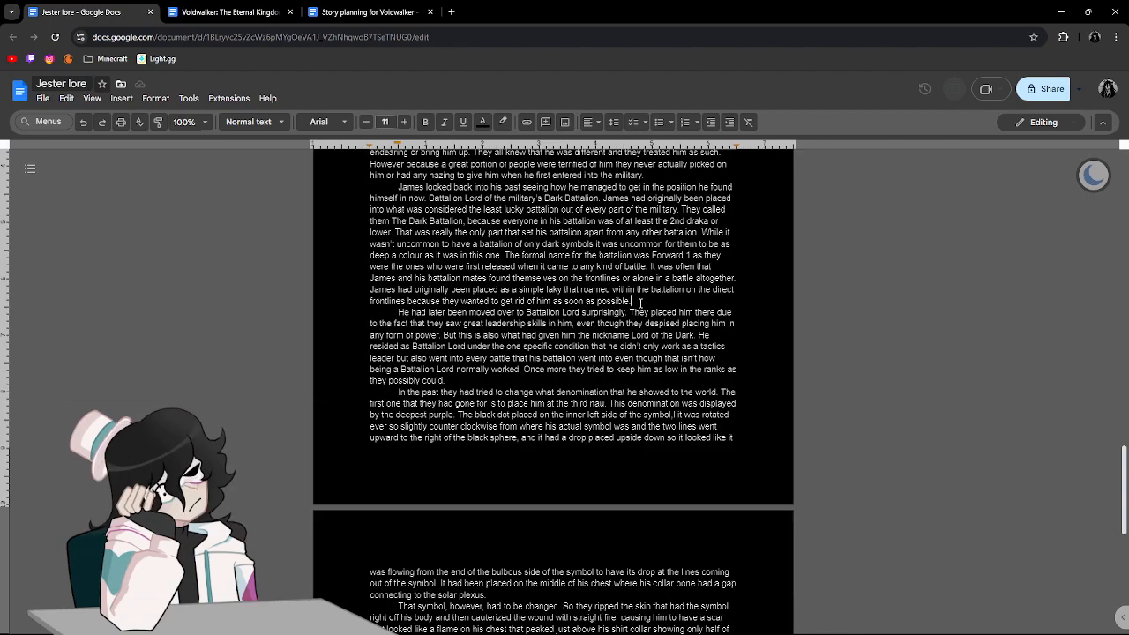
pyautogui.write('Not many people lived ')
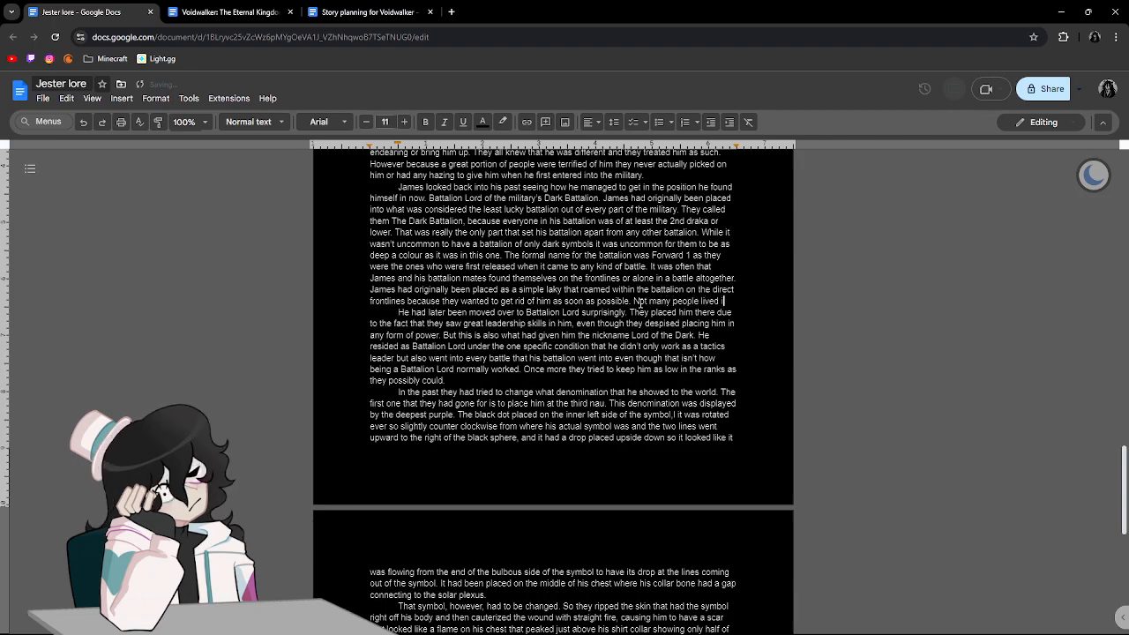
pyautogui.write('in this bat')
pyautogui.write('talion and tha')
pyautogui.write('t is also what c')
pyautogui.press('BackSpace')
pyautogui.write('got him the nickname of ')
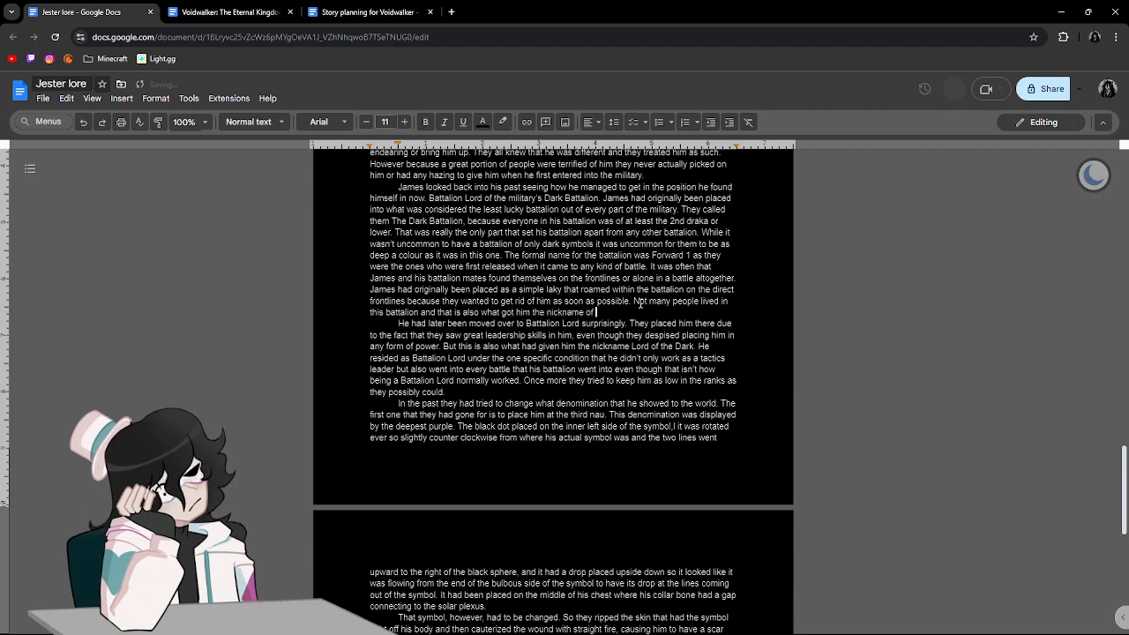
pyautogui.write('"Cursed" since he lived every encou')
# Continue the new sentence with ""Cursed" since he lived every encounter that he had been since joining the battalion".
pyautogui.press('BackSpace')
pyautogui.press('BackSpace')
pyautogui.press('BackSpace')
pyautogui.press('BackSpace')
pyautogui.write('counter that he had been since joining the battalion')
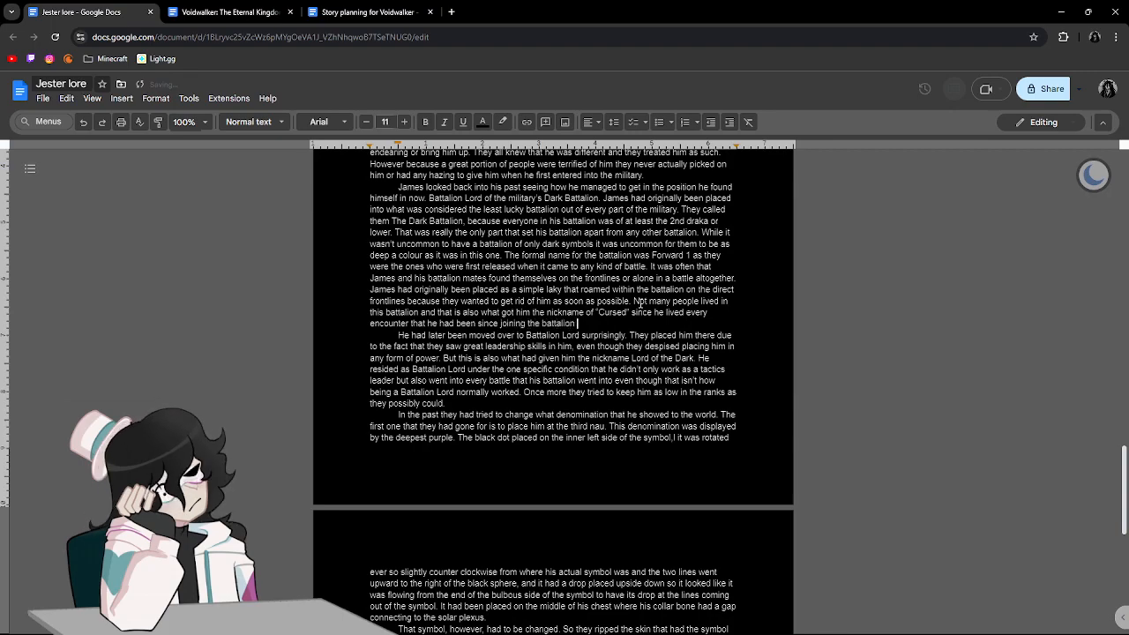
pyautogui.press('BackSpace')
# End the current sentence of the Dark Battalion paragraph with a period and start another with "They gave him the name of Cursed since".
pyautogui.write('. Thye')
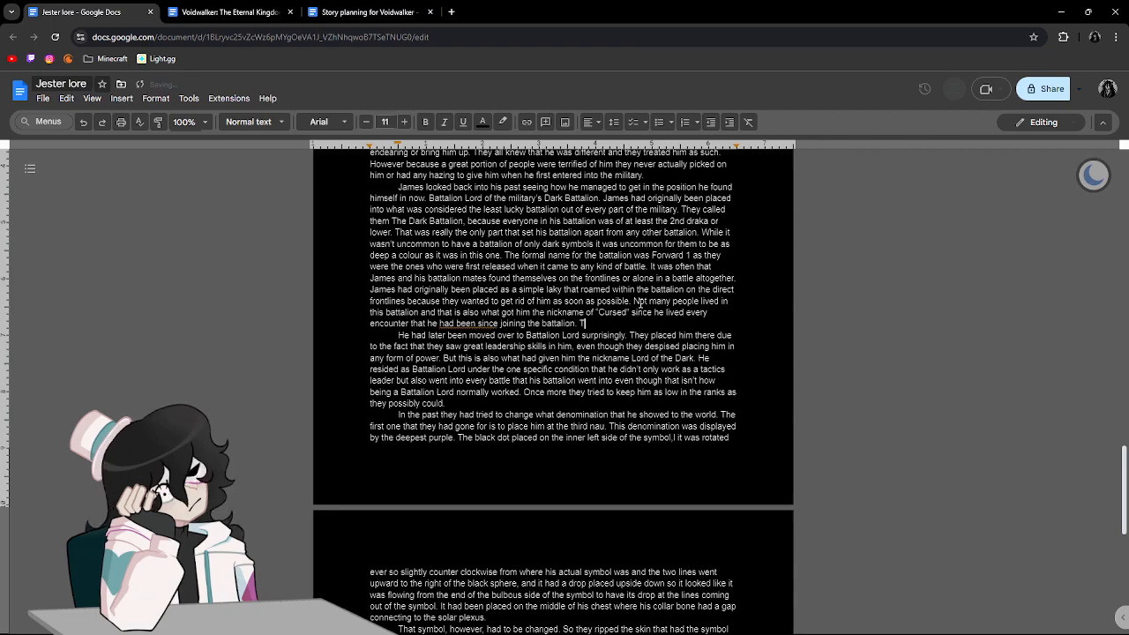
pyautogui.press('BackSpace')
pyautogui.press('BackSpace')
pyautogui.press('BackSpace')
pyautogui.write('ey')
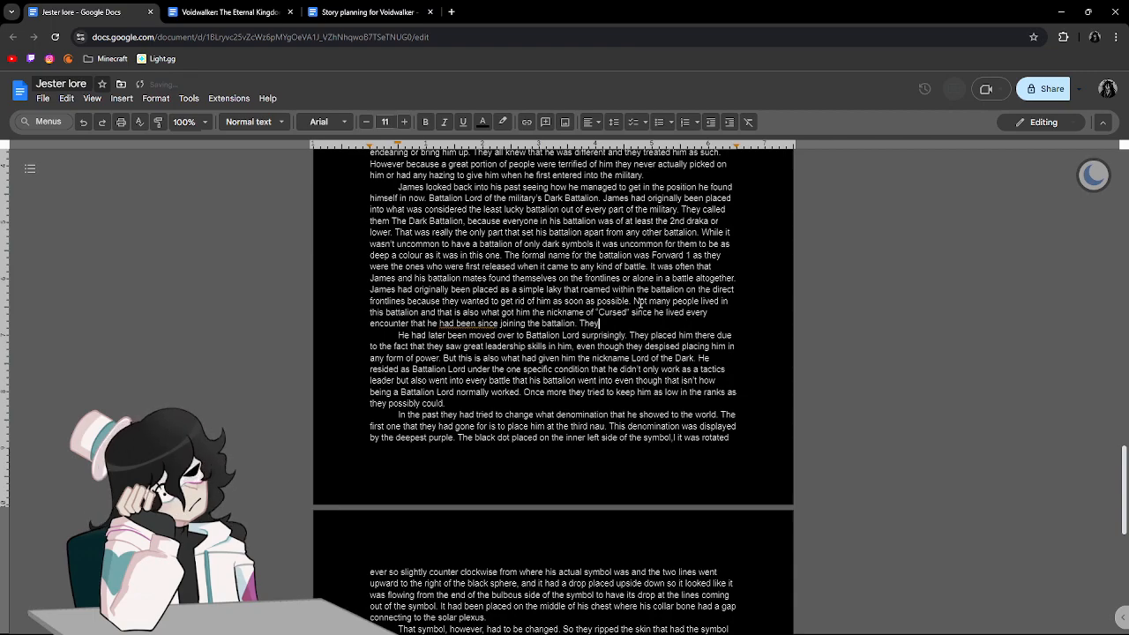
pyautogui.write(' gave him the nam')
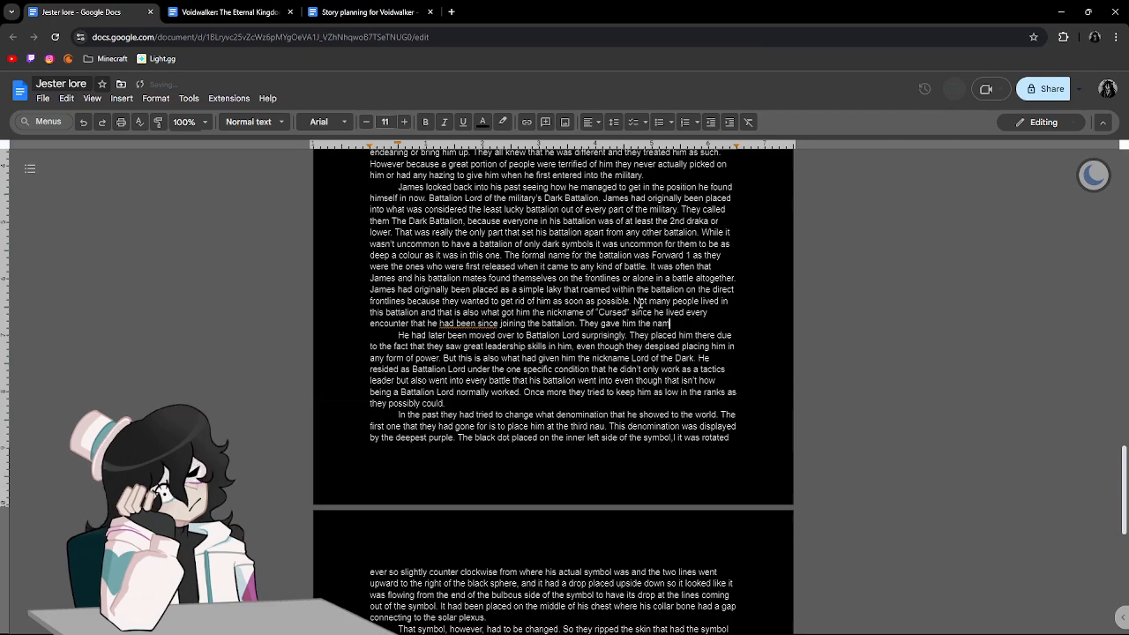
pyautogui.write('e of ')
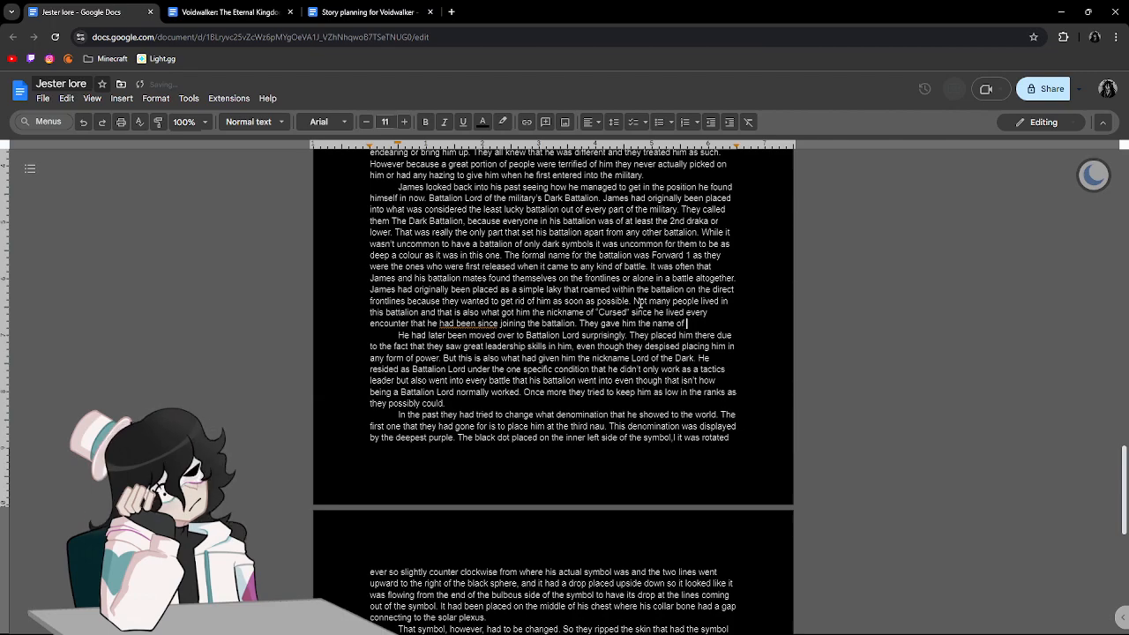
pyautogui.write('Cursed since ')
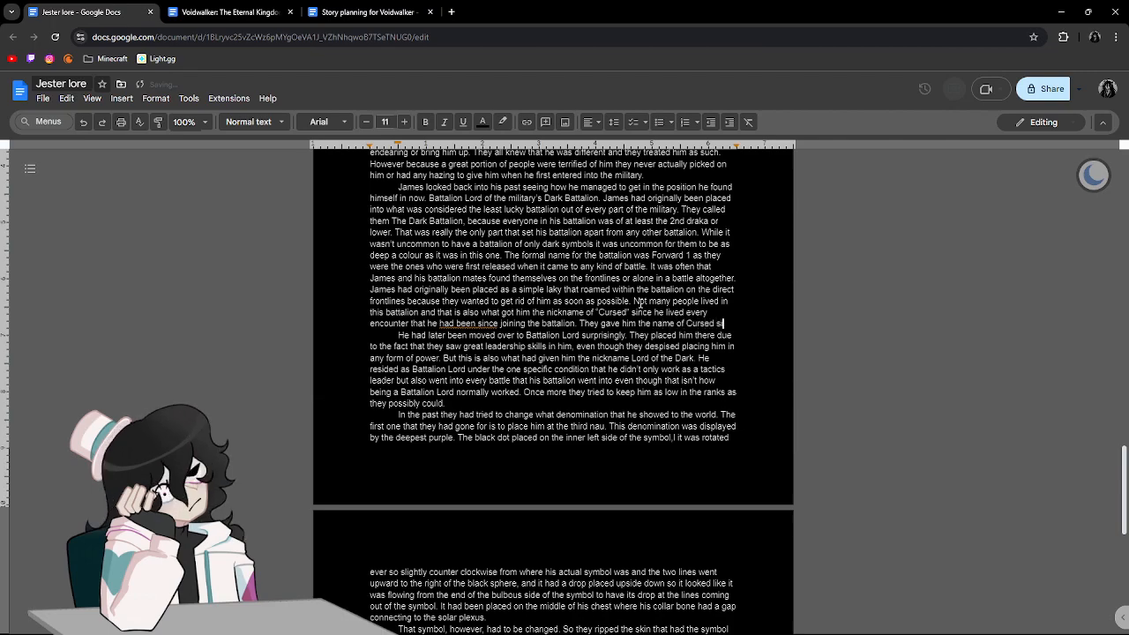
pyautogui.write('he had to ')
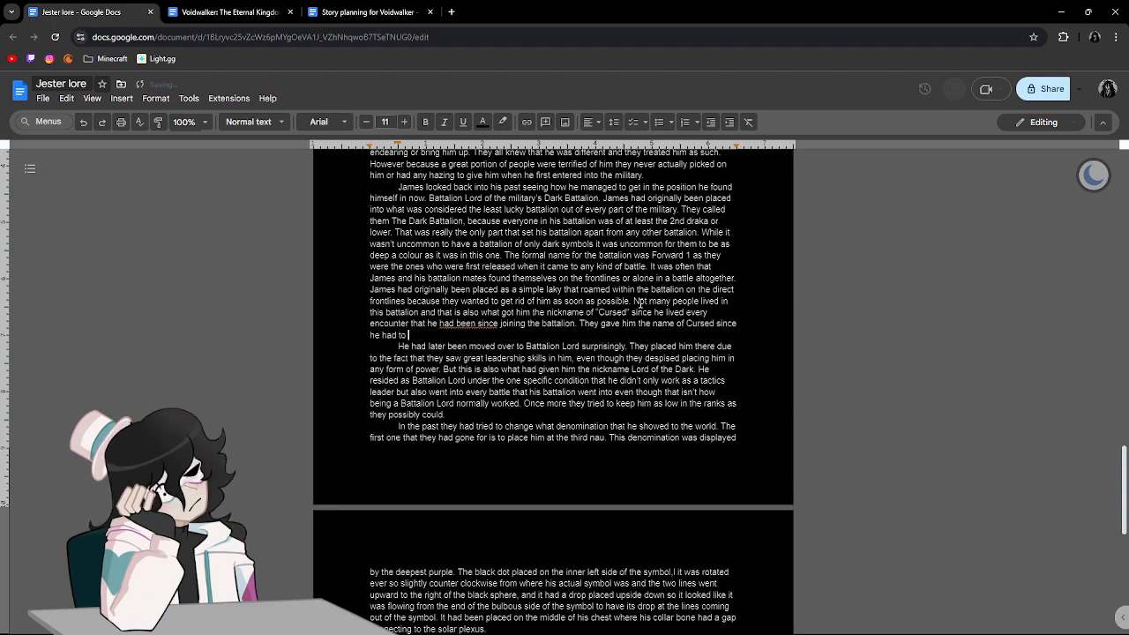
pyautogui.write('continue on livinto')
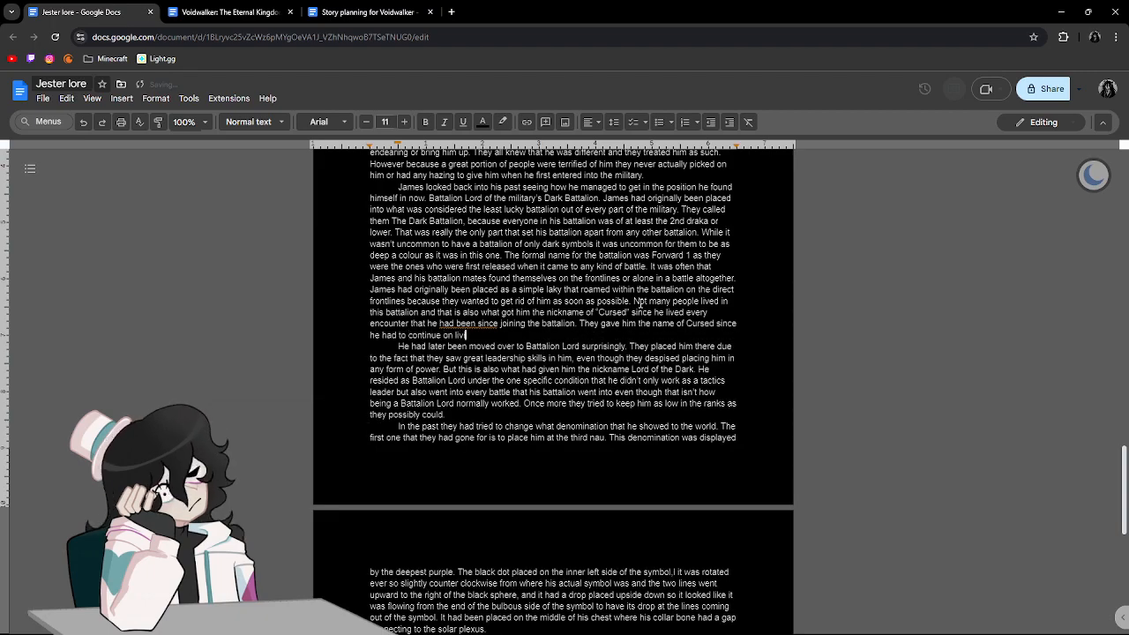
# Complete the Cursed sentence with "he had to continue on living in what had to have been the largest hell for most people".
pyautogui.press('BackSpace')
pyautogui.press('BackSpace')
pyautogui.press('BackSpace')
pyautogui.write('g in ')
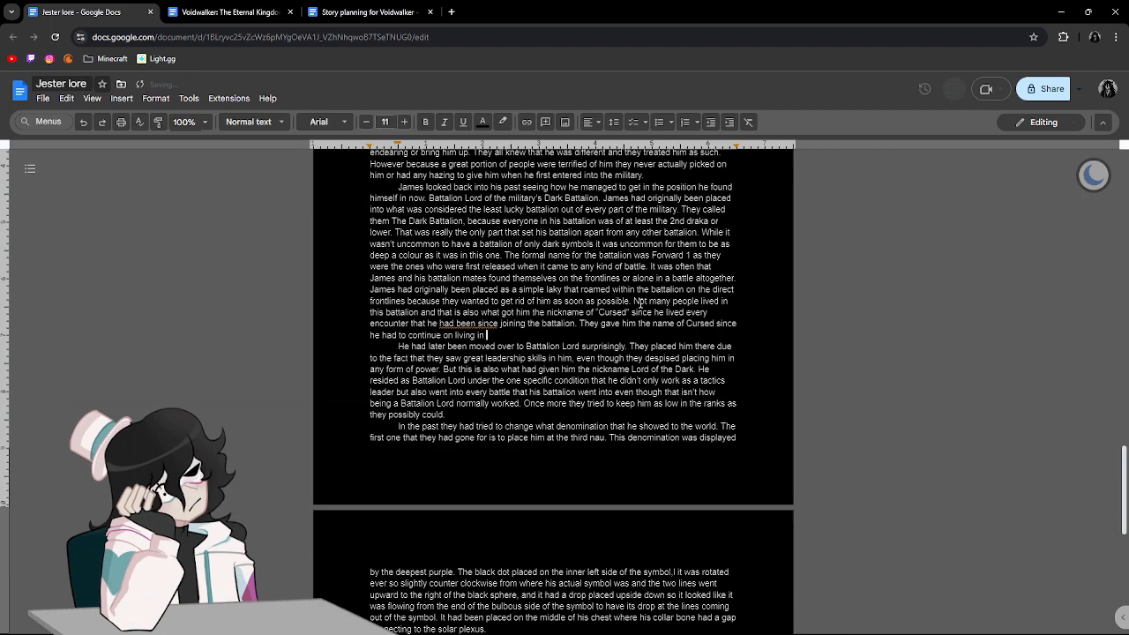
pyautogui.write('what had to')
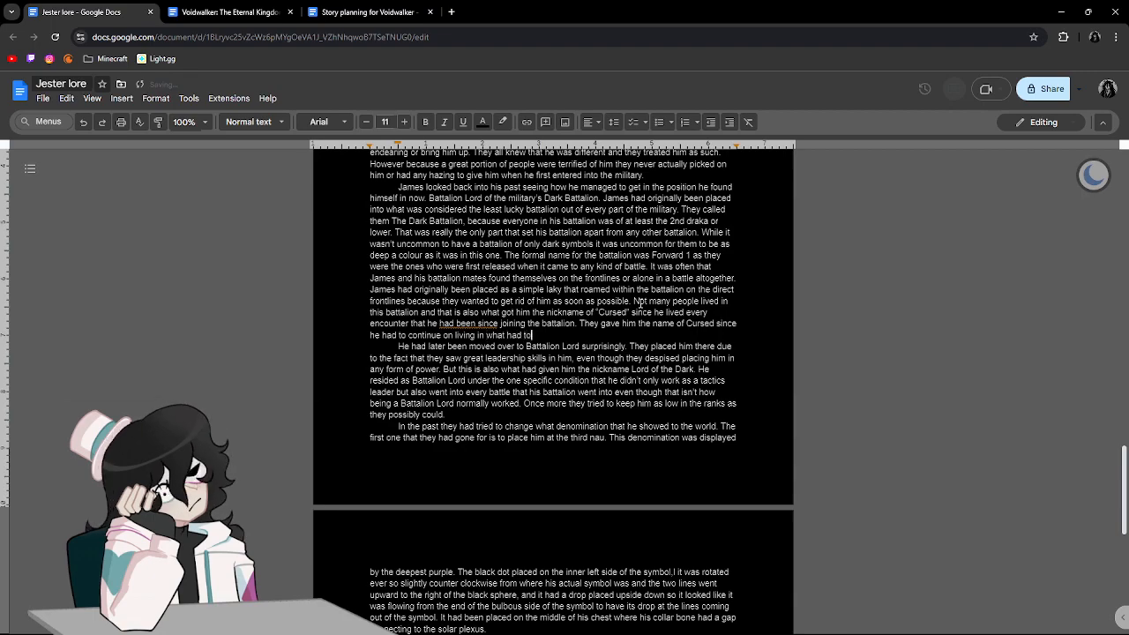
pyautogui.write(' have been the largest')
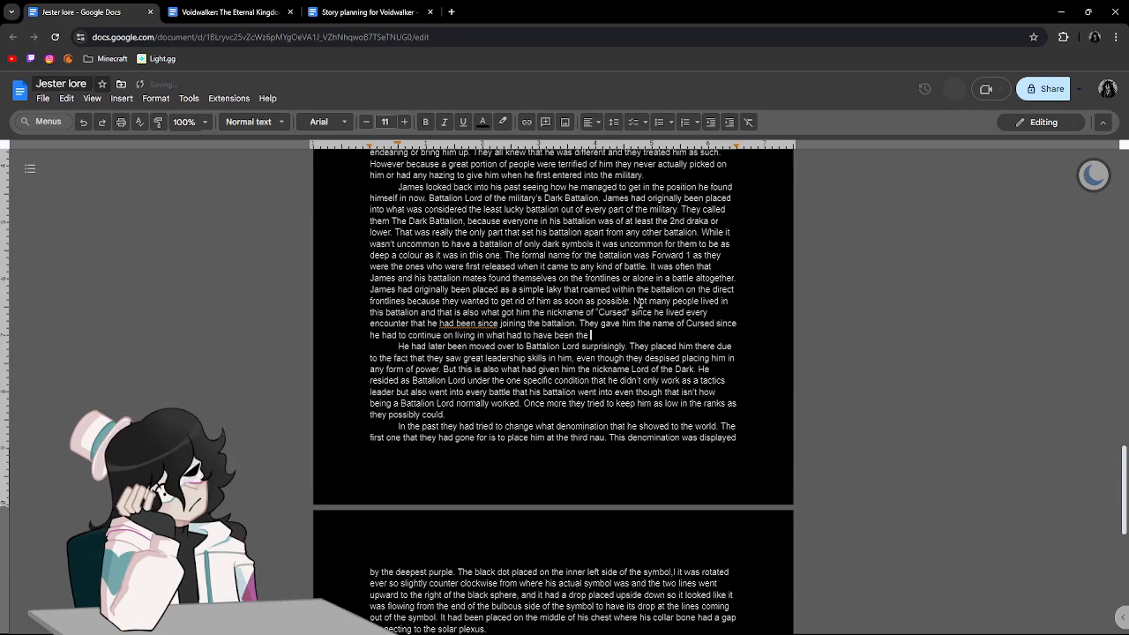
pyautogui.press('BackSpace')
pyautogui.press('BackSpace')
pyautogui.write('st he')
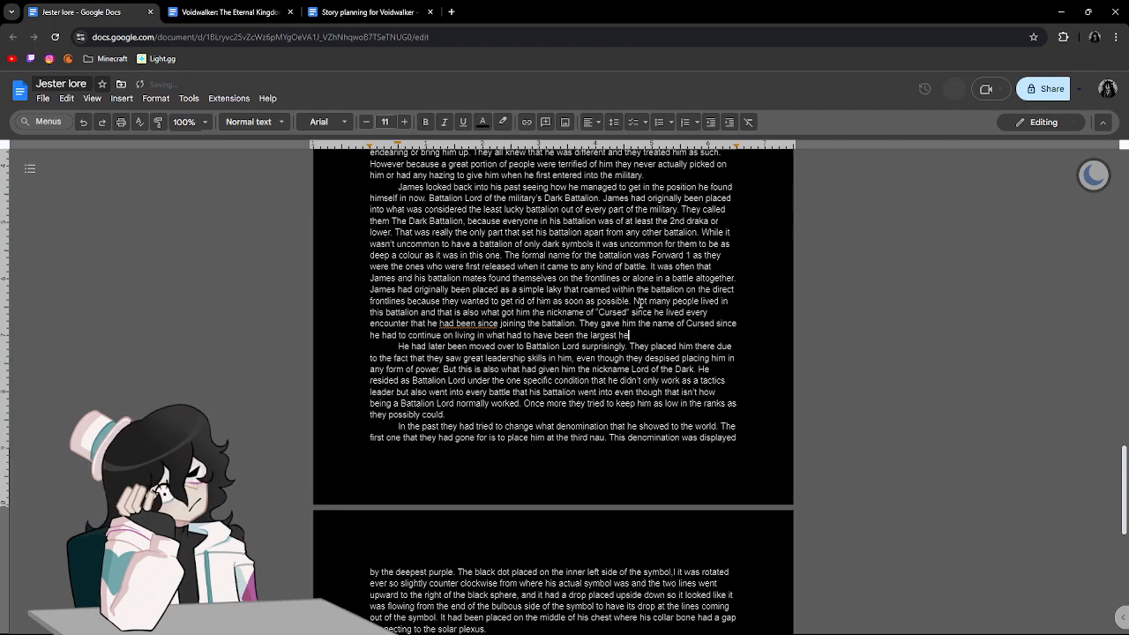
pyautogui.write('ll for most peop')
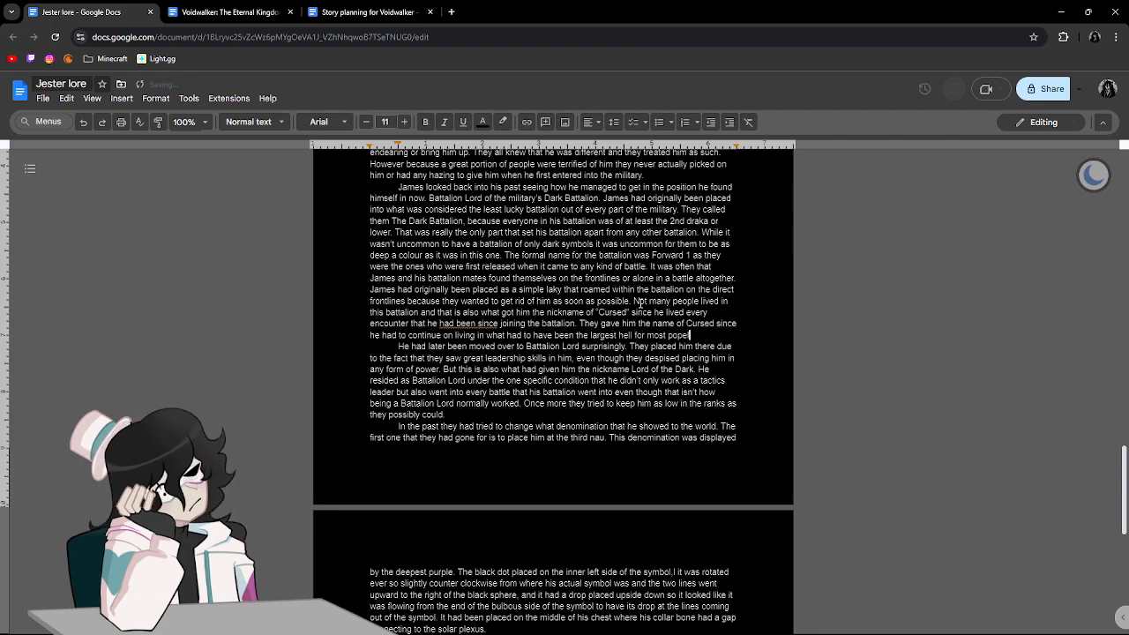
# Close that sentence and end the Dark Battalion paragraph with "Watching his comrades die mission after mission.".
pyautogui.write('le. ')
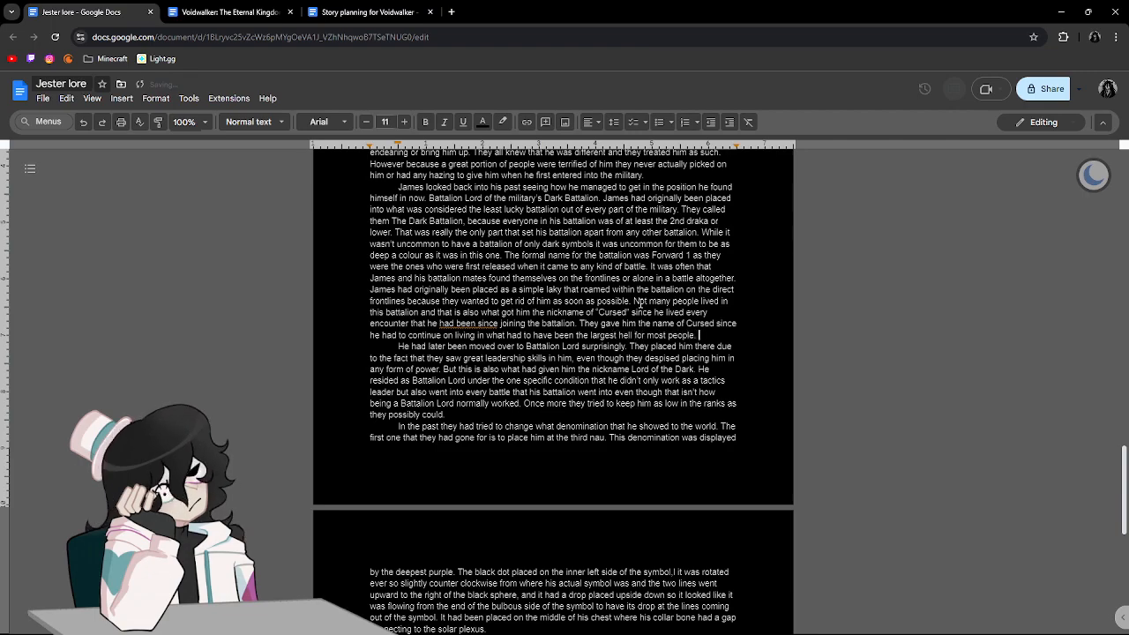
pyautogui.write('Watching his com')
pyautogui.write('rades ')
pyautogui.write('d')
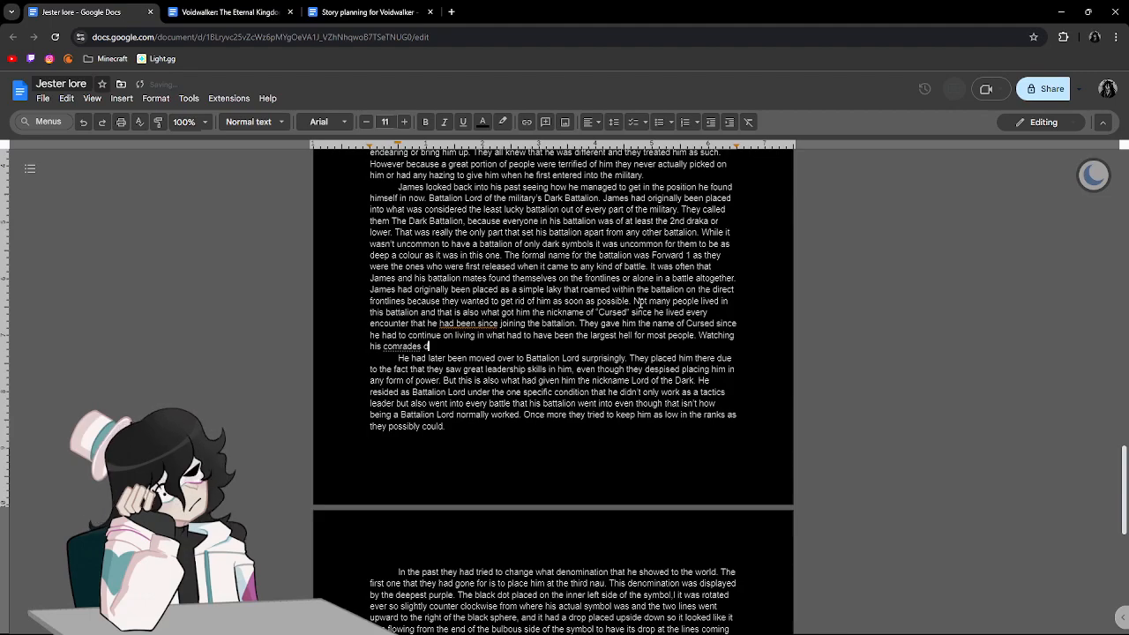
pyautogui.write('ie m')
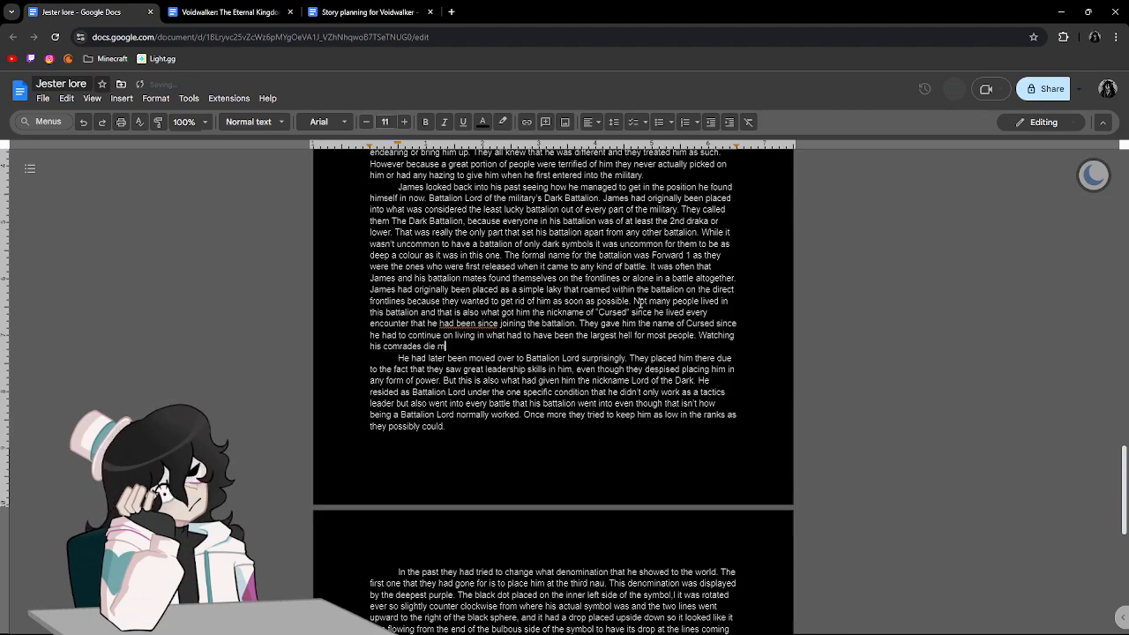
pyautogui.write('ission after mission.')
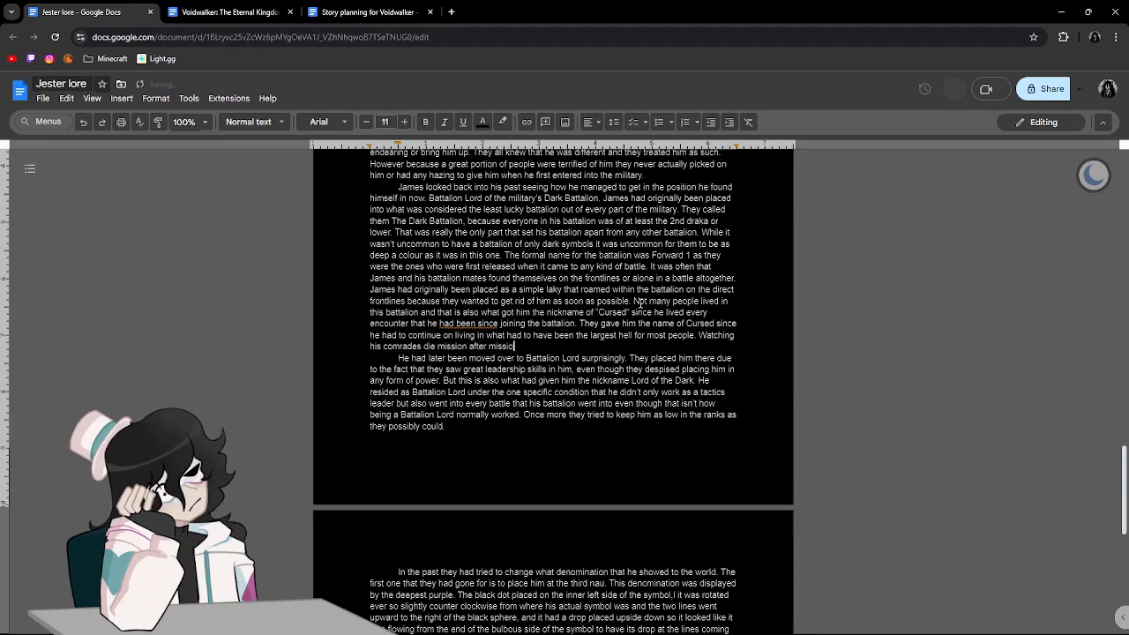
# Correct the flagged grammar "had been since" to "had since" in the Dark Battalion paragraph.
pyautogui.rightClick(466, 322)
pyautogui.click(509, 354)
# Reread the Battalion Lord paragraph and the fourth page's opening paragraphs about the changed denomination and the removed symbol.
pyautogui.scroll(-2, 812, 344)
pyautogui.click(664, 281)
pyautogui.scroll(-1, 683, 282)
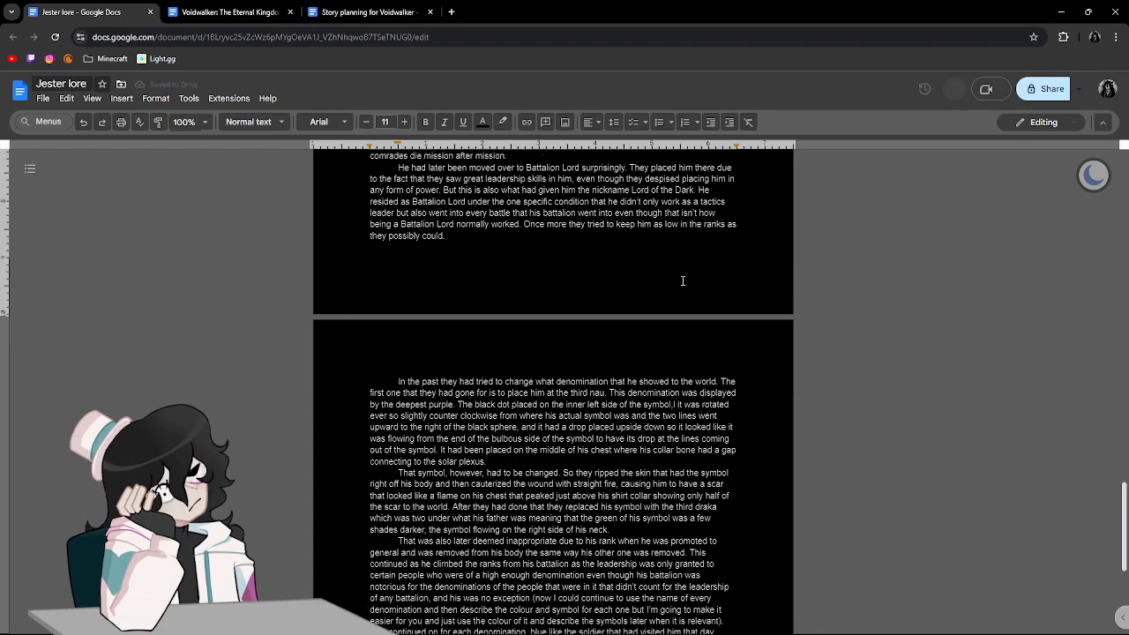
pyautogui.scroll(-1, 683, 281)
pyautogui.scroll(2, 538, 362)
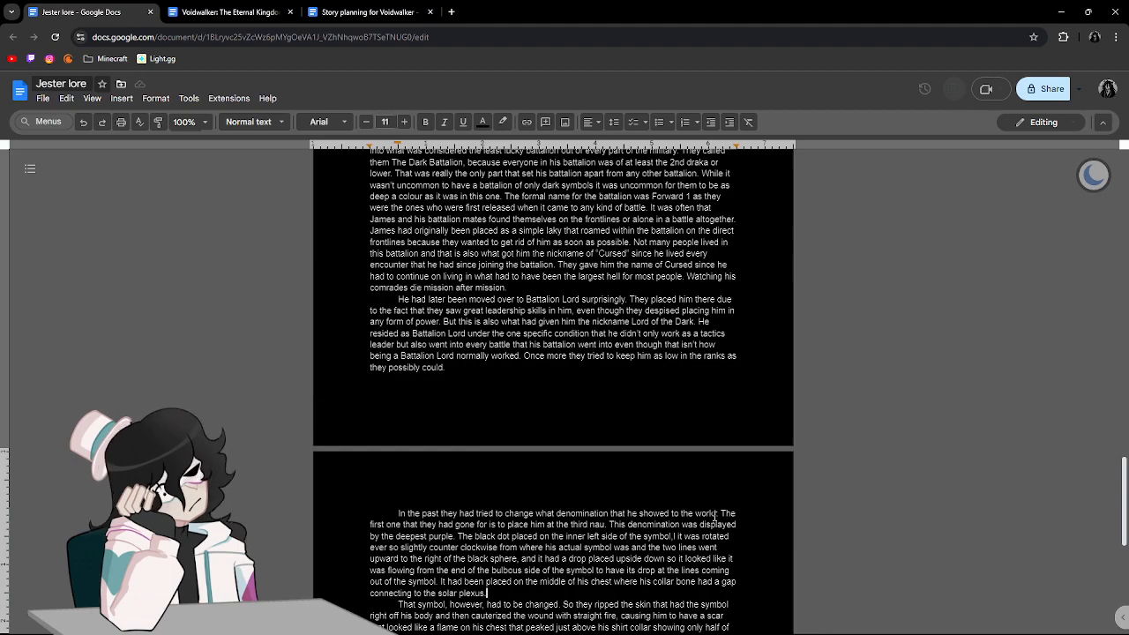
pyautogui.scroll(-1, 714, 516)
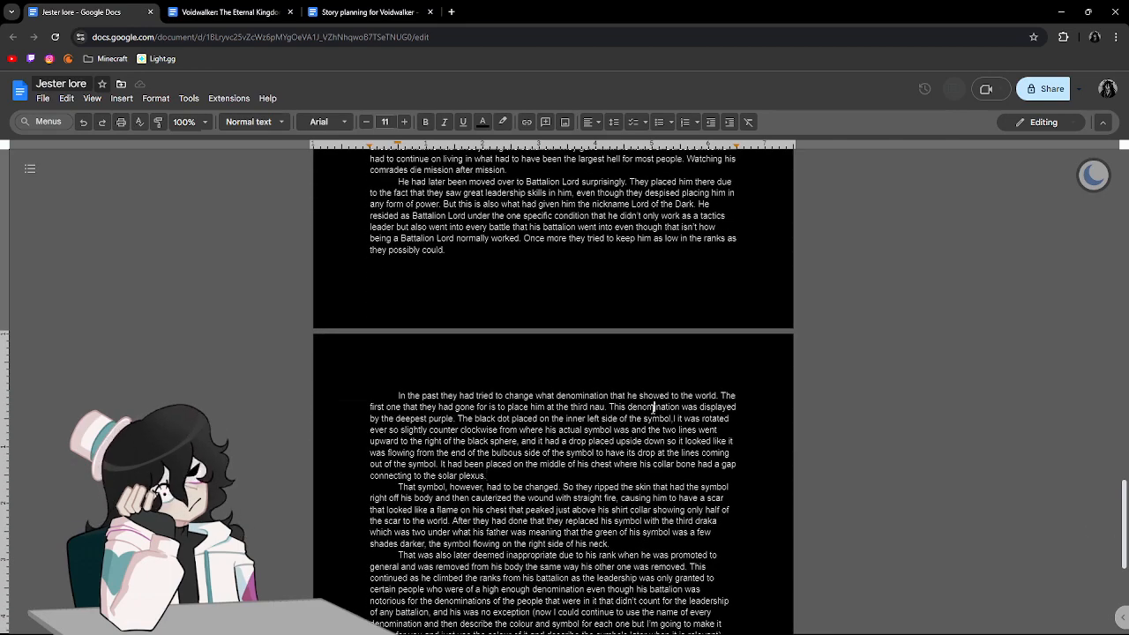
pyautogui.click(441, 418)
pyautogui.scroll(-1, 489, 416)
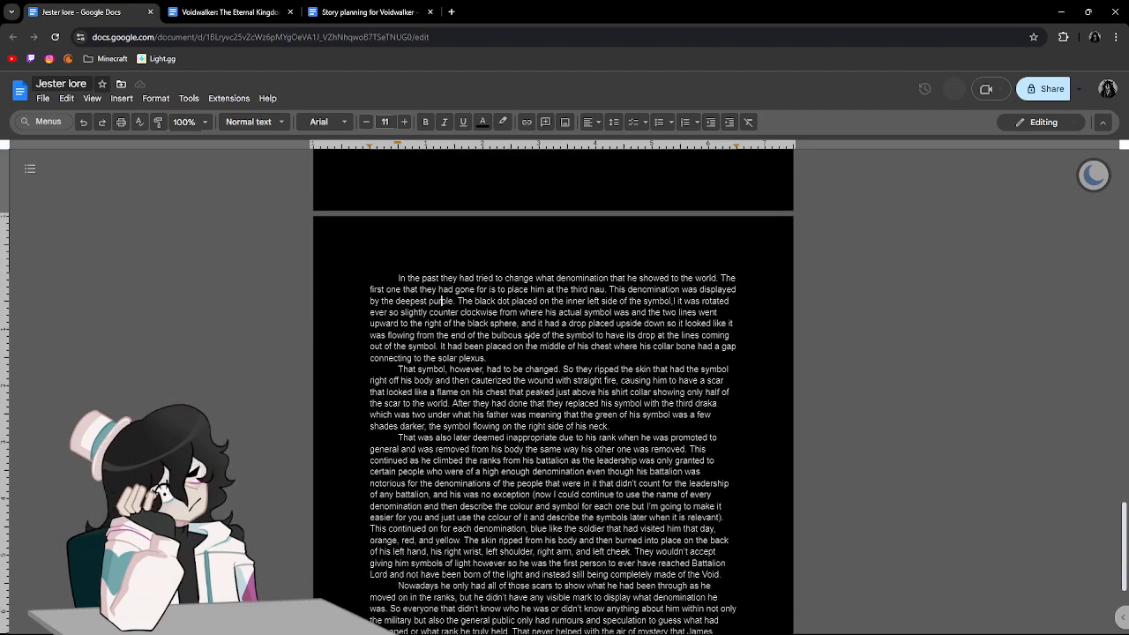
pyautogui.moveTo(486, 355); pyautogui.dragTo(456, 358)
pyautogui.click(467, 359)
pyautogui.scroll(-1, 551, 361)
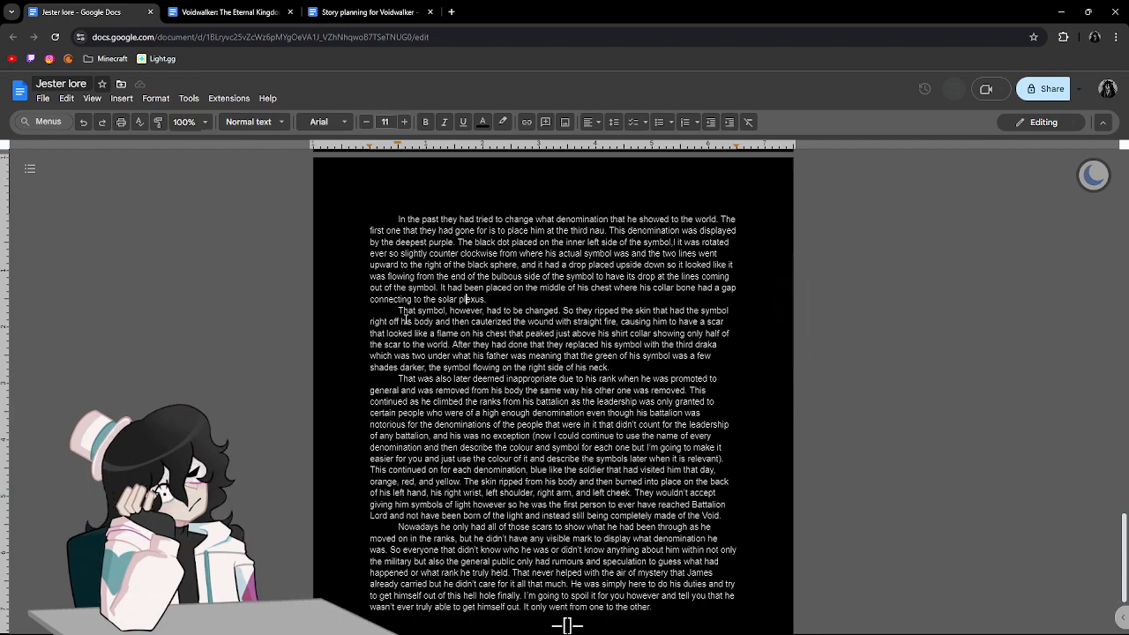
# In the paragraph about ripping off the symbol, insert "not any kind of cutting of the skin or" after "straight fire,".
pyautogui.click(618, 321)
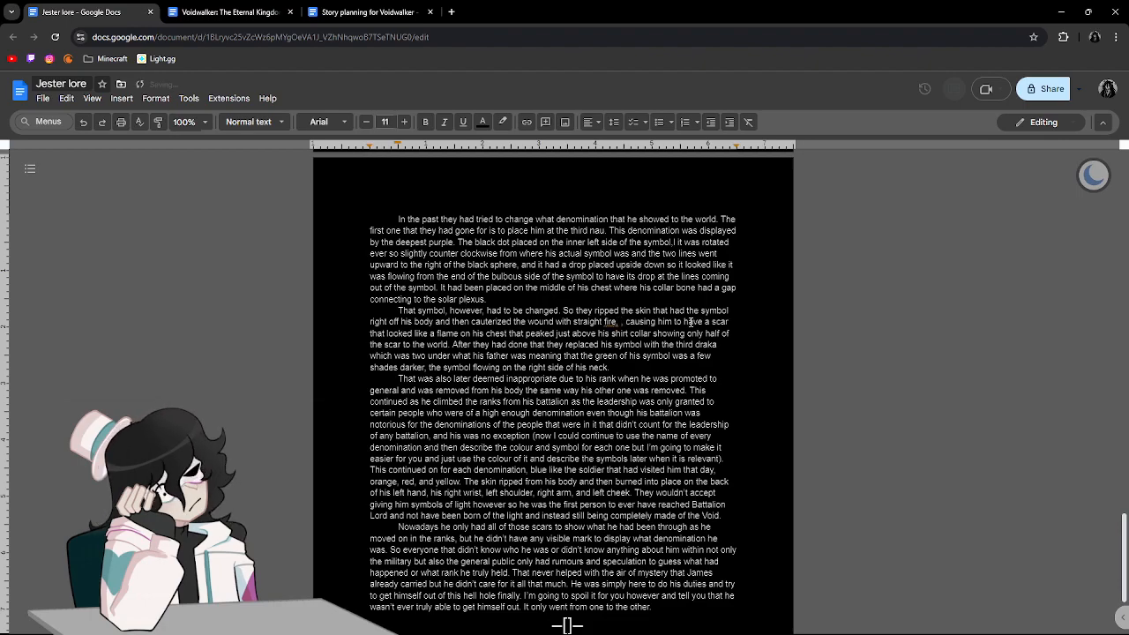
pyautogui.write('not a k')
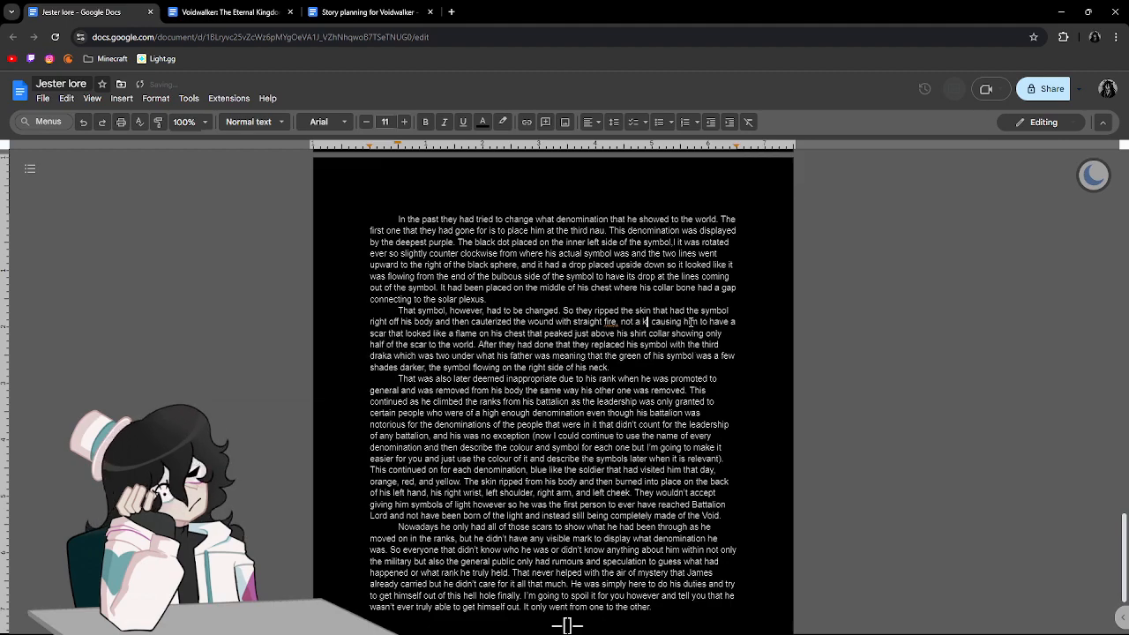
pyautogui.press('BackSpace')
pyautogui.press('BackSpace')
pyautogui.write('ny kind of cu')
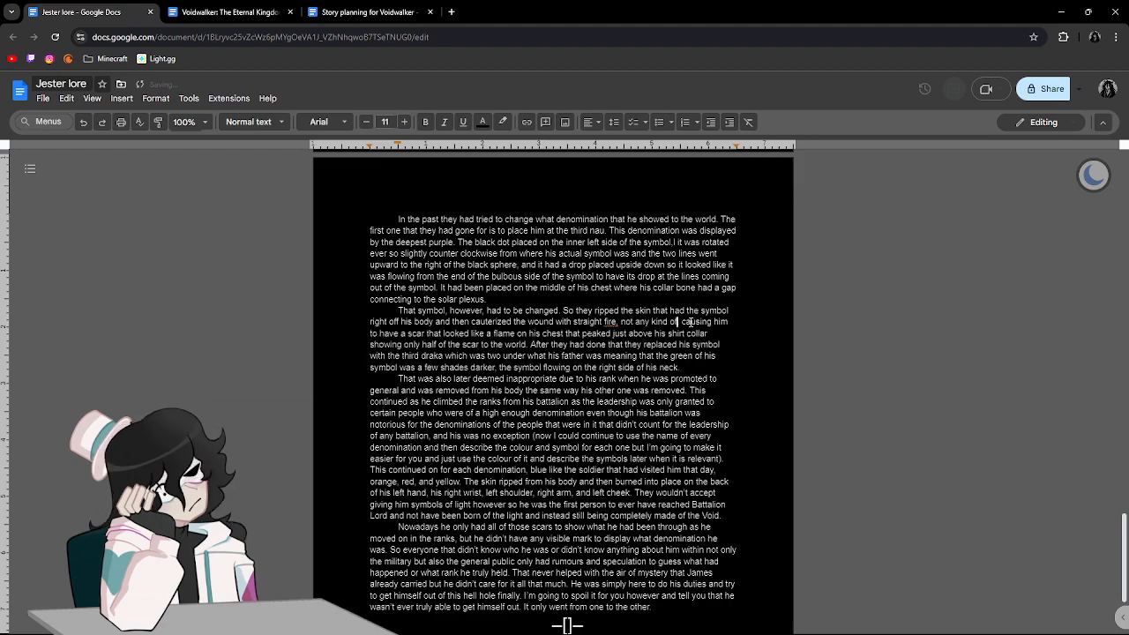
pyautogui.write('t')
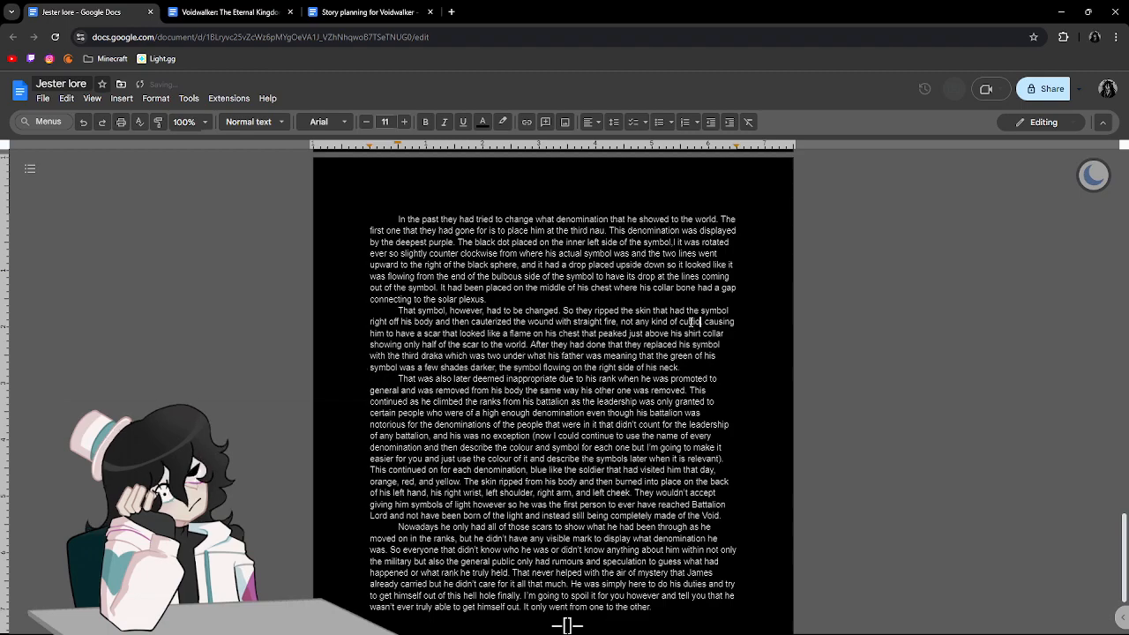
pyautogui.write('ting of the ')
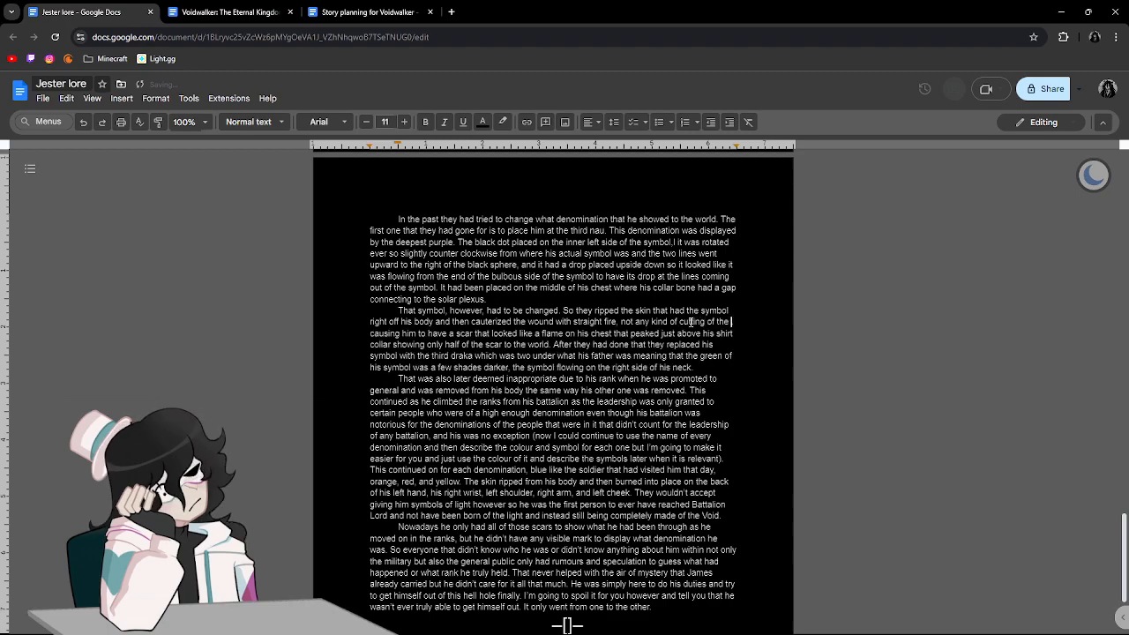
pyautogui.write('sch')
pyautogui.press('BackSpace')
pyautogui.press('BackSpace')
pyautogui.write('kin o')
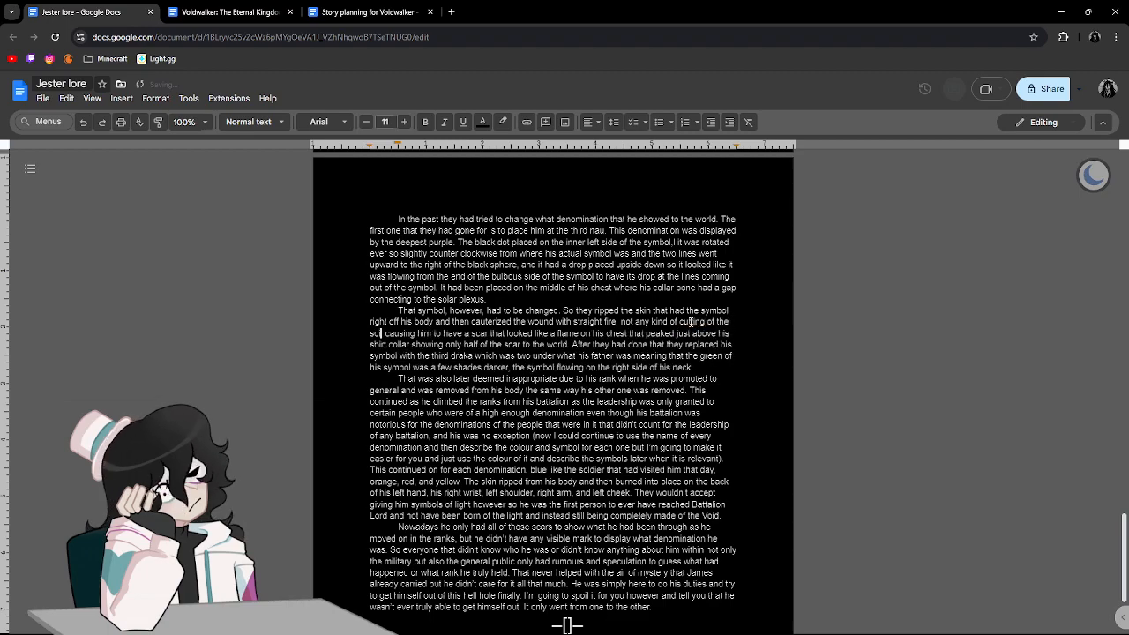
pyautogui.write('r using a hot')
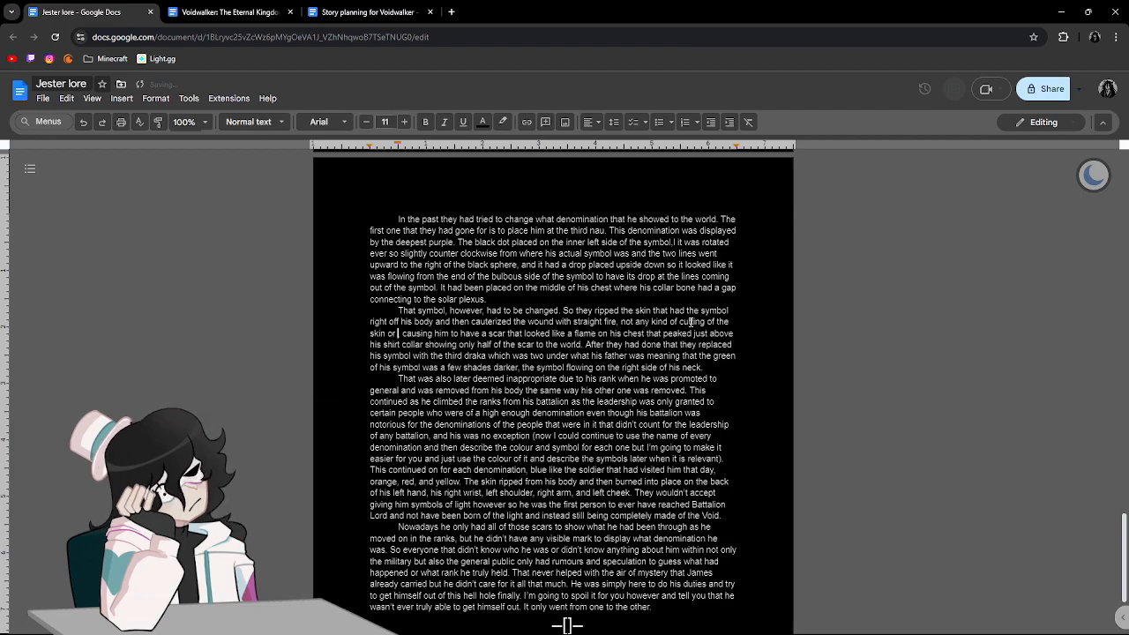
pyautogui.write(' iron to pre')
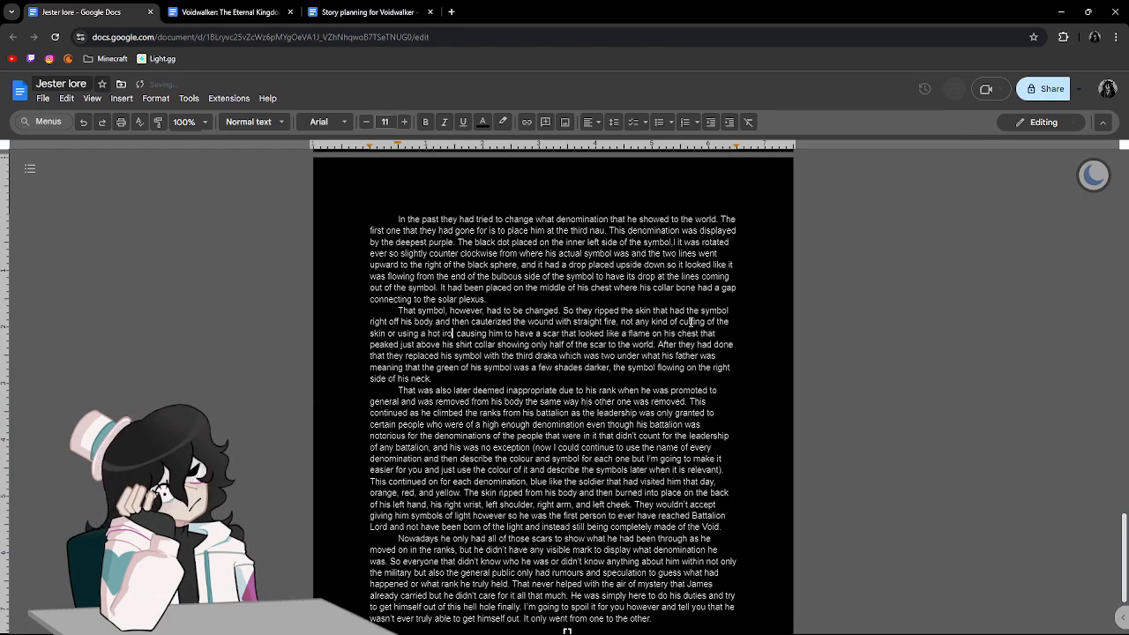
pyautogui.write('s')
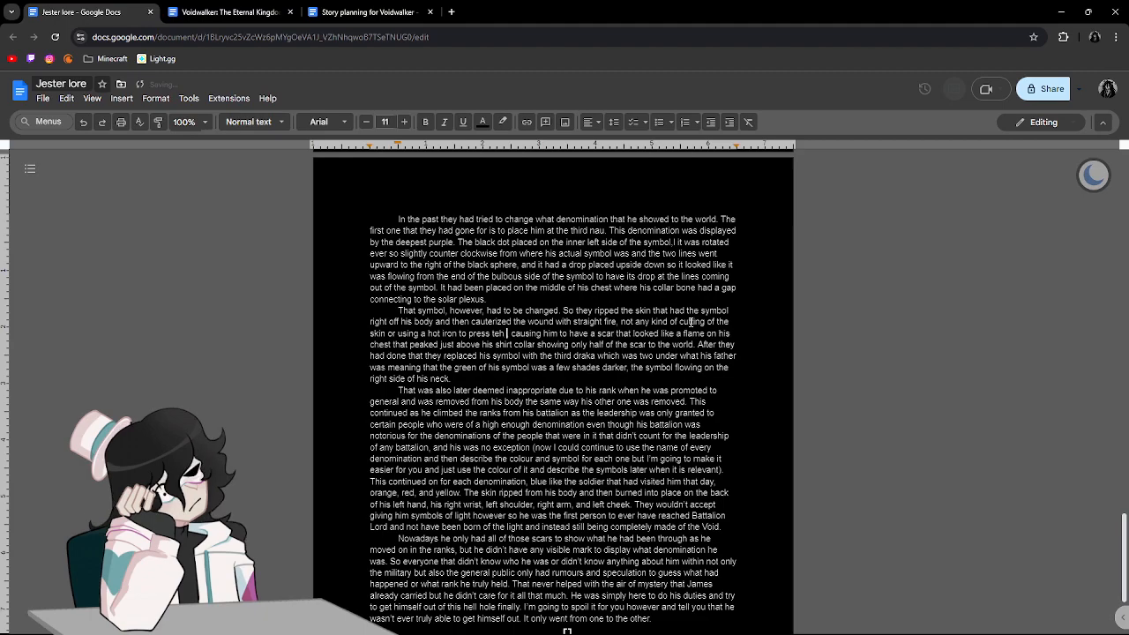
pyautogui.write('s the ')
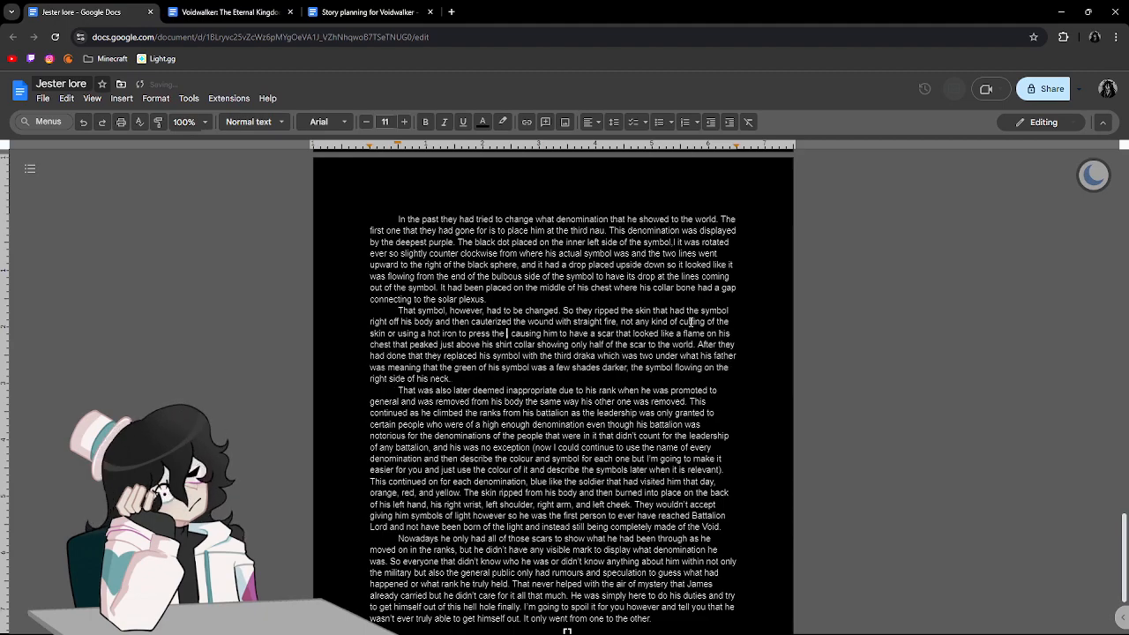
pyautogui.write('wound')
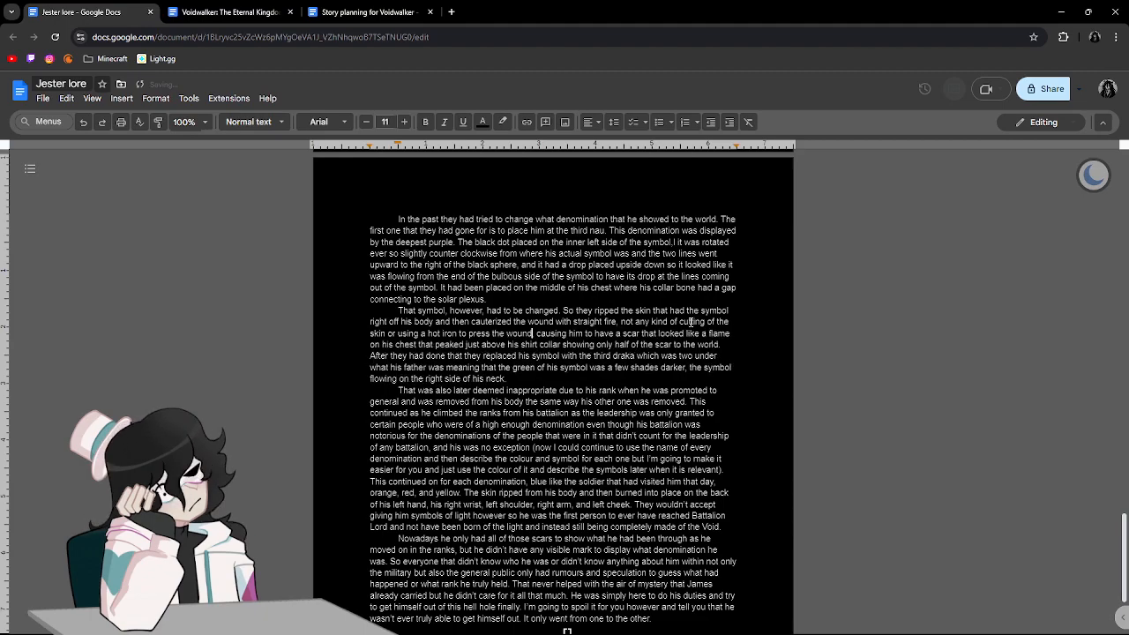
pyautogui.write(' closed but inste')
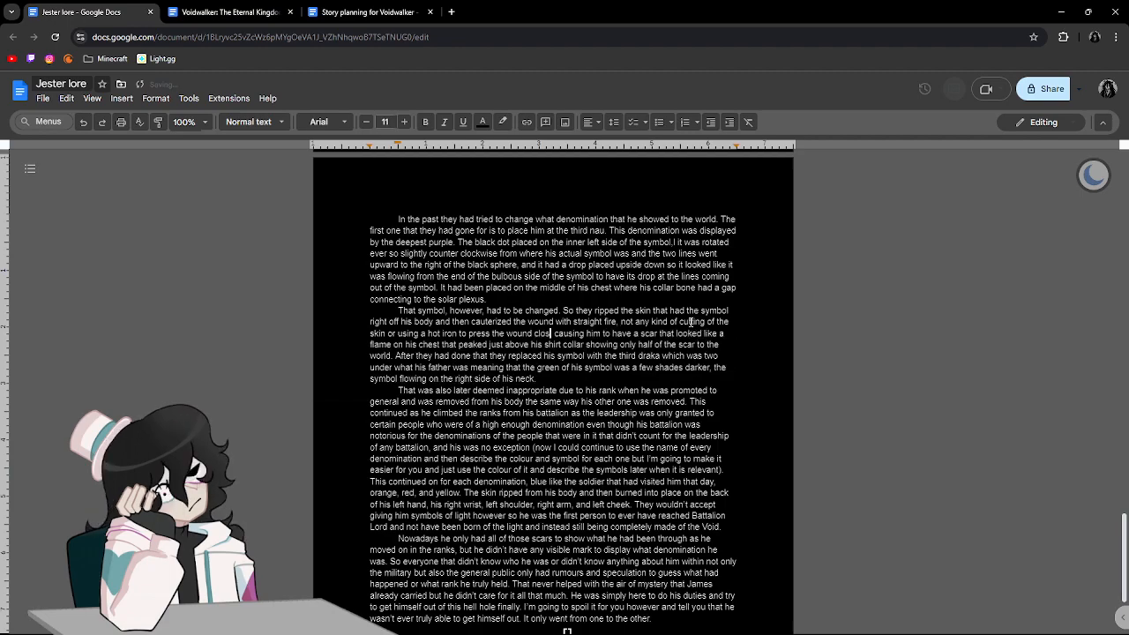
pyautogui.write('ad ')
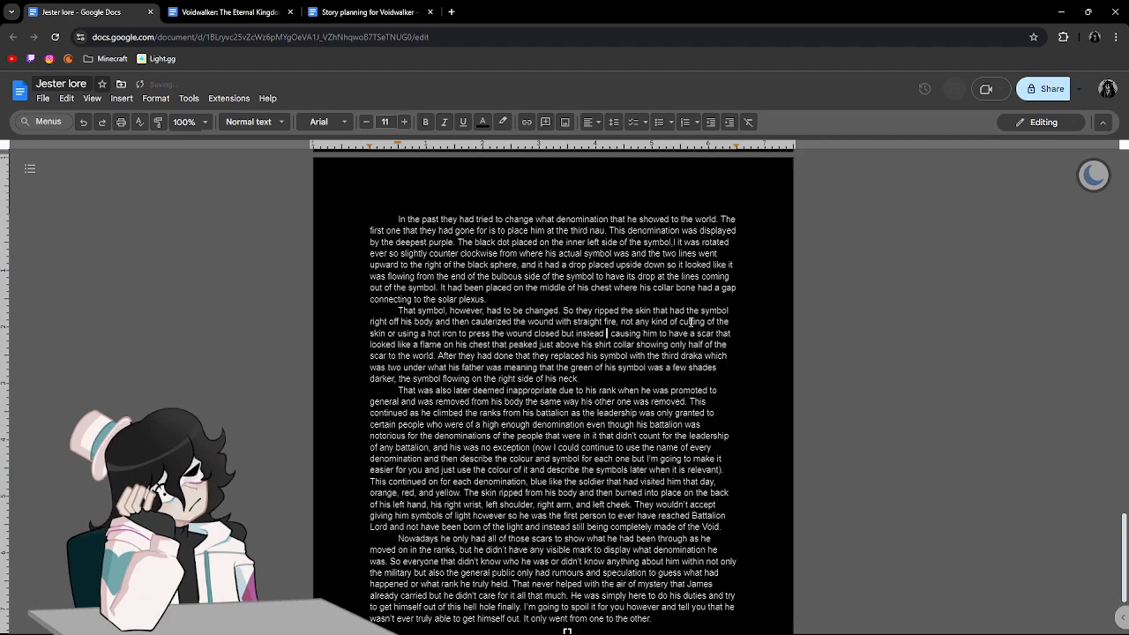
pyautogui.write('just set that ')
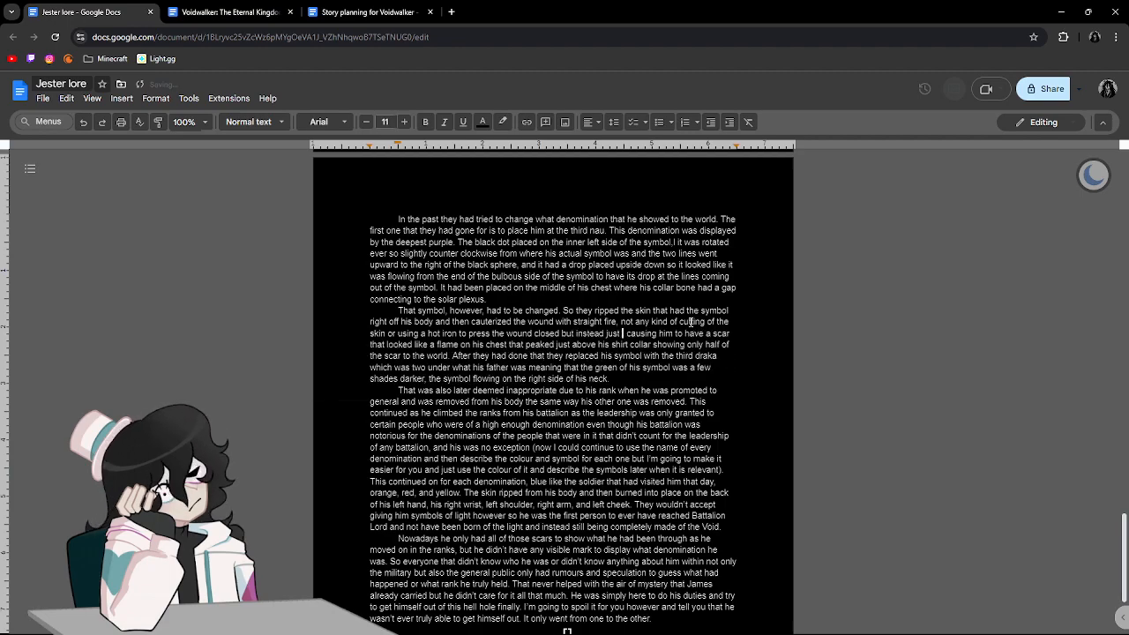
pyautogui.write('section of his fl')
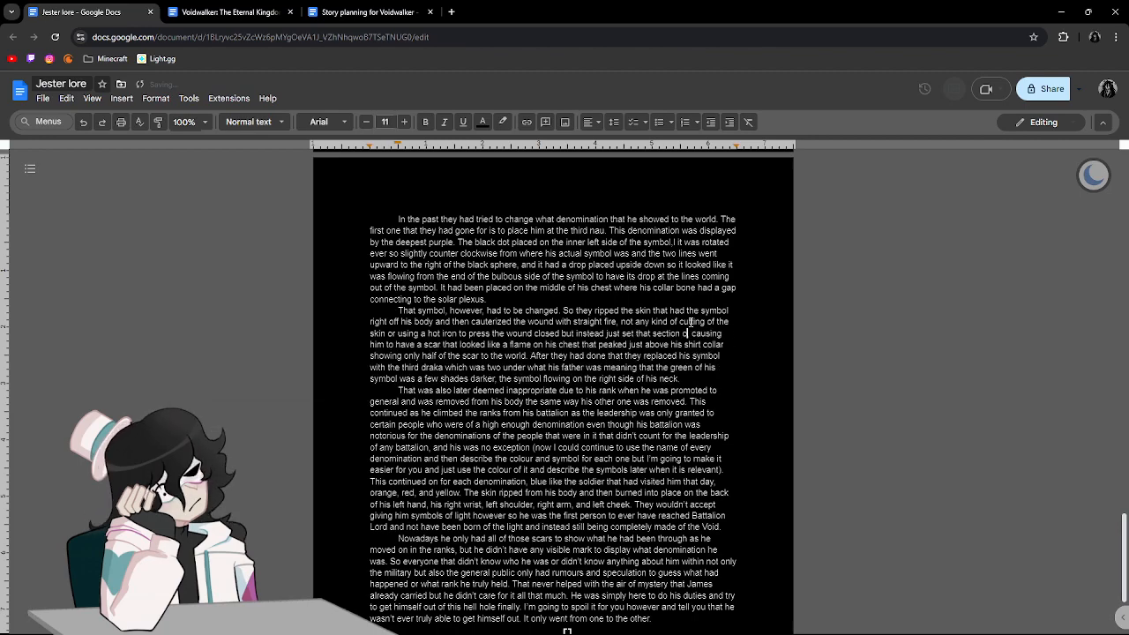
# Finish the cauterizing sentence with "just set that section of his body on fire.".
pyautogui.press('BackSpace')
pyautogui.press('BackSpace')
pyautogui.write('body on fire,')
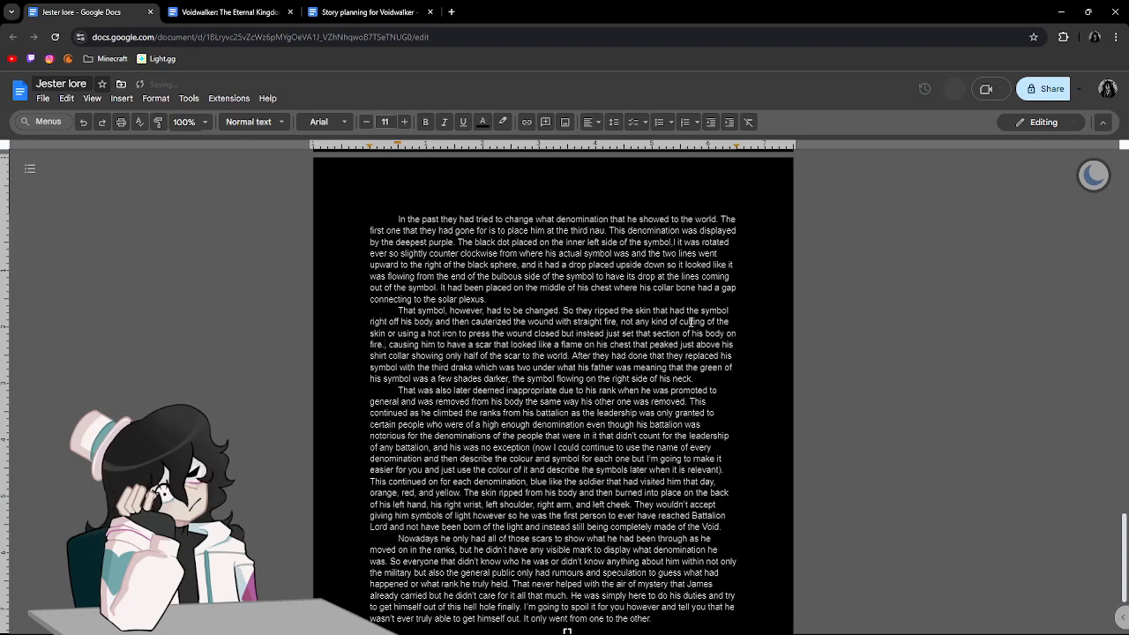
pyautogui.press('Delete')
pyautogui.press('Delete')
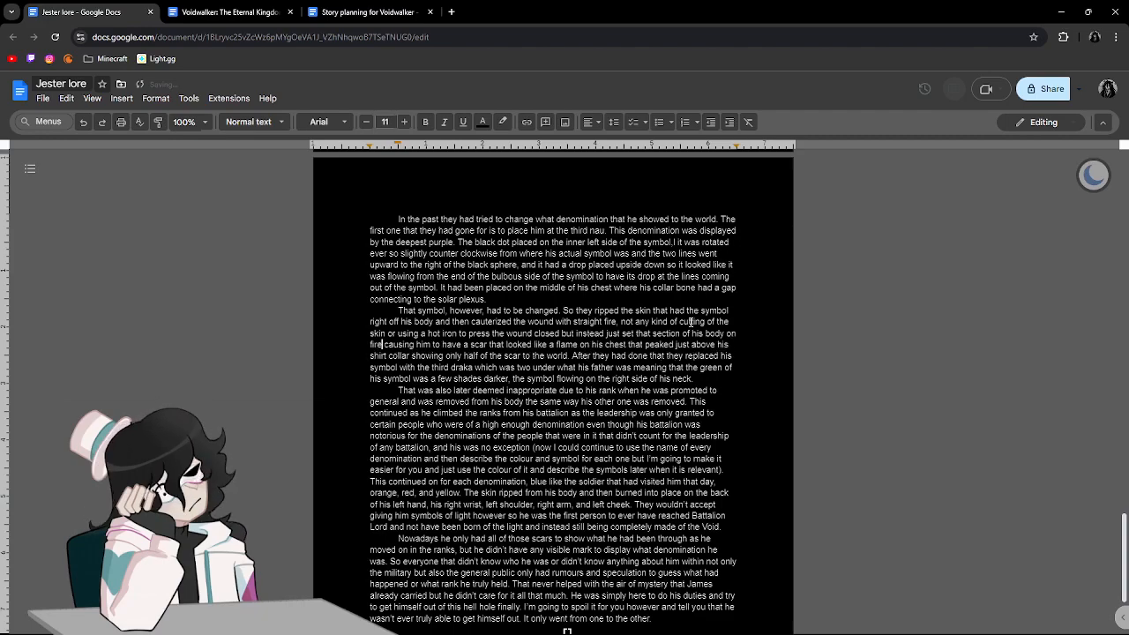
pyautogui.write('.')
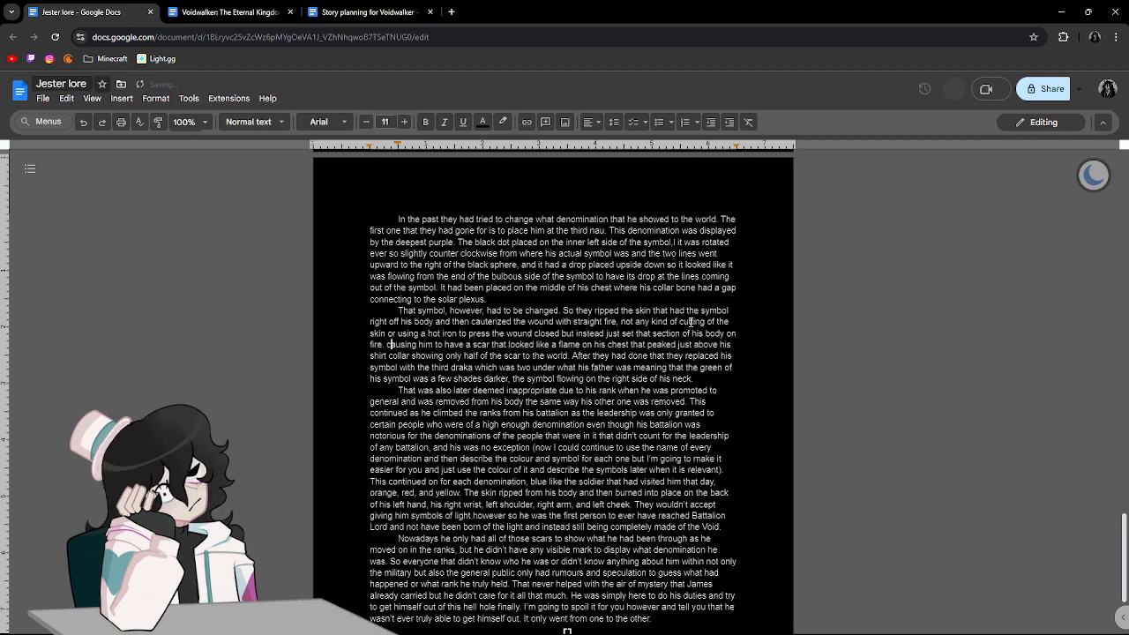
# Shorten "causing" to "cause" in the text about the flame-shaped scar following "on fire.".
pyautogui.press('Right')
pyautogui.press('Right')
pyautogui.press('Right')
pyautogui.press('Right')
pyautogui.press('Delete')
pyautogui.press('Delete')
pyautogui.press('BackSpace')
pyautogui.press('BackSpace')
pyautogui.press('BackSpace')
pyautogui.write('sTh')
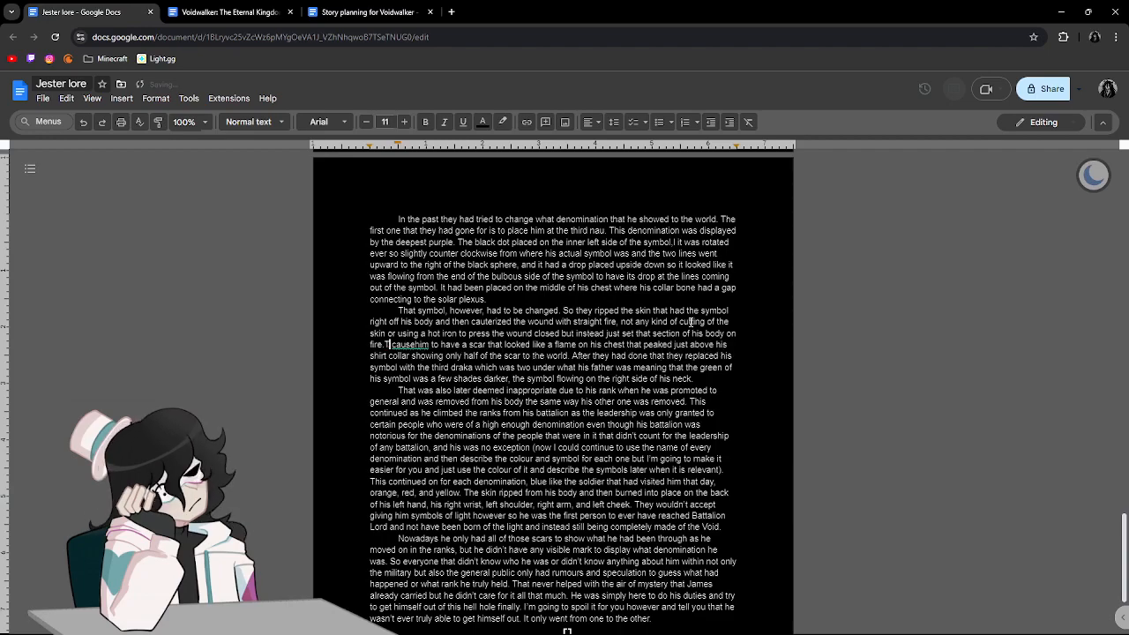
pyautogui.write('is')
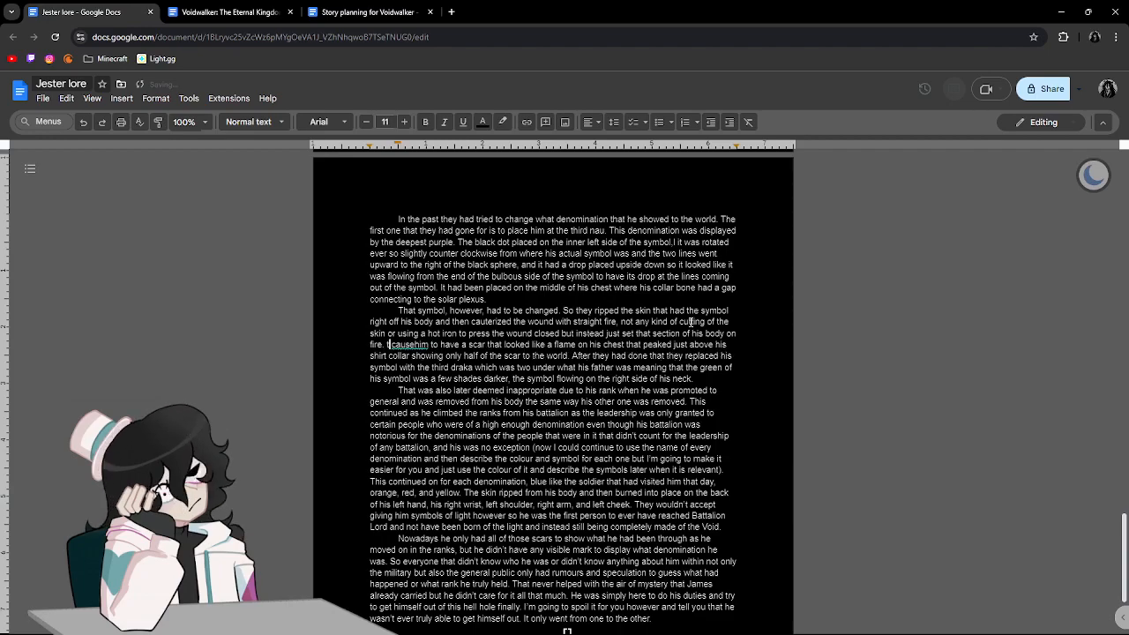
# Begin the flame-scar sentence with "This" and accept the suggested correction "caused him".
pyautogui.hotkey('ctrl', 'z')
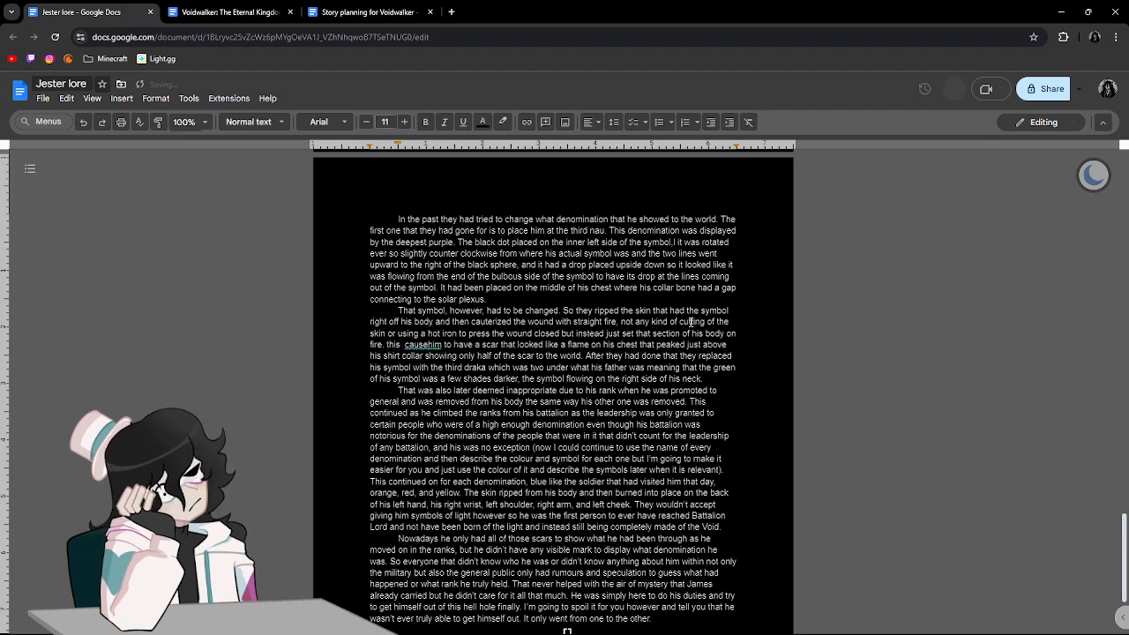
pyautogui.press('BackSpace')
pyautogui.press('BackSpace')
pyautogui.press('BackSpace')
pyautogui.press('BackSpace')
pyautogui.press('BackSpace')
pyautogui.press('BackSpace')
pyautogui.write('This')
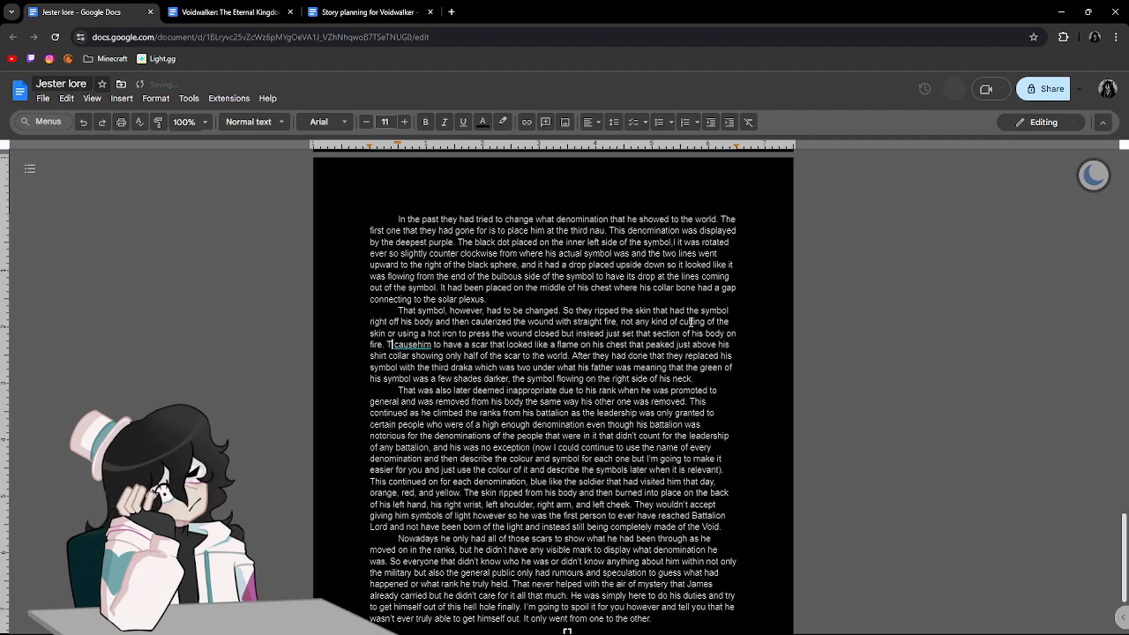
pyautogui.press('Right')
pyautogui.press('Right')
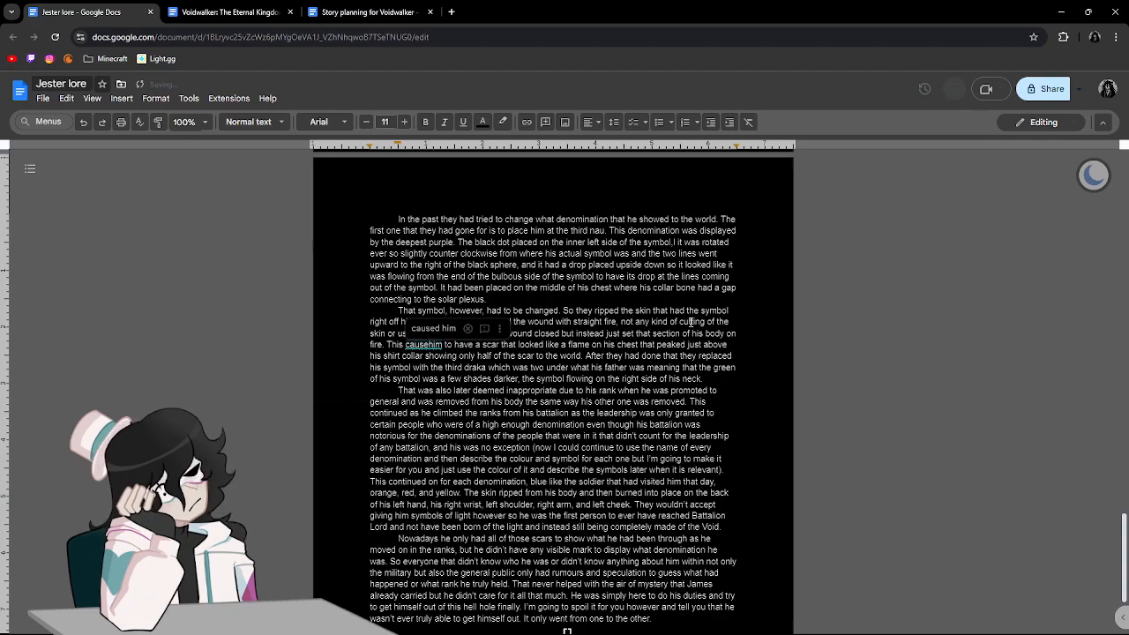
pyautogui.click(433, 329)
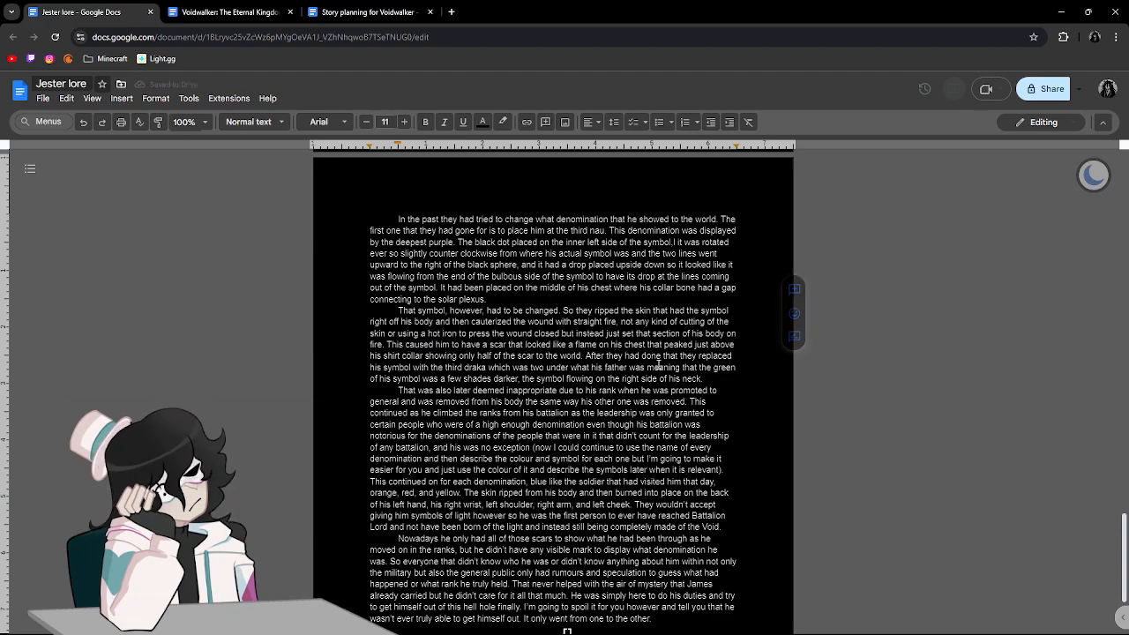
# Replace "to the world" after "showing only half of the scar" with "when he wasn't wearing any kind of armour".
pyautogui.scroll(-1, 589, 365)
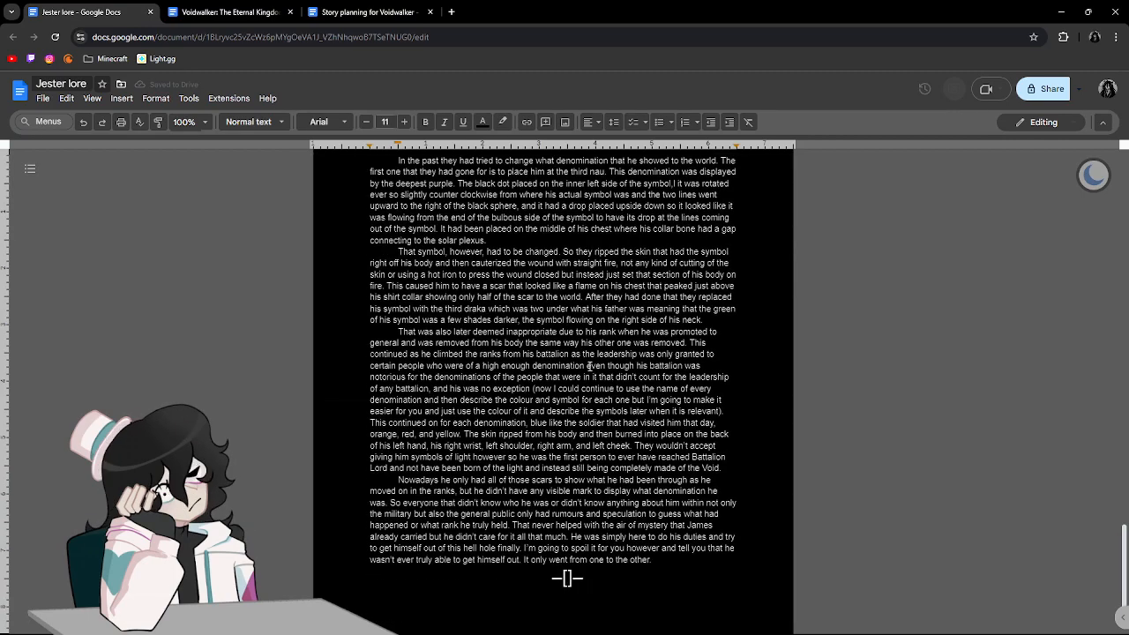
pyautogui.click(564, 275)
pyautogui.moveTo(668, 275); pyautogui.dragTo(702, 275)
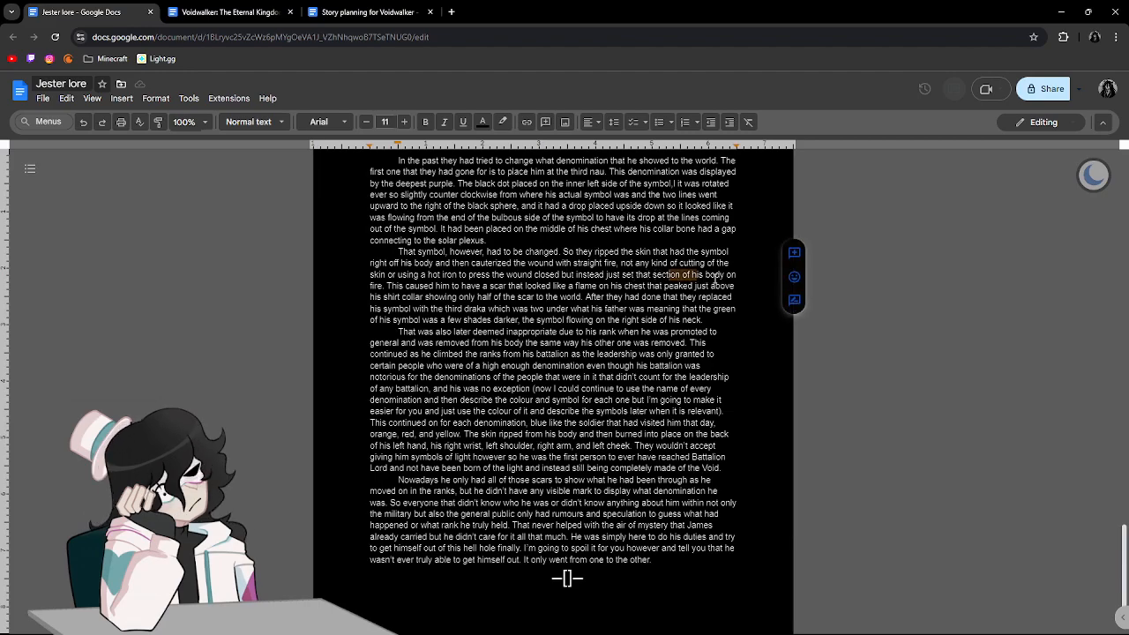
pyautogui.click(714, 279)
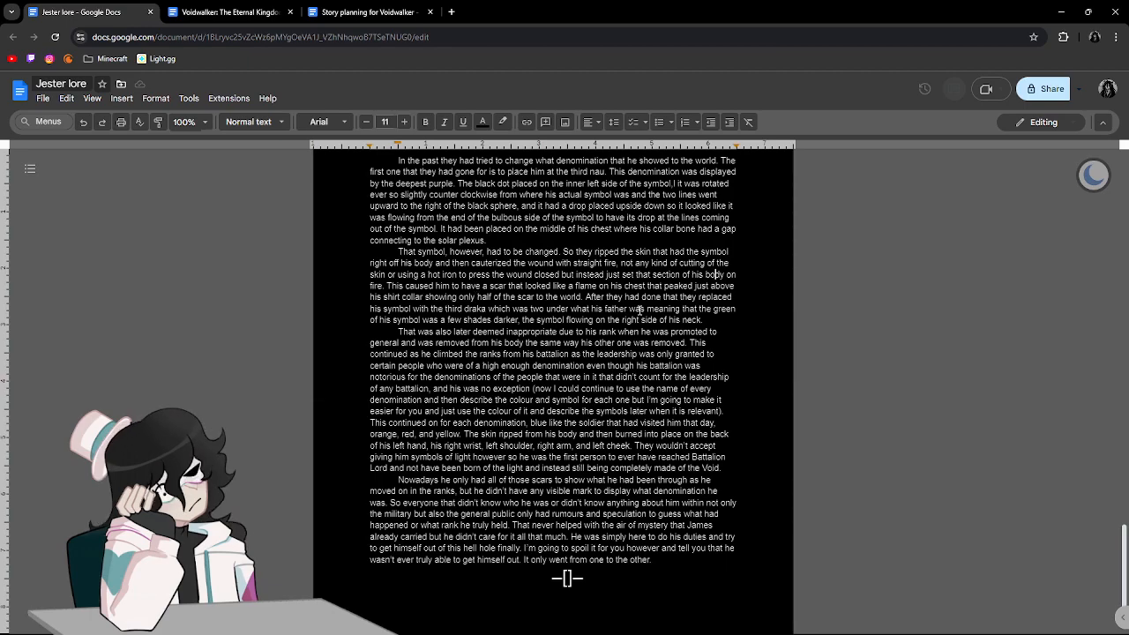
pyautogui.moveTo(558, 298); pyautogui.dragTo(581, 298)
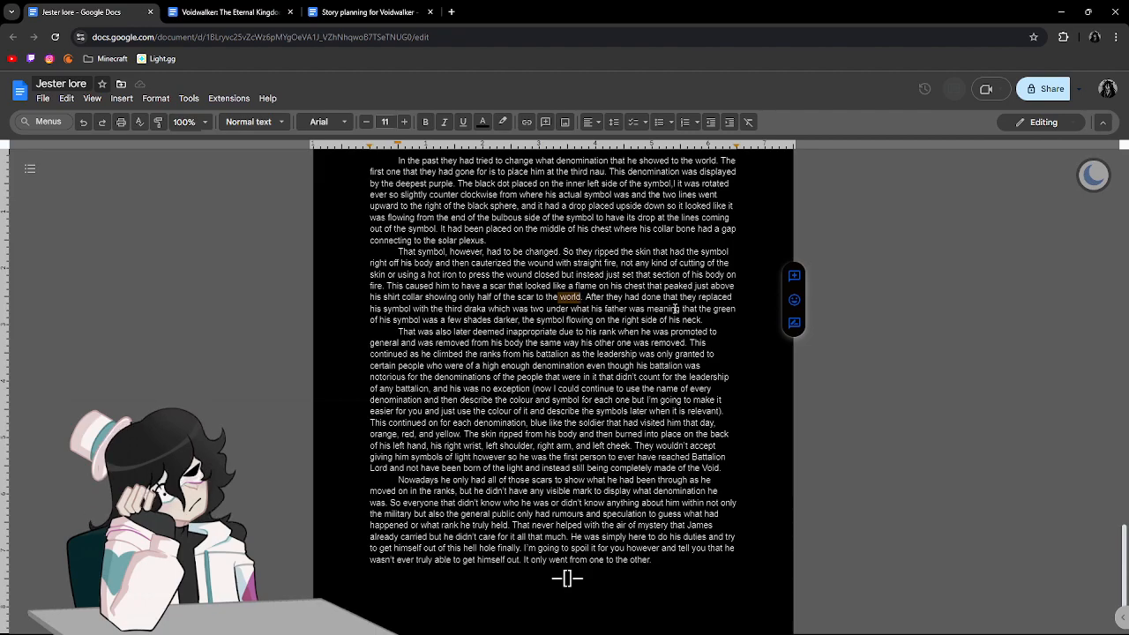
pyautogui.press('BackSpace')
pyautogui.press('BackSpace')
pyautogui.press('BackSpace')
pyautogui.press('BackSpace')
pyautogui.press('BackSpace')
pyautogui.press('BackSpace')
pyautogui.press('BackSpace')
pyautogui.press('BackSpace')
pyautogui.press('BackSpace')
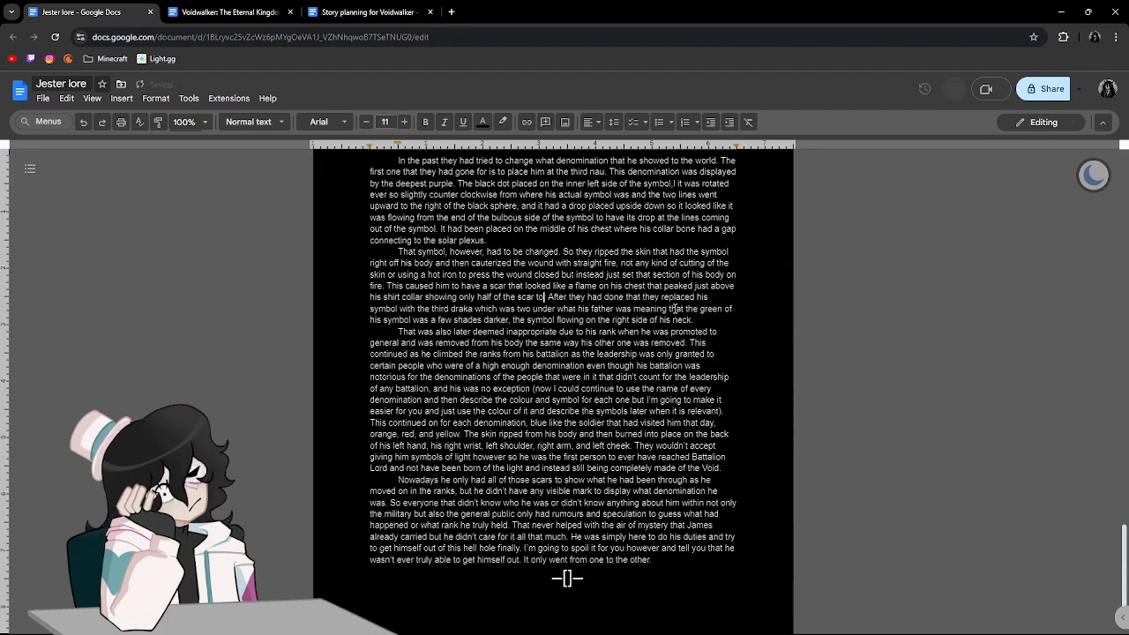
pyautogui.write("when he wasn't w")
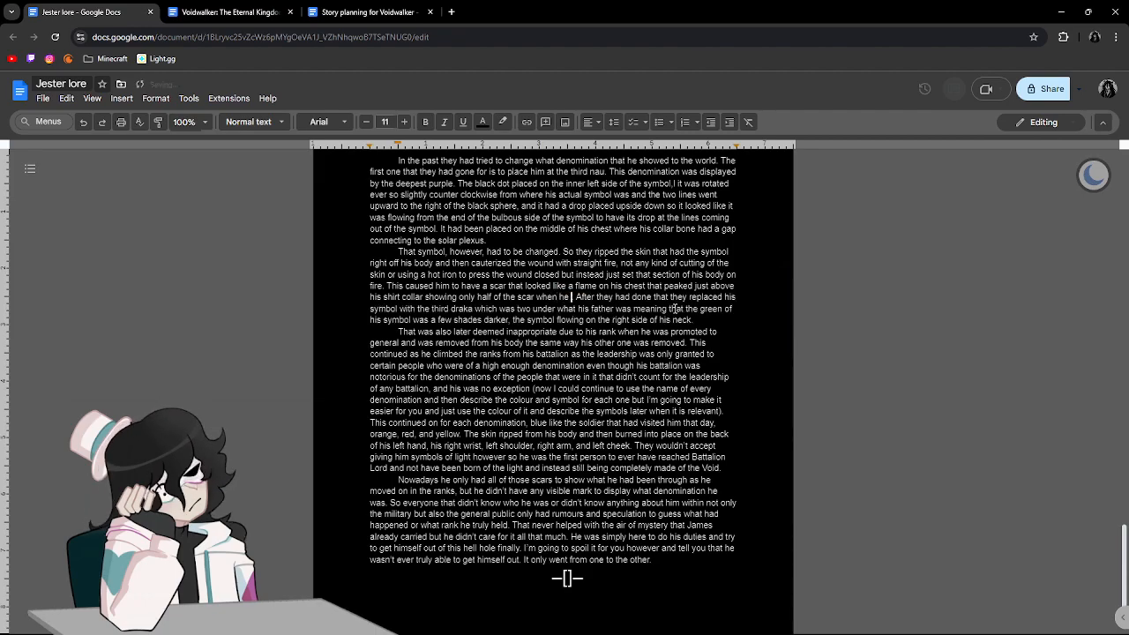
pyautogui.write('e')
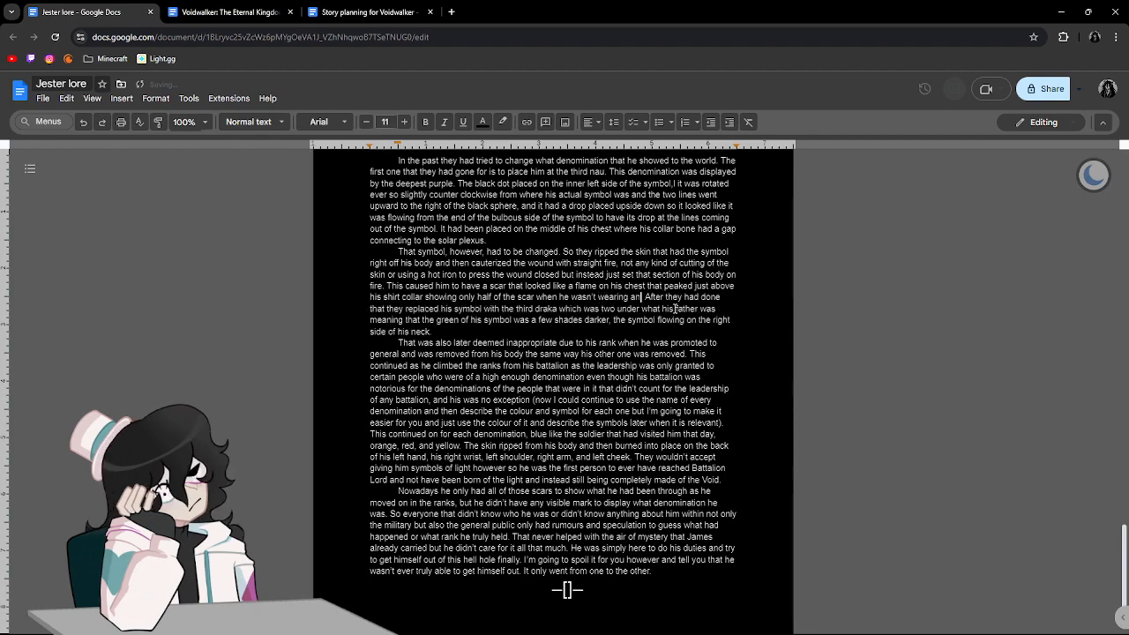
pyautogui.write('aring any kind of armour.')
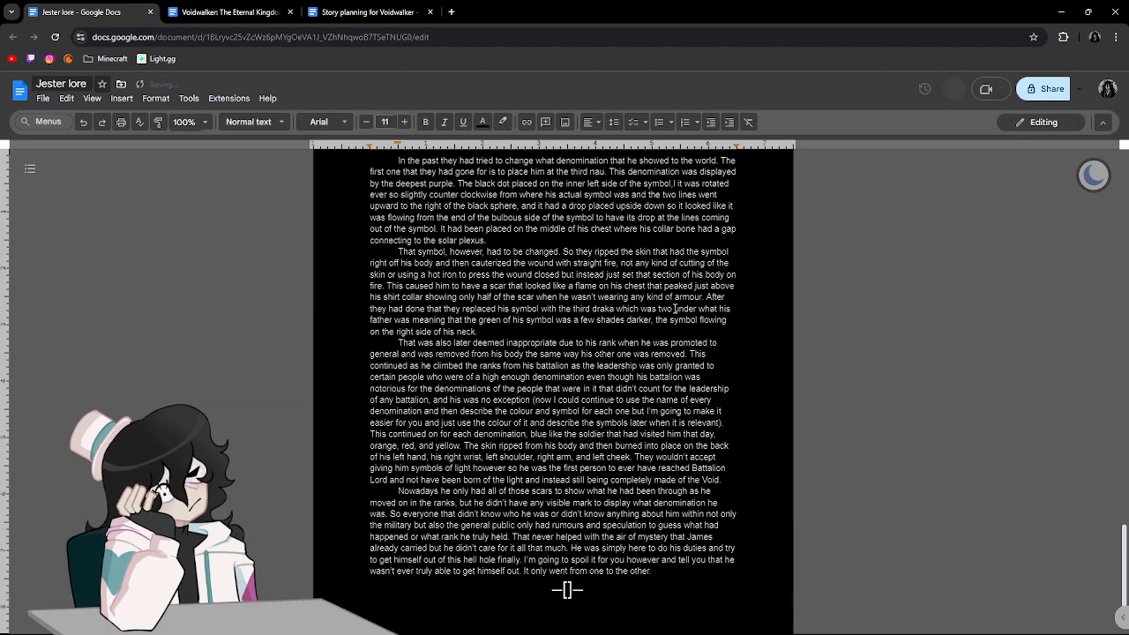
# Change the spelling of "cauterized" to "cauterised" in the symbol-removal paragraph.
pyautogui.click(688, 298)
pyautogui.click(485, 264)
pyautogui.click(510, 219)
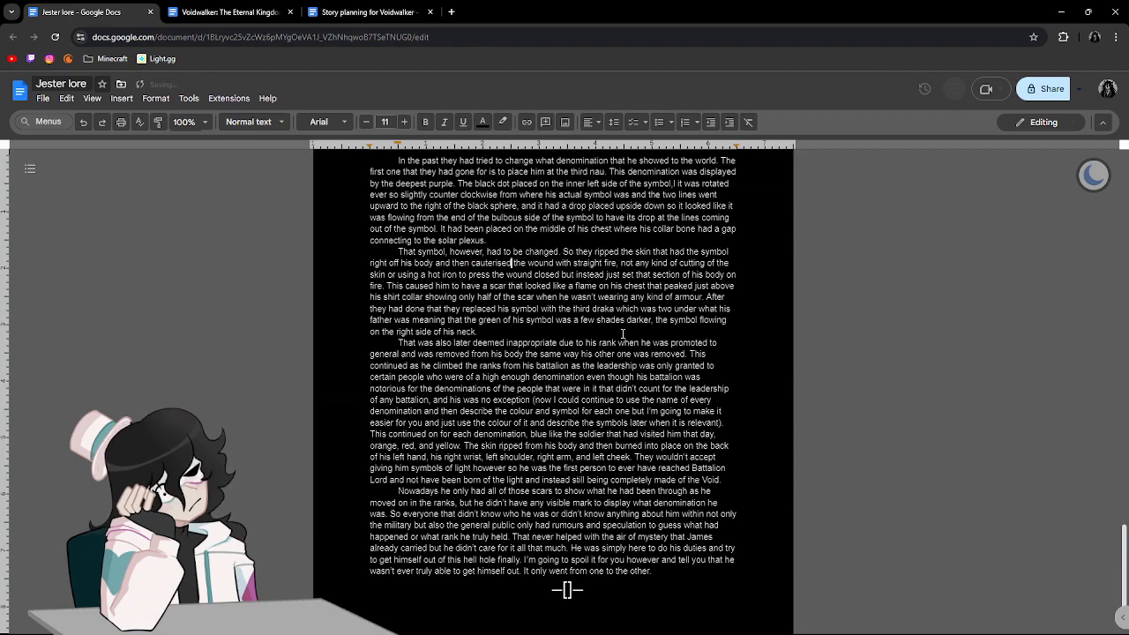
pyautogui.click(698, 327)
# Change "right" to "left" in the closing phrase about the symbol flowing on the side of his neck.
pyautogui.moveTo(415, 338); pyautogui.dragTo(397, 334)
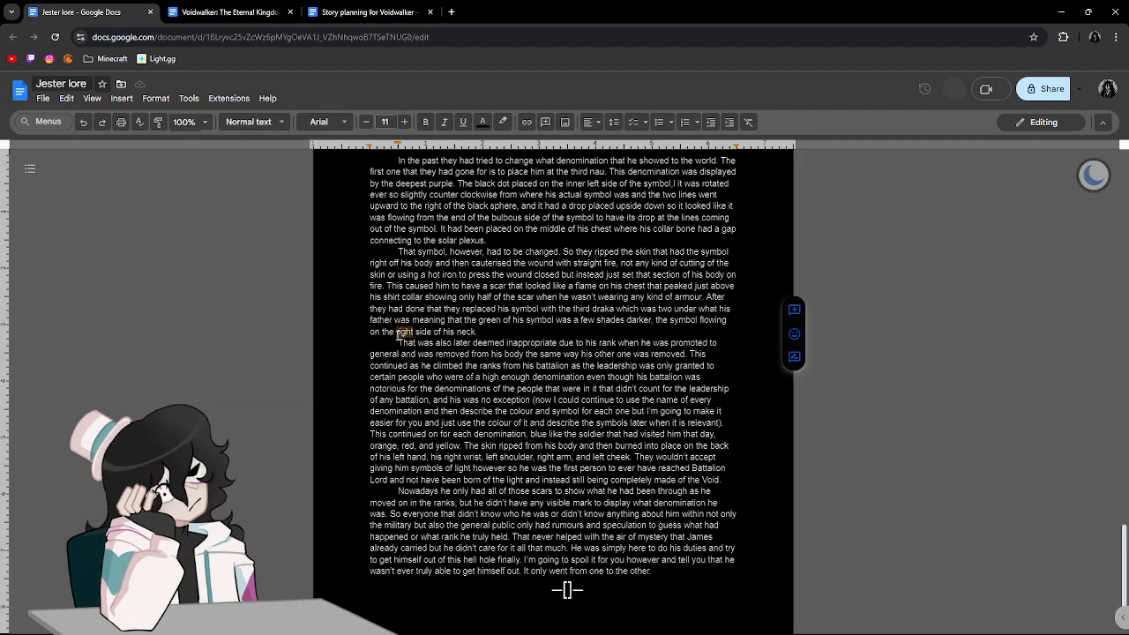
pyautogui.write('Left')
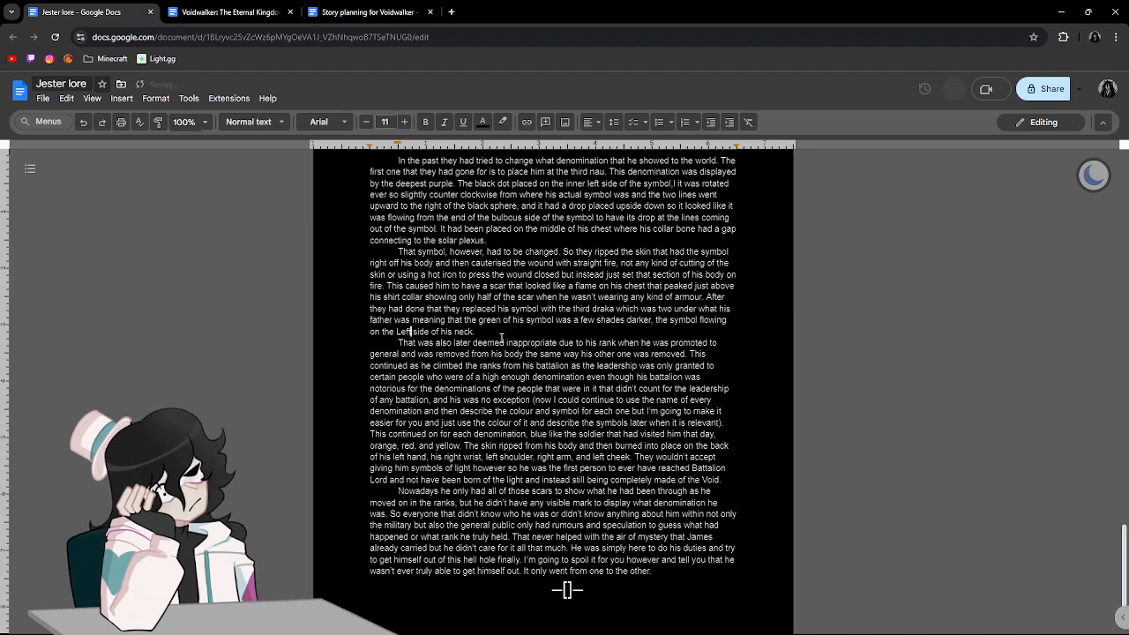
pyautogui.press('BackSpace')
pyautogui.press('BackSpace')
pyautogui.press('BackSpace')
pyautogui.press('BackSpace')
pyautogui.write('left')
# Delete the parenthetical author's aside about naming every denomination after "his was no exception".
pyautogui.scroll(-1, 519, 354)
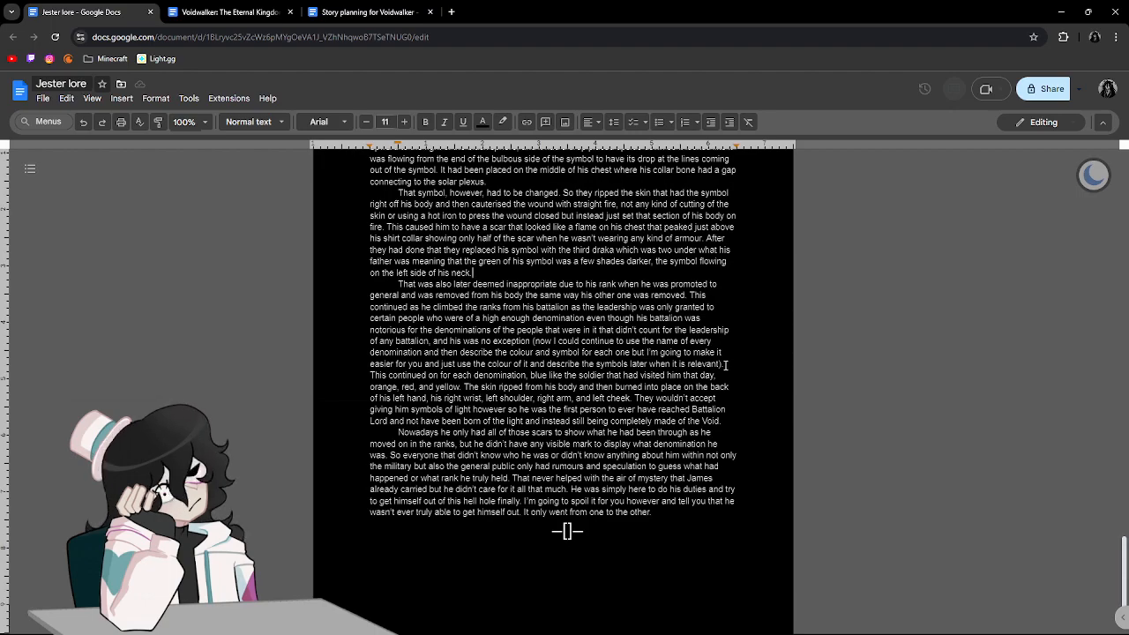
pyautogui.moveTo(721, 364); pyautogui.dragTo(532, 342)
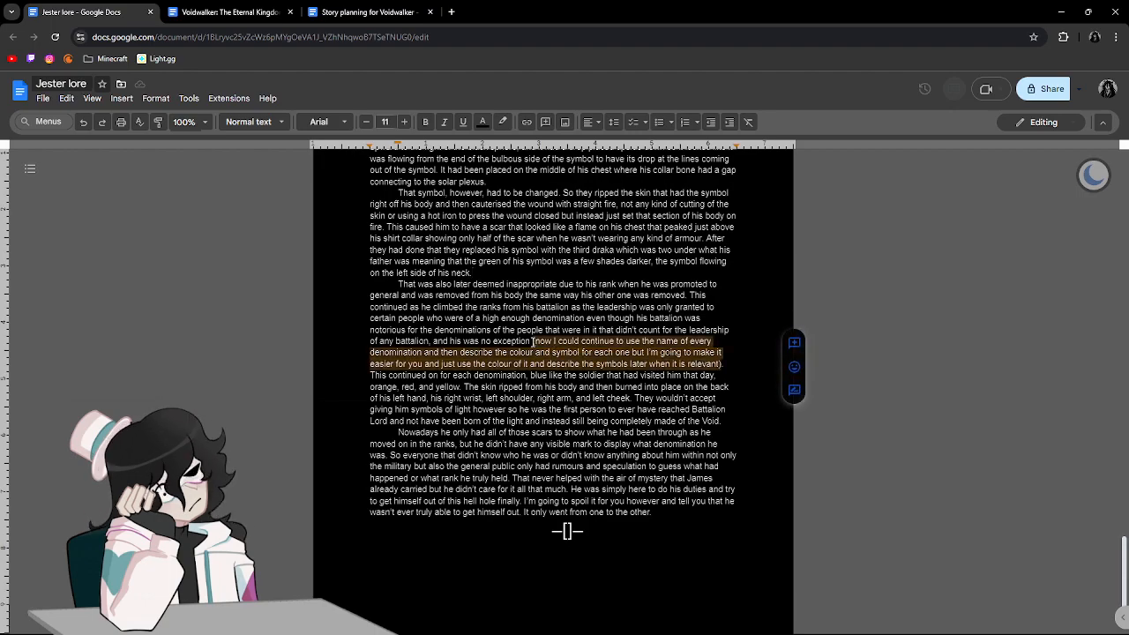
pyautogui.press('BackSpace')
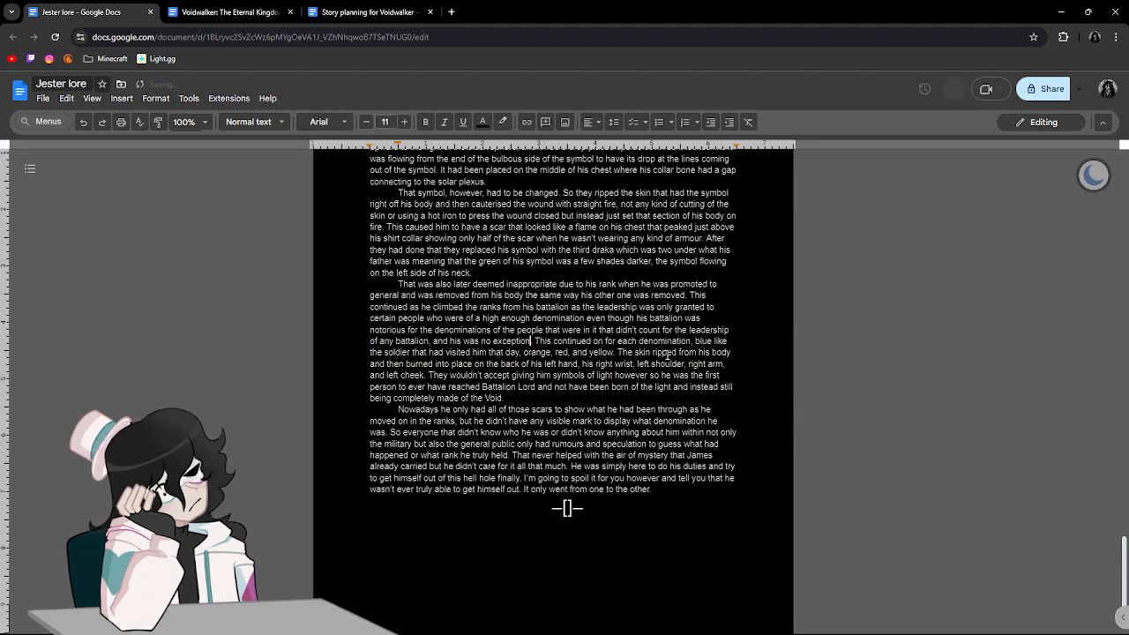
pyautogui.write('way h')
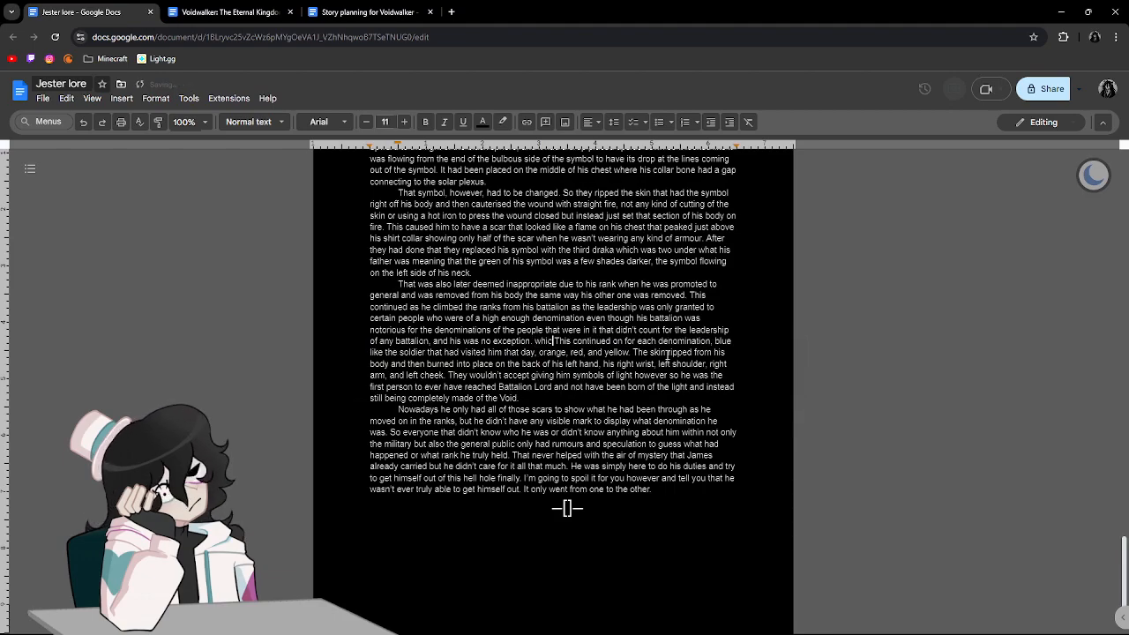
pyautogui.write('i')
pyautogui.press('BackSpace')
pyautogui.press('BackSpace')
pyautogui.press('BackSpace')
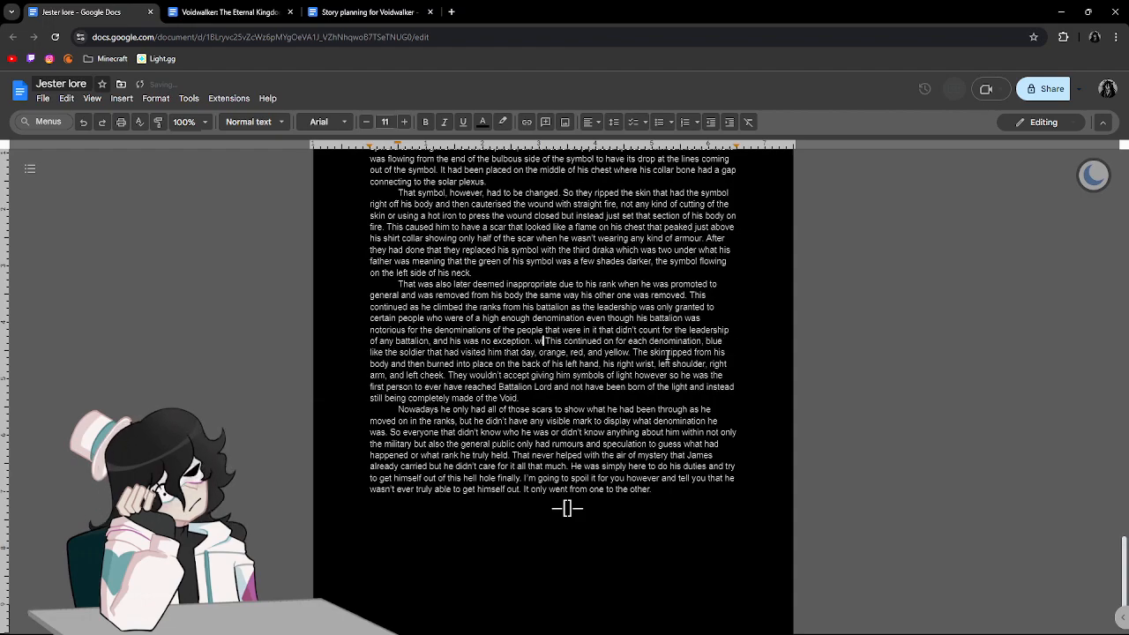
# After "his was no exception.", insert "With each new rank he lost not only a section of his skin from where".
pyautogui.write('With each ')
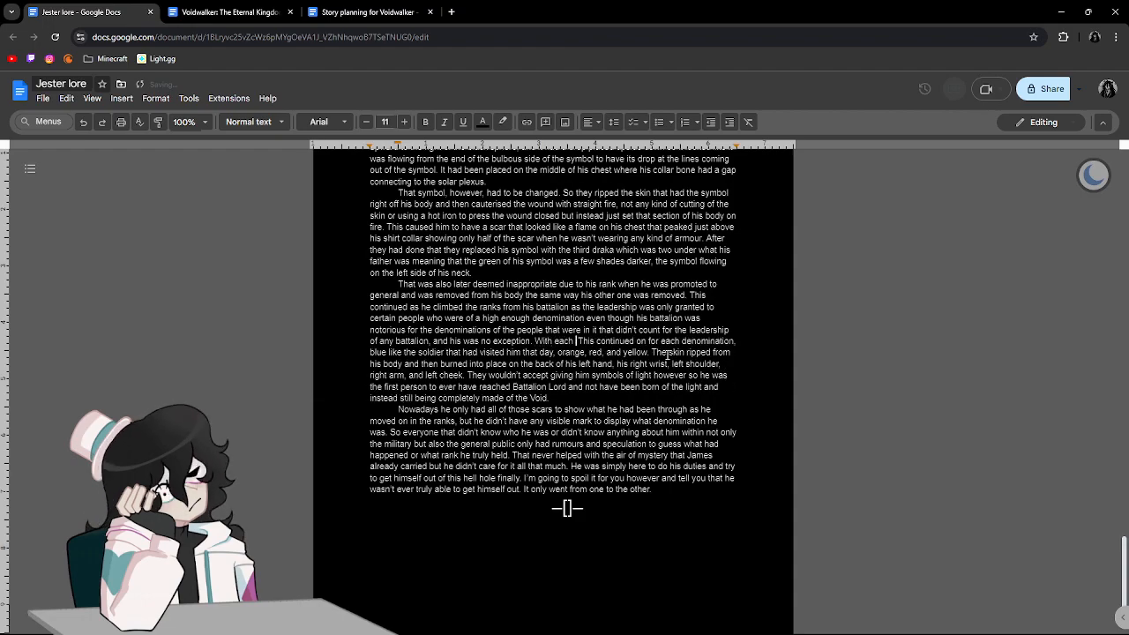
pyautogui.write('new rank he')
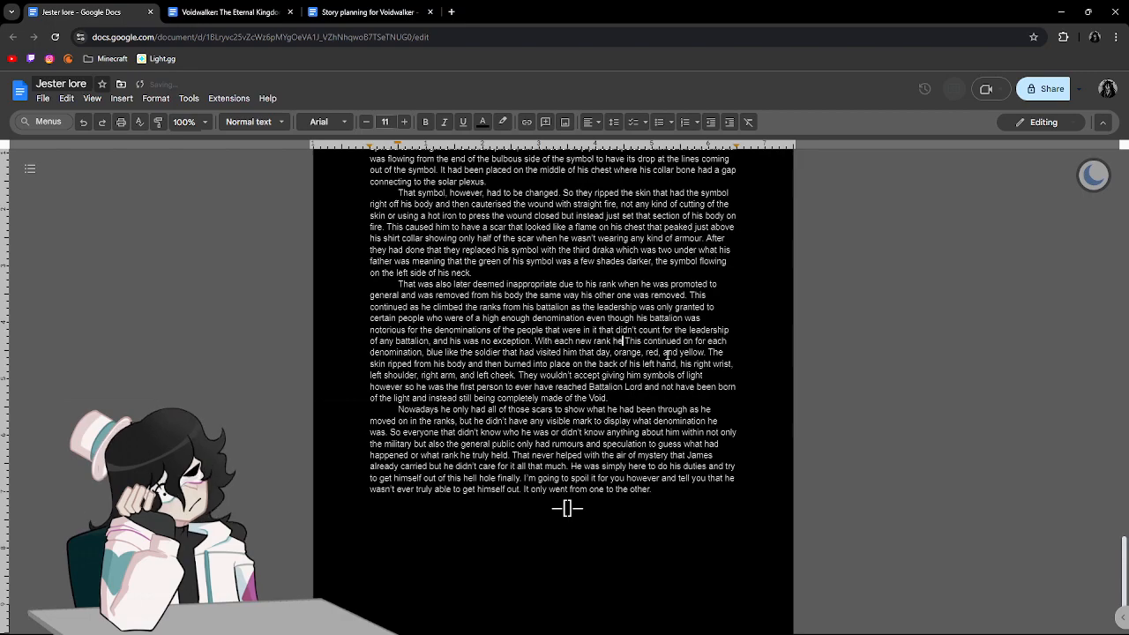
pyautogui.write(' lost not')
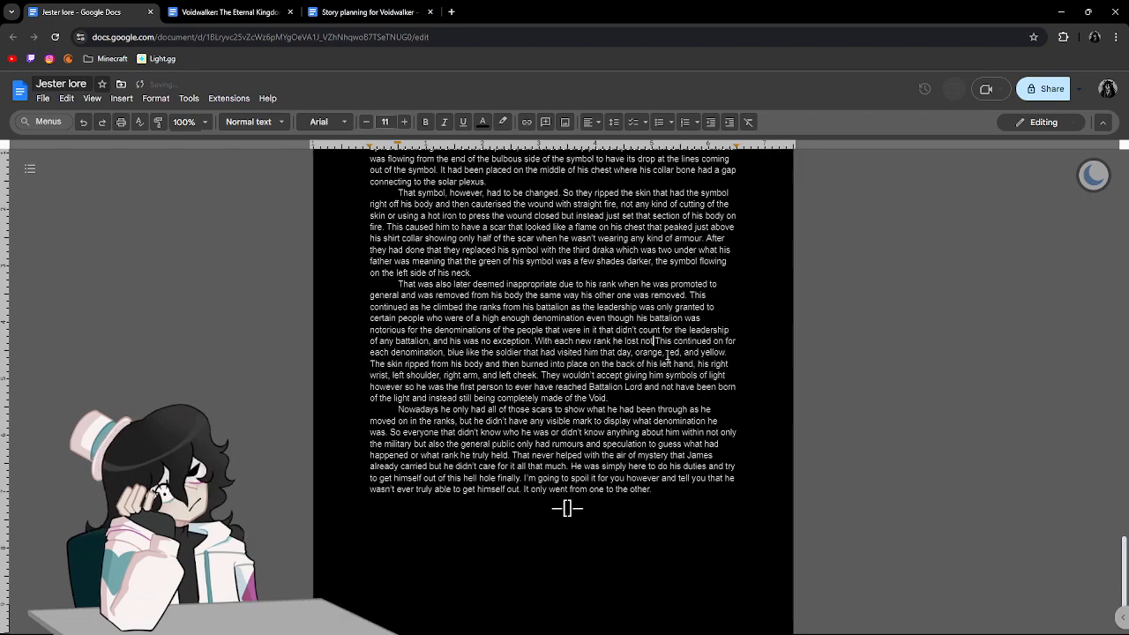
pyautogui.write('only a s')
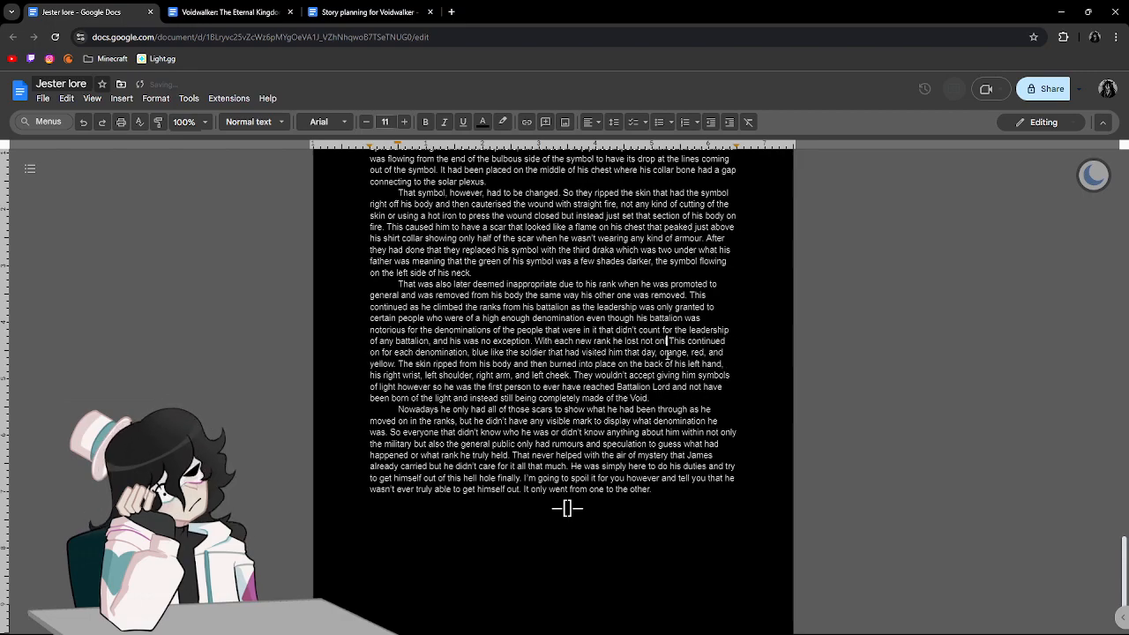
pyautogui.write('ection of his')
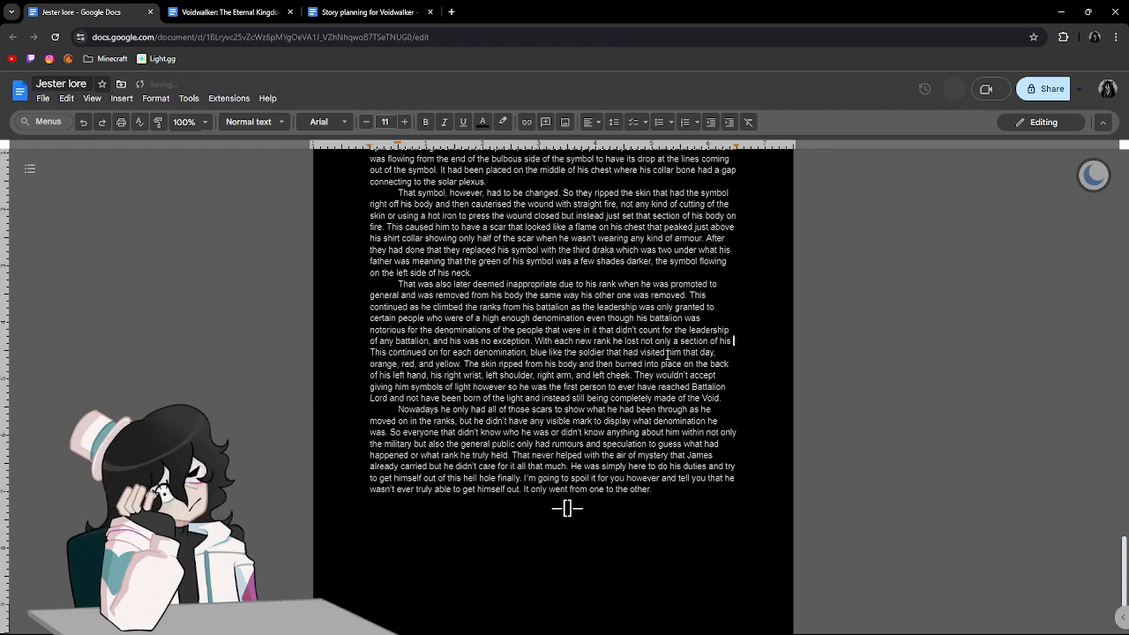
pyautogui.write(' skin from where there used to ')
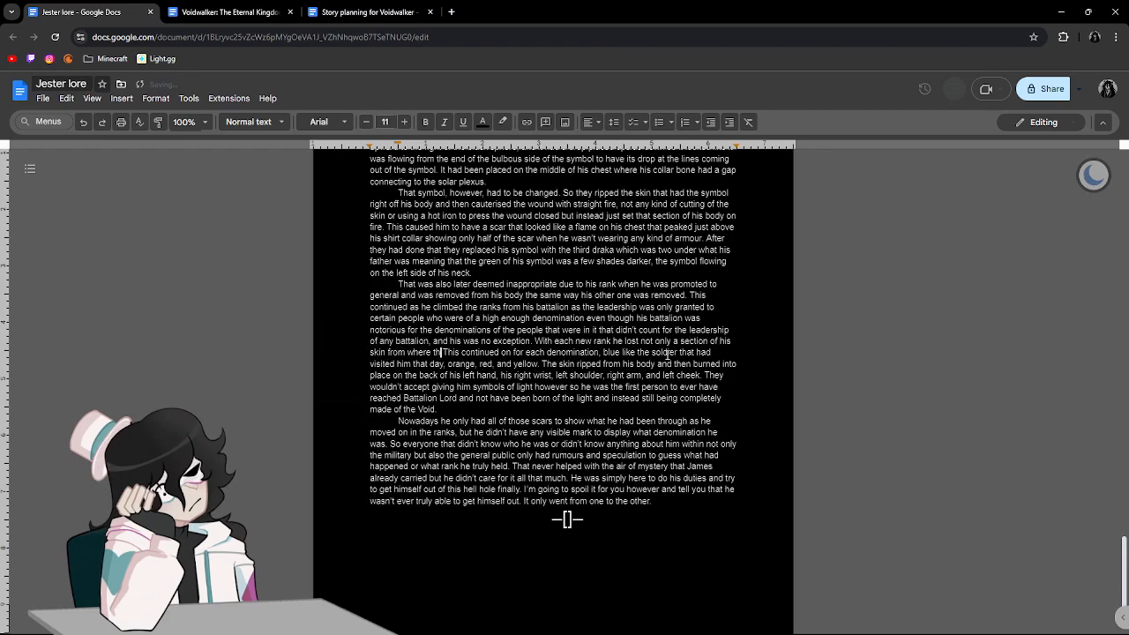
pyautogui.write('be a')
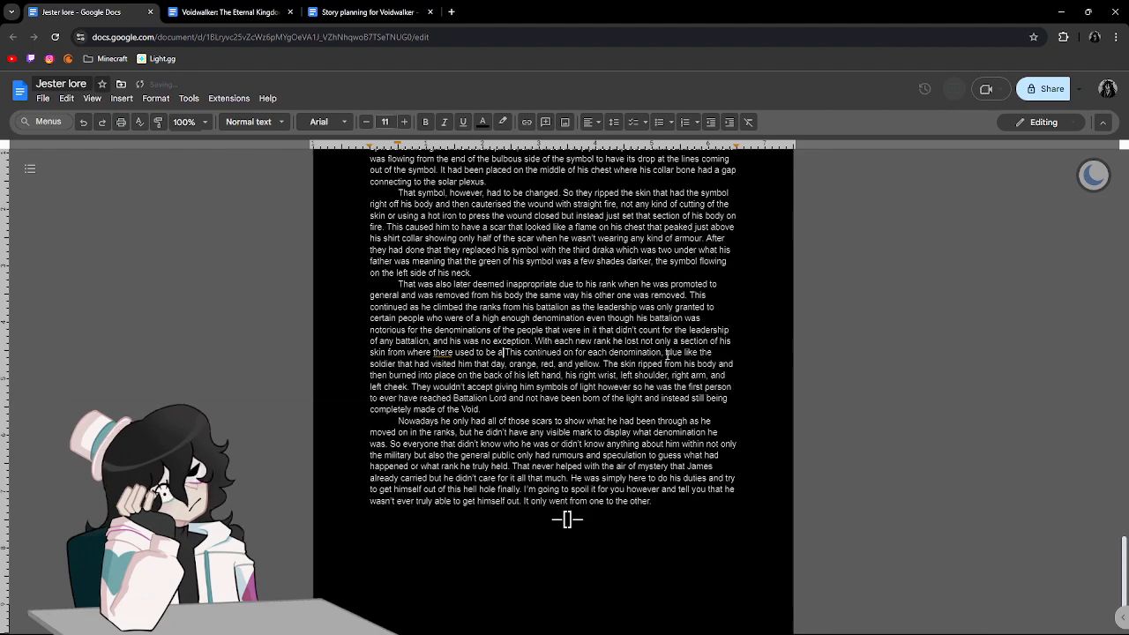
pyautogui.write(' symbol ta')
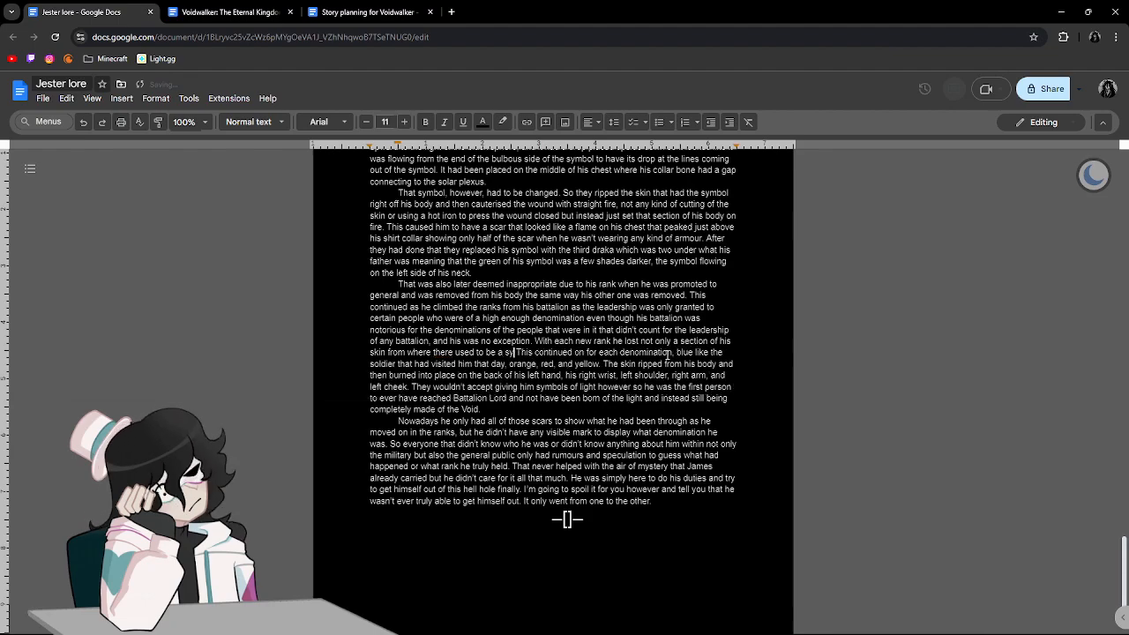
pyautogui.write('ttooe')
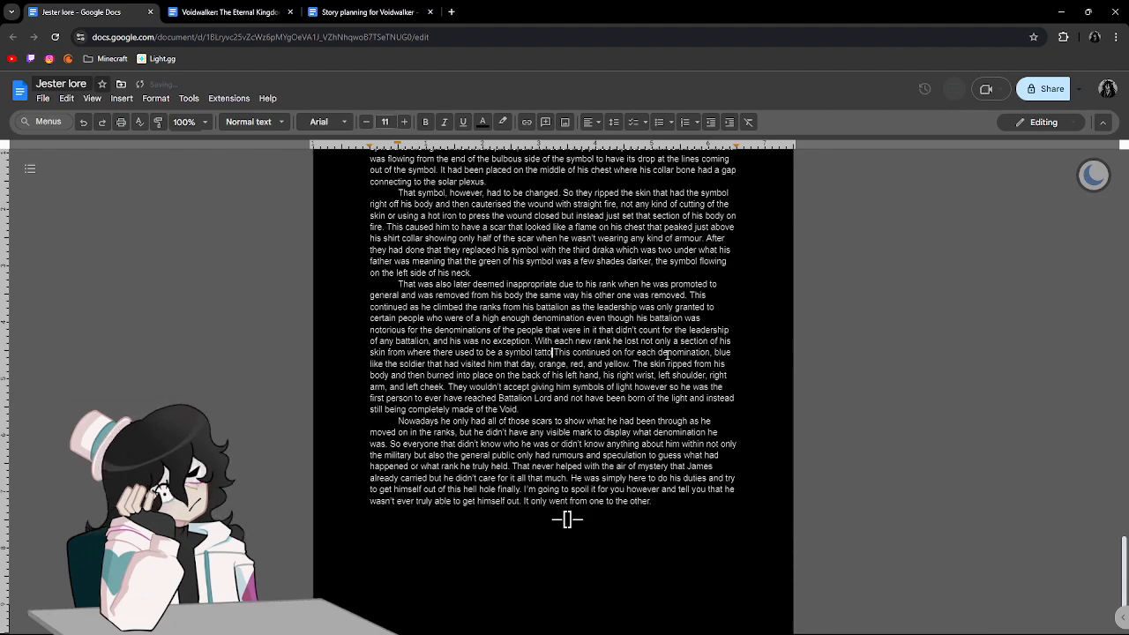
pyautogui.write('d to his bod')
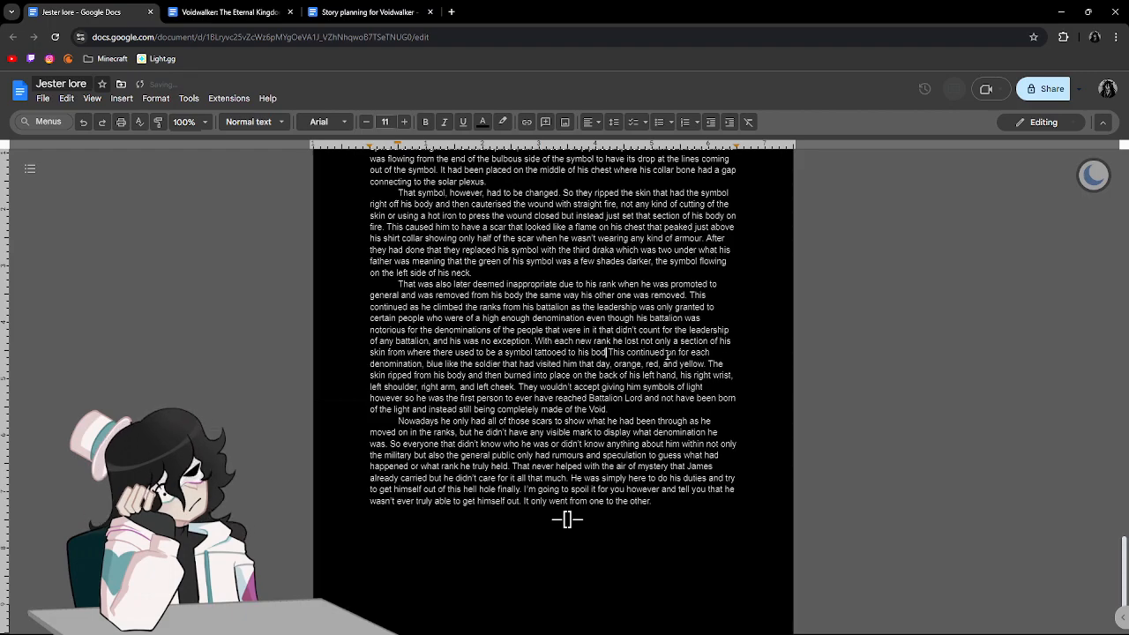
pyautogui.write('y, ')
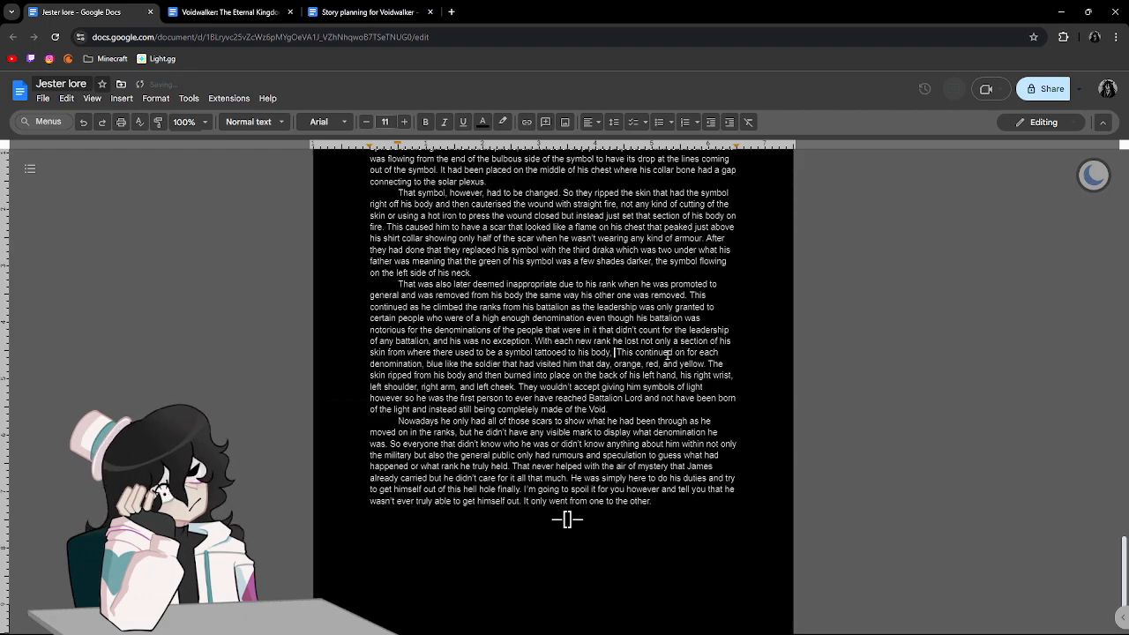
pyautogui.write('but a')
pyautogui.write('lso hundreds of')
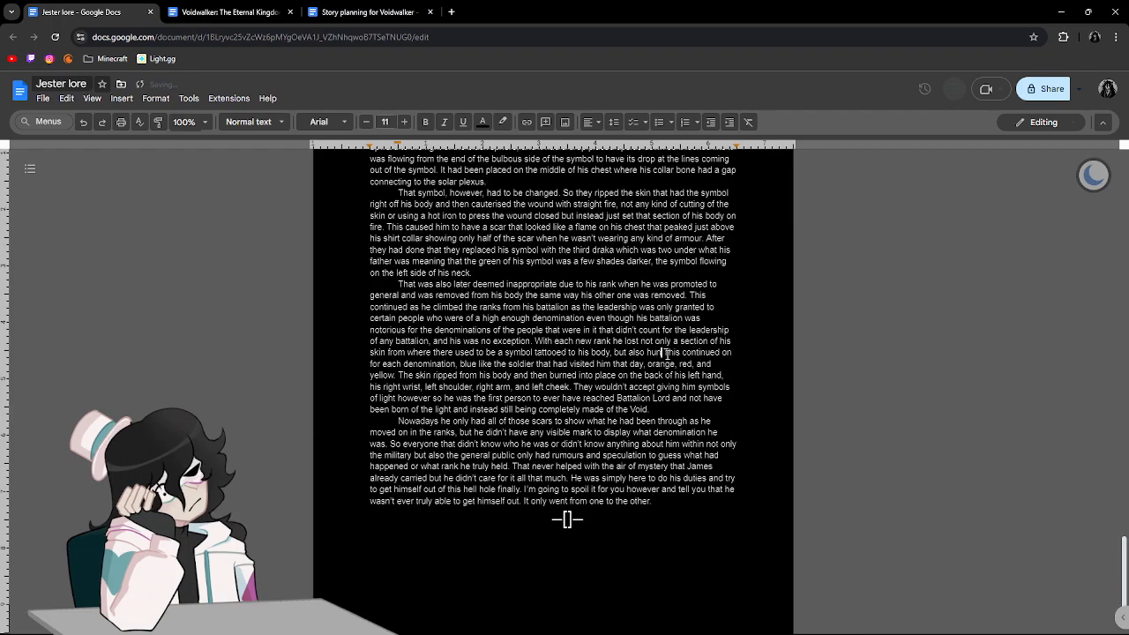
pyautogui.write(' comrades. Years and ')
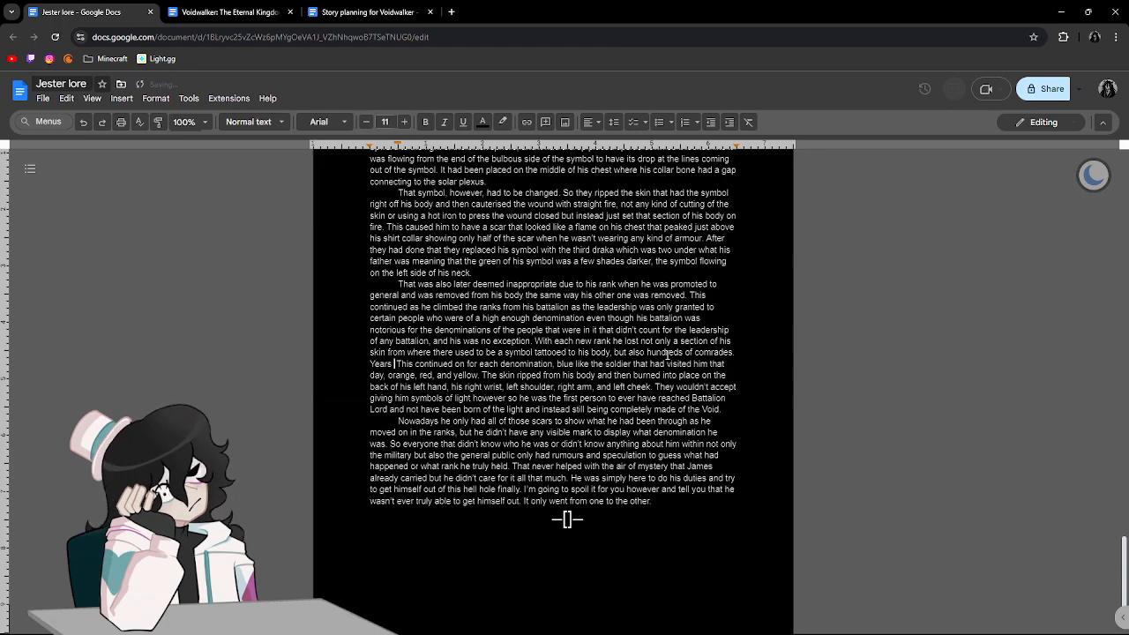
pyautogui.write('years pa')
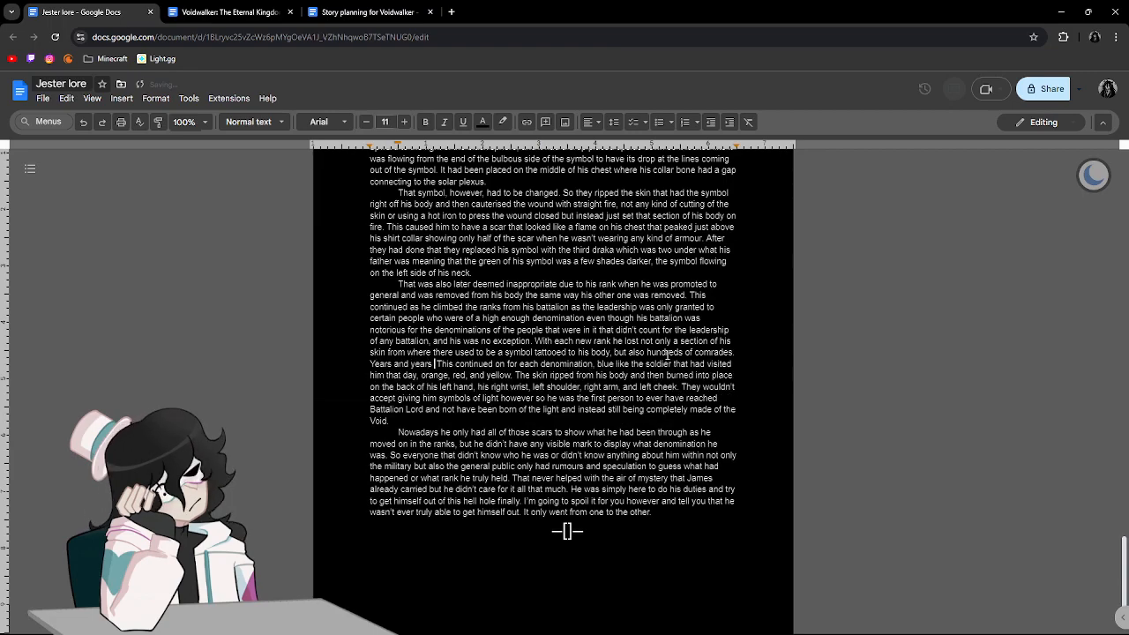
pyautogui.write('ssed on ')
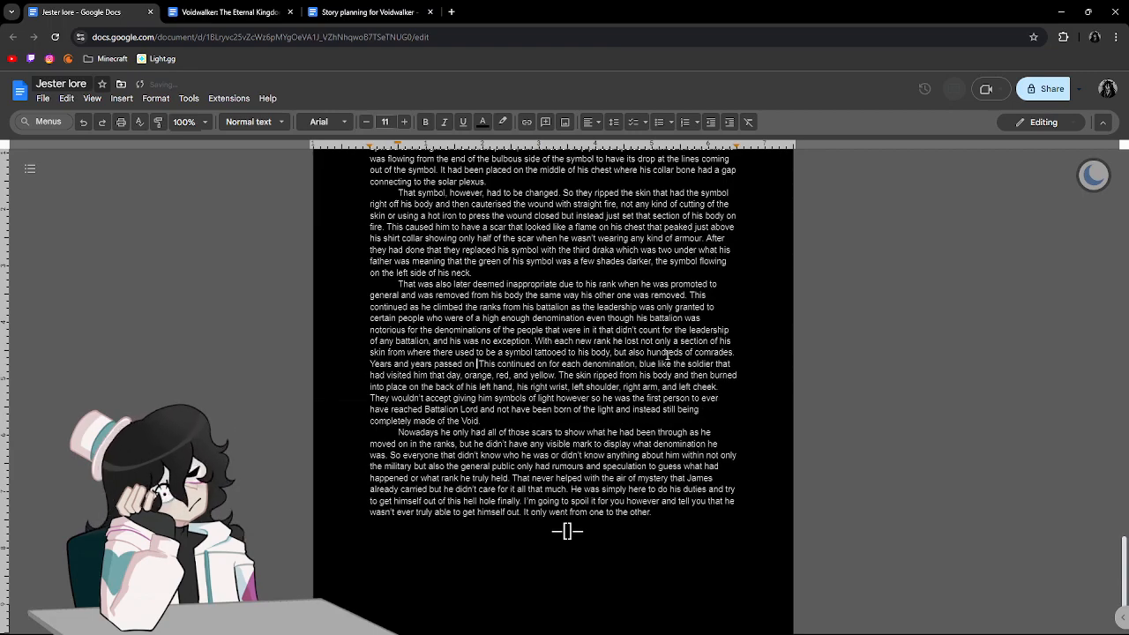
pyautogui.write('skin ripped and burned')
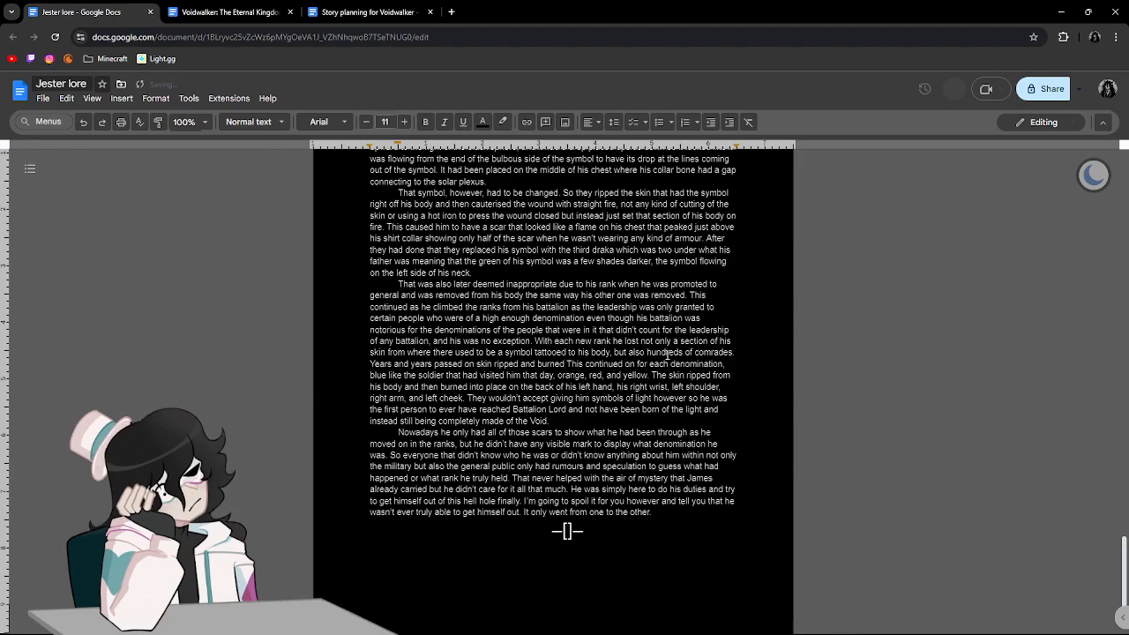
pyautogui.write(', ')
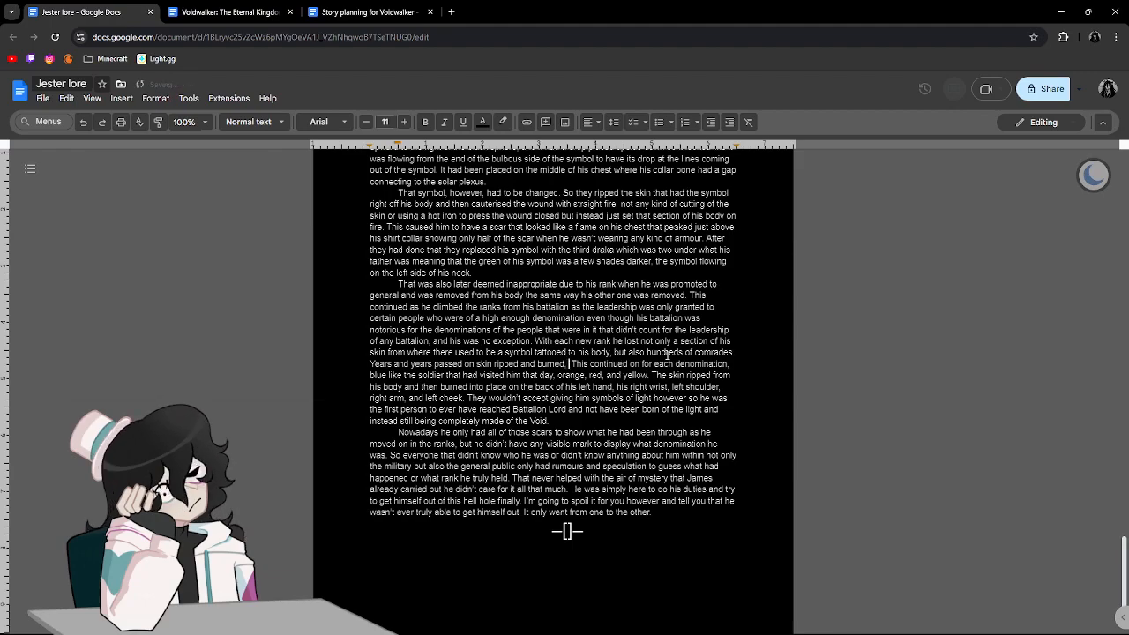
pyautogui.write('people ')
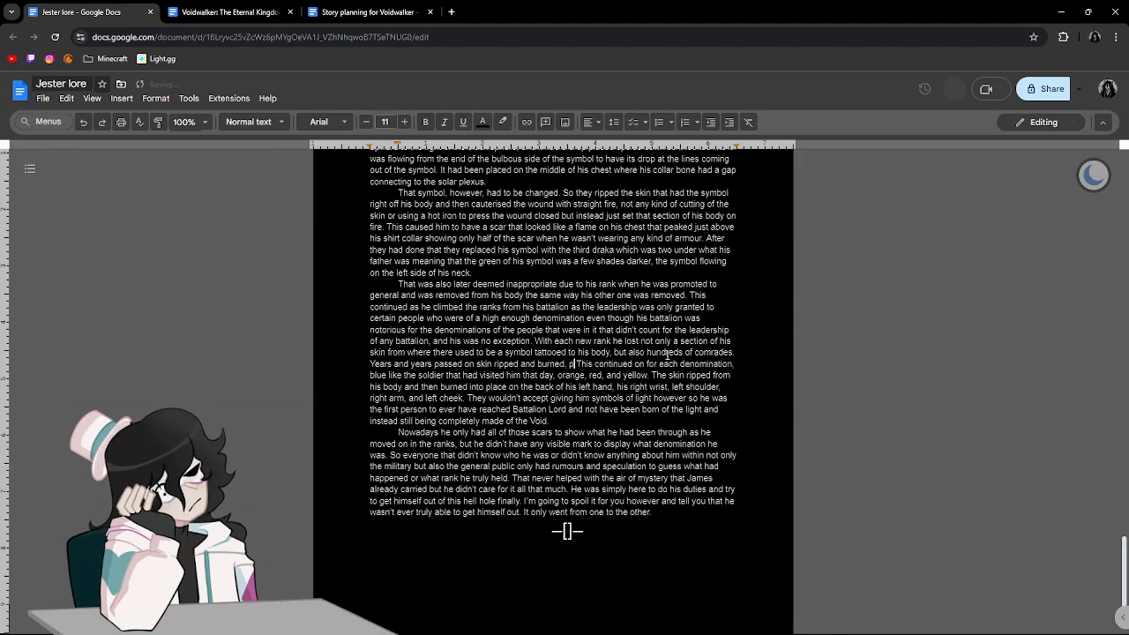
pyautogui.write('h')
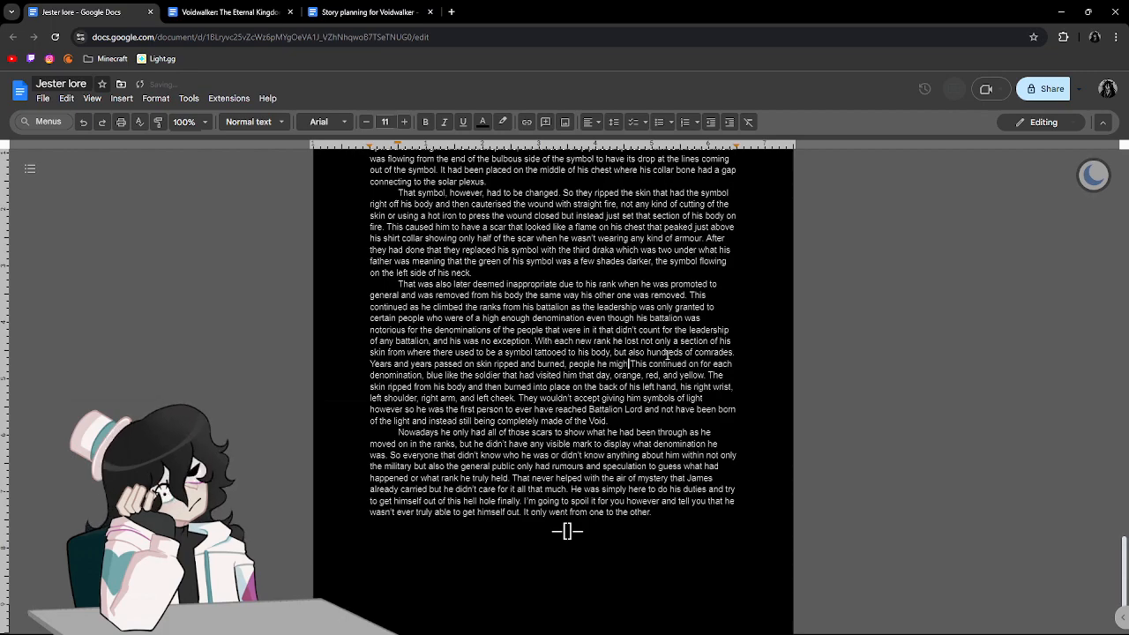
pyautogui.write('e might have eventuall')
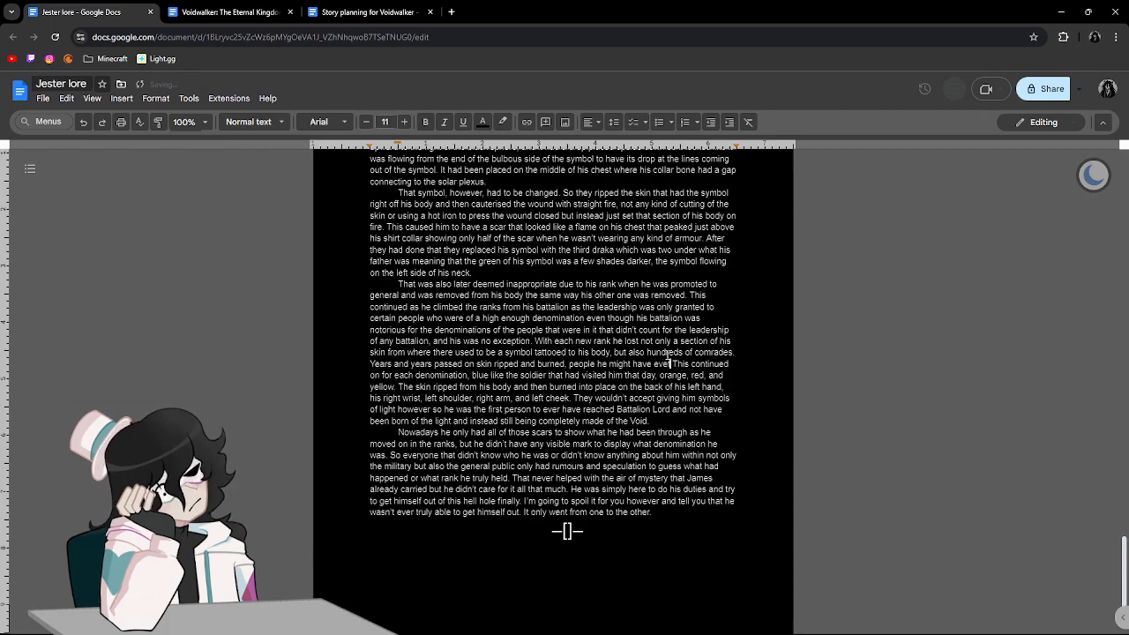
pyautogui.write('y gotten')
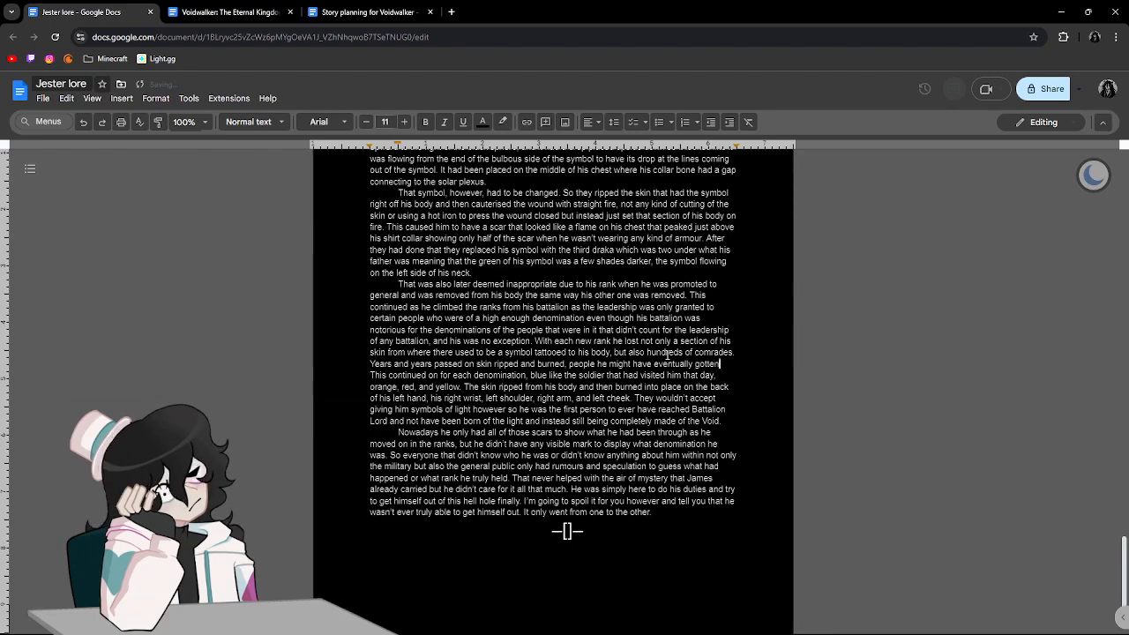
pyautogui.write(' close to killed ')
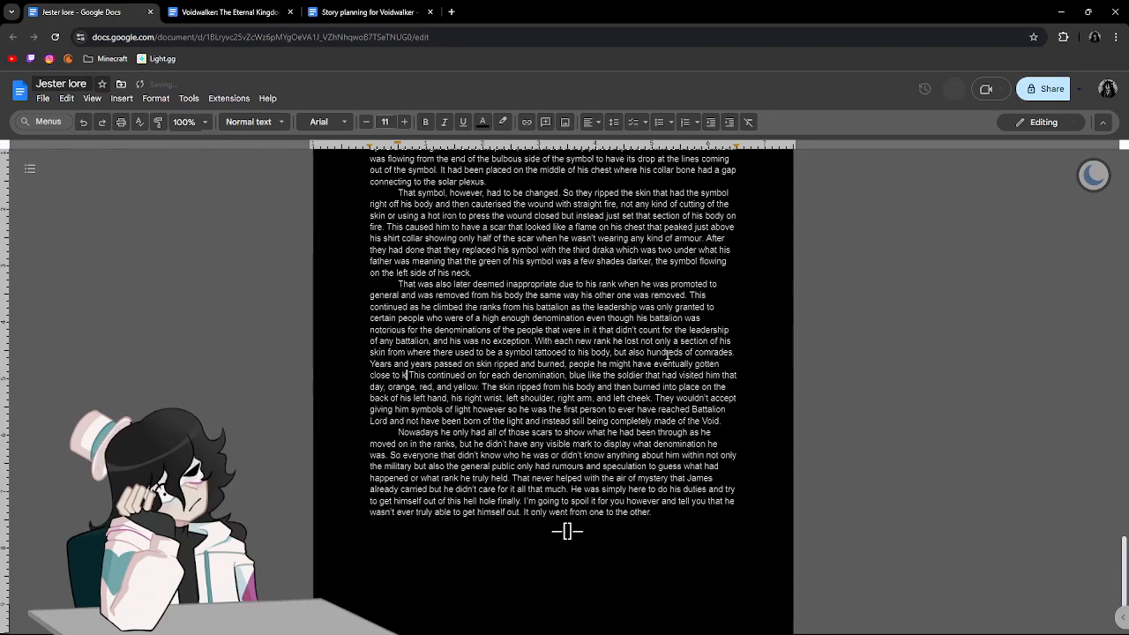
pyautogui.write('in encounter a')
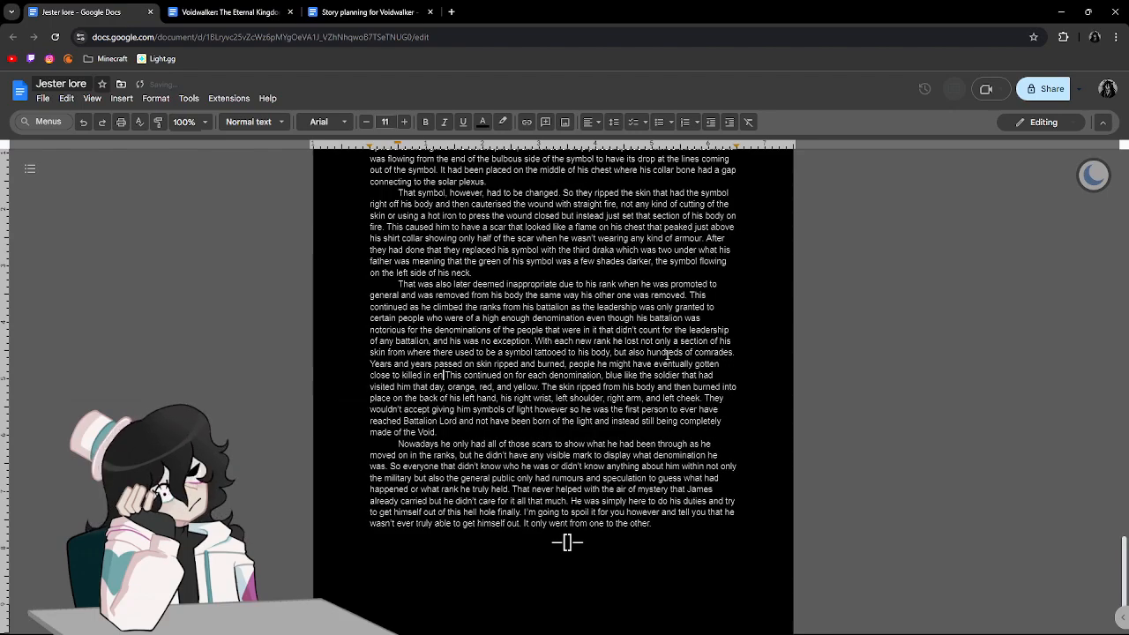
pyautogui.write('fter en')
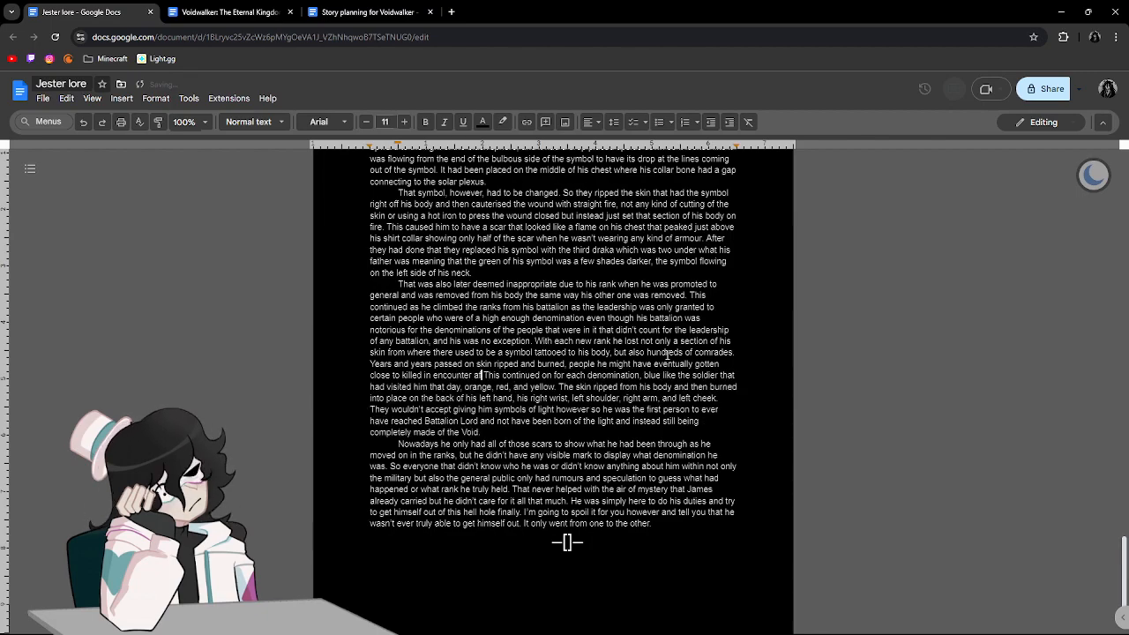
pyautogui.write('counter.')
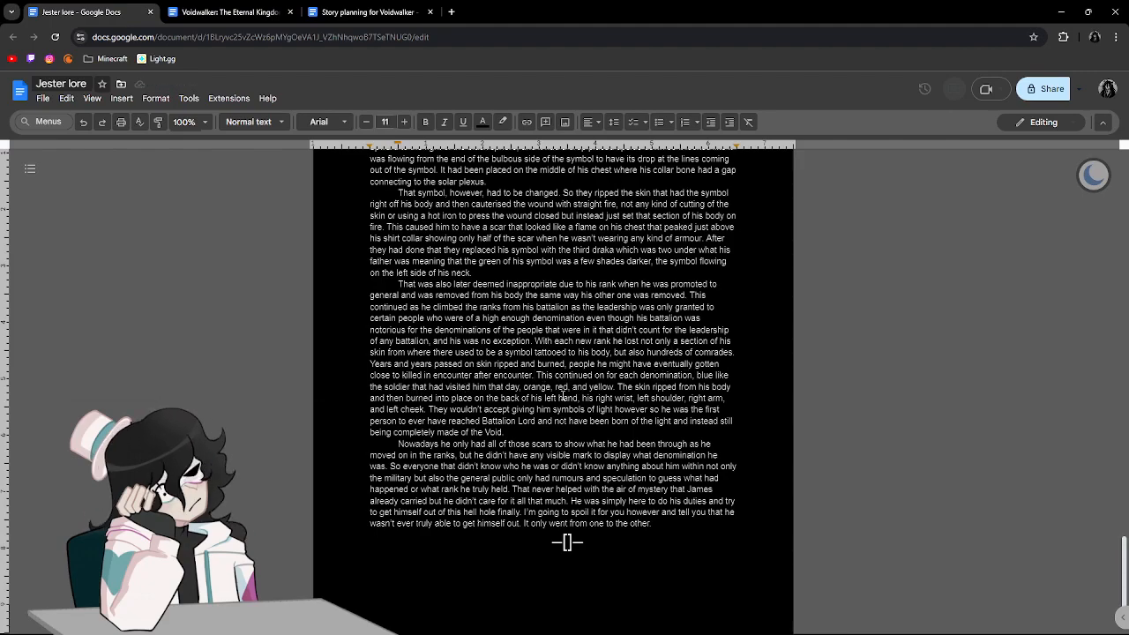
# After "completely made of the Void.", add "He kept his mask and eventually not even the higher ups knew why he had that mask.".
pyautogui.click(569, 389)
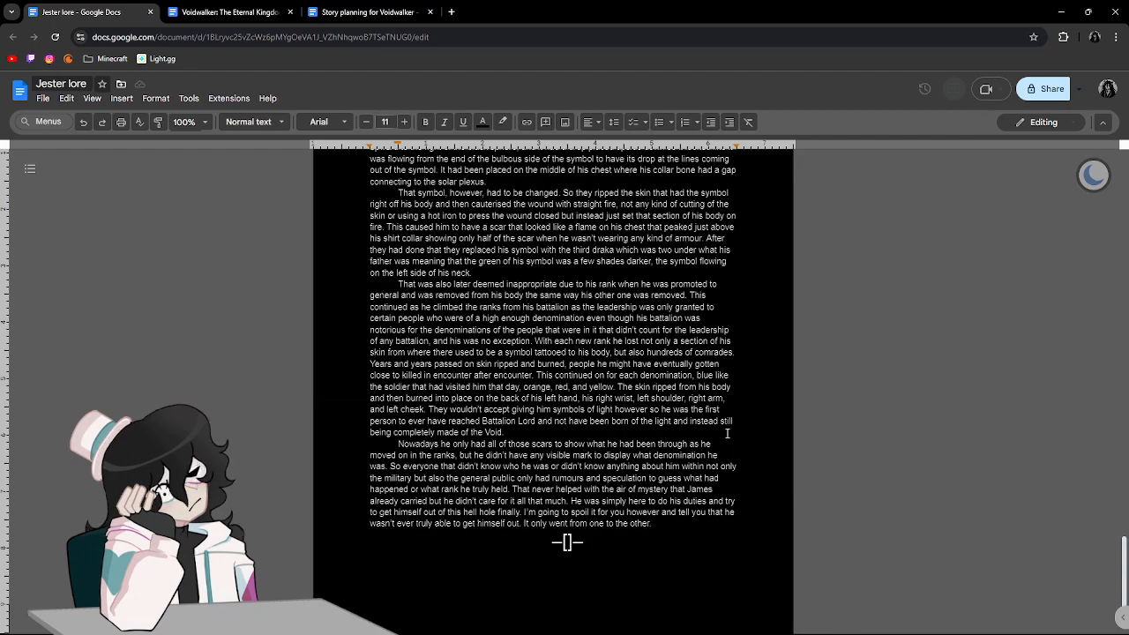
pyautogui.write('He kept')
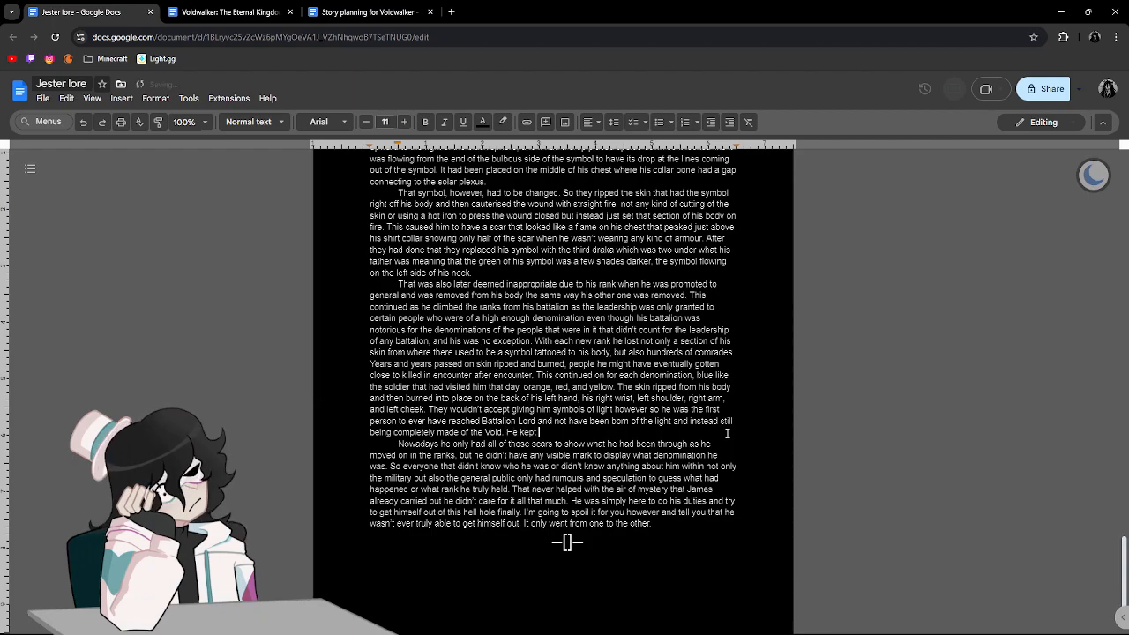
pyautogui.write(' his mask and')
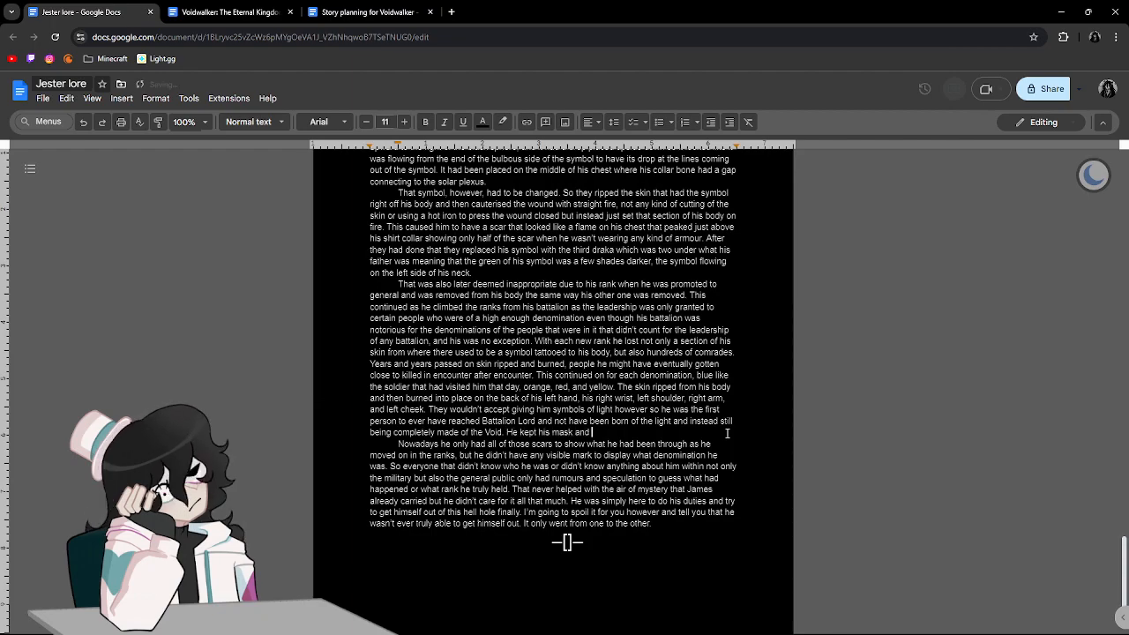
pyautogui.write(' eventuall')
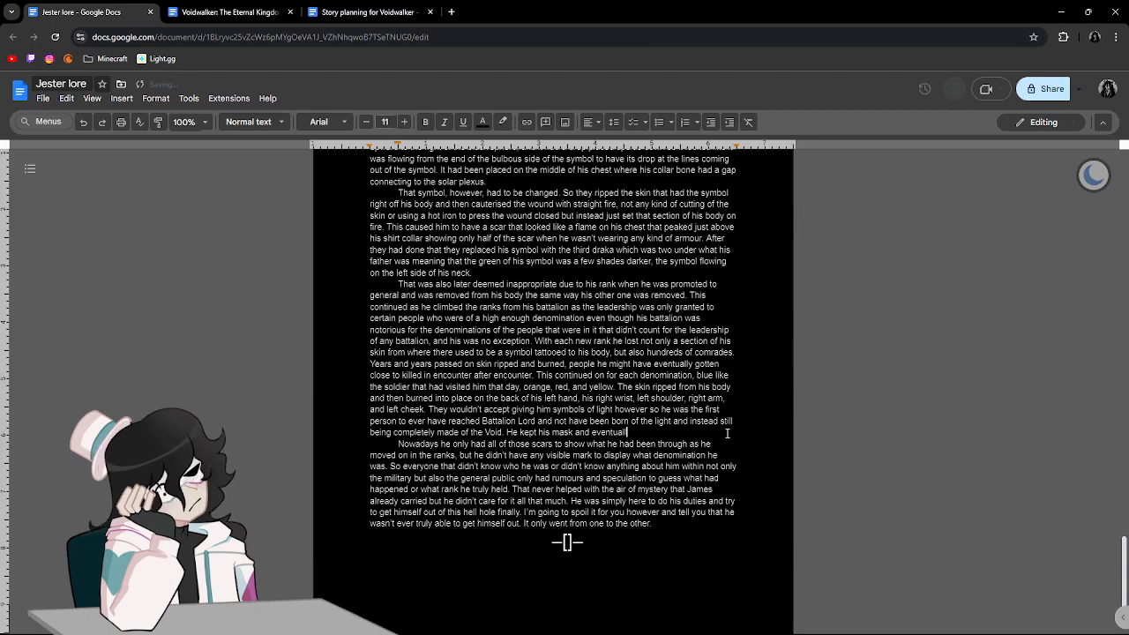
pyautogui.write('y not even th')
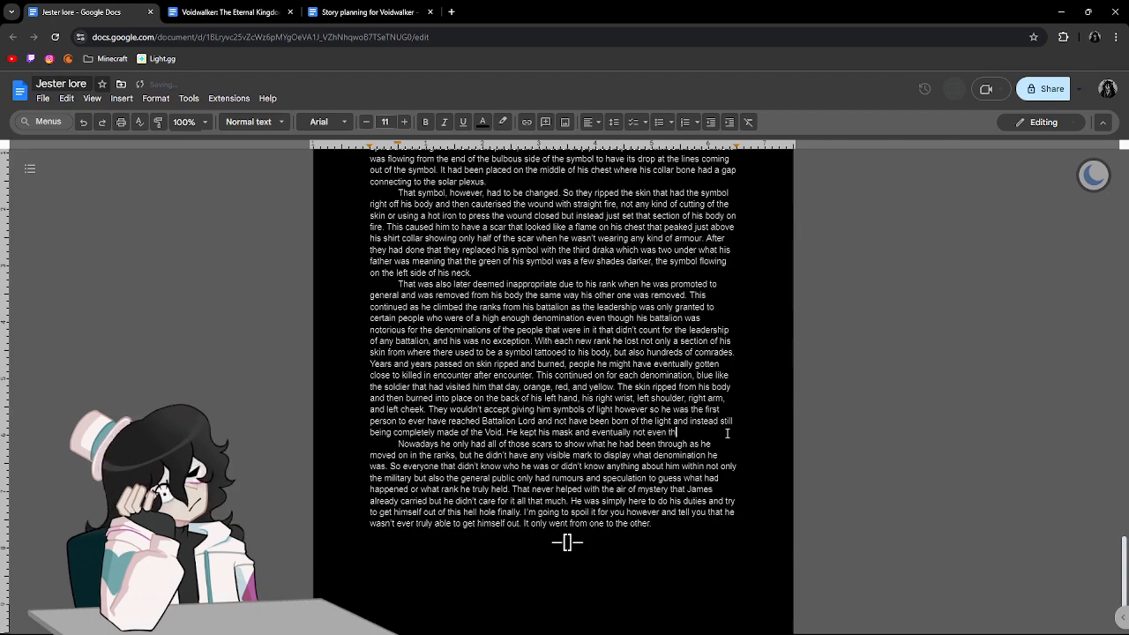
pyautogui.write('e Higher ups knew why')
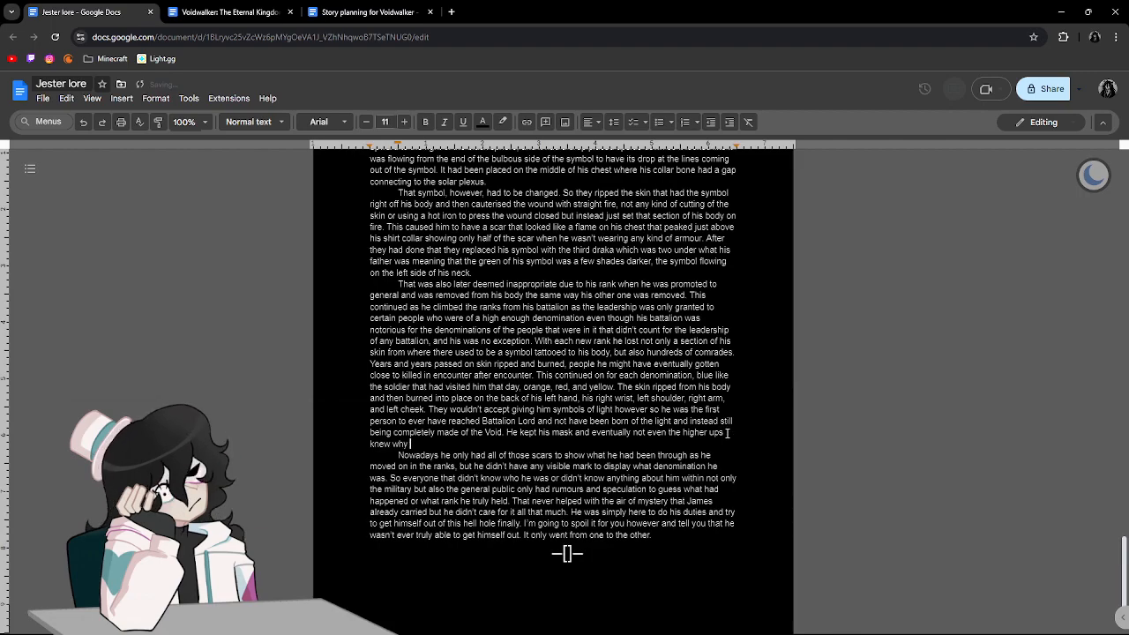
pyautogui.write(' he had that mask. ')
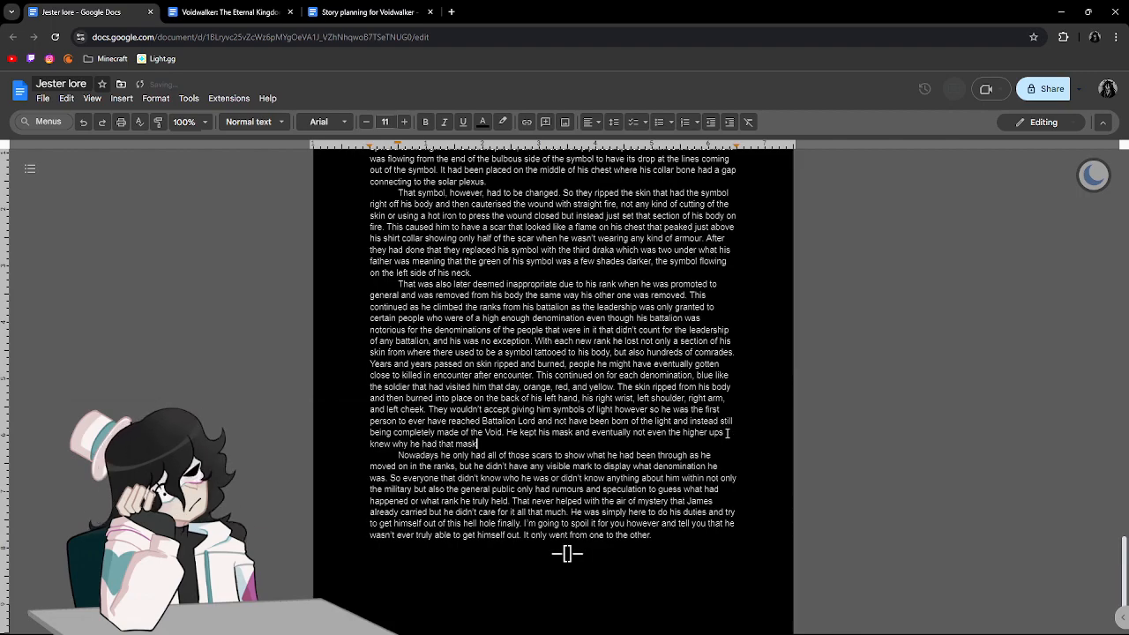
pyautogui.write('H')
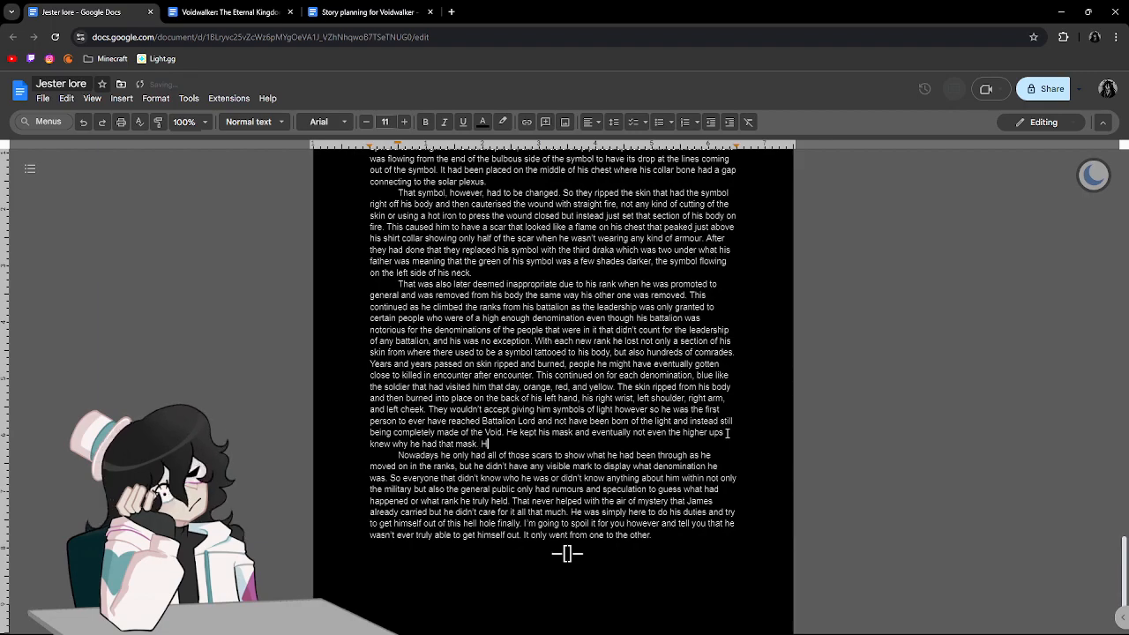
pyautogui.write('e lived ')
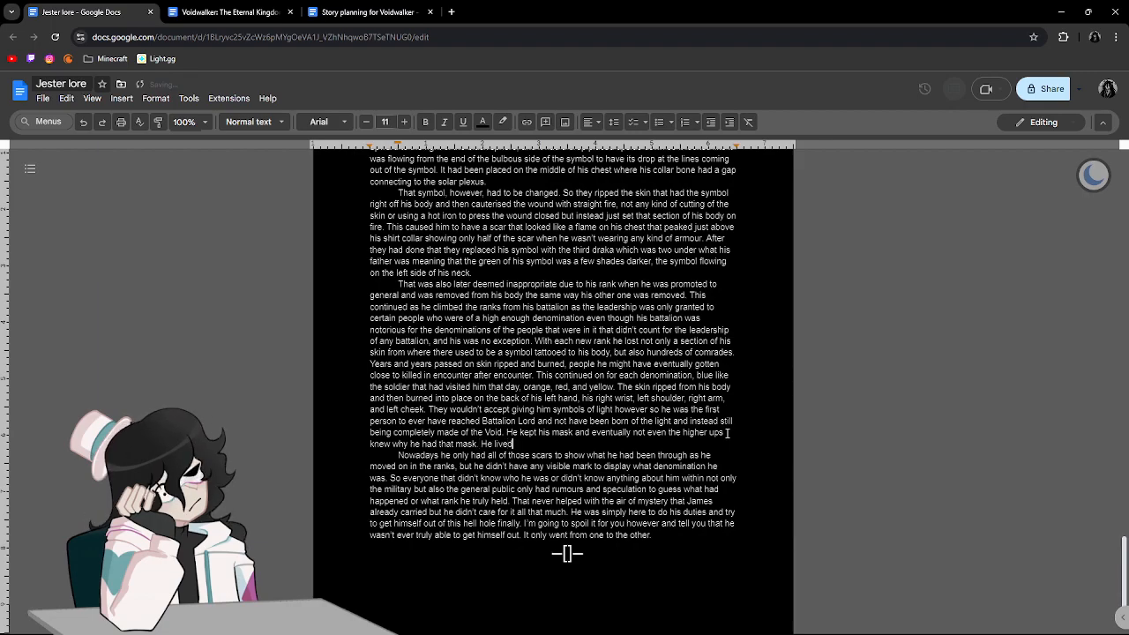
pyautogui.write('on and those who had of')
pyautogui.write('iginally found him died ')
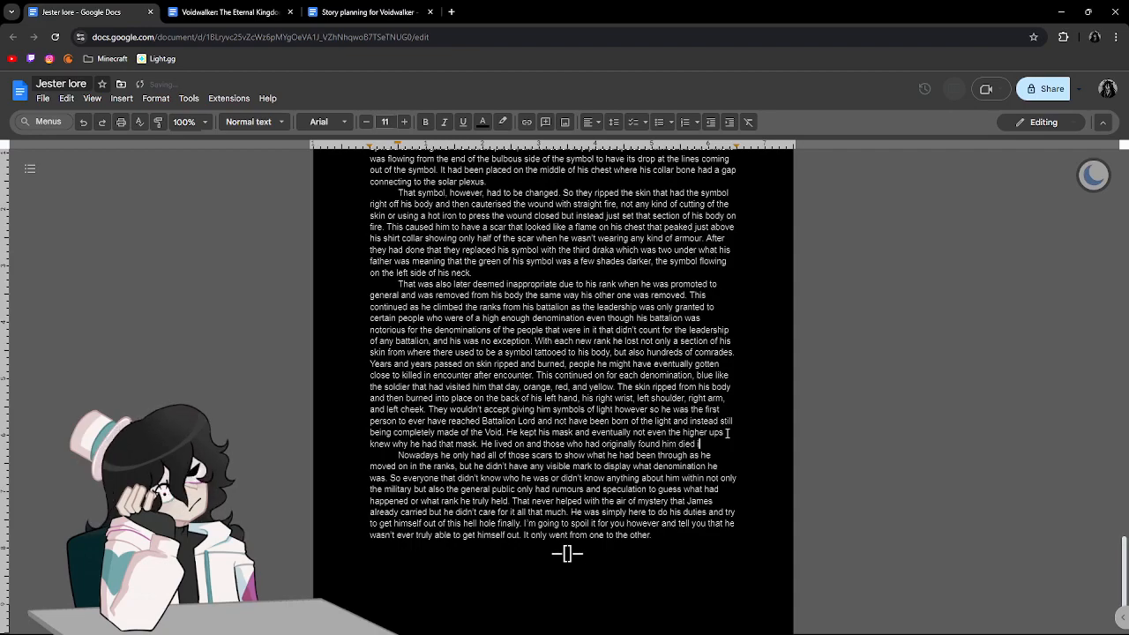
pyautogui.write('in battles with other nations')
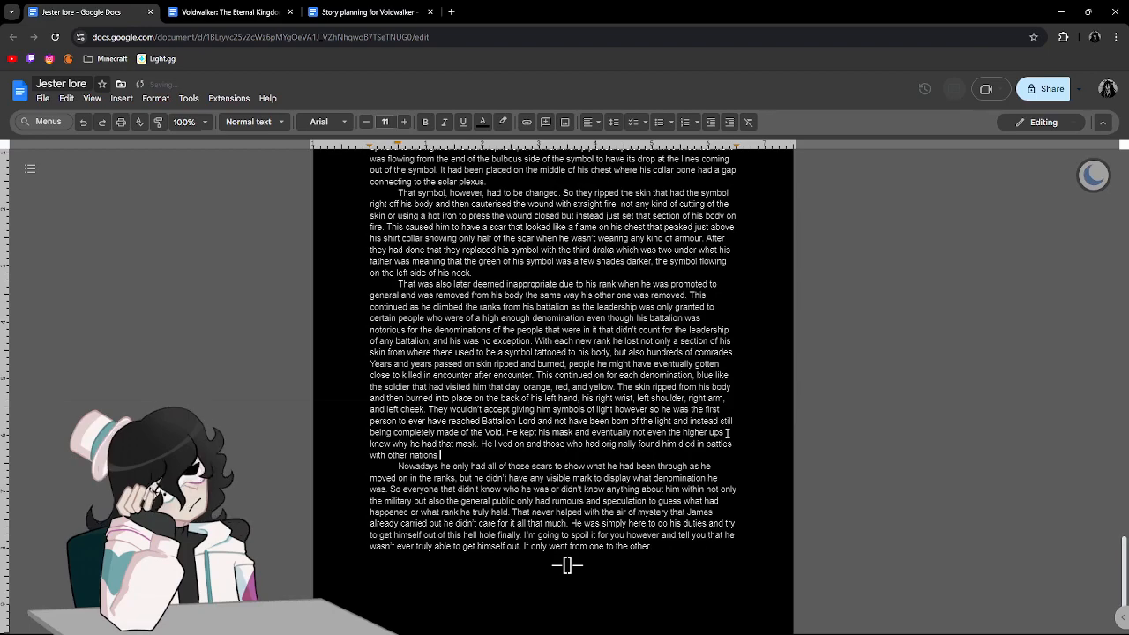
# Complete the "He lived on" sentence with "in battles with other nations in the name of the Rose".
pyautogui.press('BackSpace')
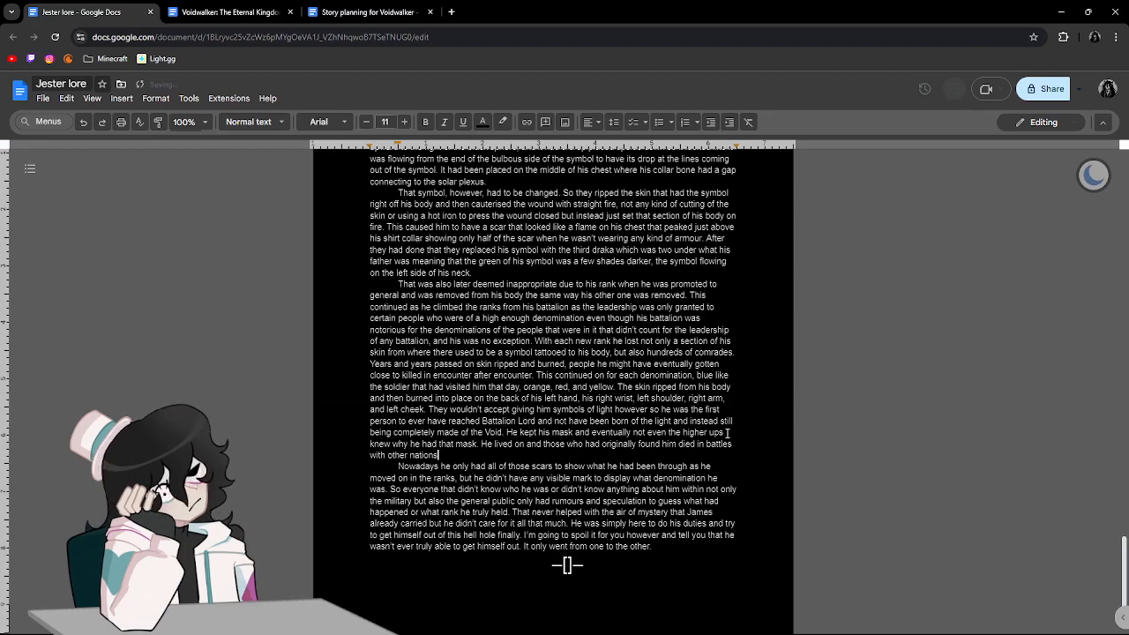
pyautogui.write('in the na')
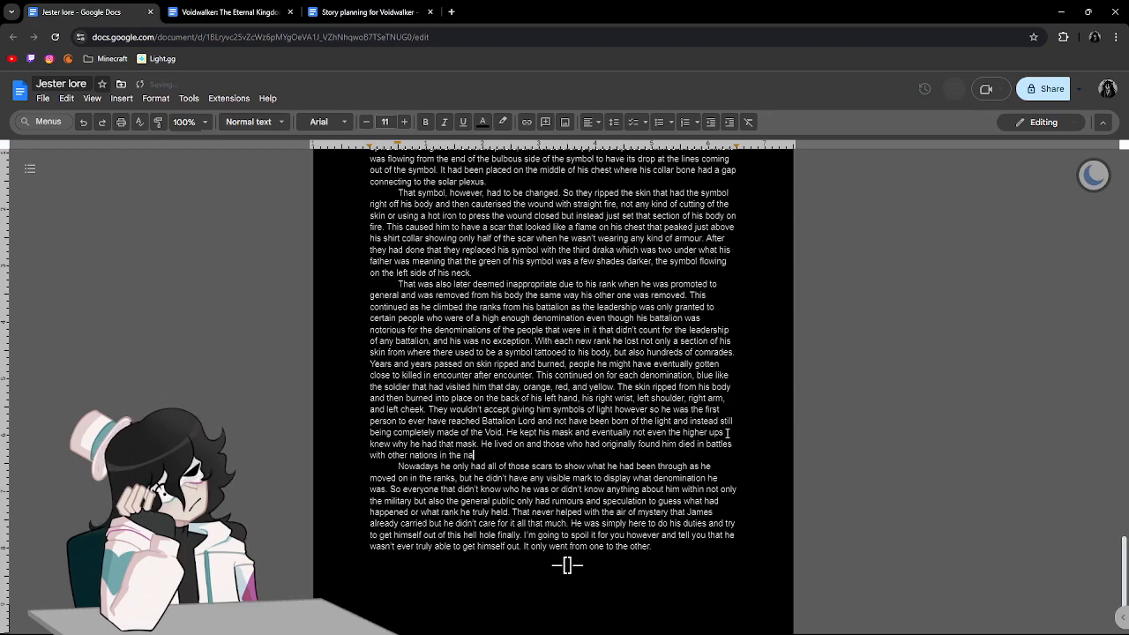
pyautogui.write('me of the Rose')
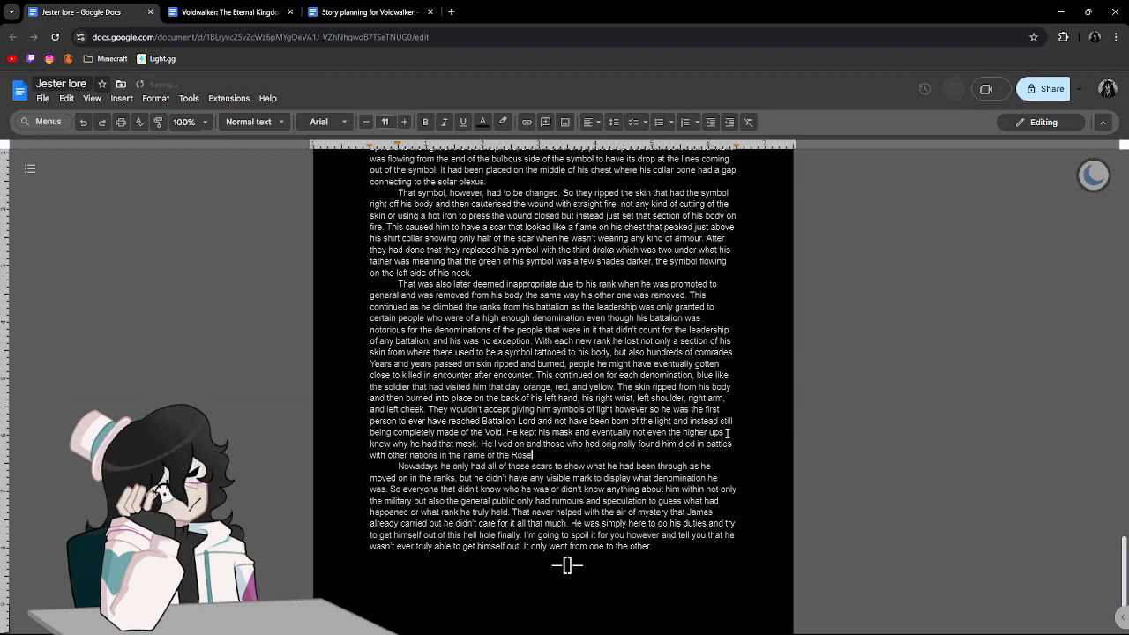
pyautogui.press('BackSpace')
# End that sentence with a period and begin another with "Always in the name of the Rose".
pyautogui.write('. always')
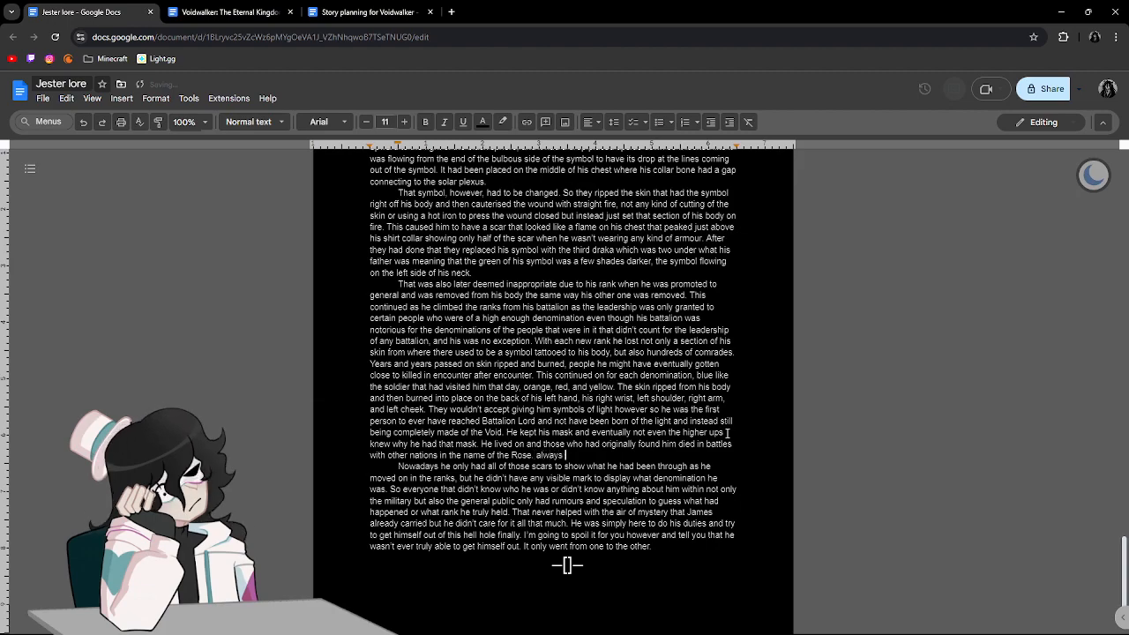
pyautogui.press('BackSpace')
pyautogui.press('BackSpace')
pyautogui.press('BackSpace')
pyautogui.press('BackSpace')
pyautogui.press('BackSpace')
pyautogui.press('BackSpace')
pyautogui.write('Always in the name of the Rose')
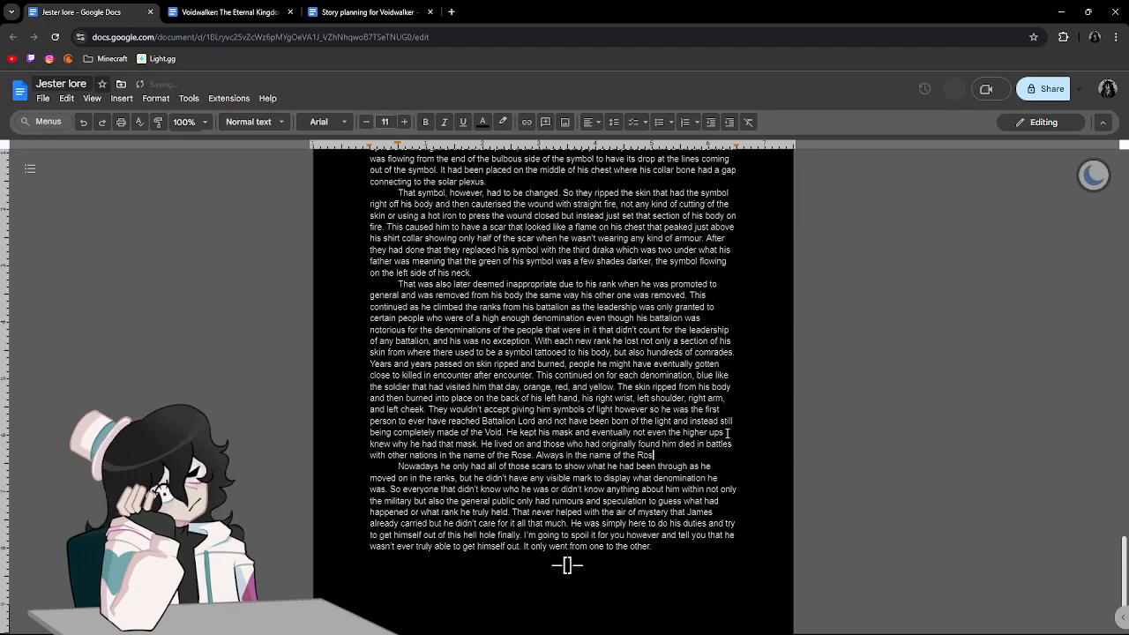
pyautogui.write(', for the rose is')
# Continue the "Always" sentence with ", for the Rose is the only true way", capitalizing Rose.
pyautogui.hotkey('ctrl', 'BackSpace')
pyautogui.hotkey('ctrl', 'BackSpace')
pyautogui.write('Rose is the only t')
pyautogui.write('rue w')
pyautogui.write('ay')
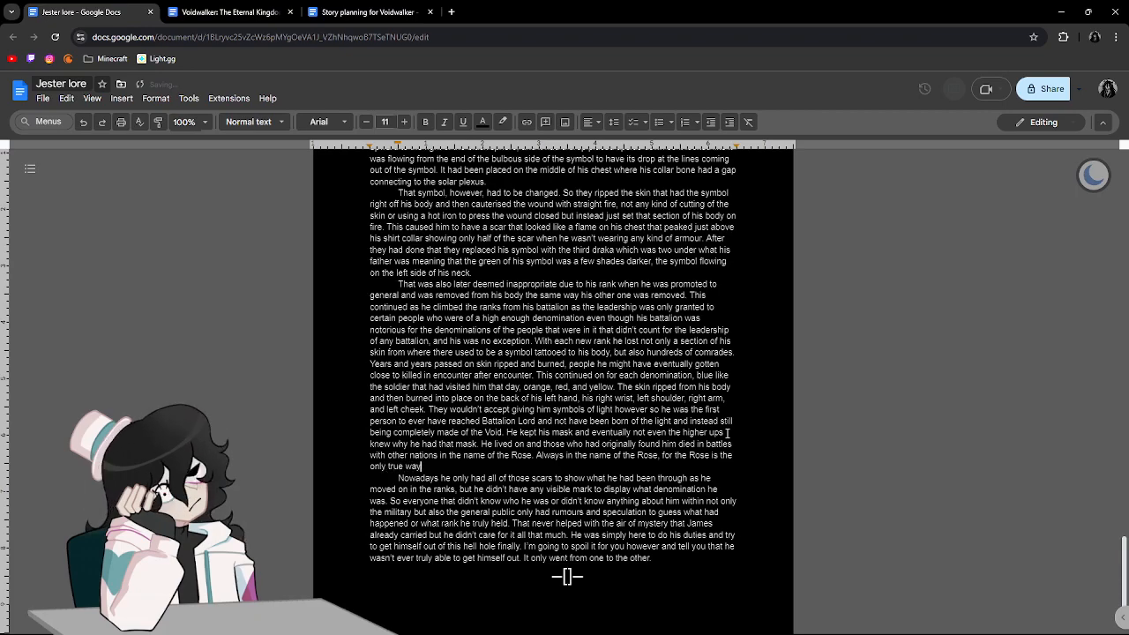
pyautogui.write(' of life and it brings that')
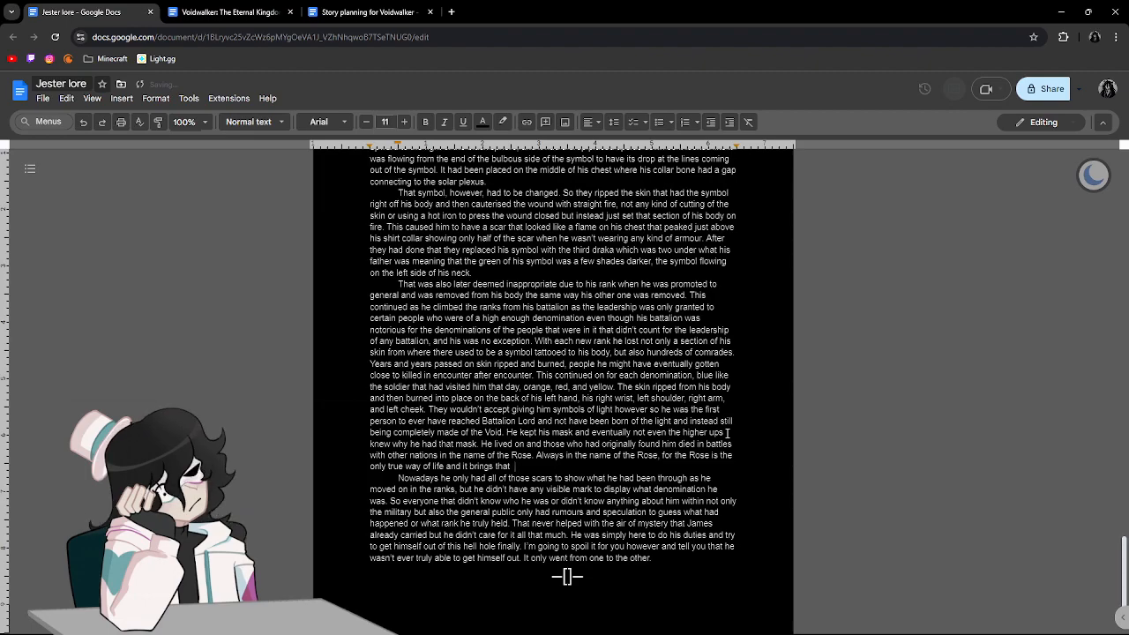
# Finish the sentence about the Rose with "of life and it brings that which is complete and holy.".
pyautogui.press('BackSpace')
pyautogui.write('which')
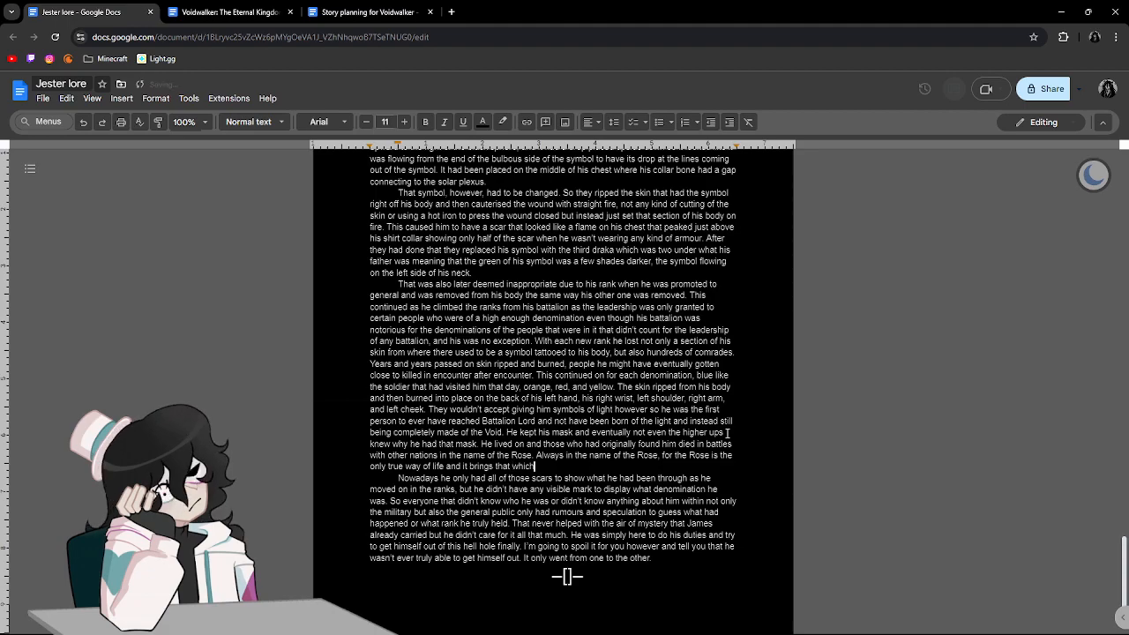
pyautogui.write(' is complete and ho')
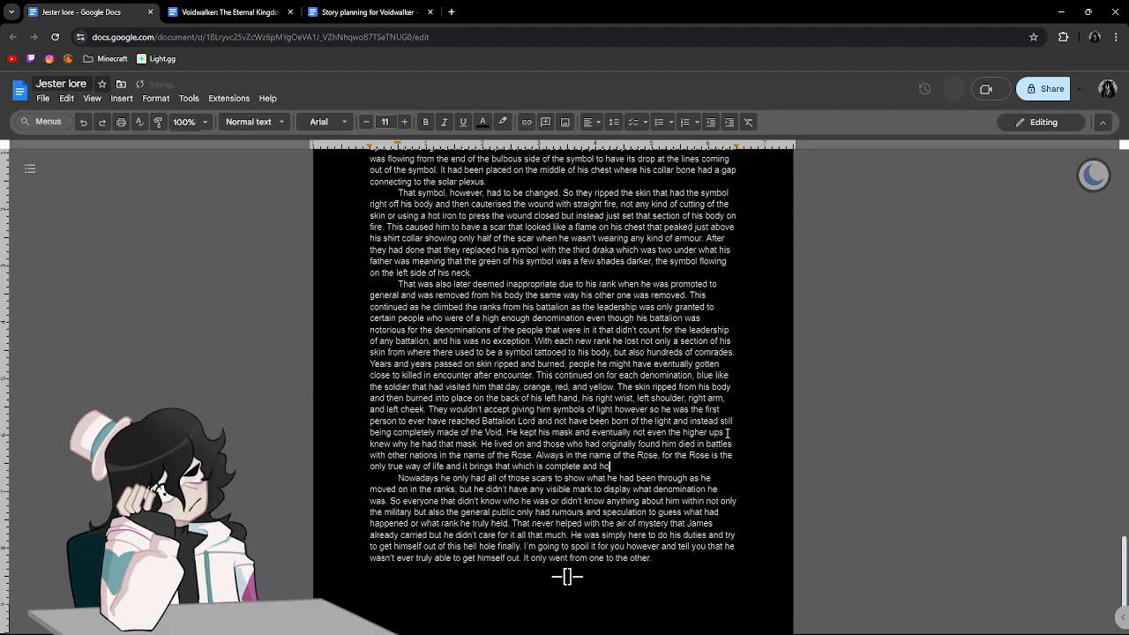
pyautogui.write('ly.')
# Reread the closing "Nowadays" paragraph, checking the wording about his scars and the sentence break after "what denomination he was".
pyautogui.scroll(-1, 529, 421)
pyautogui.moveTo(398, 445); pyautogui.dragTo(526, 446)
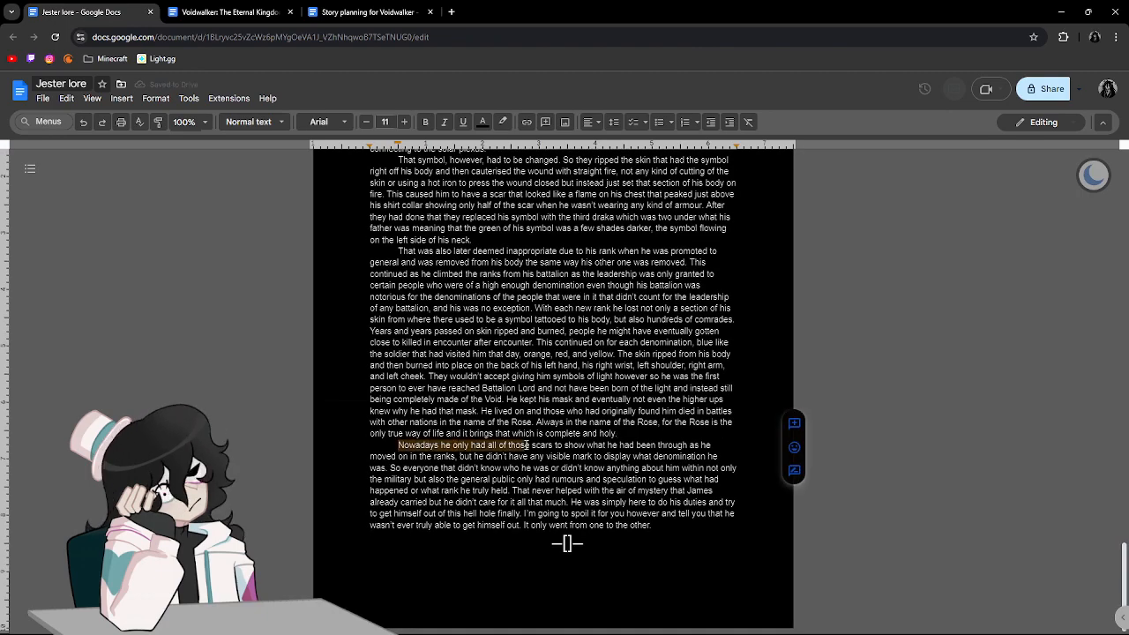
pyautogui.moveTo(618, 445); pyautogui.dragTo(656, 445)
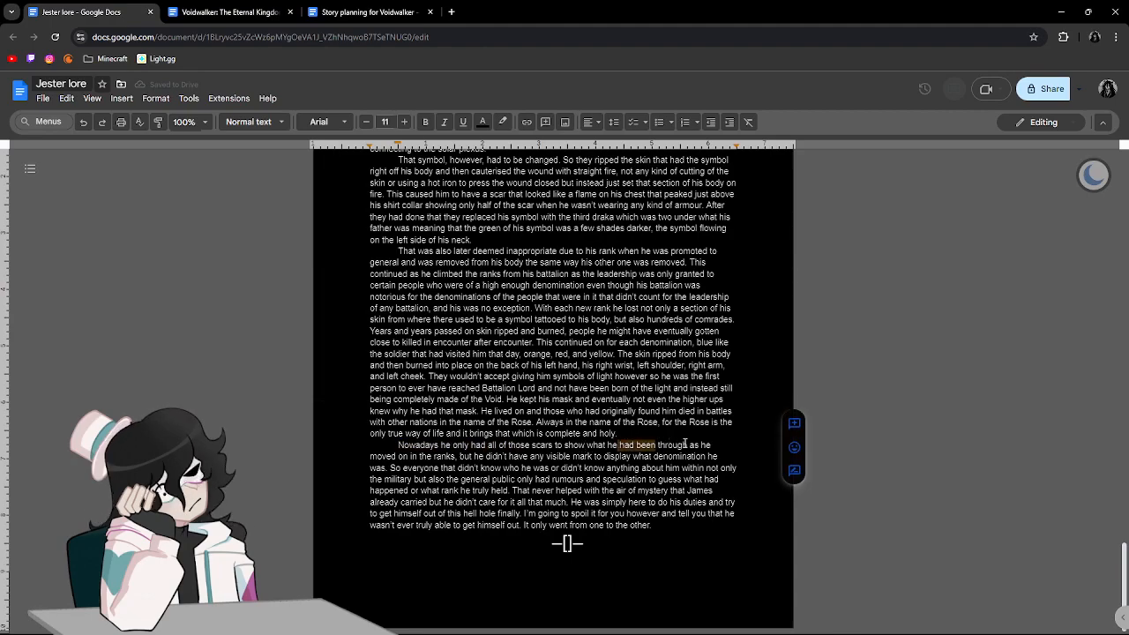
pyautogui.click(431, 467)
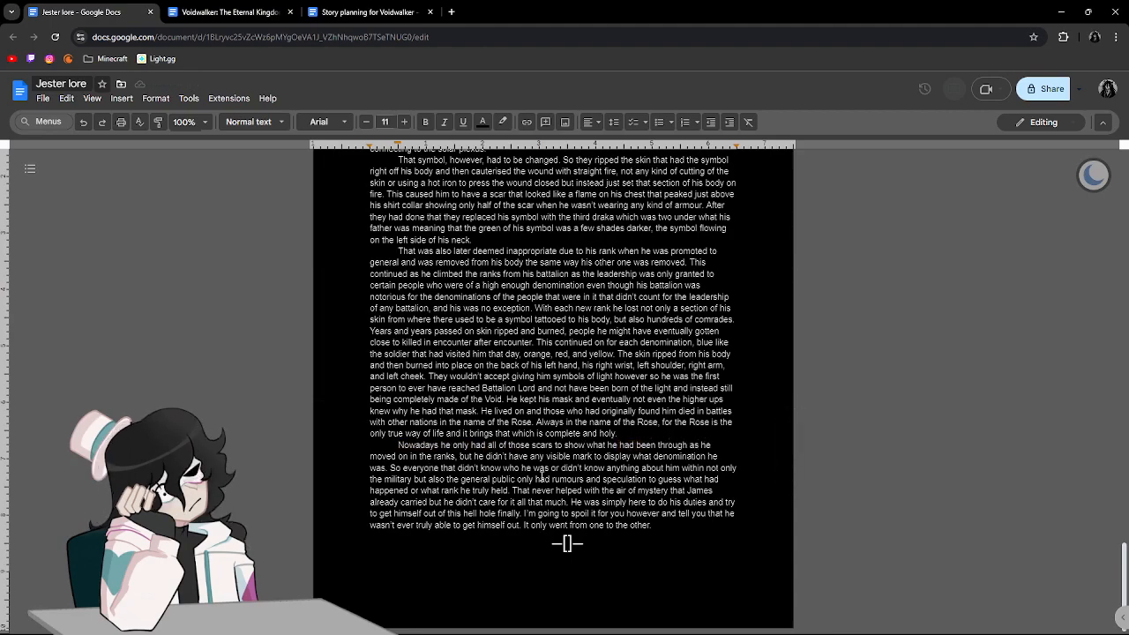
pyautogui.click(386, 468)
pyautogui.write('.')
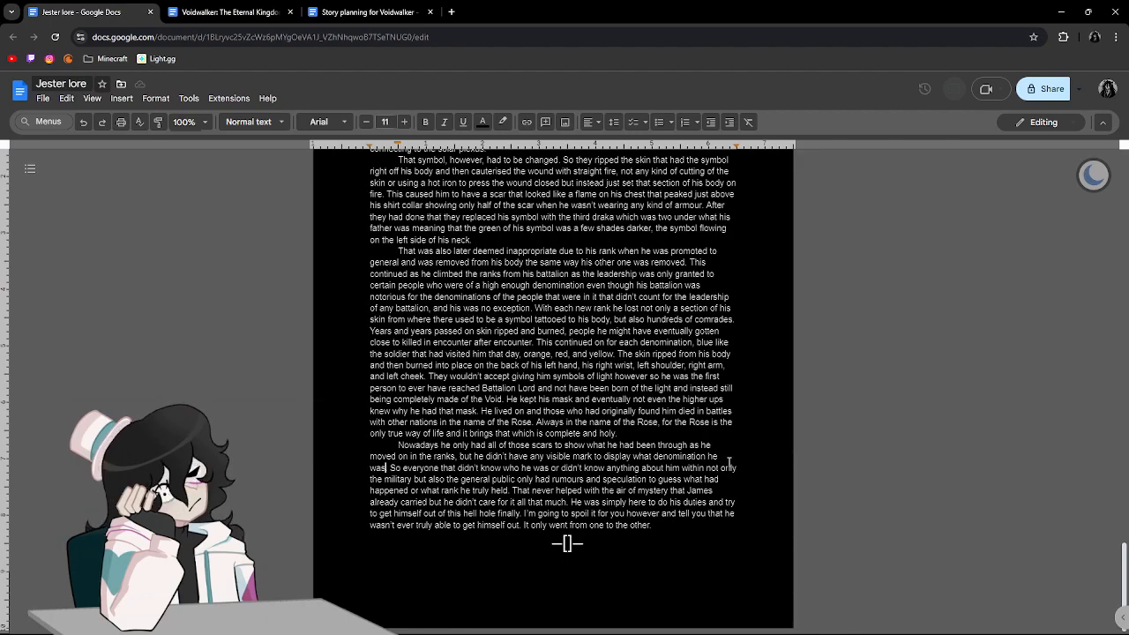
pyautogui.press('BackSpace')
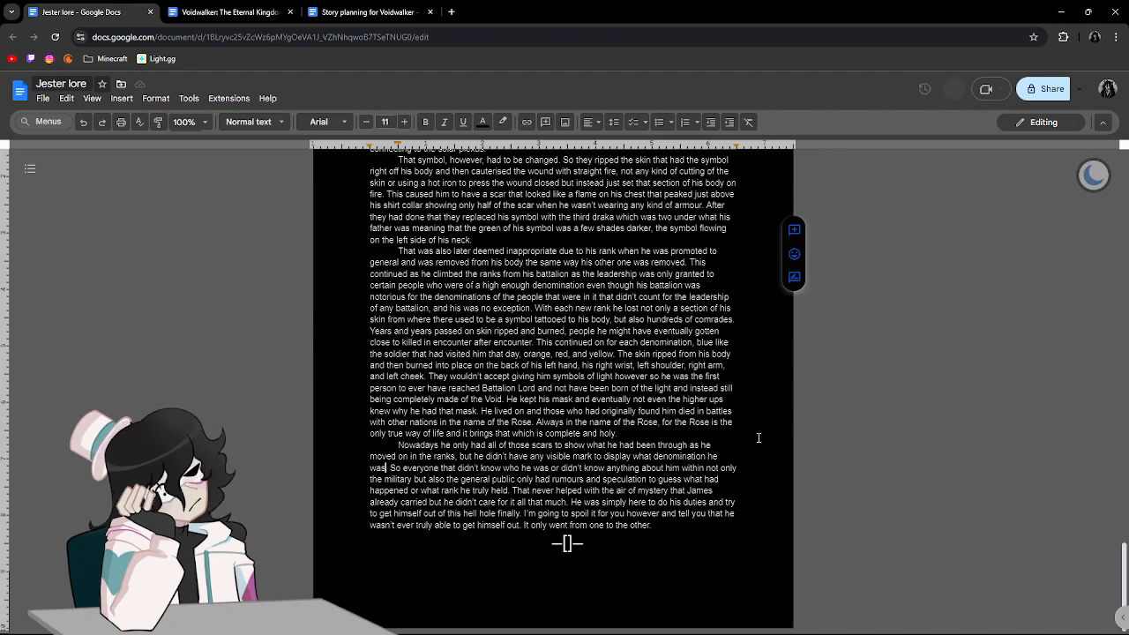
pyautogui.write('.')
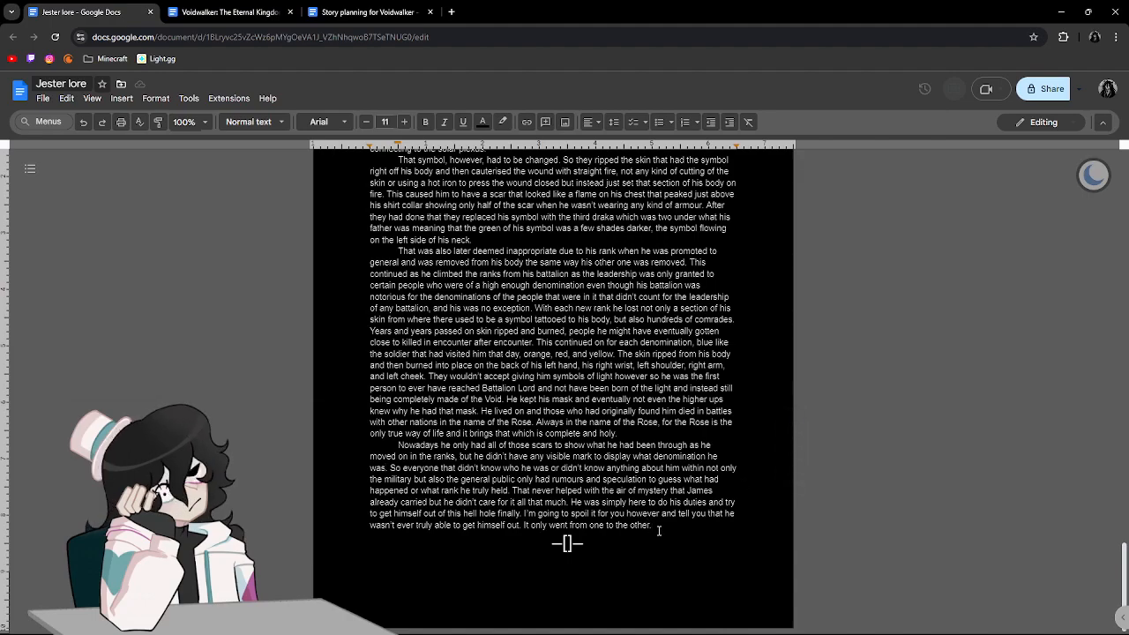
# After "It only went from one to the other.", add "He kept on going. Death became a commonplace thing.".
pyautogui.write('. He')
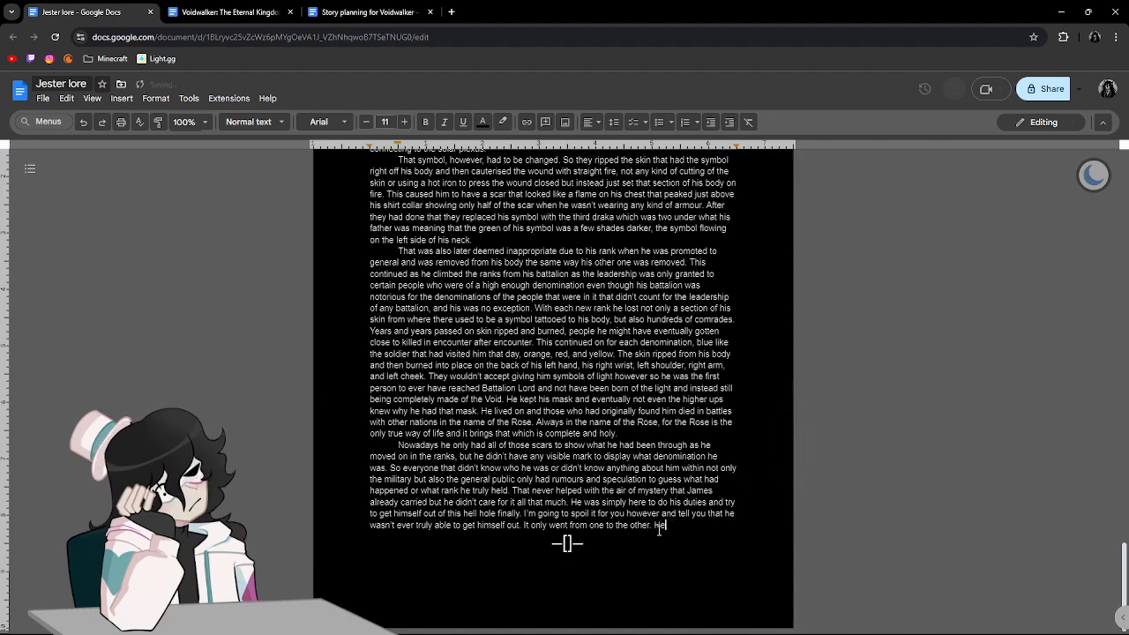
pyautogui.write(' kept on')
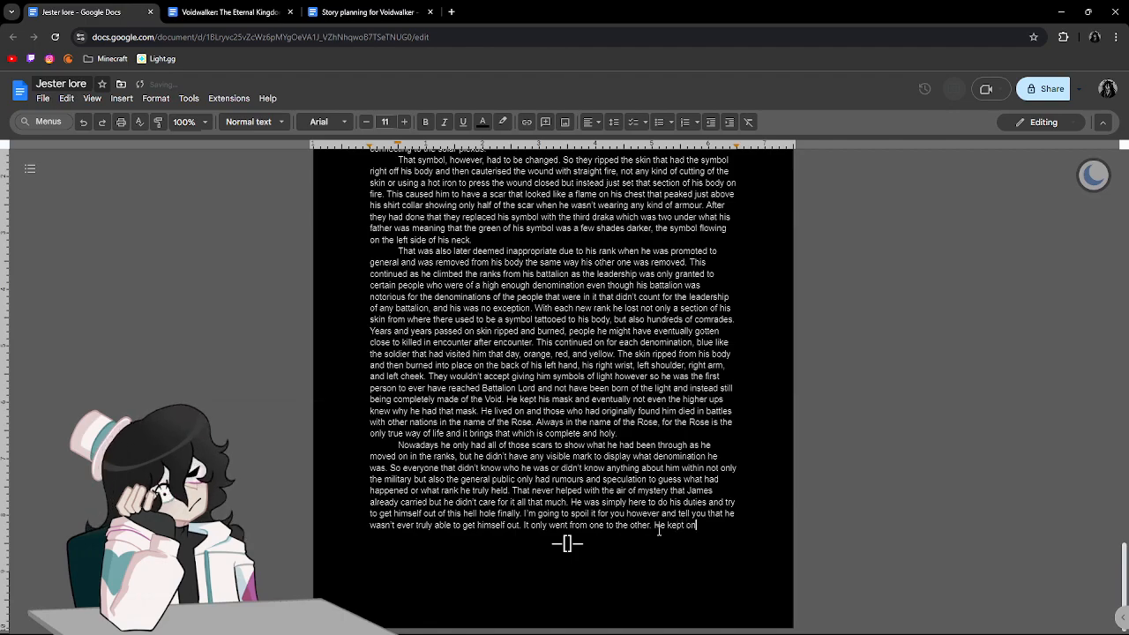
pyautogui.write(' going.')
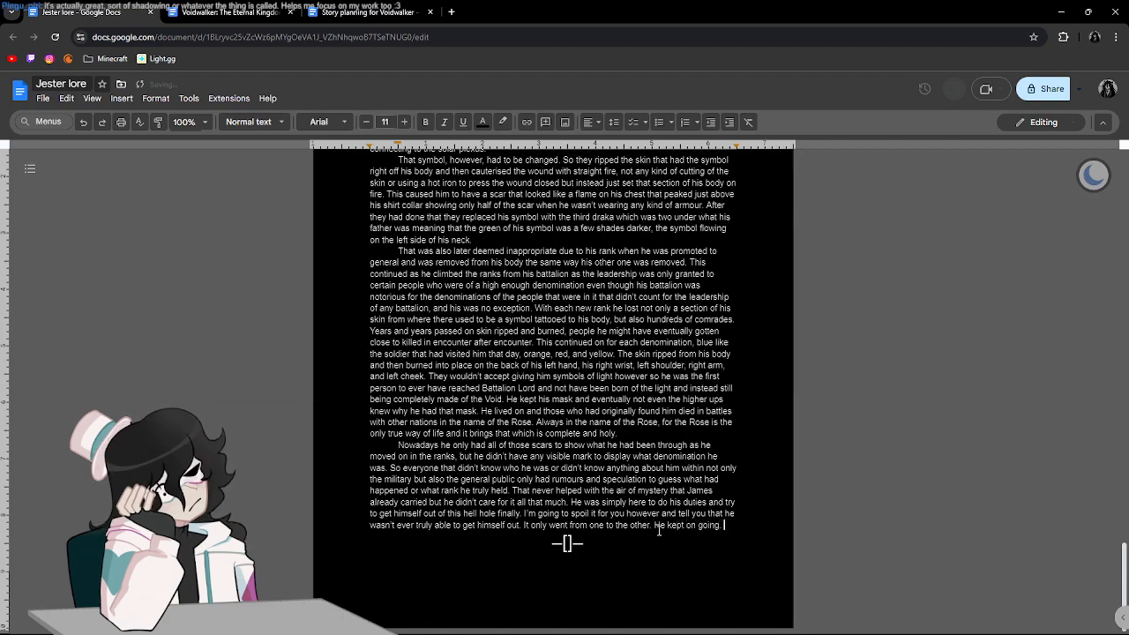
pyautogui.press('Return')
pyautogui.write('Death became a common')
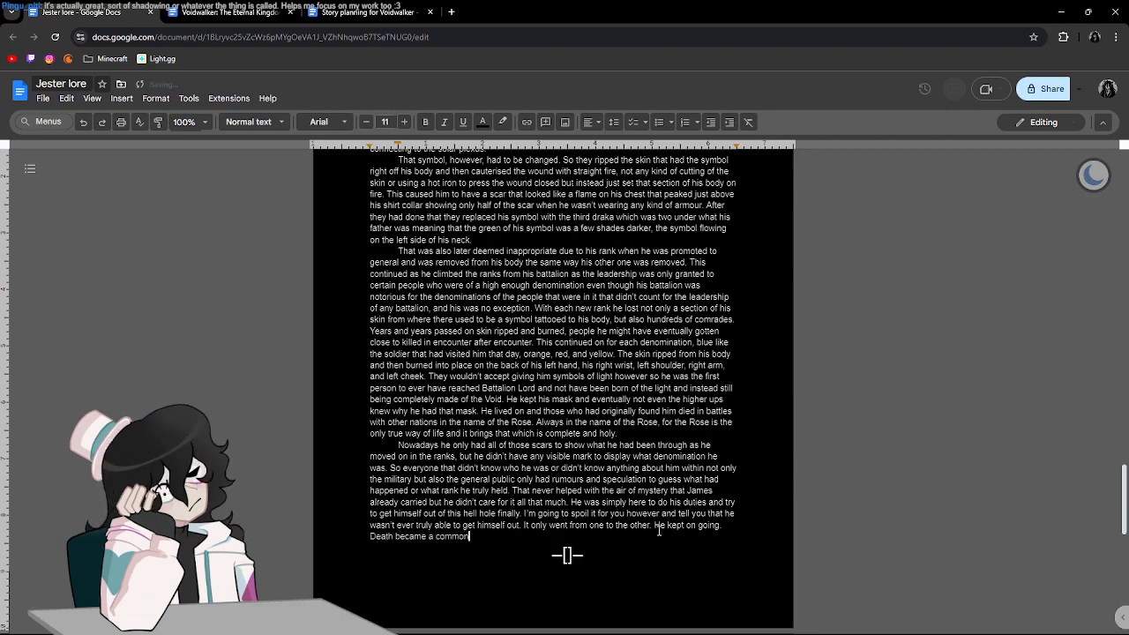
pyautogui.write('place thing')
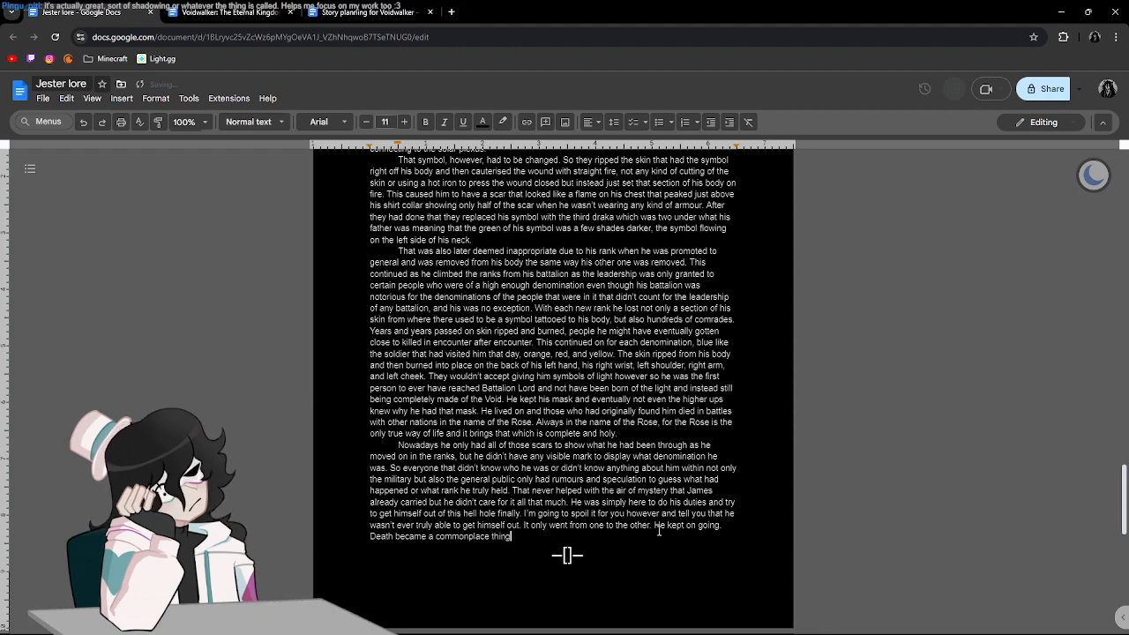
pyautogui.write('. New facesd')
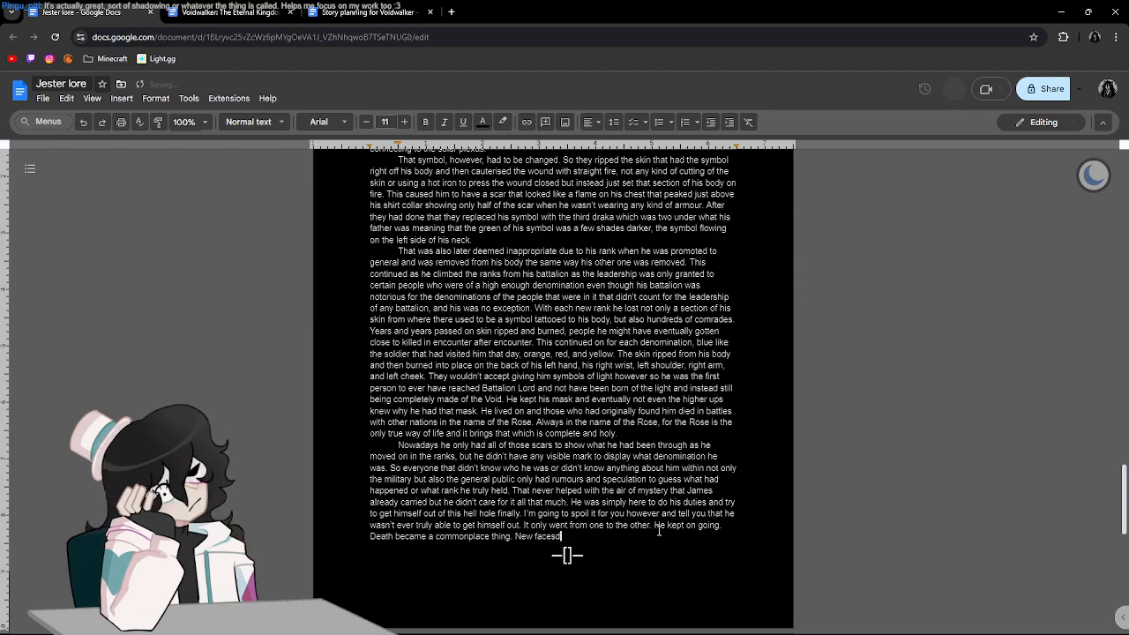
# After "Death became a commonplace thing.", begin a new sentence with "New faces didn't matter".
pyautogui.press('BackSpace')
pyautogui.write("didnt' m")
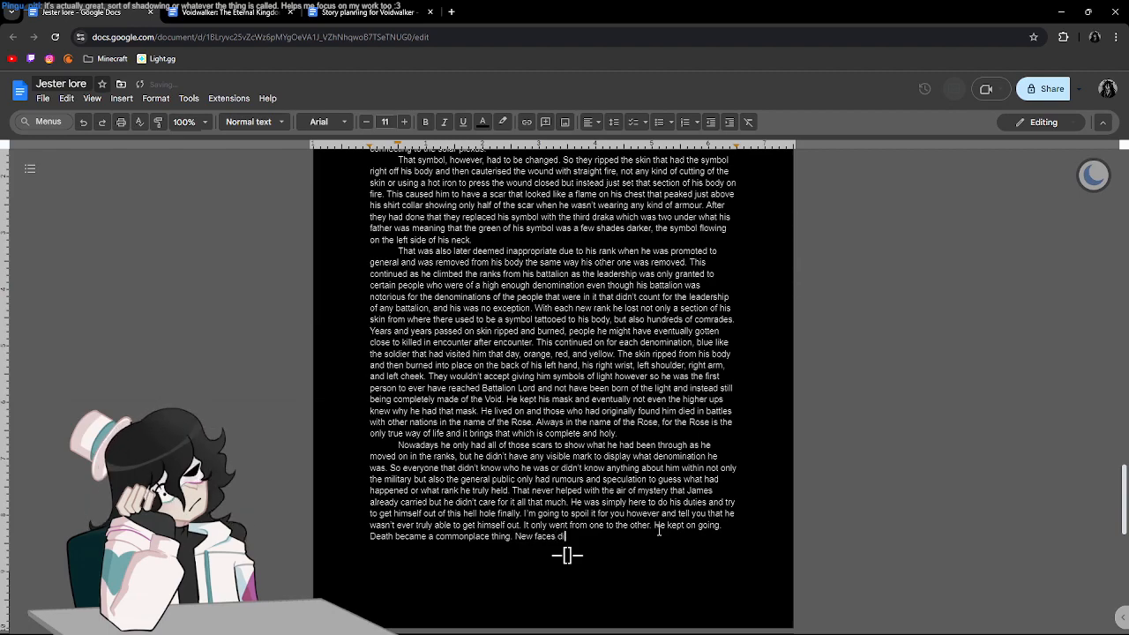
pyautogui.press('BackSpace')
pyautogui.press('BackSpace')
pyautogui.press('BackSpace')
pyautogui.press('BackSpace')
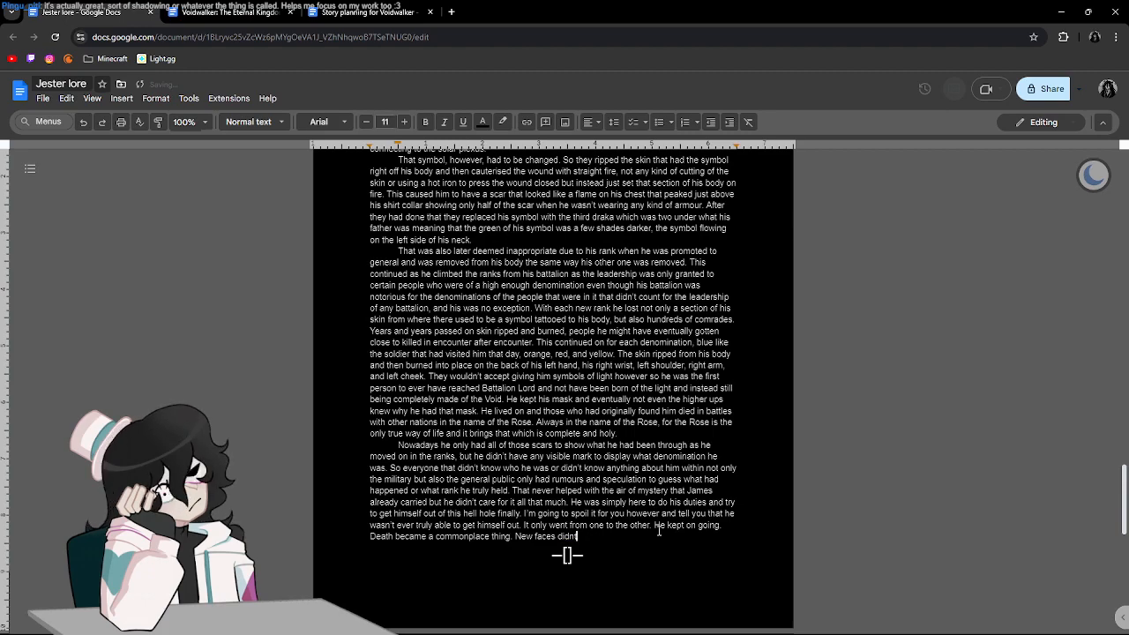
pyautogui.write("'t matter")
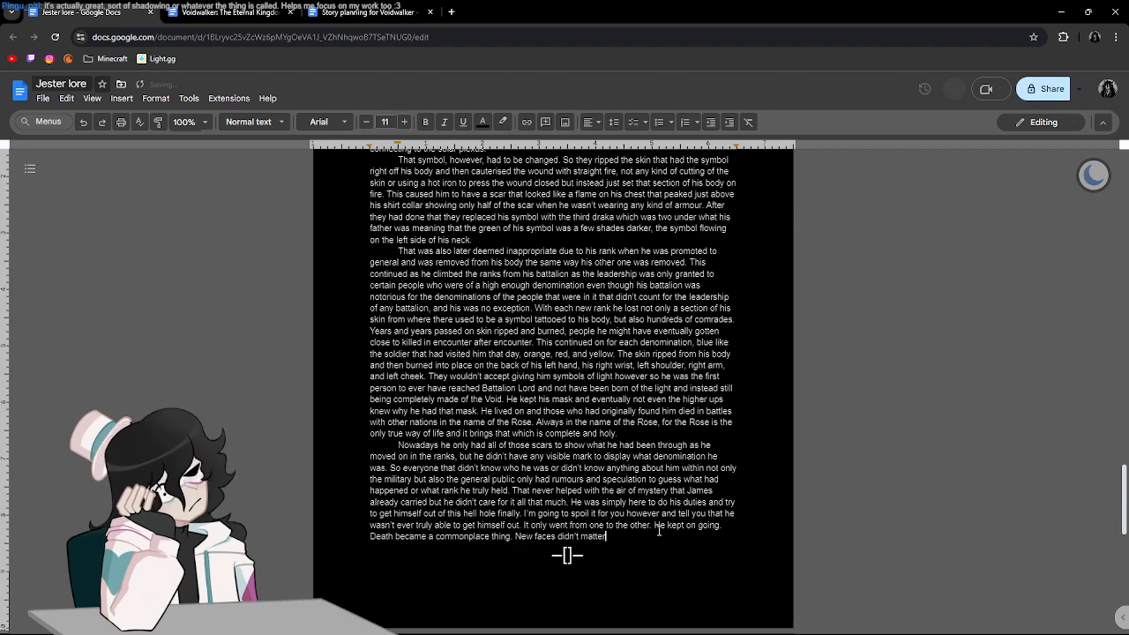
pyautogui.write(' they would end')
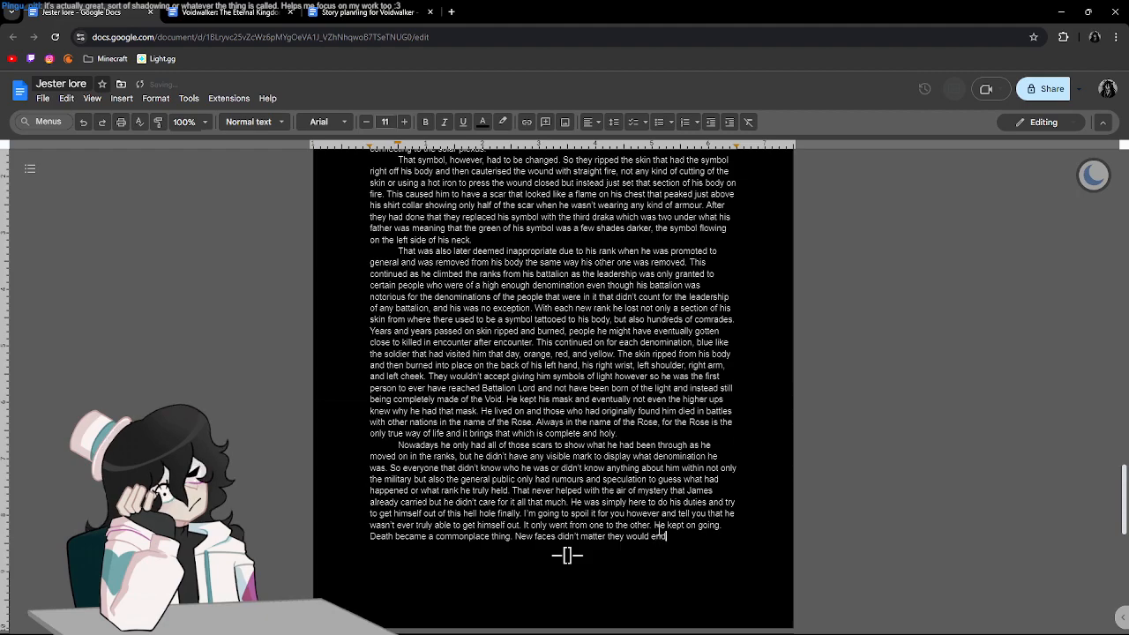
pyautogui.write(' up dead by the')
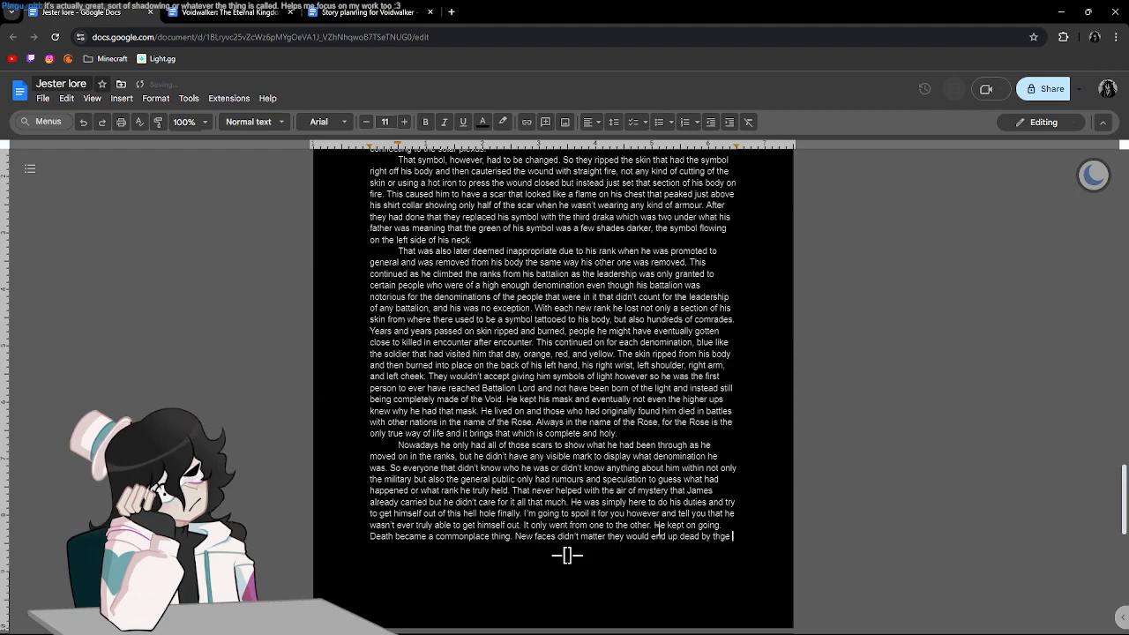
pyautogui.write(' end of te')
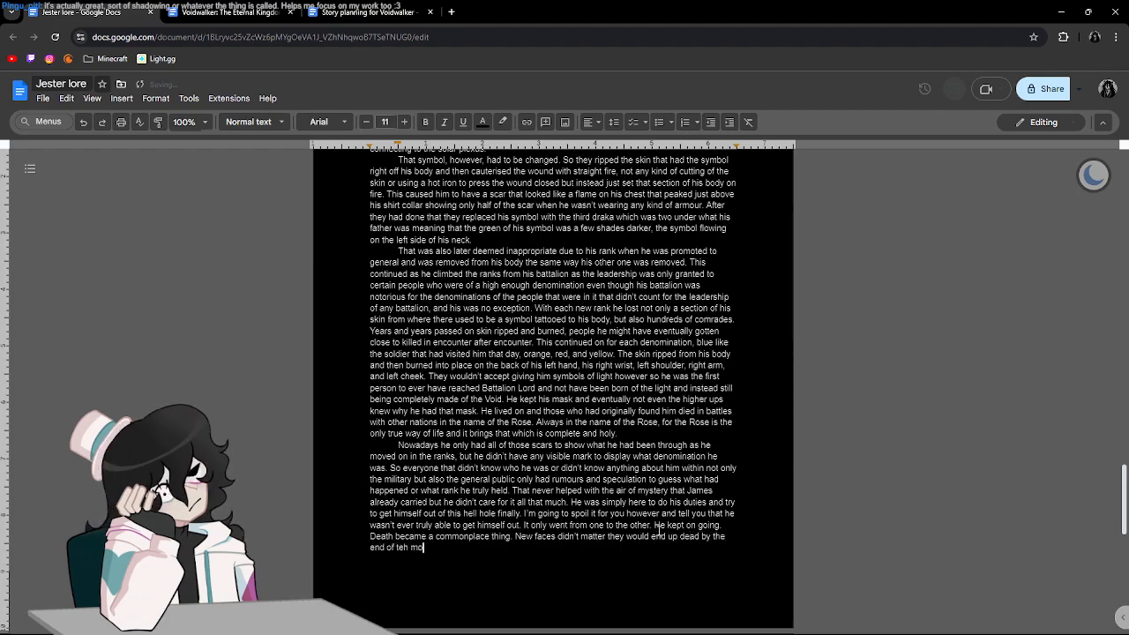
# Complete the sentence with "they would end up dead by the end of the month anyway." and insert the suggested semicolon after "matter".
pyautogui.press('BackSpace')
pyautogui.write('he mon')
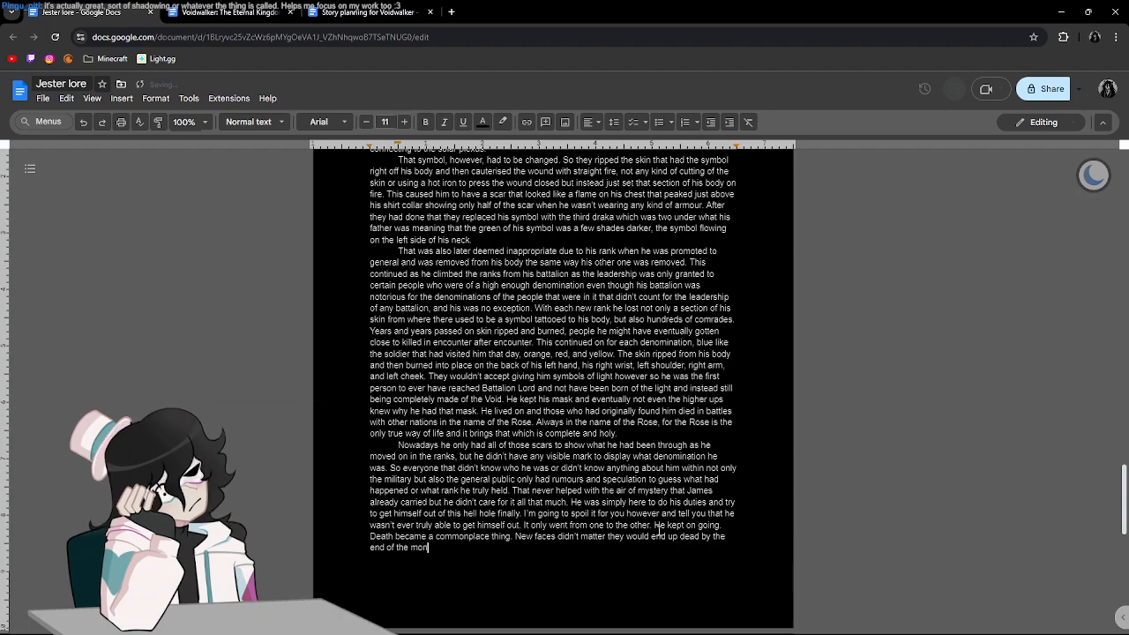
pyautogui.write('th anyway. T')
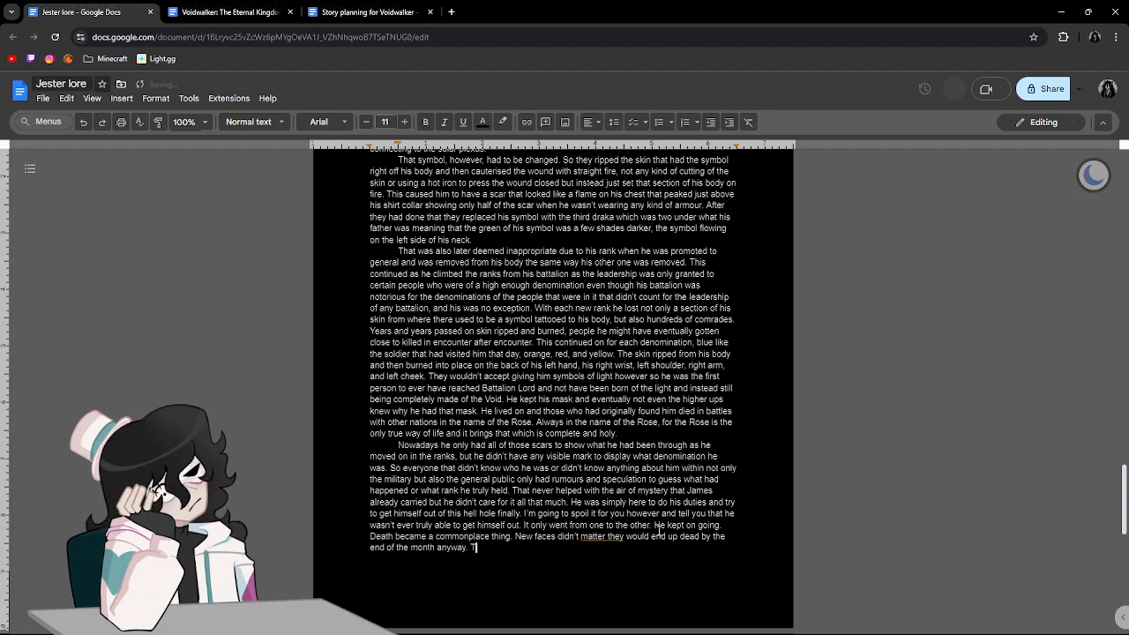
pyautogui.press('BackSpace')
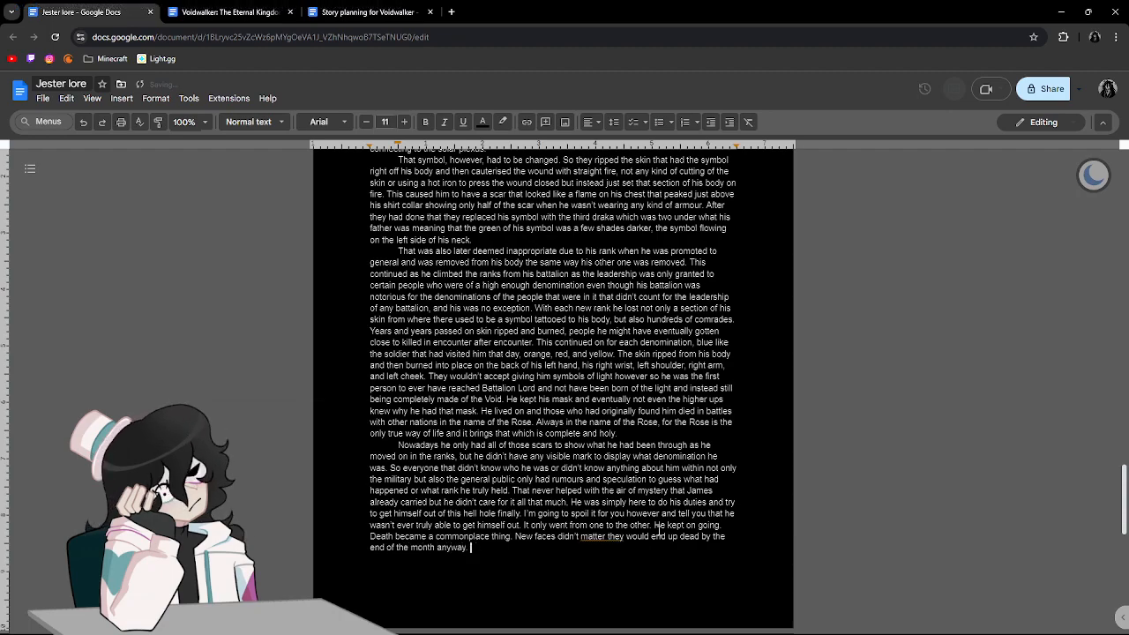
pyautogui.rightClick(605, 544)
pyautogui.click(657, 462)
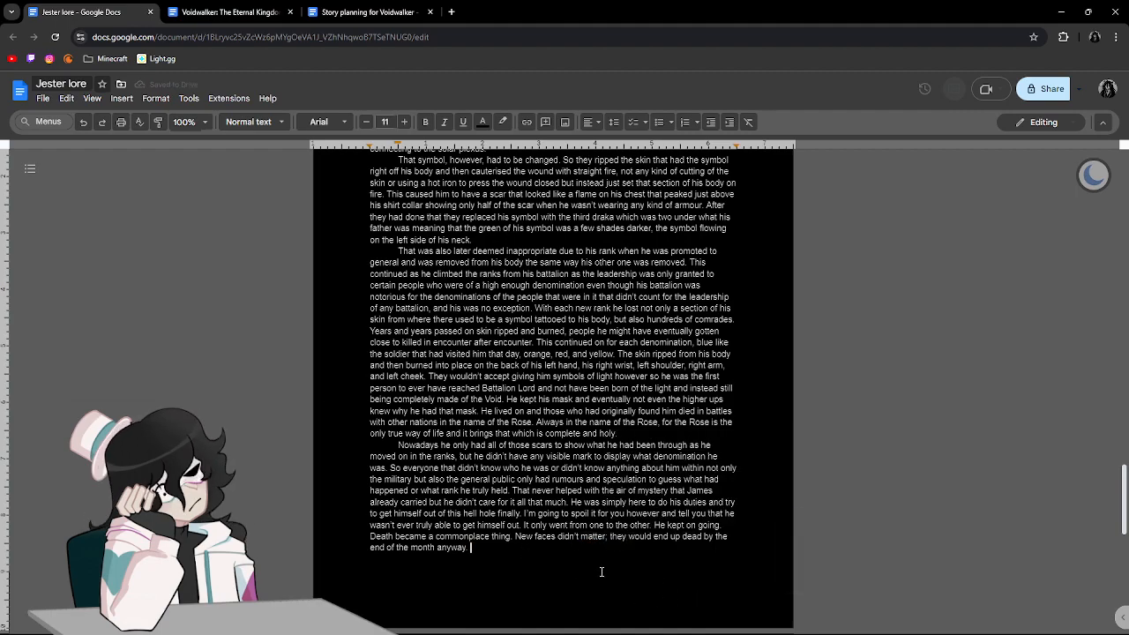
# Start the next sentence with "The official reason why he was a battalion lord was because of his leadership skills".
pyautogui.write('T')
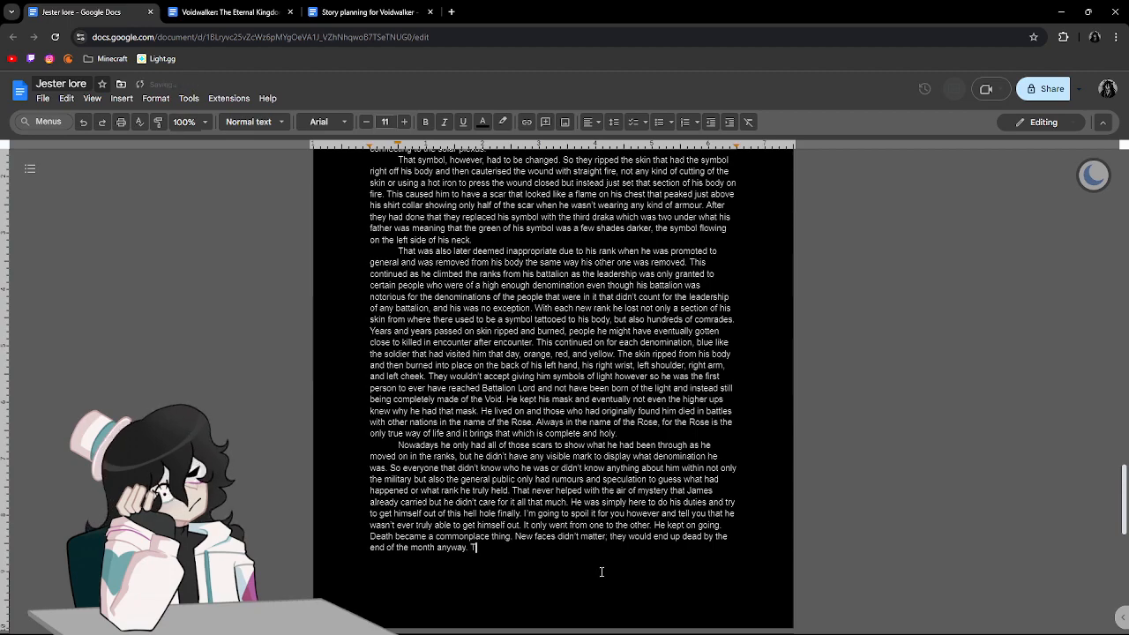
pyautogui.write('he official')
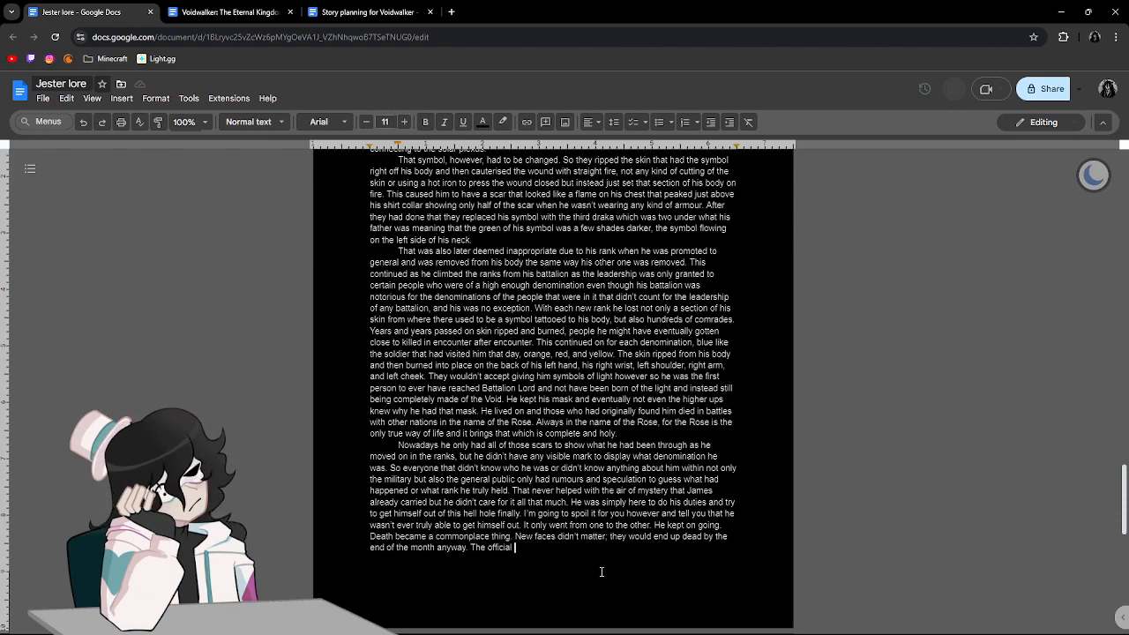
pyautogui.write('rea')
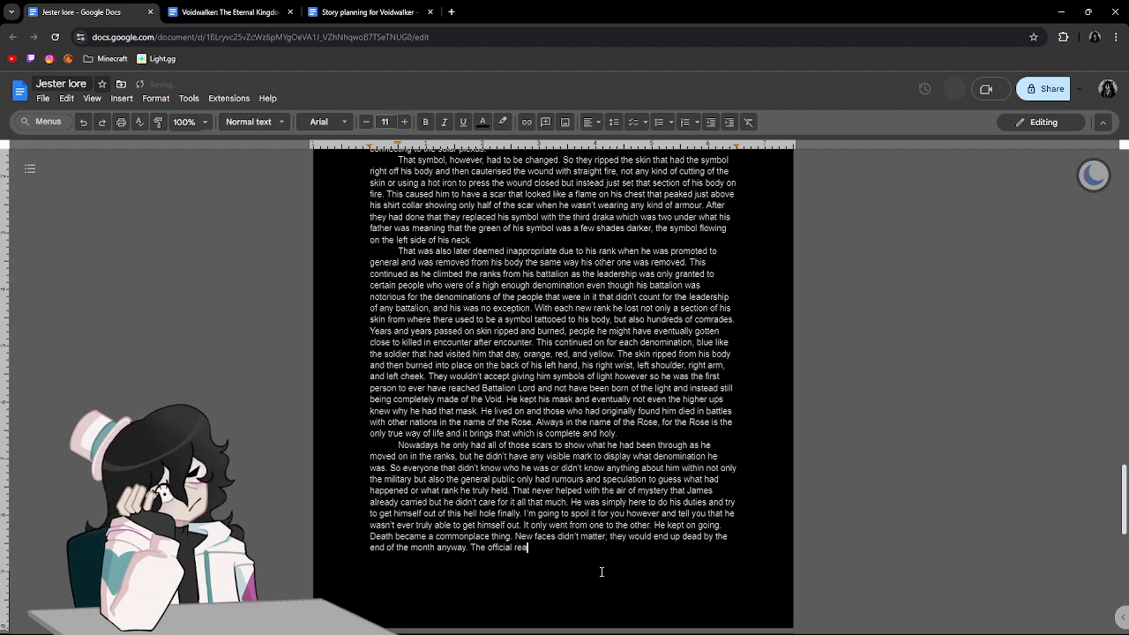
pyautogui.write('son why he was ')
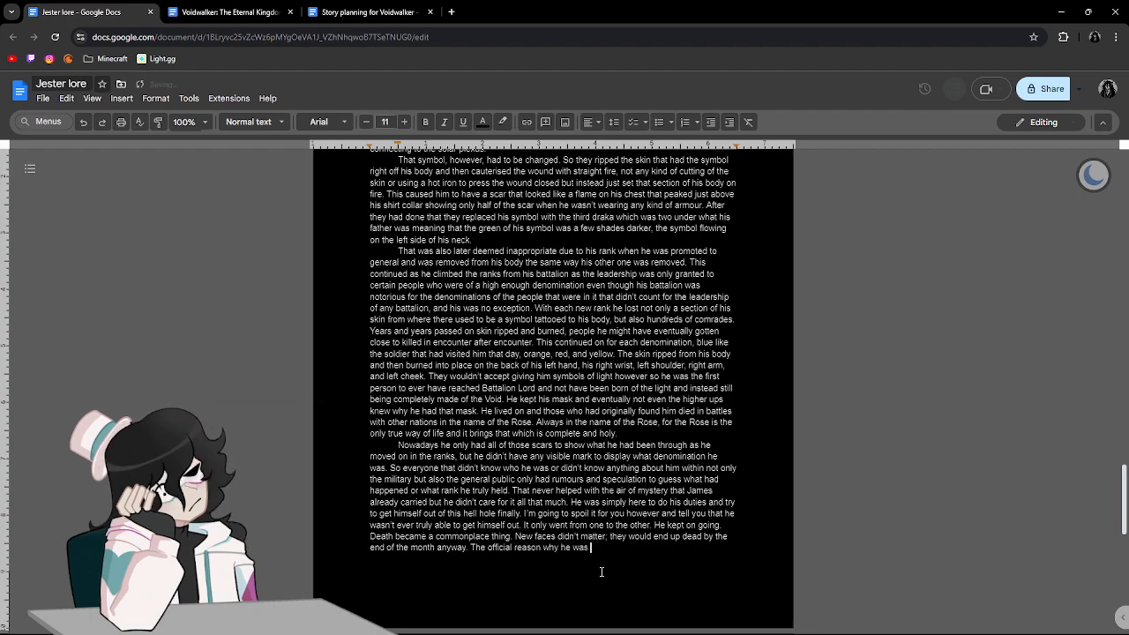
pyautogui.write('a battalion')
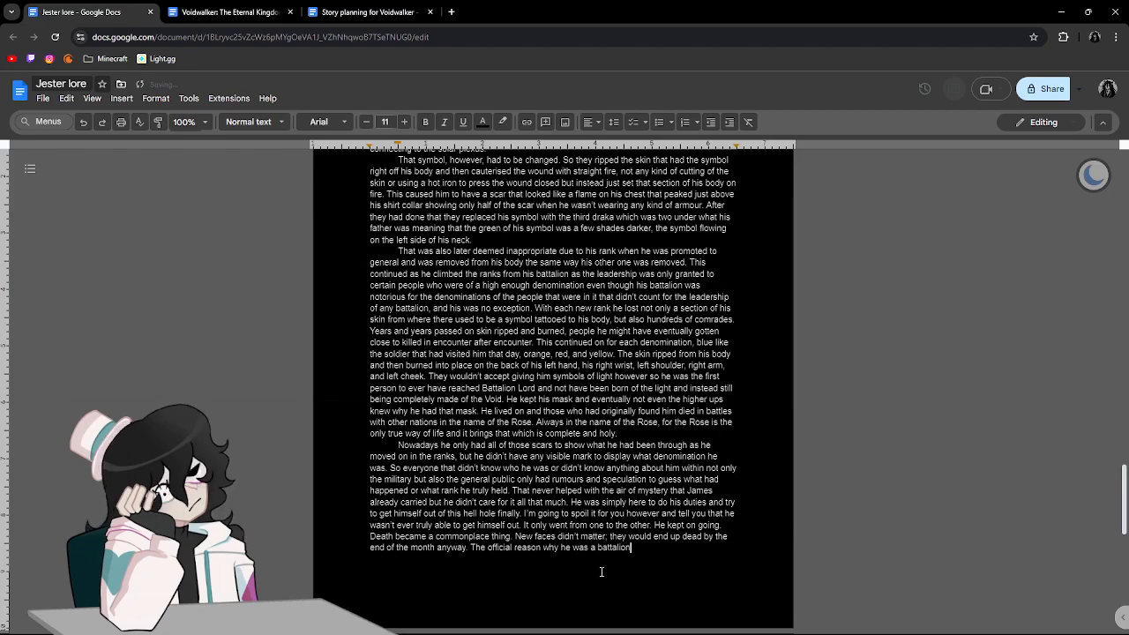
pyautogui.write(' lord was because of his li')
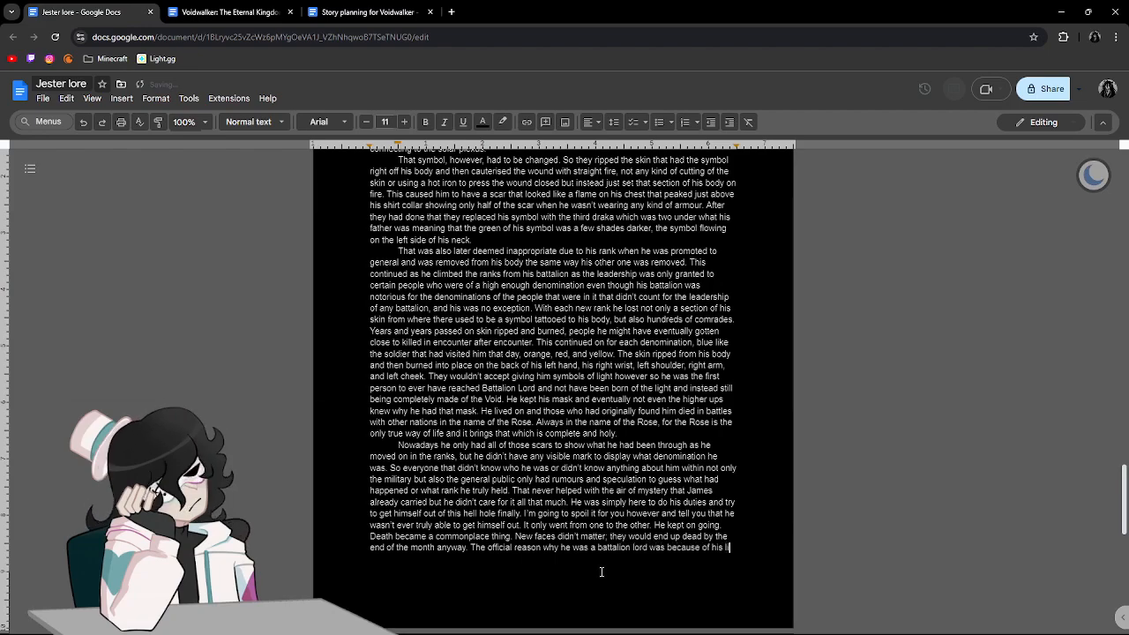
pyautogui.press('BackSpace')
pyautogui.write('ead')
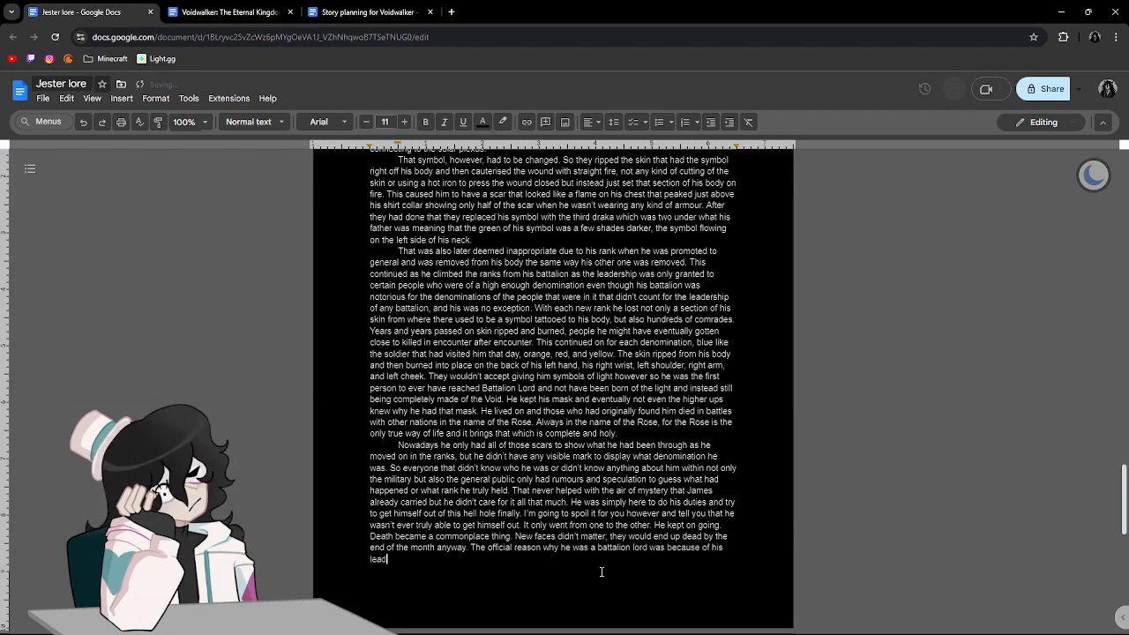
pyautogui.write('ership ')
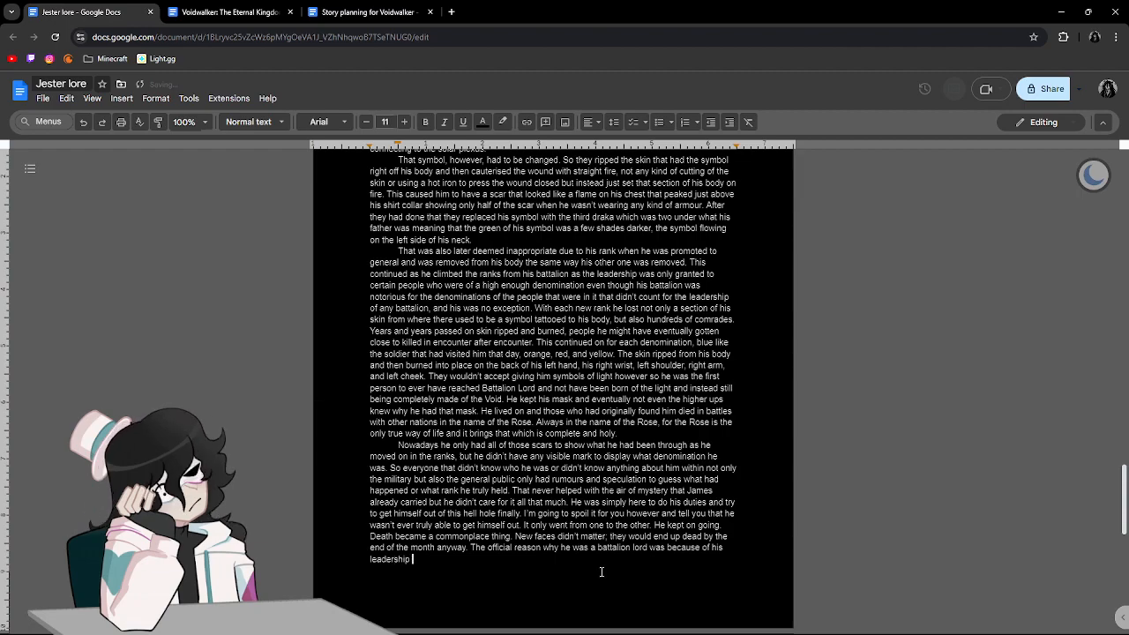
pyautogui.write('skills but he')
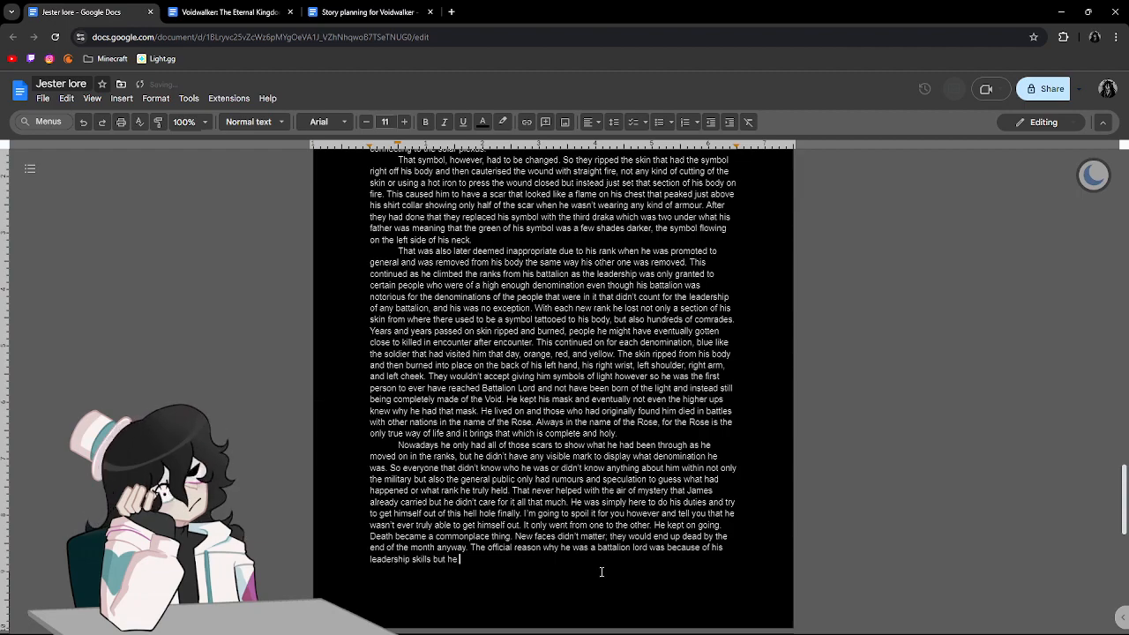
pyautogui.write(' was well aware it ')
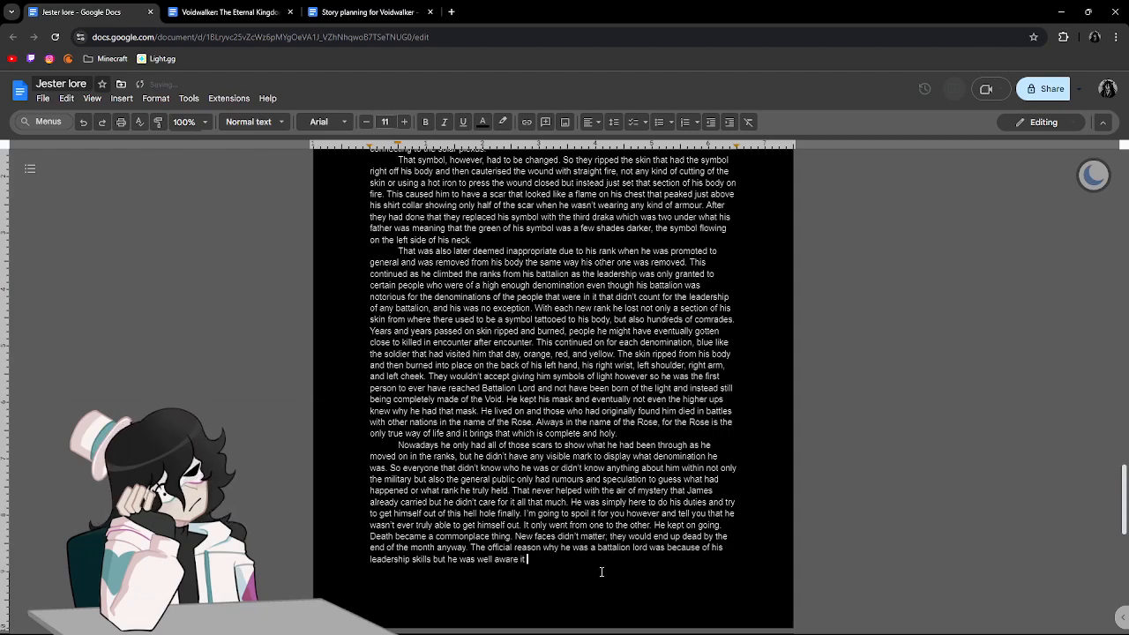
pyautogui.write('was because he')
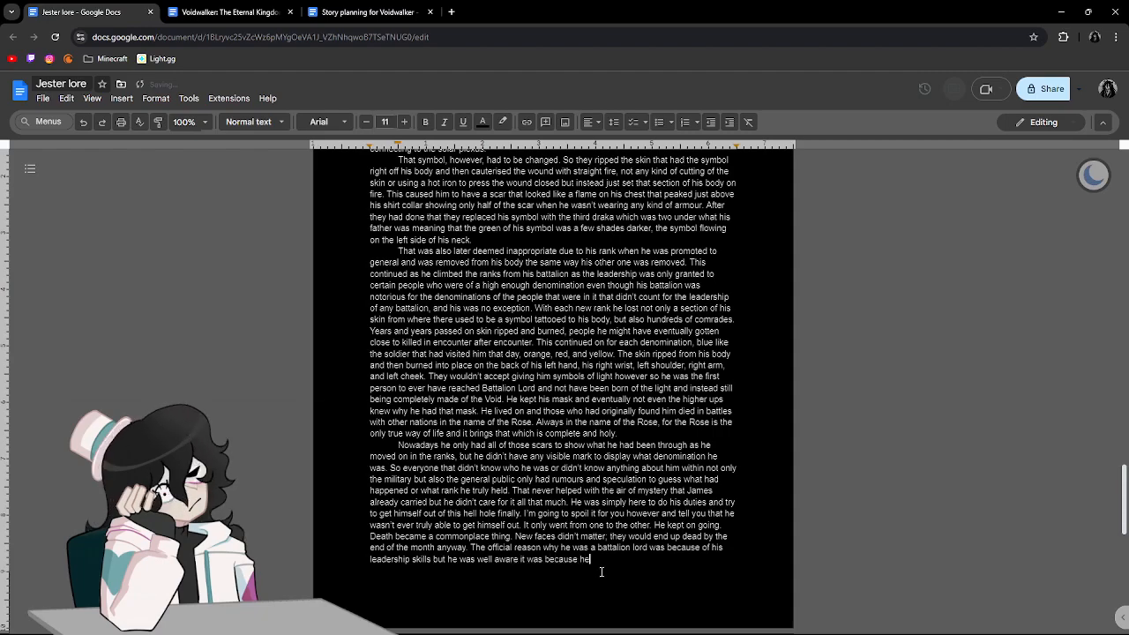
pyautogui.write(' had been there for the longest ')
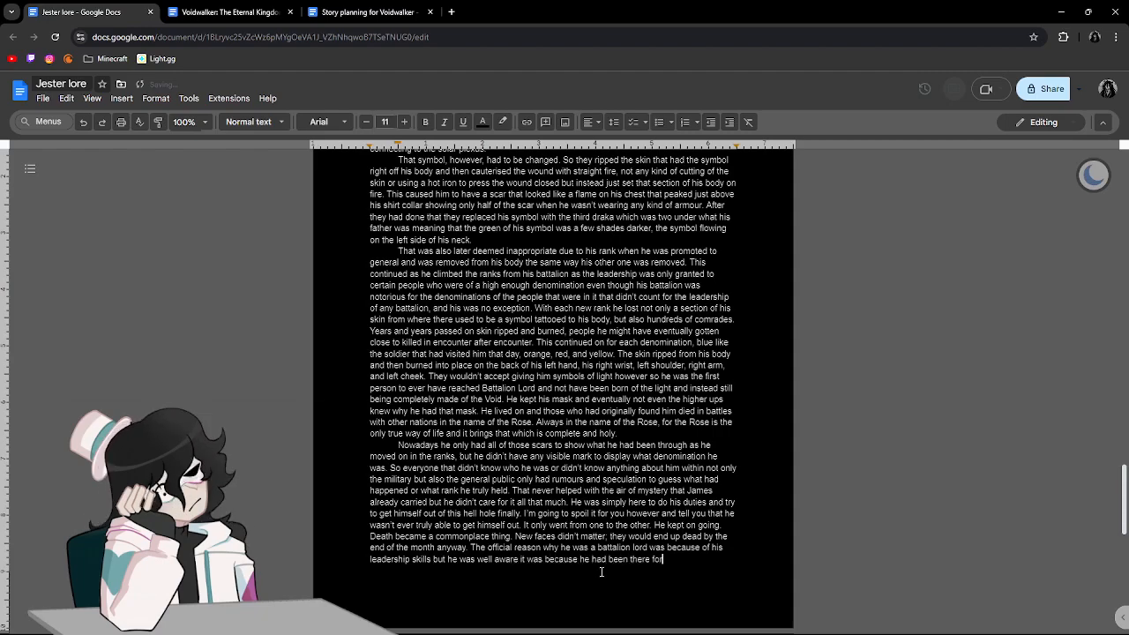
pyautogui.write('and would')
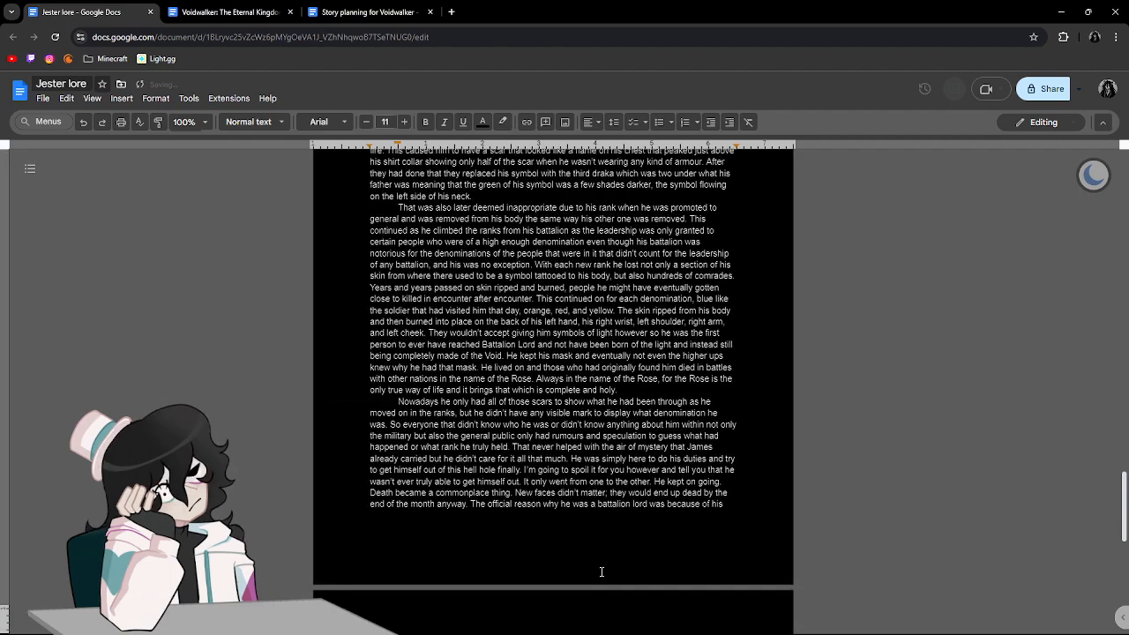
pyautogui.write(' con')
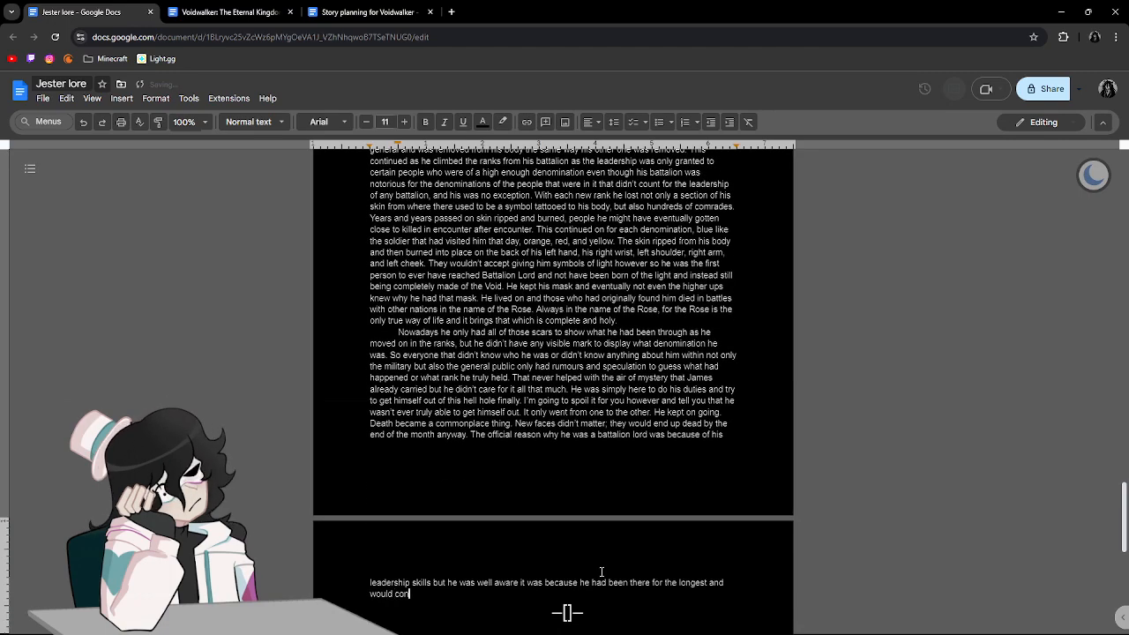
pyautogui.write('tinue to be th')
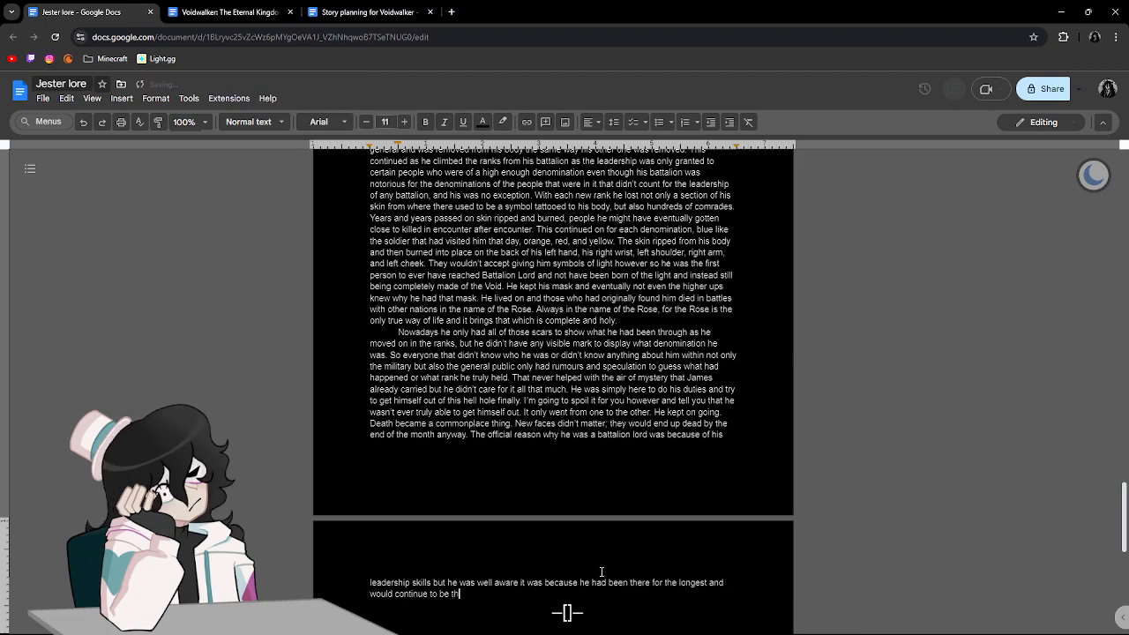
pyautogui.write('ere. This wa')
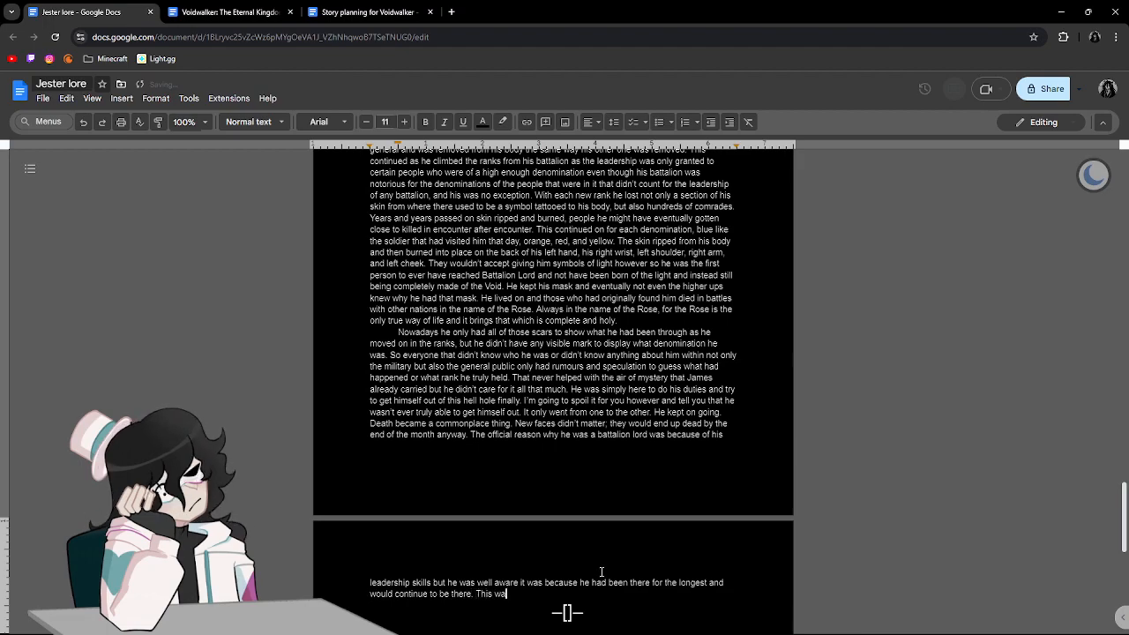
pyautogui.write('s the')
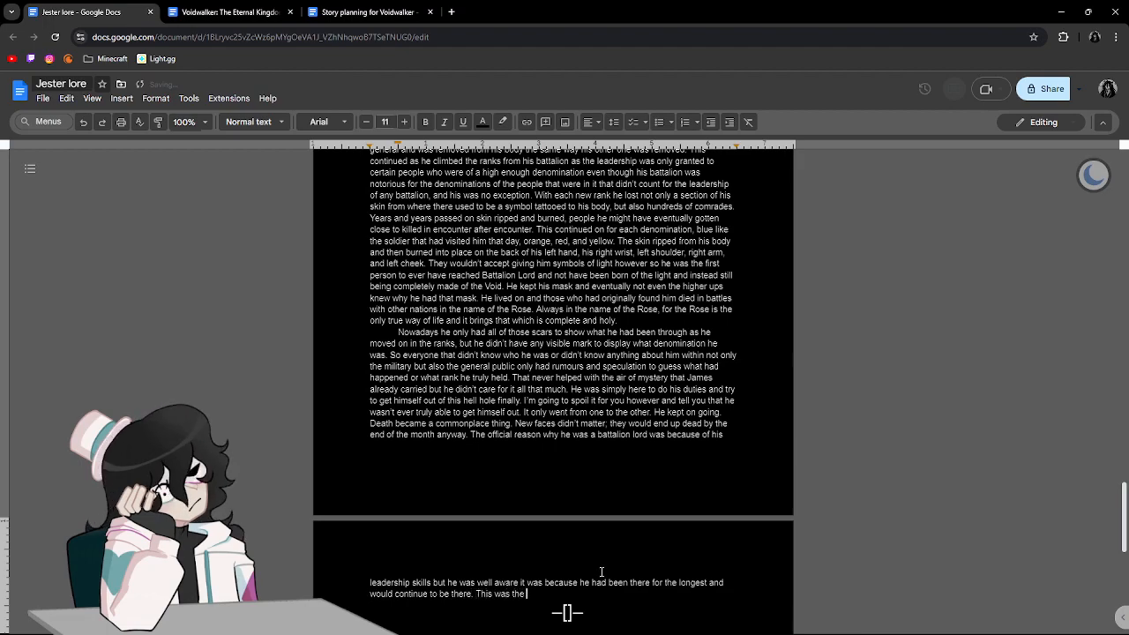
pyautogui.write(' ro')
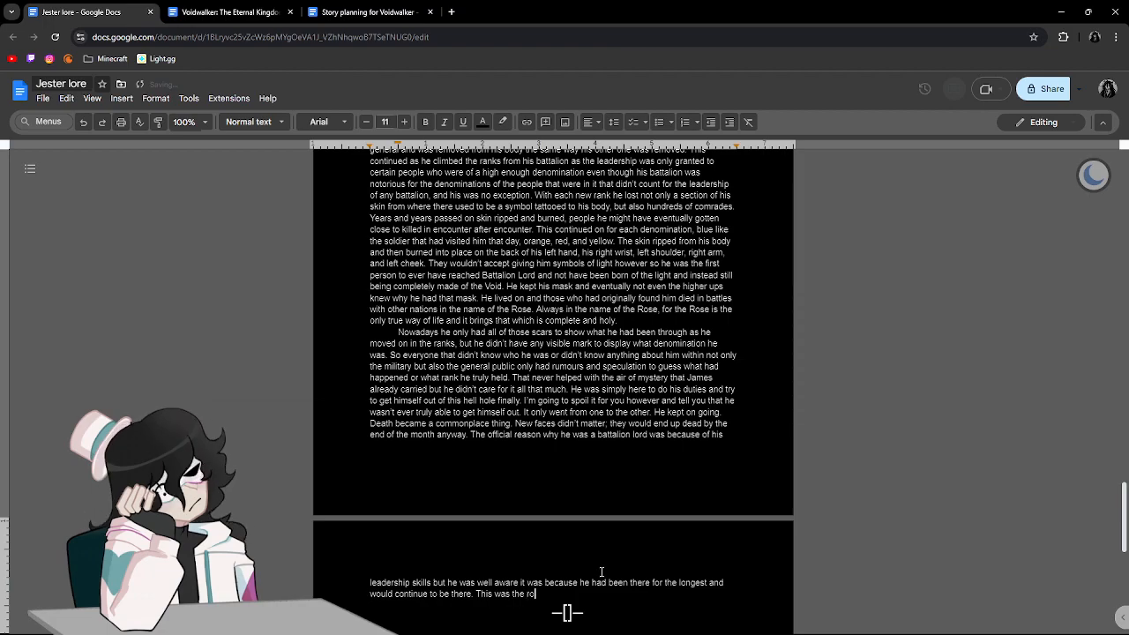
pyautogui.write('yalties sick ')
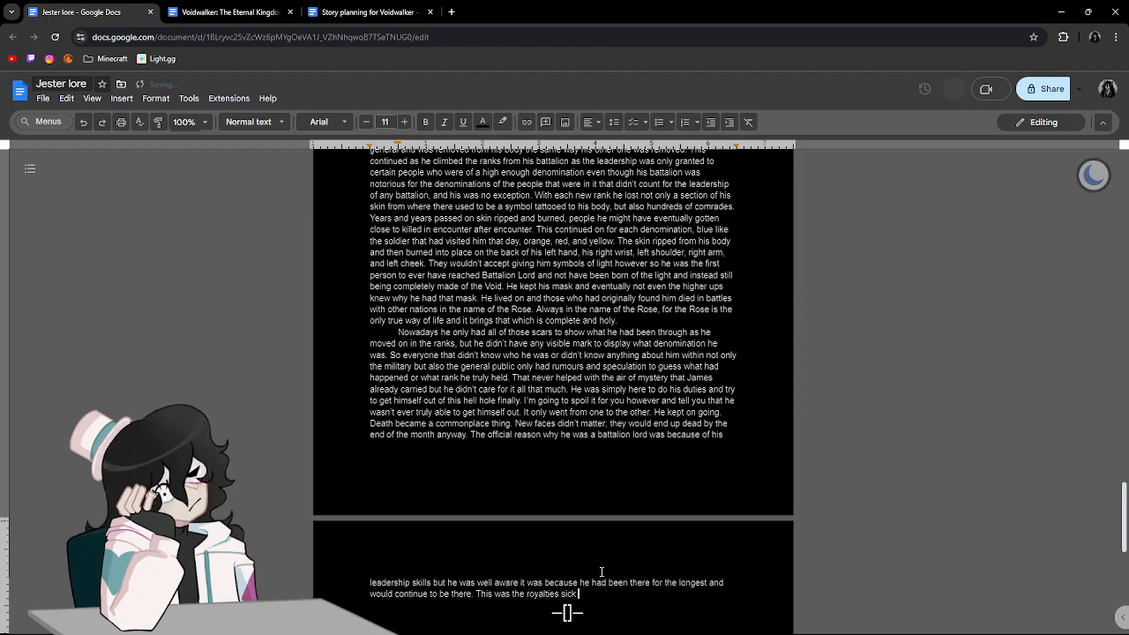
pyautogui.write('way of giving')
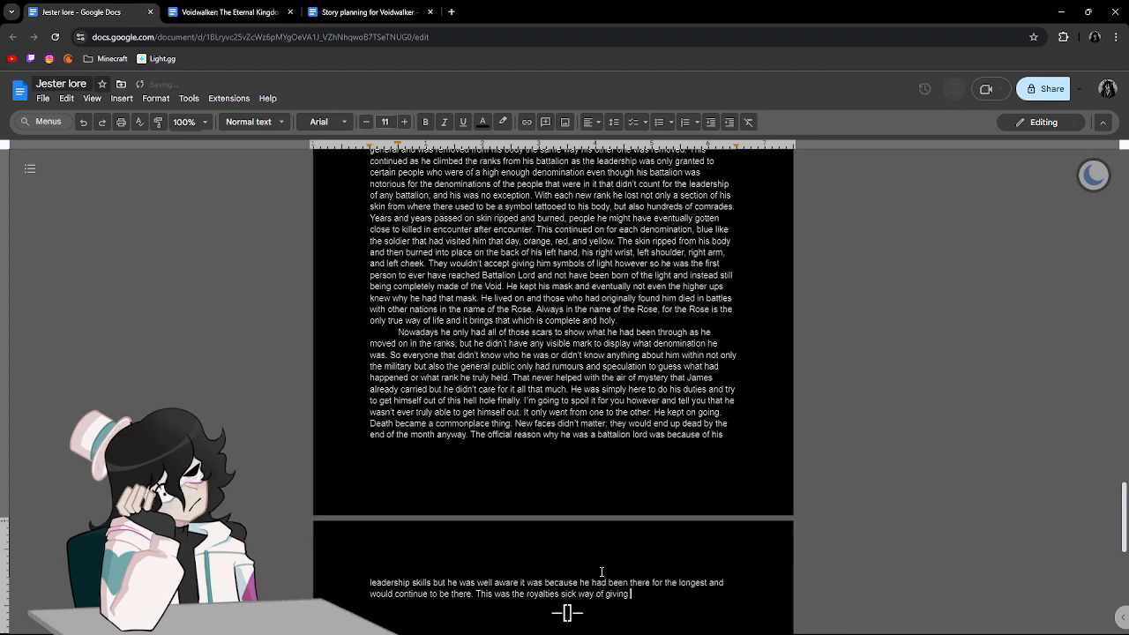
pyautogui.write(' him a punishmen')
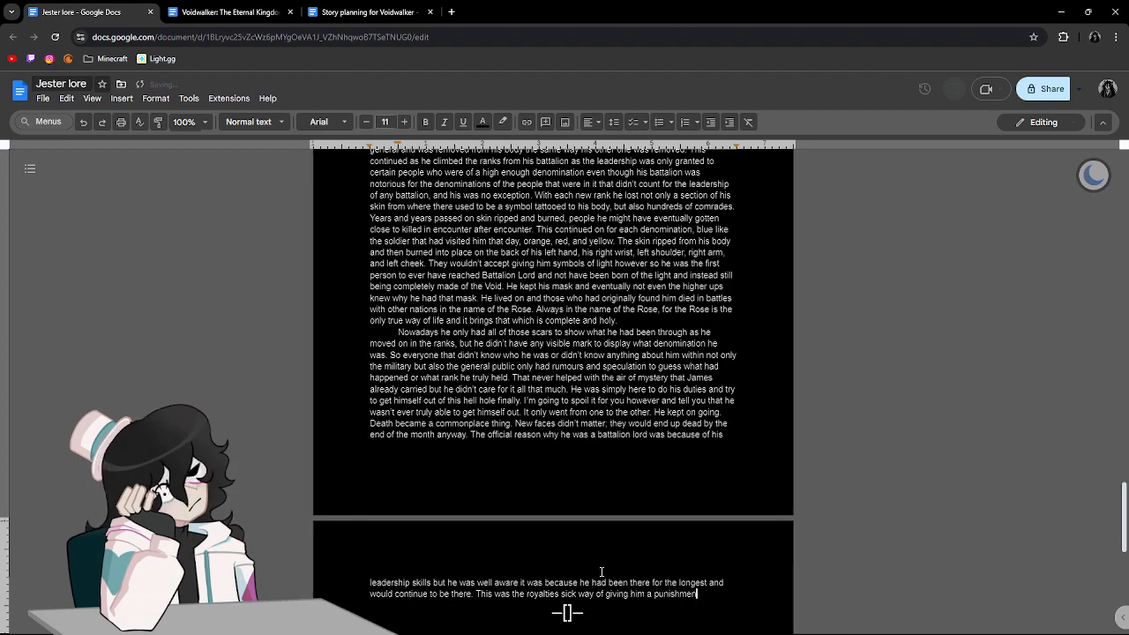
pyautogui.write('t for bieng')
# Continue the sentence about the royalties' punishment with "being not only born of the".
pyautogui.press('BackSpace')
pyautogui.press('BackSpace')
pyautogui.press('BackSpace')
pyautogui.press('BackSpace')
pyautogui.press('BackSpace')
pyautogui.write('e')
pyautogui.press('BackSpace')
pyautogui.write('being not only born')
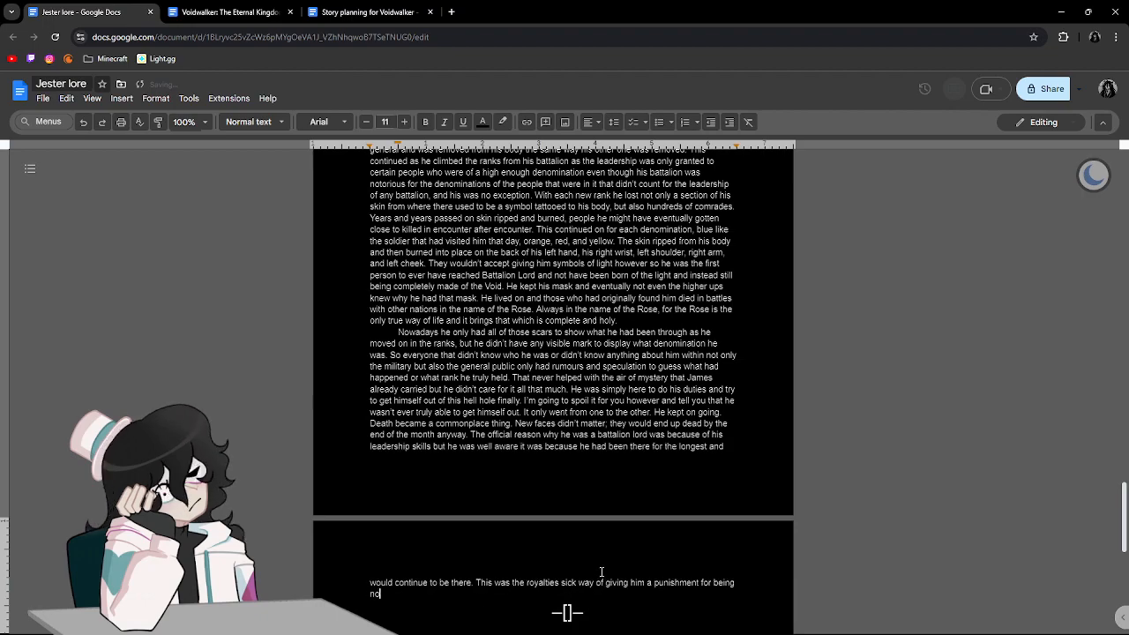
pyautogui.write(' of')
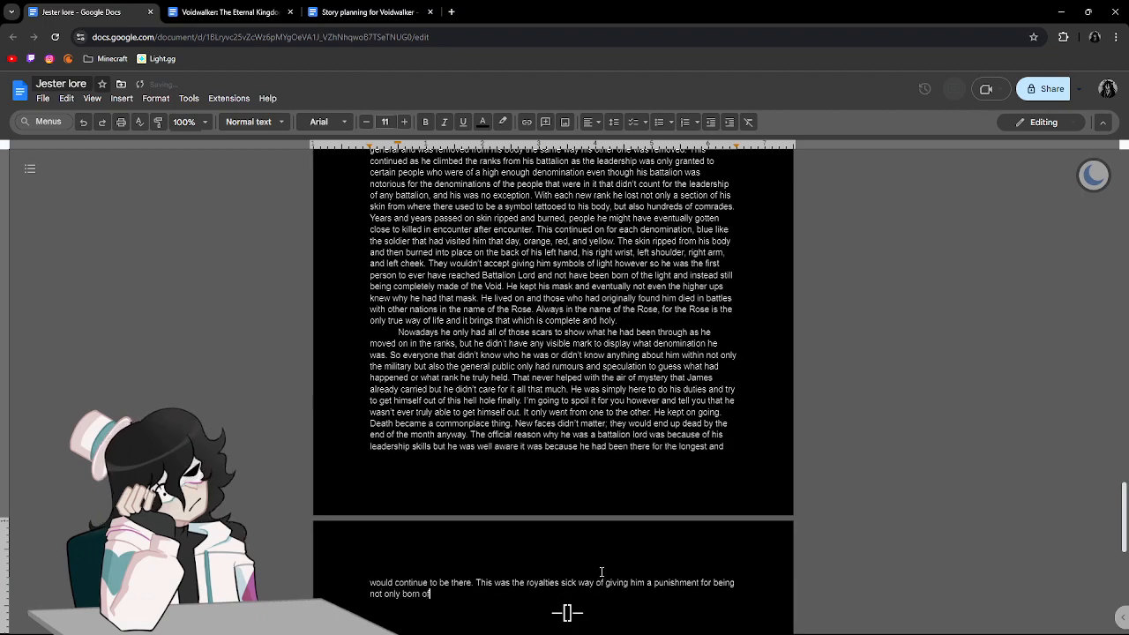
pyautogui.write(' the voice bu')
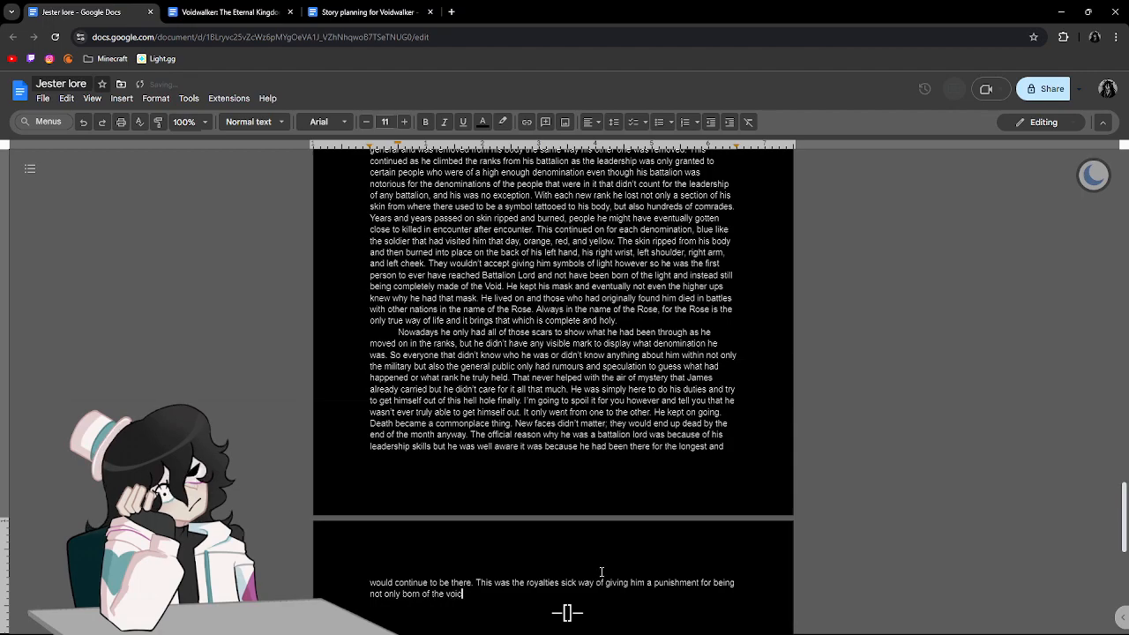
# Finish the punishment sentence with "Void but to be born of the true void.", capitalizing the first "Void".
pyautogui.press('BackSpace')
pyautogui.press('BackSpace')
pyautogui.press('BackSpace')
pyautogui.press('BackSpace')
pyautogui.press('BackSpace')
pyautogui.press('BackSpace')
pyautogui.press('BackSpace')
pyautogui.press('BackSpace')
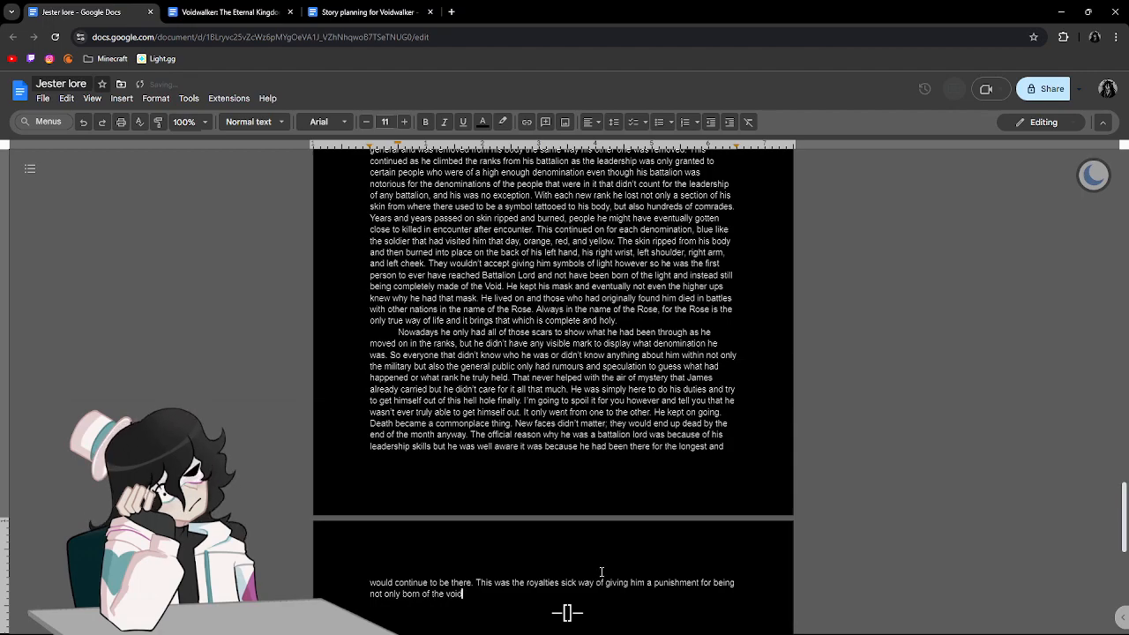
pyautogui.write('Vo')
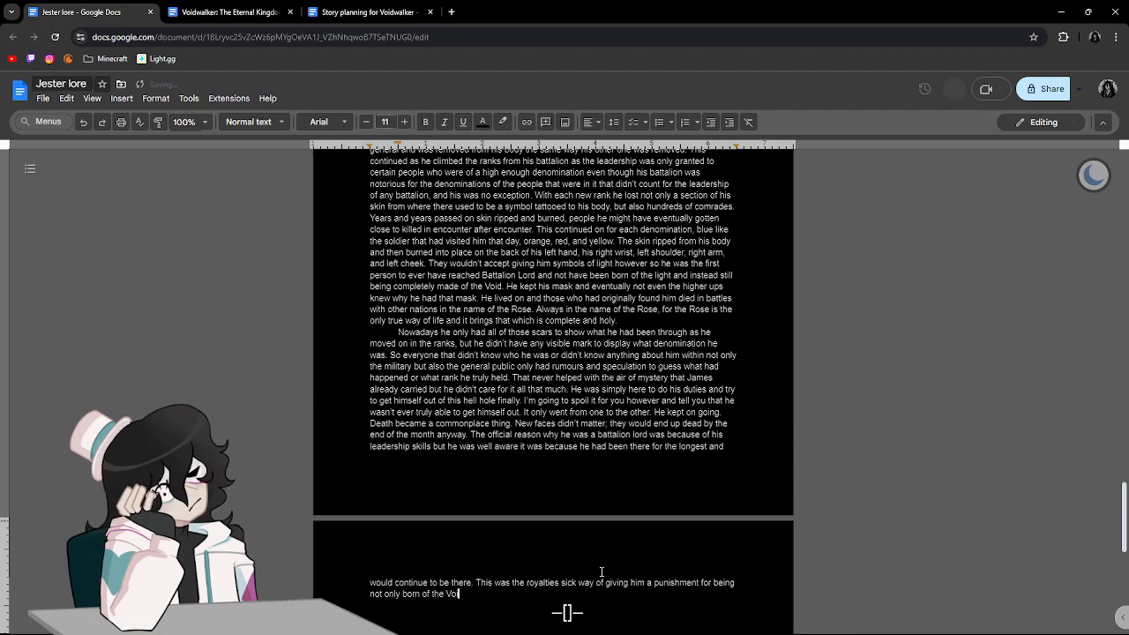
pyautogui.write('id but to be obotn of the true void. I wo')
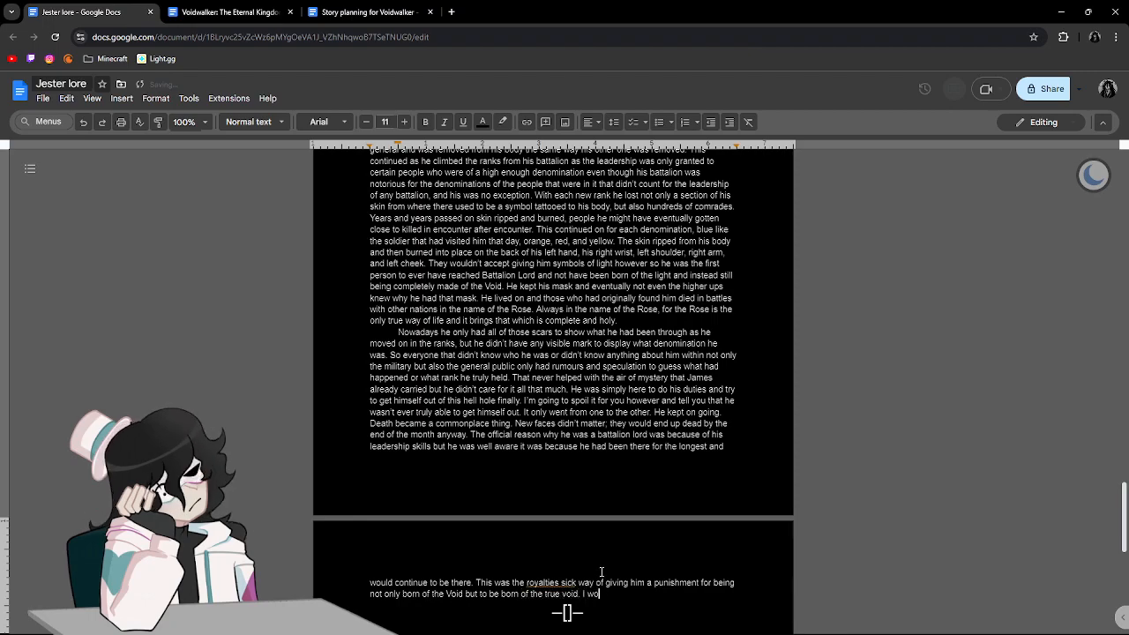
# Begin the next sentence with "James wouldn't", replacing the discarded opening words.
pyautogui.press('BackSpace')
pyautogui.press('BackSpace')
pyautogui.press('BackSpace')
pyautogui.press('BackSpace')
pyautogui.write('He')
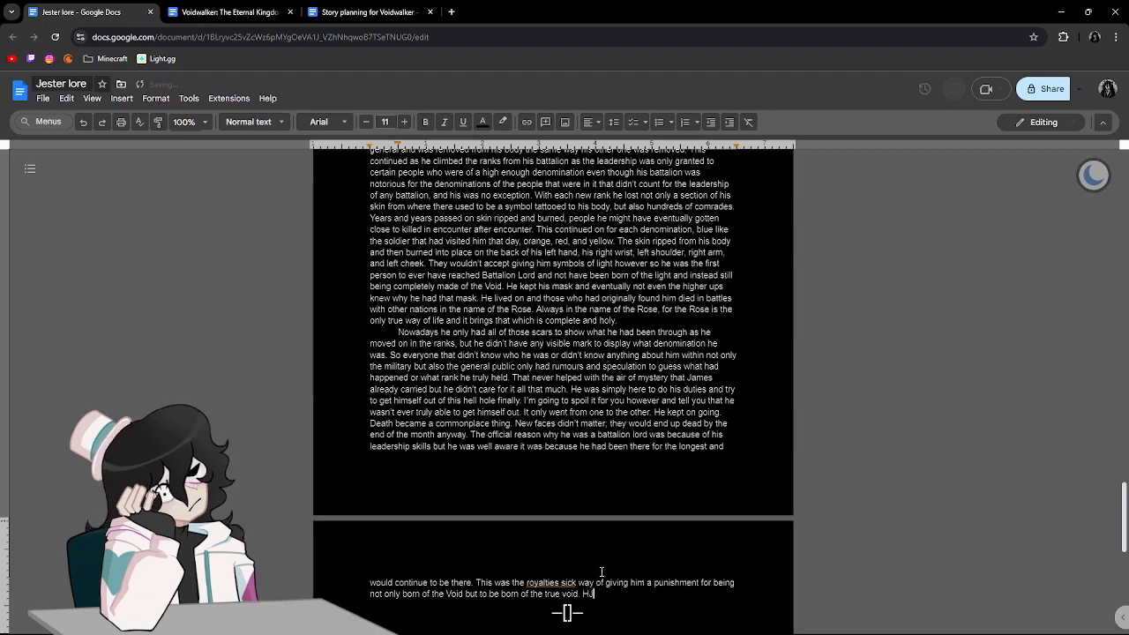
pyautogui.press('BackSpace')
pyautogui.press('BackSpace')
pyautogui.write("James wouldnt' t")
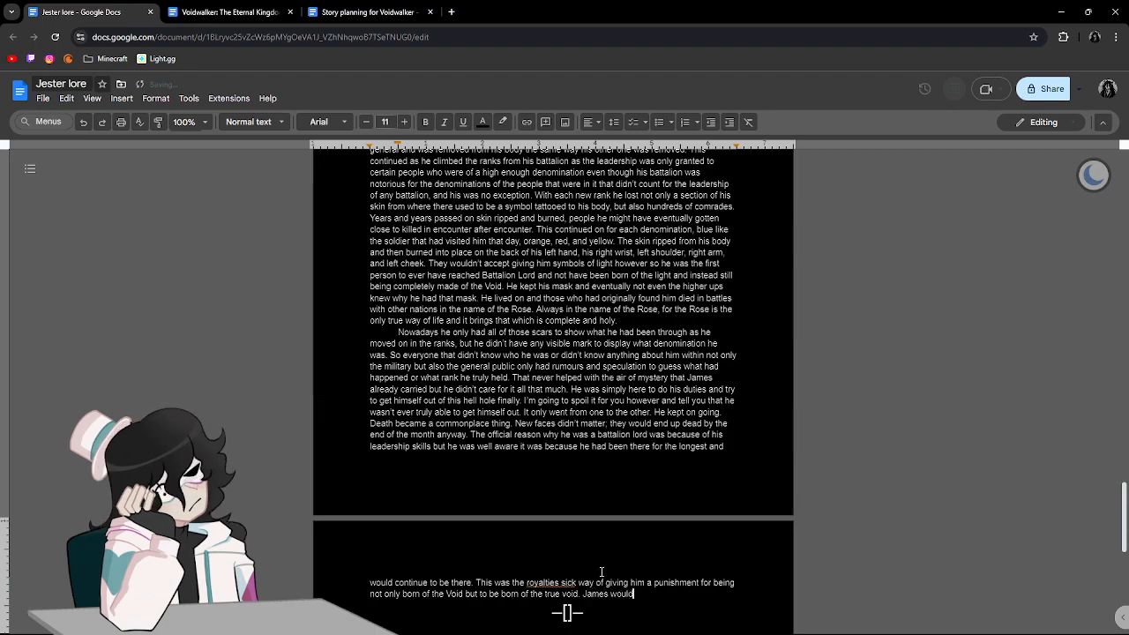
pyautogui.press('BackSpace')
pyautogui.press('BackSpace')
pyautogui.press('BackSpace')
pyautogui.press('BackSpace')
pyautogui.write("'t ")
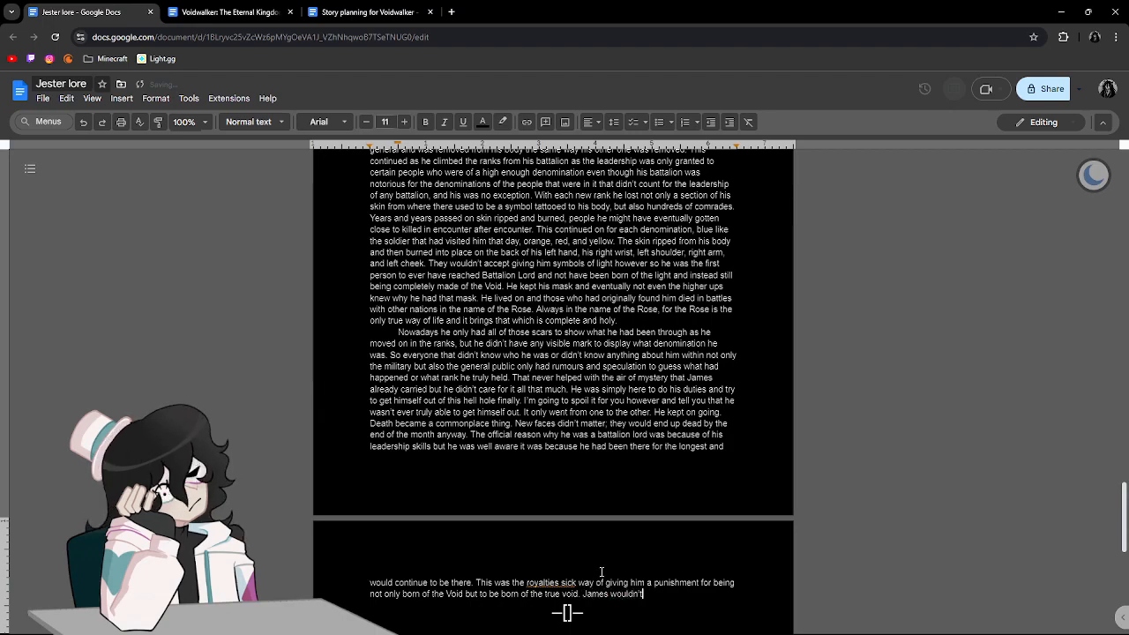
pyautogui.write('find out ')
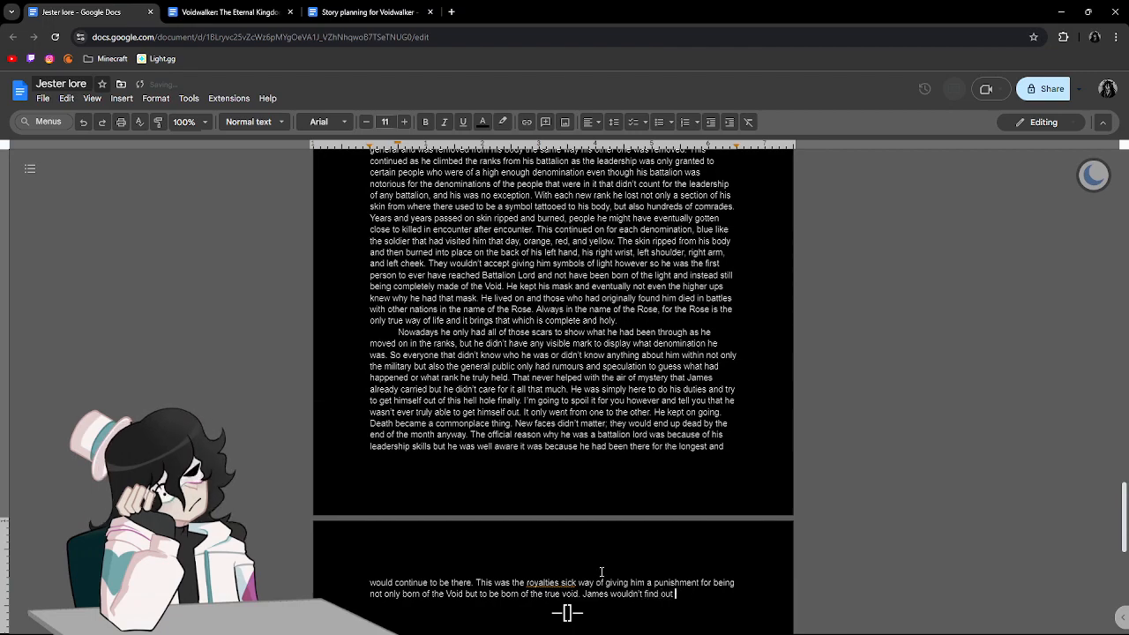
pyautogui.write('why they hated him so ')
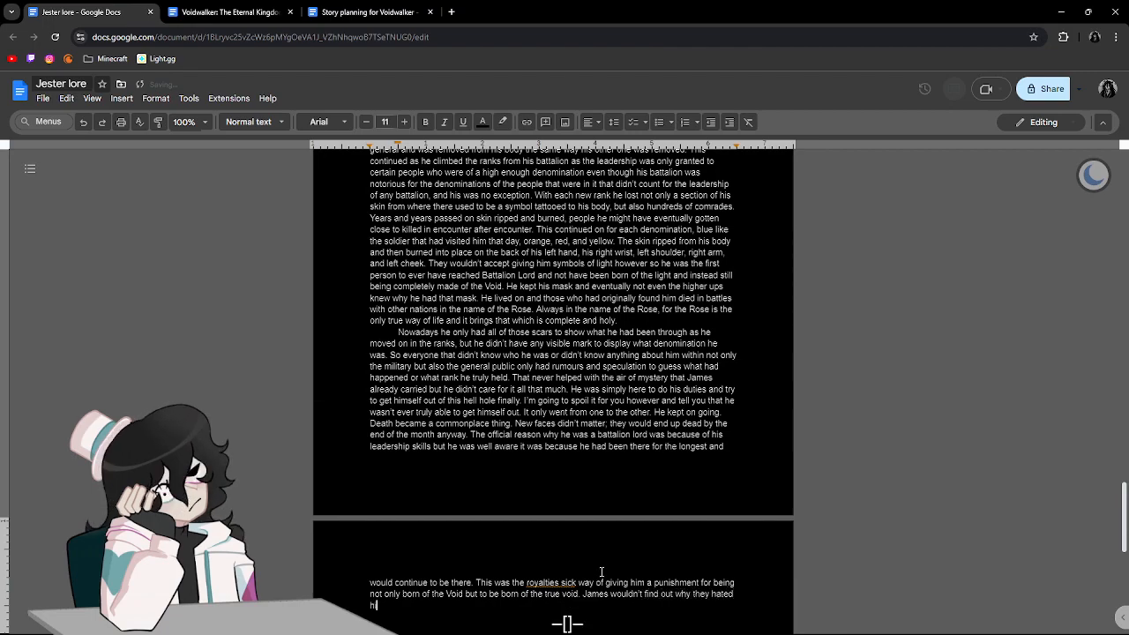
pyautogui.write('much until')
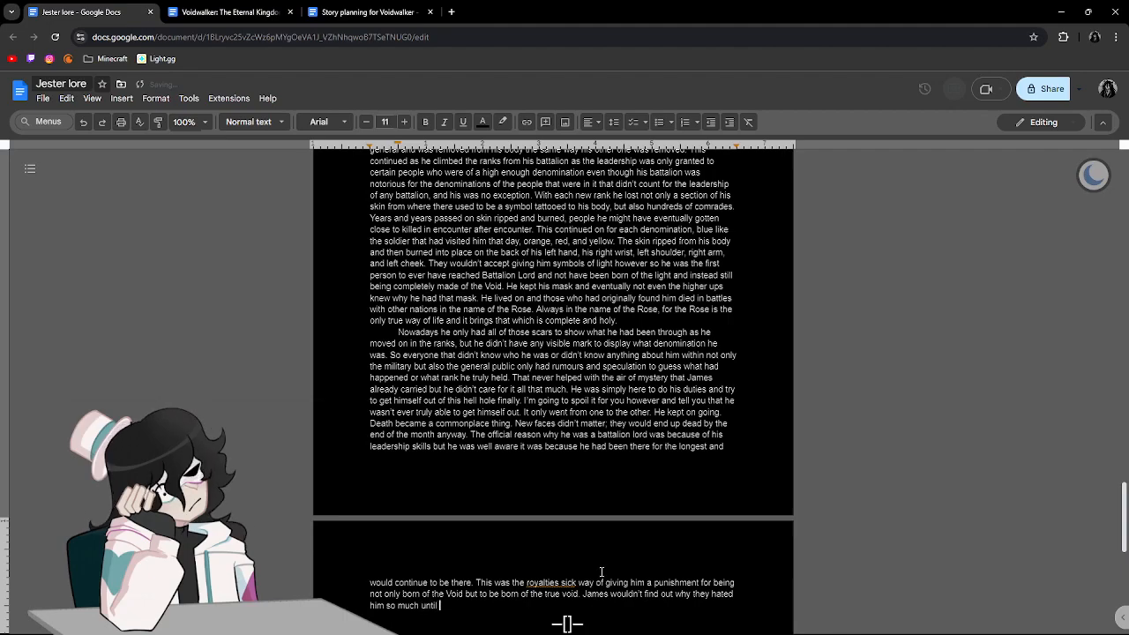
pyautogui.write(' many many years')
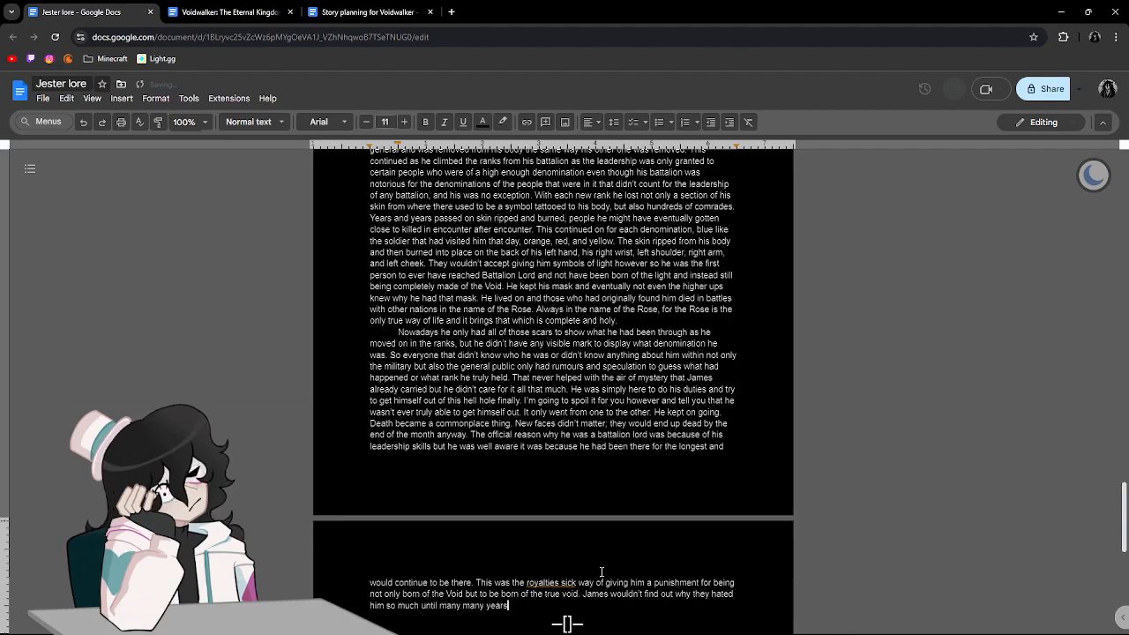
pyautogui.write(' later.')
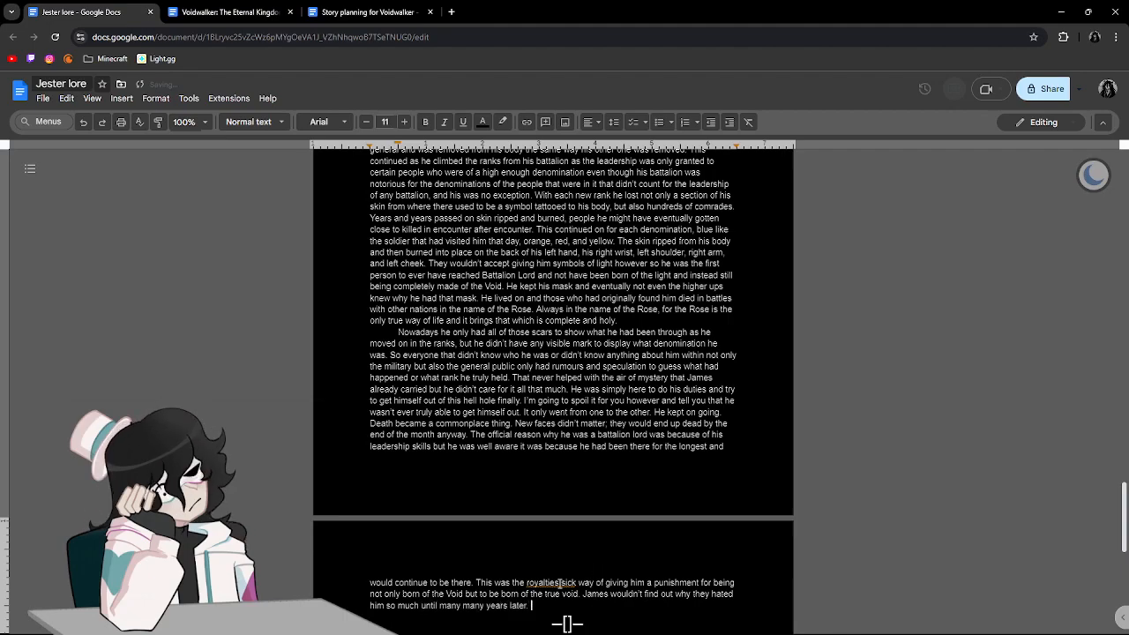
# Apply the suggested correction that changes "royalties" to "royalties'" in the punishment sentence.
pyautogui.click(557, 583)
pyautogui.click(615, 505)
pyautogui.scroll(-1, 548, 582)
pyautogui.click(543, 496)
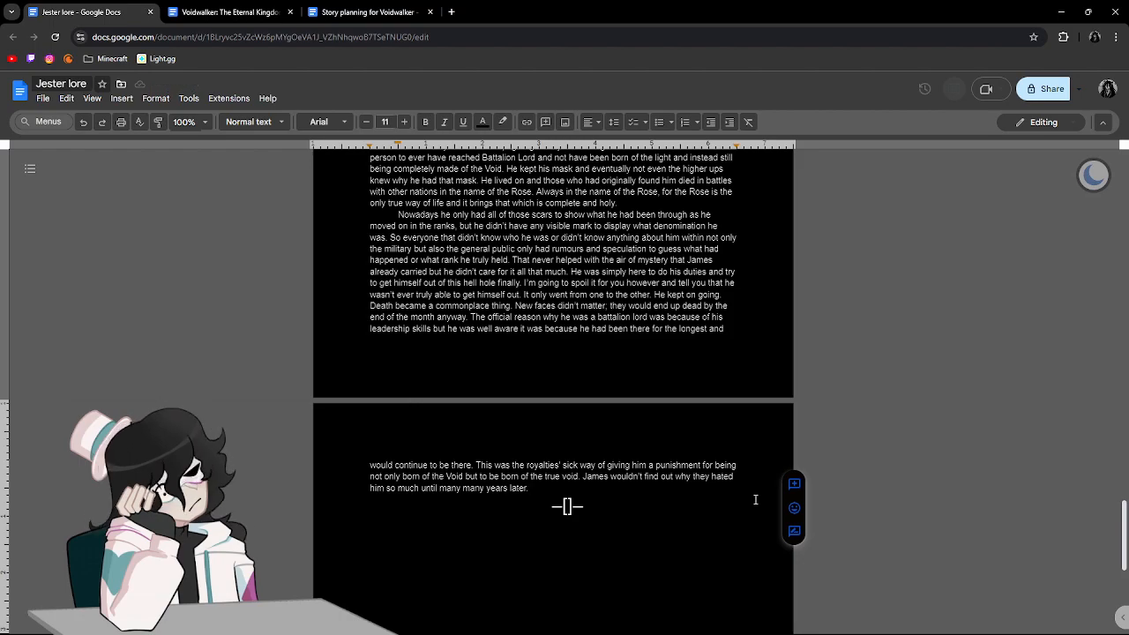
pyautogui.write('By the')
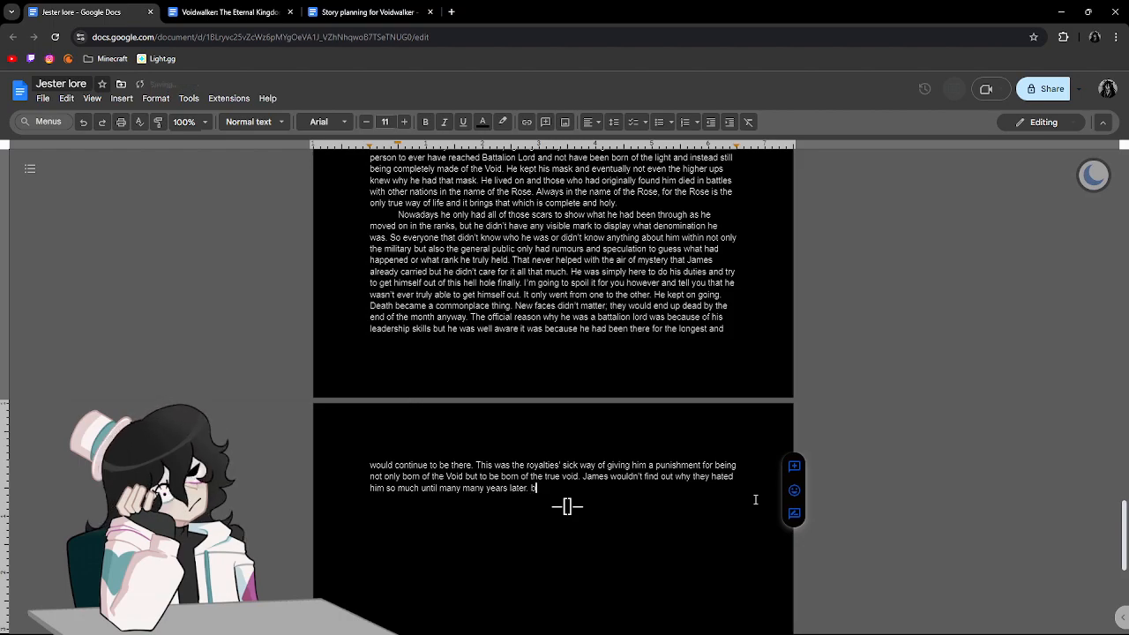
pyautogui.press('BackSpace')
pyautogui.press('BackSpace')
pyautogui.press('BackSpace')
pyautogui.press('BackSpace')
pyautogui.press('BackSpace')
pyautogui.press('BackSpace')
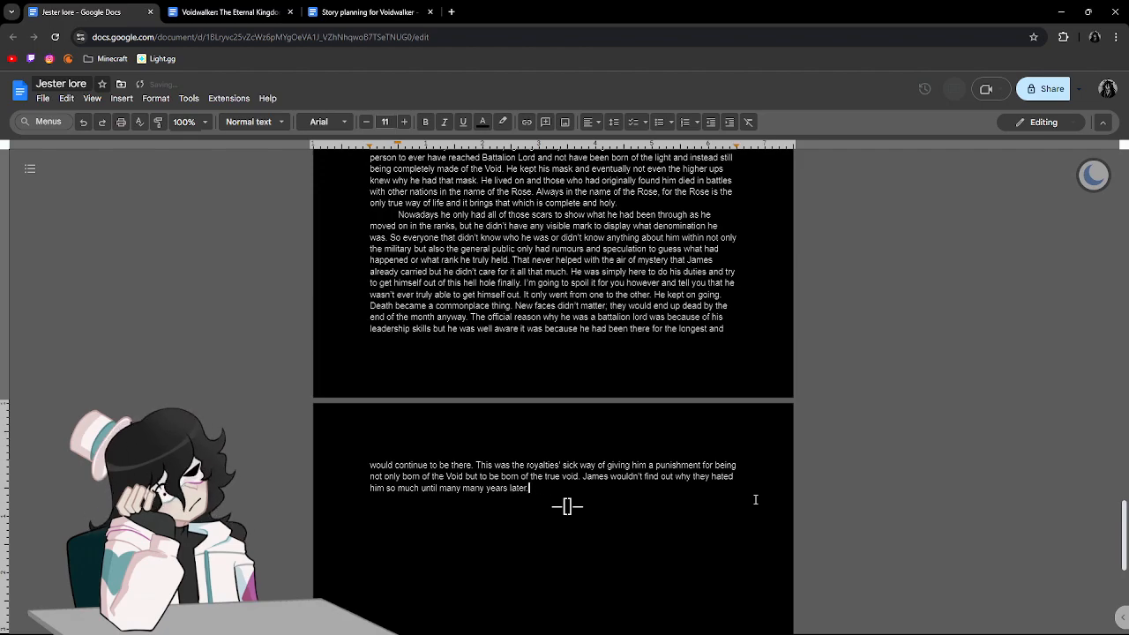
pyautogui.scroll(-2, 750, 496)
pyautogui.click(564, 453)
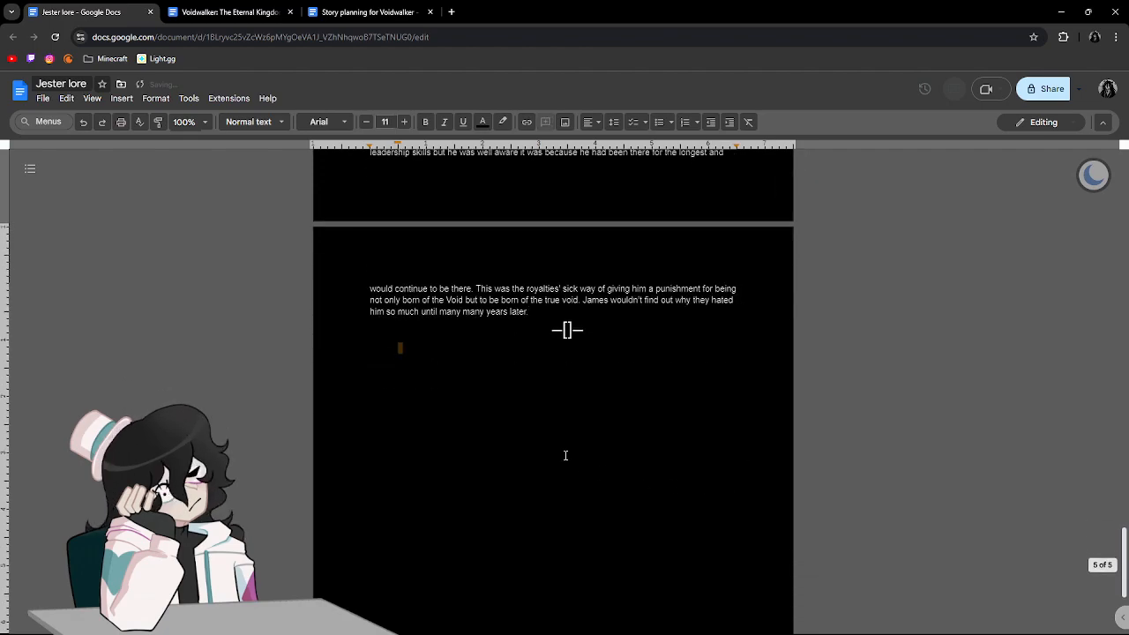
pyautogui.scroll(20, 623, 443)
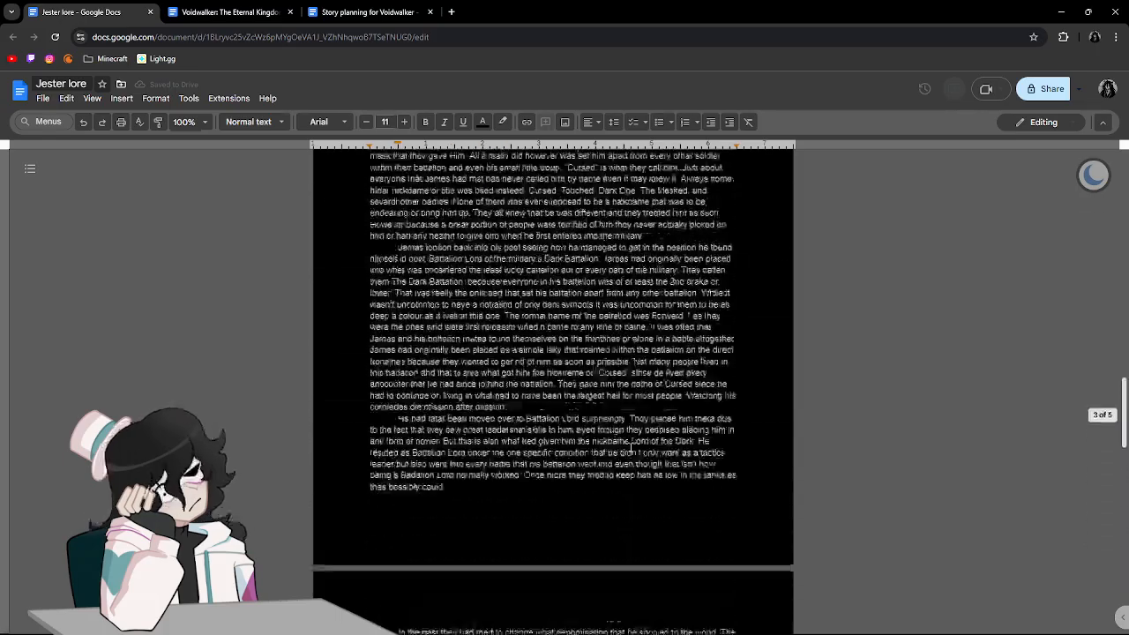
pyautogui.scroll(-20, 630, 450)
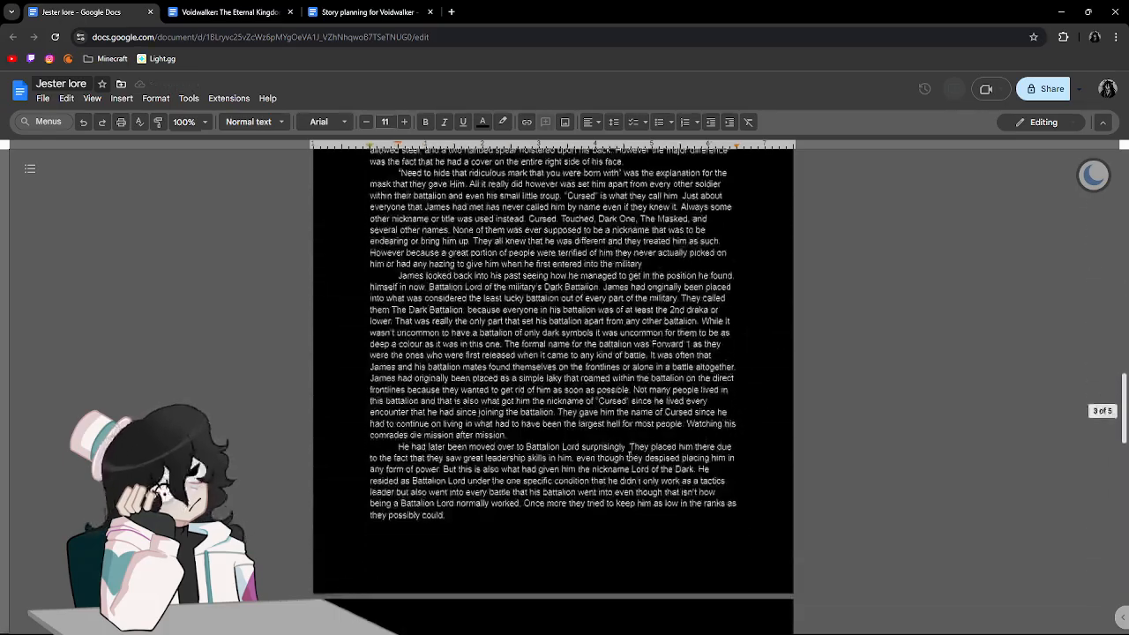
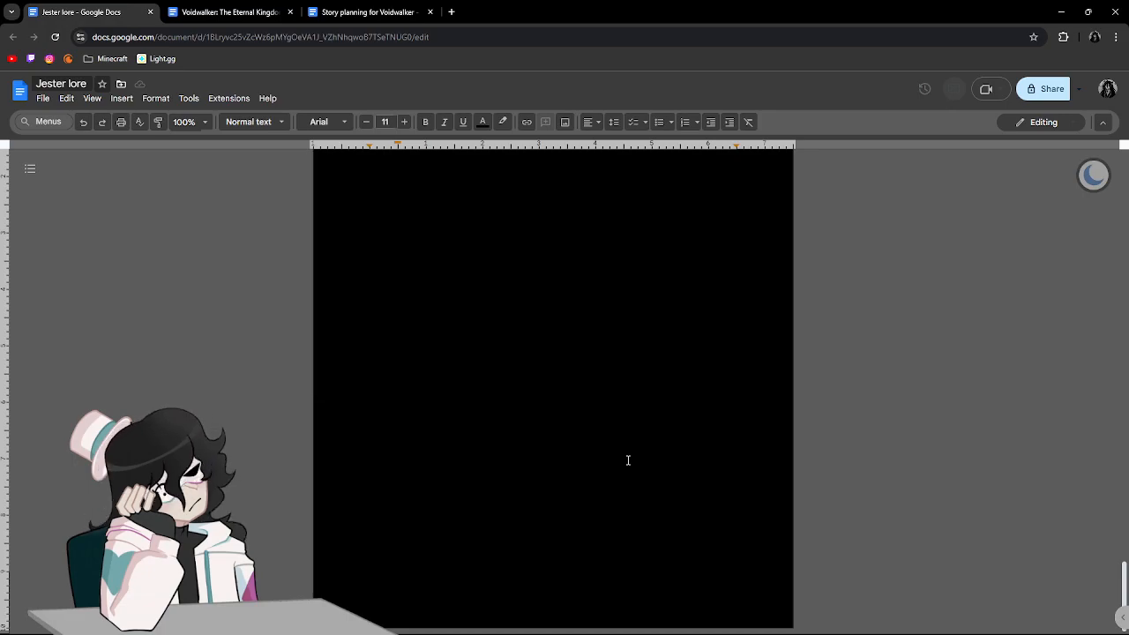
# Insert a blank line after the closing "Nowadays" paragraph, above the section divider.
pyautogui.scroll(10, 627, 460)
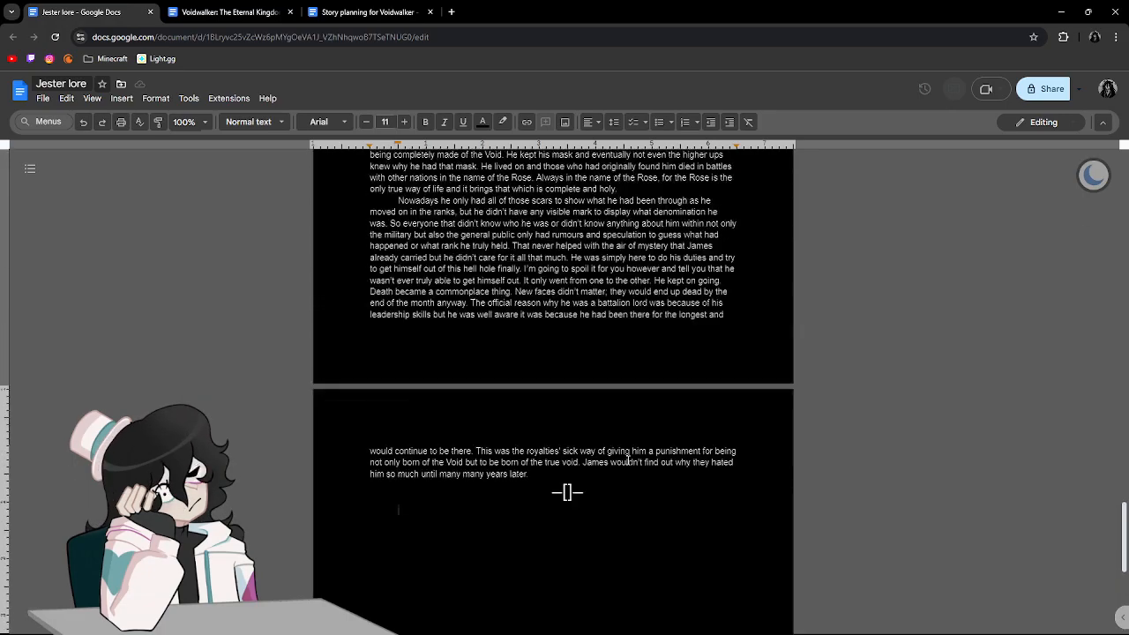
pyautogui.scroll(-15, 628, 459)
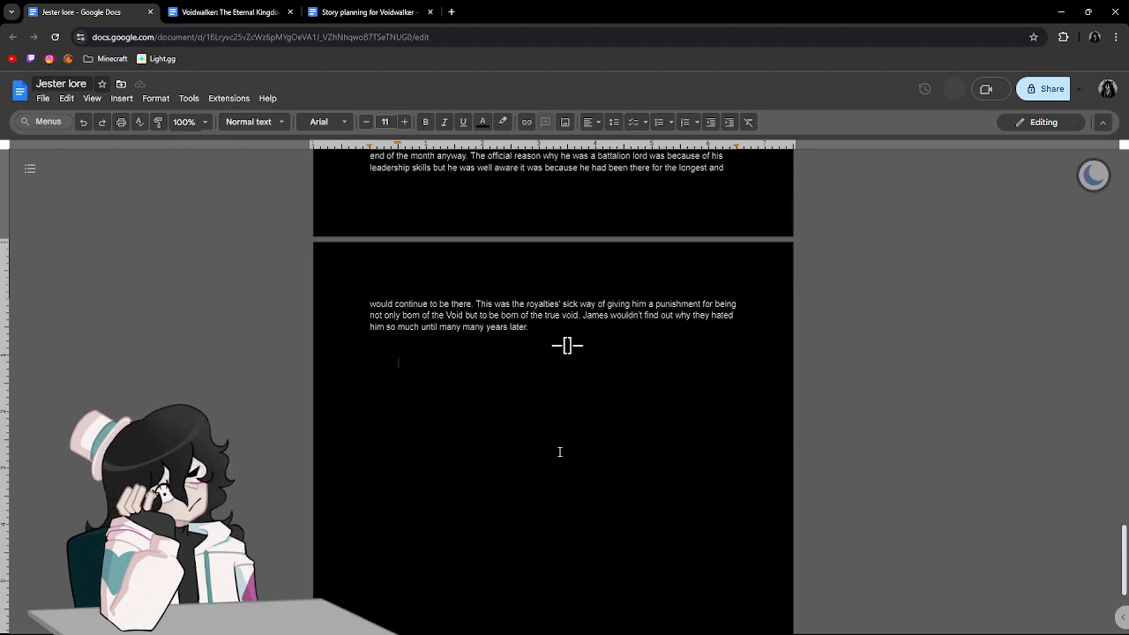
pyautogui.click(544, 326)
pyautogui.press('Return')
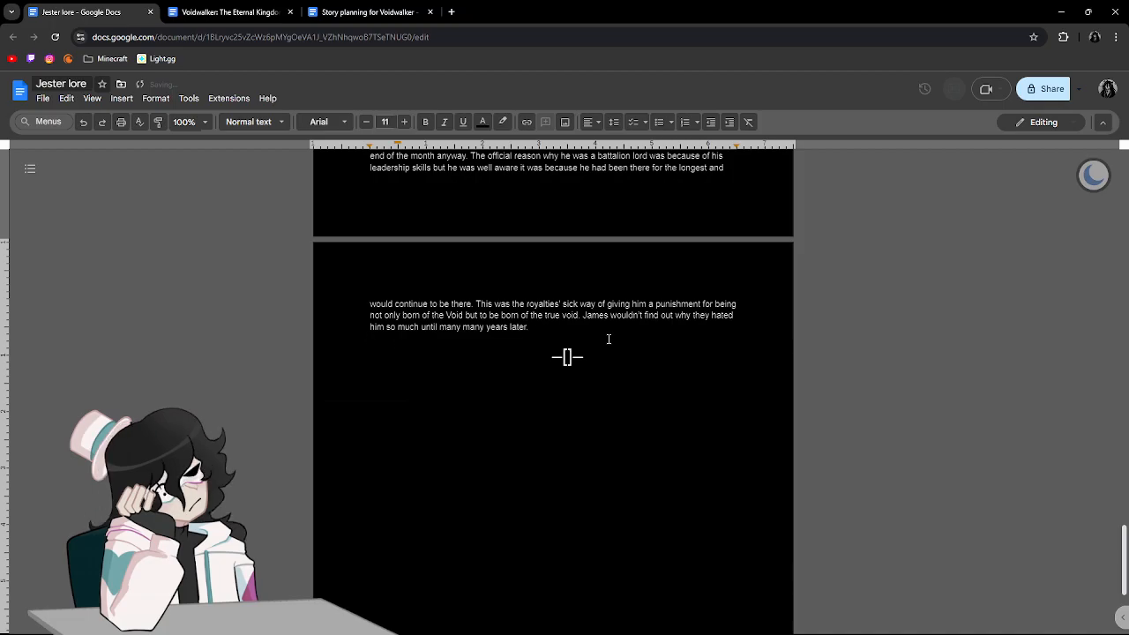
# Insert blank lines after the "That symbol, however", "That was also later deemed" and "In the past" paragraphs.
pyautogui.scroll(8, 609, 338)
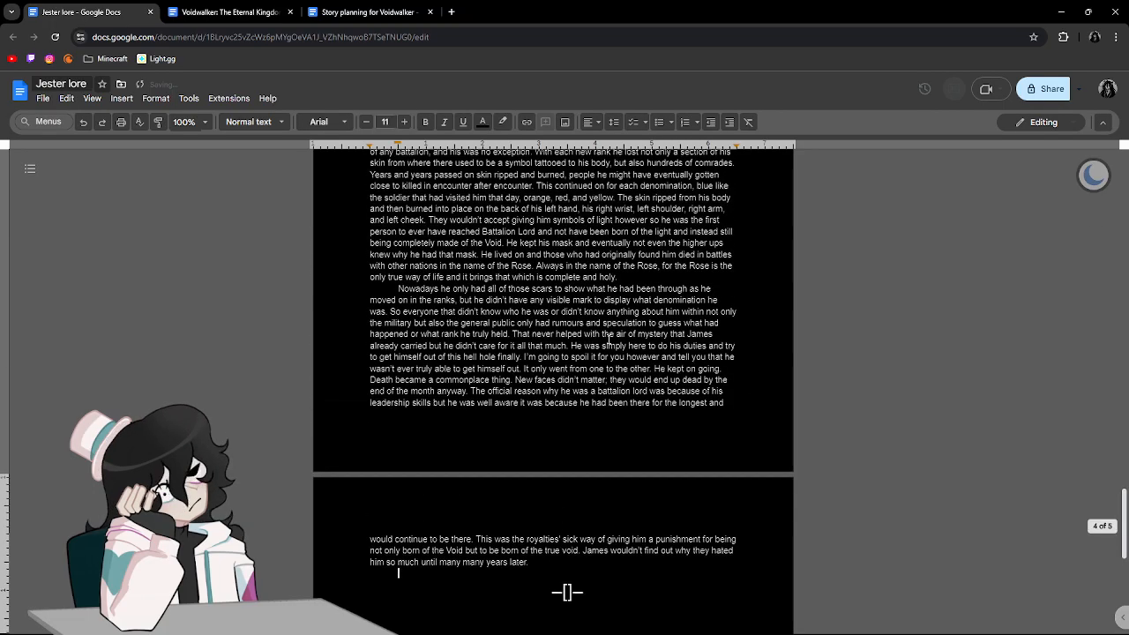
pyautogui.click(491, 376)
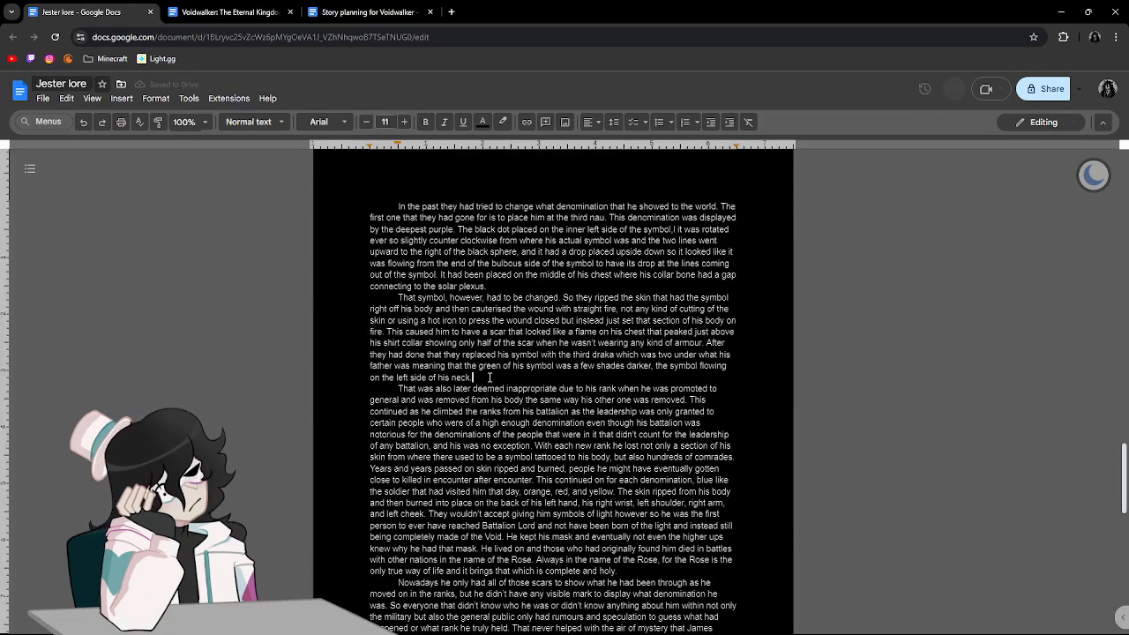
pyautogui.press('Return')
pyautogui.scroll(-1, 630, 478)
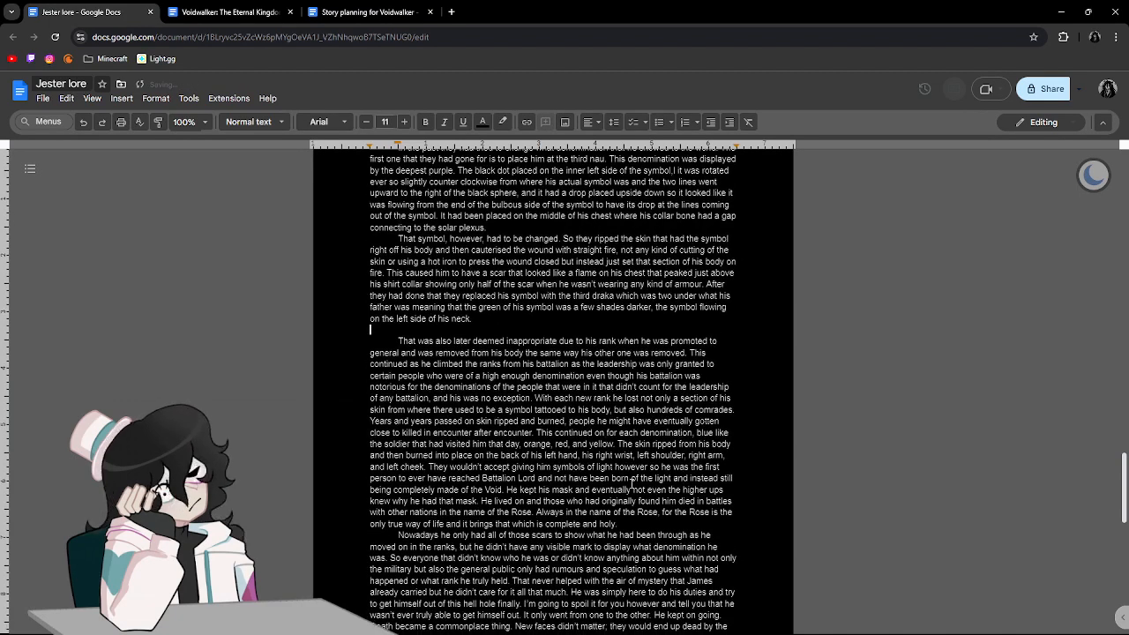
pyautogui.click(631, 521)
pyautogui.press('Return')
pyautogui.scroll(-3, 635, 516)
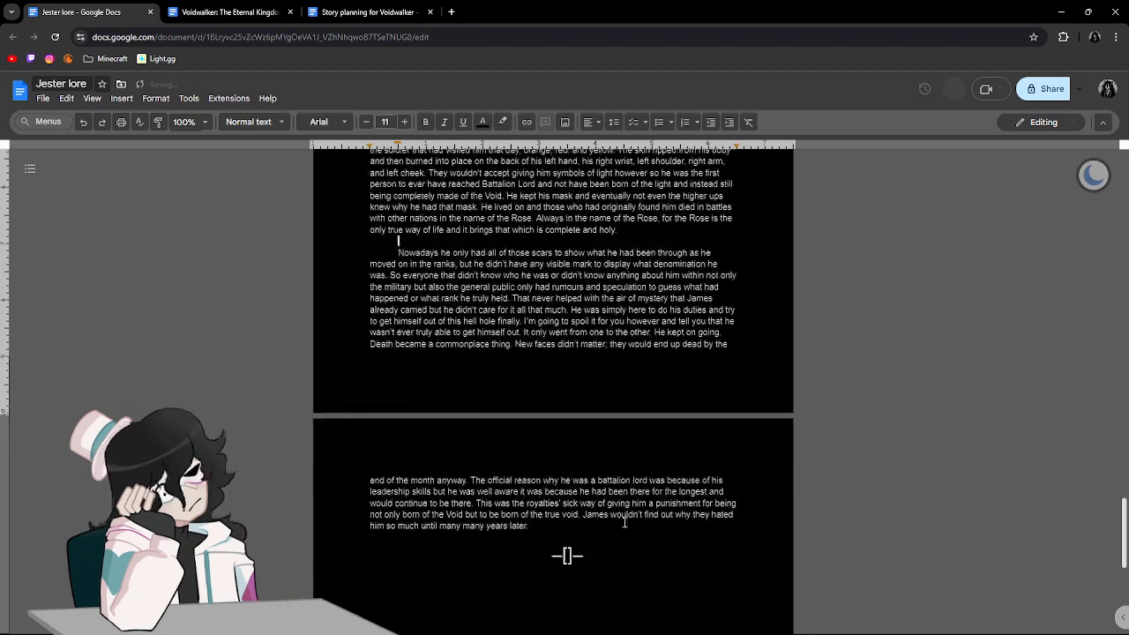
pyautogui.scroll(5, 637, 515)
pyautogui.click(509, 403)
pyautogui.press('Return')
pyautogui.scroll(7, 510, 403)
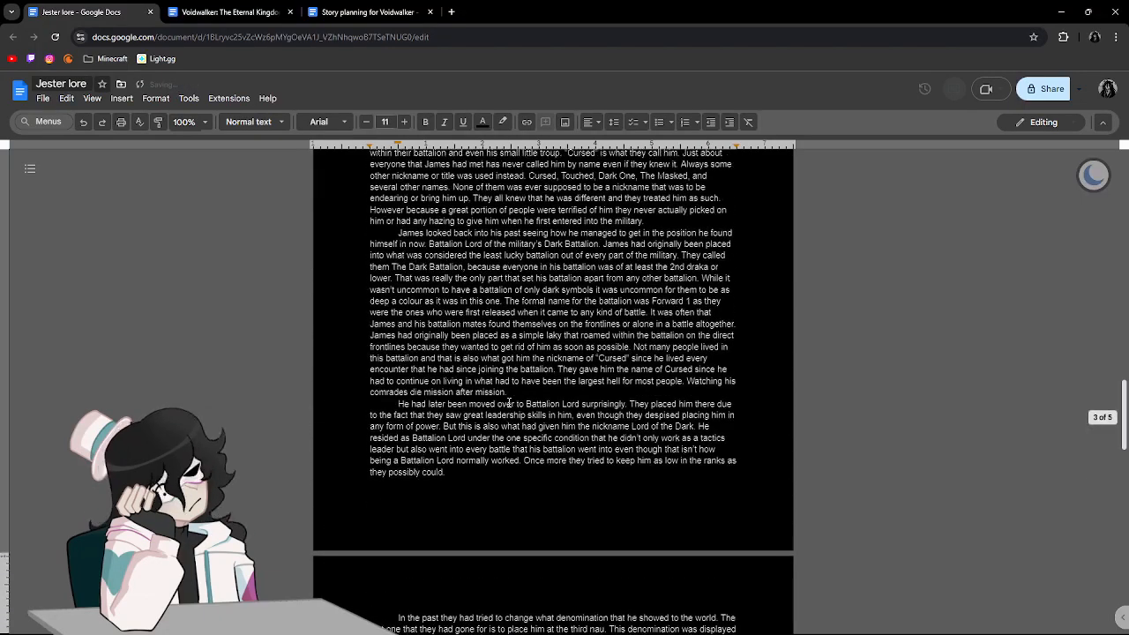
# Insert blank lines after the "James looked back into his past", "Need to hide that ridiculous mark" and "James was put through" paragraphs.
pyautogui.click(512, 510)
pyautogui.press('Return')
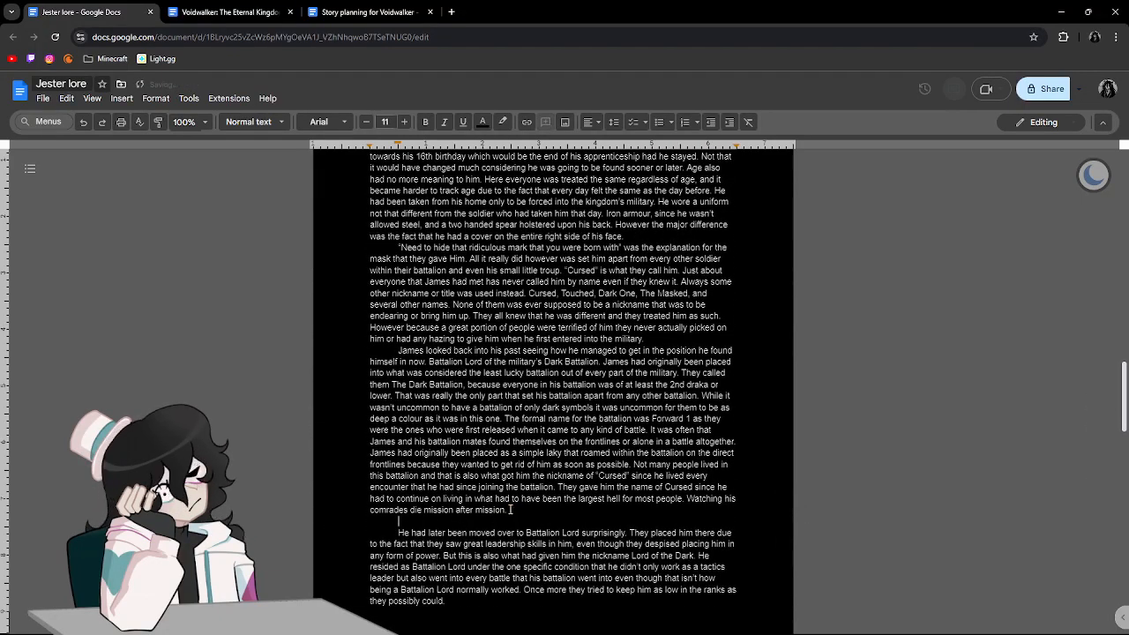
pyautogui.click(655, 338)
pyautogui.press('Return')
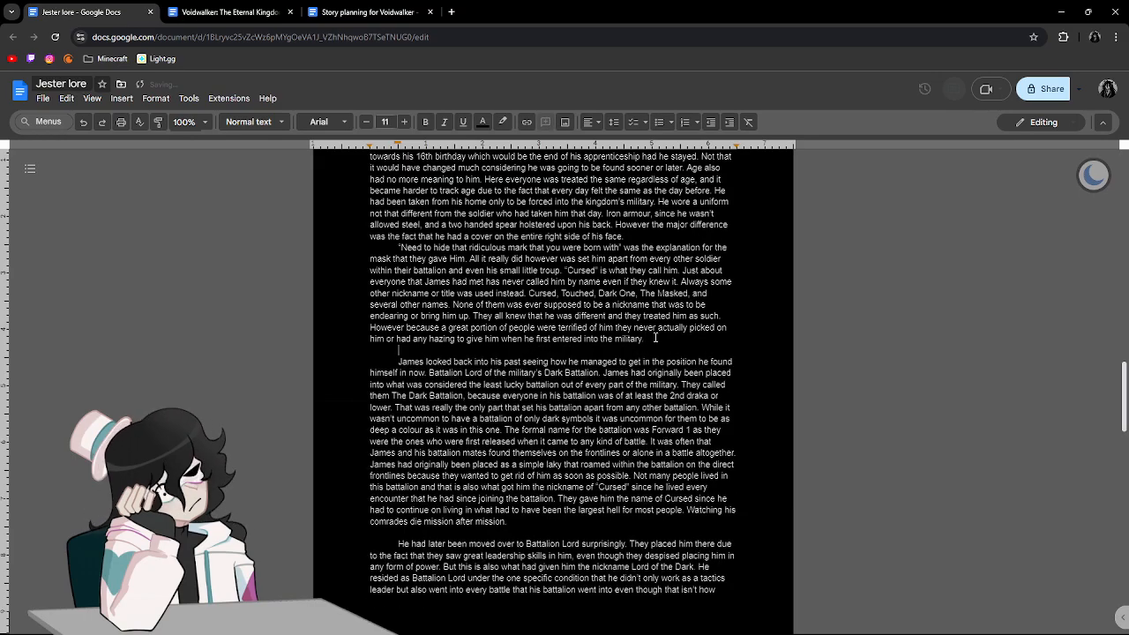
pyautogui.scroll(2, 655, 338)
pyautogui.click(629, 413)
pyautogui.press('Return')
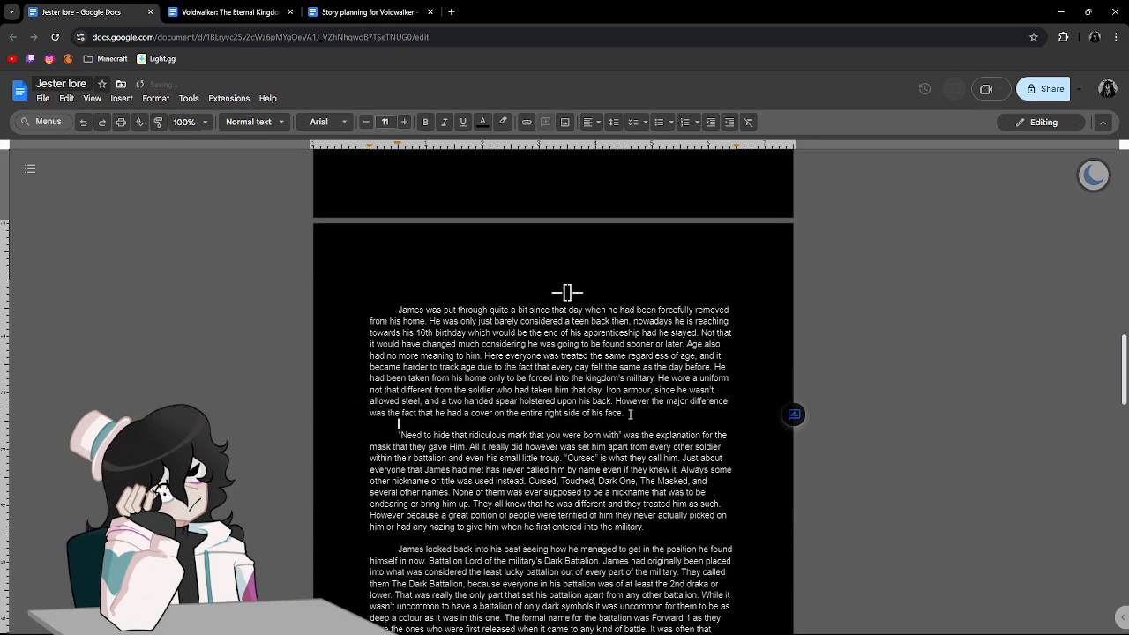
# Insert blank lines after the "The soldier walked up to James", "After the soldier was done talking" and "Now James was very aware" paragraphs.
pyautogui.scroll(5, 630, 414)
pyautogui.scroll(1, 629, 414)
pyautogui.click(549, 415)
pyautogui.press('Return')
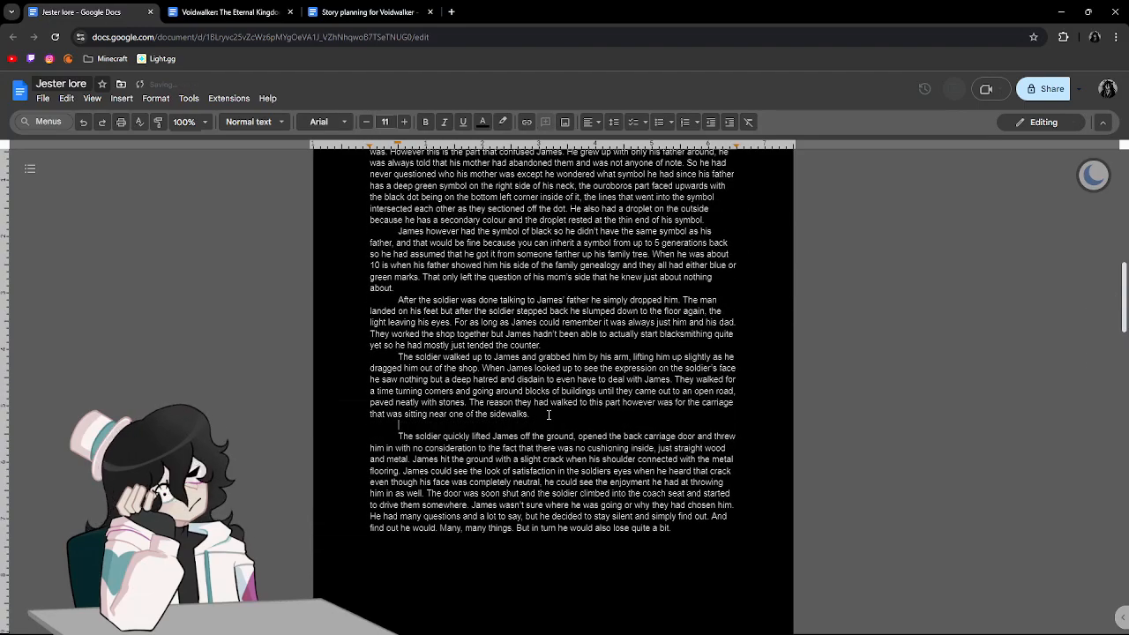
pyautogui.click(549, 349)
pyautogui.press('Return')
pyautogui.scroll(2, 551, 347)
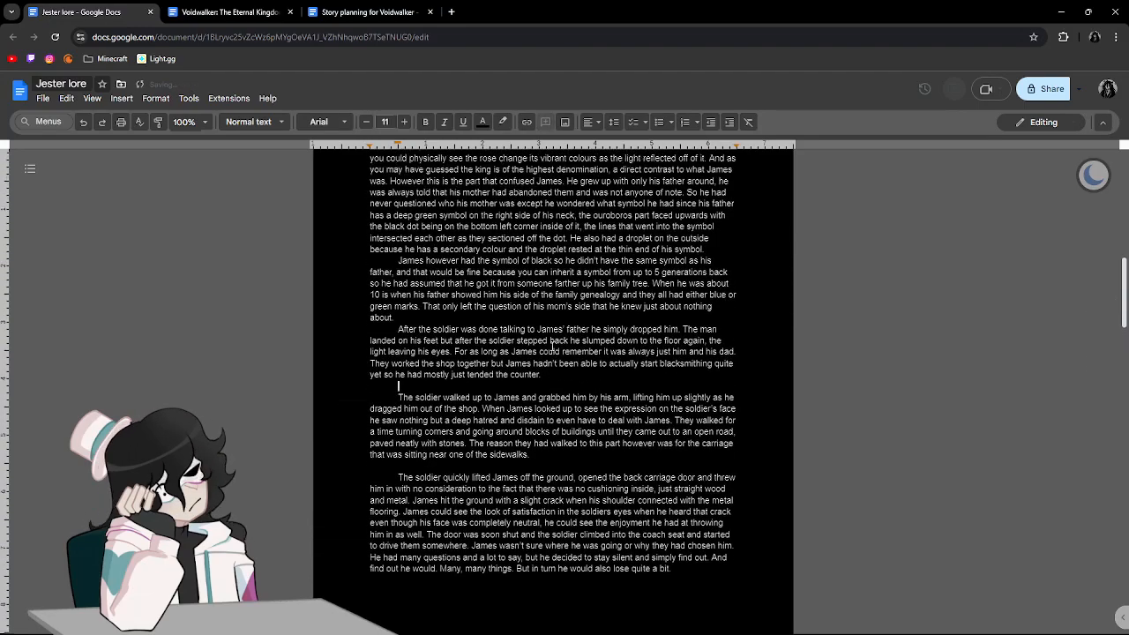
pyautogui.click(720, 398)
pyautogui.press('Return')
pyautogui.scroll(4, 719, 398)
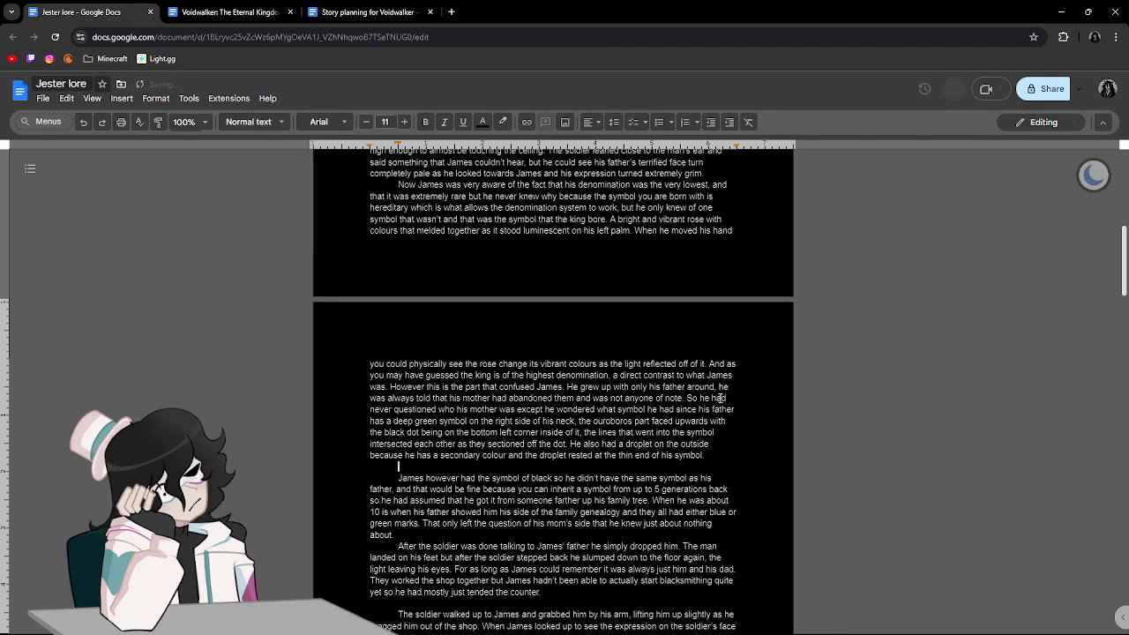
# Insert blank lines after the "James was a boy" and "The soldier took a step" paragraphs at the start of Part One.
pyautogui.click(518, 365)
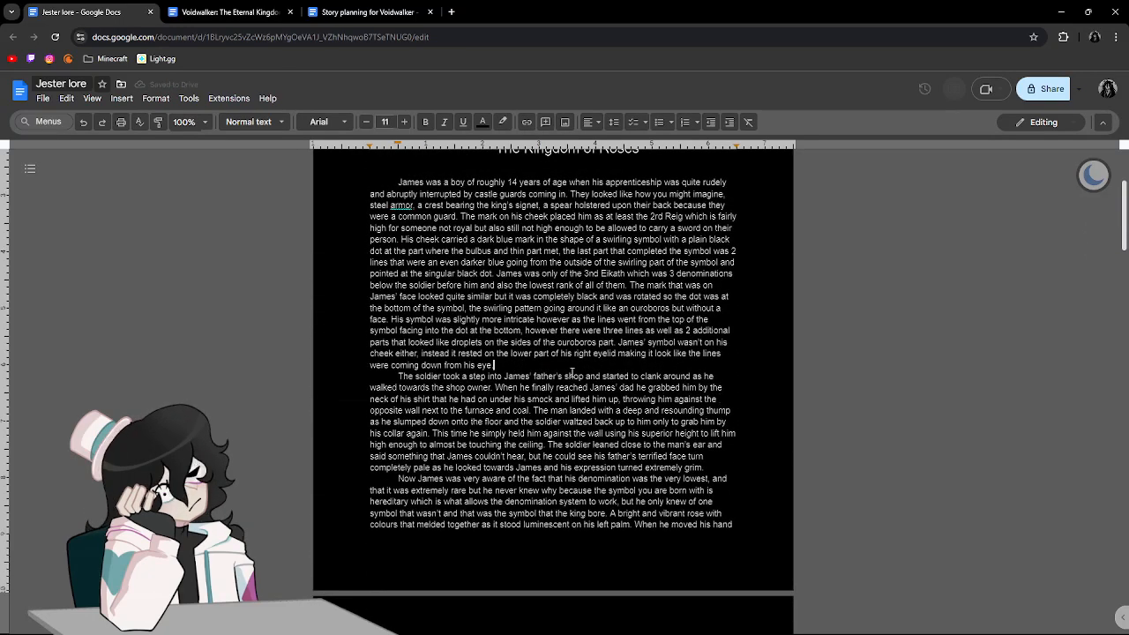
pyautogui.press('Return')
pyautogui.click(711, 478)
pyautogui.press('Return')
pyautogui.scroll(3, 711, 481)
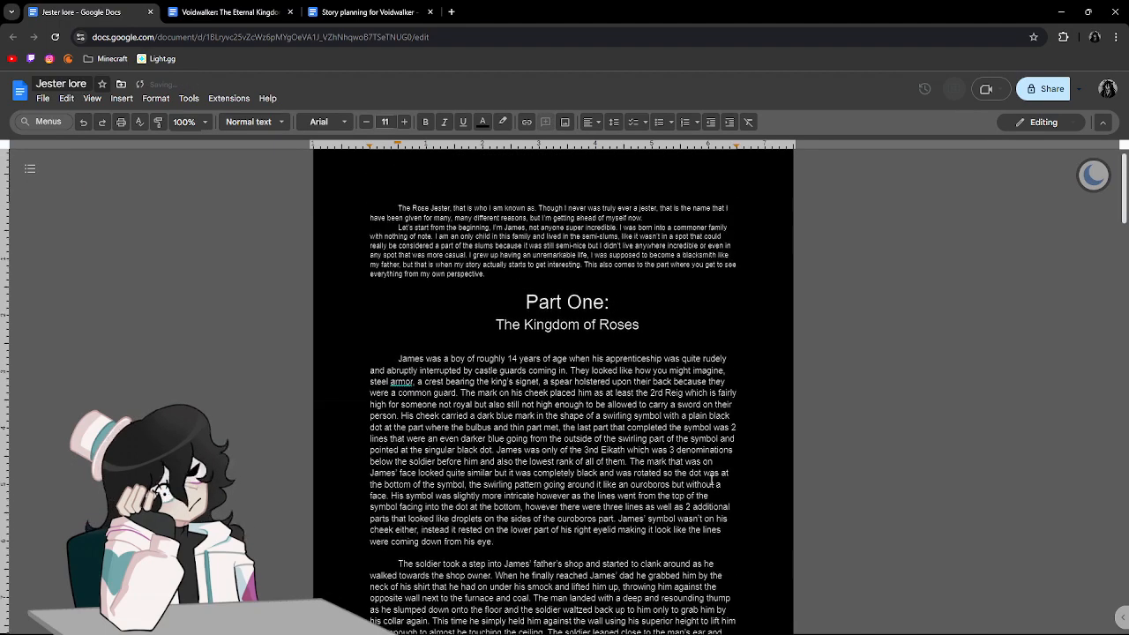
# Apply the suggested spelling correction from "armor" to "armour" in the first paragraph of Part One.
pyautogui.click(401, 381)
pyautogui.click(424, 353)
pyautogui.scroll(1, 706, 426)
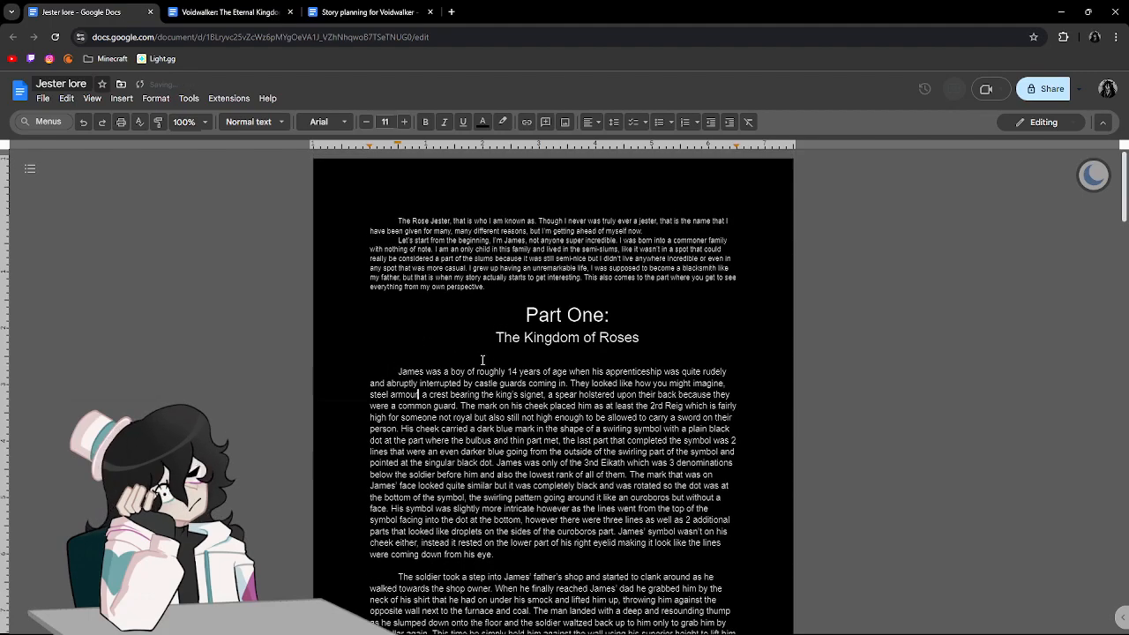
# Insert a blank line between the two introduction paragraphs above the Part One heading.
pyautogui.click(657, 235)
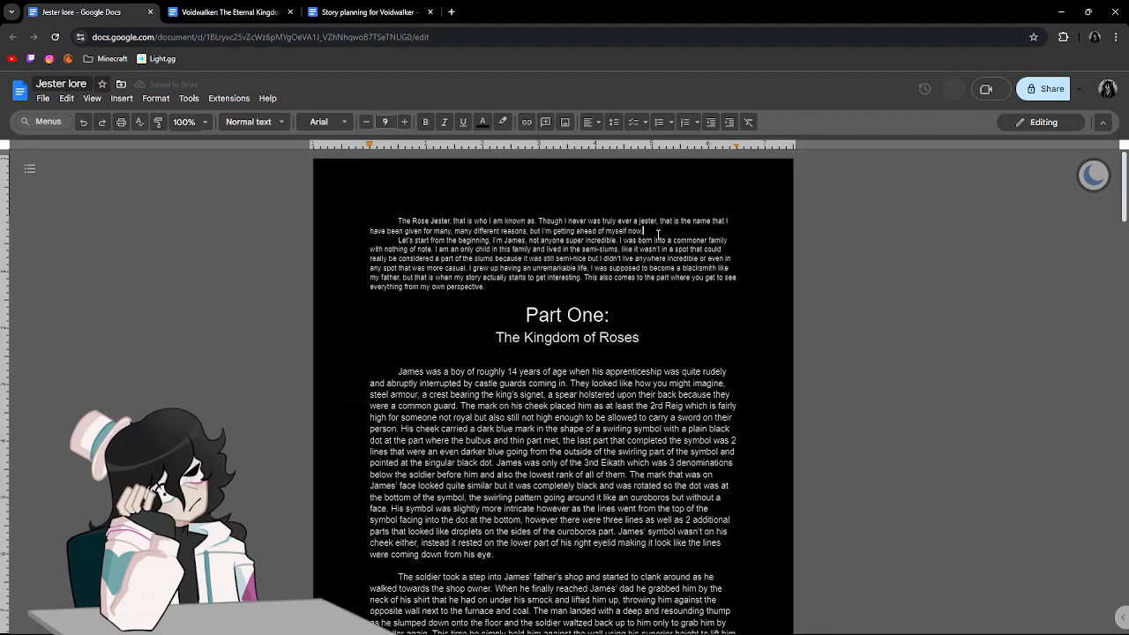
pyautogui.press('Return')
pyautogui.click(725, 314)
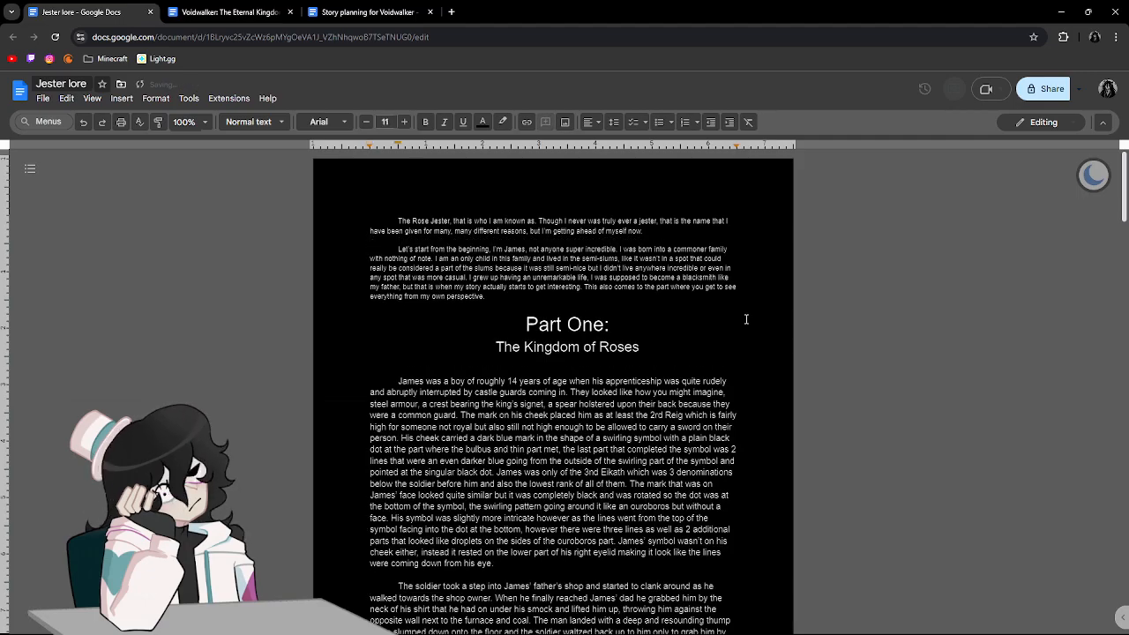
# Insert a blank line after the "He had later been moved over to Battalion Lord" paragraph.
pyautogui.scroll(-20, 746, 319)
pyautogui.scroll(-5, 746, 319)
pyautogui.scroll(-4, 746, 319)
pyautogui.scroll(5, 746, 319)
pyautogui.click(462, 344)
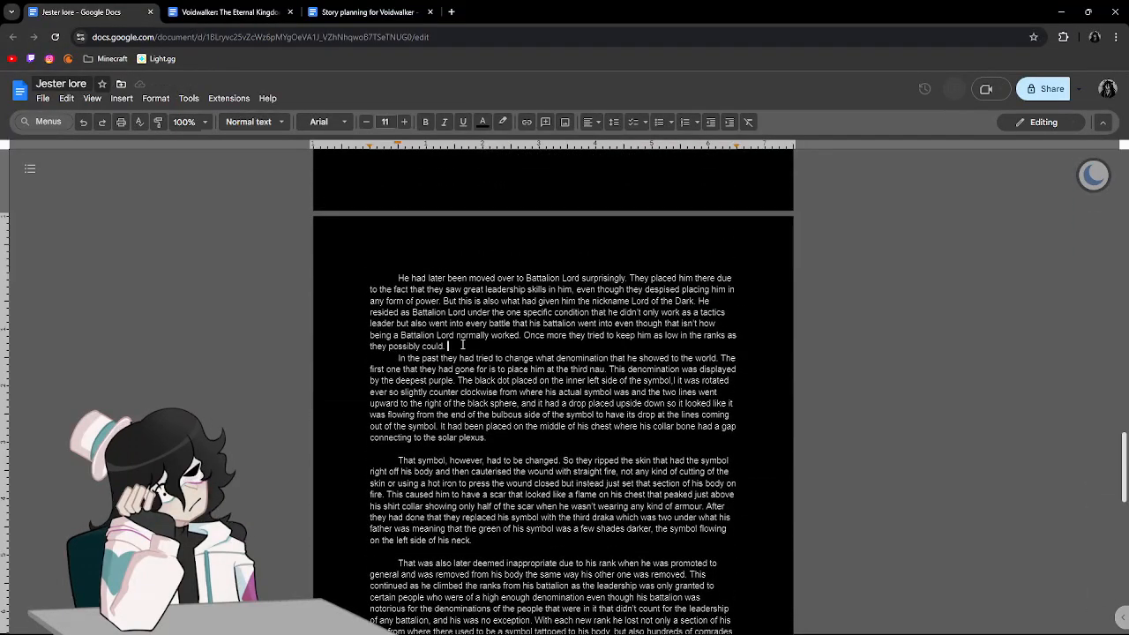
pyautogui.press('Return')
# Start a new paragraph below the "Nowadays" paragraph with "James watched as years went by".
pyautogui.scroll(-10, 462, 345)
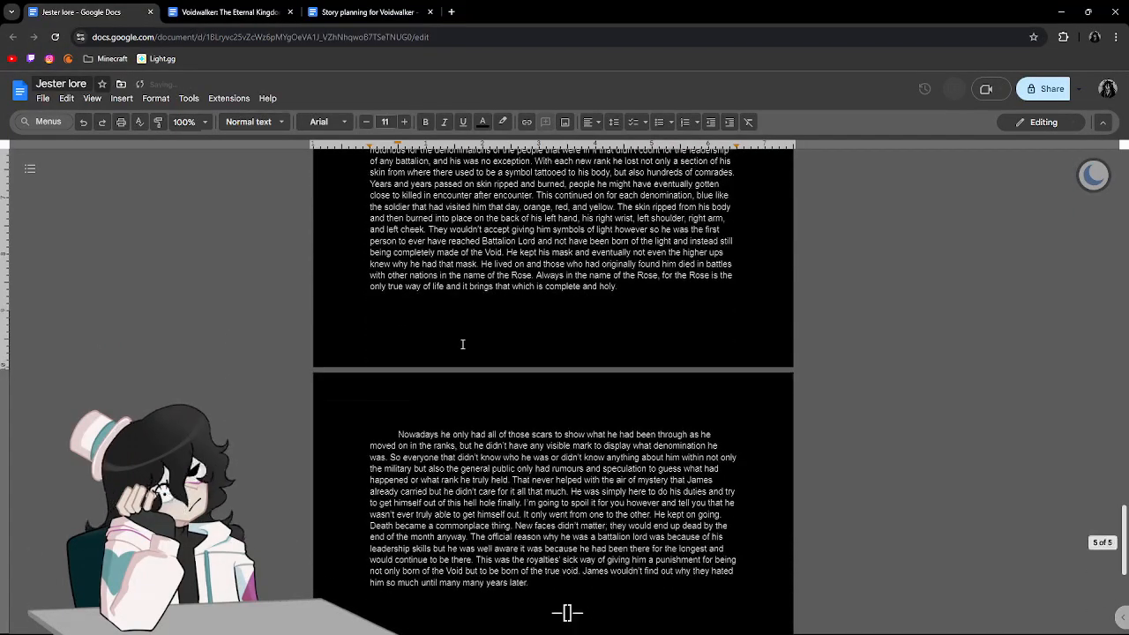
pyautogui.scroll(8, 557, 383)
pyautogui.scroll(20, 557, 382)
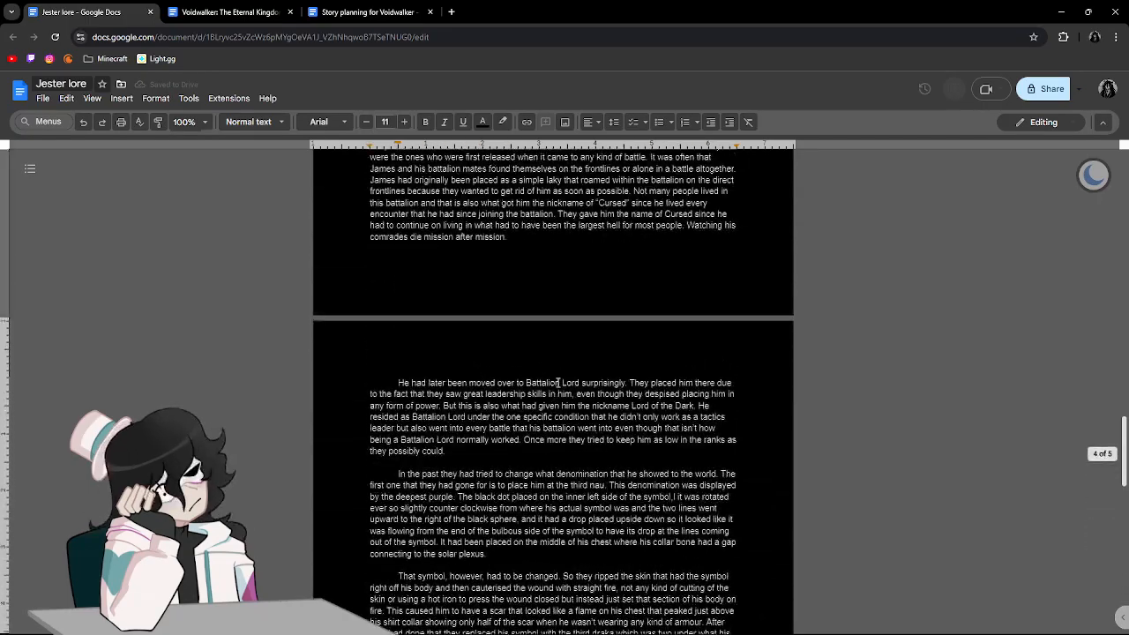
pyautogui.scroll(-20, 558, 382)
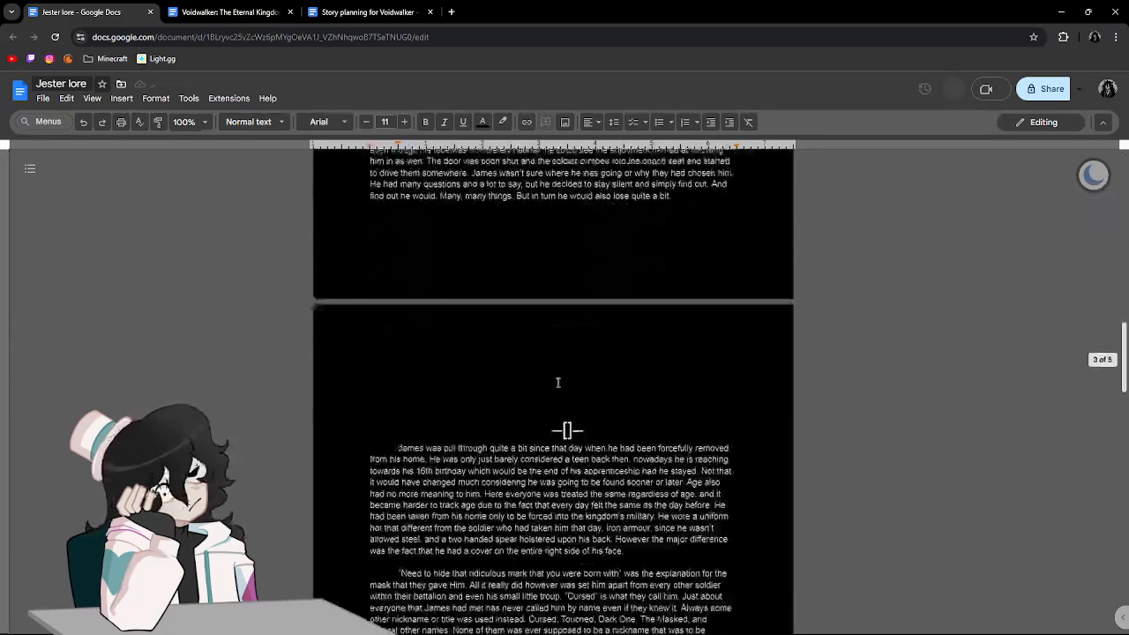
pyautogui.scroll(1, 547, 335)
pyautogui.click(542, 293)
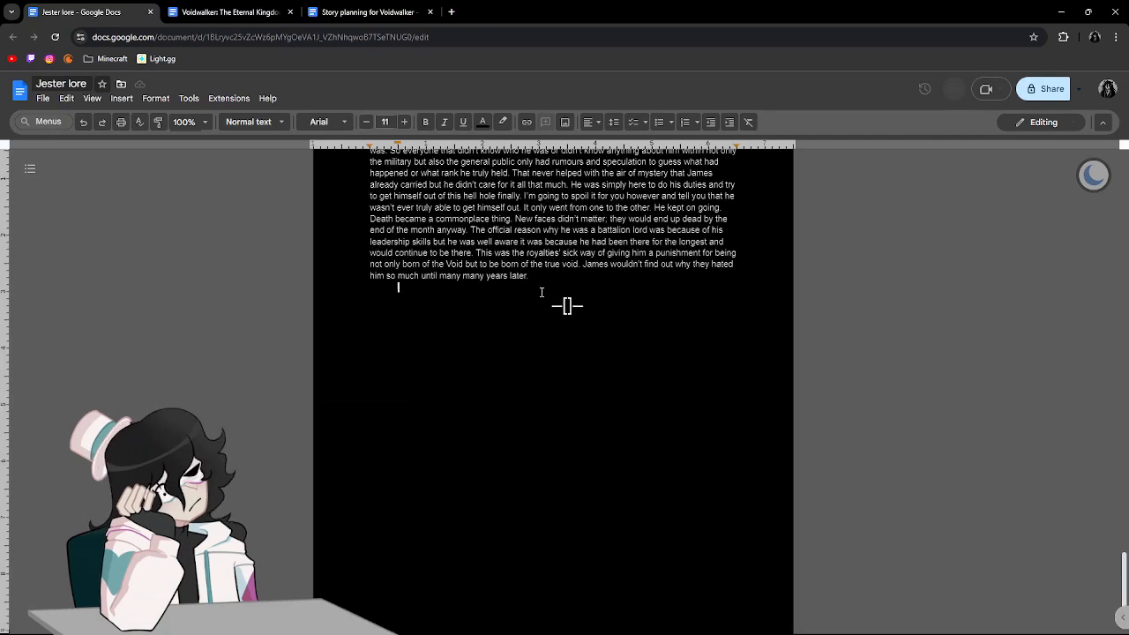
pyautogui.press('Return')
pyautogui.write('-')
pyautogui.write('ames ')
pyautogui.write('wa')
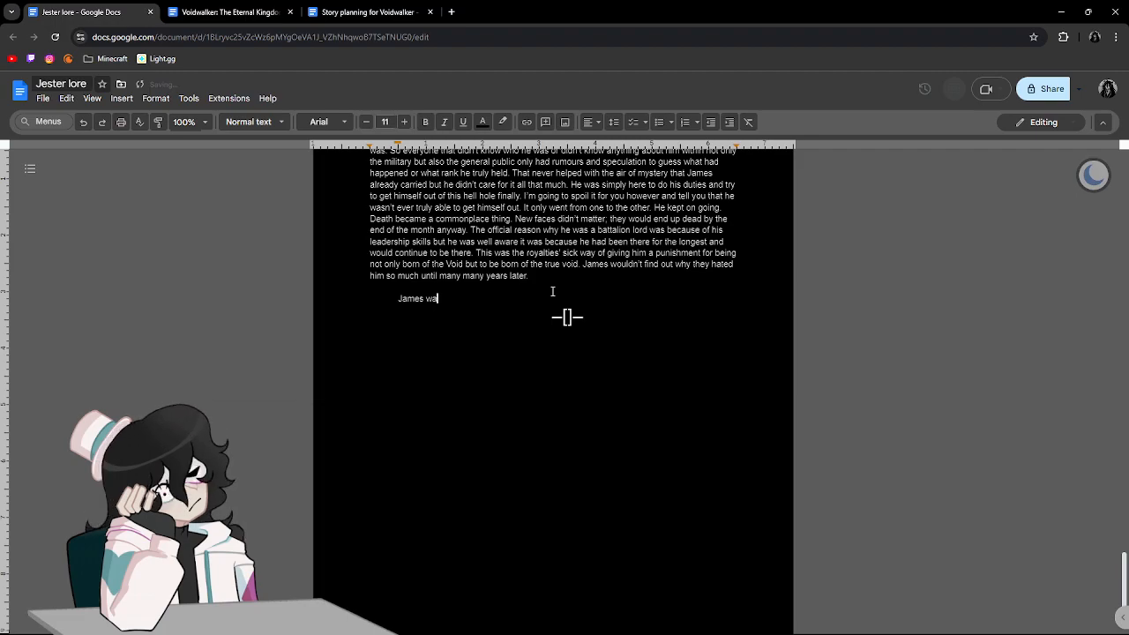
pyautogui.write('tched as years')
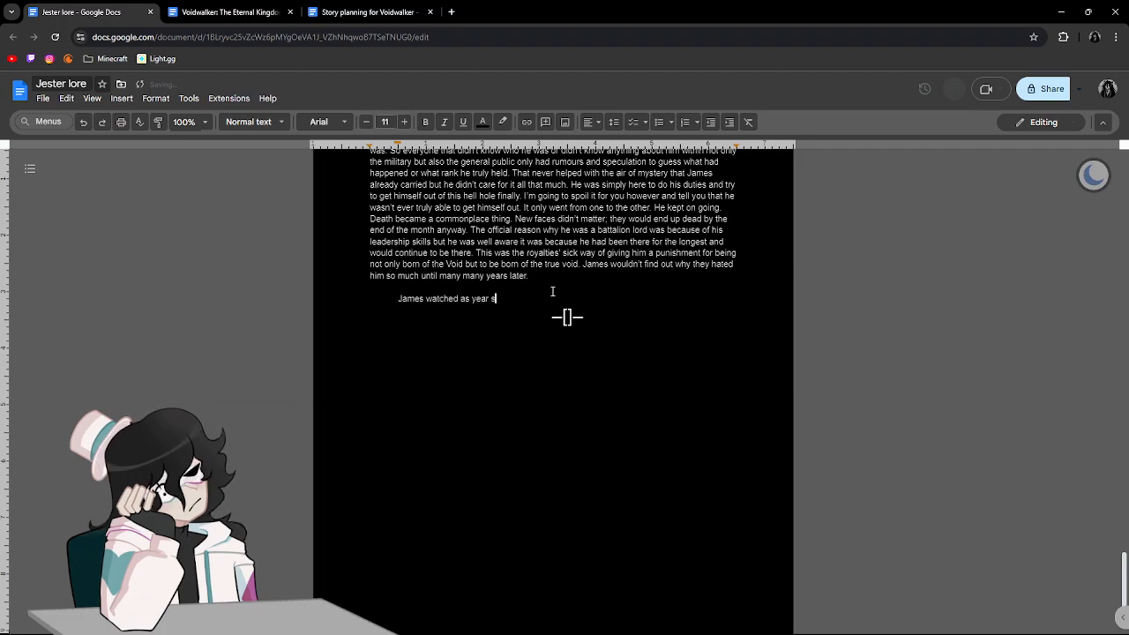
pyautogui.write(' went by!')
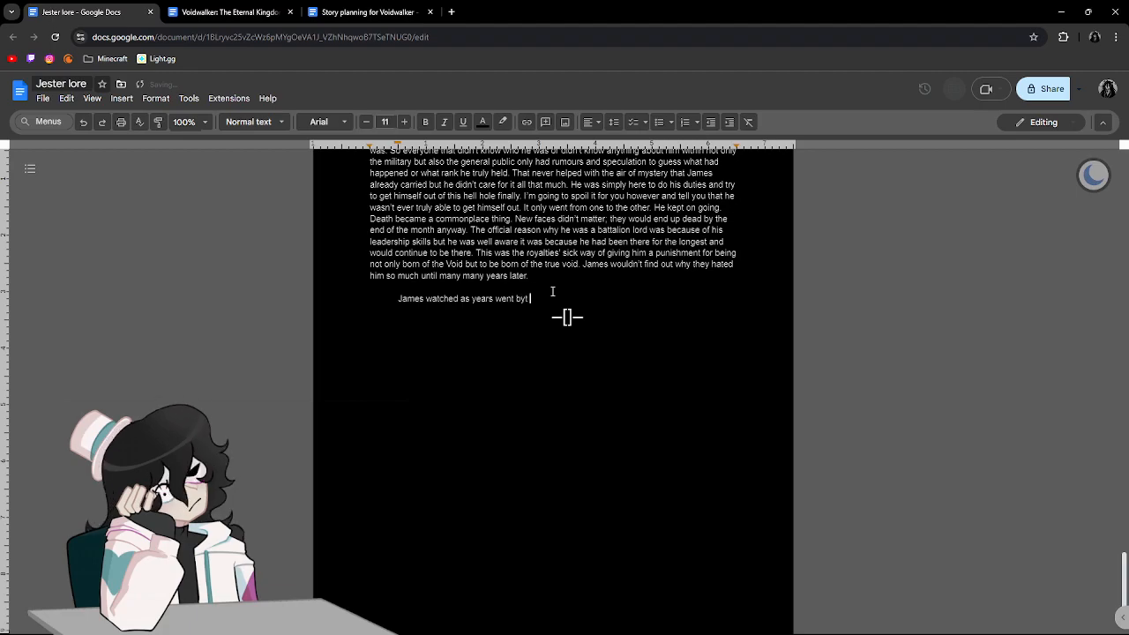
pyautogui.press('BackSpace')
# End the opening sentence with a period and add "He wasn't even sure just how old he was anymore.".
pyautogui.write('. H')
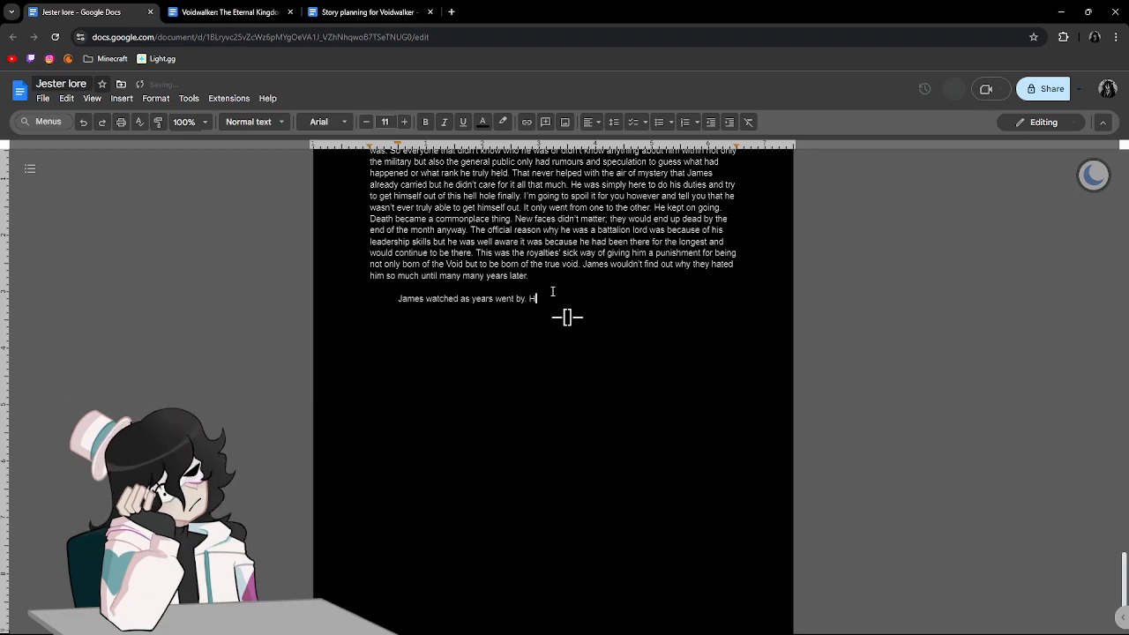
pyautogui.write("e wasn't even sure ")
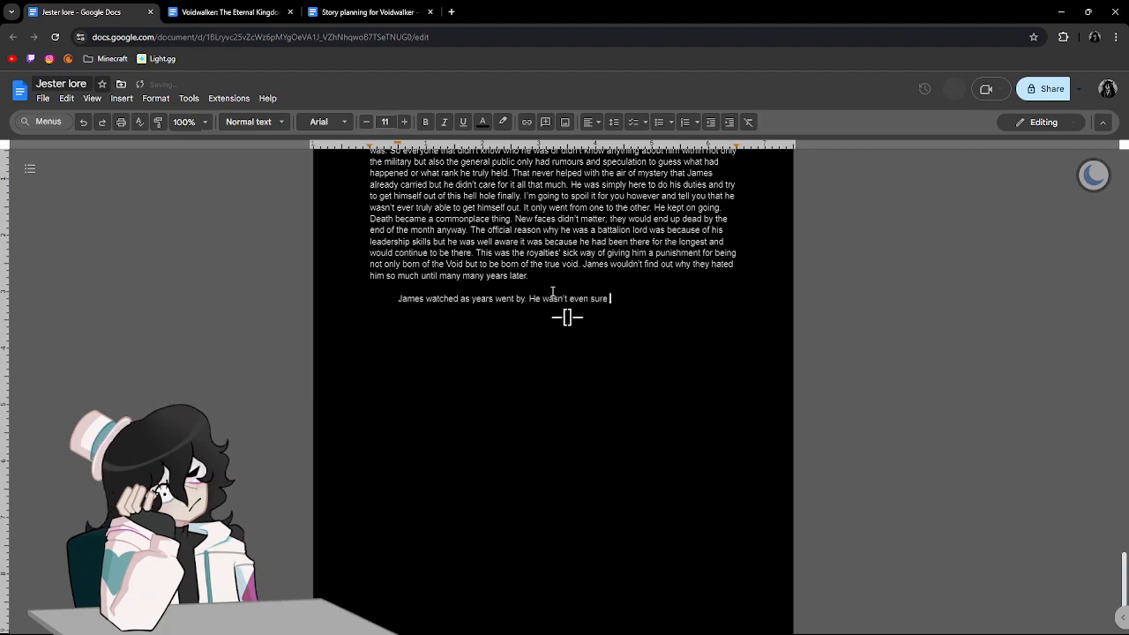
pyautogui.write('just how old he ')
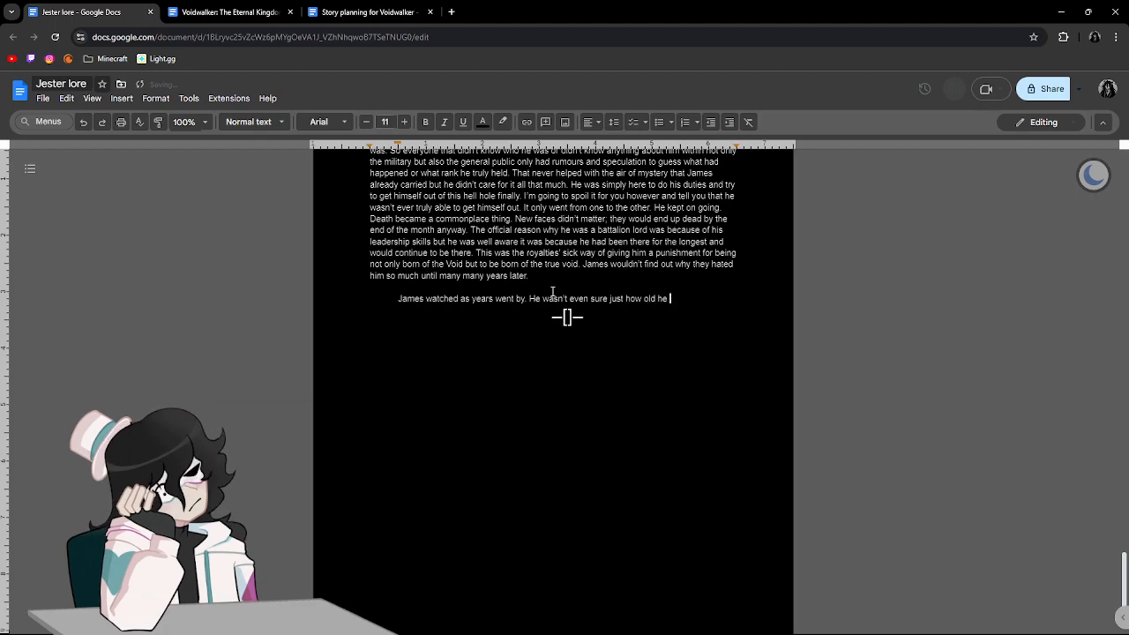
pyautogui.write('was anymore')
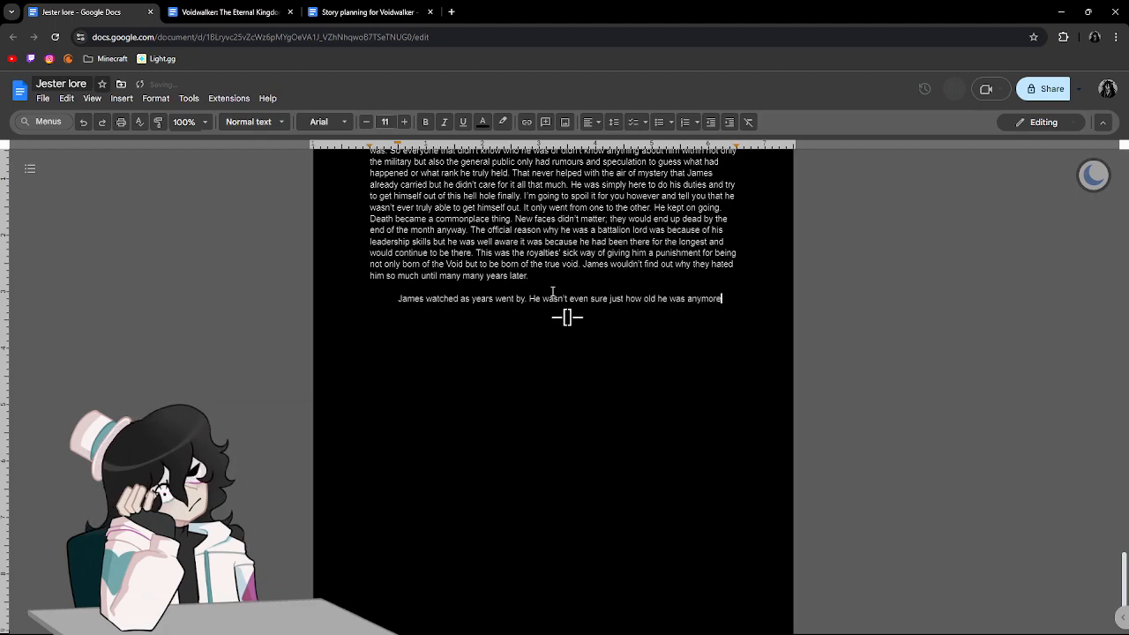
pyautogui.write('. ')
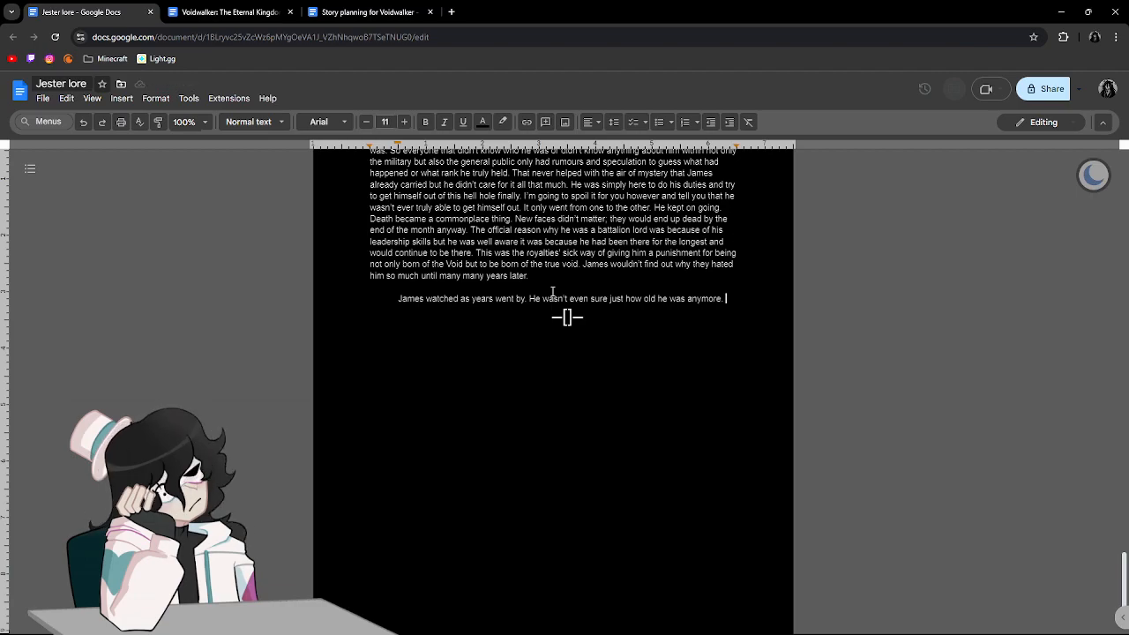
pyautogui.write('His')
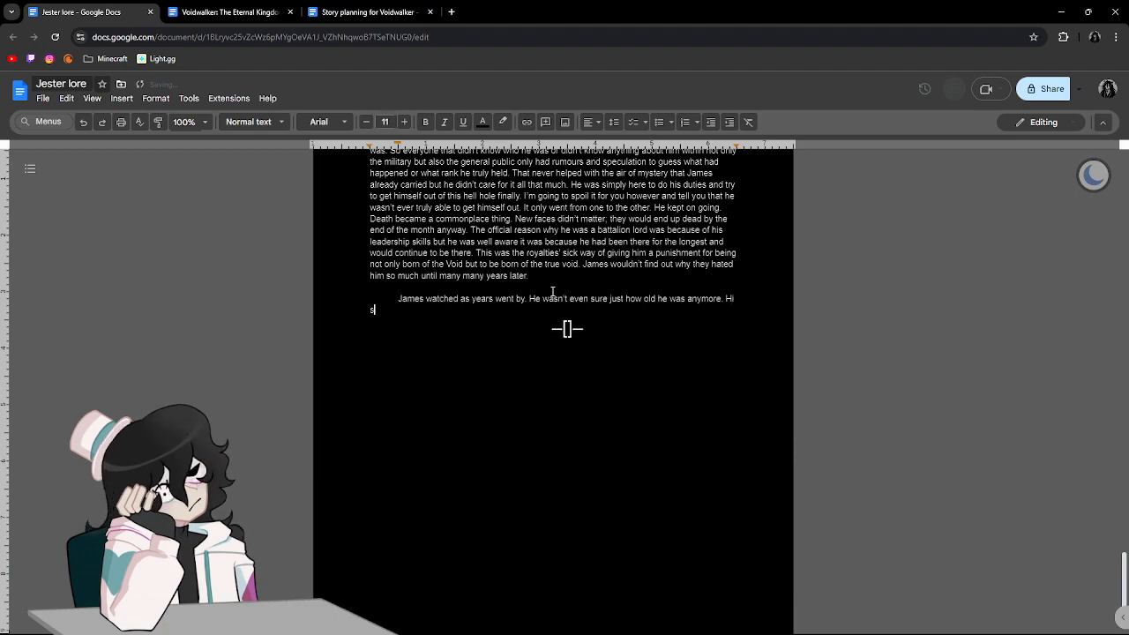
pyautogui.write(' batta')
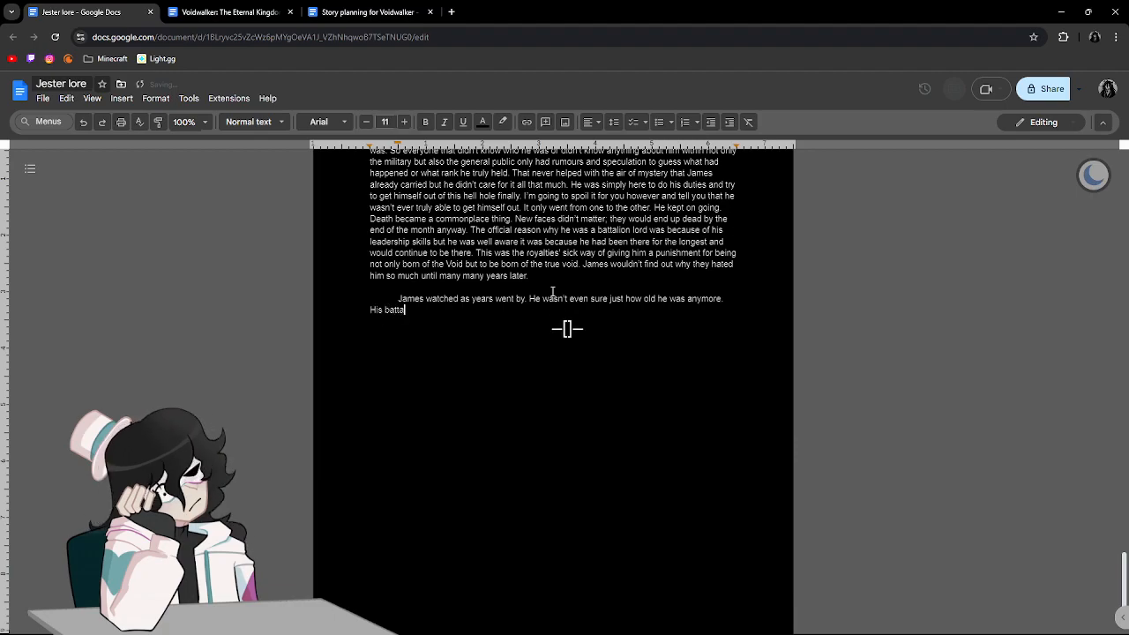
pyautogui.write('lion that he wat')
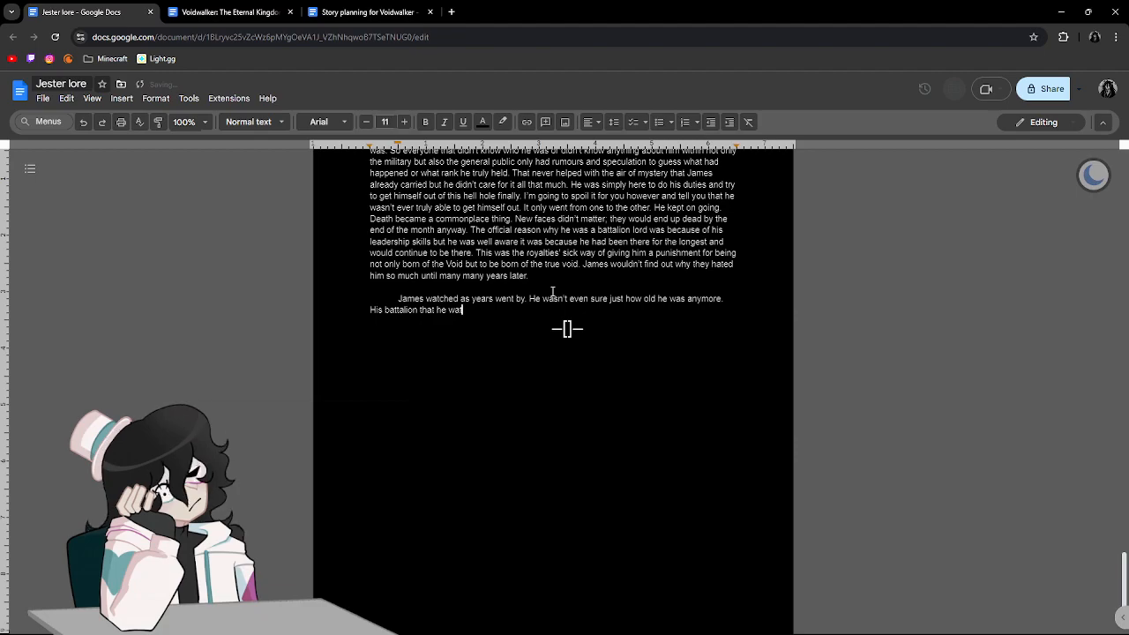
pyautogui.write('ched over had g')
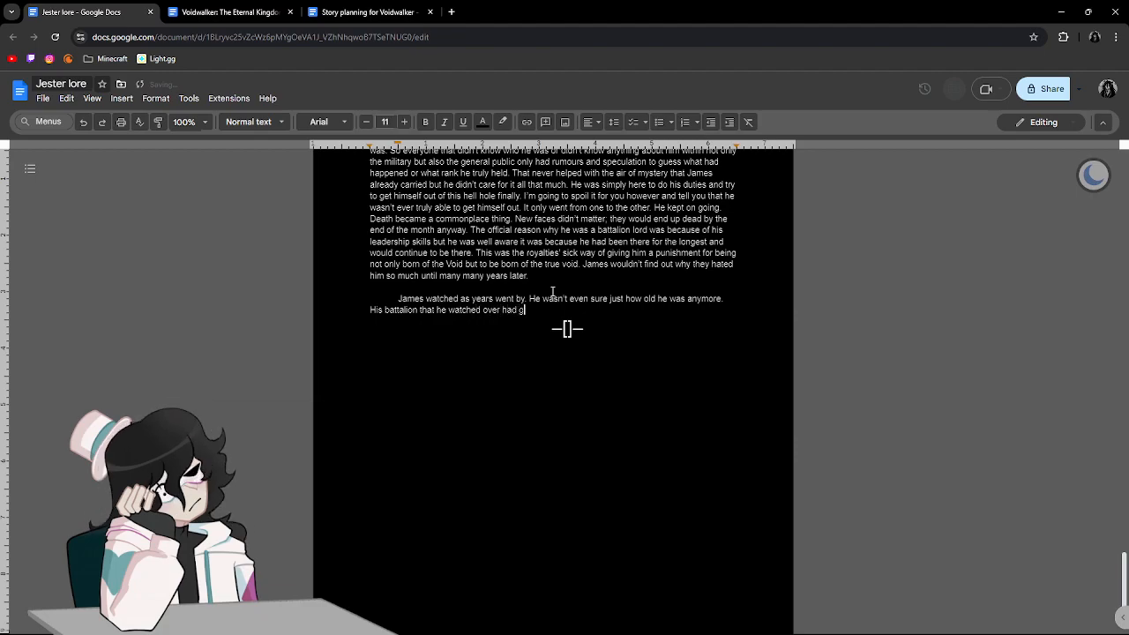
pyautogui.write('rown so much since w')
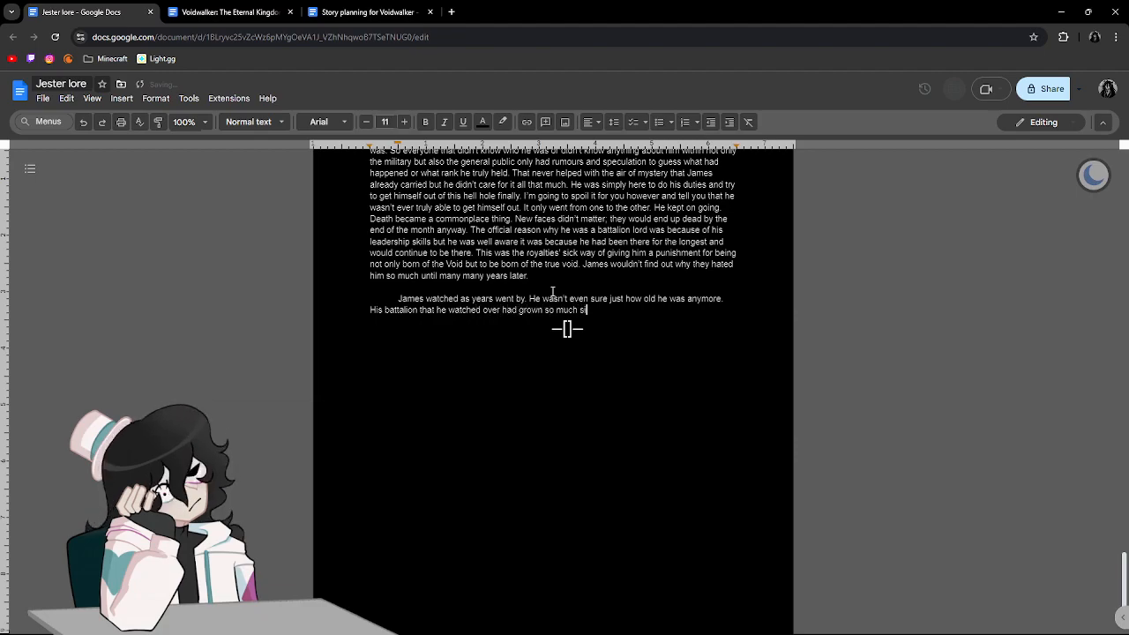
pyautogui.write('hen he had firs')
pyautogui.write('t join')
pyautogui.write('ed. ')
pyautogui.write('The fi')
# Start the next sentence with "When he had originally arrived the battalion was only made up of".
pyautogui.press('BackSpace')
pyautogui.press('BackSpace')
pyautogui.press('BackSpace')
pyautogui.press('BackSpace')
pyautogui.press('BackSpace')
pyautogui.press('BackSpace')
pyautogui.write('wh')
pyautogui.write('en he had or')
pyautogui.write('iginally ar')
pyautogui.write('rived the batt')
pyautogui.write('alion was on')
pyautogui.write('ly made u')
pyautogui.write('p of ')
pyautogui.write('2 ')
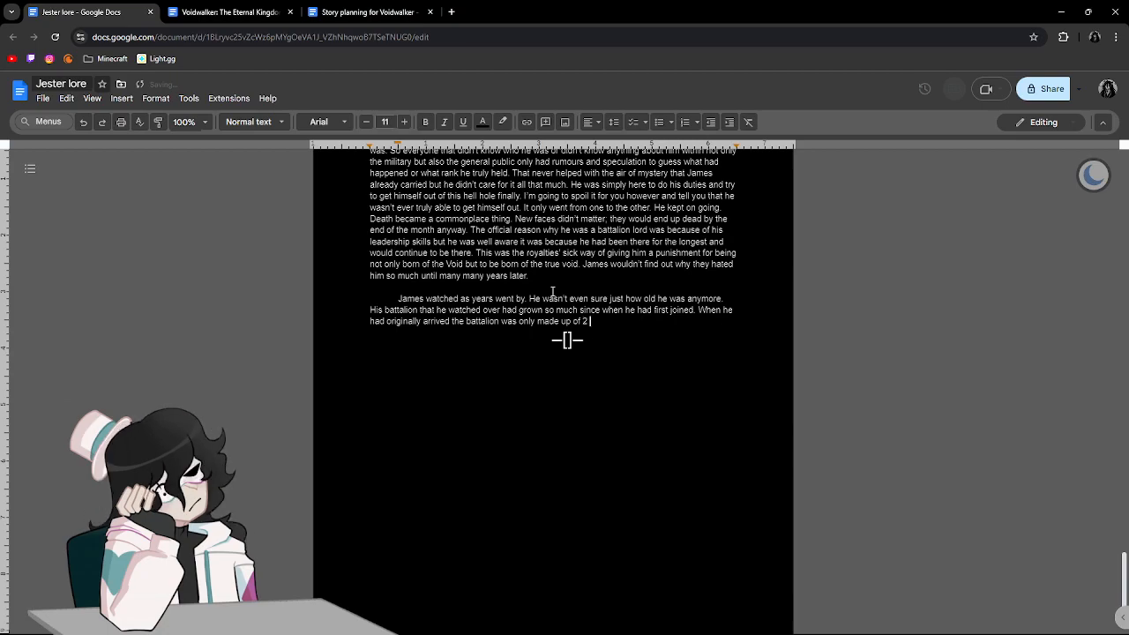
pyautogui.press('BackSpace')
pyautogui.press('BackSpace')
pyautogui.write('two t')
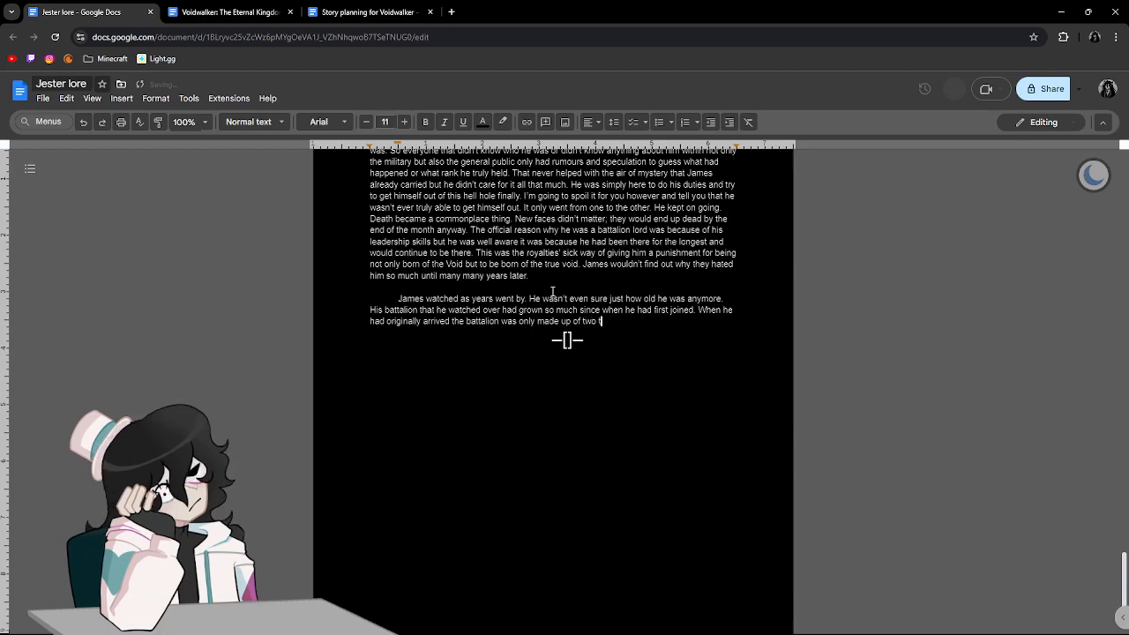
pyautogui.write('roups since so m')
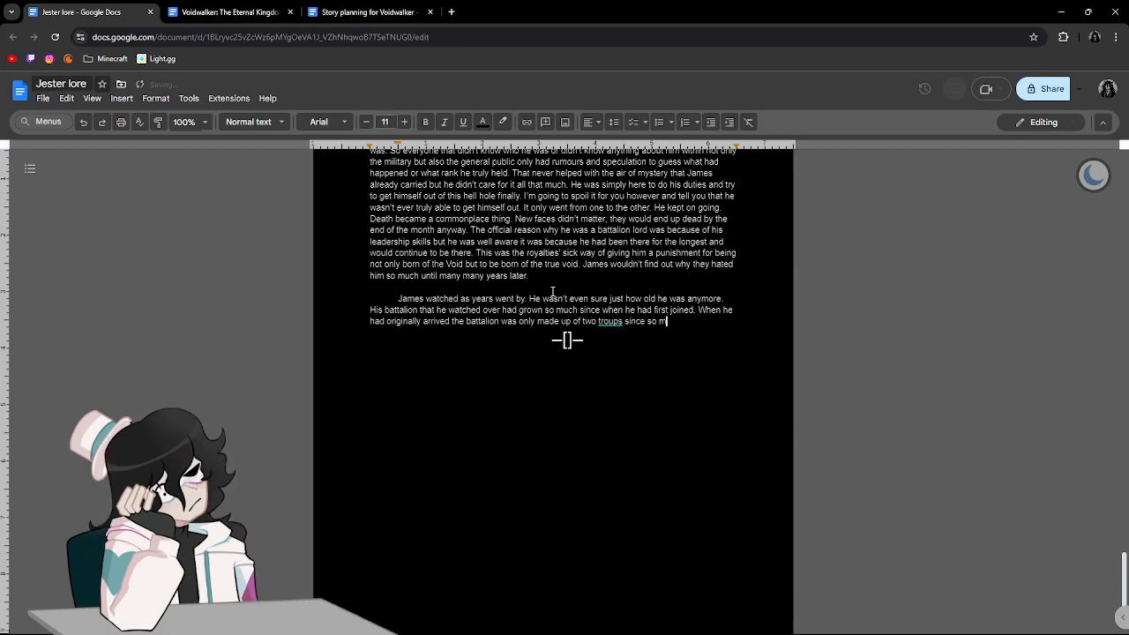
pyautogui.write('any people would')
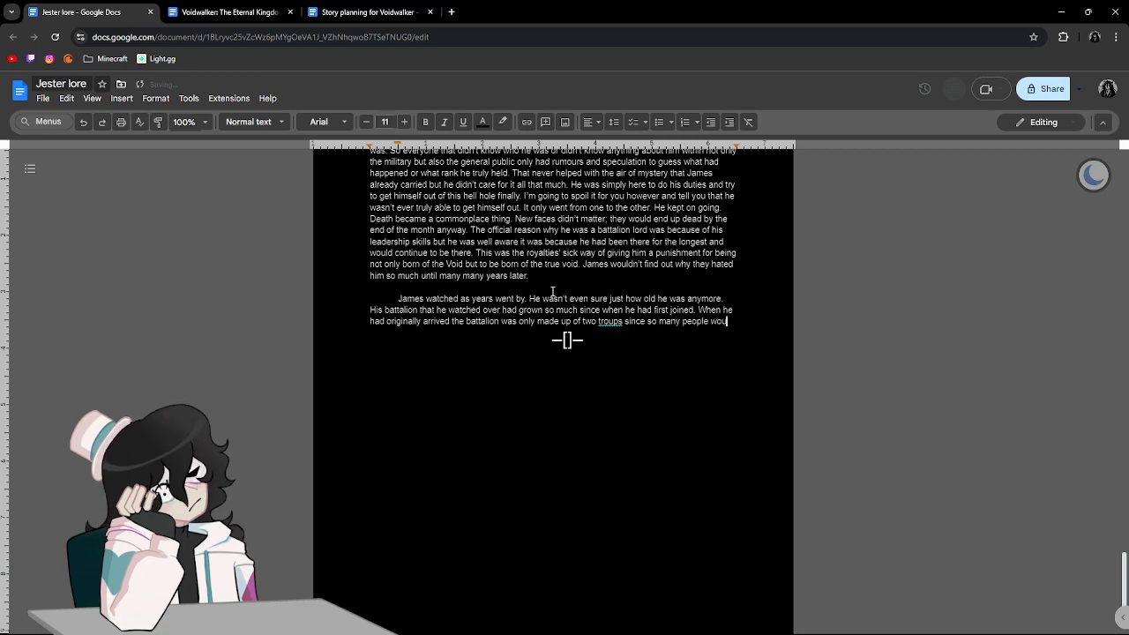
# Continue the sentence with "two troops since so many people would", correcting the spelling of "troops".
pyautogui.click(619, 308)
# Finish the sentence with "just end up dying anyway and that is what allowed them to be able to restock the sheer amount of people so quickly.".
pyautogui.write('just e')
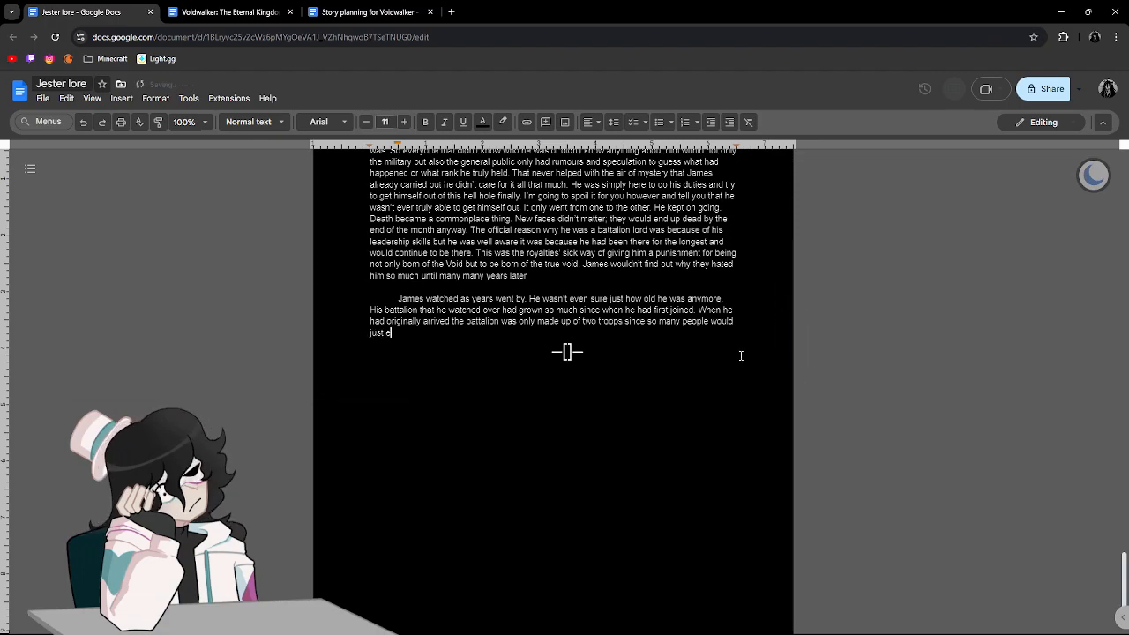
pyautogui.write('nd up dying anyw')
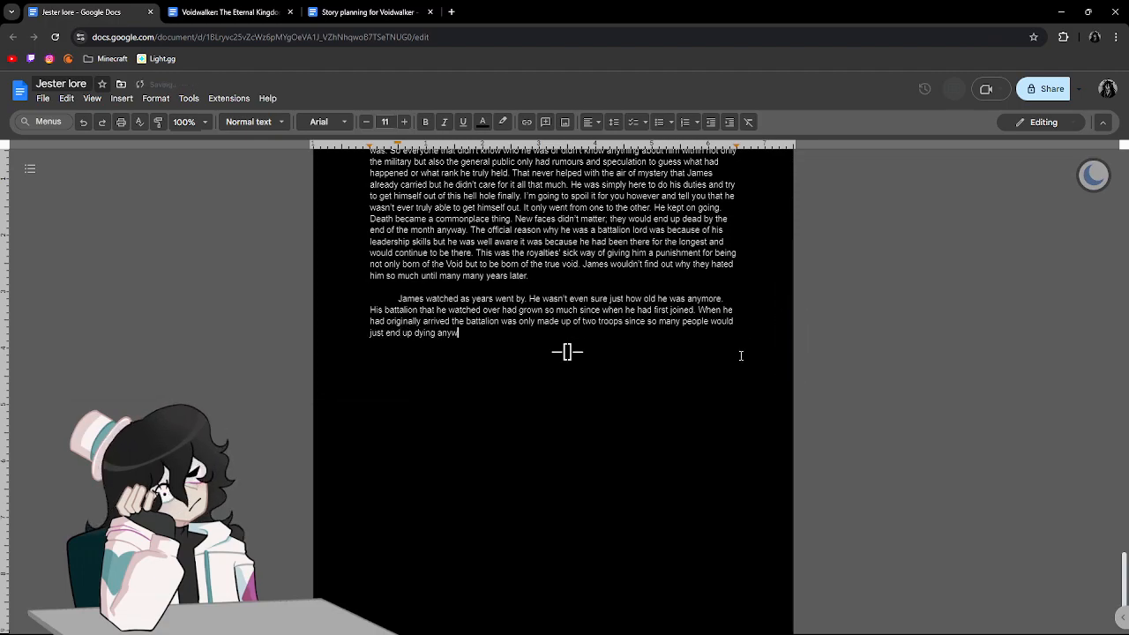
pyautogui.write('ay ')
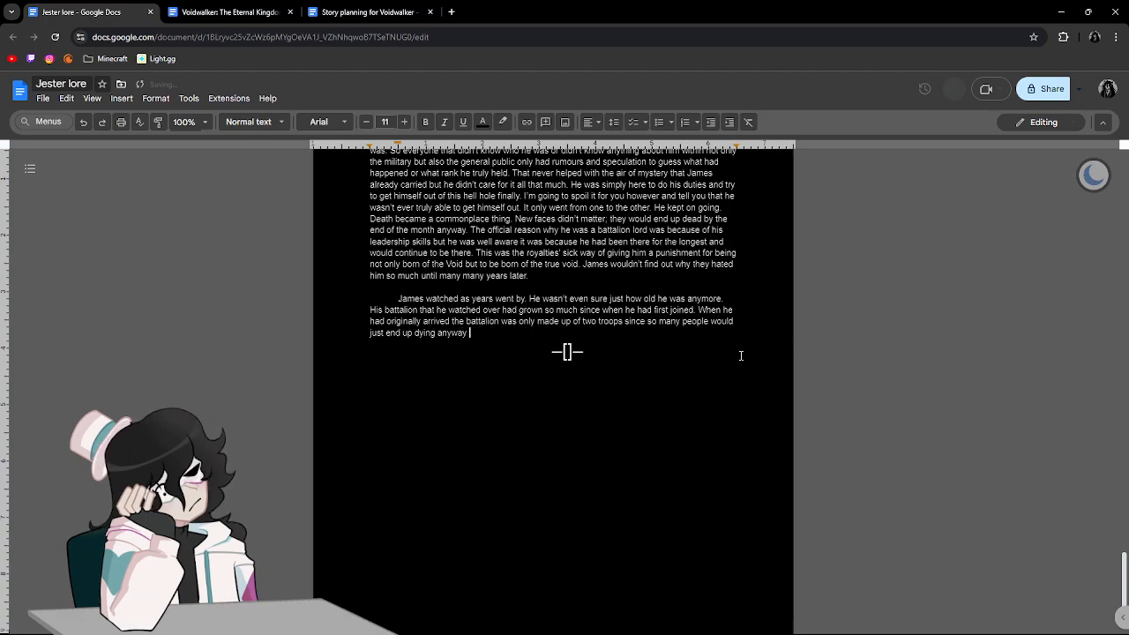
pyautogui.write('and that is what al')
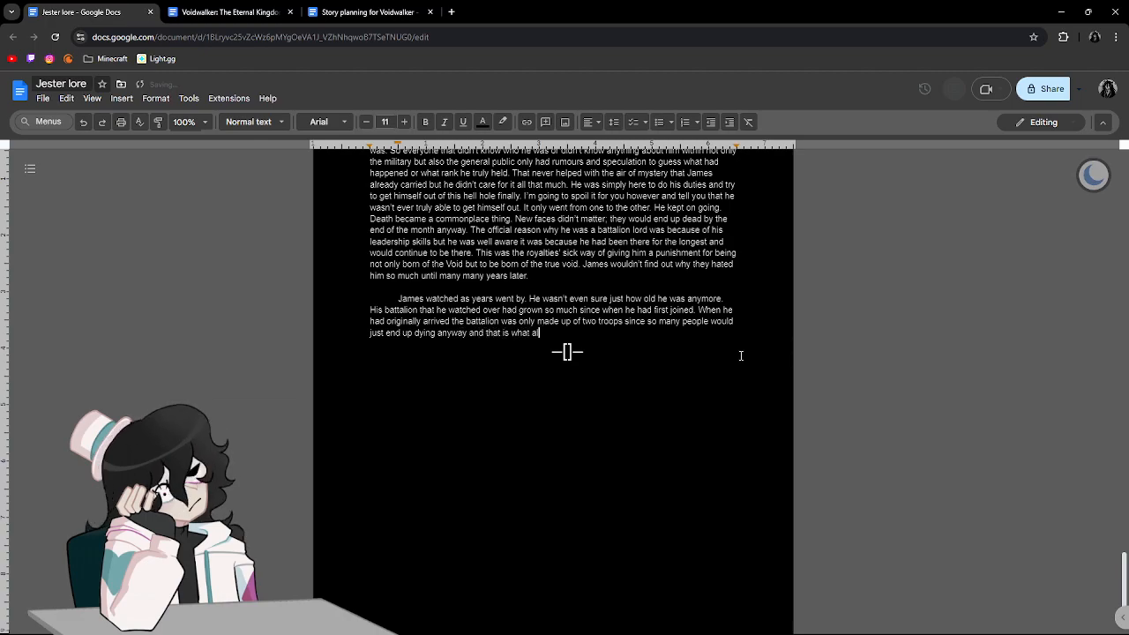
pyautogui.write('lowed them to')
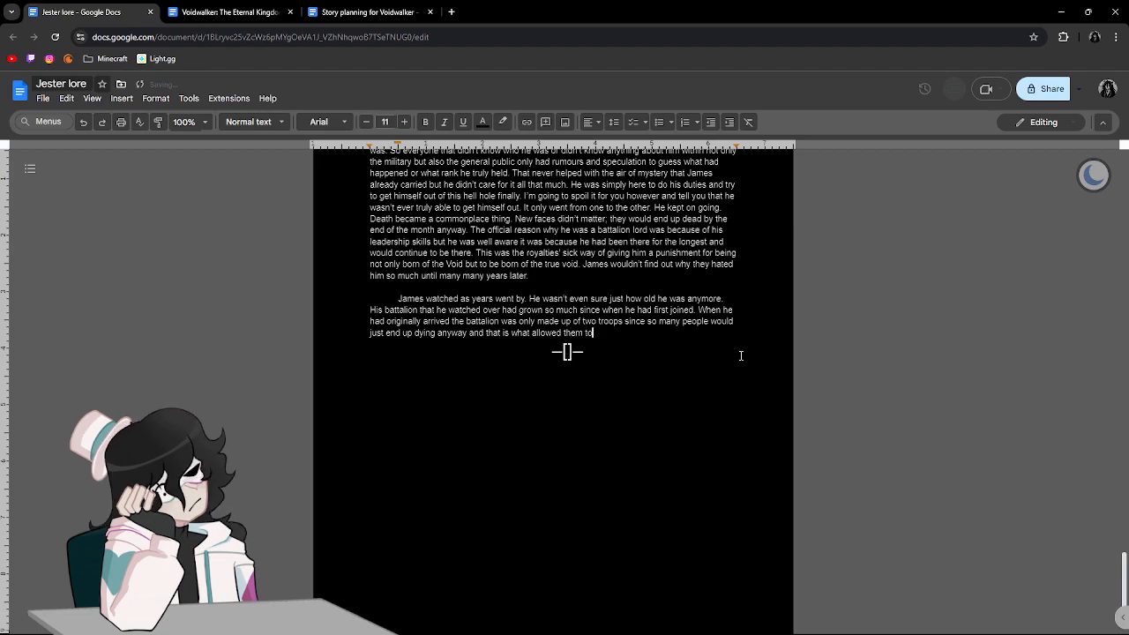
pyautogui.write(' be able to res')
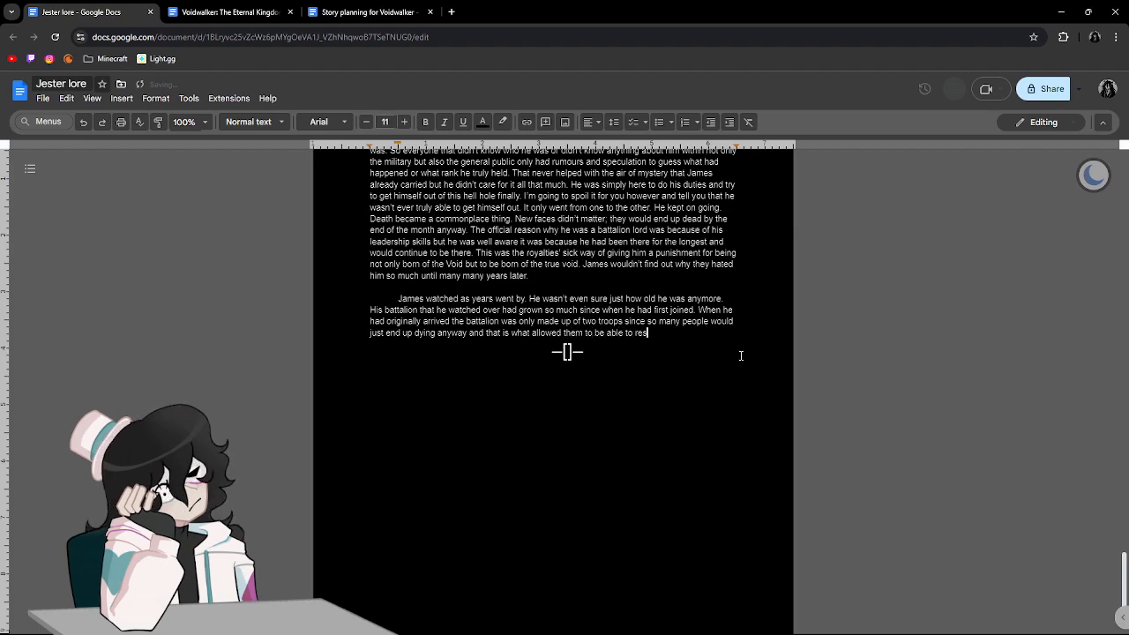
pyautogui.write('tock the sheer')
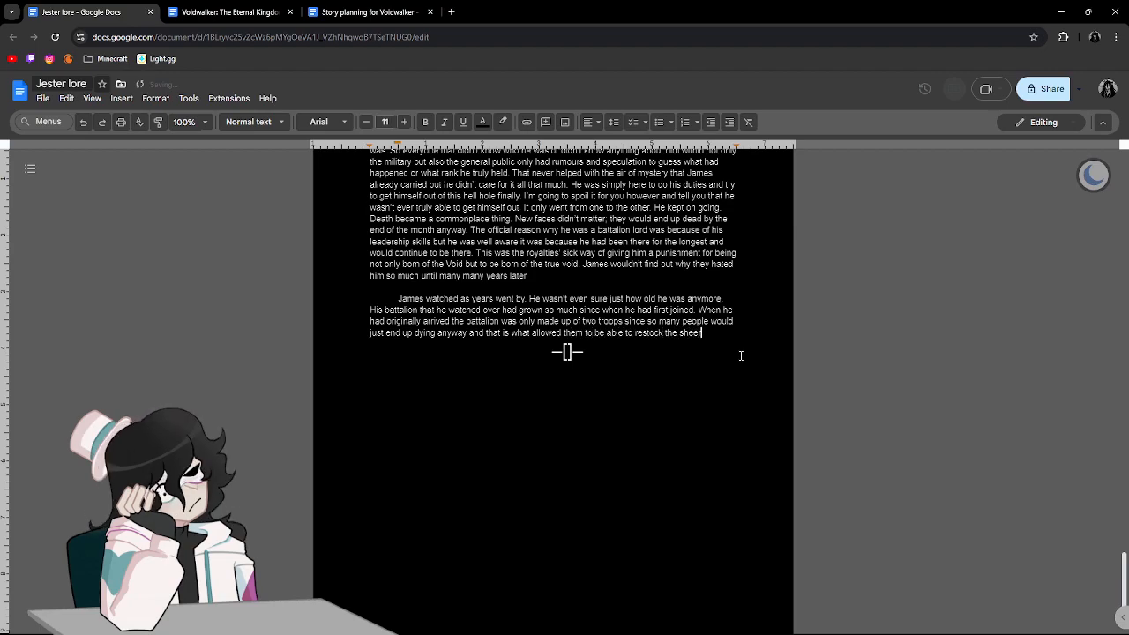
pyautogui.write(' amount of peop')
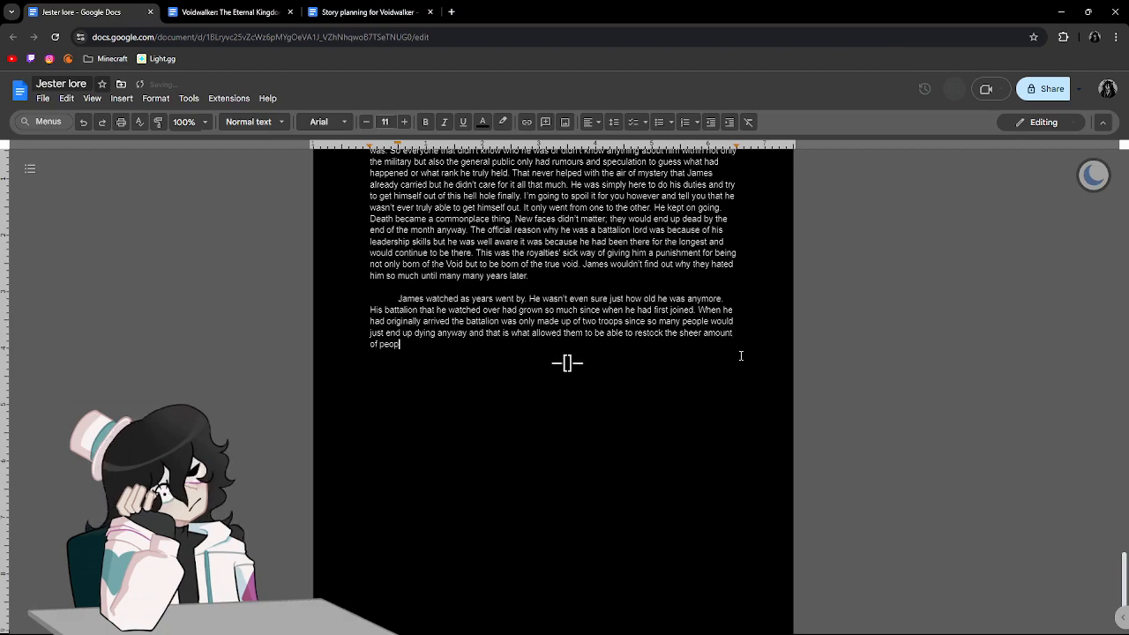
pyautogui.write('le so quickly. ')
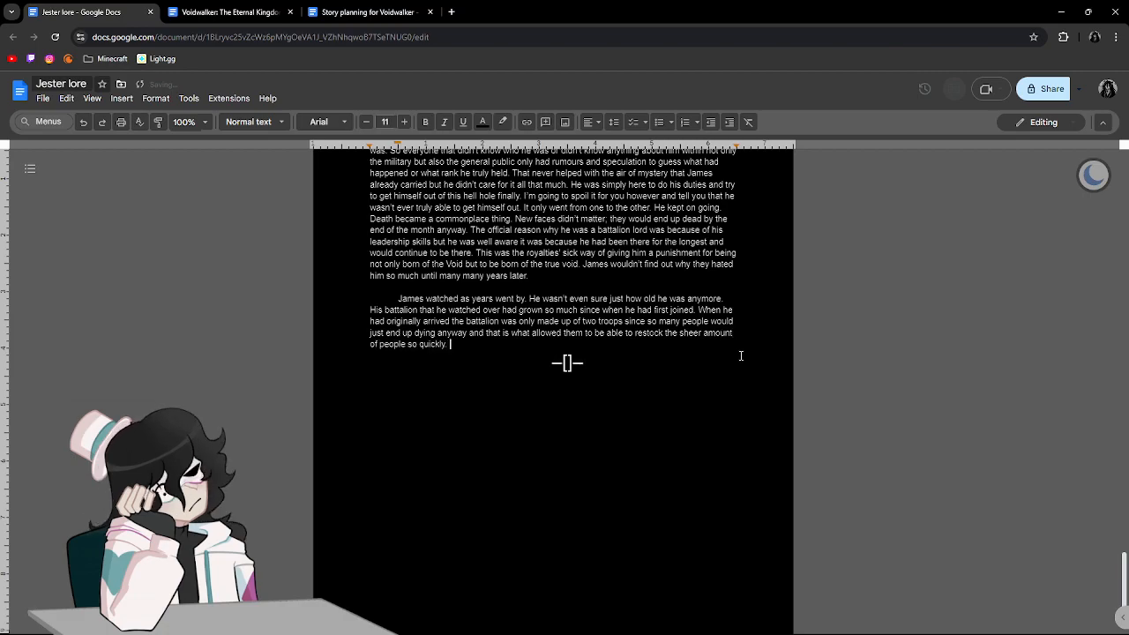
pyautogui.write('His ba')
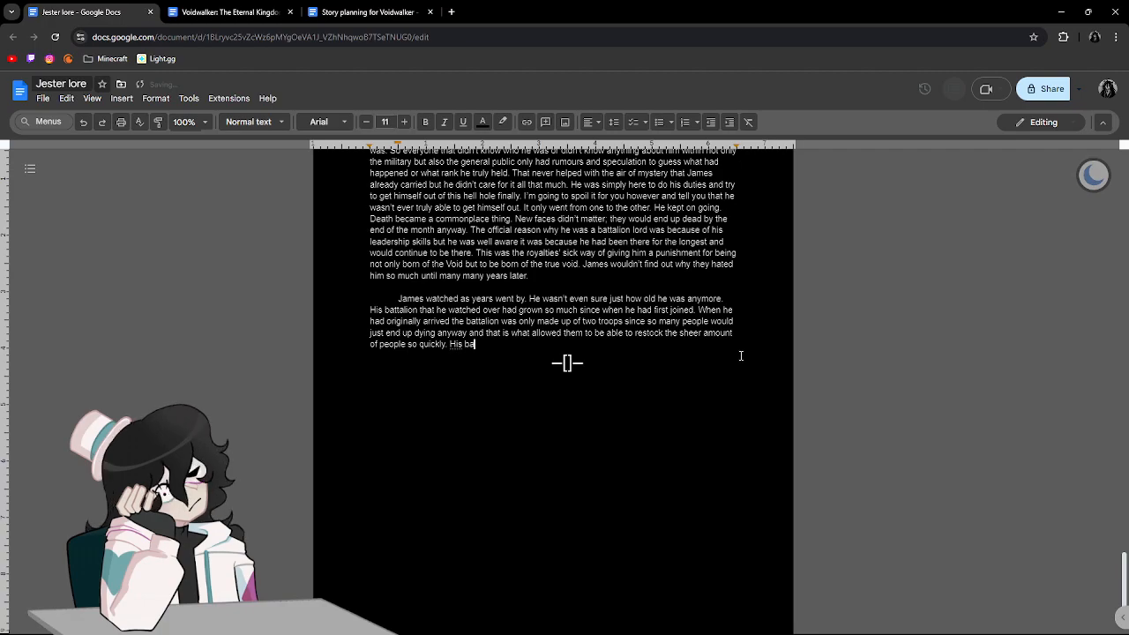
pyautogui.write('tta')
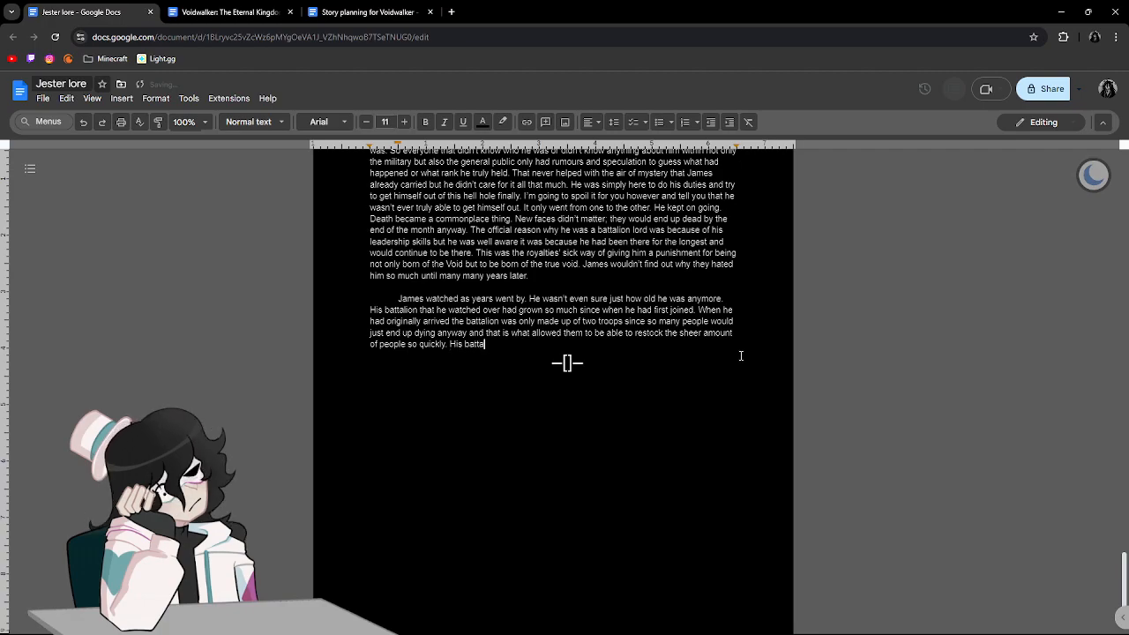
pyautogui.write('lion wa')
# Begin another sentence with "His battalion was also no longer considered to be a punishment for the soldiers of other groups".
pyautogui.write('lso ')
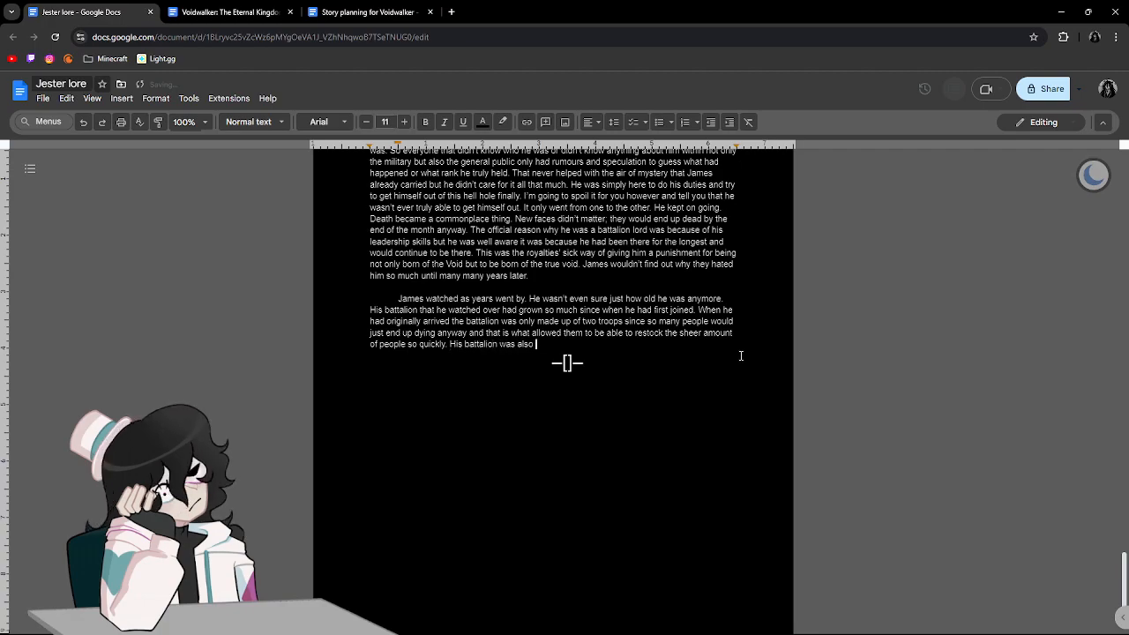
pyautogui.write('no longer consid')
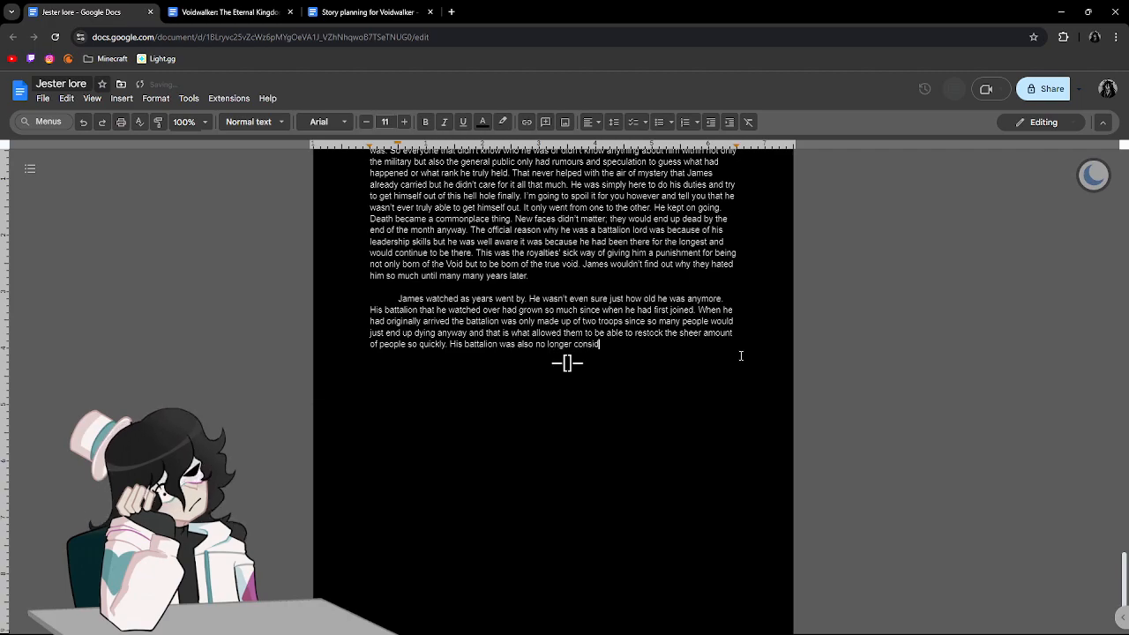
pyautogui.write('ered to be ')
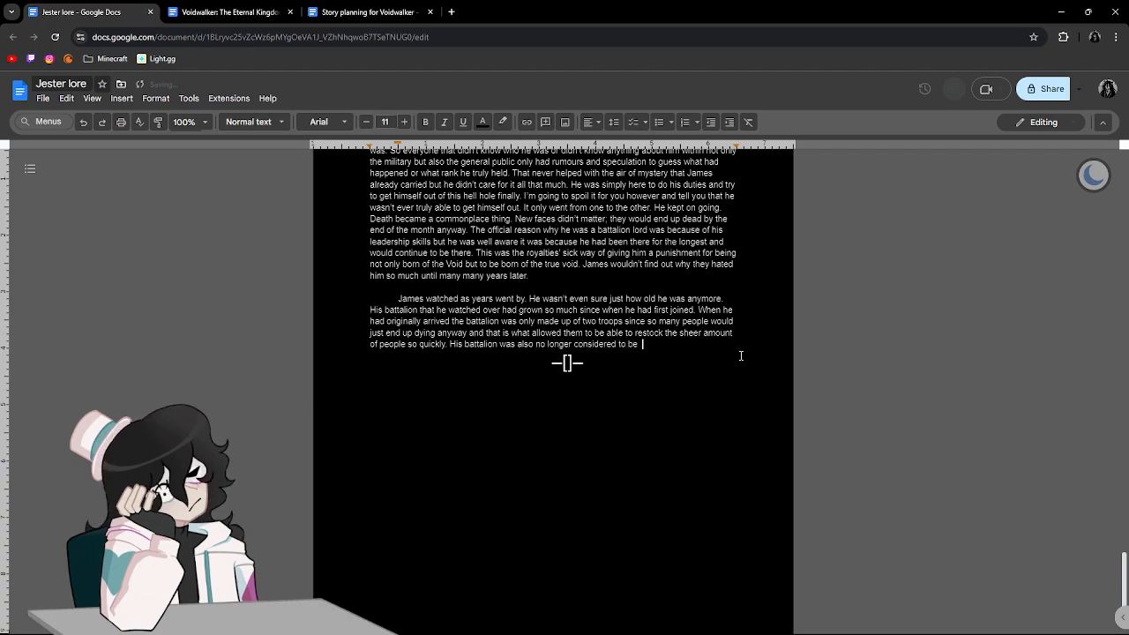
pyautogui.write('a punishme')
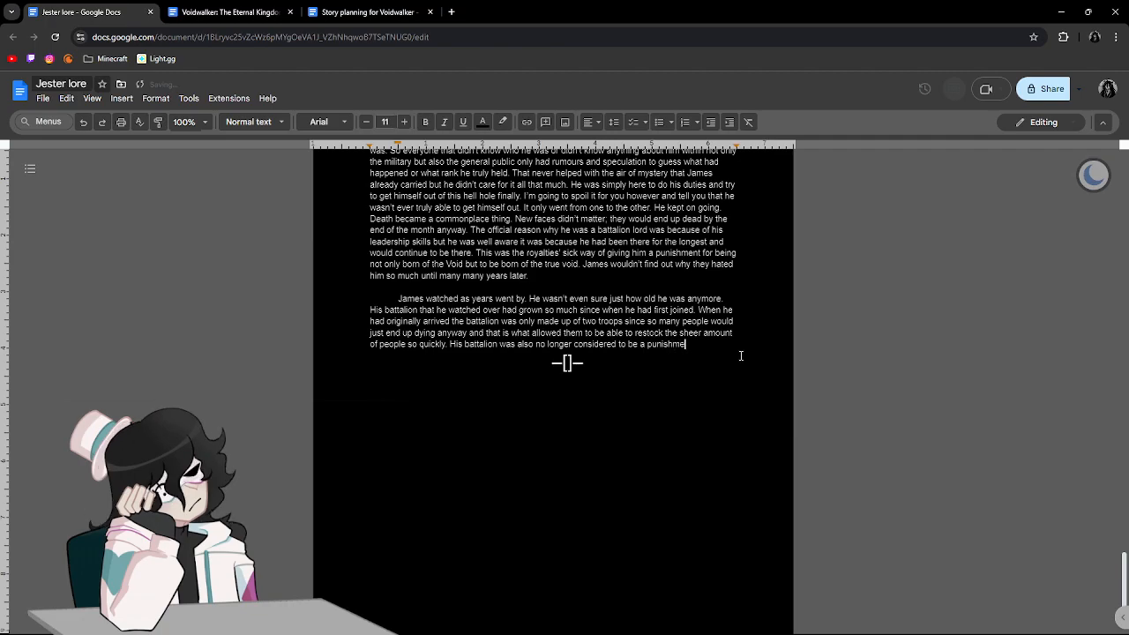
pyautogui.write('nt for the sol')
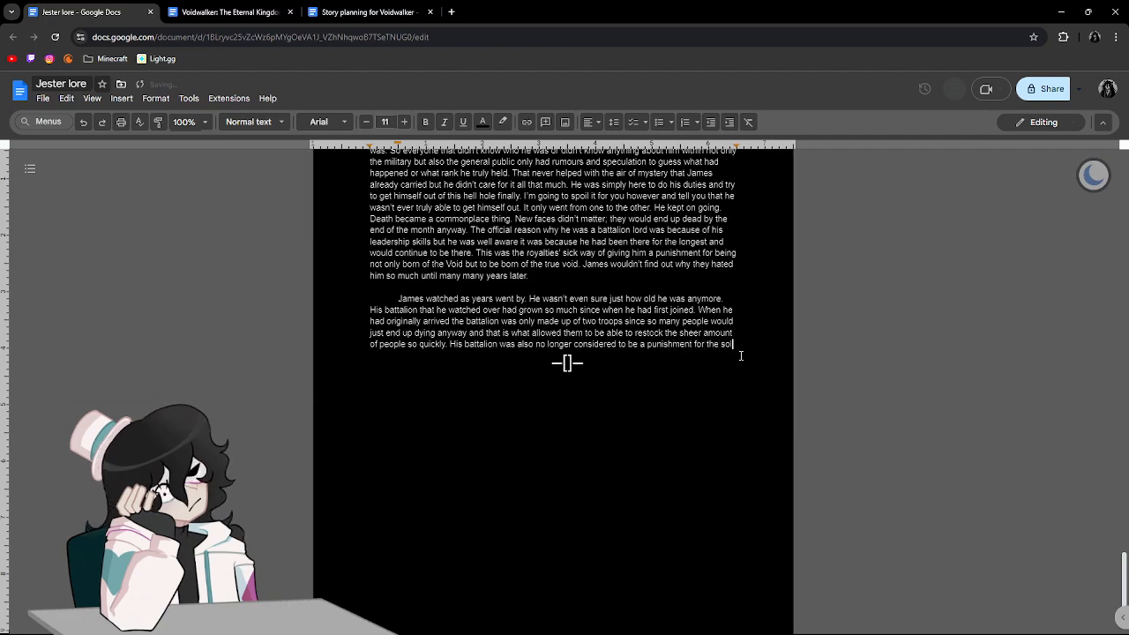
pyautogui.write('diers of other groups ar')
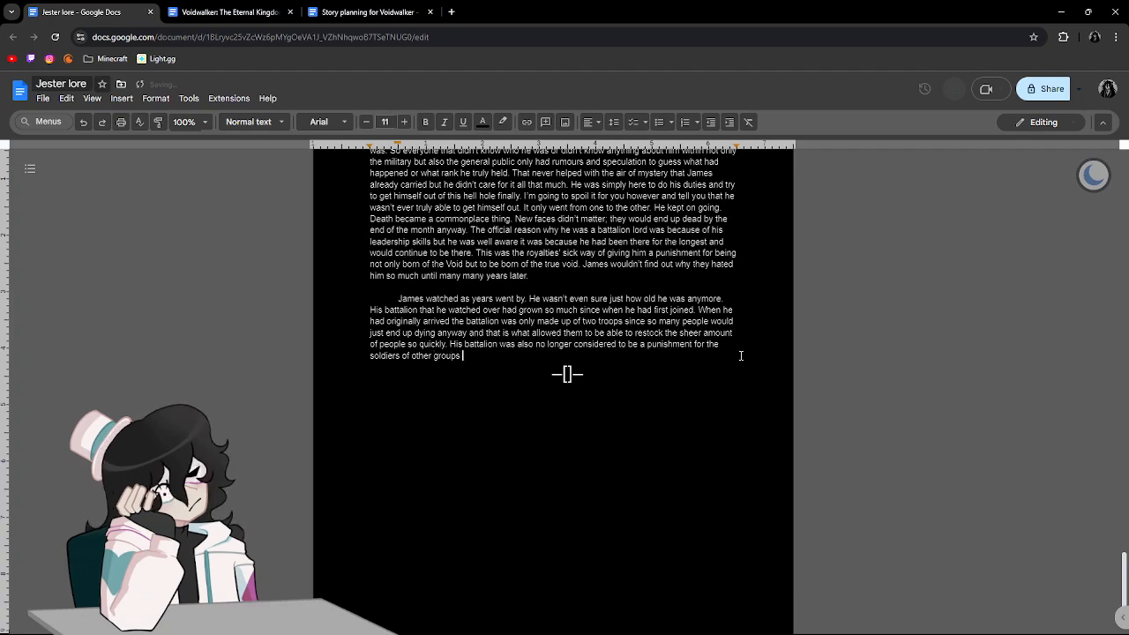
# Continue the sentence after "other groups" with "or war prisoners who switched sides being forced into".
pyautogui.press('BackSpace')
pyautogui.press('BackSpace')
pyautogui.write('or war ')
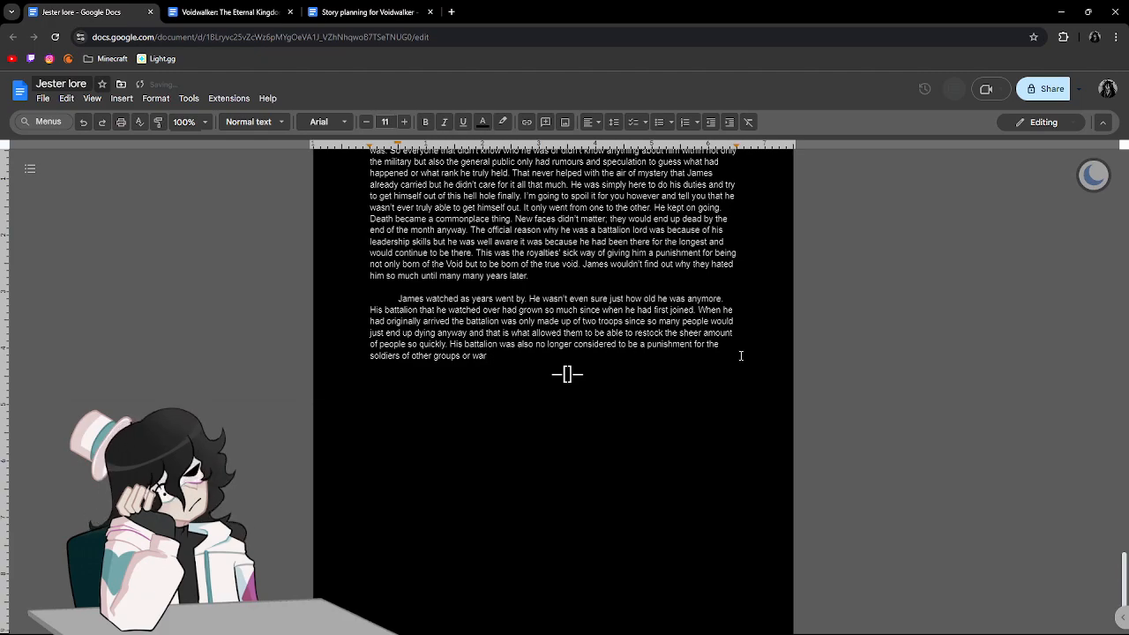
pyautogui.write('prisono')
pyautogui.press('BackSpace')
pyautogui.write('ers who switched sides being forced into ')
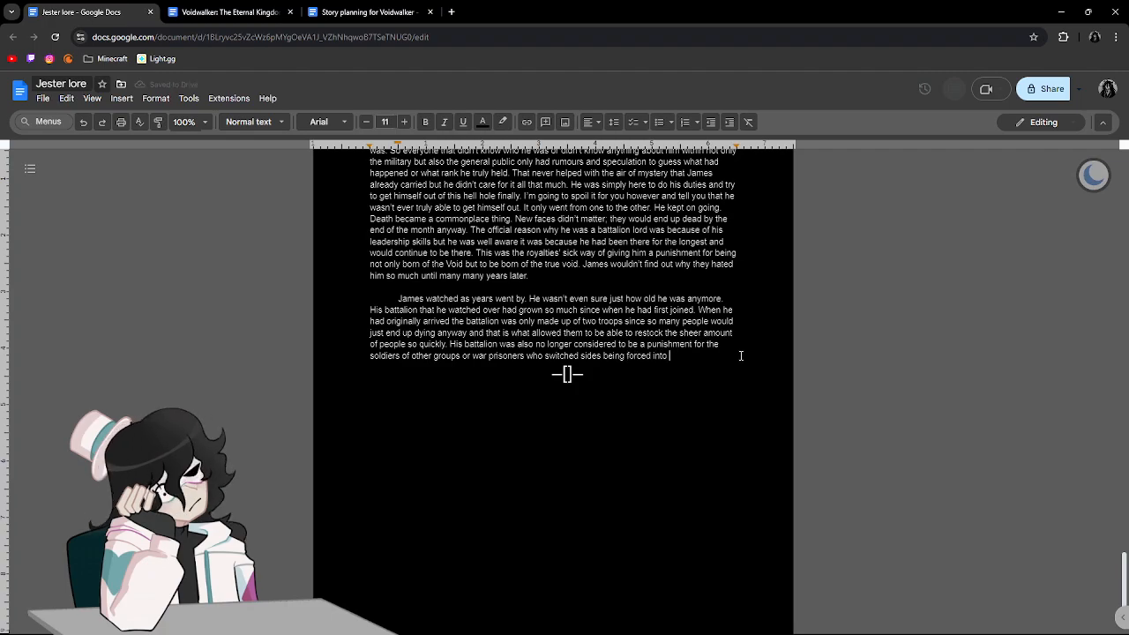
pyautogui.write('an ')
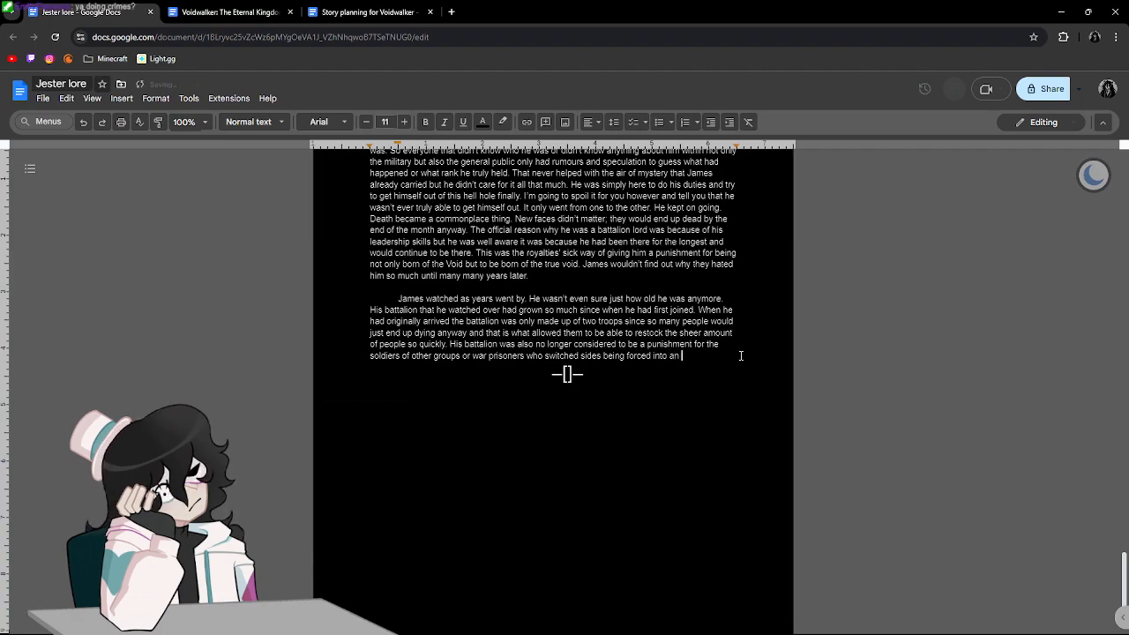
pyautogui.write('guerentide')
# Add "an guaranteed" after "being forced into", correcting the misspelled word to "guaranteed".
pyautogui.click(684, 356)
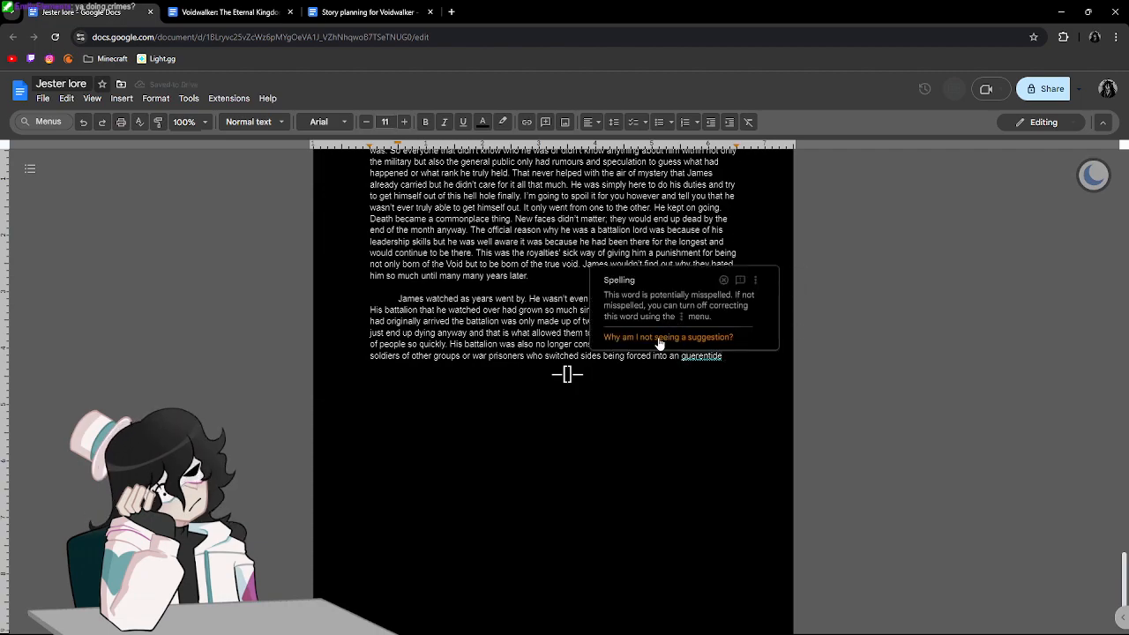
pyautogui.click(741, 282)
pyautogui.moveTo(729, 356); pyautogui.dragTo(690, 361)
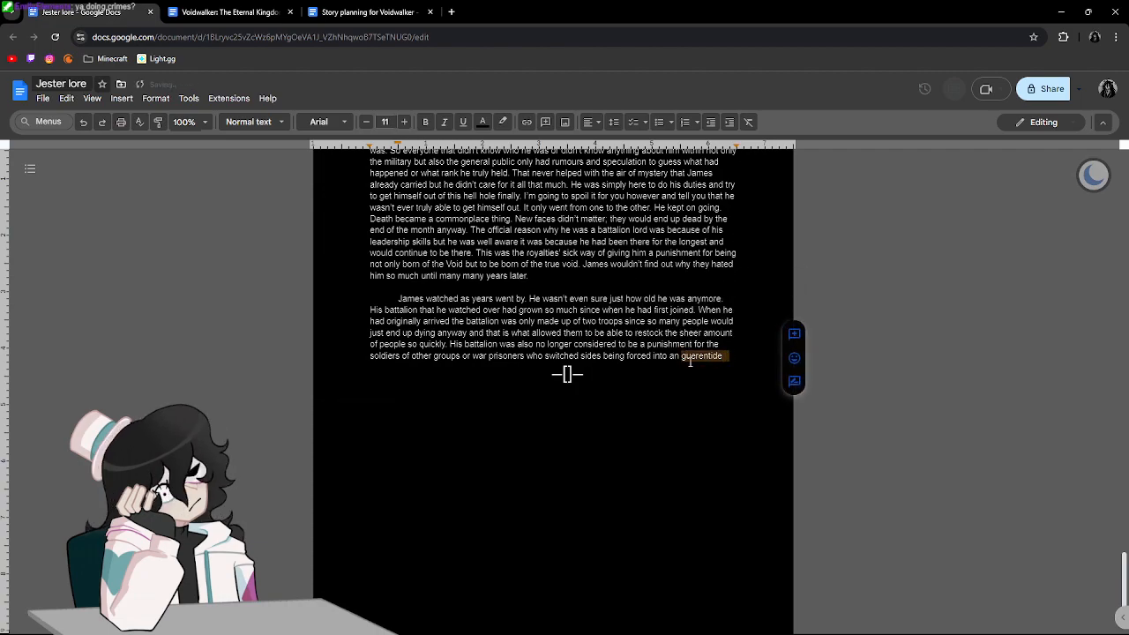
pyautogui.press('BackSpace')
pyautogui.write('arenteed')
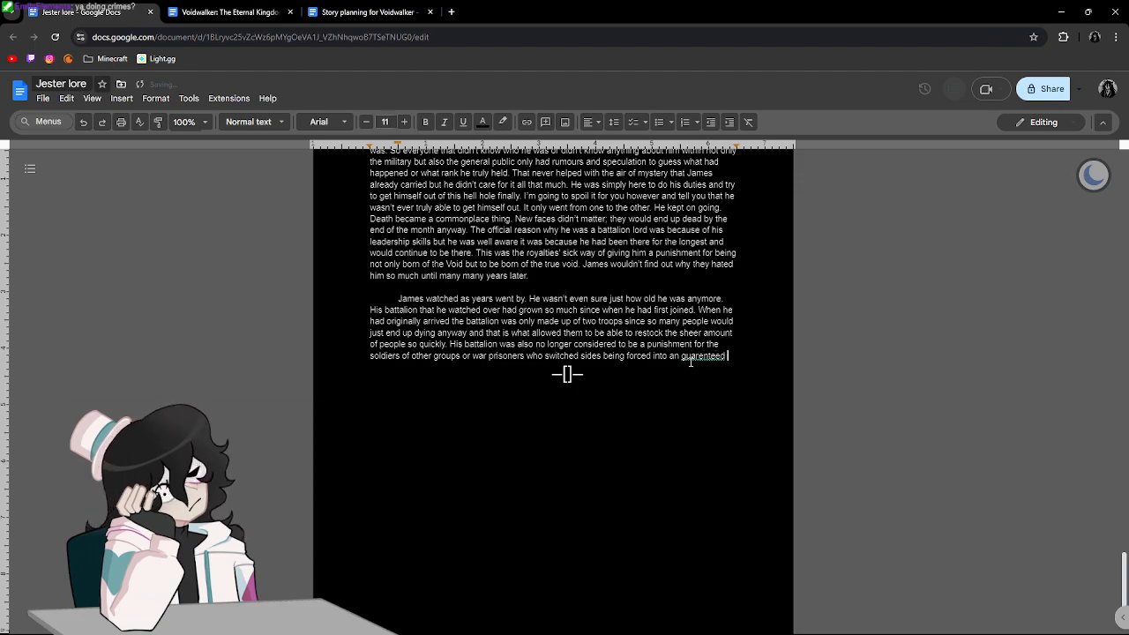
pyautogui.click(690, 357)
pyautogui.click(699, 344)
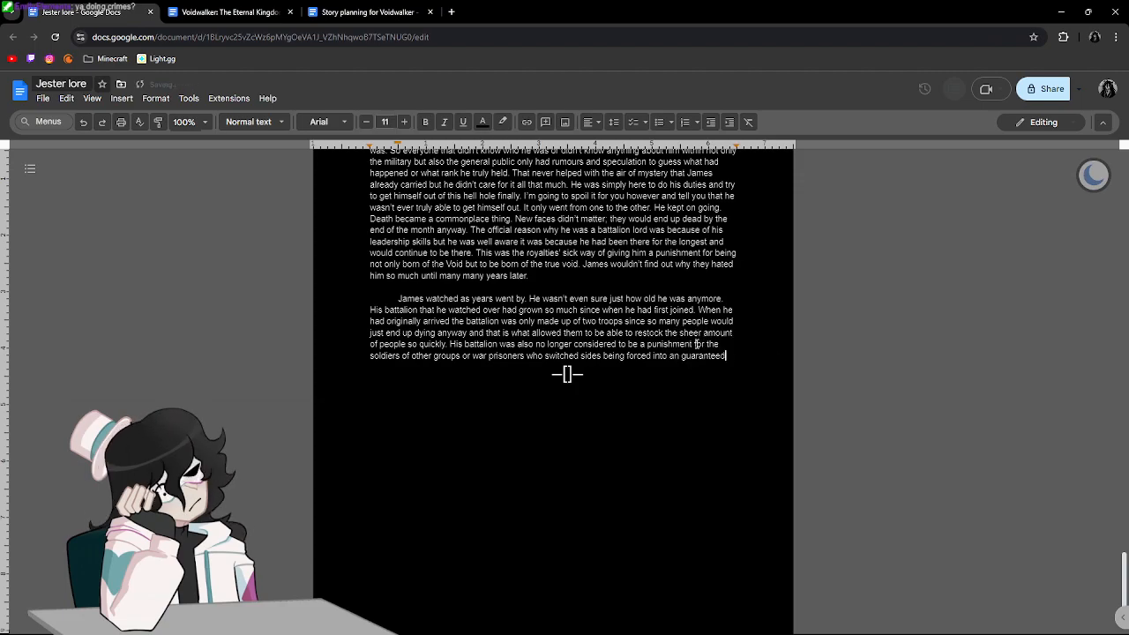
pyautogui.press('BackSpace')
# Change "an" to "a" before "guaranteed" and return the cursor to the end of the text.
pyautogui.click(683, 356)
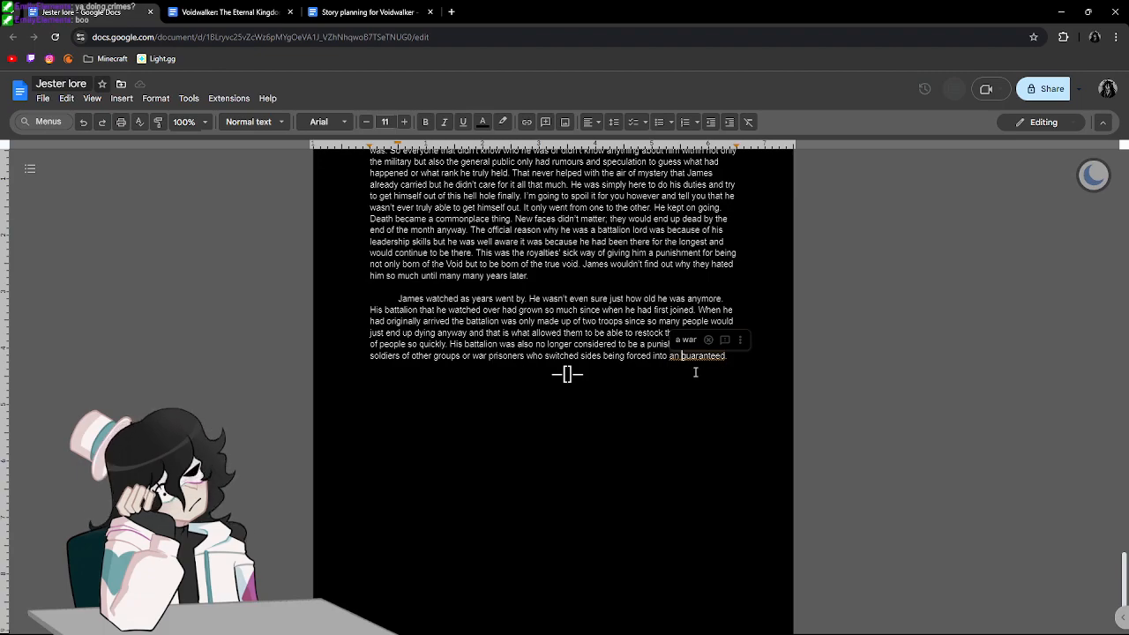
pyautogui.press('BackSpace')
pyautogui.press('Right')
pyautogui.press('Right')
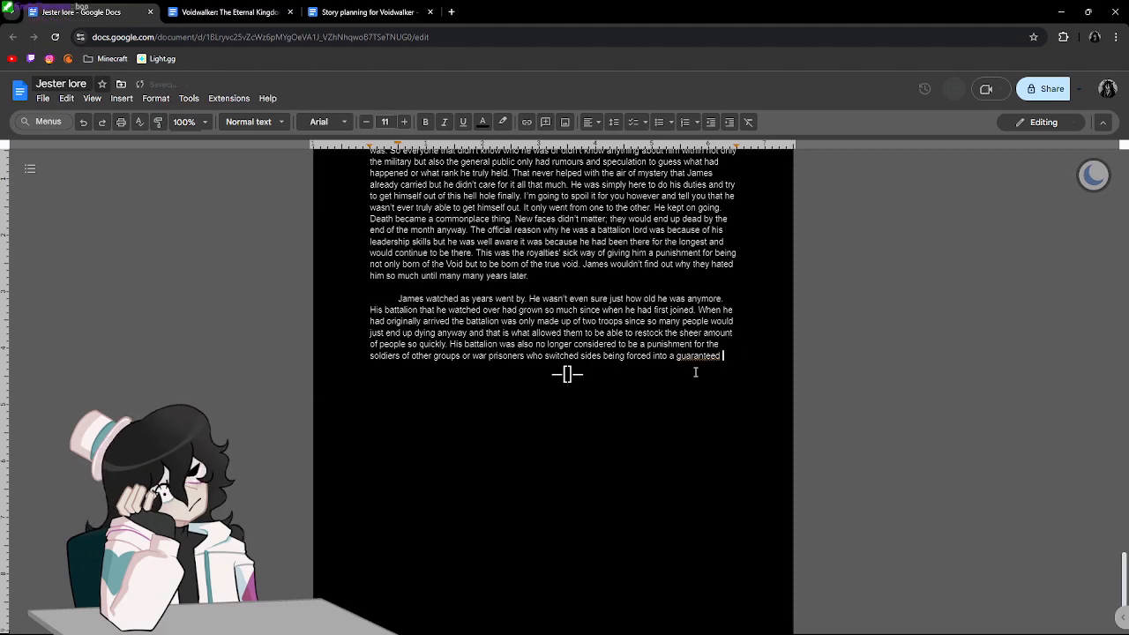
# Finish the sentence after "a guaranteed" with "death on the battlefield.".
pyautogui.write('death on the battlefield.')
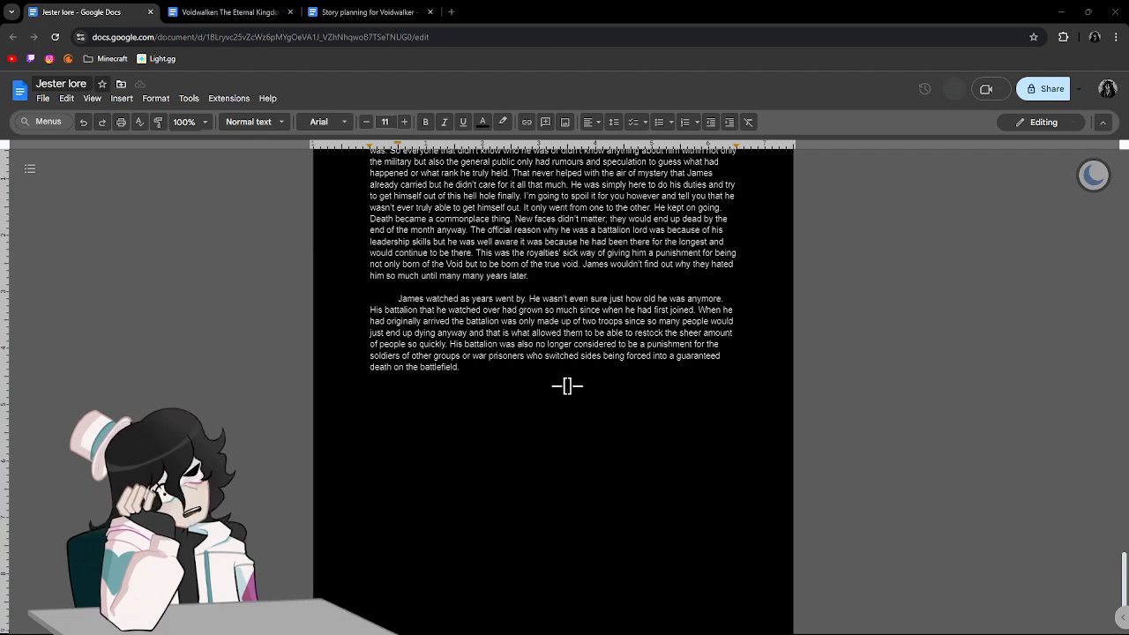
# Start a new sentence after "battlefield." with "He had brought a bit more renown to", correcting the misspelled "brought".
pyautogui.scroll(1, 654, 393)
pyautogui.scroll(3, 655, 393)
pyautogui.scroll(-4, 654, 393)
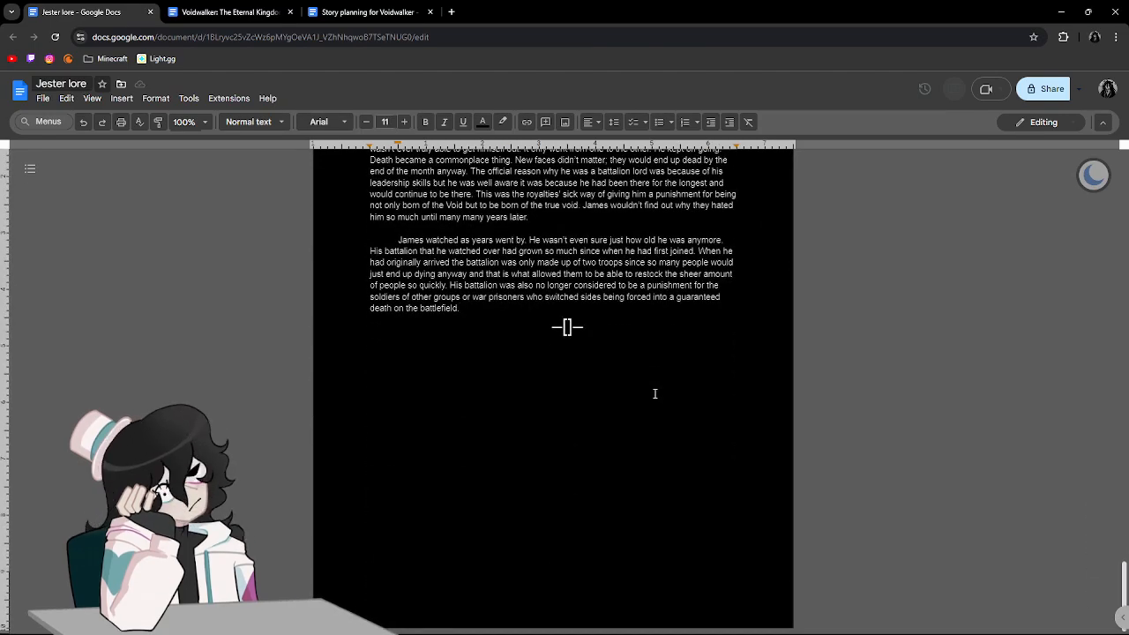
pyautogui.write('He')
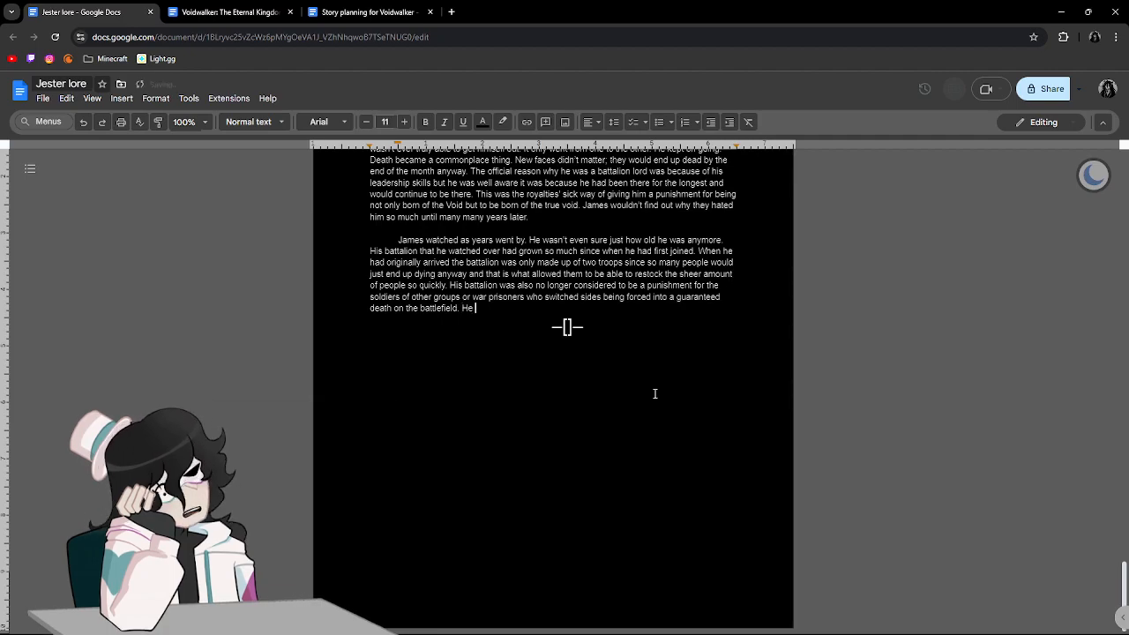
pyautogui.write(' had bon')
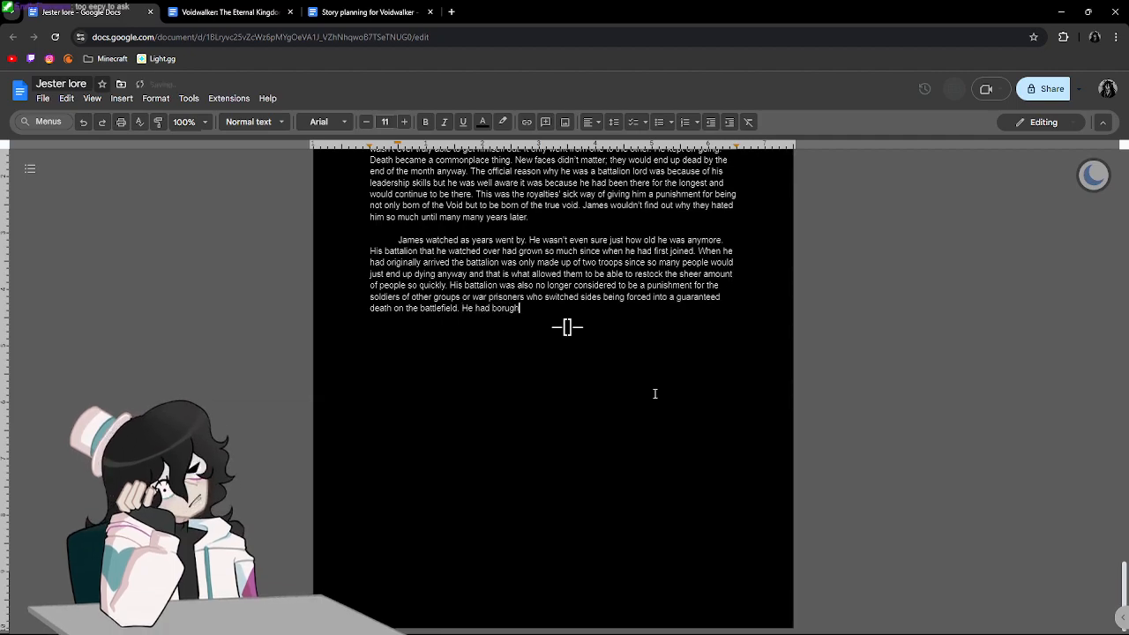
pyautogui.press('BackSpace')
pyautogui.press('BackSpace')
pyautogui.press('BackSpace')
pyautogui.write('brought a ')
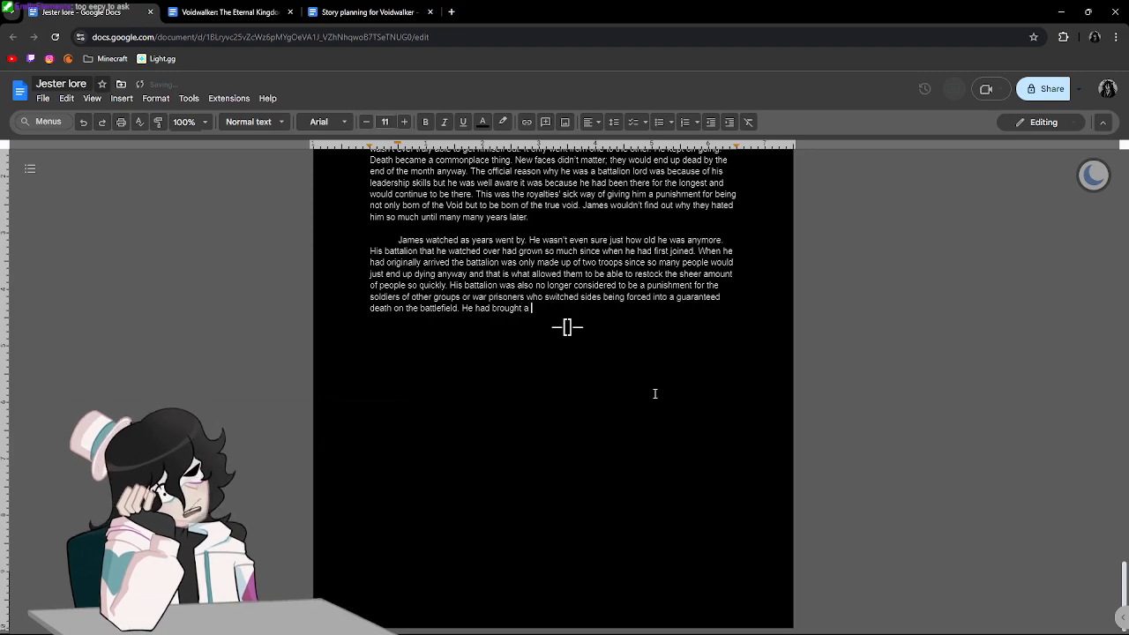
pyautogui.write('bit more renow')
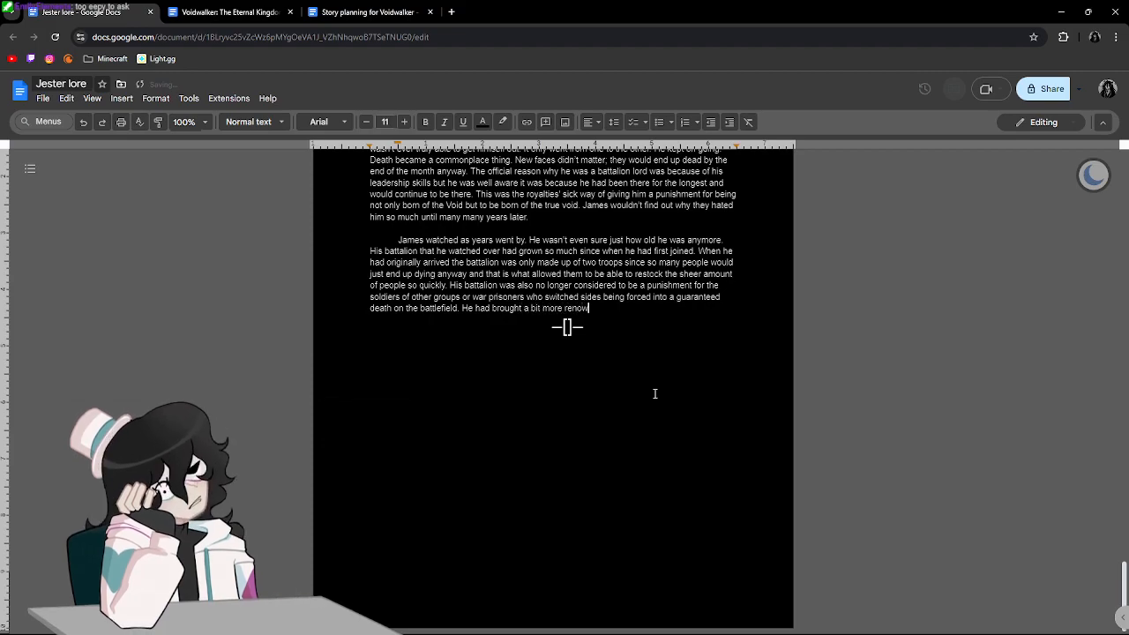
pyautogui.write('n to it and star')
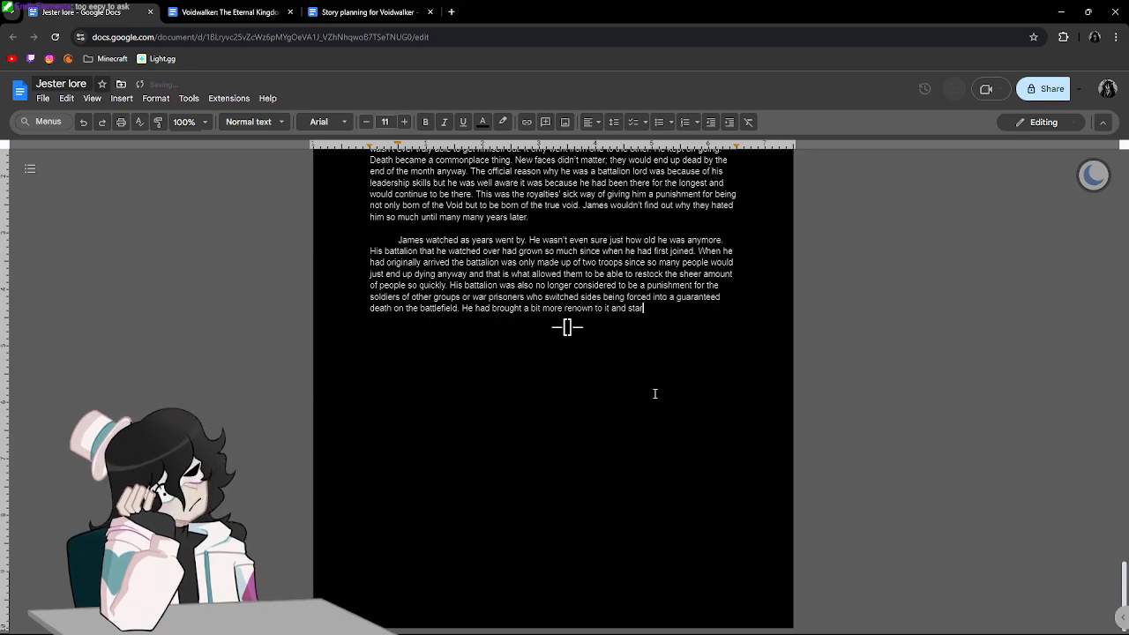
pyautogui.write('ted training the p')
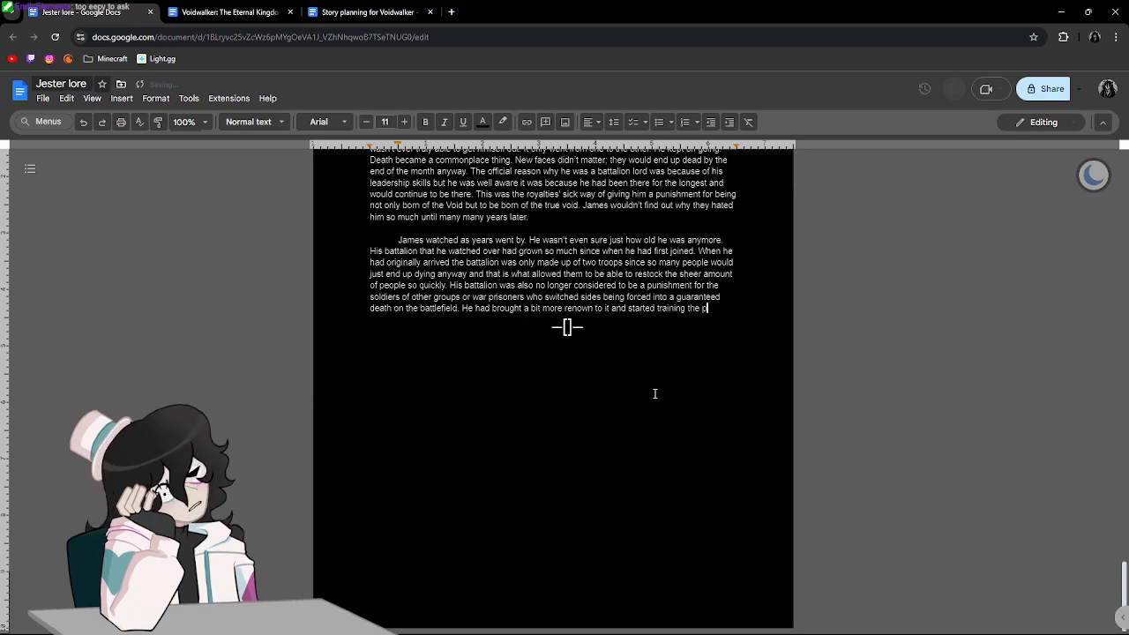
pyautogui.write('eople sent here a lot ')
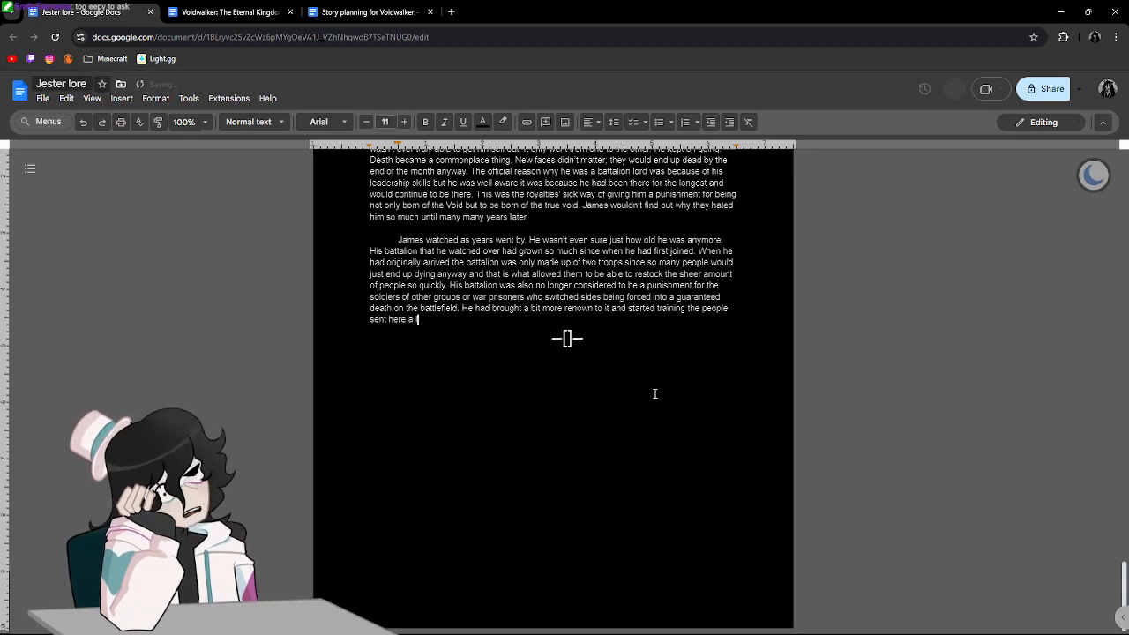
pyautogui.write('better a')
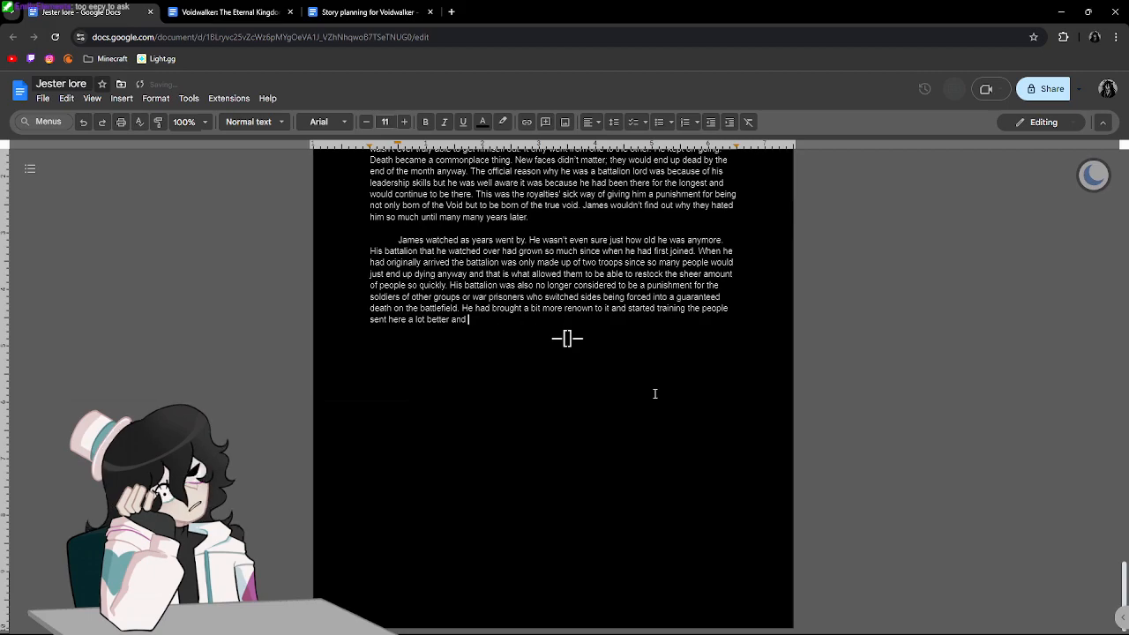
pyautogui.write('s well as ')
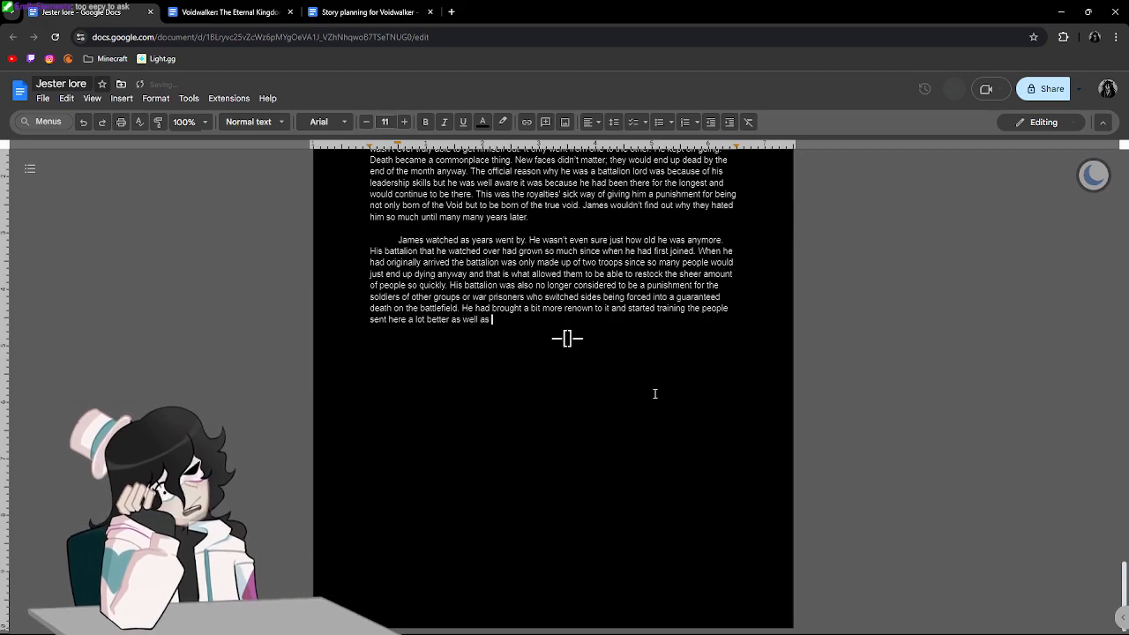
pyautogui.write('have more commanding')
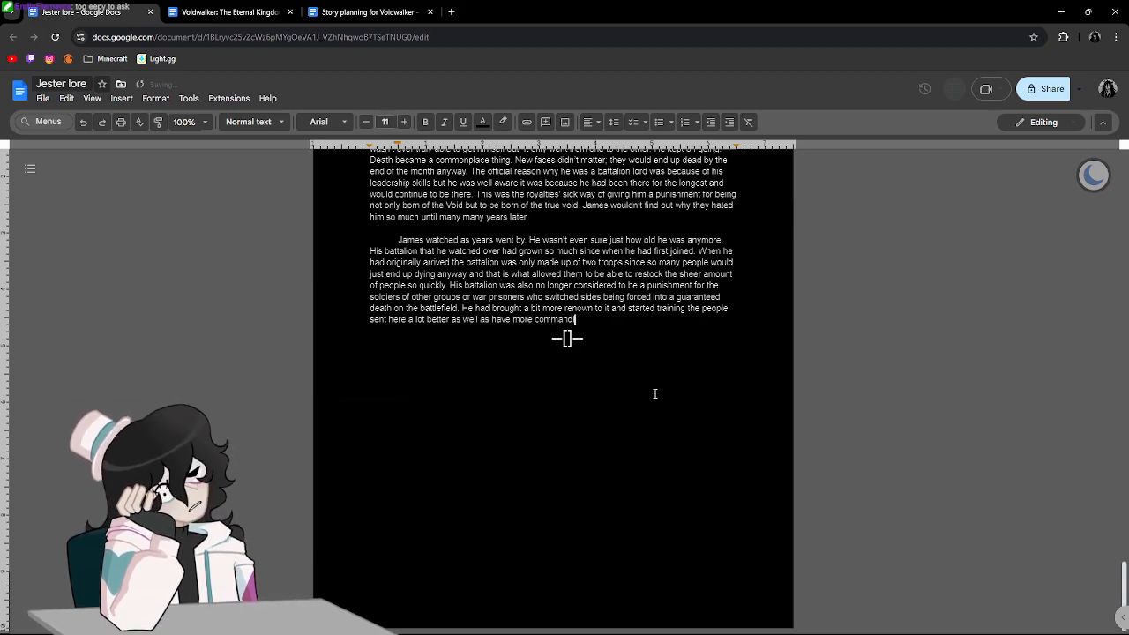
pyautogui.write(' officers wi')
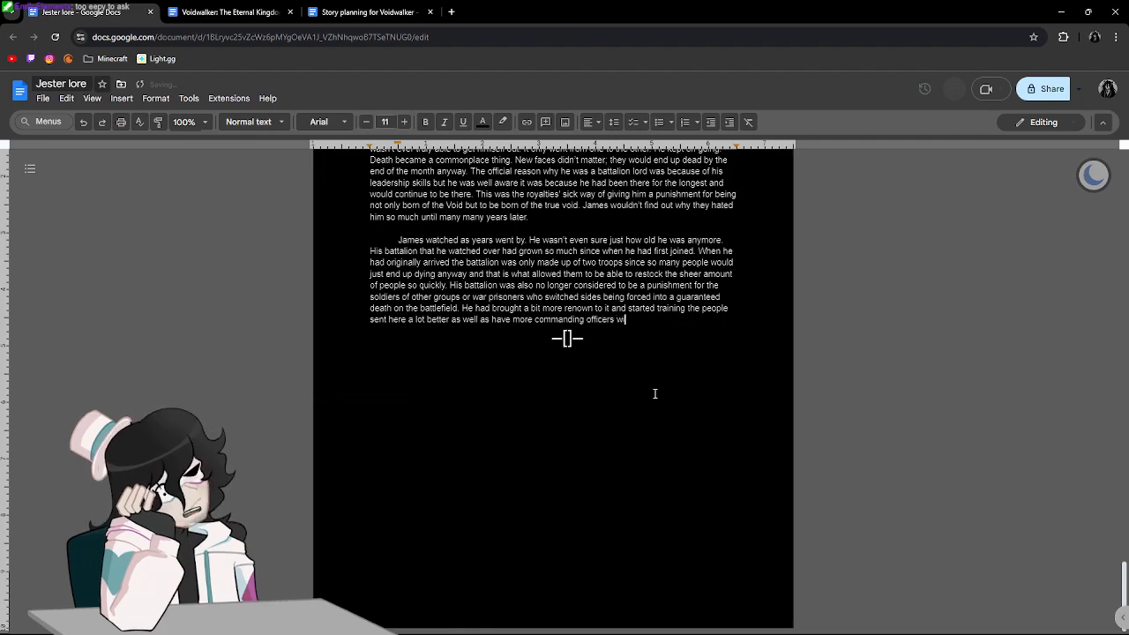
pyautogui.write('thin the batta')
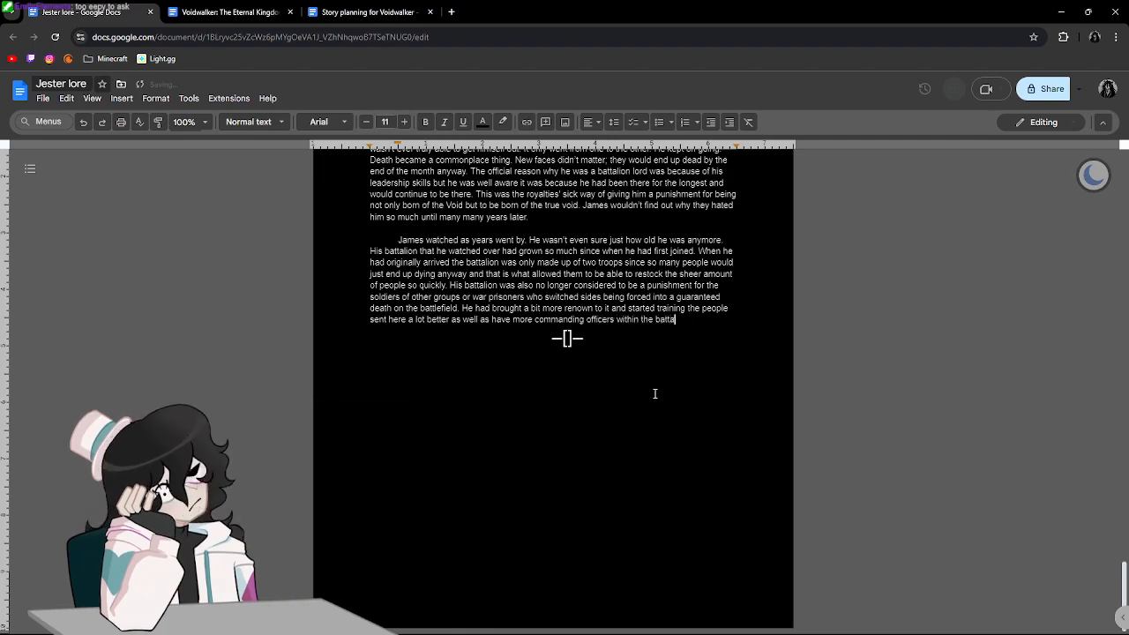
pyautogui.write('lion')
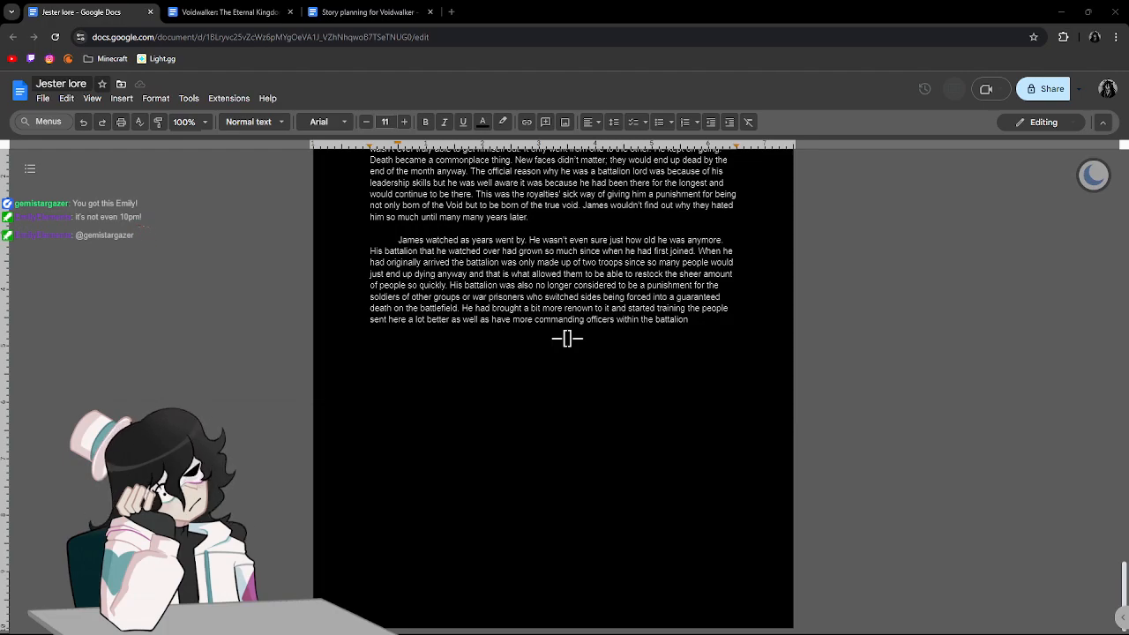
# Add "who in turn" after "within the battalion", correcting the misspelled "tern" to "turn".
pyautogui.click(721, 322)
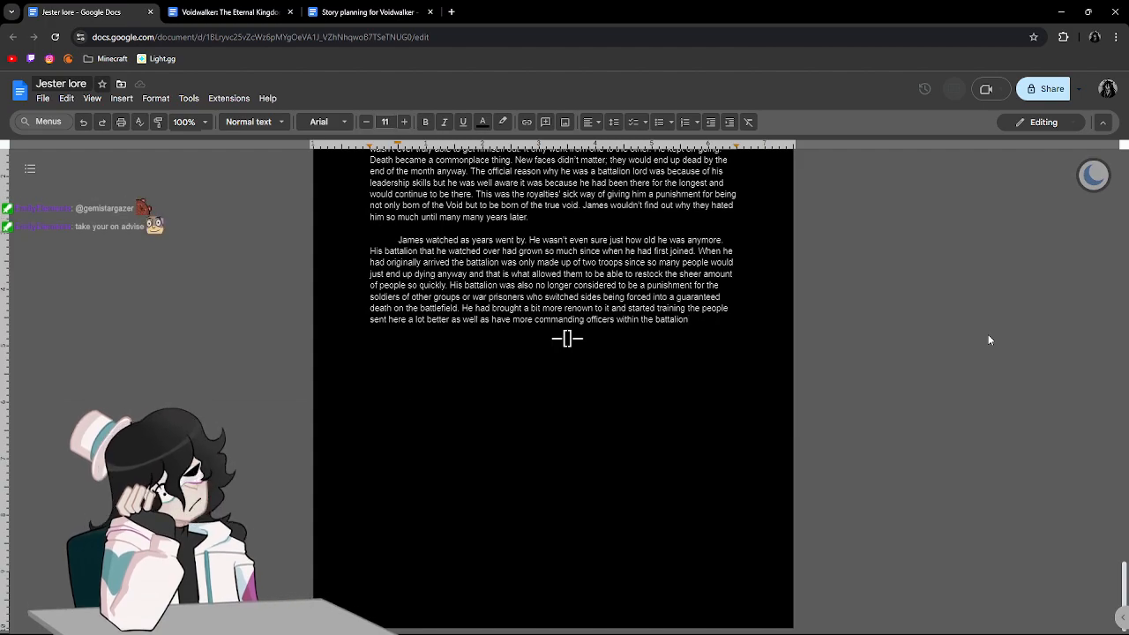
pyautogui.write('who in tern')
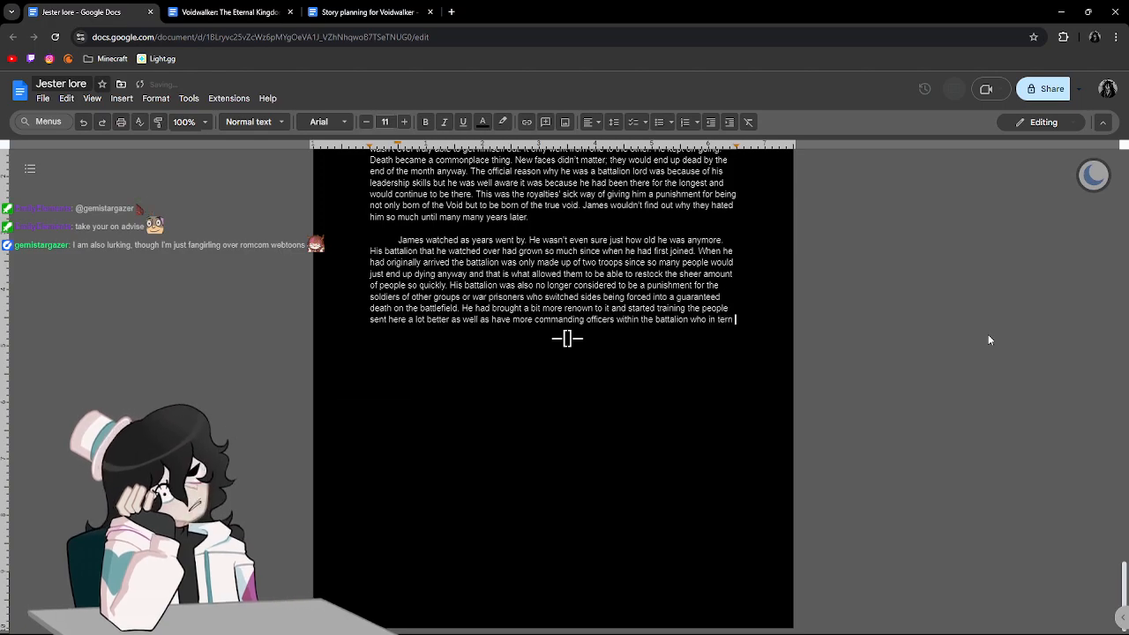
pyautogui.press('BackSpace')
pyautogui.press('BackSpace')
pyautogui.press('BackSpace')
pyautogui.press('BackSpace')
pyautogui.write('urn ')
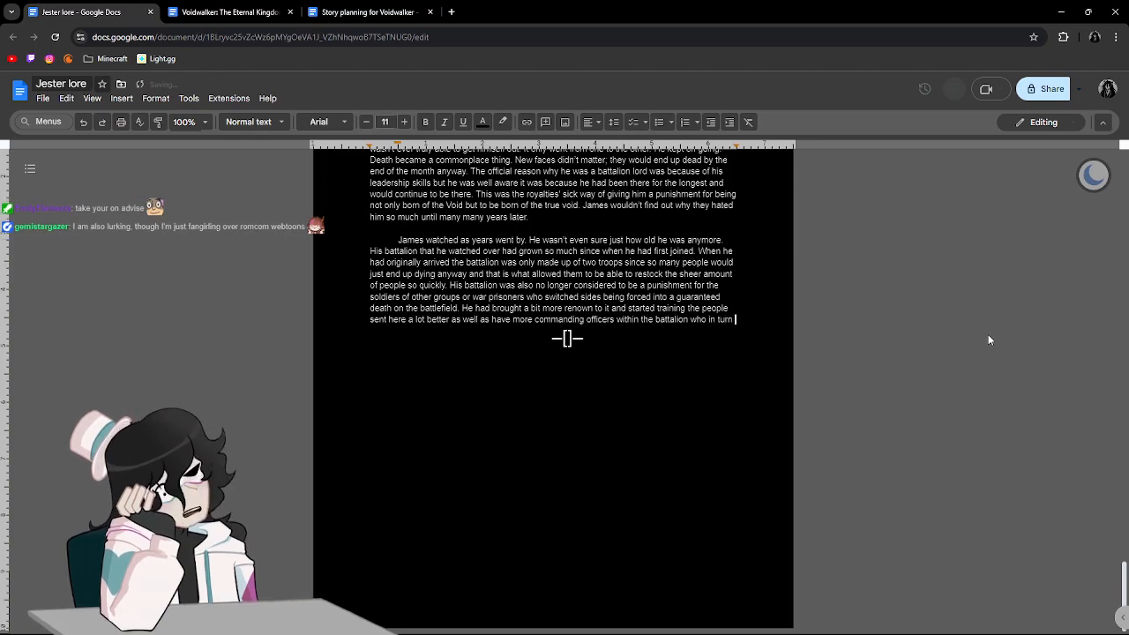
pyautogui.write('have trained ')
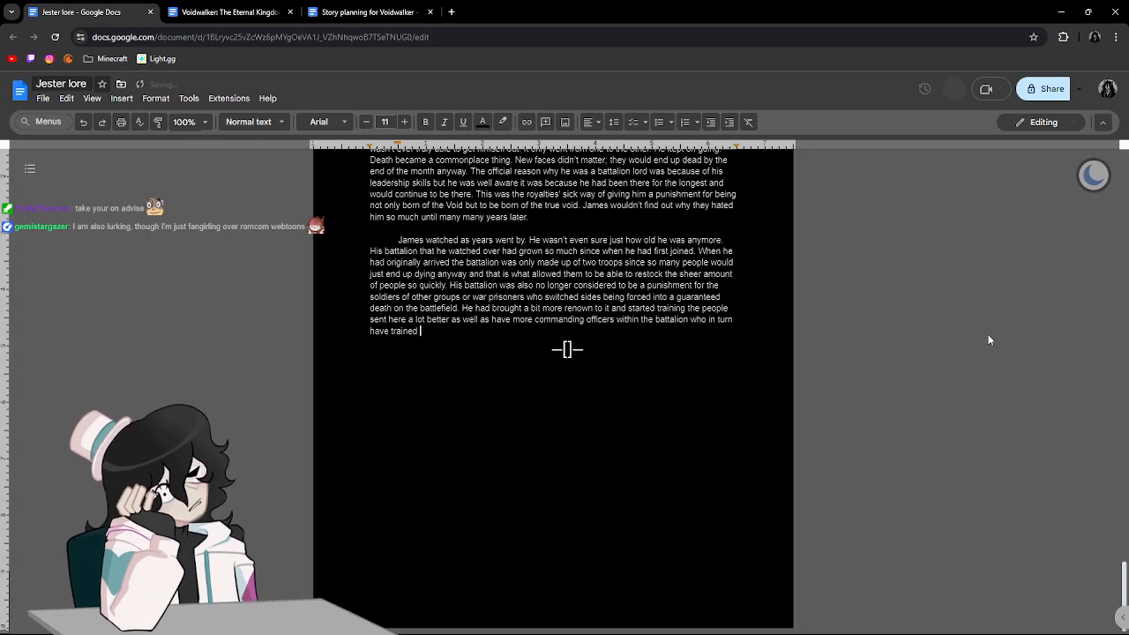
pyautogui.write('people to ')
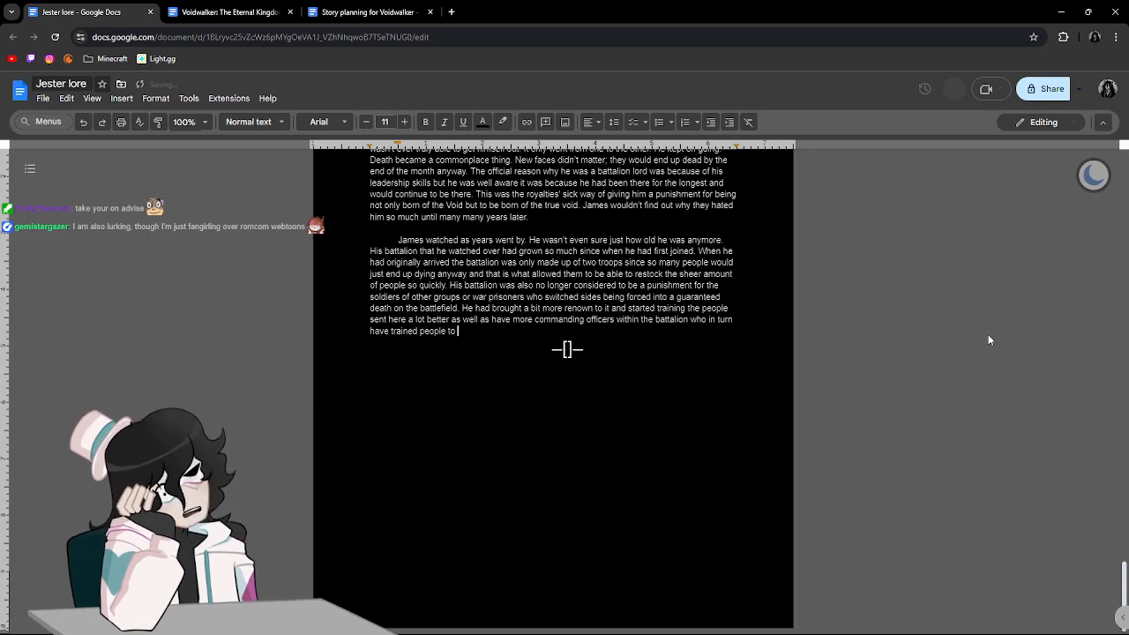
pyautogui.write('be able to train the')
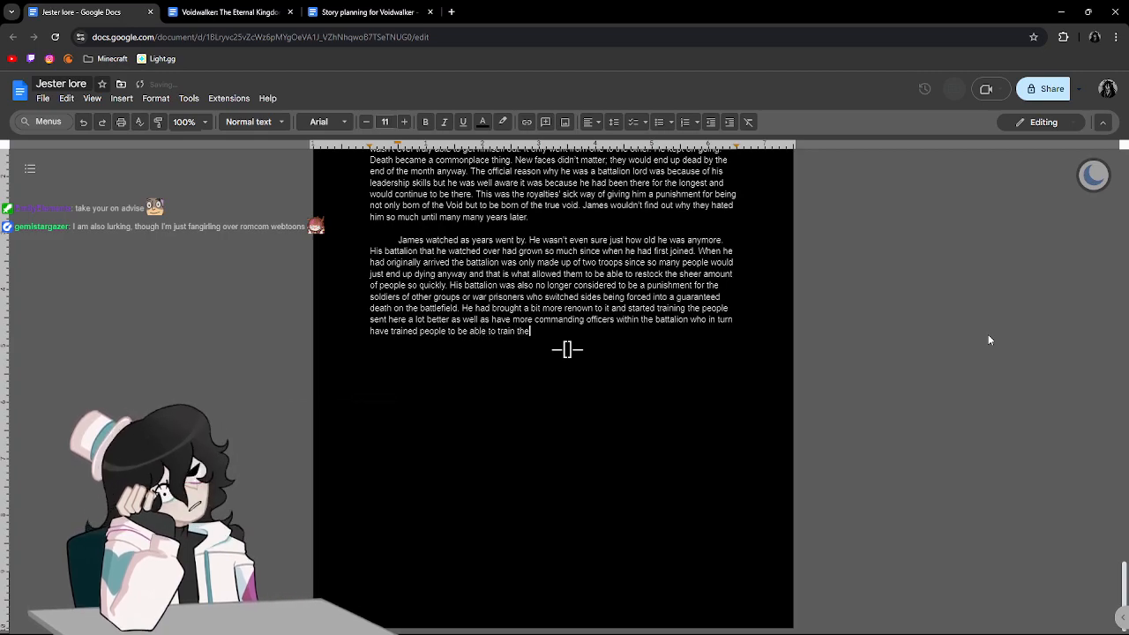
pyautogui.write(' new er mem')
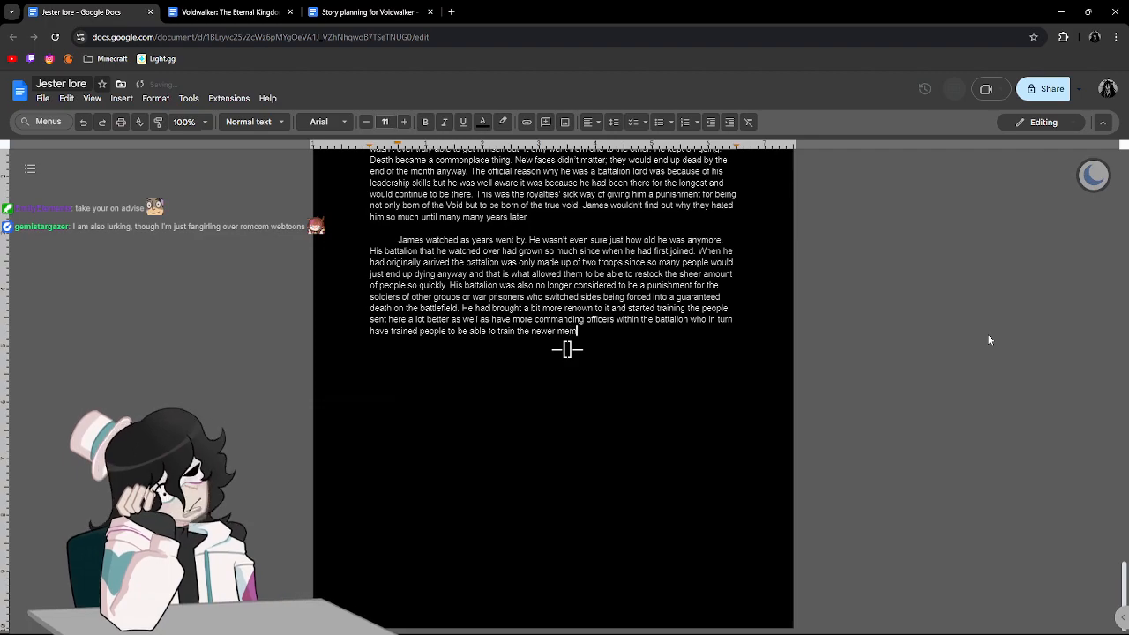
pyautogui.write('bers so that they d')
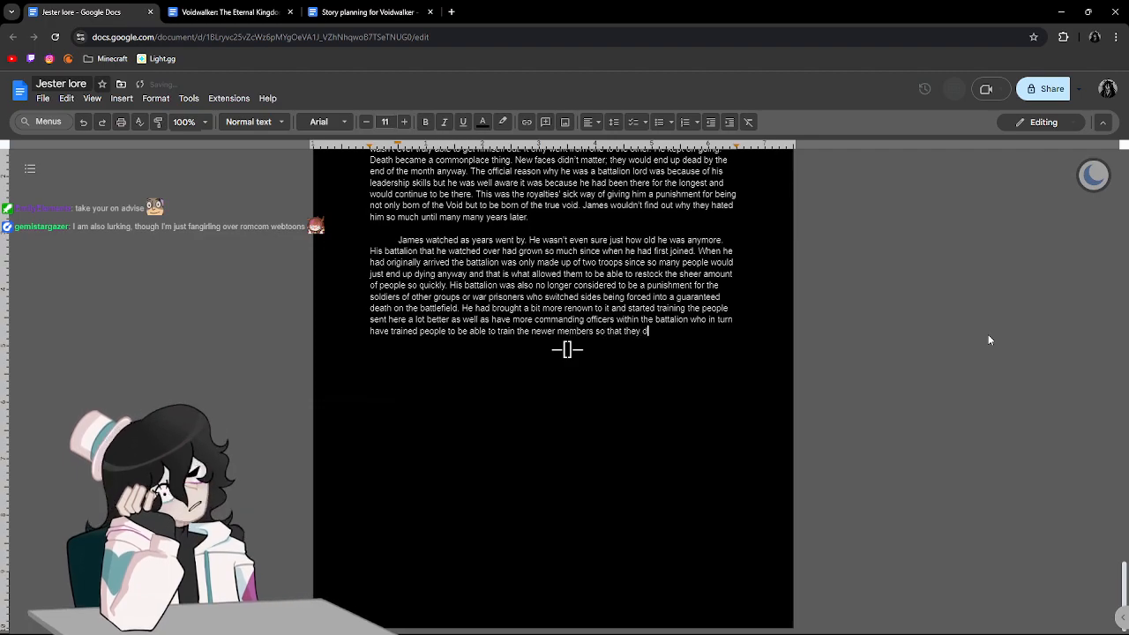
pyautogui.write("on't di")
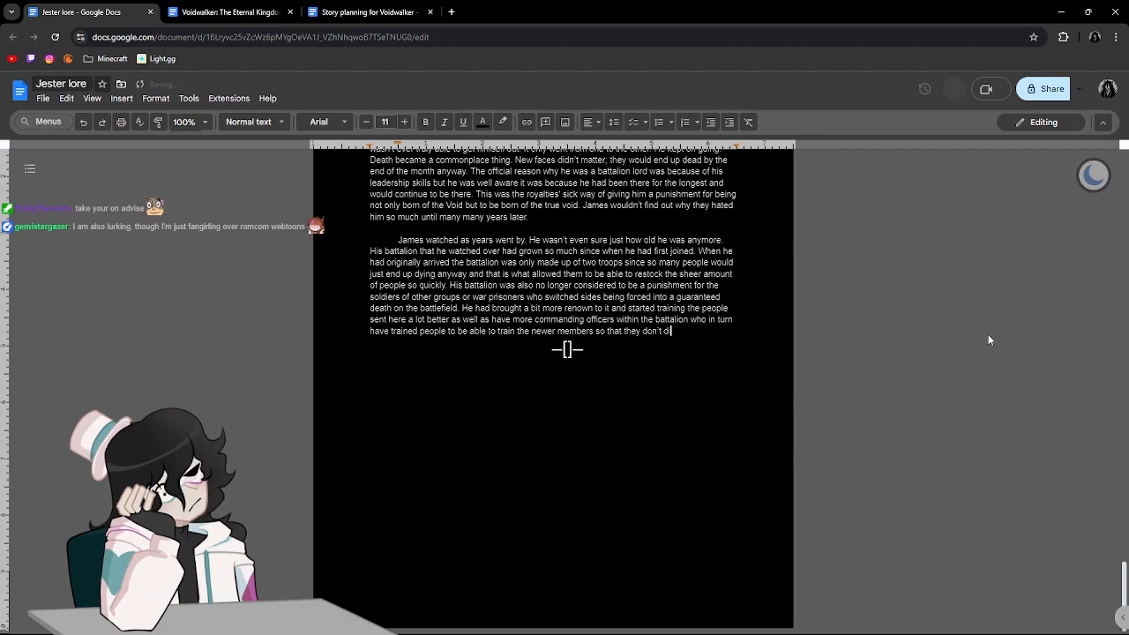
pyautogui.write('e as quickly ')
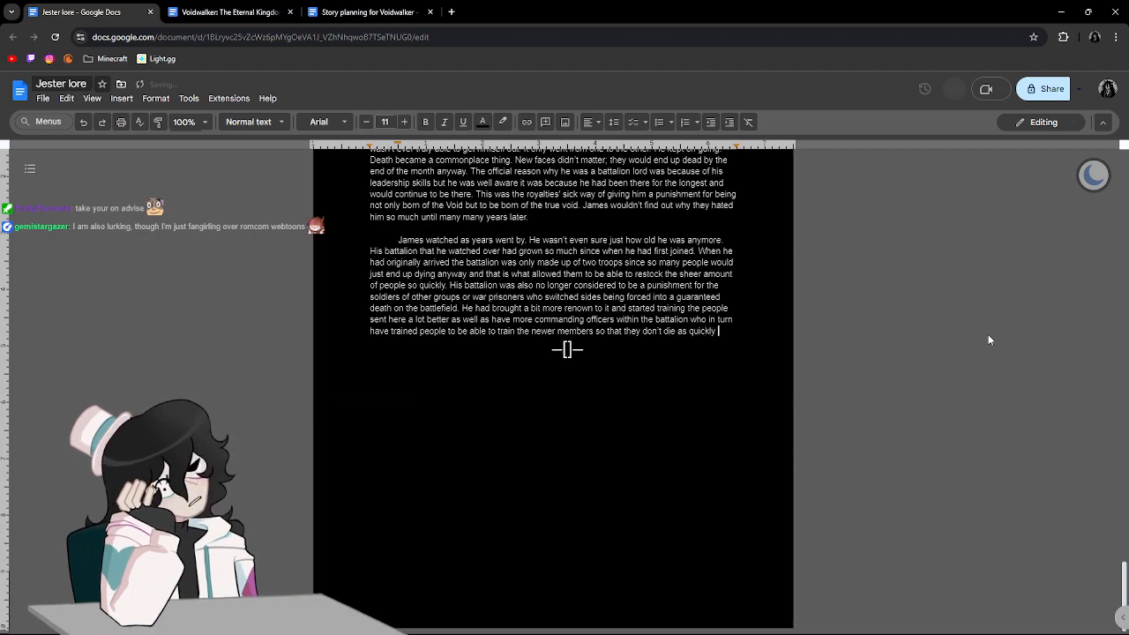
pyautogui.write('on the fron')
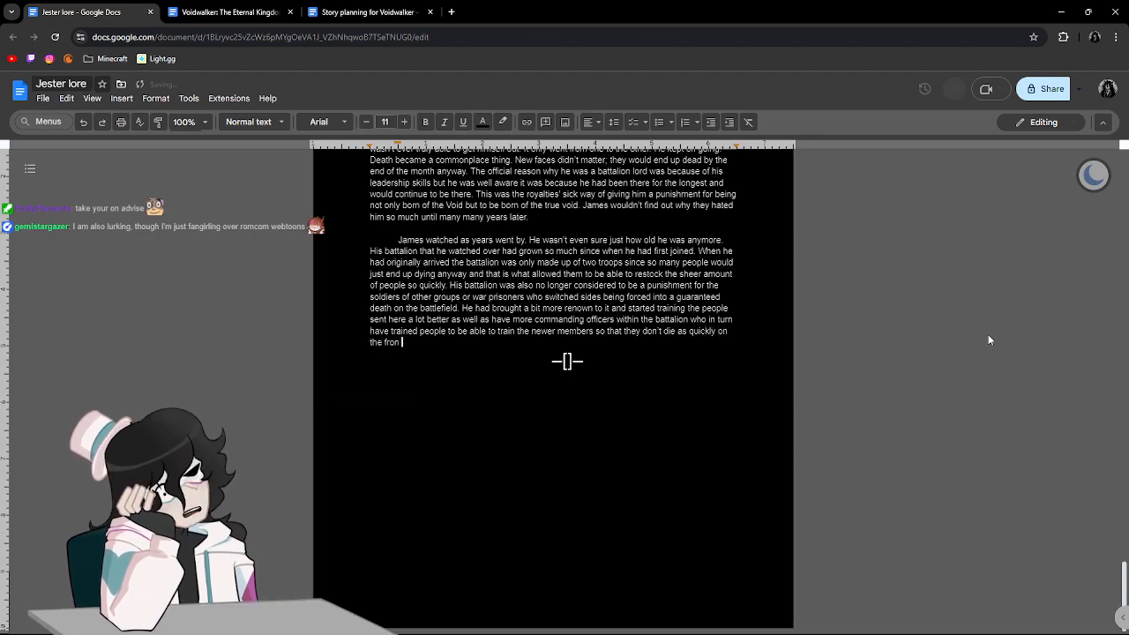
pyautogui.write('t lines.')
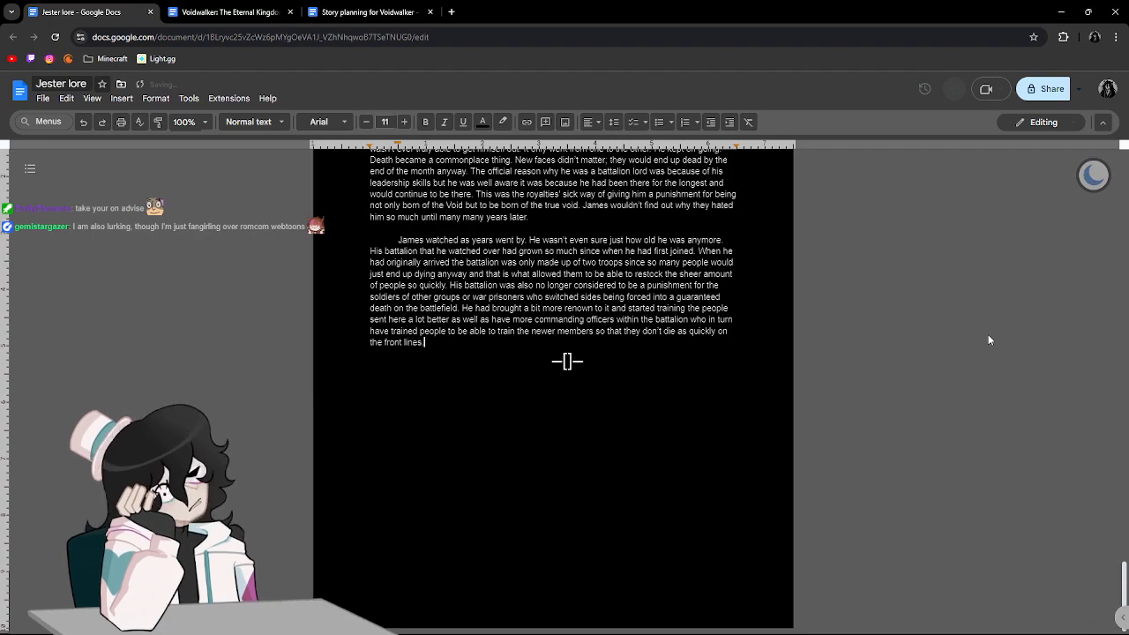
pyautogui.write(' The')
# Begin a new sentence with "The", change "have" to "having" before "more commanding officers", and return the cursor to the end of the text.
pyautogui.click(504, 321)
pyautogui.click(512, 306)
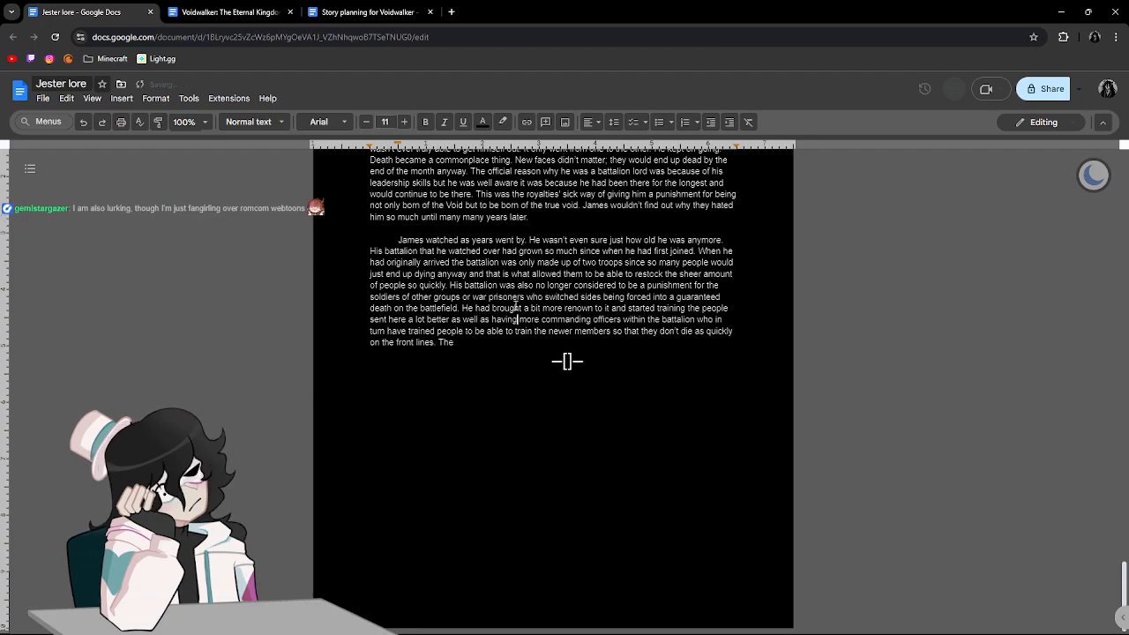
pyautogui.click(518, 353)
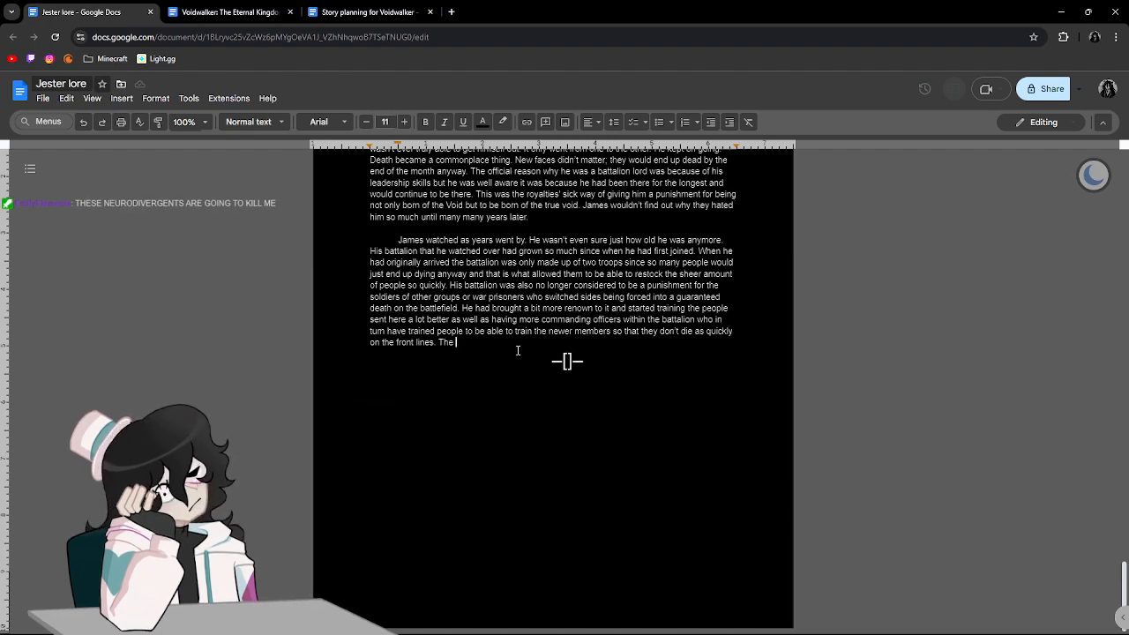
# Continue the sentence after "The" with "chain of command just kept expanding as time went on", correcting "when" to "went".
pyautogui.write('chain o')
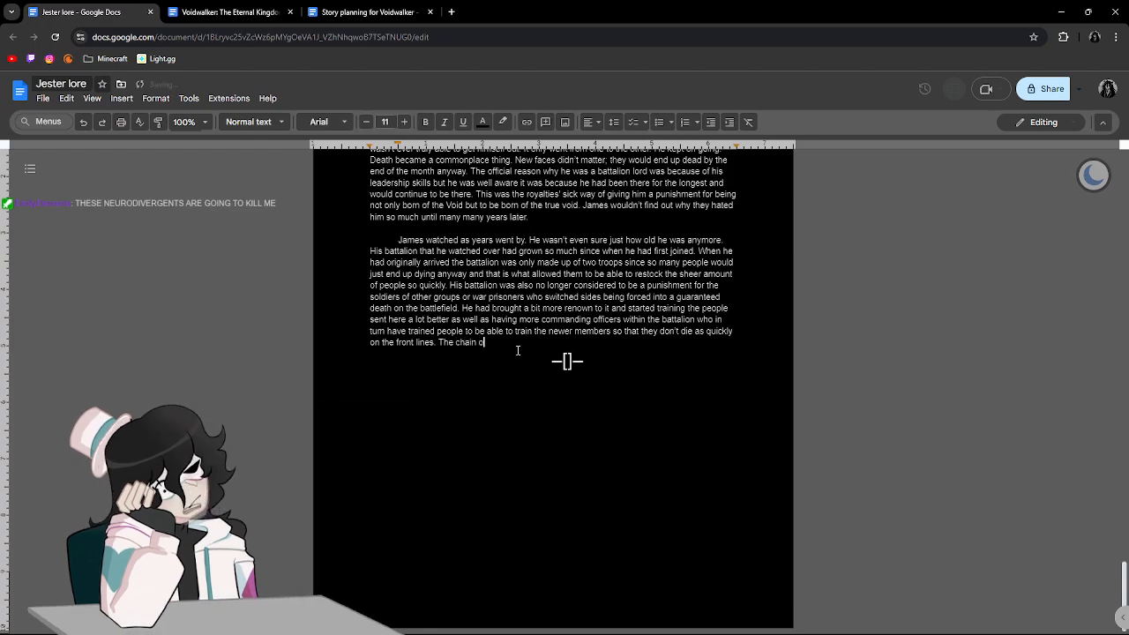
pyautogui.write('f command ju')
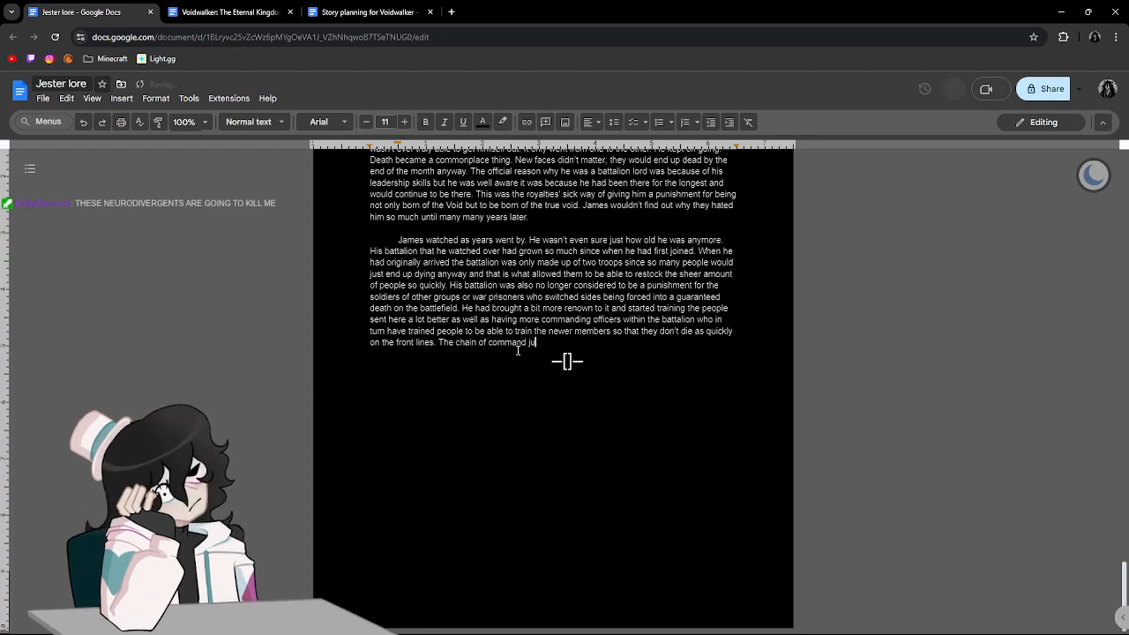
pyautogui.write('st kept ')
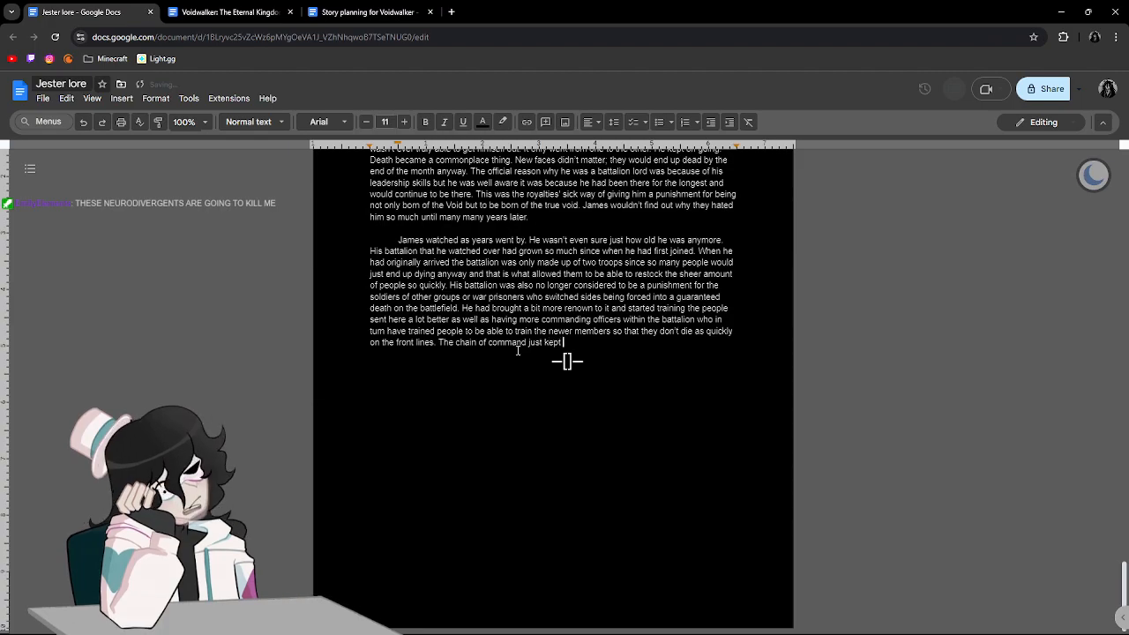
pyautogui.write('expanding as time when')
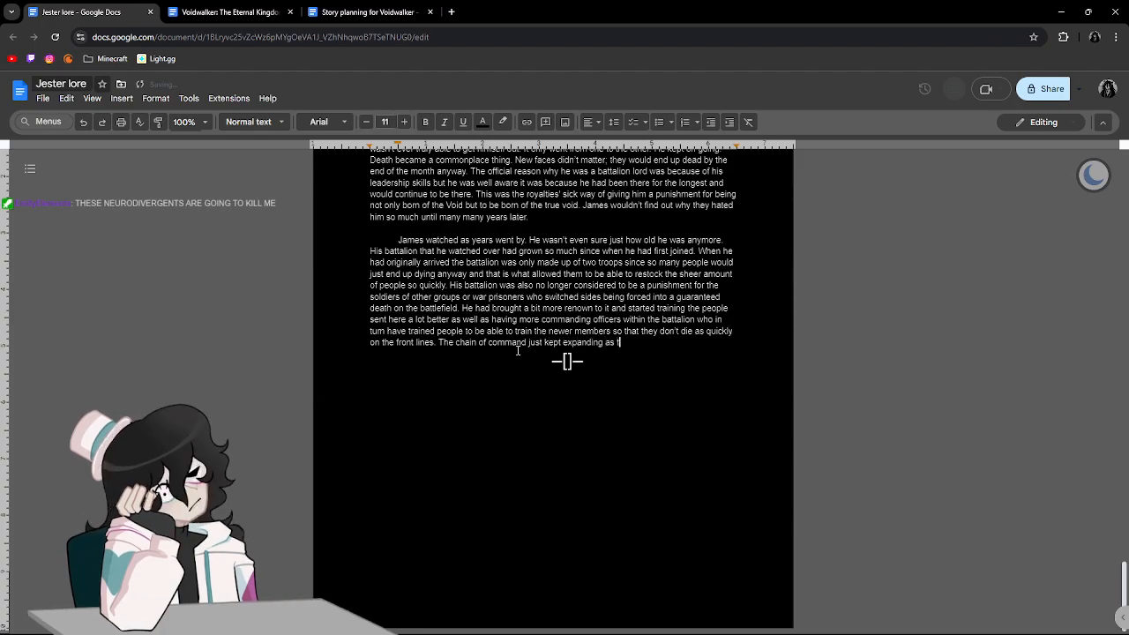
pyautogui.press('BackSpace')
pyautogui.write('t on')
pyautogui.press('BackSpace')
pyautogui.press('BackSpace')
pyautogui.press('BackSpace')
pyautogui.press('BackSpace')
pyautogui.press('BackSpace')
pyautogui.press('BackSpace')
pyautogui.write('ent on but Ja')
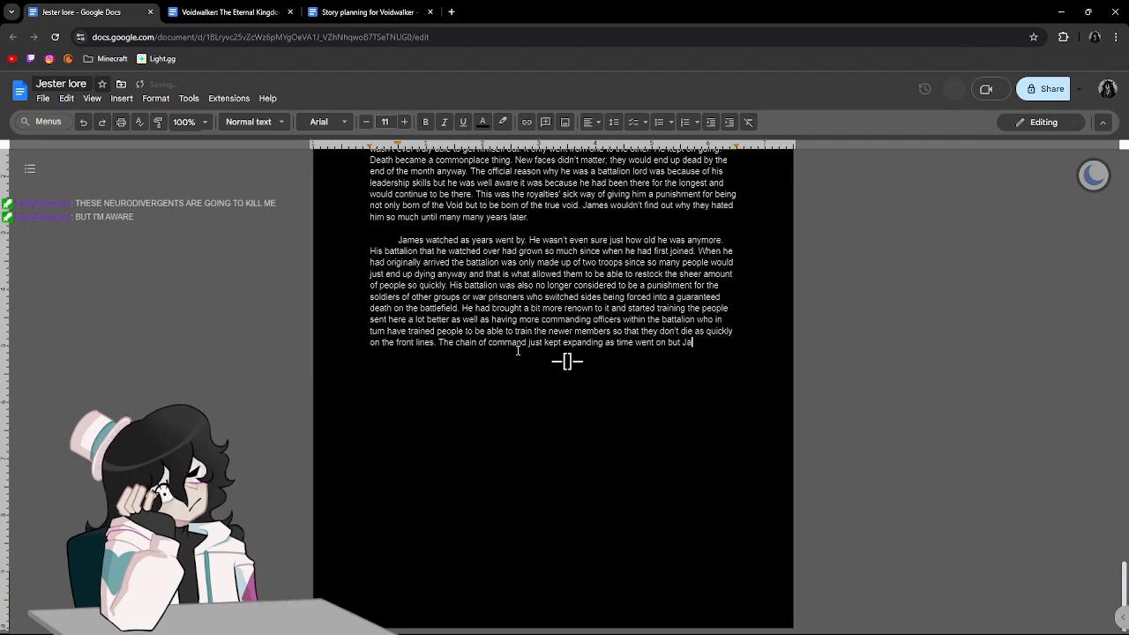
pyautogui.write('mes was never ')
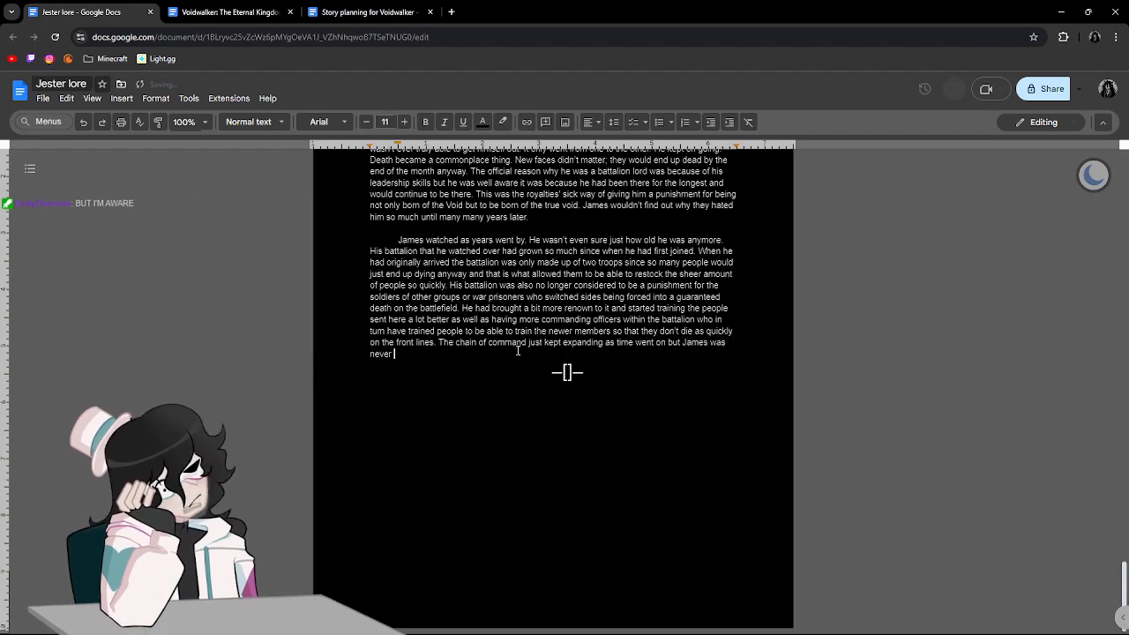
pyautogui.write('brought high')
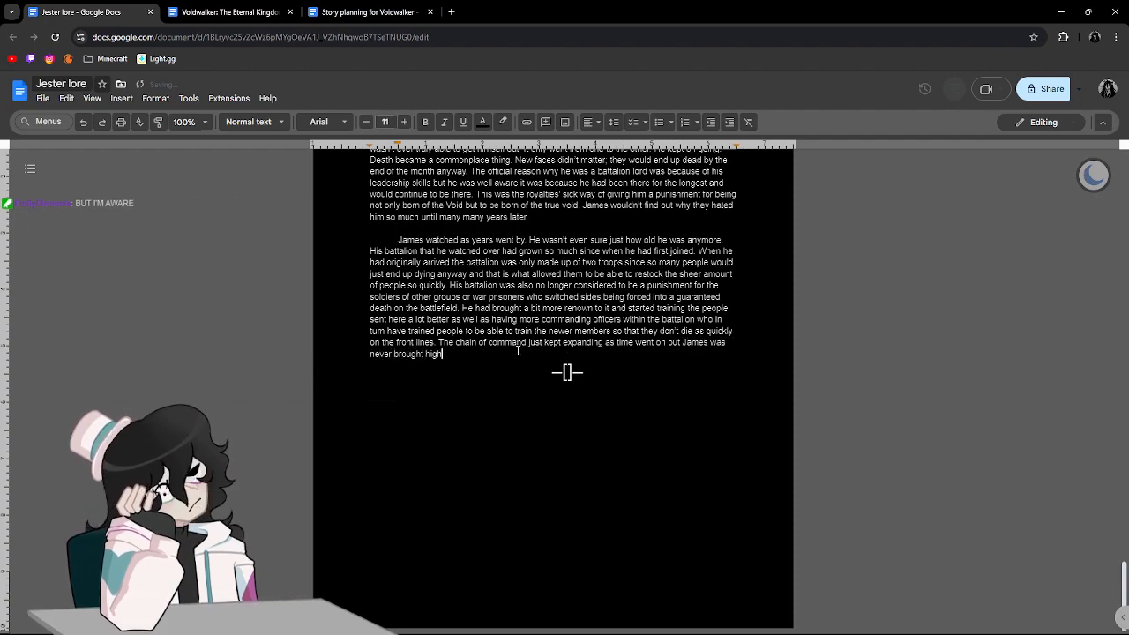
pyautogui.write('er than he wa')
# Continue the chain of command sentence with "time went on but James was never brought higher than he was".
pyautogui.press('BackSpace')
pyautogui.press('BackSpace')
pyautogui.write('he')
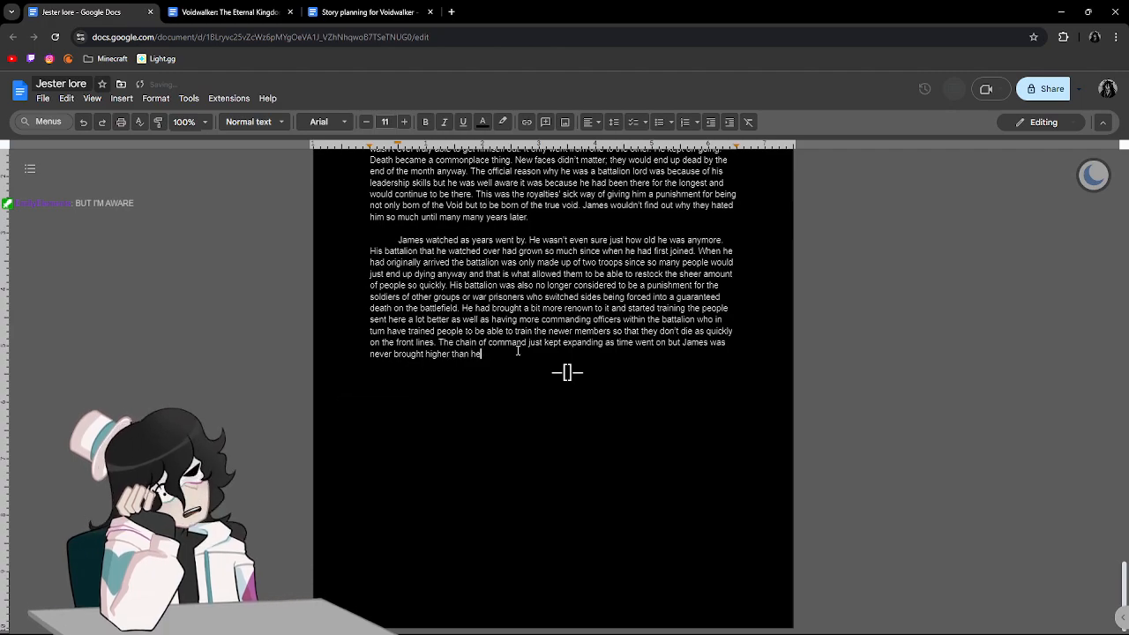
pyautogui.write(' was because that would be too much of a stre')
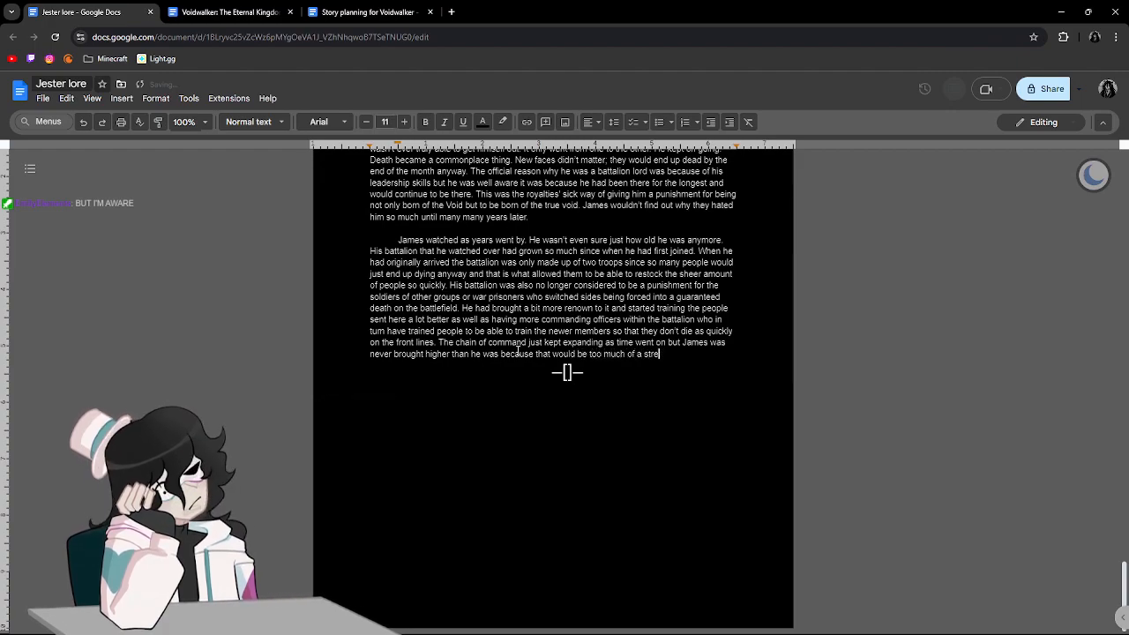
# Continue the sentence with "because that would be too much of a stretch for someone born of the void".
pyautogui.write('tch for')
pyautogui.write(' someone born of')
pyautogui.write(' the void')
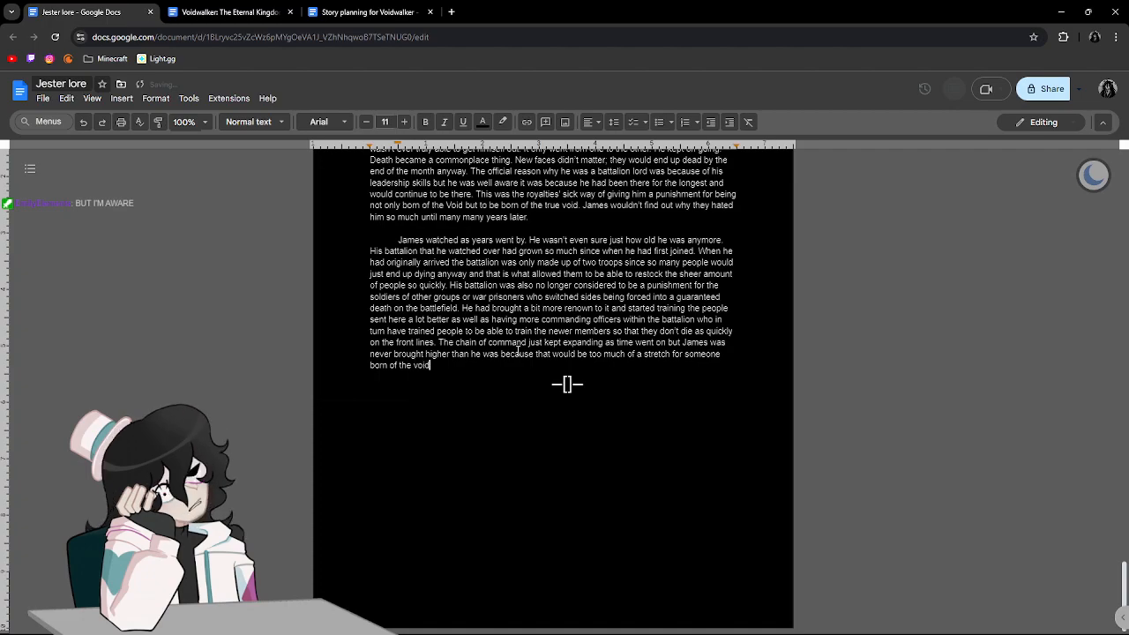
# Capitalize the last word as "Void" and continue the sentence with "and also".
pyautogui.press('BackSpace')
pyautogui.press('BackSpace')
pyautogui.press('BackSpace')
pyautogui.write('VE')
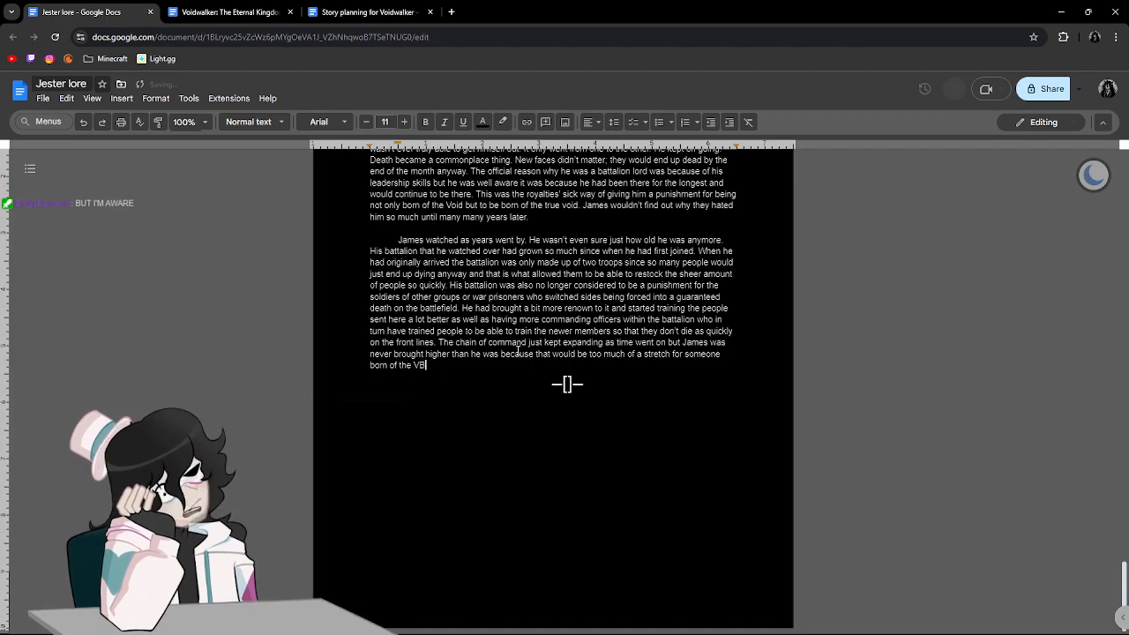
pyautogui.press('BackSpace')
pyautogui.write('oid and also')
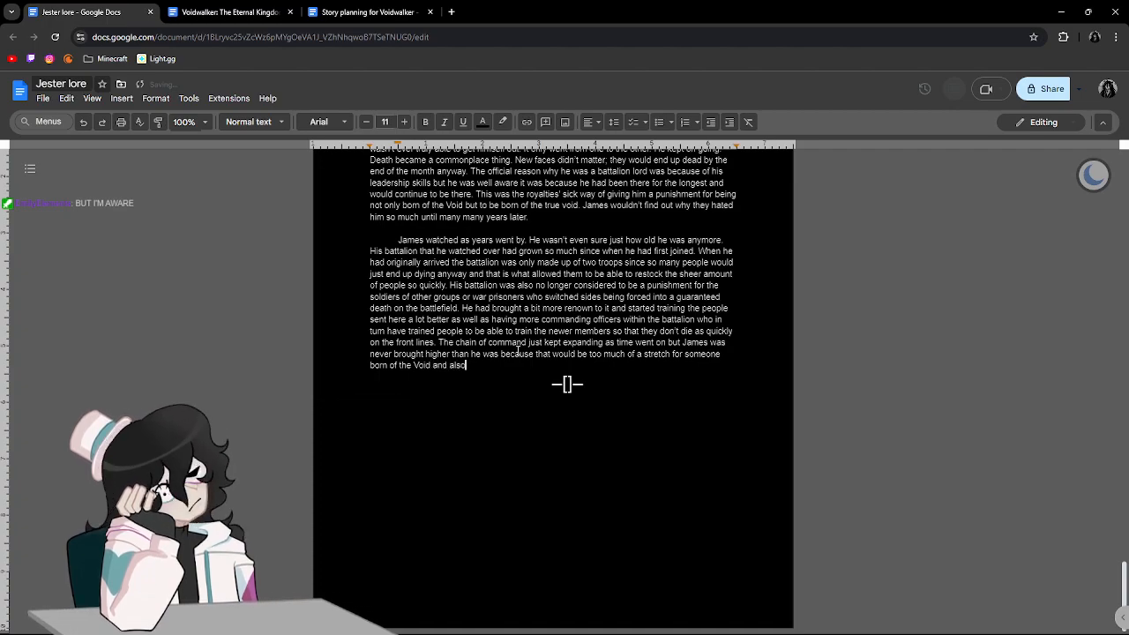
pyautogui.write(' once mor')
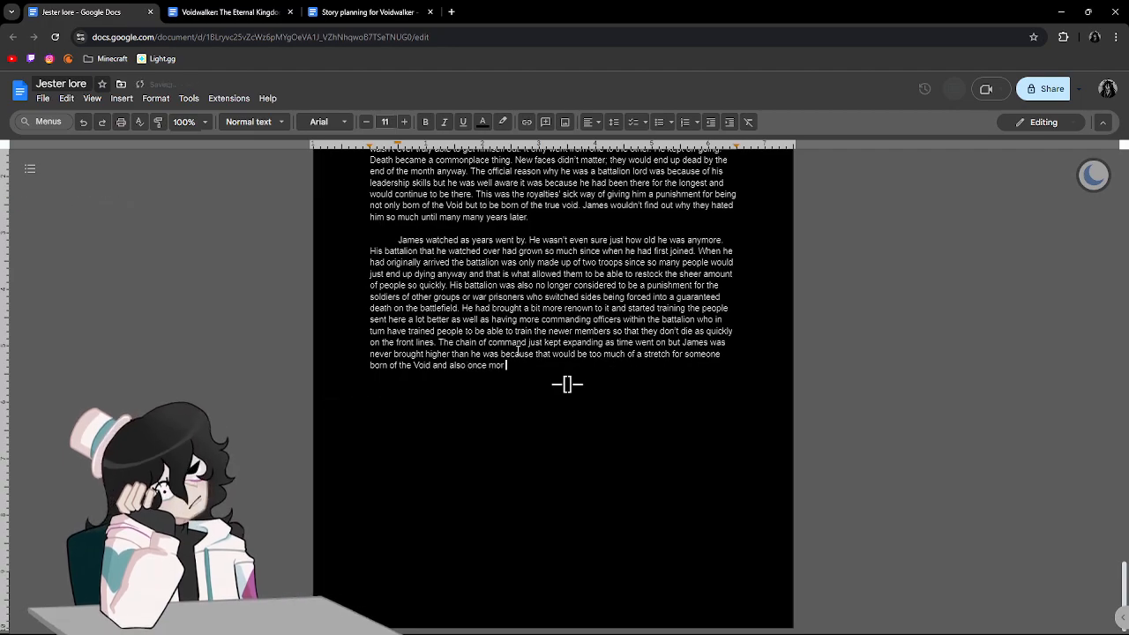
pyautogui.write('e poepl')
# Continue the sentence after "and also" with "once more people still held grudges".
pyautogui.press('BackSpace')
pyautogui.press('BackSpace')
pyautogui.press('BackSpace')
pyautogui.press('BackSpace')
pyautogui.write('eople sit')
pyautogui.press('BackSpace')
pyautogui.press('BackSpace')
pyautogui.write('till held grudges ')
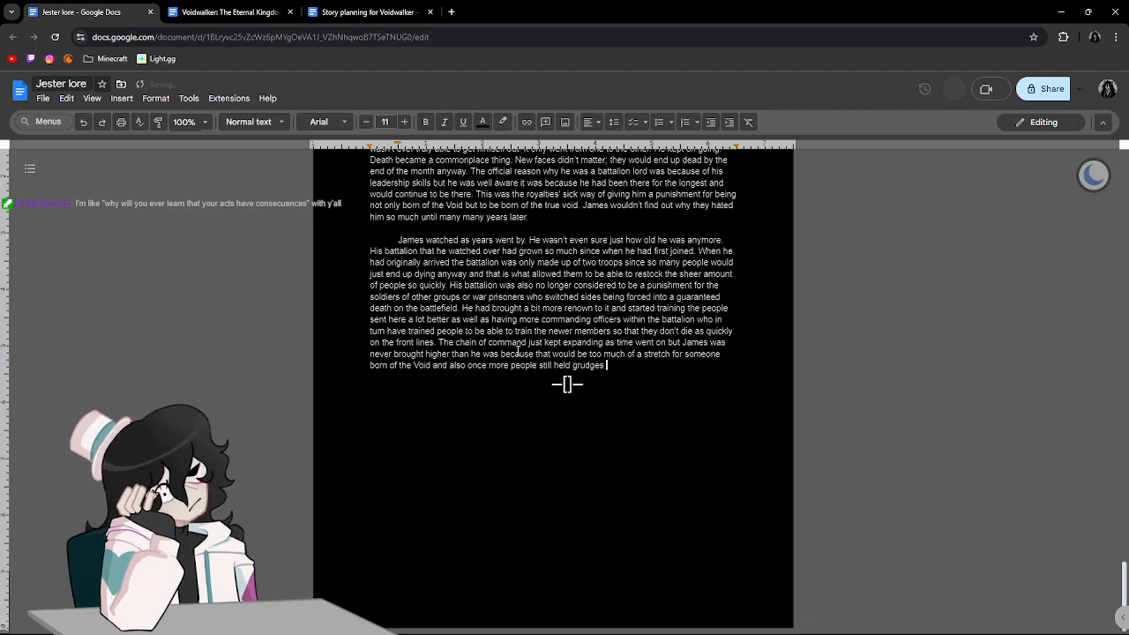
pyautogui.write('towards ')
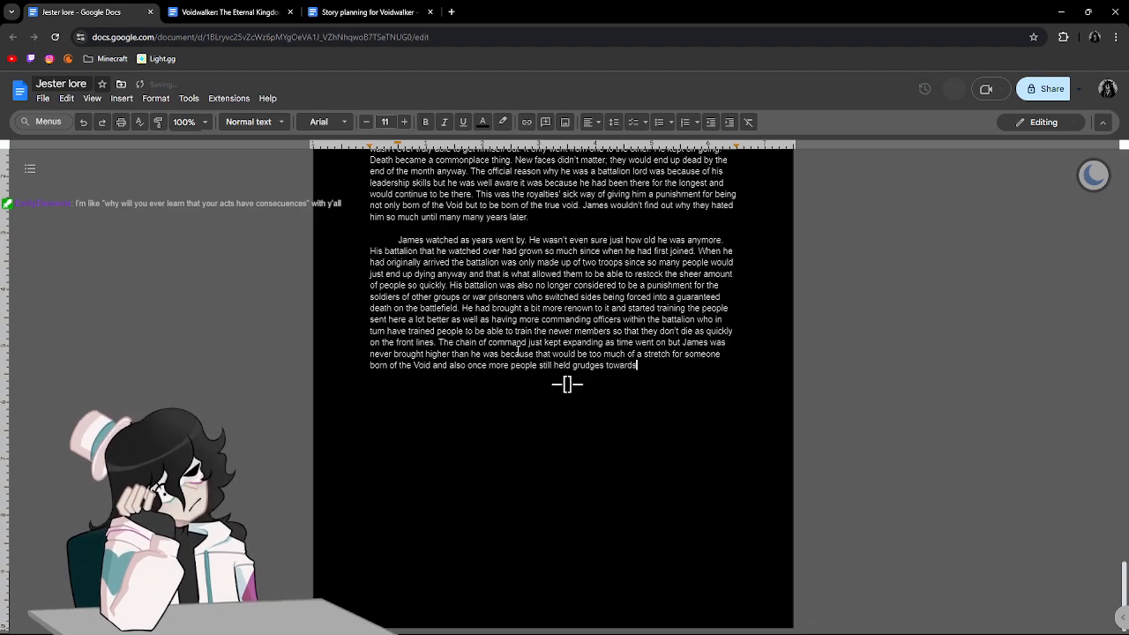
pyautogui.write('him ')
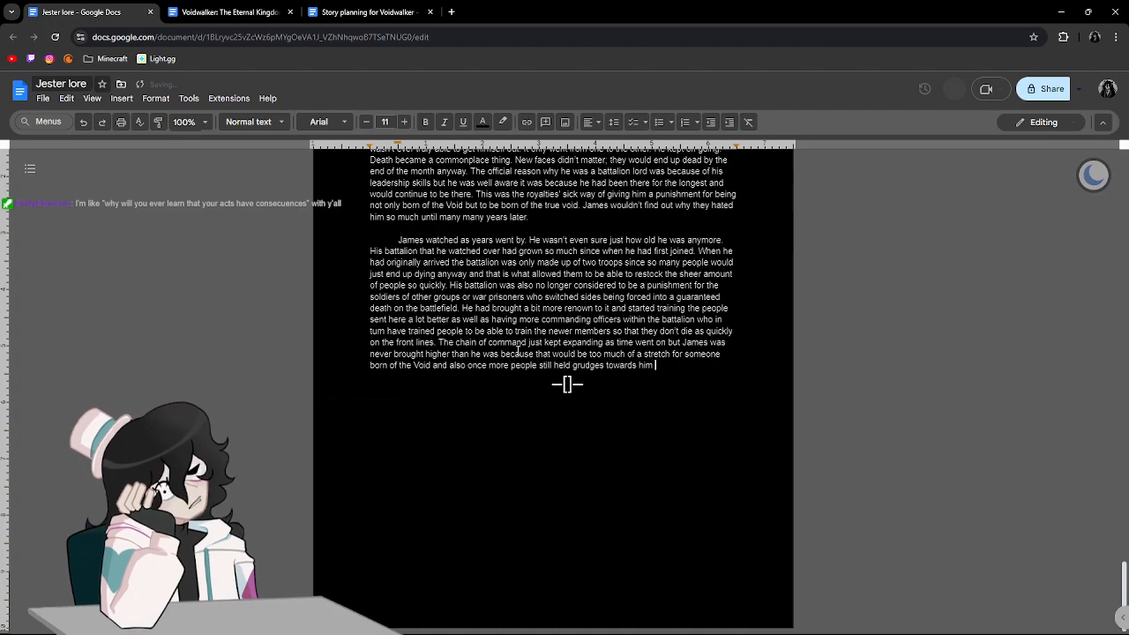
pyautogui.write('for simply existin')
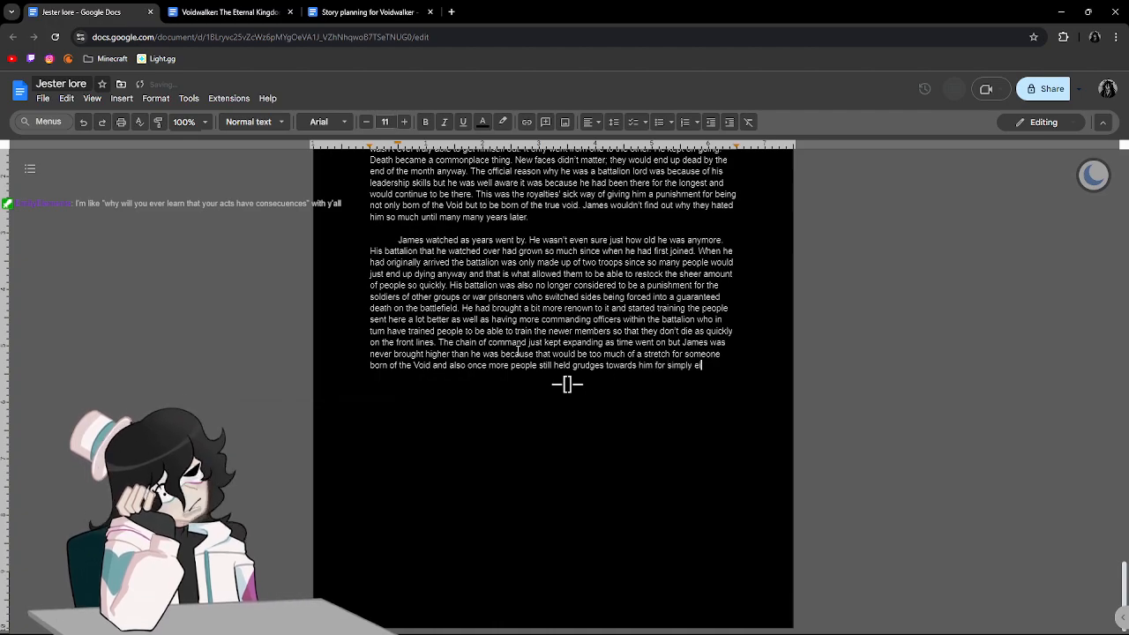
# Continue the sentence with "towards him for simply existing saying that he was".
pyautogui.write('ying that he was ')
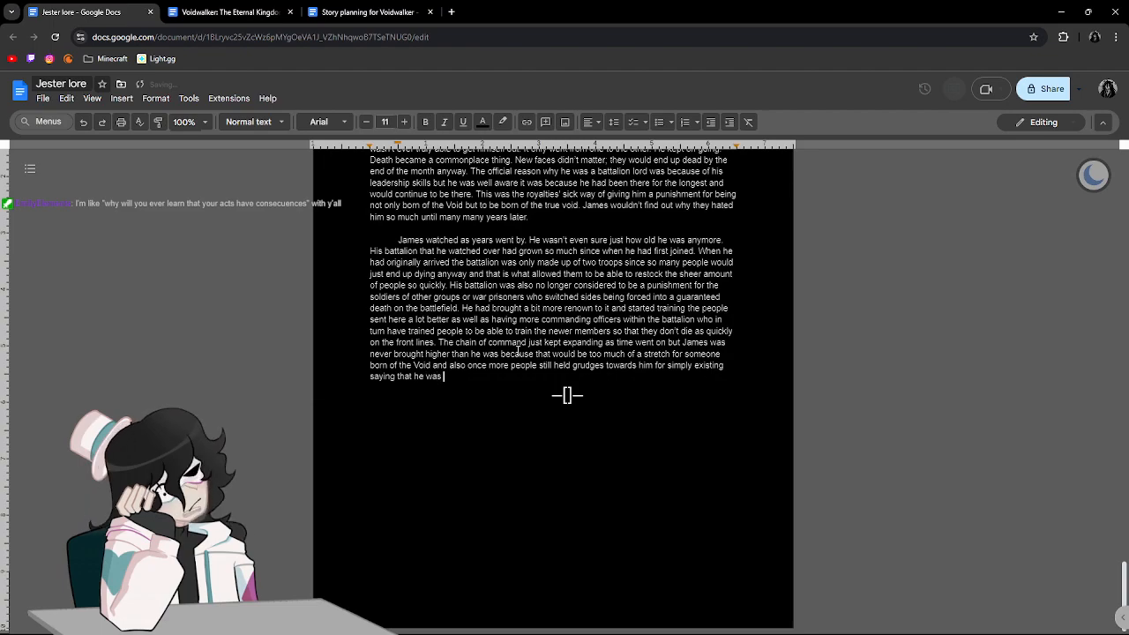
pyautogui.write('a ')
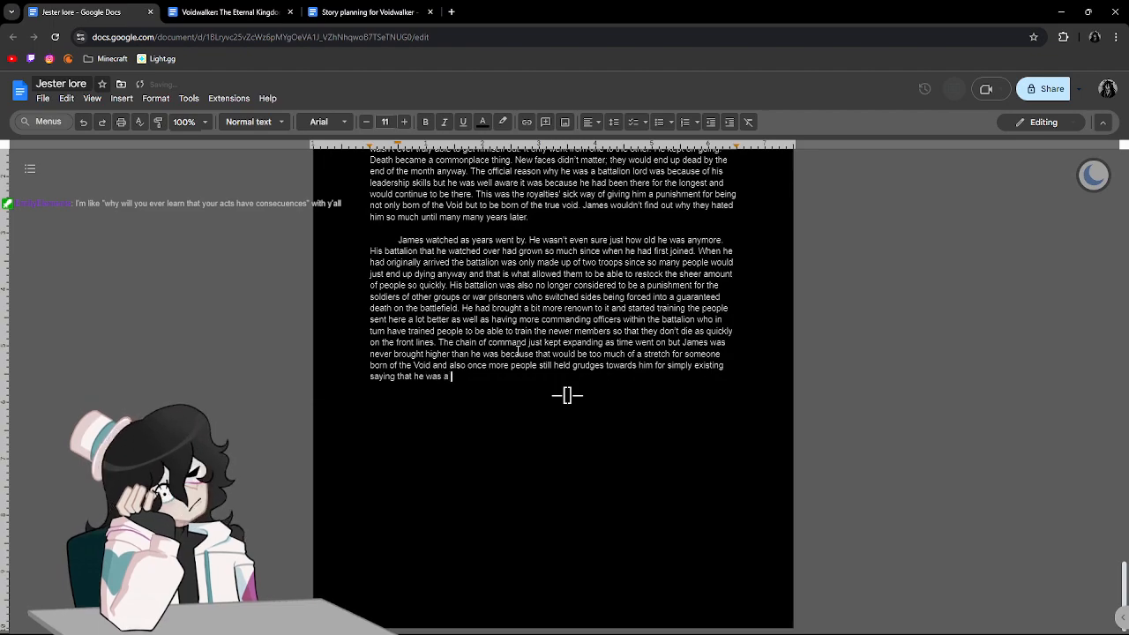
pyautogui.write('"defiance')
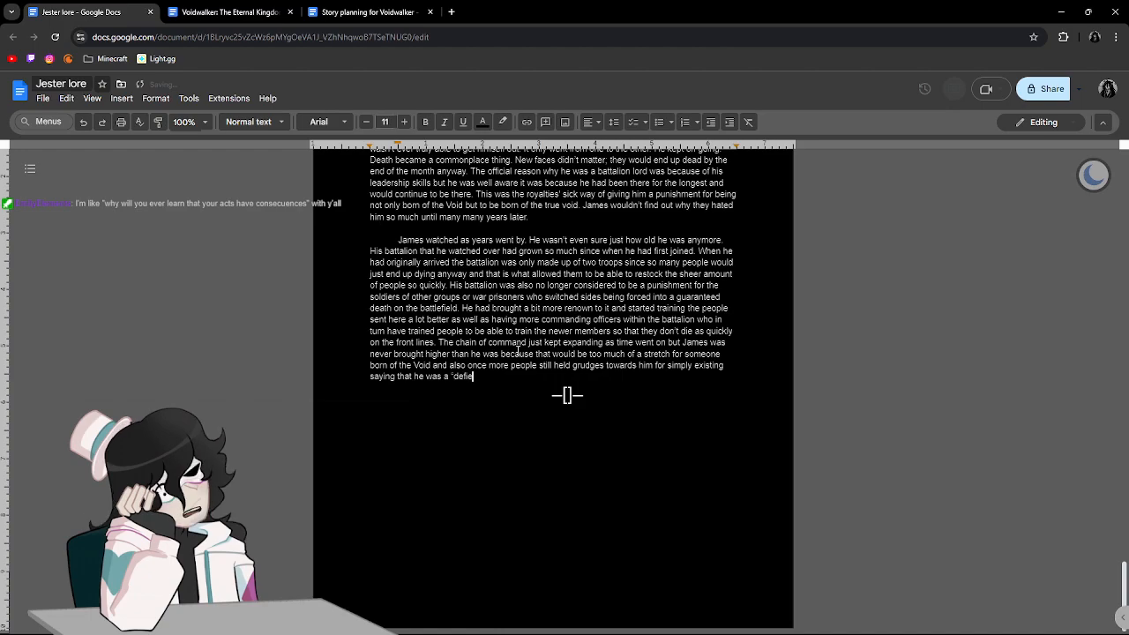
pyautogui.write(' to t')
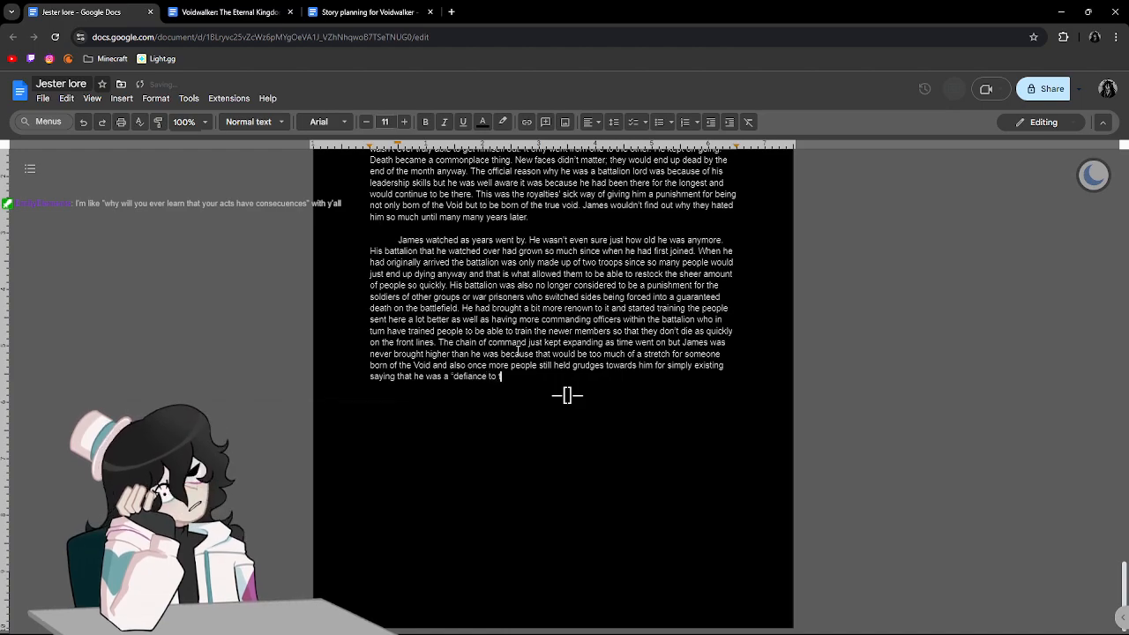
pyautogui.write('he Rose ')
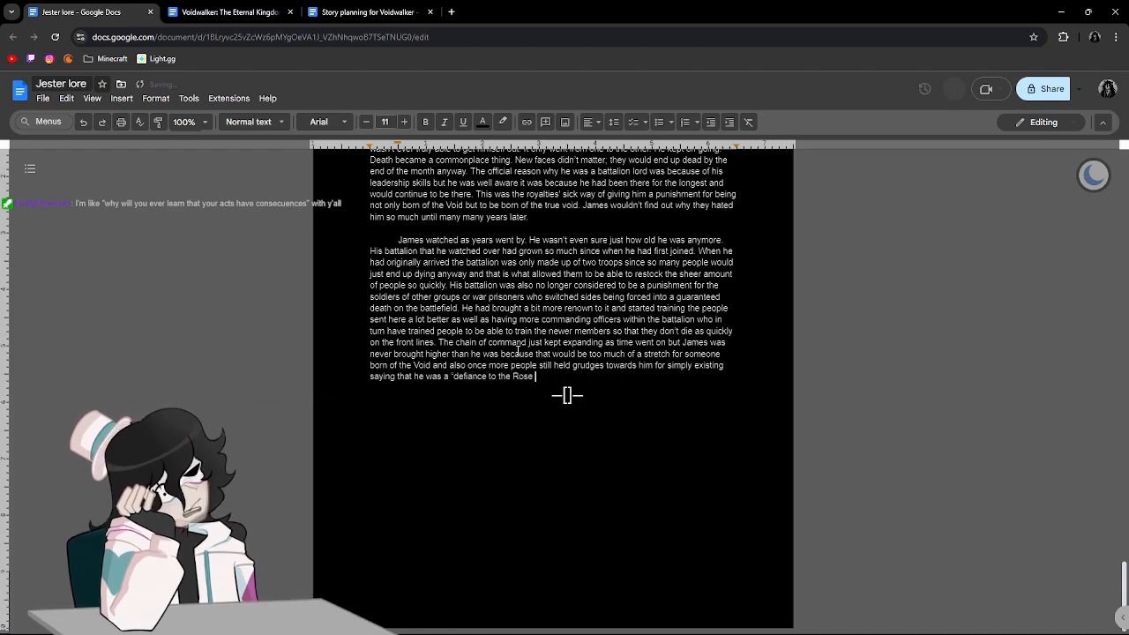
pyautogui.write('Empire')
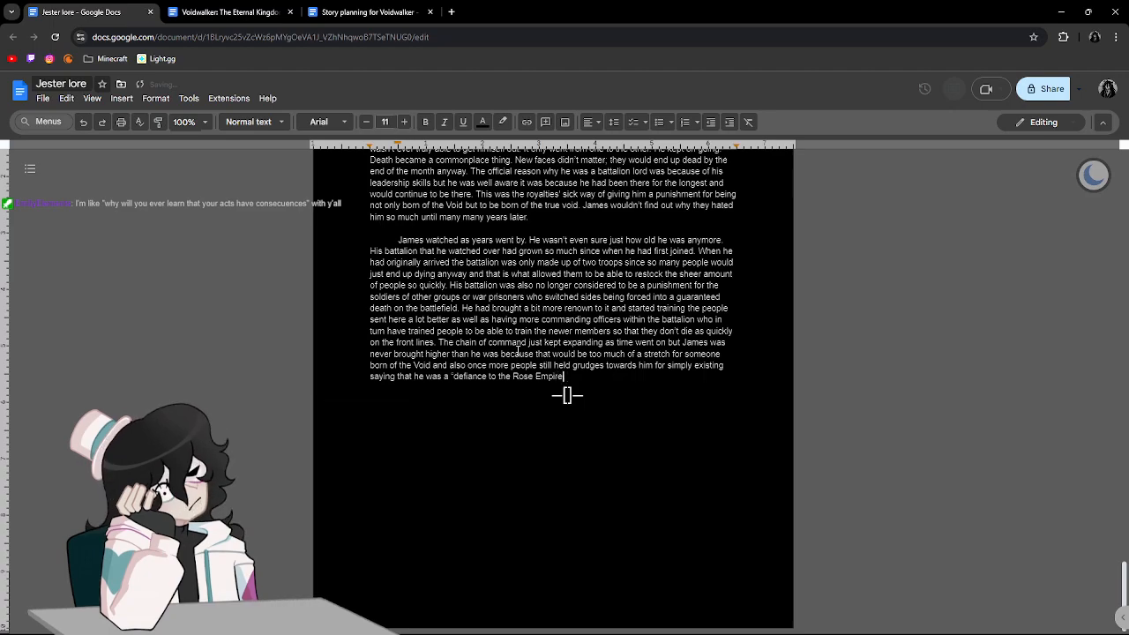
pyautogui.write('. ')
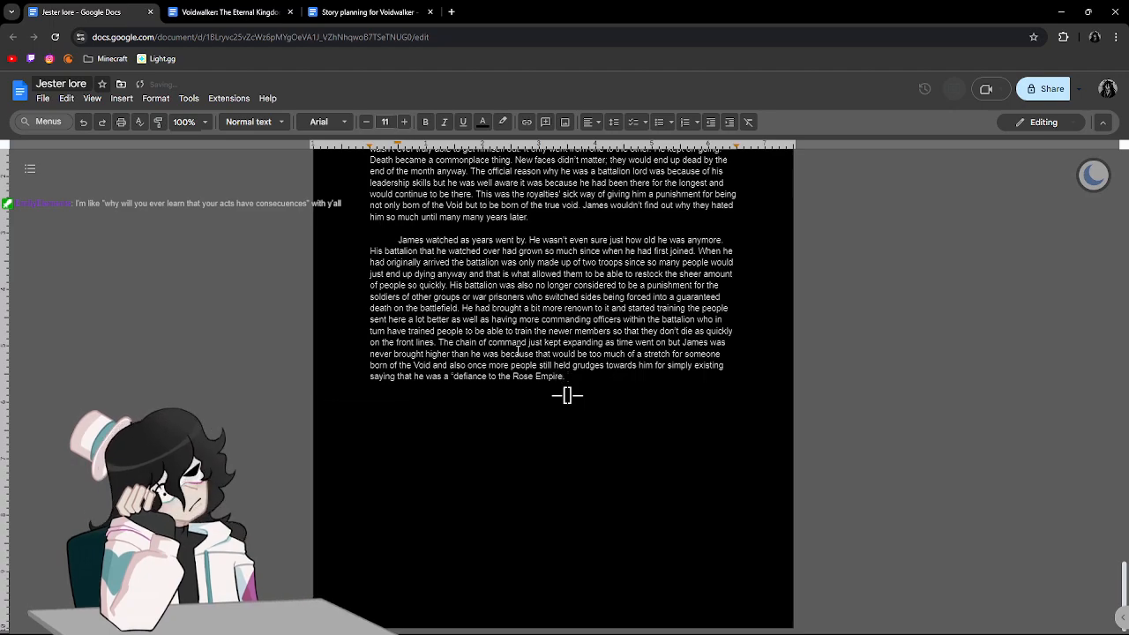
pyautogui.write('That is why ')
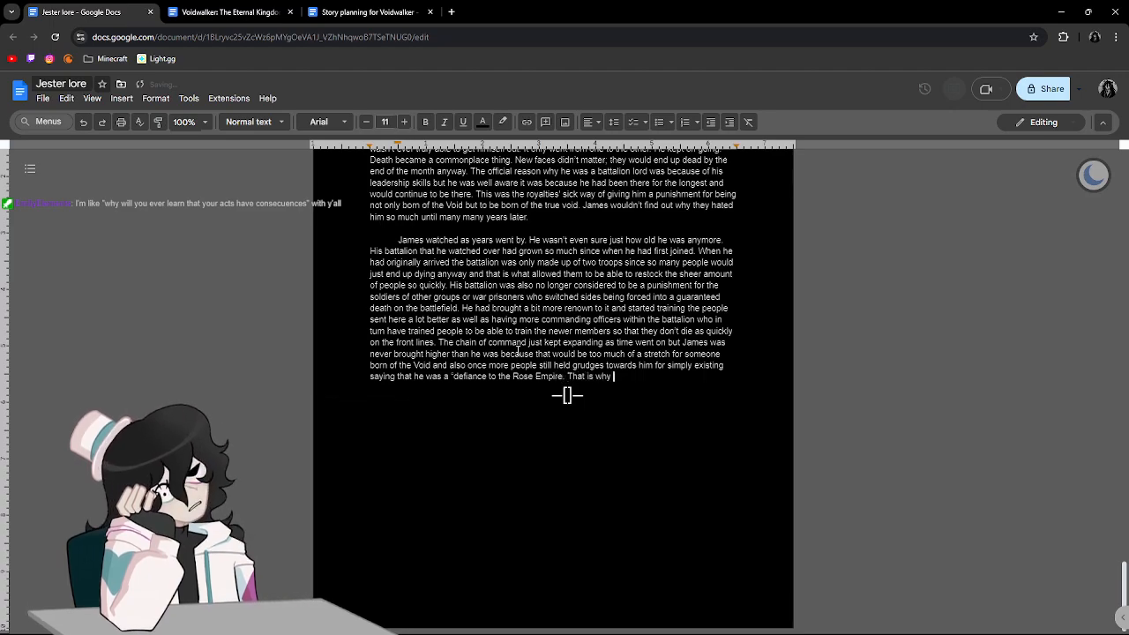
pyautogui.write('you must ser')
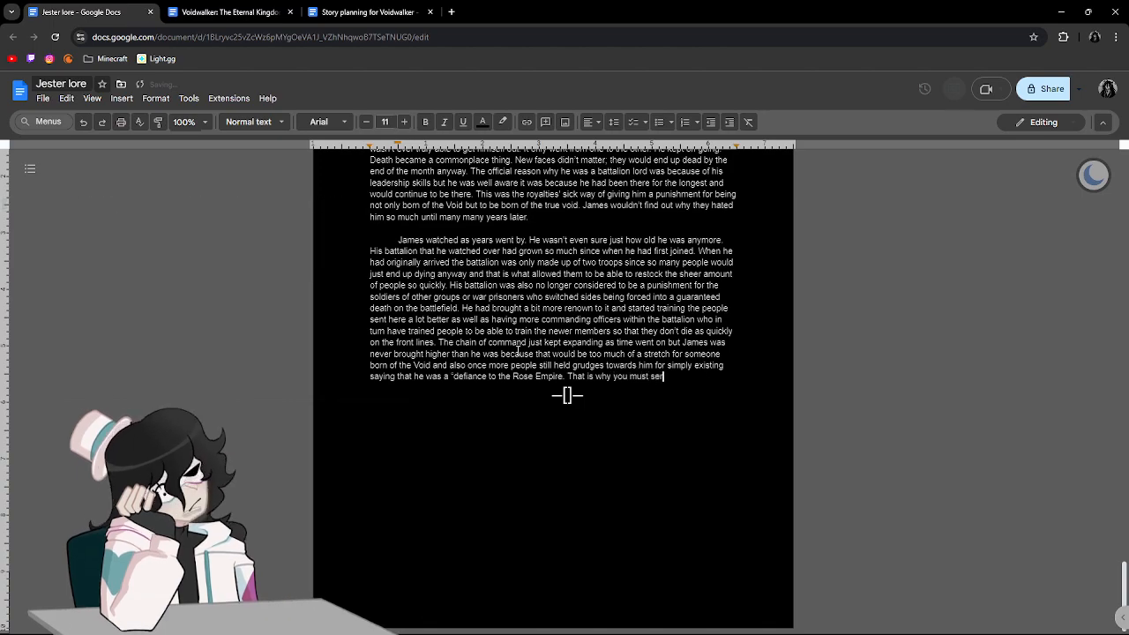
pyautogui.write('ve the mil')
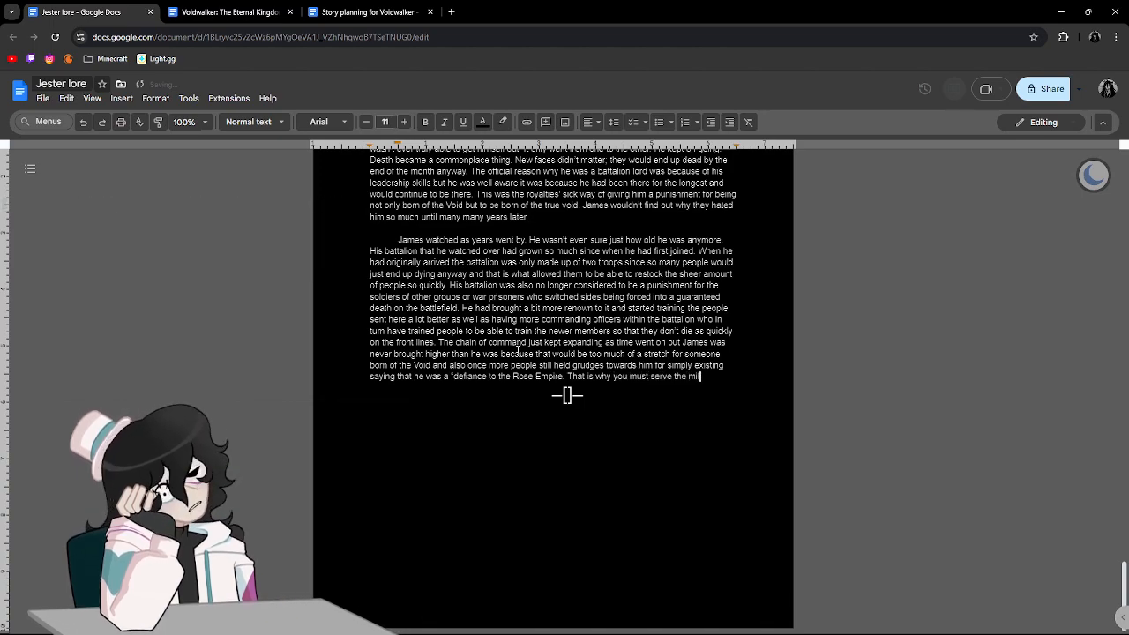
pyautogui.write('itary of the')
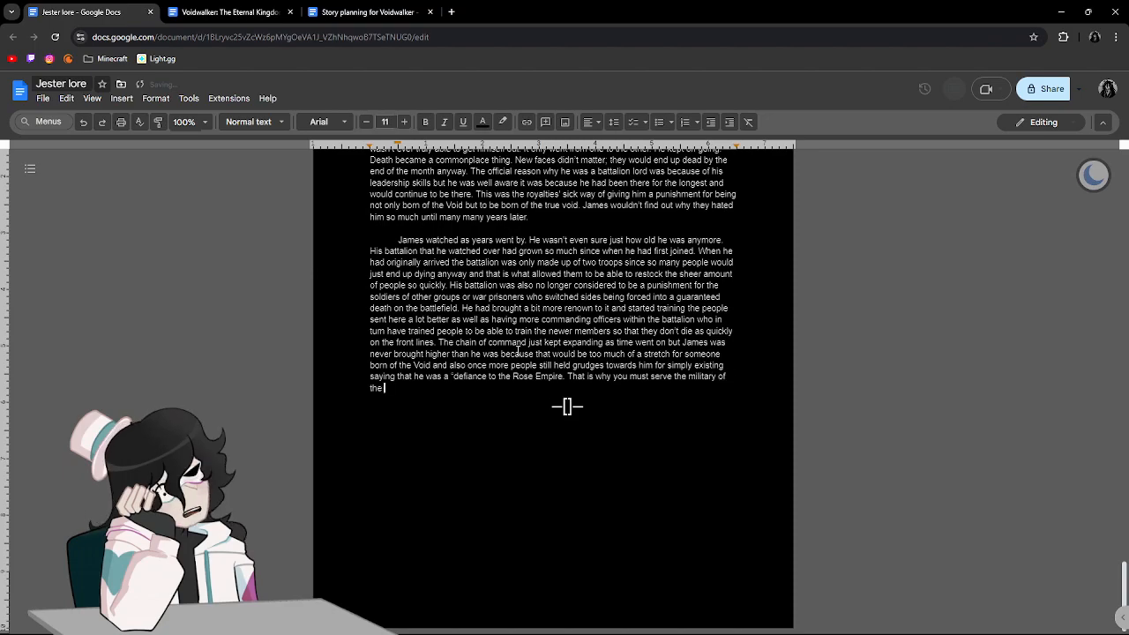
pyautogui.write(' Rose ')
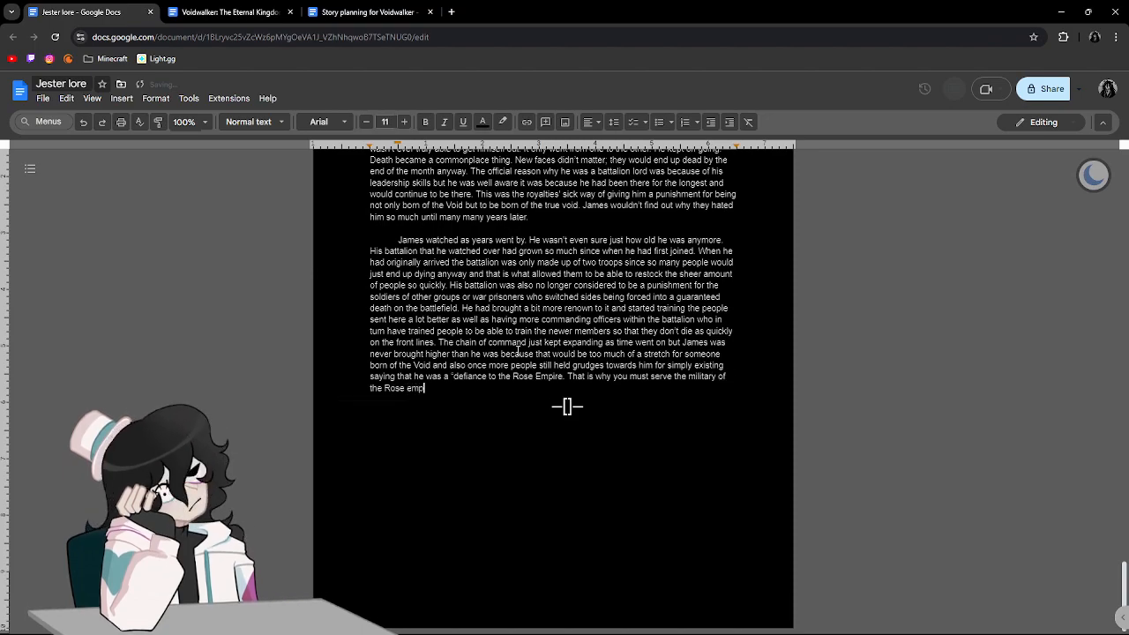
pyautogui.write('K')
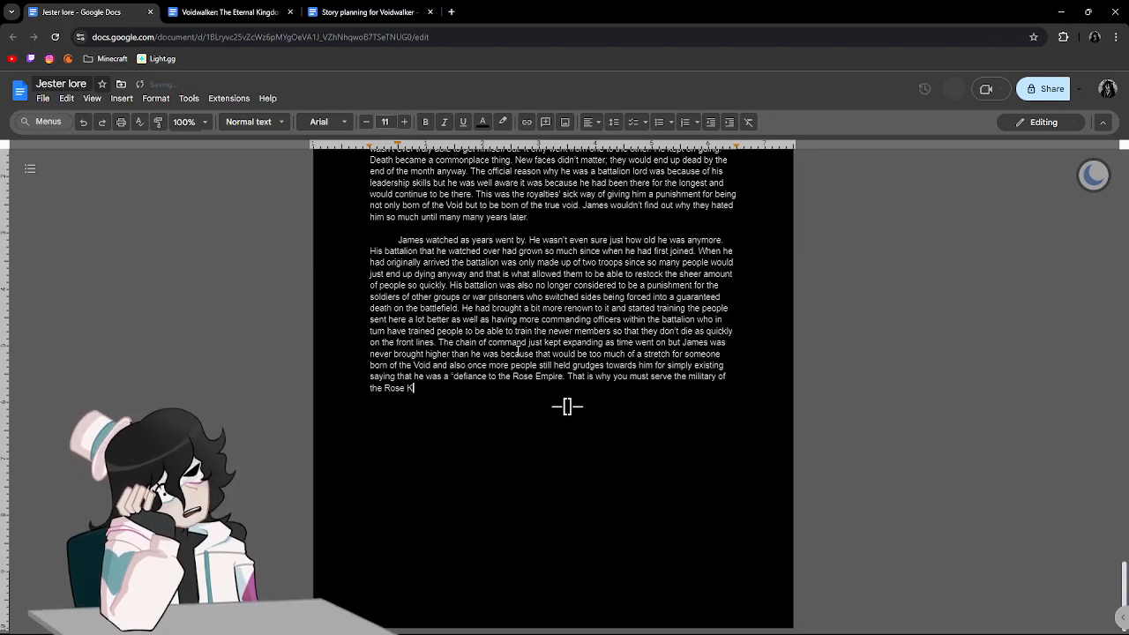
pyautogui.write('ingdom')
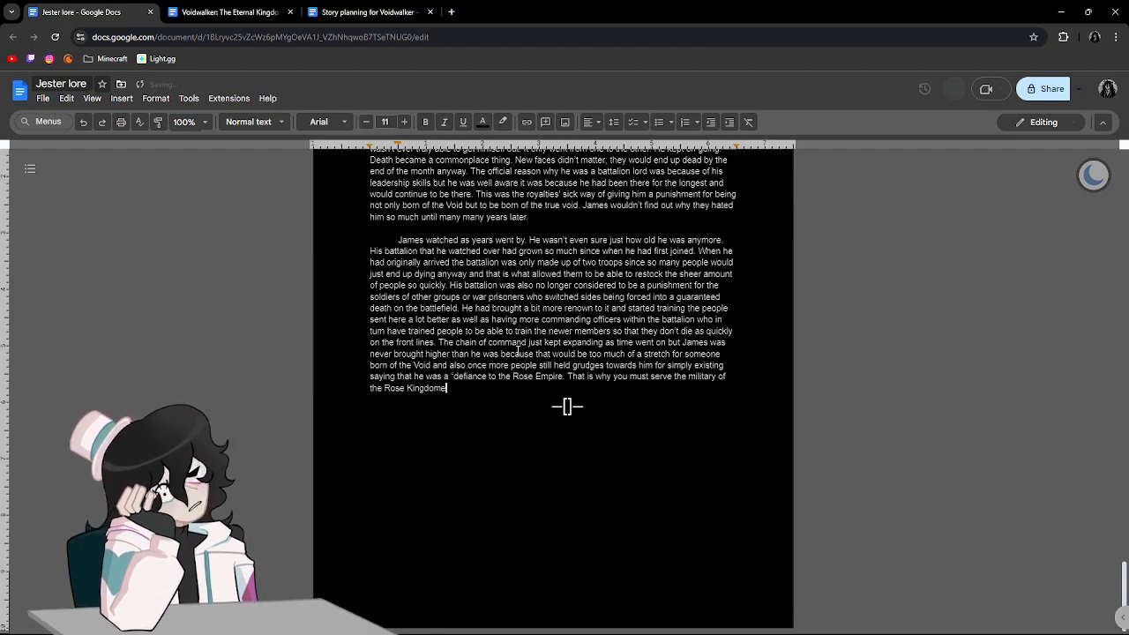
pyautogui.write('.')
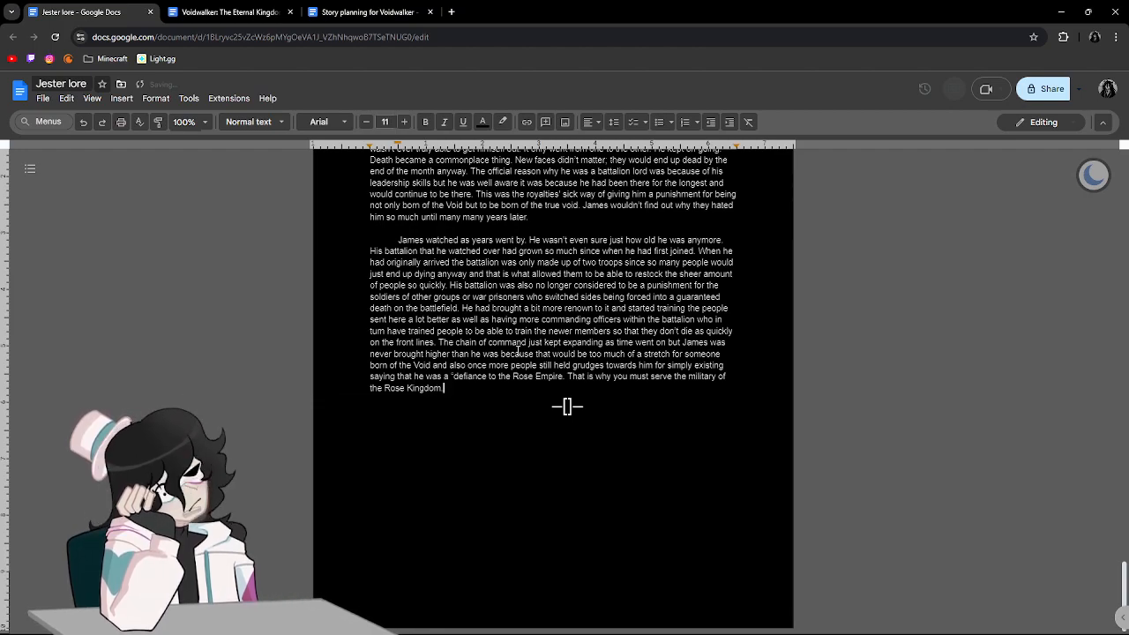
pyautogui.write('"')
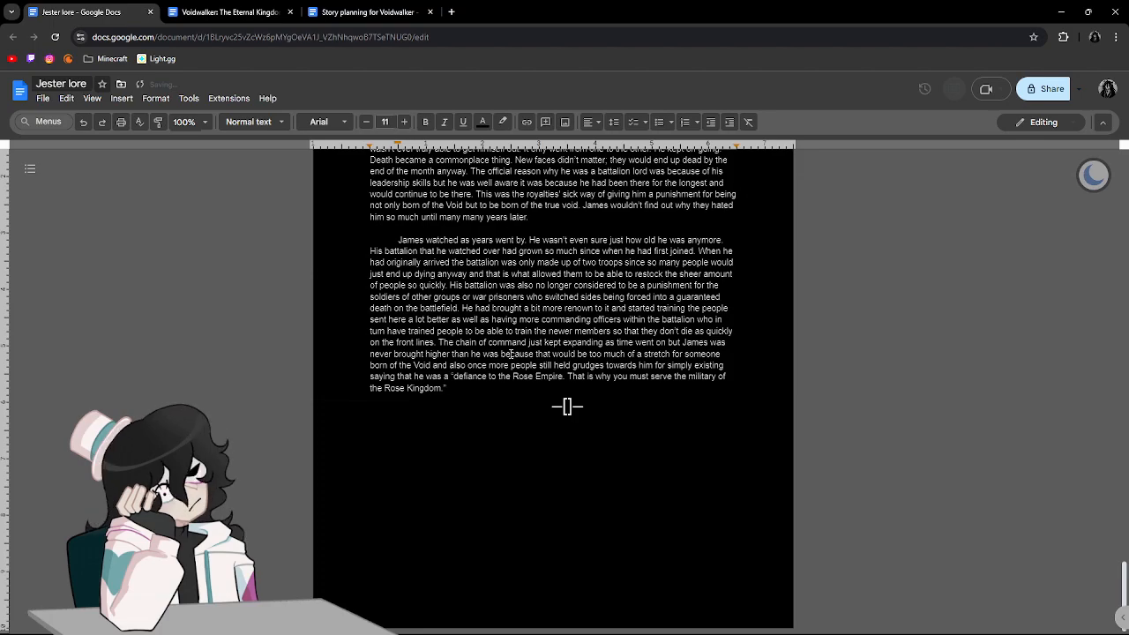
# Change "Empire" to lowercase "empire" after "Rose" in the quotation and return the cursor to the end of the text.
pyautogui.click(538, 376)
pyautogui.press('Delete')
pyautogui.write('e')
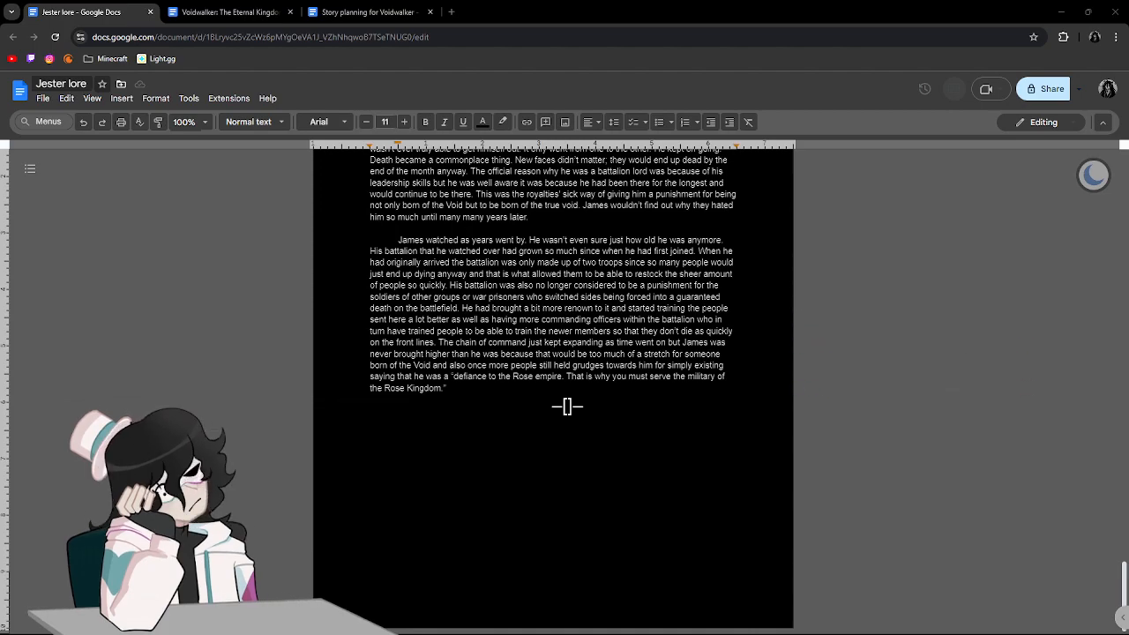
pyautogui.click(968, 314)
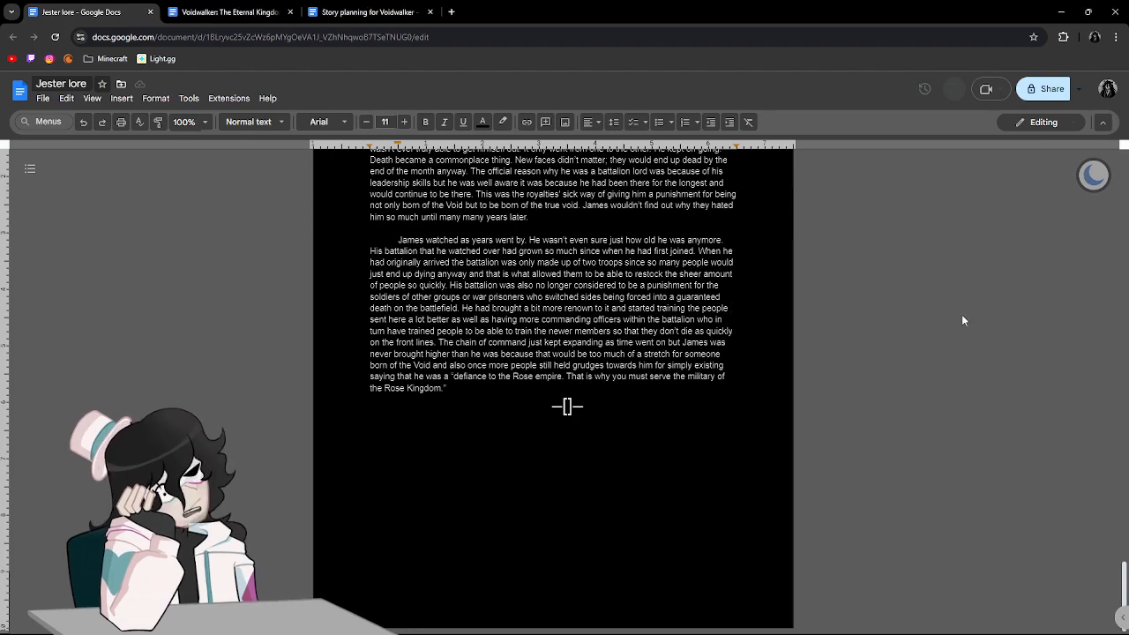
pyautogui.click(443, 399)
pyautogui.click(510, 393)
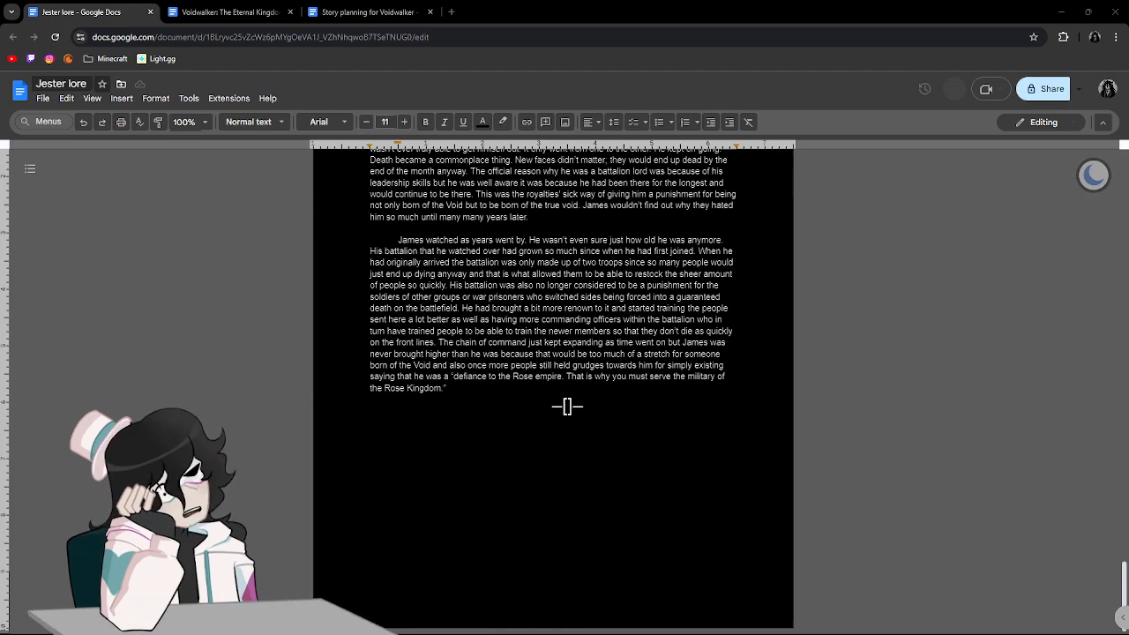
pyautogui.click(955, 273)
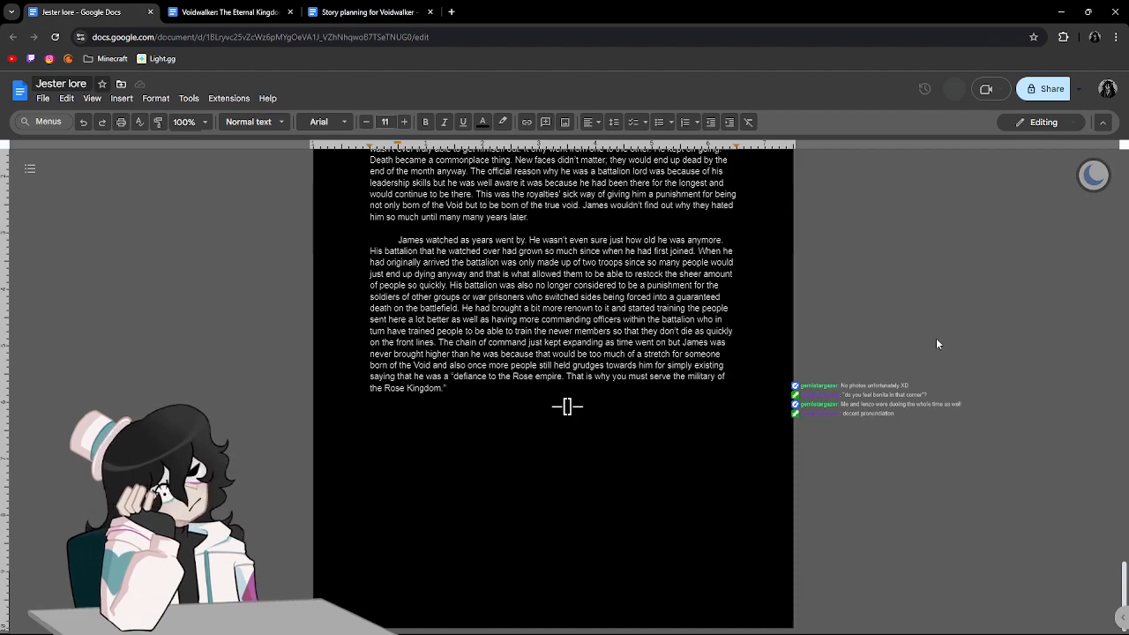
pyautogui.click(867, 421)
pyautogui.click(871, 393)
pyautogui.moveTo(882, 407); pyautogui.dragTo(893, 436)
pyautogui.click(893, 441)
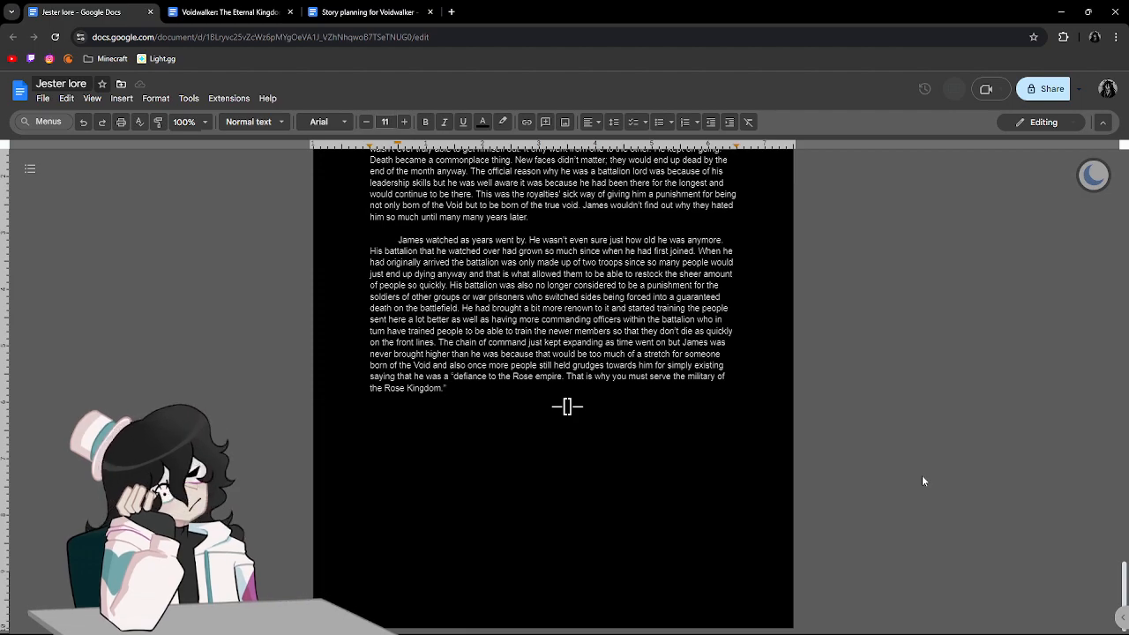
# Start a new paragraph after the quotation with "James was still known as the Lord of Dark".
pyautogui.write('James was')
pyautogui.press('BackSpace')
pyautogui.press('BackSpace')
pyautogui.press('BackSpace')
pyautogui.press('BackSpace')
pyautogui.press('BackSpace')
pyautogui.press('BackSpace')
pyautogui.press('BackSpace')
pyautogui.press('BackSpace')
pyautogui.press('BackSpace')
pyautogui.press('BackSpace')
pyautogui.press('BackSpace')
pyautogui.press('Return')
pyautogui.press('Return')
pyautogui.write('James was still known as the Lord of ')
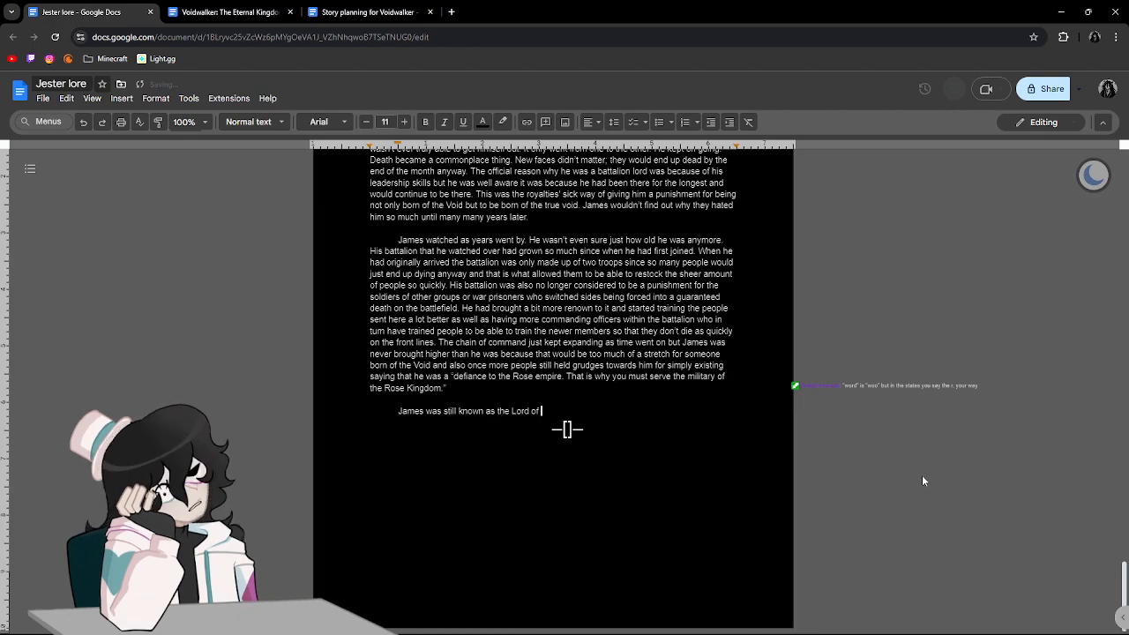
pyautogui.write('Dar')
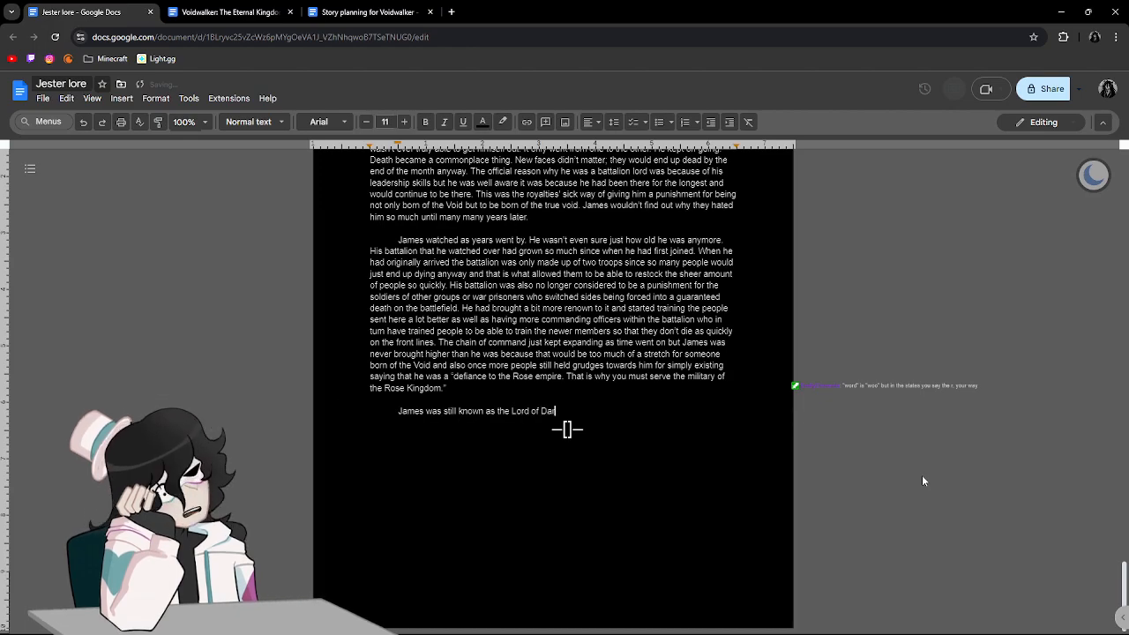
pyautogui.write('k but')
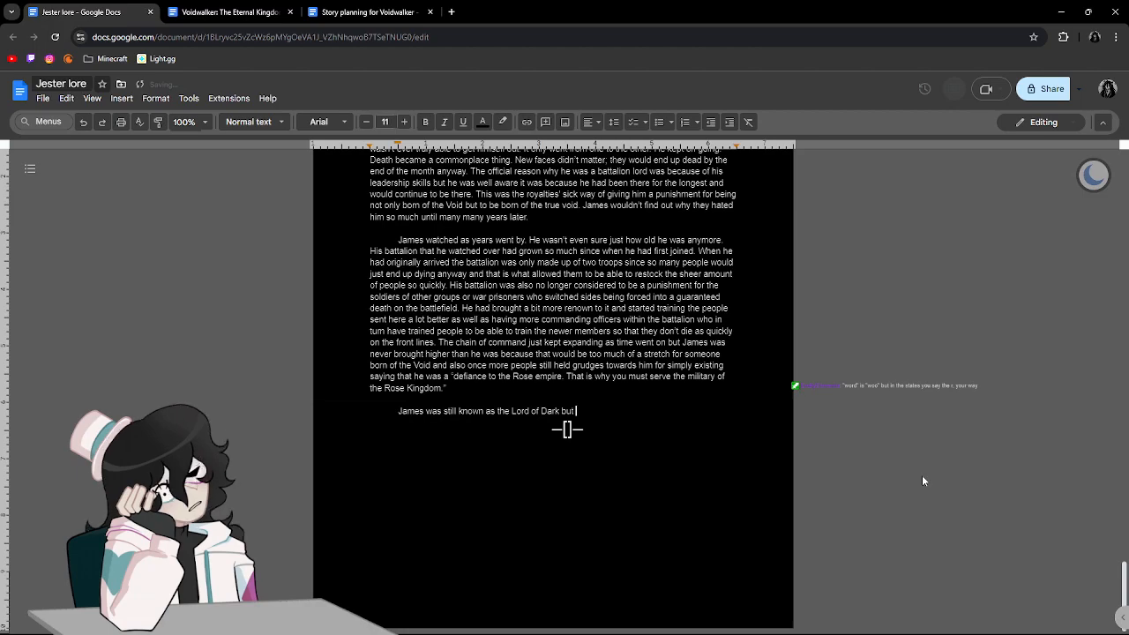
pyautogui.write(' was also mor')
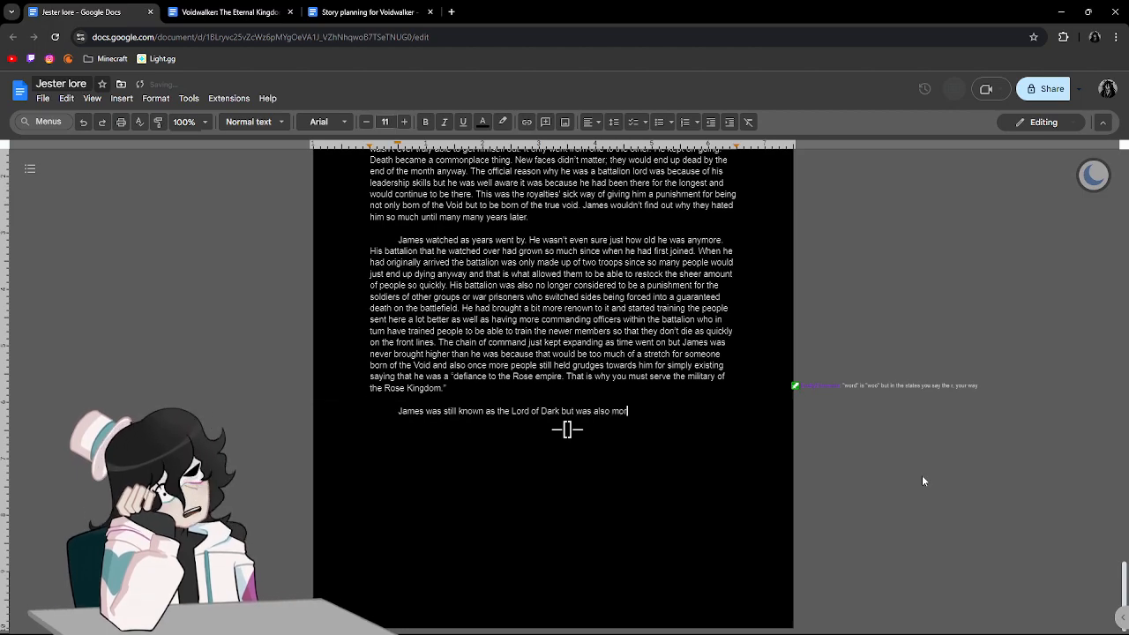
pyautogui.write('e commonly called teh')
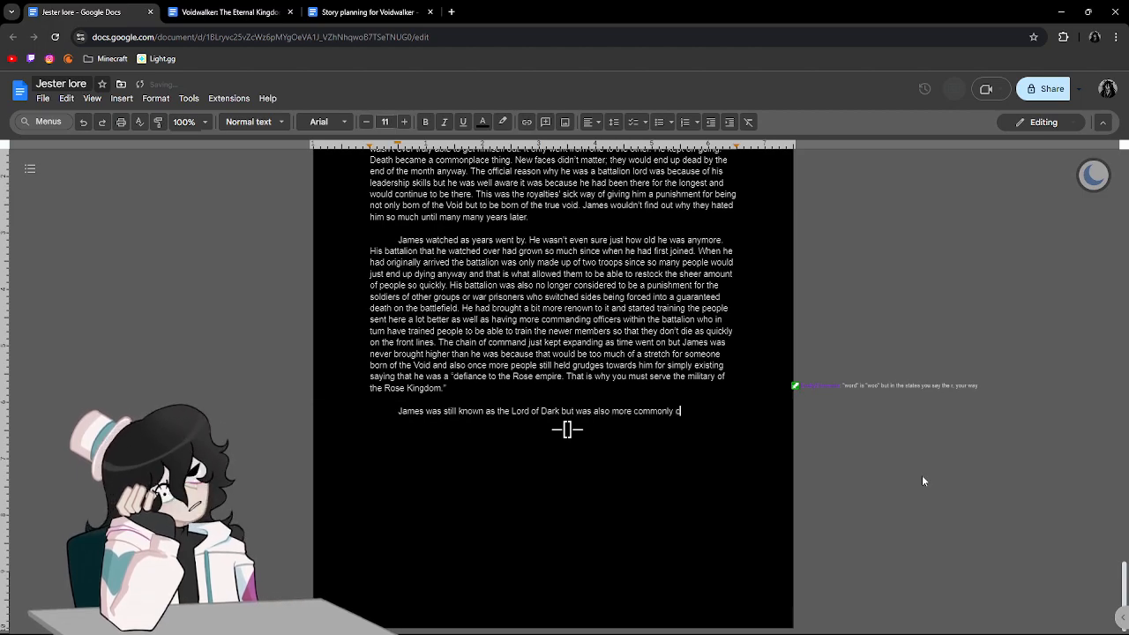
# Continue the sentence with "but was also more commonly called the Lord".
pyautogui.press('BackSpace')
pyautogui.press('BackSpace')
pyautogui.press('BackSpace')
pyautogui.press('BackSpace')
pyautogui.write('the Lord of teh v')
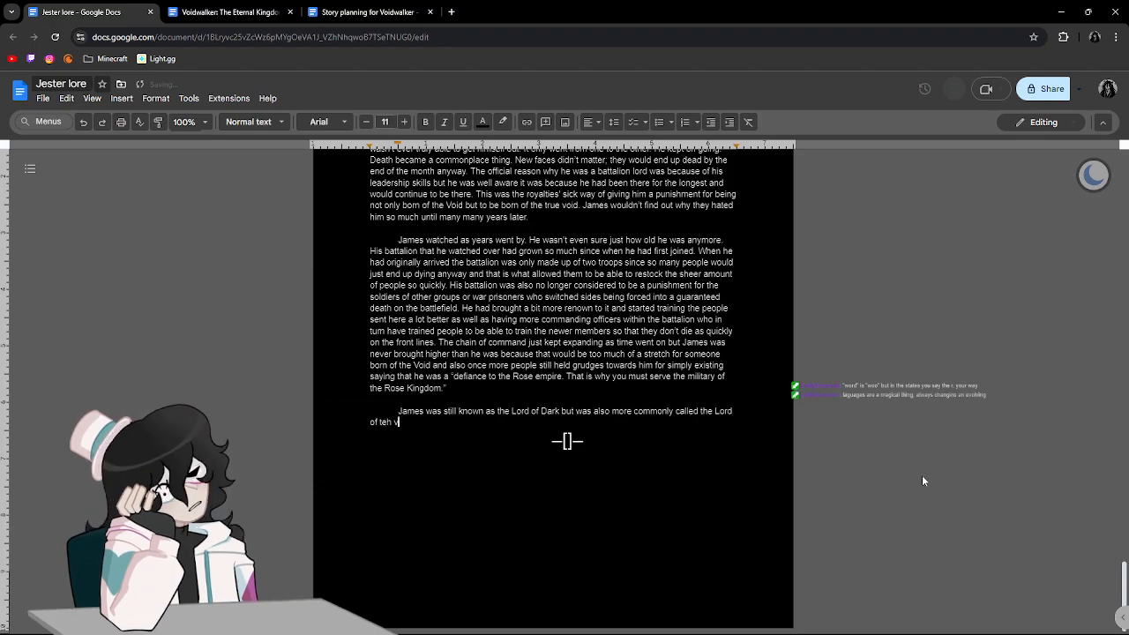
# Finish the sentence about his title with "of the Void nowadays.".
pyautogui.press('BackSpace')
pyautogui.press('BackSpace')
pyautogui.press('BackSpace')
pyautogui.press('BackSpace')
pyautogui.write('he Void nowadays so')
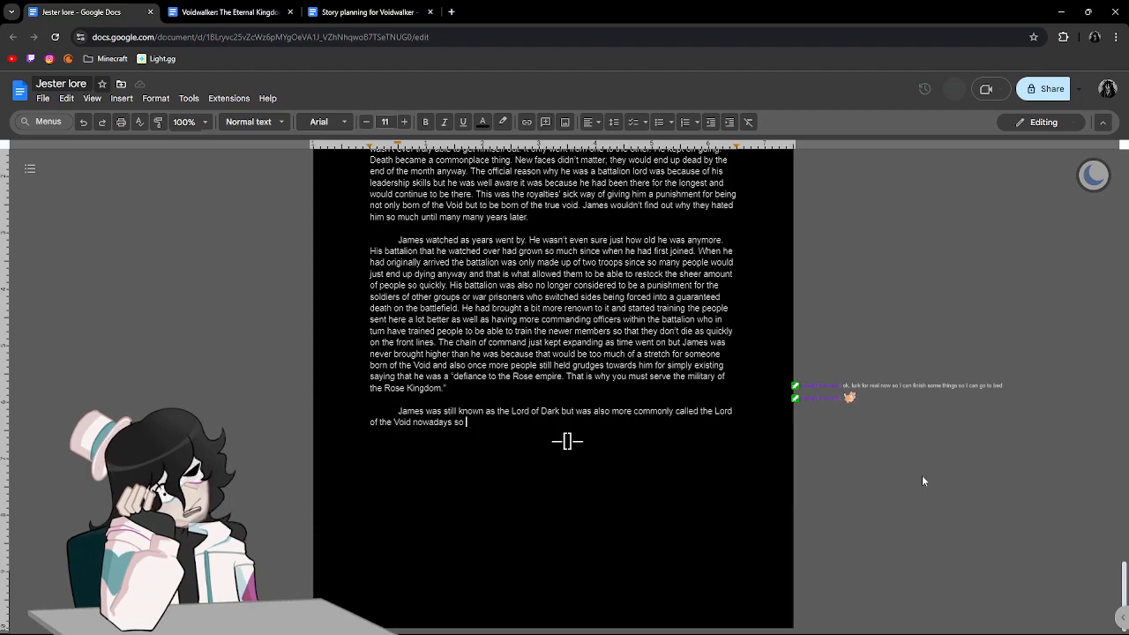
pyautogui.press('BackSpace')
pyautogui.press('BackSpace')
pyautogui.press('BackSpace')
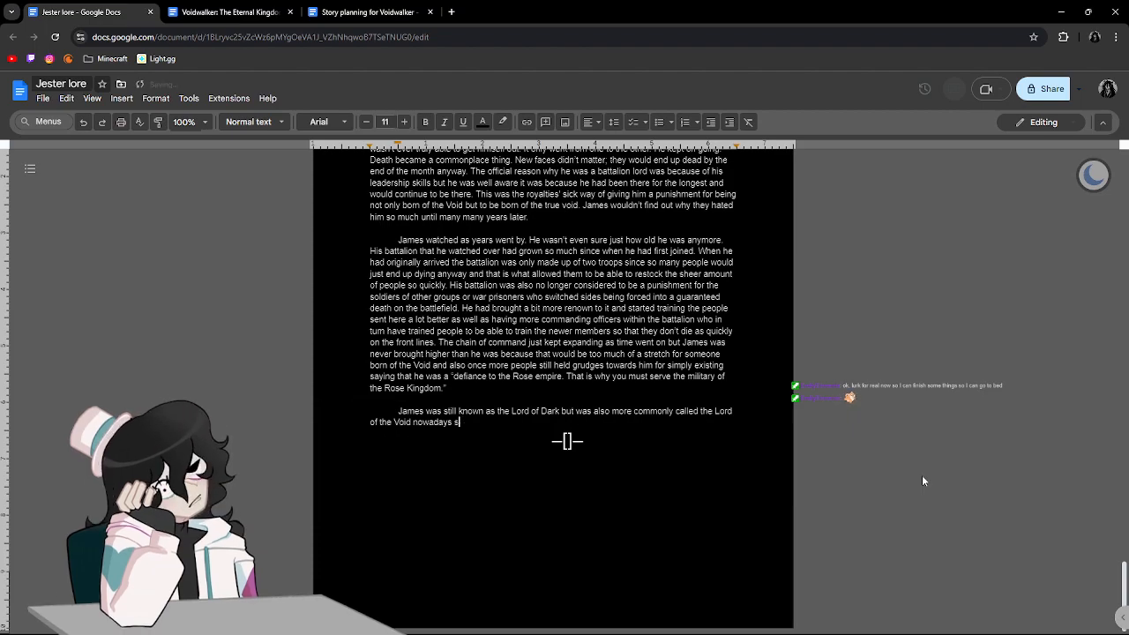
pyautogui.write('. ')
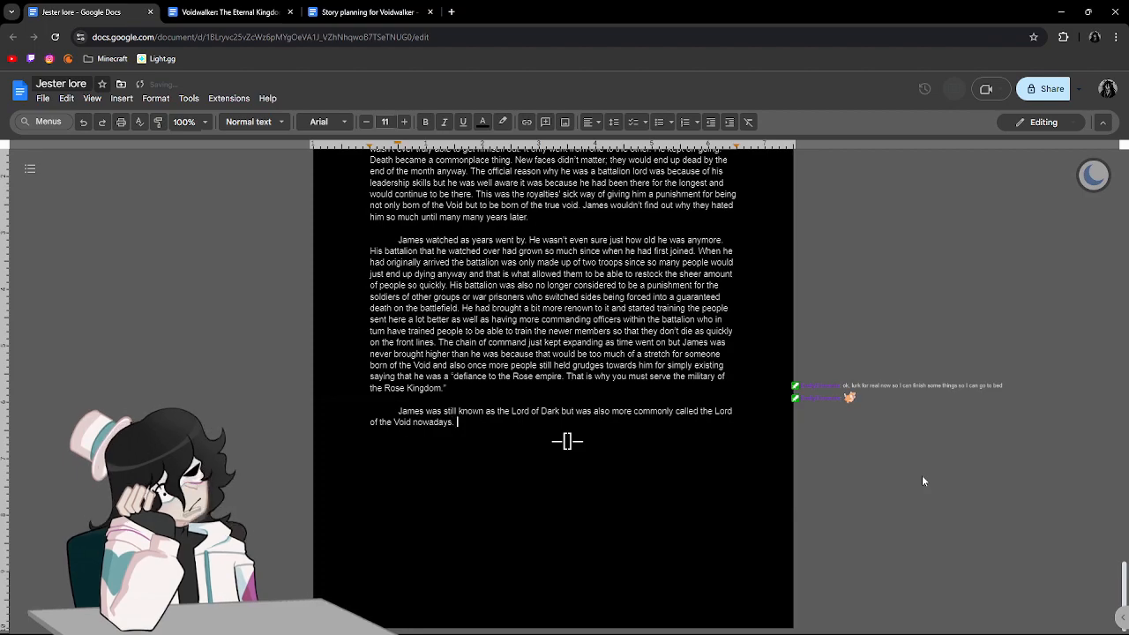
pyautogui.write('It ha')
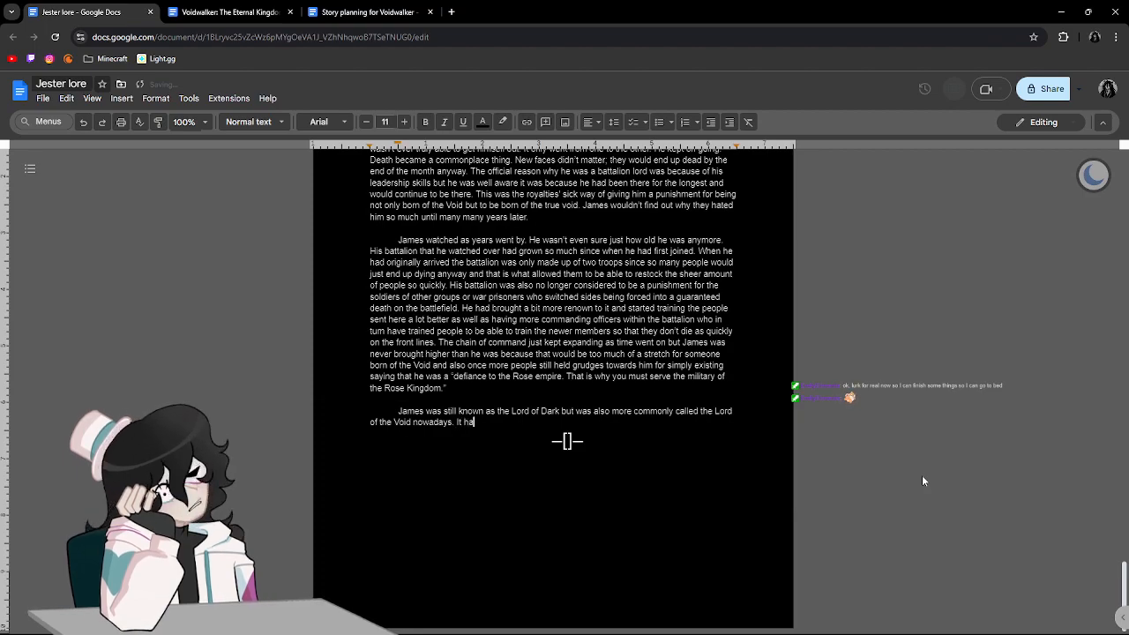
pyautogui.write('d gotten')
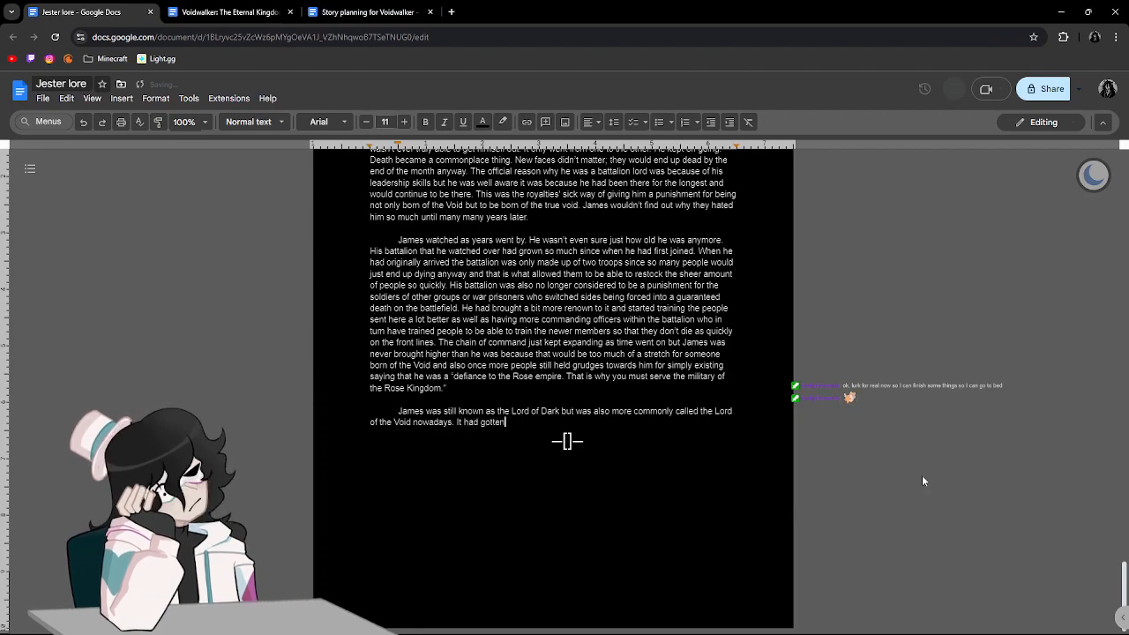
pyautogui.write(' out that he wa')
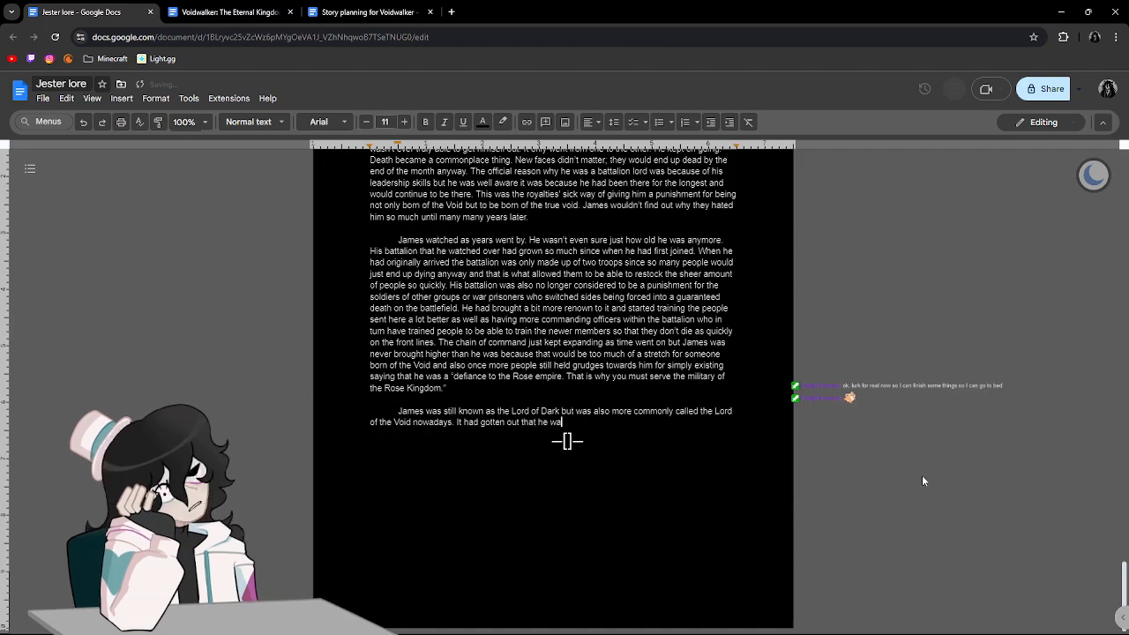
pyautogui.write('s of the void howev')
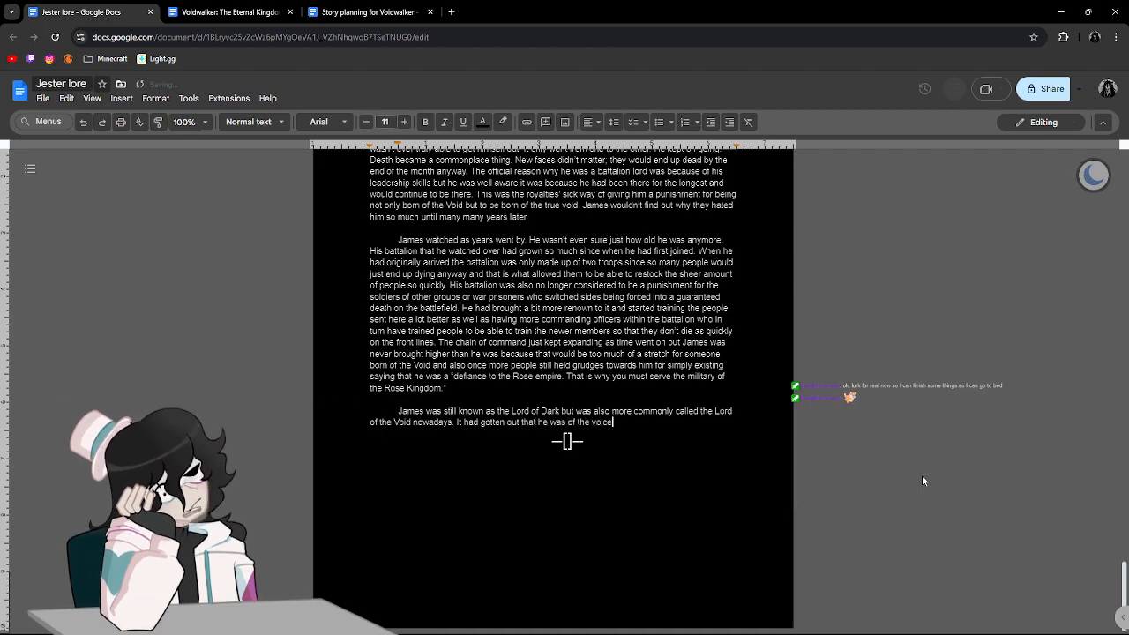
pyautogui.write('er h')
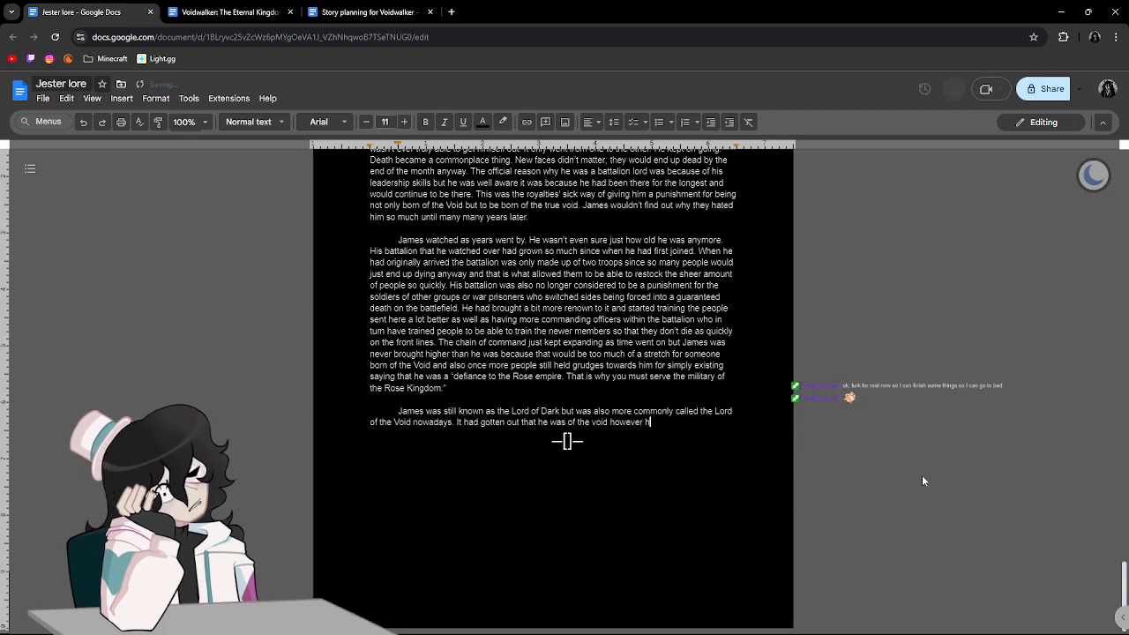
pyautogui.write('is exact de')
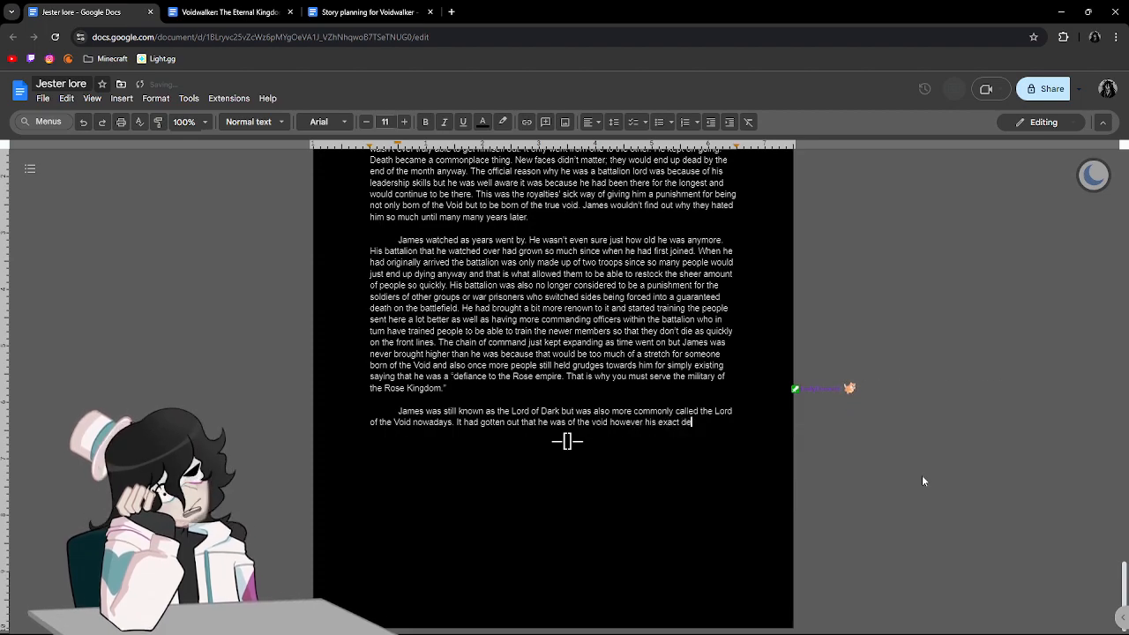
pyautogui.write('nomination was')
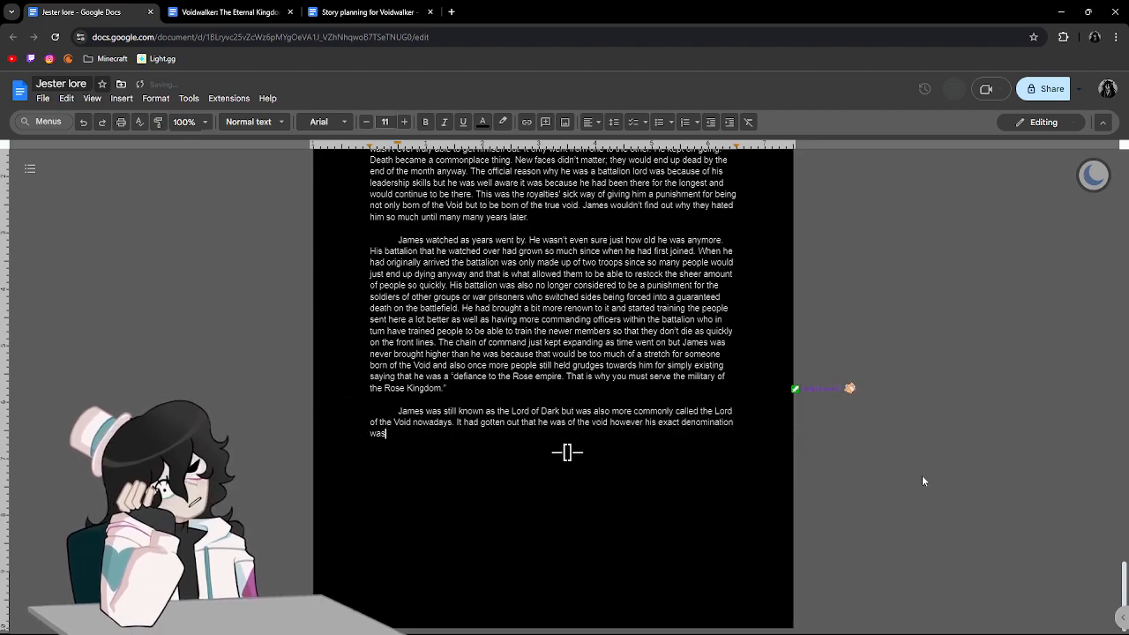
pyautogui.write(' still unknown')
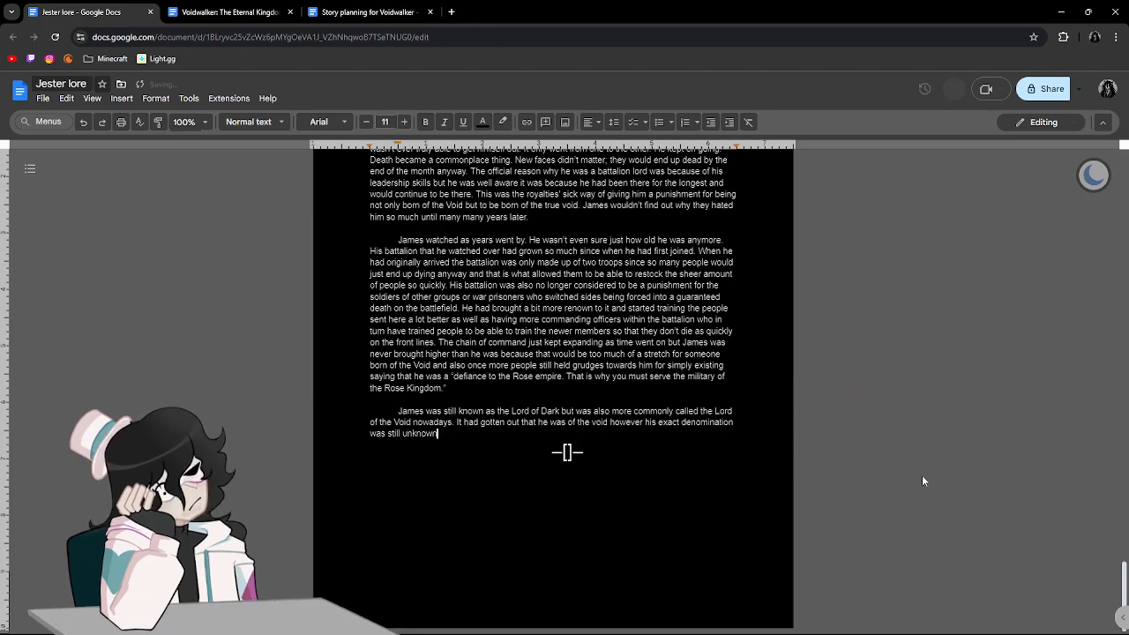
pyautogui.write(' to the p')
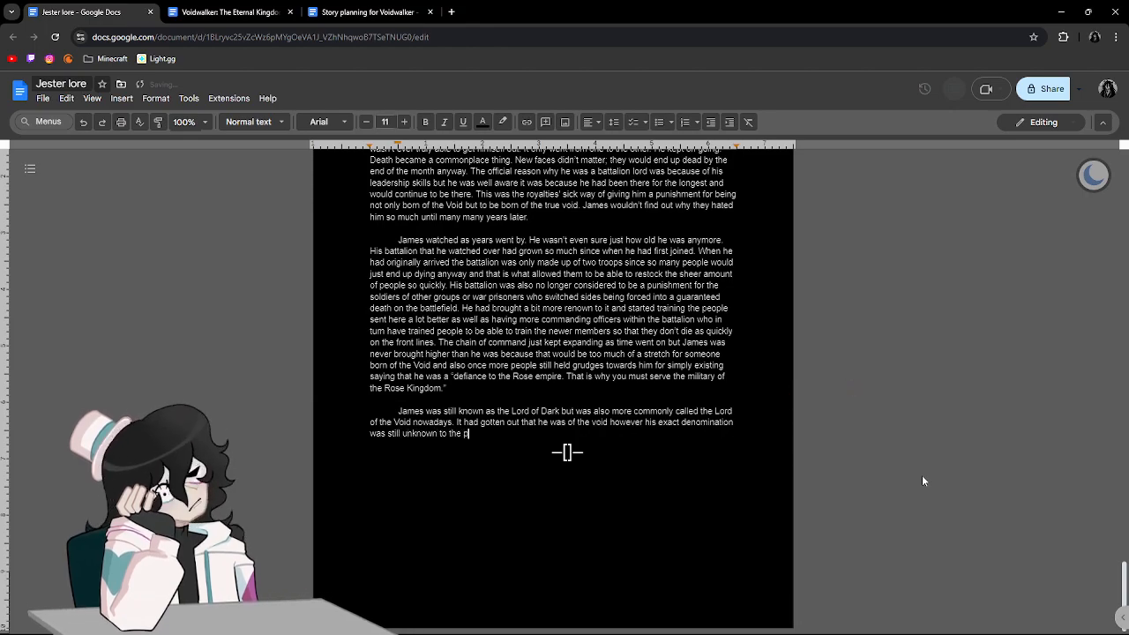
pyautogui.write('ublic aso ')
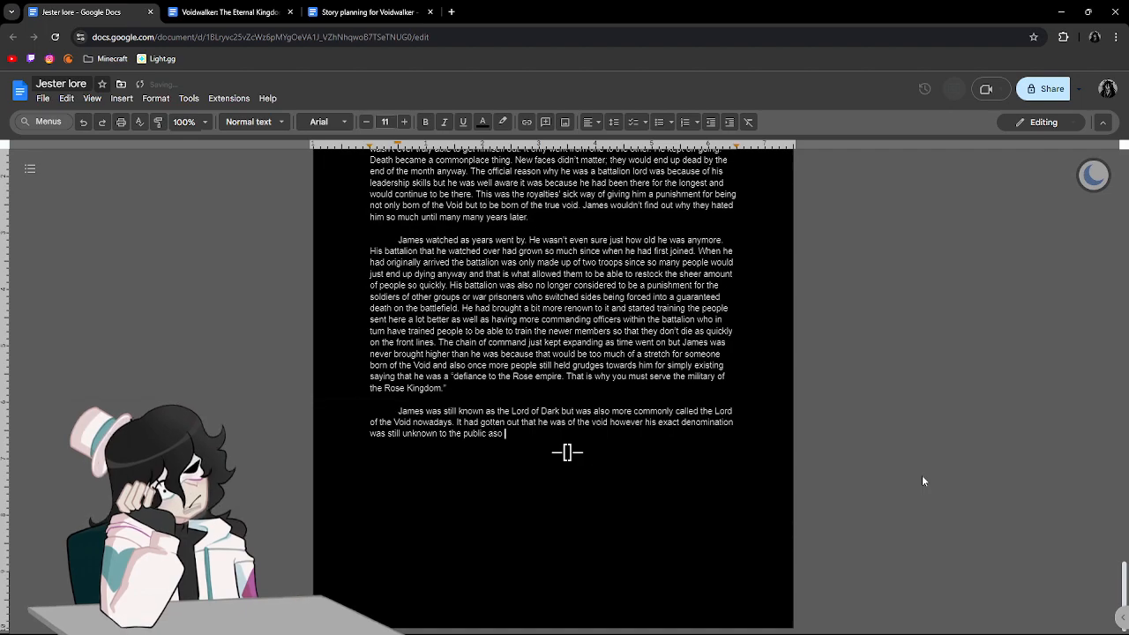
pyautogui.write('there are still a lot of th')
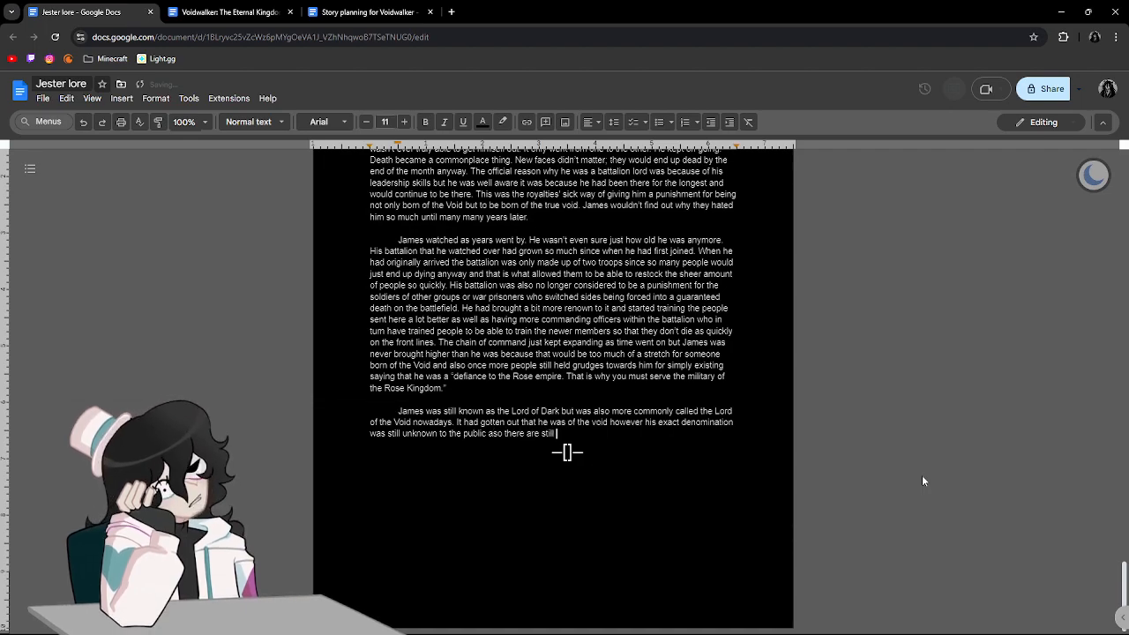
# Extend the sentence with "aso there are still a lot of rumours going around trying to find out just who he was".
pyautogui.press('BackSpace')
pyautogui.press('BackSpace')
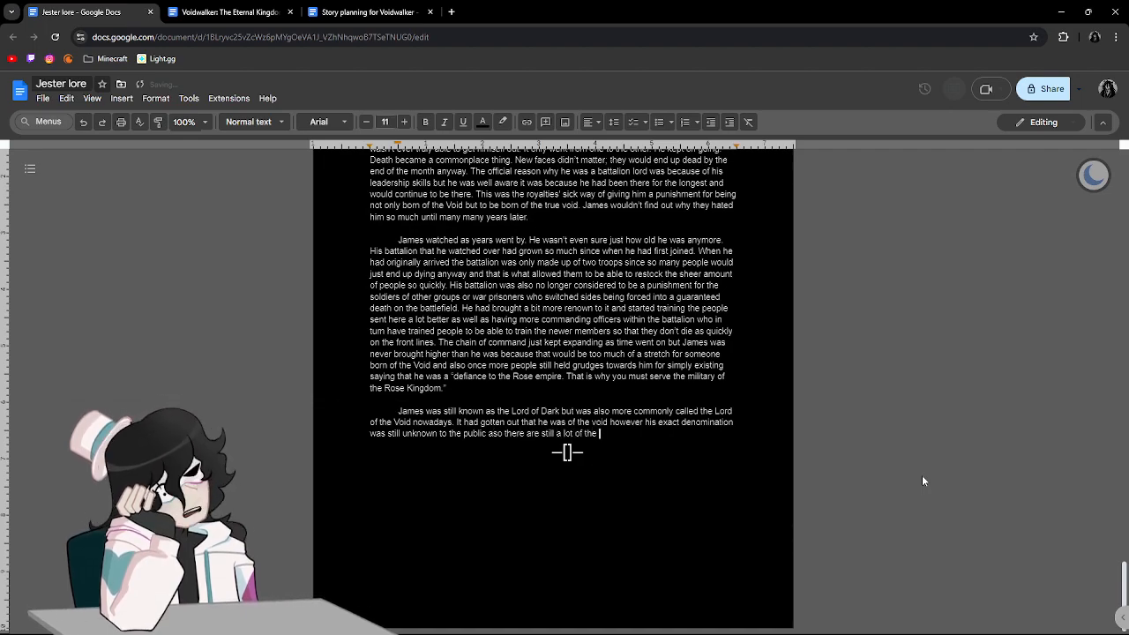
pyautogui.write('rumo')
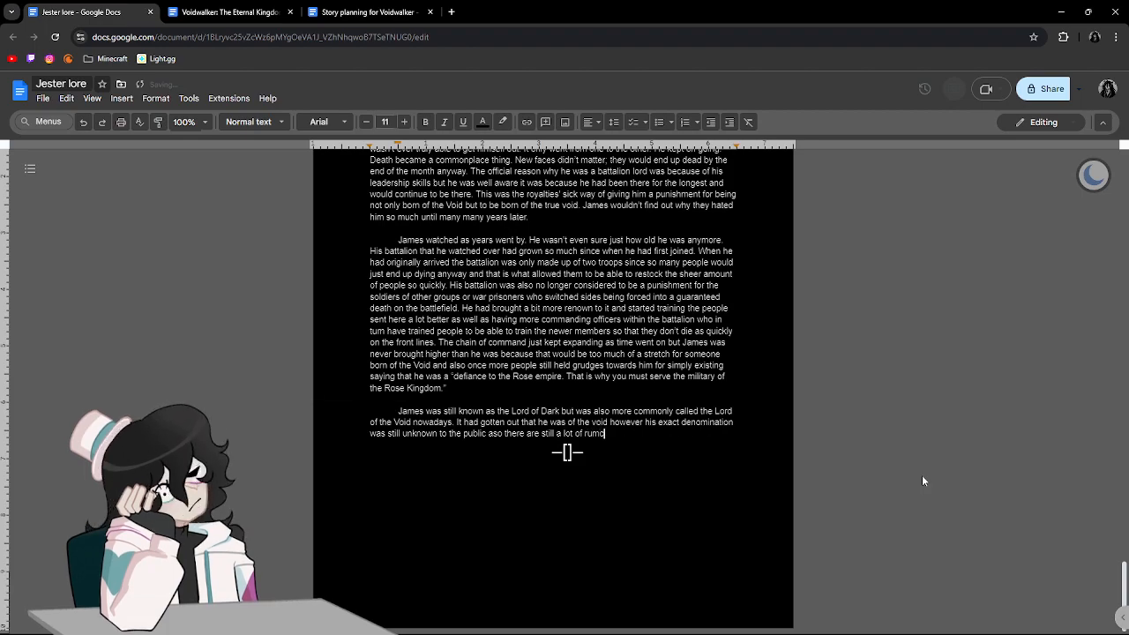
pyautogui.write('urs going around ')
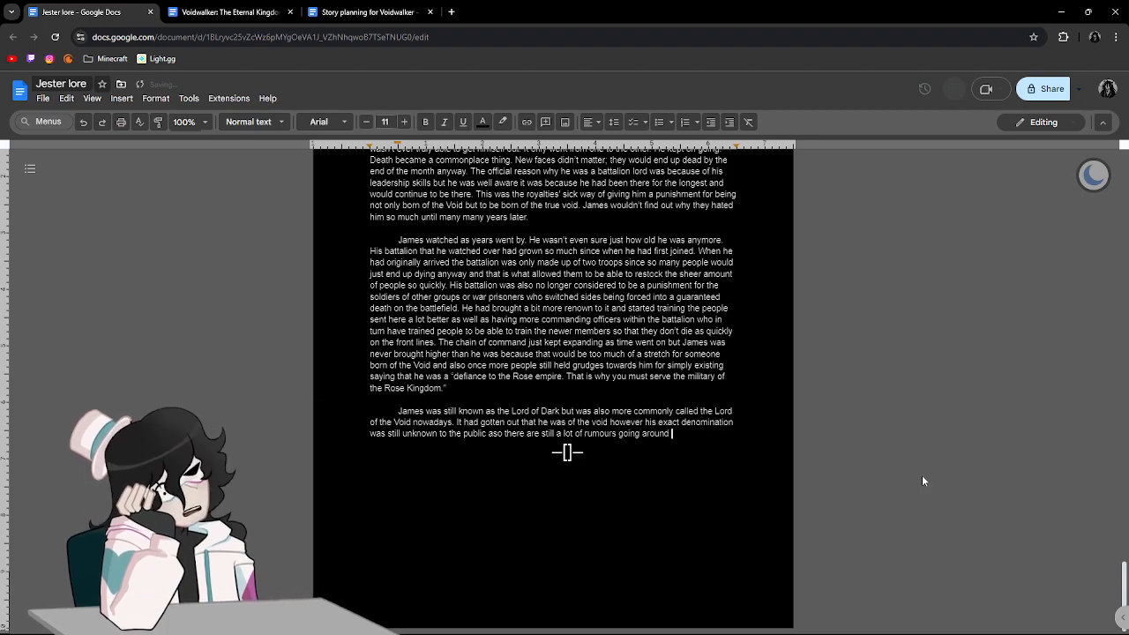
pyautogui.write('trying to find out')
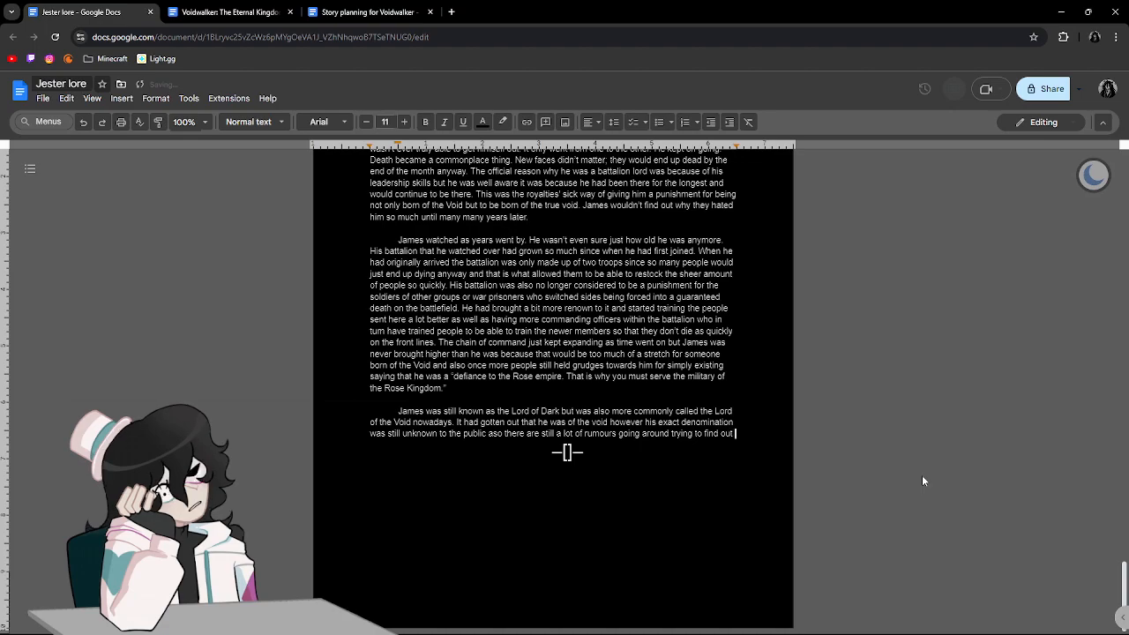
pyautogui.write(' just w')
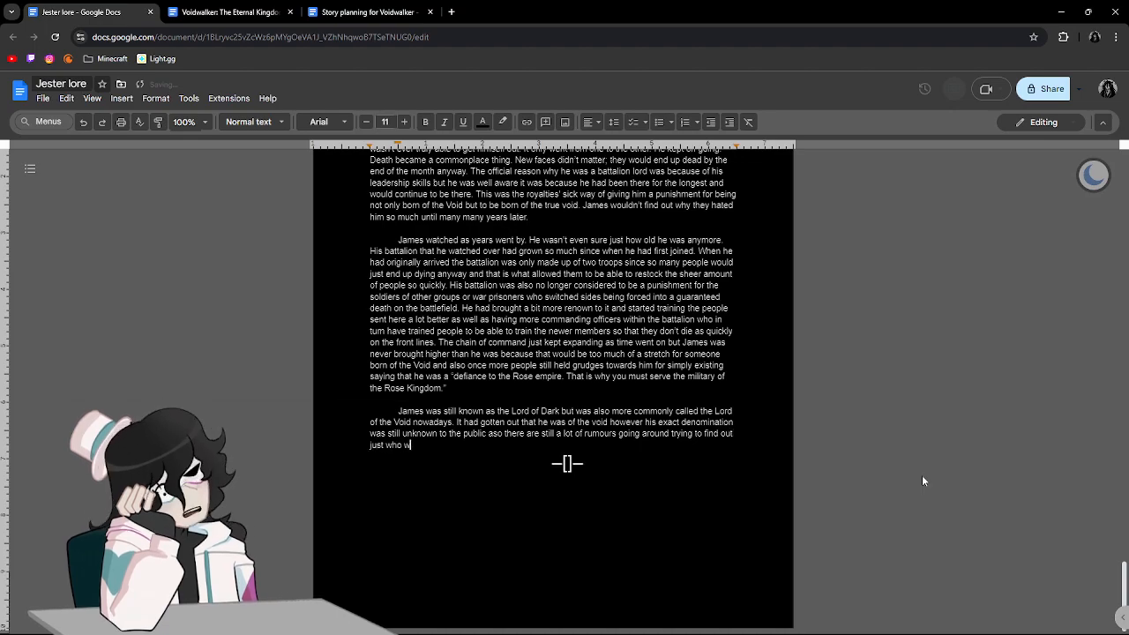
pyautogui.write('ho he was')
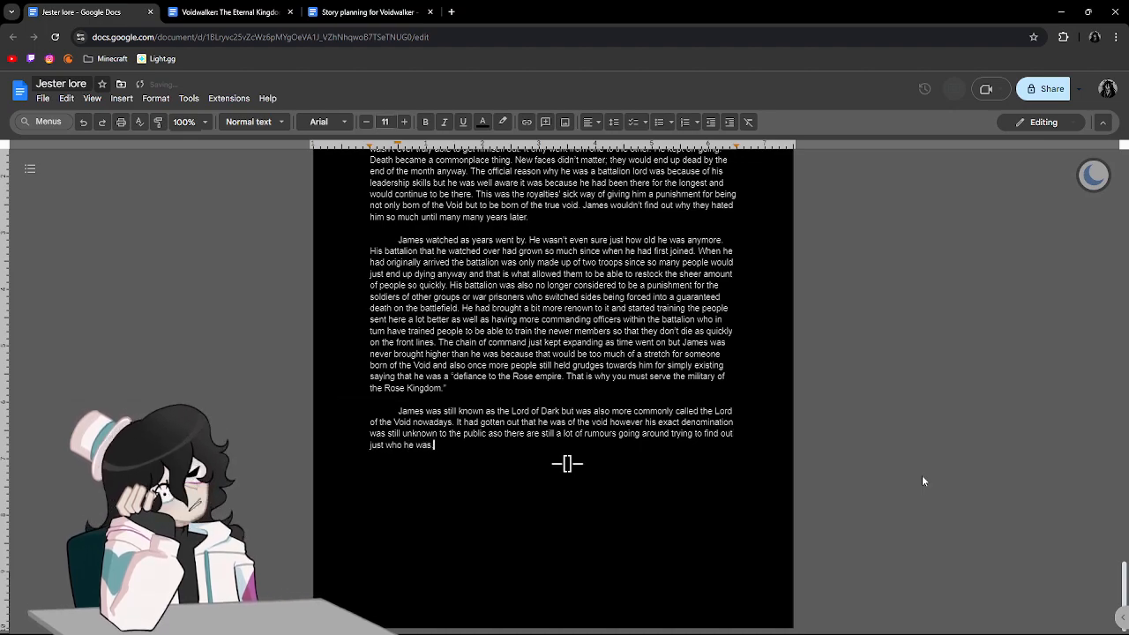
pyautogui.write(', where he had')
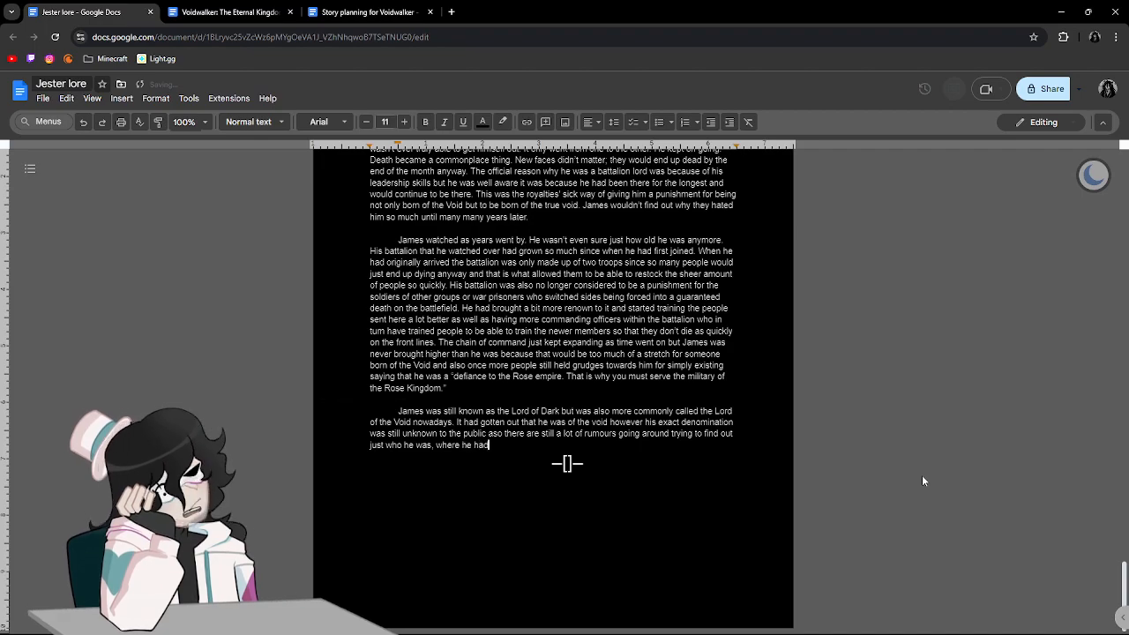
pyautogui.write(' come from')
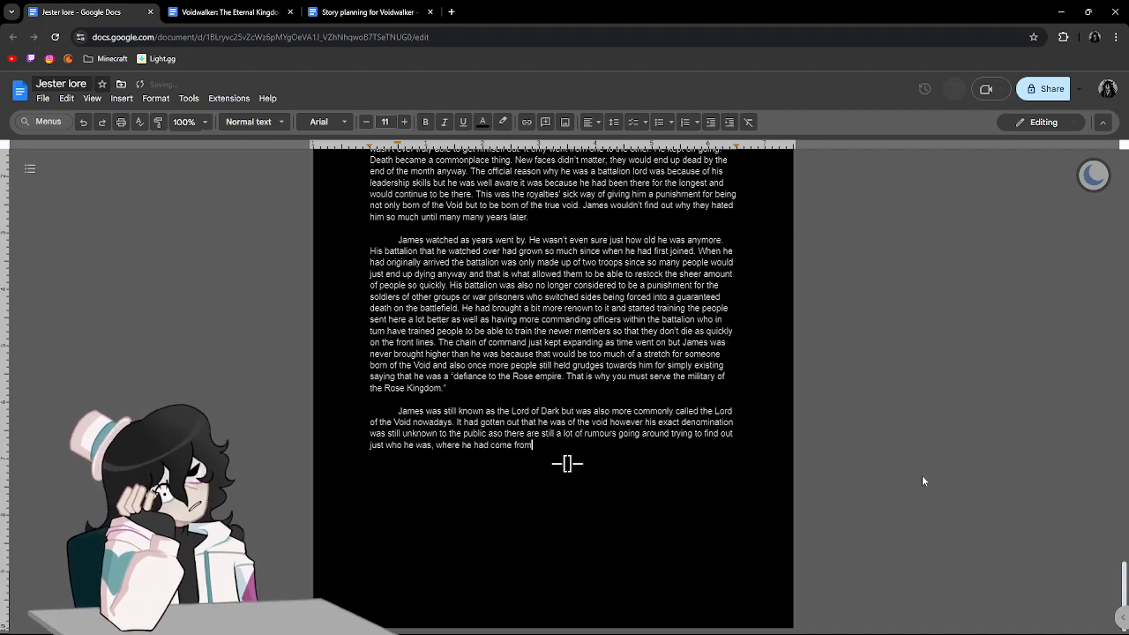
pyautogui.write(', and how h')
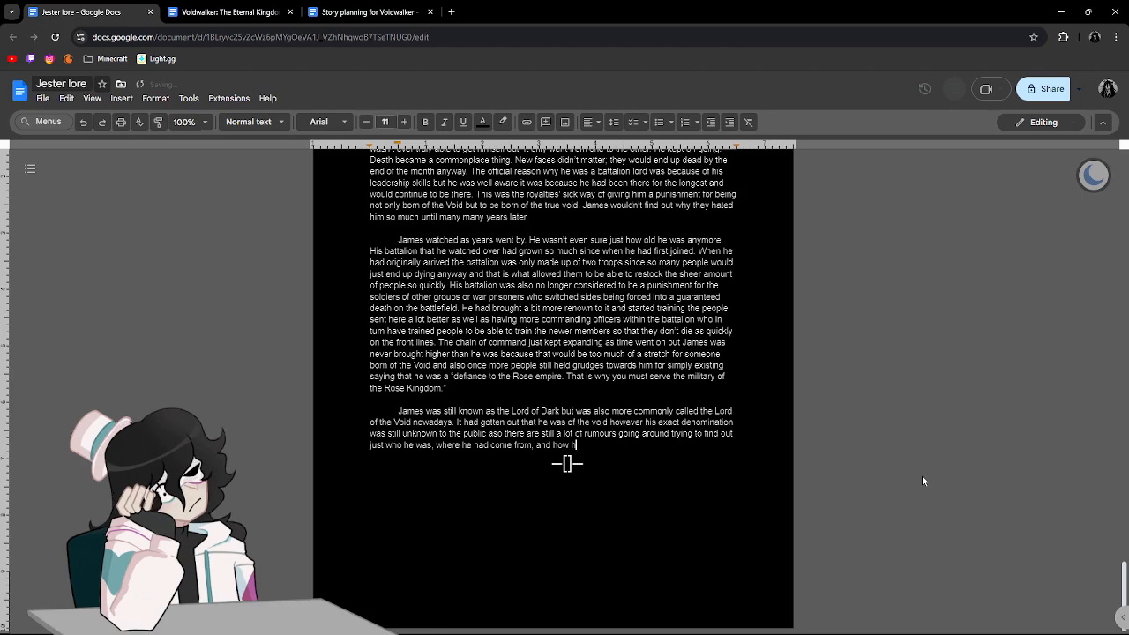
pyautogui.write('e came to be')
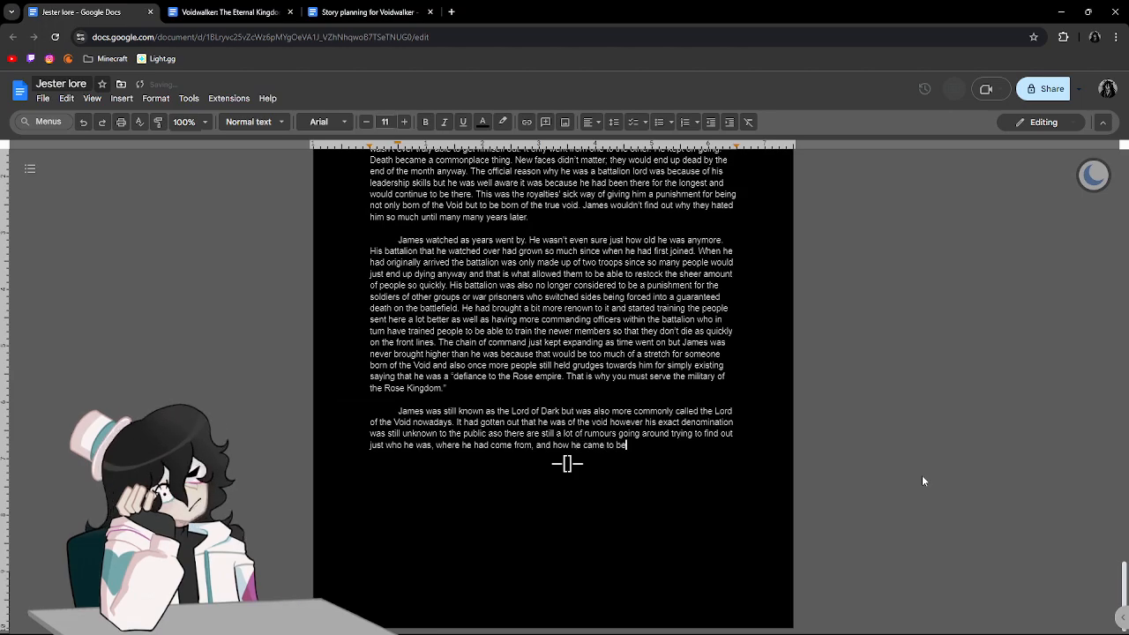
pyautogui.write('.')
# Look back through the story to its beginning and reread the opening paragraph of Part One, including the symbol and denomination descriptions.
pyautogui.scroll(10, 924, 473)
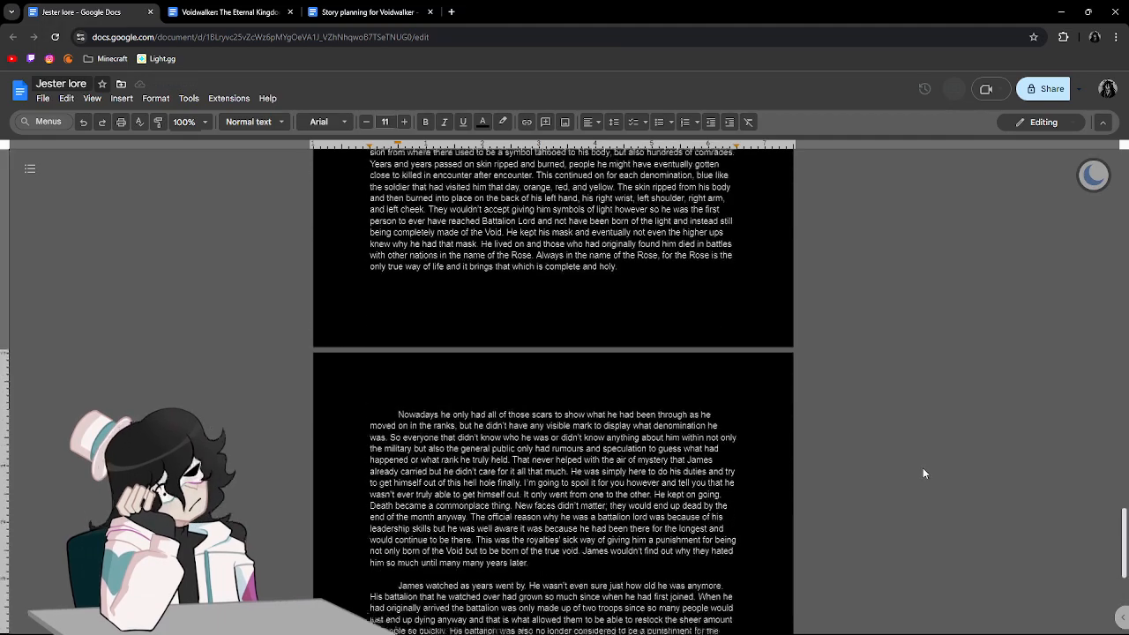
pyautogui.scroll(-6, 923, 473)
pyautogui.scroll(-3, 922, 474)
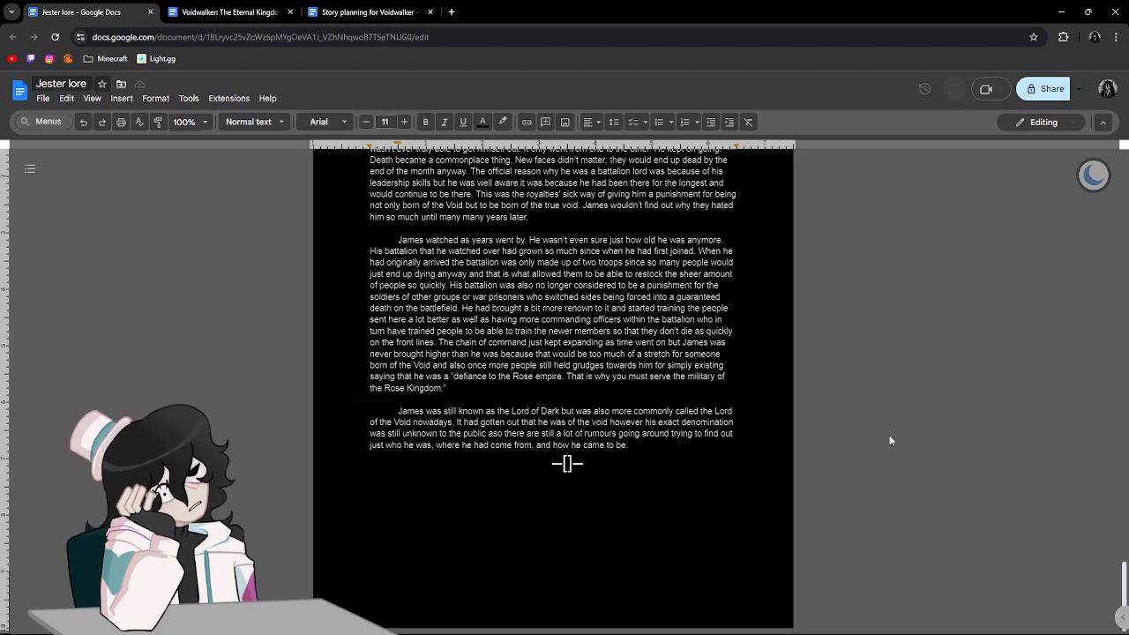
pyautogui.scroll(10, 741, 406)
pyautogui.scroll(20, 738, 404)
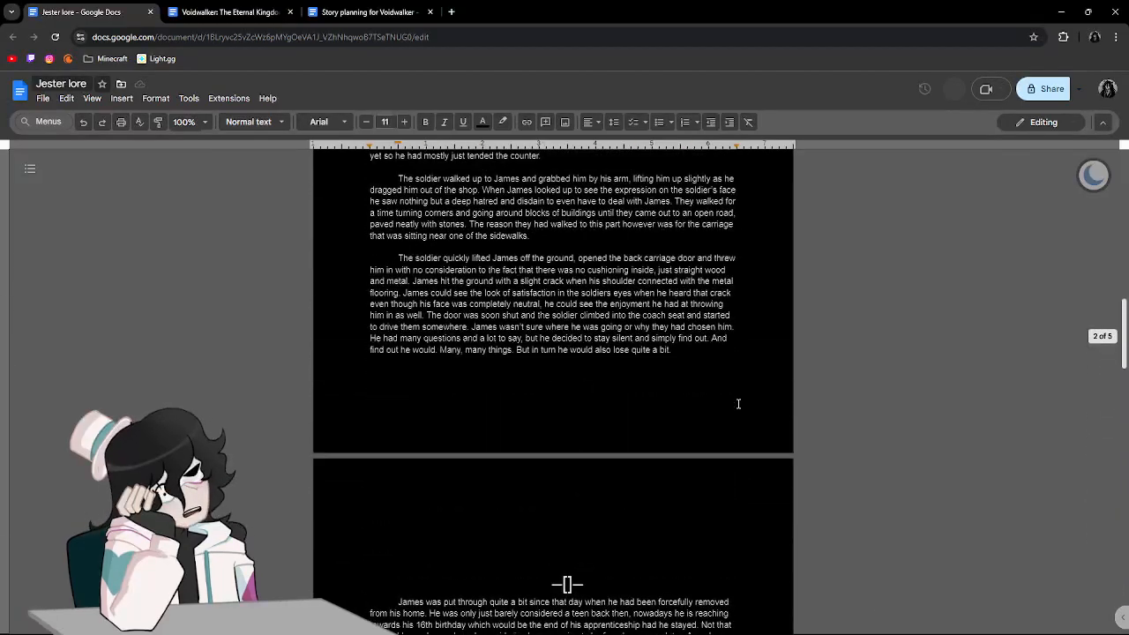
pyautogui.scroll(4, 738, 403)
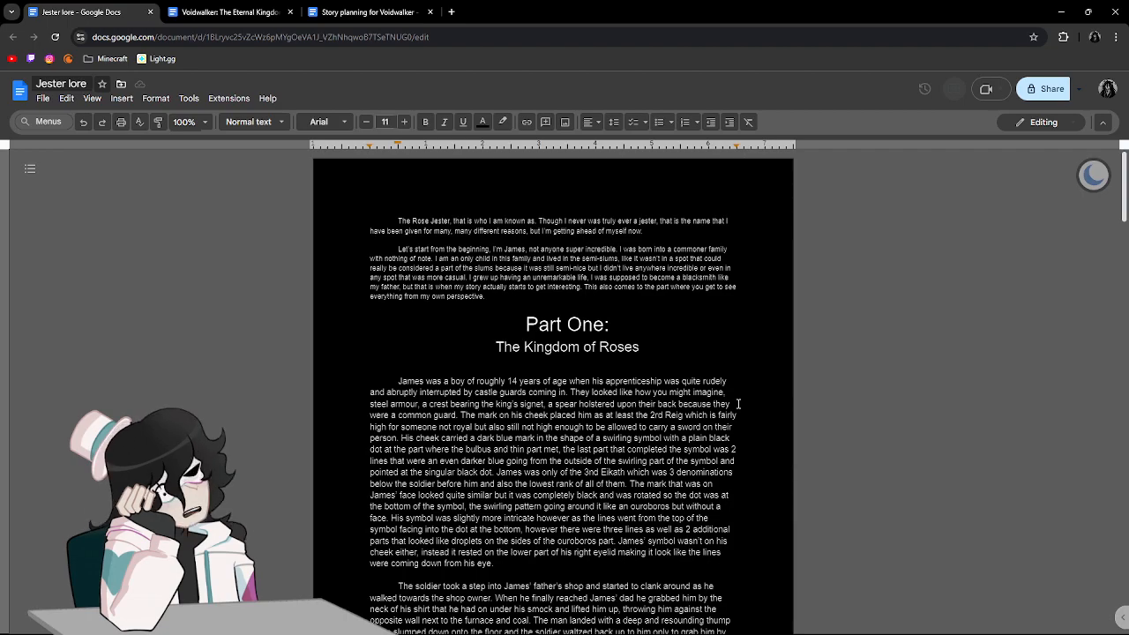
pyautogui.moveTo(401, 381); pyautogui.dragTo(542, 394)
pyautogui.click(623, 403)
pyautogui.doubleClick(445, 473)
pyautogui.click(504, 518)
pyautogui.click(520, 563)
pyautogui.click(532, 460)
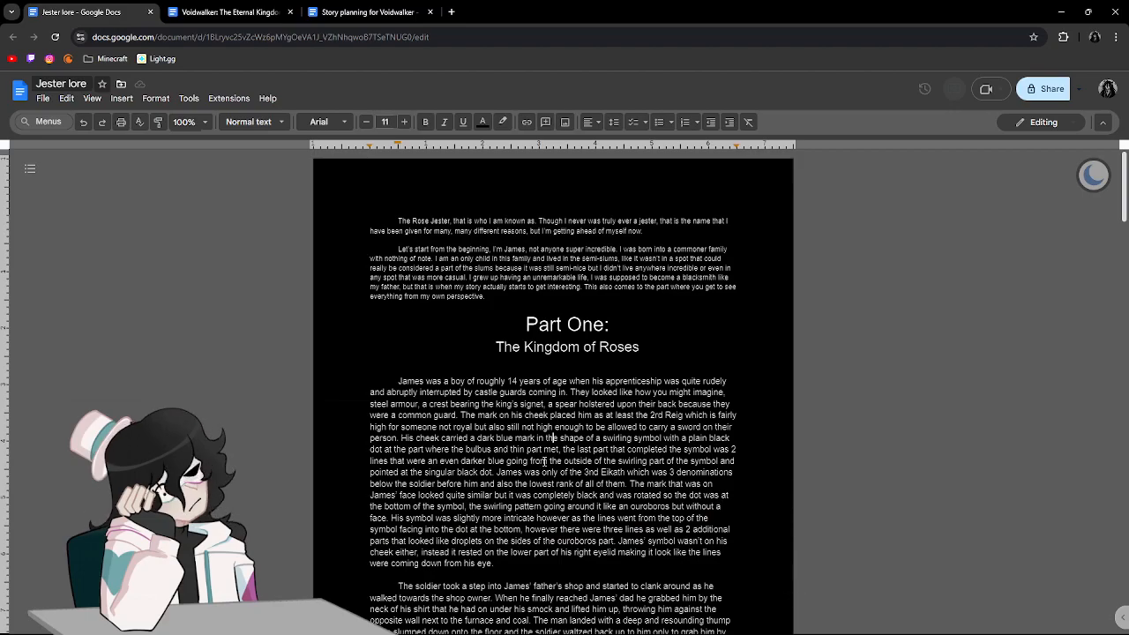
# Go from the Part One opening to the end of the story and reread the final paragraph about the Lord of the Void.
pyautogui.moveTo(564, 458); pyautogui.dragTo(569, 457)
pyautogui.moveTo(400, 371); pyautogui.dragTo(414, 380)
pyautogui.click(494, 388)
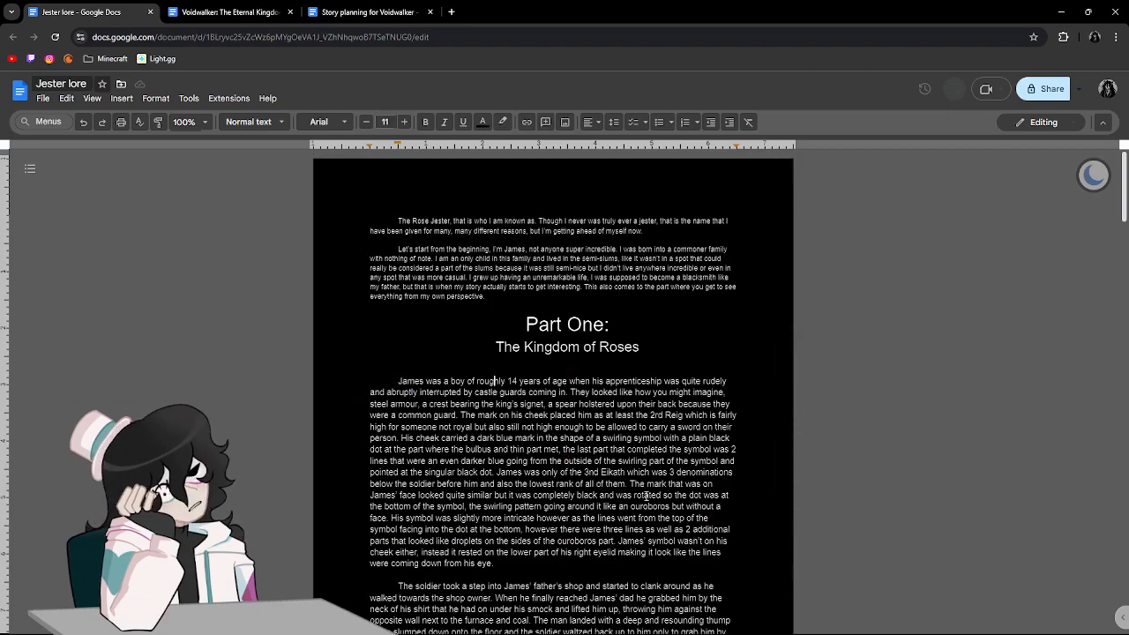
pyautogui.scroll(-15, 458, 406)
pyautogui.scroll(-10, 403, 430)
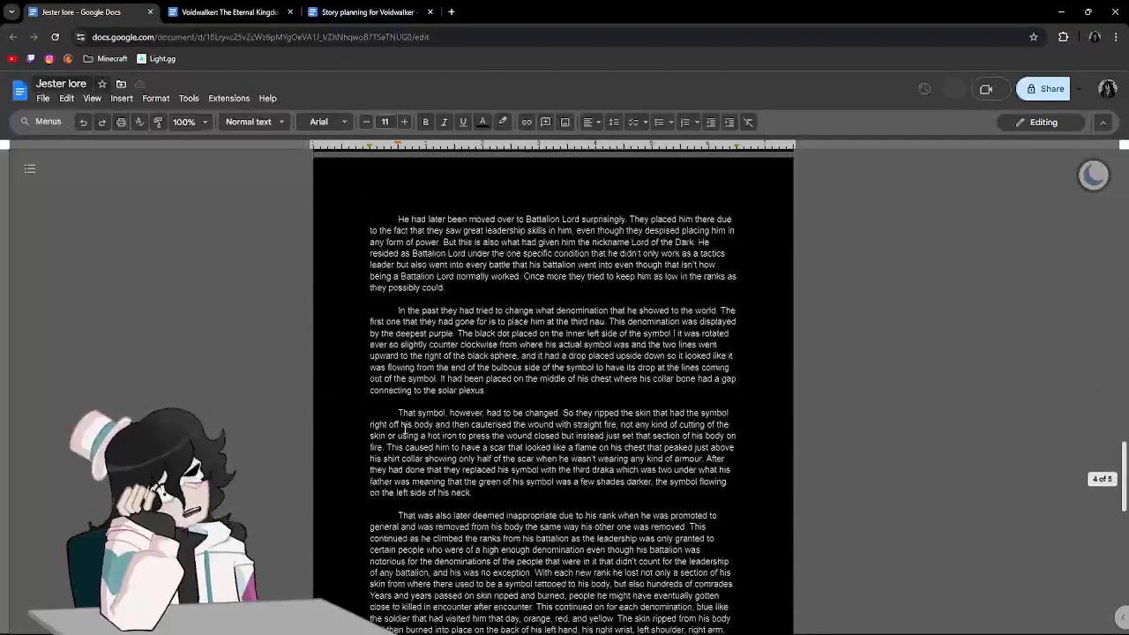
pyautogui.scroll(-10, 403, 430)
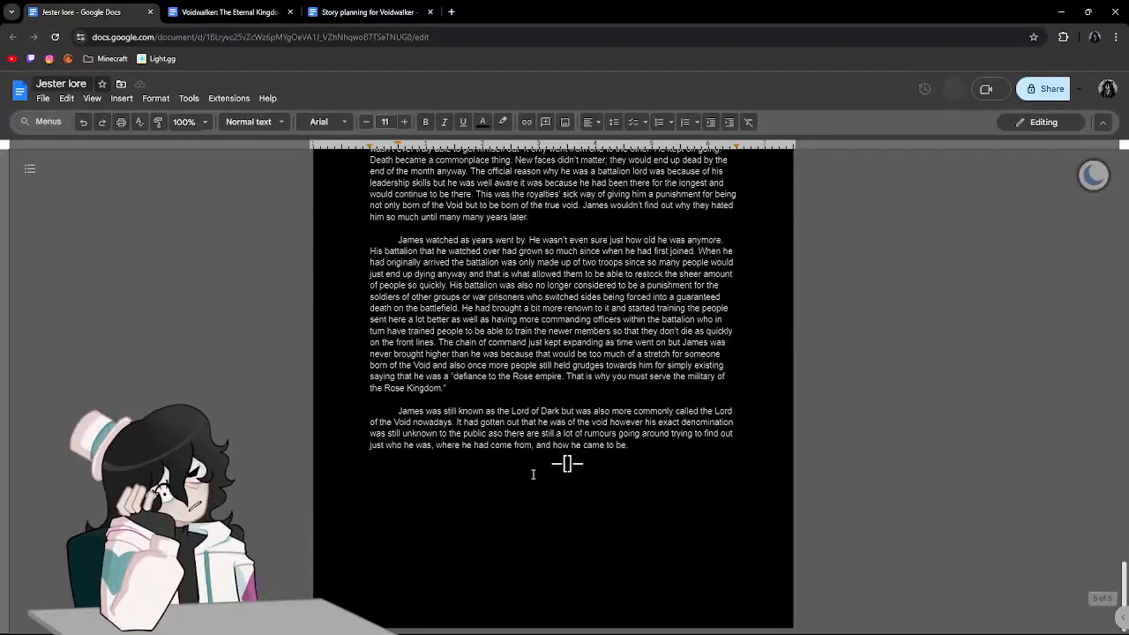
pyautogui.moveTo(628, 445); pyautogui.dragTo(398, 412)
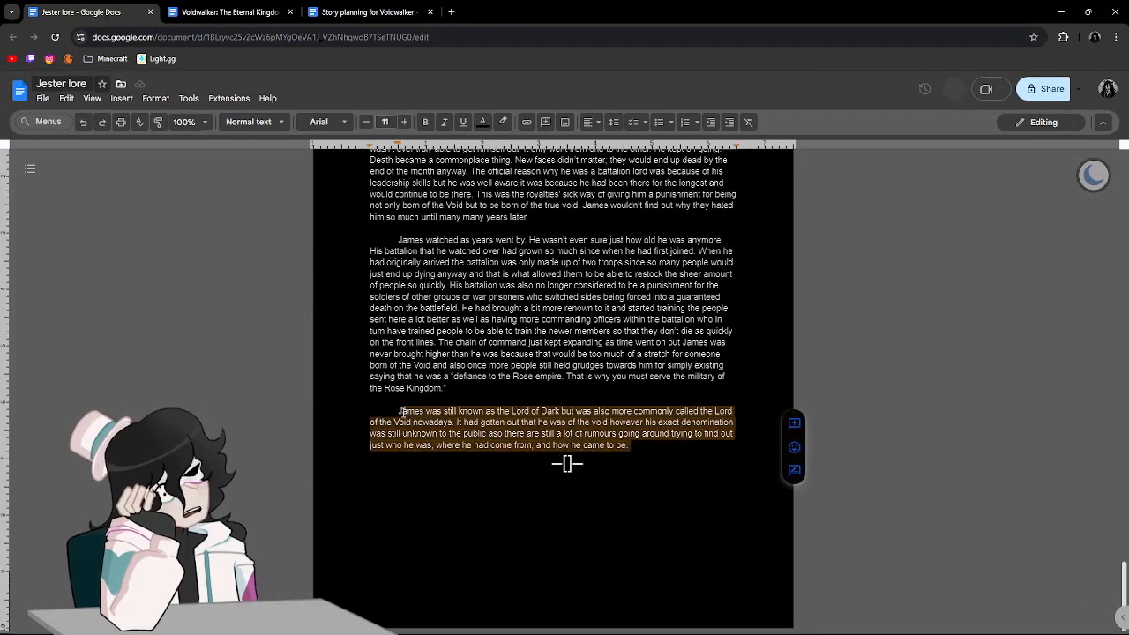
pyautogui.click(398, 412)
pyautogui.moveTo(631, 457); pyautogui.dragTo(384, 402)
pyautogui.click(389, 406)
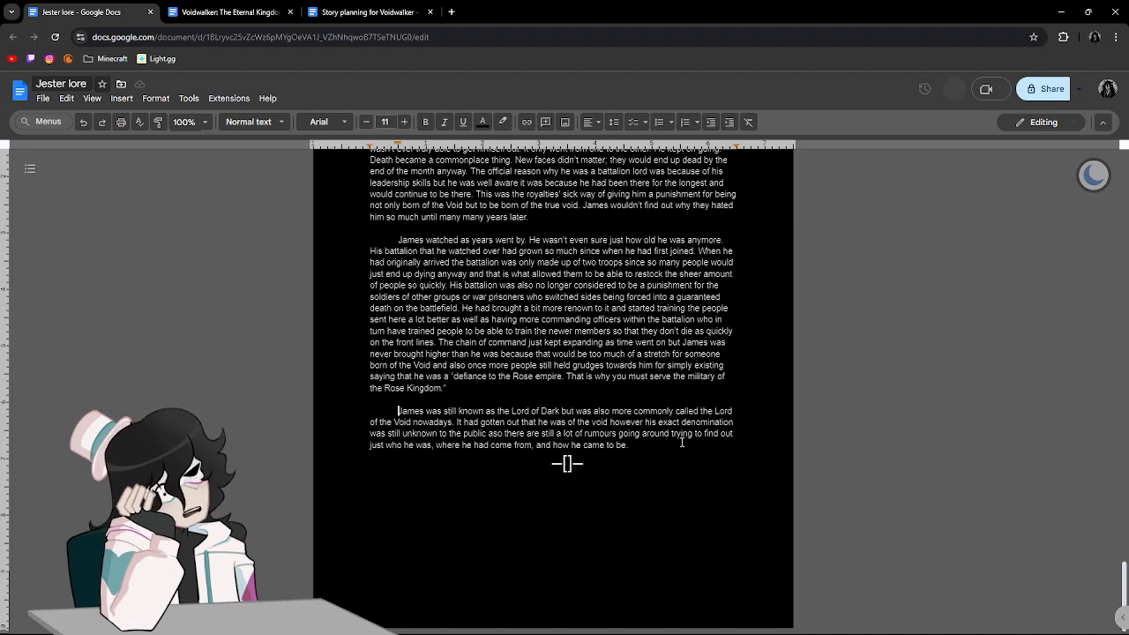
pyautogui.moveTo(627, 444); pyautogui.dragTo(377, 417)
pyautogui.click(389, 415)
# Look back through the whole story up to its opening page, then return to the end of the final paragraph.
pyautogui.scroll(20, 737, 470)
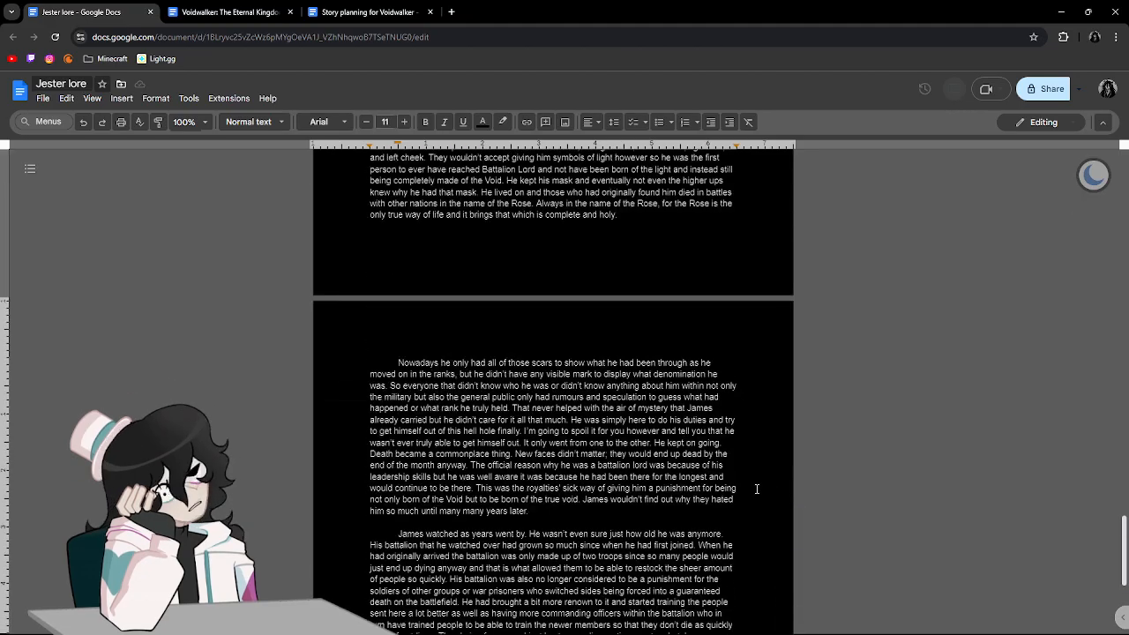
pyautogui.scroll(8, 756, 488)
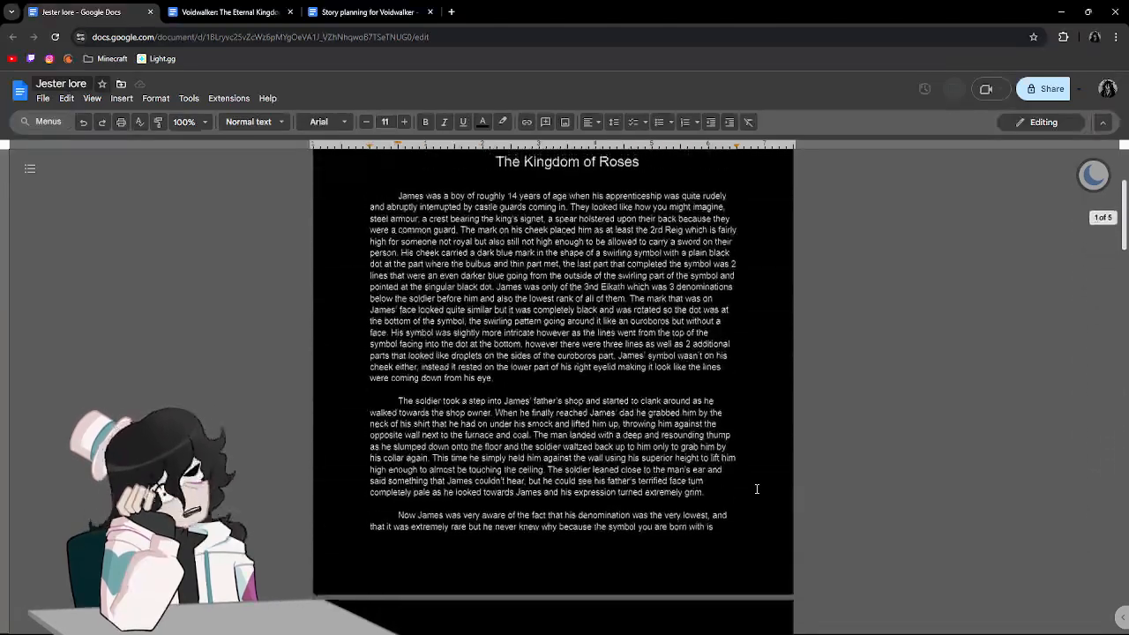
pyautogui.scroll(-12, 756, 489)
pyautogui.scroll(-20, 756, 488)
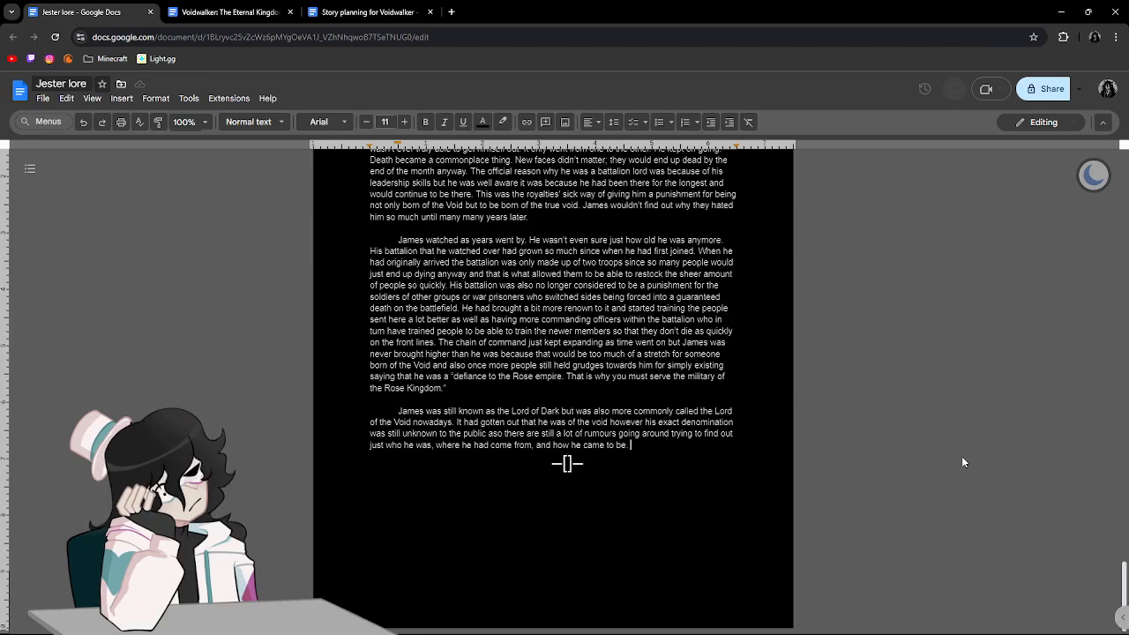
pyautogui.scroll(10, 962, 461)
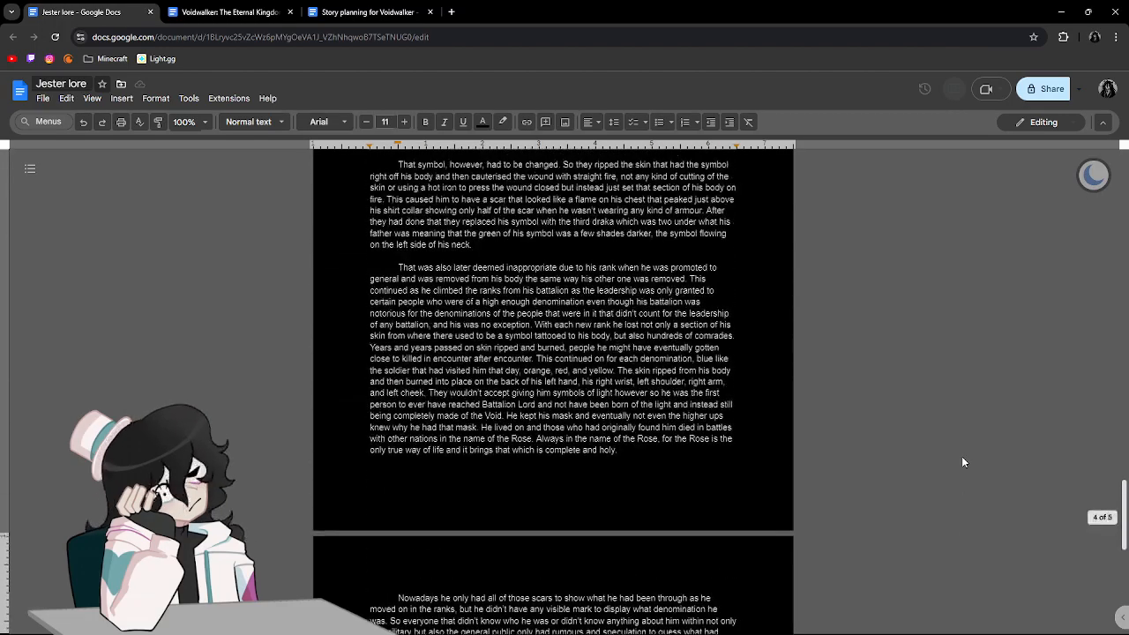
pyautogui.scroll(15, 962, 461)
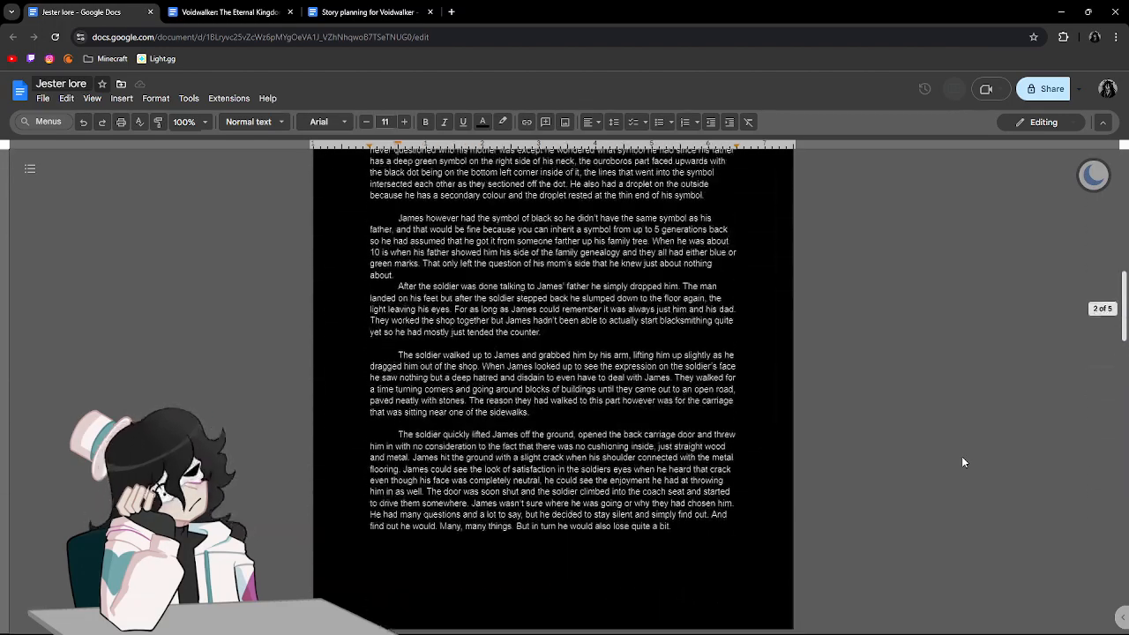
pyautogui.scroll(7, 963, 461)
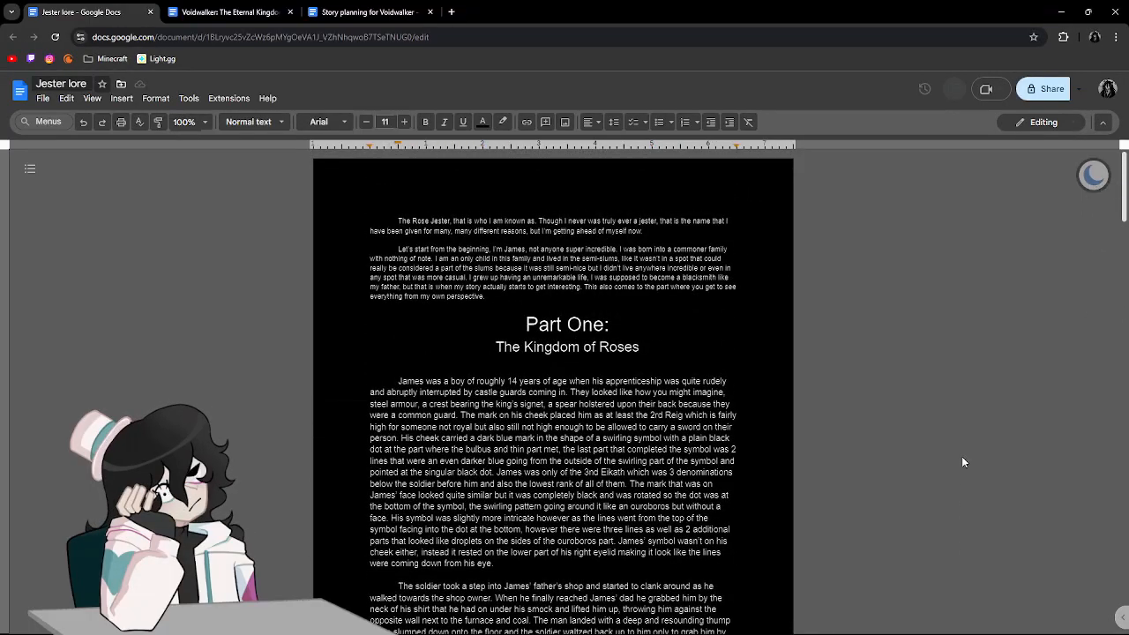
pyautogui.scroll(-4, 963, 461)
pyautogui.scroll(-15, 963, 461)
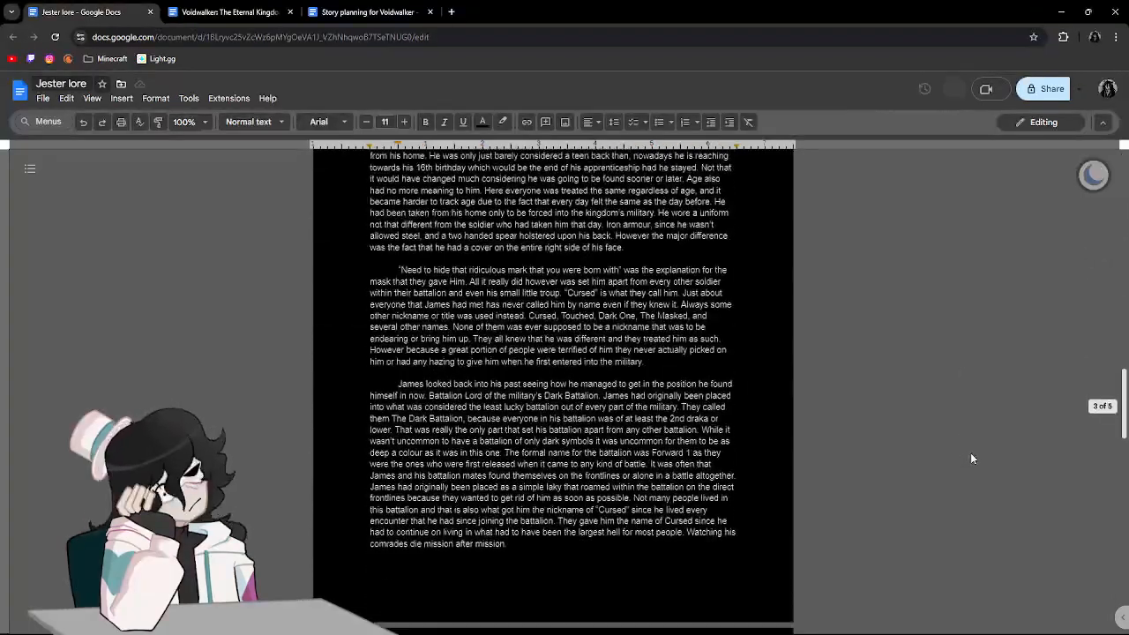
pyautogui.scroll(-8, 970, 458)
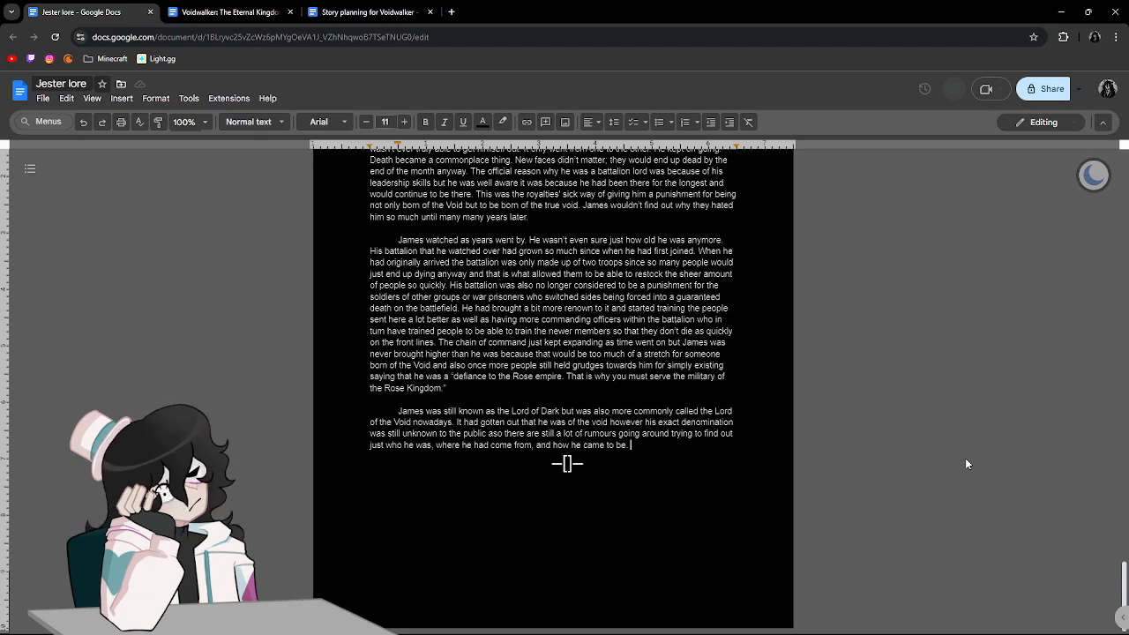
# Create a new blank Google Docs document from Google Drive and close the Drive page.
pyautogui.click(450, 11)
pyautogui.click(1080, 89)
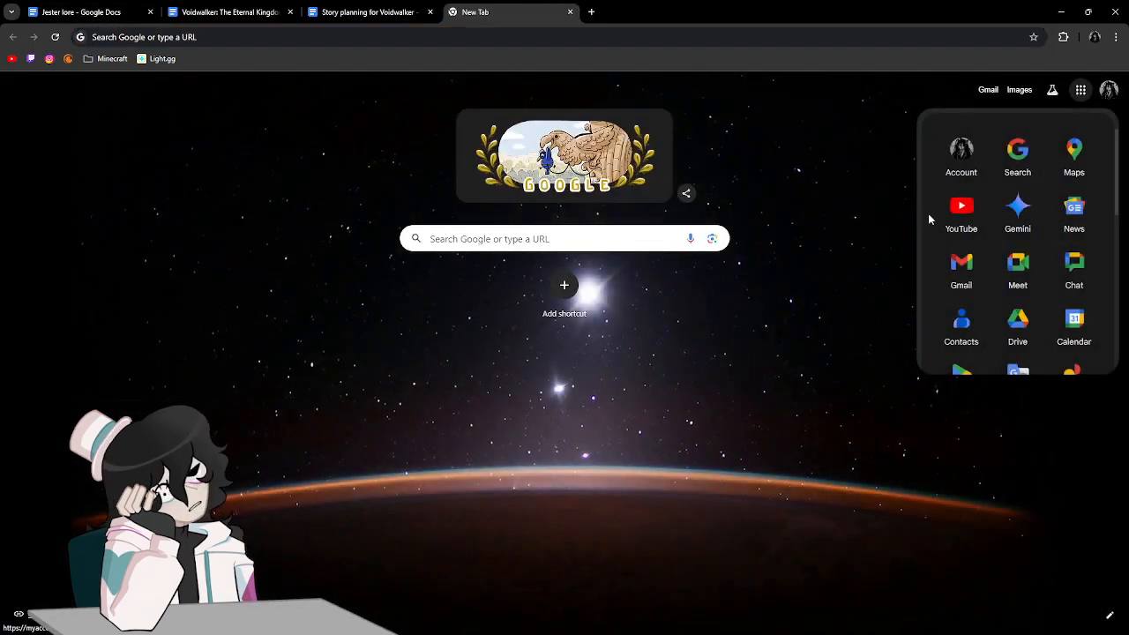
pyautogui.click(1017, 324)
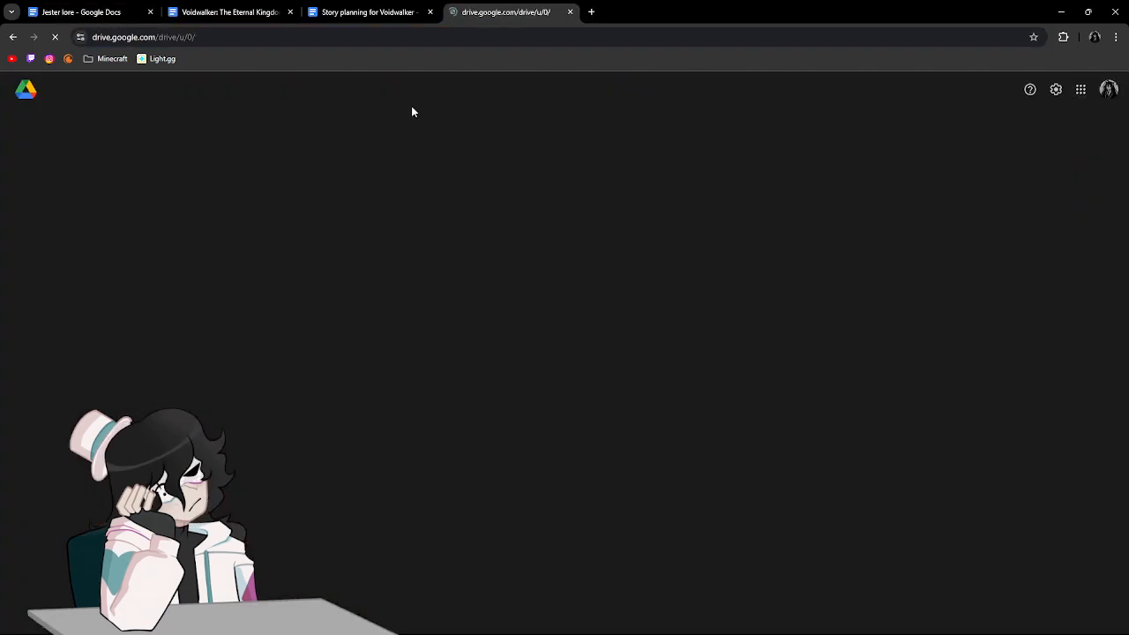
pyautogui.click(44, 130)
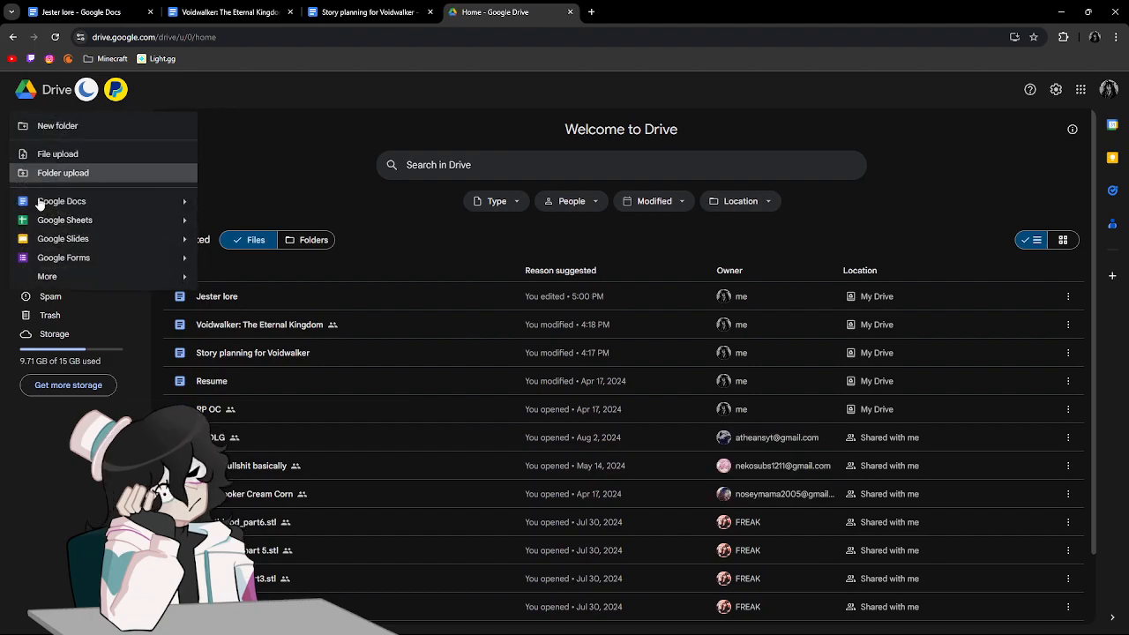
pyautogui.click(54, 202)
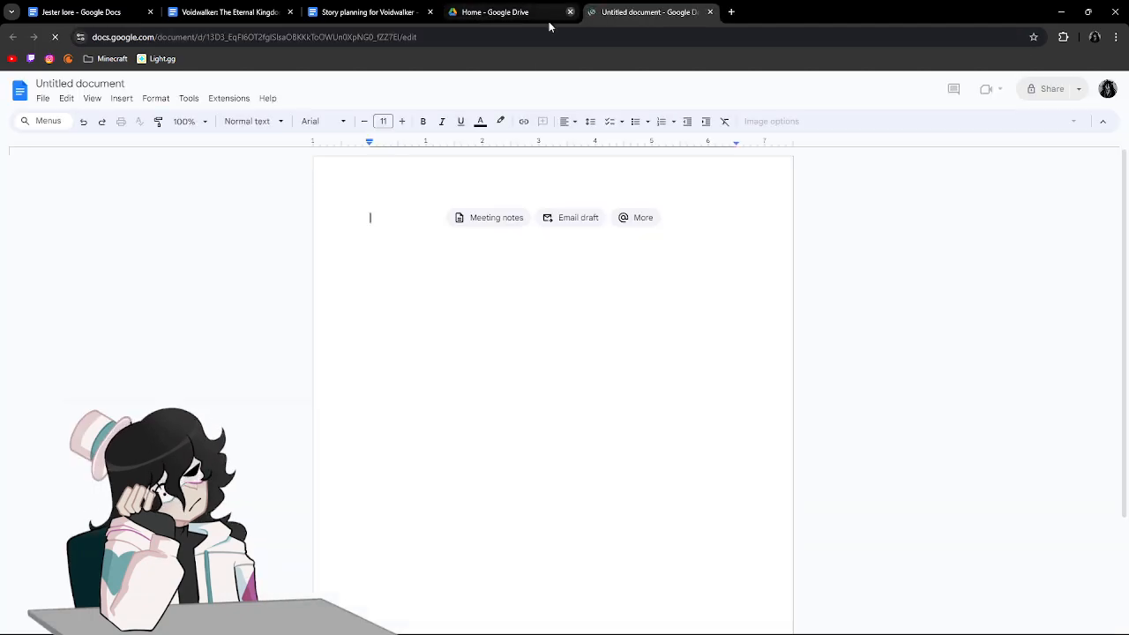
pyautogui.click(570, 12)
# Name the new document "thoughts and ideas".
pyautogui.click(101, 84)
pyautogui.write('thoughts')
pyautogui.press('BackSpace')
pyautogui.write('ts and')
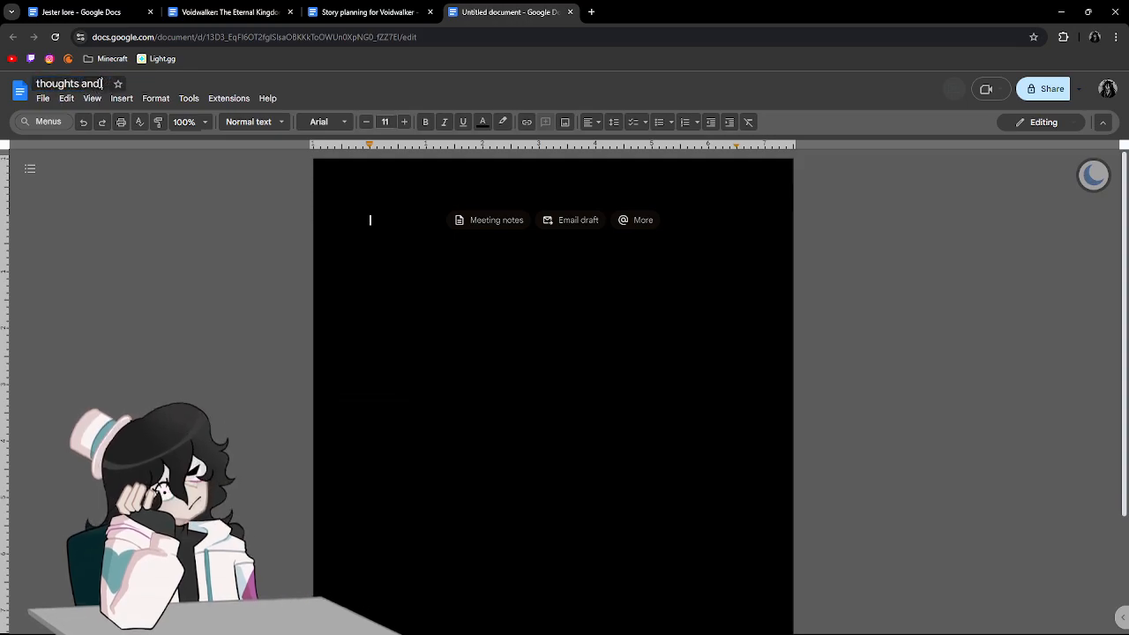
pyautogui.write(' ideas')
pyautogui.press('Return')
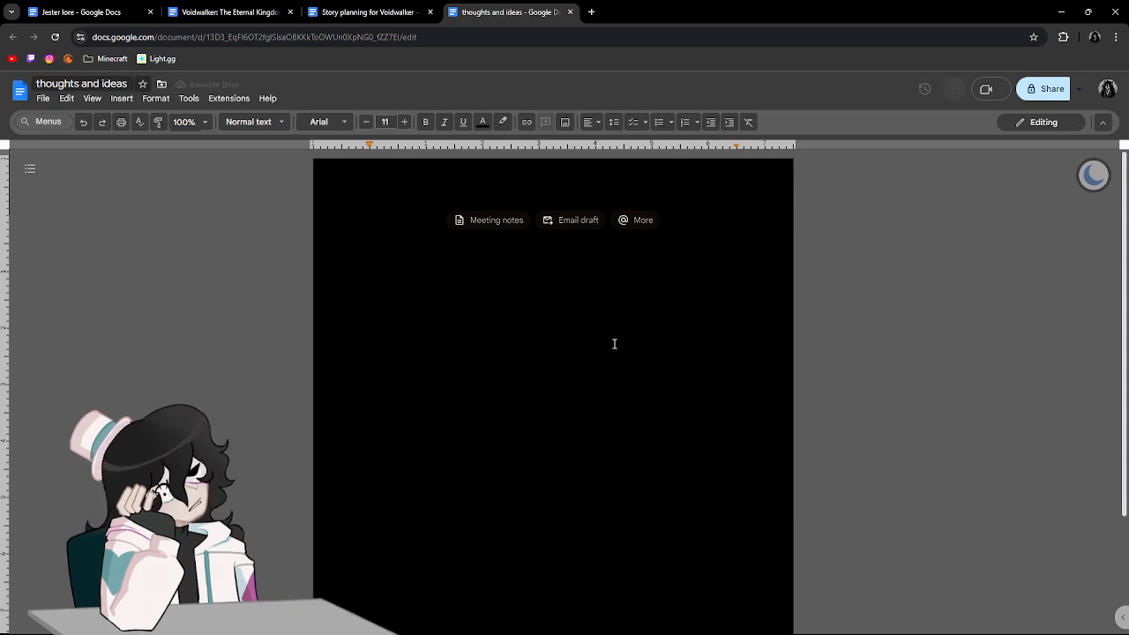
pyautogui.write('HOW')
pyautogui.press('BackSpace')
pyautogui.press('BackSpace')
pyautogui.press('BackSpace')
pyautogui.press('BackSpace')
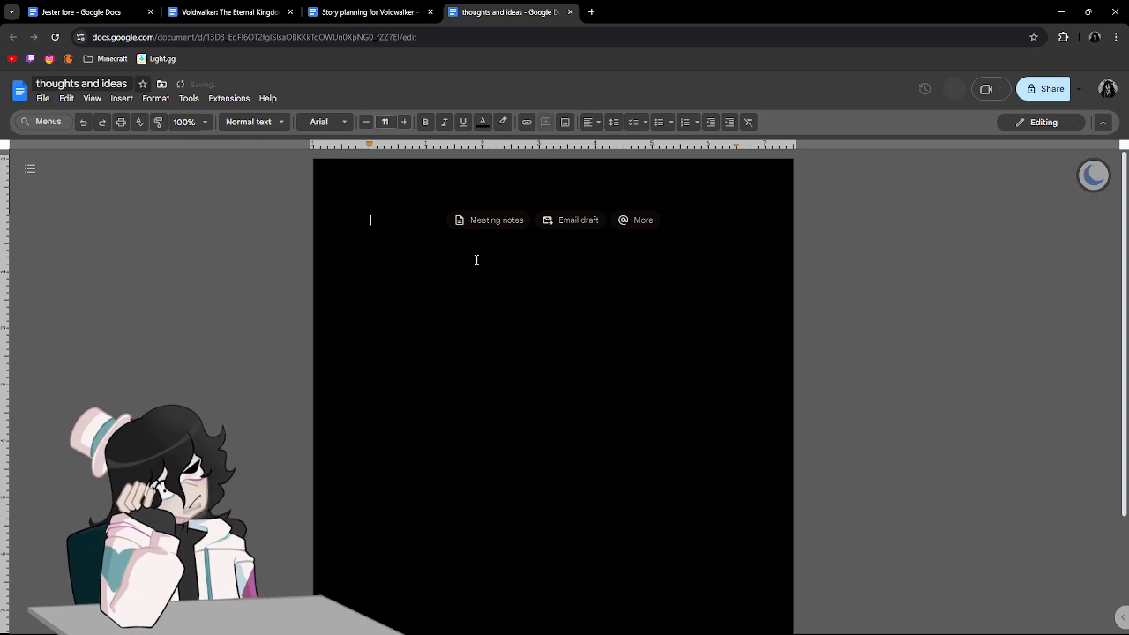
# Apply the Subtitle style to the first line of the blank document.
pyautogui.click(256, 122)
pyautogui.moveTo(282, 253)
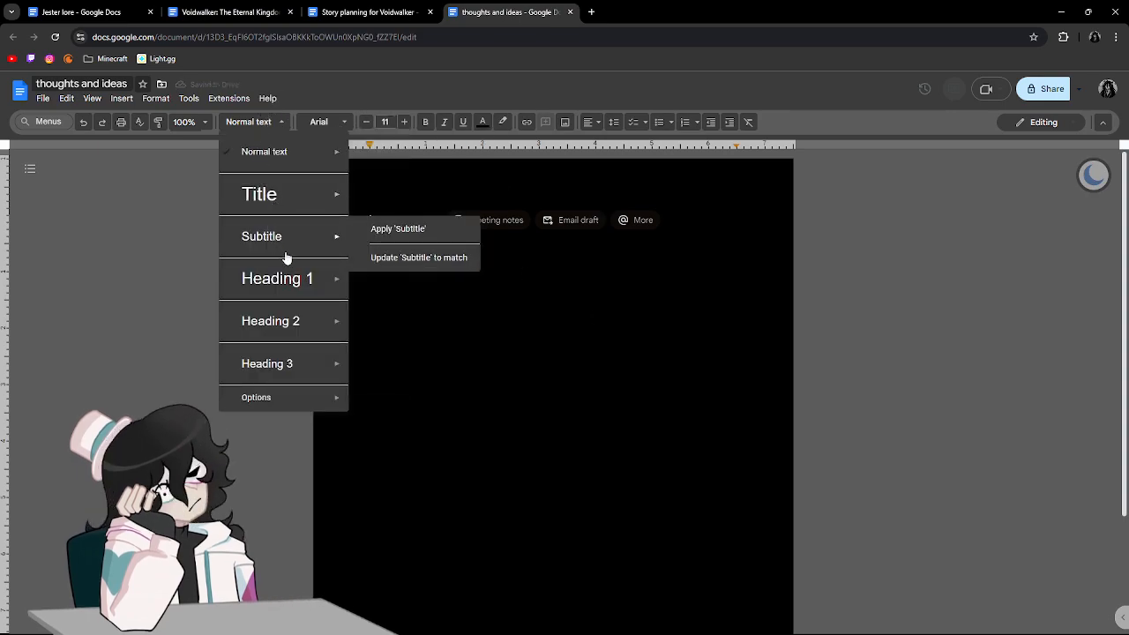
pyautogui.click(398, 229)
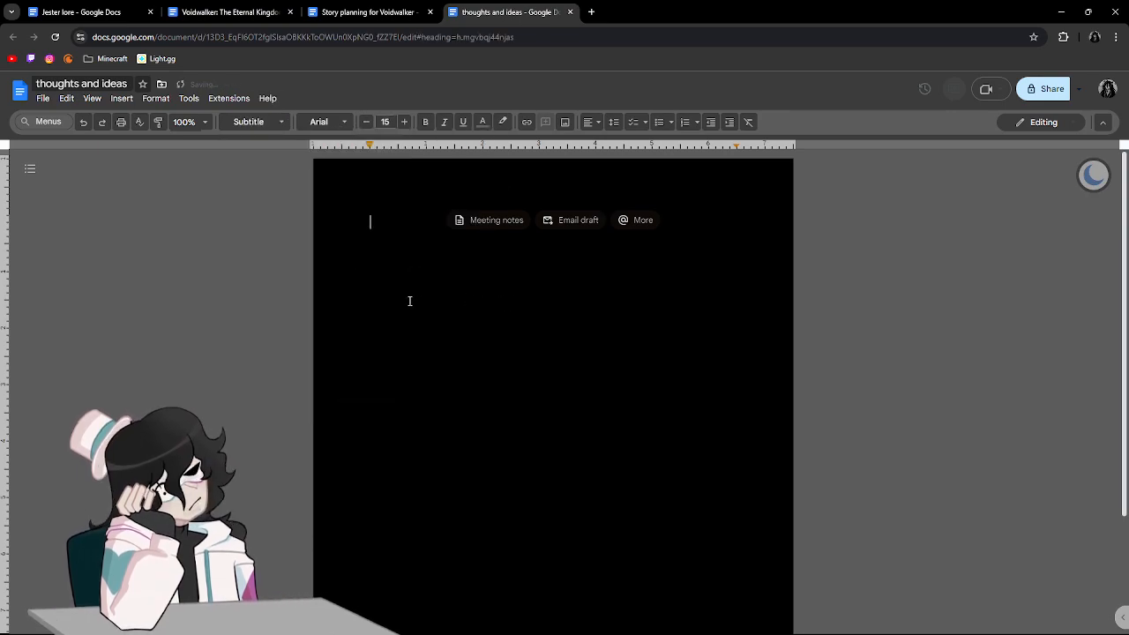
# Write the heading "How Jester went from a soldier to a jester:" and start a new line below it.
pyautogui.write('How J')
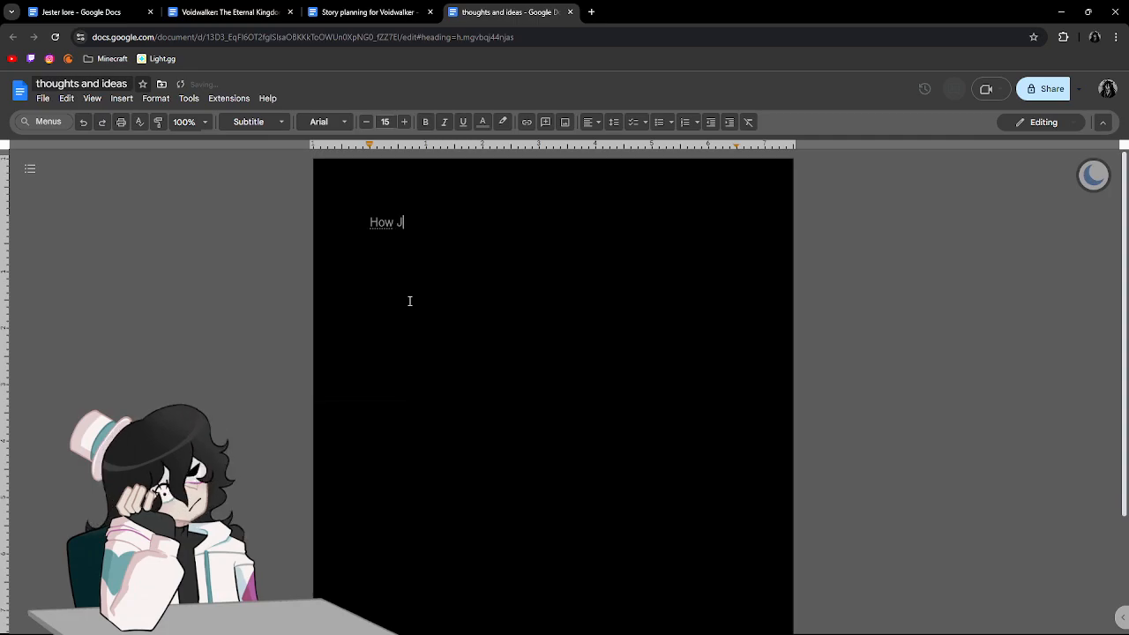
pyautogui.write('ester went form a')
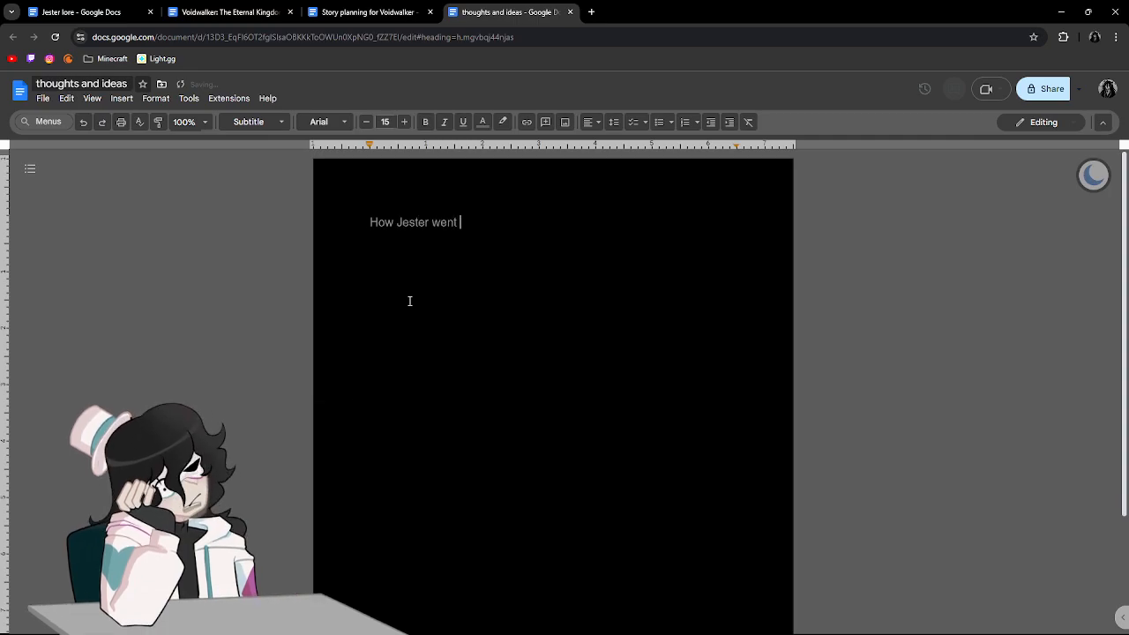
pyautogui.press('BackSpace')
pyautogui.press('BackSpace')
pyautogui.press('BackSpace')
pyautogui.press('BackSpace')
pyautogui.press('BackSpace')
pyautogui.write('roma a')
pyautogui.press('BackSpace')
pyautogui.press('BackSpace')
pyautogui.press('BackSpace')
pyautogui.write('a soldier')
pyautogui.write(' to ')
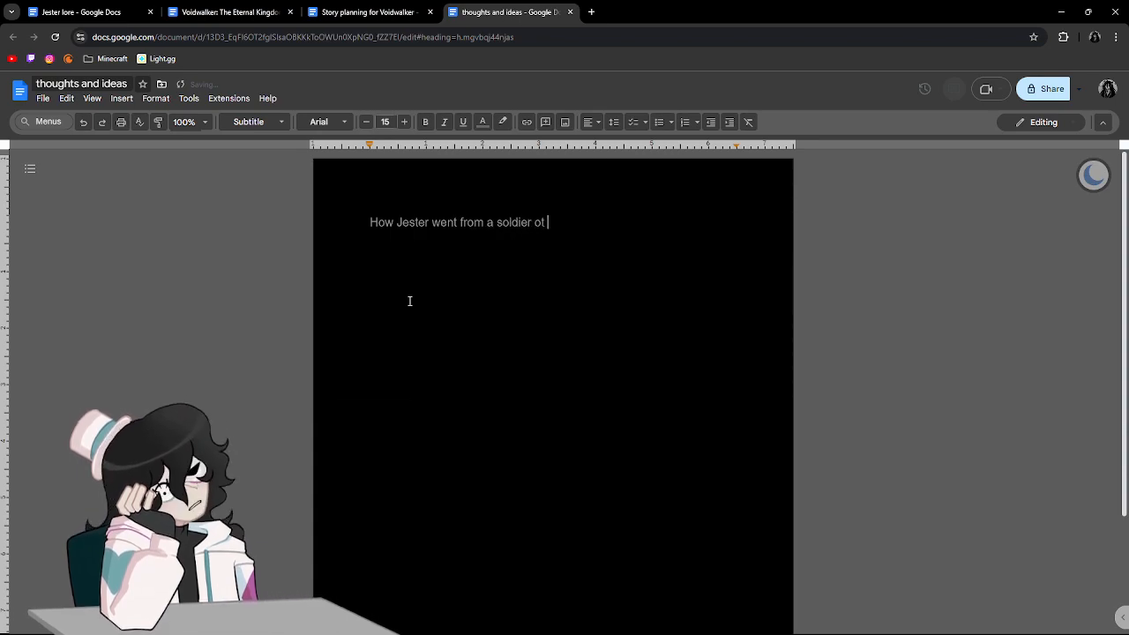
pyautogui.write('a jester:')
pyautogui.press('Return')
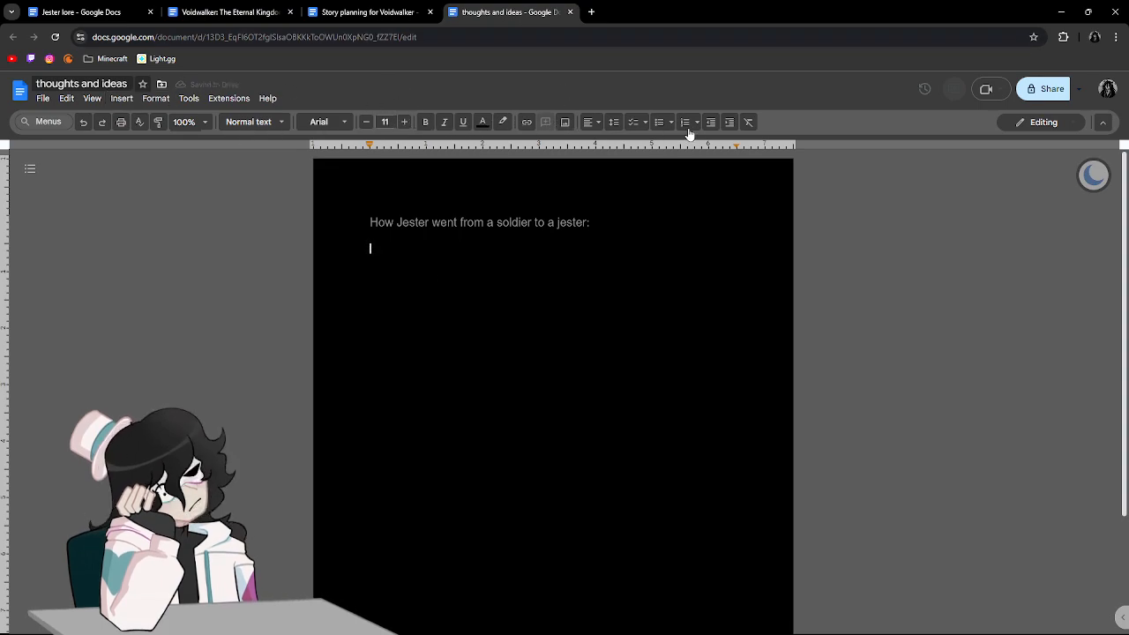
# Start a bulleted list below the heading and increase the heading's font size to 17.
pyautogui.click(658, 123)
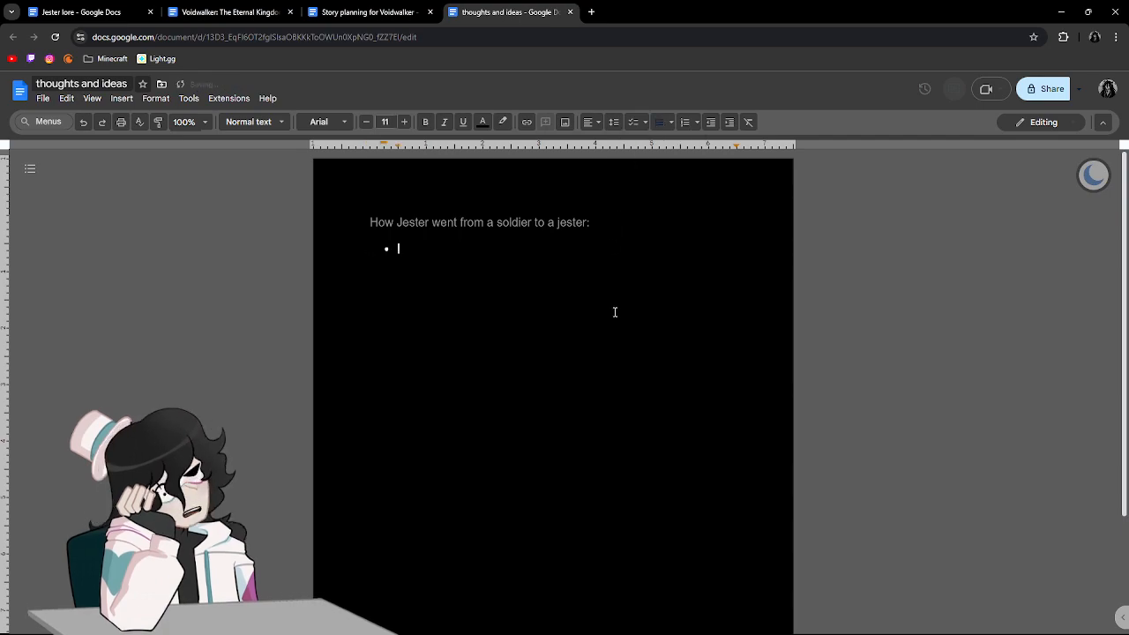
pyautogui.tripleClick(514, 227)
pyautogui.click(406, 126)
pyautogui.click(407, 126)
pyautogui.press('Down')
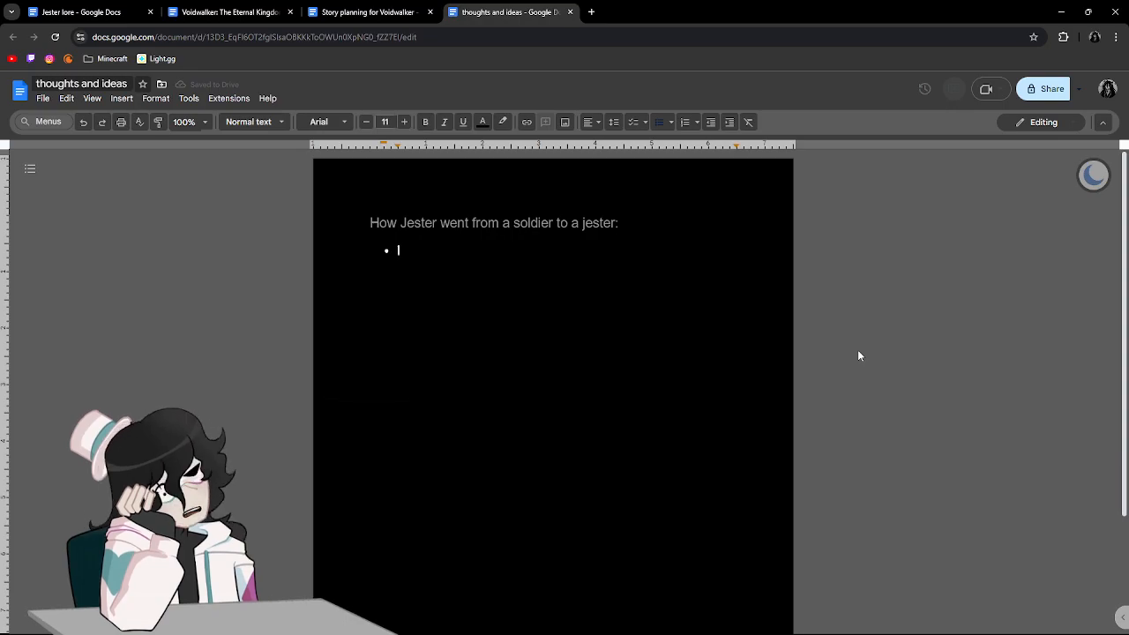
# Replace "Jester" with "James" in the heading and return to the empty bullet.
pyautogui.click(435, 224)
pyautogui.moveTo(435, 224); pyautogui.dragTo(402, 231)
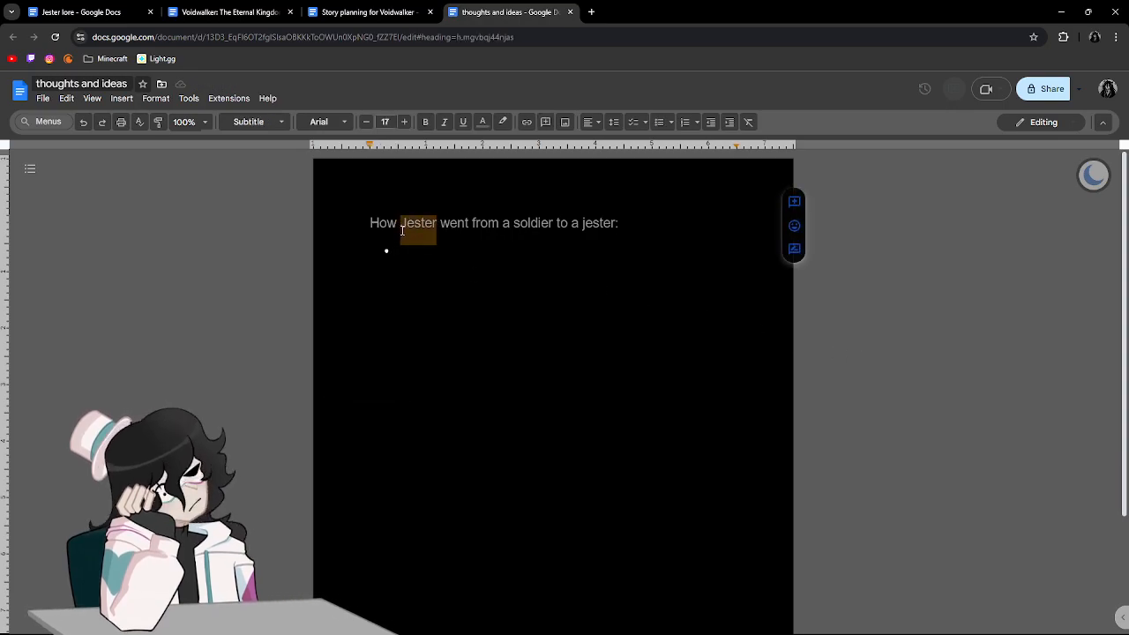
pyautogui.write('James')
pyautogui.press('Down')
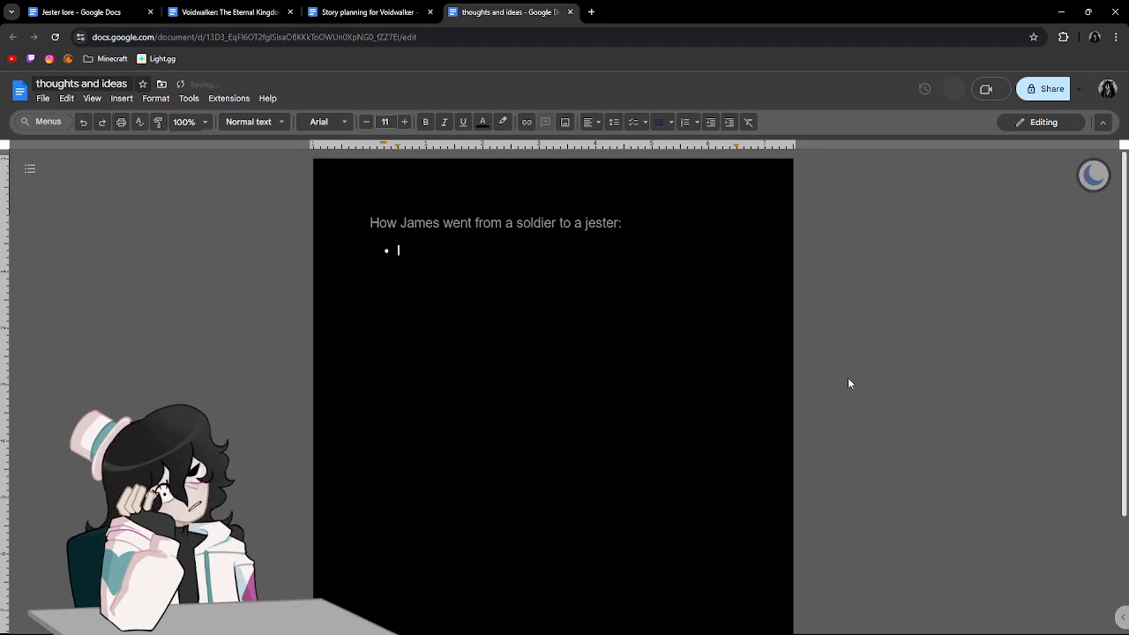
# Move the "thoughts and ideas" document directly after "Jester lore" in the tab order and switch back to "Jester lore".
pyautogui.click(181, 6)
pyautogui.click(115, 6)
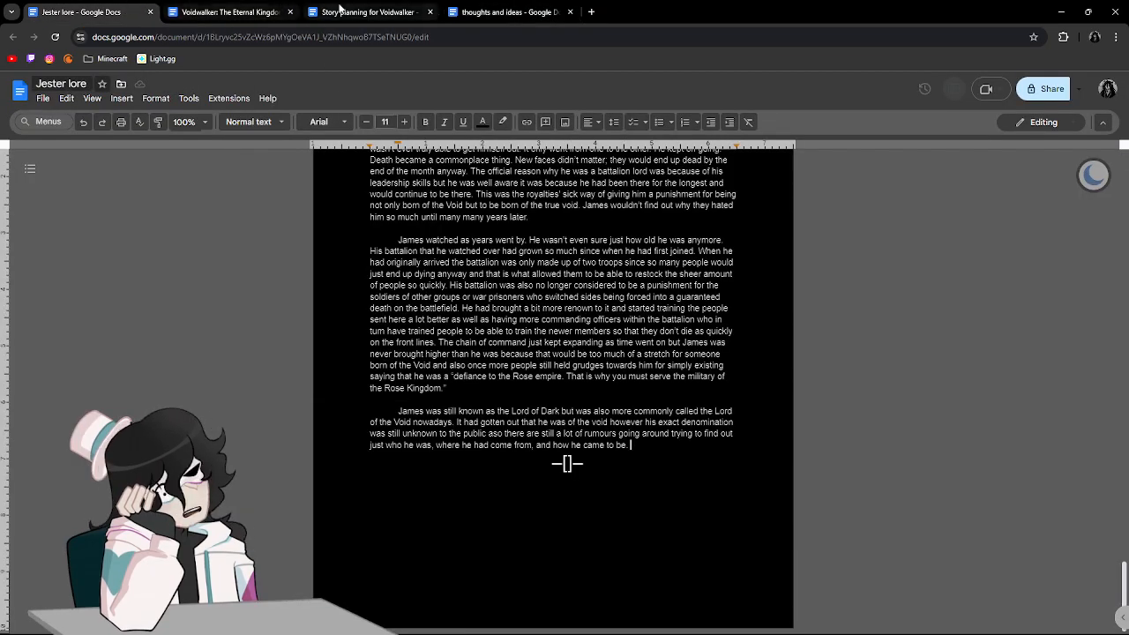
pyautogui.scroll(10, 635, 232)
pyautogui.moveTo(512, 12); pyautogui.dragTo(245, 5)
pyautogui.click(79, 12)
# Reread the opening line "Though I never was truly ever a jester" and go back to the end of the story.
pyautogui.scroll(15, 499, 288)
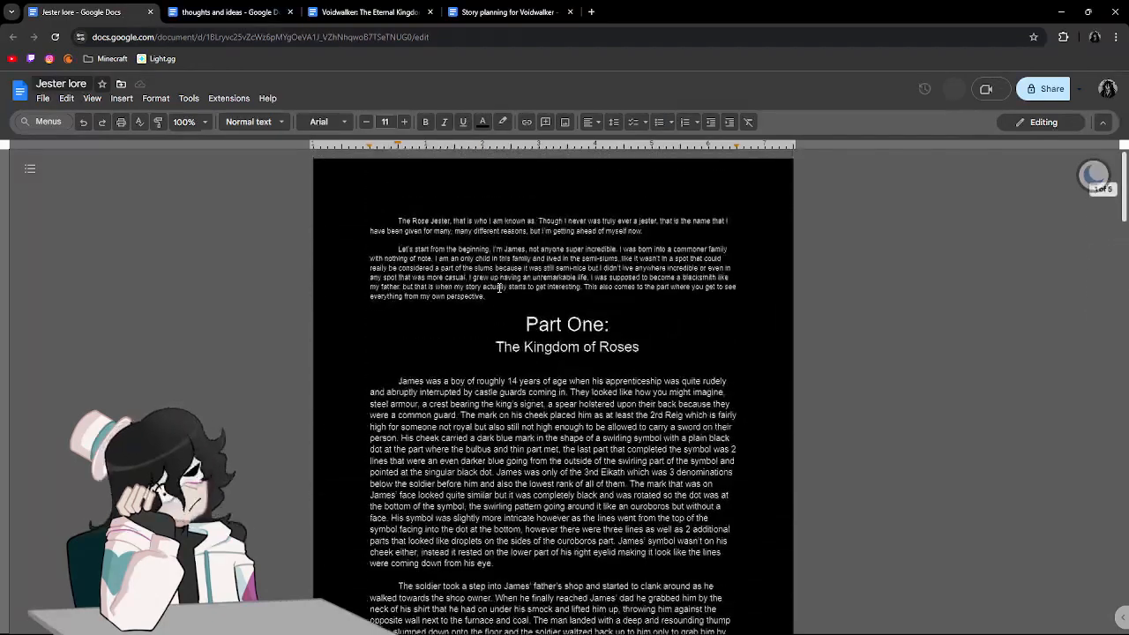
pyautogui.moveTo(540, 220); pyautogui.dragTo(658, 221)
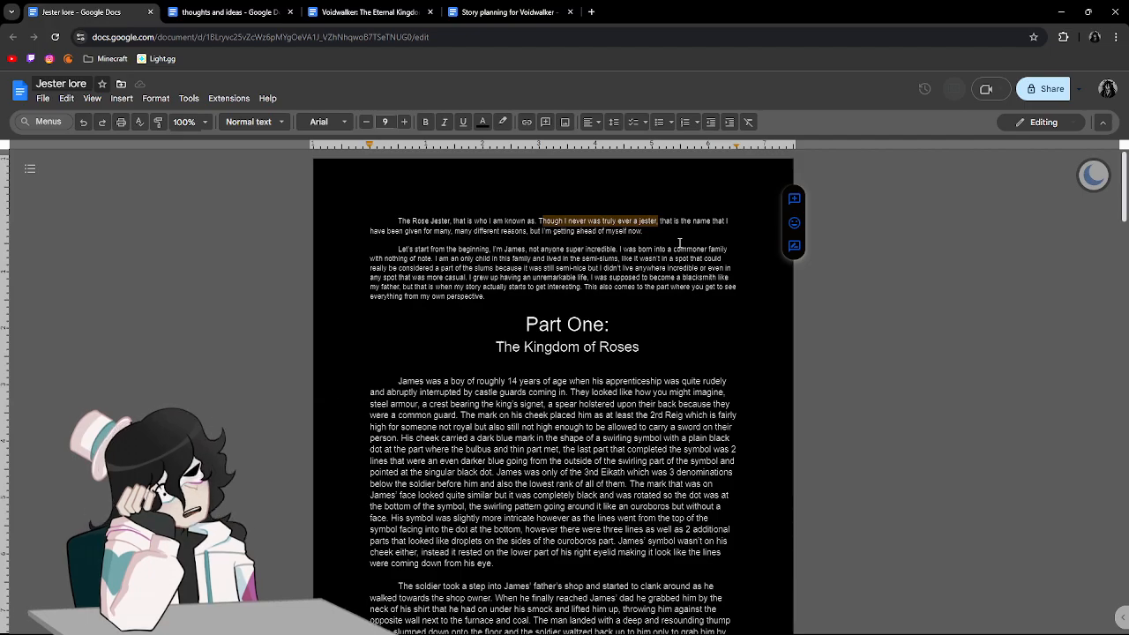
pyautogui.doubleClick(648, 221)
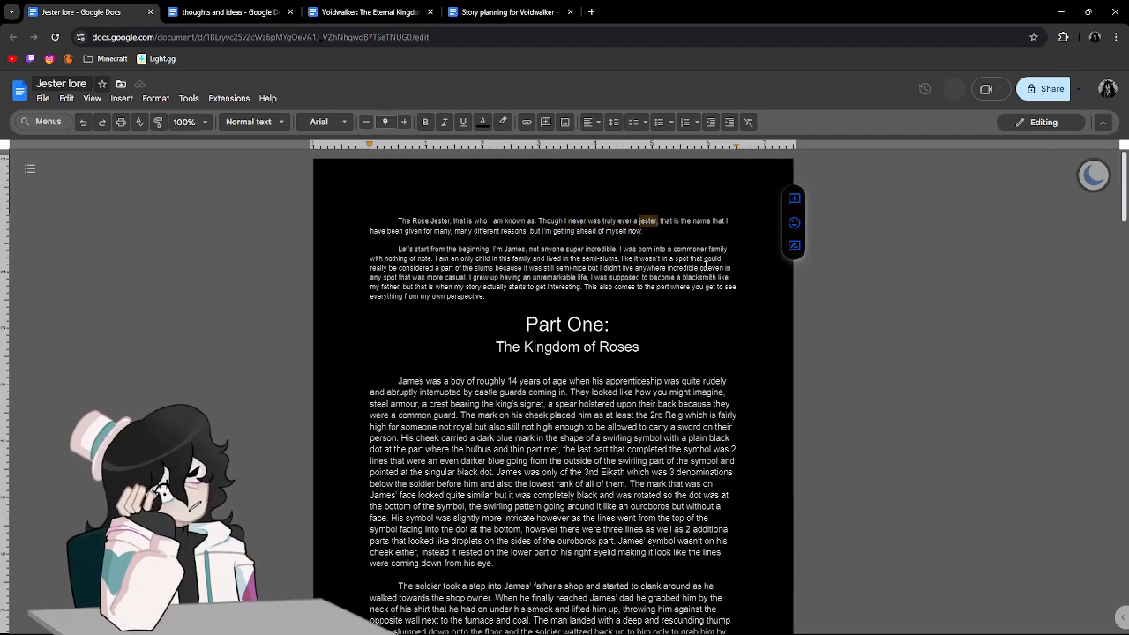
pyautogui.scroll(-20, 706, 264)
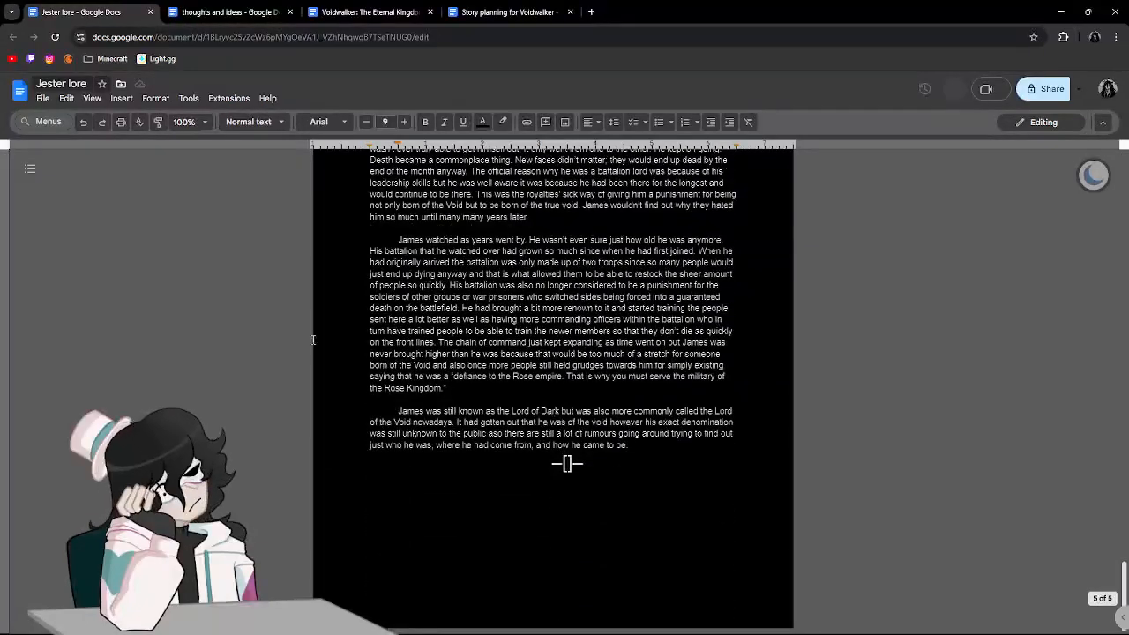
# Put quotation marks around the word "jester" in the heading of the "thoughts and ideas" document.
pyautogui.click(227, 13)
pyautogui.click(422, 281)
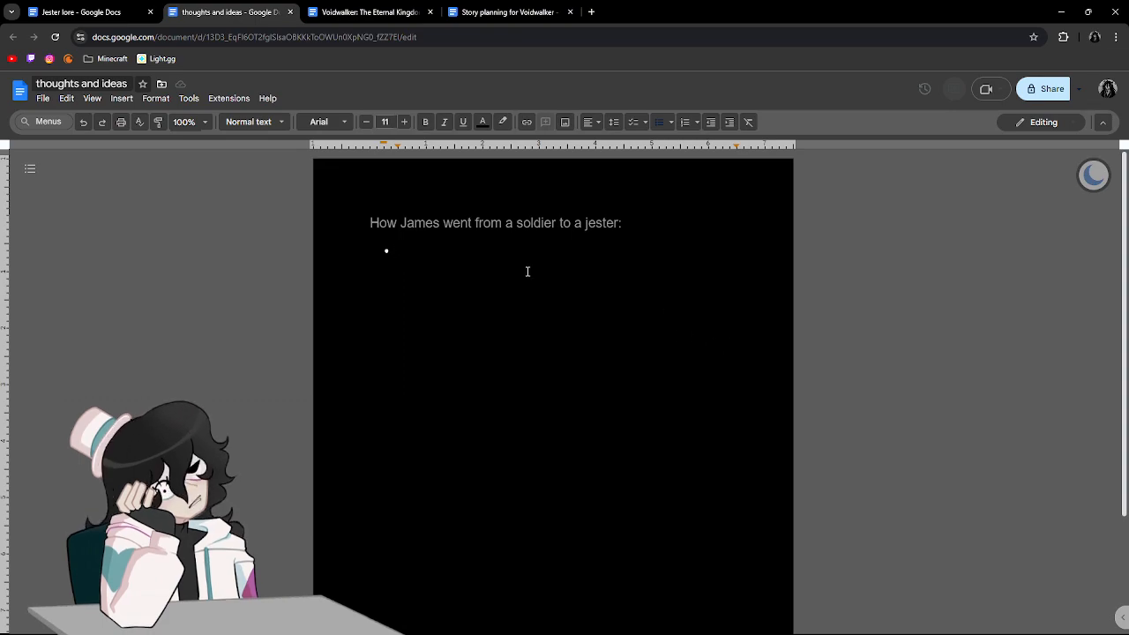
pyautogui.click(585, 224)
pyautogui.moveTo(586, 224)
pyautogui.mouseDown()
pyautogui.moveTo(620, 230)
pyautogui.moveTo(585, 229)
pyautogui.mouseUp()
pyautogui.click(588, 229)
pyautogui.click(622, 228)
pyautogui.click(619, 228)
pyautogui.click(587, 229)
pyautogui.write('"')
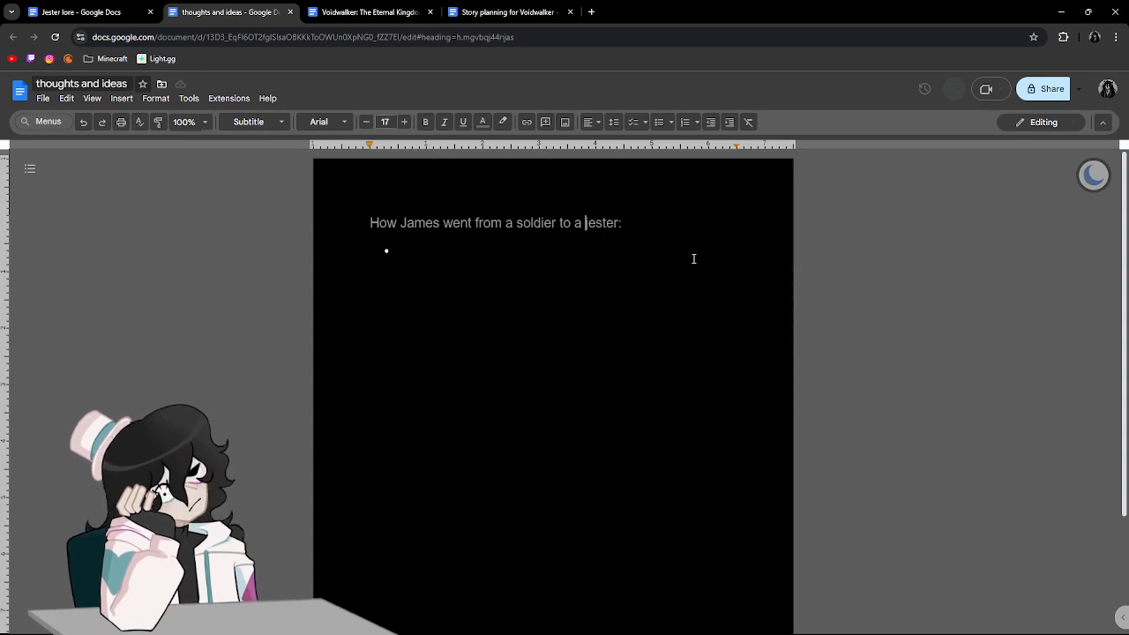
pyautogui.press('Right')
pyautogui.press('Right')
pyautogui.press('Right')
pyautogui.press('Right')
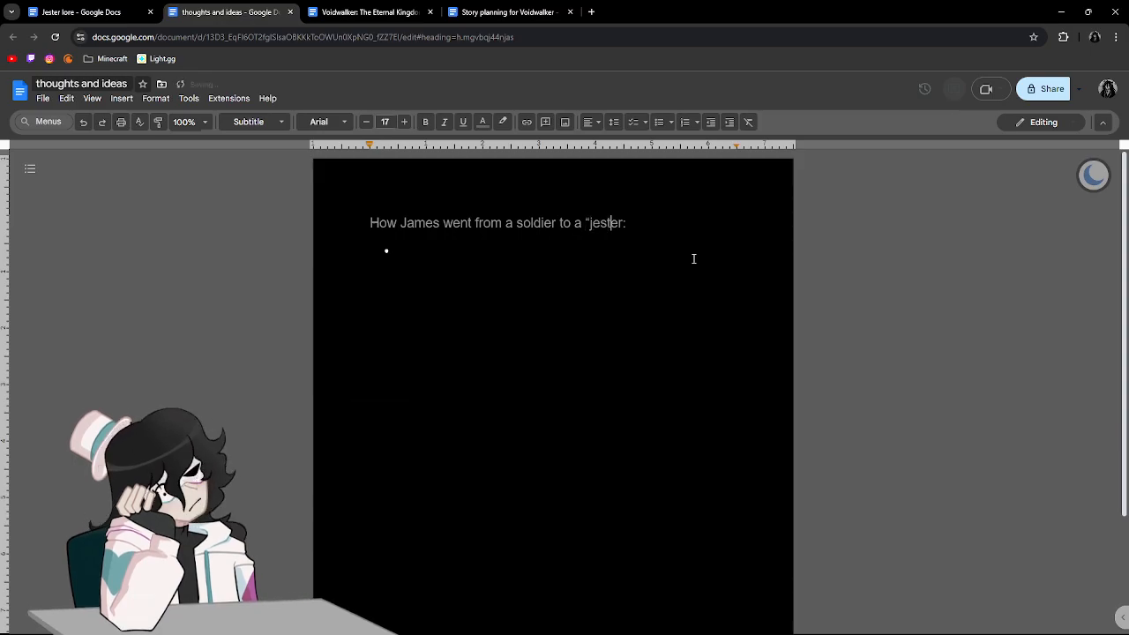
pyautogui.write('"')
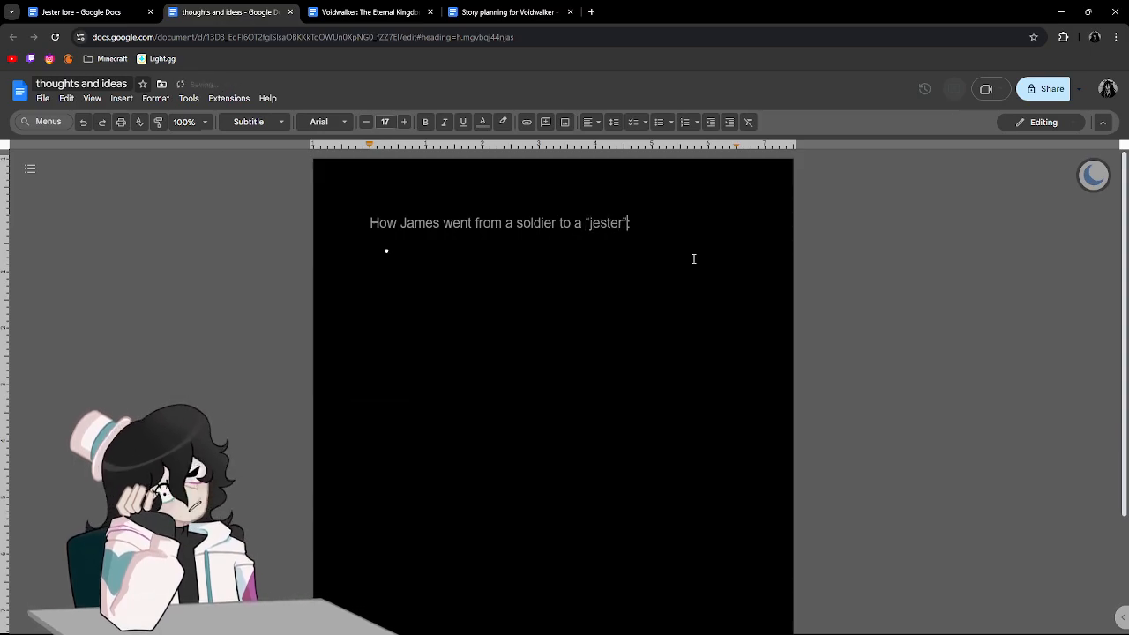
pyautogui.write(' (')
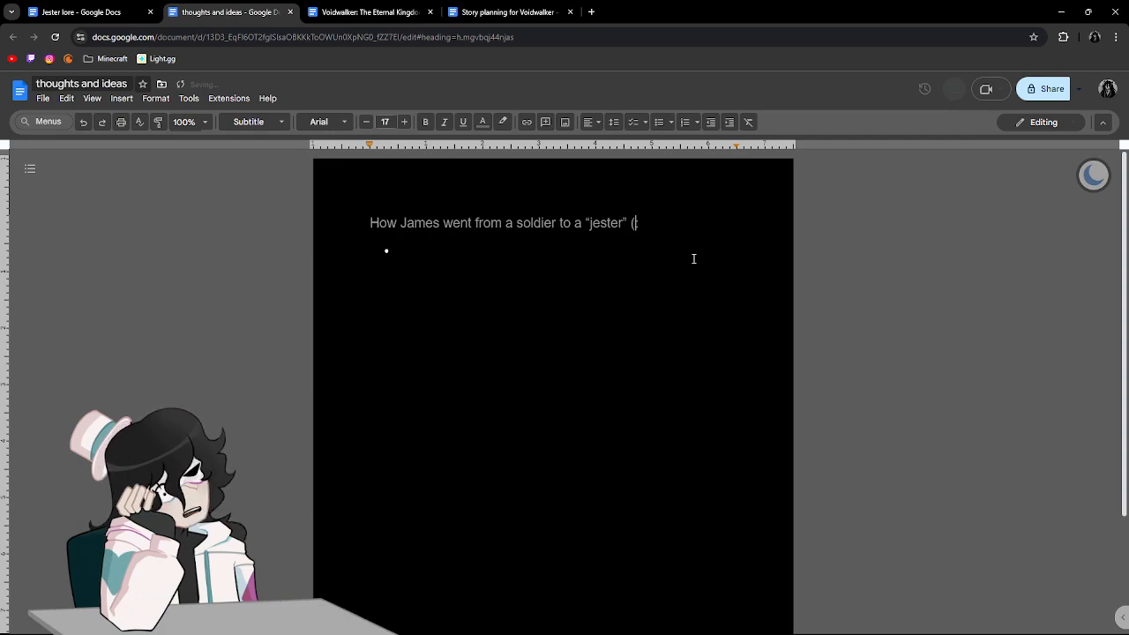
pyautogui.write('magics)')
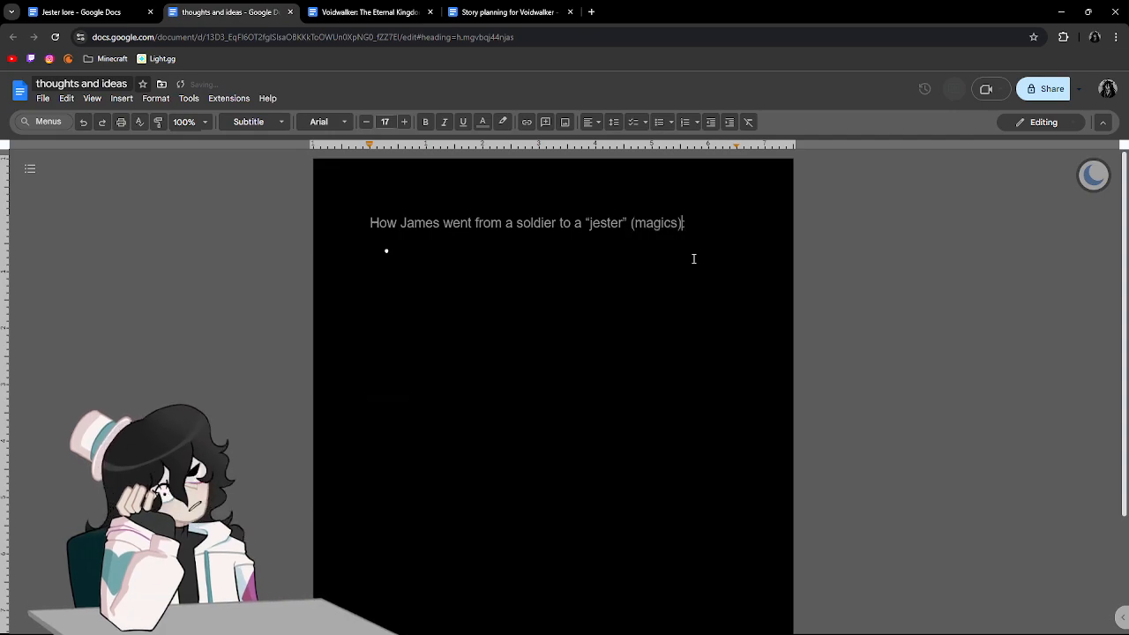
# Add "(magics)" after "jester" in the heading, before the colon, and return to the empty bullet.
pyautogui.press('Down')
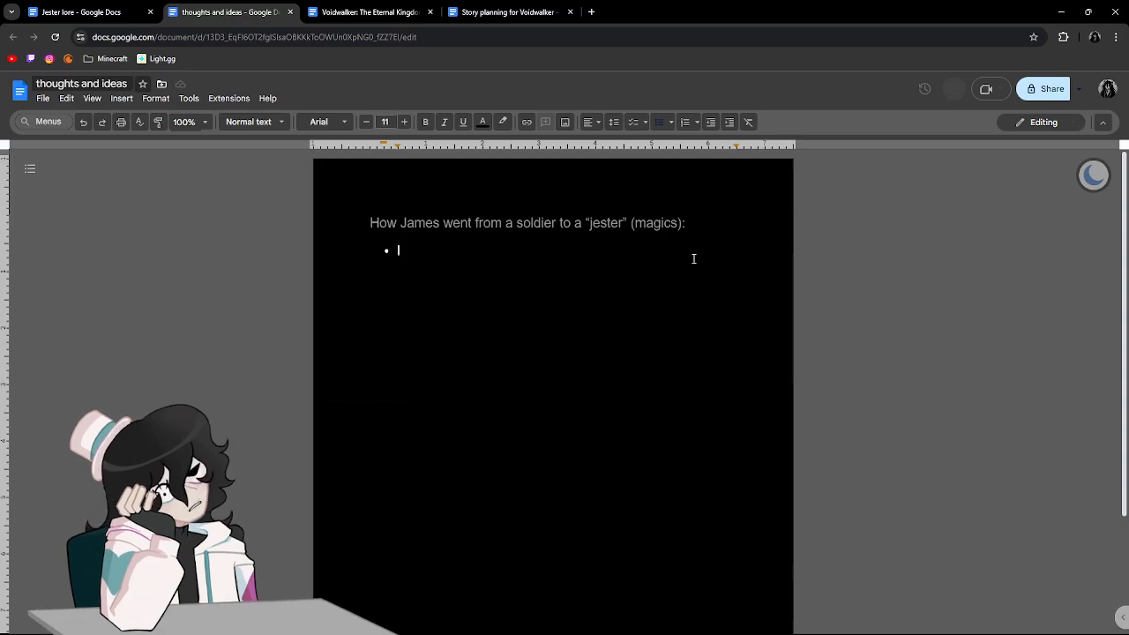
# Begin the first bullet with "He was able to draw unknown power".
pyautogui.write('He was able to ')
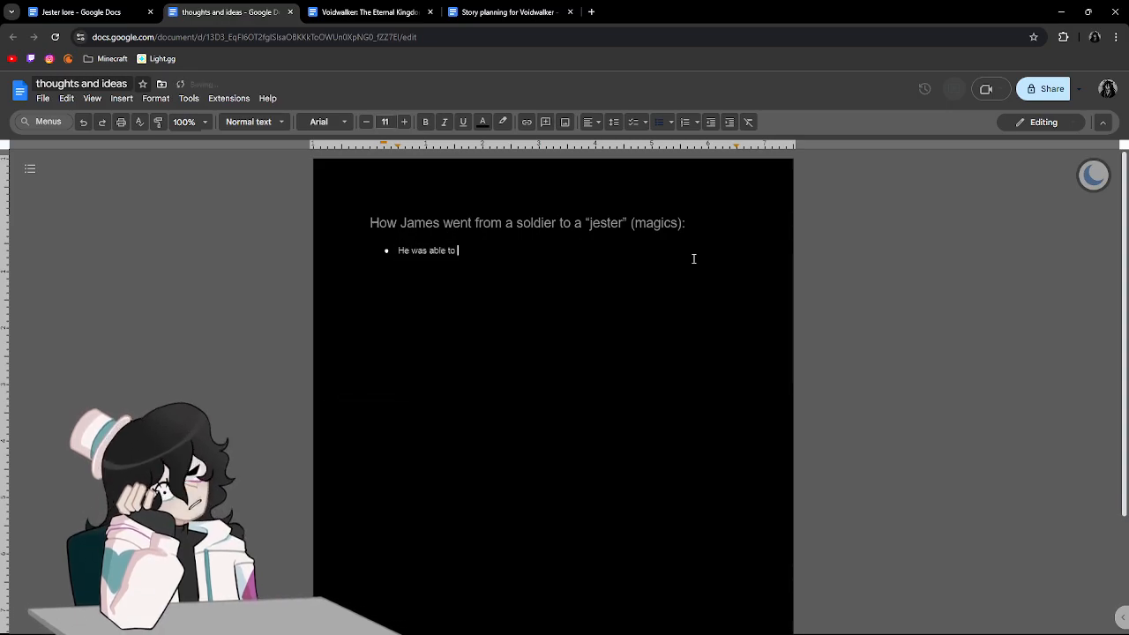
pyautogui.write('draw power')
pyautogui.press('BackSpace')
pyautogui.press('BackSpace')
pyautogui.press('BackSpace')
pyautogui.press('BackSpace')
pyautogui.press('BackSpace')
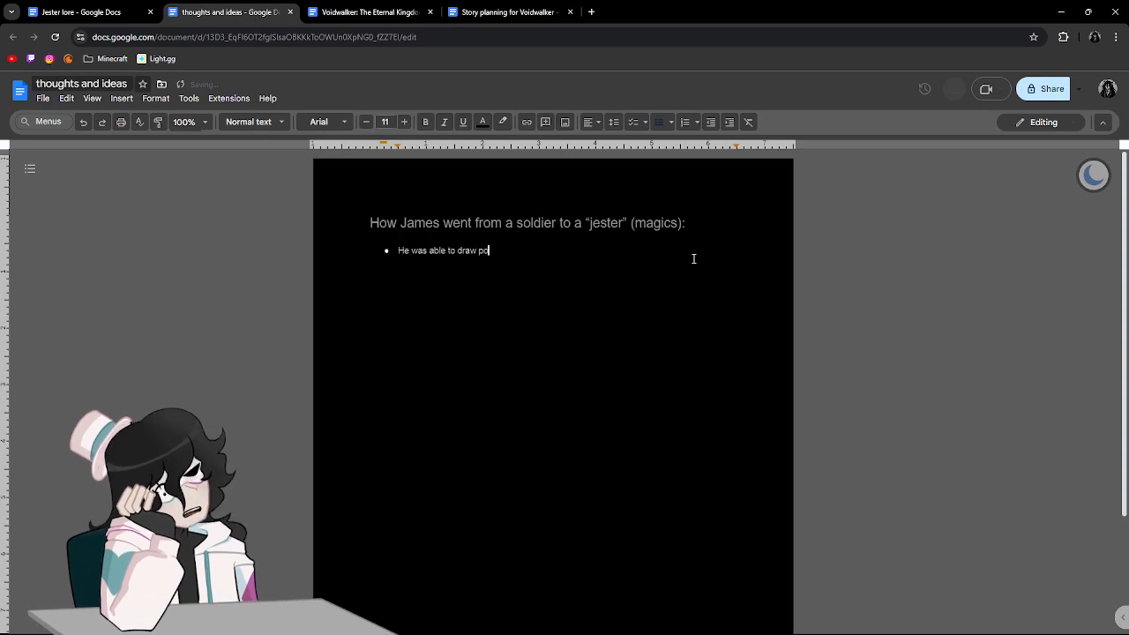
pyautogui.write('unk')
pyautogui.write('nown pwo')
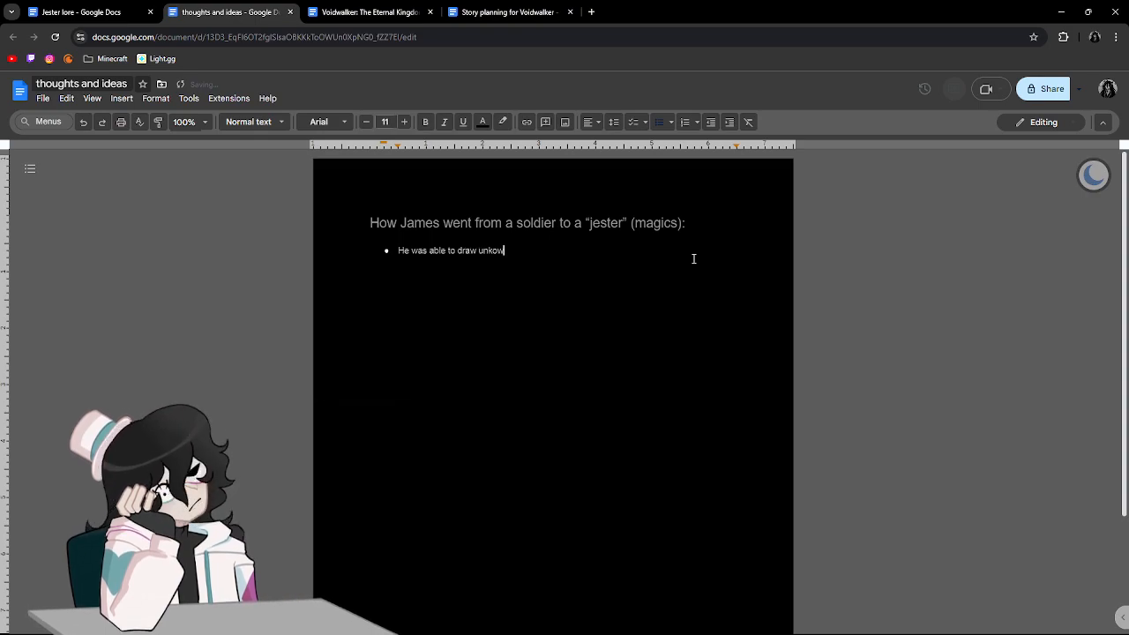
pyautogui.press('BackSpace')
pyautogui.press('BackSpace')
pyautogui.write('ower ')
pyautogui.write('to cause a dist')
pyautogui.write('uption in thec')
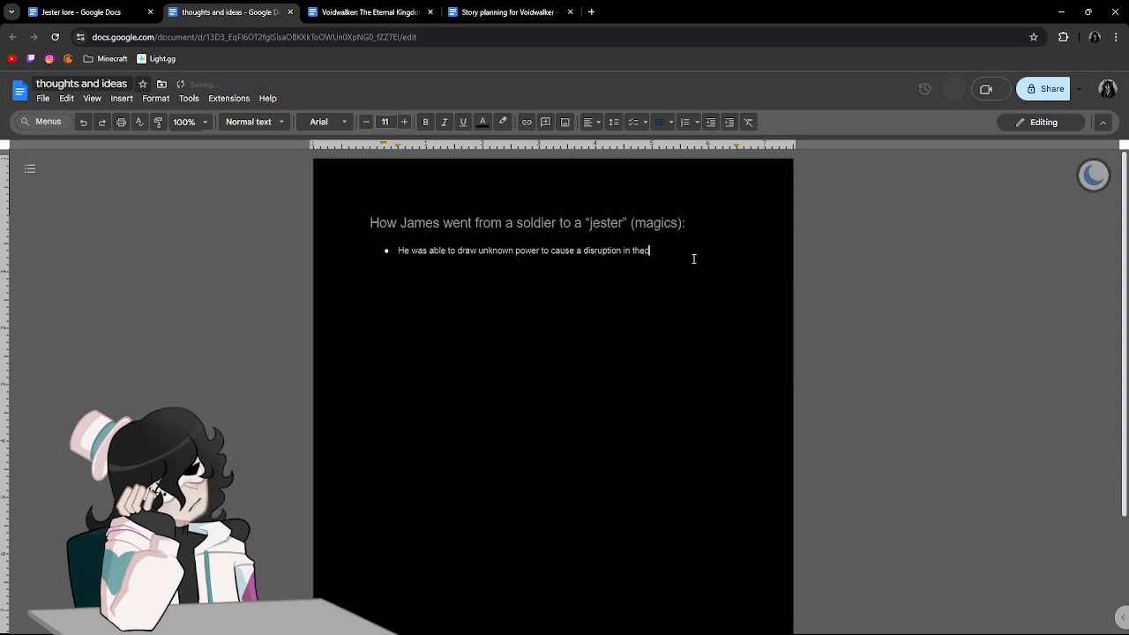
# Complete the bullet with "to cause a disruption in the current system", leaving no empty bullet below it.
pyautogui.press('BackSpace')
pyautogui.write('current syst')
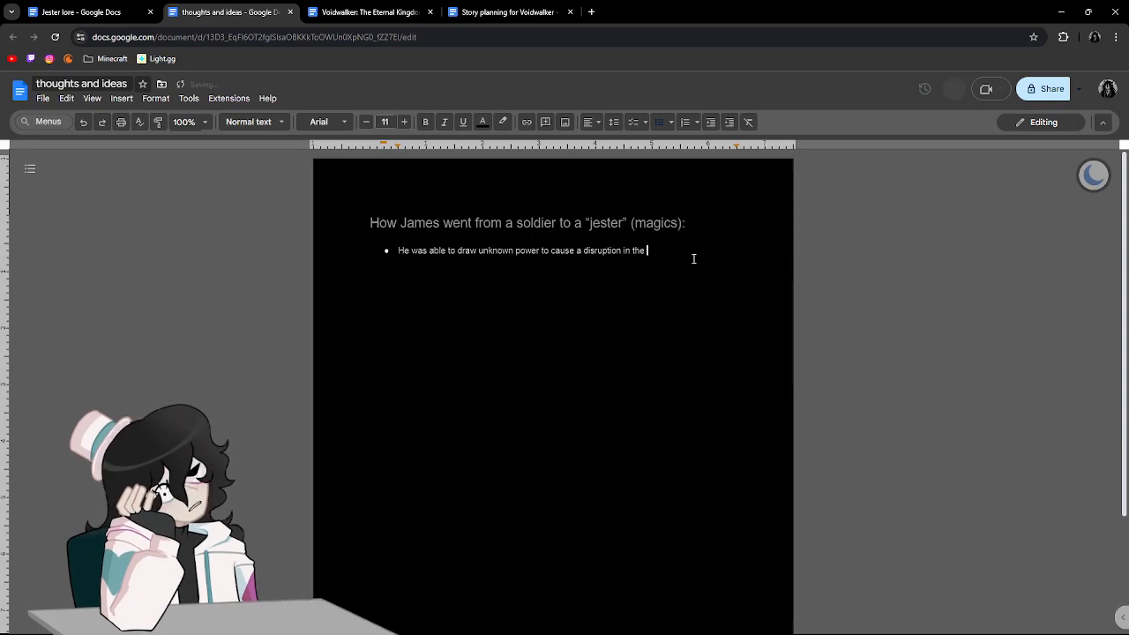
pyautogui.write('em')
pyautogui.press('Return')
pyautogui.press('BackSpace')
pyautogui.press('BackSpace')
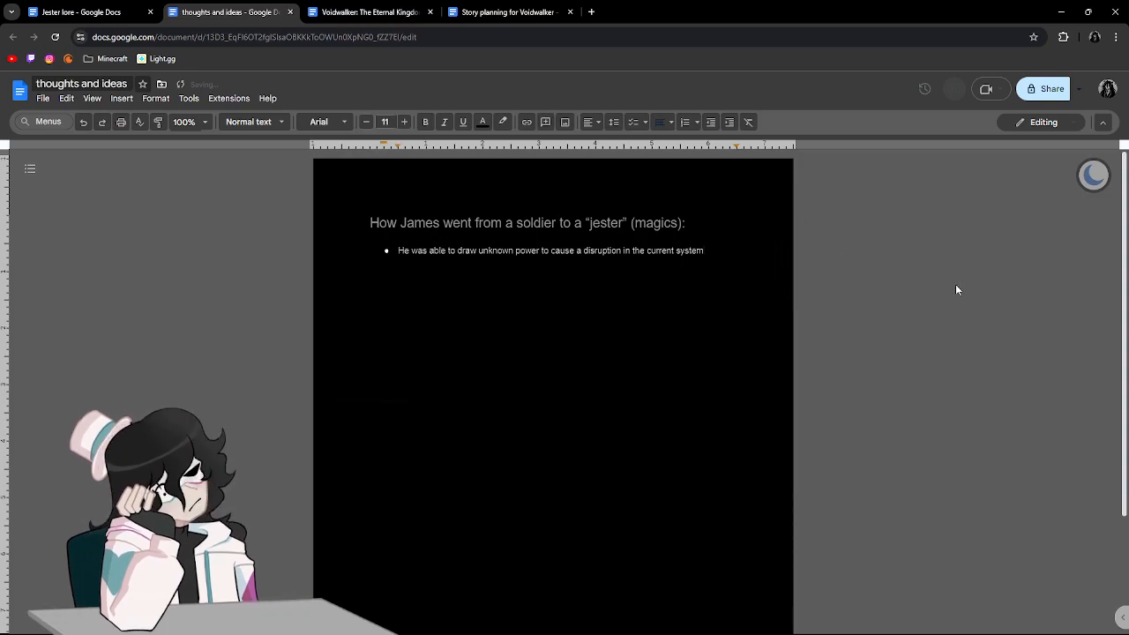
# Reread the "Jester lore" story from its introduction and Part One through to the last paragraph.
pyautogui.click(337, 11)
pyautogui.click(244, 12)
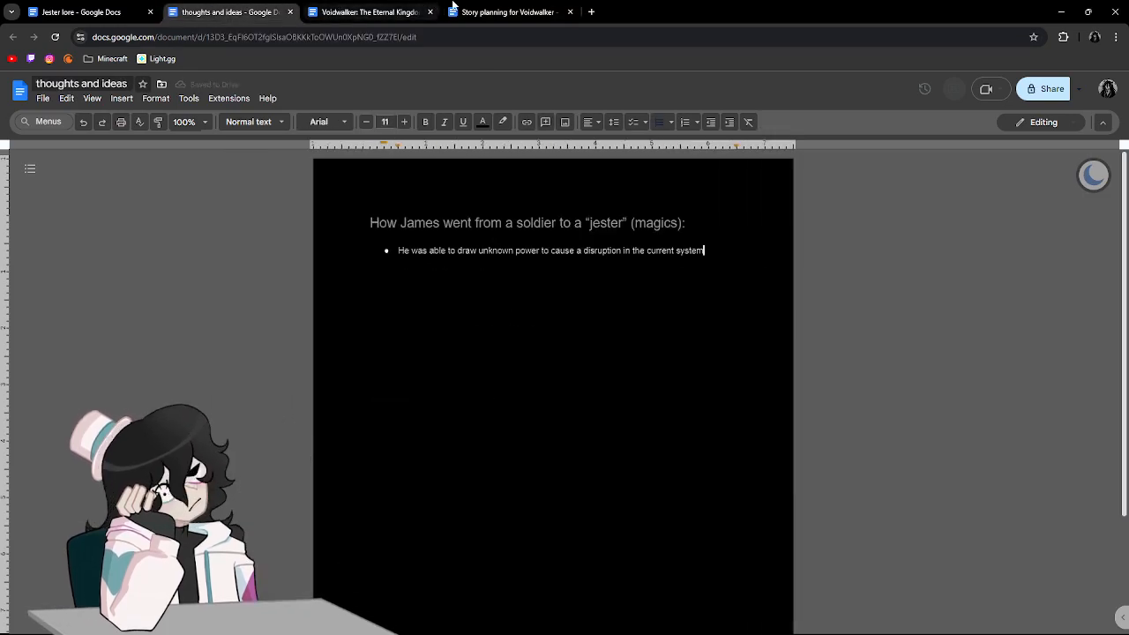
pyautogui.click(81, 11)
pyautogui.scroll(20, 593, 379)
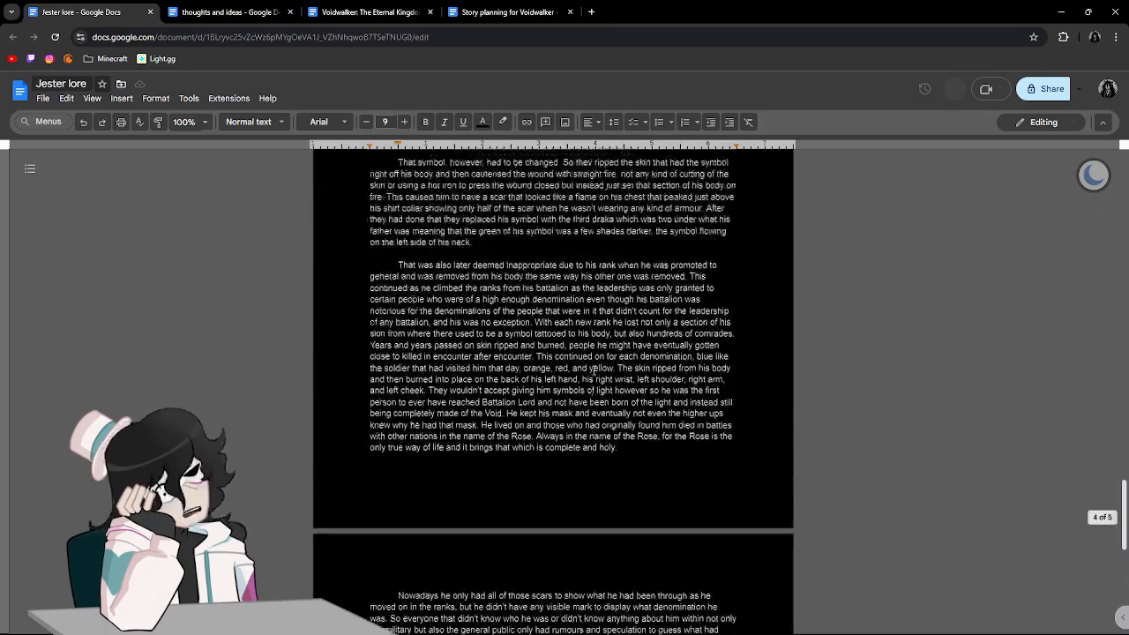
pyautogui.scroll(10, 588, 366)
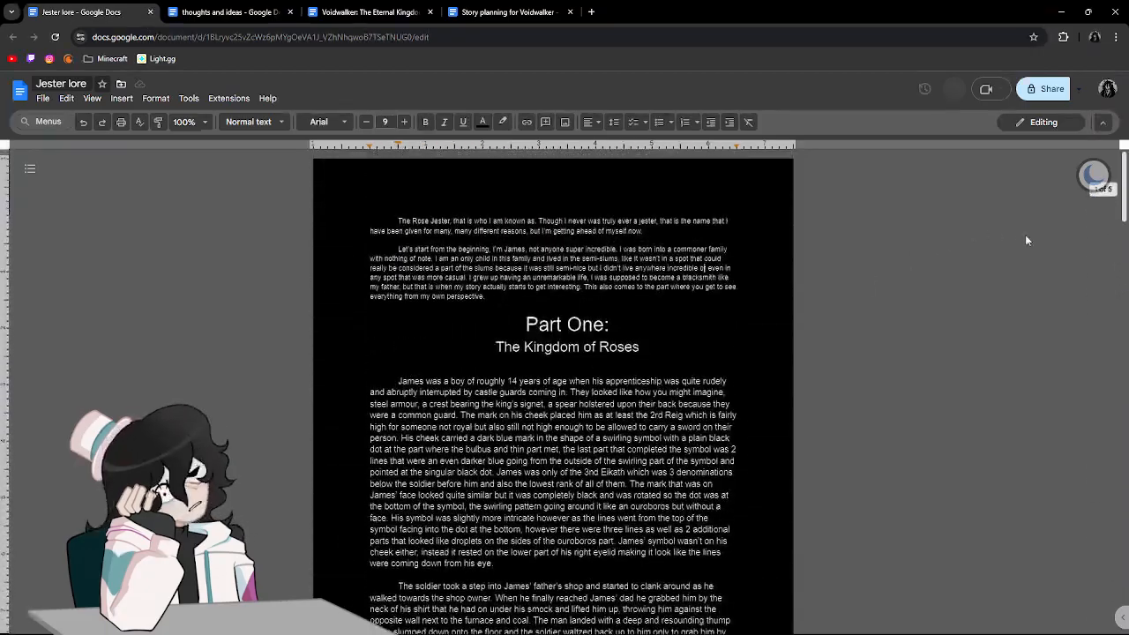
pyautogui.moveTo(1122, 209); pyautogui.dragTo(1080, 239)
pyautogui.moveTo(415, 373); pyautogui.dragTo(650, 395)
pyautogui.click(1089, 241)
pyautogui.moveTo(1122, 224); pyautogui.dragTo(1112, 328)
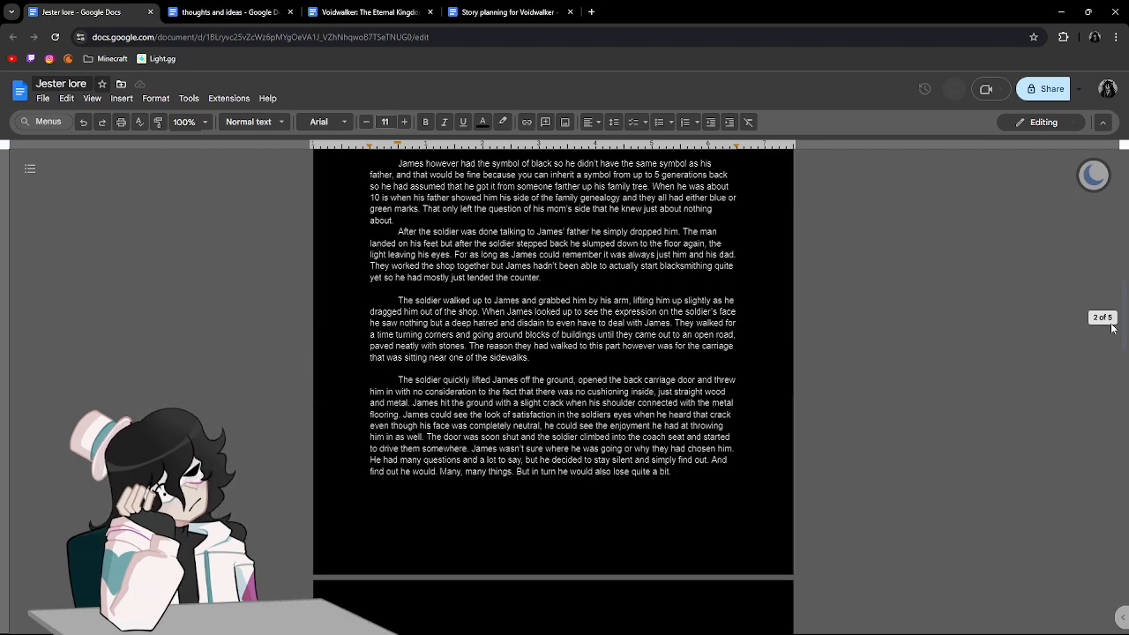
pyautogui.moveTo(1112, 328); pyautogui.dragTo(1069, 409)
pyautogui.moveTo(387, 182); pyautogui.dragTo(725, 617)
pyautogui.click(645, 394)
pyautogui.scroll(-7, 645, 394)
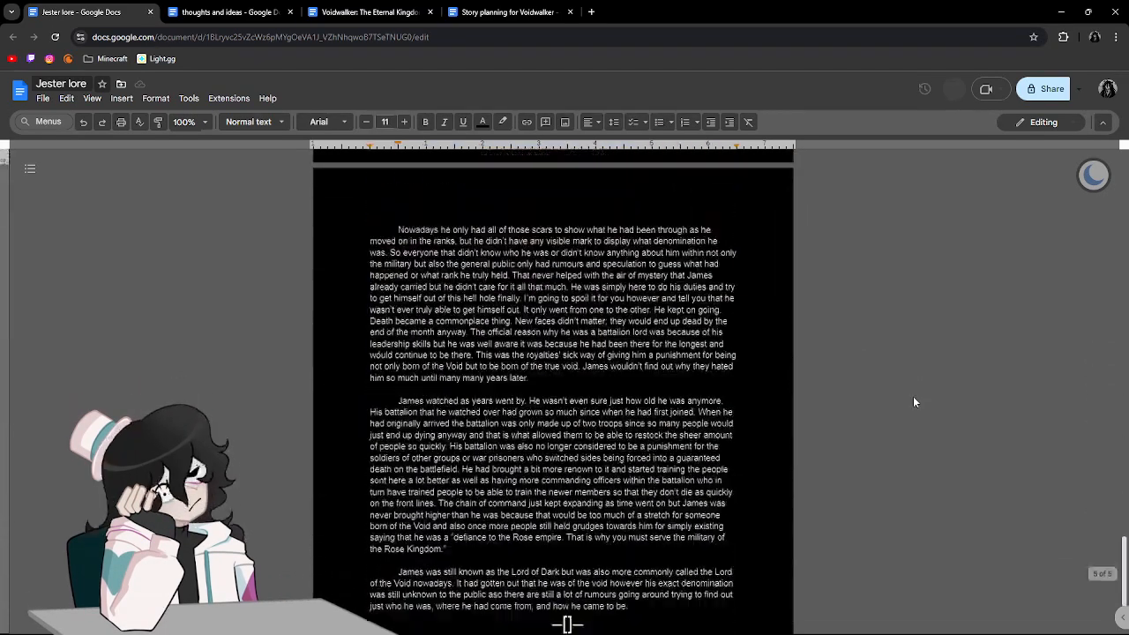
# Delete the bracket divider below the story's last paragraph and the trailing space after "how he came to be.".
pyautogui.doubleClick(609, 471)
pyautogui.press('BackSpace')
pyautogui.press('BackSpace')
pyautogui.press('BackSpace')
pyautogui.press('BackSpace')
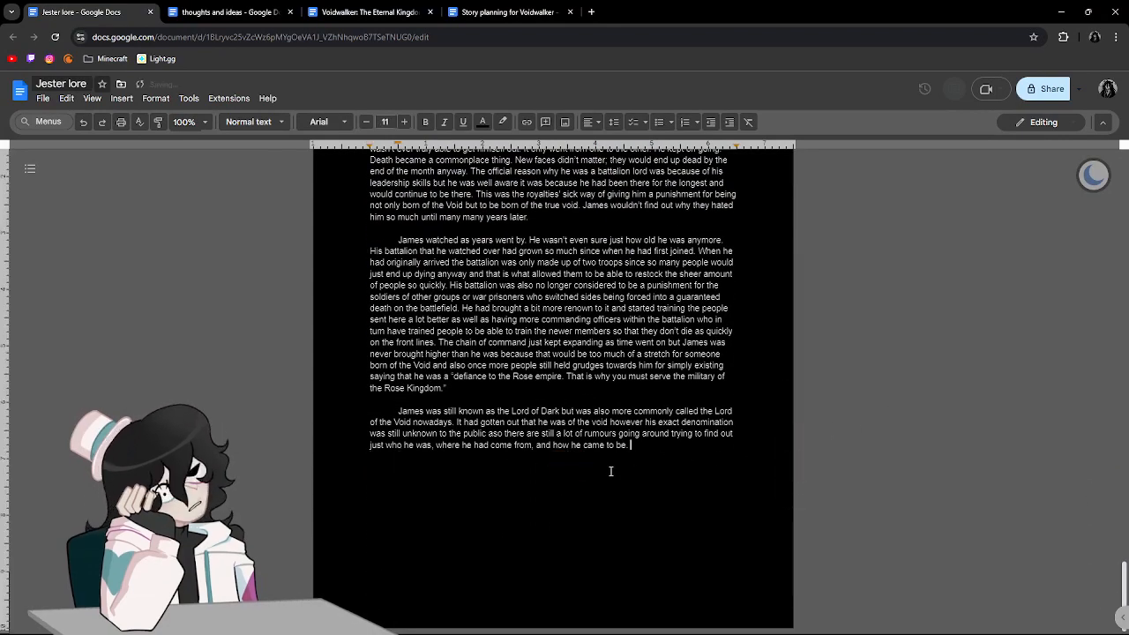
pyautogui.press('Return')
pyautogui.press('BackSpace')
pyautogui.press('BackSpace')
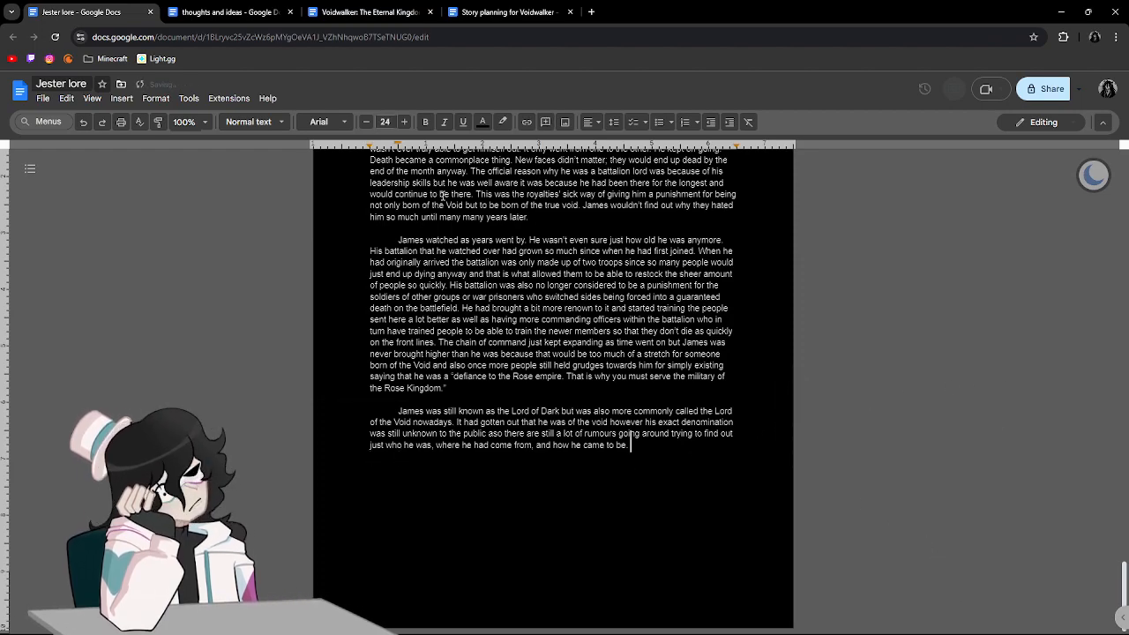
pyautogui.press('BackSpace')
# Check the "thoughts and ideas" bullet, then review the start of Part One in "Jester lore" and return to the story's end.
pyautogui.click(241, 4)
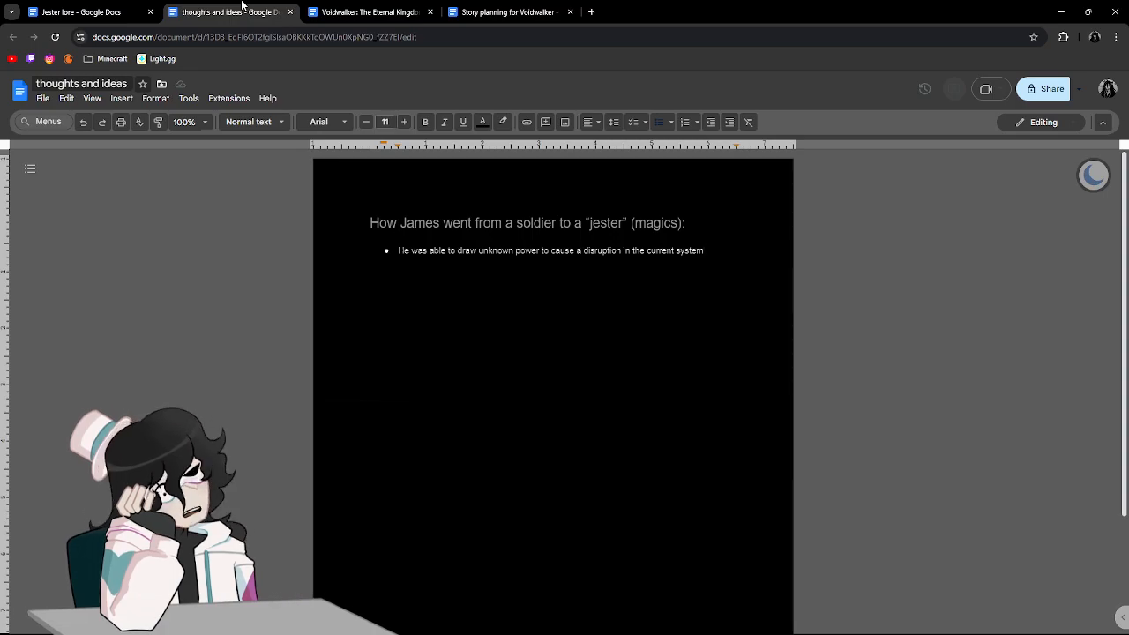
pyautogui.click(79, 12)
pyautogui.scroll(20, 715, 484)
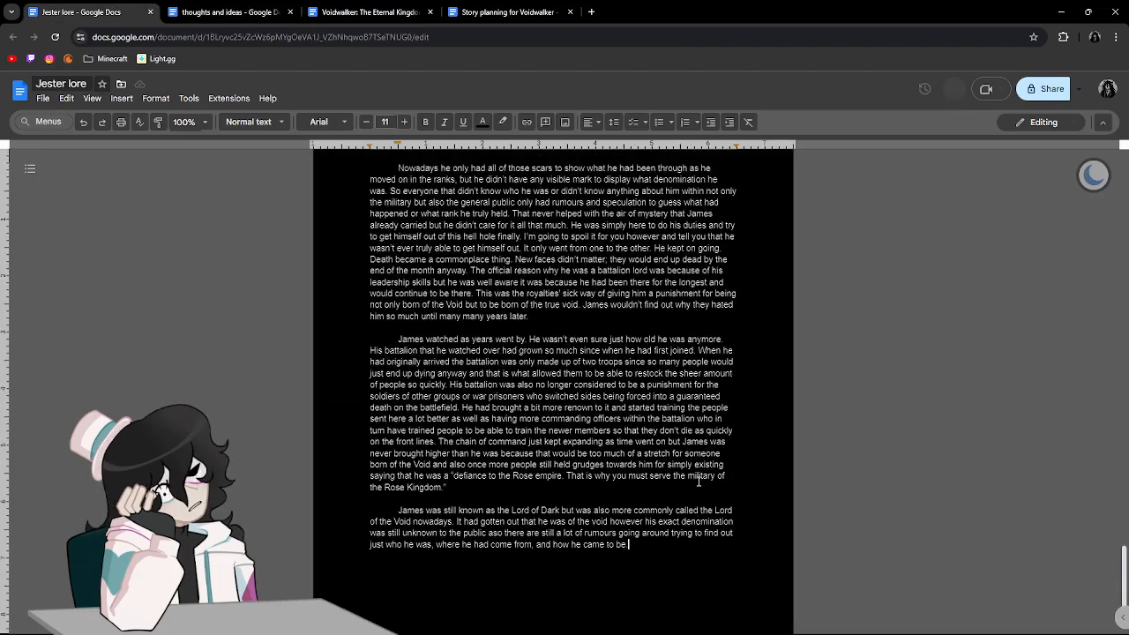
pyautogui.scroll(10, 697, 483)
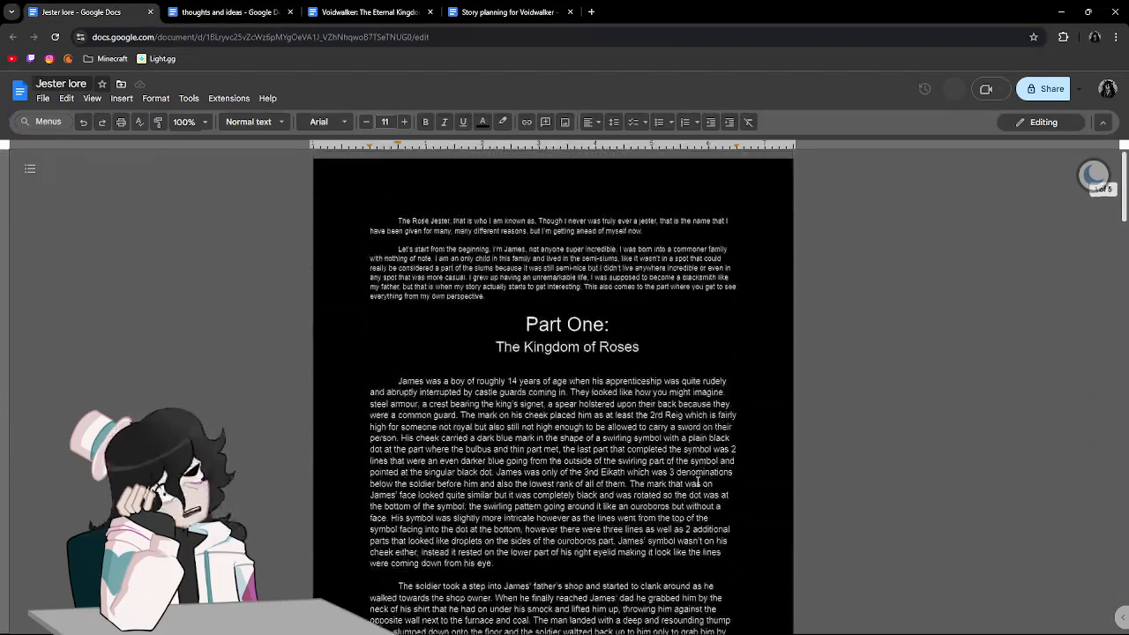
pyautogui.moveTo(355, 366); pyautogui.dragTo(737, 633)
pyautogui.click(538, 433)
pyautogui.scroll(-3, 540, 434)
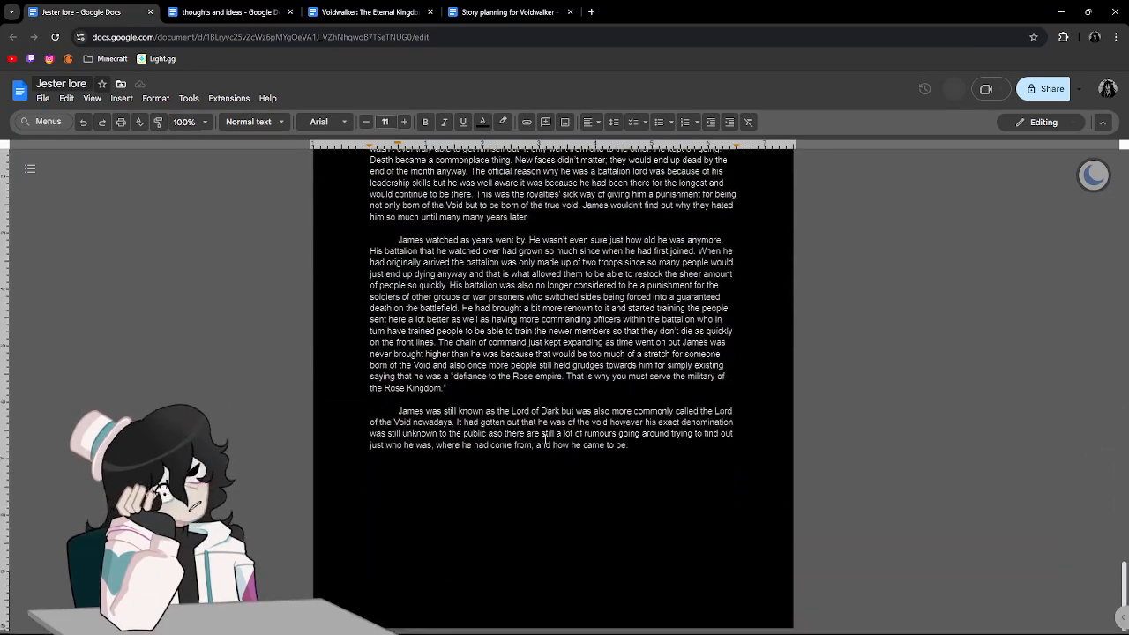
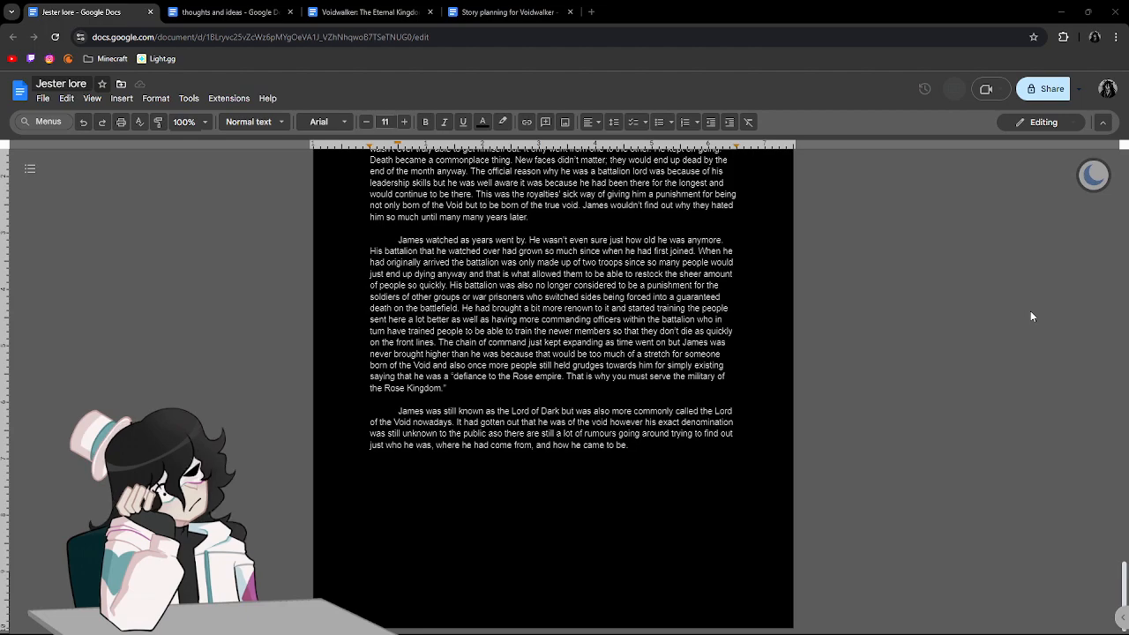
# Start a new sentence at the end of the story's last paragraph with "If James was truly honest".
pyautogui.click(659, 463)
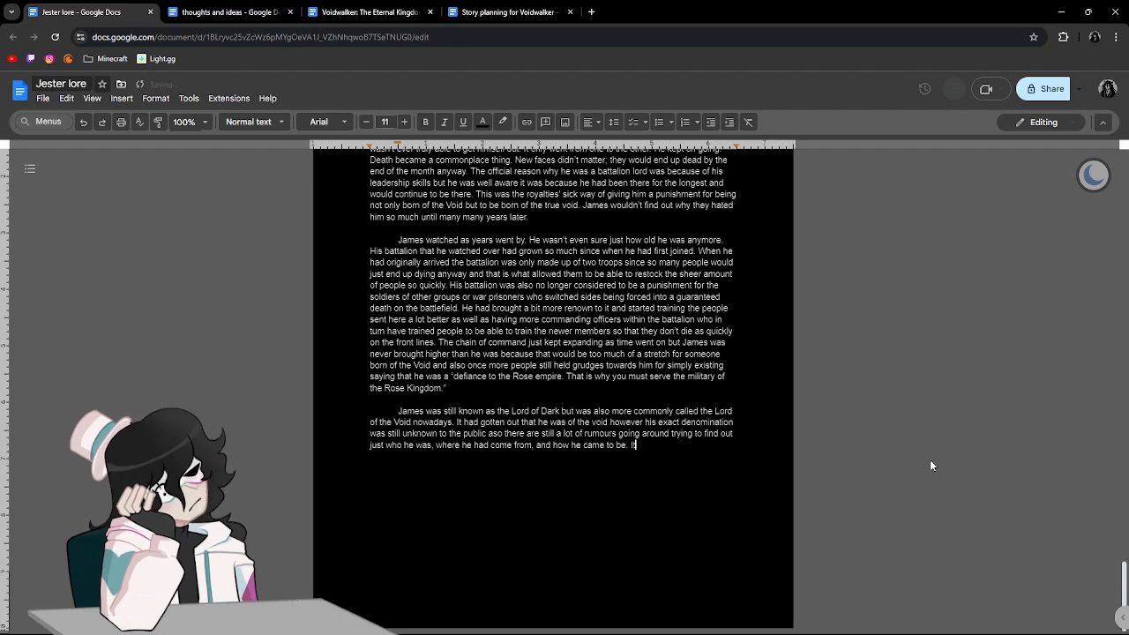
pyautogui.write('If james')
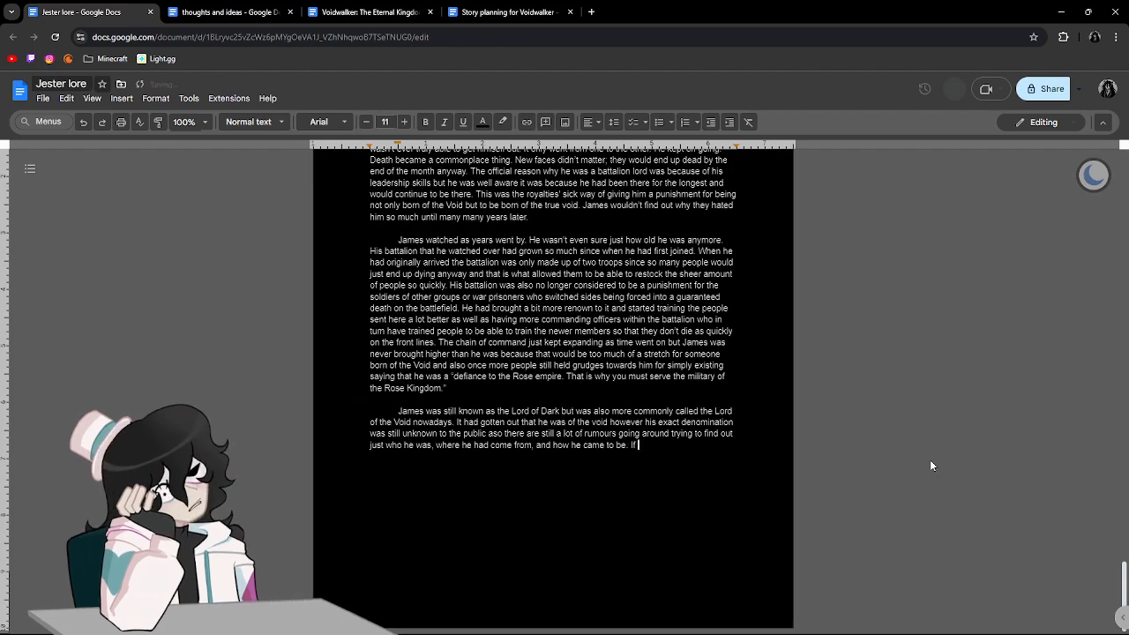
pyautogui.press('BackSpace')
pyautogui.press('BackSpace')
pyautogui.press('BackSpace')
pyautogui.press('BackSpace')
pyautogui.press('BackSpace')
pyautogui.write('J')
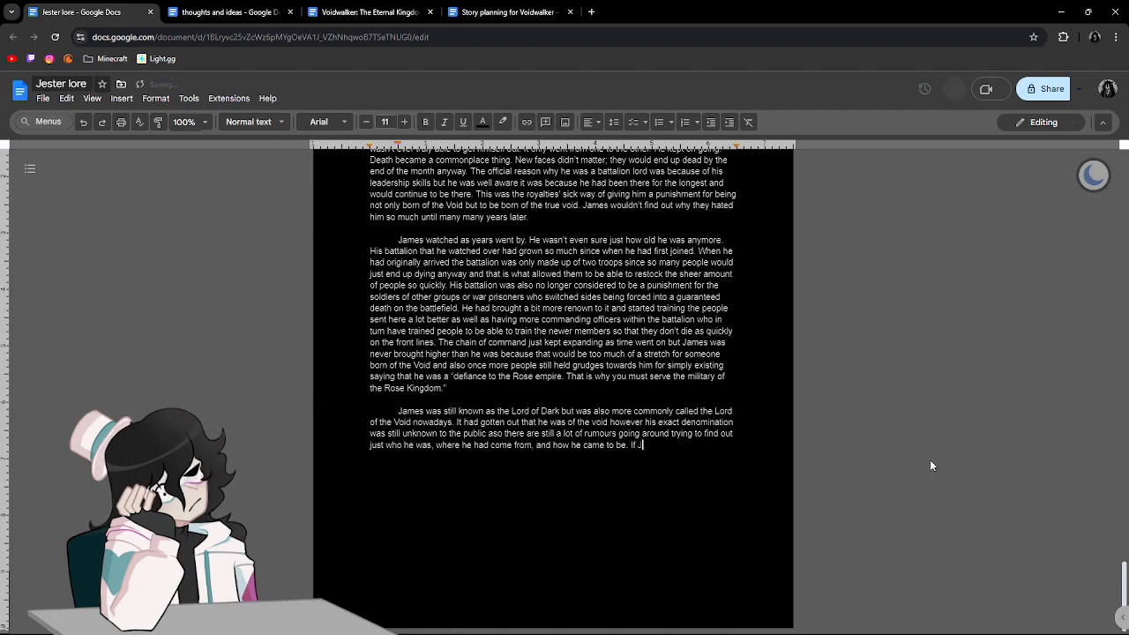
pyautogui.write('ames wa')
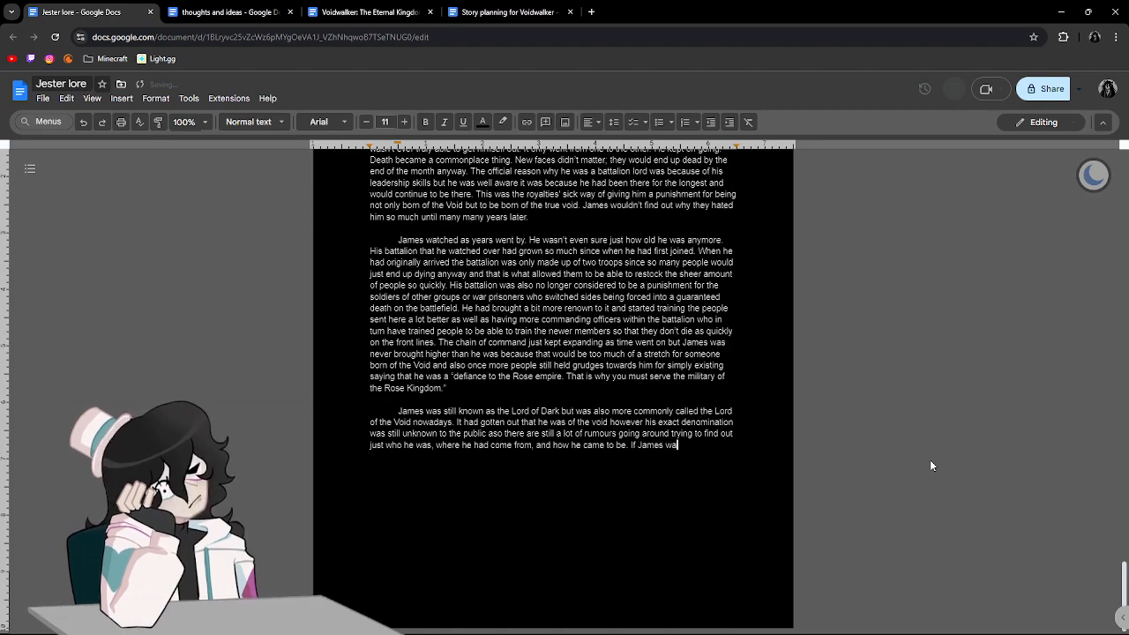
pyautogui.write('s truly ho')
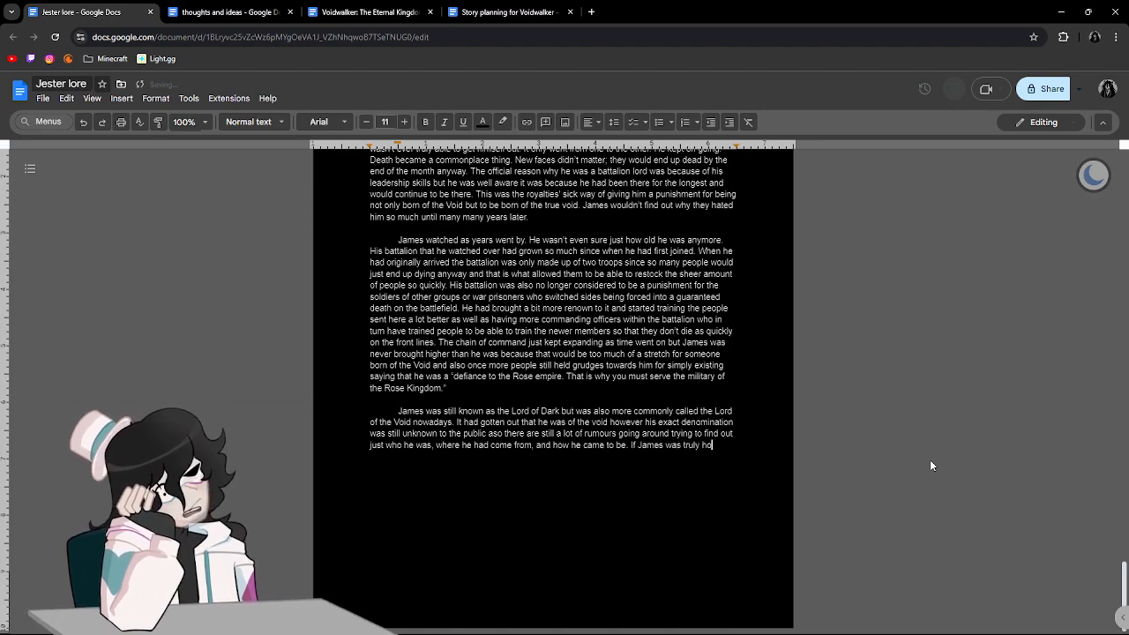
pyautogui.write("nest he wasn't")
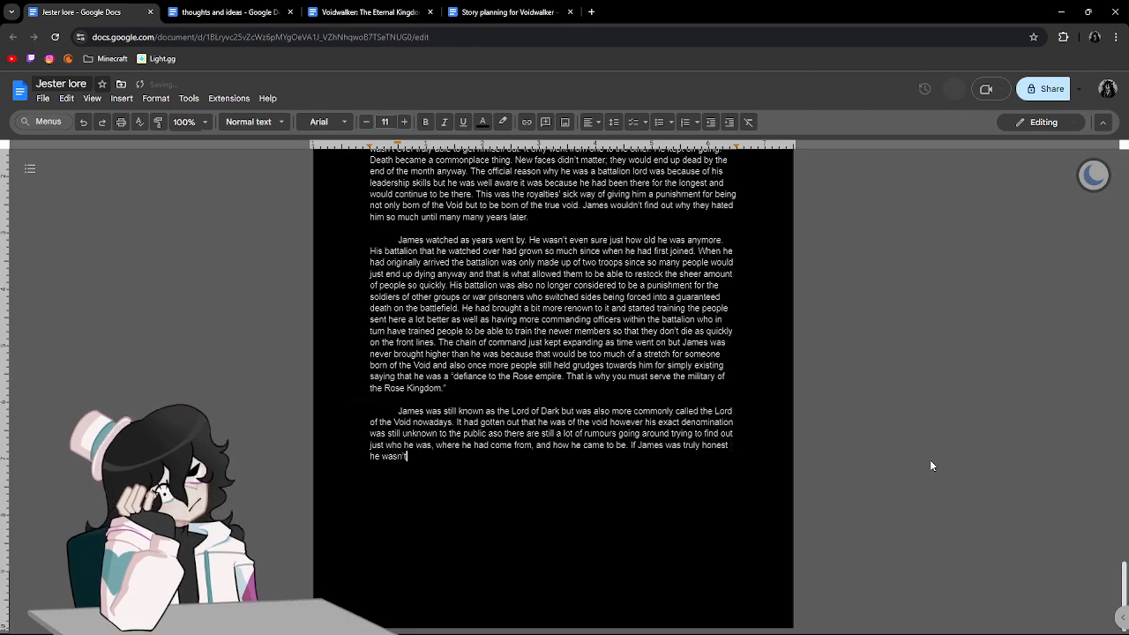
pyautogui.write(' even shure himsel')
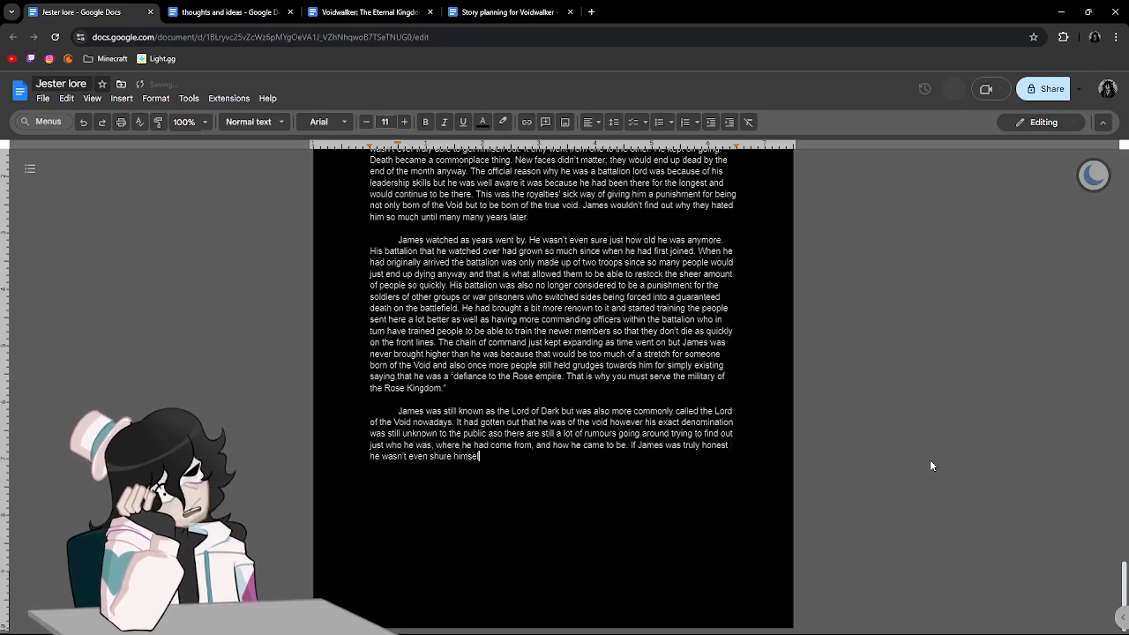
pyautogui.write('f anymore since it ha')
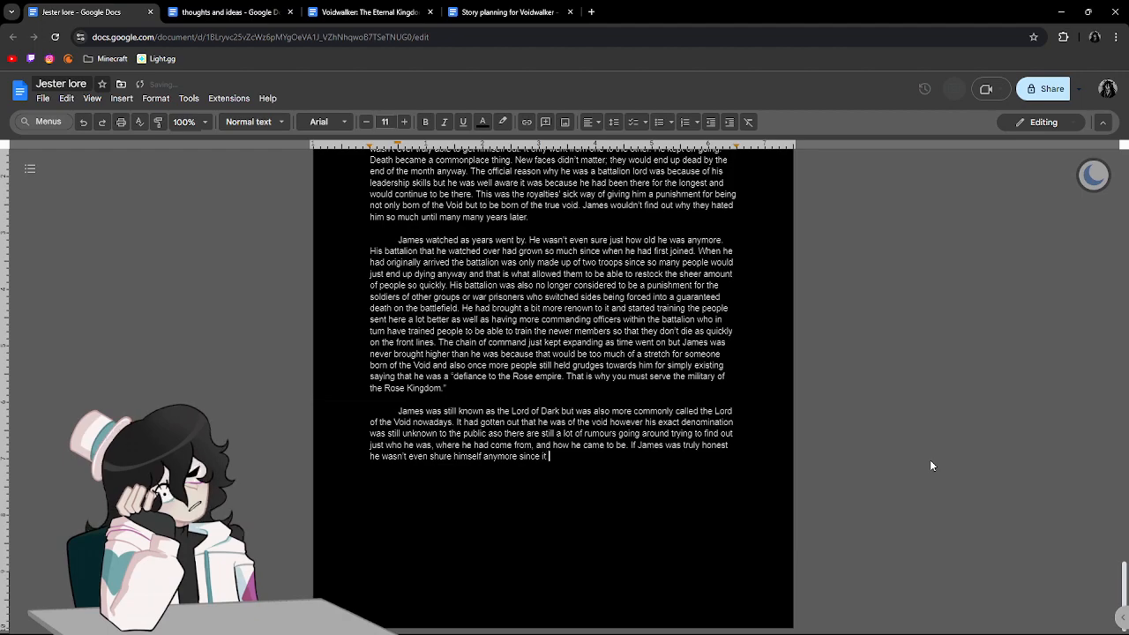
# Complete the sentence with "he wasn't even sure himself since it had been so long.".
pyautogui.press('BackSpace')
pyautogui.press('BackSpace')
pyautogui.press('BackSpace')
pyautogui.press('BackSpace')
pyautogui.press('BackSpace')
pyautogui.press('BackSpace')
pyautogui.press('BackSpace')
pyautogui.press('BackSpace')
pyautogui.press('BackSpace')
pyautogui.press('BackSpace')
pyautogui.press('BackSpace')
pyautogui.press('BackSpace')
pyautogui.press('BackSpace')
pyautogui.press('BackSpace')
pyautogui.press('BackSpace')
pyautogui.press('BackSpace')
pyautogui.press('BackSpace')
pyautogui.press('BackSpace')
pyautogui.press('BackSpace')
pyautogui.press('BackSpace')
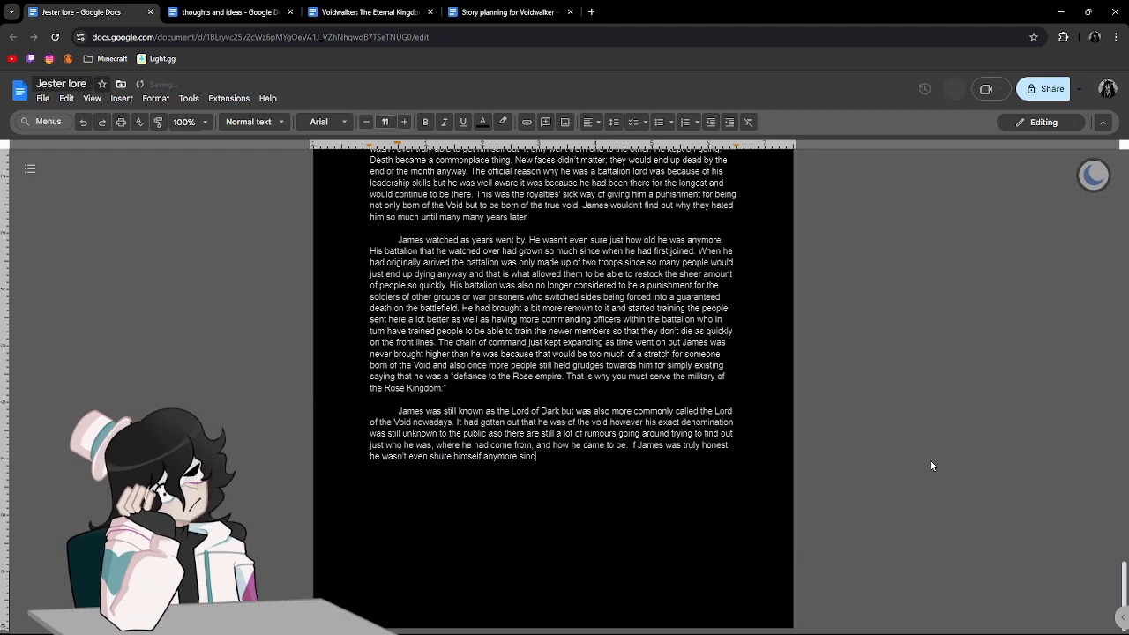
pyautogui.write('ure hi')
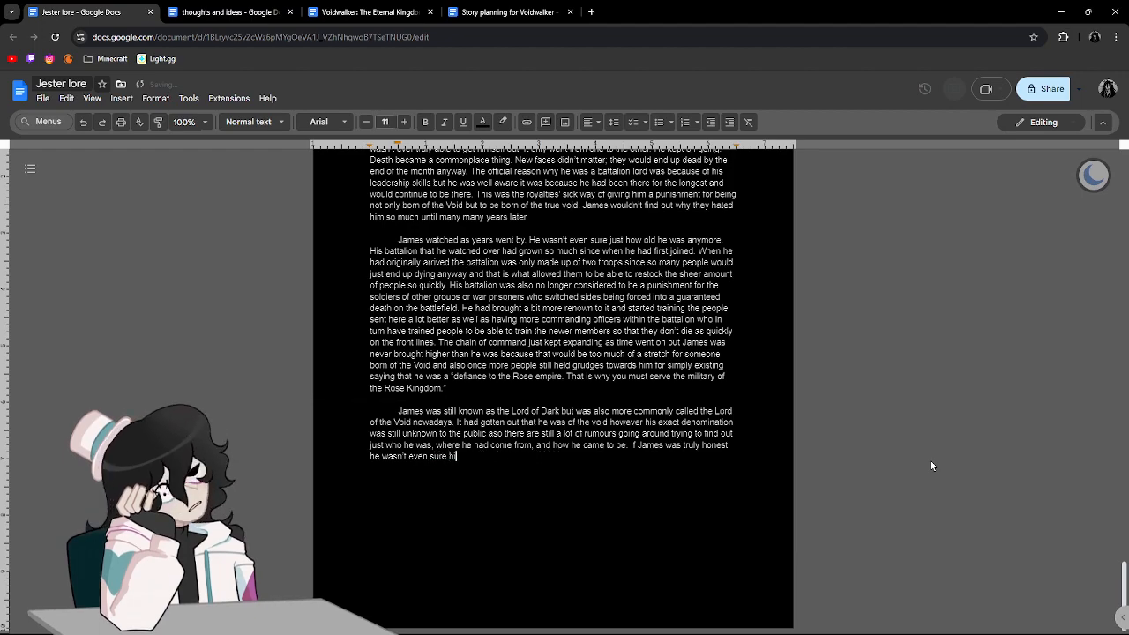
pyautogui.write('mself since it ha')
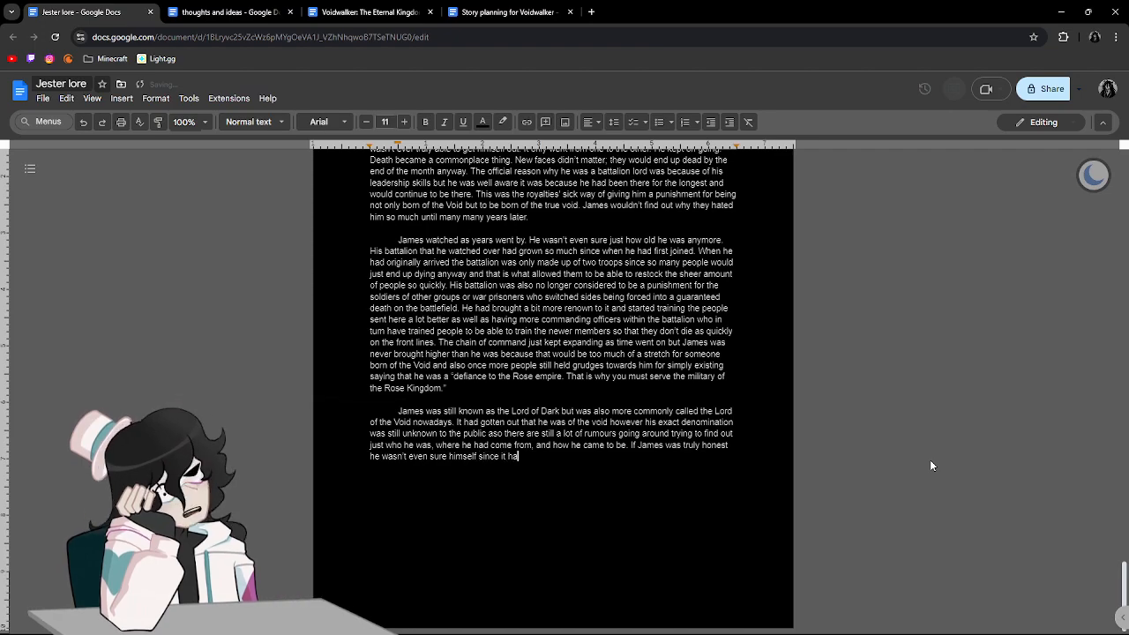
pyautogui.write('d been so long. ')
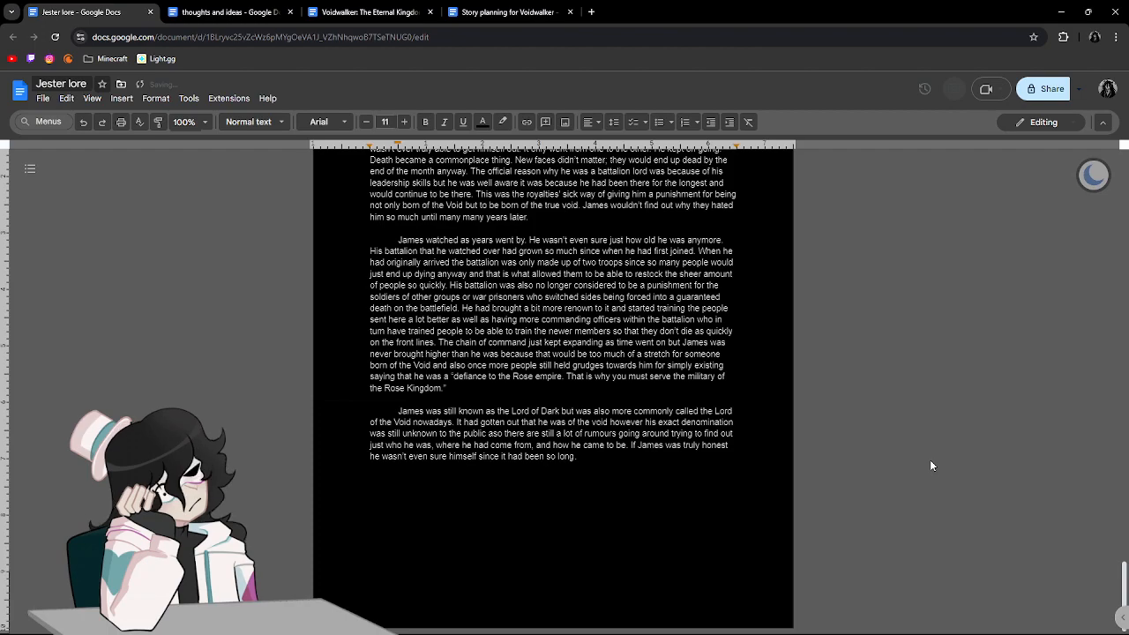
pyautogui.write('His')
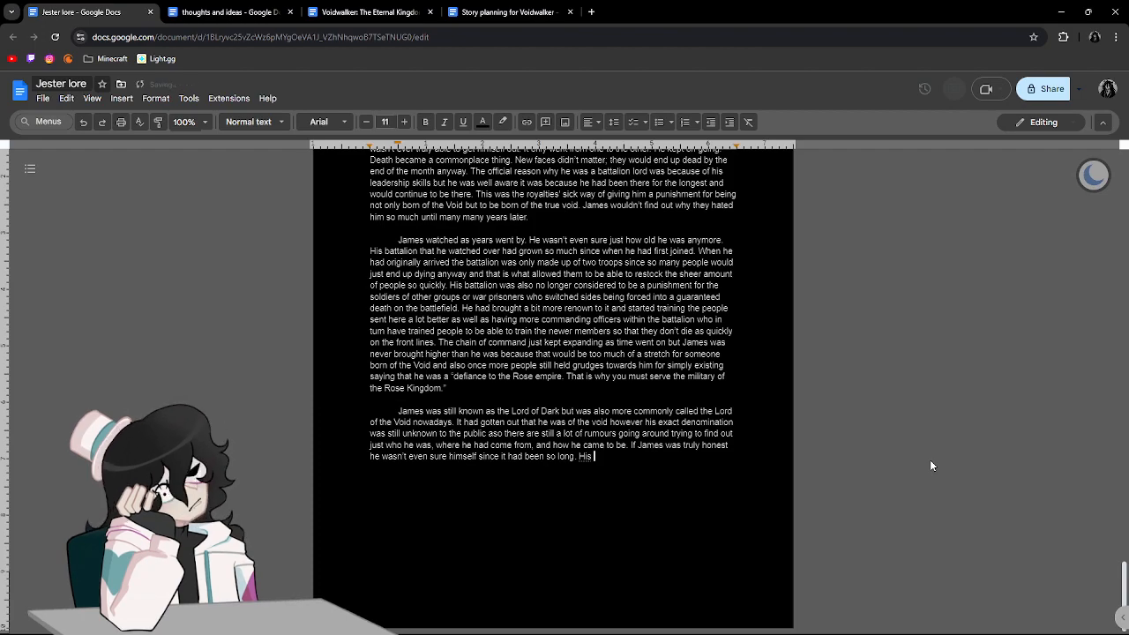
# Add "War became the only part to his life anymore" after "since it had been so long.".
pyautogui.press('BackSpace')
pyautogui.press('BackSpace')
pyautogui.press('BackSpace')
pyautogui.press('BackSpace')
pyautogui.write('War became the only par')
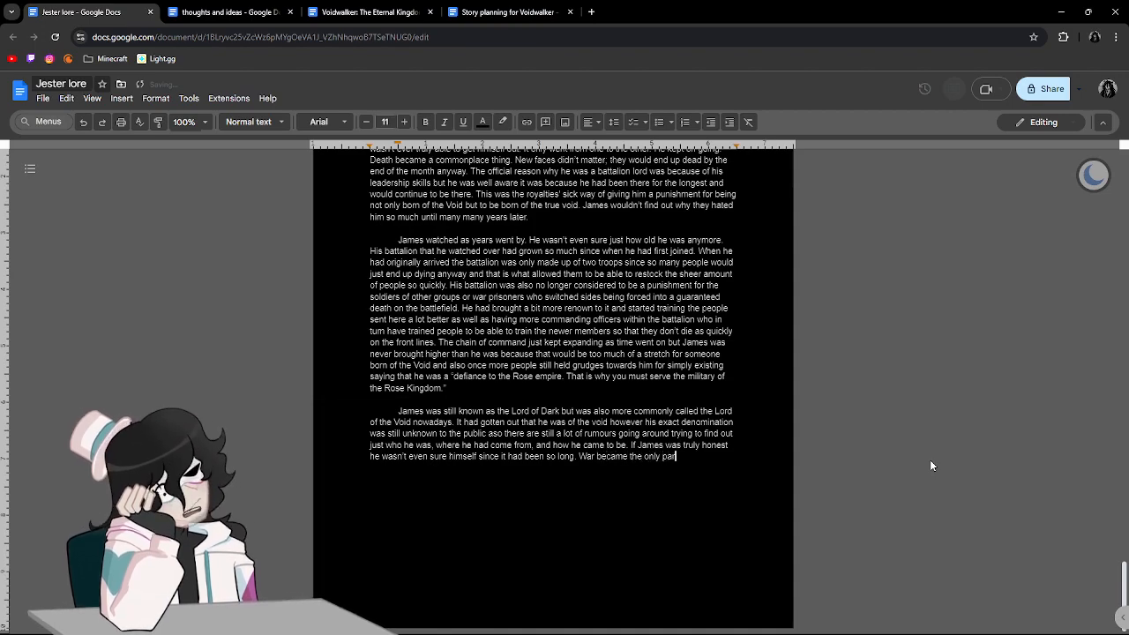
pyautogui.write('t to his life n')
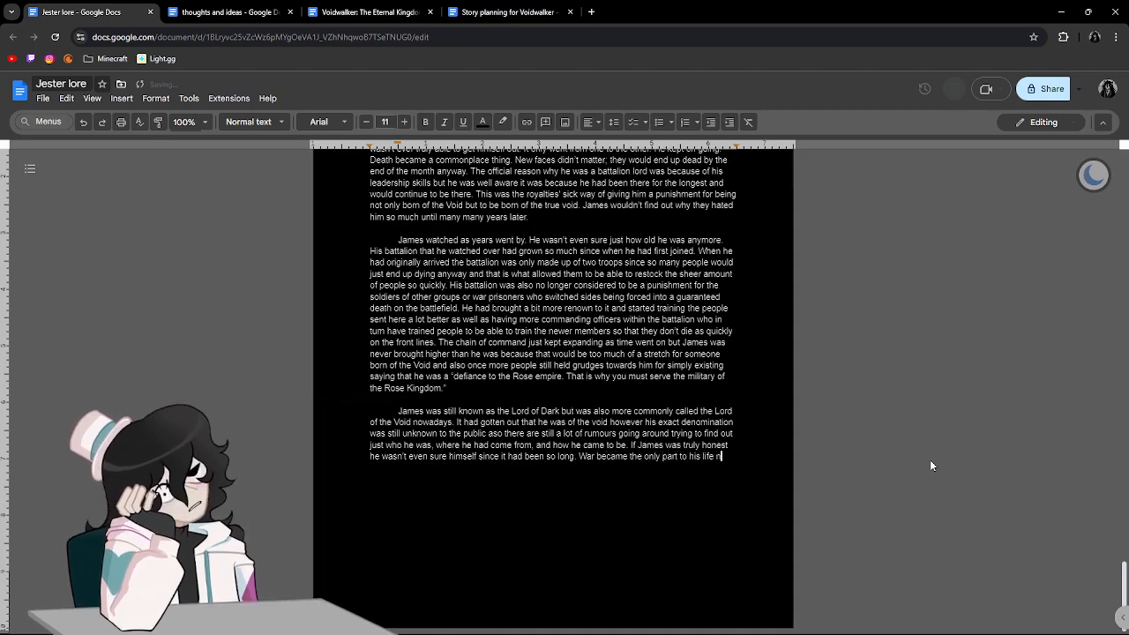
pyautogui.press('BackSpace')
pyautogui.write('anymore')
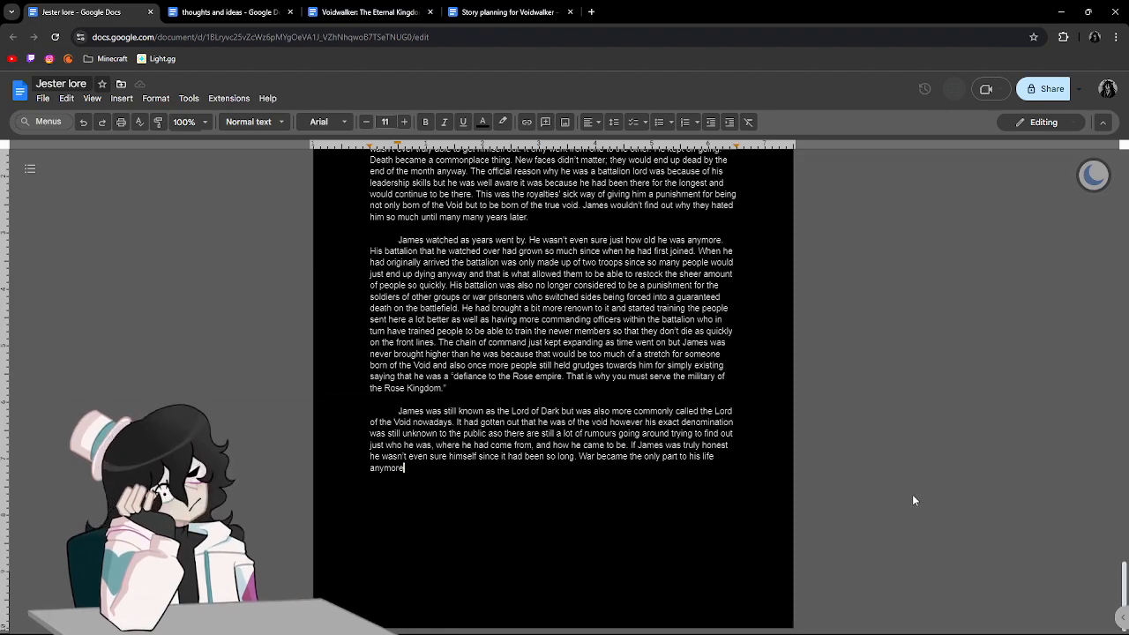
# Replace the ending "anymore" with "that he was able to even remember anymore." and accept the grammar suggestion "of his".
pyautogui.press('BackSpace')
pyautogui.press('BackSpace')
pyautogui.press('BackSpace')
pyautogui.press('BackSpace')
pyautogui.press('BackSpace')
pyautogui.press('BackSpace')
pyautogui.press('BackSpace')
pyautogui.write('t')
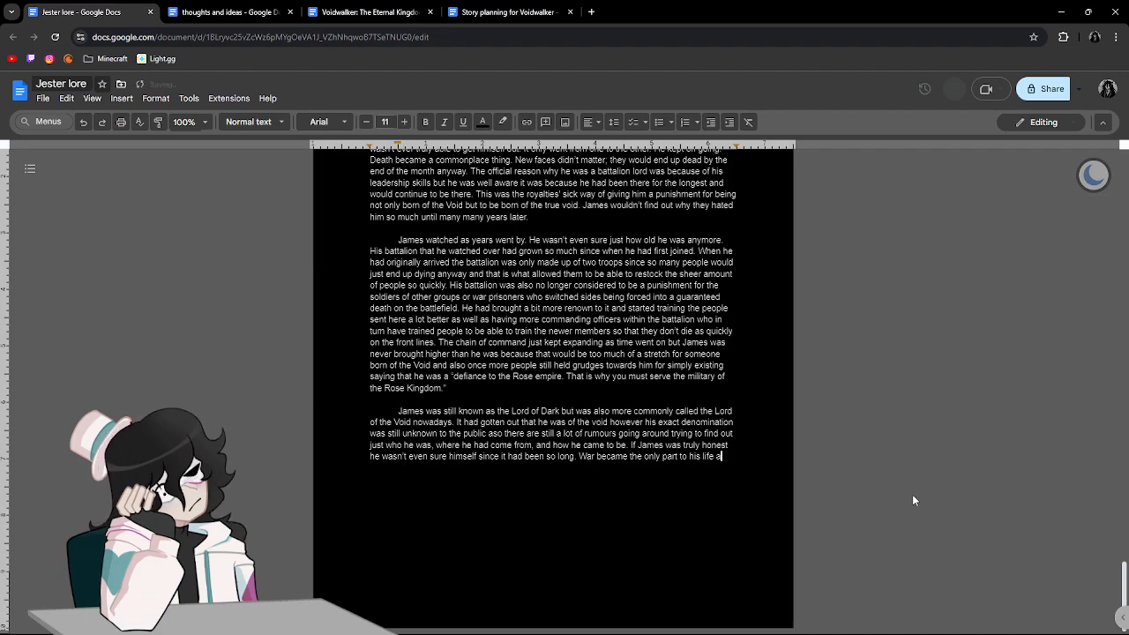
pyautogui.write('hat ')
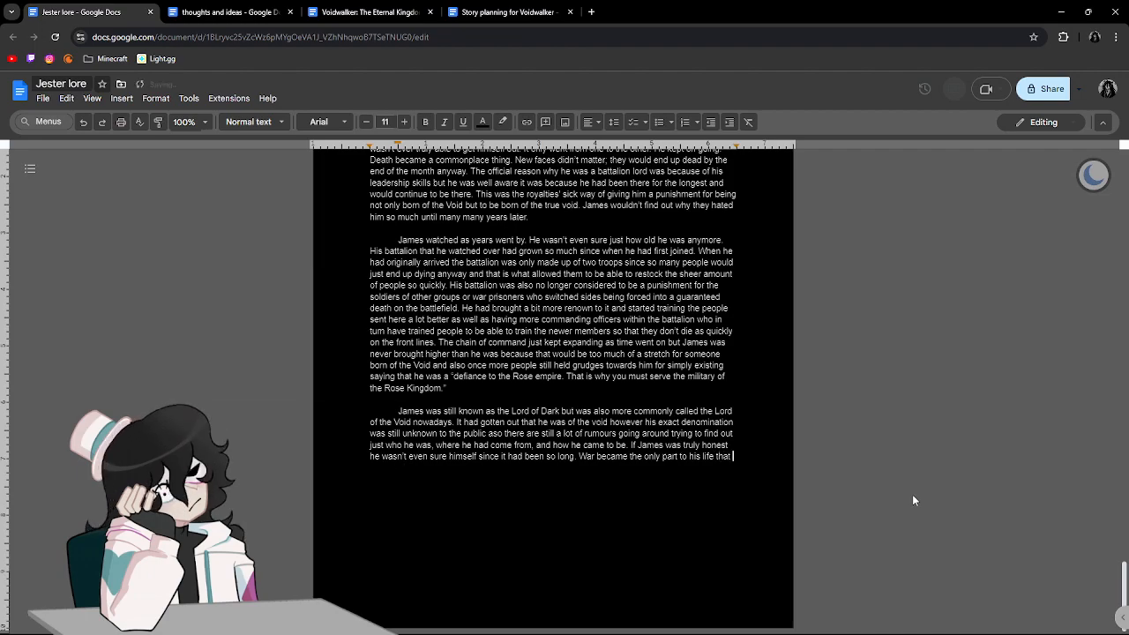
pyautogui.write('he was able to e')
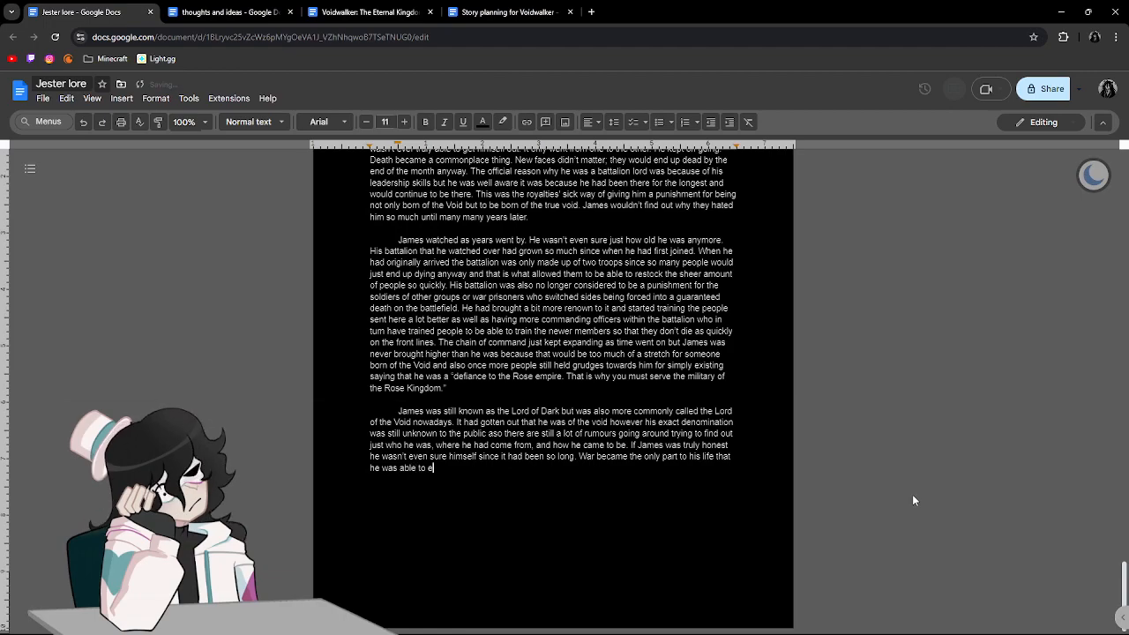
pyautogui.write('ven remember anymore. E')
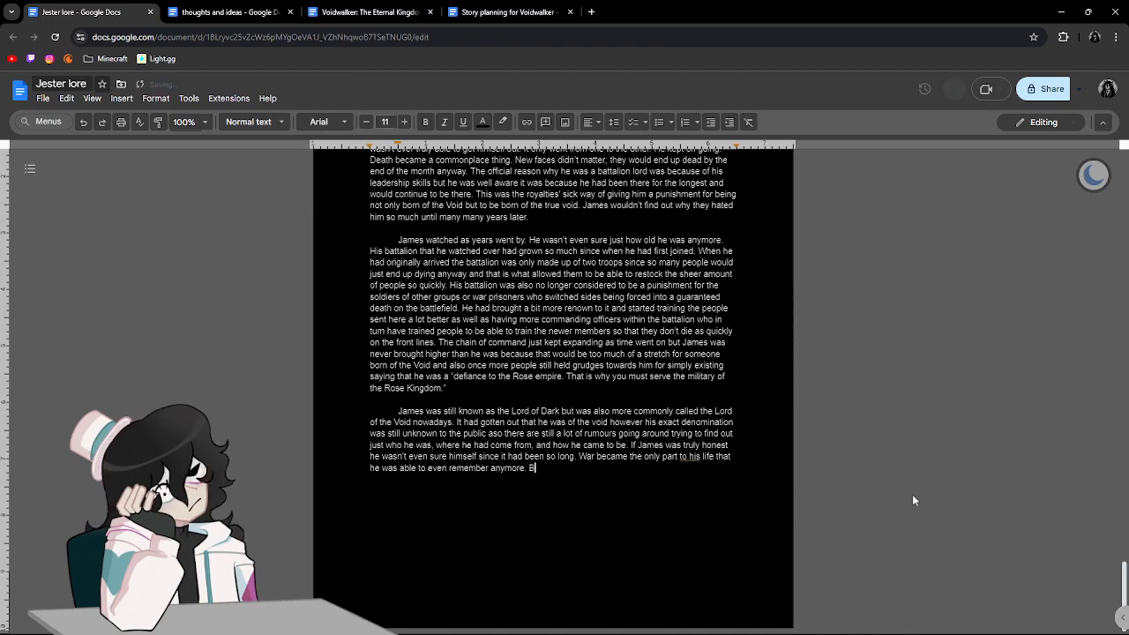
pyautogui.click(689, 457)
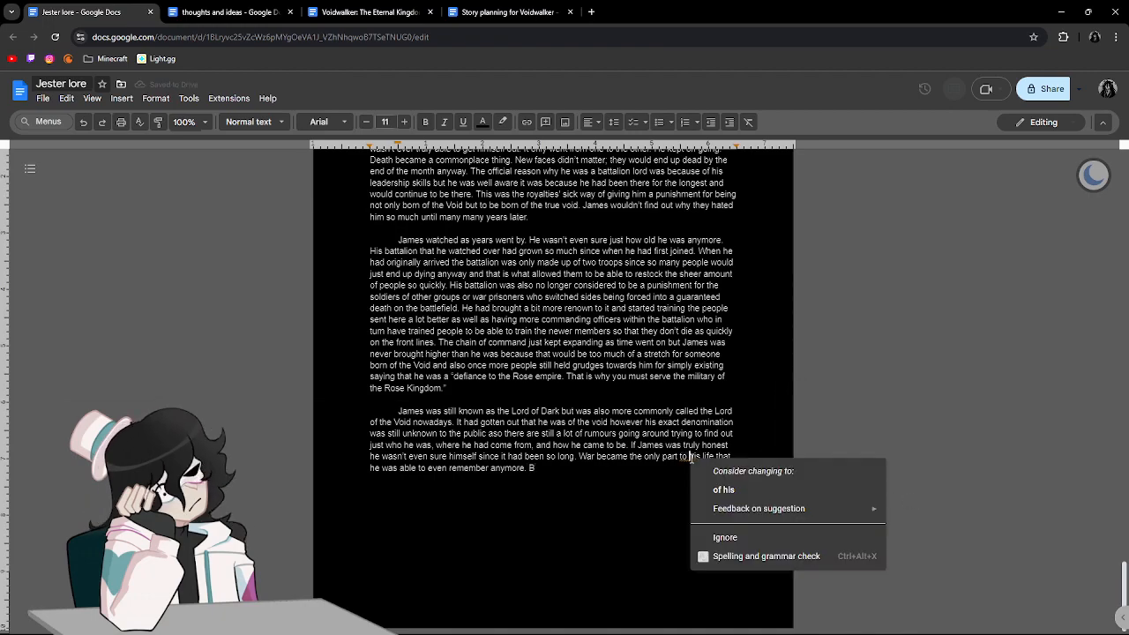
pyautogui.click(723, 490)
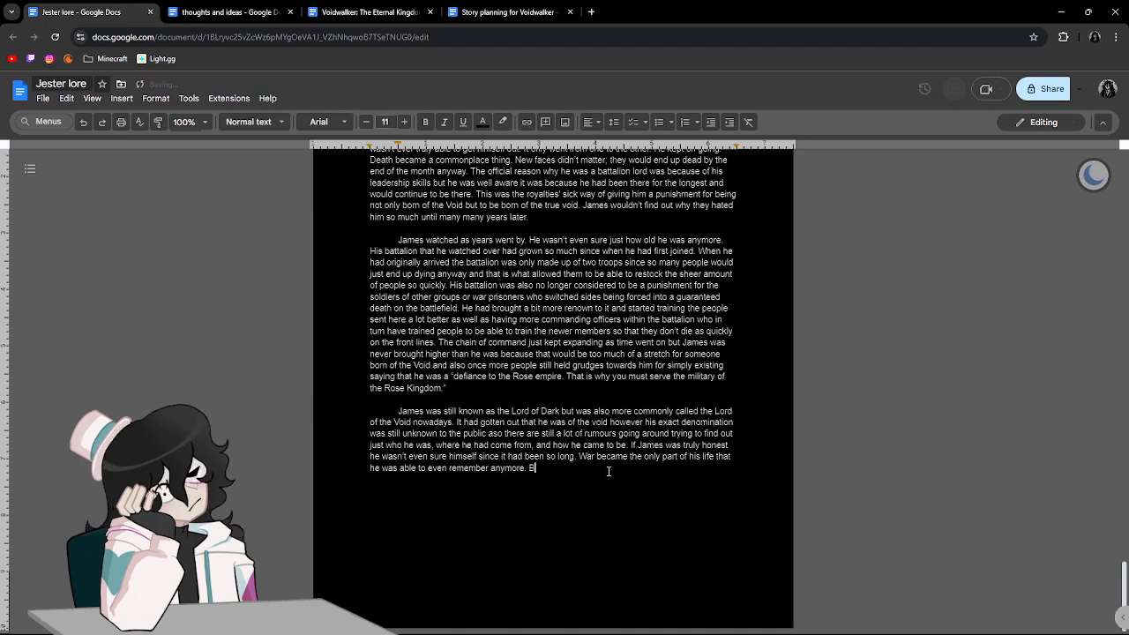
# Replace the stray letter after "remember anymore." with "His skills were renowned even among those who had been fighting for an eternity.".
pyautogui.press('BackSpace')
pyautogui.write('Hi')
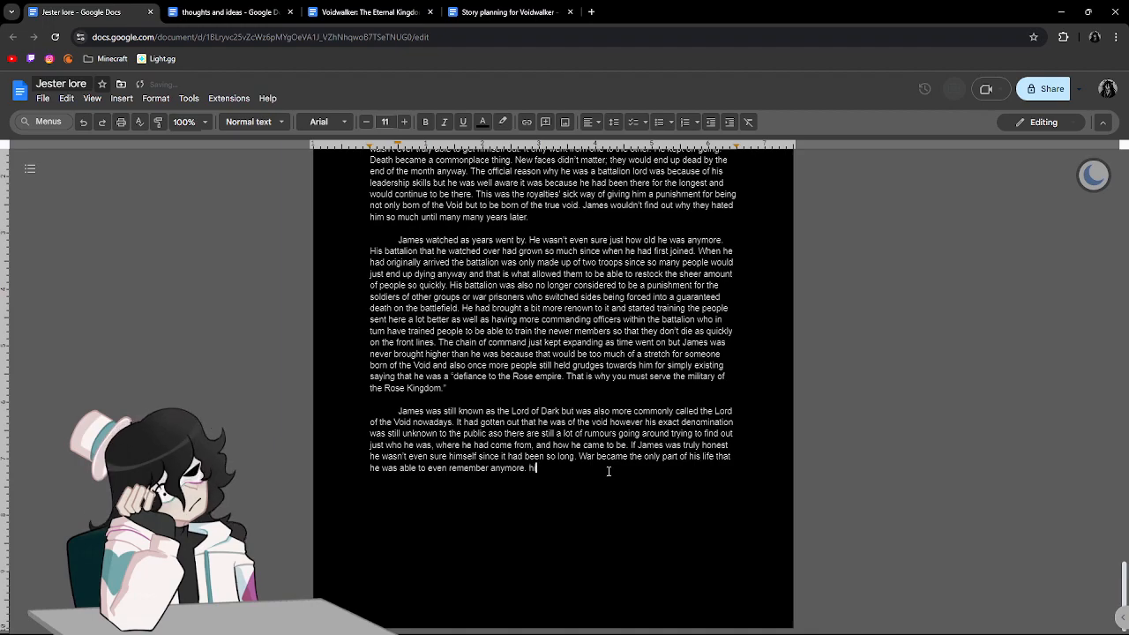
pyautogui.write('s skills were renowned even amonth')
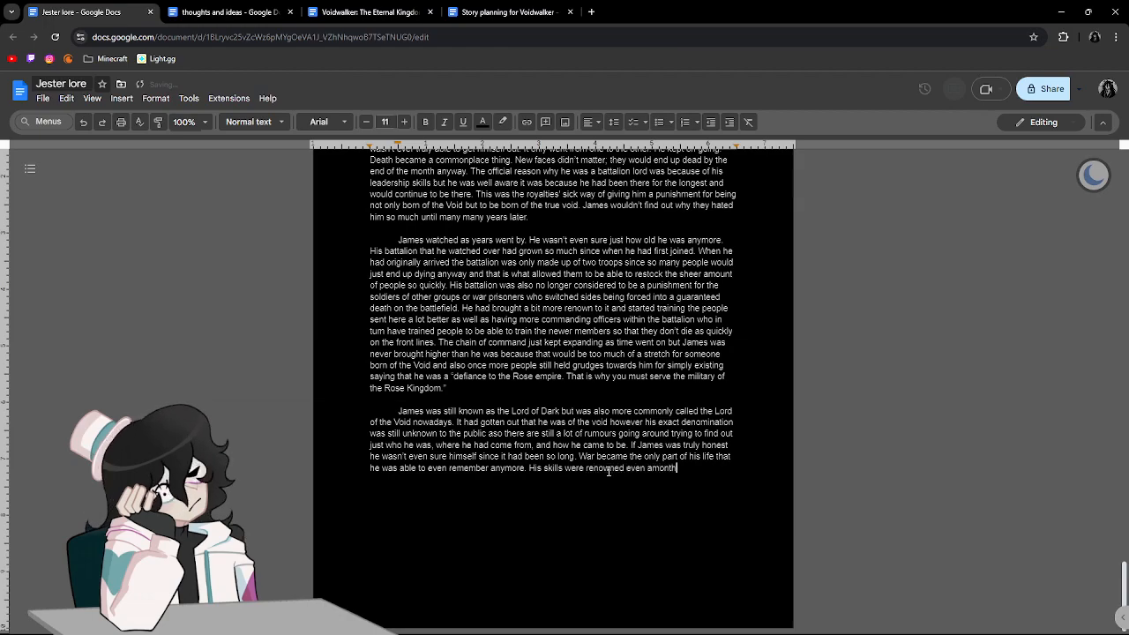
pyautogui.press('BackSpace')
pyautogui.press('BackSpace')
pyautogui.press('BackSpace')
pyautogui.write('g those wh')
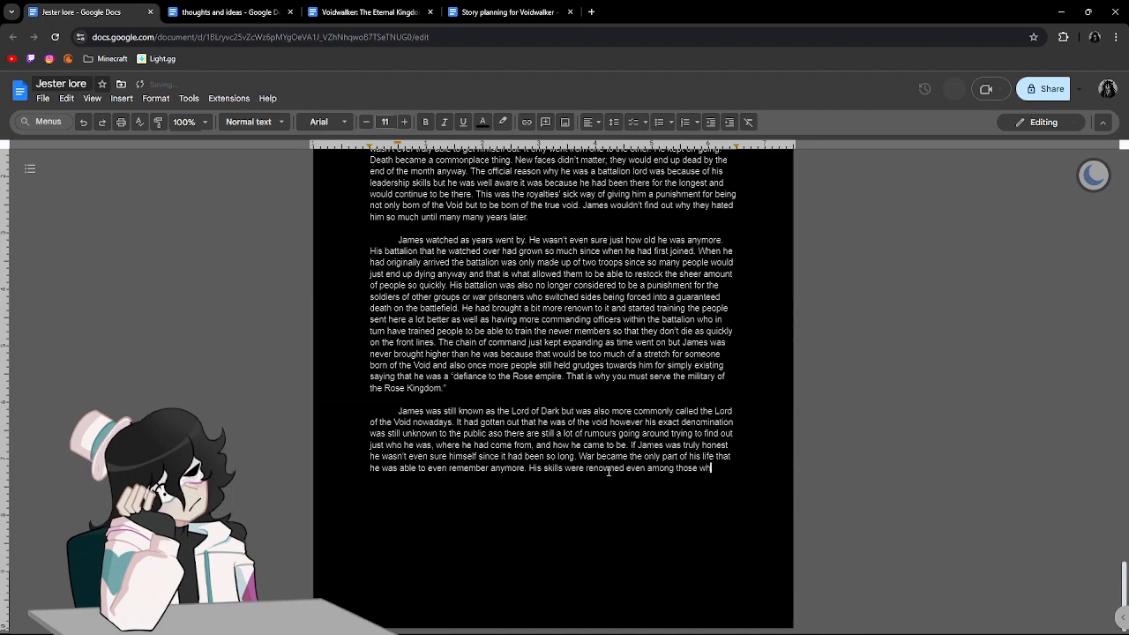
pyautogui.write('o h')
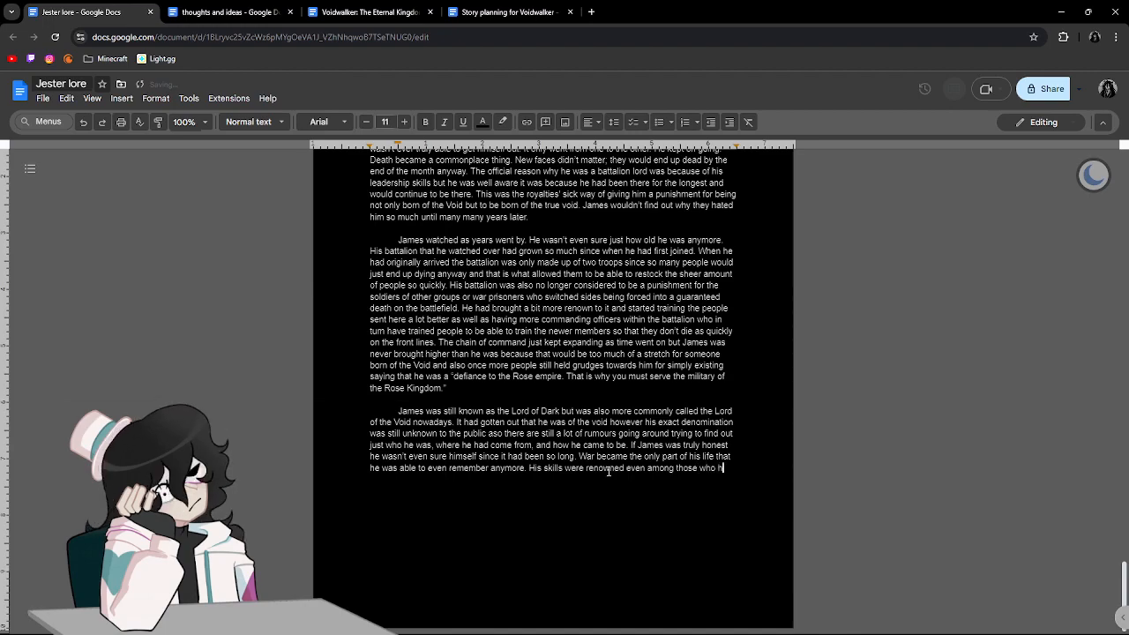
pyautogui.write('ad been fightin')
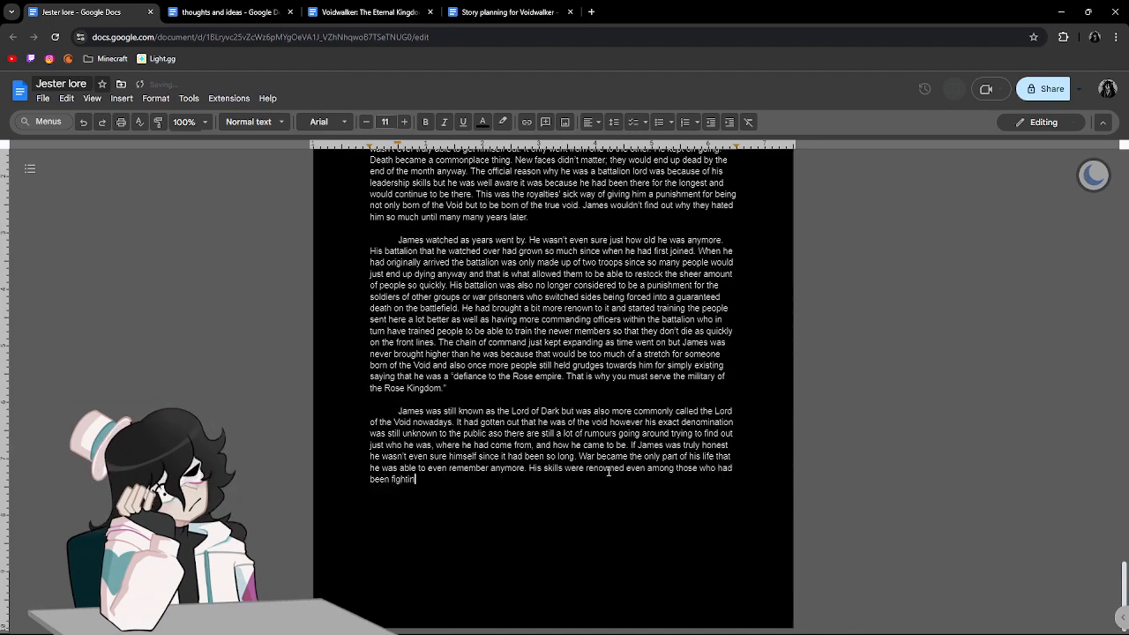
pyautogui.write('g for an eternity. He fought for the Rose Kingdom and only for teh')
# Continue the paragraph with "He fought for the Rose kingdom and only for the Rose.".
pyautogui.press('BackSpace')
pyautogui.press('BackSpace')
pyautogui.press('BackSpace')
pyautogui.write('he Rose')
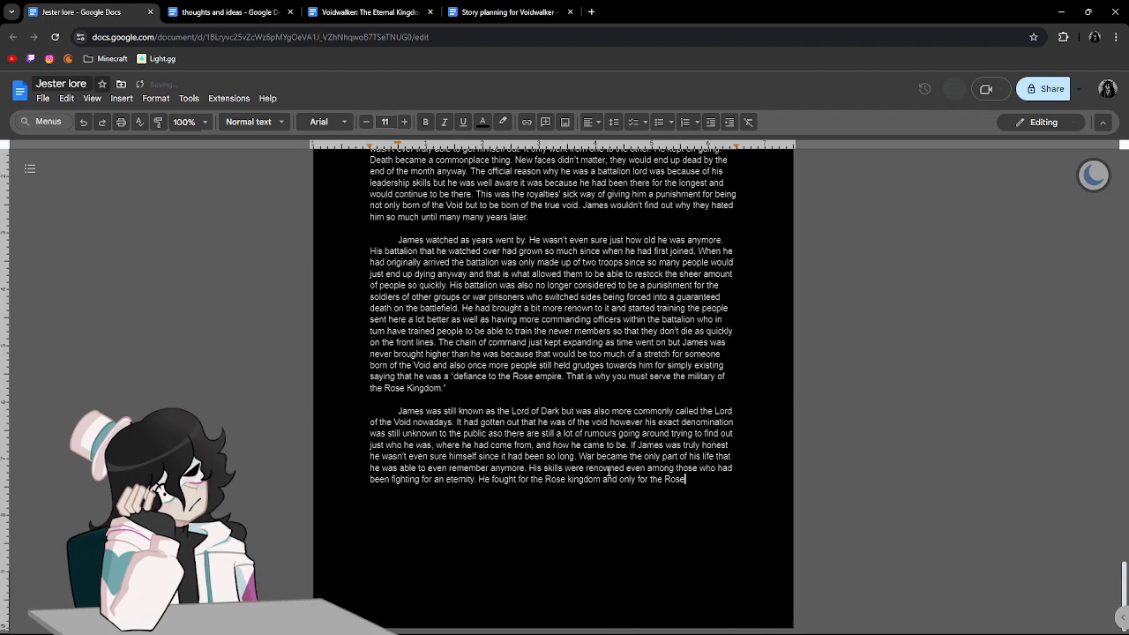
pyautogui.write('  His kin')
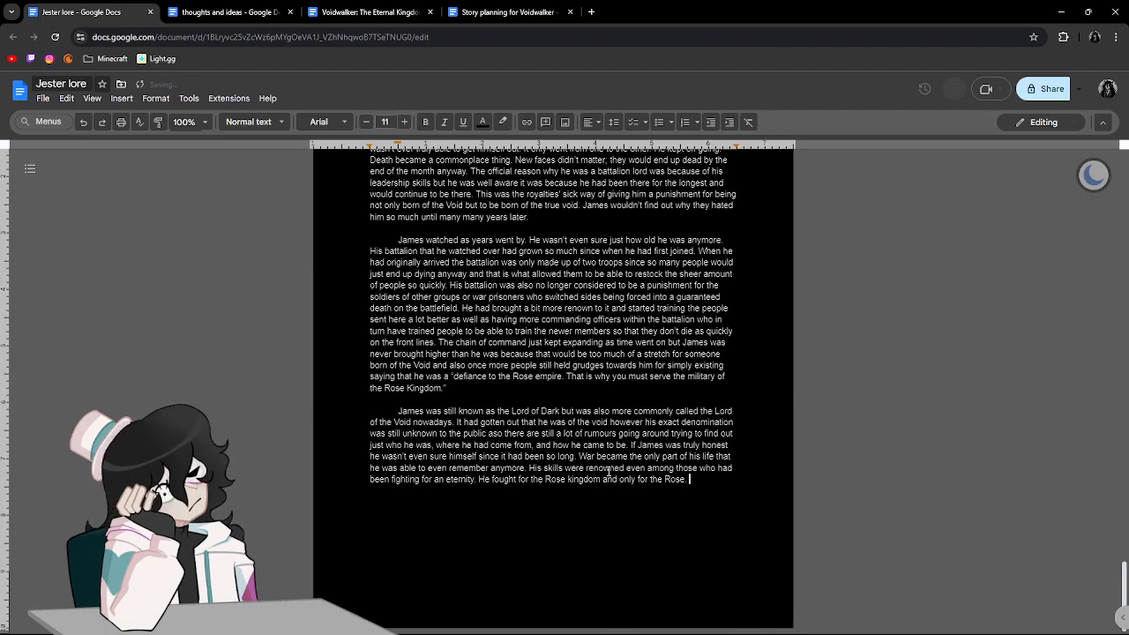
pyautogui.write('g was wh')
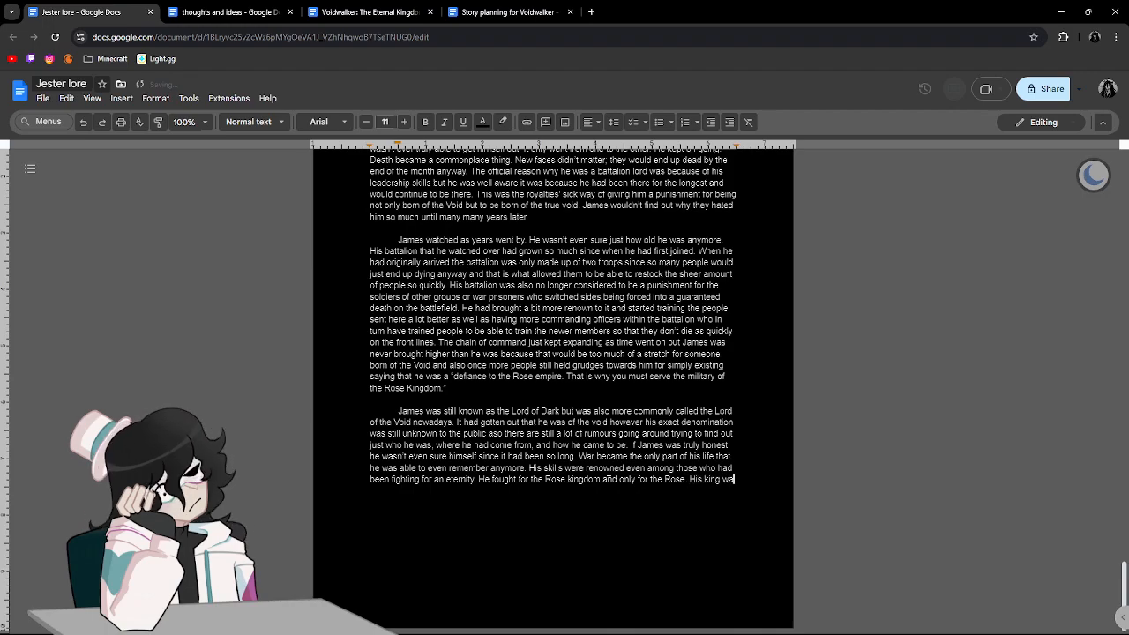
# Add "His king was who he held to the highest regard and he had come to know only the chain of command.".
pyautogui.write('e held to the highest regard and he d')
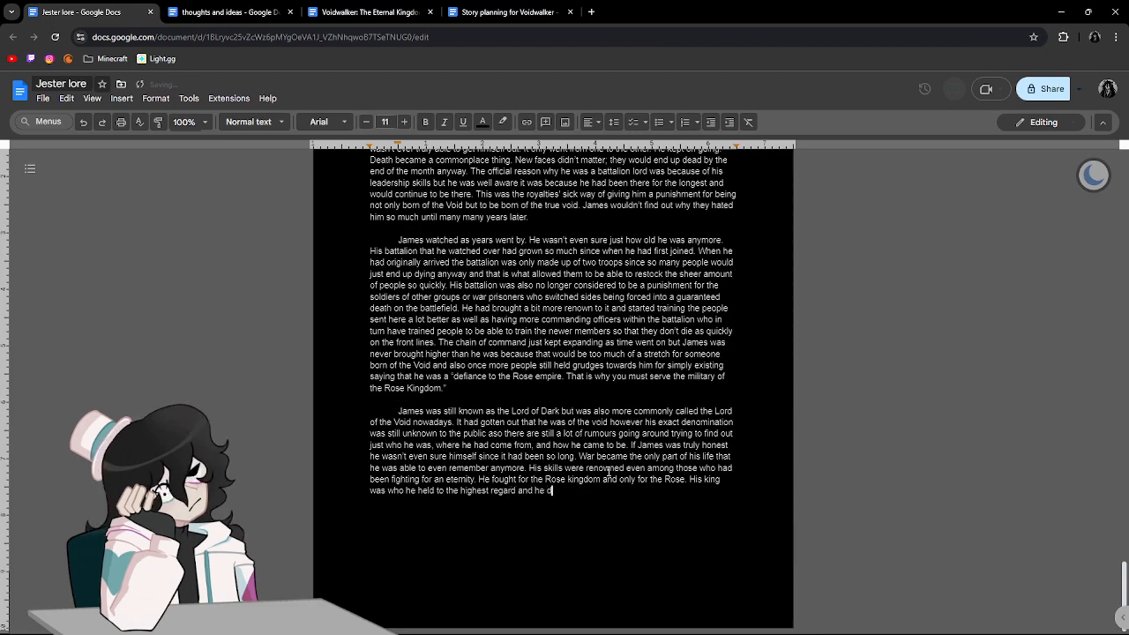
pyautogui.press('BackSpace')
pyautogui.write('ha')
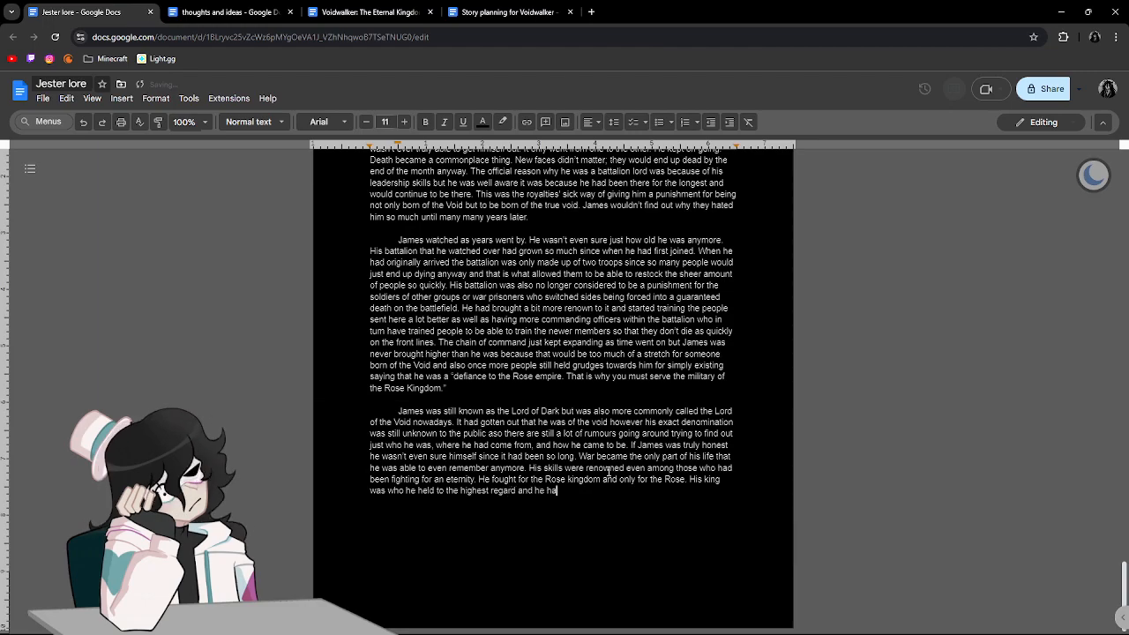
pyautogui.write('d come to k')
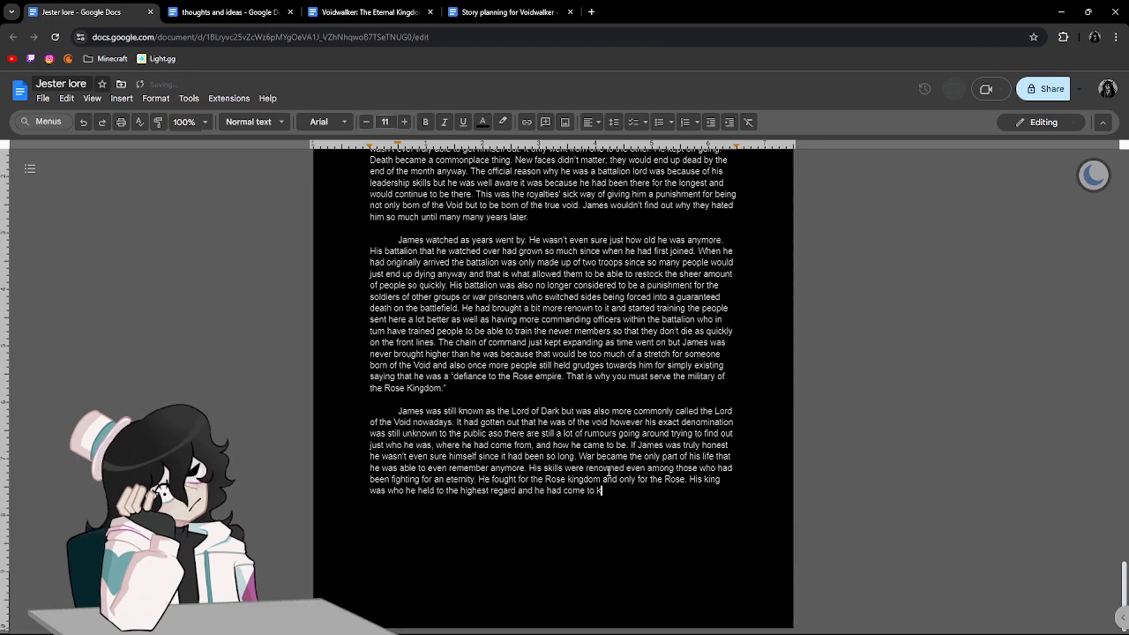
pyautogui.write('now only the chain of command ')
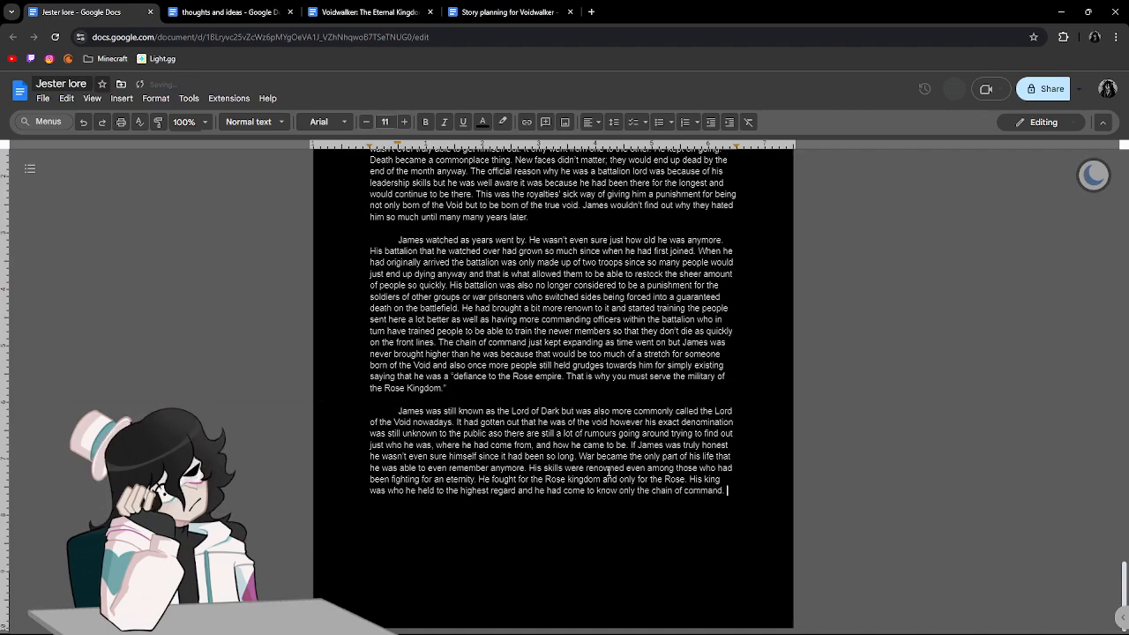
pyautogui.write(' you lay ')
pyautogui.write('low then maybe c')
pyautogui.write('ne ')
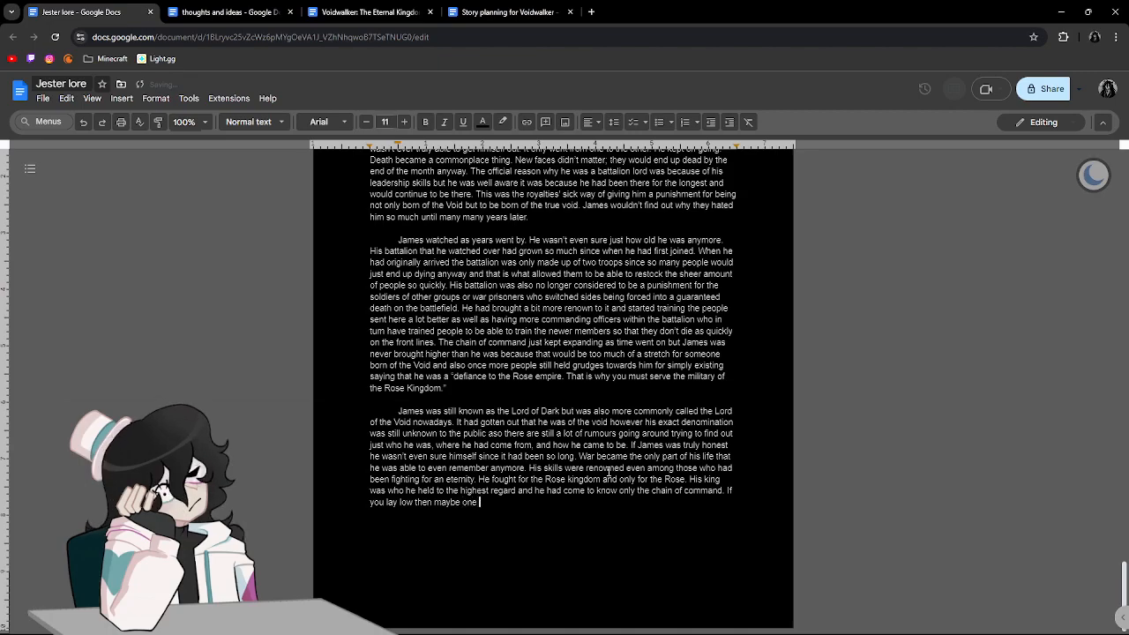
pyautogui.write('day you will be low enough to be unnoticable. ')
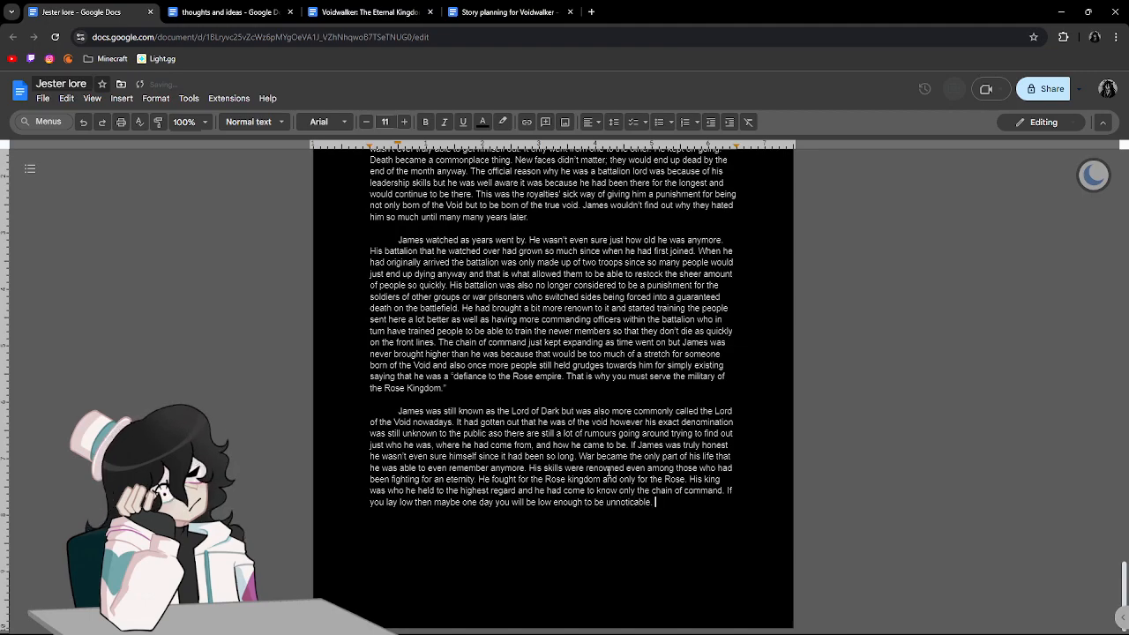
pyautogui.write('A')
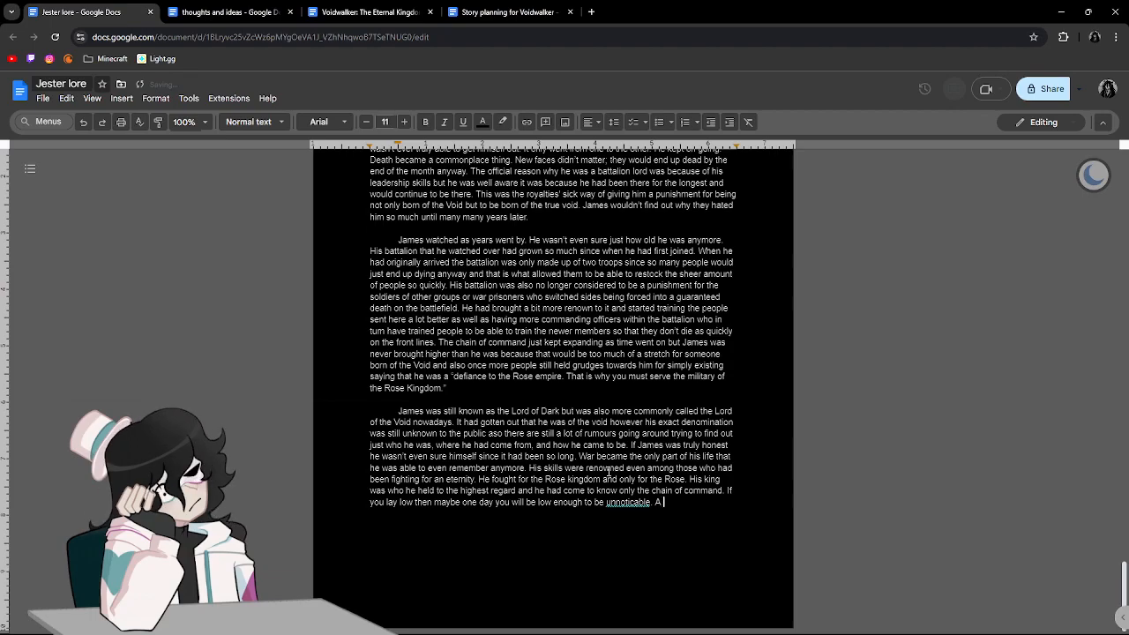
# Begin another sentence with "A" and correct the misspelled word before it to "unnoticeable".
pyautogui.click(631, 501)
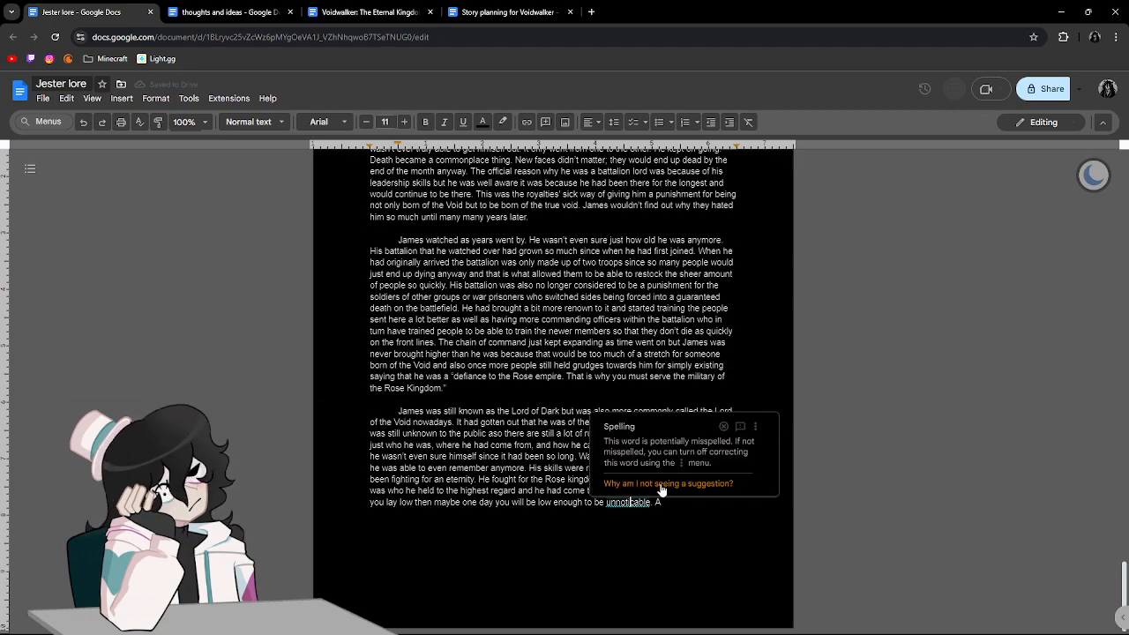
pyautogui.click(723, 426)
pyautogui.press('BackSpace')
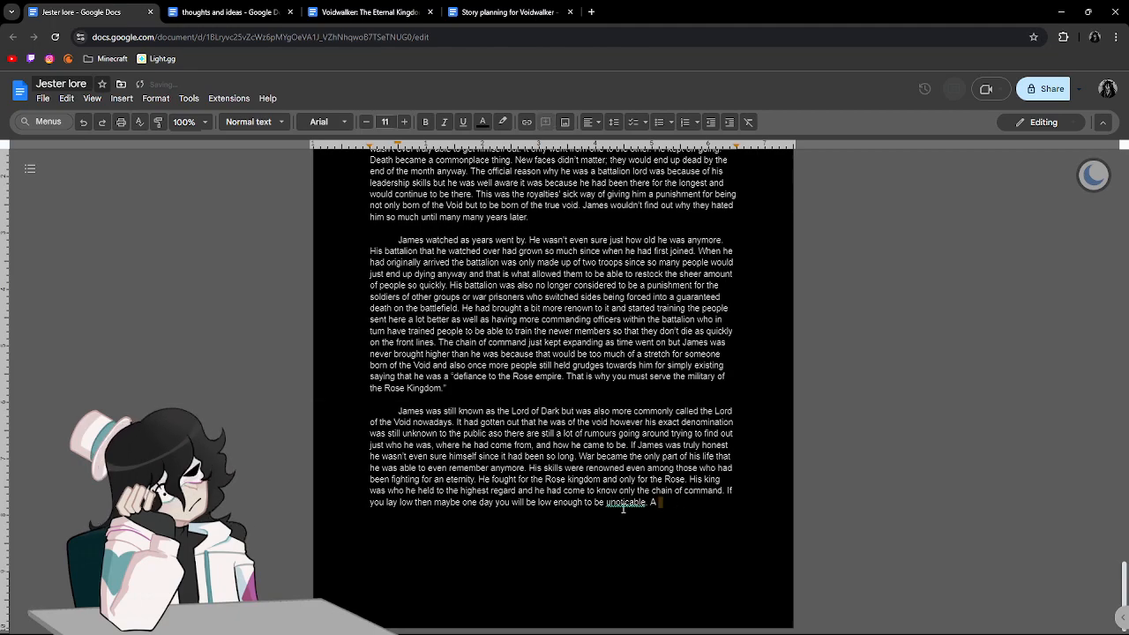
pyautogui.click(622, 507)
pyautogui.click(633, 491)
pyautogui.click(607, 502)
pyautogui.write('un')
pyautogui.click(688, 502)
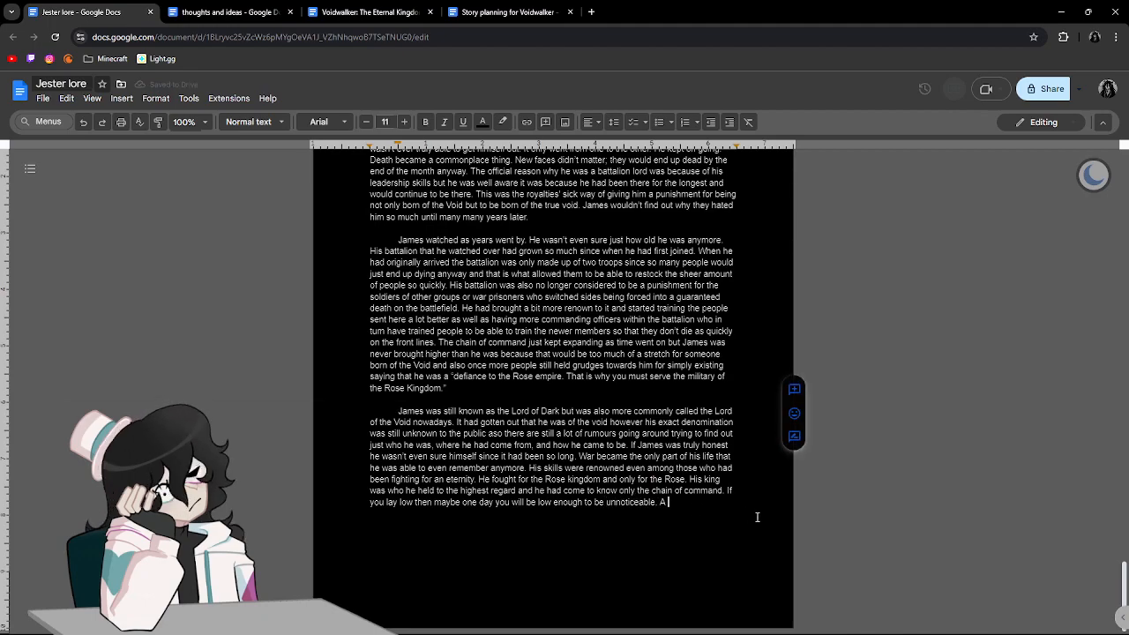
# Continue the sentence after "A" with "dream of course considering that he gained a lot of recognition for his abilities".
pyautogui.write('dream')
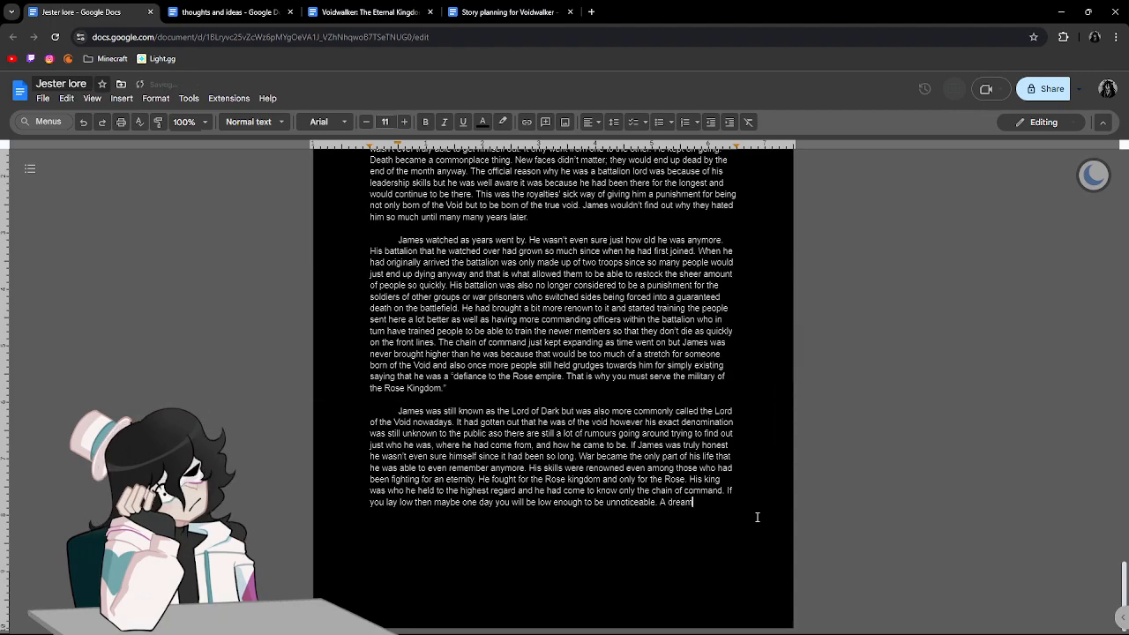
pyautogui.write(' of course')
pyautogui.write(' considering h')
pyautogui.write('ow')
pyautogui.press('BackSpace')
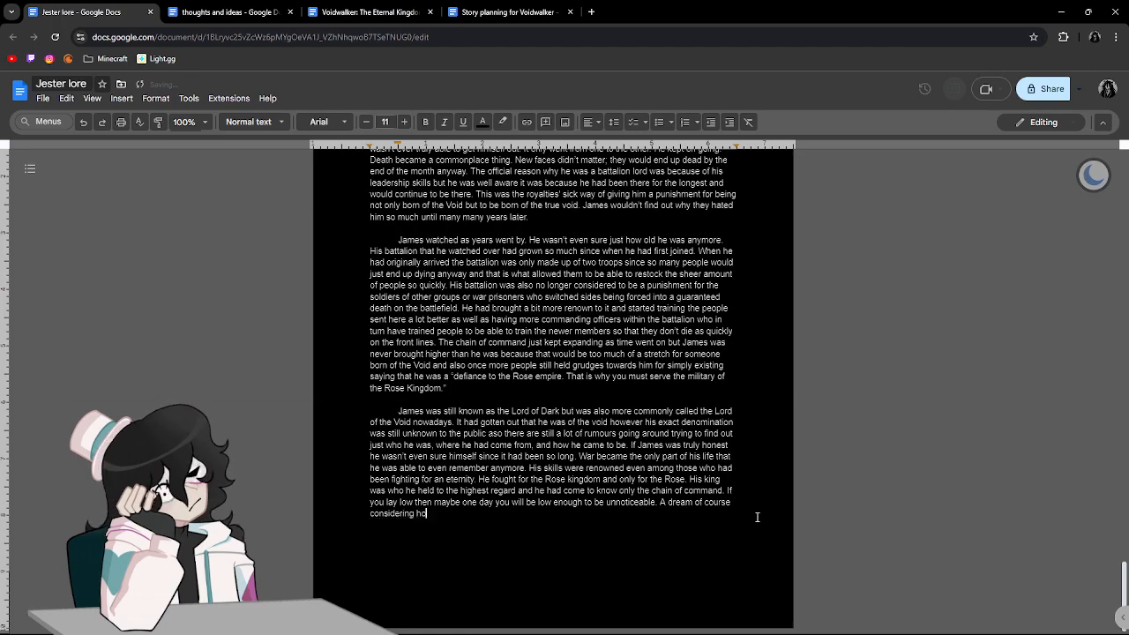
pyautogui.write('that he ga')
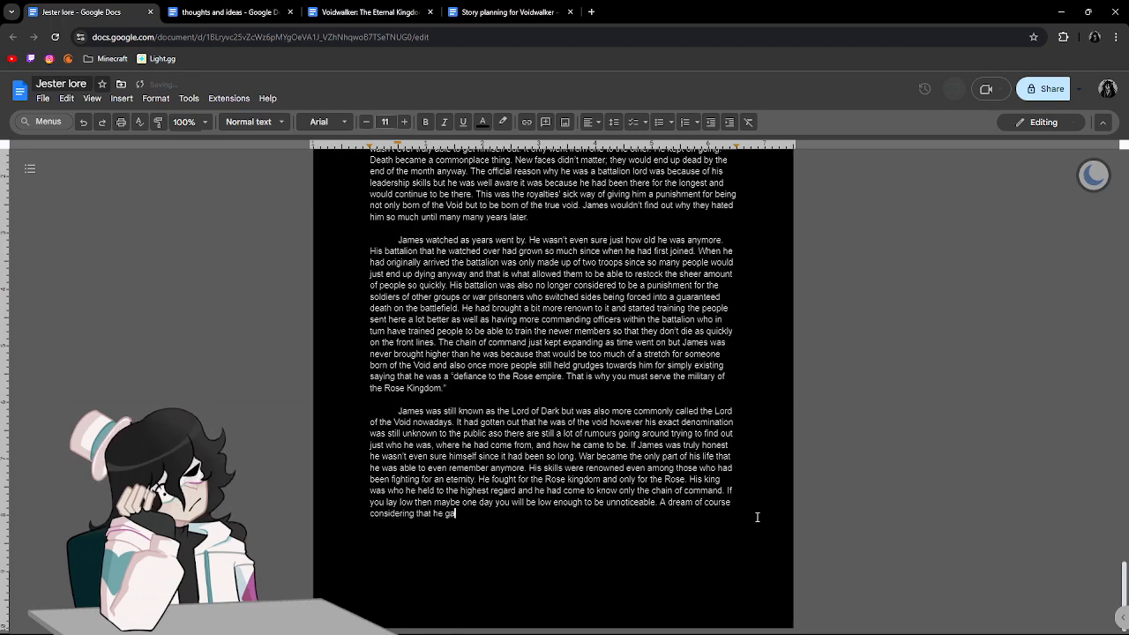
pyautogui.write('ined a cot fo')
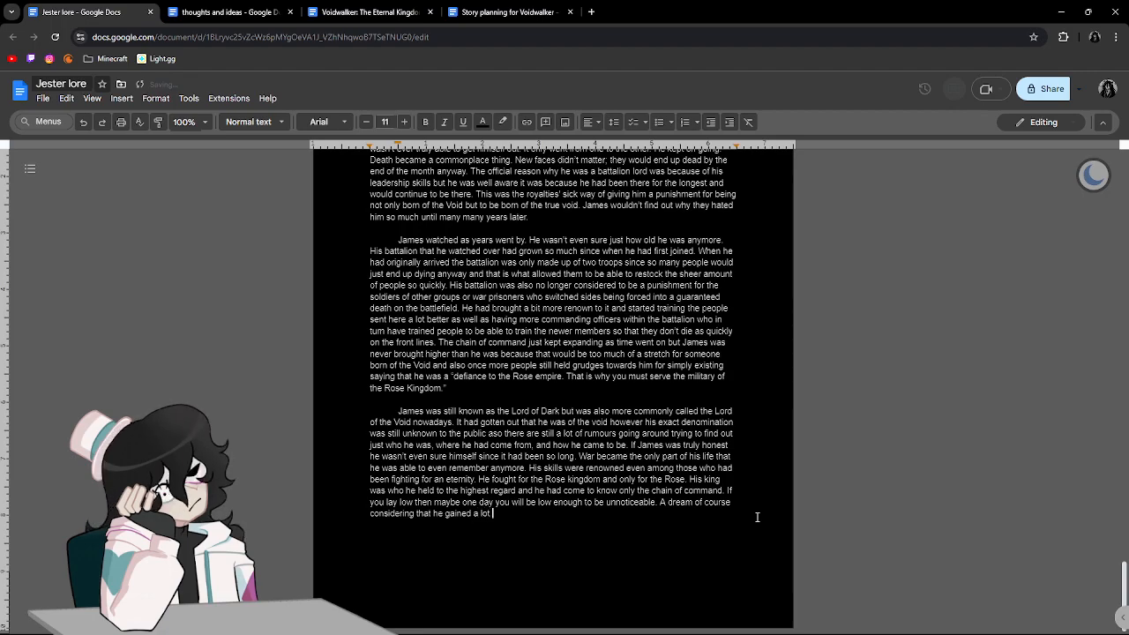
pyautogui.press('BackSpace')
pyautogui.write('of reco')
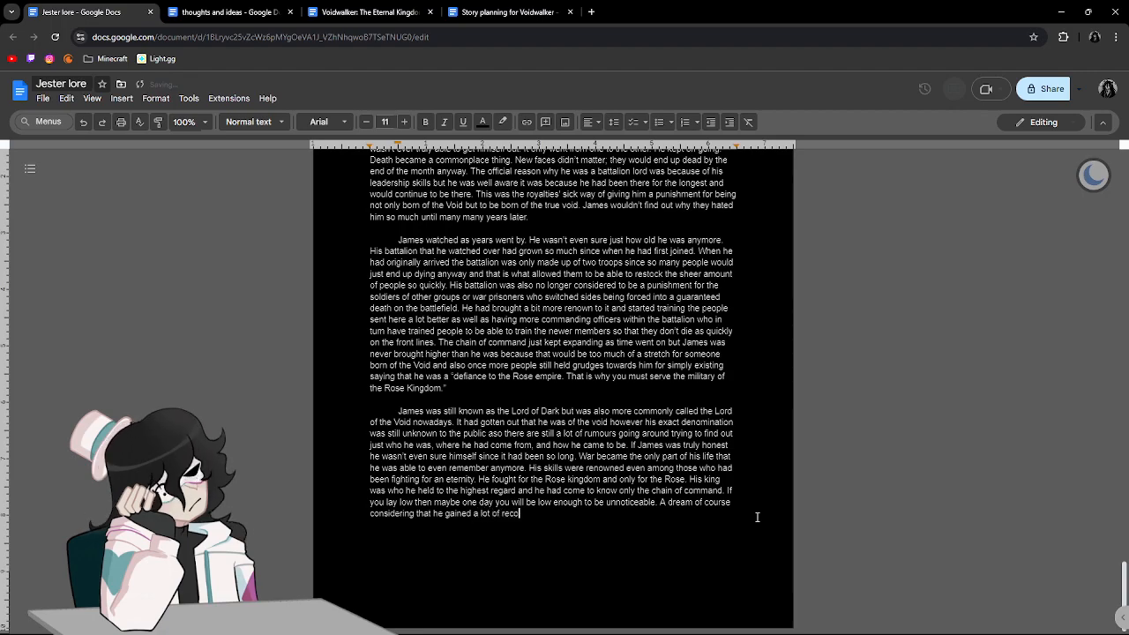
pyautogui.write('gnition for ')
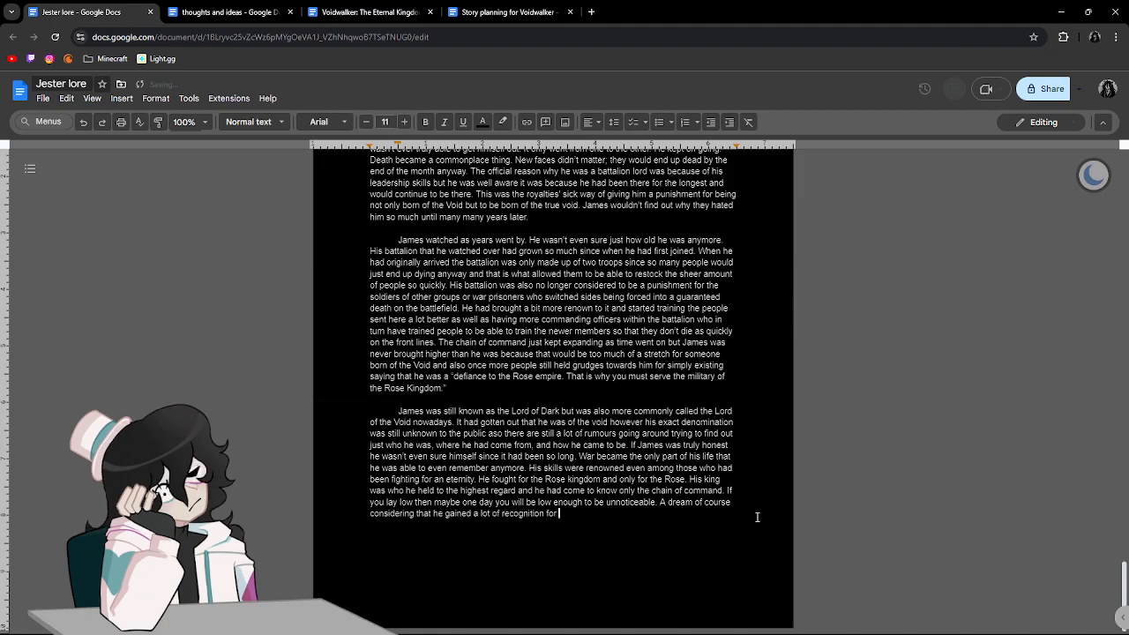
pyautogui.write('his abilit')
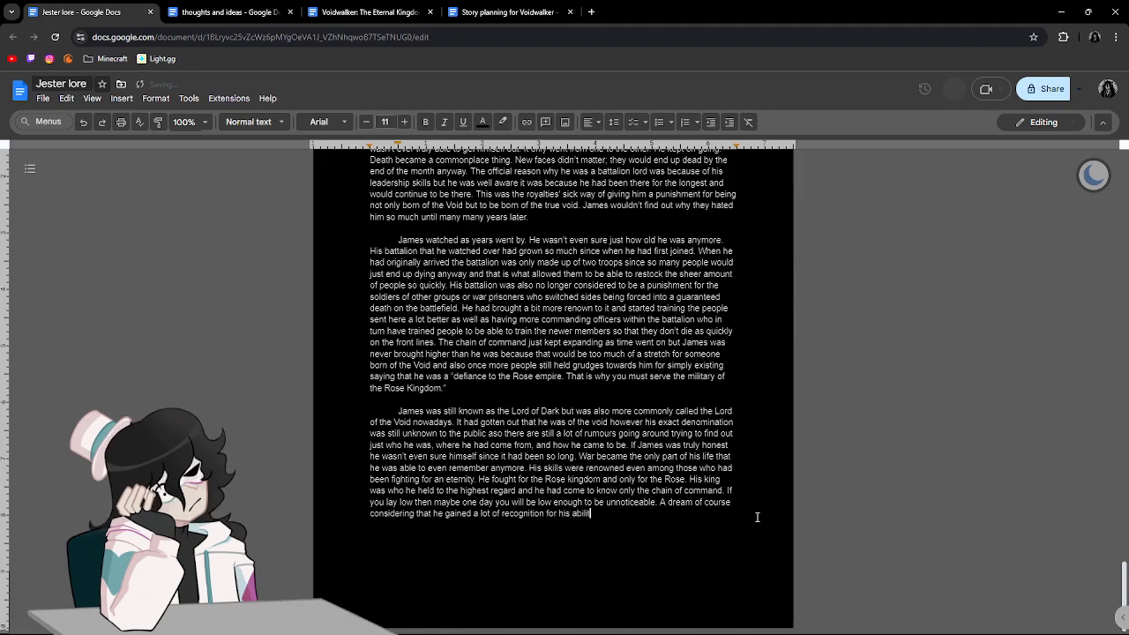
pyautogui.write('ies ')
pyautogui.write('an well as being')
# Finish the sentence with "as well as standing out so starkly among everyone else around him.".
pyautogui.press('BackSpace')
pyautogui.press('BackSpace')
pyautogui.press('BackSpace')
pyautogui.press('BackSpace')
pyautogui.write('tanding out so starkly among')
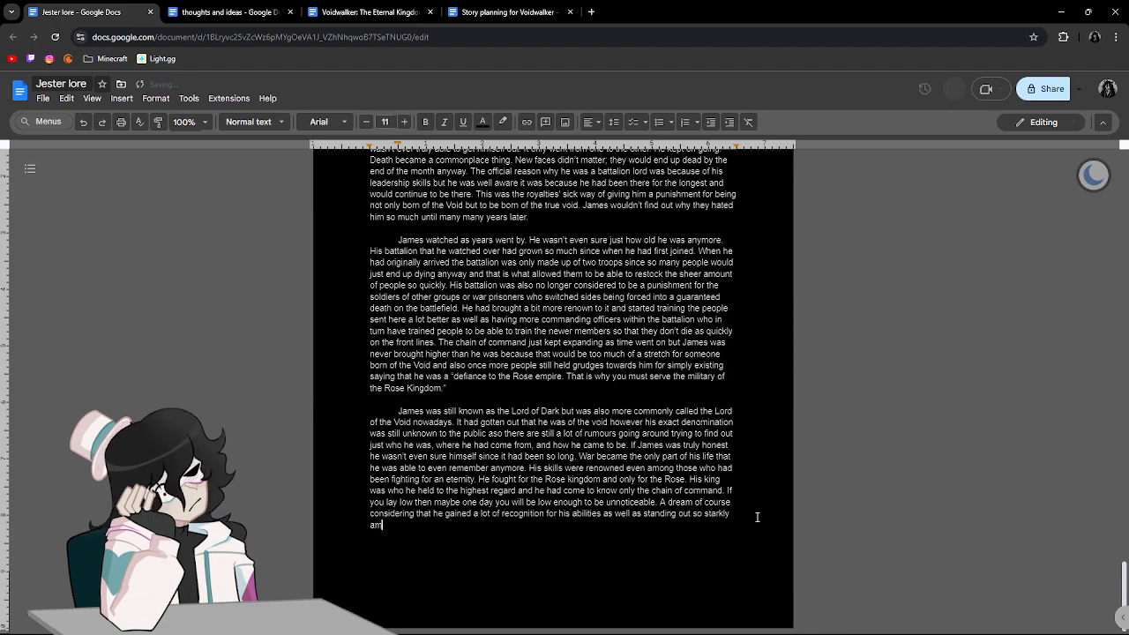
pyautogui.write(' everyone eles')
pyautogui.press('BackSpace')
pyautogui.press('BackSpace')
pyautogui.write('ls')
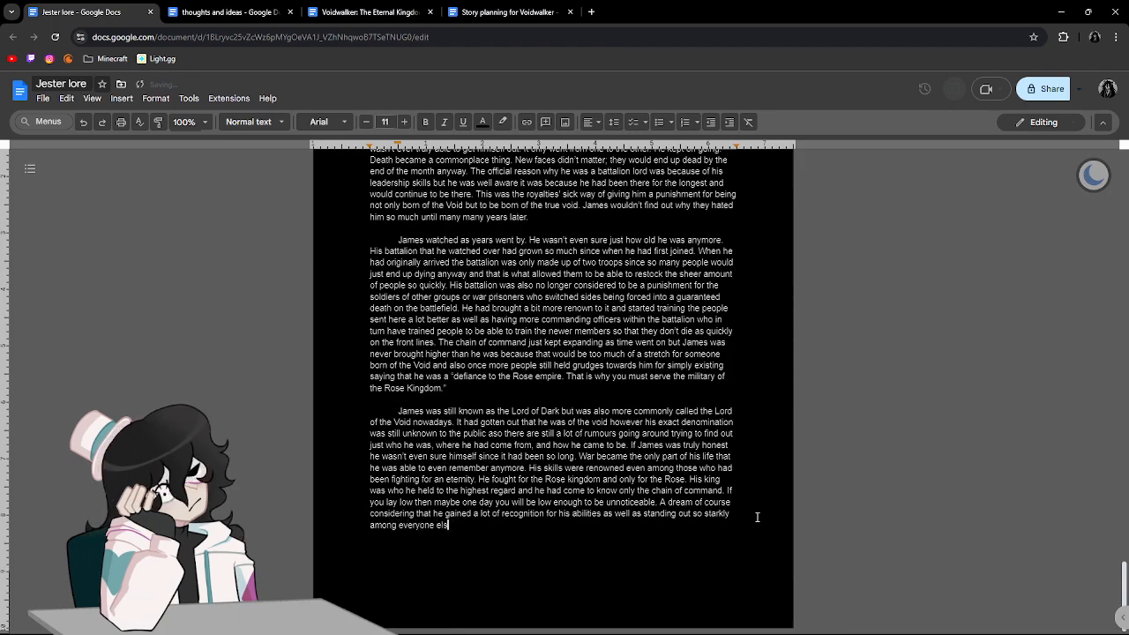
pyautogui.write('e around him. some ')
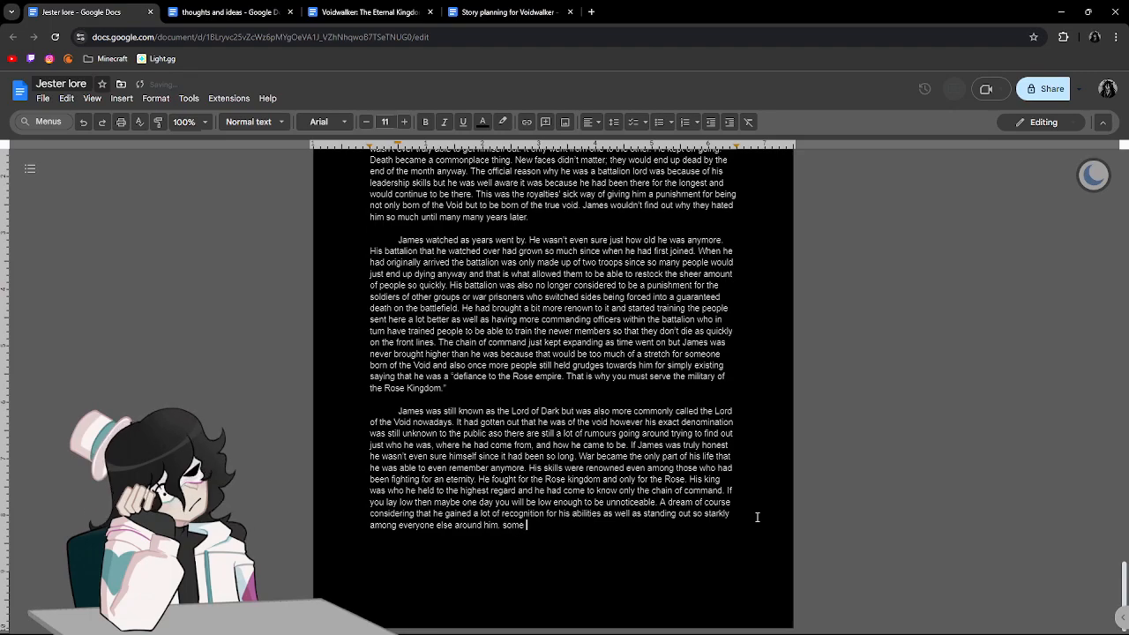
pyautogui.write('one born of teh')
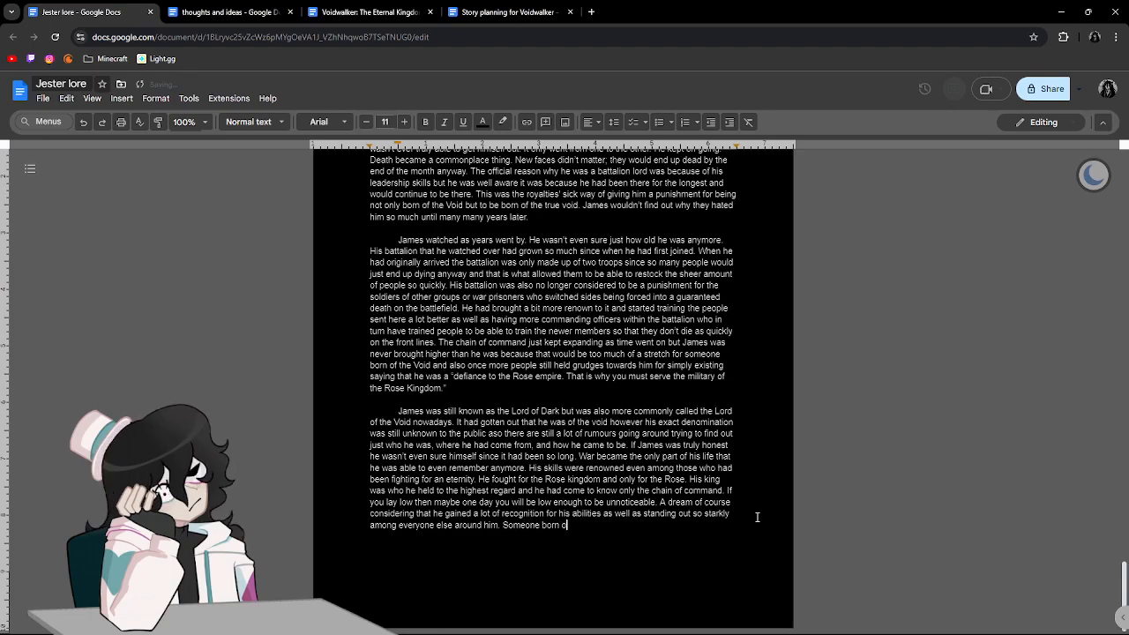
# Add "Someone born of the Void in such a high position" with a capital V in "Void".
pyautogui.press('BackSpace')
pyautogui.press('BackSpace')
pyautogui.press('BackSpace')
pyautogui.press('BackSpace')
pyautogui.write('the void')
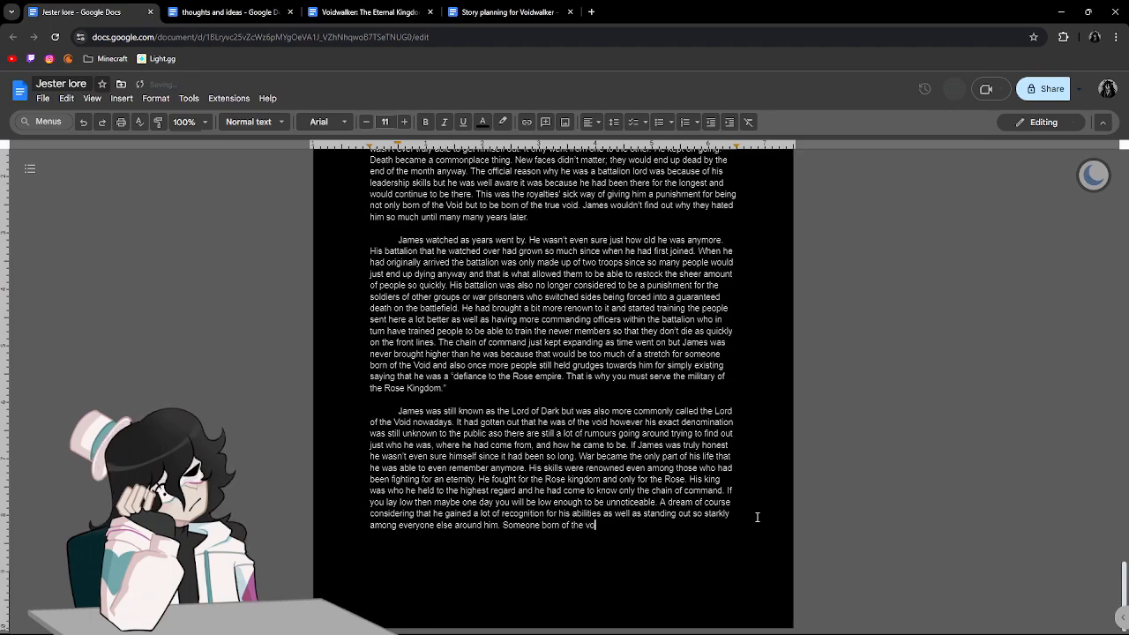
pyautogui.press('BackSpace')
pyautogui.press('BackSpace')
pyautogui.press('BackSpace')
pyautogui.press('BackSpace')
pyautogui.write('V')
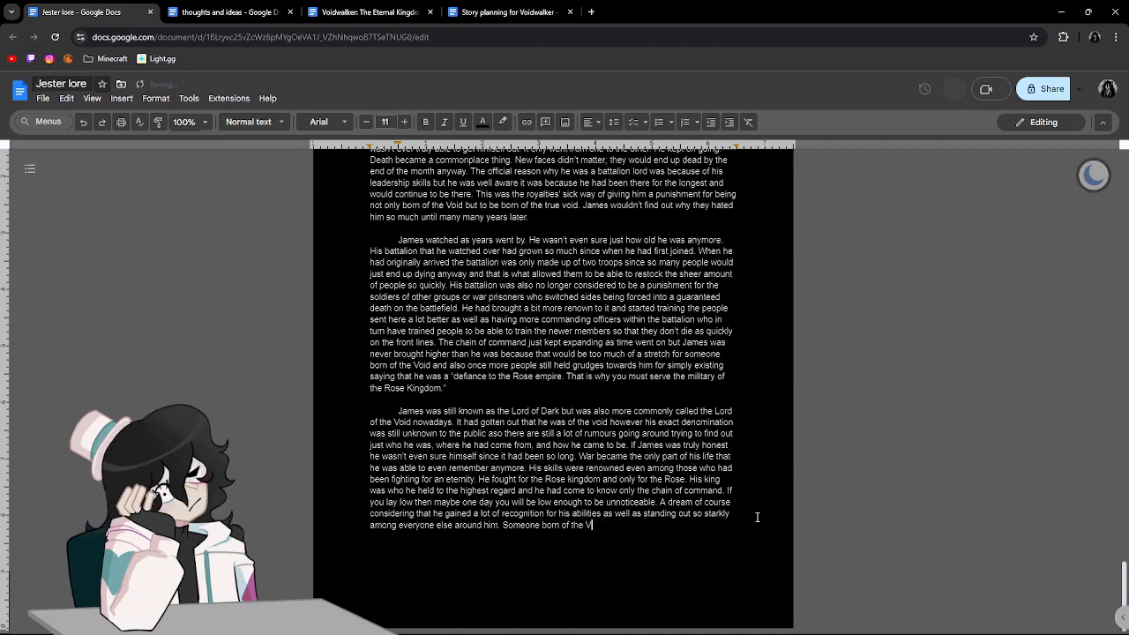
pyautogui.write('oid in such a')
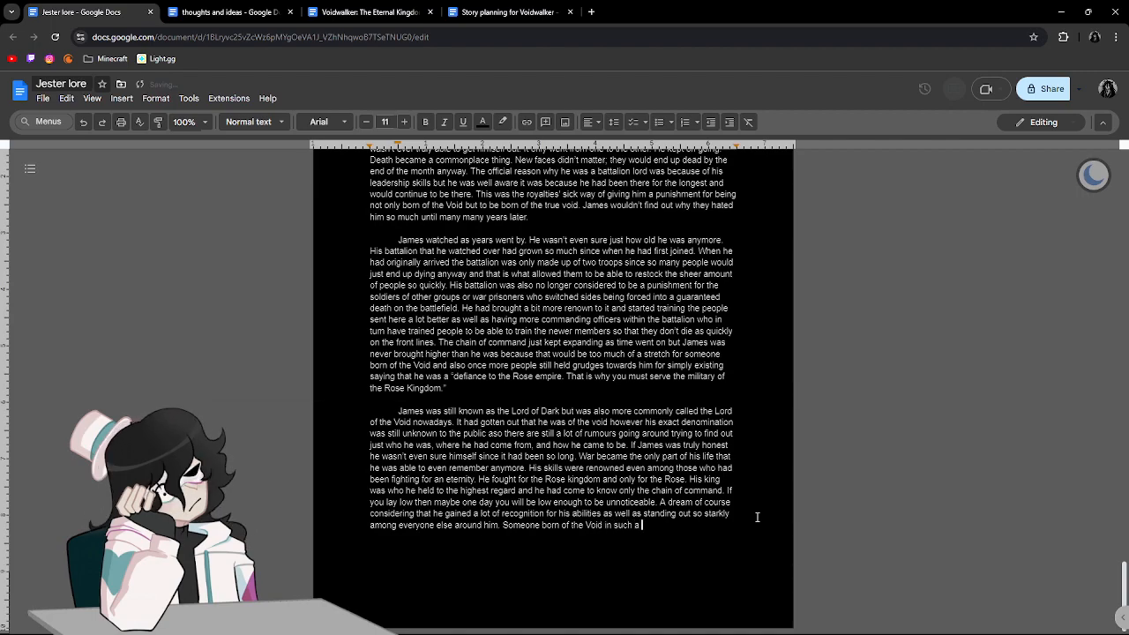
pyautogui.write(' high p')
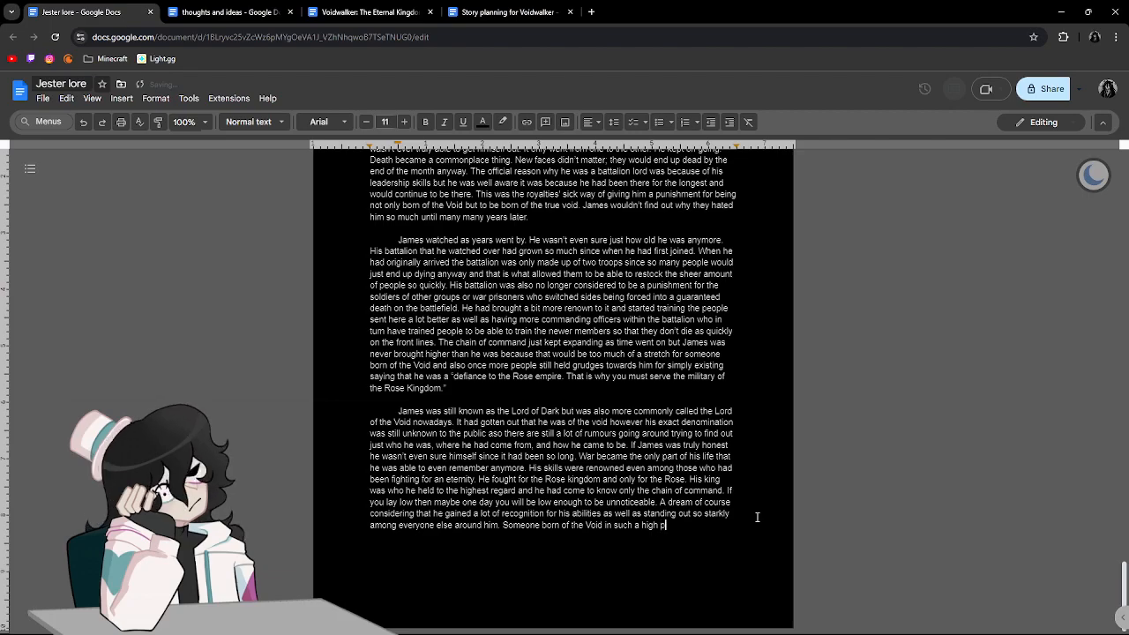
pyautogui.write('osition. Unheard up')
# End the sentence about the high position and close the paragraph with "Unheard of, special, but most importantly. Terrifying.".
pyautogui.press('BackSpace')
pyautogui.press('BackSpace')
pyautogui.write('of. Sp')
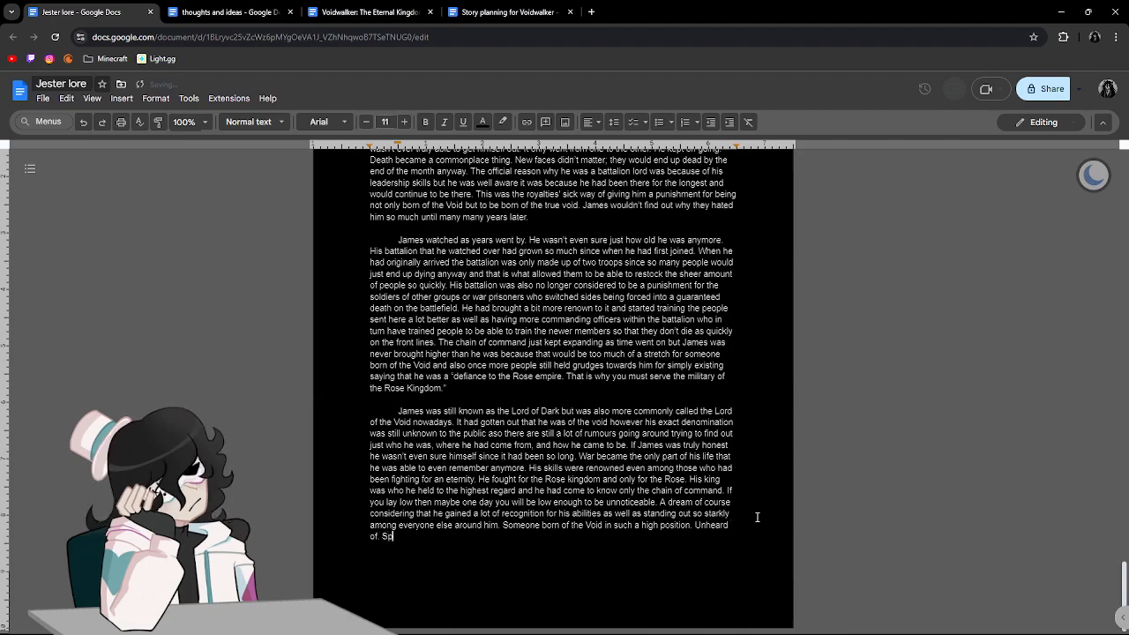
pyautogui.press('BackSpace')
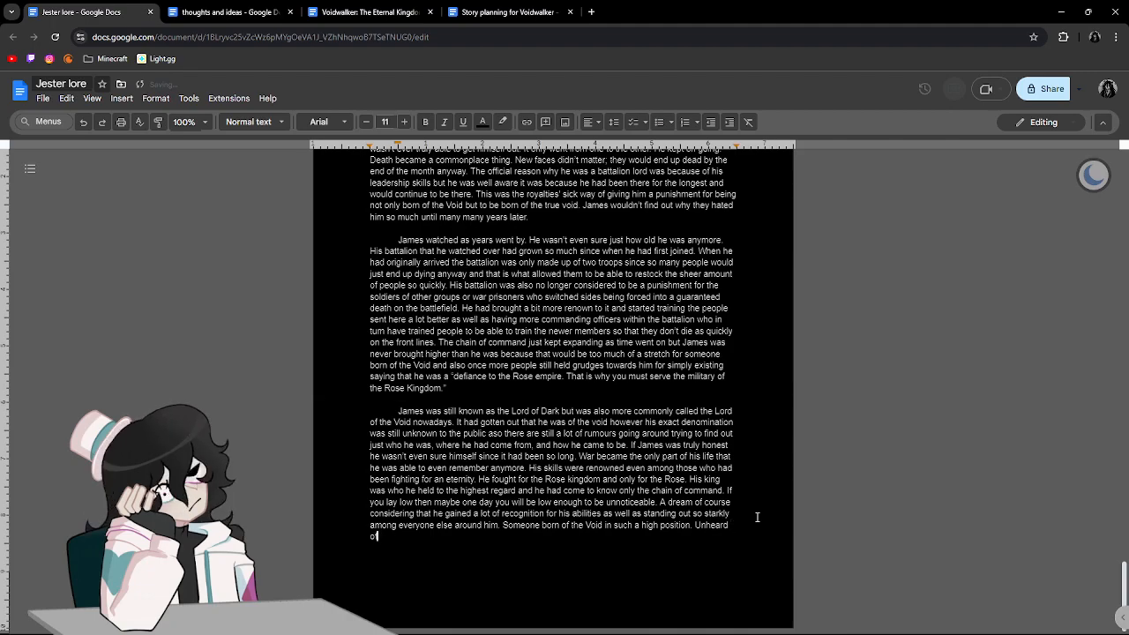
pyautogui.write(', specia')
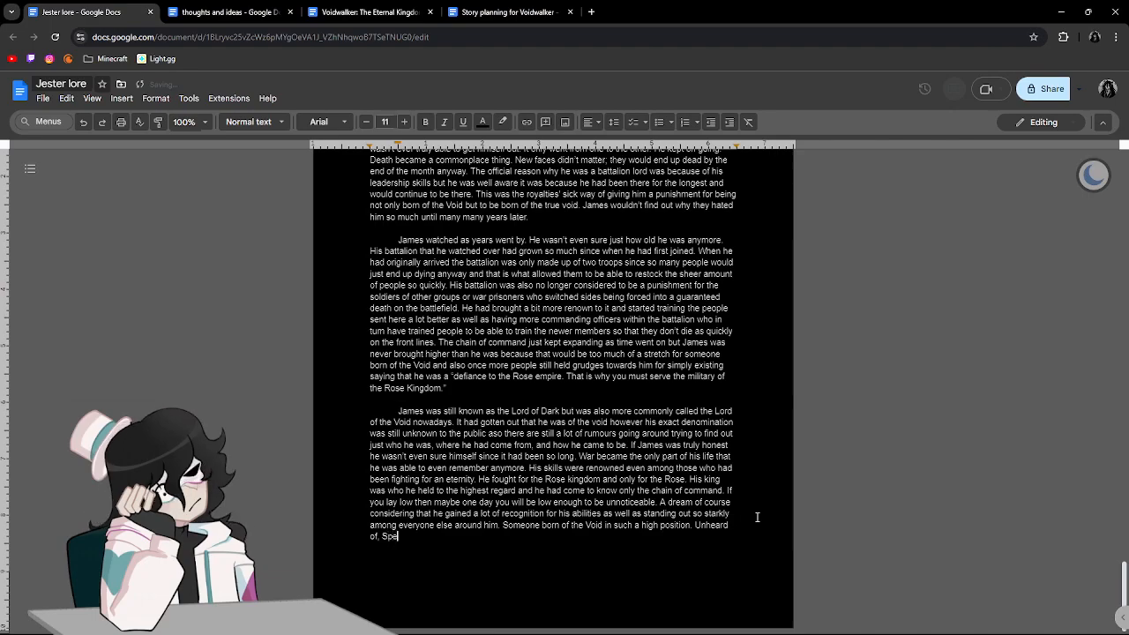
pyautogui.press('BackSpace')
pyautogui.press('BackSpace')
pyautogui.press('BackSpace')
pyautogui.press('BackSpace')
pyautogui.press('BackSpace')
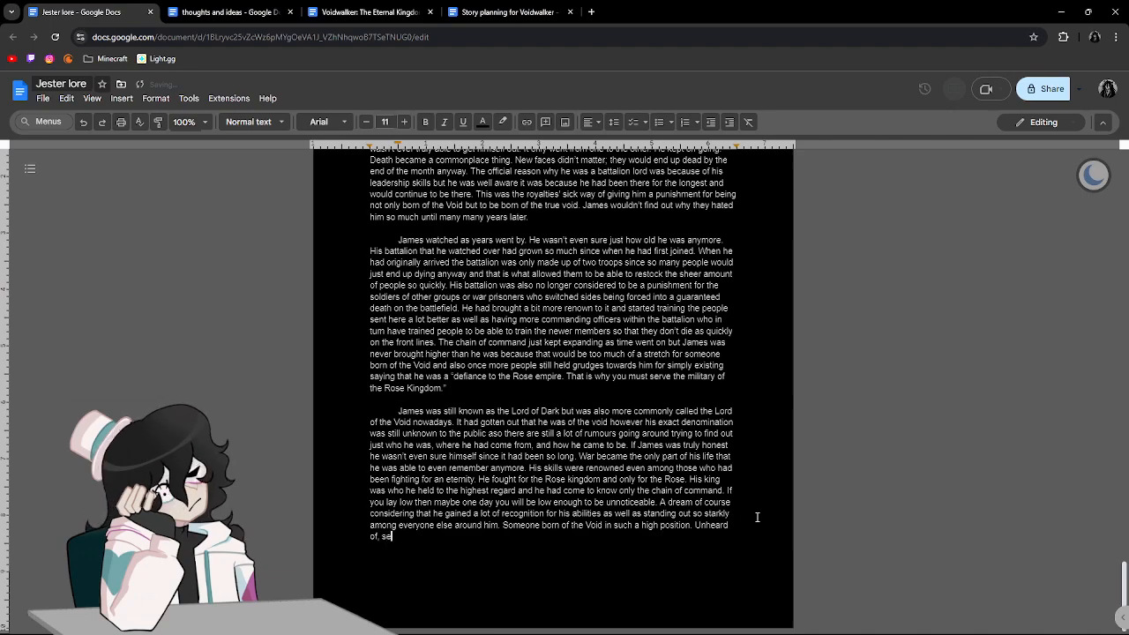
pyautogui.write('peci')
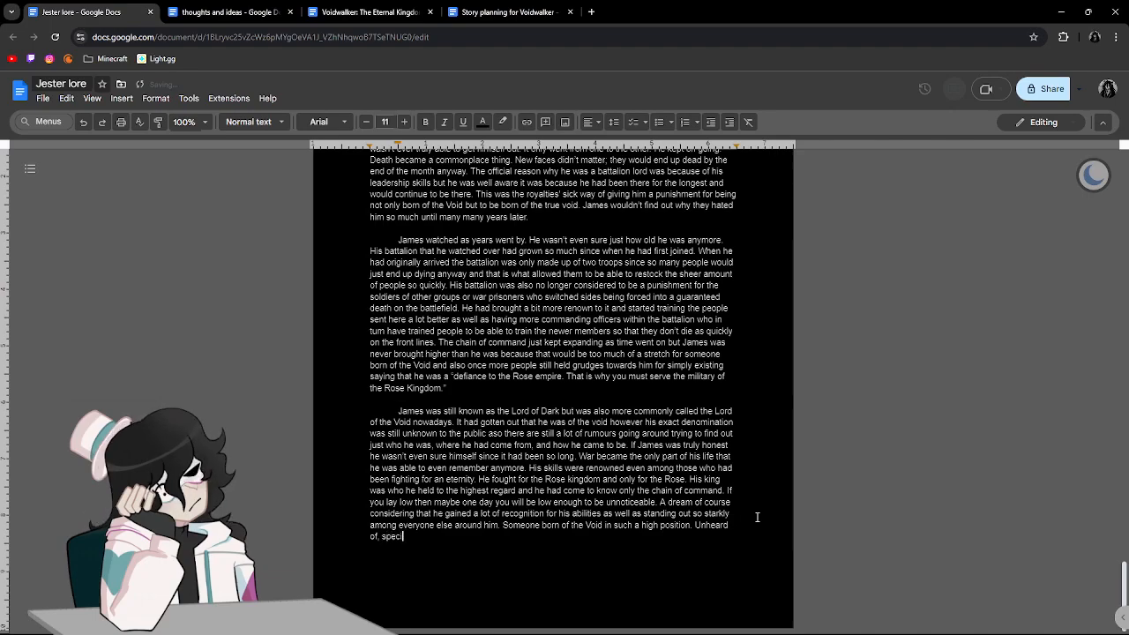
pyautogui.write('al, but most impr')
pyautogui.write('rtantly,')
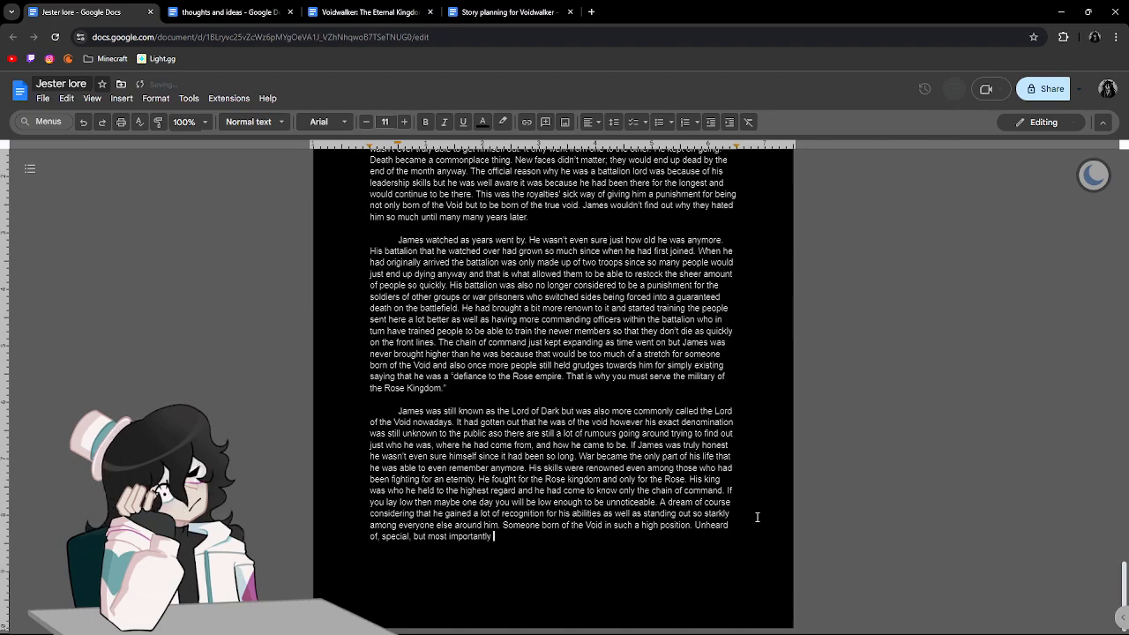
pyautogui.write(' Terrifying.')
# Start a new indented paragraph with "James was capable of toppling everything that had been built up for generations.".
pyautogui.press('Return')
pyautogui.press('Return')
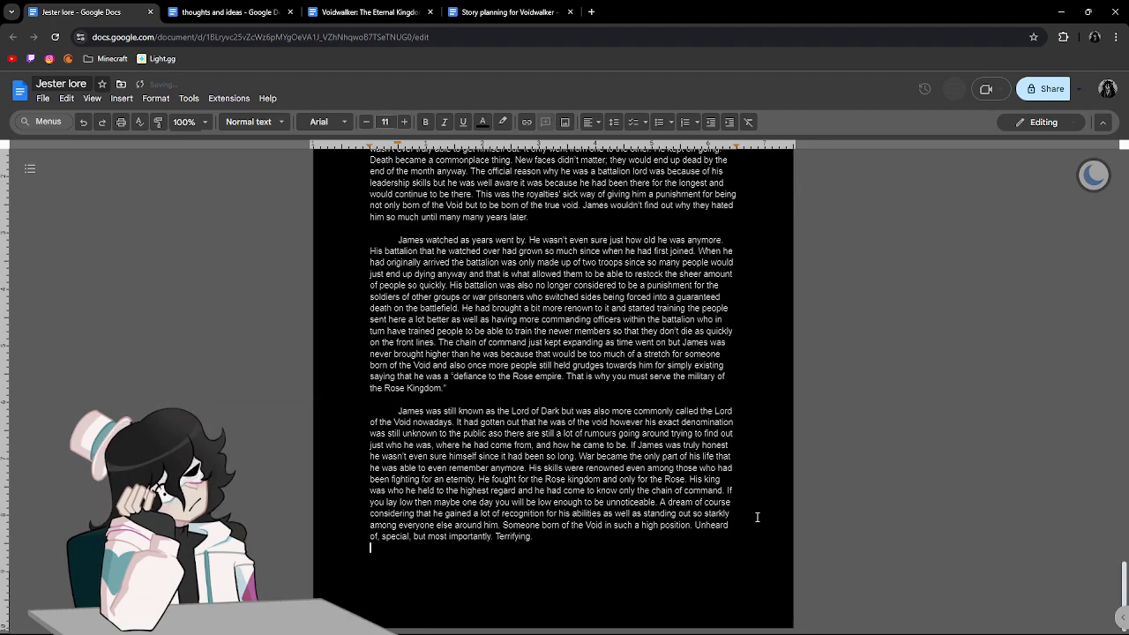
pyautogui.press('Tab')
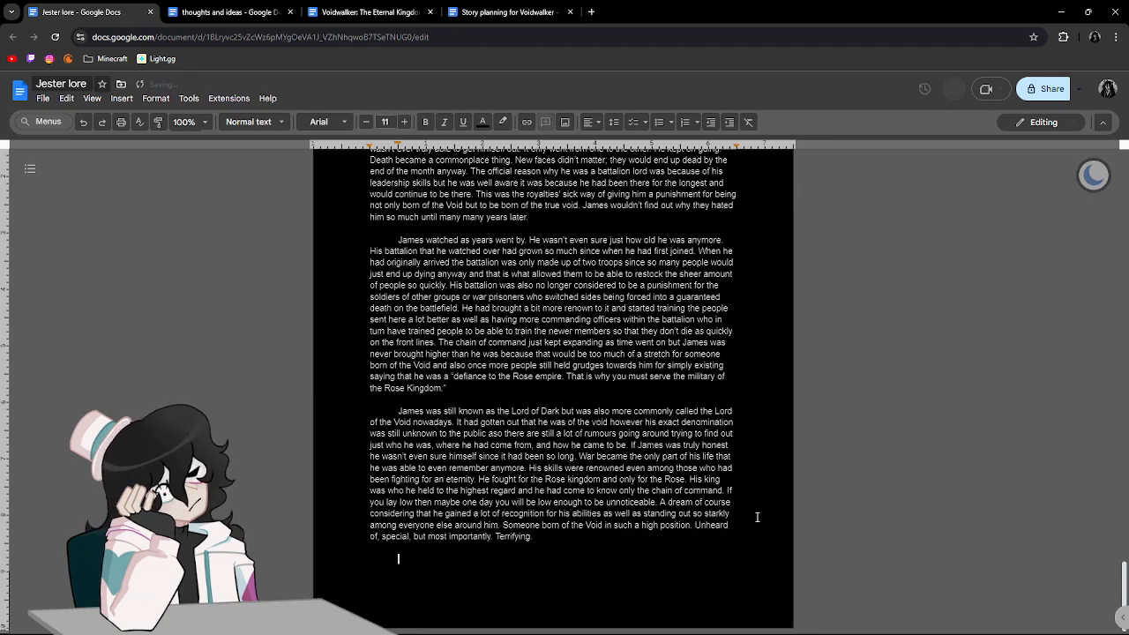
pyautogui.write('Jam')
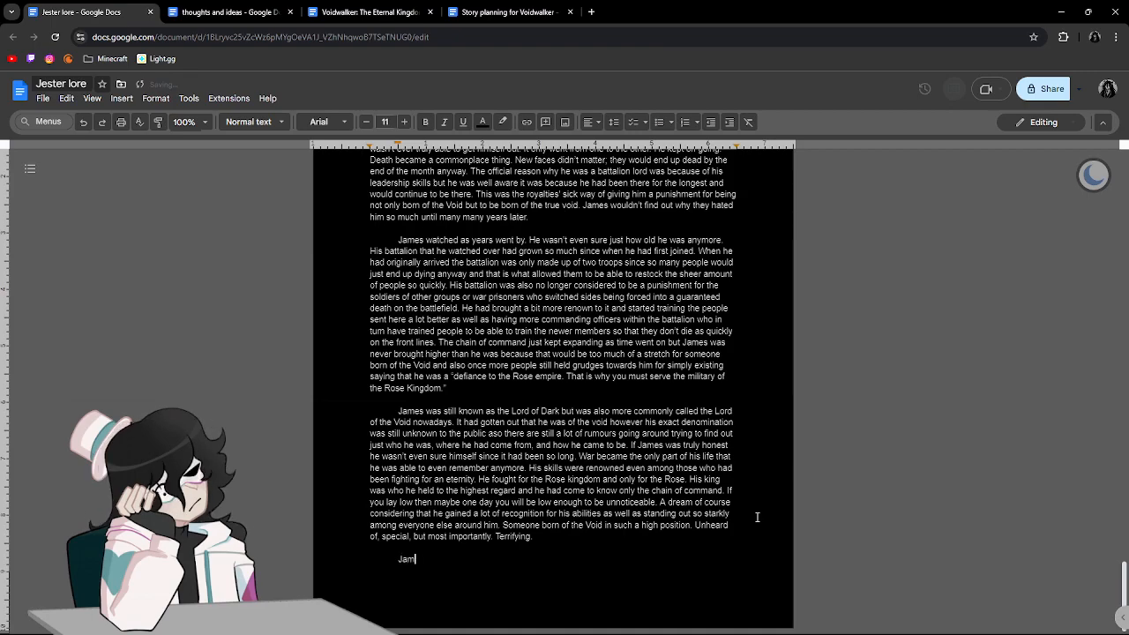
pyautogui.write('es was capable of toppling everything that the')
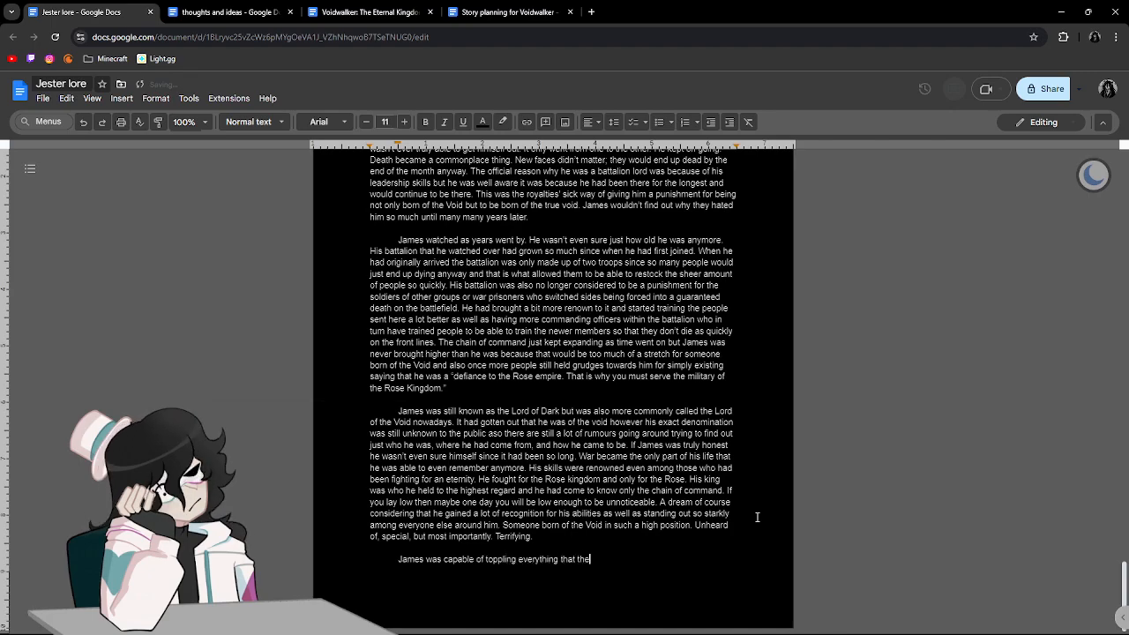
pyautogui.press('BackSpace')
pyautogui.press('BackSpace')
pyautogui.press('BackSpace')
pyautogui.write('had b')
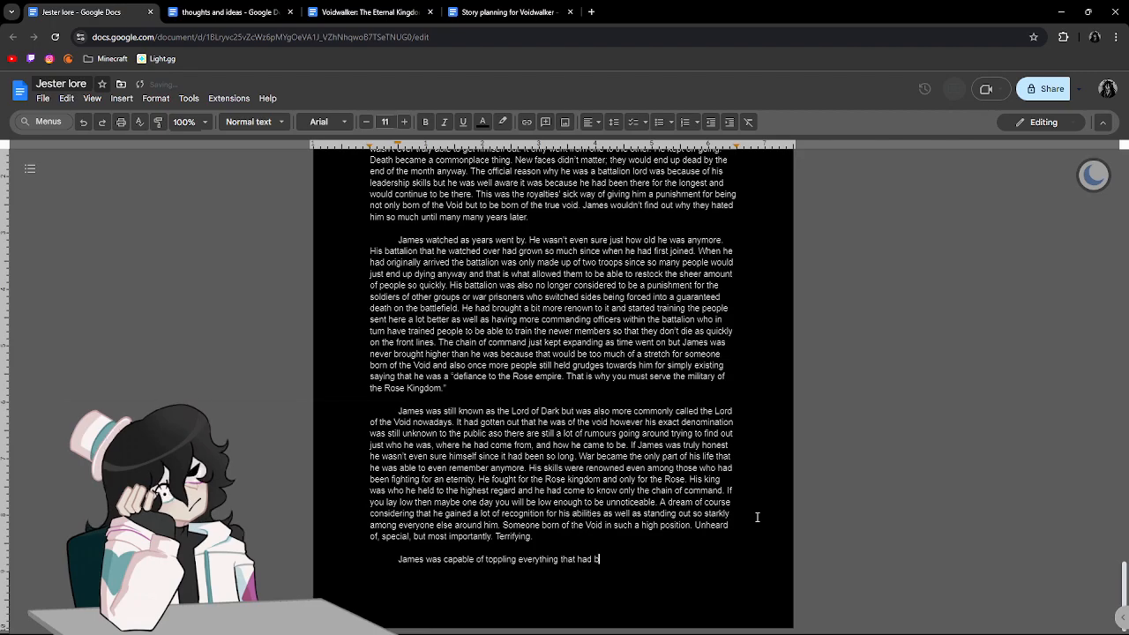
pyautogui.write('een built up fo')
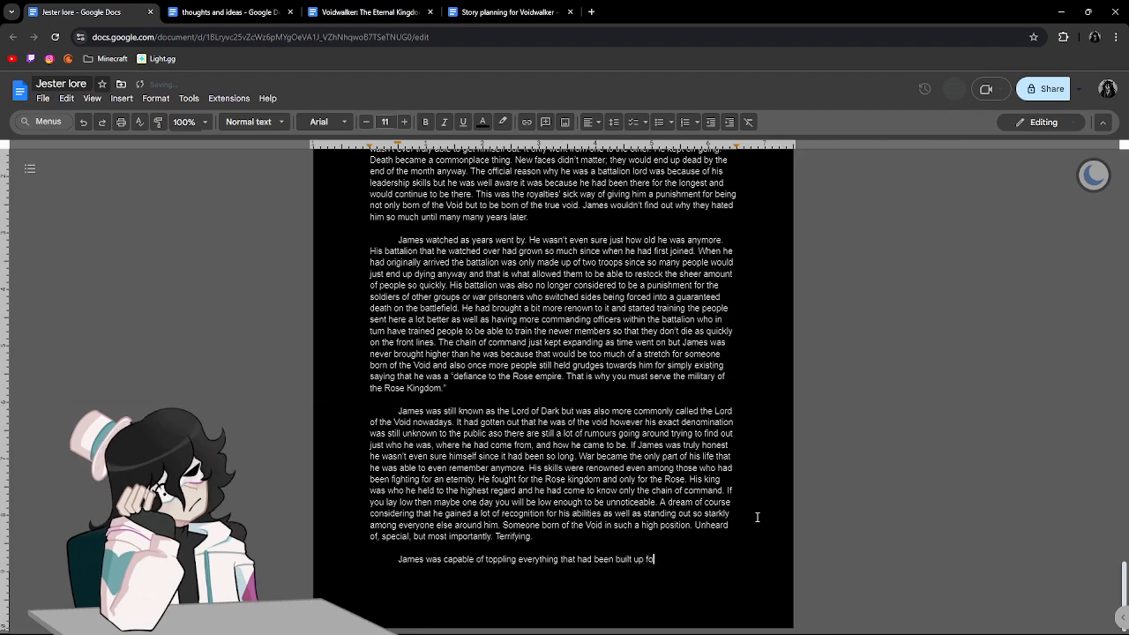
pyautogui.write('r generations.')
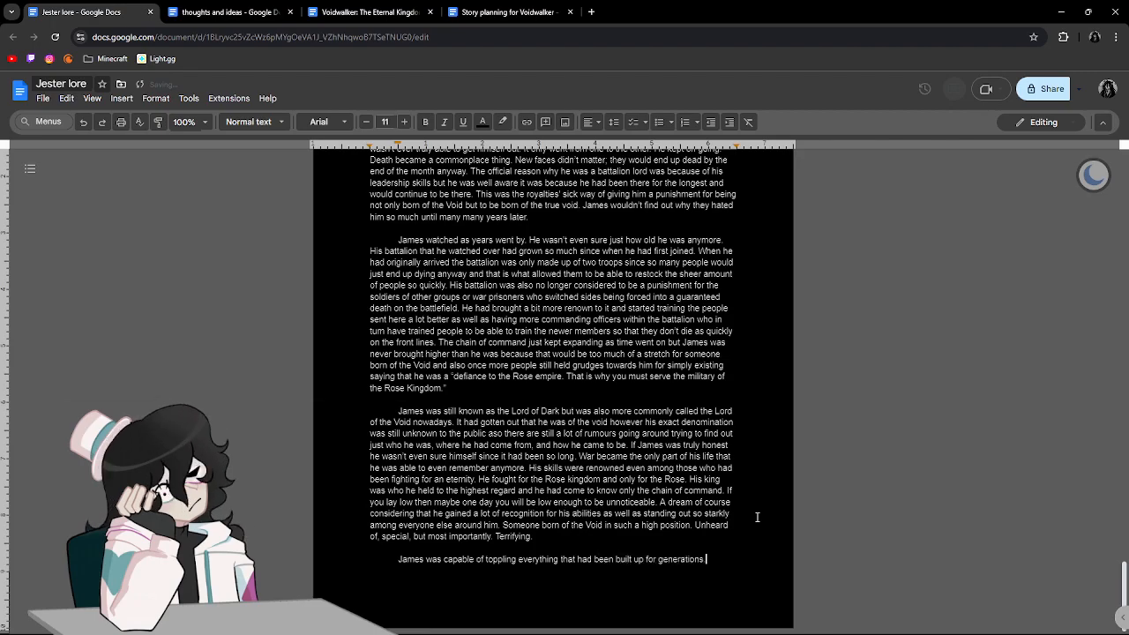
pyautogui.write(' Thous')
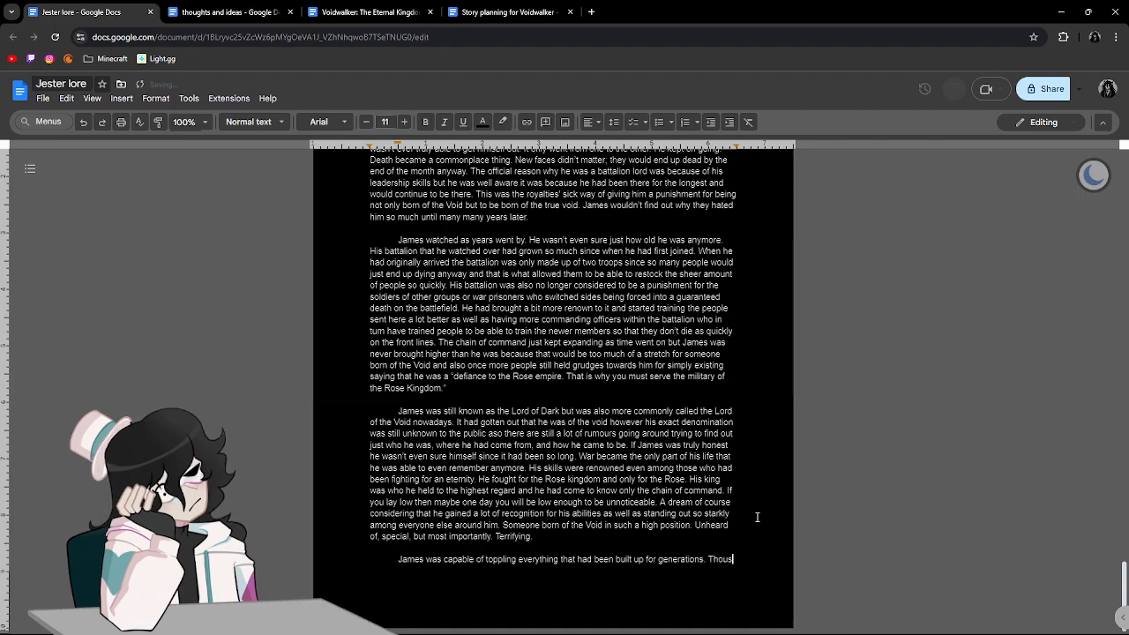
pyautogui.write('ands of years under ')
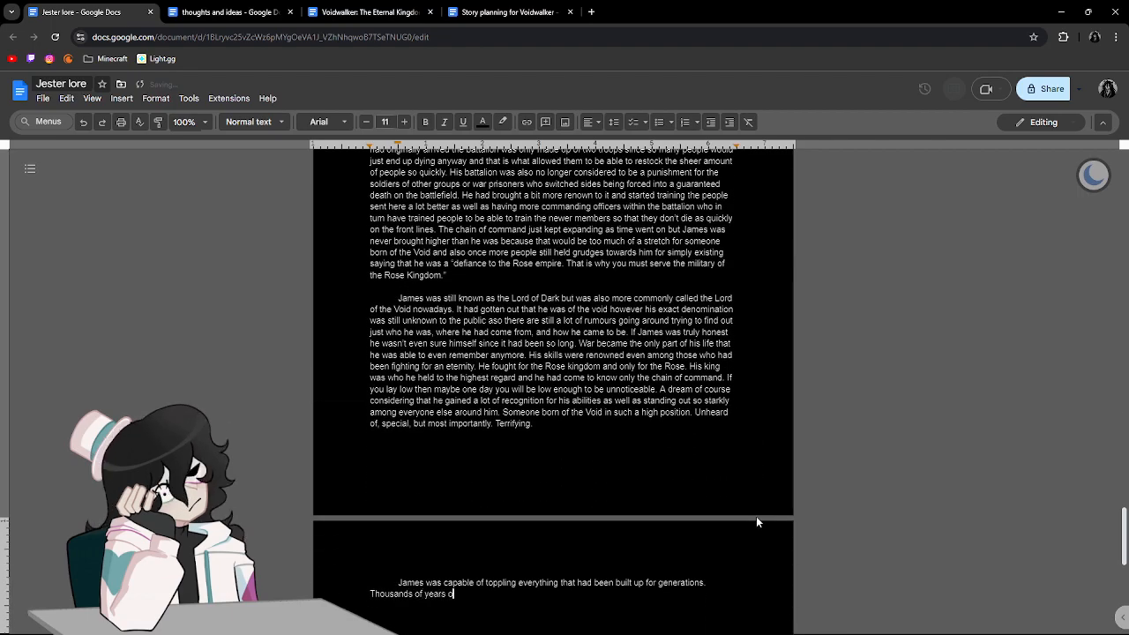
pyautogui.write('a sin')
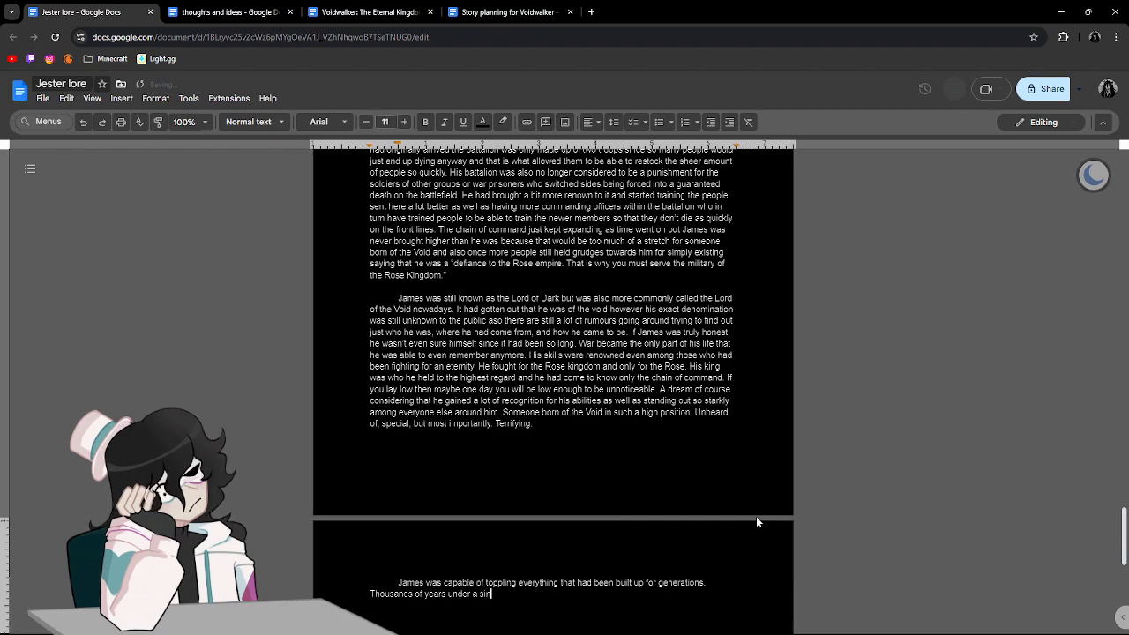
pyautogui.write('gular king')
# Continue the new paragraph with "Thousands of years under a singular king" after the sentence about toppling everything.
pyautogui.scroll(-4, 731, 503)
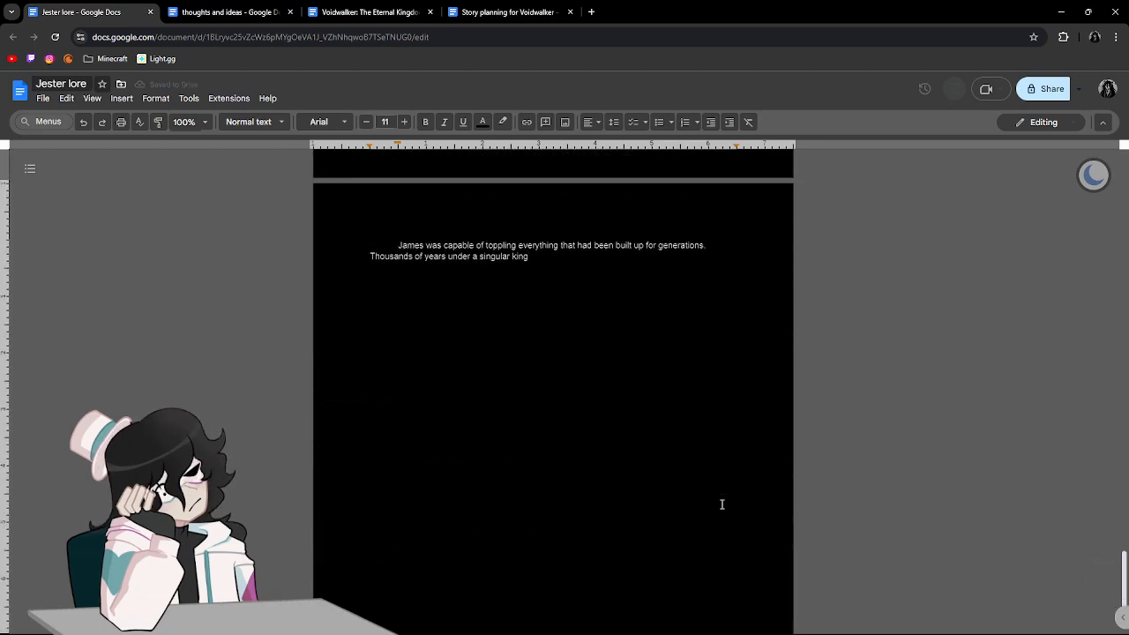
# Finish the sentence with "and traditions built over millennia.", correcting the spelling of "millennia".
pyautogui.write('and ')
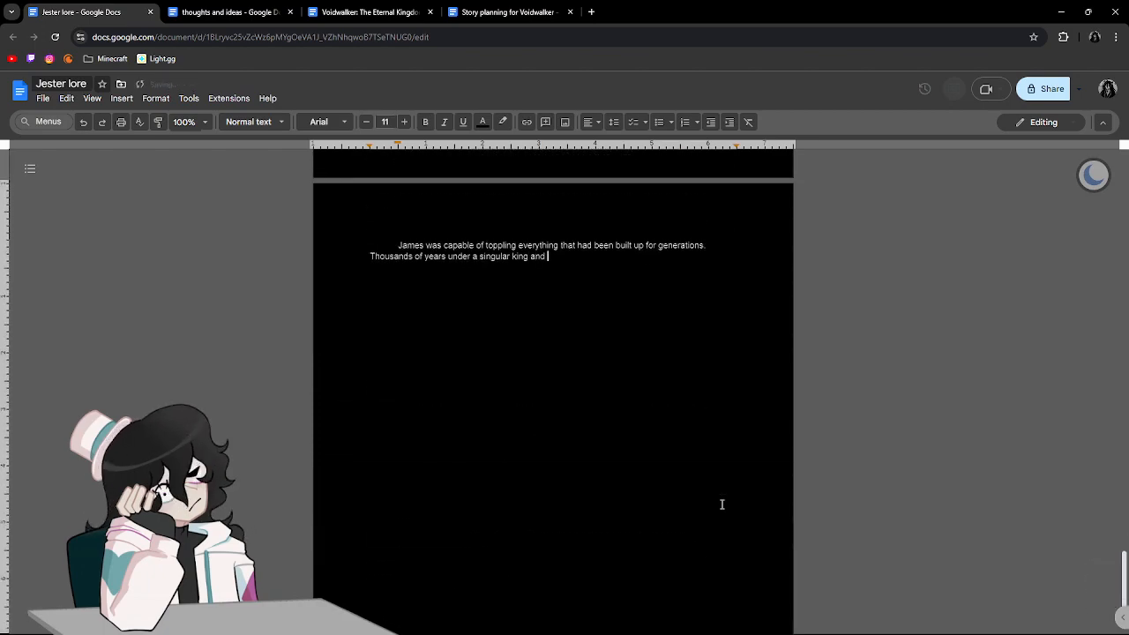
pyautogui.write('traditions built over ')
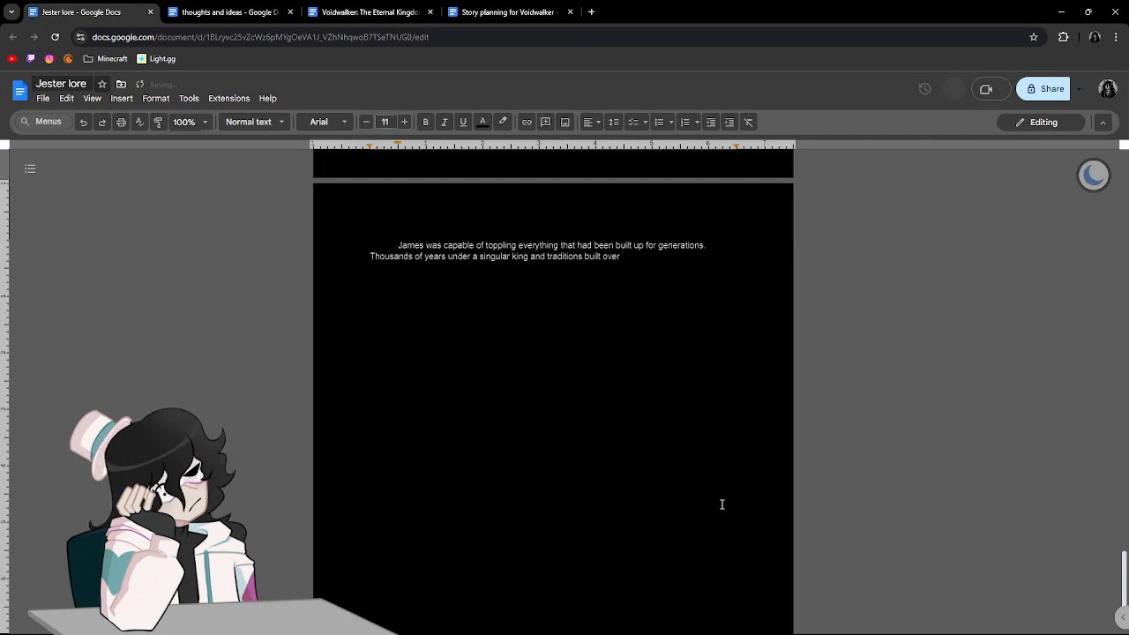
pyautogui.write('mellenia.')
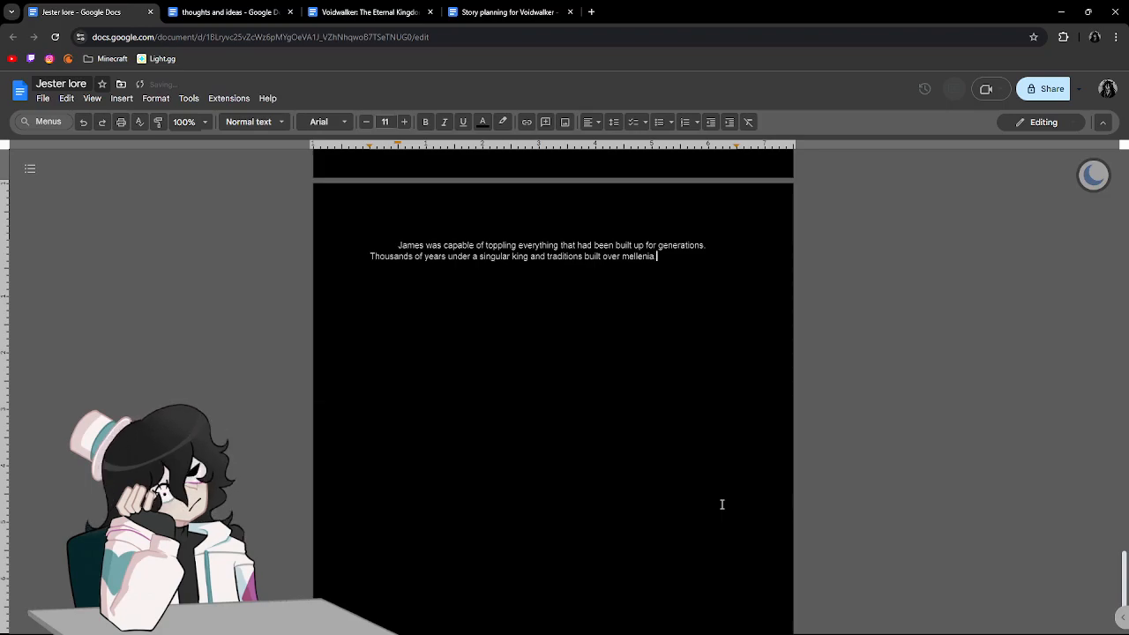
pyautogui.click(637, 264)
pyautogui.click(642, 241)
# Begin the next sentence with "The Light always prevailed over the Void", giving "Light" a capital L.
pyautogui.write('The light')
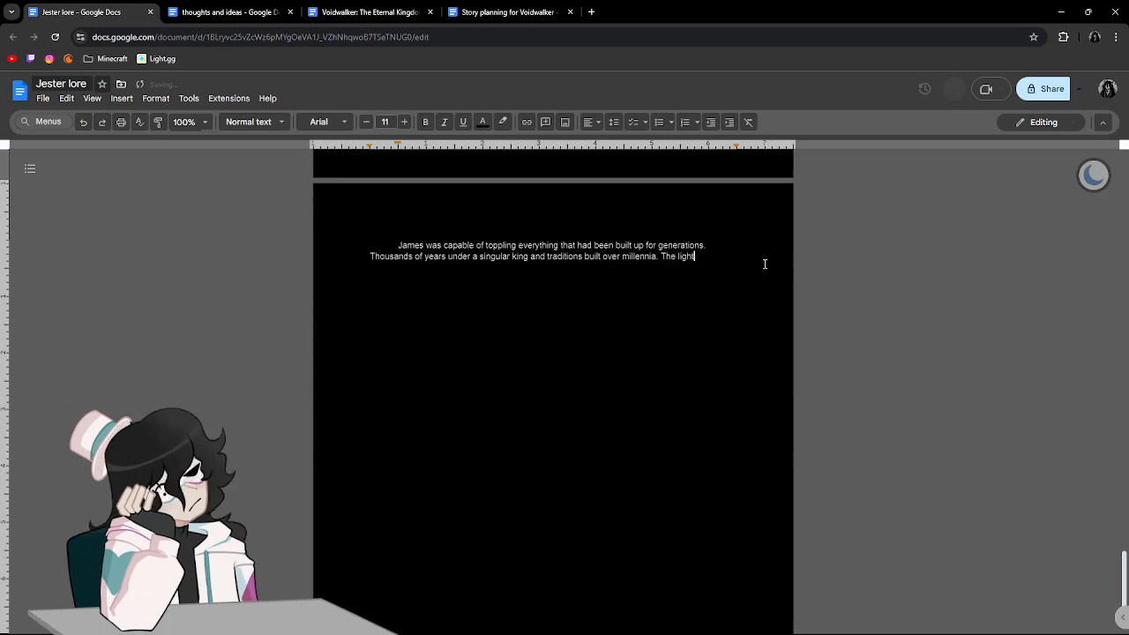
pyautogui.write(' always')
pyautogui.press('BackSpace')
pyautogui.press('BackSpace')
pyautogui.press('BackSpace')
pyautogui.press('BackSpace')
pyautogui.press('BackSpace')
pyautogui.press('BackSpace')
pyautogui.press('BackSpace')
pyautogui.press('BackSpace')
pyautogui.press('BackSpace')
pyautogui.press('BackSpace')
pyautogui.press('BackSpace')
pyautogui.press('BackSpace')
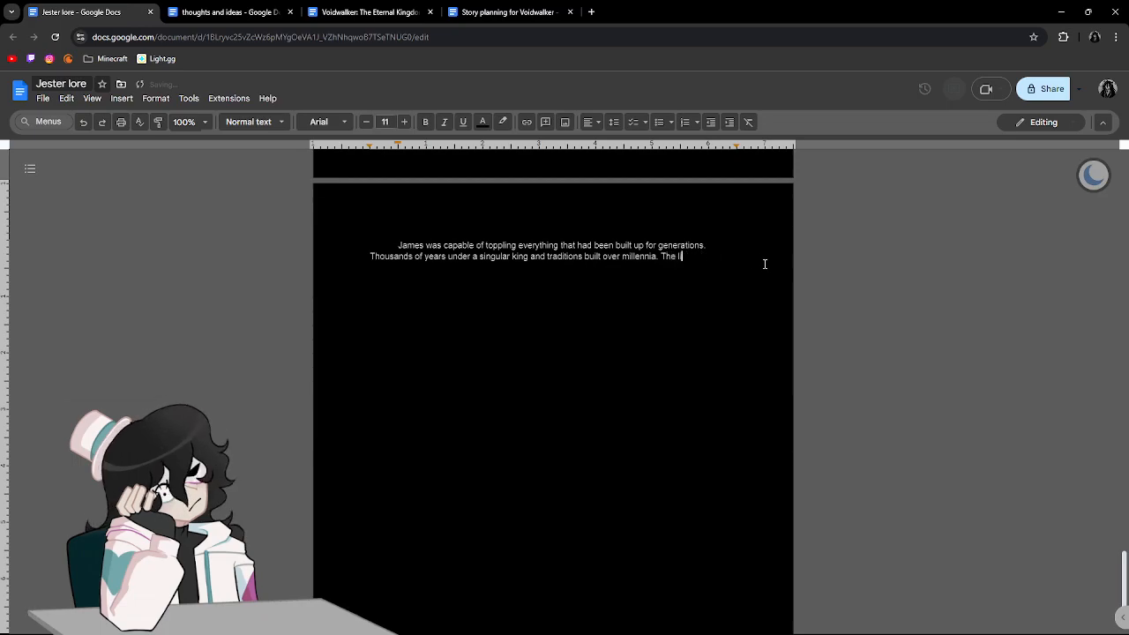
pyautogui.write('Light alwa')
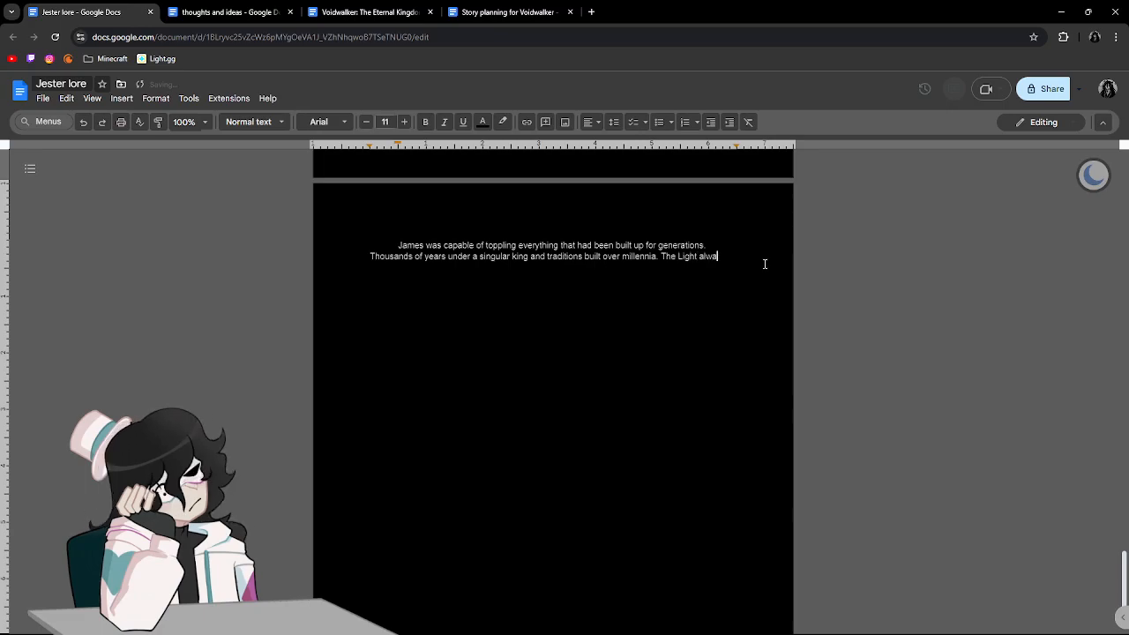
pyautogui.write('ys prevailed')
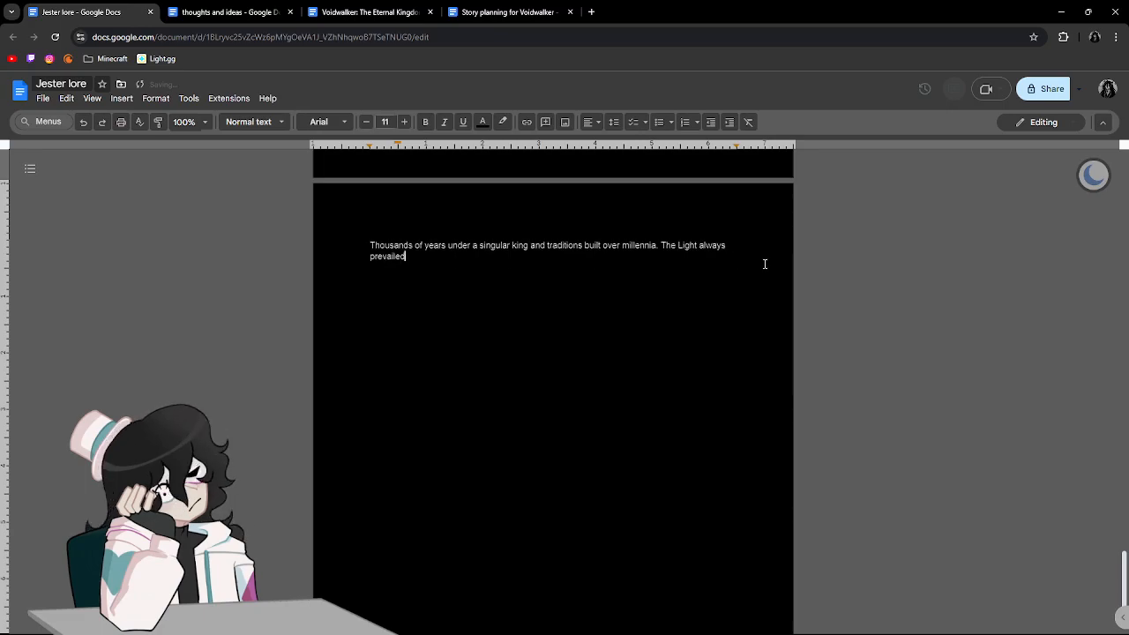
pyautogui.write(' over the Void bey')
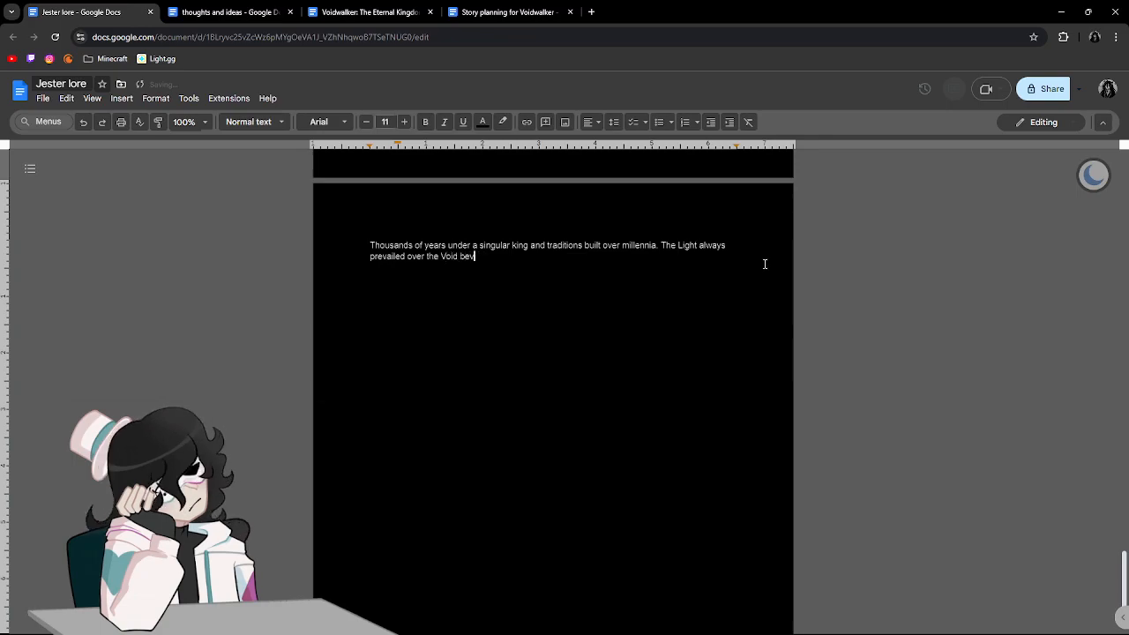
# Continue the sentence with "because the light could only be one thing and that is a pure manifestation of".
pyautogui.press('BackSpace')
pyautogui.write('cause the ')
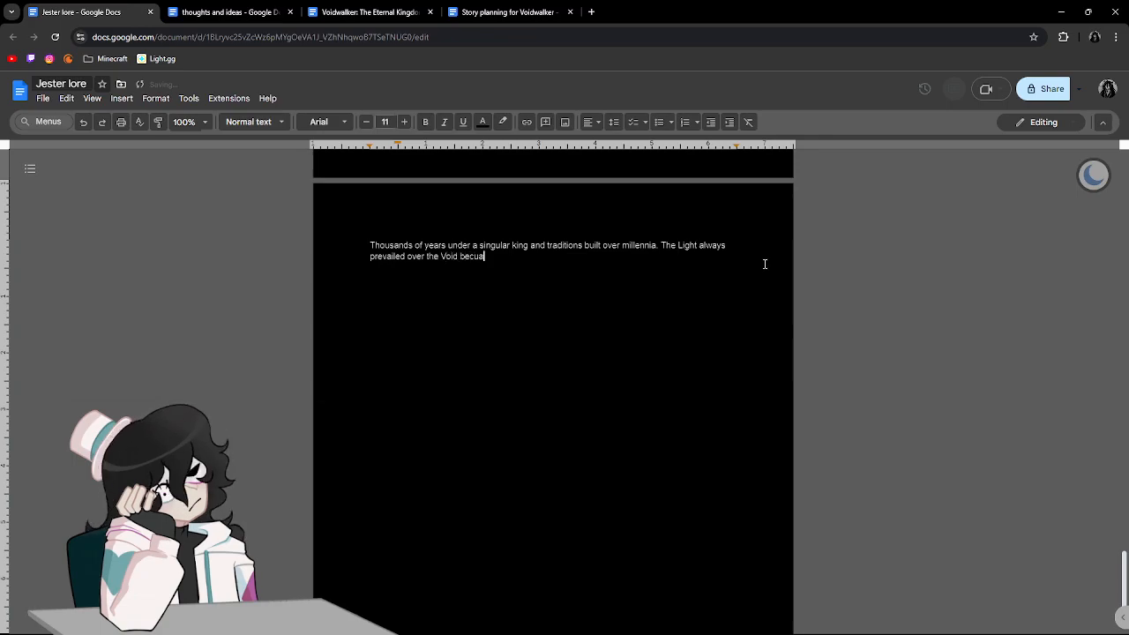
pyautogui.write('light ')
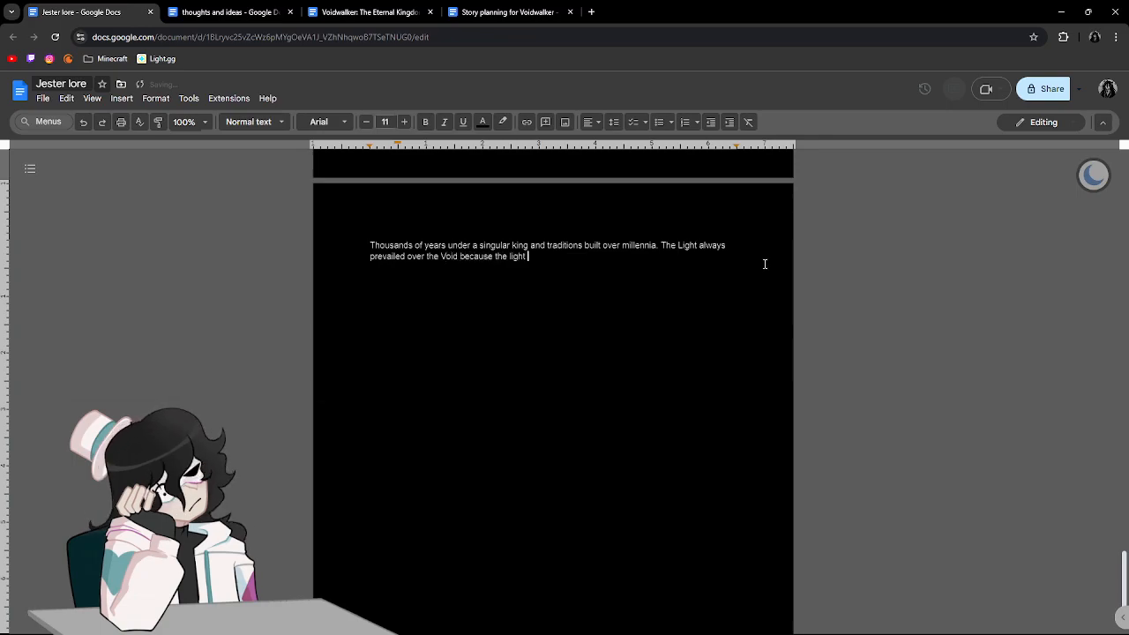
pyautogui.write('could only be one thing and that is a pur')
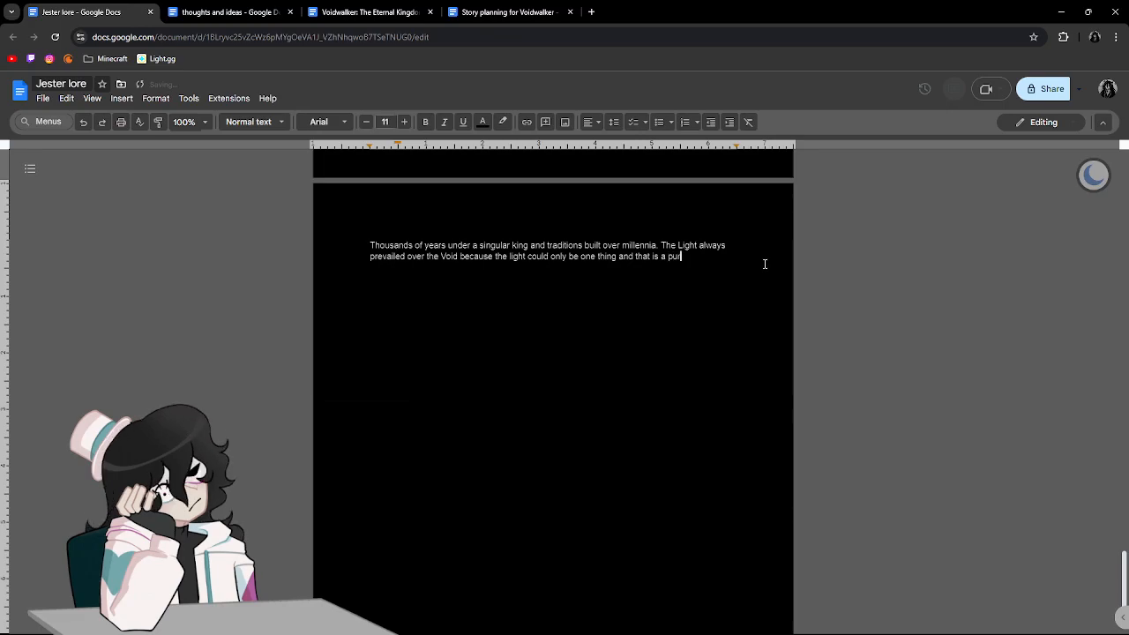
pyautogui.write('e mane')
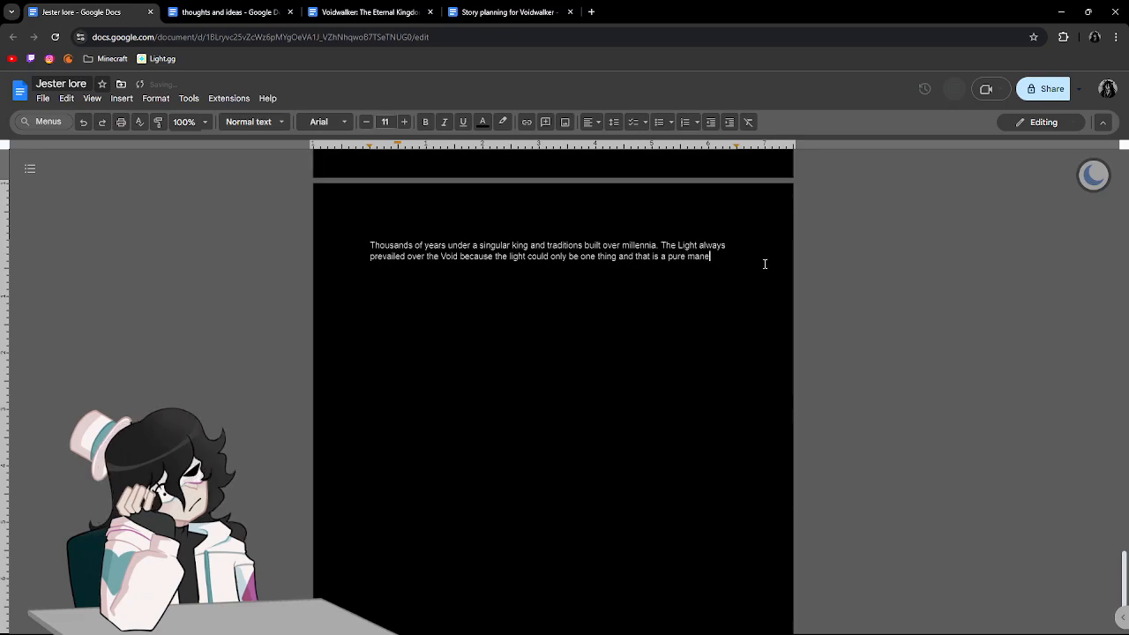
pyautogui.write('festation of')
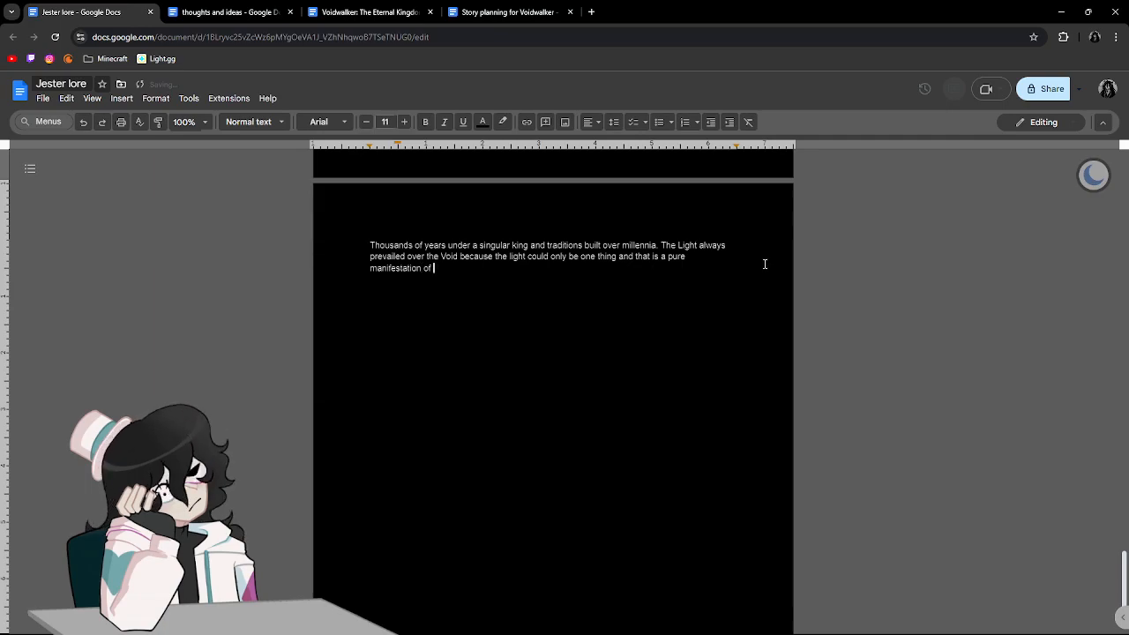
# Complete the comparison with "what is right while the Void was a direct opposite to the light".
pyautogui.write('what is right while the Void was a direct oppo')
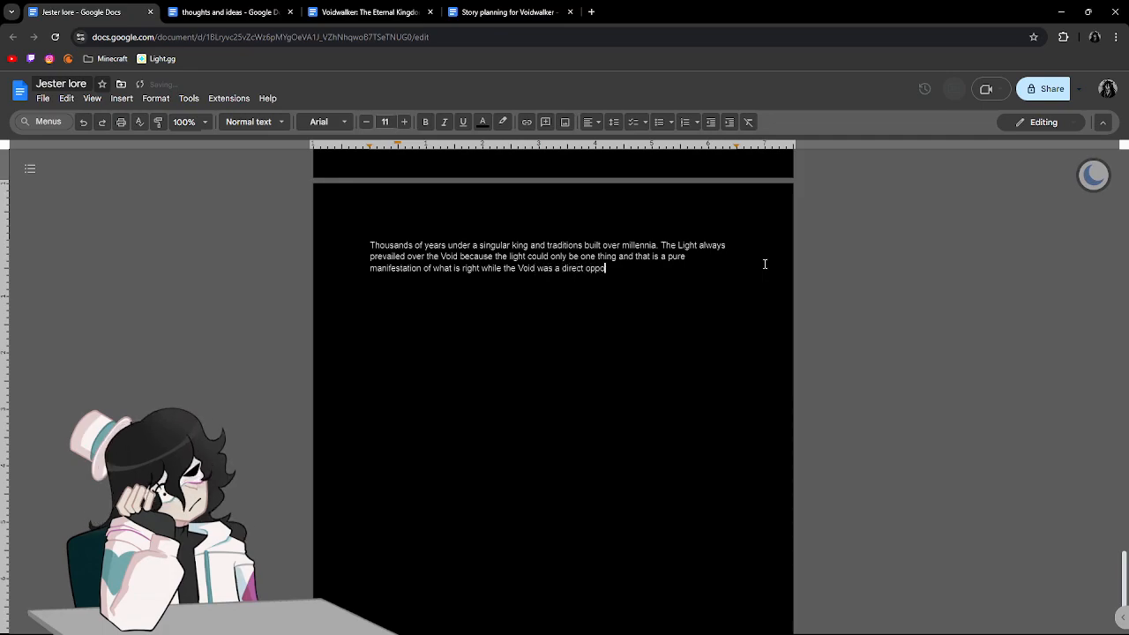
pyautogui.write('site to the light')
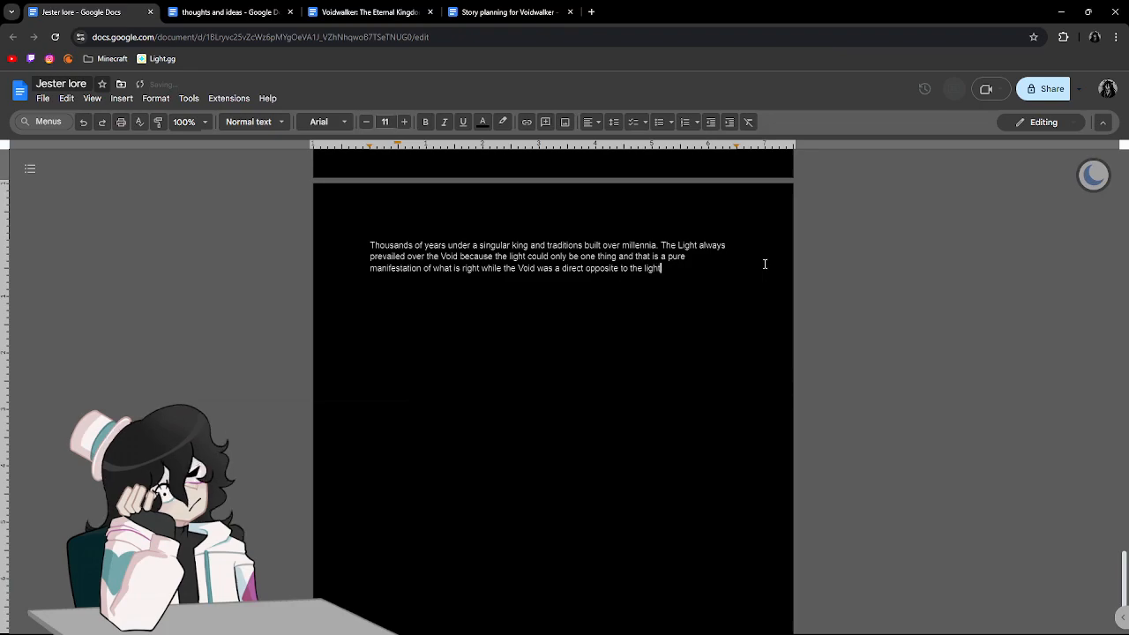
pyautogui.write('. These ideals are')
pyautogui.write(' also what ')
pyautogui.write('had')
pyautogui.write(' bl')
pyautogui.write('rought ')
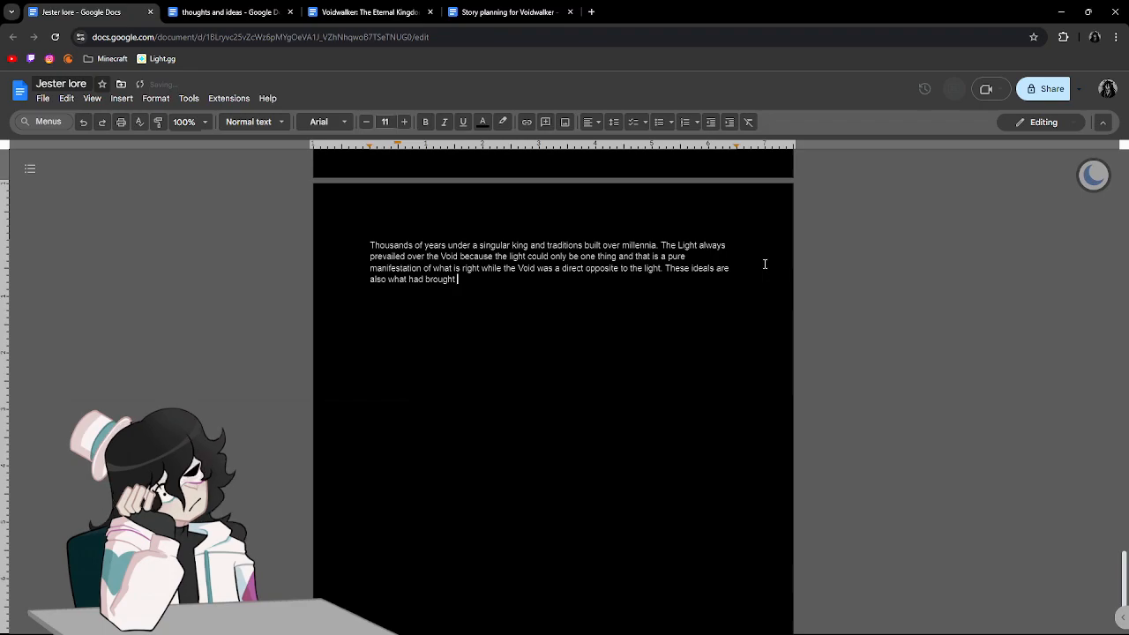
pyautogui.write('about the war that he fought. The nation that ')
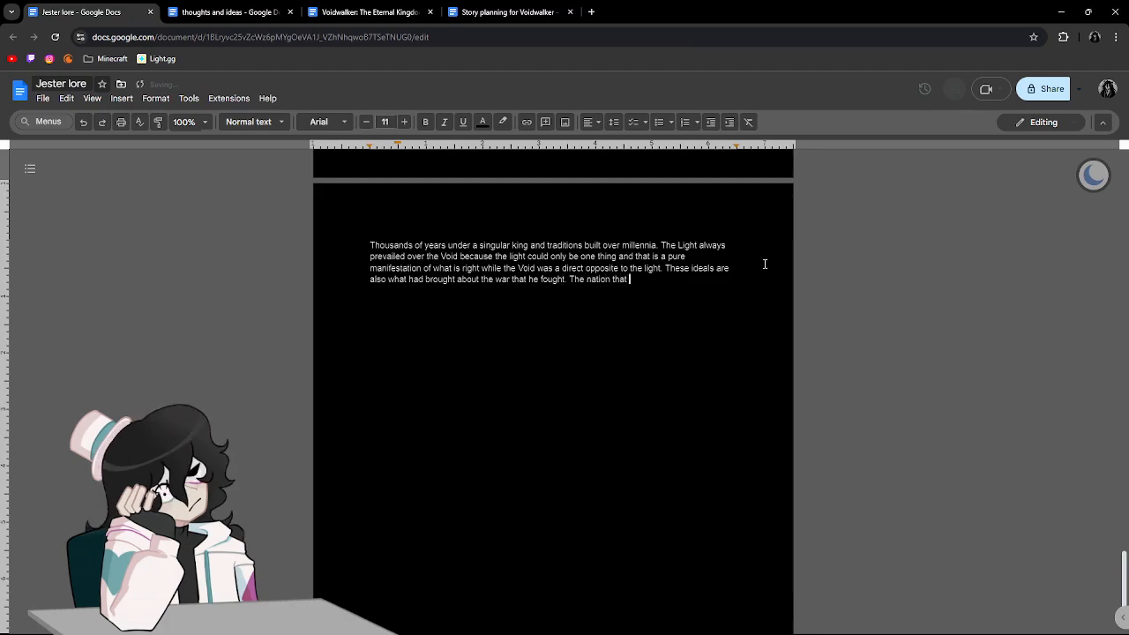
pyautogui.write('stated')
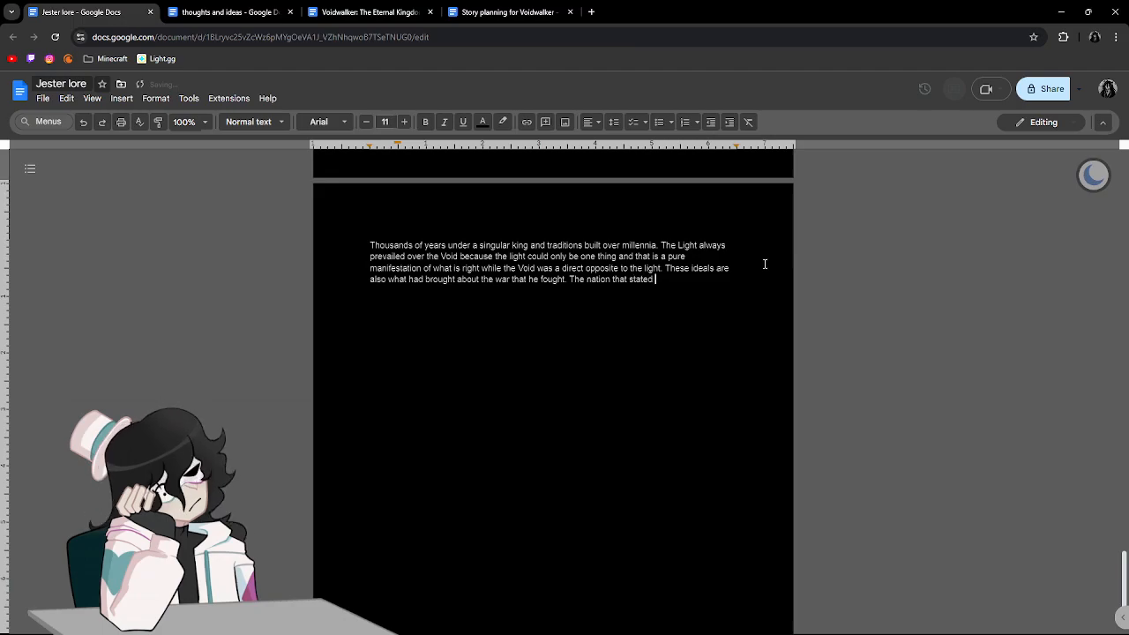
pyautogui.write(' Void')
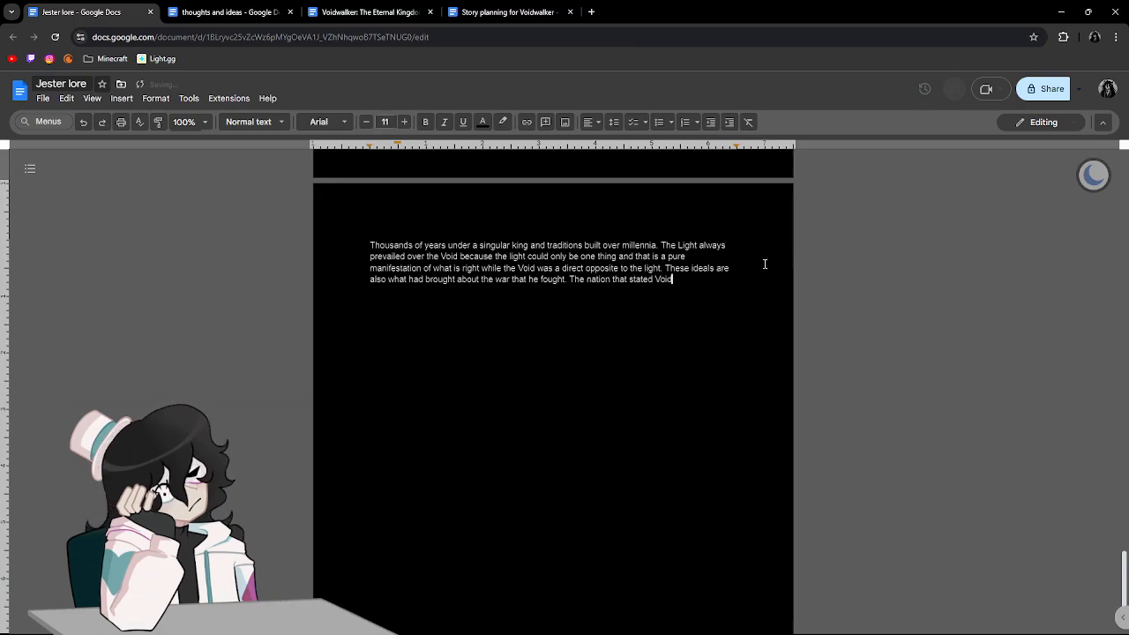
pyautogui.write(' is capable u')
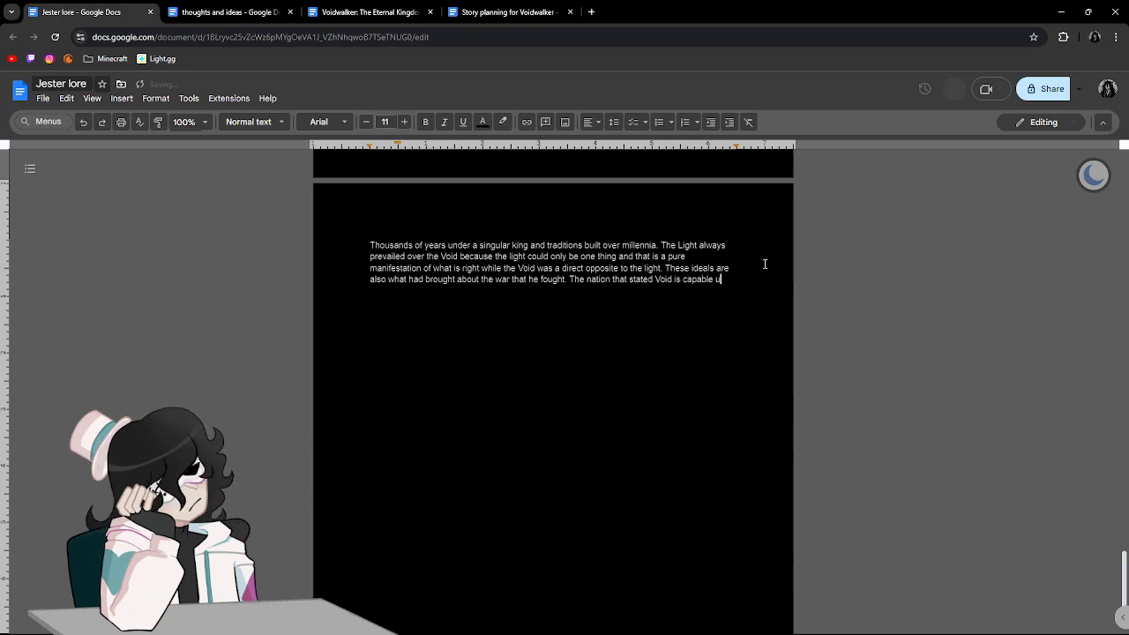
# Write the opening of the next sentence as "The nation that stated Void is capable of just".
pyautogui.press('BackSpace')
pyautogui.write('of ')
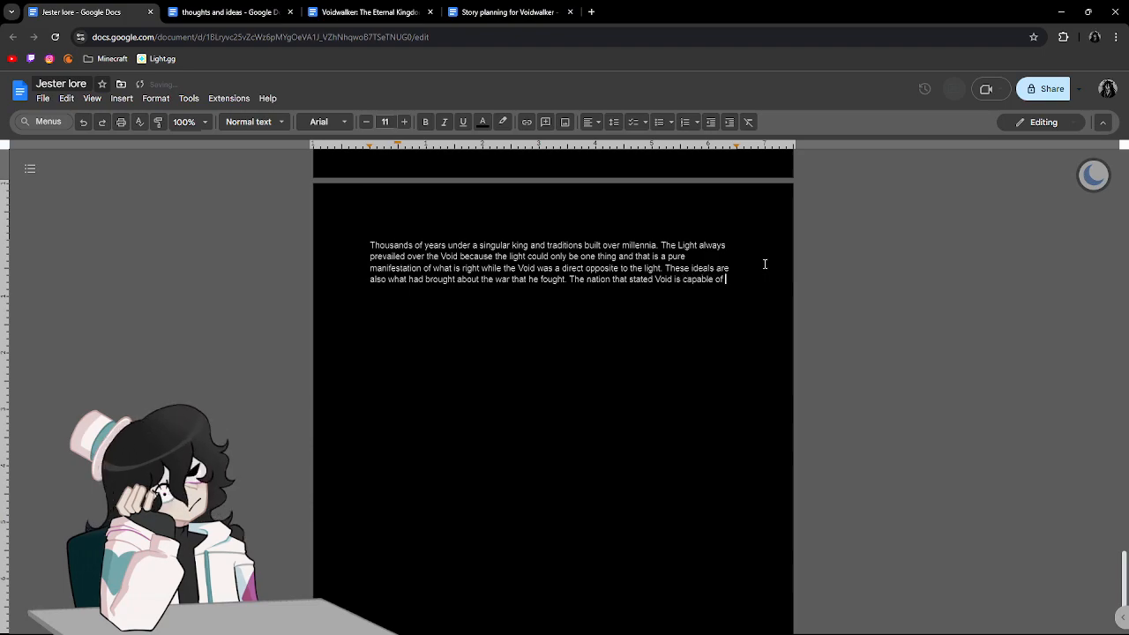
pyautogui.write('just as much as light is pure blas')
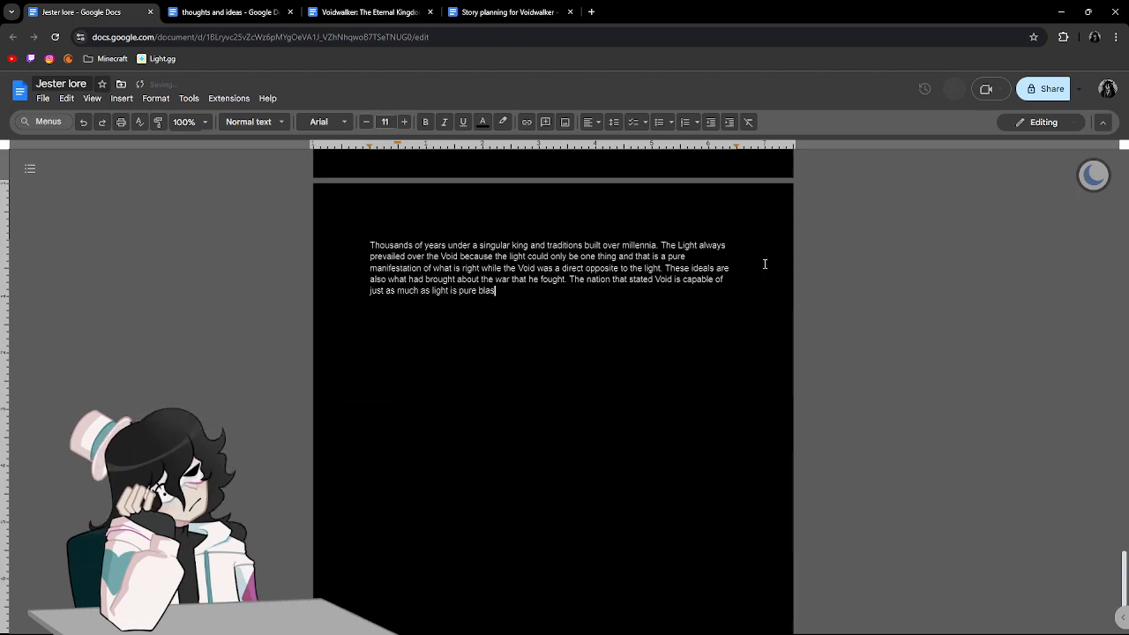
pyautogui.write('phemy and all that oppose')
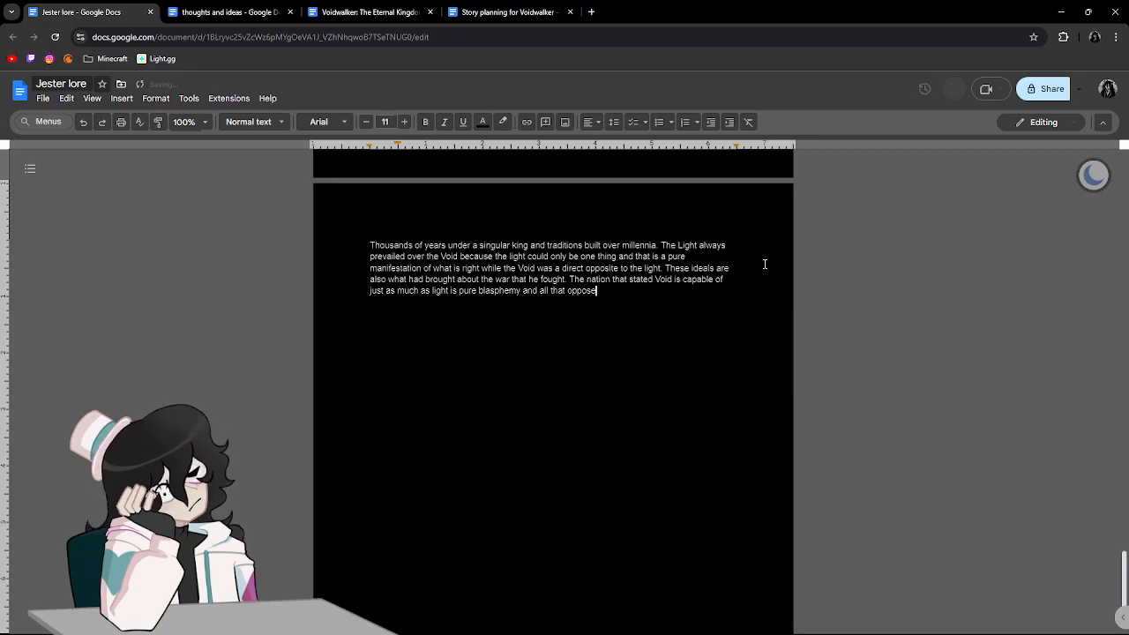
pyautogui.write('s the light sho')
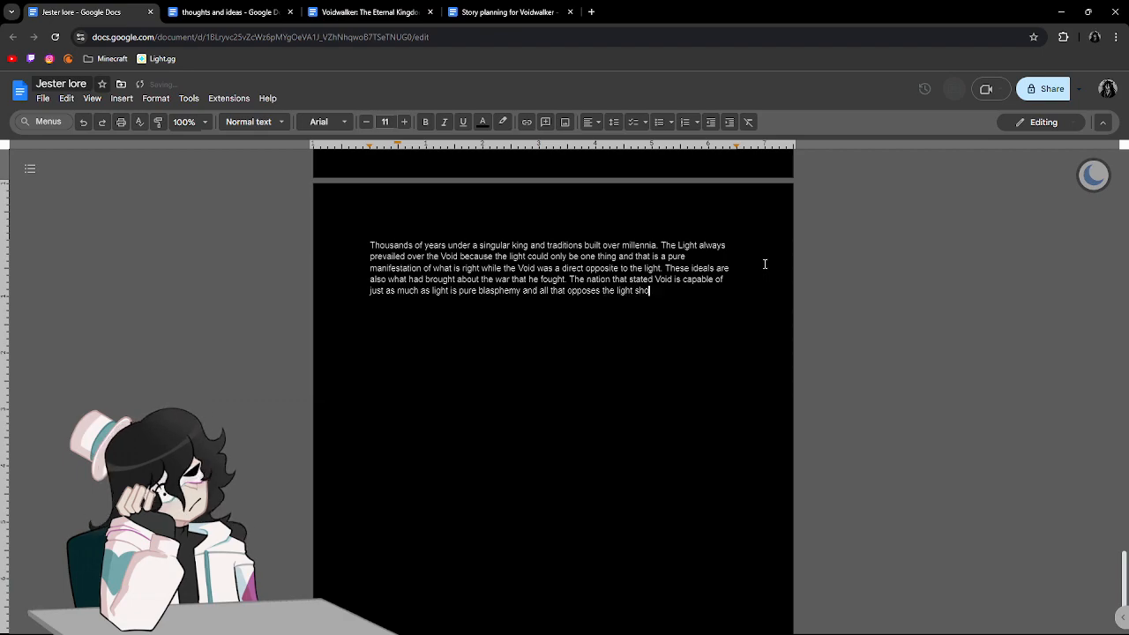
pyautogui.write('uld be snuffed out.')
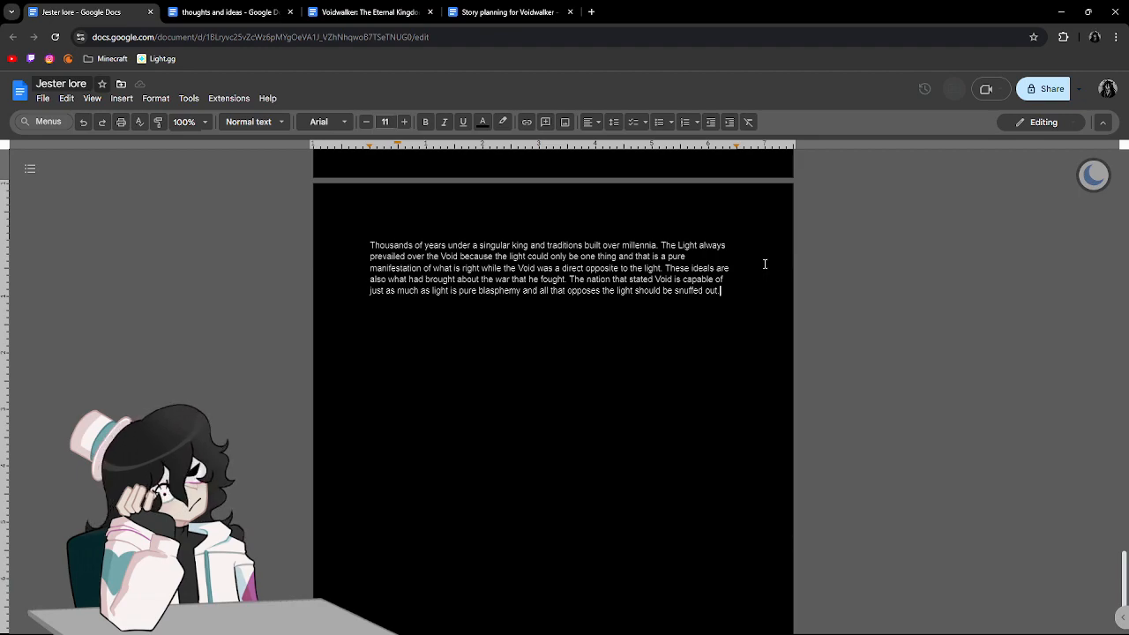
# Start a new indented paragraph with "James' battalion had enough renown nowadays".
pyautogui.press('Return')
pyautogui.press('Return')
pyautogui.press('Tab')
pyautogui.write("james' battalion had enough t")
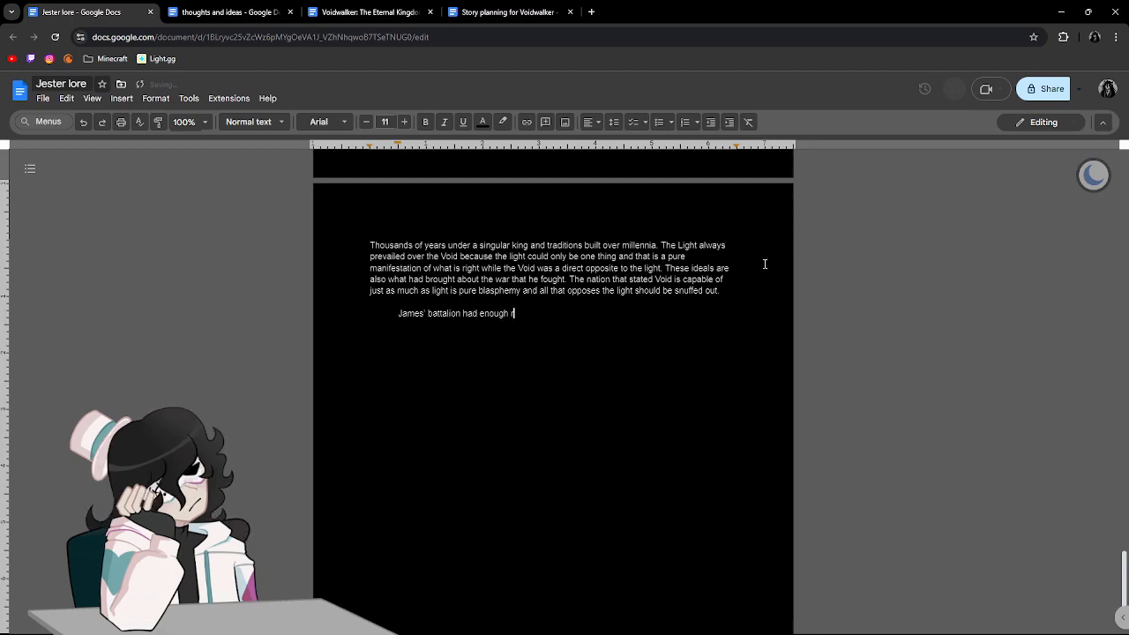
pyautogui.press('BackSpace')
pyautogui.write('ren')
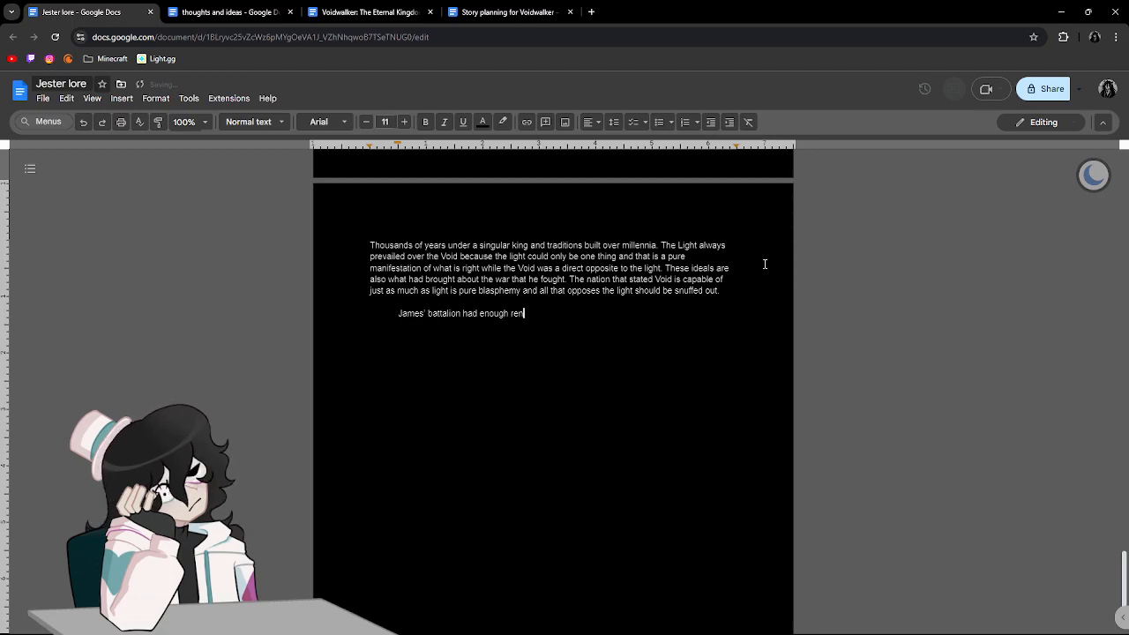
pyautogui.write('own nowadays ')
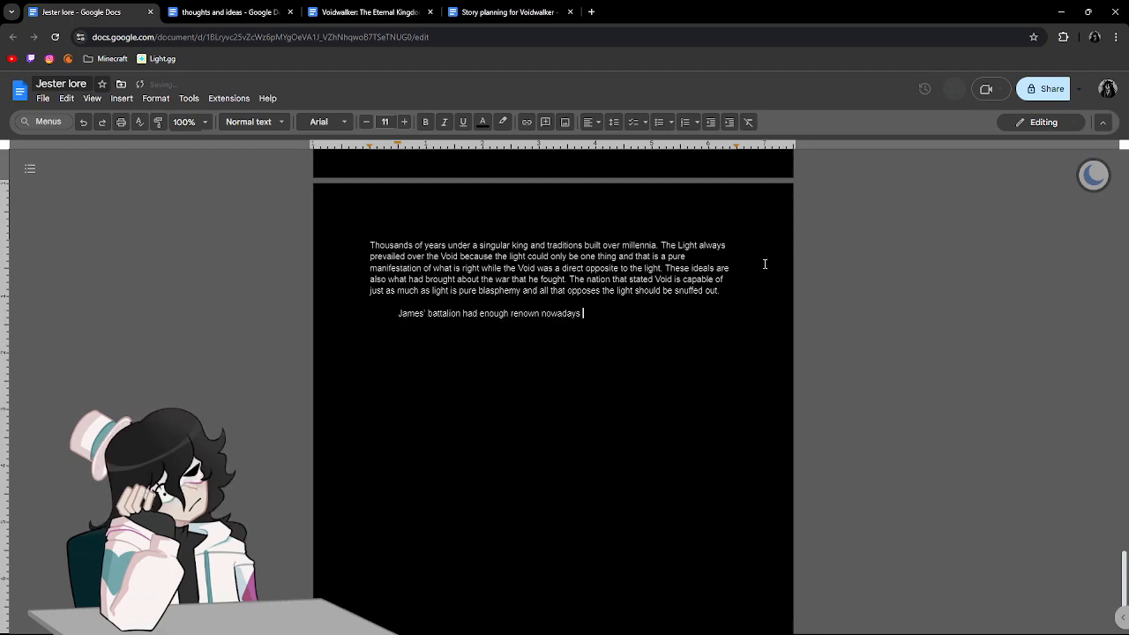
pyautogui.write('to be able to hold soldi')
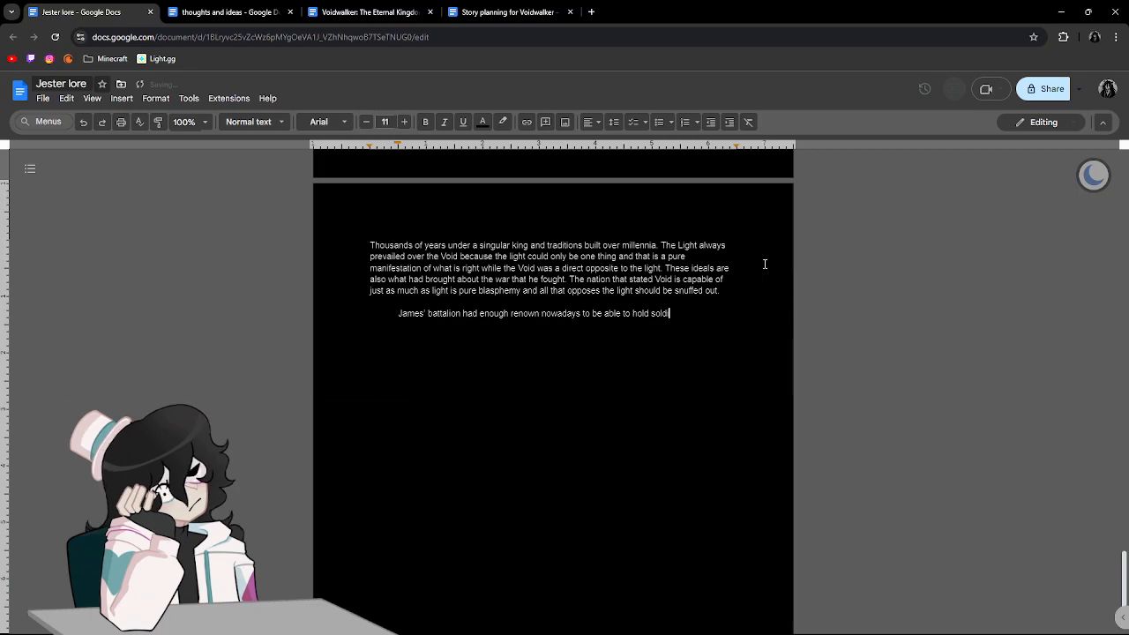
pyautogui.write('ers blesse')
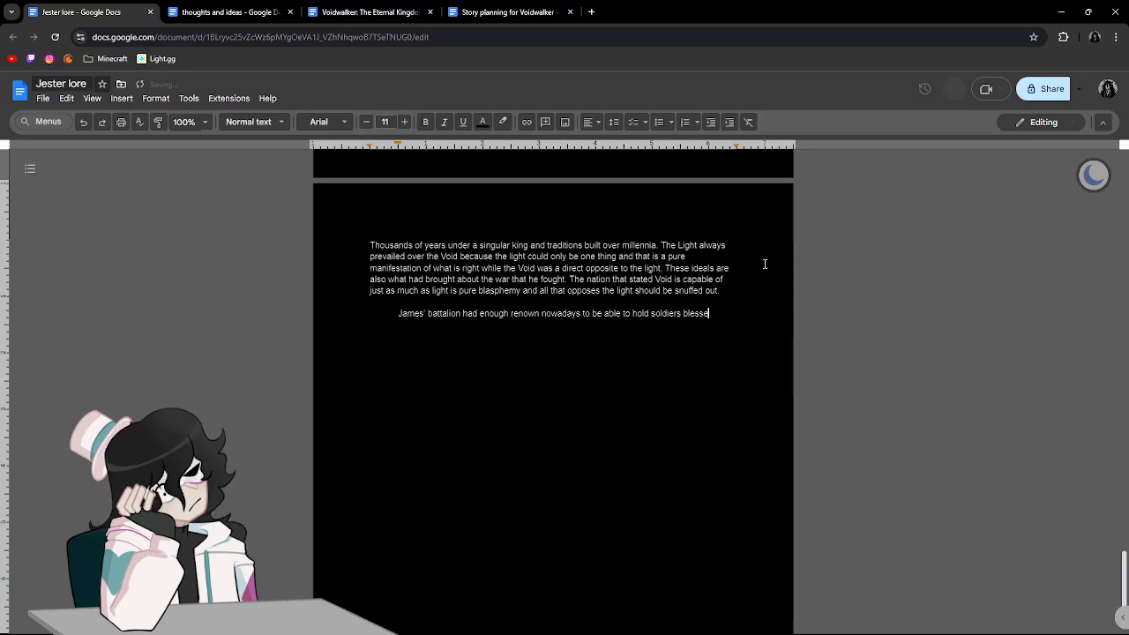
pyautogui.write('d by the light ')
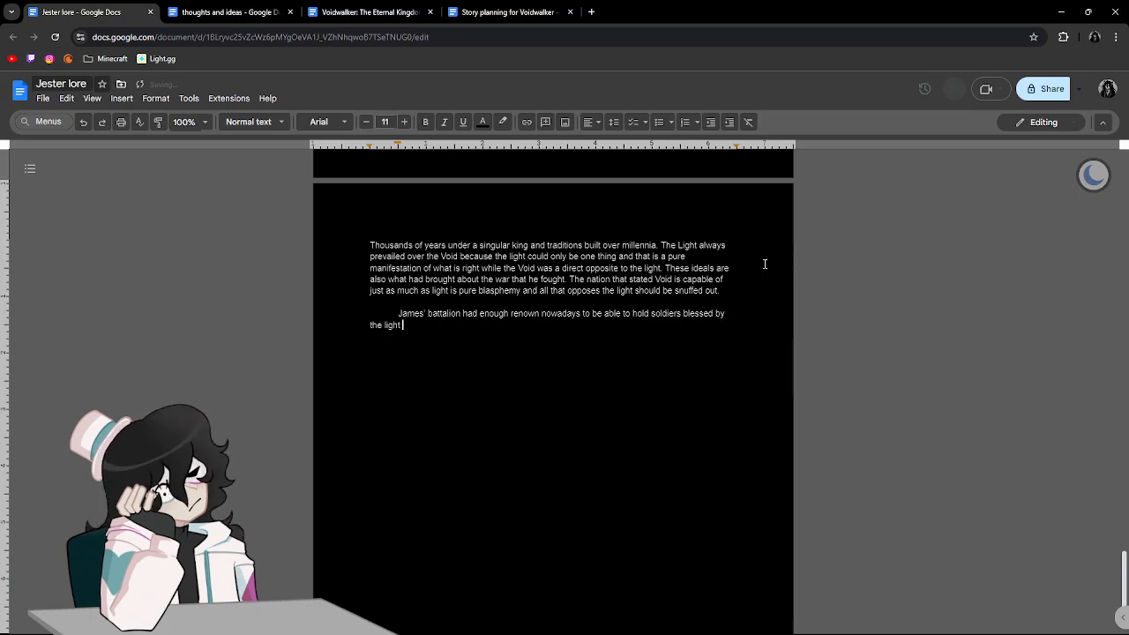
pyautogui.write('but James had always refused them ')
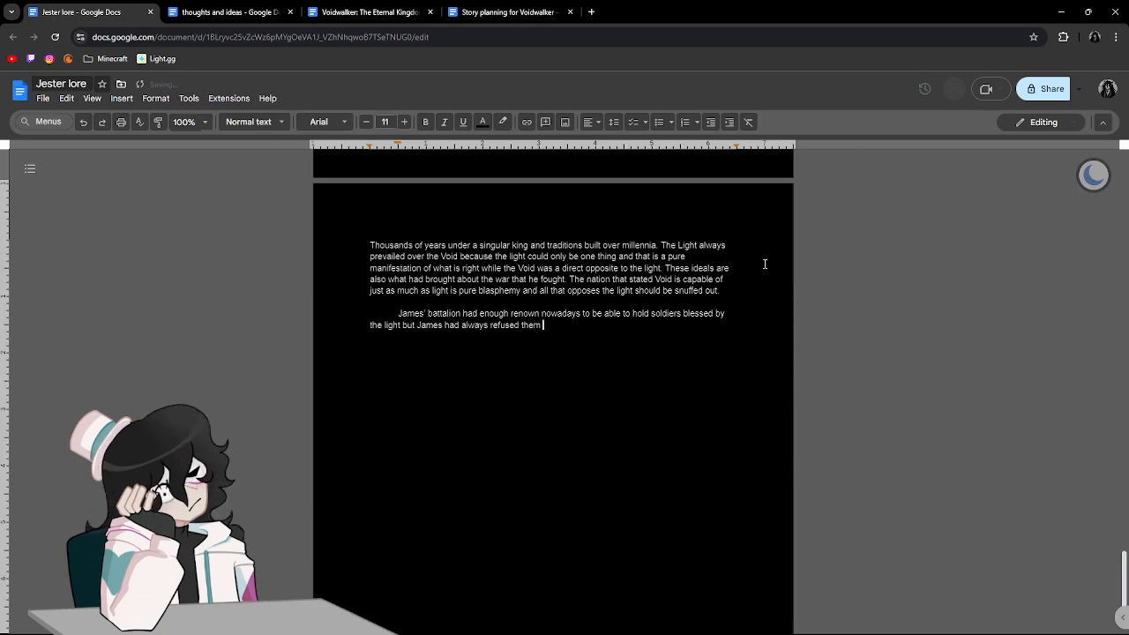
pyautogui.write('keep')
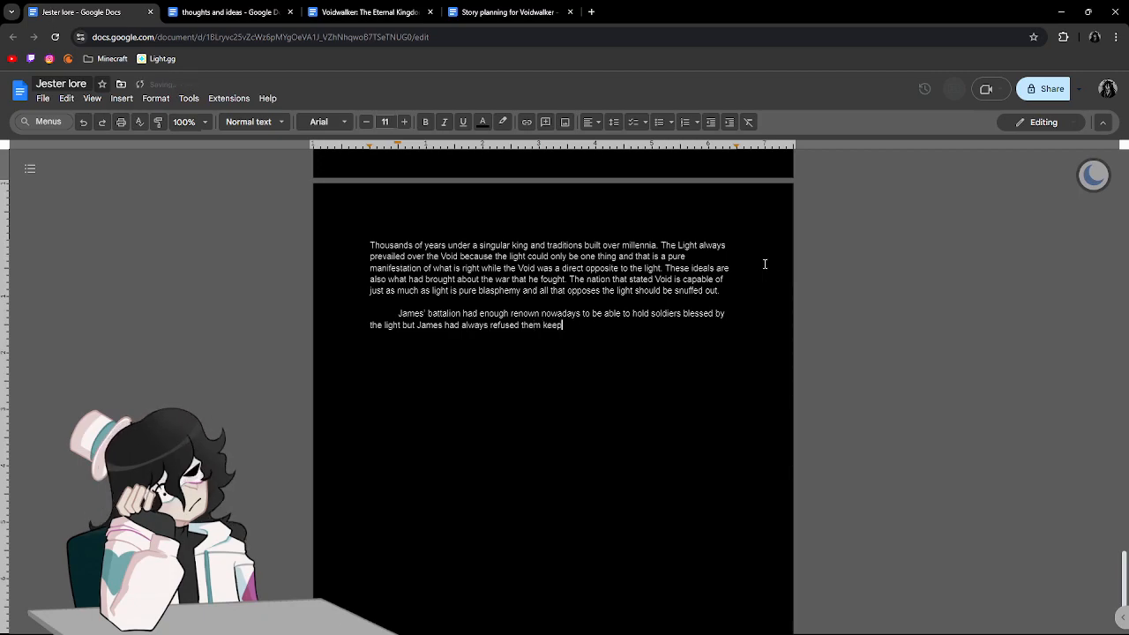
pyautogui.write('ing to the simple ')
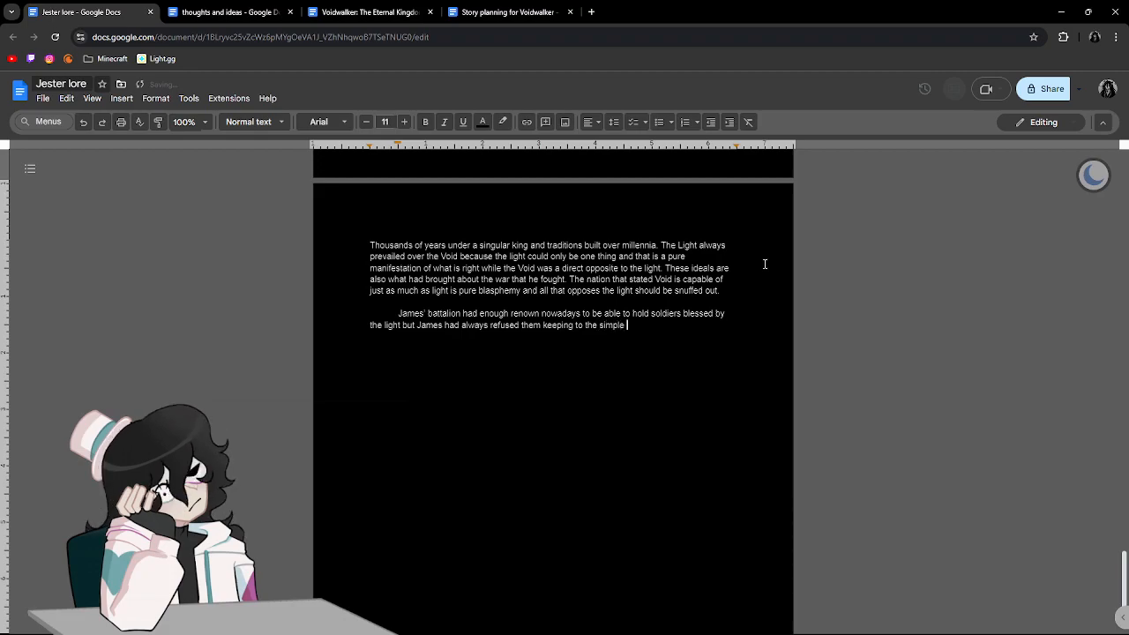
pyautogui.write('tradition of his people only being of')
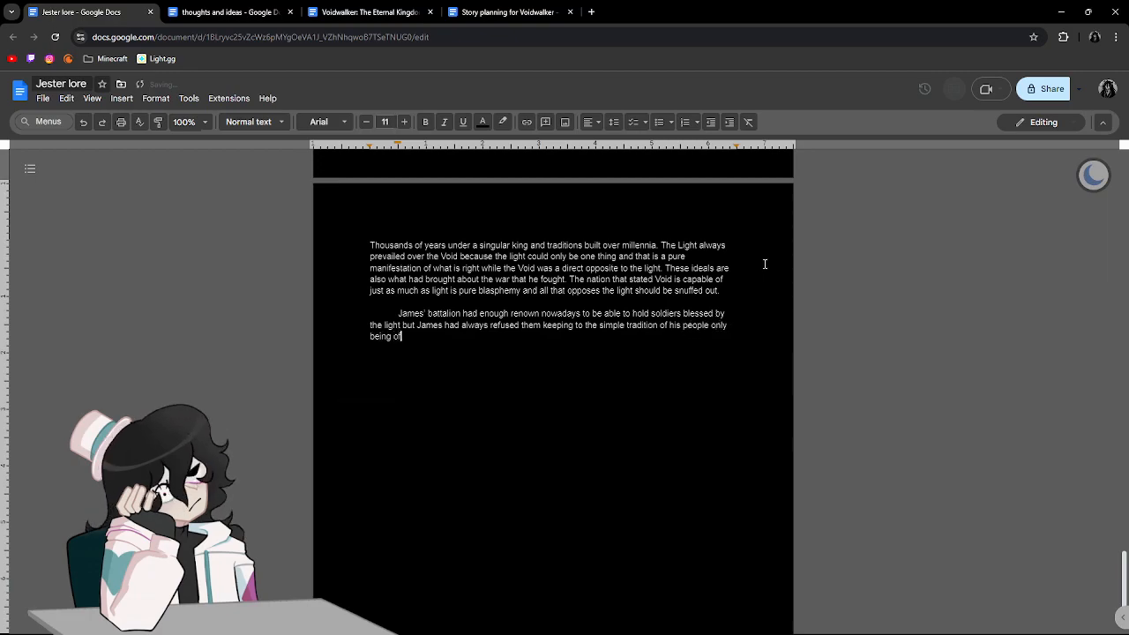
pyautogui.write(' the void')
# Finish the sentence with "keeping to the simple tradition of his people only being of the Void.".
pyautogui.press('BackSpace')
pyautogui.press('BackSpace')
pyautogui.press('BackSpace')
pyautogui.press('BackSpace')
pyautogui.write('Void. thi')
# Open the next sentence of the battalion paragraph with "This section of the".
pyautogui.press('BackSpace')
pyautogui.press('BackSpace')
pyautogui.press('BackSpace')
pyautogui.write('This bata')
pyautogui.press('BackSpace')
pyautogui.press('BackSpace')
pyautogui.press('BackSpace')
pyautogui.press('BackSpace')
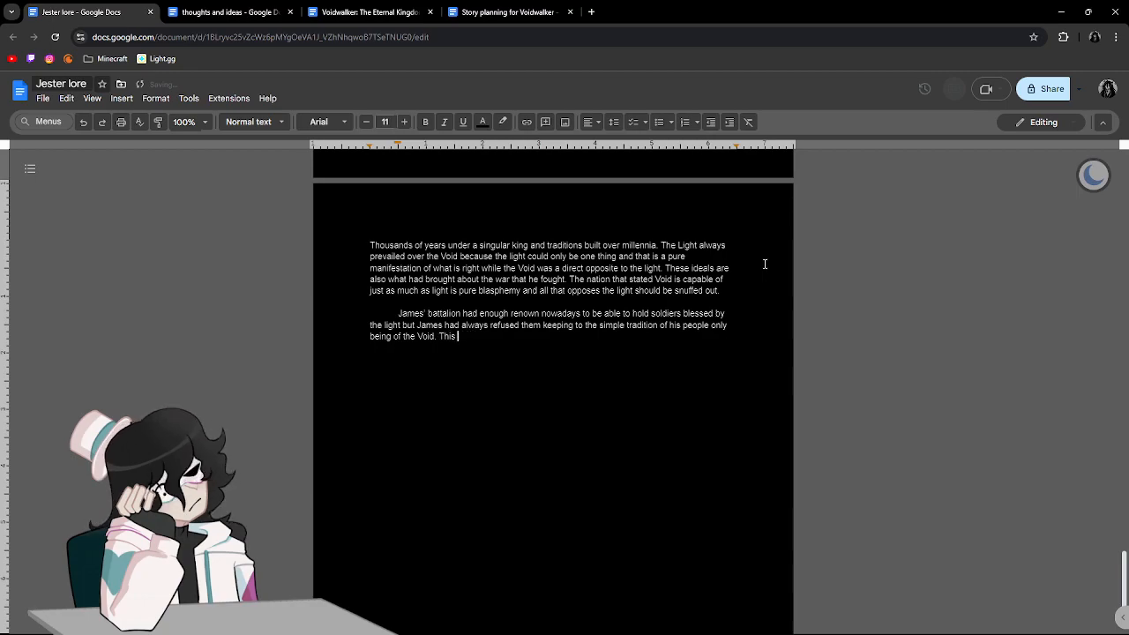
pyautogui.write('section ')
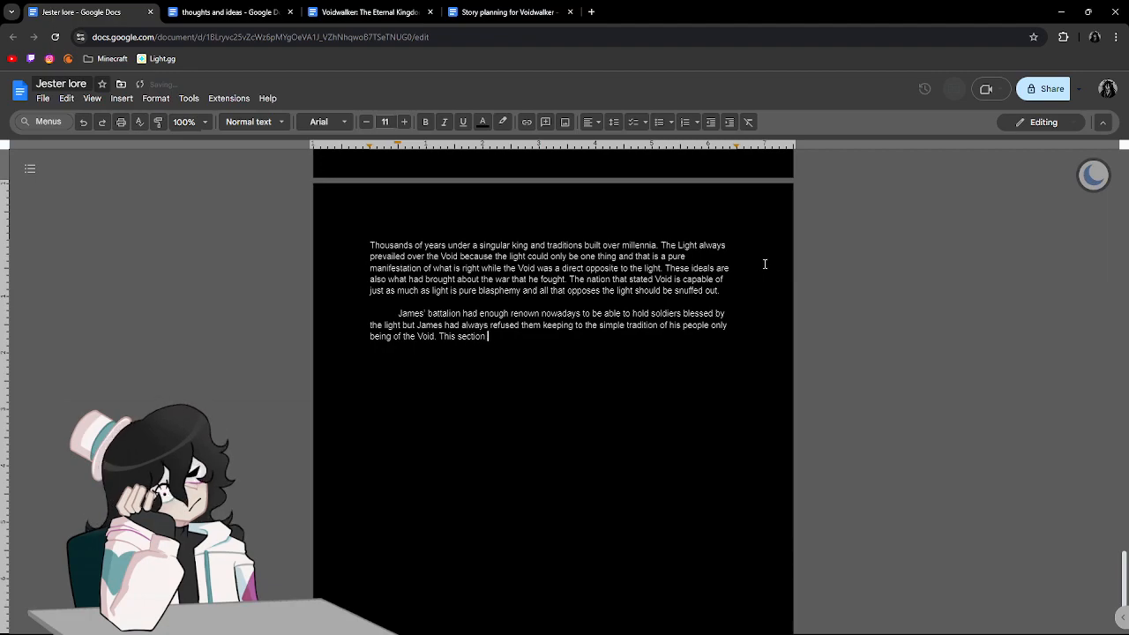
pyautogui.write('of teh a')
pyautogui.press('BackSpace')
pyautogui.press('BackSpace')
pyautogui.press('BackSpace')
pyautogui.press('BackSpace')
pyautogui.write('he ')
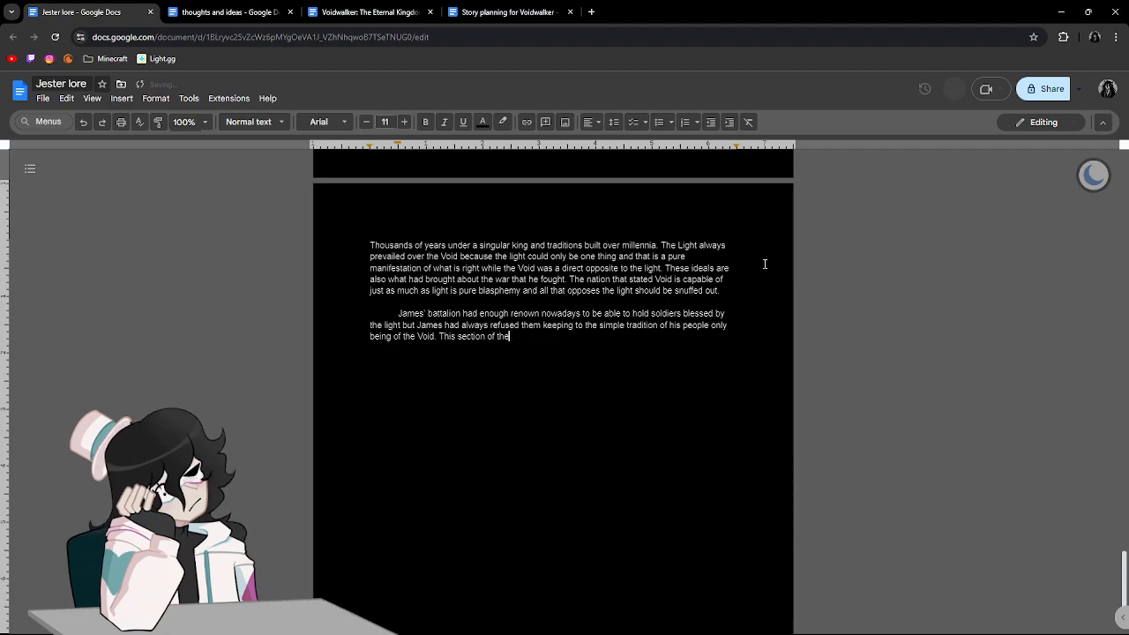
pyautogui.write('military the')
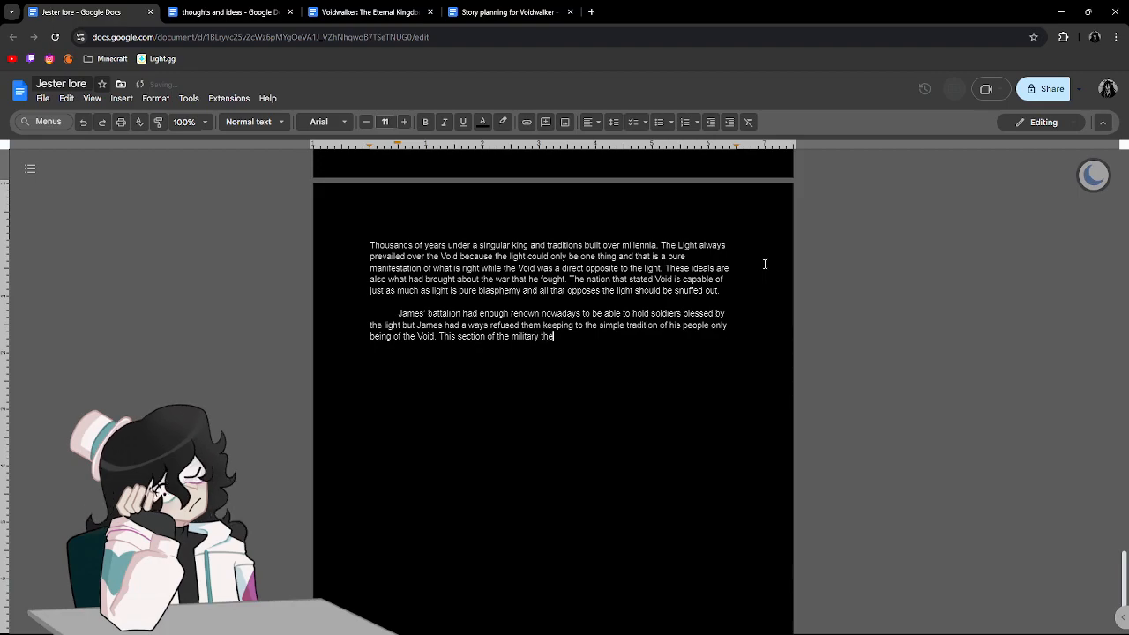
# Continue the sentence with "military that protected the Light", capitalizing "Light".
pyautogui.press('BackSpace')
pyautogui.write('at pro')
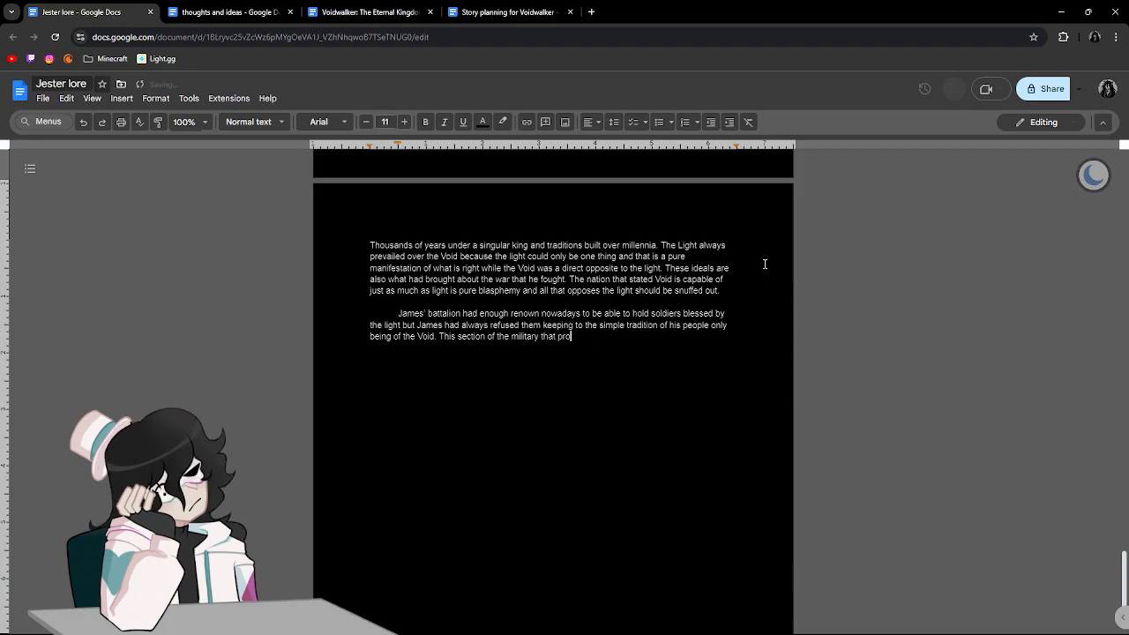
pyautogui.write('tected th')
pyautogui.write('e light.')
pyautogui.press('BackSpace')
pyautogui.press('BackSpace')
pyautogui.press('BackSpace')
pyautogui.press('BackSpace')
pyautogui.press('BackSpace')
pyautogui.write('Light became a comple')
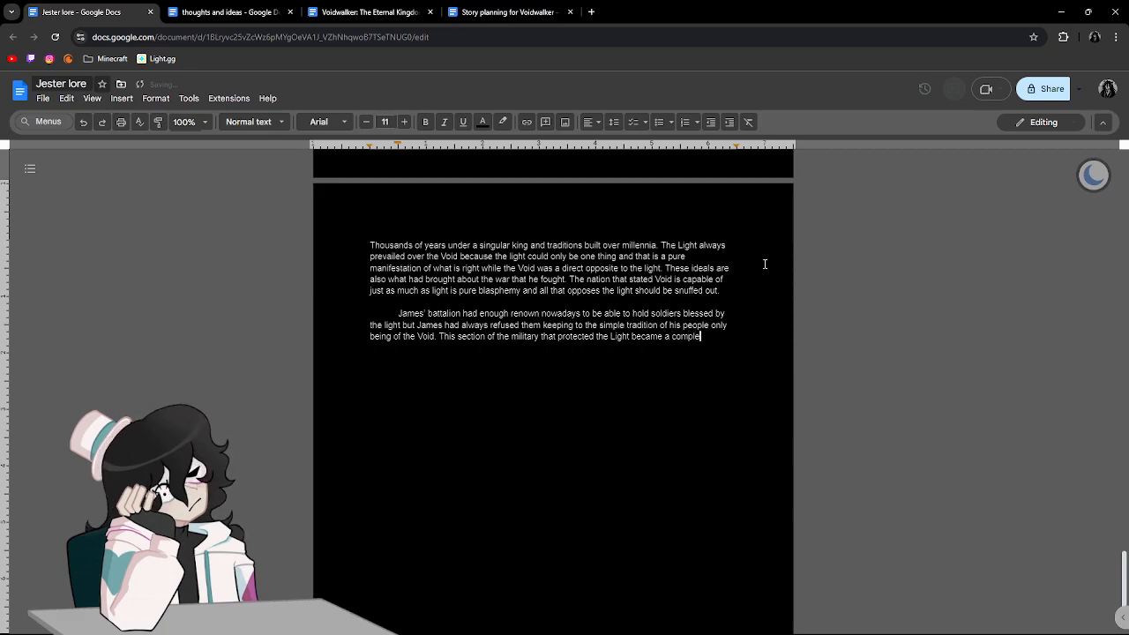
pyautogui.write('te shadow due to how bright the kingdom ')
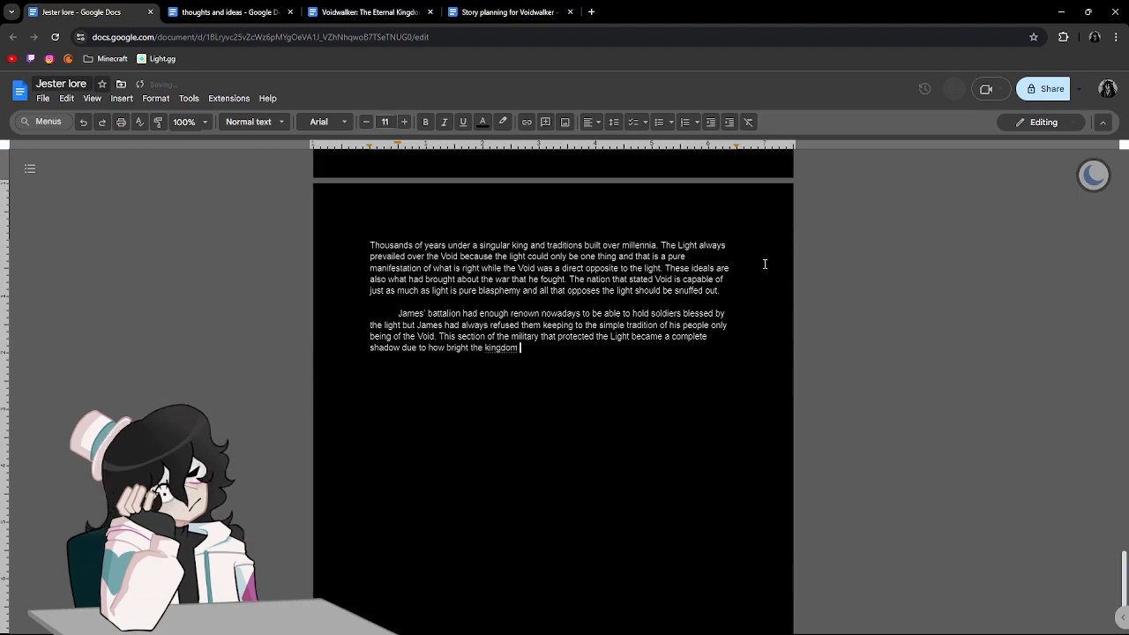
pyautogui.write('was. ')
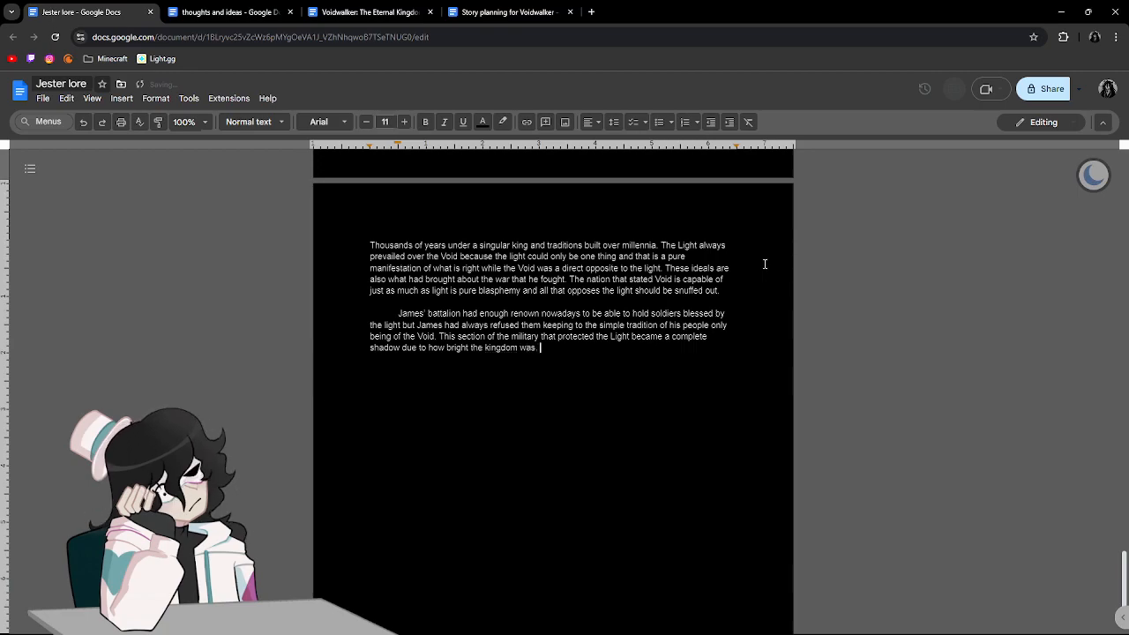
pyautogui.write('He ha')
# Begin another sentence reading "He held true to bring balance to the rest of the kingdom having it be the darkness".
pyautogui.press('BackSpace')
pyautogui.write('eld true to bring ')
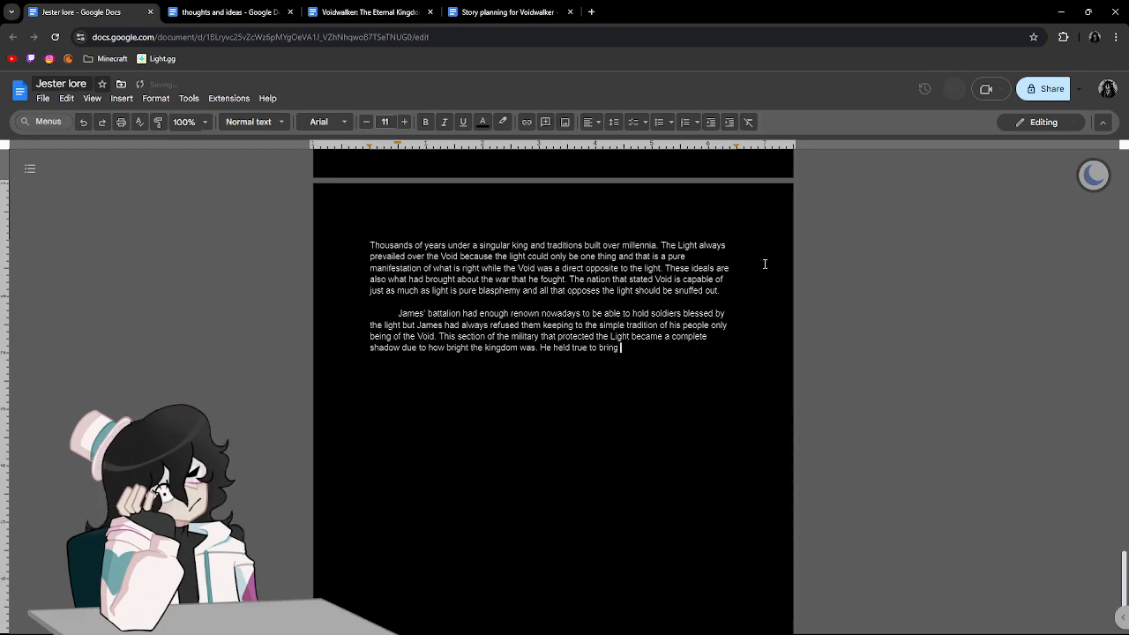
pyautogui.write('balance to th')
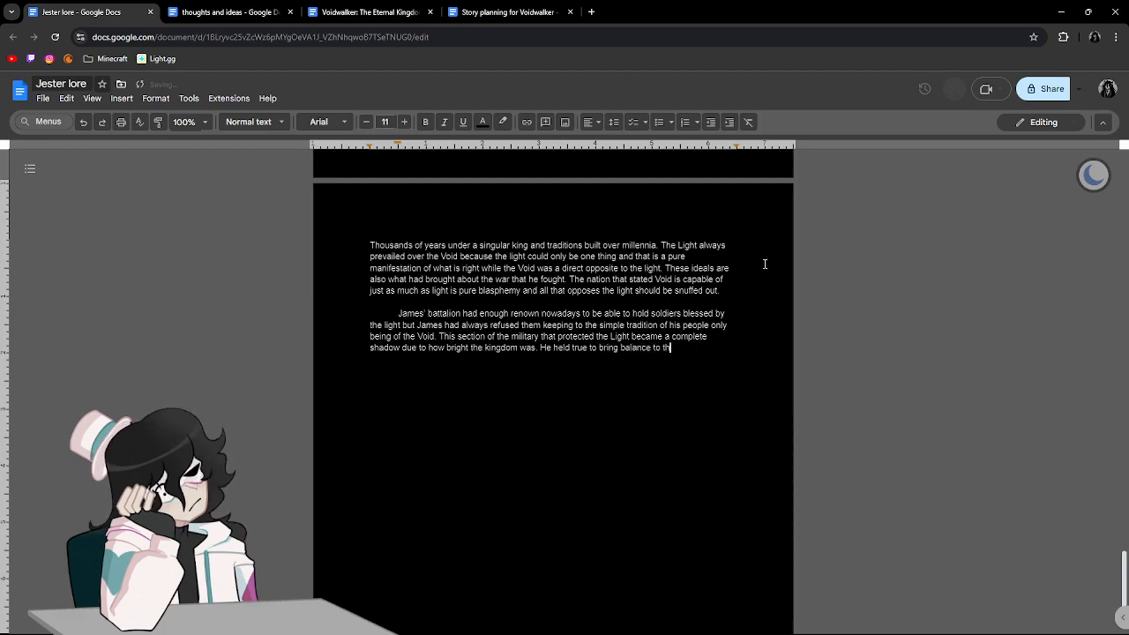
pyautogui.write('e rest of the ')
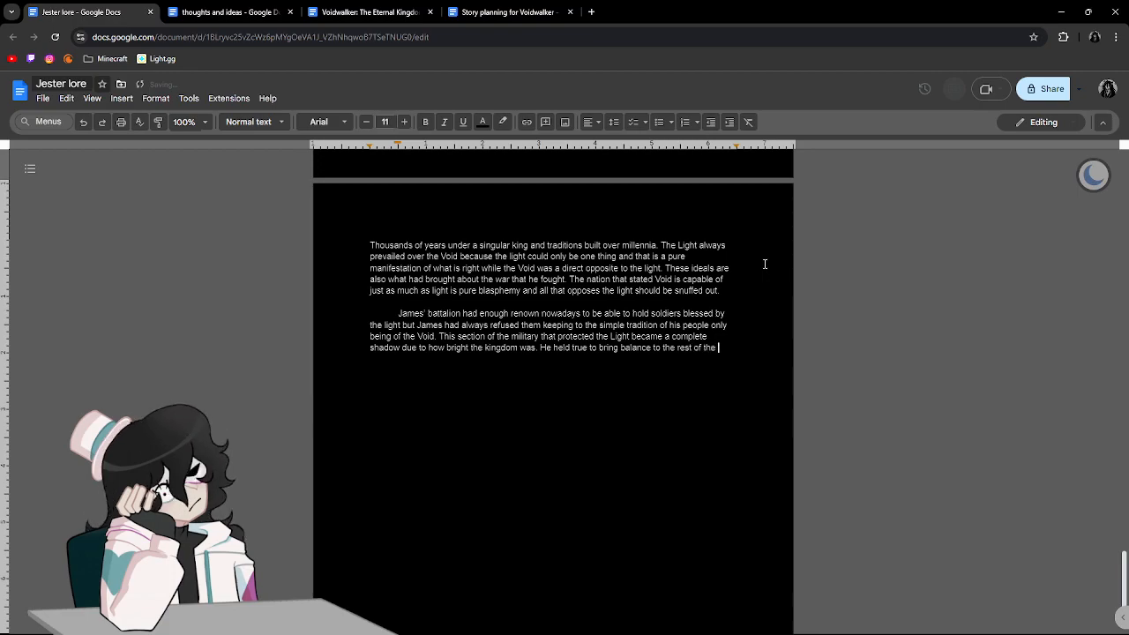
pyautogui.write('kingdom having it be the dark')
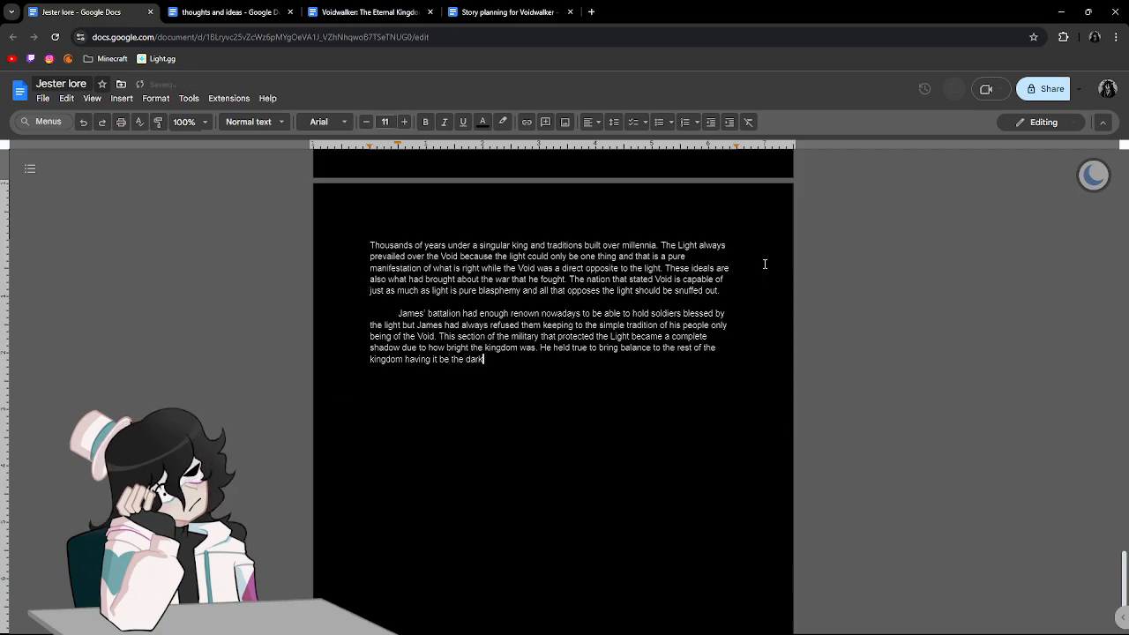
pyautogui.write('ness ')
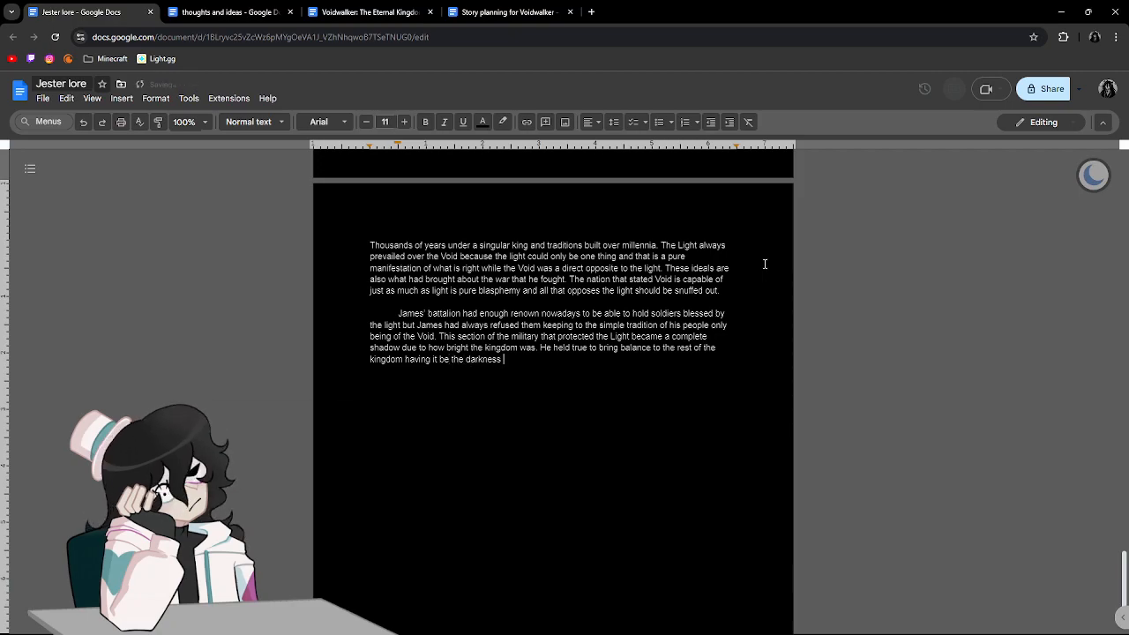
pyautogui.write('because where there is light darkness follo')
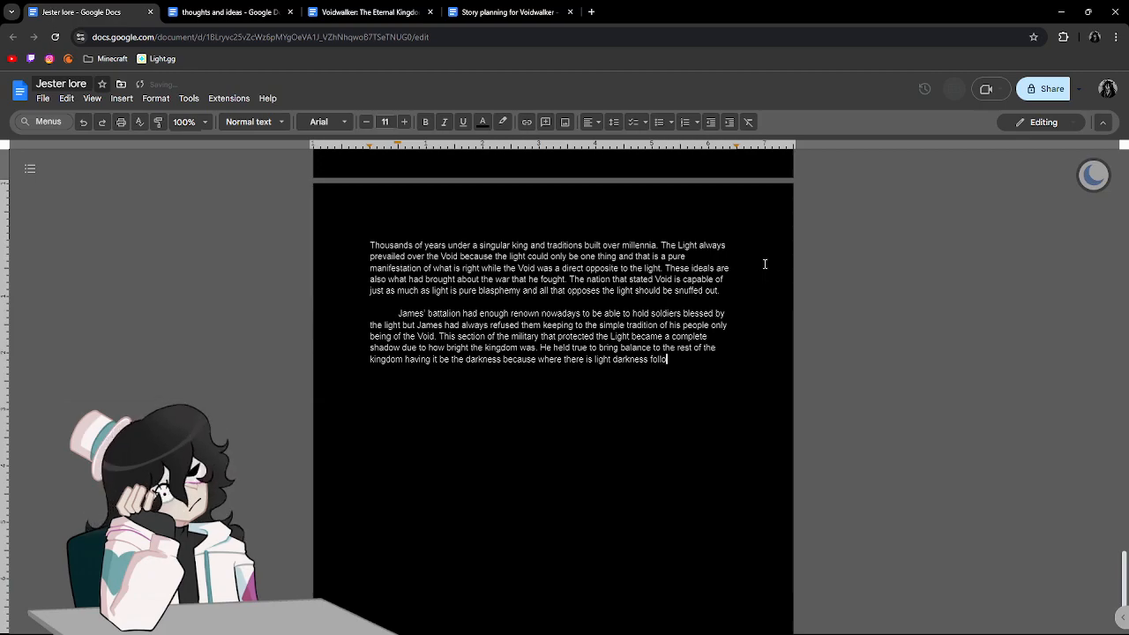
# End the balance sentence with "because where there is light darkness follows close behind.".
pyautogui.write('ws close behind.')
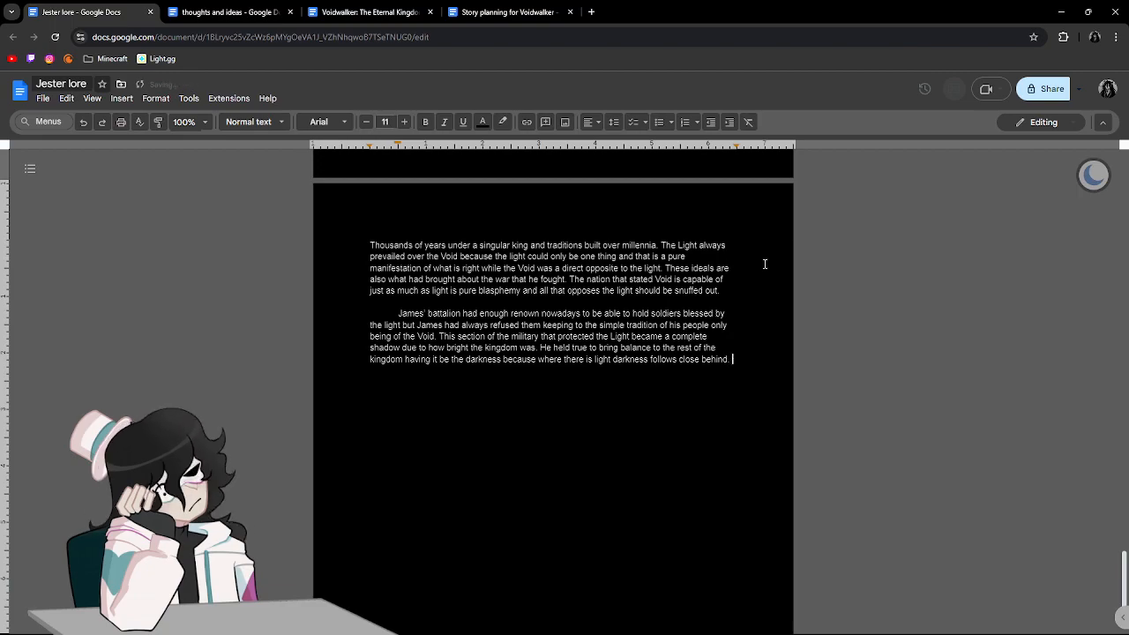
pyautogui.write(' Of course he was never c')
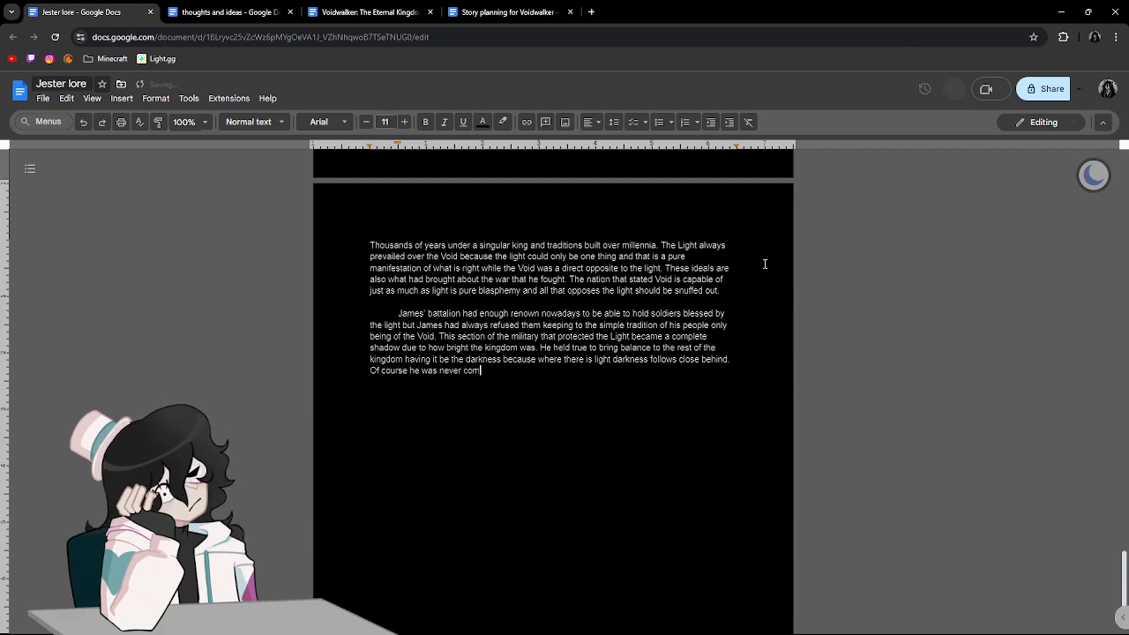
# Write the opening of the next sentence as "Of course he was never aware of just how close he was to the tru".
pyautogui.press('BackSpace')
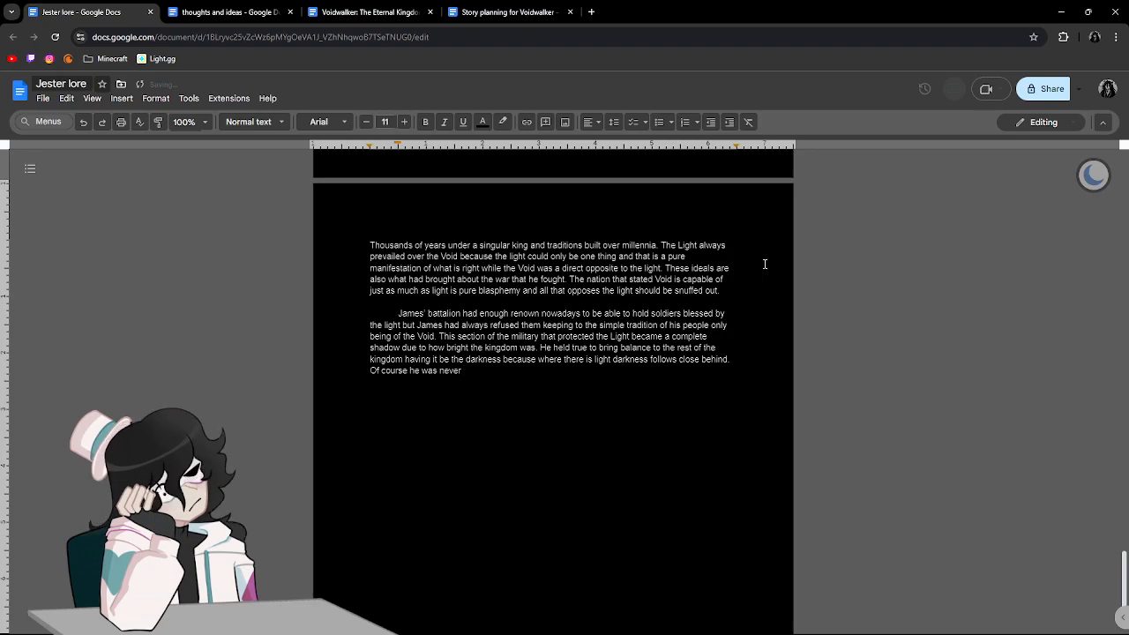
pyautogui.write('aware ')
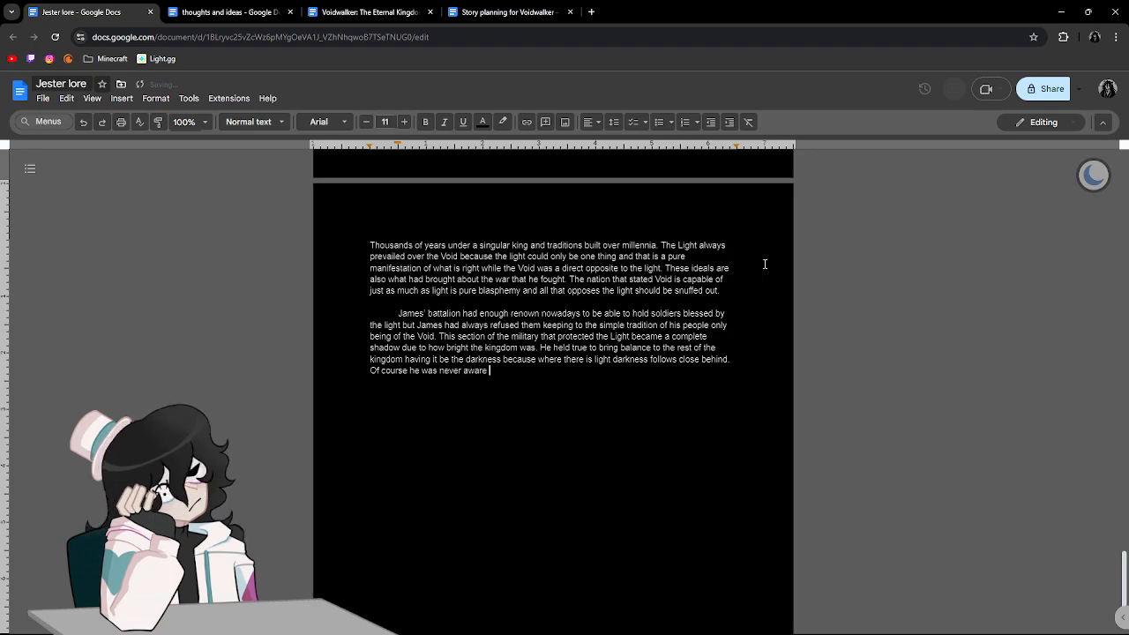
pyautogui.write('of just how cl')
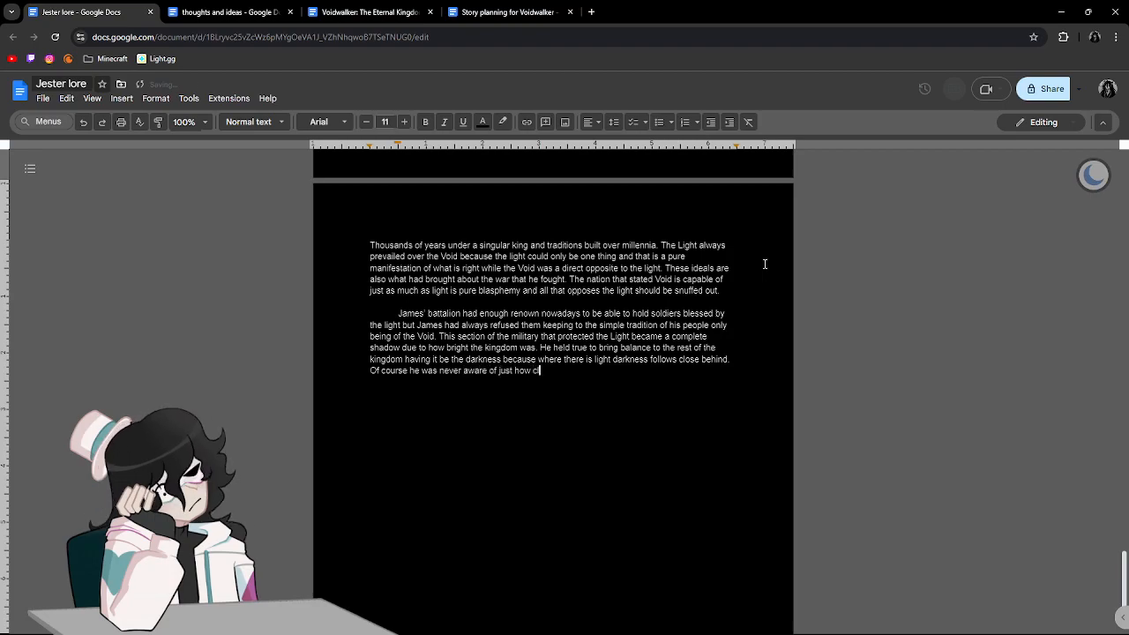
pyautogui.write('ose he was to the true')
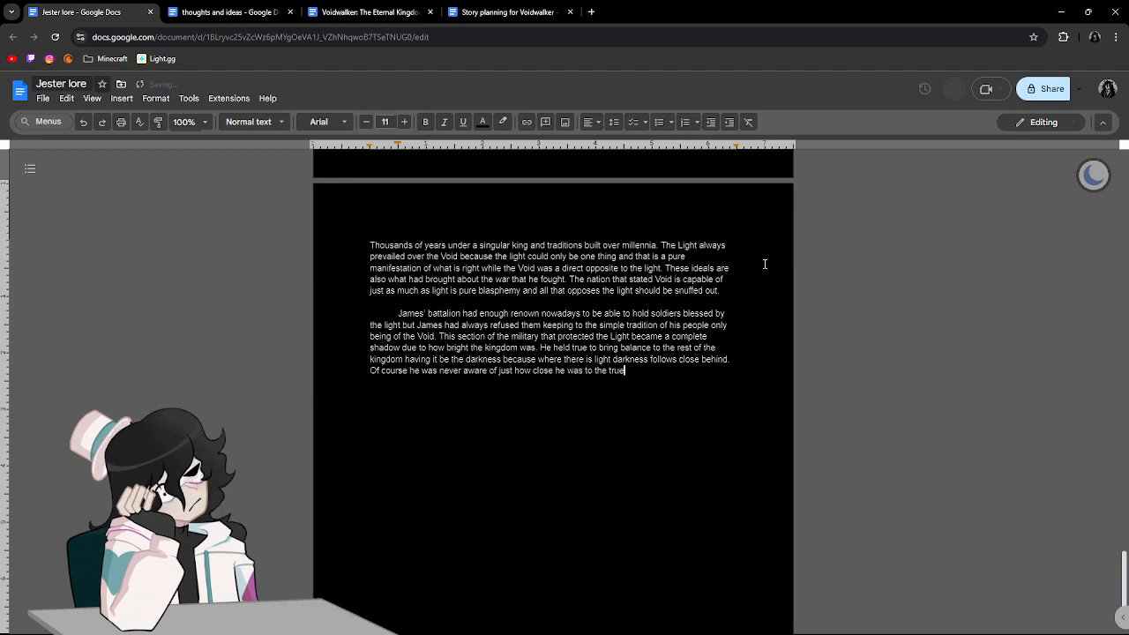
pyautogui.press('BackSpace')
# Complete the word "truth" and finish the sentence with "and never knew what was in store for him".
pyautogui.write('th and nev3er')
pyautogui.write('er ')
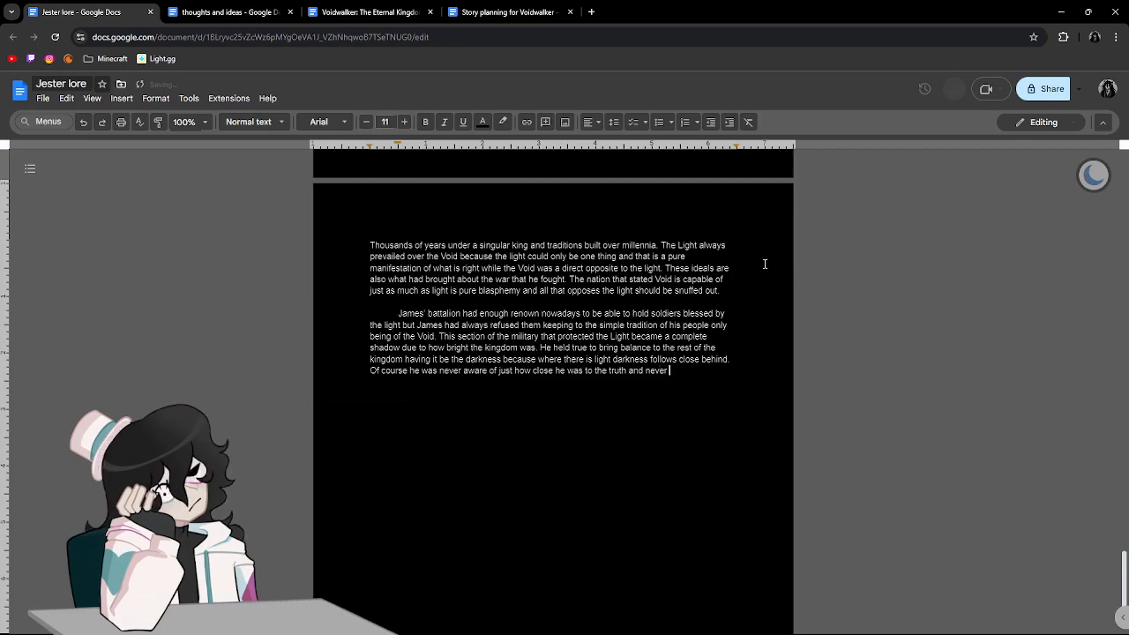
pyautogui.write('knew what was in stor t')
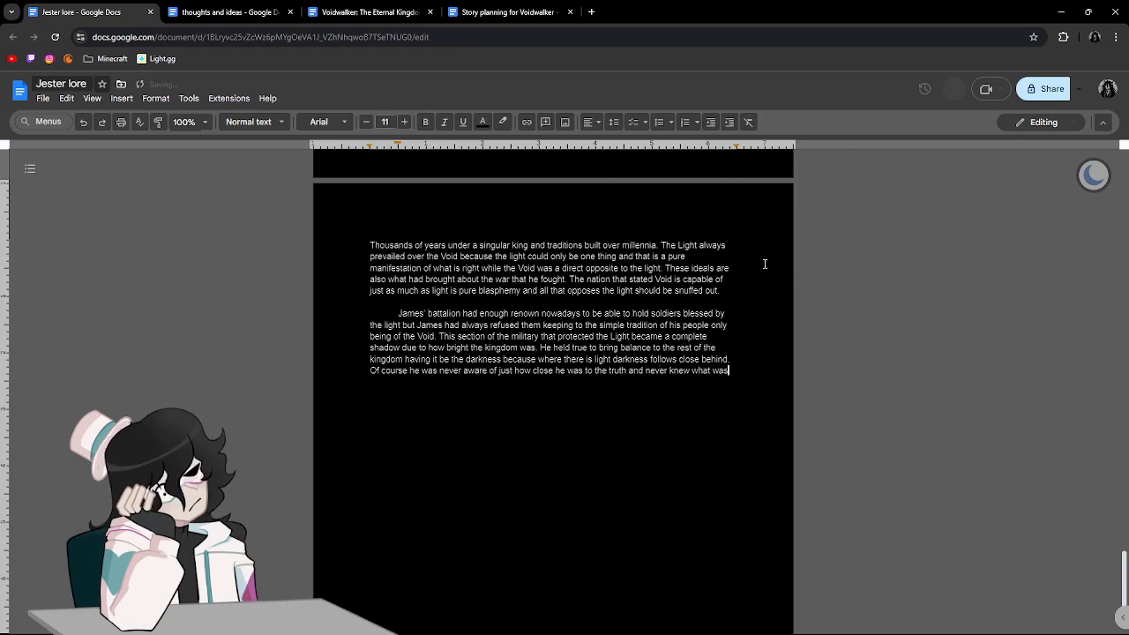
pyautogui.press('BackSpace')
pyautogui.press('BackSpace')
pyautogui.write('e for hime')
pyautogui.press('BackSpace')
pyautogui.press('BackSpace')
# Close the sentence with a period and add "I never knew what I had coming", with the opening "I" in italics.
pyautogui.hotkey('ctrl', 'i')
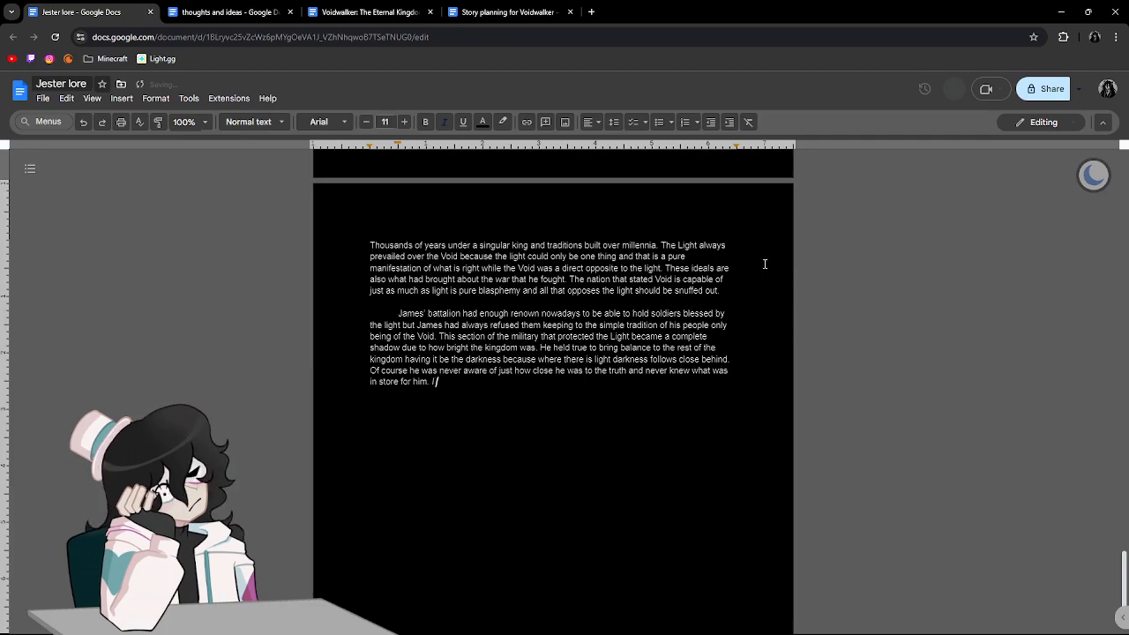
pyautogui.write('. I nev')
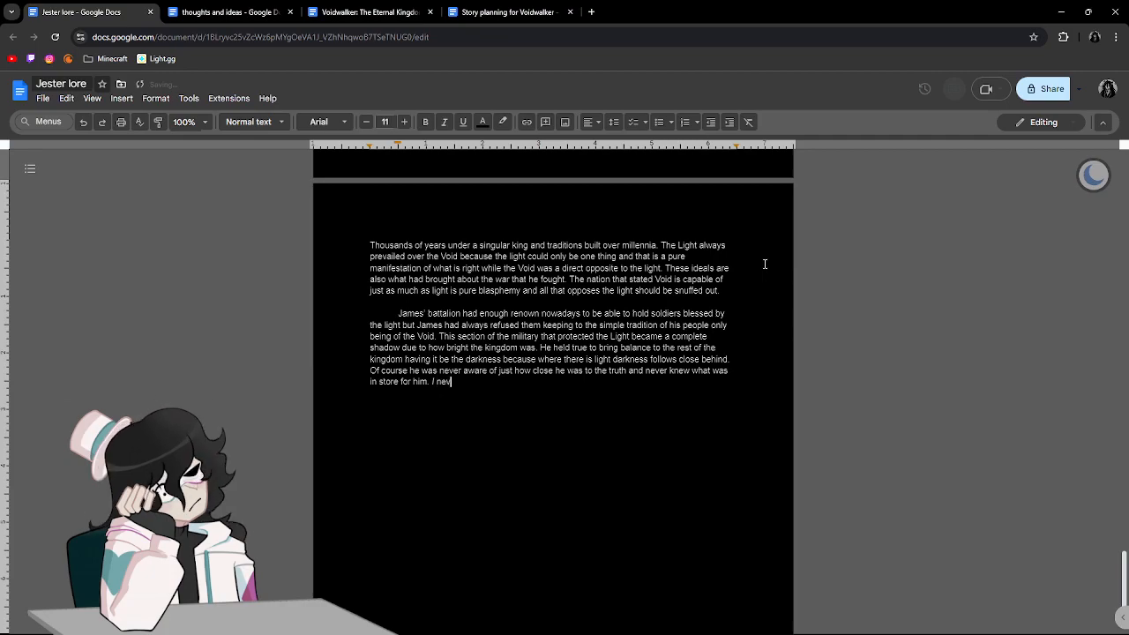
pyautogui.write('er knew what')
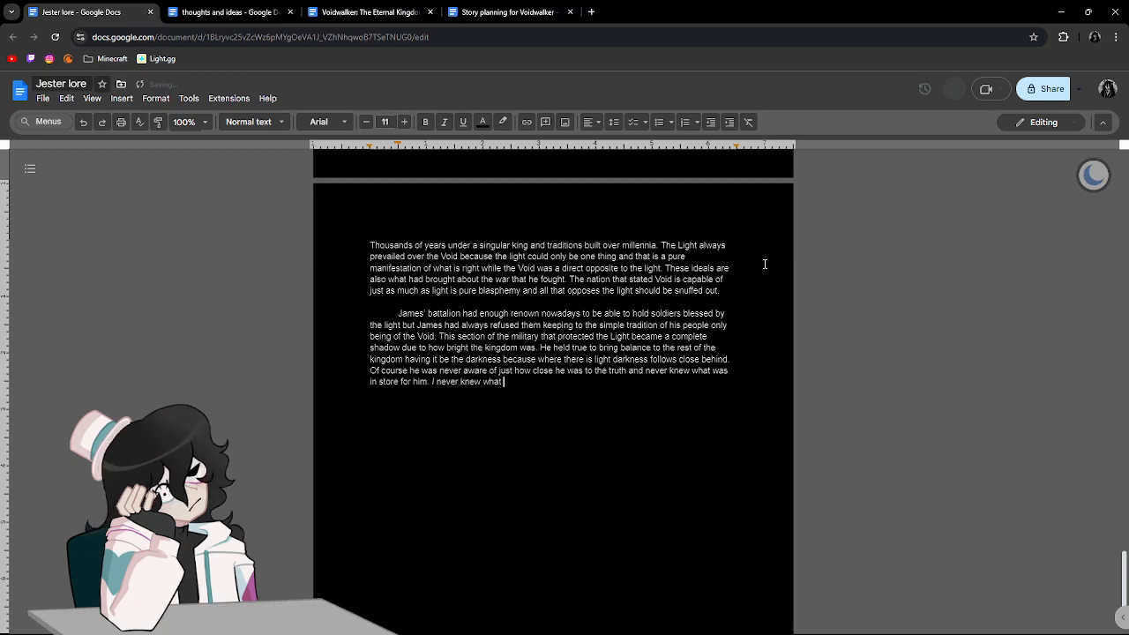
pyautogui.write(' I had coming')
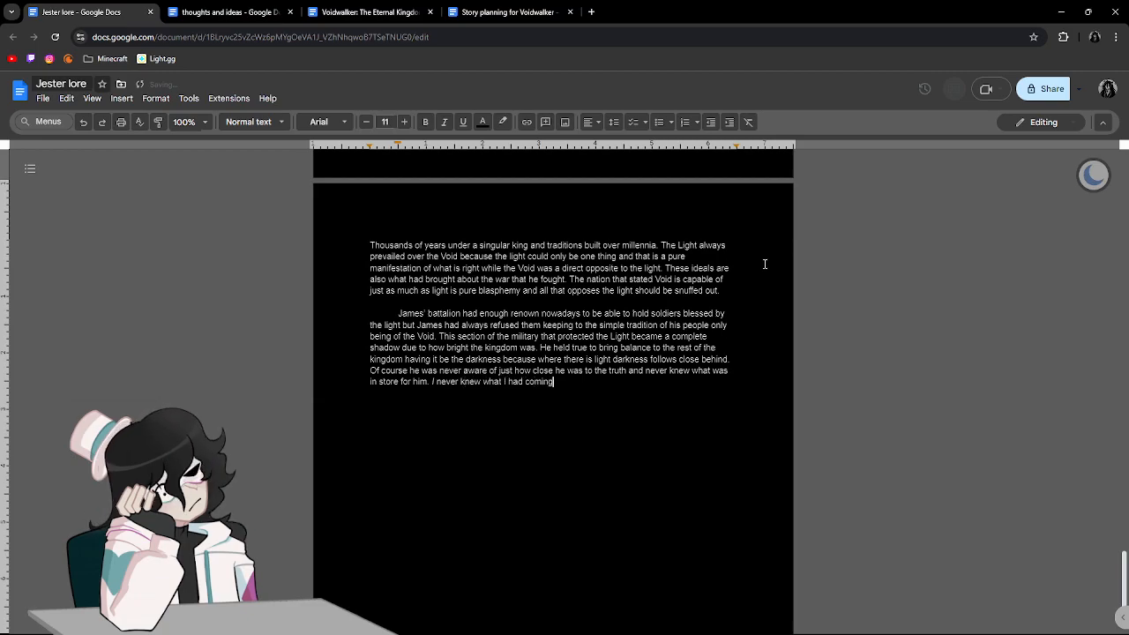
pyautogui.write(' during this time.')
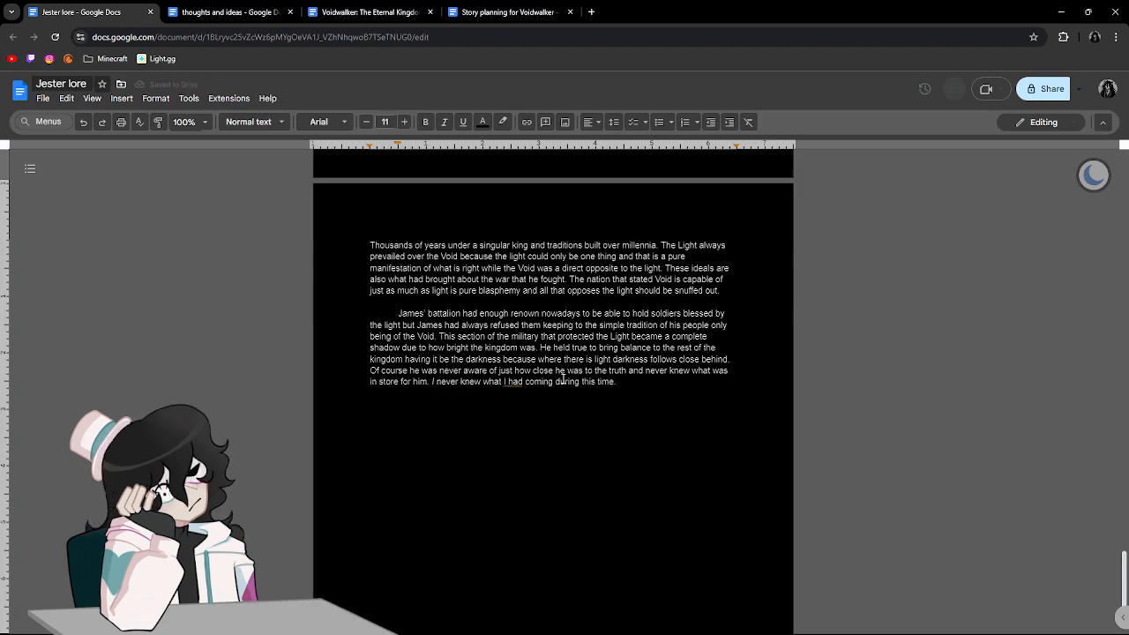
# End the last sentence with "during this time." and start a new paragraph below it.
pyautogui.click(513, 382)
pyautogui.click(538, 369)
pyautogui.press('Return')
pyautogui.press('Return')
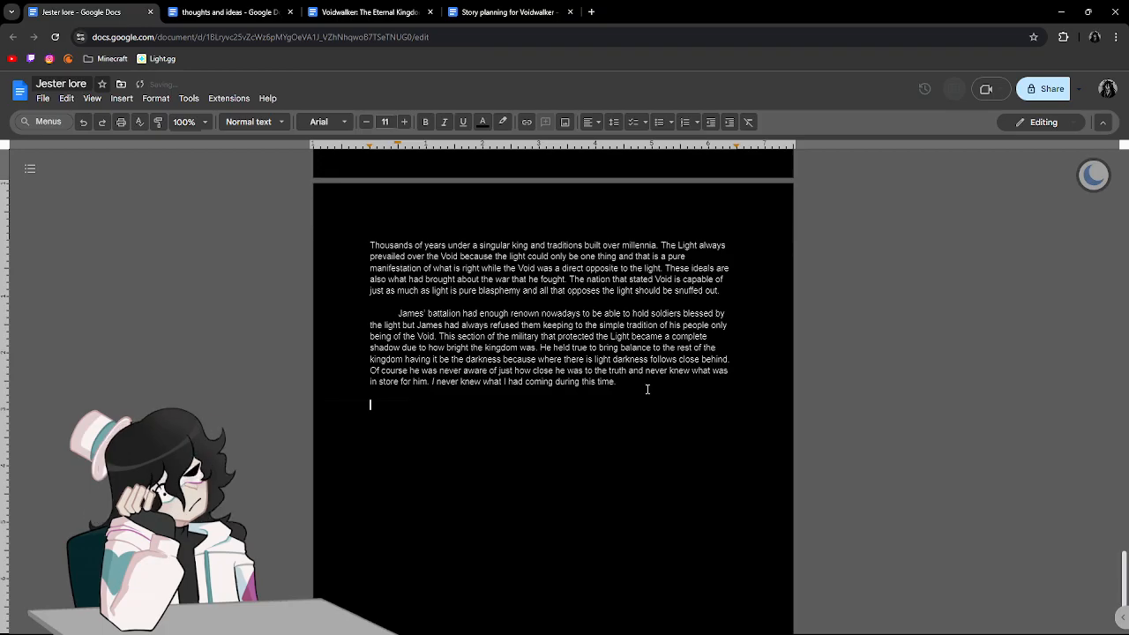
# Copy the —[]— section divider from the earlier section break and return to the empty line at the story's end.
pyautogui.scroll(20, 647, 389)
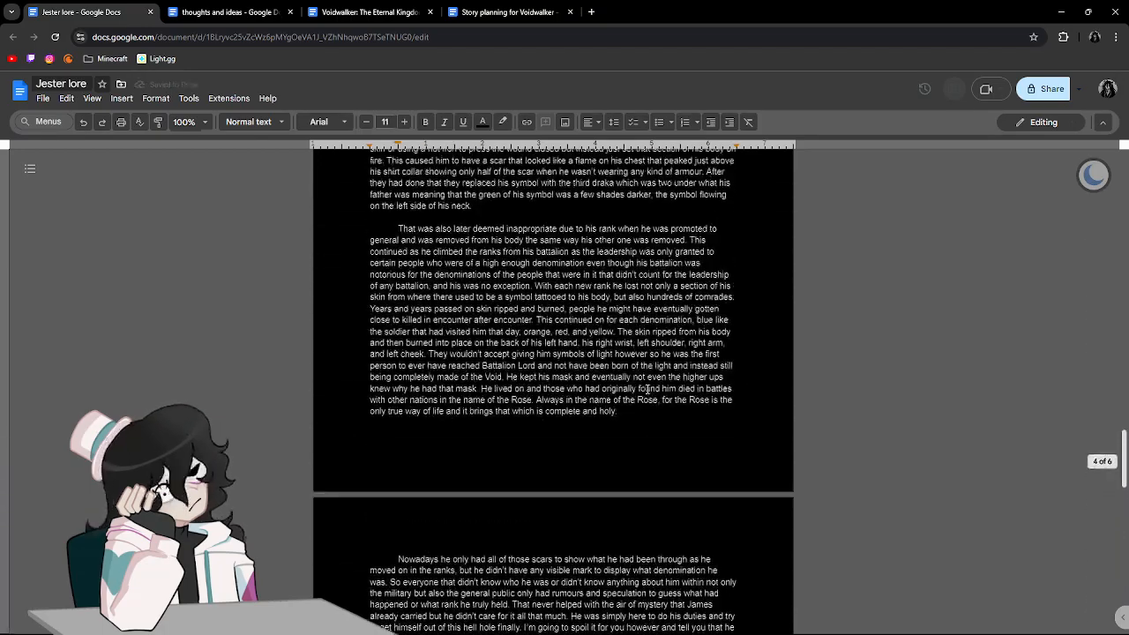
pyautogui.scroll(10, 648, 389)
pyautogui.moveTo(584, 545); pyautogui.dragTo(546, 552)
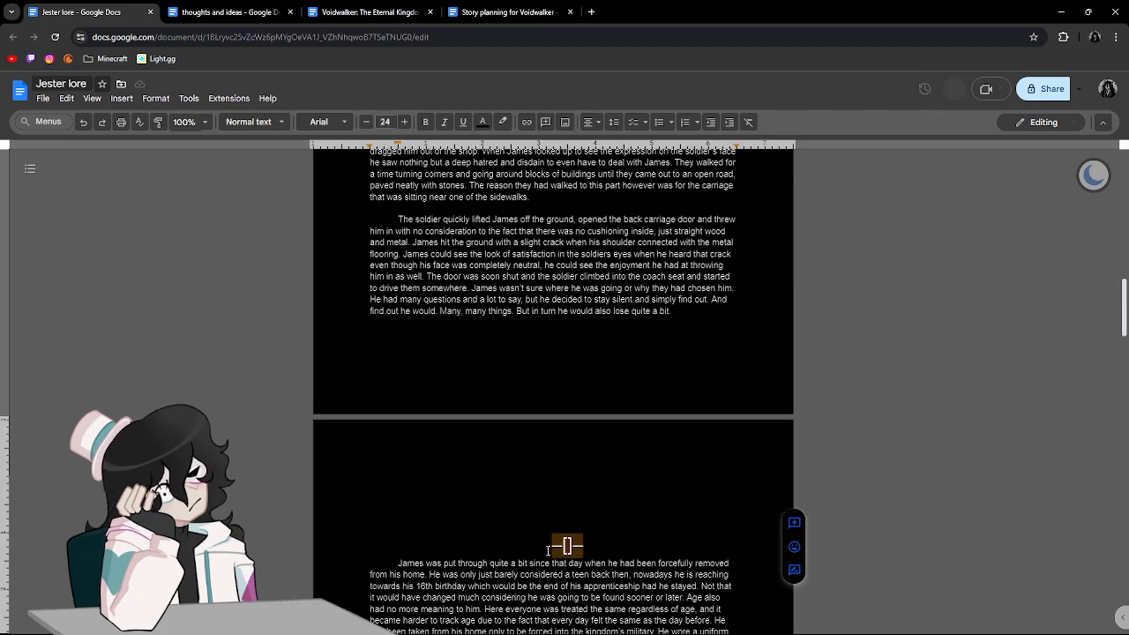
pyautogui.scroll(-20, 547, 551)
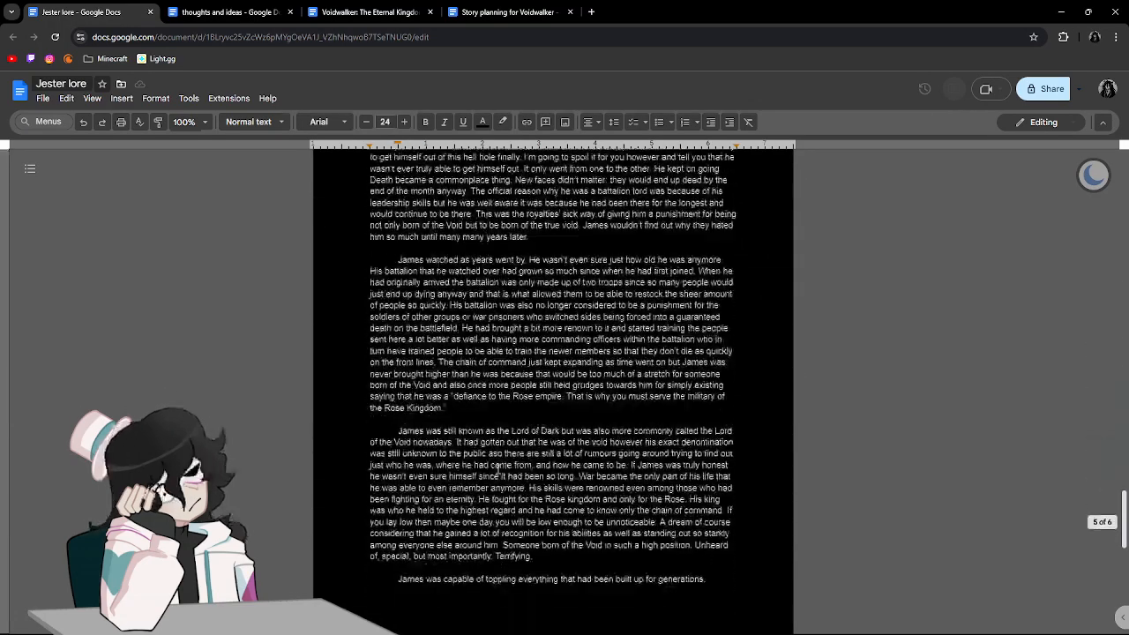
pyautogui.click(547, 496)
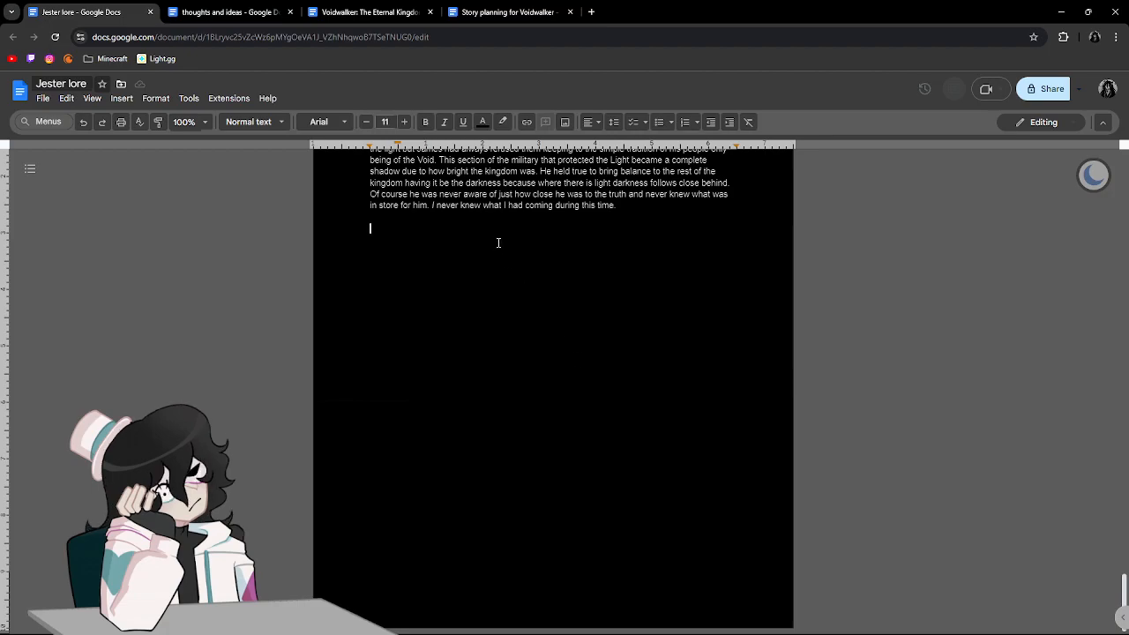
# Centre the empty line, set its font size to 24 and paste the —[]— divider there.
pyautogui.click(592, 122)
pyautogui.click(608, 145)
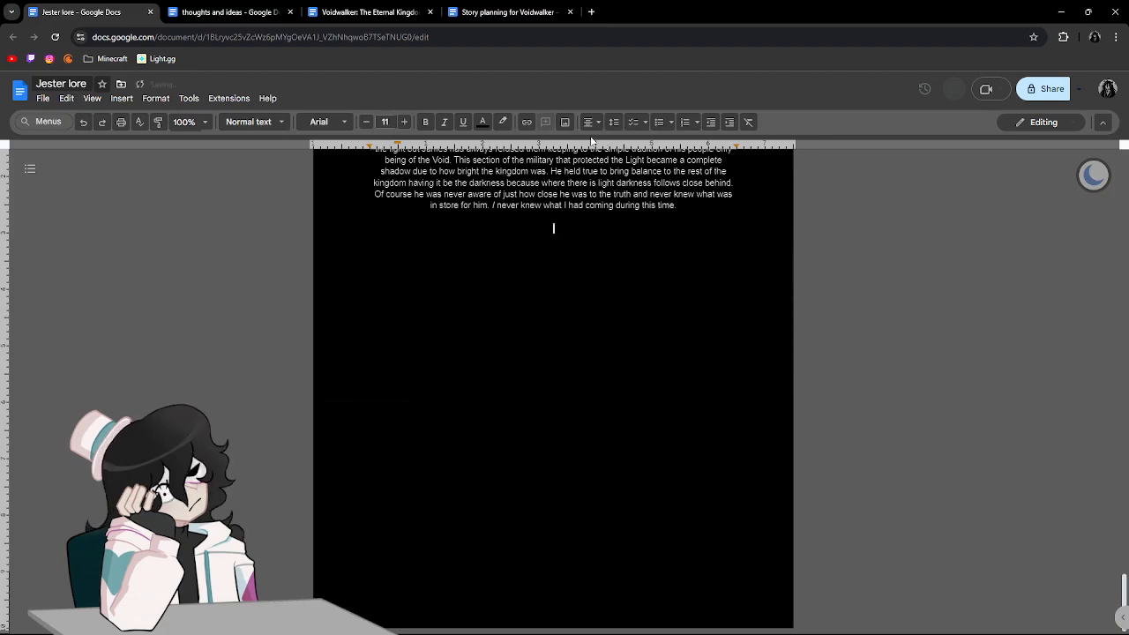
pyautogui.click(407, 122)
pyautogui.click(407, 122)
pyautogui.click(406, 121)
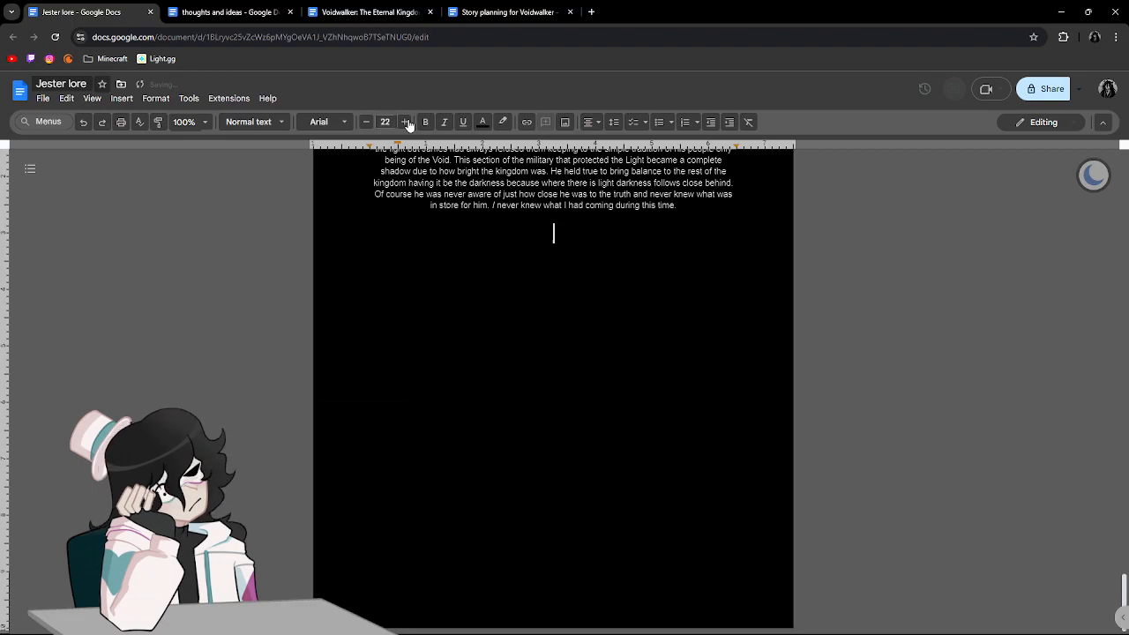
pyautogui.click(407, 122)
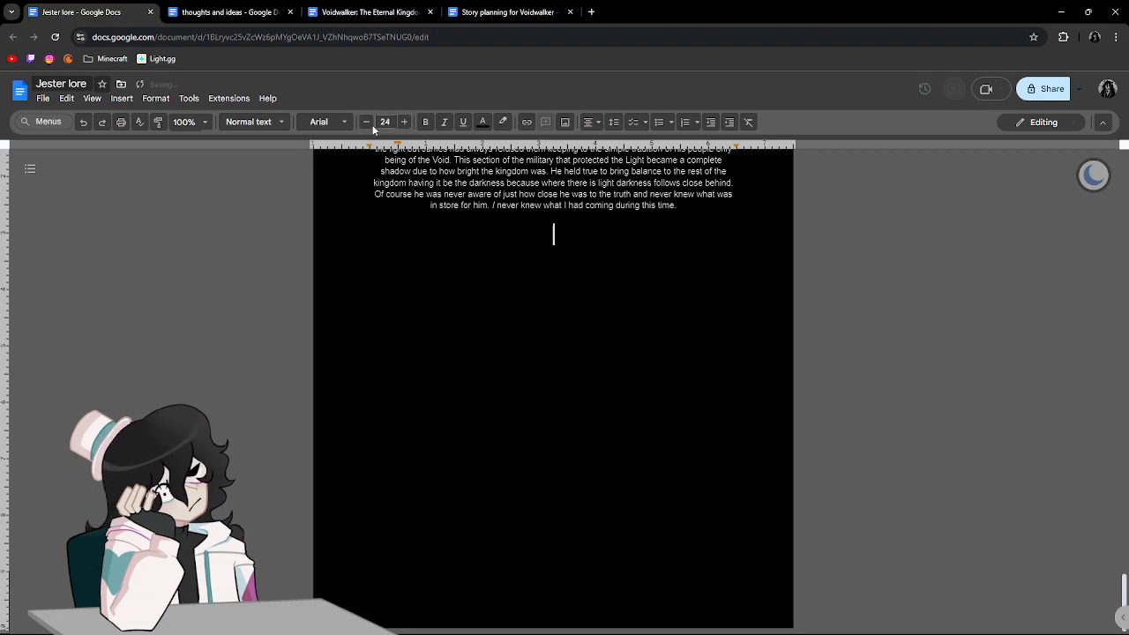
pyautogui.write('–[]–')
pyautogui.scroll(3, 520, 233)
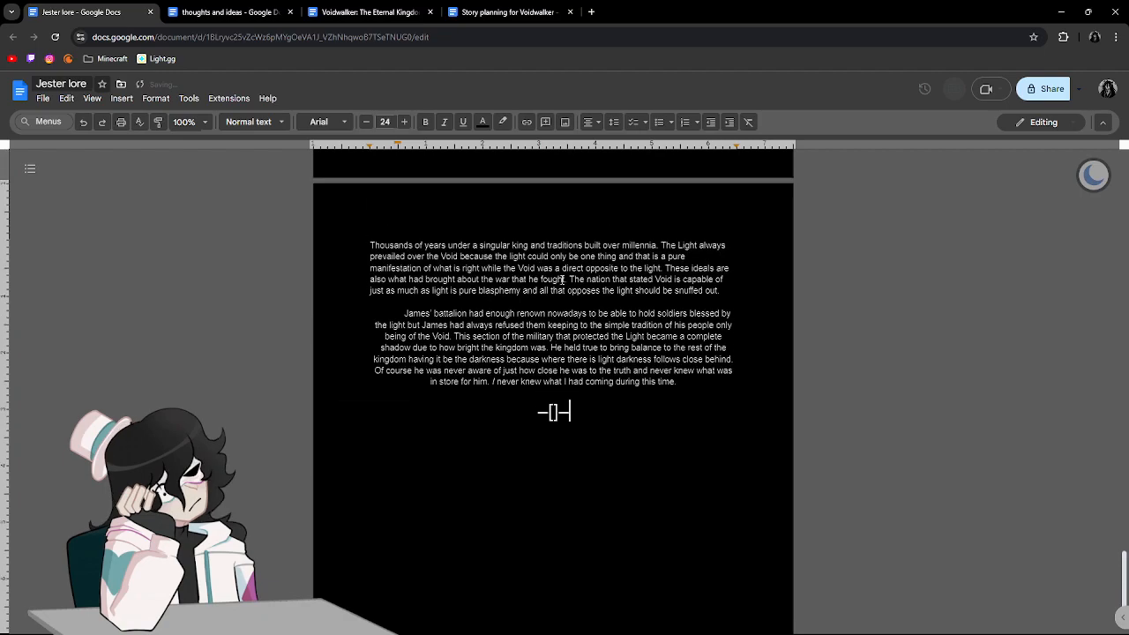
# Left-align the paragraph about the battalion above the new divider.
pyautogui.moveTo(583, 413); pyautogui.dragTo(395, 311)
pyautogui.moveTo(768, 396); pyautogui.dragTo(407, 306)
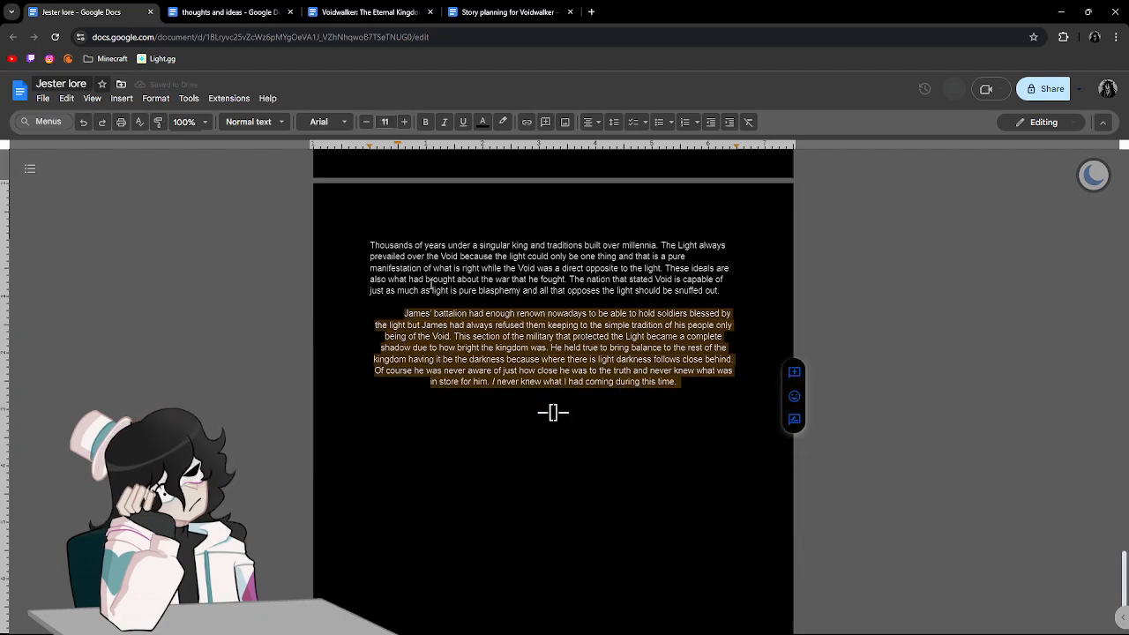
pyautogui.click(588, 123)
pyautogui.click(592, 144)
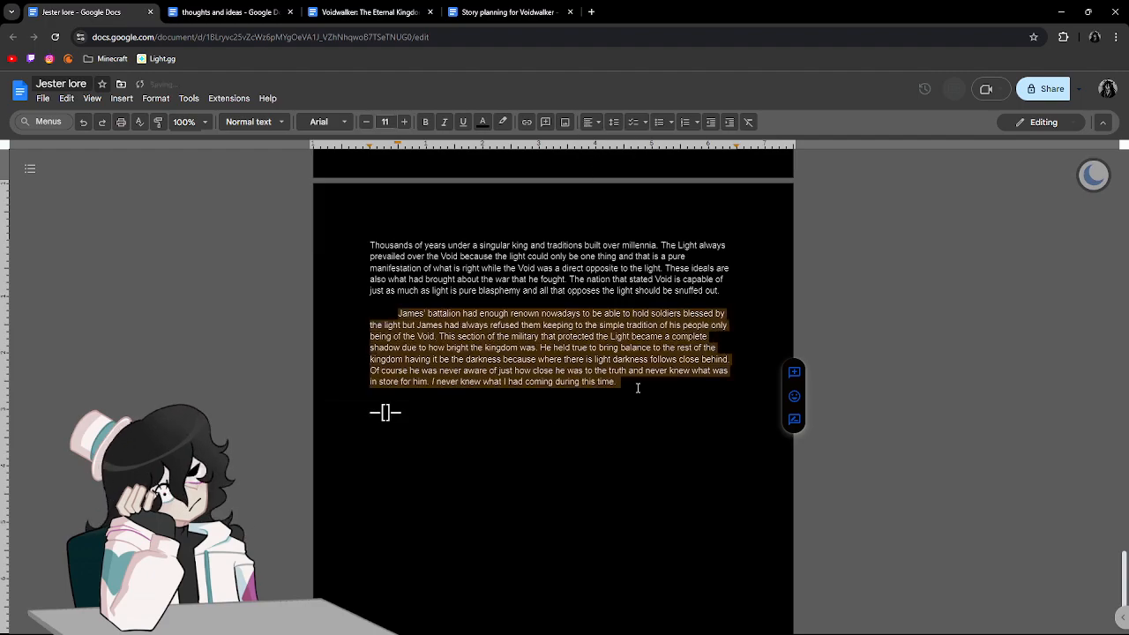
# Try to centre only the new —[]— divider under the battalion paragraph.
pyautogui.click(529, 418)
pyautogui.click(418, 414)
pyautogui.moveTo(369, 414); pyautogui.dragTo(416, 404)
pyautogui.click(588, 122)
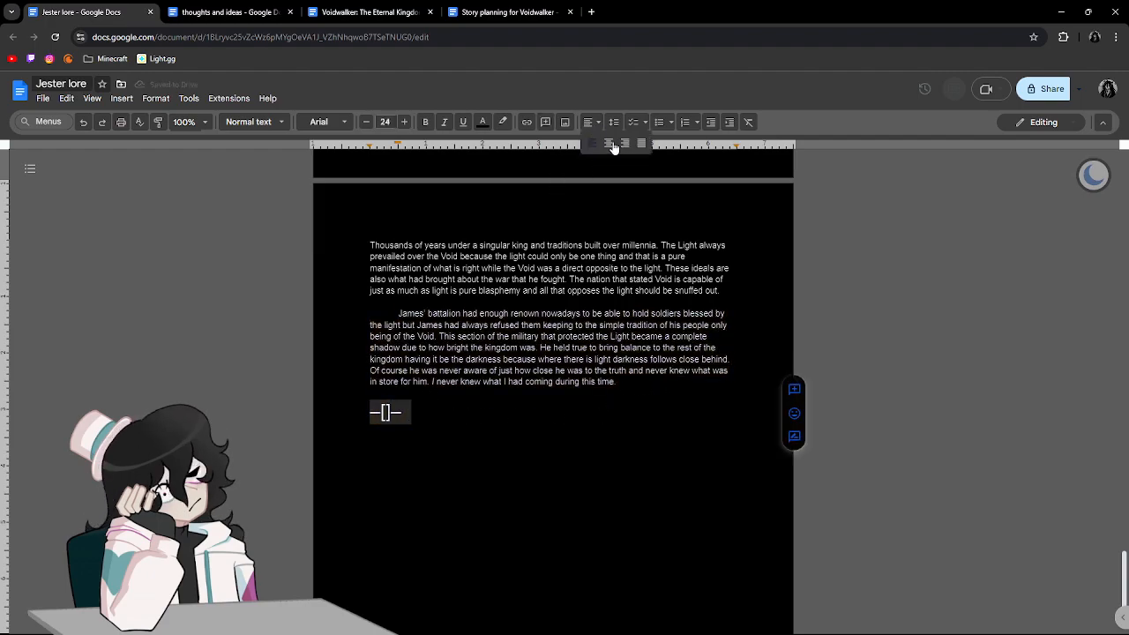
pyautogui.click(613, 144)
pyautogui.click(566, 394)
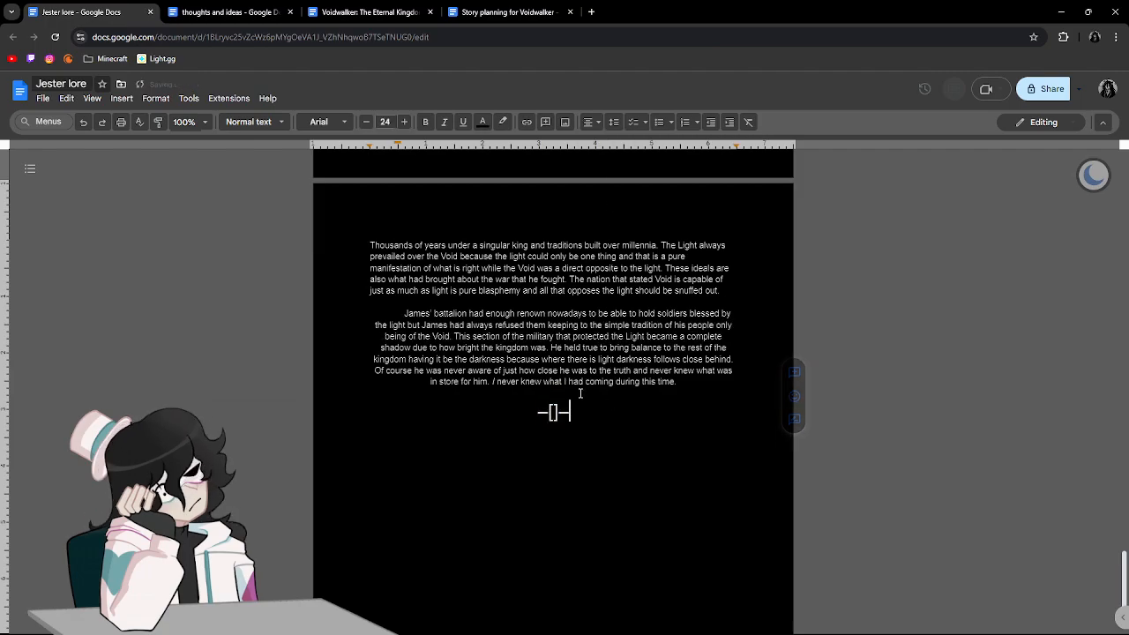
# Remove the blank line above the new divider and left-align the battalion paragraph together with it.
pyautogui.press('BackSpace')
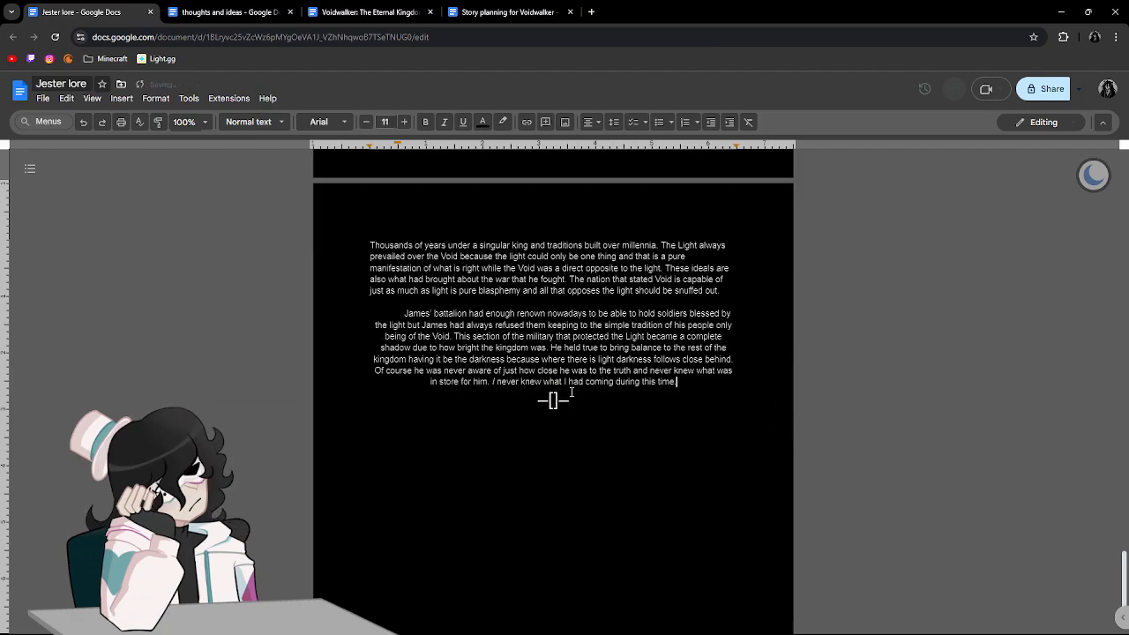
pyautogui.tripleClick(506, 372)
pyautogui.click(589, 124)
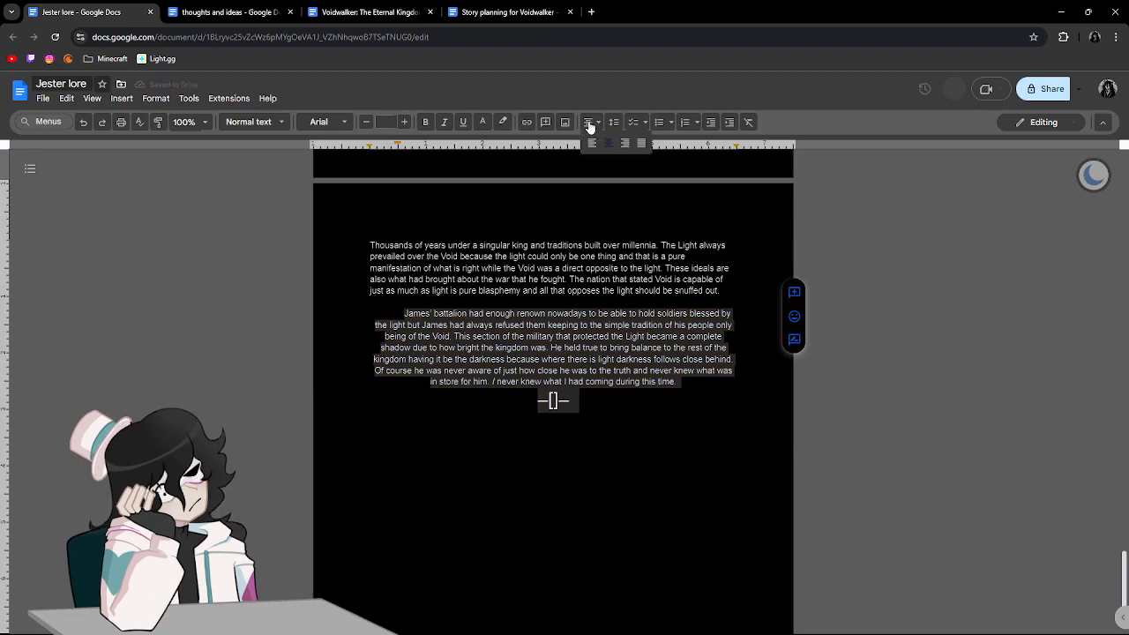
pyautogui.click(592, 143)
# Separate the —[]— divider from the battalion paragraph with a paragraph break and centre the divider alone.
pyautogui.click(542, 403)
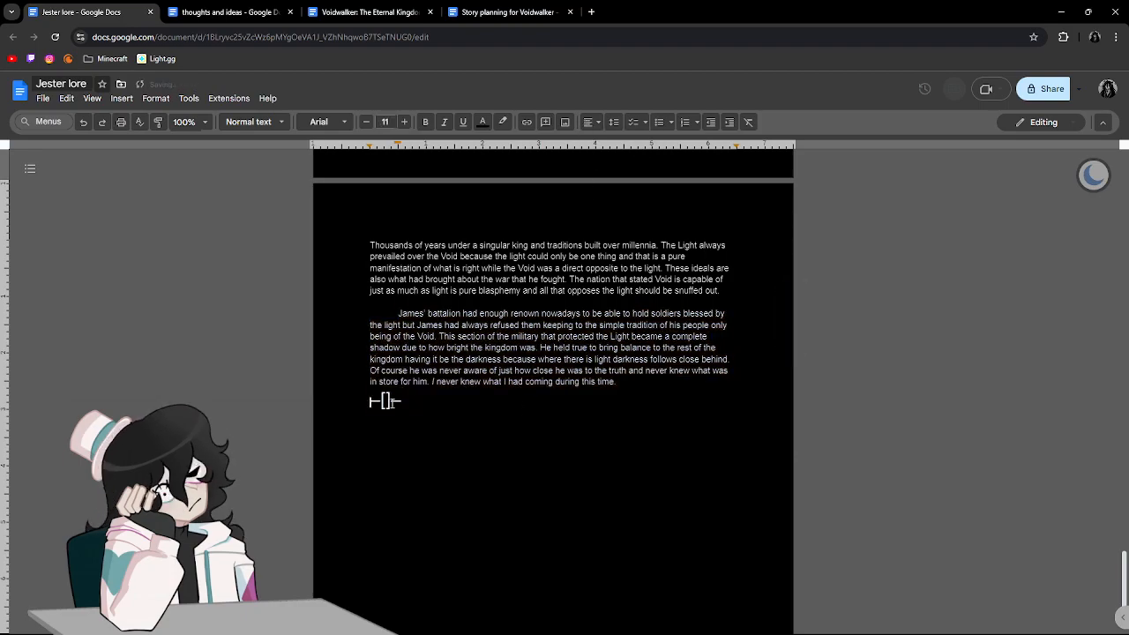
pyautogui.press('Return')
pyautogui.tripleClick(392, 414)
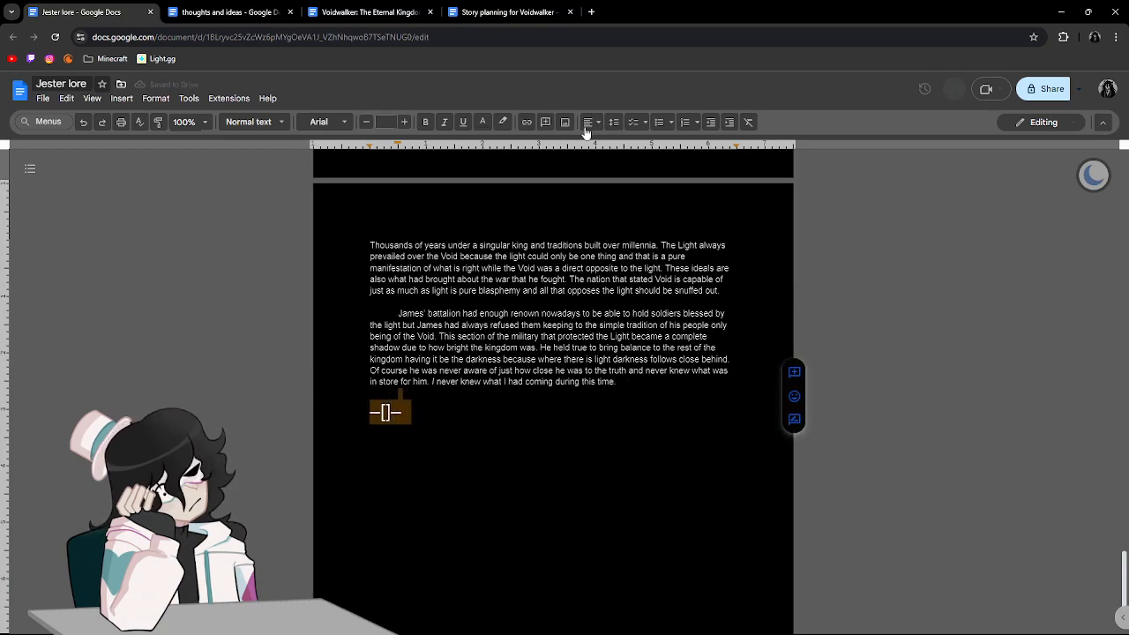
pyautogui.hotkey('ctrl', 'e')
pyautogui.click(597, 454)
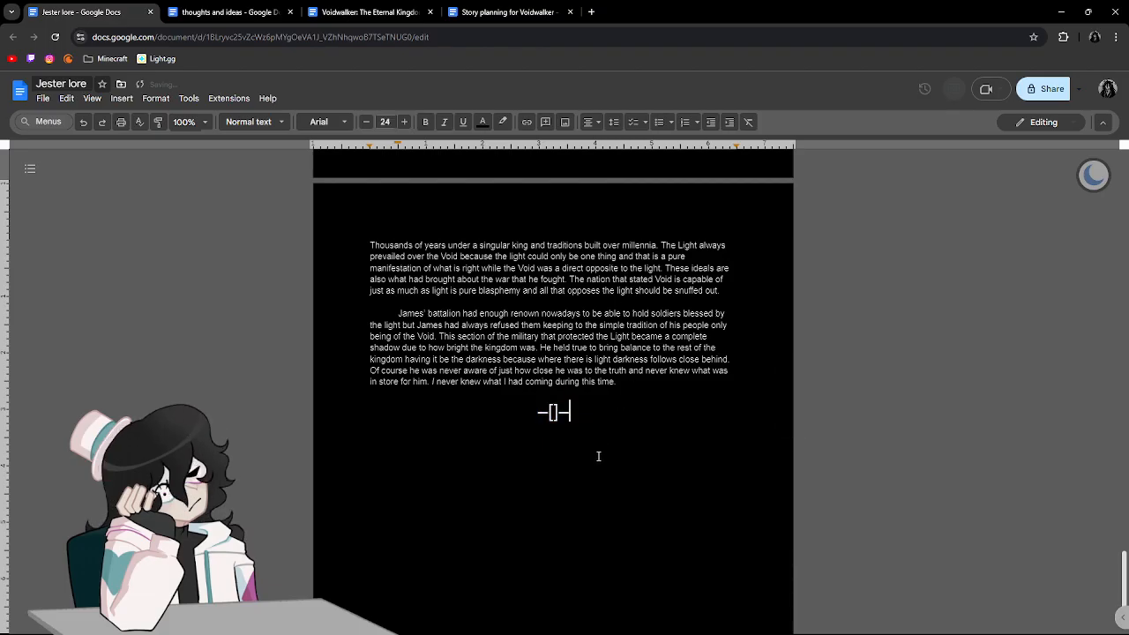
# Set the font size of both the earlier and the new —[]— divider to 25.
pyautogui.scroll(20, 599, 445)
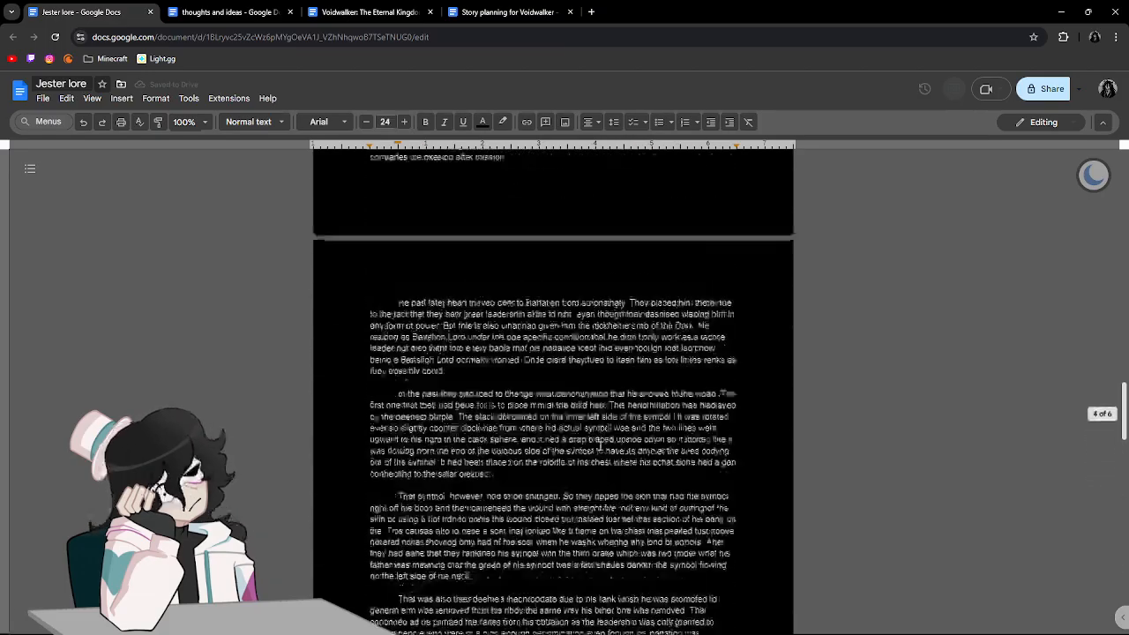
pyautogui.scroll(2, 601, 443)
pyautogui.scroll(-13, 602, 444)
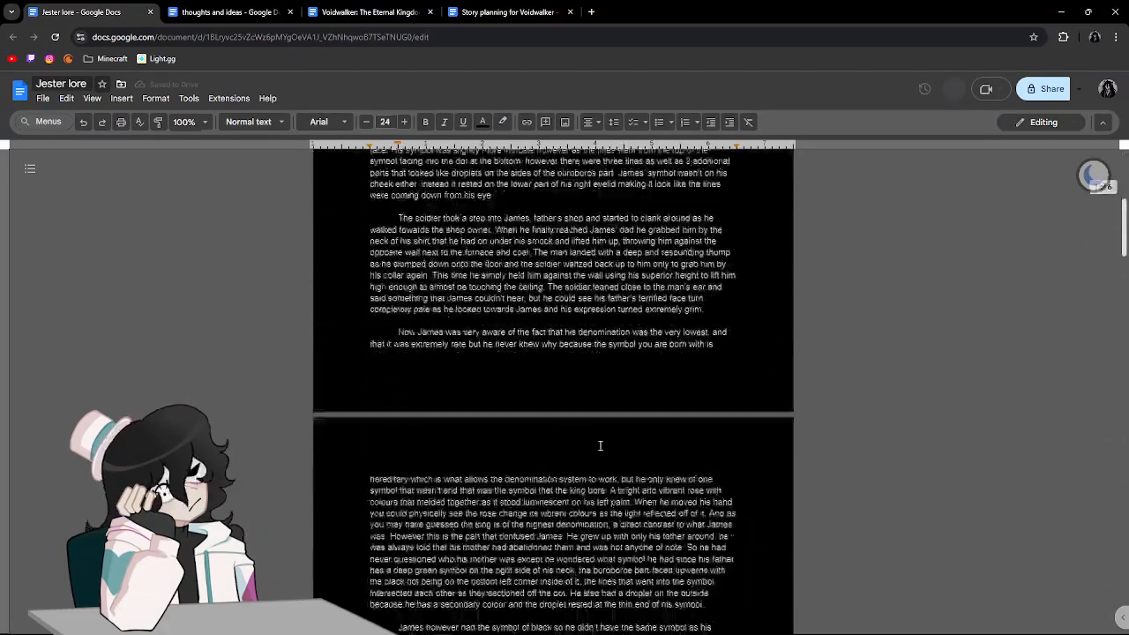
pyautogui.tripleClick(573, 484)
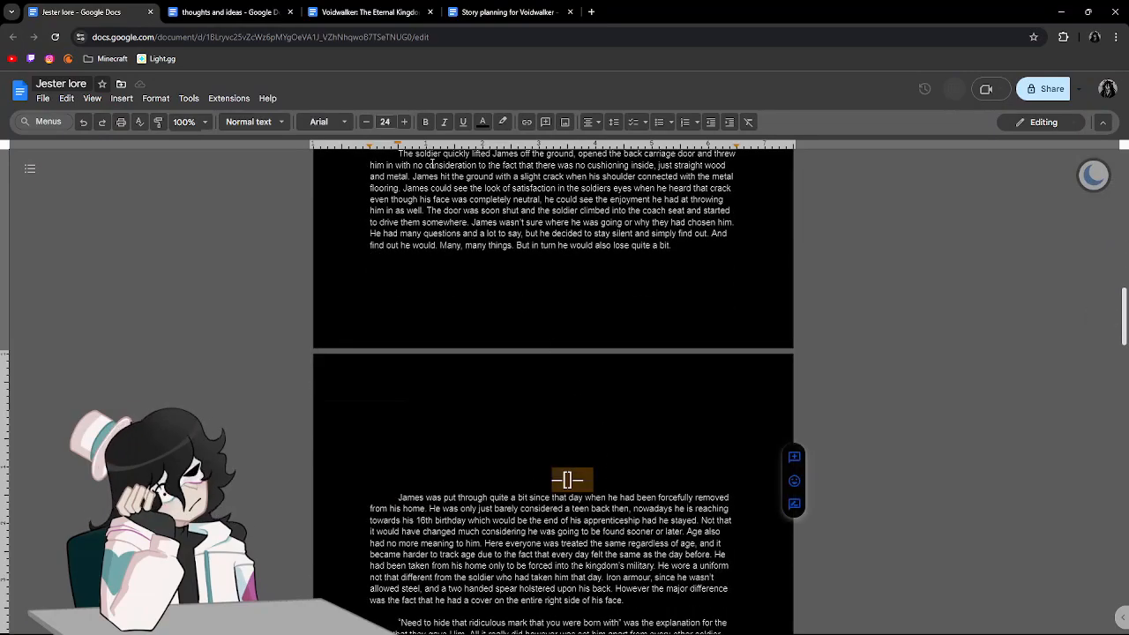
pyautogui.click(404, 122)
pyautogui.scroll(-20, 523, 388)
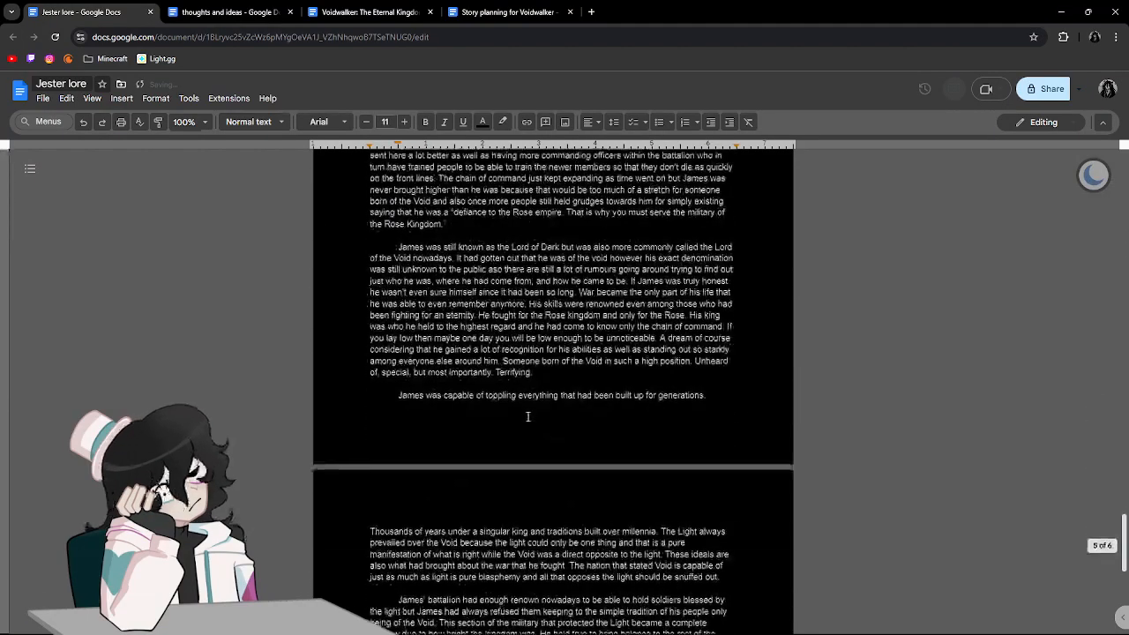
pyautogui.moveTo(519, 238); pyautogui.dragTo(607, 241)
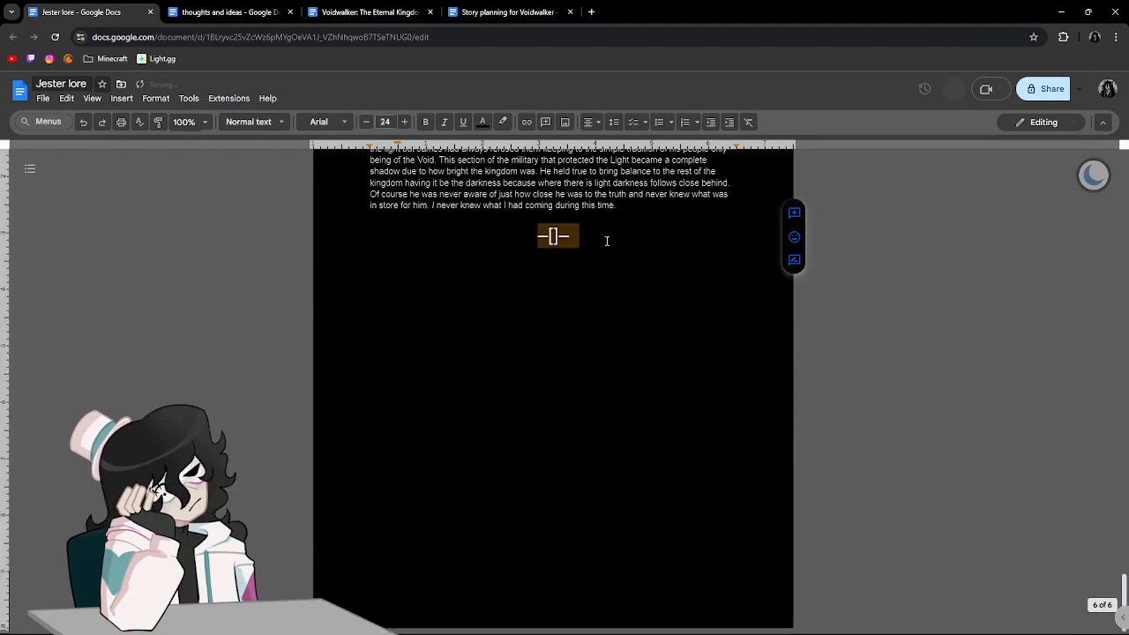
pyautogui.click(494, 282)
# Compare the new divider with the earlier one, and add a left-aligned line below the new divider.
pyautogui.scroll(3, 529, 353)
pyautogui.scroll(10, 541, 384)
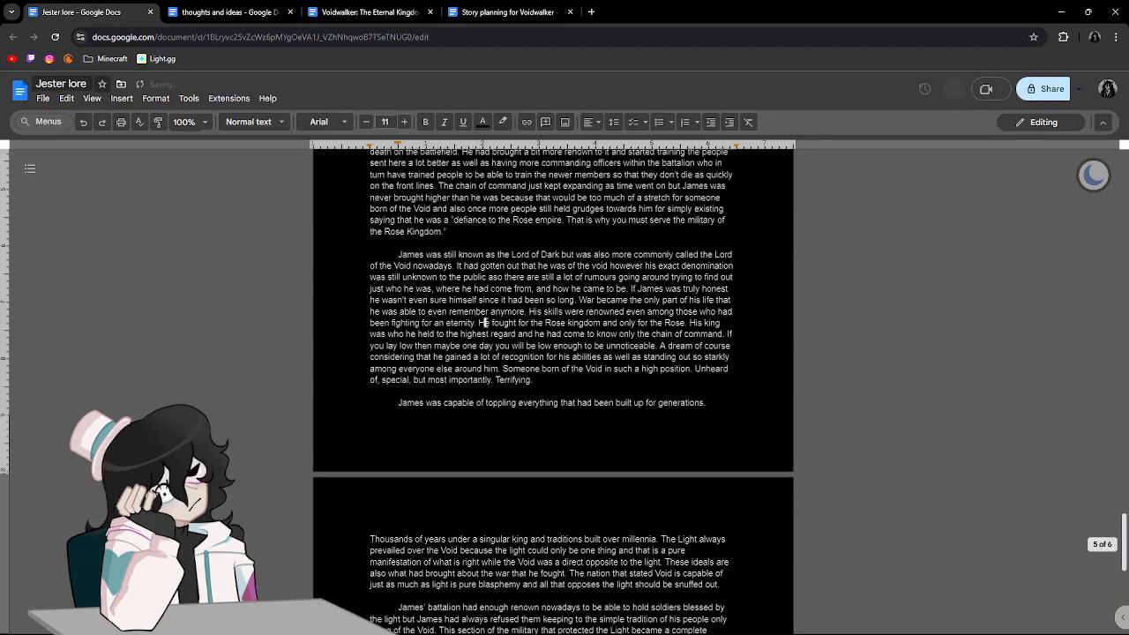
pyautogui.scroll(20, 561, 332)
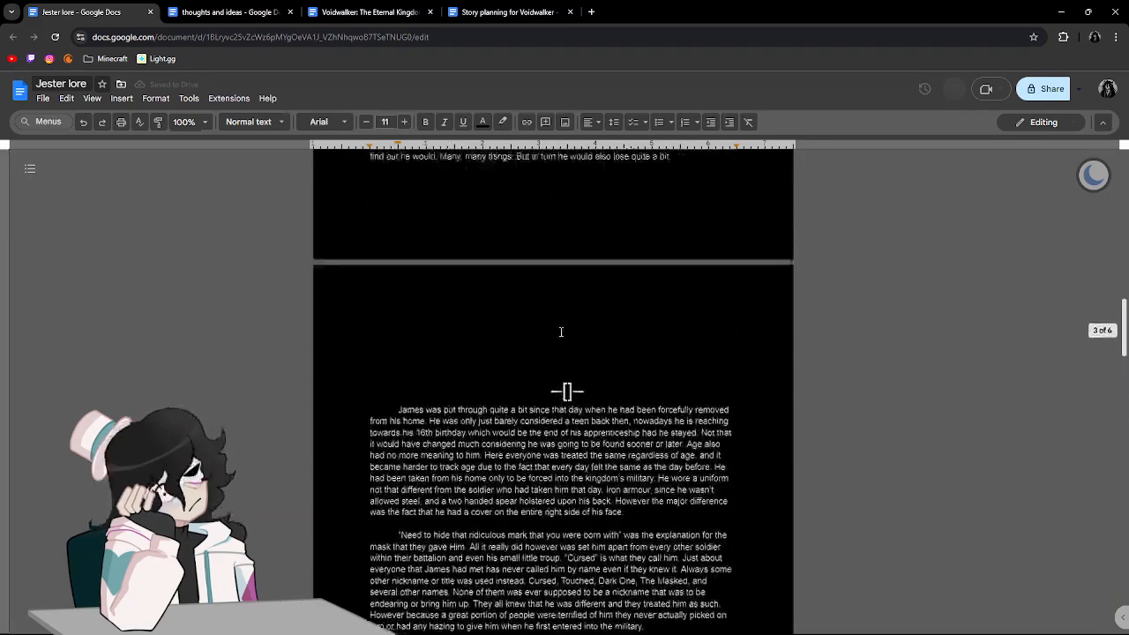
pyautogui.scroll(-20, 561, 331)
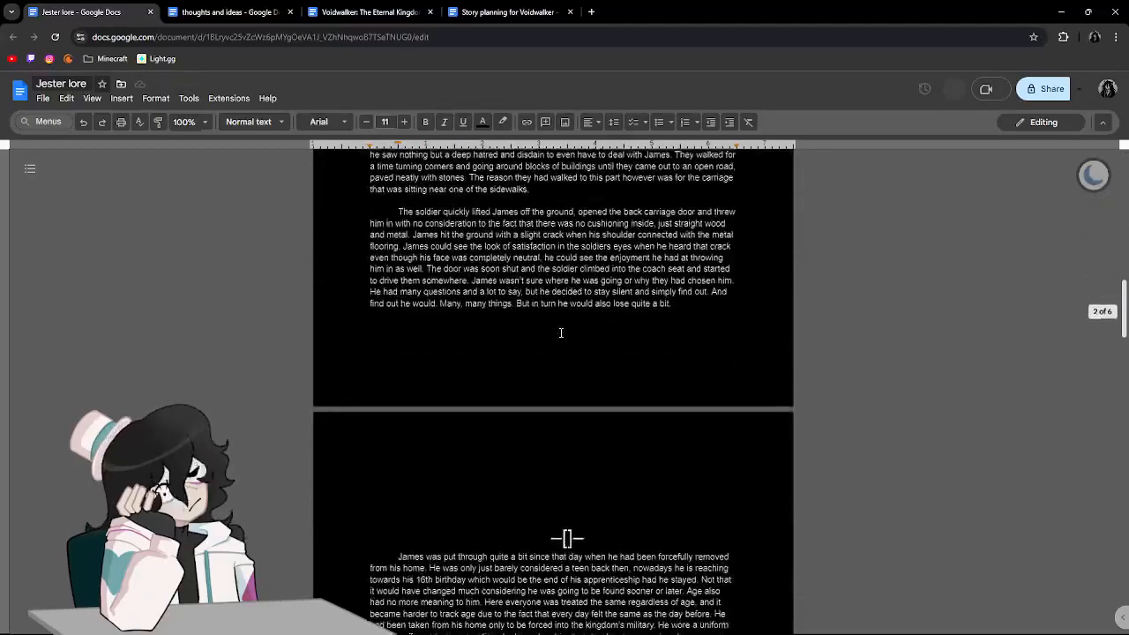
pyautogui.scroll(-3, 561, 370)
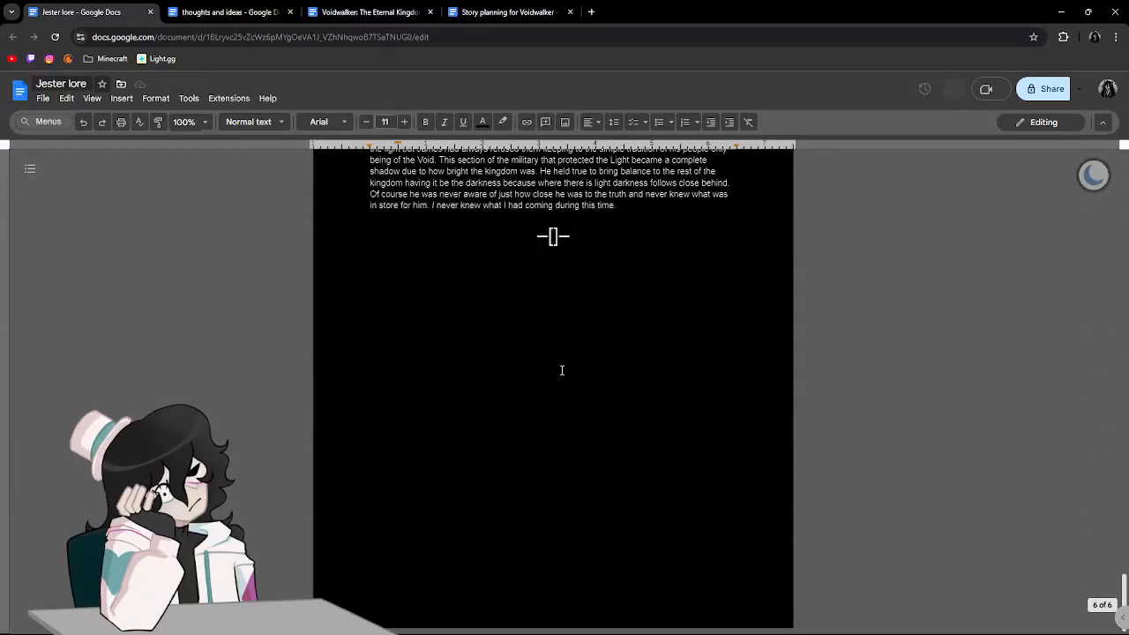
pyautogui.click(584, 317)
pyautogui.press('Return')
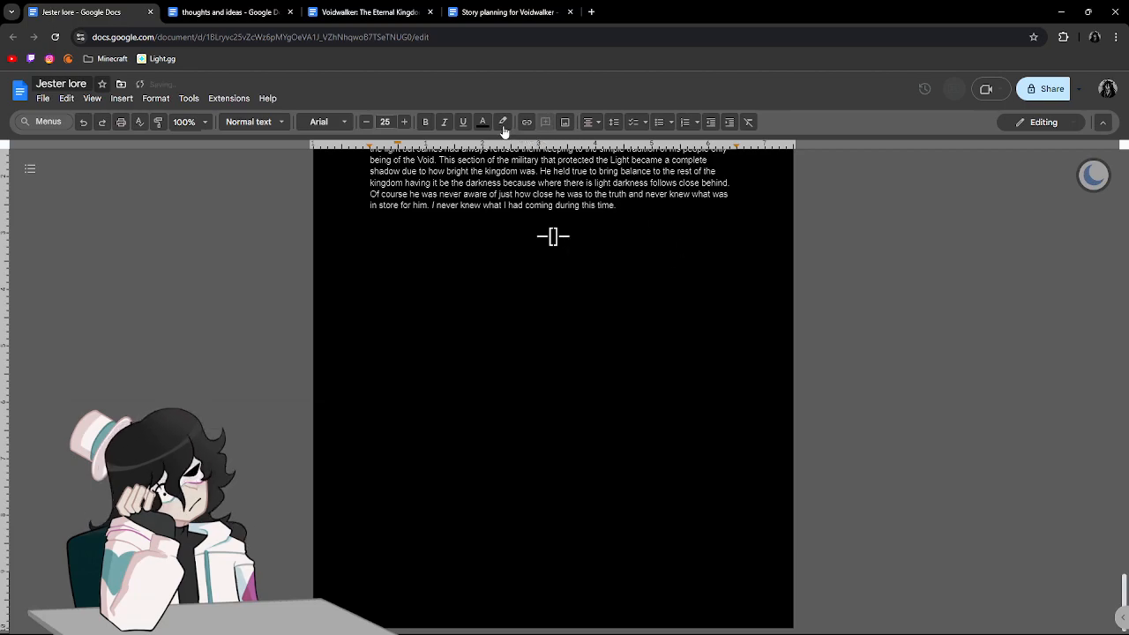
pyautogui.click(588, 121)
pyautogui.click(591, 143)
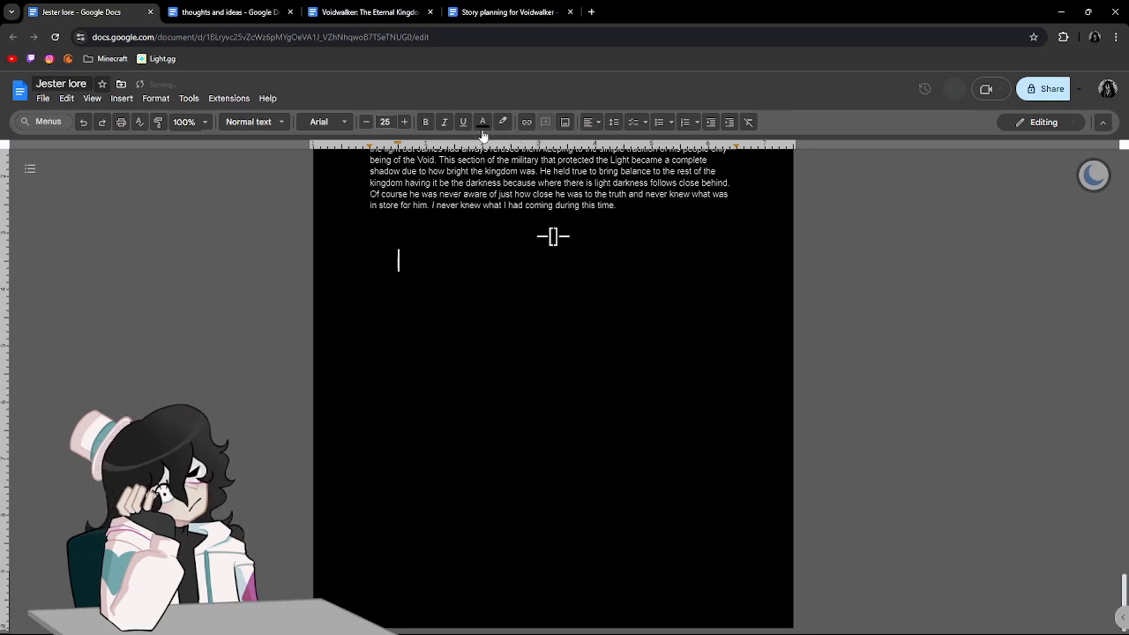
# Set the font size of the new line under the divider to 11.
pyautogui.click(365, 123)
pyautogui.click(365, 122)
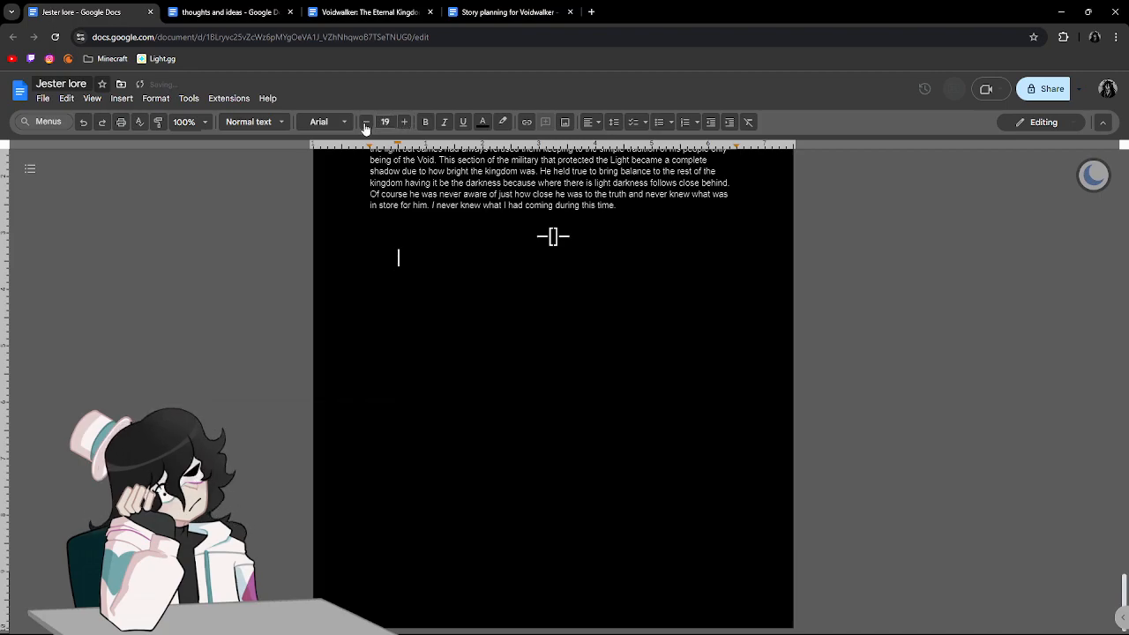
pyautogui.click(365, 124)
pyautogui.scroll(2, 444, 286)
pyautogui.click(433, 282)
pyautogui.click(429, 371)
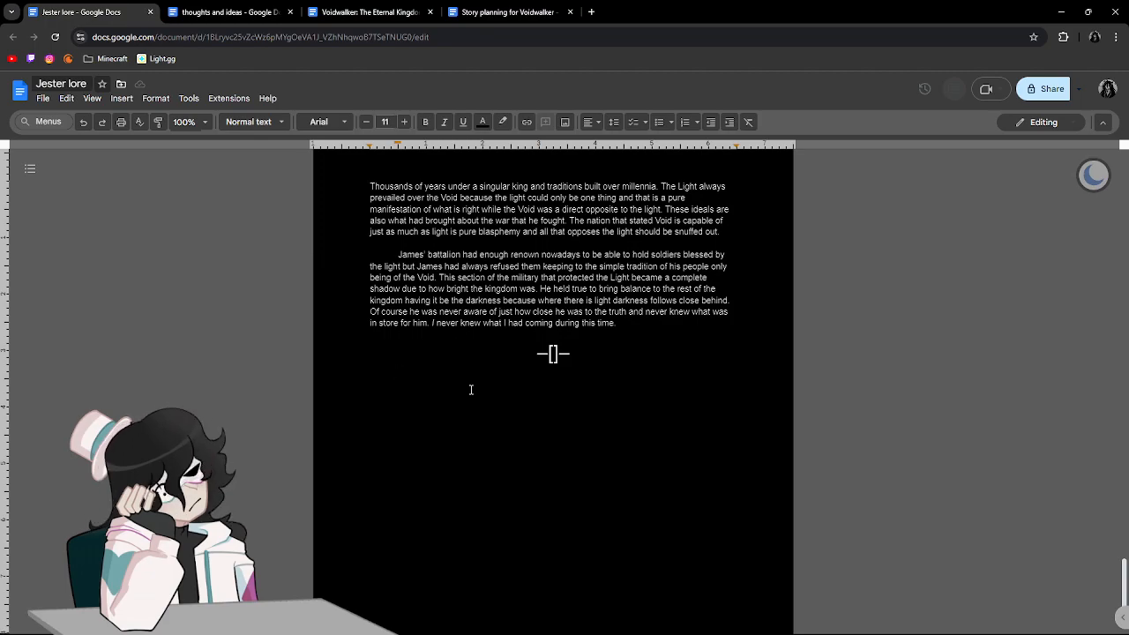
# Open the new section with the indented sentence "It had been a day when there wasn't any kind of battle to fight.".
pyautogui.press('Tab')
pyautogui.write("It had been a day when there wasn't any kind of battle to fight. ")
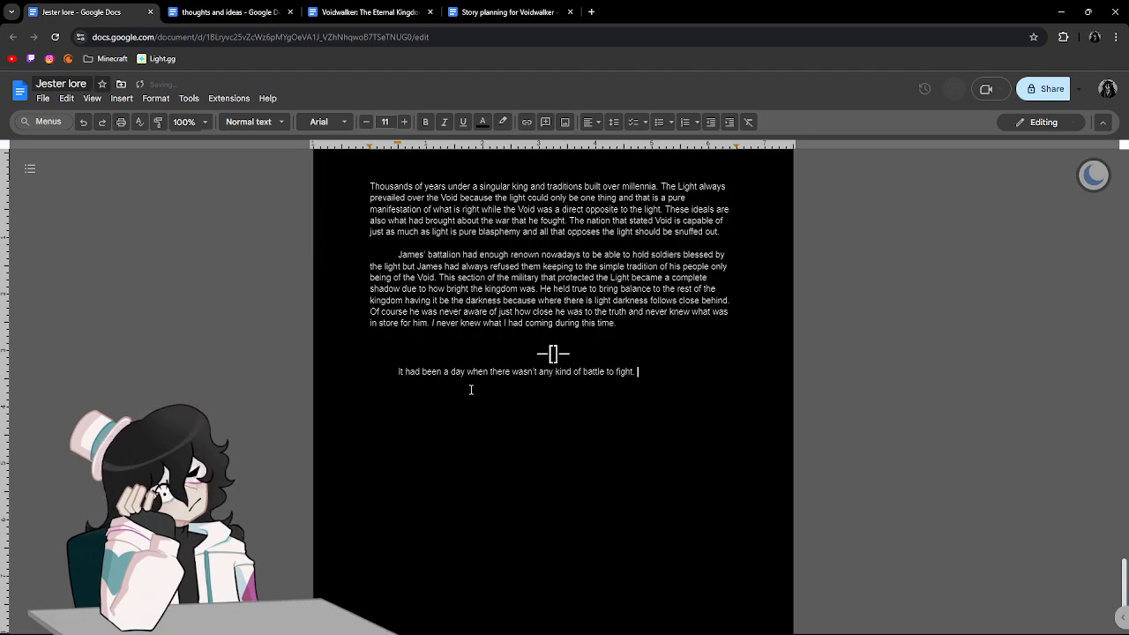
pyautogui.write('Those')
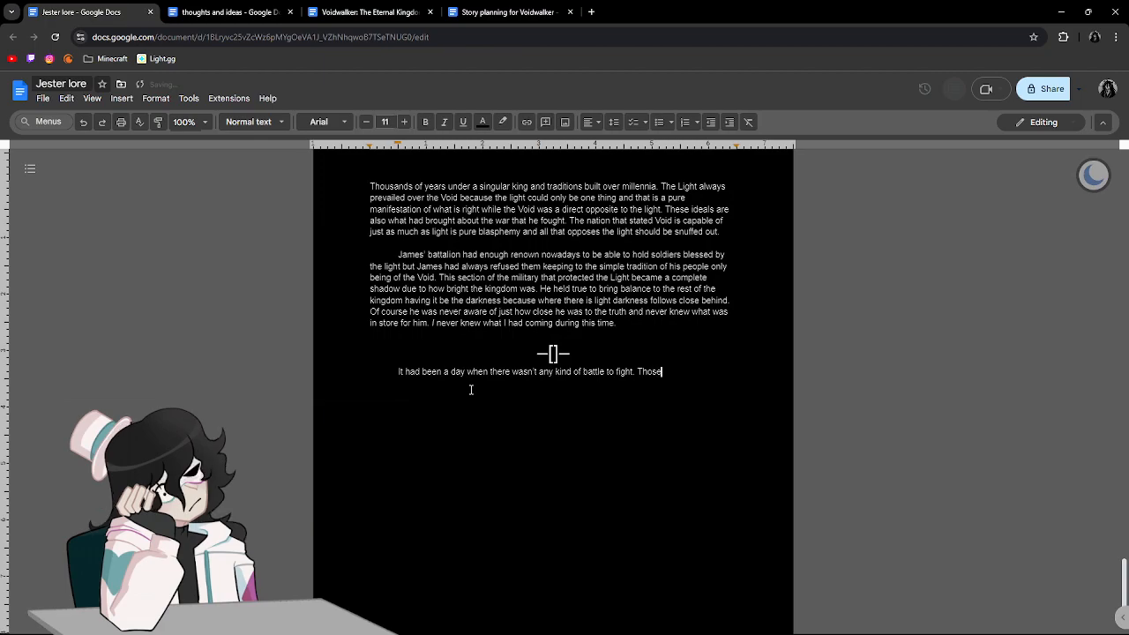
pyautogui.write(" days didn't come")
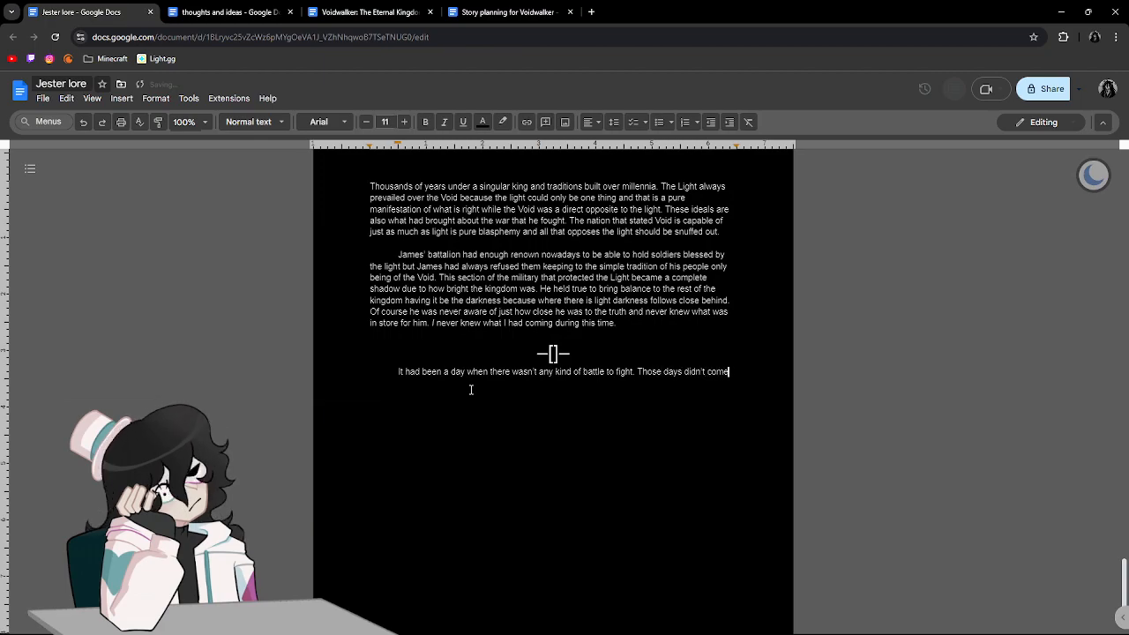
pyautogui.write(' around often so')
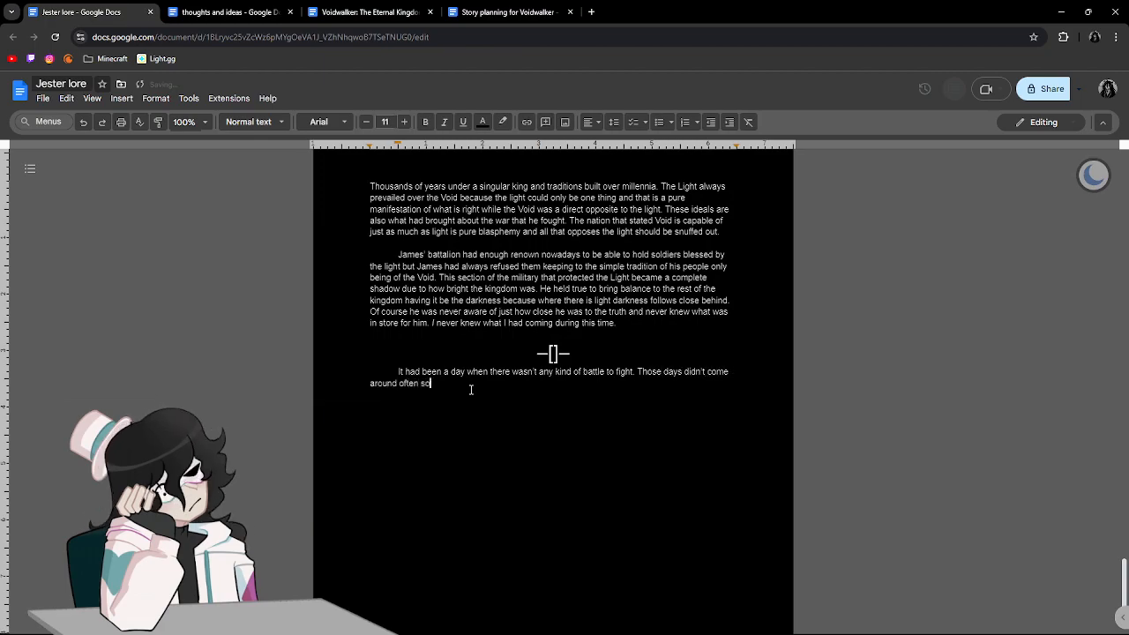
pyautogui.write(' James alw')
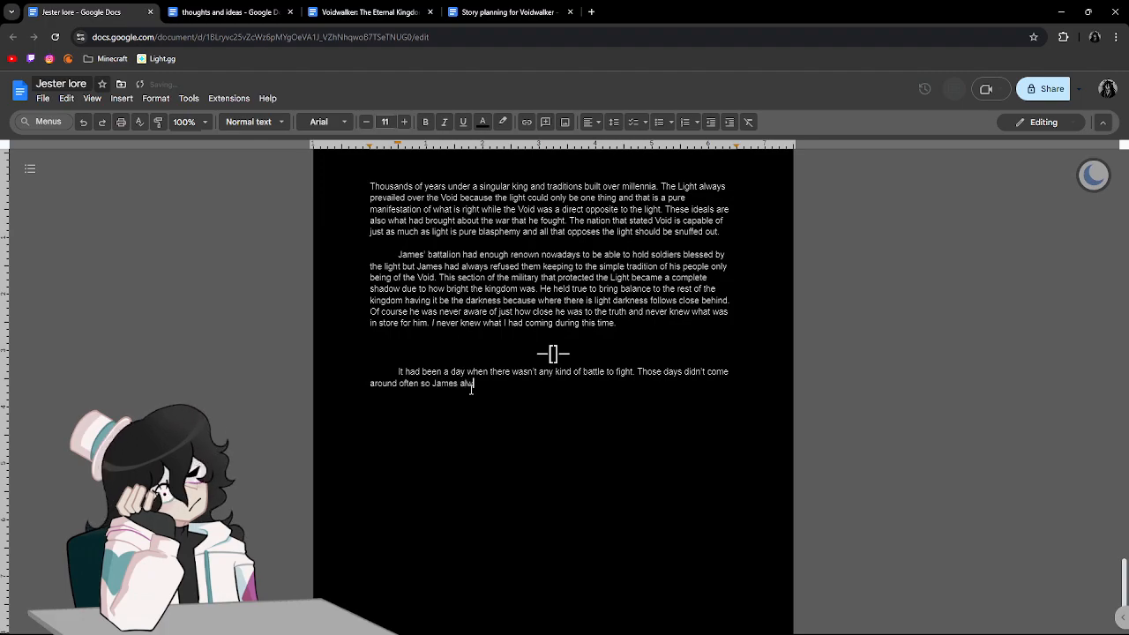
pyautogui.write('ays had a lot of paperwork that he')
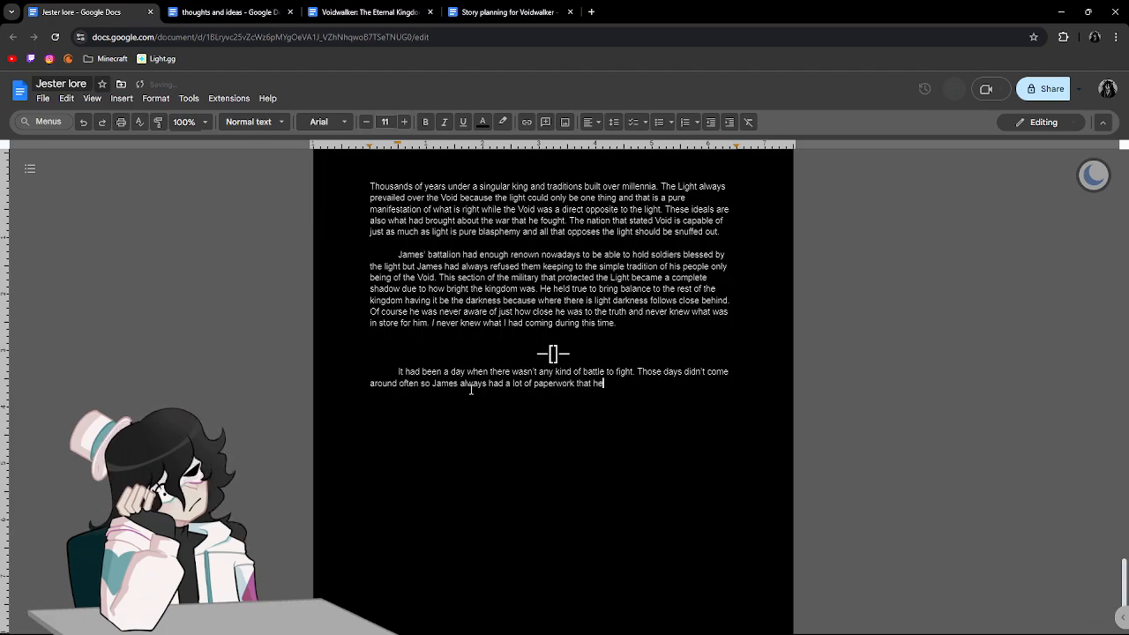
pyautogui.write(' needed to do. Letters to send to famil')
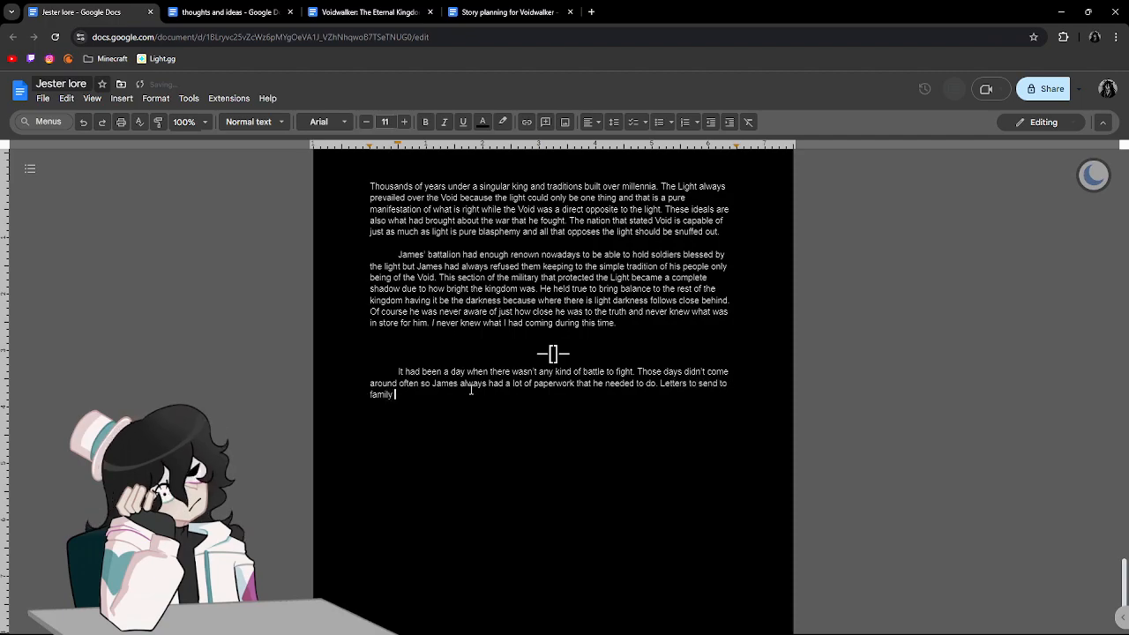
pyautogui.write('ies du')
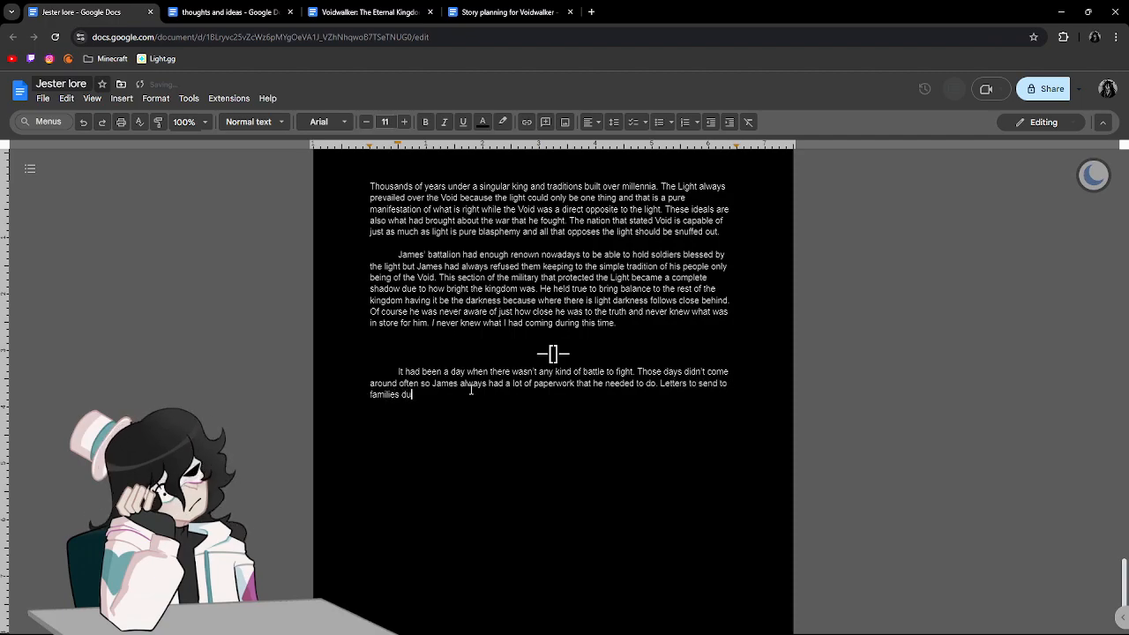
pyautogui.write('e to deceased member')
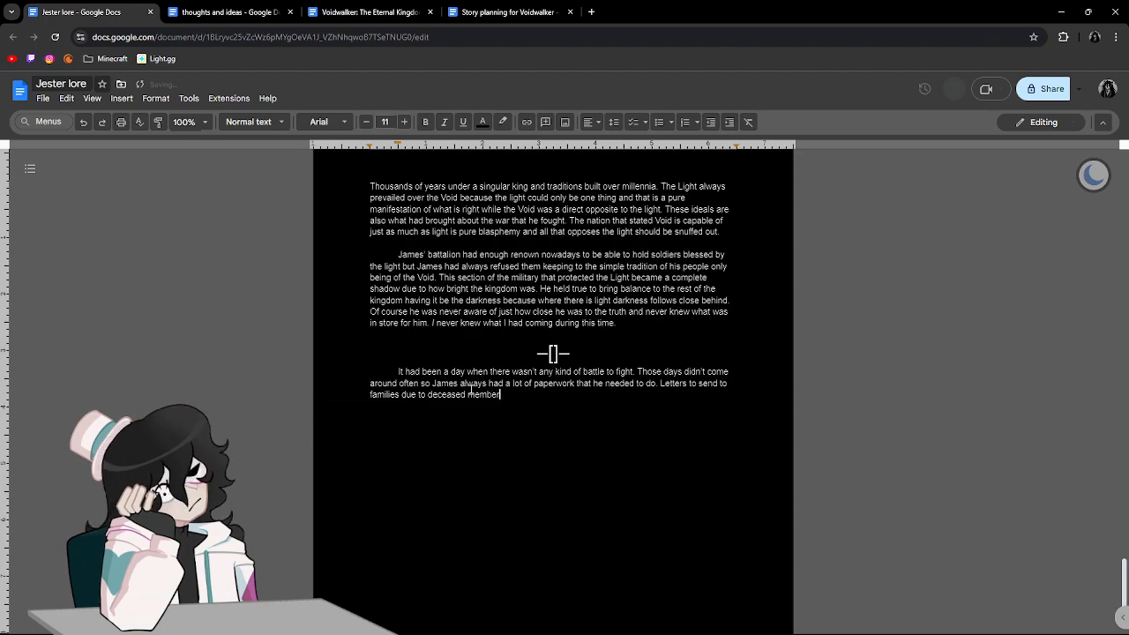
pyautogui.write('s.who ')
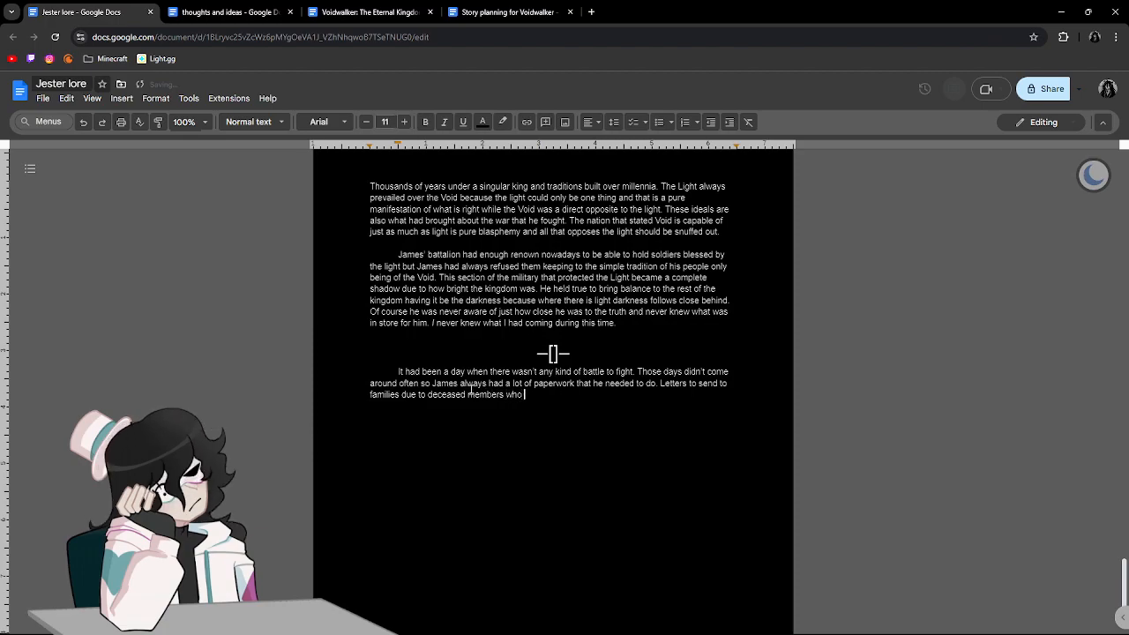
pyautogui.write('had died hon')
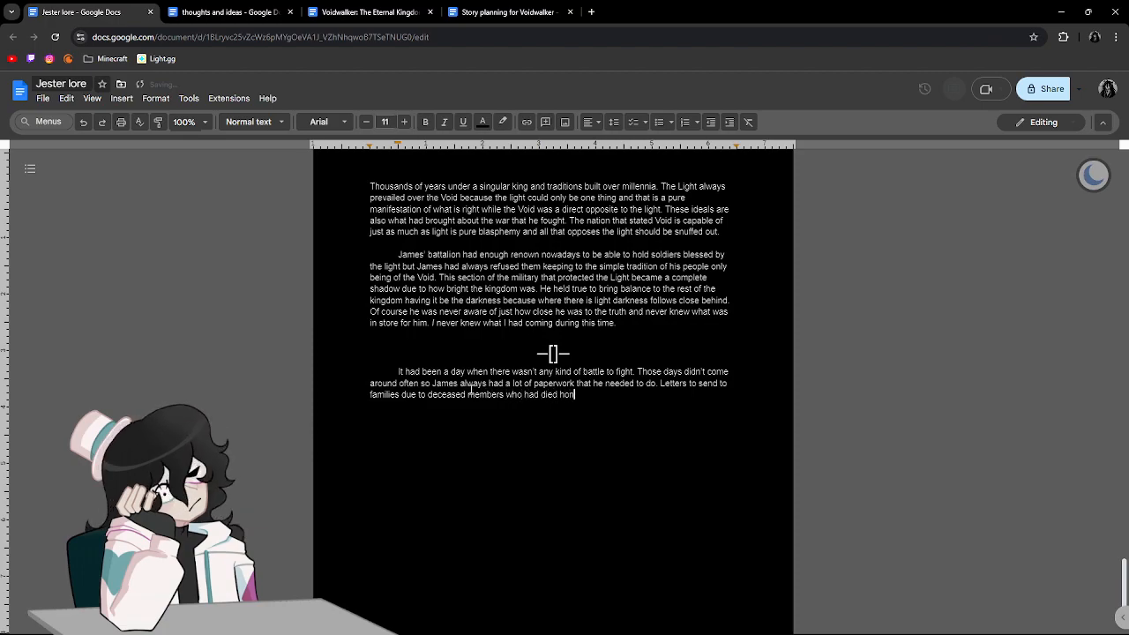
pyautogui.write('erably for tha')
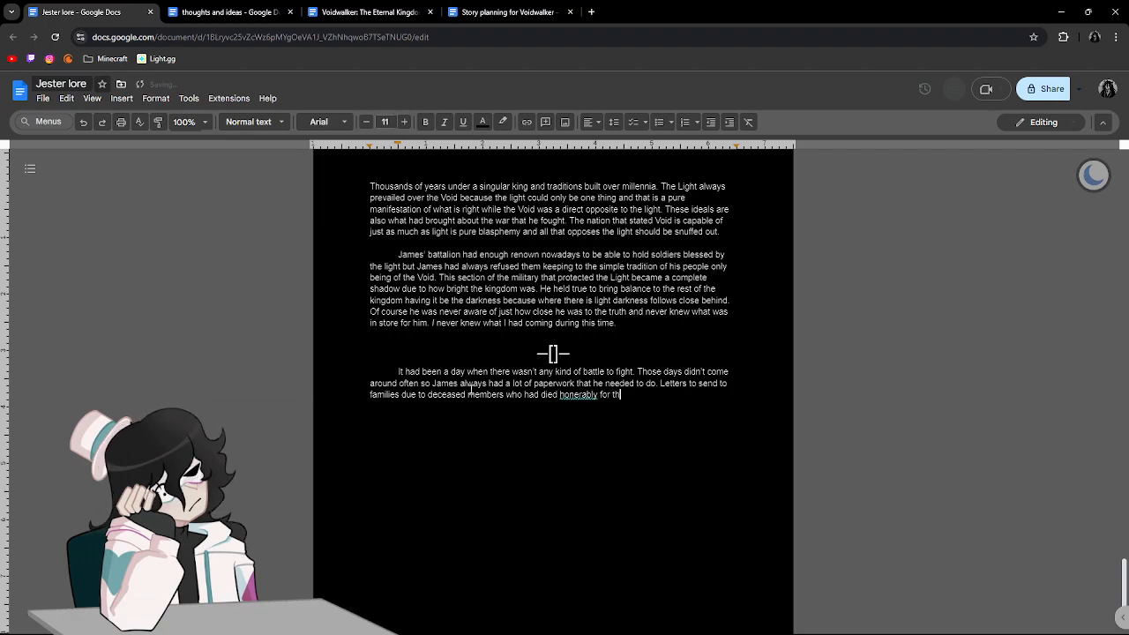
# Finish the sentence about the letters with "honourably for the kingdom", correcting the spelling of "honourably".
pyautogui.click(588, 396)
pyautogui.click(586, 376)
pyautogui.press('BackSpace')
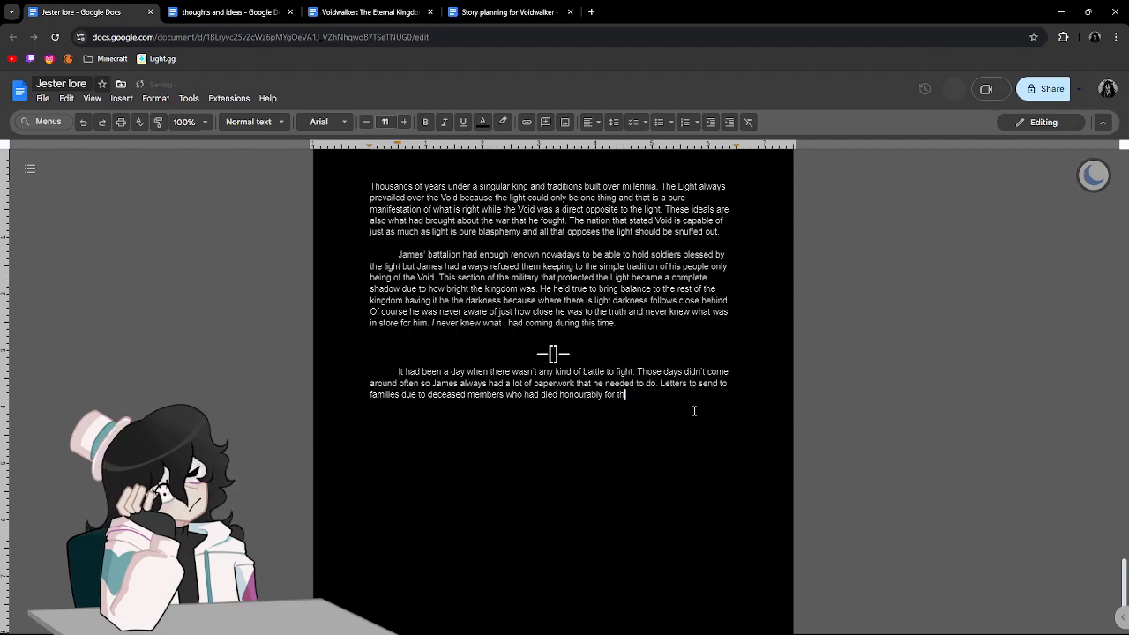
pyautogui.write('e kingdom. Funerals ')
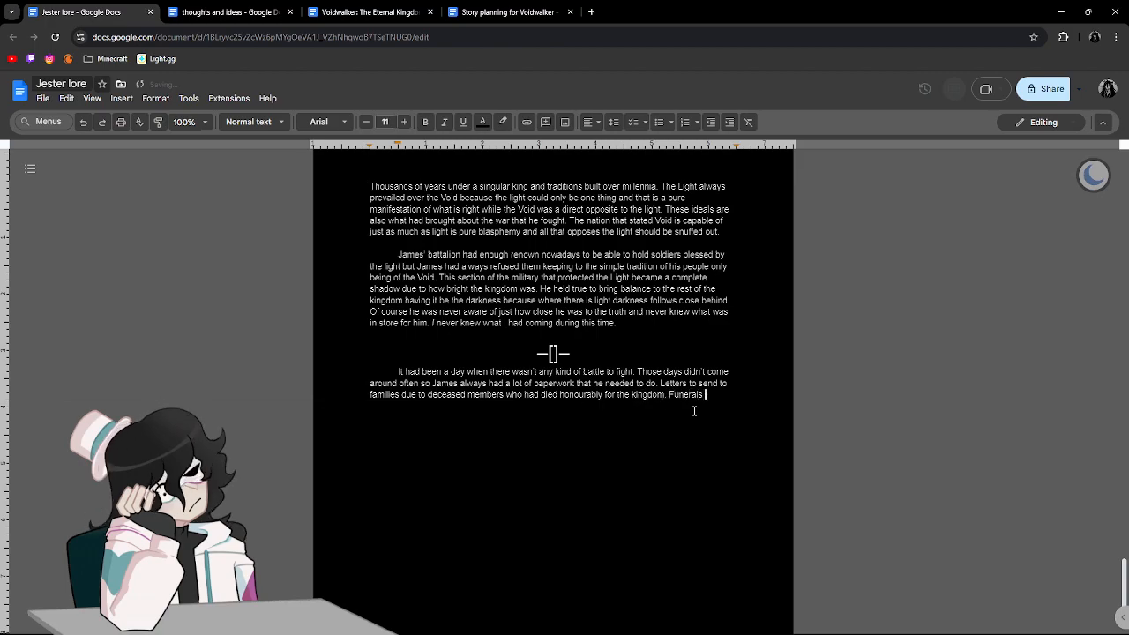
pyautogui.write('to schedule')
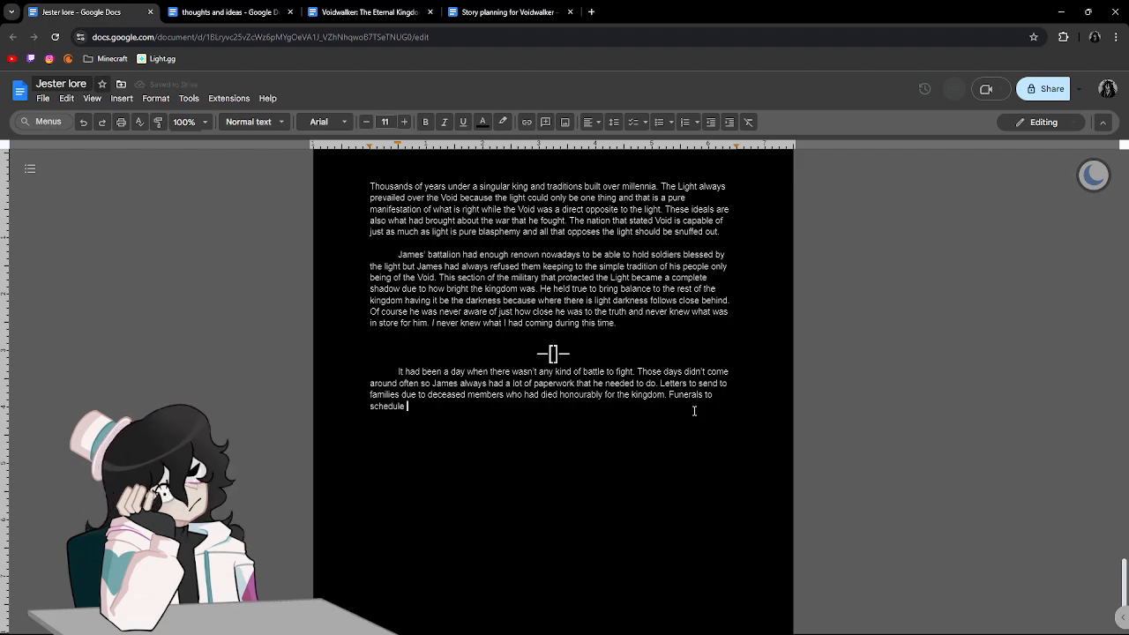
# Add "Funerals to schedule and people to console" to the paragraph after the sentence about the letters.
pyautogui.press('BackSpace')
pyautogui.press('BackSpace')
pyautogui.press('BackSpace')
pyautogui.press('BackSpace')
pyautogui.press('BackSpace')
pyautogui.press('BackSpace')
pyautogui.press('BackSpace')
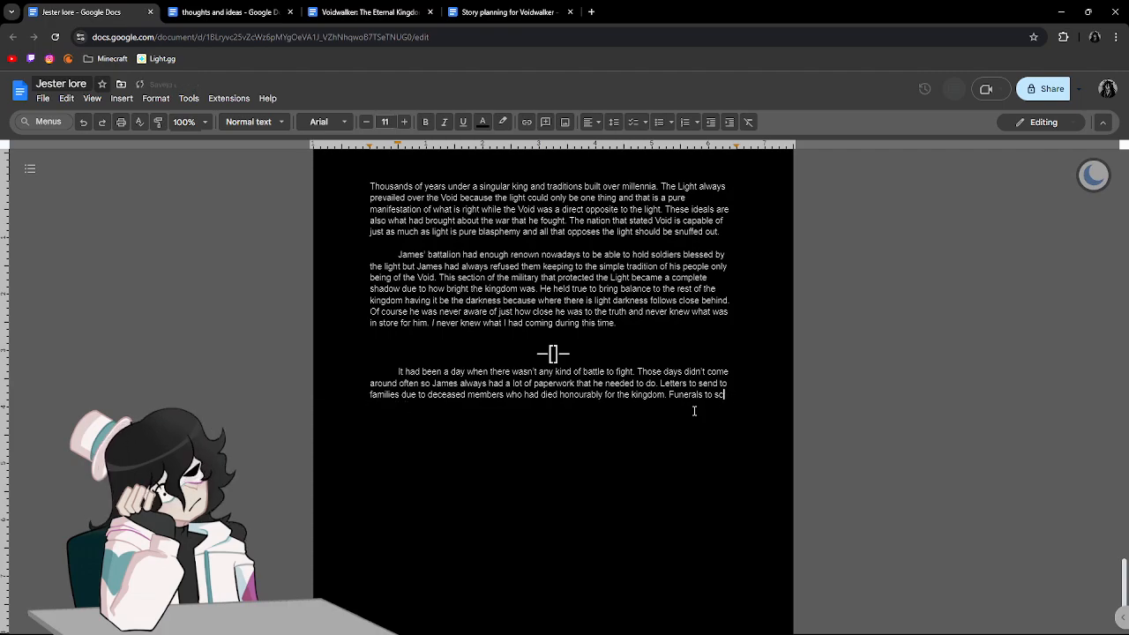
pyautogui.write('hedul')
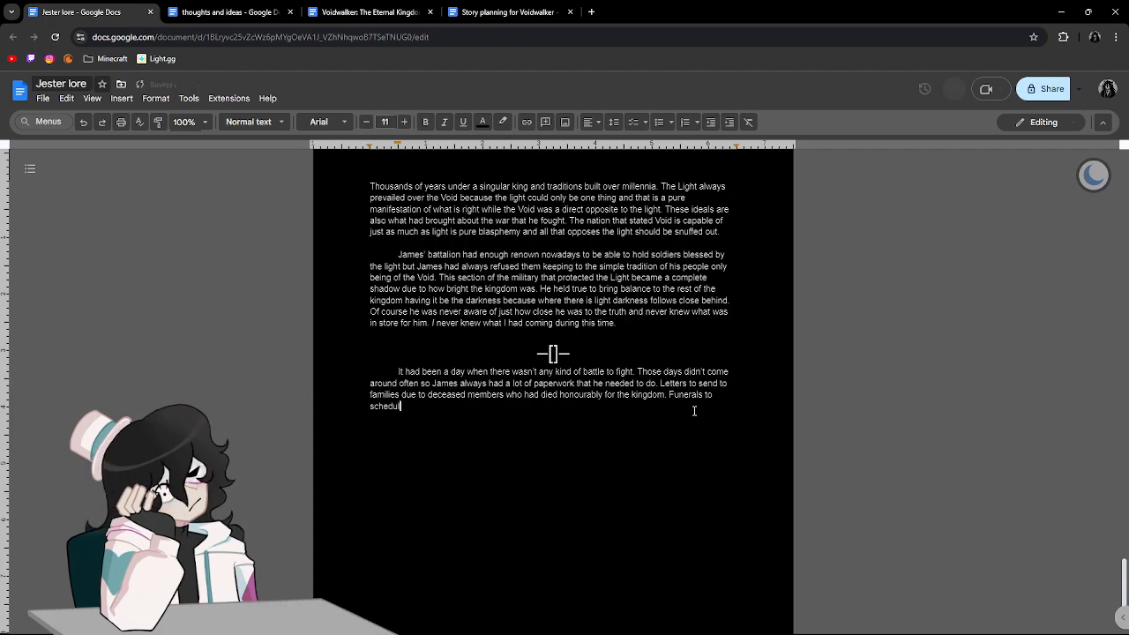
pyautogui.write('e and peop')
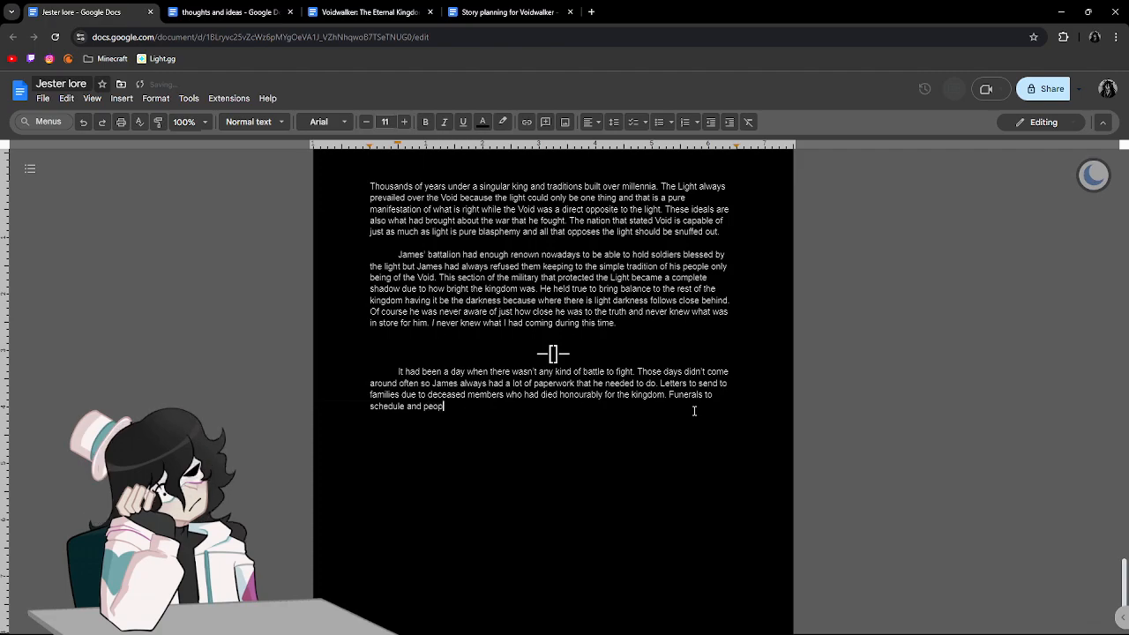
pyautogui.write('le to console')
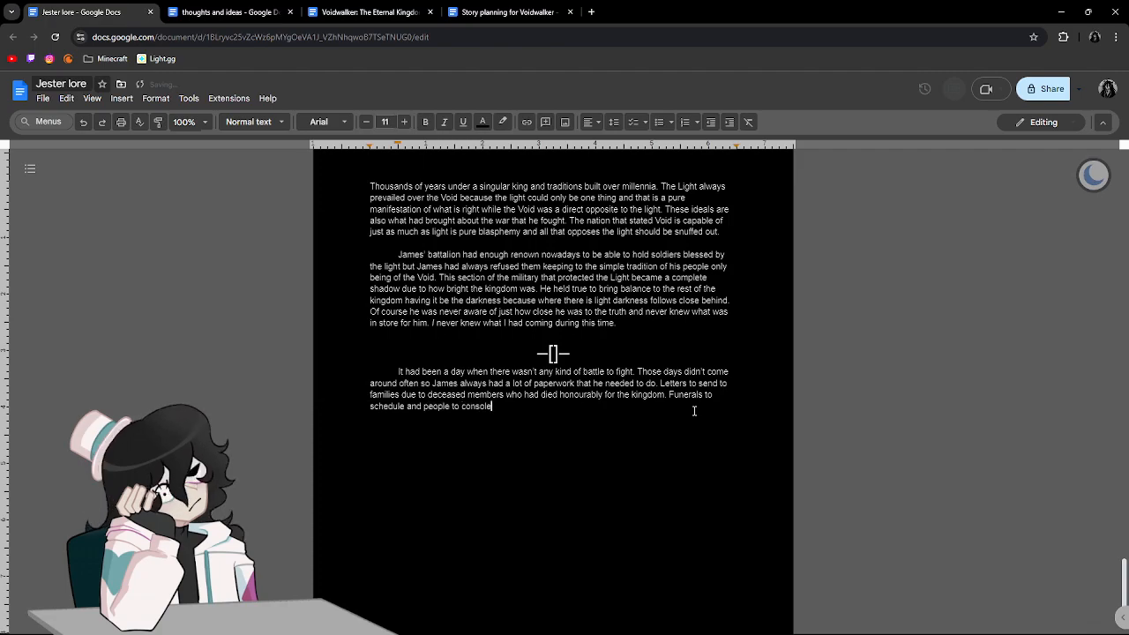
pyautogui.write('. However')
pyautogui.write(' James ne')
pyautogui.write('as never rea')
pyautogui.write('lly one to let hims')
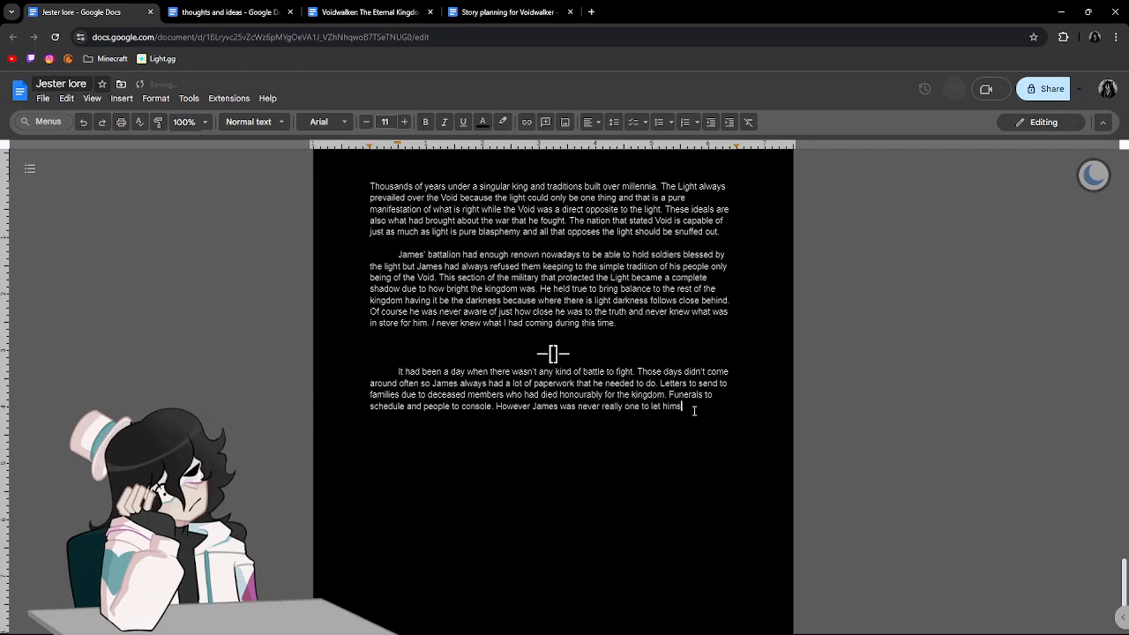
pyautogui.write('elf got down fo')
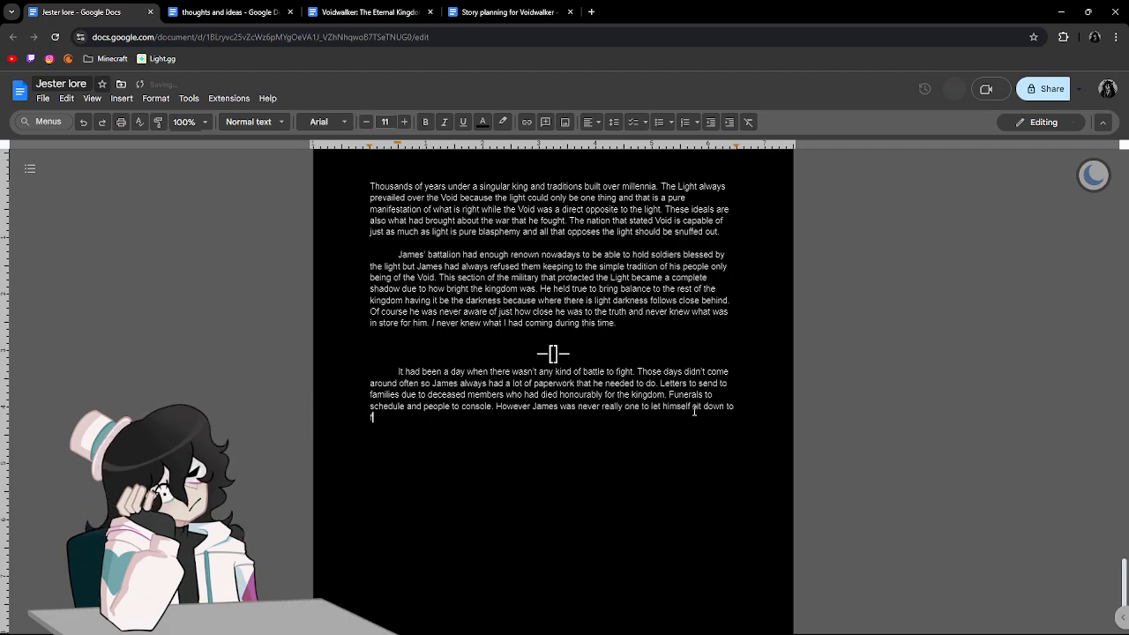
pyautogui.write('r too long so he')
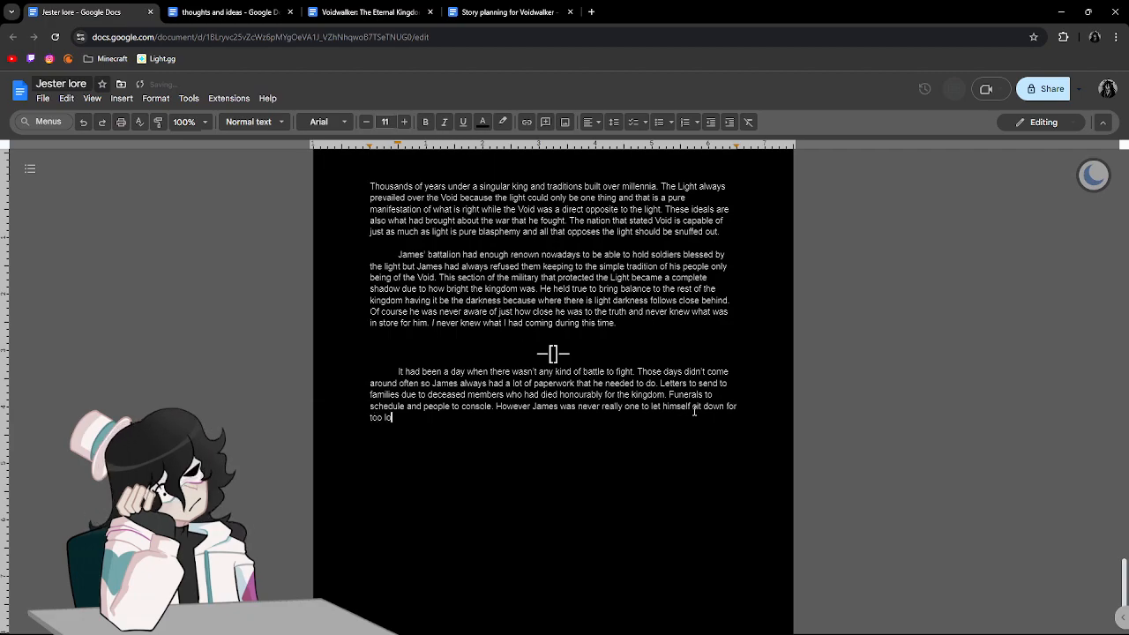
# Extend the sentence with "checking up on his people's moral which he guessed as".
pyautogui.write('s c')
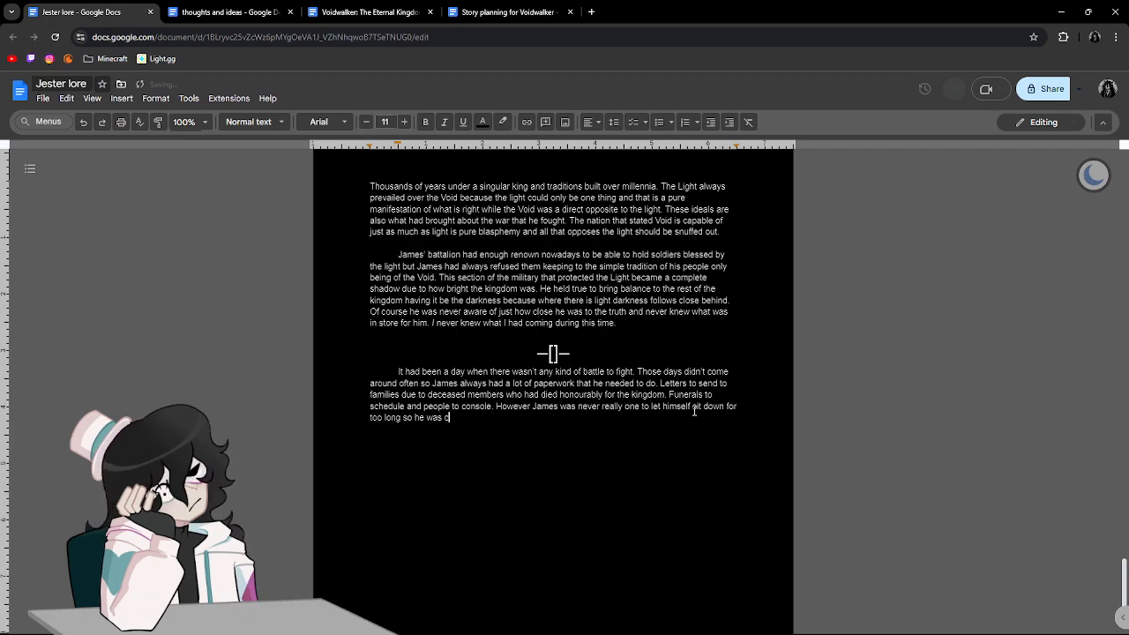
pyautogui.write('hecking u')
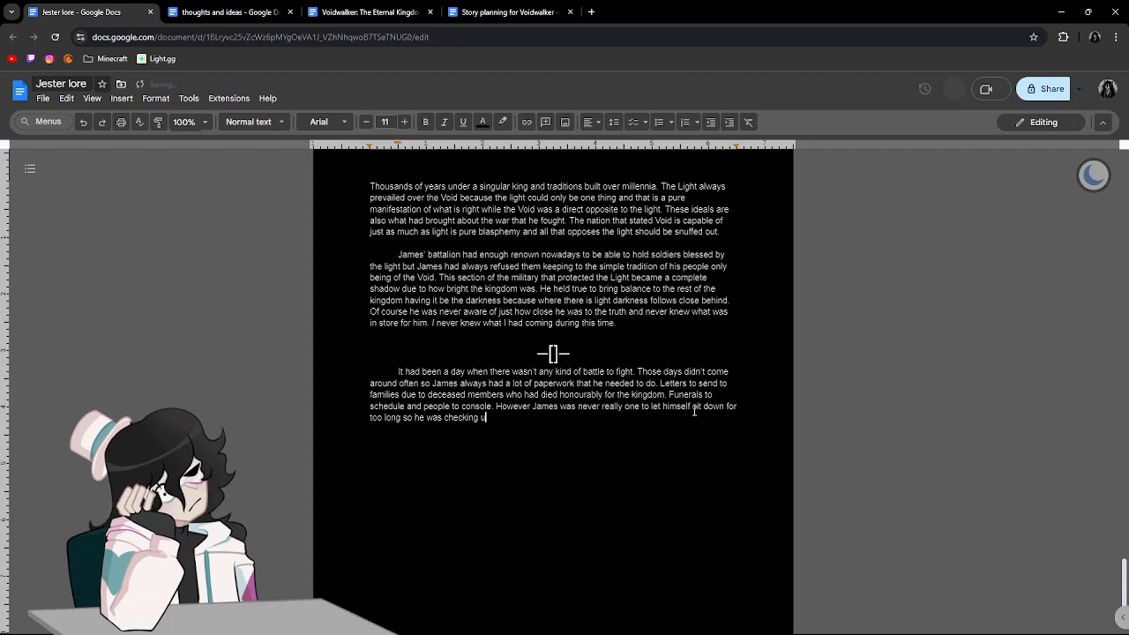
pyautogui.write('p on his p')
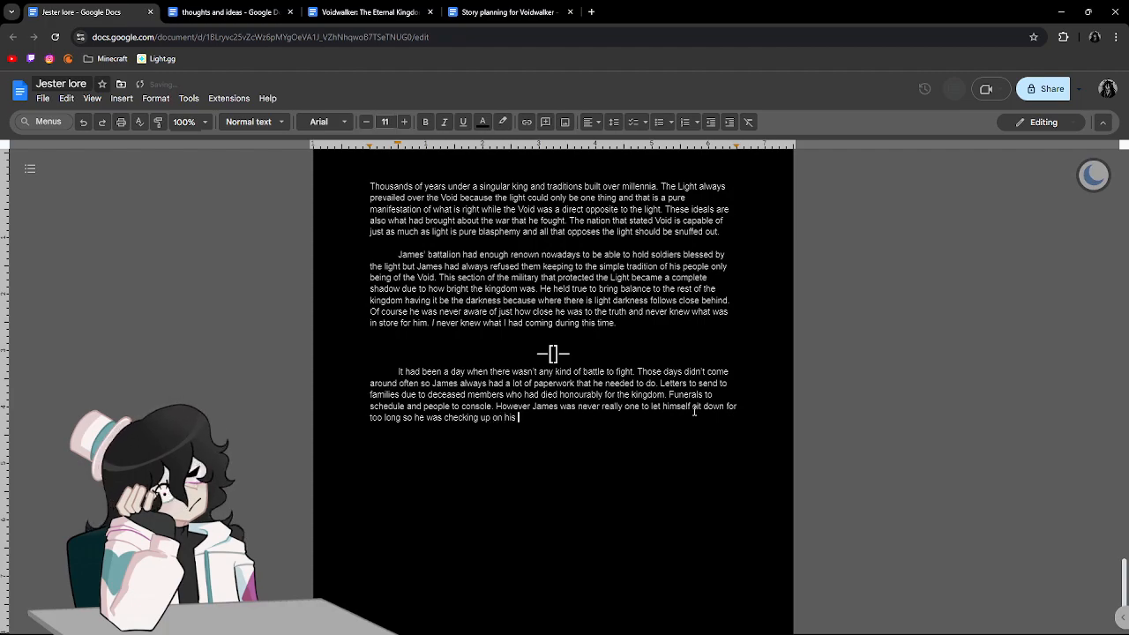
pyautogui.write("eople's own")
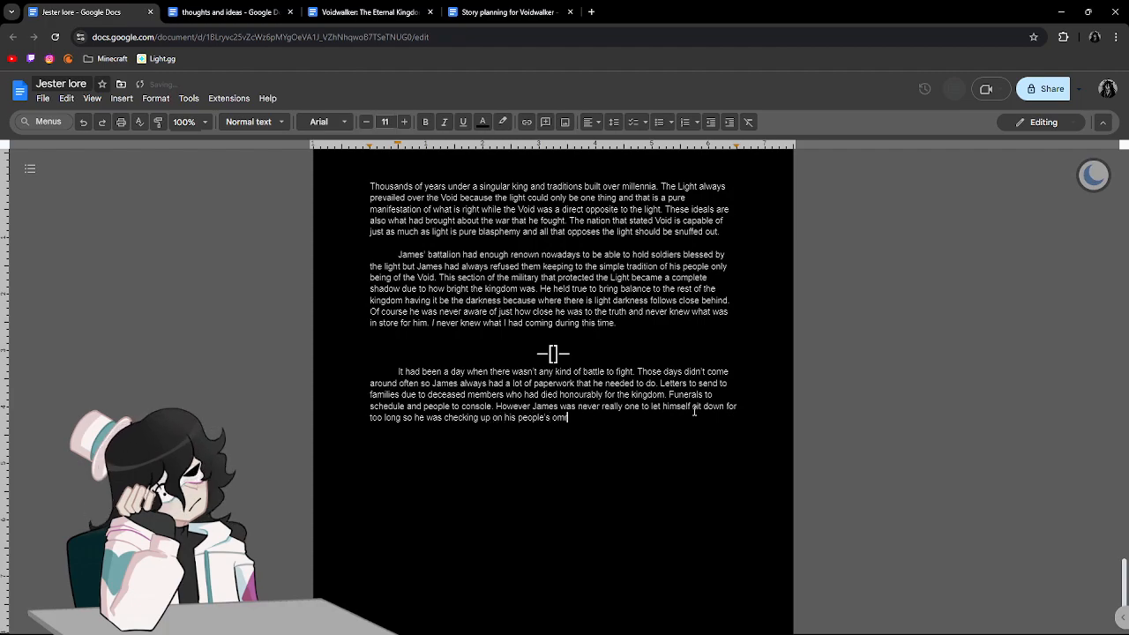
pyautogui.press('BackSpace')
pyautogui.press('BackSpace')
pyautogui.write('moral which he guess')
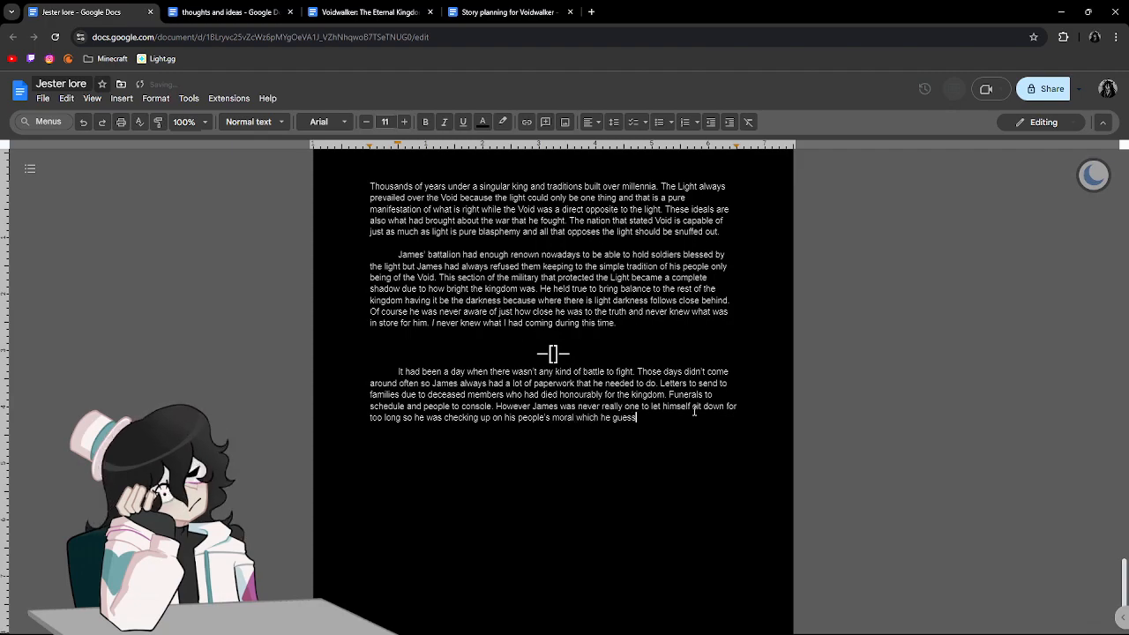
pyautogui.write('ed as')
# Check the web search suggestions for "disgui" in a new browser tab, and return to the Jester lore document.
pyautogui.scroll(1, 694, 410)
pyautogui.click(622, 478)
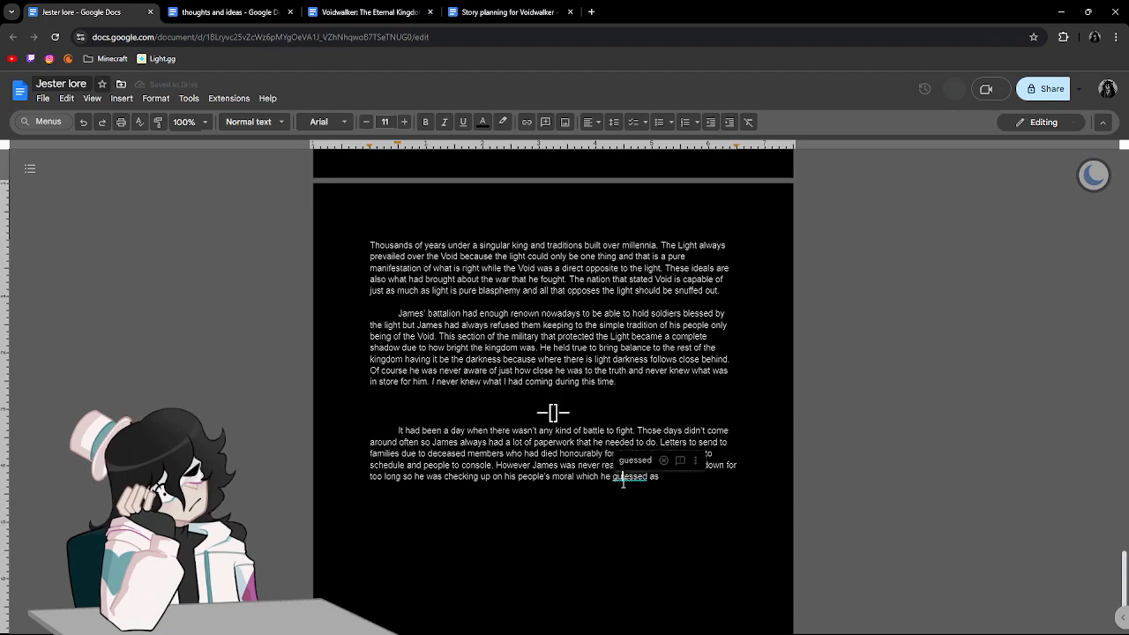
pyautogui.click(590, 11)
pyautogui.write('disgu')
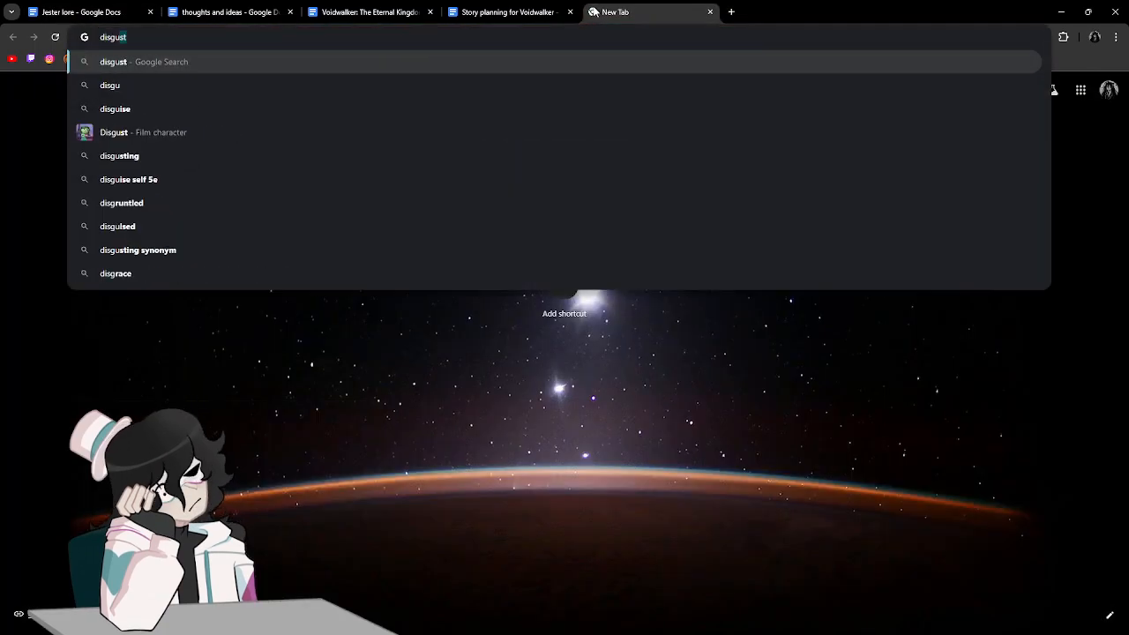
pyautogui.write('i')
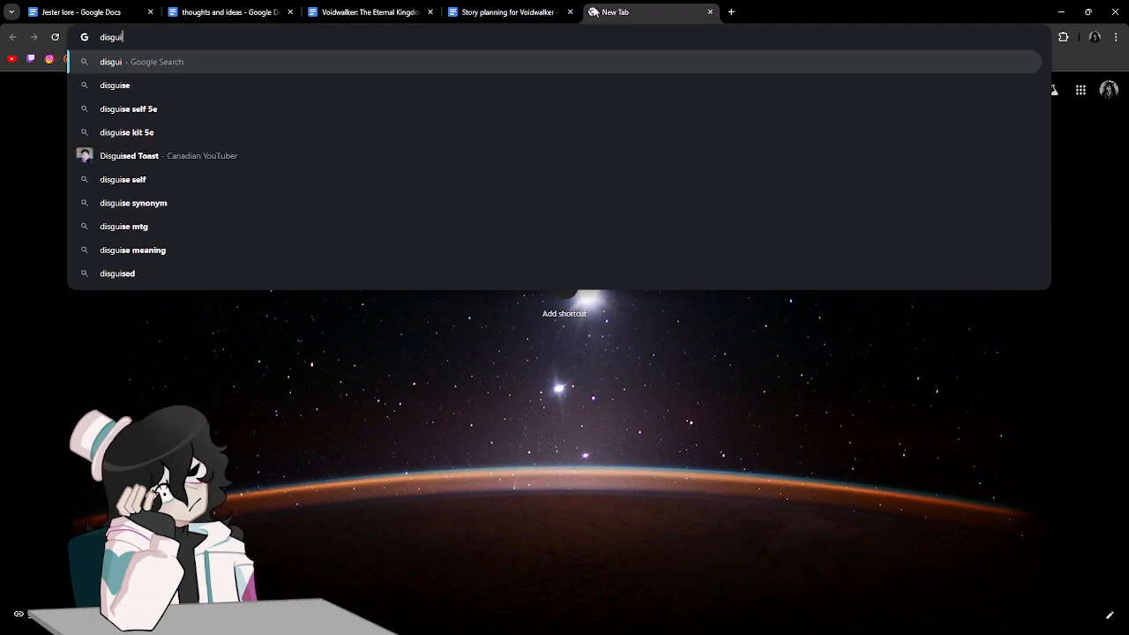
pyautogui.click(710, 12)
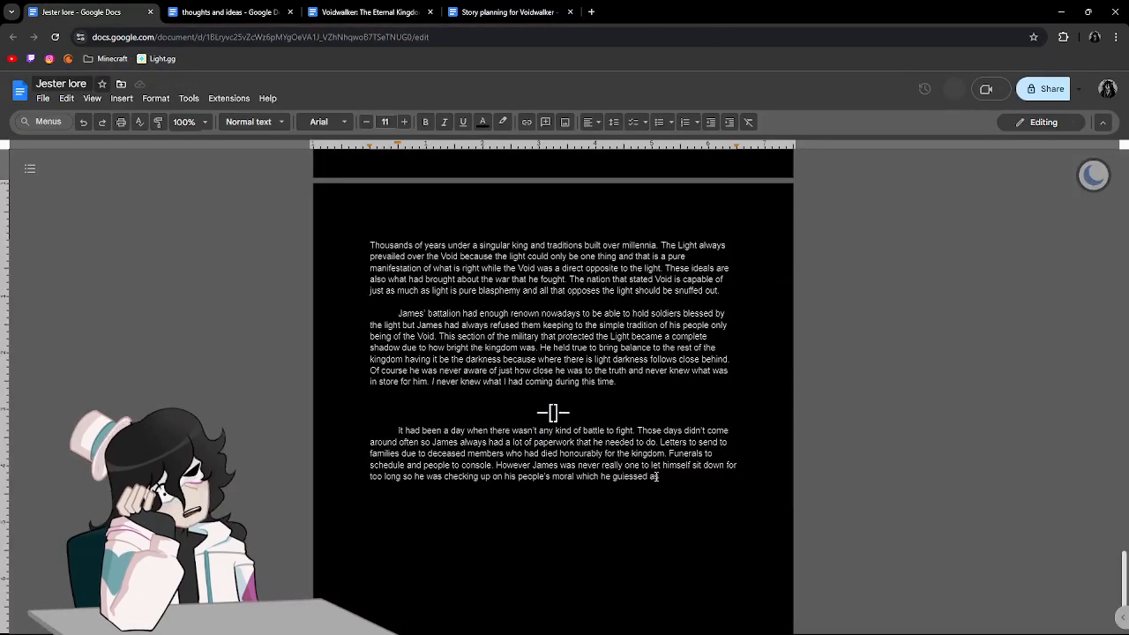
pyautogui.write('i')
pyautogui.press('Delete')
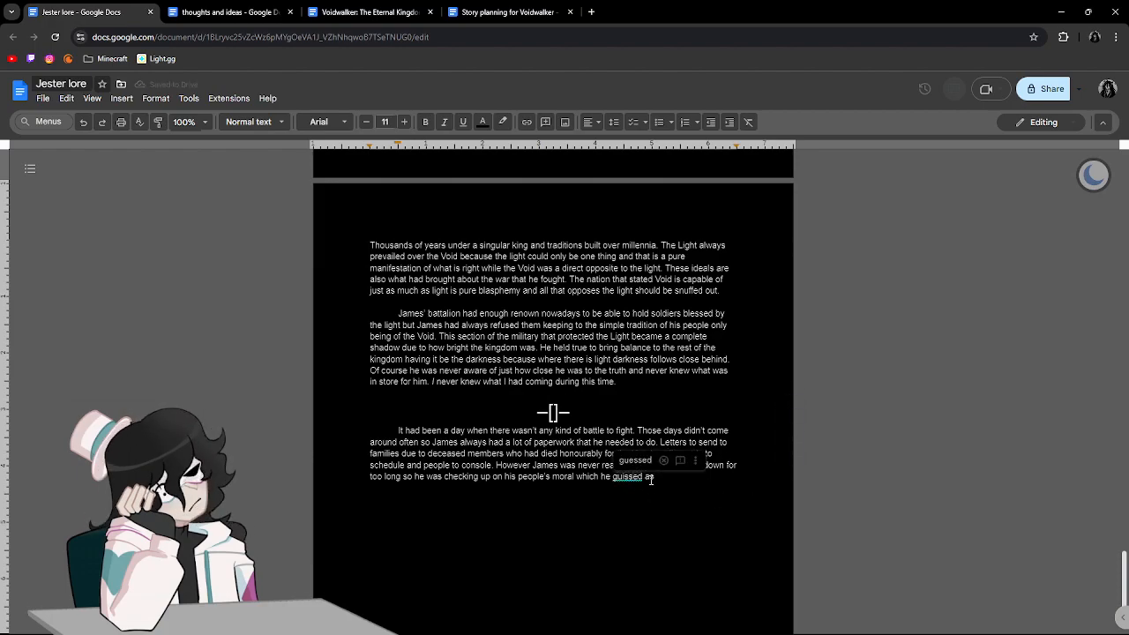
pyautogui.click(635, 459)
# Search the web for "guised" in a new browser tab to check the word, and return to the story document.
pyautogui.click(590, 11)
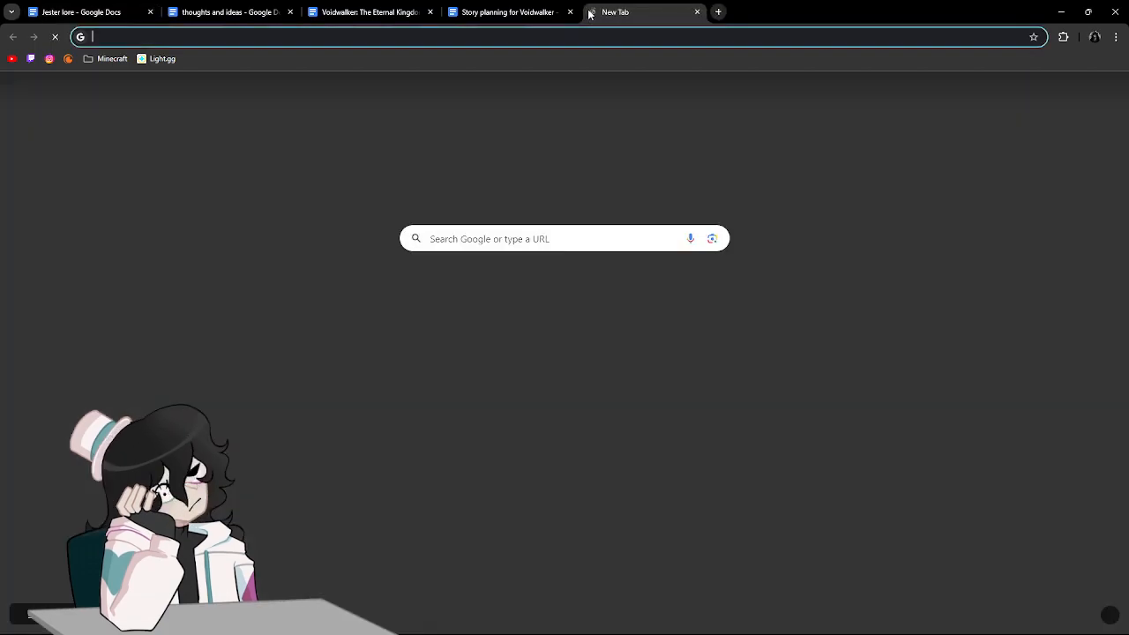
pyautogui.write('guised')
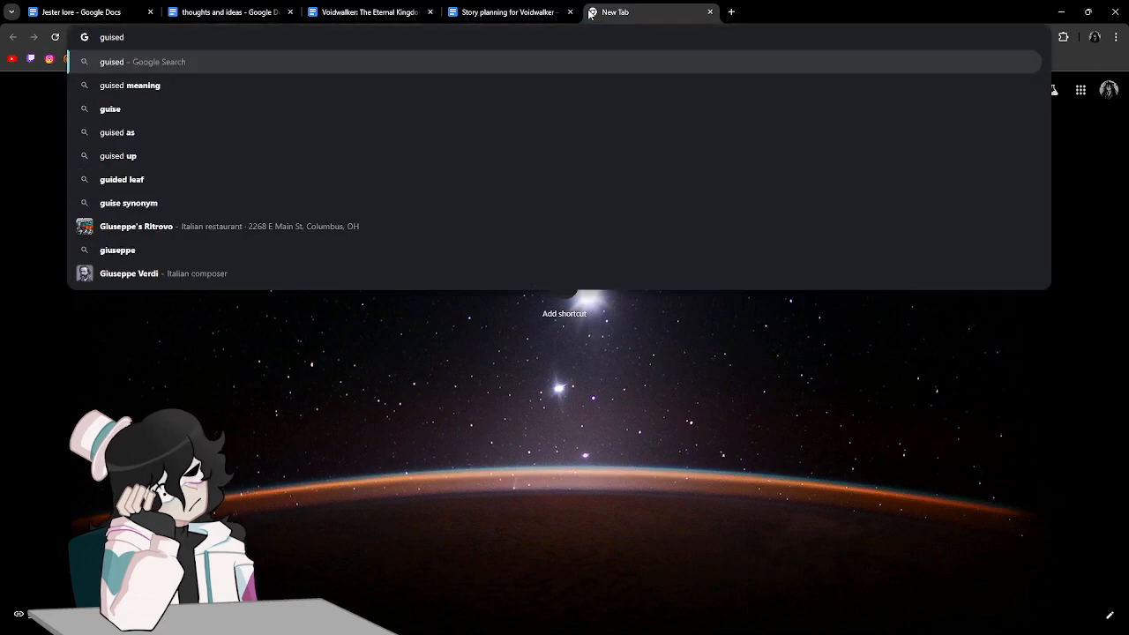
pyautogui.press('Return')
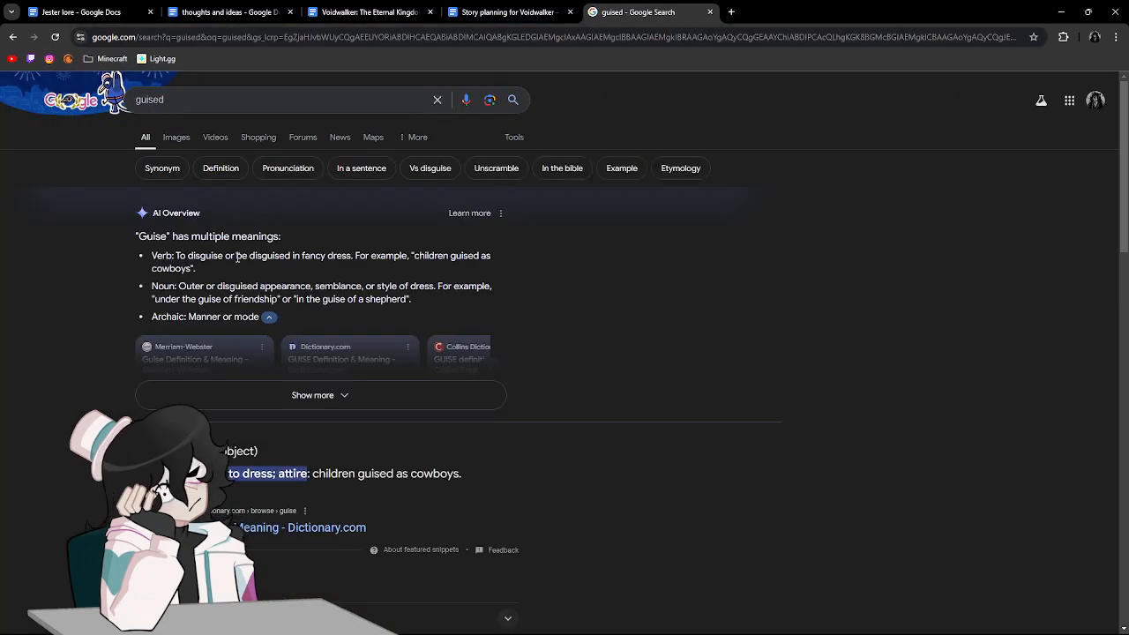
pyautogui.click(712, 13)
# Replace "guessed" with "guised" so the unfinished sentence ends with "which he guised as".
pyautogui.press('BackSpace')
pyautogui.press('BackSpace')
pyautogui.press('BackSpace')
pyautogui.press('BackSpace')
pyautogui.press('BackSpace')
pyautogui.write('ised as collecting reports from')
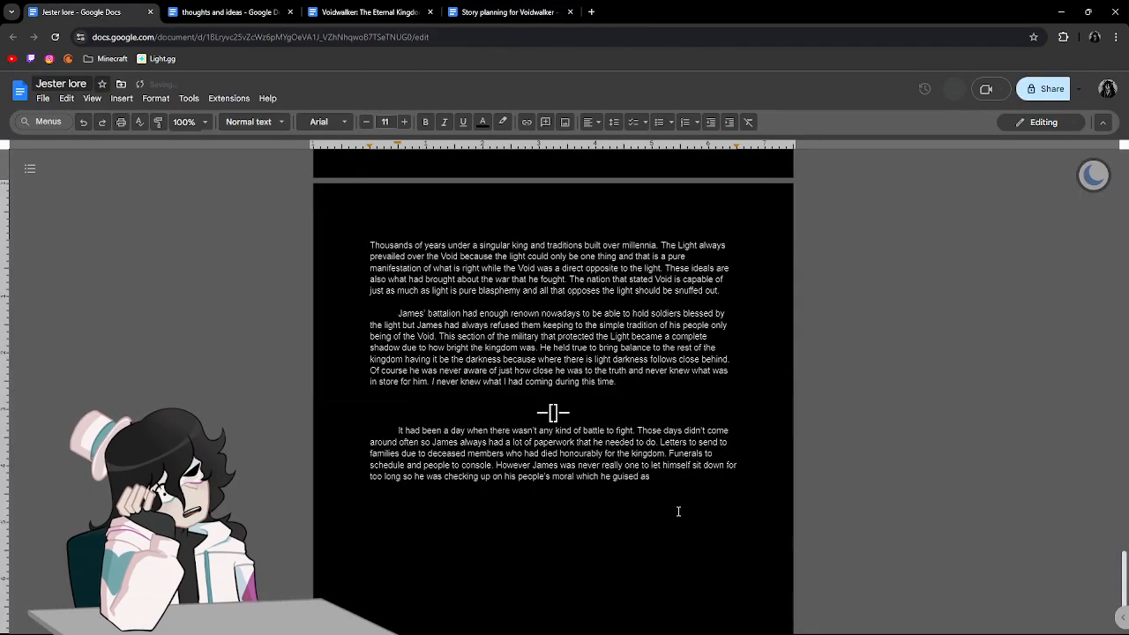
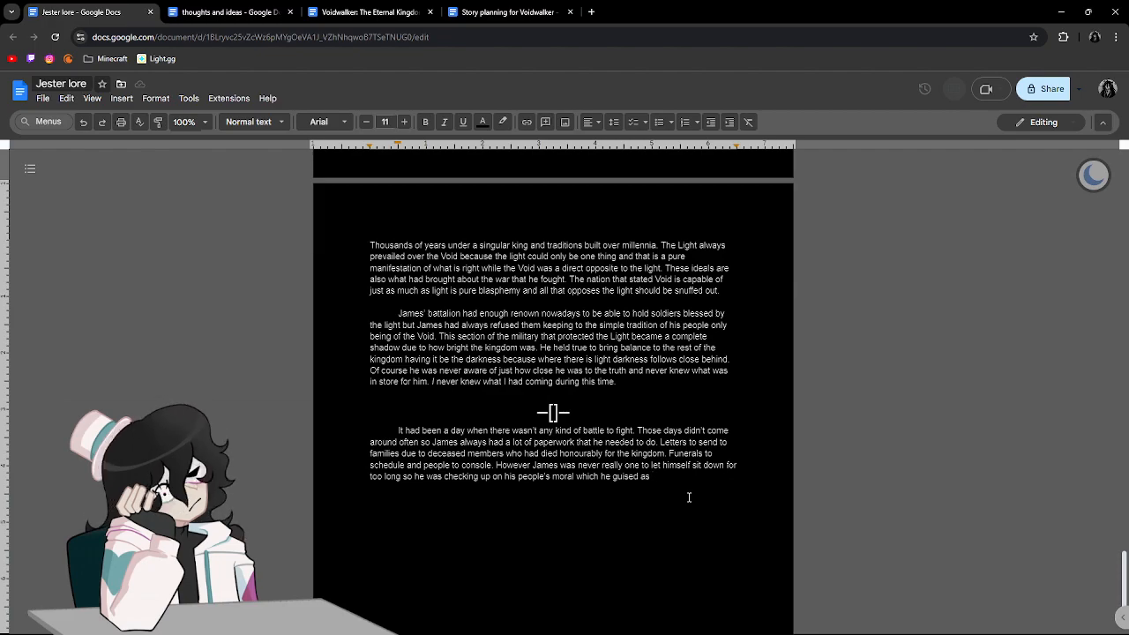
# Complete the sentence about James's guise with "collecting reports from his commanders, captains, and scouts.".
pyautogui.write('collecting r')
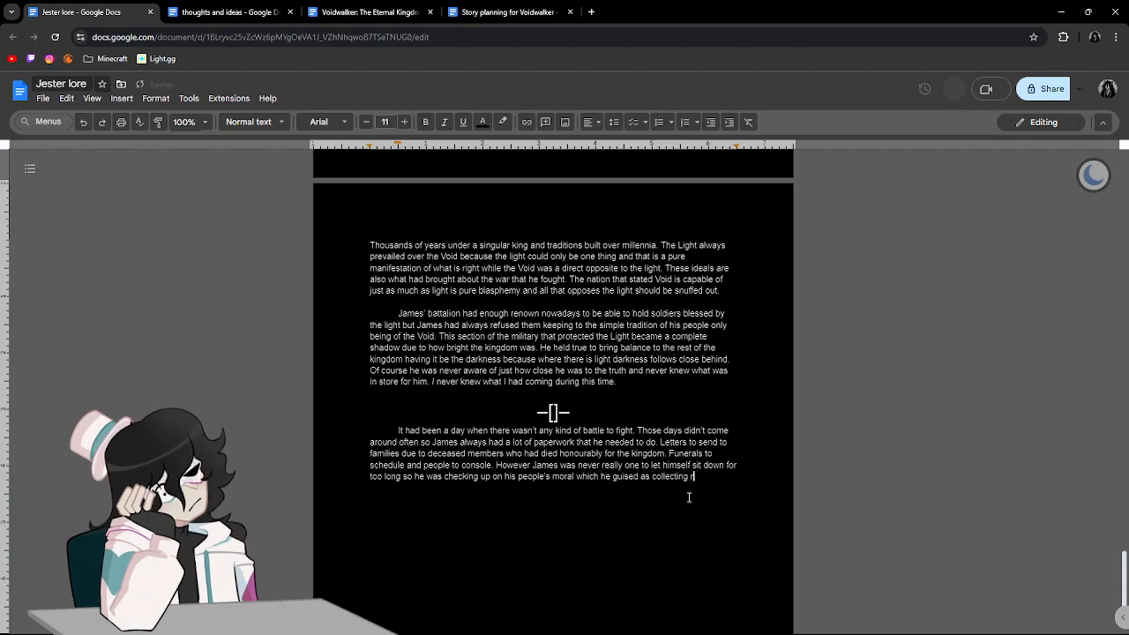
pyautogui.write('eports from his com')
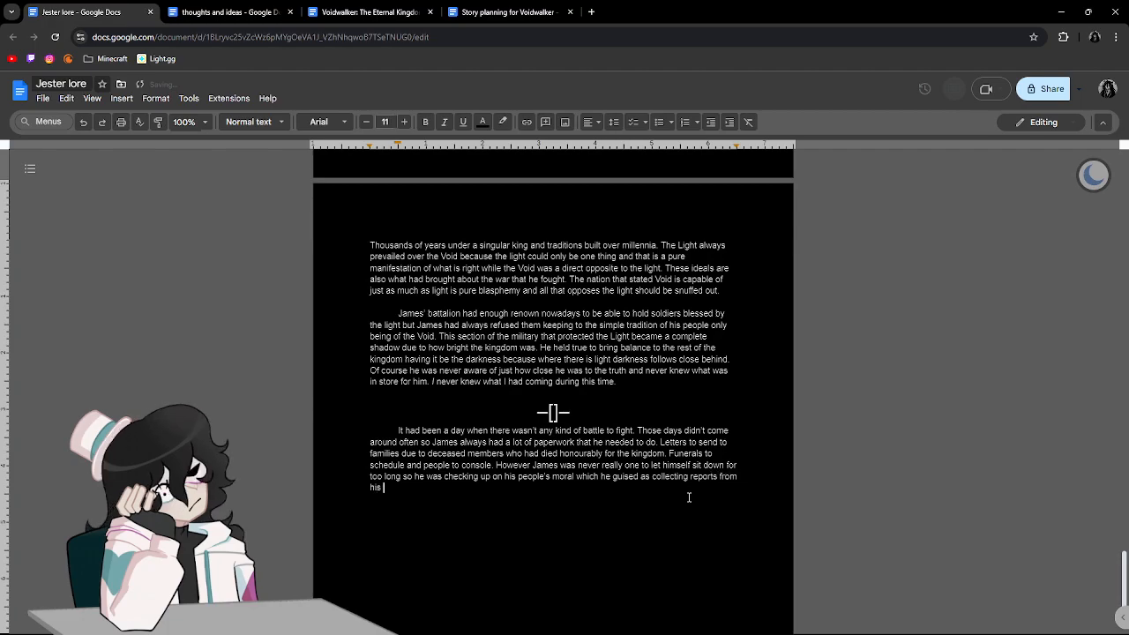
pyautogui.write('manders, ')
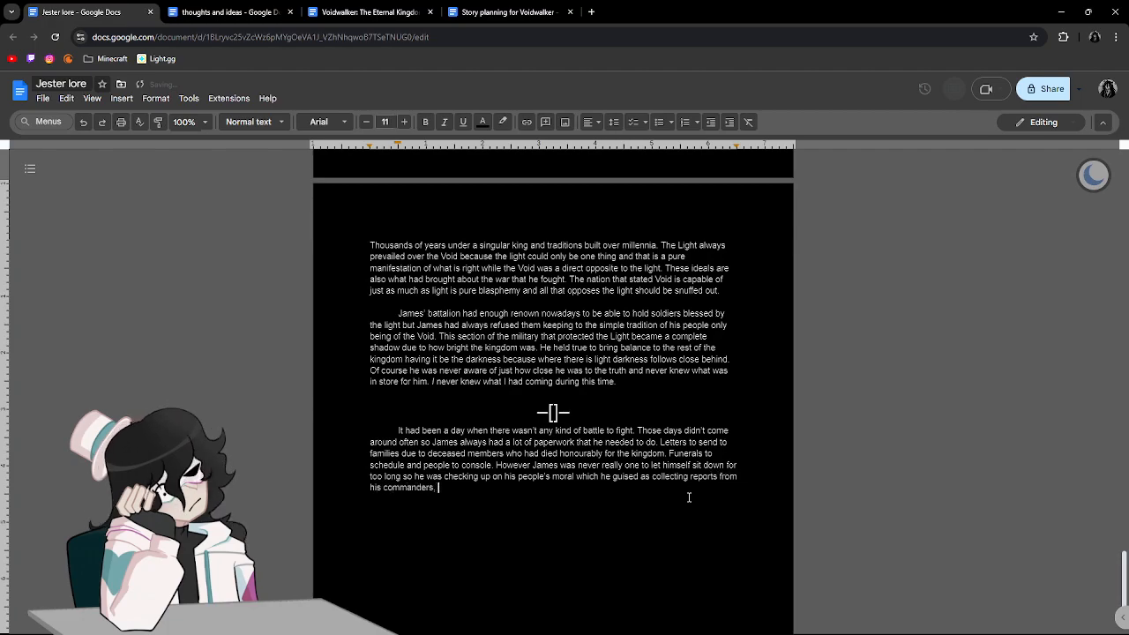
pyautogui.write('capt')
pyautogui.write('ions,')
pyautogui.press('BackSpace')
pyautogui.press('BackSpace')
pyautogui.press('BackSpace')
pyautogui.press('BackSpace')
pyautogui.press('BackSpace')
pyautogui.press('BackSpace')
pyautogui.write('ian')
pyautogui.press('BackSpace')
pyautogui.press('BackSpace')
pyautogui.press('BackSpace')
pyautogui.write('ains, and ')
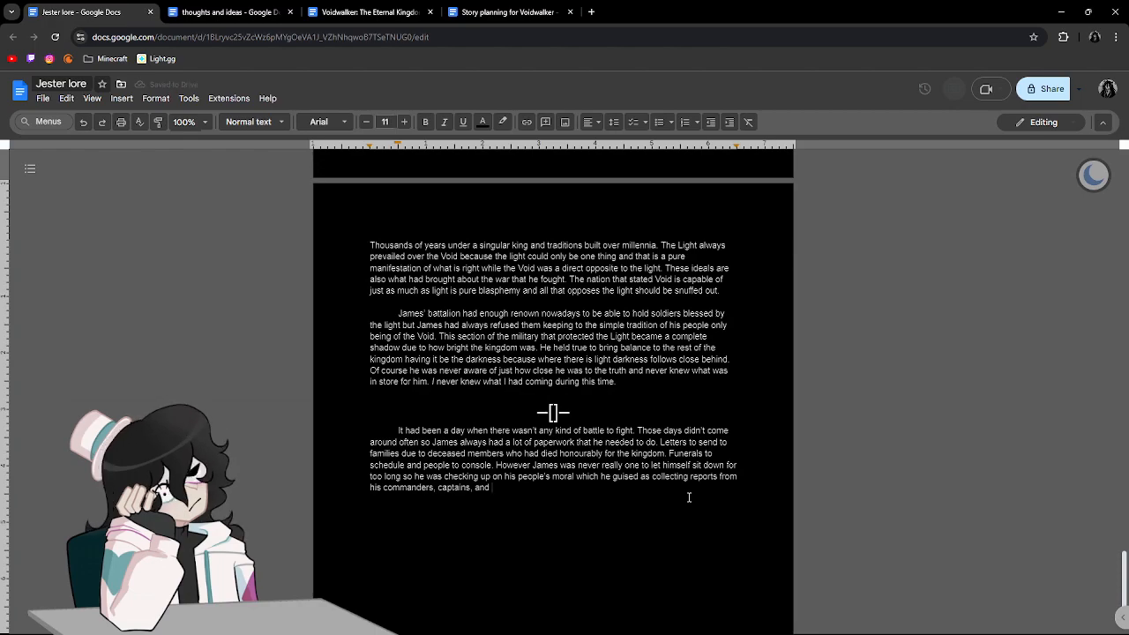
pyautogui.write('scouts.')
# Search the web for "moral" in a new browser tab and read its dictionary definitions.
pyautogui.click(564, 482)
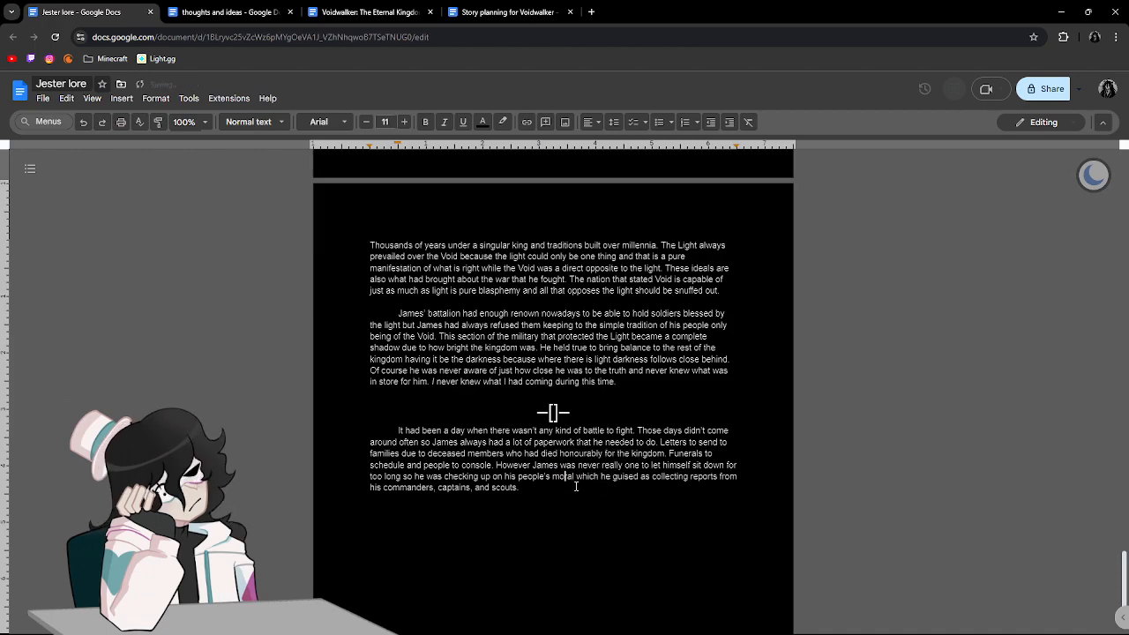
pyautogui.click(591, 11)
pyautogui.write('moral')
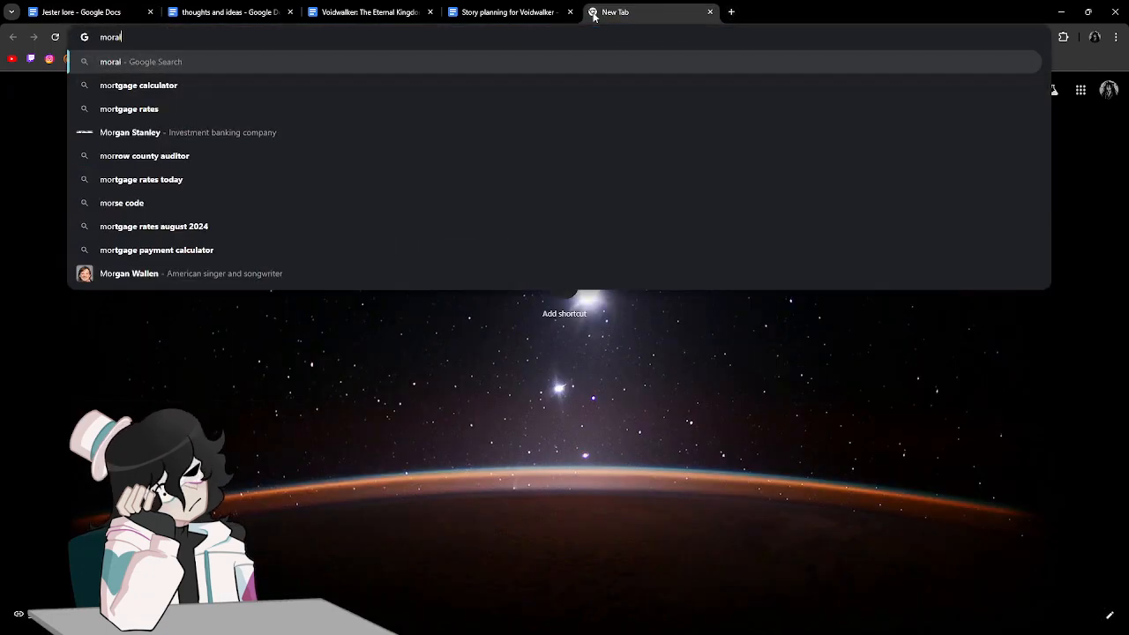
pyautogui.press('Return')
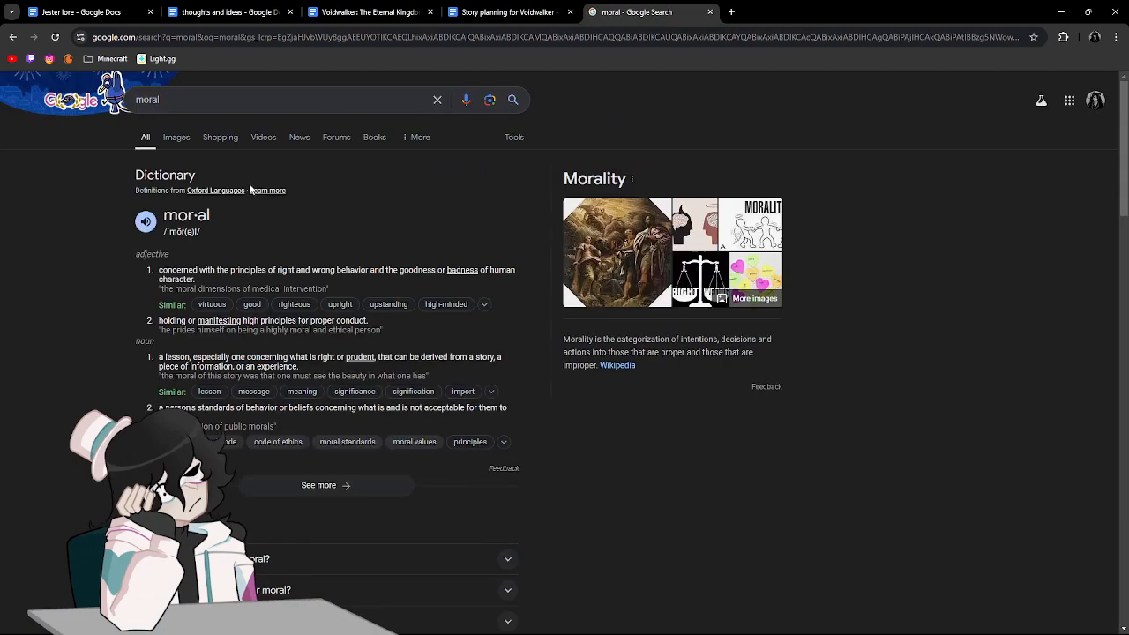
pyautogui.moveTo(160, 320); pyautogui.dragTo(380, 323)
pyautogui.click(380, 322)
pyautogui.moveTo(160, 359); pyautogui.dragTo(229, 359)
pyautogui.click(218, 373)
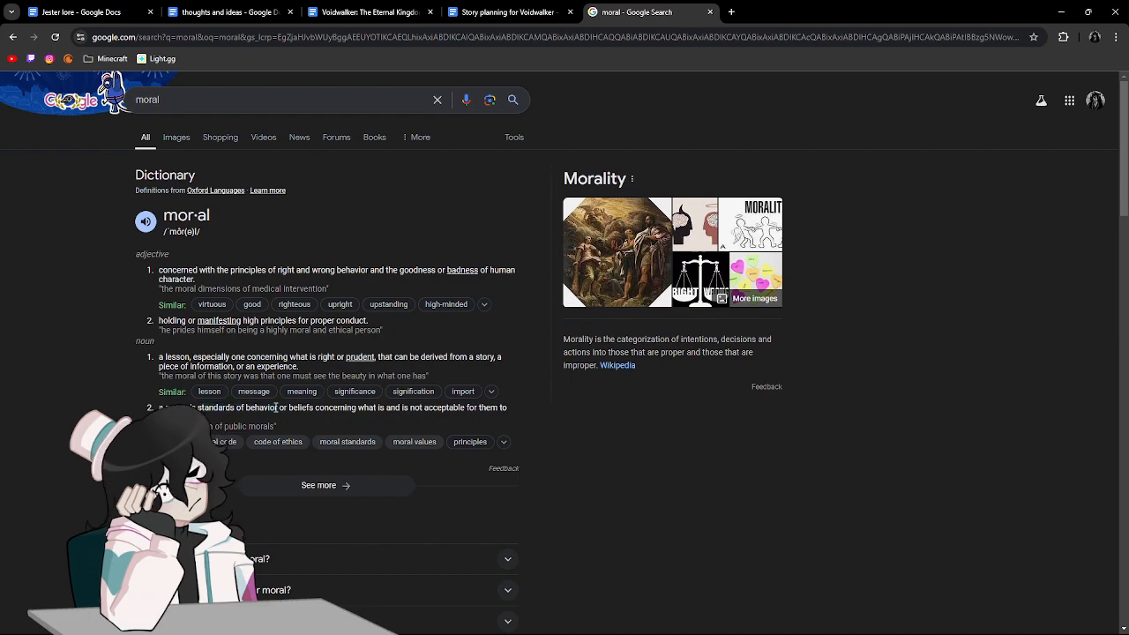
# Check the search suggestions for "military", and close the search tab to return to the Jester lore document.
pyautogui.moveTo(160, 99); pyautogui.dragTo(106, 104)
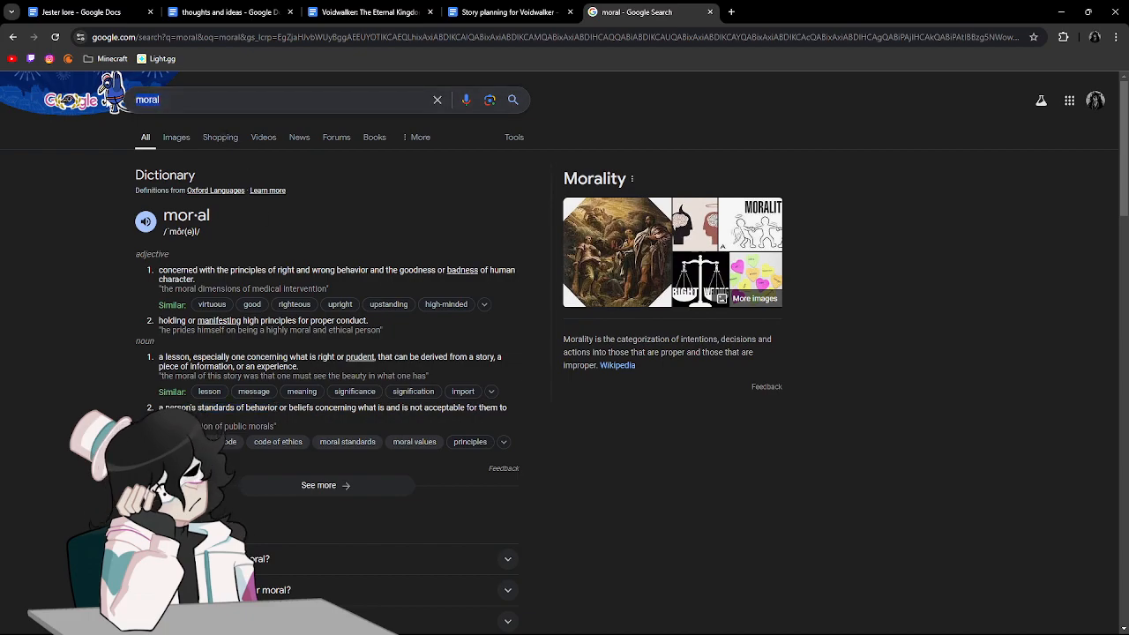
pyautogui.write('military')
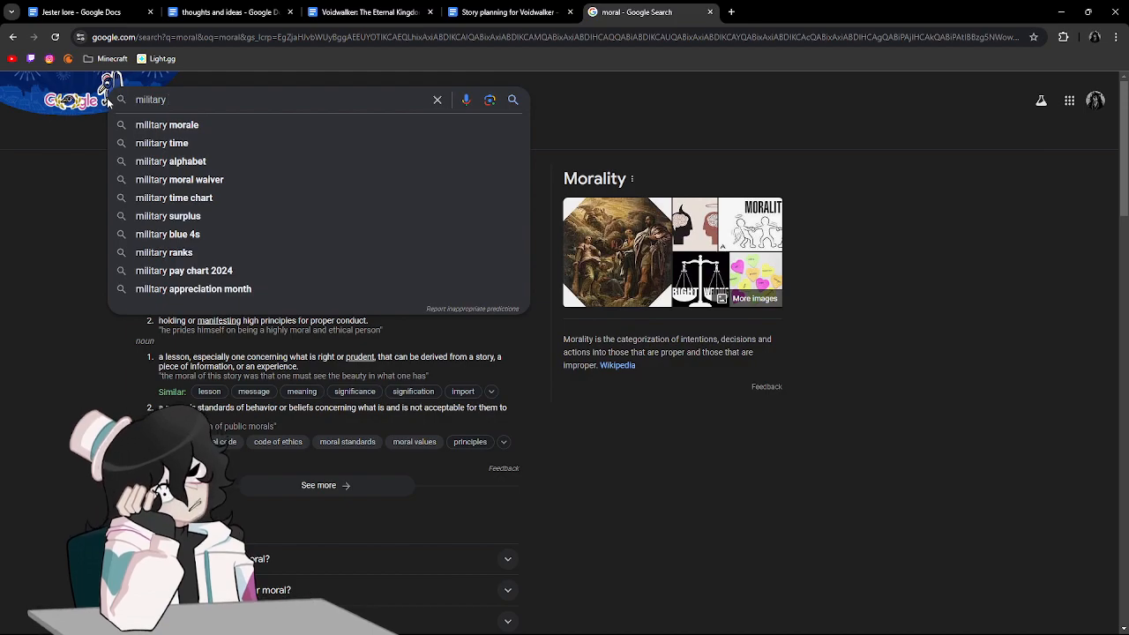
pyautogui.click(710, 11)
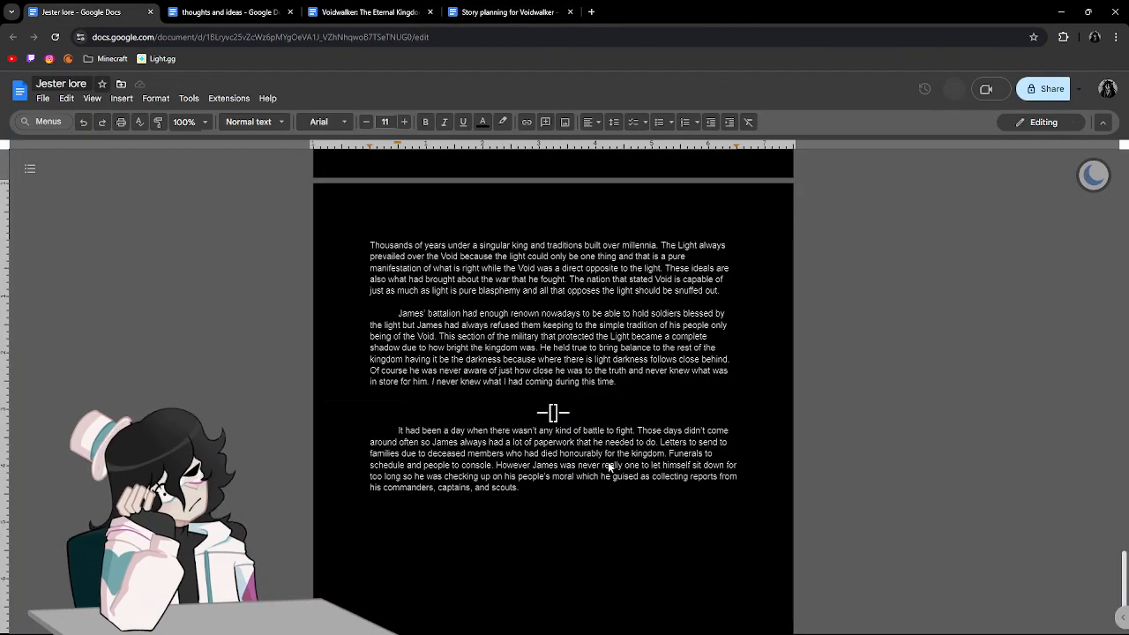
# Correct "moral" to "morale" after "his people's" and return the text cursor to the end of the paragraph.
pyautogui.click(576, 477)
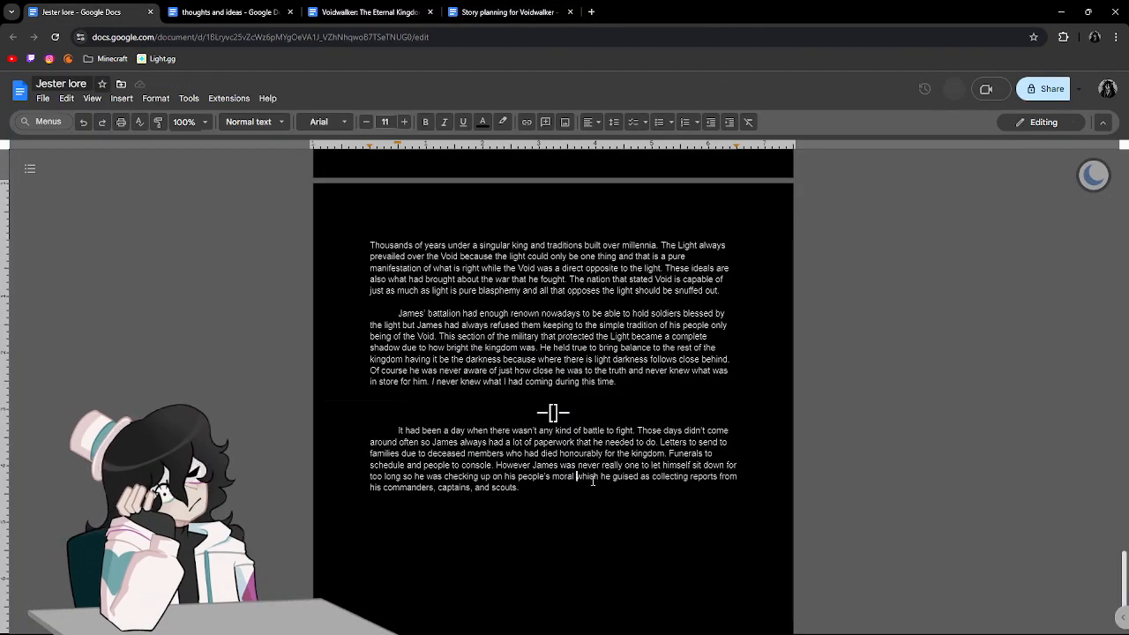
pyautogui.write('e')
pyautogui.click(606, 486)
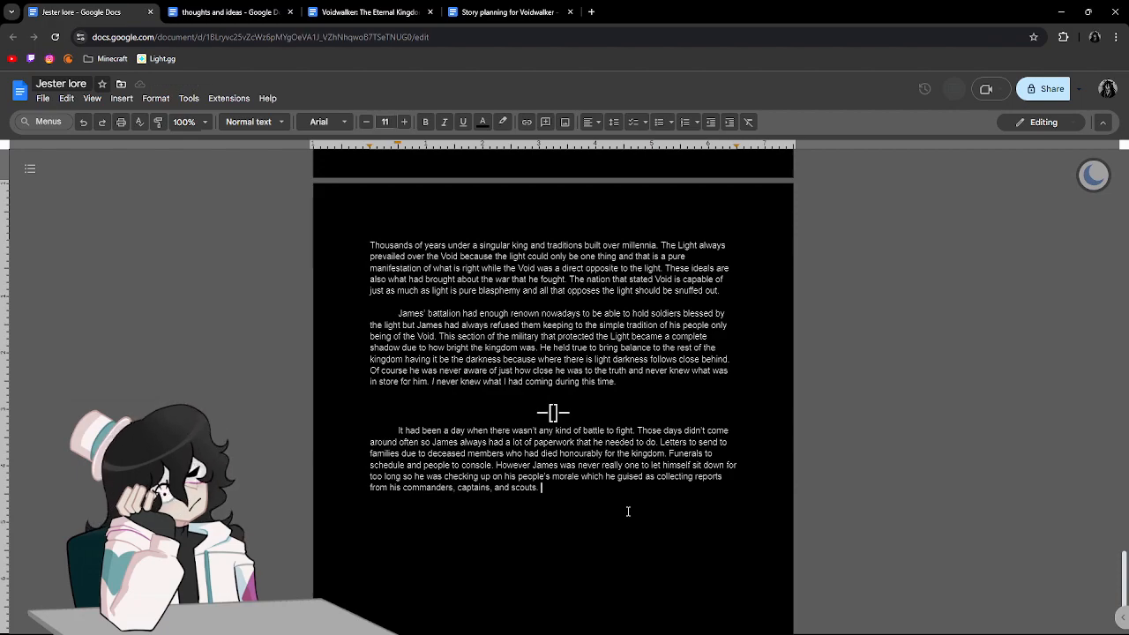
# Begin a new sentence with "The nation to the east had been completely silent so".
pyautogui.write('The ')
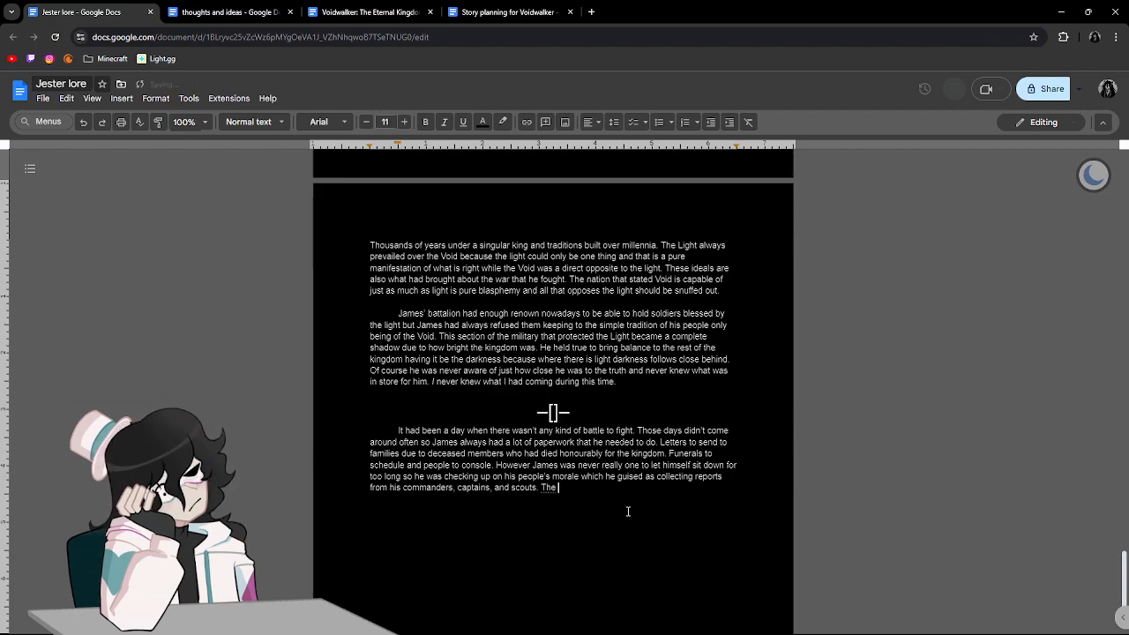
pyautogui.write('nation to the')
pyautogui.write(' east had b')
pyautogui.write('een completely ')
pyautogui.write('silent so ')
pyautogui.write('his scouts')
pyautogui.write(' had been told to ')
pyautogui.write('keep an eye in the ')
pyautogui.write('city for spies a')
pyautogui.write('nd assassi')
pyautogui.write('ns.')
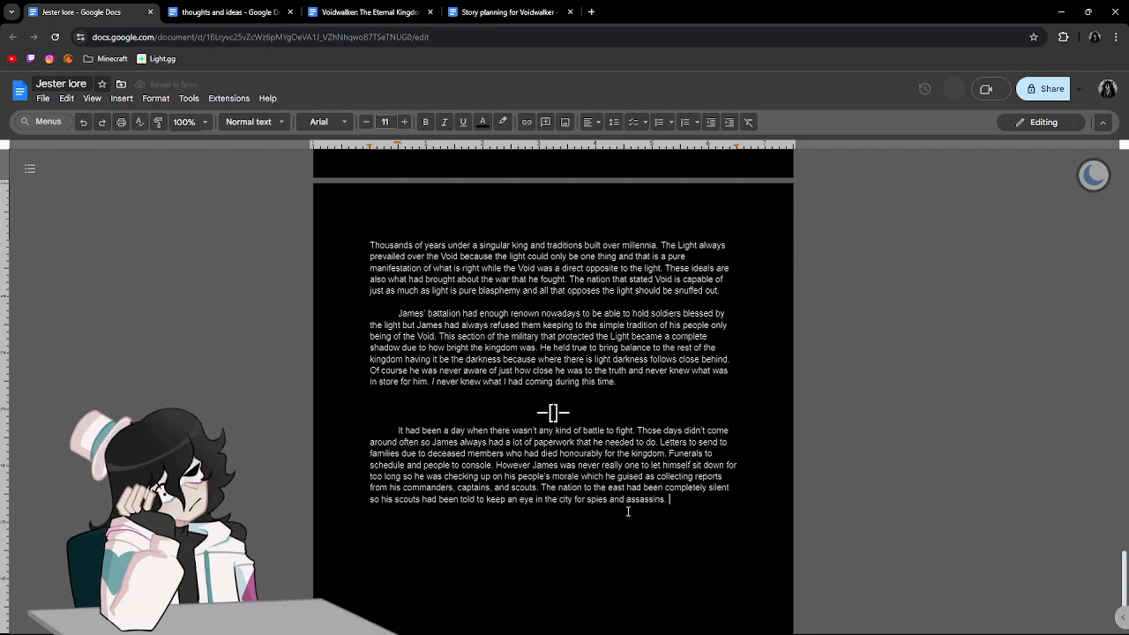
# Start the next sentence with "They had sent out two or three troops to protect".
pyautogui.write('They had ')
pyautogui.write('sent out 2 or')
pyautogui.press('BackSpace')
pyautogui.press('BackSpace')
pyautogui.press('BackSpace')
pyautogui.press('BackSpace')
pyautogui.press('BackSpace')
pyautogui.write('tow o')
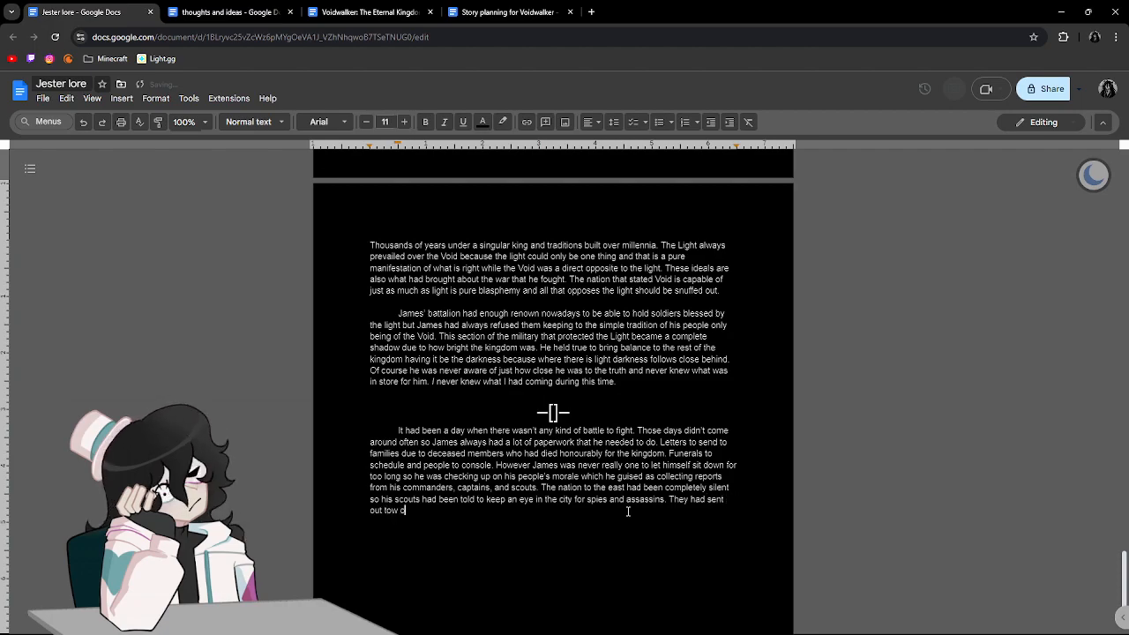
pyautogui.press('BackSpace')
pyautogui.write('wo or three troups')
pyautogui.press('BackSpace')
pyautogui.press('BackSpace')
pyautogui.press('BackSpace')
pyautogui.press('BackSpace')
pyautogui.write('ops to protect ')
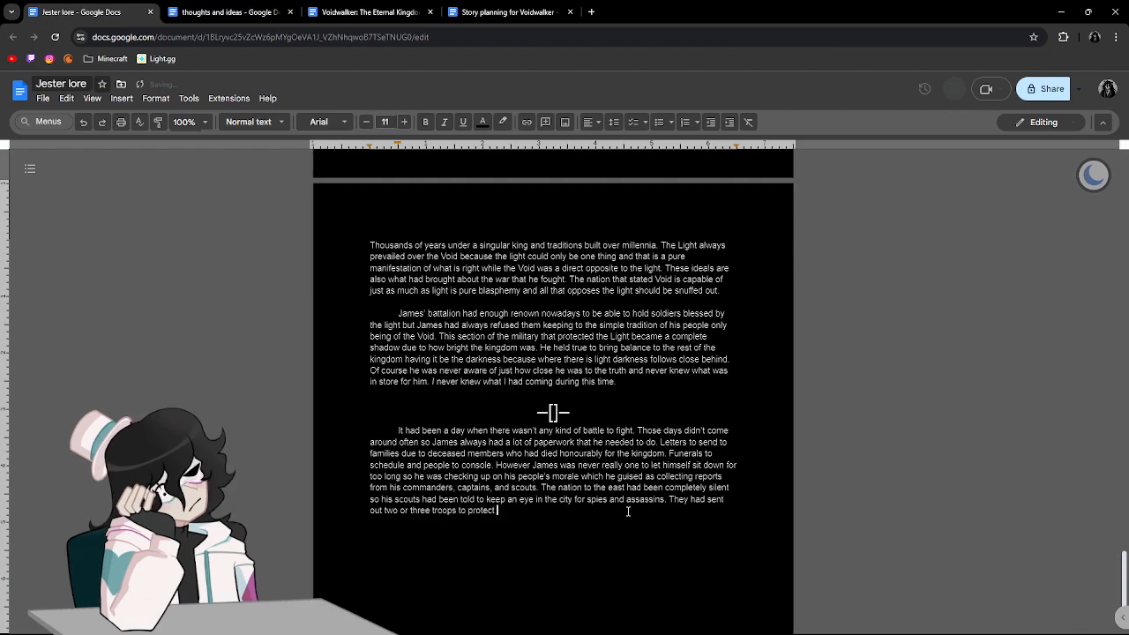
pyautogui.write('local nobili')
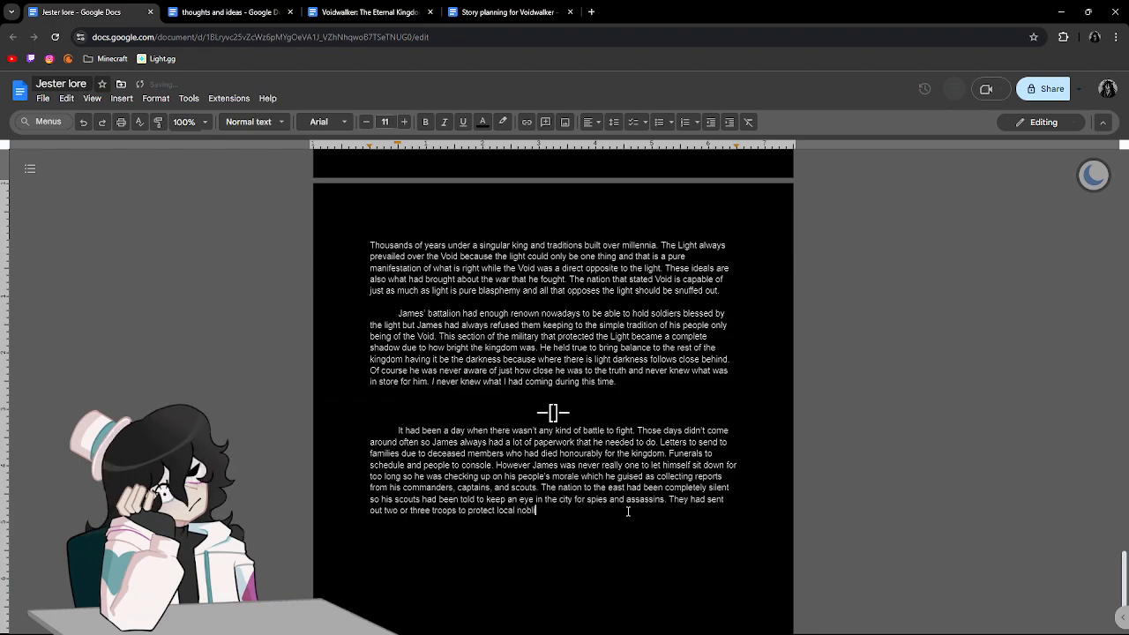
pyautogui.write('ty')
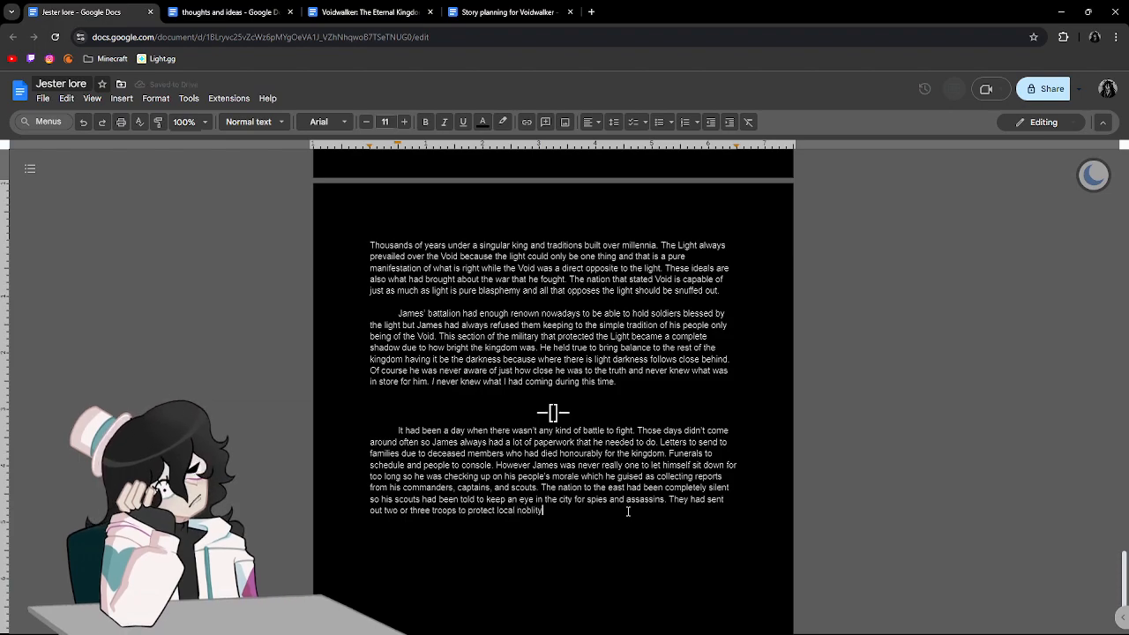
pyautogui.write(' with an')
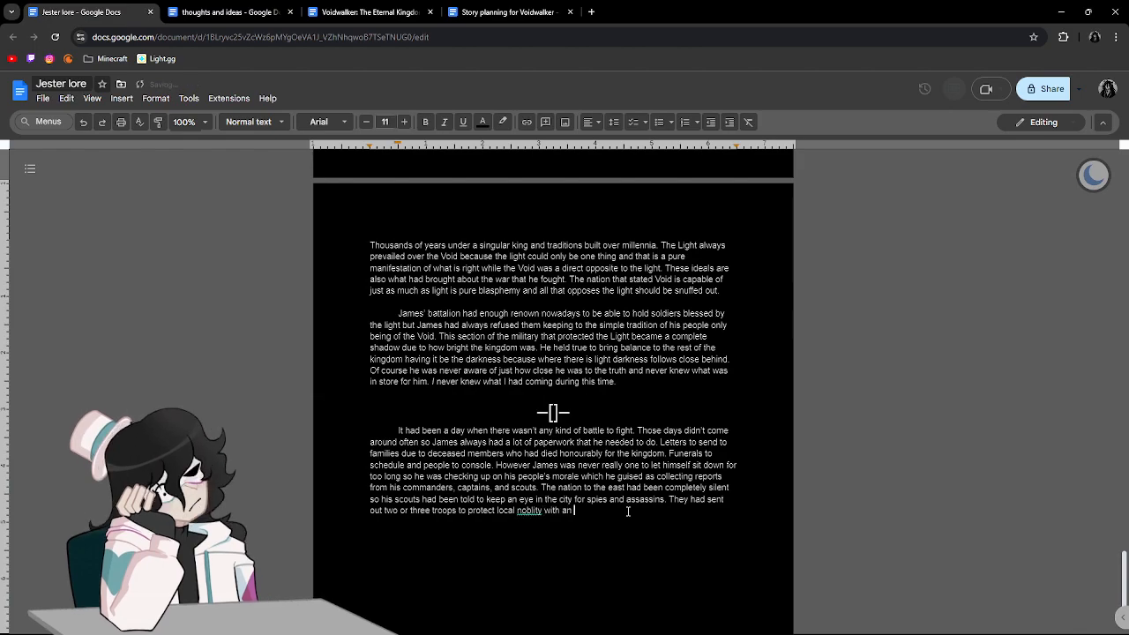
# Continue the sentence with "local nobility with an", applying the suggested spelling correction to "nobility".
pyautogui.click(531, 512)
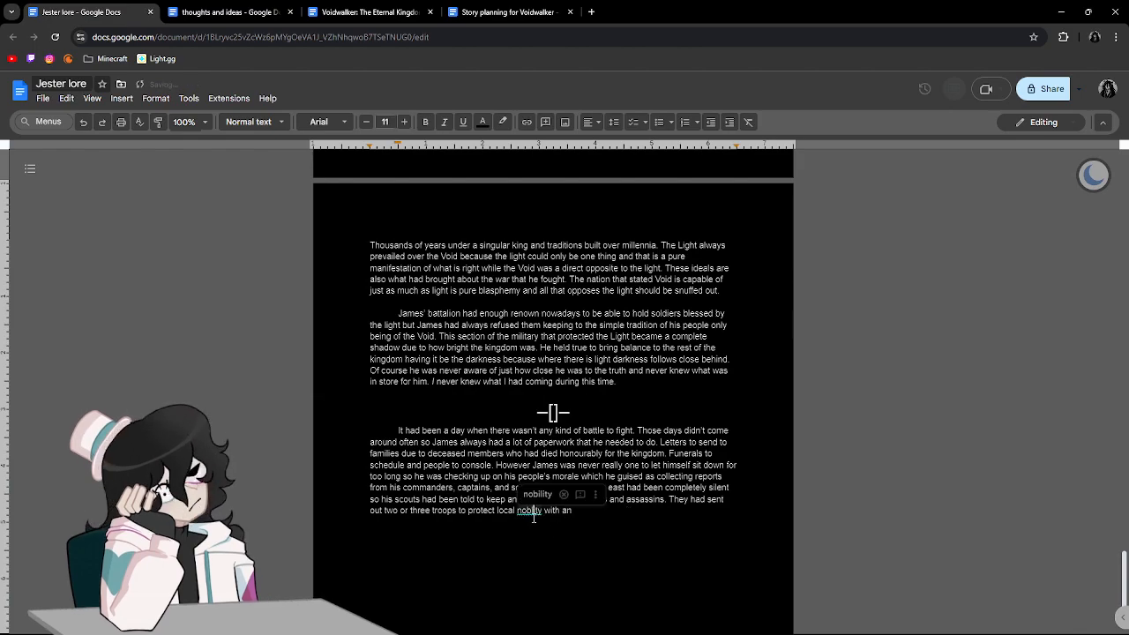
pyautogui.click(547, 496)
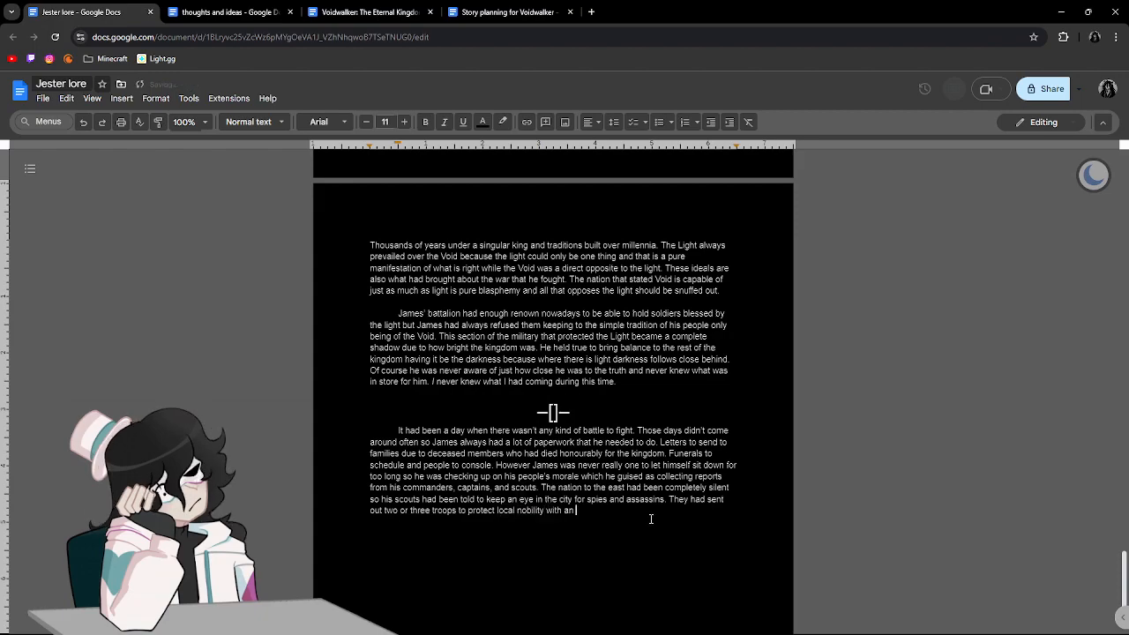
# Finish the sentence with "addition troop watching the streets of the city capital to make sure the civilians were safe.".
pyautogui.write('addition troop')
pyautogui.write('watching ')
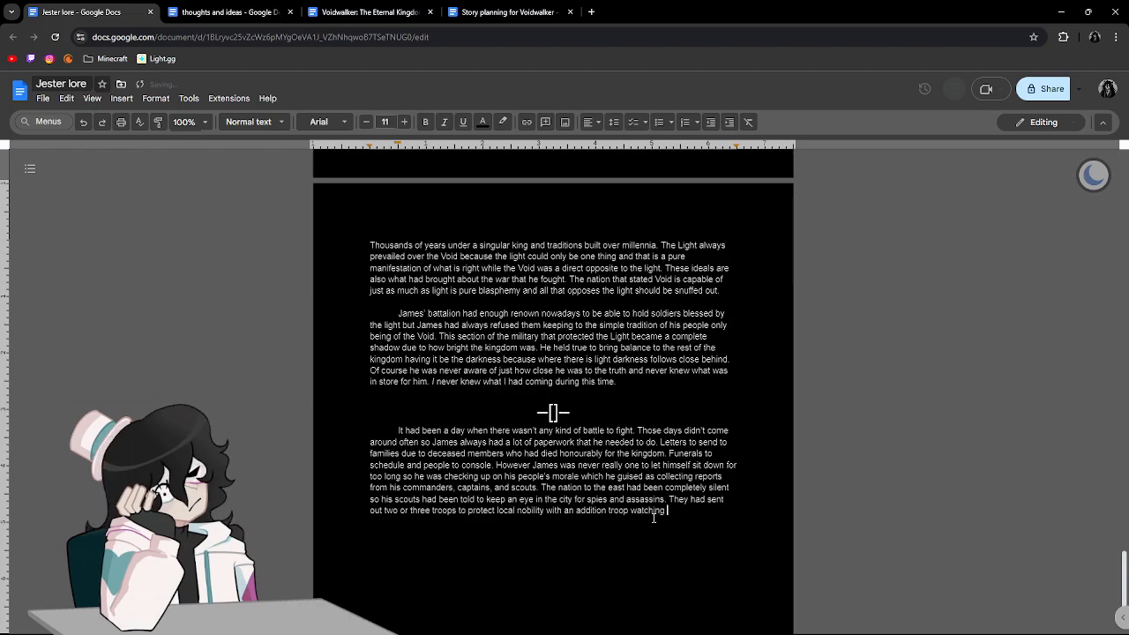
pyautogui.write('the strea')
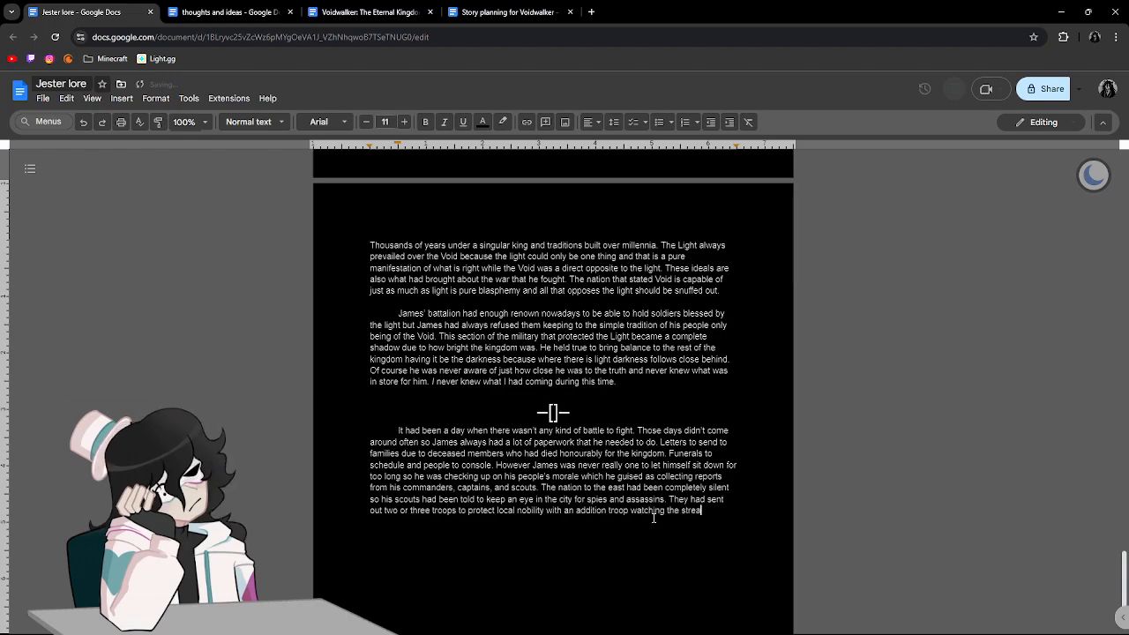
pyautogui.press('BackSpace')
pyautogui.write('ets of ')
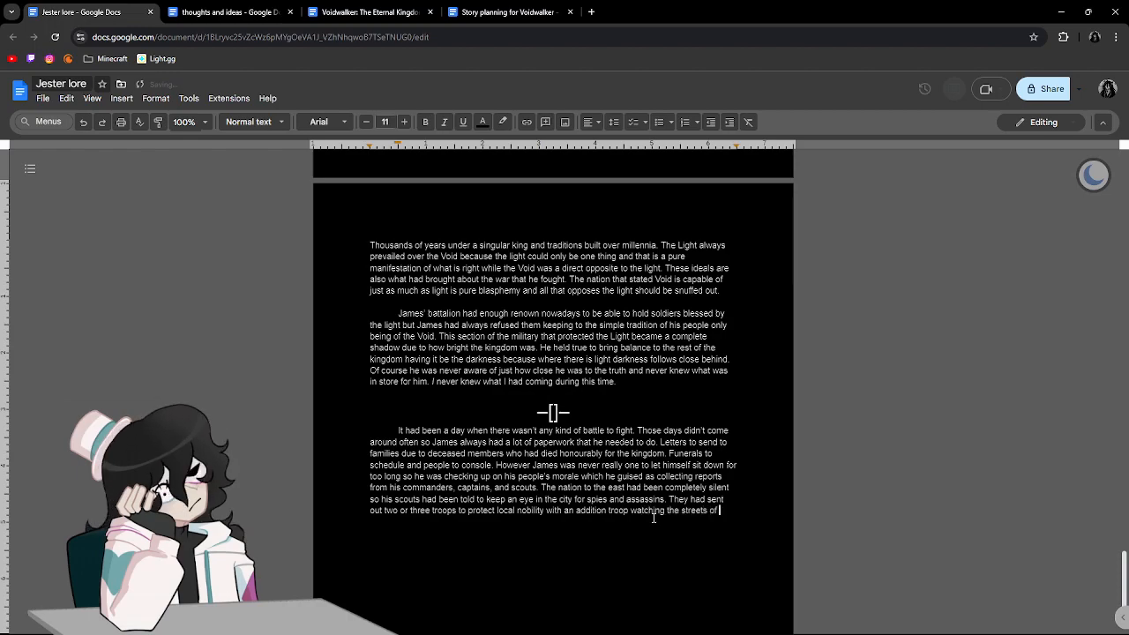
pyautogui.write('the city ca')
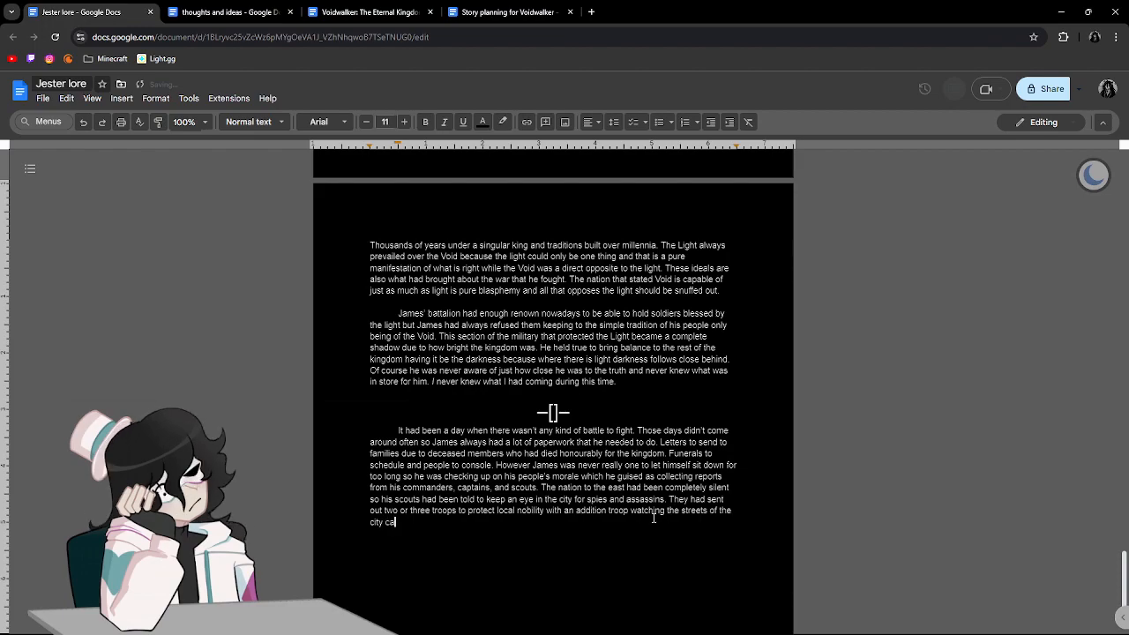
pyautogui.write('pital to make sure the civilians were safe.')
# Begin the next sentence with "Sometimes" and correct "addition" to "additional" before "troop".
pyautogui.write('Sometimes')
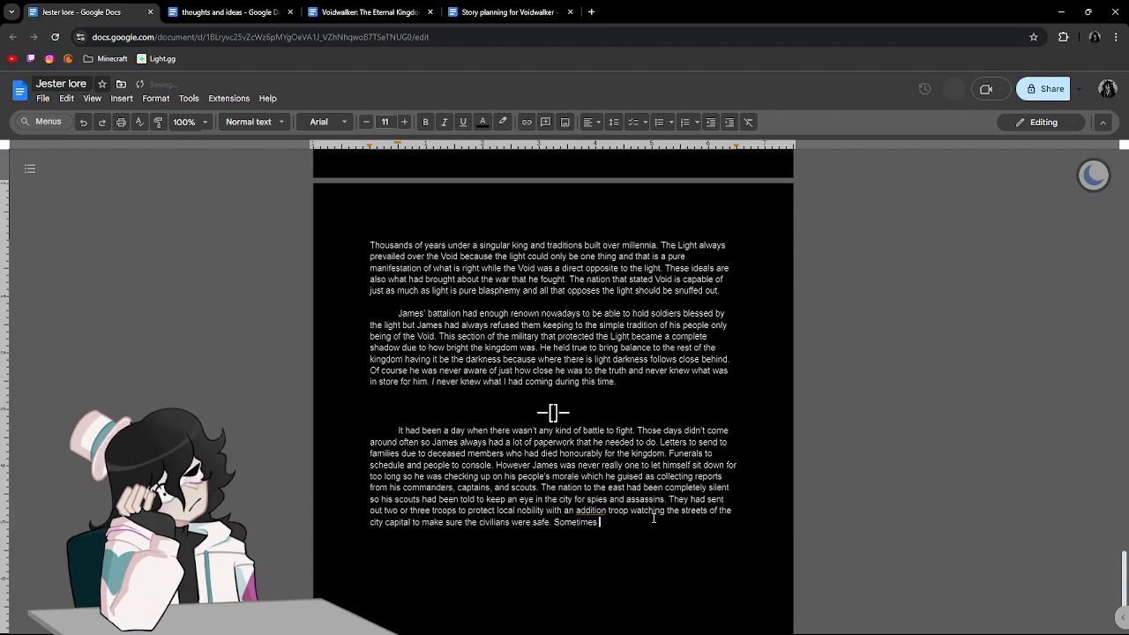
pyautogui.click(606, 509)
pyautogui.write('al')
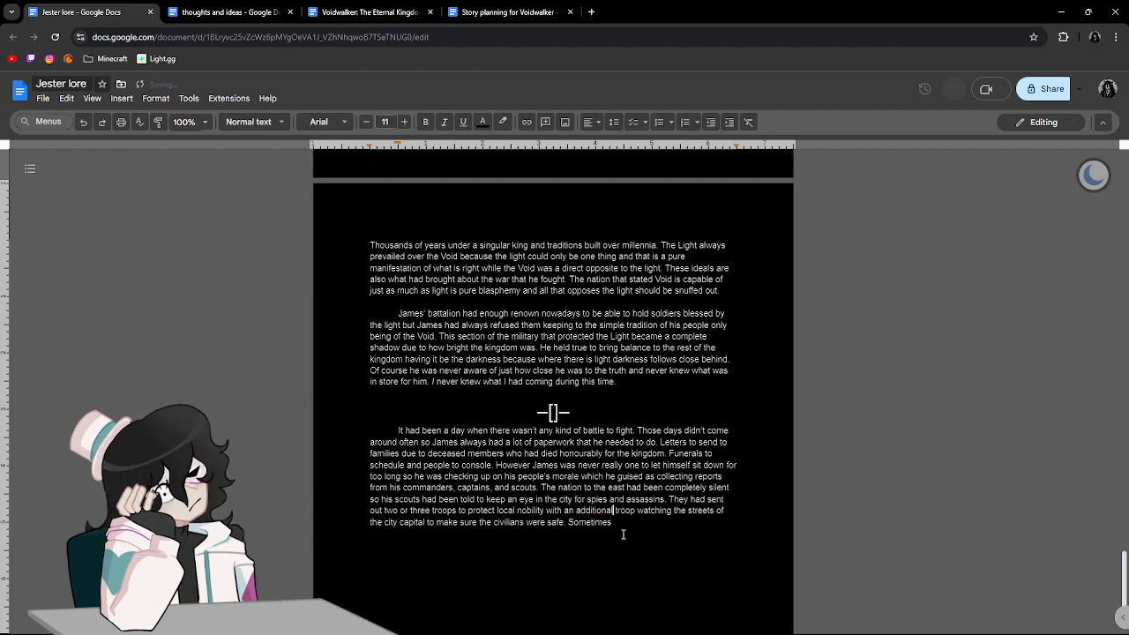
pyautogui.write('Jame')
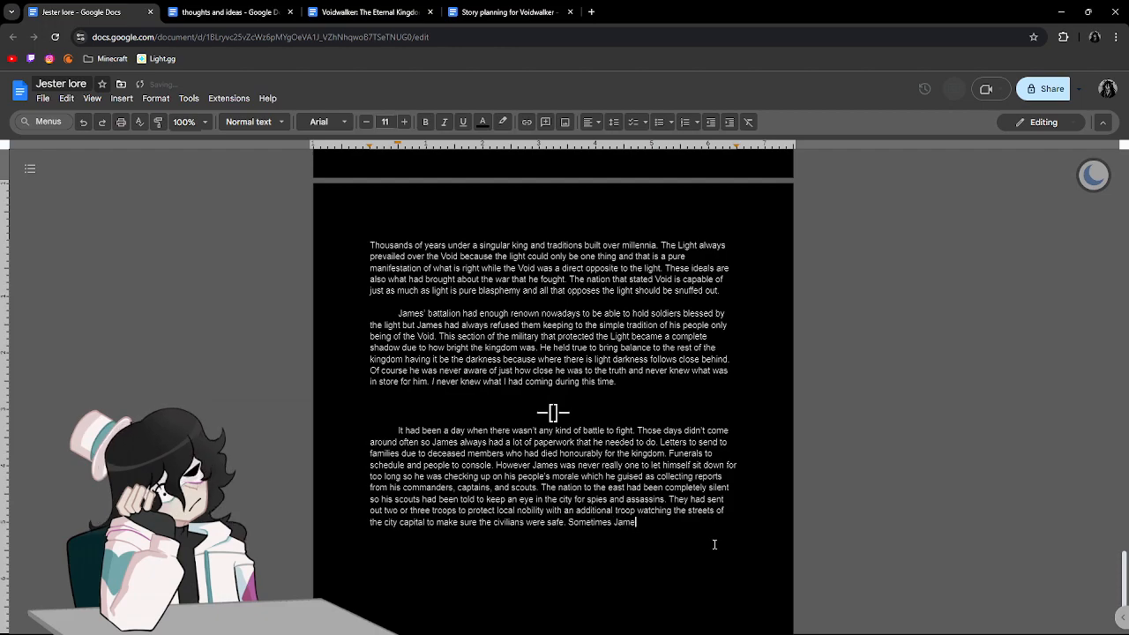
pyautogui.write('s thought about go')
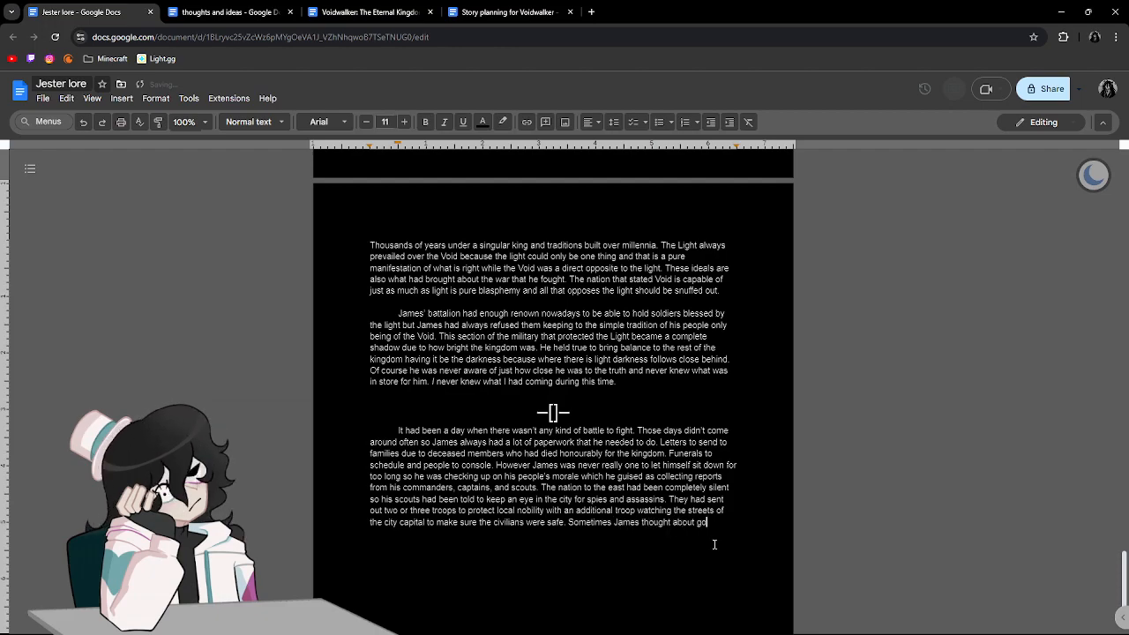
pyautogui.write('ing out into th')
pyautogui.write('e city to make him')
pyautogui.write('self known t')
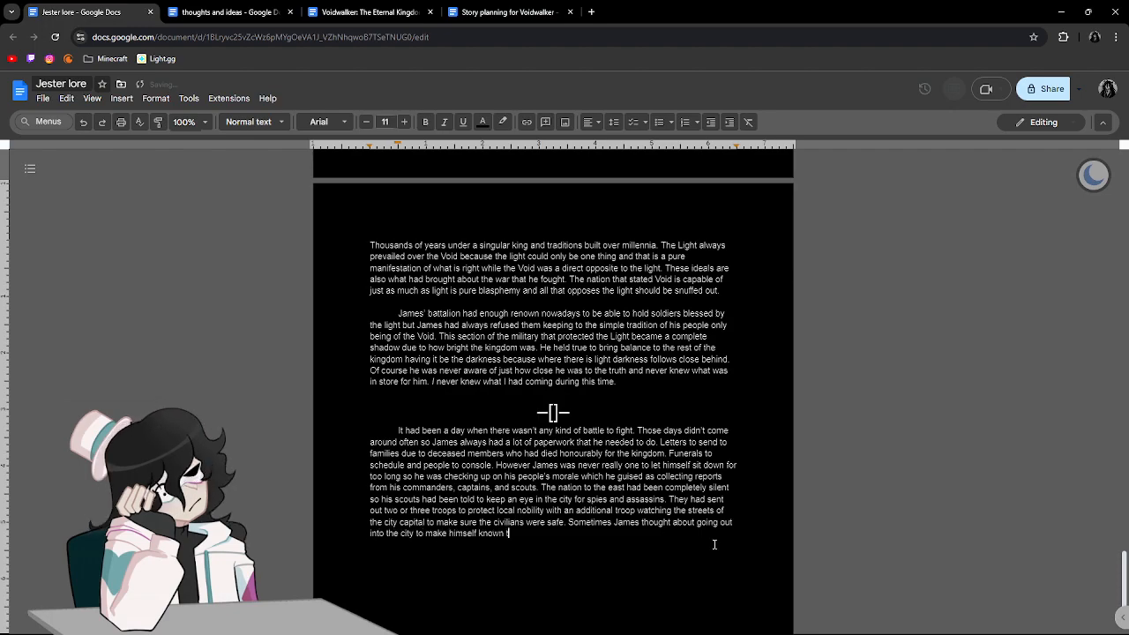
pyautogui.write('o the civilians a bit better but always ')
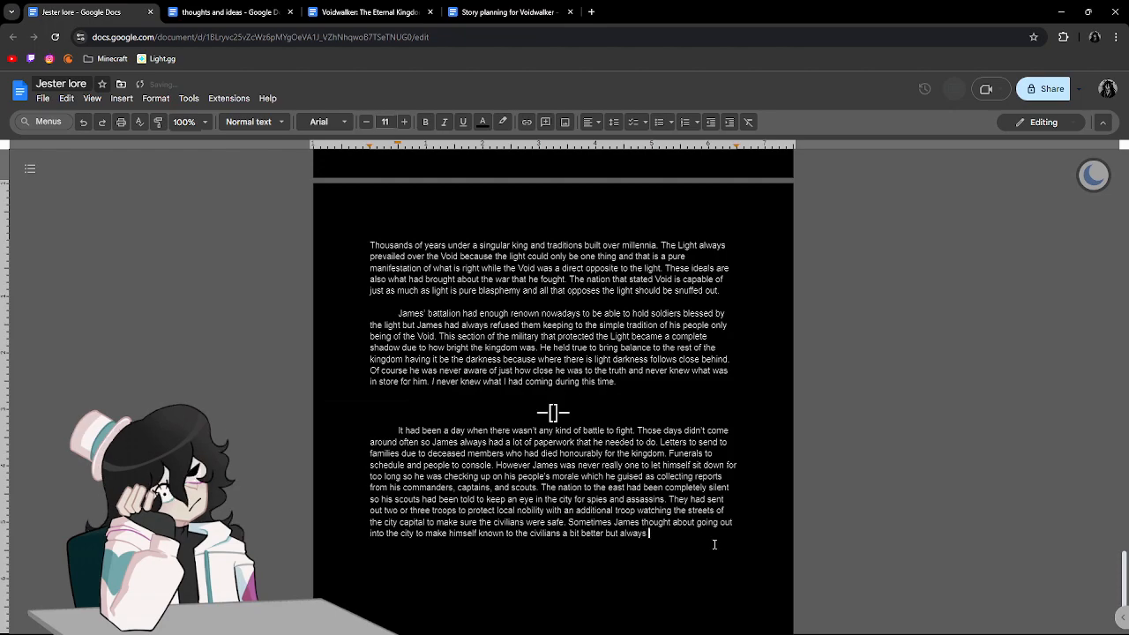
pyautogui.write('decided')
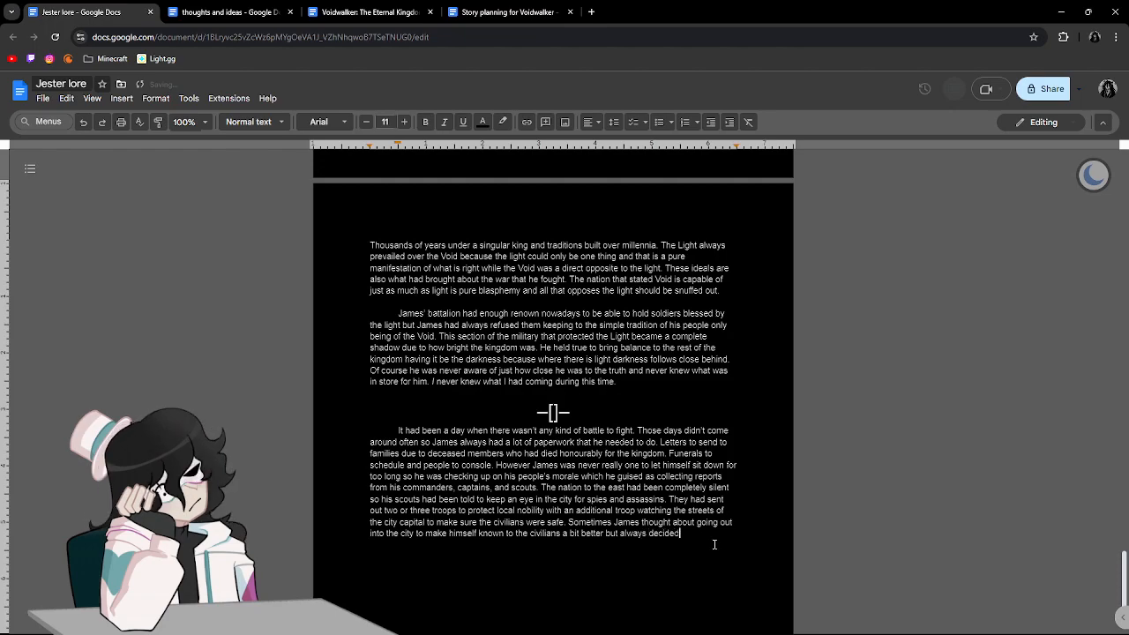
pyautogui.write(' against it because he was al')
pyautogui.write('ways scared o')
pyautogui.write('f someone comin')
pyautogui.write('g into conta')
pyautogui.write('ct with his')
pyautogui.write(' father agi')
pyautogui.write('in since he w')
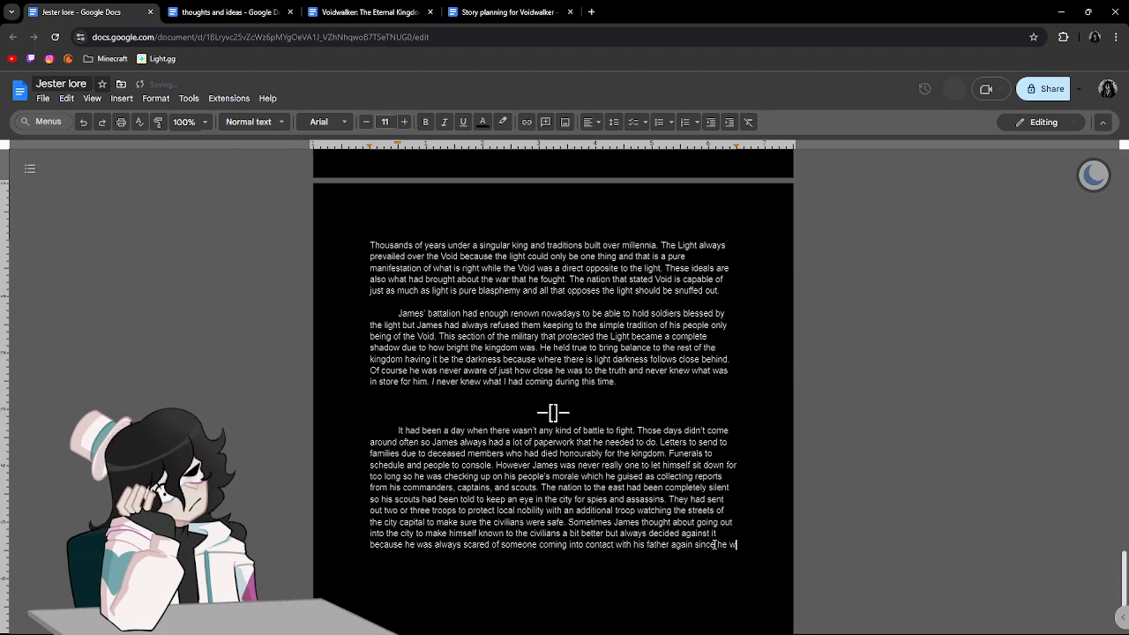
pyautogui.write('ould have t')
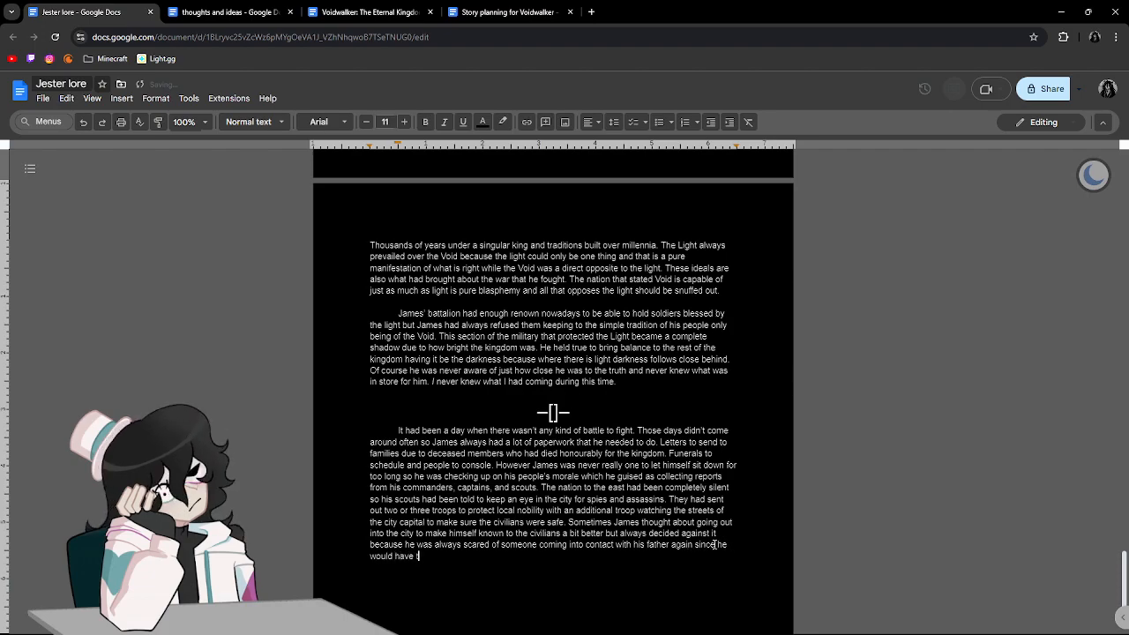
pyautogui.write('o bring up the mo')
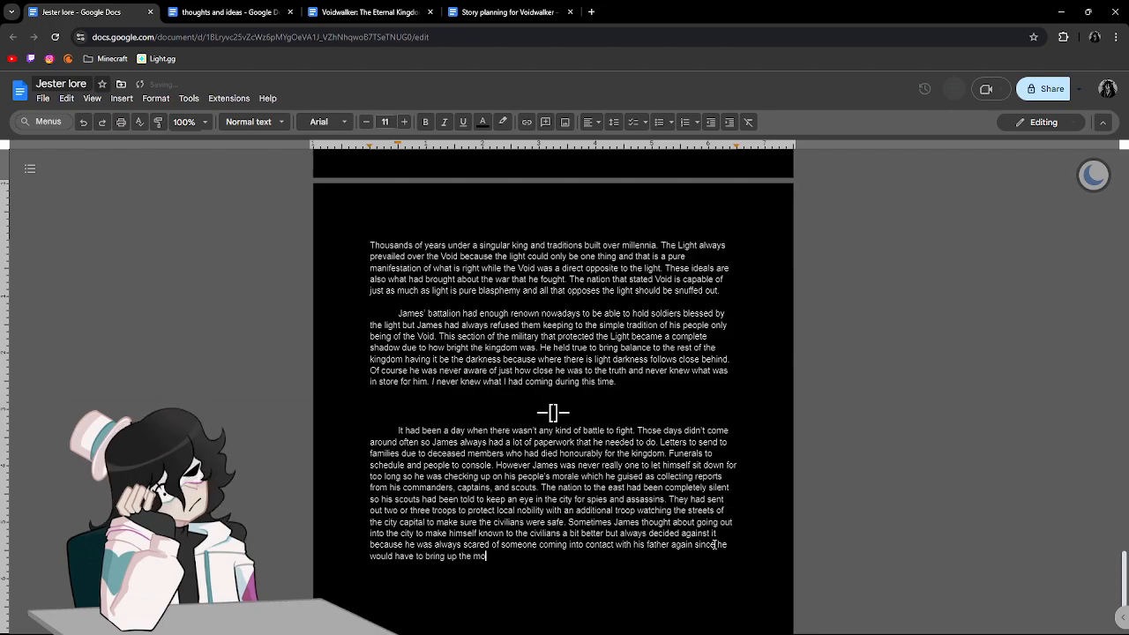
pyautogui.write('rale of the')
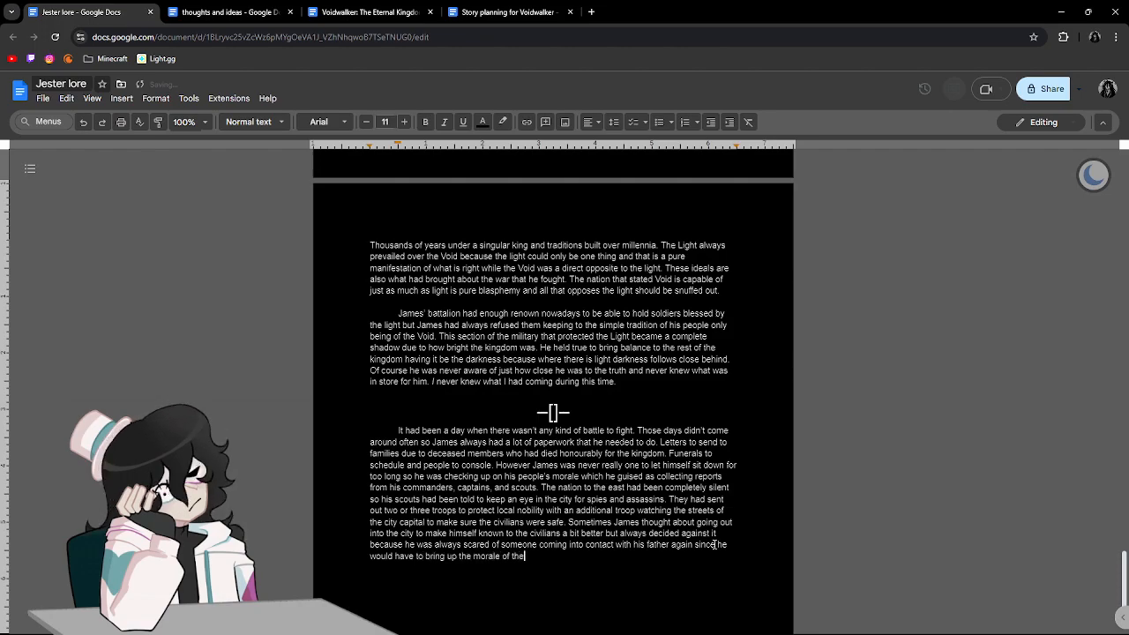
pyautogui.write(' slums whi')
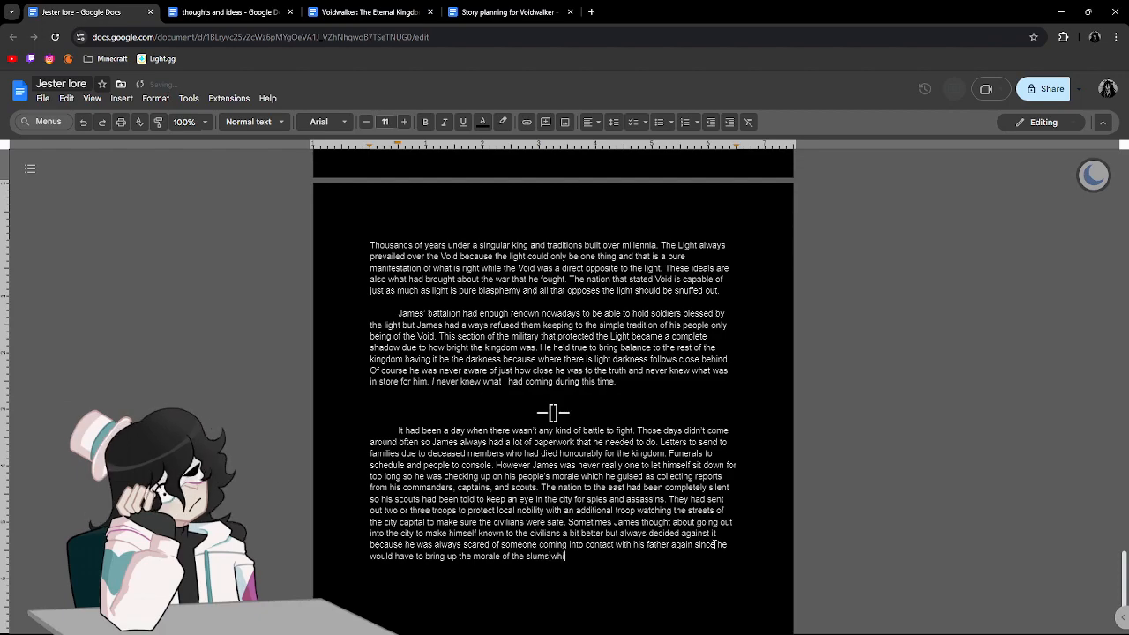
pyautogui.write('le he was out so tha')
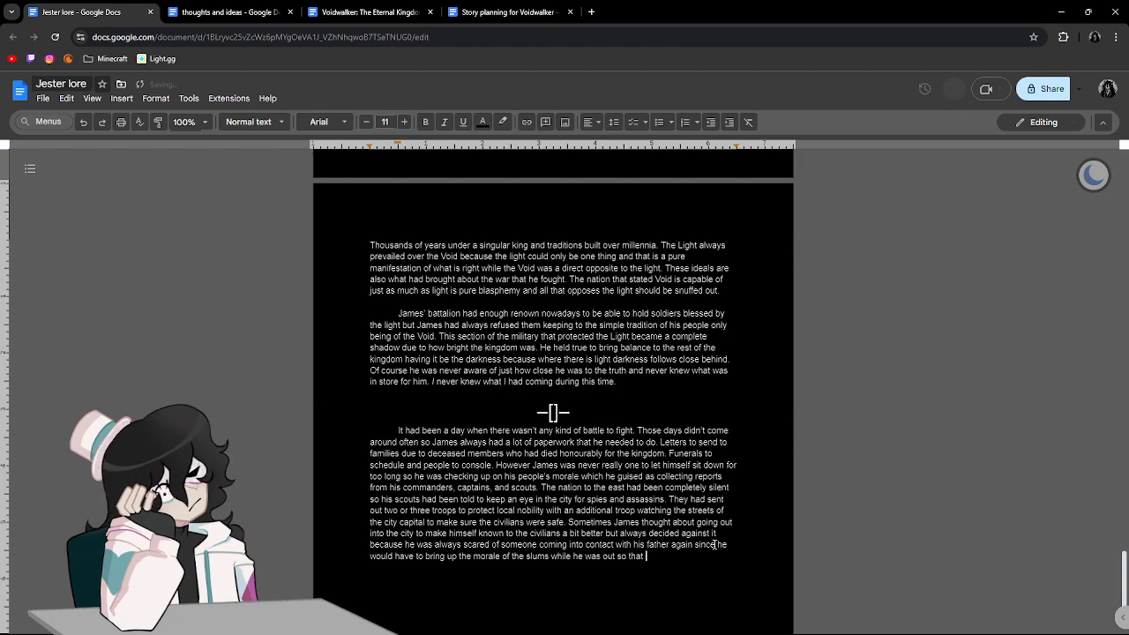
# Extend the sentence with "have to bring up the morale of the slums while he was out".
pyautogui.write('t')
pyautogui.press('BackSpace')
pyautogui.press('BackSpace')
pyautogui.press('BackSpace')
pyautogui.press('BackSpace')
pyautogui.press('BackSpace')
pyautogui.press('BackSpace')
pyautogui.press('BackSpace')
pyautogui.press('BackSpace')
pyautogui.write('.')
pyautogui.press('BackSpace')
# Finish the sentence with "due to a lot of crime originating from there." and begin another with "Studies had".
pyautogui.write('due to a lot of crime on')
pyautogui.press('BackSpace')
pyautogui.write('rigination')
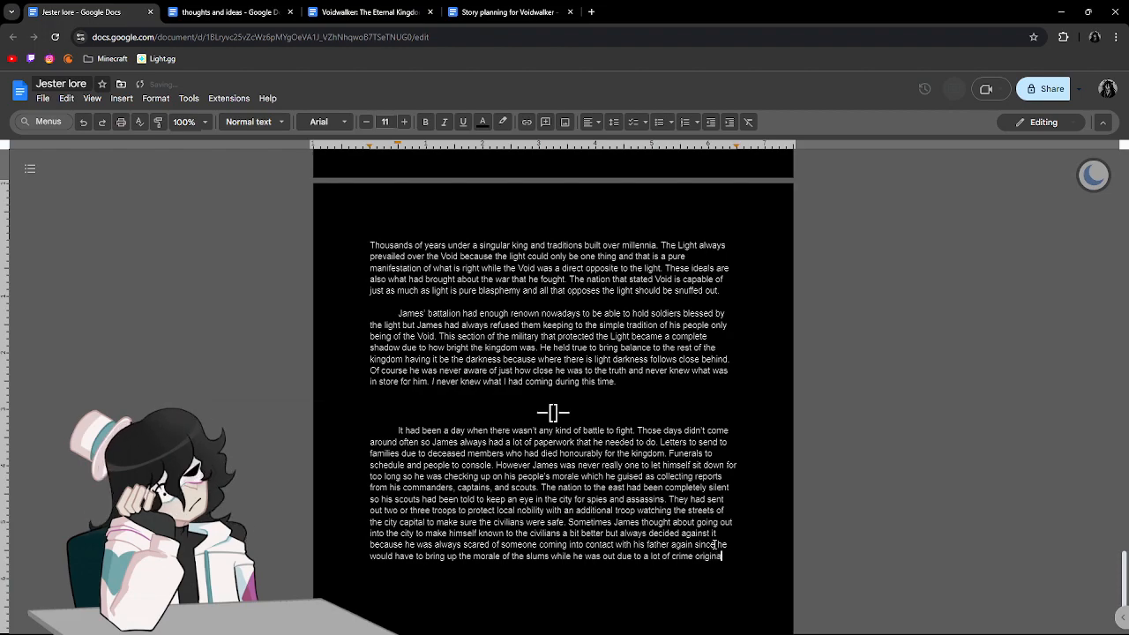
pyautogui.press('BackSpace')
pyautogui.press('BackSpace')
pyautogui.write('ng from t')
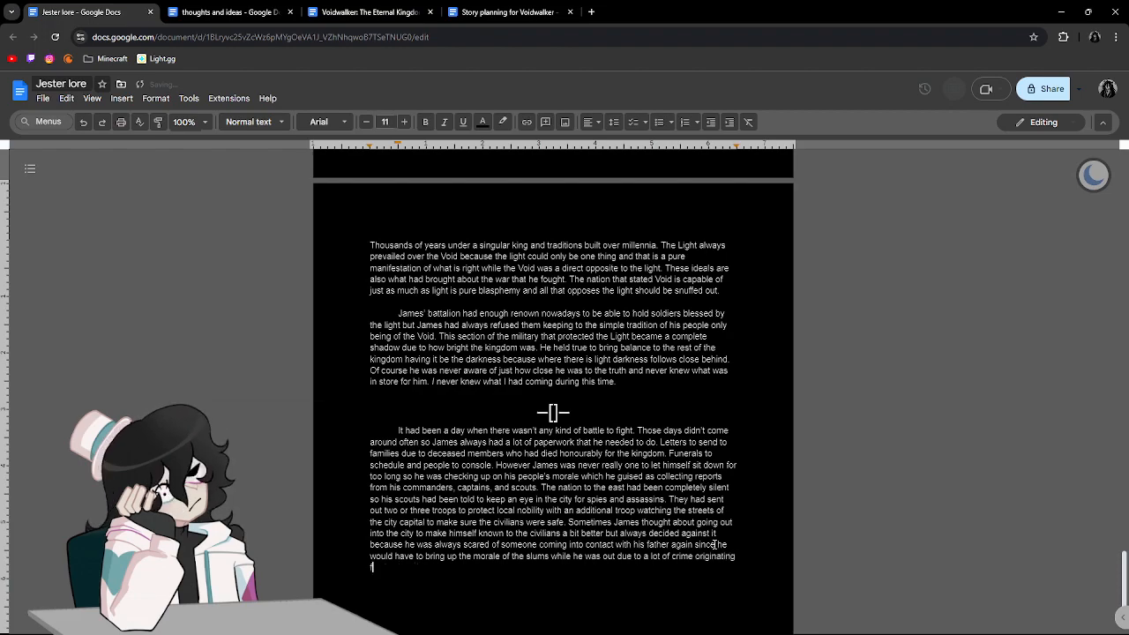
pyautogui.write('here. Studies ')
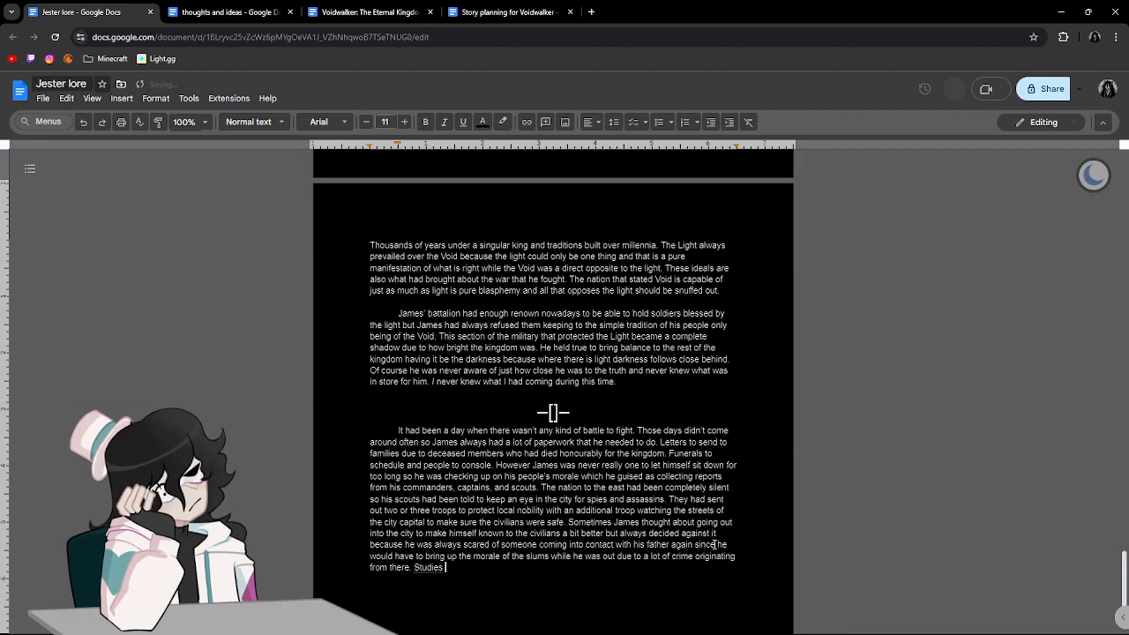
pyautogui.write('had been shown by scribes fro')
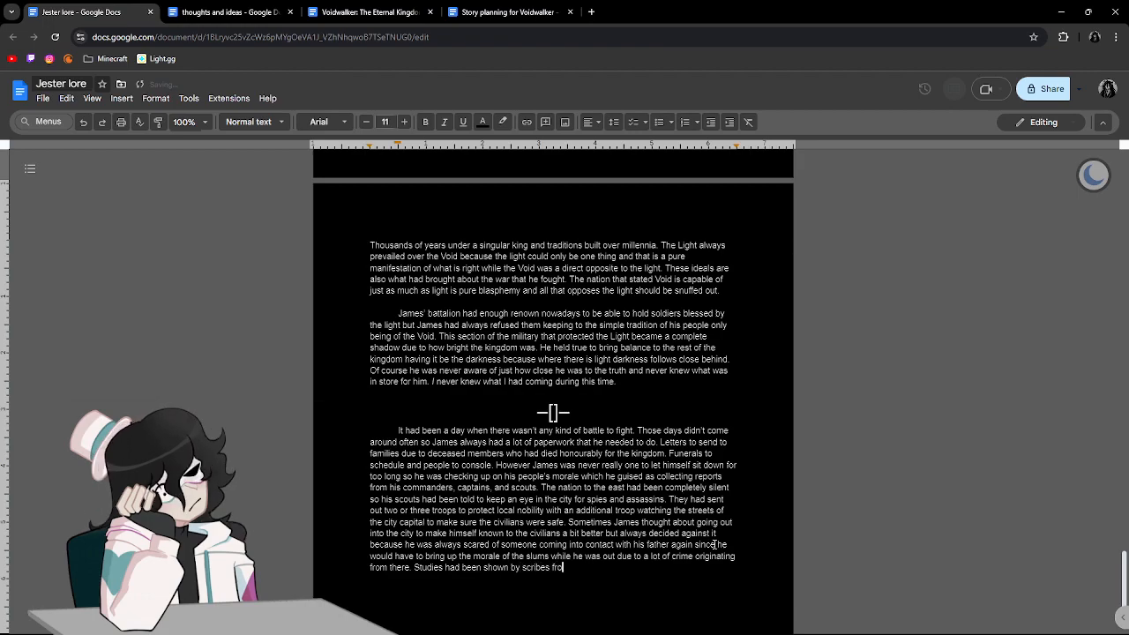
# Continue the "Studies had" sentence with "been shown by scribes from the palace that".
pyautogui.write('m teh e pa')
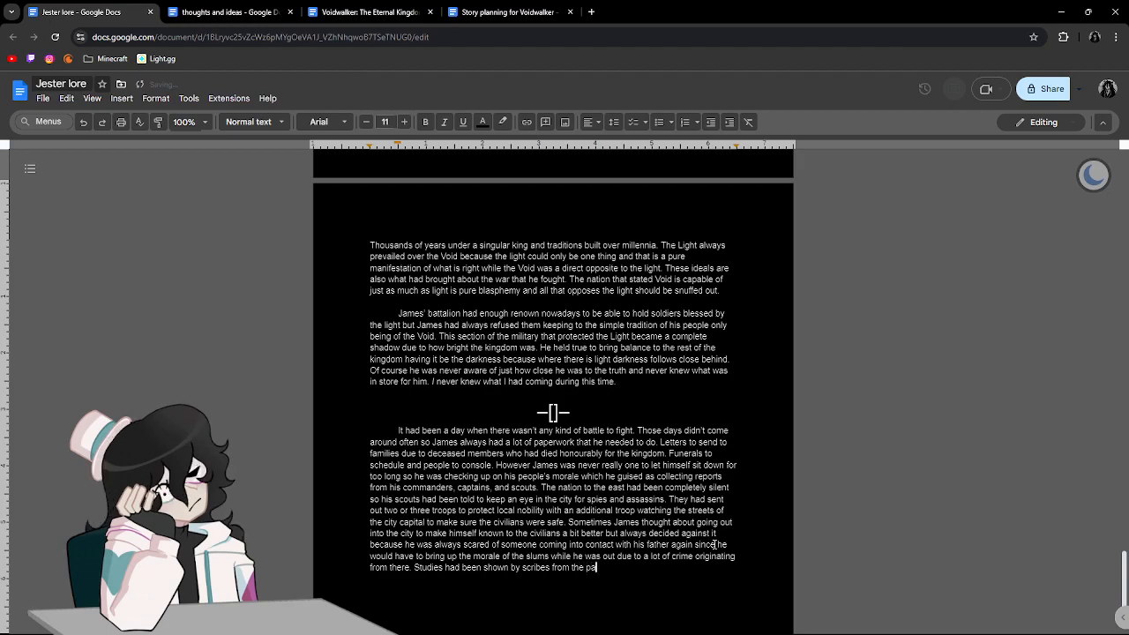
pyautogui.write('lace that a ')
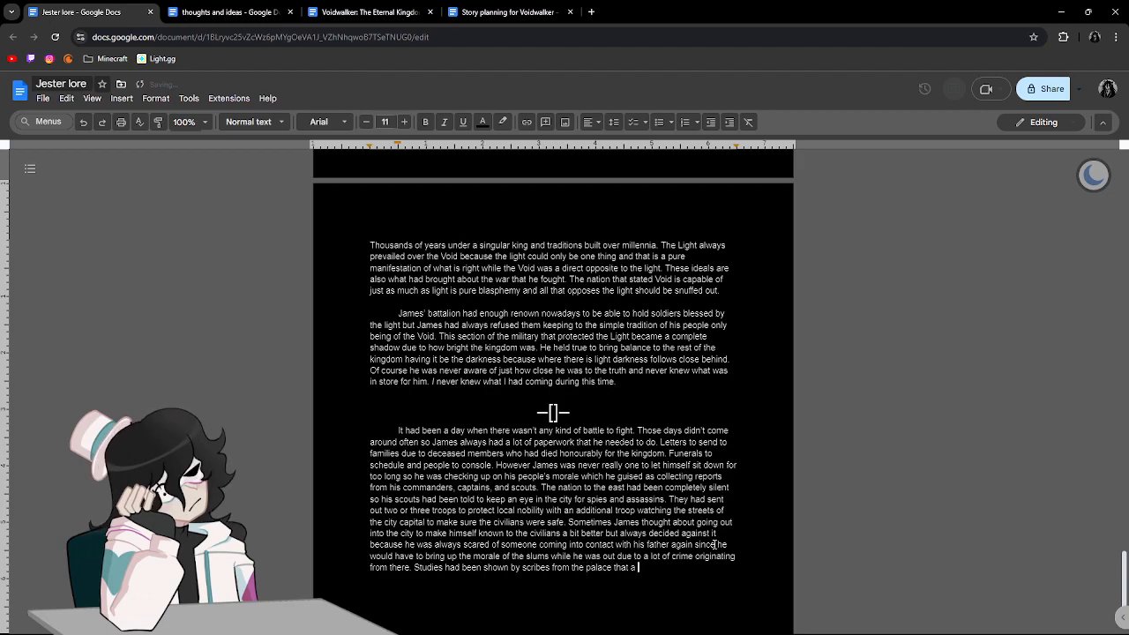
pyautogui.write('happy people ')
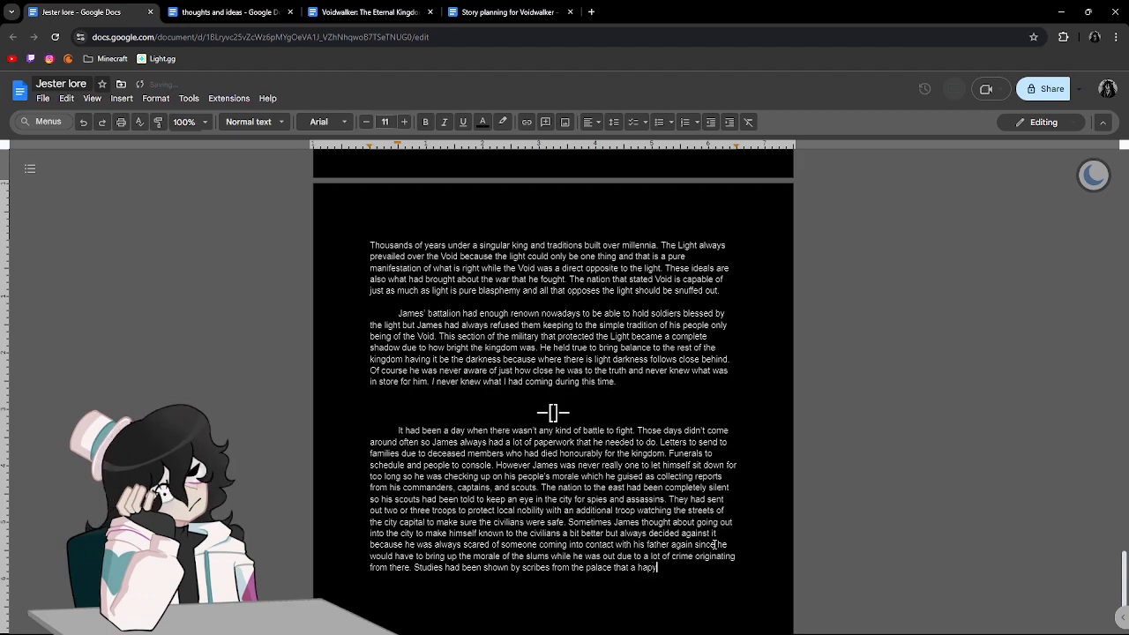
pyautogui.write('would comic')
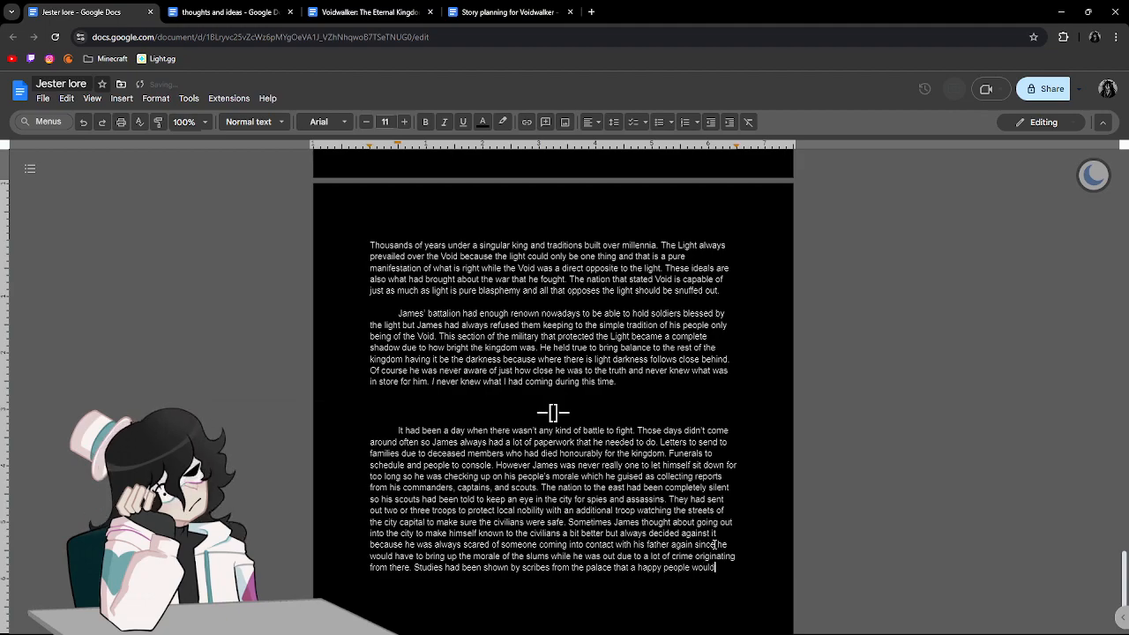
# Continue the sentence with "a happy people would commit less crime and had".
pyautogui.press('BackSpace')
pyautogui.press('BackSpace')
pyautogui.write('mit less crime and ')
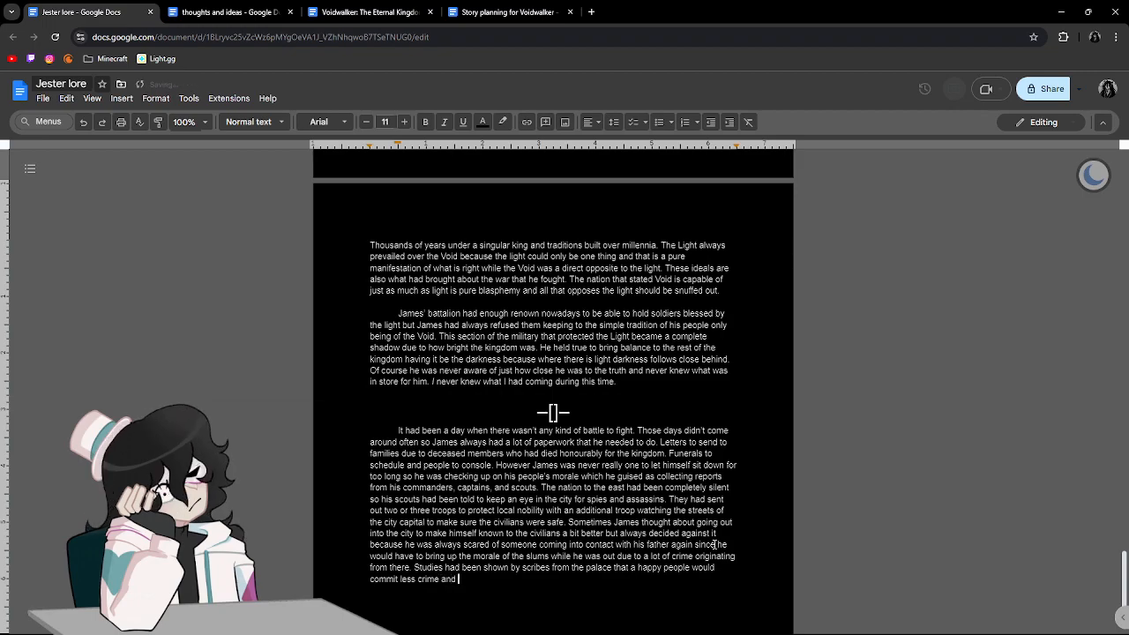
pyautogui.write('had tried to s')
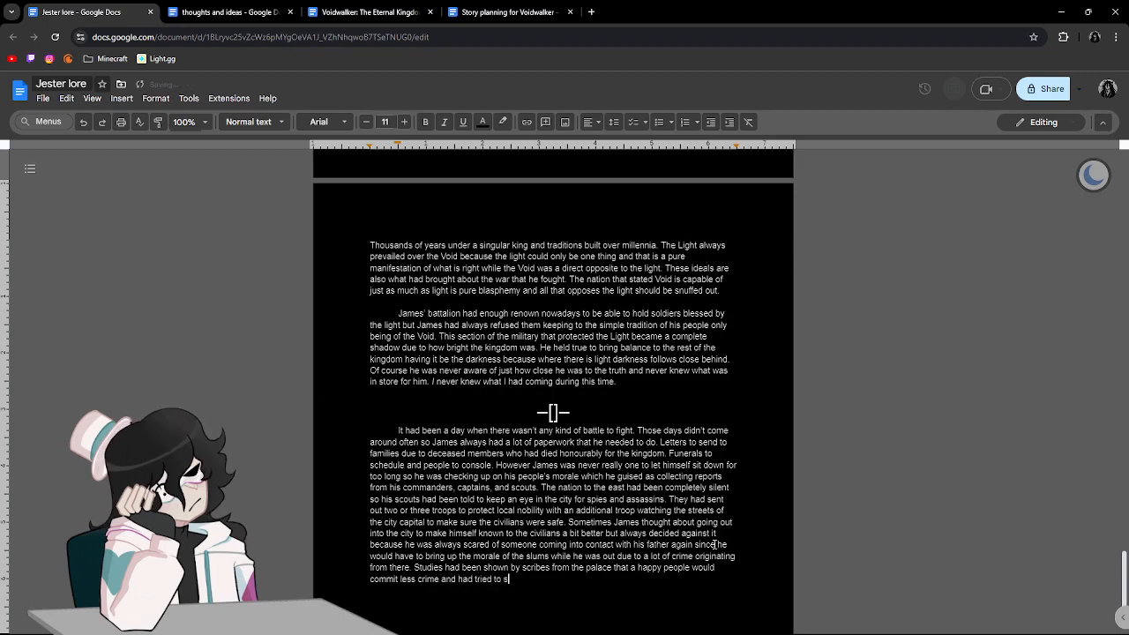
pyautogui.write('tart efforts')
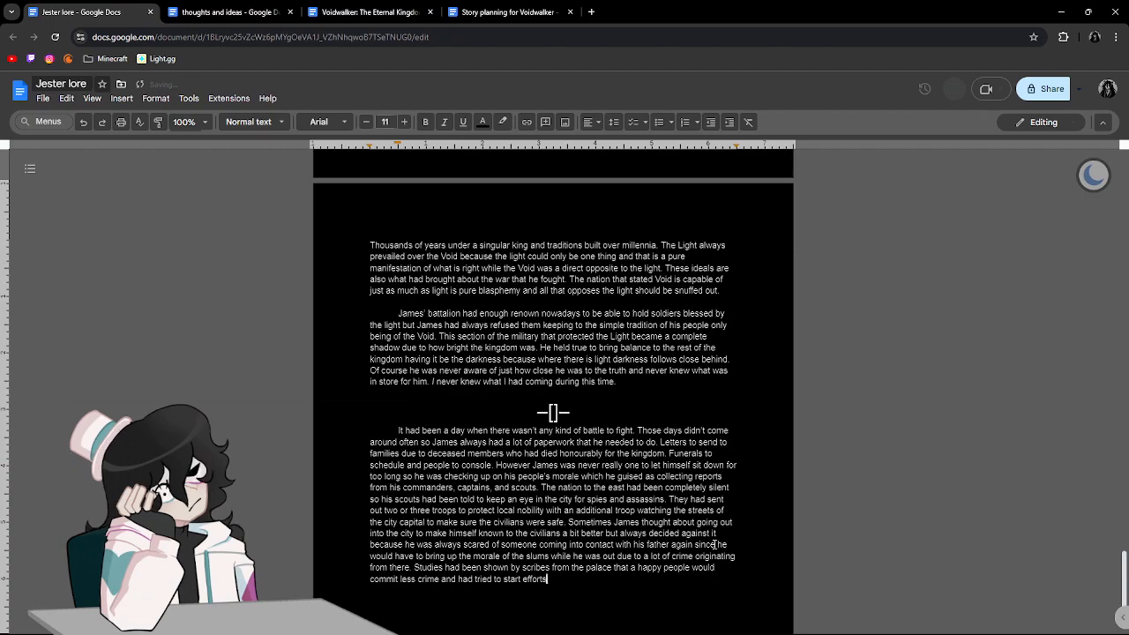
pyautogui.write(' to bring those lslums into a cleaner and')
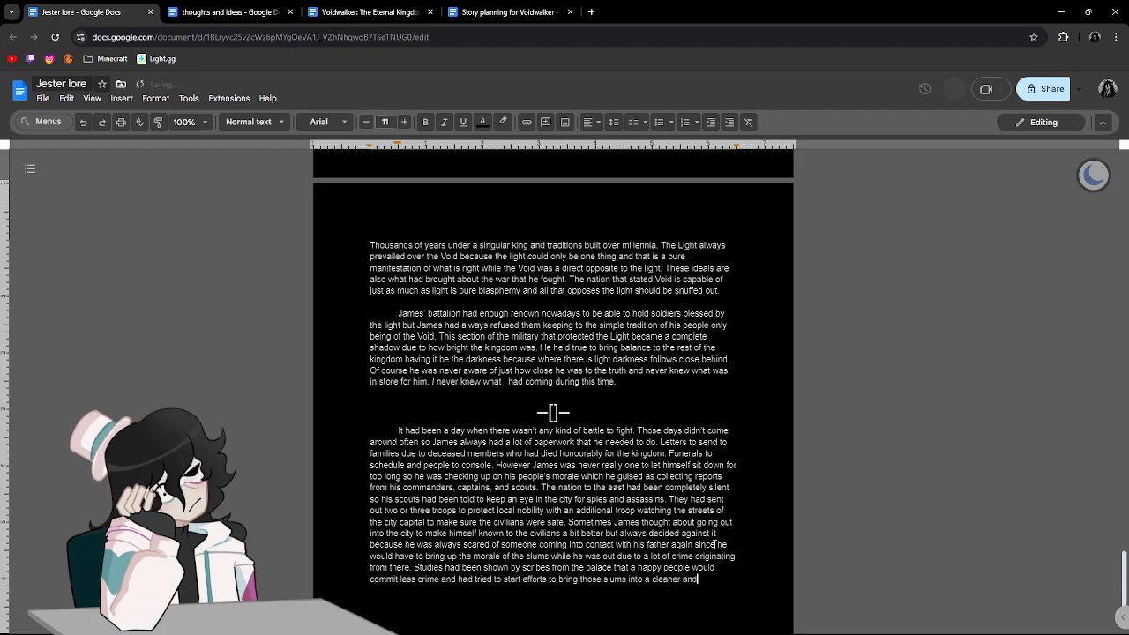
pyautogui.write(' higher')
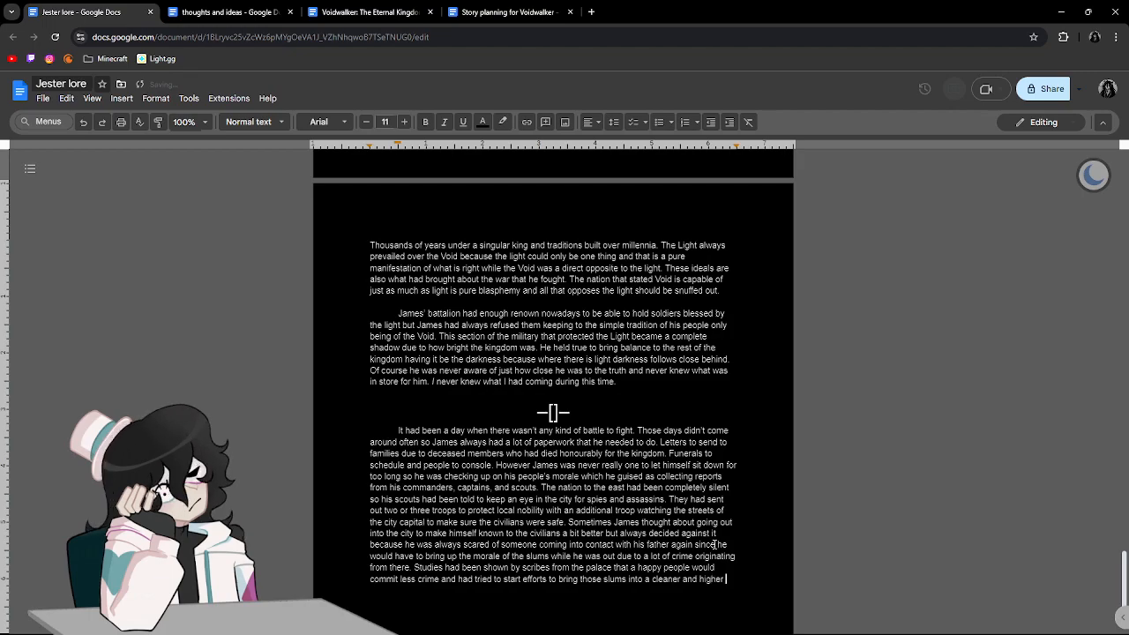
pyautogui.write(' income area.')
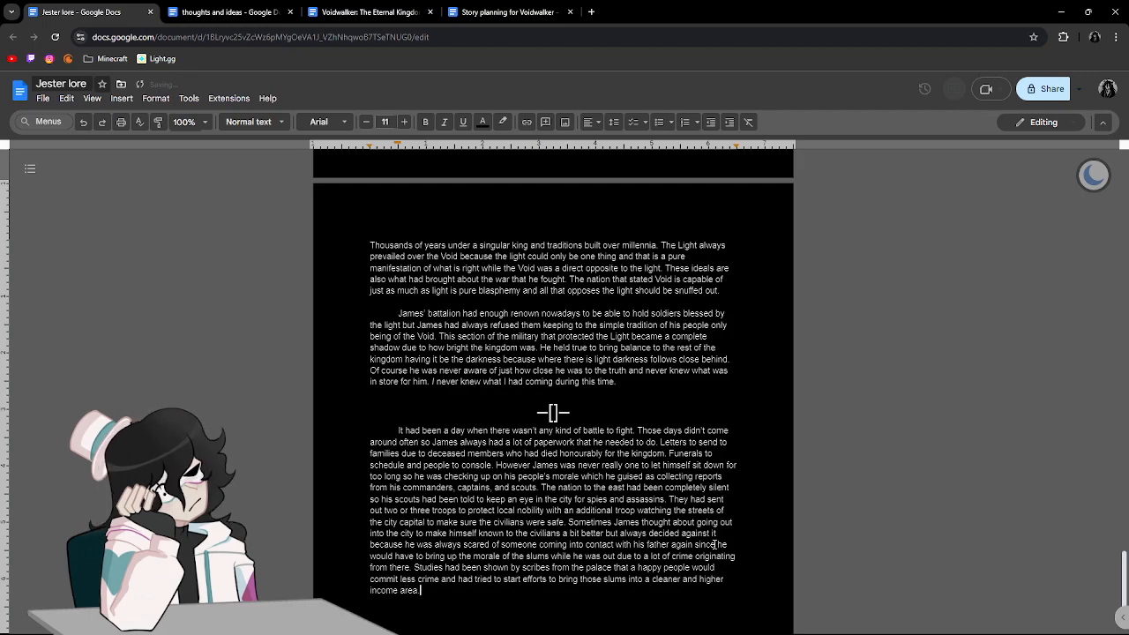
pyautogui.press('Return')
pyautogui.write('thse')
pyautogui.press('BackSpace')
pyautogui.press('BackSpace')
pyautogui.write('ese')
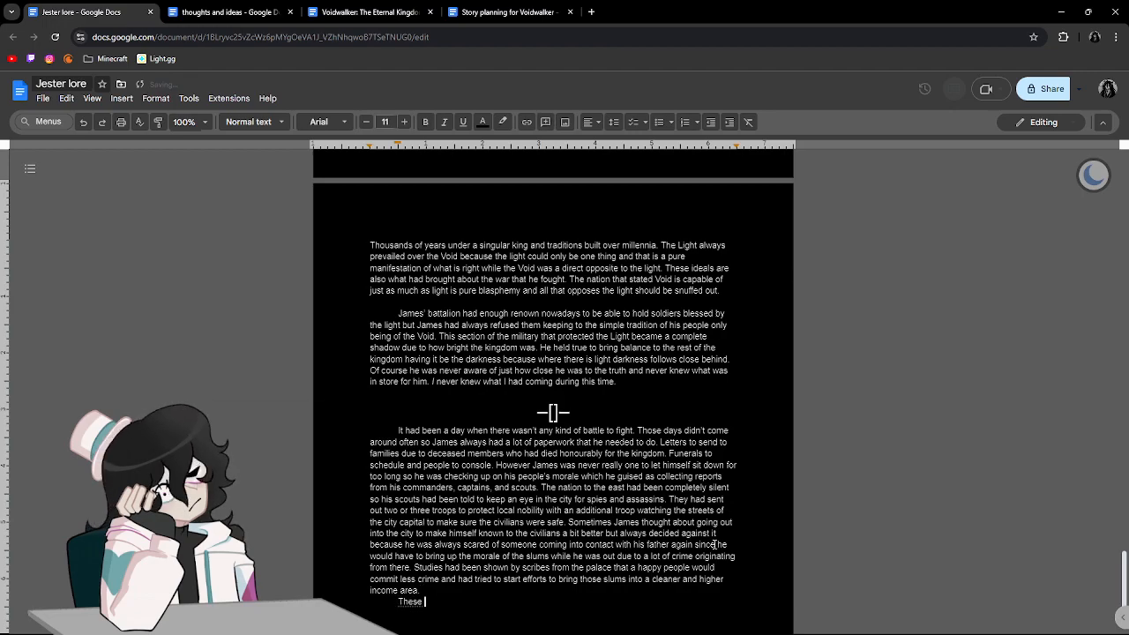
pyautogui.press('BackSpace')
pyautogui.press('BackSpace')
pyautogui.press('BackSpace')
pyautogui.press('BackSpace')
pyautogui.press('BackSpace')
pyautogui.press('BackSpace')
pyautogui.press('BackSpace')
pyautogui.press('BackSpace')
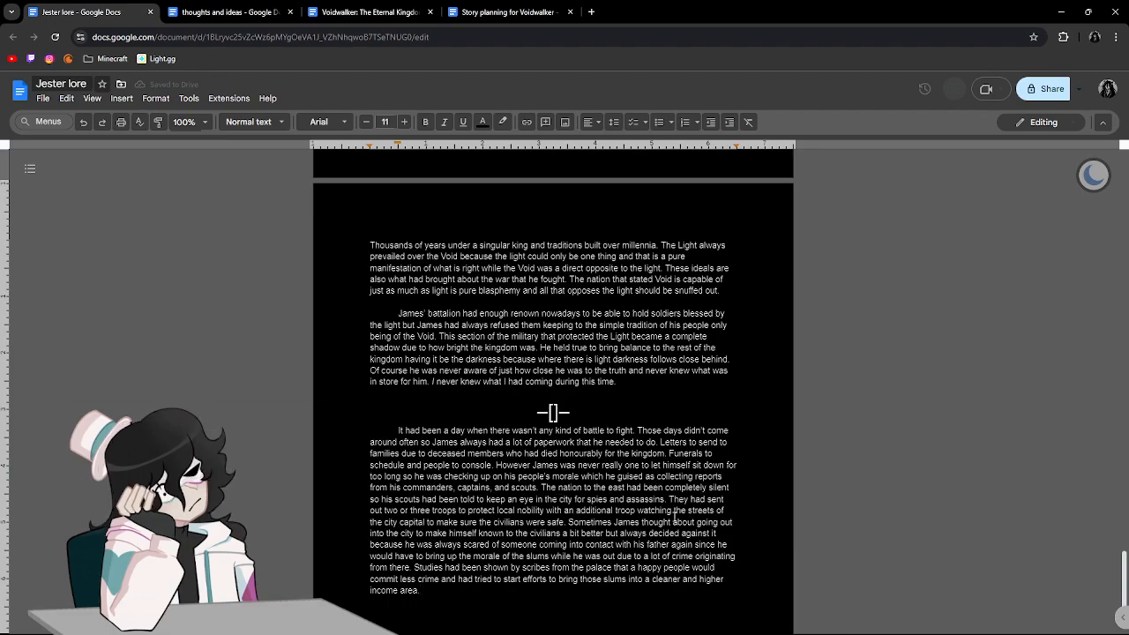
# Split the text before "Sometimes James thought" into a new indented paragraph with a blank line above it.
pyautogui.click(569, 522)
pyautogui.press('Return')
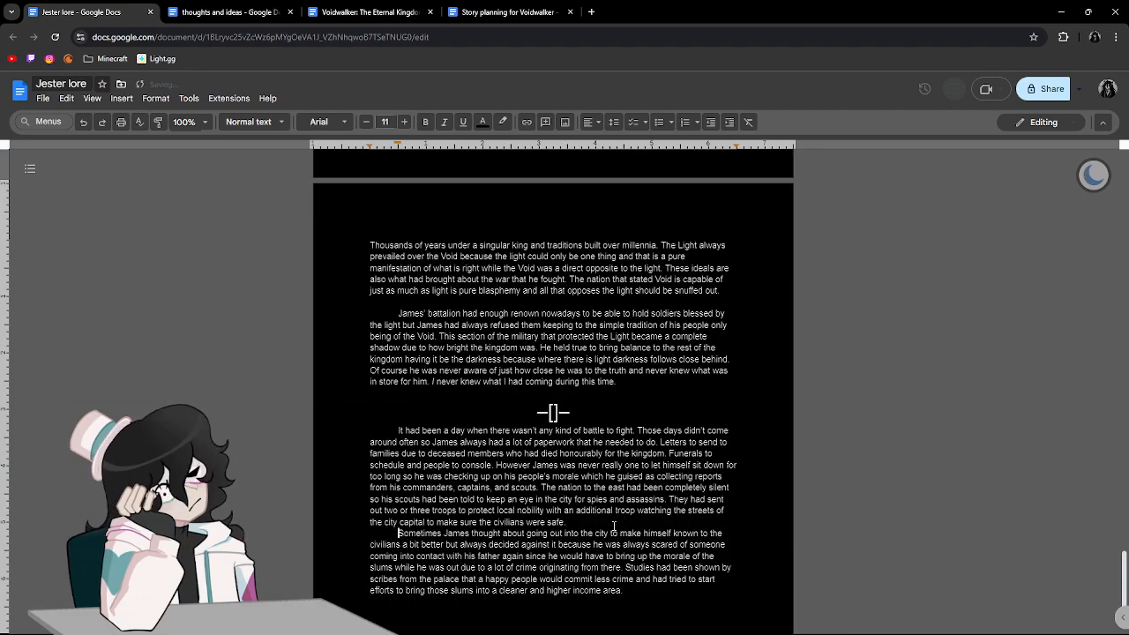
pyautogui.press('Return')
pyautogui.scroll(-3, 622, 510)
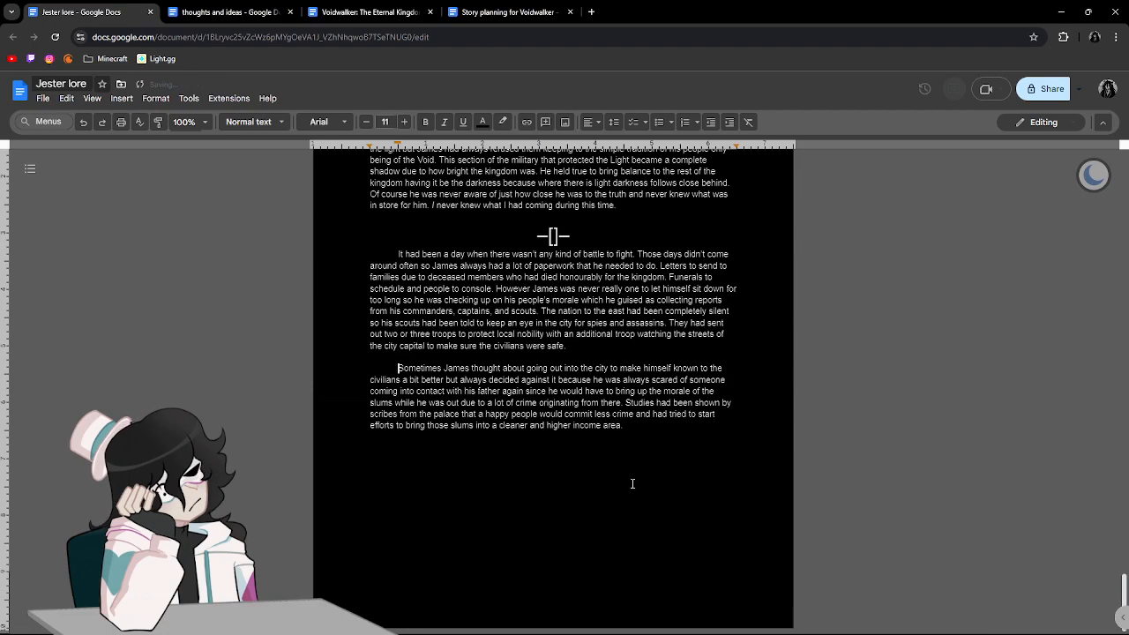
pyautogui.click(634, 432)
pyautogui.press('BackSpace')
pyautogui.press('BackSpace')
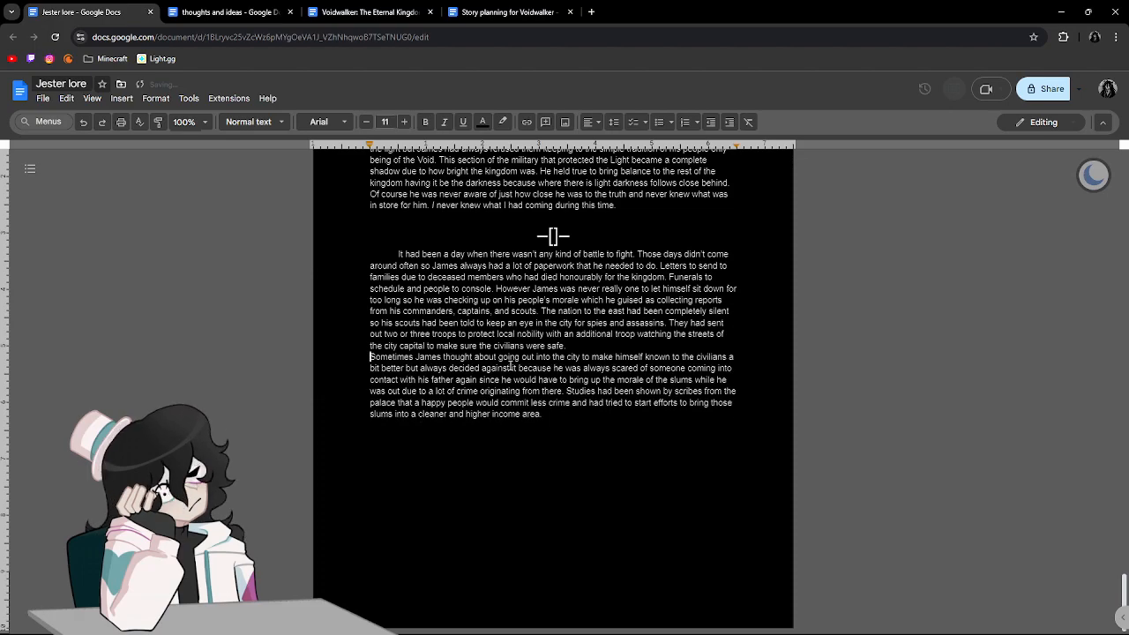
pyautogui.press('BackSpace')
pyautogui.press('Return')
pyautogui.press('Tab')
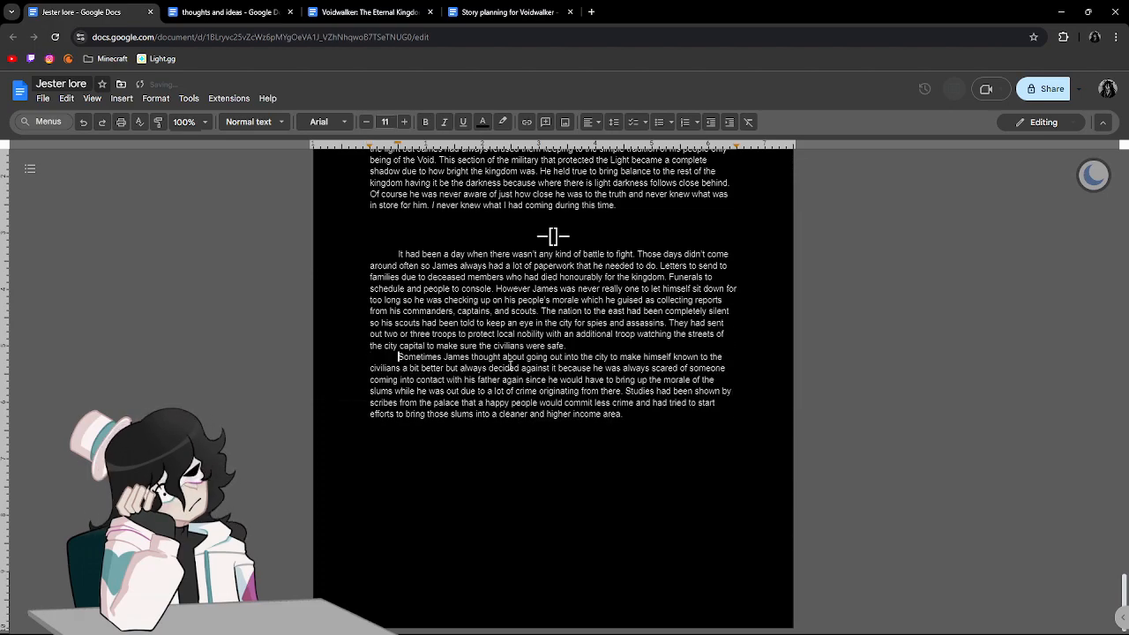
pyautogui.press('Return')
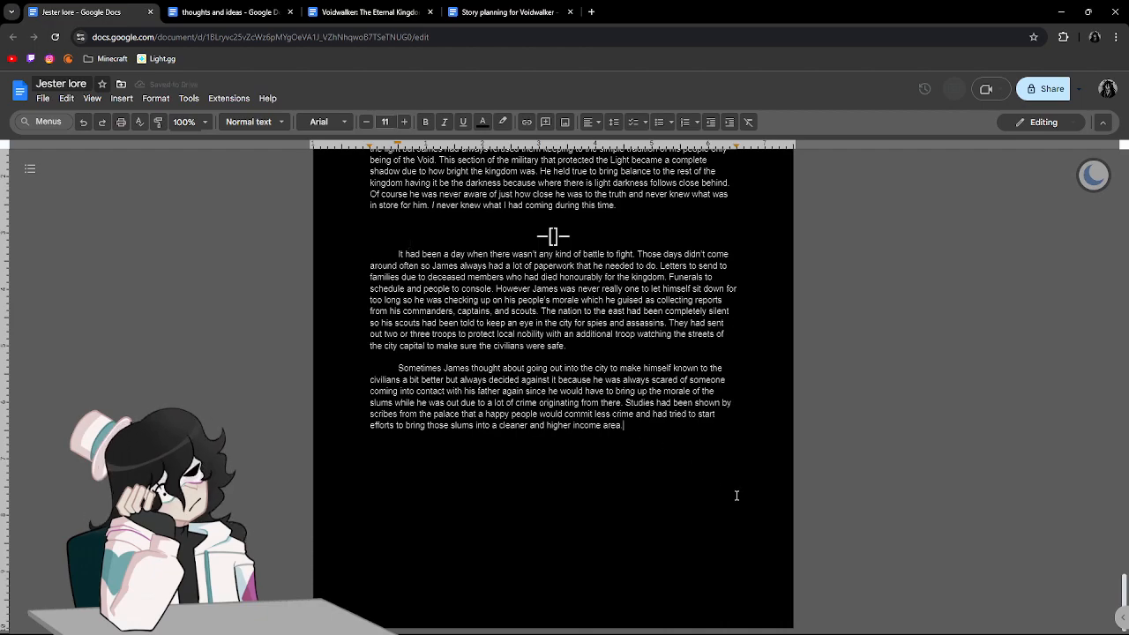
# Start a new sentence after "higher income area." with "These attempts of course were mostly rejected since it".
pyautogui.write('. s')
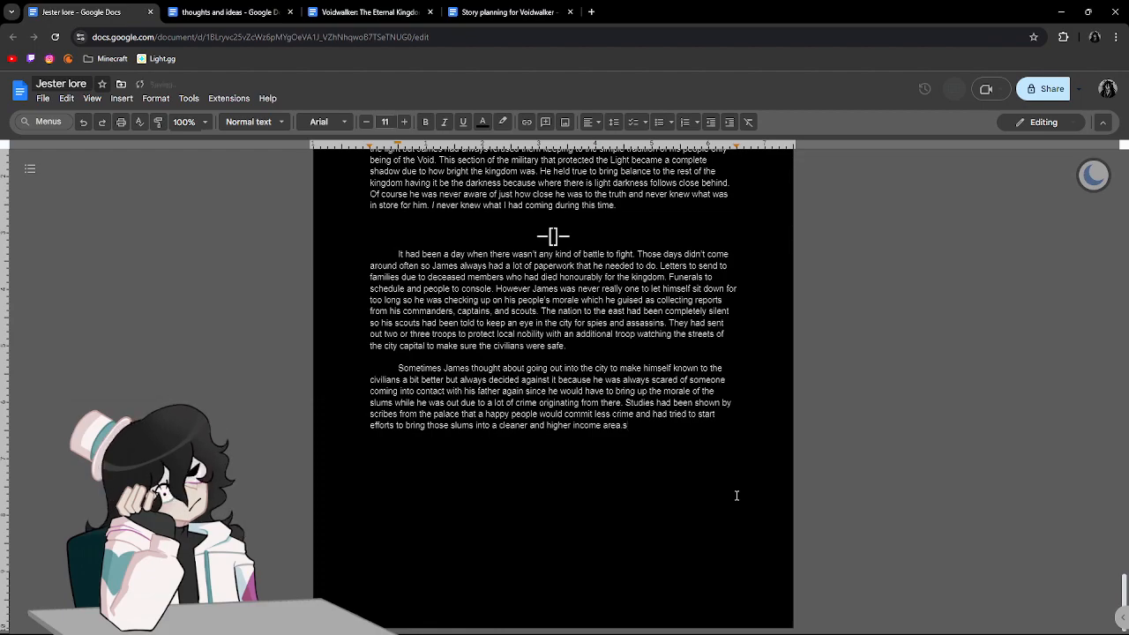
pyautogui.write('These attem')
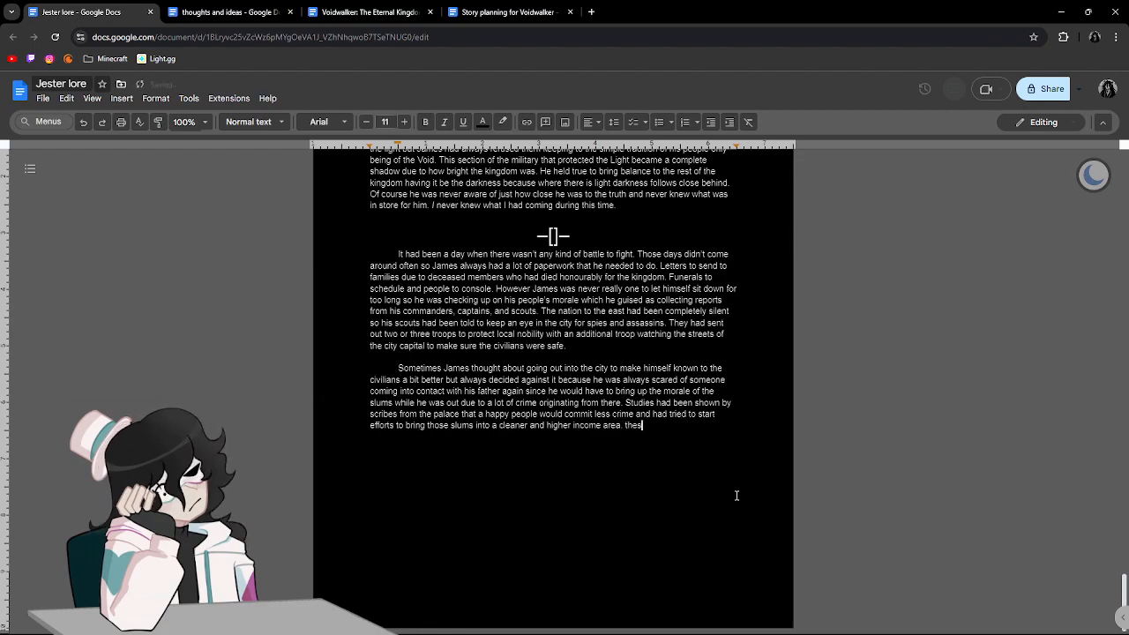
pyautogui.write('p')
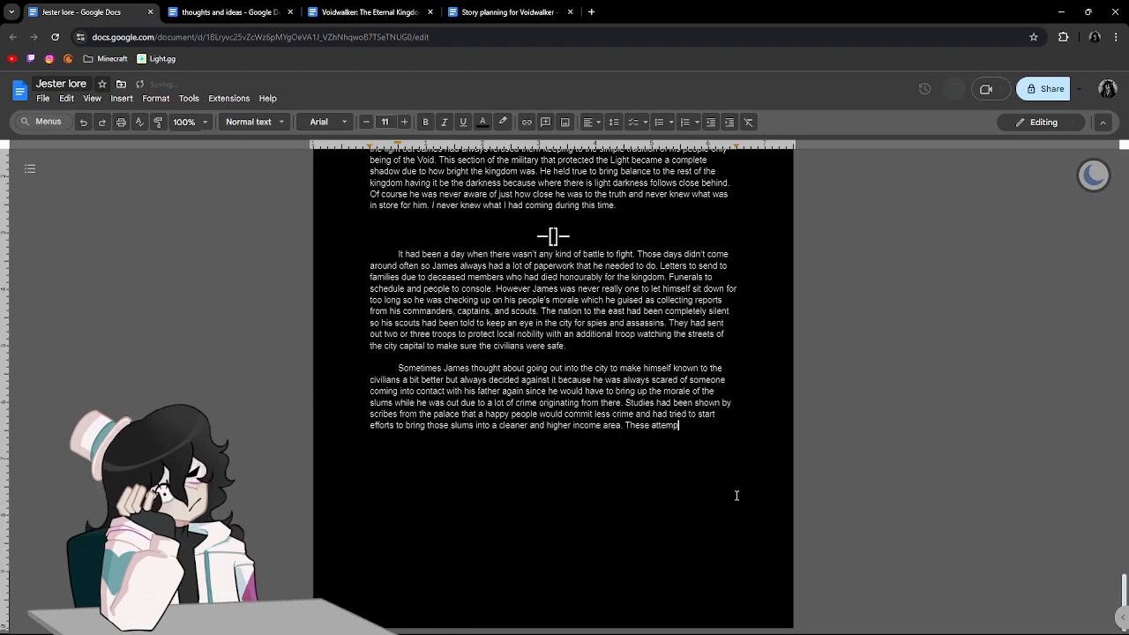
pyautogui.write('ts of course we')
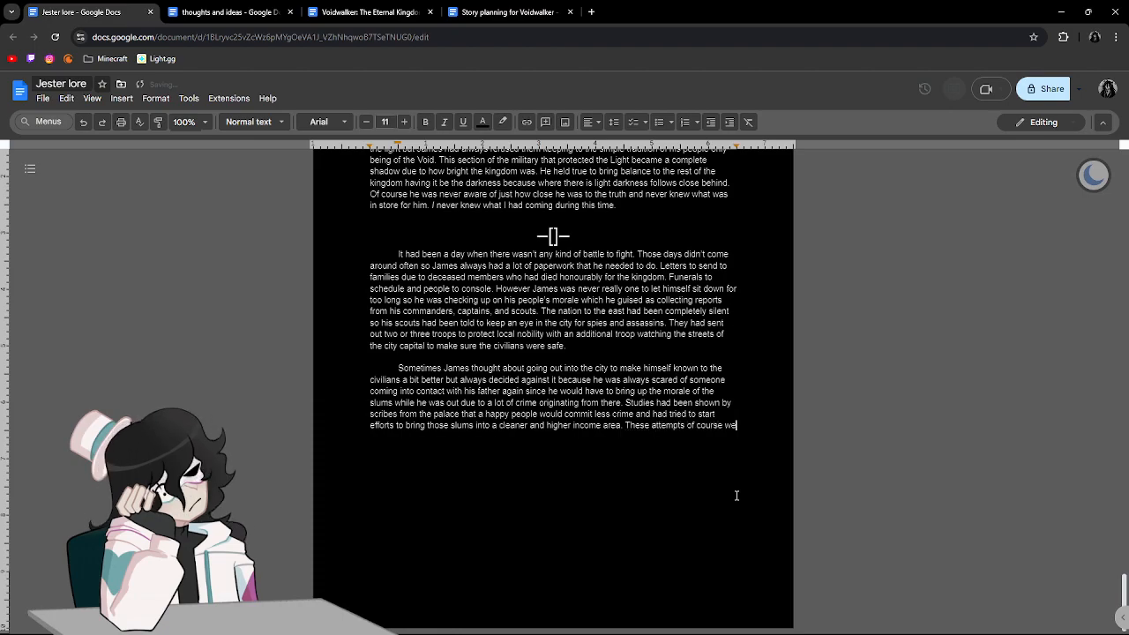
pyautogui.write('re mostly ')
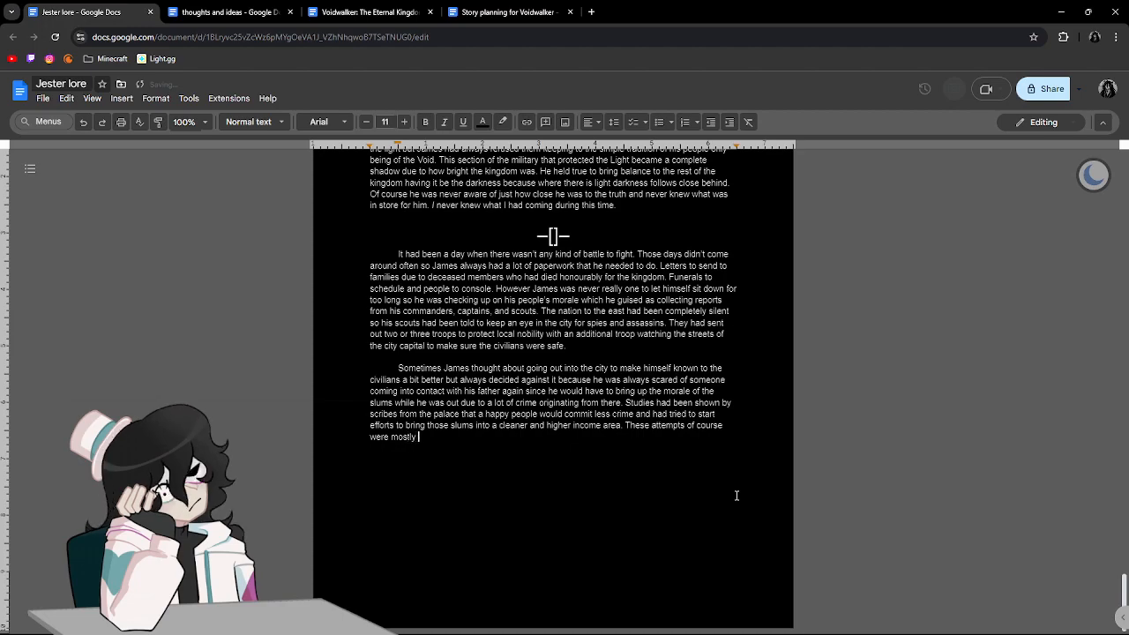
pyautogui.write('rejected ')
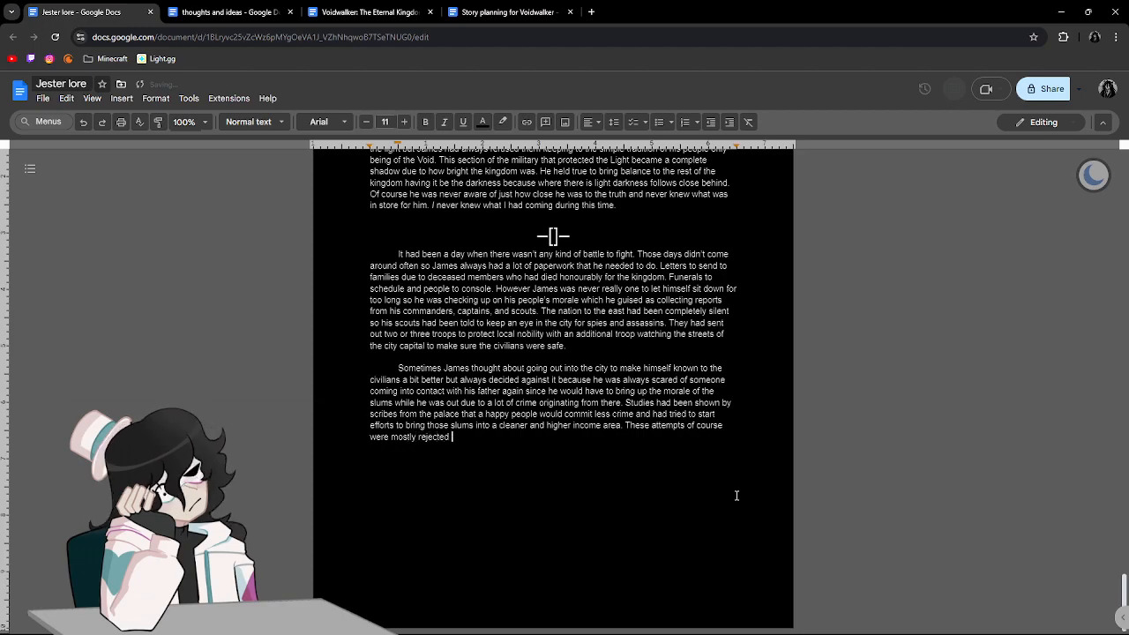
pyautogui.write('since it would req')
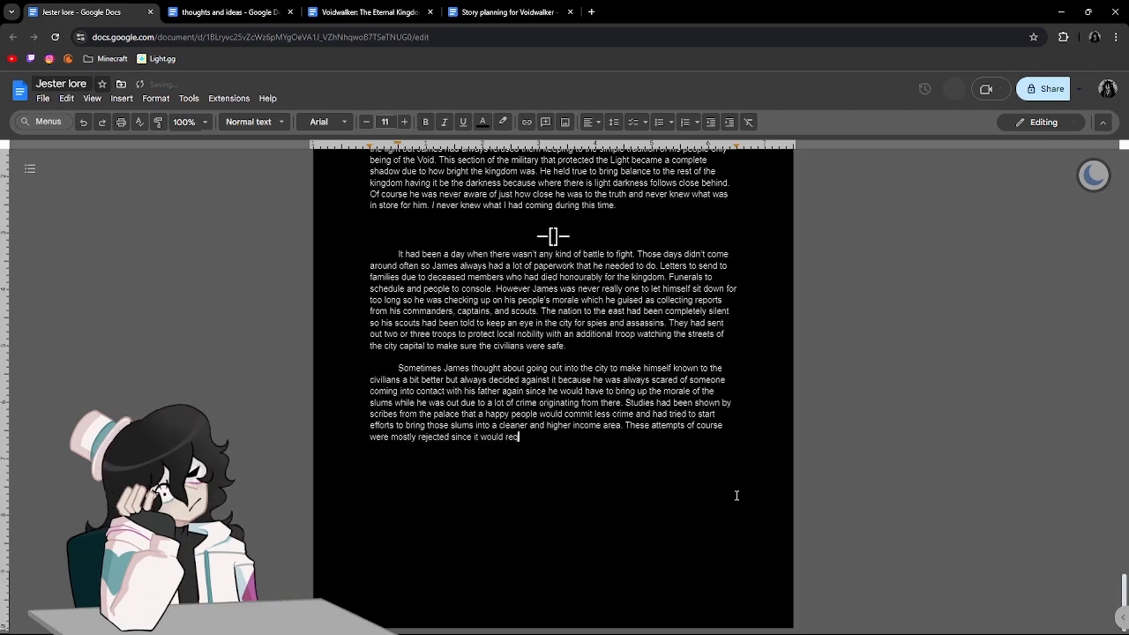
pyautogui.write('uire funding from')
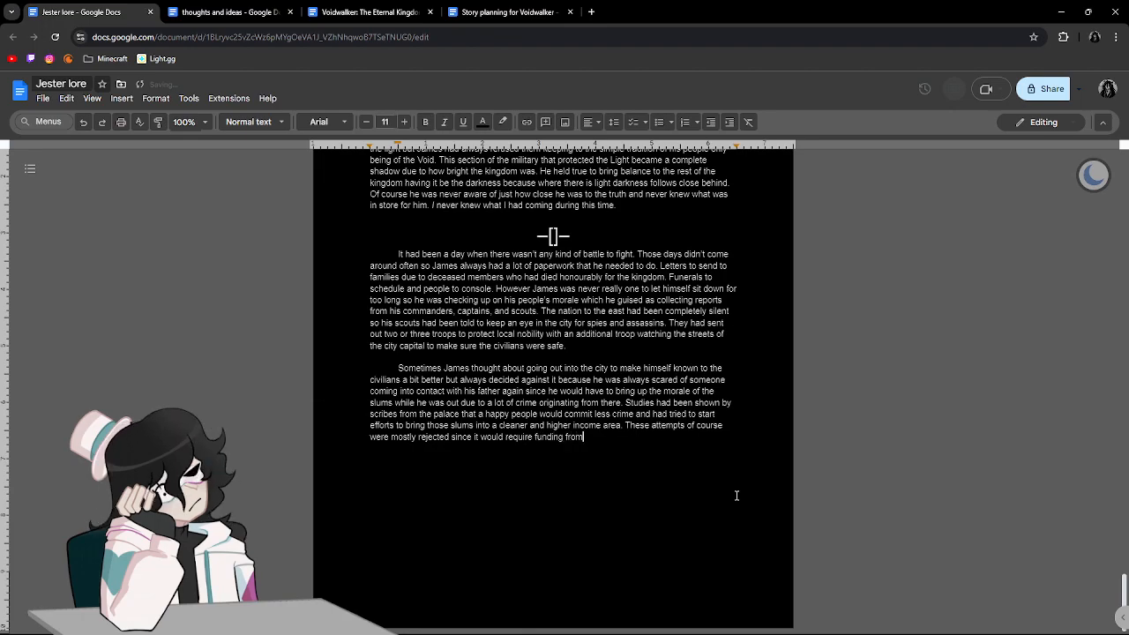
pyautogui.write(' nob')
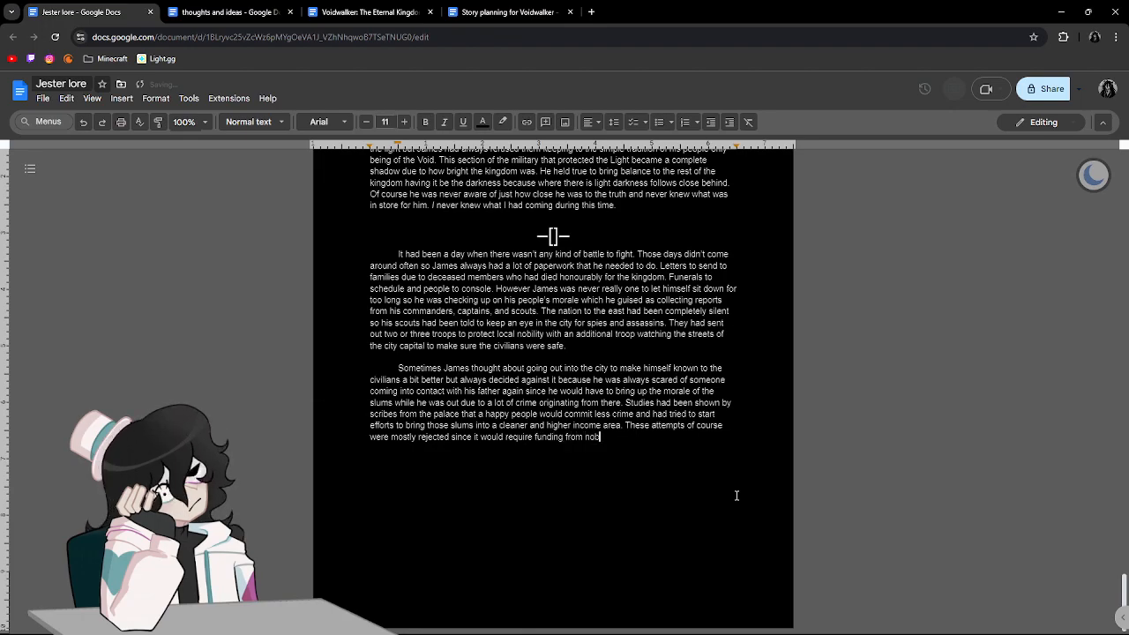
pyautogui.write('les or the palace itself and they')
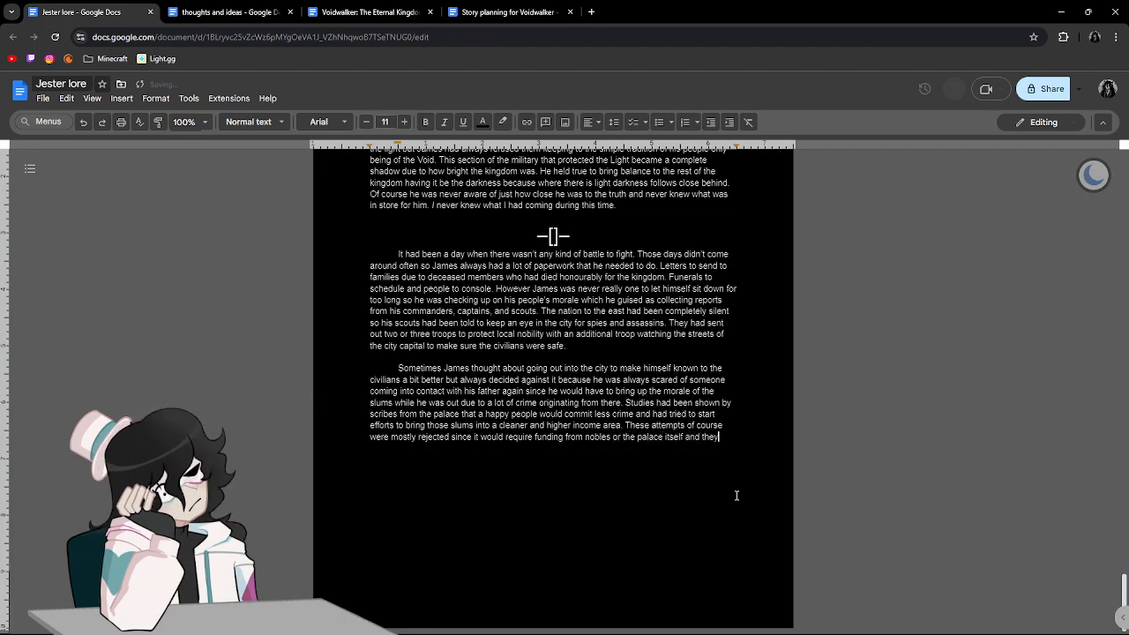
pyautogui.write(' always said th')
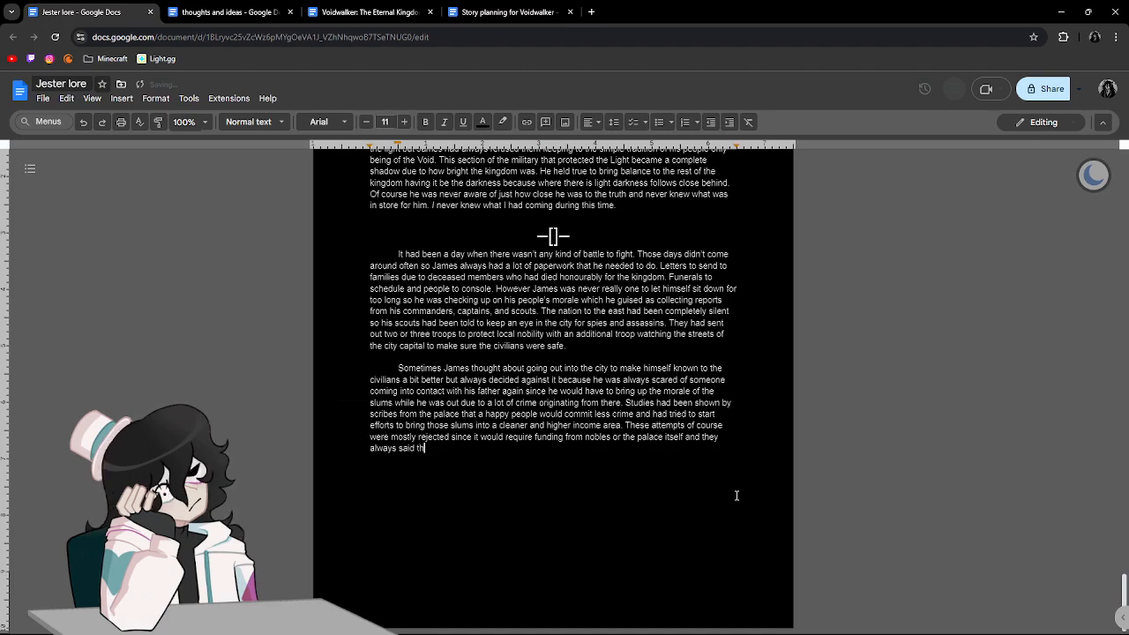
pyautogui.write('at "there')
# Continue with "they always said that" and open a quotation beginning "There are so many".
pyautogui.press('BackSpace')
pyautogui.press('BackSpace')
pyautogui.press('BackSpace')
pyautogui.press('BackSpace')
pyautogui.press('BackSpace')
pyautogui.press('BackSpace')
pyautogui.write('There are so many ')
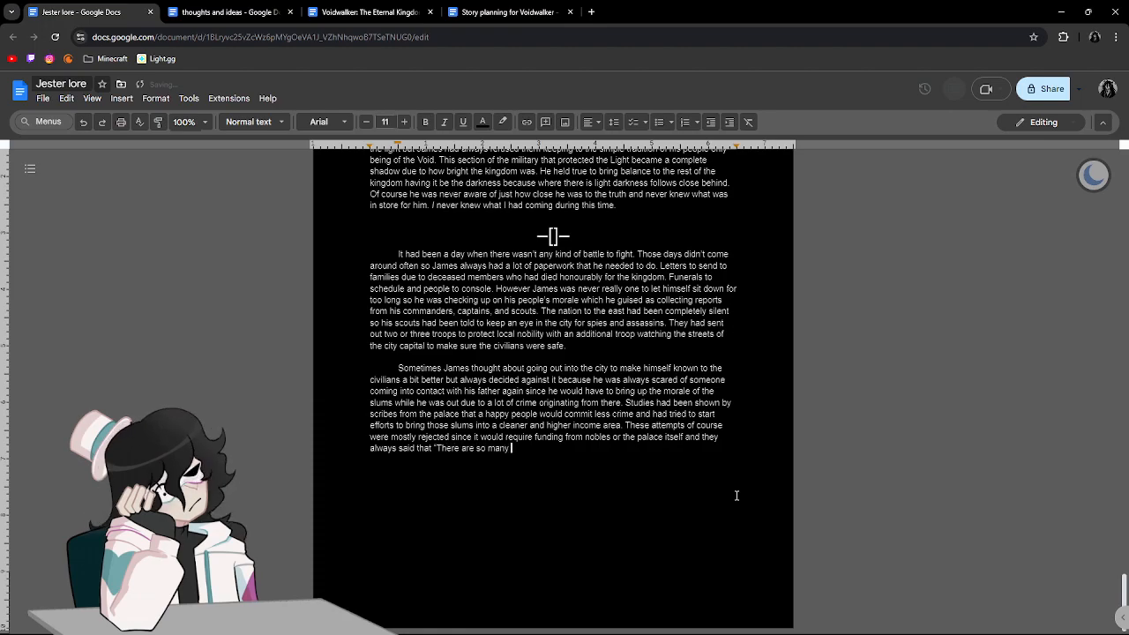
pyautogui.write('better things')
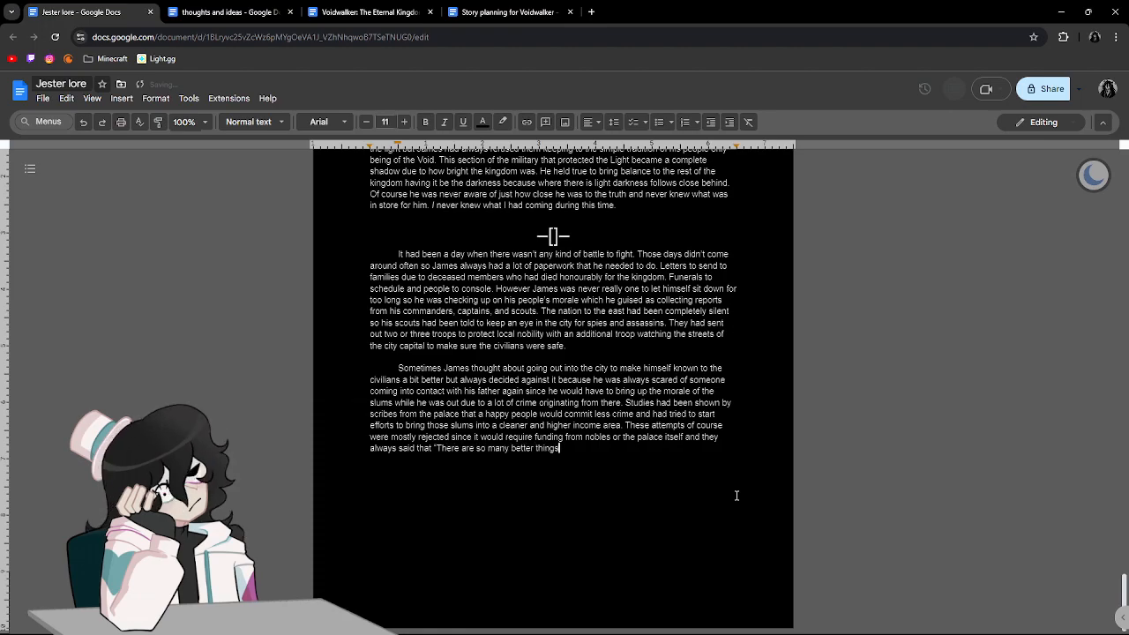
pyautogui.write(' to be doing th')
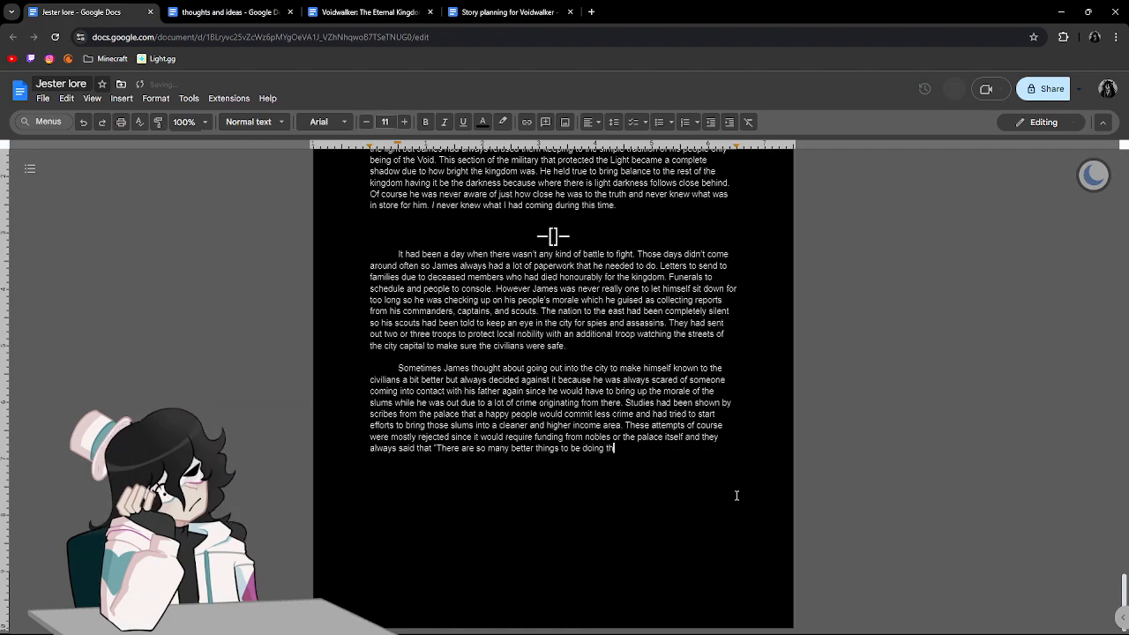
pyautogui.write('an improvi')
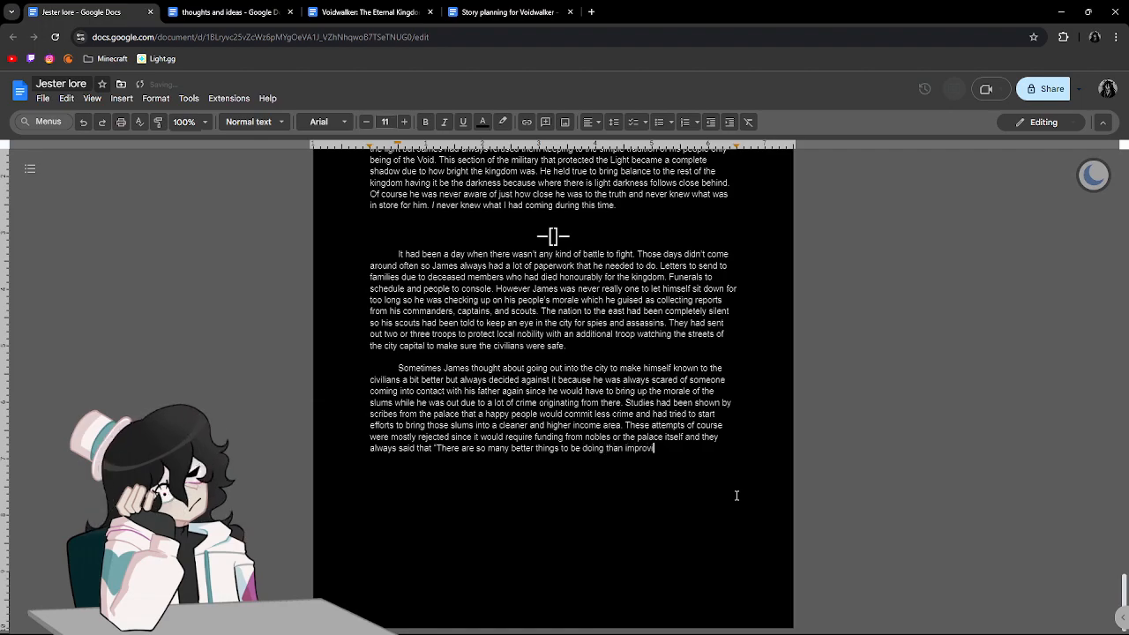
pyautogui.write('ng the lives')
pyautogui.write(' of the sl')
pyautogui.write('ime that wander ')
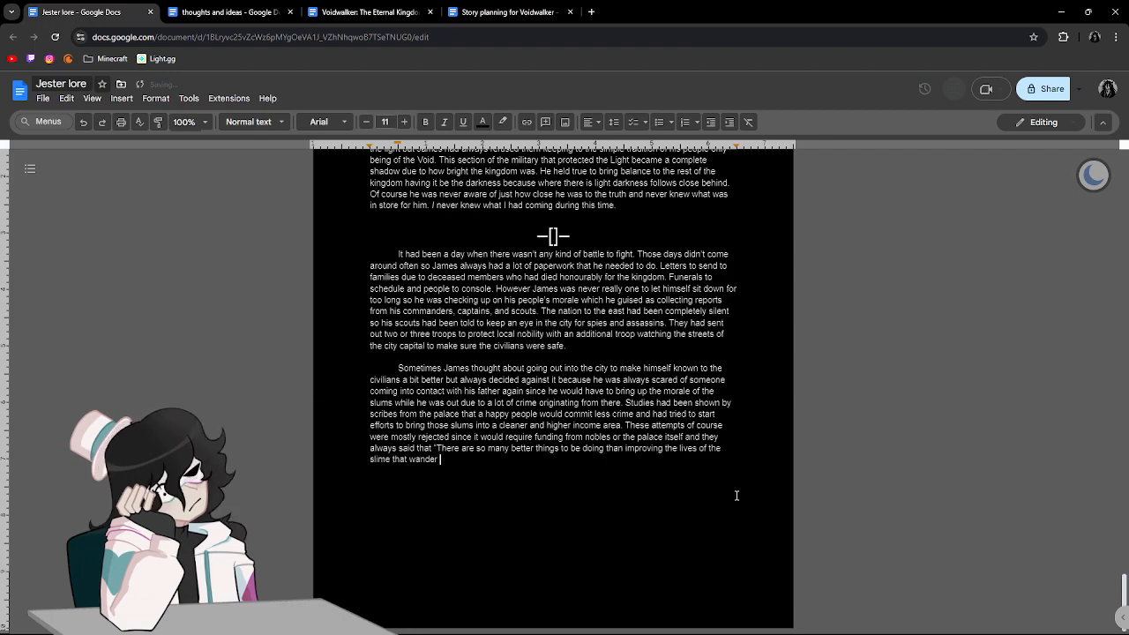
pyautogui.write('our sha')
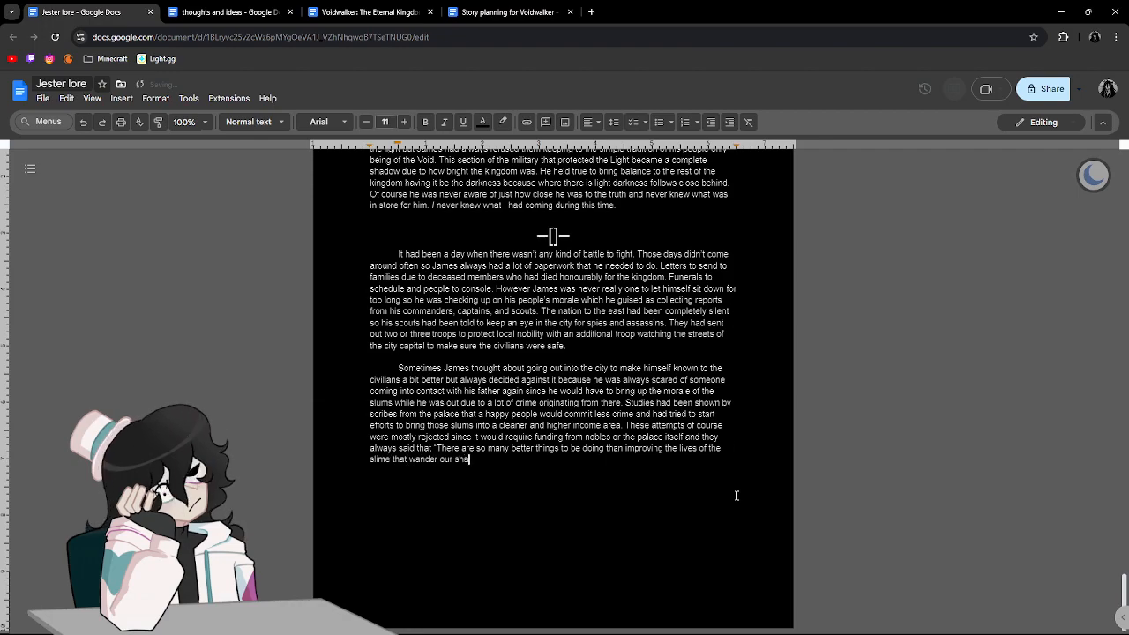
pyautogui.write('dows."')
# Finish the quotation with "of the slime that wander our shadows." and accept the suggested correction "wanders".
pyautogui.click(423, 458)
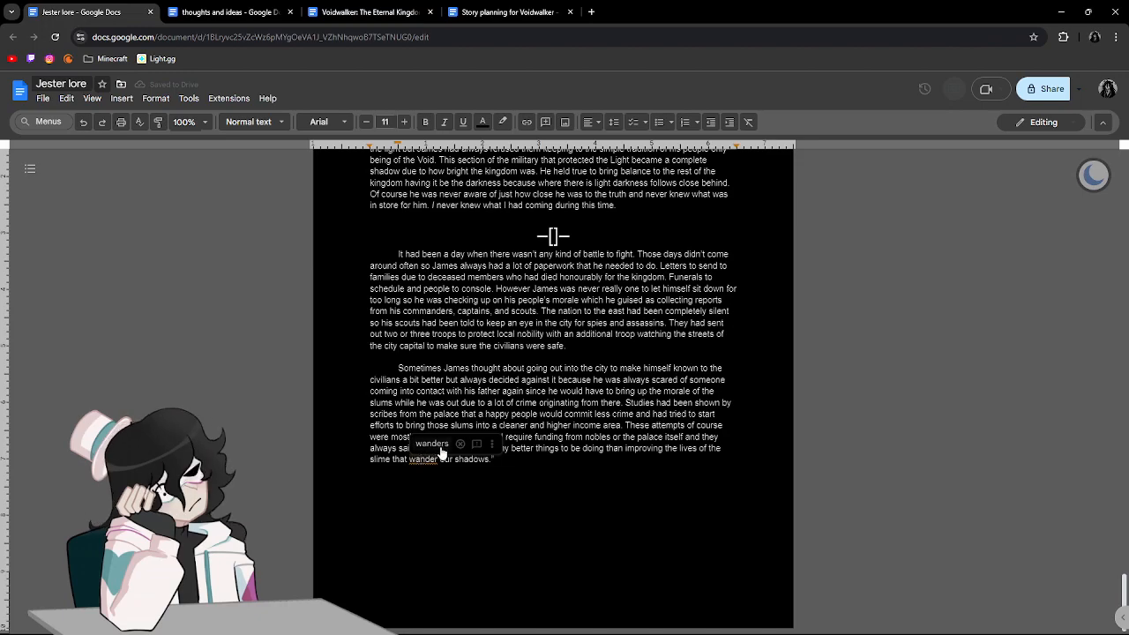
pyautogui.click(441, 448)
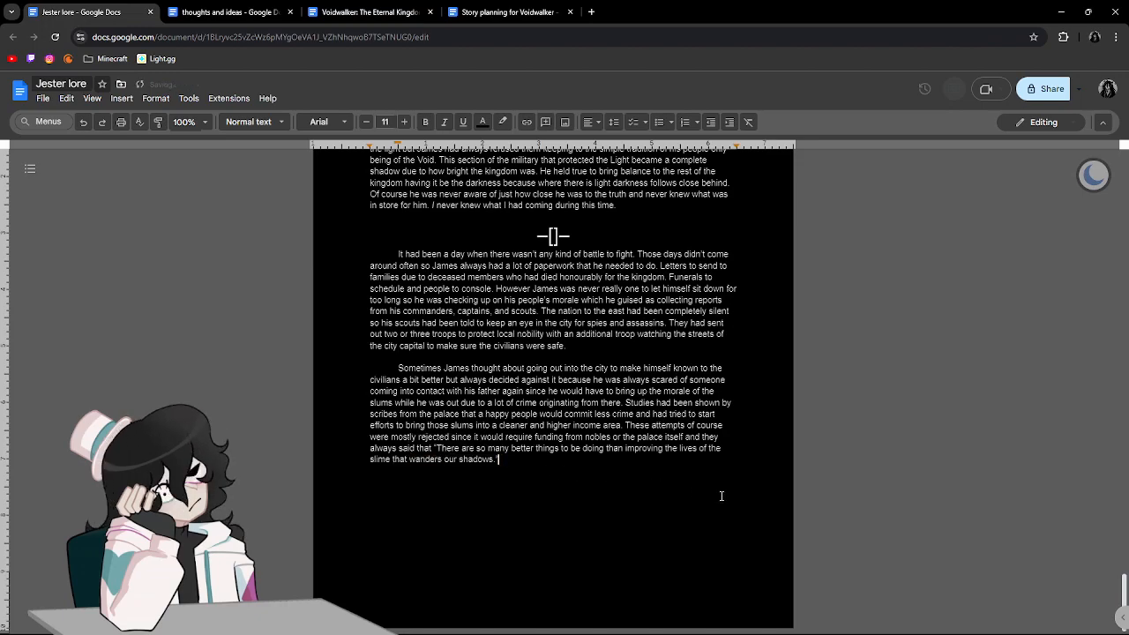
# Begin the sentence after the quotation with "James could see the reasonings for both sides but he agreed that".
pyautogui.write('Ja')
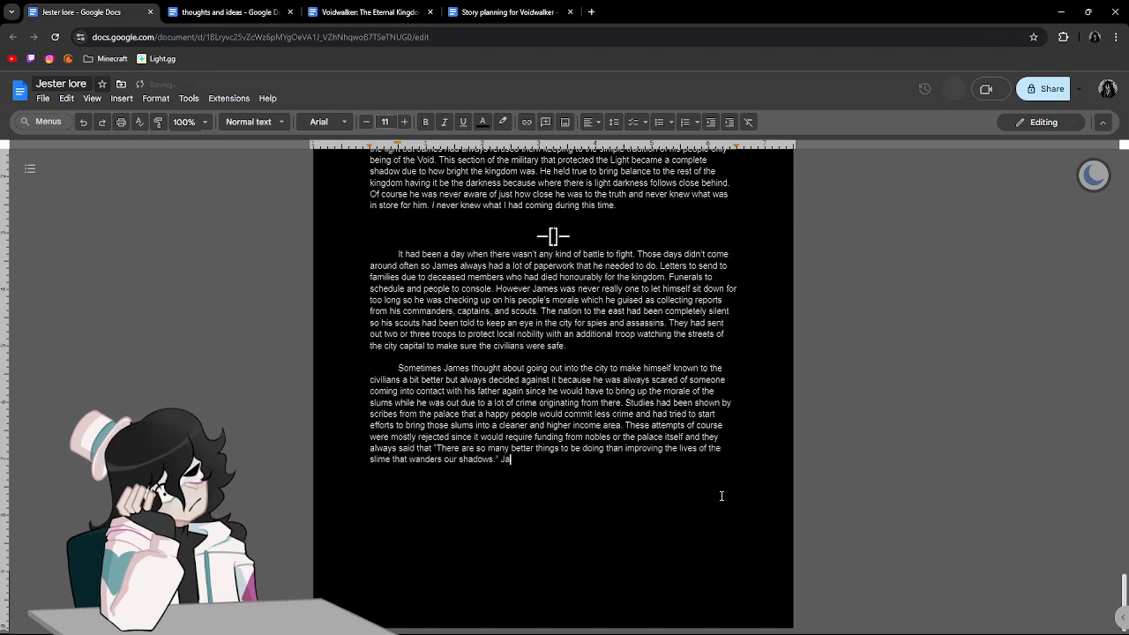
pyautogui.write('mes could see the ')
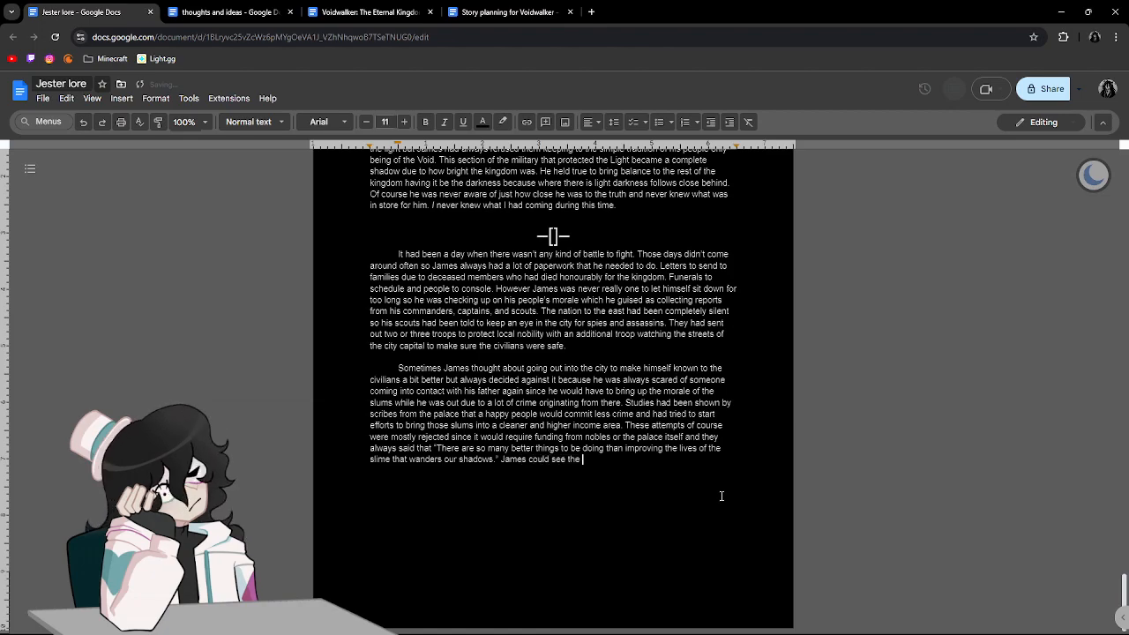
pyautogui.write('ressonings for both sides but he ')
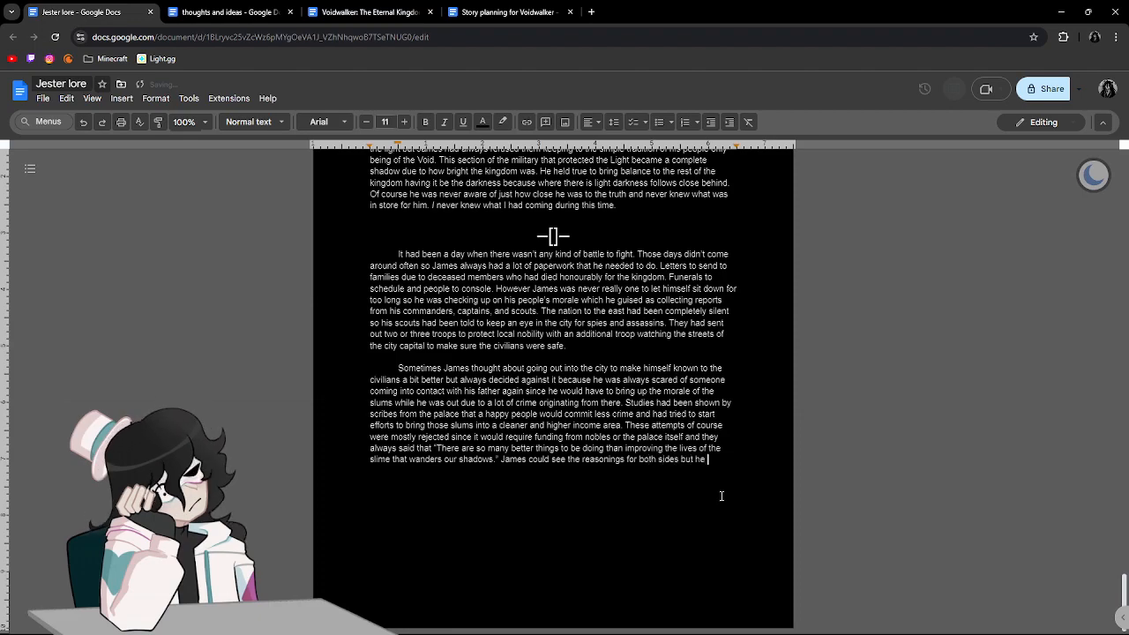
pyautogui.write('agreed that ')
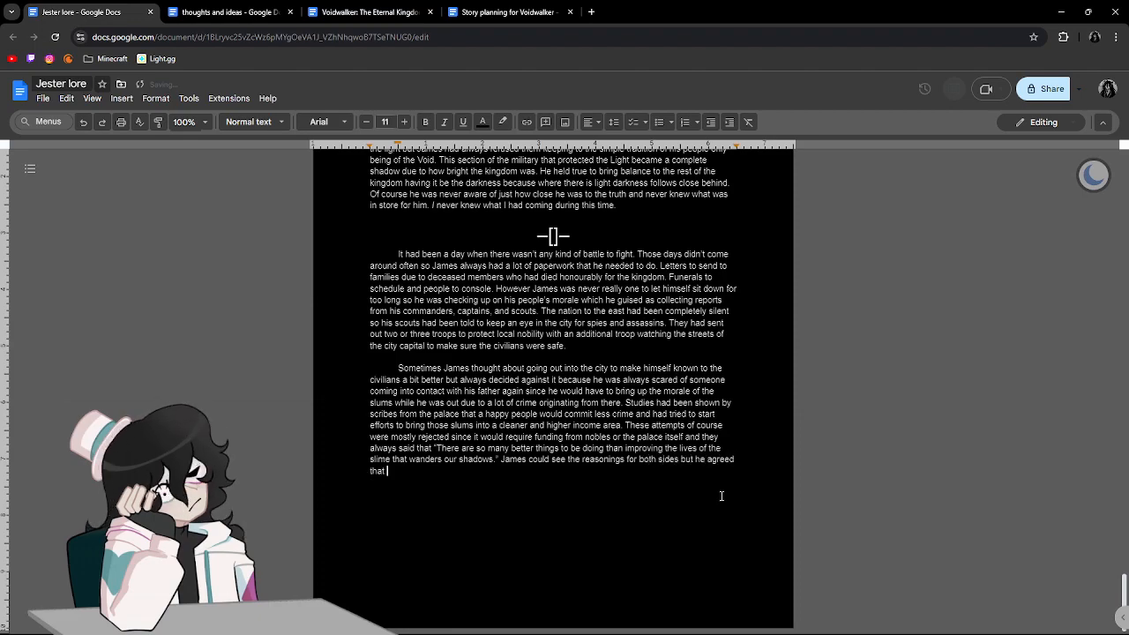
pyautogui.write('making the people happier would ')
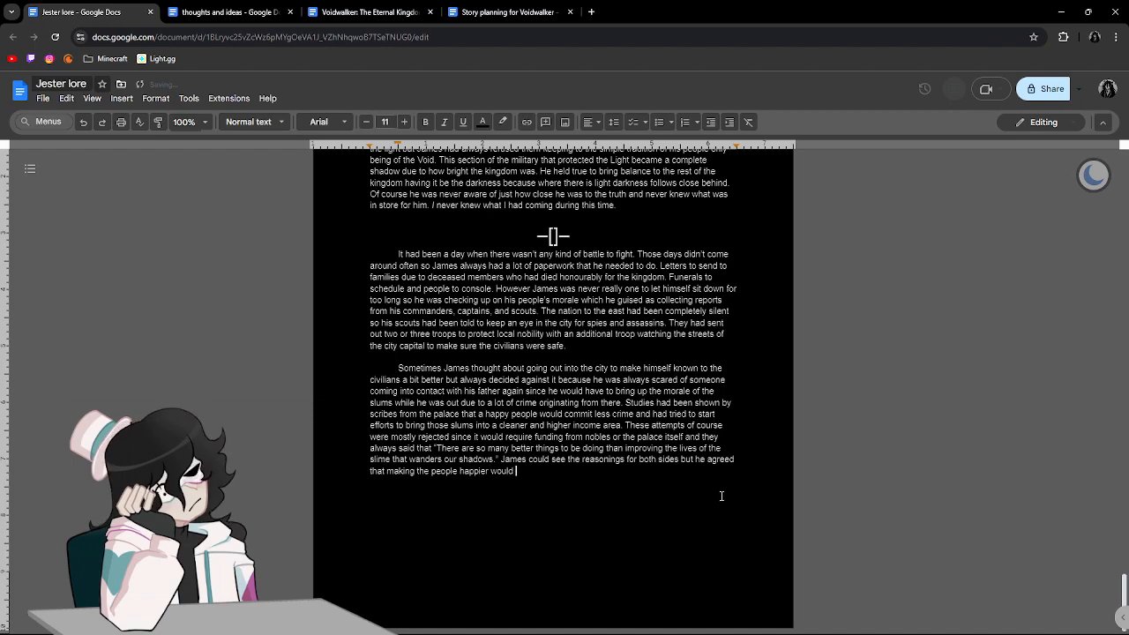
pyautogui.write('also reduce')
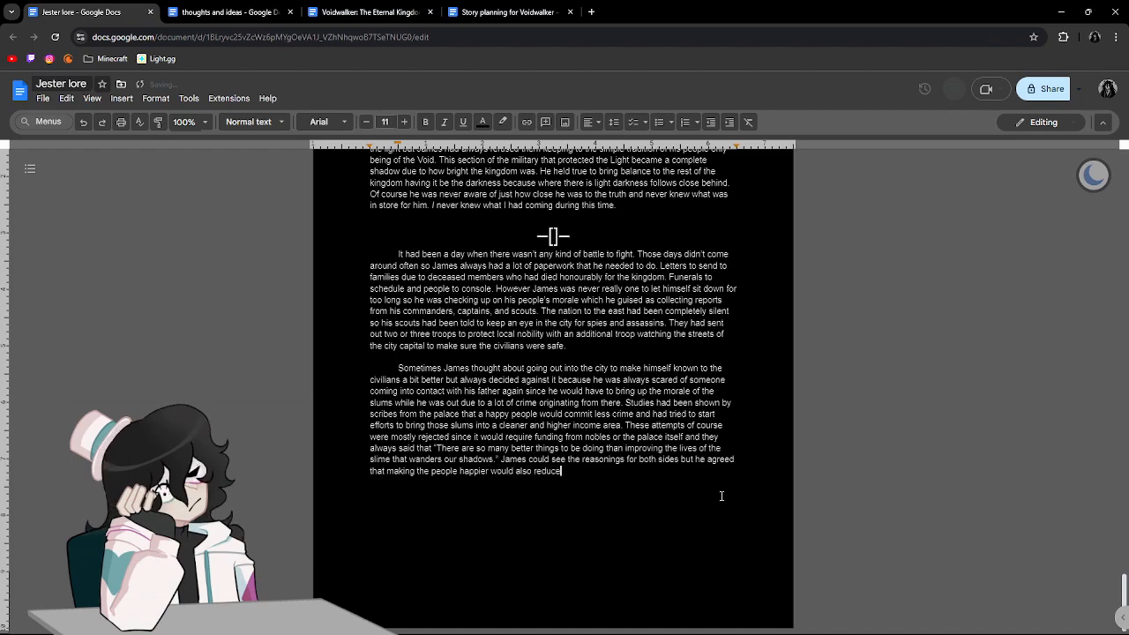
pyautogui.write(' the amount of people who thought that the')
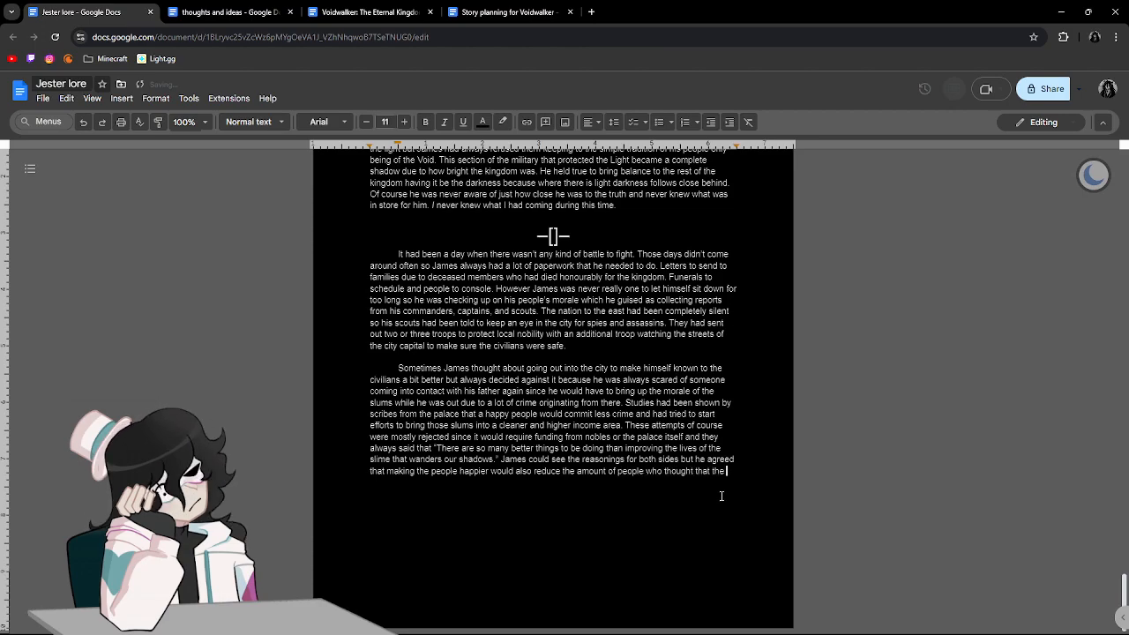
pyautogui.write(' Void wo')
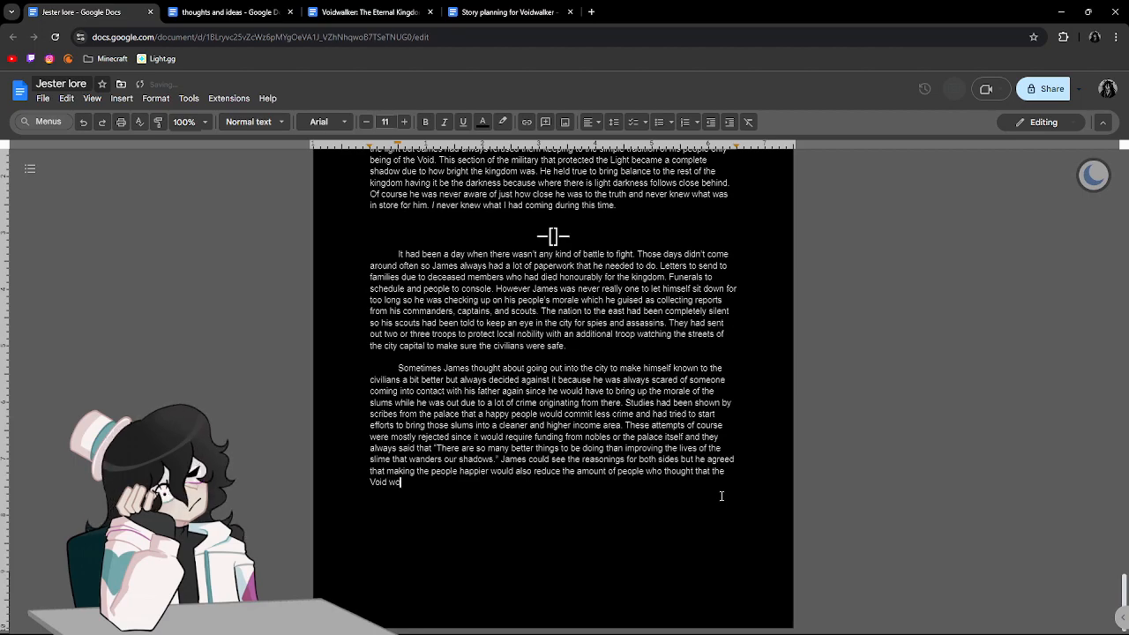
pyautogui.write('uld bring them p')
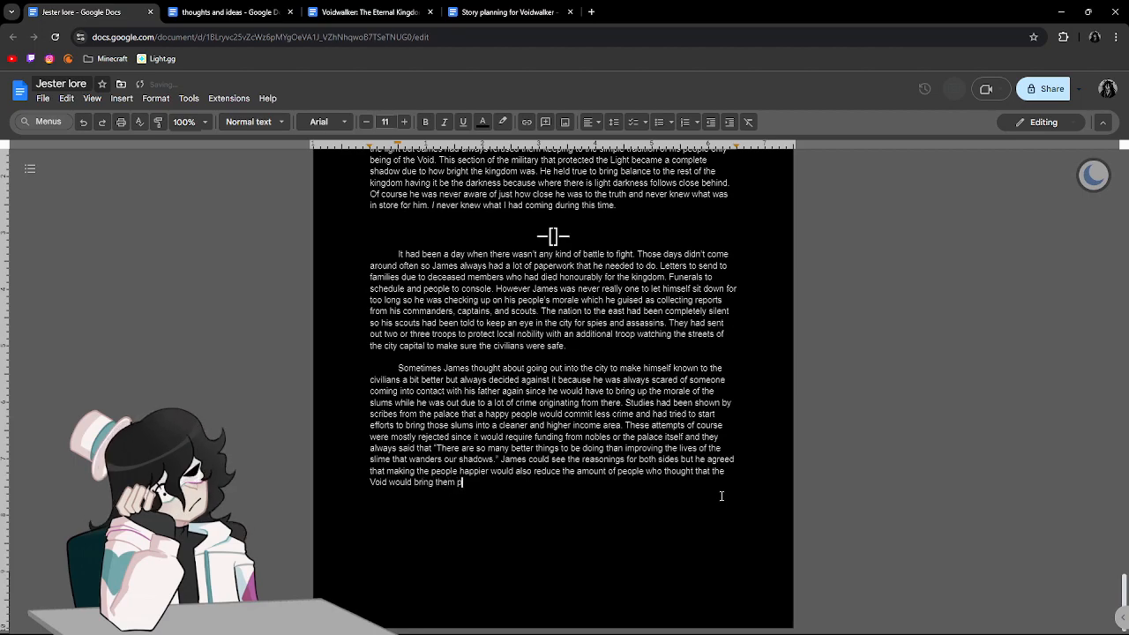
pyautogui.write('eace.')
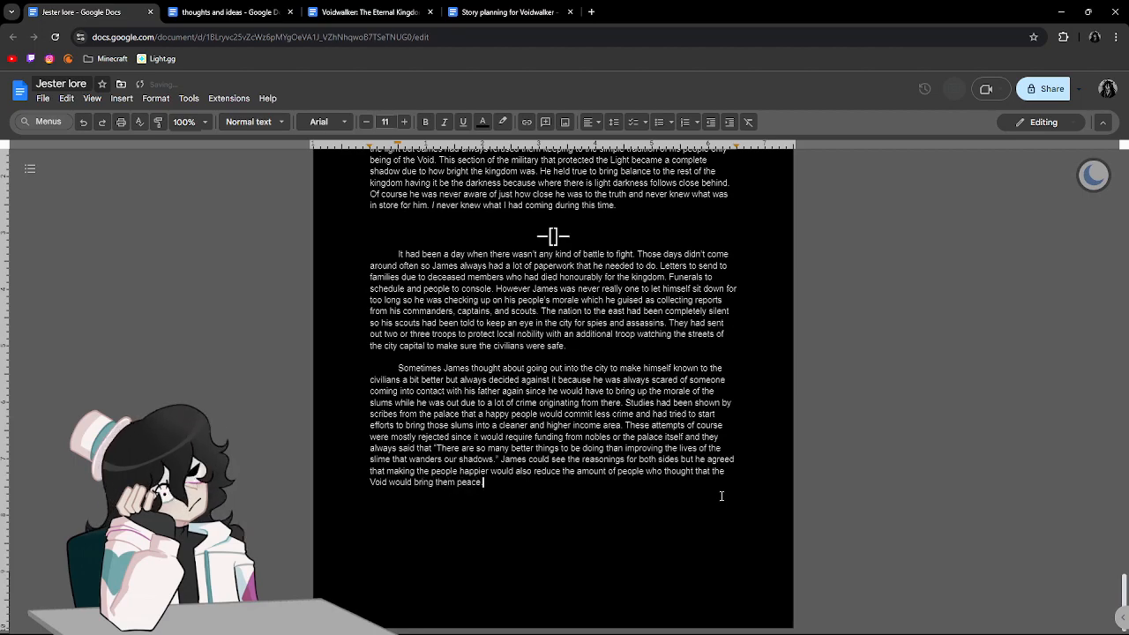
# Start a new paragraph after a blank line with "While James had been wandering the pathways of".
pyautogui.press('Return')
pyautogui.press('Return')
pyautogui.write('While James')
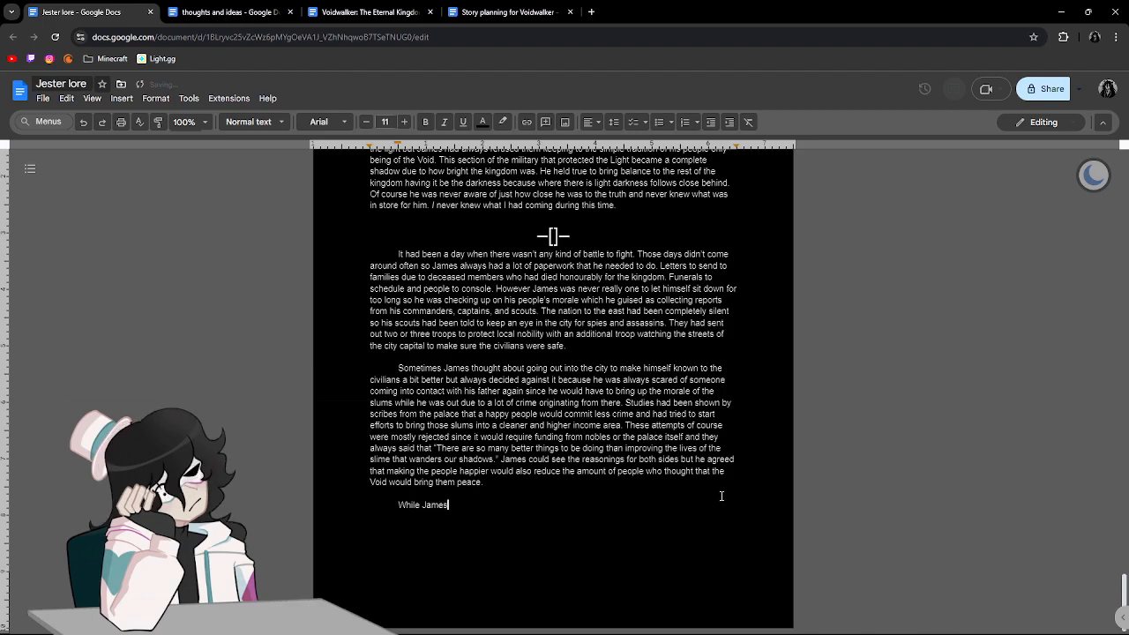
pyautogui.write(' had been wand')
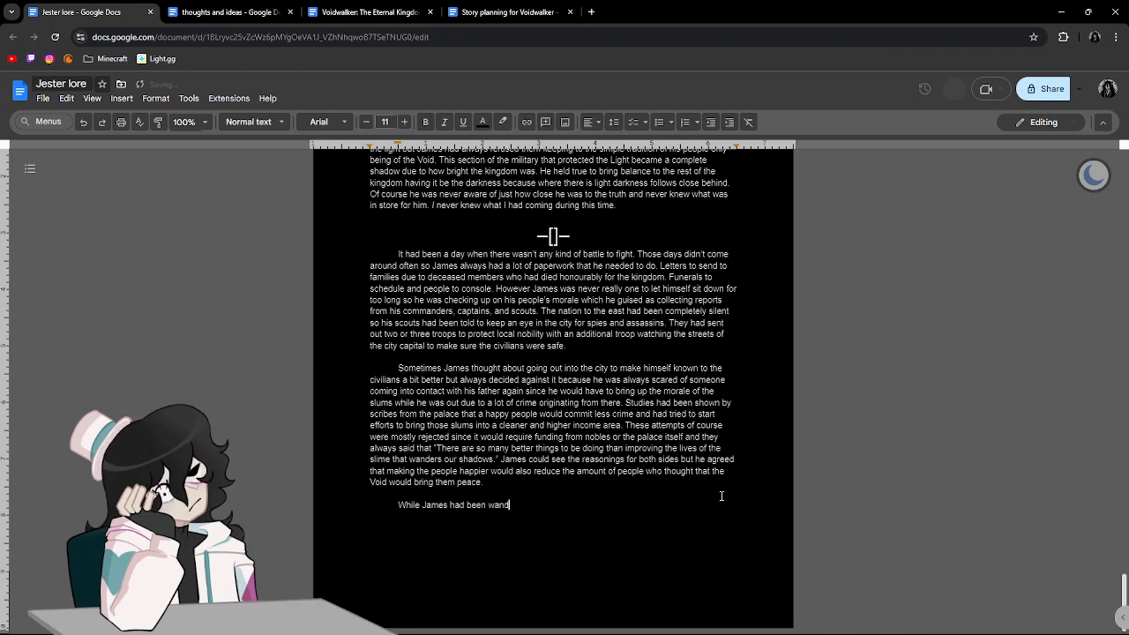
pyautogui.write('ering the pathways of his')
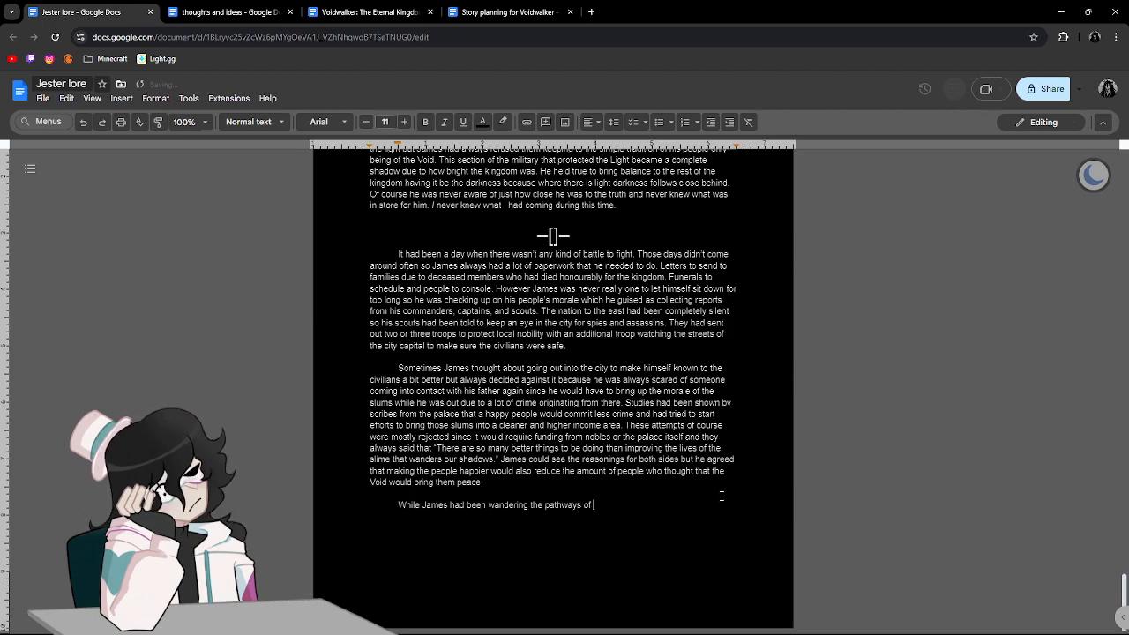
# Continue the sentence with "his encampment he had been approached by a particularly burly man".
pyautogui.press('BackSpace')
pyautogui.write('is')
pyautogui.press('BackSpace')
pyautogui.press('BackSpace')
pyautogui.press('BackSpace')
pyautogui.press('BackSpace')
pyautogui.write('is encampment he ')
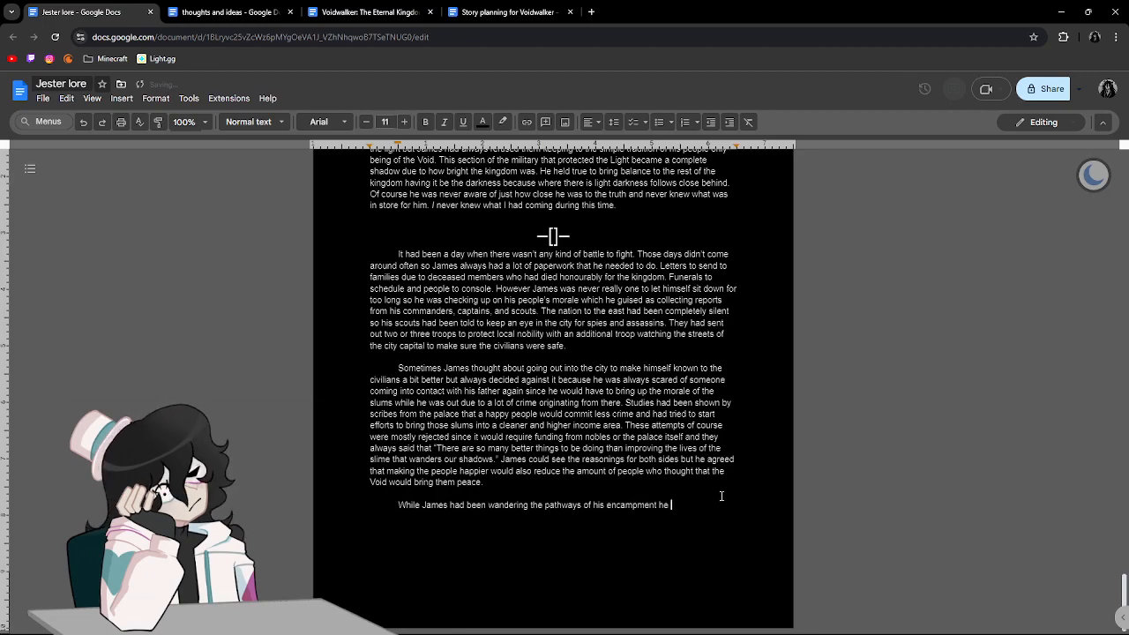
pyautogui.write('had been app')
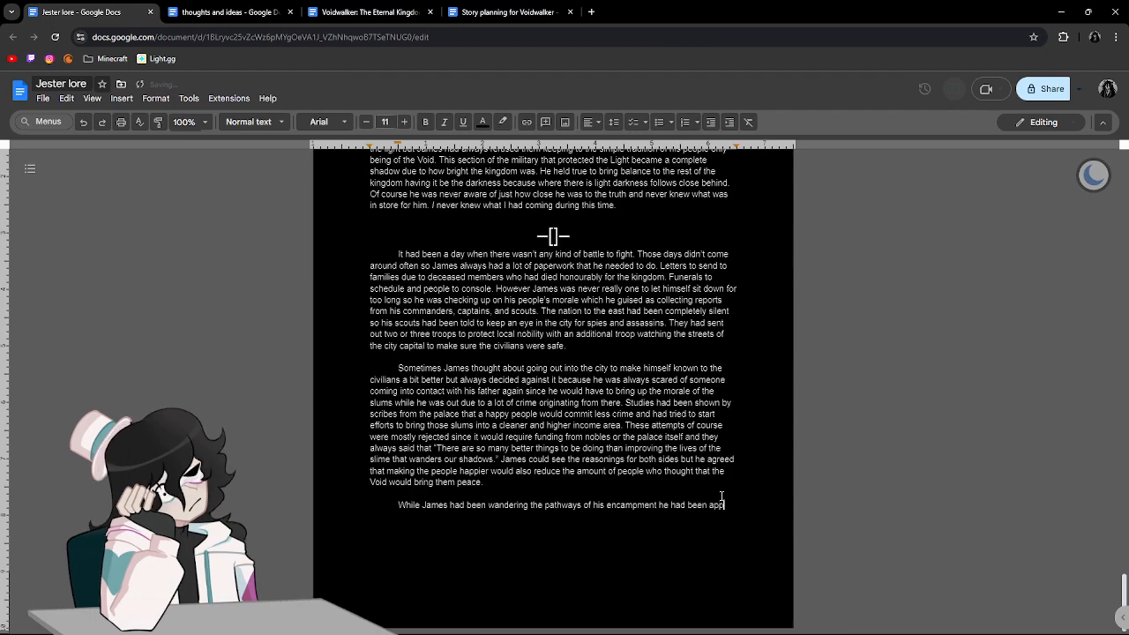
pyautogui.write('roached by a particularly ')
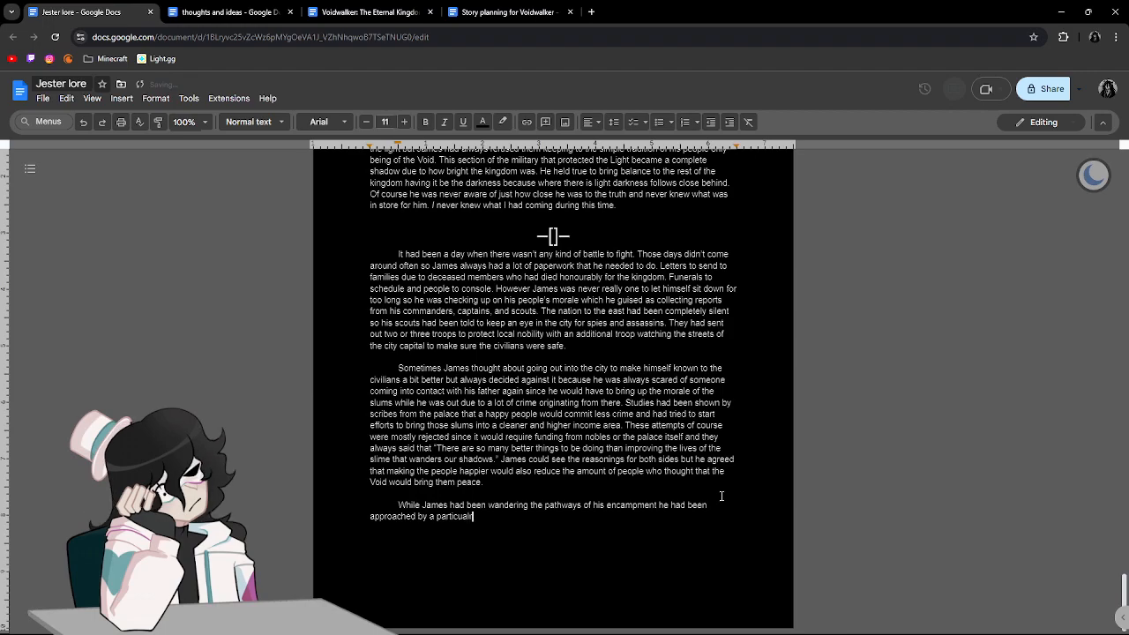
pyautogui.write('burly')
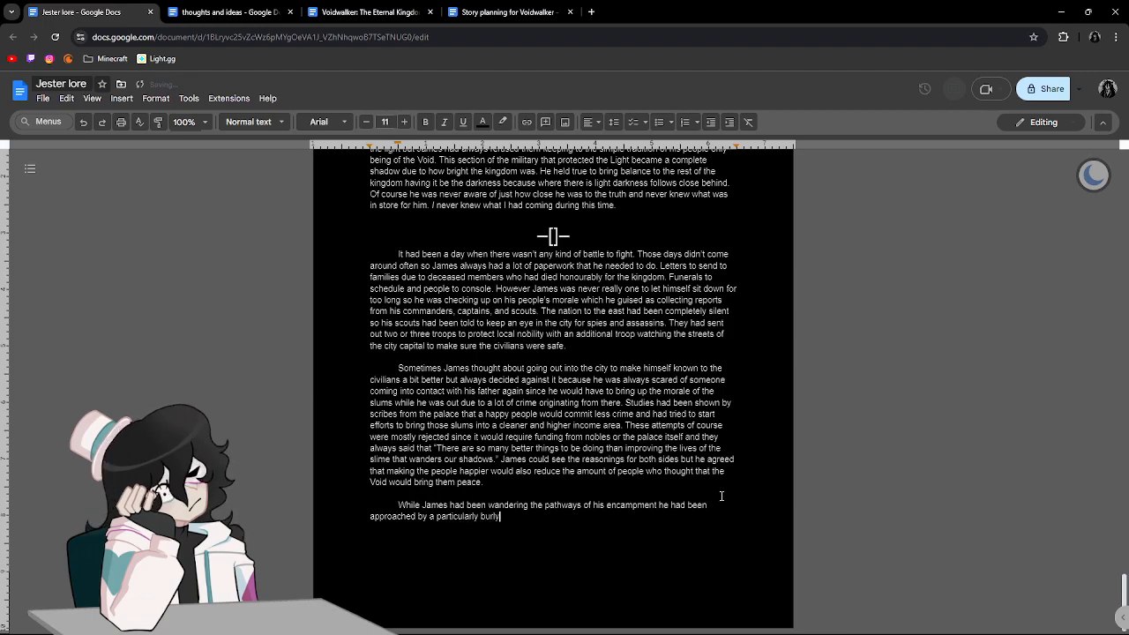
pyautogui.write(' man. He was of a taller and ')
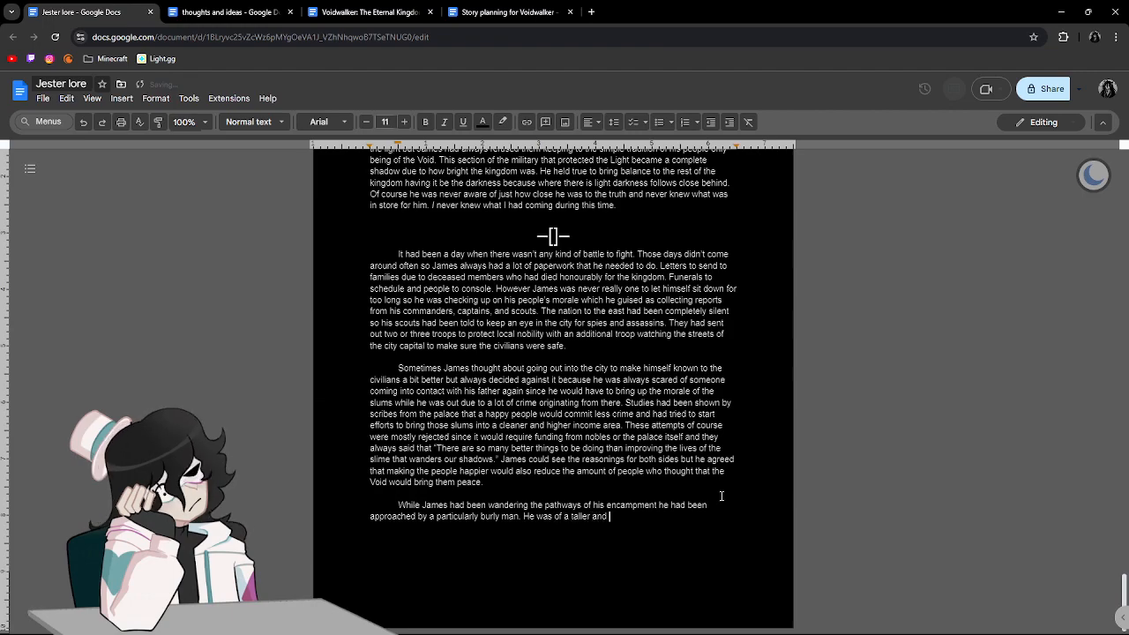
pyautogui.write('st')
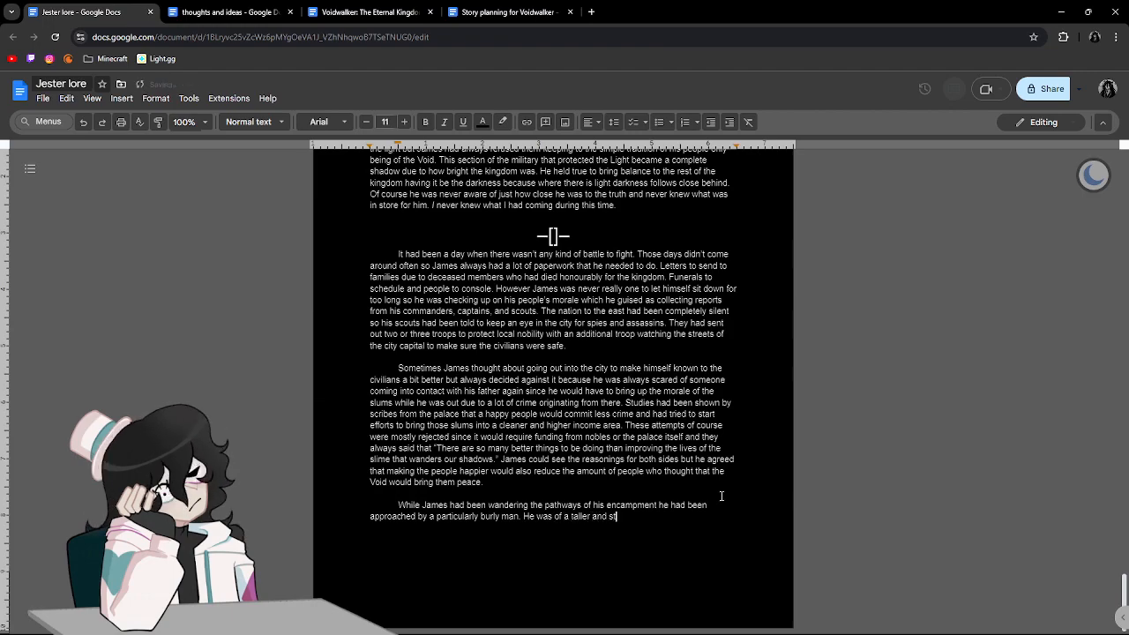
pyautogui.write('ronger build than gam')
# End the sentence and begin the following one with "He was of a taller and stronger build than James himself".
pyautogui.press('BackSpace')
pyautogui.press('BackSpace')
pyautogui.press('BackSpace')
pyautogui.write('James himself')
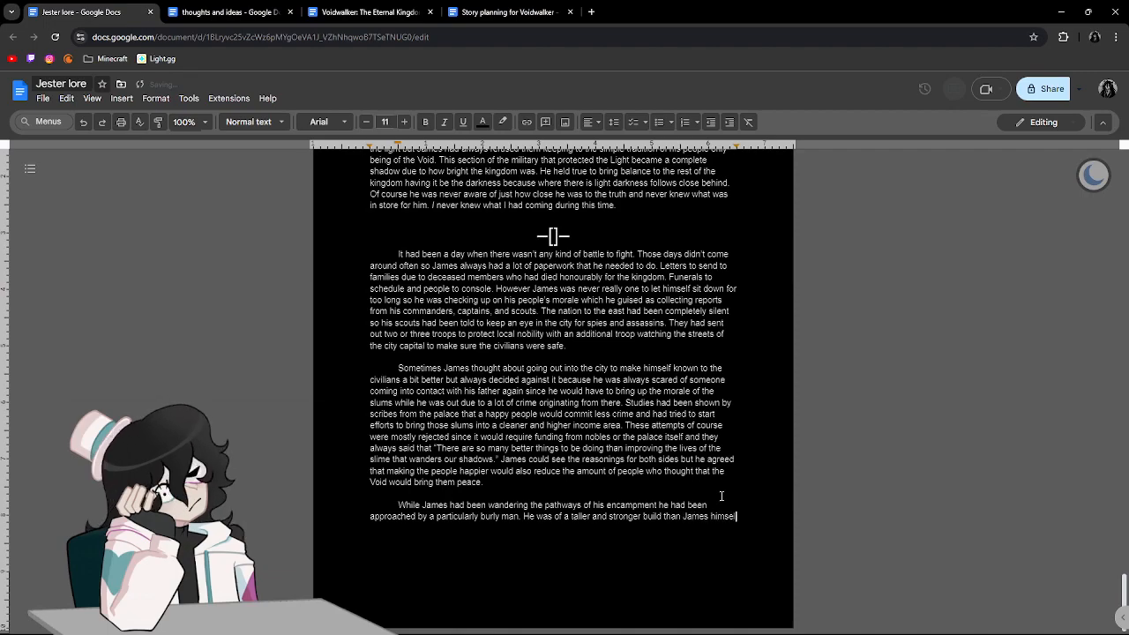
pyautogui.write(' wh')
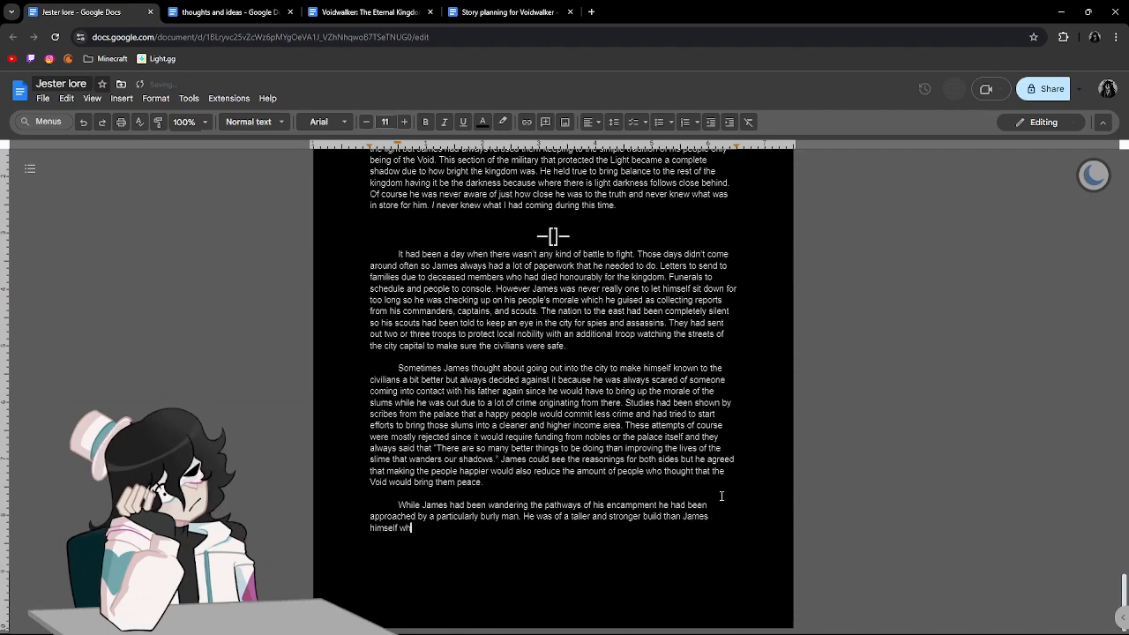
pyautogui.write('ich was hard to due')
pyautogui.write(' since ')
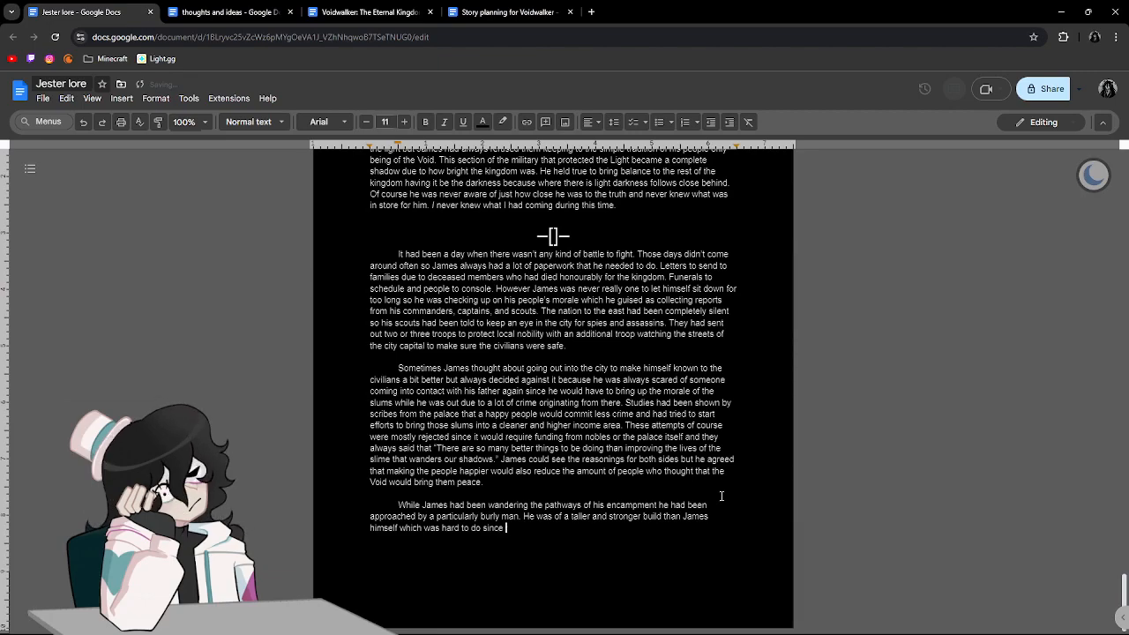
pyautogui.write('James stood a good few centimet')
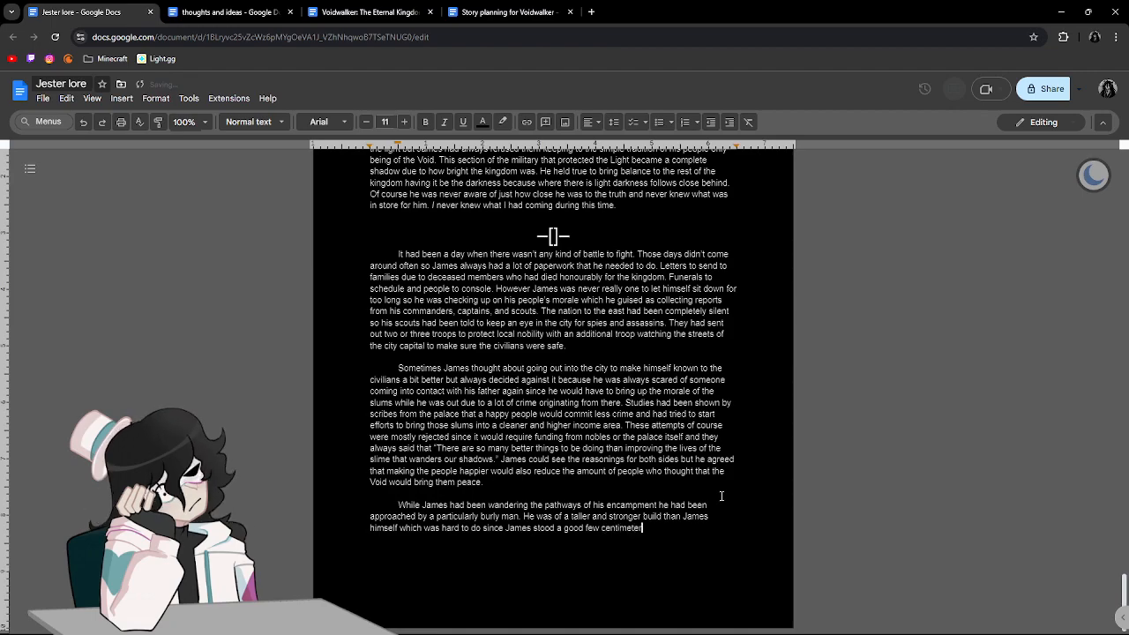
pyautogui.write('res taller')
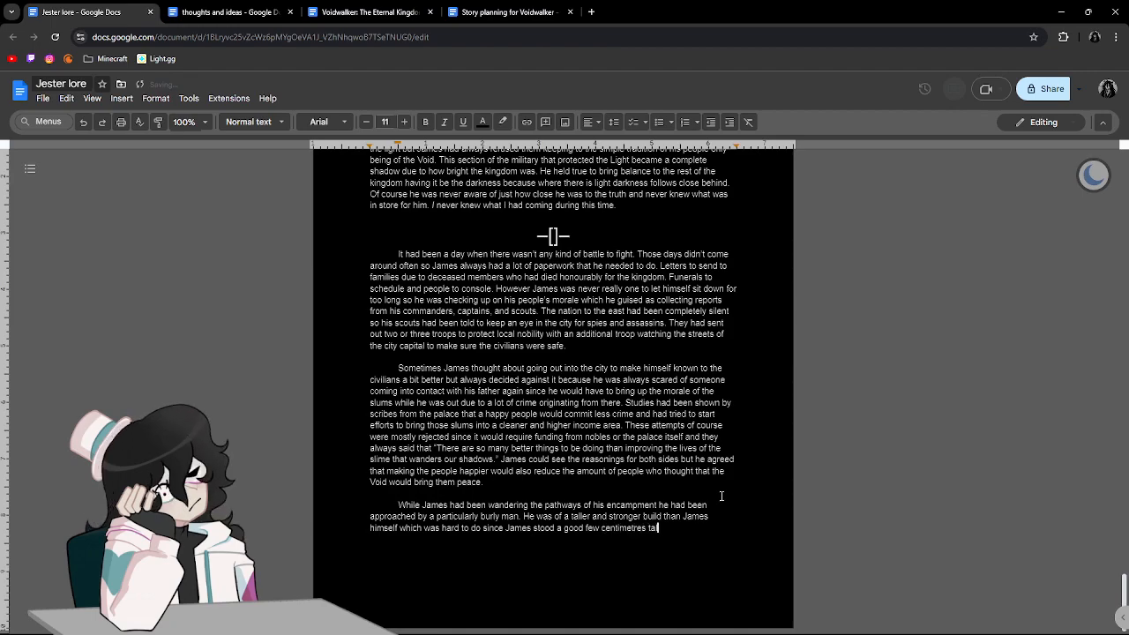
pyautogui.write(' than ')
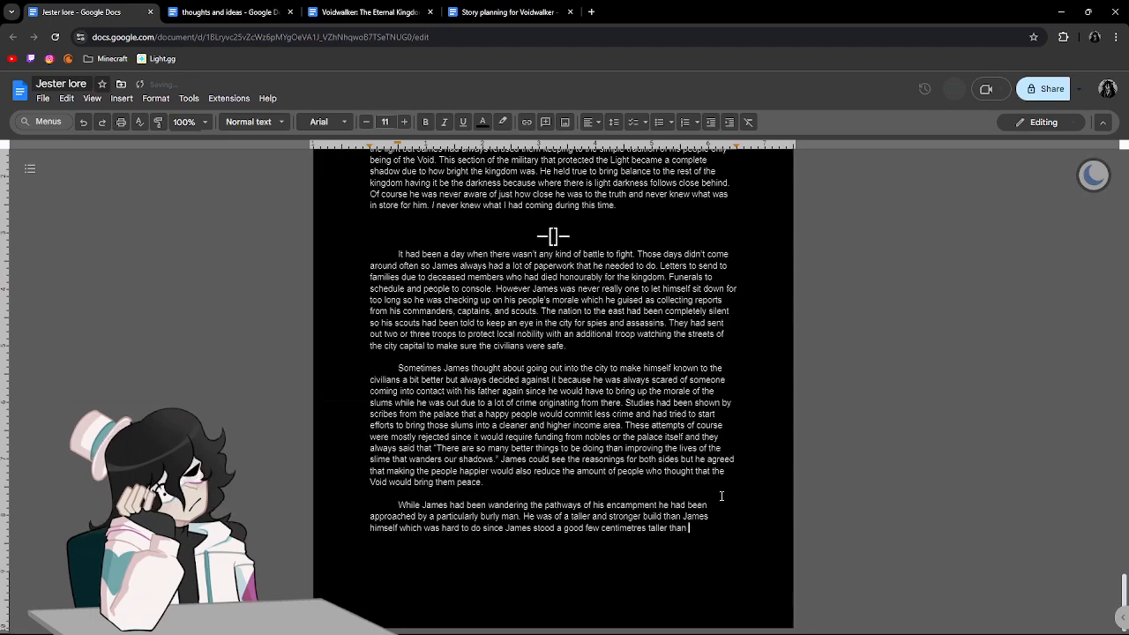
pyautogui.write('most people. This man taoo')
# Add the sentence "This man towered over him making him look like but an ant in comparison".
pyautogui.press('BackSpace')
pyautogui.press('BackSpace')
pyautogui.press('BackSpace')
pyautogui.write('ow')
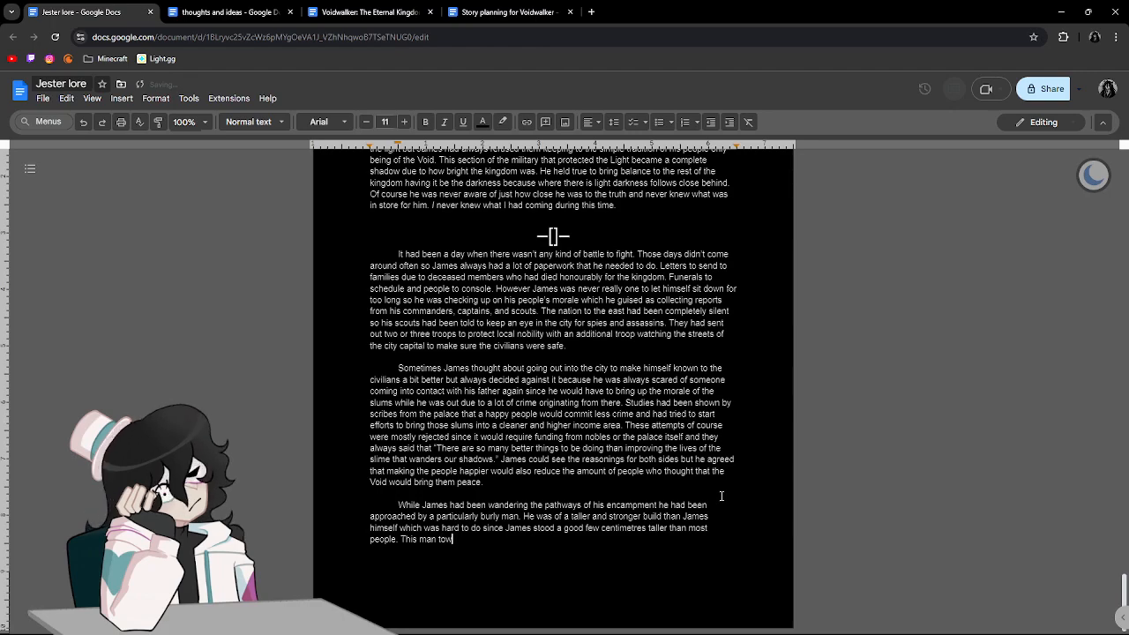
pyautogui.write('ered over him')
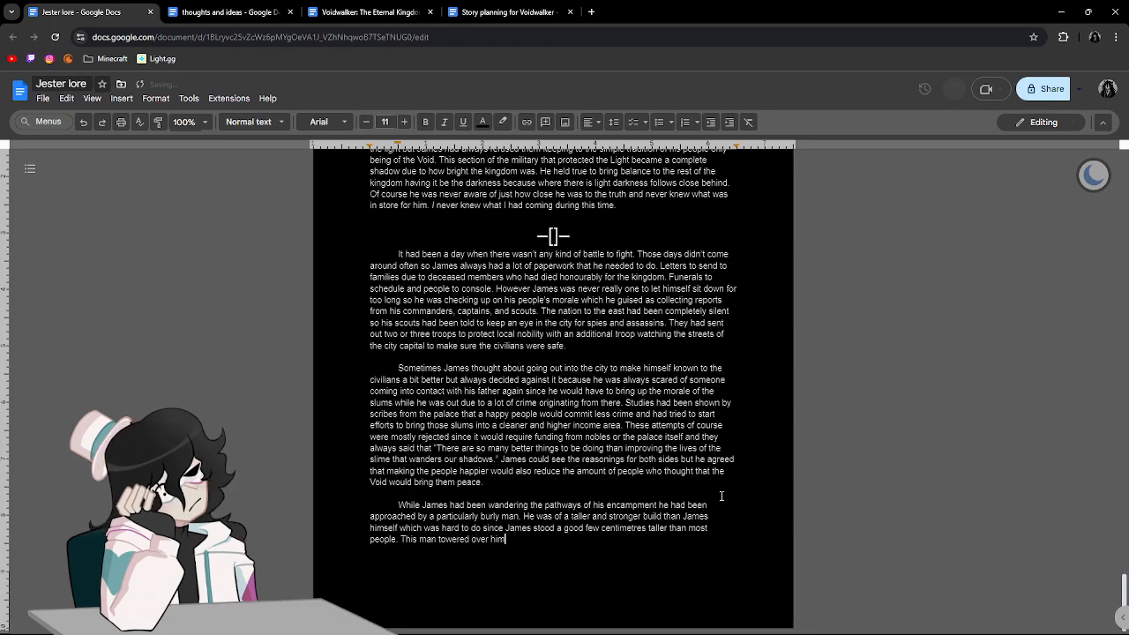
pyautogui.write(' making him look like but a  ant in co')
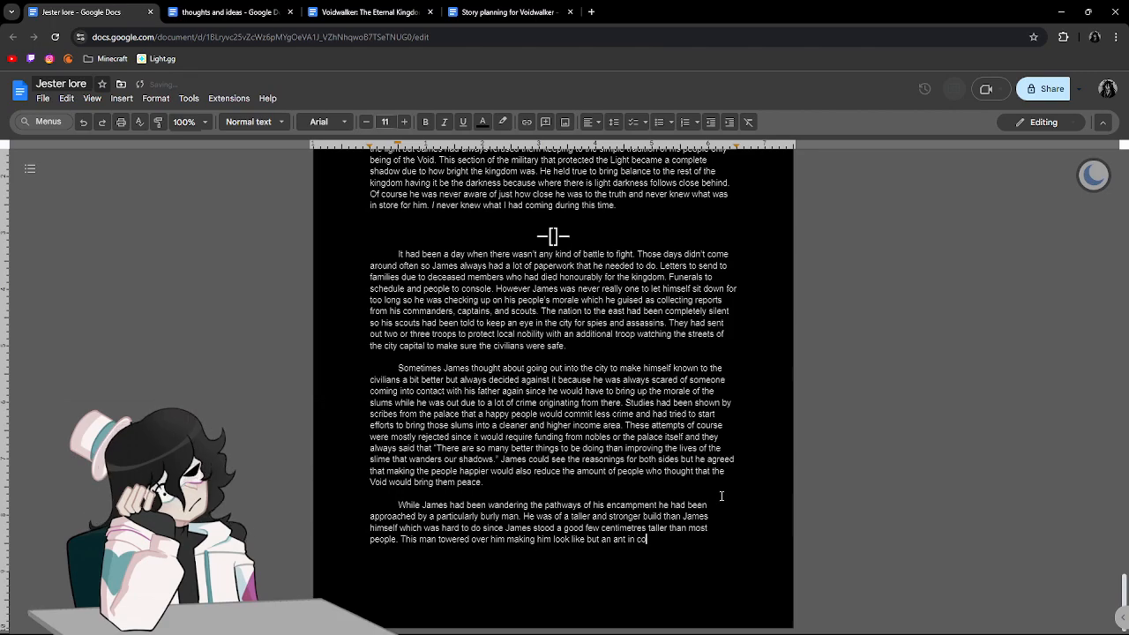
pyautogui.write('mparison. His mu')
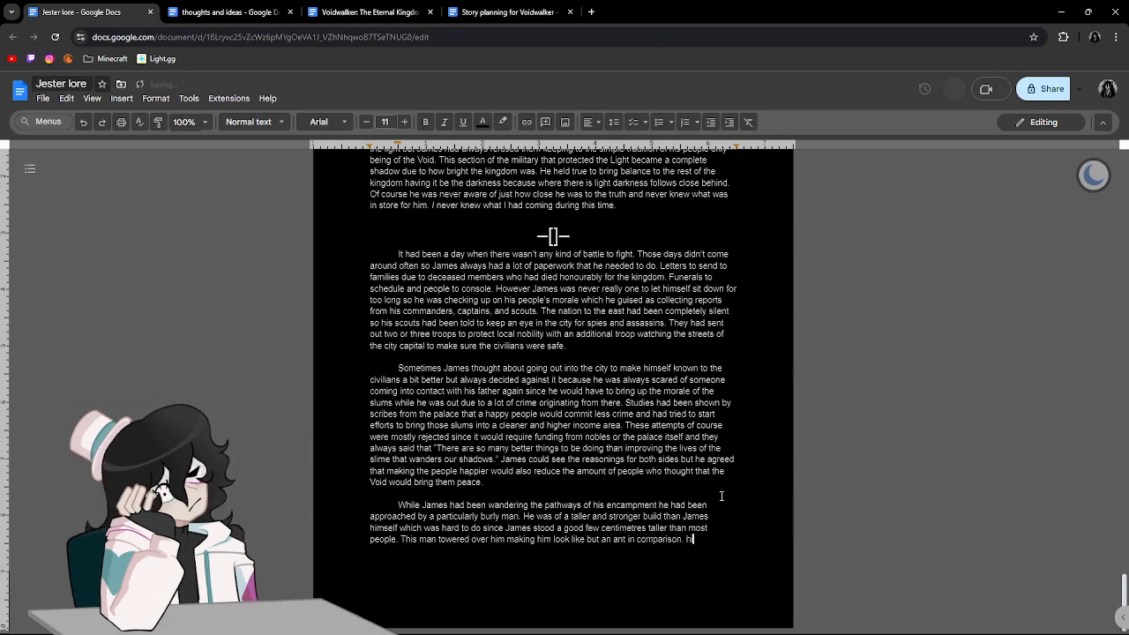
pyautogui.write('scles ')
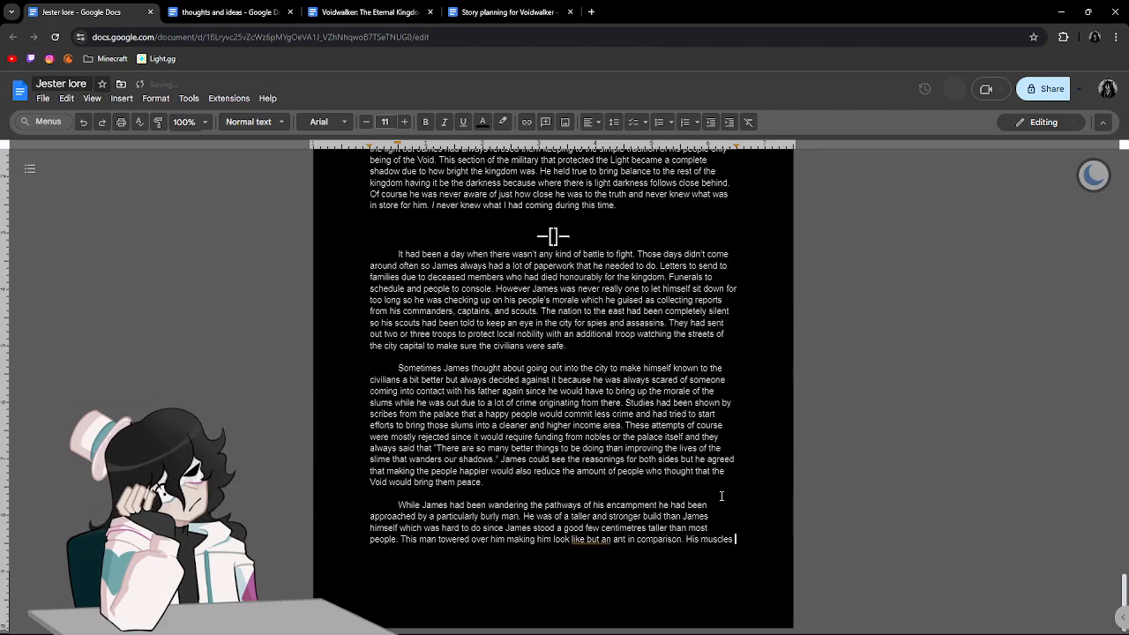
pyautogui.write('even th')
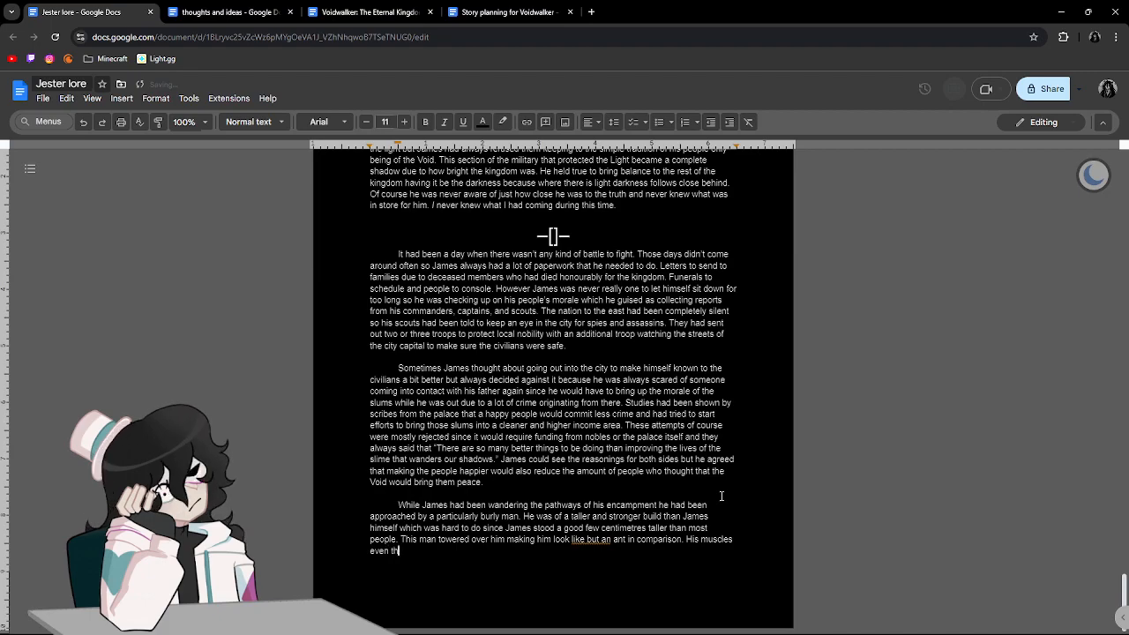
pyautogui.write('ough lightly armoured')
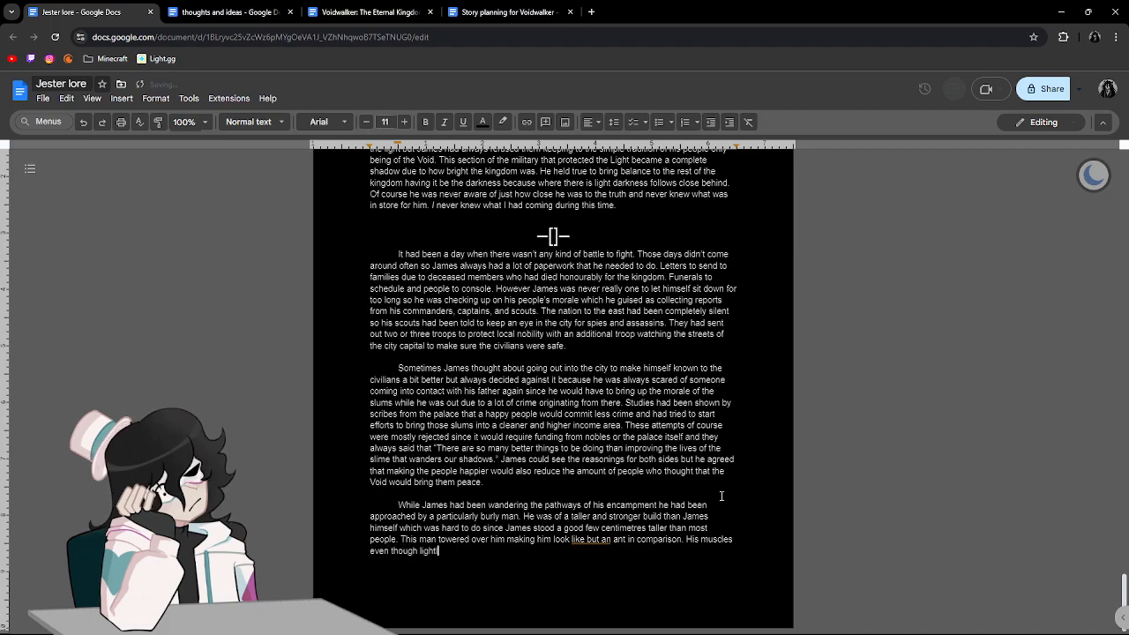
pyautogui.write(' were very apparent streatc')
# Continue the muscles sentence with "apparent stretching the thin fabric of".
pyautogui.press('BackSpace')
pyautogui.press('BackSpace')
pyautogui.press('BackSpace')
pyautogui.write('tchingth')
pyautogui.press('BackSpace')
pyautogui.press('BackSpace')
pyautogui.write('the thin fabric of teh')
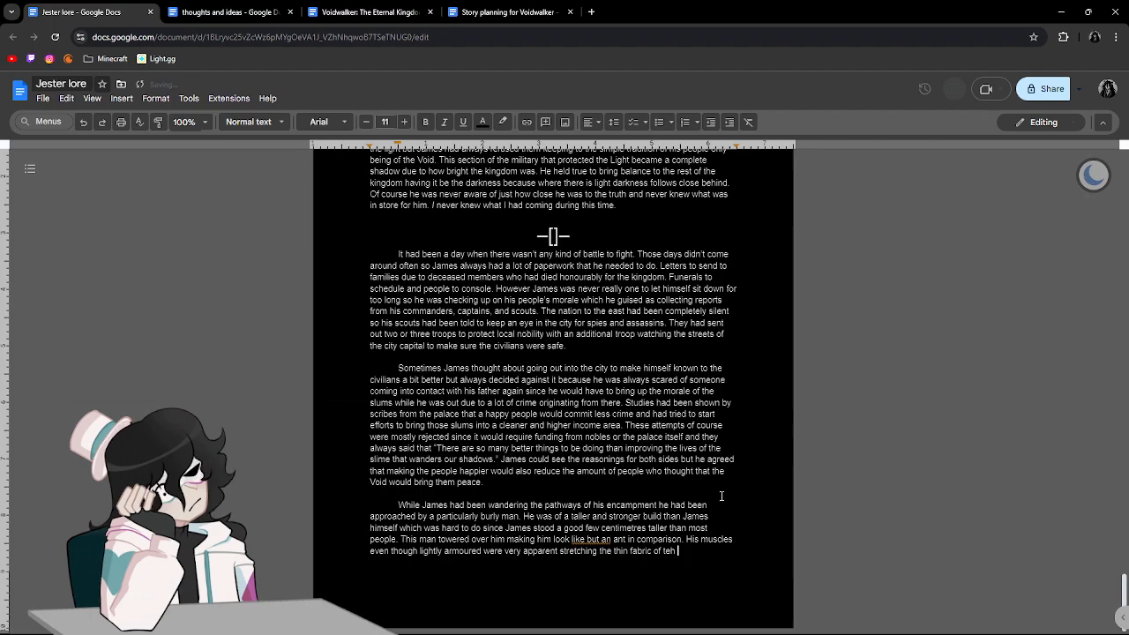
# Complete the fabric description with "the breastplate undershirt", using "breastplate" instead of "chestplate".
pyautogui.press('BackSpace')
pyautogui.write('he chestplate undershirt')
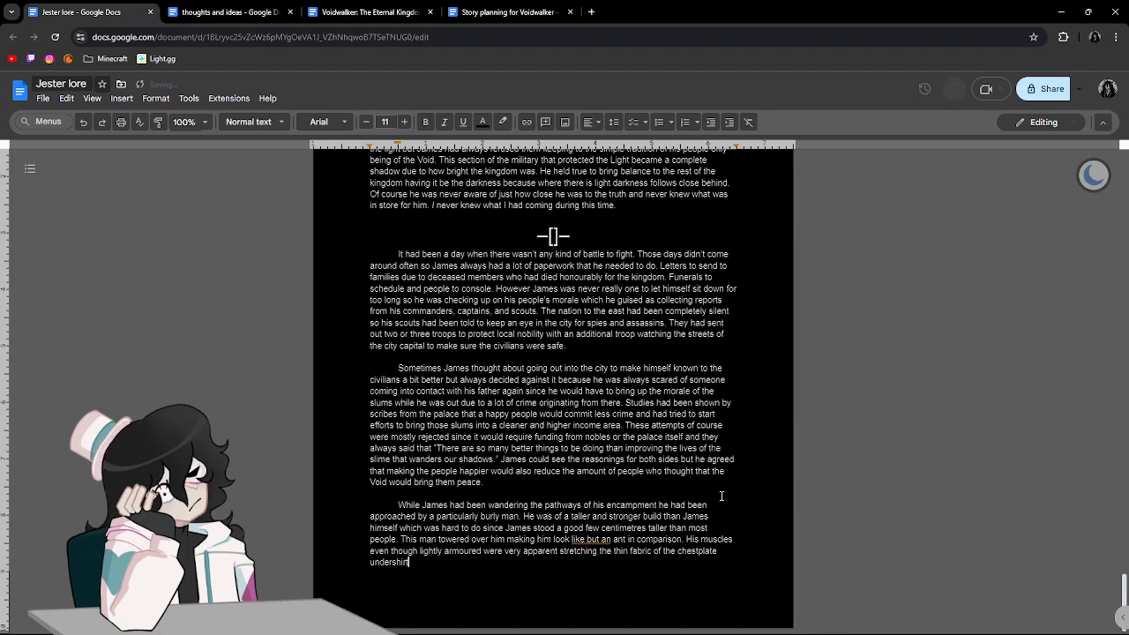
pyautogui.press('BackSpace')
pyautogui.press('BackSpace')
pyautogui.press('BackSpace')
pyautogui.press('BackSpace')
pyautogui.press('BackSpace')
pyautogui.press('BackSpace')
pyautogui.press('BackSpace')
pyautogui.press('BackSpace')
pyautogui.press('BackSpace')
pyautogui.press('BackSpace')
pyautogui.press('BackSpace')
pyautogui.press('BackSpace')
pyautogui.press('BackSpace')
pyautogui.press('BackSpace')
pyautogui.press('BackSpace')
pyautogui.press('BackSpace')
pyautogui.press('BackSpace')
pyautogui.press('BackSpace')
pyautogui.press('BackSpace')
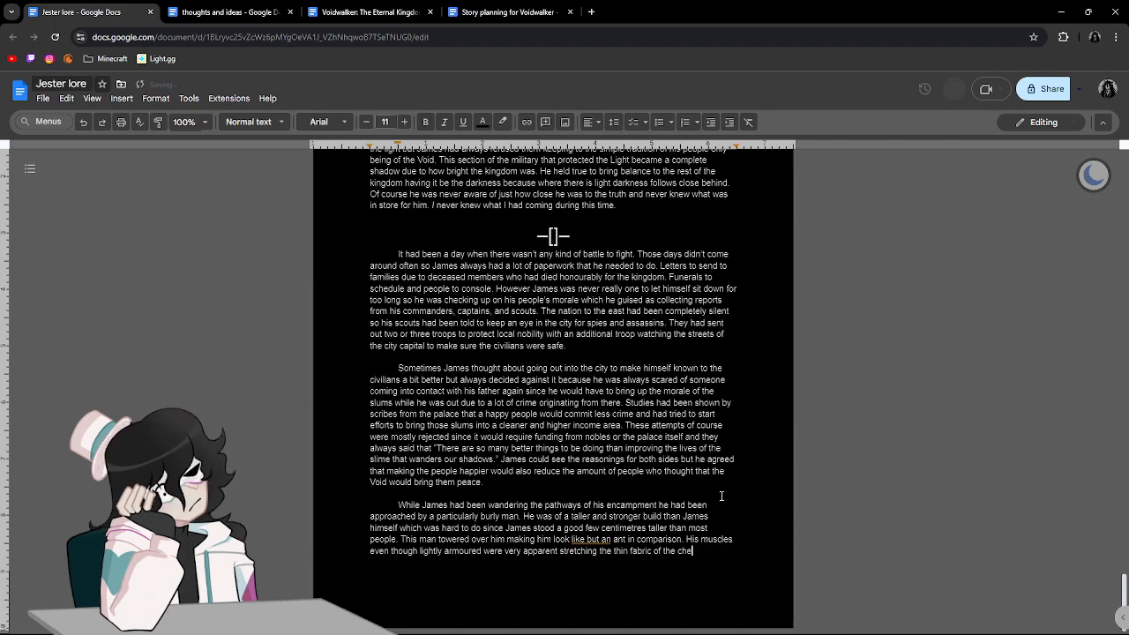
pyautogui.write('breastplate ')
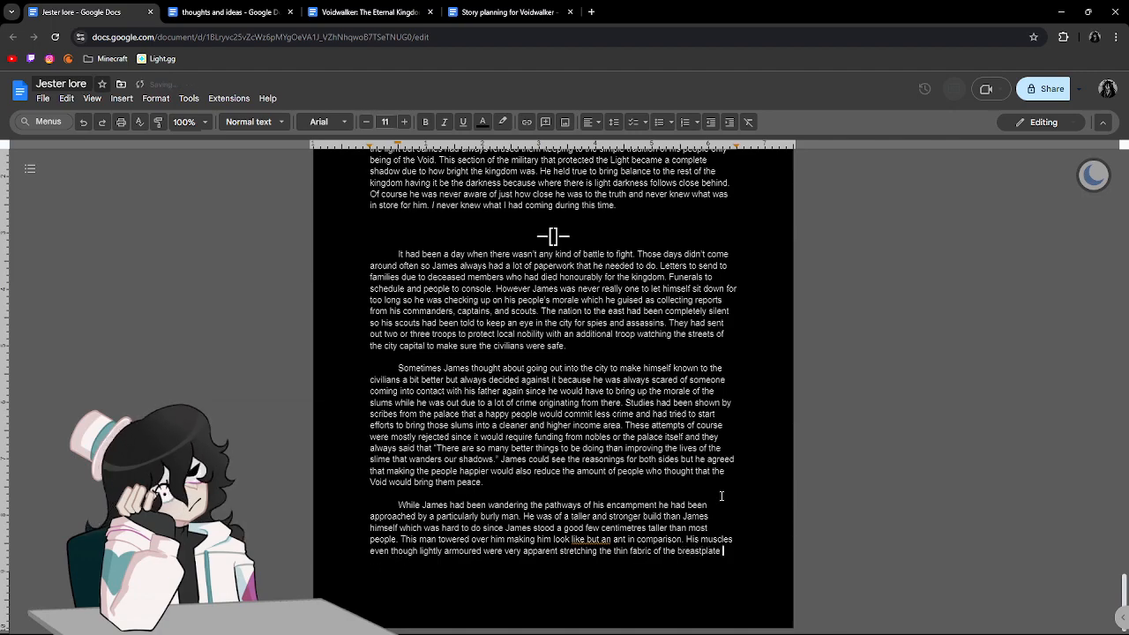
pyautogui.write('undershirt.')
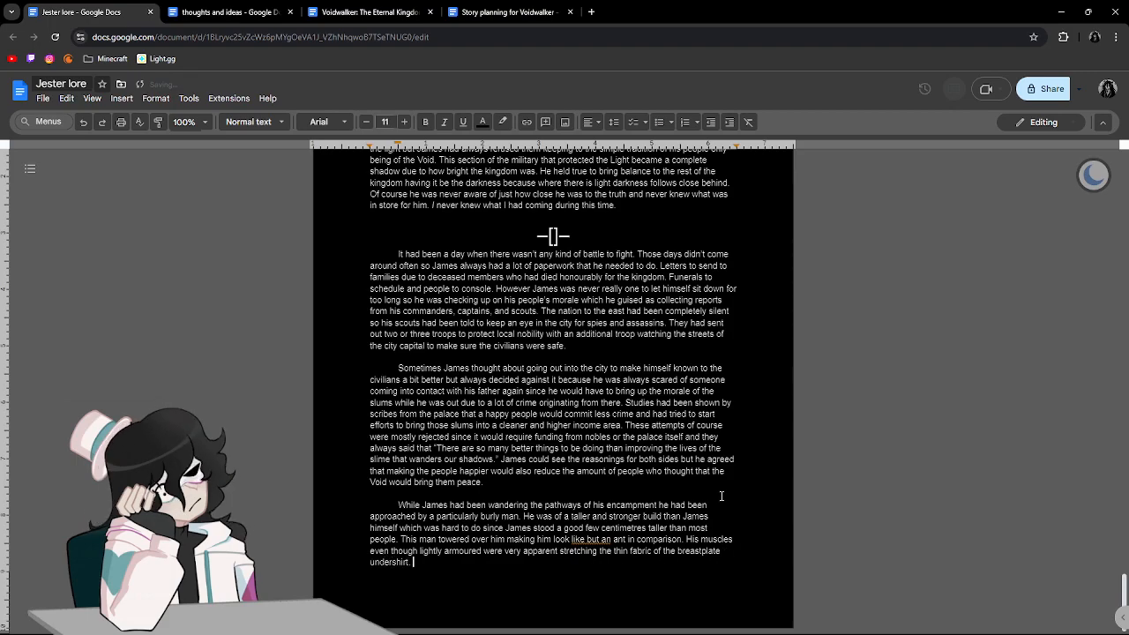
pyautogui.write(' He also wore no')
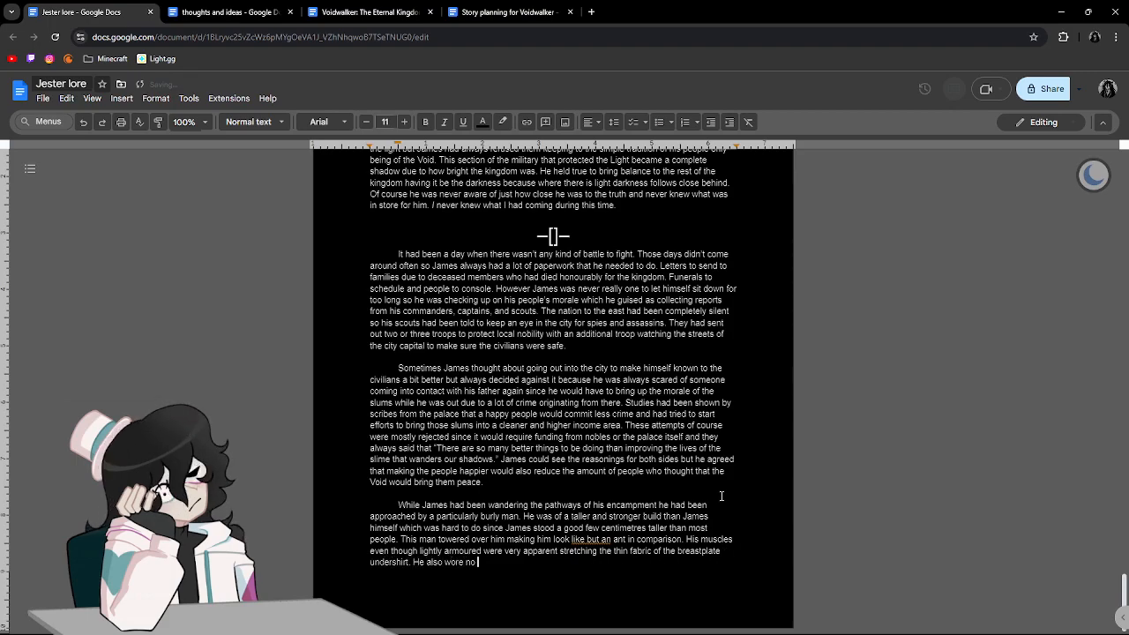
pyautogui.write(' chainmaile')
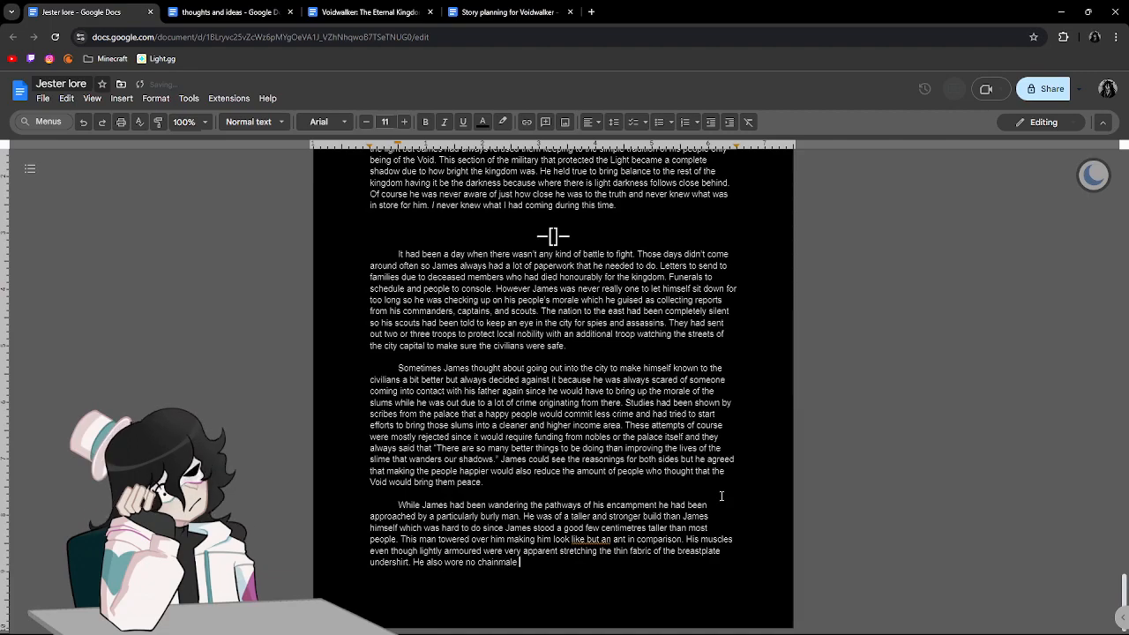
# End the undershirt sentence and begin another with "He also wore no chainmail which was uncommon but".
pyautogui.press('BackSpace')
pyautogui.press('BackSpace')
pyautogui.press('BackSpace')
pyautogui.write('il ')
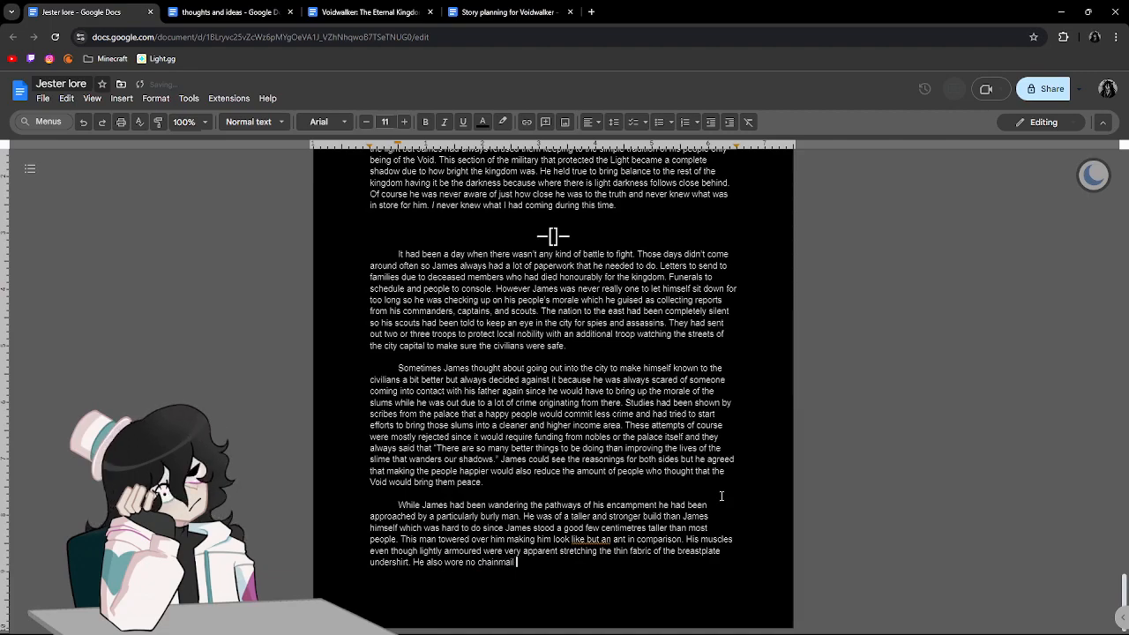
pyautogui.write('which')
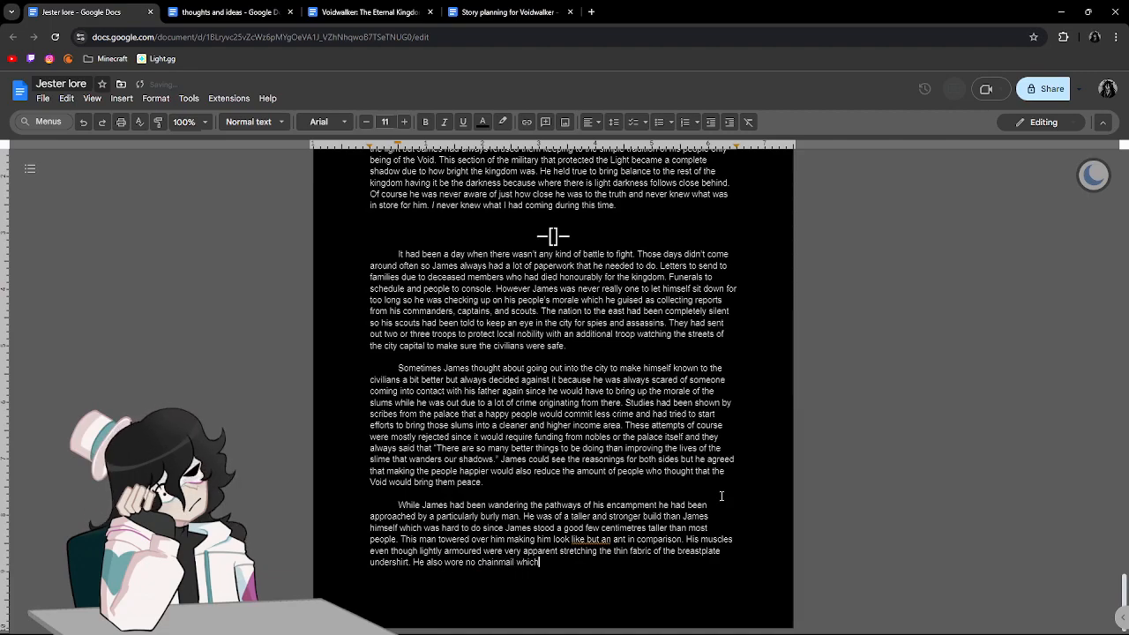
pyautogui.write(' was uncommon bu')
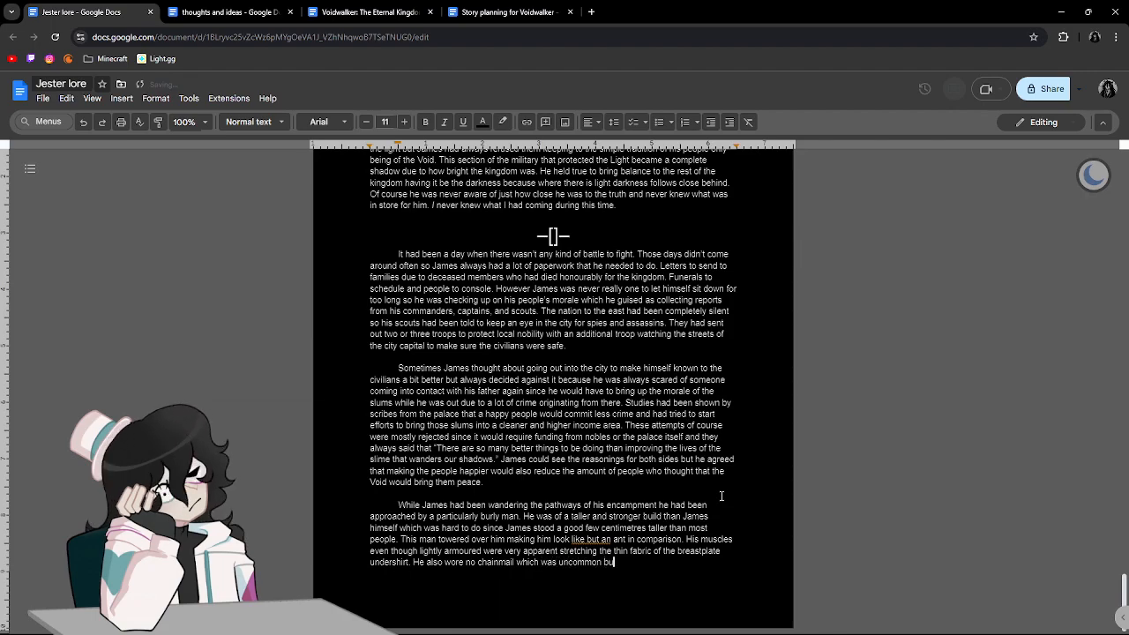
pyautogui.write("t it's not like")
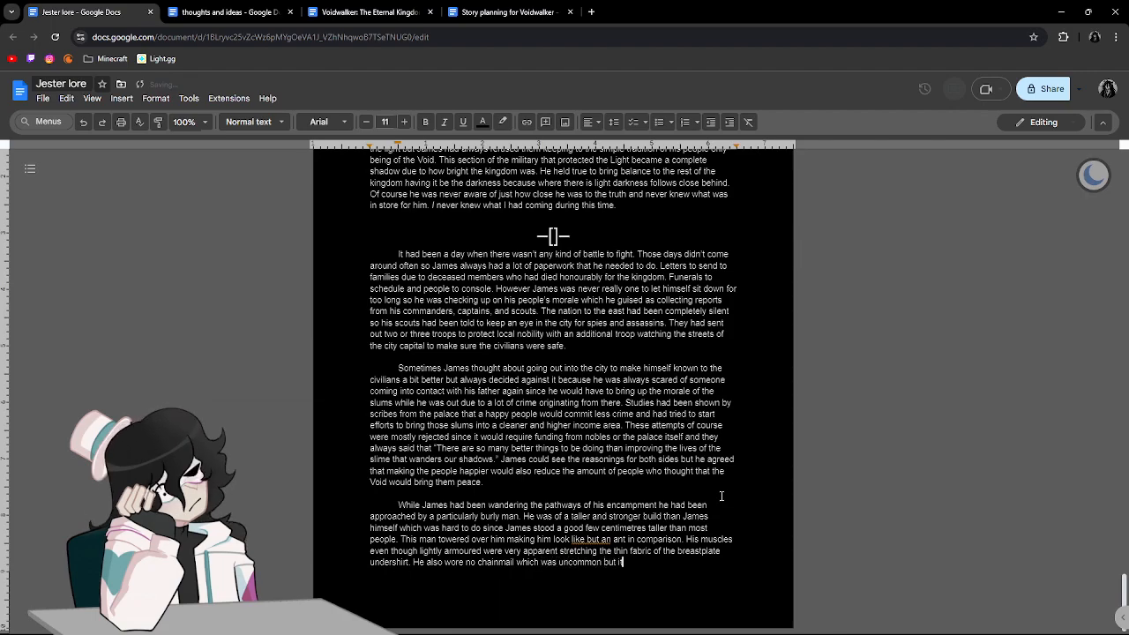
pyautogui.write(' he really needed it d')
# Finish the chainmail sentence with "it's not like he really needed it when he was in the safety of the capital.".
pyautogui.press('BackSpace')
pyautogui.write('when he was in teh')
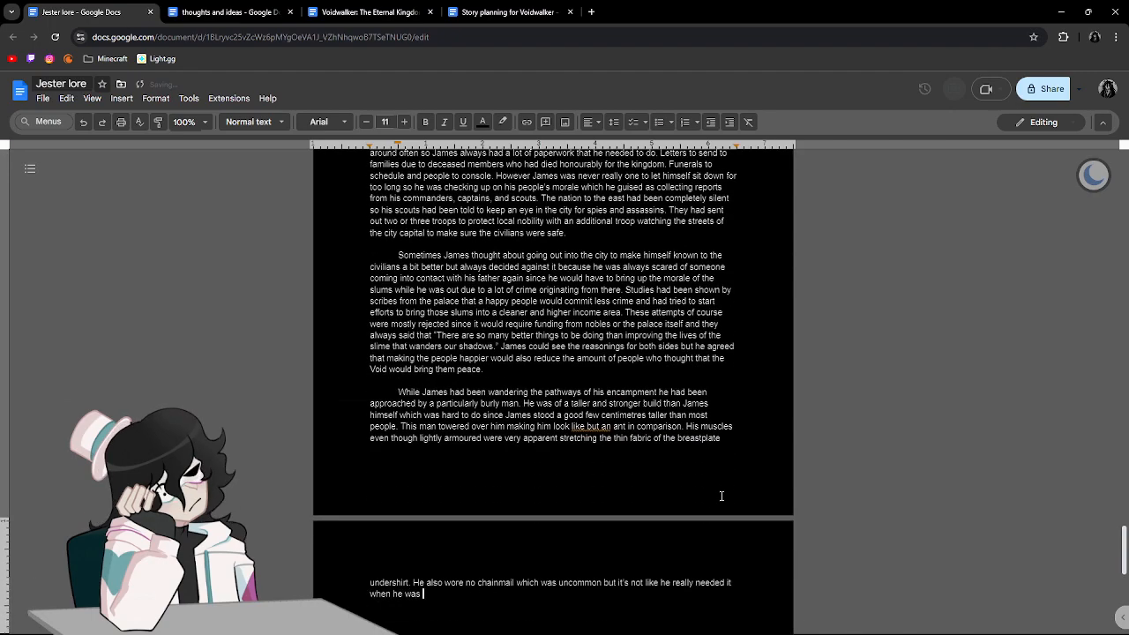
pyautogui.press('BackSpace')
pyautogui.press('BackSpace')
pyautogui.write('he safety of the capita')
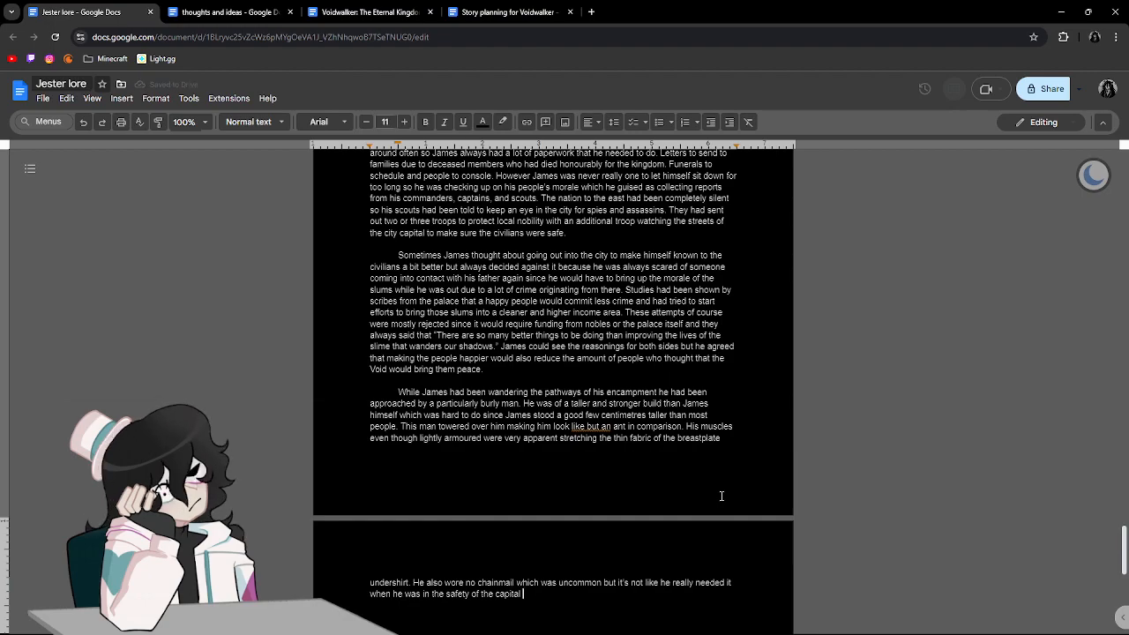
# Apply the grammar suggestion that changes "like but an ant" to "like an ant", and return to the end of the text.
pyautogui.click(588, 425)
pyautogui.click(593, 416)
pyautogui.scroll(-2, 649, 481)
pyautogui.click(600, 456)
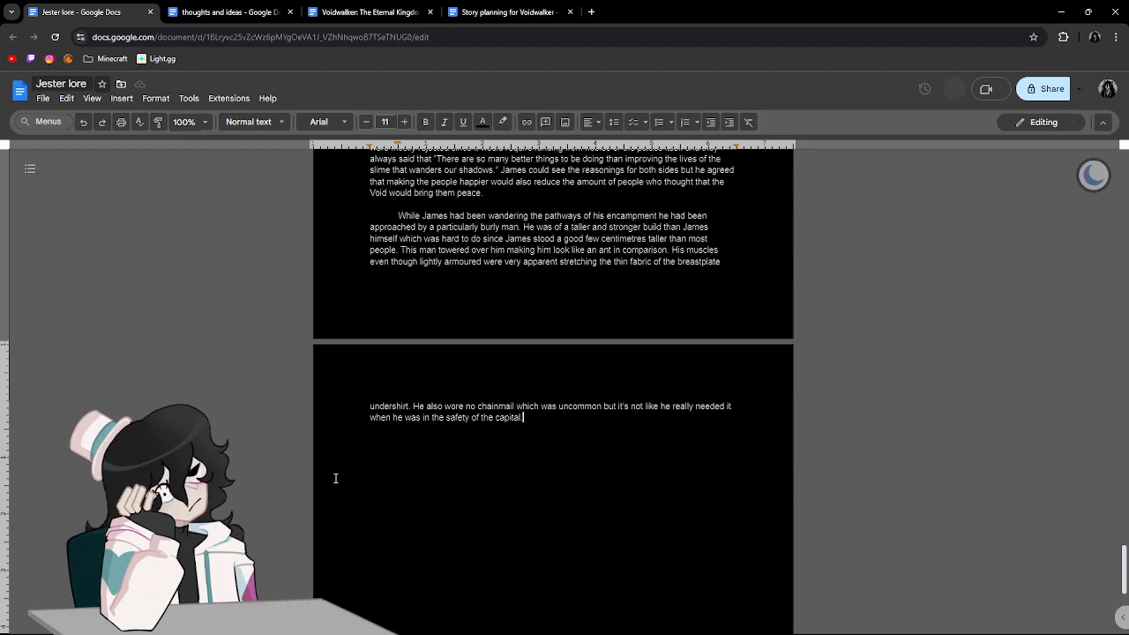
# Begin a new sentence at the end of the text with "The man bore a bright yellow symbol on".
pyautogui.write('The man was of')
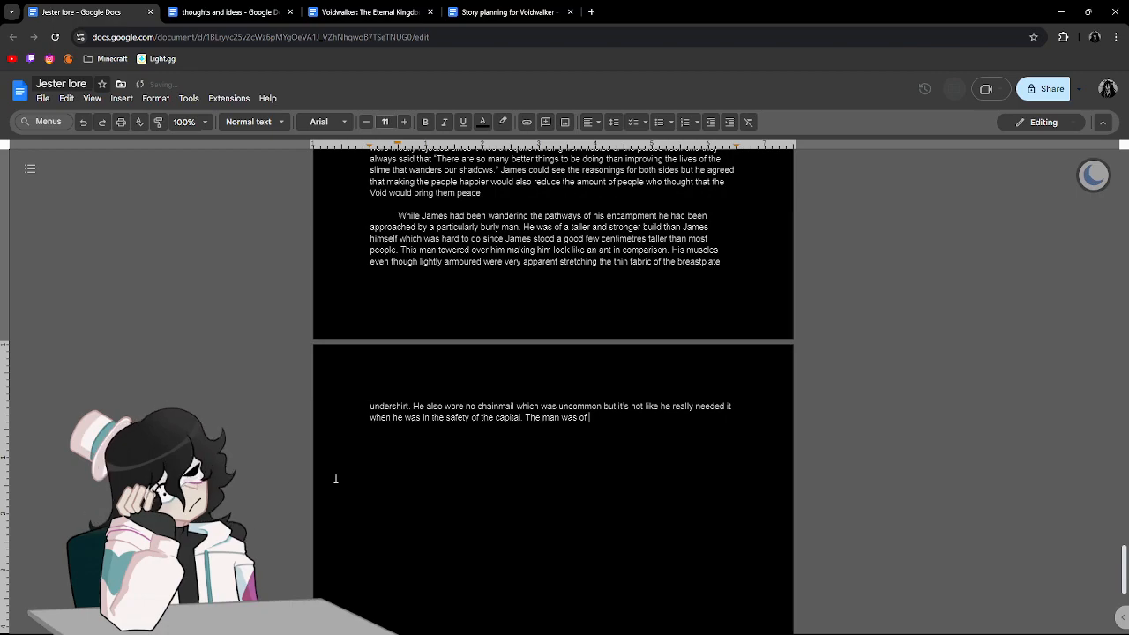
pyautogui.press('BackSpace')
pyautogui.press('BackSpace')
pyautogui.press('BackSpace')
pyautogui.press('BackSpace')
pyautogui.press('BackSpace')
pyautogui.press('BackSpace')
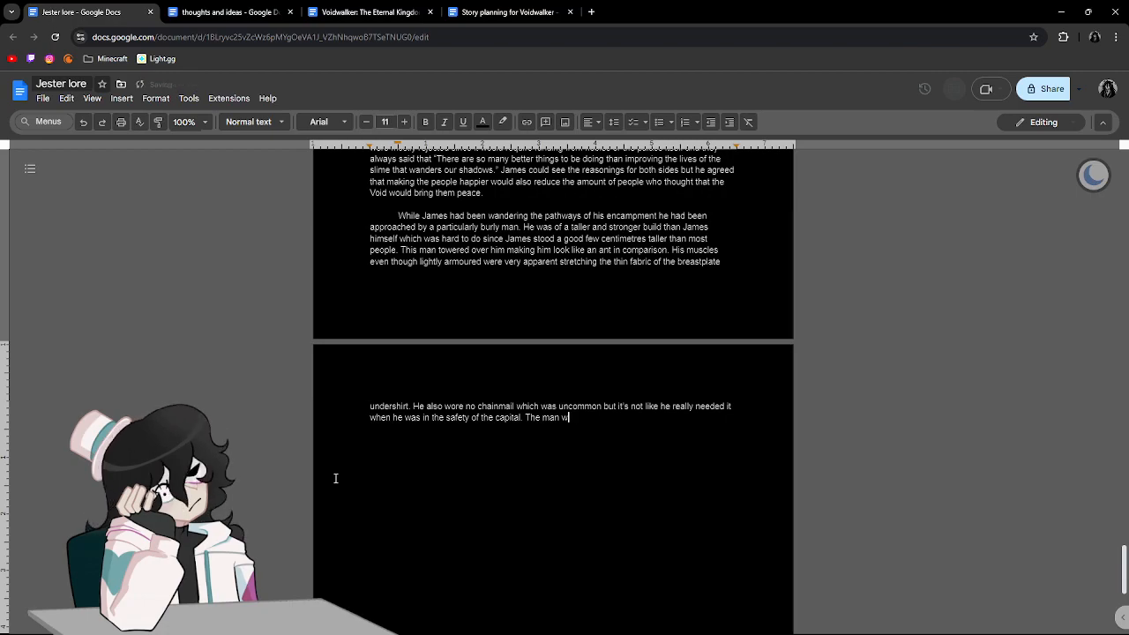
pyautogui.write('bo')
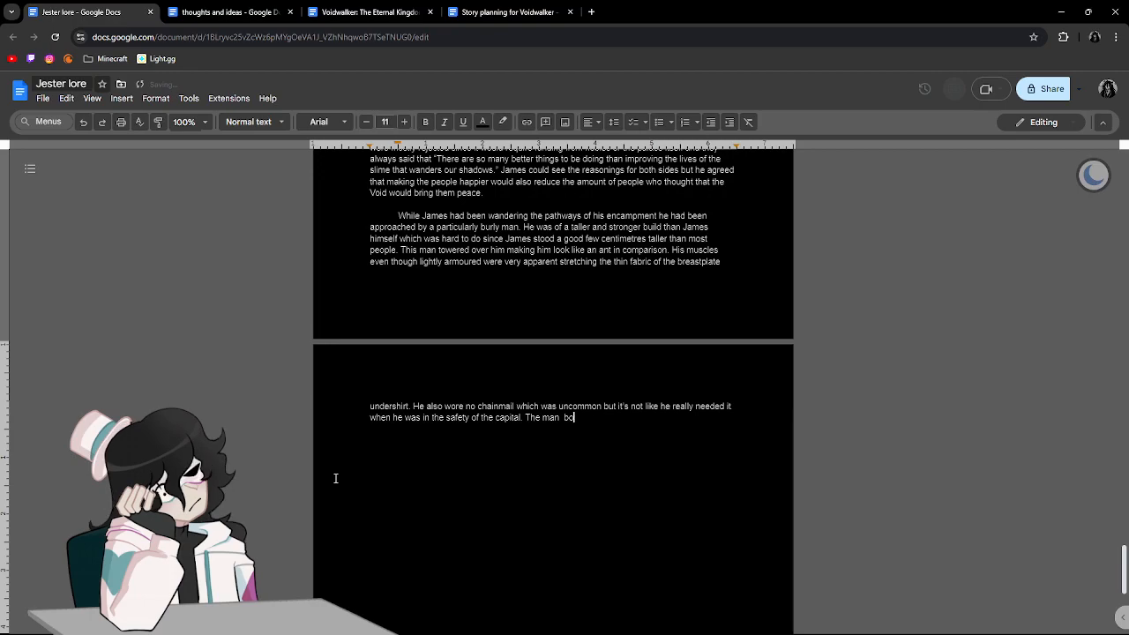
pyautogui.write('re a bright ')
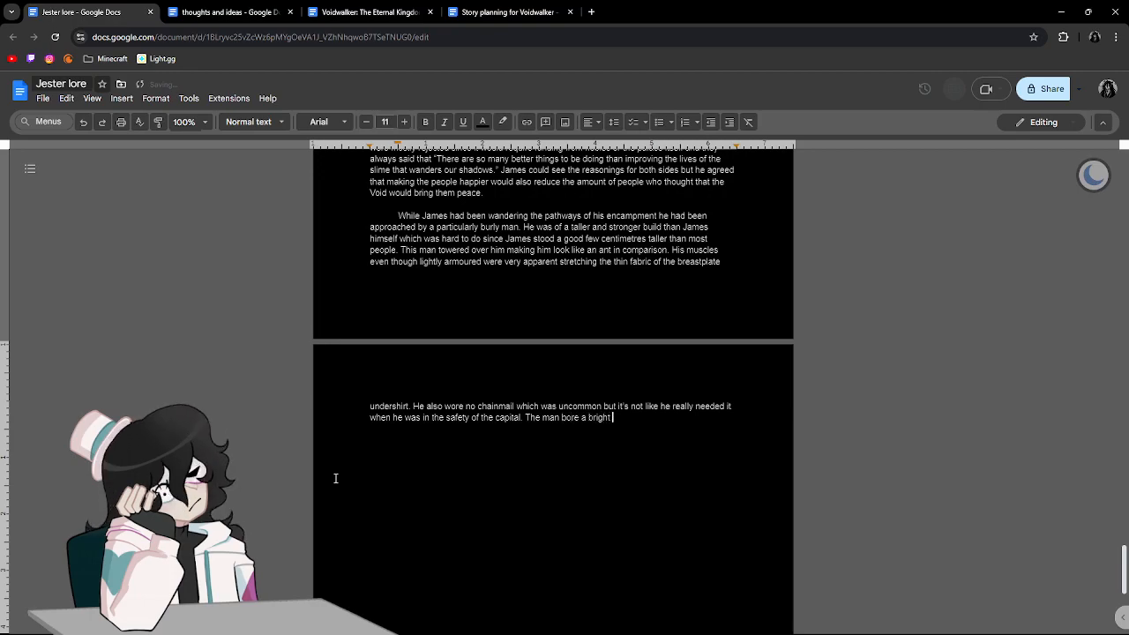
pyautogui.write('yellow symb')
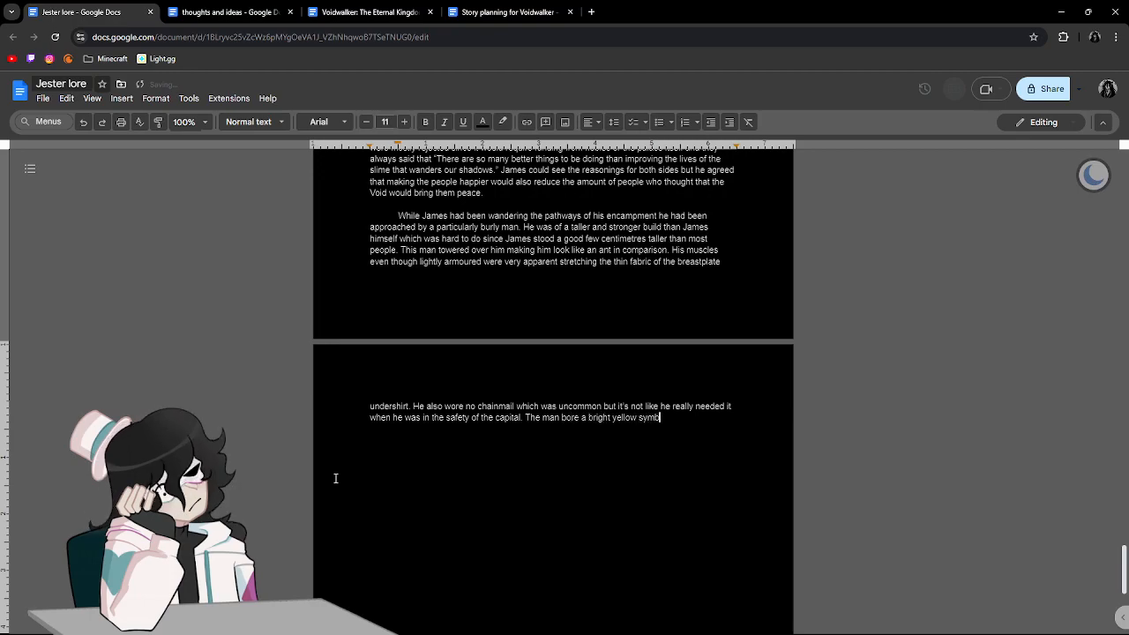
pyautogui.write('ol on the under')
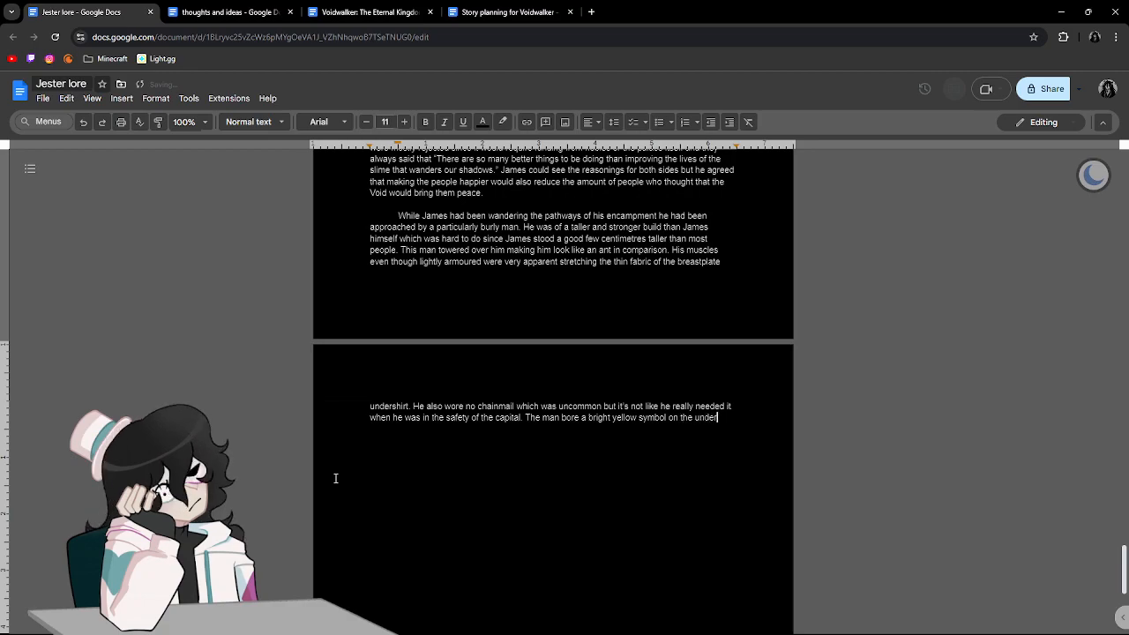
pyautogui.write('side of his ')
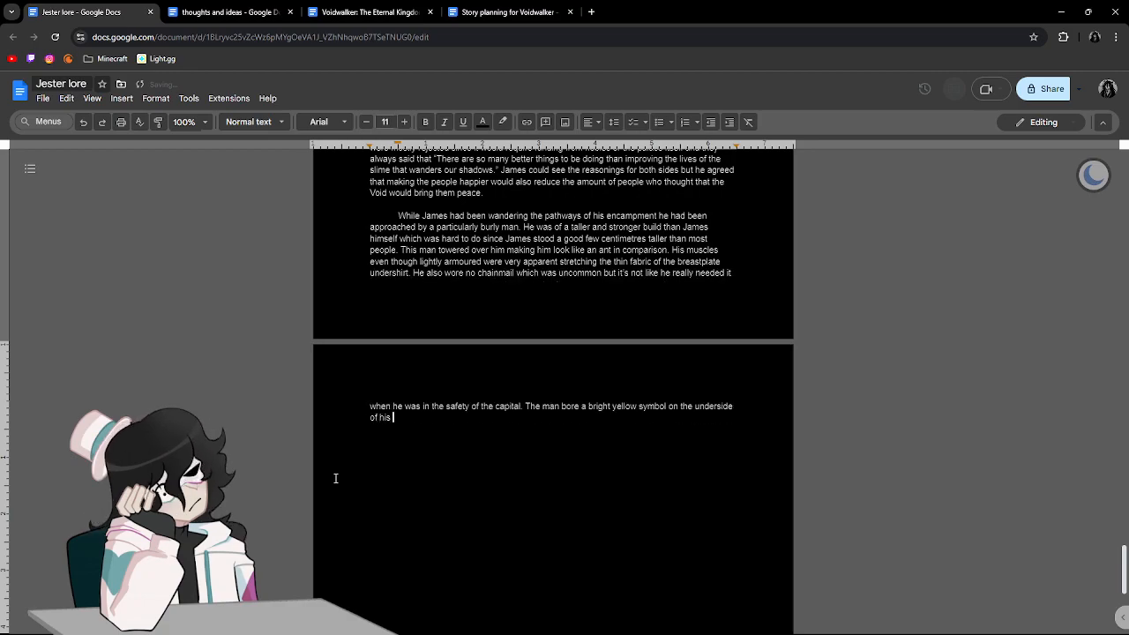
pyautogui.write('night writs')
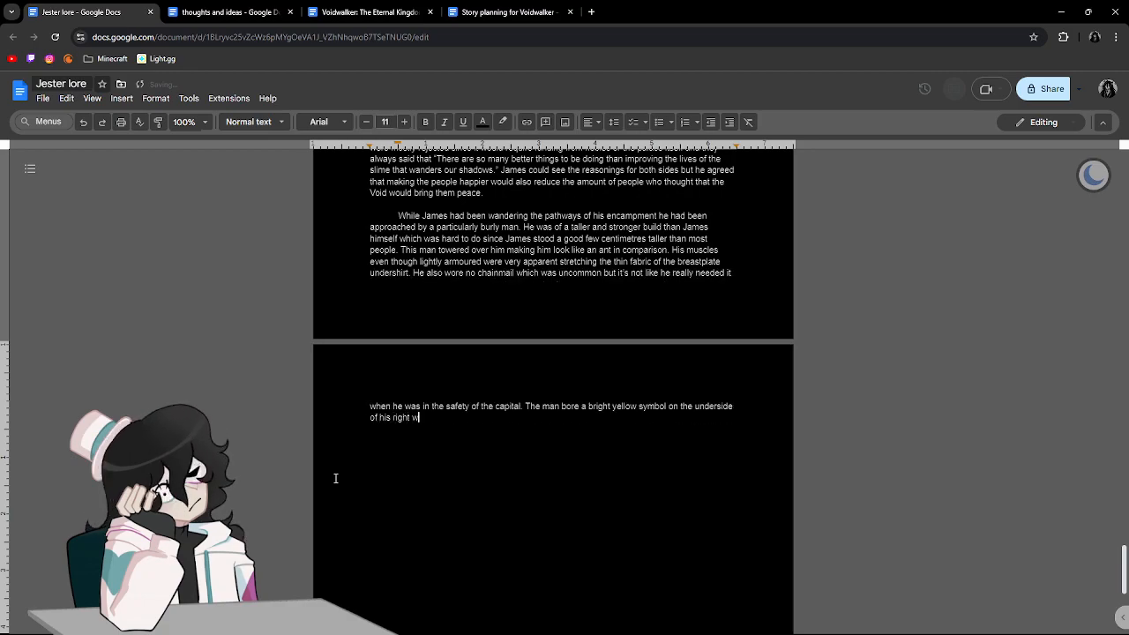
# Continue the symbol sentence with "the underside of his right wrist".
pyautogui.press('BackSpace')
pyautogui.press('BackSpace')
pyautogui.write('st')
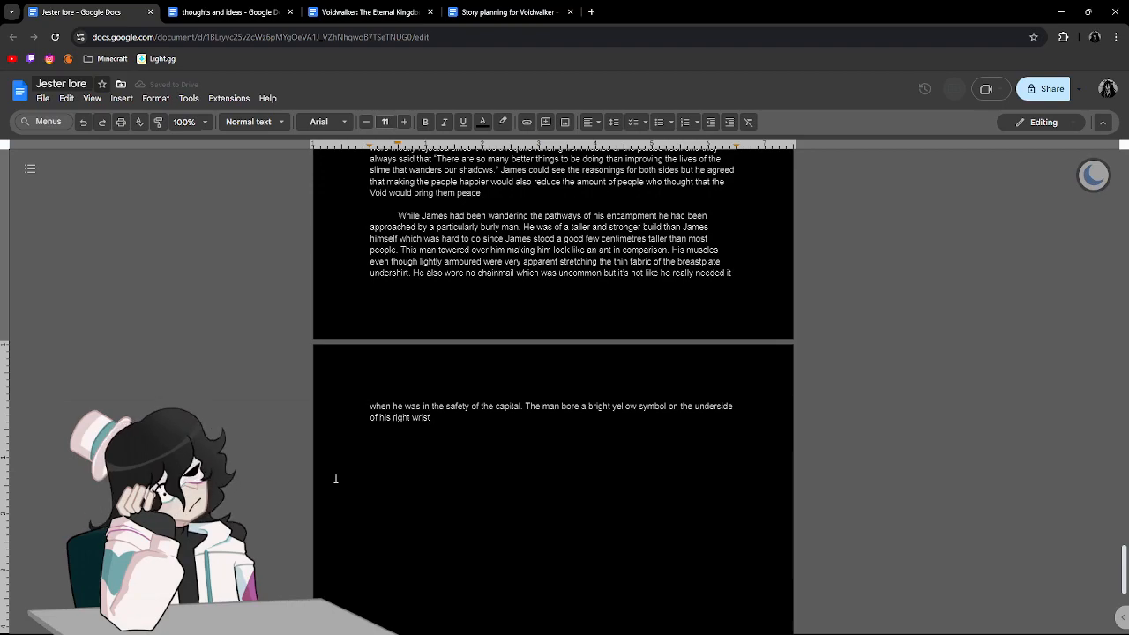
# Add "the lines centering in on" after the right wrist description.
pyautogui.write('ythe')
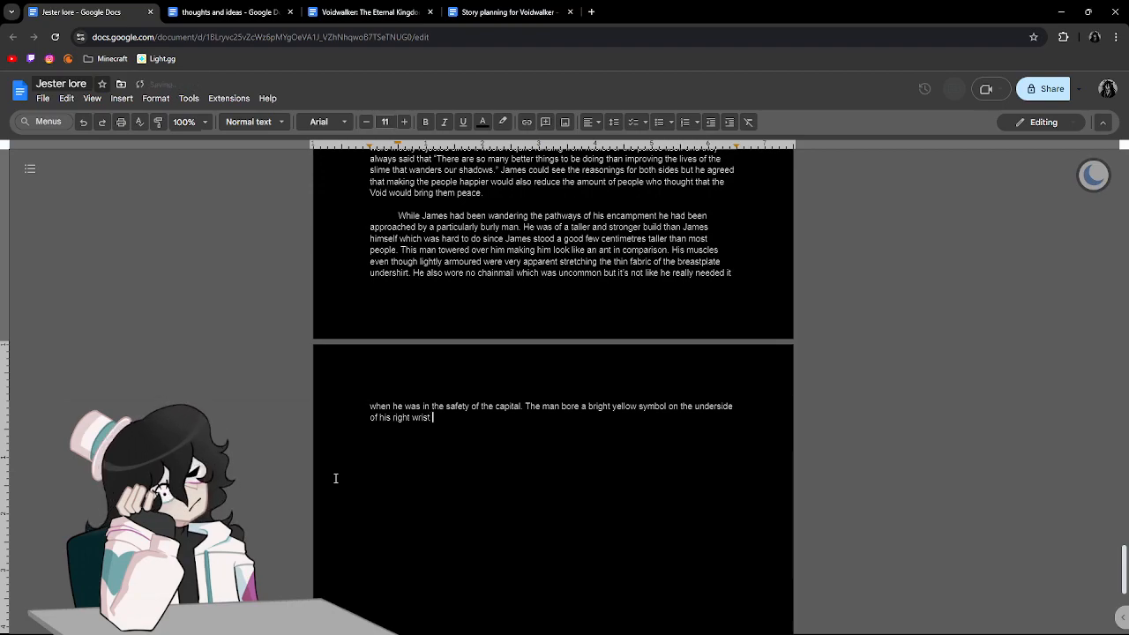
pyautogui.press('BackSpace')
pyautogui.press('BackSpace')
pyautogui.press('BackSpace')
pyautogui.press('BackSpace')
pyautogui.press('BackSpace')
pyautogui.write('the lik')
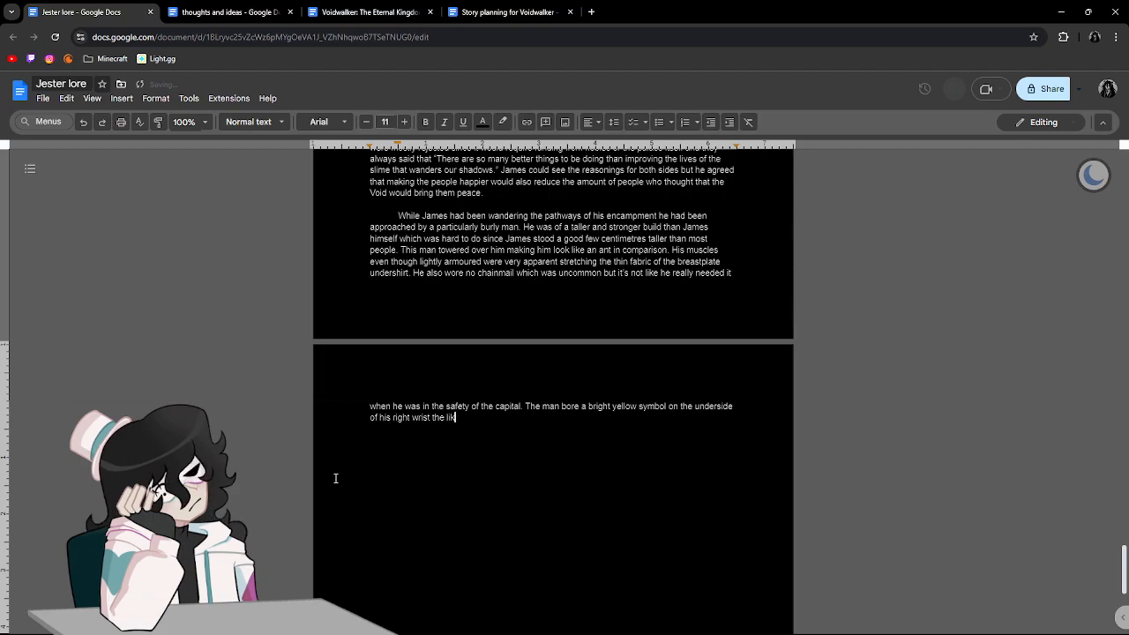
pyautogui.press('BackSpace')
pyautogui.write('nes ')
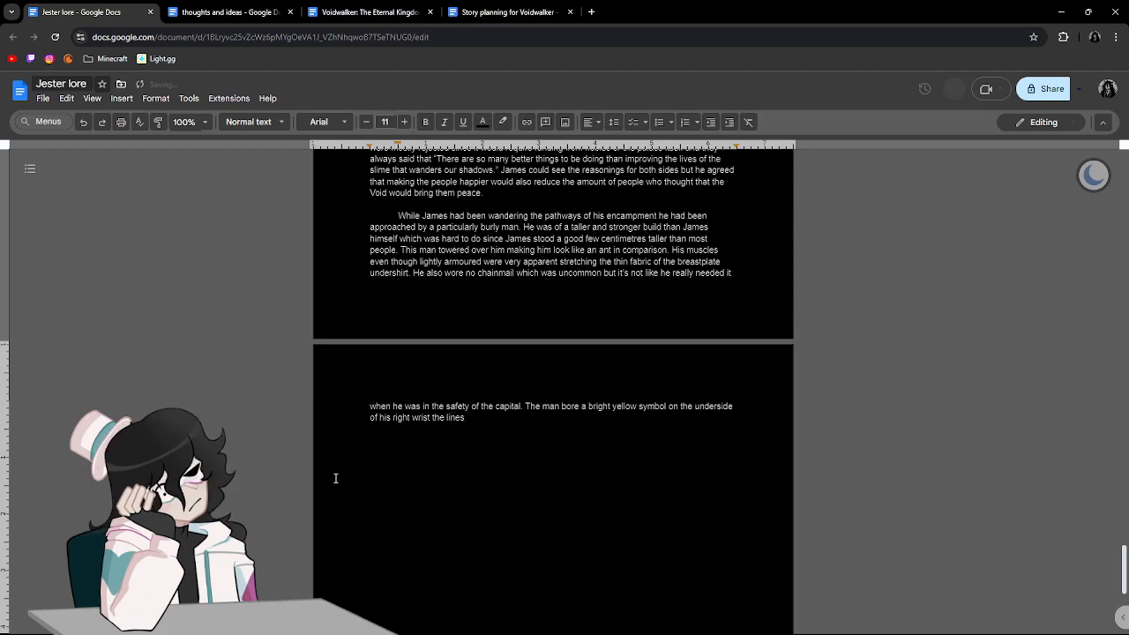
pyautogui.write('cen')
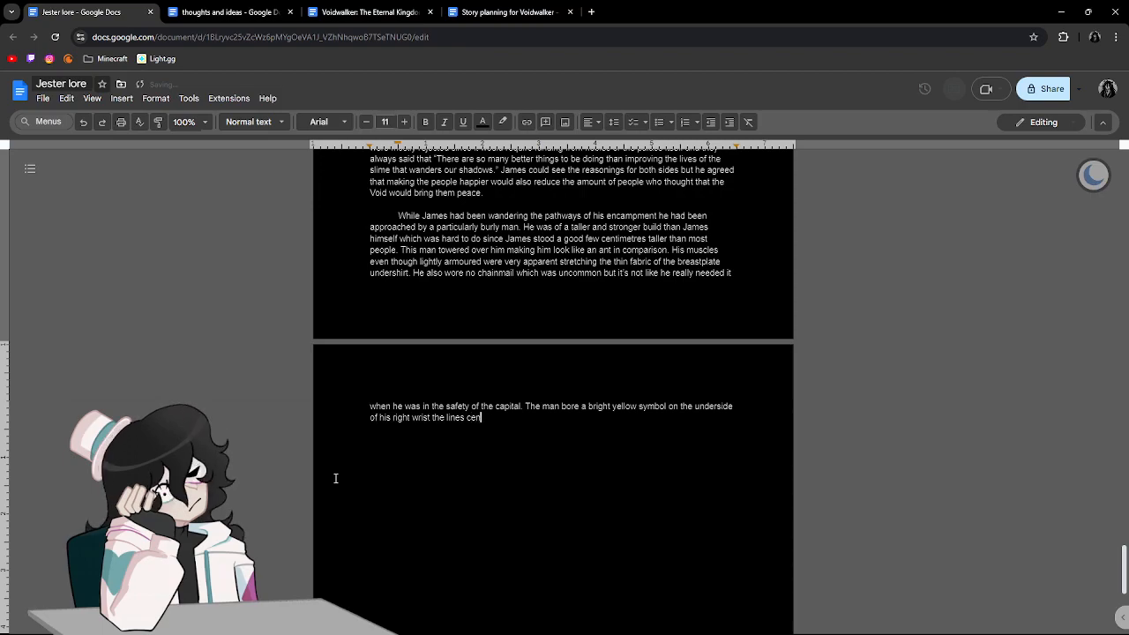
pyautogui.write('tering in')
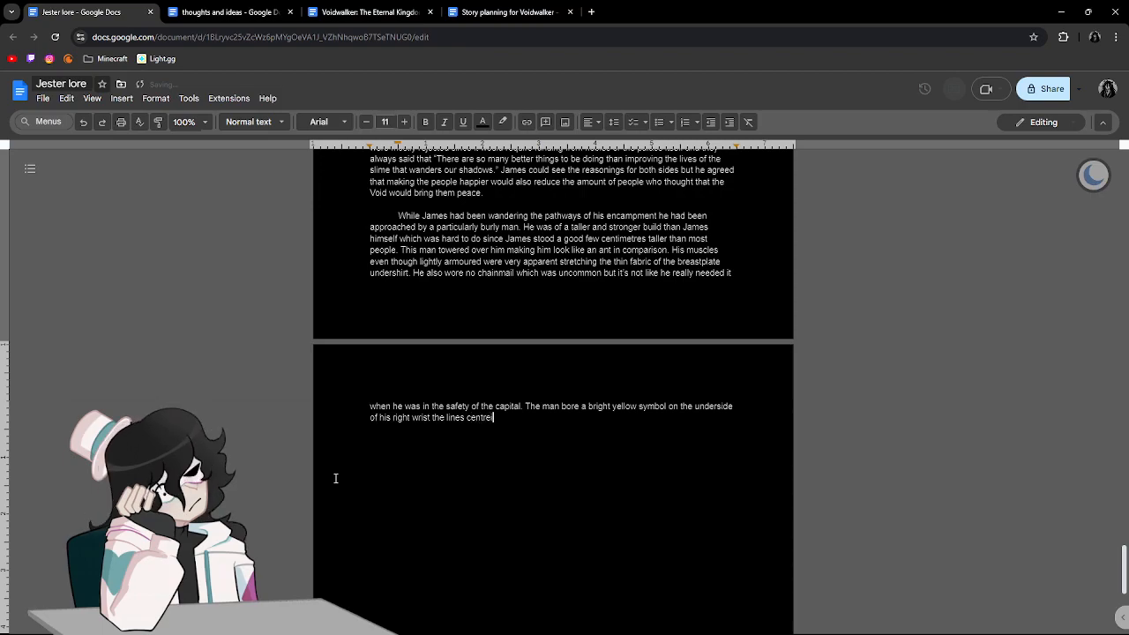
pyautogui.write(' on ')
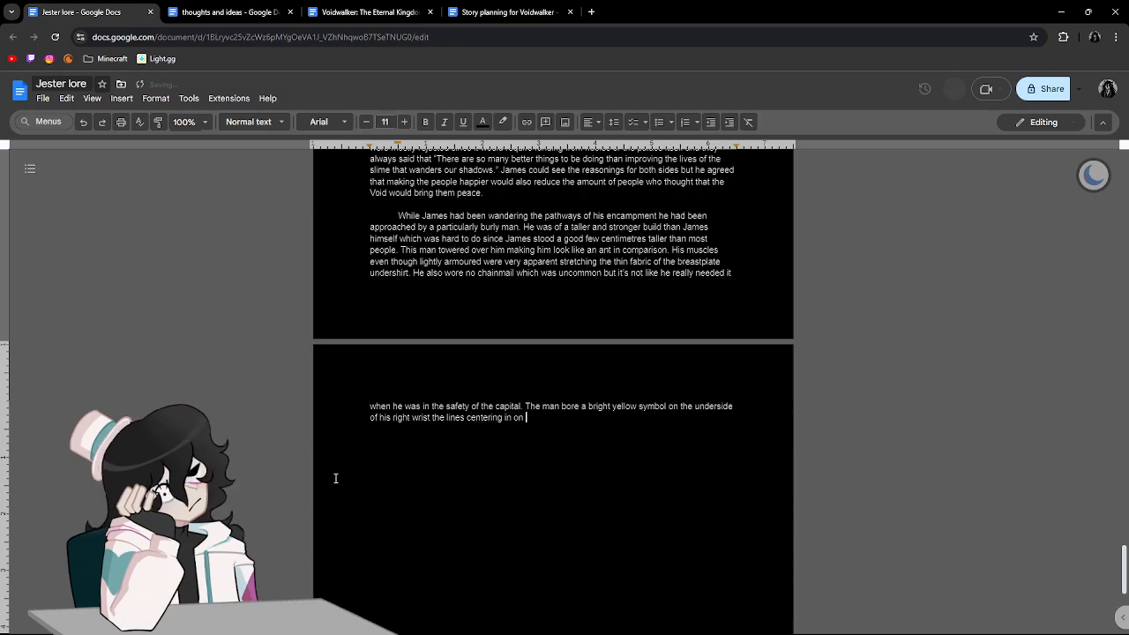
pyautogui.write('a ')
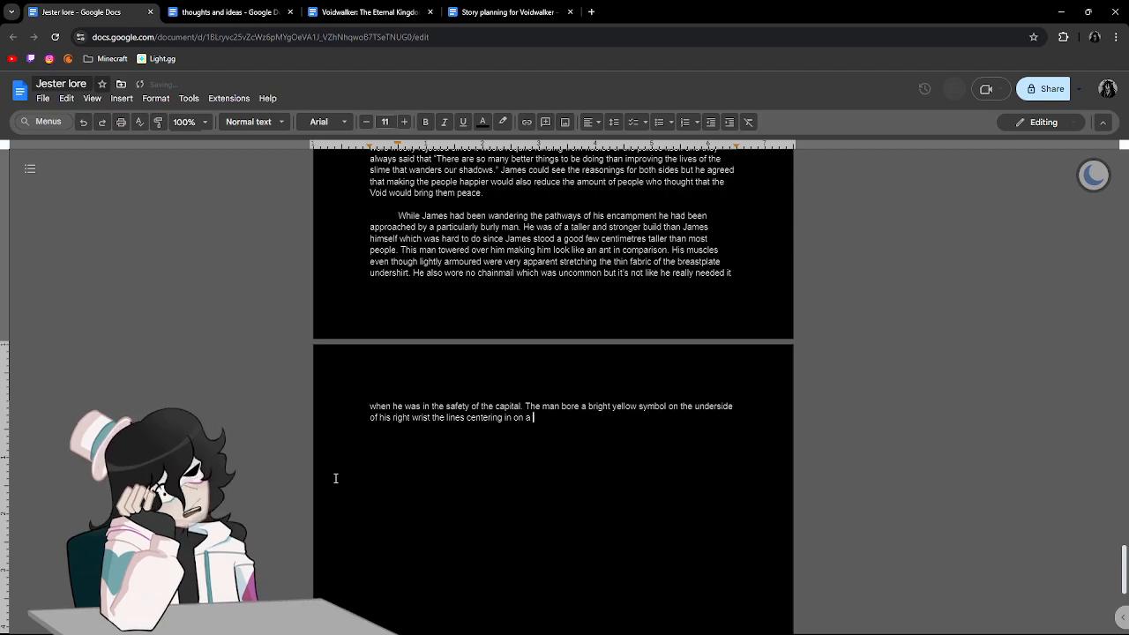
pyautogui.write('perfec')
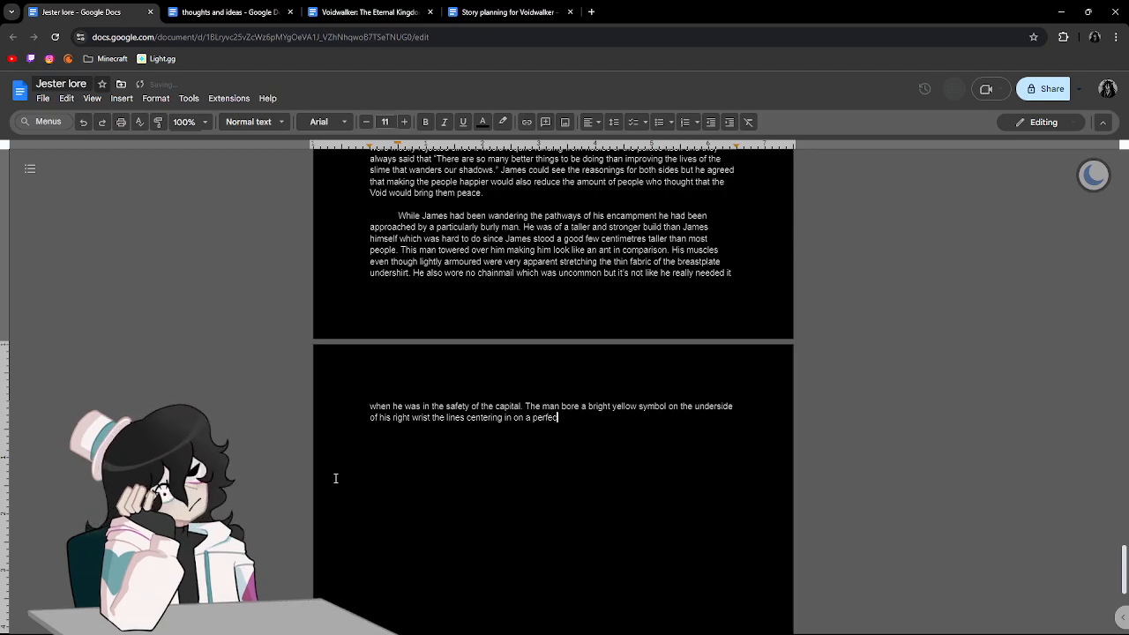
pyautogui.write('tly liumine')
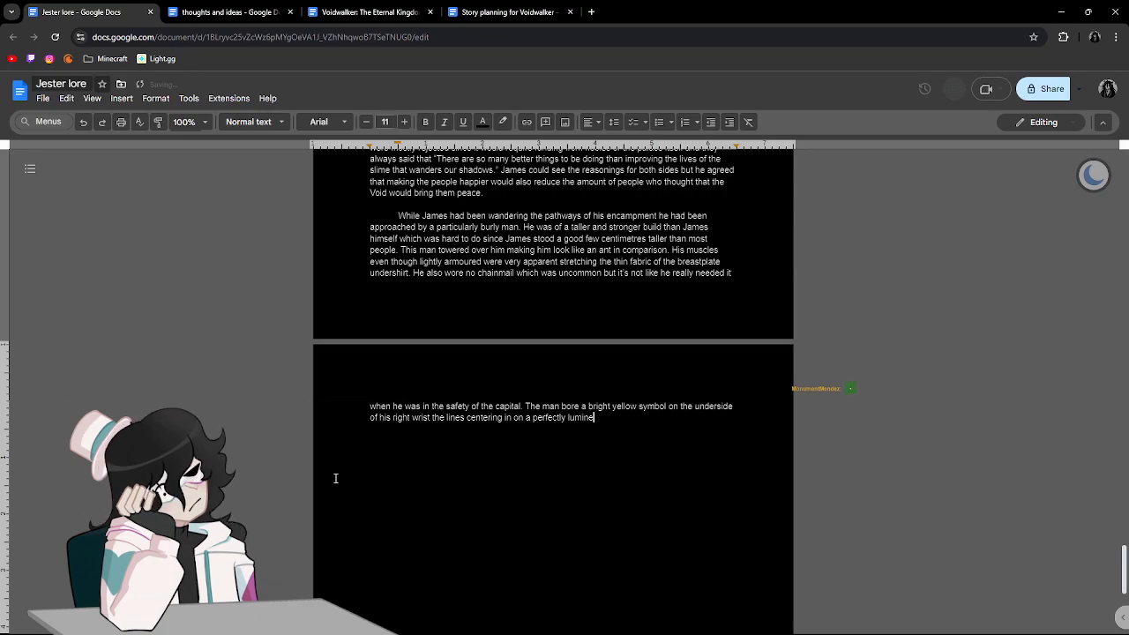
pyautogui.write('scent')
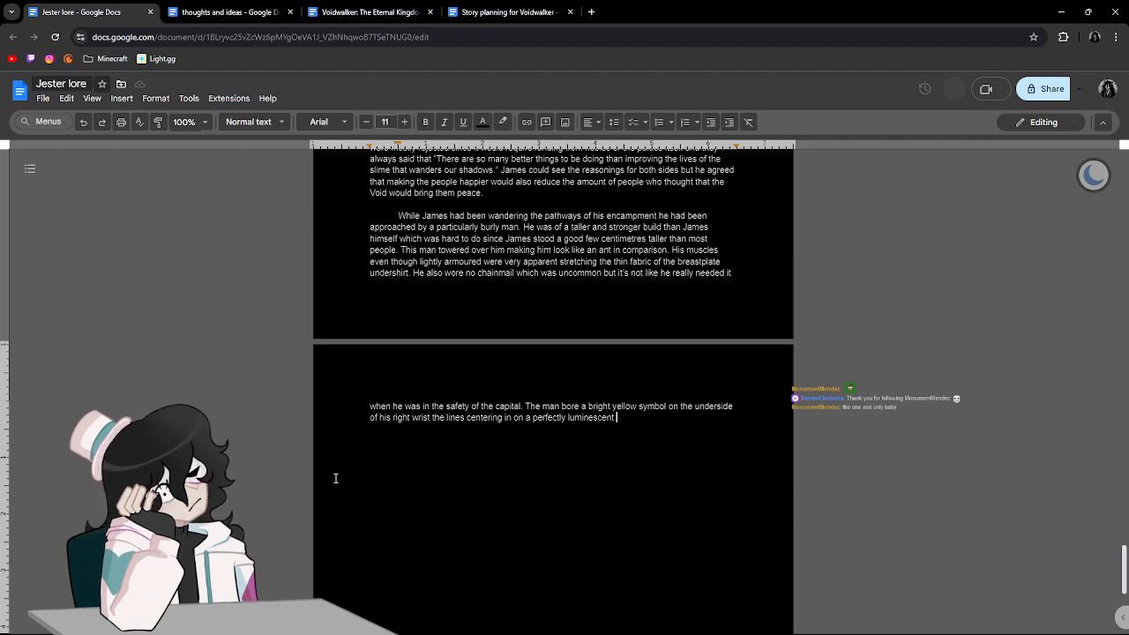
# Continue the description of the symbol's lines with "a perfectly luminescent circle that".
pyautogui.write('s')
pyautogui.press('BackSpace')
pyautogui.write('circle that ')
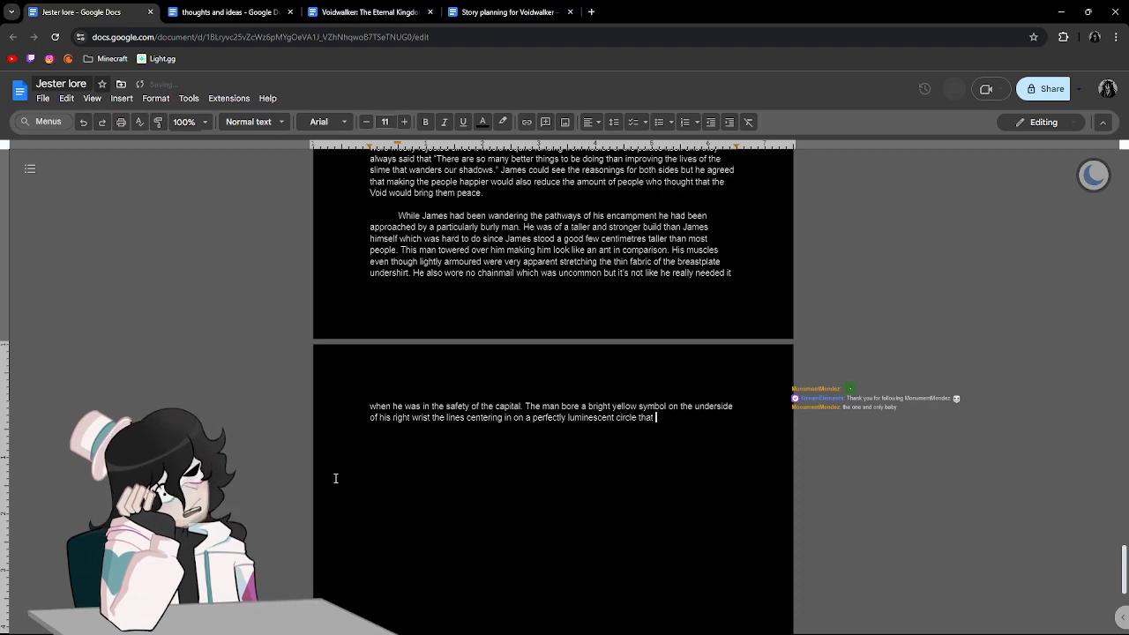
pyautogui.write('was dir')
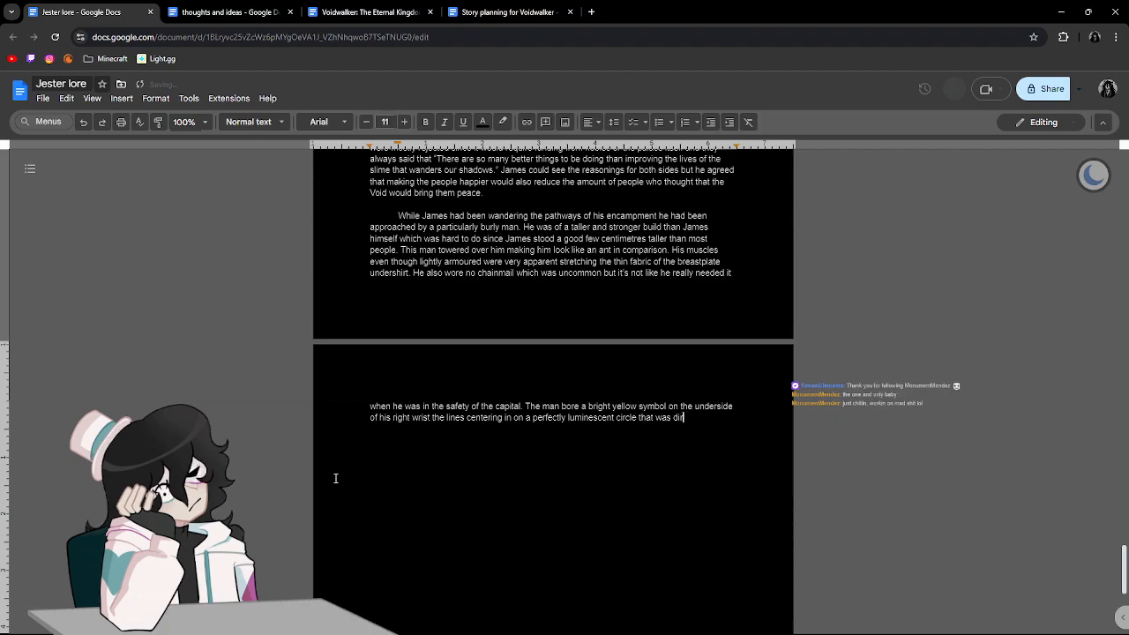
pyautogui.write('ectly cen')
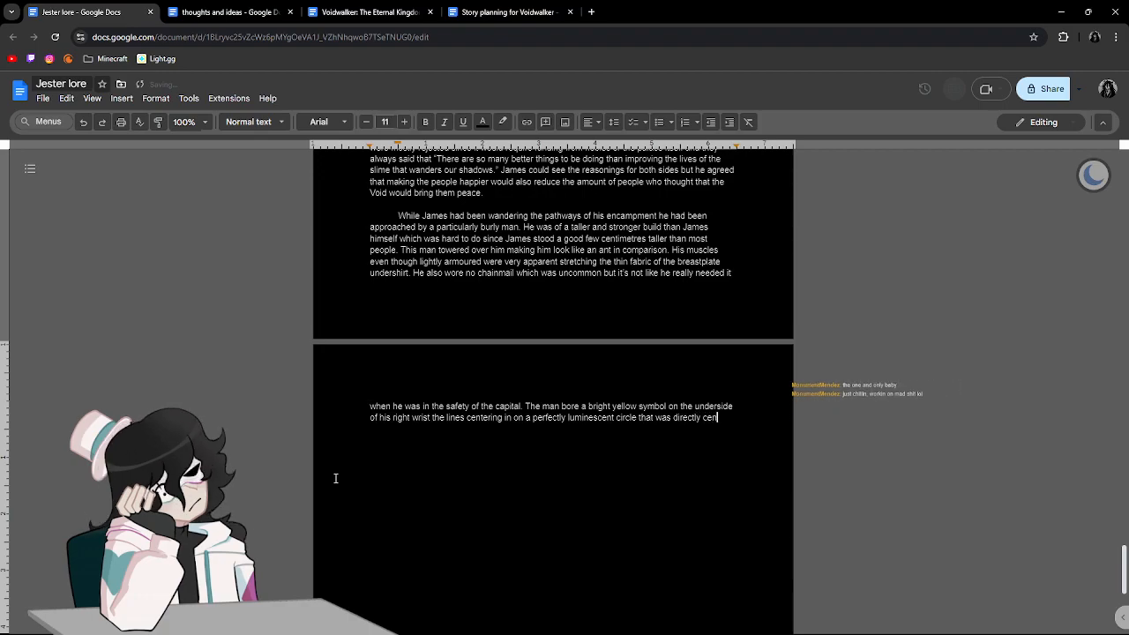
pyautogui.write('tered ')
pyautogui.write('thou')
# Finish the symbol sentence with "was directly centred on his wrist.".
pyautogui.press('BackSpace')
pyautogui.press('BackSpace')
pyautogui.press('BackSpace')
pyautogui.press('BackSpace')
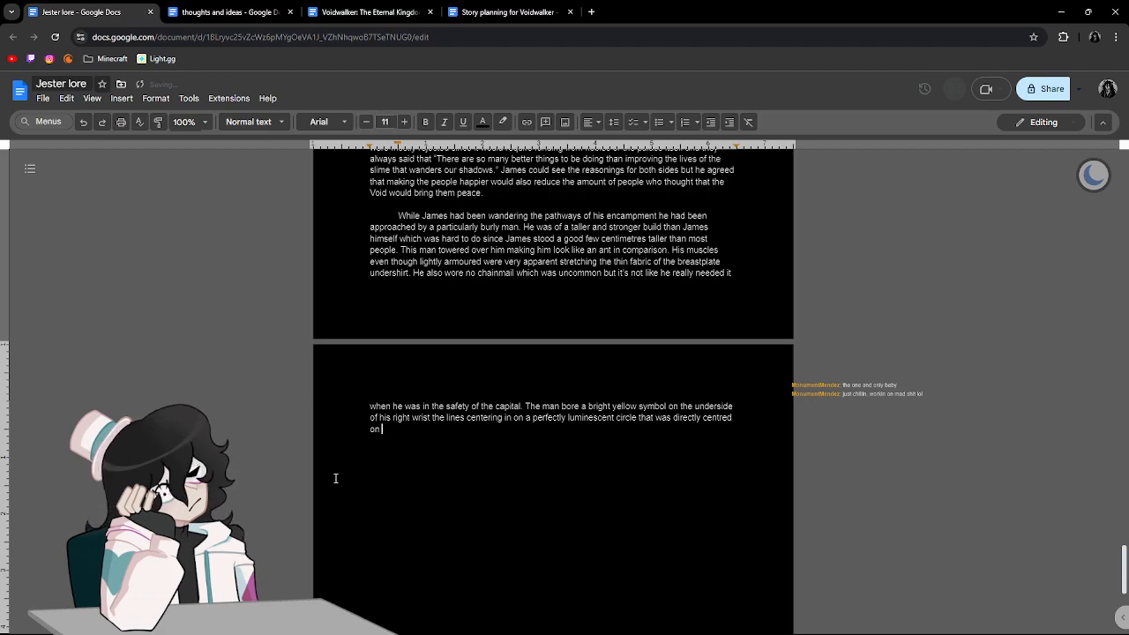
pyautogui.write('his wrist')
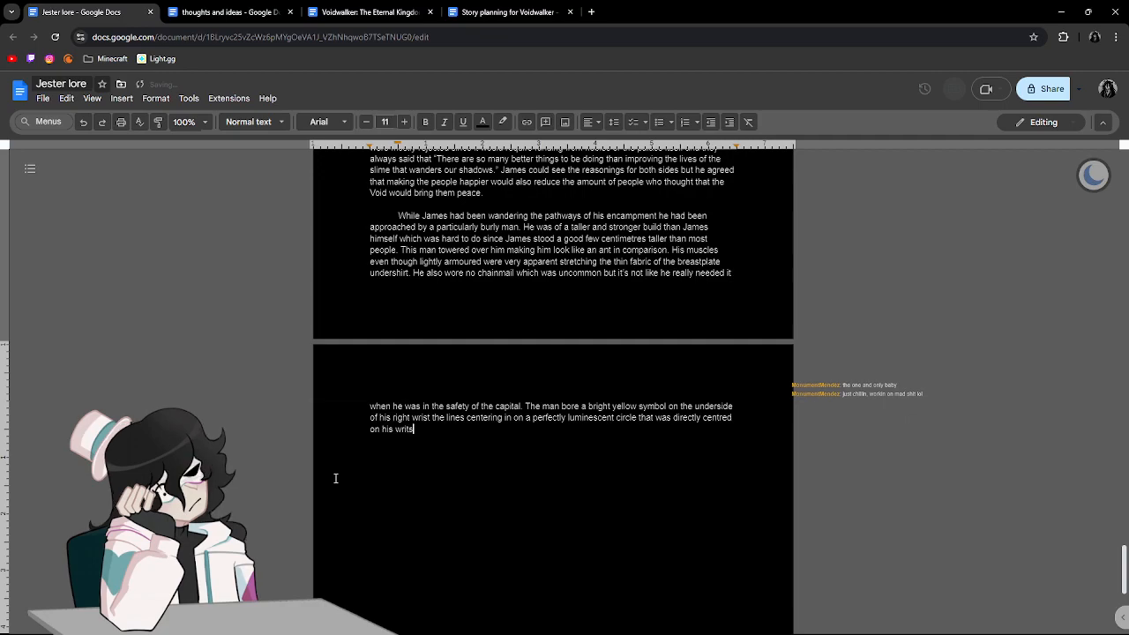
pyautogui.write('.')
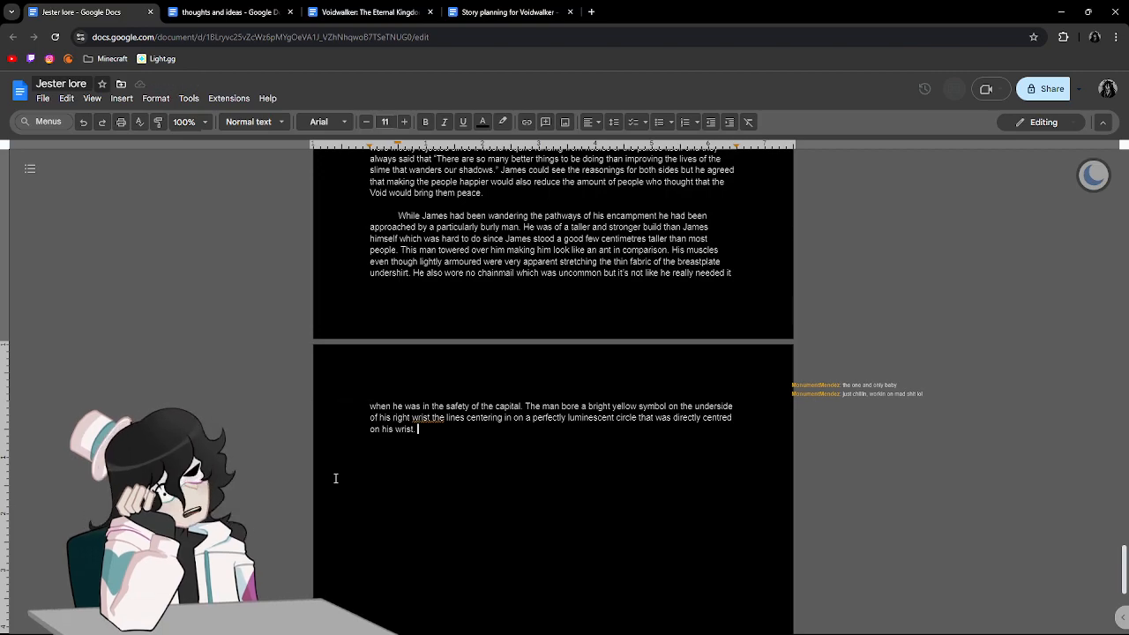
# Apply the grammar suggestion that adds a comma after "right wrist", and return to the end of the text.
pyautogui.click(426, 417)
pyautogui.click(444, 402)
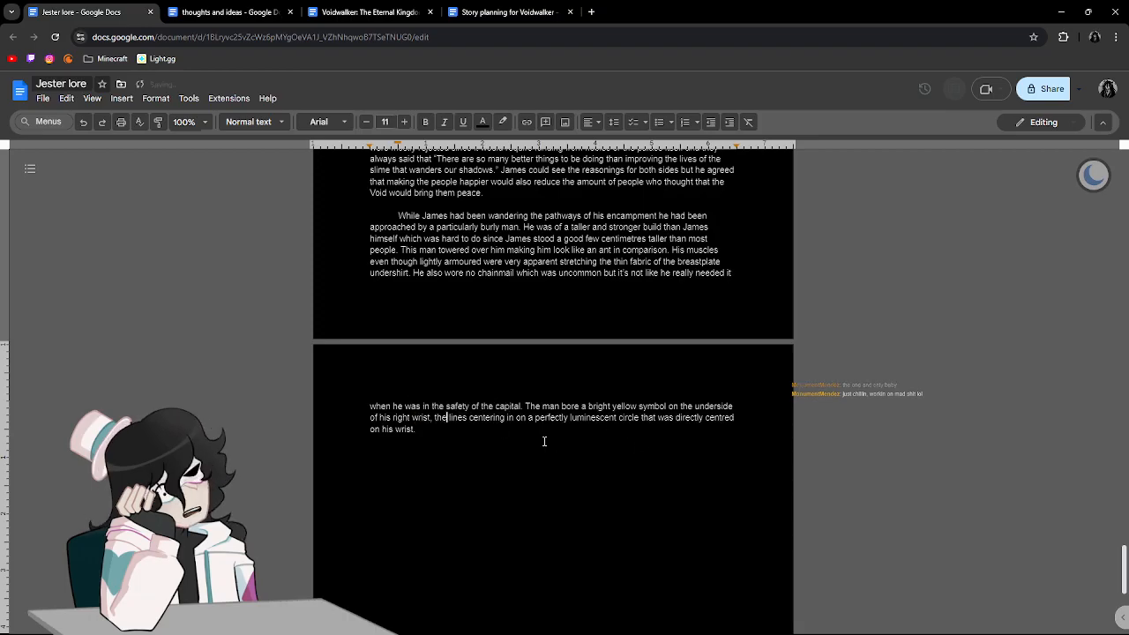
pyautogui.scroll(15, 545, 441)
pyautogui.scroll(20, 544, 441)
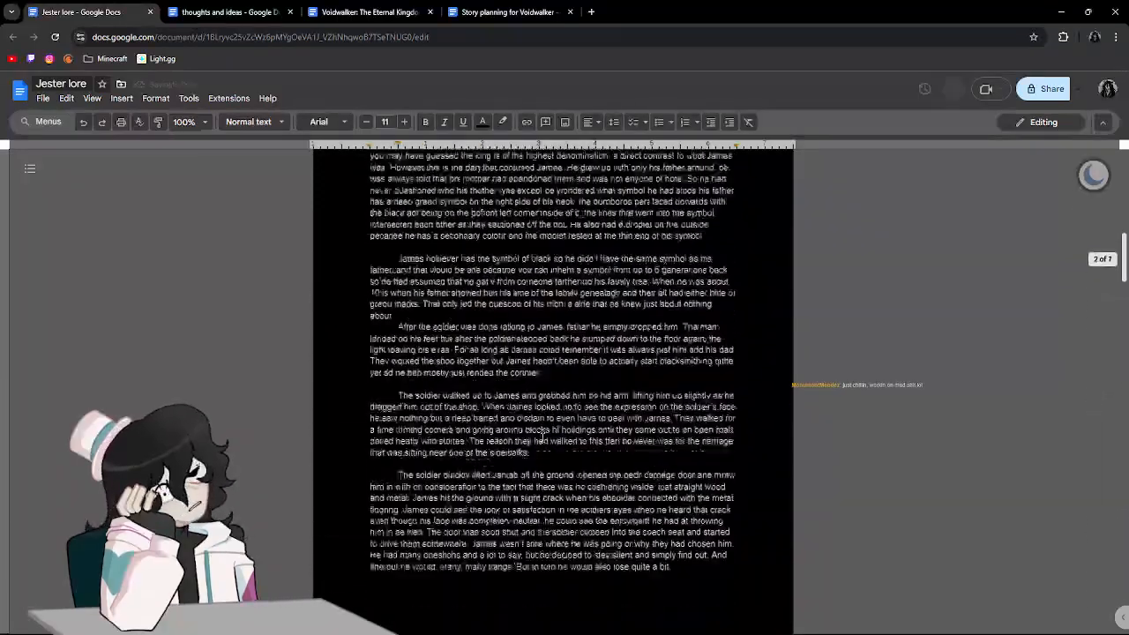
pyautogui.scroll(-20, 542, 438)
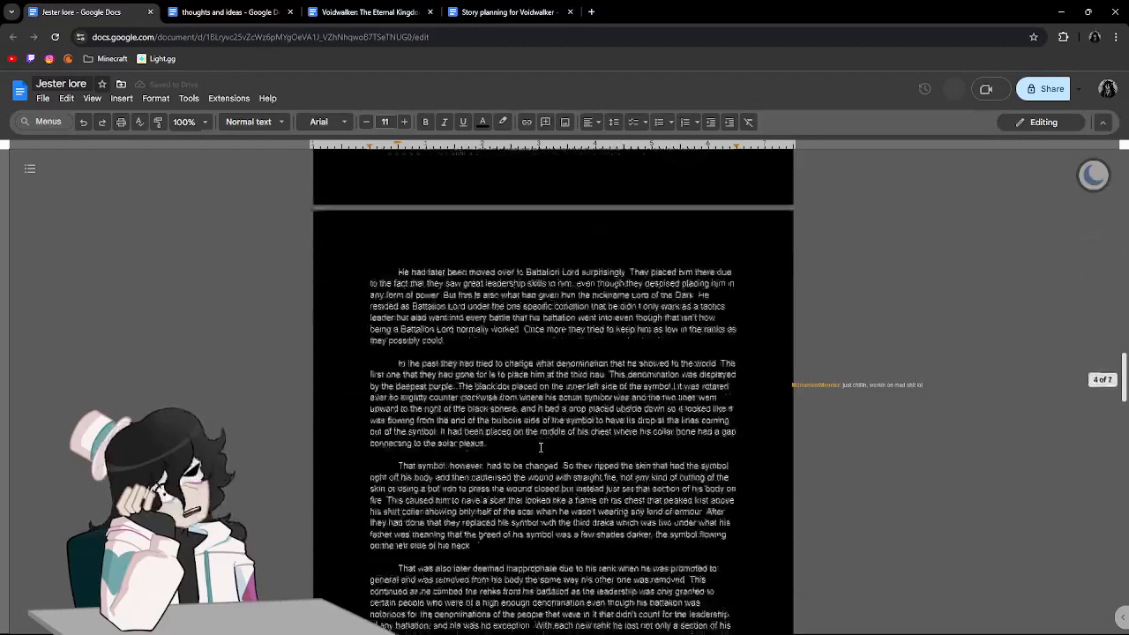
pyautogui.scroll(-5, 547, 446)
pyautogui.scroll(6, 662, 418)
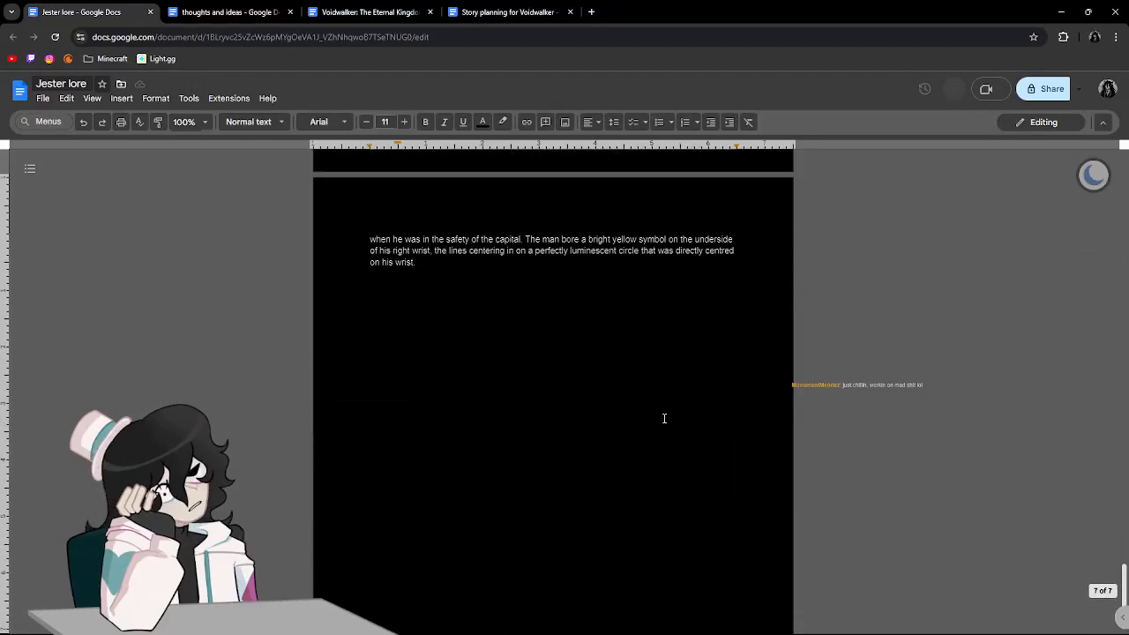
pyautogui.click(449, 562)
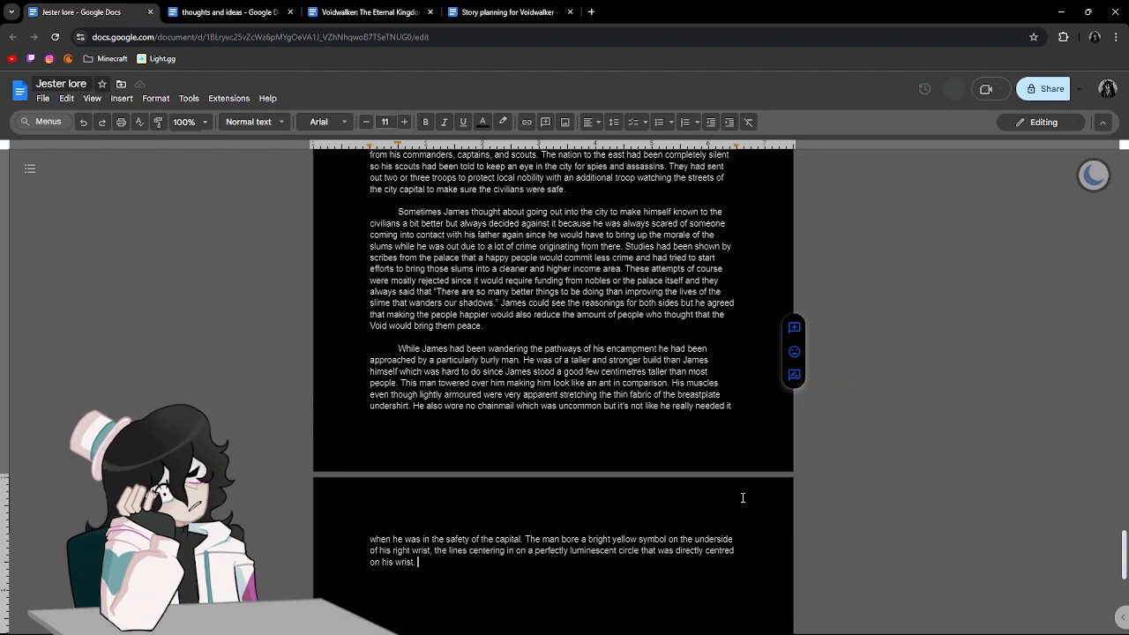
pyautogui.scroll(5, 742, 497)
pyautogui.scroll(11, 743, 497)
pyautogui.scroll(-20, 742, 499)
pyautogui.scroll(-4, 736, 500)
pyautogui.scroll(4, 735, 501)
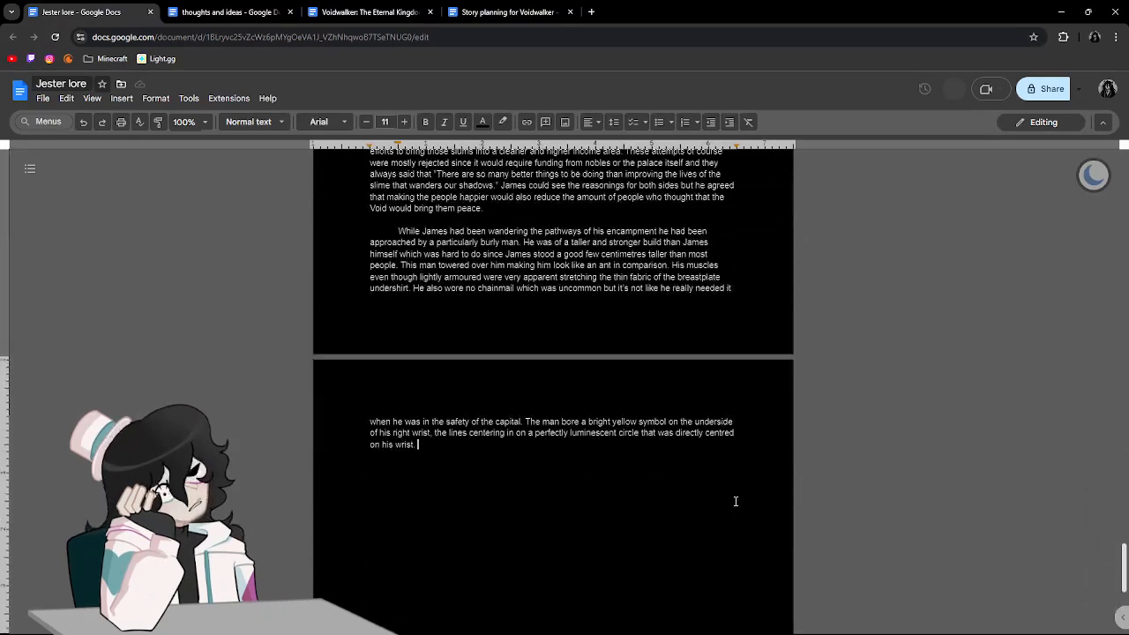
pyautogui.hotkey('shift', 'Left')
pyautogui.press('BackSpace')
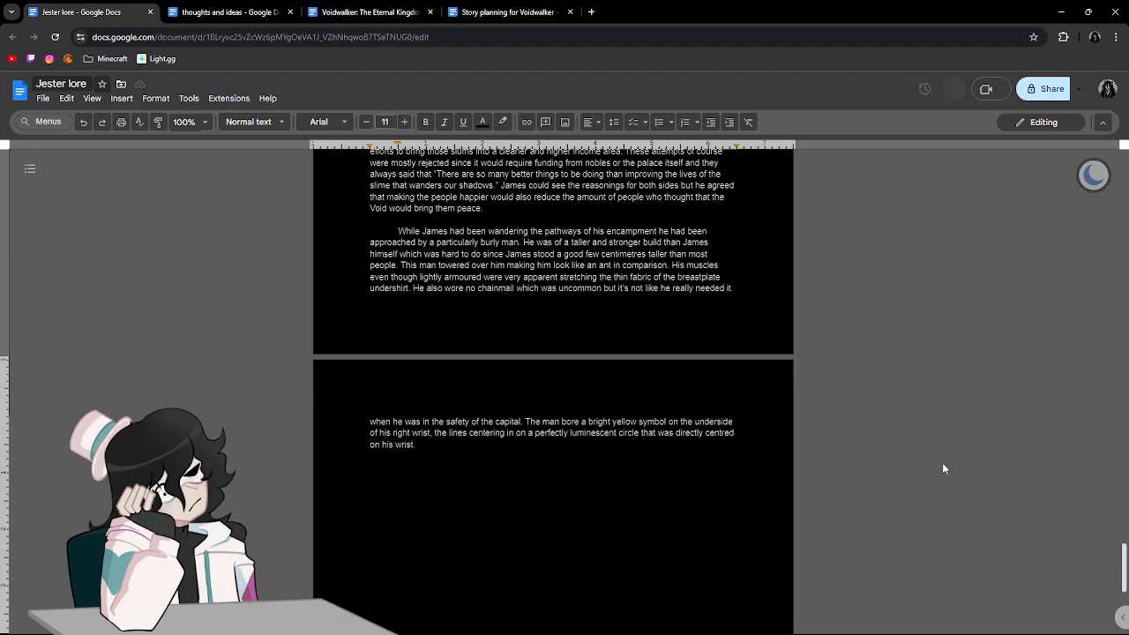
# Begin another sentence with "He carried a large claymore on his back".
pyautogui.write('He')
pyautogui.write('arr')
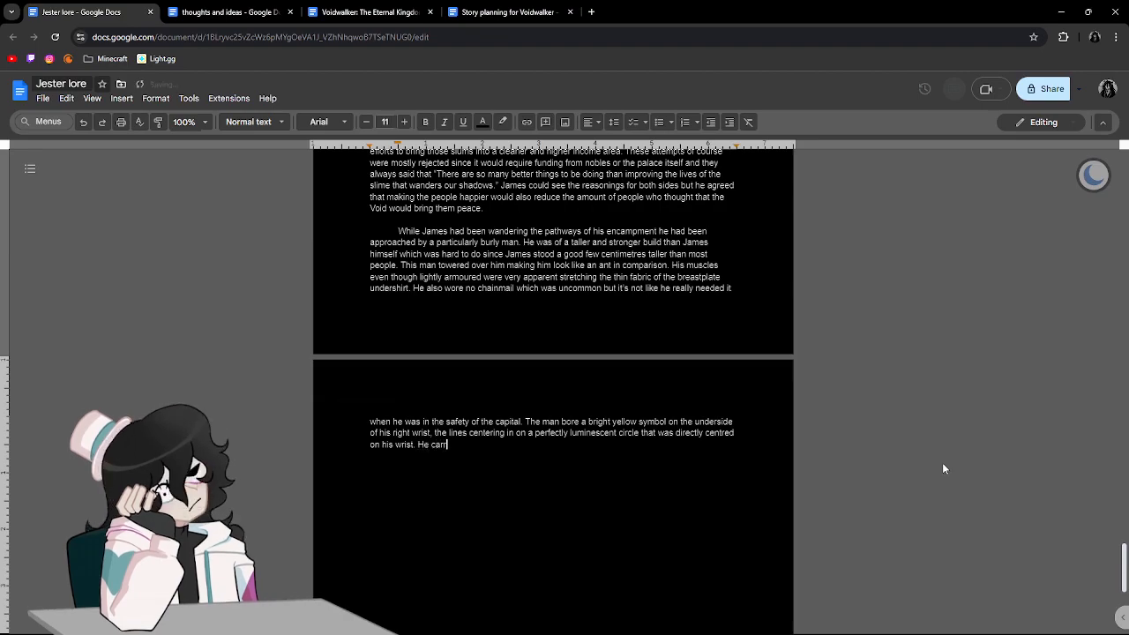
pyautogui.write('ied a lar')
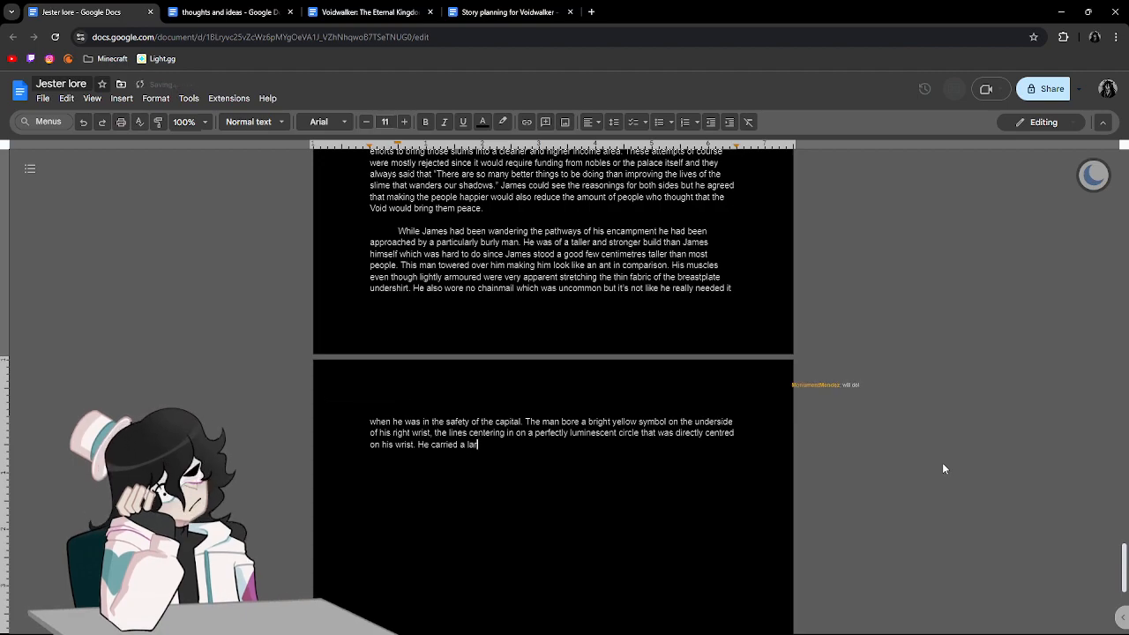
pyautogui.write('ge claymore on his ba')
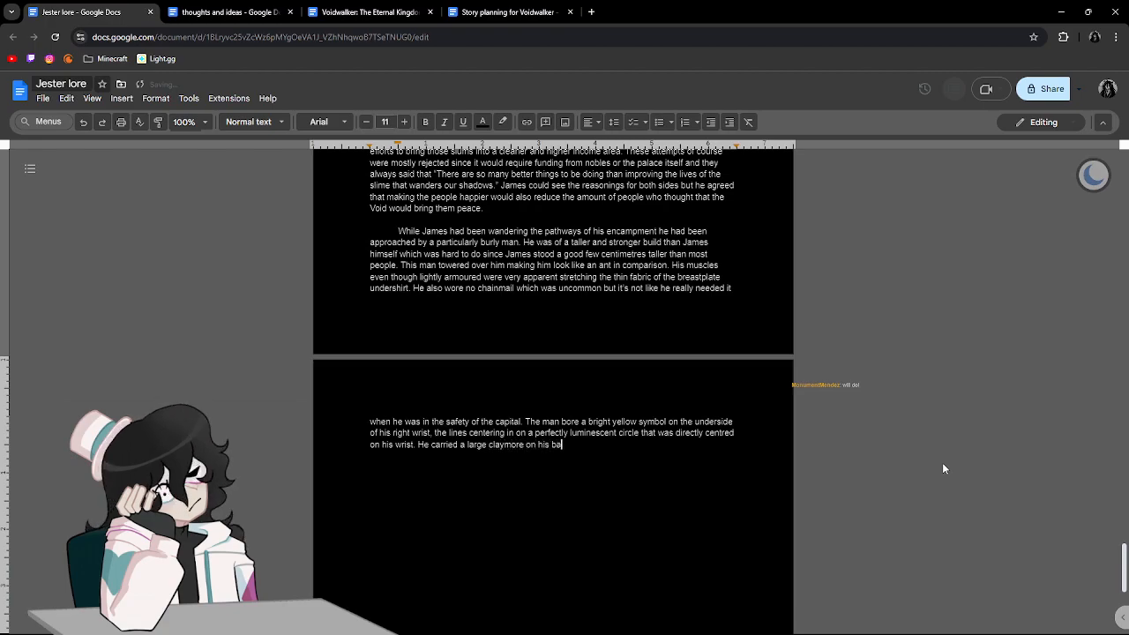
pyautogui.write('ck that nearly touched his kn')
# Continue the claymore sentence with "that nearly touched his knees".
pyautogui.press('BackSpace')
pyautogui.press('BackSpace')
pyautogui.write('knees')
# Reword "his knees" as "the back of his knees" and end the claymore sentence with a period.
pyautogui.press('BackSpace')
pyautogui.press('BackSpace')
pyautogui.press('BackSpace')
pyautogui.press('BackSpace')
pyautogui.press('BackSpace')
pyautogui.write('th')
pyautogui.press('BackSpace')
pyautogui.press('BackSpace')
pyautogui.press('BackSpace')
pyautogui.press('BackSpace')
pyautogui.press('BackSpace')
pyautogui.press('BackSpace')
pyautogui.write('the back of his knees')
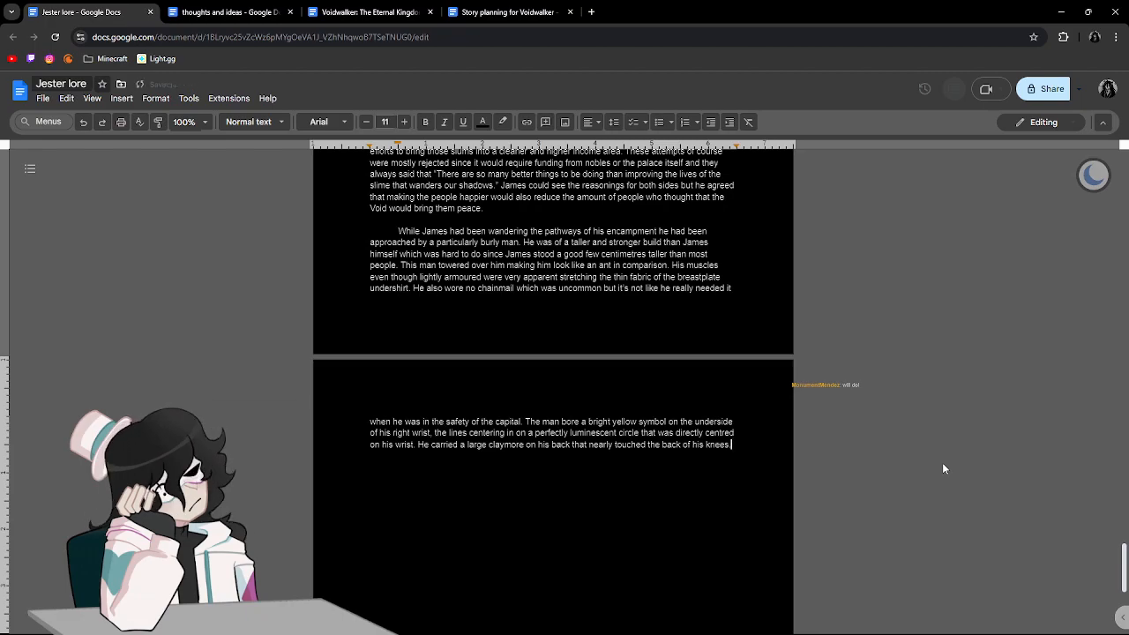
pyautogui.write(' .')
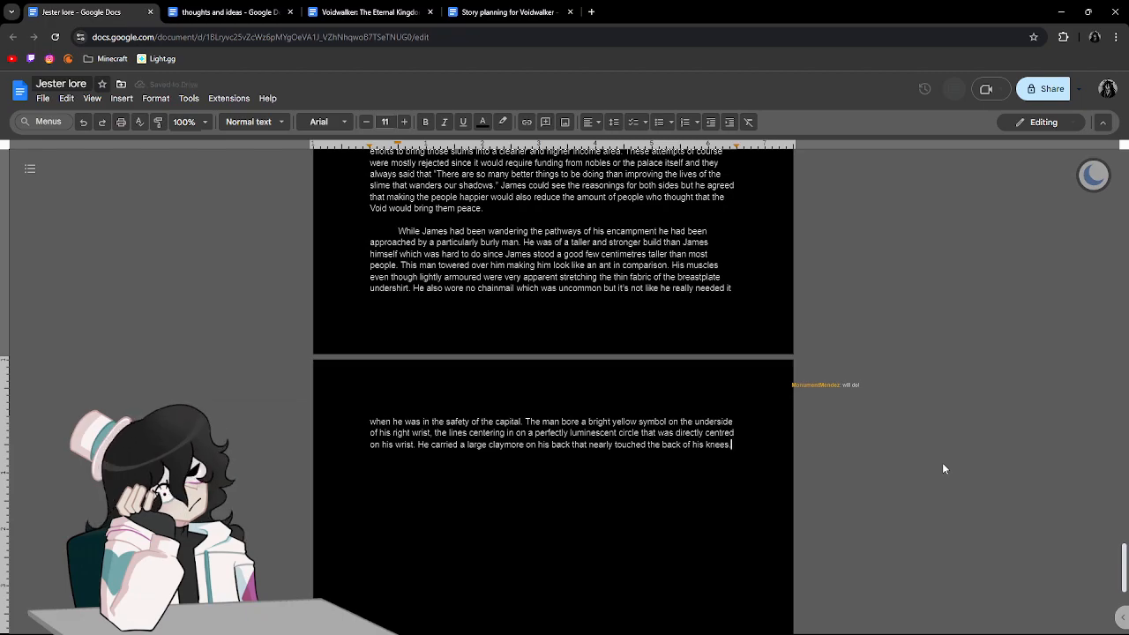
# Start a new indented paragraph after the claymore sentence with the dialogue "How may I help you sir" followed by "James".
pyautogui.press('Return')
pyautogui.press('Return')
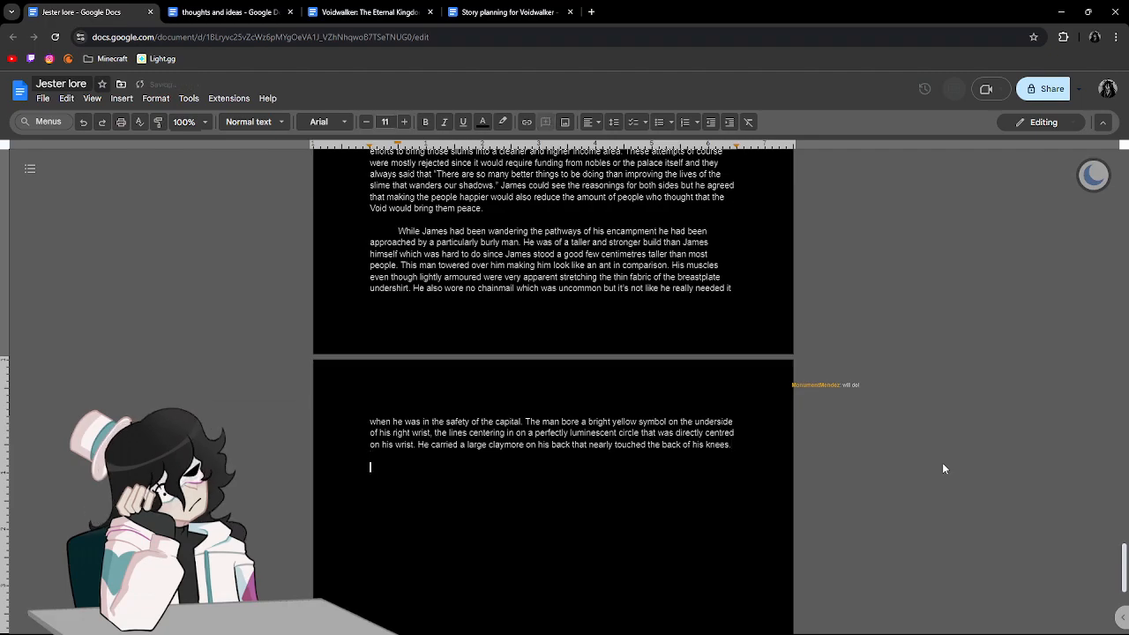
pyautogui.press('Tab')
pyautogui.write('"')
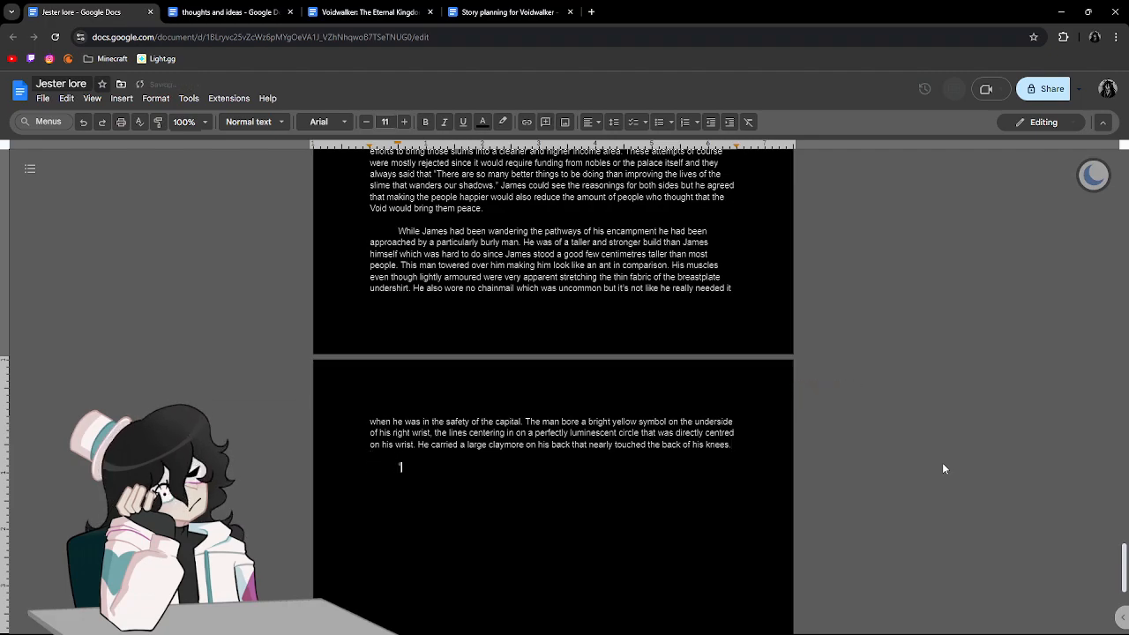
pyautogui.write('How ma')
pyautogui.press('BackSpace')
pyautogui.write('may I help you sir" James bowed deeply as')
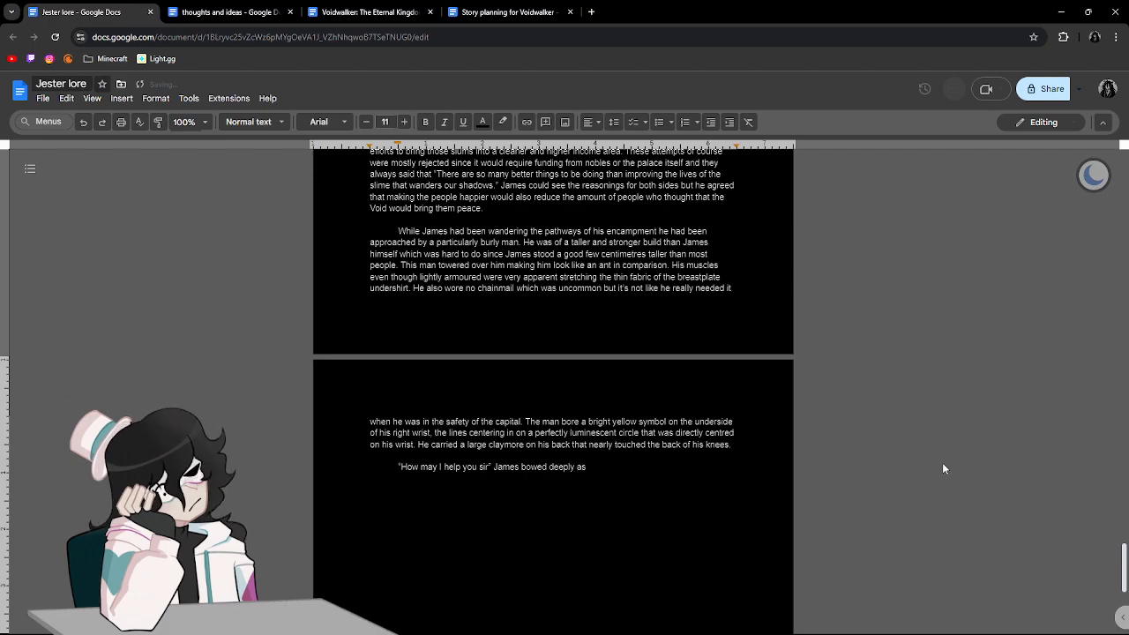
pyautogui.write(' the')
pyautogui.write(' a')
# Continue the sentence after "James" with "bowed deeply as the man".
pyautogui.press('BackSpace')
pyautogui.write('man')
# Insert a comma after "How may I help you" in the dialogue, and return to the end of the text.
pyautogui.press('Left')
pyautogui.press('Left')
pyautogui.press('Left')
pyautogui.press('Left')
pyautogui.press('Left')
pyautogui.press('Left')
pyautogui.press('Left')
pyautogui.press('Left')
pyautogui.press('Left')
pyautogui.press('Left')
pyautogui.press('Left')
pyautogui.press('Left')
pyautogui.press('Left')
pyautogui.press('Left')
pyautogui.press('Left')
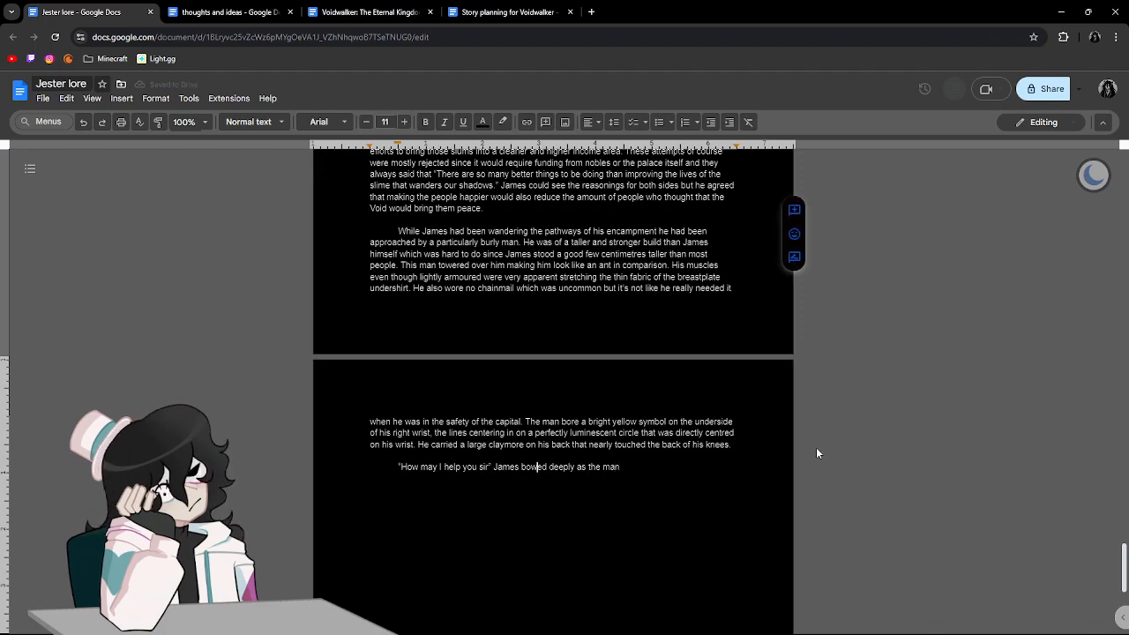
pyautogui.write(', sir” James bowed deeply as the man ')
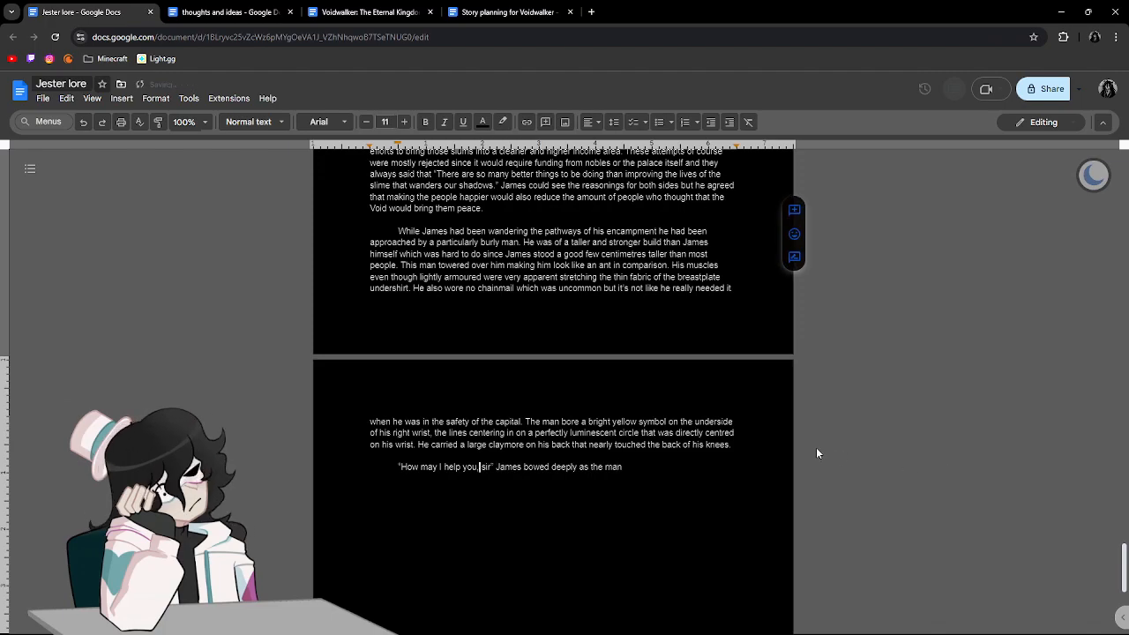
pyautogui.write('go')
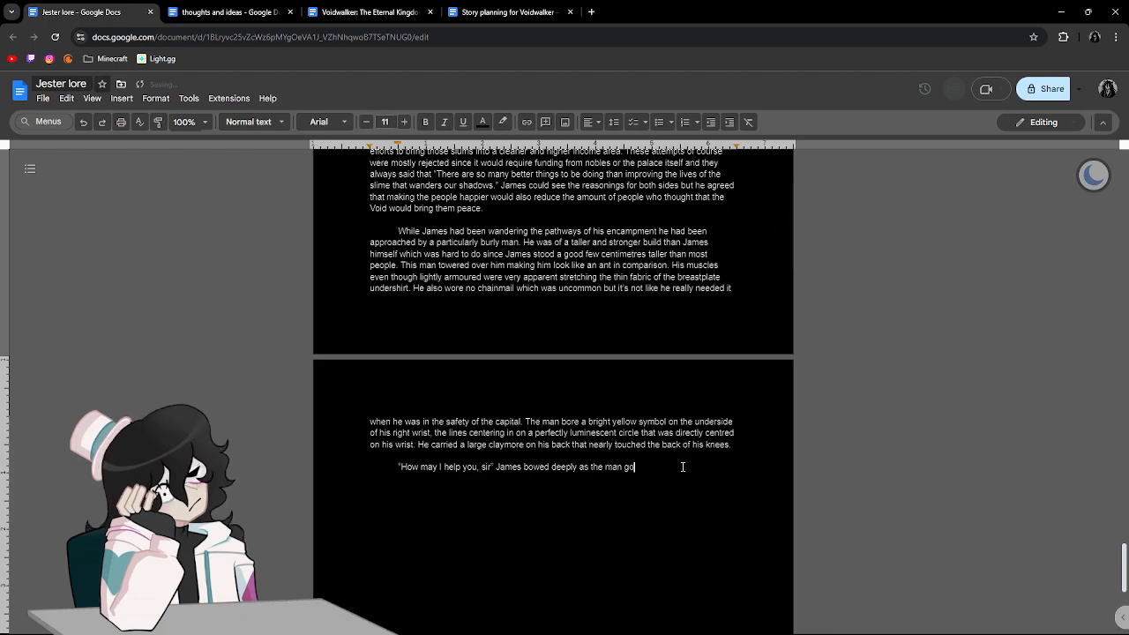
pyautogui.write('t closer and made s')
pyautogui.write('ure to be')
pyautogui.write(' polite because')
pyautogui.write(' evein')
# Continue the bowing sentence with "got closer and made sure to be polite because even if this man was".
pyautogui.press('BackSpace')
pyautogui.write('en if this man was a')
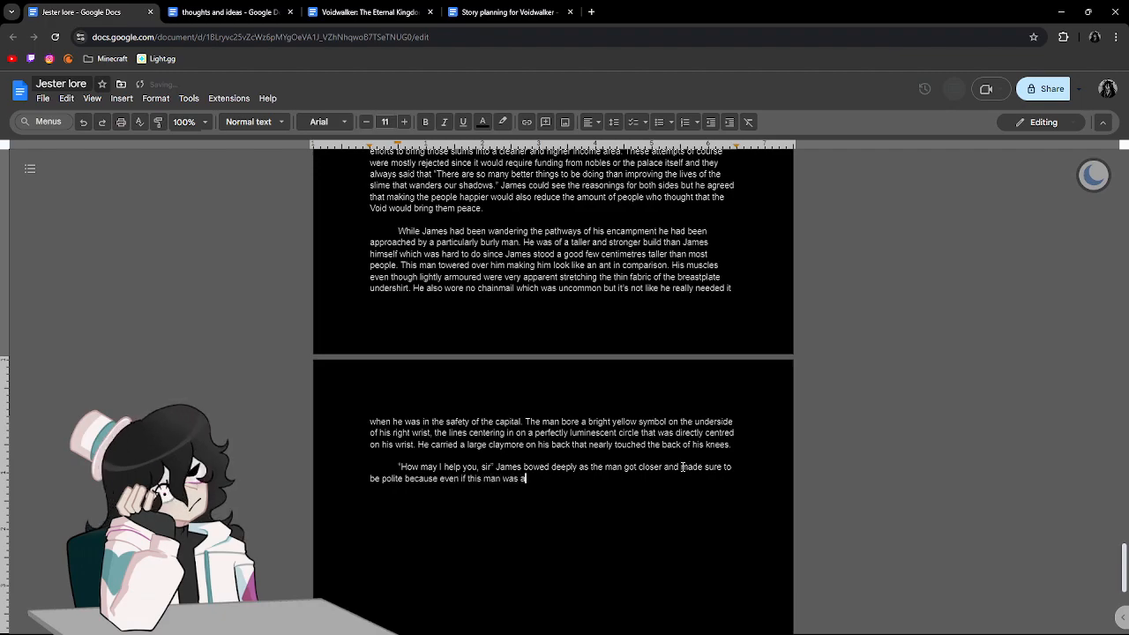
pyautogui.press('BackSpace')
pyautogui.write('of a lower rank than James in the ')
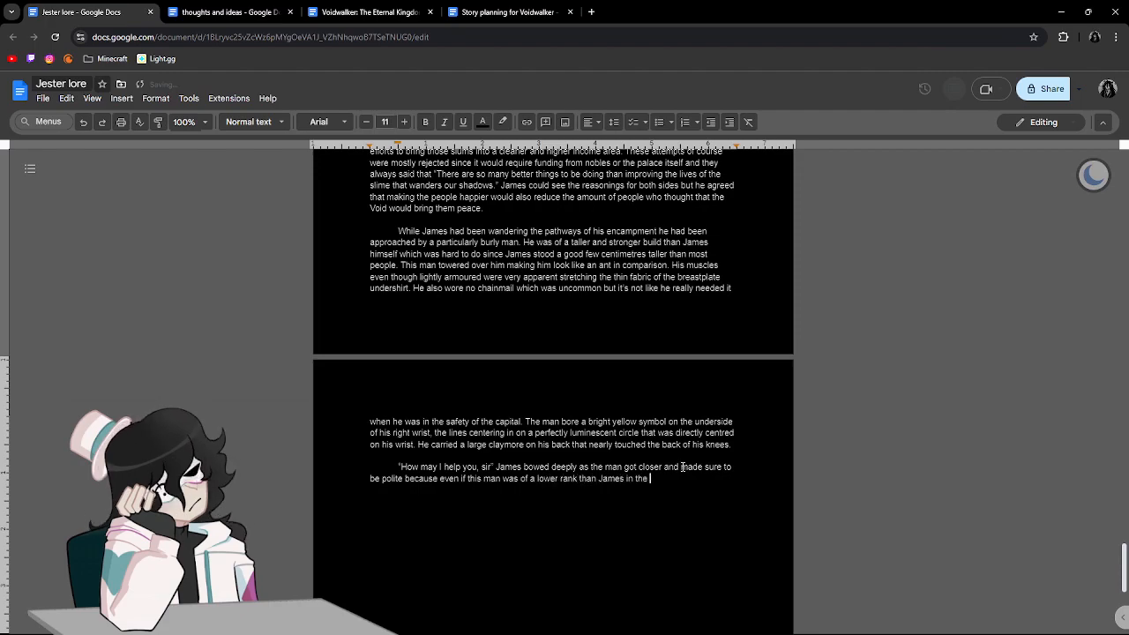
pyautogui.write('military he ')
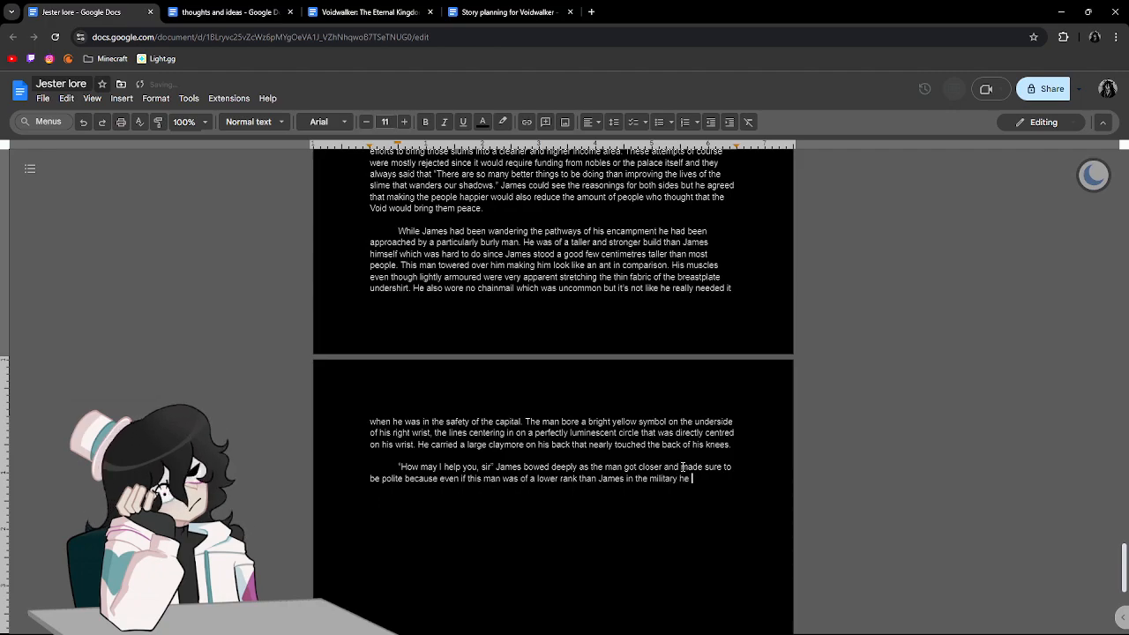
pyautogui.write('was ')
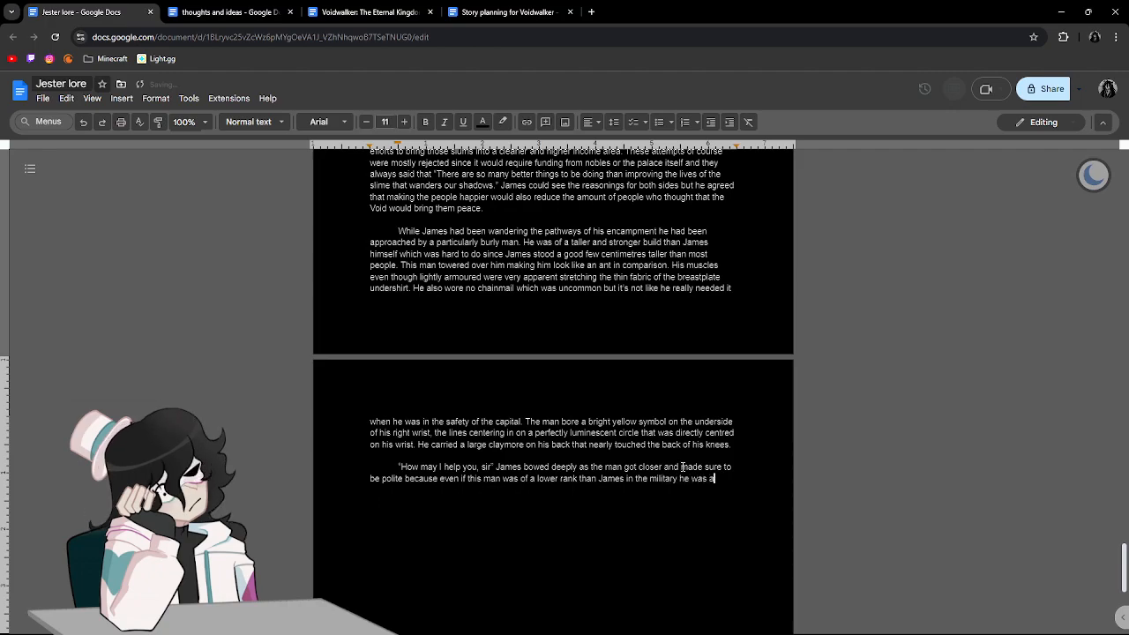
pyautogui.write('of a much h')
pyautogui.write('igher rank ')
pyautogui.write('and socia')
pyautogui.write('l status a')
pyautogui.write('s shown by his')
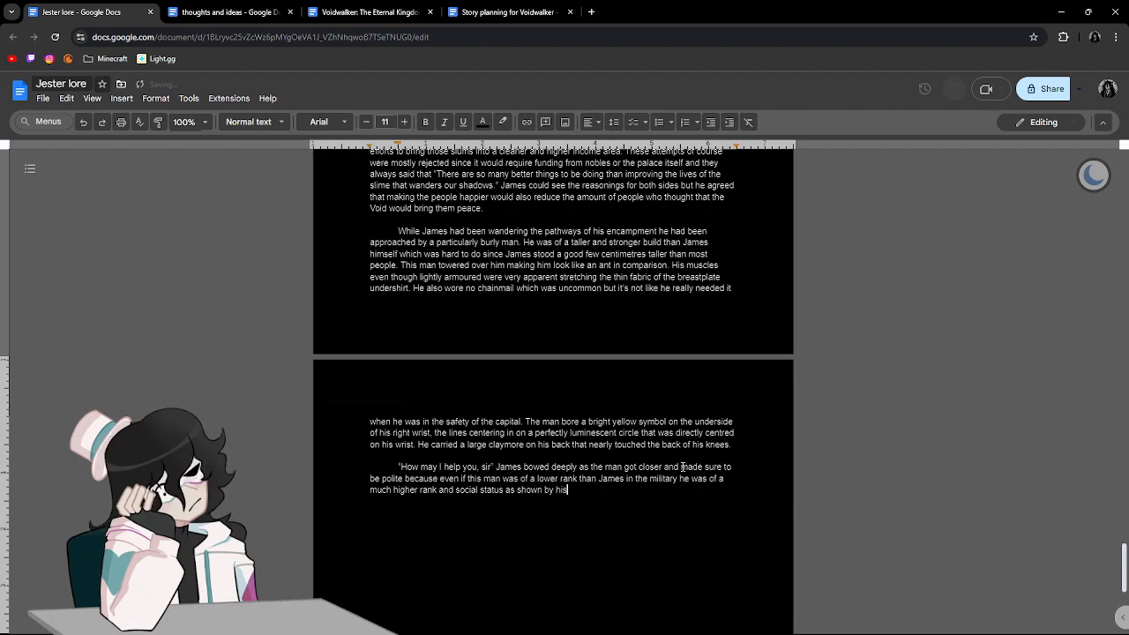
pyautogui.write(' shi')
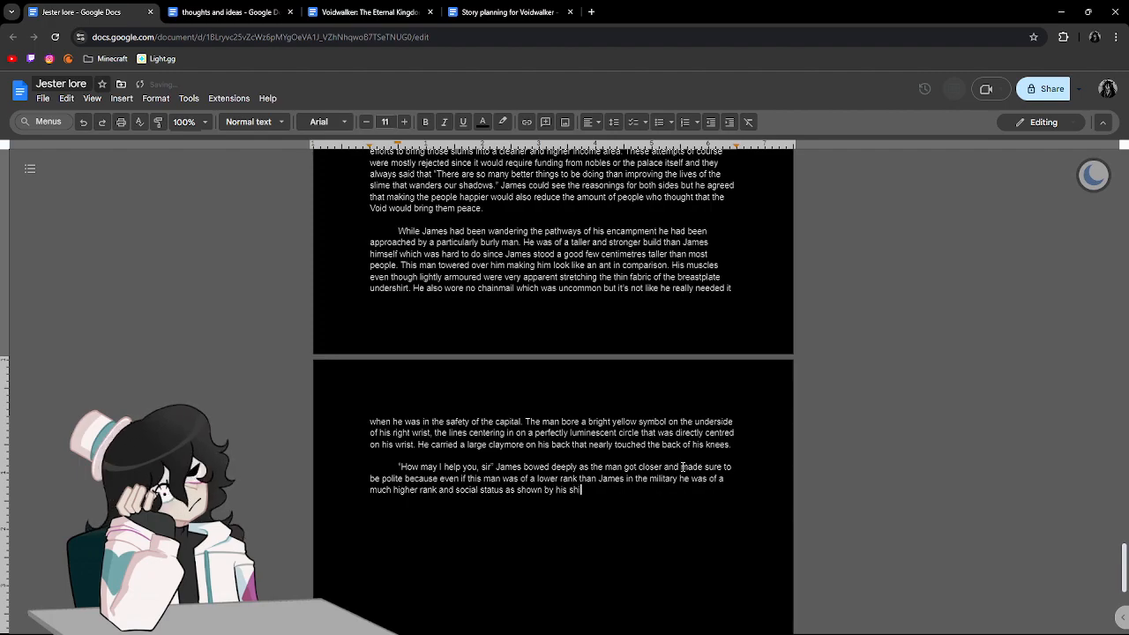
pyautogui.write('ning an')
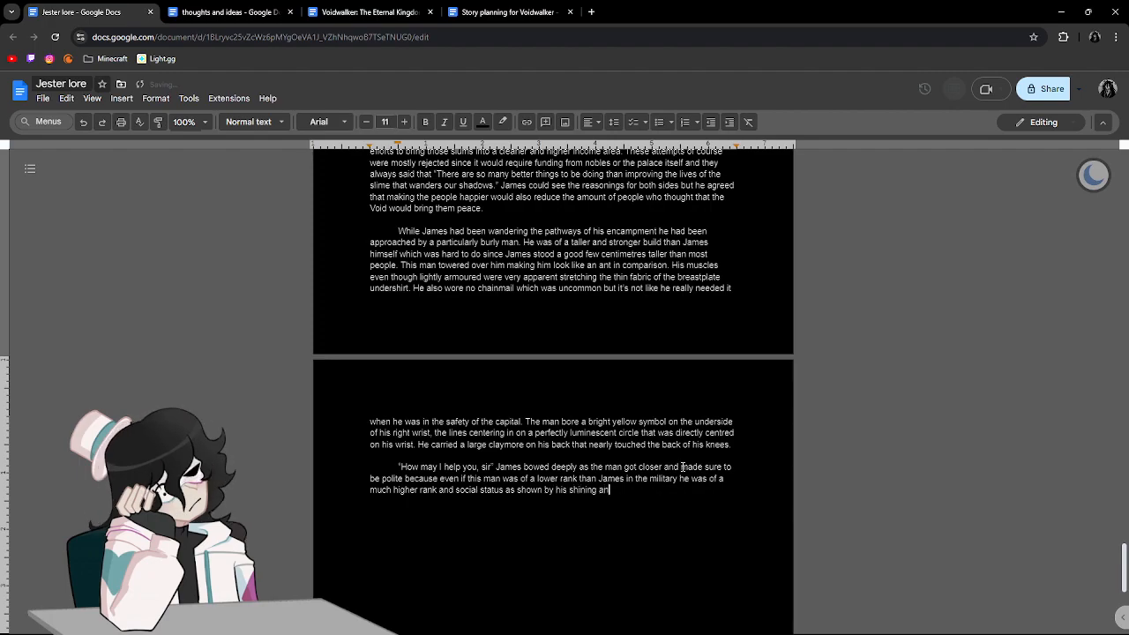
pyautogui.write('d bright symbol.')
# Begin an italic thought reading "If you defer to the people above you they will have less reason".
pyautogui.hotkey('ctrl', 'i')
pyautogui.write('If you defer to')
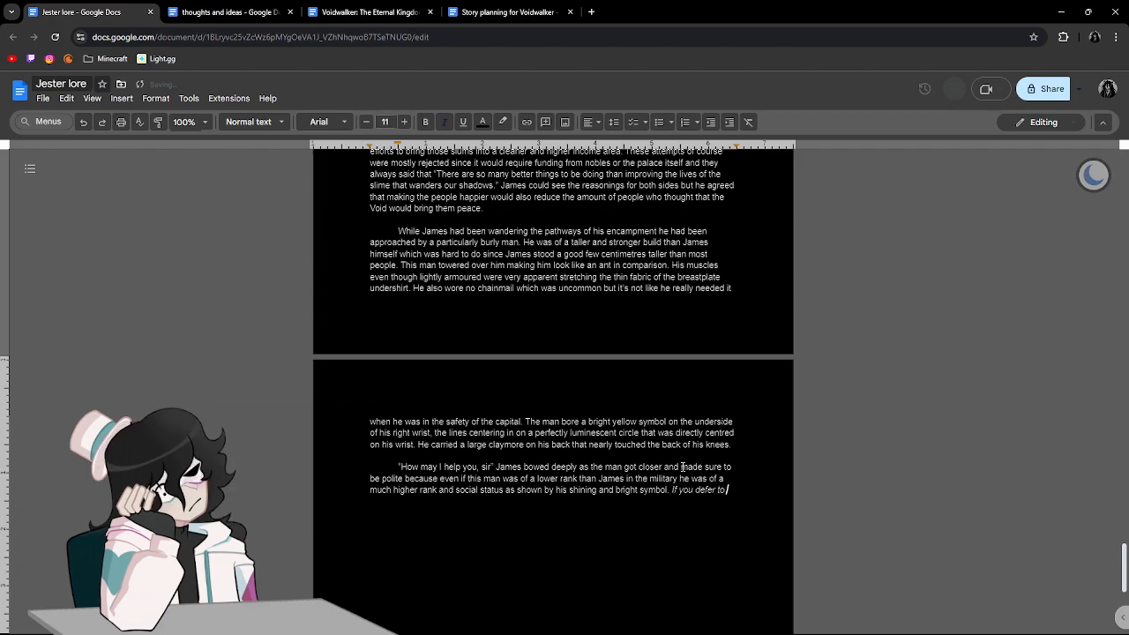
pyautogui.write(' the people above you they will have less r')
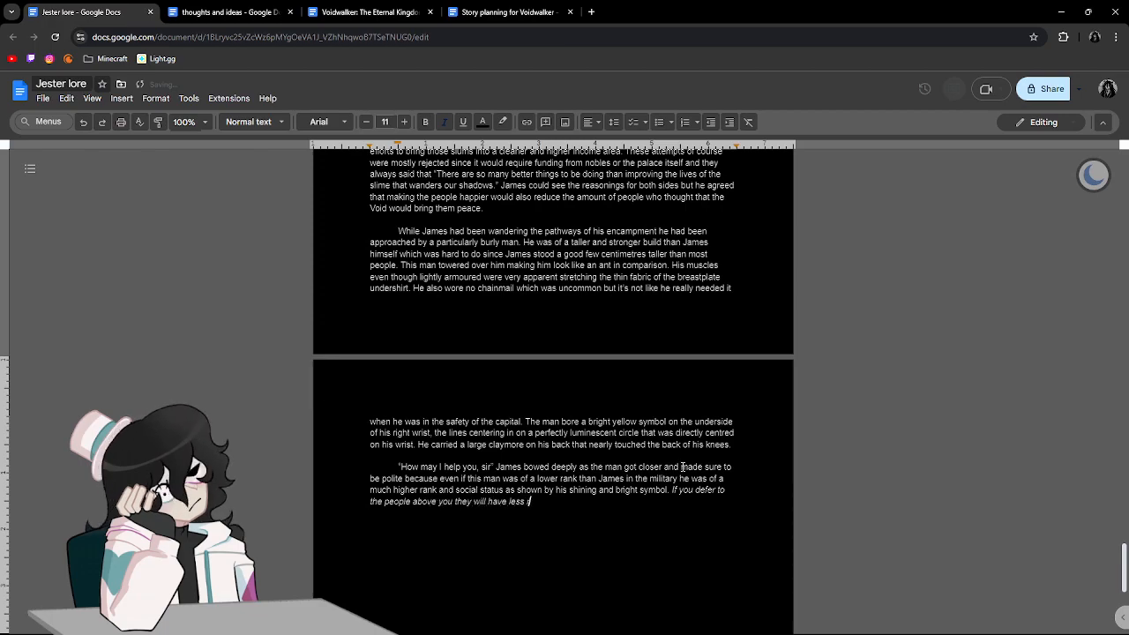
pyautogui.write('eason to ')
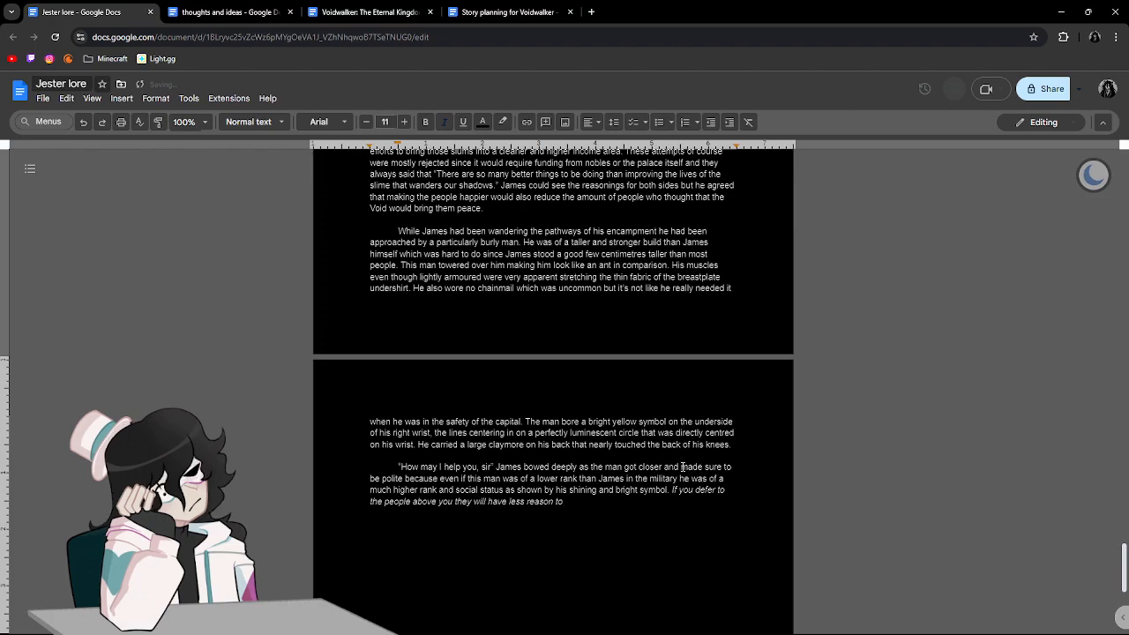
pyautogui.write('harbor any ill will towar')
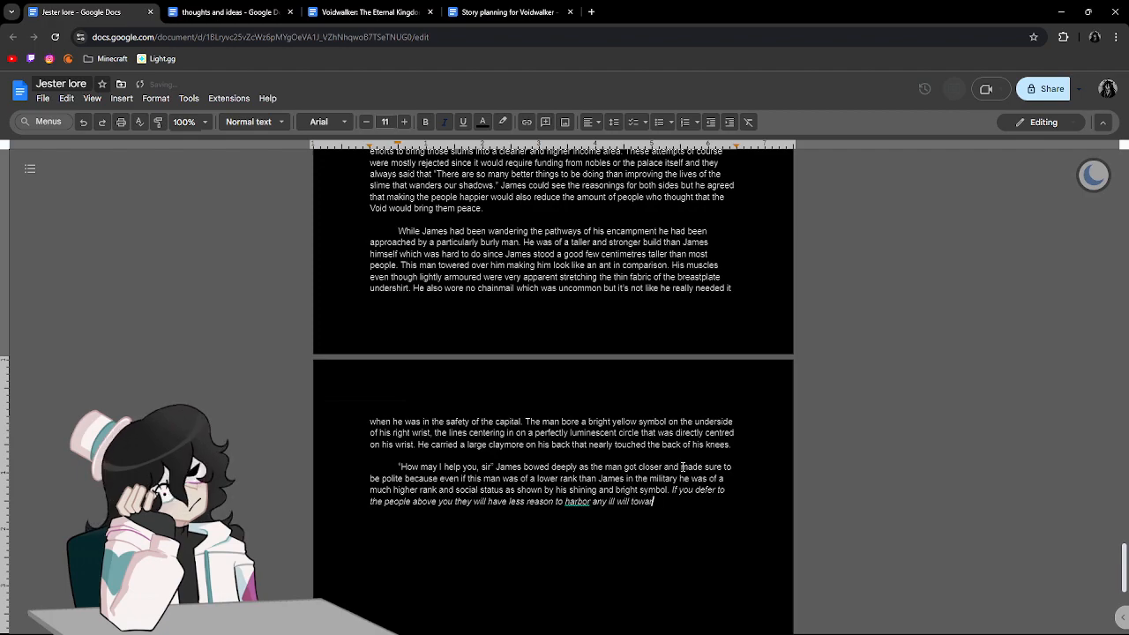
pyautogui.write('ds you reg')
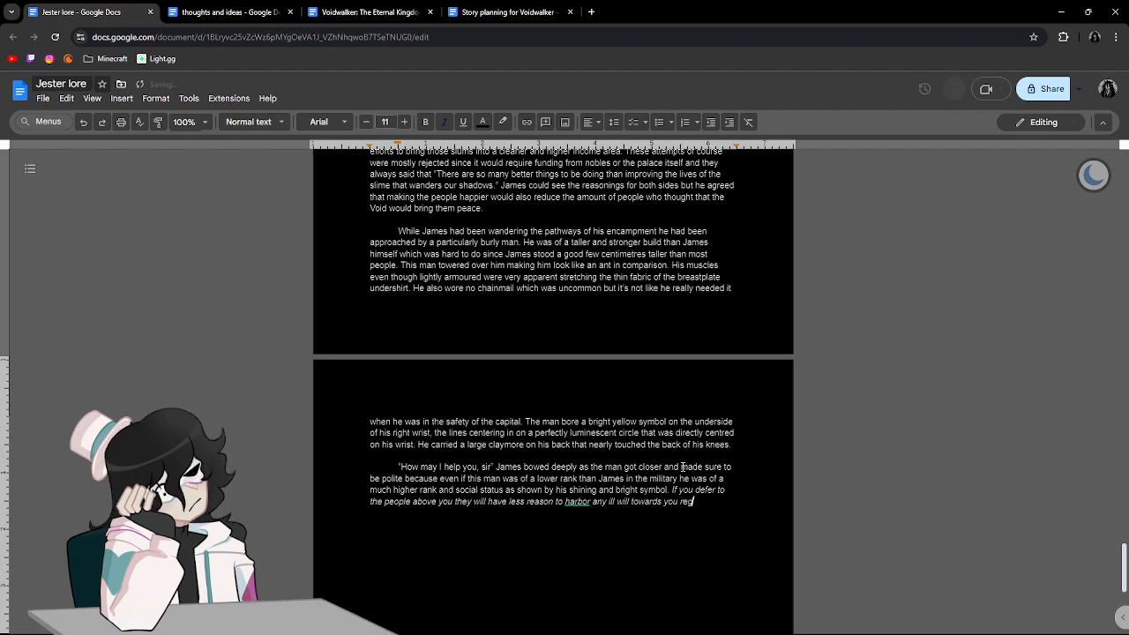
pyautogui.write('ardless of your')
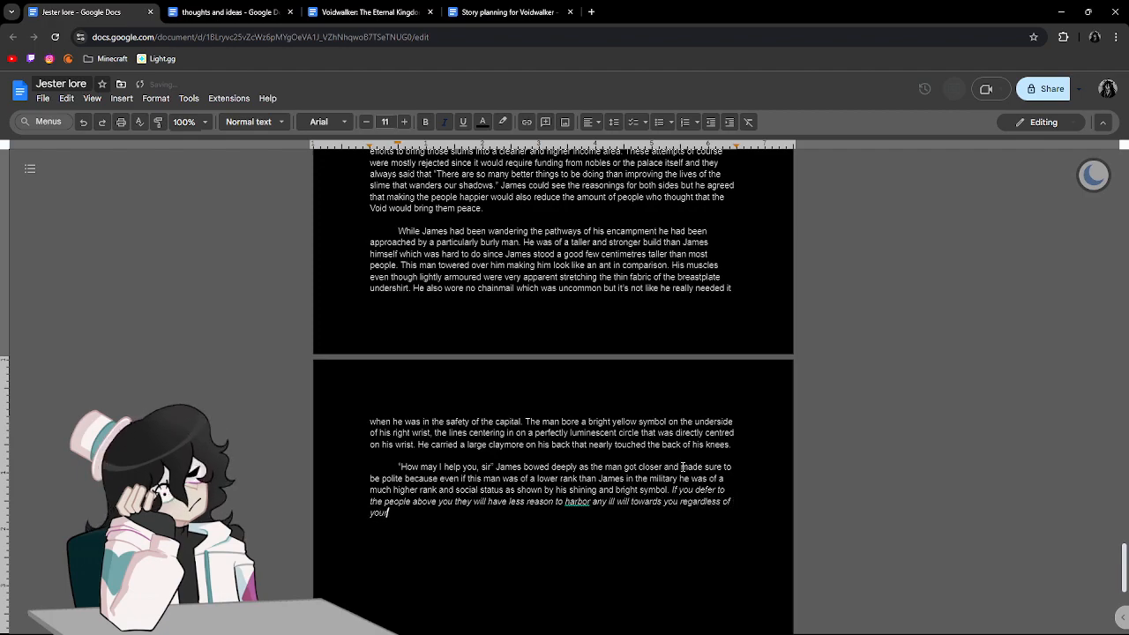
pyautogui.write(' rank.')
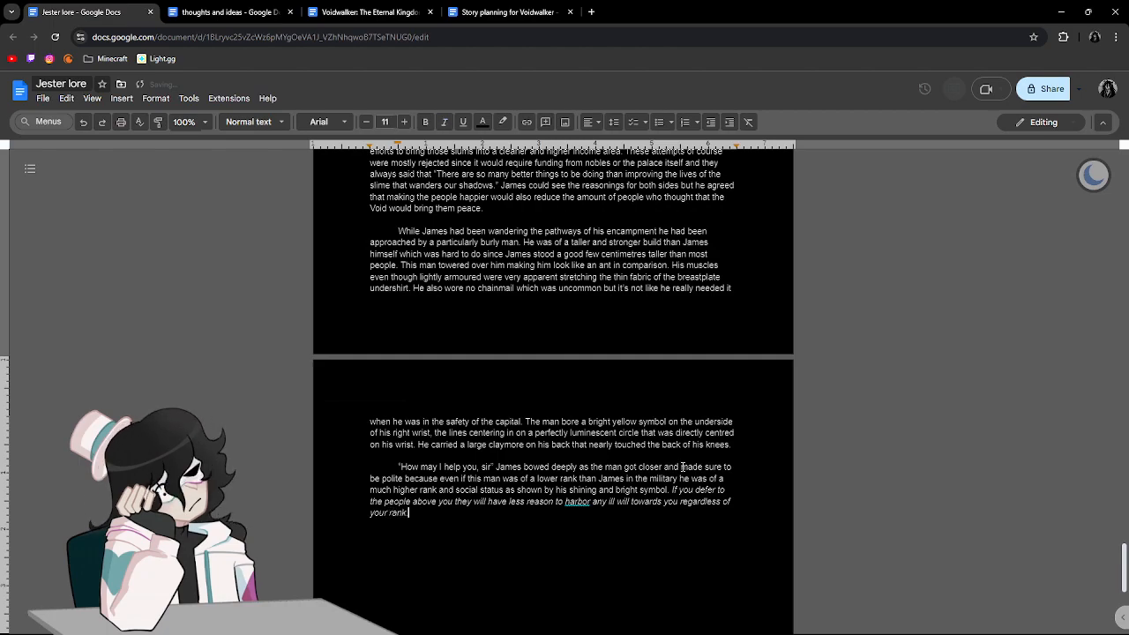
# Apply the suggested British spelling "harbour" and end the italic thought with a period.
pyautogui.click(578, 501)
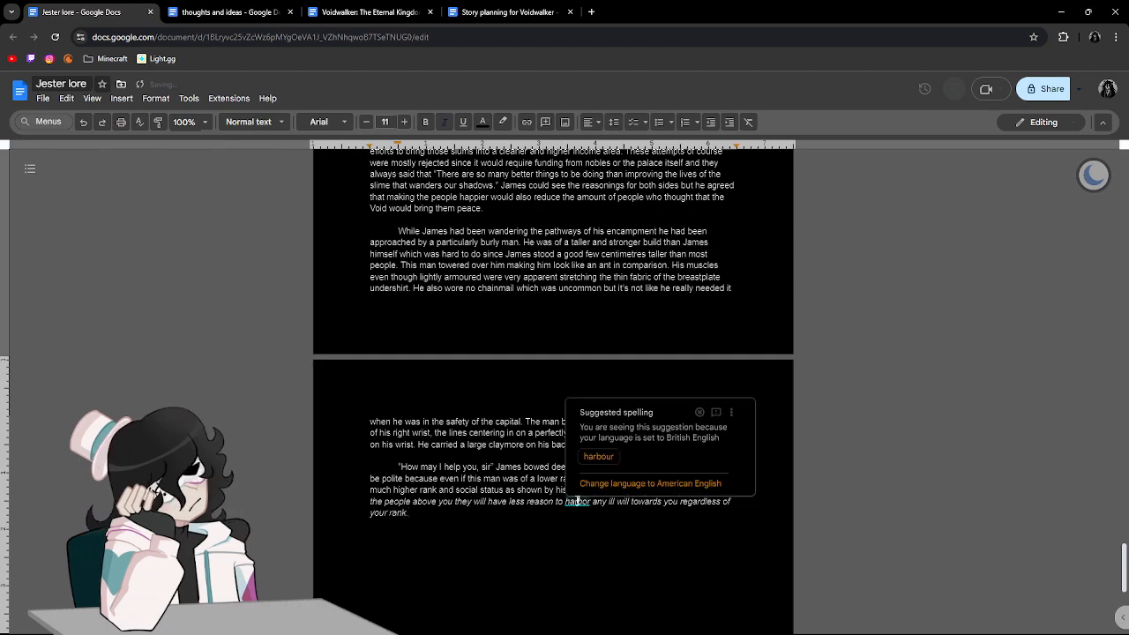
pyautogui.click(595, 462)
pyautogui.write('. ')
pyautogui.write('a')
pyautogui.write(' lesson ')
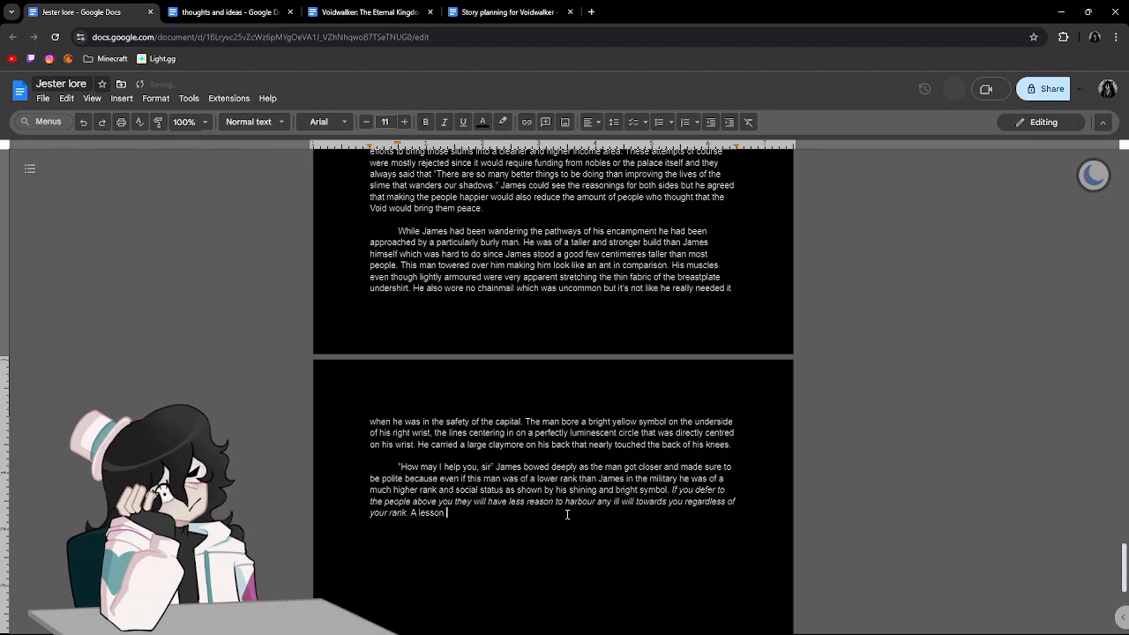
pyautogui.write('he had learned w')
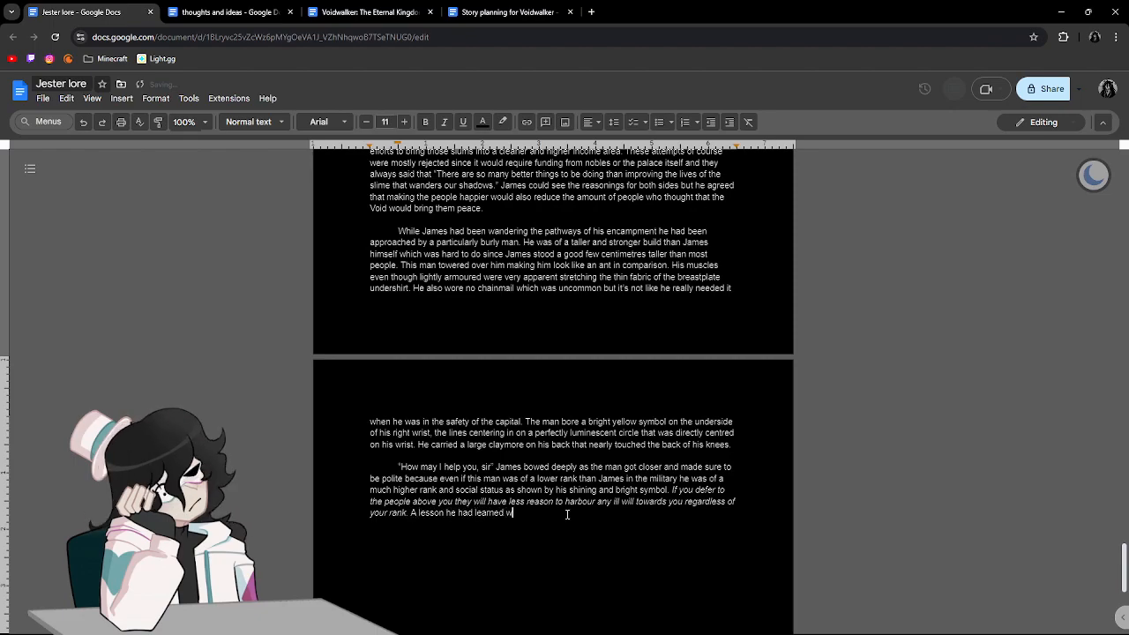
pyautogui.write('hen he was around ')
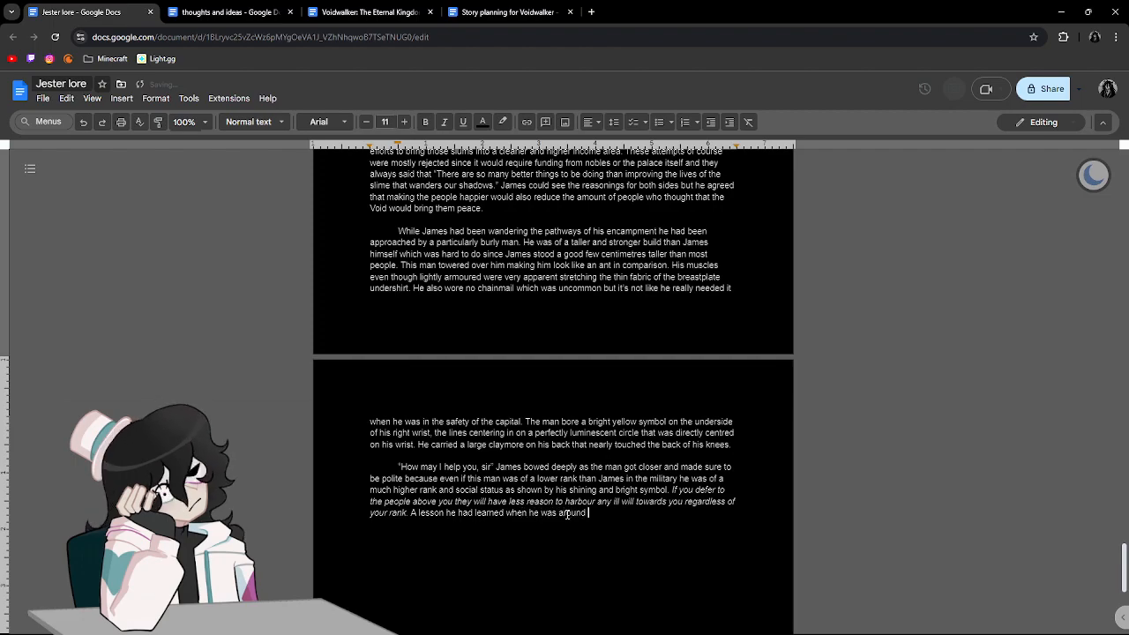
pyautogui.write('15 and')
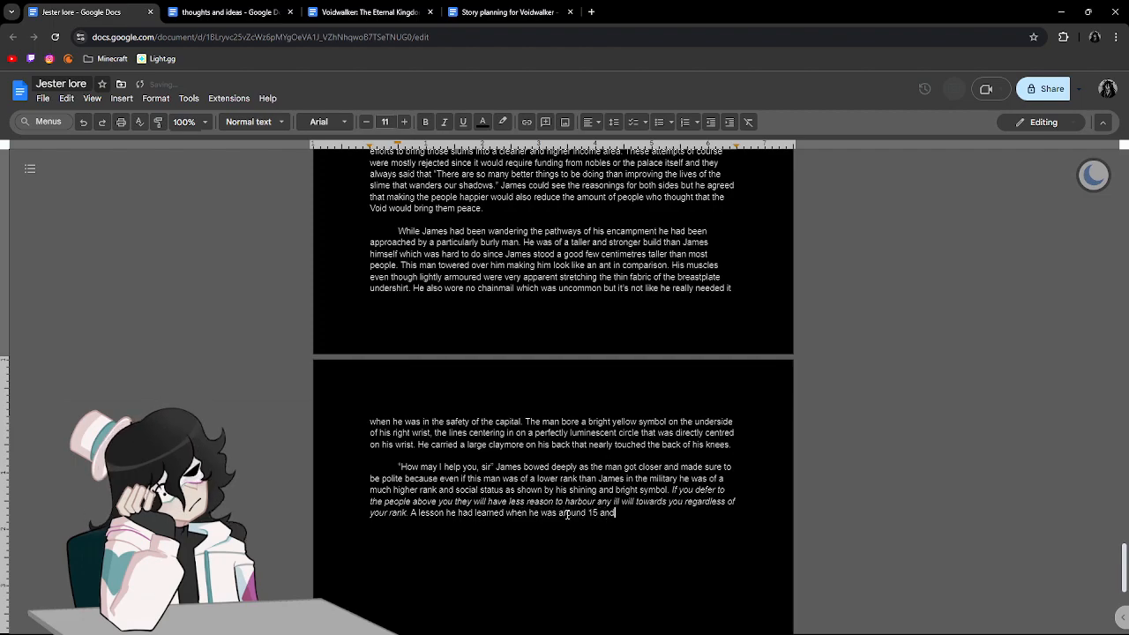
# Complete the lesson sentence with "fifteen years of age and fresh within the military.", spelling the age out in words, and start another with "He".
pyautogui.hotkey('ctrl', 'BackSpace')
pyautogui.hotkey('ctrl', 'BackSpace')
pyautogui.write('fifteen years of age and fresh within the militar')
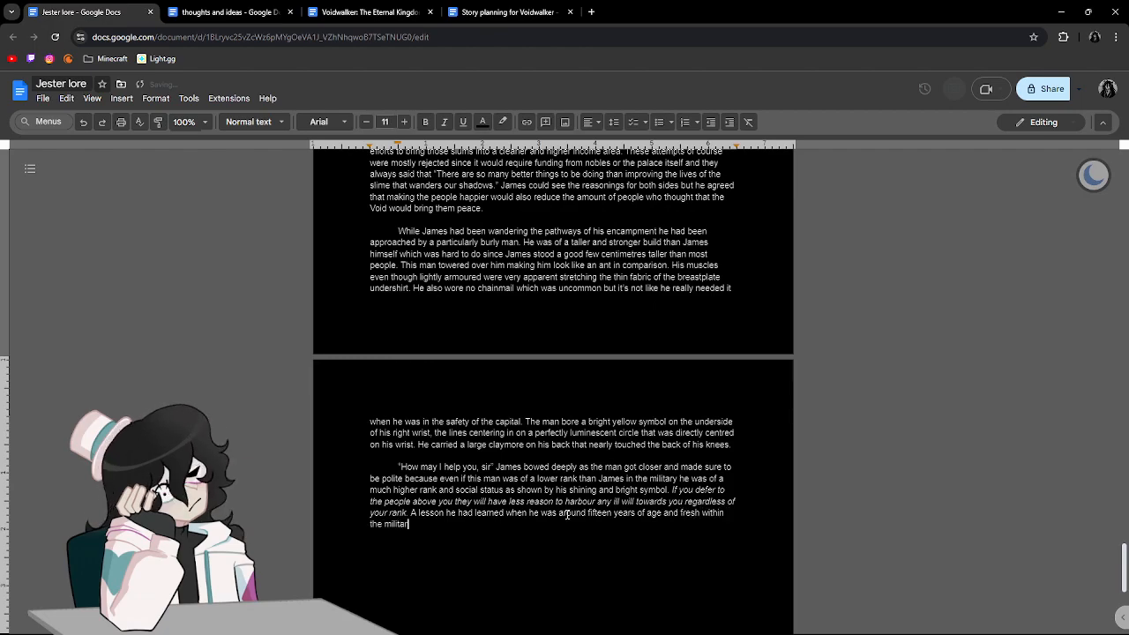
pyautogui.write('y. He ')
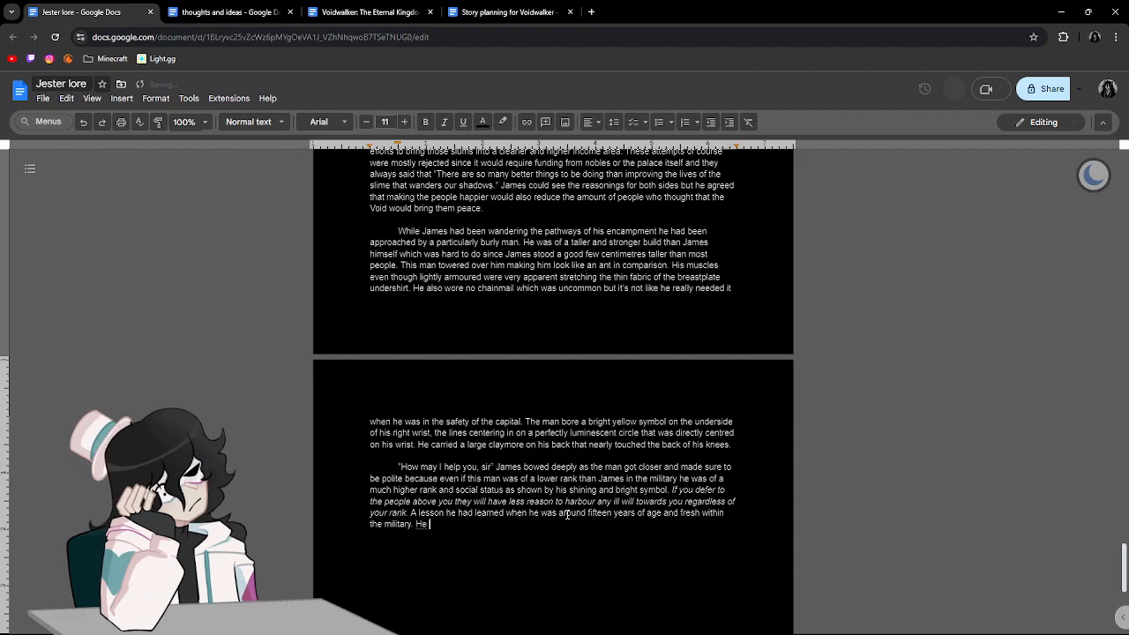
pyautogui.write('had al')
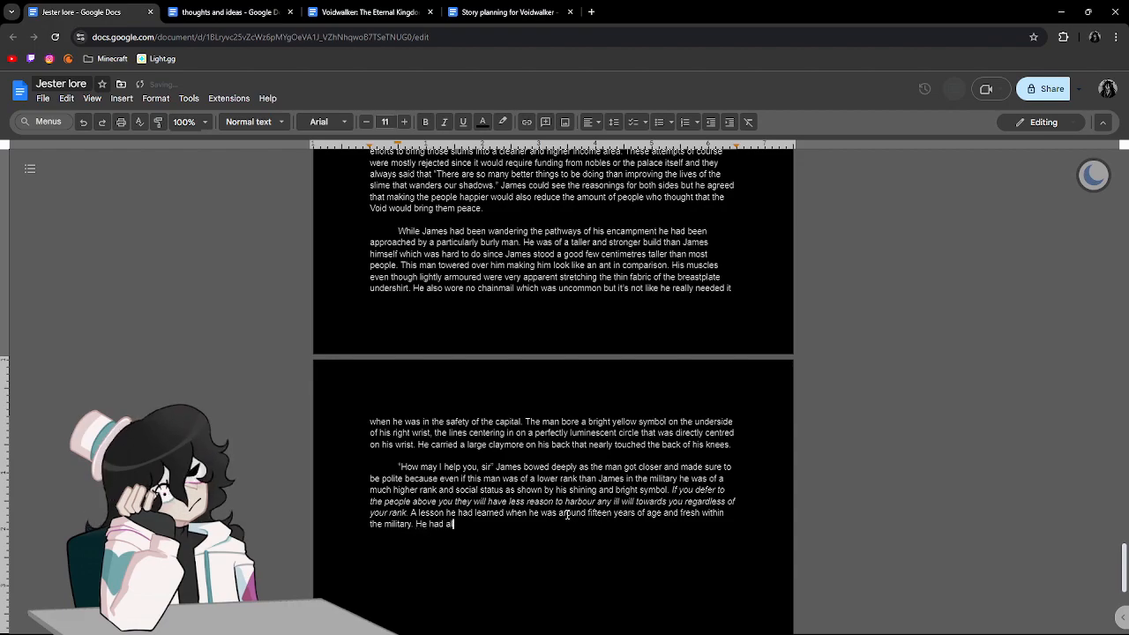
pyautogui.write('ways been a more quite')
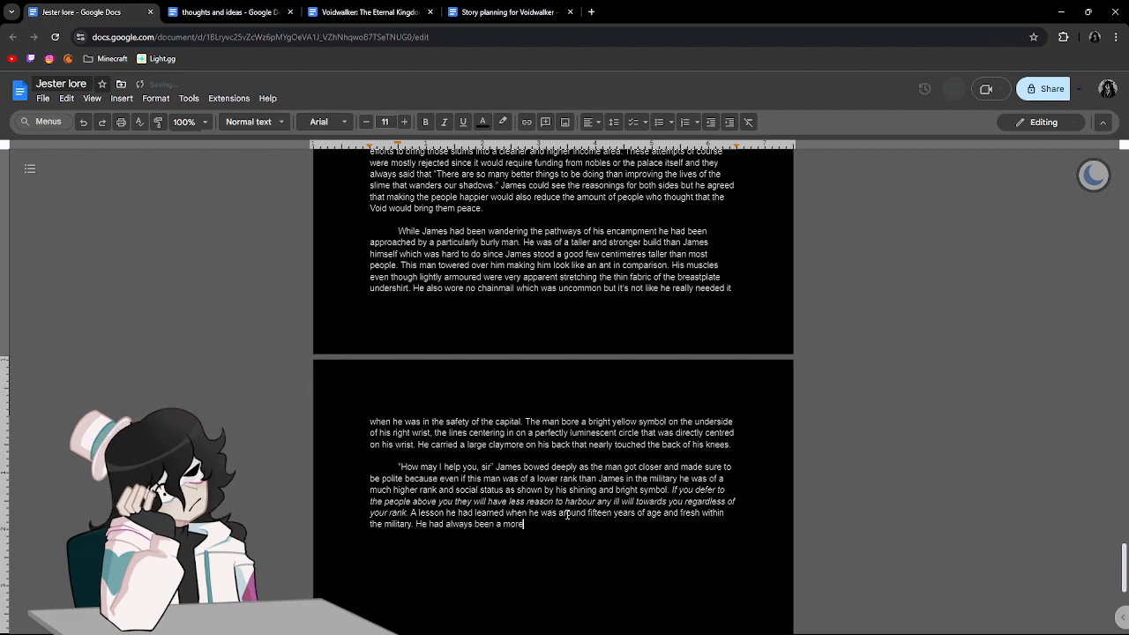
# Continue the sentence after "He" with "had always been a more quiet person but had learned", keeping "quiet" spelled correctly.
pyautogui.press('BackSpace')
pyautogui.press('BackSpace')
pyautogui.write('et ')
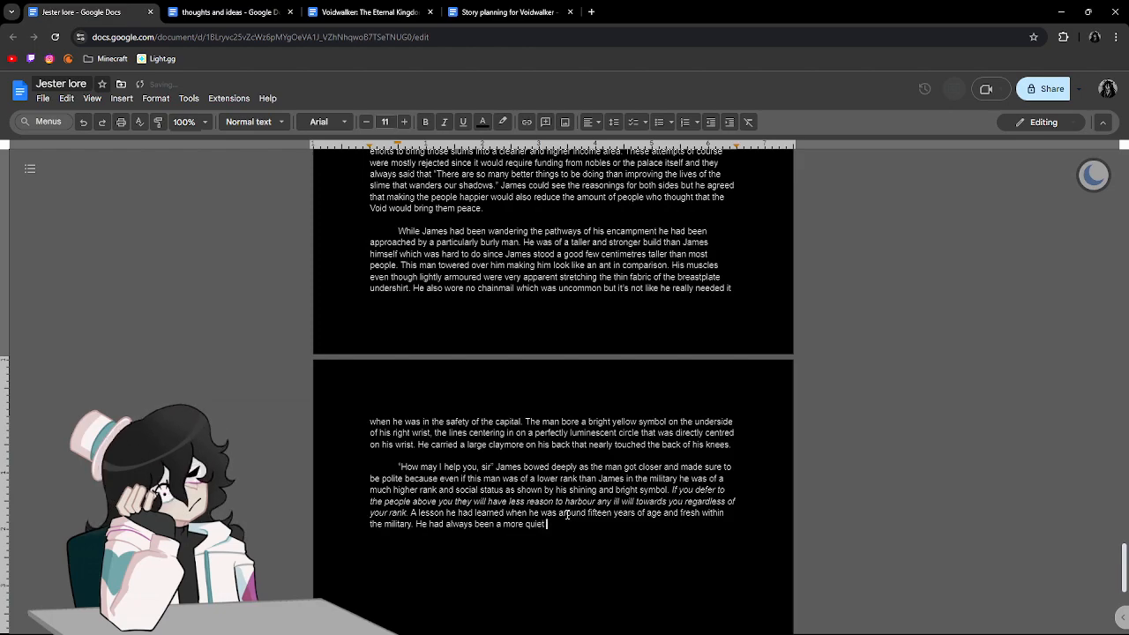
pyautogui.write('person but had l')
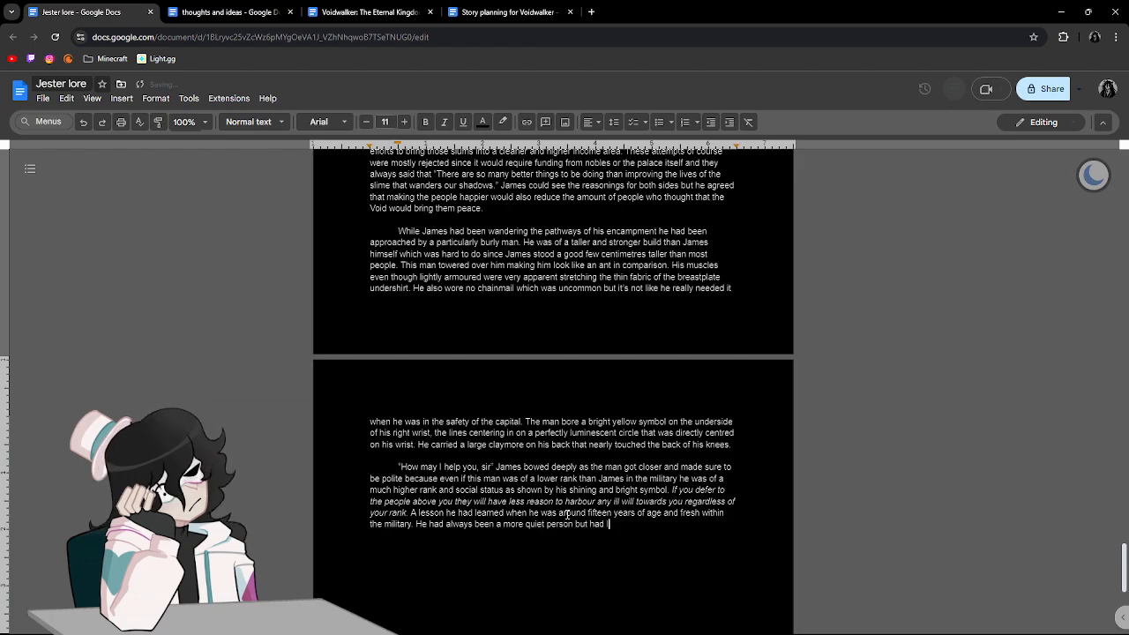
pyautogui.write('earned quickly how things wo')
pyautogui.write('rk outside of')
pyautogui.write(' the ')
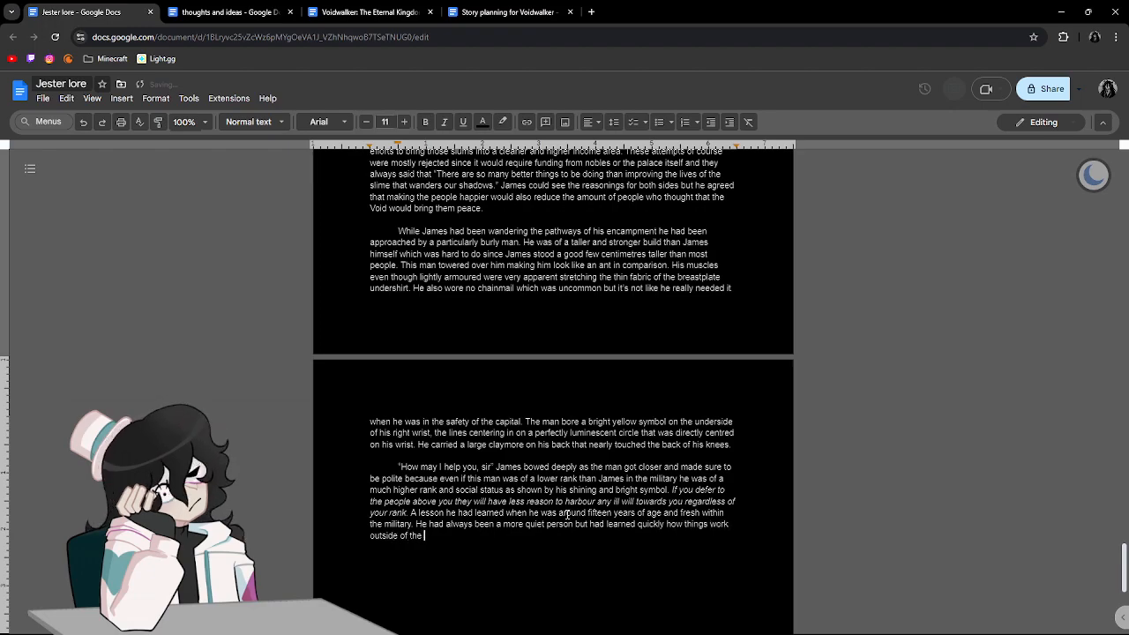
pyautogui.write('slums tha')
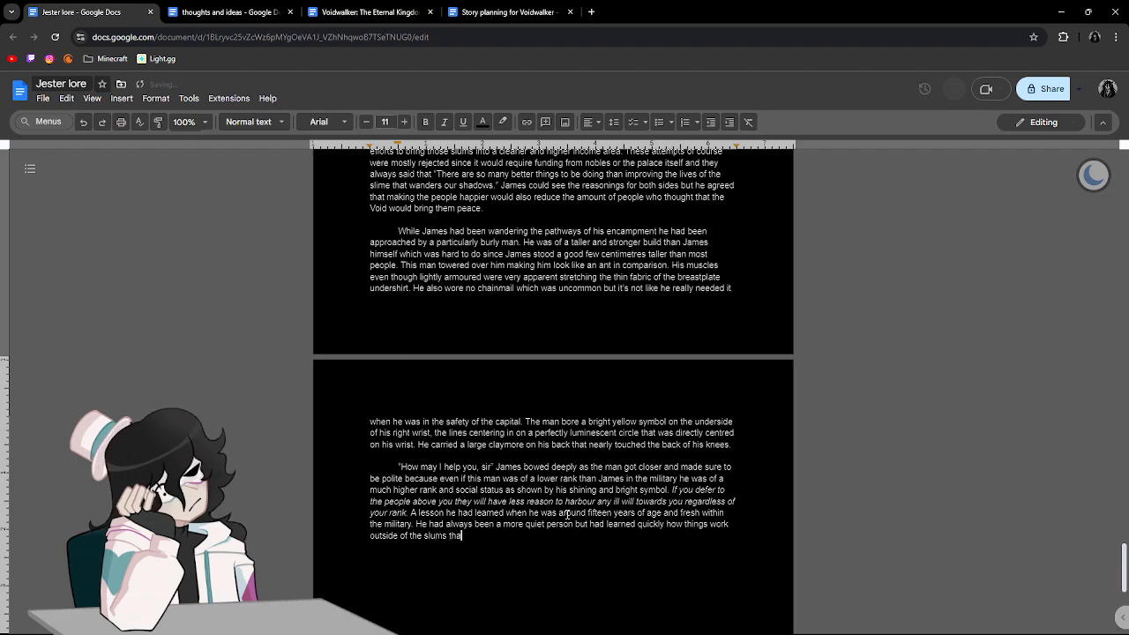
pyautogui.write('t he had gr')
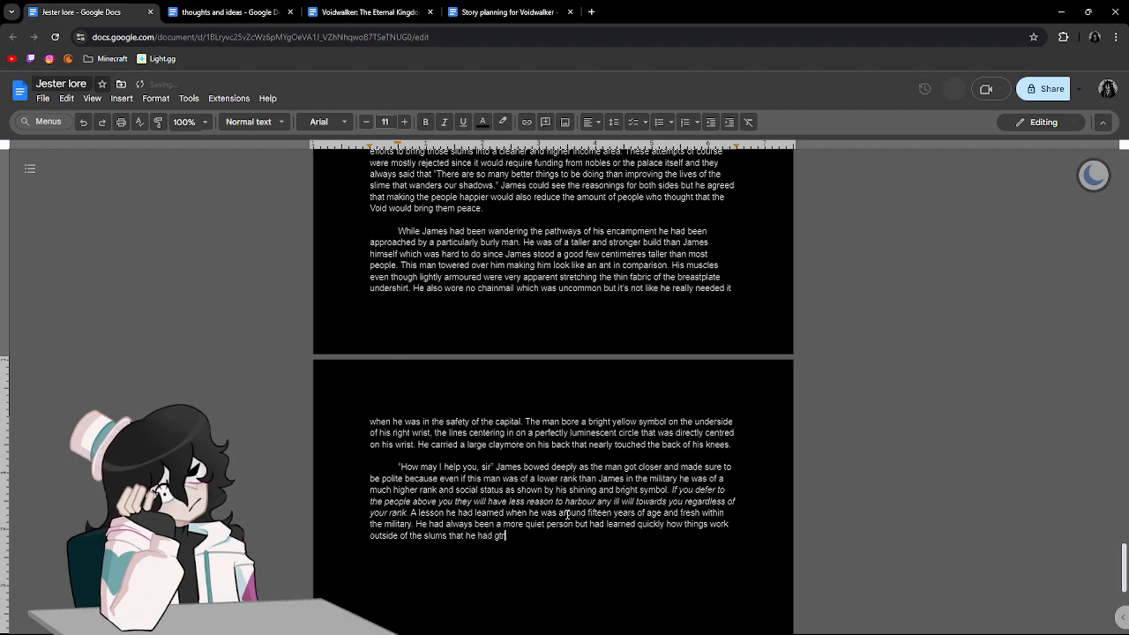
pyautogui.write('own up in.')
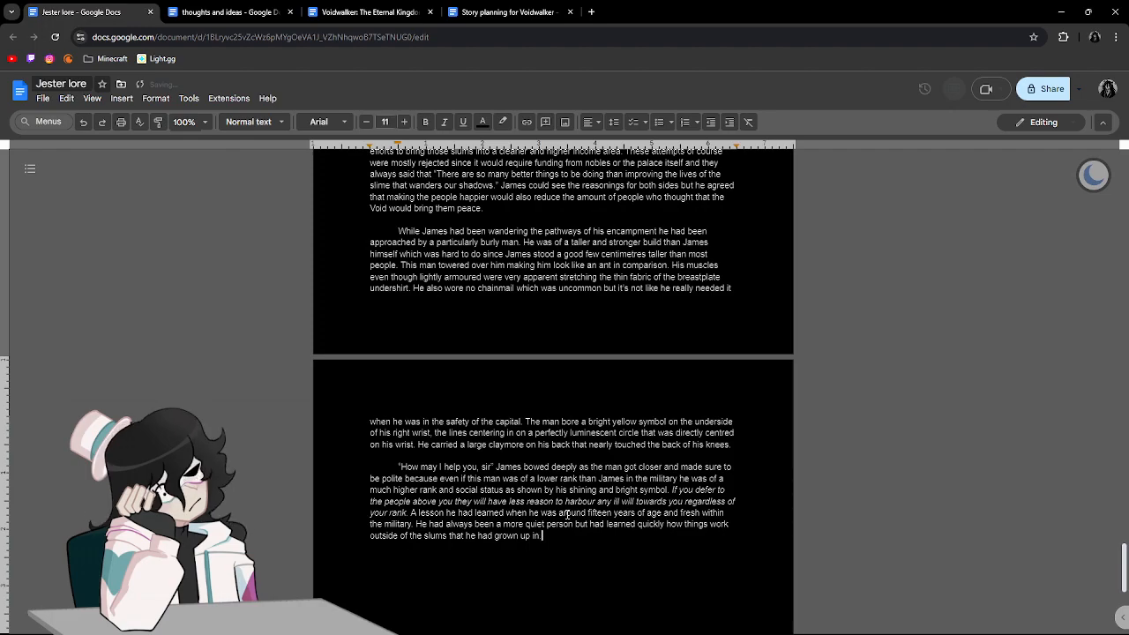
# Start a new indented paragraph and open its dialogue with "I need you to come with me.".
pyautogui.press('Return')
pyautogui.press('Return')
# After the dialogue line "I need you to come with me.", write "He didn't say anything beyond that".
pyautogui.write('"I need you to come with me. ')
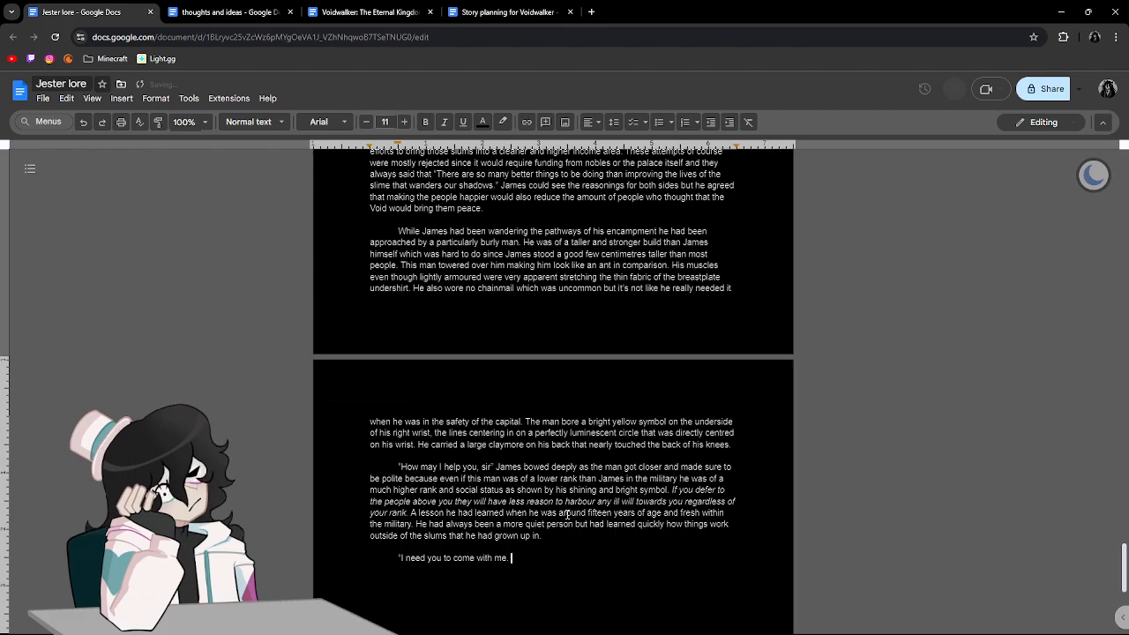
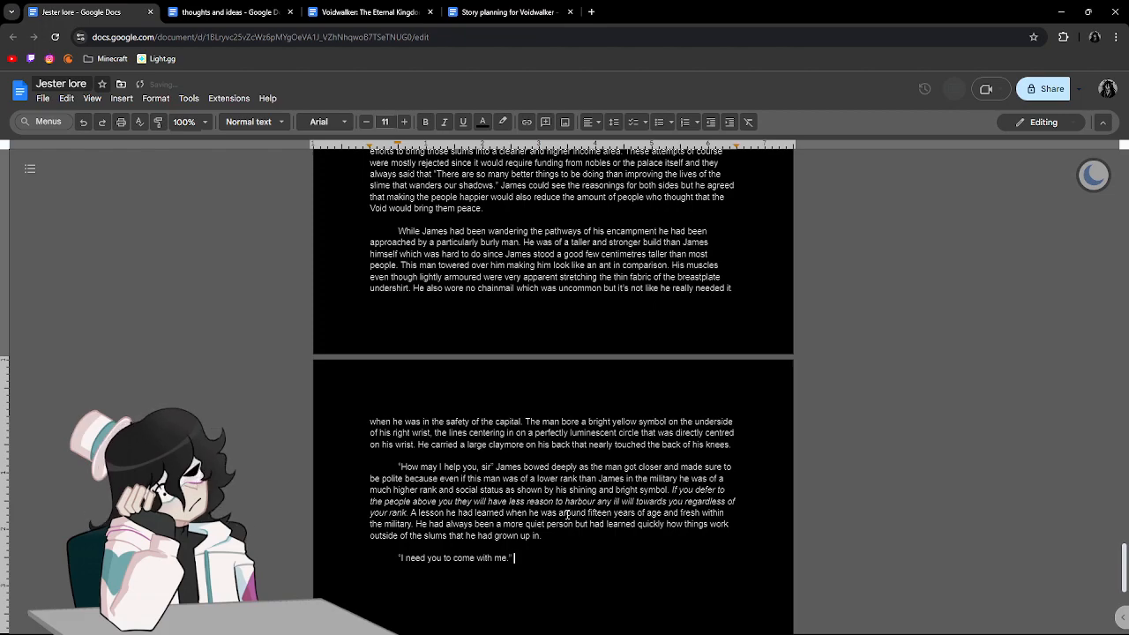
# Start a new indented paragraph and open its dialogue with "I need you to come with me.".
# After the dialogue line "I need you to come with me.", write "He didn't say anything beyond that".
pyautogui.write('he')
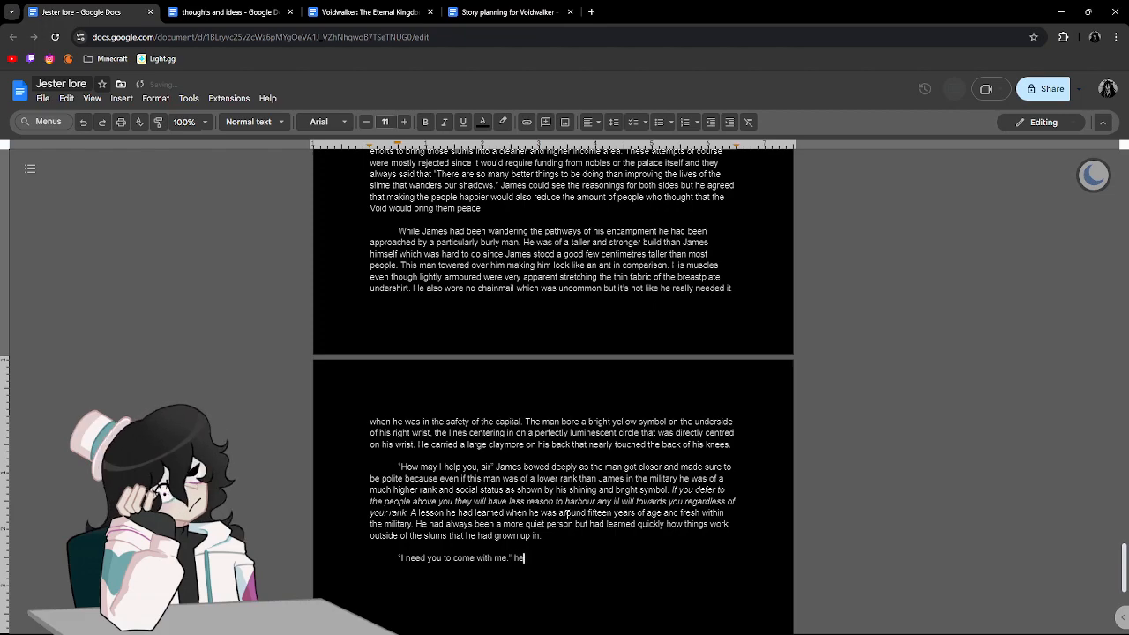
pyautogui.press('BackSpace')
pyautogui.press('BackSpace')
pyautogui.write("He didn't say anything ")
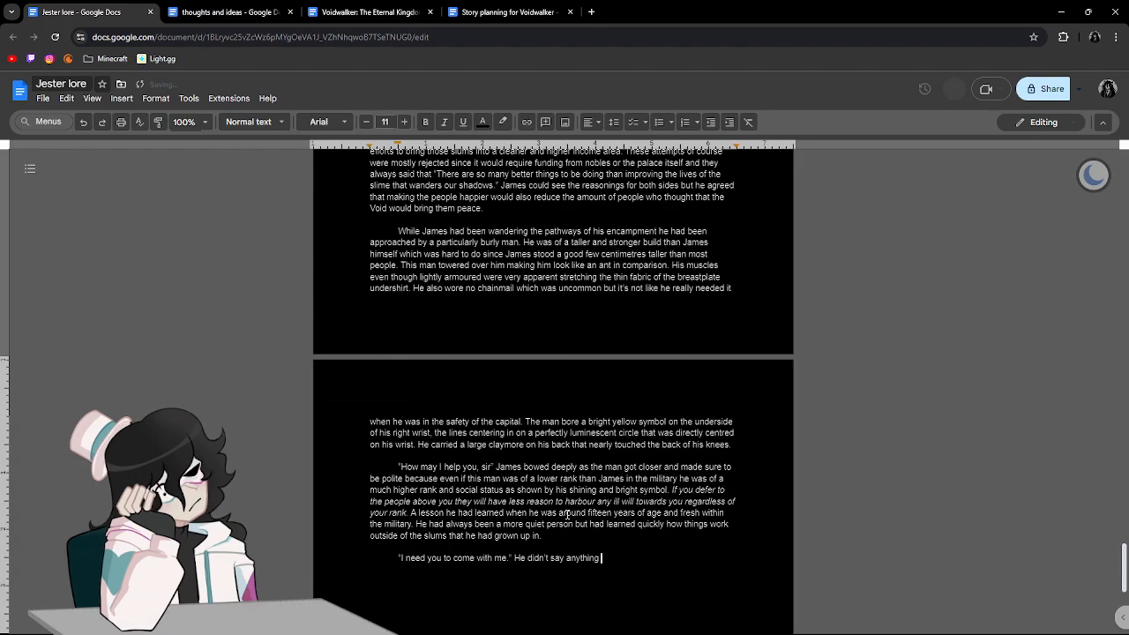
pyautogui.write('beyond that and')
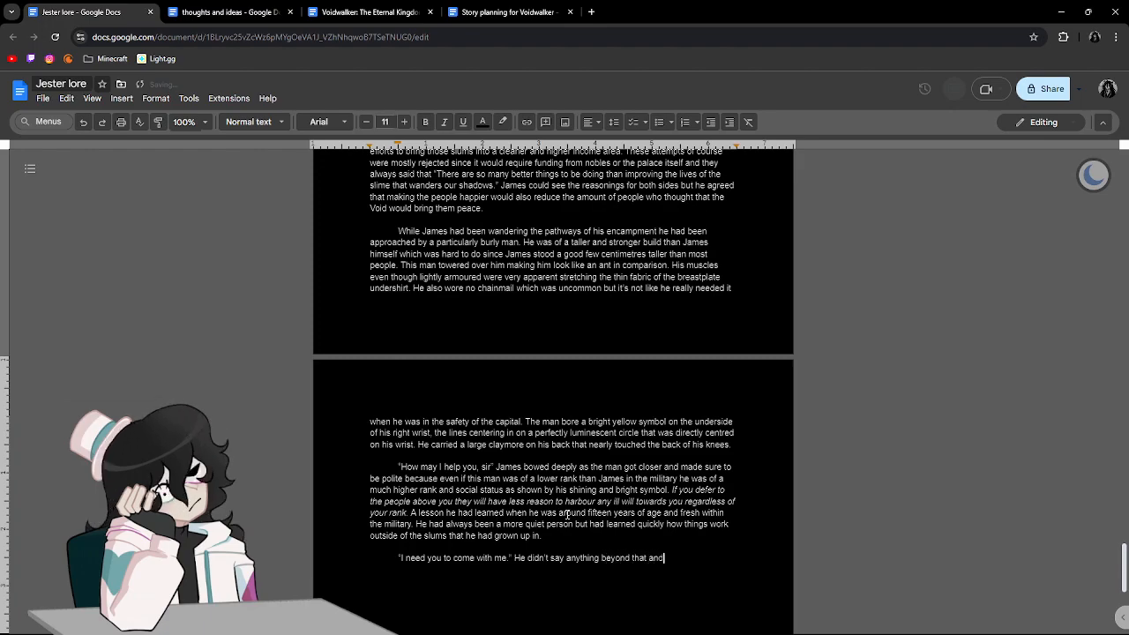
pyautogui.write(" he didn't")
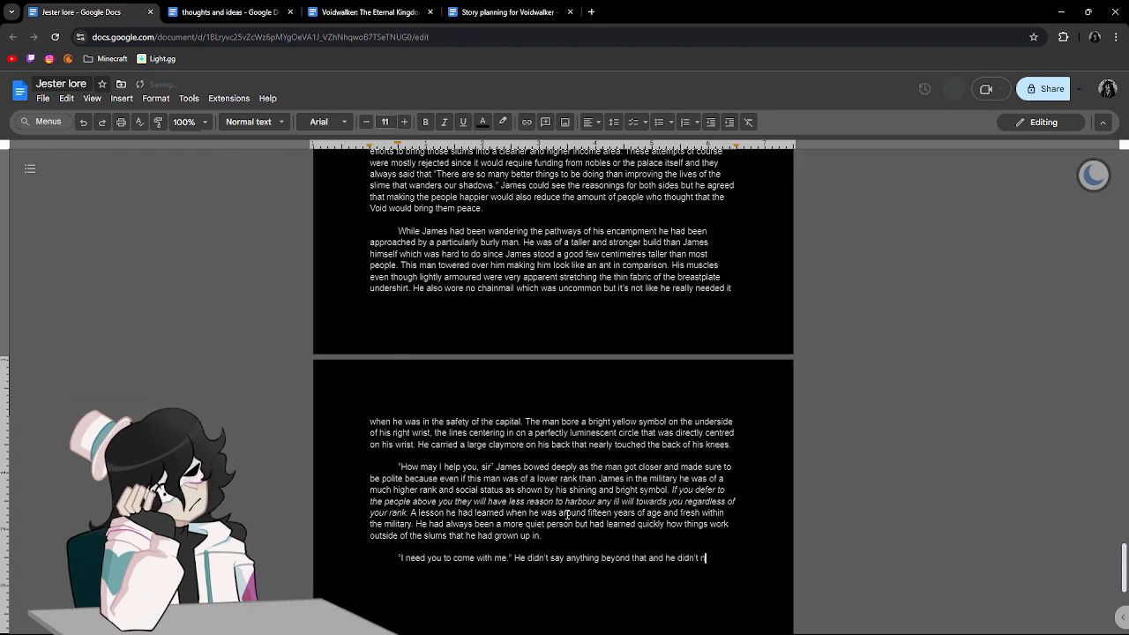
pyautogui.write(' need to have a')
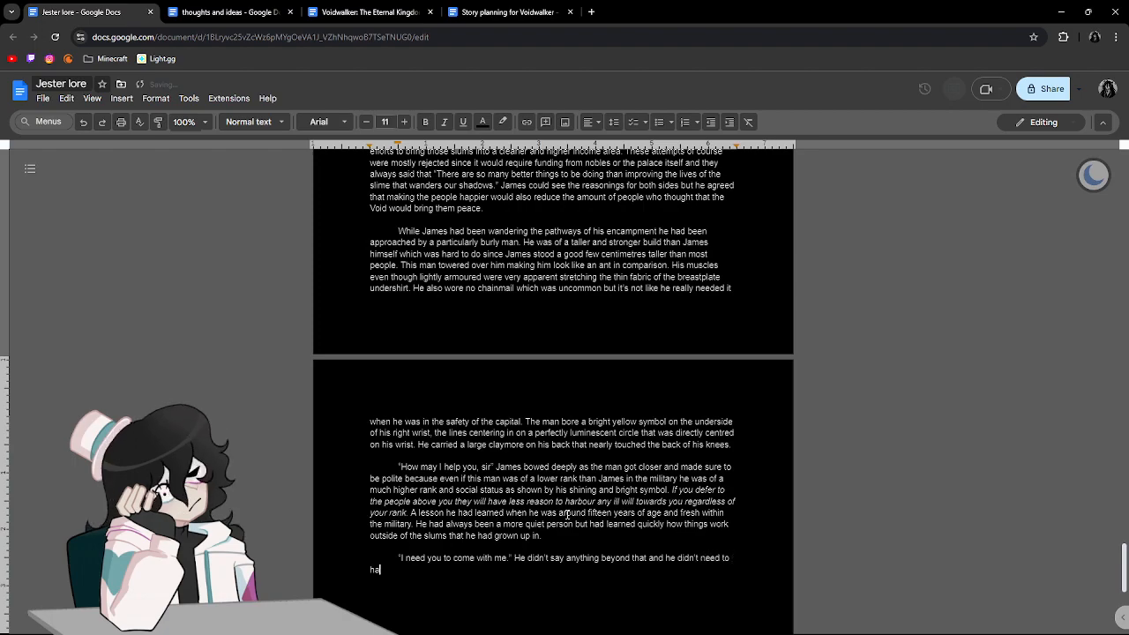
pyautogui.write(' reason to say ')
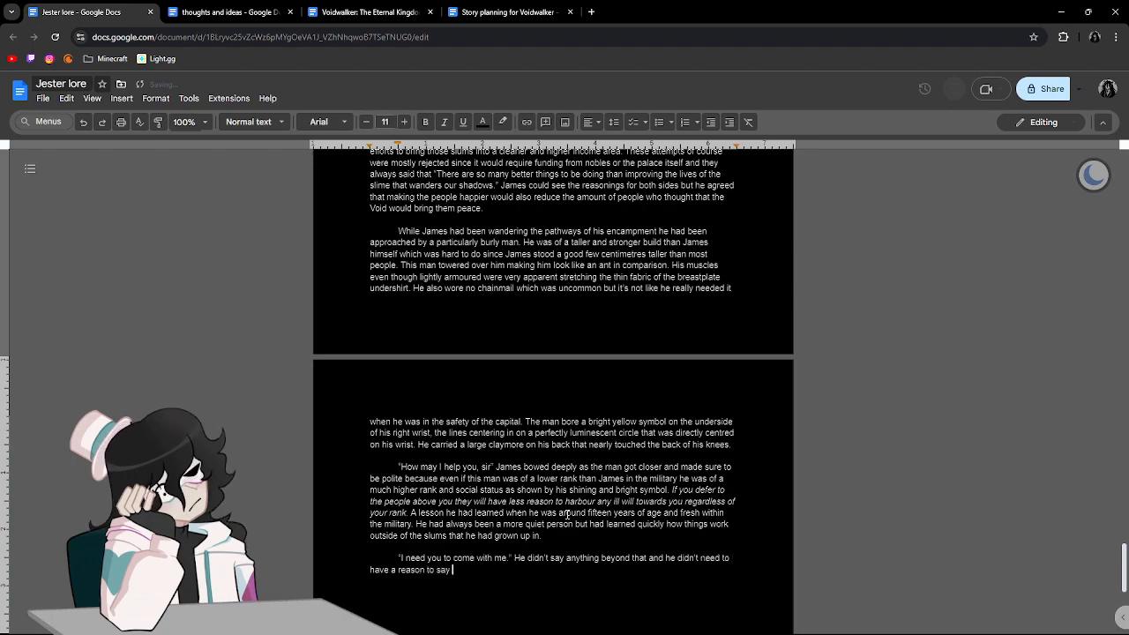
pyautogui.write('anthingm')
# Continue the sentence with "and he didn't need to have a reason to say anything more".
pyautogui.press('BackSpace')
pyautogui.press('BackSpace')
pyautogui.press('BackSpace')
pyautogui.press('BackSpace')
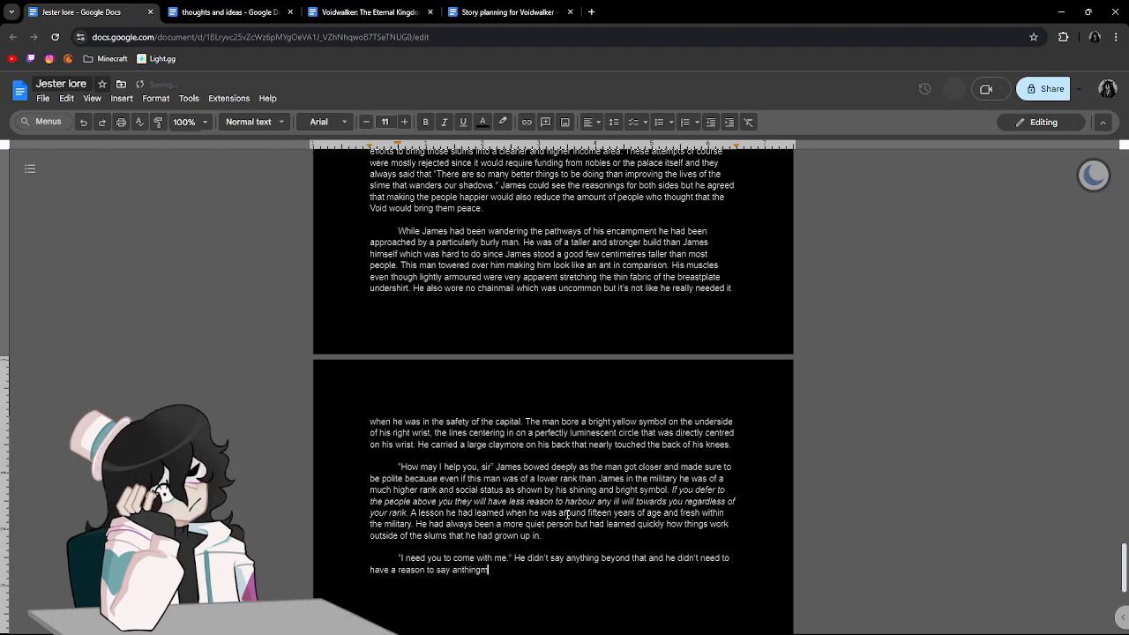
pyautogui.write('more')
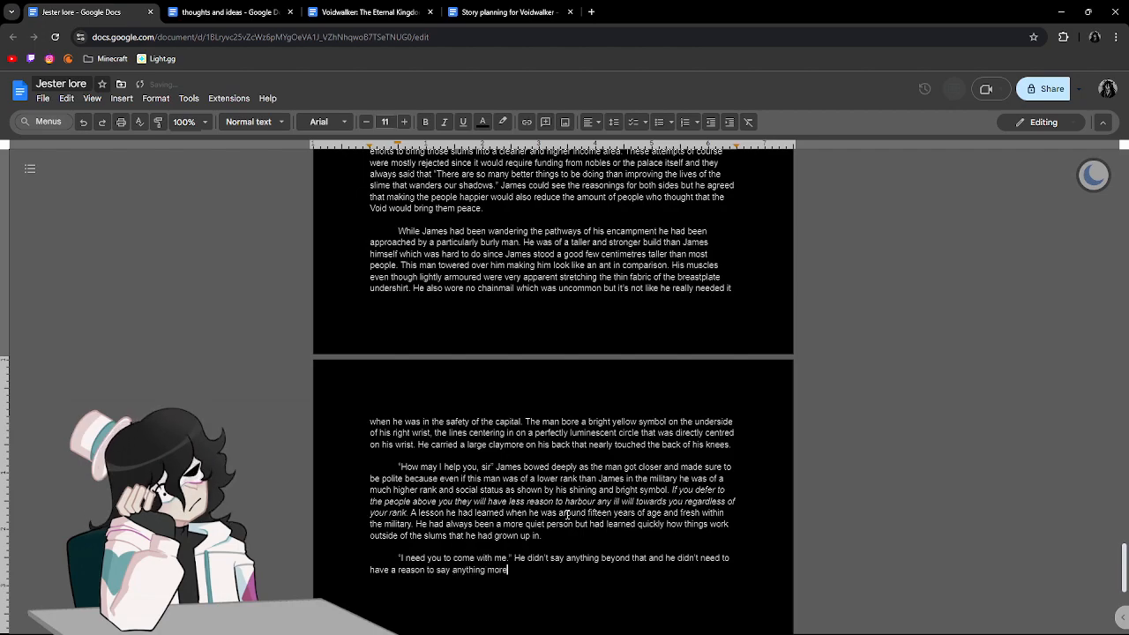
pyautogui.write(". James wondered what his rank was within the military but didn't ask ")
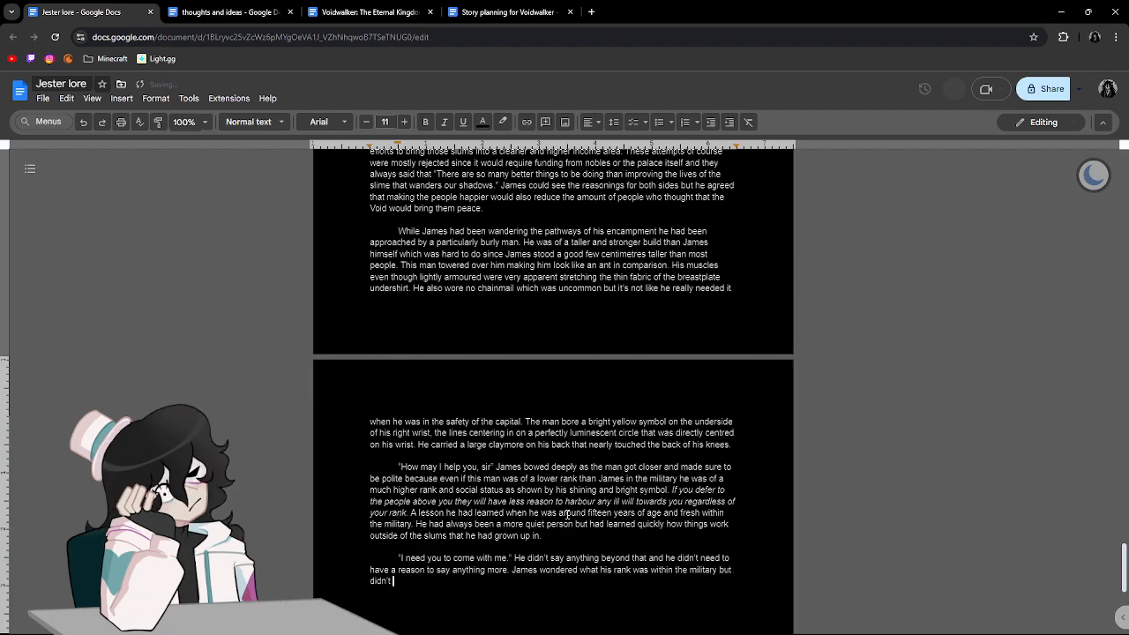
pyautogui.write('sine')
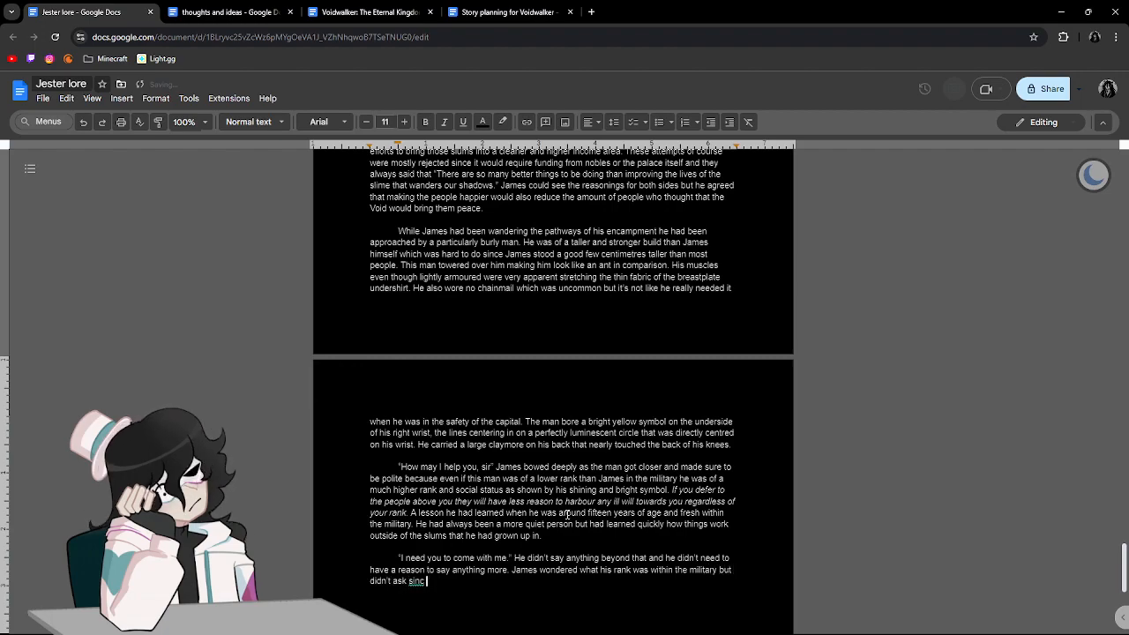
# Extend the sentence about James not asking with "since that would be rude and you should never question".
pyautogui.press('BackSpace')
pyautogui.write('ce that would ')
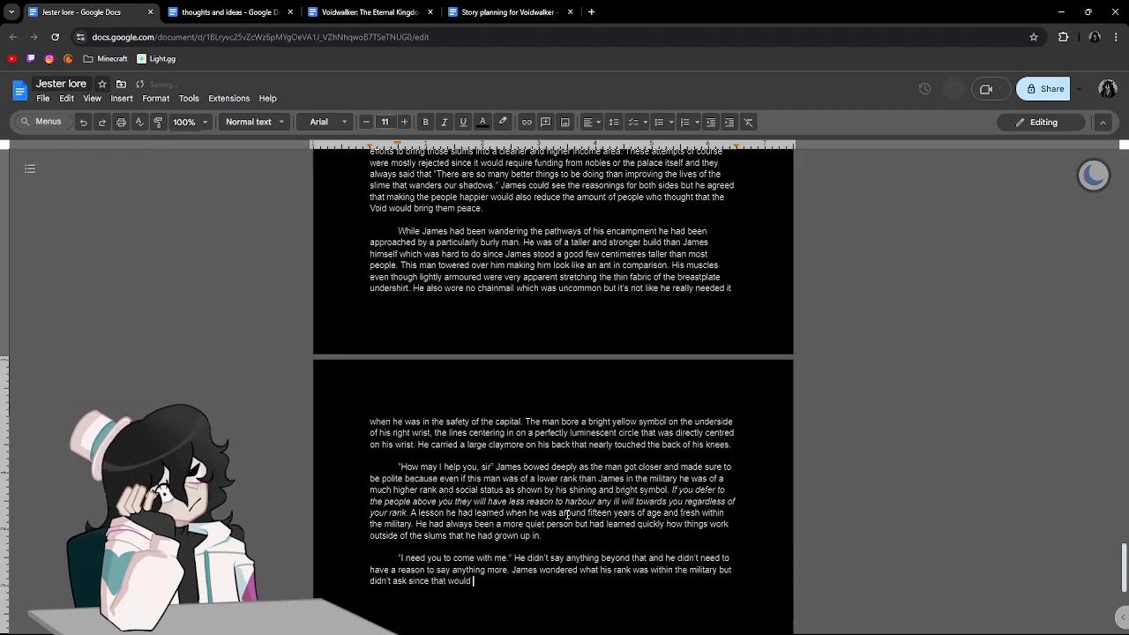
pyautogui.write('be rude and you sho')
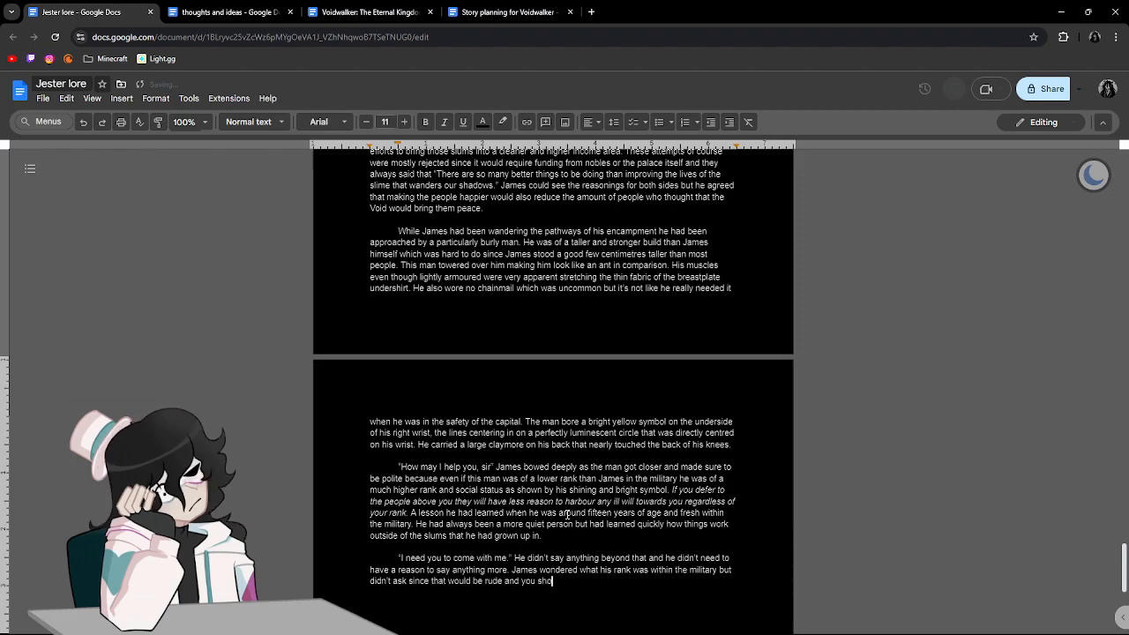
pyautogui.write('uld never q')
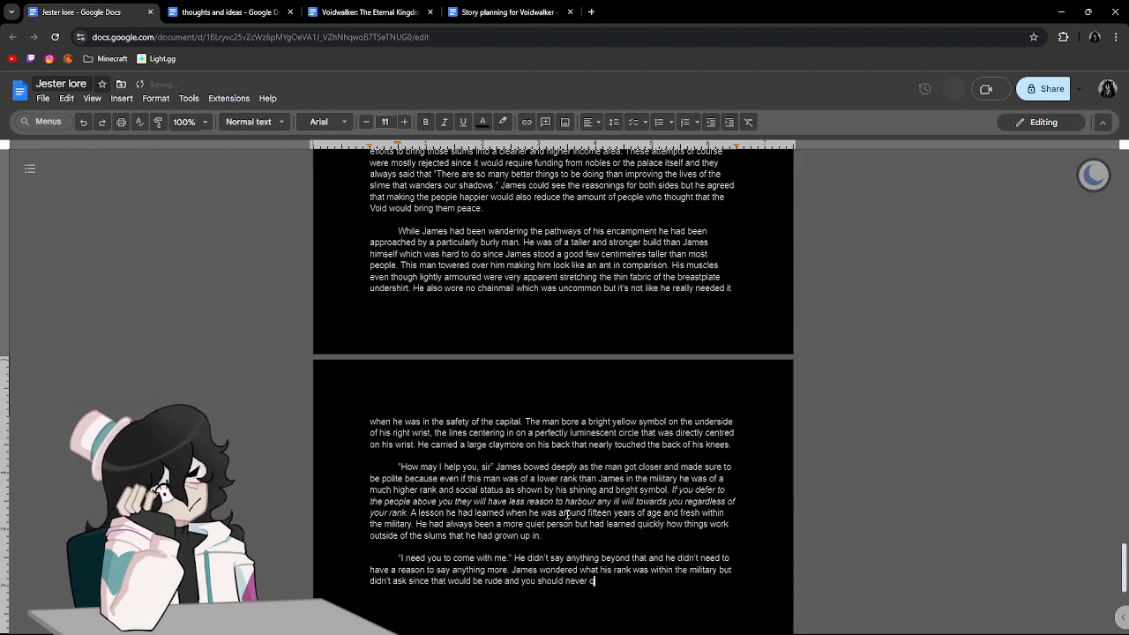
pyautogui.write('uestion ')
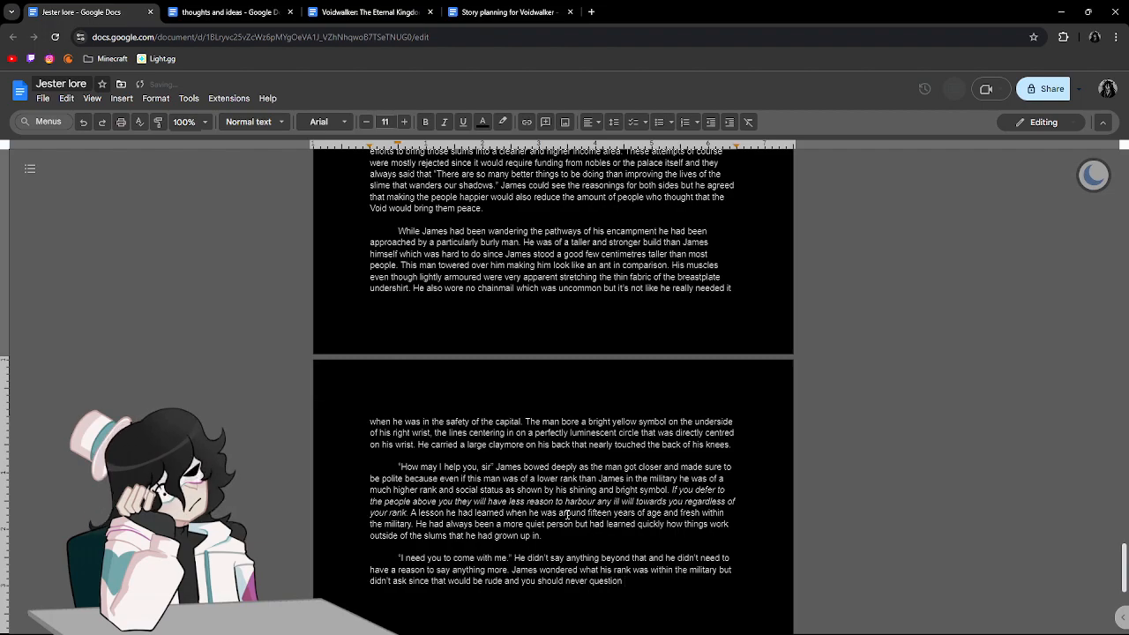
pyautogui.write('people')
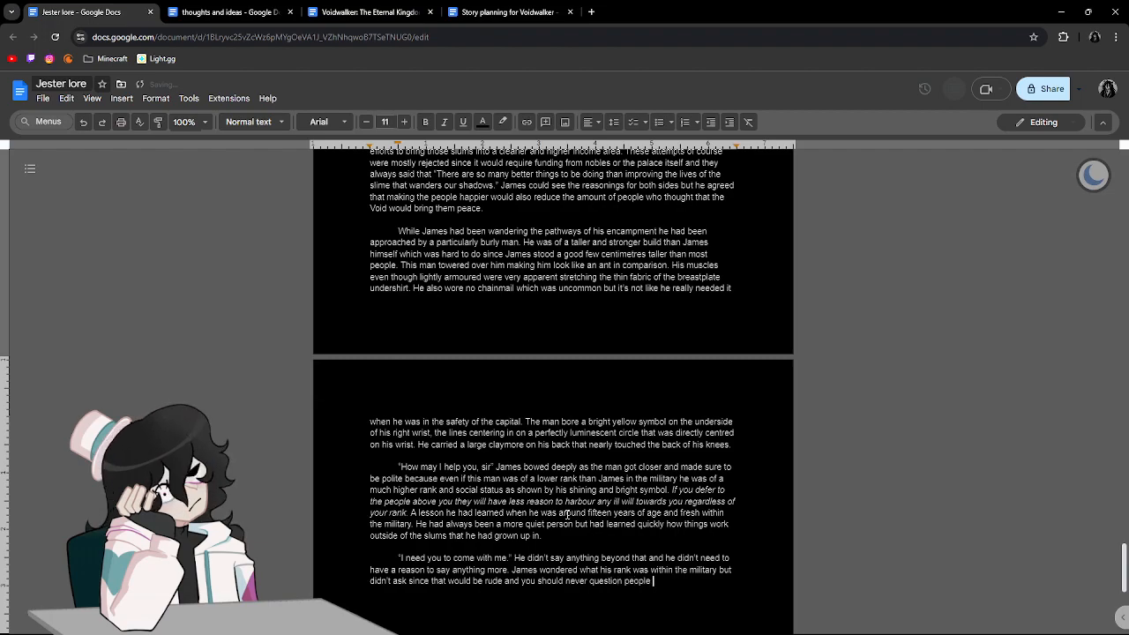
# Complete the remark after "question" with "or doubt the people of a higher social status than you even in the military".
pyautogui.press('BackSpace')
pyautogui.press('BackSpace')
pyautogui.press('BackSpace')
pyautogui.press('BackSpace')
pyautogui.press('BackSpace')
pyautogui.press('BackSpace')
pyautogui.press('BackSpace')
pyautogui.press('BackSpace')
pyautogui.press('BackSpace')
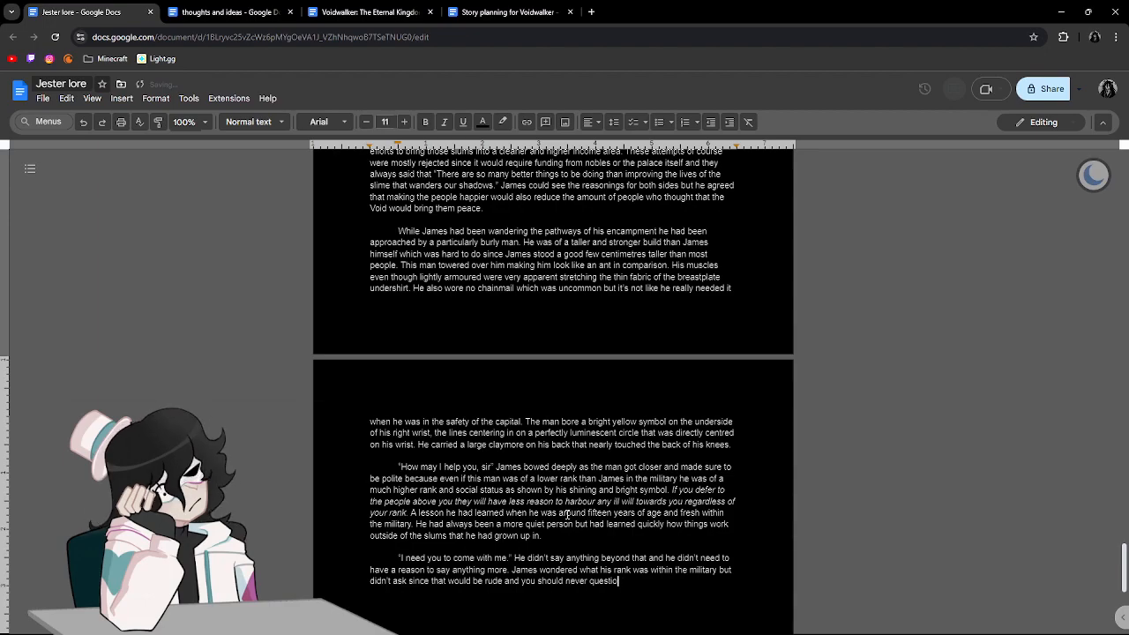
pyautogui.write('n or doub')
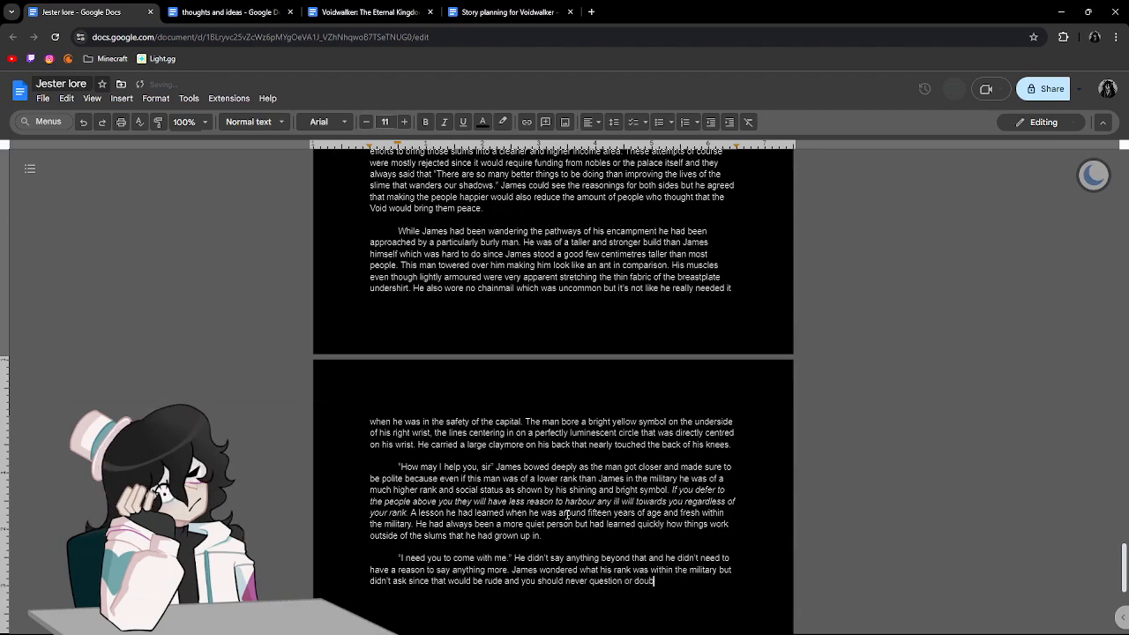
pyautogui.write('t the people ov')
pyautogui.write(' a higher social st')
pyautogui.write('atus than yo')
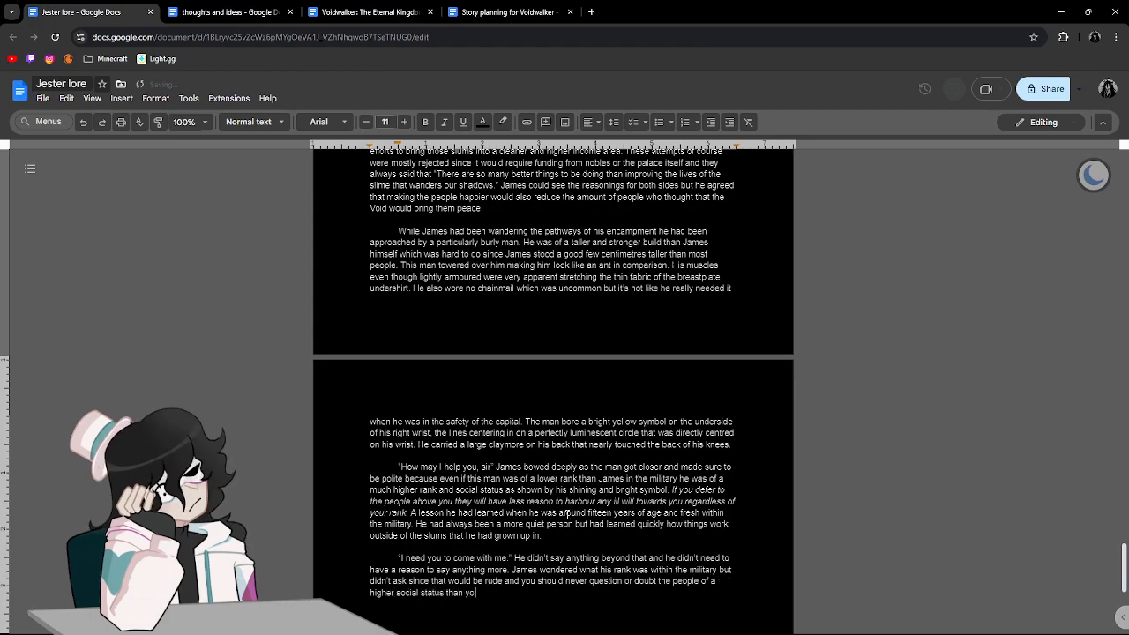
pyautogui.write('u even in the ')
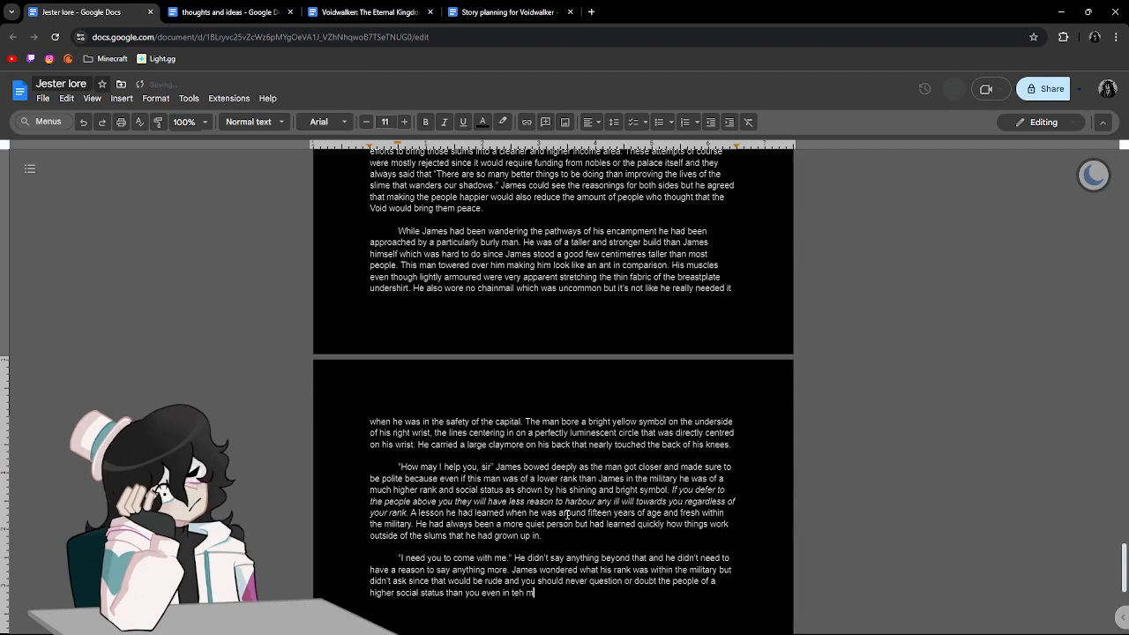
pyautogui.write('military')
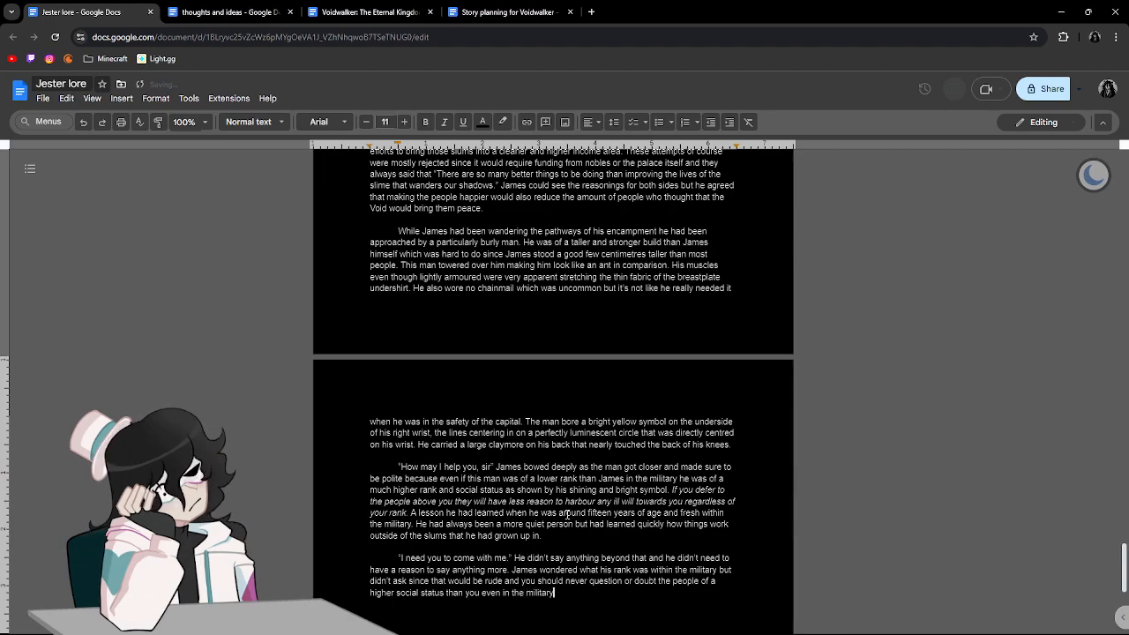
pyautogui.write('. So')
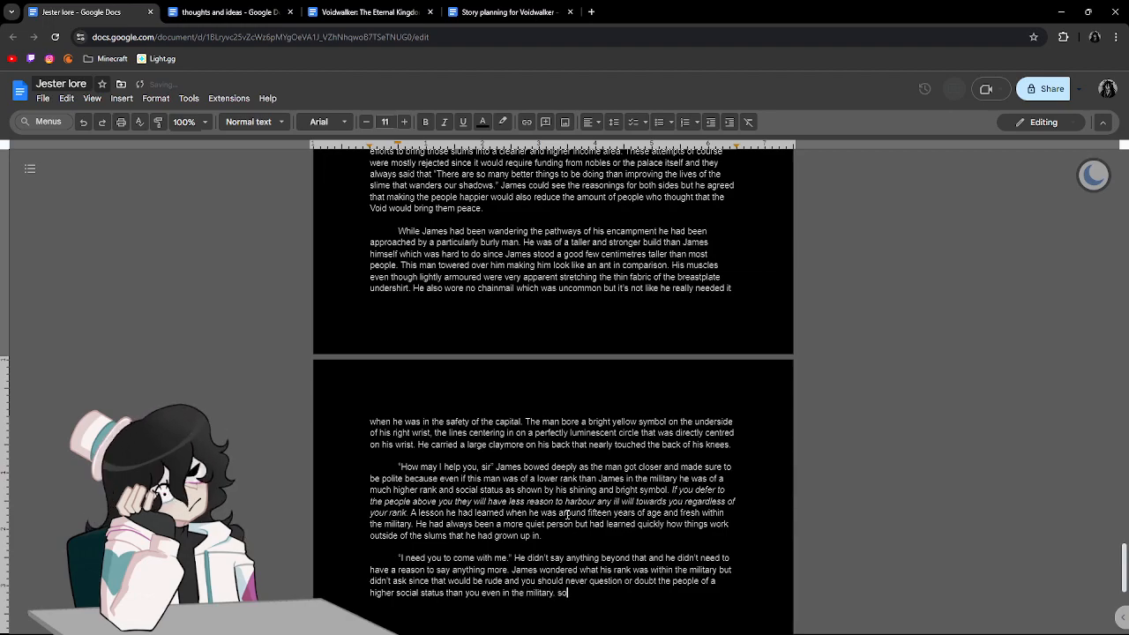
pyautogui.write(' he went ahead and said his')
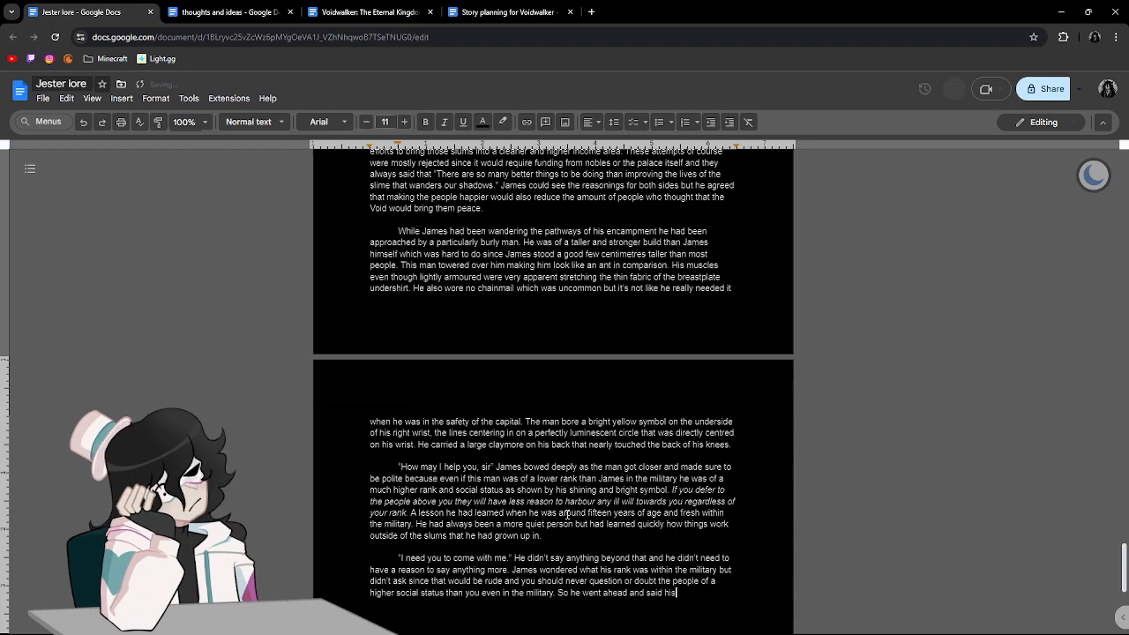
pyautogui.write(' quick ')
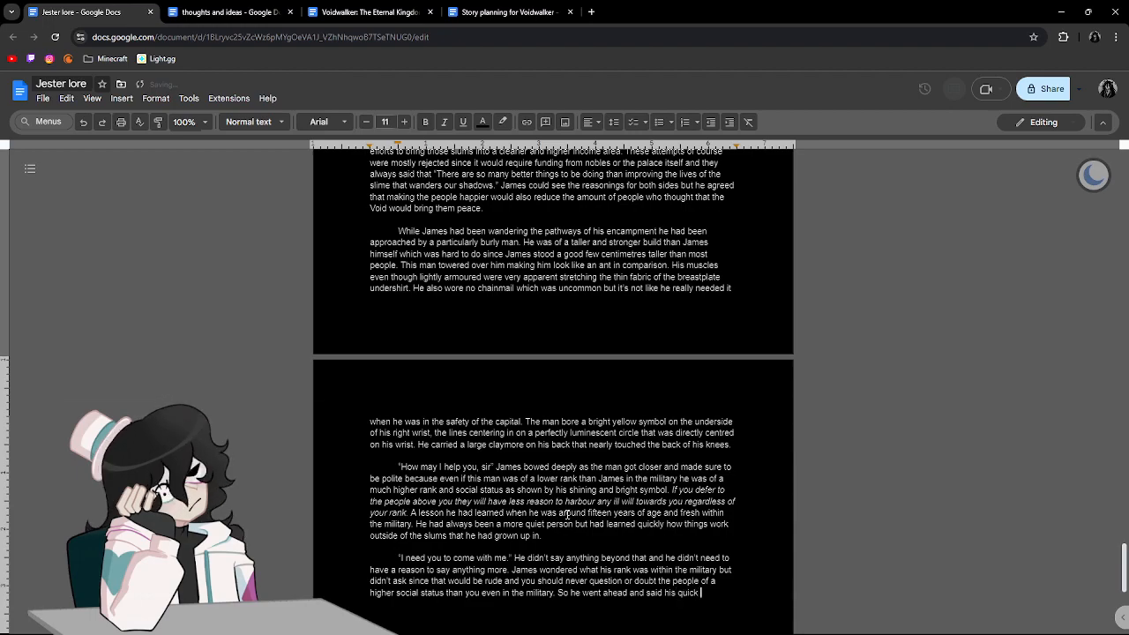
pyautogui.write('goodby')
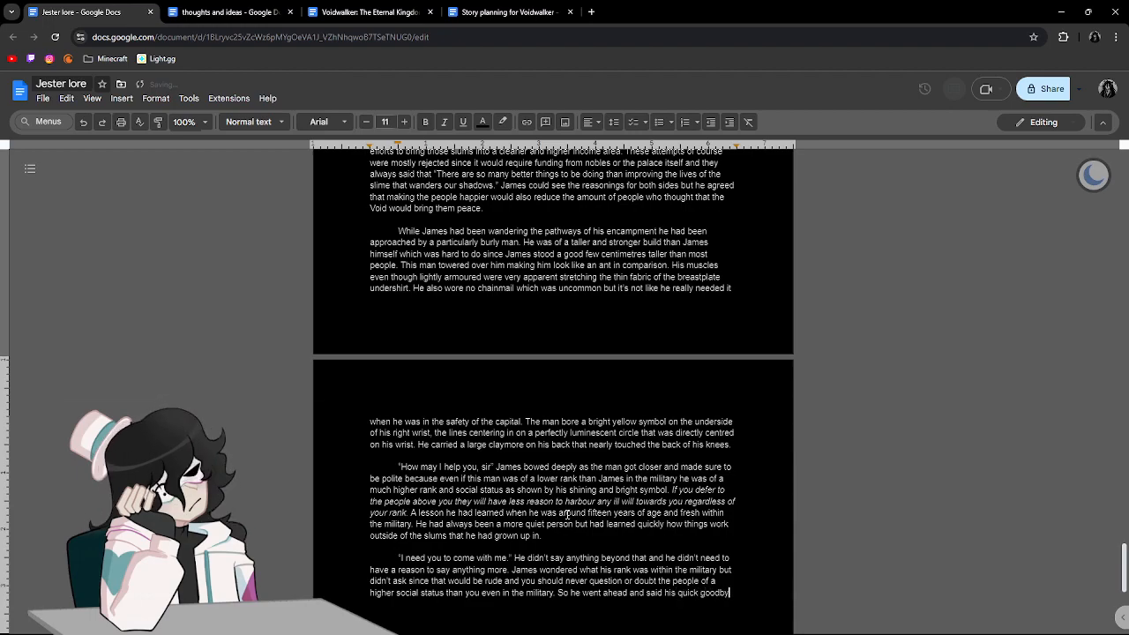
pyautogui.write('es to his commanding oeam to let them know that he was goin')
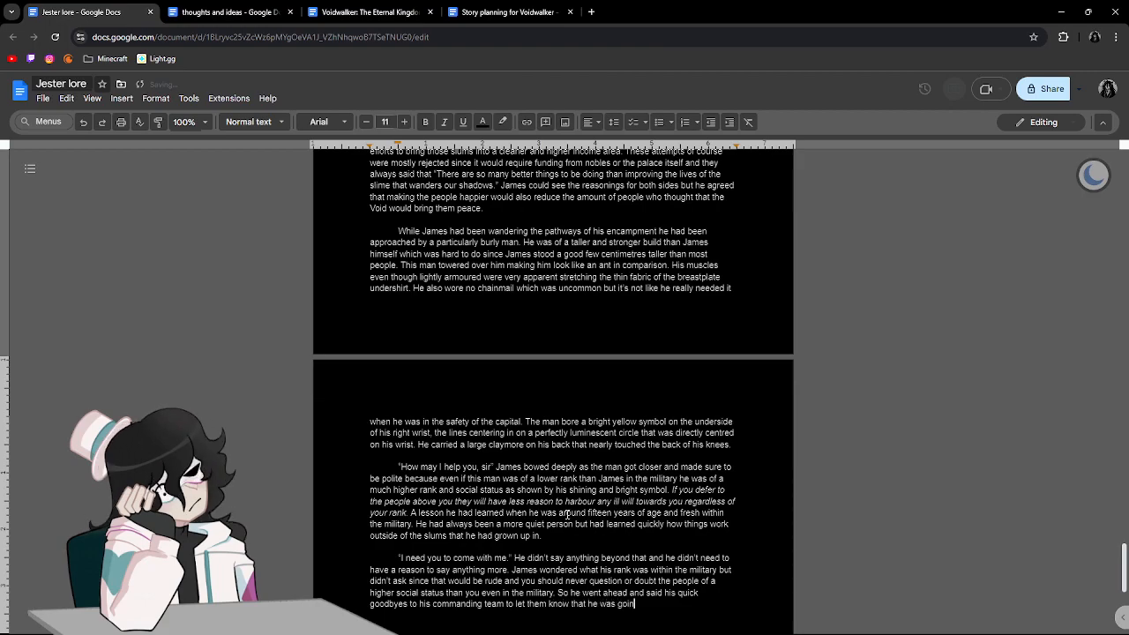
pyautogui.write('g to be out for a bit')
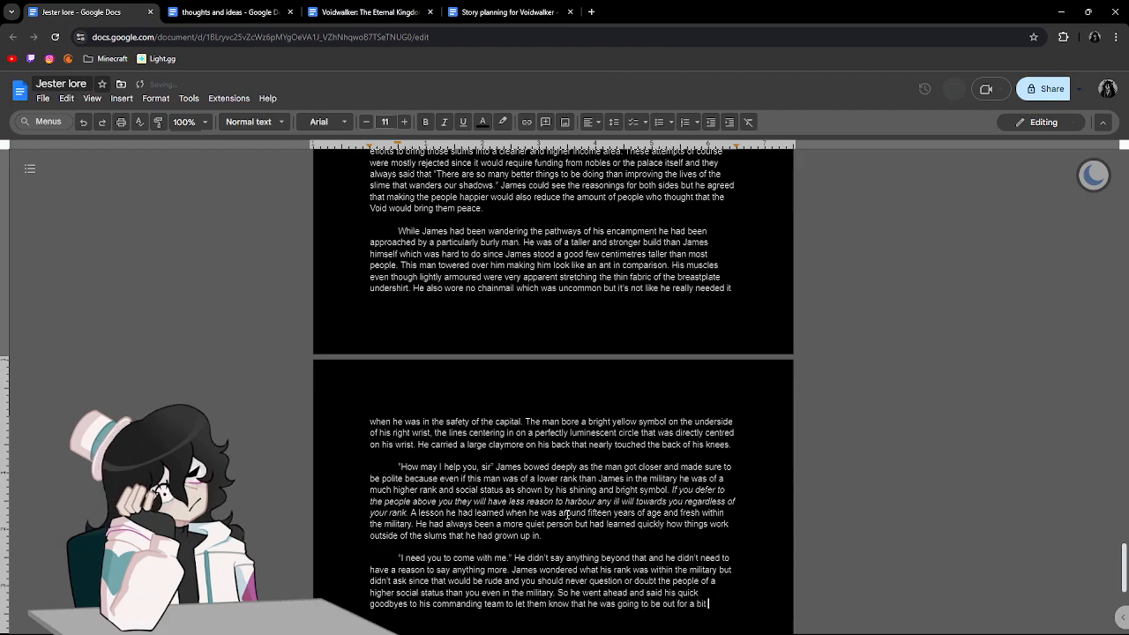
pyautogui.write(' but to continue to mot')
pyautogui.write('ivate the')
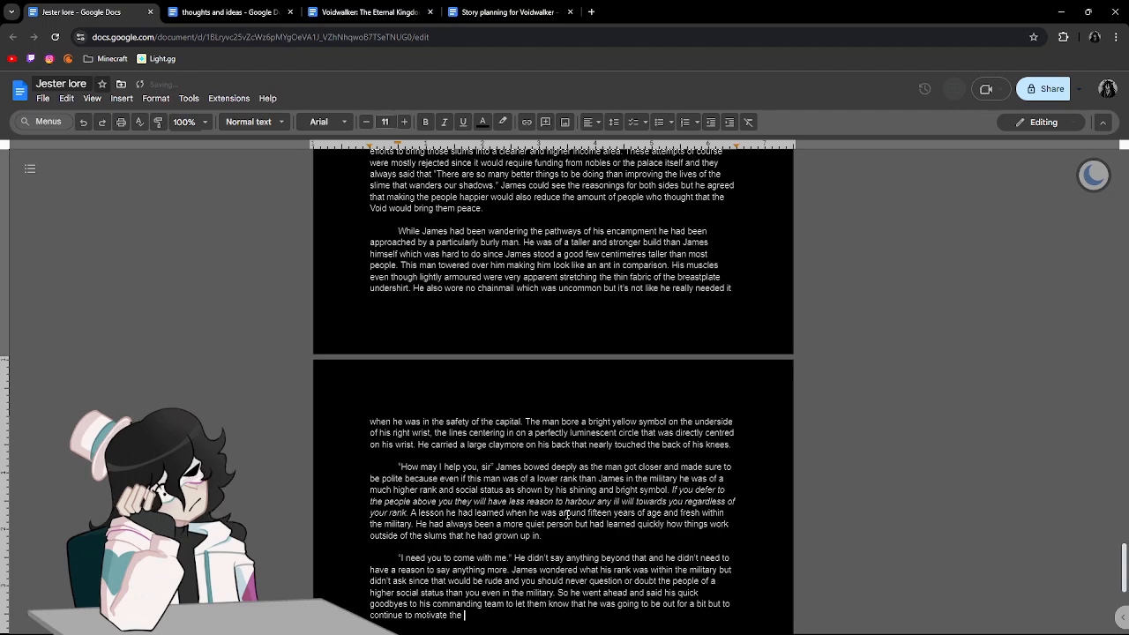
pyautogui.write('sold')
# Continue with "that he was going to be out for a bit but to continue to motivate the men and train them because".
pyautogui.press('BackSpace')
pyautogui.press('BackSpace')
pyautogui.press('BackSpace')
pyautogui.press('BackSpace')
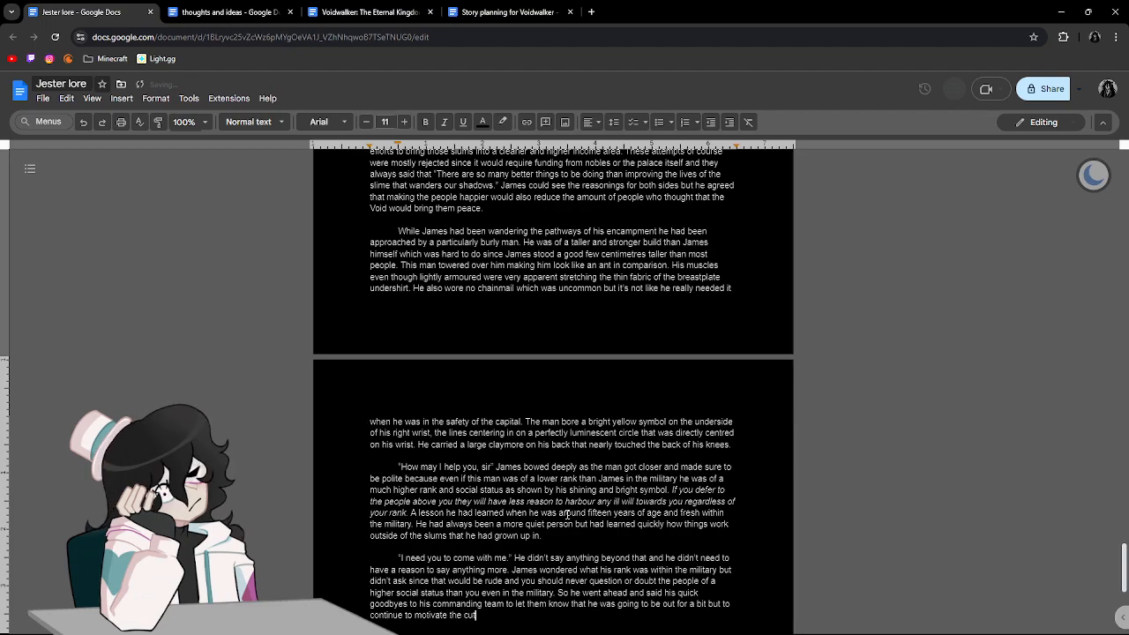
pyautogui.write('men and ')
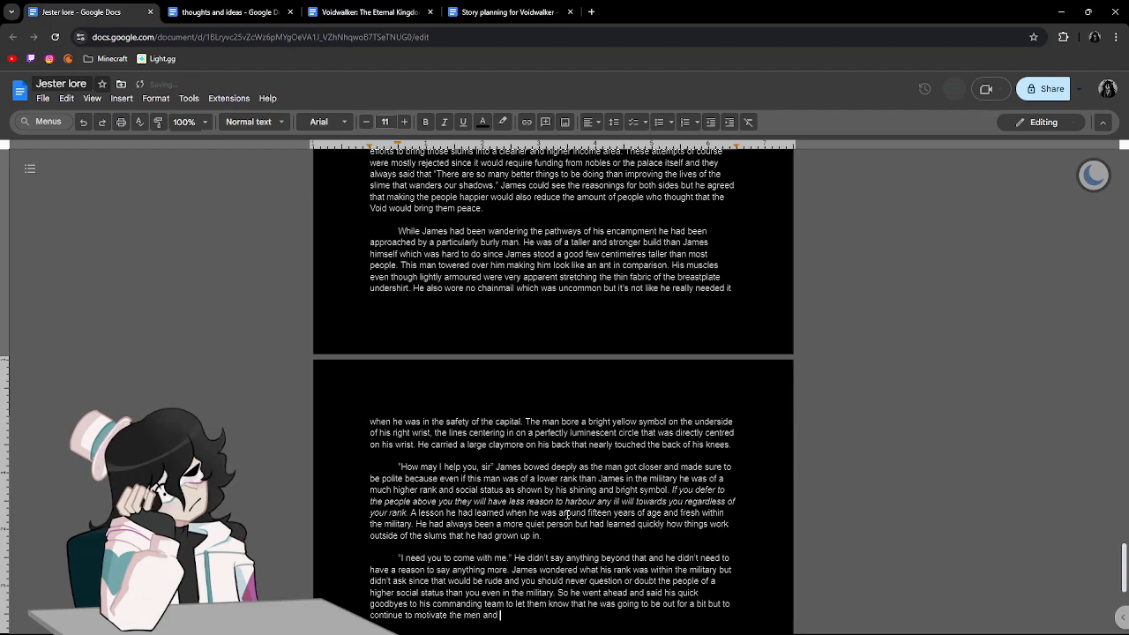
pyautogui.write('train them becau')
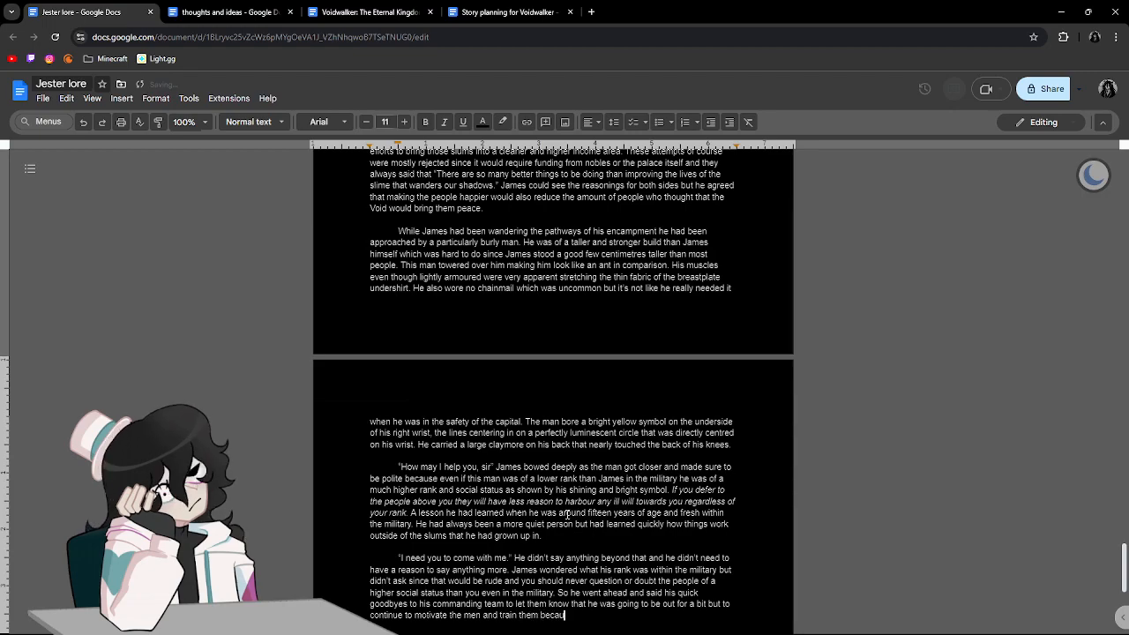
pyautogui.write('se even if they a')
pyautogui.write("ren't in a battle ")
pyautogui.write('now they cou')
pyautogui.write('ld always train for th')
pyautogui.write('e future.')
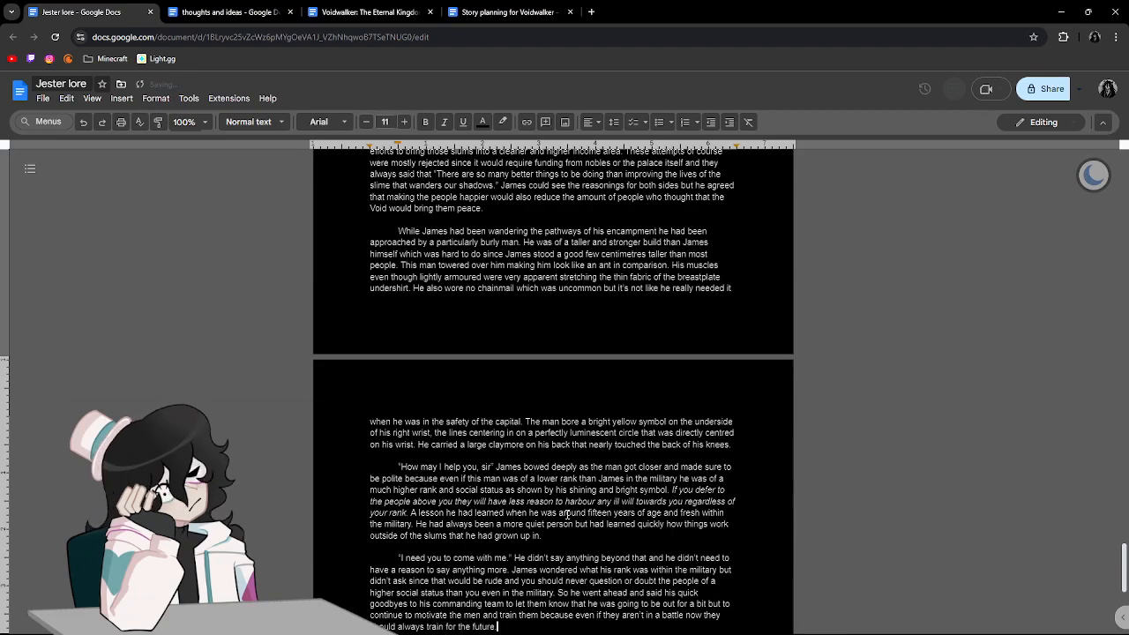
# Start a new paragraph below the finished one with the words "James followed the".
pyautogui.scroll(-4, 472, 384)
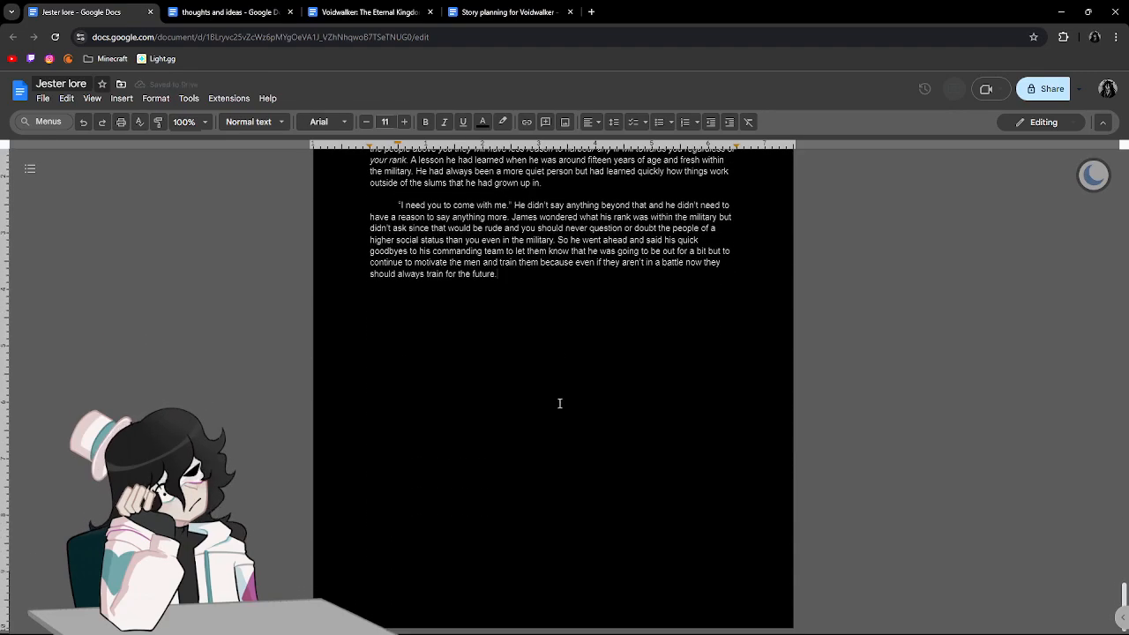
pyautogui.press('Return')
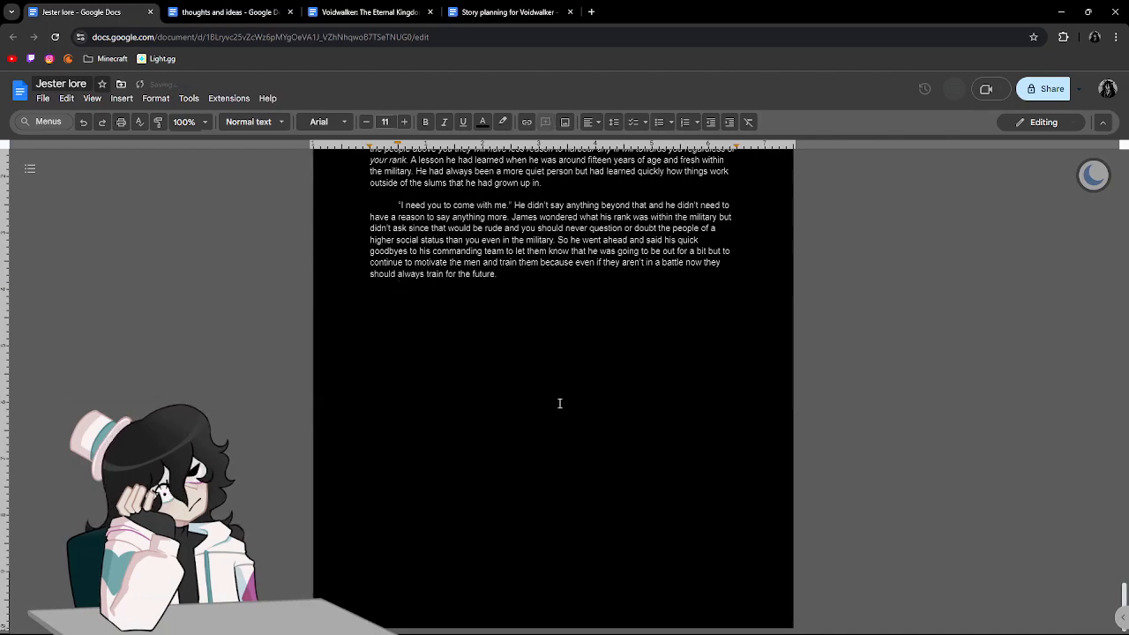
pyautogui.write('He')
pyautogui.press('BackSpace')
pyautogui.press('BackSpace')
pyautogui.press('BackSpace')
pyautogui.write('he')
pyautogui.press('BackSpace')
pyautogui.write('James fa')
pyautogui.press('BackSpace')
pyautogui.press('BackSpace')
pyautogui.write('followed')
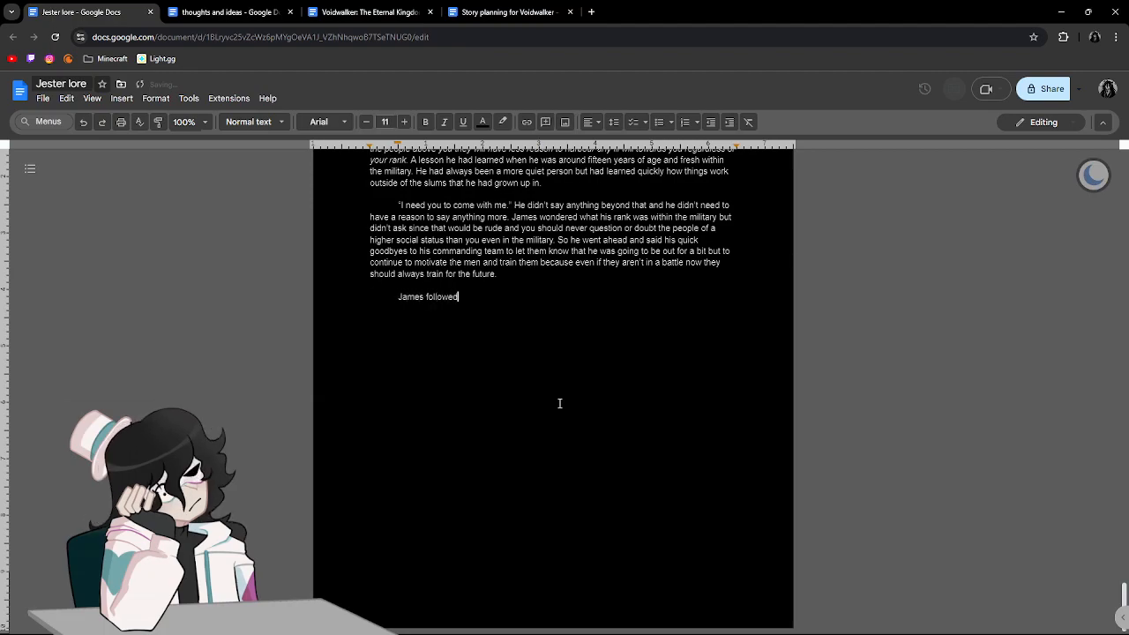
pyautogui.write(' the burly man who had still')
# Complete the new paragraph's opening sentence with "burly man who he still had no information on.".
pyautogui.press('BackSpace')
pyautogui.press('BackSpace')
pyautogui.press('BackSpace')
pyautogui.press('BackSpace')
pyautogui.press('BackSpace')
pyautogui.press('BackSpace')
pyautogui.press('BackSpace')
pyautogui.press('BackSpace')
pyautogui.press('BackSpace')
pyautogui.press('BackSpace')
pyautogui.write('he still had no information on')
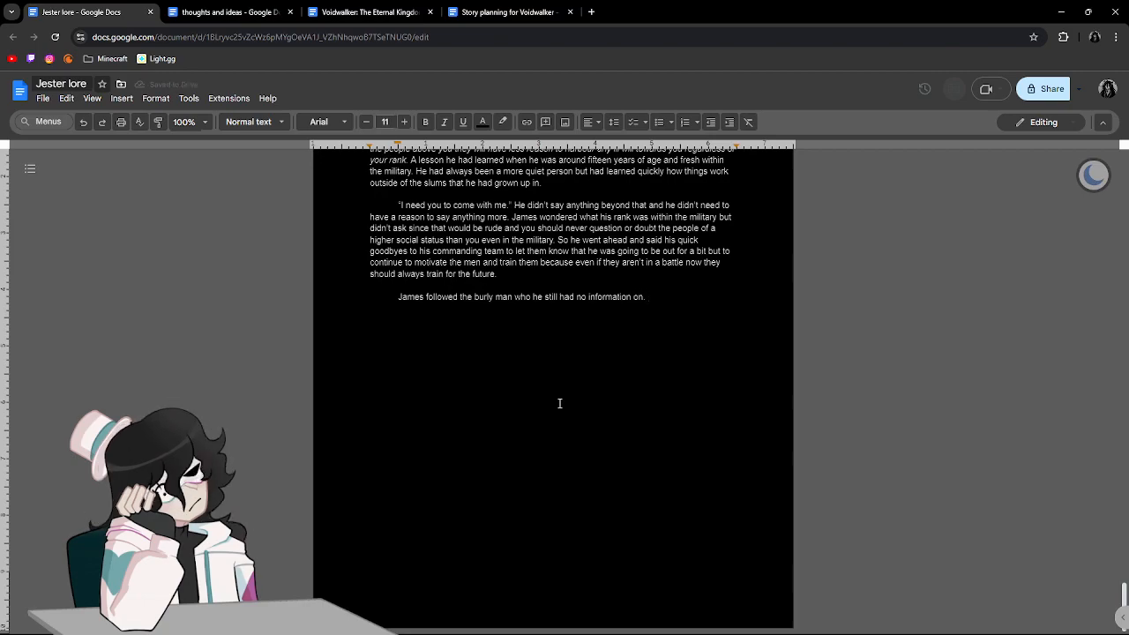
# Add the sentence "No name, rank, reason for approaching, or anything else that might hint him as to who this was.".
pyautogui.write('. ')
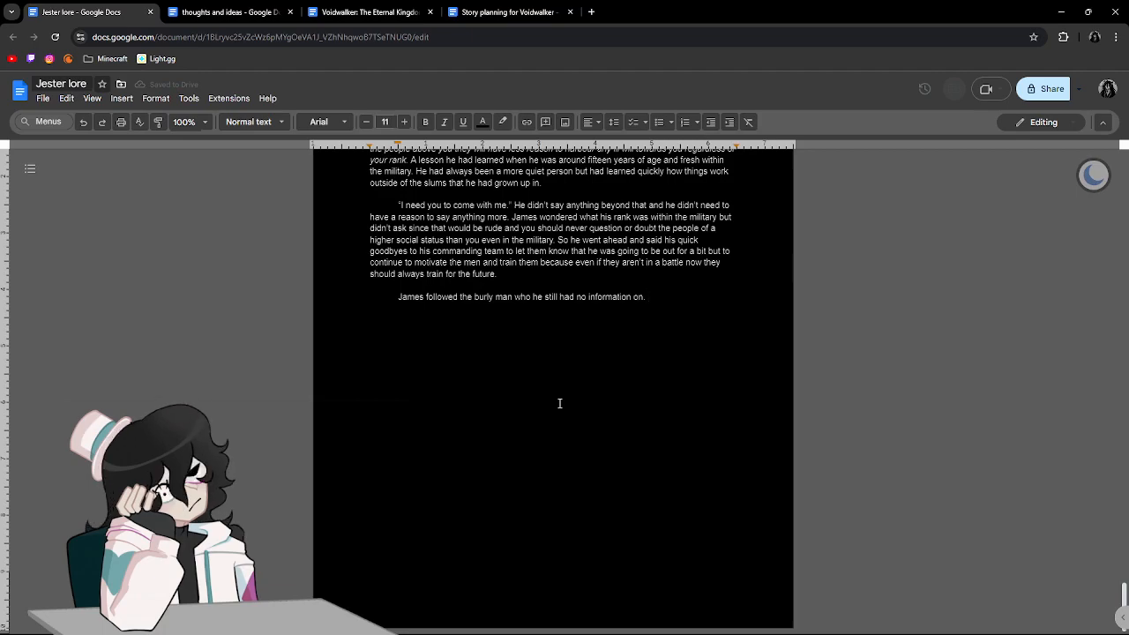
pyautogui.write('No name, rank, reason for approachi')
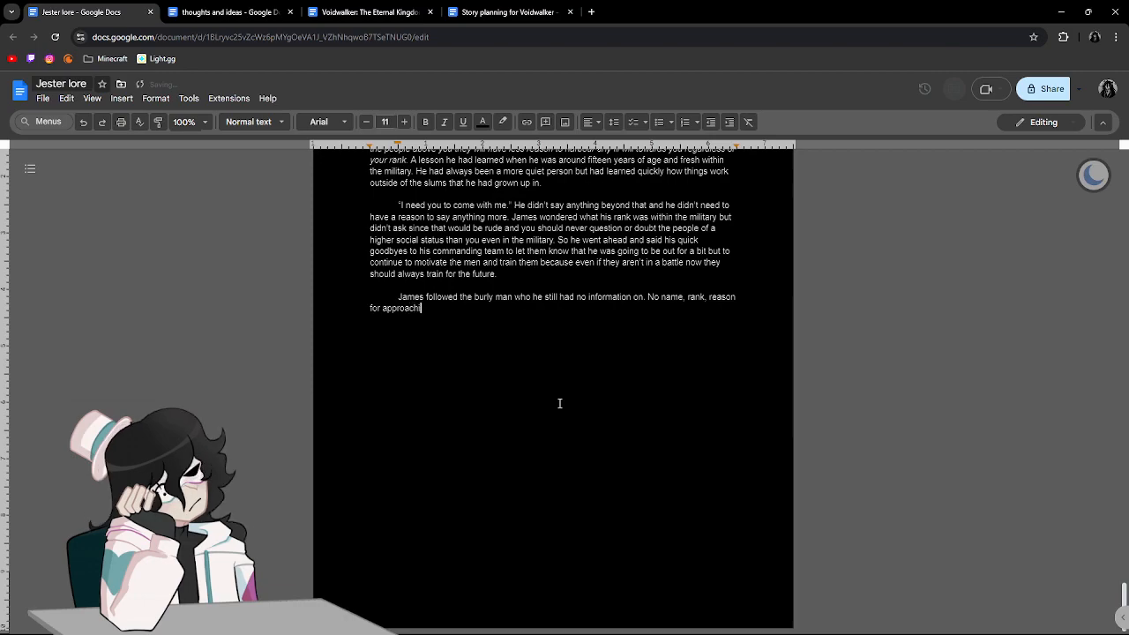
pyautogui.write('ng, or a')
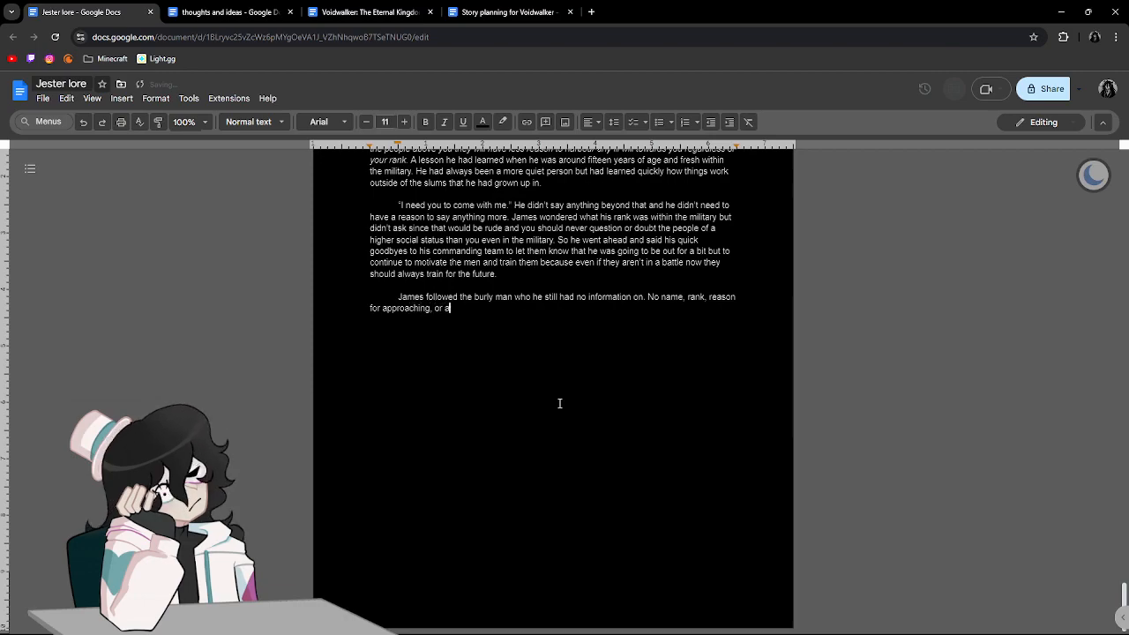
pyautogui.write('nything else that ')
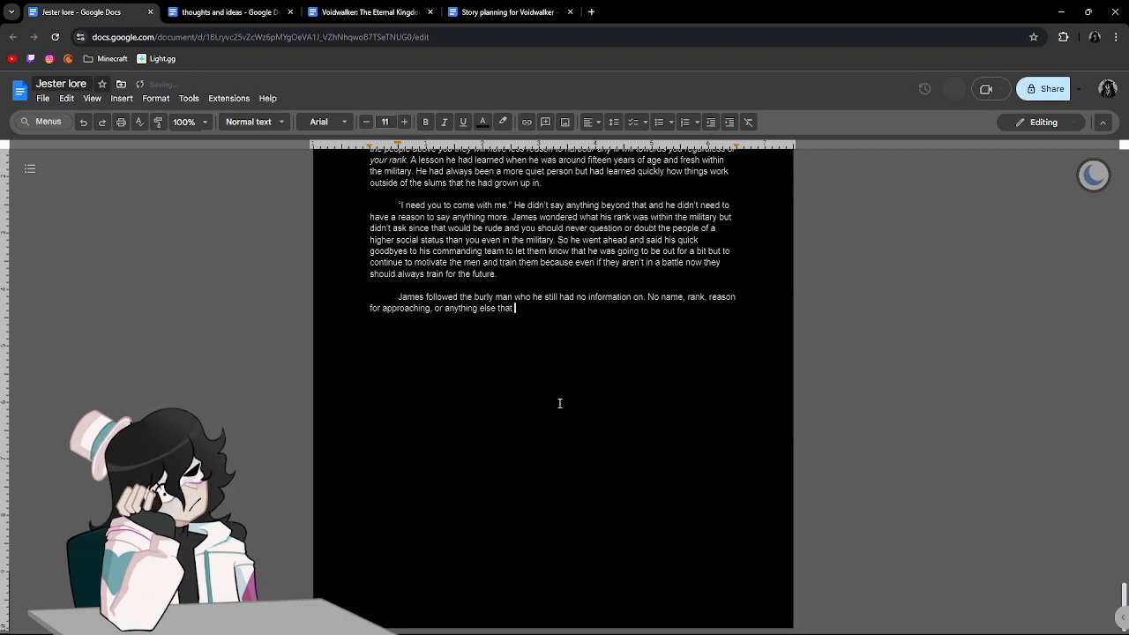
pyautogui.write('might hint hi')
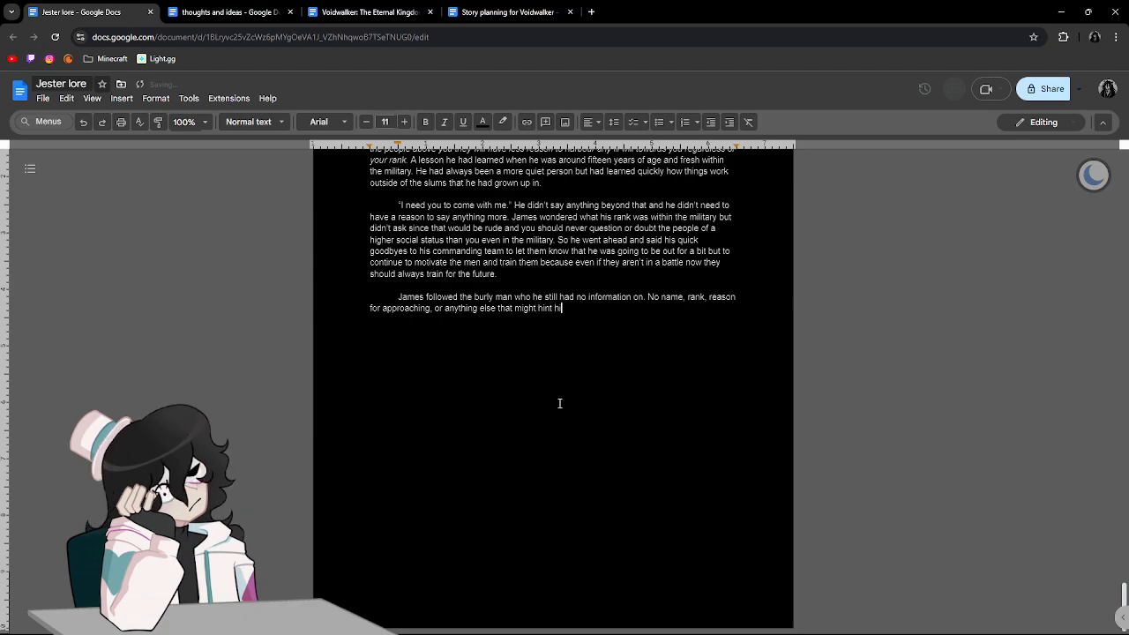
pyautogui.write('m as to who thi')
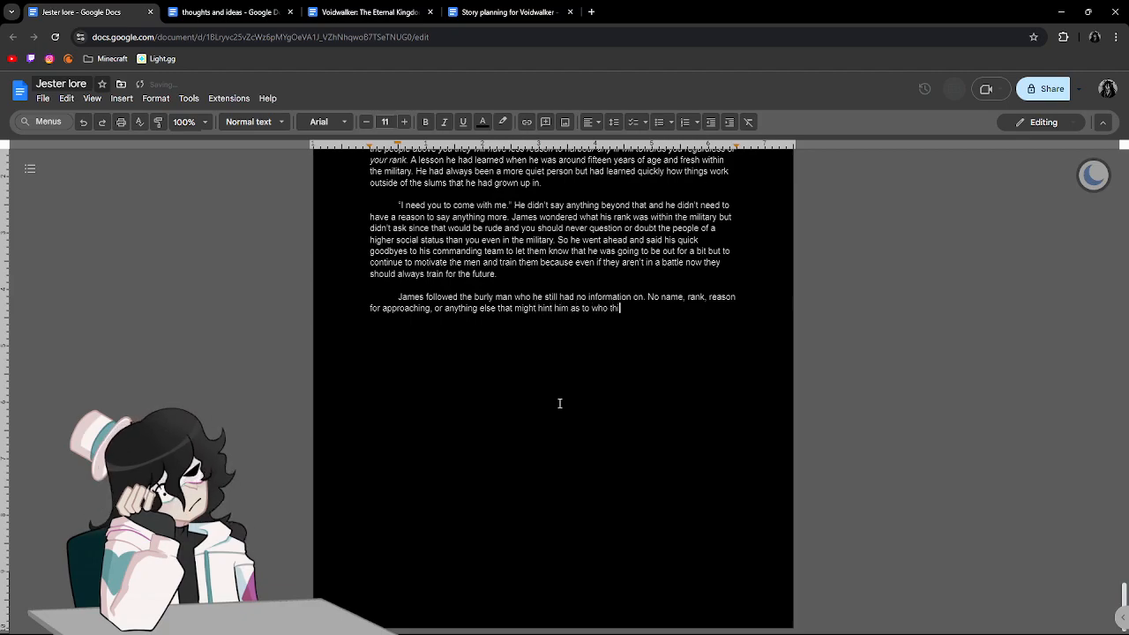
pyautogui.write('s was. He')
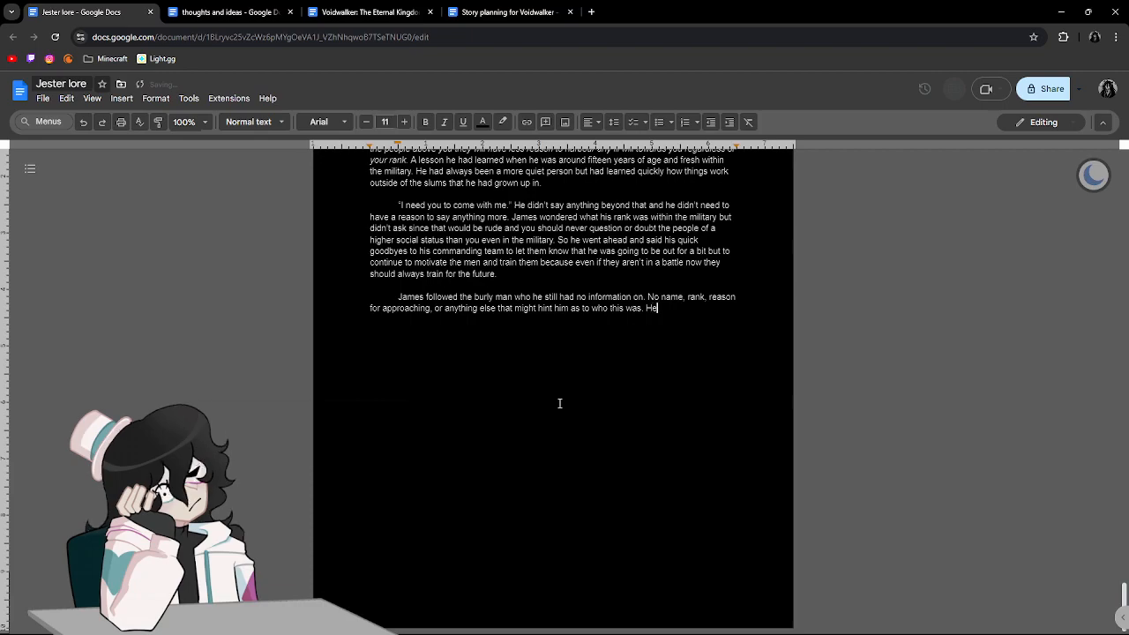
pyautogui.write(' had never seen the man so he was')
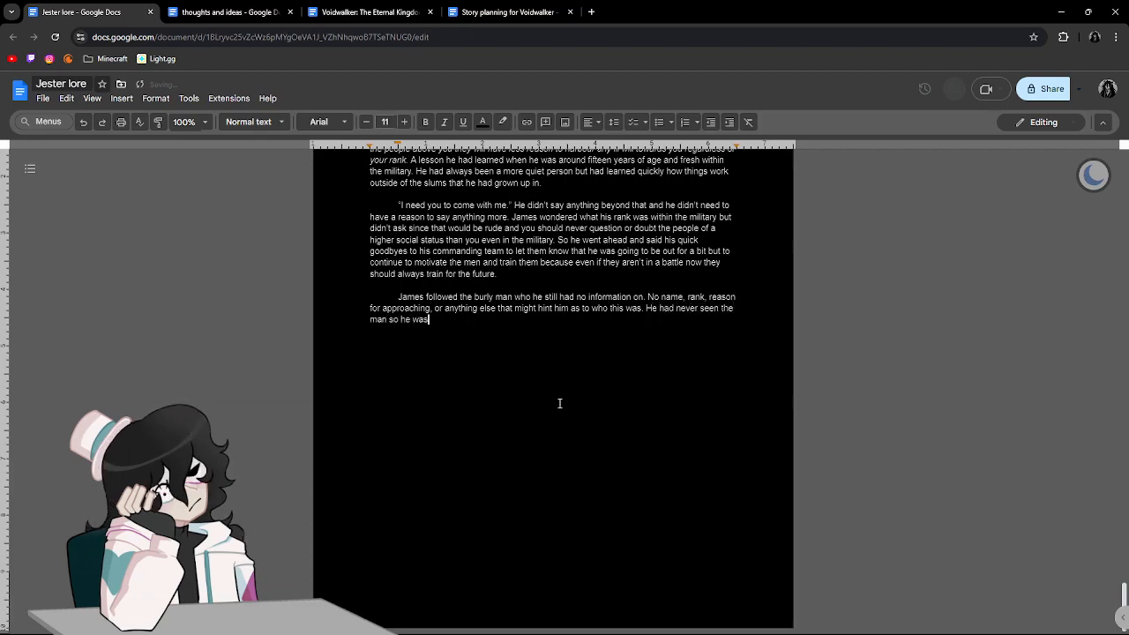
pyautogui.write(' either new to the')
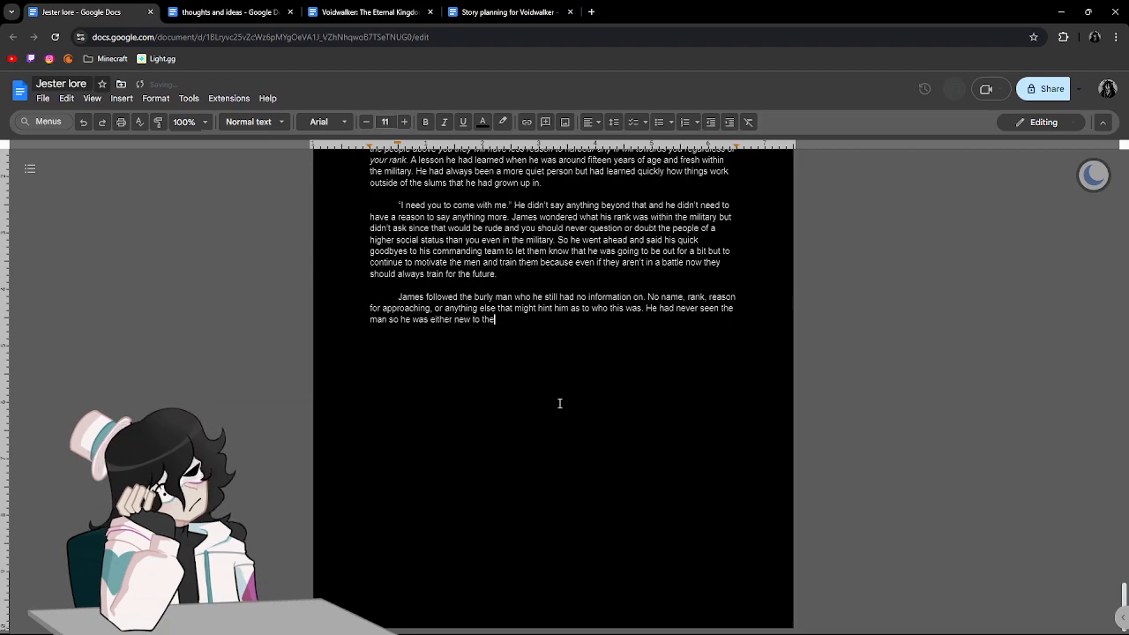
pyautogui.write(' military ')
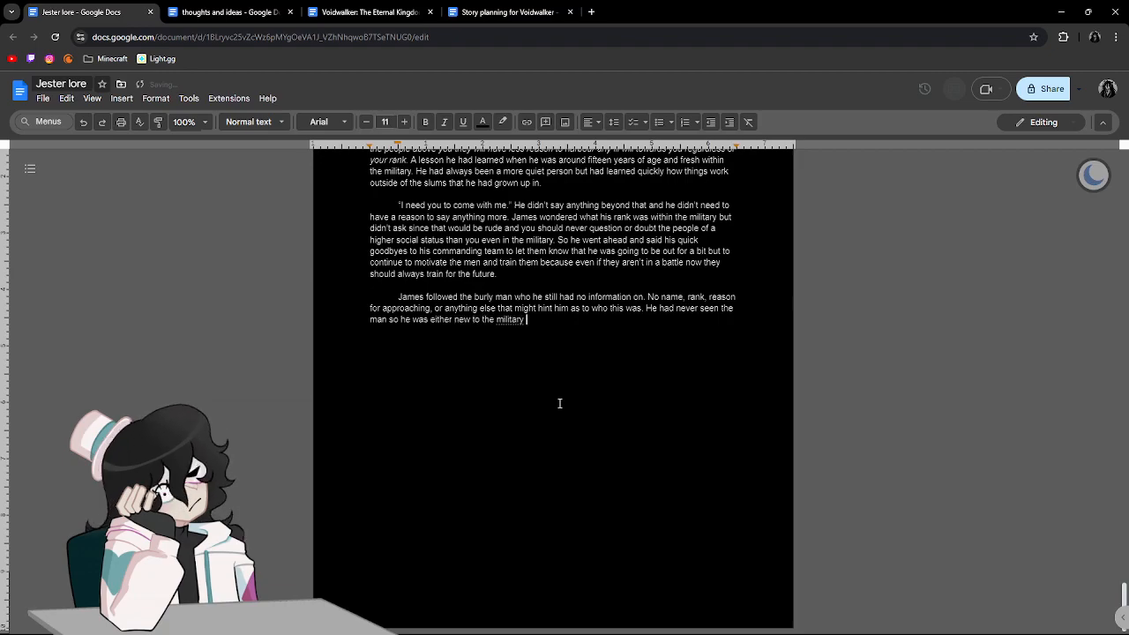
pyautogui.write('or was so high up that he had nev')
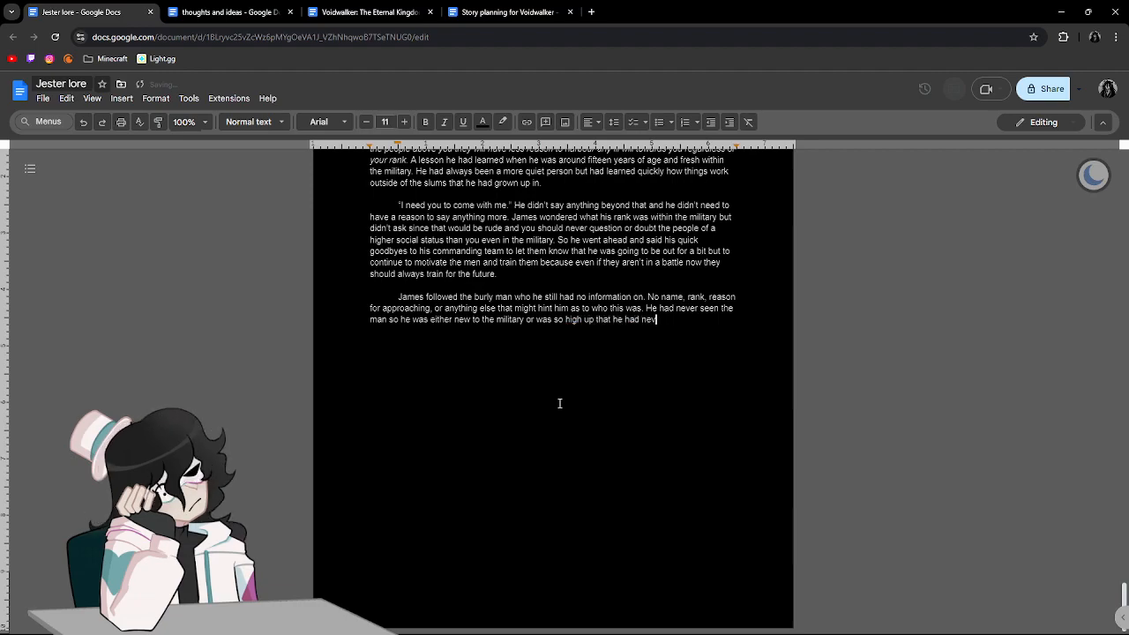
pyautogui.write('er het him. Either w')
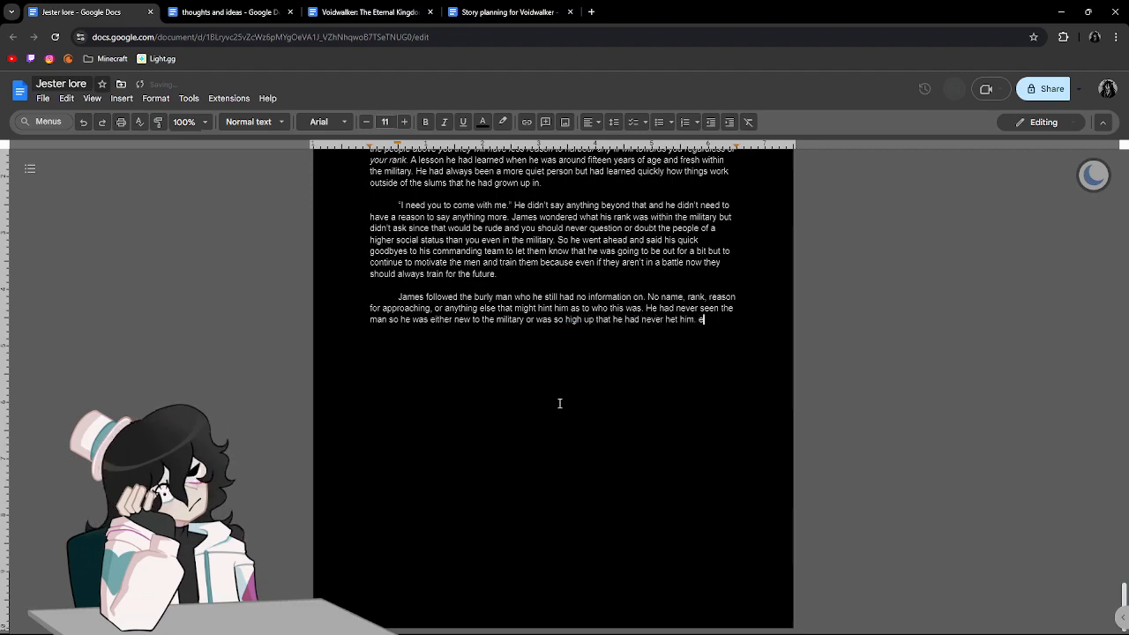
# Finish the sentence with "or was so high up that he had never met him.".
pyautogui.press('BackSpace')
pyautogui.press('BackSpace')
pyautogui.press('BackSpace')
pyautogui.press('BackSpace')
pyautogui.press('BackSpace')
pyautogui.press('BackSpace')
pyautogui.press('BackSpace')
pyautogui.press('BackSpace')
pyautogui.press('BackSpace')
pyautogui.press('BackSpace')
pyautogui.press('BackSpace')
pyautogui.press('BackSpace')
pyautogui.press('BackSpace')
pyautogui.press('BackSpace')
pyautogui.press('BackSpace')
pyautogui.press('BackSpace')
pyautogui.press('BackSpace')
pyautogui.write('mt')
pyautogui.press('BackSpace')
pyautogui.write('et hi')
pyautogui.write('m. Either way he ')
pyautogui.write('was in no ')
pyautogui.write('pos')
pyautogui.write('ition to be ')
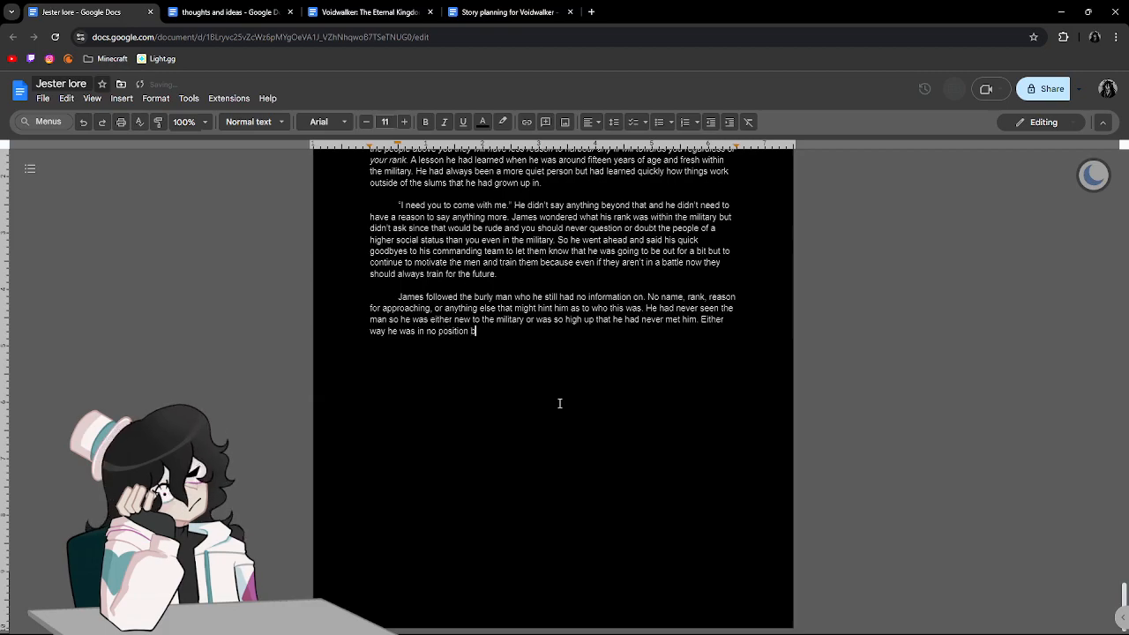
pyautogui.write('asking any quie')
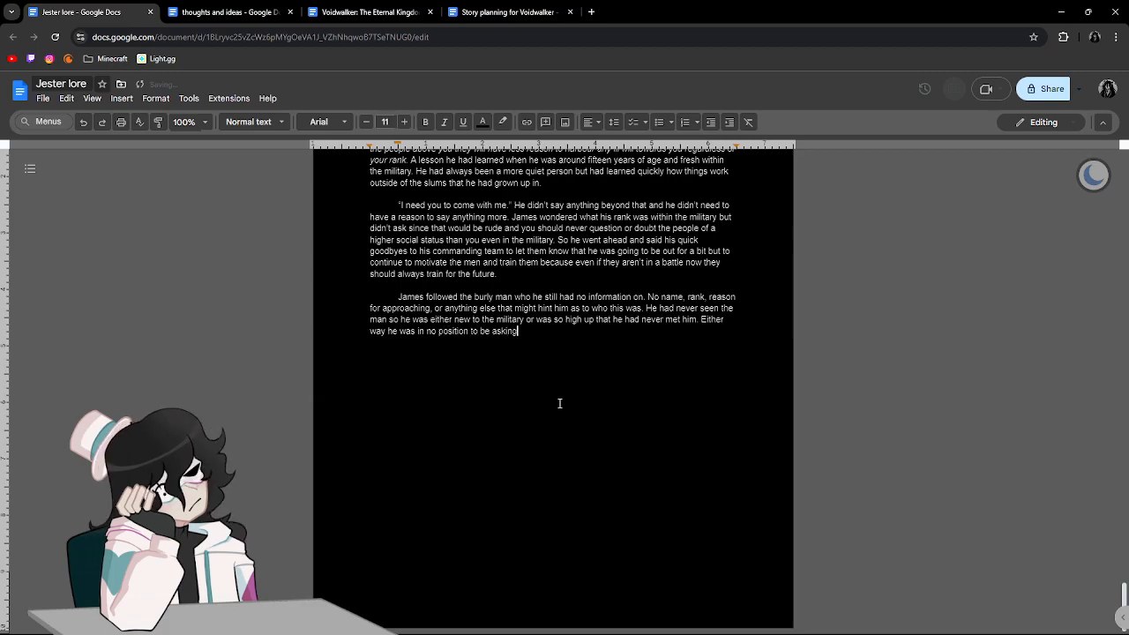
# Close the paragraph with "Either way he was in no position to be asking any questions.".
pyautogui.press('BackSpace')
pyautogui.press('BackSpace')
pyautogui.write('estions')
pyautogui.write('They wo')
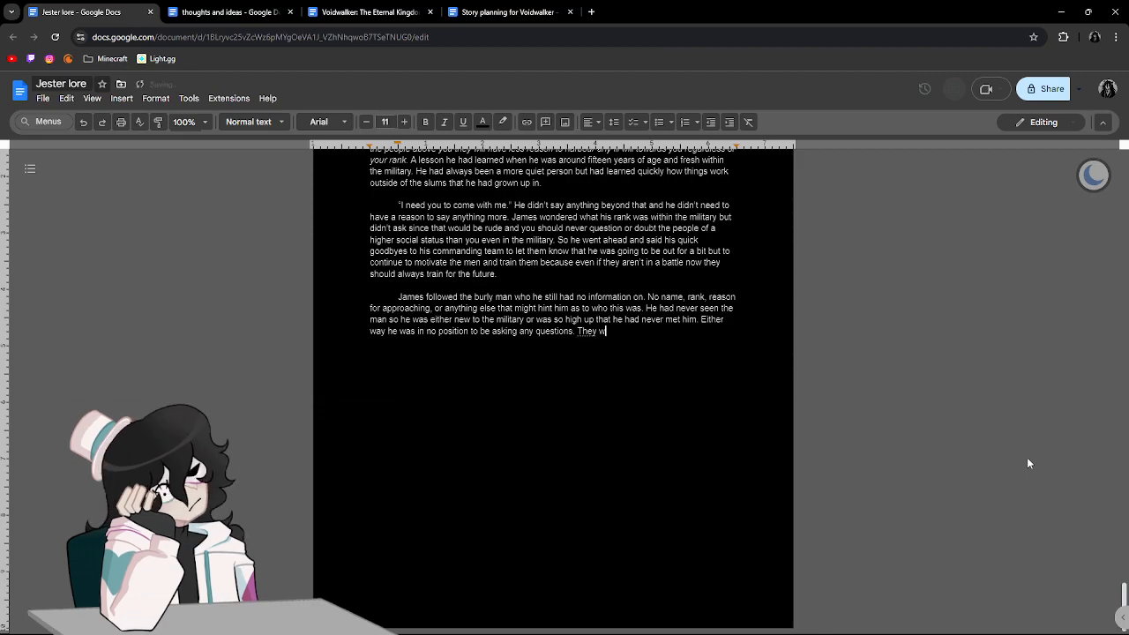
pyautogui.press('BackSpace')
pyautogui.press('BackSpace')
pyautogui.press('BackSpace')
pyautogui.press('BackSpace')
pyautogui.press('BackSpace')
pyautogui.press('BackSpace')
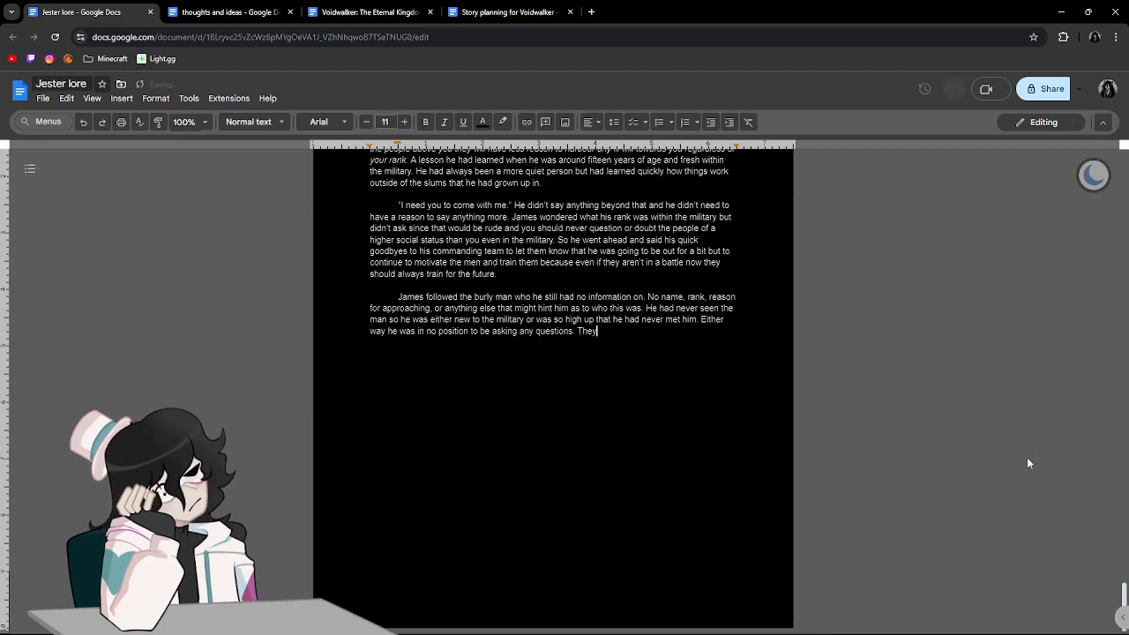
# Start a new indented paragraph with "They walked for a time going from road to road. They weren't".
pyautogui.press('Return')
pyautogui.press('Tab')
pyautogui.write('They walked for a time')
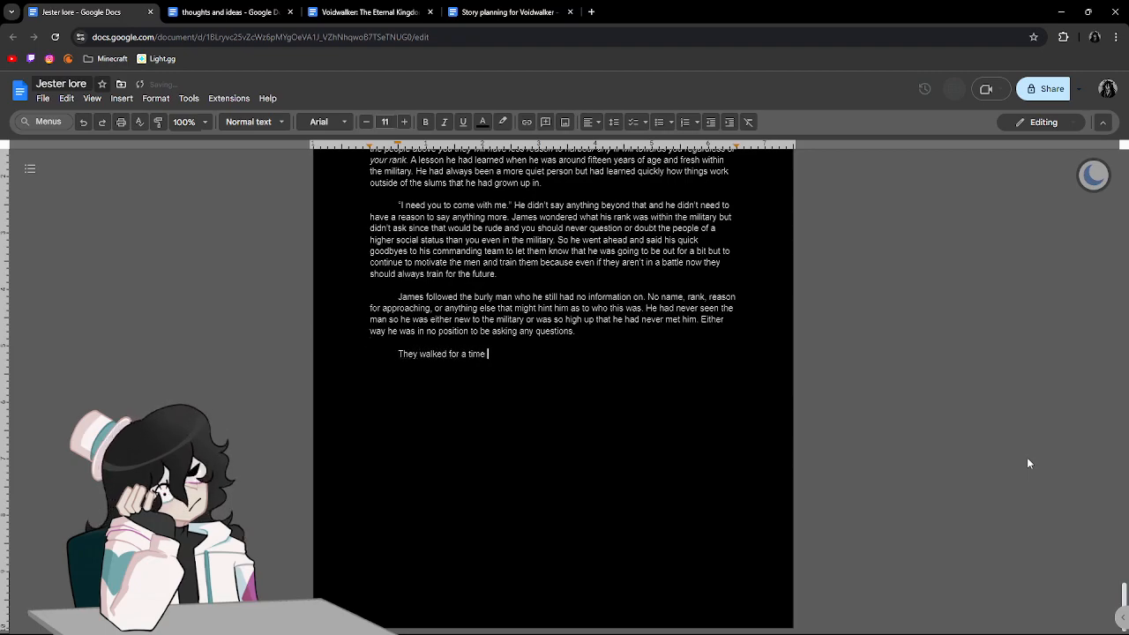
pyautogui.write(' going')
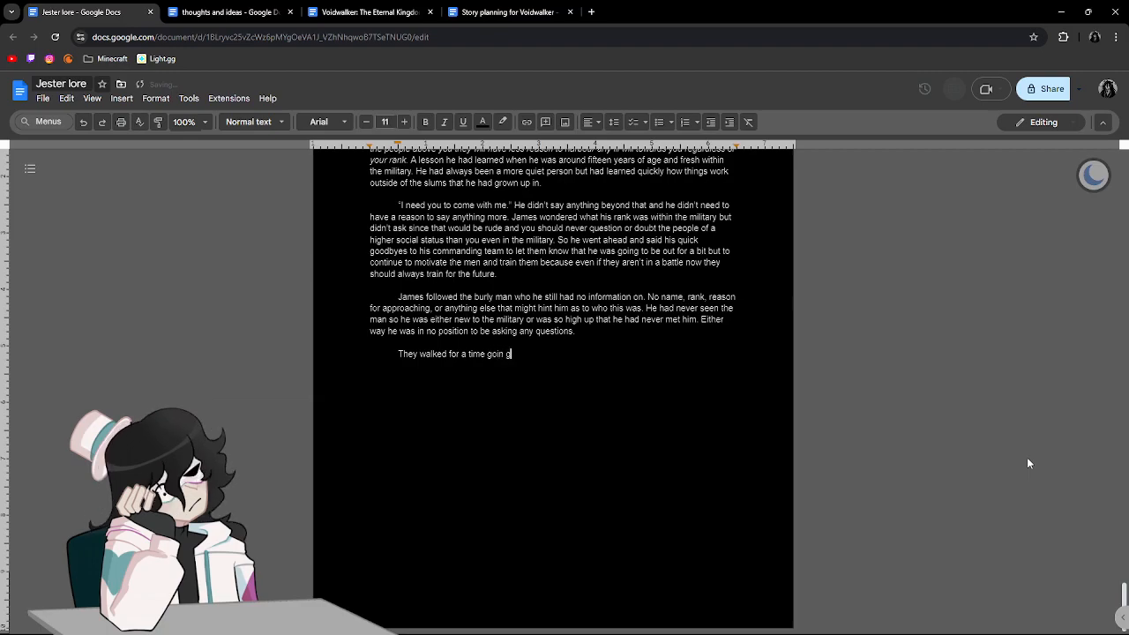
pyautogui.write(' from road')
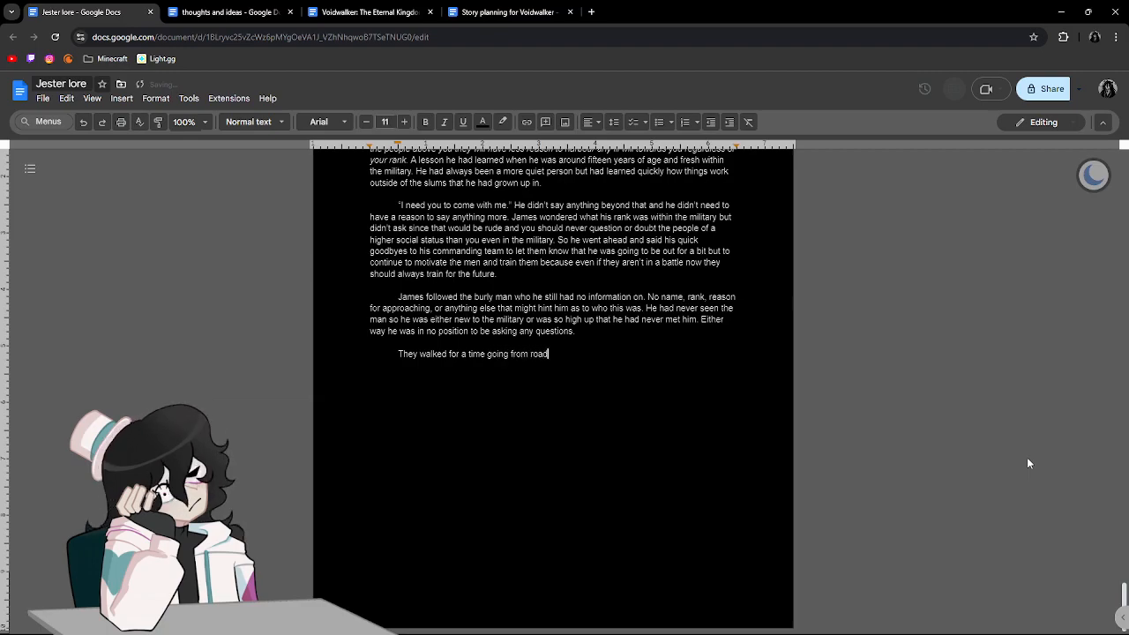
pyautogui.write(" to road. They weren't")
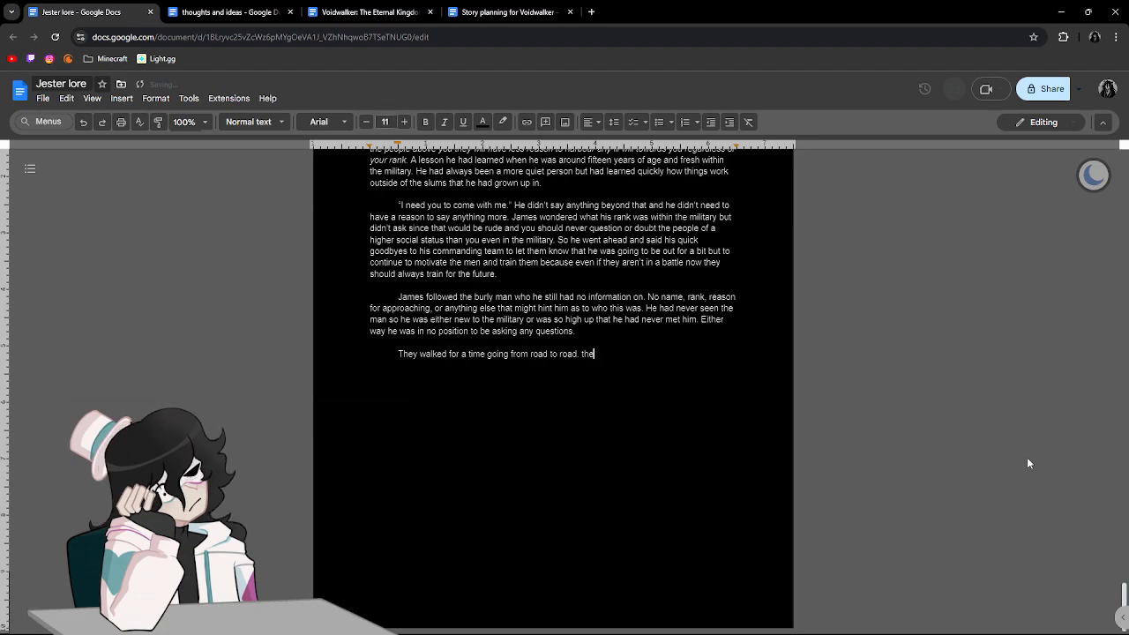
# Complete the paragraph's second sentence with "in any notable area from within the capital.".
pyautogui.write('ny ')
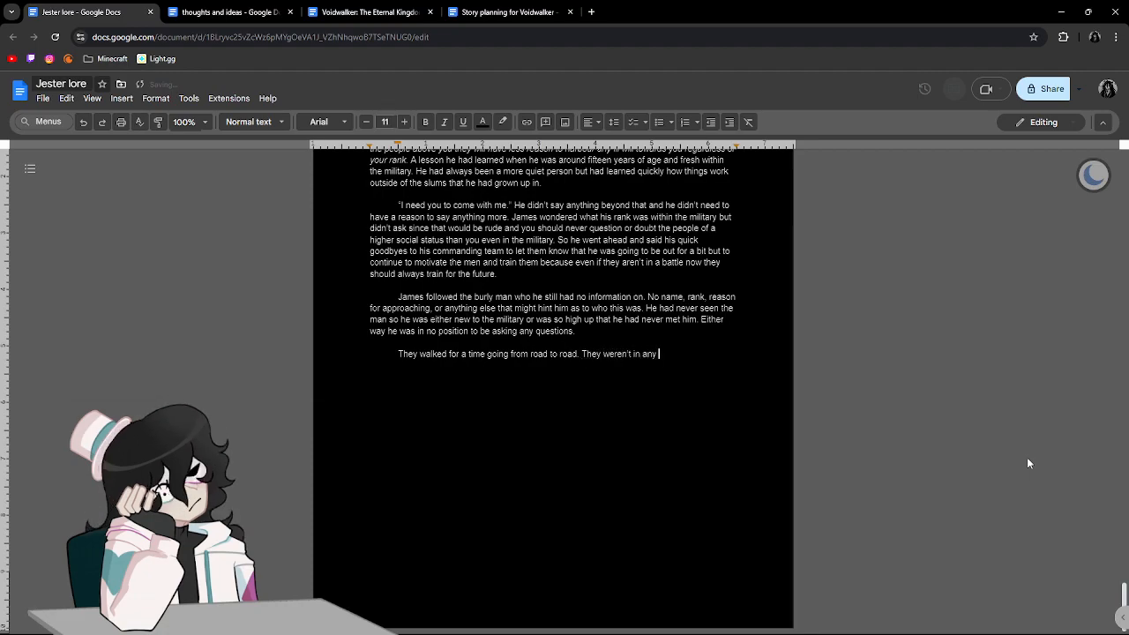
pyautogui.write('notable spots')
pyautogui.press('BackSpace')
pyautogui.press('BackSpace')
pyautogui.press('BackSpace')
pyautogui.press('BackSpace')
pyautogui.press('BackSpace')
pyautogui.write('area from within the capital. ')
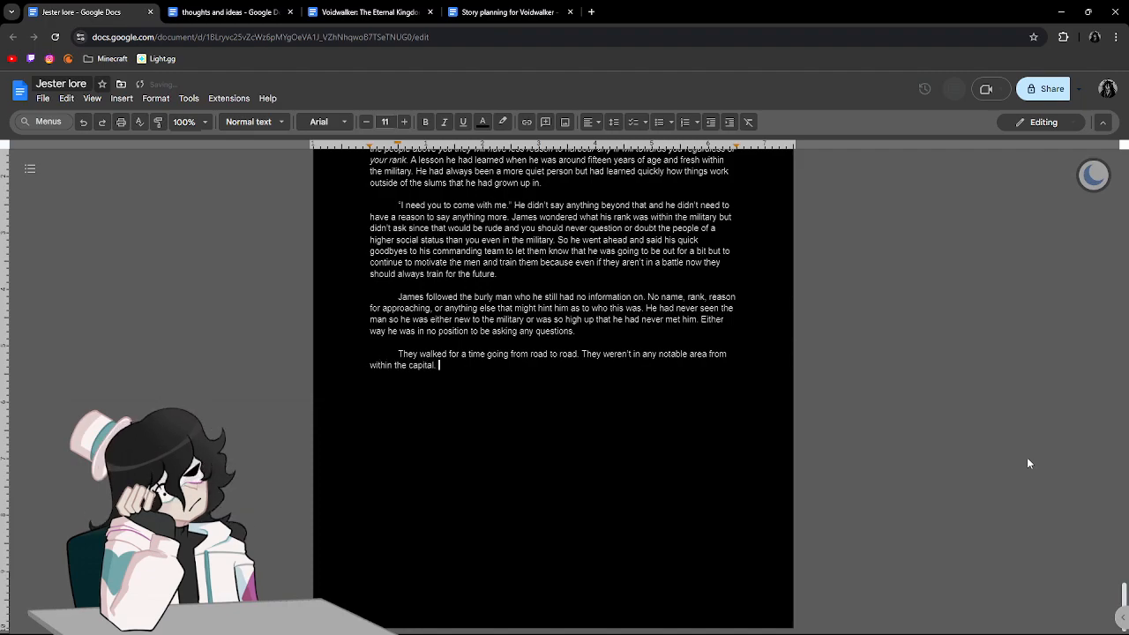
pyautogui.write('Not ne')
# Add the sentence "No nearby pubs, blacksmiths, or lords manors." after the one about the capital.
pyautogui.press('BackSpace')
pyautogui.press('BackSpace')
pyautogui.press('BackSpace')
pyautogui.press('BackSpace')
pyautogui.write('nea')
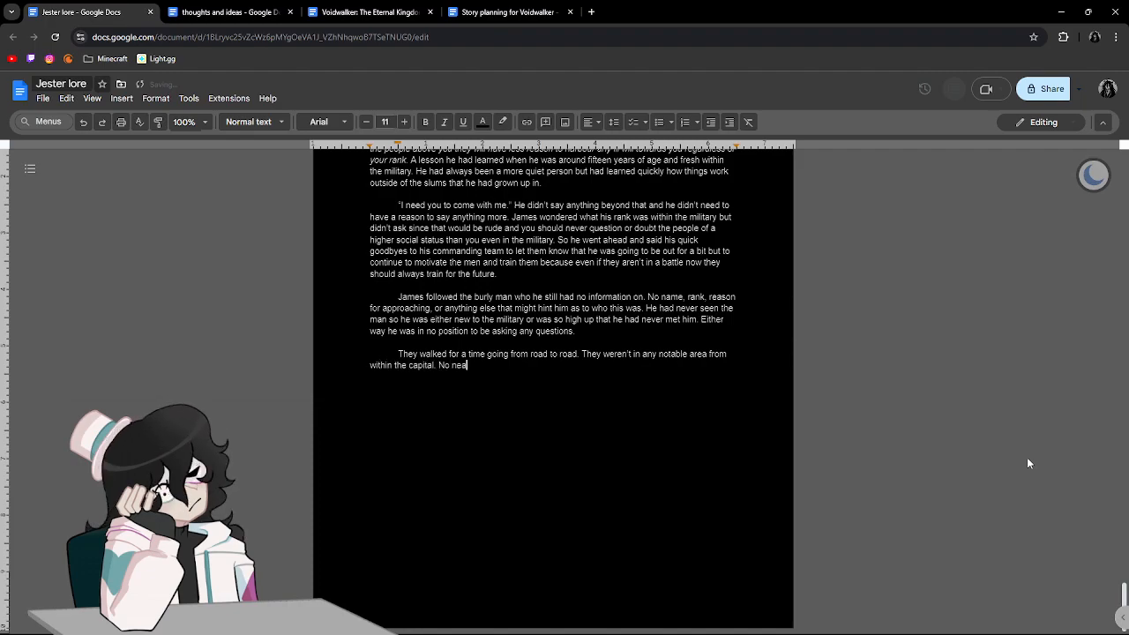
pyautogui.write('rbypubss, blacksmiths, or')
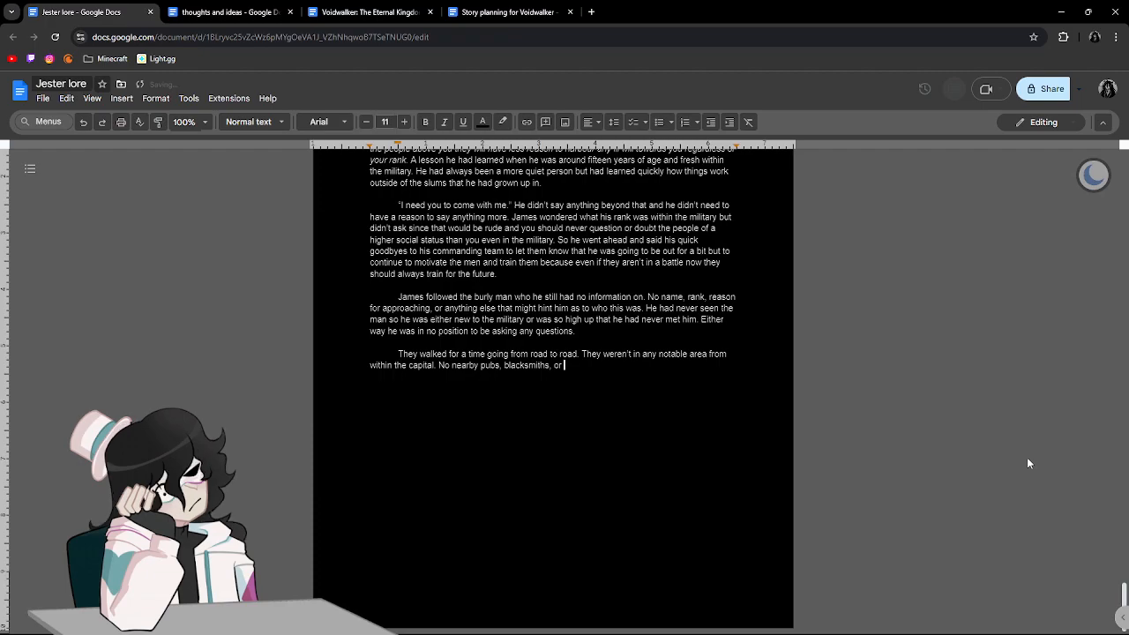
pyautogui.write(' lords manours')
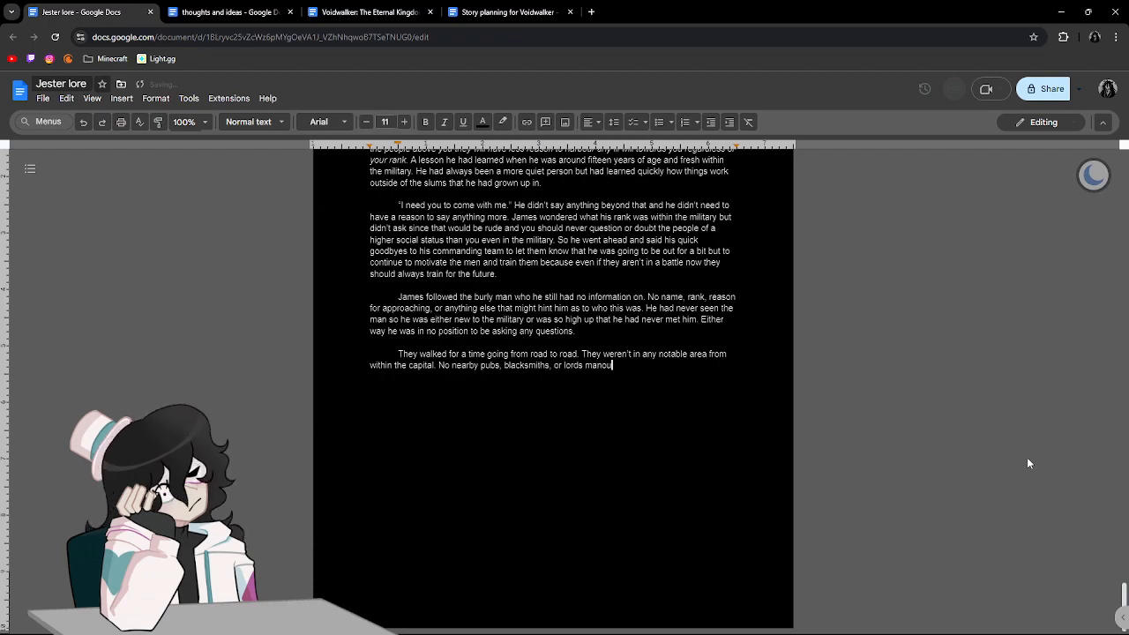
pyautogui.press('BackSpace')
pyautogui.press('BackSpace')
pyautogui.press('BackSpace')
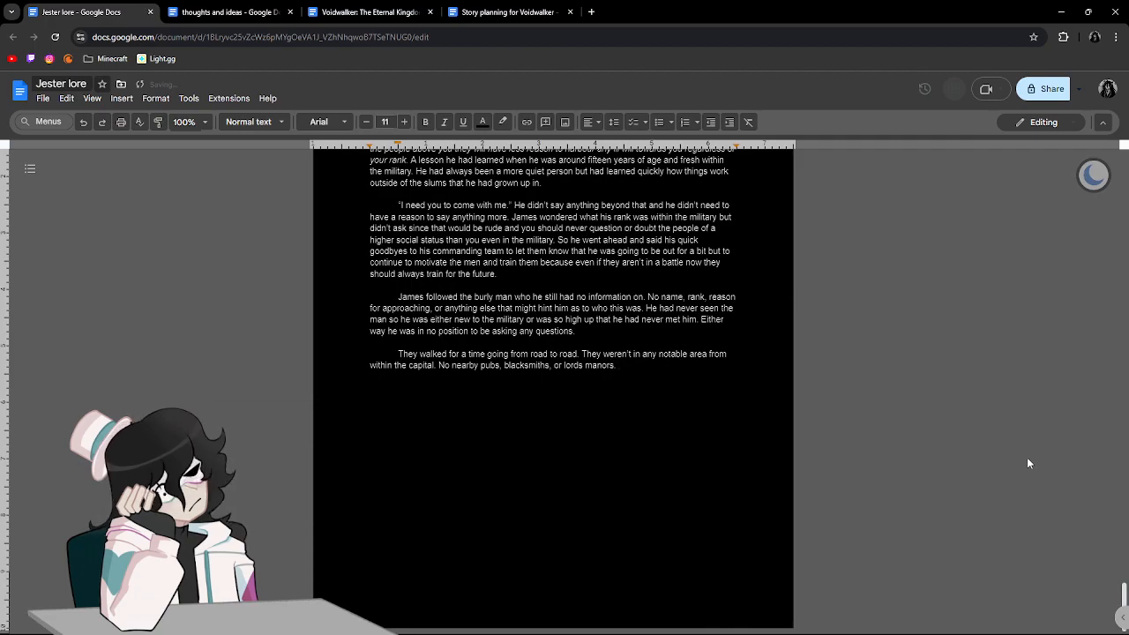
# Add the missing apostrophe to "lords" so it reads "lord's", and return to the end of the line.
pyautogui.press('Left')
pyautogui.press('Left')
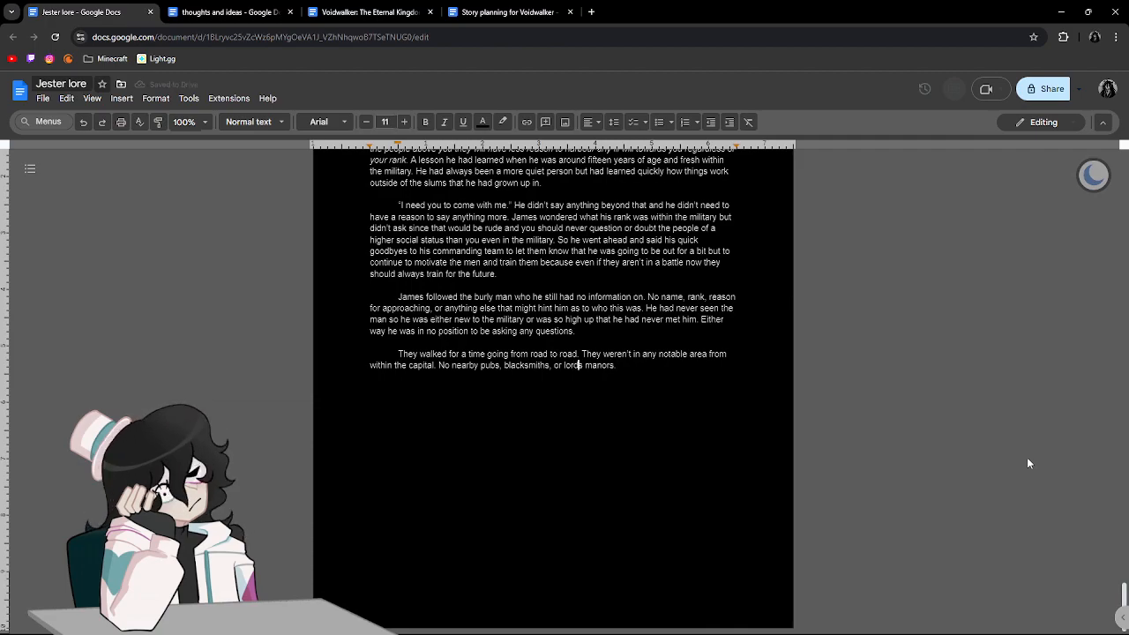
pyautogui.write("'")
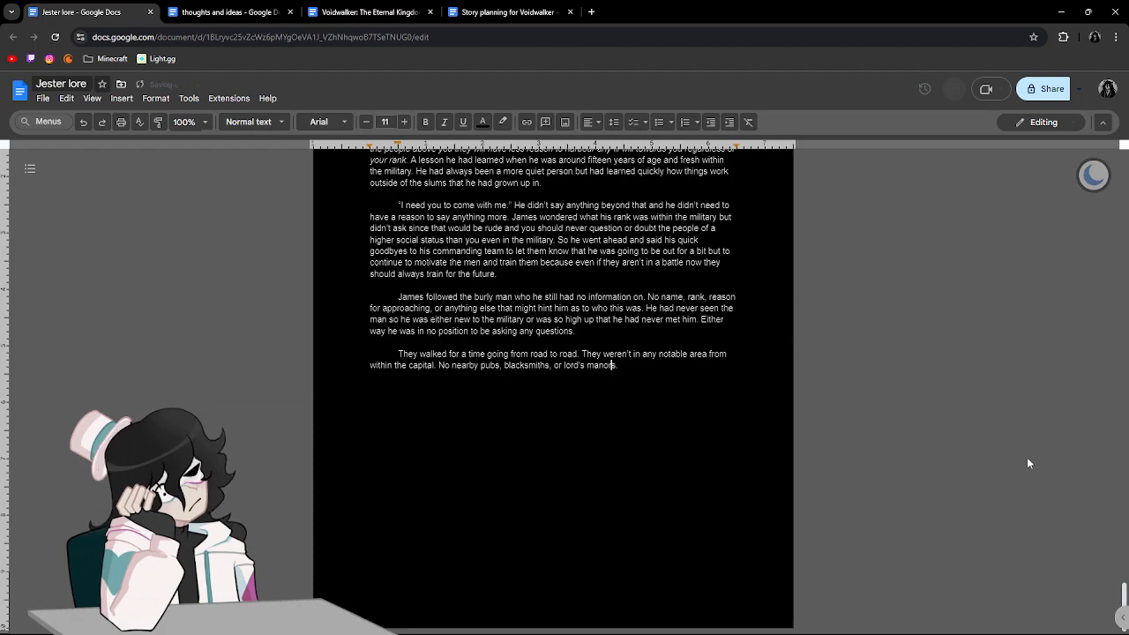
pyautogui.press('End')
# Begin the next sentence with "After what seemed to be around an hour due to the sun's position within the sky".
pyautogui.write('After what seemed ')
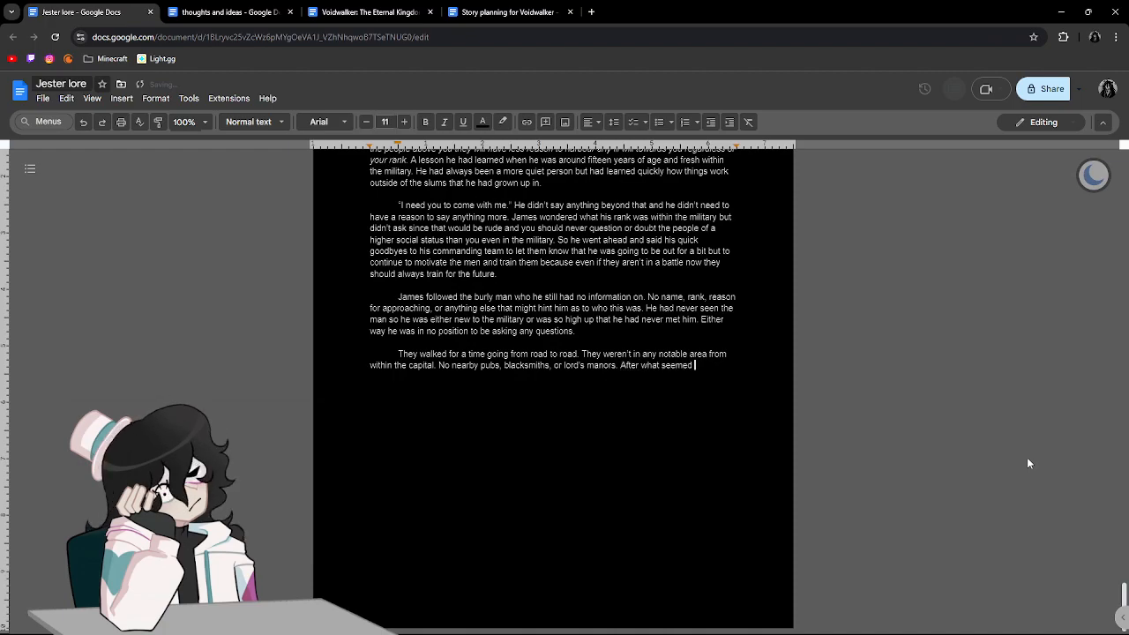
pyautogui.write('to be around an h')
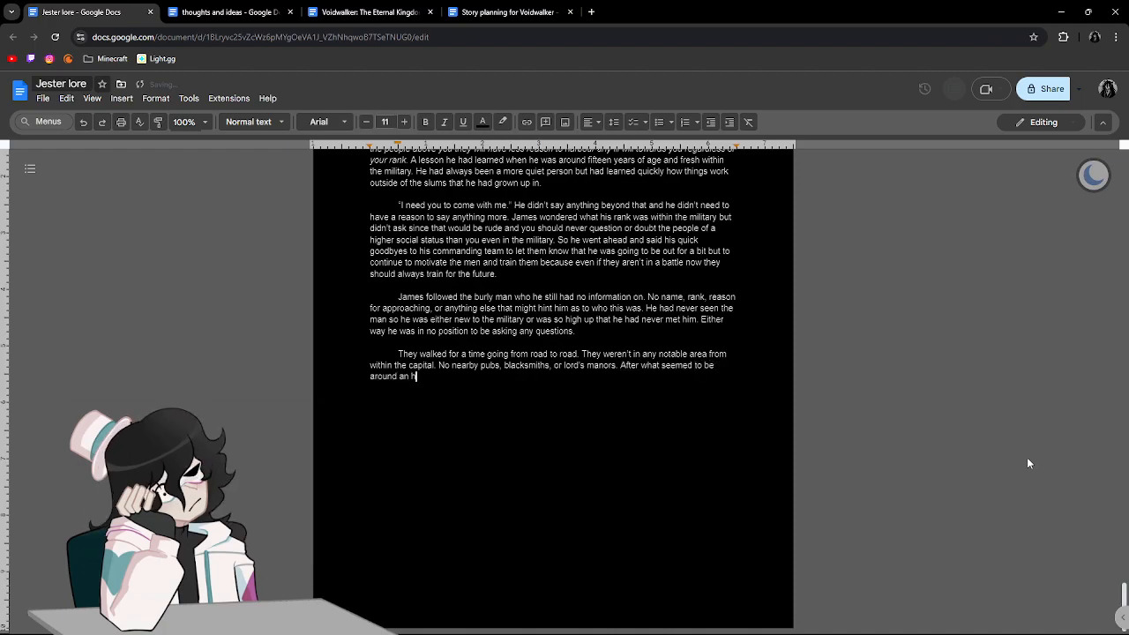
pyautogui.write('our due to the sun ')
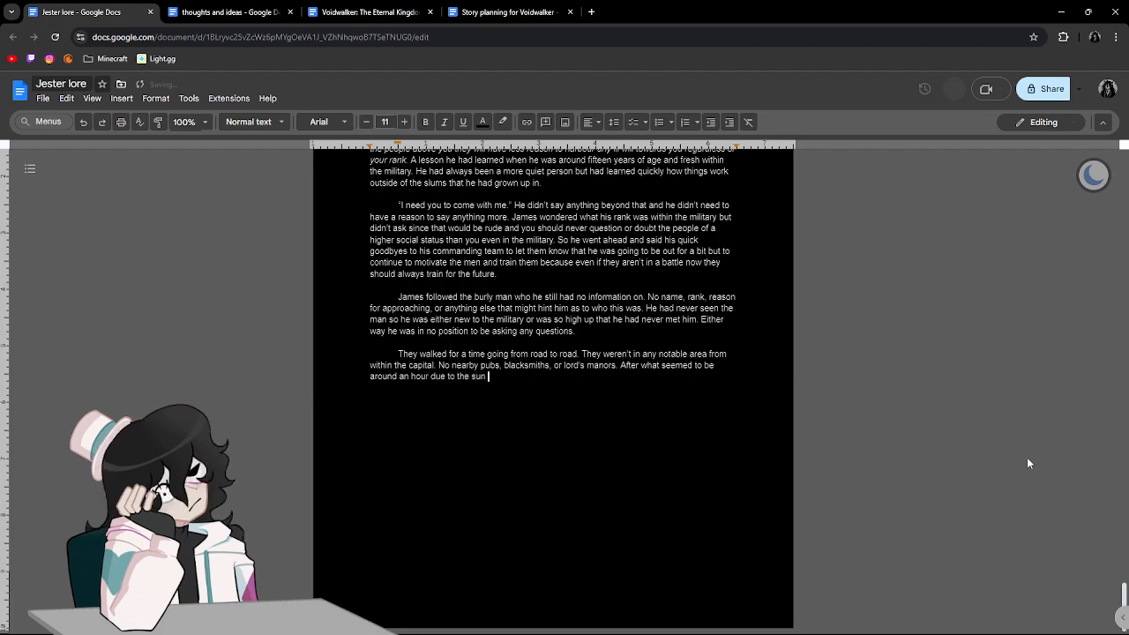
pyautogui.write("'s position within the sky ")
pyautogui.write('aproaching the ')
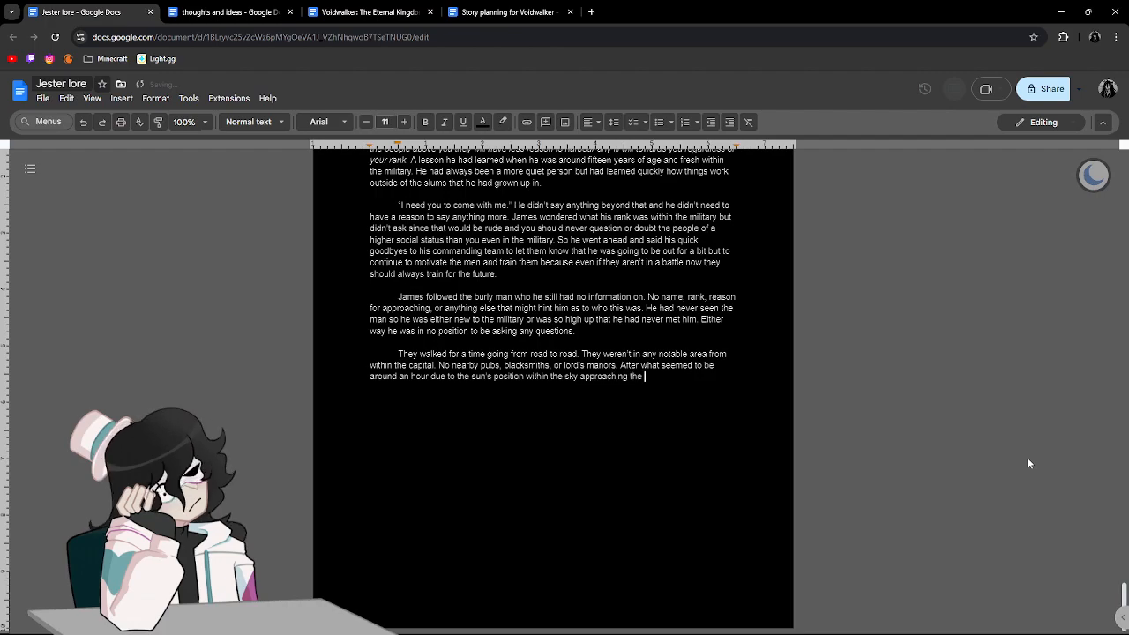
pyautogui.write('ho')
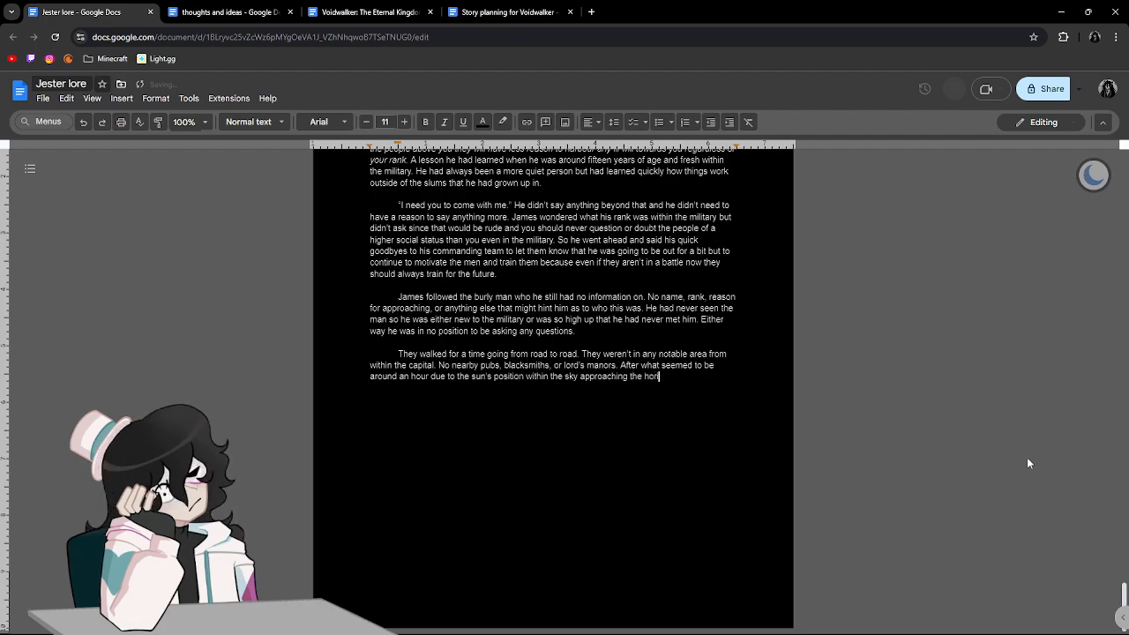
pyautogui.write('rizon ')
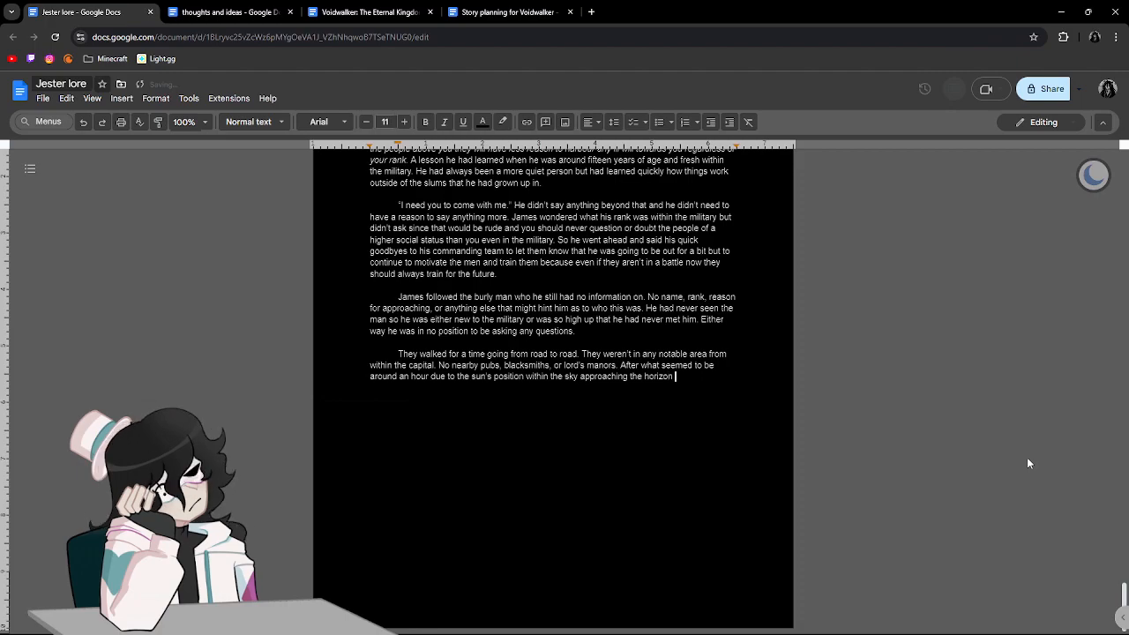
pyautogui.write('every so slowly')
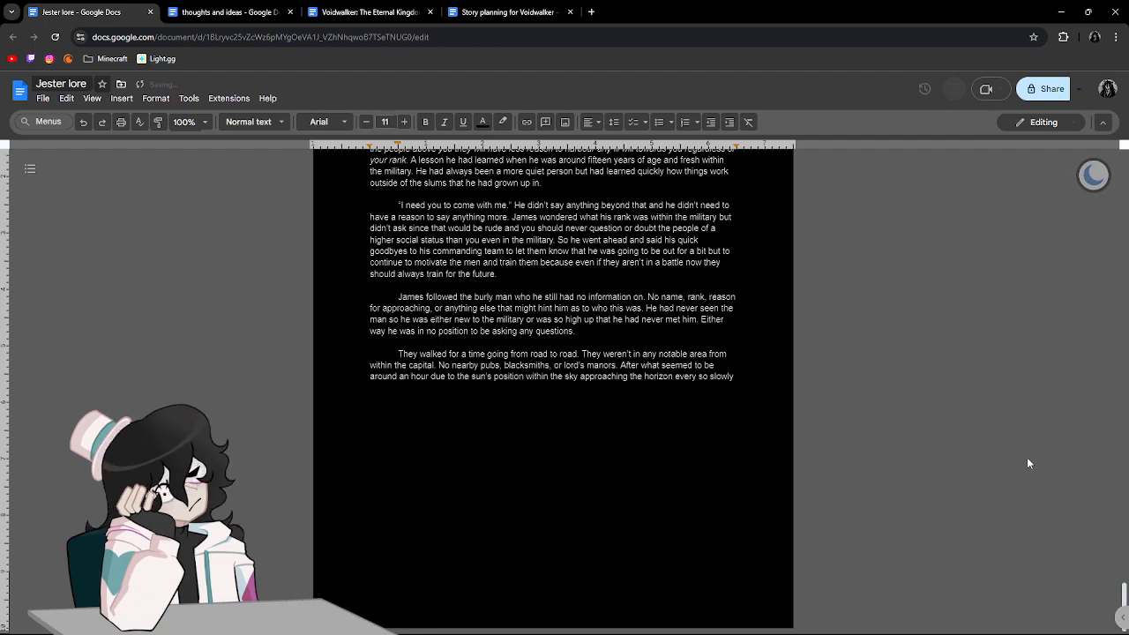
pyautogui.write(' the arrived at a large and spacious buil')
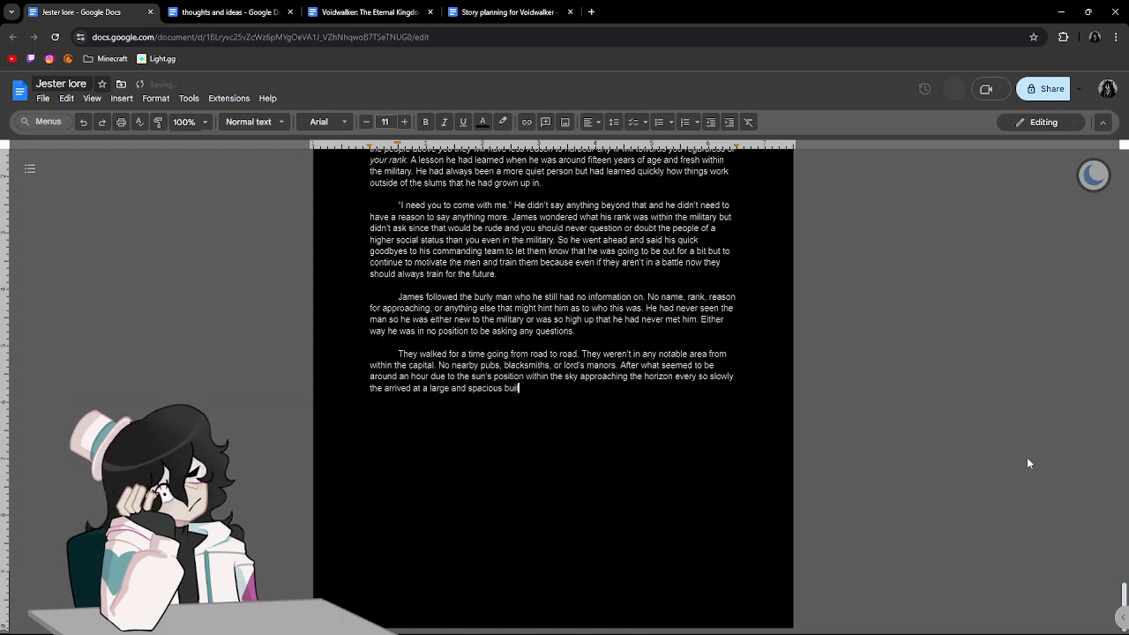
pyautogui.write('ding. It rememb')
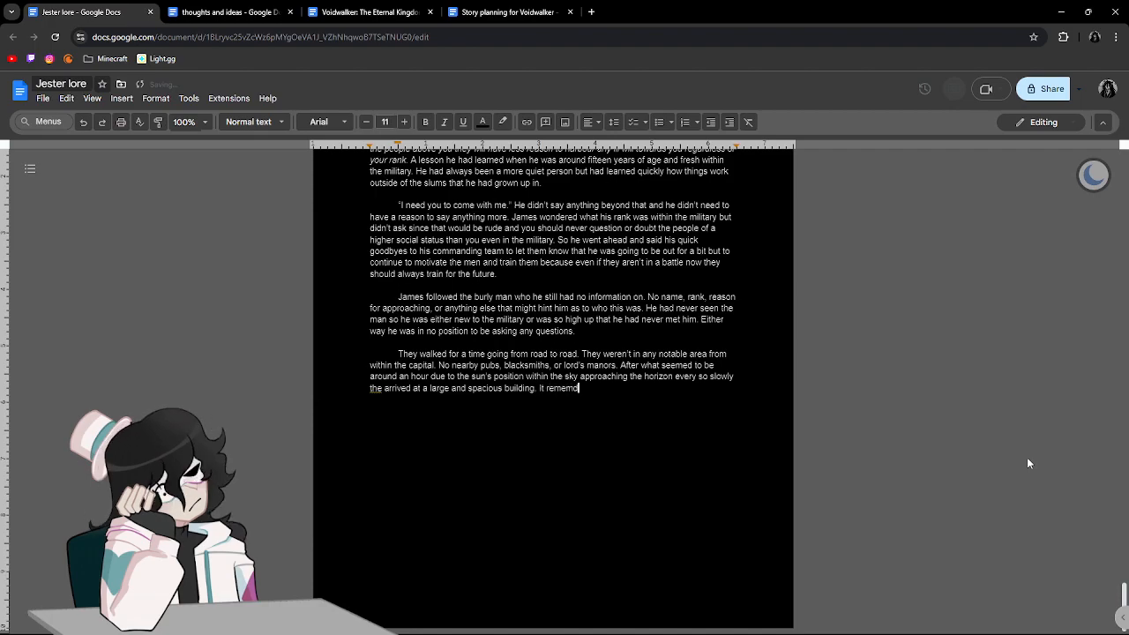
# Finish the sentence with "the arrived at a large and spacious building." and begin the next one with "It reminded him of a".
pyautogui.press('BackSpace')
pyautogui.press('BackSpace')
pyautogui.press('BackSpace')
pyautogui.press('BackSpace')
pyautogui.write('mind')
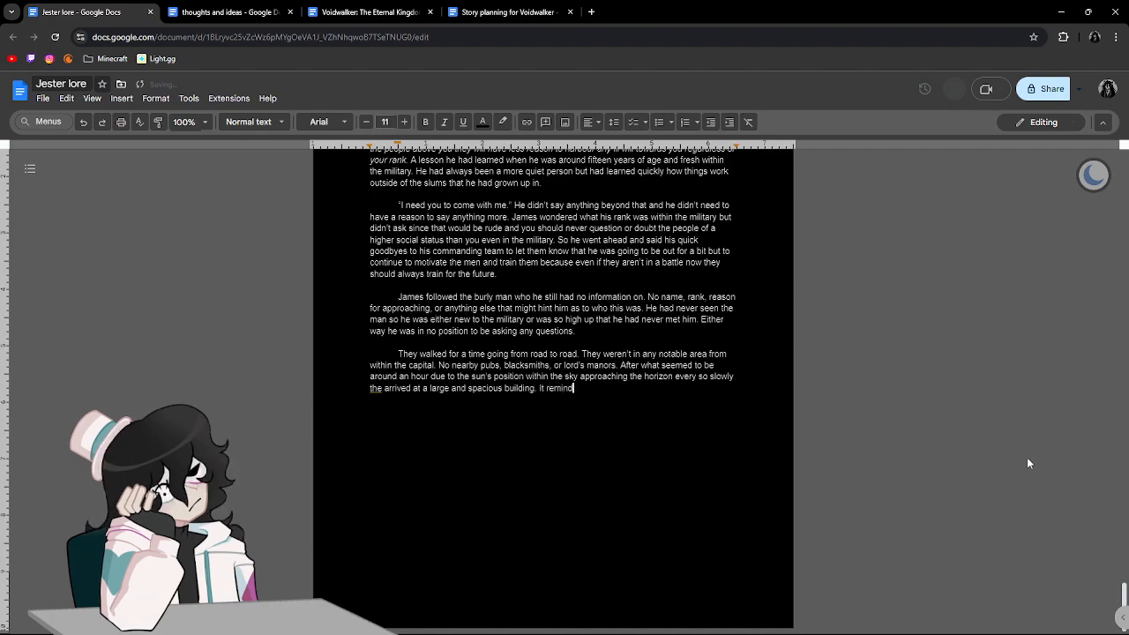
pyautogui.write('ed him of a')
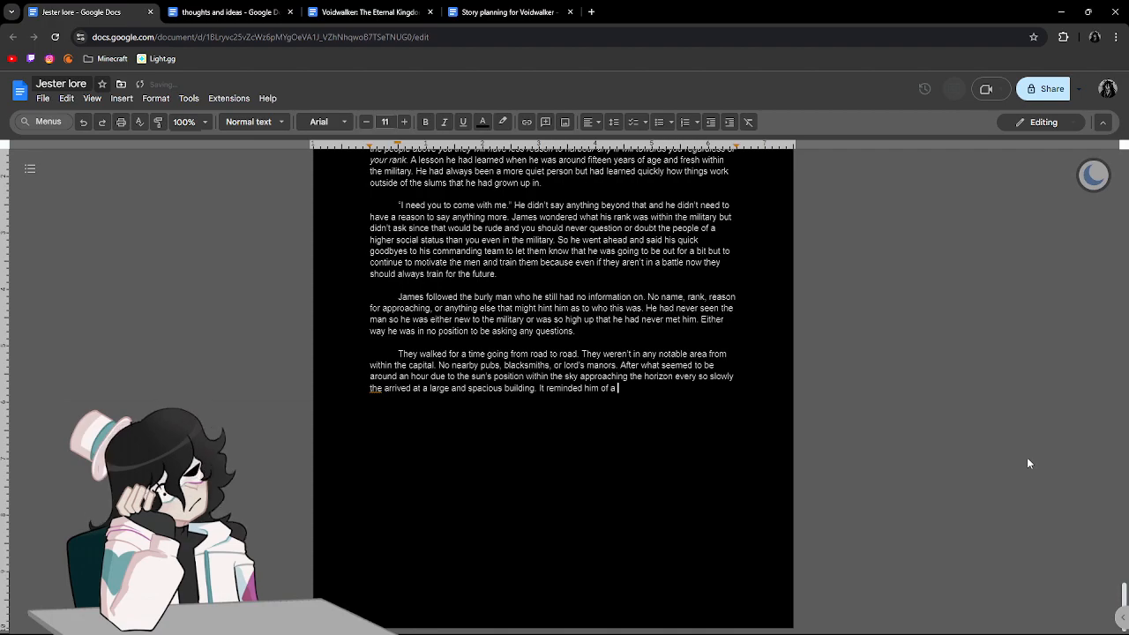
# Correct "the" before "arrived" to "they", and return to the end of the paragraph.
pyautogui.click(383, 390)
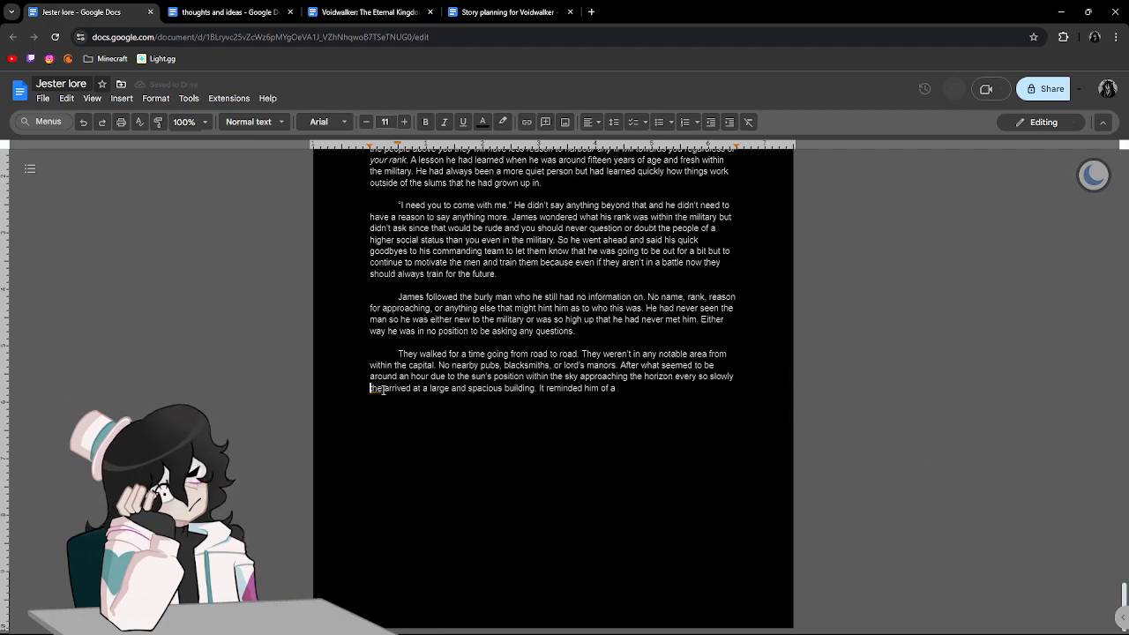
pyautogui.write('y')
pyautogui.click(692, 401)
# Continue the sentence about the building with "large warehouse but with multiple layers and not".
pyautogui.write('a')
pyautogui.press('BackSpace')
pyautogui.write('la')
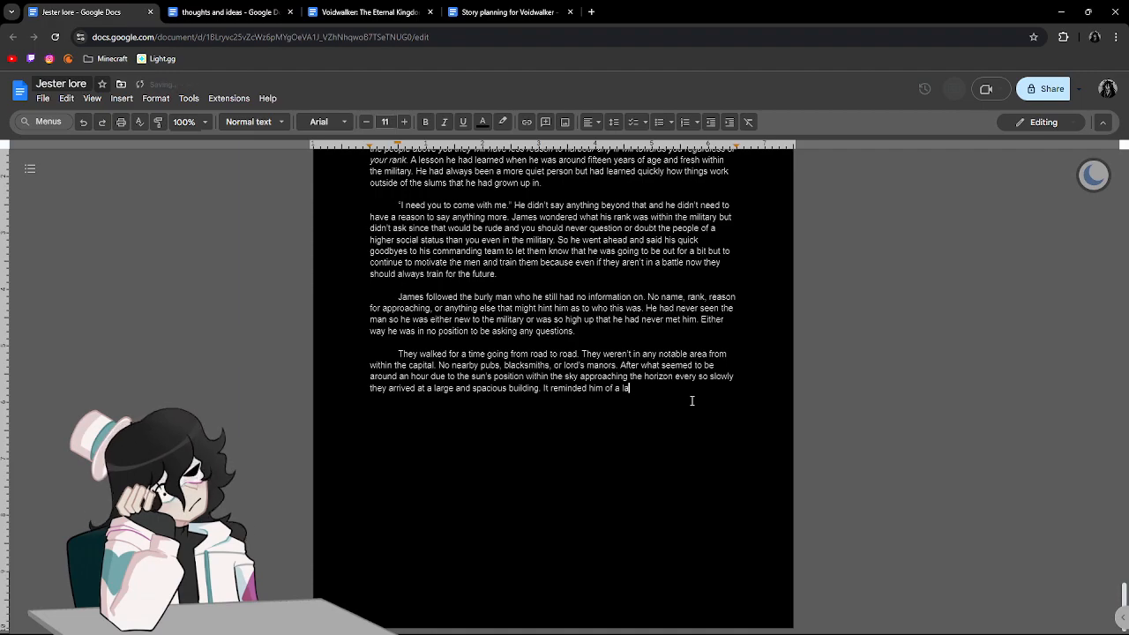
pyautogui.write('rge warehouse ')
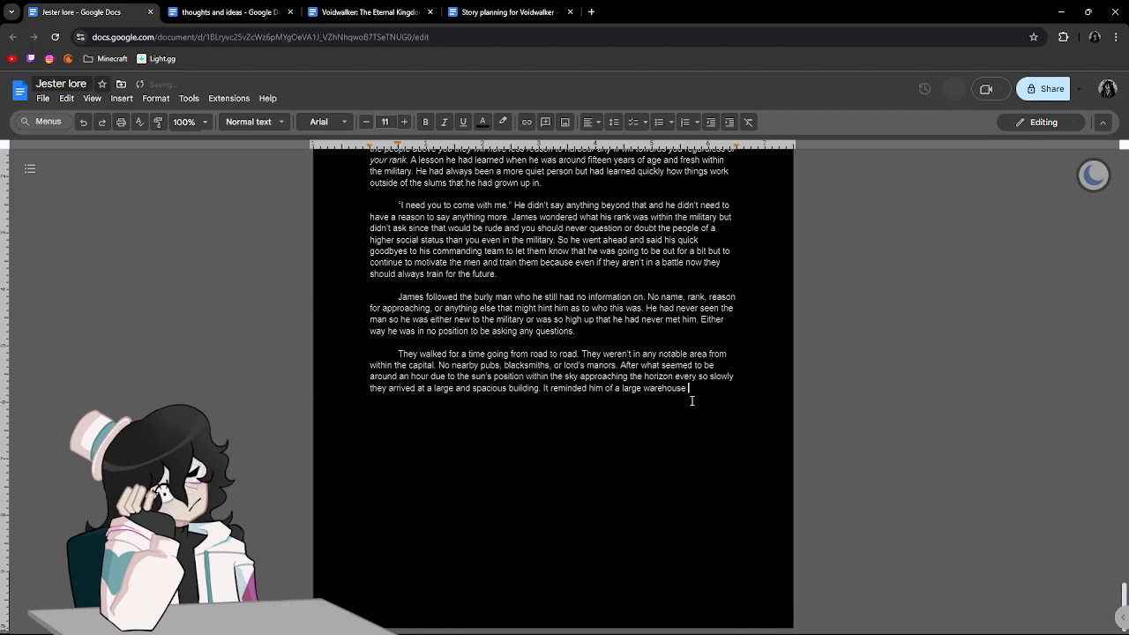
pyautogui.write('but with mul')
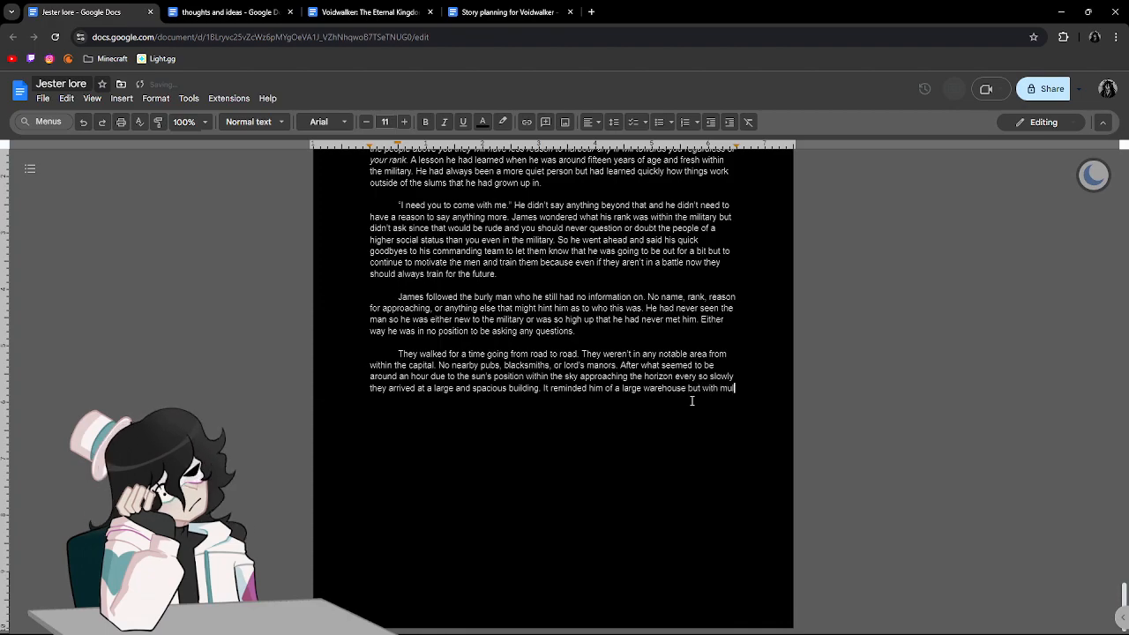
pyautogui.write('tiple lay')
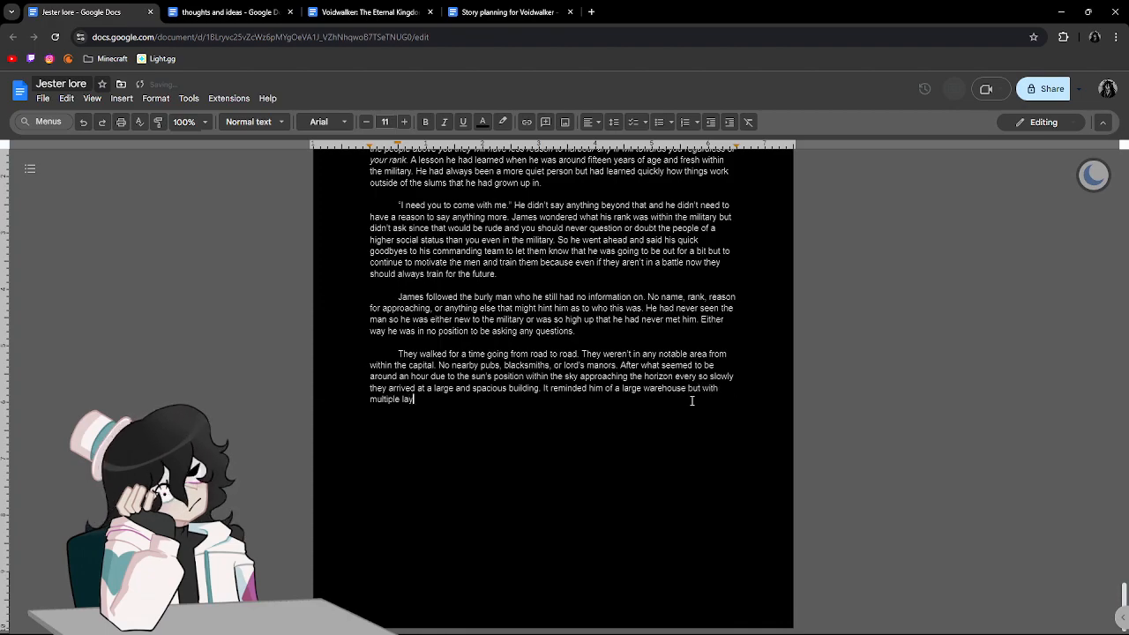
pyautogui.write('ers and not enough')
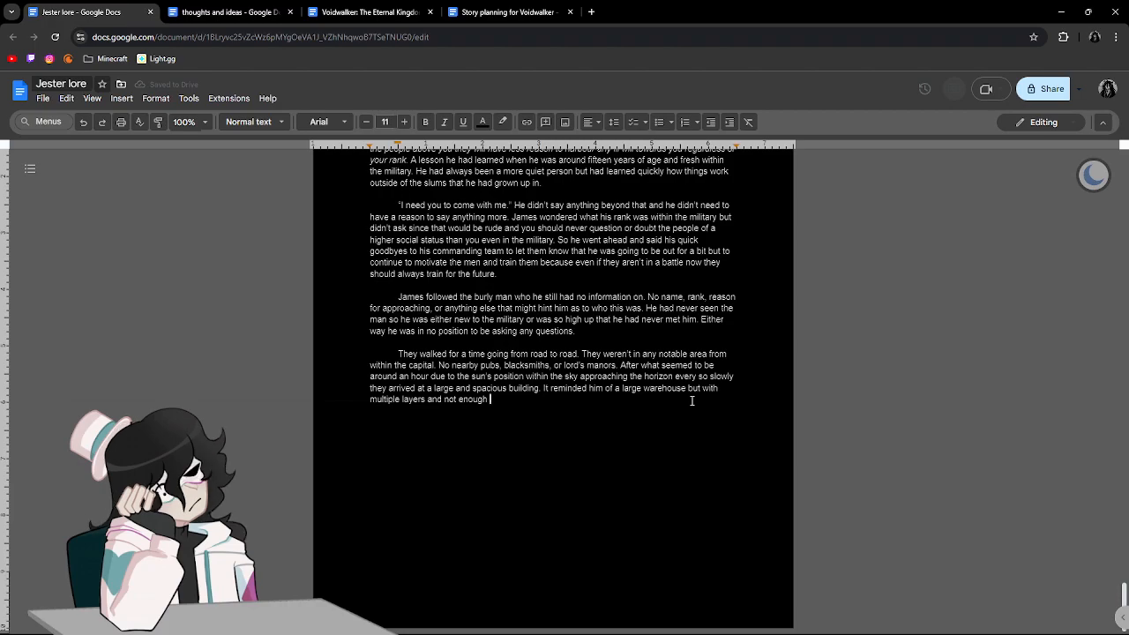
pyautogui.write('storage within it')
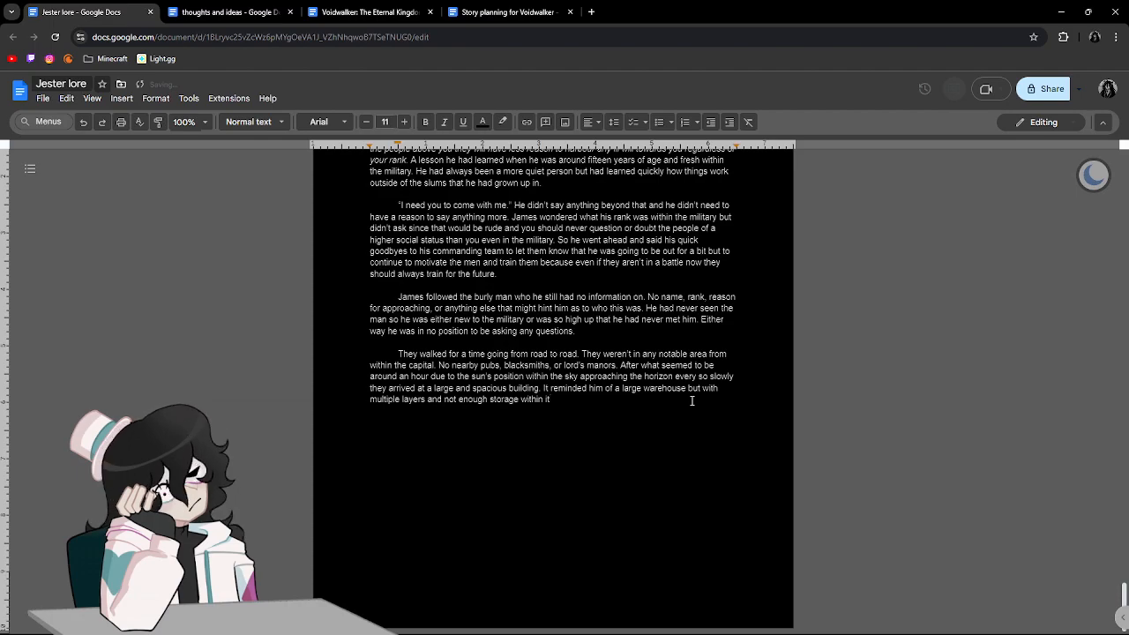
pyautogui.press('BackSpace')
pyautogui.press('BackSpace')
pyautogui.press('BackSpace')
pyautogui.press('BackSpace')
pyautogui.press('BackSpace')
pyautogui.press('BackSpace')
pyautogui.press('BackSpace')
pyautogui.press('BackSpace')
pyautogui.press('BackSpace')
pyautogui.press('BackSpace')
pyautogui.press('BackSpace')
pyautogui.press('BackSpace')
pyautogui.press('BackSpace')
pyautogui.press('BackSpace')
pyautogui.press('BackSpace')
pyautogui.press('BackSpace')
pyautogui.press('BackSpace')
pyautogui.press('BackSpace')
pyautogui.press('BackSpace')
pyautogui.press('BackSpace')
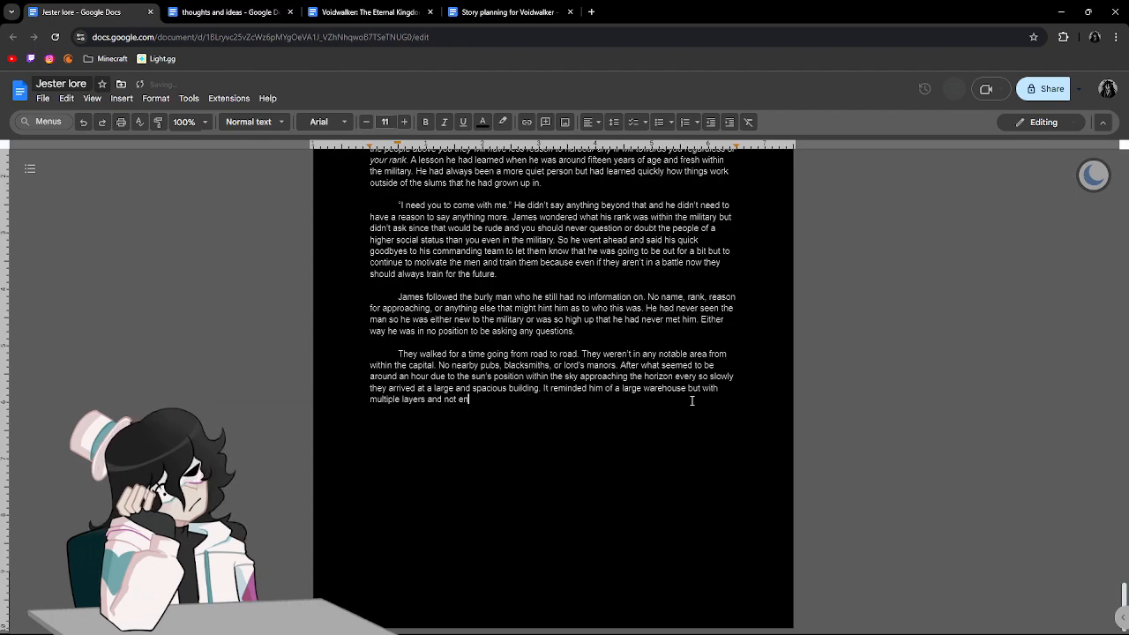
pyautogui.write('a')
pyautogui.press('BackSpace')
pyautogui.press('BackSpace')
# Finish the warehouse sentence with "nearly enough resources stored within it." and begin the next one with "However what".
pyautogui.write('nearly enough recour')
pyautogui.press('BackSpace')
pyautogui.press('BackSpace')
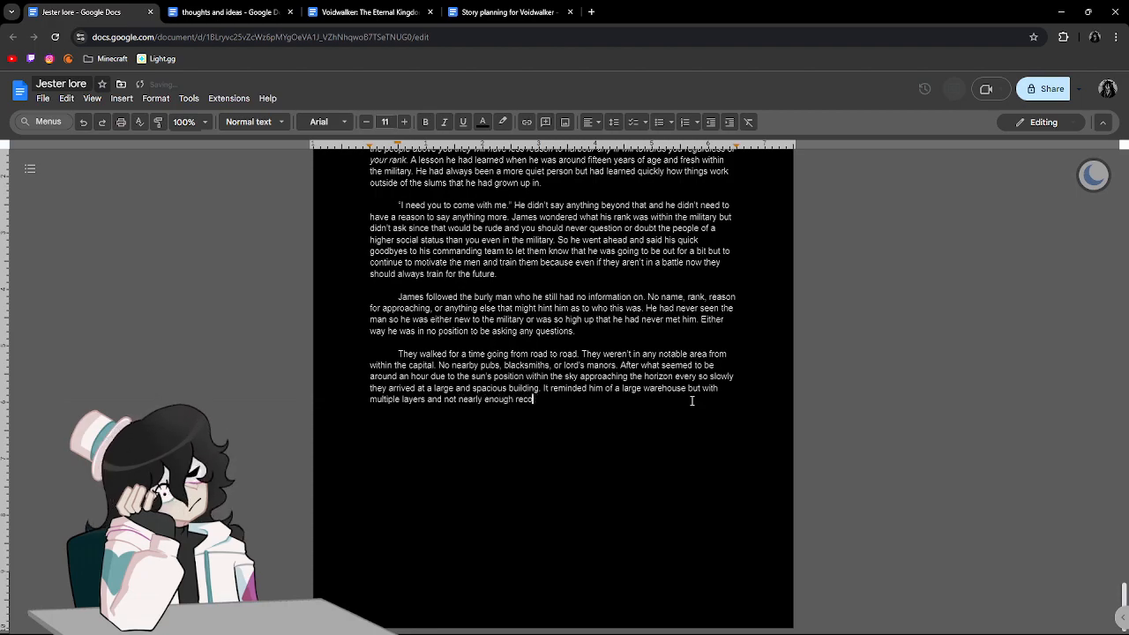
pyautogui.press('BackSpace')
pyautogui.press('BackSpace')
pyautogui.write('sources st')
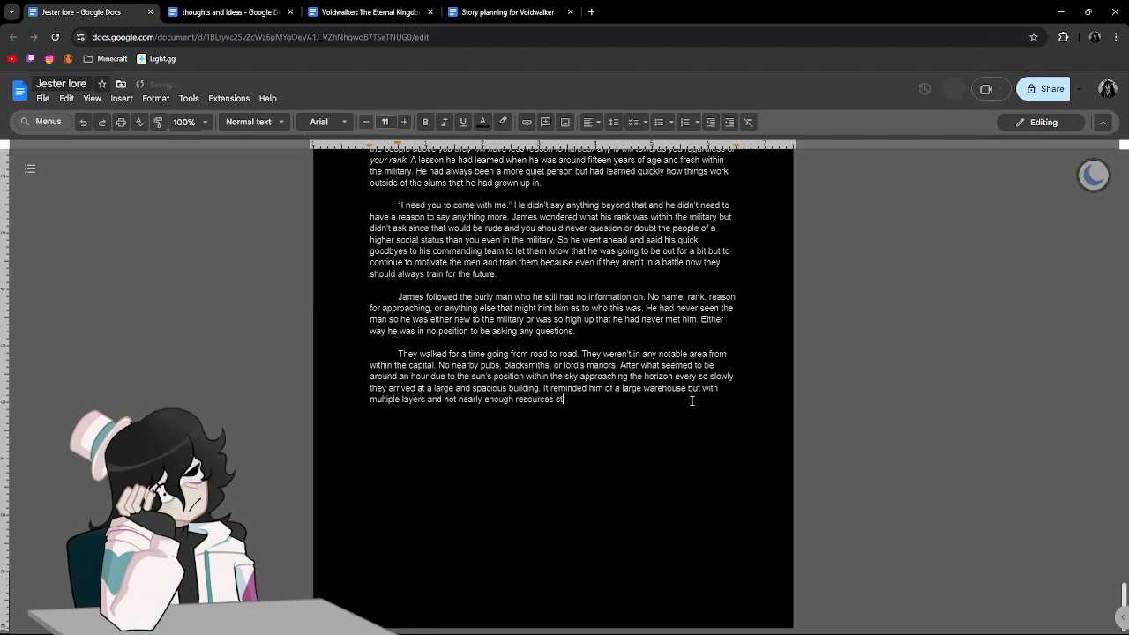
pyautogui.write('ored with')
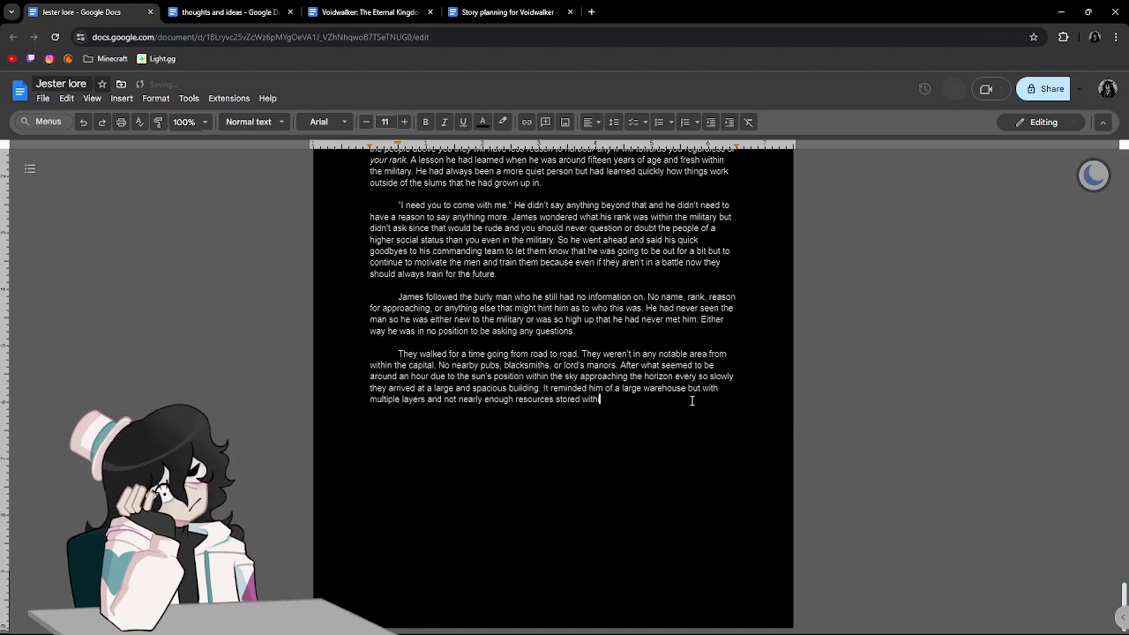
pyautogui.write('in it. However what')
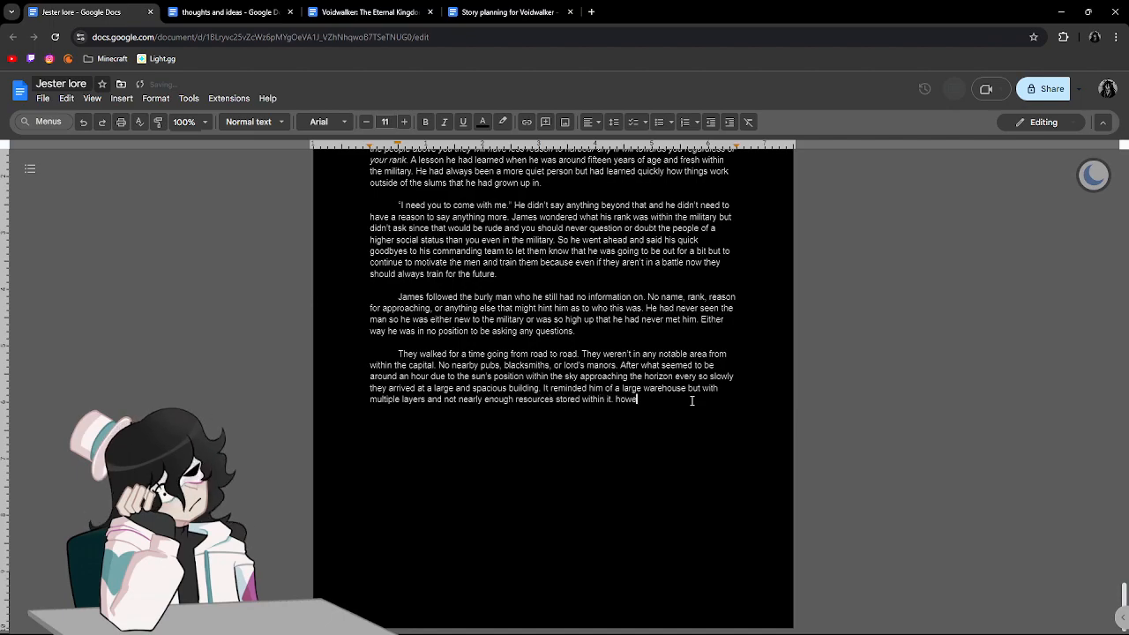
pyautogui.write(' he did ')
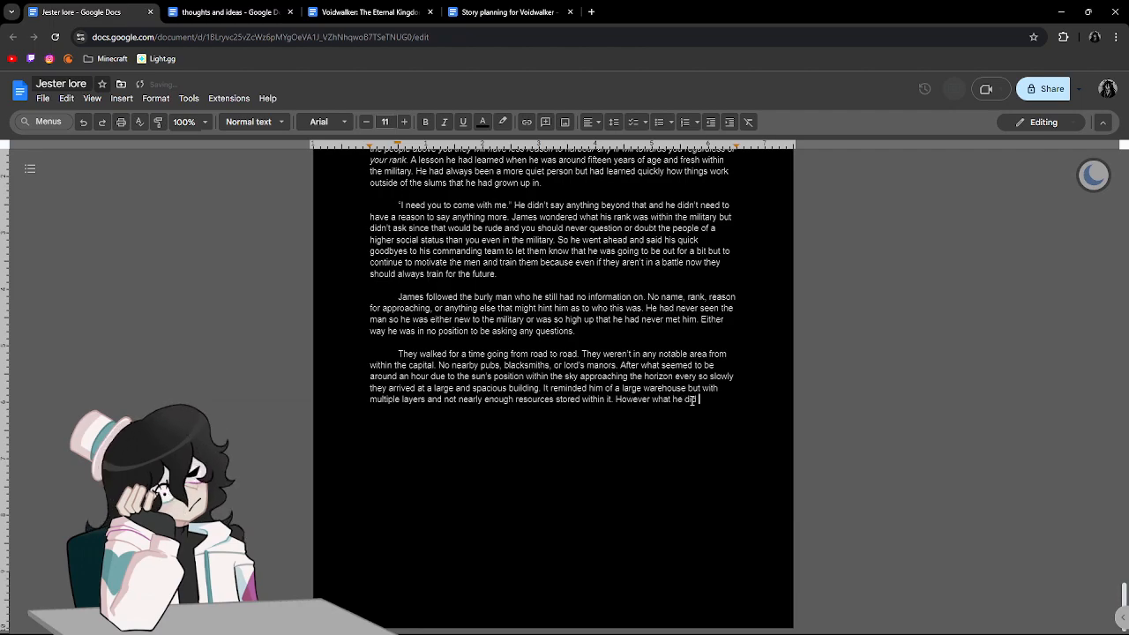
pyautogui.write('notice was people wearing all black in distant shadw')
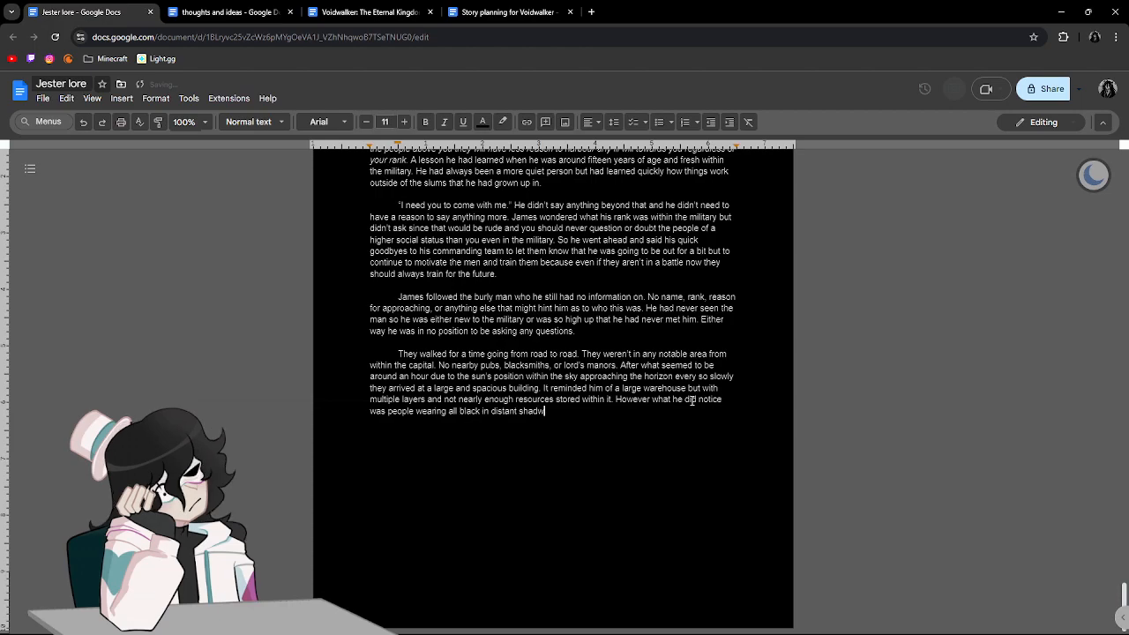
# Continue the sentence with "he did notice was people wearing all black in distant shadows within the building".
pyautogui.press('BackSpace')
pyautogui.write('ows within the building.')
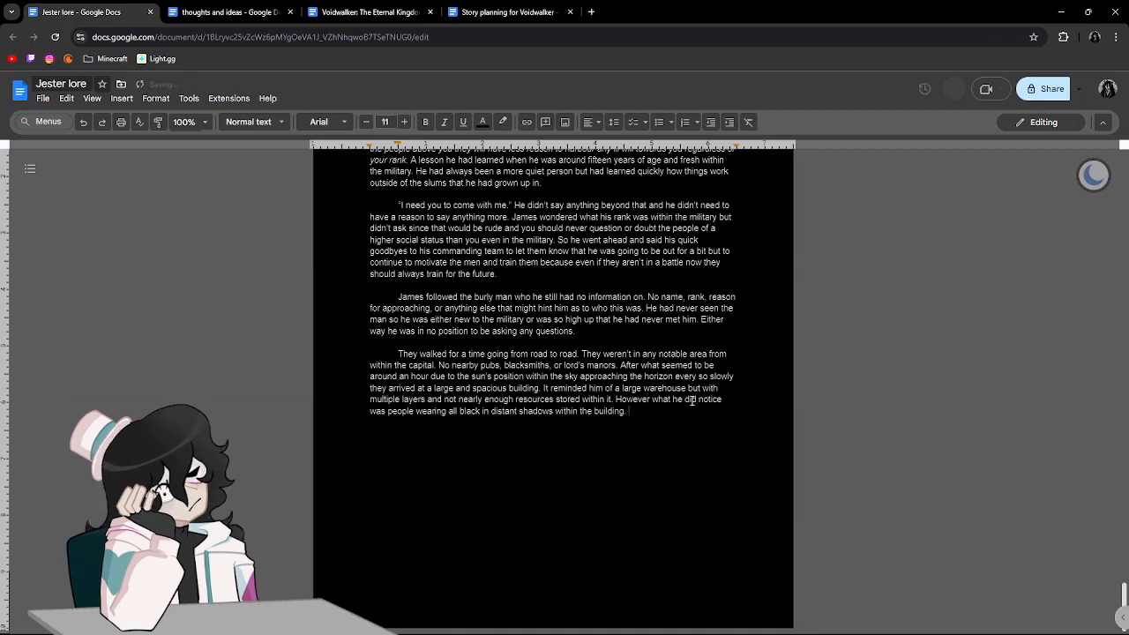
# Extend the sentence about the people in black with "blending into the backdrop but".
pyautogui.write('bledin')
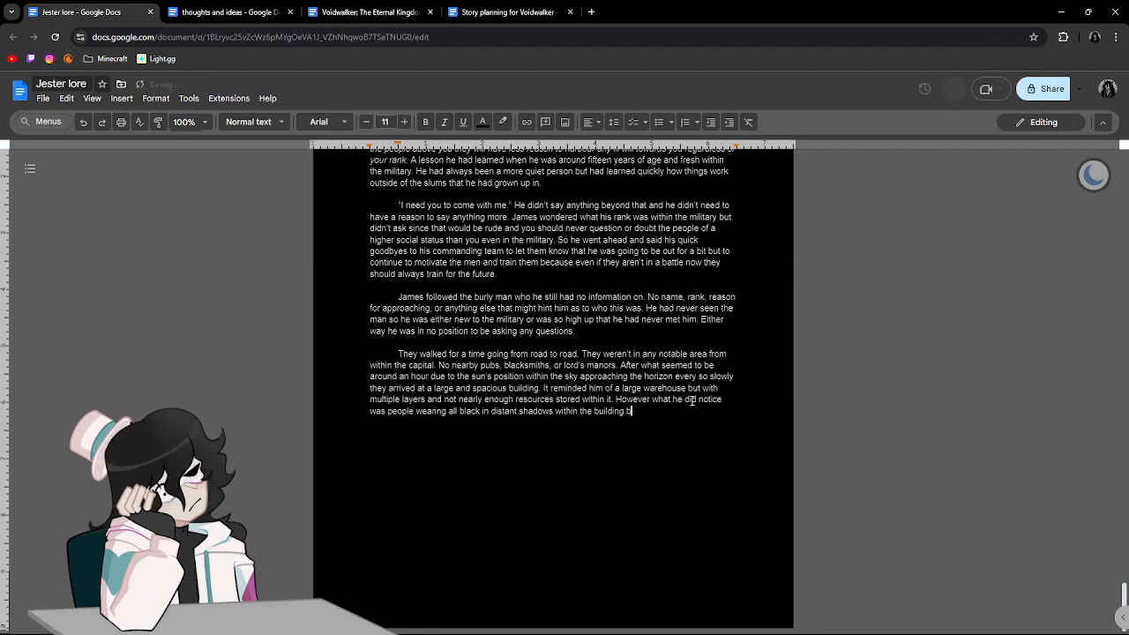
pyautogui.press('BackSpace')
pyautogui.press('BackSpace')
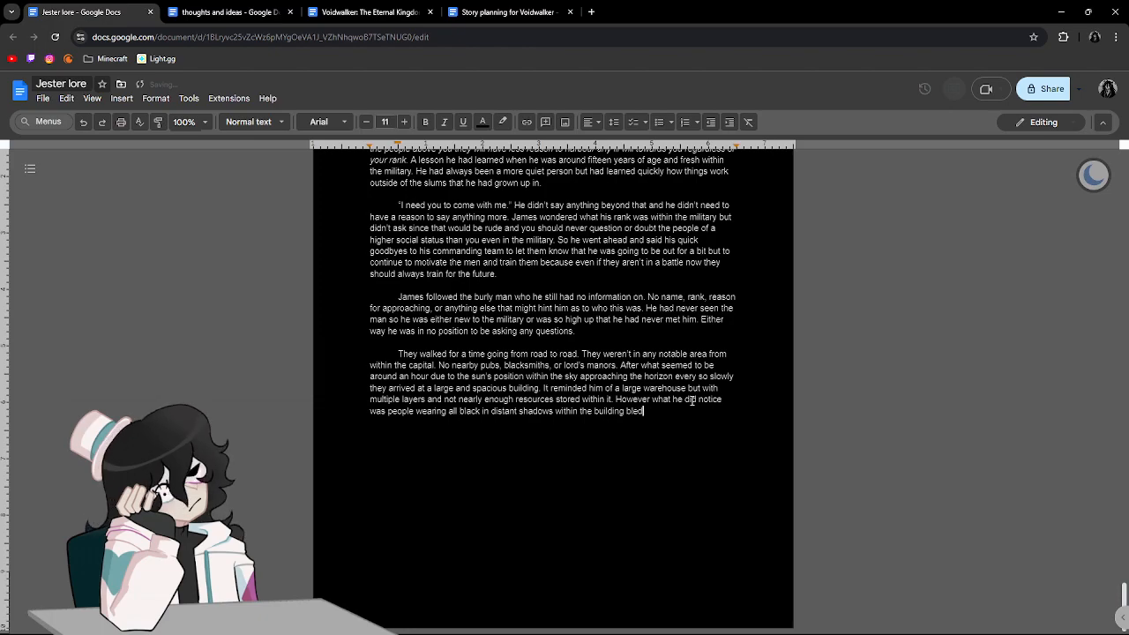
pyautogui.write('ding i')
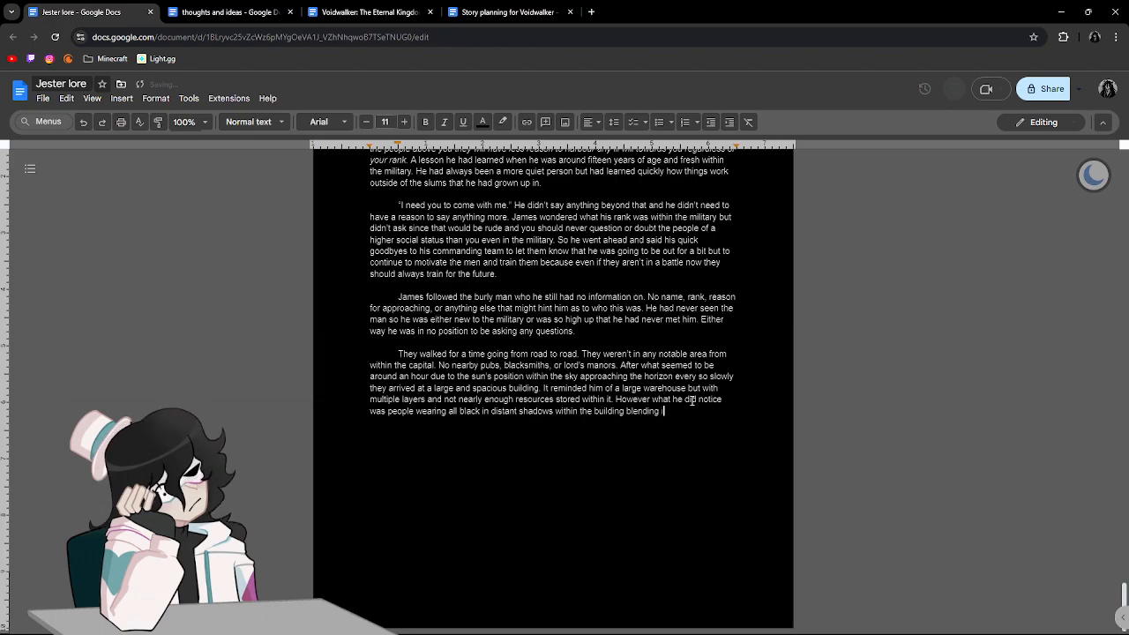
pyautogui.write('nto the bac')
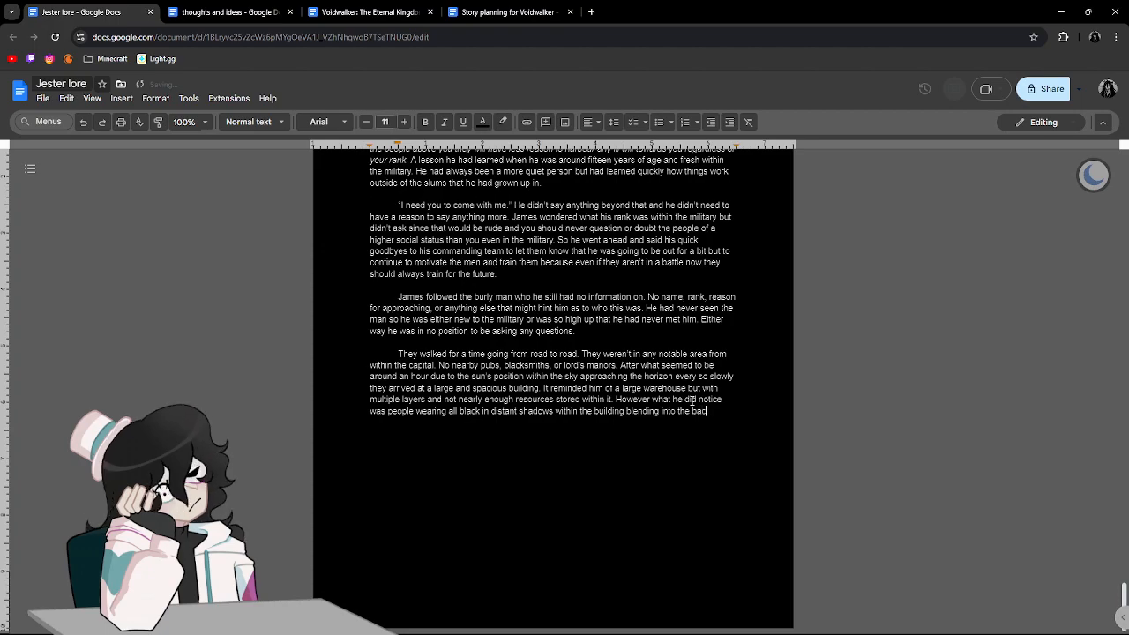
pyautogui.write('kgrop but')
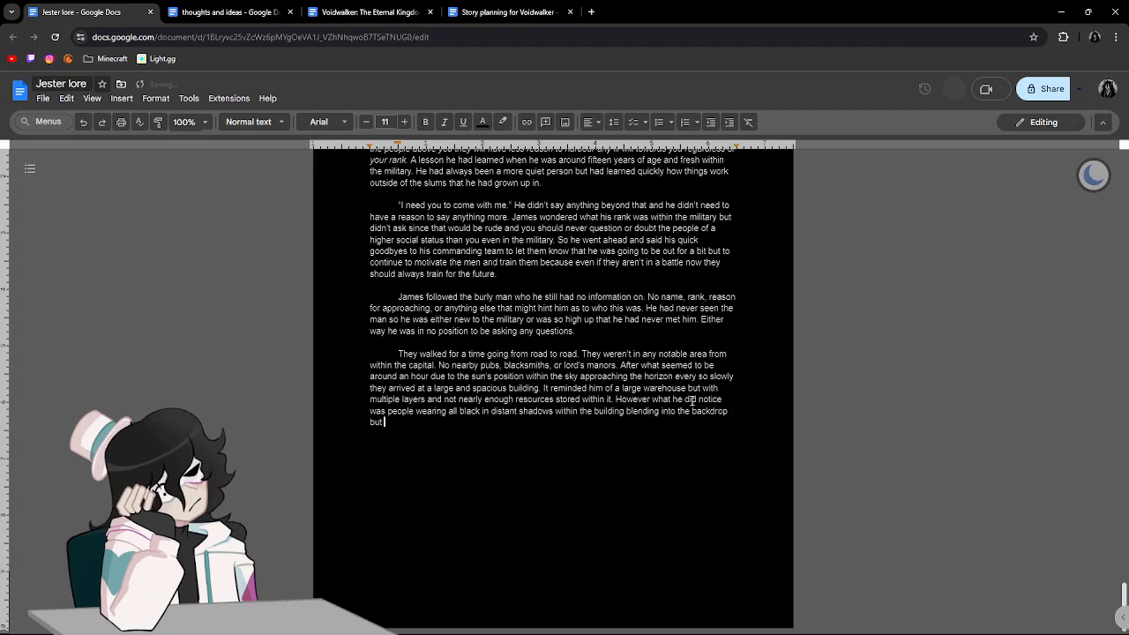
pyautogui.write(' not hidden enough for Jame')
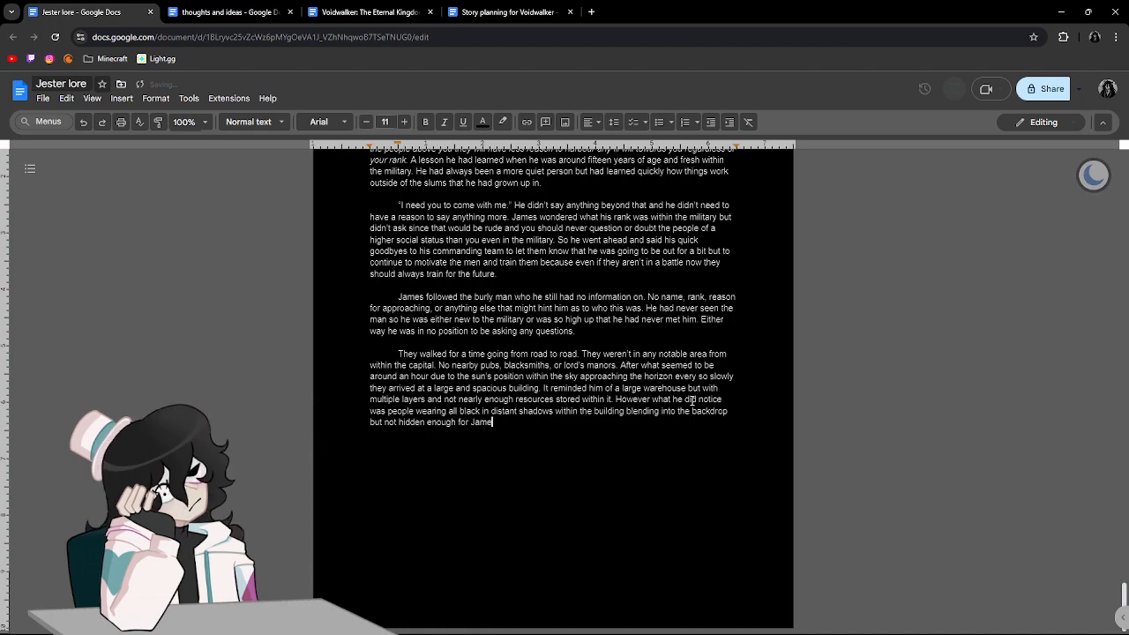
# Continue the sentence with "not hidden enough for James' senses to not notice them or".
pyautogui.write('s')
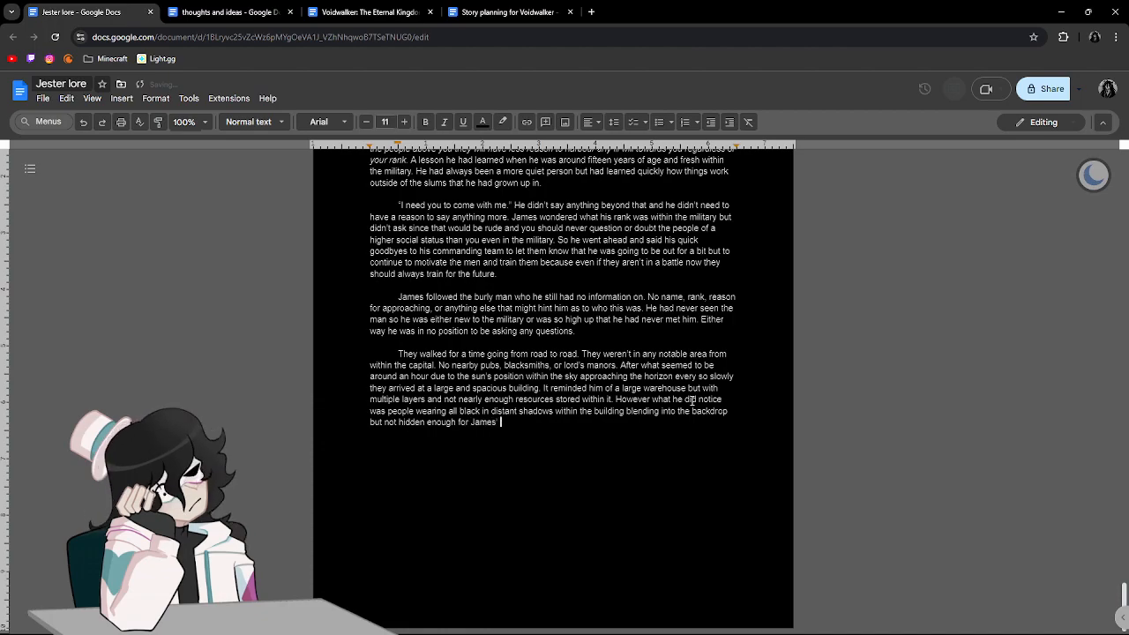
pyautogui.write("' sense")
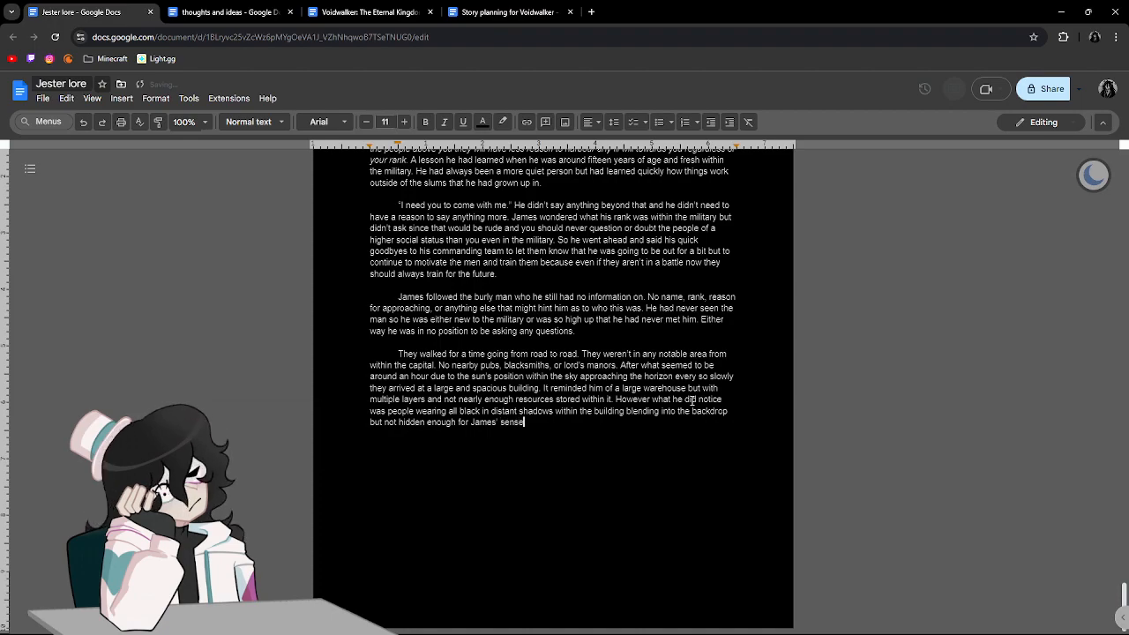
pyautogui.write('s to not notice')
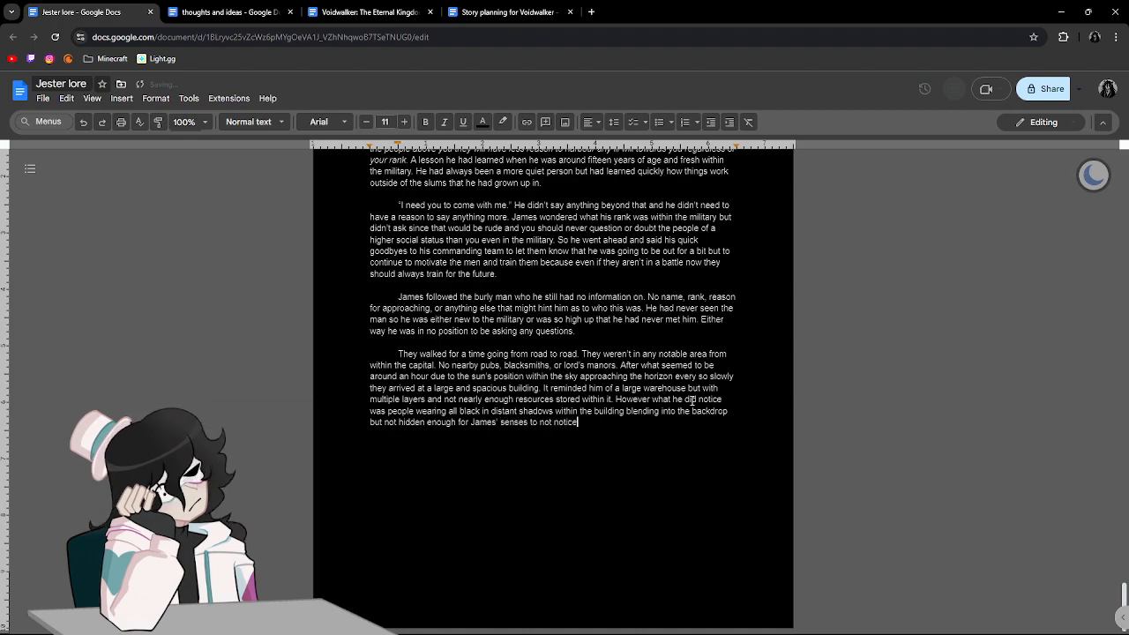
pyautogui.write(' them or re')
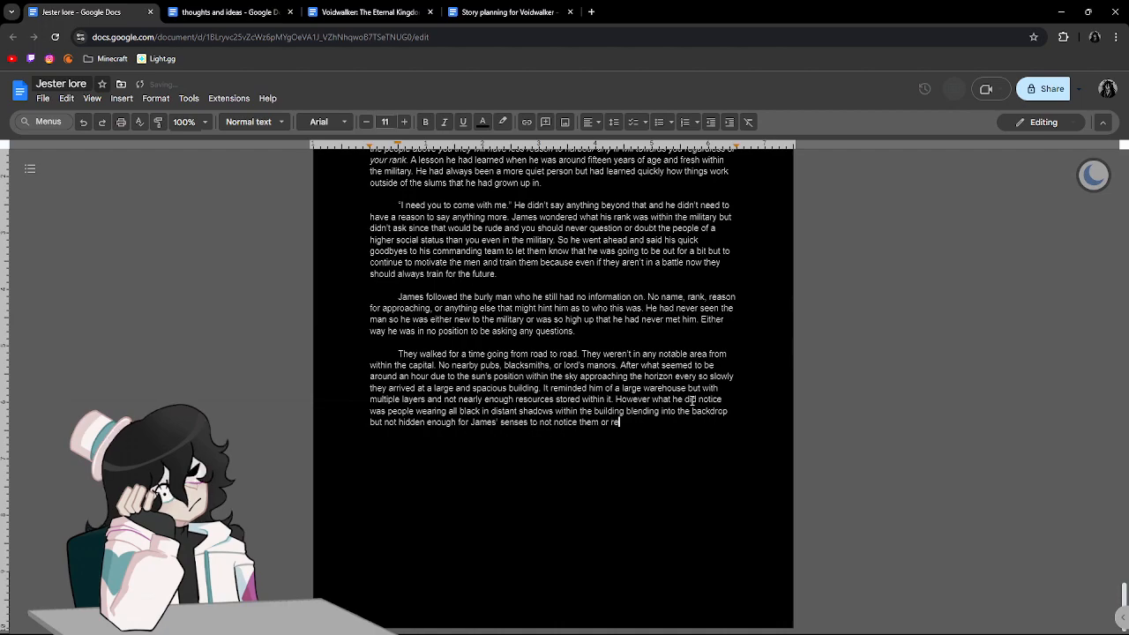
pyautogui.write('cogni')
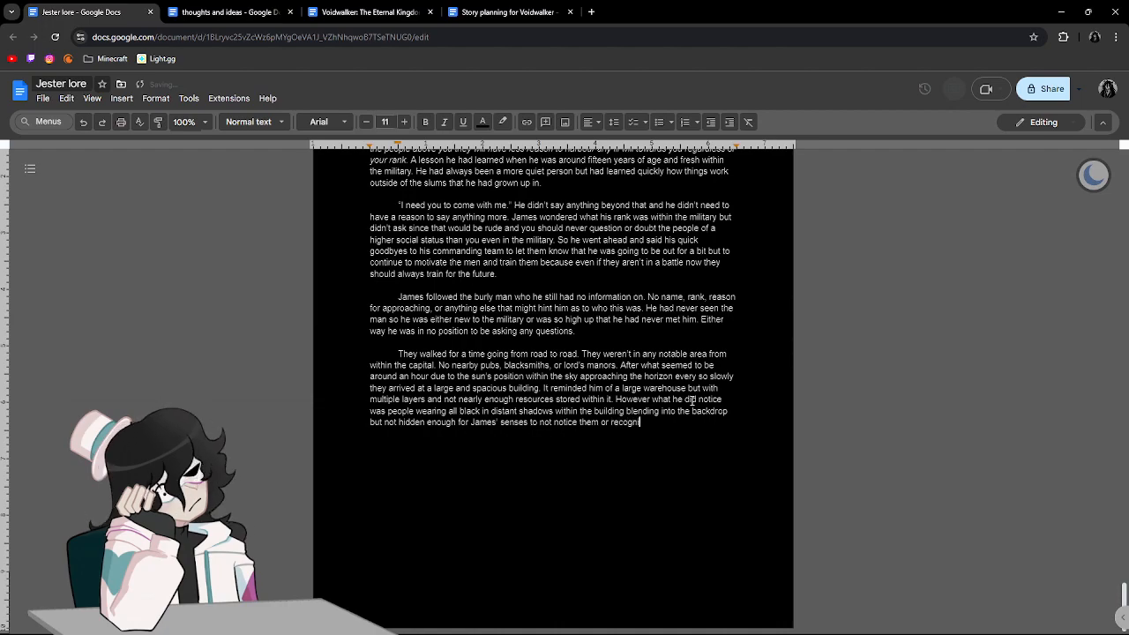
pyautogui.write('se the')
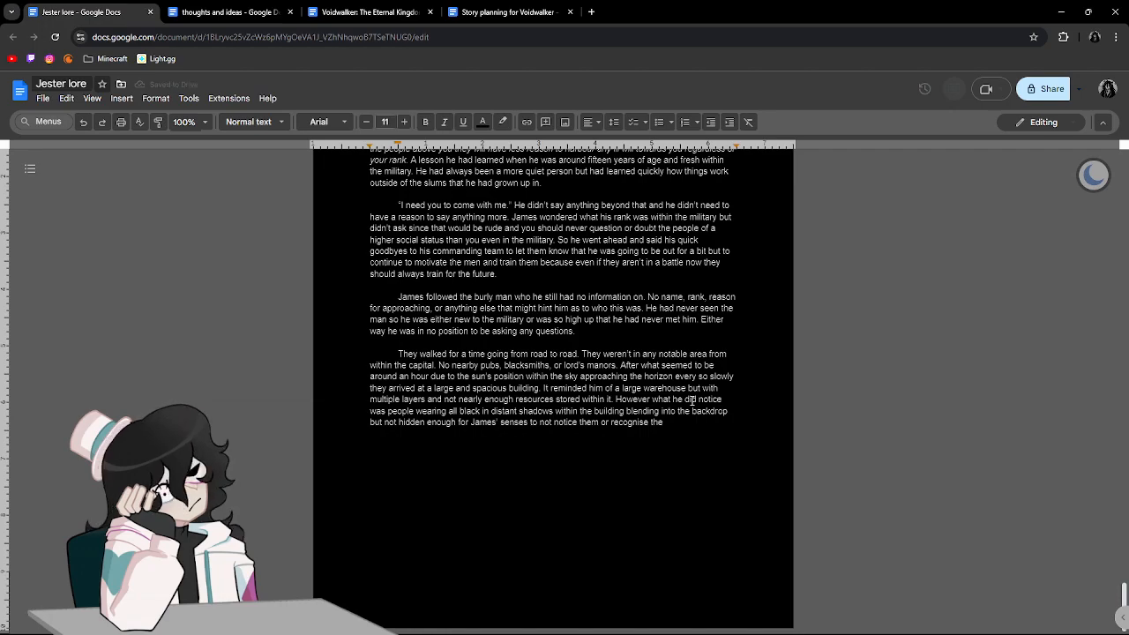
# Continue the sentence with "recognise the small sounds of breathing within the".
pyautogui.write('small sounds of breathing within')
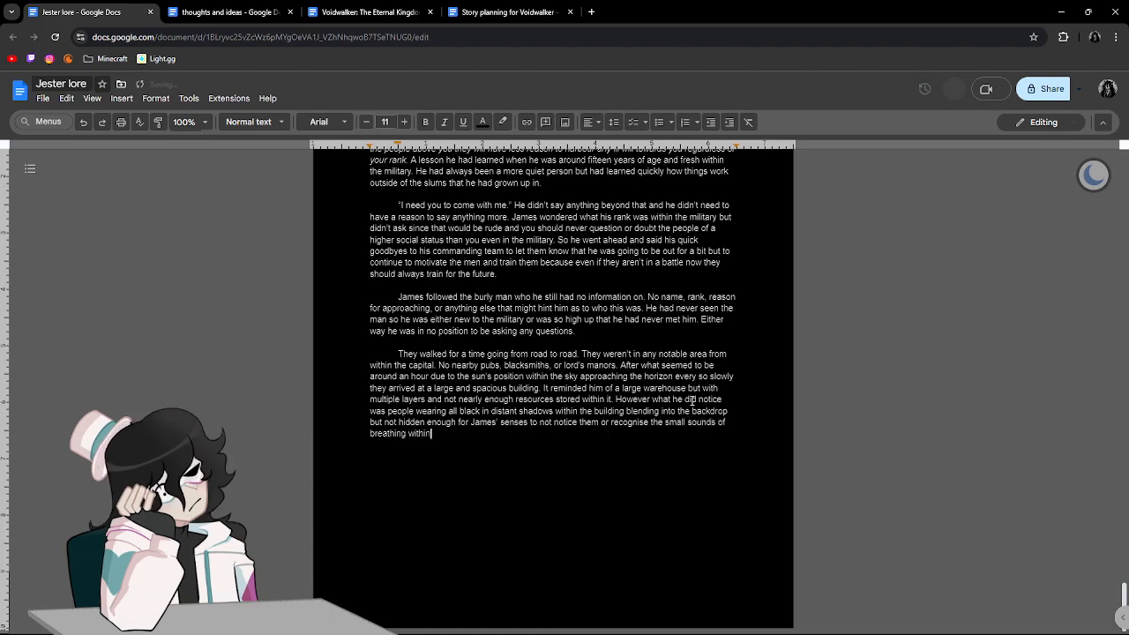
pyautogui.write(' the la')
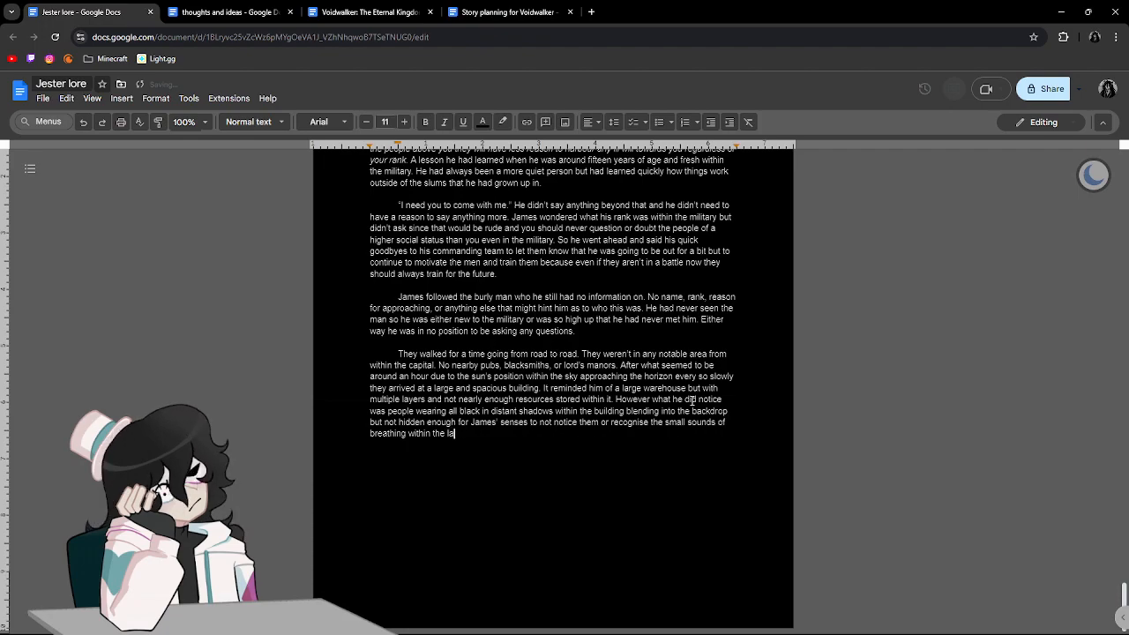
pyautogui.write('rge spac')
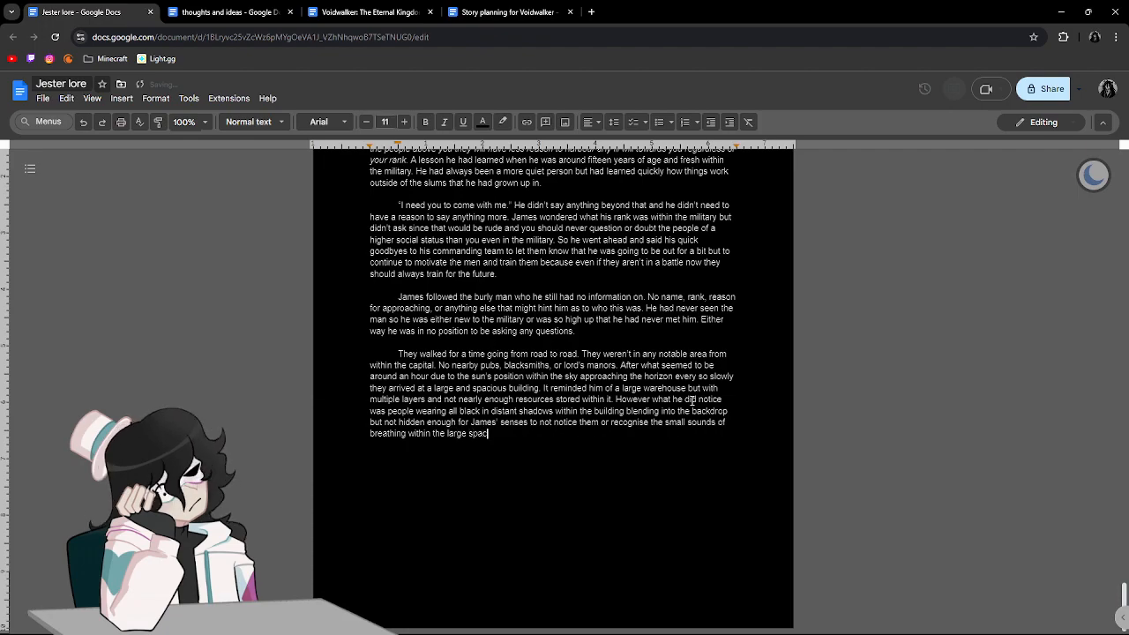
pyautogui.write('ias')
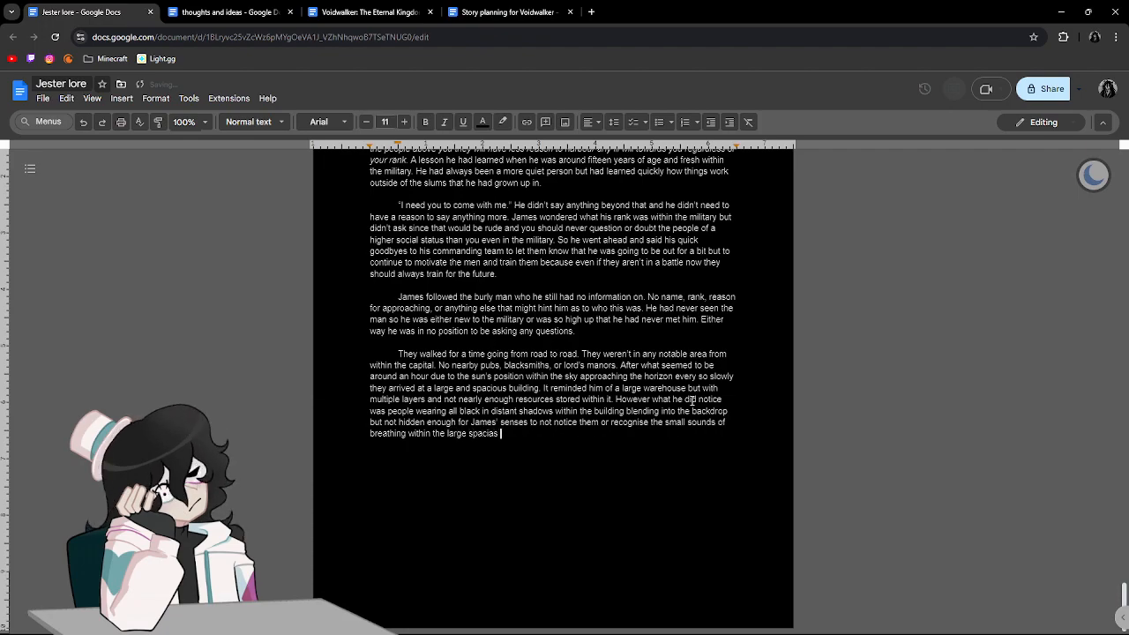
# Finish the sentence about the breathing sounds with "large spacious room".
pyautogui.press('BackSpace')
pyautogui.press('BackSpace')
pyautogui.press('BackSpace')
pyautogui.write('iopus')
pyautogui.press('BackSpace')
pyautogui.press('BackSpace')
pyautogui.press('BackSpace')
pyautogui.press('BackSpace')
pyautogui.write('ous room')
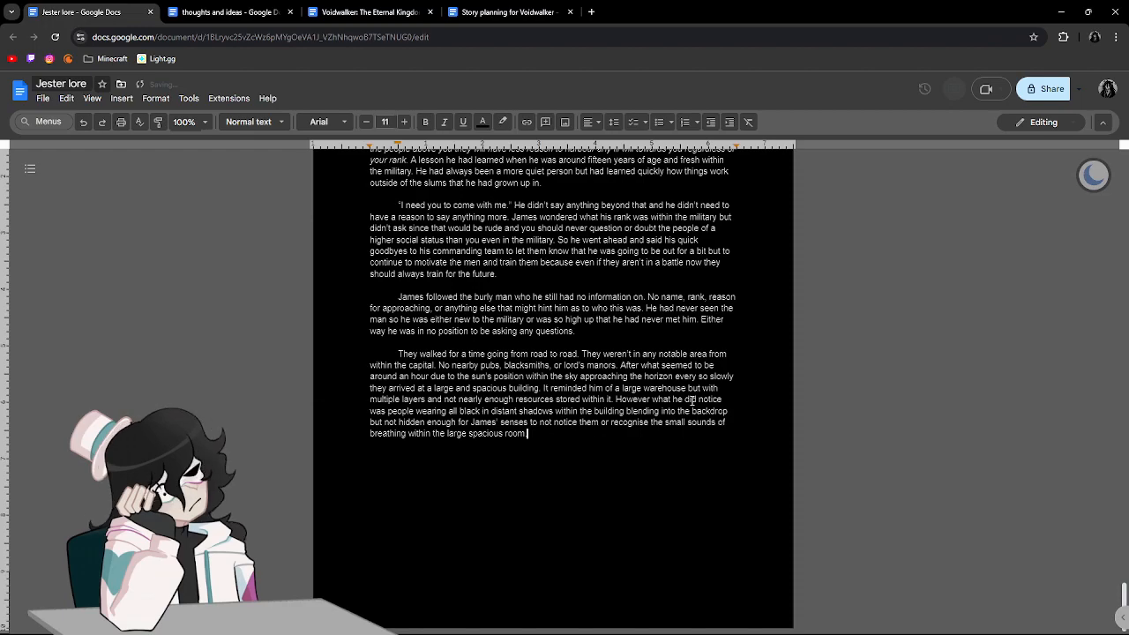
pyautogui.write('. That is when he finally turne')
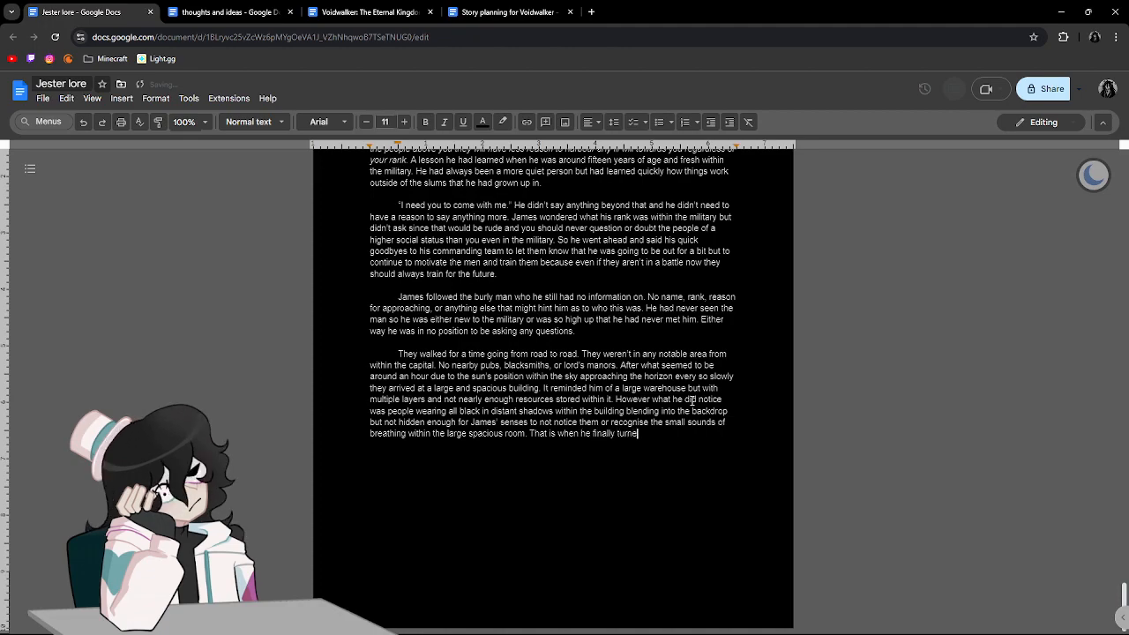
pyautogui.write('d around again and ')
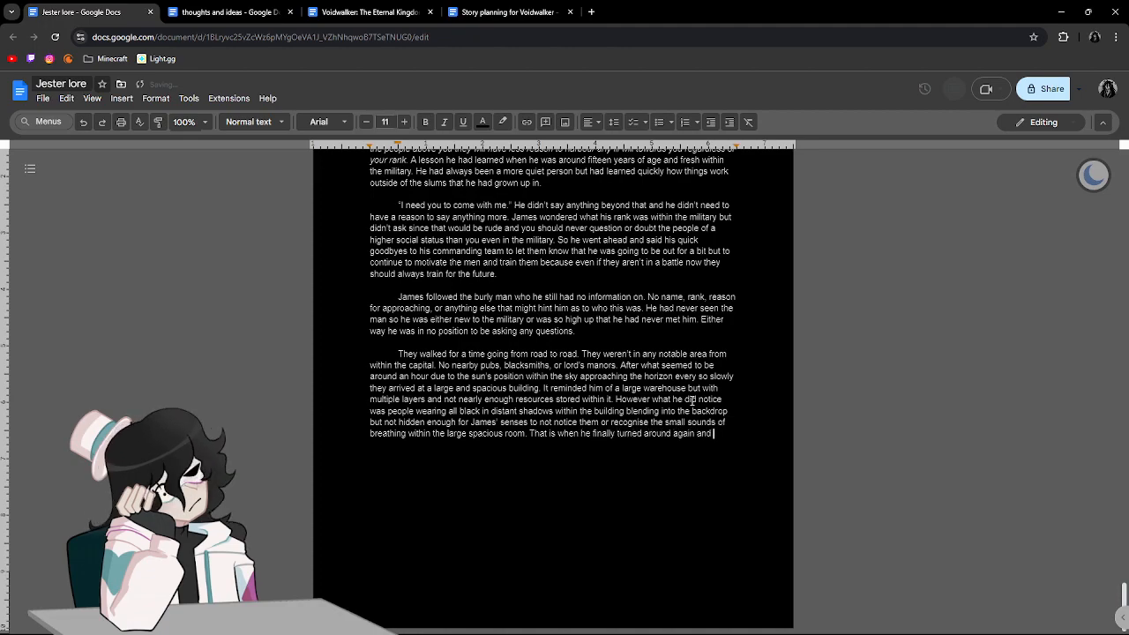
pyautogui.write('noticed that he was no long')
# Finish the sentence with "being followed in by the large man he had been with.".
pyautogui.write('ing')
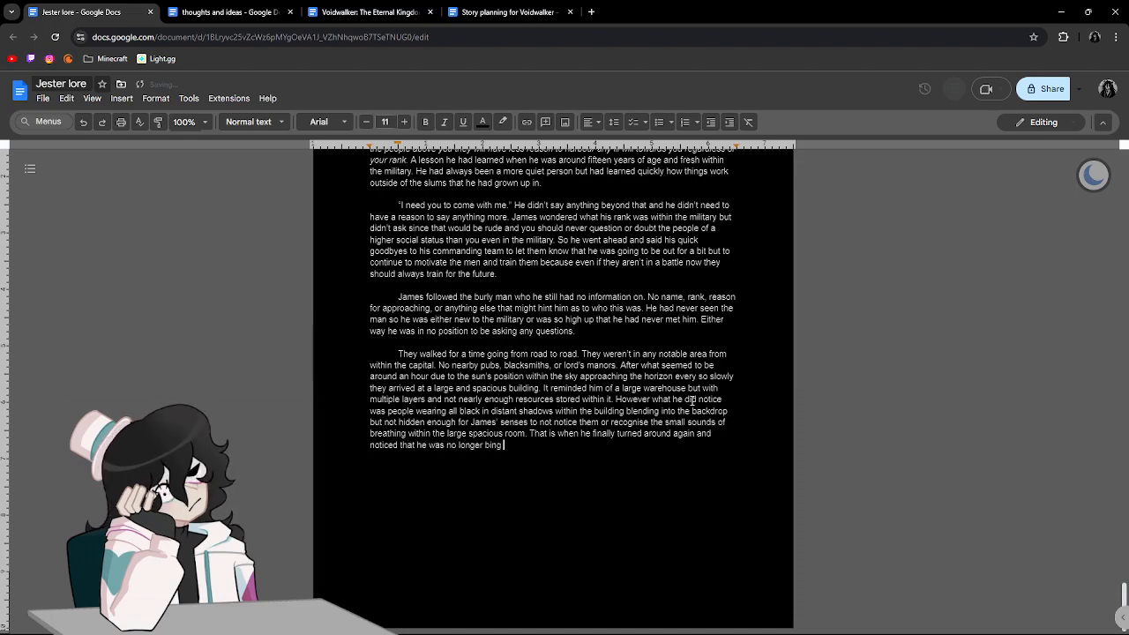
pyautogui.press('BackSpace')
pyautogui.press('BackSpace')
pyautogui.write('eing followed in by the large man he had been with')
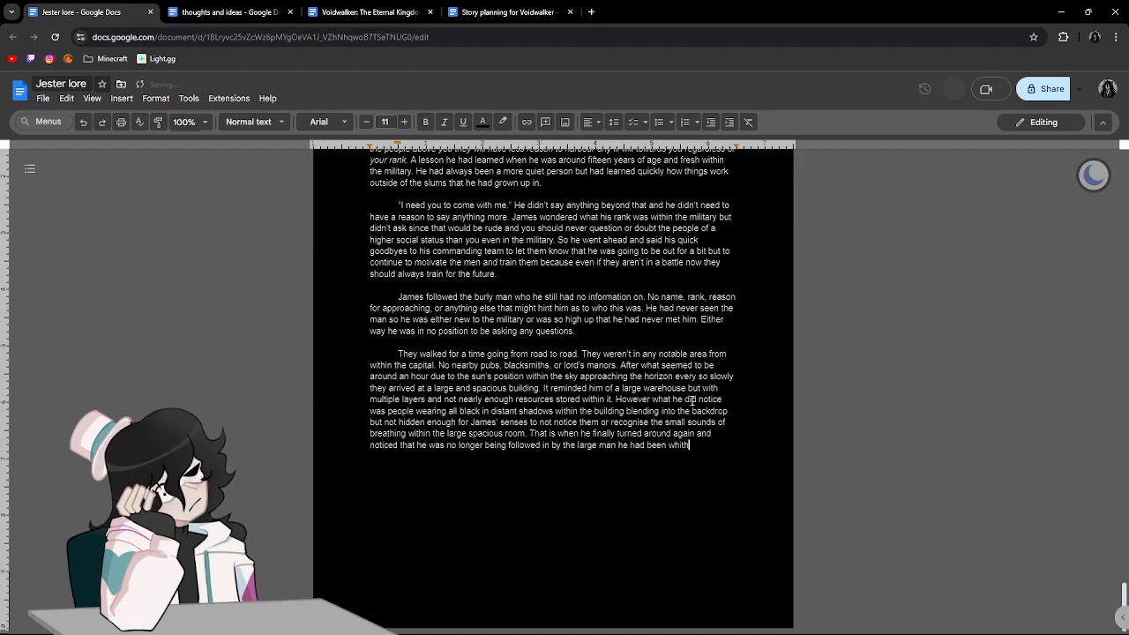
pyautogui.press('BackSpace')
pyautogui.press('BackSpace')
pyautogui.write('th. He')
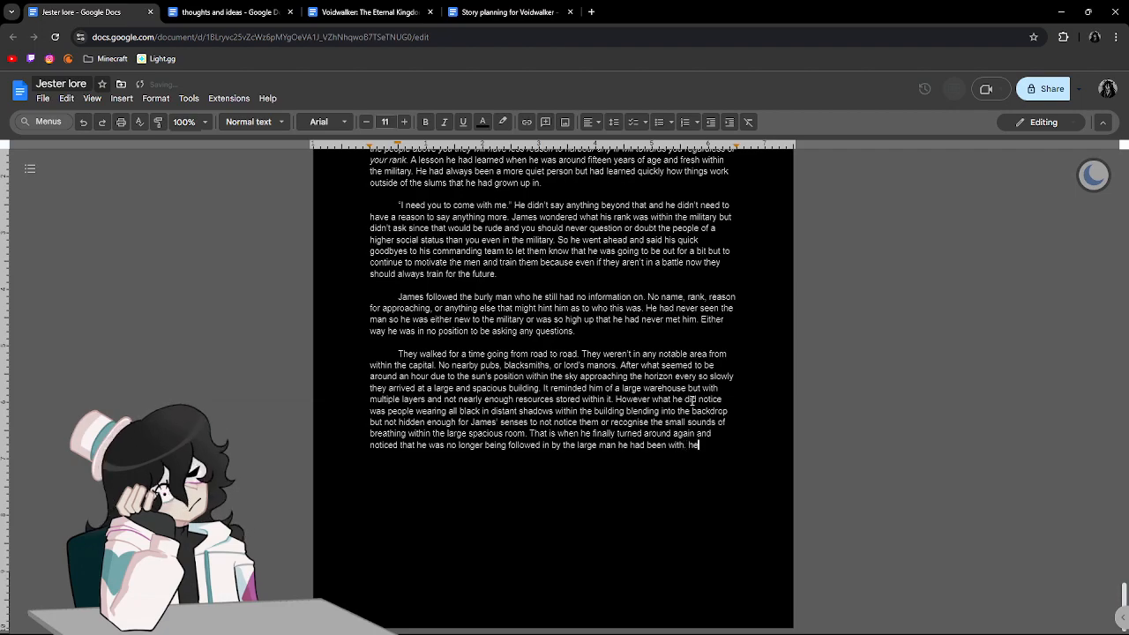
pyautogui.write(' stood outside ')
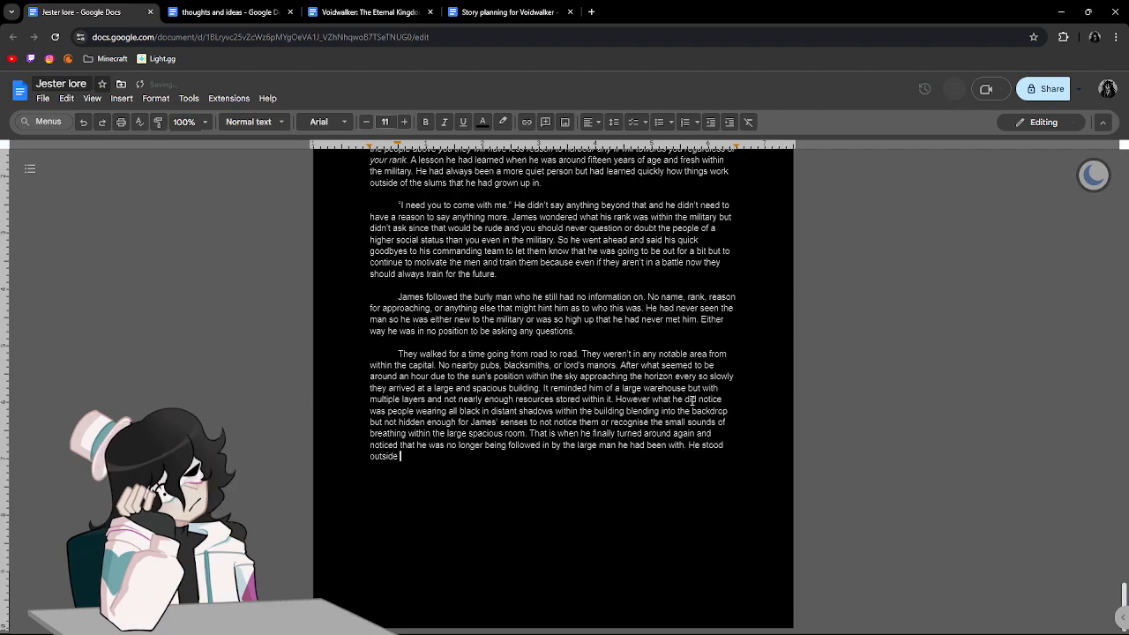
pyautogui.write('2 large doo')
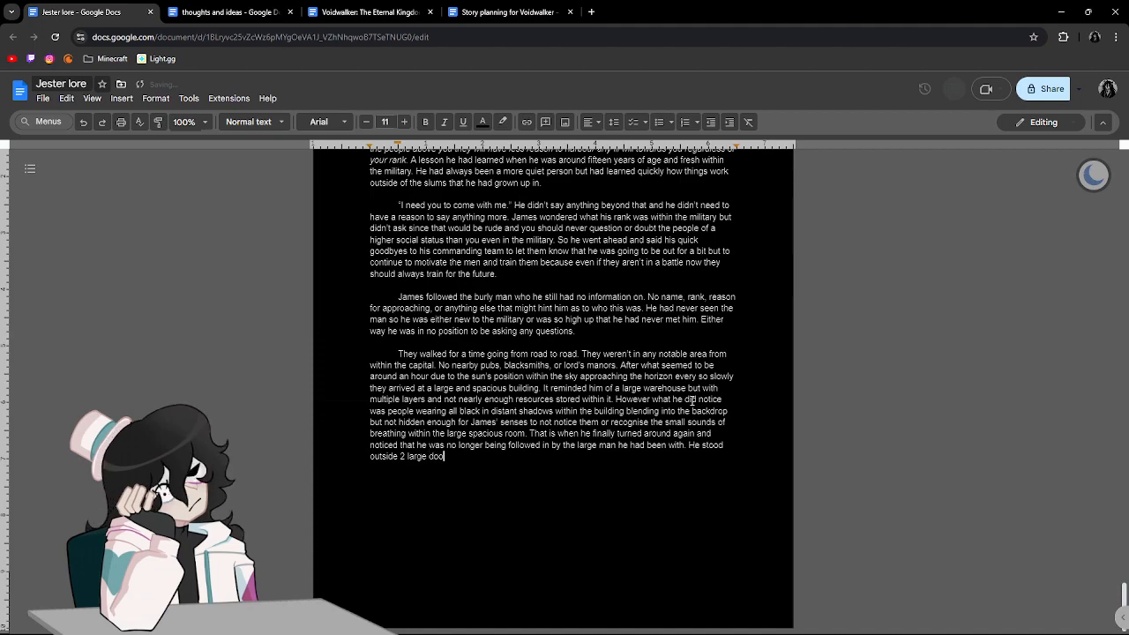
pyautogui.write('rs that were on ')
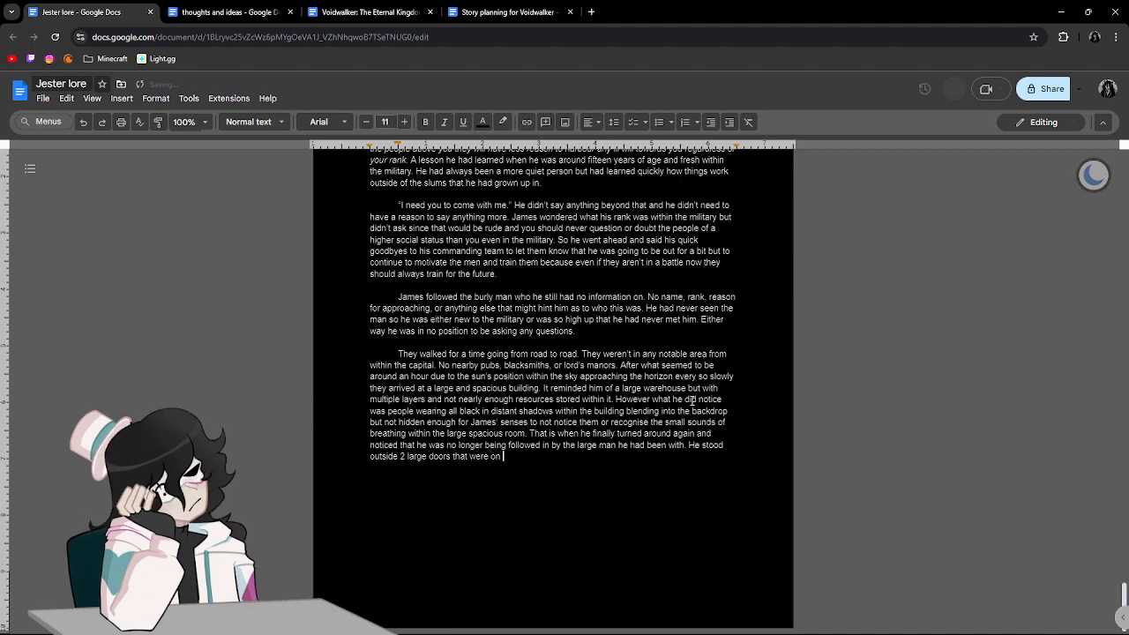
pyautogui.write('tracks so they c')
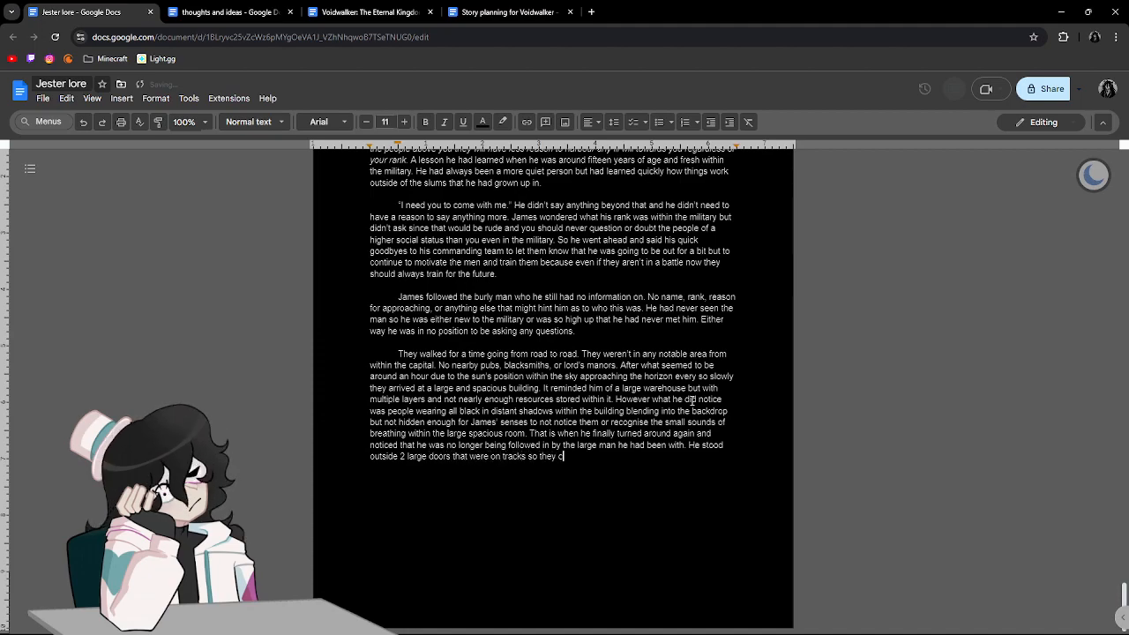
pyautogui.write('ould slide open')
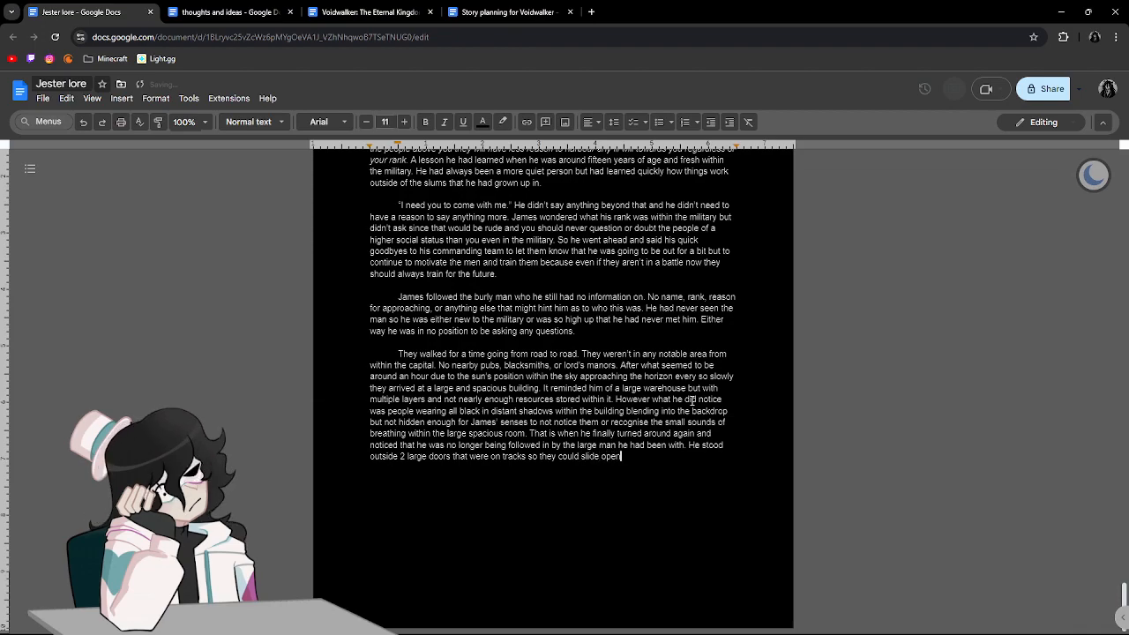
pyautogui.write(' and closed easily')
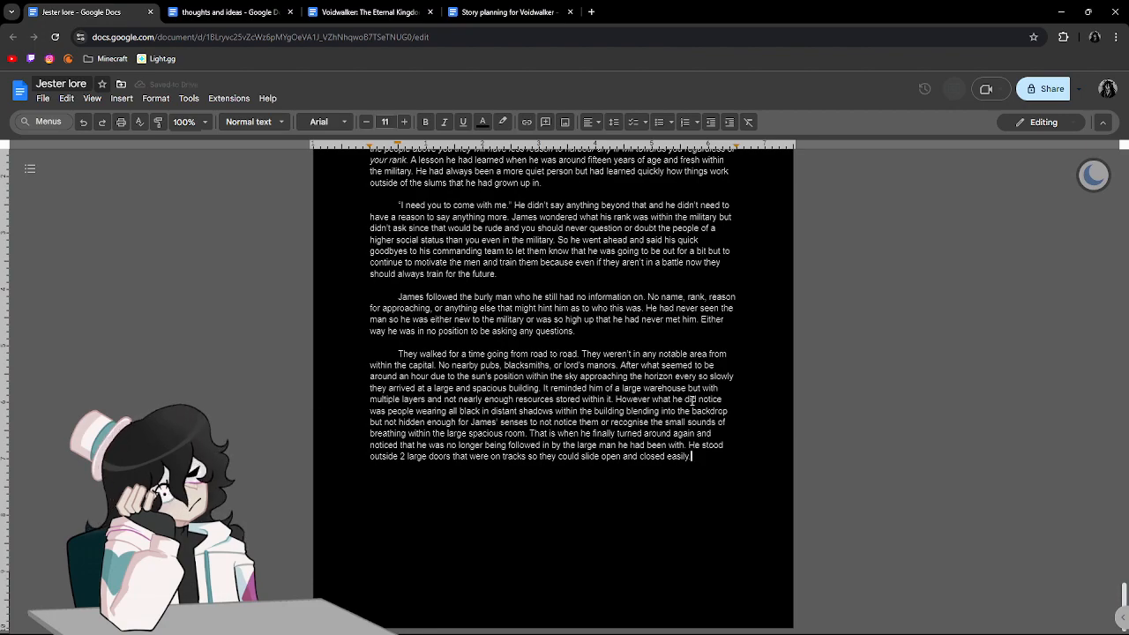
# Begin the next sentence with "He made no move to shut the doors but had his arms outstretched".
pyautogui.write('. He made no')
pyautogui.write(' move to shut the ')
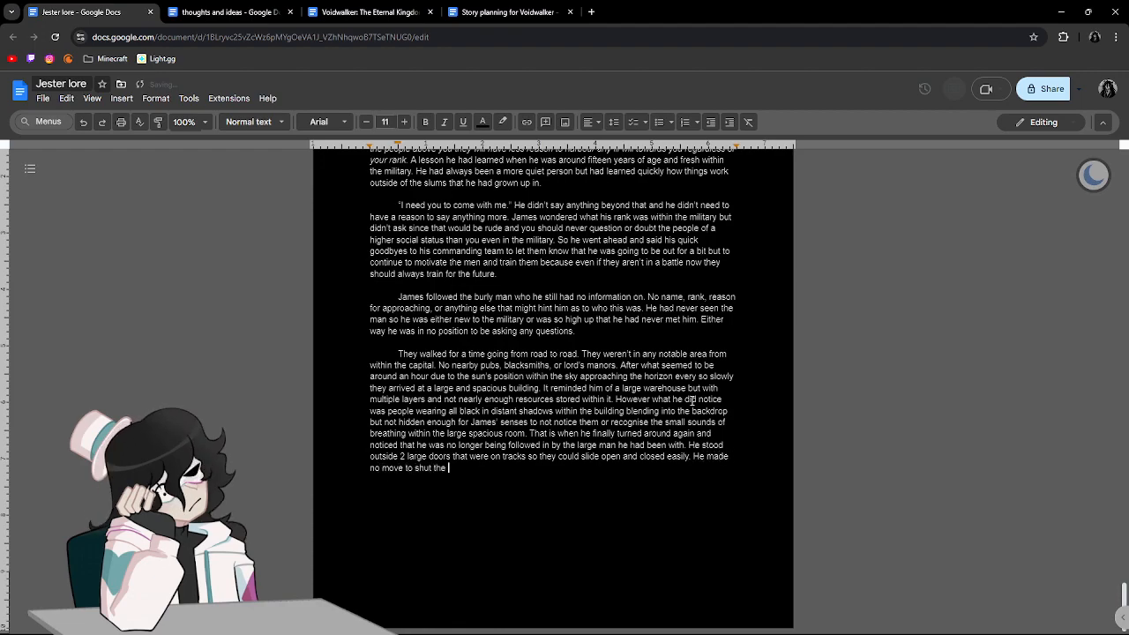
pyautogui.write('doors bu')
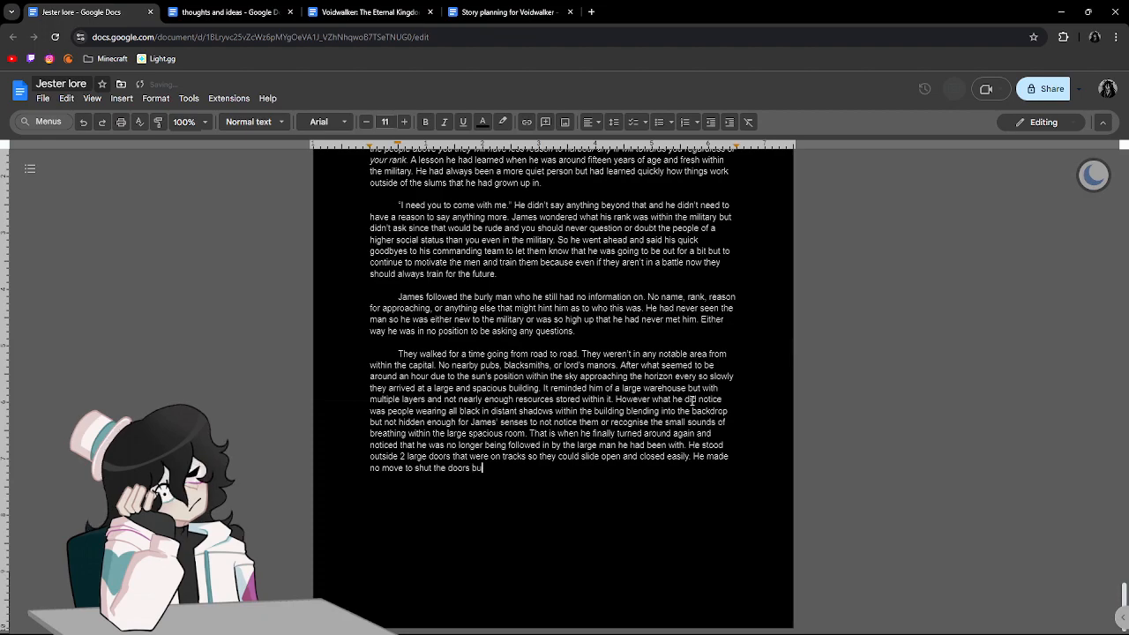
pyautogui.write('t had his')
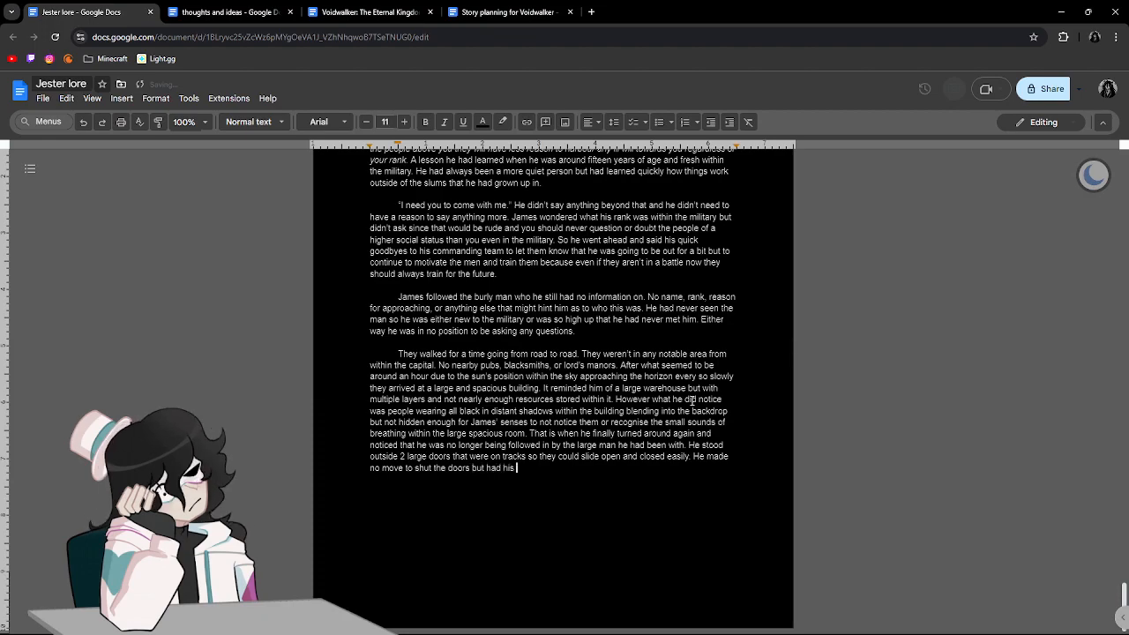
pyautogui.write(' arms outstreatched ')
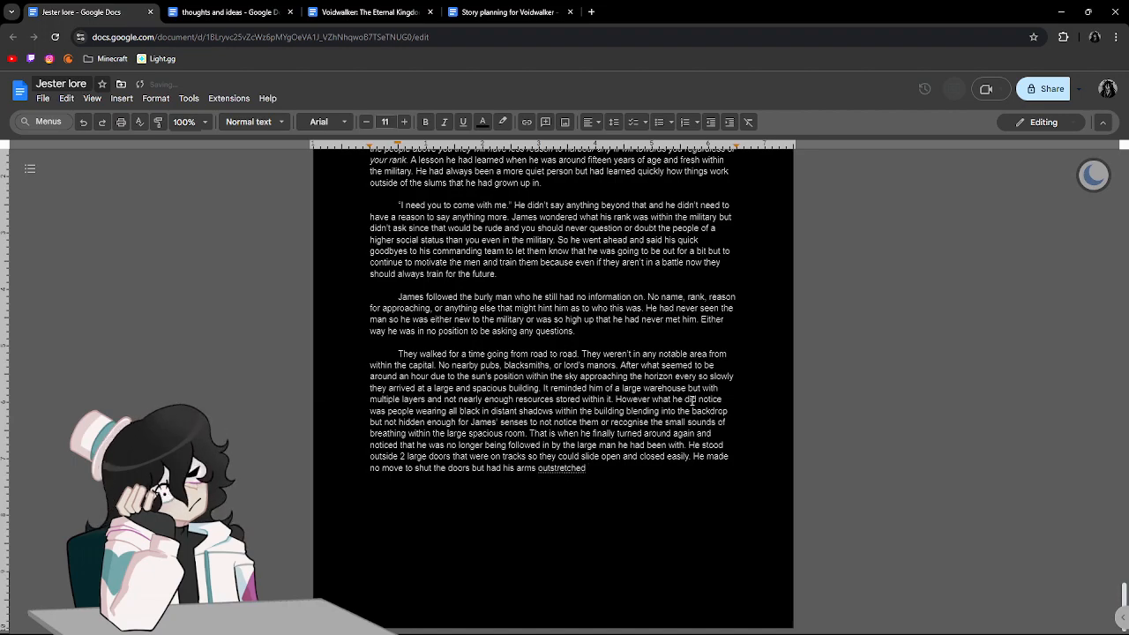
pyautogui.write('so his hand s')
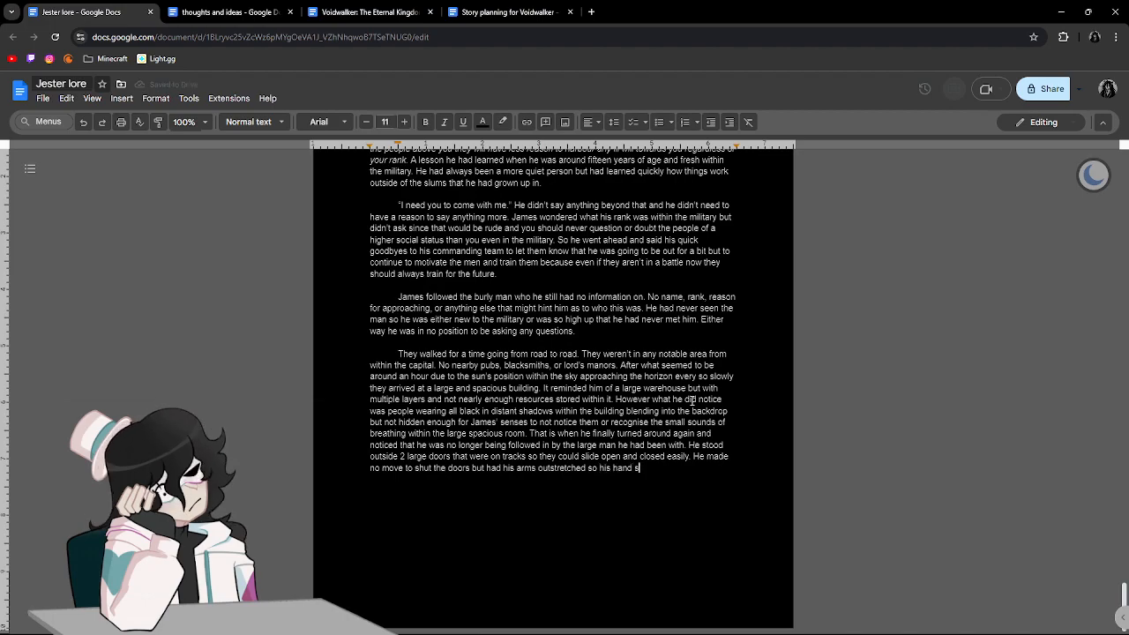
# Finish the sentence about the outstretched arms with "so his hands rested on the outer rims of the doors".
pyautogui.press('BackSpace')
pyautogui.press('BackSpace')
pyautogui.write('s rested on teh')
pyautogui.press('BackSpace')
pyautogui.press('BackSpace')
pyautogui.press('BackSpace')
pyautogui.write('he ou')
pyautogui.write('ter rims of')
pyautogui.write(' the doors')
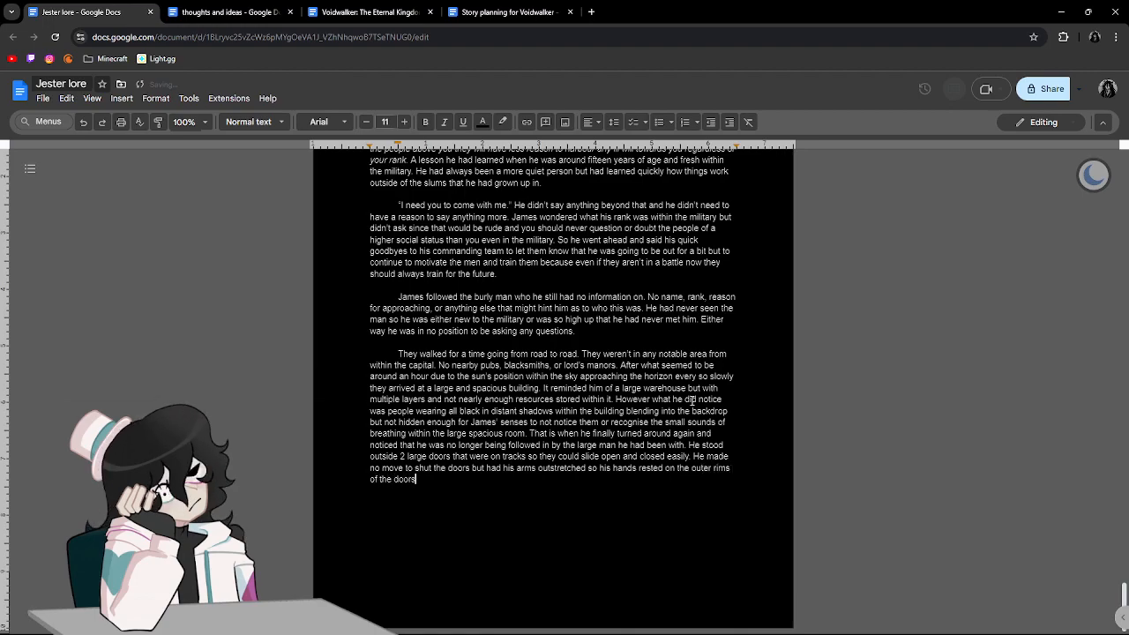
pyautogui.write('. He made')
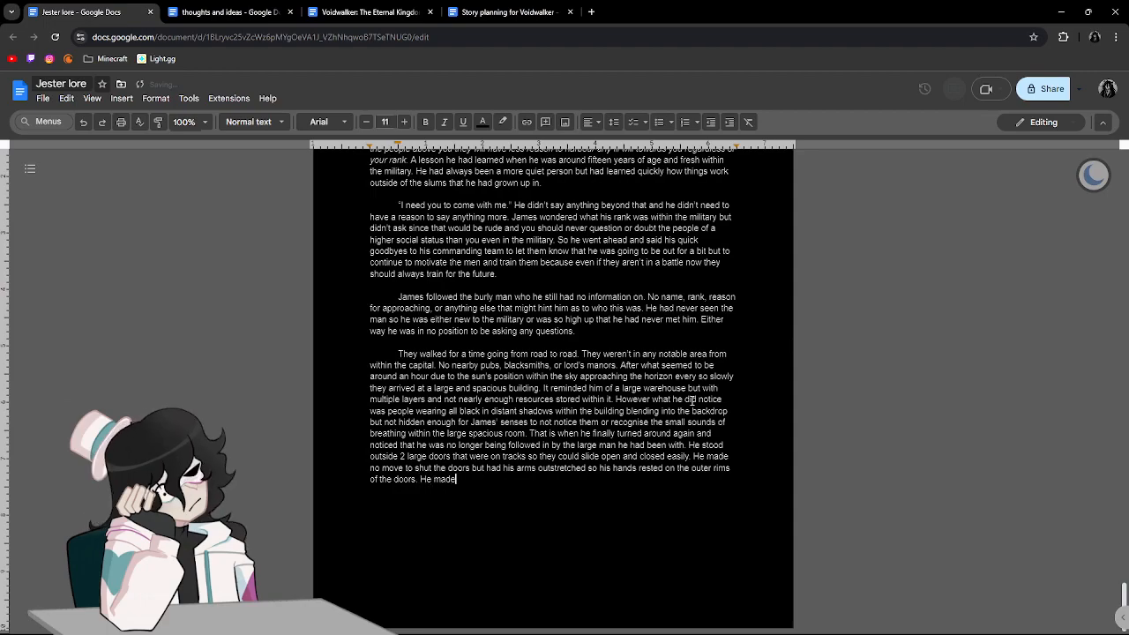
pyautogui.write(' a move to pull his clam')
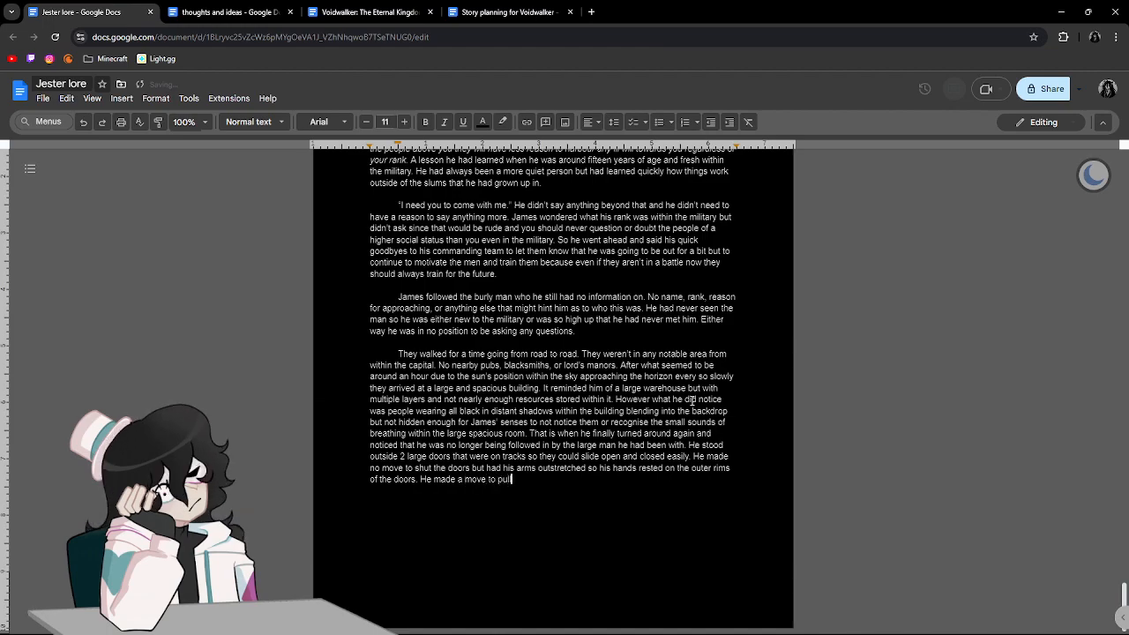
# Add a sentence starting "He made a move to pull his claymore from off his back".
pyautogui.press('BackSpace')
pyautogui.press('BackSpace')
pyautogui.write('aymore from off his back.')
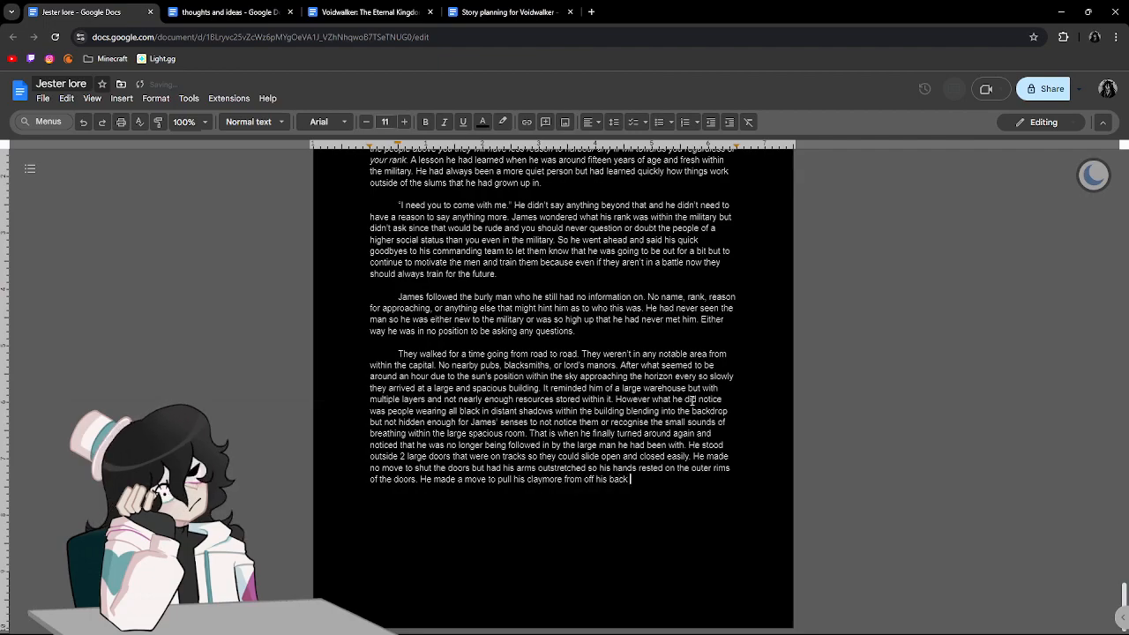
# Finish the claymore sentence with "when the shadows all shifted and showed many more men than James had initially anticipated.".
pyautogui.press('BackSpace')
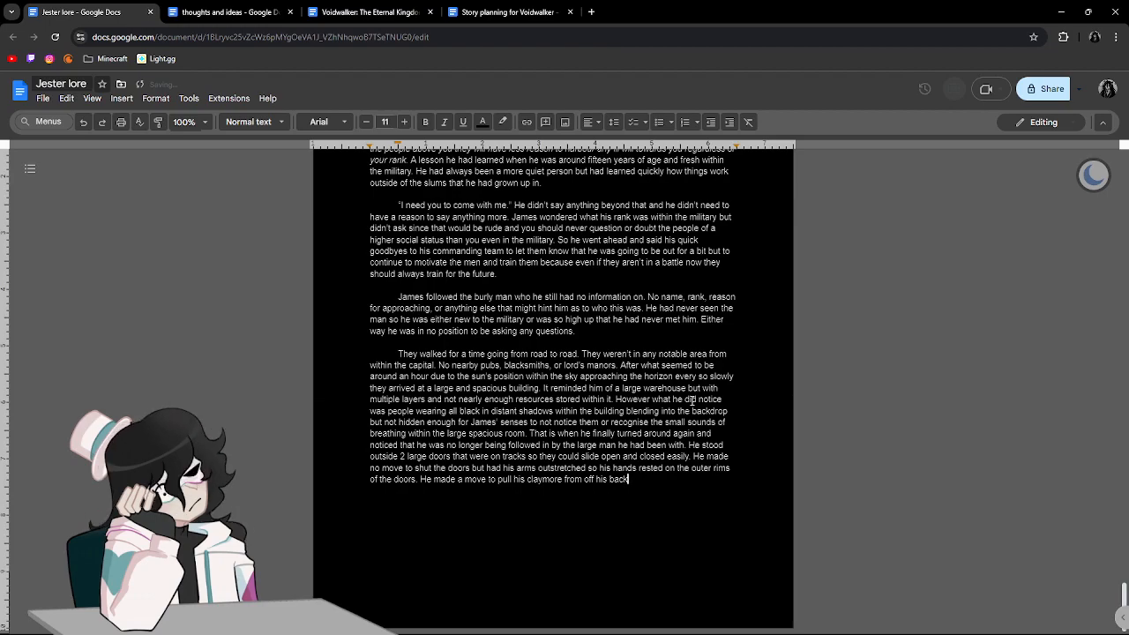
pyautogui.write('when the ')
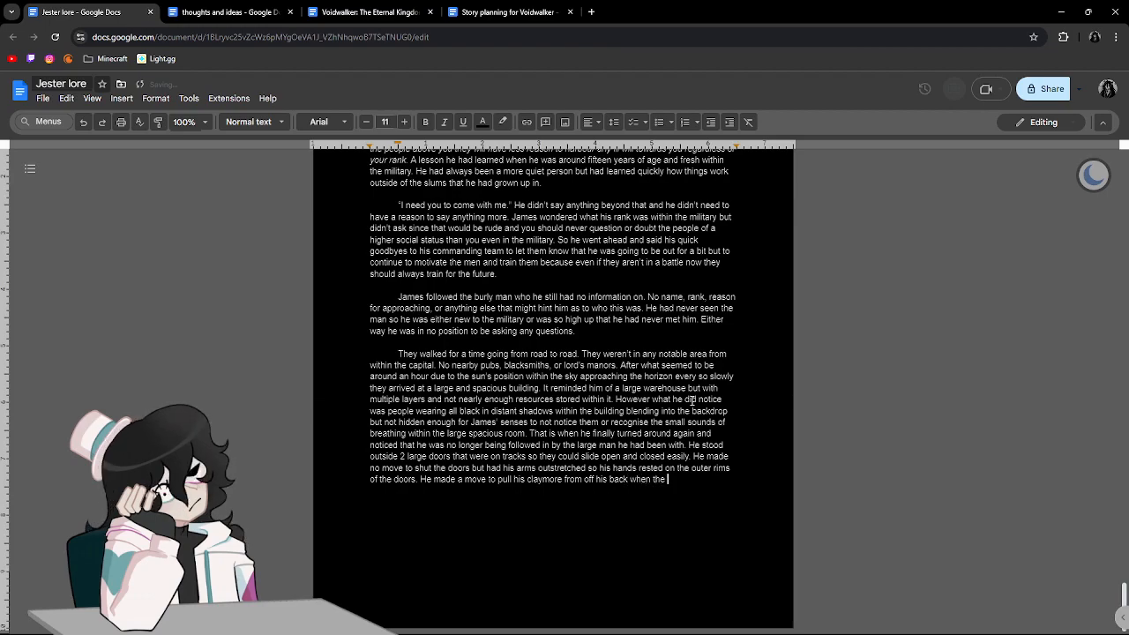
pyautogui.write('shadows all shifted an')
pyautogui.write('d showed ')
pyautogui.write('many more')
pyautogui.write(' men')
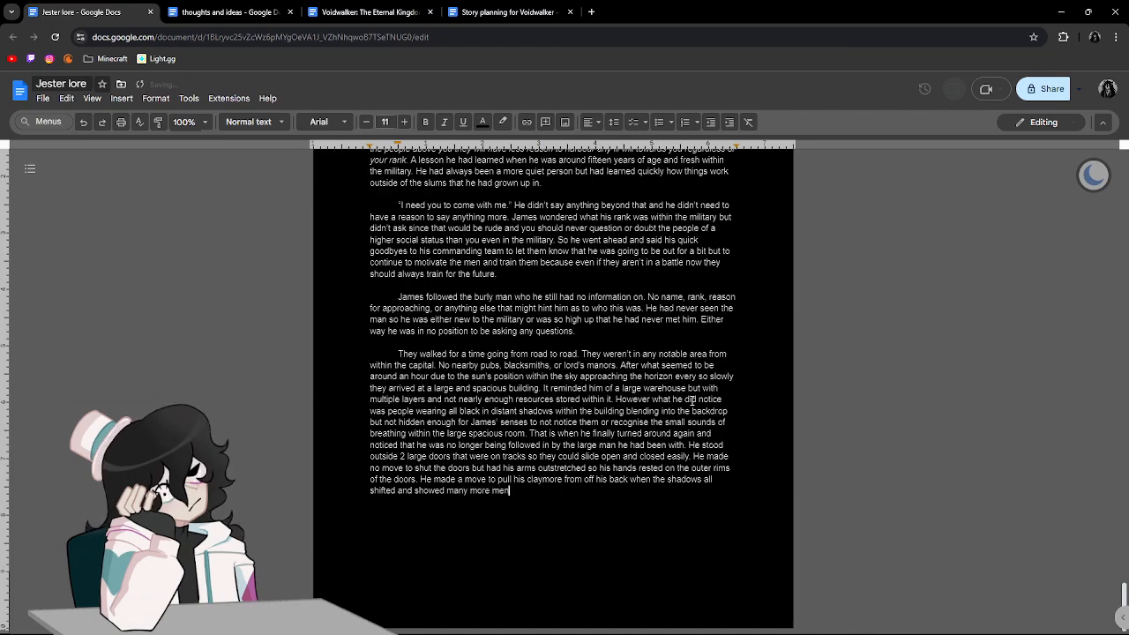
pyautogui.write(' than IJames had initially anticipated.')
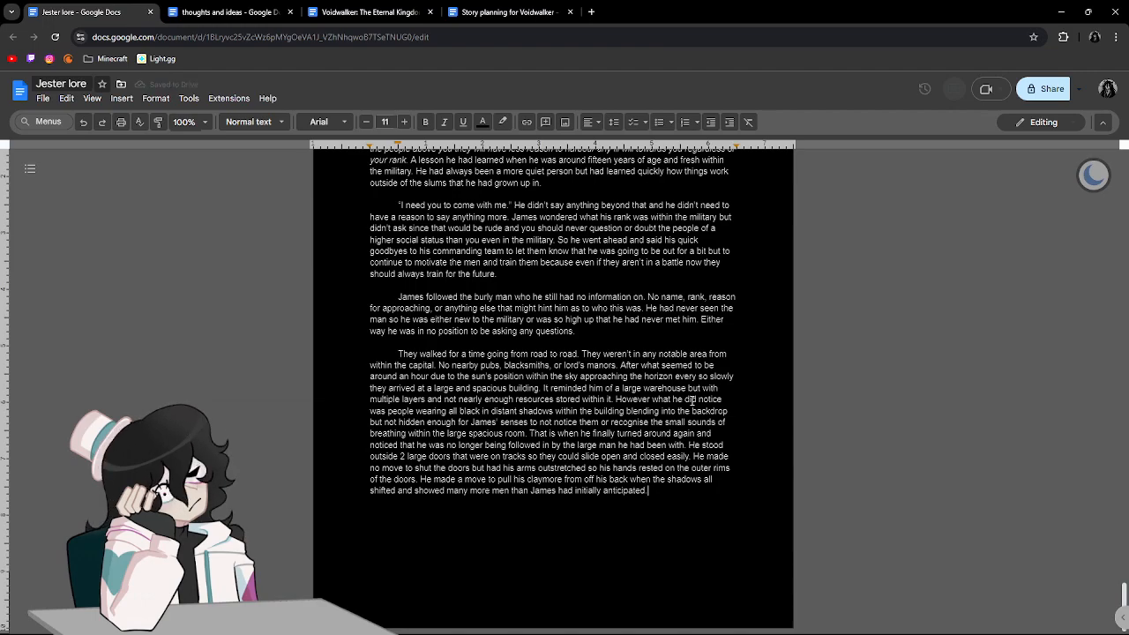
# Start a new paragraph after a blank line with "James didn't have his spear on".
pyautogui.press('Return')
pyautogui.press('Return')
pyautogui.write('James di')
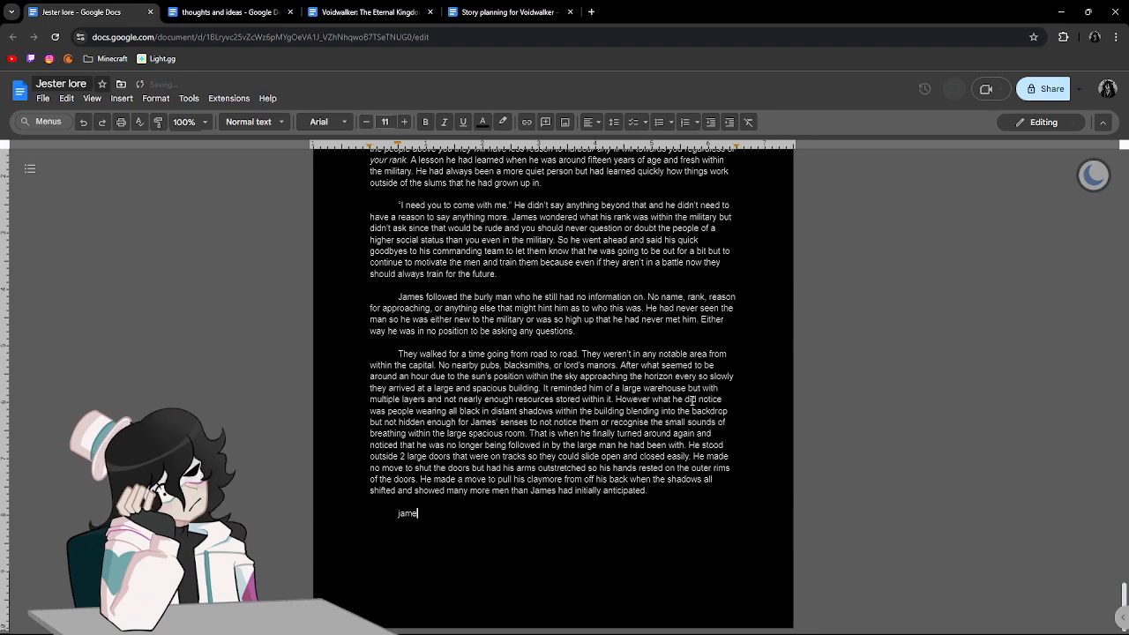
pyautogui.write("nd't")
pyautogui.press('BackSpace')
pyautogui.press('BackSpace')
pyautogui.press('BackSpace')
pyautogui.press('BackSpace')
pyautogui.write('dn')
pyautogui.write("';t")
pyautogui.press('BackSpace')
pyautogui.press('BackSpace')
pyautogui.press('BackSpace')
pyautogui.write('t have his sp')
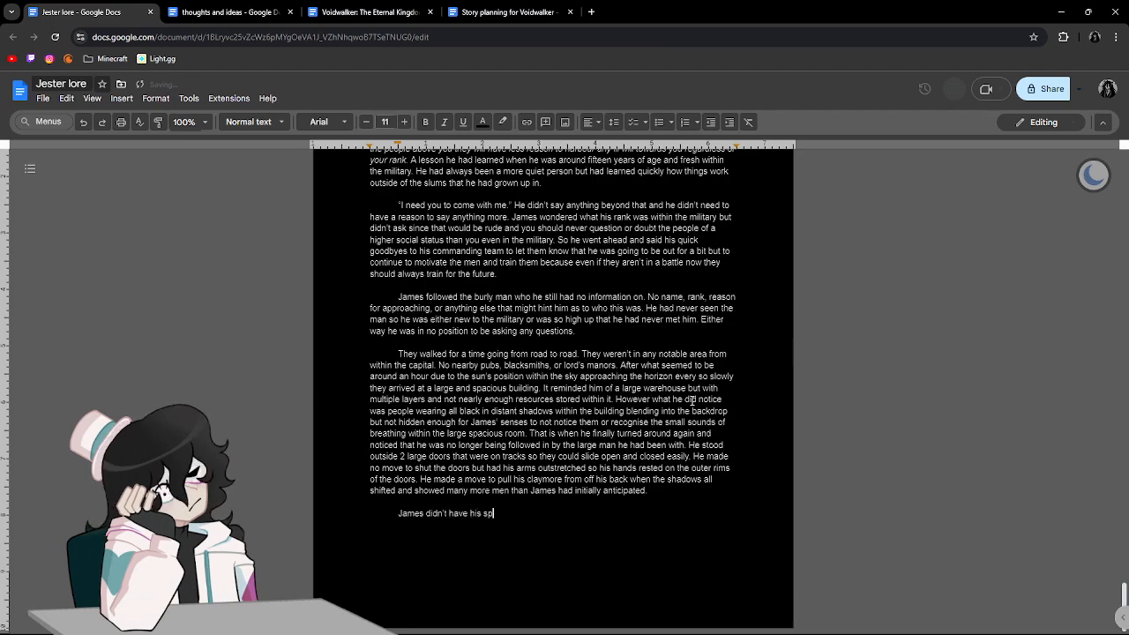
pyautogui.write('ear on him at the moment because he thought')
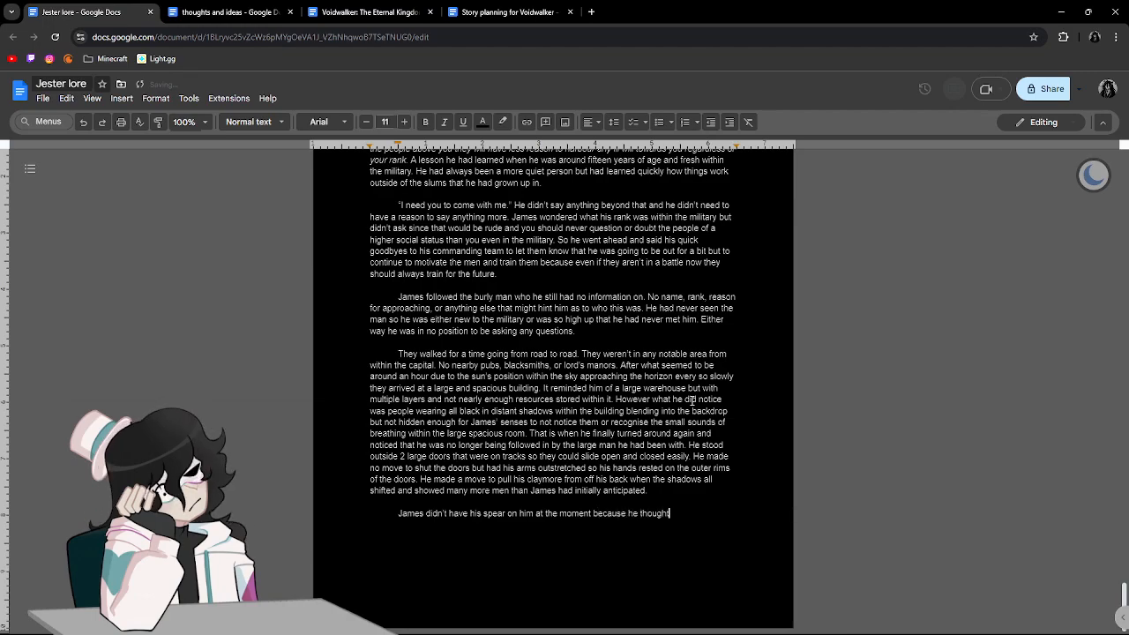
pyautogui.write(' that he was')
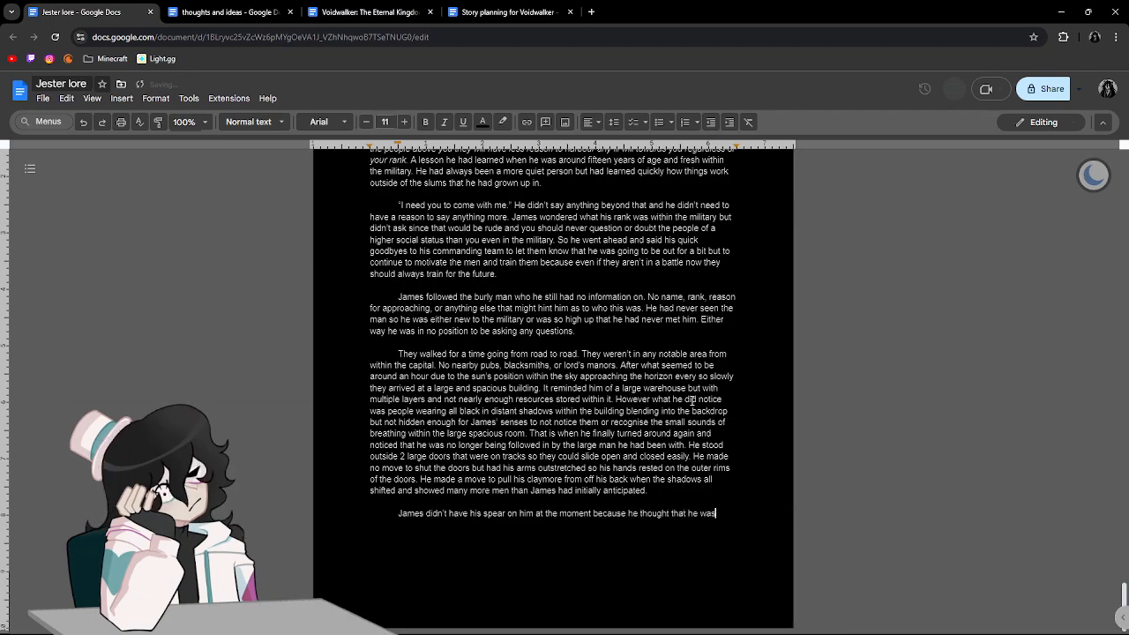
pyautogui.write(' going to be tak')
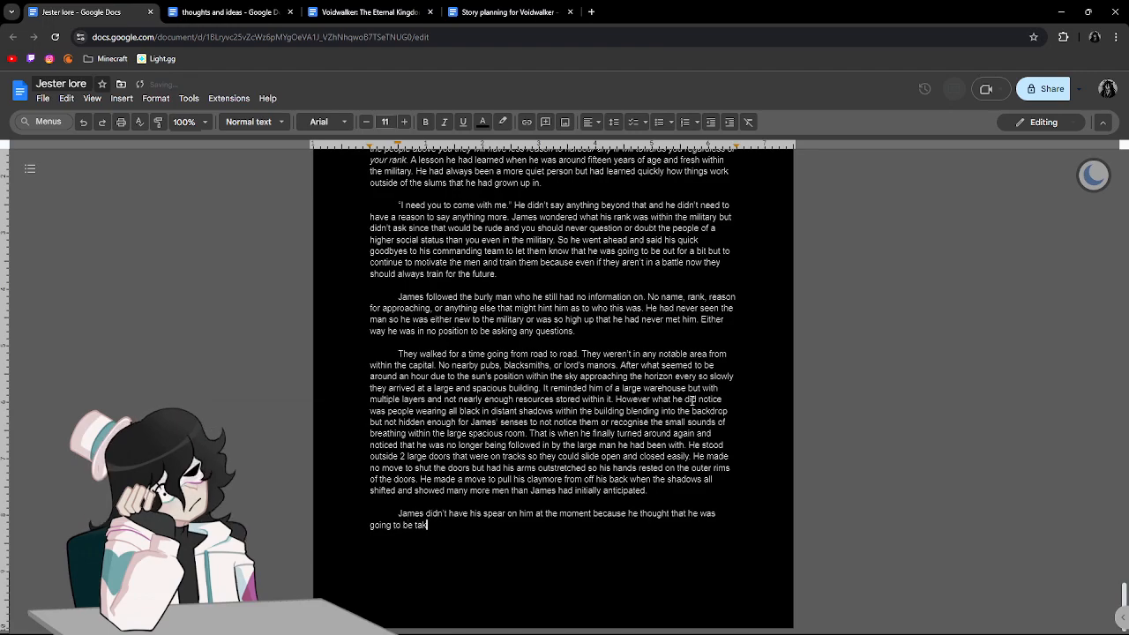
pyautogui.write('en to a meeting of ')
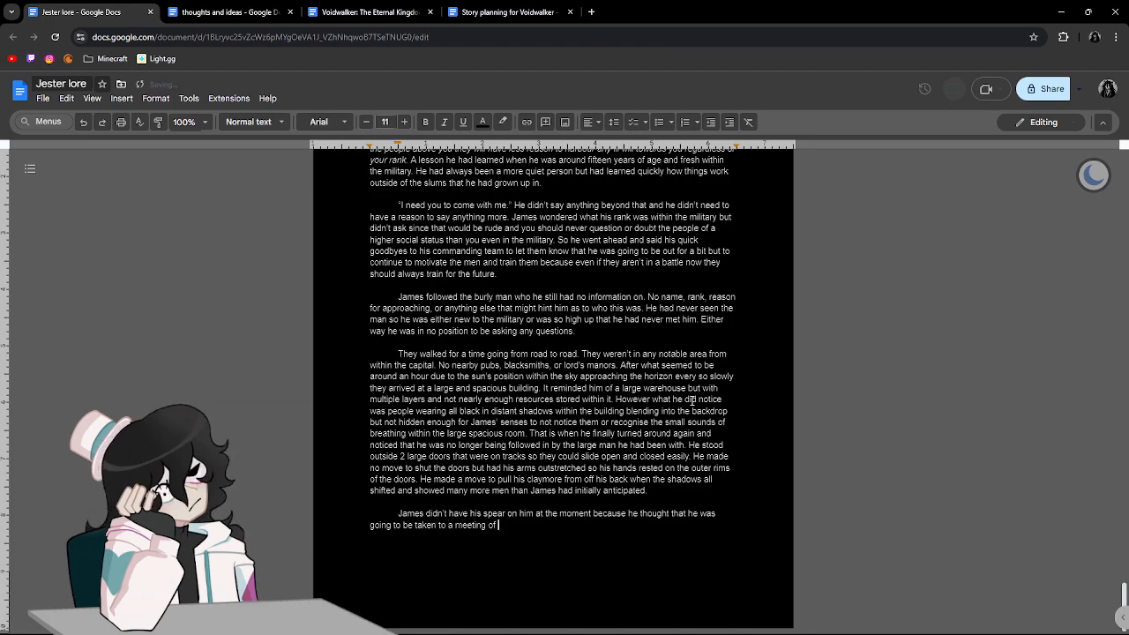
pyautogui.write('some sort of')
pyautogui.write(' to se')
pyautogui.write('e some hi')
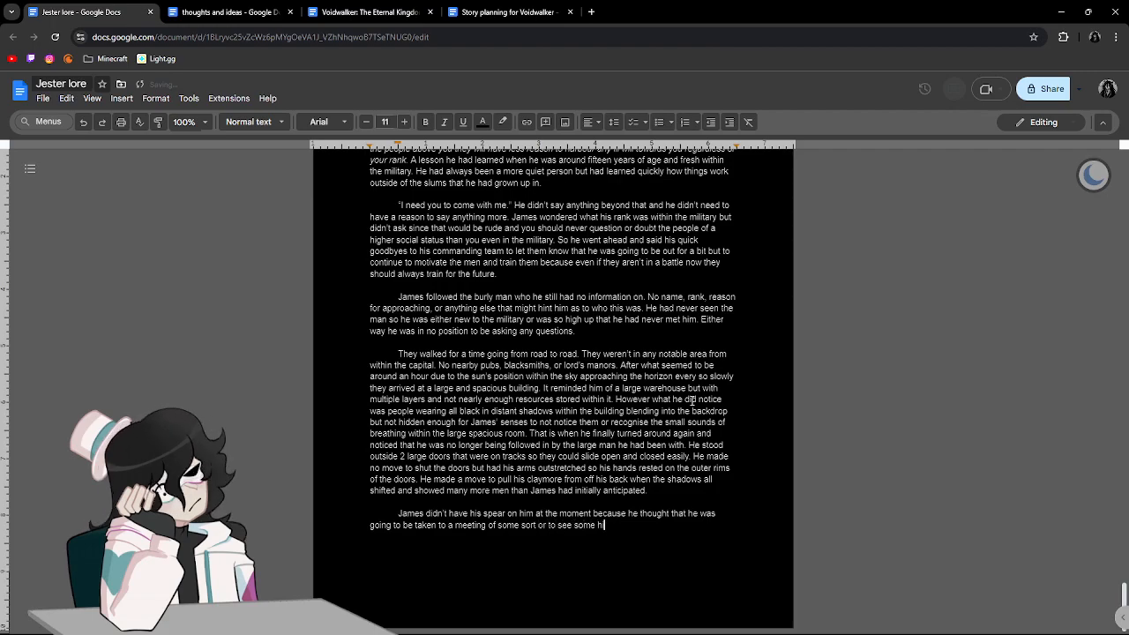
pyautogui.write('gher up to rep')
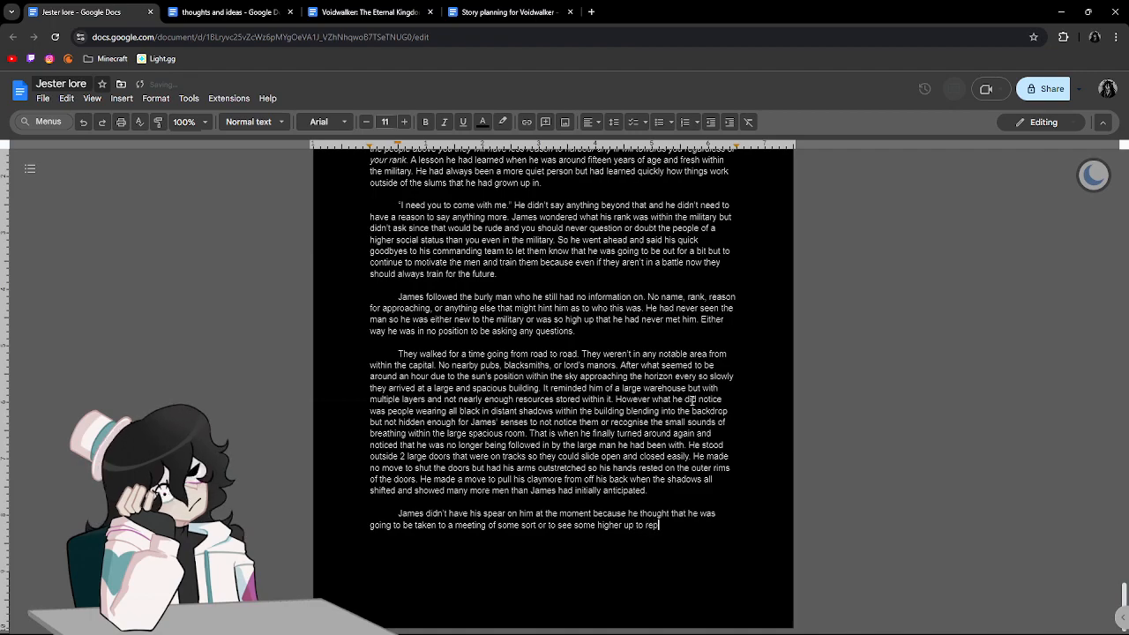
pyautogui.write('ort and that would be rude to bring t')
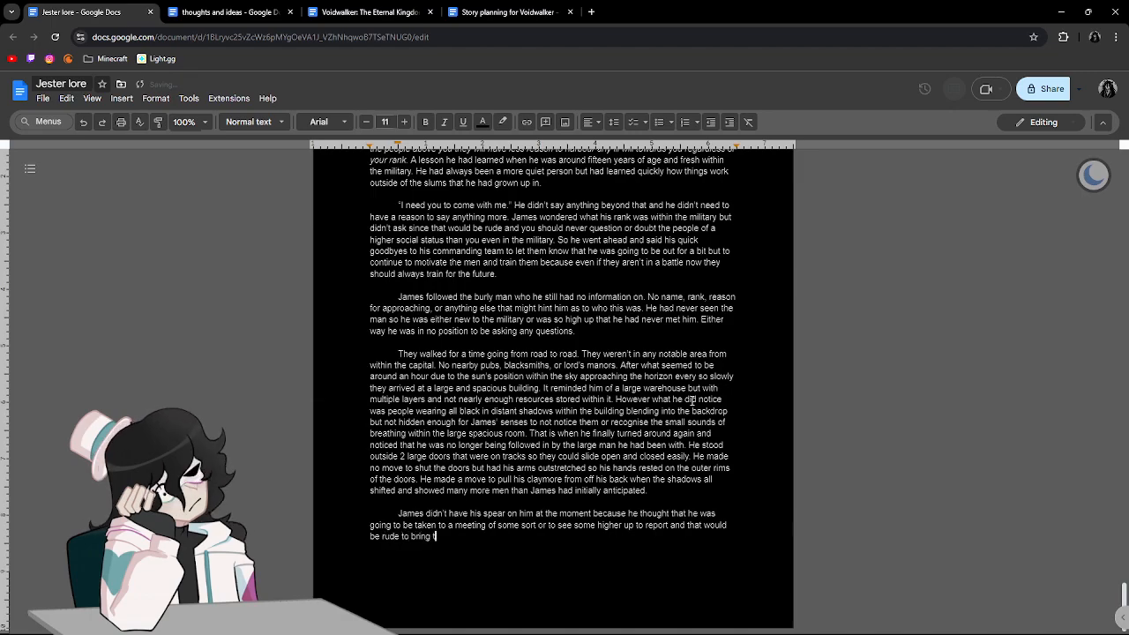
pyautogui.write('he weapon wi')
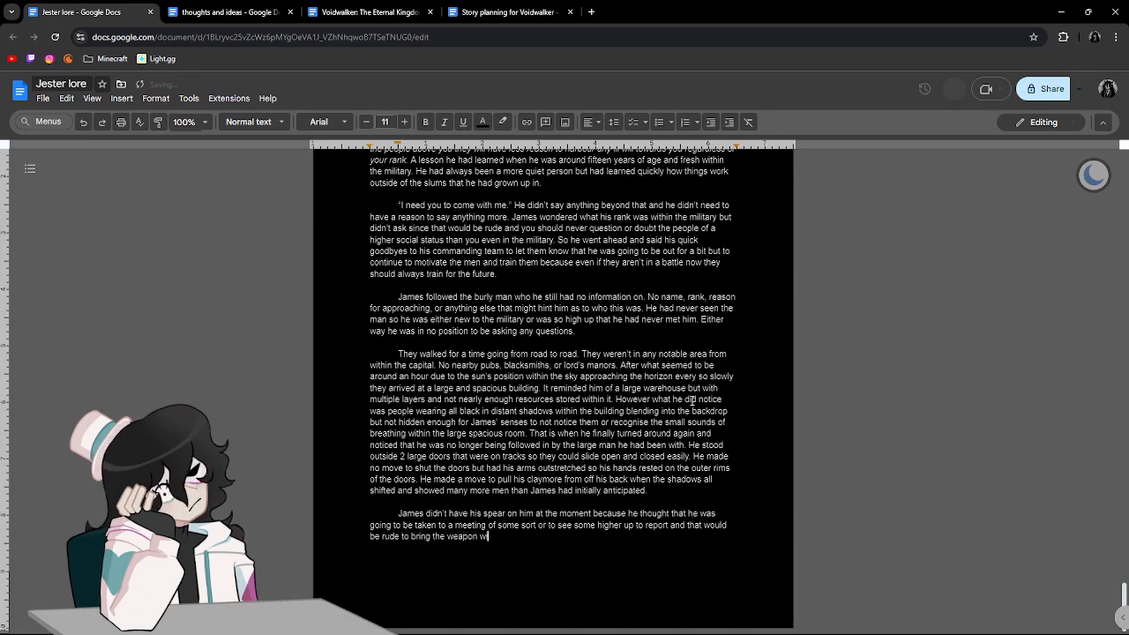
pyautogui.write('th him.')
# Dismiss the suggested correction "that it would", replace "that" with "it" before "would be rude", and return to the paragraph's end.
pyautogui.click(709, 522)
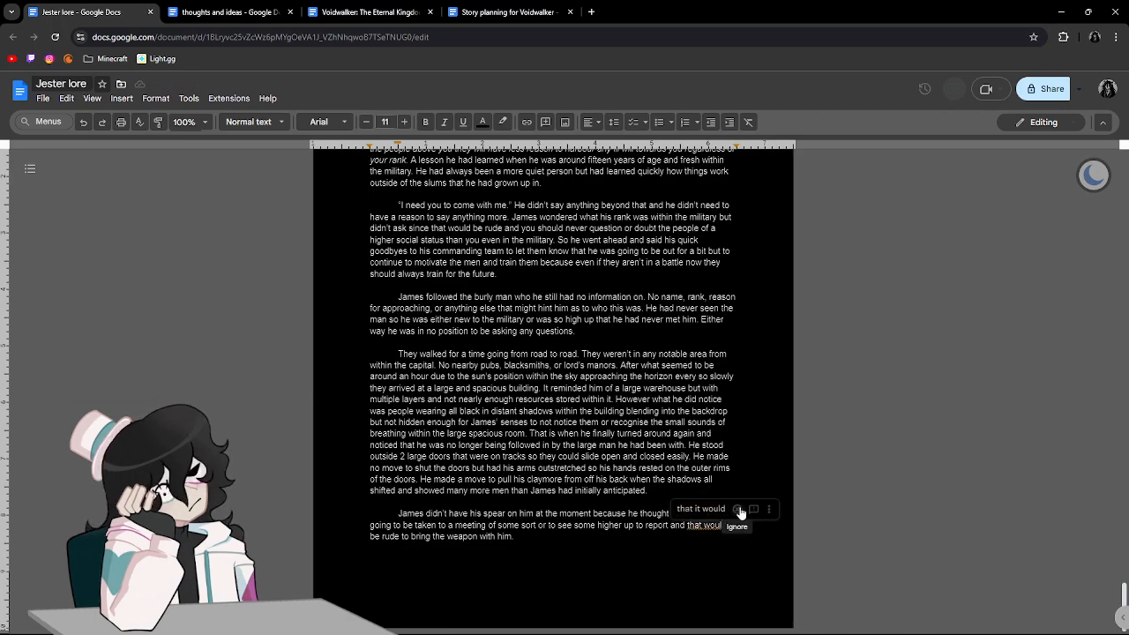
pyautogui.click(737, 509)
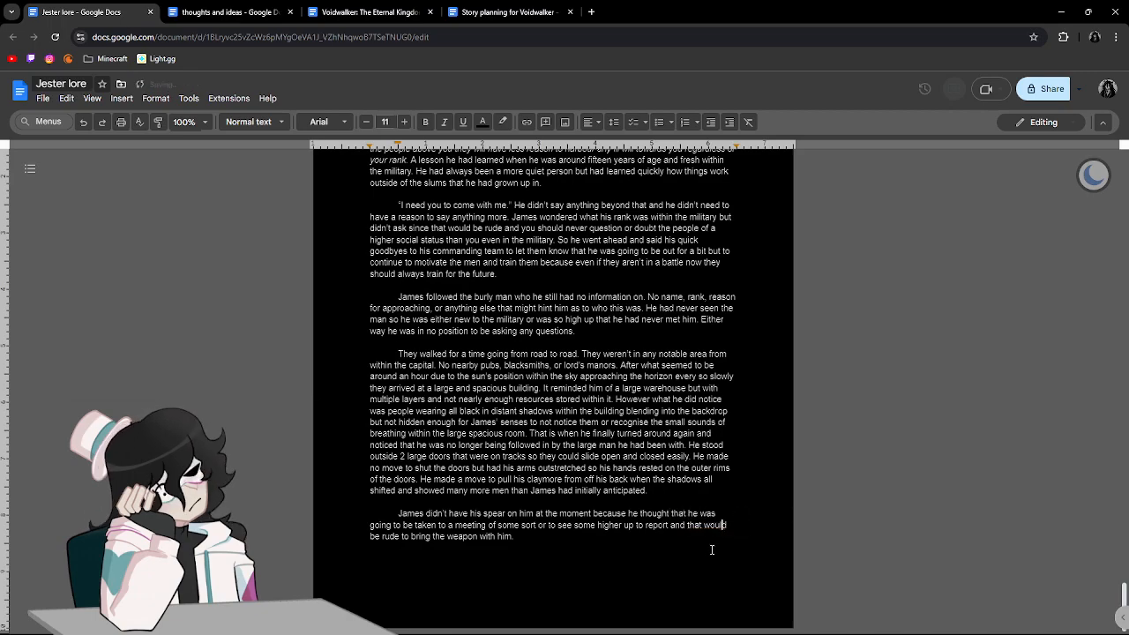
pyautogui.moveTo(704, 525); pyautogui.dragTo(690, 527)
pyautogui.press('BackSpace')
pyautogui.write('it')
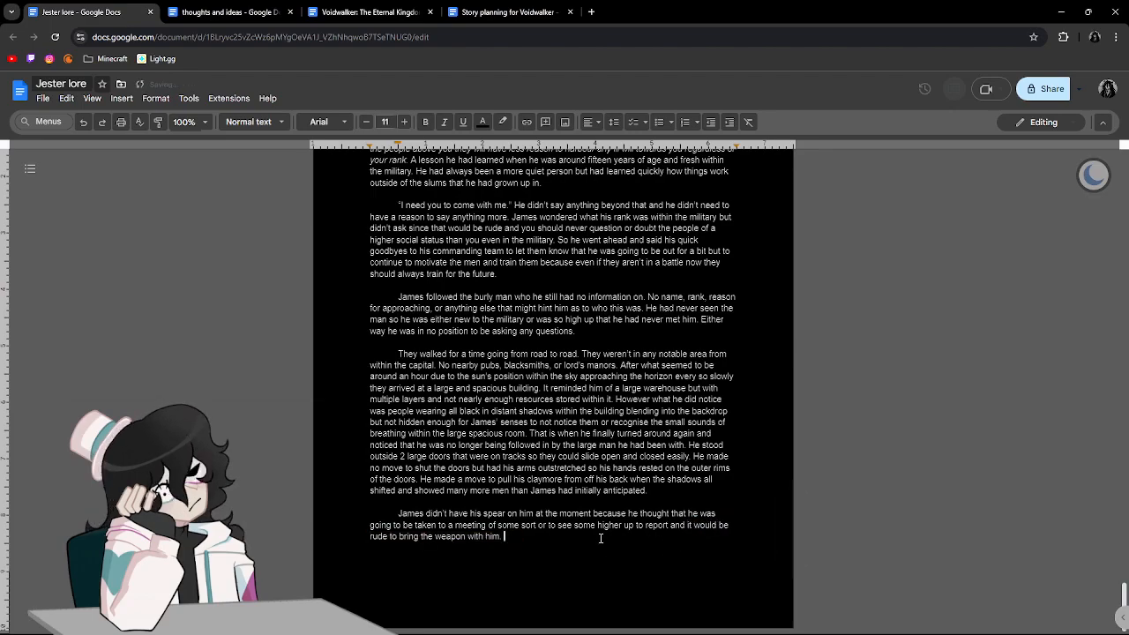
pyautogui.click(600, 538)
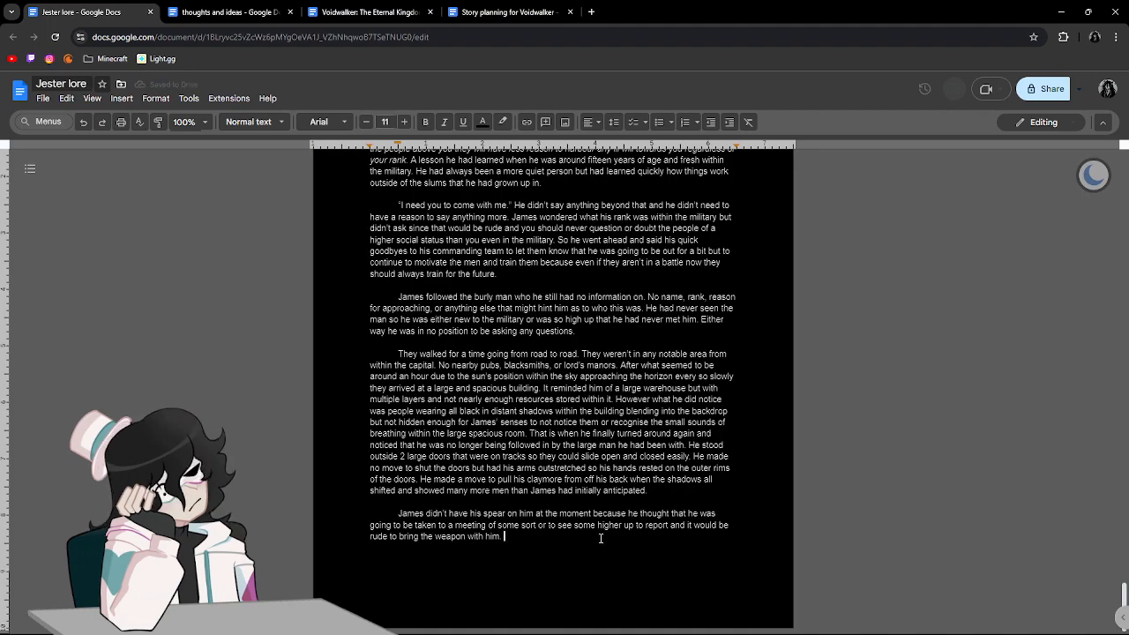
# Start a new sentence in the same paragraph with "He did however always go everywhere".
pyautogui.write('He didn h')
pyautogui.write('a')
pyautogui.press('BackSpace')
pyautogui.press('BackSpace')
pyautogui.press('BackSpace')
pyautogui.press('BackSpace')
pyautogui.write('however always come')
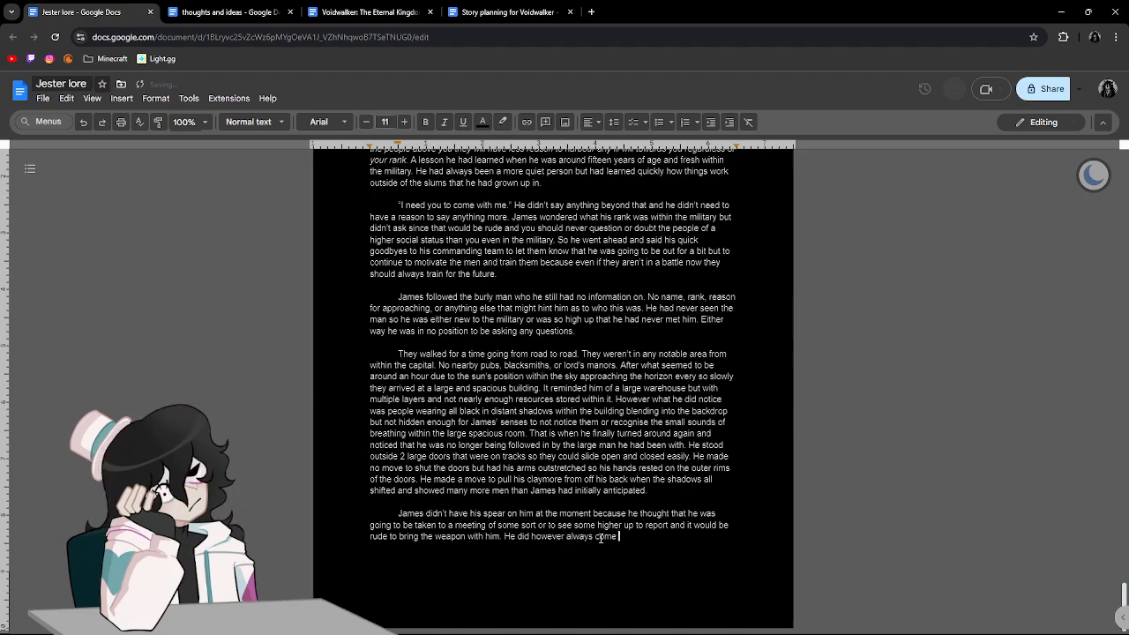
pyautogui.press('BackSpace')
pyautogui.press('BackSpace')
pyautogui.press('BackSpace')
pyautogui.press('BackSpace')
pyautogui.press('BackSpace')
pyautogui.write('go everywhere ')
pyautogui.write('armed ev')
pyautogui.write("en if he shouldn'")
pyautogui.write('t e')
pyautogui.write(' car')
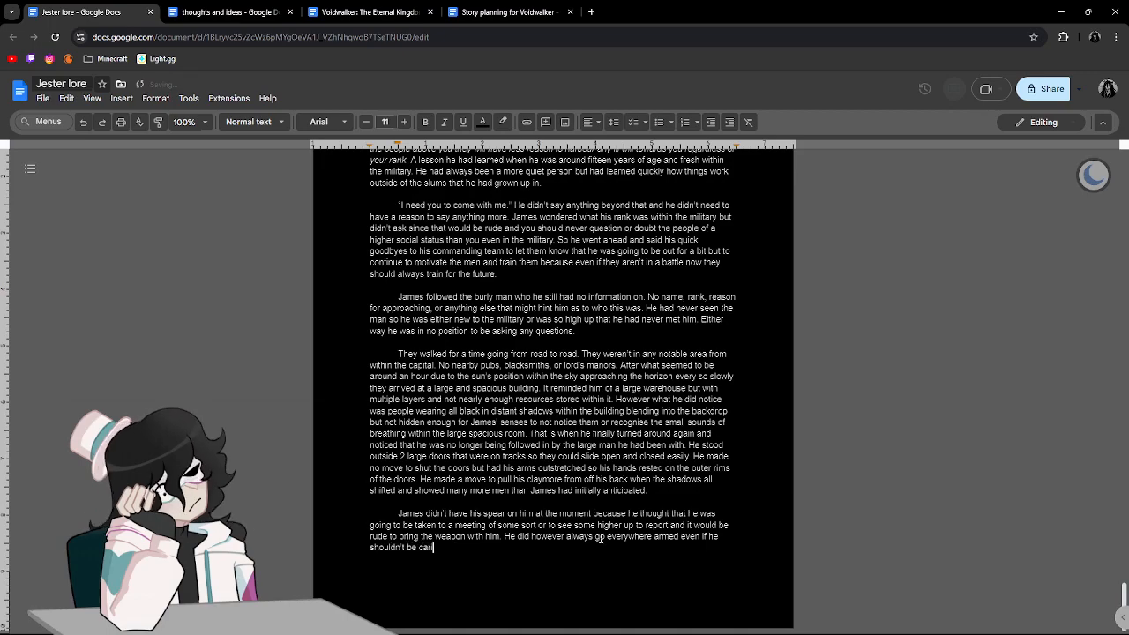
pyautogui.write('rying the weapons that he did. Wi')
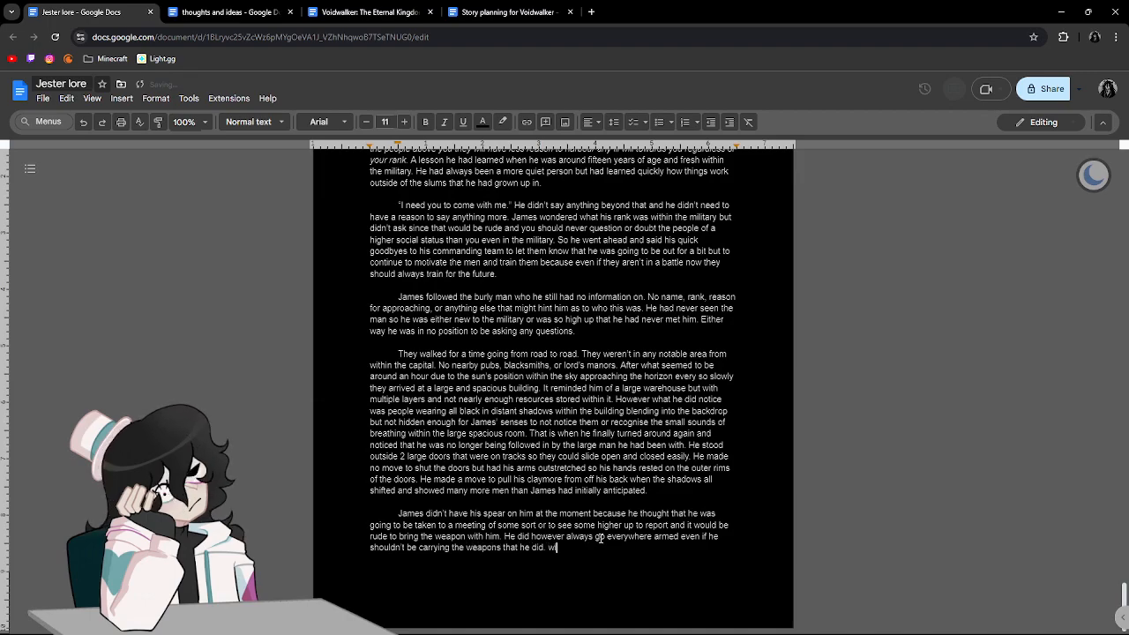
pyautogui.write('th his rank he should only hav')
pyautogui.write('e access to a sp')
pyautogui.write('eak and ')
pyautogui.write('maybe')
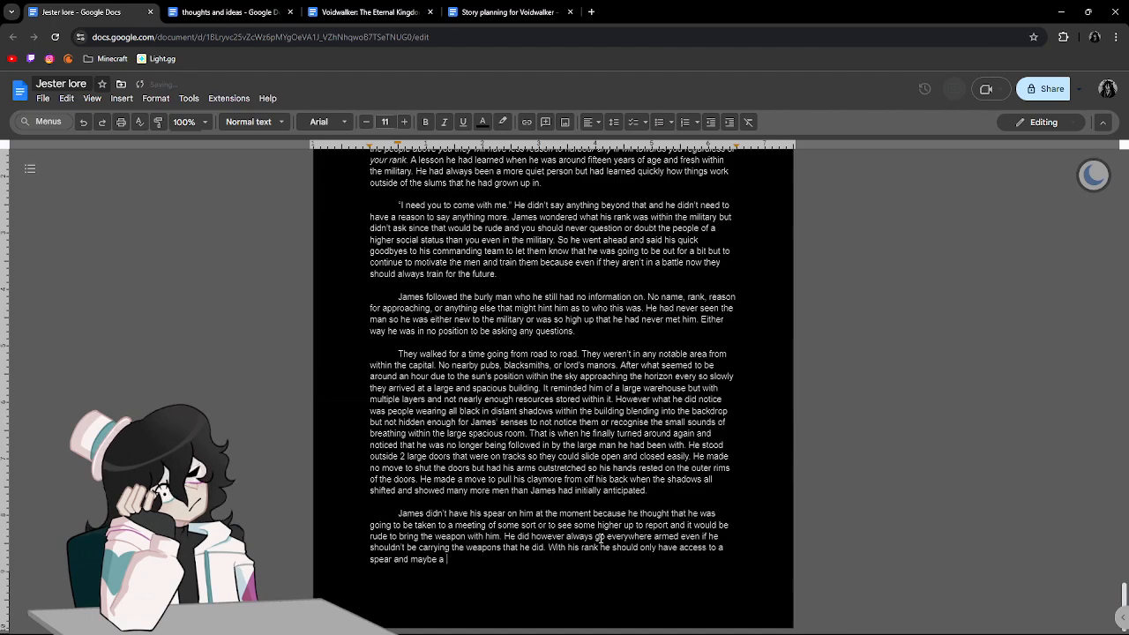
# Write the next sentence's opening, "With his rank he should only have access to a spear and maybe a shield".
pyautogui.write('a shield he')
pyautogui.press('BackSpace')
pyautogui.press('BackSpace')
pyautogui.press('BackSpace')
# Continue the rank sentence with "if he wanted because he was high enough in the military to one hand a spear".
pyautogui.write('if he wanted because he was high eno')
pyautogui.press('BackSpace')
pyautogui.write('in the mil')
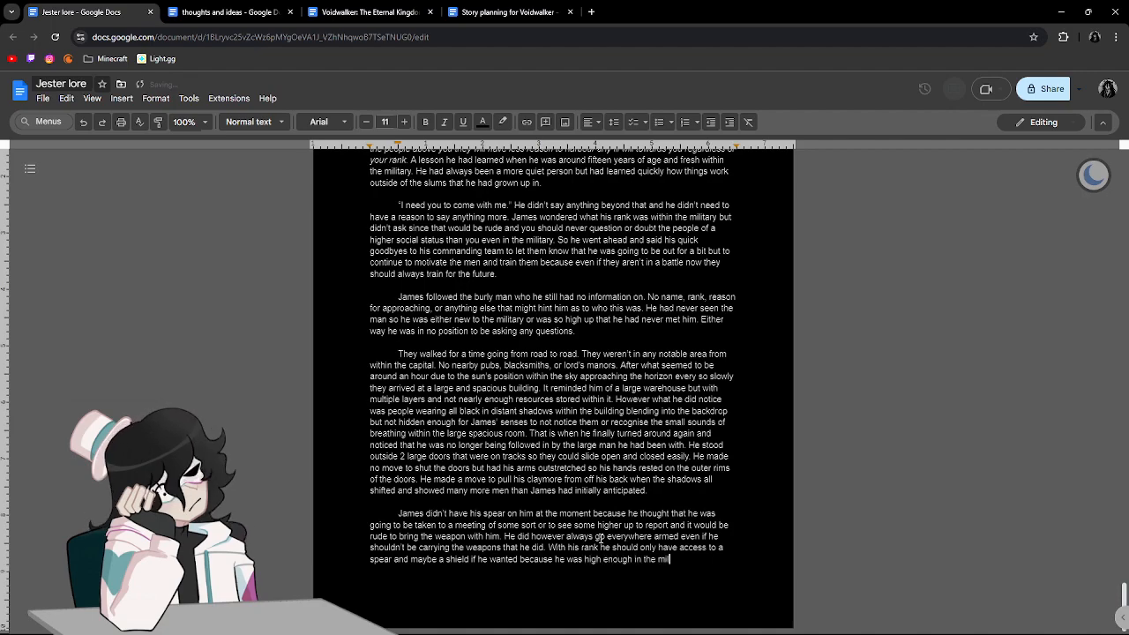
pyautogui.write('itary to one hand a spear')
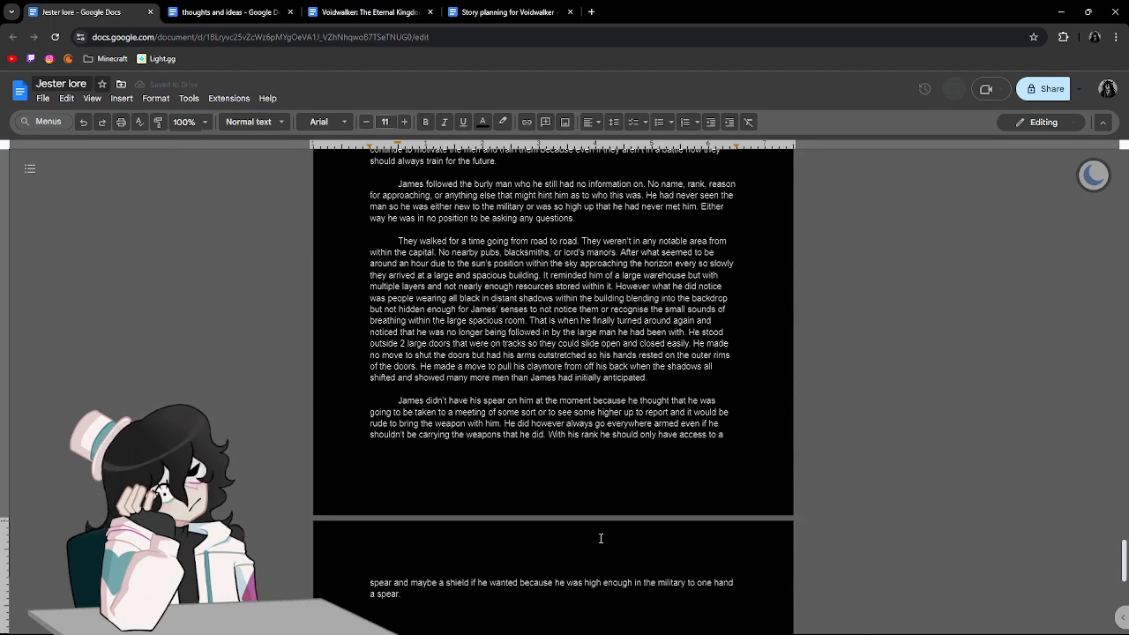
# End the rank sentence and add "Of course that isn't what he had and so if this got out he would be in big trouble".
pyautogui.write('. fo')
pyautogui.press('BackSpace')
pyautogui.press('BackSpace')
pyautogui.write("Of course that isn't")
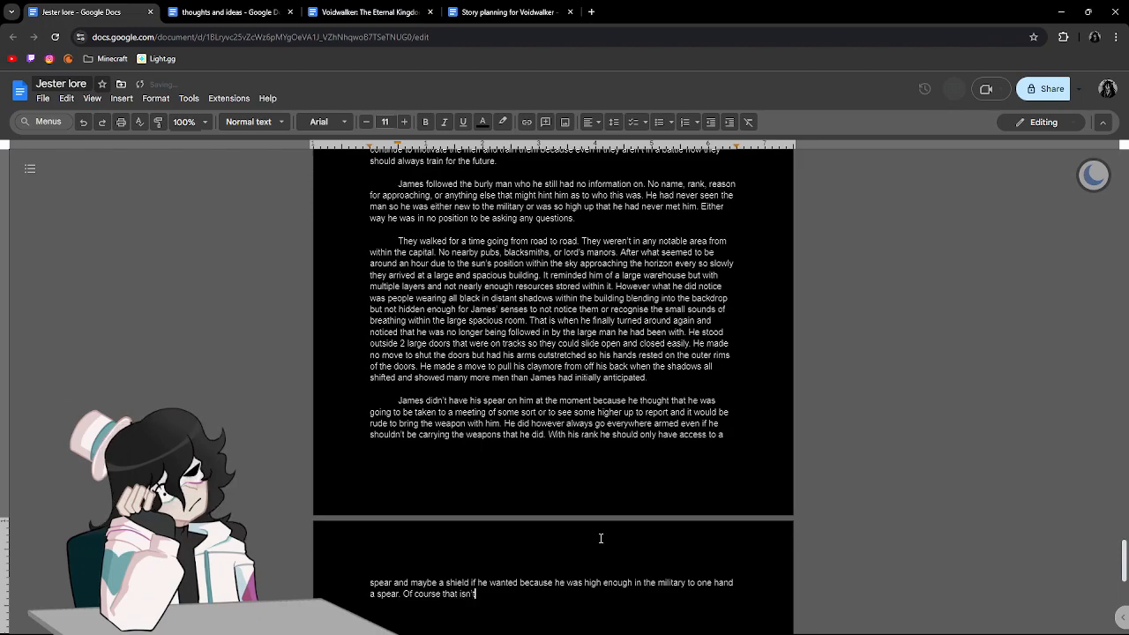
pyautogui.write(' what he had and so if this got out he would be in big troubl')
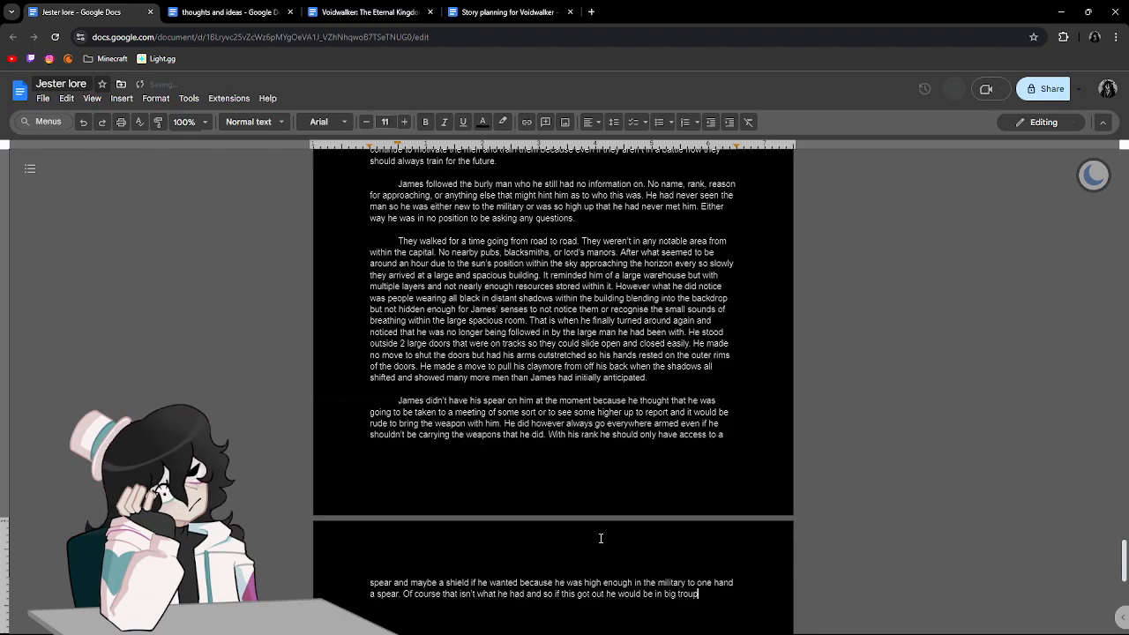
pyautogui.write('e but he ')
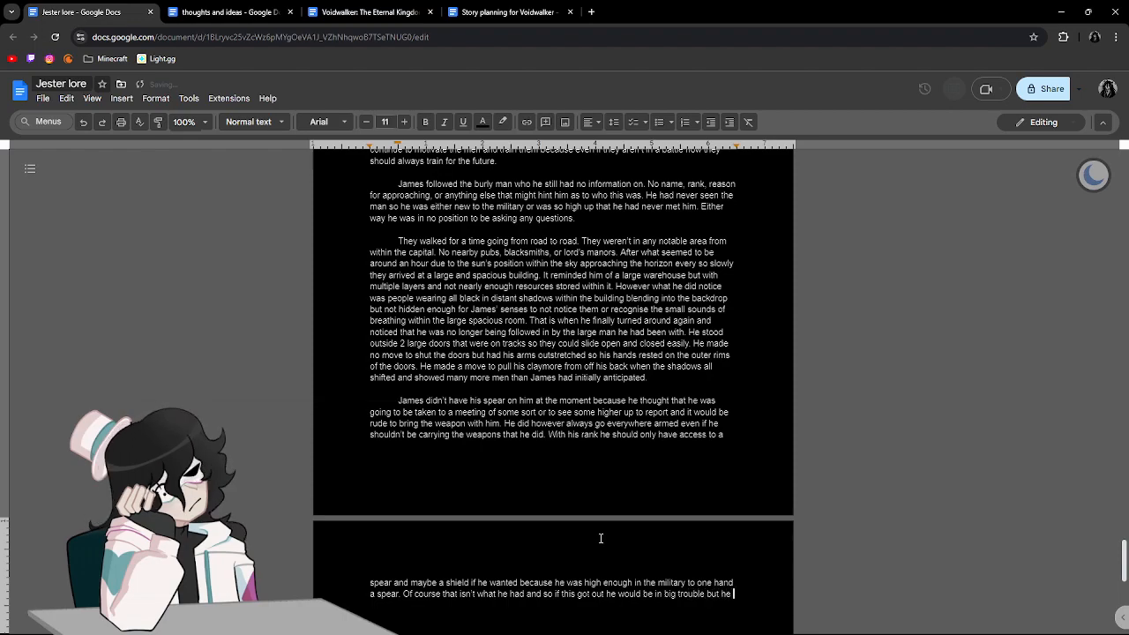
pyautogui.write('rea')
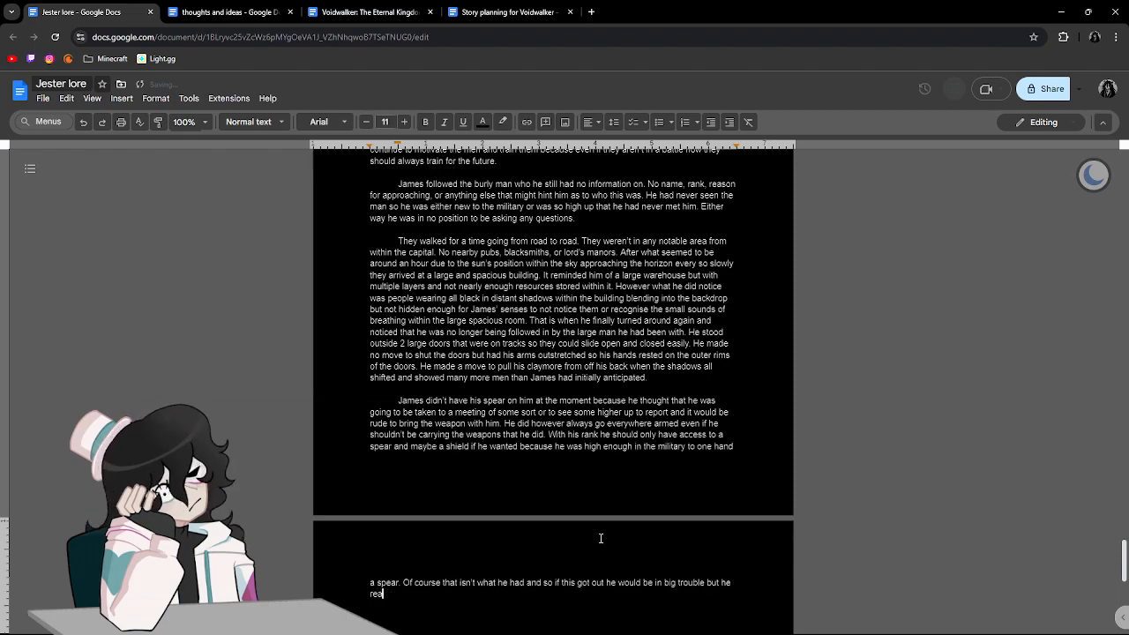
pyautogui.write('ched down pul')
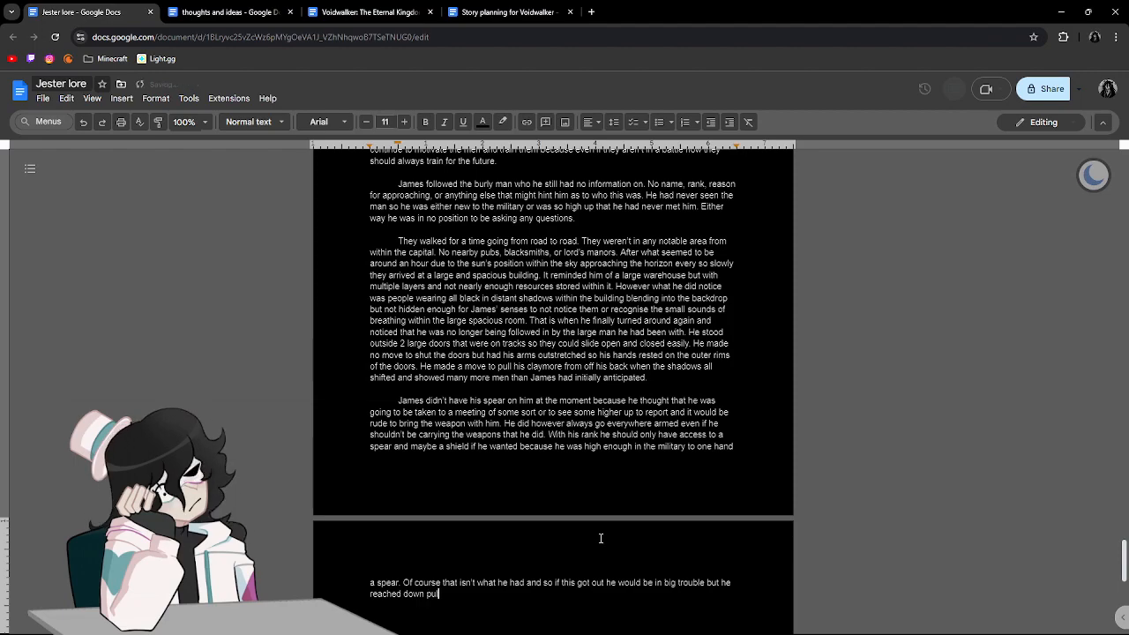
pyautogui.write('ling from 2 cond')
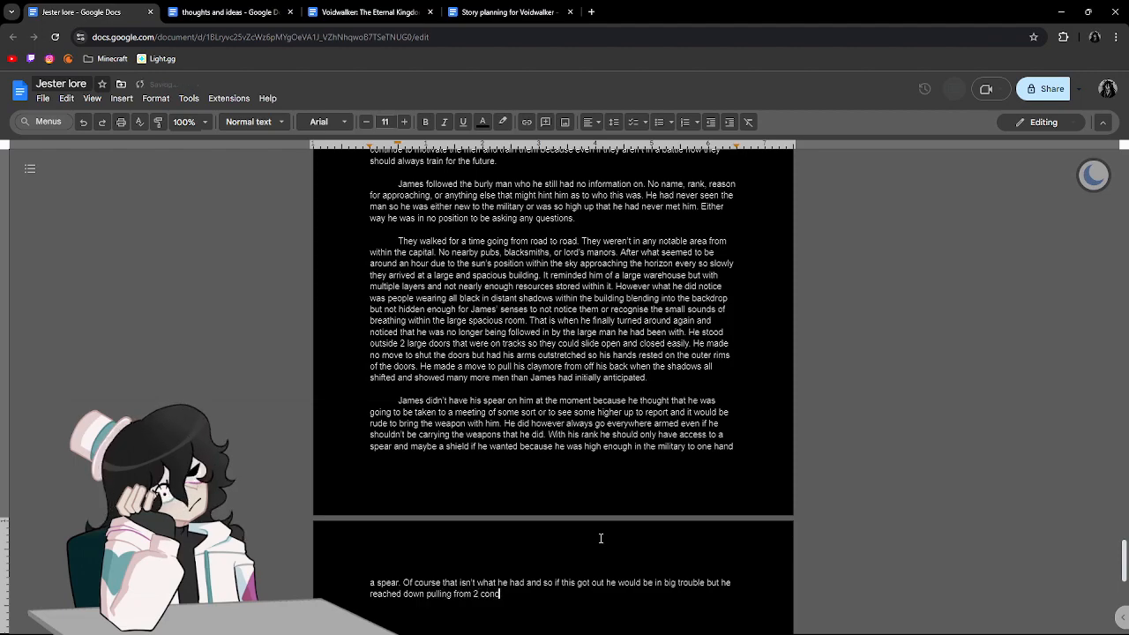
# Continue the sentence about big trouble with "but he reached down pulling from 2 concealed pouches around his thighs".
pyautogui.press('BackSpace')
pyautogui.write('ceale')
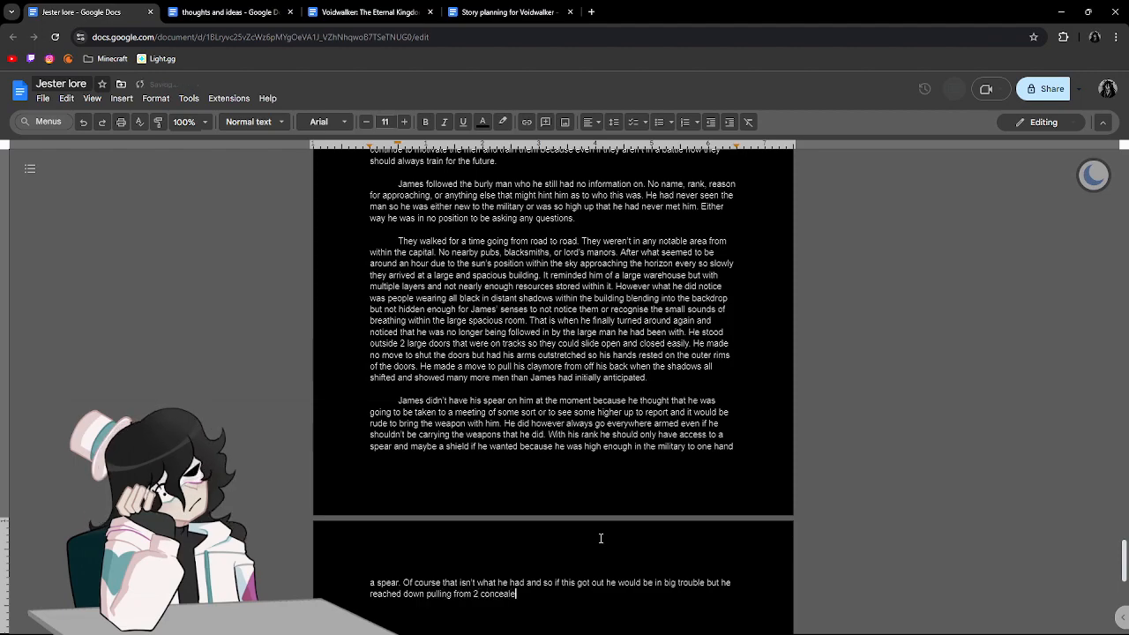
pyautogui.write('d pouches a')
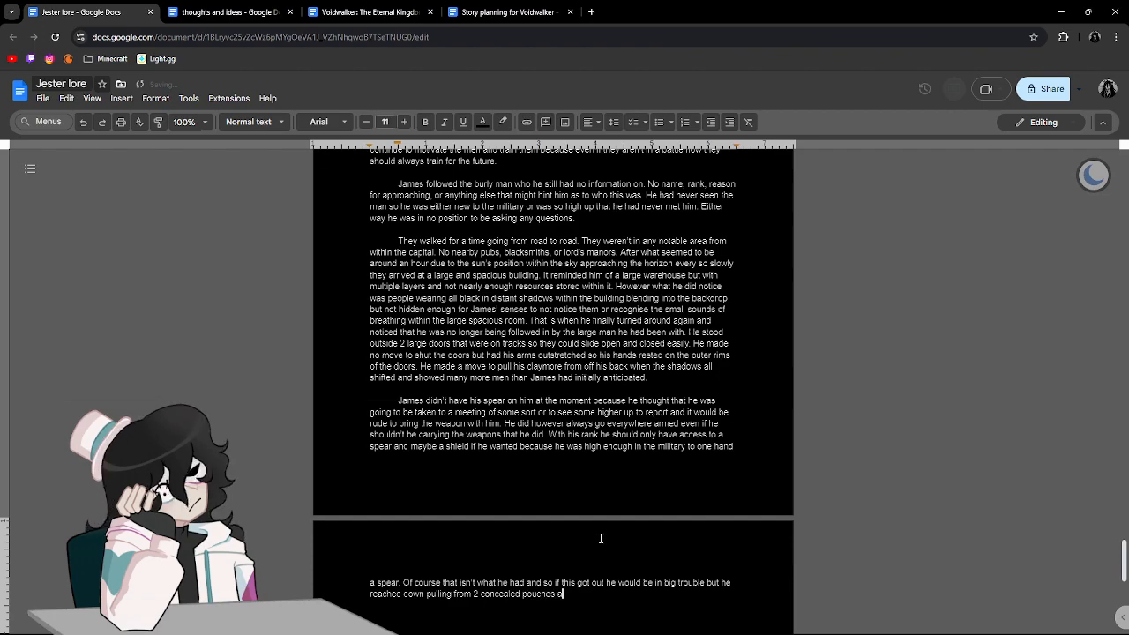
pyautogui.write('round his thi')
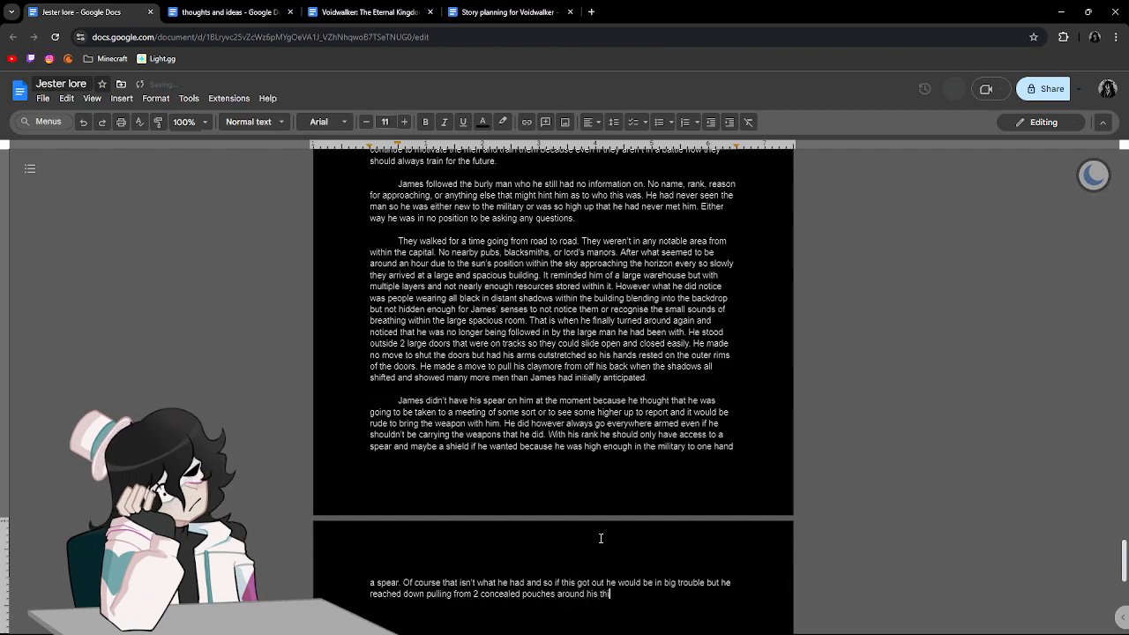
pyautogui.write('ghs')
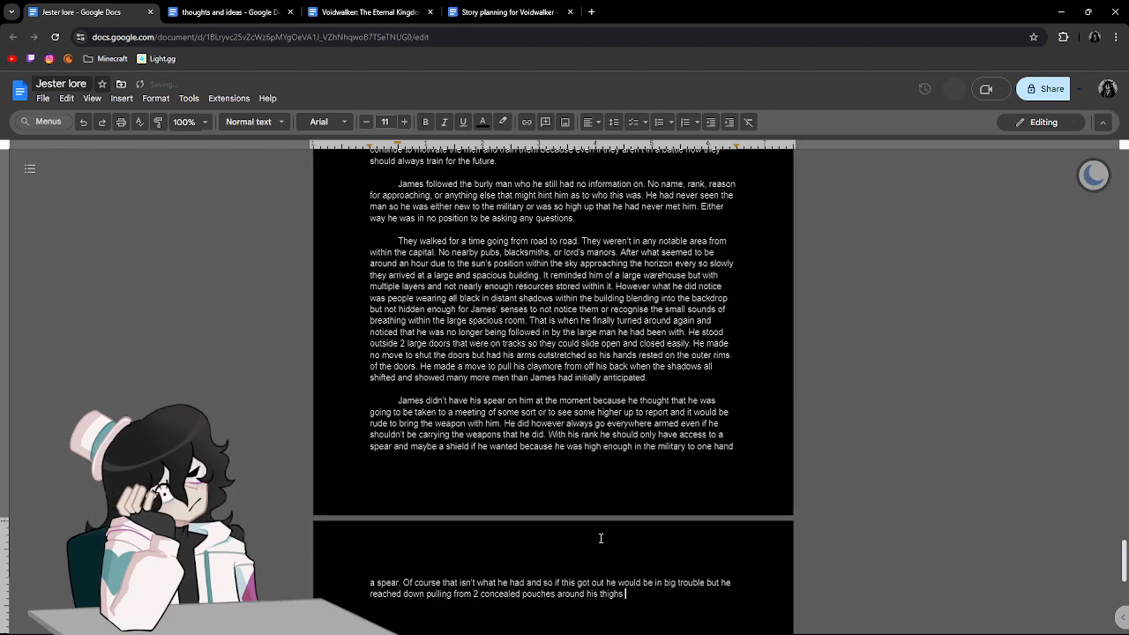
pyautogui.write(' that')
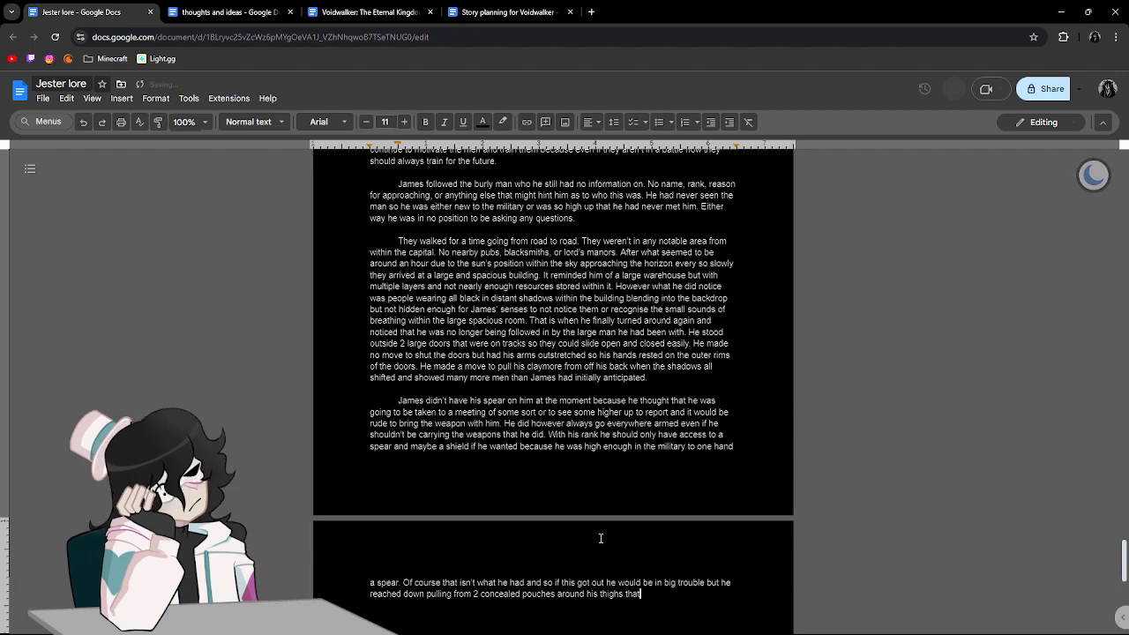
pyautogui.write(' were hidden in the poc')
pyautogui.write('kets o')
pyautogui.write('f his d')
# Describe the pouches by adding "that were hidden in the pockets of his trousers".
pyautogui.press('BackSpace')
pyautogui.write('trousers')
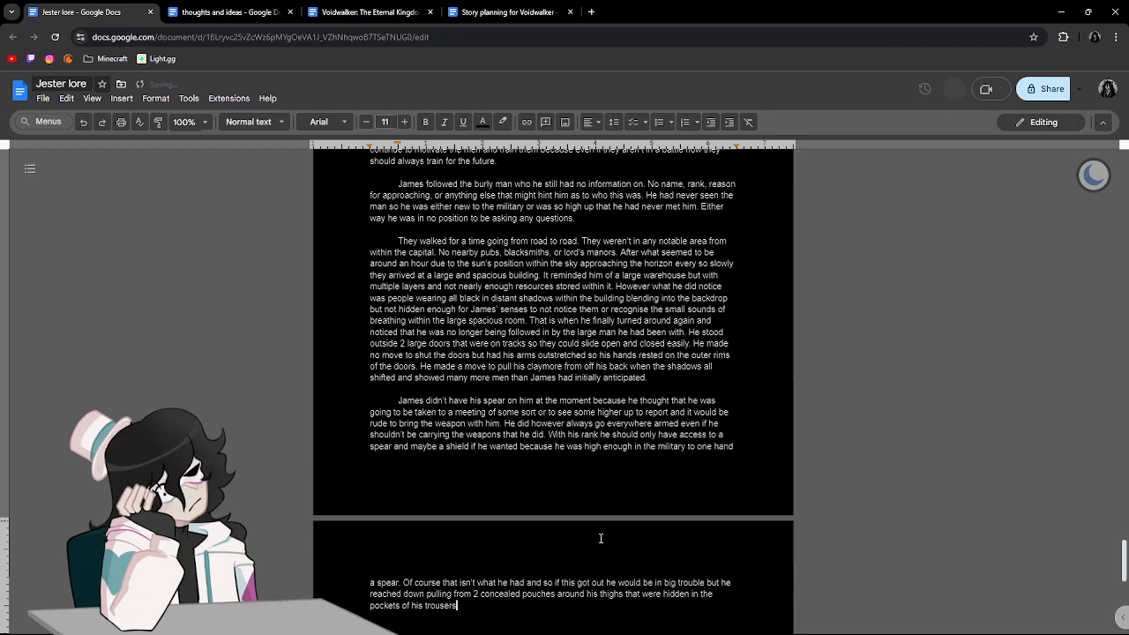
pyautogui.write(' 2 curved an')
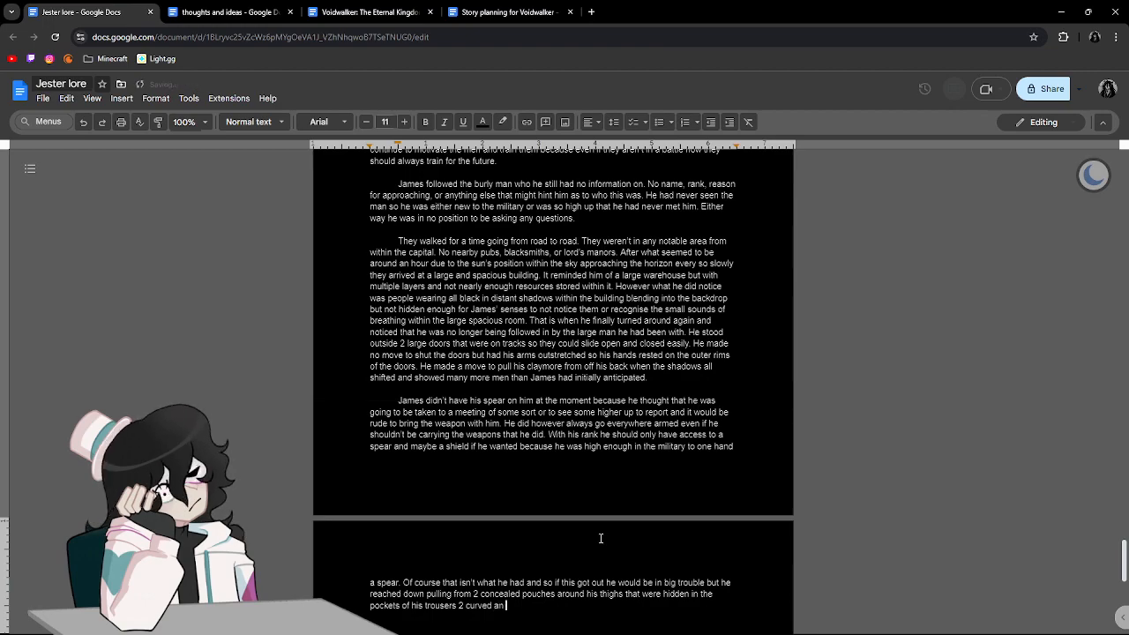
pyautogui.write('d sleek kn')
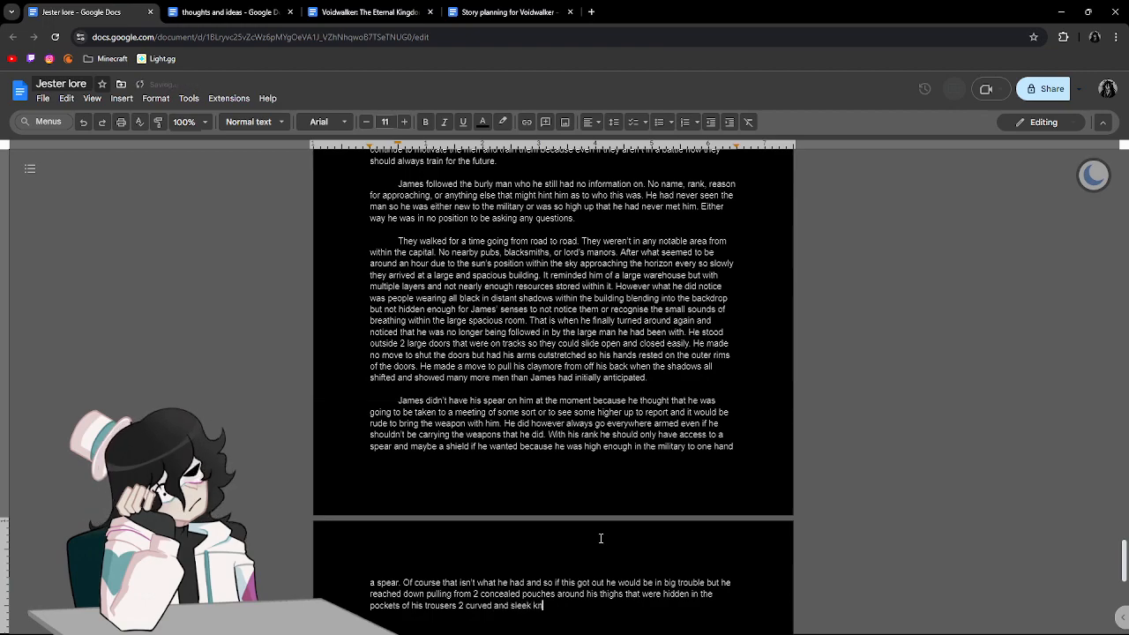
pyautogui.write('ives.')
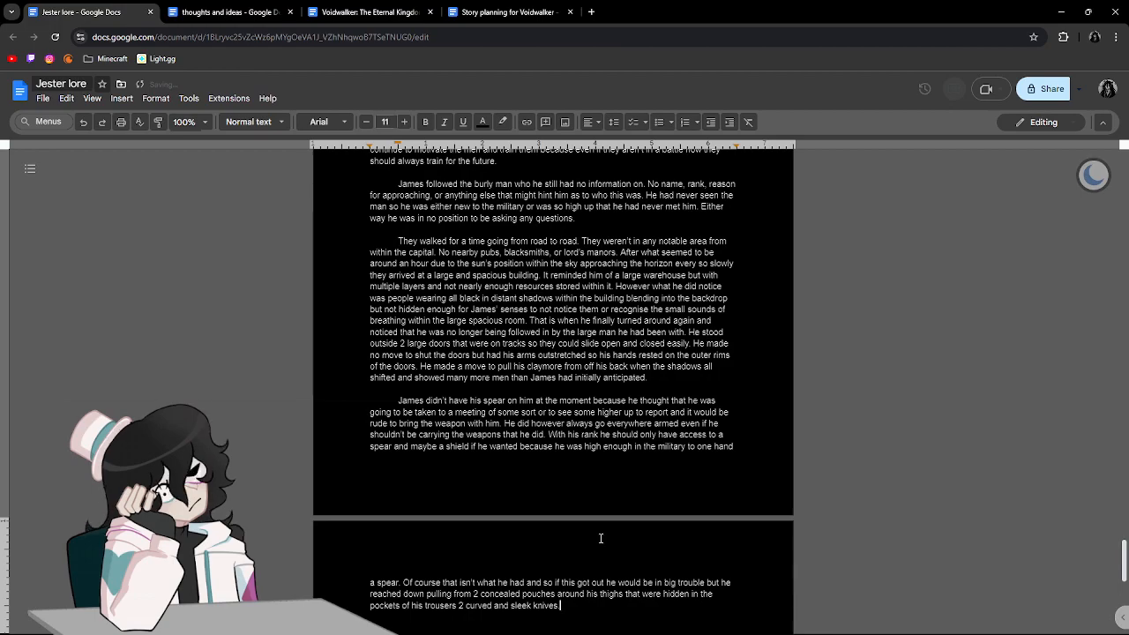
pyautogui.write(' The')
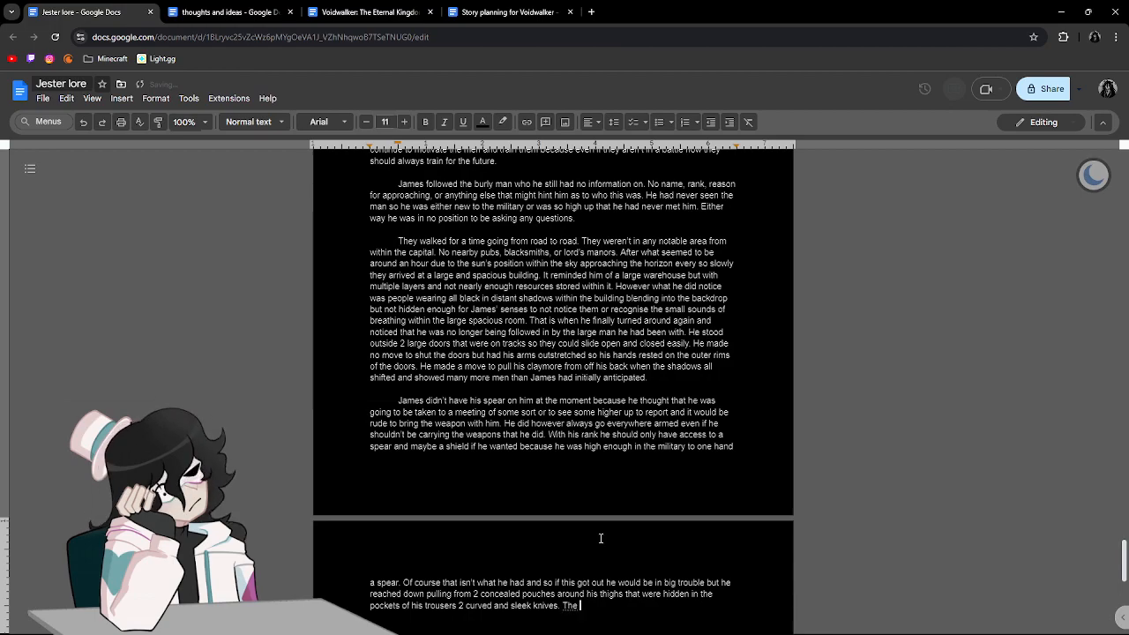
pyautogui.write(' blacde was ')
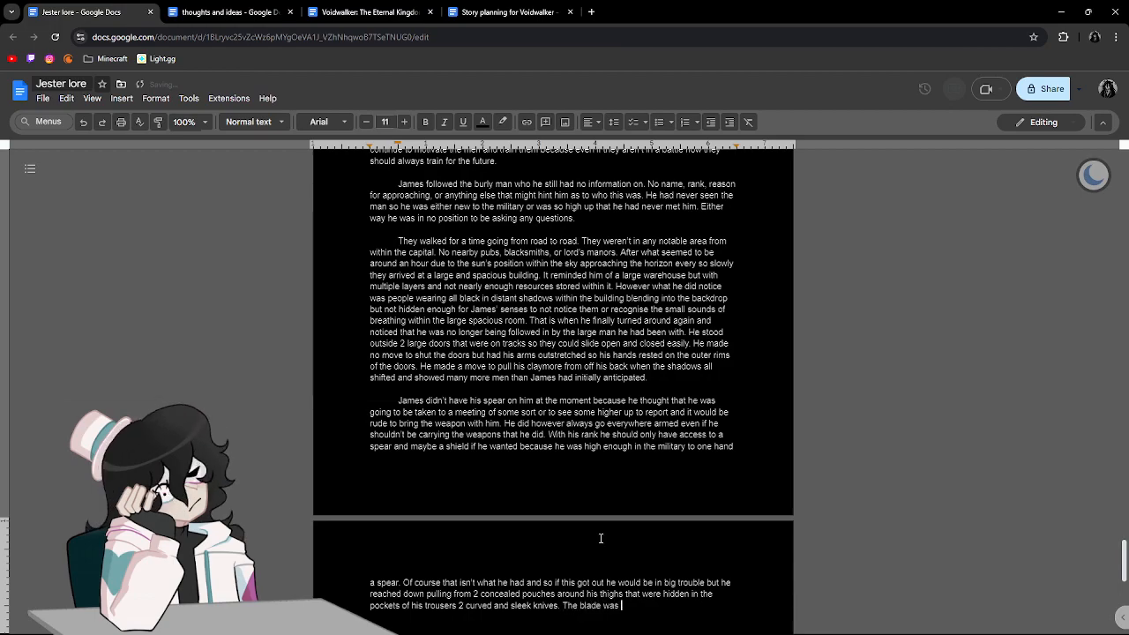
pyautogui.write('m')
# Add the sentence "The blade was expertly made" after the description of the knives.
pyautogui.press('BackSpace')
pyautogui.write('exper')
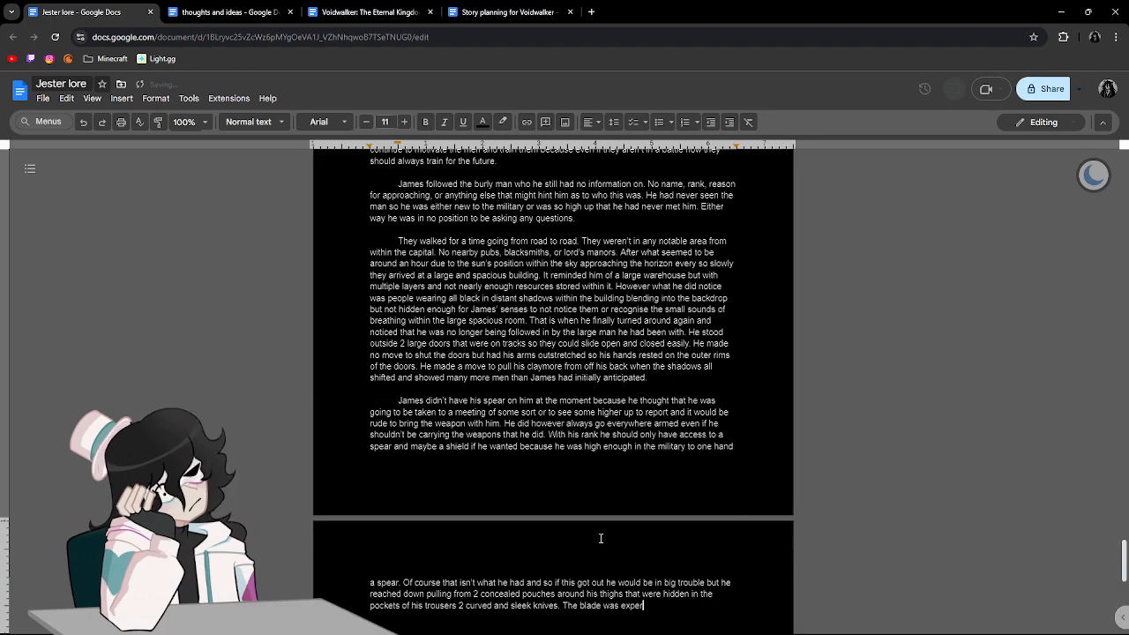
pyautogui.write('tly made')
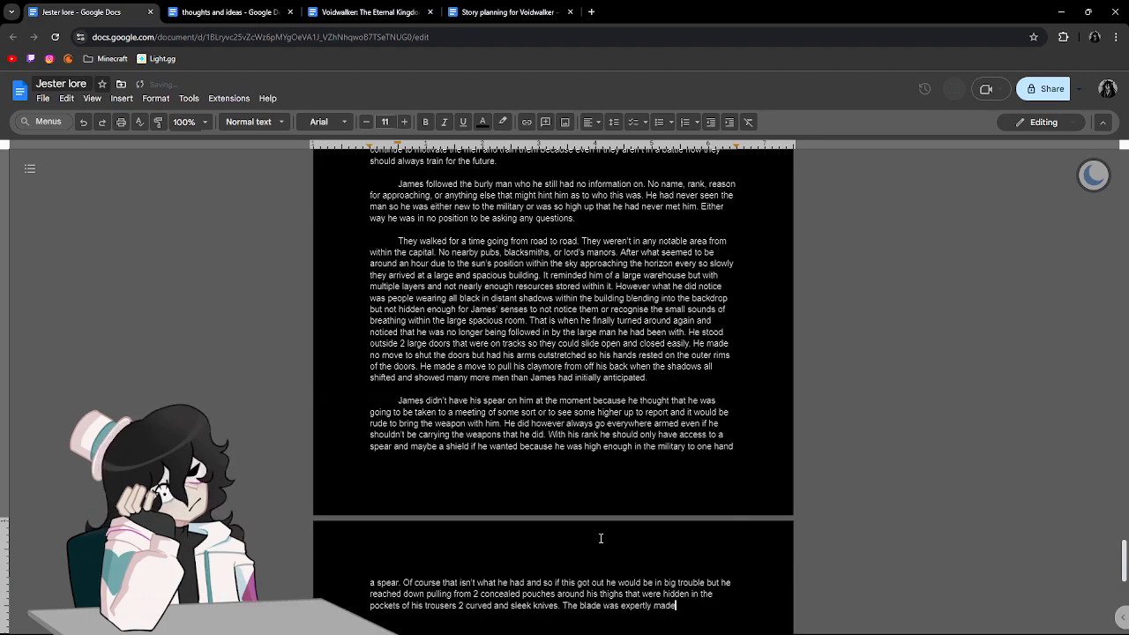
pyautogui.write('. The ')
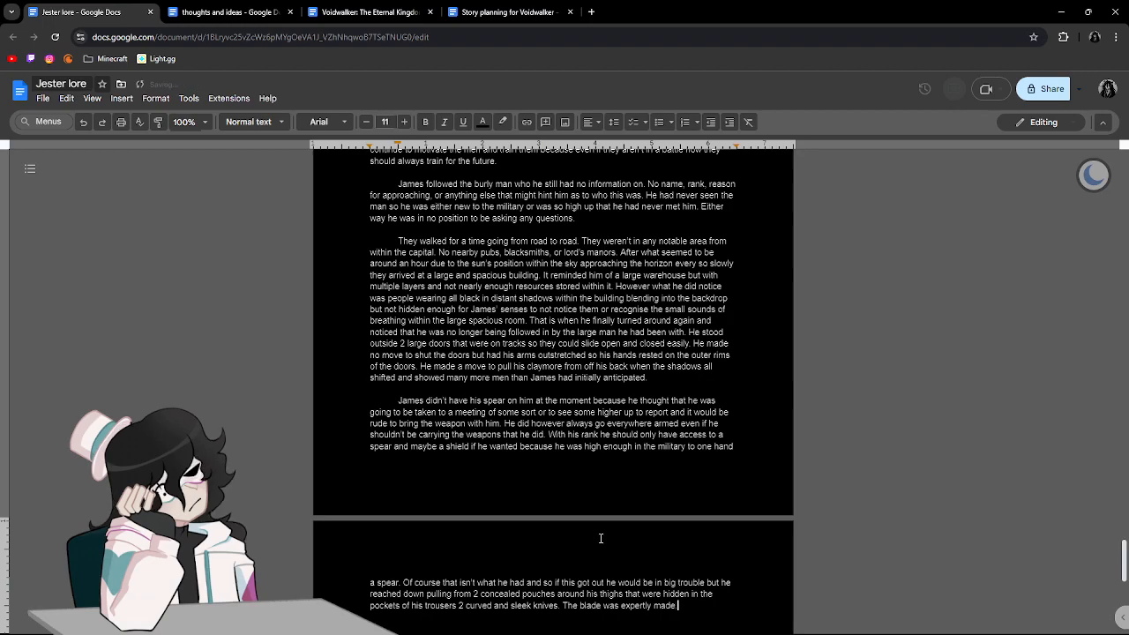
pyautogui.write('curv')
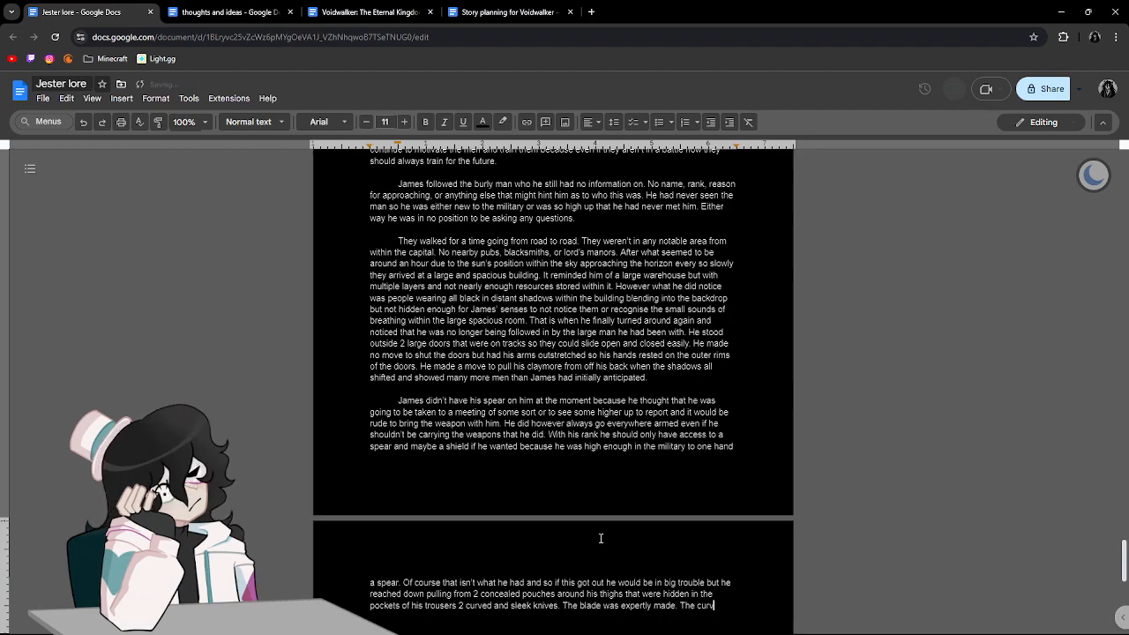
pyautogui.write('e was')
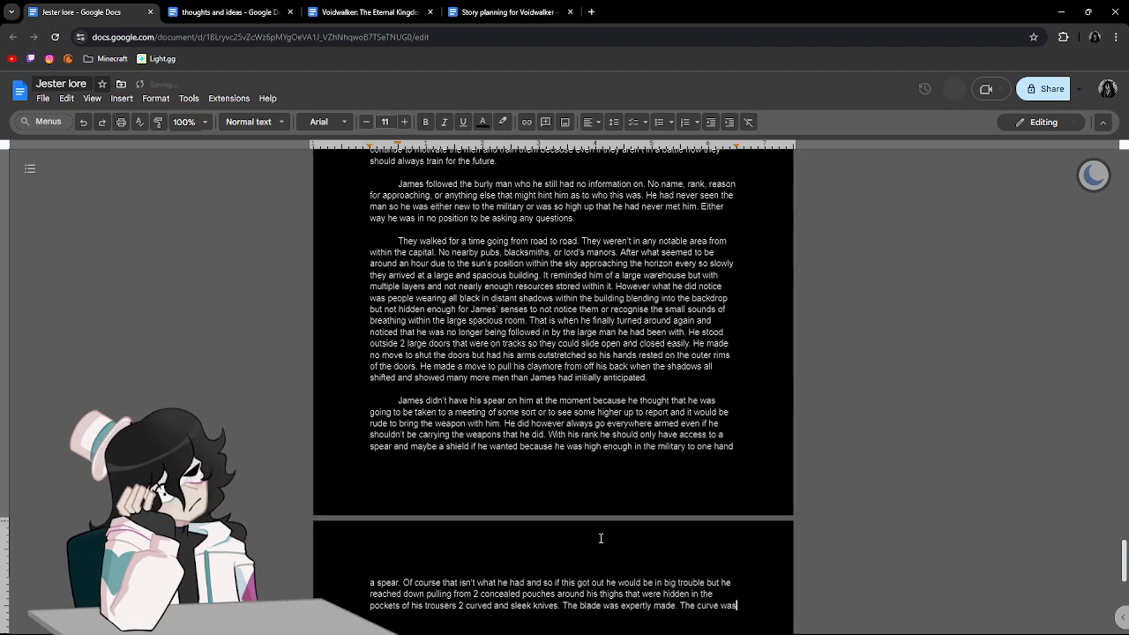
pyautogui.write(' akin to that ')
pyautogui.write('of a s')
pyautogui.write('cyth but')
# End the blade sentence and begin a new one with "The curve was akin to that of a karambit".
pyautogui.press('BackSpace')
pyautogui.press('BackSpace')
pyautogui.press('BackSpace')
pyautogui.press('BackSpace')
pyautogui.press('BackSpace')
pyautogui.press('BackSpace')
pyautogui.press('BackSpace')
pyautogui.press('BackSpace')
pyautogui.write('karam')
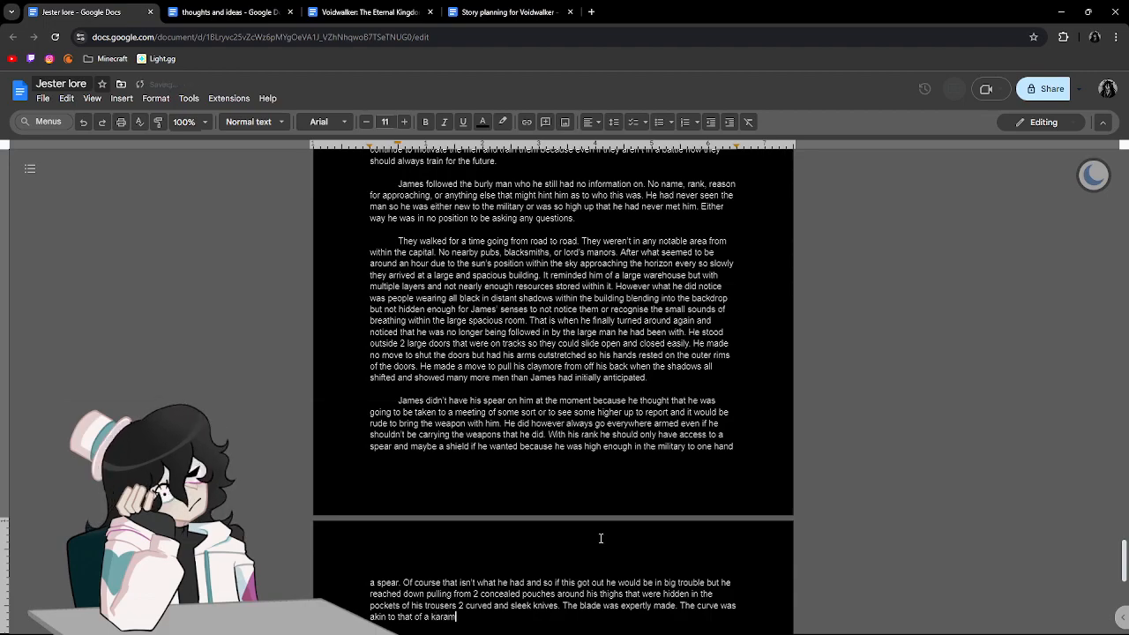
pyautogui.write('bit but slightly sti')
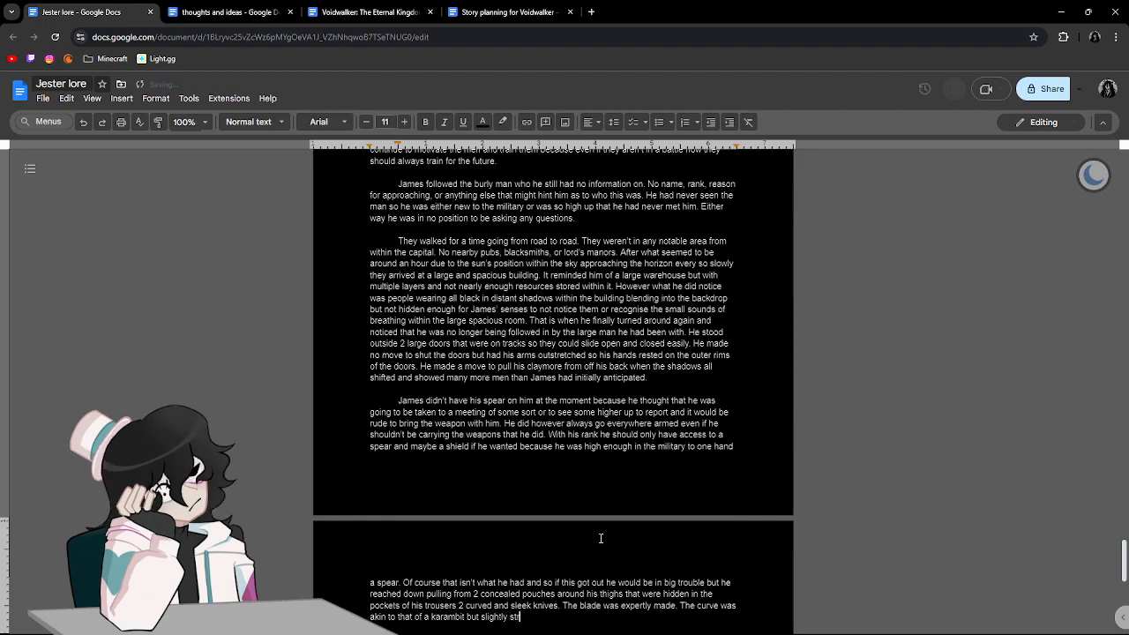
# Continue the curve sentence with "but slightly straighter to make for easier stabbing".
pyautogui.press('BackSpace')
pyautogui.write('raighter')
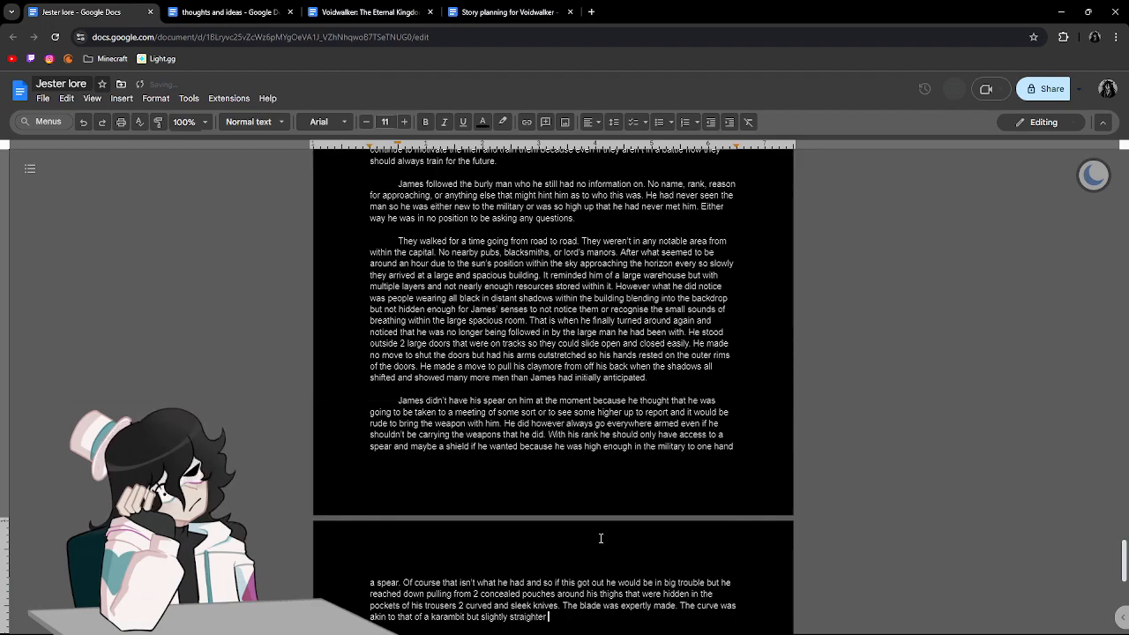
pyautogui.write(' to make ')
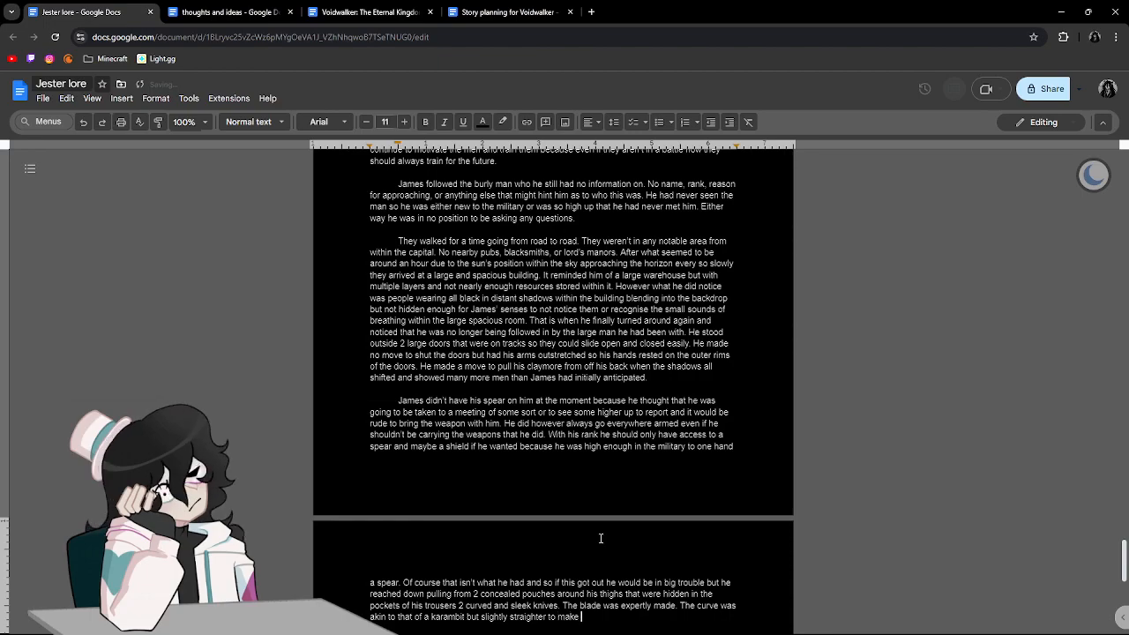
pyautogui.write('for ea')
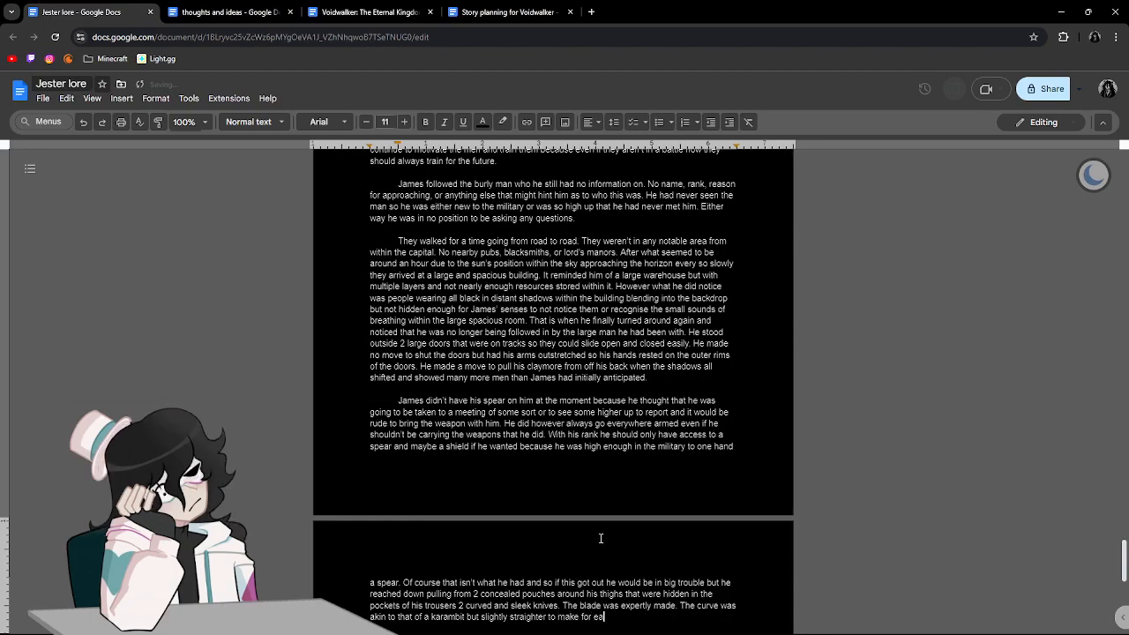
pyautogui.write('sier stabbing ')
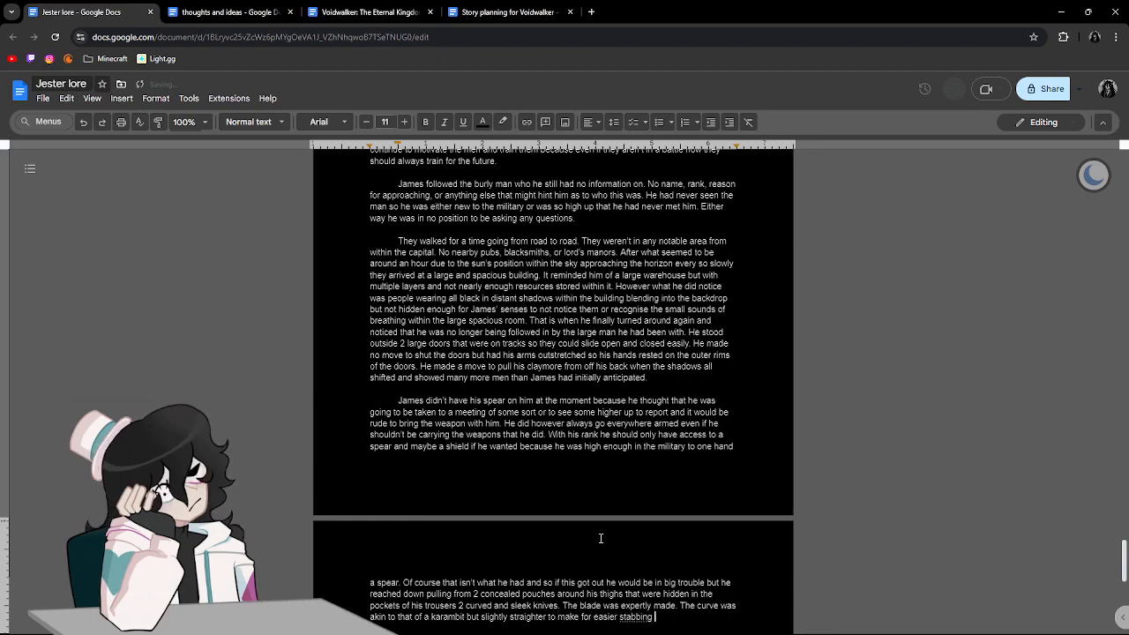
pyautogui.write('rather tha')
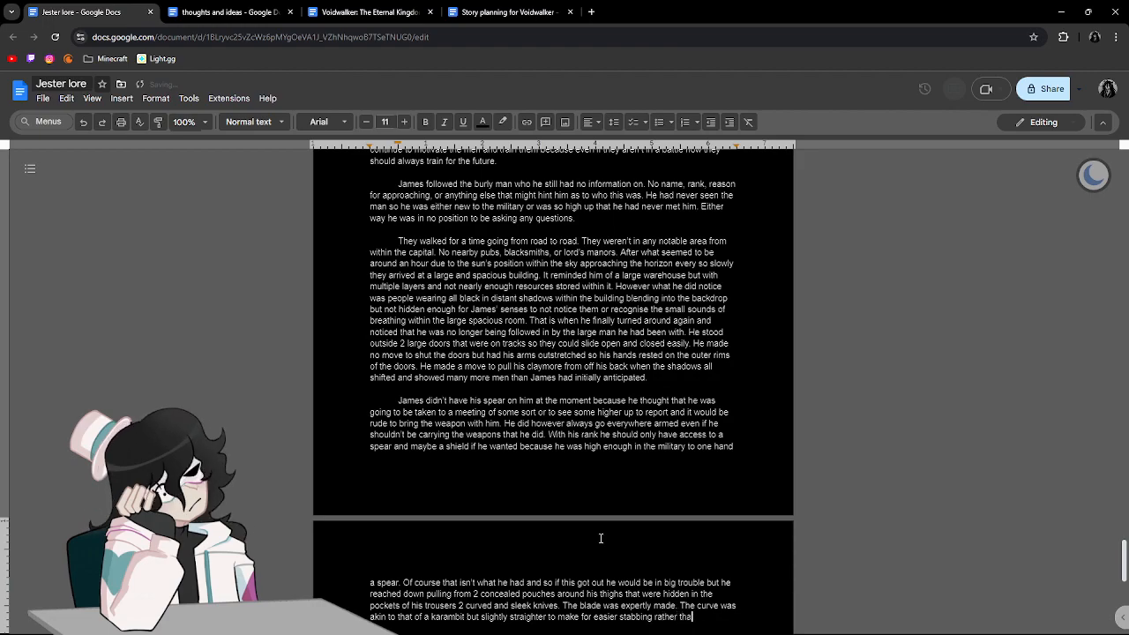
pyautogui.write('n slashin')
# Complete the stabbing comparison with "rather than slashing like most curved knives".
pyautogui.scroll(-5, 600, 538)
pyautogui.write('g like most')
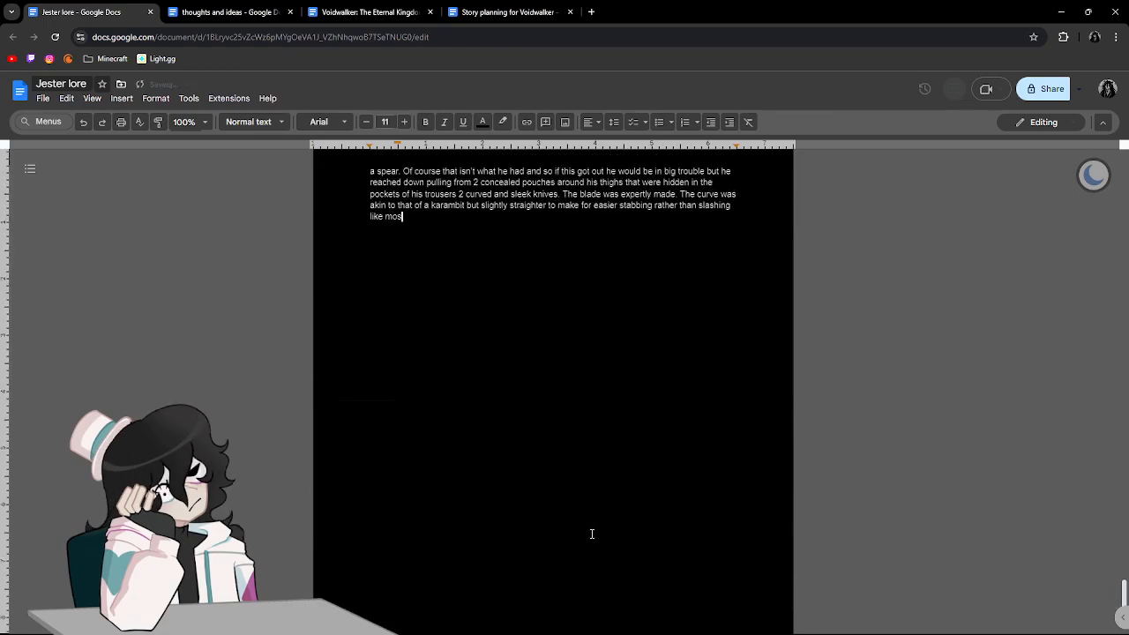
pyautogui.write(' curved k')
pyautogui.press('BackSpace')
pyautogui.write('curved knives. Pure black with a slightly tran')
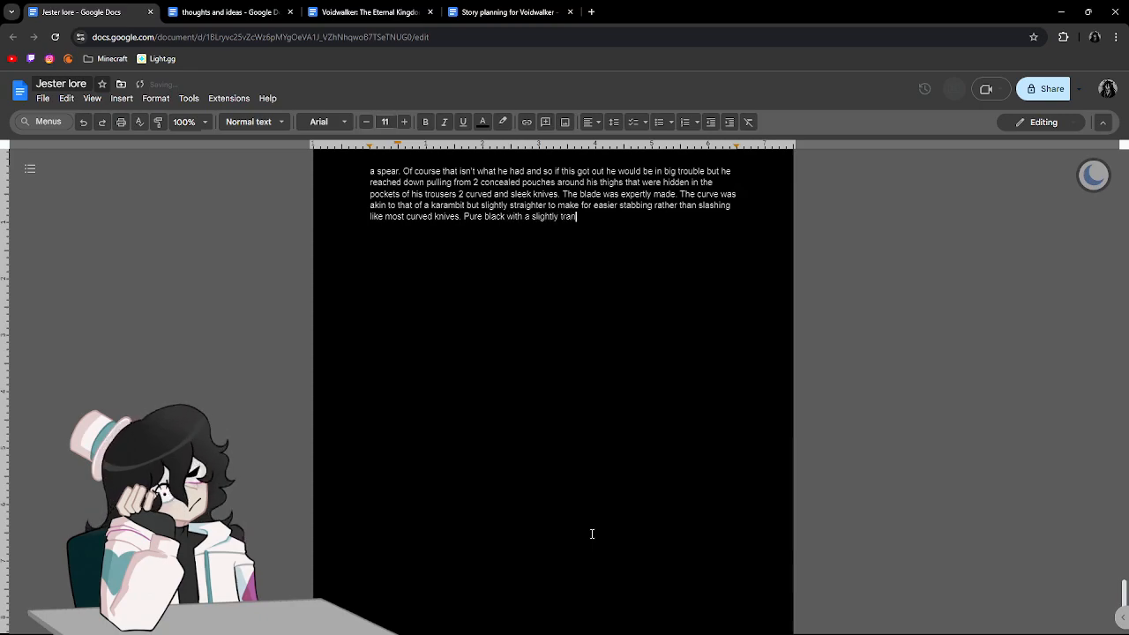
pyautogui.write('sclucen')
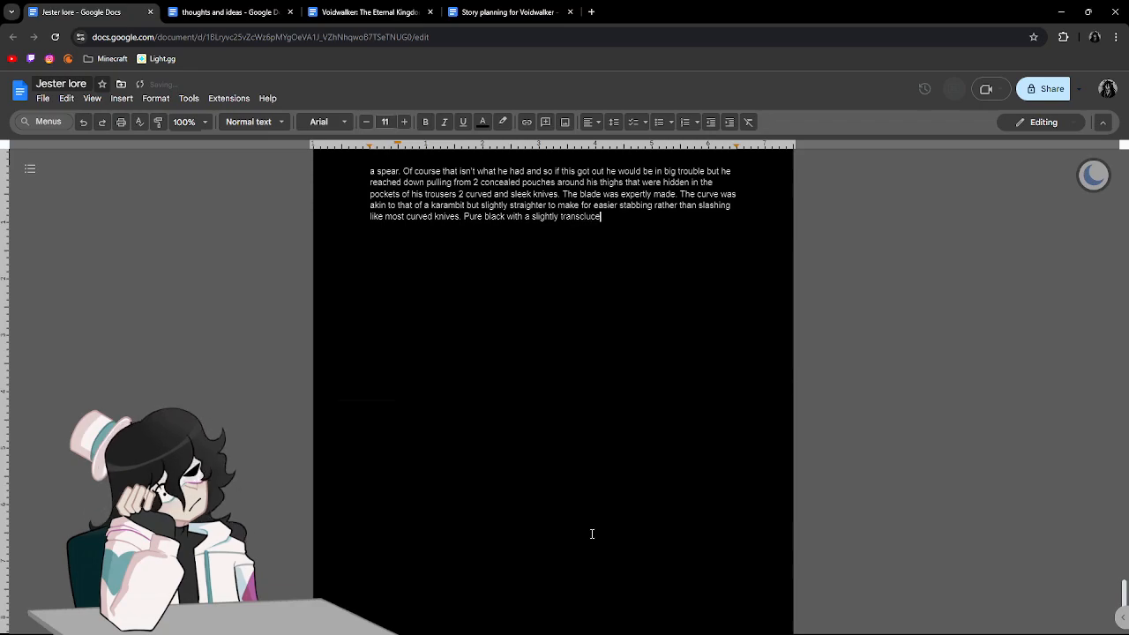
# End the curve sentence and start the next with "Pure black with a slightly translucent sheen".
pyautogui.press('BackSpace')
pyautogui.press('BackSpace')
pyautogui.press('BackSpace')
pyautogui.press('BackSpace')
pyautogui.press('BackSpace')
pyautogui.write('lucent sheen becuase i')
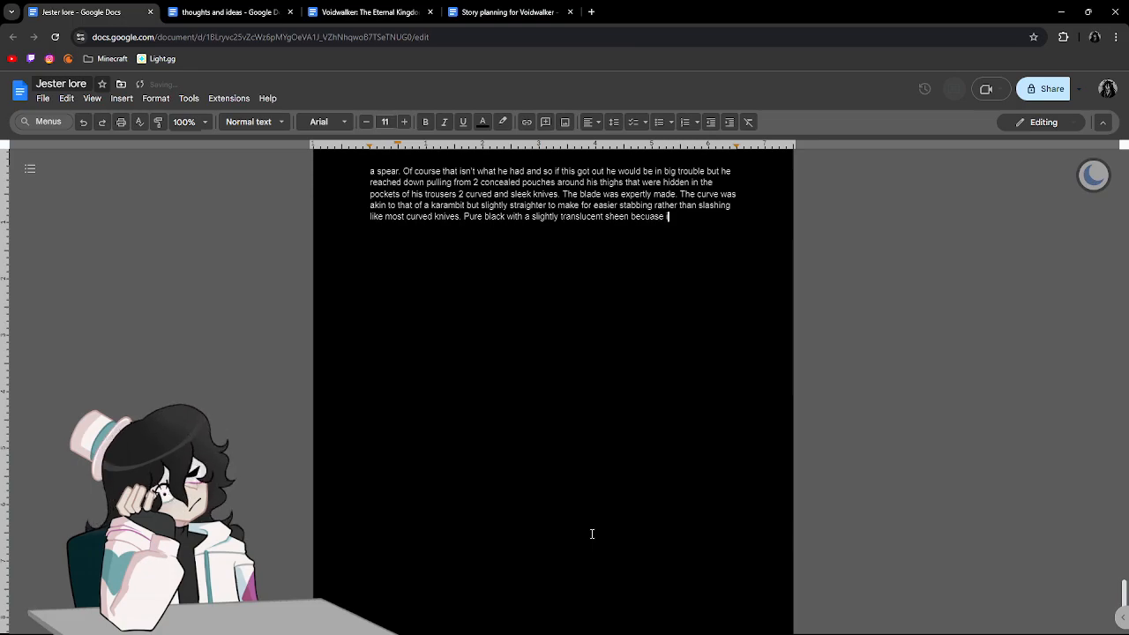
pyautogui.write('t was ma')
# Explain the sheen by adding "because it was made with a special metal that was only found".
pyautogui.press('BackSpace')
pyautogui.press('BackSpace')
pyautogui.press('BackSpace')
pyautogui.press('BackSpace')
pyautogui.press('BackSpace')
pyautogui.press('BackSpace')
pyautogui.press('BackSpace')
pyautogui.press('BackSpace')
pyautogui.press('BackSpace')
pyautogui.press('BackSpace')
pyautogui.press('BackSpace')
pyautogui.press('BackSpace')
pyautogui.press('BackSpace')
pyautogui.write('ause it was made with a special metal that was only fou')
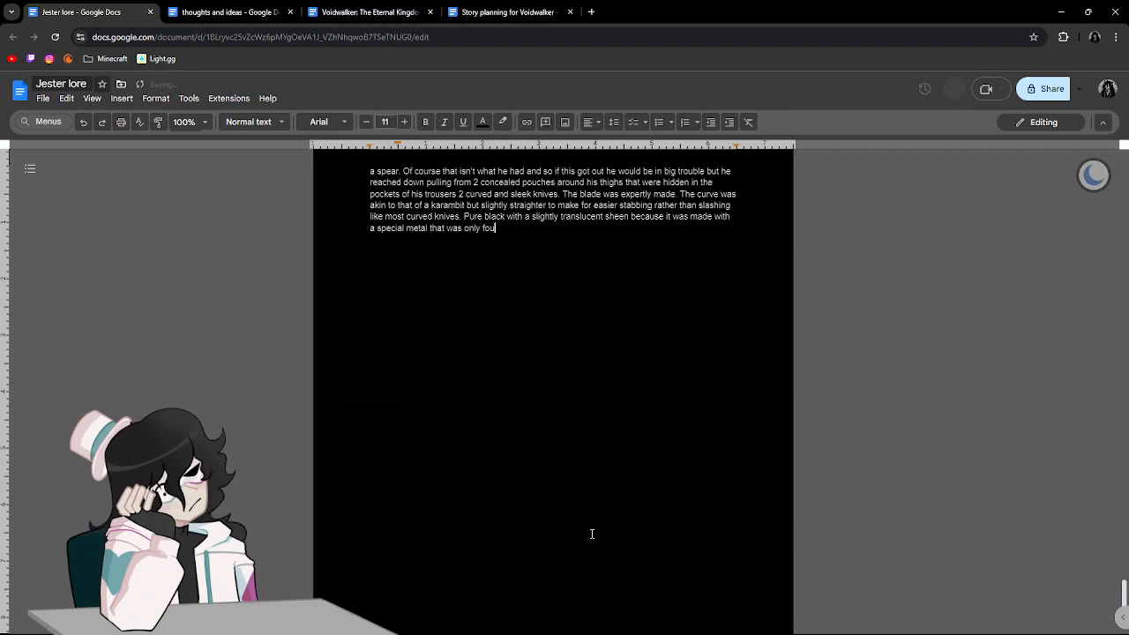
pyautogui.write('nd outside of')
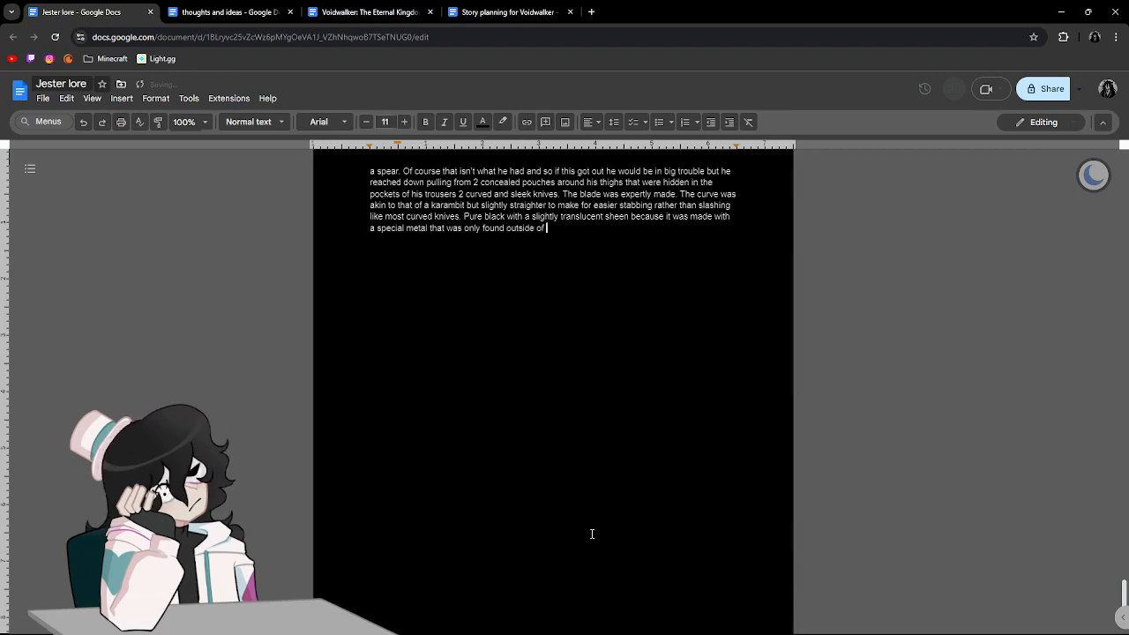
pyautogui.write(' the Rose k')
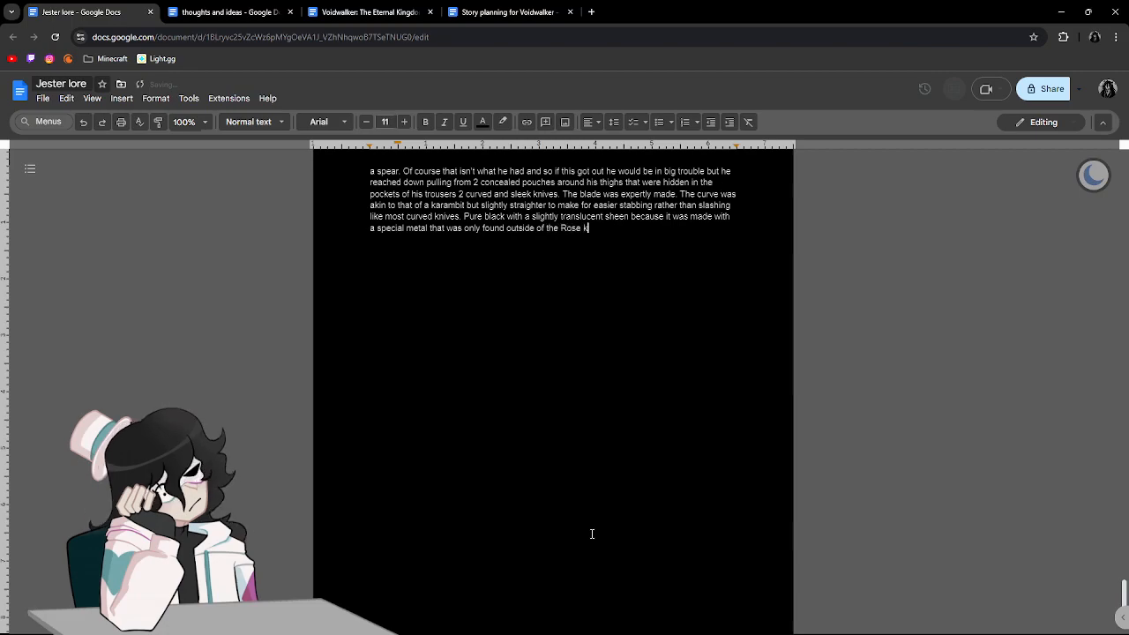
pyautogui.write('ingdom ')
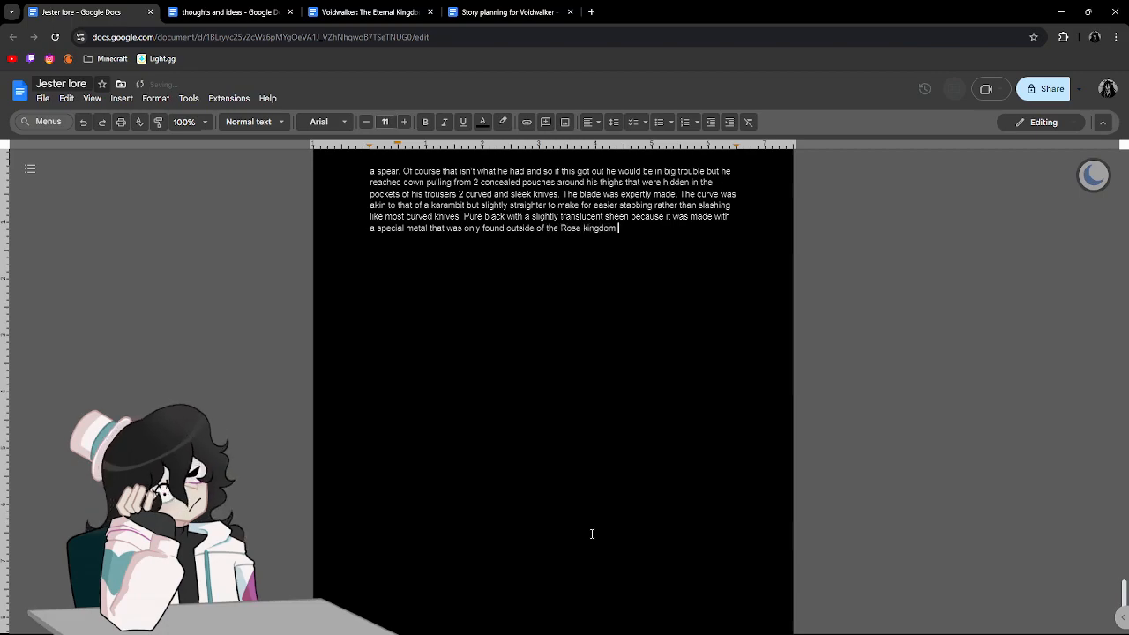
pyautogui.write('due to being ba')
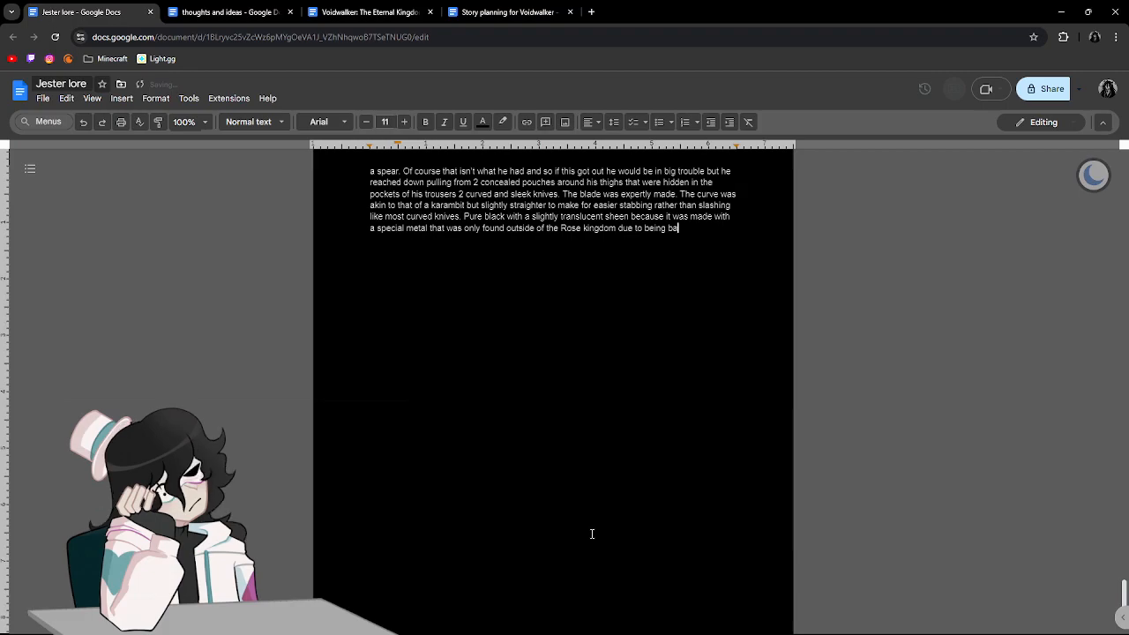
pyautogui.write('nned. Vo')
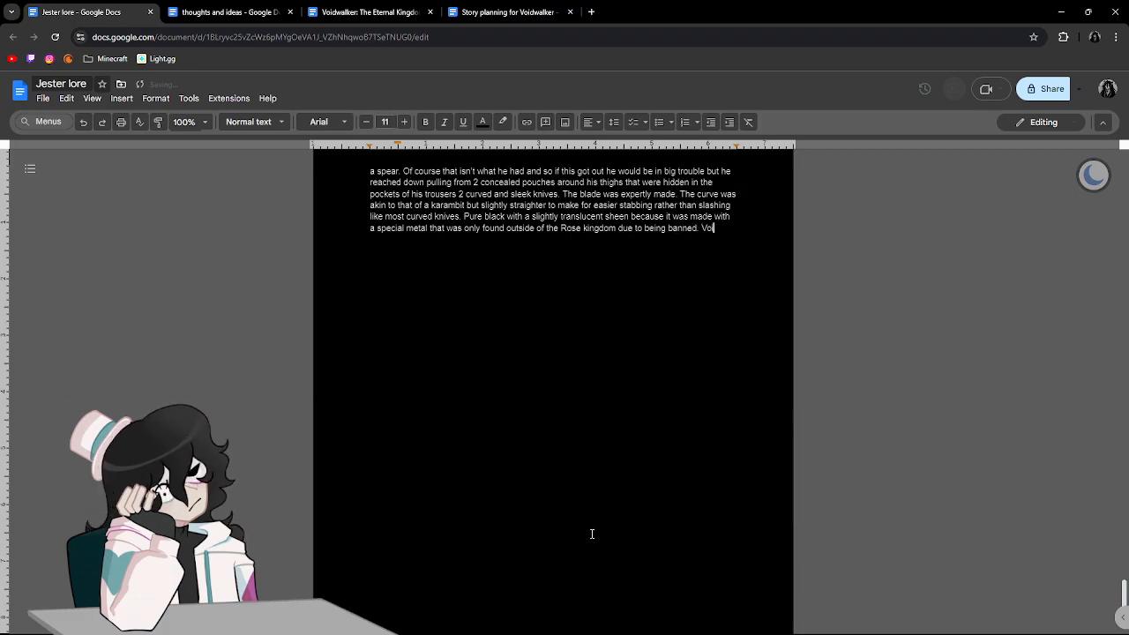
# End the ban sentence and add "This metal was only found in the shadows of the Void".
pyautogui.press('BackSpace')
pyautogui.write('This me')
pyautogui.write('tal was only found')
pyautogui.write(' in t')
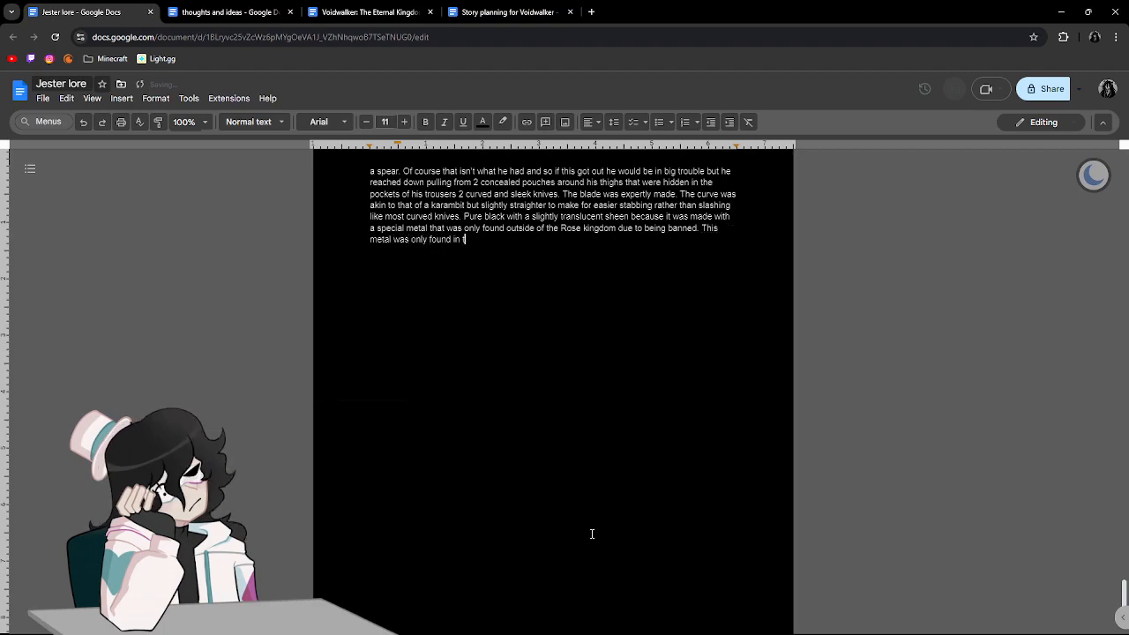
pyautogui.write('he shadows of teh')
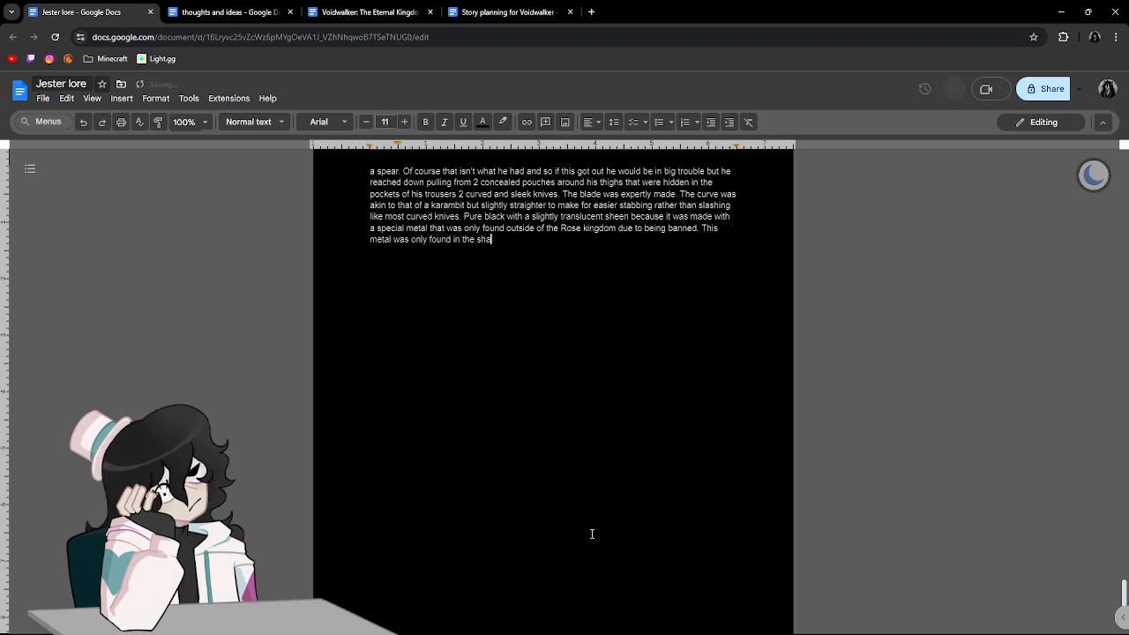
pyautogui.press('BackSpace')
pyautogui.press('BackSpace')
pyautogui.press('BackSpace')
pyautogui.write('the Void')
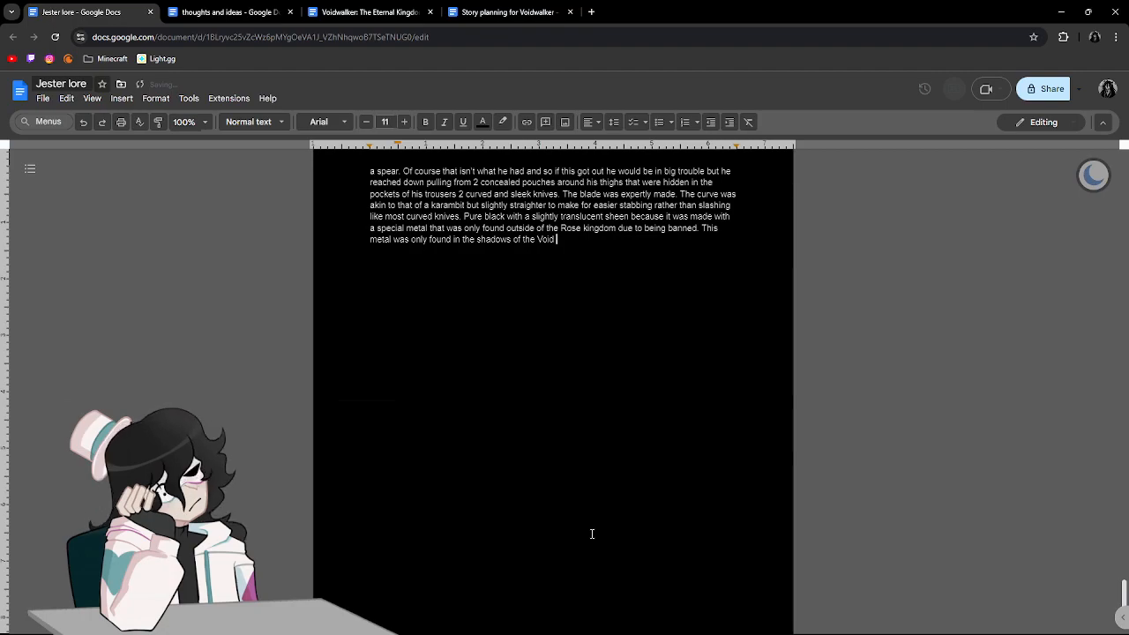
pyautogui.write(' mists out')
# Complete the sentence on the metal's origin with "mists several days travel south.".
pyautogui.press('BackSpace')
pyautogui.press('BackSpace')
pyautogui.press('BackSpace')
pyautogui.write('i')
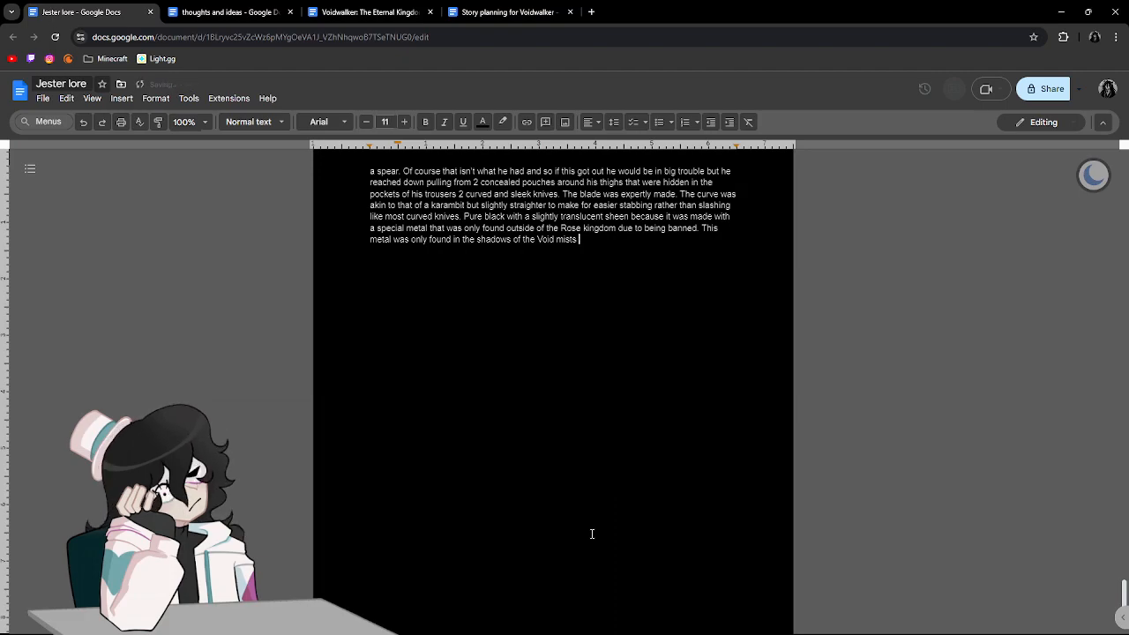
pyautogui.write('sts severa')
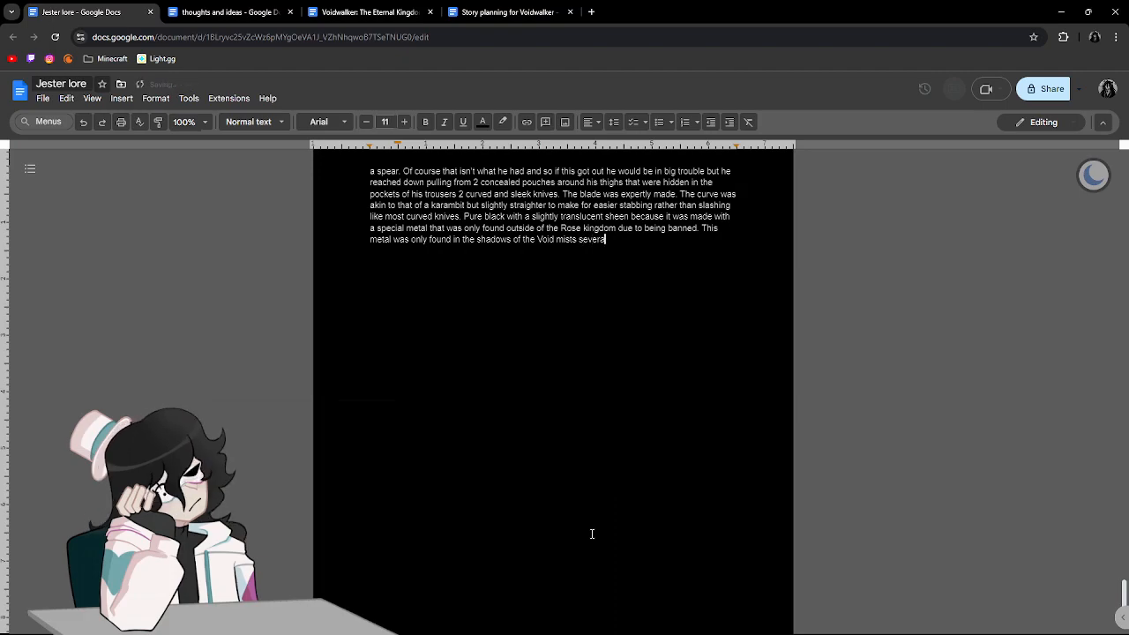
pyautogui.write('l days travel to')
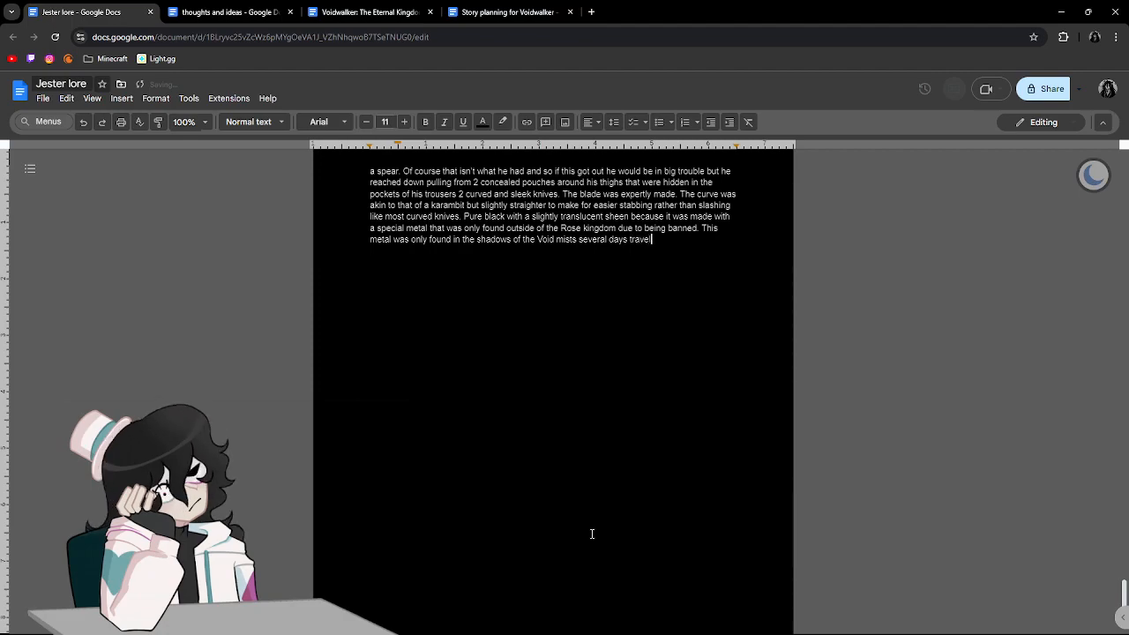
pyautogui.press('BackSpace')
pyautogui.press('BackSpace')
pyautogui.write('south.')
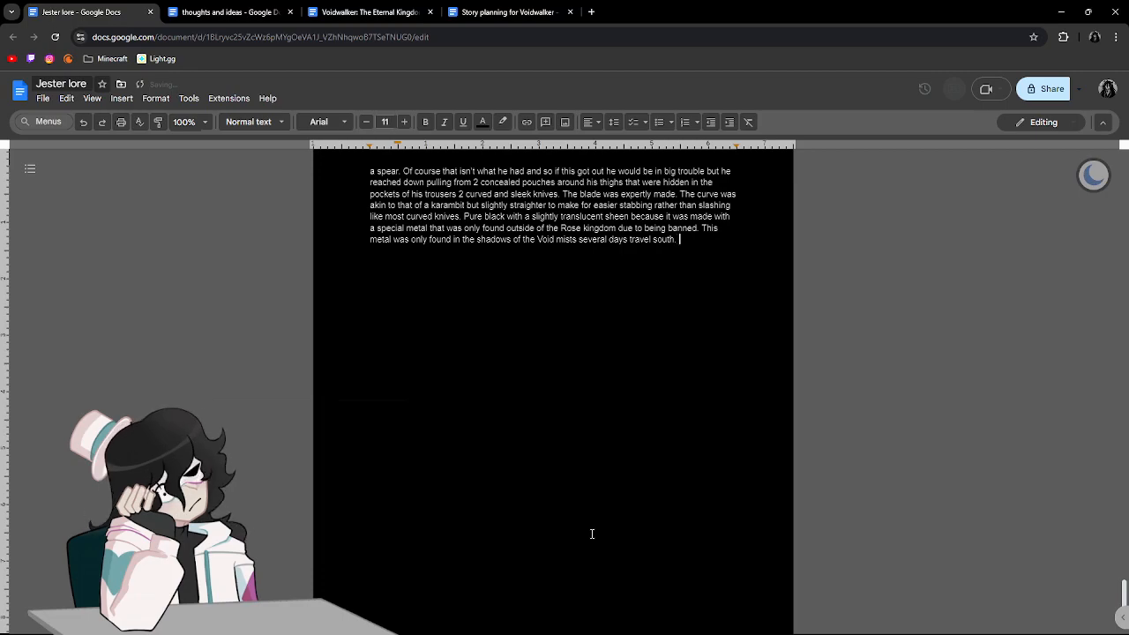
# Search the web for "words for void" in a new tab, look through the similar words, and return to the story.
pyautogui.click(590, 11)
pyautogui.write('words for')
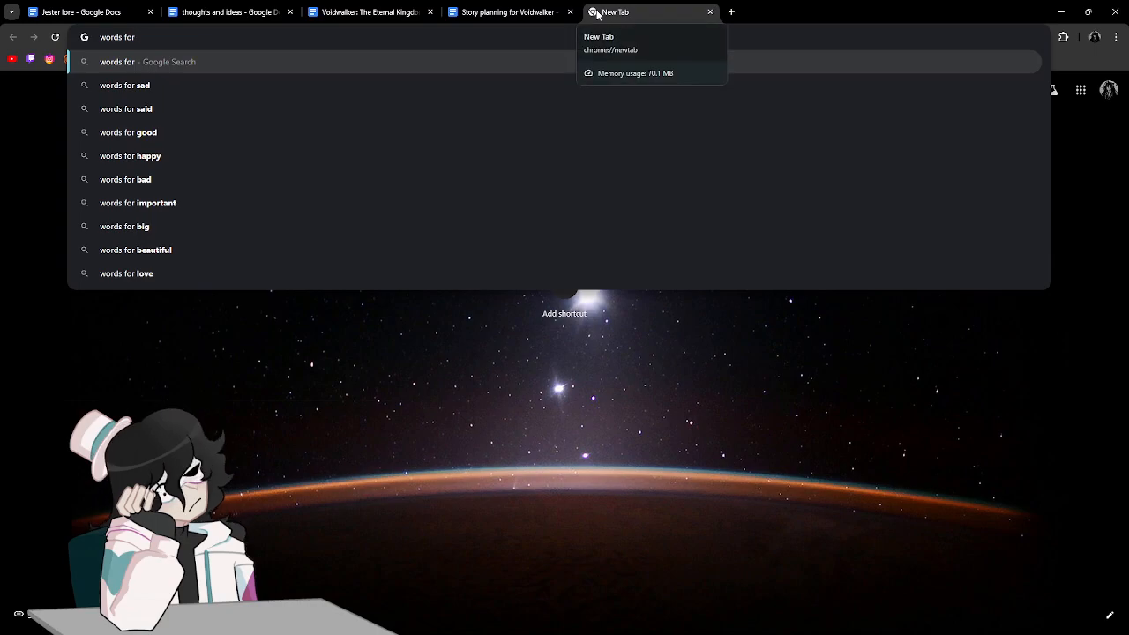
pyautogui.write(' void')
pyautogui.press('Return')
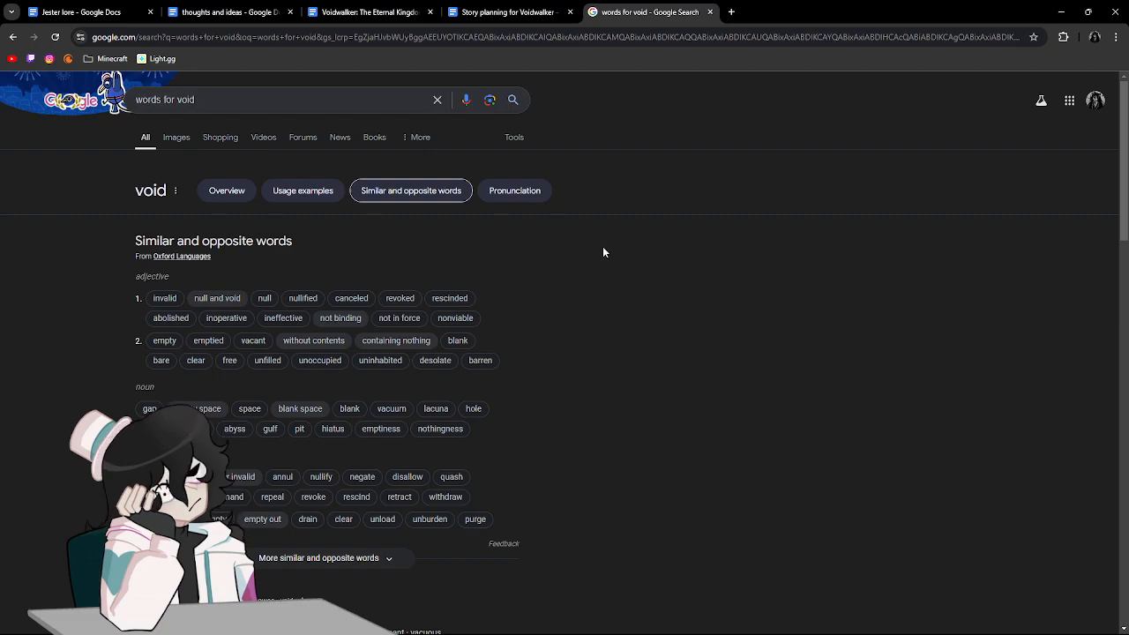
pyautogui.scroll(-1, 603, 252)
pyautogui.scroll(-2, 603, 252)
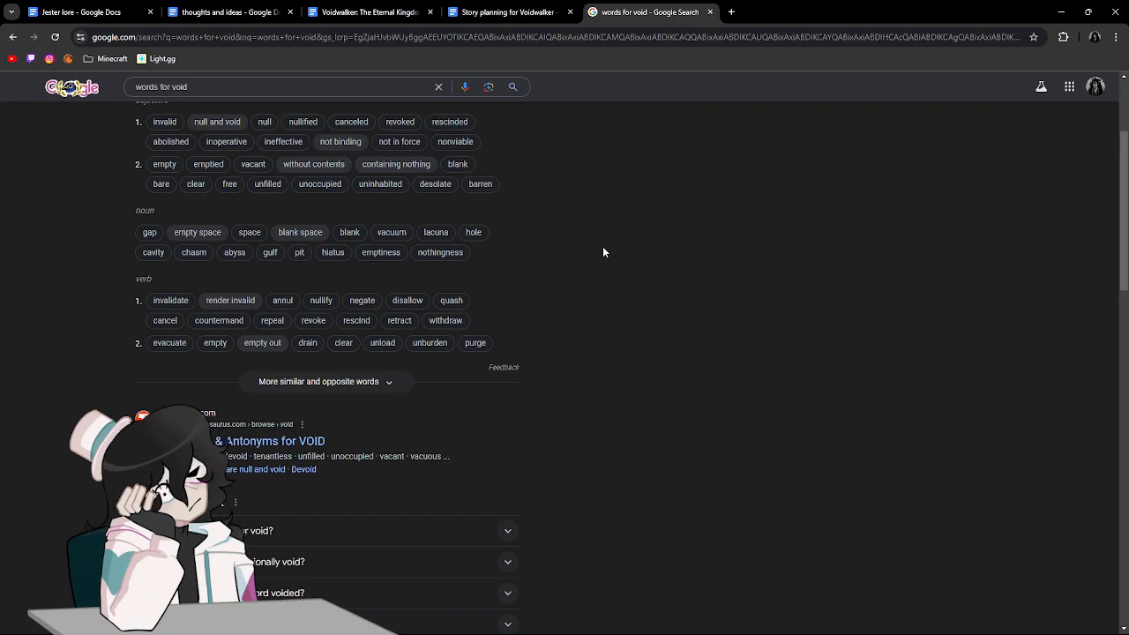
pyautogui.click(710, 12)
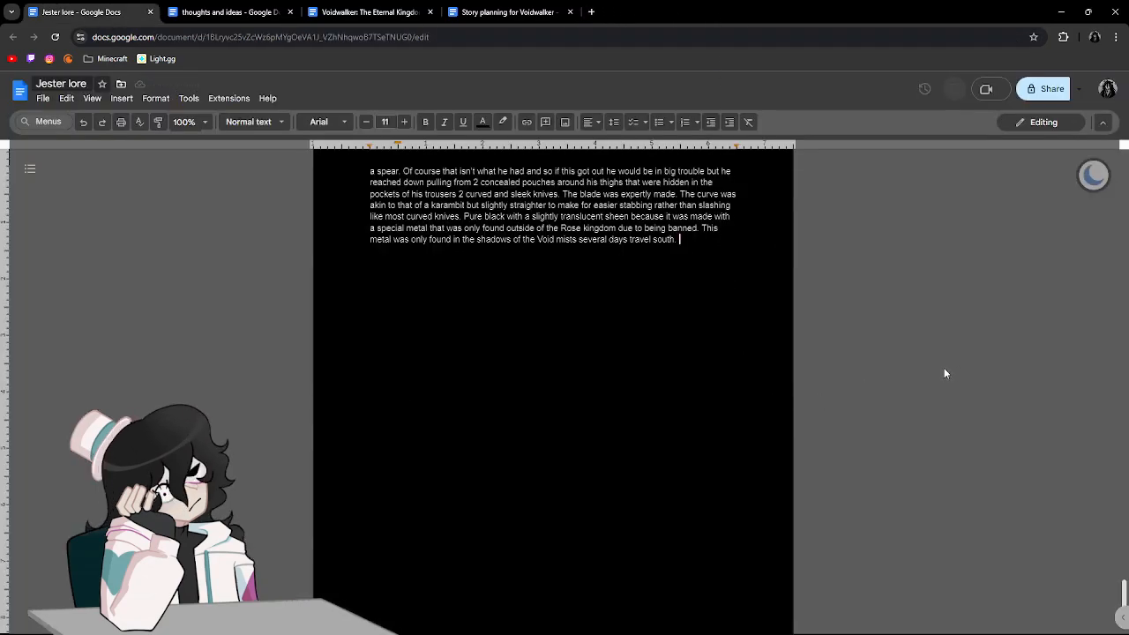
# Add the sentence "Aethium the metal was called." after the sentence about the Void mists.
pyautogui.write('Ae')
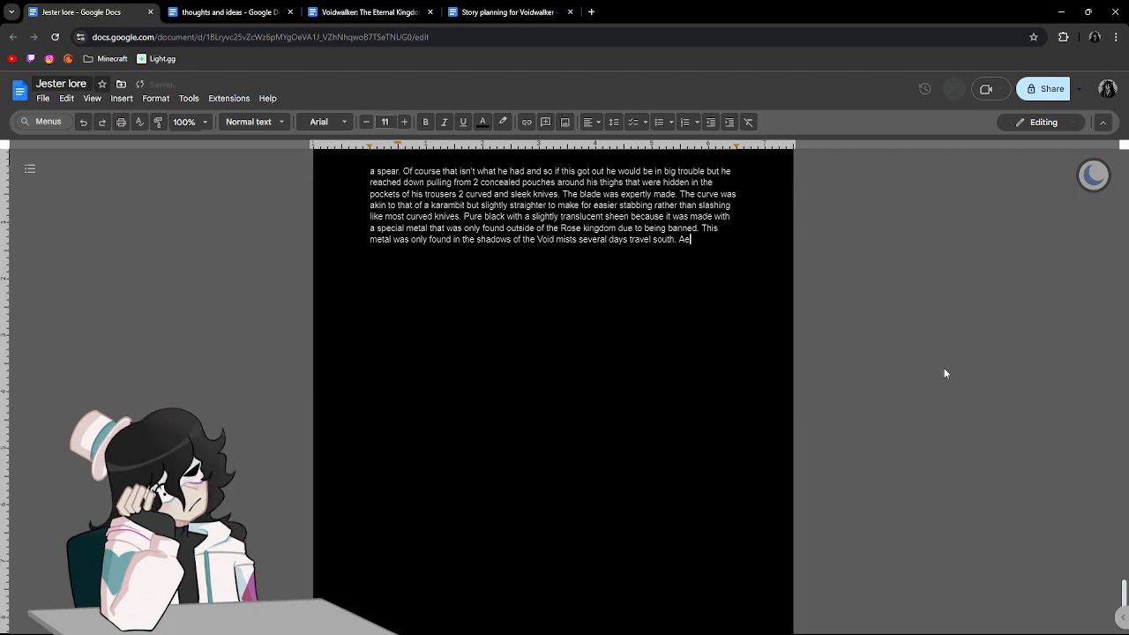
pyautogui.write('thium the metal')
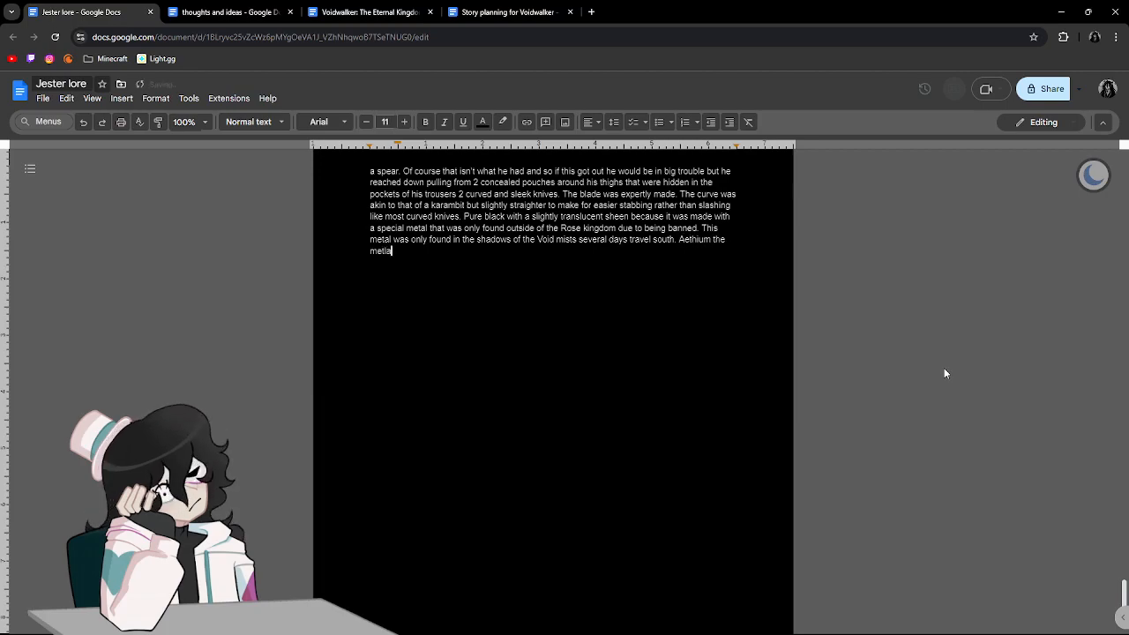
pyautogui.write(' was')
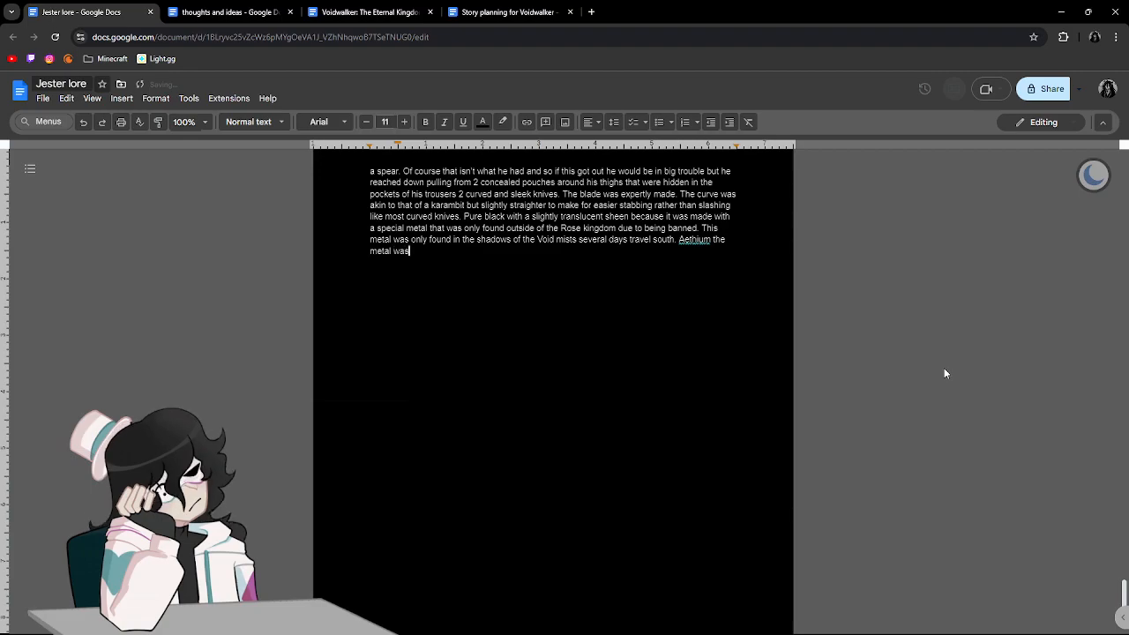
pyautogui.write(' called. comp')
pyautogui.press('BackSpace')
pyautogui.press('BackSpace')
pyautogui.press('BackSpace')
pyautogui.press('BackSpace')
# Begin the next sentence with "Only slightly opaque but when melted, heated, and molded the way".
pyautogui.write('Only ')
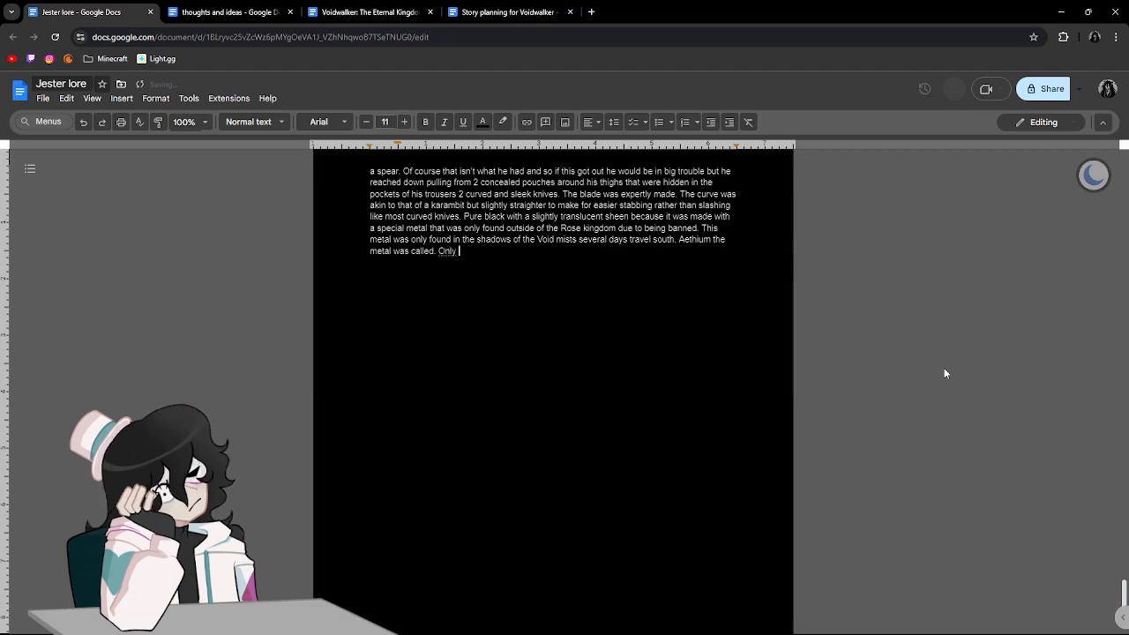
pyautogui.write('slightly opa')
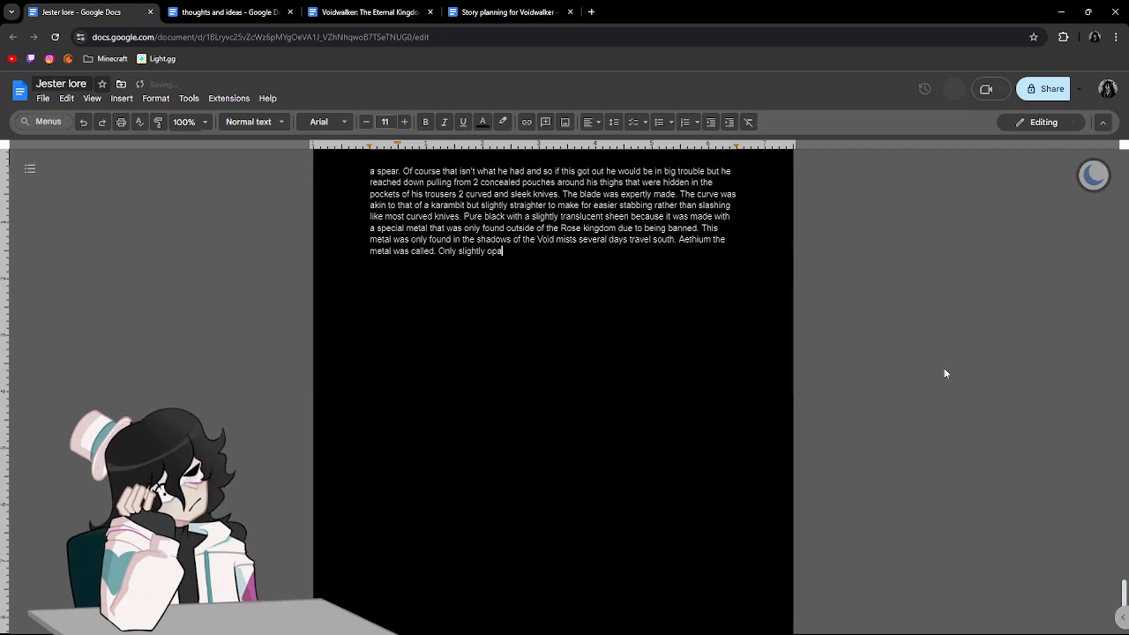
pyautogui.write('que bu')
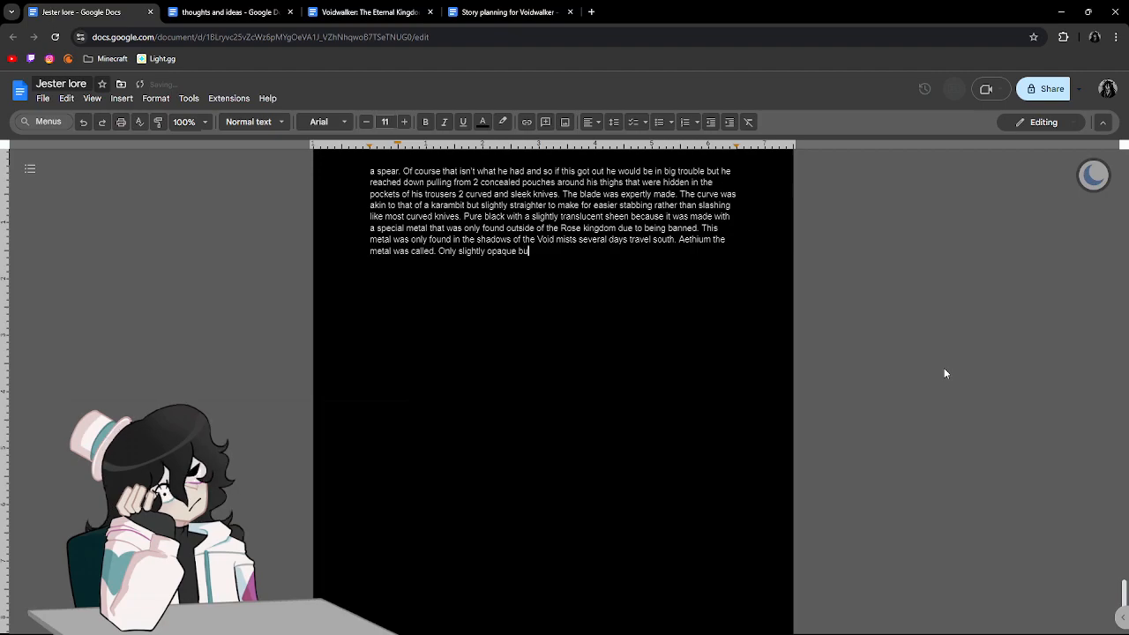
pyautogui.write('t when melt')
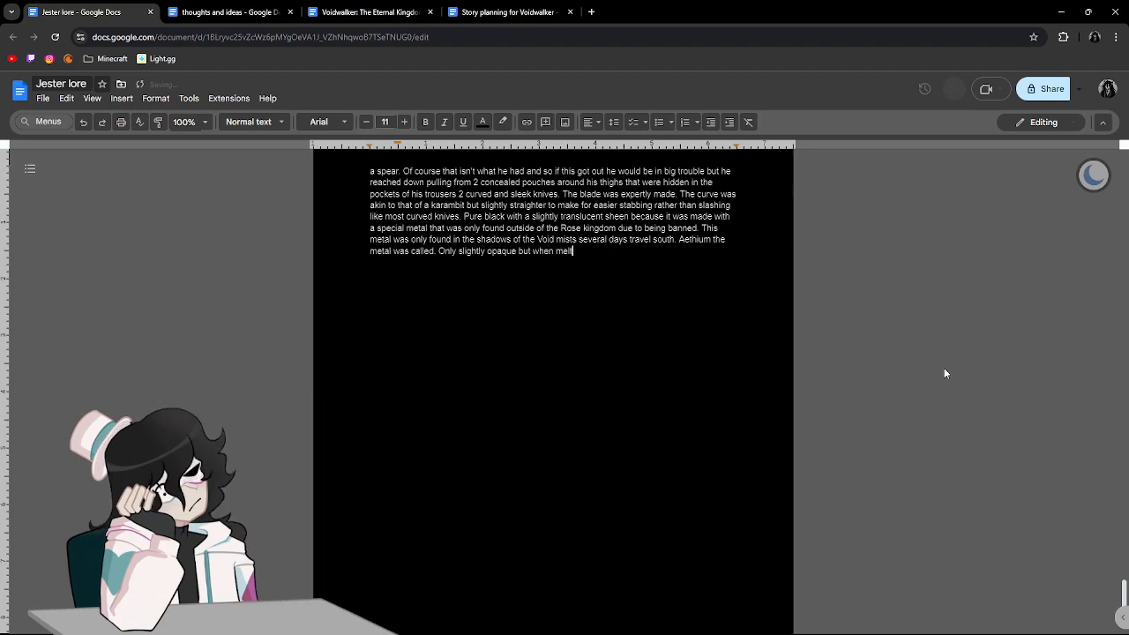
pyautogui.write('ed , he')
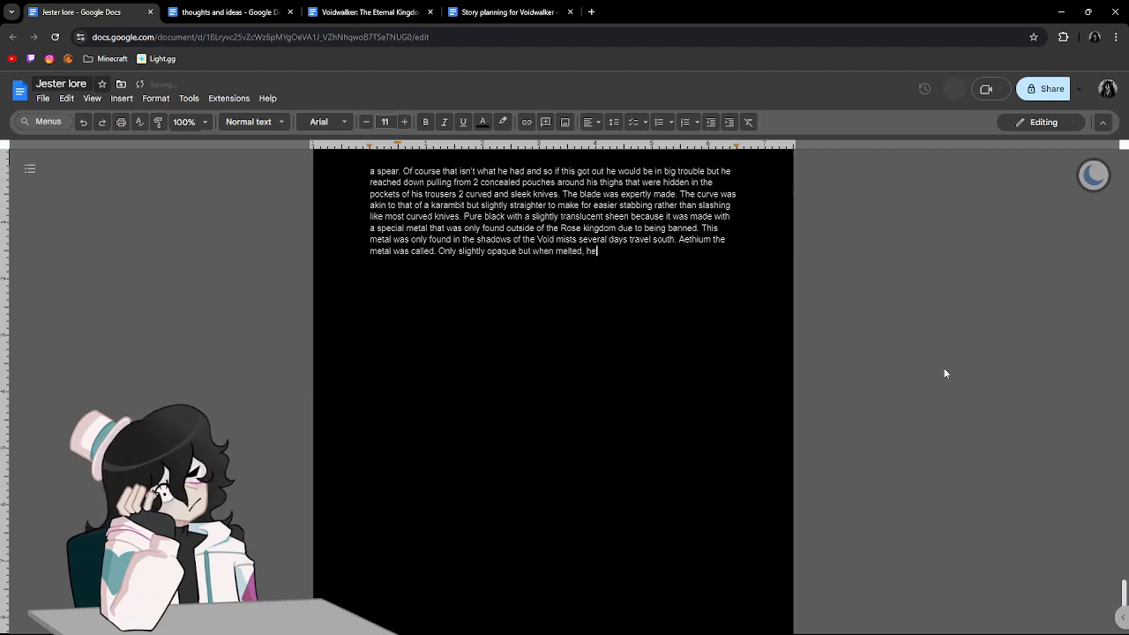
pyautogui.write('ated , and ')
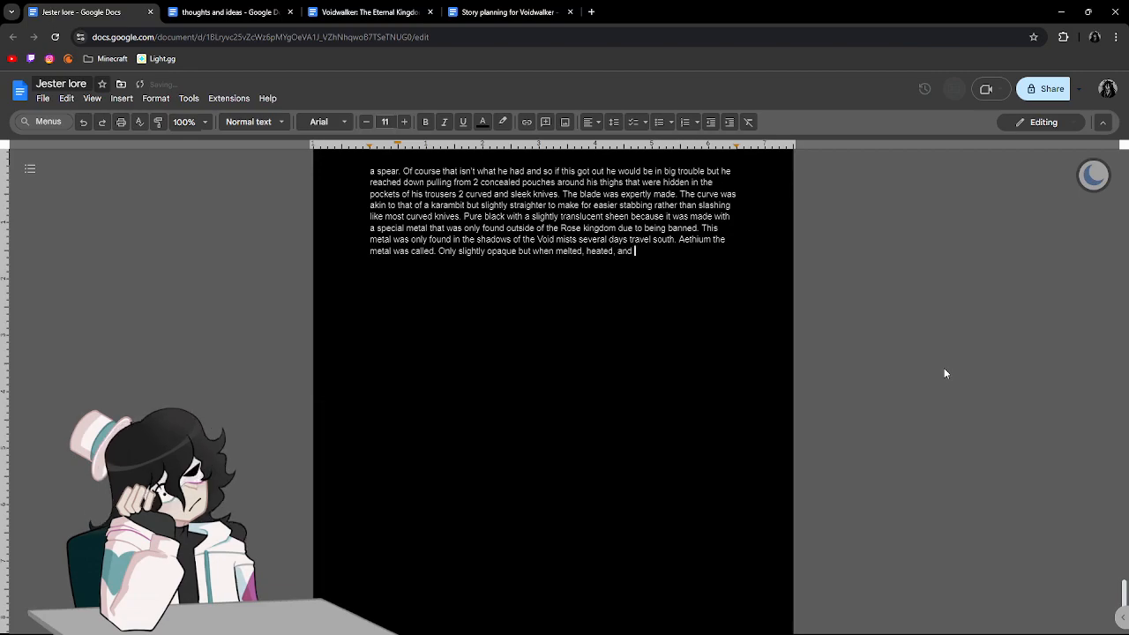
pyautogui.write('molded the way')
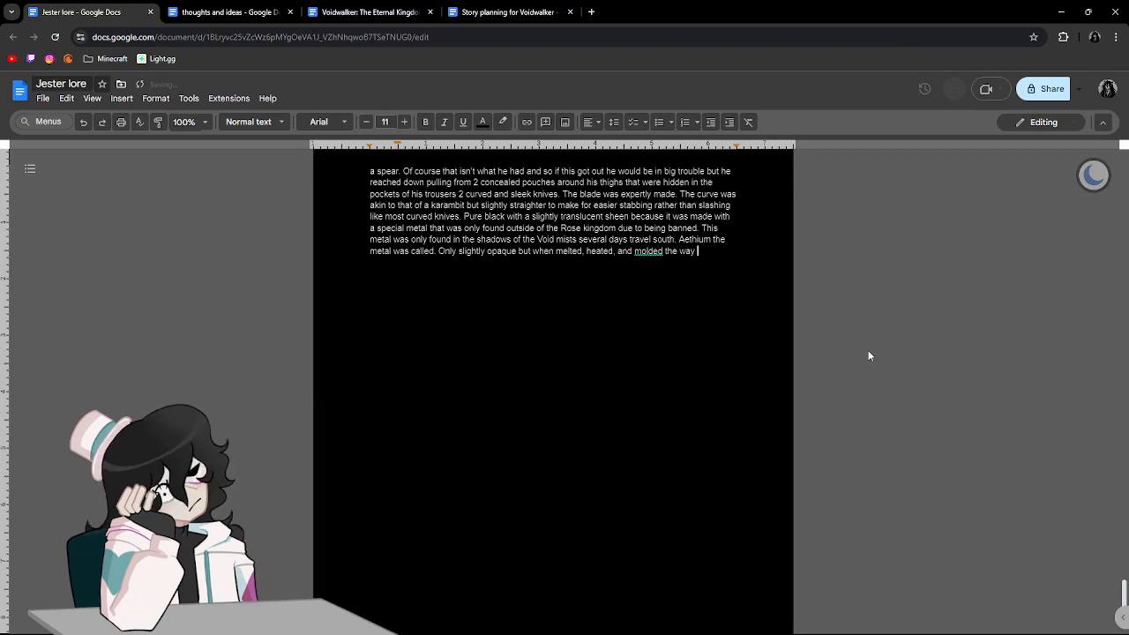
# Correct "molded" to the suggested British spelling "moulded" and continue the sentence with "that it was mad it".
pyautogui.click(648, 251)
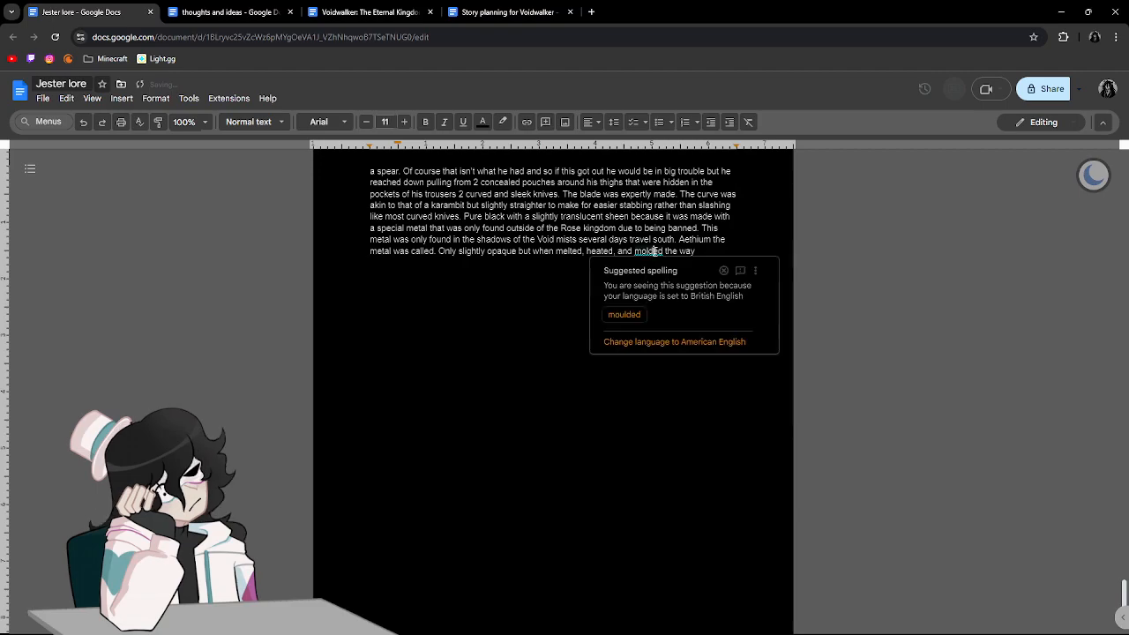
pyautogui.click(643, 320)
pyautogui.write('that it was mad it')
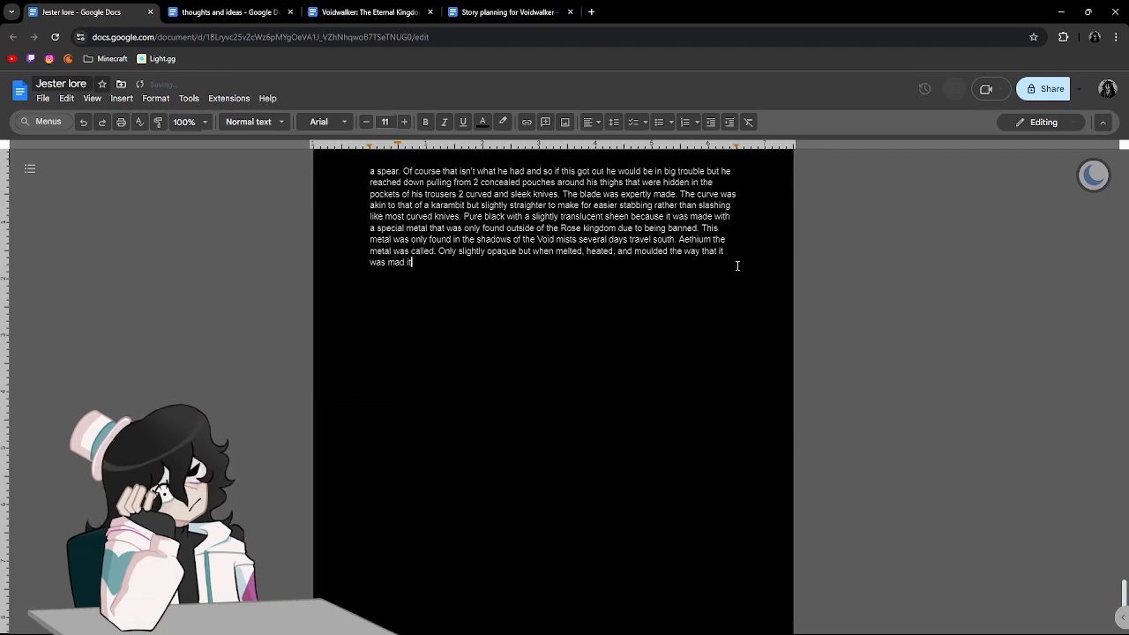
pyautogui.write(' as tran')
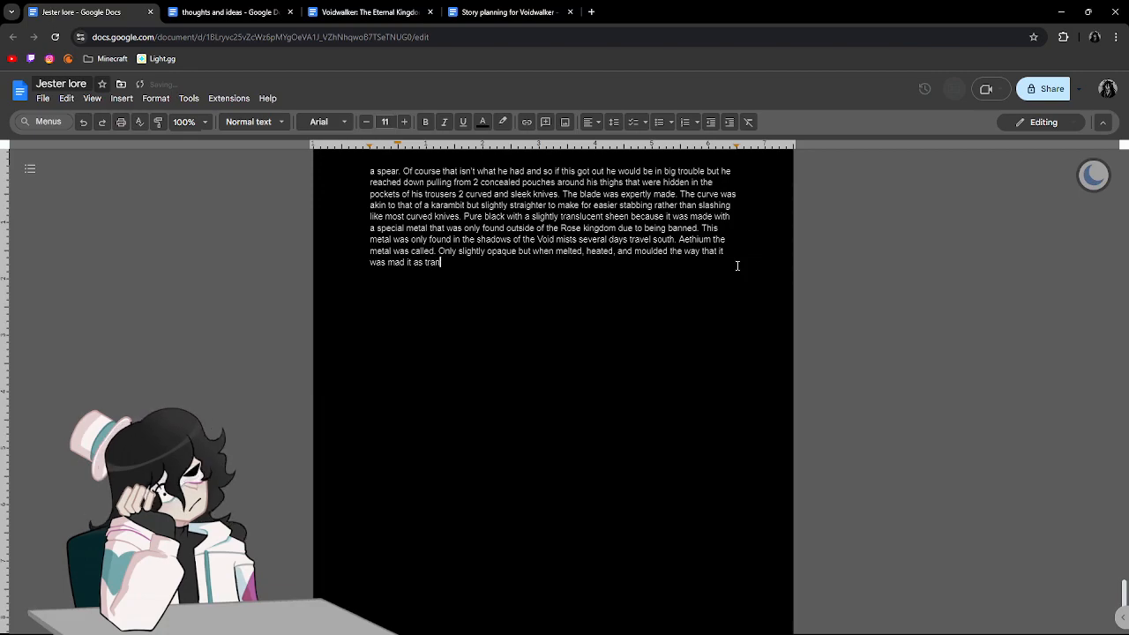
# Continue the description of the metal with "as transparent as stained glass", correcting mistyped words along the way.
pyautogui.write('sparent')
pyautogui.press('BackSpace')
pyautogui.press('BackSpace')
pyautogui.press('BackSpace')
pyautogui.write('en')
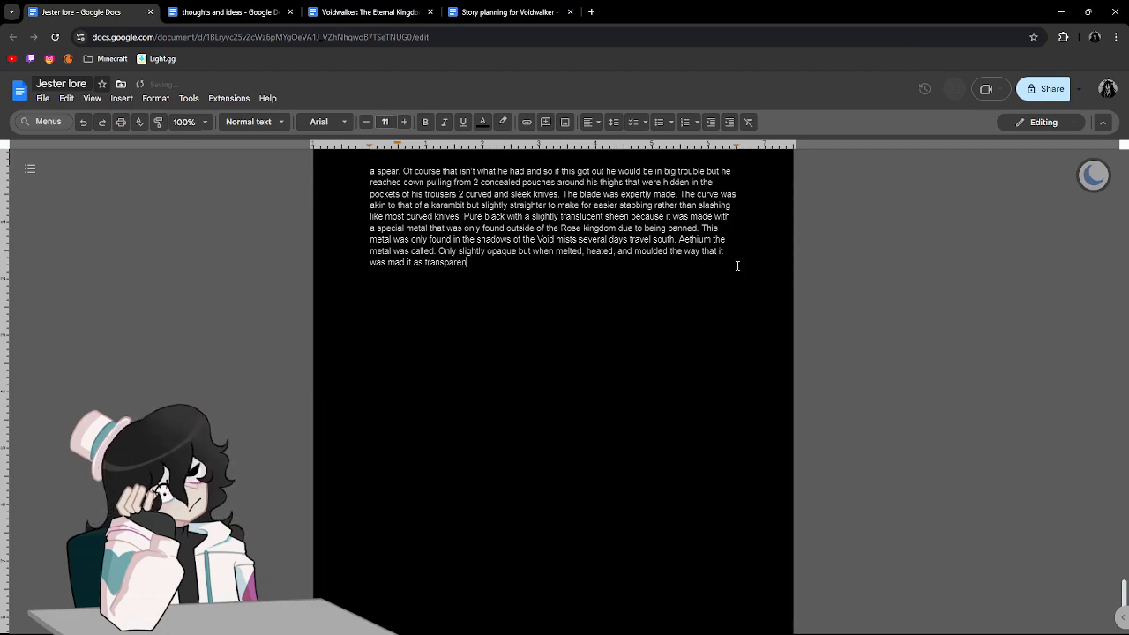
pyautogui.write('t as stained ')
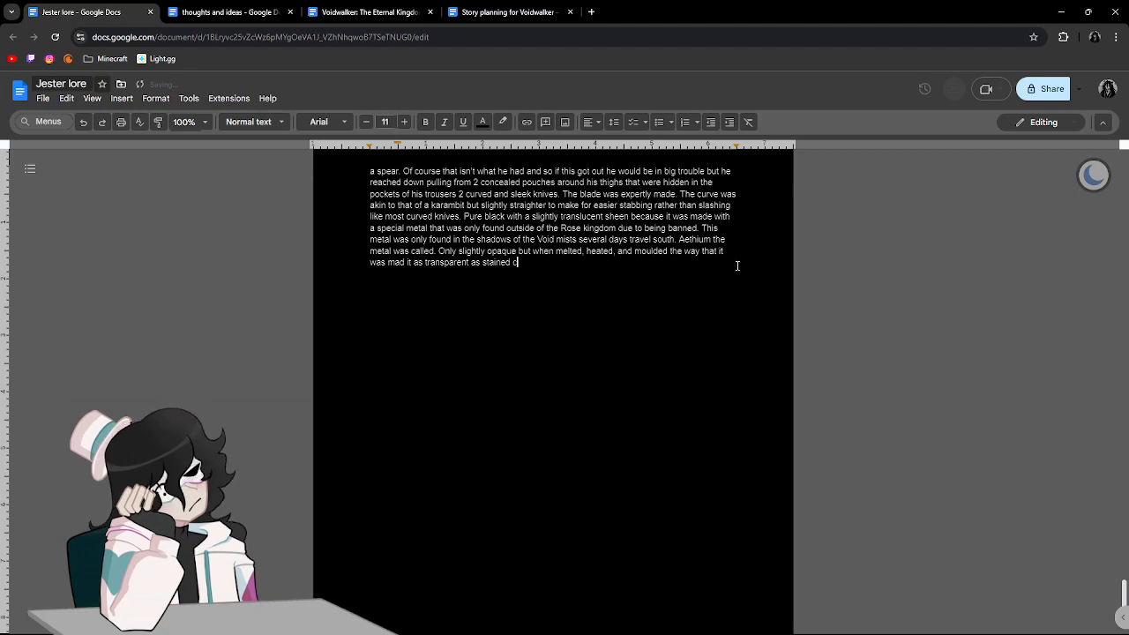
pyautogui.write('glass.')
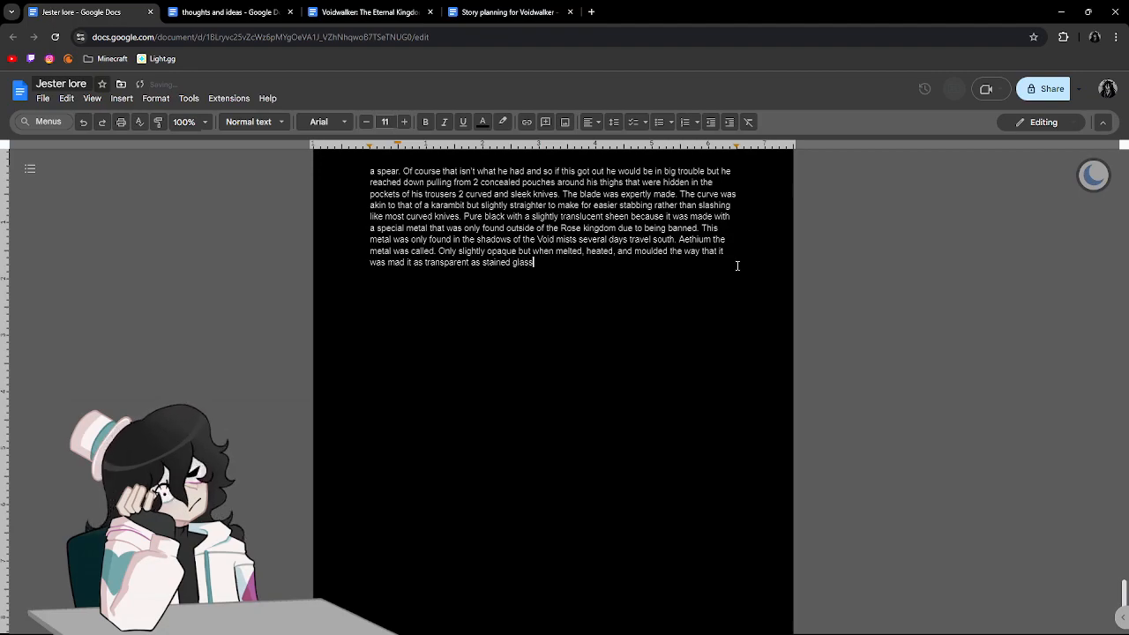
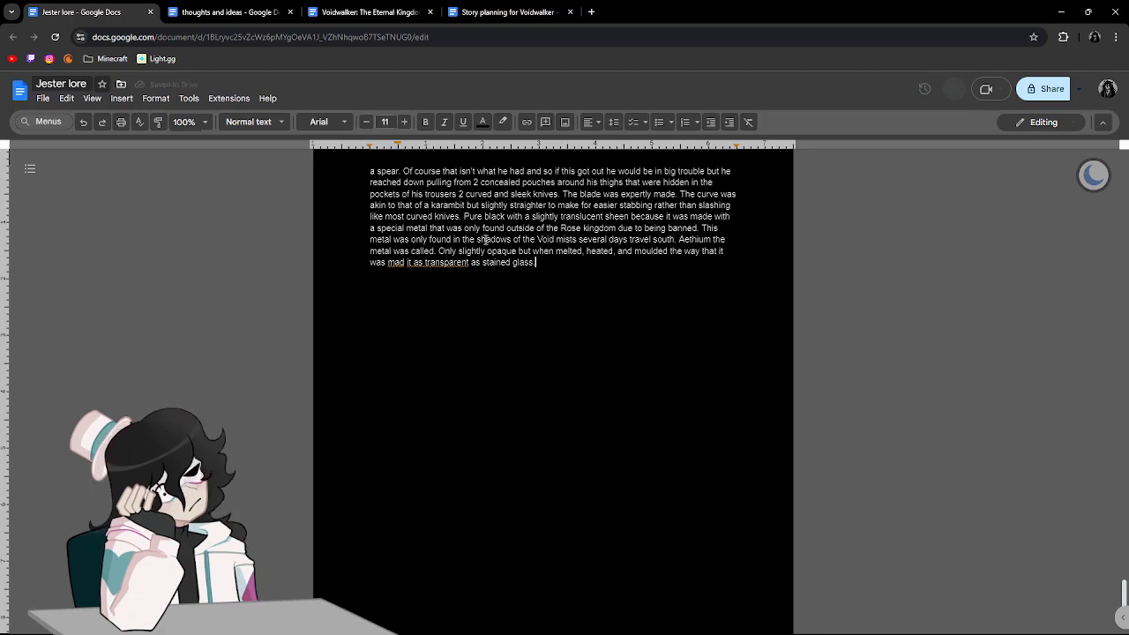
# Fix the stained glass sentence to read "was, made it as transparent as stained glass", ignoring the grammar suggestion on "it as transparent".
pyautogui.click(410, 263)
pyautogui.write('e')
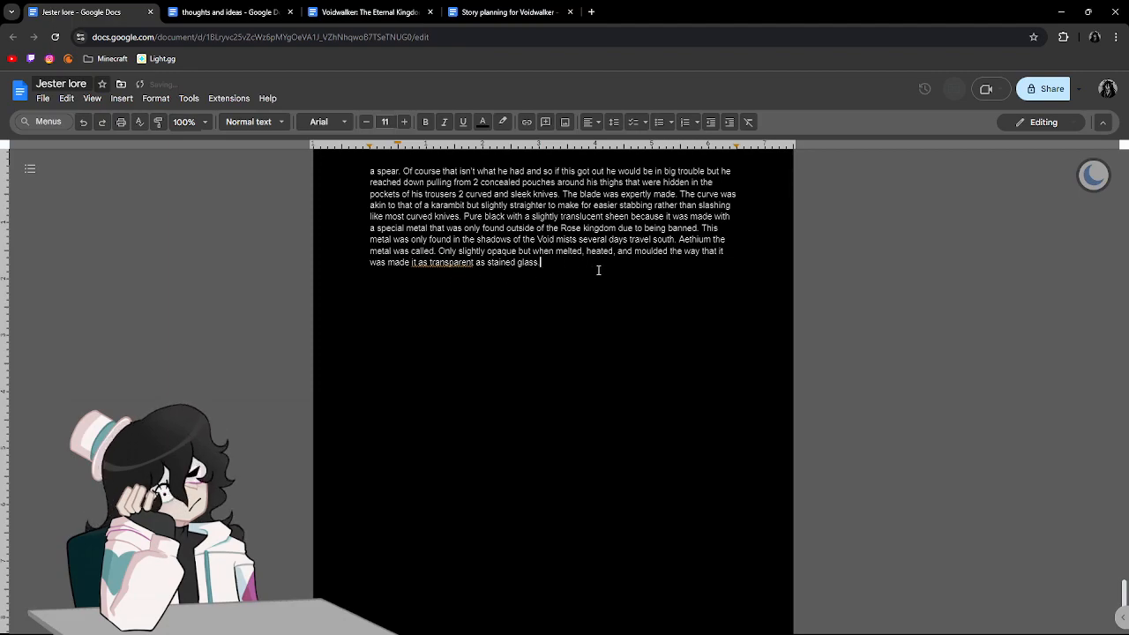
pyautogui.click(422, 265)
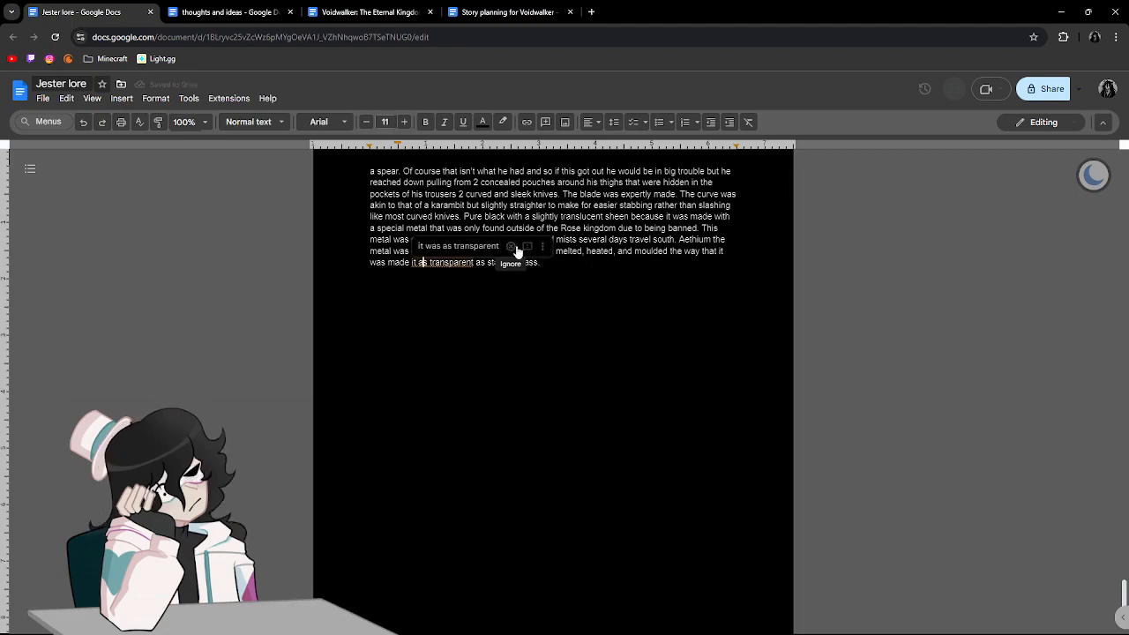
pyautogui.click(516, 247)
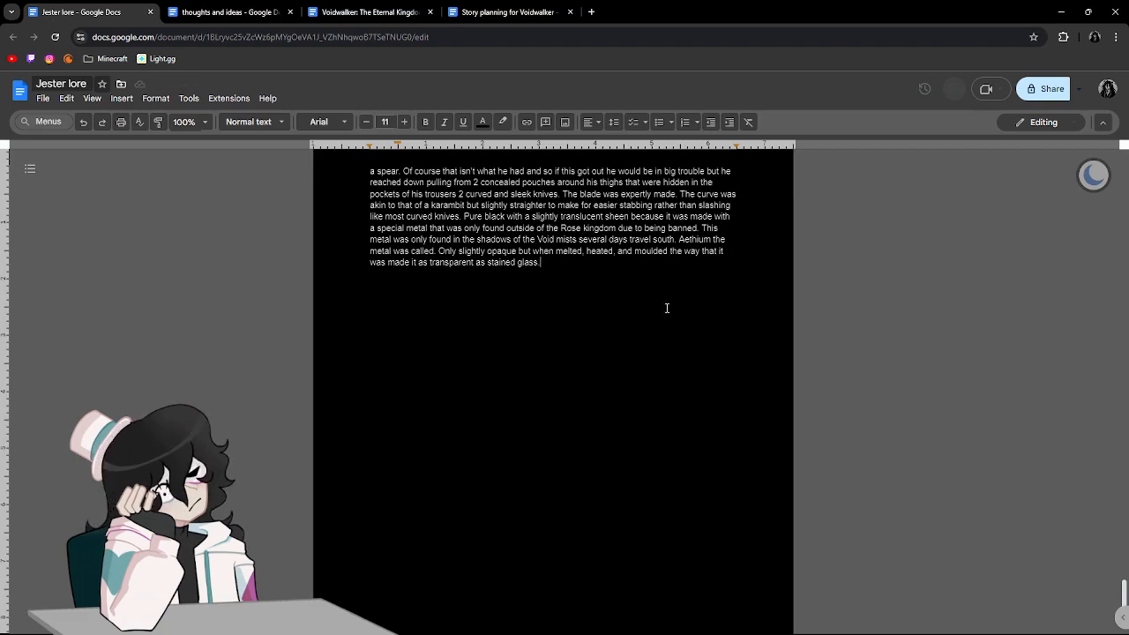
pyautogui.write(',')
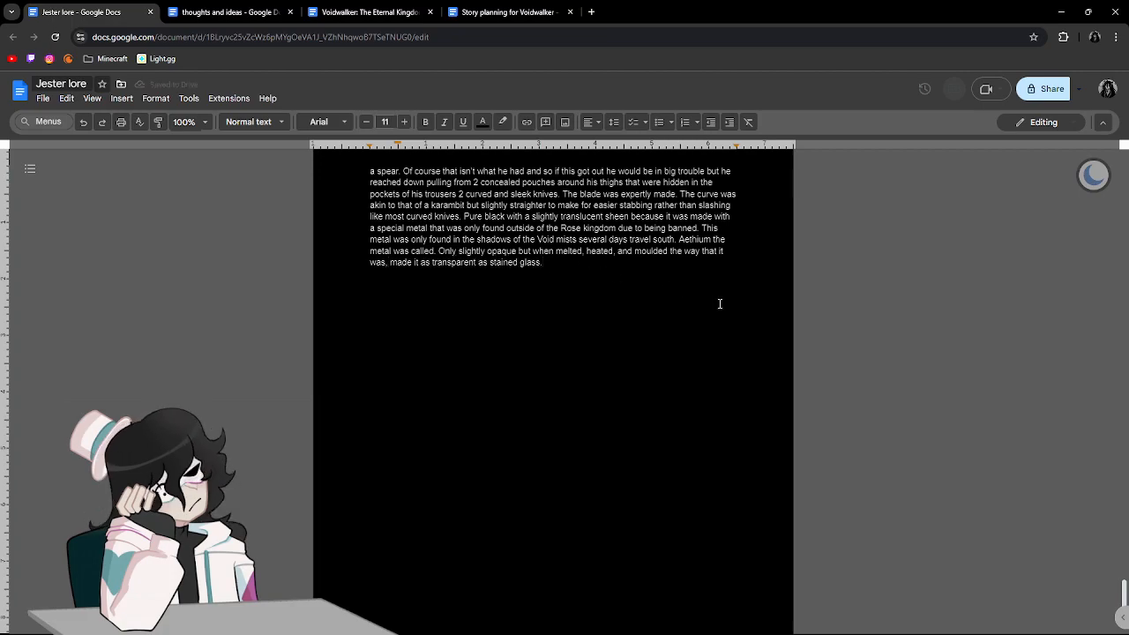
pyautogui.click(719, 303)
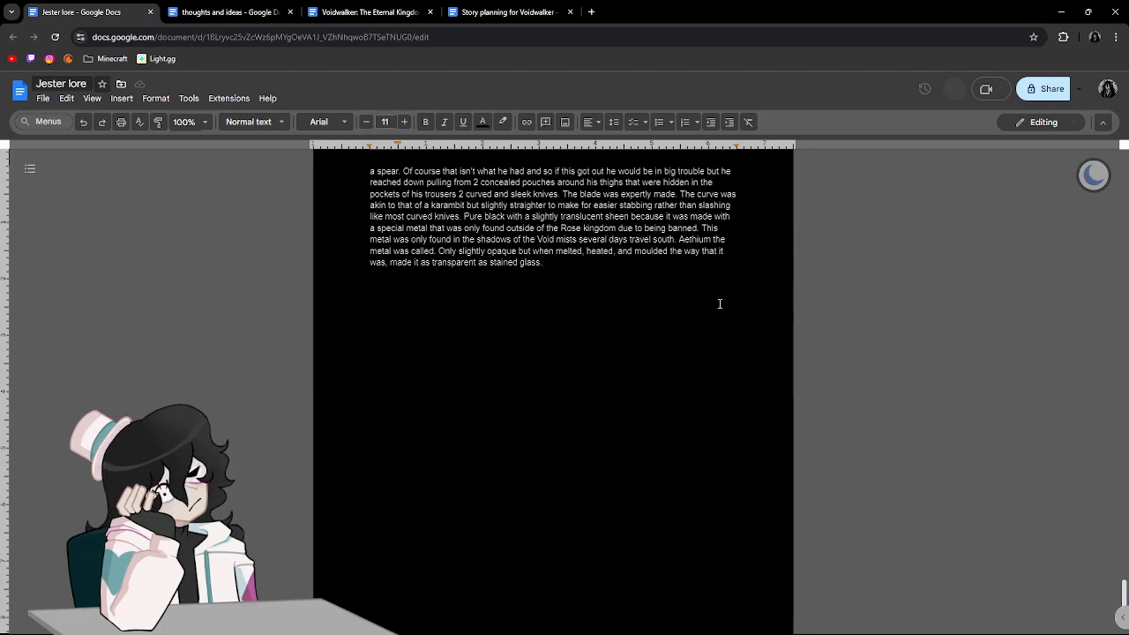
# Begin a new sentence after "stained glass." with "The dealer he had found who made it for him also added the".
pyautogui.write('th')
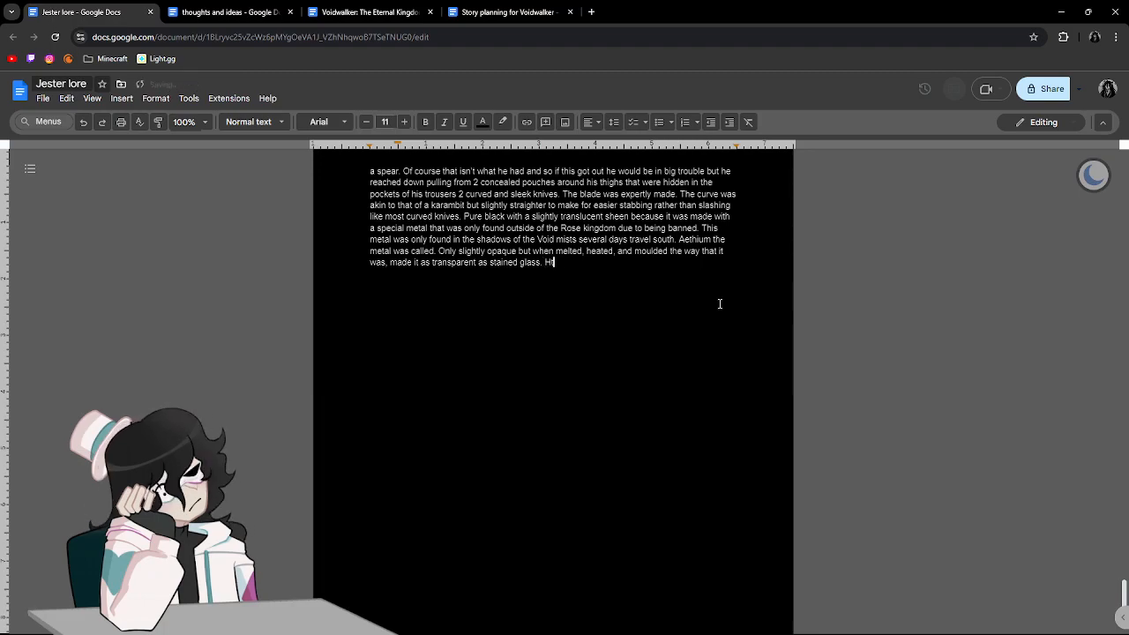
pyautogui.write('e black')
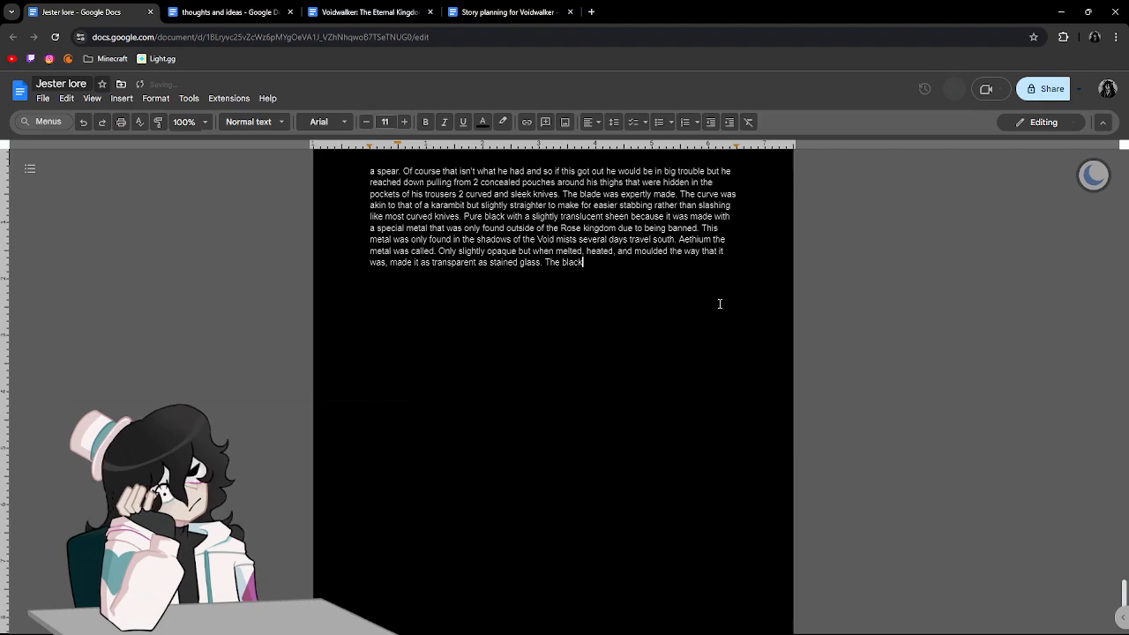
pyautogui.press('BackSpace')
pyautogui.press('BackSpace')
pyautogui.press('BackSpace')
pyautogui.press('BackSpace')
pyautogui.press('BackSpace')
pyautogui.write('dea')
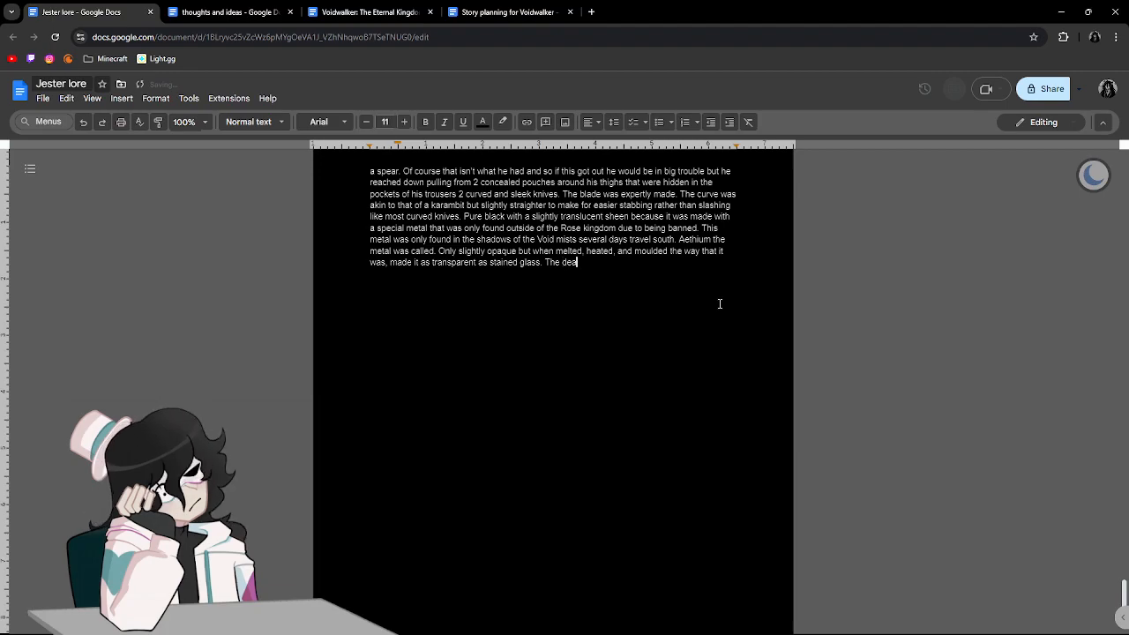
pyautogui.write('ler he had found ho')
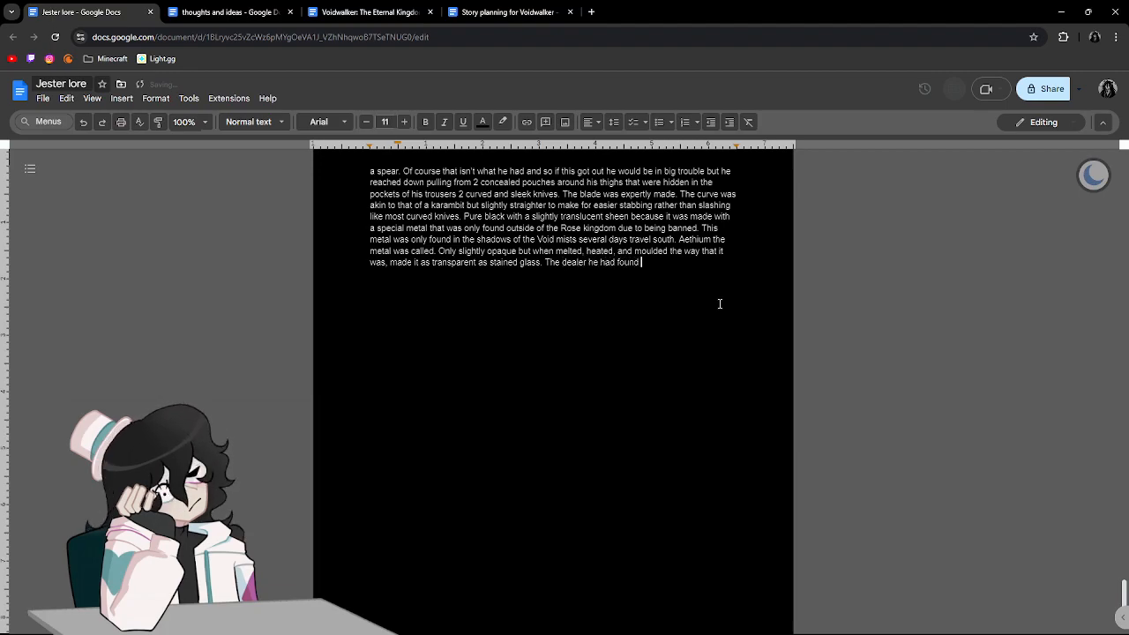
pyautogui.press('BackSpace')
pyautogui.press('BackSpace')
pyautogui.write('who mad')
pyautogui.write('e ')
pyautogui.write('it for him al')
pyautogui.write('so added the tou')
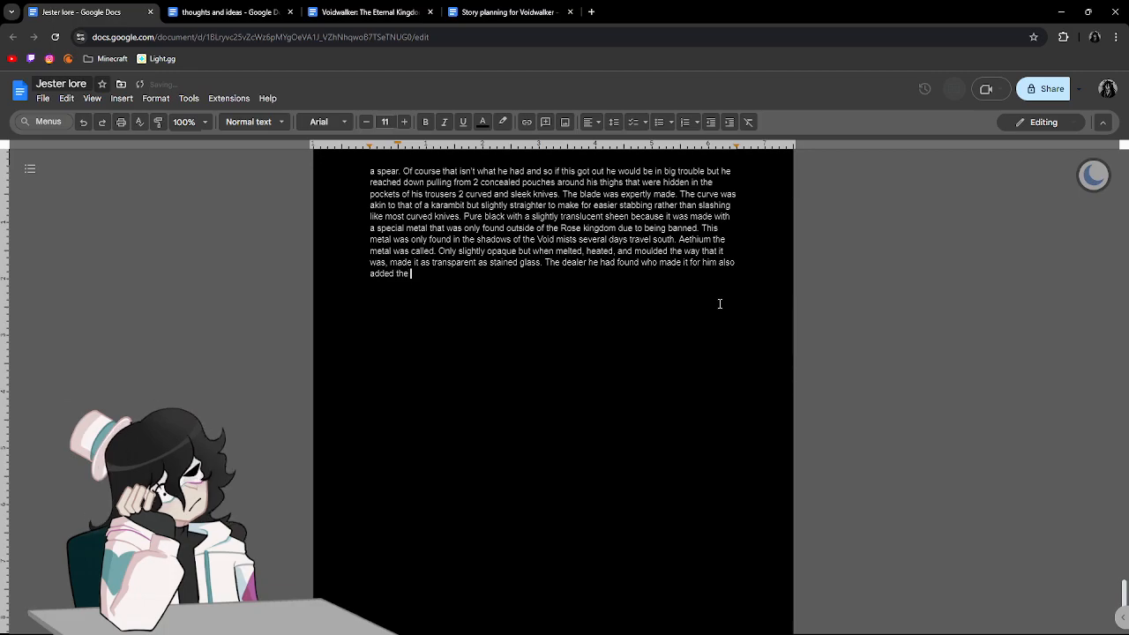
pyautogui.write('ches of')
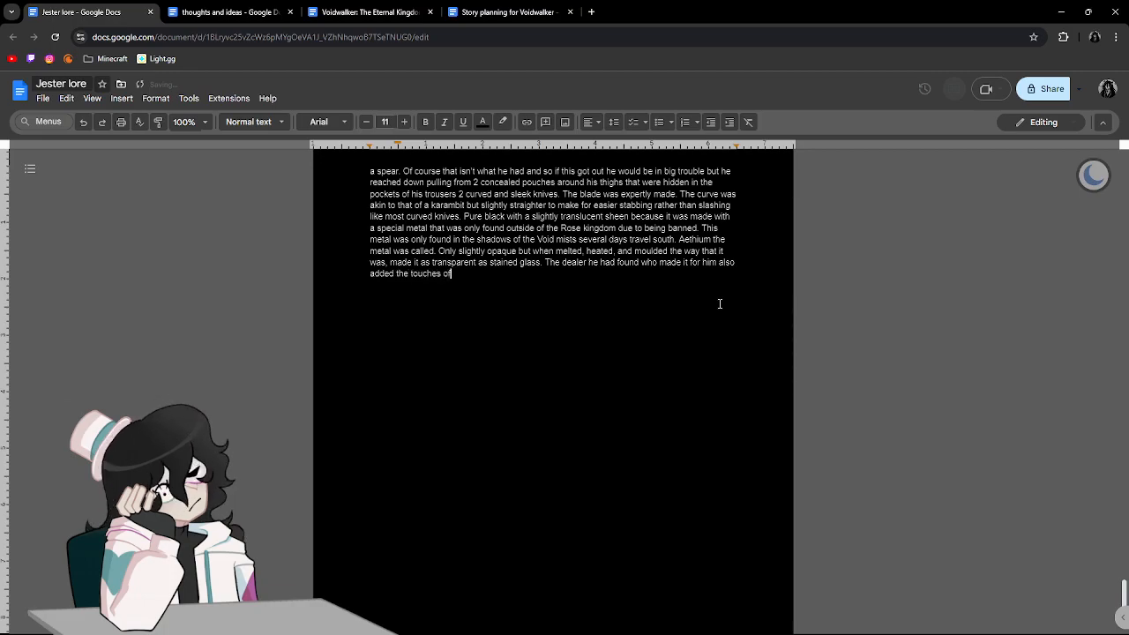
pyautogui.write(' a swirling ')
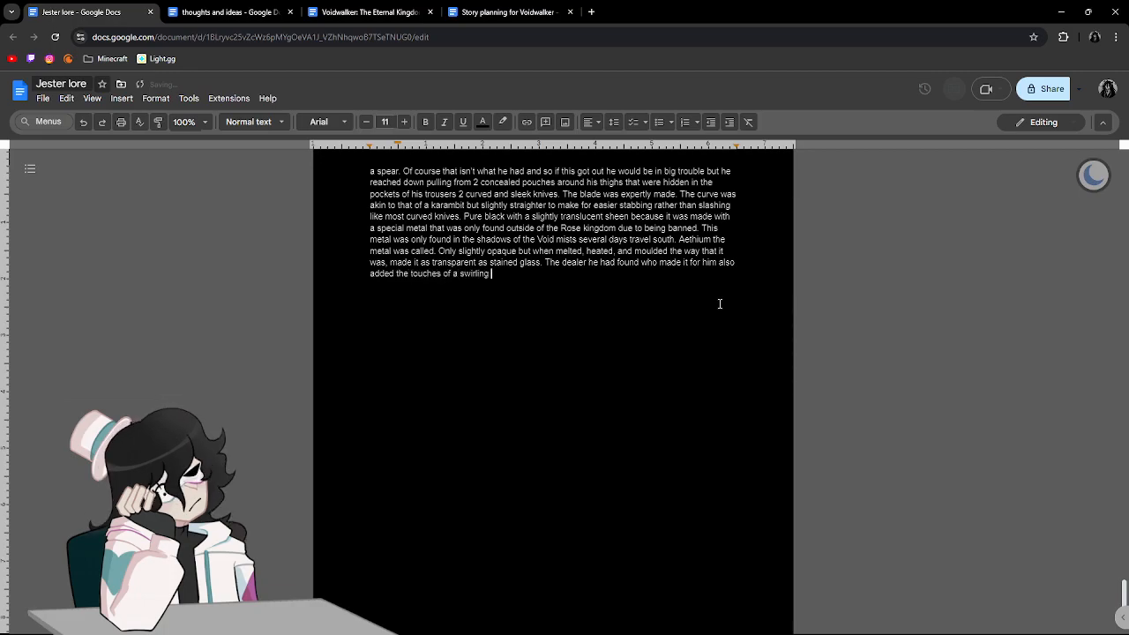
pyautogui.write('mist a')
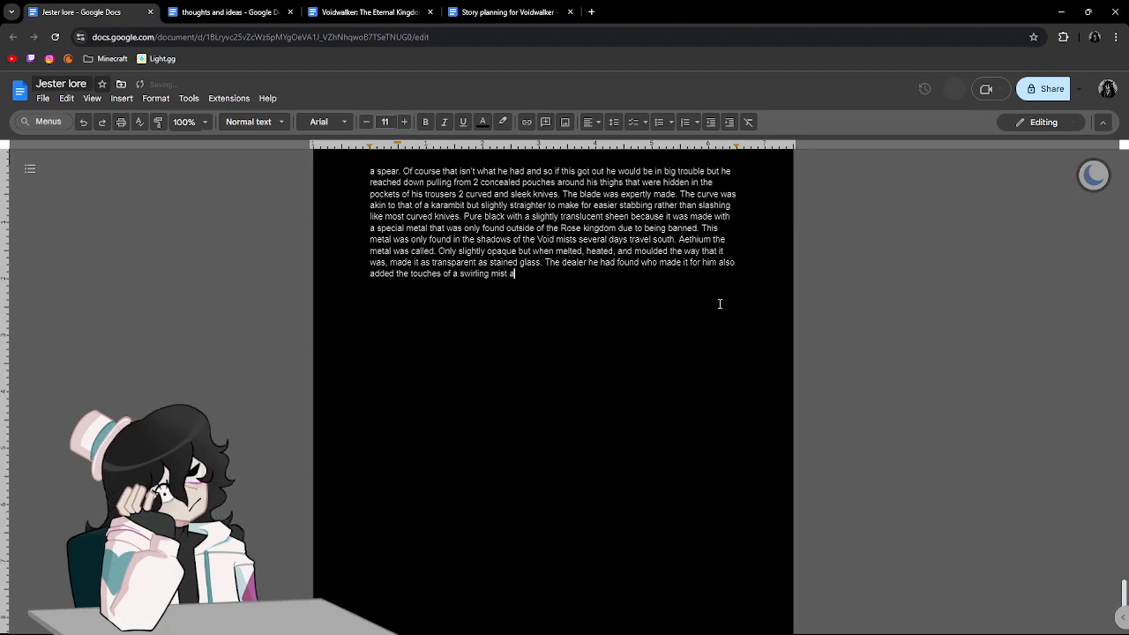
pyautogui.write('long the blade but a deep inferno ')
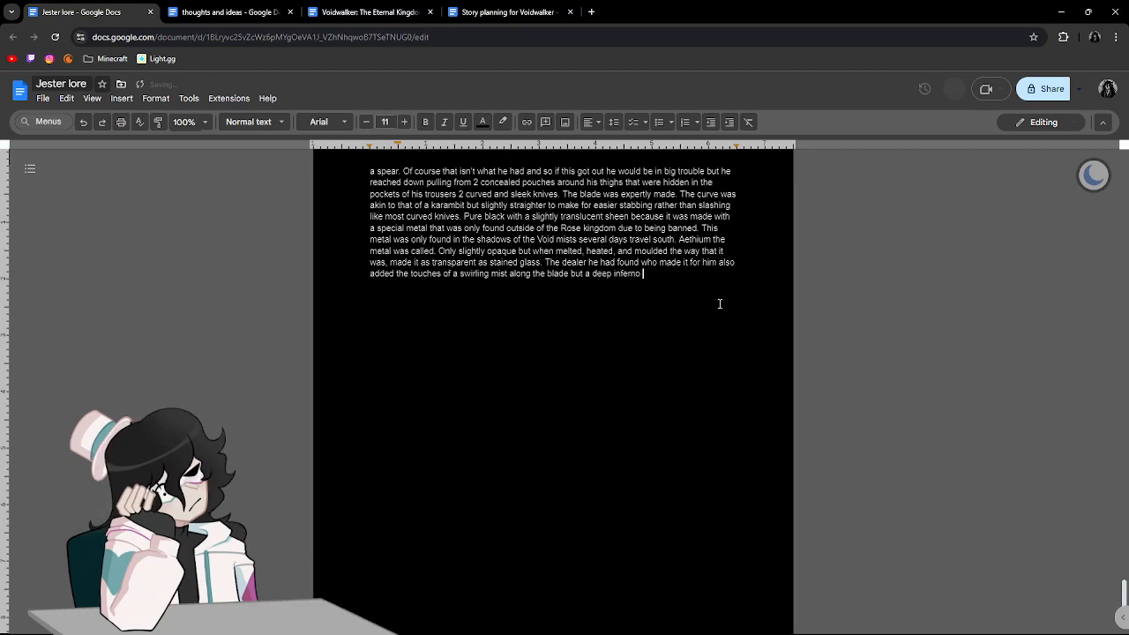
pyautogui.write('of blacks like a fire on the hilt')
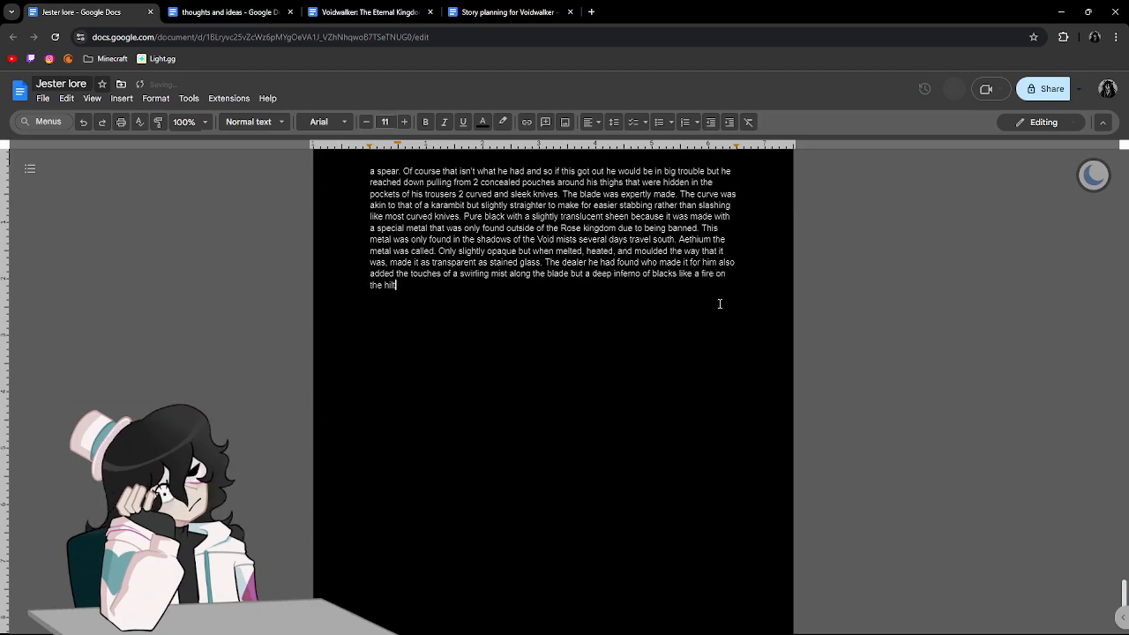
pyautogui.write(' and base')
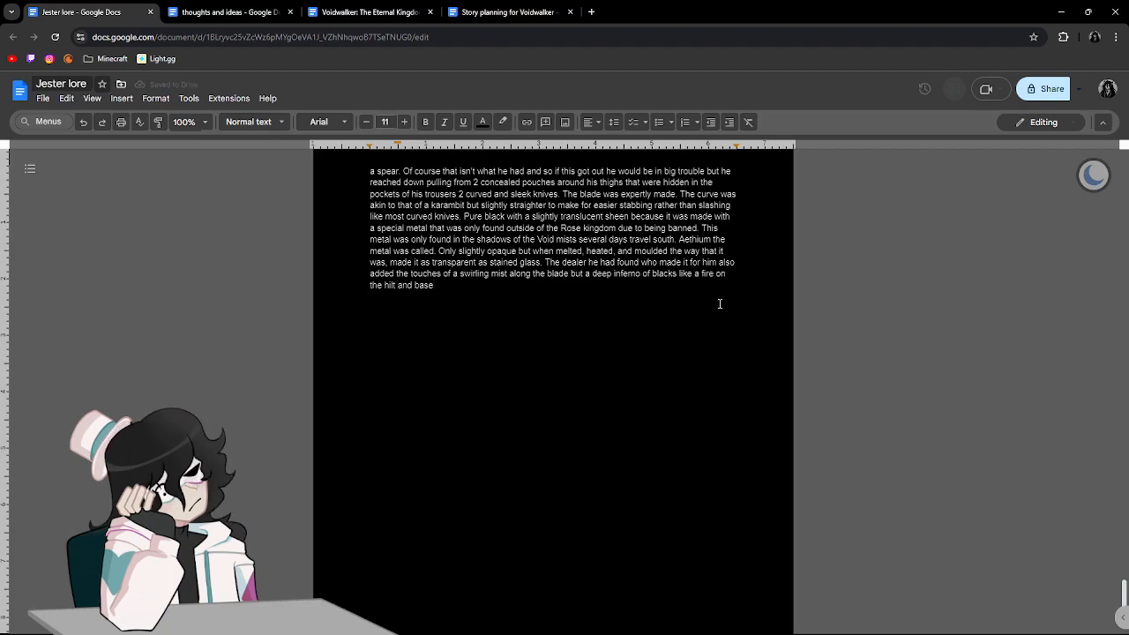
pyautogui.write(' where the guard met t')
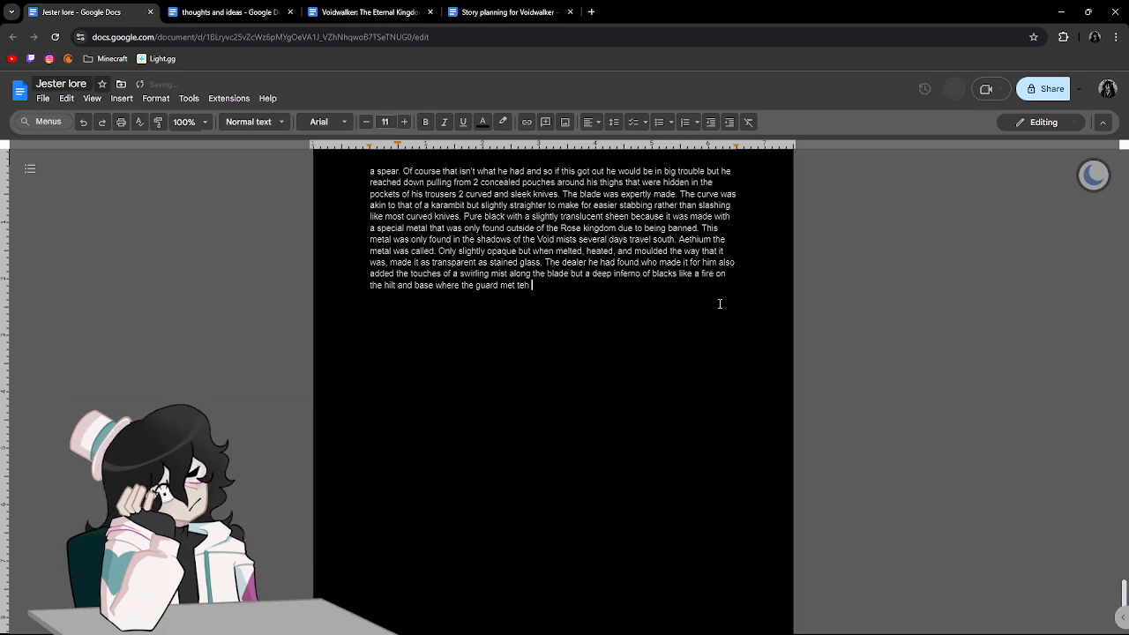
# Finish the dealer sentence with "where the guard met the blade.", correcting mistyped words along the way.
pyautogui.write('he blade.')
# Start a new indented paragraph with "James took in a deep breath as he normally did before battle letting".
pyautogui.scroll(3, 719, 304)
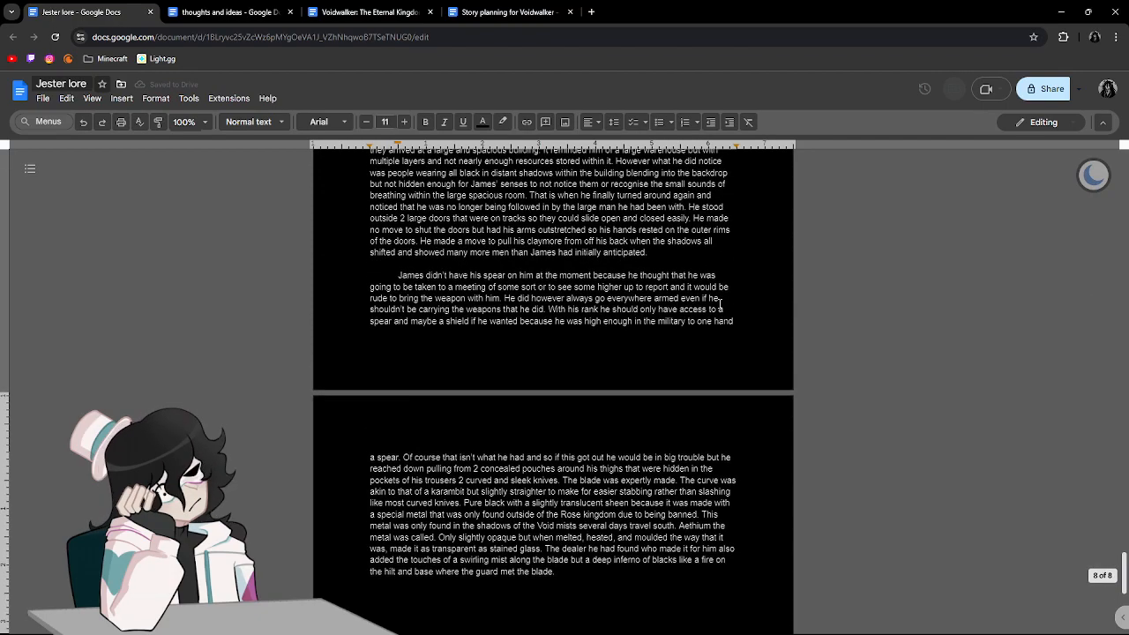
pyautogui.scroll(-3, 719, 304)
pyautogui.press('Return')
pyautogui.press('Return')
pyautogui.press('Tab')
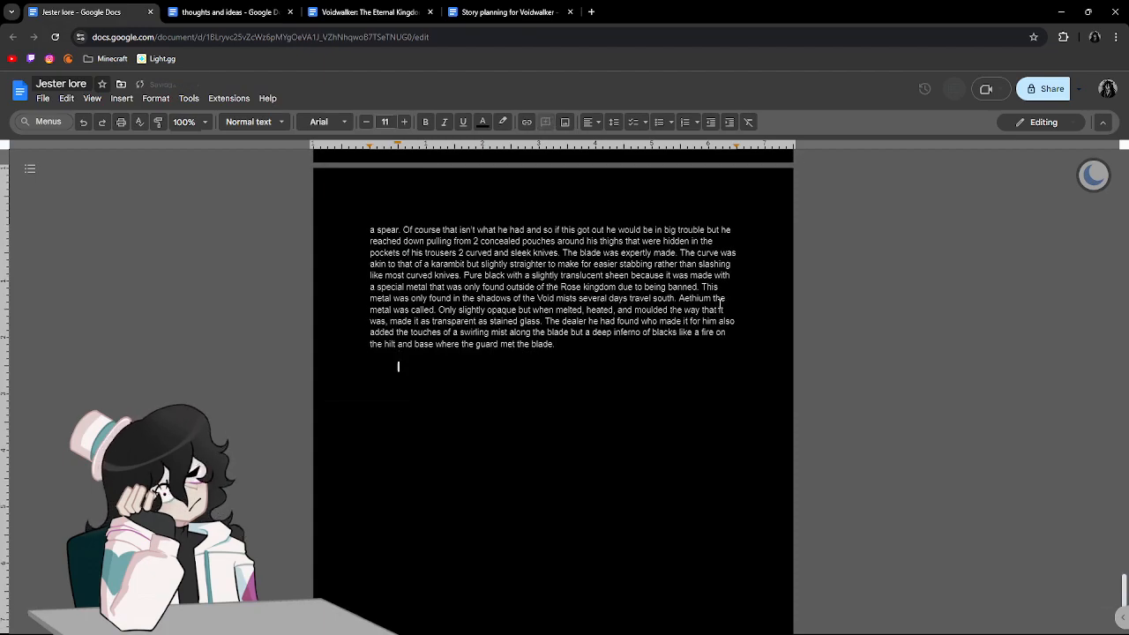
pyautogui.write('James took in a deep brea')
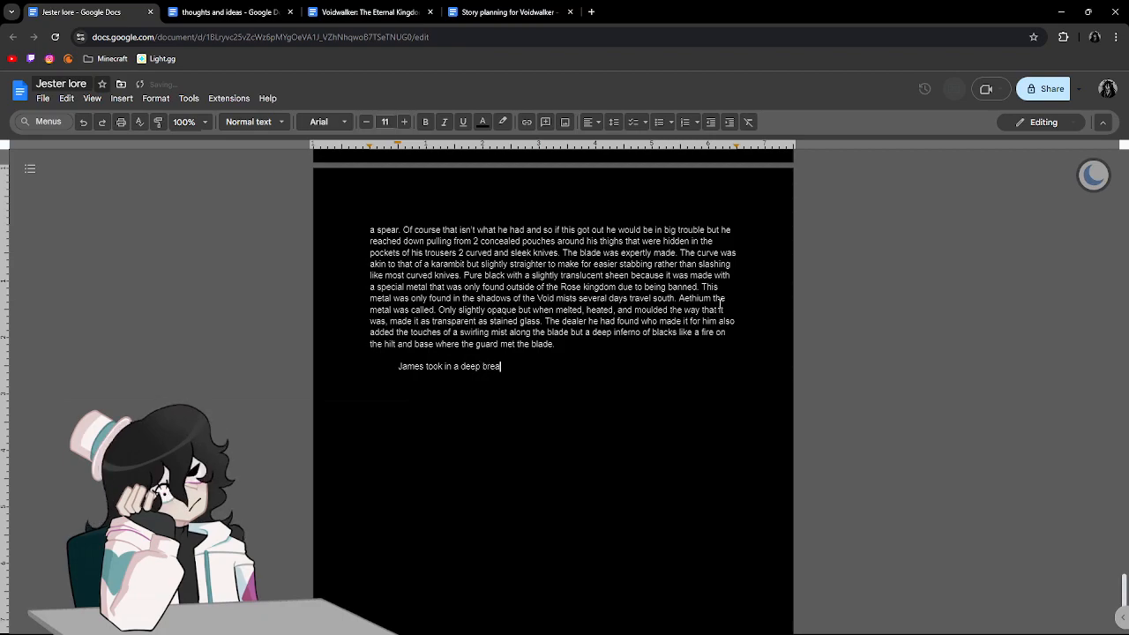
pyautogui.write('th as he no')
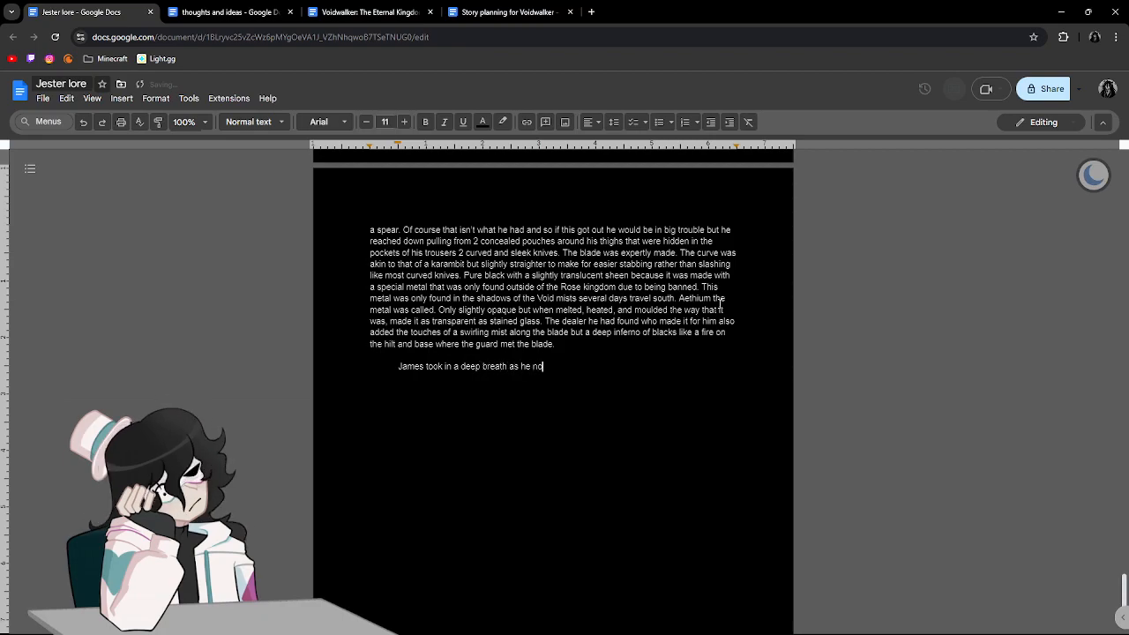
pyautogui.write('rmally did before bas')
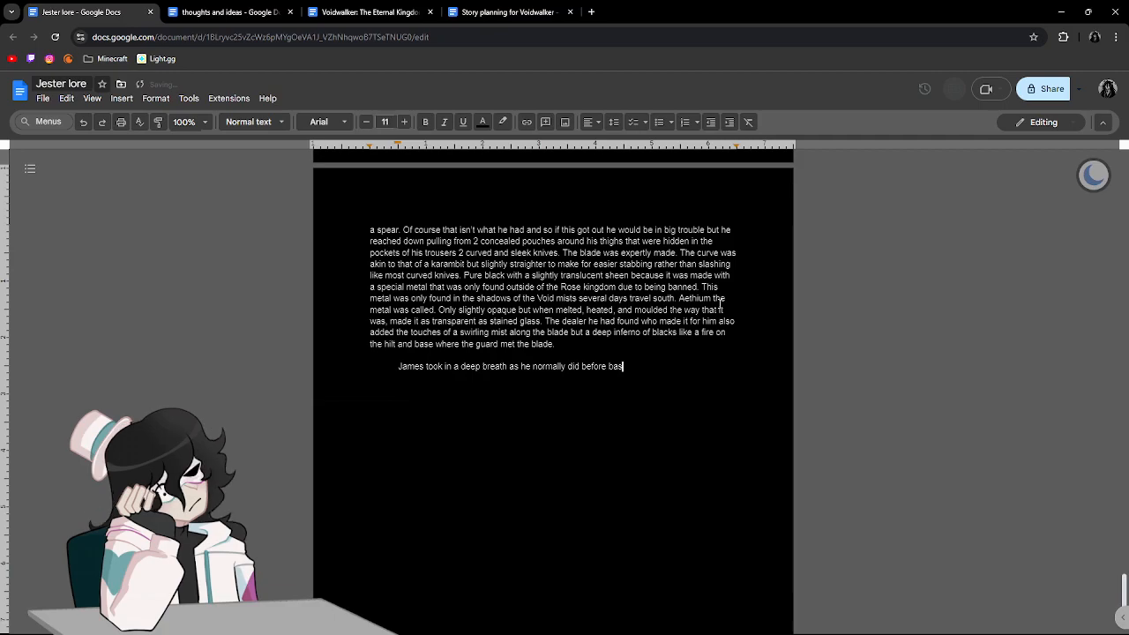
pyautogui.press('BackSpace')
pyautogui.write('ttle lett')
pyautogui.write('ing uk')
pyautogui.write('known ')
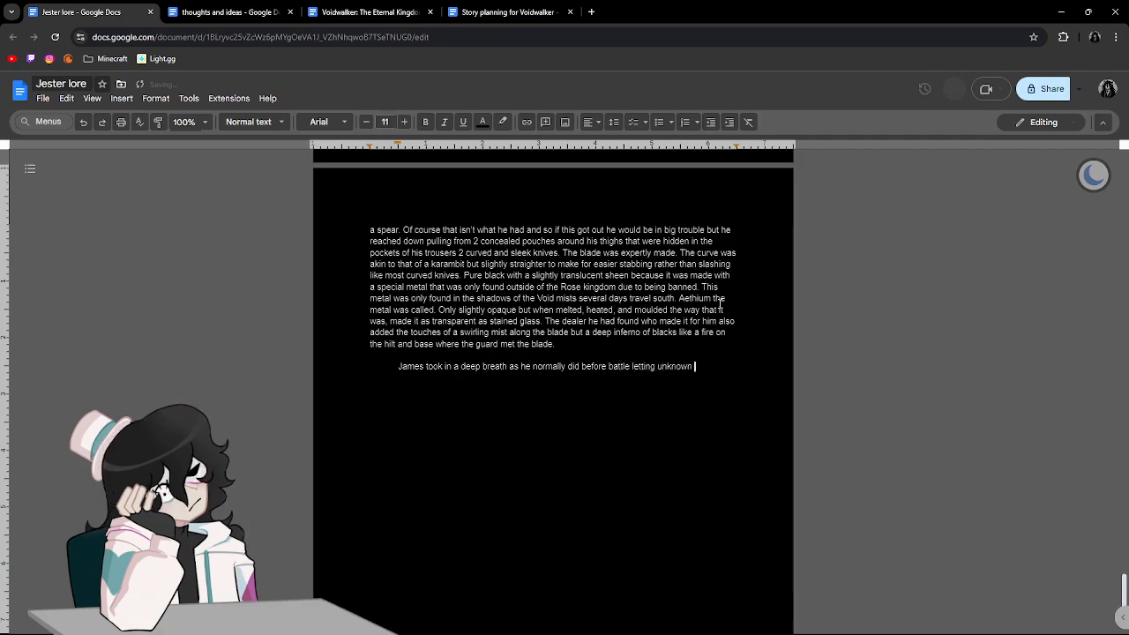
pyautogui.write('en')
# Continue the sentence with "energies he still didn't understand flow into his body", leaving out the word "unknown" before "energies".
pyautogui.press('BackSpace')
pyautogui.press('BackSpace')
pyautogui.press('BackSpace')
pyautogui.press('BackSpace')
pyautogui.press('BackSpace')
pyautogui.press('BackSpace')
pyautogui.press('BackSpace')
pyautogui.press('BackSpace')
pyautogui.press('BackSpace')
pyautogui.press('BackSpace')
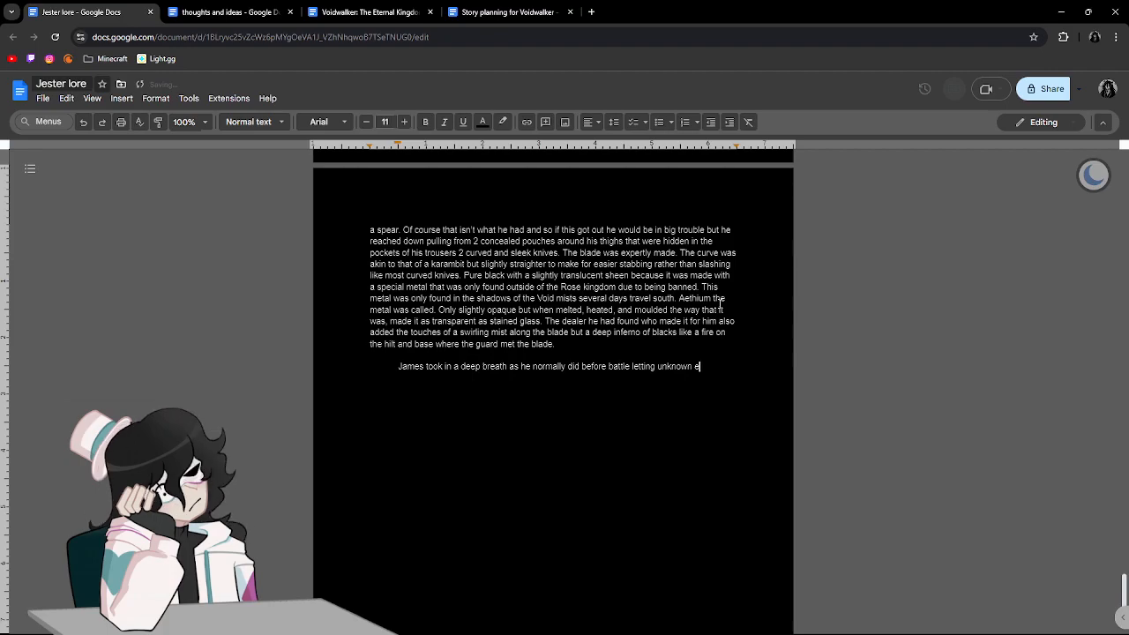
pyautogui.write('ener')
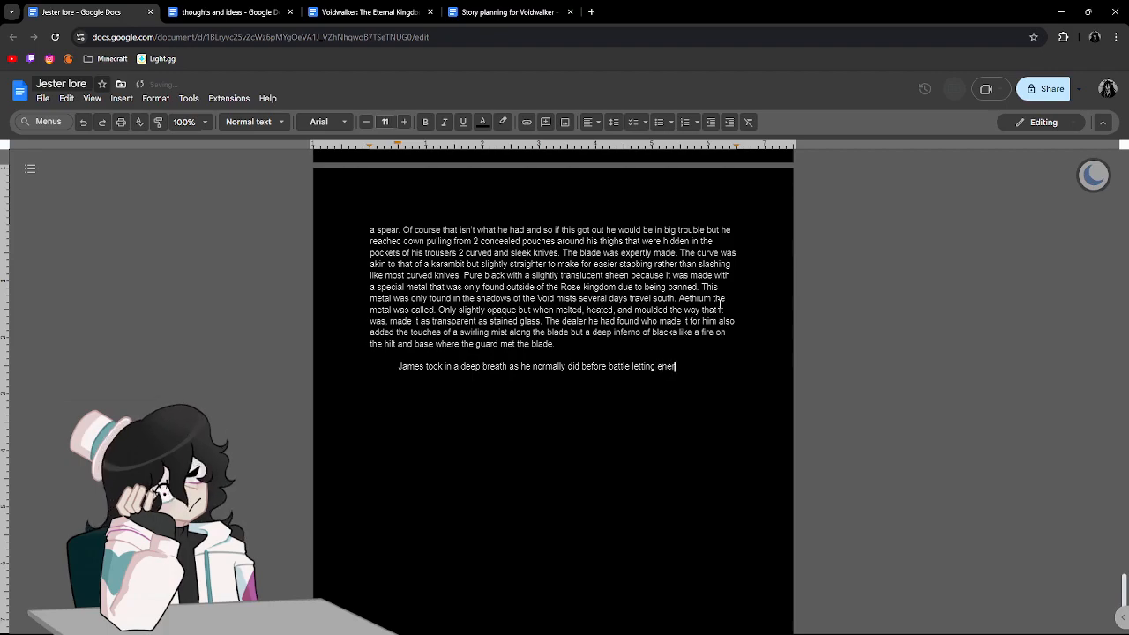
pyautogui.write('gies he still ')
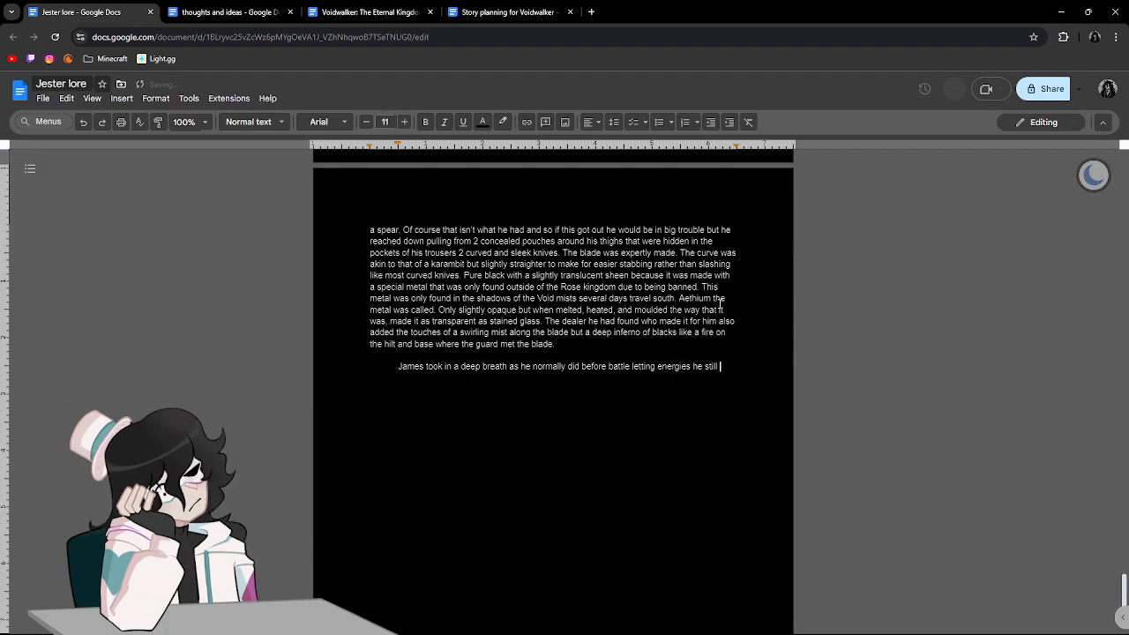
pyautogui.write("didn't understand flow into his body heightin")
# Add "heightening his senses" after "flow into his body", correcting the spelling of "heightening".
pyautogui.press('BackSpace')
pyautogui.write('ning')
pyautogui.press('BackSpace')
pyautogui.press('BackSpace')
pyautogui.press('BackSpace')
pyautogui.press('BackSpace')
pyautogui.press('BackSpace')
pyautogui.write('ening his sense')
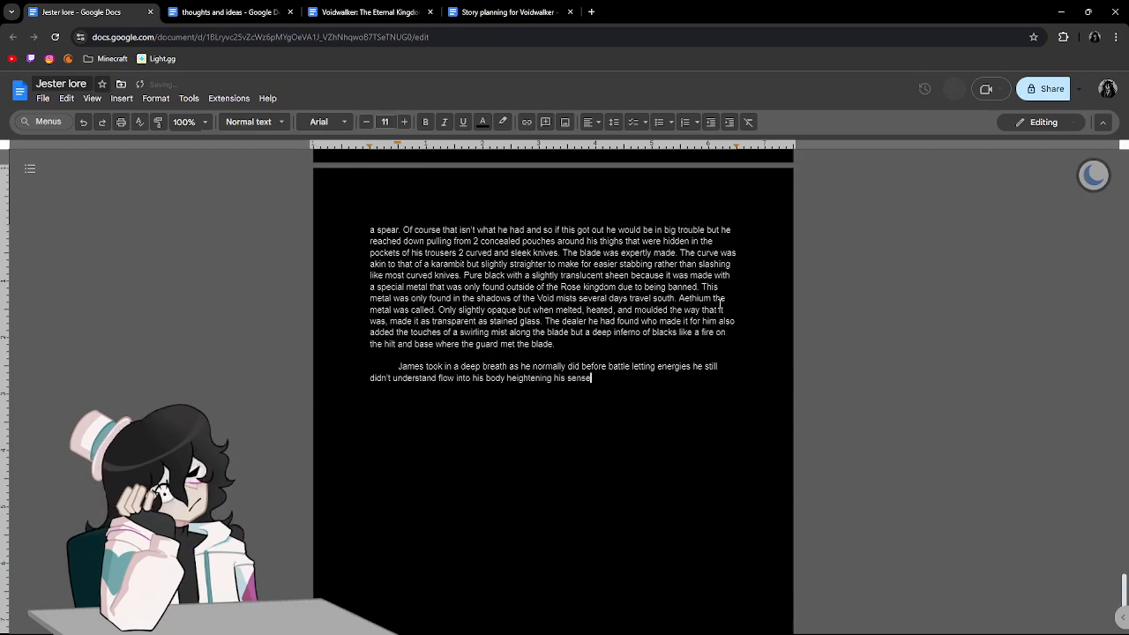
pyautogui.write('s. strengthening his')
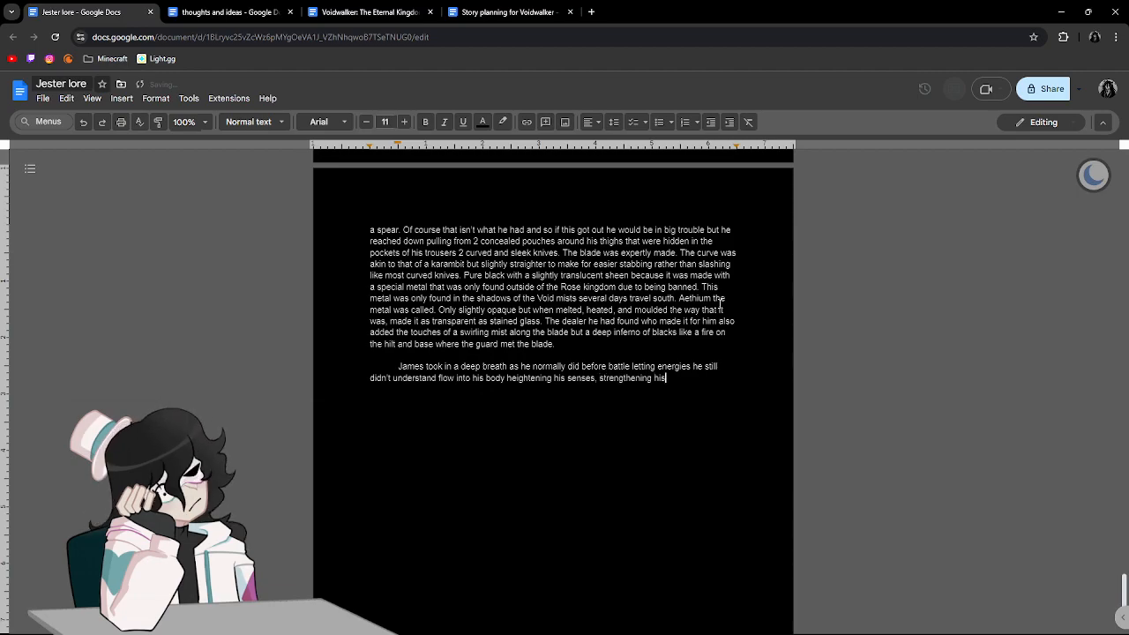
pyautogui.write(' body, and')
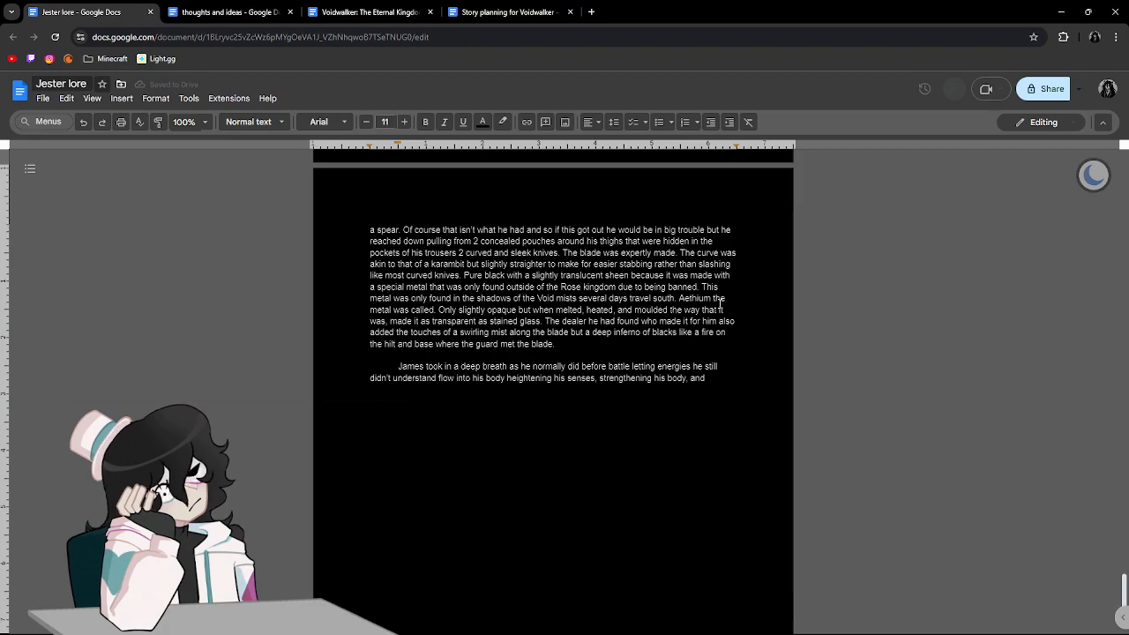
# Continue the list of effects after "senses," with "strengthening his body, and increasing his".
pyautogui.write('increasing his')
# Finish the sentence after "increasing his" with "speed for thought so he could make more split second decisions.".
pyautogui.write('speed fo')
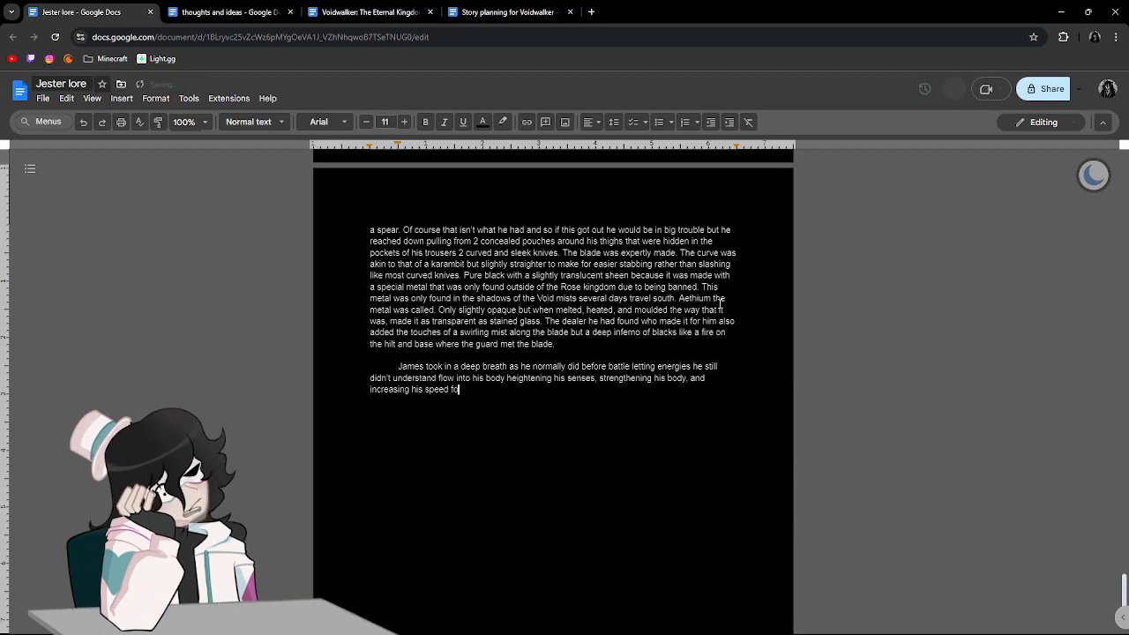
pyautogui.write('r thought so he cou')
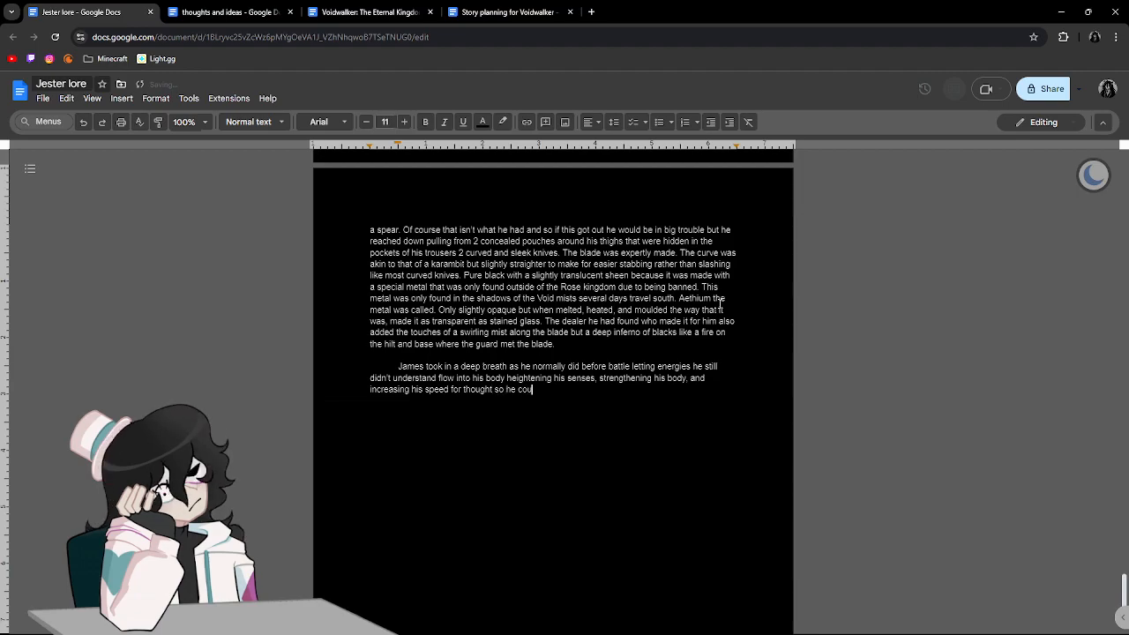
pyautogui.write('ld make more ')
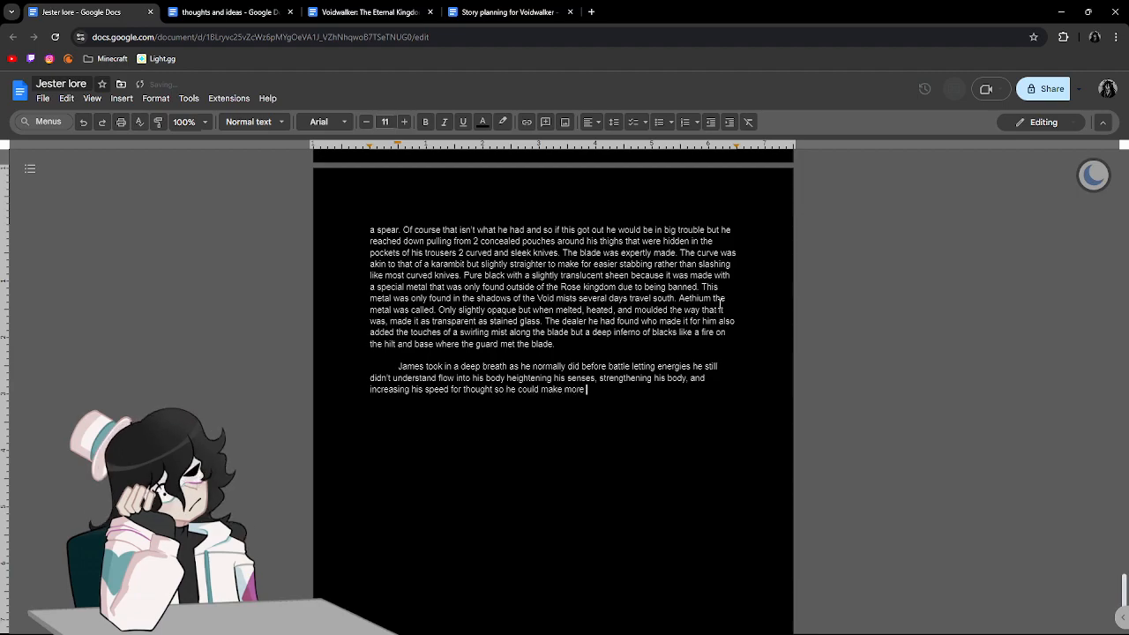
pyautogui.write('split')
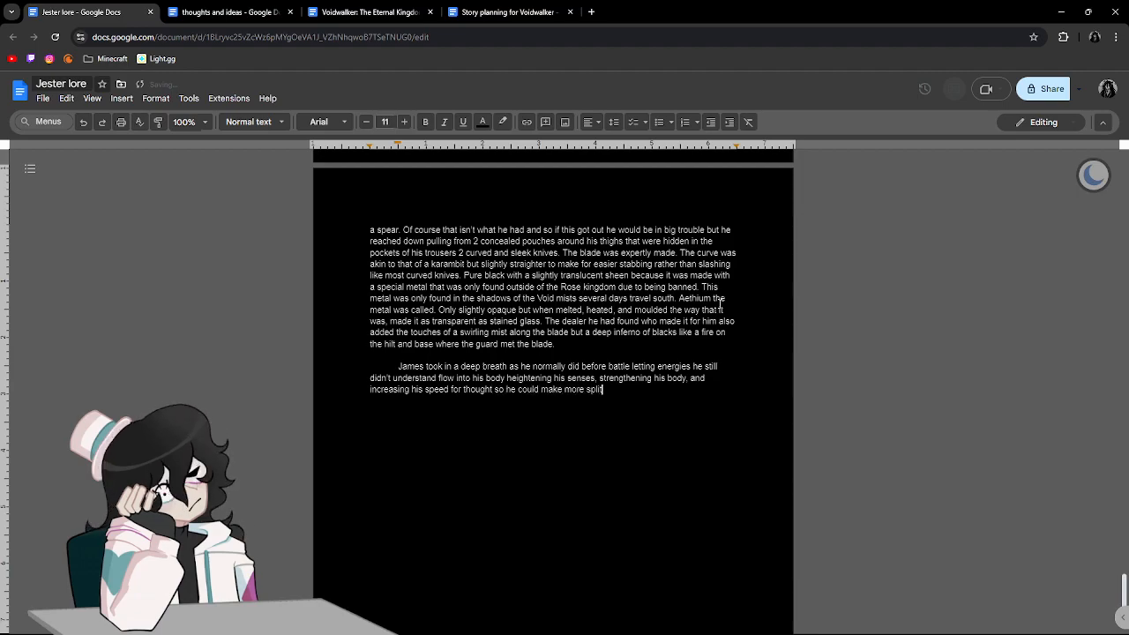
pyautogui.write(' second decisions.')
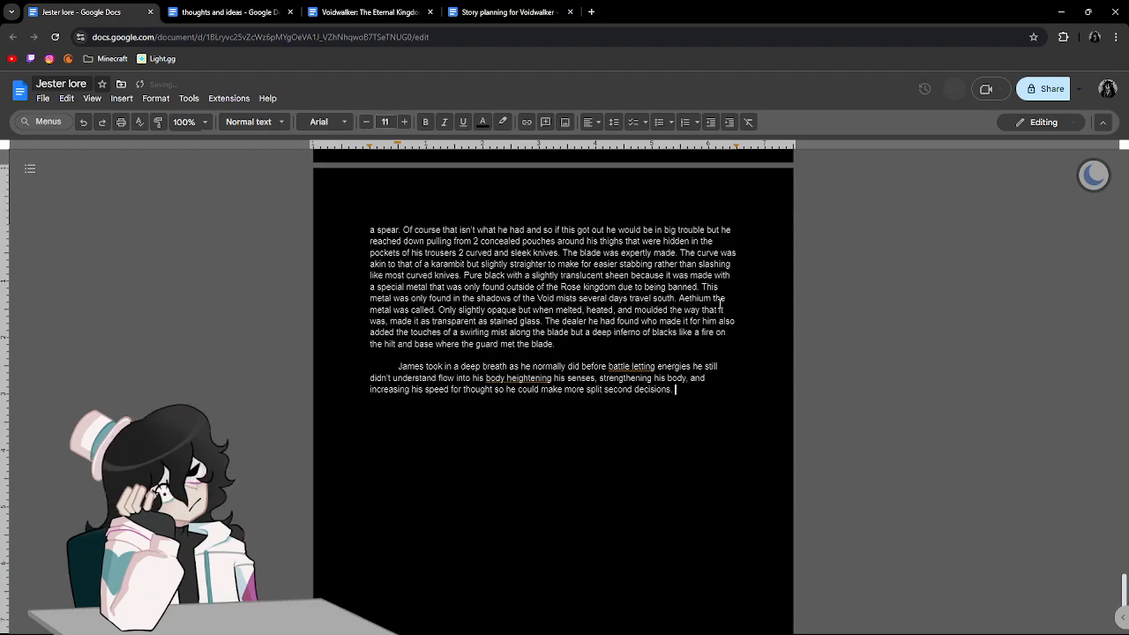
# Accept the suggested commas after "battle" and after "flow into his body" in the new paragraph.
pyautogui.click(627, 365)
pyautogui.click(644, 351)
pyautogui.click(541, 378)
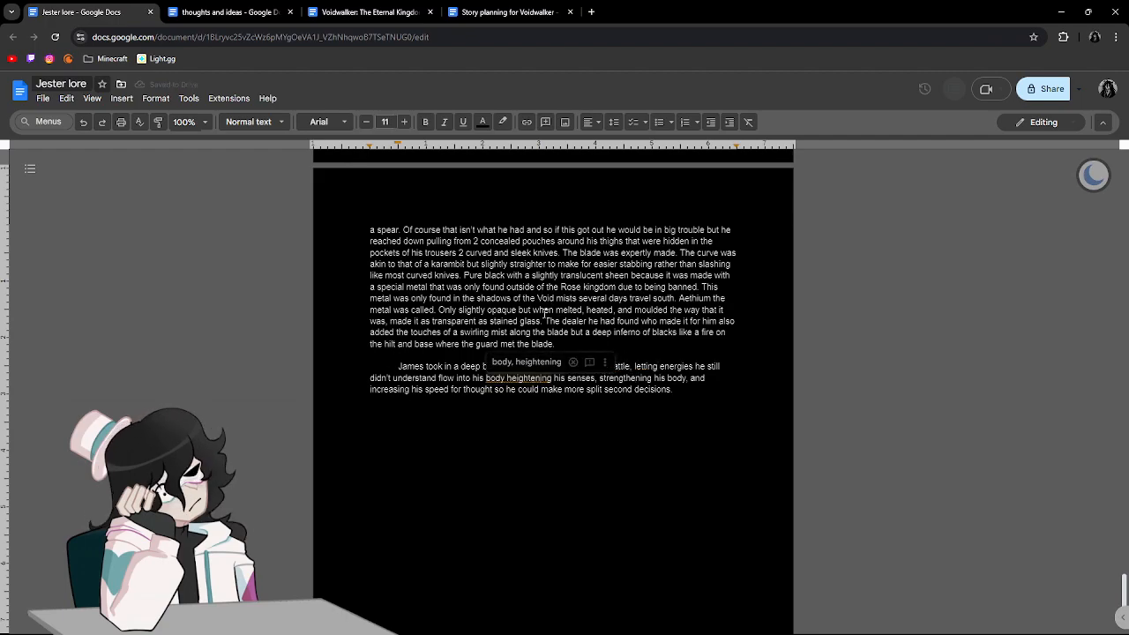
pyautogui.click(547, 362)
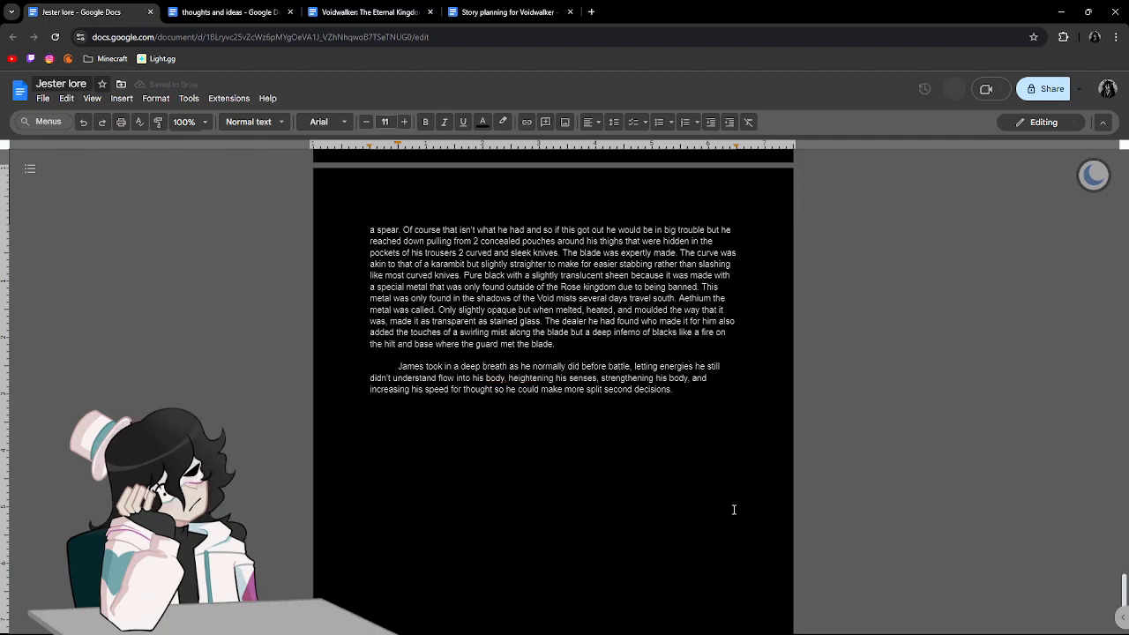
# Start the next sentence at the paragraph's end with "Everyone around him slowed down".
pyautogui.write('Everyone around ')
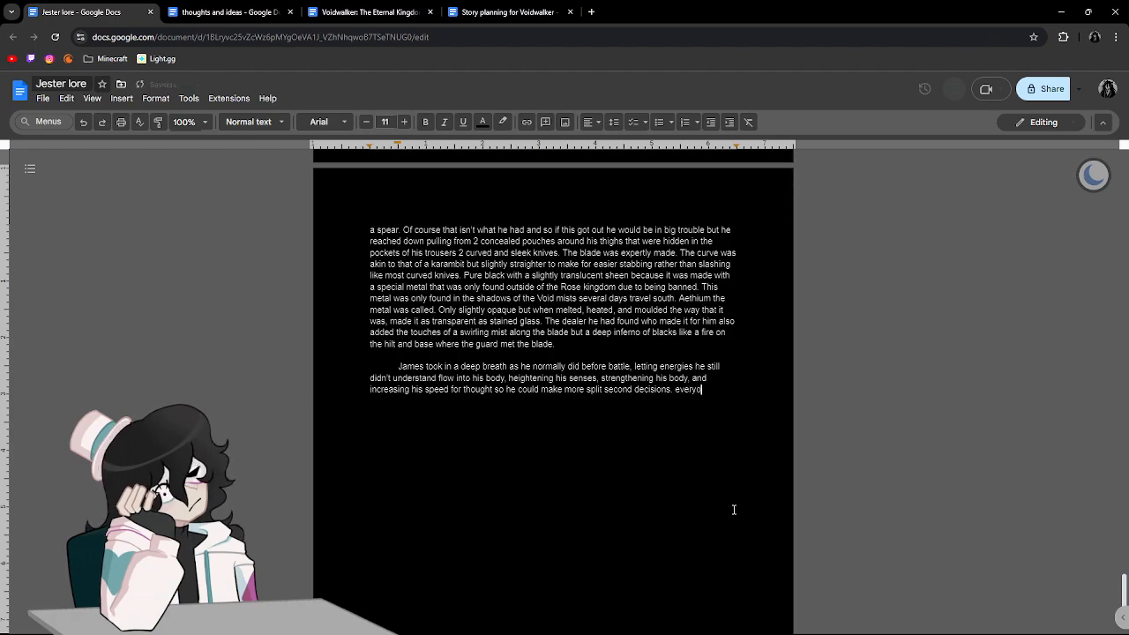
pyautogui.write('him slow')
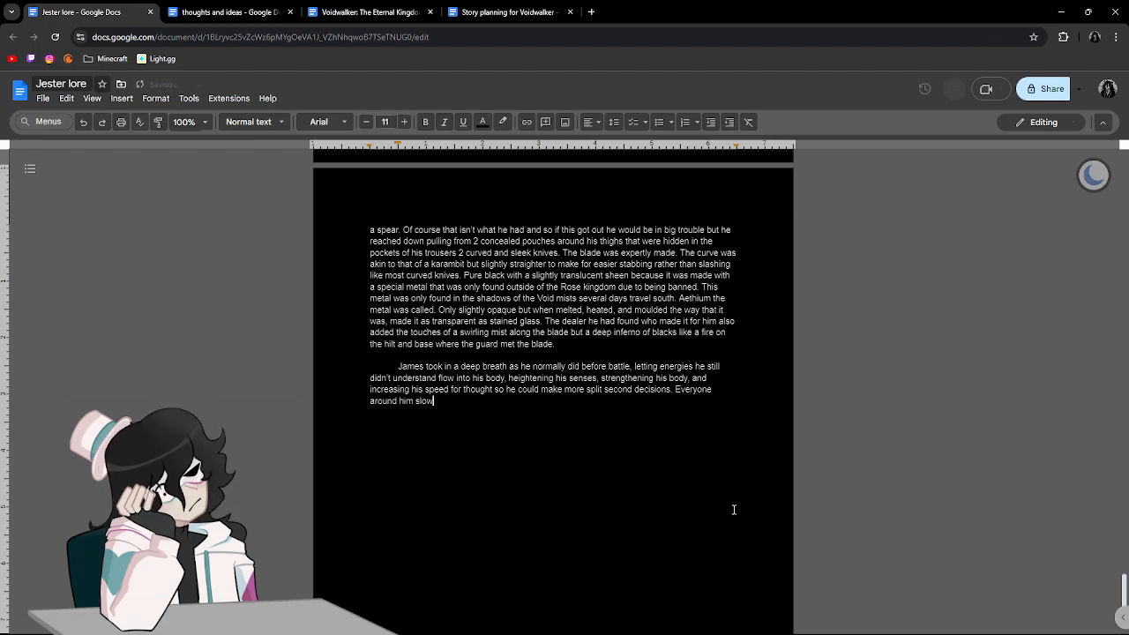
pyautogui.write('ed down movein')
pyautogui.press('BackSpace')
pyautogui.press('BackSpace')
pyautogui.press('BackSpace')
pyautogui.press('BackSpace')
pyautogui.write('ing')
pyautogui.press('BackSpace')
pyautogui.press('BackSpace')
pyautogui.press('BackSpace')
pyautogui.press('BackSpace')
pyautogui.press('BackSpace')
pyautogui.press('BackSpace')
pyautogui.press('BackSpace')
pyautogui.press('BackSpace')
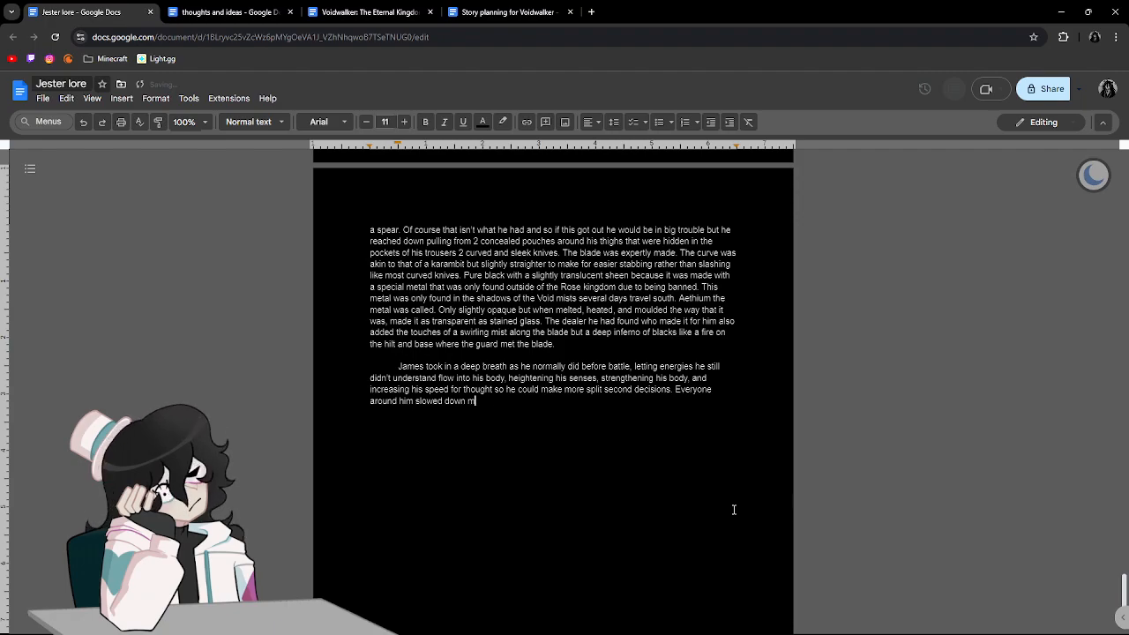
# Continue the sentence after "slowed down" with ", they were dashing at their maximum speed towards him".
pyautogui.write(', they were dashing at their maximum speed towad')
pyautogui.write('ds him')
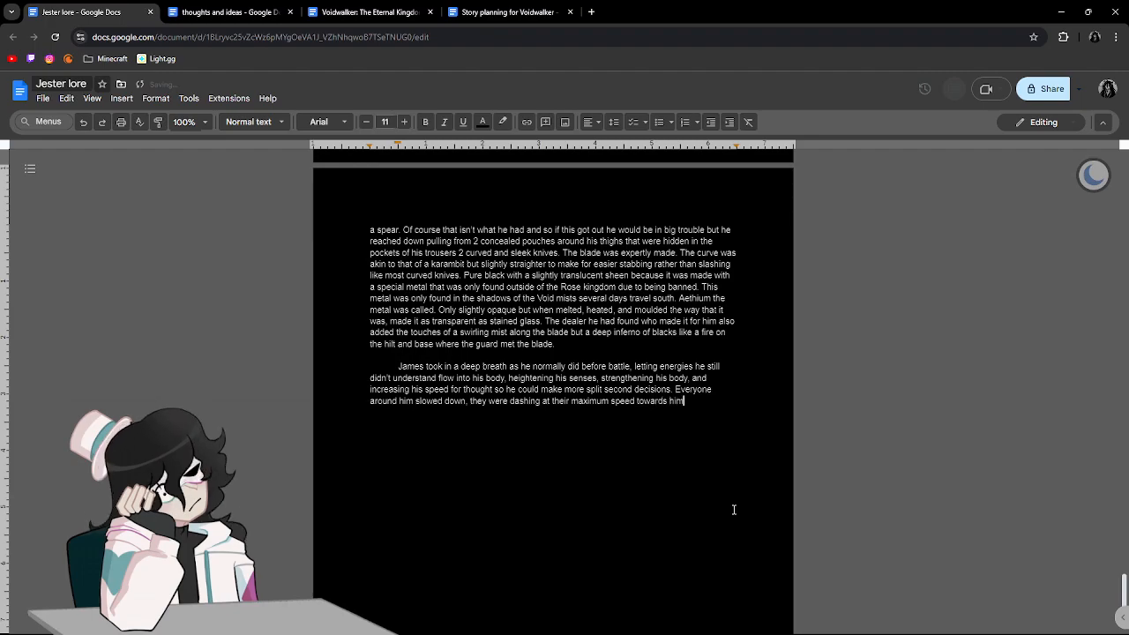
pyautogui.write(' but they l')
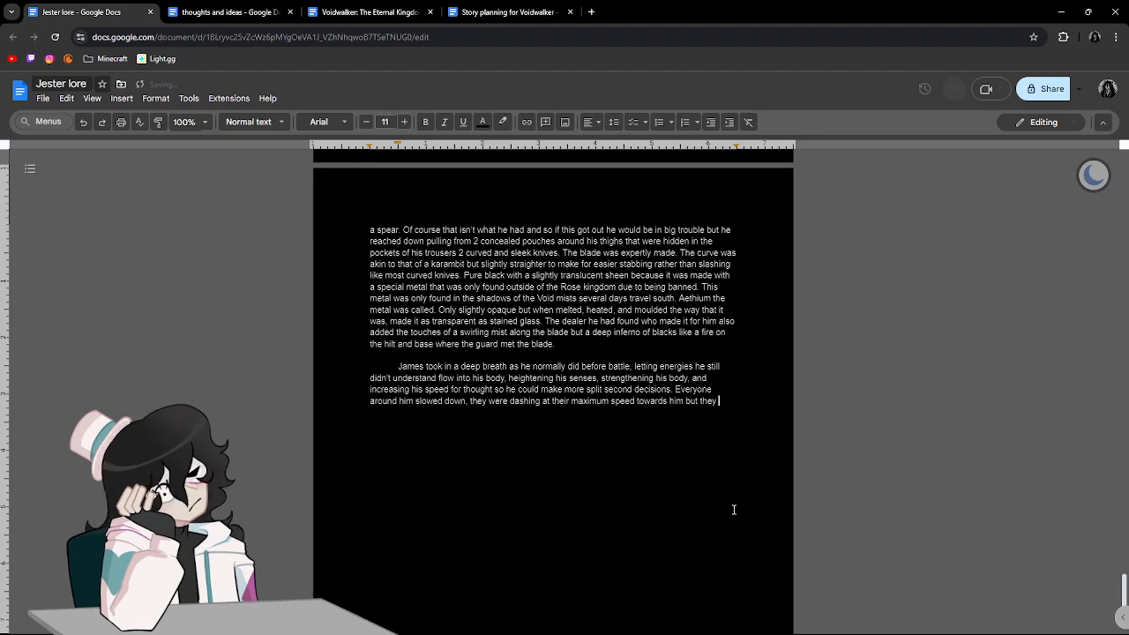
pyautogui.write('ooked like they wre')
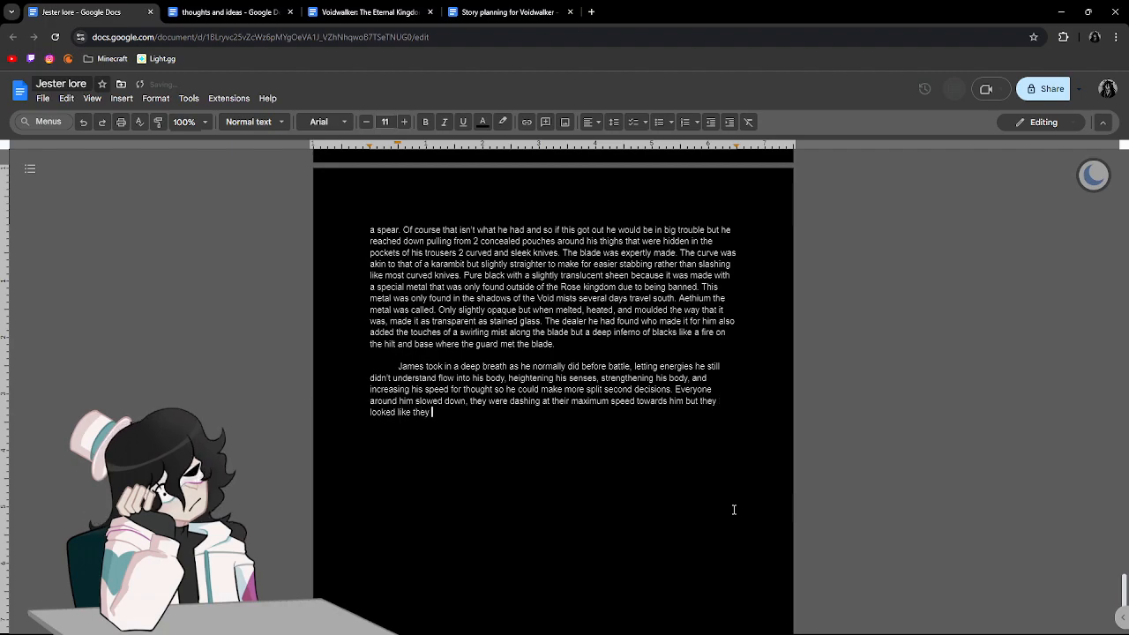
# Extend the sentence with "but they looked like they were just walking making".
pyautogui.press('BackSpace')
pyautogui.press('BackSpace')
pyautogui.press('BackSpace')
pyautogui.write('ere just walking ma')
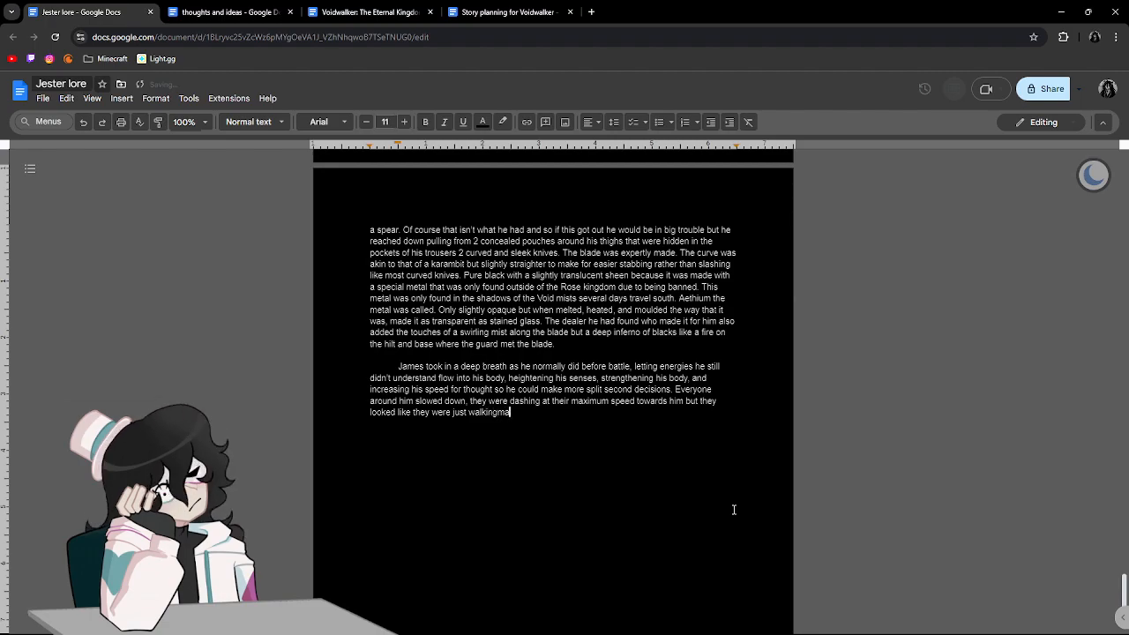
pyautogui.write('king it mu')
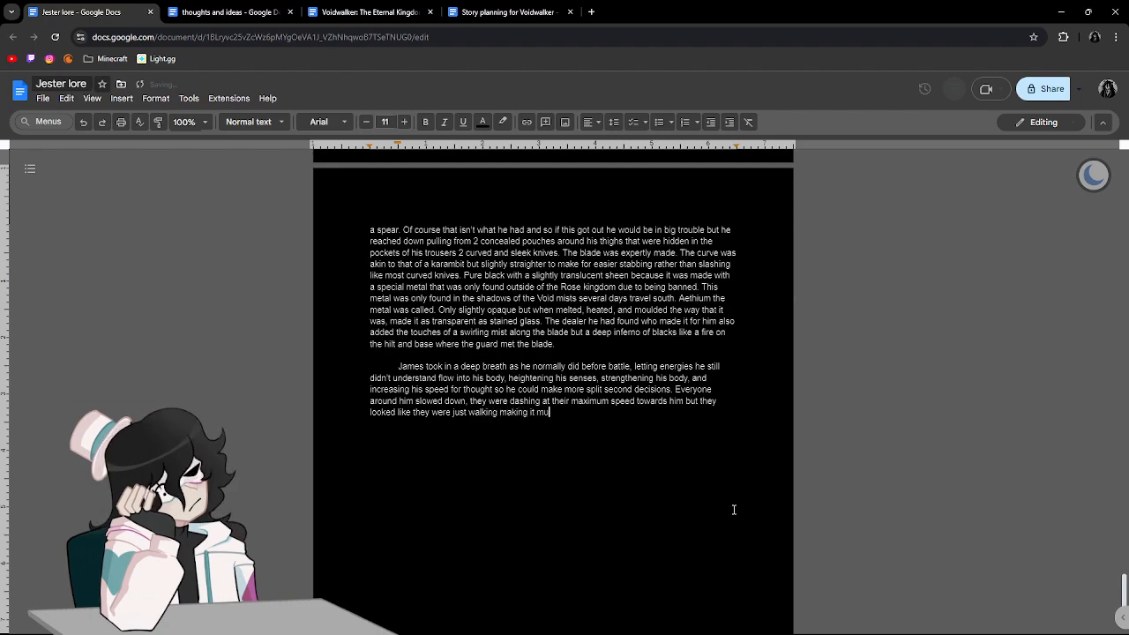
pyautogui.write('ch easier to ')
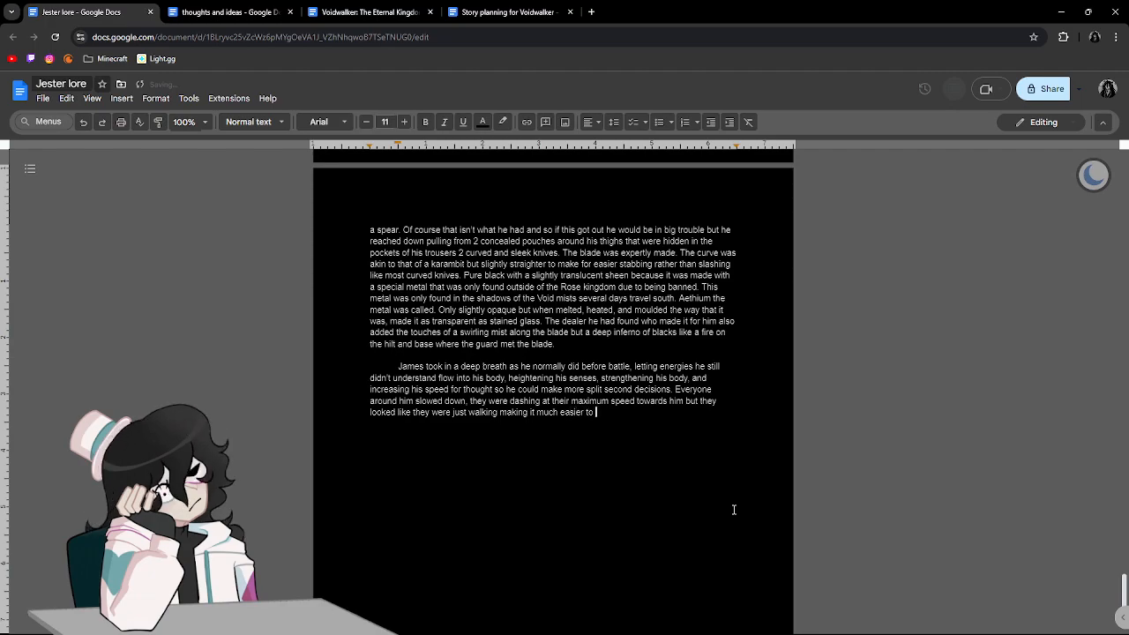
pyautogui.write('dodge each ')
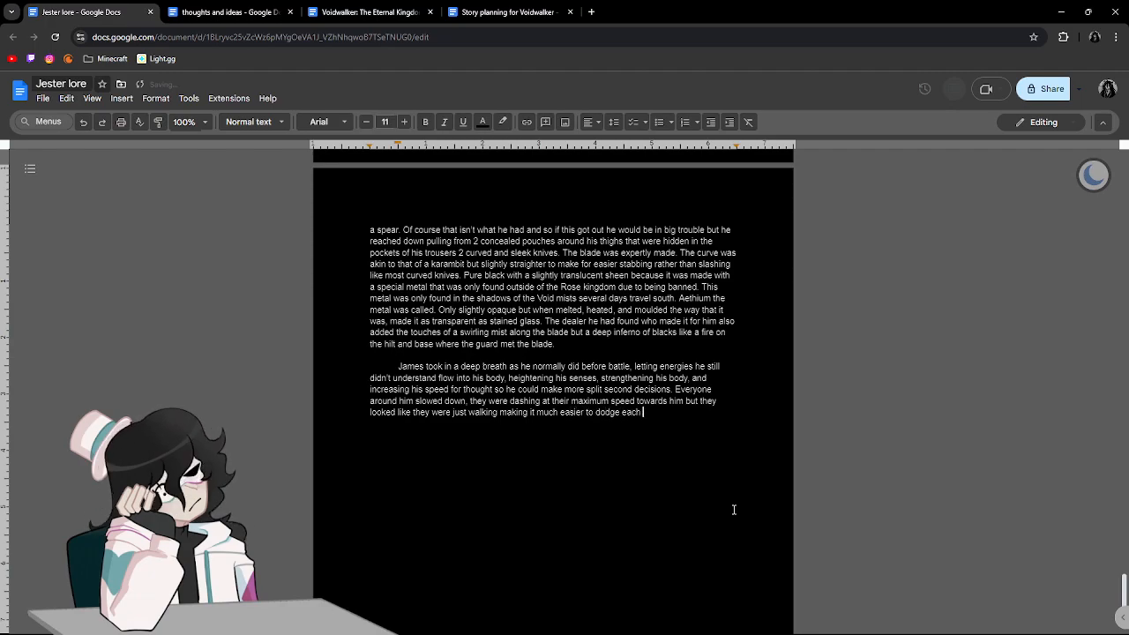
pyautogui.write('knife, sw')
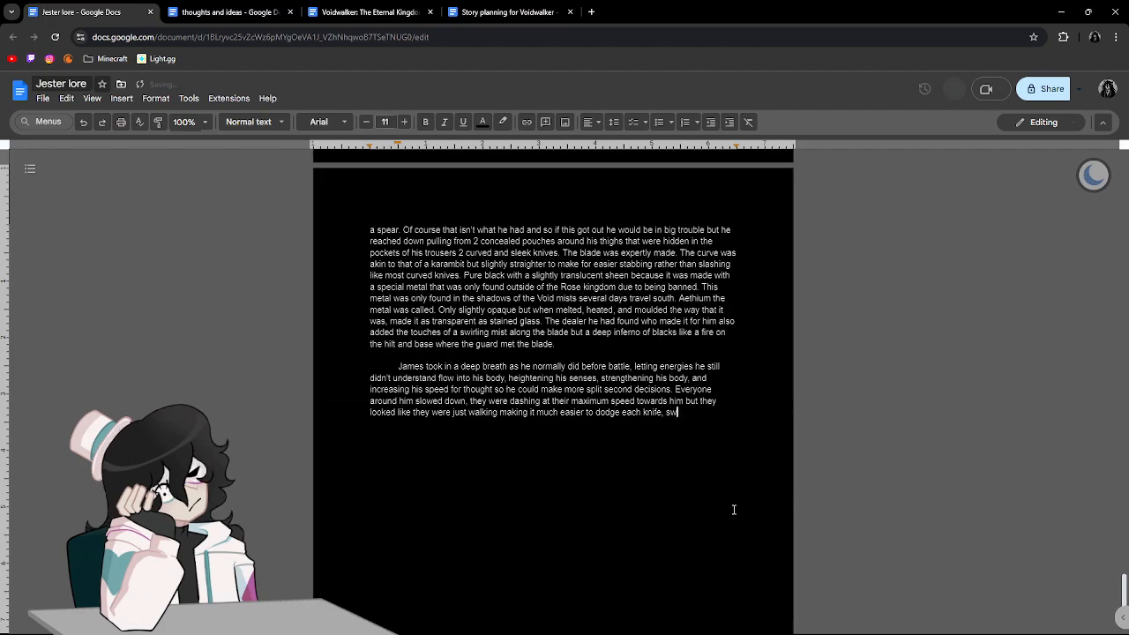
pyautogui.write('ord, and spear that ')
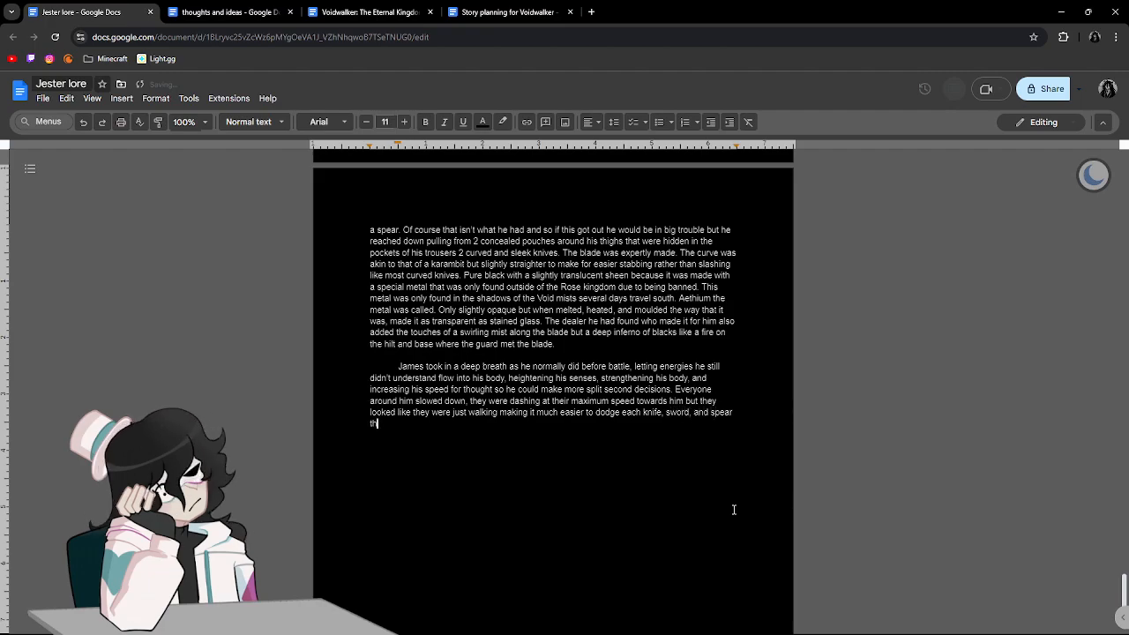
pyautogui.write('came his wa')
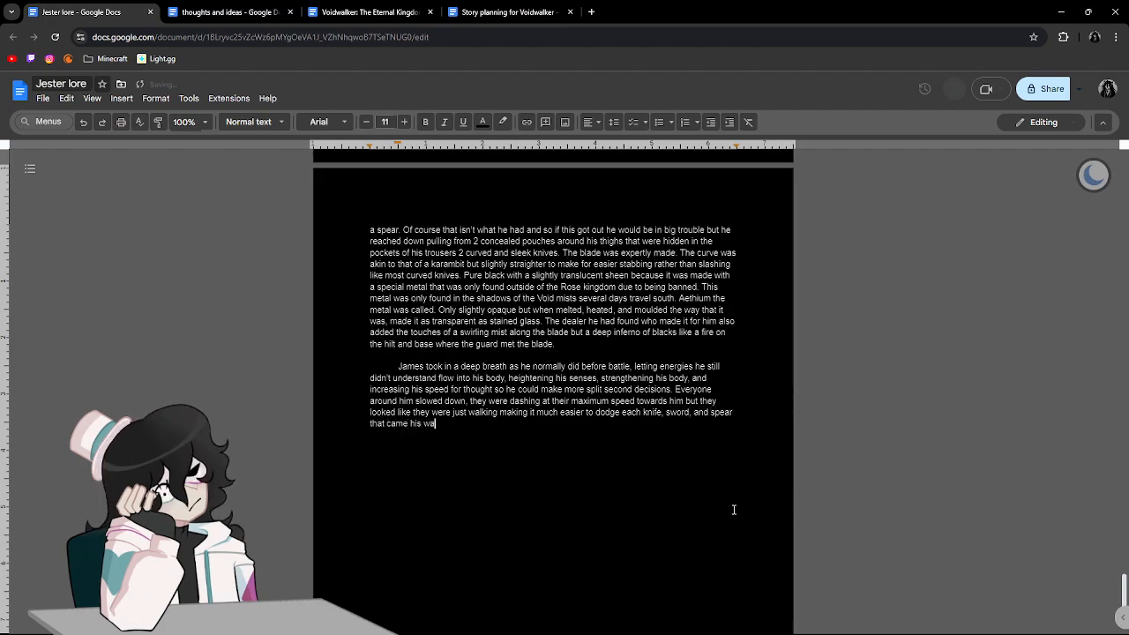
pyautogui.write('y. His body')
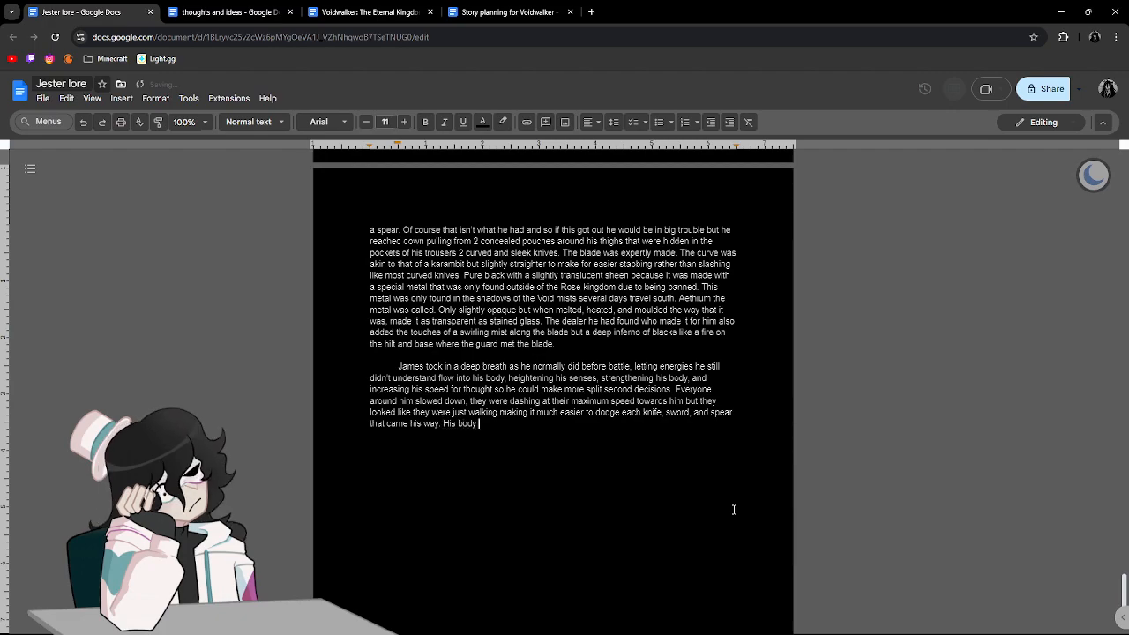
pyautogui.write(' moved only slightly faster than their s')
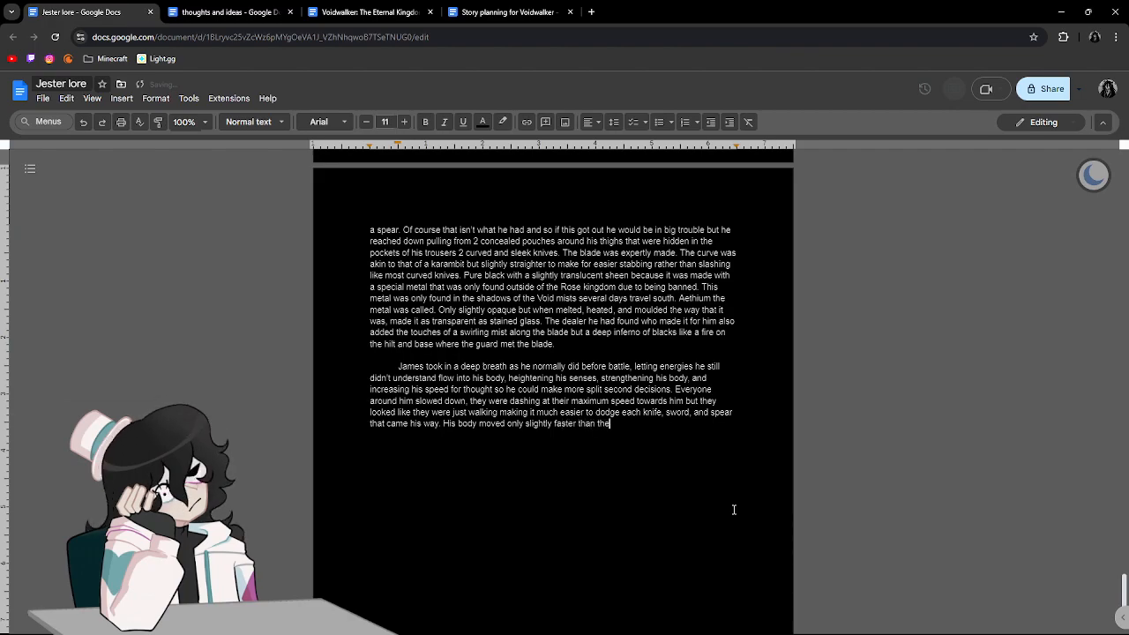
# End that sentence with a period and begin another with "His body moved only slightly faster than theirs due to his".
pyautogui.press('BackSpace')
pyautogui.press('BackSpace')
pyautogui.write('s due to')
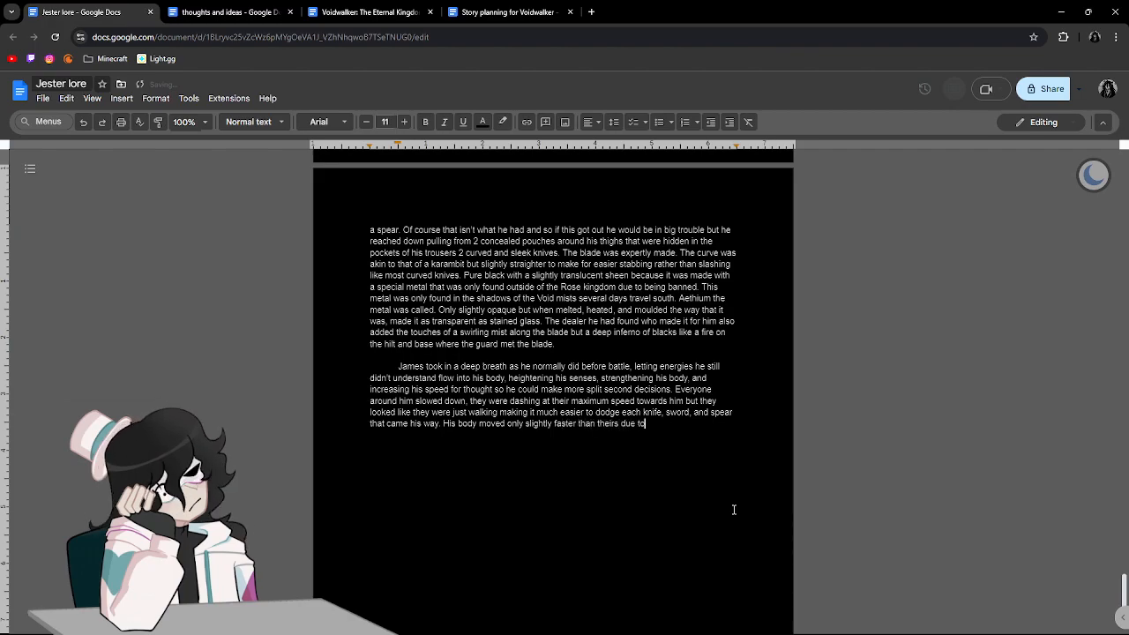
pyautogui.write(' his increase ')
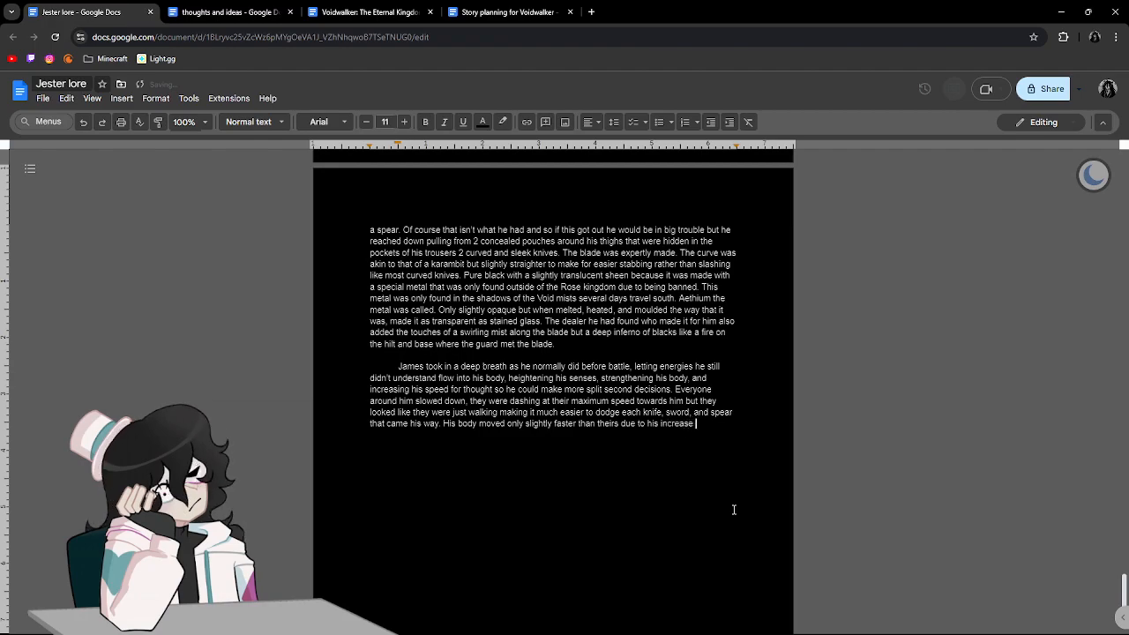
pyautogui.write('strea')
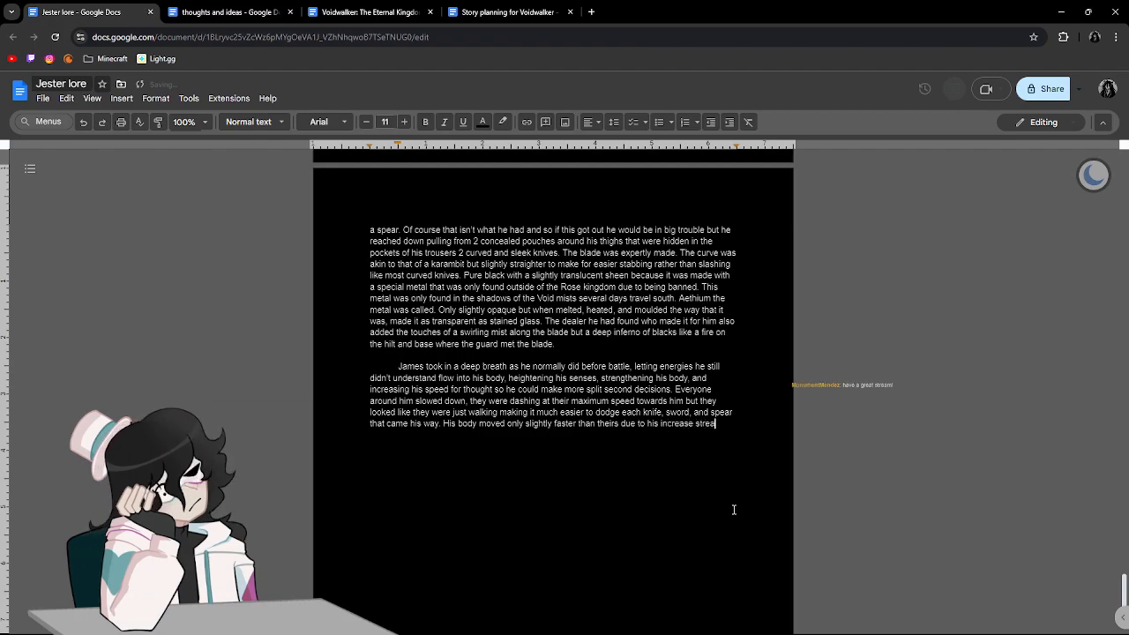
pyautogui.press('BackSpace')
pyautogui.write('ngth and d')
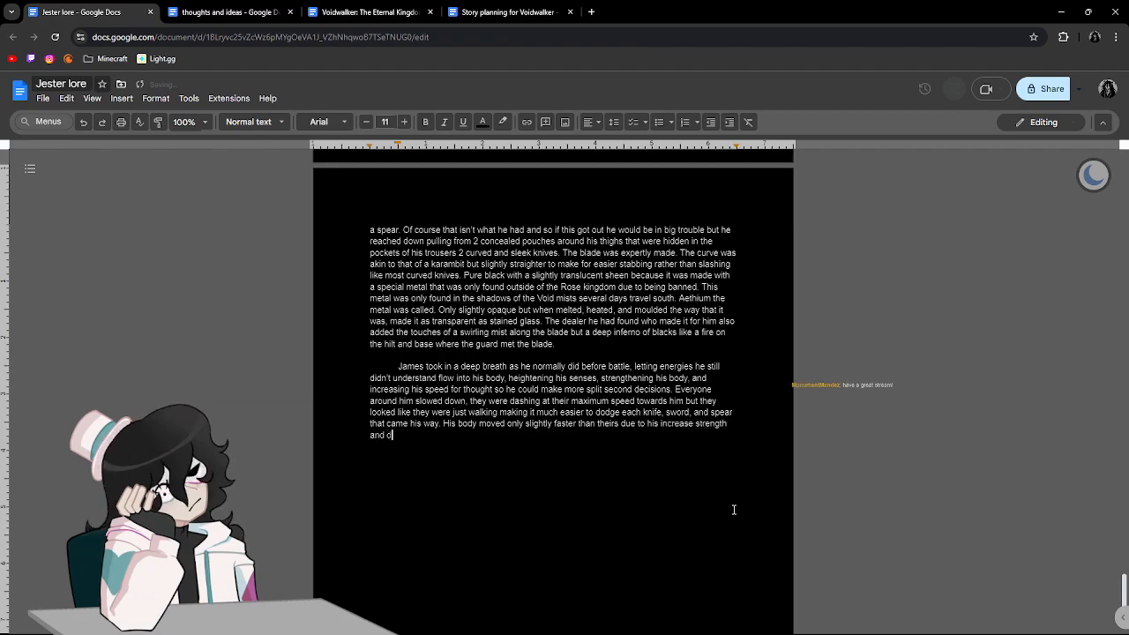
pyautogui.write('exterity. As he')
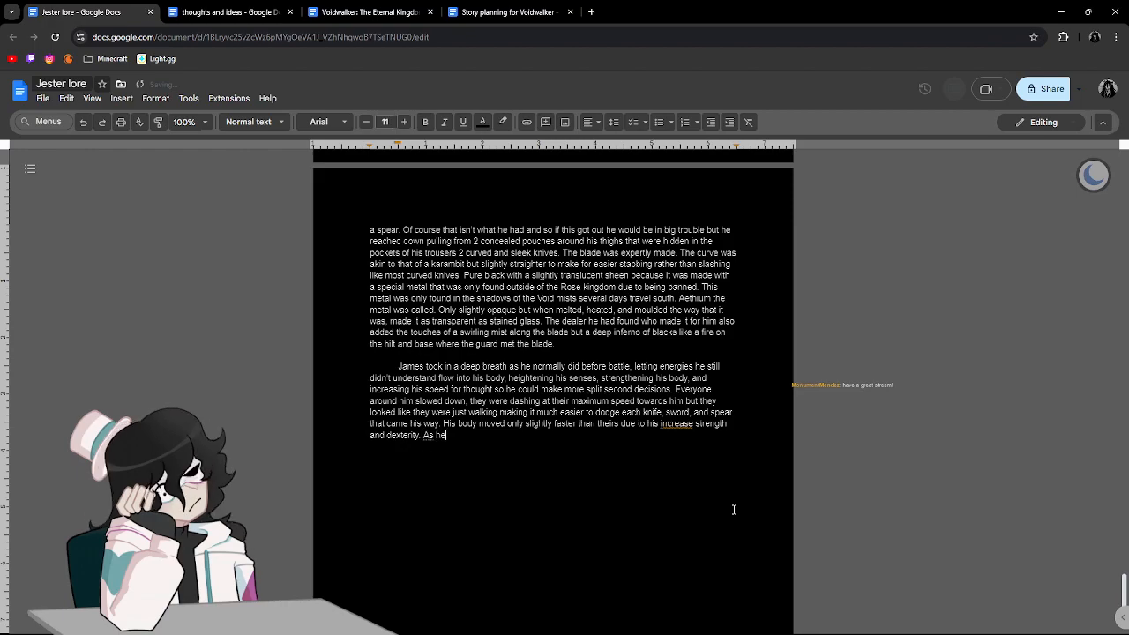
pyautogui.write(' dodged he ')
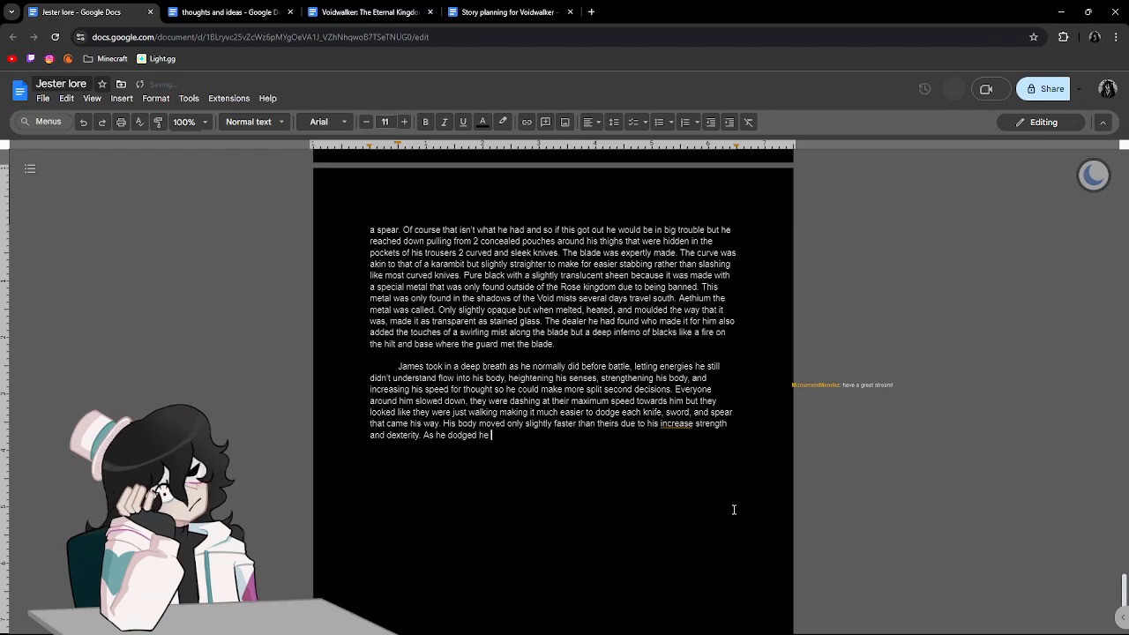
pyautogui.write('too')
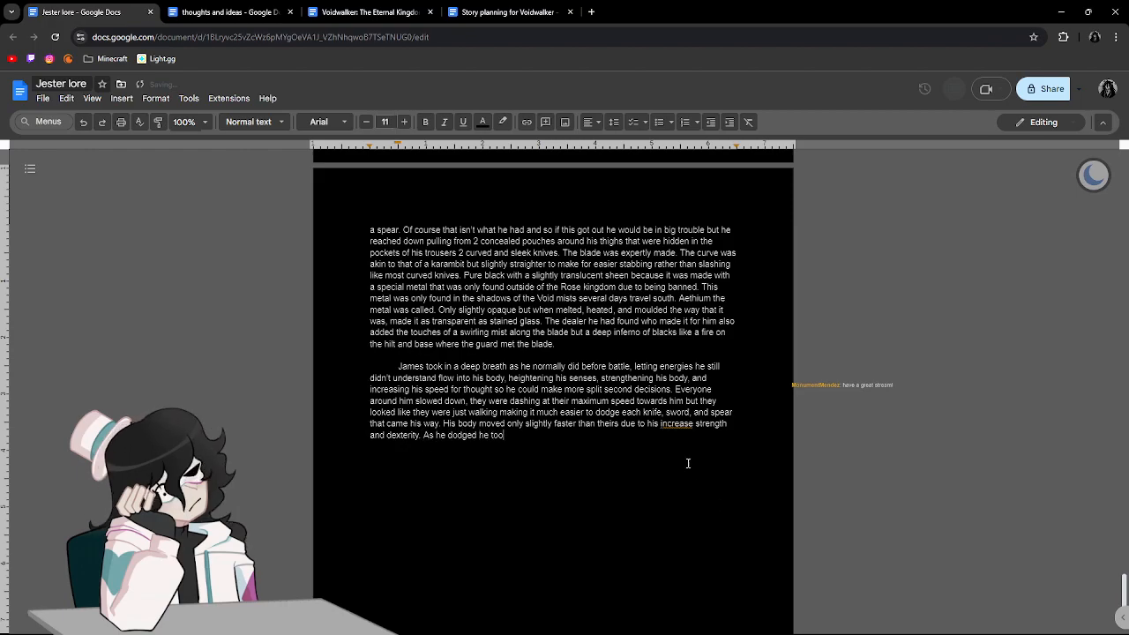
# Add the sentence "As he dodged he took in the situation around him." and correct "increase" to "increased" before "strength".
pyautogui.click(665, 429)
pyautogui.click(686, 410)
pyautogui.write('k in teh s')
pyautogui.press('BackSpace')
pyautogui.press('BackSpace')
pyautogui.press('BackSpace')
pyautogui.press('BackSpace')
pyautogui.press('BackSpace')
pyautogui.write('thes')
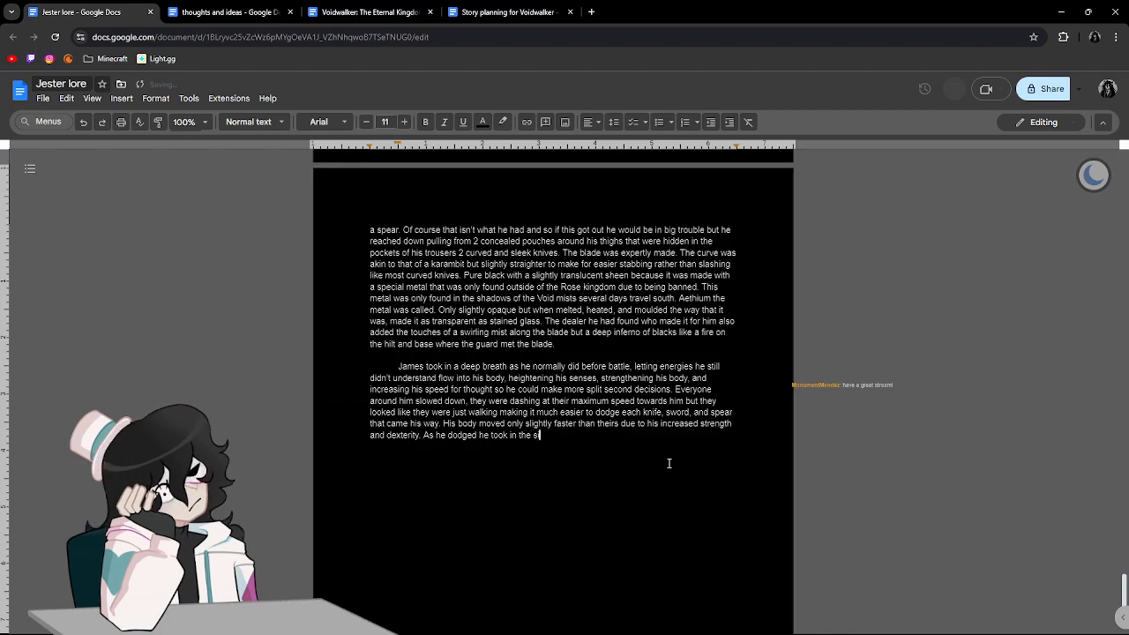
pyautogui.write('ituation arou')
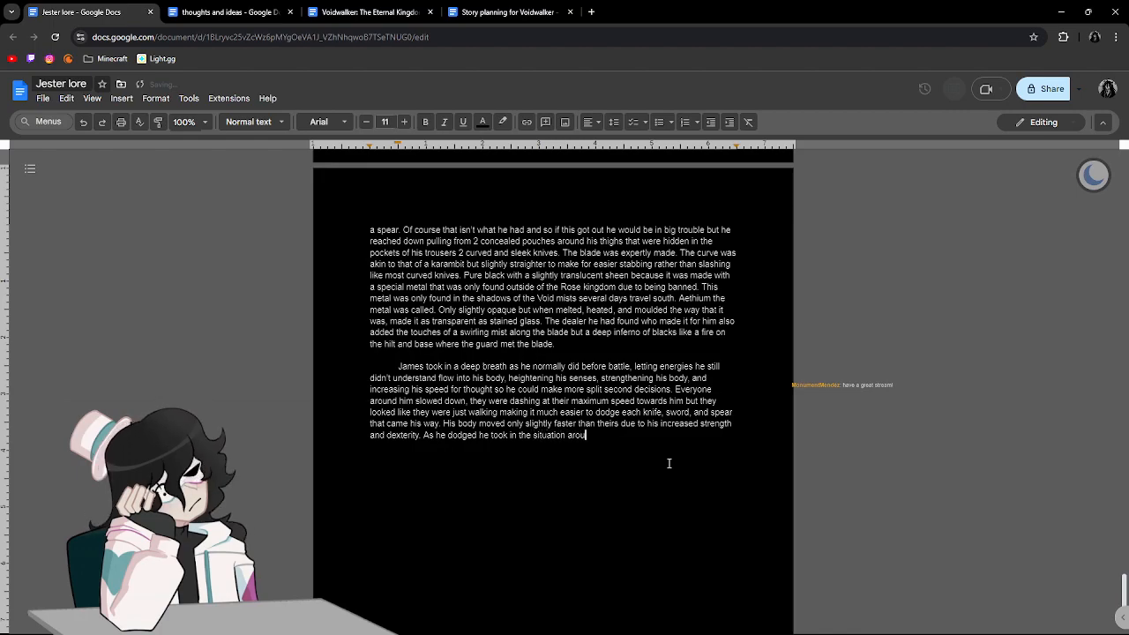
pyautogui.write('nd him. The roo')
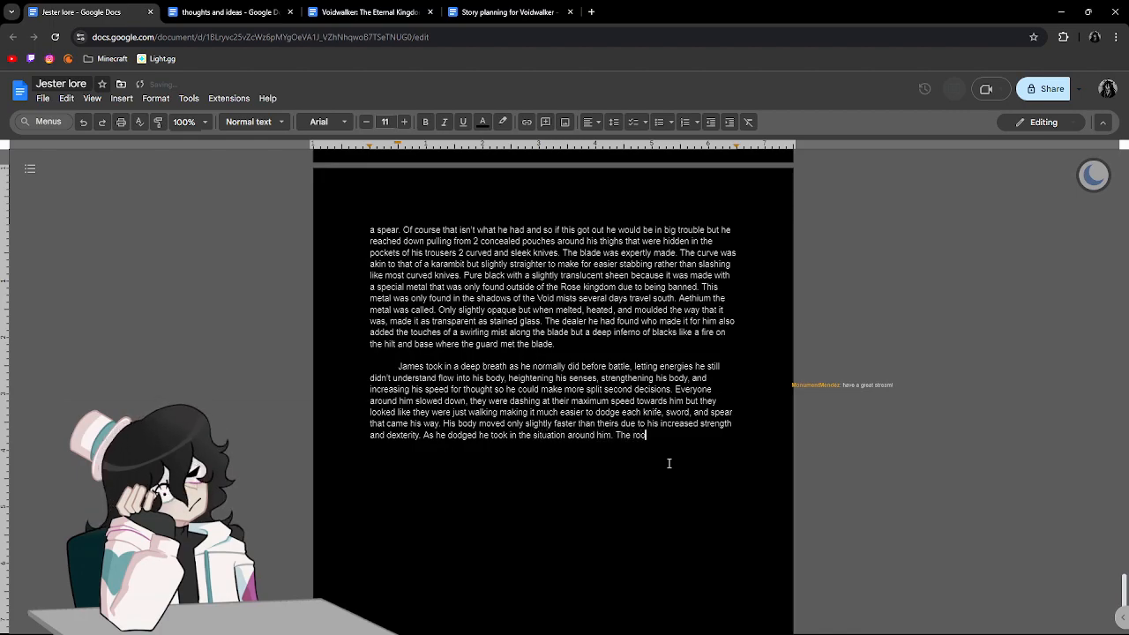
pyautogui.write('m was roughly ten')
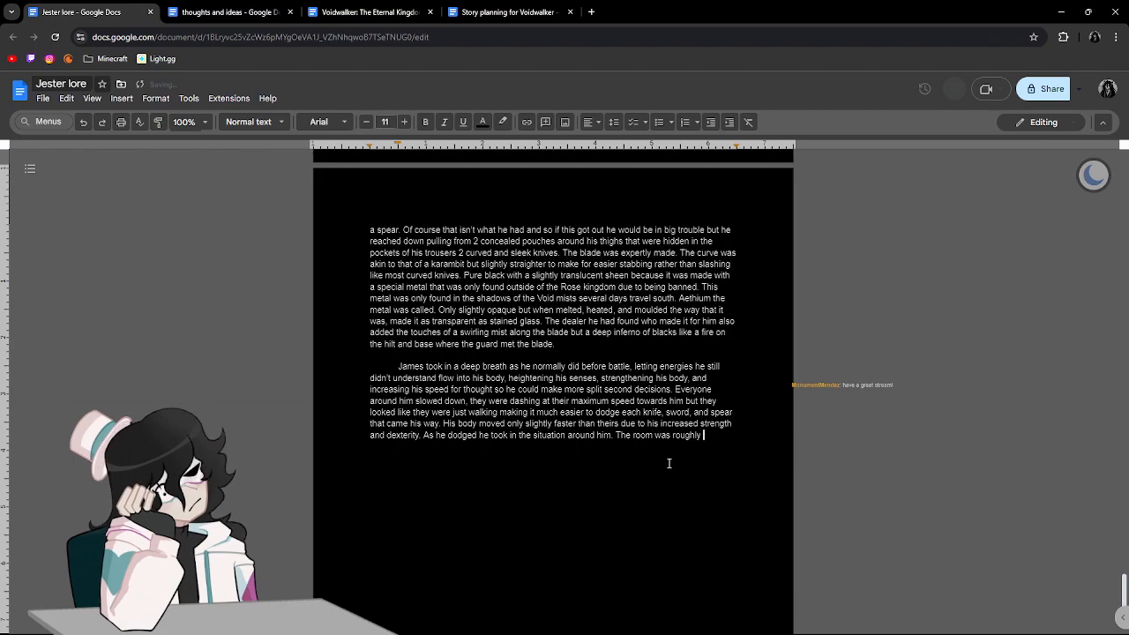
pyautogui.write(' metres')
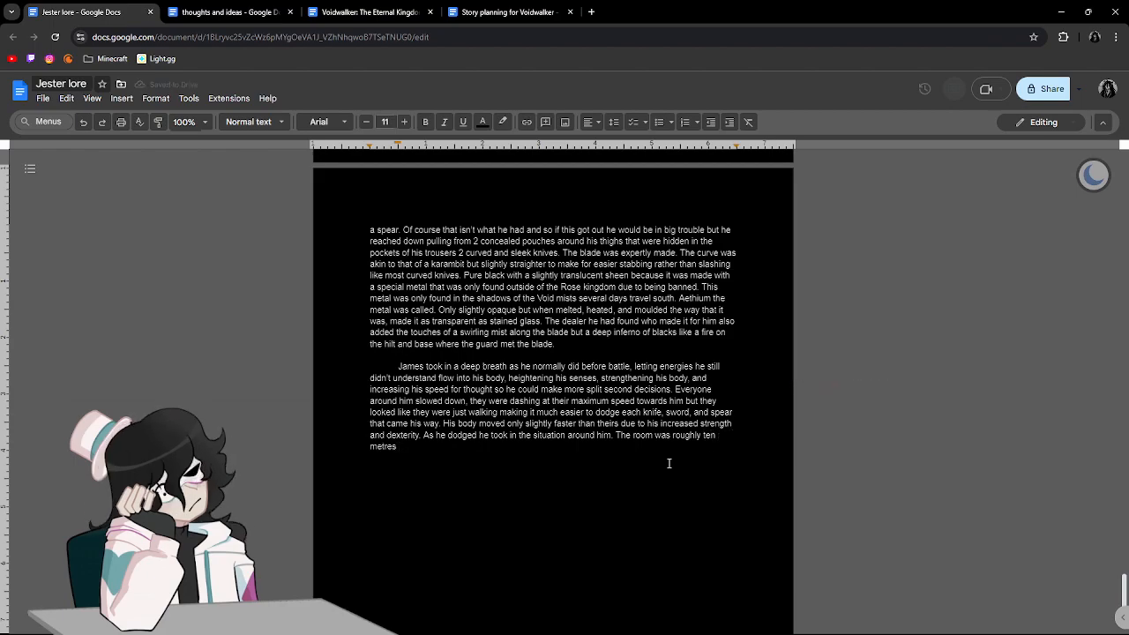
pyautogui.write(' we')
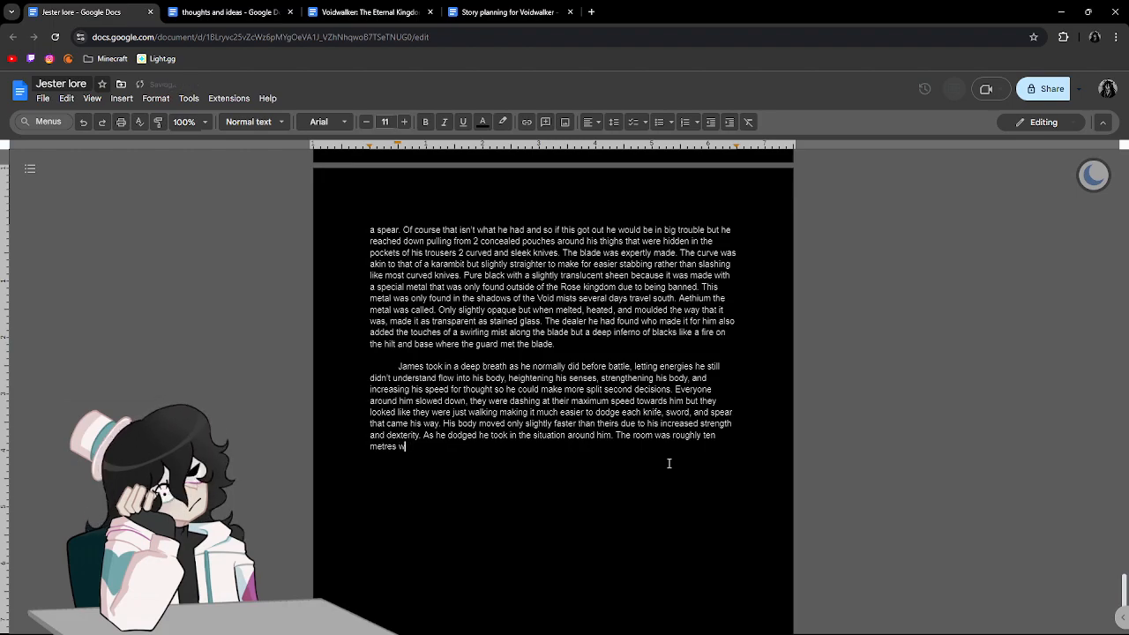
pyautogui.write('de')
pyautogui.write(', 5 me')
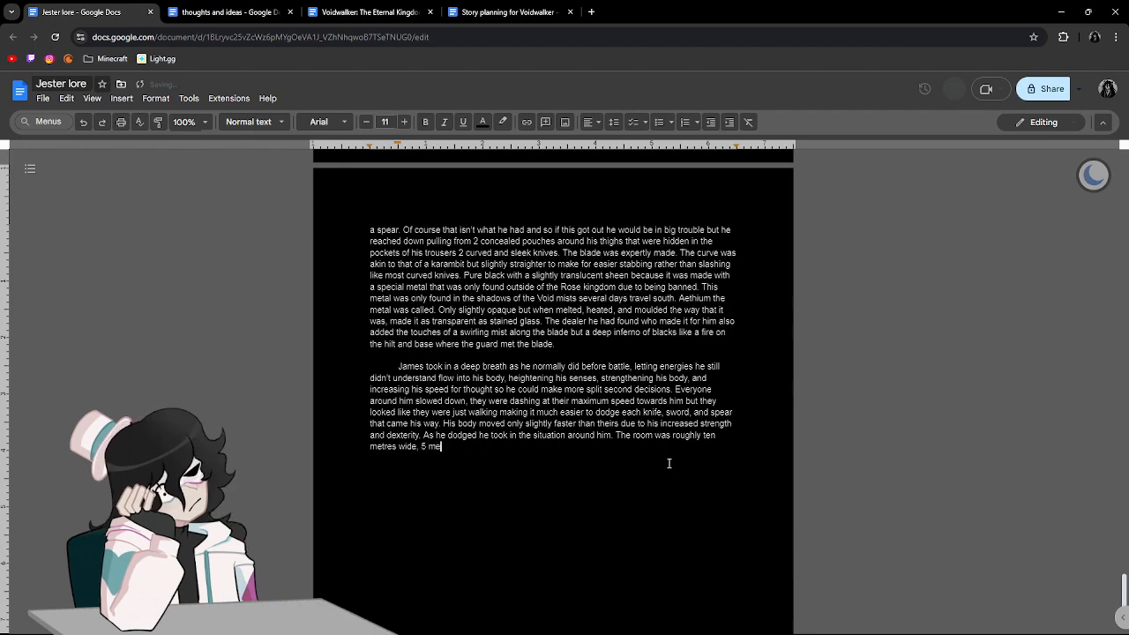
pyautogui.write('tres tall')
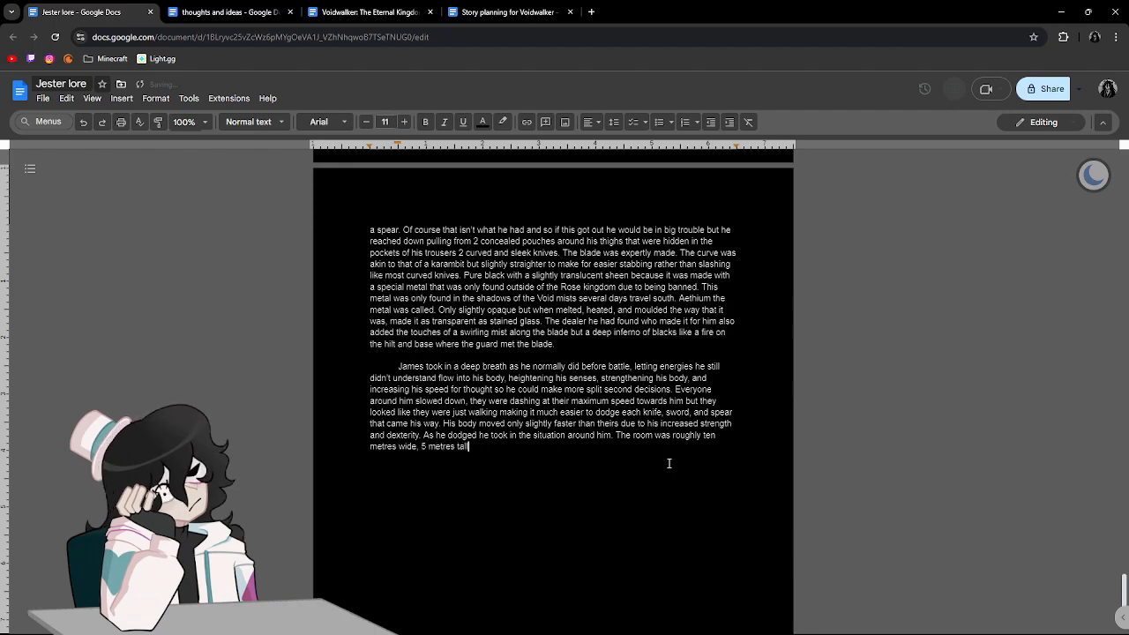
pyautogui.write(', and ')
pyautogui.write('15')
pyautogui.press('BackSpace')
pyautogui.press('BackSpace')
pyautogui.press('BackSpace')
pyautogui.press('BackSpace')
pyautogui.press('BackSpace')
pyautogui.press('BackSpace')
pyautogui.press('BackSpace')
pyautogui.press('BackSpace')
pyautogui.press('BackSpace')
pyautogui.press('BackSpace')
pyautogui.press('BackSpace')
pyautogui.press('BackSpace')
pyautogui.press('BackSpace')
pyautogui.press('BackSpace')
pyautogui.press('BackSpace')
pyautogui.press('BackSpace')
pyautogui.press('BackSpace')
pyautogui.press('BackSpace')
# Complete the room's dimensions with "five metres tall, and fifteen metres long", spelling the numbers as words.
pyautogui.write('five')
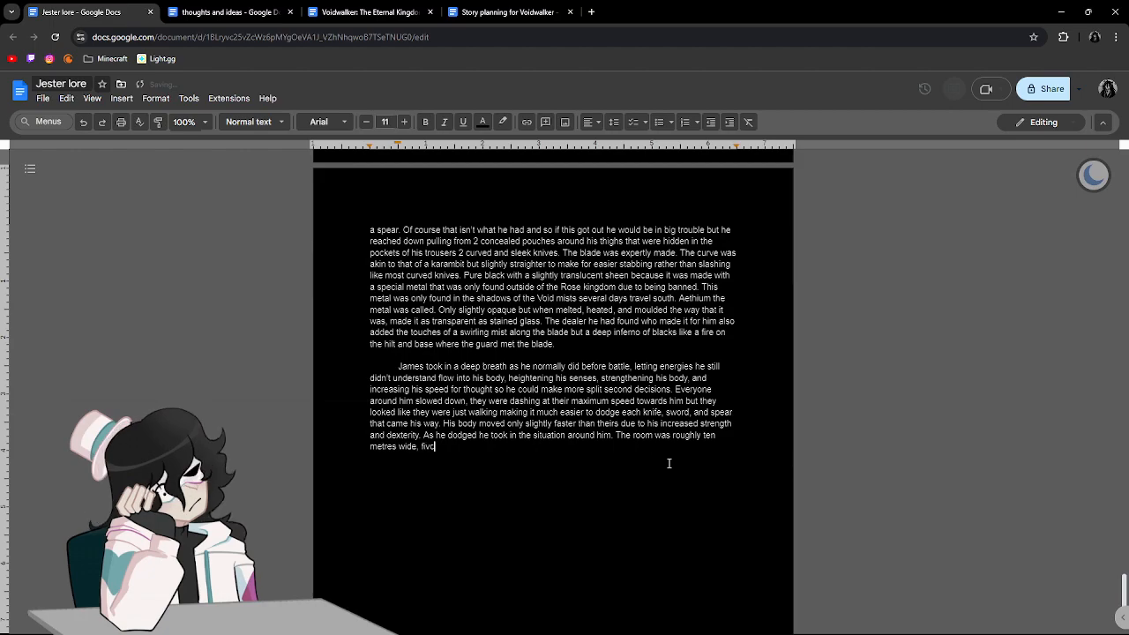
pyautogui.write(' metres tall.')
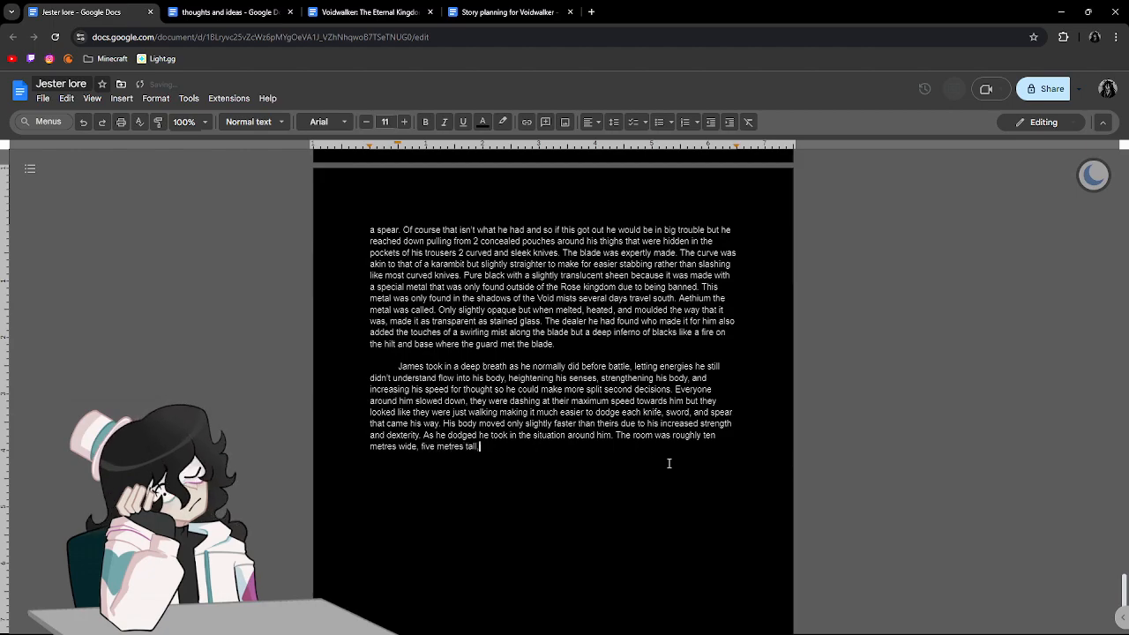
pyautogui.press('BackSpace')
pyautogui.write(', and fift')
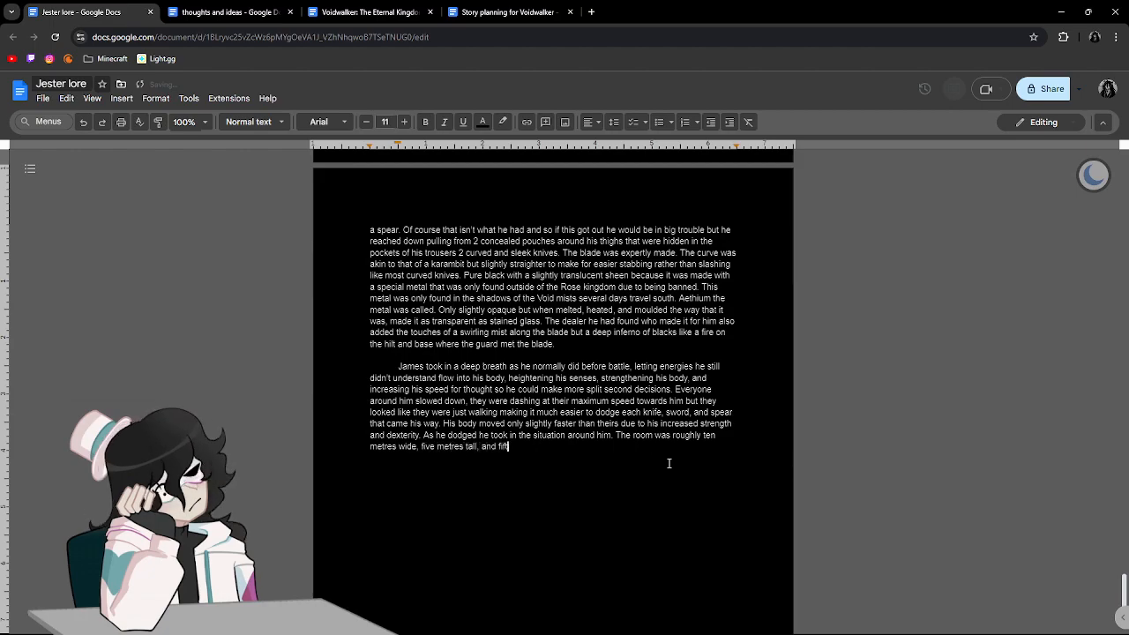
pyautogui.write('een metres')
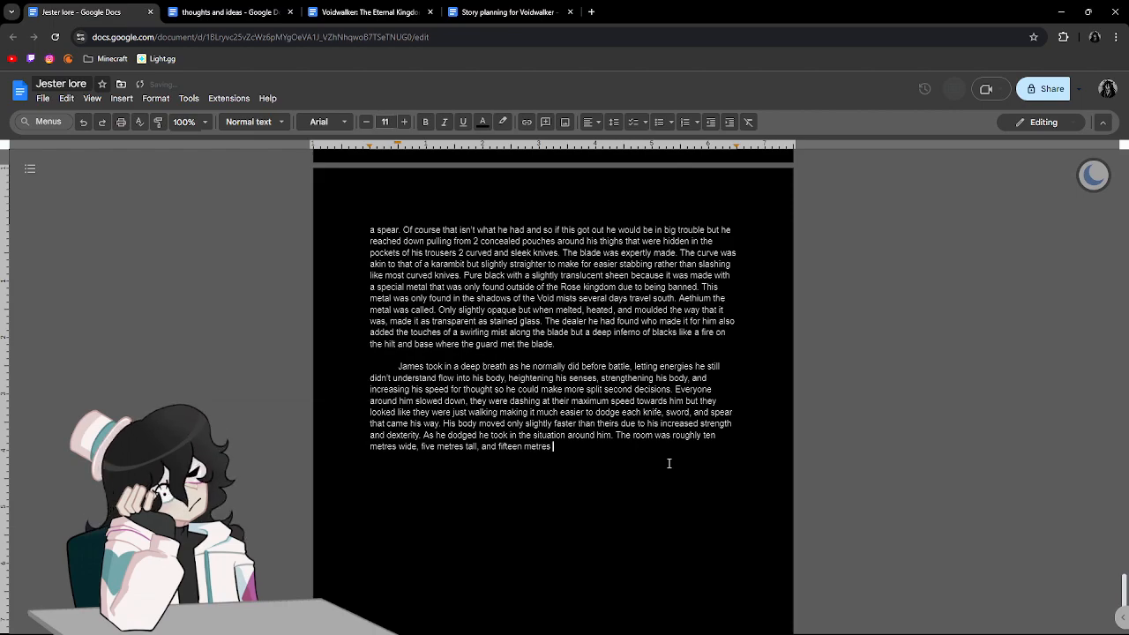
pyautogui.write(' long')
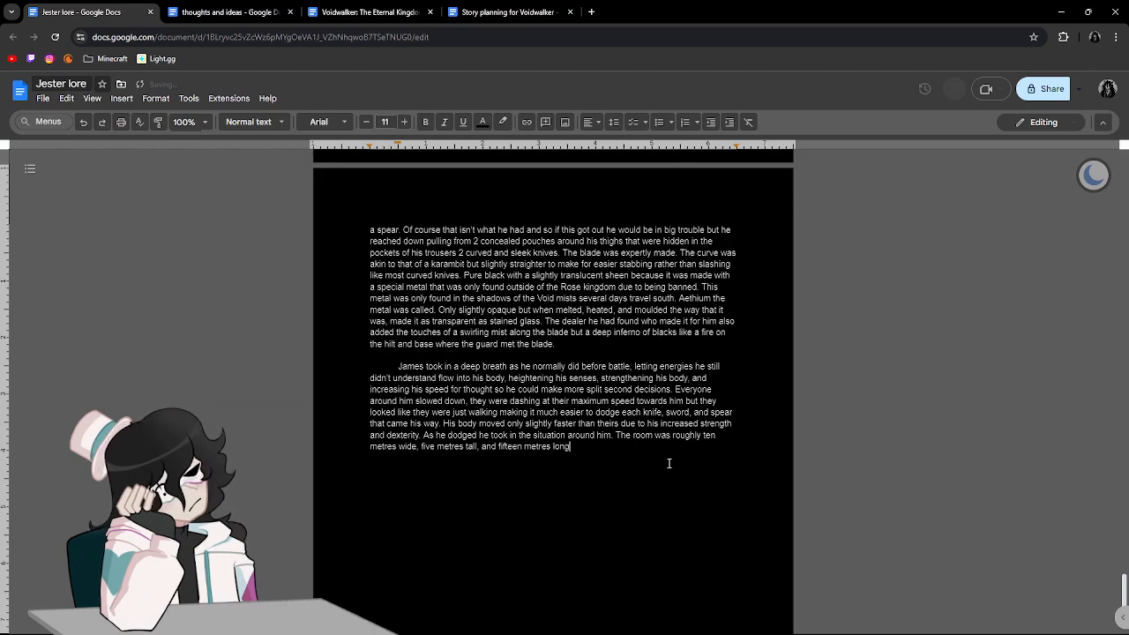
pyautogui.write('. In tota')
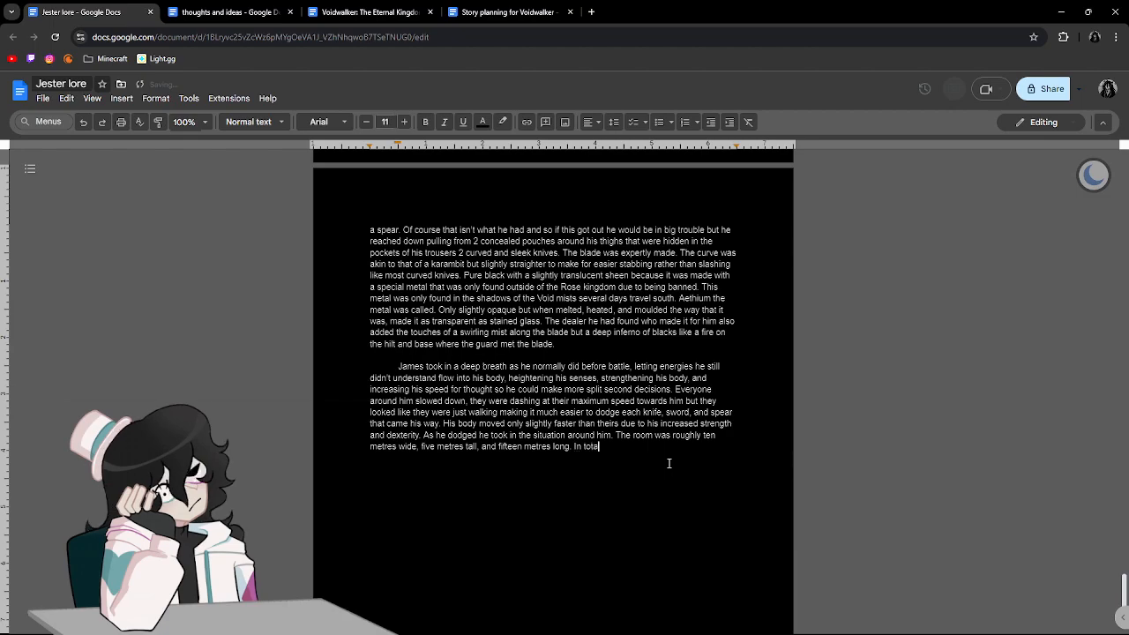
pyautogui.write('l there wa')
# End that sentence with a period and begin another with "In total there were seventeen men".
pyautogui.press('BackSpace')
pyautogui.write('ere ')
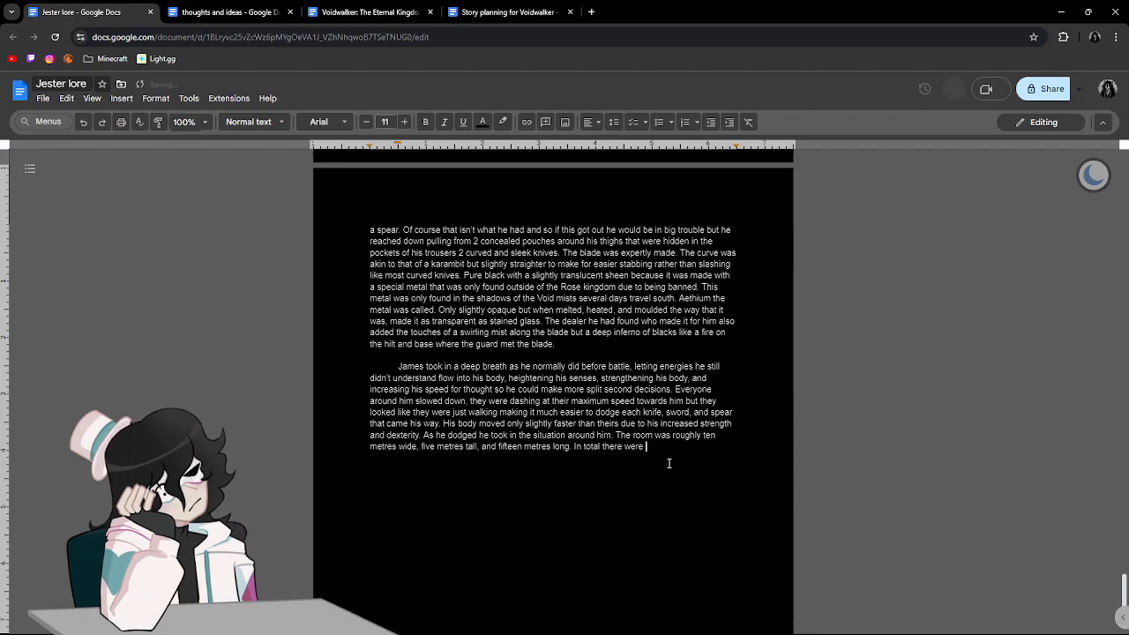
pyautogui.write('se')
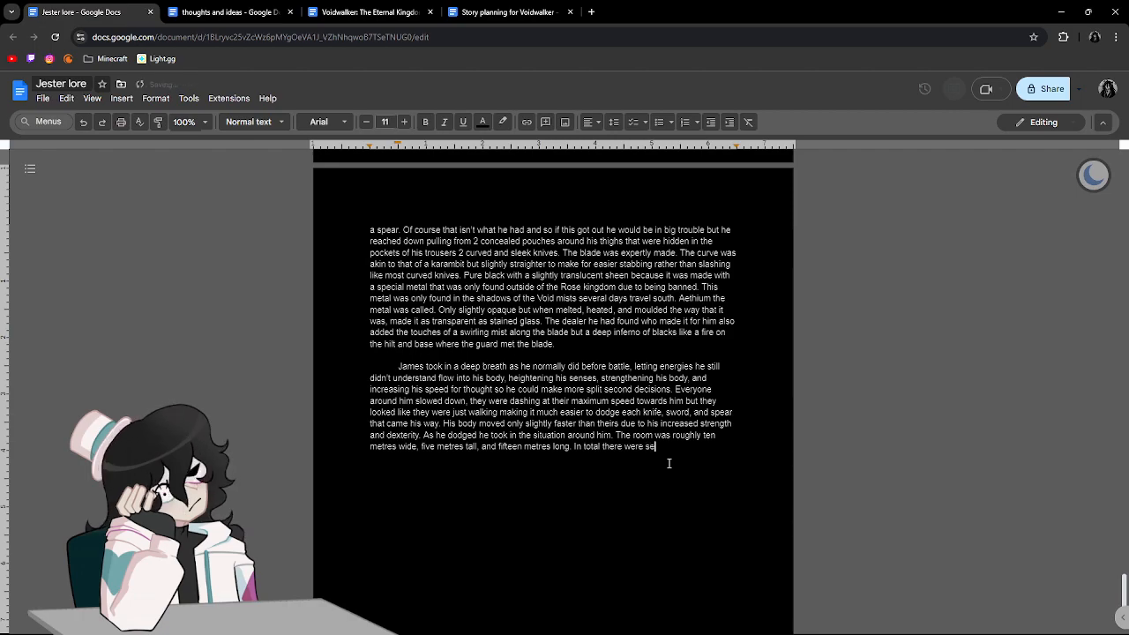
pyautogui.write('venteen men ')
pyautogui.write('not including')
pyautogui.write(' the')
pyautogui.write(' b')
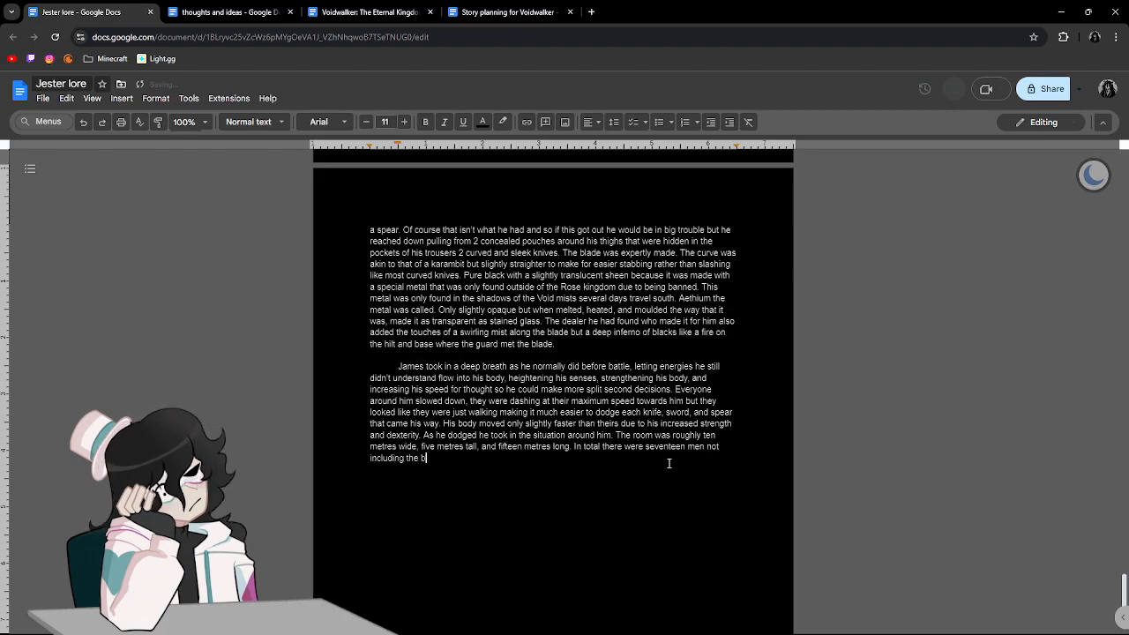
pyautogui.write('urly man who ')
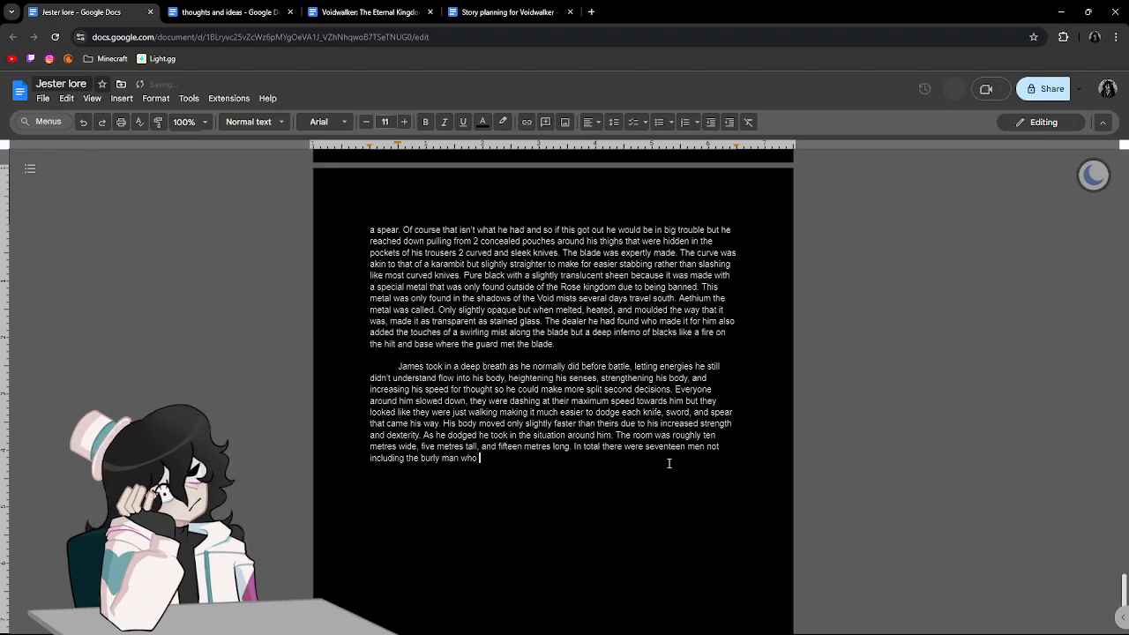
pyautogui.write('had brought him h')
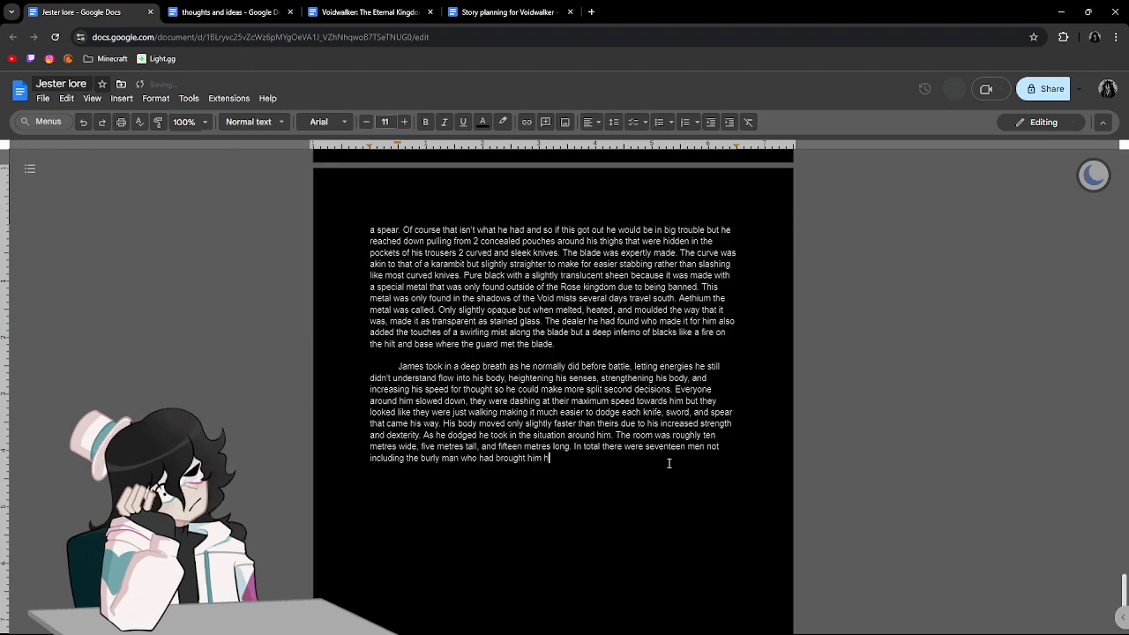
pyautogui.write('ere who had ')
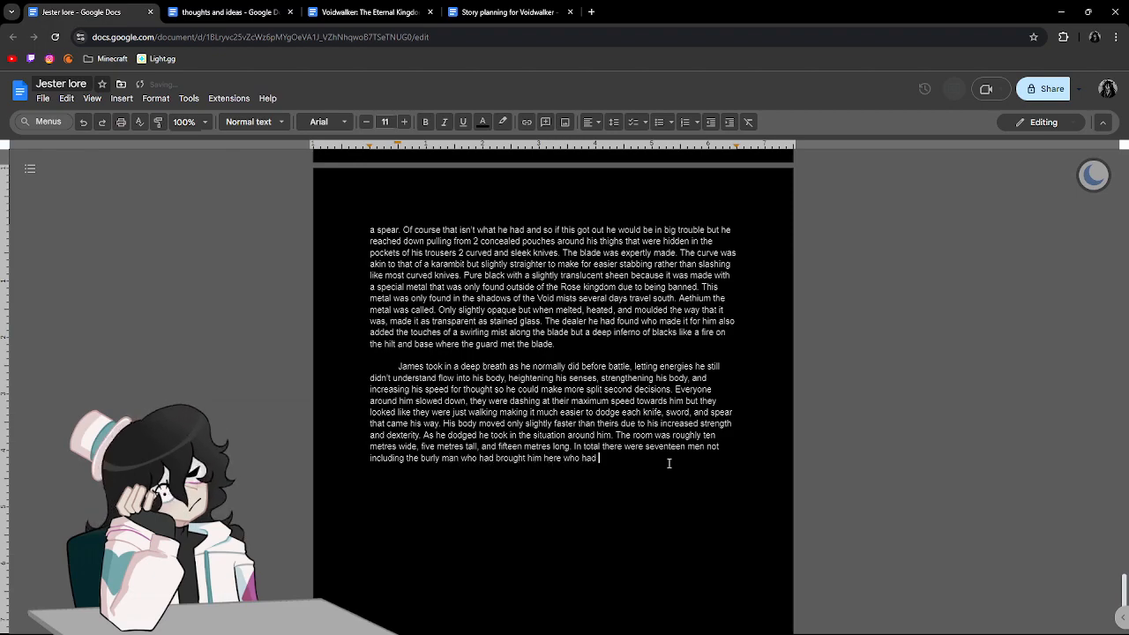
pyautogui.write('yet to get his ')
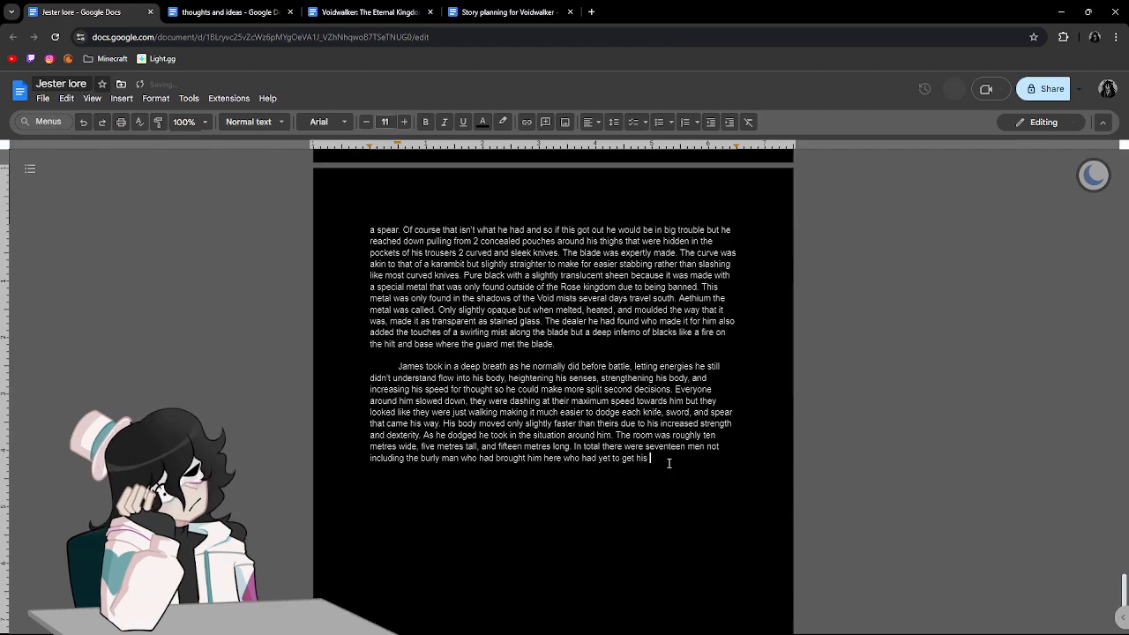
pyautogui.write('claym')
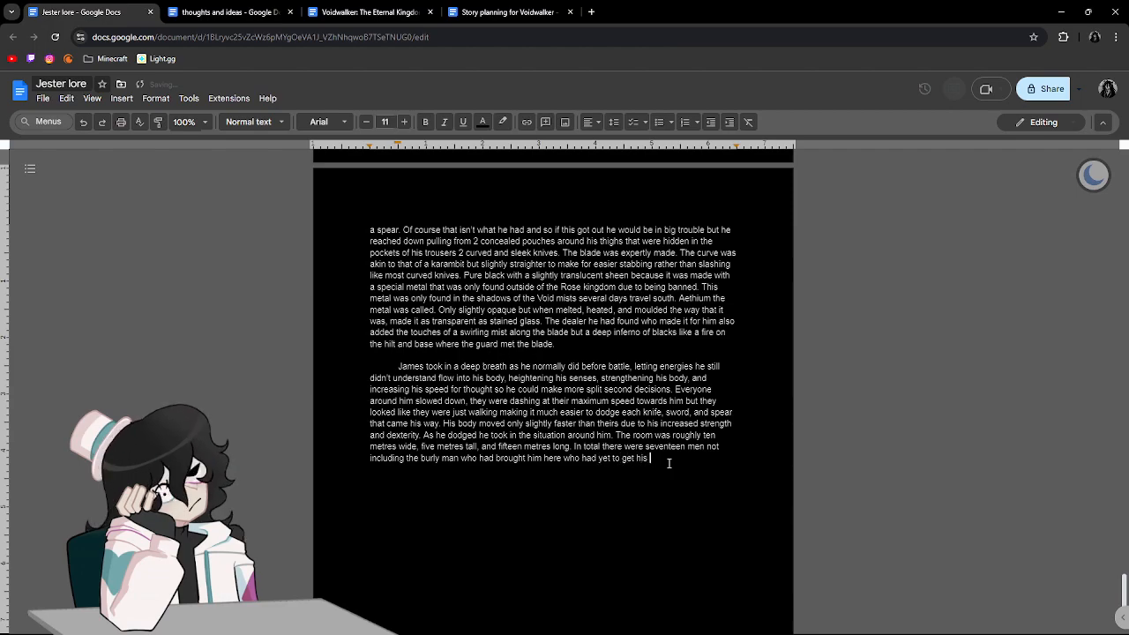
pyautogui.write('ore of his')
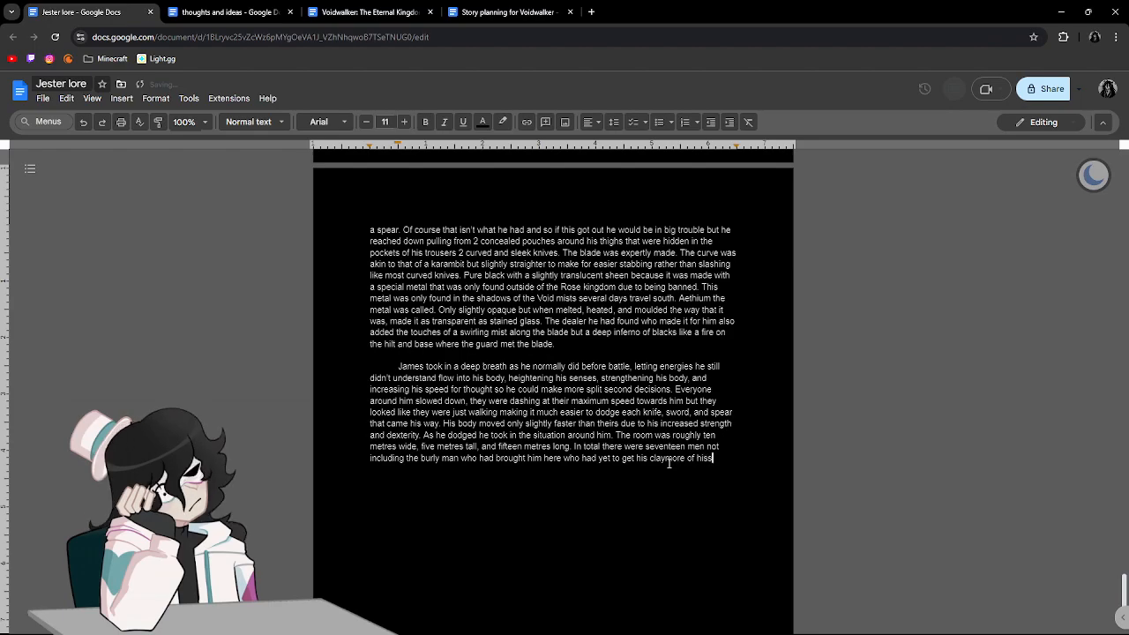
pyautogui.write(' back eve')
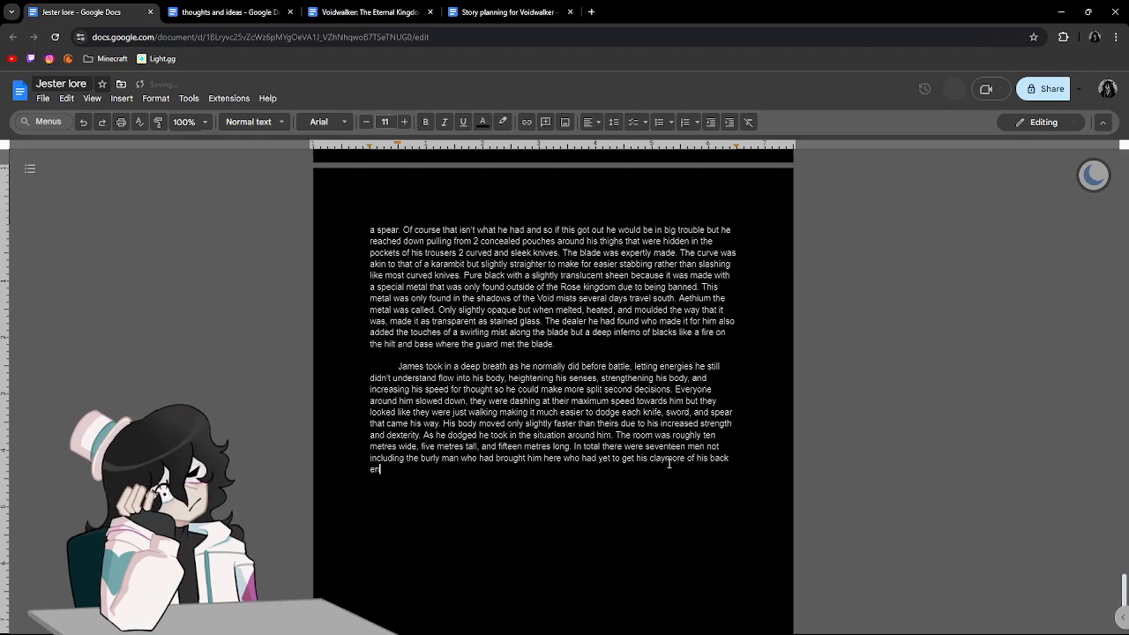
pyautogui.write('n now')
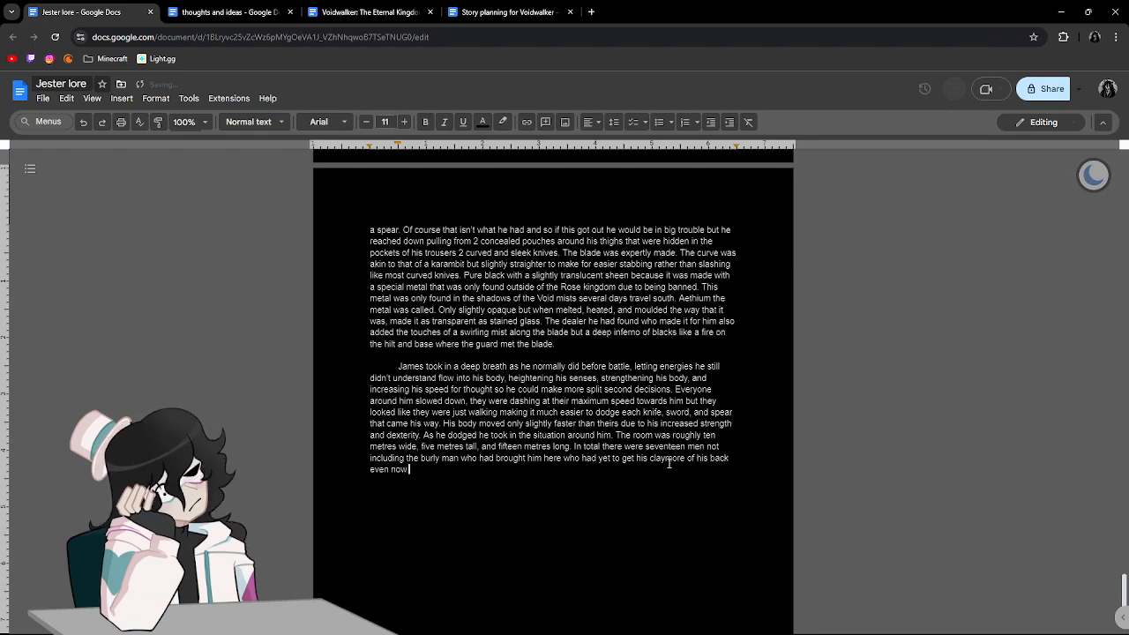
pyautogui.write('. A knife came at hi')
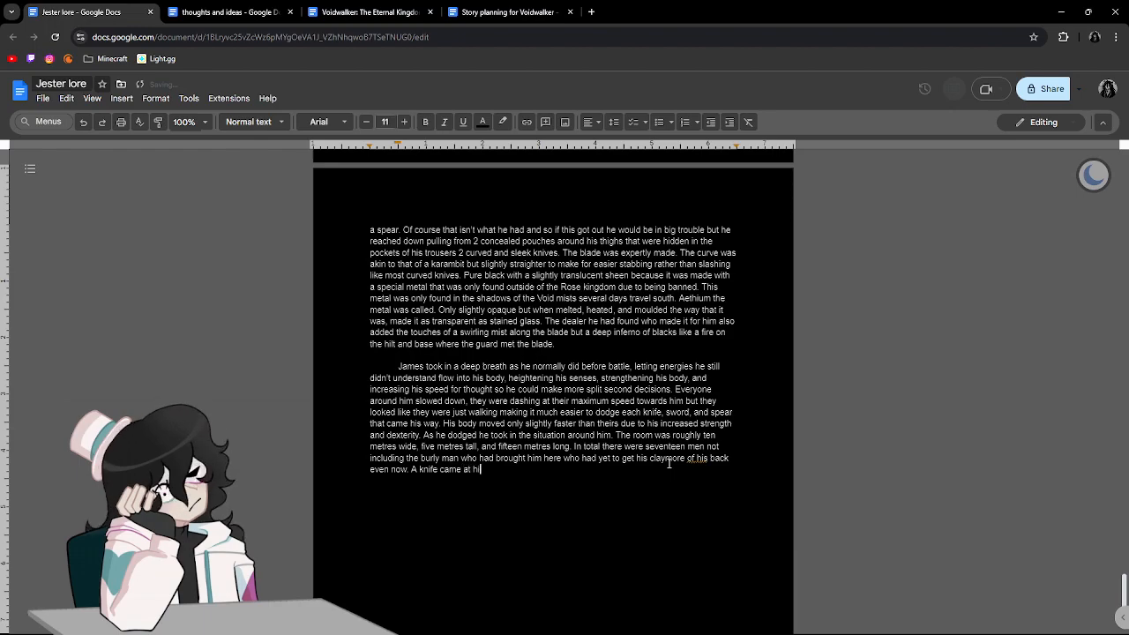
pyautogui.write('m from the left')
# End the sentence, begin another with "A knife came at him from the left", and correct "of" to "off" before "his back".
pyautogui.click(696, 458)
pyautogui.click(704, 447)
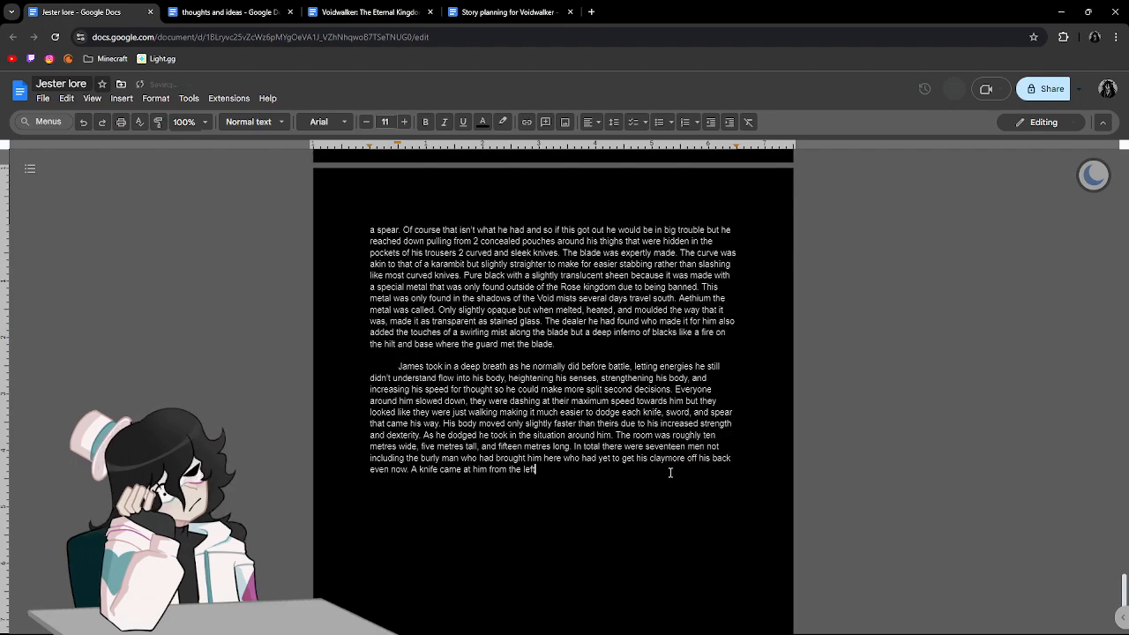
# Continue after "from the left" with "in what would be a blind spot for most men and the moment he dodged it another".
pyautogui.write('ft in wh')
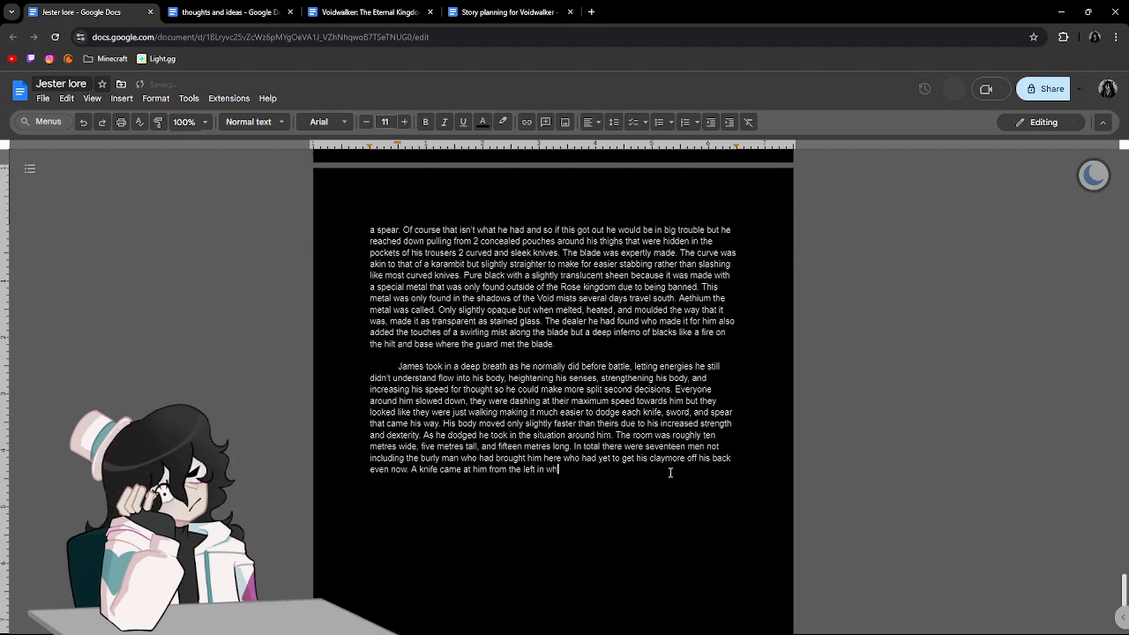
pyautogui.write('at would be a bli')
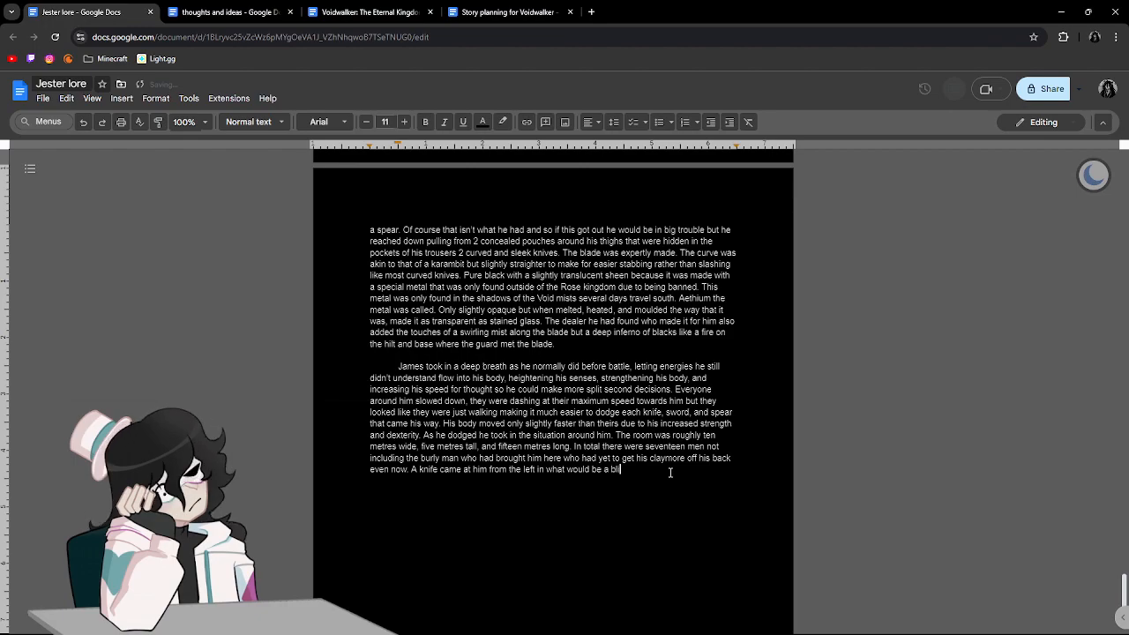
pyautogui.write('nd spot for most men and')
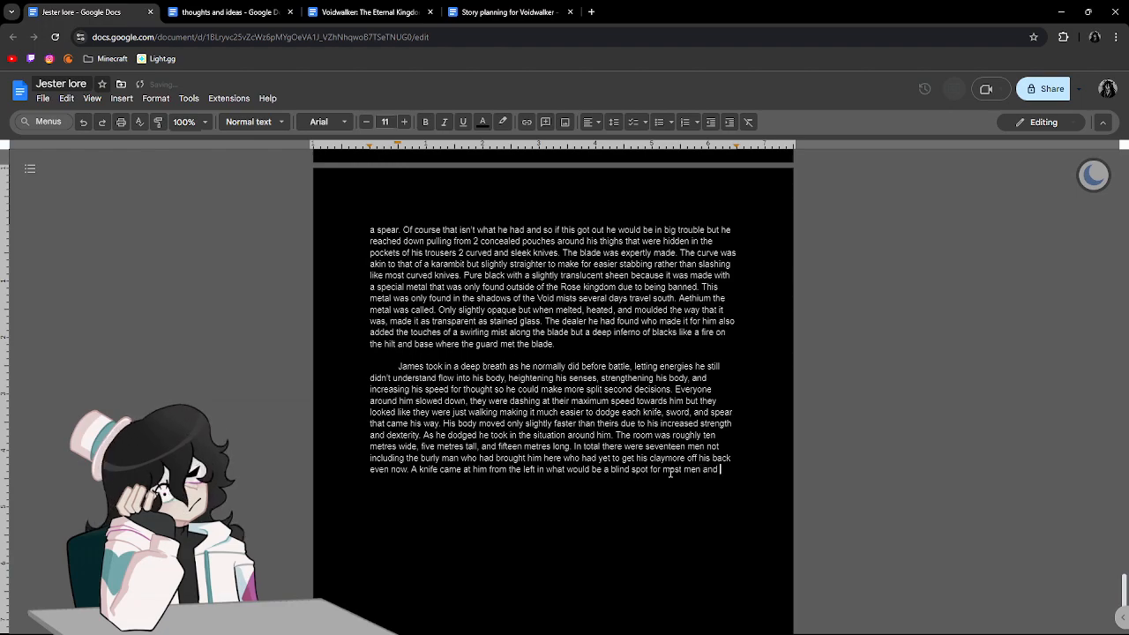
pyautogui.write(' the ')
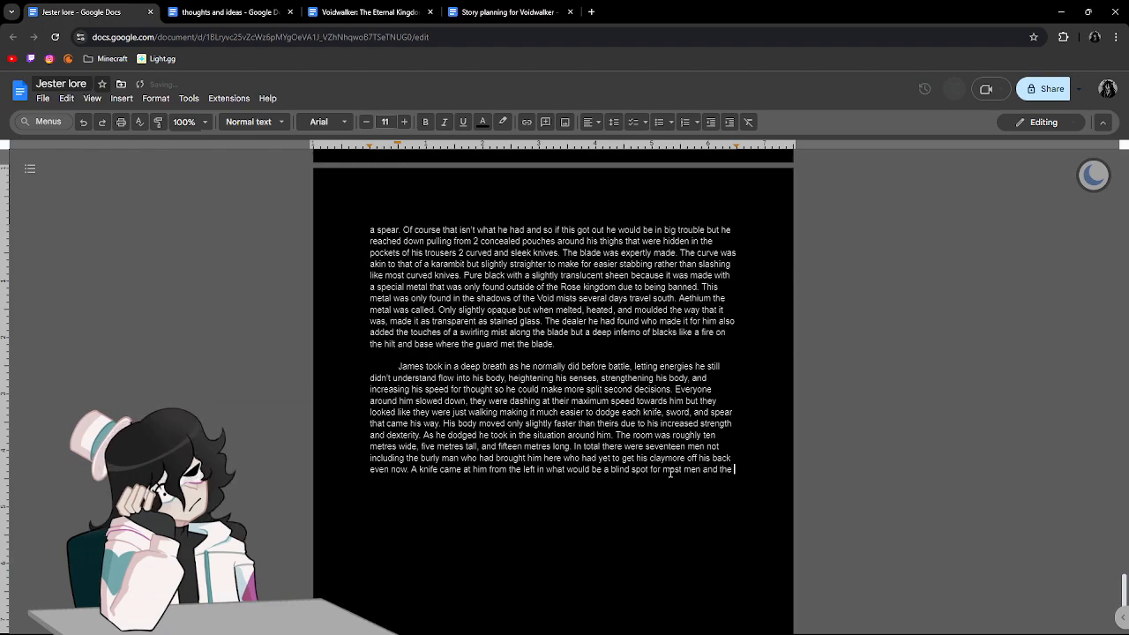
pyautogui.write('moment he dodged it another ')
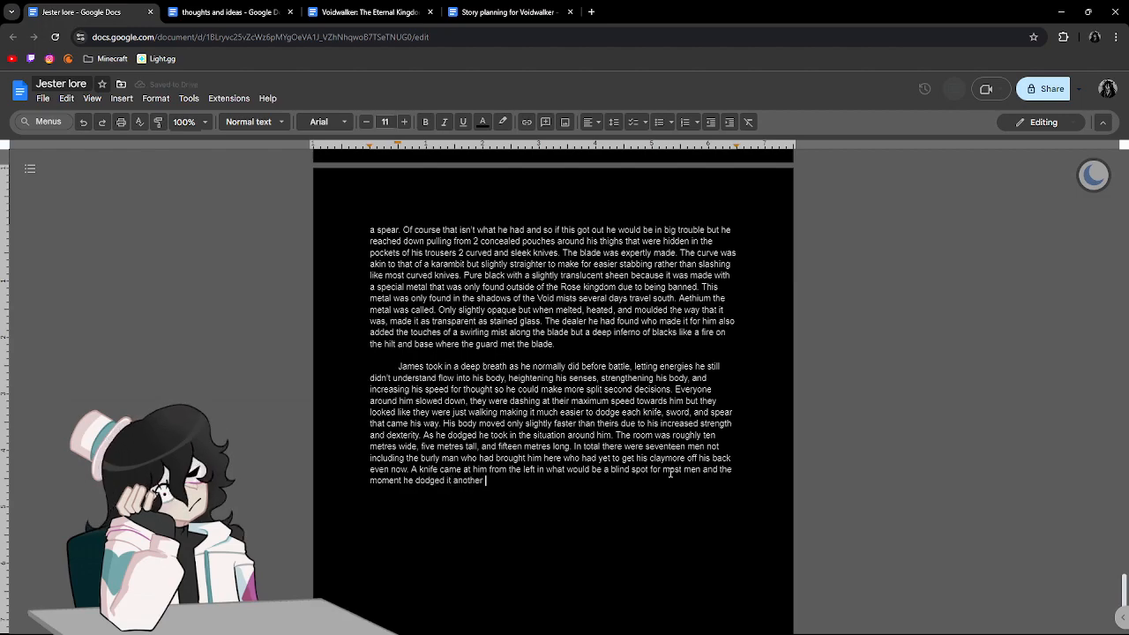
pyautogui.write('blade ')
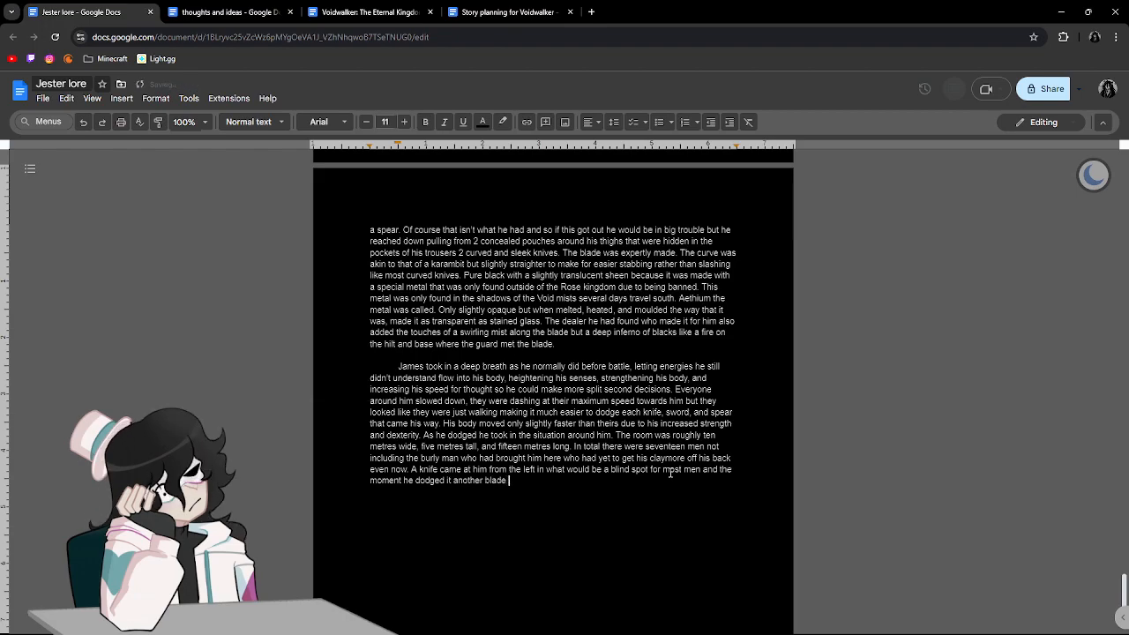
pyautogui.write('come from')
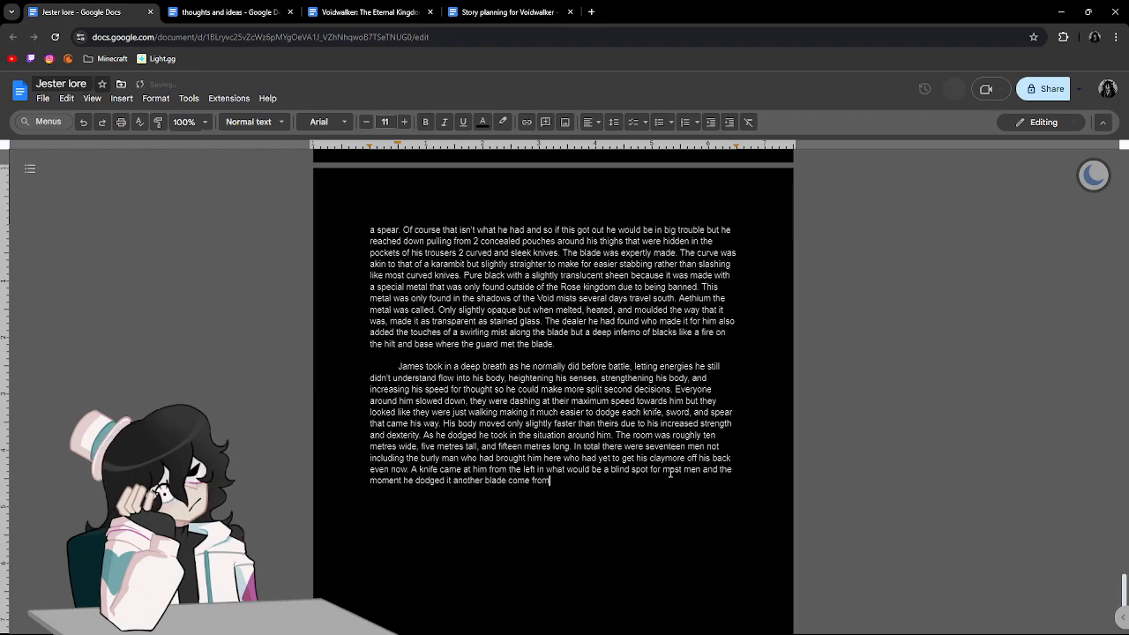
pyautogui.write(' a different spot. be')
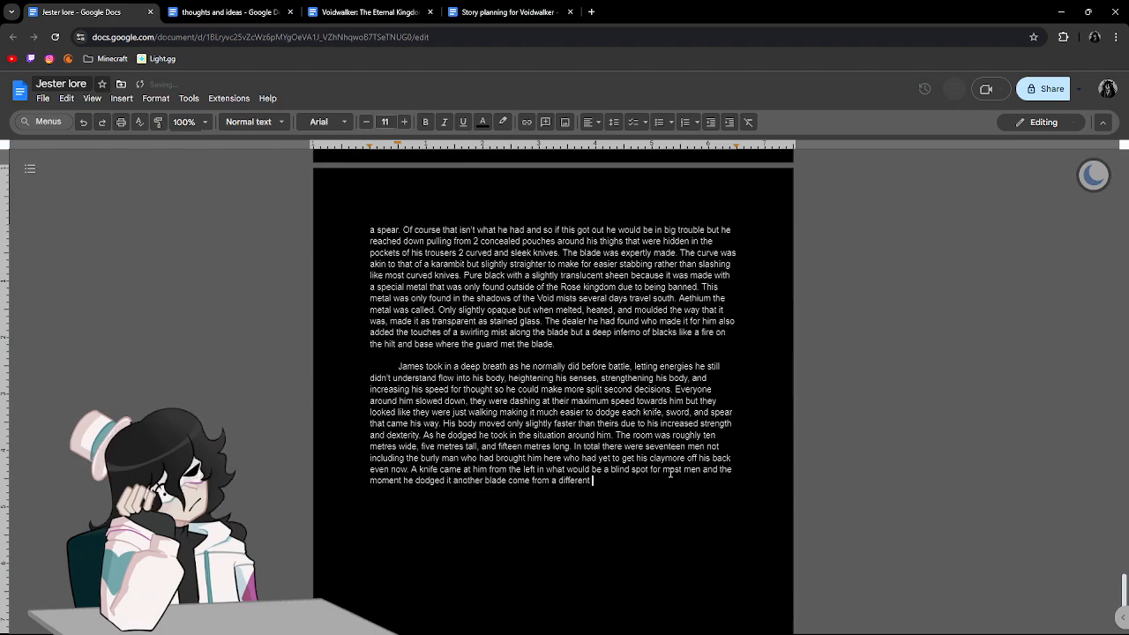
# Finish the sentence after "another" with "blade come from a different spot." and correct "come" to "came".
pyautogui.press('BackSpace')
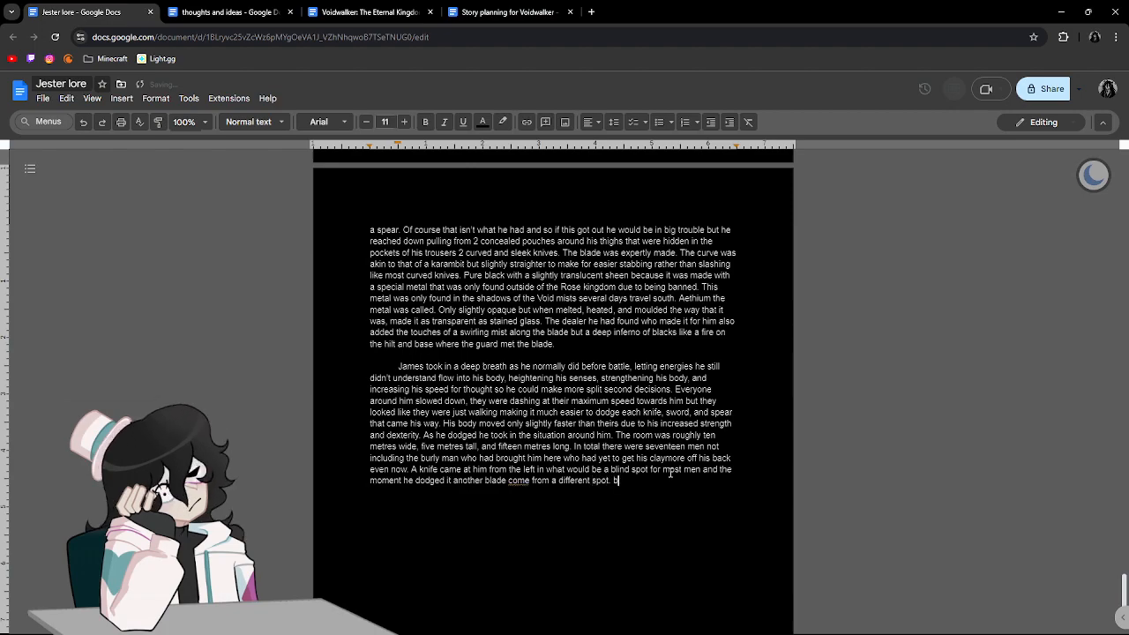
pyautogui.click(536, 479)
# Write "Based on the fighting style of these men he could only assume that they were assassins" as the start of the next sentence.
pyautogui.write('ased on ')
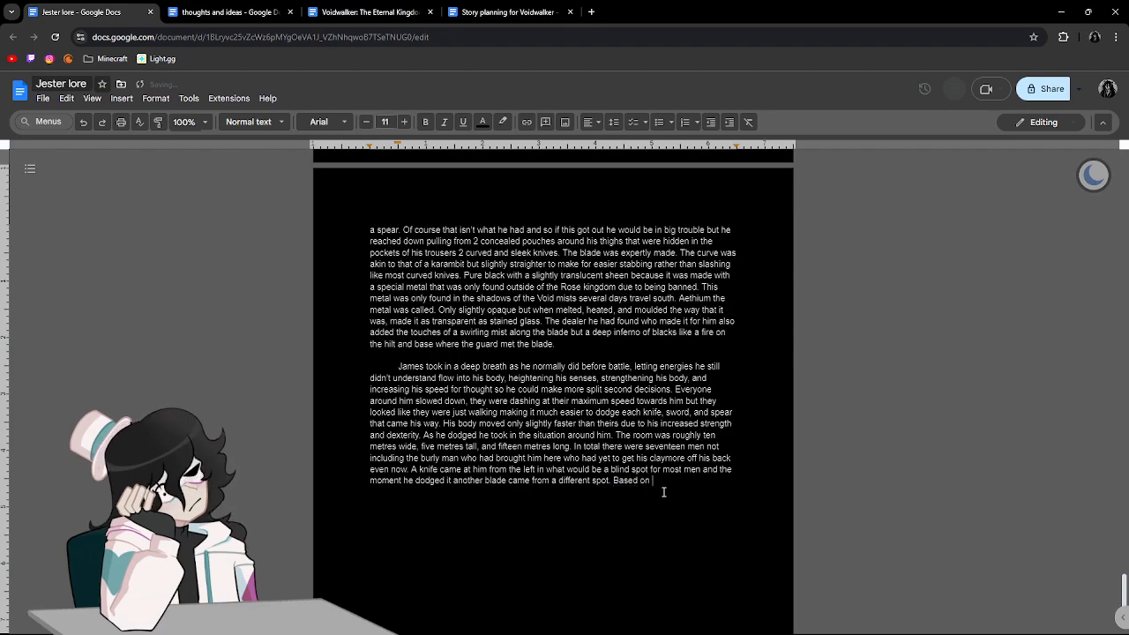
pyautogui.write('the')
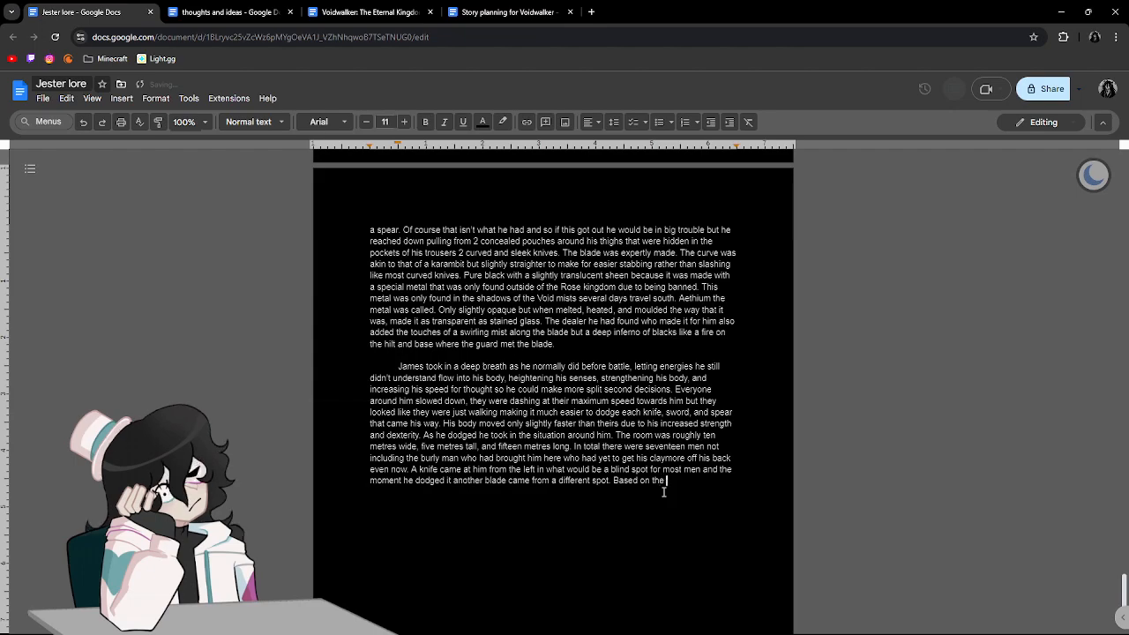
pyautogui.write(' fighting style of th')
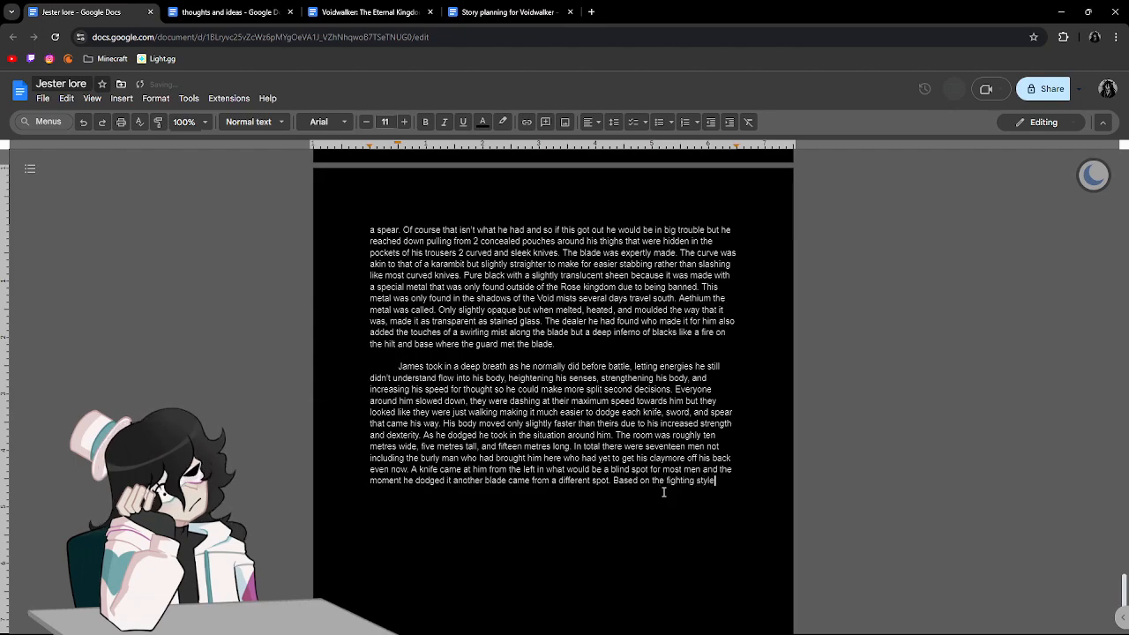
pyautogui.write('e me')
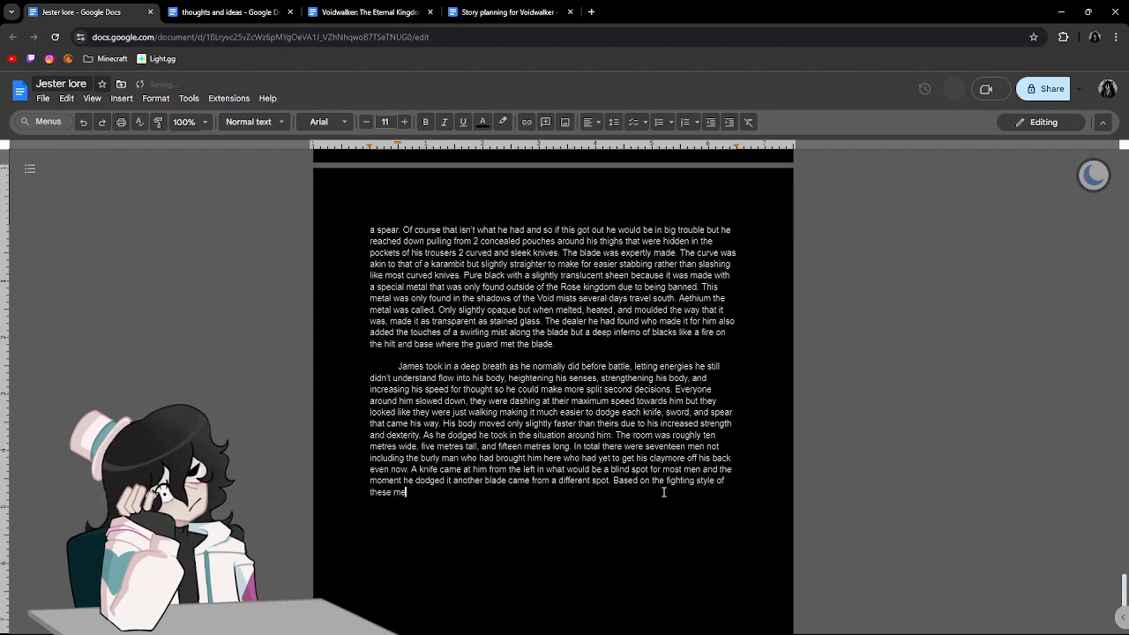
pyautogui.write('n he woul')
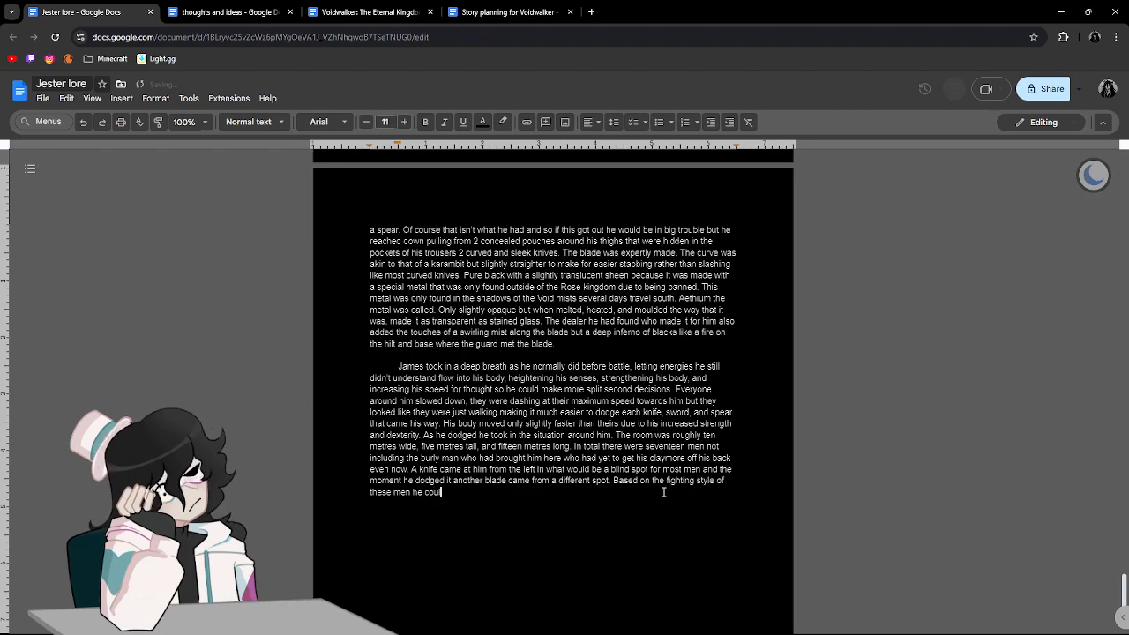
pyautogui.write('d only assume that')
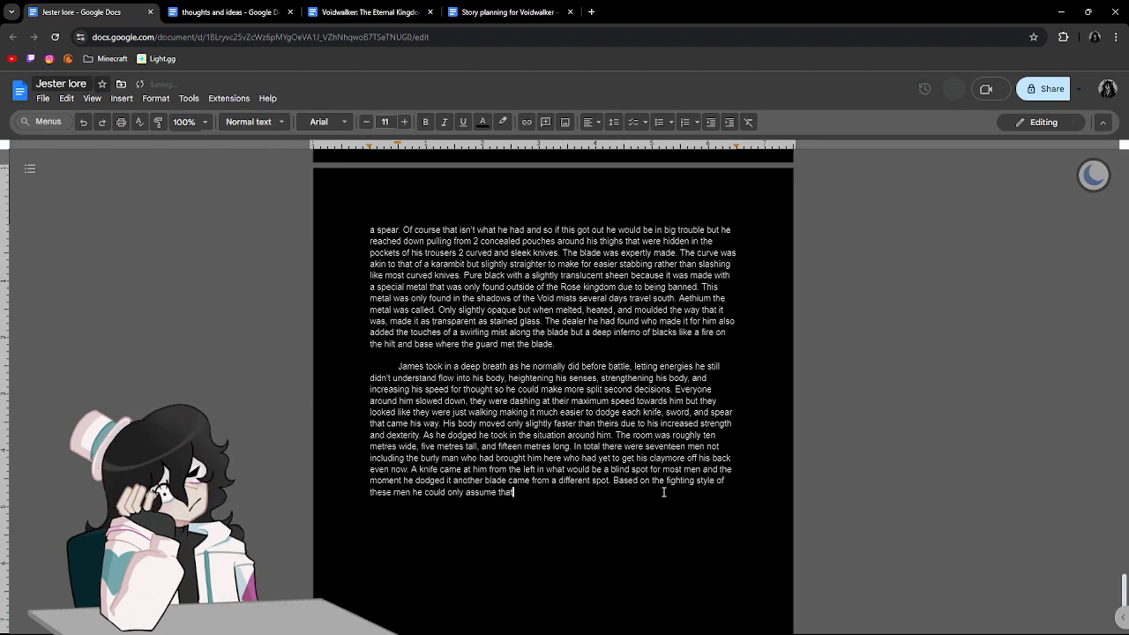
pyautogui.write(' they were assa')
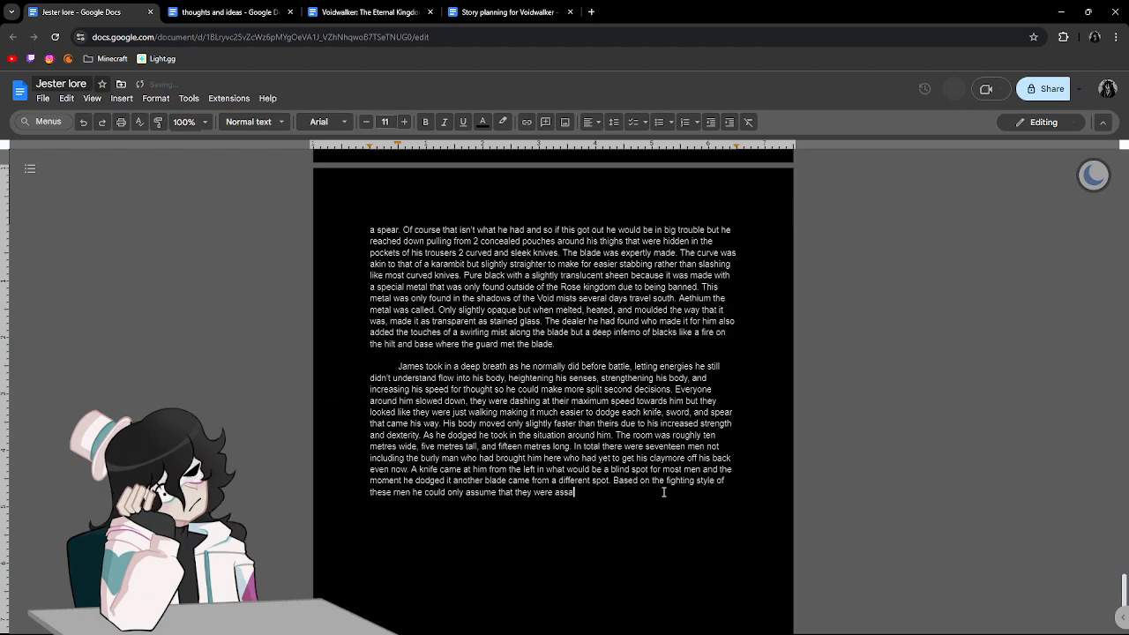
pyautogui.write("ssins but he couldn'")
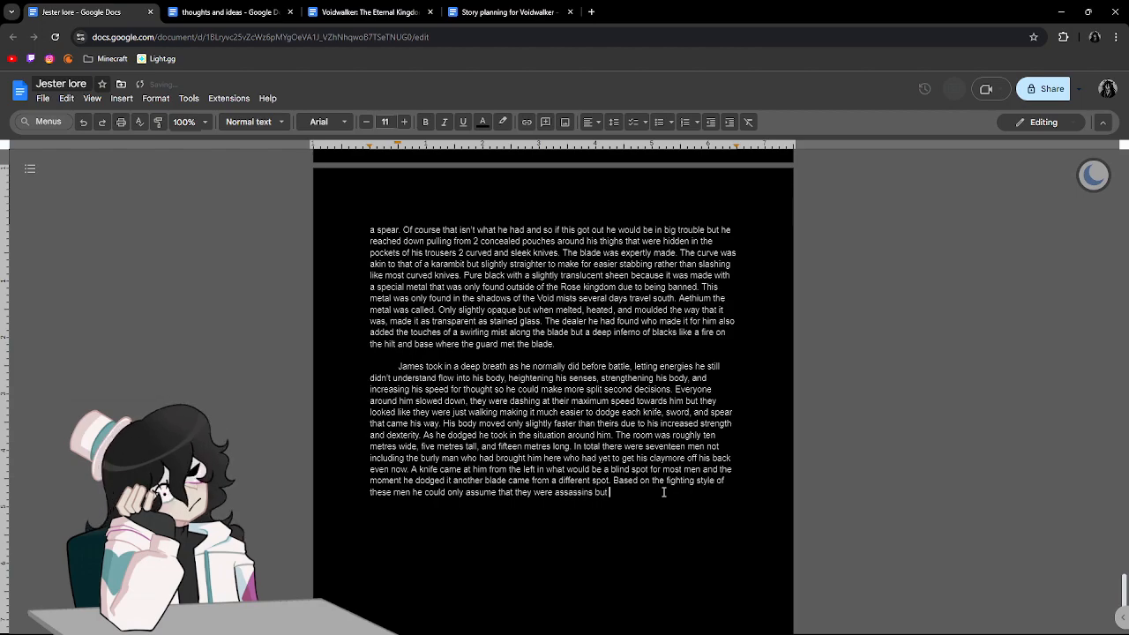
# Continue after "assassins" with "but he couldn't tell their nationality or what".
pyautogui.press('BackSpace')
pyautogui.press('BackSpace')
pyautogui.write("n't te")
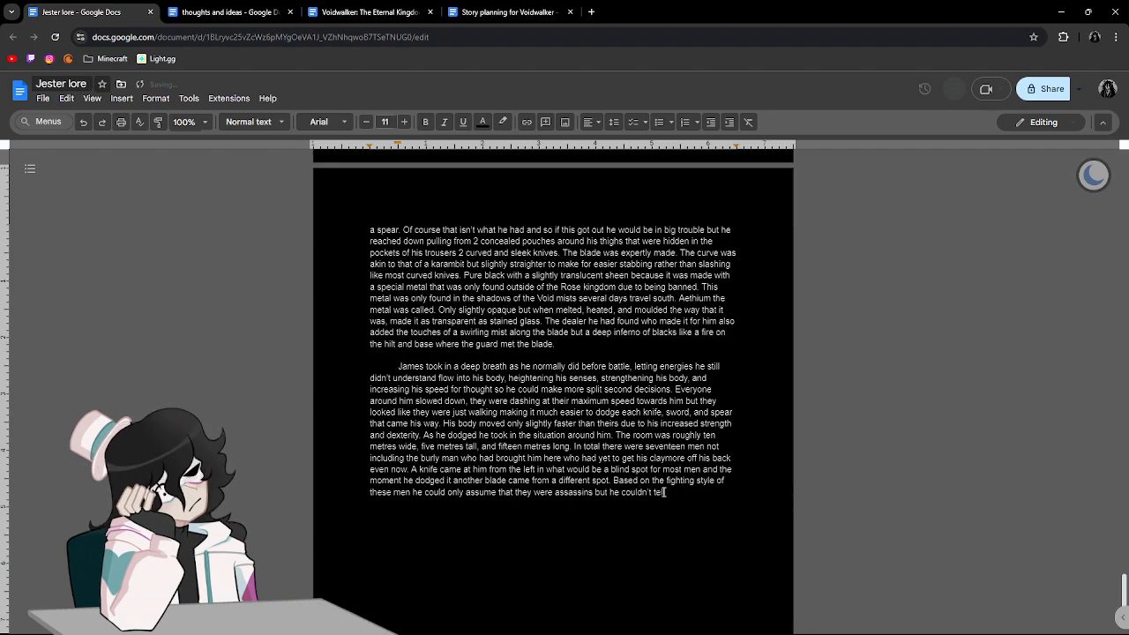
pyautogui.write('ll their nationality or ')
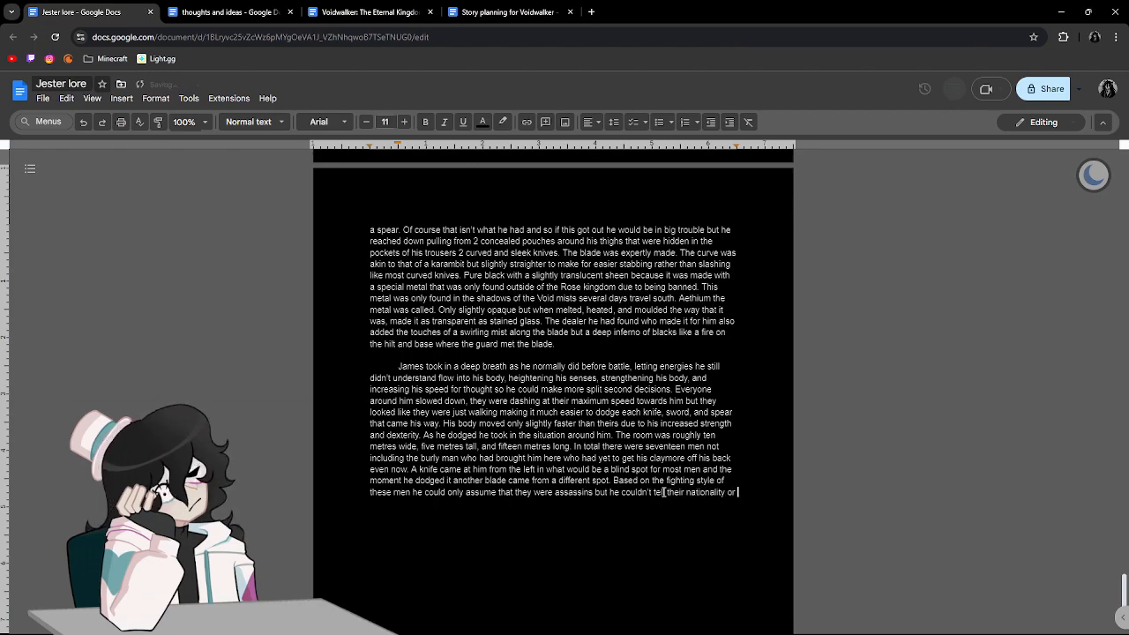
pyautogui.write('what rank the might be due to every part of their b')
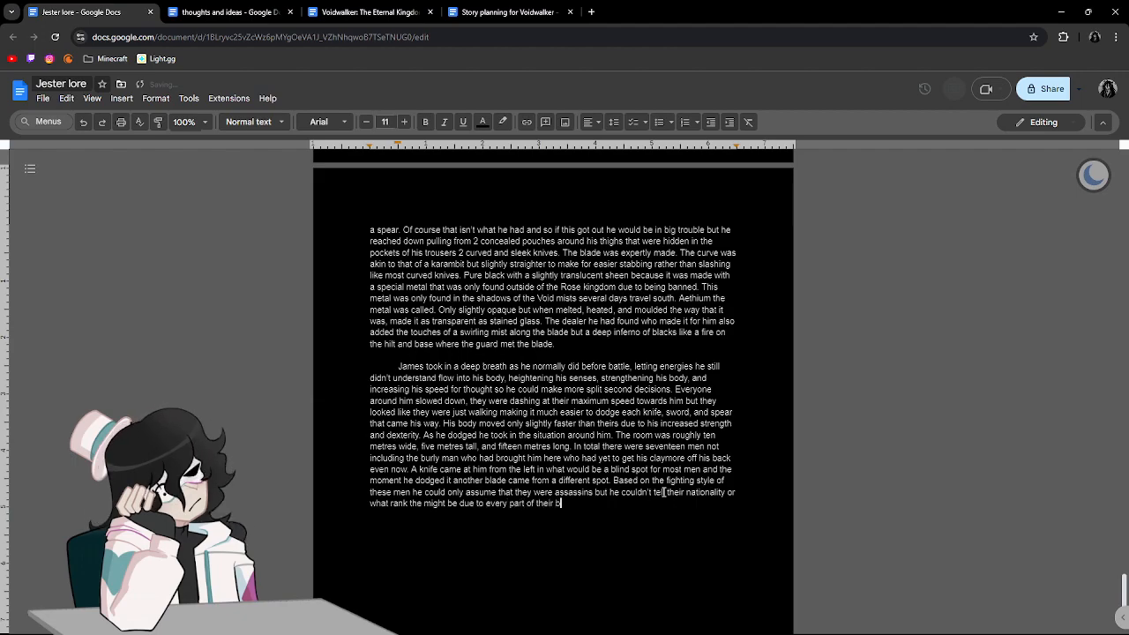
# Continue the nationality clause with "rank the might be due to every part of their skin being covered".
pyautogui.press('BackSpace')
pyautogui.write('skin being ')
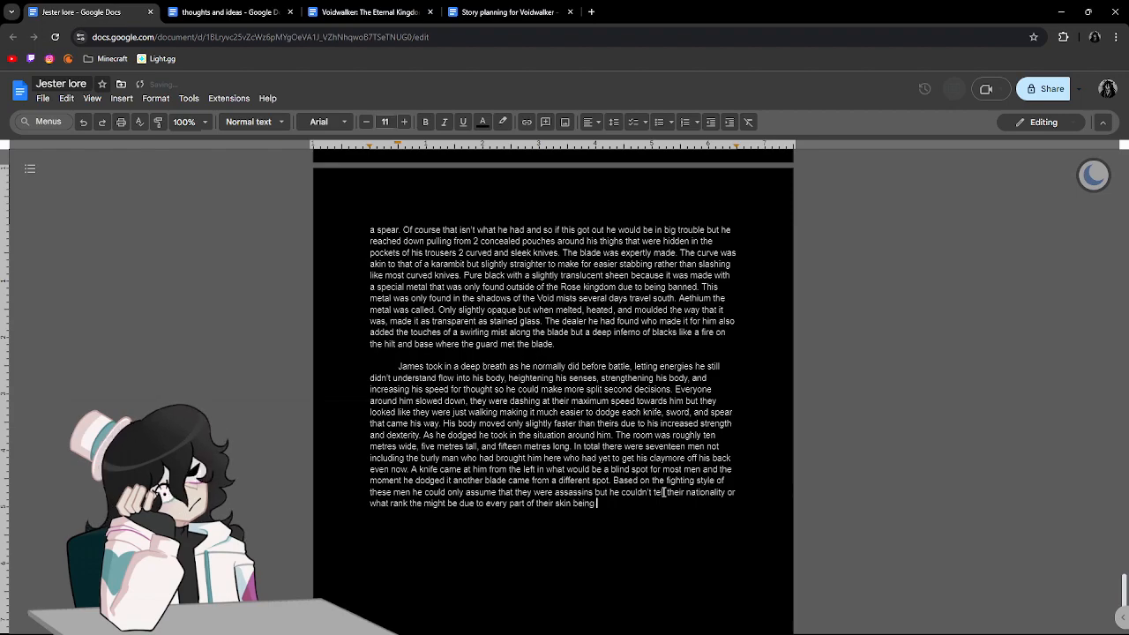
pyautogui.write('covered expe')
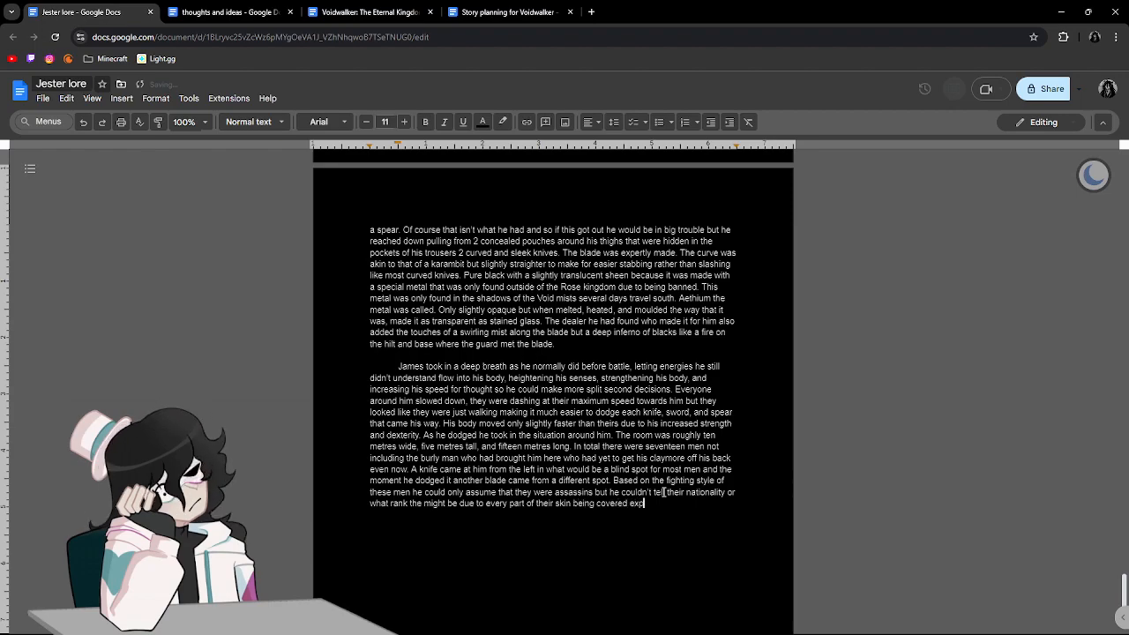
# Continue after "covered" with "except for their eyes".
pyautogui.press('BackSpace')
pyautogui.press('BackSpace')
pyautogui.press('BackSpace')
pyautogui.write('xcept ')
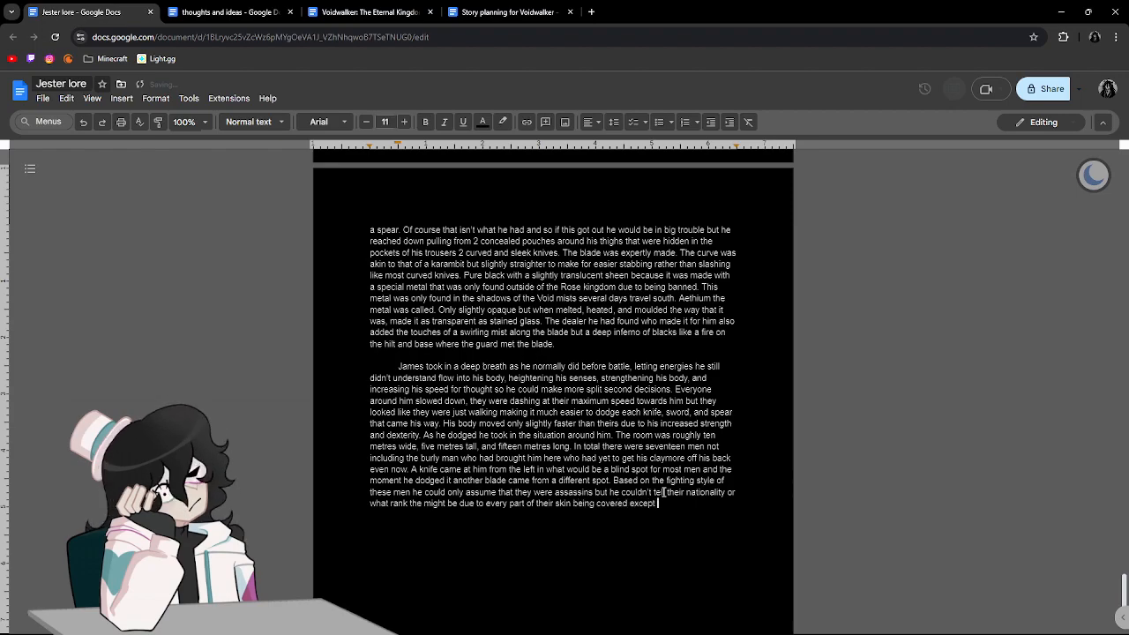
pyautogui.write('for their ')
pyautogui.write('eyes')
pyautogui.write('. Most')
# End the sentence with ", most likely to conceal just that." and correct "the" to "they" before "might be".
pyautogui.press('BackSpace')
pyautogui.press('BackSpace')
pyautogui.press('BackSpace')
pyautogui.press('BackSpace')
pyautogui.press('BackSpace')
pyautogui.press('BackSpace')
pyautogui.write(', most likely  t')
pyautogui.write('o conceal')
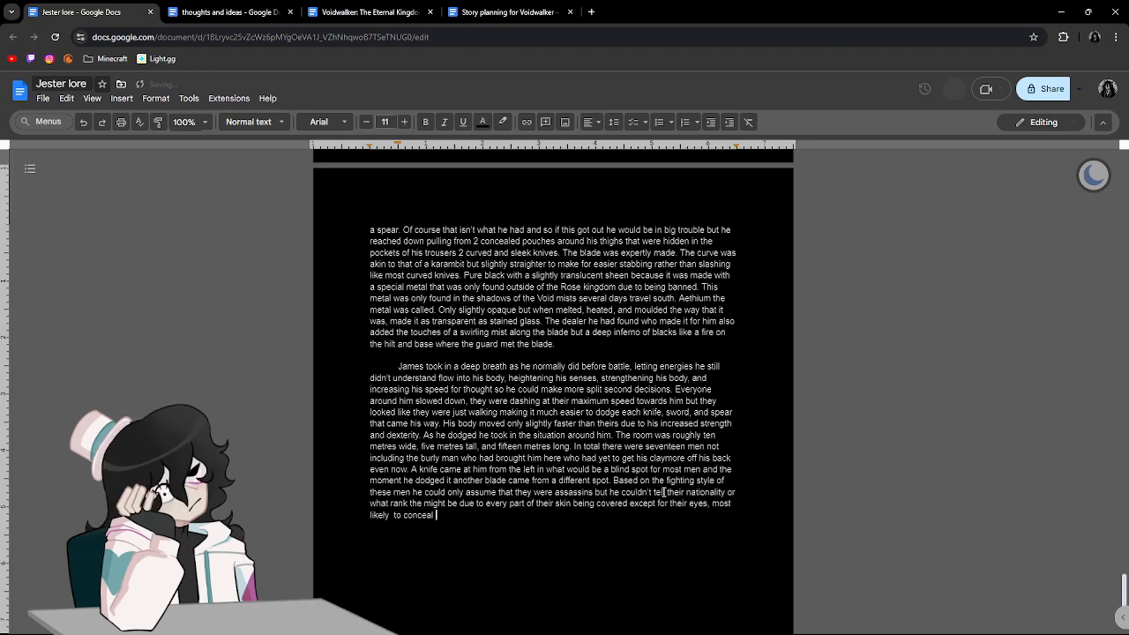
pyautogui.press('BackSpace')
pyautogui.press('BackSpace')
pyautogui.press('BackSpace')
pyautogui.press('BackSpace')
pyautogui.press('BackSpace')
pyautogui.press('BackSpace')
pyautogui.press('BackSpace')
pyautogui.press('BackSpace')
pyautogui.press('BackSpace')
pyautogui.press('BackSpace')
pyautogui.press('BackSpace')
pyautogui.write('t')
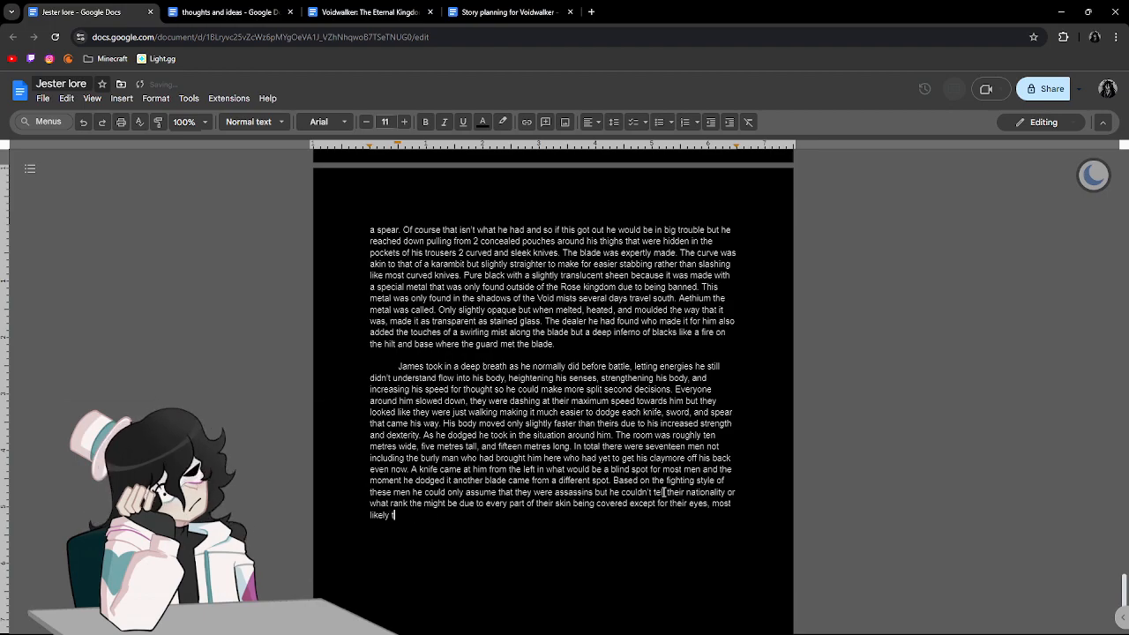
pyautogui.write('o conceal just tha')
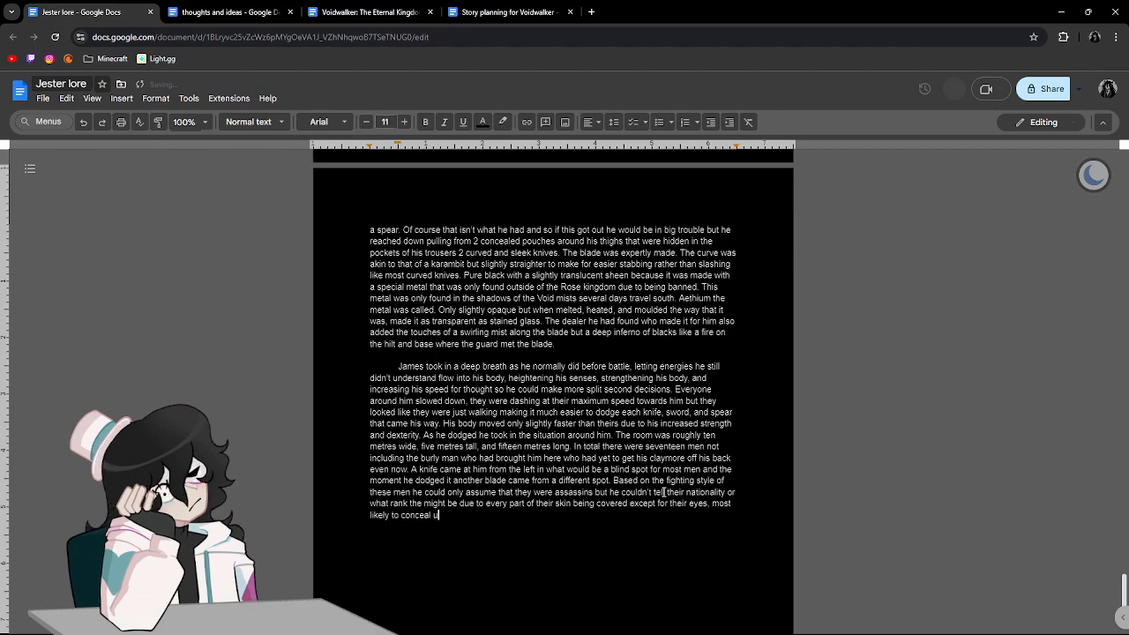
pyautogui.write('t.')
pyautogui.click(424, 503)
pyautogui.write('y')
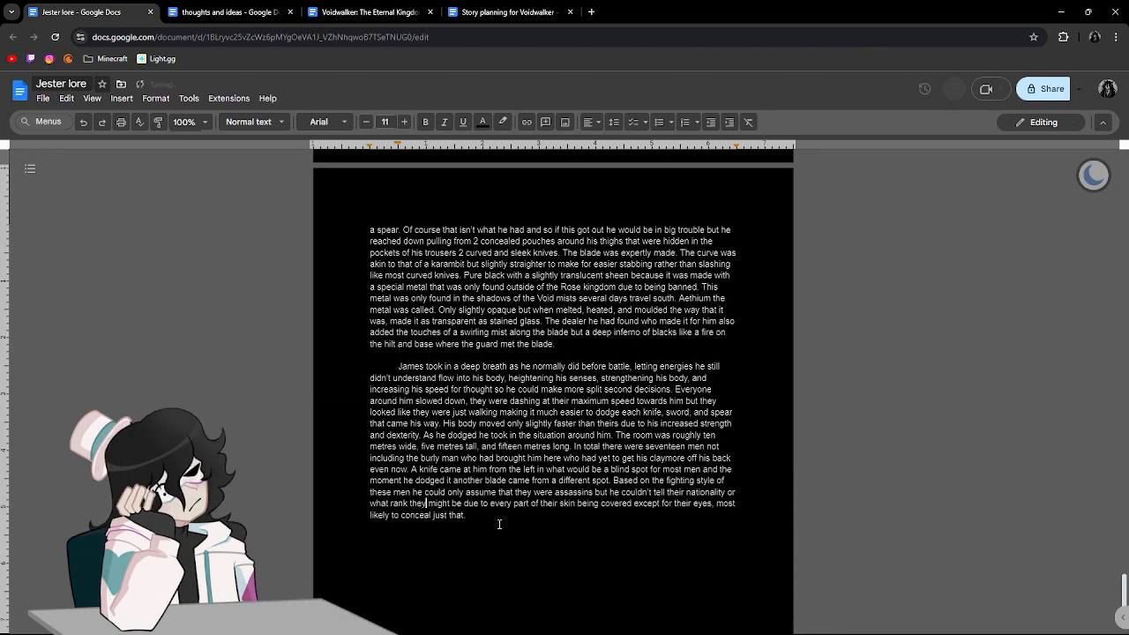
# Start a new paragraph below with "James finished looking around the room and".
pyautogui.click(620, 594)
pyautogui.press('Return')
pyautogui.write('james finished looking')
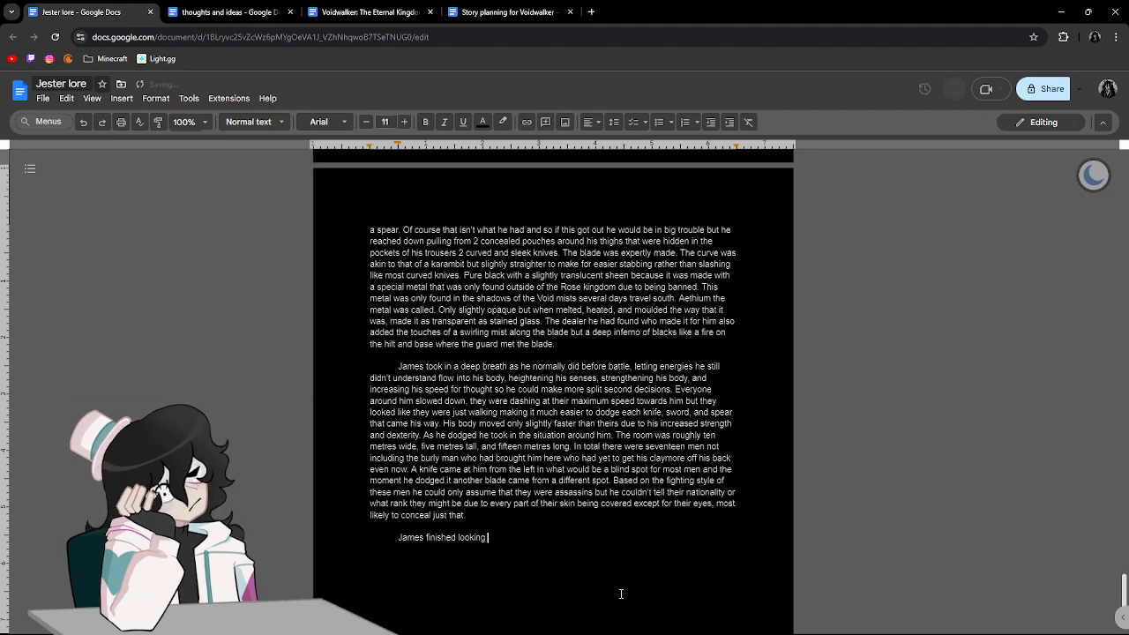
pyautogui.write(' around the roo')
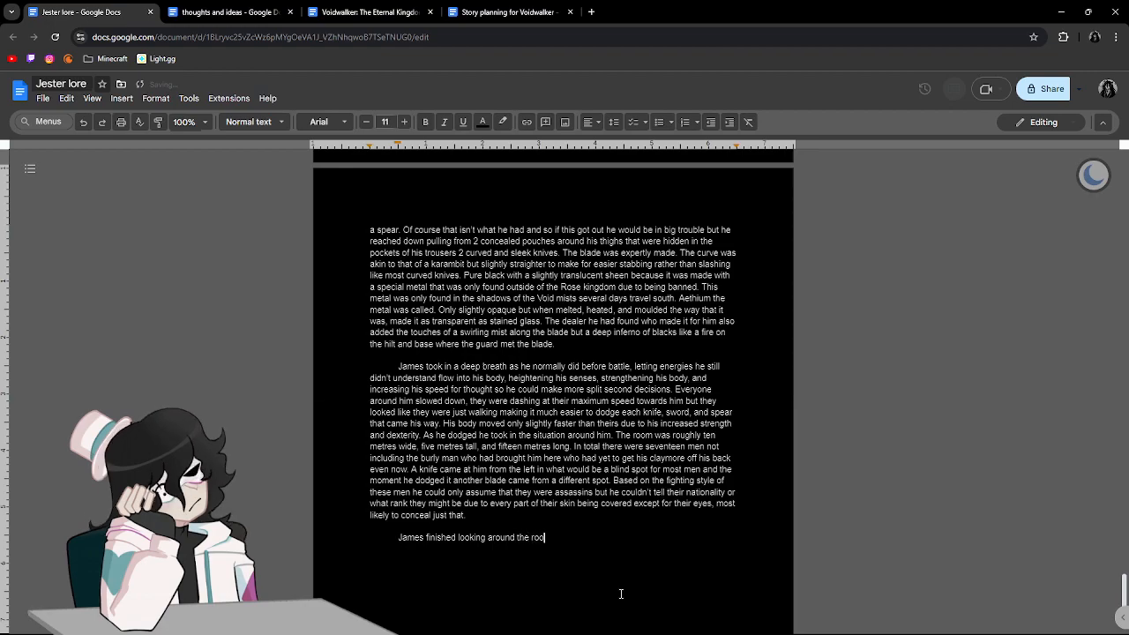
pyautogui.write('m and the bul')
pyautogui.write('ly man was finally moving hin')
# Continue the new paragraph's sentence with "the burly man was finally moving in with".
pyautogui.press('BackSpace')
pyautogui.press('BackSpace')
pyautogui.press('BackSpace')
pyautogui.press('BackSpace')
pyautogui.write('in with his clamo')
# End the sentence about the burly man with "his claymor in both hands ready to swing.".
pyautogui.press('BackSpace')
pyautogui.press('BackSpace')
pyautogui.press('BackSpace')
pyautogui.write('aymor in both ')
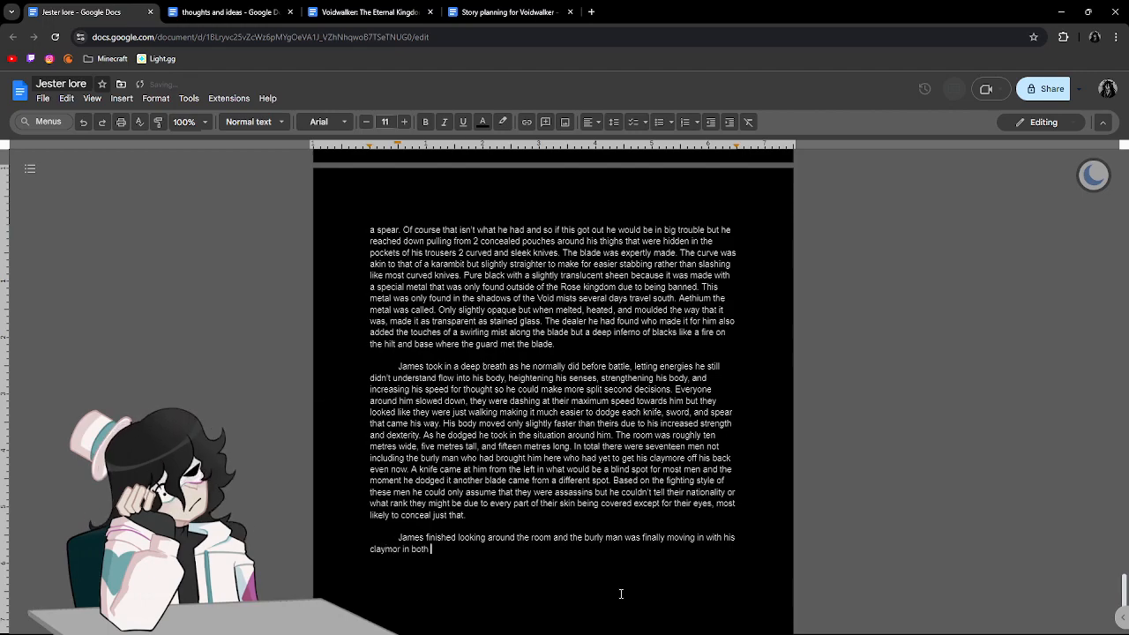
pyautogui.write('hands')
pyautogui.write(' ready to')
pyautogui.write(' swing. Jam')
# Begin the sentence following "ready to swing." with "He assumed that he was also not here".
pyautogui.press('BackSpace')
pyautogui.press('BackSpace')
pyautogui.press('BackSpace')
pyautogui.write('He assumed that he was also not here')
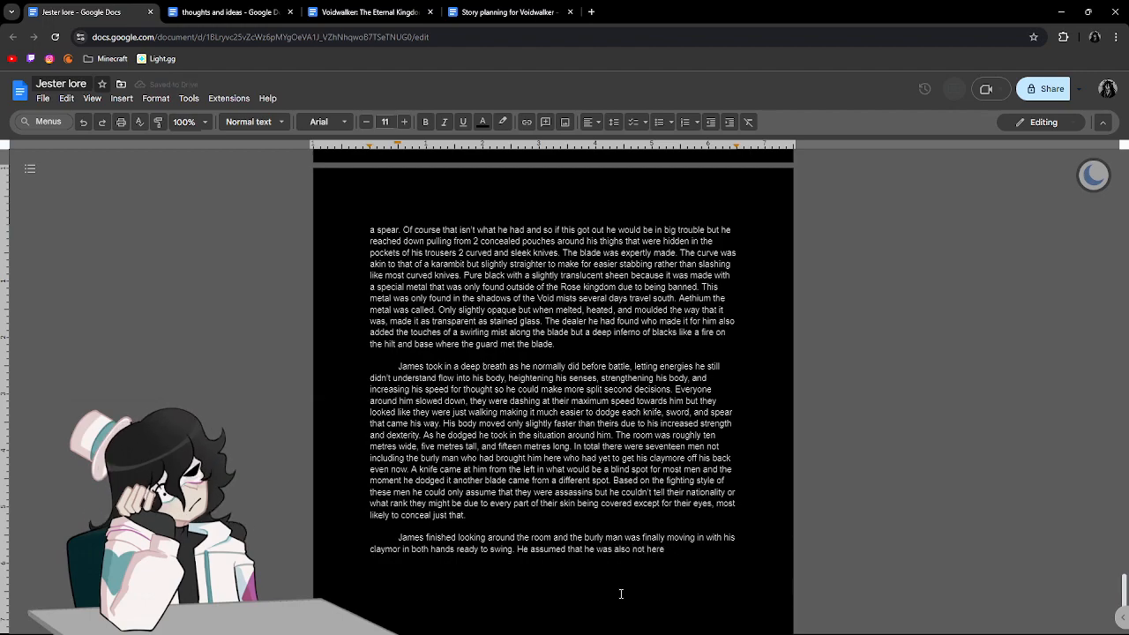
# Replace "also not here" with "not coming into the room to assist".
pyautogui.press('BackSpace')
pyautogui.press('BackSpace')
pyautogui.press('BackSpace')
pyautogui.press('BackSpace')
pyautogui.press('BackSpace')
pyautogui.press('BackSpace')
pyautogui.press('BackSpace')
pyautogui.press('BackSpace')
pyautogui.press('BackSpace')
pyautogui.press('BackSpace')
pyautogui.press('BackSpace')
pyautogui.press('BackSpace')
pyautogui.press('BackSpace')
pyautogui.press('BackSpace')
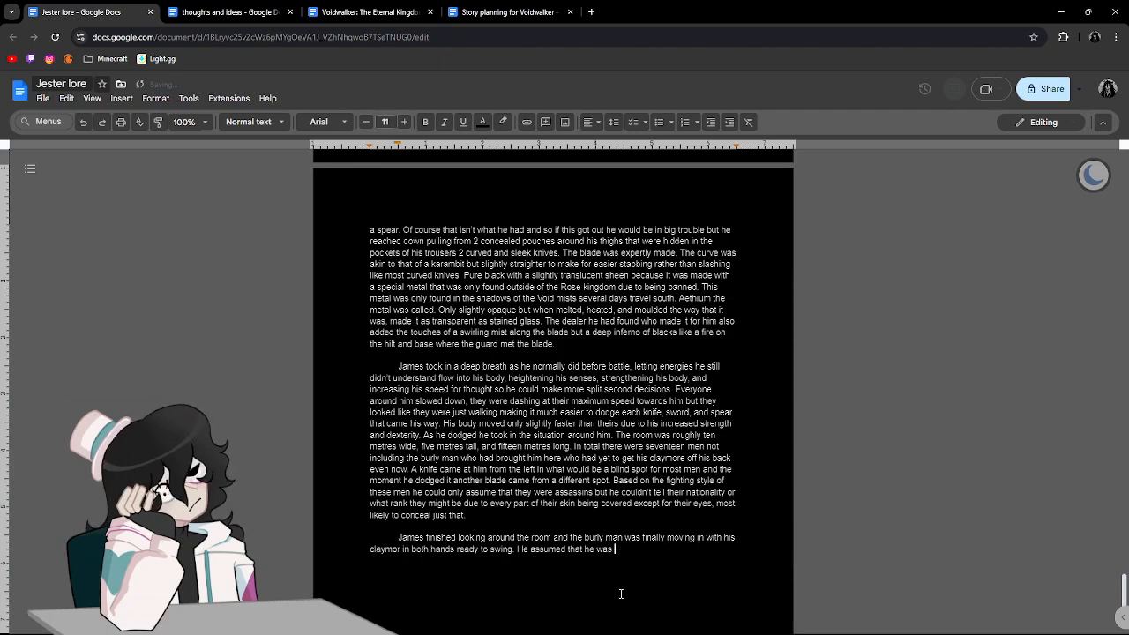
pyautogui.write('not com')
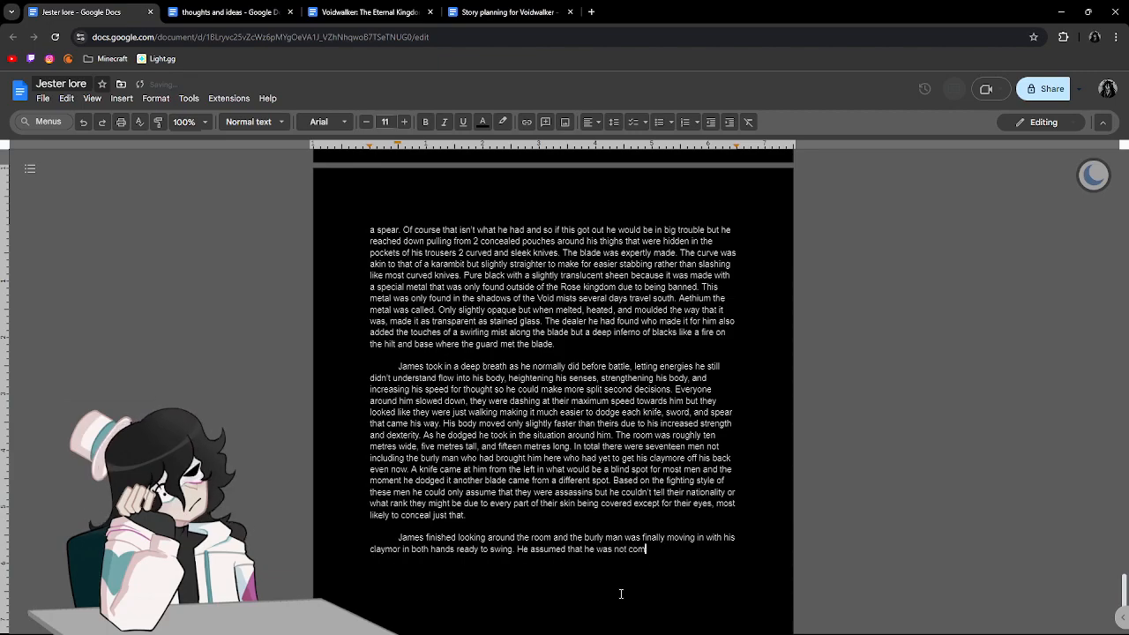
pyautogui.write('ing into the room t')
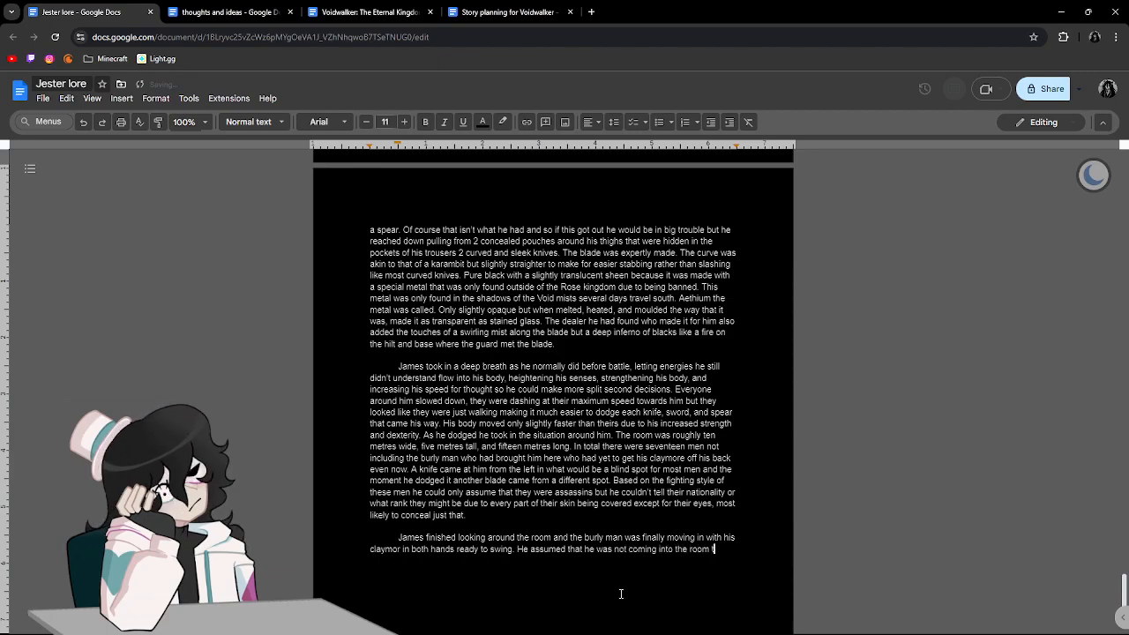
pyautogui.write('o assist')
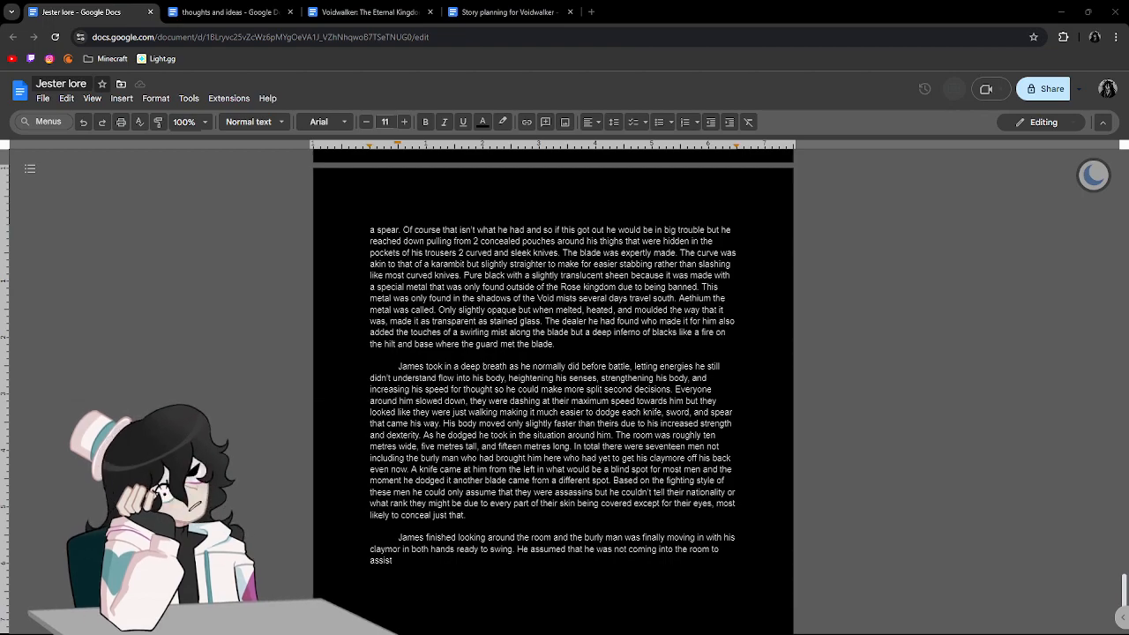
# End the sentence after "assist" with "James with the assassins.".
pyautogui.scroll(-2, 971, 312)
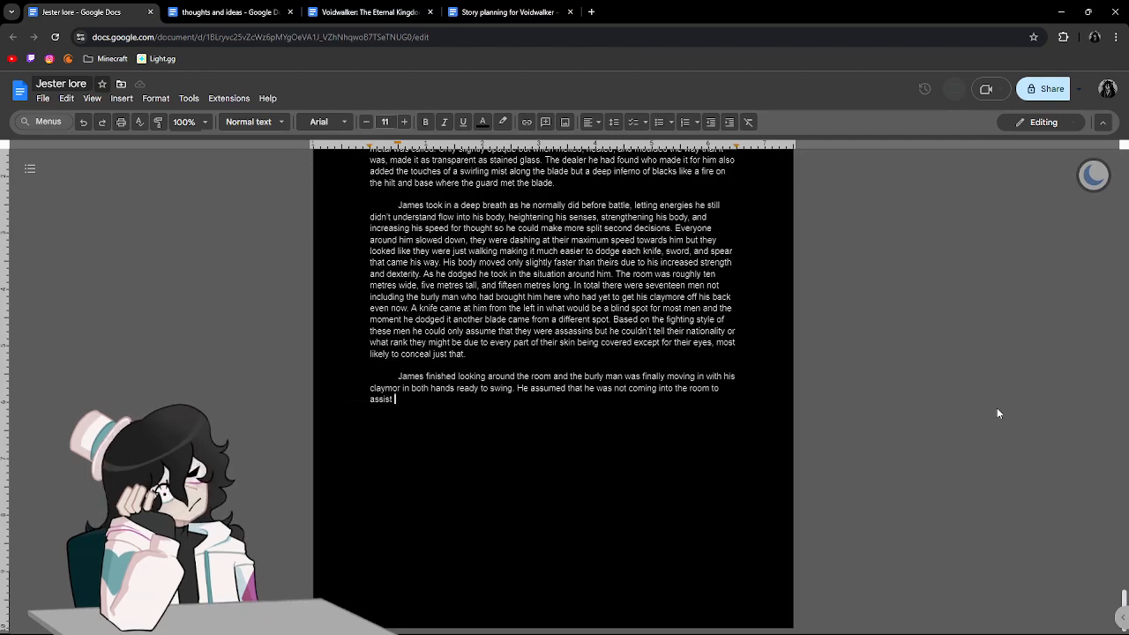
pyautogui.scroll(10, 831, 400)
pyautogui.scroll(-8, 831, 399)
pyautogui.scroll(-3, 832, 399)
pyautogui.write('Ja')
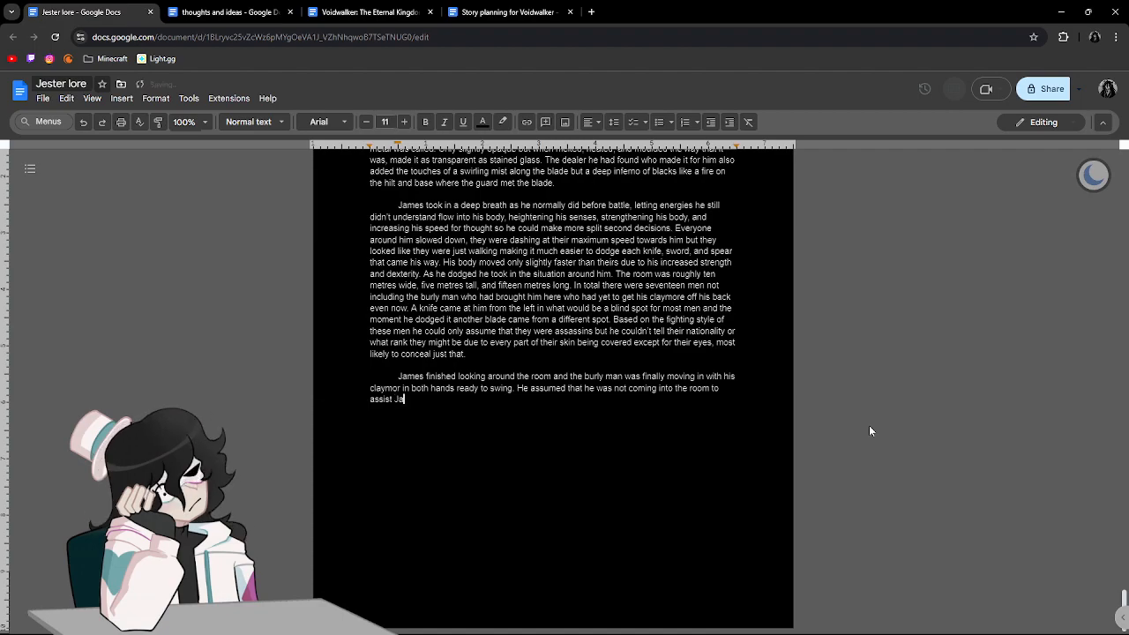
pyautogui.write('mes with the assassins.')
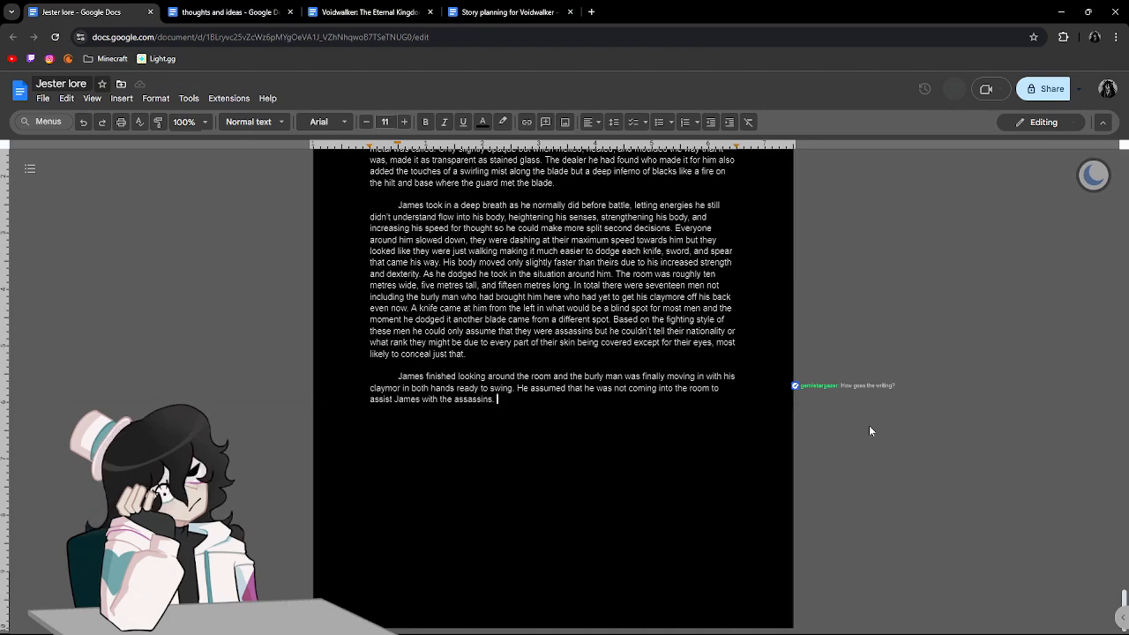
# Begin the sentence following "James with the assassins." with "James was currently on the defence".
pyautogui.write('He was cu')
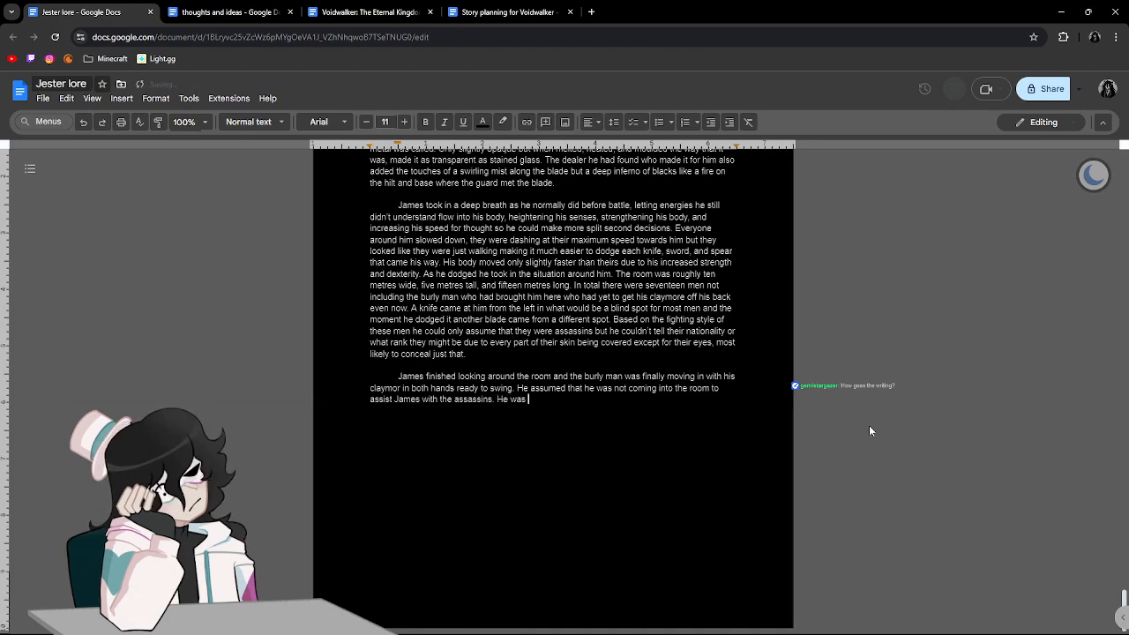
pyautogui.press('BackSpace')
pyautogui.press('BackSpace')
pyautogui.press('BackSpace')
pyautogui.press('BackSpace')
pyautogui.press('BackSpace')
pyautogui.press('BackSpace')
pyautogui.press('BackSpace')
pyautogui.press('BackSpace')
pyautogui.press('BackSpace')
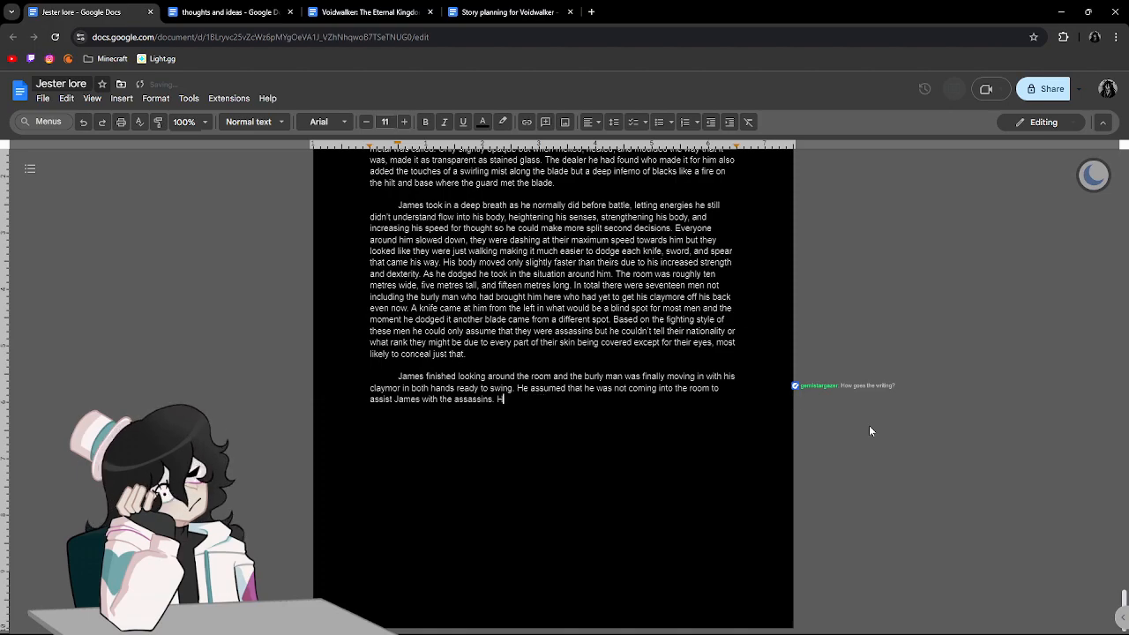
pyautogui.write('James was ')
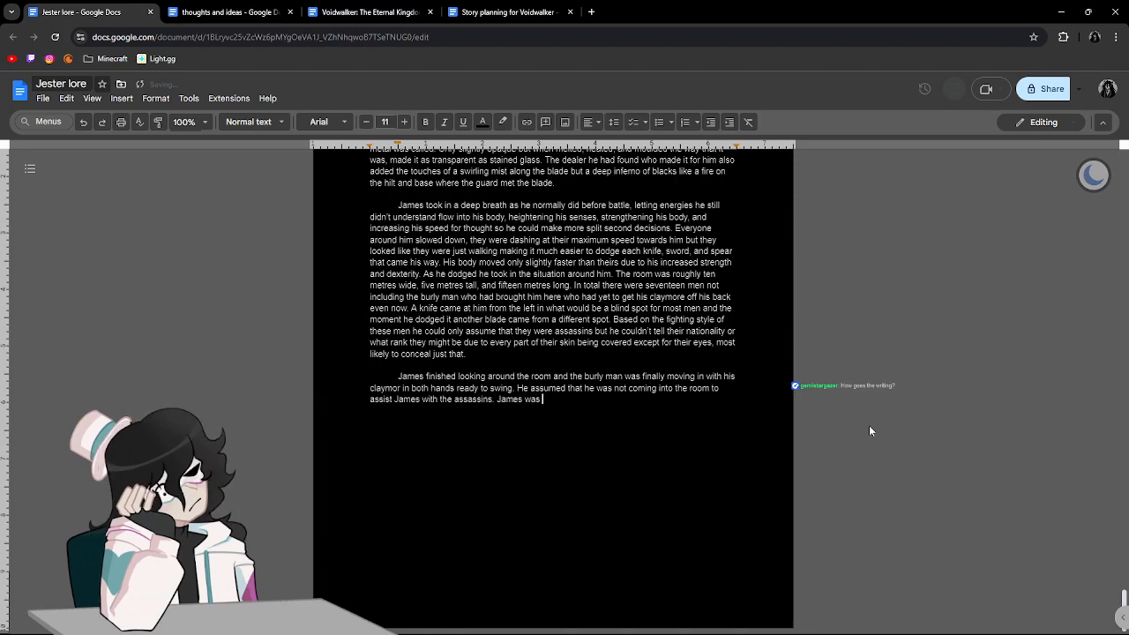
pyautogui.write('currently on the ')
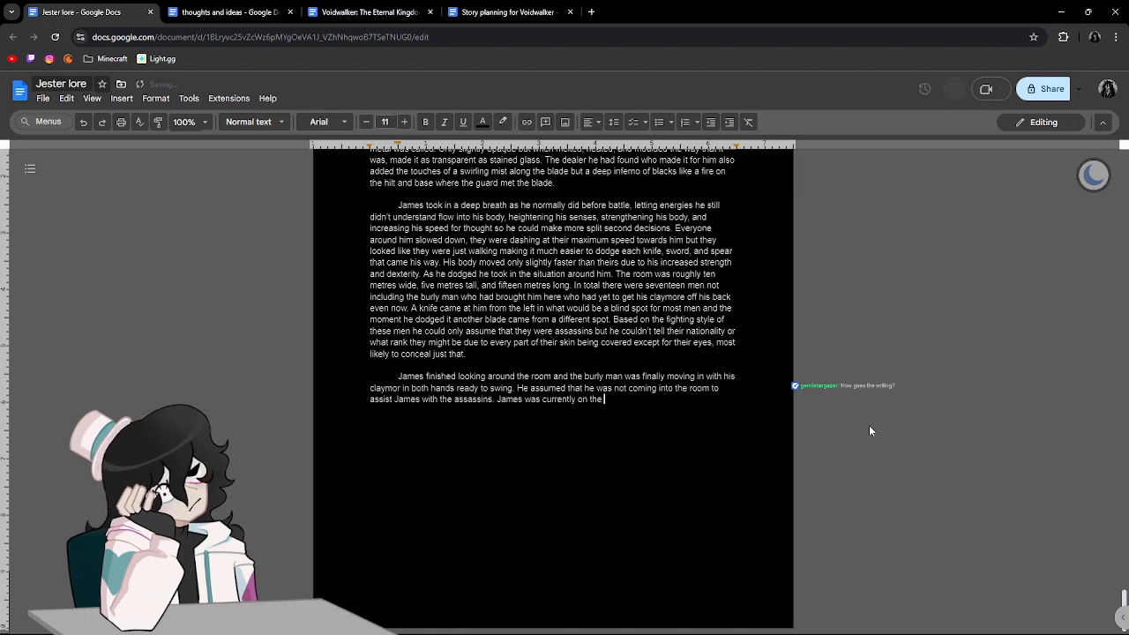
pyautogui.write('defences')
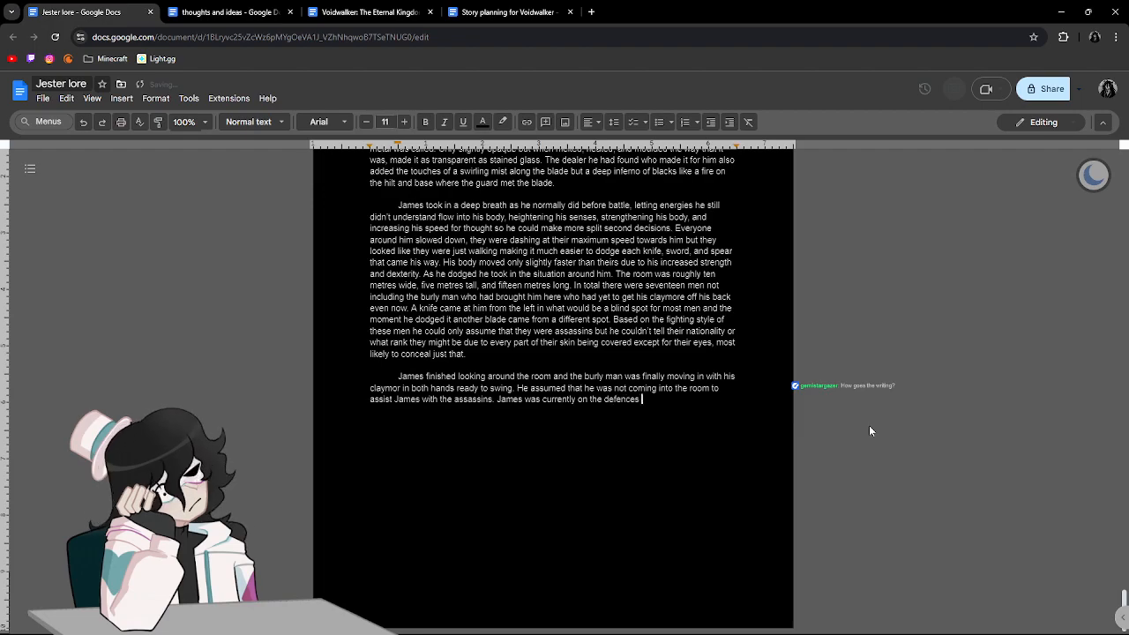
pyautogui.press('BackSpace')
# Continue the sentence after "on the defence" with "only dodging the blades".
pyautogui.write('not')
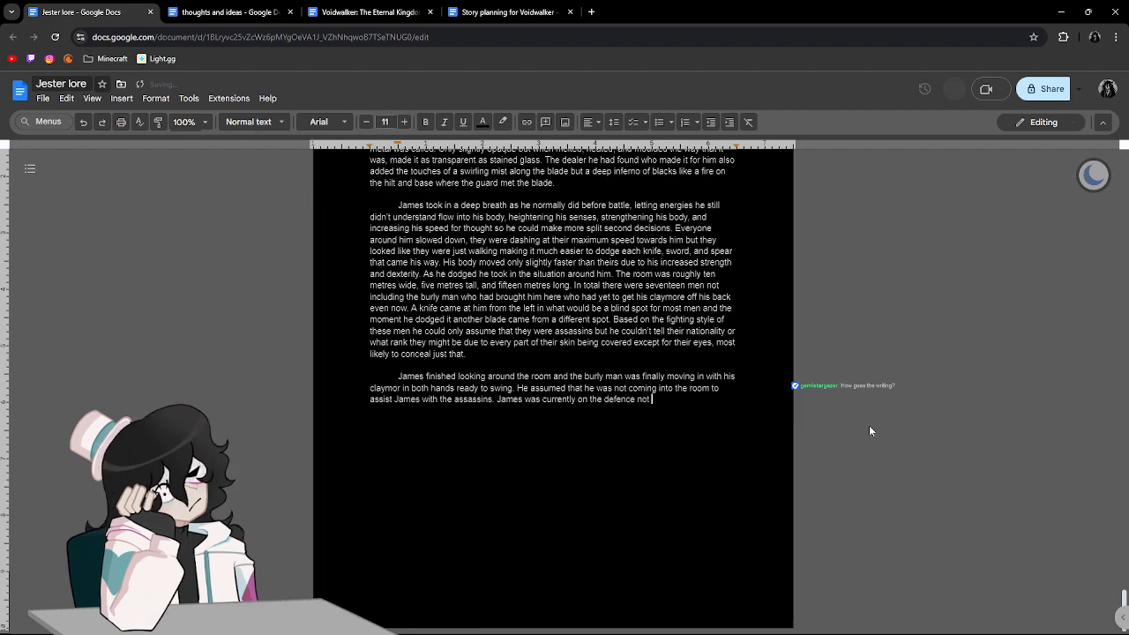
pyautogui.press('BackSpace')
pyautogui.press('BackSpace')
pyautogui.press('BackSpace')
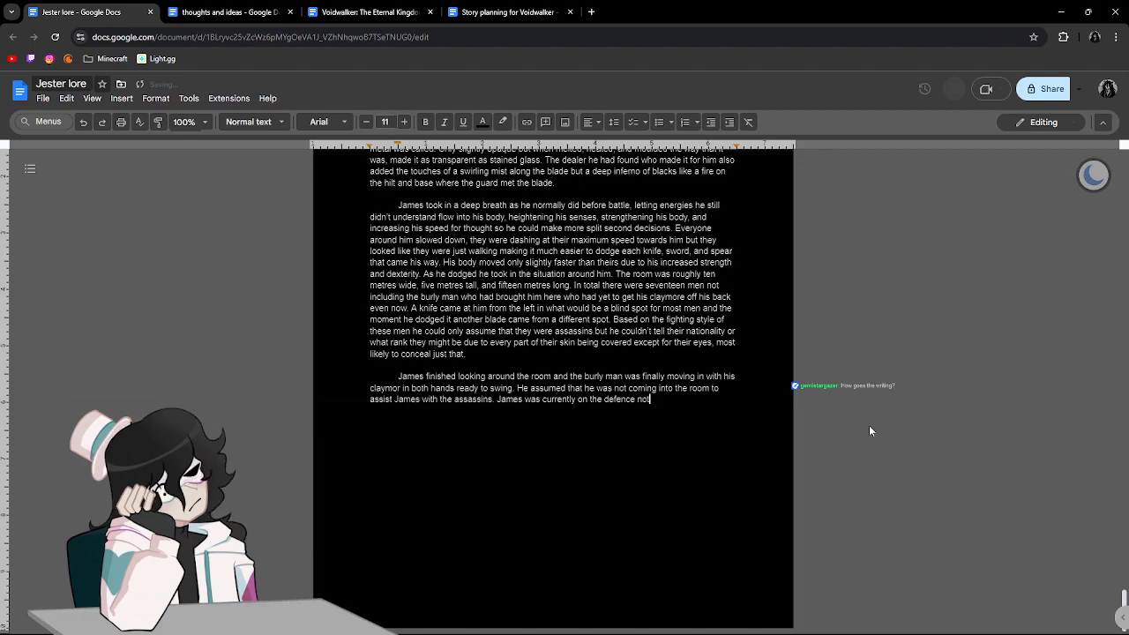
pyautogui.write('o')
pyautogui.write('nly')
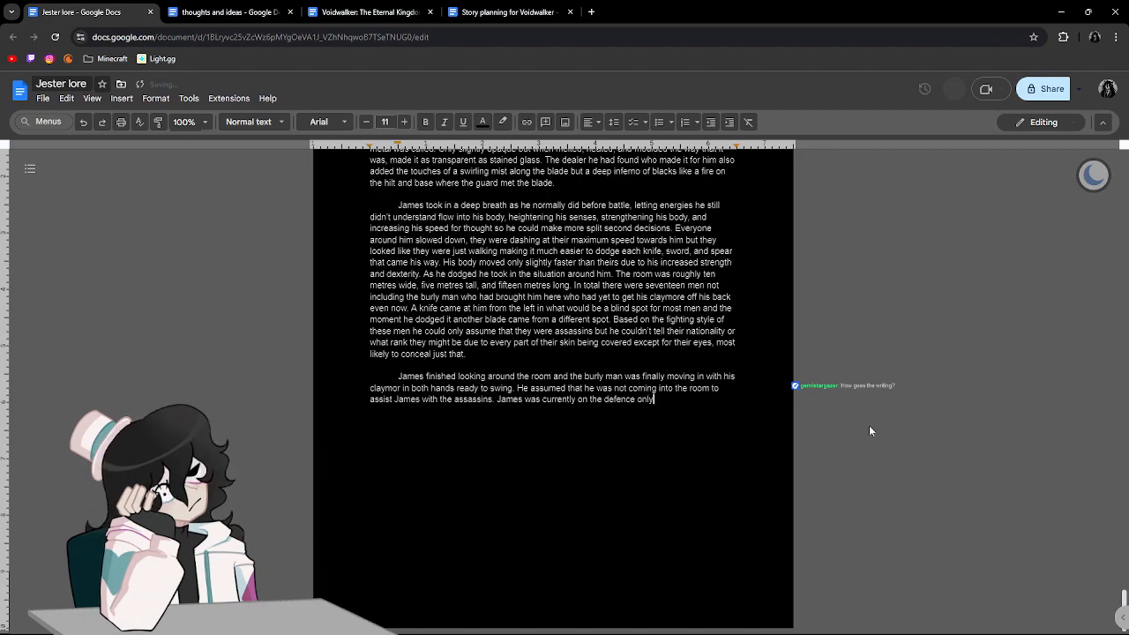
pyautogui.write(' dodging the b')
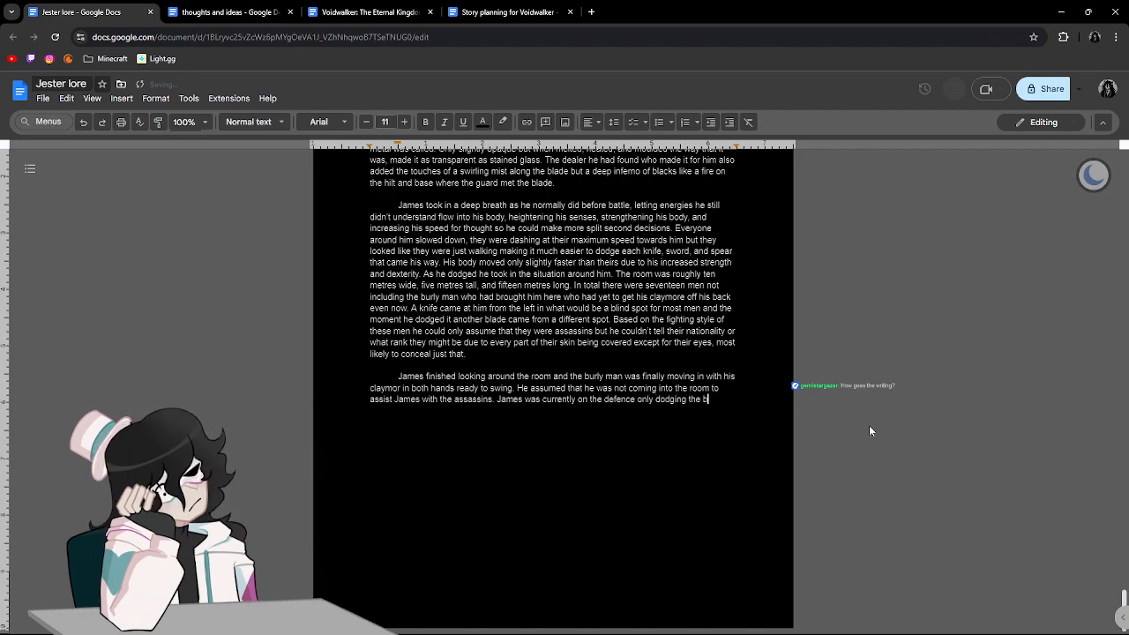
pyautogui.write('lades while also truy')
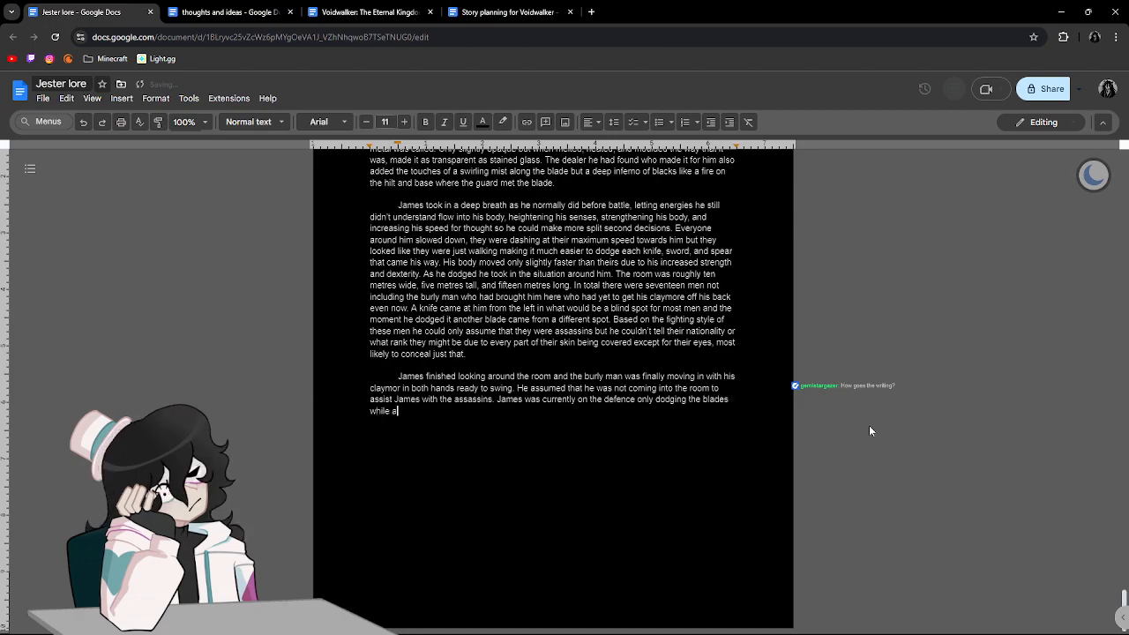
# Continue the sentence after "the blades" with "while also trying to make it look like he was only doing so just barely".
pyautogui.press('BackSpace')
pyautogui.press('BackSpace')
pyautogui.write('ying of')
pyautogui.press('BackSpace')
pyautogui.press('BackSpace')
pyautogui.write('to make it l')
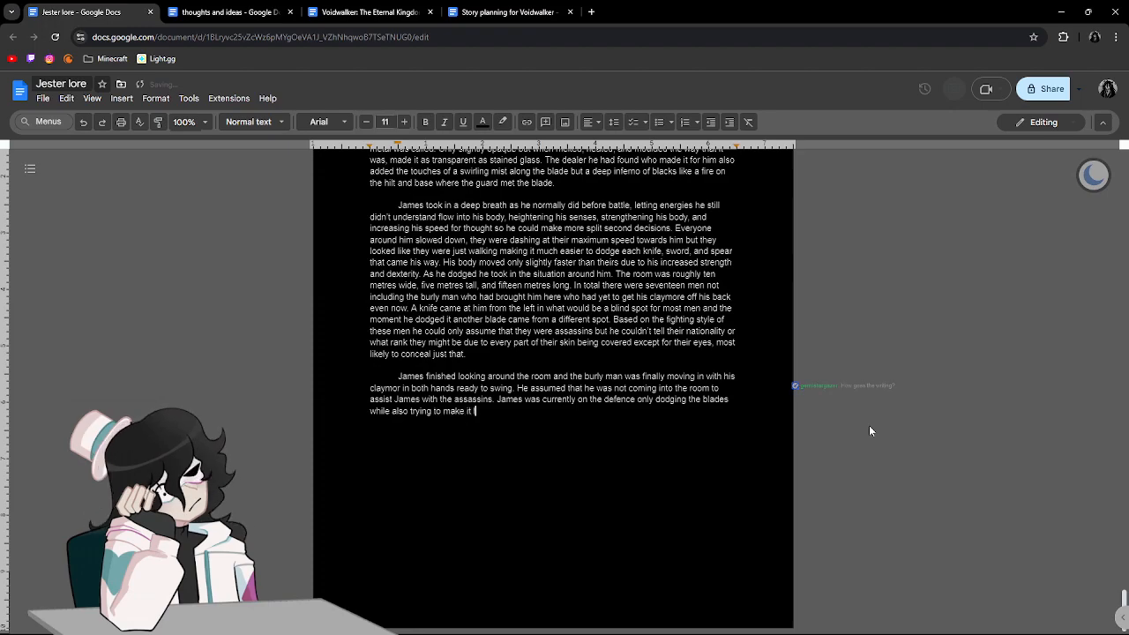
pyautogui.write('ook like he w')
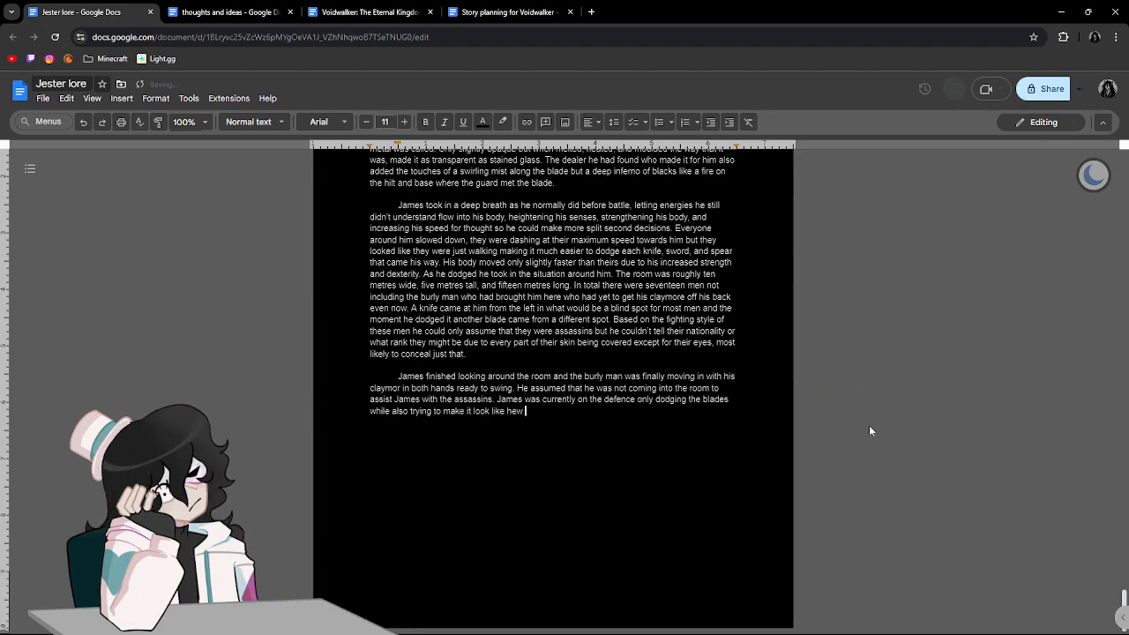
pyautogui.write('as only doin')
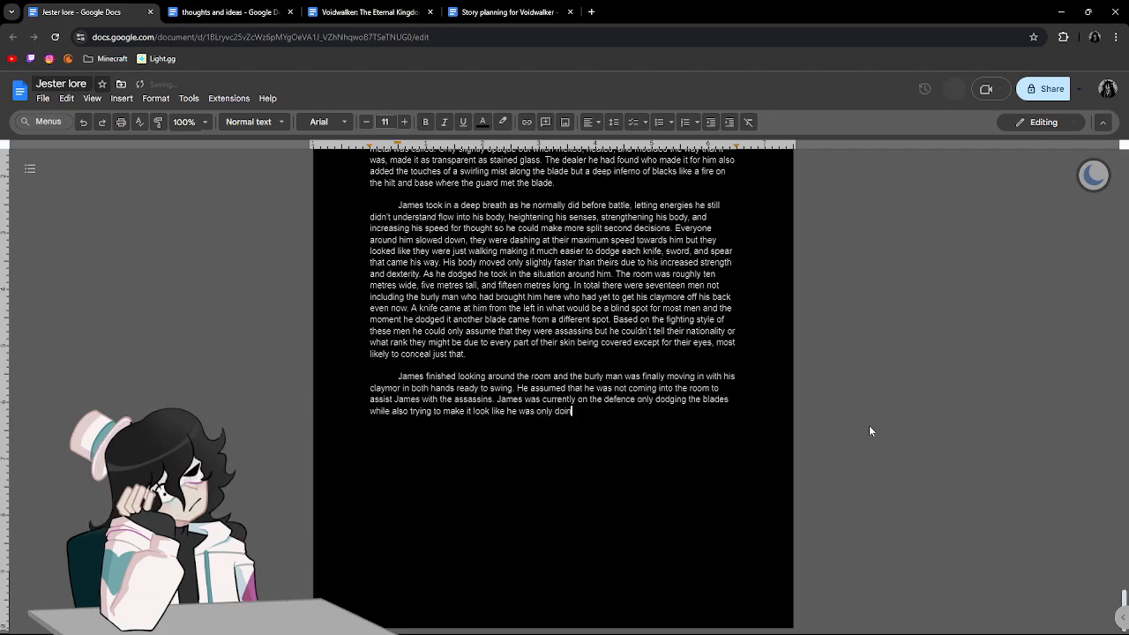
pyautogui.write('g so just ba')
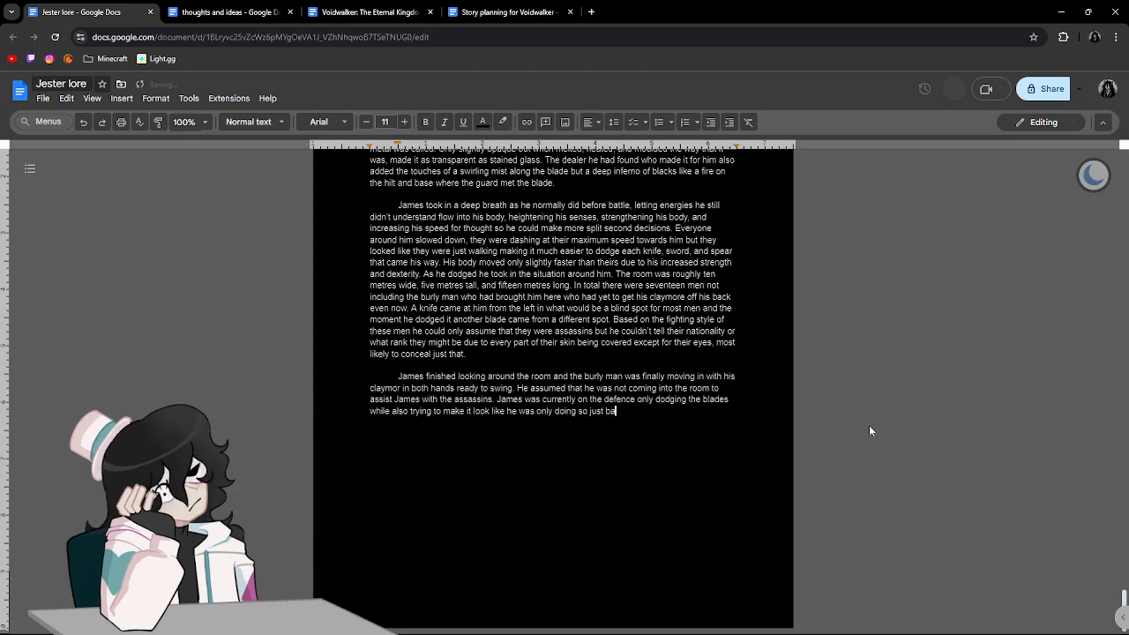
pyautogui.write('rely so as to not an')
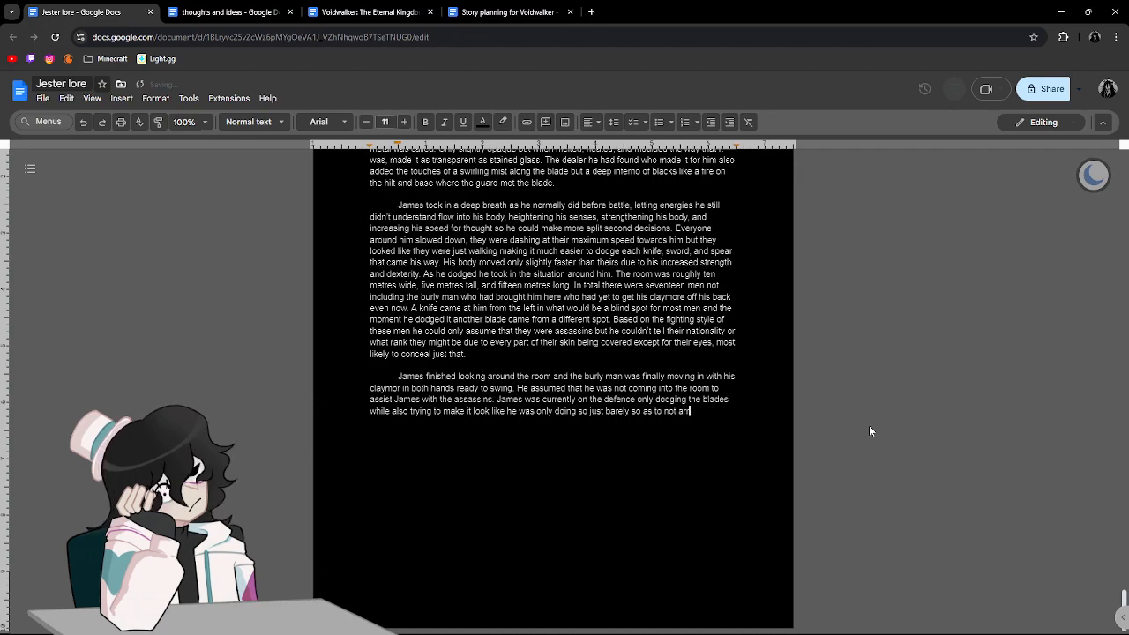
# End the sentence after "just barely" with "so as to not arouse any kind of suspicion, taking a few hits here or there.".
pyautogui.press('BackSpace')
pyautogui.write('rouse')
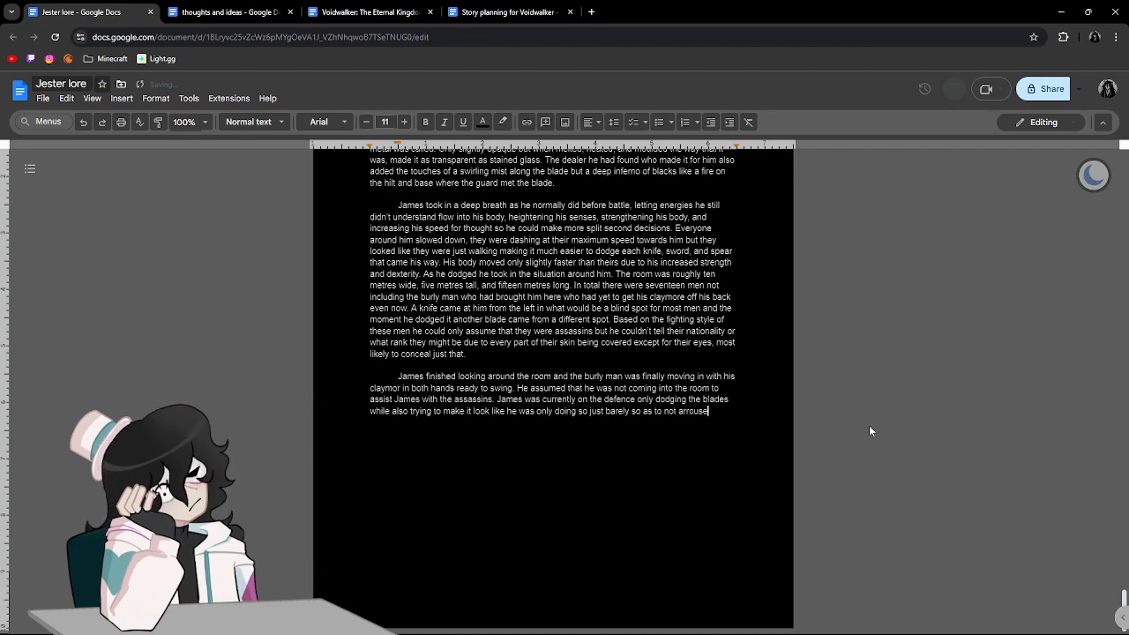
pyautogui.write(' any kind of ')
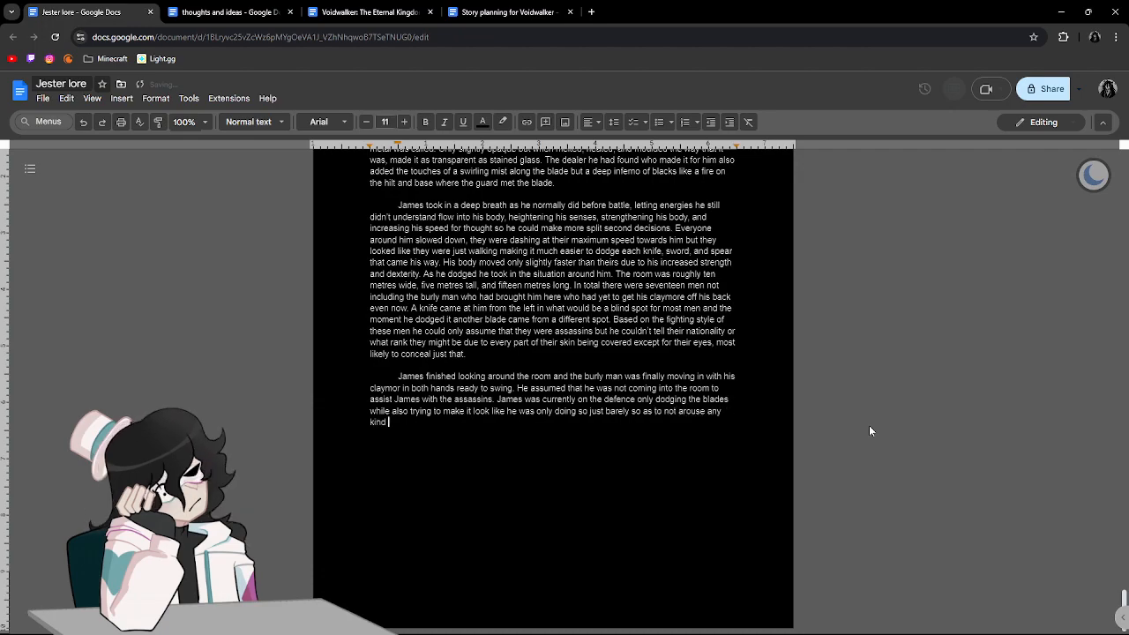
pyautogui.write('susp')
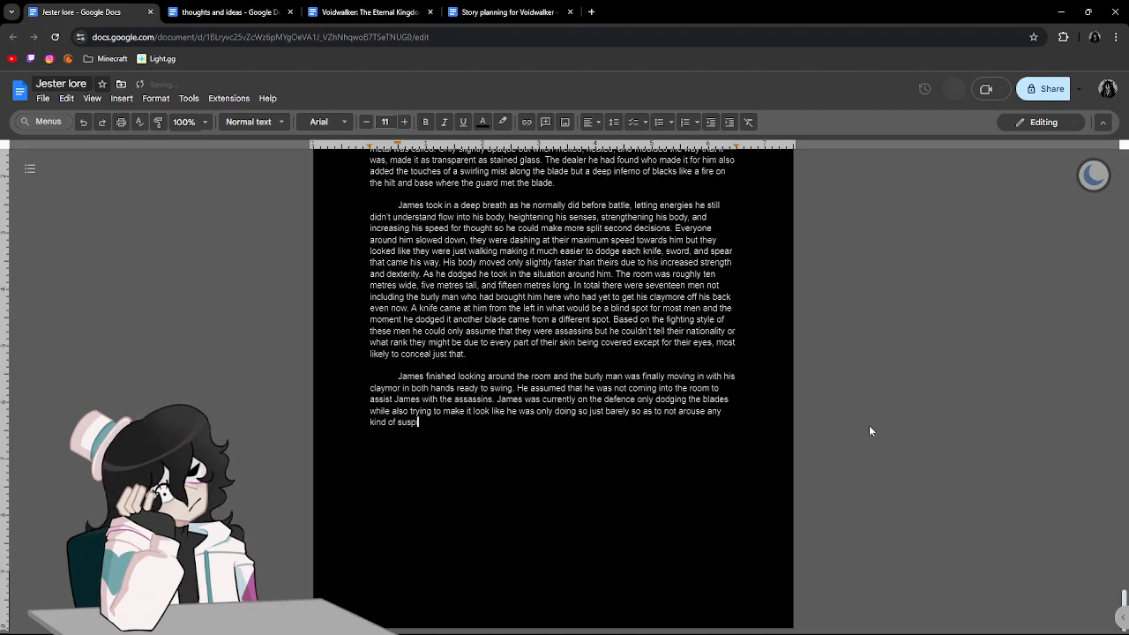
pyautogui.write('icion, t')
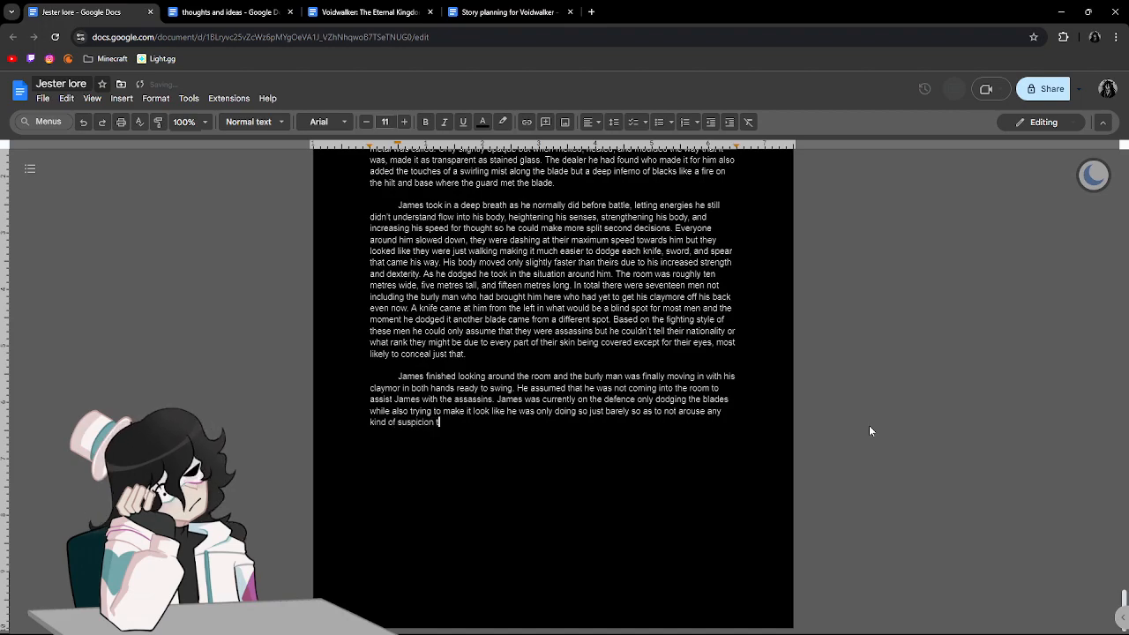
pyautogui.write('aking a f')
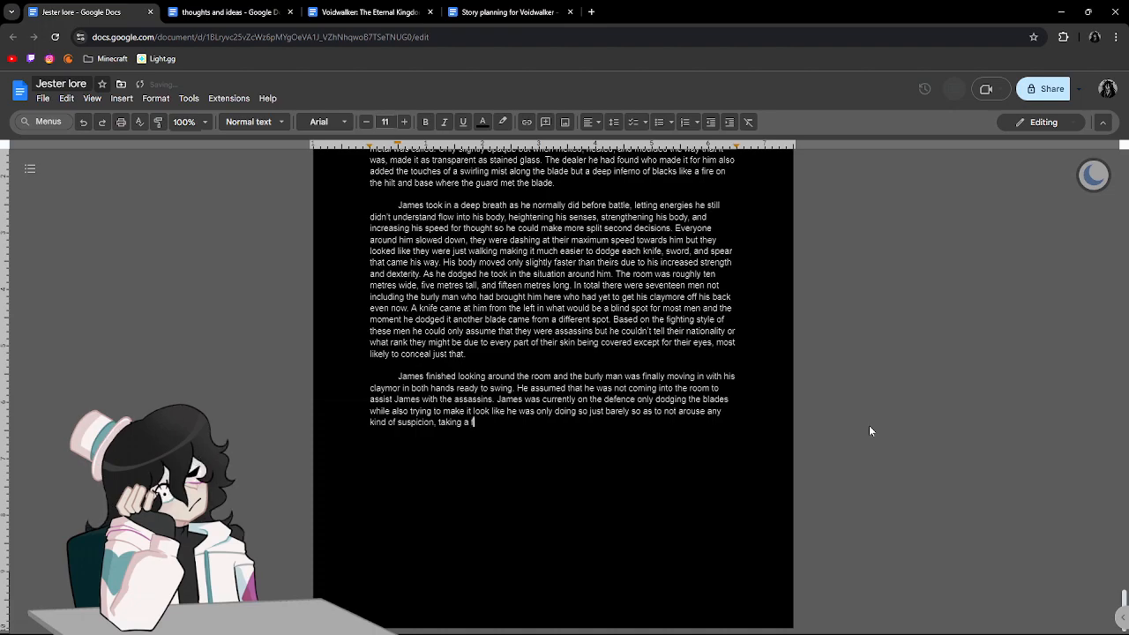
pyautogui.write('ew hits he')
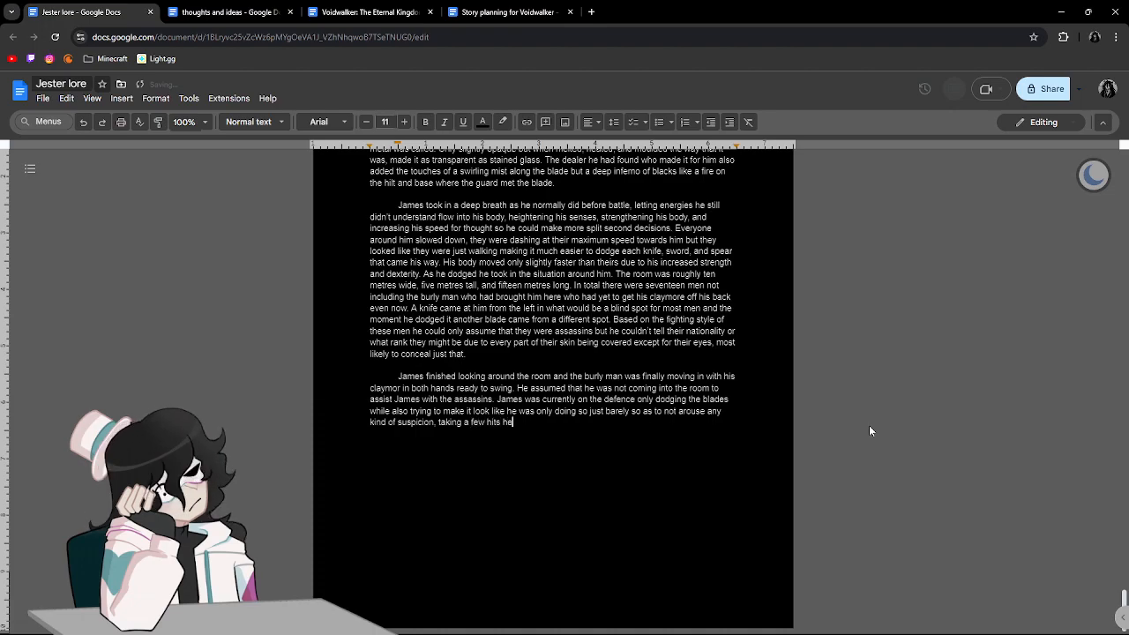
pyautogui.write('re or there. The')
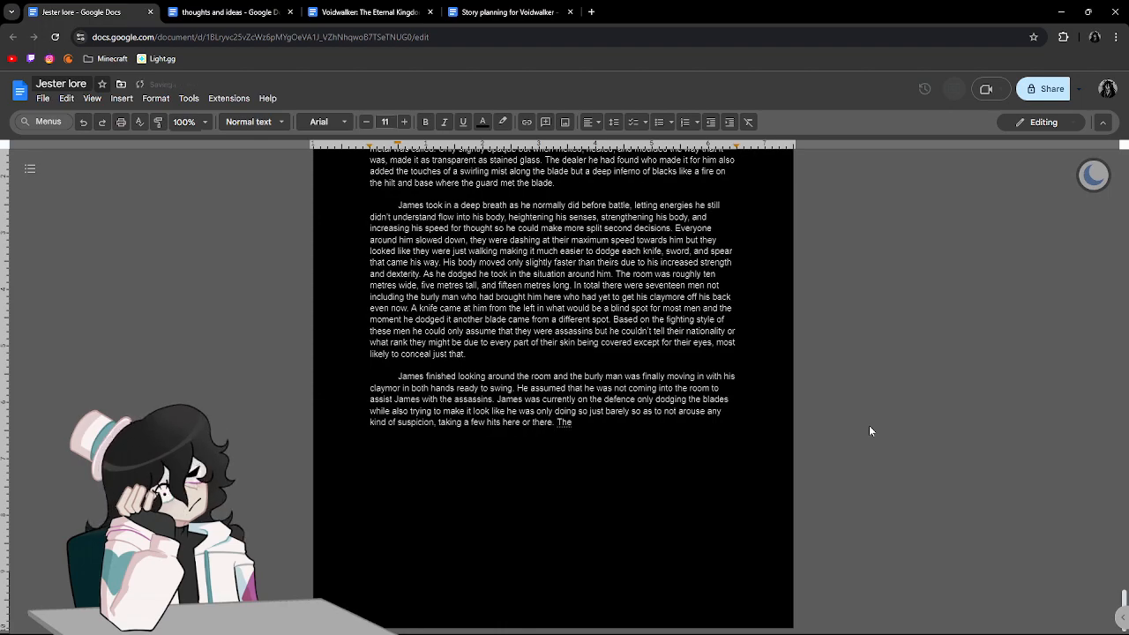
pyautogui.write(' blood ')
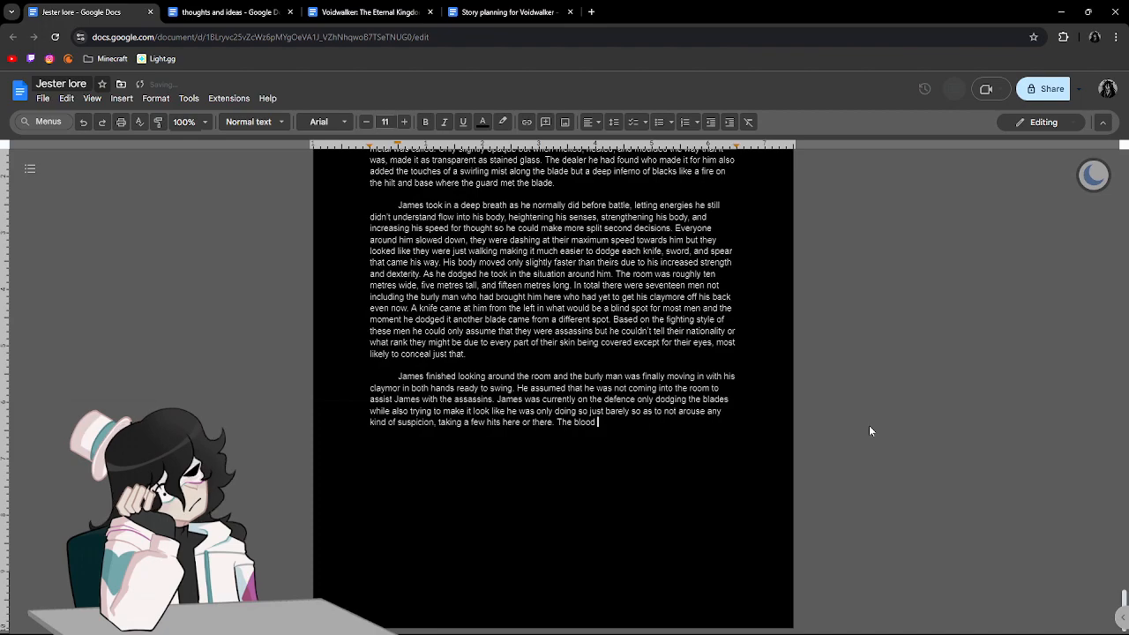
pyautogui.write('rolling do')
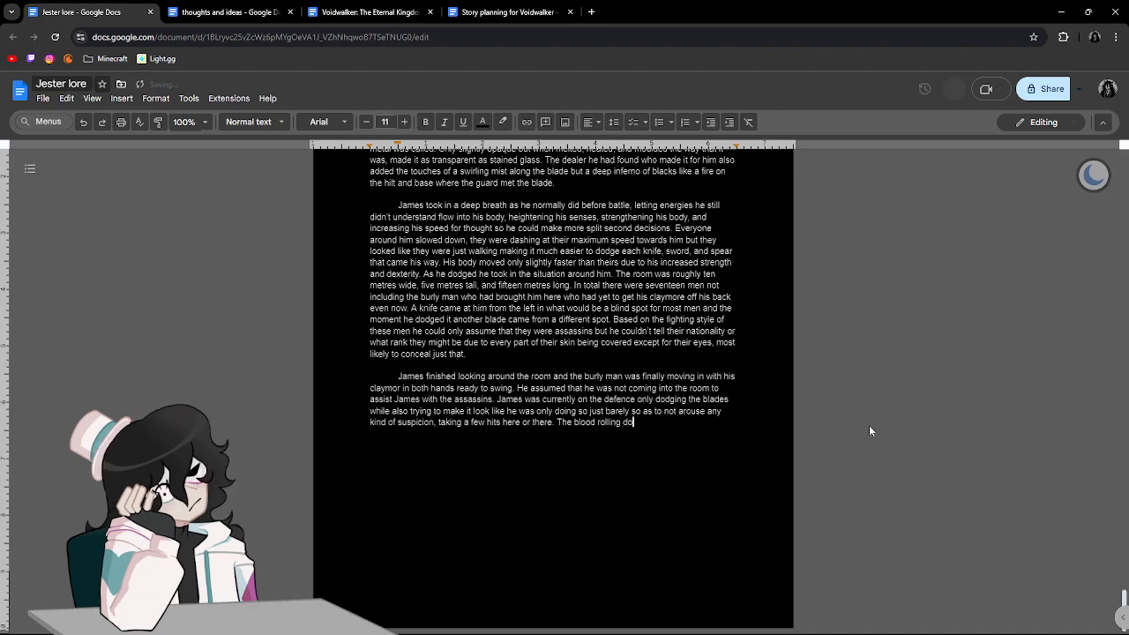
pyautogui.write('wn his arms')
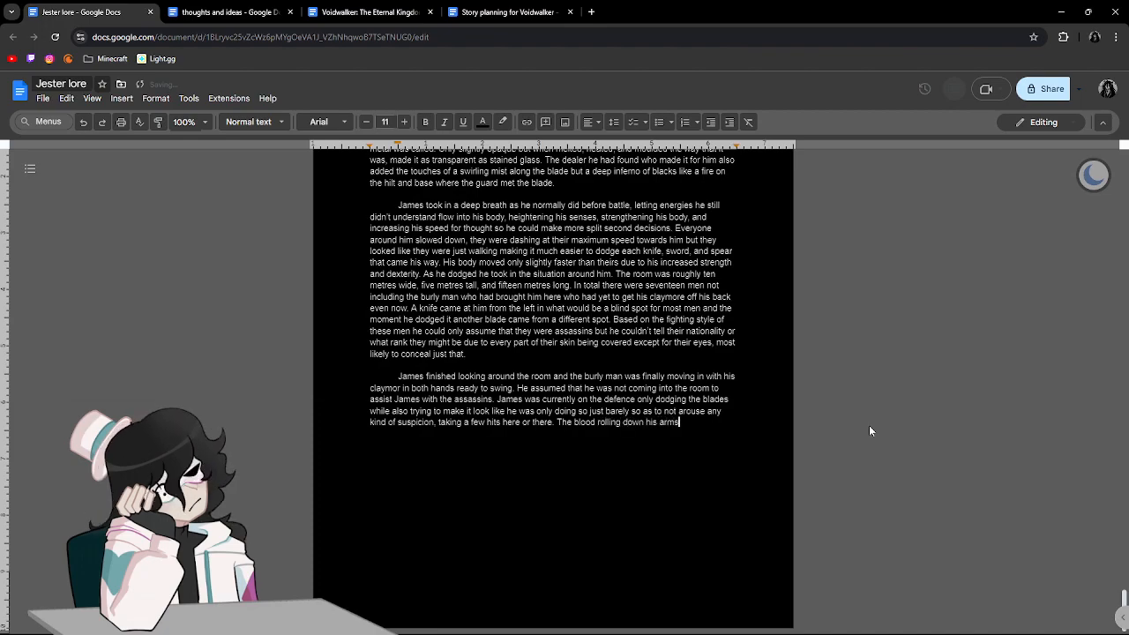
pyautogui.write(', ')
pyautogui.write('chest, and ')
pyautogui.write('thights from a')
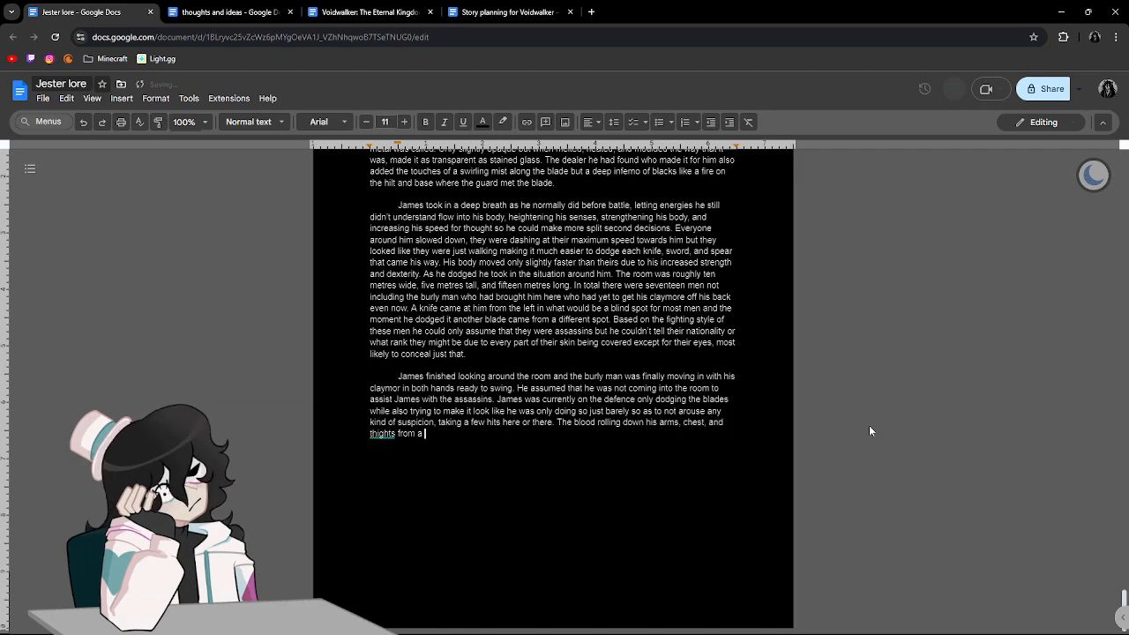
# End the sentence about the blood with "thighs from a few shallow cuts he allowed.".
pyautogui.press('BackSpace')
pyautogui.press('BackSpace')
pyautogui.press('BackSpace')
pyautogui.press('BackSpace')
pyautogui.press('BackSpace')
pyautogui.press('BackSpace')
pyautogui.press('BackSpace')
pyautogui.write('s from a few shallow cuts he allowed.')
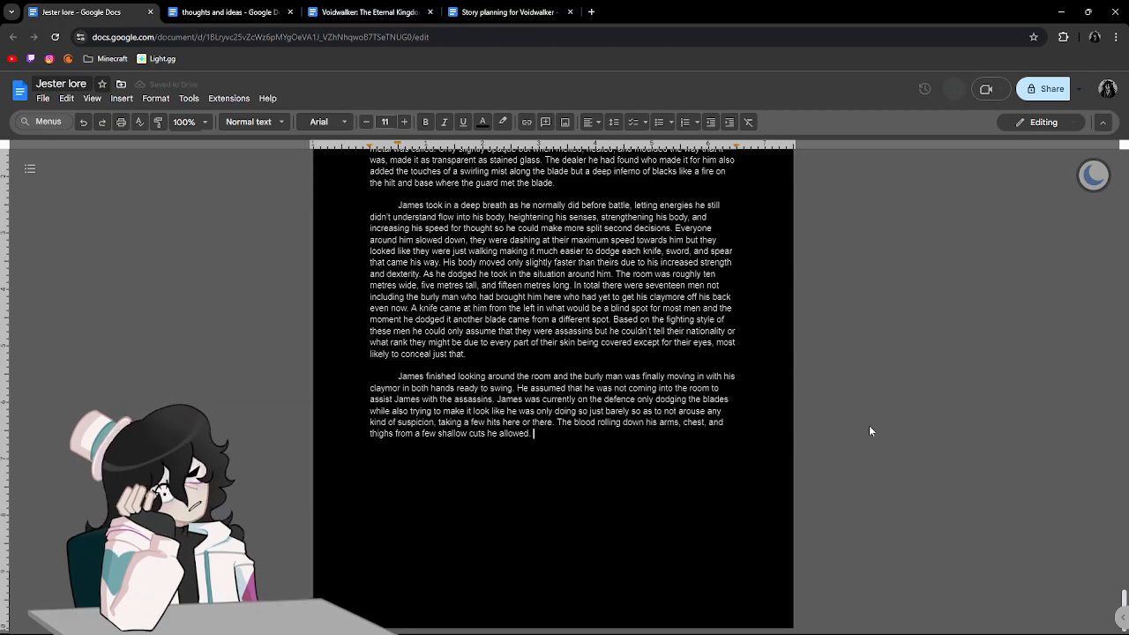
# Begin the sentence following "cuts he allowed." with "Swapping from dodging to attacking he placed".
pyautogui.scroll(10, 877, 415)
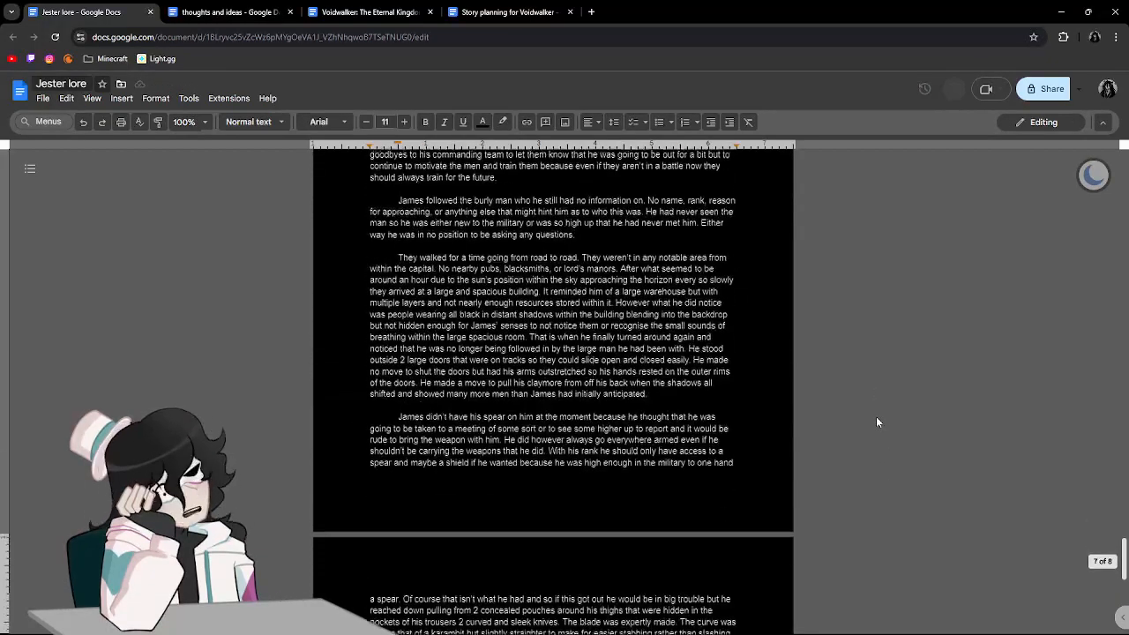
pyautogui.scroll(-10, 876, 421)
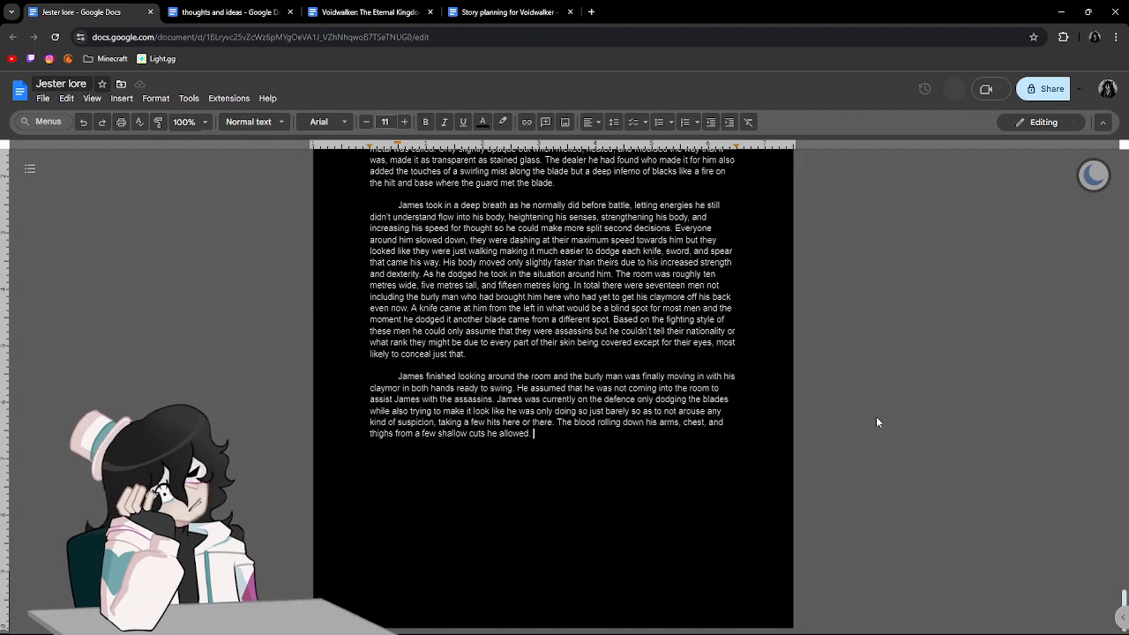
pyautogui.write('swa')
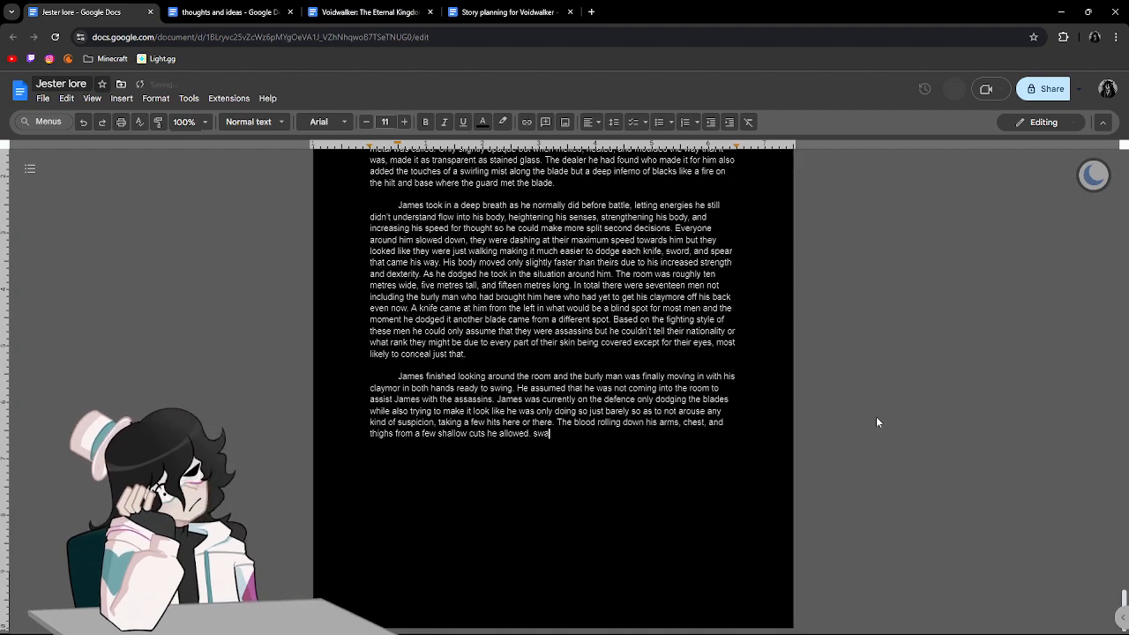
pyautogui.write('pping from do')
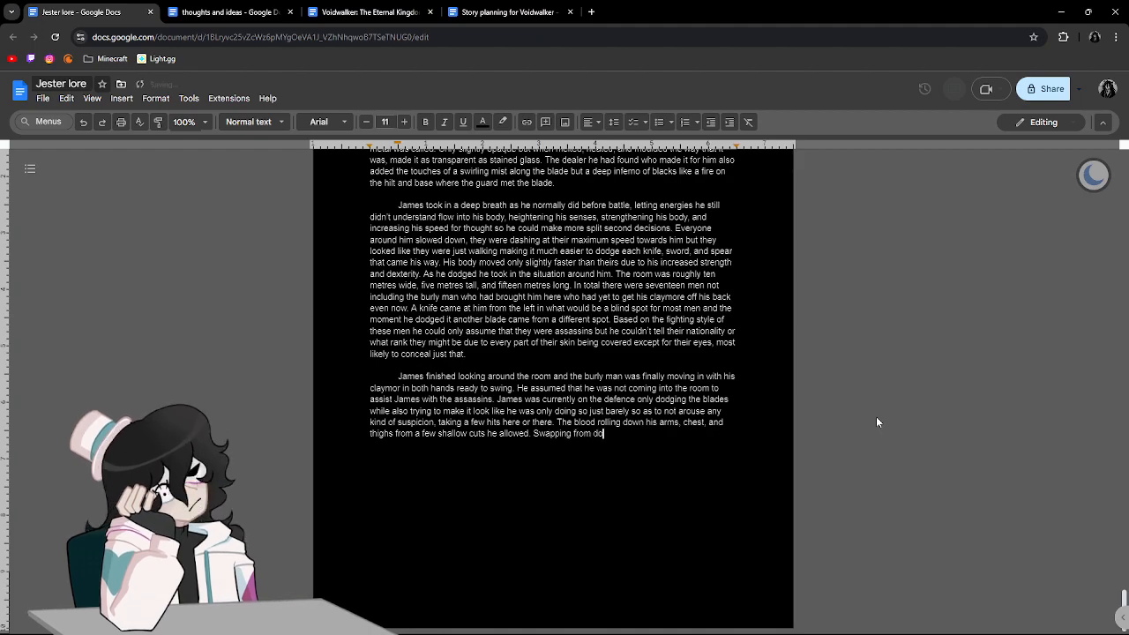
pyautogui.write('dging to attac')
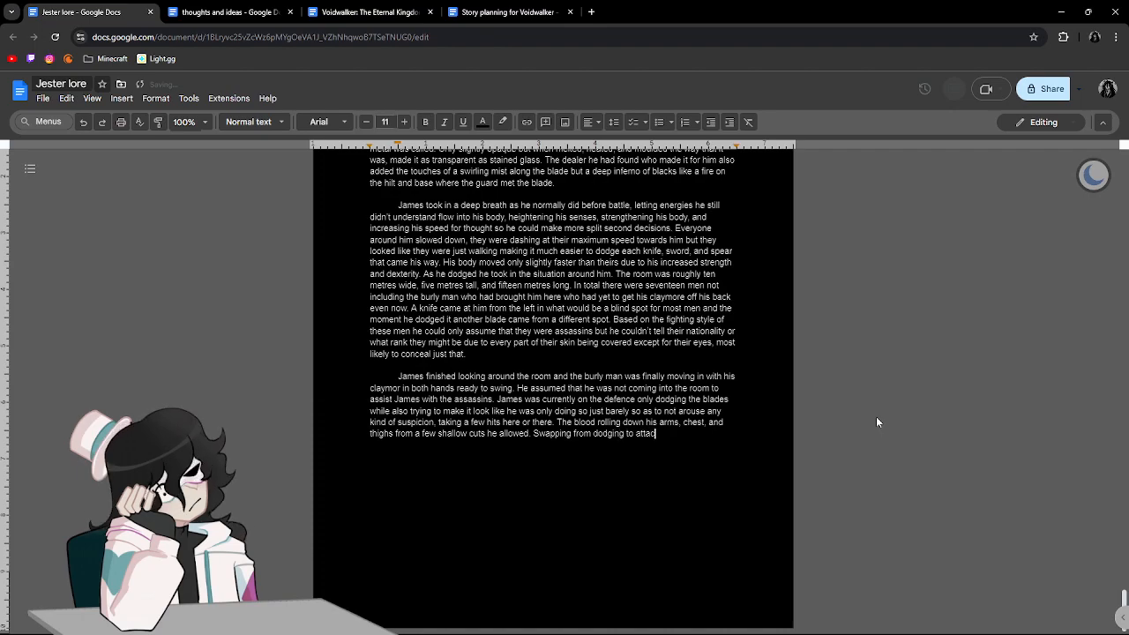
pyautogui.write('king he pla')
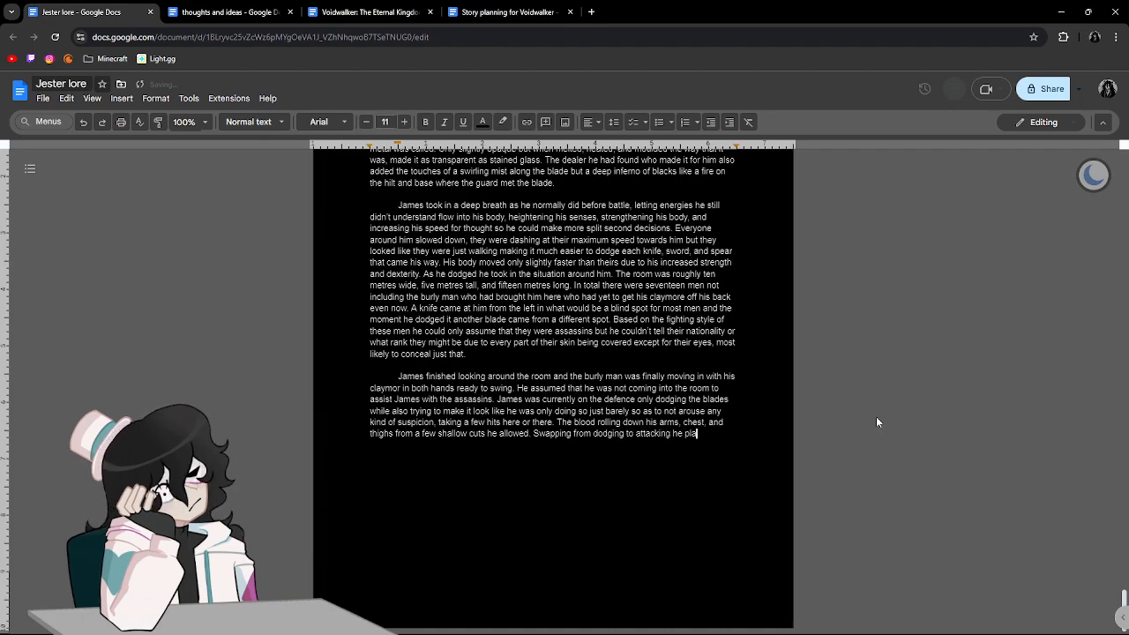
pyautogui.write('ced his')
pyautogui.press('BackSpace')
pyautogui.press('BackSpace')
pyautogui.press('BackSpace')
pyautogui.press('BackSpace')
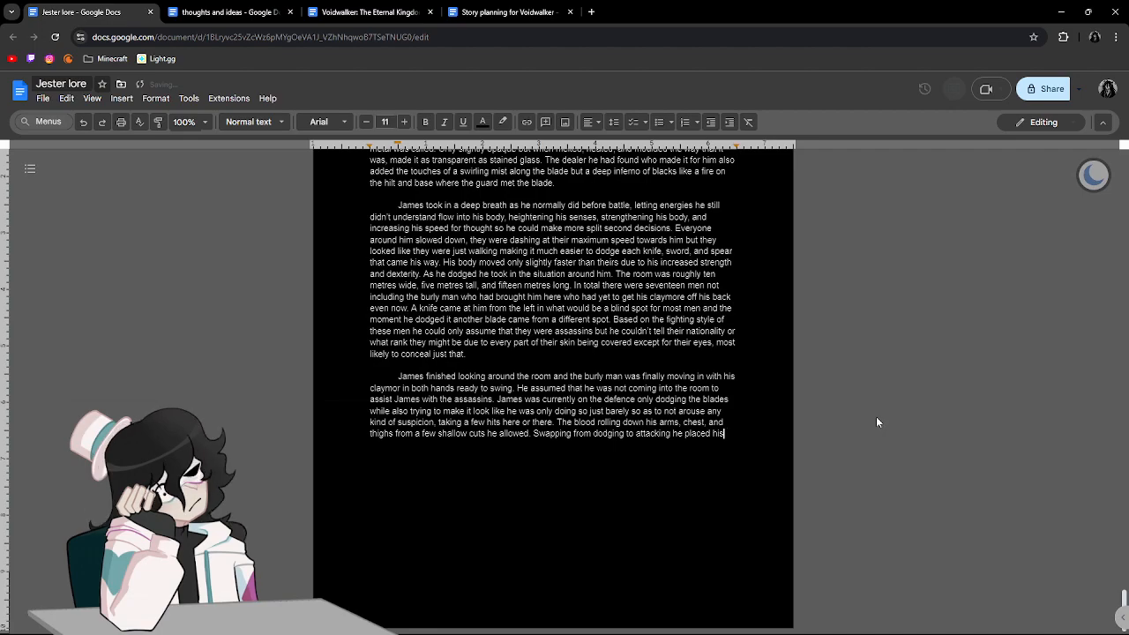
# Continue the sentence after "he placed" with "one knife backwards so that it rested on his".
pyautogui.write('one kive')
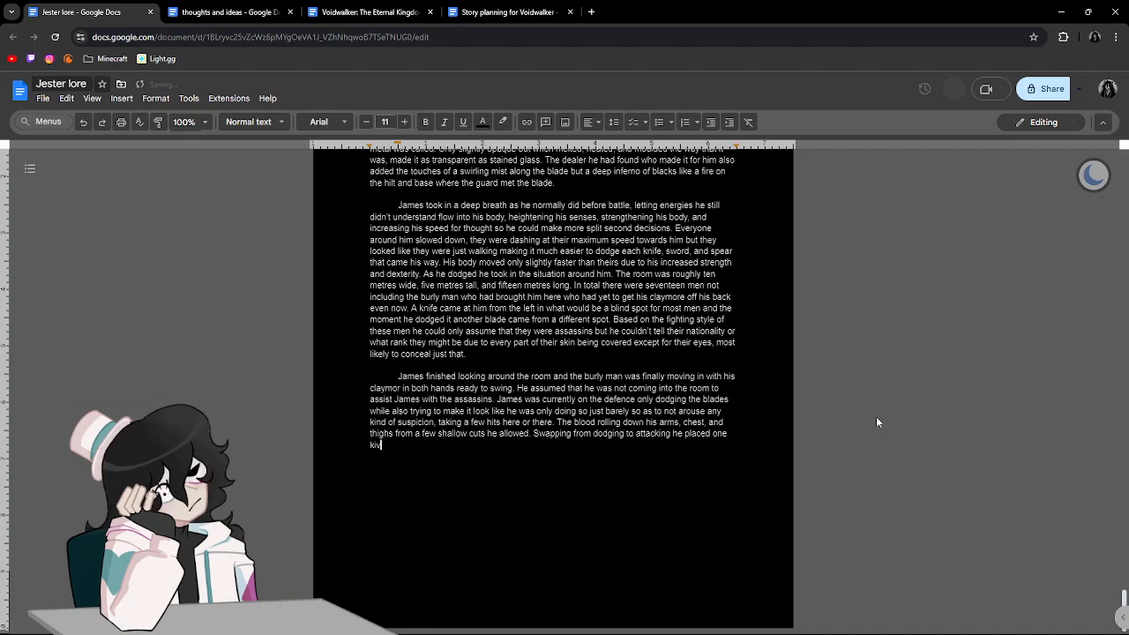
pyautogui.press('BackSpace')
pyautogui.press('BackSpace')
pyautogui.press('BackSpace')
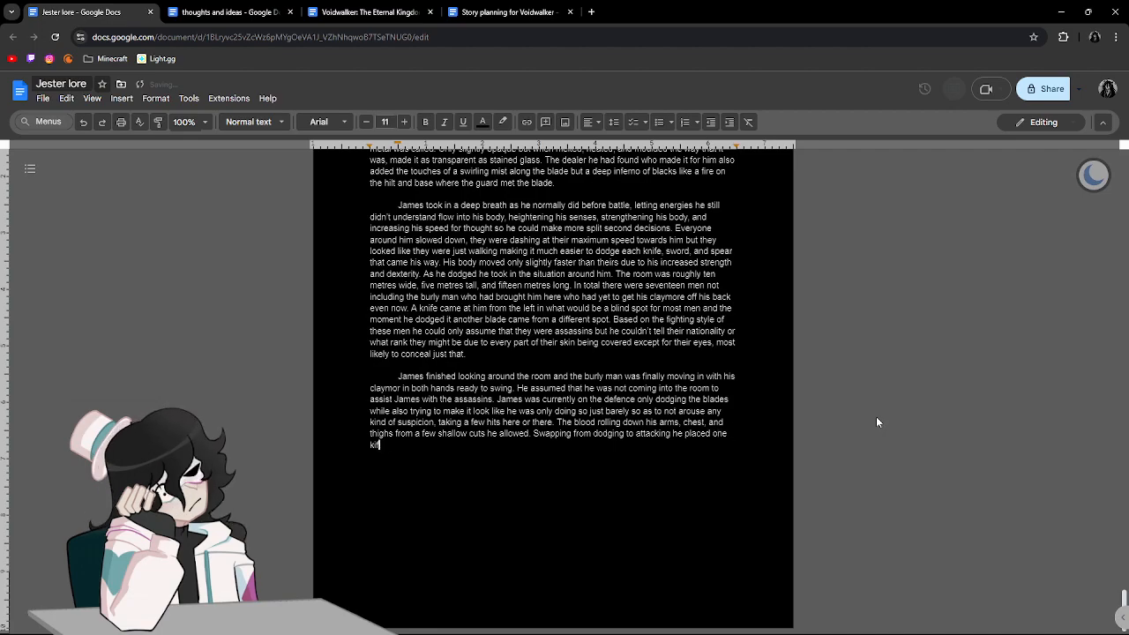
pyautogui.write('nife backwards so that')
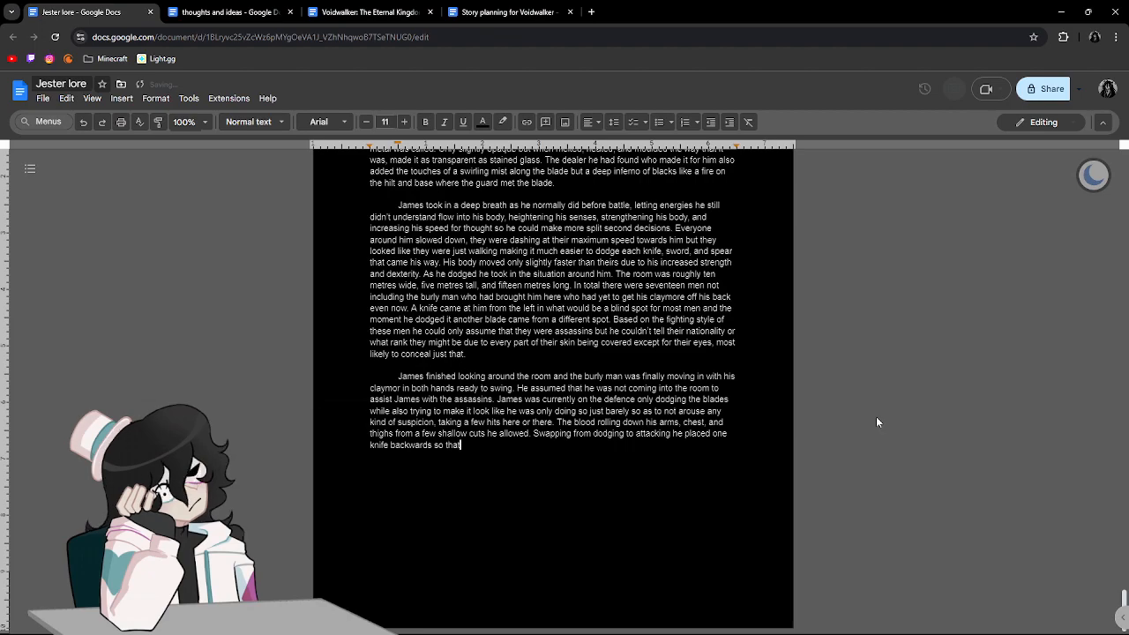
pyautogui.write(' it rested on his')
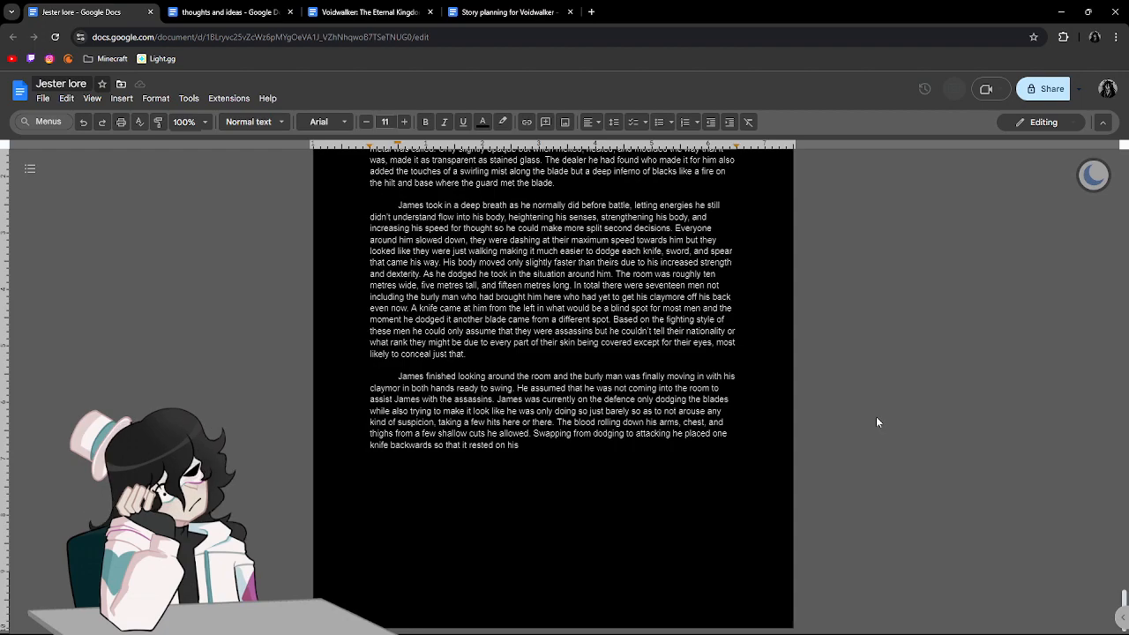
# Continue the sentence about the knife with "on the outside of his arm instead of the inside and".
pyautogui.write('on the outside of his arm instead of the inside and')
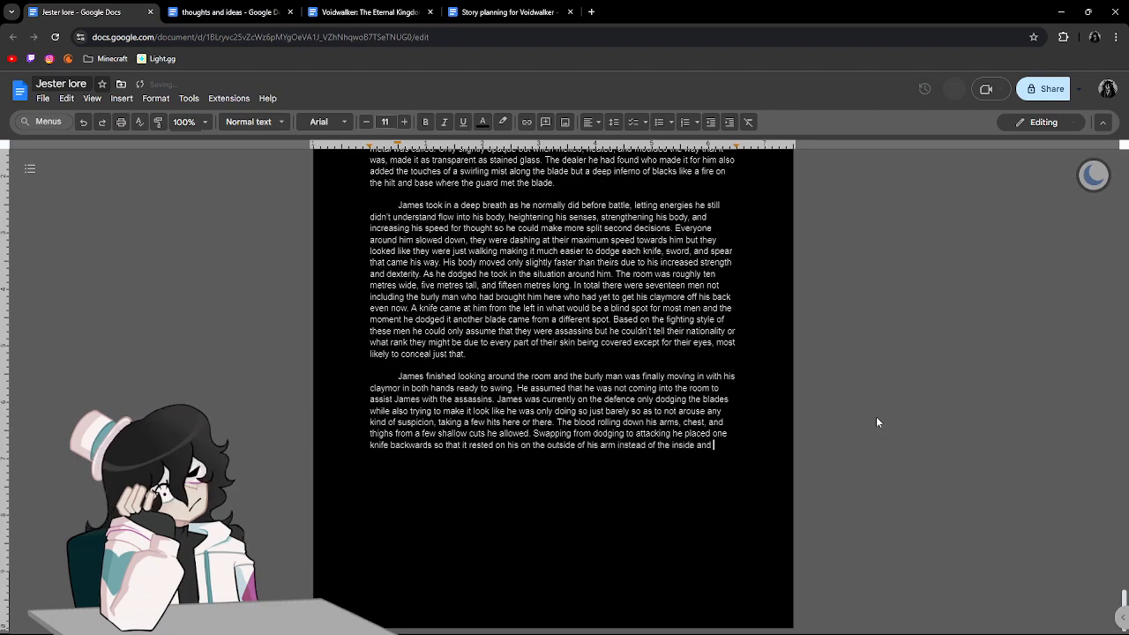
pyautogui.write(' cut the')
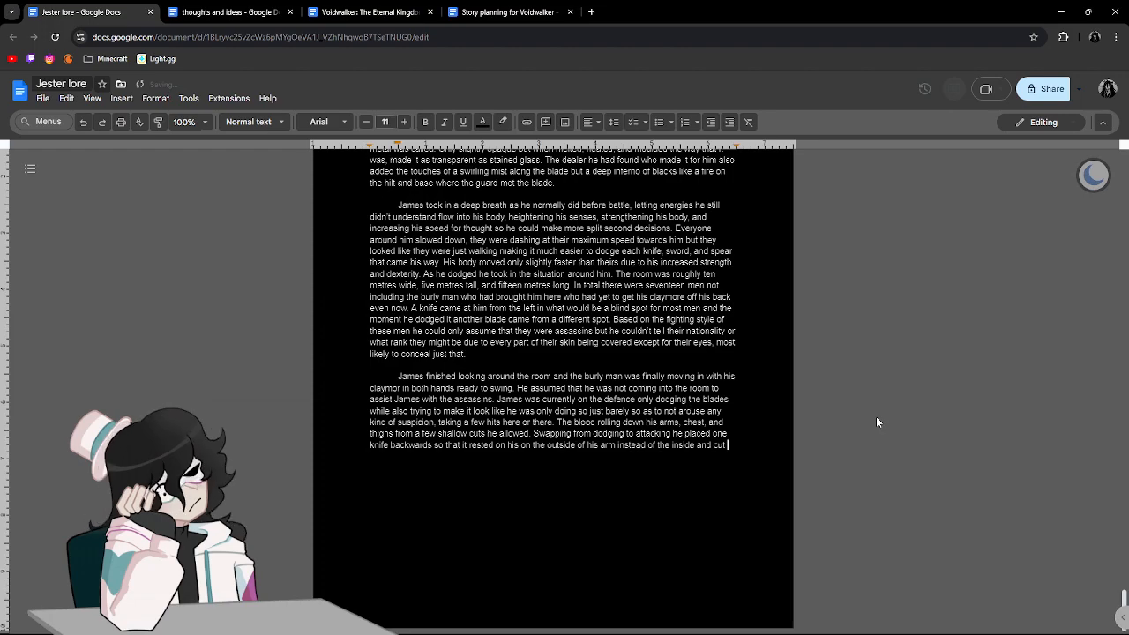
# Continue the sentence after "the inside and" with "cut the leg of one man dropping him to the ground and".
pyautogui.write('le')
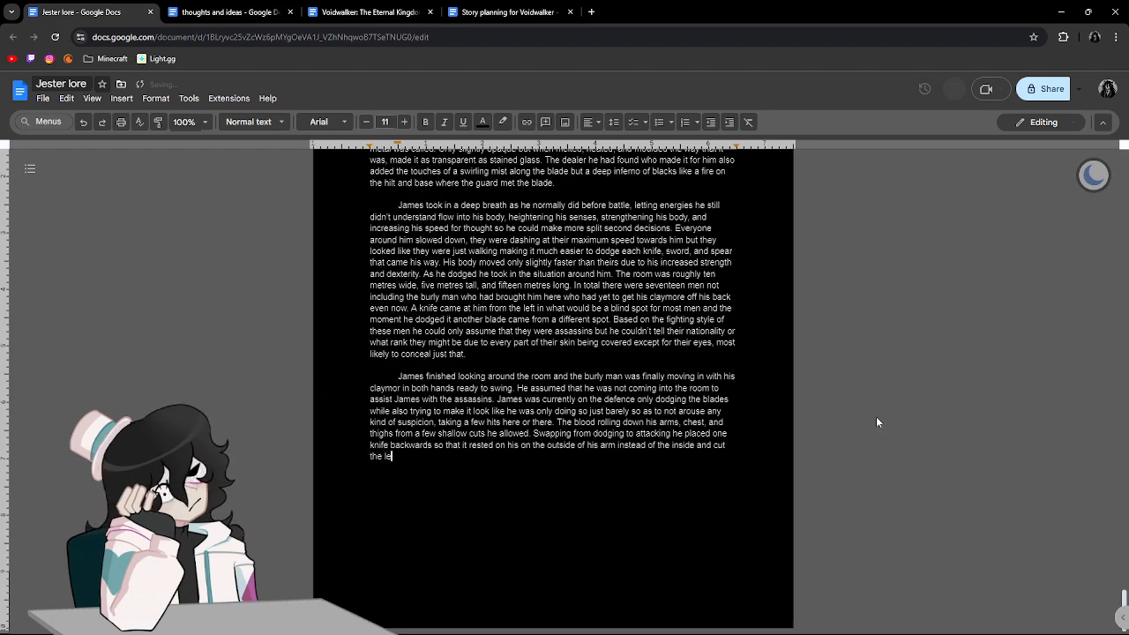
pyautogui.write('g of one m')
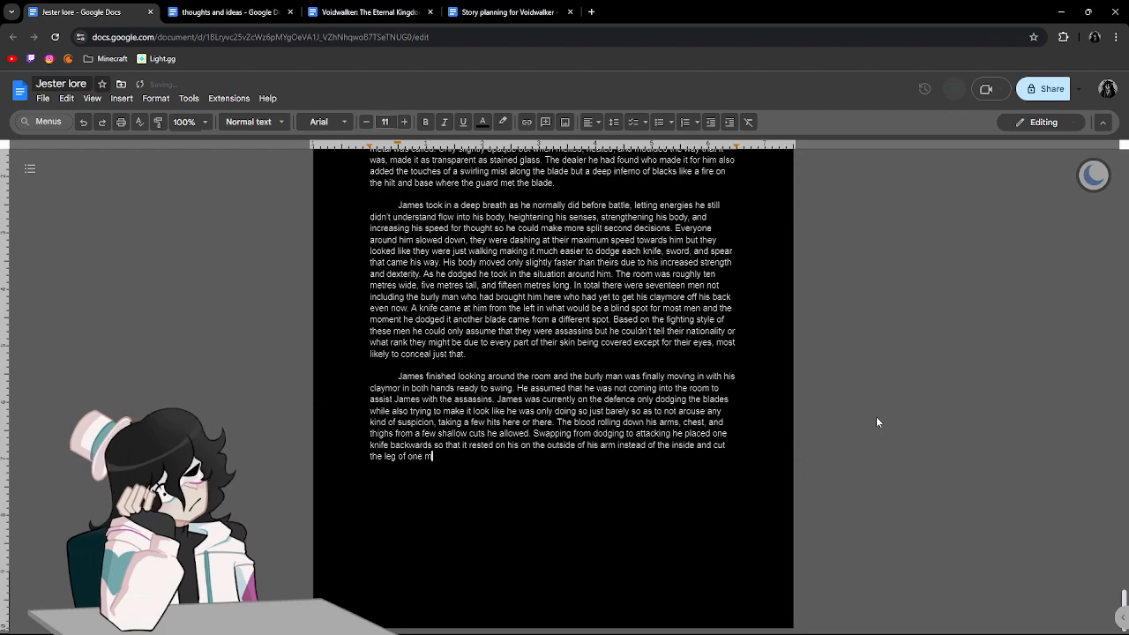
pyautogui.write('an dropping him ')
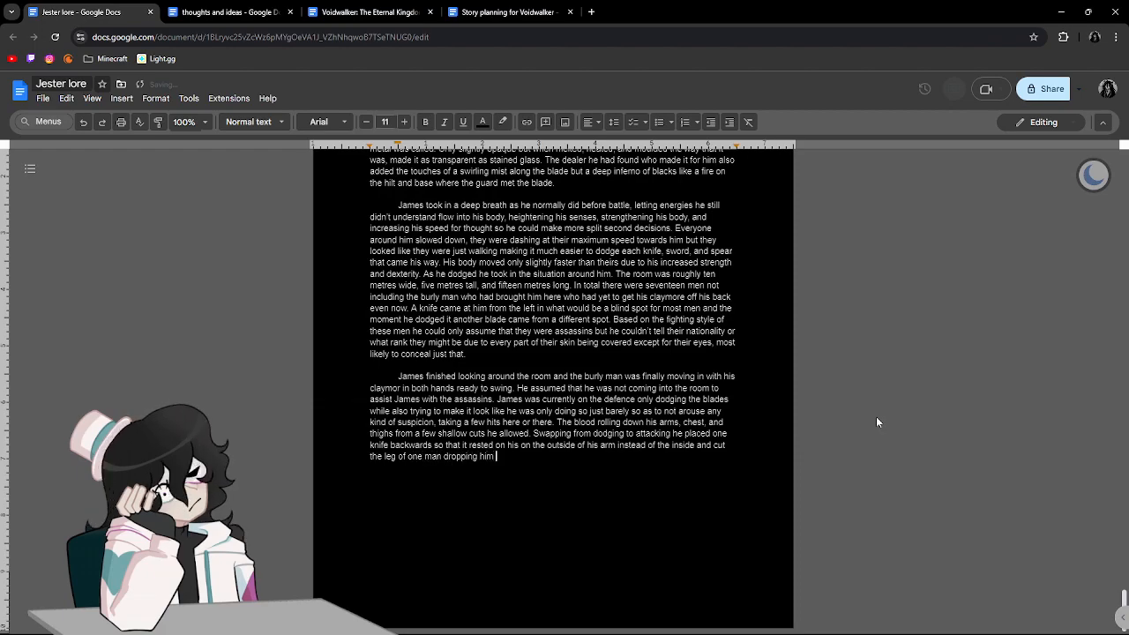
pyautogui.write('to the cround')
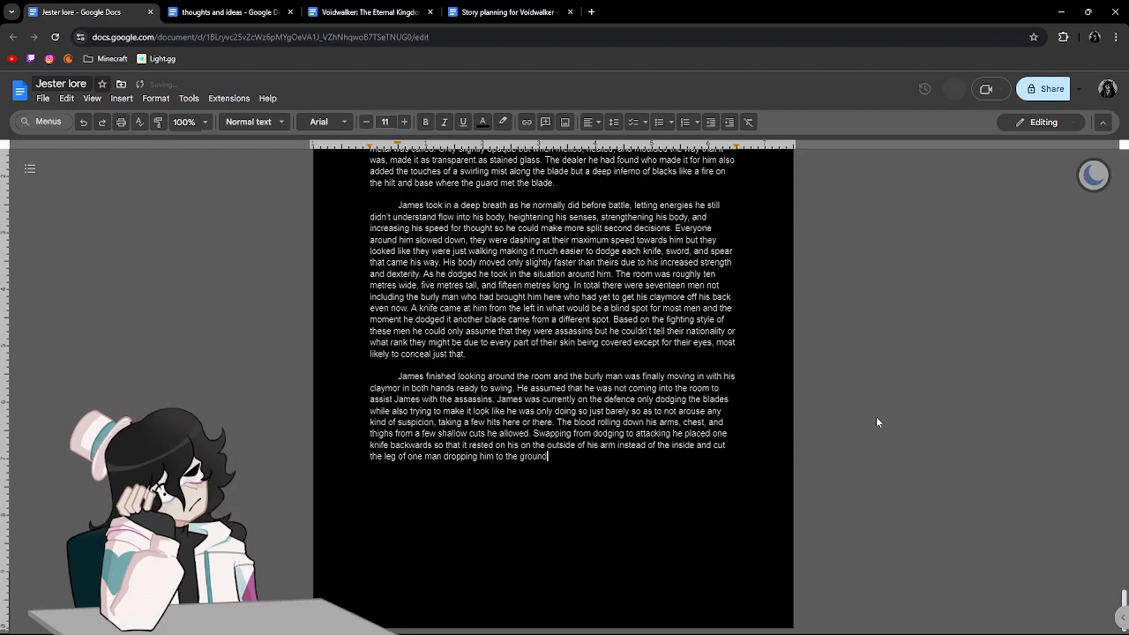
pyautogui.write(' and si')
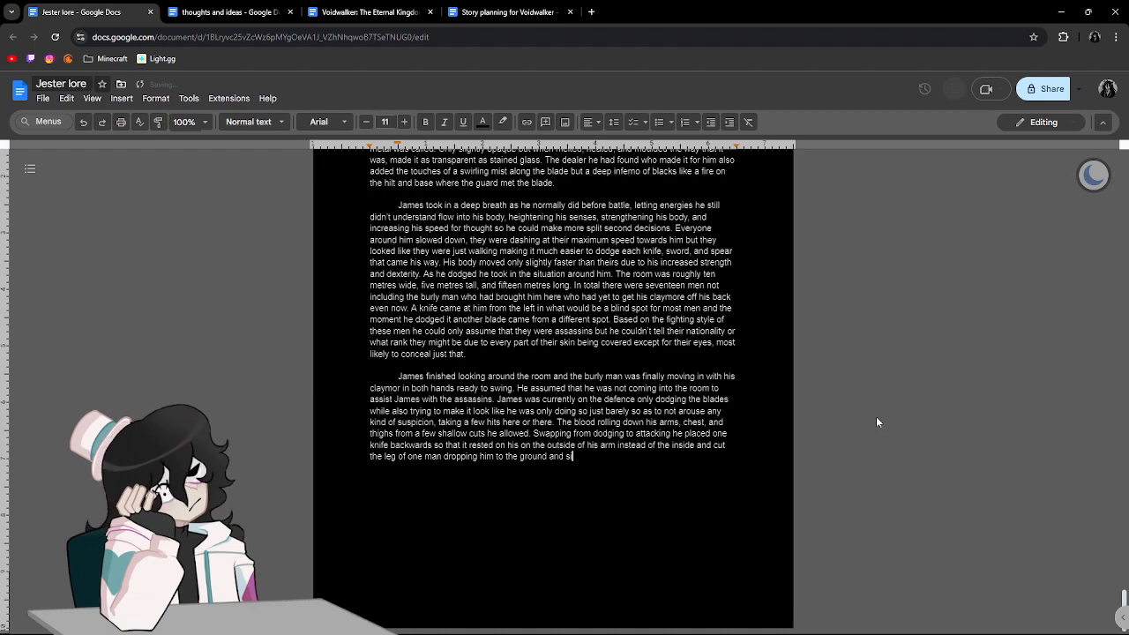
pyautogui.write('multaniously ')
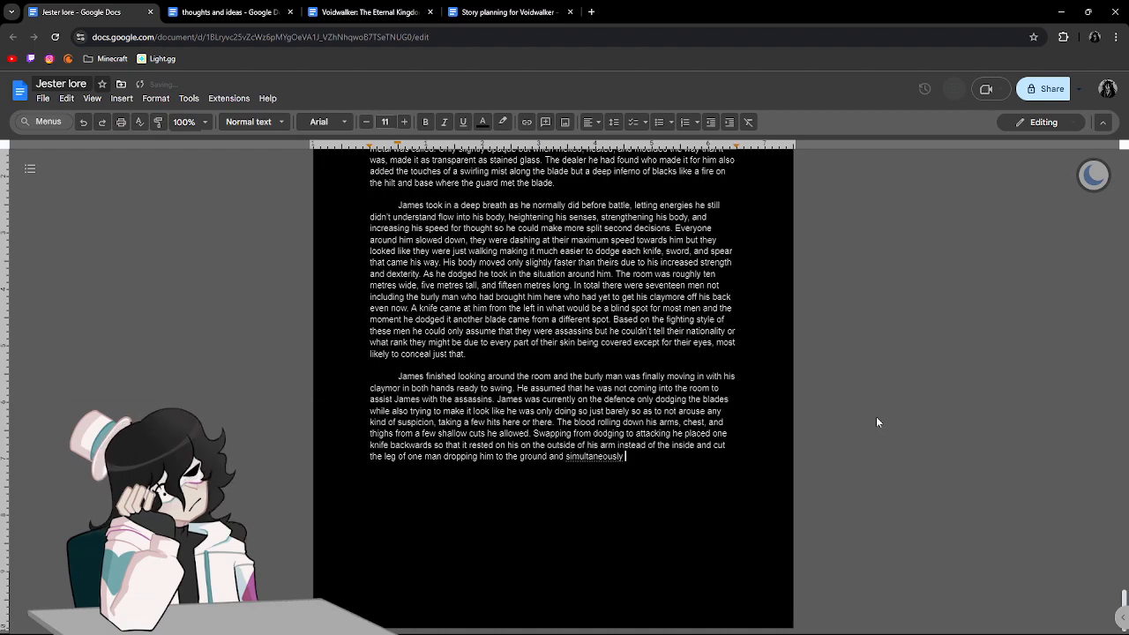
pyautogui.write('dodging a ')
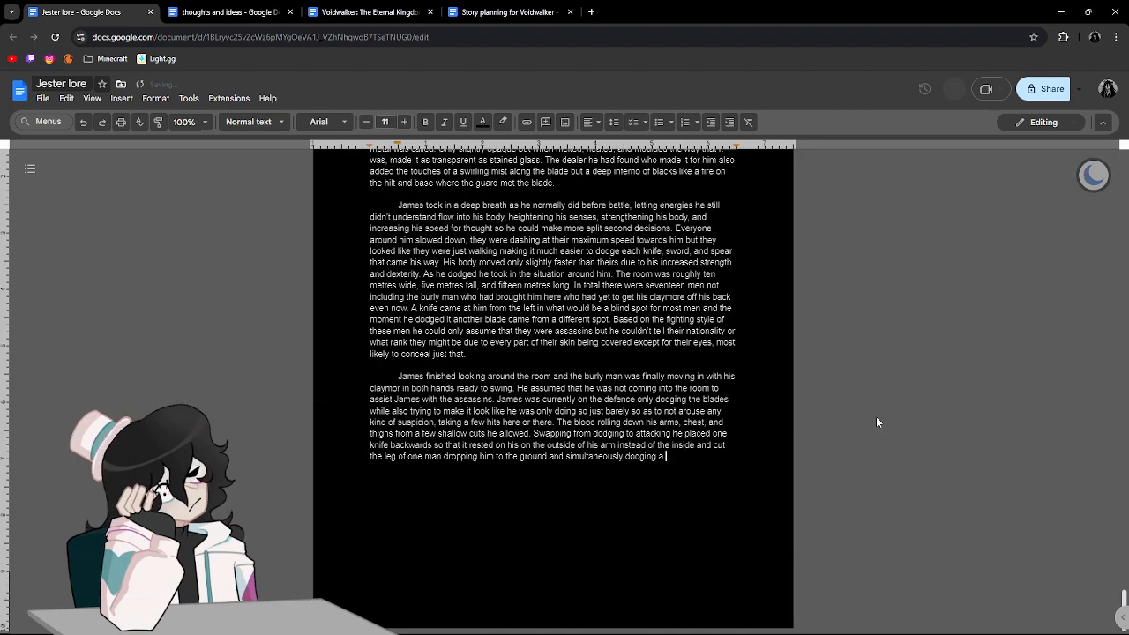
pyautogui.write('spear that was')
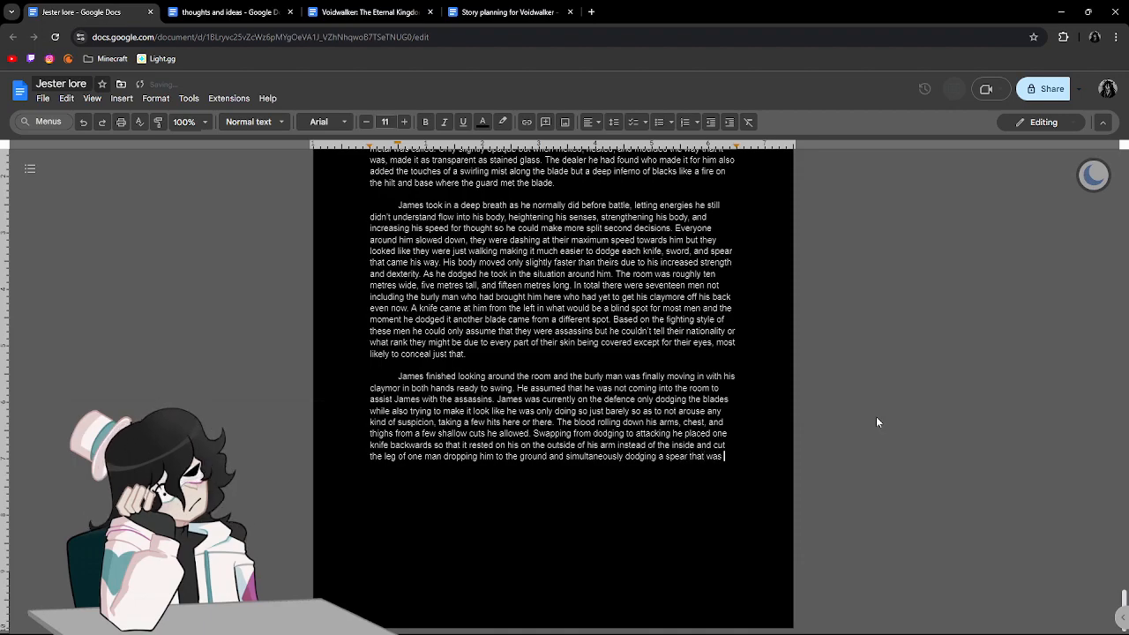
pyautogui.write(' going for his right eye which was')
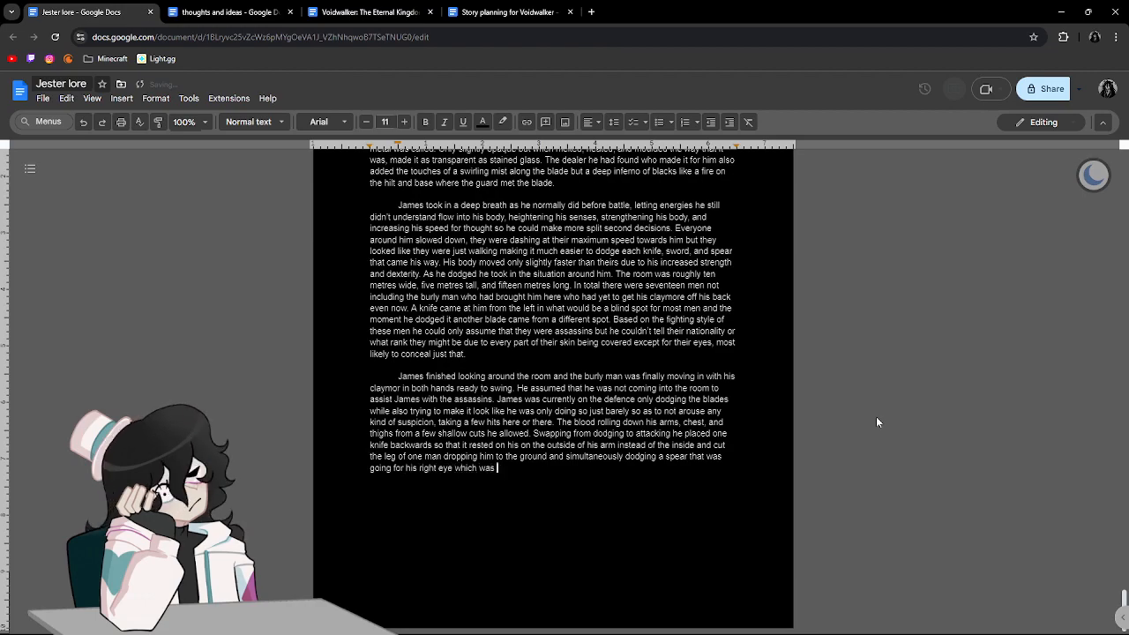
pyautogui.write(' uncovered ')
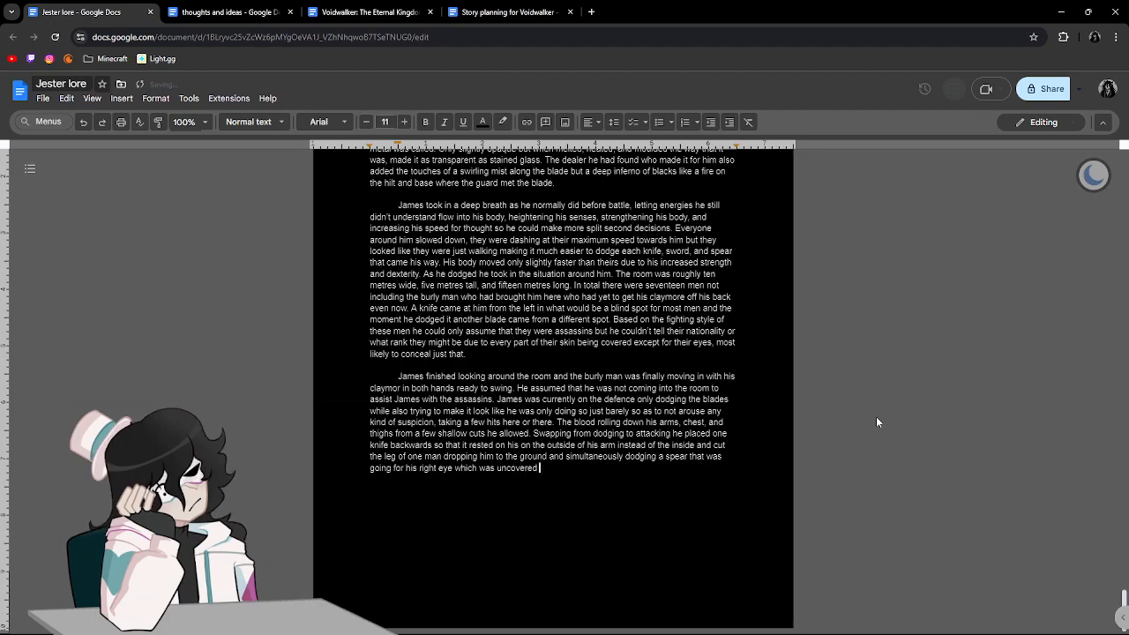
pyautogui.write('by a mask.')
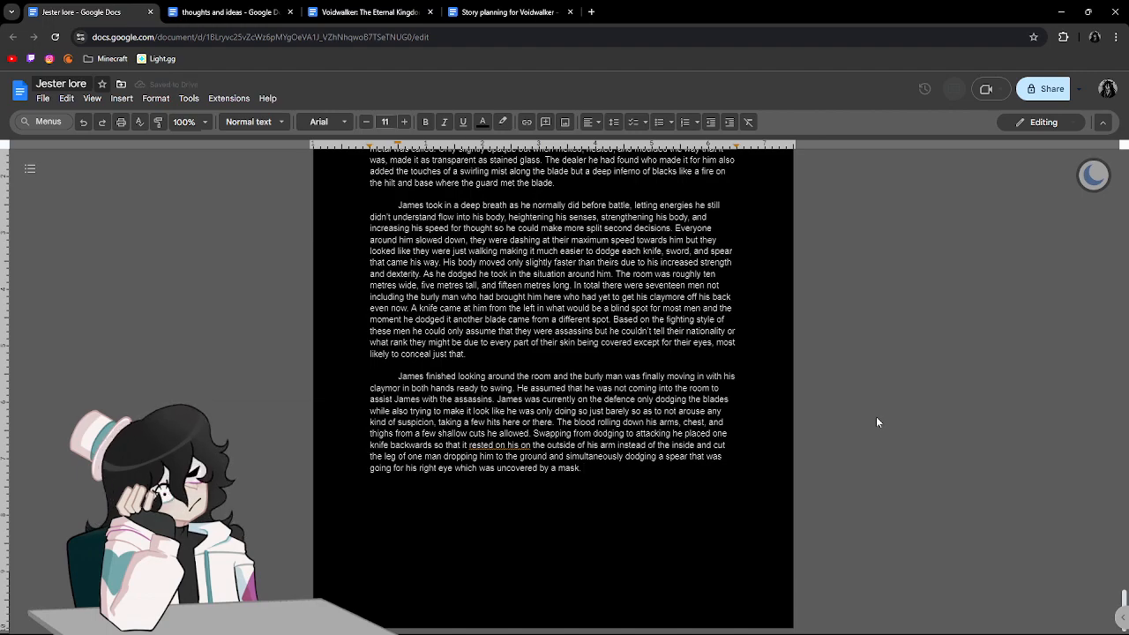
# End the sentence with "which was uncovered by a mask." and correct the flagged "rested on his on" to "rested on".
pyautogui.click(517, 444)
pyautogui.click(510, 427)
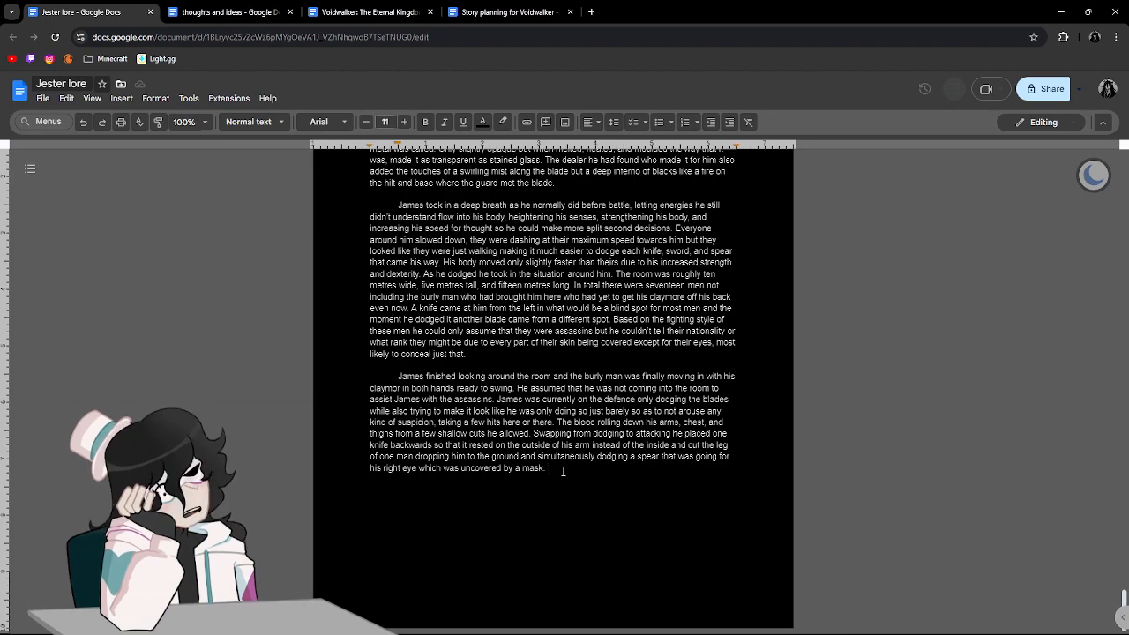
# Begin the sentence following "by a mask." with "Moving his other arm to do a stabbing motion towards one".
pyautogui.write('Moving his other ')
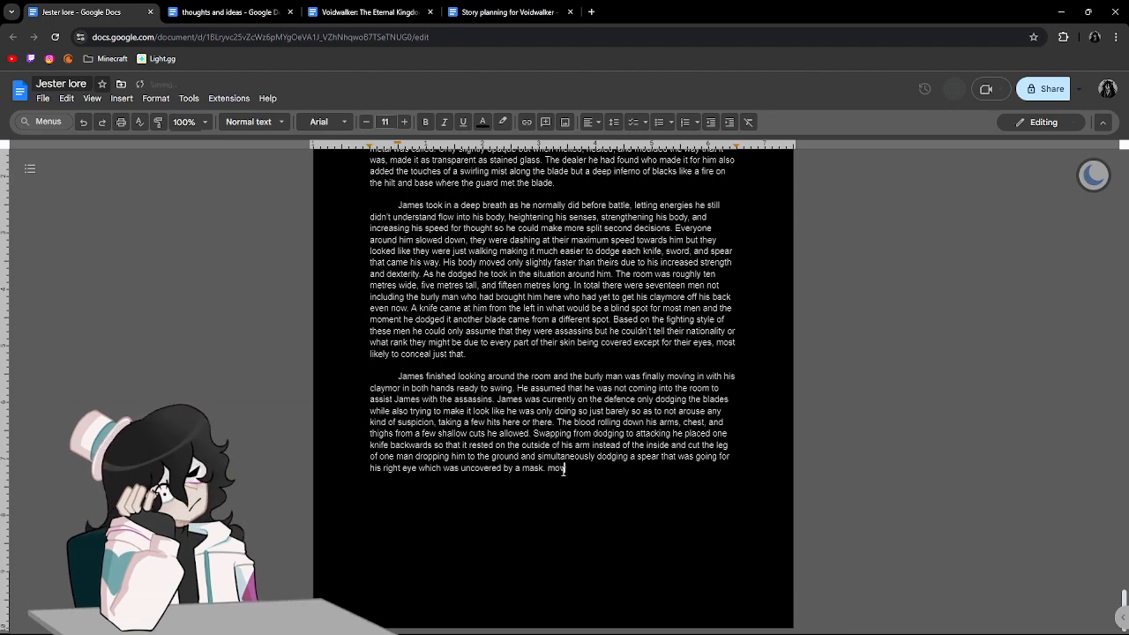
pyautogui.write('arm to')
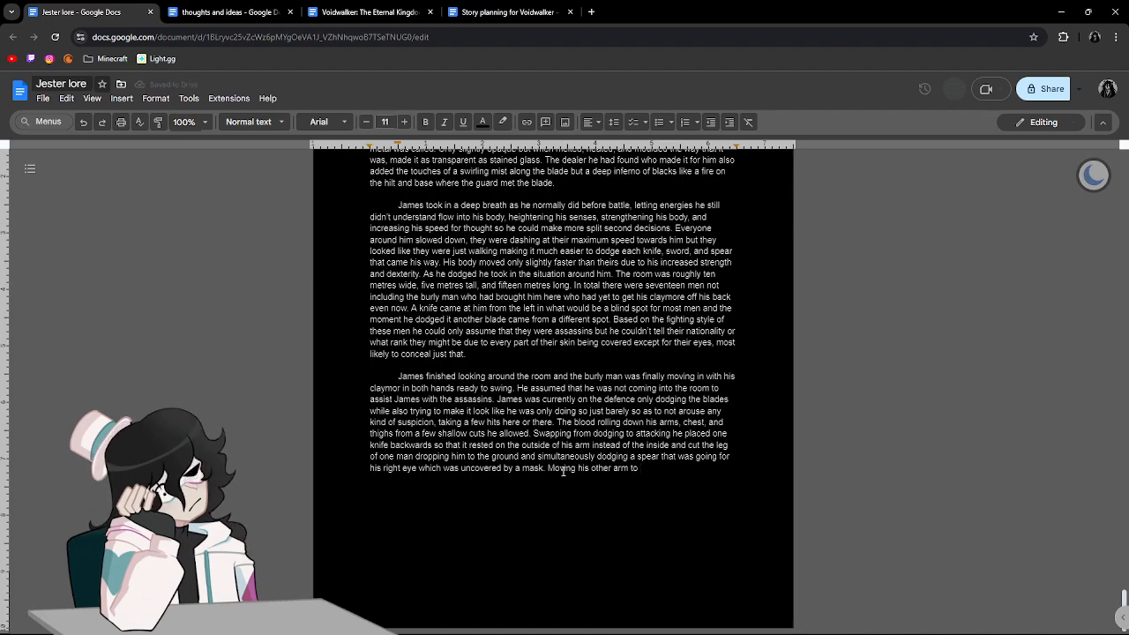
pyautogui.write(' do a s')
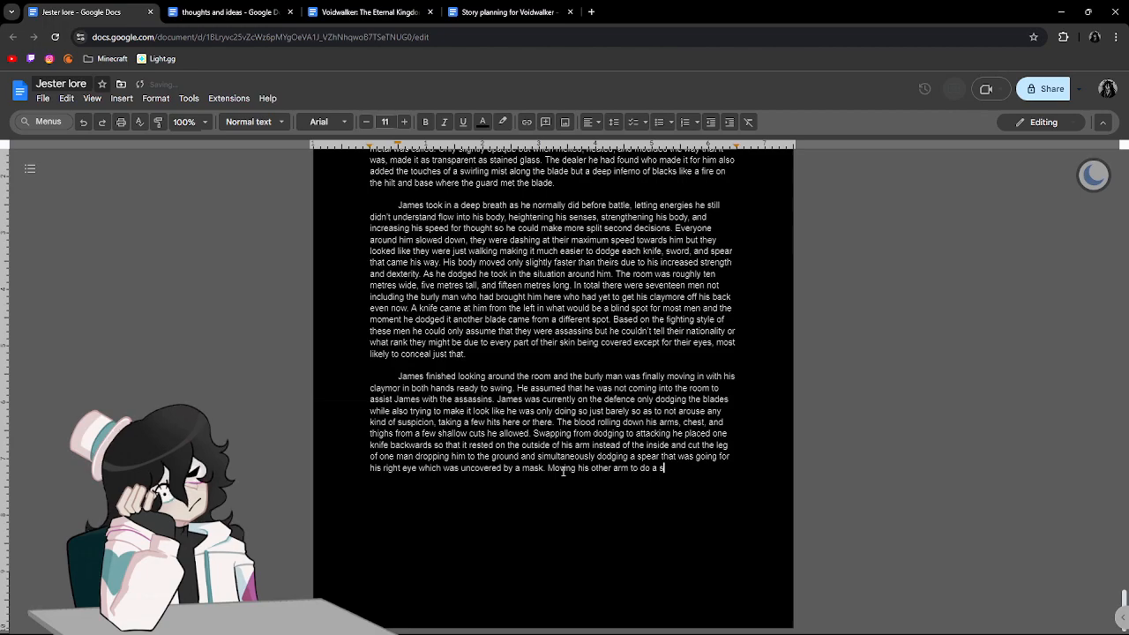
pyautogui.write('tabbing ')
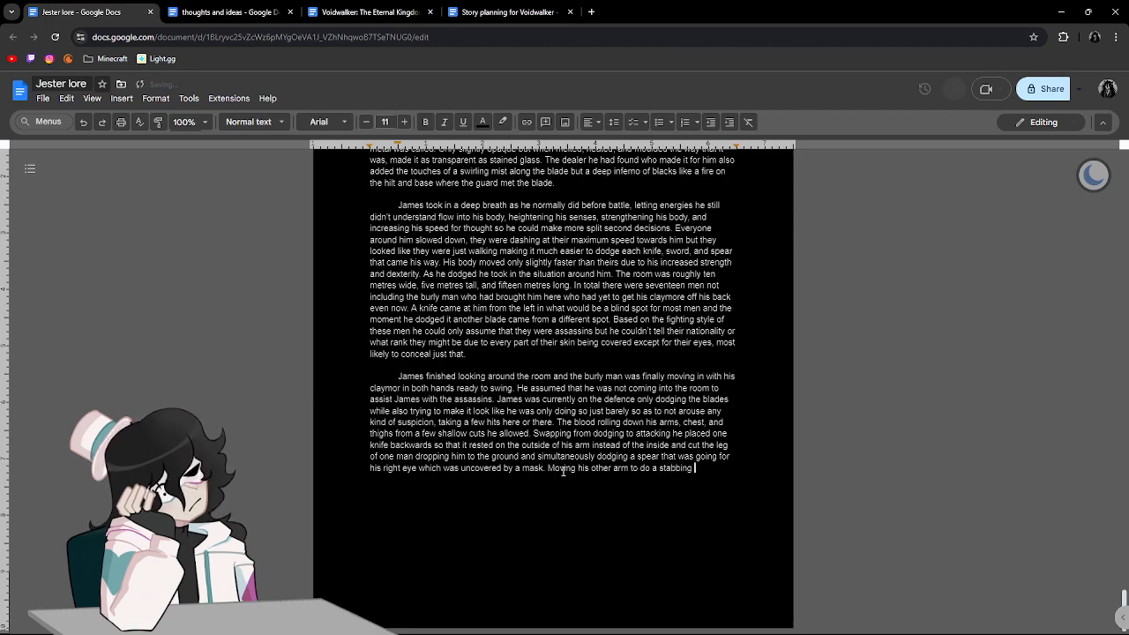
pyautogui.write('mot')
pyautogui.write('ion')
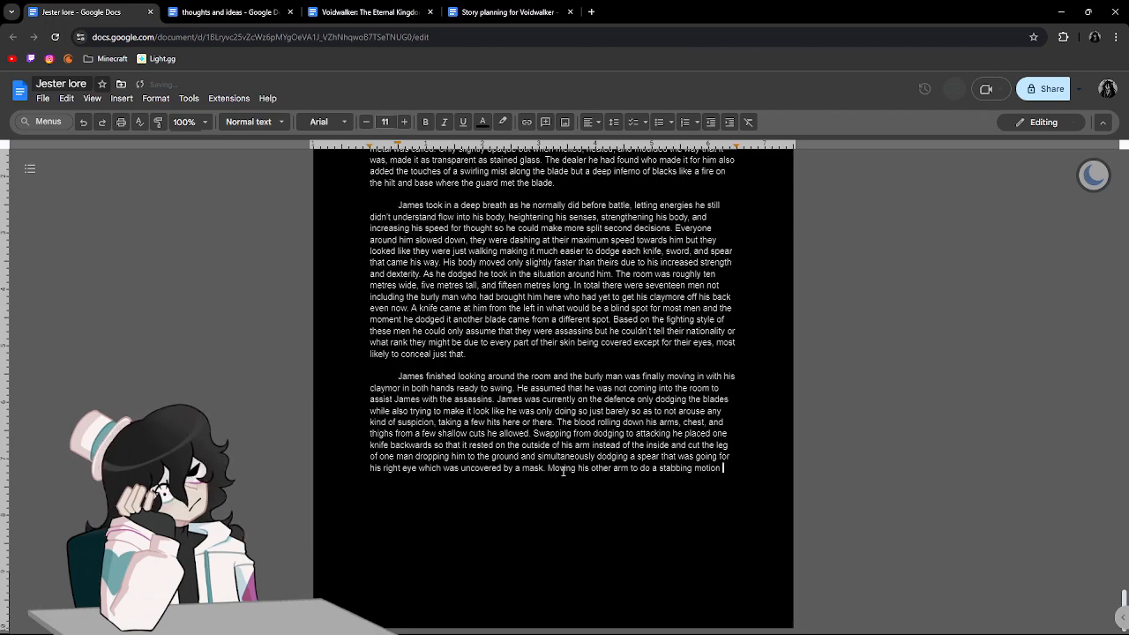
pyautogui.write(' towards one of')
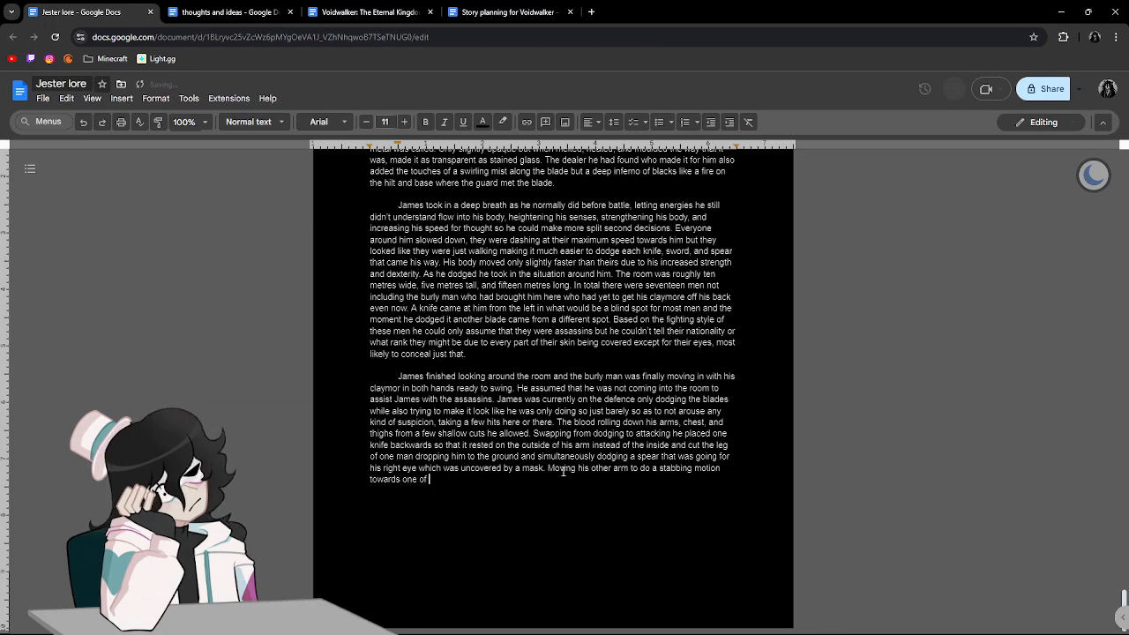
pyautogui.write(' the swordsmen')
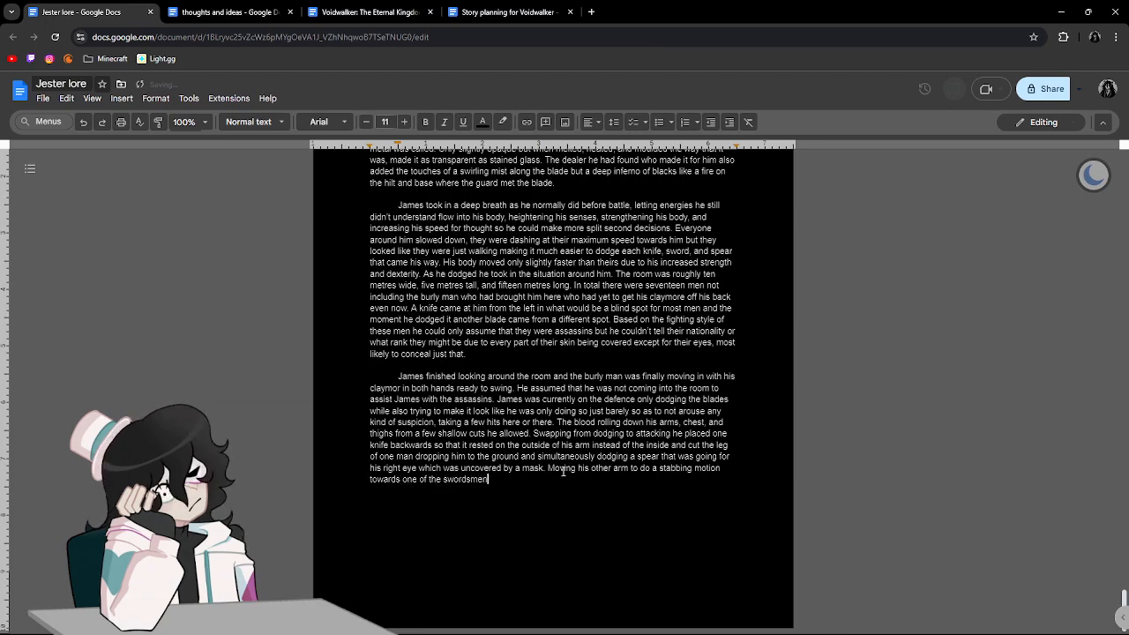
pyautogui.write(' cli')
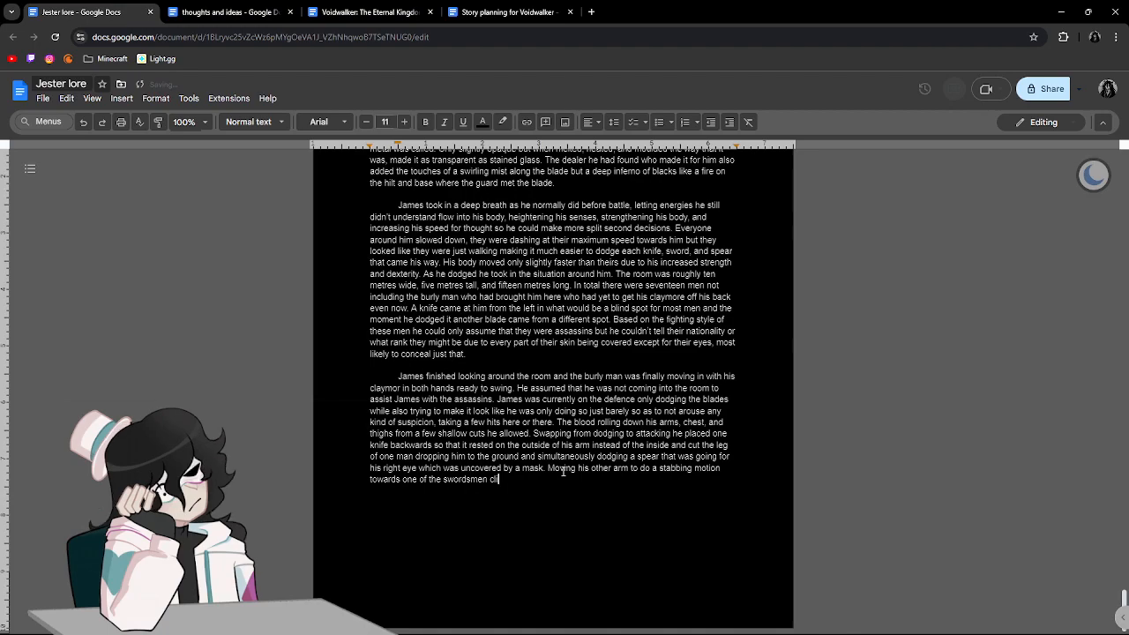
pyautogui.write('pping him on ')
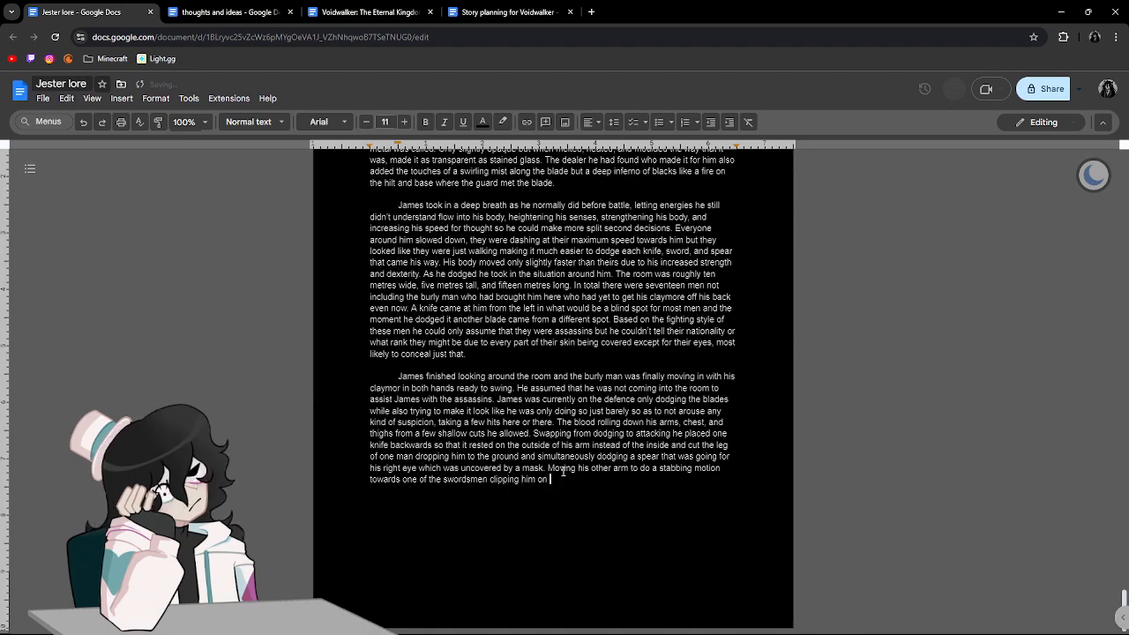
pyautogui.write('the cheek but not going ')
pyautogui.write('deep eno')
pyautogui.write('ugh for him ot no')
pyautogui.write('tice.')
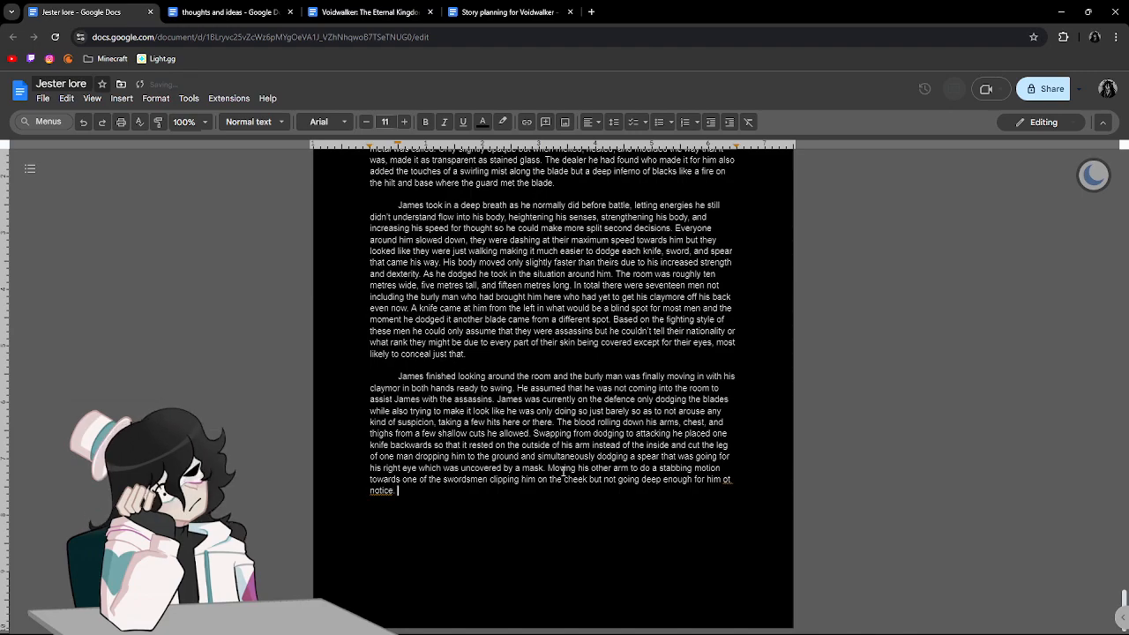
# Correct the flagged "ot" to "to" and begin the following sentence with "Ducking a sweeping claymor form the".
pyautogui.click(730, 481)
pyautogui.click(738, 464)
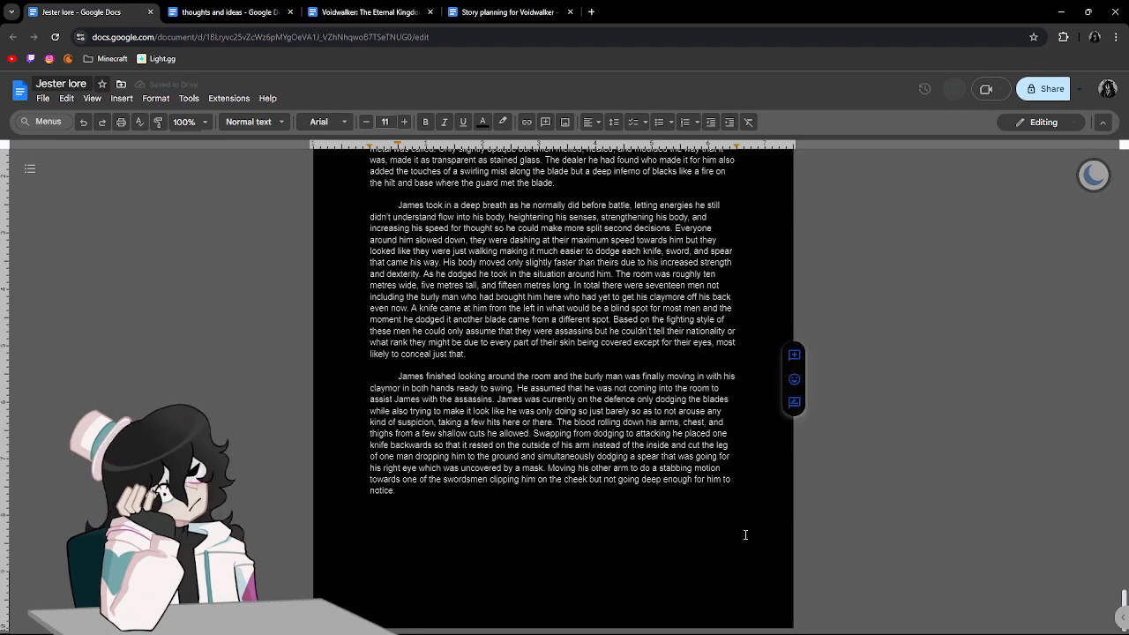
pyautogui.write('Ducking a cl')
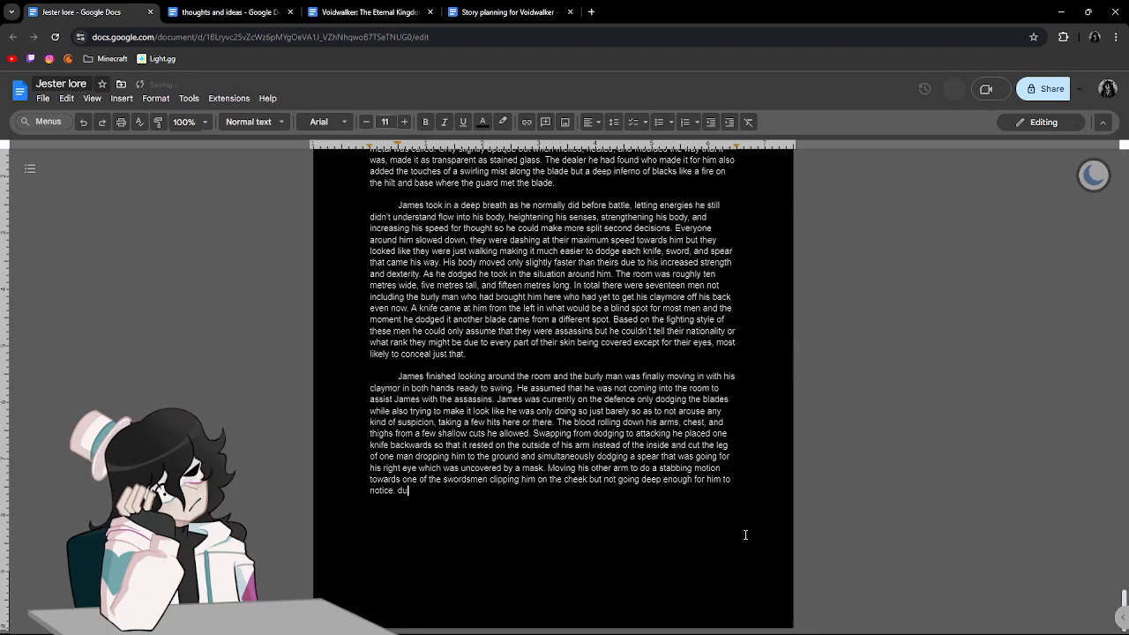
pyautogui.press('BackSpace')
pyautogui.press('BackSpace')
pyautogui.write('sweeping clamour')
pyautogui.press('BackSpace')
pyautogui.press('BackSpace')
pyautogui.press('BackSpace')
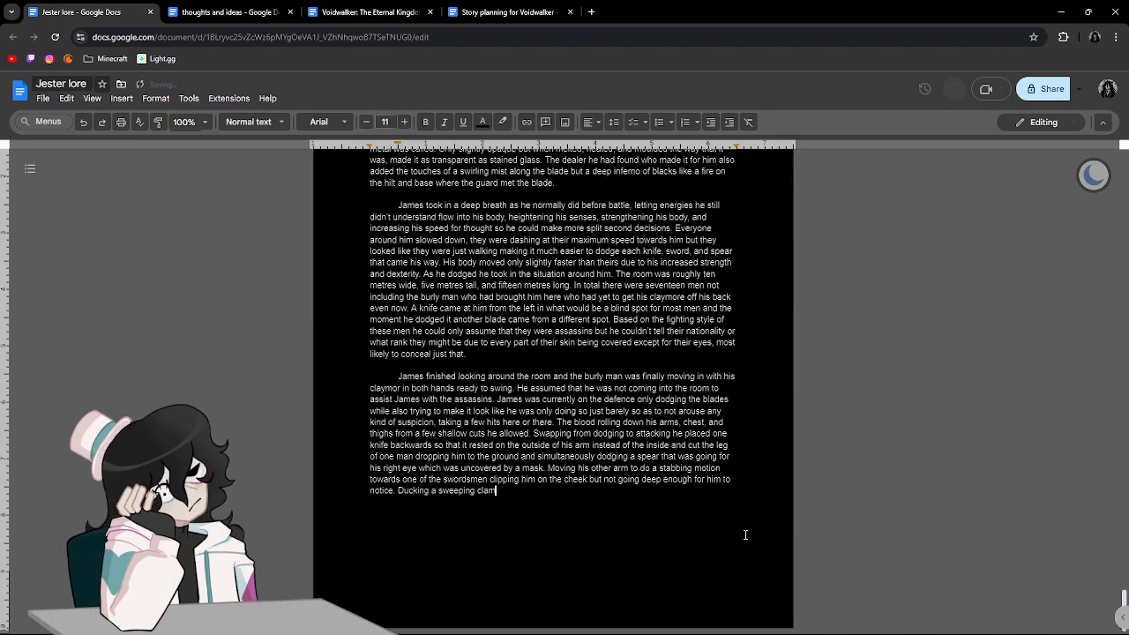
pyautogui.write('ymor form teh ')
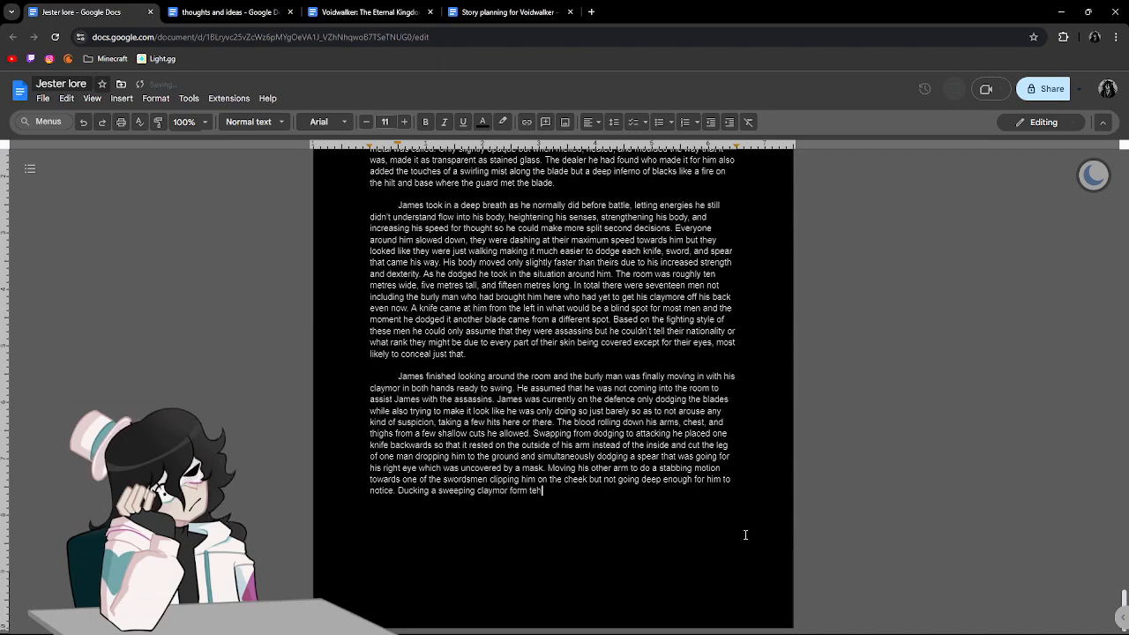
pyautogui.write('burly man he slice a')
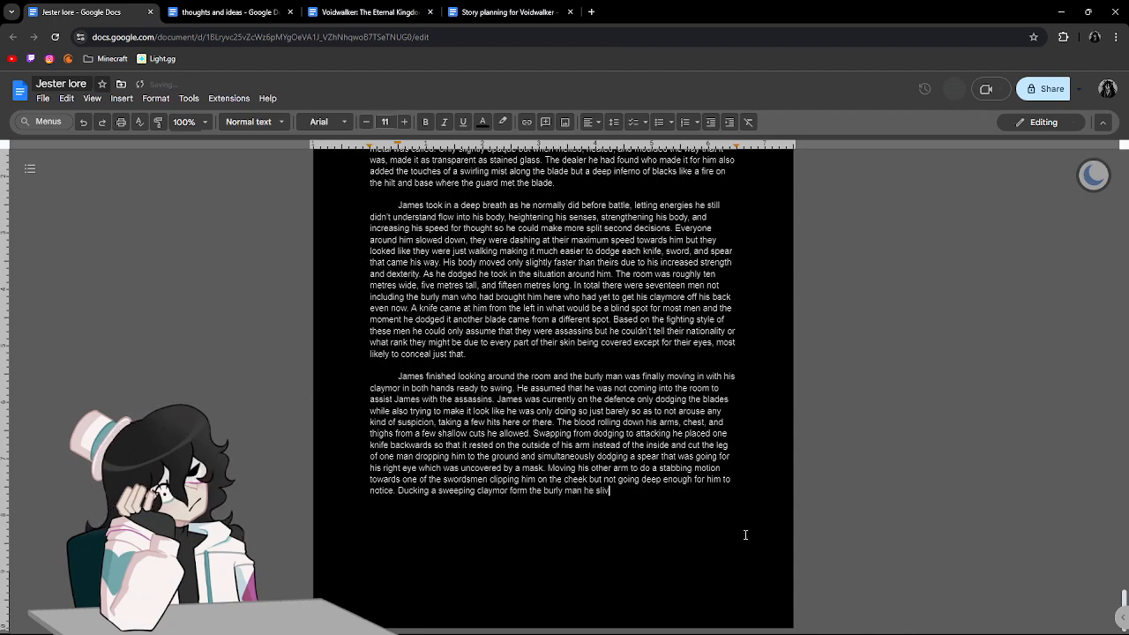
# Continue the ducking sentence with "burly man he sliced a chunk of skin off".
pyautogui.press('BackSpace')
pyautogui.press('BackSpace')
pyautogui.write('d a chunk of skin off ')
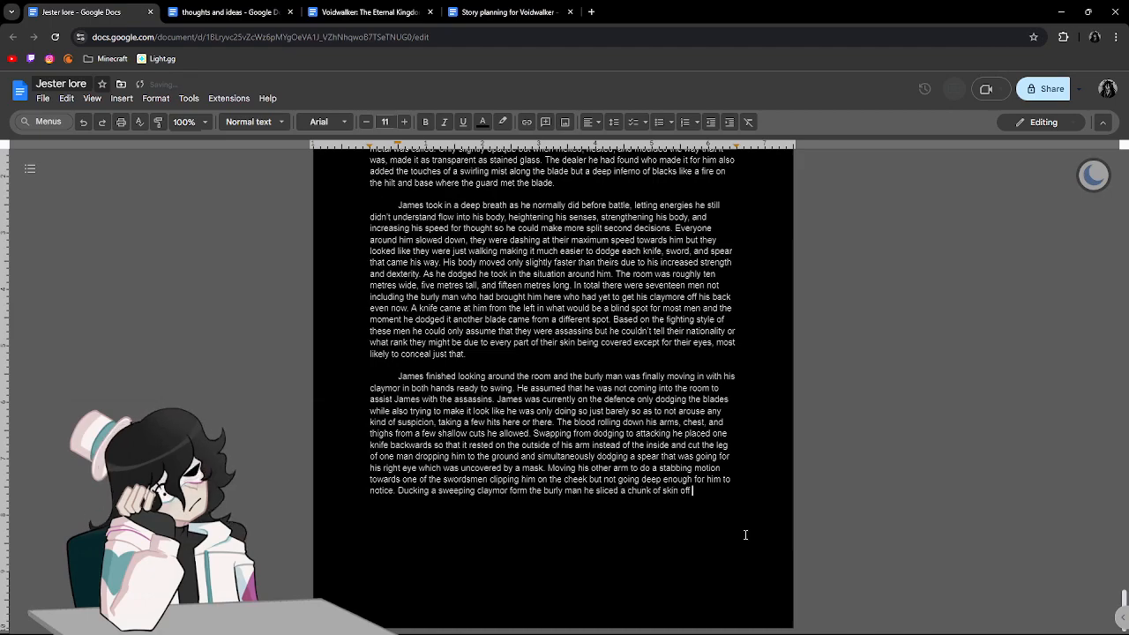
pyautogui.write('of their righ')
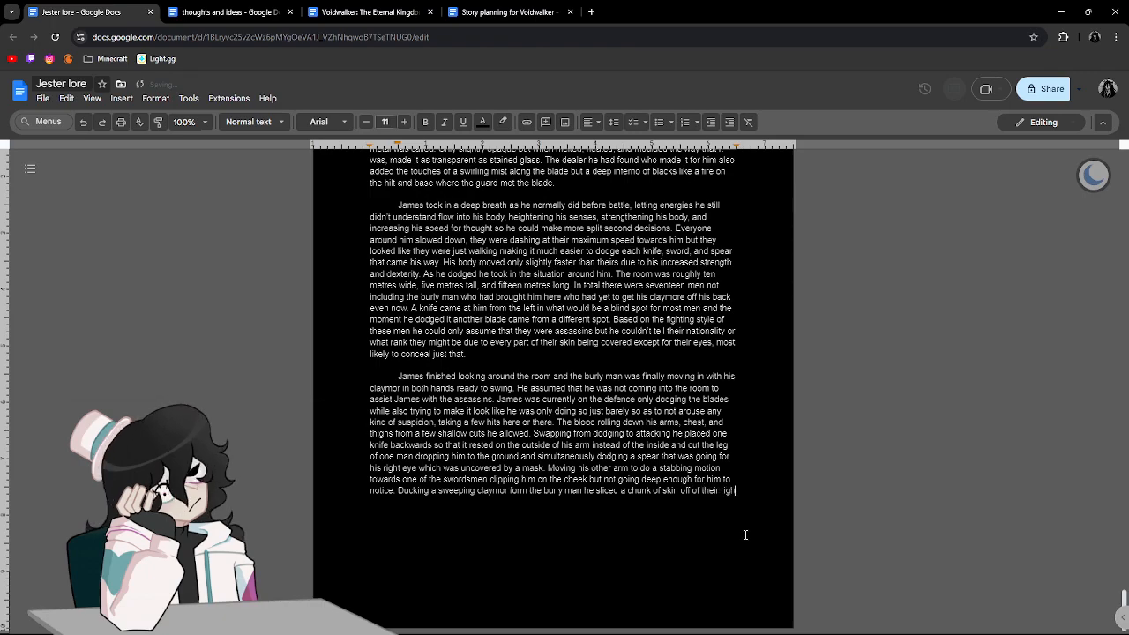
pyautogui.write('t ankle ')
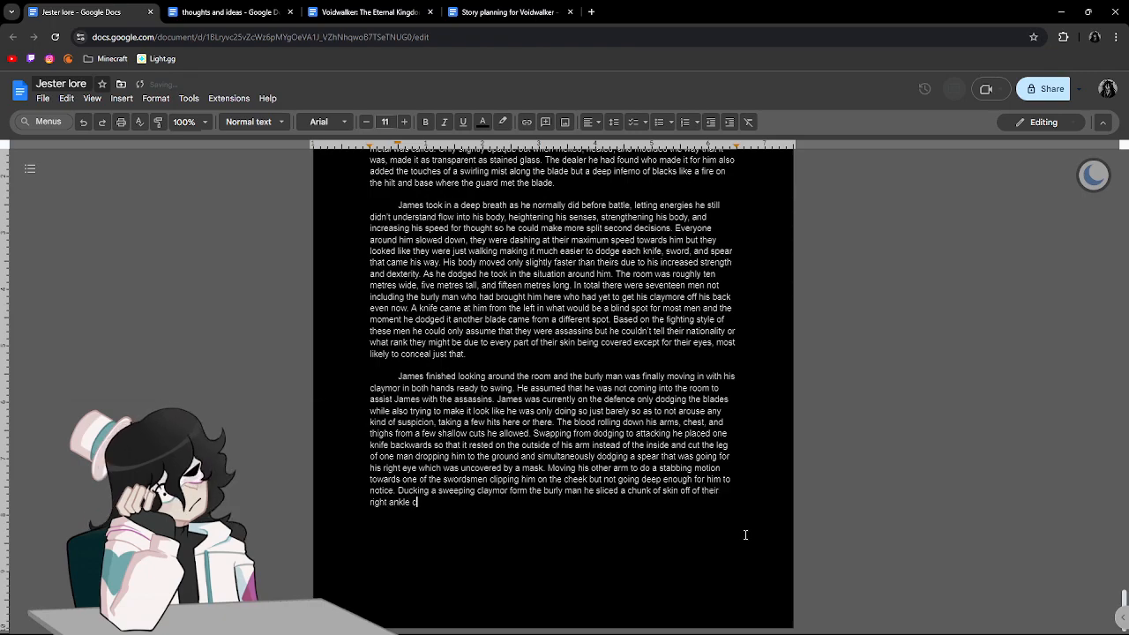
pyautogui.write('and')
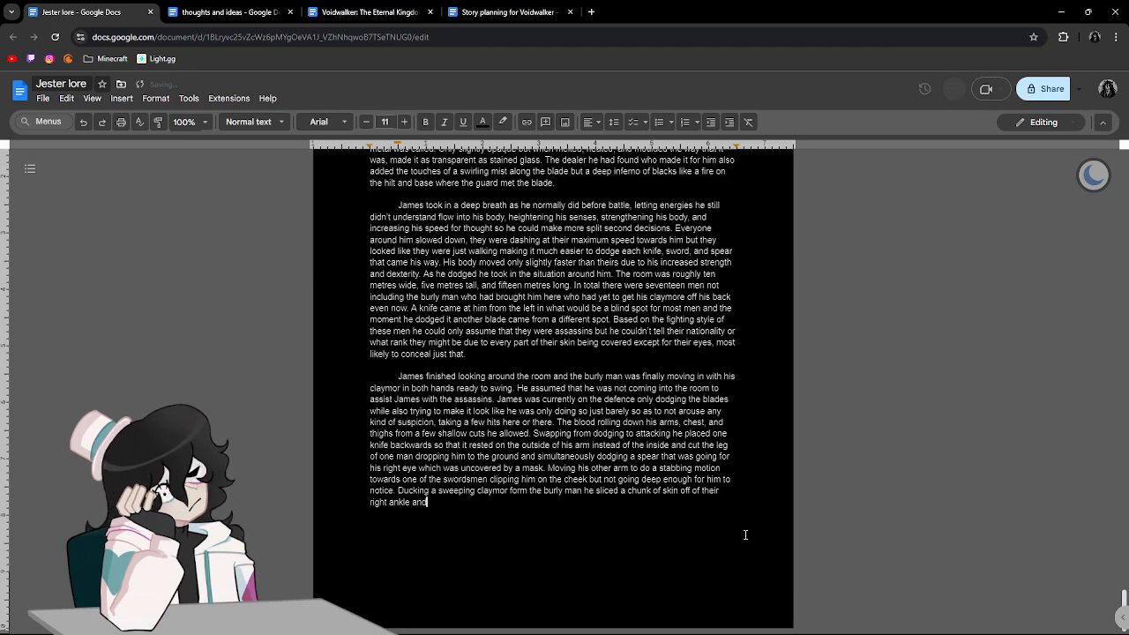
pyautogui.write(' he staggered back.')
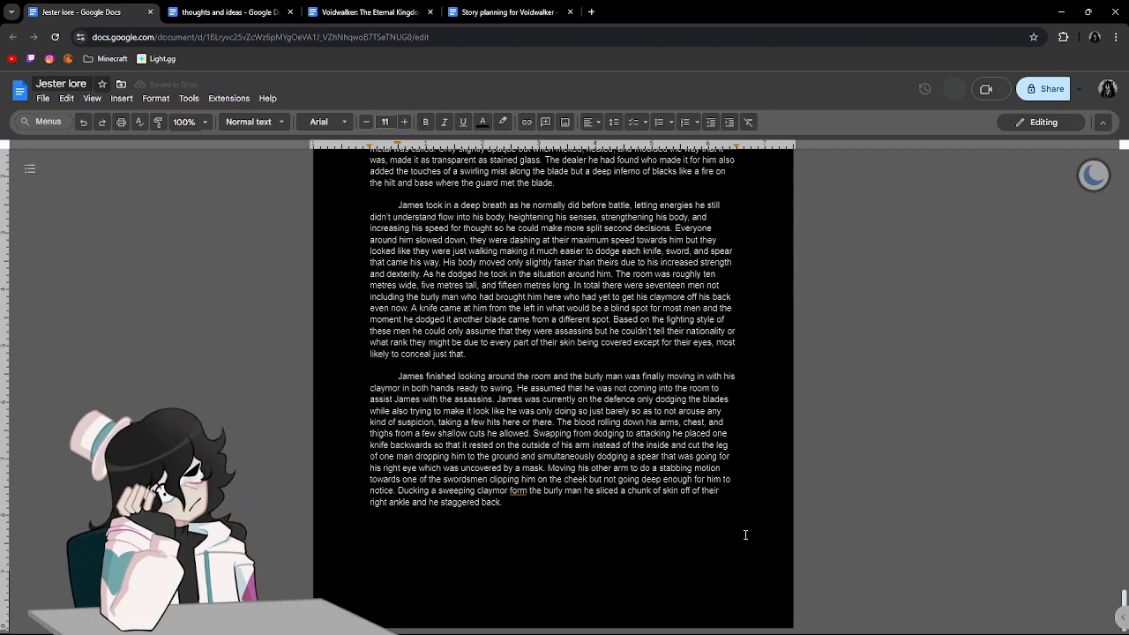
# End the sentence with "of their right ankle and he staggered back." and correct the flagged "form" to "from".
pyautogui.moveTo(519, 501); pyautogui.dragTo(518, 492)
pyautogui.click(517, 490)
pyautogui.click(526, 474)
pyautogui.click(687, 538)
# Begin the sentence following "staggered back." with "And James leaped a good three metres into the".
pyautogui.write('And J')
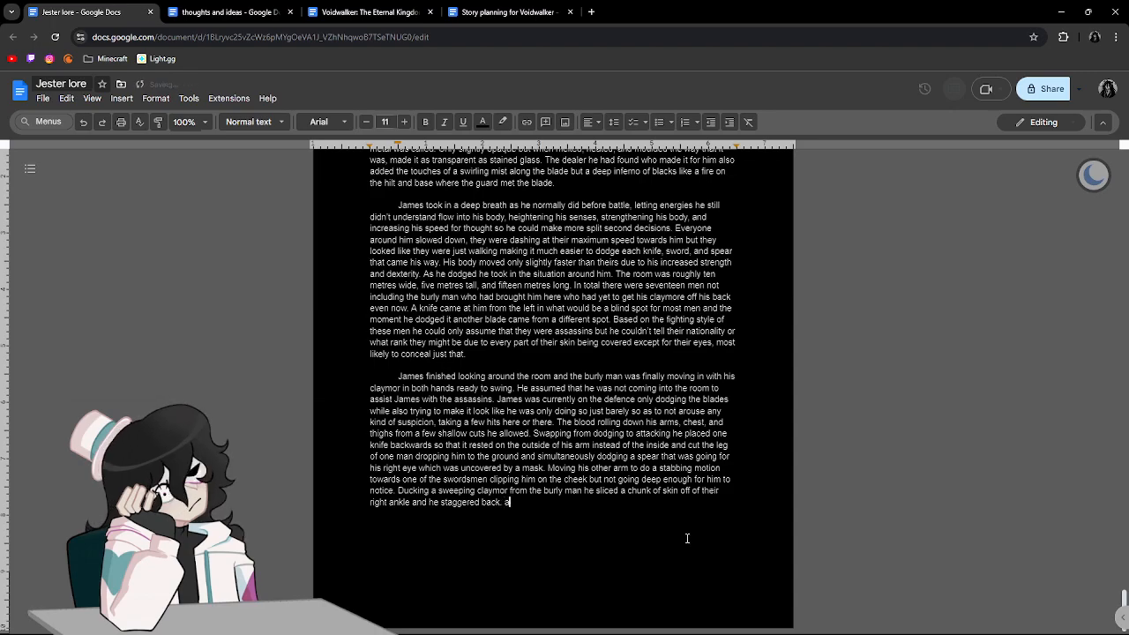
pyautogui.write('ames le')
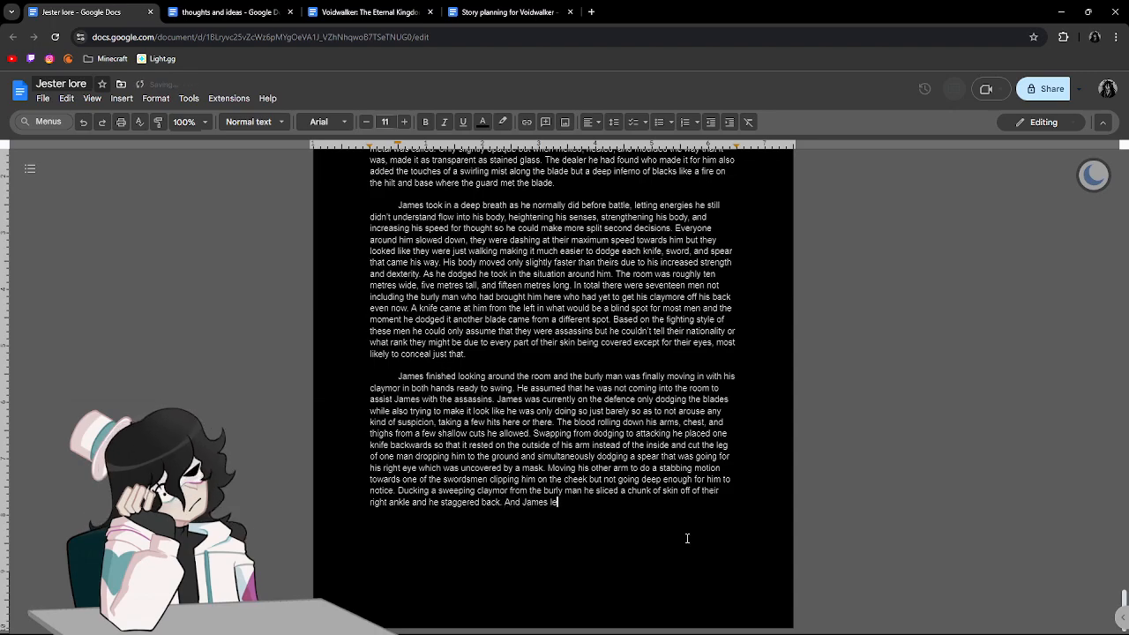
pyautogui.write('aped a good three me')
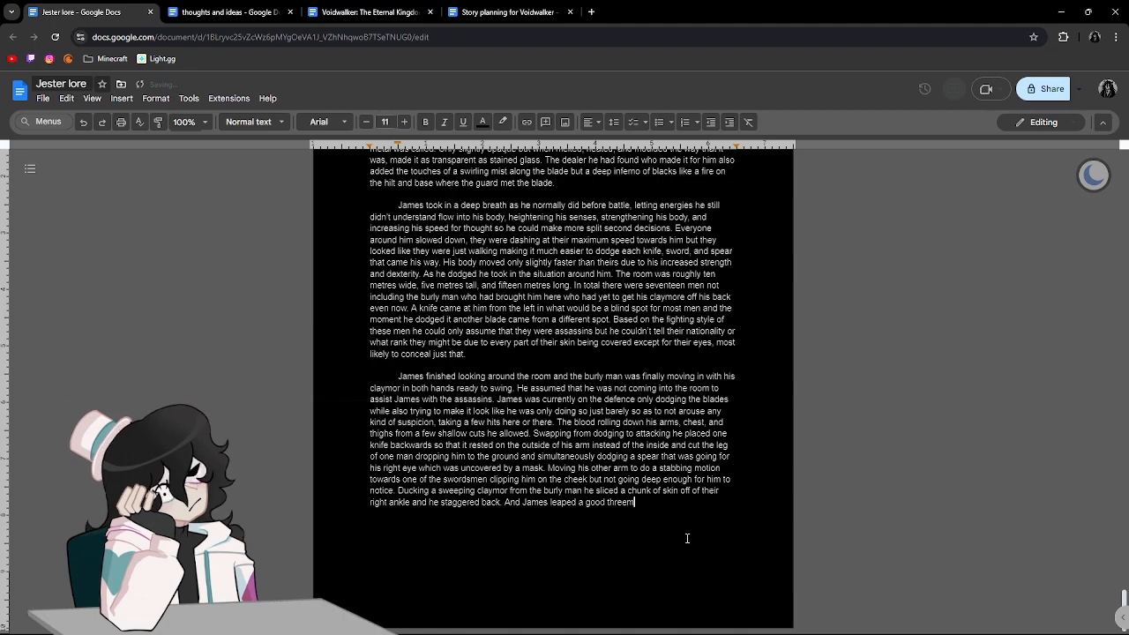
pyautogui.write('tres ')
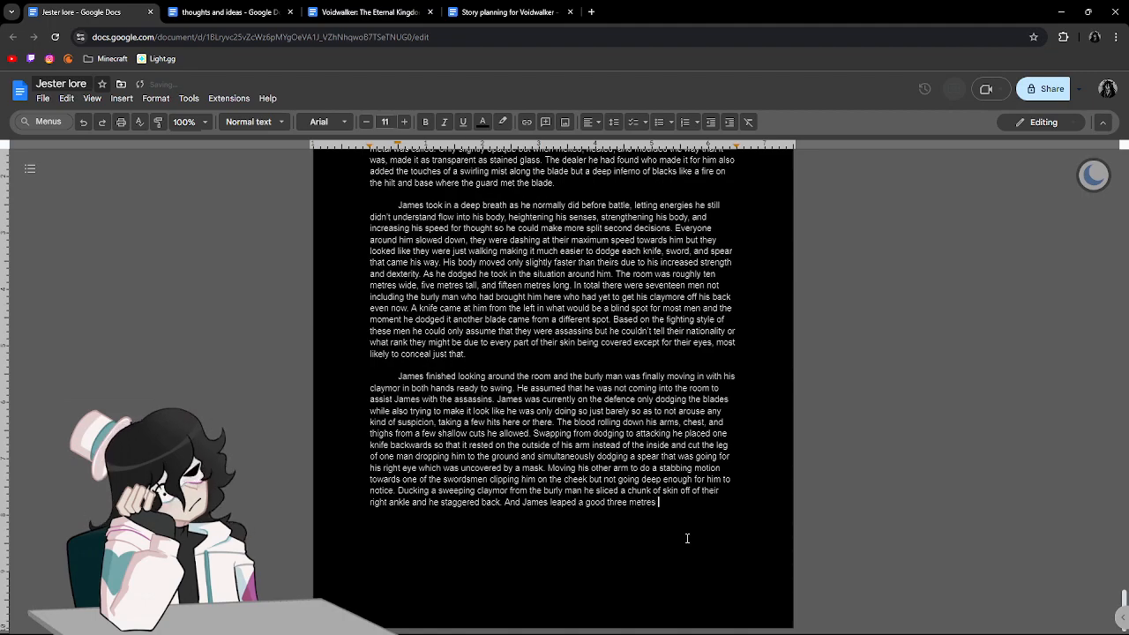
pyautogui.write('into t')
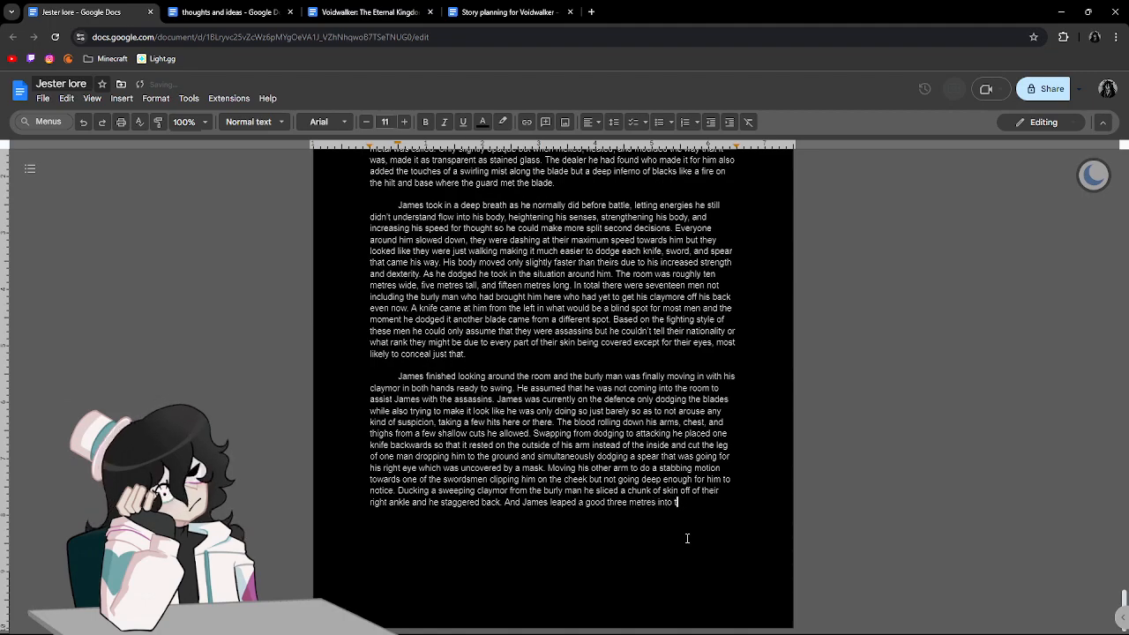
pyautogui.write('eh  air using hi')
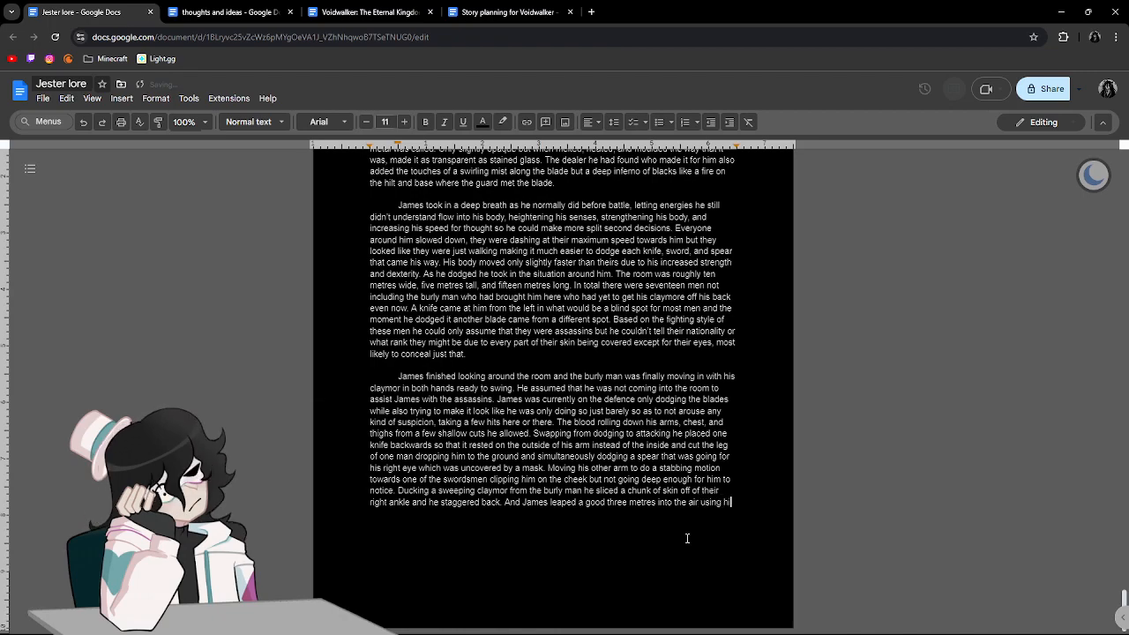
pyautogui.write('s enhanced')
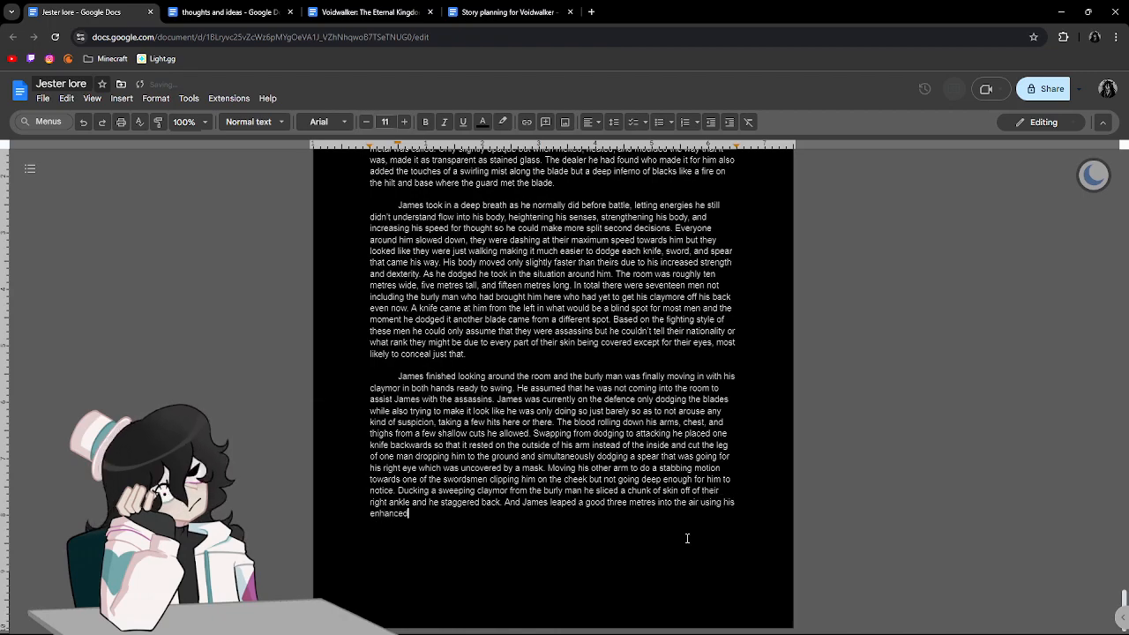
pyautogui.write(' strength')
# Continue after "enhanced strength" with "but not jumping as high as he had wanted since he wanted to hit the ceiling".
pyautogui.write('but not')
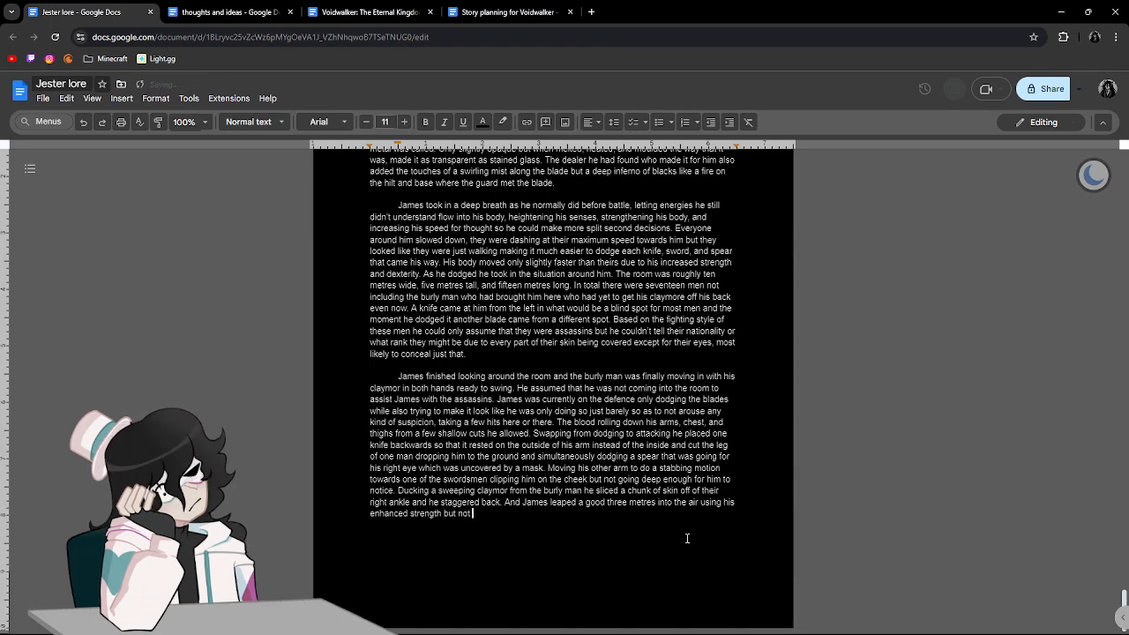
pyautogui.write(' jumbing')
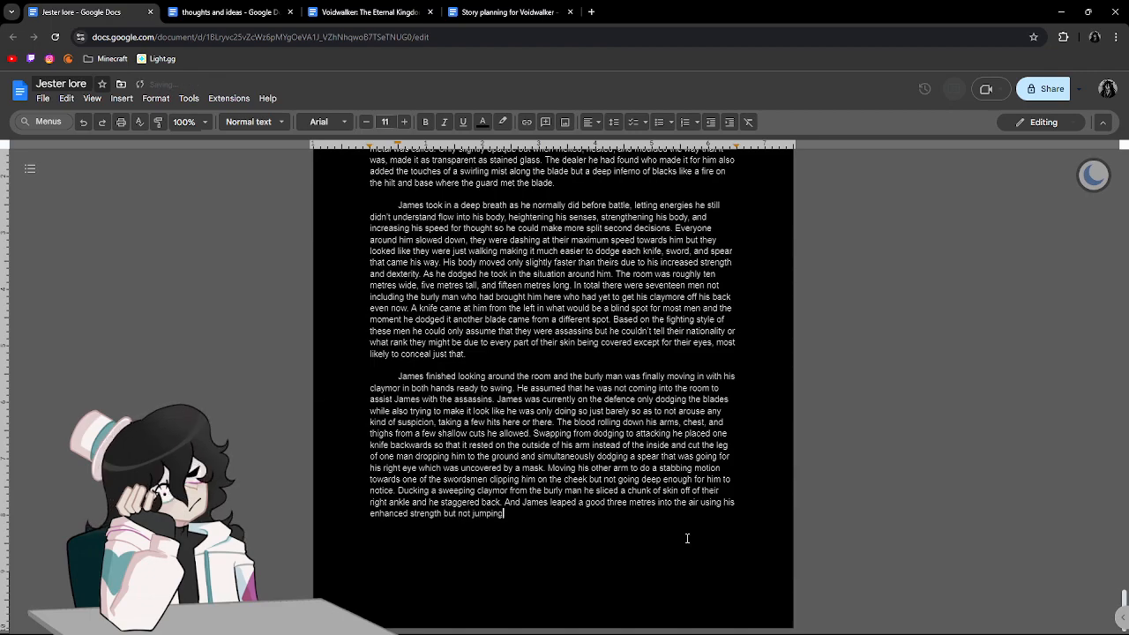
pyautogui.write(' as high as h')
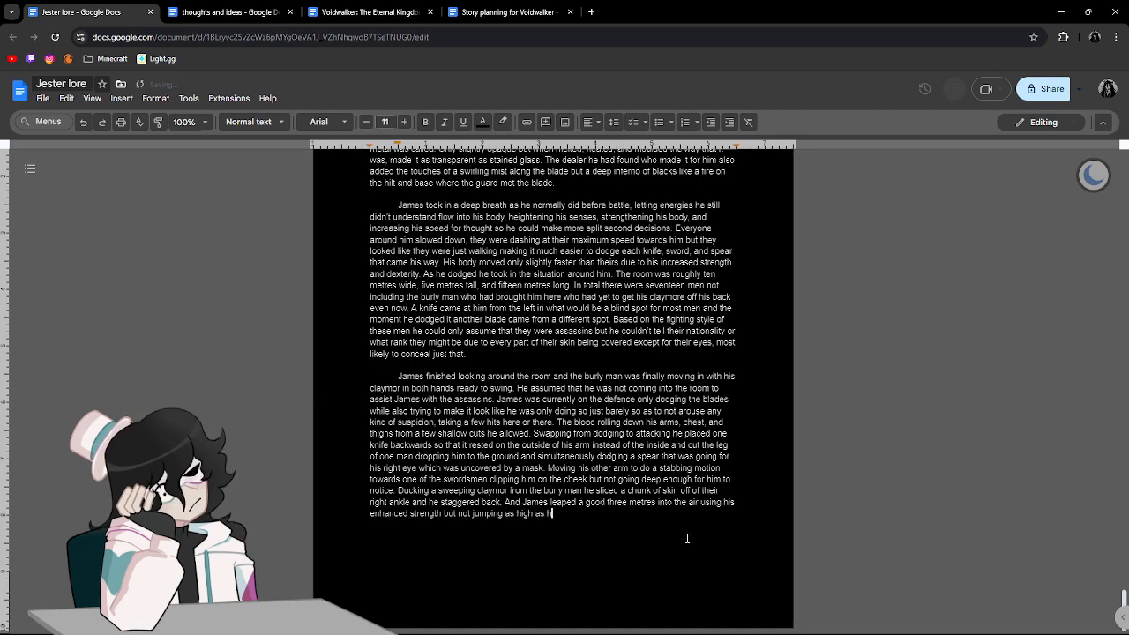
pyautogui.write('e had wanted sinc')
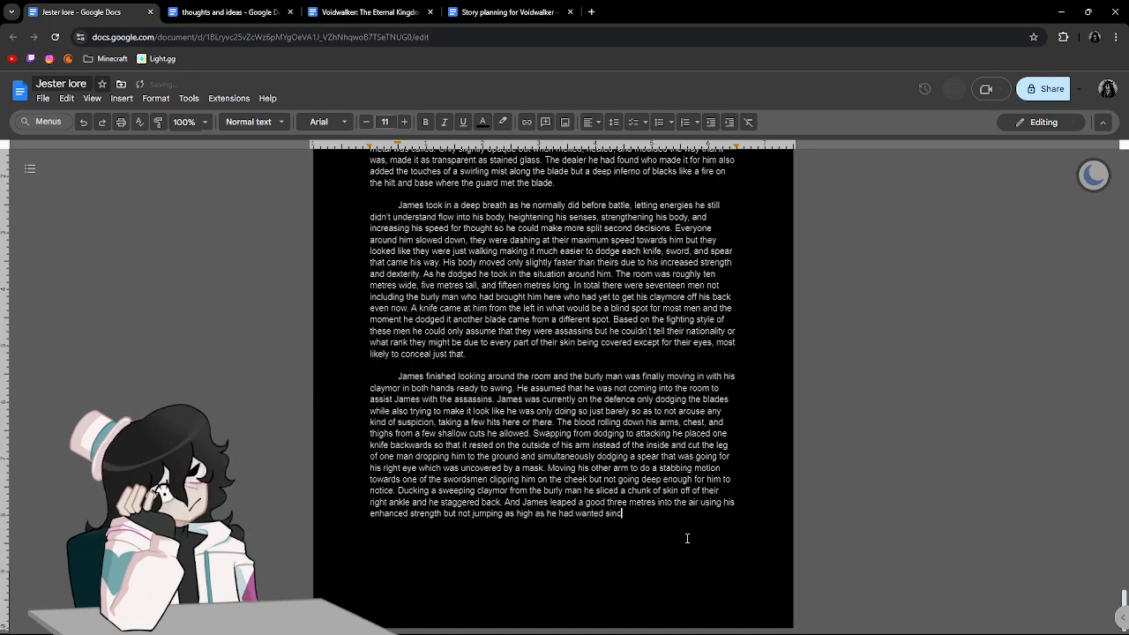
pyautogui.write('e he wanted to hit the ceil')
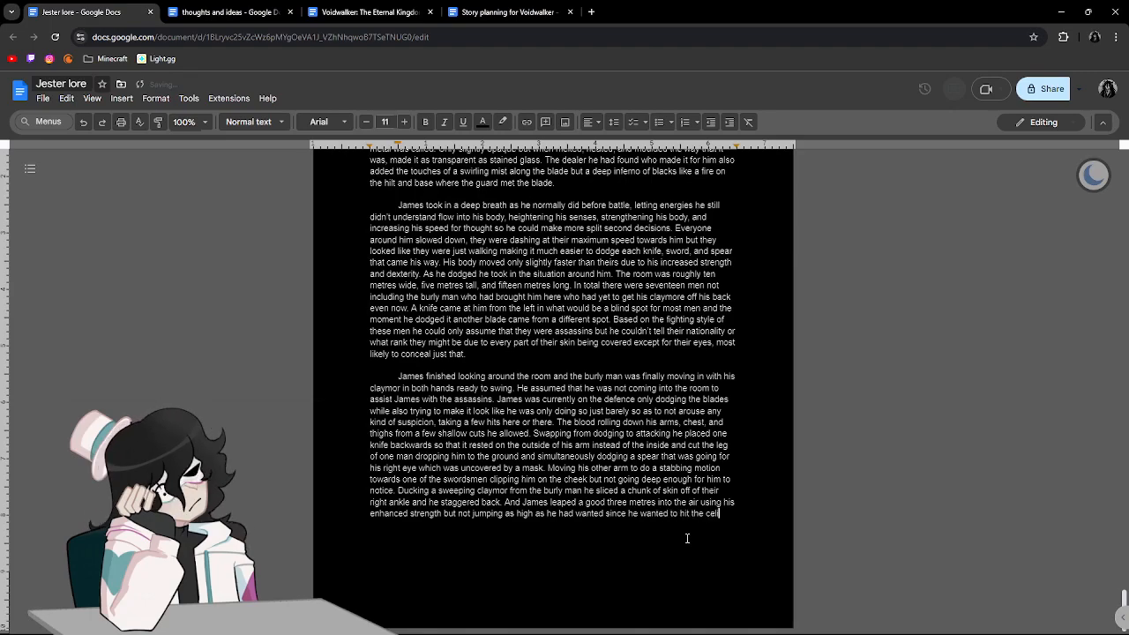
pyautogui.write('ing so he ')
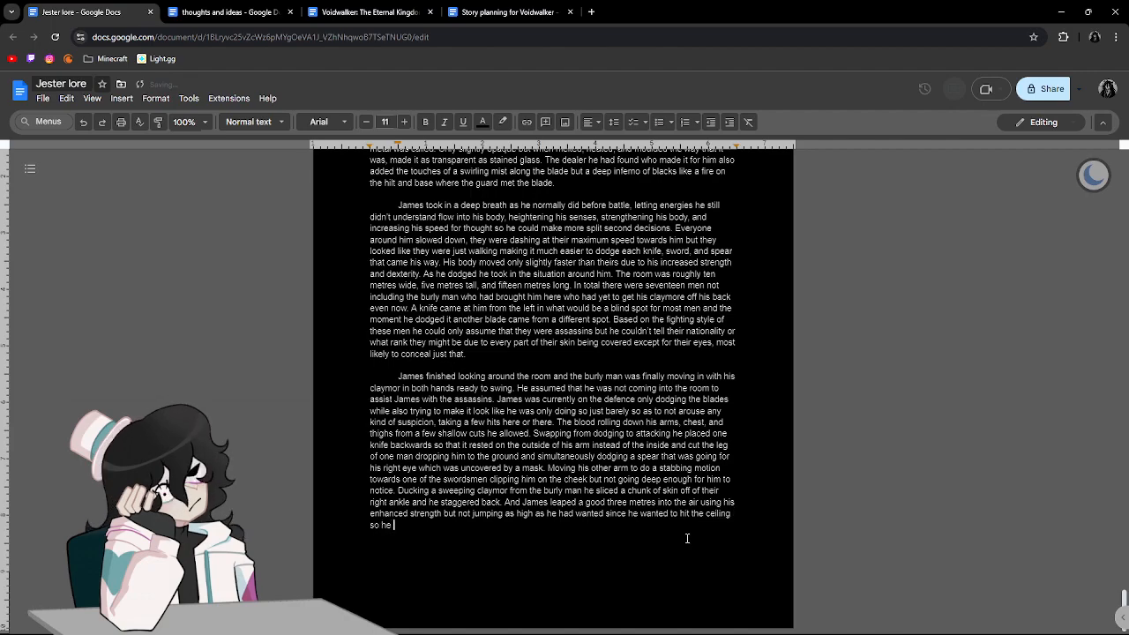
pyautogui.write('could bounce ')
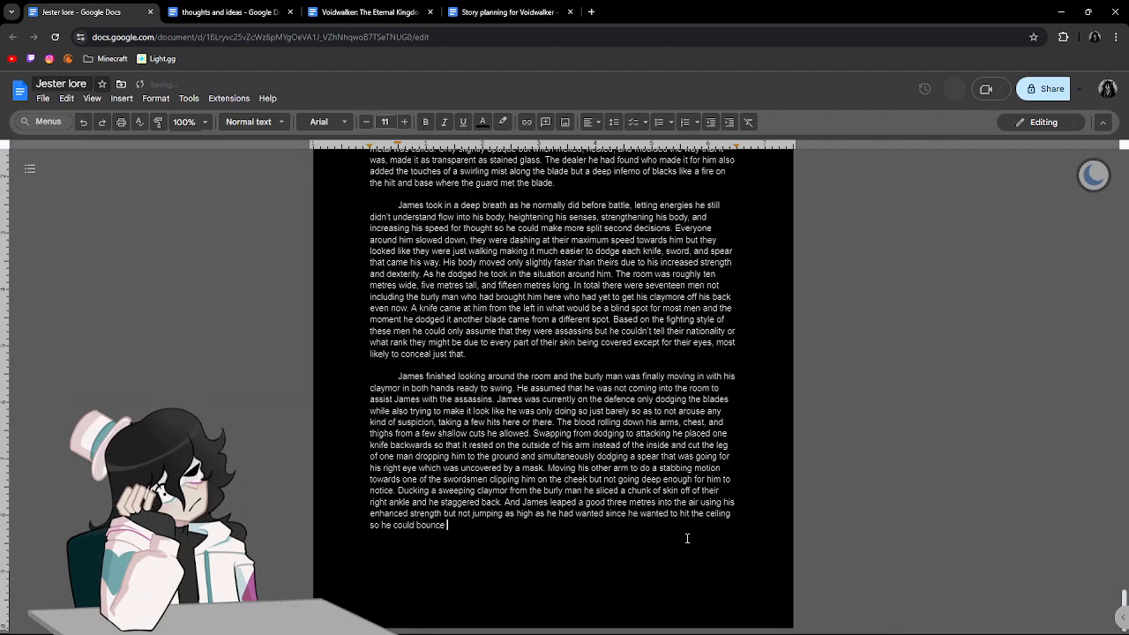
pyautogui.write('off of it')
pyautogui.write(' and ')
pyautogui.write('menovo')
pyautogui.write('u')
# Continue after "ceiling" with "so he could bounce off of it and menovour to a different spot in the room".
pyautogui.press('BackSpace')
pyautogui.write('ovour to a different spot in the room')
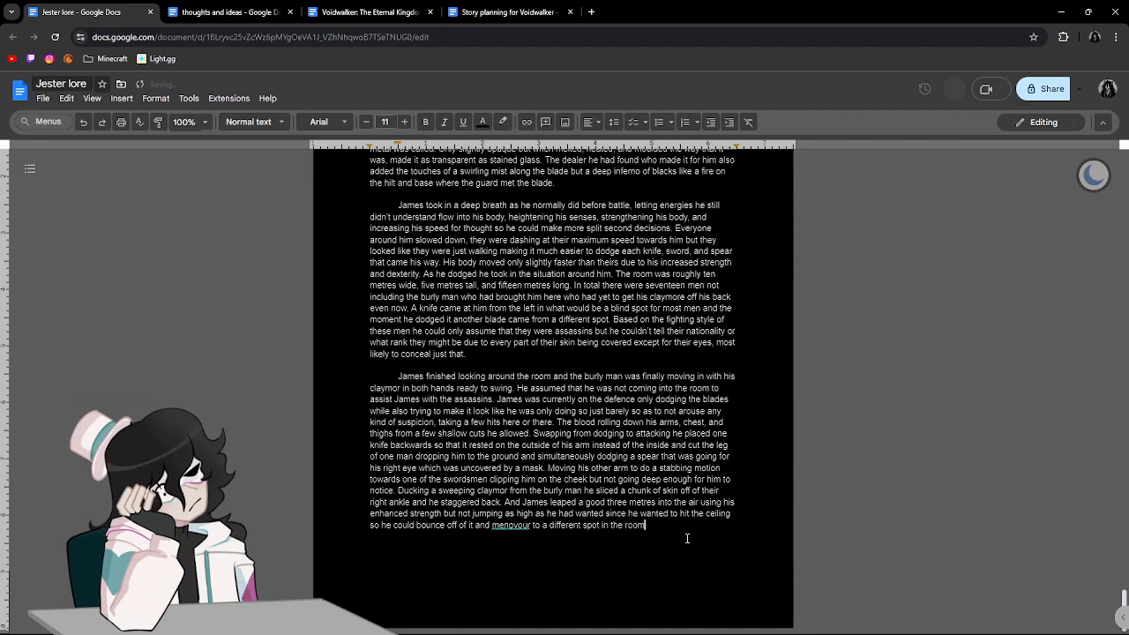
# Respell the flagged "menovour" as "menuvour" and replace it with the suggested "manoeuvre".
pyautogui.click(508, 534)
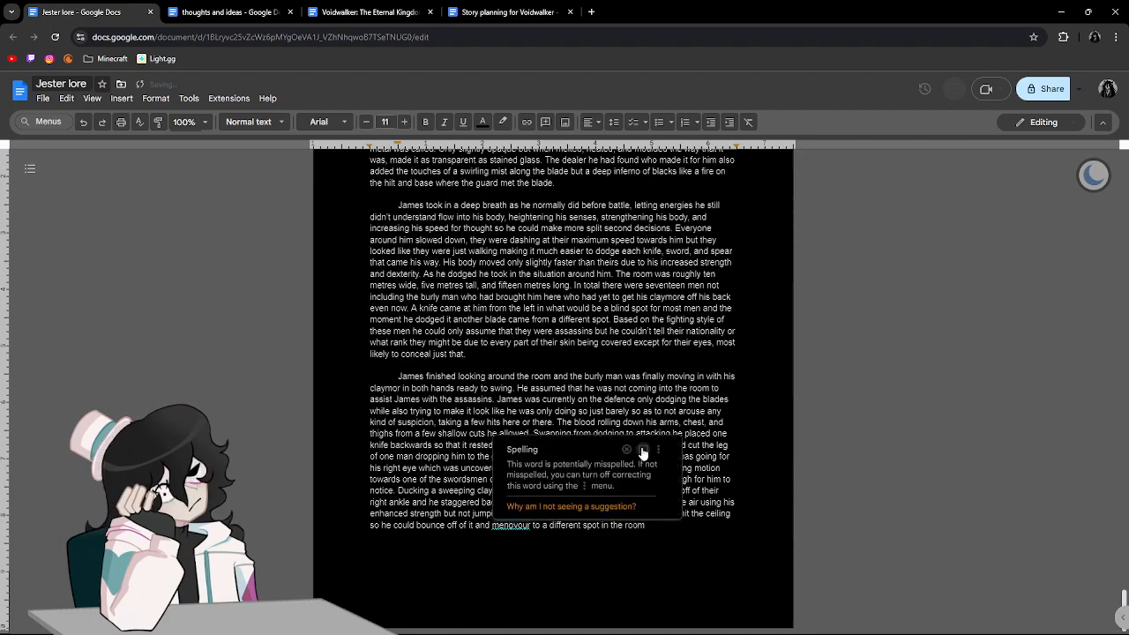
pyautogui.click(537, 528)
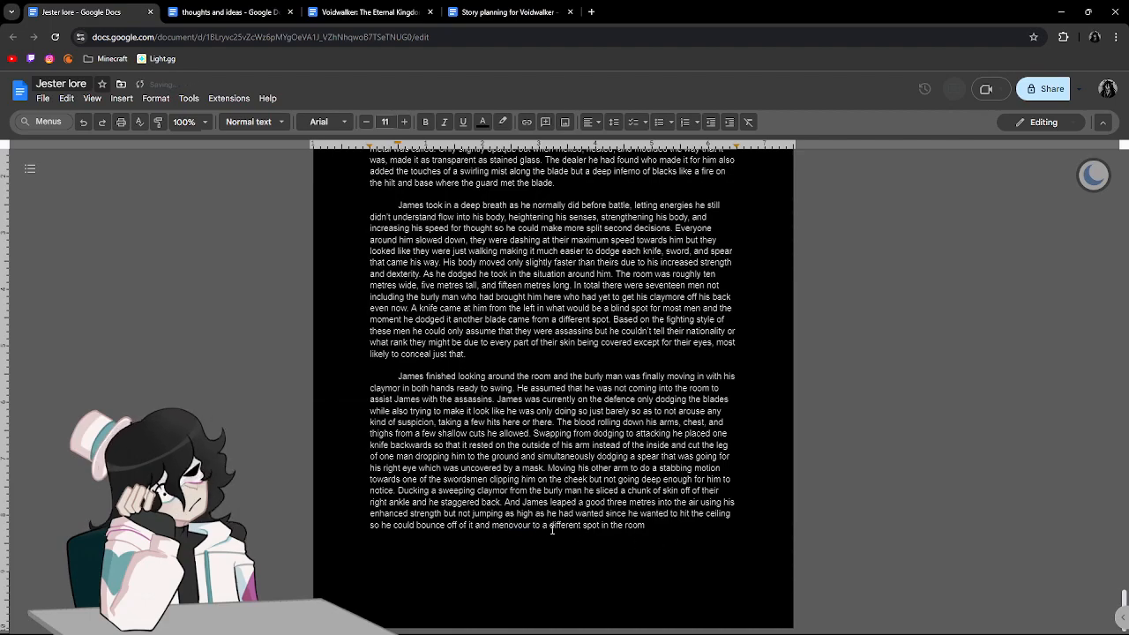
pyautogui.press('BackSpace')
pyautogui.press('BackSpace')
pyautogui.press('BackSpace')
pyautogui.press('BackSpace')
pyautogui.press('BackSpace')
pyautogui.press('BackSpace')
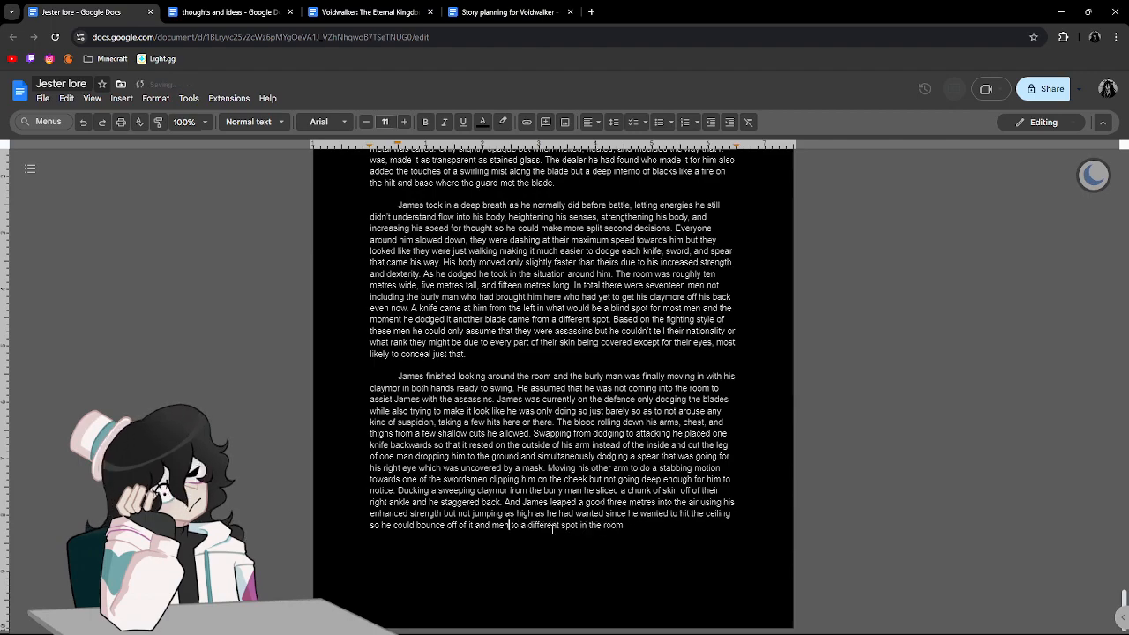
pyautogui.write('uvour')
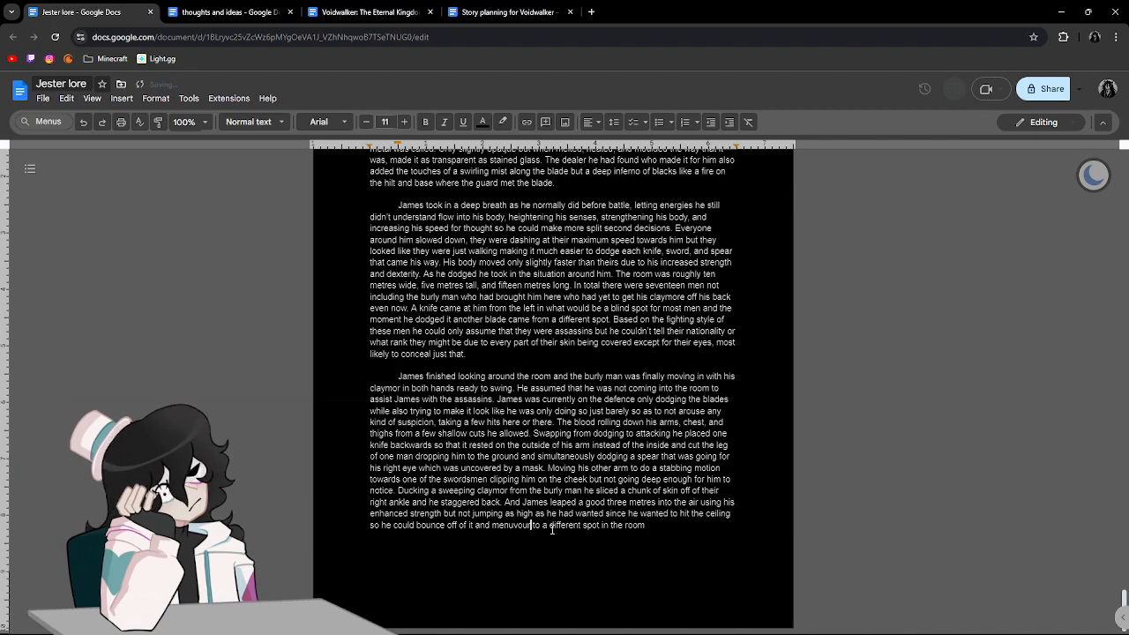
pyautogui.click(515, 527)
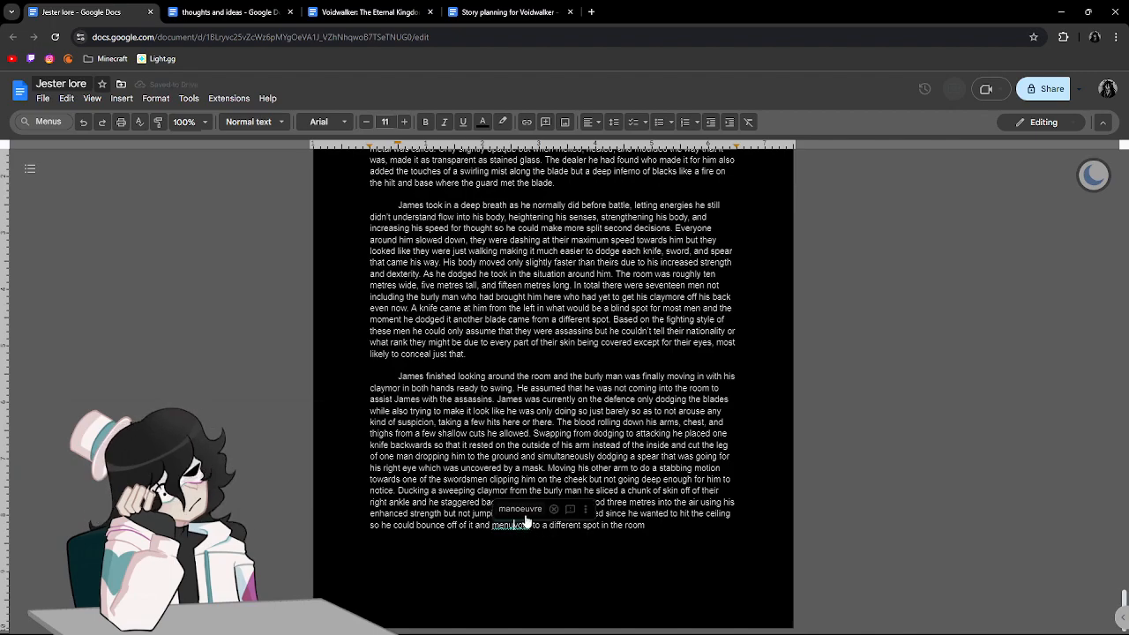
pyautogui.click(520, 509)
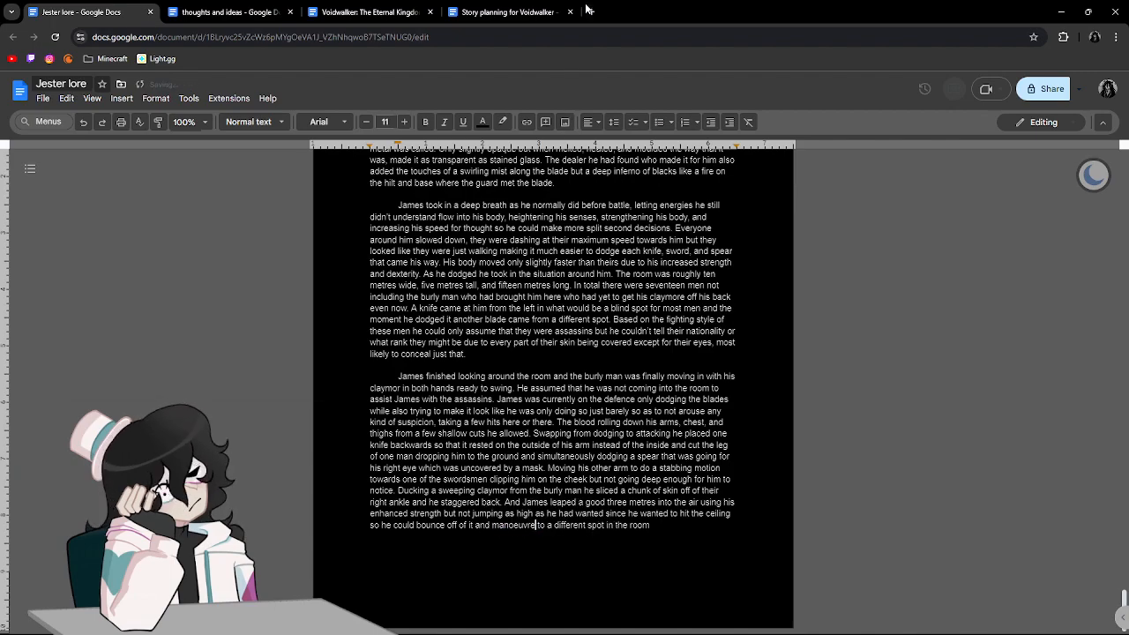
# Look up "menovour" in the browser's search suggestions to check its spelling, and return to the story.
pyautogui.click(588, 11)
pyautogui.write('menovo')
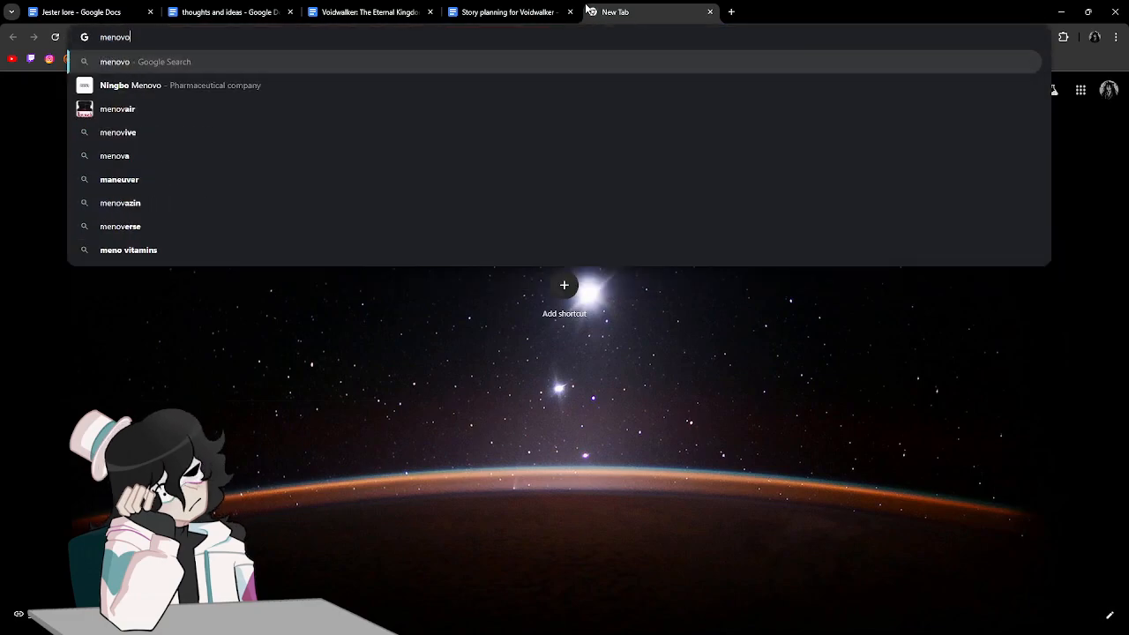
pyautogui.write('ur')
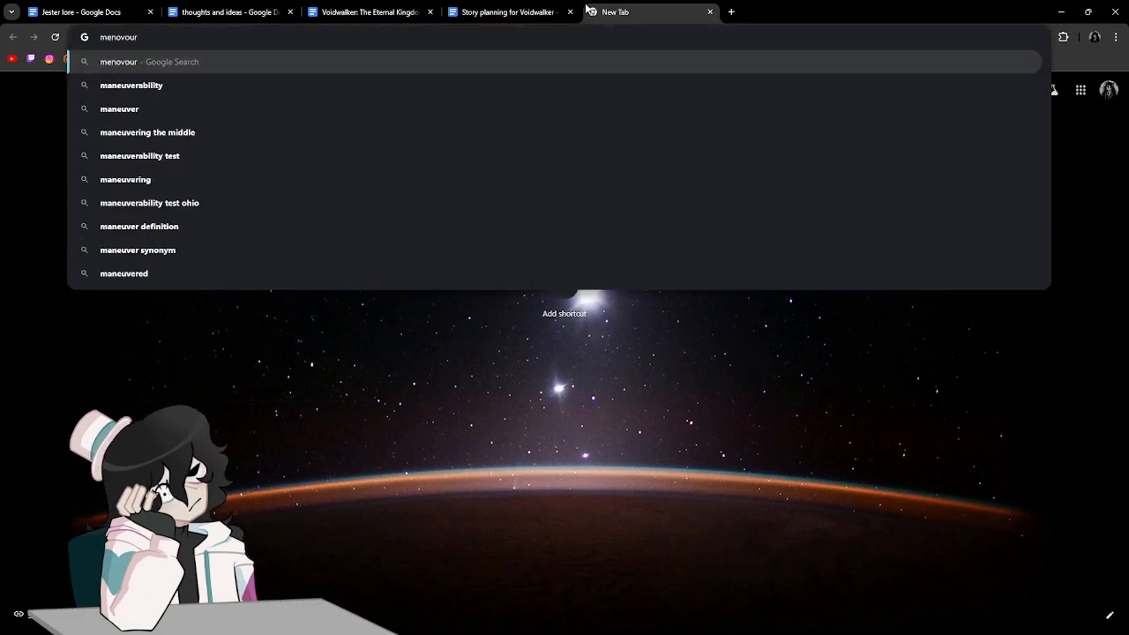
pyautogui.click(710, 12)
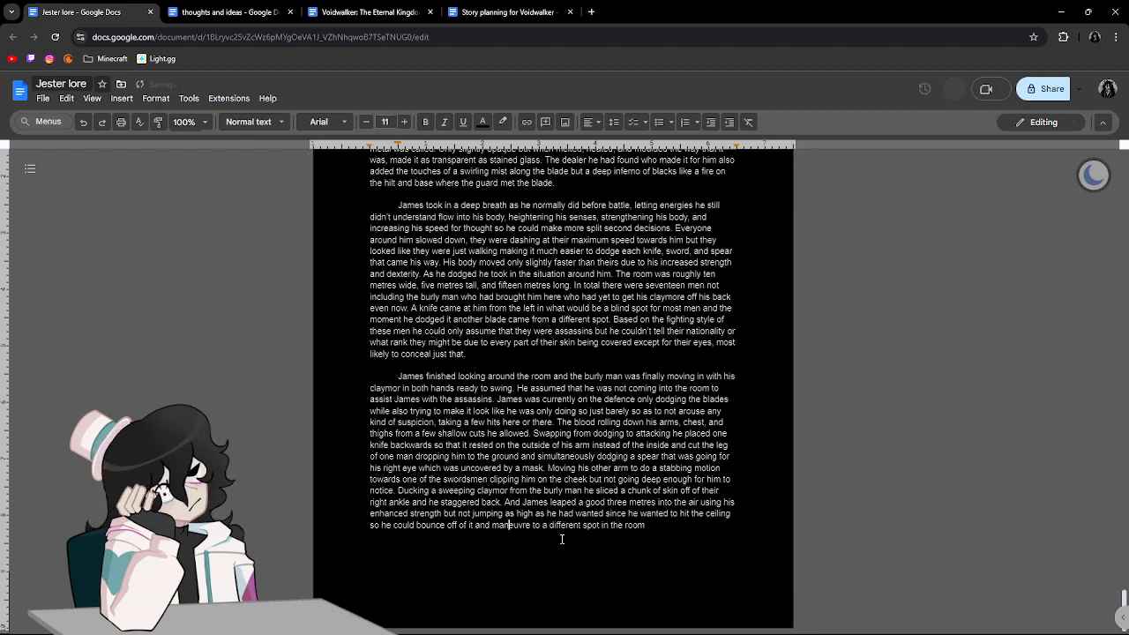
# Replace the flagged "maneuvre" with the suggested "manoeuvre" and continue after "room" with ". Instead he settled with landing on one of the spearmen".
pyautogui.click(515, 522)
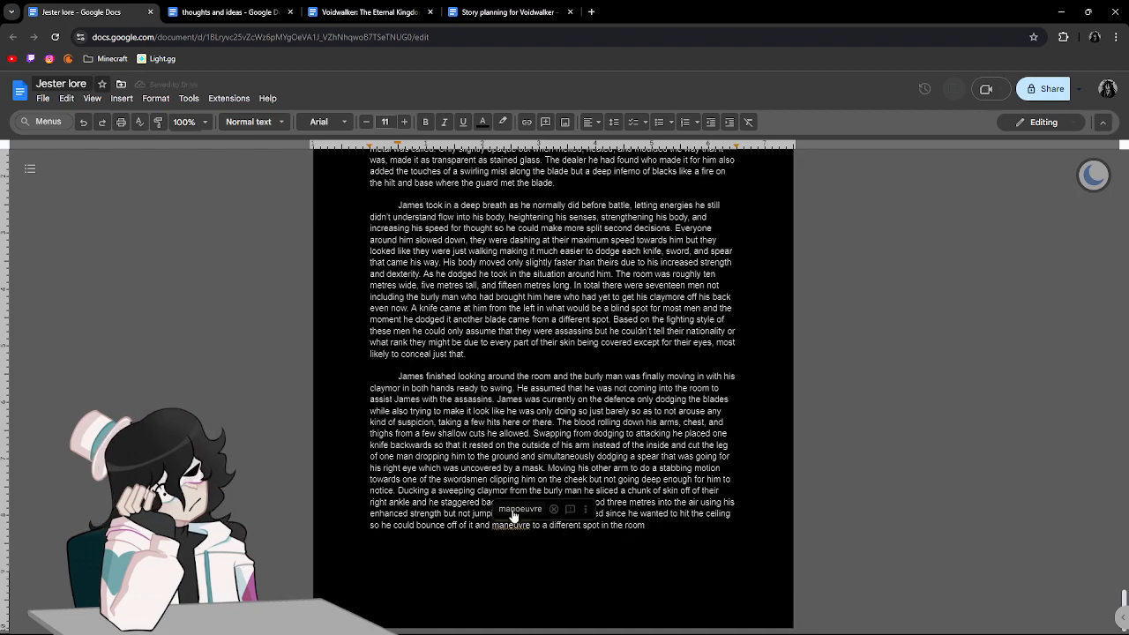
pyautogui.click(516, 510)
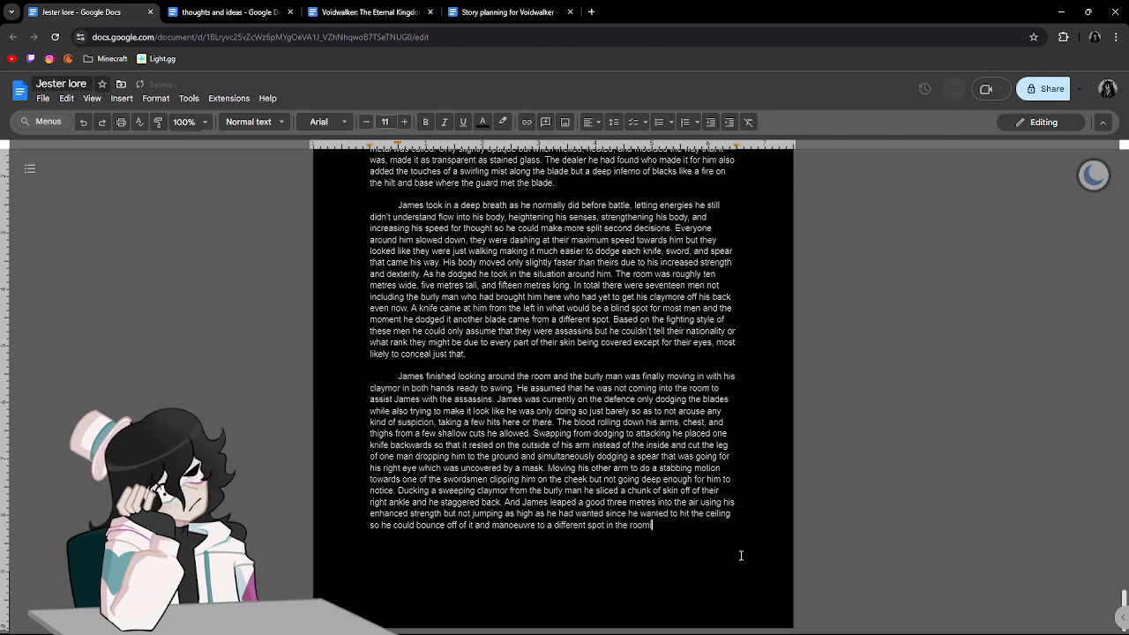
pyautogui.write('Instead ')
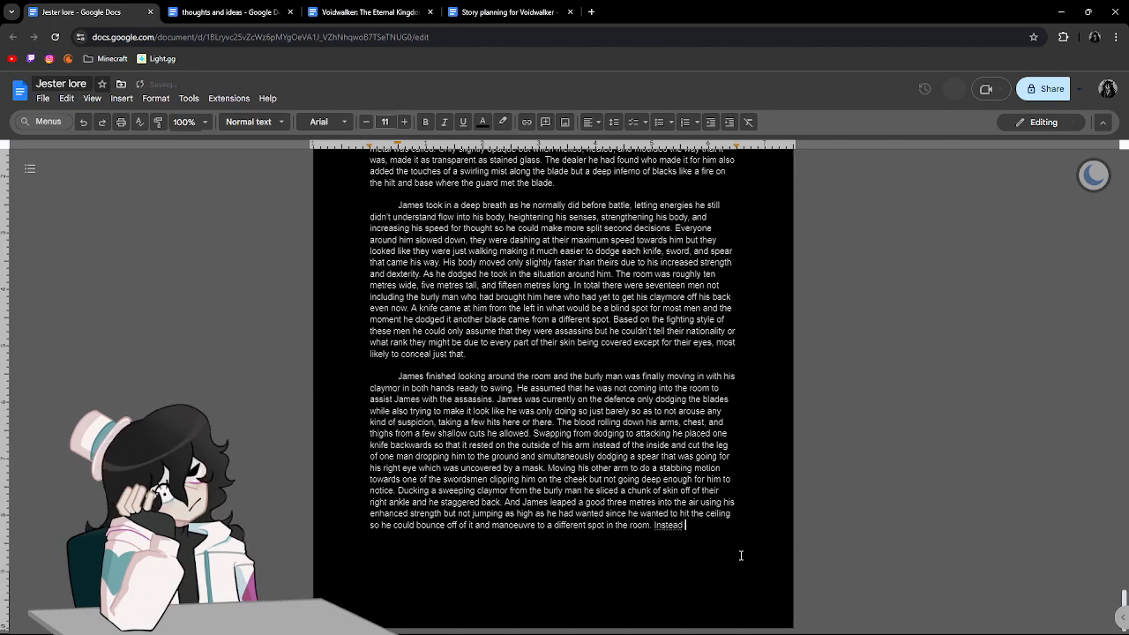
pyautogui.write('he settled with')
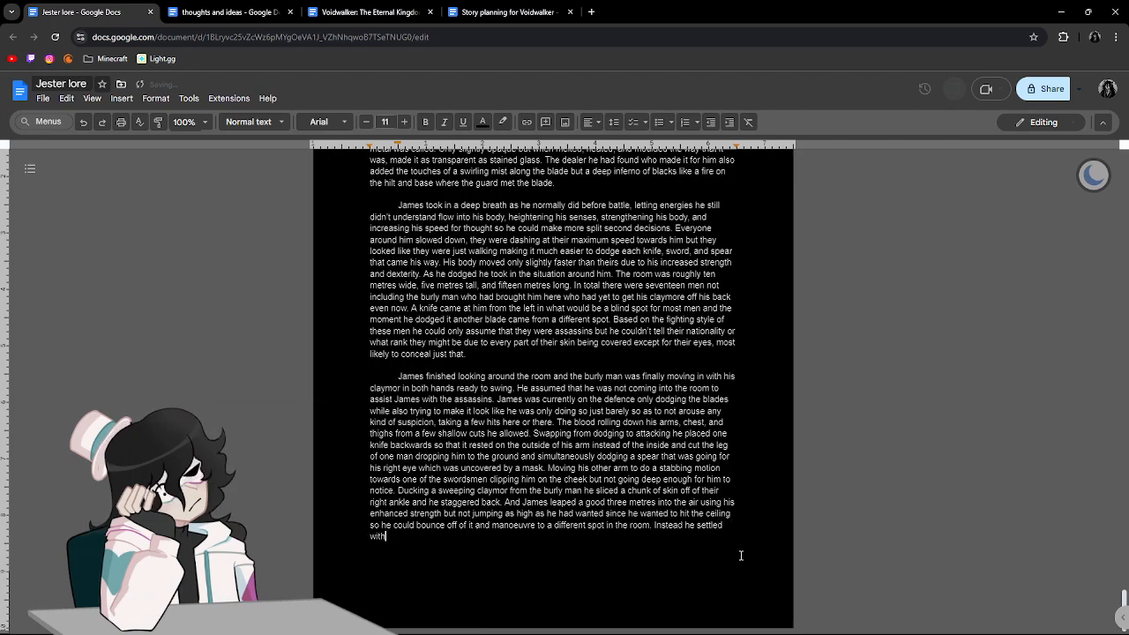
pyautogui.write(' landing on ')
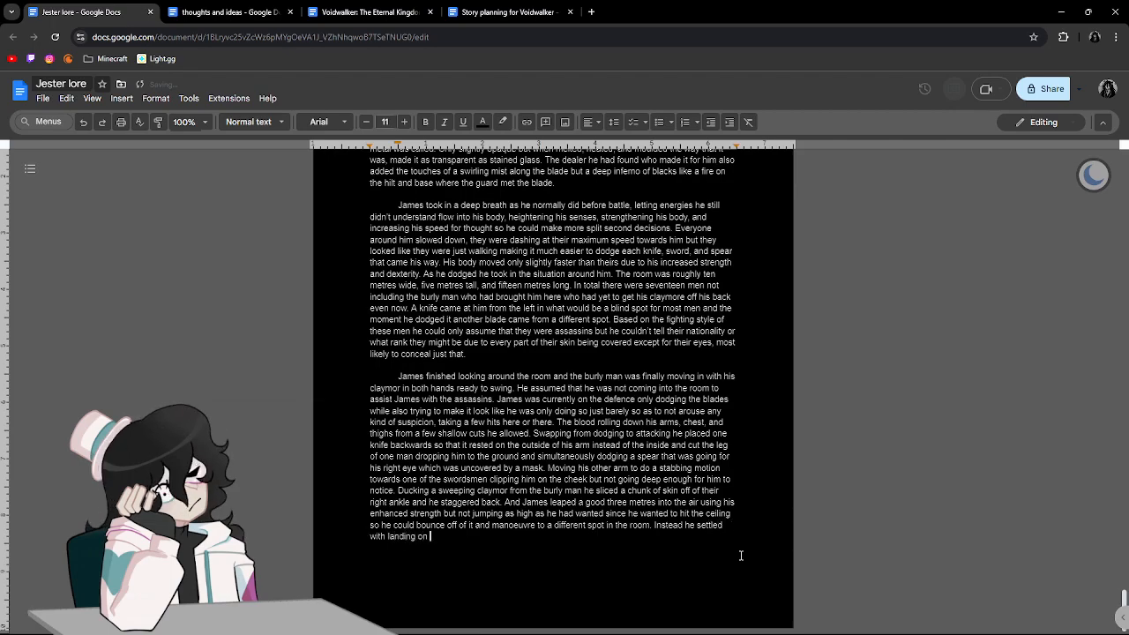
pyautogui.write('one of ')
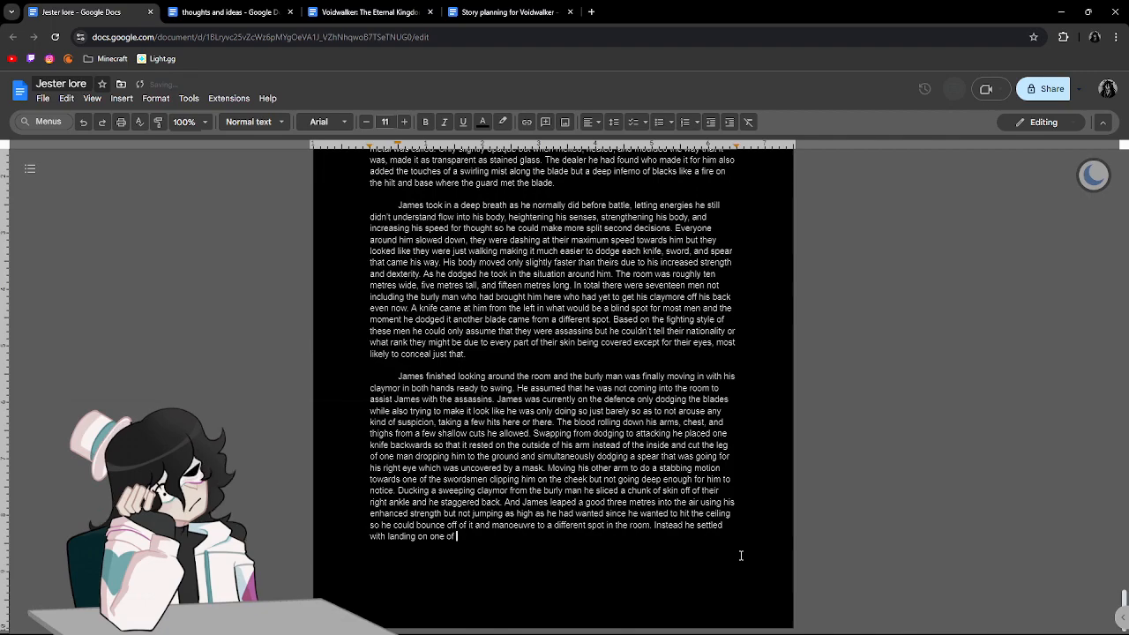
pyautogui.write('the sp')
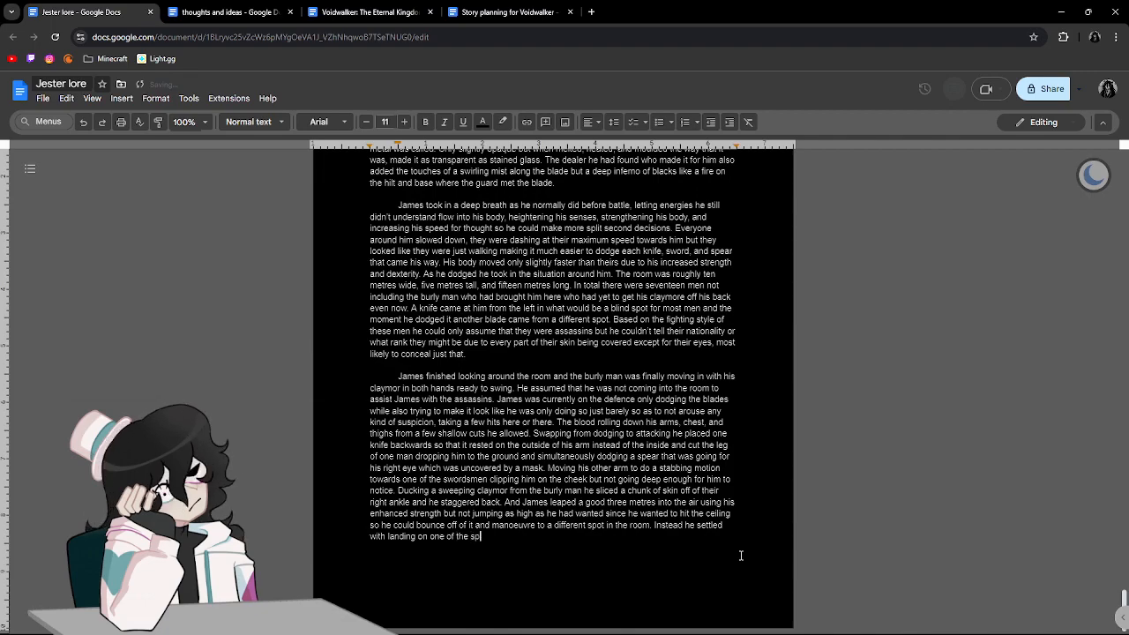
pyautogui.write('earmen catching them ')
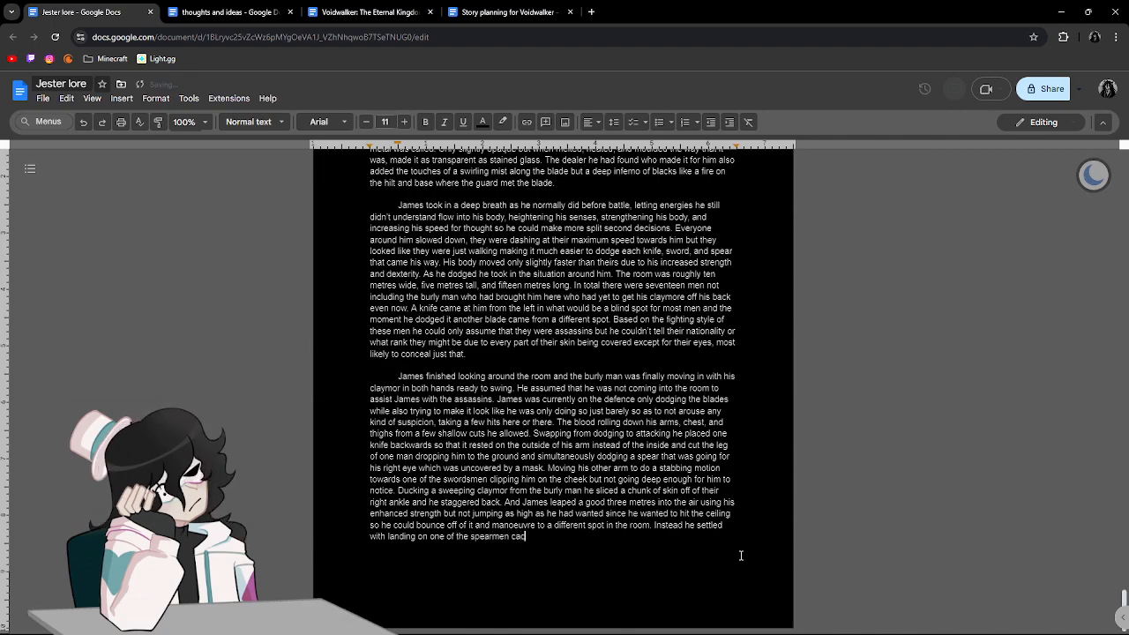
pyautogui.write('off ')
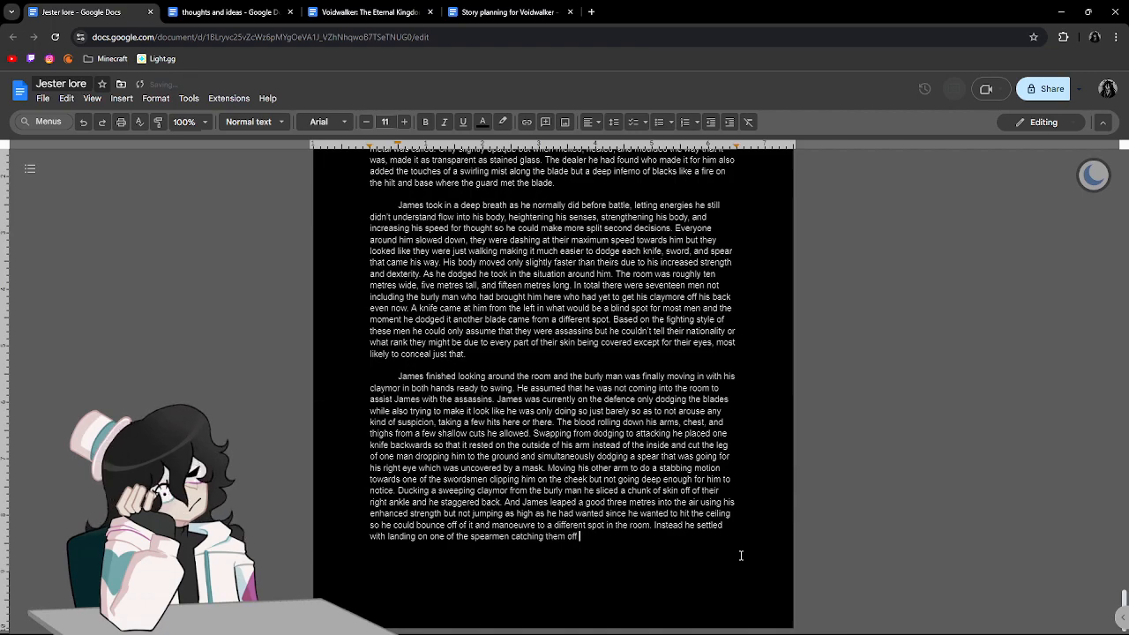
pyautogui.write('guard due to the dark room and')
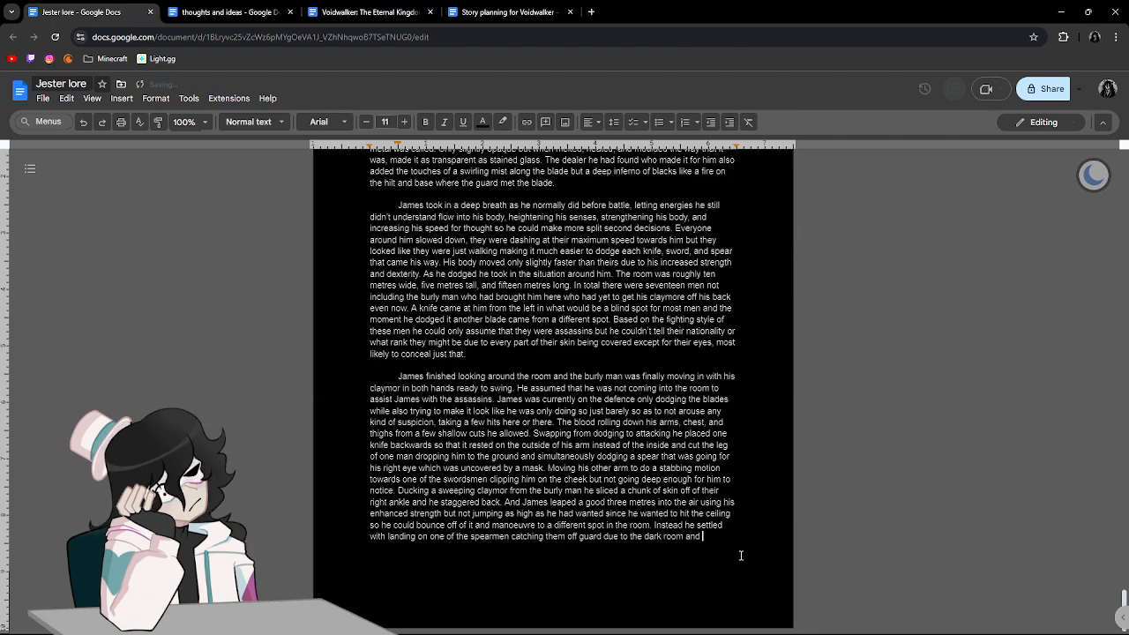
# Continue after "spearmen" with "catching them off guard due to the dark room and limited vision.".
pyautogui.press('BackSpace')
pyautogui.press('BackSpace')
pyautogui.press('BackSpace')
pyautogui.press('BackSpace')
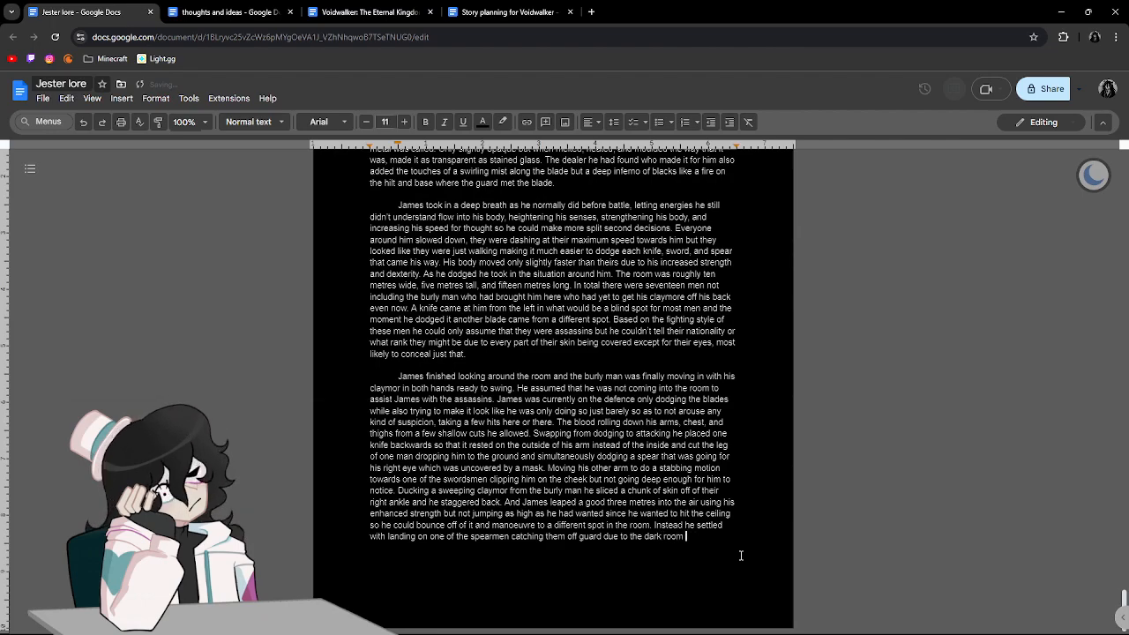
pyautogui.write('and limite')
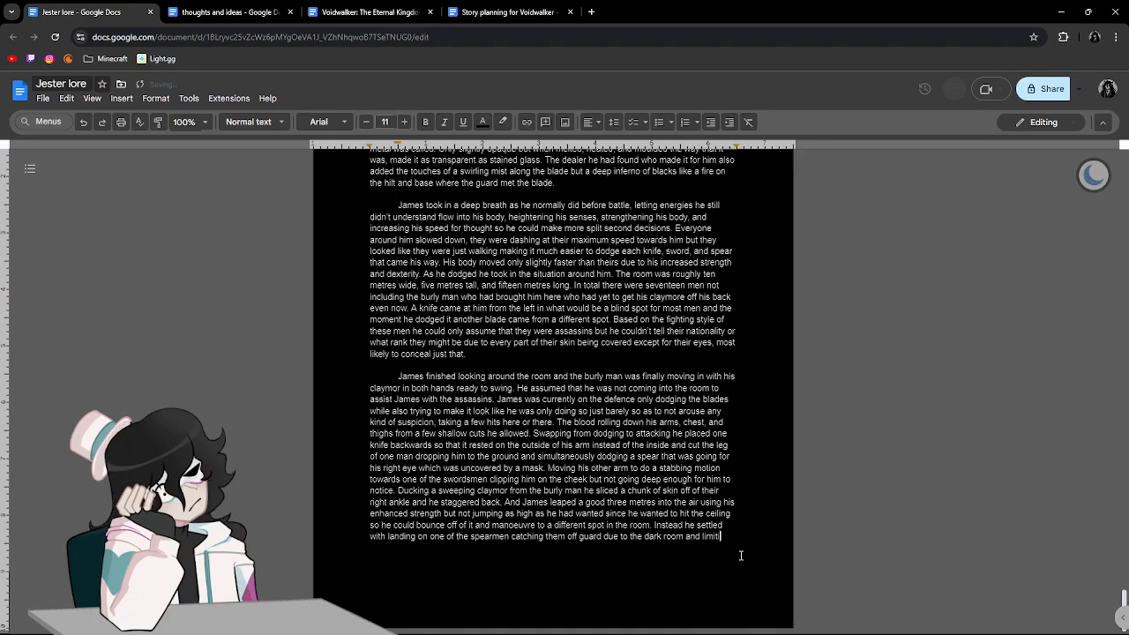
pyautogui.write('d ')
pyautogui.write('vision. ')
pyautogui.write('James q')
pyautogui.write('uickly ')
pyautogui.write('made a ')
pyautogui.write('cut o')
pyautogui.write('n his throug')
# Begin the next sentence with "James quickly made a cut on his throat but didn't".
pyautogui.press('BackSpace')
pyautogui.press('BackSpace')
pyautogui.write("at but didn't ")
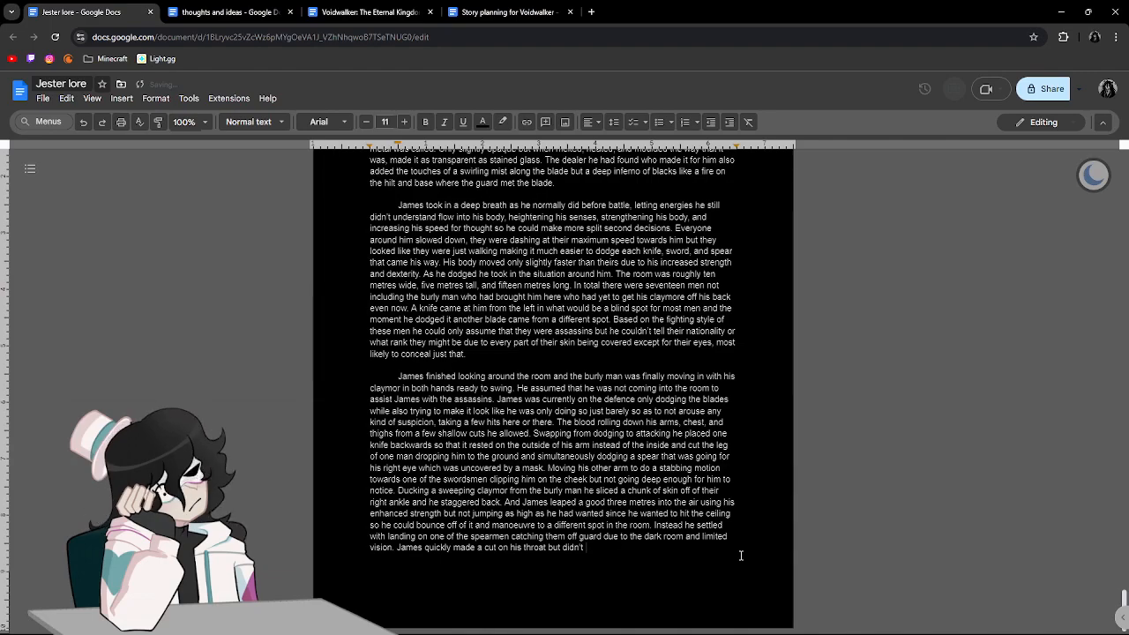
pyautogui.write('control his ')
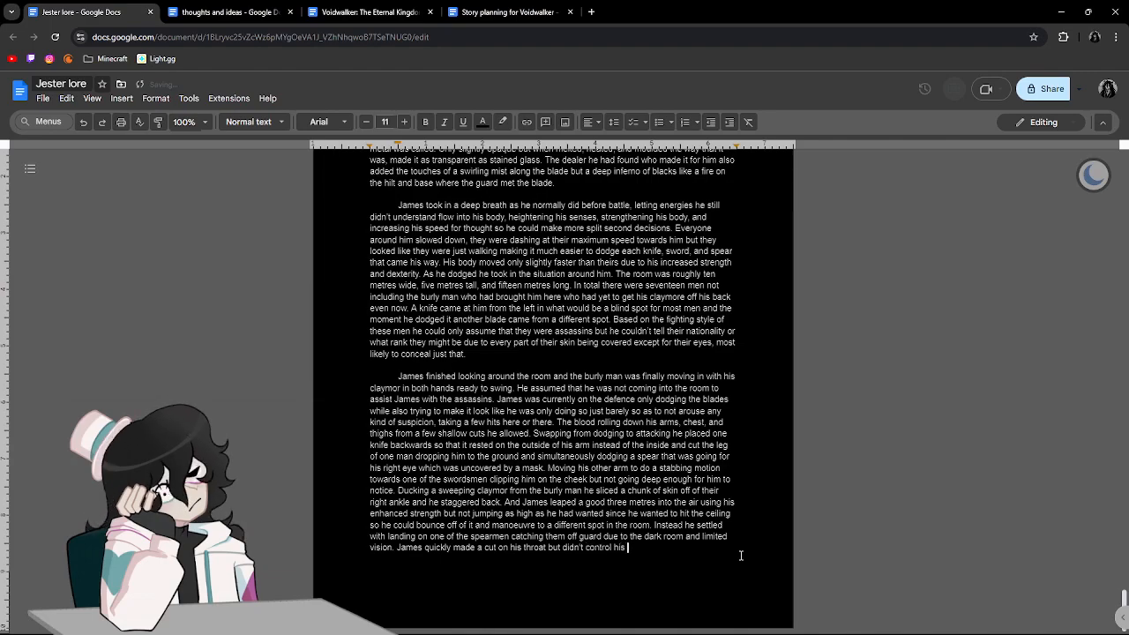
pyautogui.write('strength ')
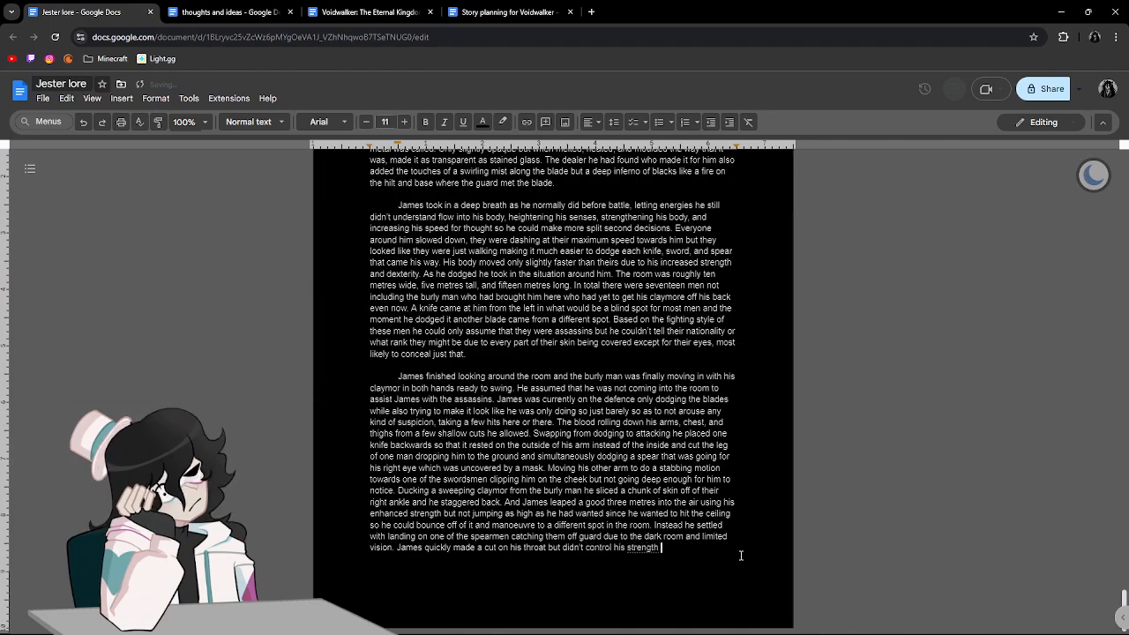
pyautogui.write('as much as h')
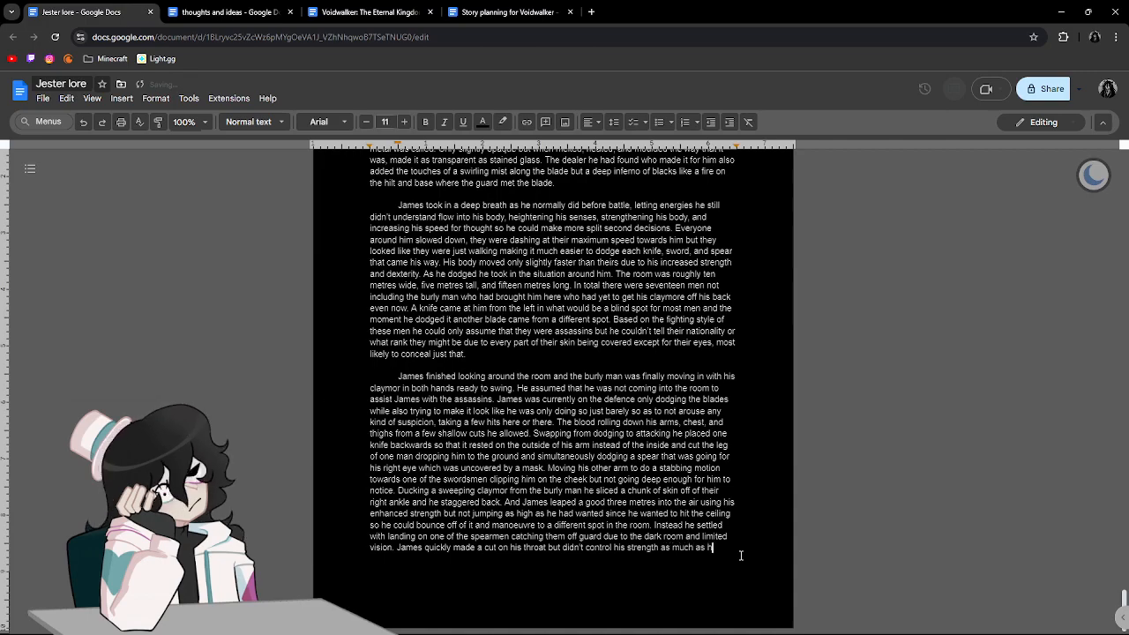
pyautogui.write('e had wanted and ')
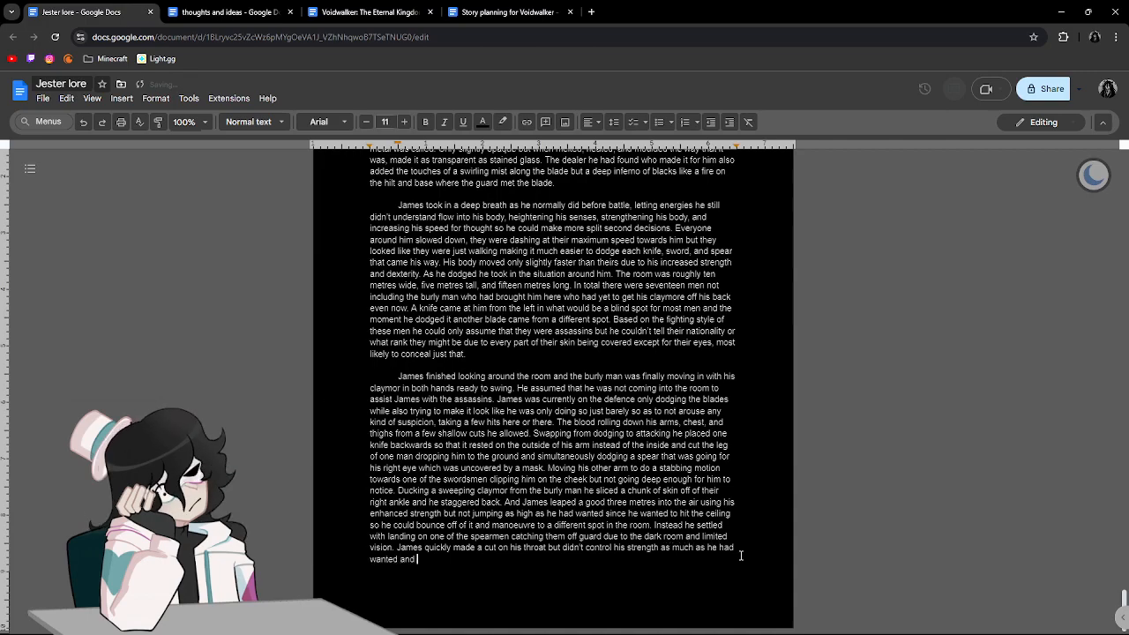
pyautogui.write('nearly cut te')
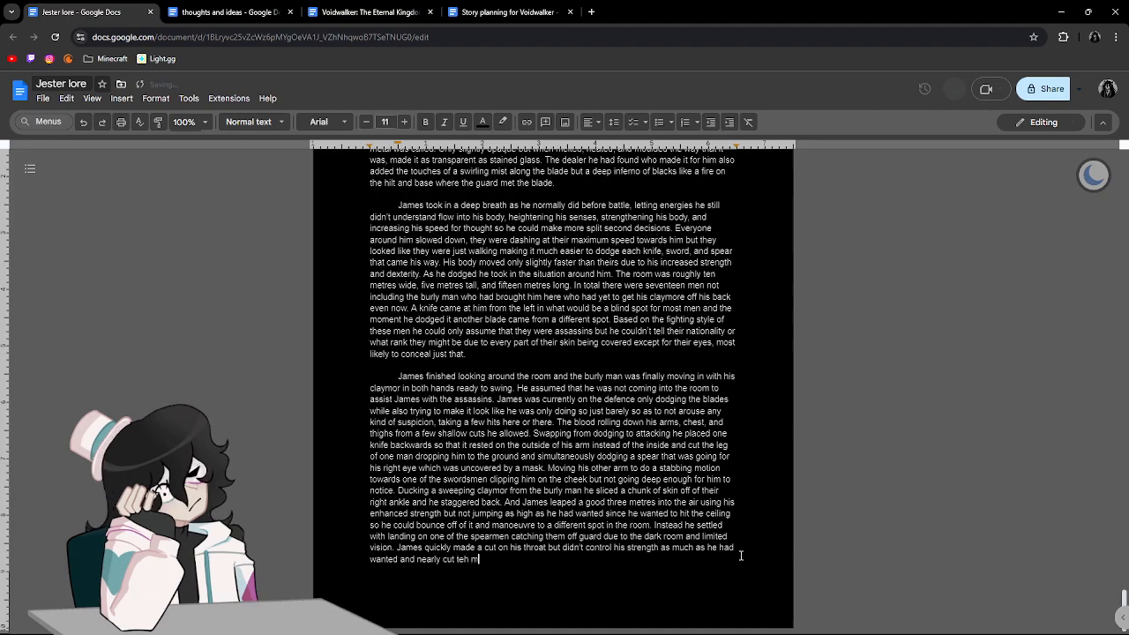
# Finish the sentence with "control his strength as much as he had wanted and nearly cut the mans head off.".
pyautogui.press('BackSpace')
pyautogui.write('he mans')
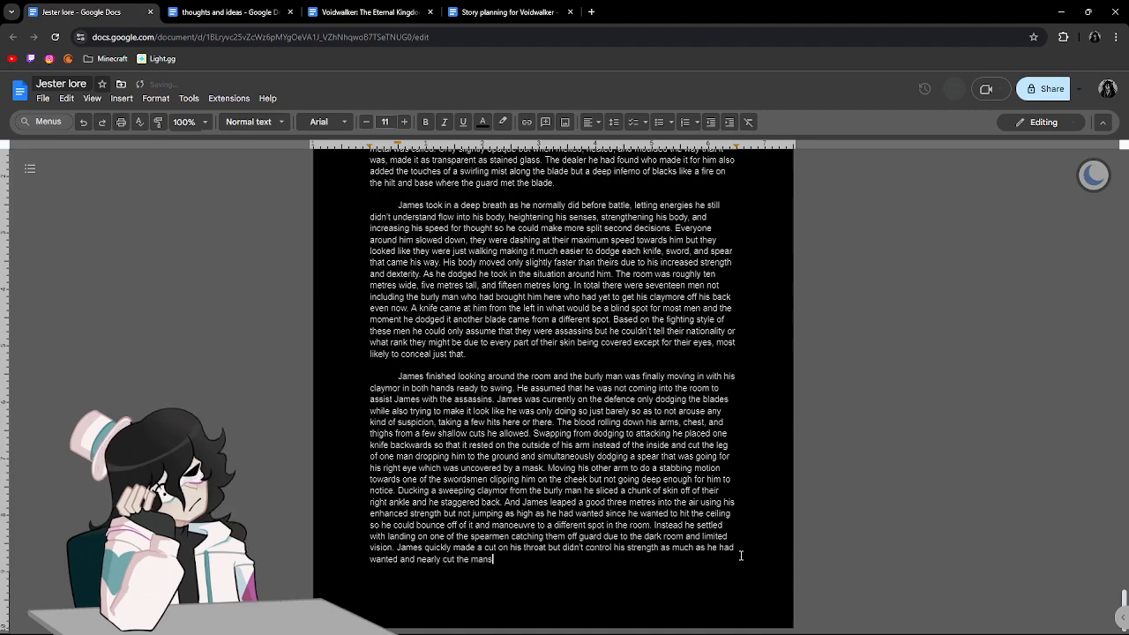
pyautogui.write(' head off.')
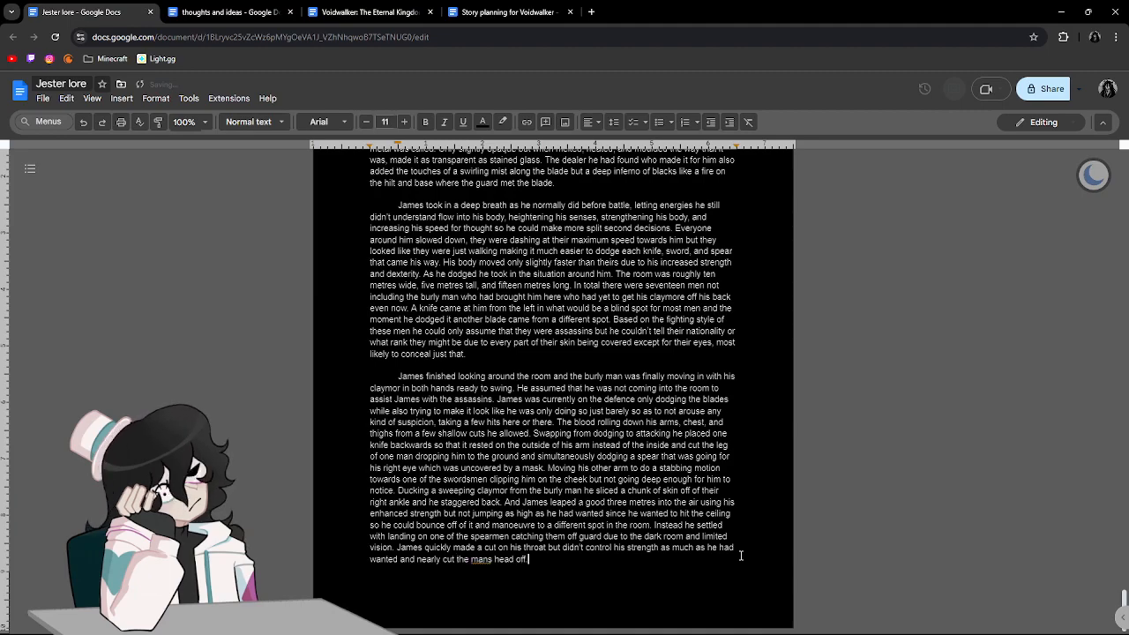
# Correct the flagged "mans" to "man's" and add new lines after the closing sentence.
pyautogui.click(481, 559)
pyautogui.click(546, 554)
pyautogui.hotkey('ctrl', 'Return')
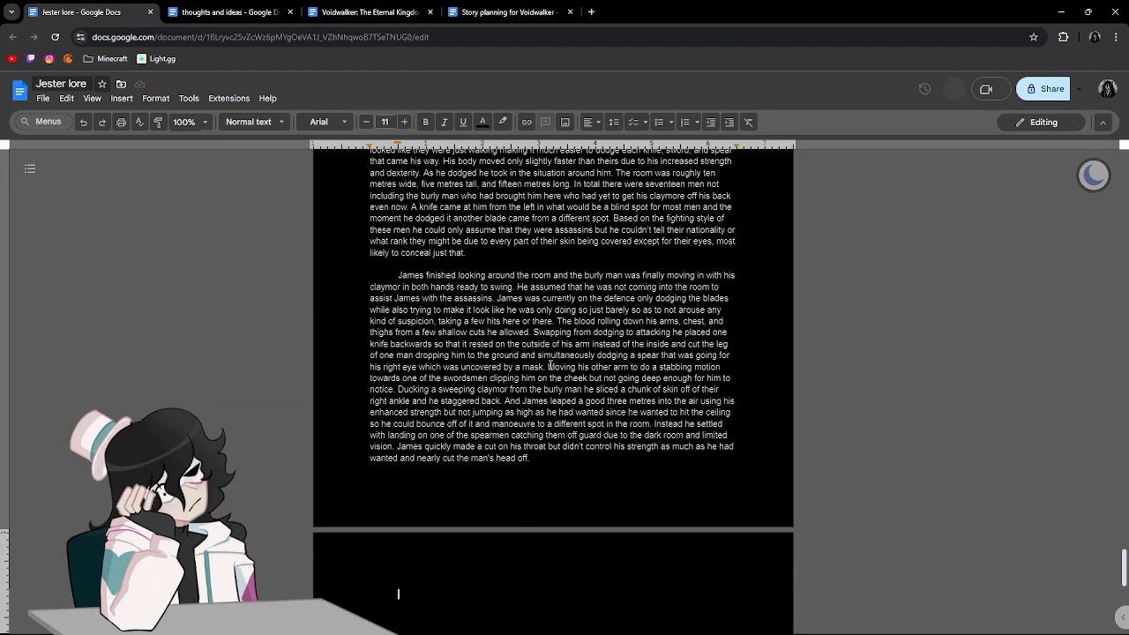
# Split the last paragraph so that a new one begins at "Ducking a sweeping claymor from the burly man".
pyautogui.click(545, 367)
pyautogui.scroll(1, 545, 366)
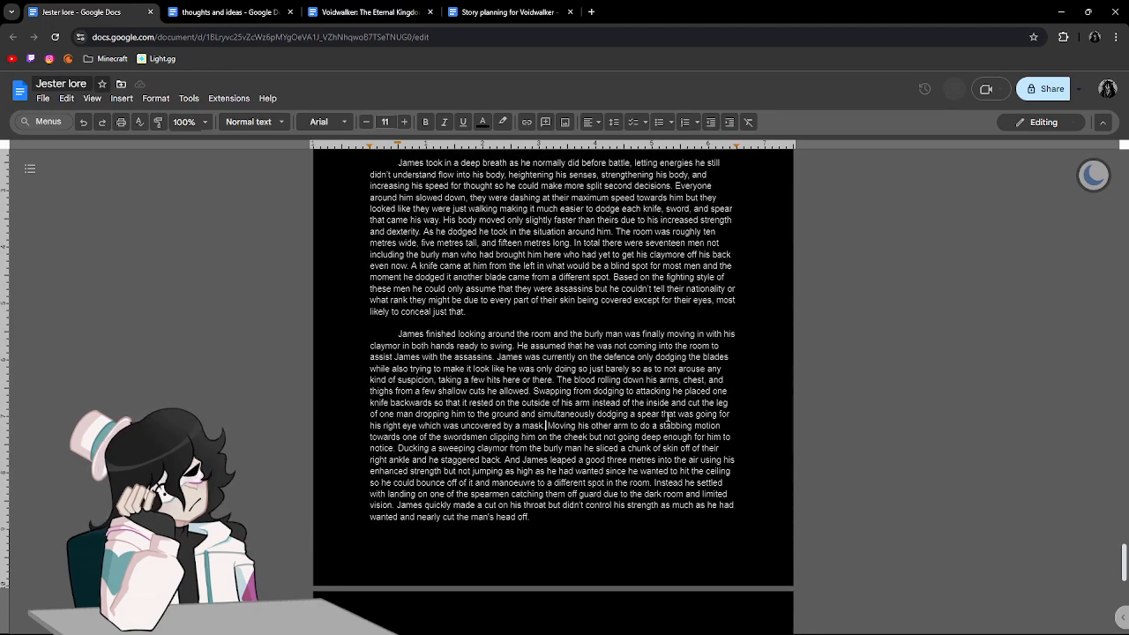
pyautogui.press('Left')
pyautogui.press('Left')
pyautogui.press('Left')
pyautogui.press('Left')
pyautogui.press('Left')
pyautogui.press('Left')
pyautogui.press('Left')
pyautogui.press('Left')
pyautogui.press('Left')
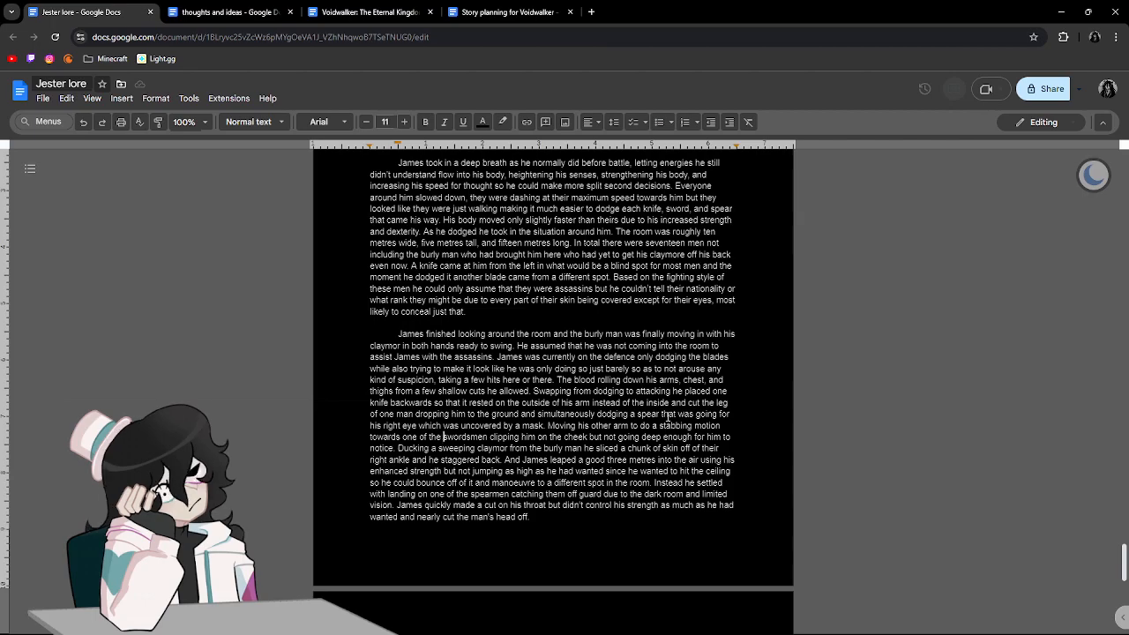
pyautogui.press('Return')
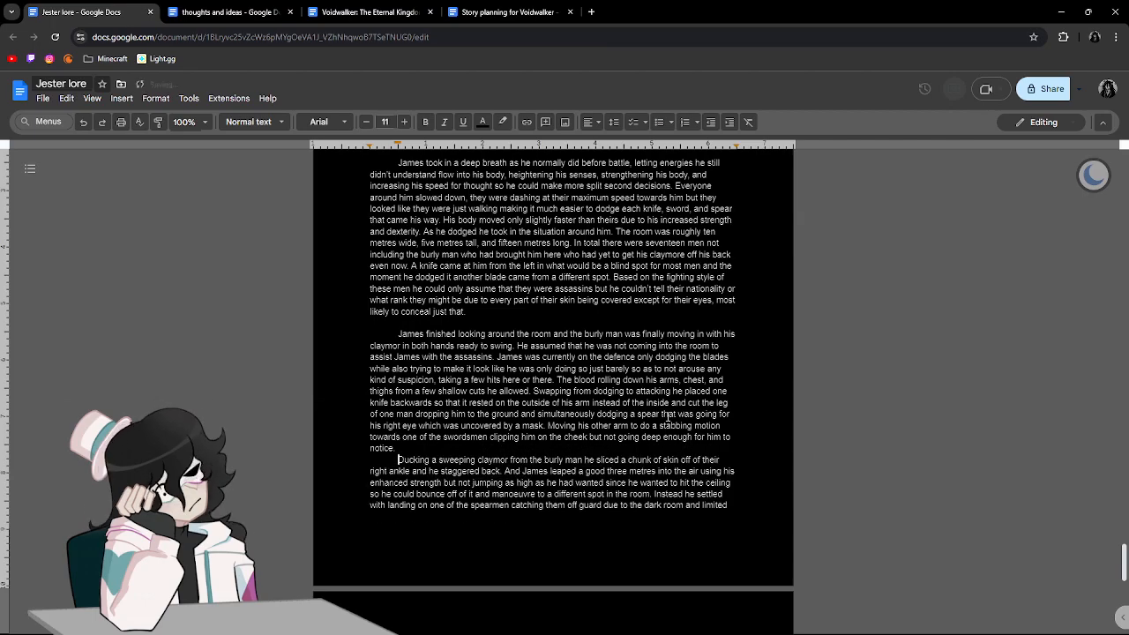
# Start a new paragraph, separated by a blank line, after "nearly cut the man's head off.".
pyautogui.scroll(-3, 668, 416)
pyautogui.click(579, 373)
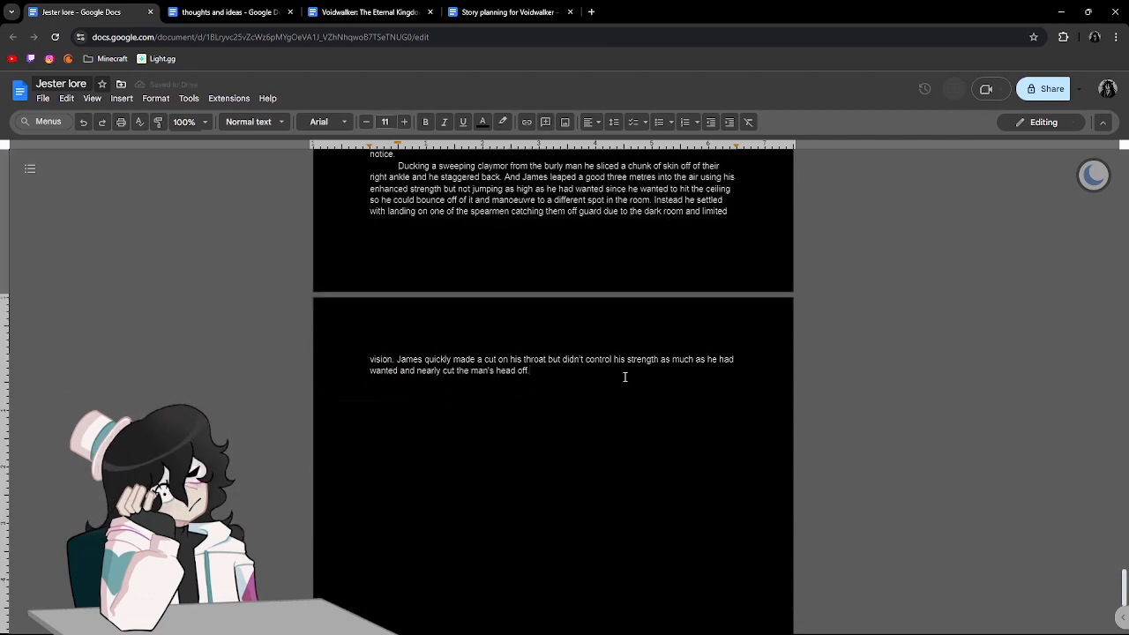
pyautogui.press('Return')
pyautogui.press('Return')
pyautogui.scroll(4, 673, 390)
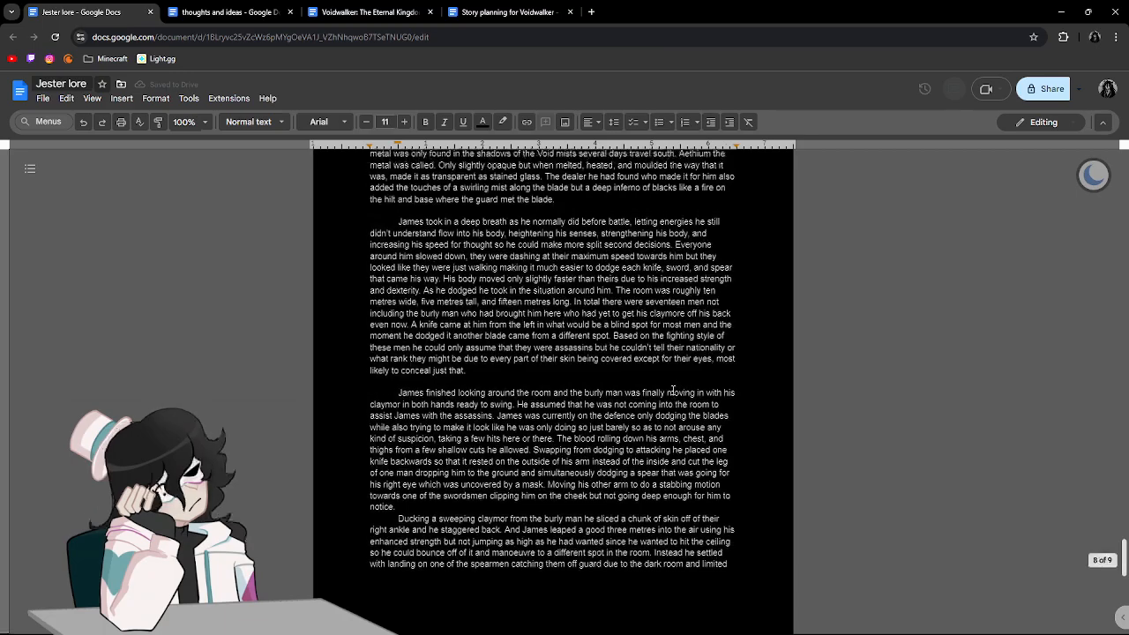
pyautogui.scroll(3, 673, 390)
pyautogui.scroll(-15, 672, 389)
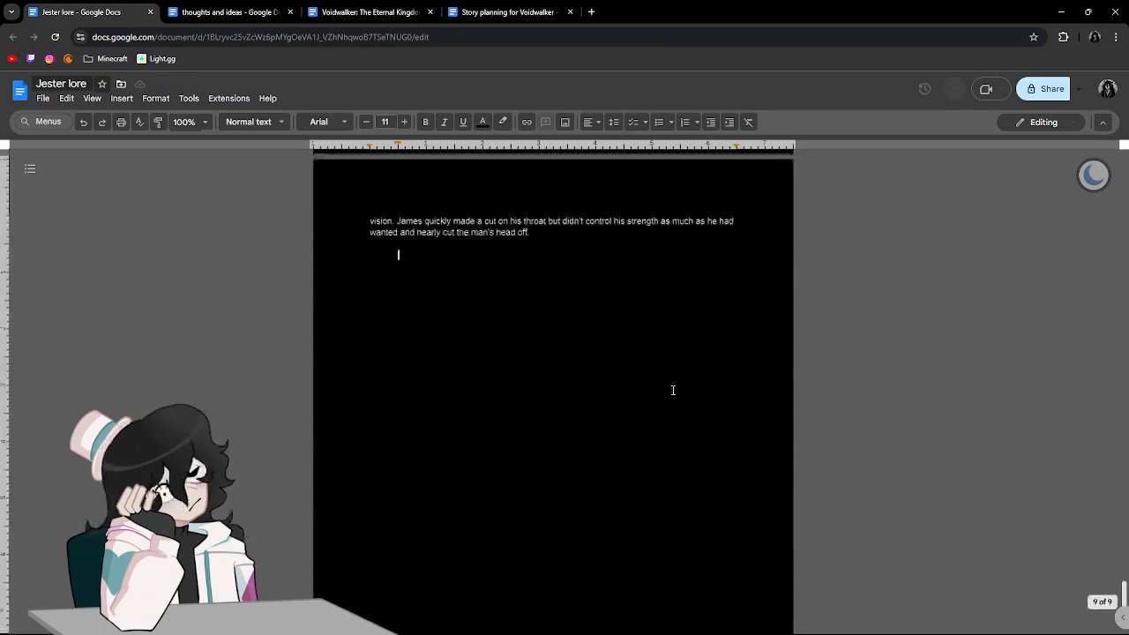
pyautogui.scroll(3, 673, 390)
pyautogui.scroll(-1, 673, 390)
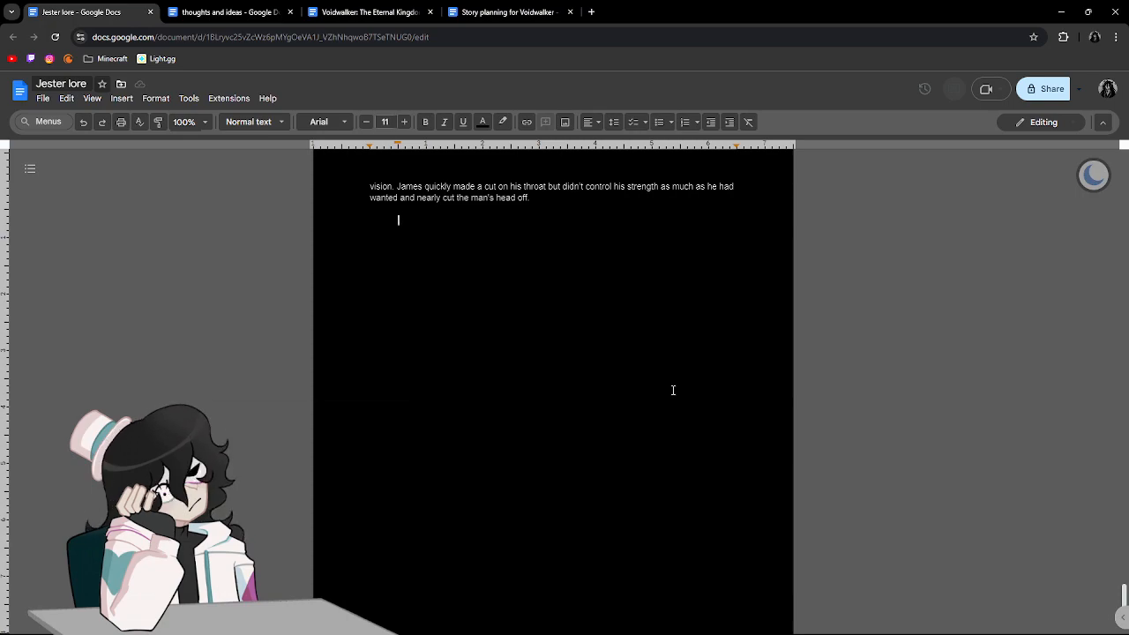
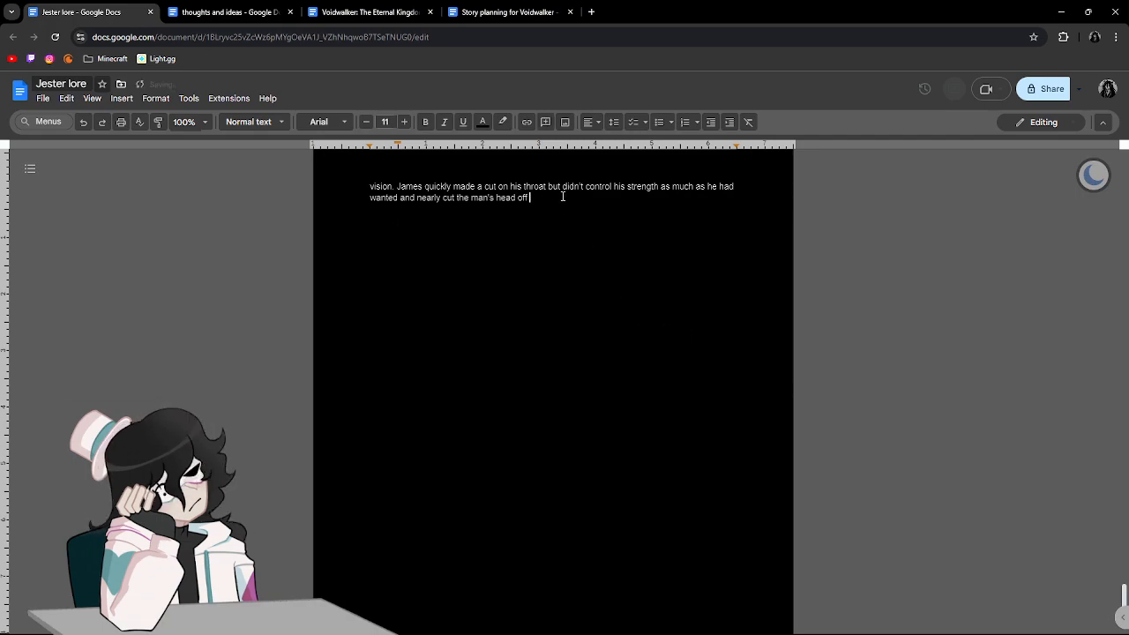
# Extend the last sentence after "head off" with ", spilling blood all over himself".
pyautogui.write('spilling')
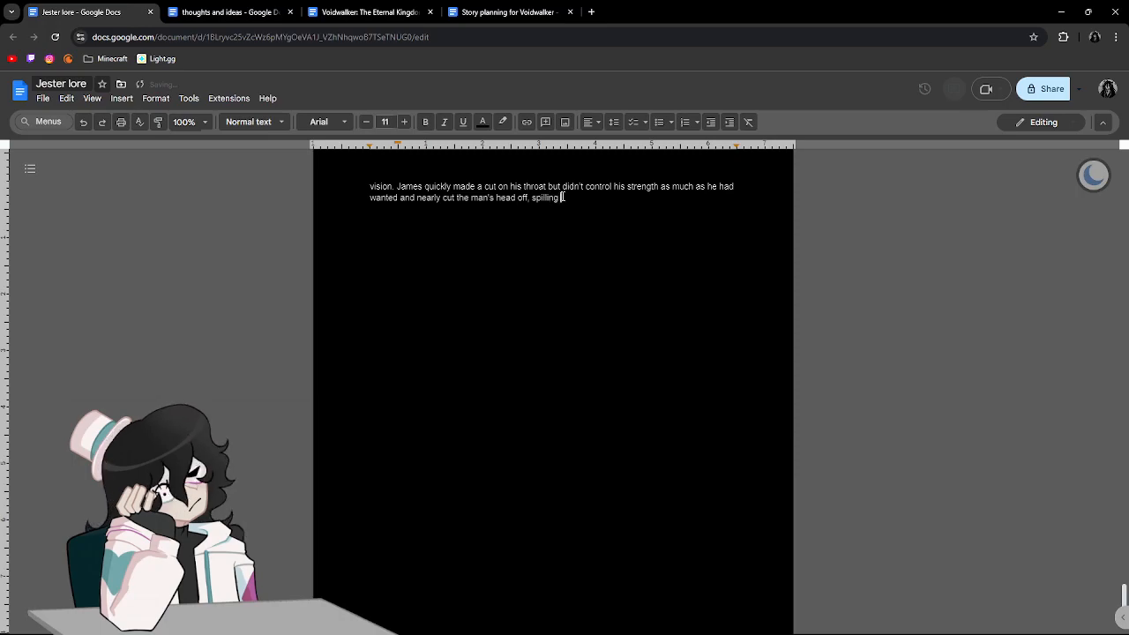
pyautogui.write(' blood')
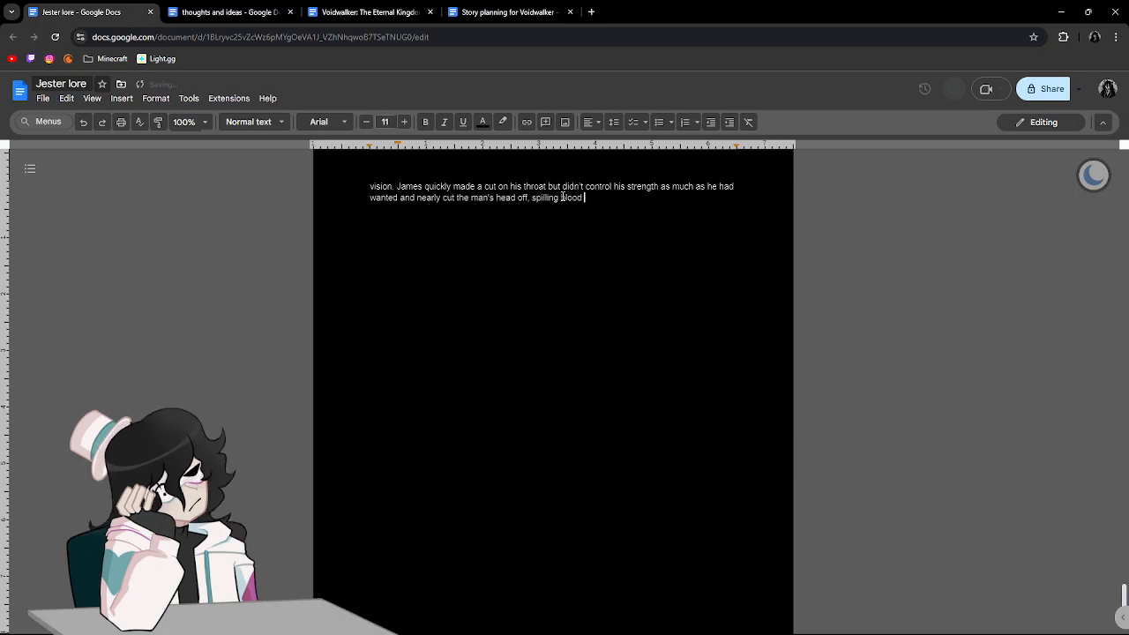
pyautogui.write(' all over himself ')
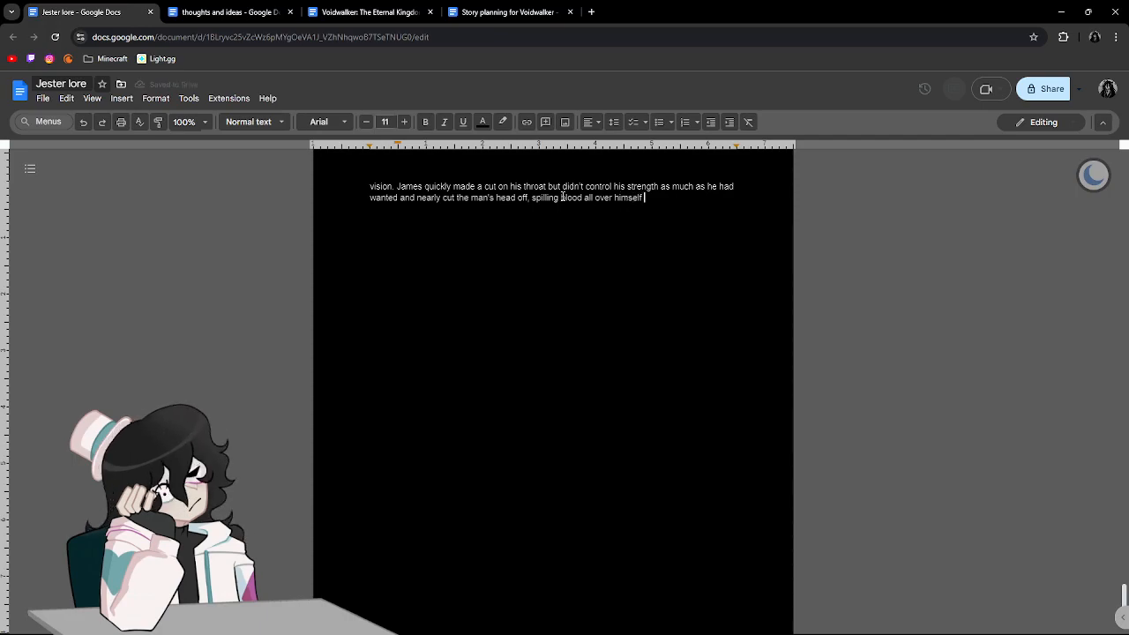
pyautogui.write('but ')
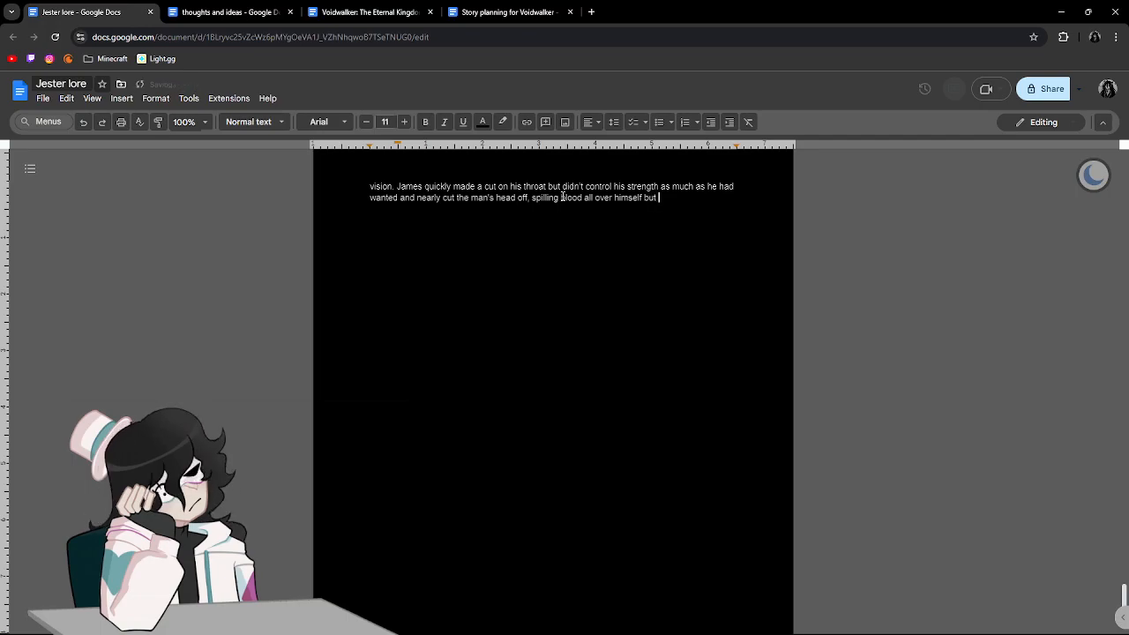
pyautogui.write('thankfully ')
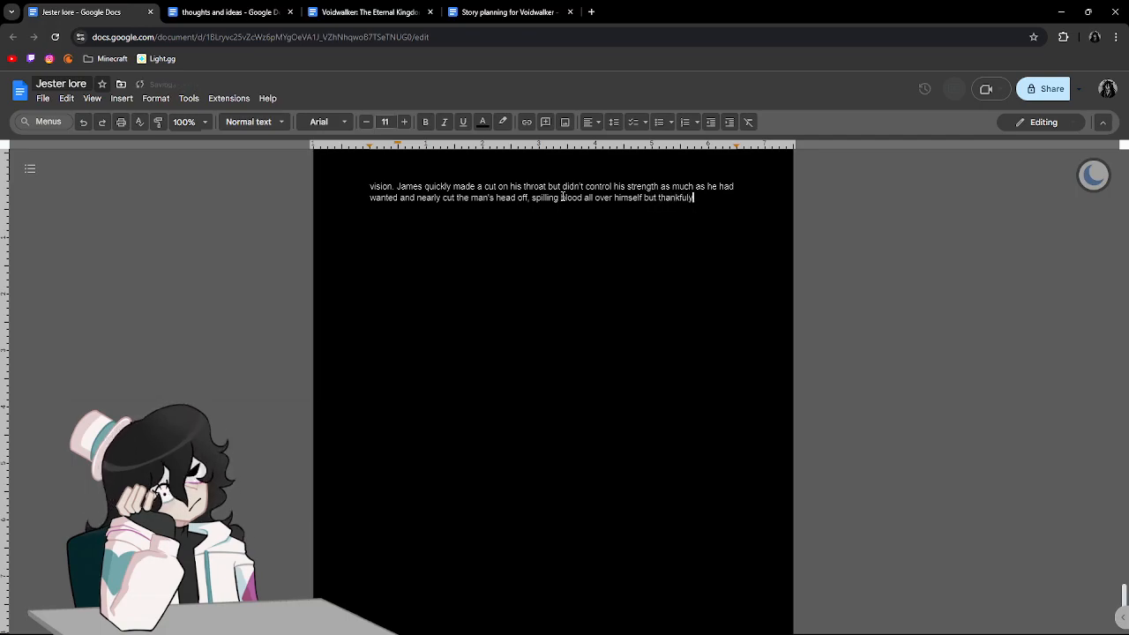
pyautogui.write('it mainly ')
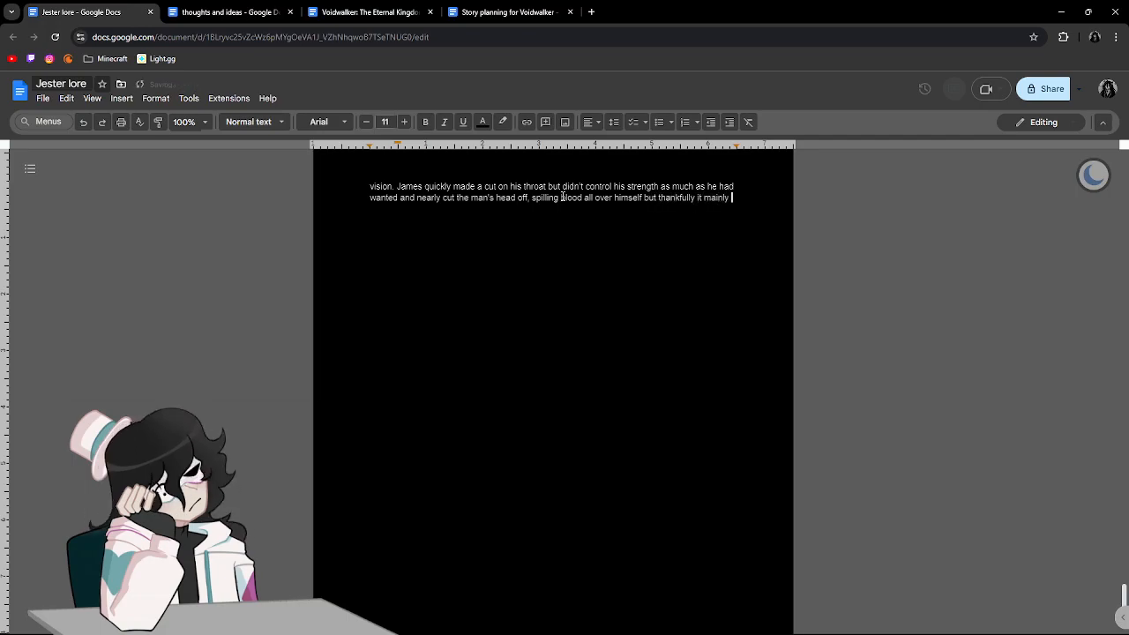
pyautogui.write('went onto his ')
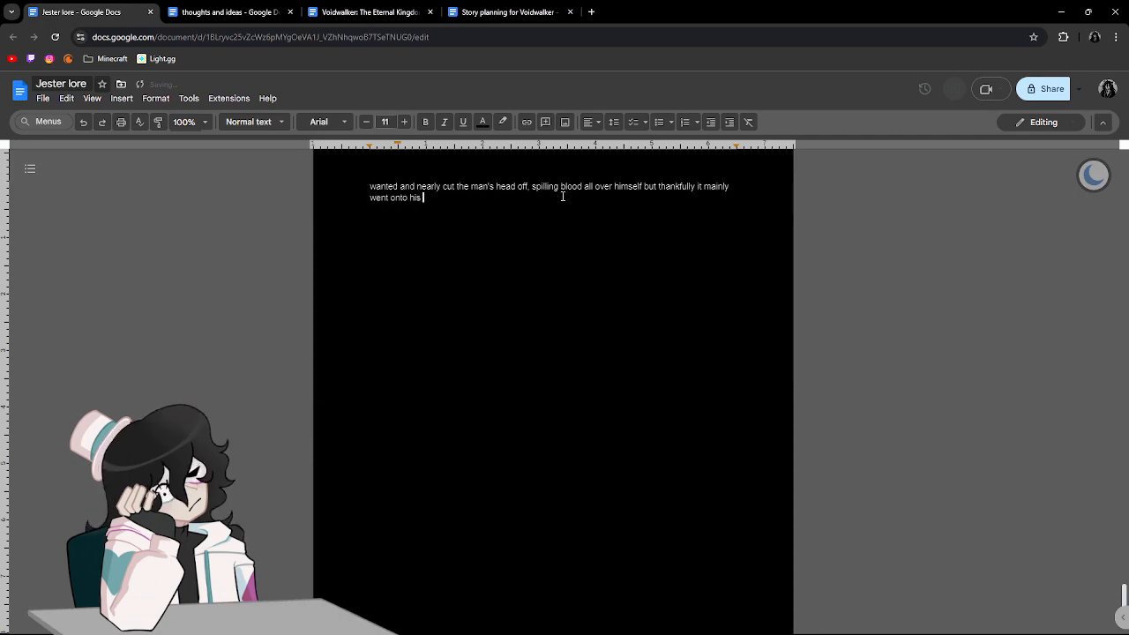
pyautogui.write('mask whe')
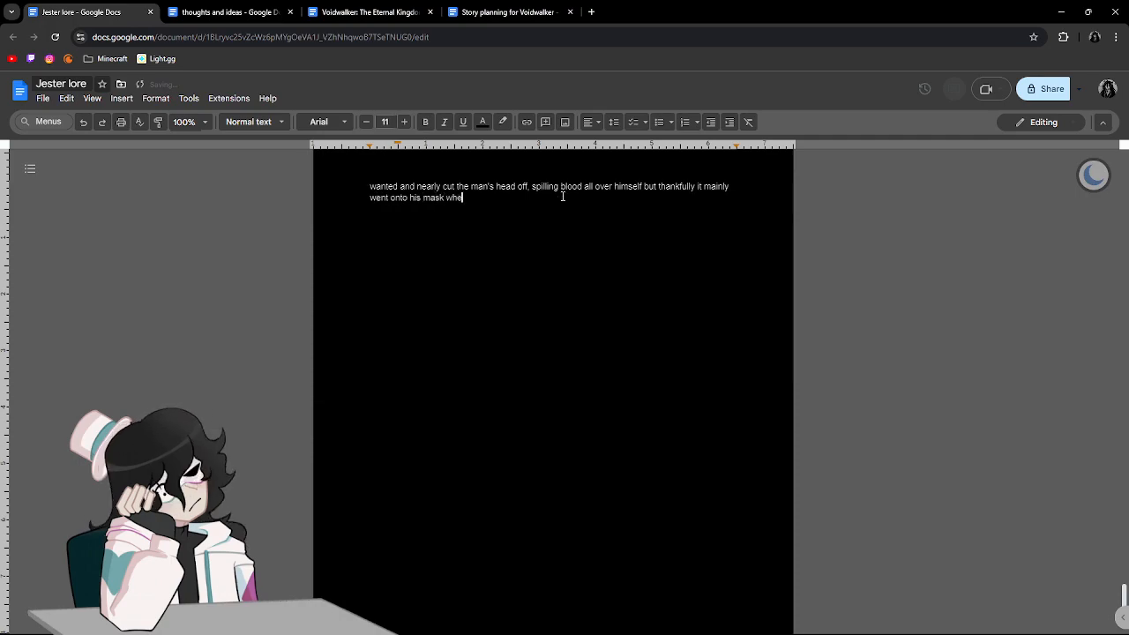
pyautogui.write('re he had bare')
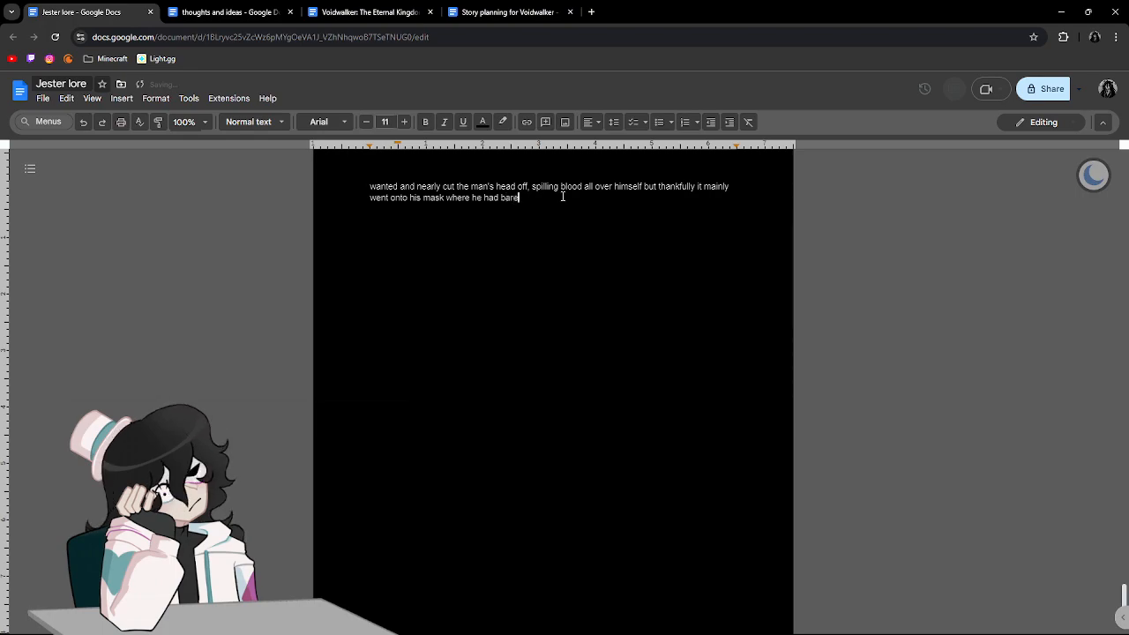
pyautogui.write('ly any visib')
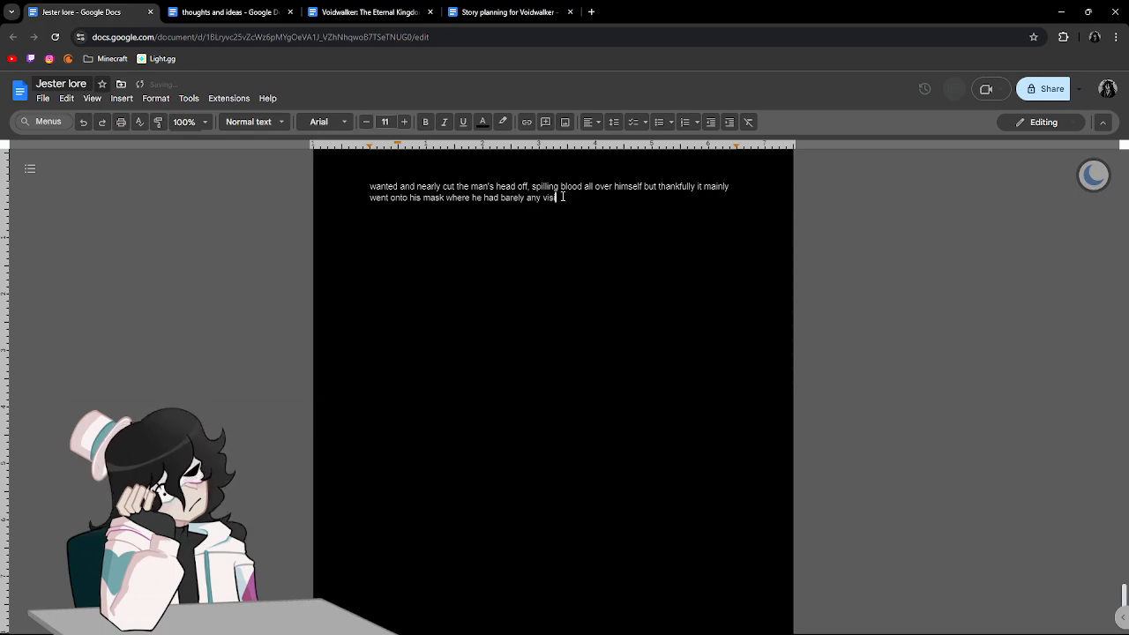
pyautogui.write('ility anyway.')
# Finish the sentence with "but thankfully it mainly went onto his mask where he had barely any visibility anyway." and start a new paragraph.
pyautogui.press('Return')
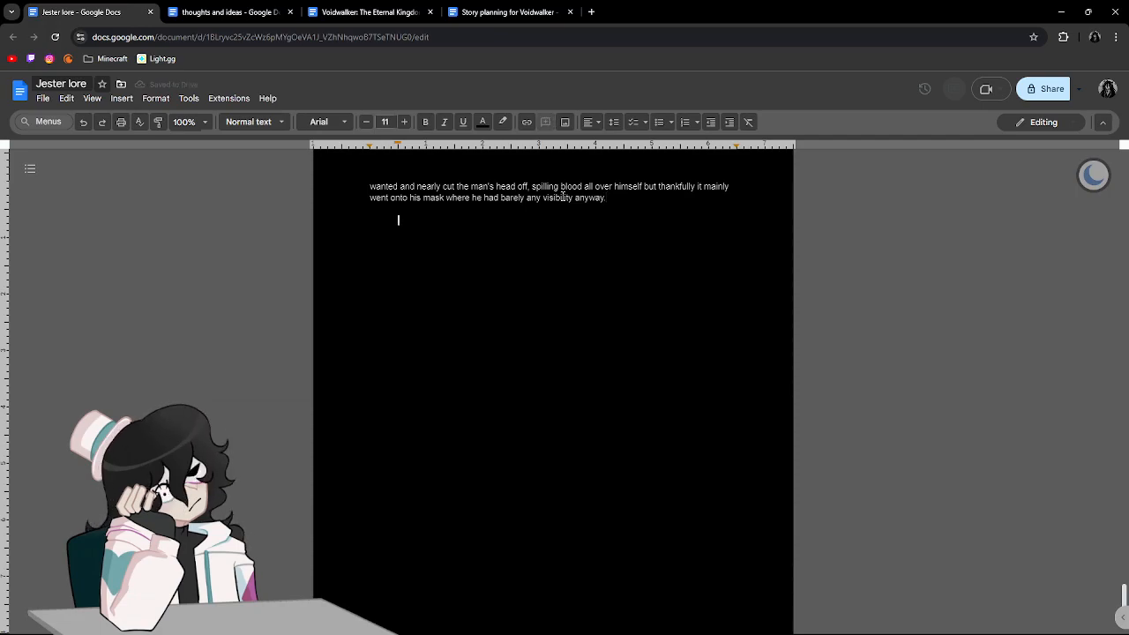
# Begin the new paragraph with "James leaped backwards".
pyautogui.write('h')
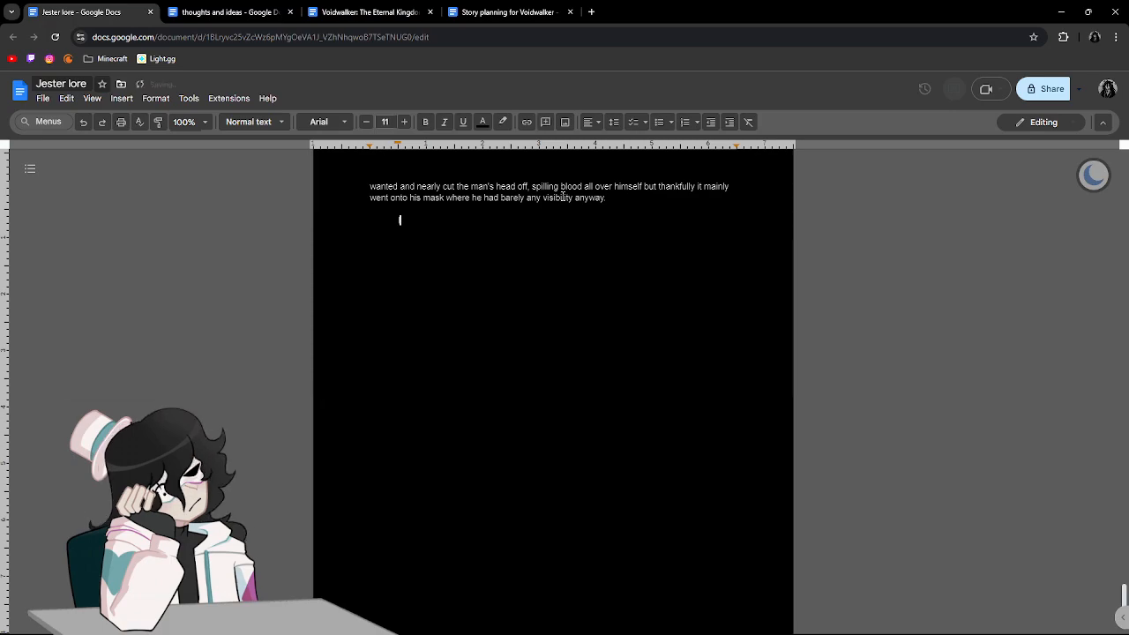
pyautogui.write('e lea')
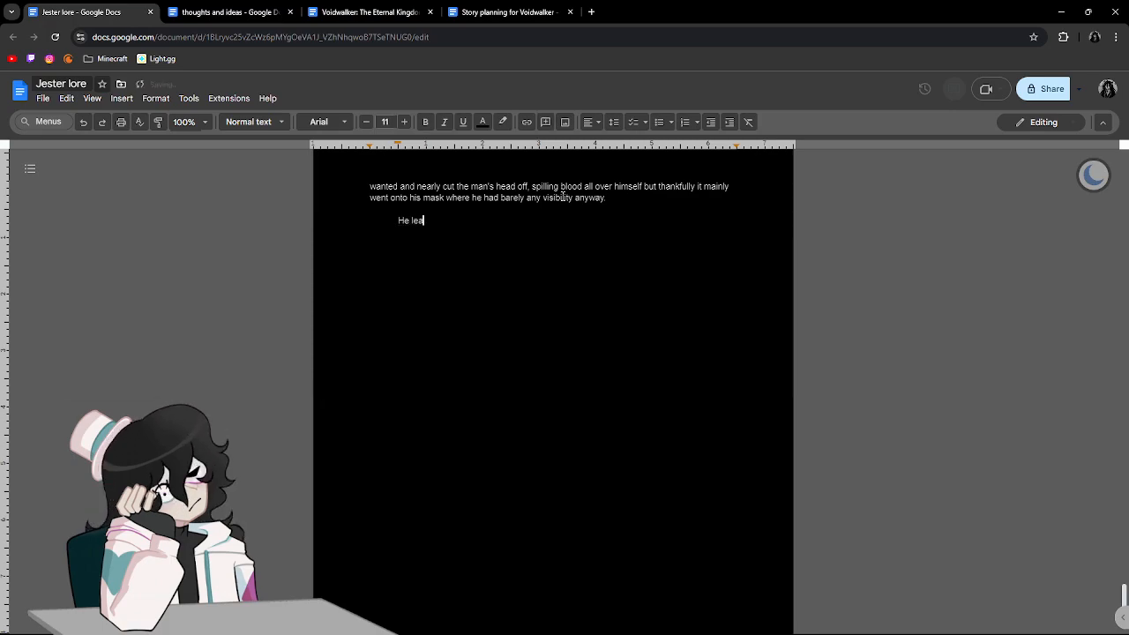
pyautogui.press('BackSpace')
pyautogui.press('BackSpace')
pyautogui.press('BackSpace')
pyautogui.press('BackSpace')
pyautogui.press('BackSpace')
pyautogui.press('BackSpace')
pyautogui.write('Jame')
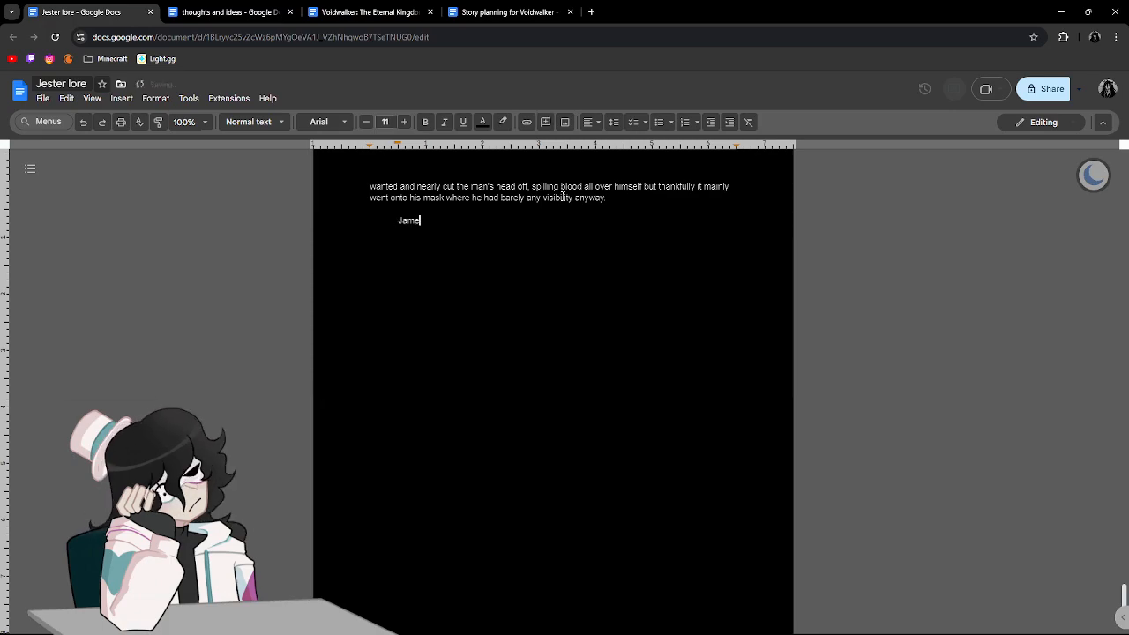
pyautogui.write('s leaped ba')
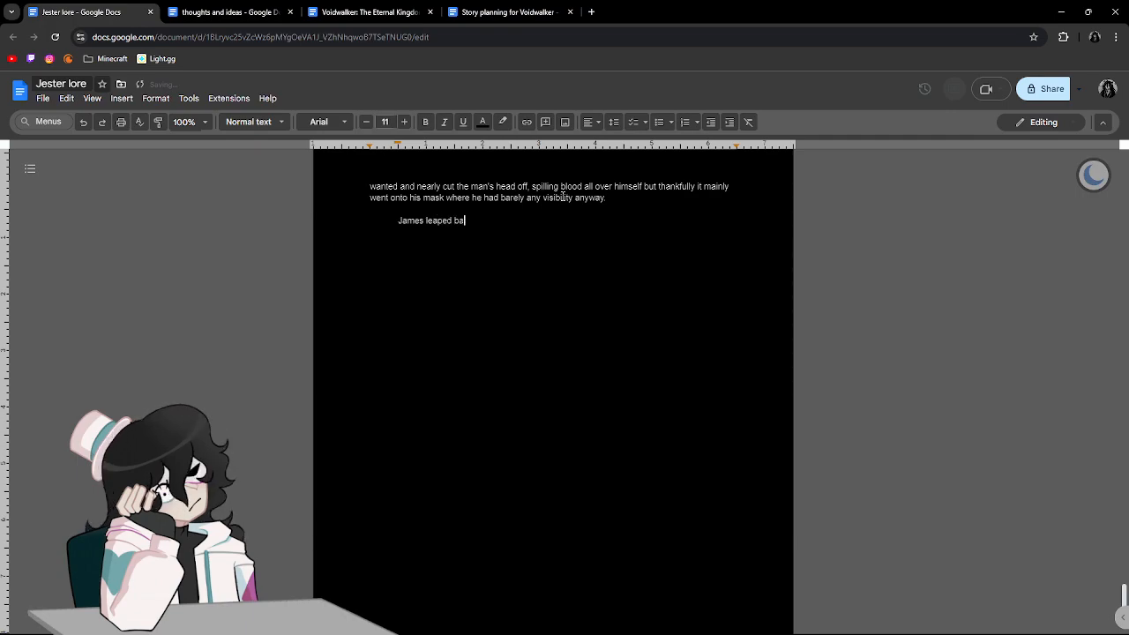
pyautogui.write('ckwards ')
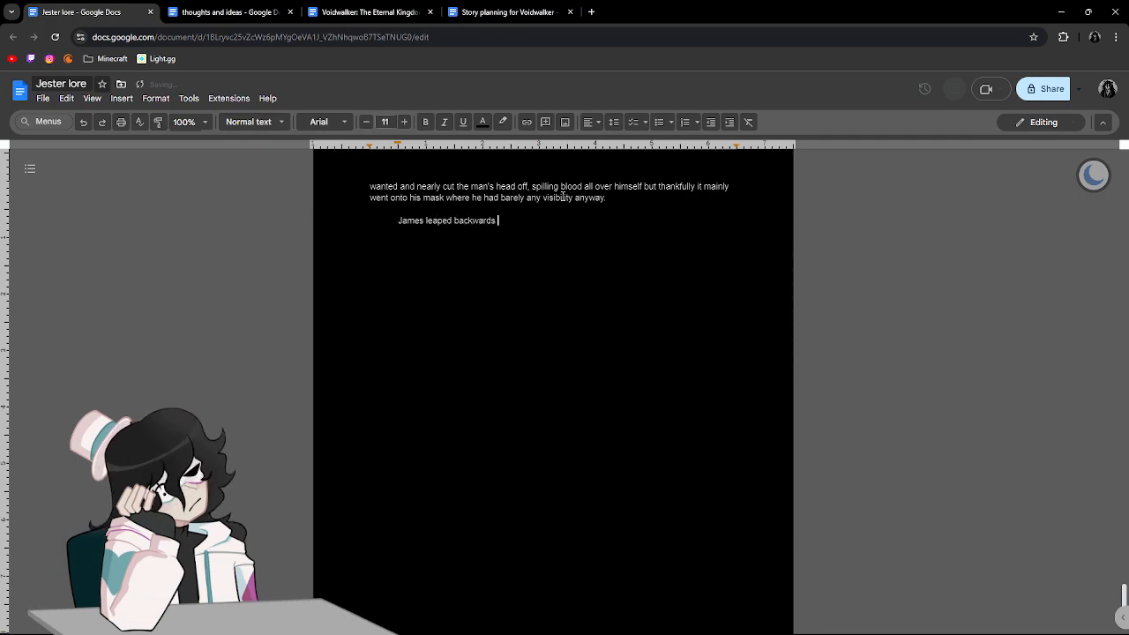
pyautogui.write('into a spot w')
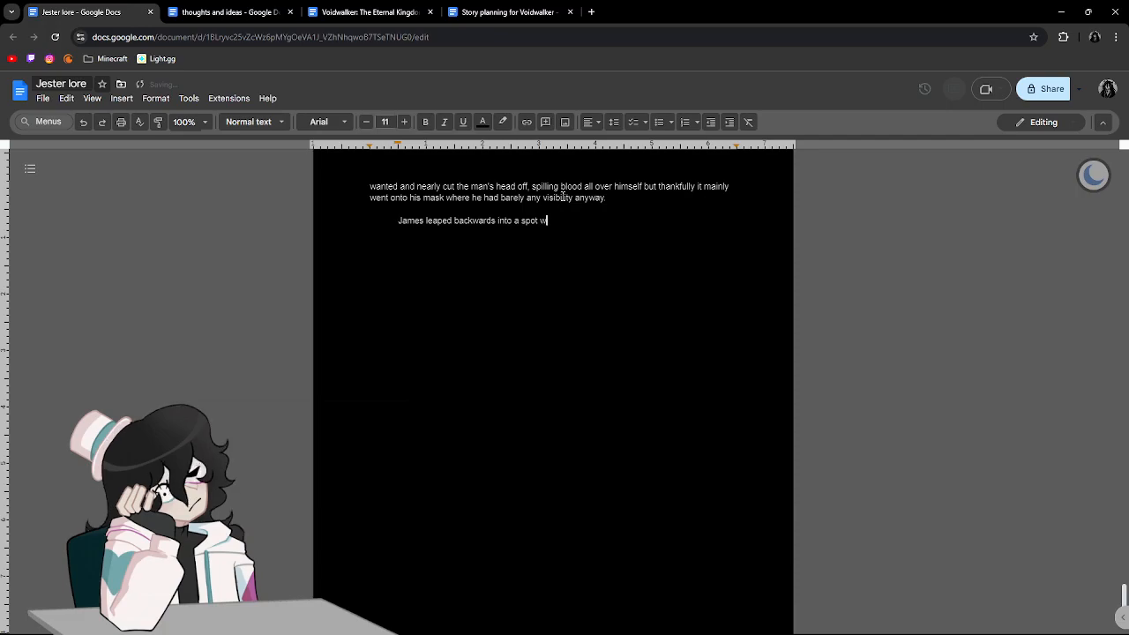
pyautogui.write('here he could again s')
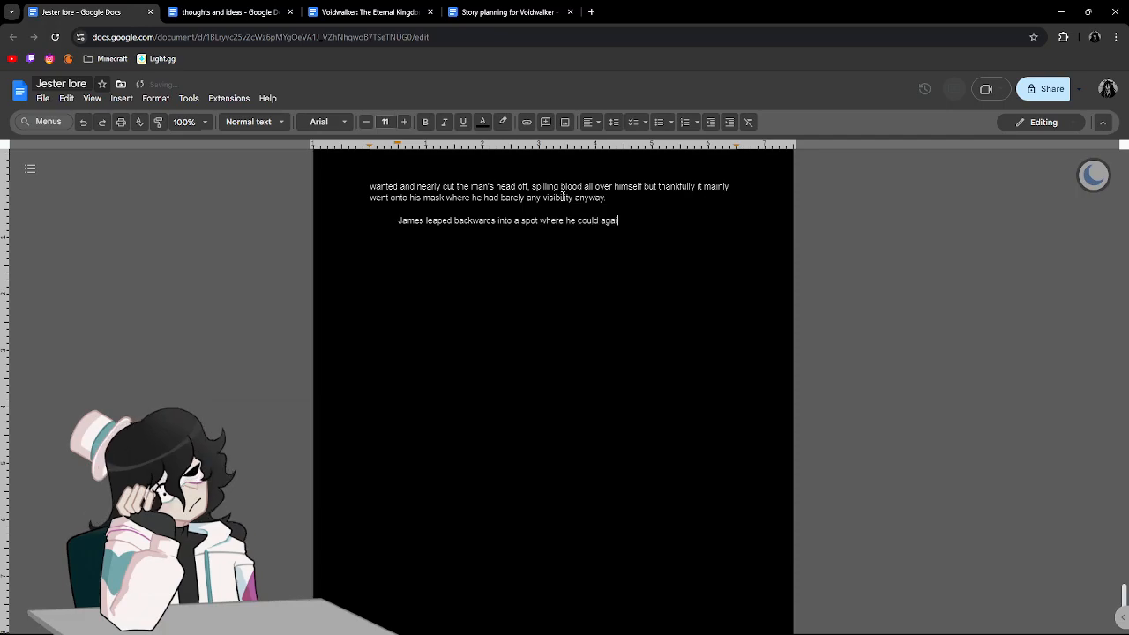
pyautogui.write('ee all the as')
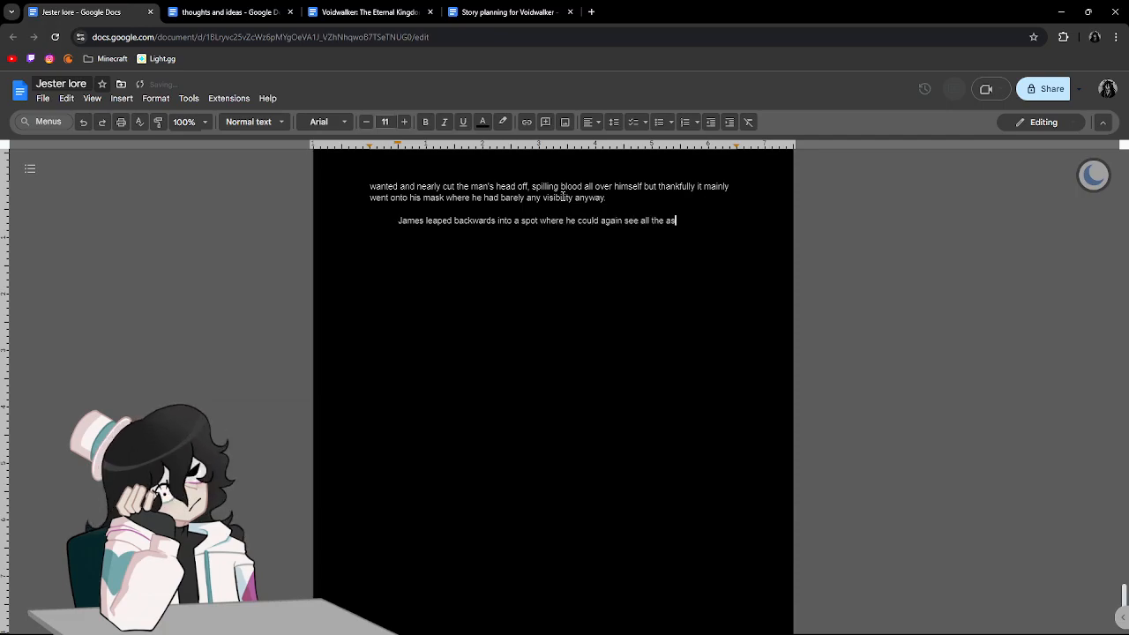
pyautogui.write('sassins com')
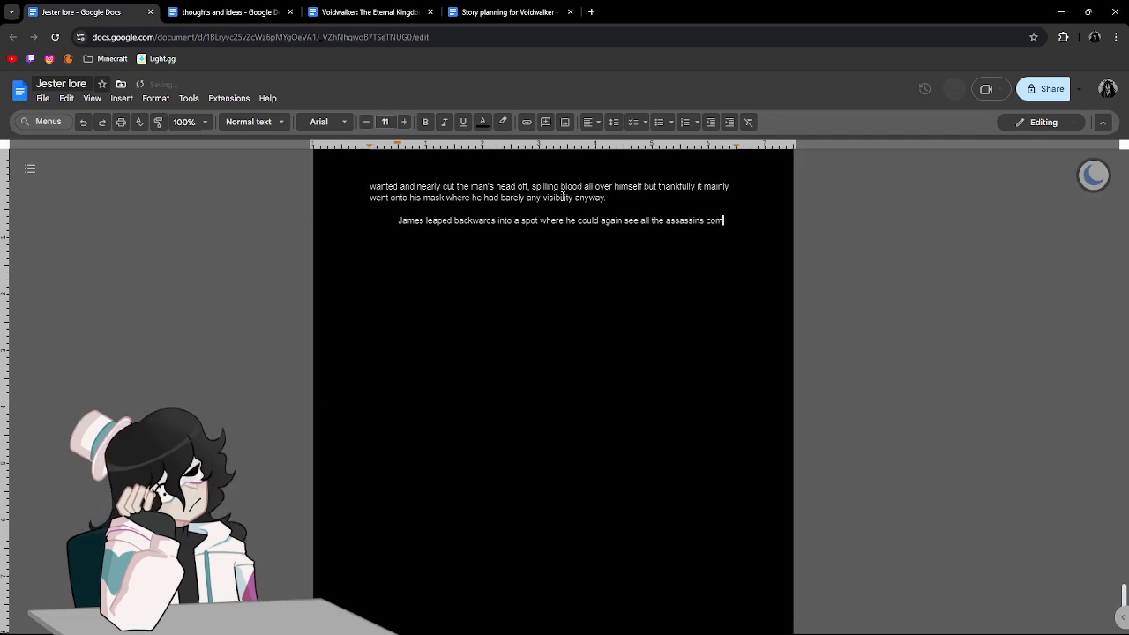
pyautogui.write('ing at him the')
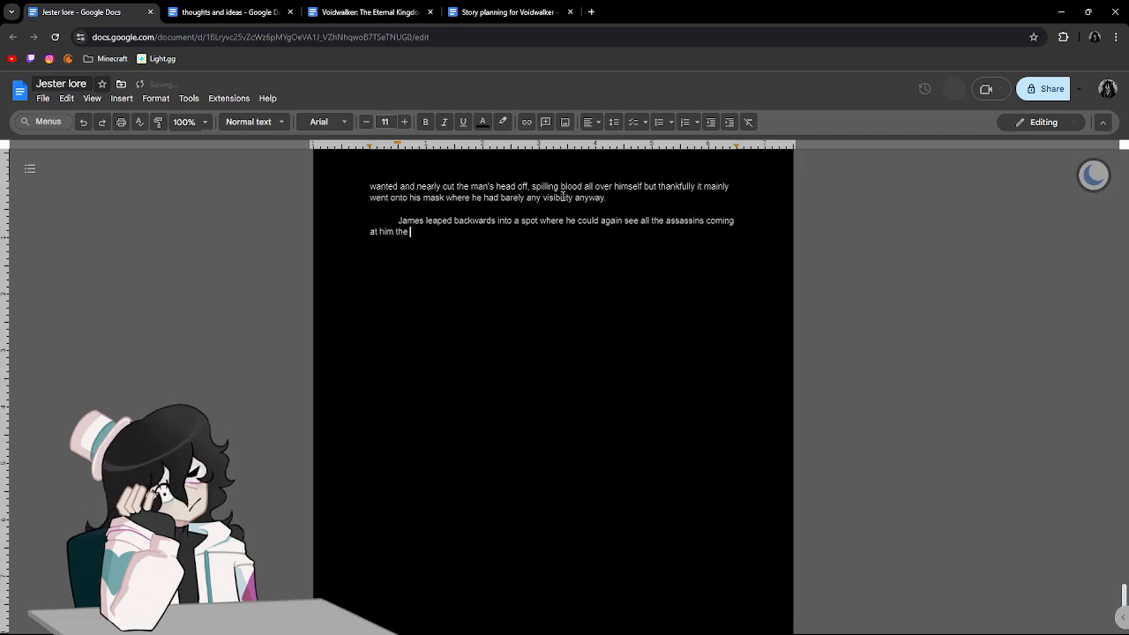
# Continue the sentence with "into a spot where he could again see all the assassins coming at him".
pyautogui.press('BackSpace')
pyautogui.press('BackSpace')
pyautogui.press('BackSpace')
pyautogui.press('BackSpace')
pyautogui.write('/ t')
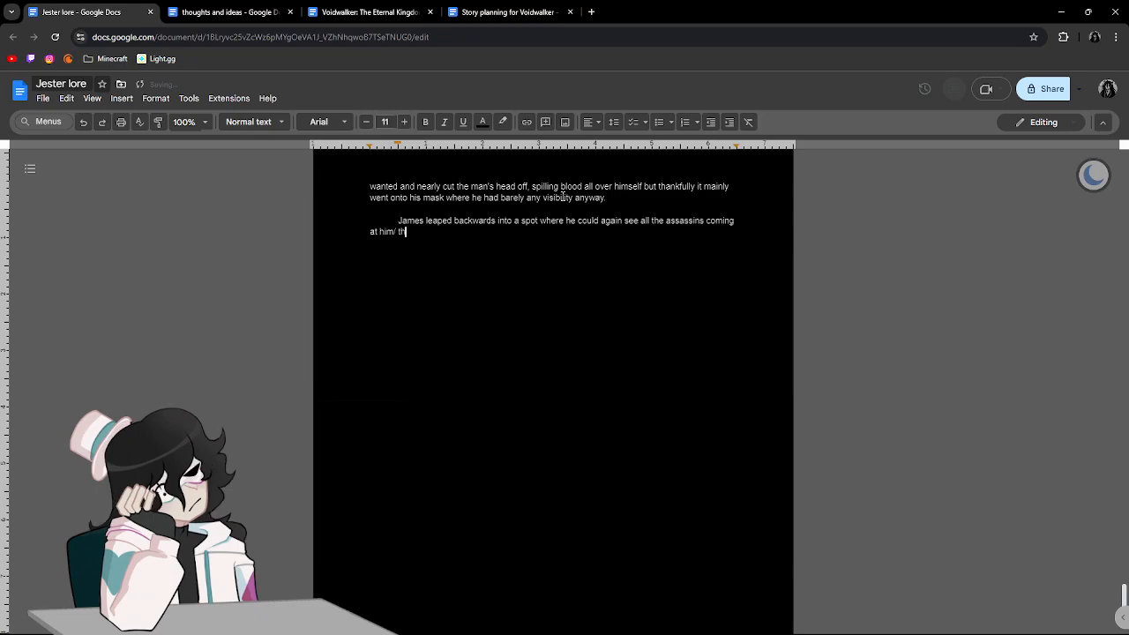
pyautogui.press('BackSpace')
pyautogui.press('BackSpace')
pyautogui.press('BackSpace')
# End the sentence with a period and begin the next one with "The burly man was getting back up again and".
pyautogui.write('. The ')
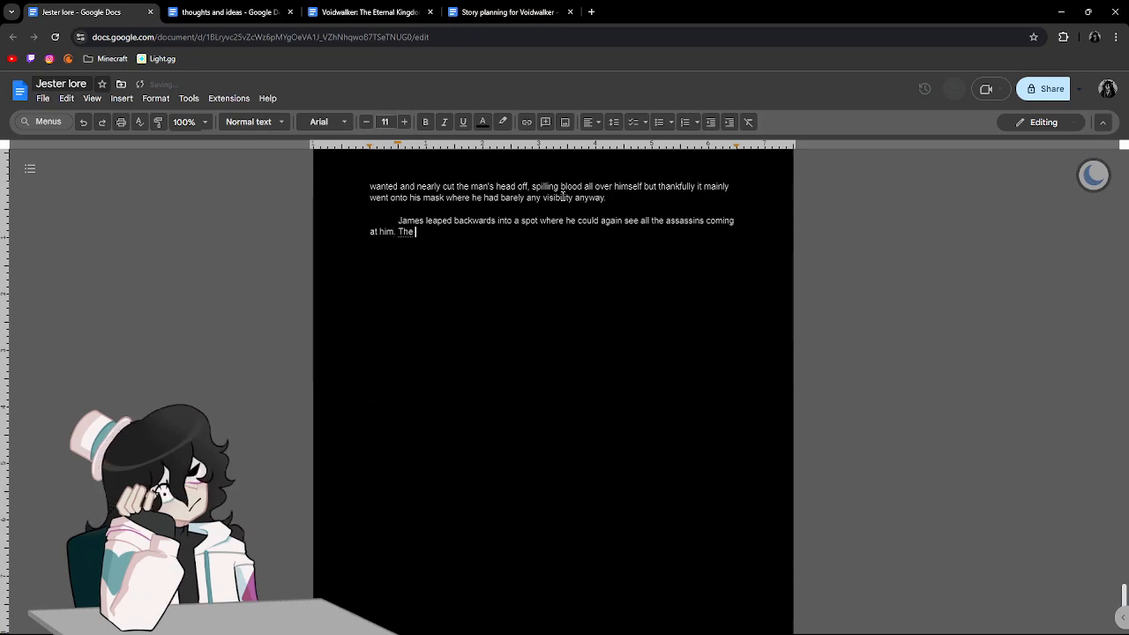
pyautogui.write('burly man was ')
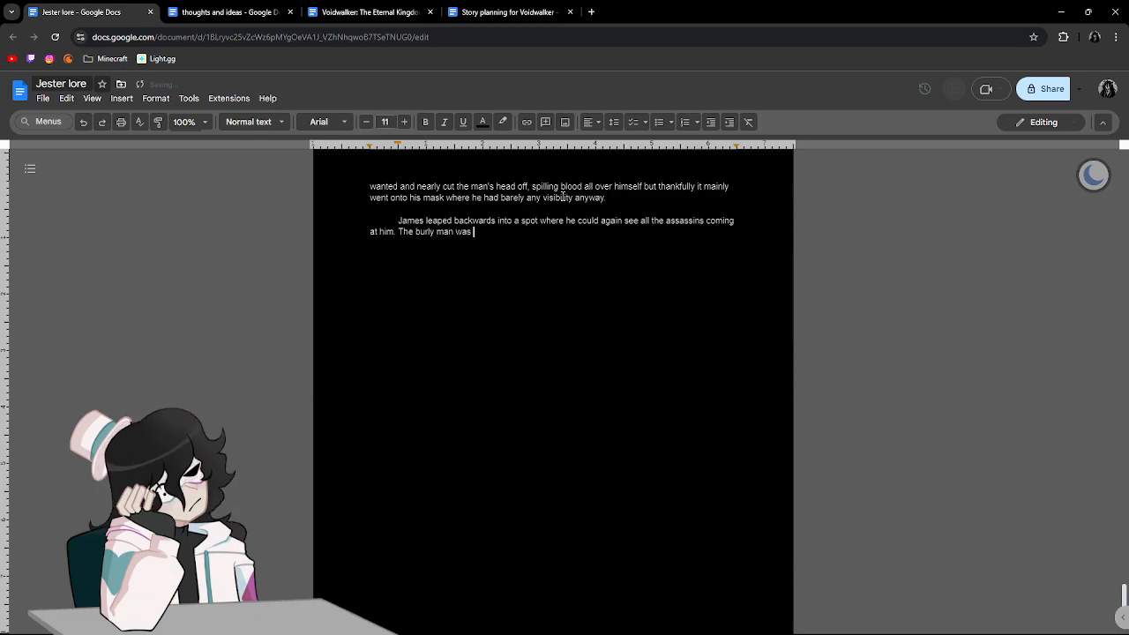
pyautogui.write('getting back')
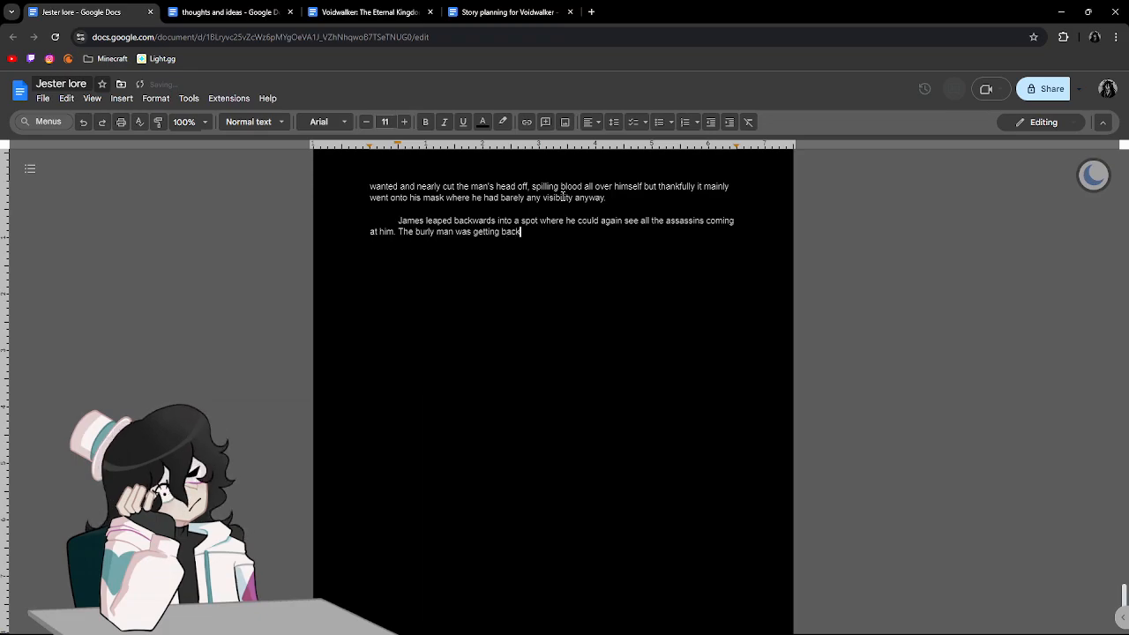
pyautogui.write(' up again and')
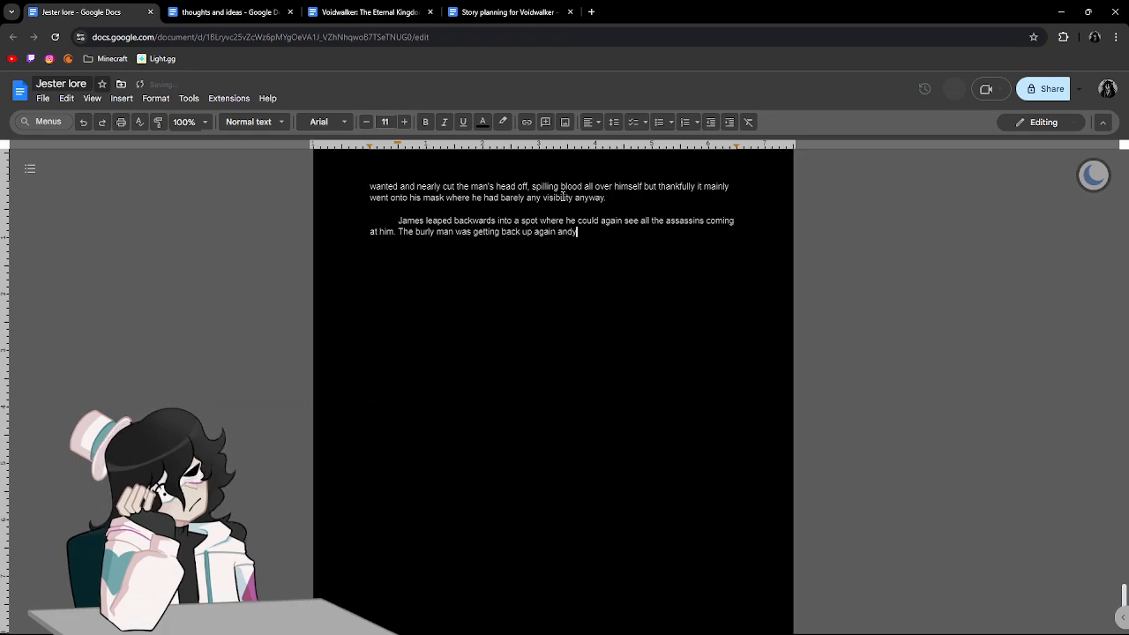
pyautogui.write(' James ')
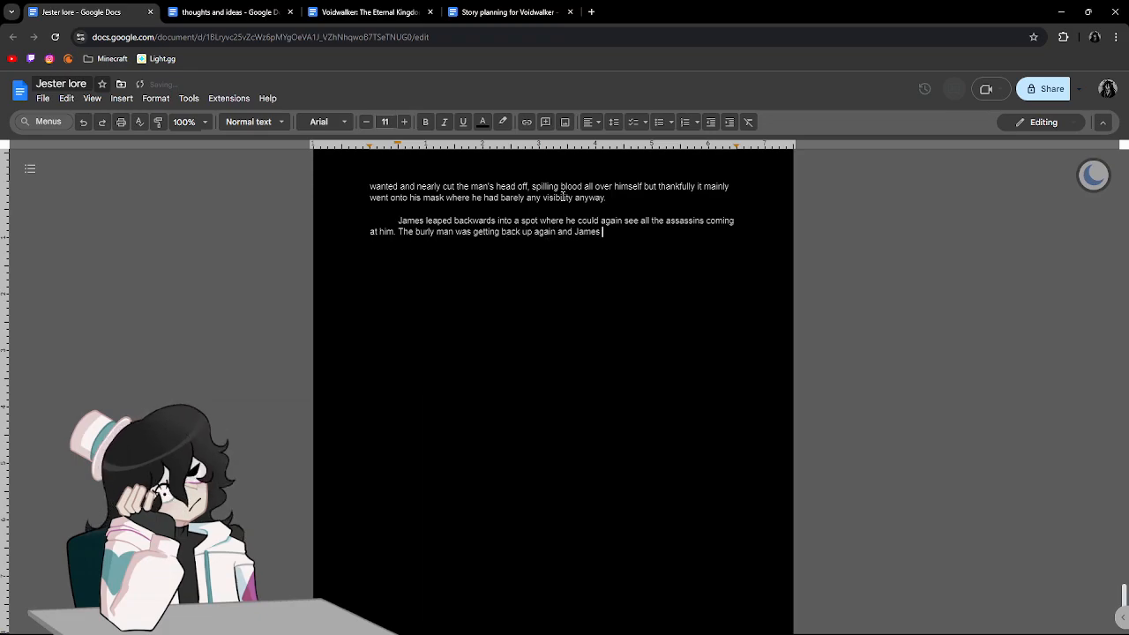
pyautogui.write('could see a ')
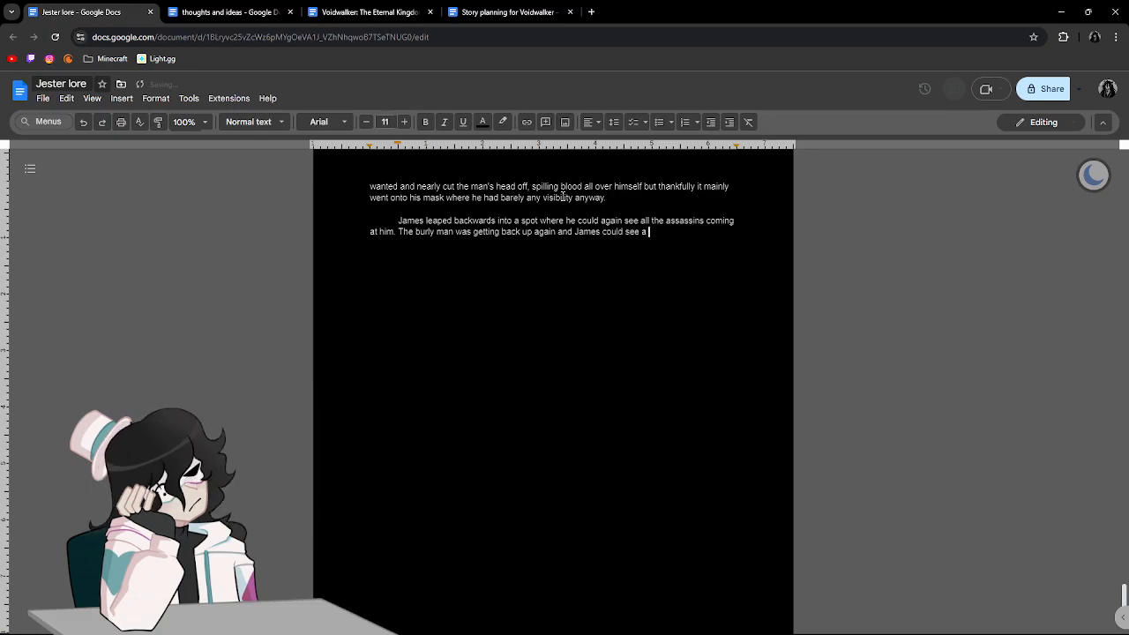
pyautogui.write('blinding light coming off of where he had left a d')
pyautogui.write('ut')
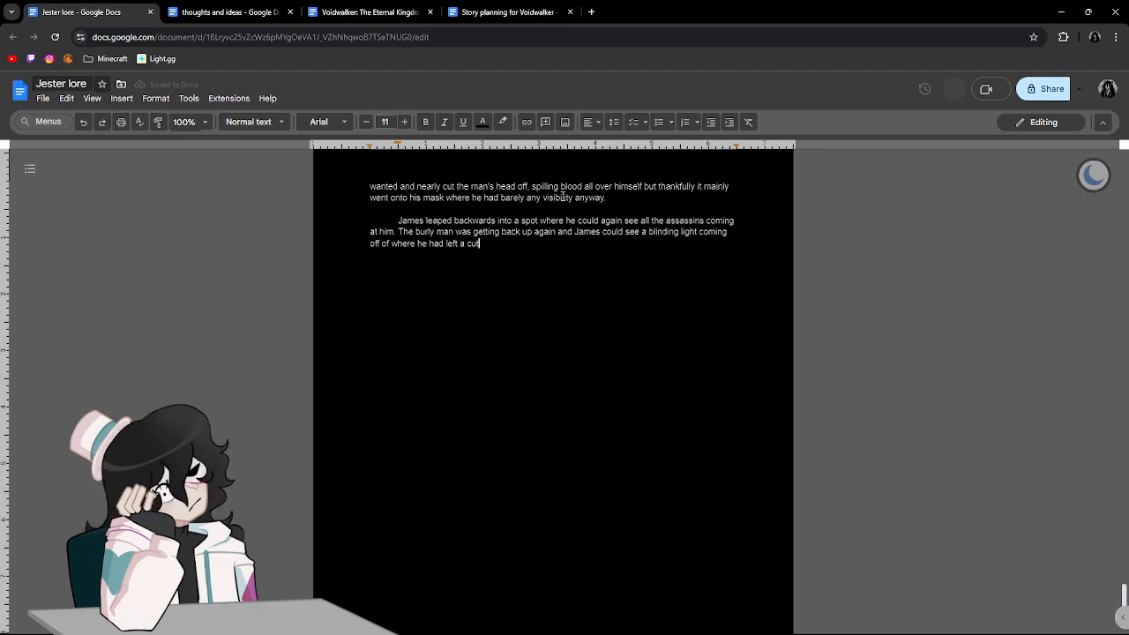
pyautogui.write('. The bl')
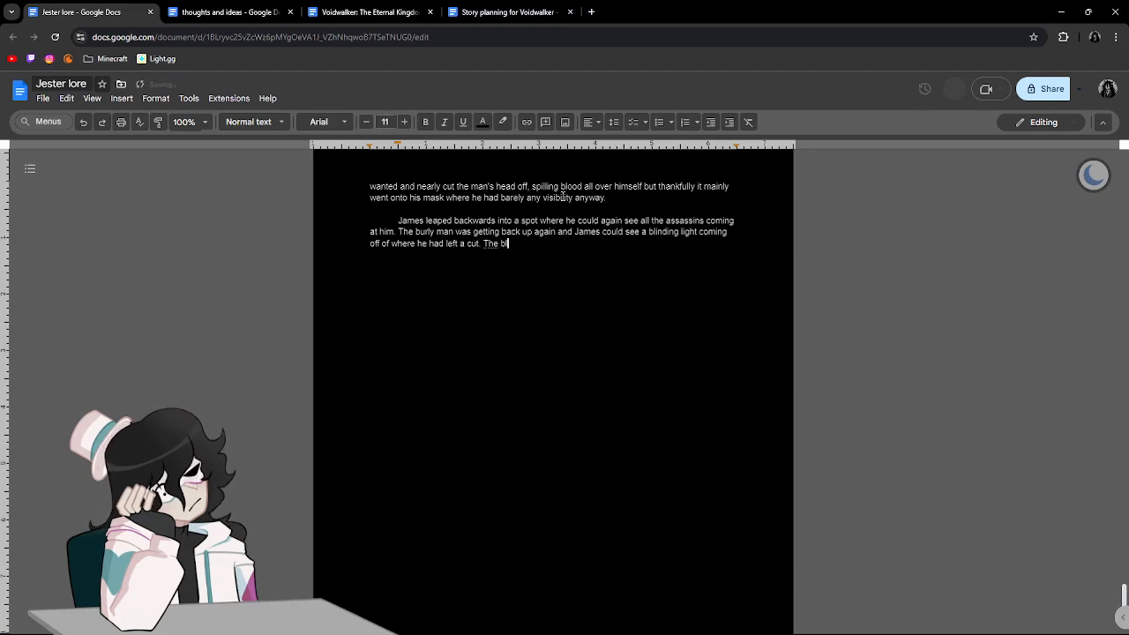
pyautogui.write('ood was')
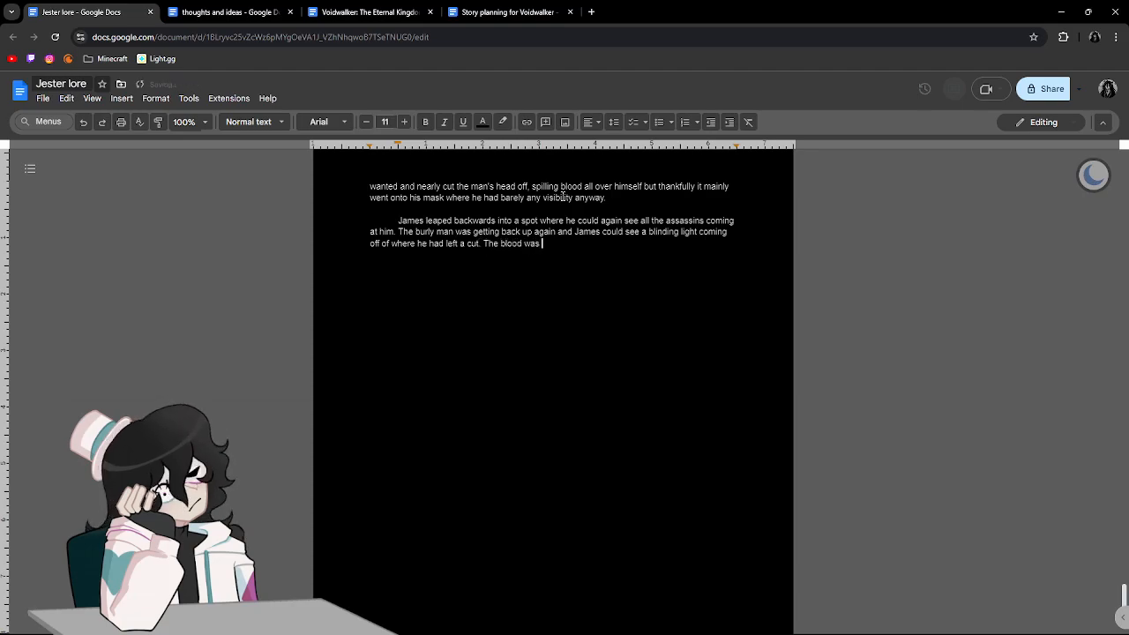
pyautogui.write(' no longer fl')
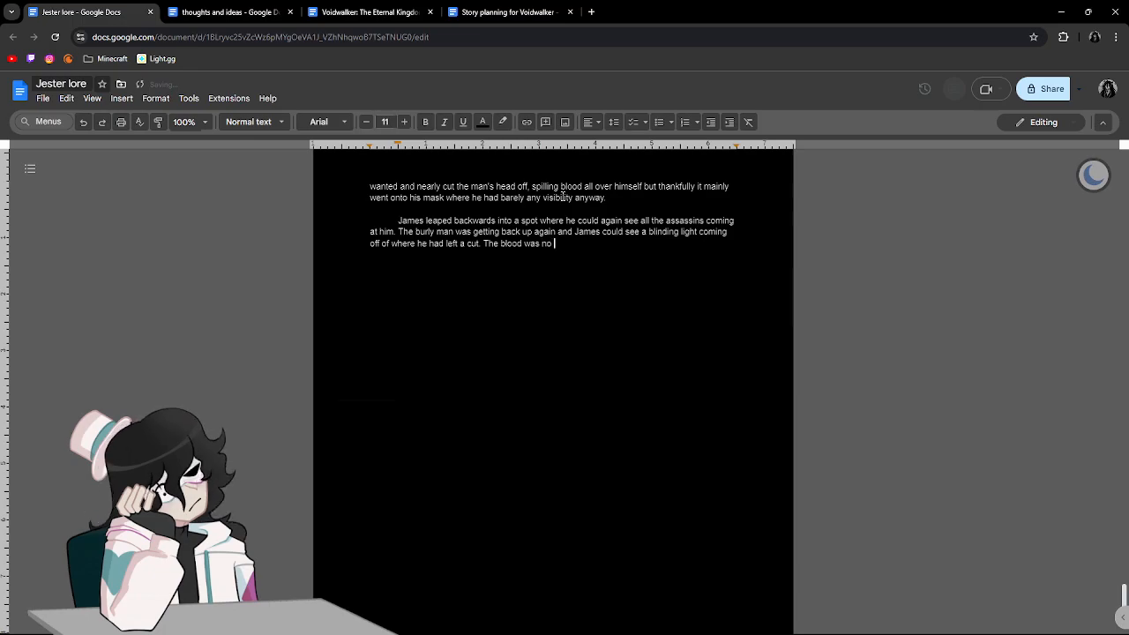
# End the current sentence with a period and add "The blood was no longer flowing there and the cut was resealing itself.".
pyautogui.write('g there and ')
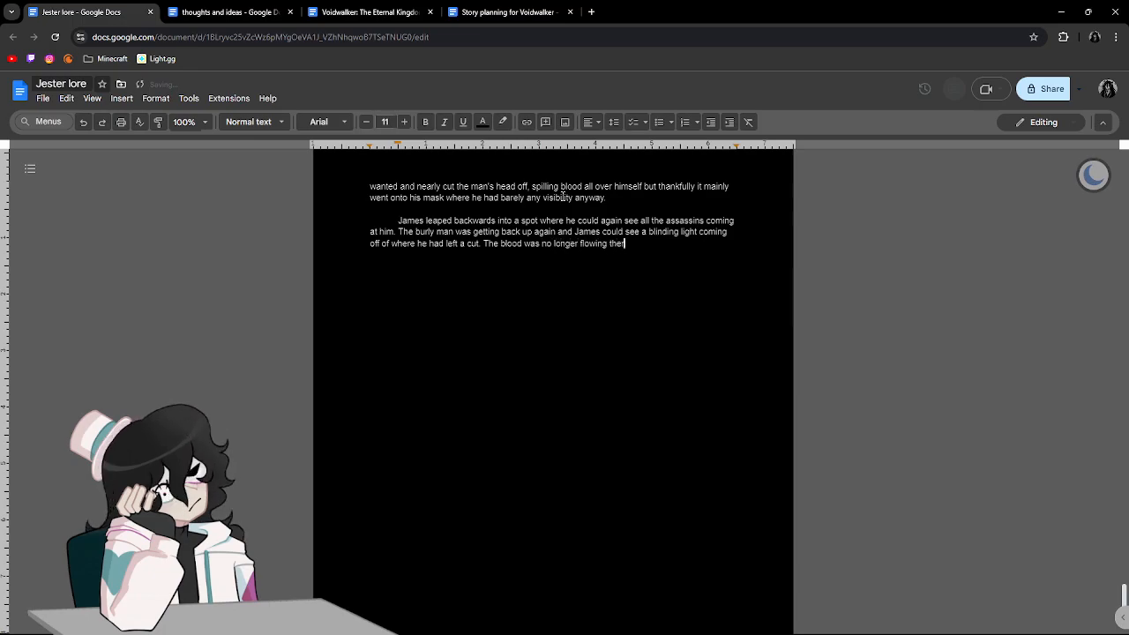
pyautogui.write('the ')
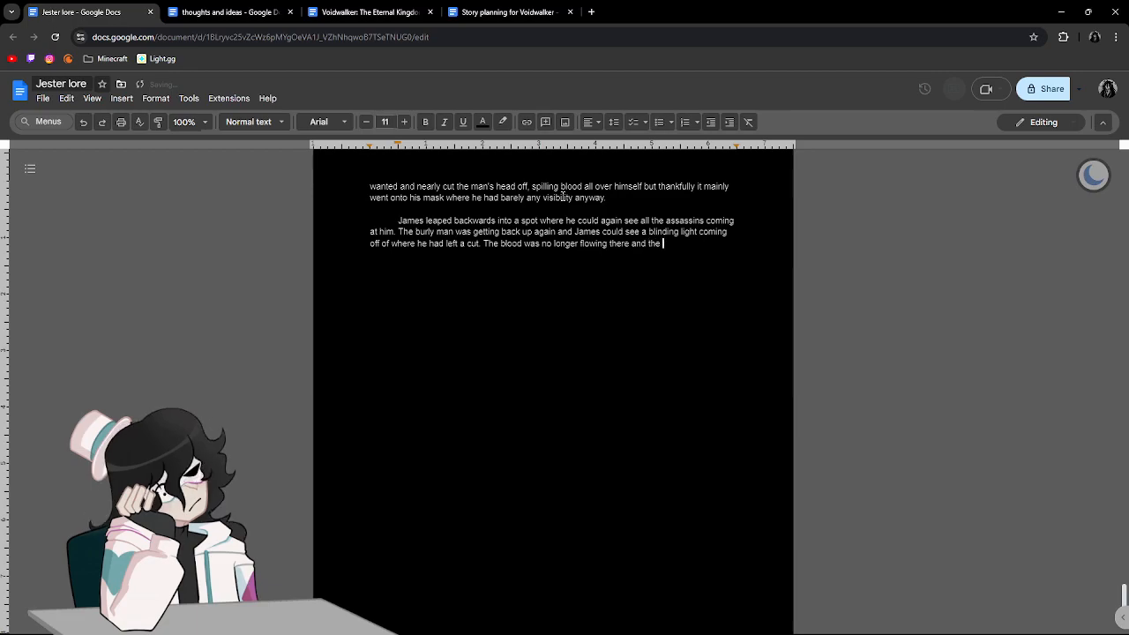
pyautogui.write('cut was res')
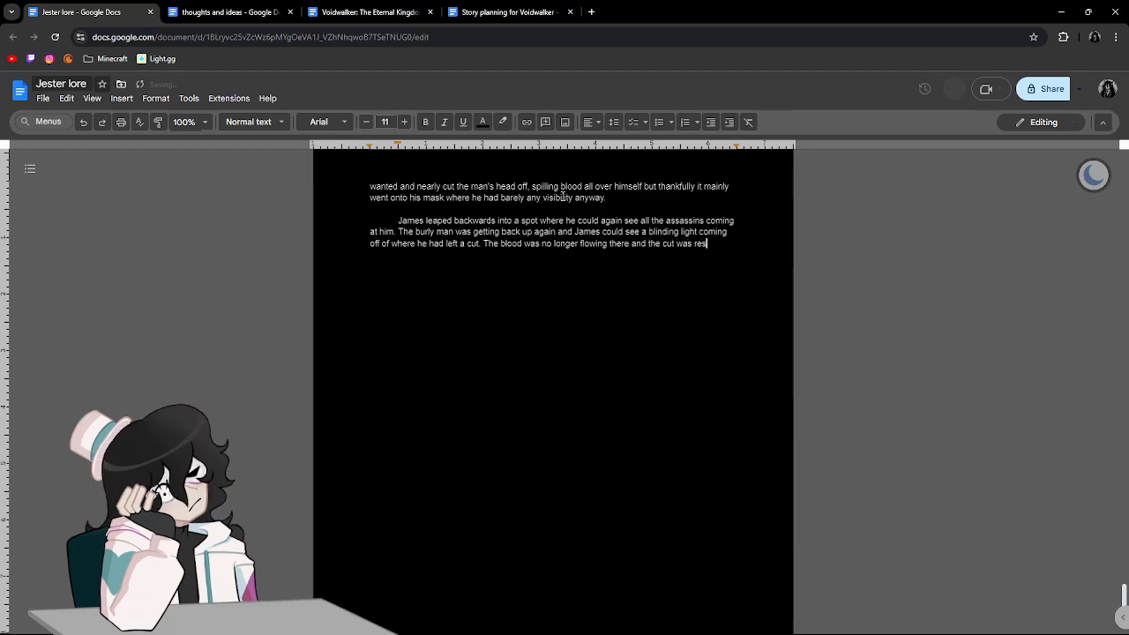
pyautogui.write('ealing itself. the')
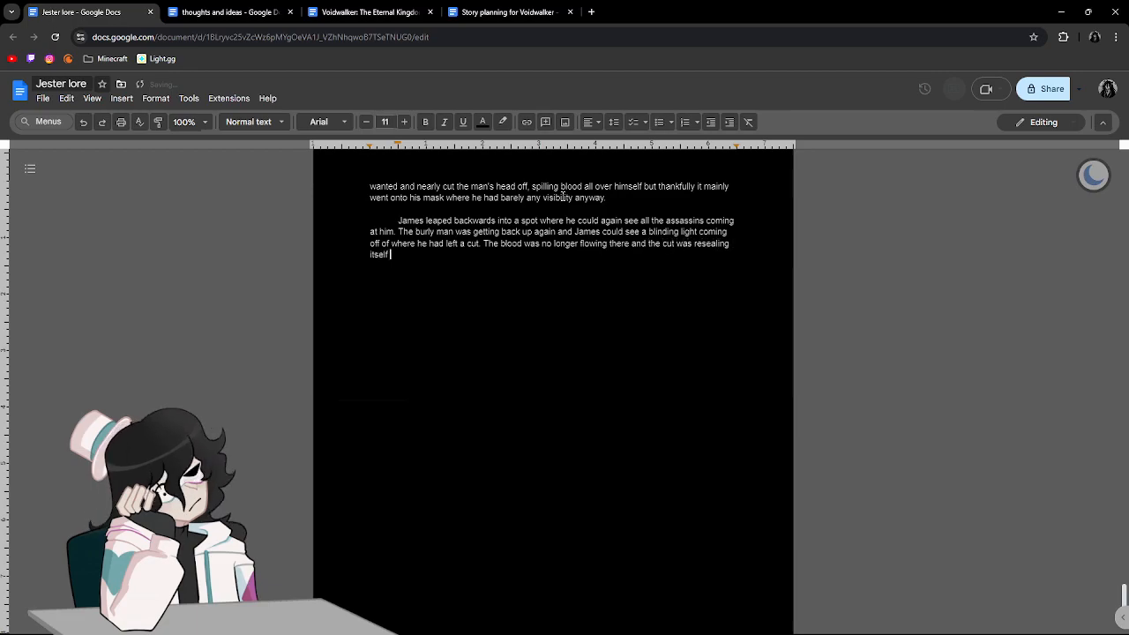
pyautogui.write(' swo')
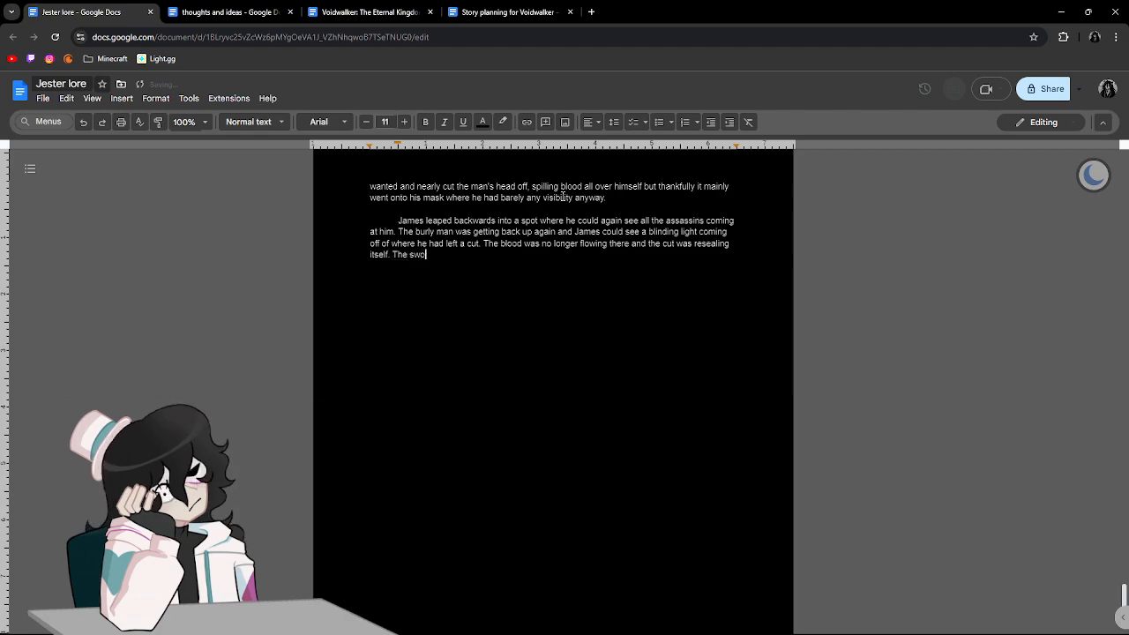
pyautogui.write('rdsman he had ')
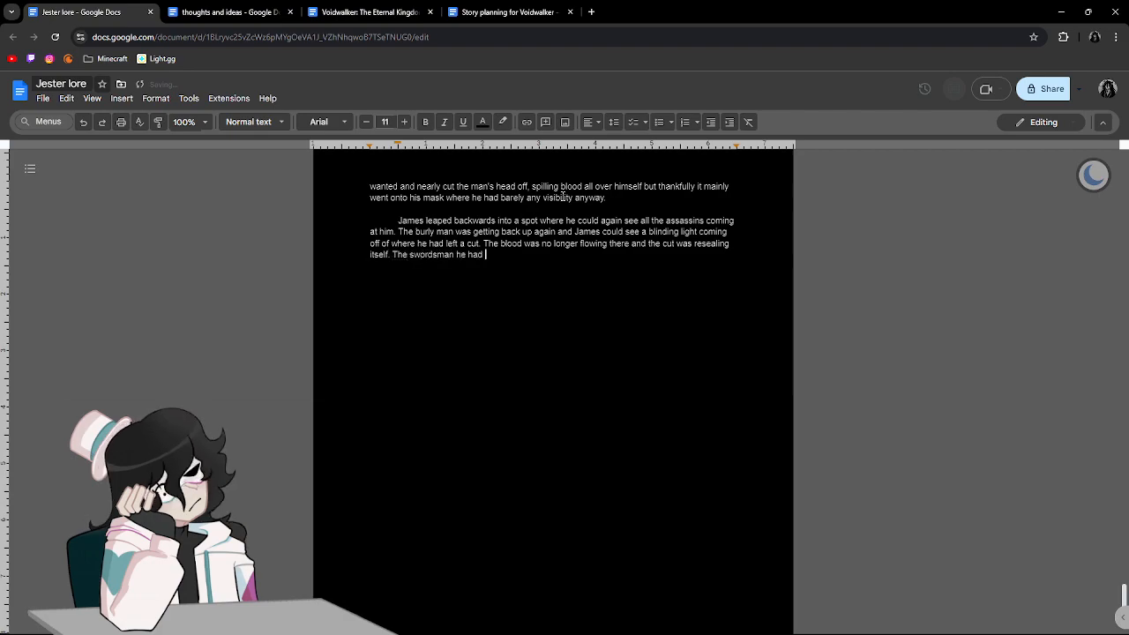
pyautogui.write('cut earlier')
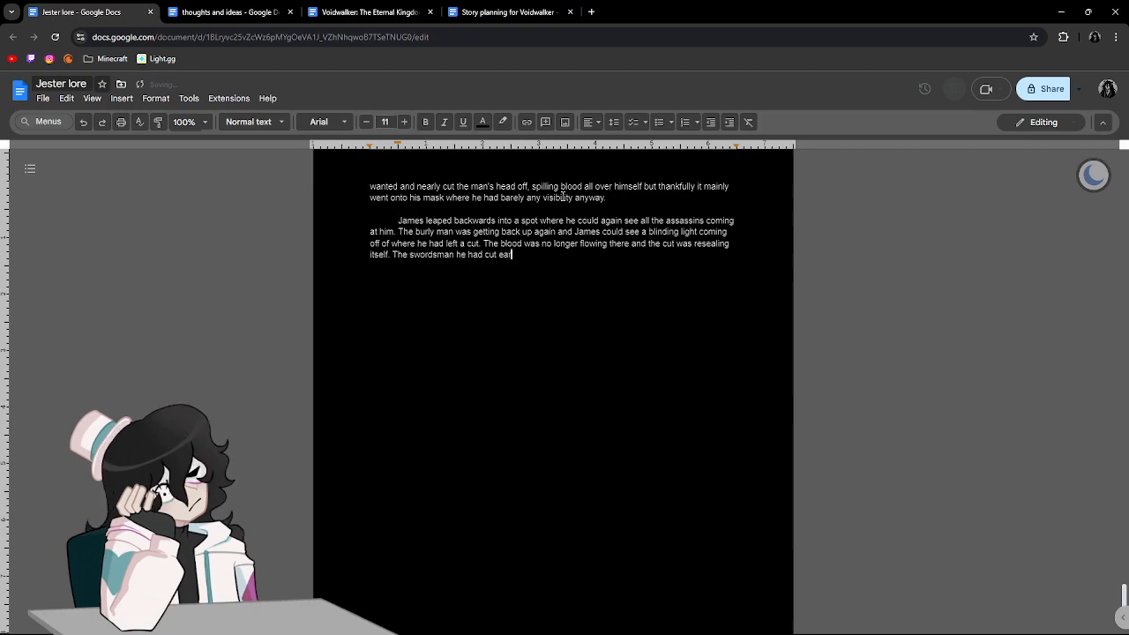
pyautogui.write(' tho')
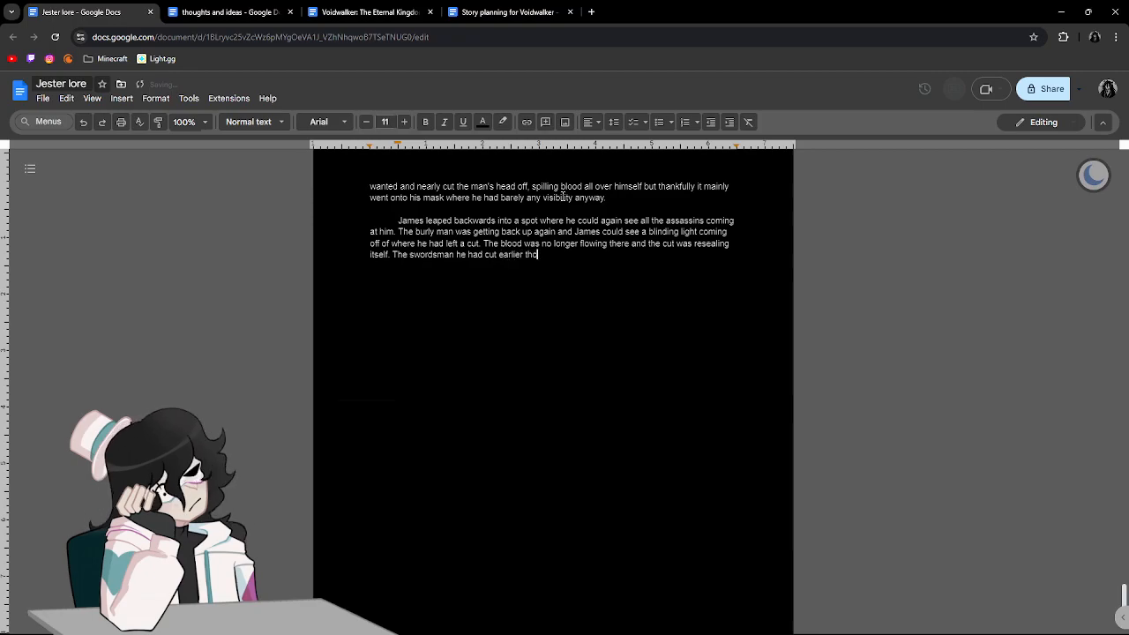
pyautogui.write('ugh was trying to stop the blea')
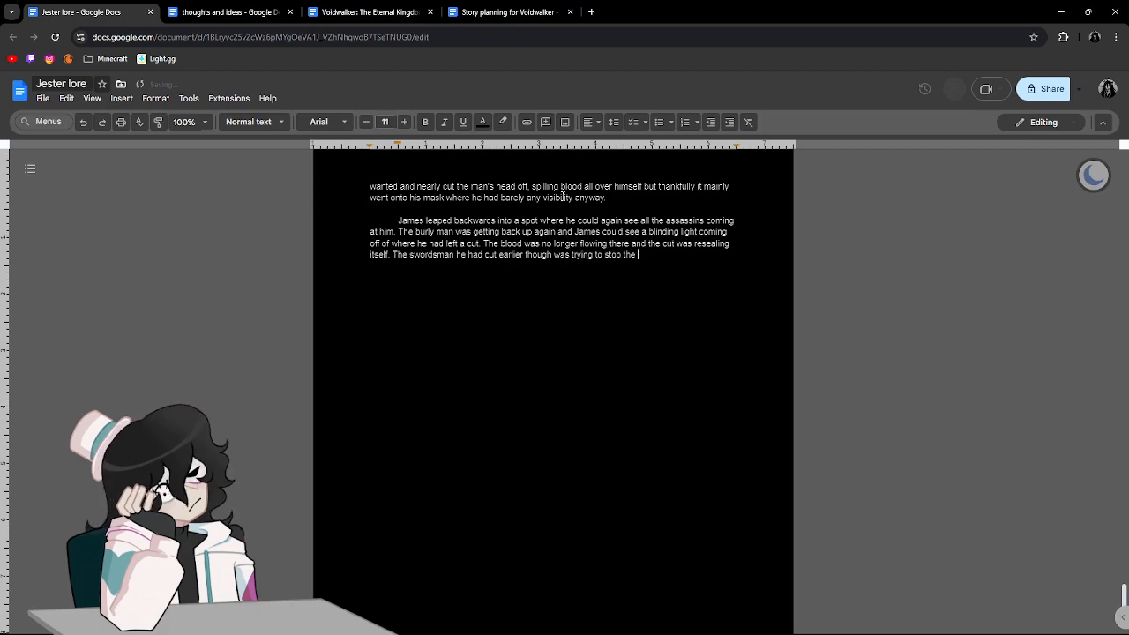
# Add the text "The swordsman he had cut earlier though was trying to stop the bleeding he had caused".
pyautogui.press('BackSpace')
pyautogui.write('edi')
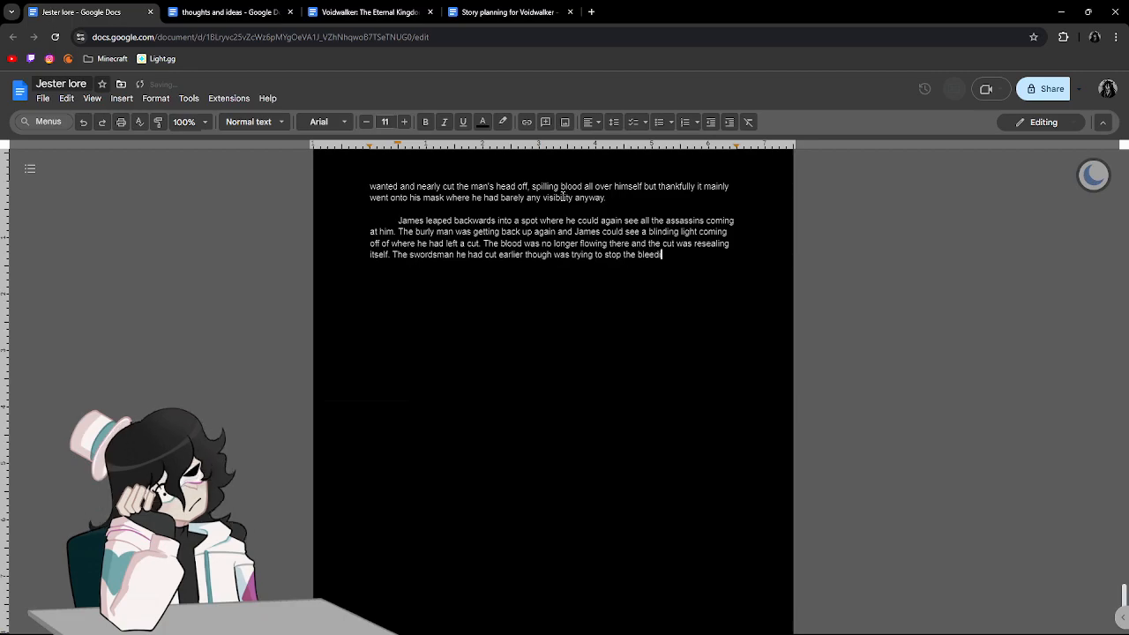
pyautogui.write('ng he had caused')
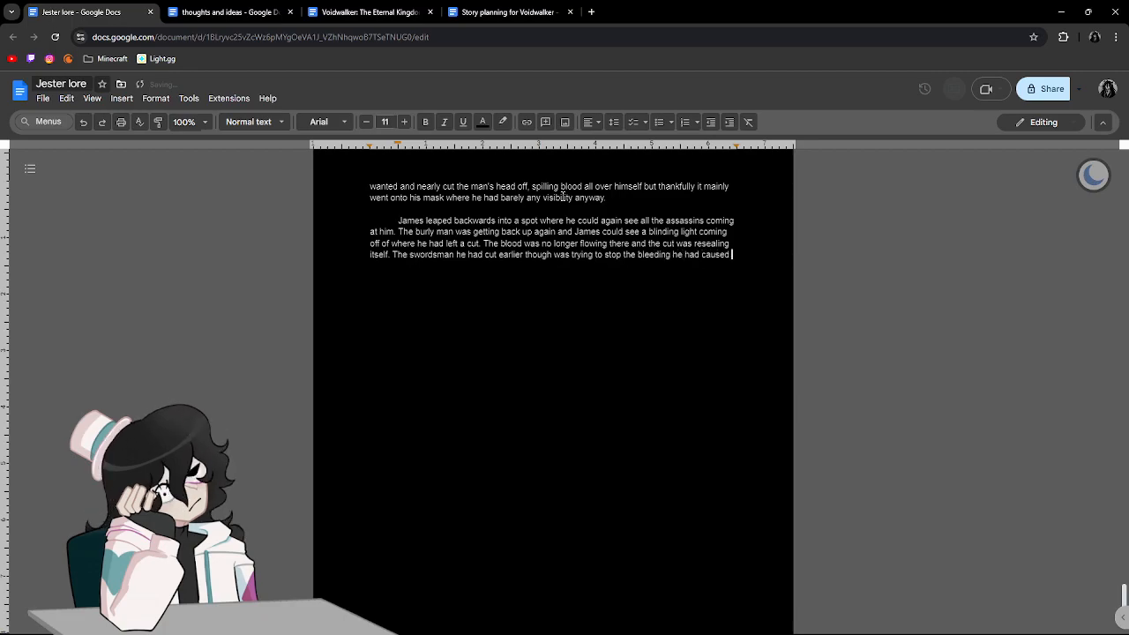
# Reword the ending after "trying to stop the" to "bleeding in his thigh.".
pyautogui.press('BackSpace')
pyautogui.press('BackSpace')
pyautogui.press('BackSpace')
pyautogui.press('BackSpace')
pyautogui.press('BackSpace')
pyautogui.press('BackSpace')
pyautogui.press('BackSpace')
pyautogui.press('BackSpace')
pyautogui.press('BackSpace')
pyautogui.press('BackSpace')
pyautogui.press('BackSpace')
pyautogui.press('BackSpace')
pyautogui.press('BackSpace')
pyautogui.press('BackSpace')
pyautogui.press('BackSpace')
pyautogui.press('BackSpace')
pyautogui.press('BackSpace')
pyautogui.press('BackSpace')
pyautogui.press('BackSpace')
pyautogui.press('BackSpace')
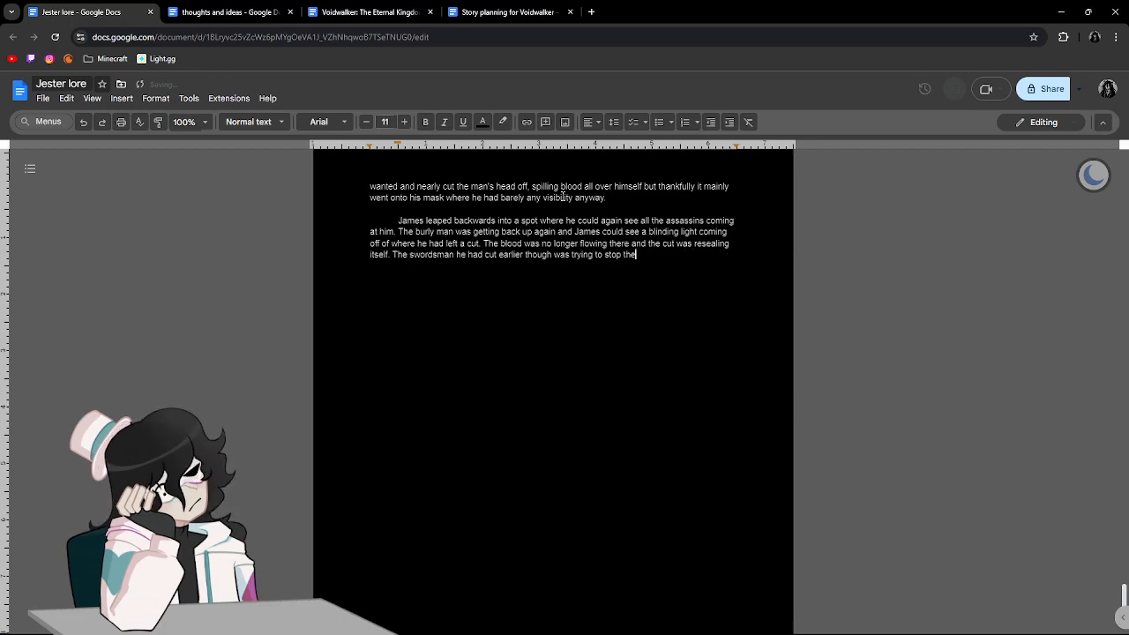
pyautogui.write('e blee')
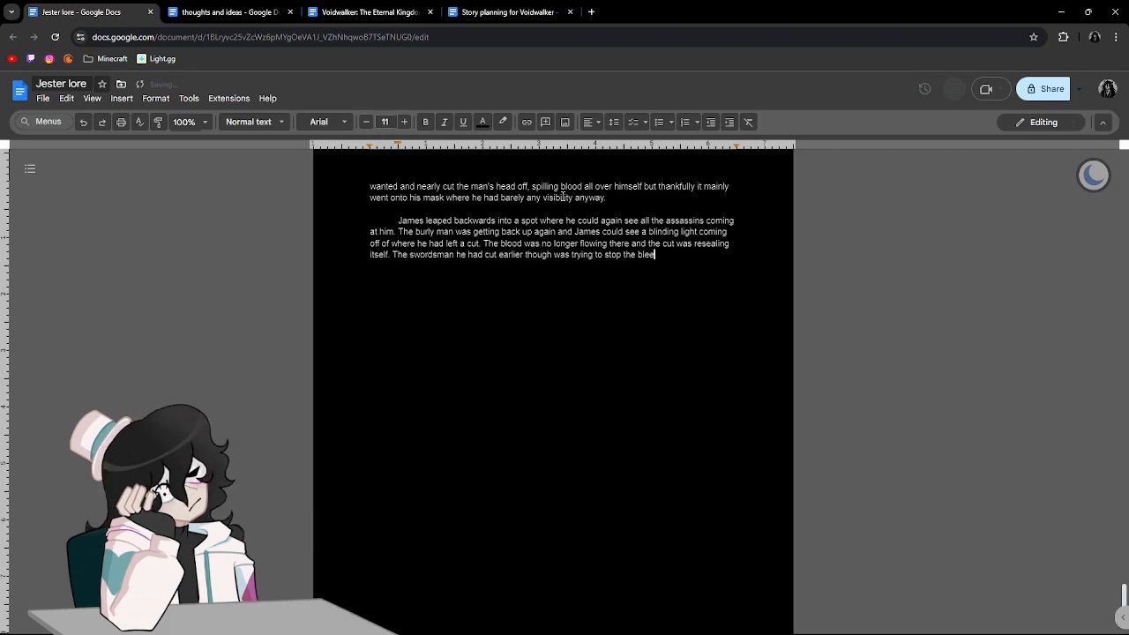
pyautogui.write('ding in ')
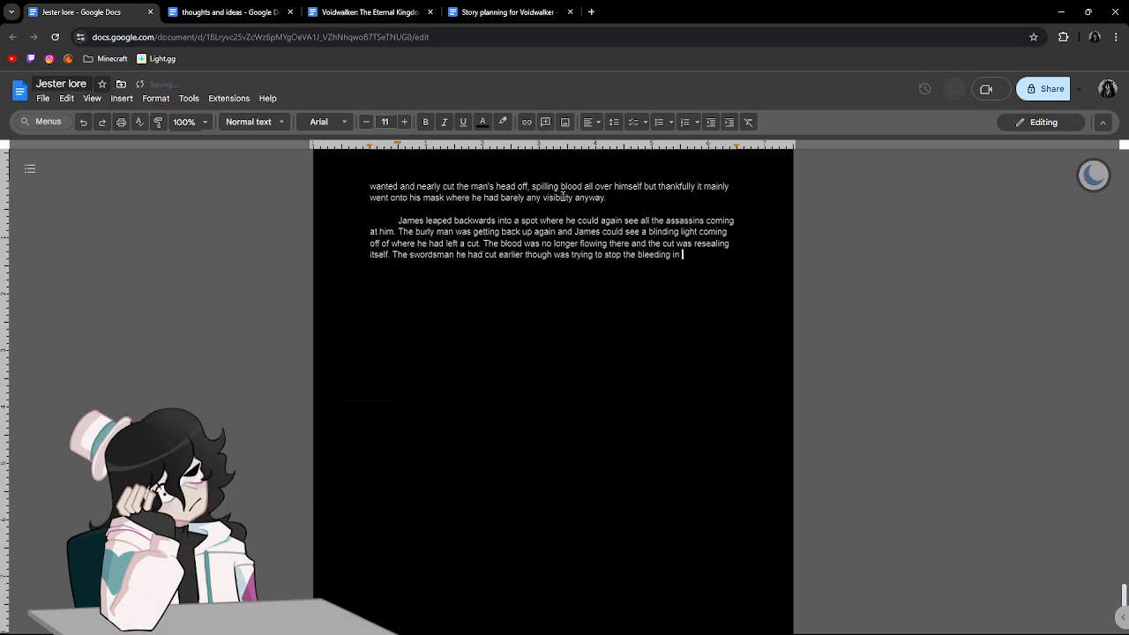
pyautogui.write('his thigh.')
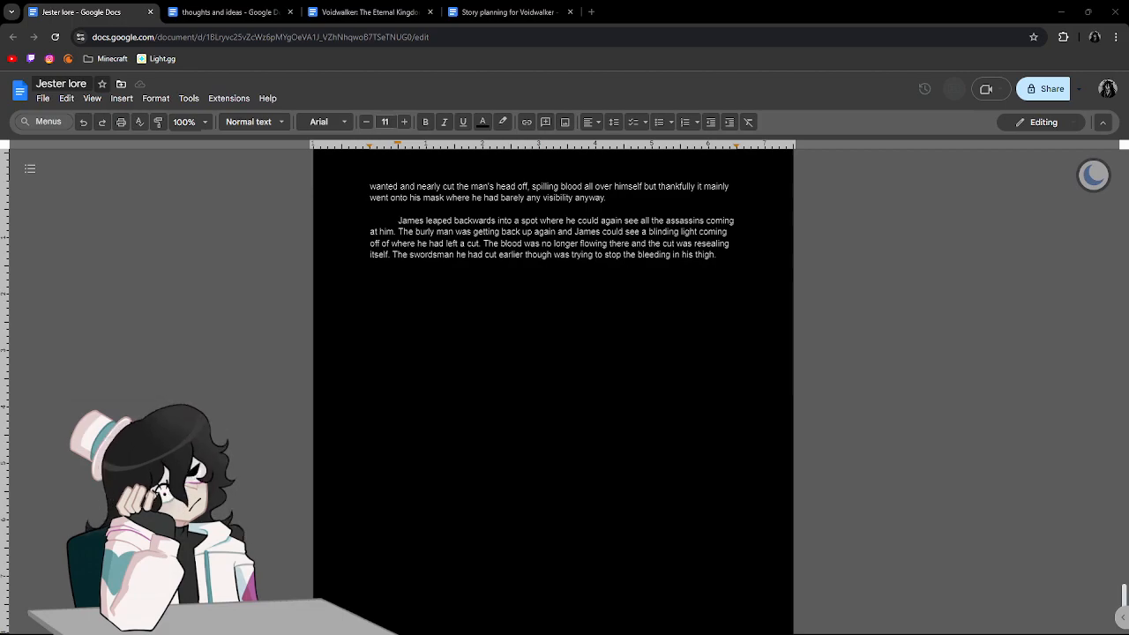
pyautogui.hotkey('alt', 'Tab')
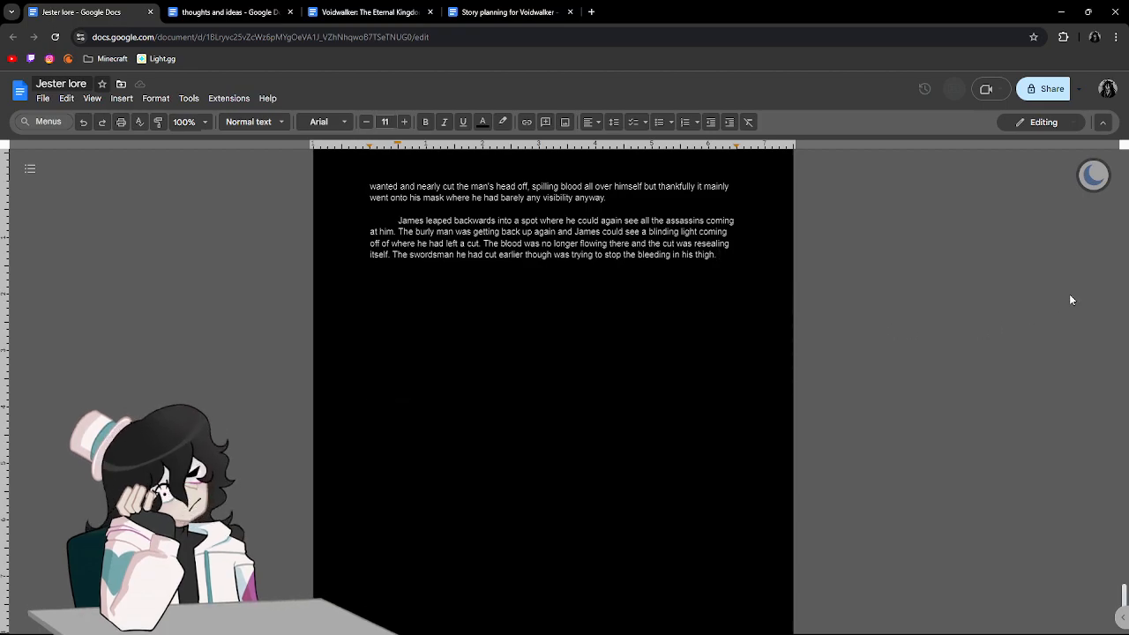
pyautogui.scroll(15, 970, 296)
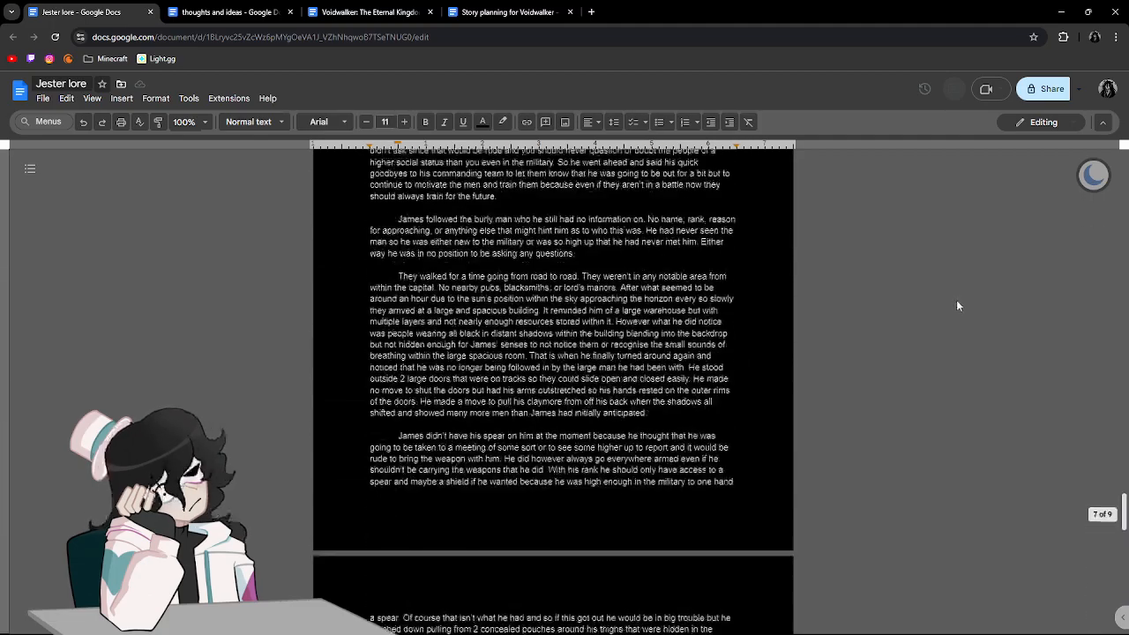
pyautogui.scroll(-15, 963, 297)
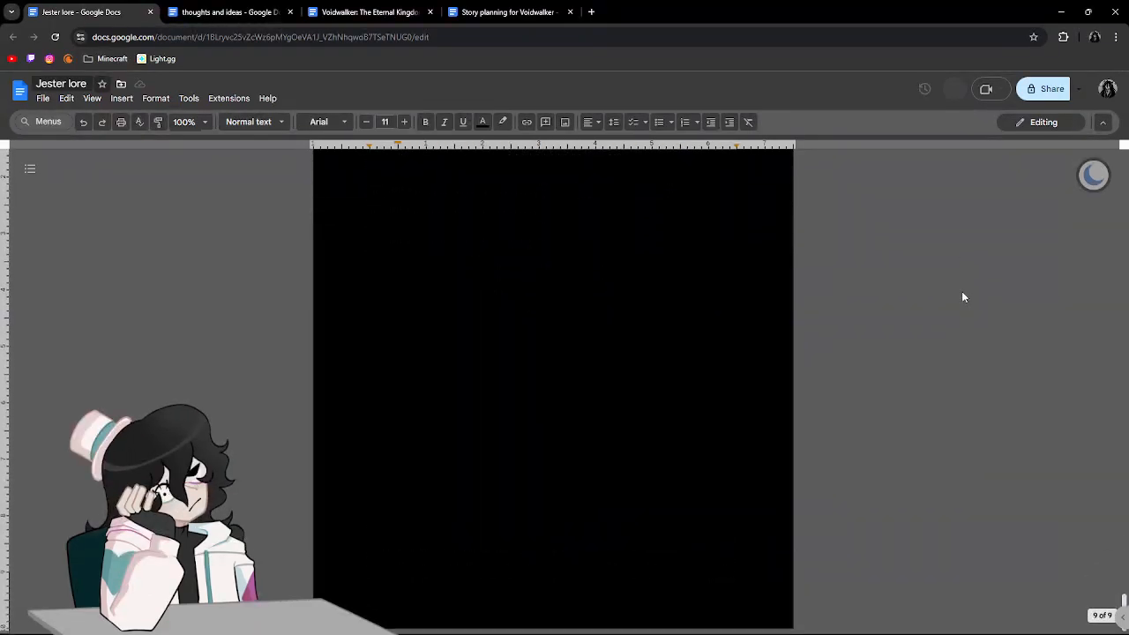
pyautogui.scroll(3, 963, 298)
pyautogui.scroll(-2, 963, 297)
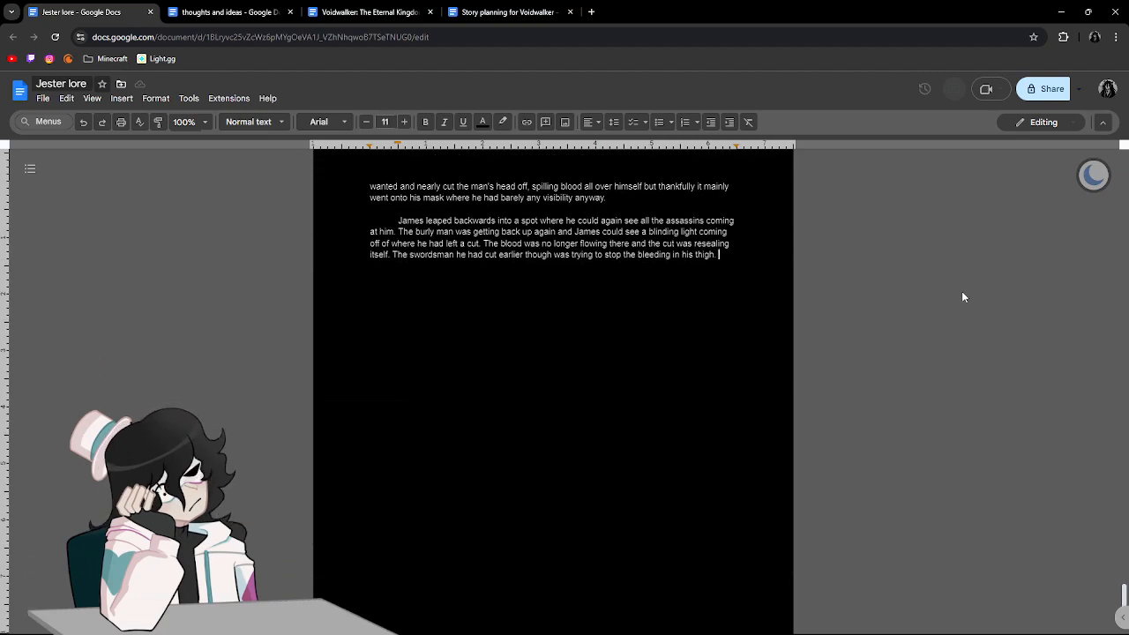
# Add the sentence "Something wasn't quite right with that burly man however." and begin the next one with "How".
pyautogui.write('Something')
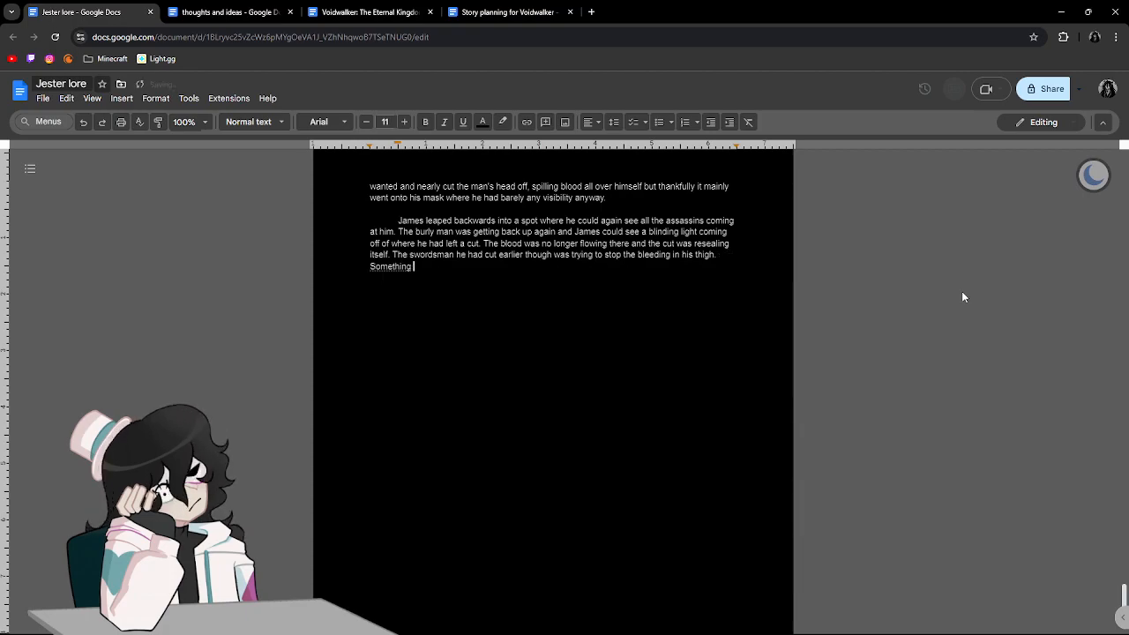
pyautogui.write(" wasn't quit")
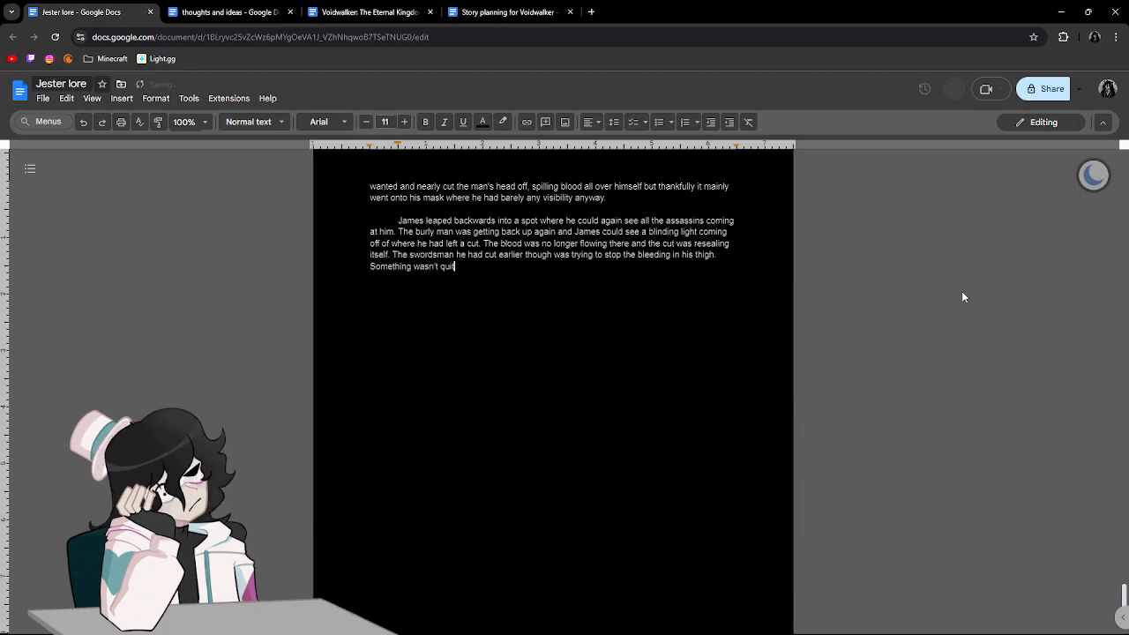
pyautogui.write('e right with that bur')
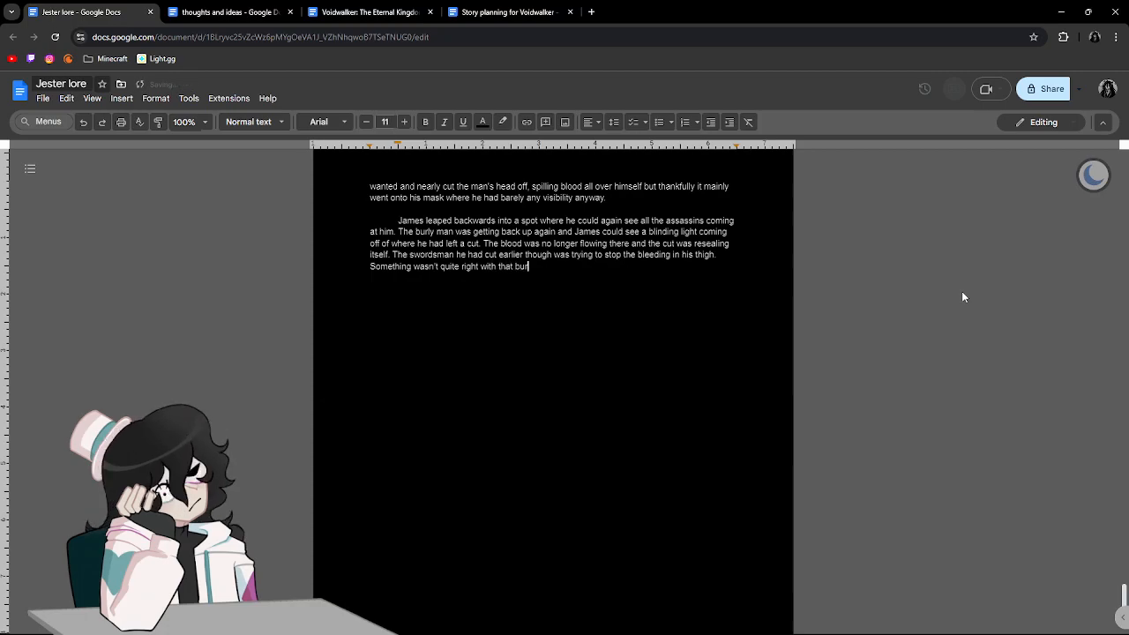
pyautogui.write('ly man however')
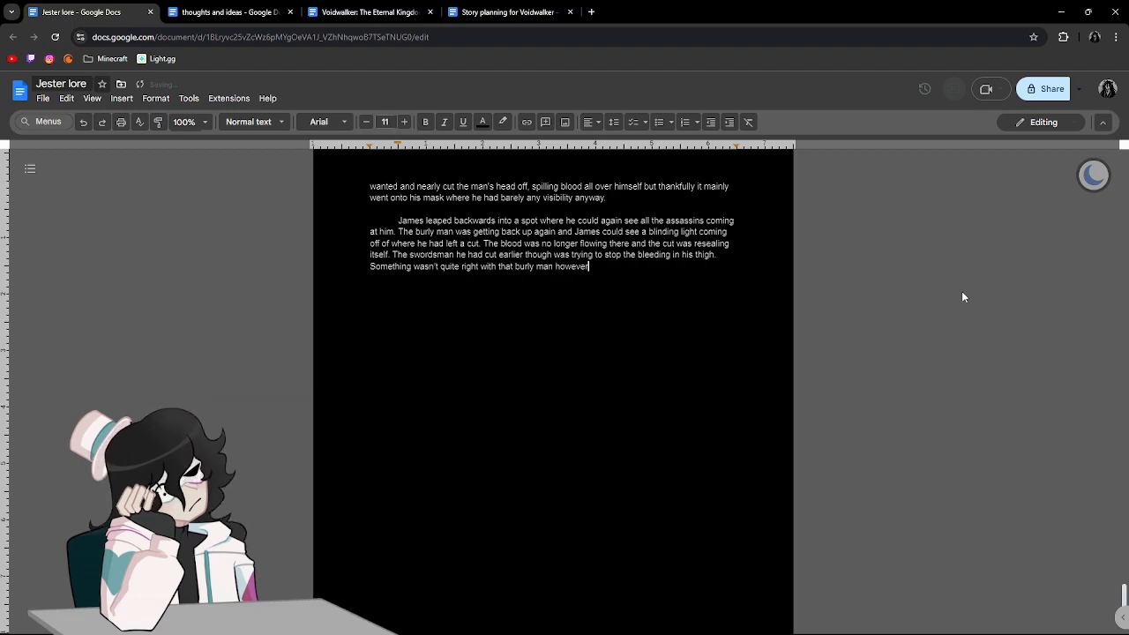
pyautogui.write('. How wa')
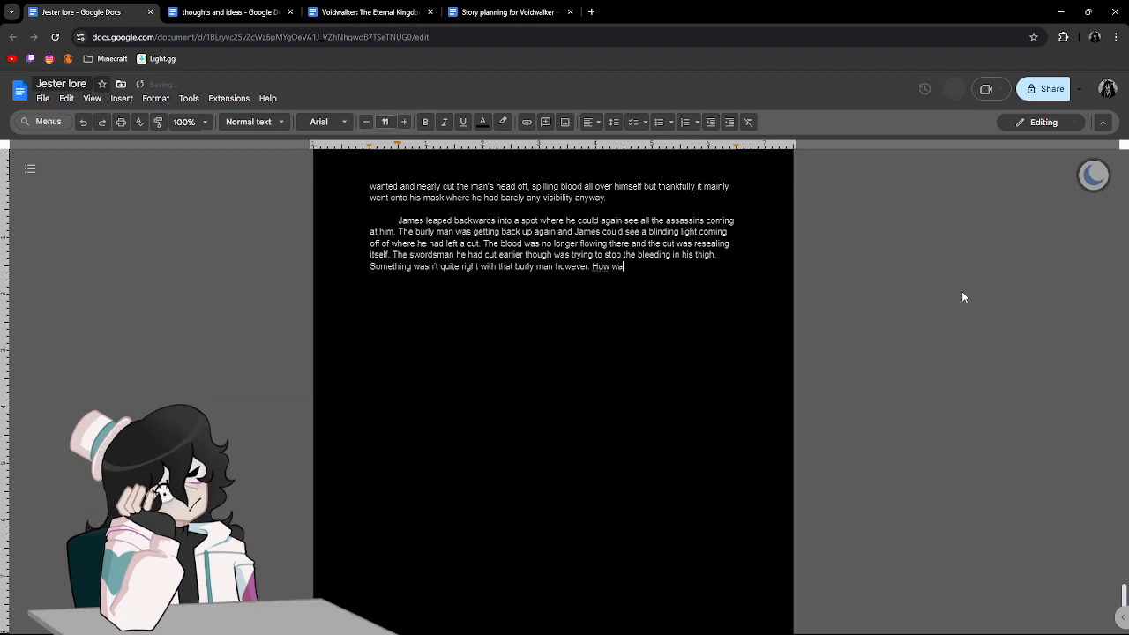
pyautogui.write('s he managing of this')
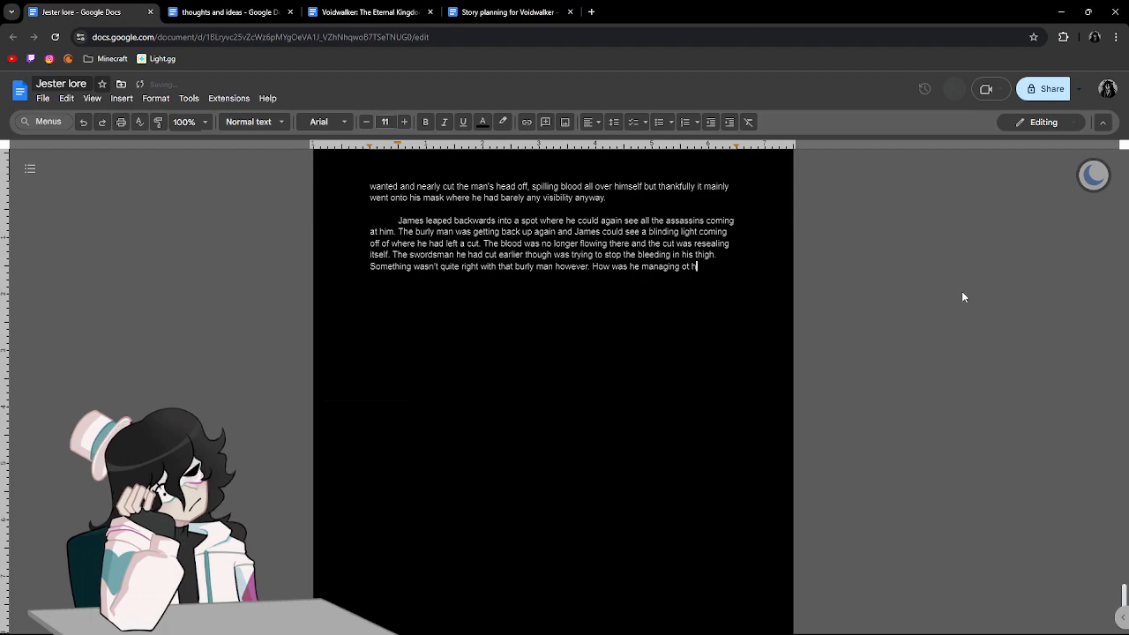
# Continue the question with "was he managing to heal and more importantly".
pyautogui.press('BackSpace')
pyautogui.press('BackSpace')
pyautogui.press('BackSpace')
pyautogui.press('BackSpace')
pyautogui.press('BackSpace')
pyautogui.press('BackSpace')
pyautogui.press('BackSpace')
pyautogui.write('to ')
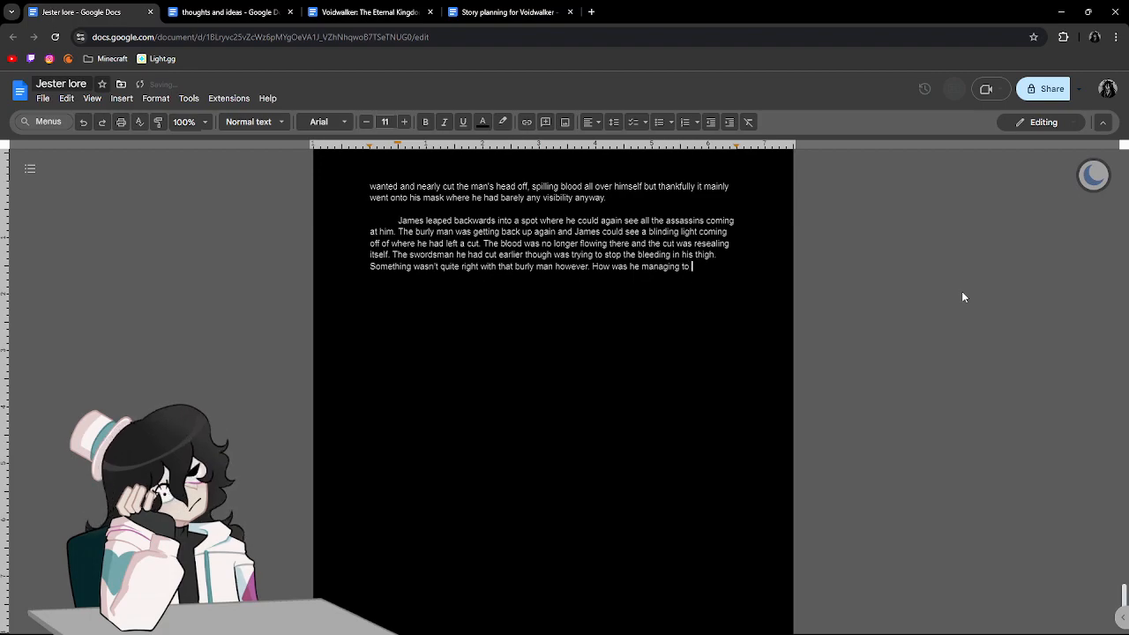
pyautogui.write('heal and more imp')
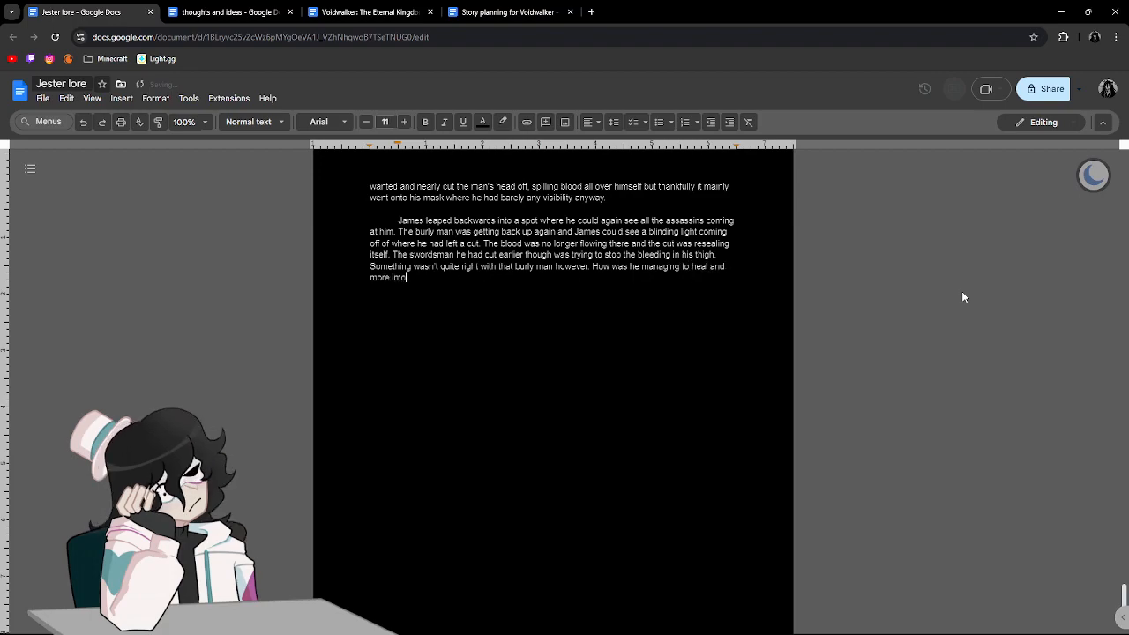
pyautogui.write('ortantly ')
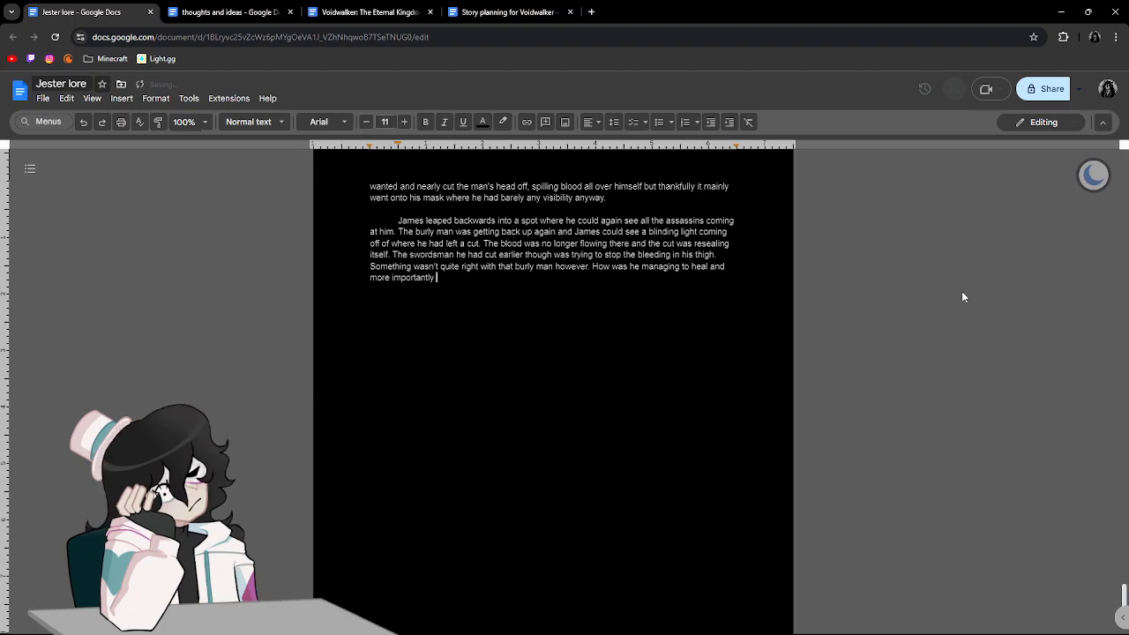
pyautogui.write('does it have soemth')
# Continue the sentence with "does it have something to do with".
pyautogui.press('BackSpace')
pyautogui.press('BackSpace')
pyautogui.press('BackSpace')
pyautogui.press('BackSpace')
pyautogui.write('mething to do with ')
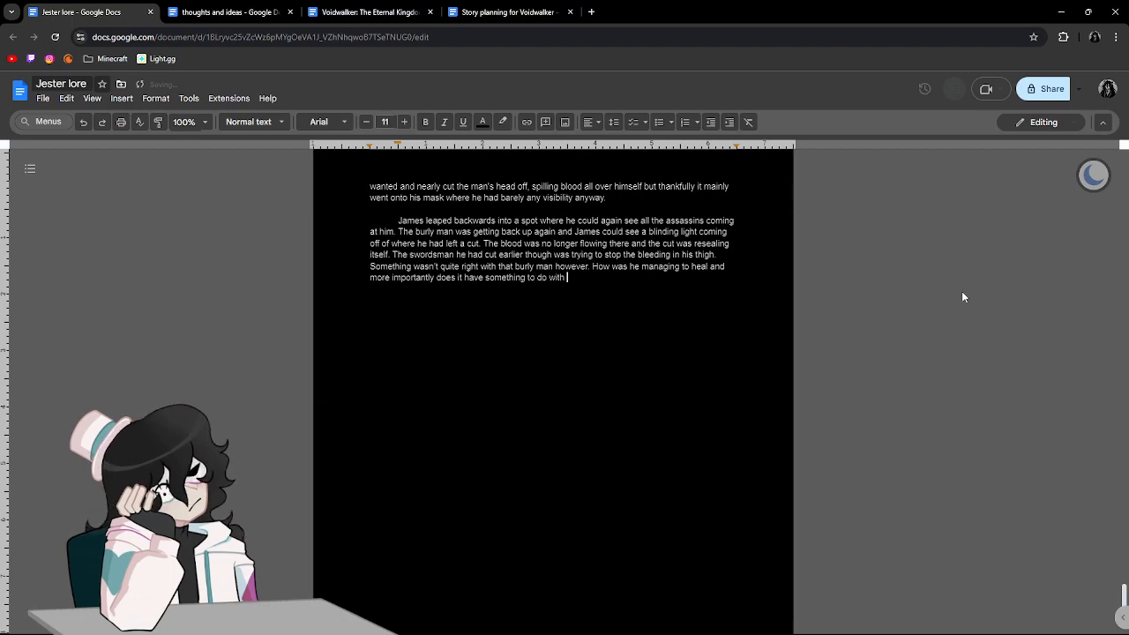
pyautogui.write('his ran')
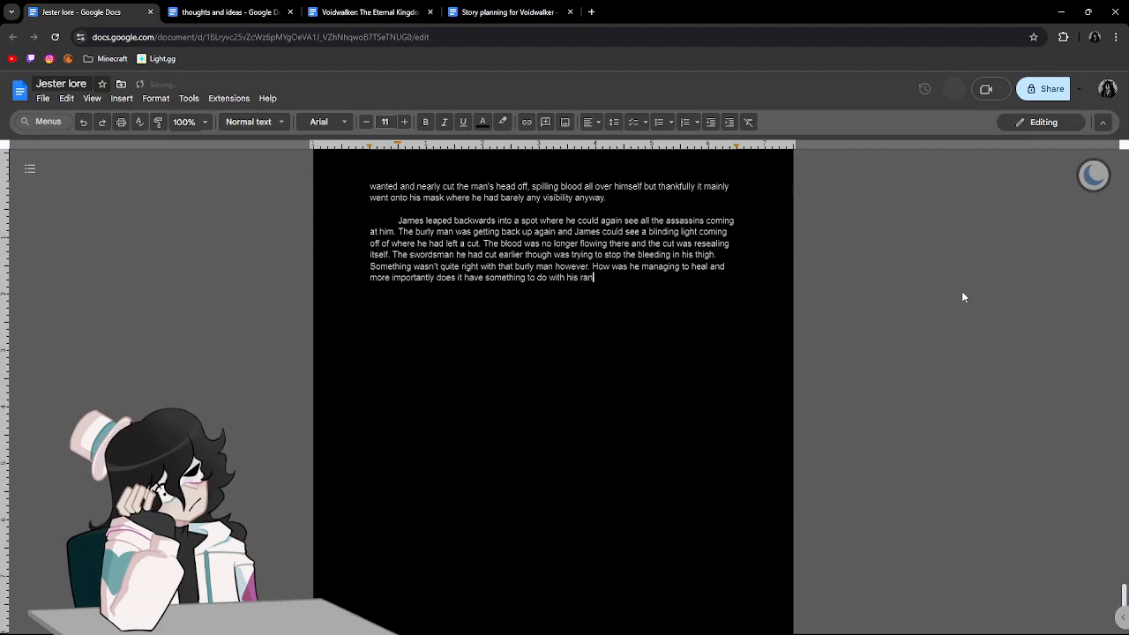
# Finish the sentence with "his denomination.".
pyautogui.press('BackSpace')
pyautogui.press('BackSpace')
pyautogui.press('BackSpace')
pyautogui.write('deno')
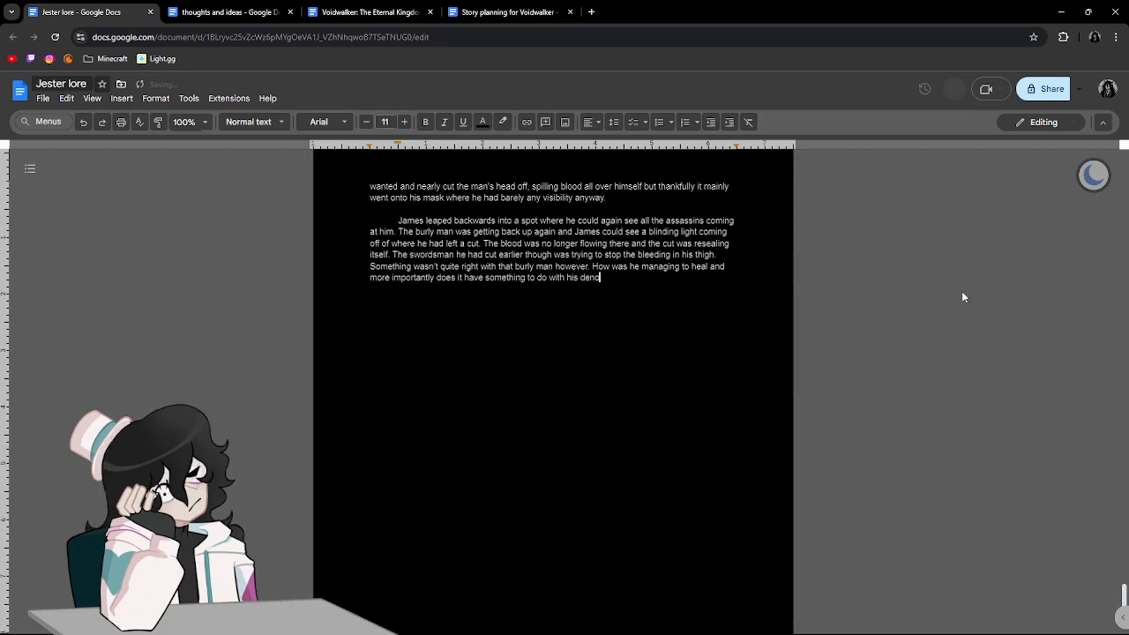
pyautogui.write('mination.')
# Start a new indented paragraph with "Allowing his eyes to adjust to the".
pyautogui.press('Return')
pyautogui.press('Tab')
pyautogui.write('Allowing his eye')
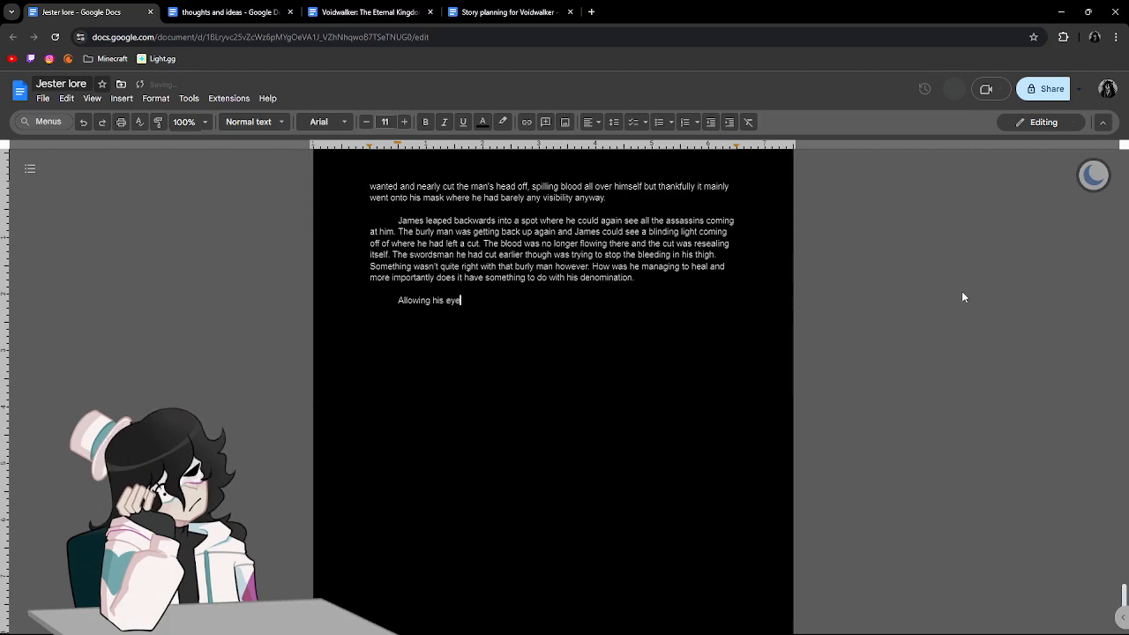
pyautogui.write('s to adgus')
pyautogui.press('BackSpace')
pyautogui.press('BackSpace')
pyautogui.press('BackSpace')
pyautogui.write('jst')
pyautogui.press('BackSpace')
pyautogui.press('BackSpace')
pyautogui.write('ust to the bright l')
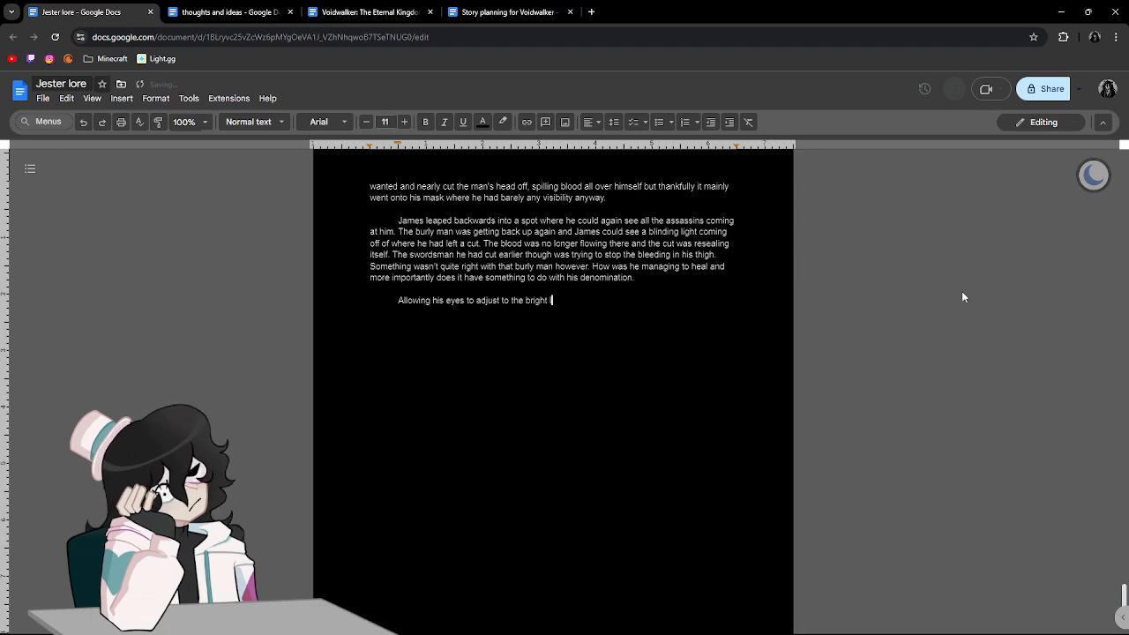
pyautogui.write('ight coming from ')
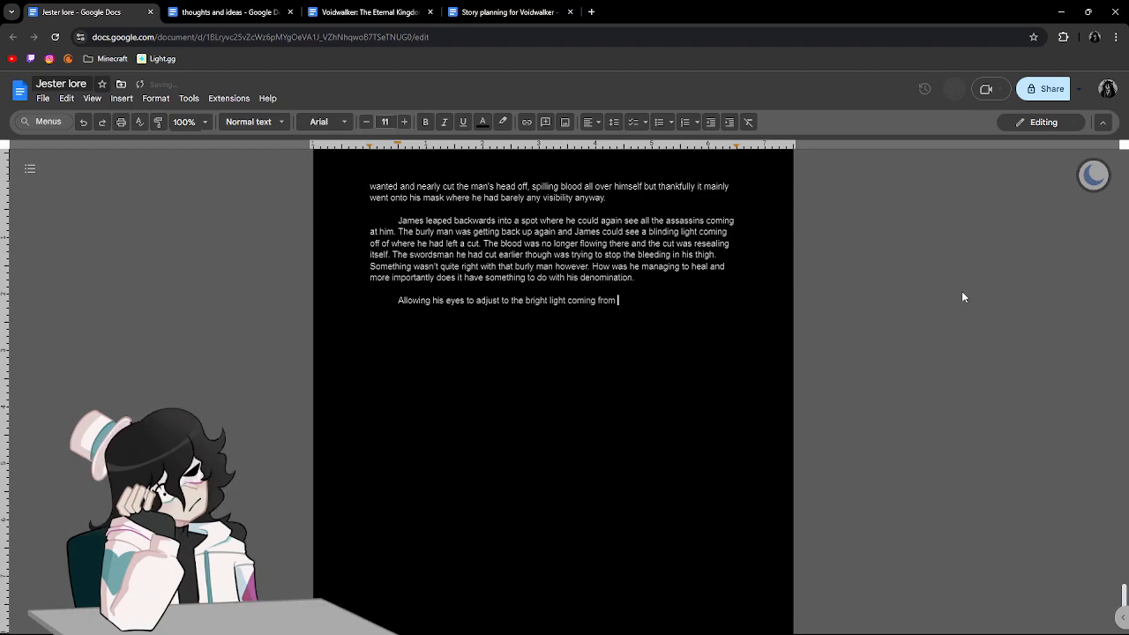
pyautogui.write("the man's and")
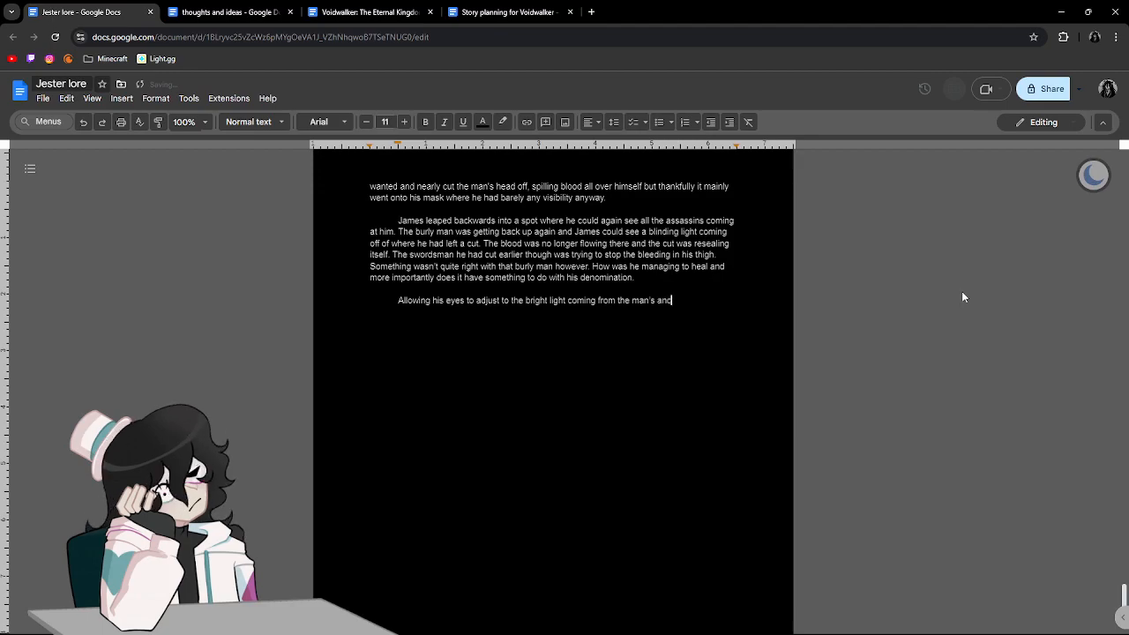
# Continue the sentence with "bright light coming from the man's ankle he".
pyautogui.press('BackSpace')
pyautogui.write('kle ')
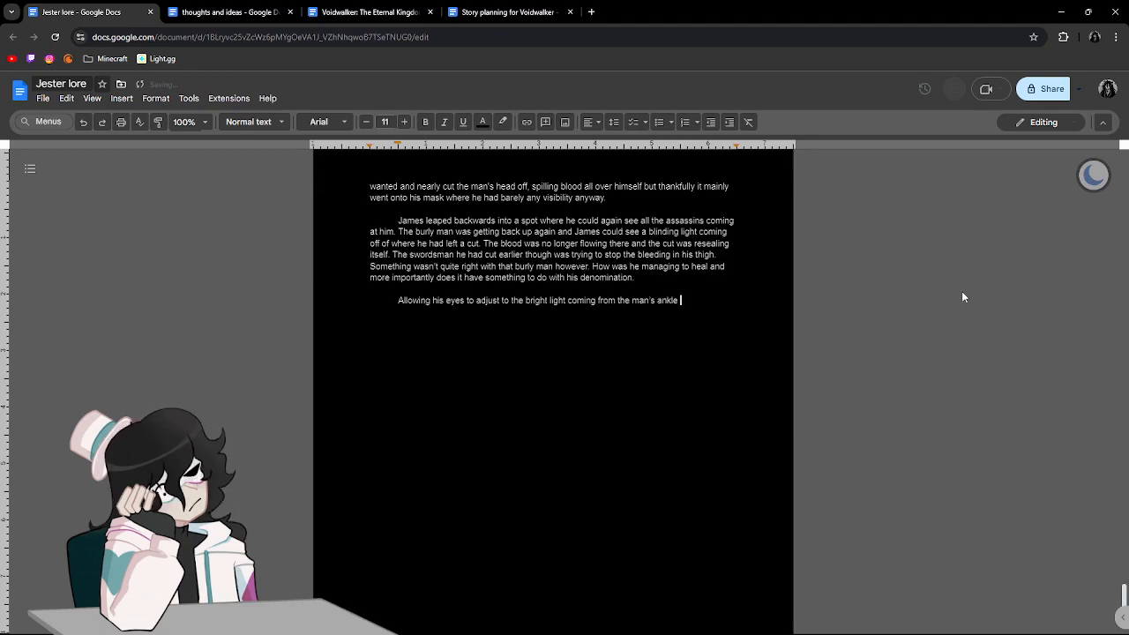
pyautogui.write('he turne')
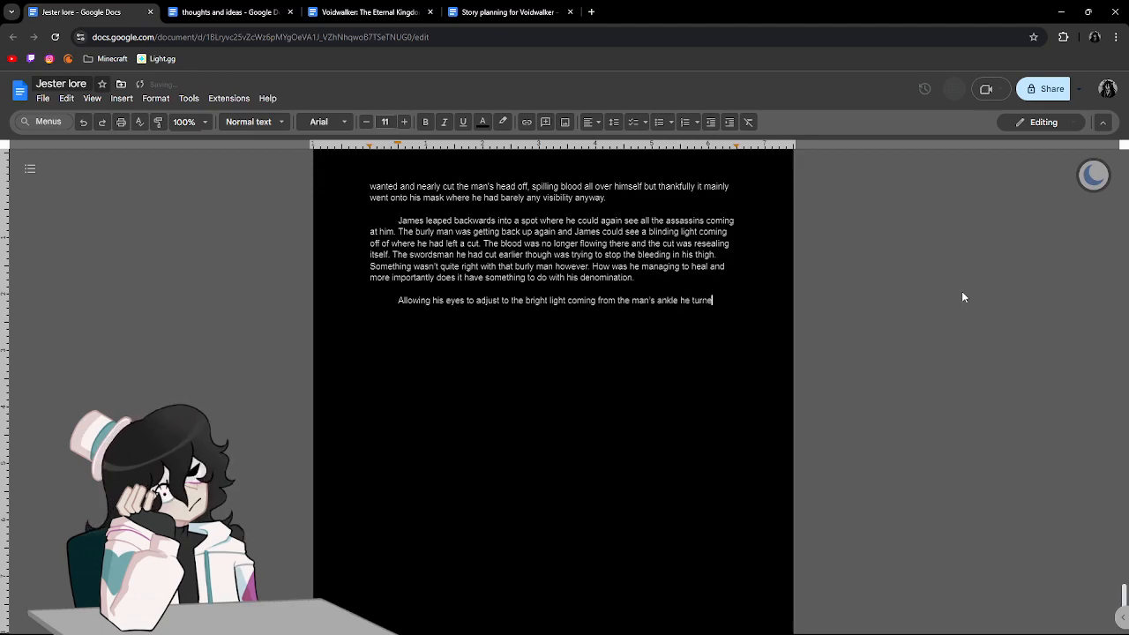
pyautogui.write('d and placed ')
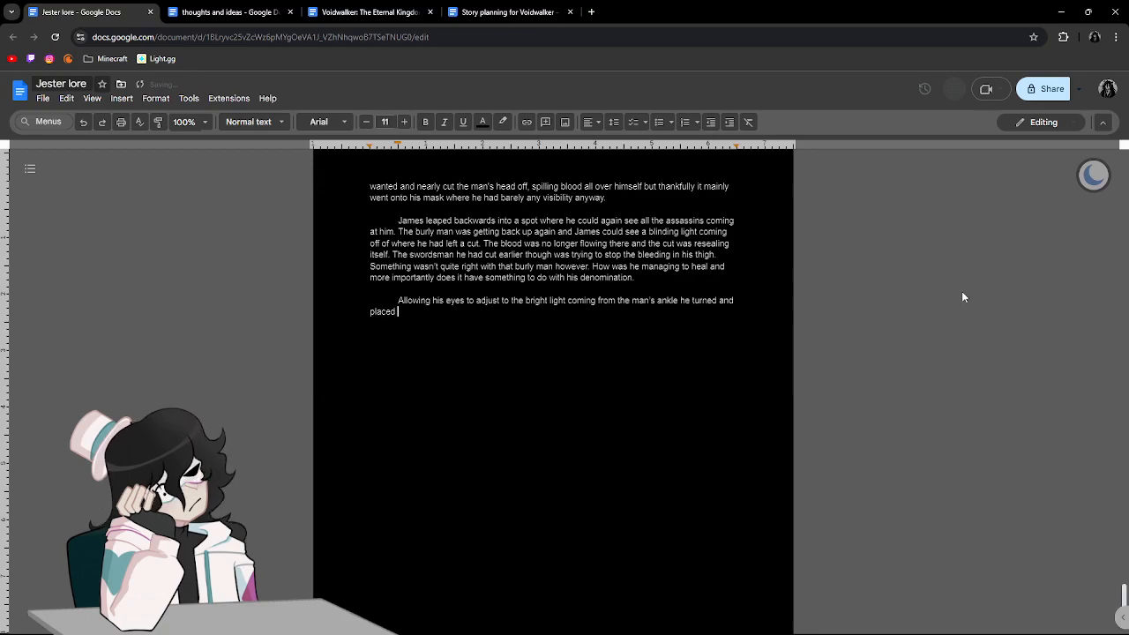
pyautogui.write('his back ag')
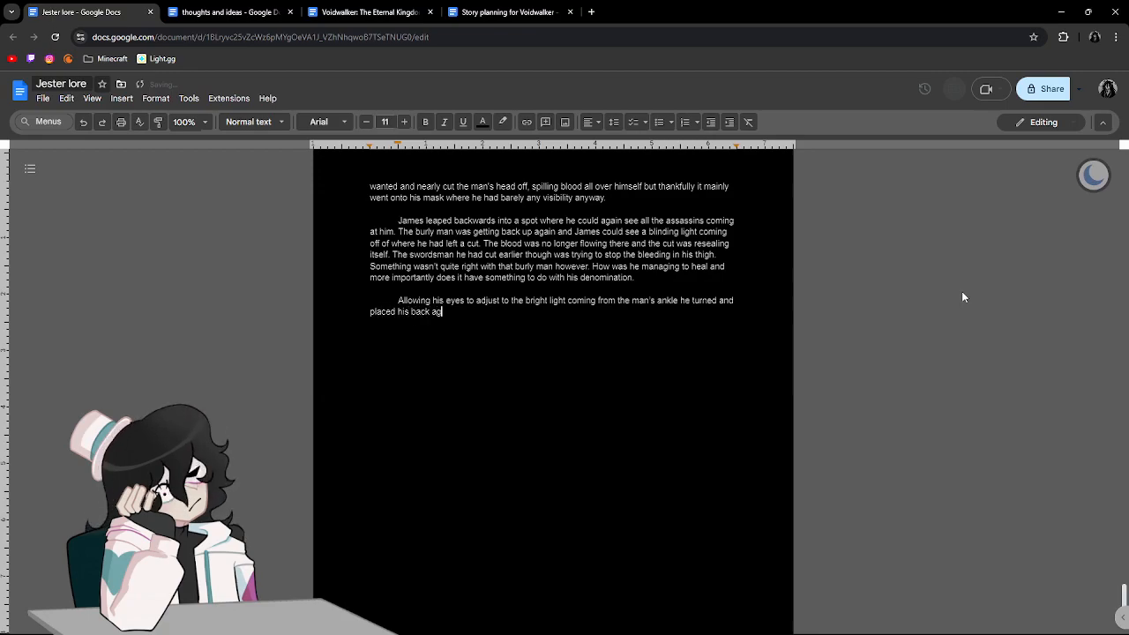
pyautogui.write('ainst the wall ')
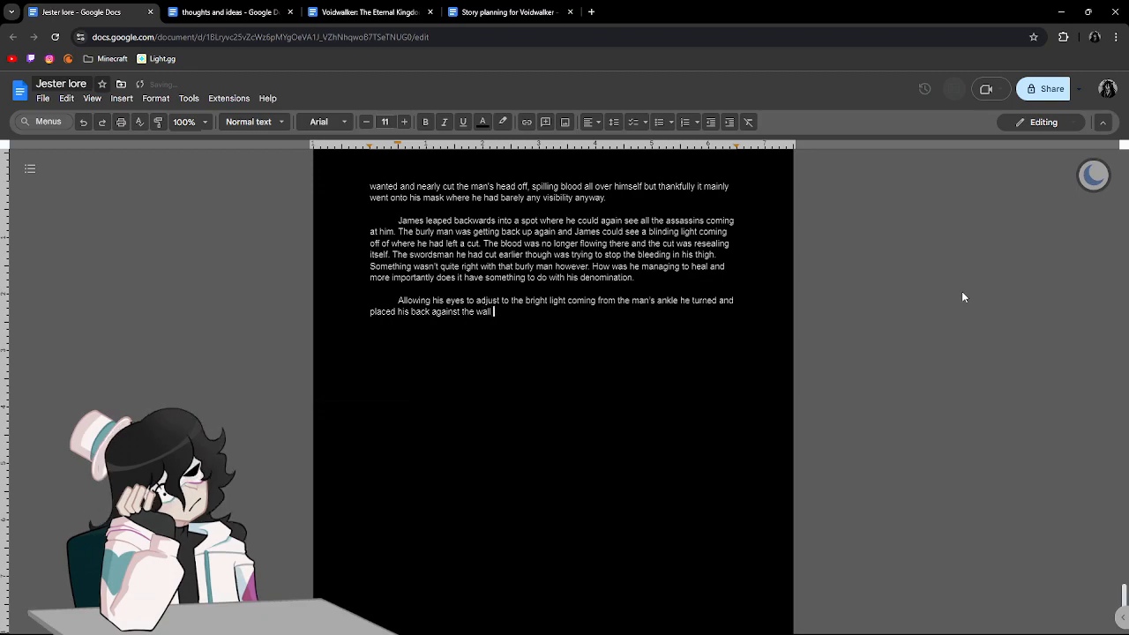
pyautogui.write('and pulled out a few of teh')
# Continue the sentence with "pulled out a few of the throwing knives he had on his belt".
pyautogui.press('BackSpace')
pyautogui.press('BackSpace')
pyautogui.press('BackSpace')
pyautogui.press('BackSpace')
pyautogui.write('the throwing knives ')
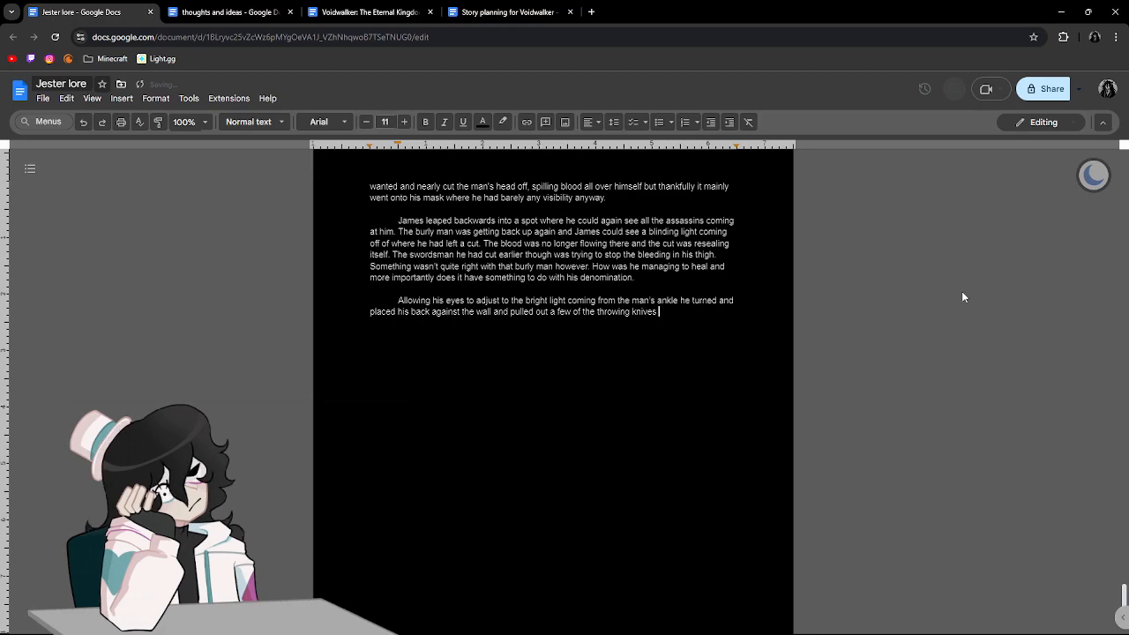
pyautogui.write('he had on hi')
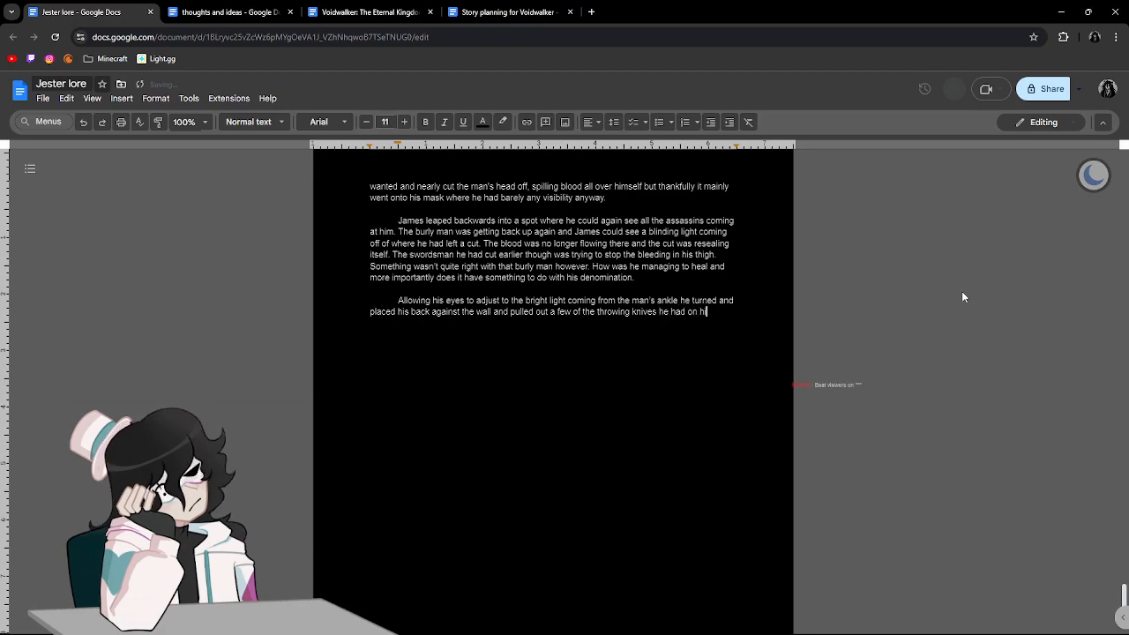
pyautogui.write('s blelt')
# Finish the sentence with "and threw it in a wide spread.".
pyautogui.write('and threw ')
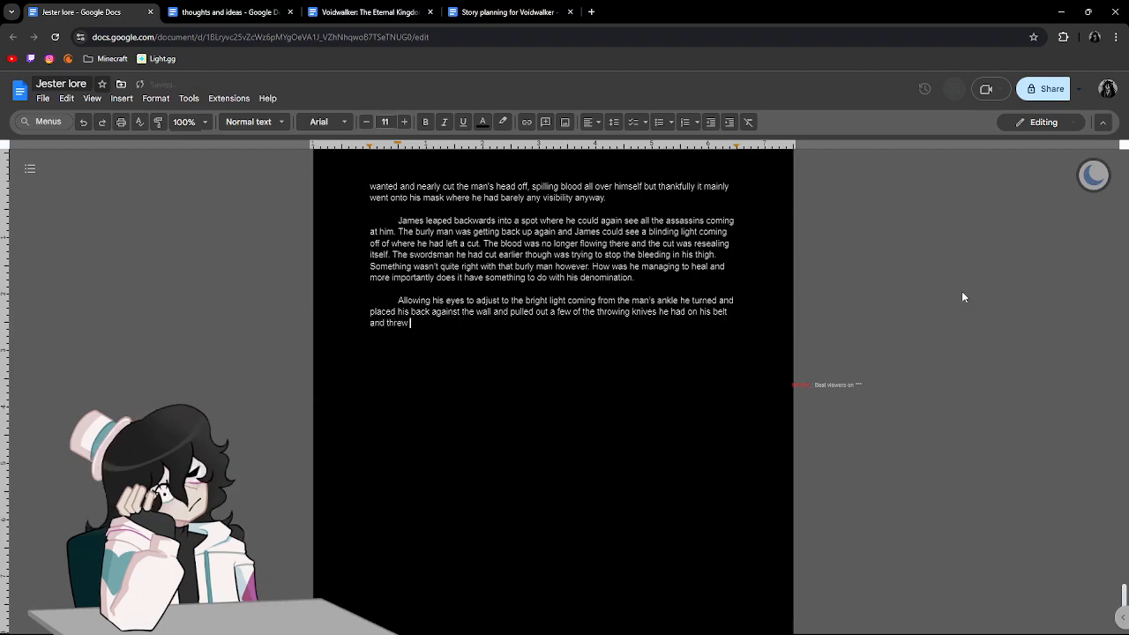
pyautogui.write('it in a wide s')
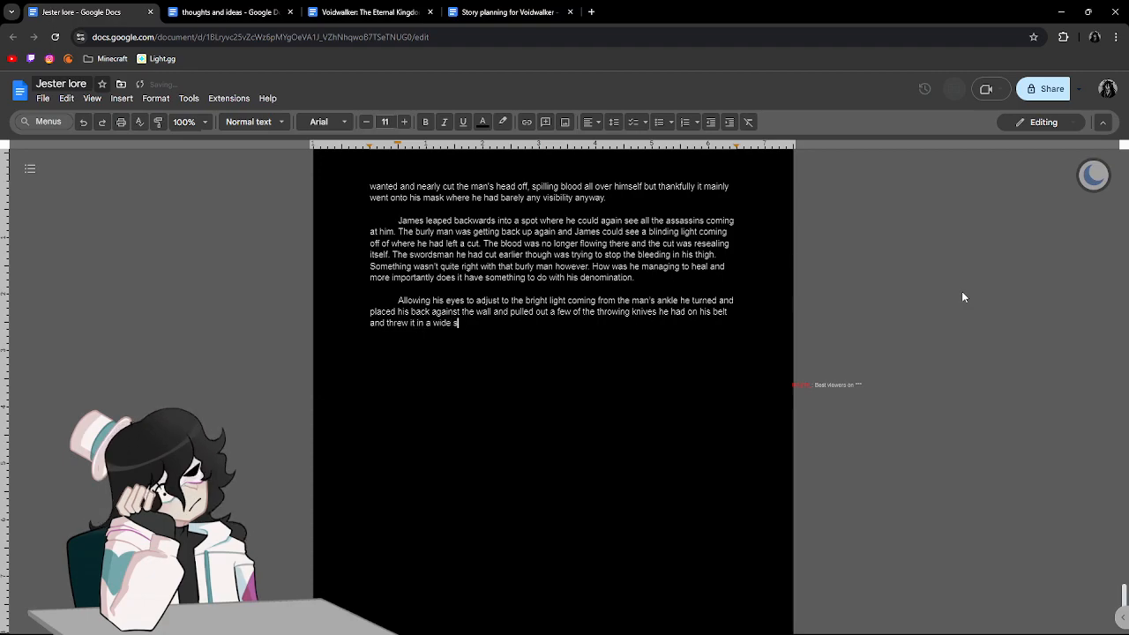
pyautogui.write('pread of')
pyautogui.press('BackSpace')
pyautogui.press('BackSpace')
pyautogui.press('BackSpace')
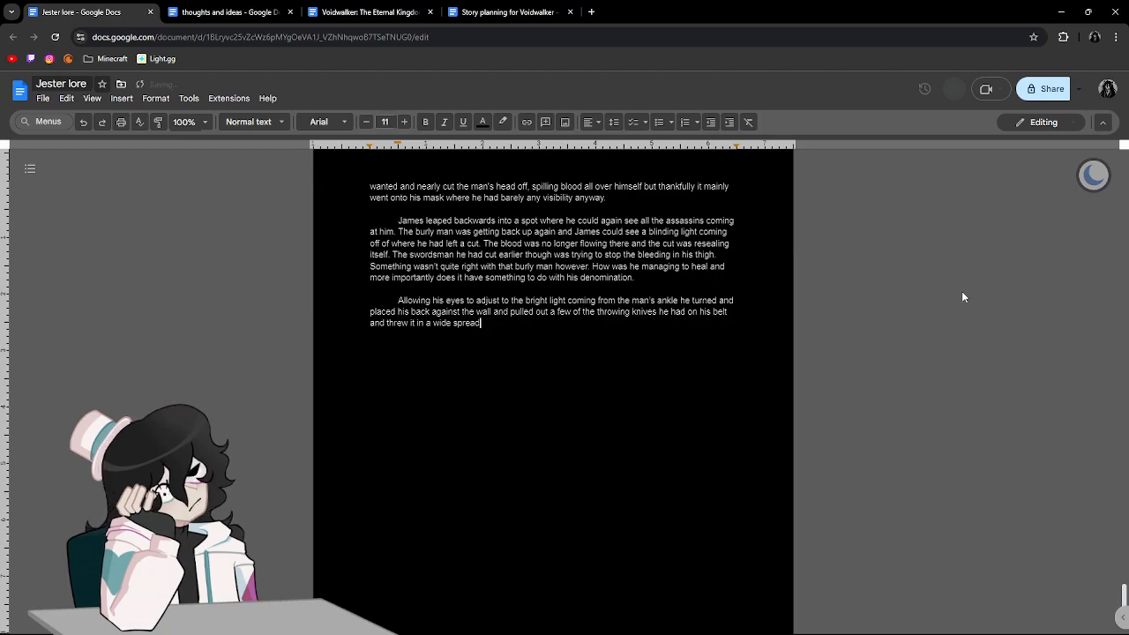
pyautogui.write('. ')
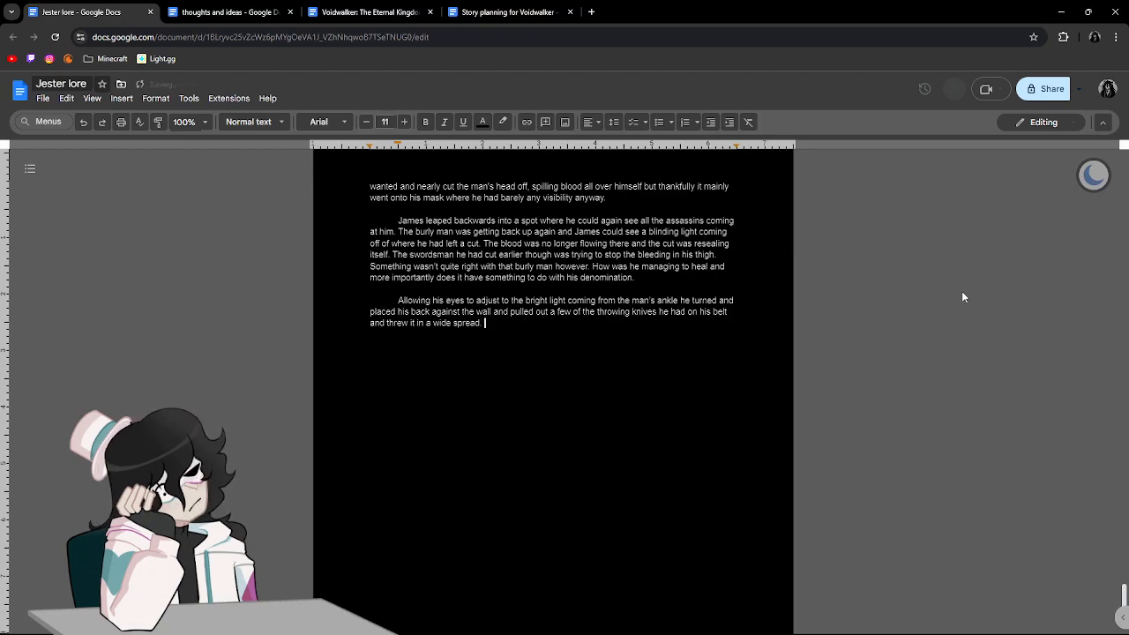
pyautogui.write('One ')
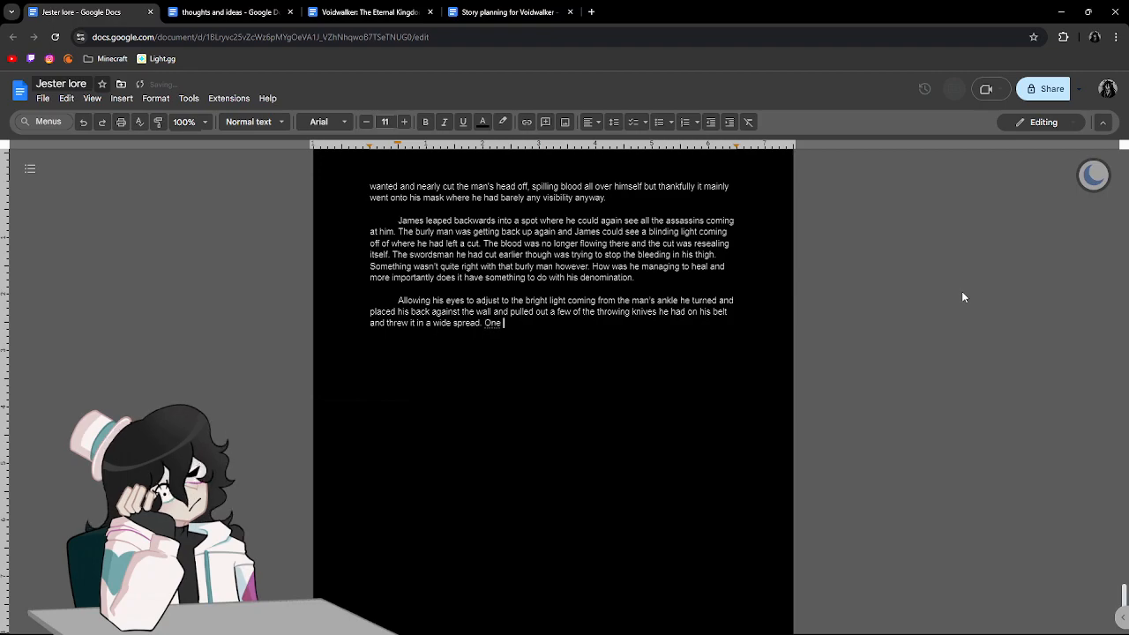
pyautogui.write('of the knives hit')
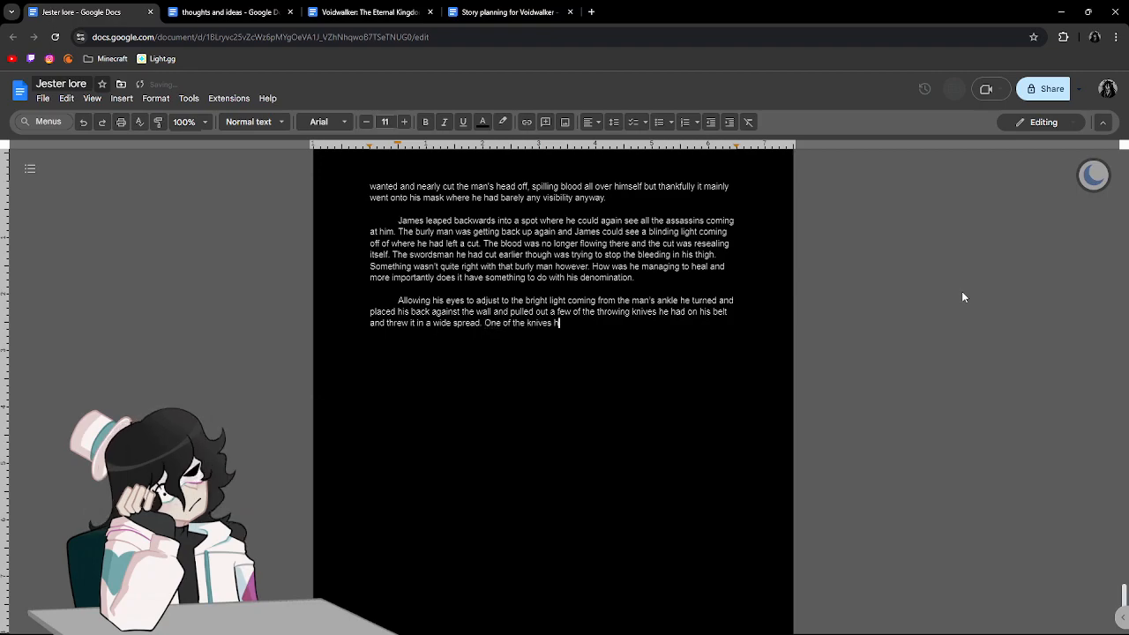
pyautogui.press('BackSpace')
pyautogui.press('BackSpace')
pyautogui.press('BackSpace')
pyautogui.press('BackSpace')
pyautogui.press('BackSpace')
pyautogui.press('BackSpace')
pyautogui.press('BackSpace')
pyautogui.press('BackSpace')
pyautogui.press('BackSpace')
pyautogui.press('BackSpace')
pyautogui.press('BackSpace')
pyautogui.press('BackSpace')
pyautogui.press('BackSpace')
pyautogui.press('BackSpace')
pyautogui.press('BackSpace')
pyautogui.press('BackSpace')
pyautogui.press('BackSpace')
pyautogui.press('BackSpace')
pyautogui.press('BackSpace')
pyautogui.press('BackSpace')
# Begin the next sentence with "Two of the knives hit a swordsman in the", writing "swordsman" as one word.
pyautogui.write('Two o')
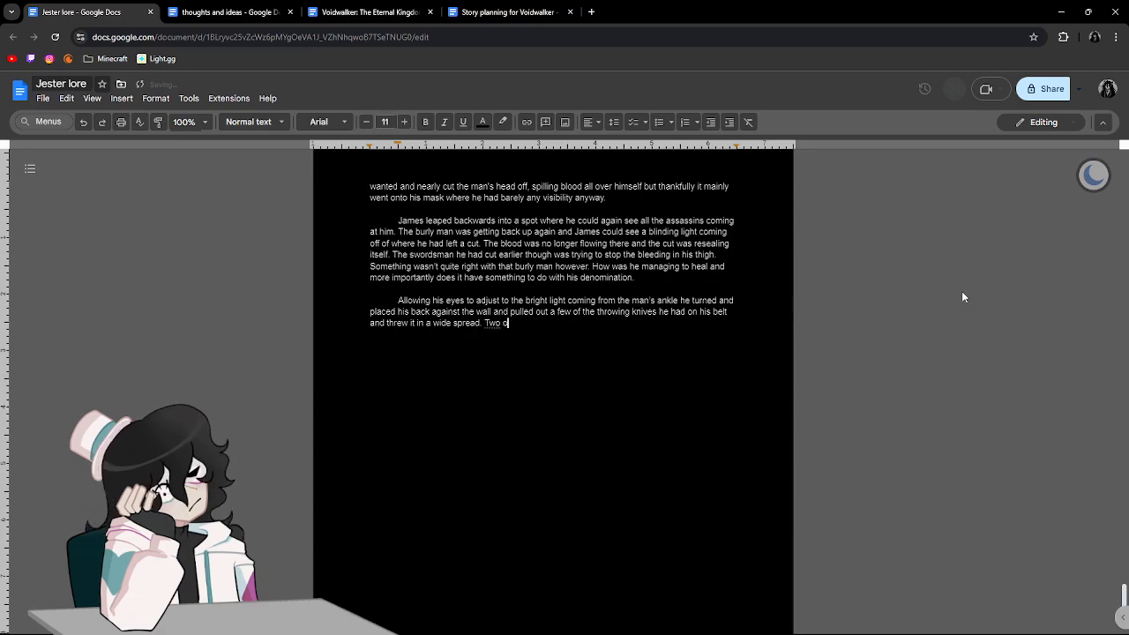
pyautogui.write('f the knives hi')
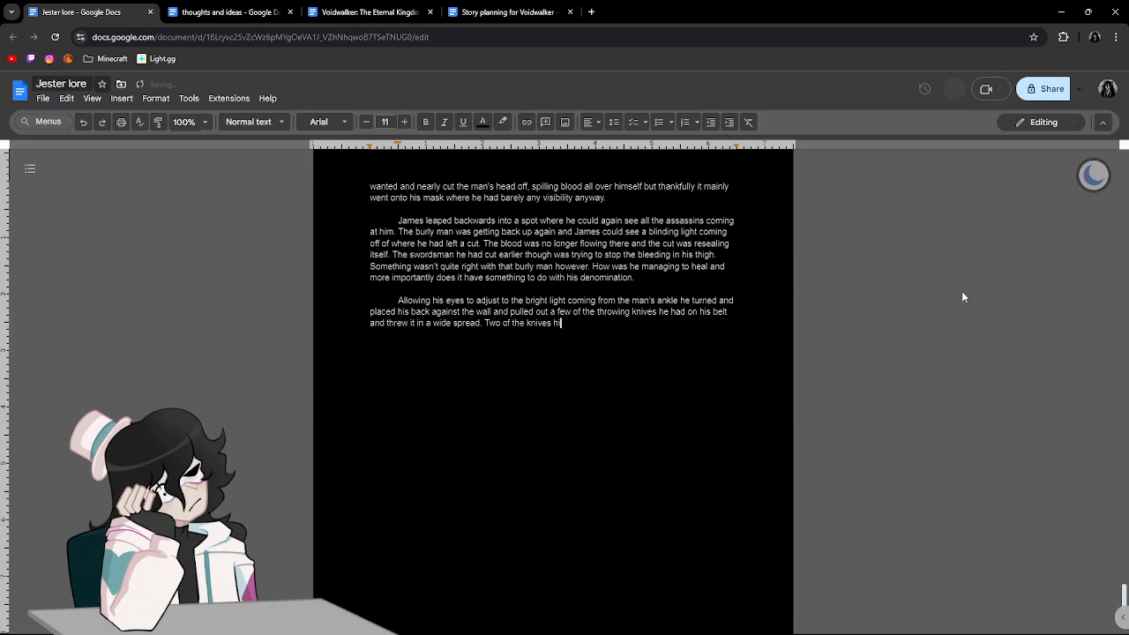
pyautogui.write('t a swords man in the')
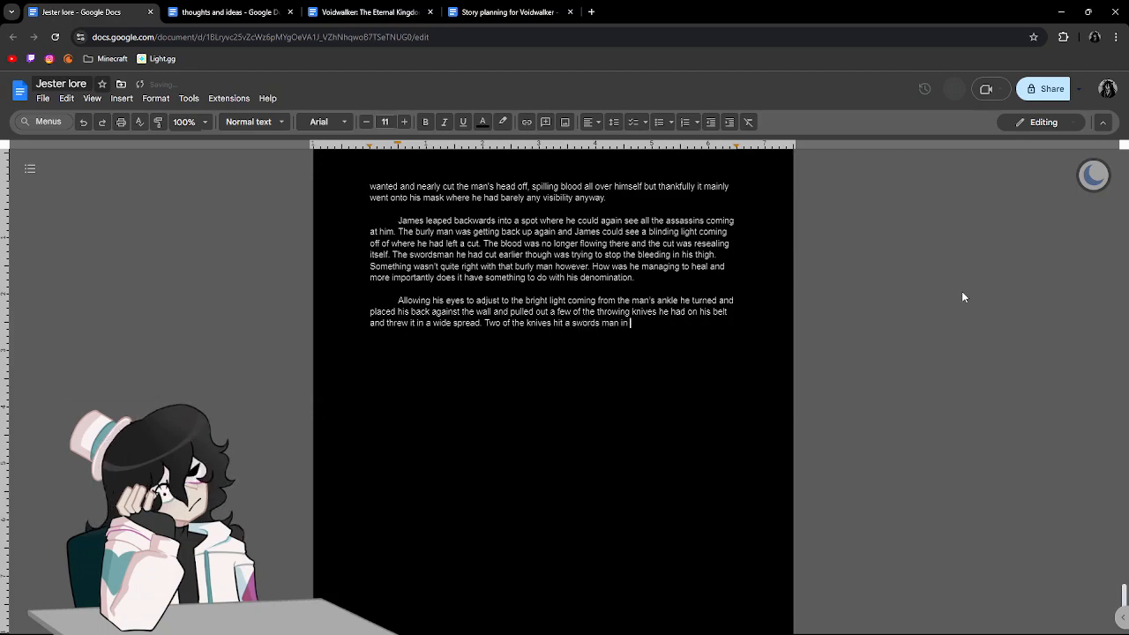
pyautogui.press('BackSpace')
pyautogui.press('BackSpace')
pyautogui.press('BackSpace')
pyautogui.press('BackSpace')
pyautogui.press('BackSpace')
pyautogui.press('BackSpace')
pyautogui.press('BackSpace')
pyautogui.press('BackSpace')
pyautogui.press('BackSpace')
pyautogui.press('BackSpace')
pyautogui.press('BackSpace')
pyautogui.write('man in the ')
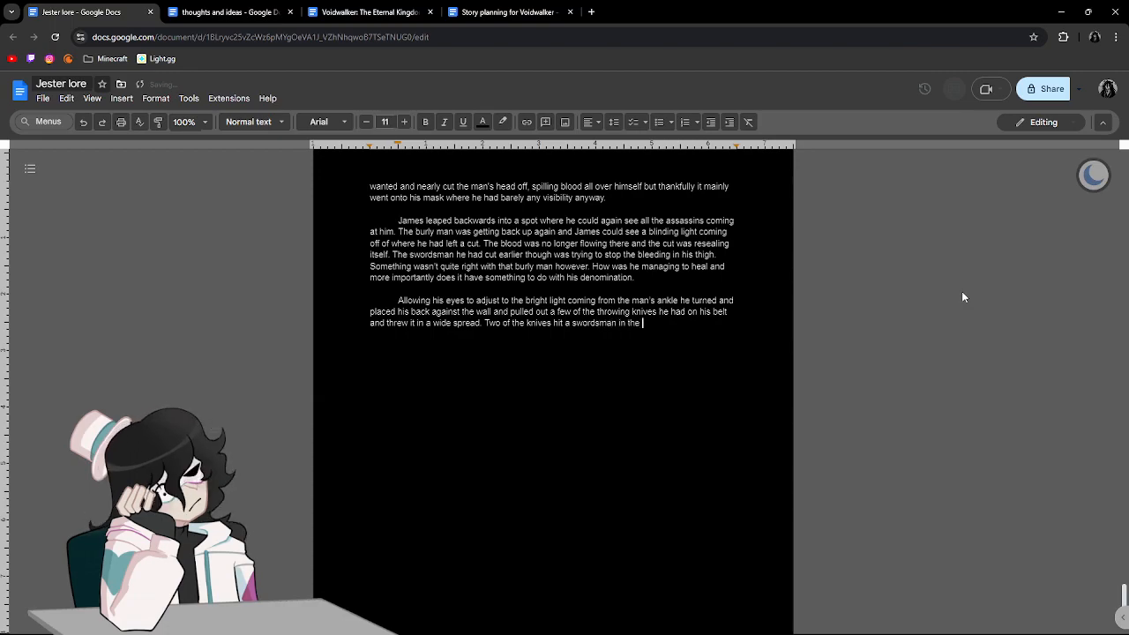
pyautogui.write('arm ')
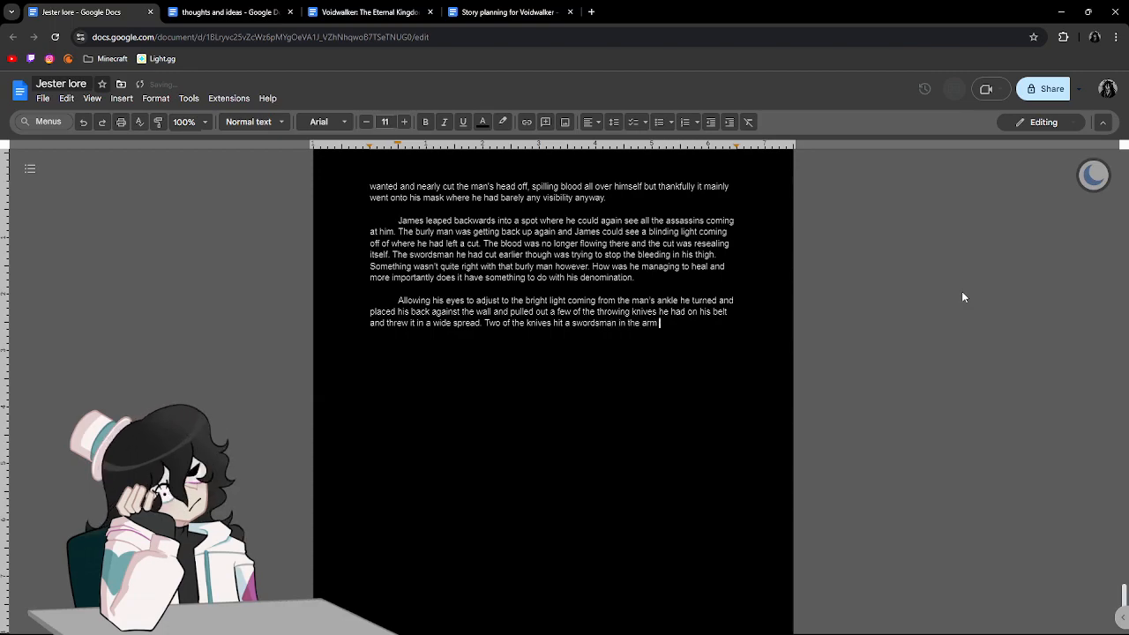
pyautogui.write('and thigh')
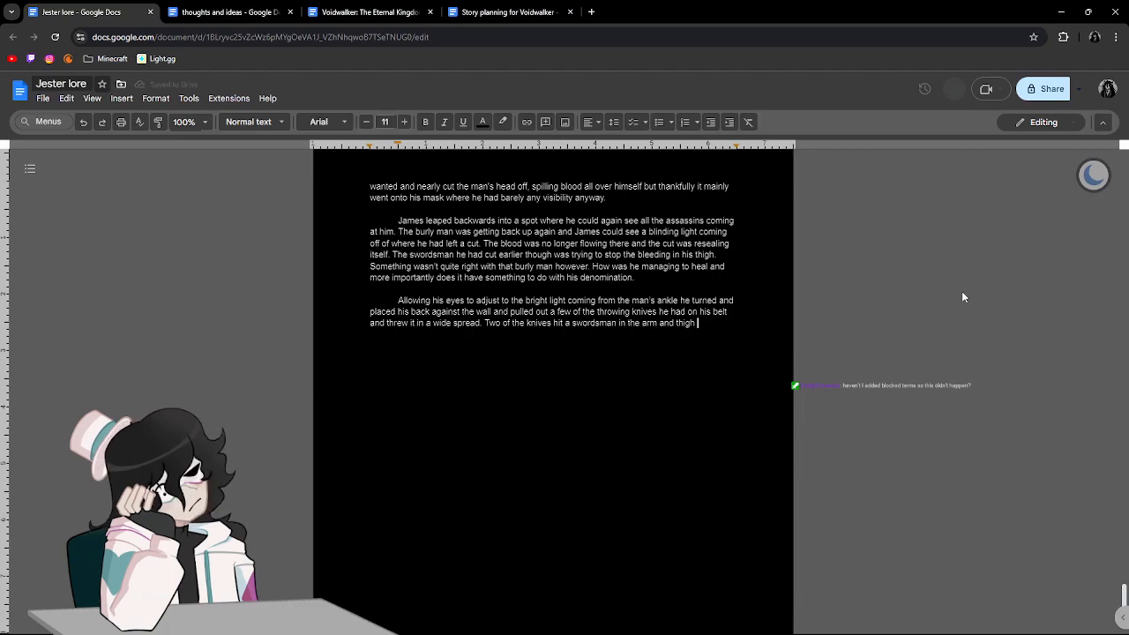
# Continue the sentence with "arm and thigh dropping him to the ground".
pyautogui.write('drop')
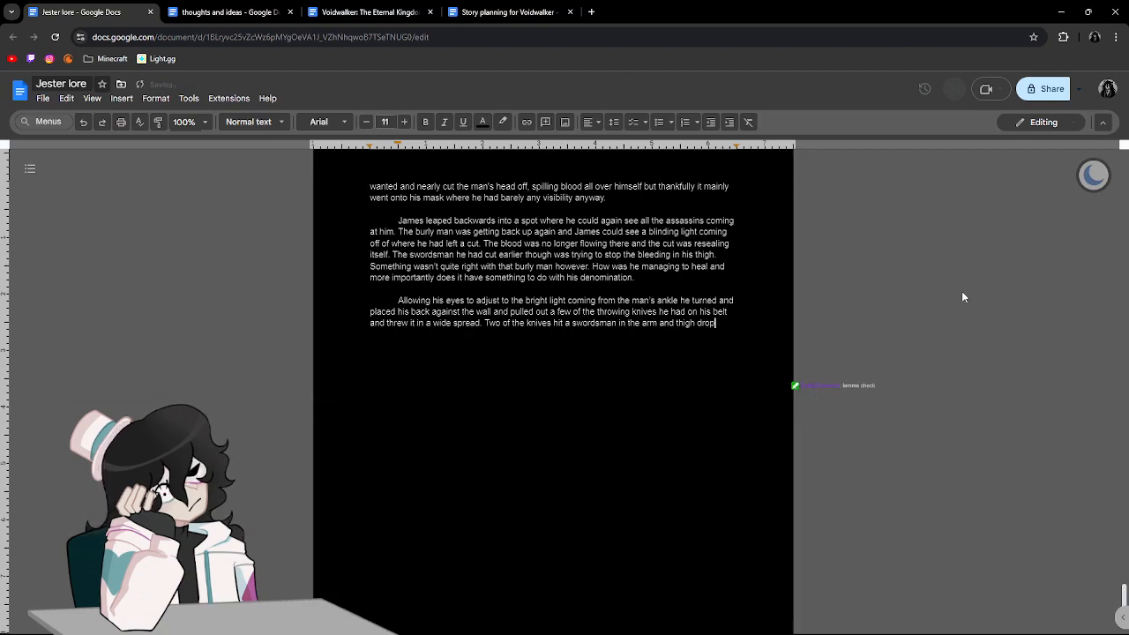
pyautogui.write('ping him to the ')
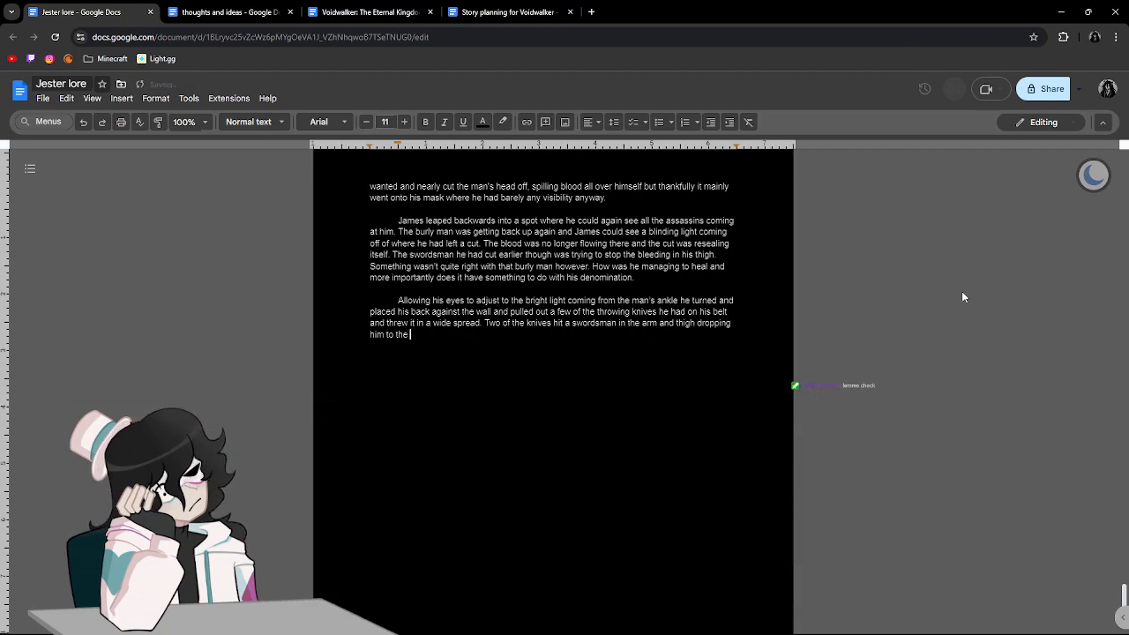
pyautogui.write('ground an')
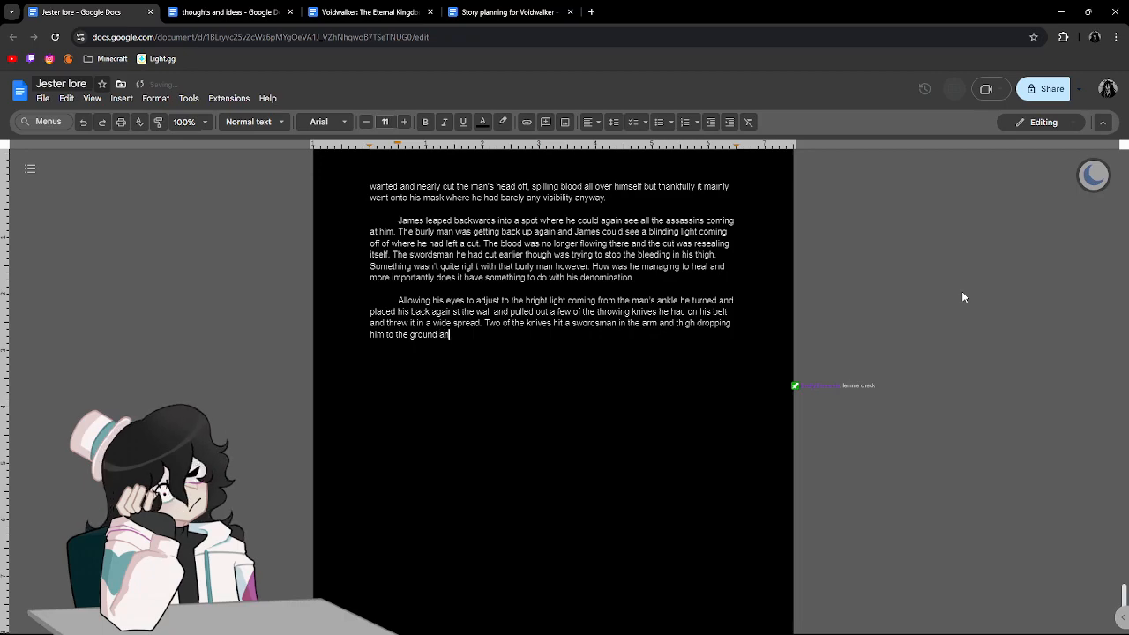
pyautogui.press('BackSpace')
pyautogui.press('BackSpace')
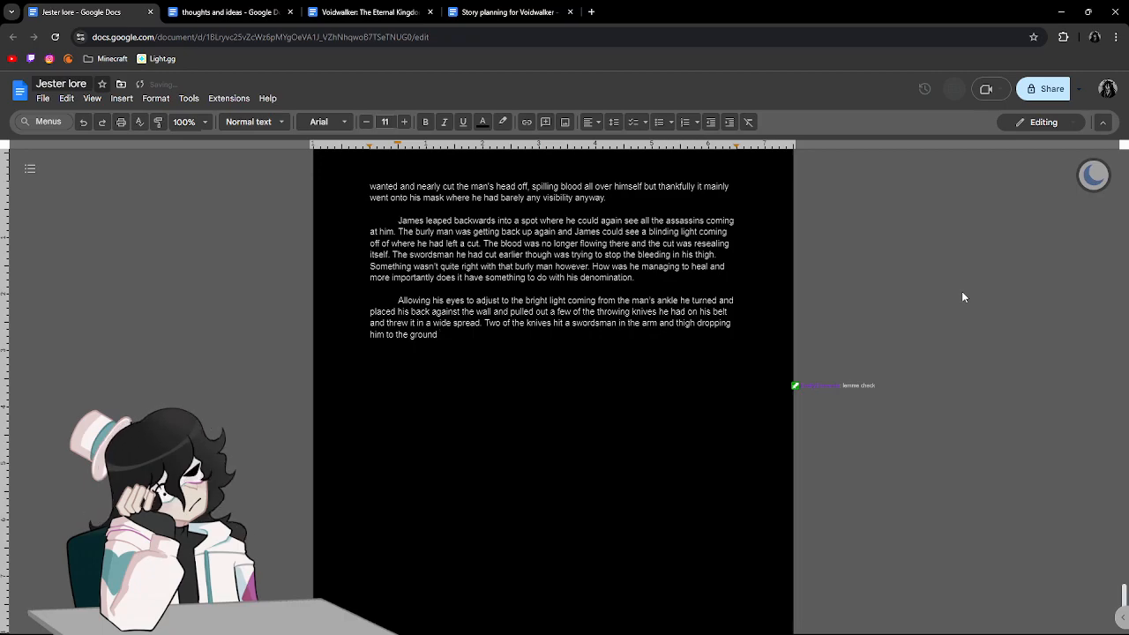
# Continue the sentence with "while another one hit".
pyautogui.write('while a')
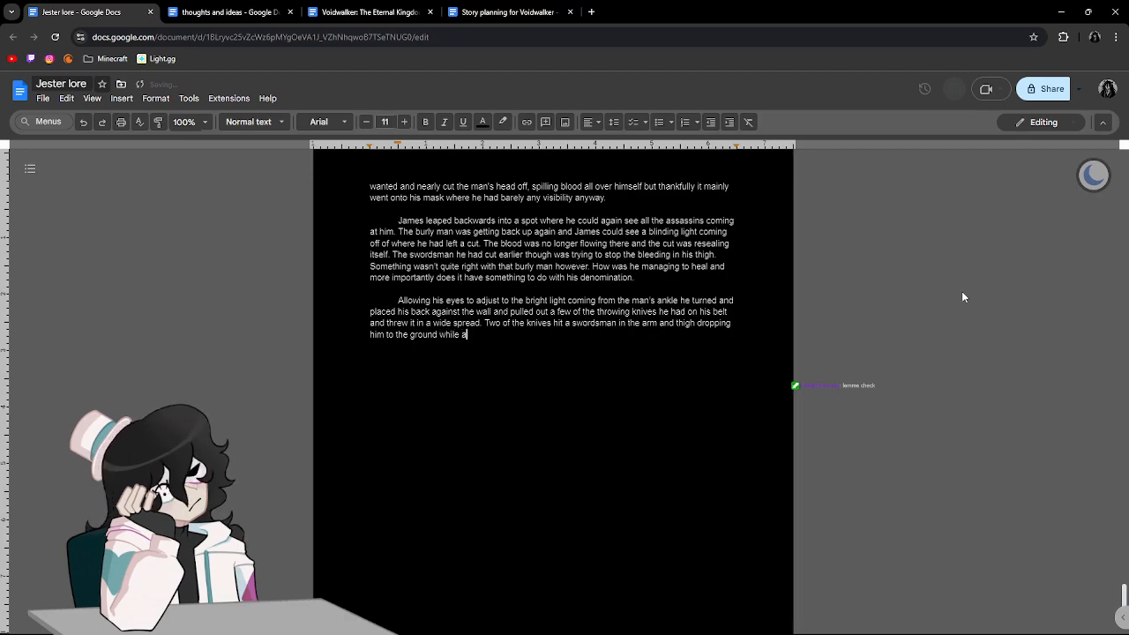
pyautogui.write('n other one ')
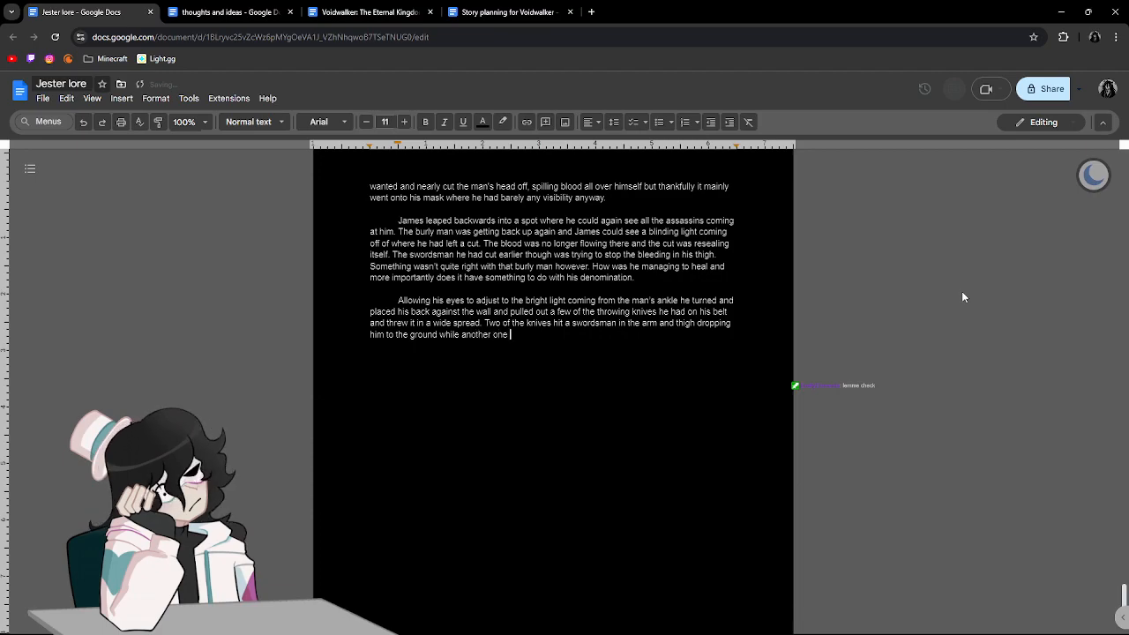
pyautogui.write('hit a man')
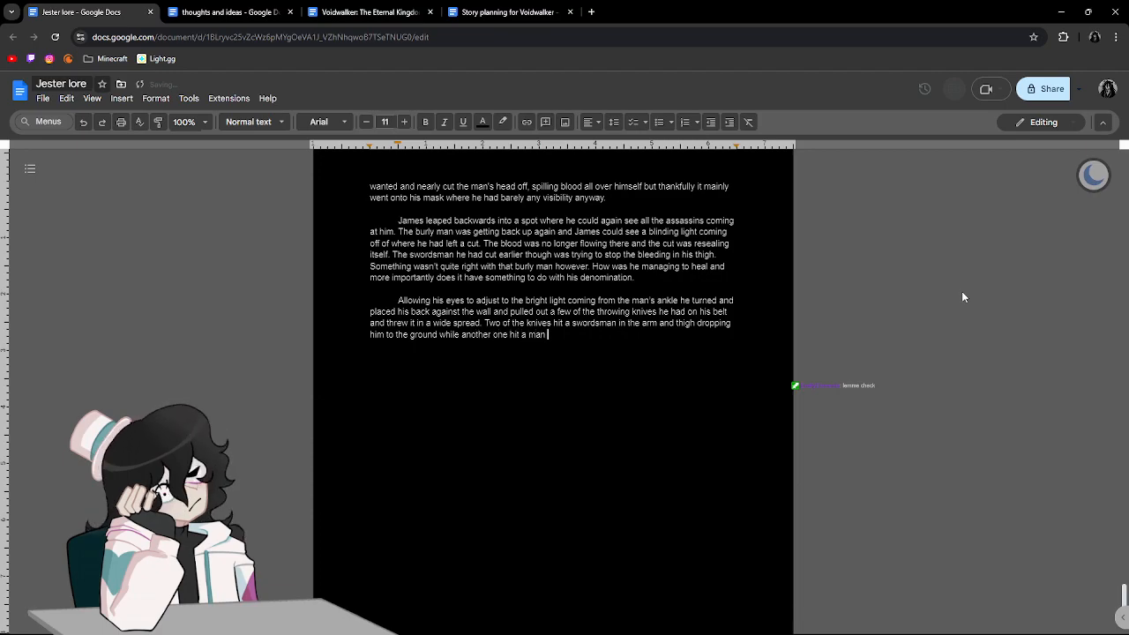
pyautogui.press('BackSpace')
pyautogui.press('BackSpace')
pyautogui.press('BackSpace')
pyautogui.press('BackSpace')
# Continue the sentence with "one of the men with daggers directly in the forehead".
pyautogui.press('BackSpace')
pyautogui.press('BackSpace')
pyautogui.press('BackSpace')
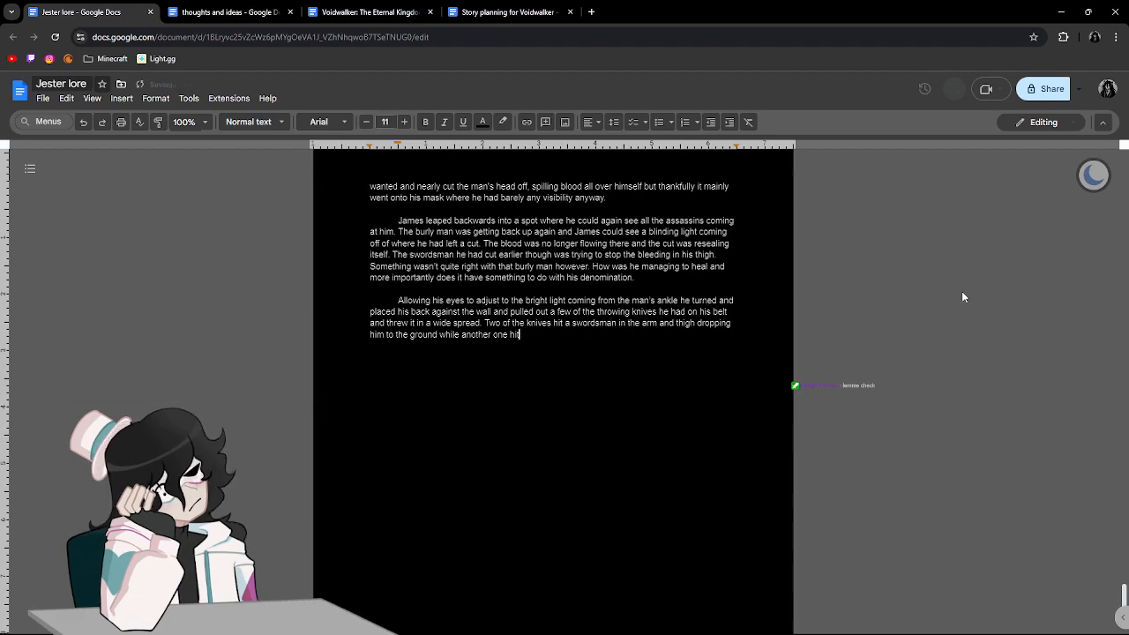
pyautogui.write('one of the men with a')
pyautogui.press('BackSpace')
pyautogui.write('daggers directly in the forehead')
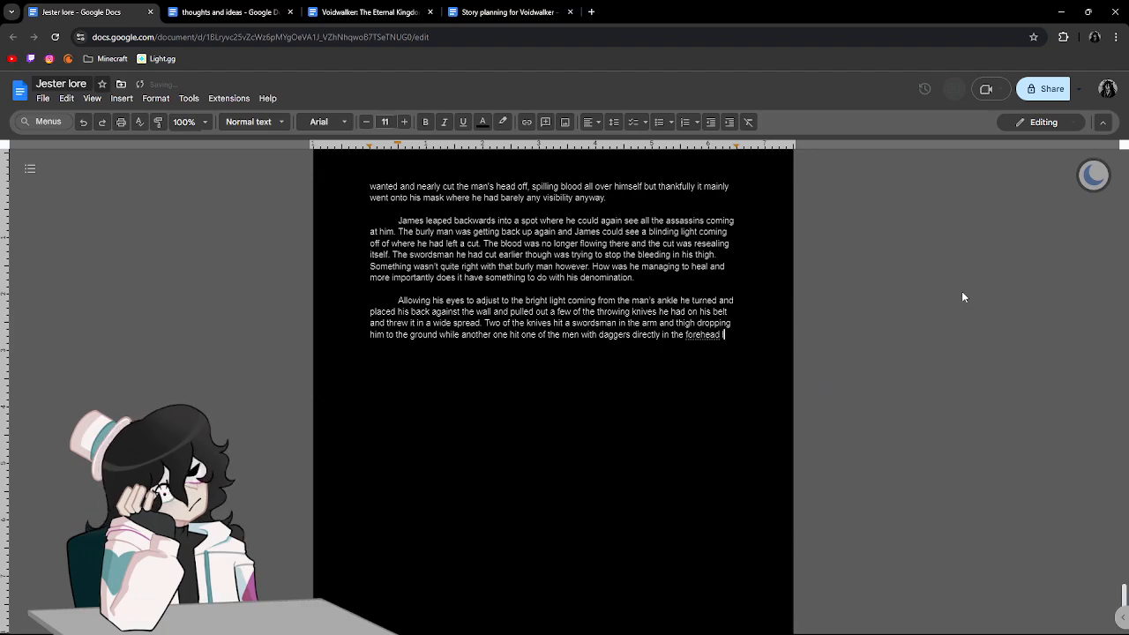
pyautogui.write(' landing with a satisfying ')
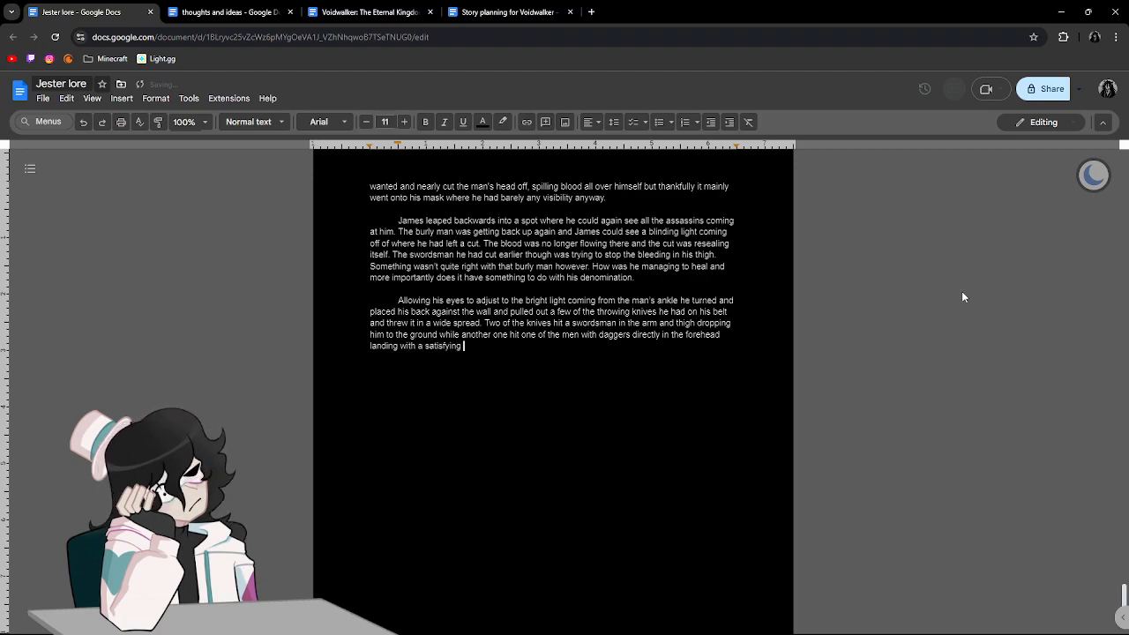
pyautogui.write('thunk')
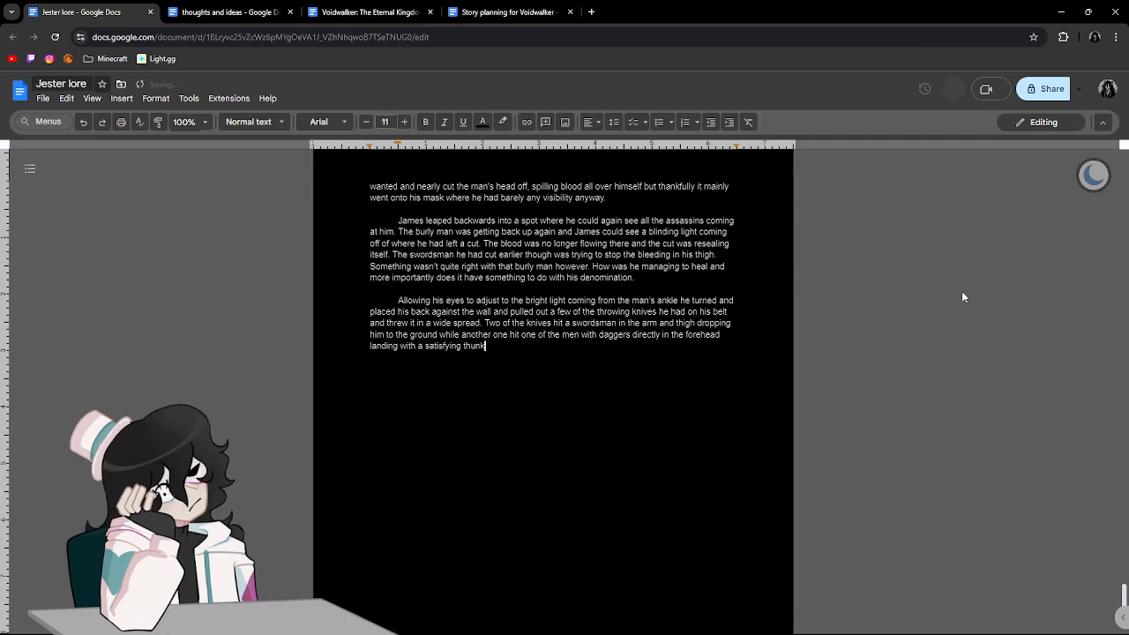
pyautogui.write(' followed by ')
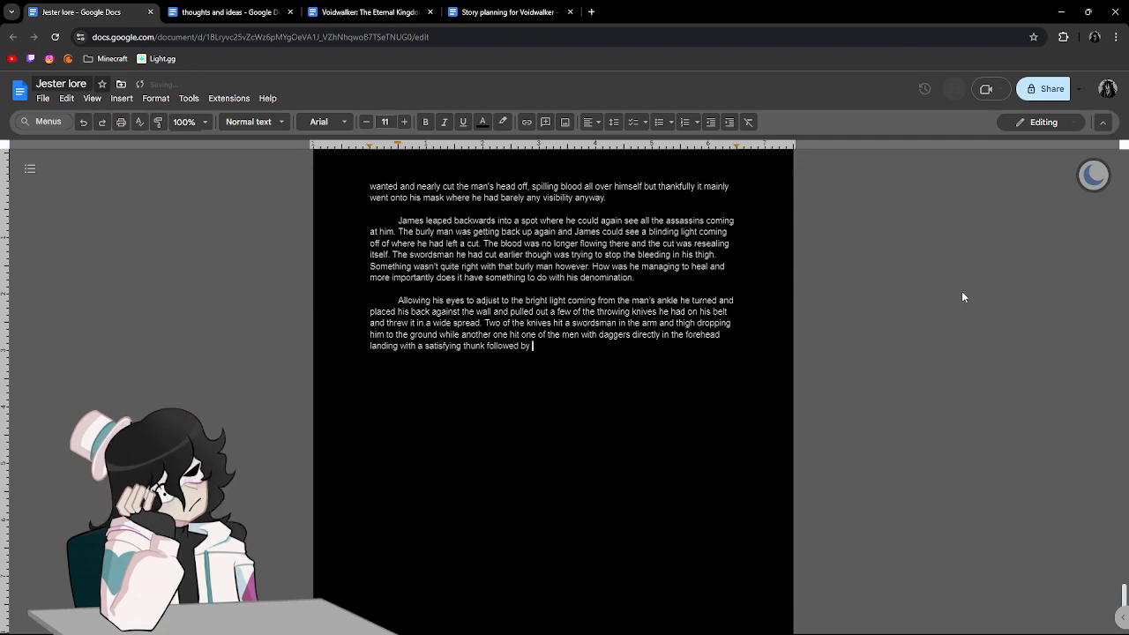
pyautogui.write('a crunch')
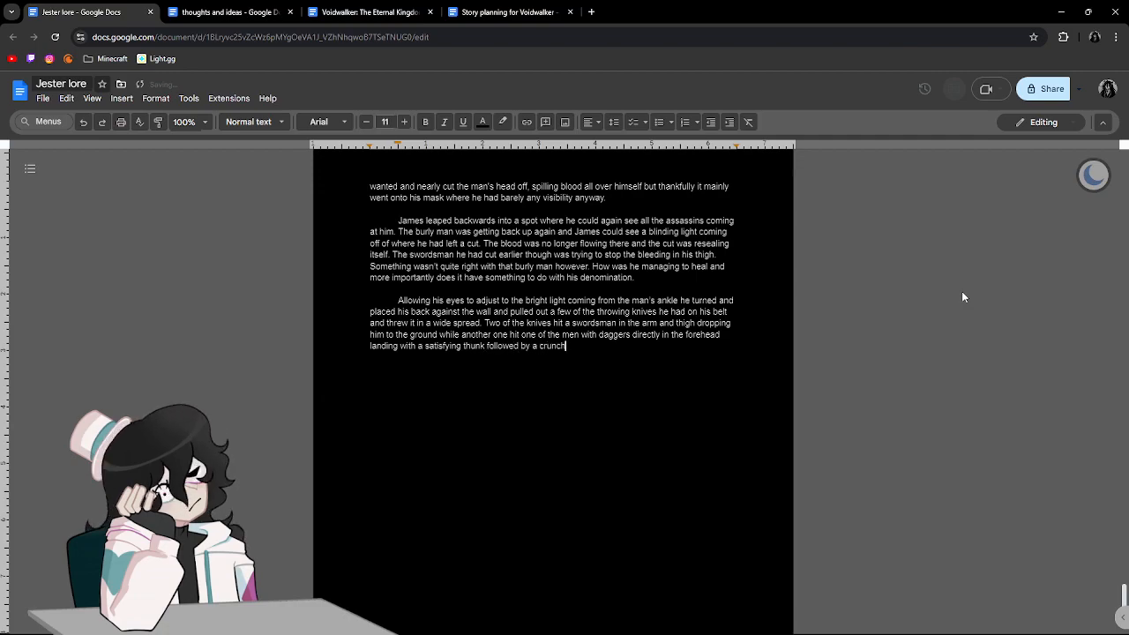
pyautogui.write(' as the knife peirced his skull breaking the bone.')
pyautogui.click(626, 349)
pyautogui.click(628, 334)
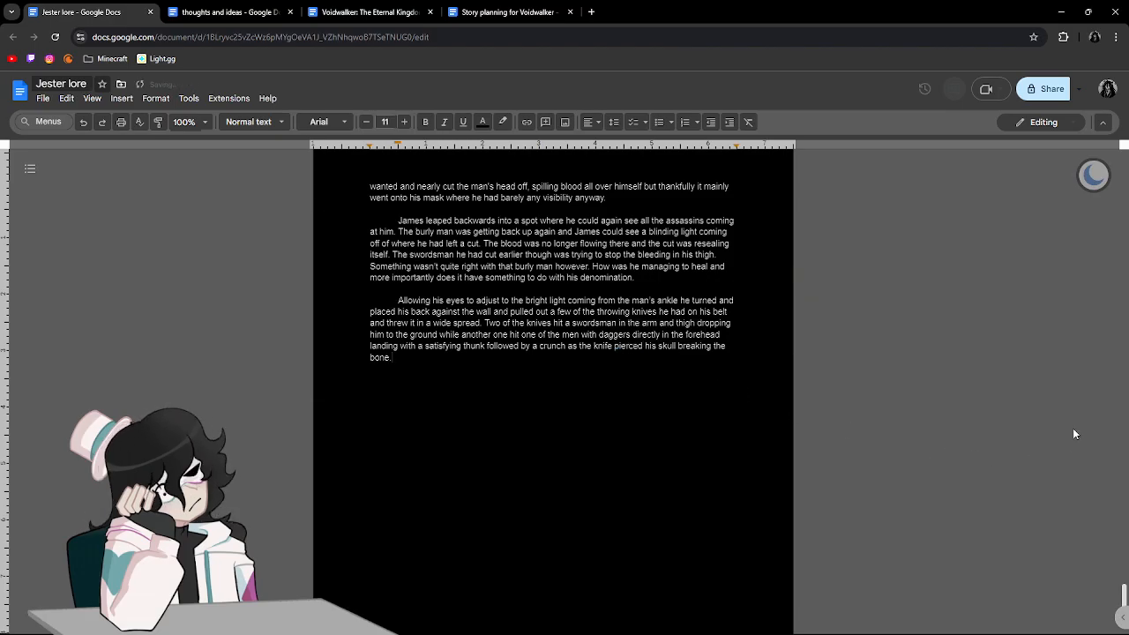
pyautogui.scroll(10, 880, 381)
pyautogui.scroll(-12, 879, 381)
pyautogui.scroll(2, 880, 386)
pyautogui.scroll(-2, 879, 386)
pyautogui.scroll(2, 879, 386)
# Begin the next sentence with "And with that there were only", correcting the wording and spelling along the way.
pyautogui.write('andwi')
pyautogui.press('BackSpace')
pyautogui.press('BackSpace')
pyautogui.write('w')
pyautogui.press('BackSpace')
pyautogui.press('BackSpace')
pyautogui.press('BackSpace')
pyautogui.write('wi')
pyautogui.press('BackSpace')
pyautogui.press('BackSpace')
pyautogui.write('with that there wer only')
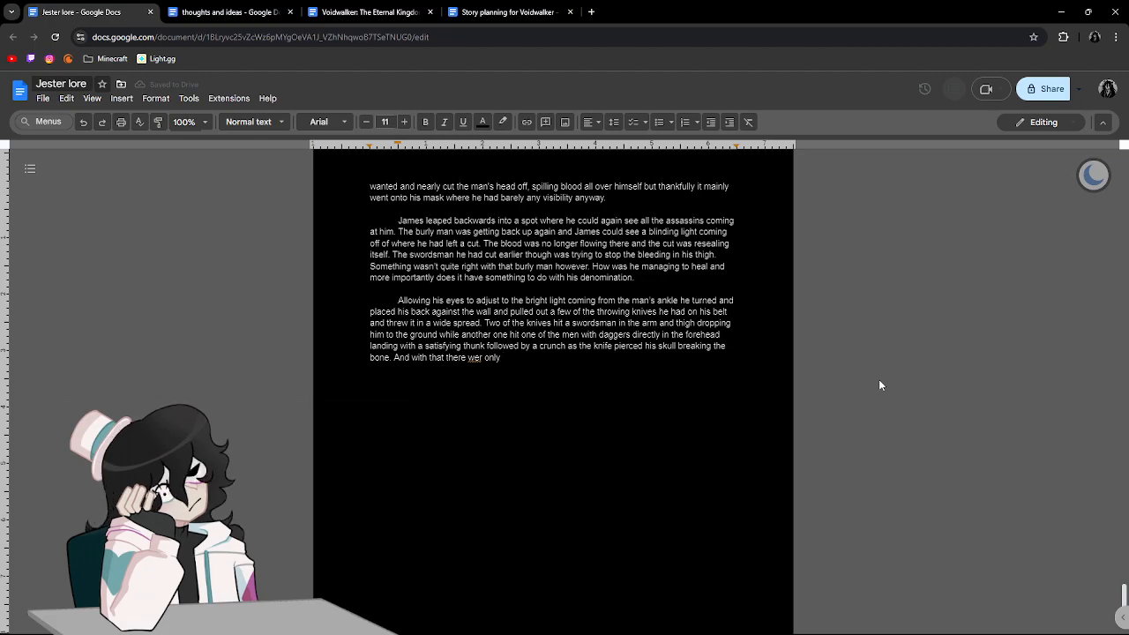
pyautogui.press('BackSpace')
pyautogui.press('BackSpace')
pyautogui.press('BackSpace')
pyautogui.press('BackSpace')
pyautogui.press('BackSpace')
pyautogui.press('BackSpace')
pyautogui.write('e o')
pyautogui.write('nly 11')
pyautogui.press('BackSpace')
pyautogui.press('BackSpace')
pyautogui.write('eleven men.')
pyautogui.press('BackSpace')
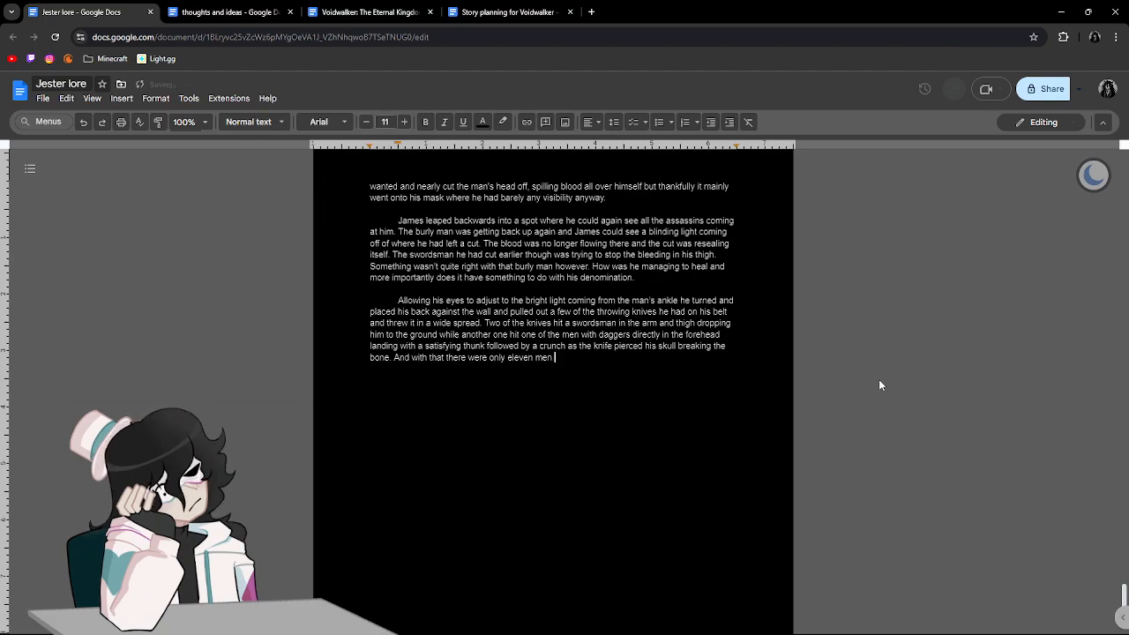
pyautogui.press('BackSpace')
pyautogui.press('BackSpace')
pyautogui.press('BackSpace')
pyautogui.press('BackSpace')
pyautogui.press('BackSpace')
pyautogui.press('BackSpace')
pyautogui.press('BackSpace')
pyautogui.press('BackSpace')
pyautogui.press('BackSpace')
pyautogui.press('BackSpace')
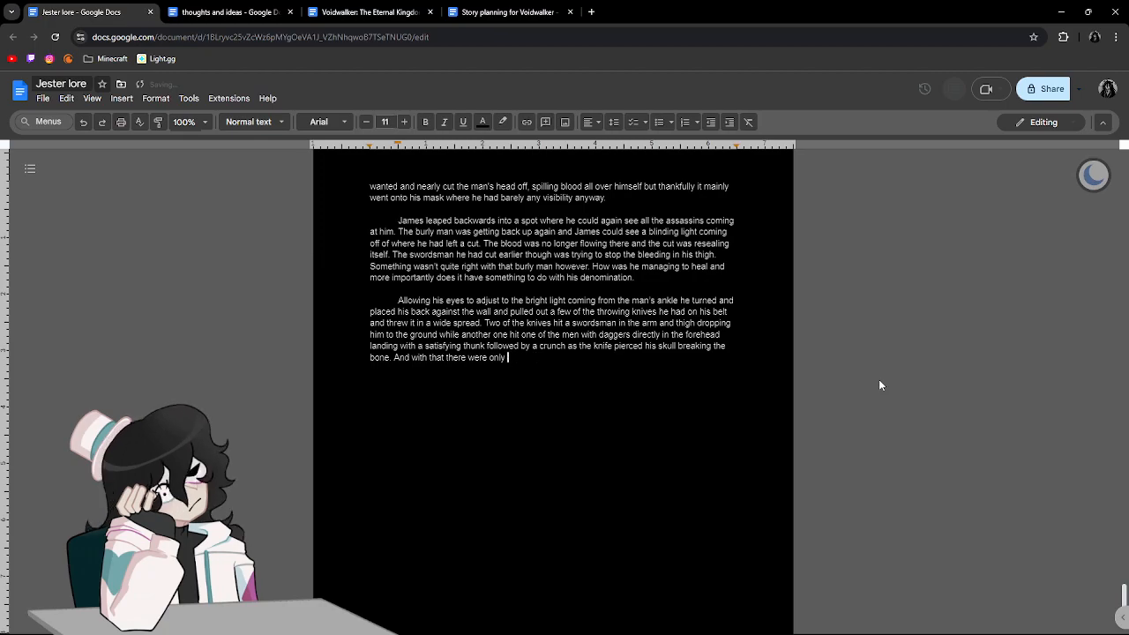
# Continue the sentence with "twelve men left including the burly man who".
pyautogui.write('twelv')
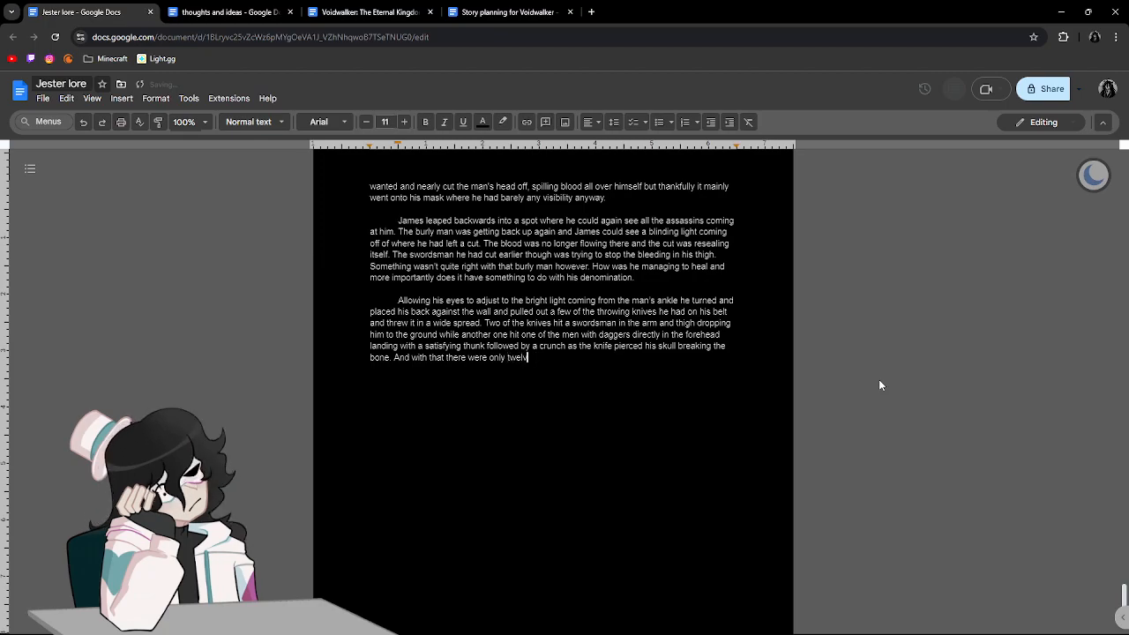
pyautogui.write('e men left in')
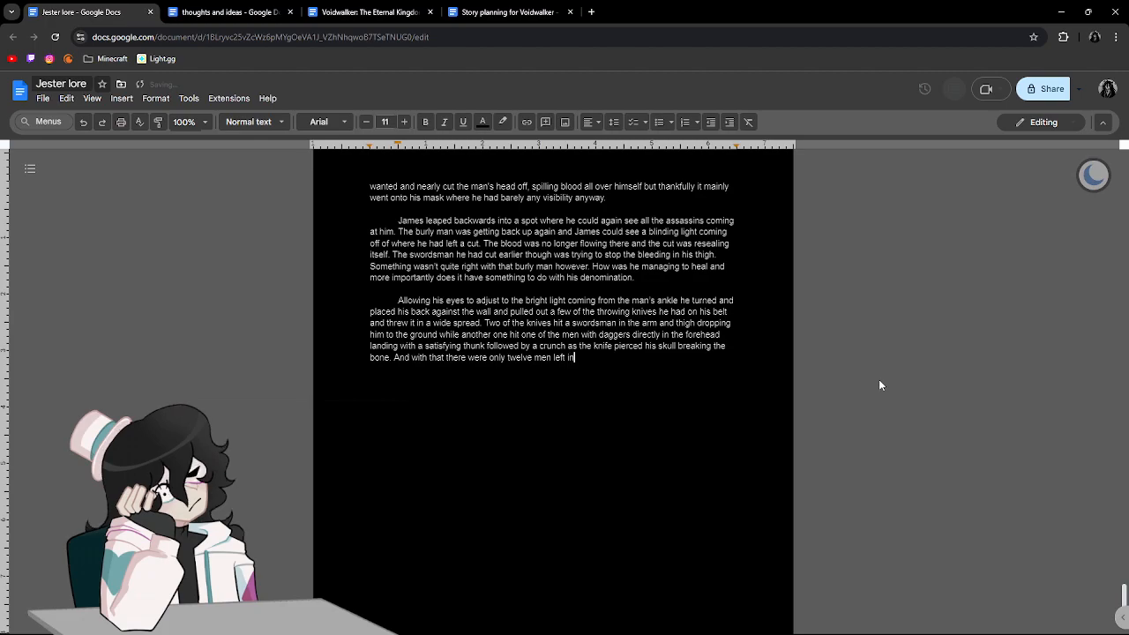
pyautogui.write('cluding the ')
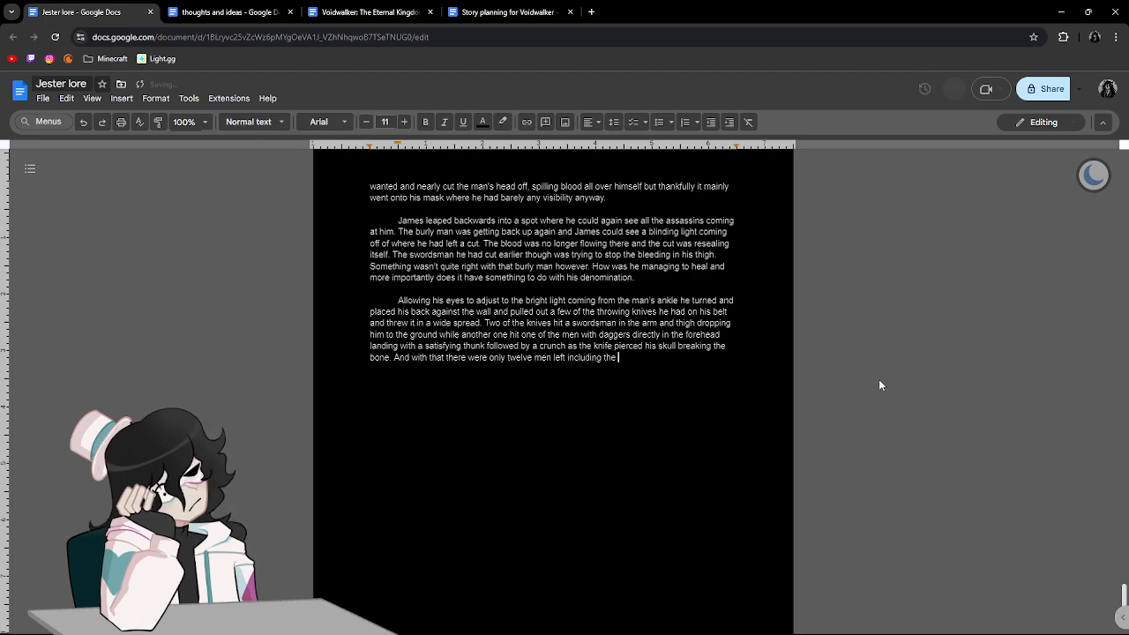
pyautogui.write('burly man')
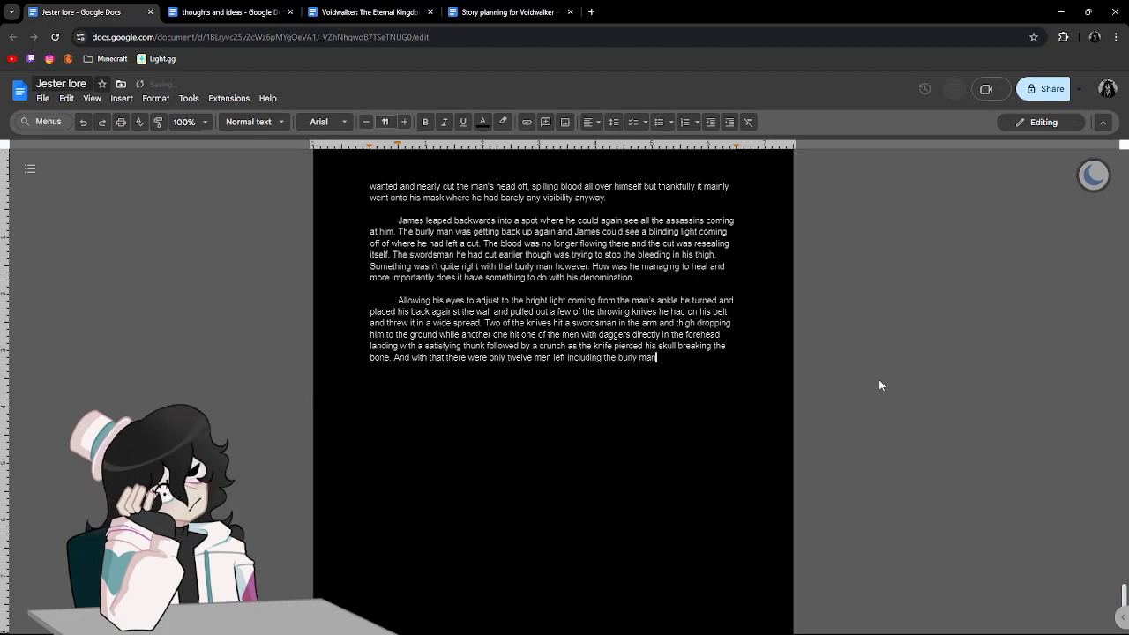
pyautogui.write(' who had fi')
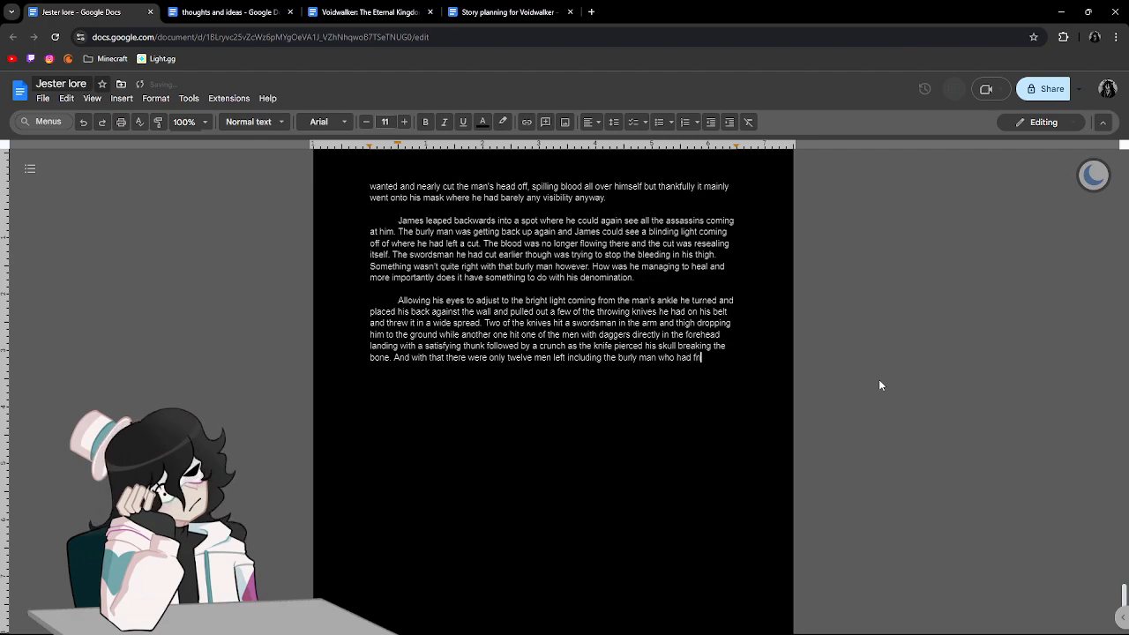
pyautogui.write('nished healing and was not')
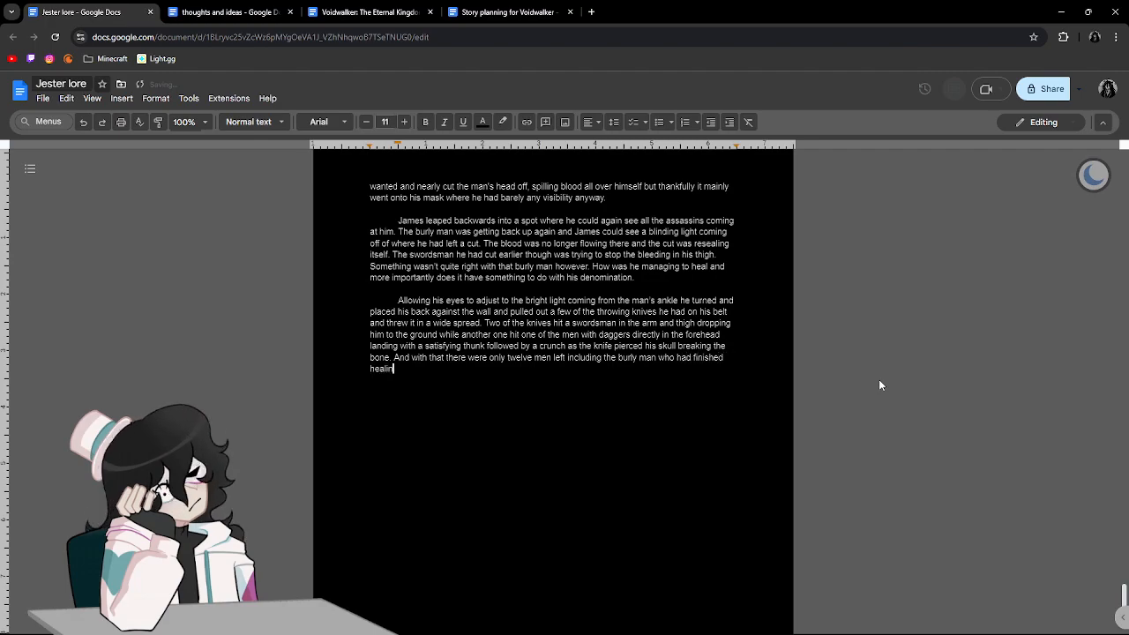
# Continue the sentence with "had finished healing and was now moving at supernatural speed because he looked".
pyautogui.press('BackSpace')
pyautogui.write('w moving a')
pyautogui.write('t supernatural spe')
pyautogui.write('ad b')
pyautogui.press('BackSpace')
pyautogui.press('BackSpace')
pyautogui.press('BackSpace')
pyautogui.press('BackSpace')
pyautogui.write('ed beca')
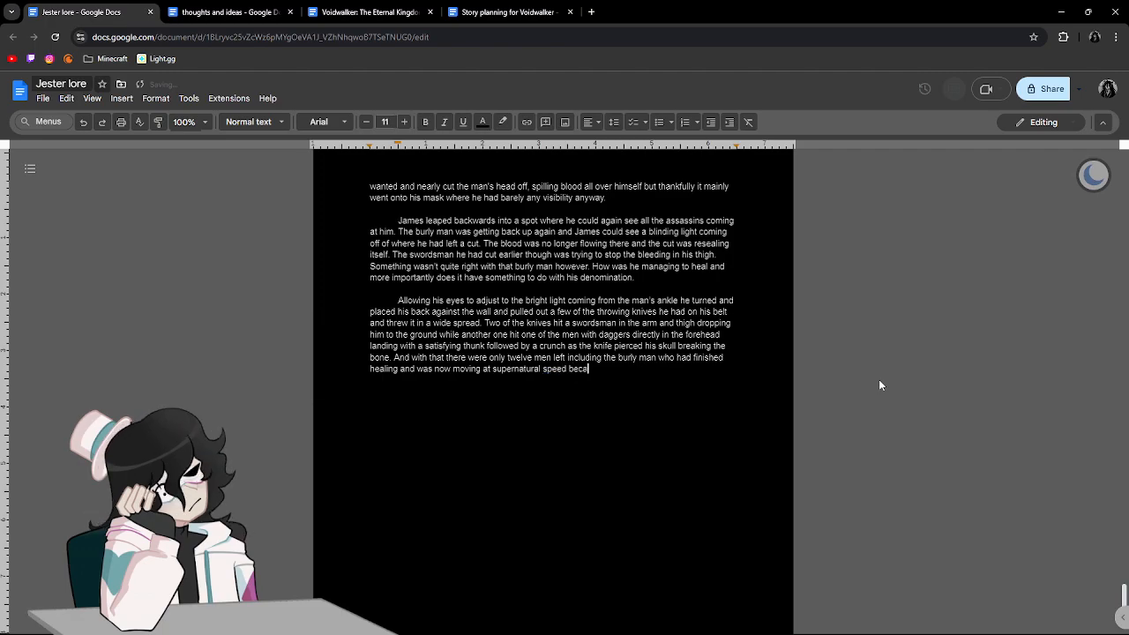
pyautogui.write('use he looked like')
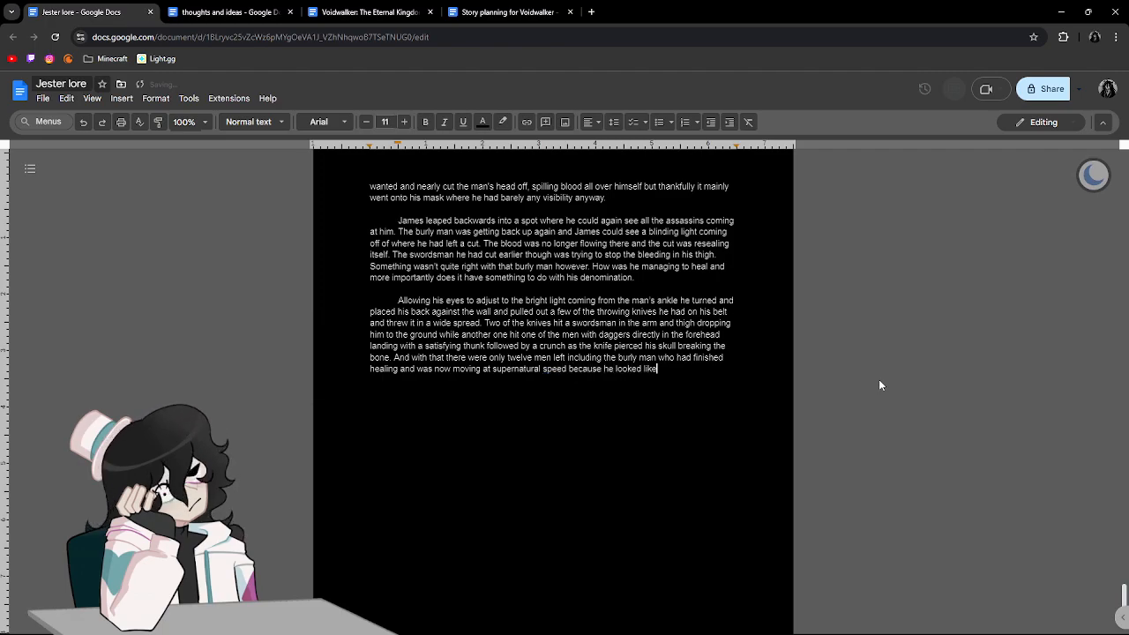
pyautogui.write(' he was approaki')
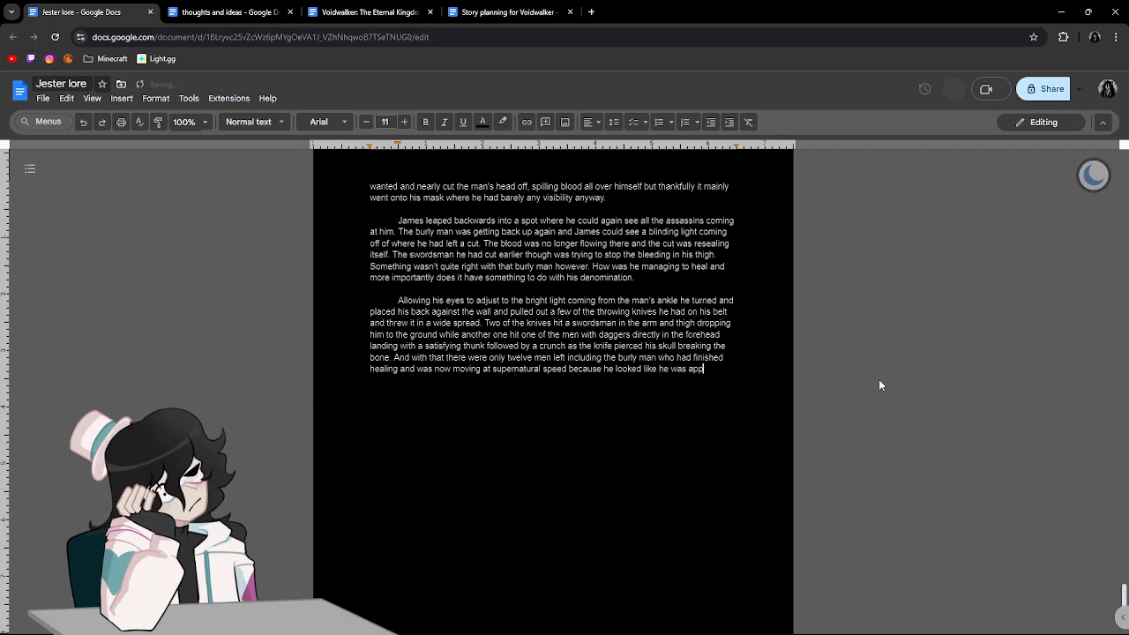
# Finish the sentence with "like he was approaching at a normal running pace.".
pyautogui.press('BackSpace')
pyautogui.press('BackSpace')
pyautogui.write('ching a')
pyautogui.write('t a normal runn')
pyautogui.write('ing pace.')
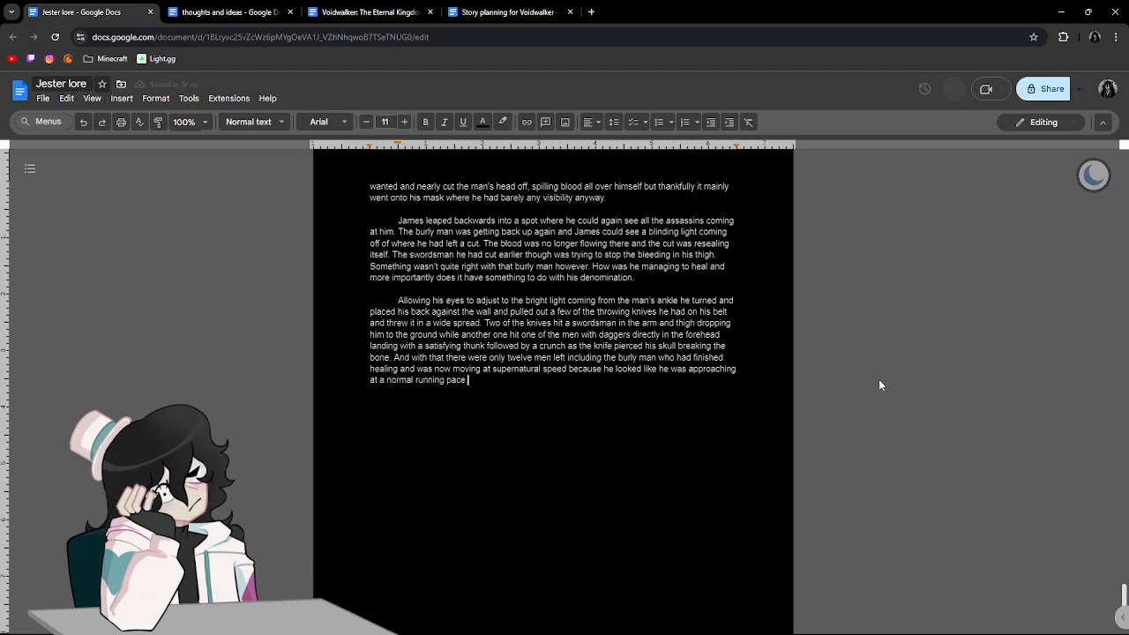
# Begin the next sentence with "James barely dodged his swing this time".
pyautogui.write('James barely dodged')
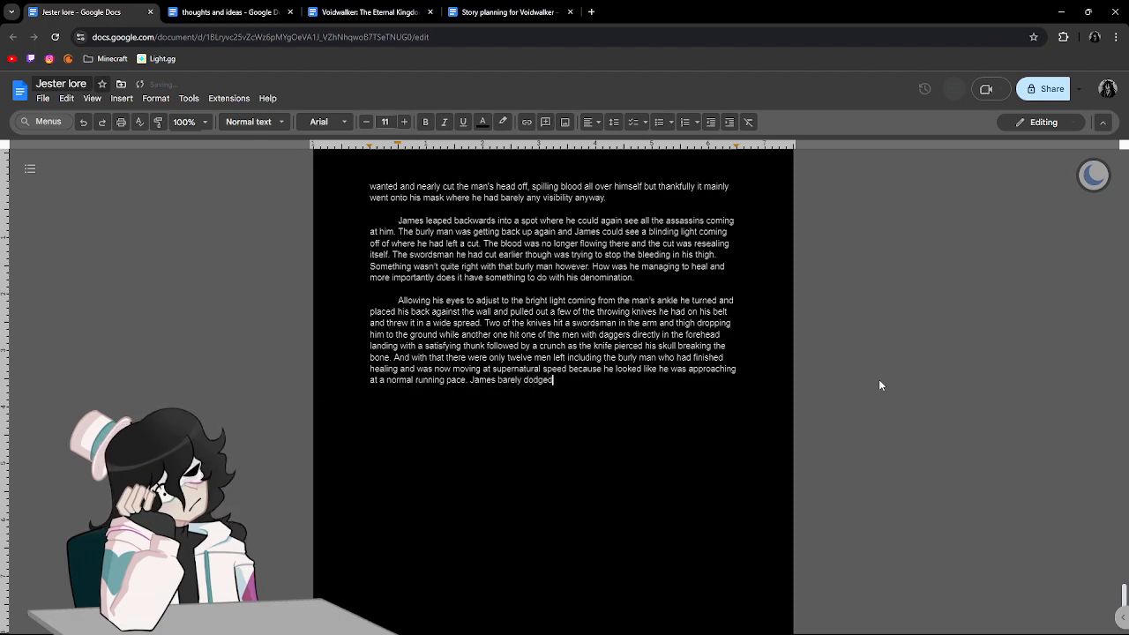
pyautogui.write(' his swing thi')
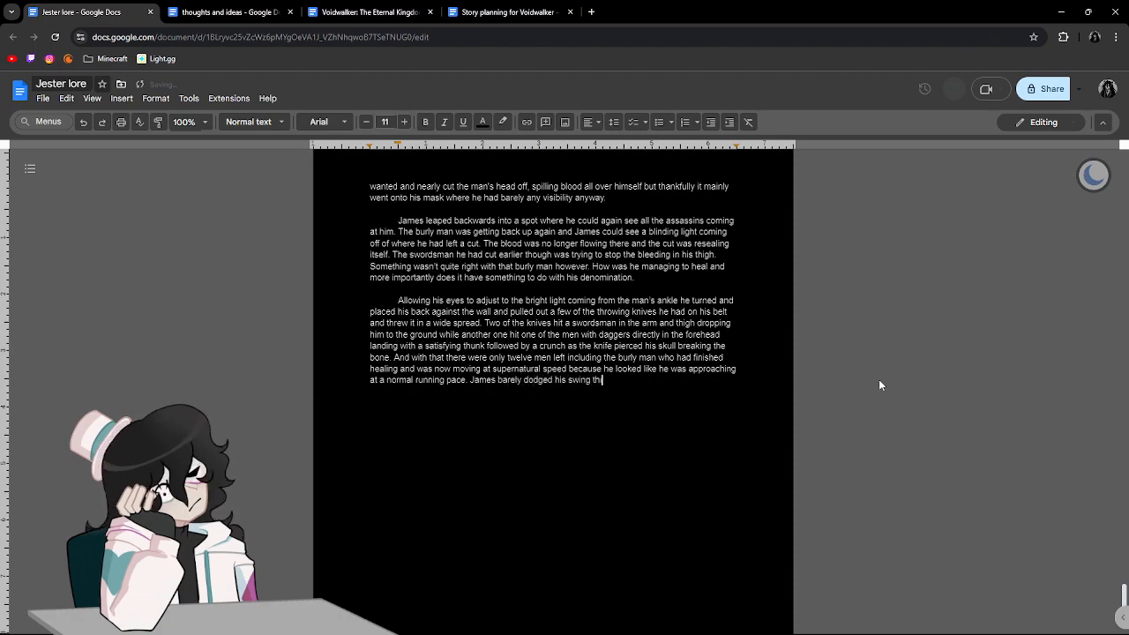
pyautogui.write('s time and was going ot')
# Continue the sentence with "and was going to counter the heavy sword".
pyautogui.press('BackSpace')
pyautogui.press('BackSpace')
pyautogui.press('BackSpace')
pyautogui.write('to ')
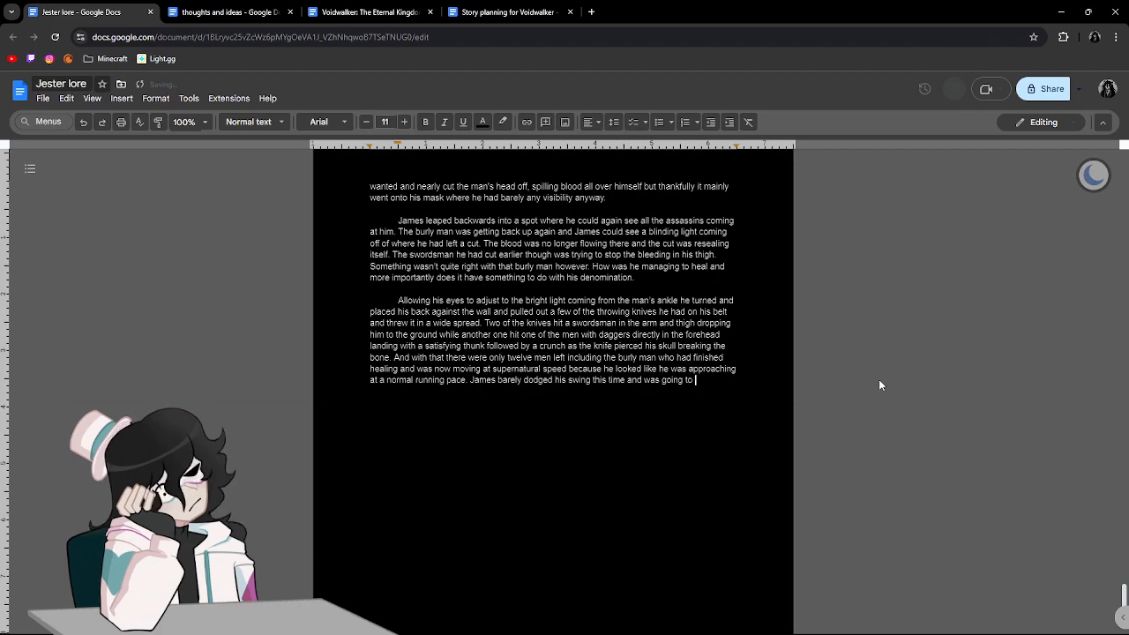
pyautogui.write('counter t')
pyautogui.press('BackSpace')
pyautogui.write('the heavy sword ')
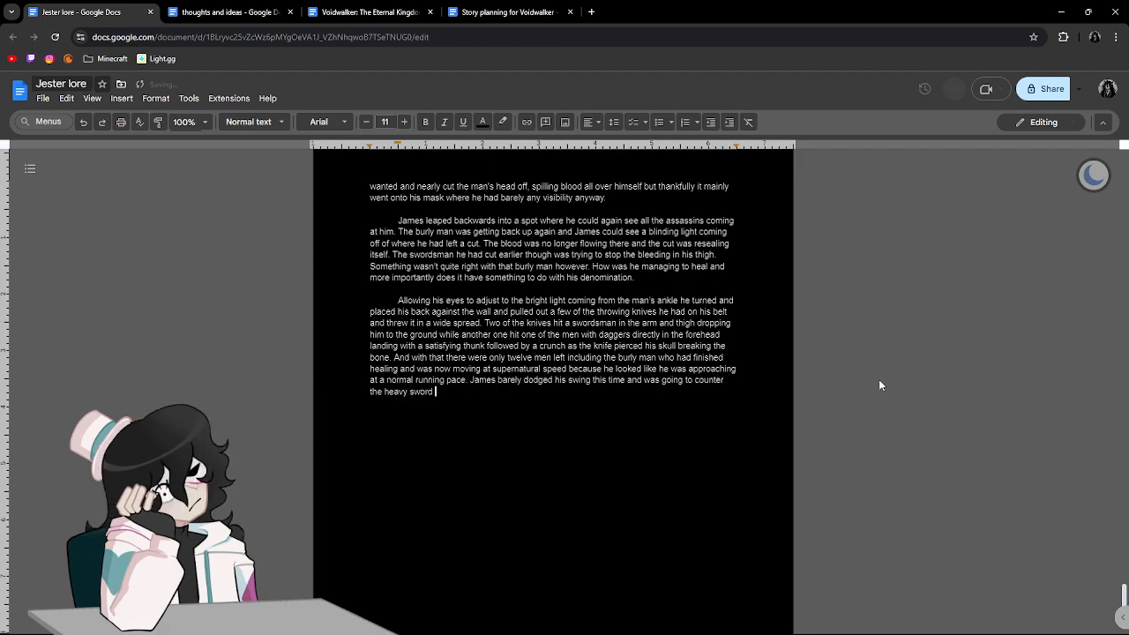
pyautogui.write('before re')
pyautogui.write('cie')
pyautogui.write('ved')
# Continue the sentence with "before receiving a giant fist", spelling "receiving" correctly.
pyautogui.press('BackSpace')
pyautogui.press('BackSpace')
pyautogui.press('BackSpace')
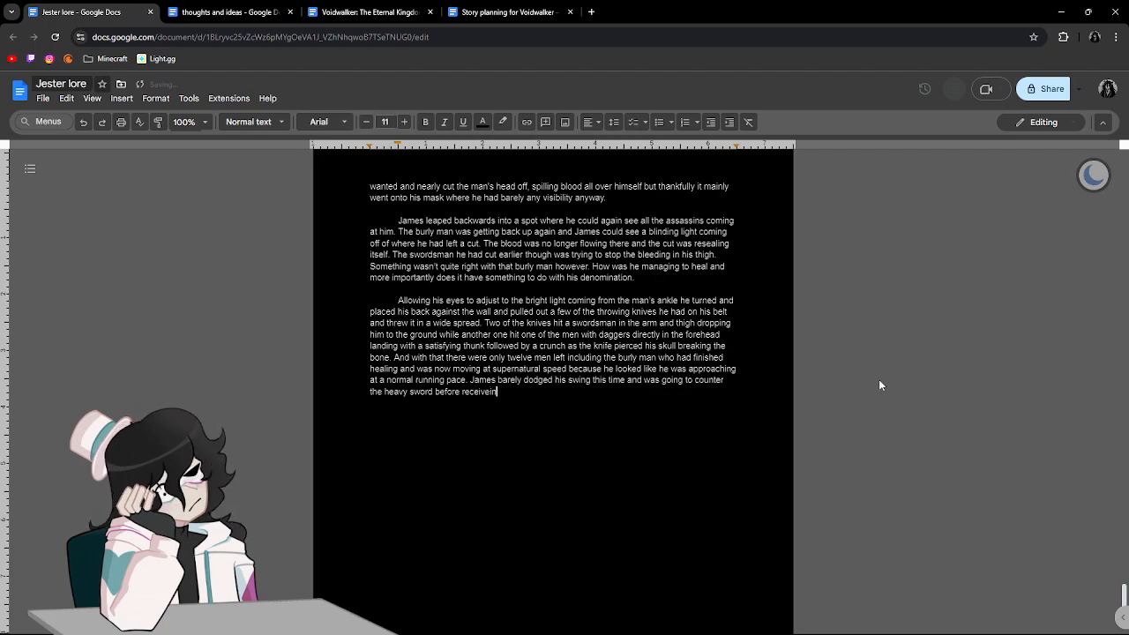
pyautogui.write('ing a ')
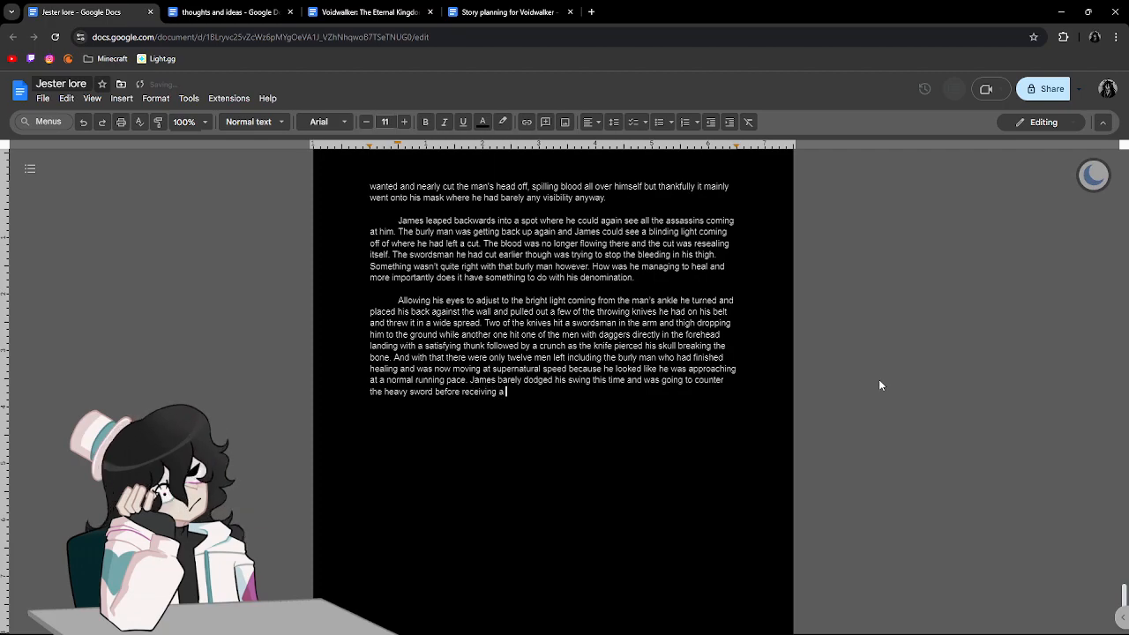
pyautogui.write('giant fist in his gut and f')
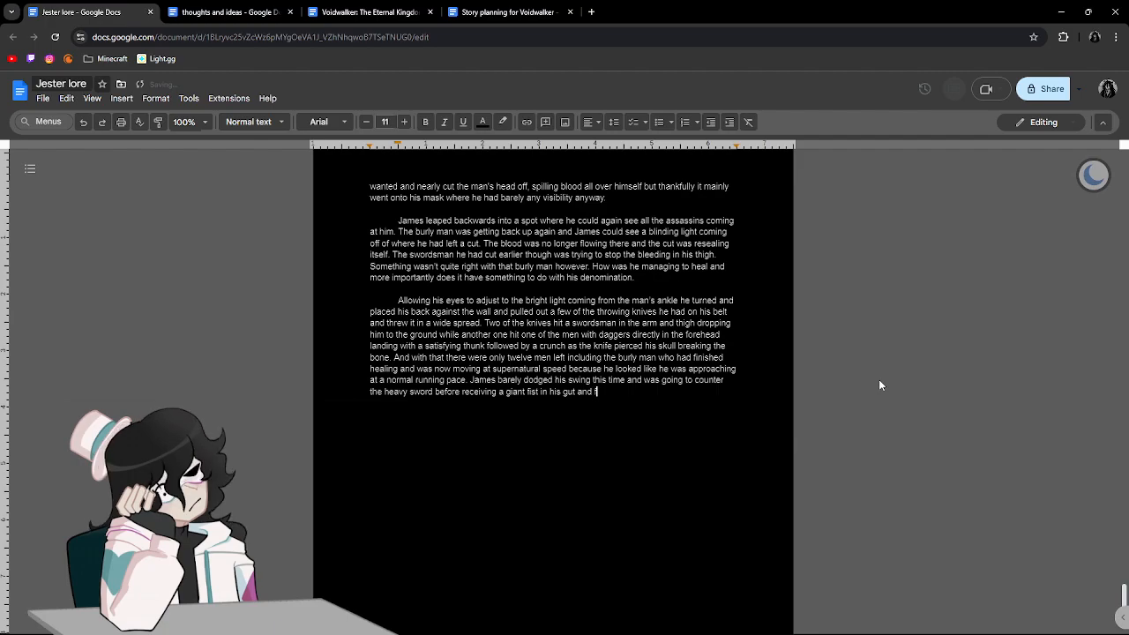
pyautogui.write('eeling his')
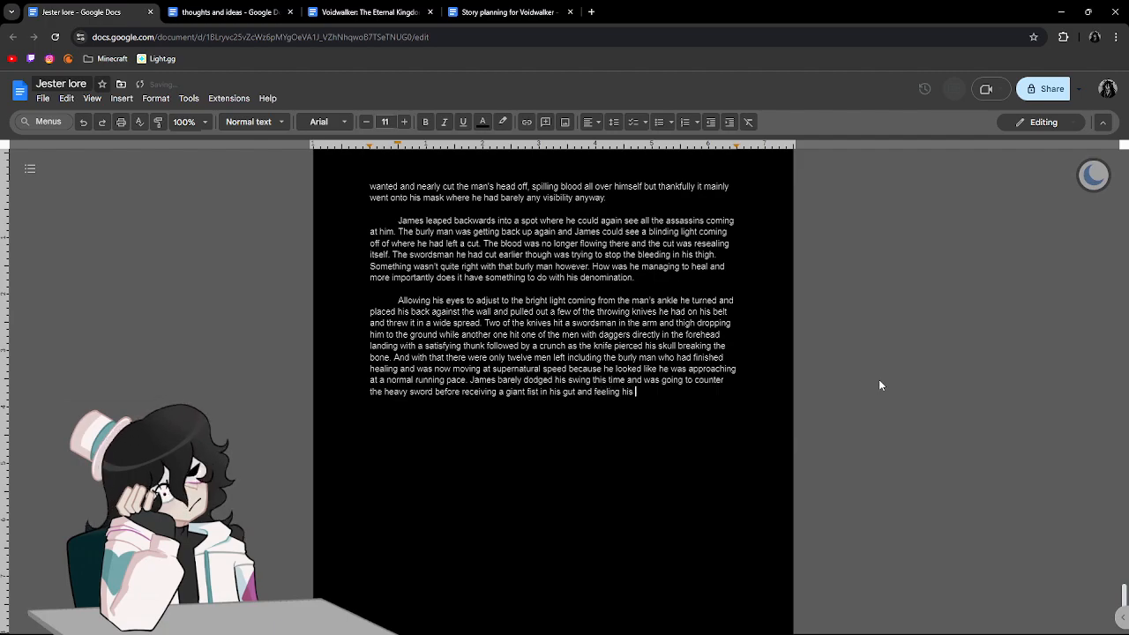
pyautogui.write(' ribs ')
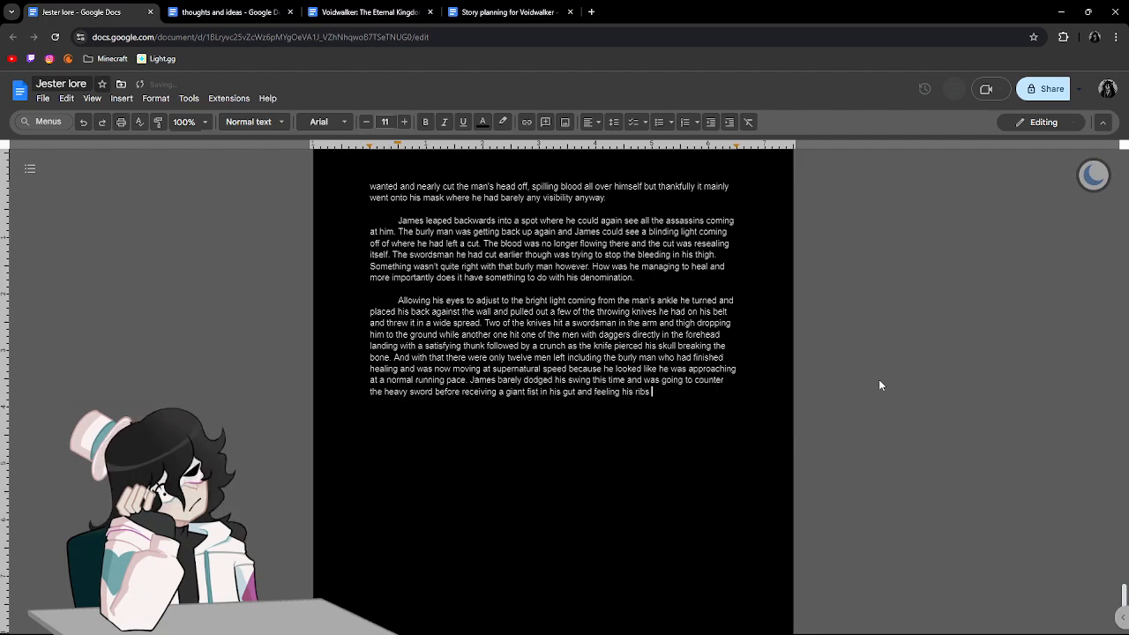
pyautogui.write('b')
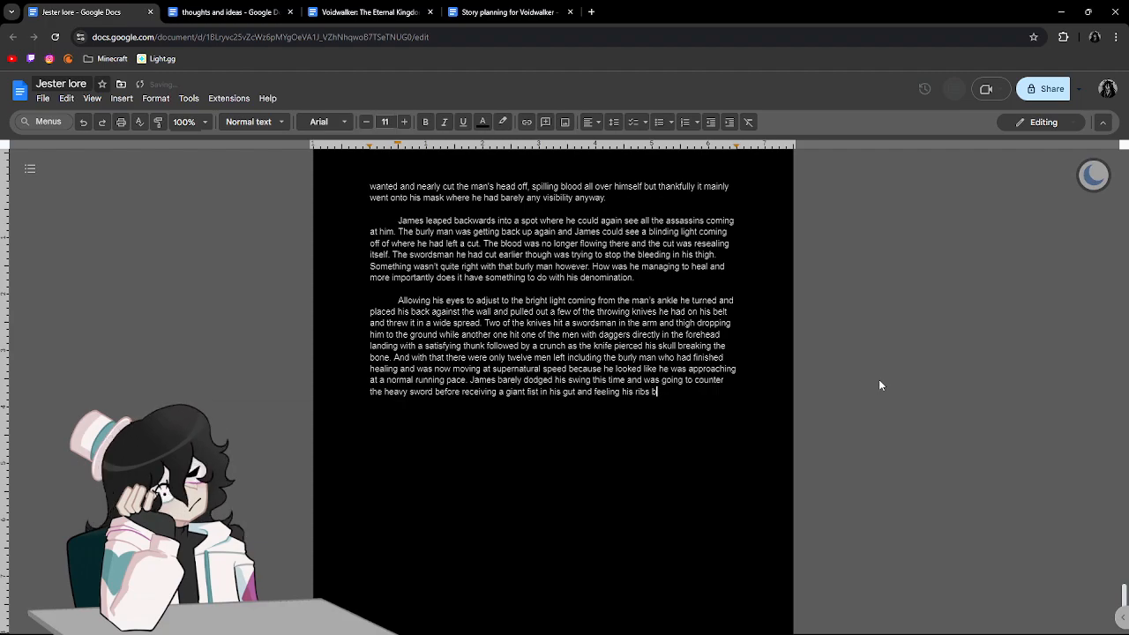
pyautogui.write('reak making a an')
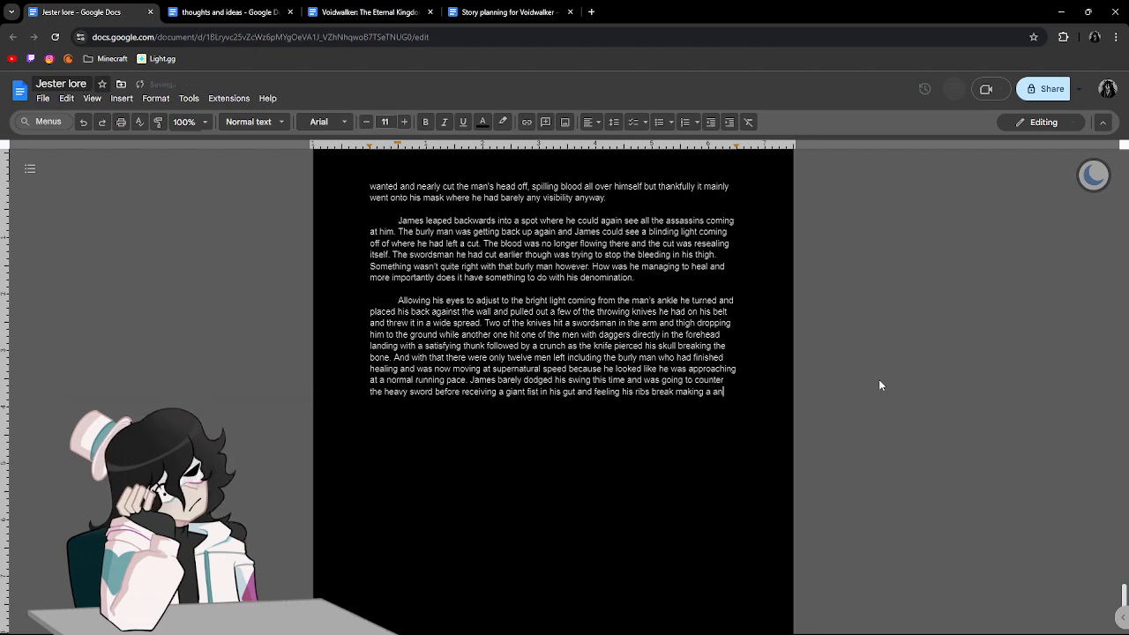
pyautogui.write('other')
# Continue the sentence with "making another crunching sound that he could", leaving no extra "a" before "another".
pyautogui.press('BackSpace')
pyautogui.press('BackSpace')
pyautogui.press('BackSpace')
pyautogui.press('BackSpace')
pyautogui.press('BackSpace')
pyautogui.press('BackSpace')
pyautogui.press('BackSpace')
pyautogui.press('BackSpace')
pyautogui.press('BackSpace')
pyautogui.write('another c')
pyautogui.write('runching soun')
pyautogui.write('d th')
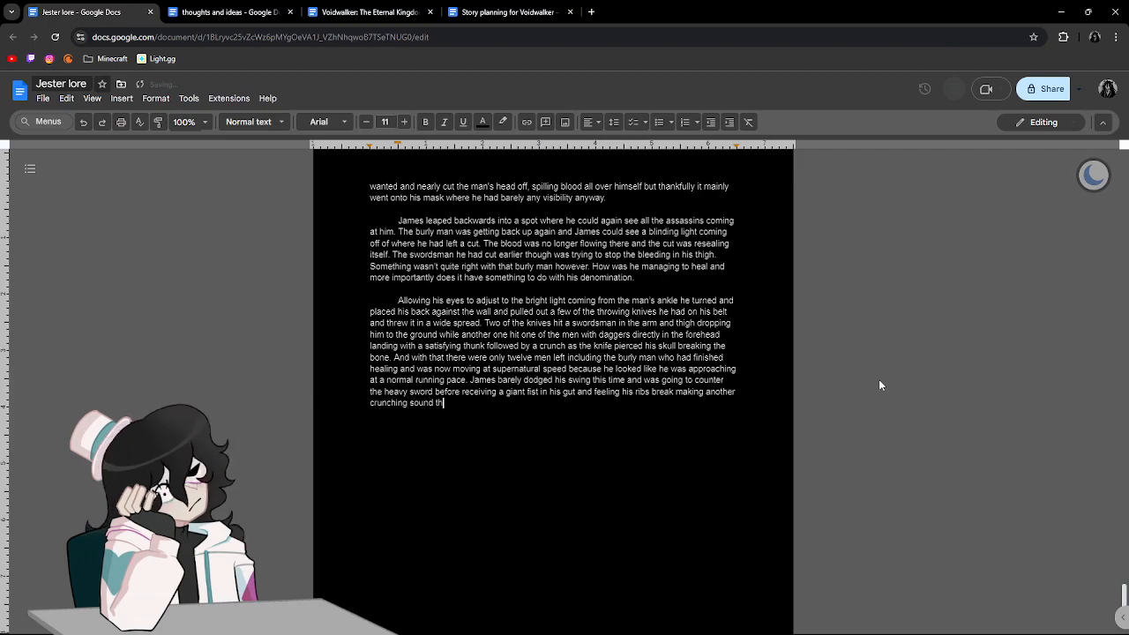
pyautogui.write('at he could feel')
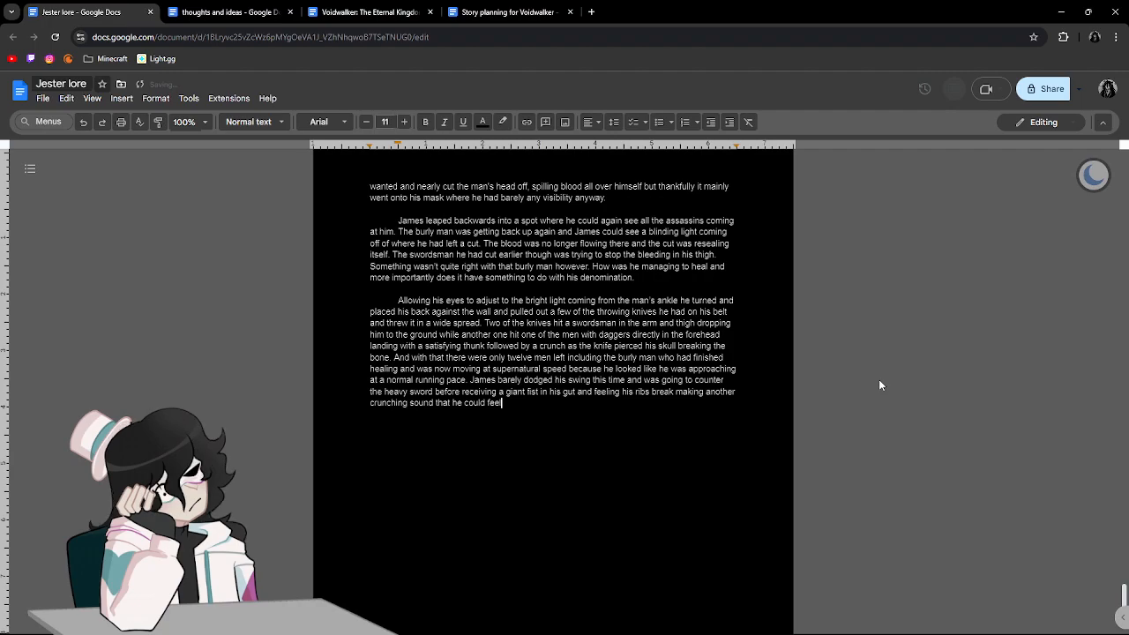
pyautogui.write(' within his ')
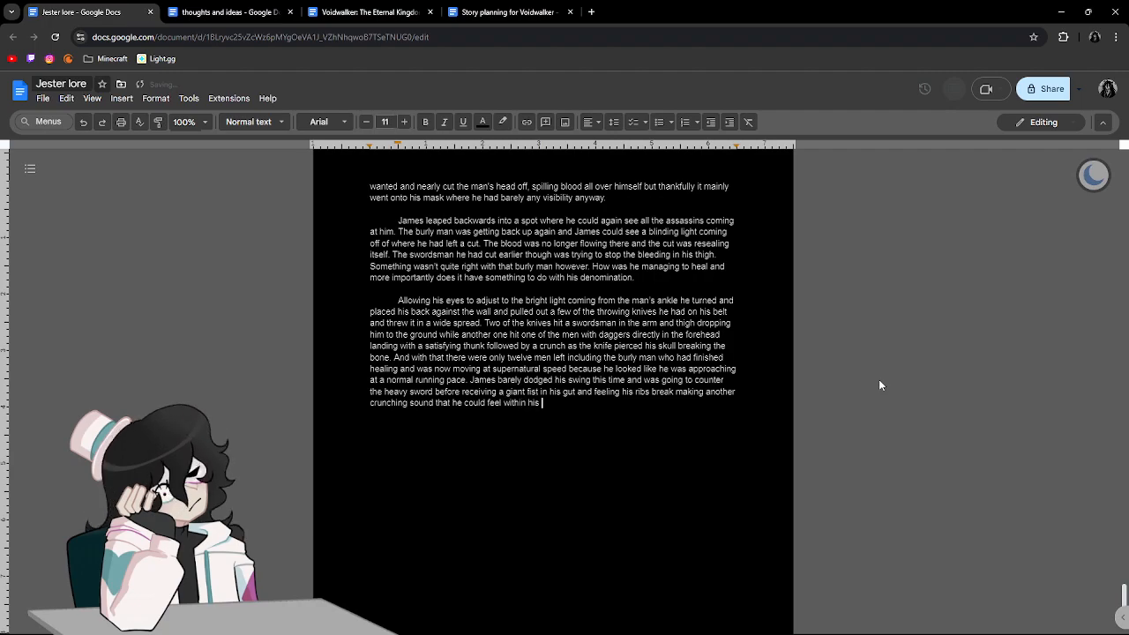
pyautogui.write('cody. ')
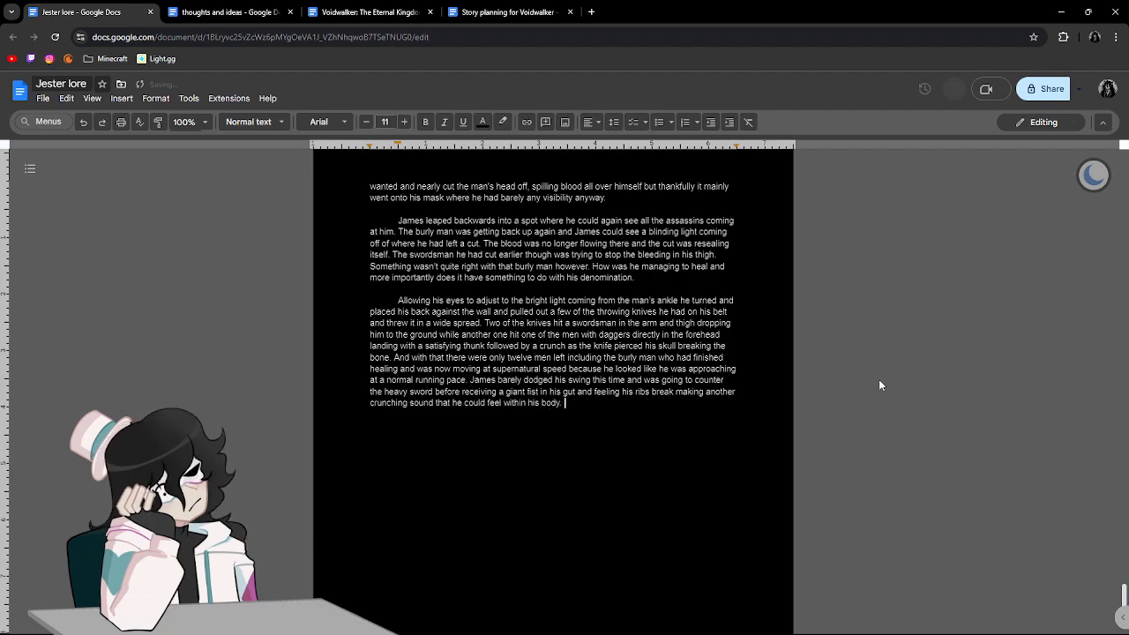
pyautogui.write('Sta')
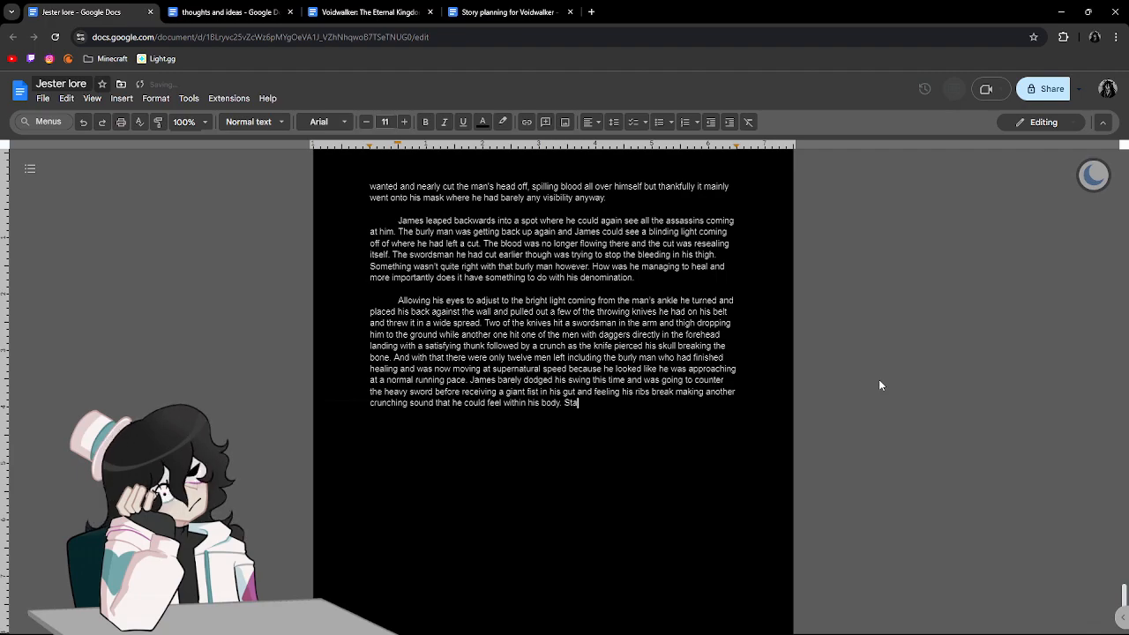
pyautogui.write('ggared ')
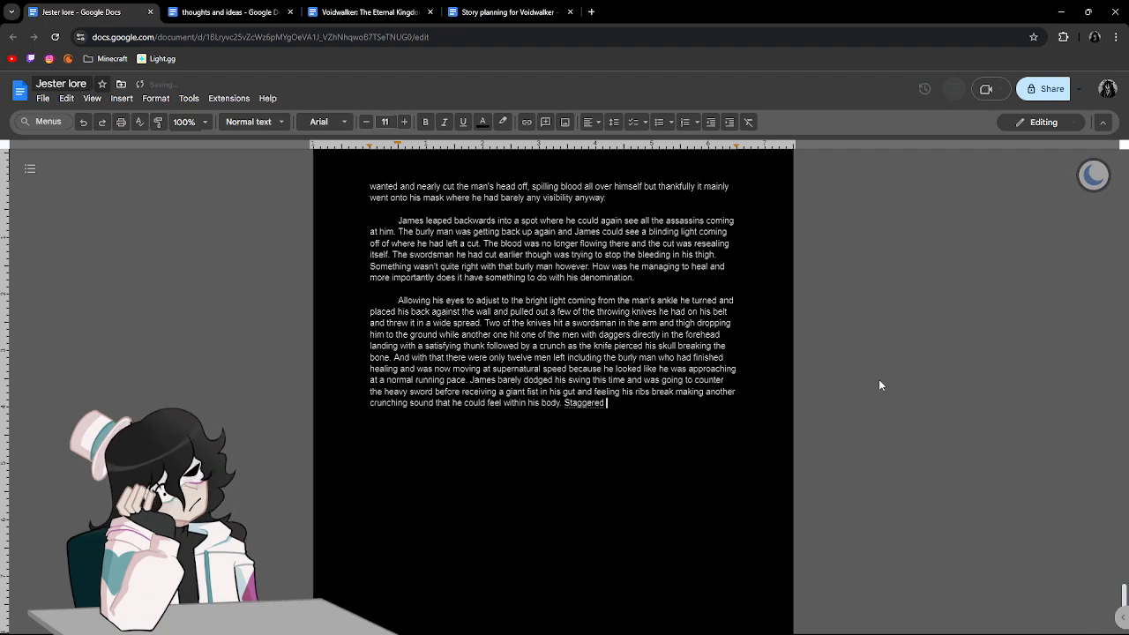
pyautogui.write('and startled')
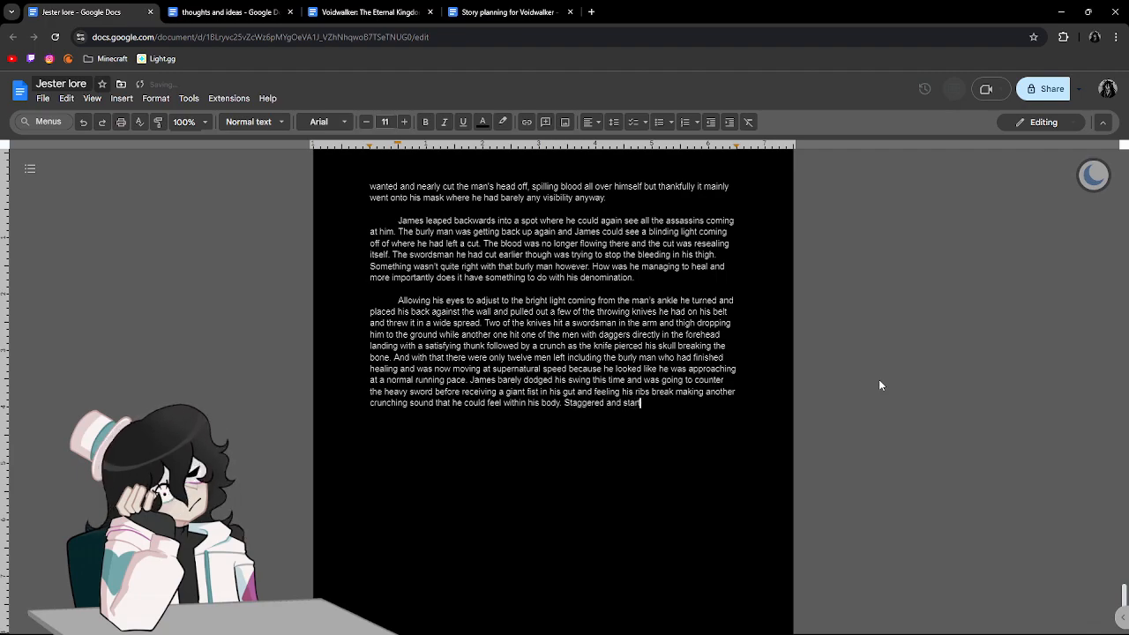
pyautogui.write(' leand')
# Begin a new sentence at the end of the paragraph with "Staggered and startled", leaving no stray word after it.
pyautogui.press('BackSpace')
pyautogui.press('BackSpace')
pyautogui.press('BackSpace')
pyautogui.press('BackSpace')
pyautogui.press('BackSpace')
pyautogui.press('BackSpace')
# Continue the sentence with "James took a step back and".
pyautogui.write('James took a')
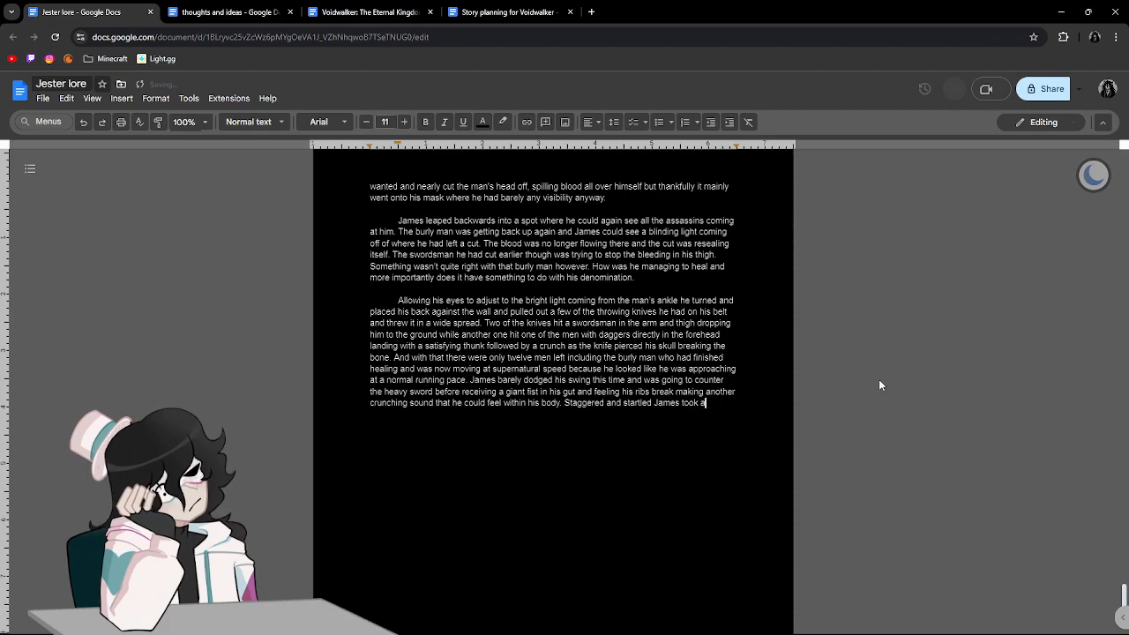
pyautogui.write(' sep ba')
pyautogui.press('BackSpace')
pyautogui.press('BackSpace')
pyautogui.press('BackSpace')
pyautogui.press('BackSpace')
pyautogui.write('p back and so the smile painted across the mans')
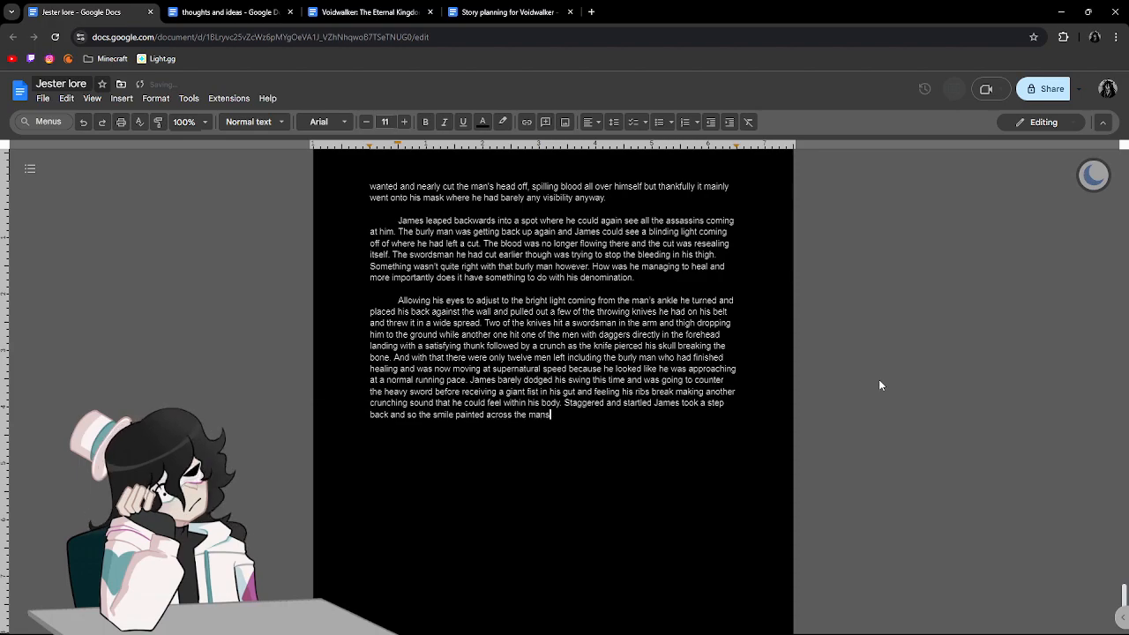
pyautogui.press('BackSpace')
pyautogui.write("'s face a")
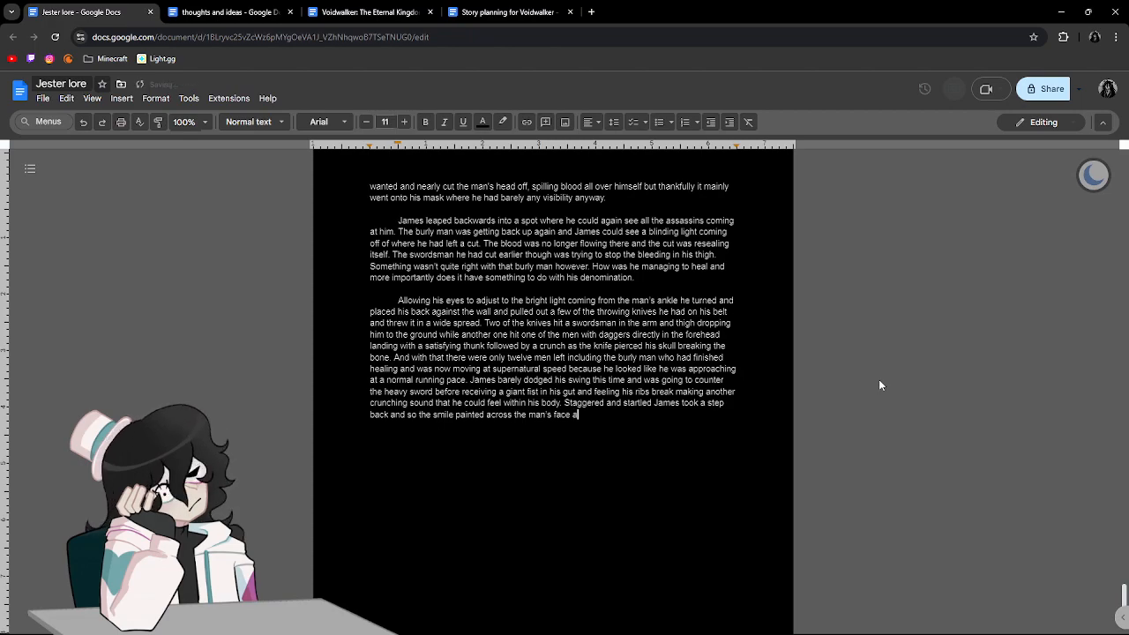
pyautogui.write('s well as')
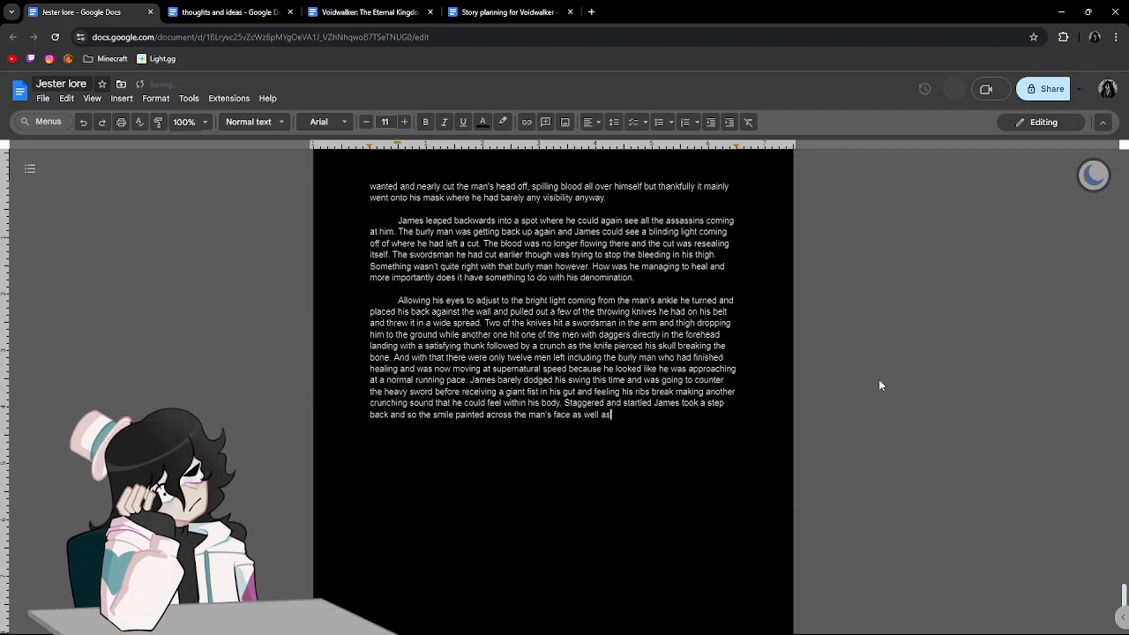
pyautogui.write(' blood dr')
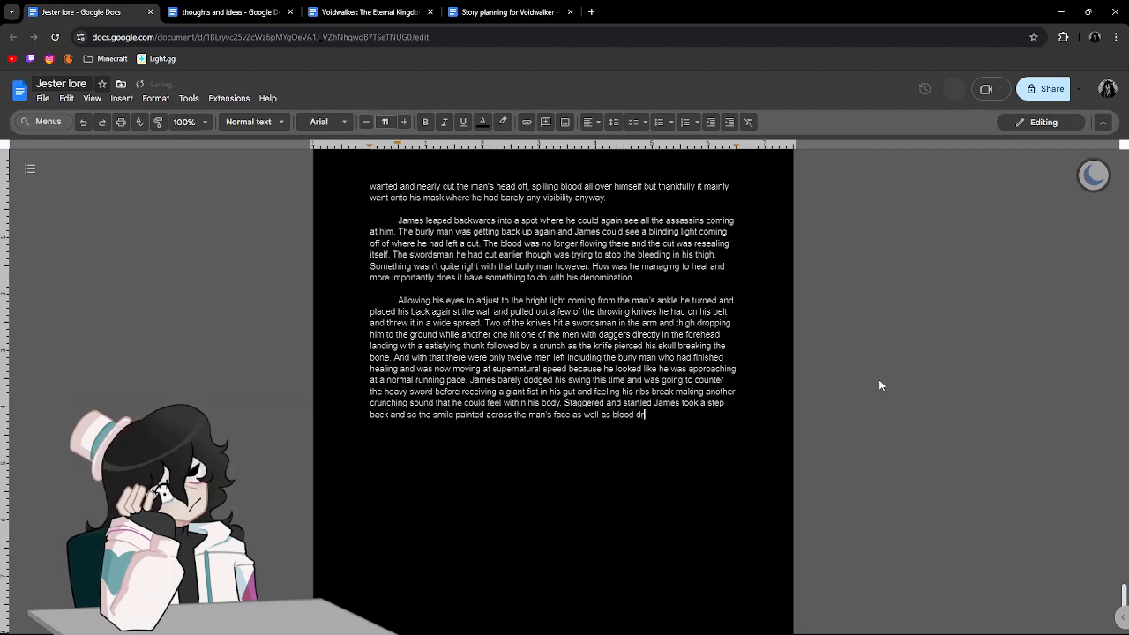
pyautogui.write('ipping from')
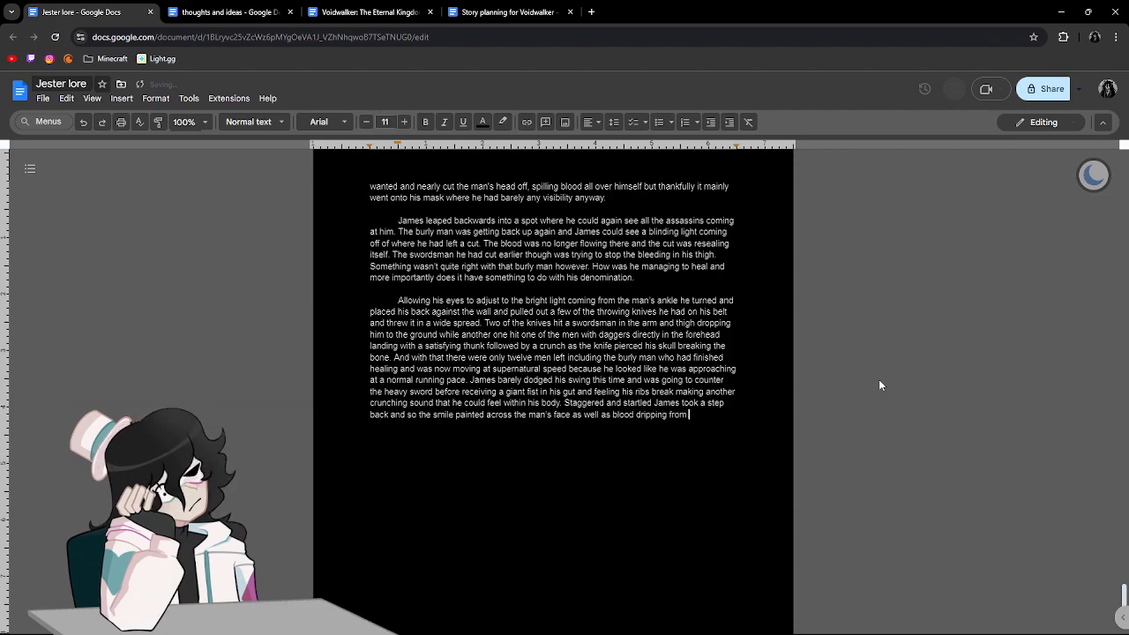
pyautogui.write(' his knickles ')
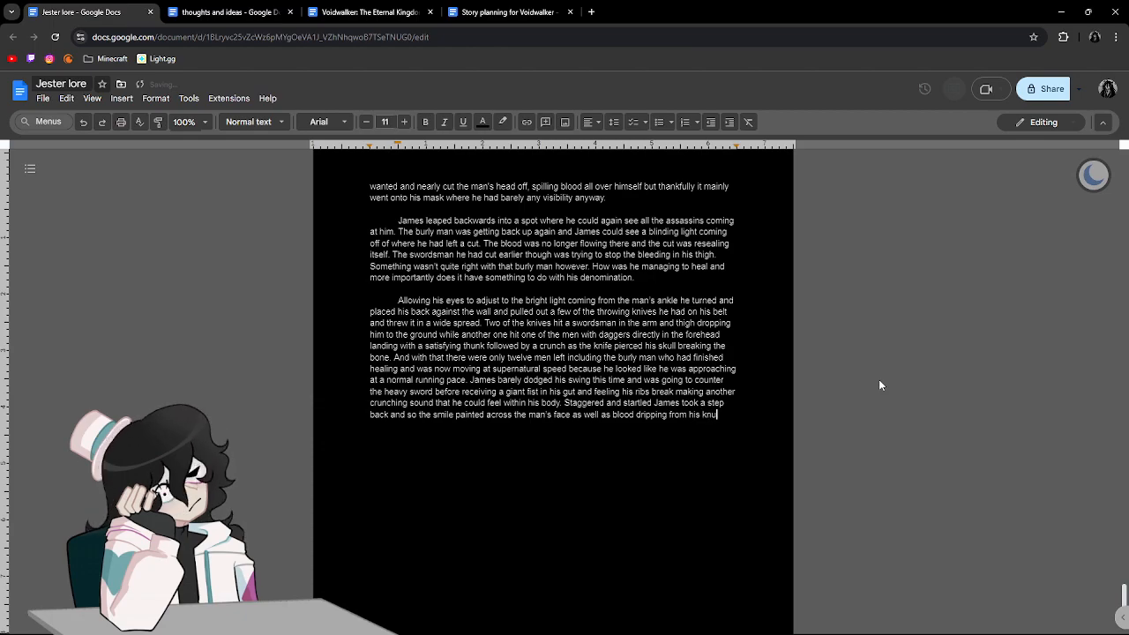
pyautogui.write('Not hi')
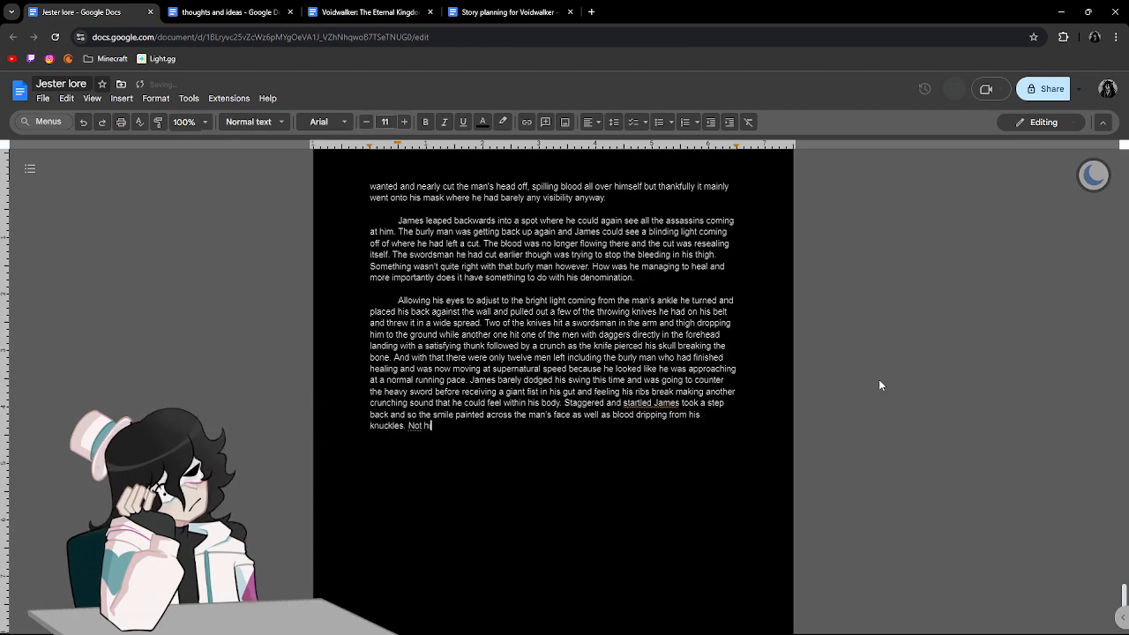
pyautogui.write('s own blood ')
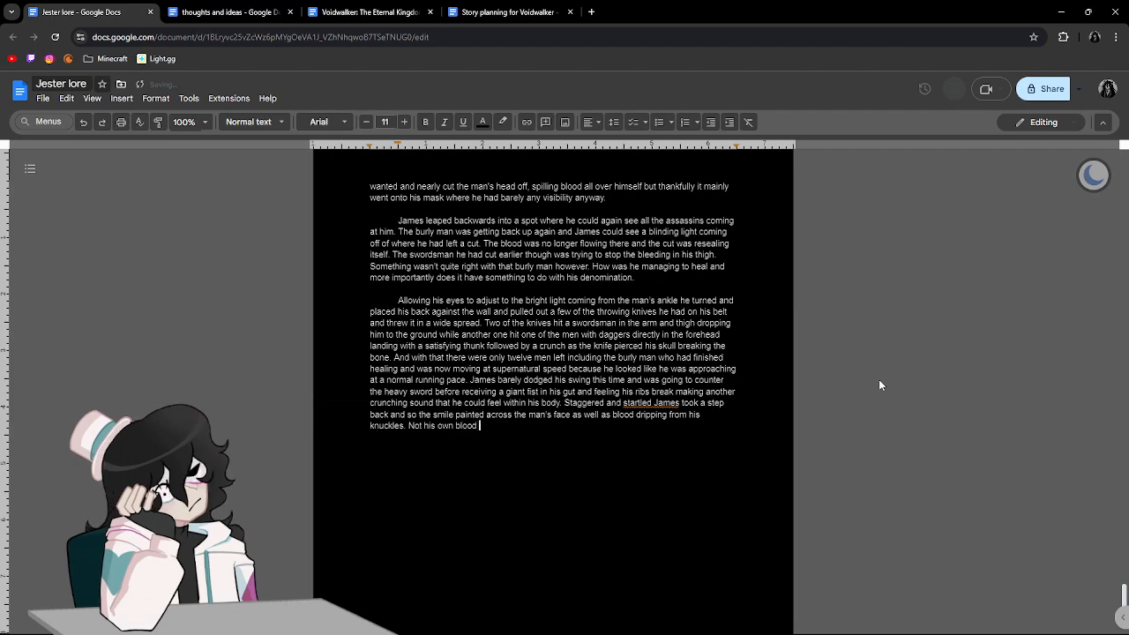
pyautogui.write('as wa')
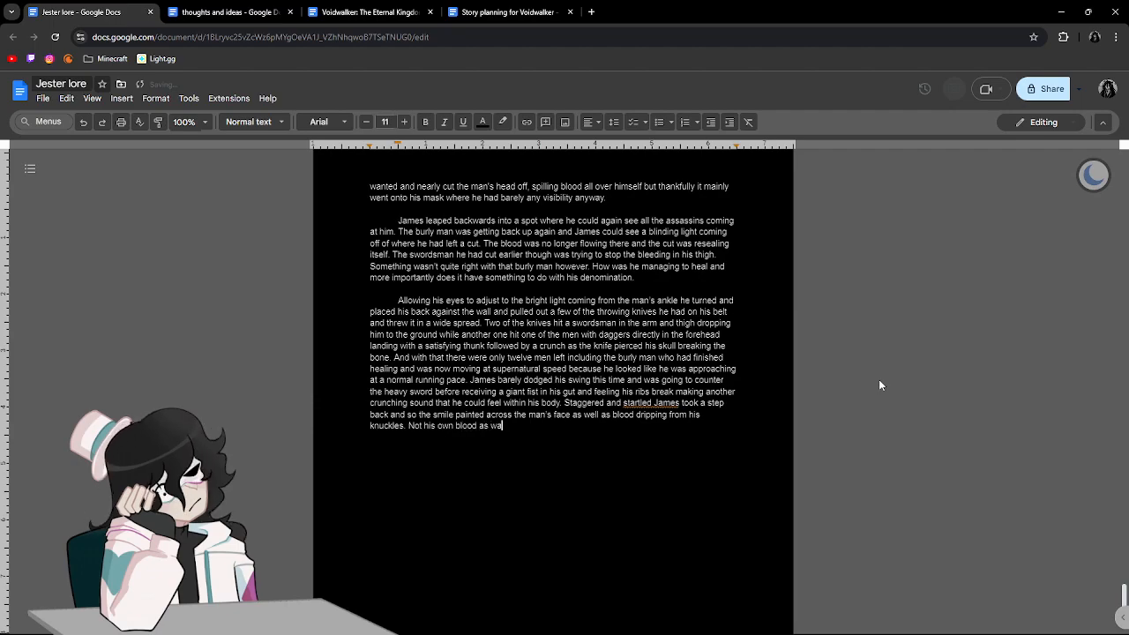
# Begin the next sentence with "Not his own blood because there", using "because" rather than "as".
pyautogui.press('BackSpace')
pyautogui.press('BackSpace')
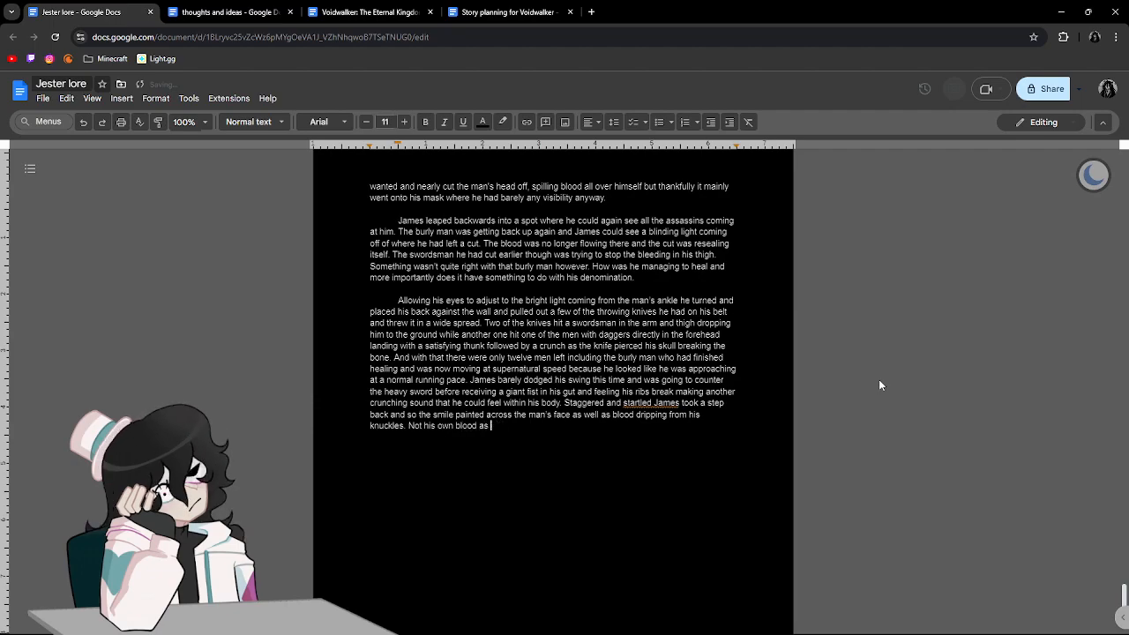
pyautogui.press('BackSpace')
pyautogui.write('b')
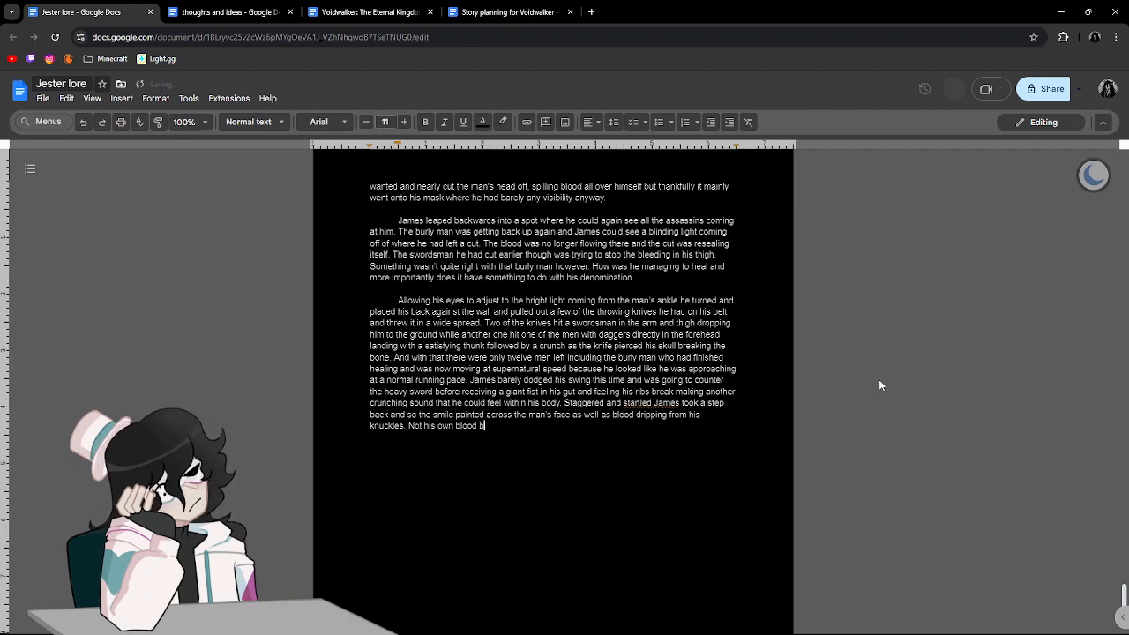
pyautogui.write('ecause there was')
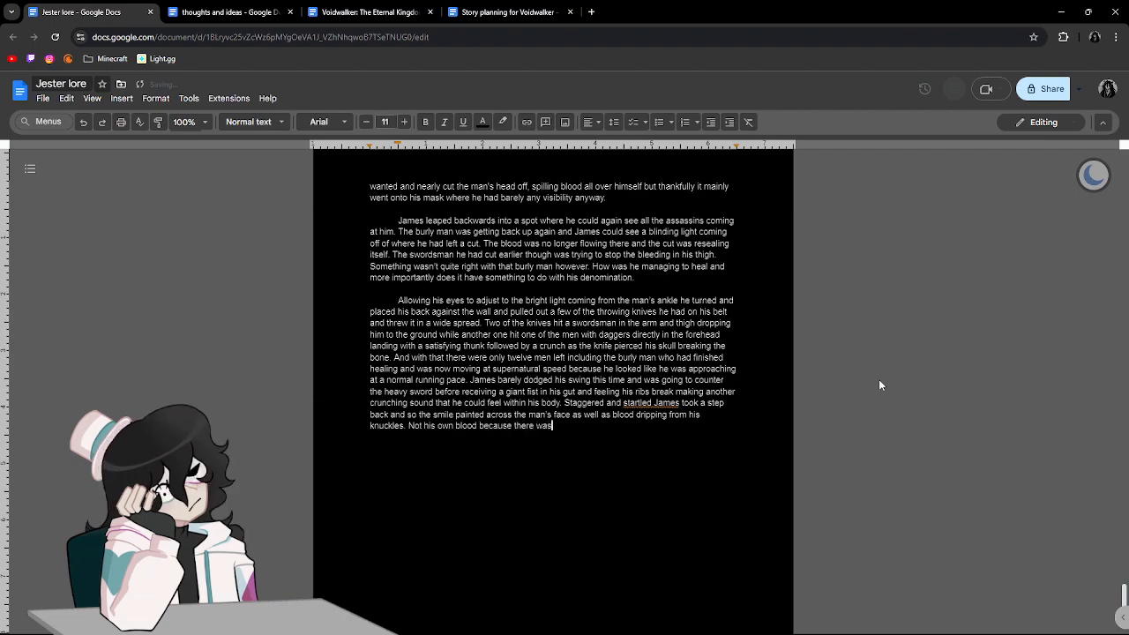
pyautogui.write(' no blinding light to remove it from his')
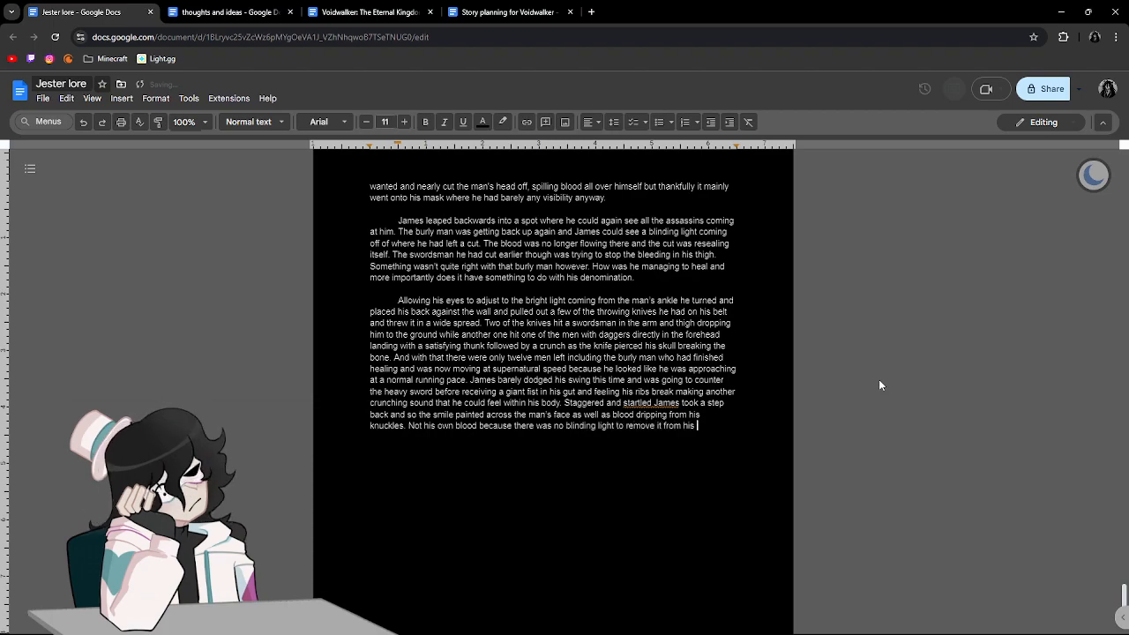
# Insert the missing comma after "startled" in the previous sentence and finish the current sentence with "body.".
pyautogui.click(652, 398)
pyautogui.click(651, 394)
pyautogui.write('body')
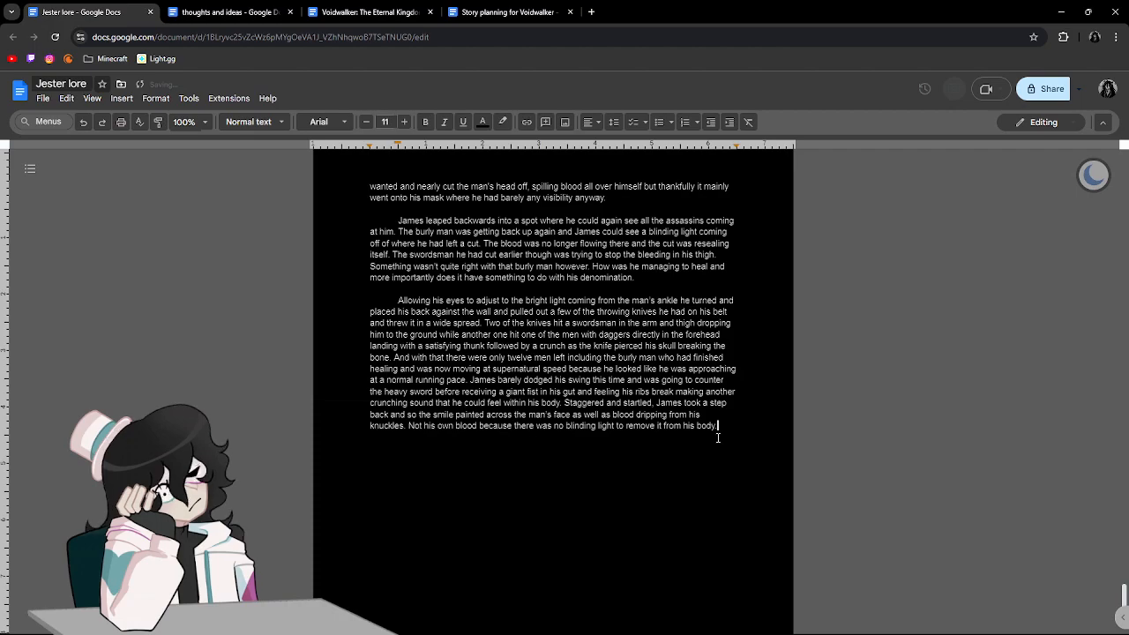
pyautogui.write('.')
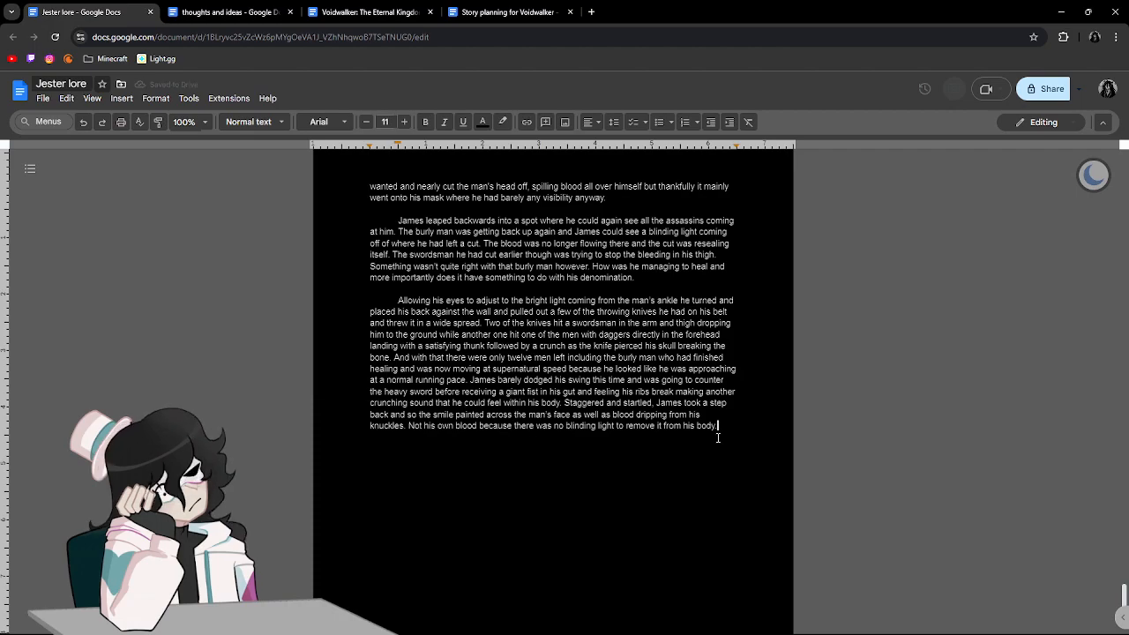
pyautogui.write(' lenzo a')
# Begin the next sentence with "James also noticed with this", removing the mistyped opening word.
pyautogui.press('BackSpace')
pyautogui.press('BackSpace')
pyautogui.press('BackSpace')
pyautogui.press('BackSpace')
pyautogui.press('BackSpace')
pyautogui.press('BackSpace')
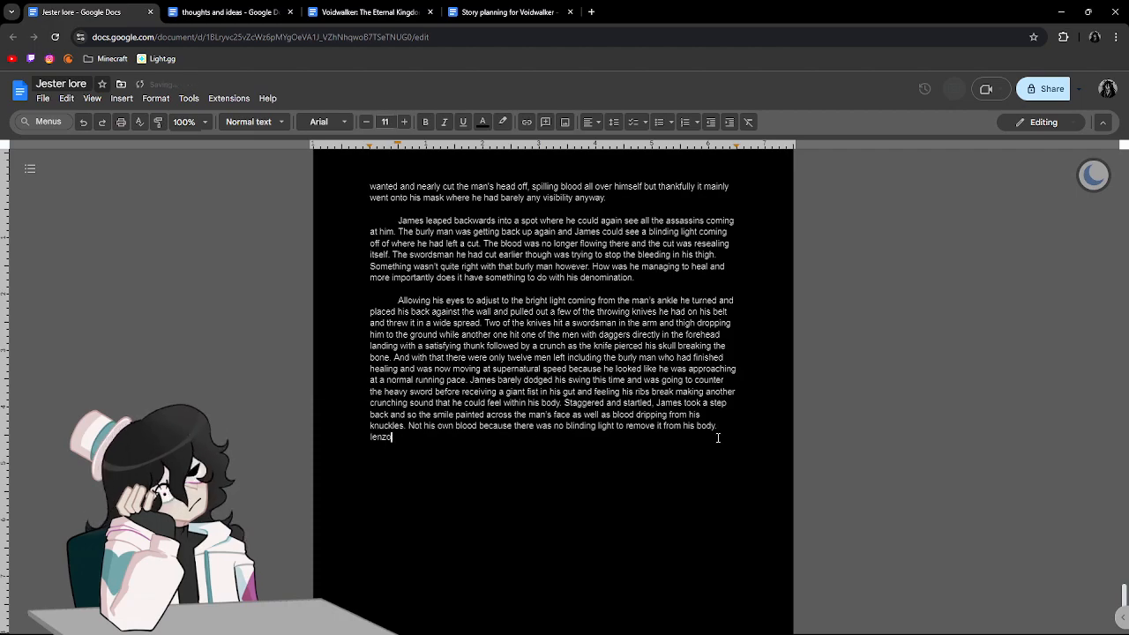
pyautogui.write('ames also ')
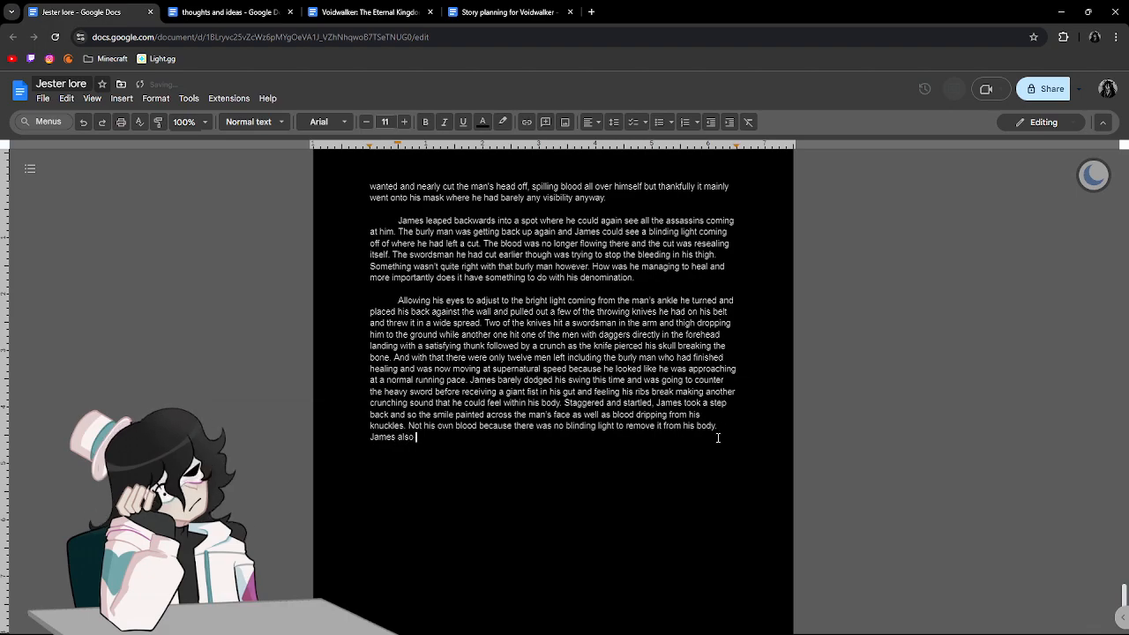
pyautogui.write('noticed wi')
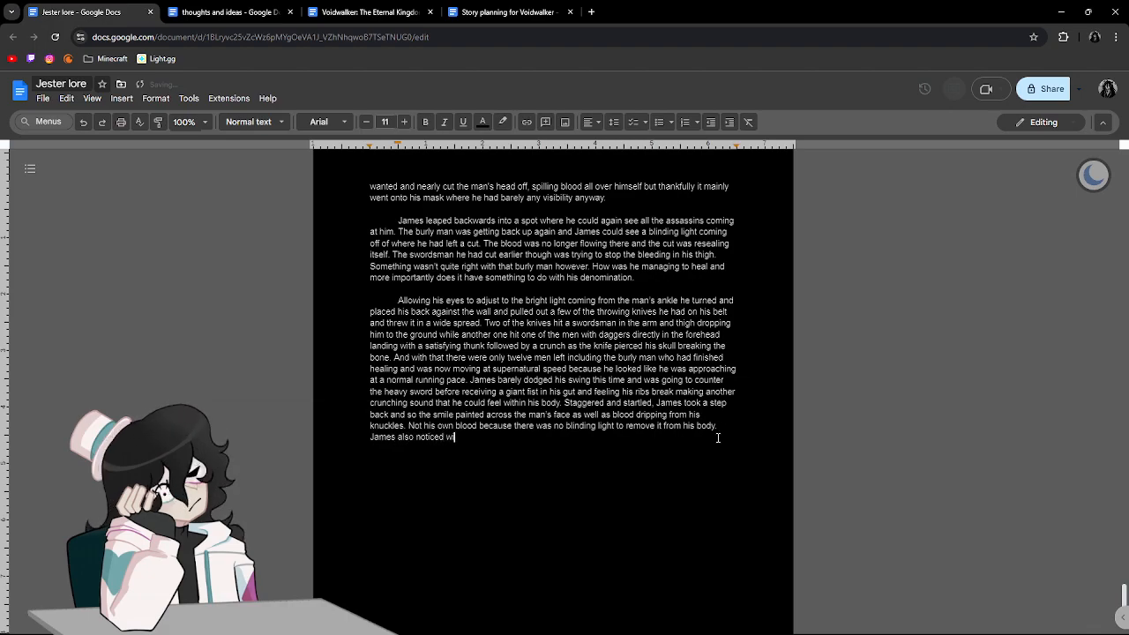
pyautogui.write('th this')
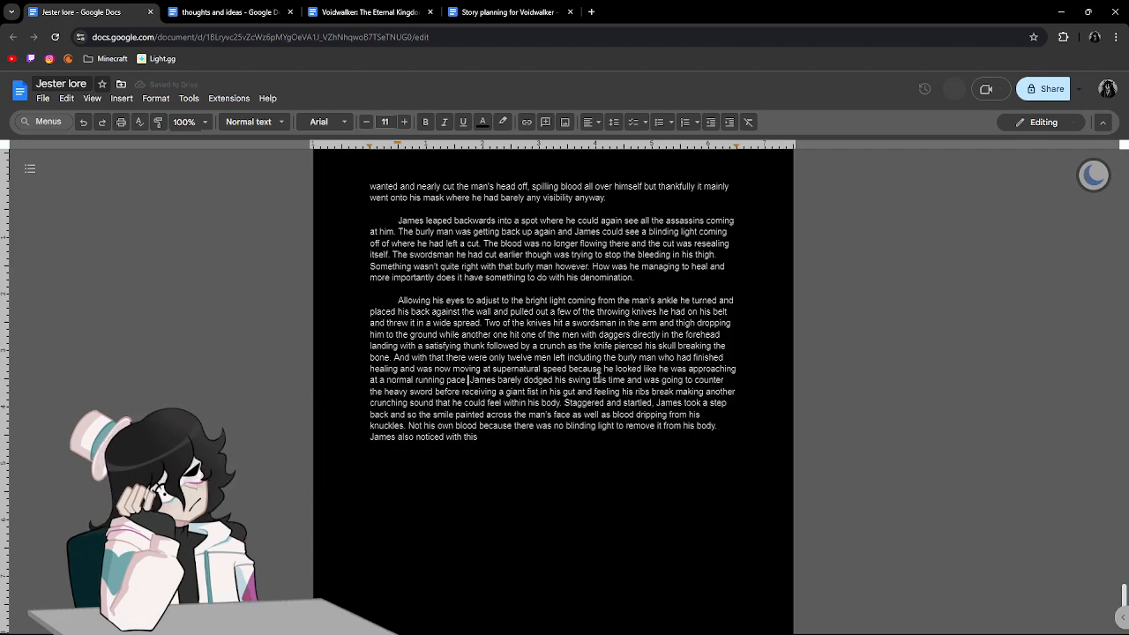
# Start a new paragraph at "James barely dodged" and continue the final sentence with "that the room had gotten significantly darker".
pyautogui.press('Return')
pyautogui.hotkey('ctrl', 'End')
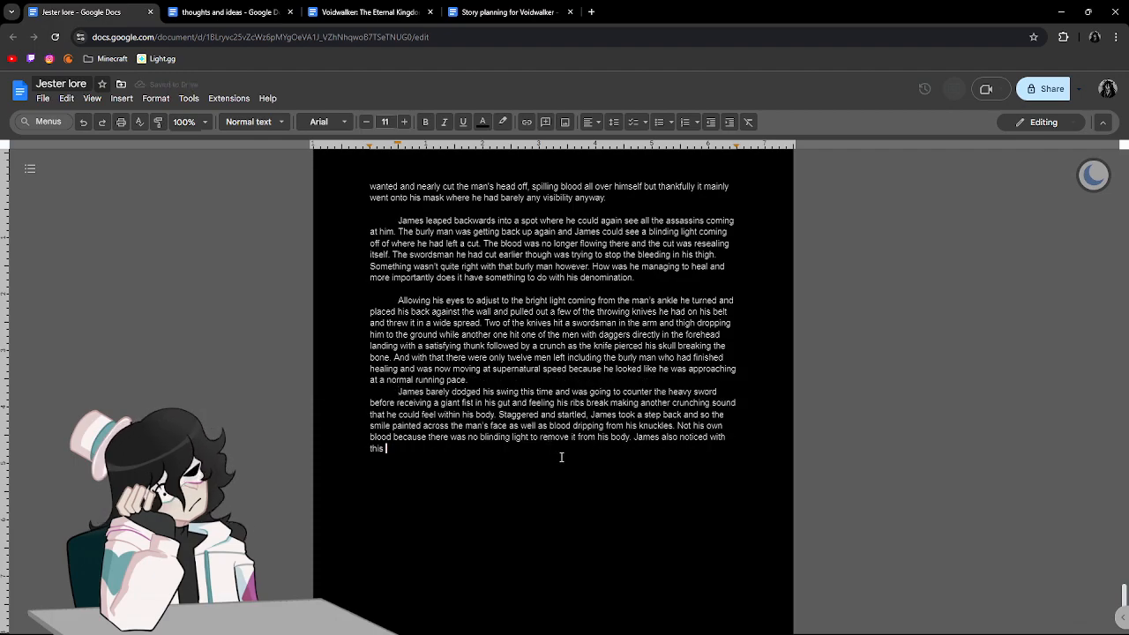
pyautogui.write('that the roo')
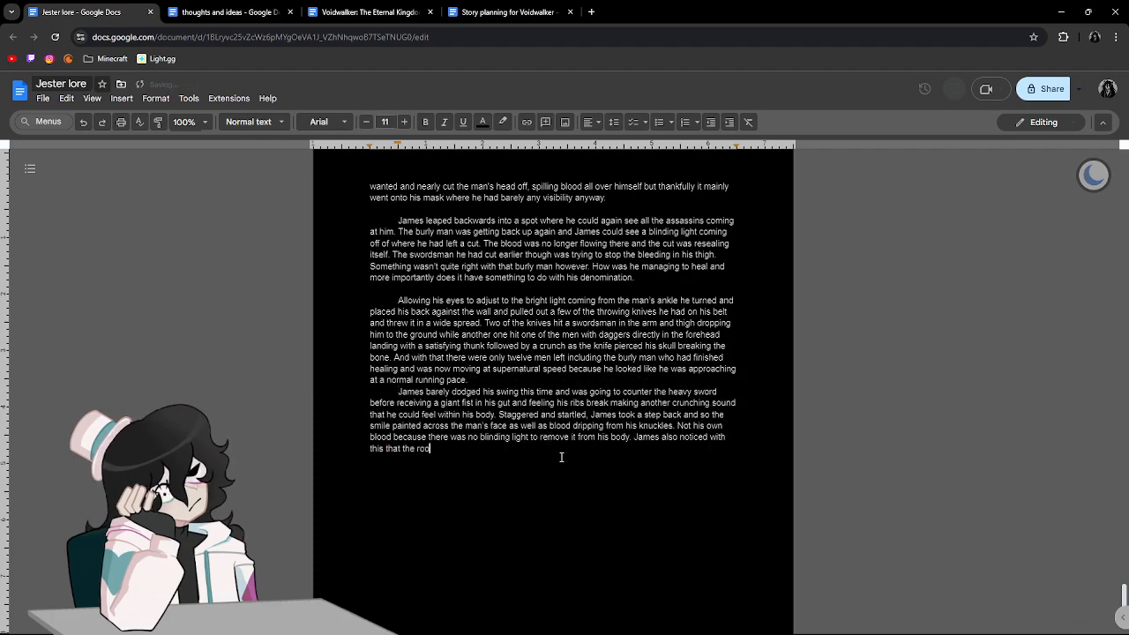
pyautogui.write('m had gotten s')
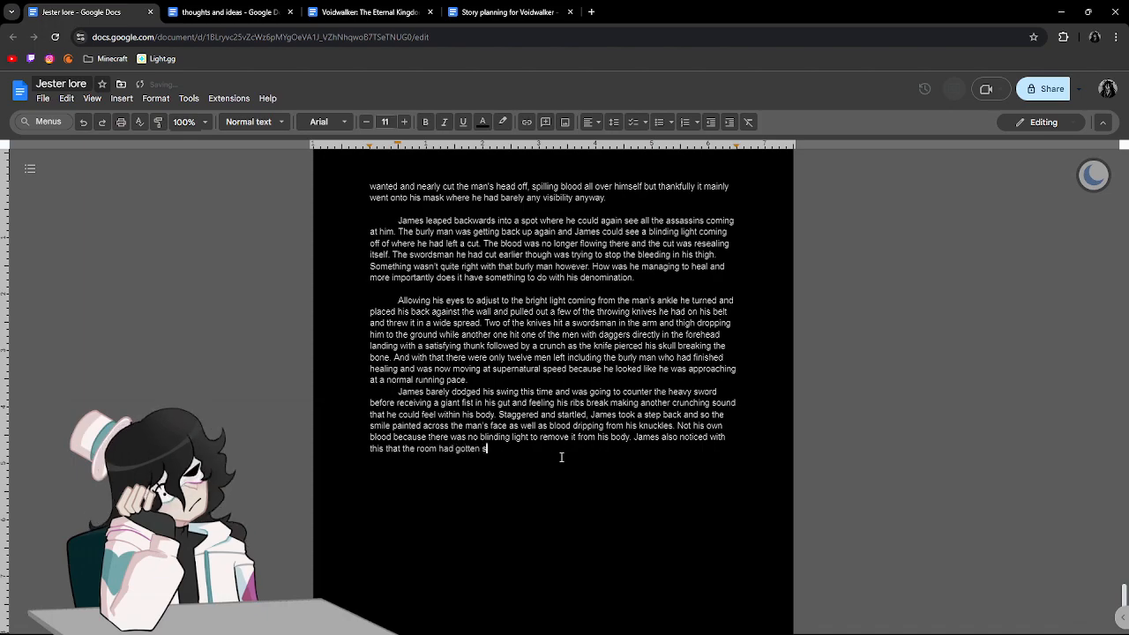
pyautogui.write('ignificantl')
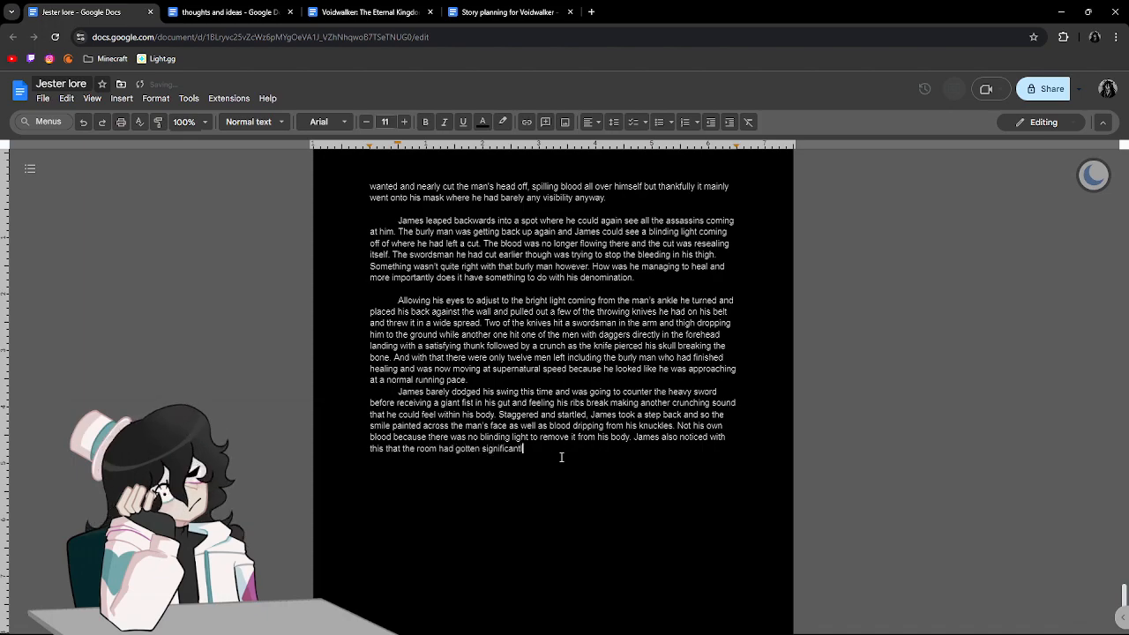
pyautogui.write('y darker around ')
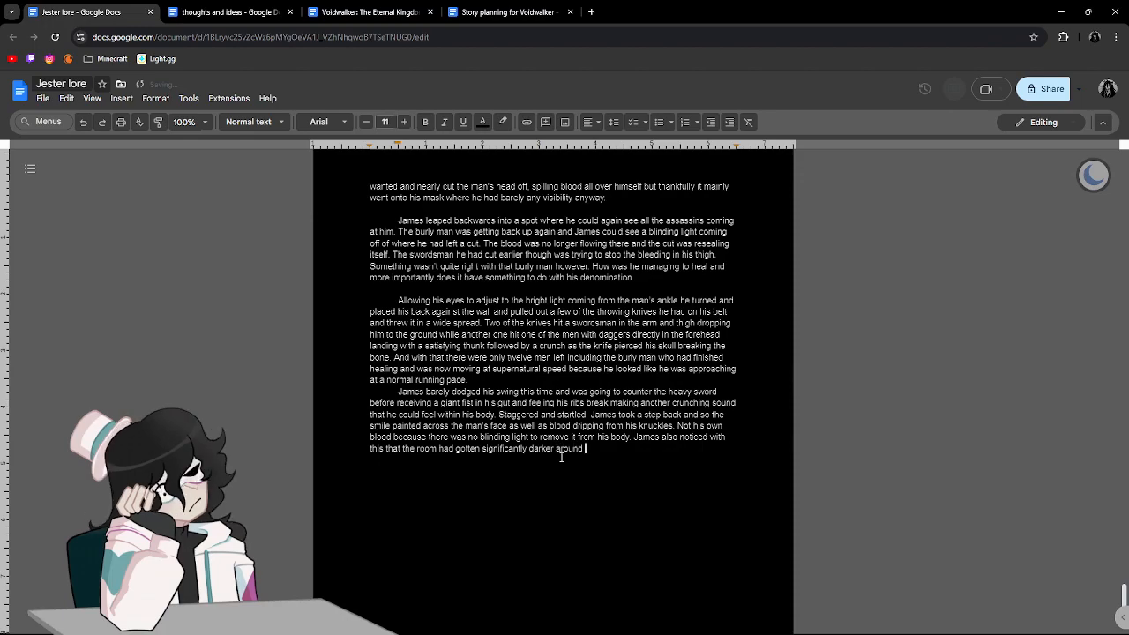
pyautogui.write('him for some rea')
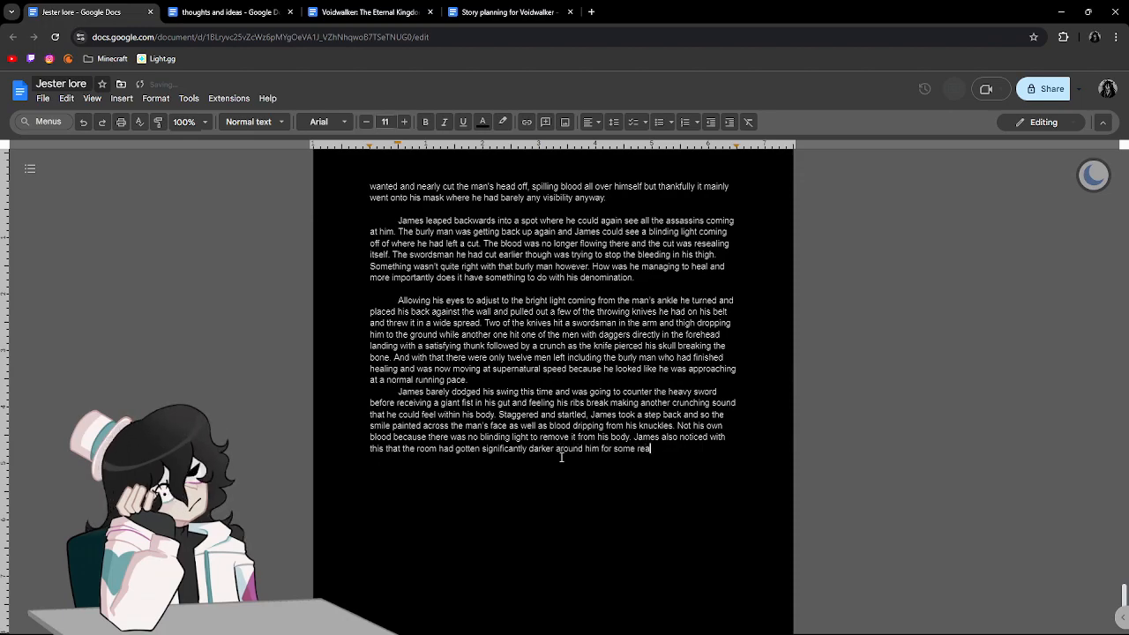
pyautogui.write('son but al')
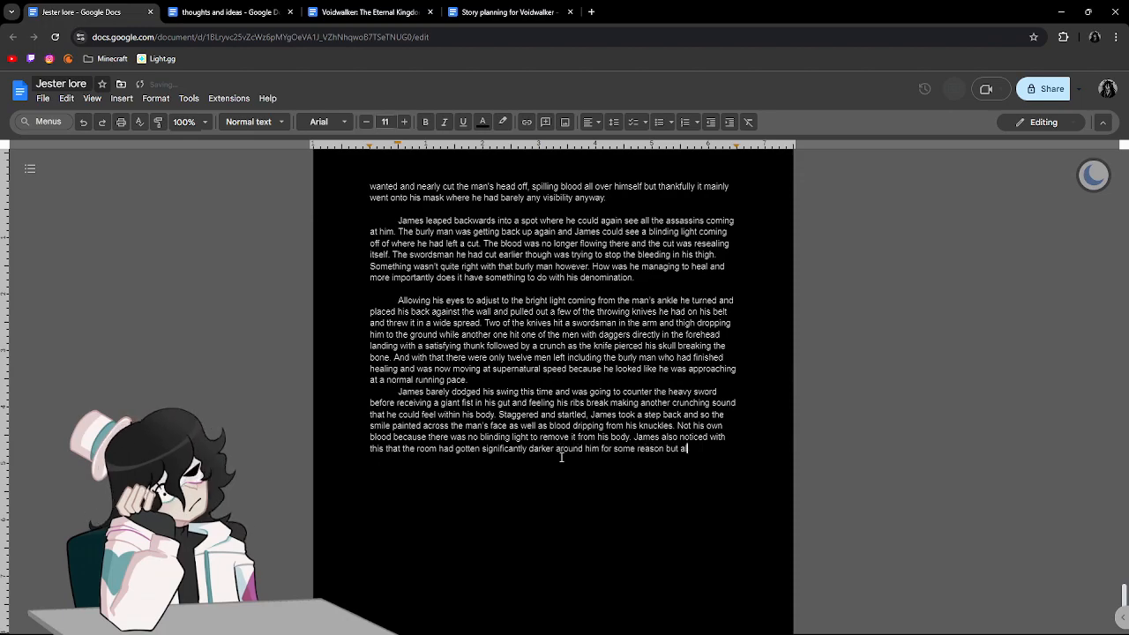
pyautogui.write('so that there was')
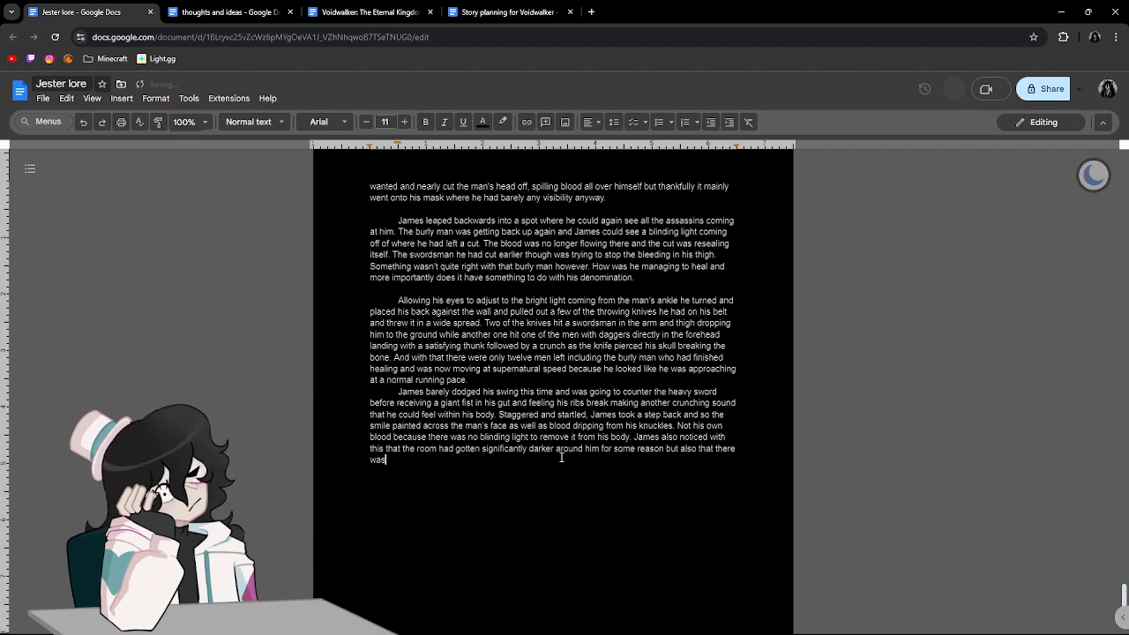
pyautogui.write(' a gaping')
# Continue the sentence with "gaping hole in his abdomen where he had been punched".
pyautogui.write('n his ab')
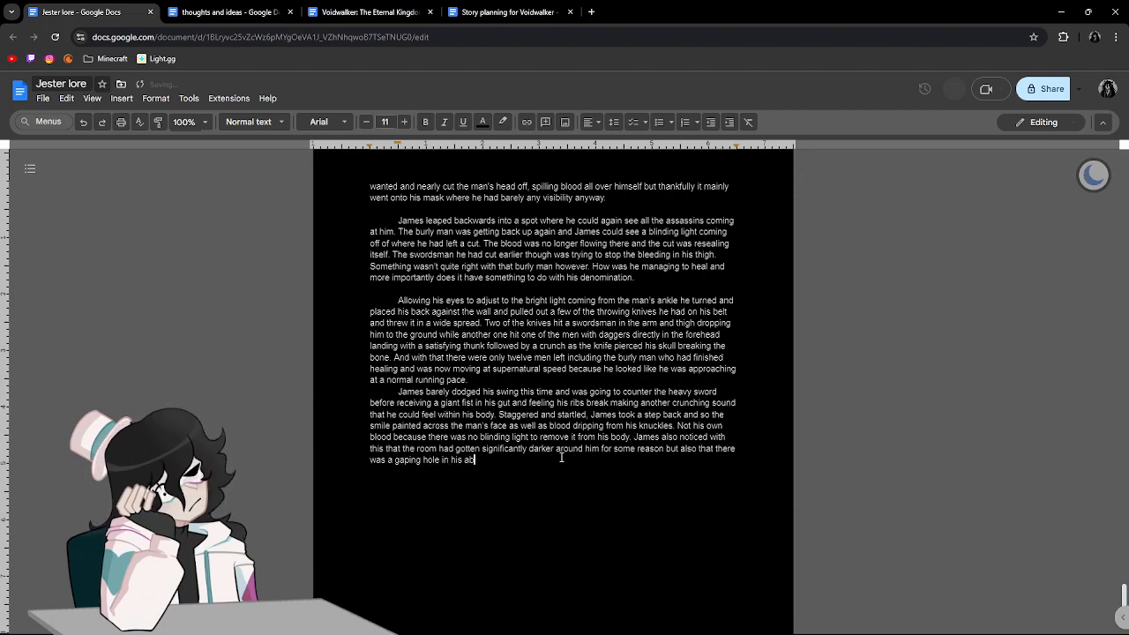
pyautogui.write('domen w')
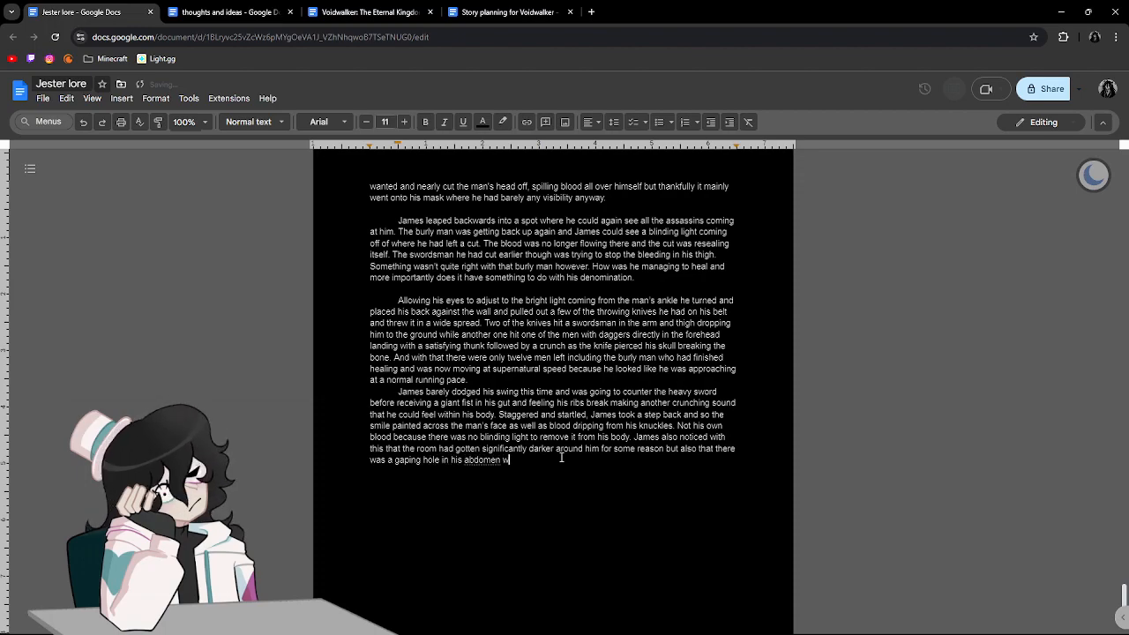
pyautogui.write('here he had be')
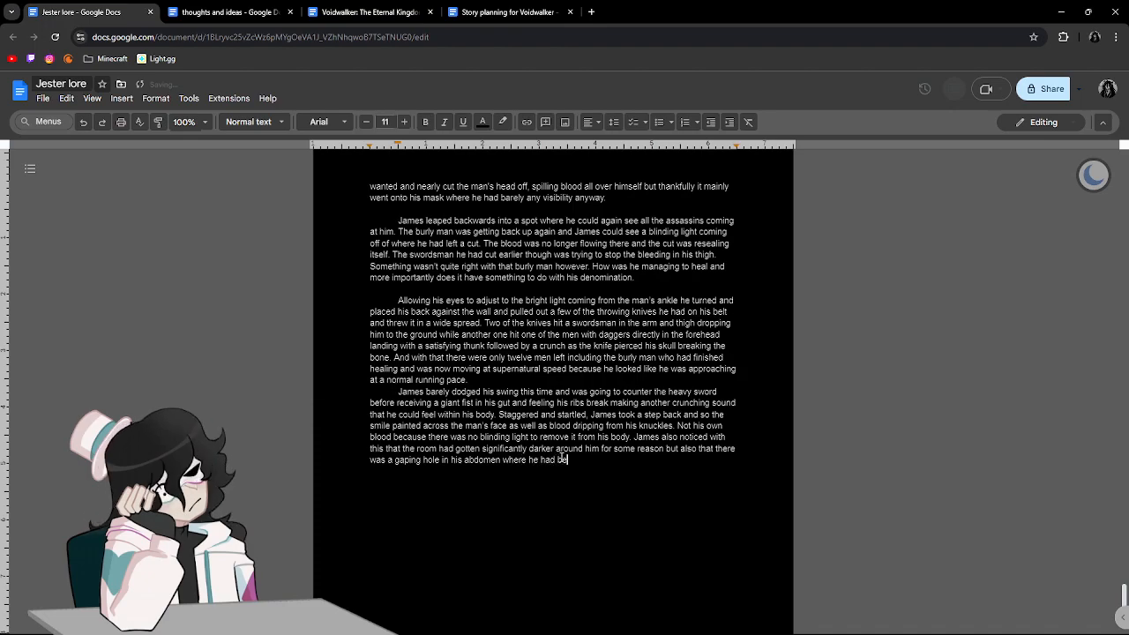
pyautogui.write('en punched. Confused as to how he wa')
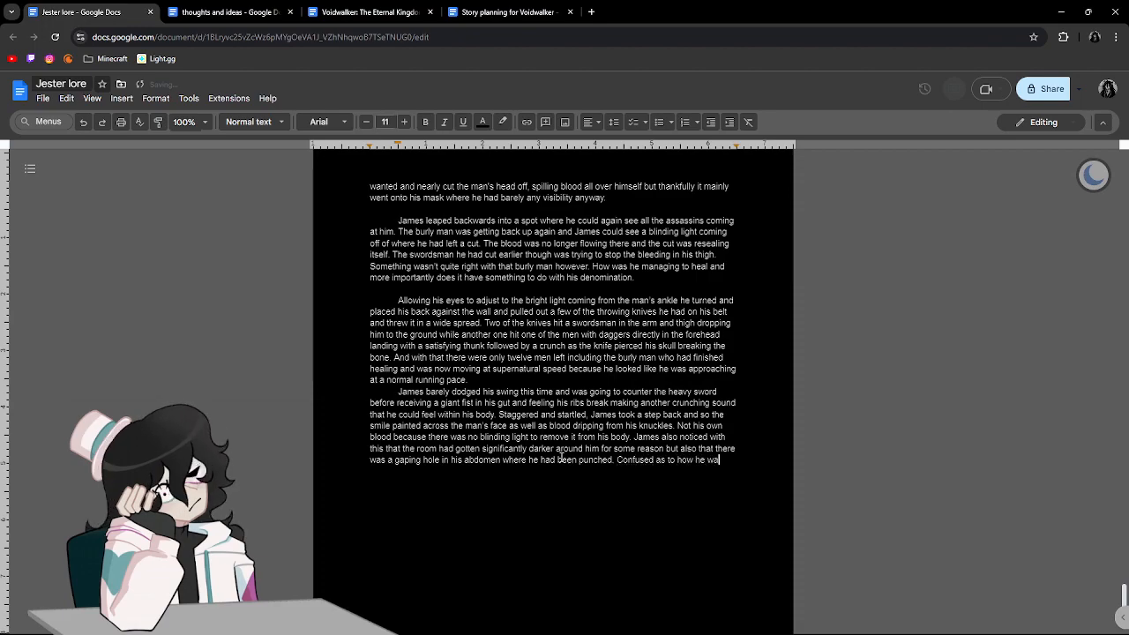
pyautogui.write("sn't dead he ")
pyautogui.write('gra')
pyautogui.write('bbed another set of knives')
pyautogui.write(' to throw but')
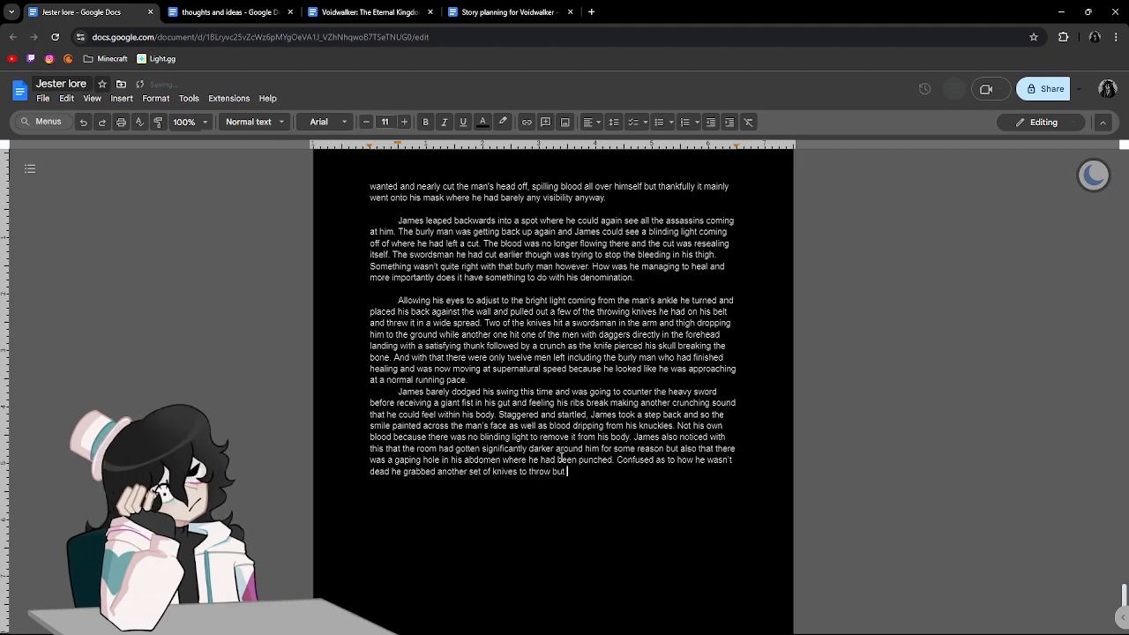
pyautogui.write(' with more precision this time as he nailed ')
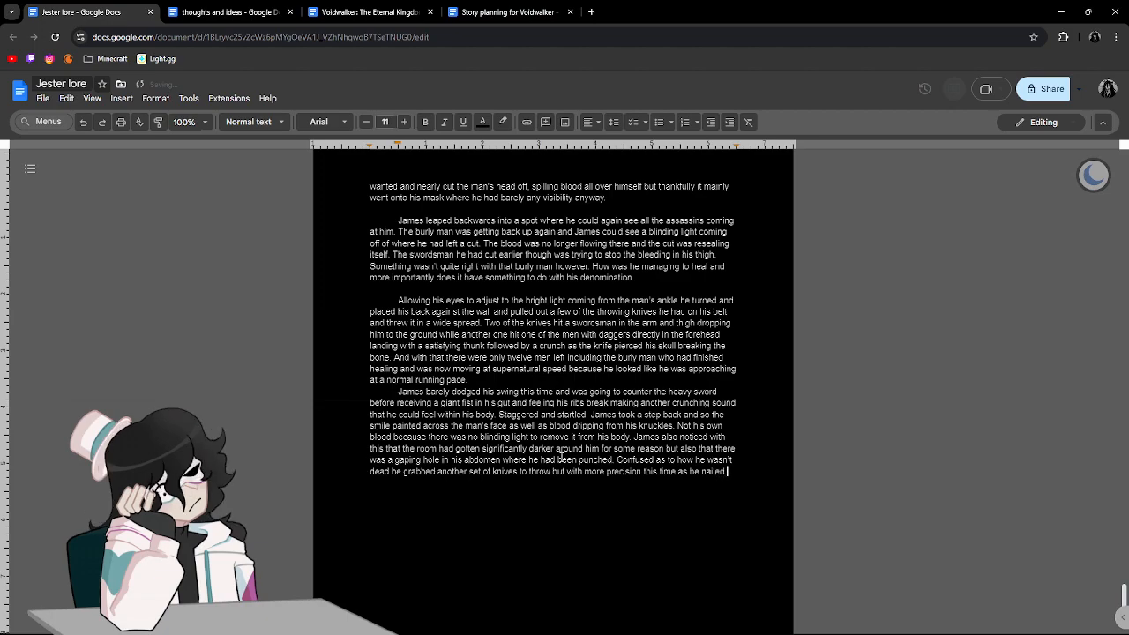
pyautogui.write('another swordsma')
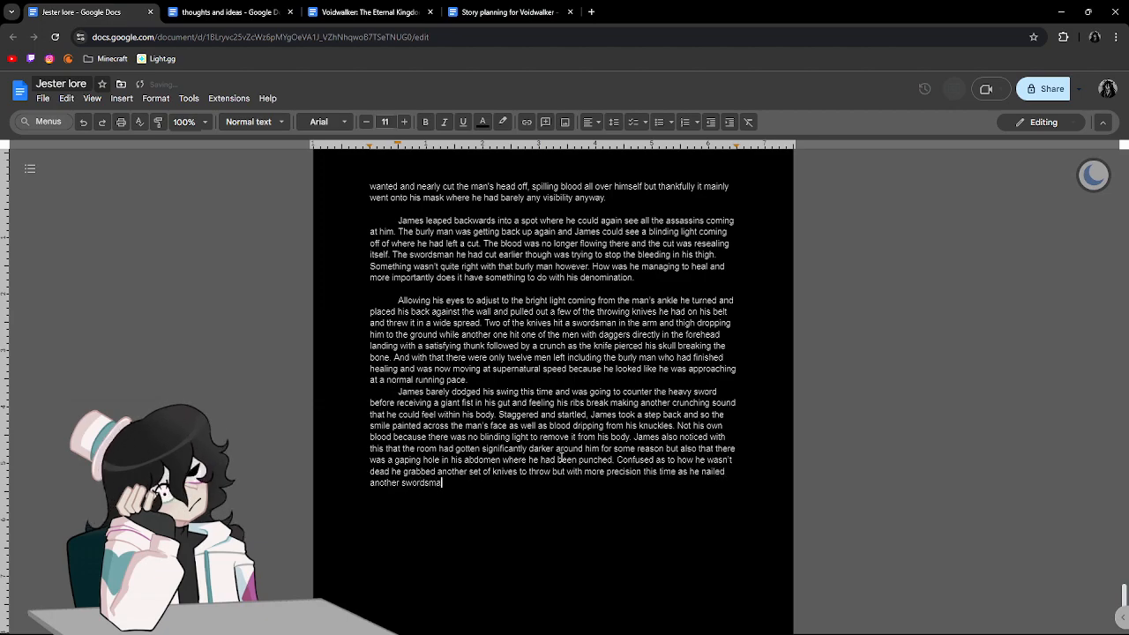
pyautogui.write('n in the head a')
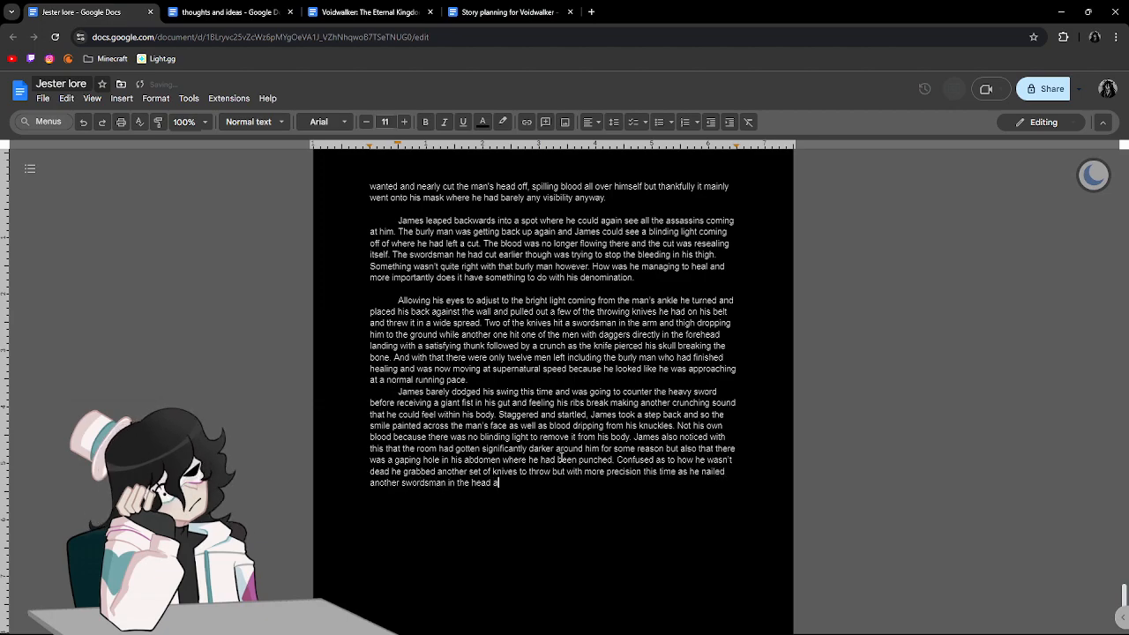
pyautogui.write('nd rolled out')
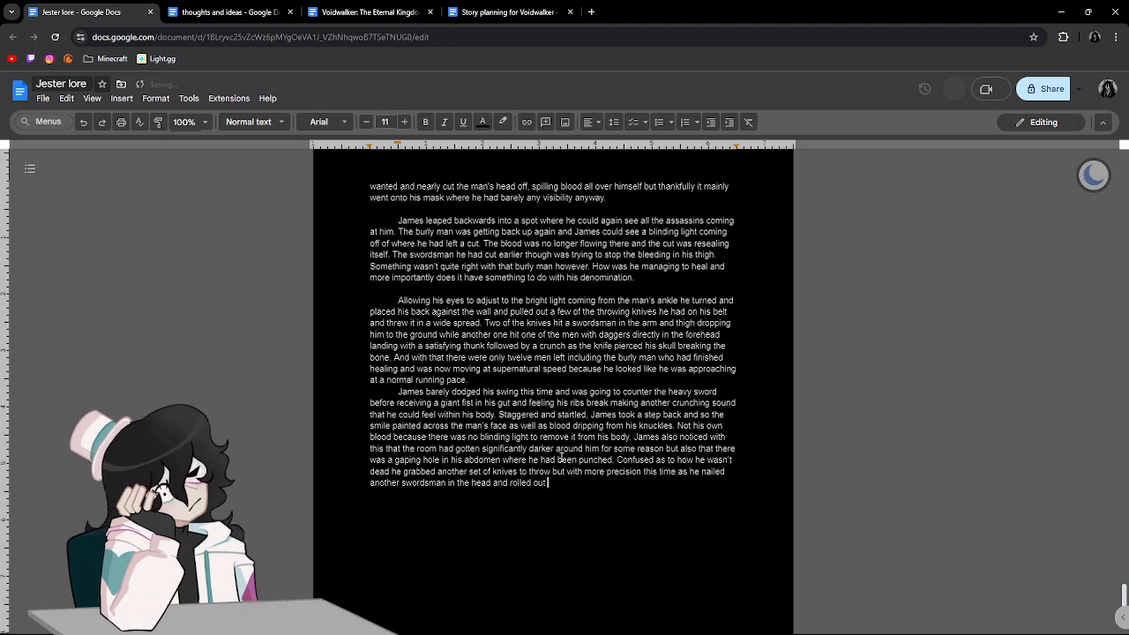
pyautogui.write(' of the way of teh bu')
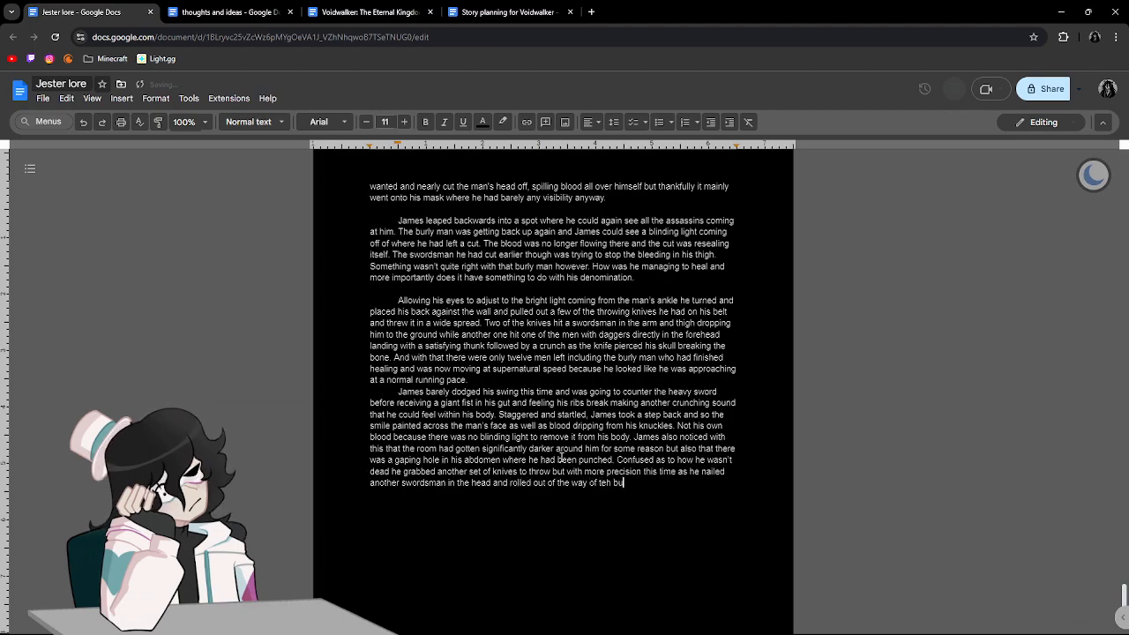
# Finish the sentence with "and rolled out of the way of the burly man." and open the next with "The knife didn't".
pyautogui.press('BackSpace')
pyautogui.press('BackSpace')
pyautogui.press('BackSpace')
pyautogui.press('BackSpace')
pyautogui.press('BackSpace')
pyautogui.write('he b')
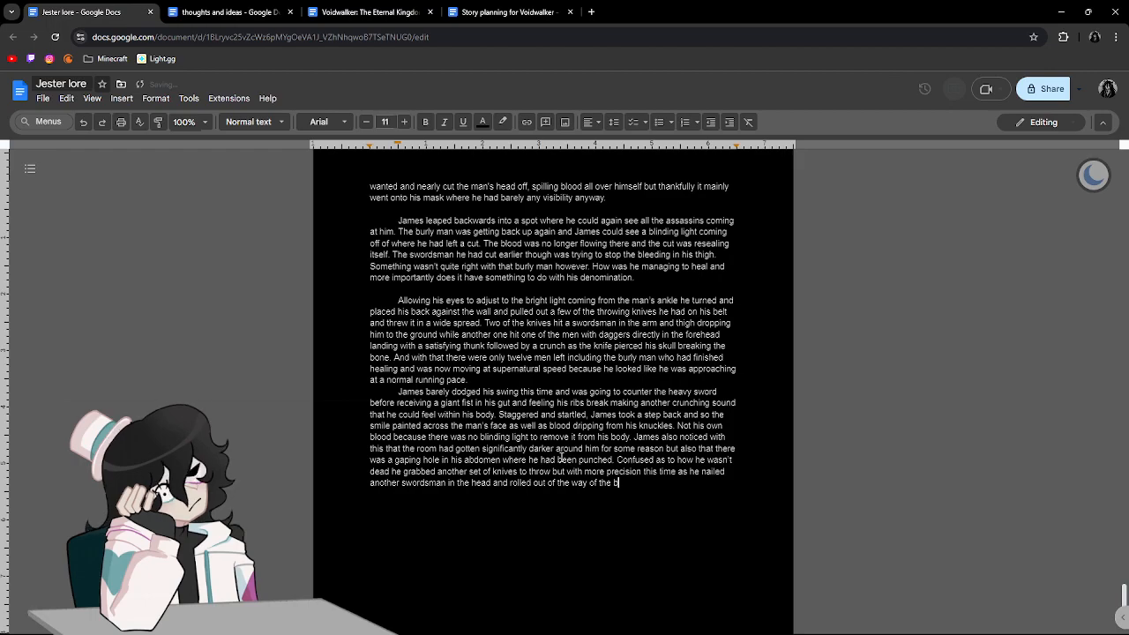
pyautogui.write("urly man. the knife didn't ")
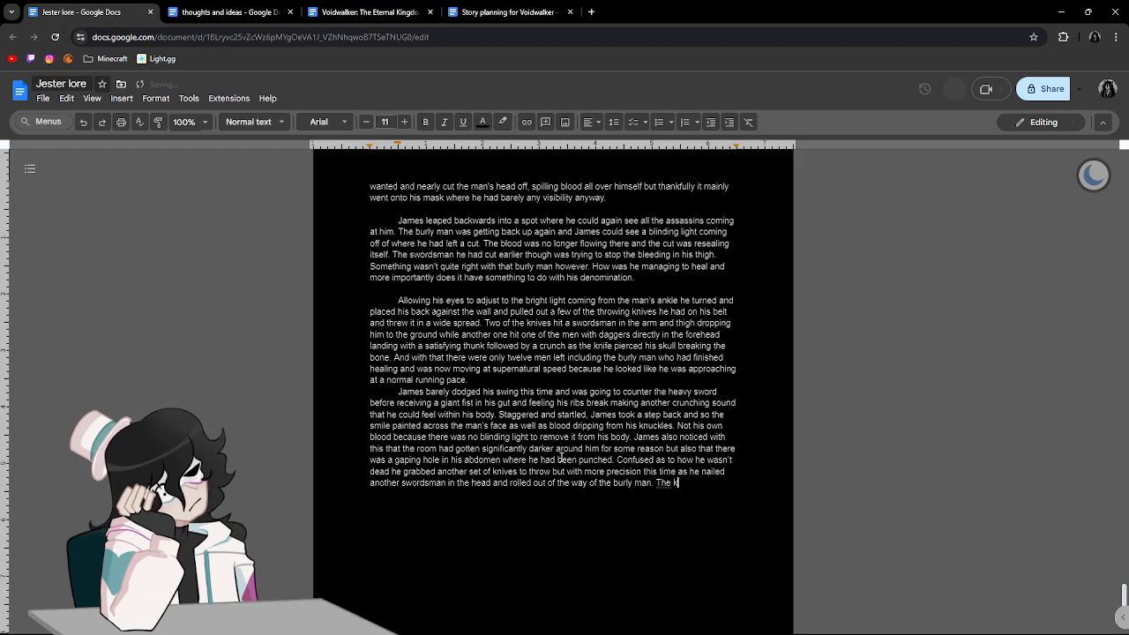
pyautogui.write('just pierce th')
pyautogui.write('is mans')
# Continue the knife sentence with "just pierce this man's skull but went completely", using "skull" in place of "head".
pyautogui.press('BackSpace')
pyautogui.press('BackSpace')
pyautogui.write("'s head but")
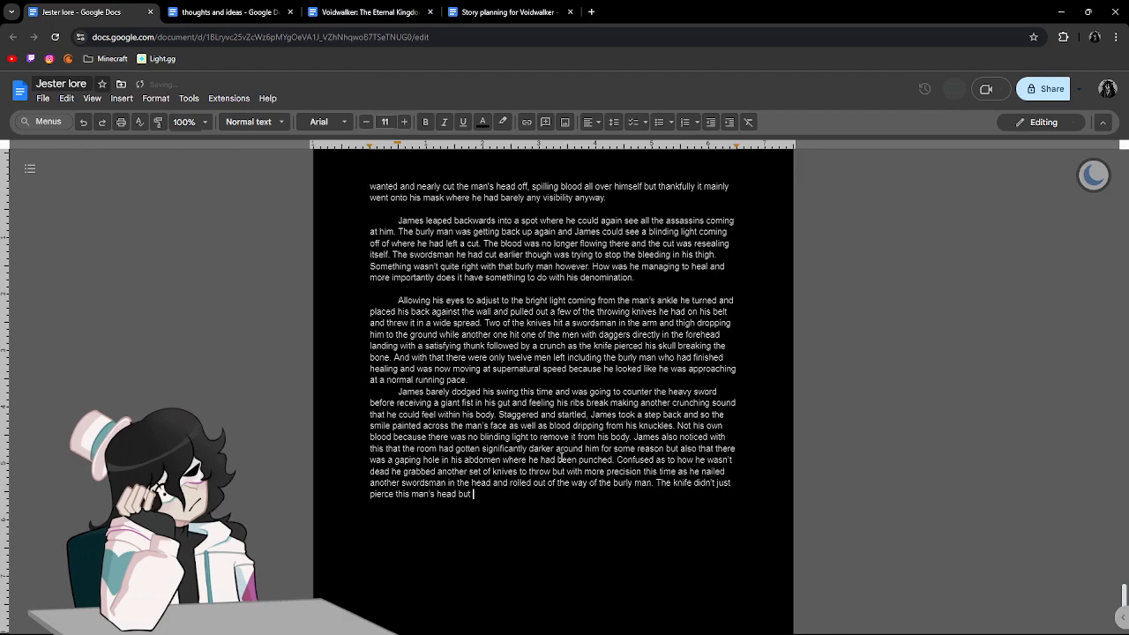
pyautogui.press('BackSpace')
pyautogui.press('BackSpace')
pyautogui.press('BackSpace')
pyautogui.press('BackSpace')
pyautogui.press('BackSpace')
pyautogui.press('BackSpace')
pyautogui.press('BackSpace')
pyautogui.press('BackSpace')
pyautogui.press('BackSpace')
pyautogui.write('skull but went com')
pyautogui.write('pletely')
pyautogui.write(' through his hea')
pyautogui.write('d and hit the spe')
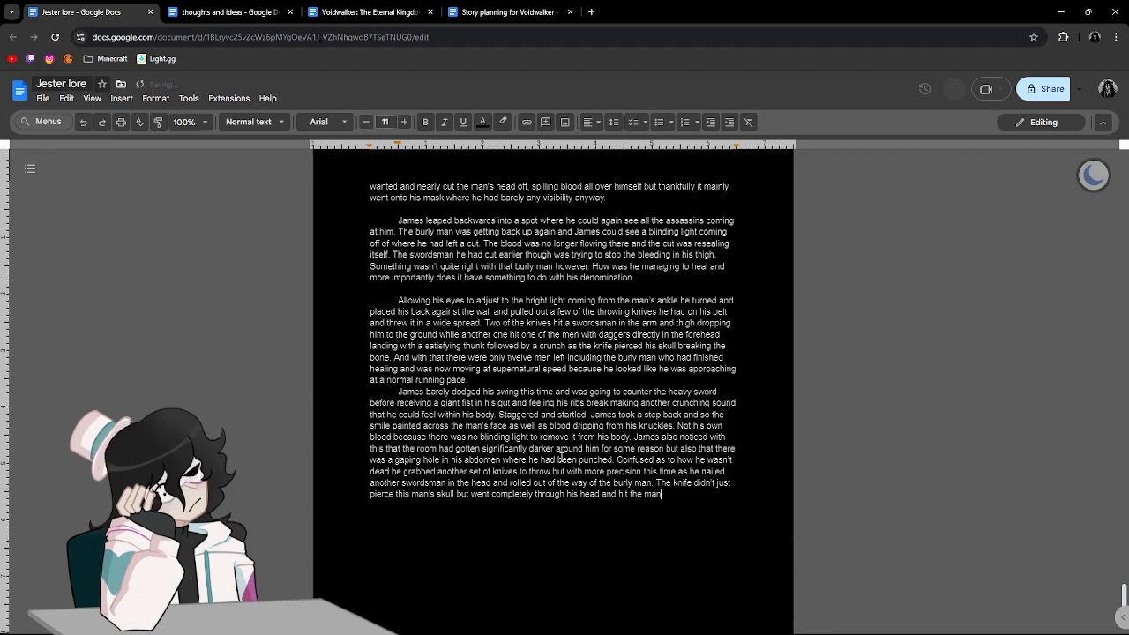
pyautogui.write('arman')
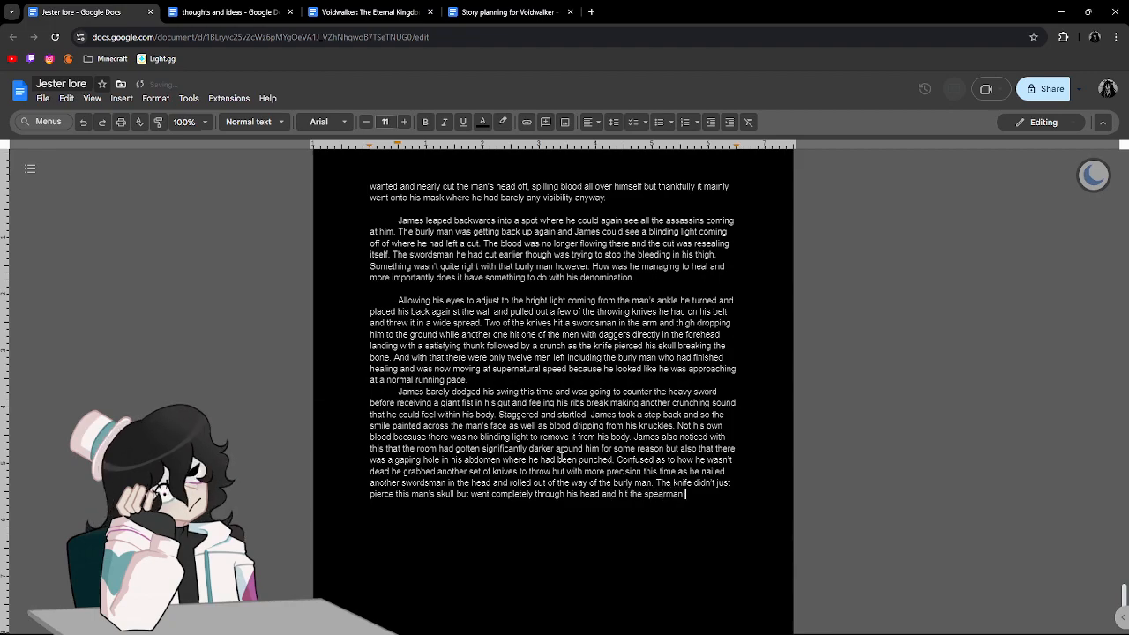
pyautogui.write(' behind him in the k')
# Continue the sentence with "through his head and hit the spearman behind him in the neck as well".
pyautogui.press('BackSpace')
pyautogui.write('neck')
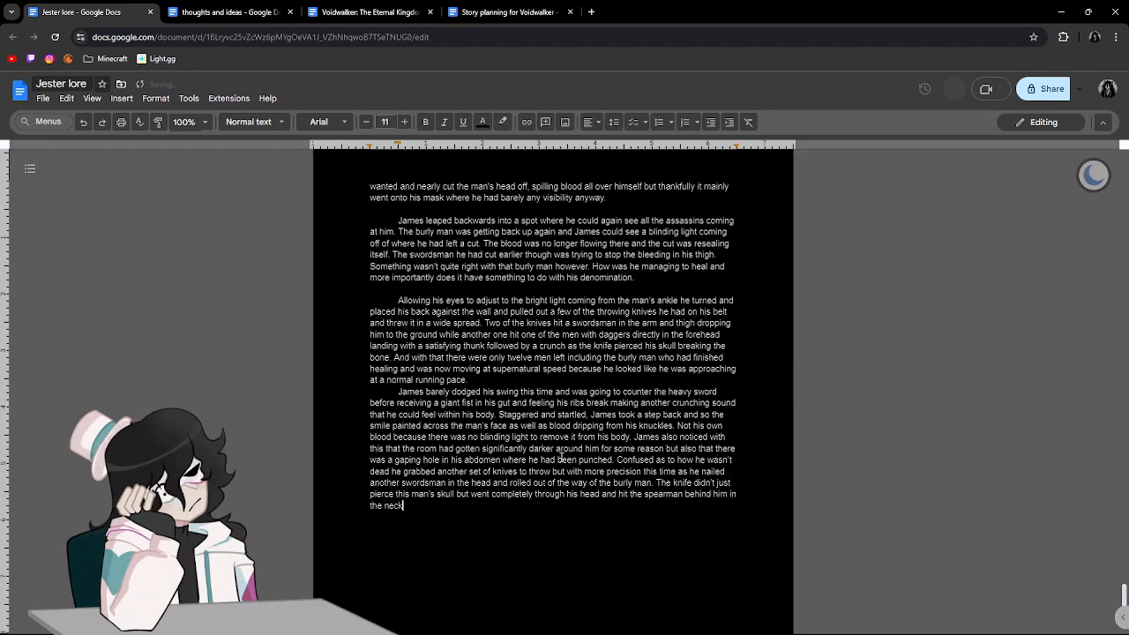
pyautogui.write(' as well lodg')
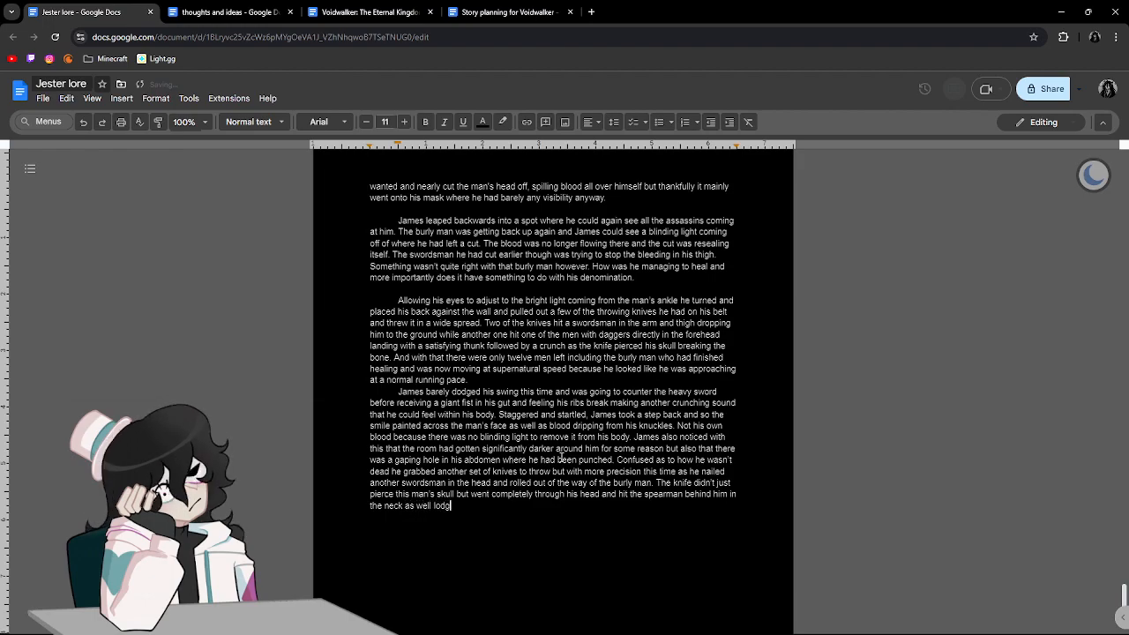
pyautogui.write('ing itself')
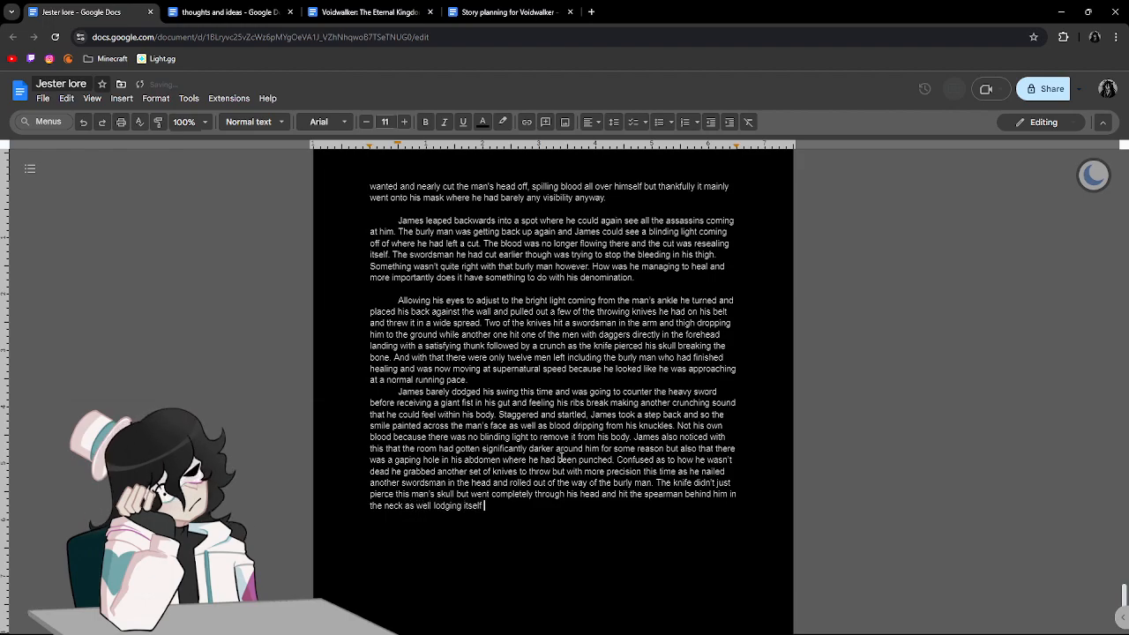
pyautogui.write(' and letting the man')
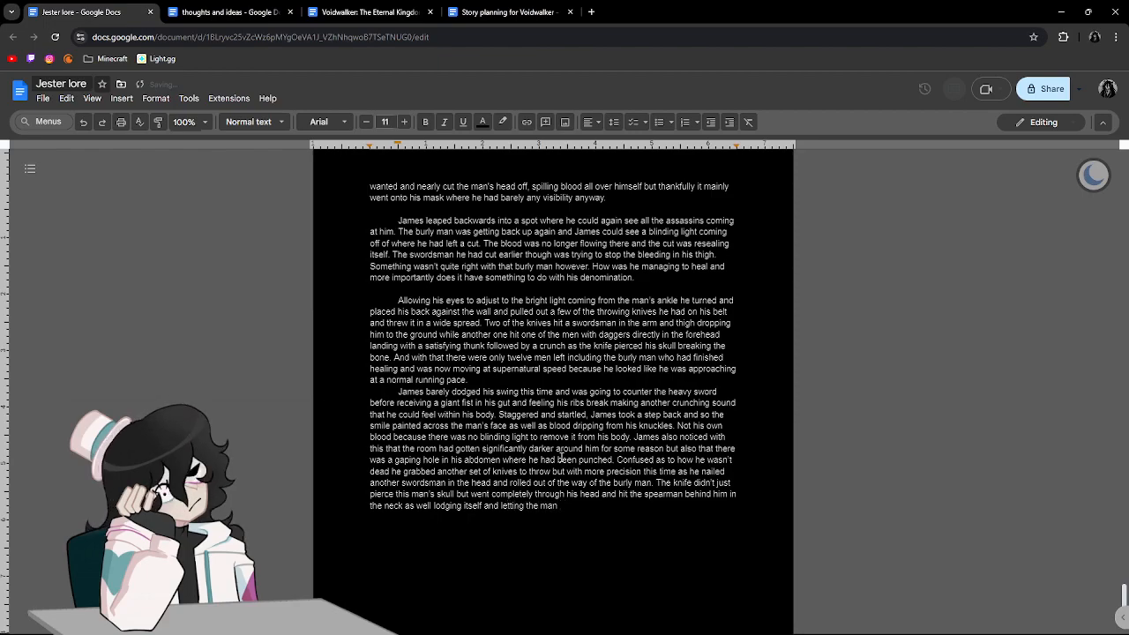
pyautogui.write('dstart.')
# Continue the sentence with "lodging itself and", removing the trial wording "letting the man start" after it.
pyautogui.press('BackSpace')
pyautogui.write('cho')
pyautogui.press('BackSpace')
pyautogui.press('BackSpace')
pyautogui.press('BackSpace')
pyautogui.press('BackSpace')
pyautogui.press('BackSpace')
pyautogui.press('BackSpace')
pyautogui.press('BackSpace')
pyautogui.press('BackSpace')
pyautogui.press('BackSpace')
pyautogui.press('BackSpace')
pyautogui.press('BackSpace')
pyautogui.press('BackSpace')
pyautogui.press('BackSpace')
# Try continuing the sentence with "making the man start choking", correcting the spelling of "choking", then remove that wording.
pyautogui.press('BackSpace')
pyautogui.press('BackSpace')
pyautogui.press('BackSpace')
pyautogui.press('BackSpace')
pyautogui.press('BackSpace')
pyautogui.press('BackSpace')
pyautogui.press('BackSpace')
pyautogui.press('BackSpace')
pyautogui.press('BackSpace')
pyautogui.press('BackSpace')
pyautogui.press('BackSpace')
pyautogui.press('BackSpace')
pyautogui.write('making the man d')
pyautogui.press('BackSpace')
pyautogui.write('start chock')
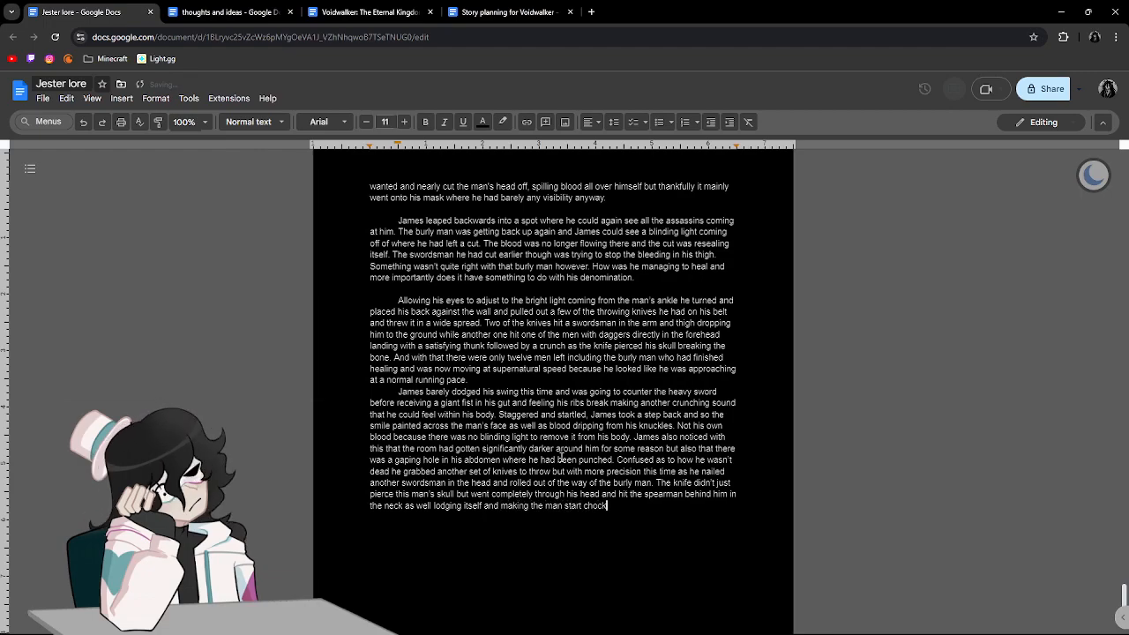
pyautogui.write('ing on')
pyautogui.press('BackSpace')
pyautogui.press('BackSpace')
pyautogui.press('BackSpace')
pyautogui.press('BackSpace')
pyautogui.press('BackSpace')
pyautogui.press('BackSpace')
pyautogui.press('BackSpace')
pyautogui.press('BackSpace')
pyautogui.press('BackSpace')
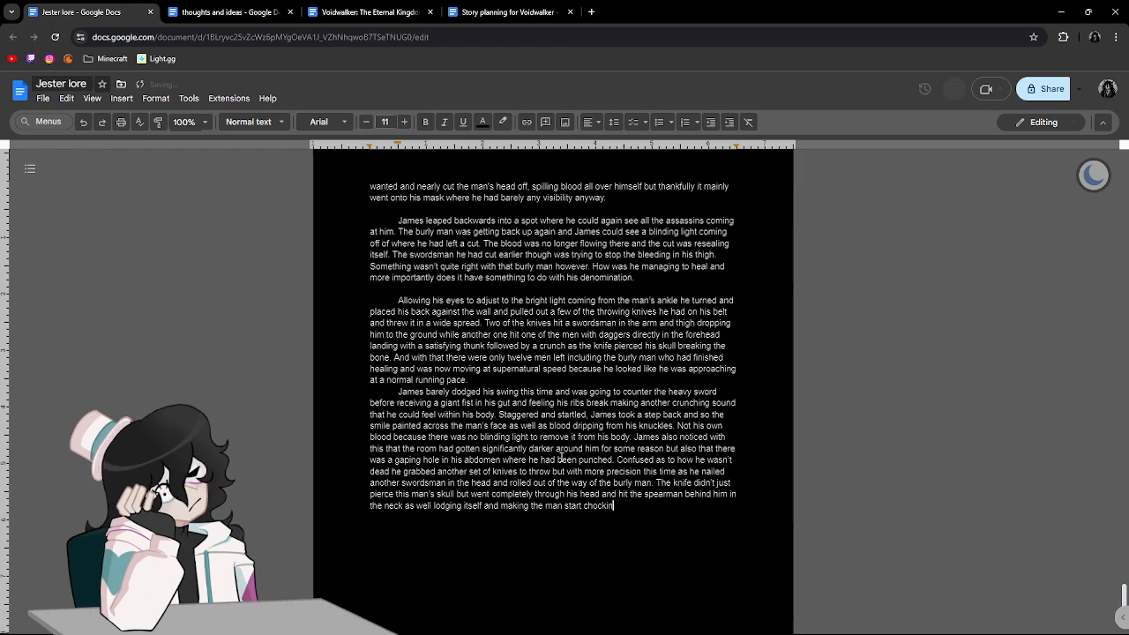
pyautogui.write('kin')
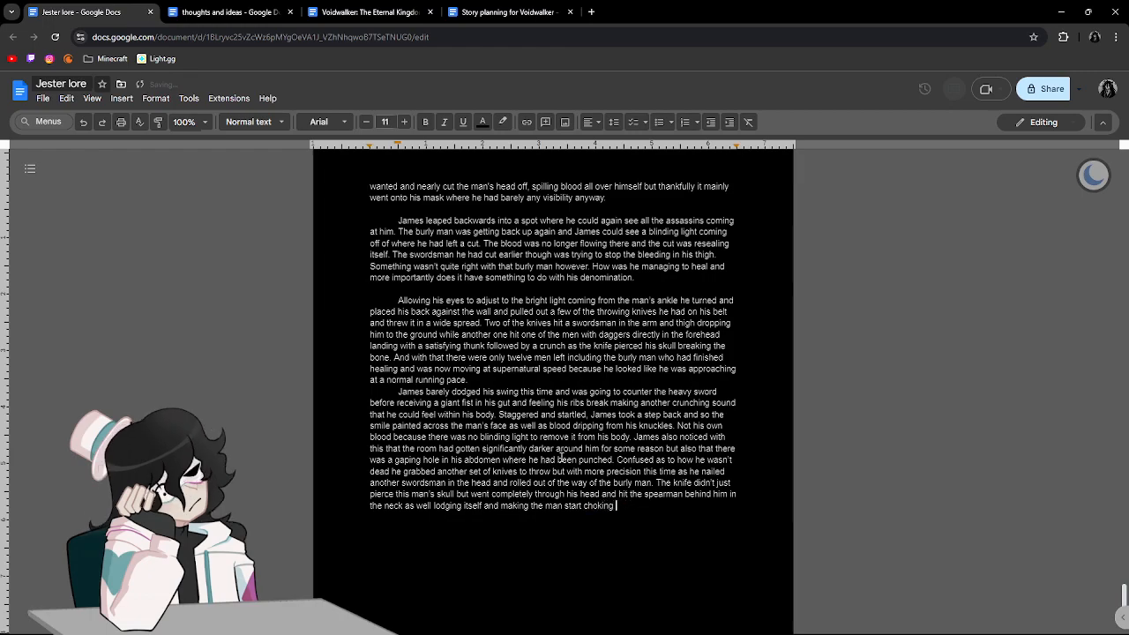
pyautogui.press('BackSpace')
pyautogui.press('BackSpace')
pyautogui.press('BackSpace')
pyautogui.press('BackSpace')
pyautogui.press('BackSpace')
pyautogui.press('BackSpace')
pyautogui.press('BackSpace')
pyautogui.press('BackSpace')
pyautogui.press('BackSpace')
pyautogui.press('BackSpace')
pyautogui.press('BackSpace')
pyautogui.press('BackSpace')
pyautogui.press('BackSpace')
pyautogui.press('BackSpace')
pyautogui.press('BackSpace')
pyautogui.press('BackSpace')
pyautogui.press('BackSpace')
pyautogui.press('BackSpace')
pyautogui.press('BackSpace')
pyautogui.press('BackSpace')
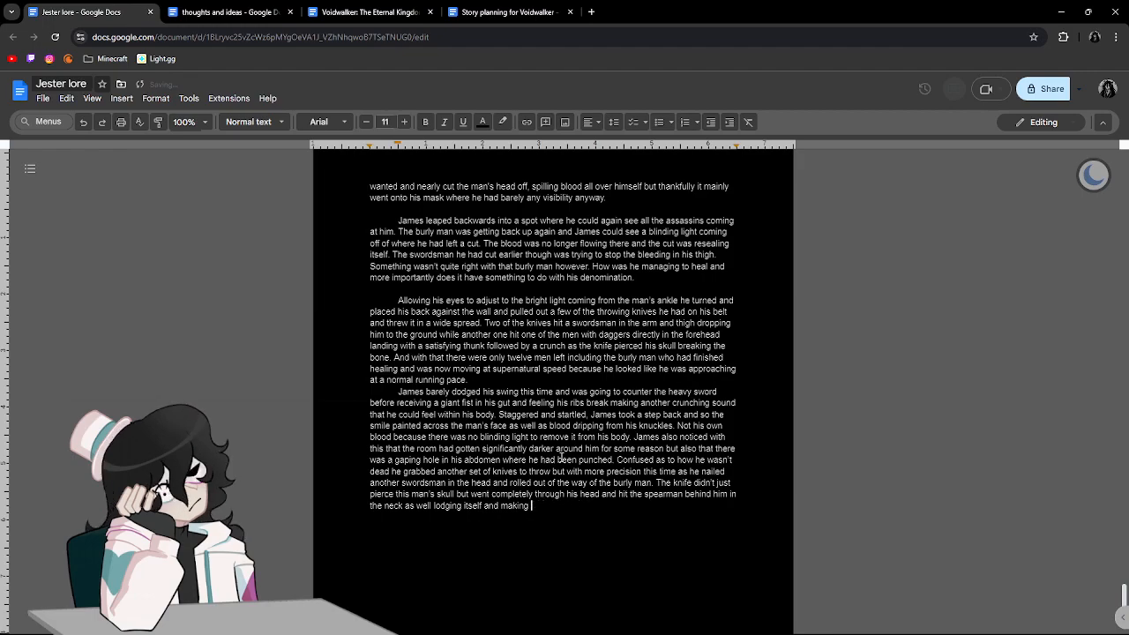
# Finish the sentence with "leaving the man choking on his own blood as he fell to the floor.".
pyautogui.write('leavin')
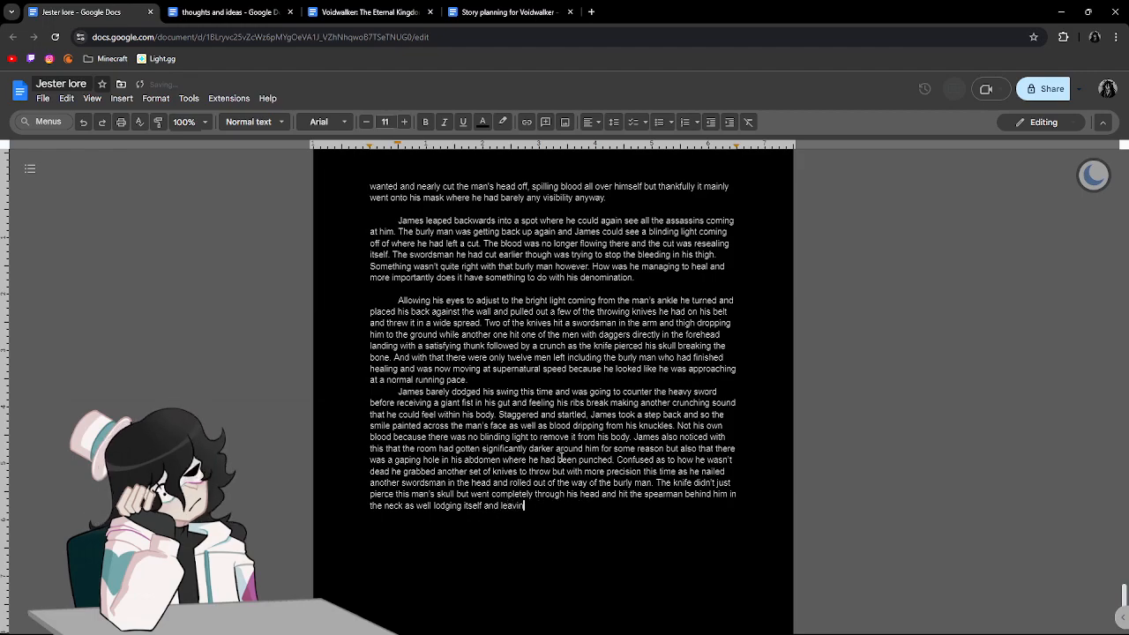
pyautogui.write('g the man choking ')
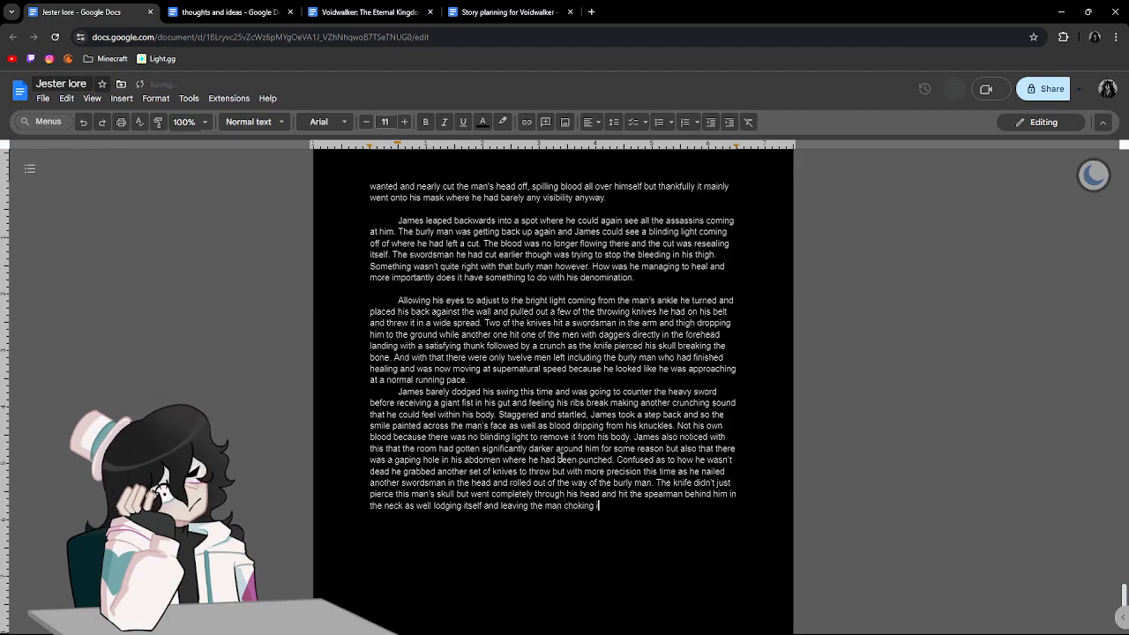
pyautogui.write('in')
pyautogui.press('BackSpace')
pyautogui.press('BackSpace')
pyautogui.write('on his on')
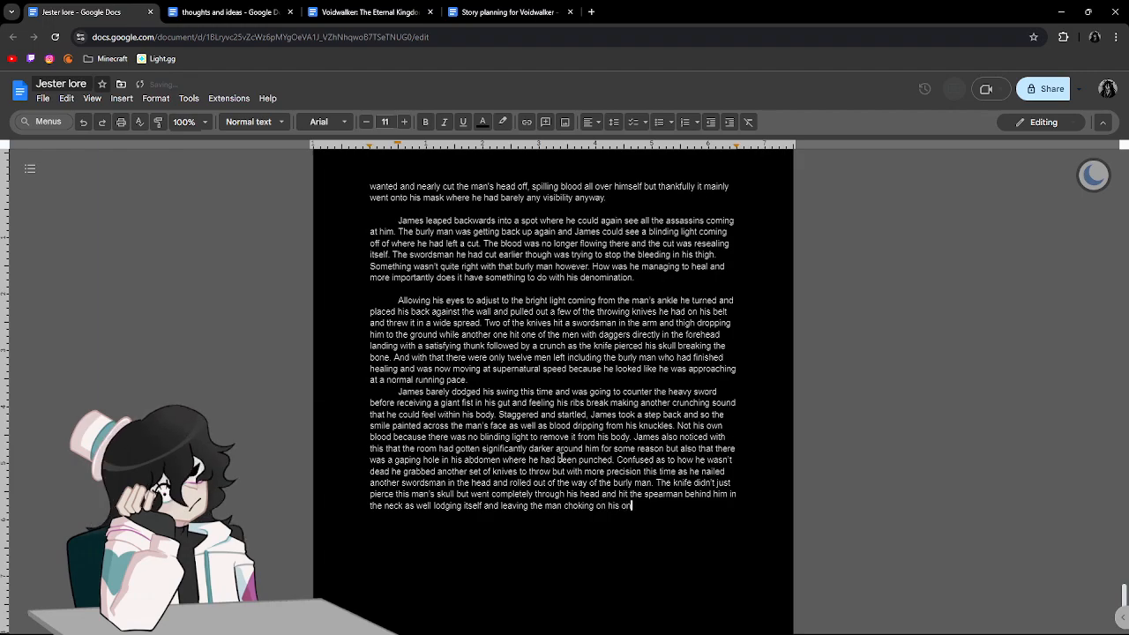
pyautogui.press('BackSpace')
pyautogui.write('wn bloo')
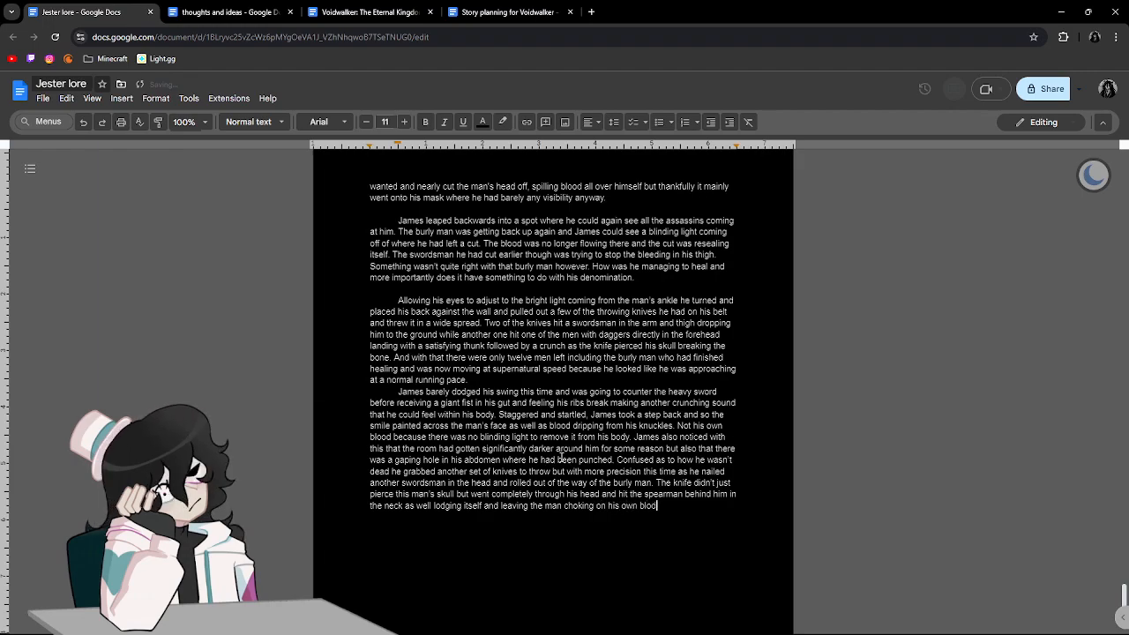
pyautogui.write('d as he fell to the floor')
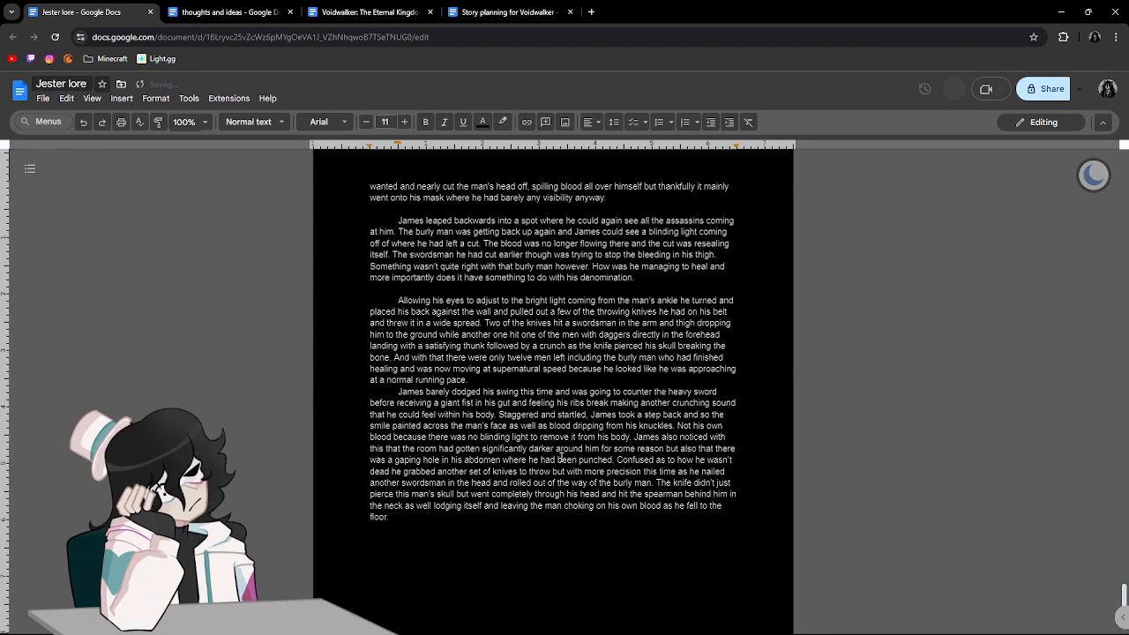
pyautogui.write('.')
# Start a new paragraph with "Another knife broke", replacing the mistaken word "too".
pyautogui.press('Return')
pyautogui.write('another knife ')
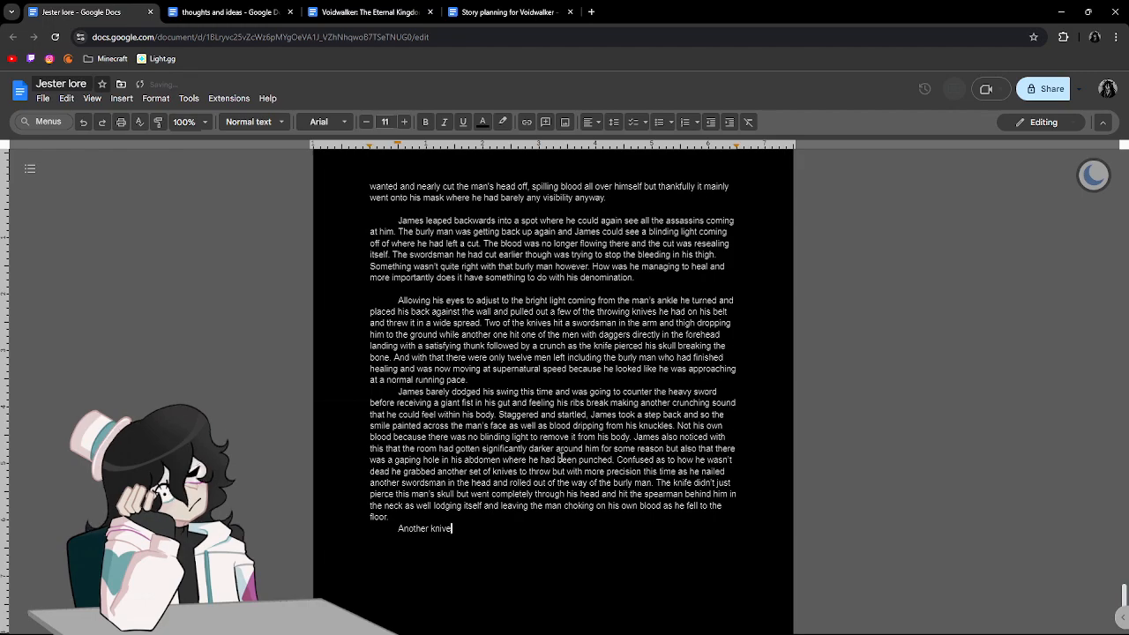
pyautogui.write('too')
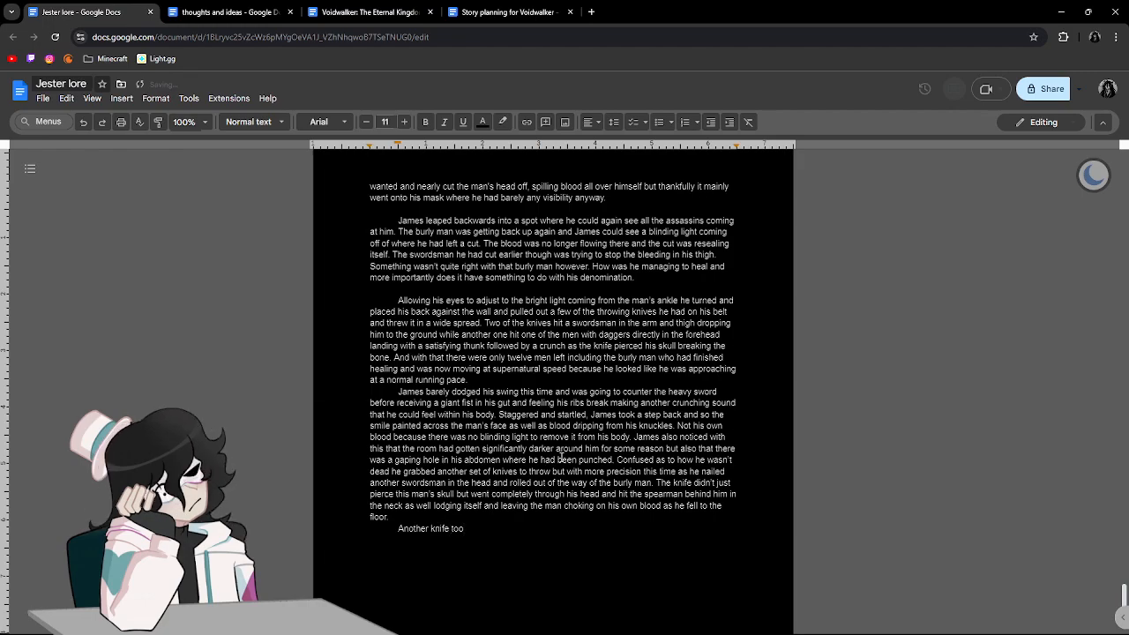
pyautogui.press('BackSpace')
pyautogui.press('BackSpace')
pyautogui.press('BackSpace')
pyautogui.write('broke ')
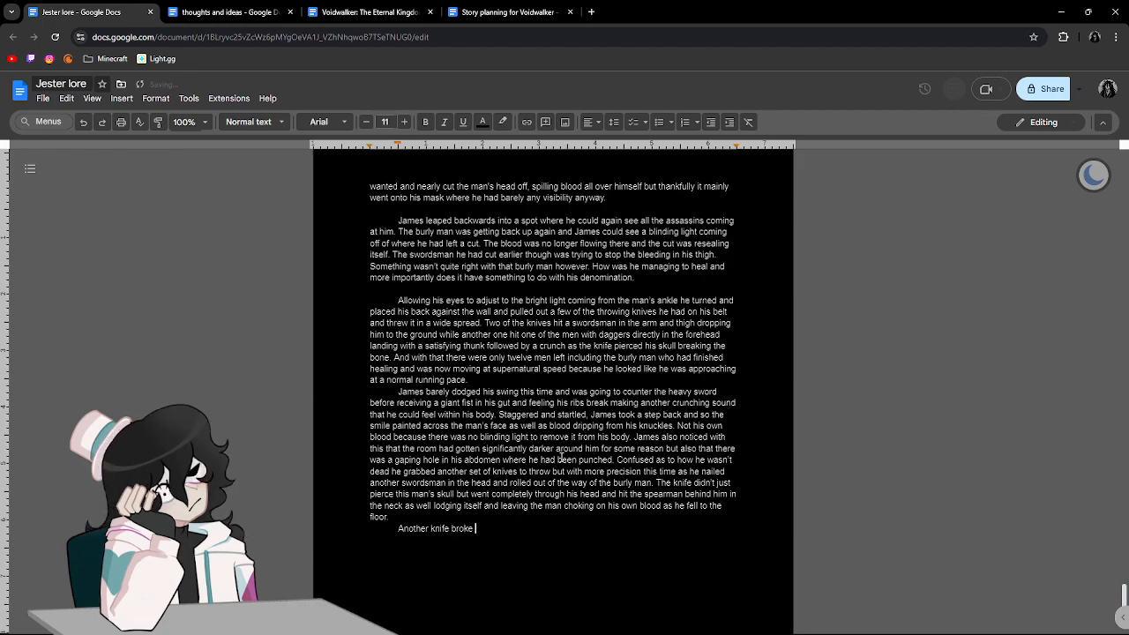
pyautogui.write('the femour of')
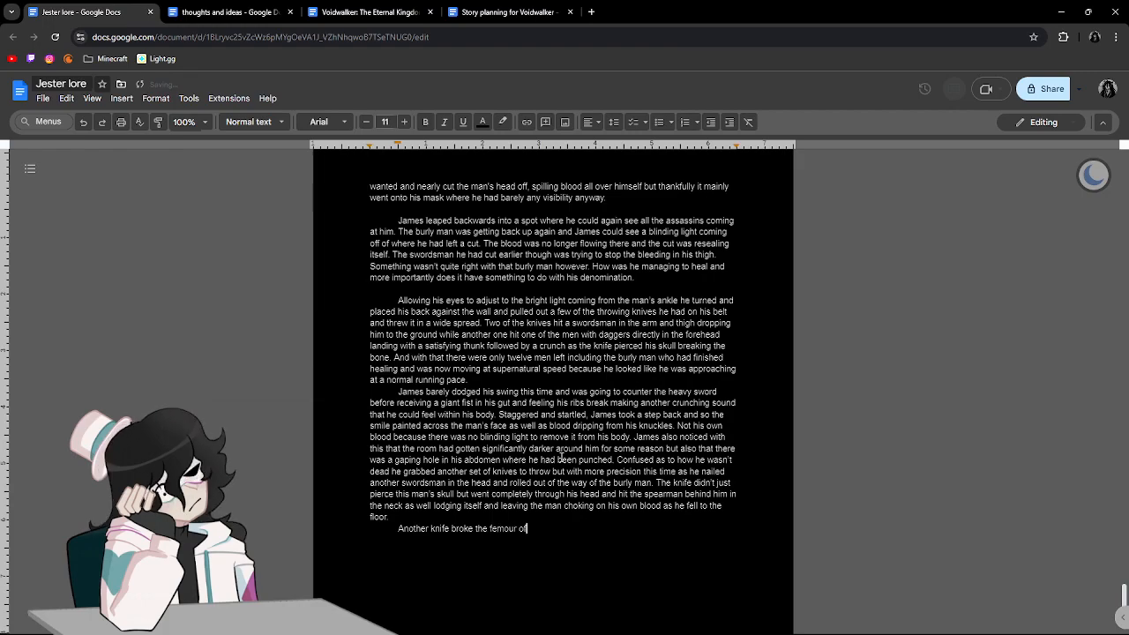
# Continue the new paragraph's sentence with "the femur of", correcting the misspelled "femour".
pyautogui.press('BackSpace')
pyautogui.press('BackSpace')
pyautogui.press('BackSpace')
pyautogui.write('r')
pyautogui.press('BackSpace')
pyautogui.press('BackSpace')
pyautogui.write('er of')
pyautogui.click(505, 530)
pyautogui.click(511, 521)
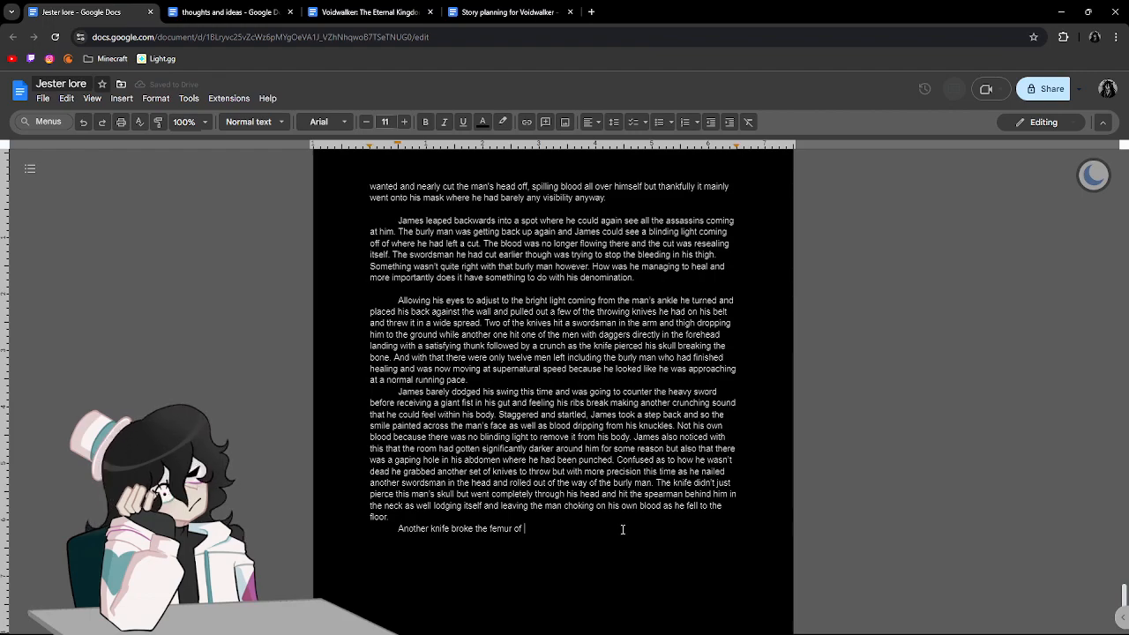
# Continue the sentence with "one of the men with daggers leaving only swordsmen left and the burly man", replacing the mistaken wording "of someone".
pyautogui.write('of someone')
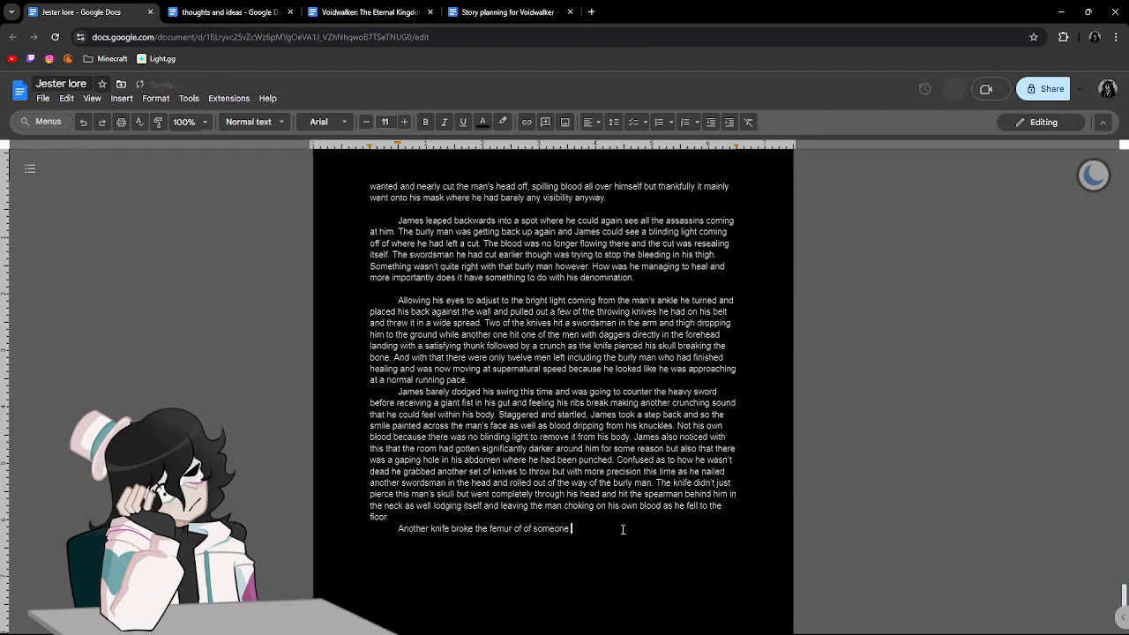
pyautogui.press('BackSpace')
pyautogui.press('BackSpace')
pyautogui.press('BackSpace')
pyautogui.press('BackSpace')
pyautogui.press('BackSpace')
pyautogui.press('BackSpace')
pyautogui.press('BackSpace')
pyautogui.press('BackSpace')
pyautogui.press('BackSpace')
pyautogui.press('BackSpace')
pyautogui.press('BackSpace')
pyautogui.press('BackSpace')
pyautogui.press('BackSpace')
pyautogui.write('f one of the m')
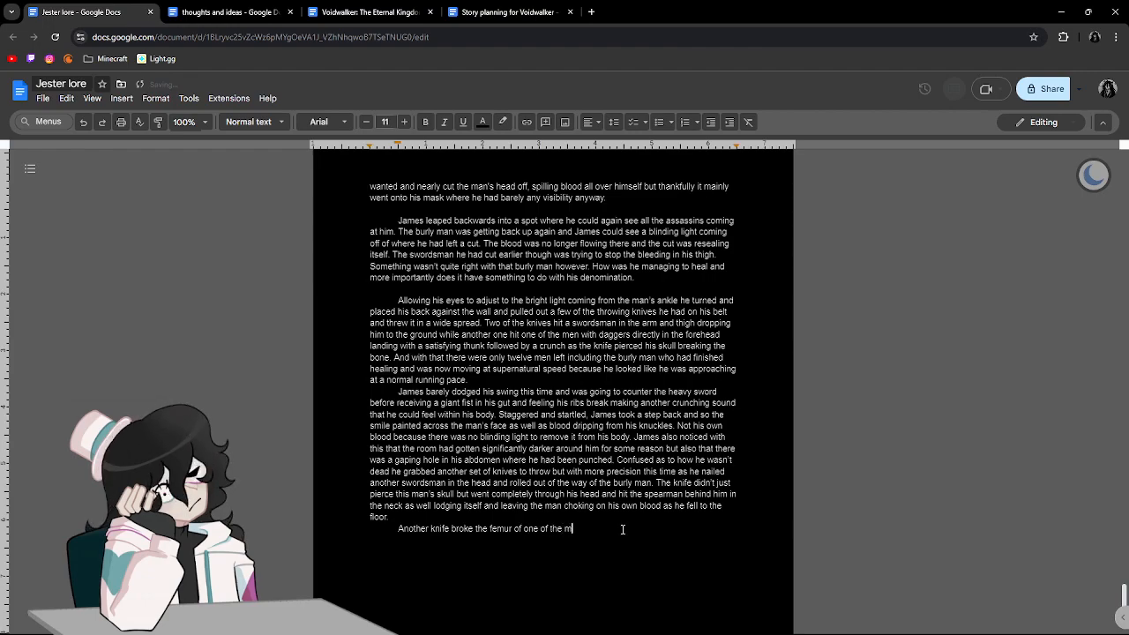
pyautogui.write('en with daggers ')
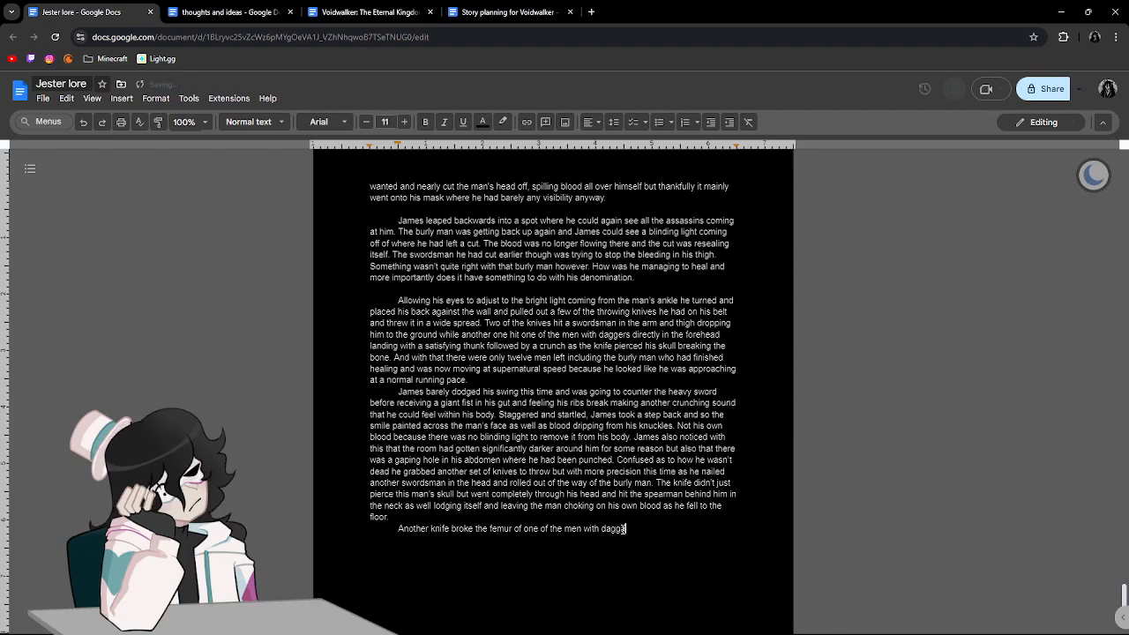
pyautogui.write('leaving ')
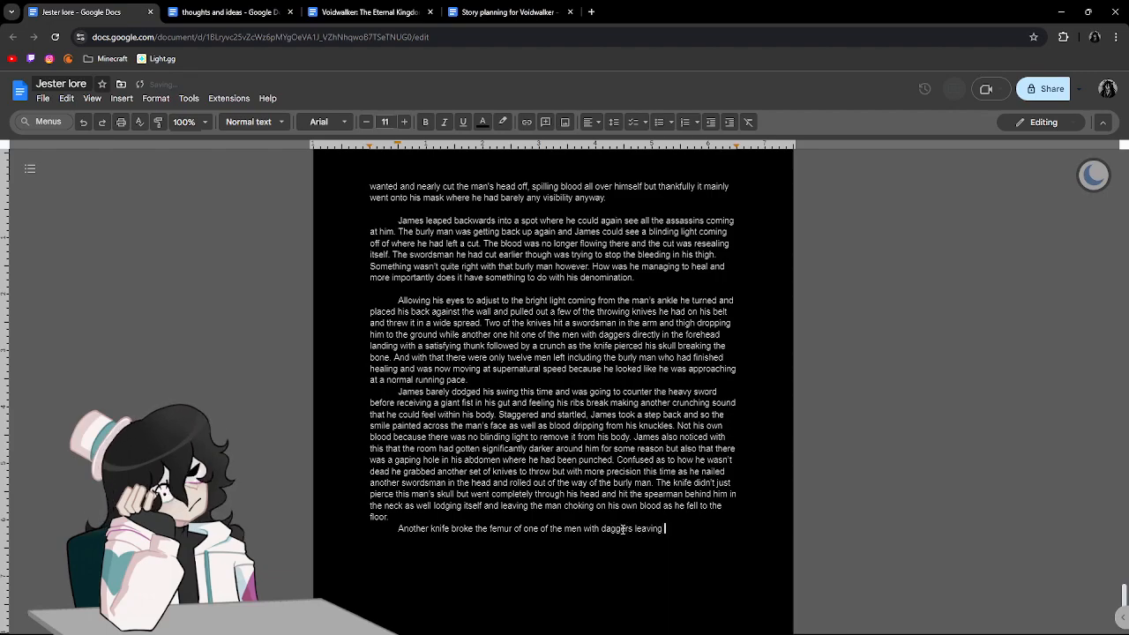
pyautogui.write('only swords')
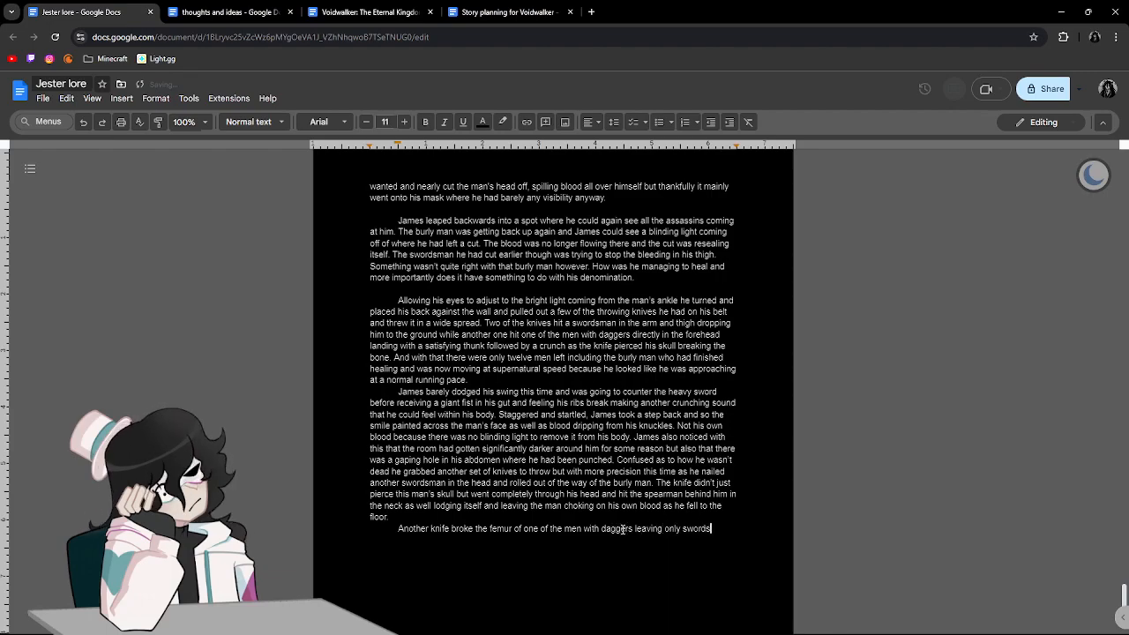
pyautogui.write('men left and the burly man. James noticed that there was a lot of things hape')
# Add "James noticed that there were a lot of things happening that didn't make sense. The", accepting the suggested correction of "was" to "were".
pyautogui.press('BackSpace')
pyautogui.write("pening that didn't make sense. ")
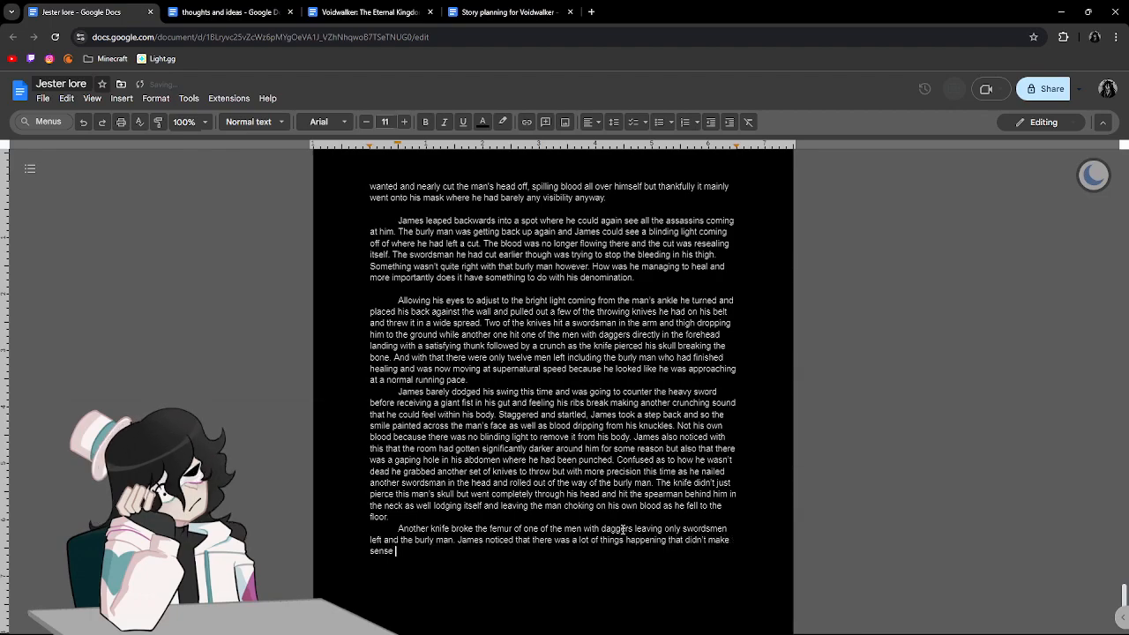
pyautogui.write('The')
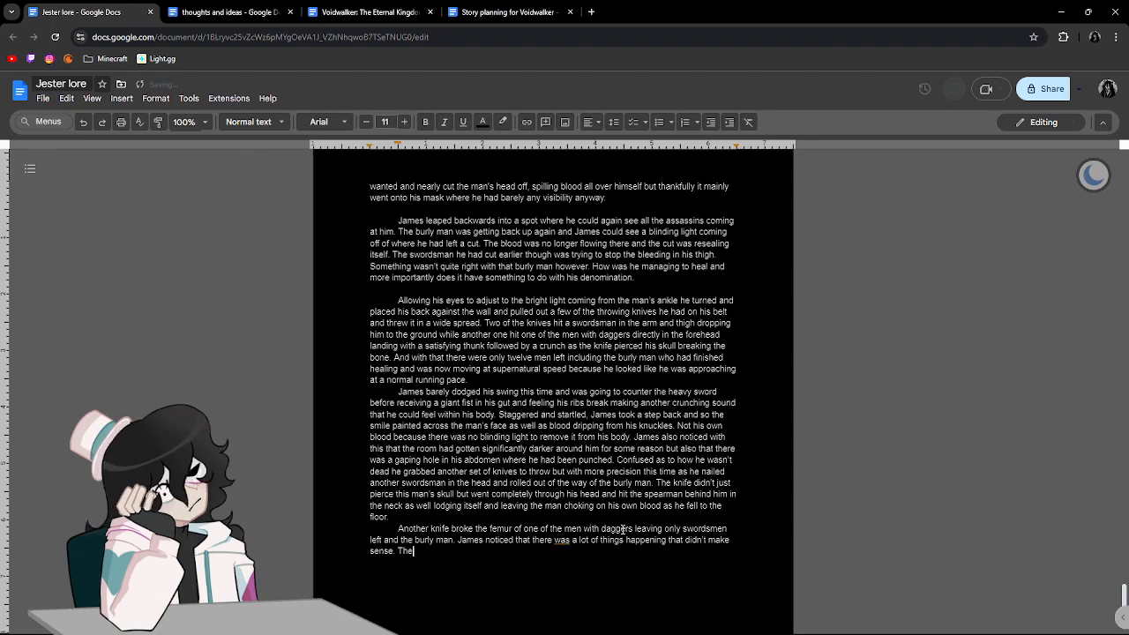
pyautogui.click(559, 540)
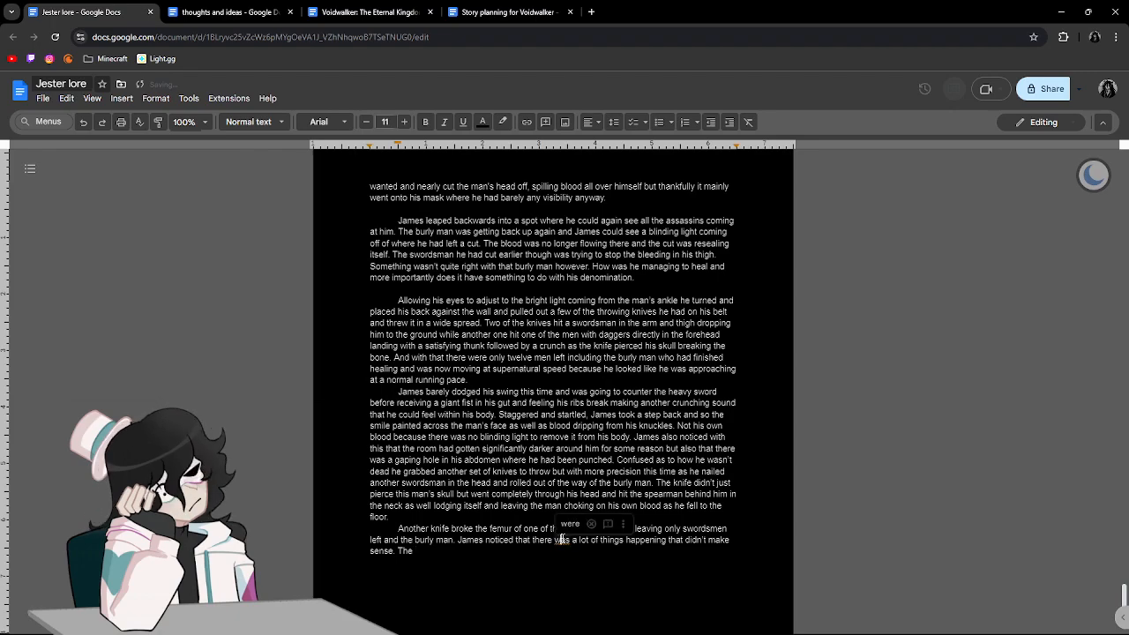
pyautogui.click(590, 524)
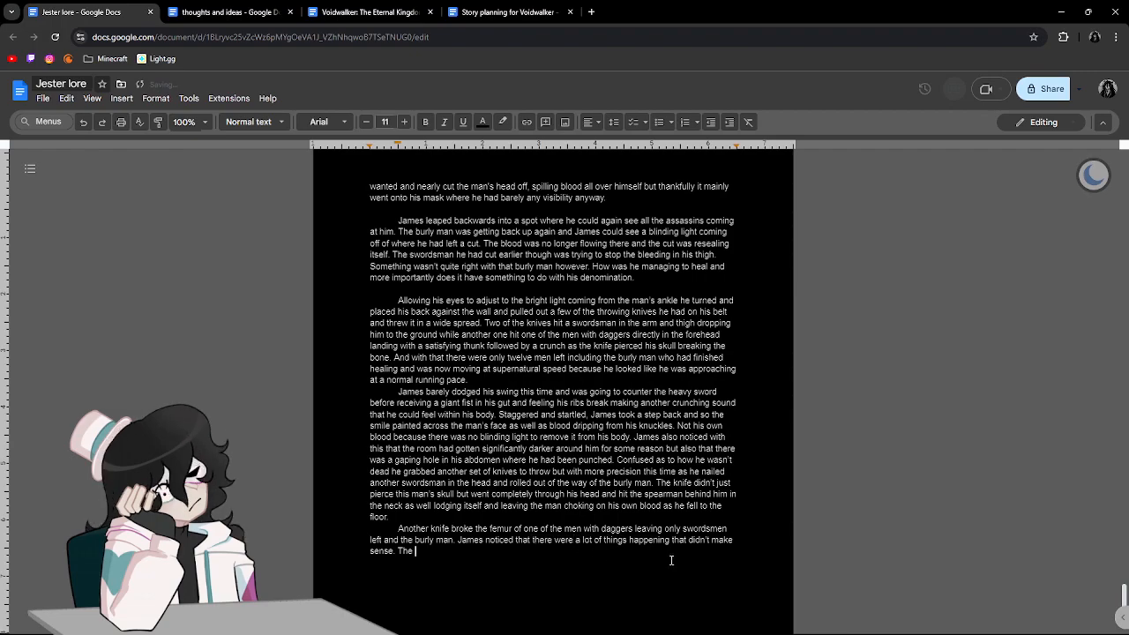
# Continue the sentence with "burly man was able to move at inhuman speeds with inhuman strength like he could but".
pyautogui.write('burly man was able to move at inh')
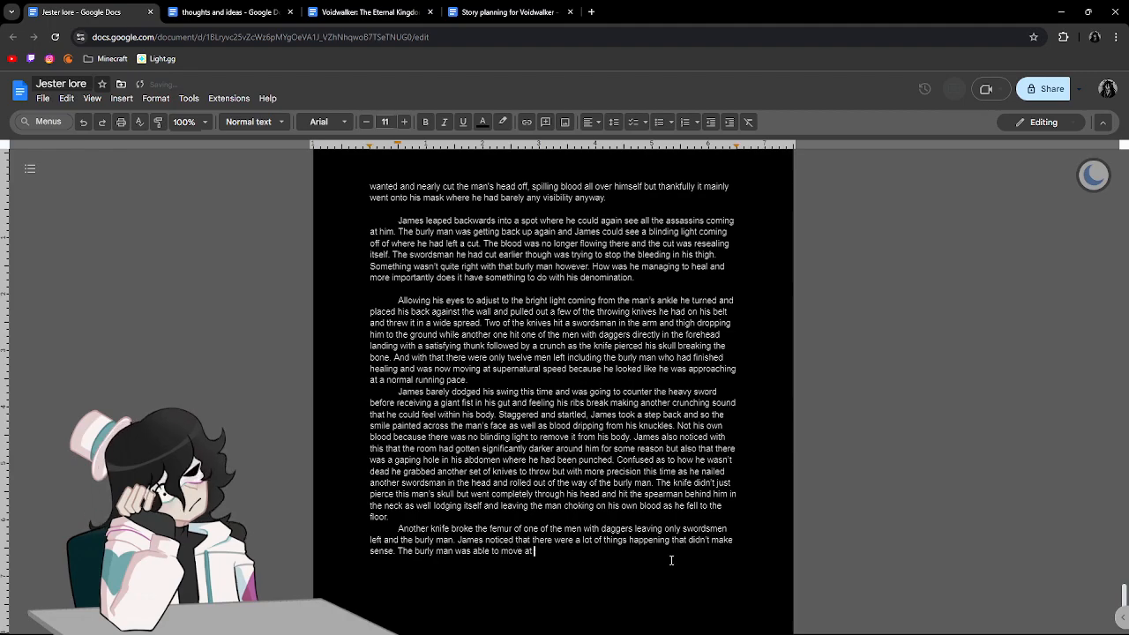
pyautogui.write('uman s')
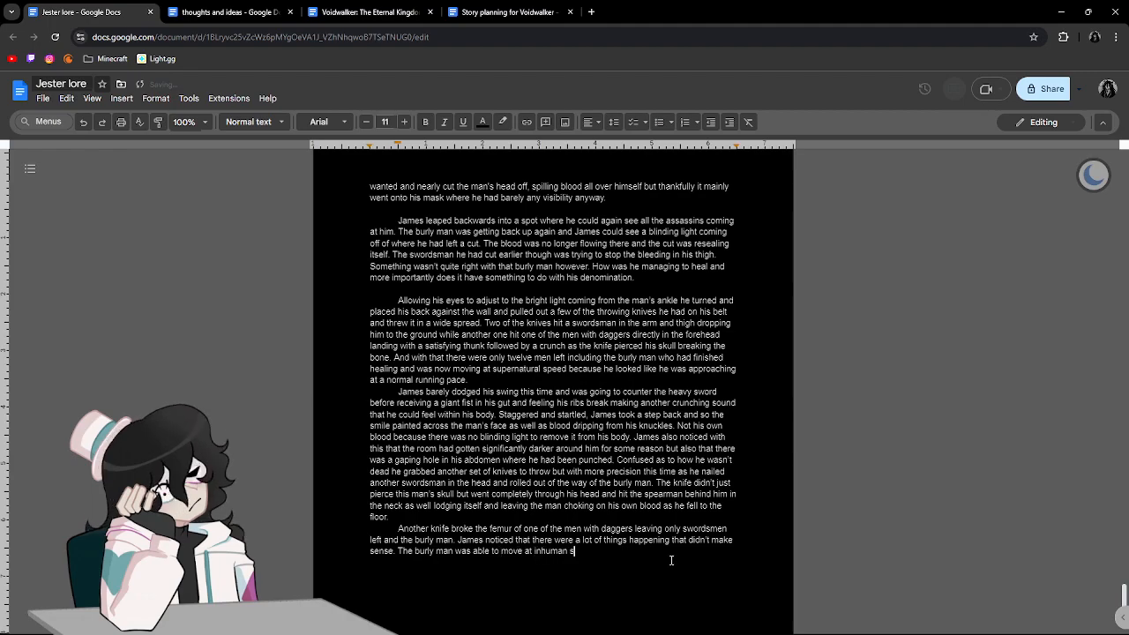
pyautogui.write('peeds with inhuman strength like')
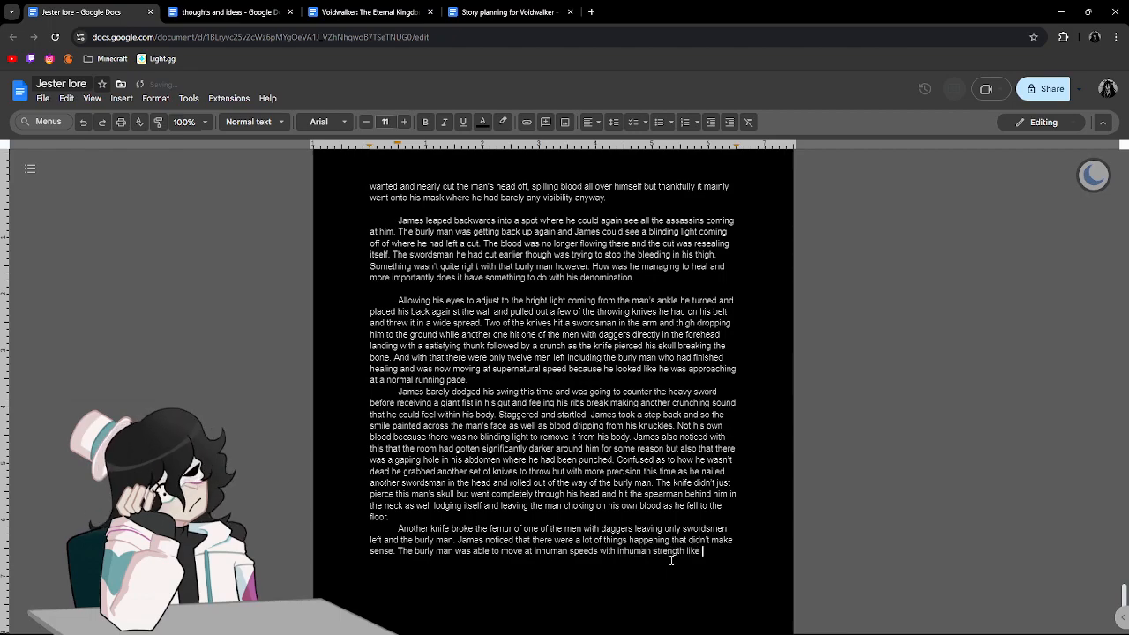
pyautogui.write(' he cou')
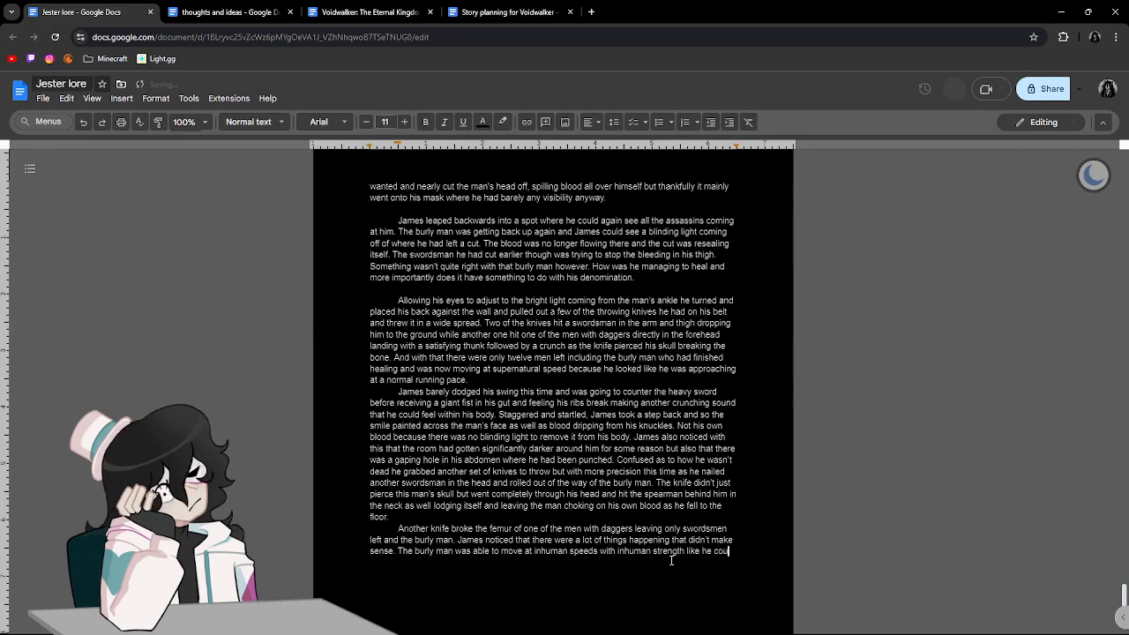
pyautogui.write('ld but m')
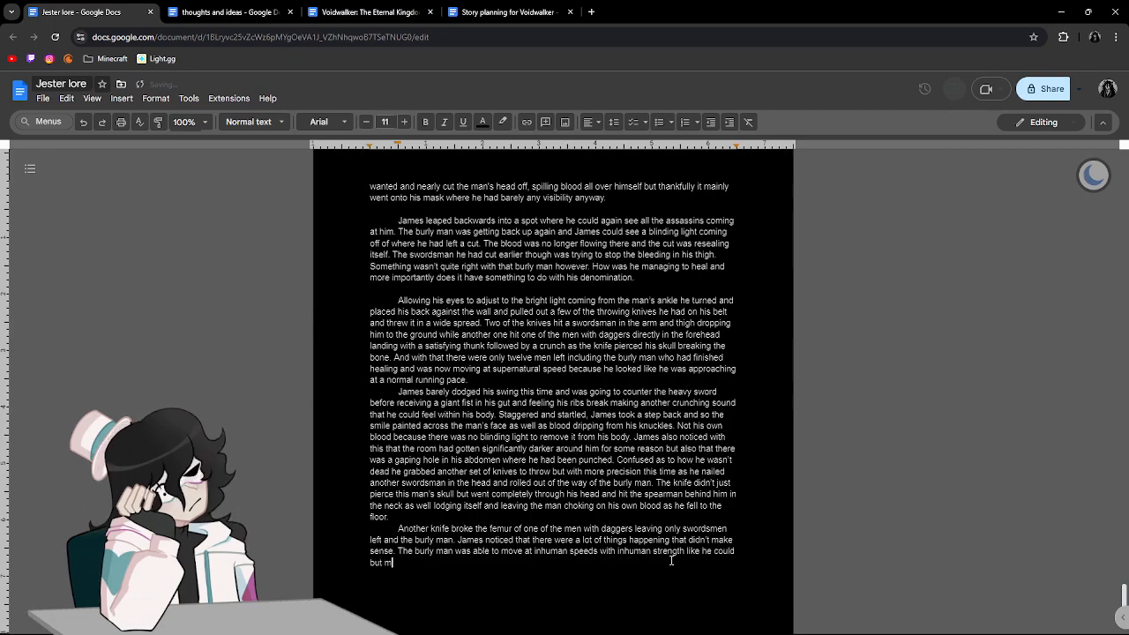
pyautogui.write('uch faster and ')
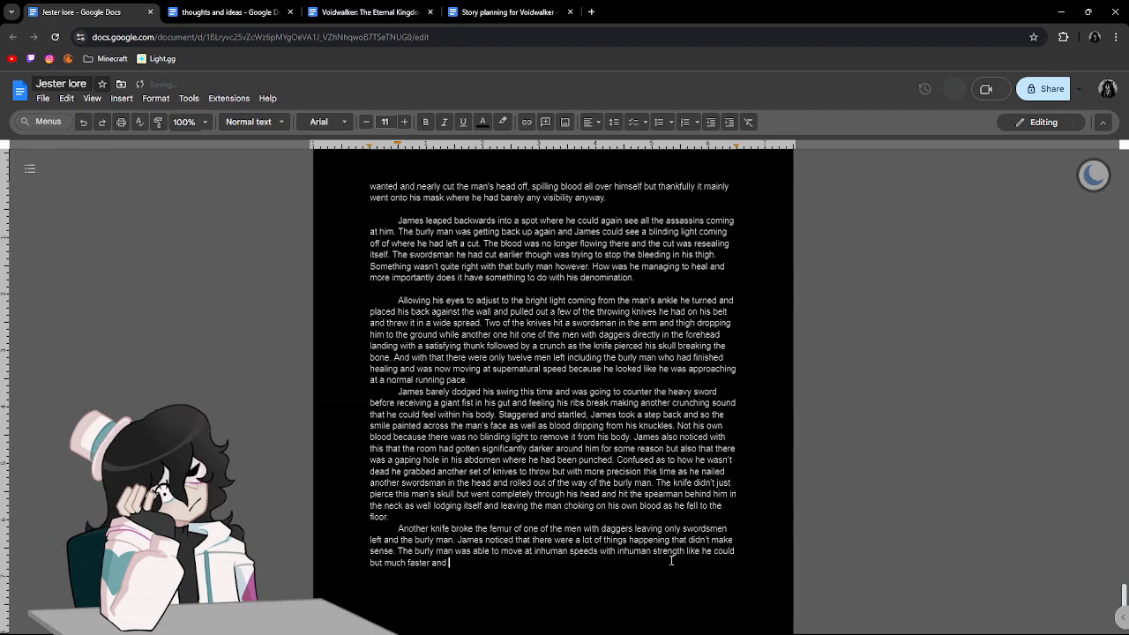
pyautogui.write('stronger but he also had a healing factor')
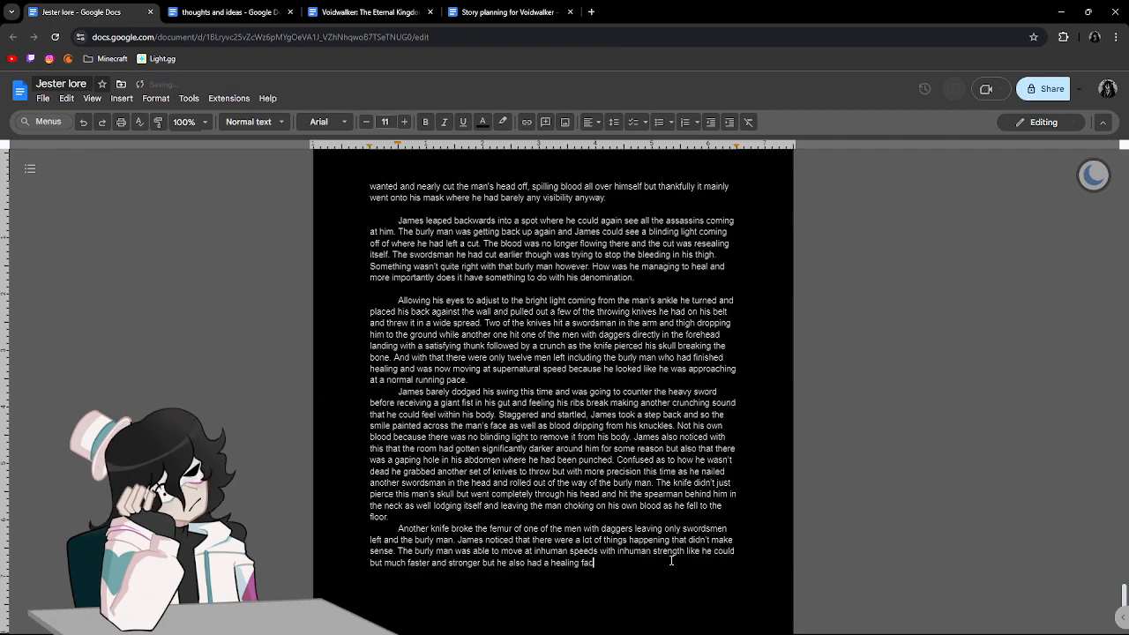
# End that sentence and write "James seemed to have a similar healing factor but was able to heal much faster".
pyautogui.write('. James seemed to have a similar healing factor but w')
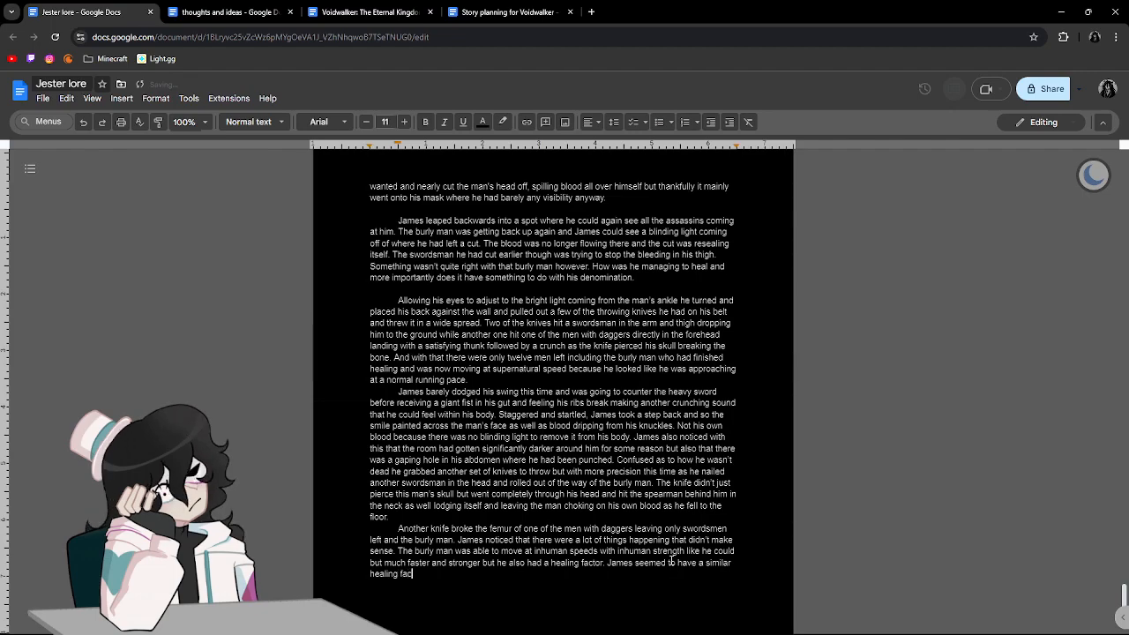
pyautogui.write('as')
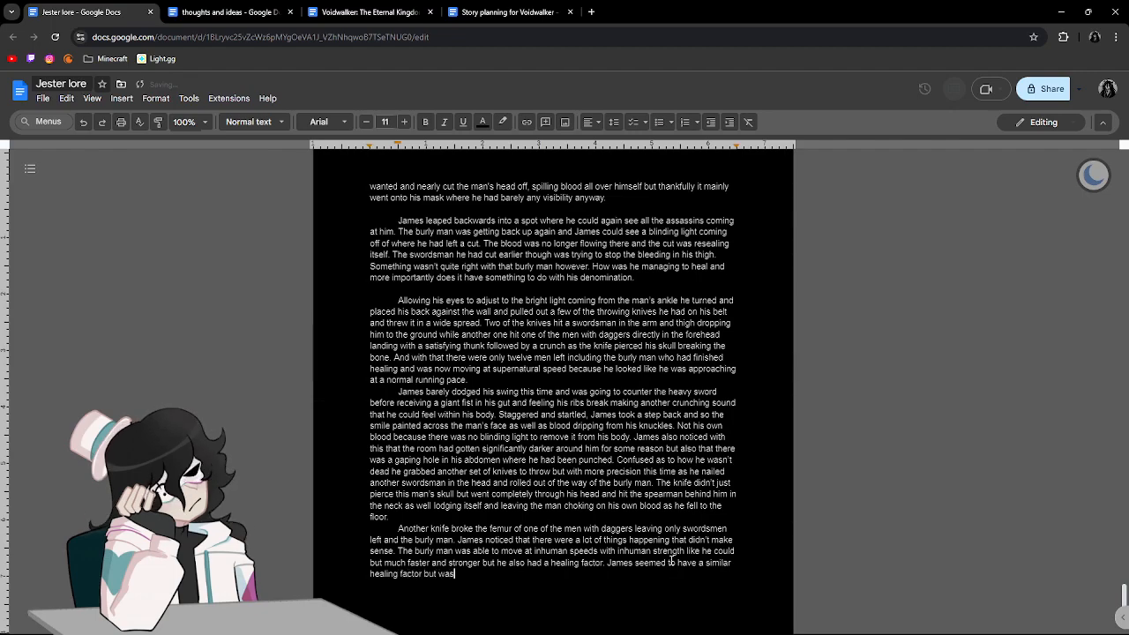
pyautogui.write(' able to he')
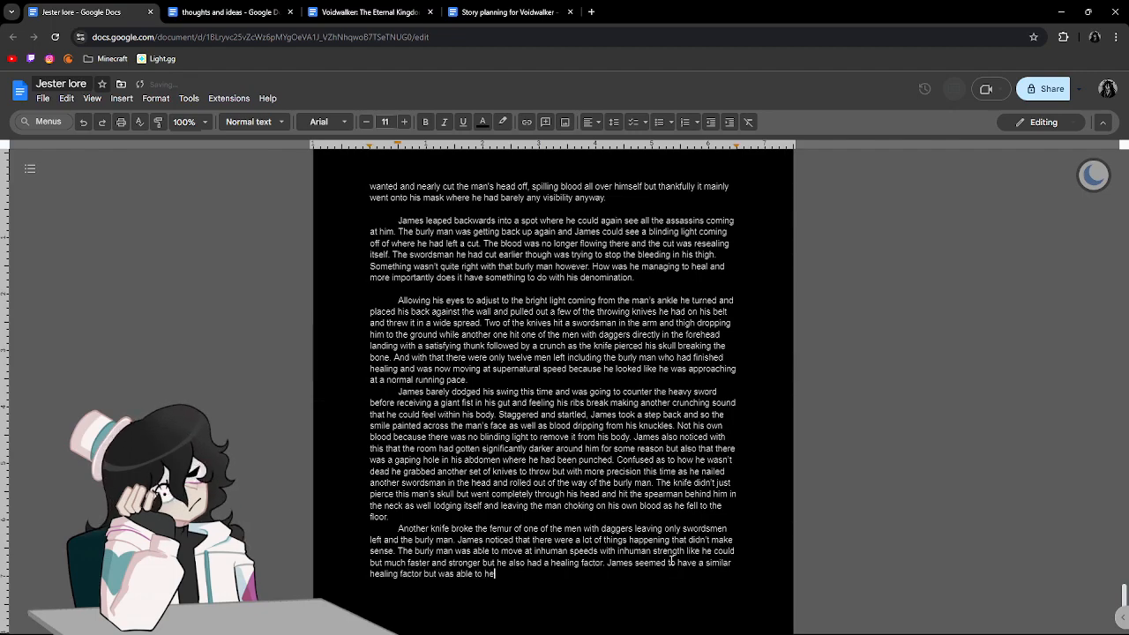
pyautogui.write('al much ')
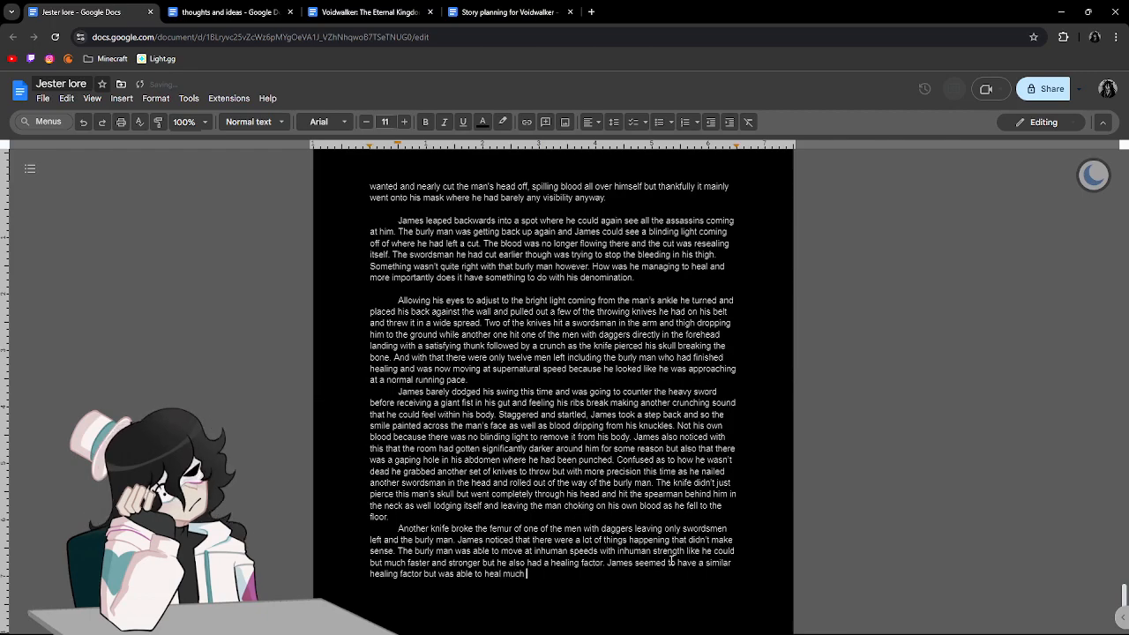
pyautogui.write('faster as his')
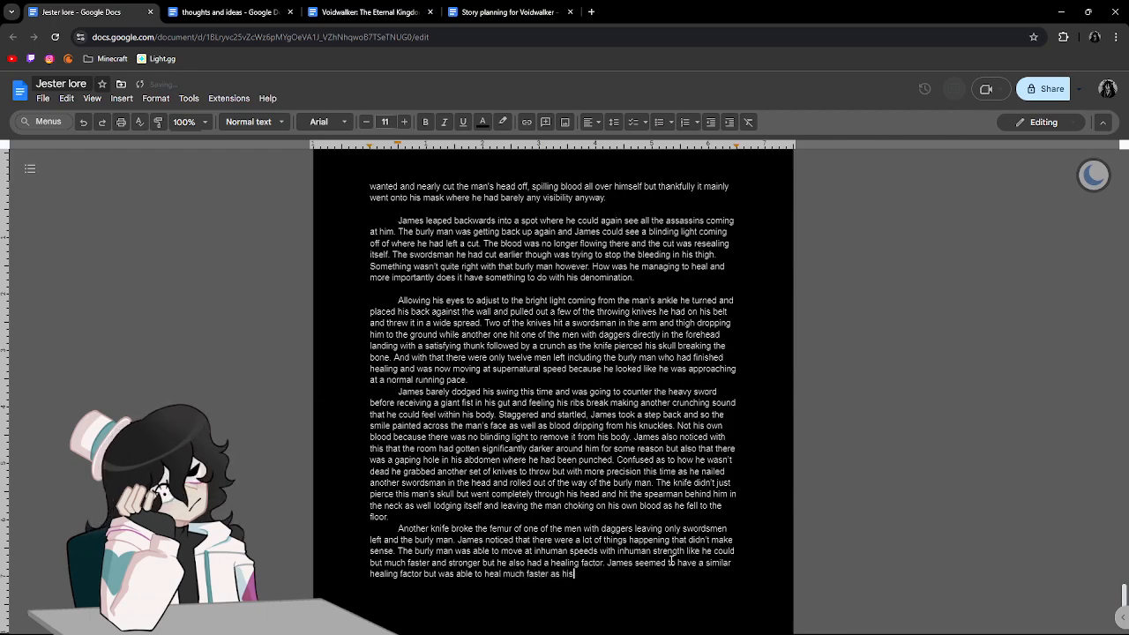
pyautogui.write(' ribs s')
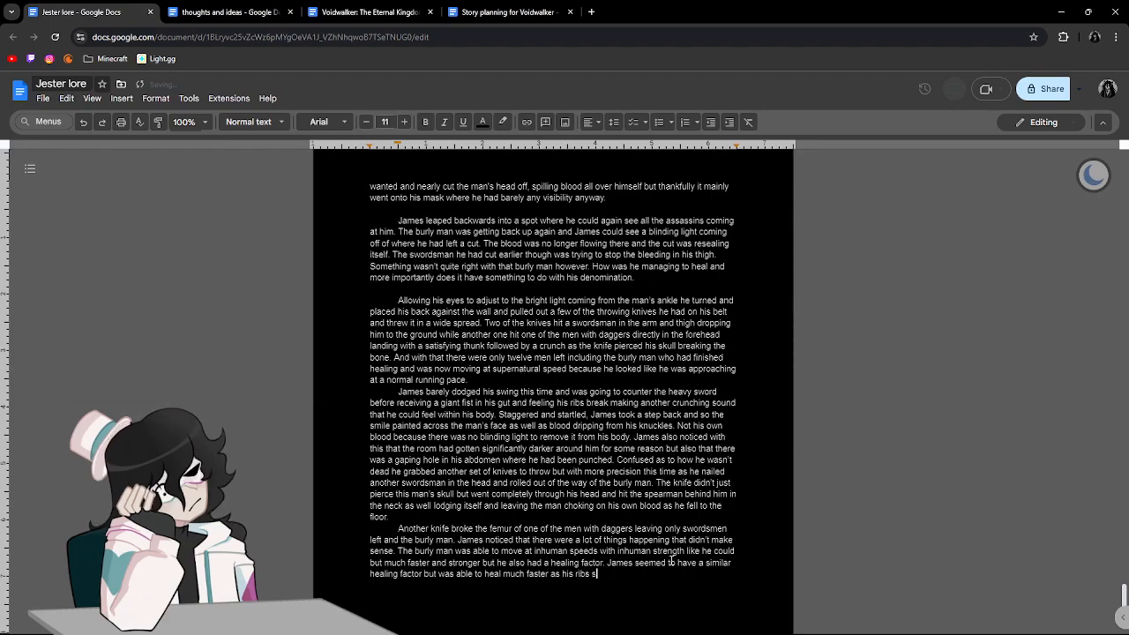
pyautogui.write('eemed to have reset themse')
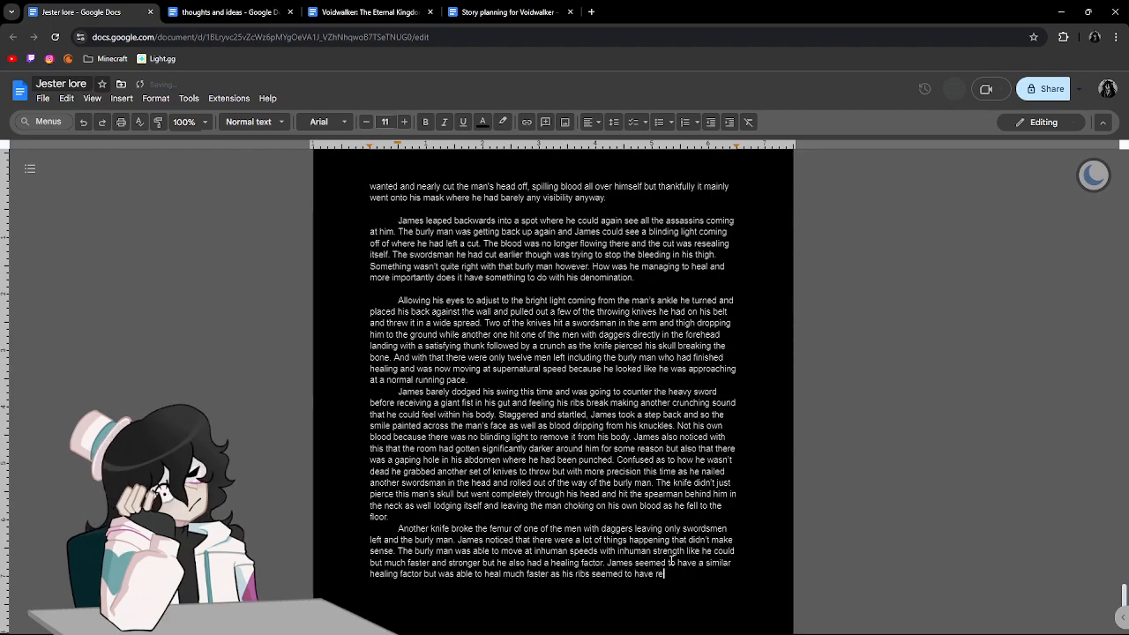
# Continue the sentence with "as his ribs seemed to have reset themselves", retyping the ending of "themselves".
pyautogui.press('BackSpace')
pyautogui.press('BackSpace')
pyautogui.press('BackSpace')
pyautogui.write('mselves')
pyautogui.write(' and that hwo')
# Extend the sentence with "and that hole in his gut that he had was no where to be found", fixing the mistyped "hole".
pyautogui.press('BackSpace')
pyautogui.press('BackSpace')
pyautogui.write('ole in his ')
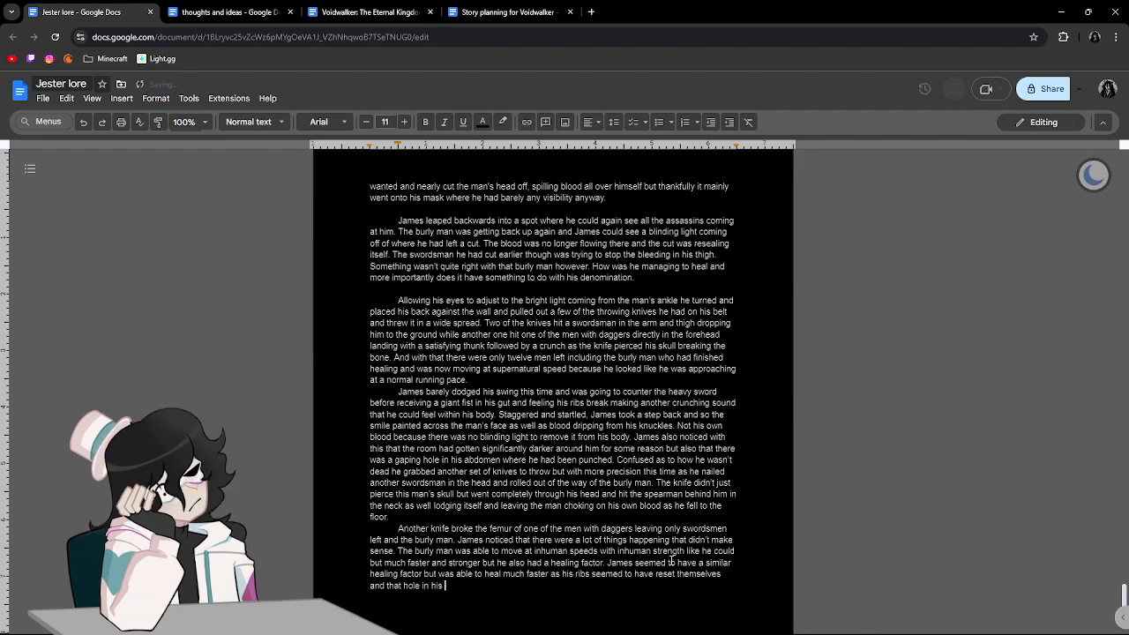
pyautogui.write('gut that he had s')
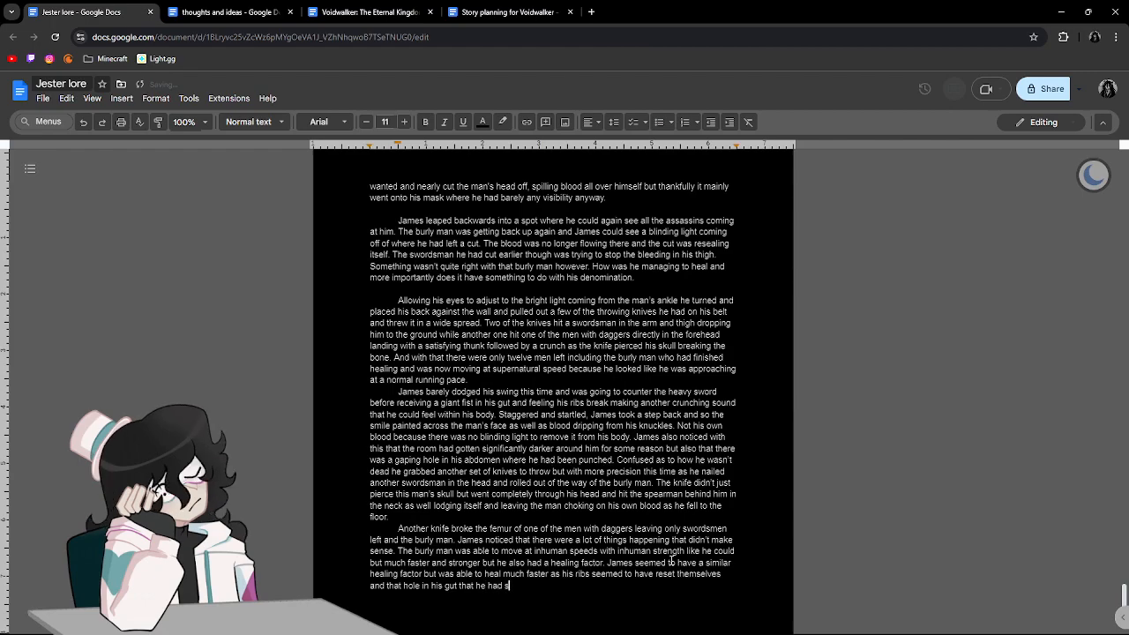
pyautogui.press('BackSpace')
pyautogui.write('was')
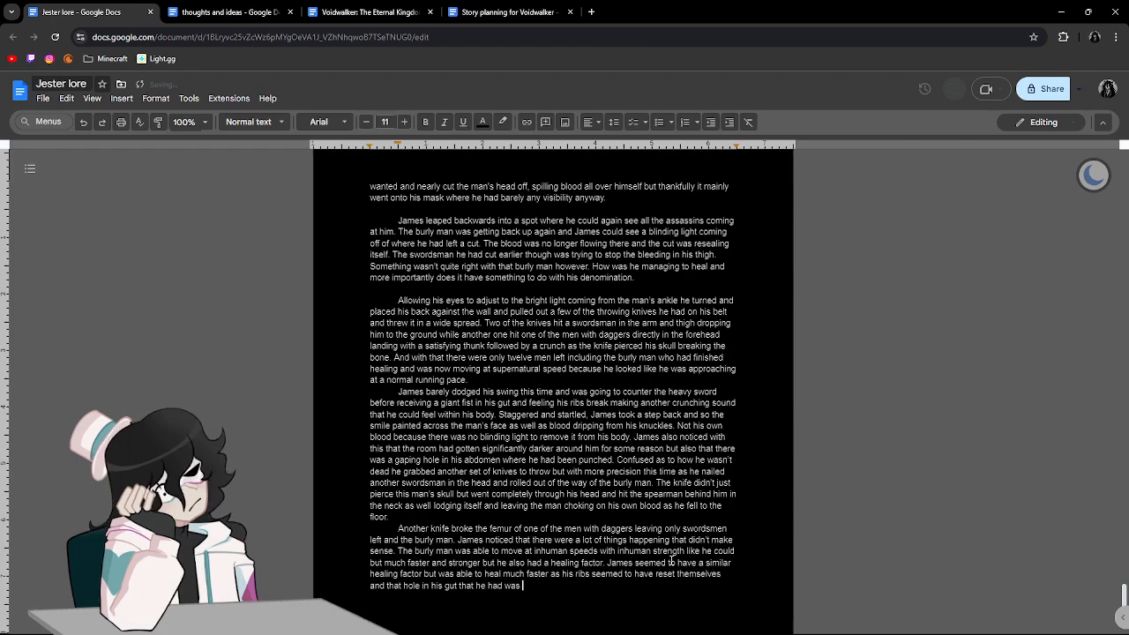
pyautogui.write(' no where to be found')
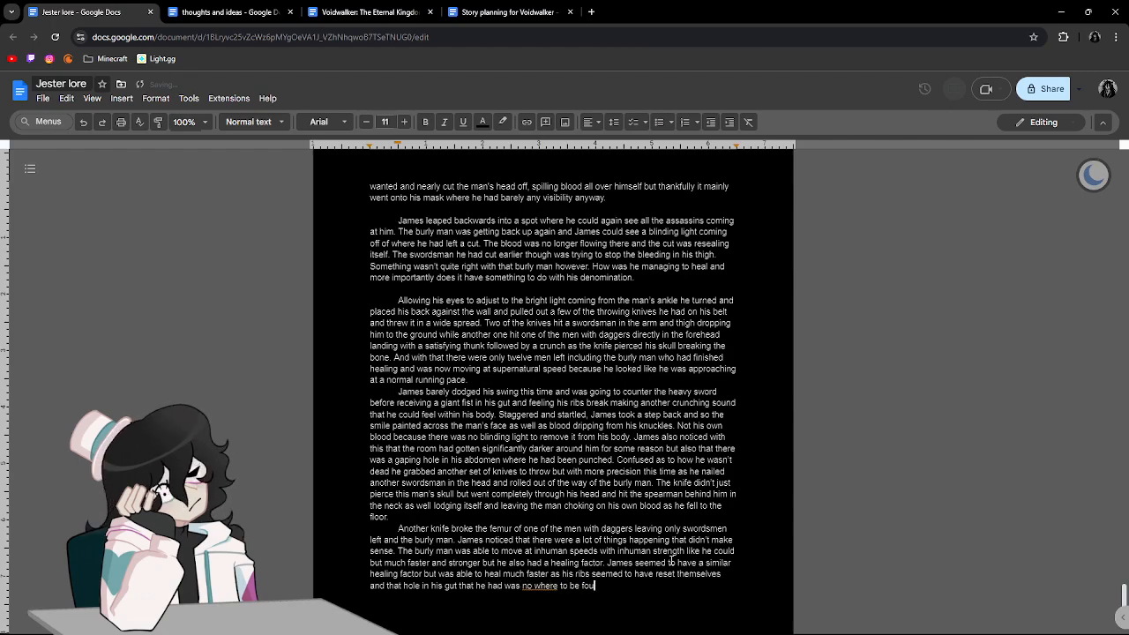
# Correct "no where" to "nowhere" and finish the sentence with "to be found.".
pyautogui.press('BackSpace')
pyautogui.press('BackSpace')
pyautogui.press('BackSpace')
pyautogui.press('BackSpace')
pyautogui.press('BackSpace')
pyautogui.press('BackSpace')
pyautogui.press('BackSpace')
pyautogui.press('BackSpace')
pyautogui.press('BackSpace')
pyautogui.press('BackSpace')
pyautogui.press('BackSpace')
pyautogui.press('BackSpace')
pyautogui.press('BackSpace')
pyautogui.press('BackSpace')
pyautogui.press('BackSpace')
pyautogui.press('BackSpace')
pyautogui.press('BackSpace')
pyautogui.press('BackSpace')
pyautogui.press('BackSpace')
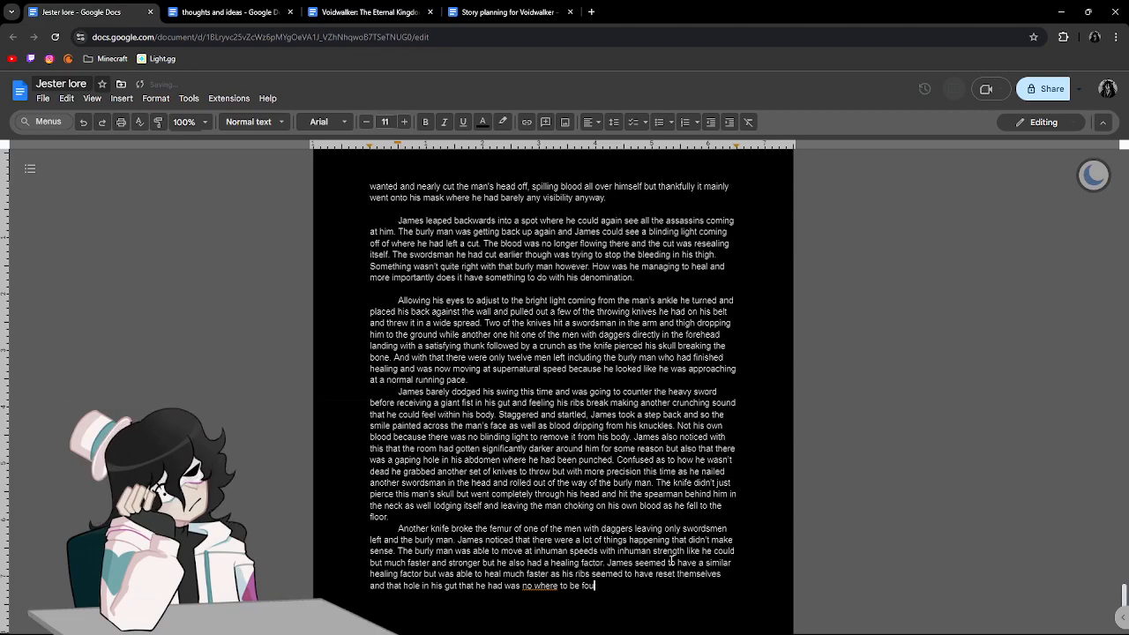
pyautogui.write('owhere to be fou')
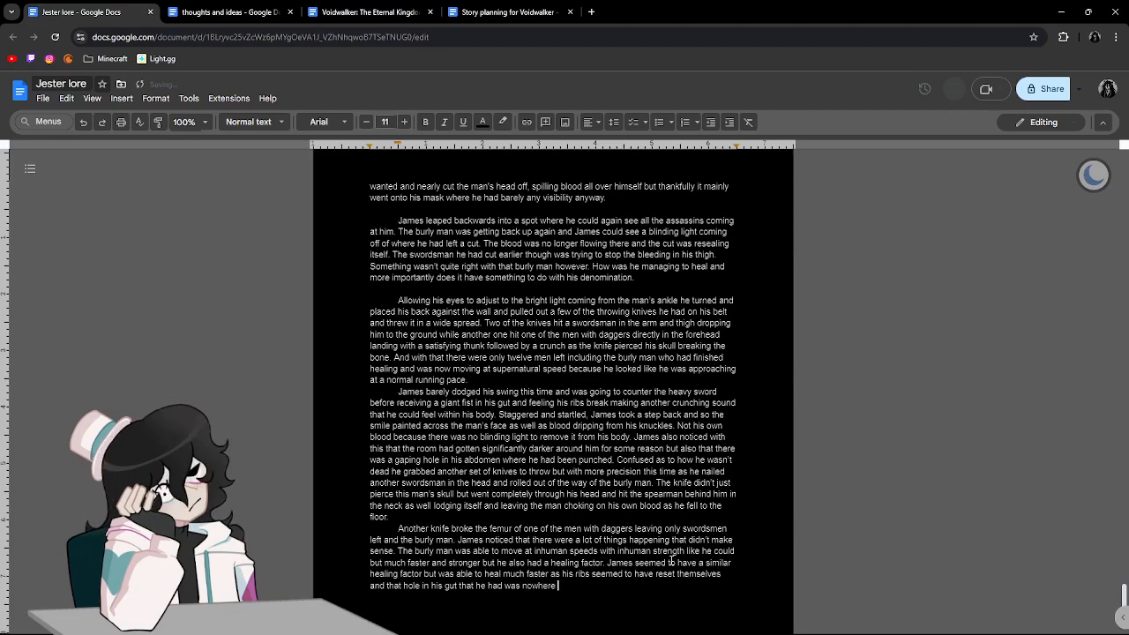
pyautogui.write('dn')
pyautogui.press('BackSpace')
pyautogui.press('BackSpace')
pyautogui.write('nd.')
# Insert a blank line before the paragraph starting "James barely dodged his swing this time".
pyautogui.scroll(-3, 705, 361)
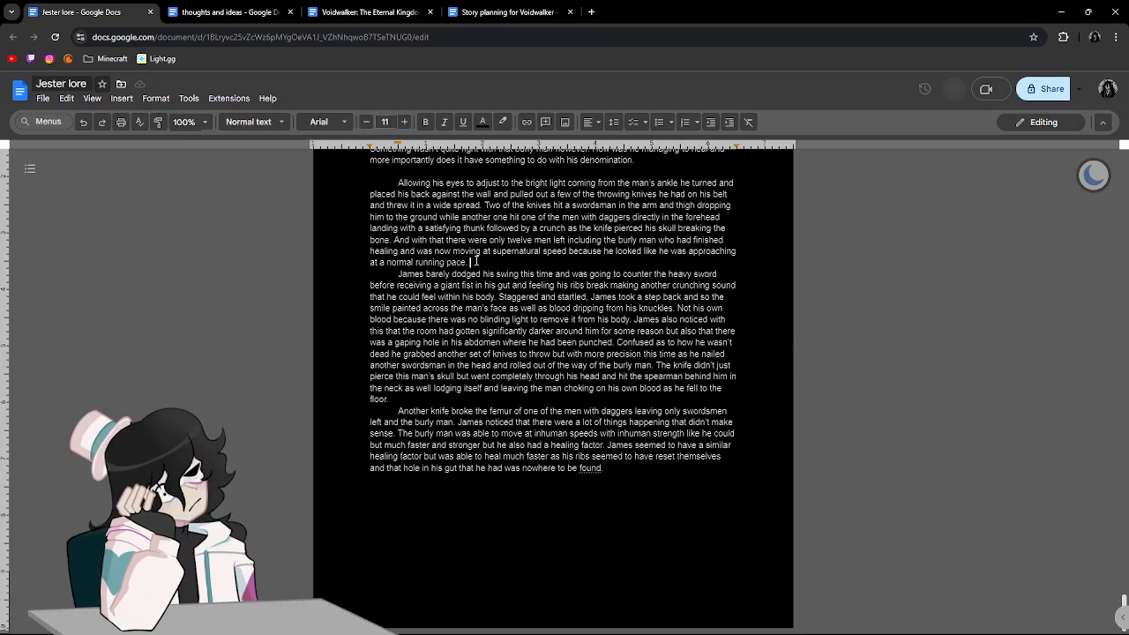
pyautogui.press('Return')
# Remove the surplus blank lines above the "—[]—" divider before "James was put through quite a bit" so the divider starts its page.
pyautogui.scroll(3, 476, 261)
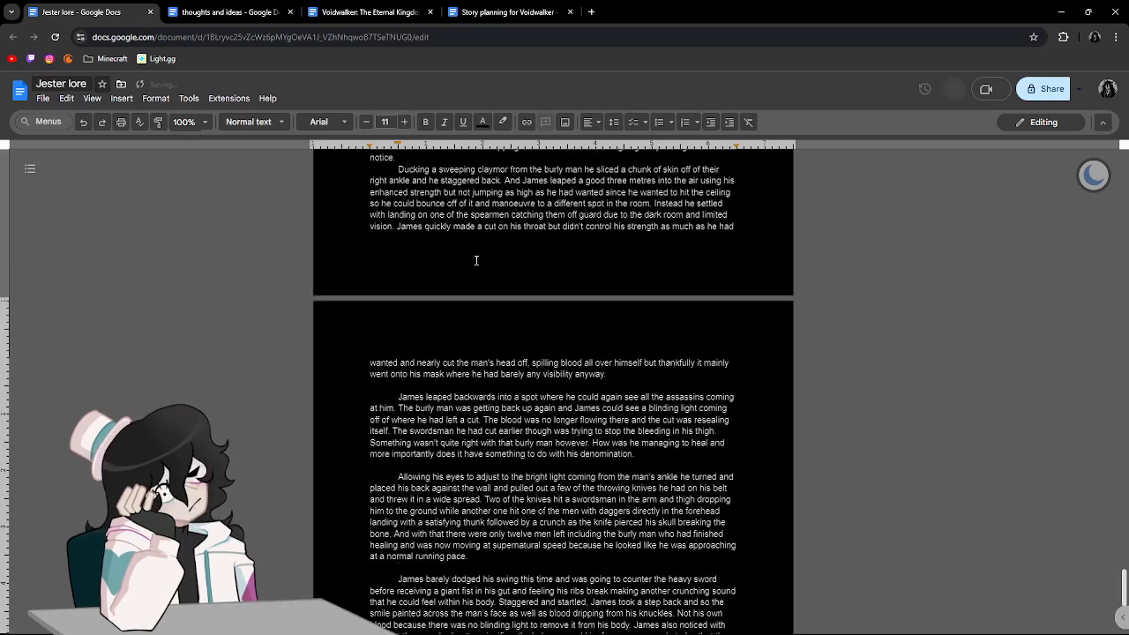
pyautogui.scroll(3, 475, 261)
pyautogui.scroll(-6, 476, 261)
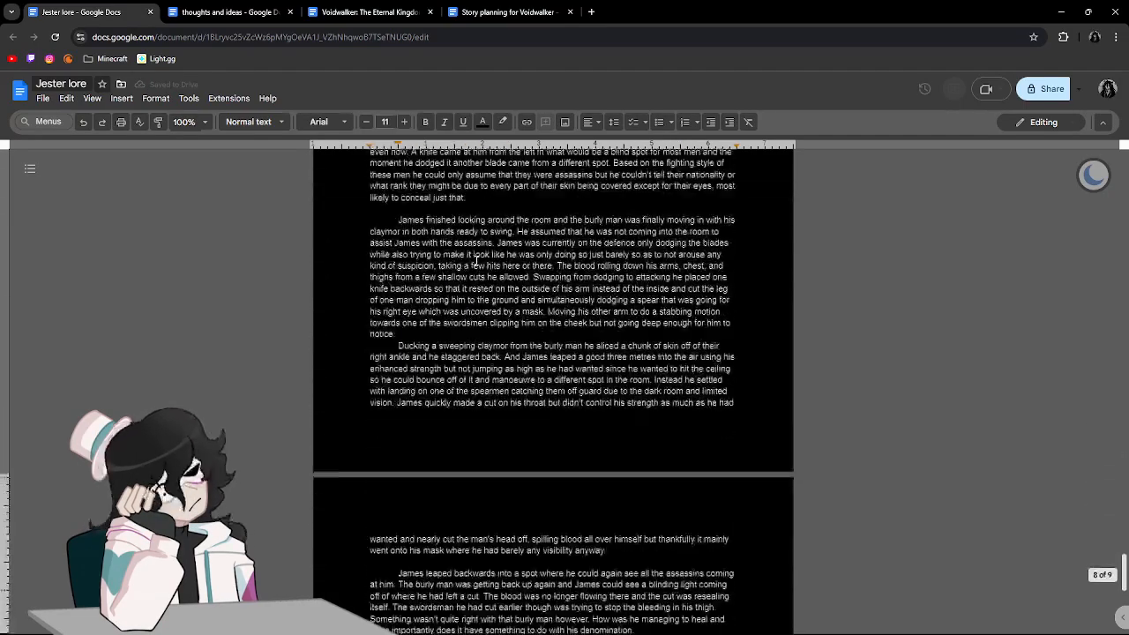
pyautogui.scroll(20, 475, 261)
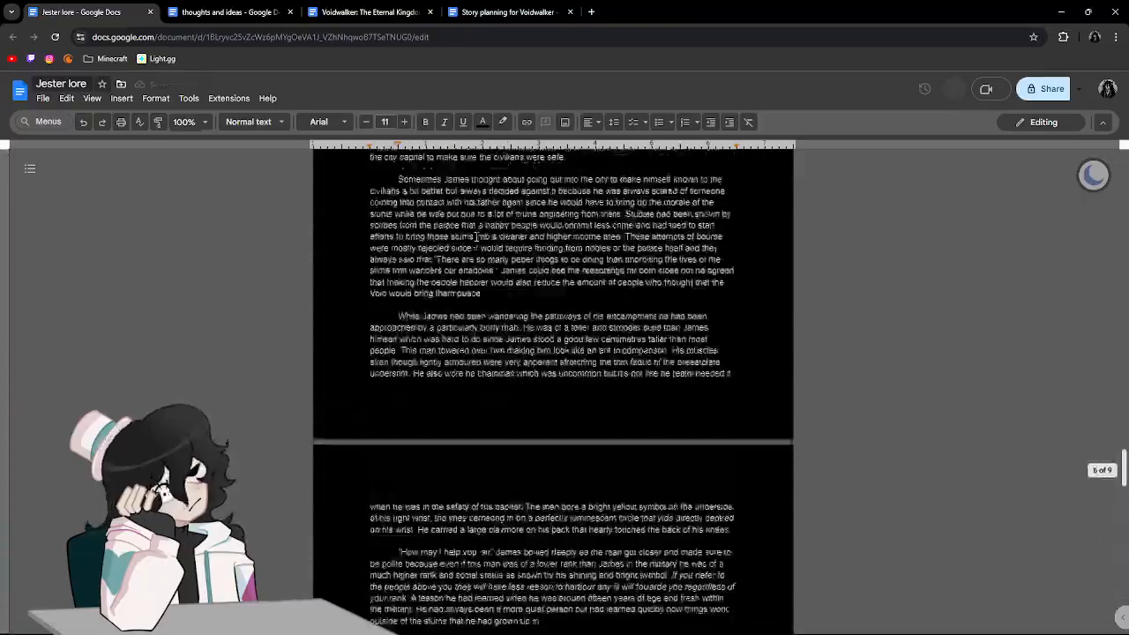
pyautogui.scroll(6, 475, 237)
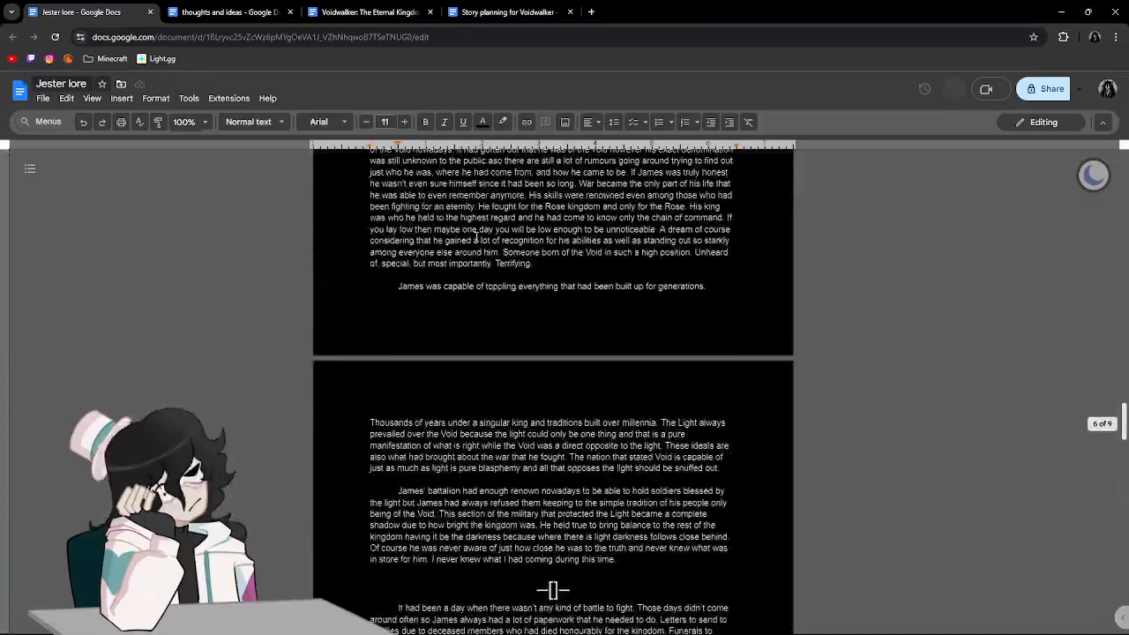
pyautogui.scroll(20, 475, 236)
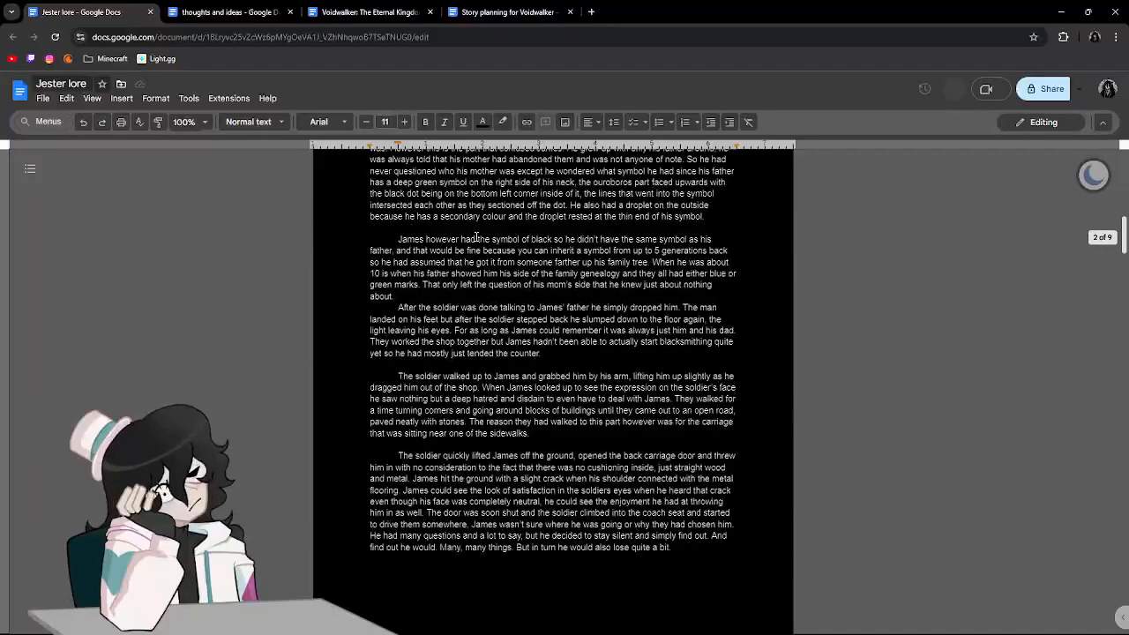
pyautogui.scroll(5, 476, 237)
pyautogui.scroll(-15, 476, 236)
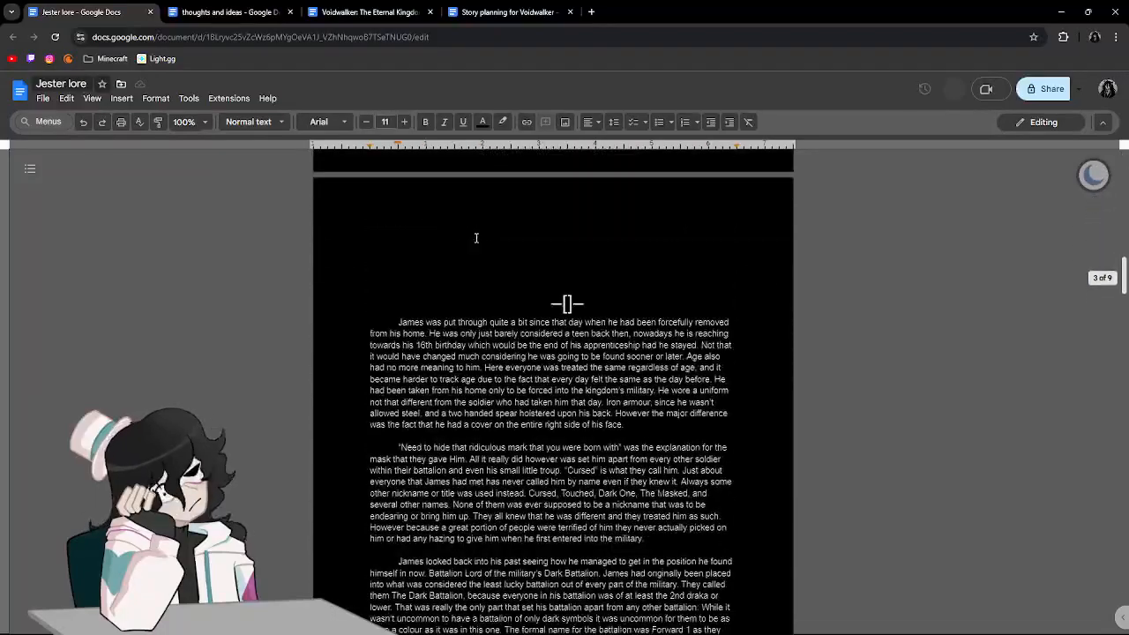
pyautogui.scroll(2, 515, 264)
pyautogui.click(584, 512)
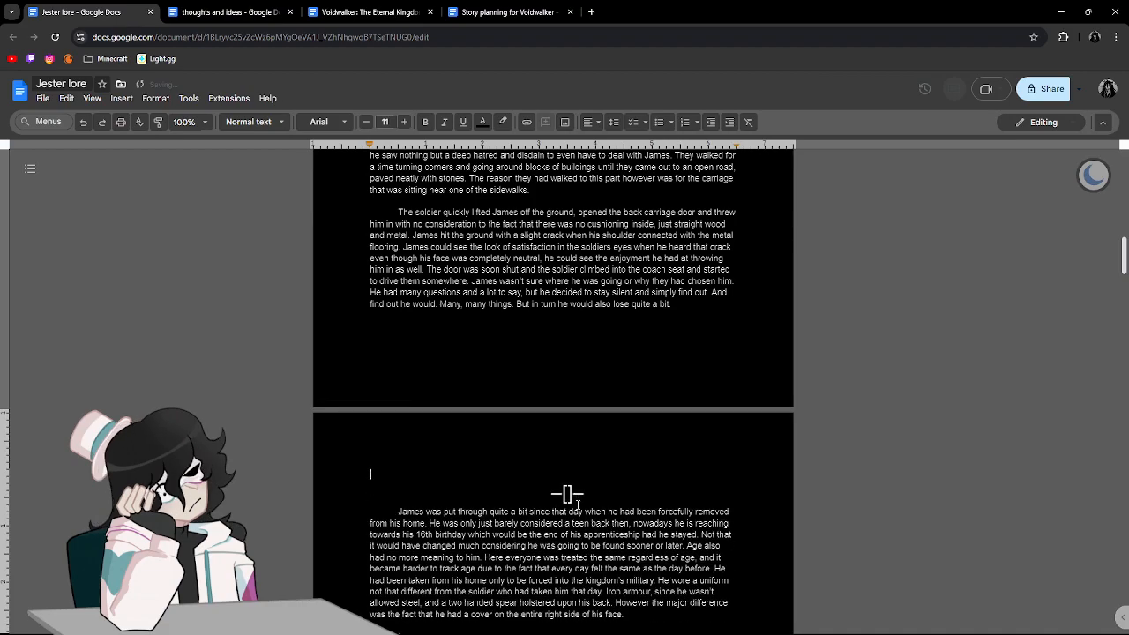
pyautogui.press('BackSpace')
pyautogui.press('BackSpace')
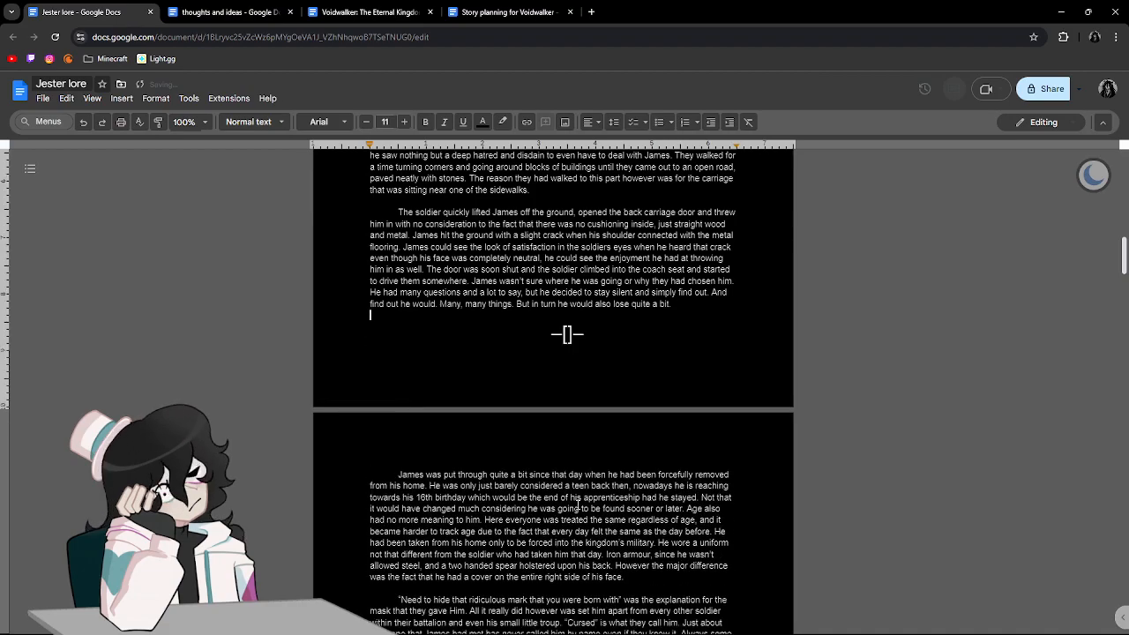
pyautogui.press('Return')
pyautogui.scroll(-3, 537, 426)
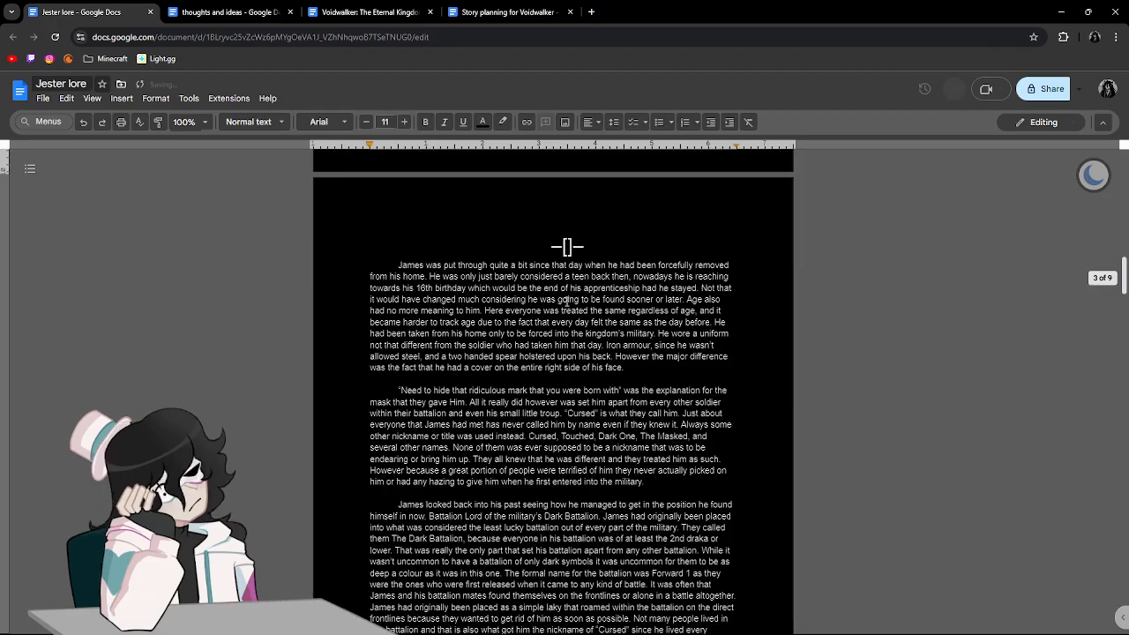
# Go back to the end of the story, at the paragraph starting "Another knife broke the femur".
pyautogui.click(625, 252)
pyautogui.scroll(-15, 623, 262)
pyautogui.scroll(-10, 623, 263)
pyautogui.scroll(-15, 598, 237)
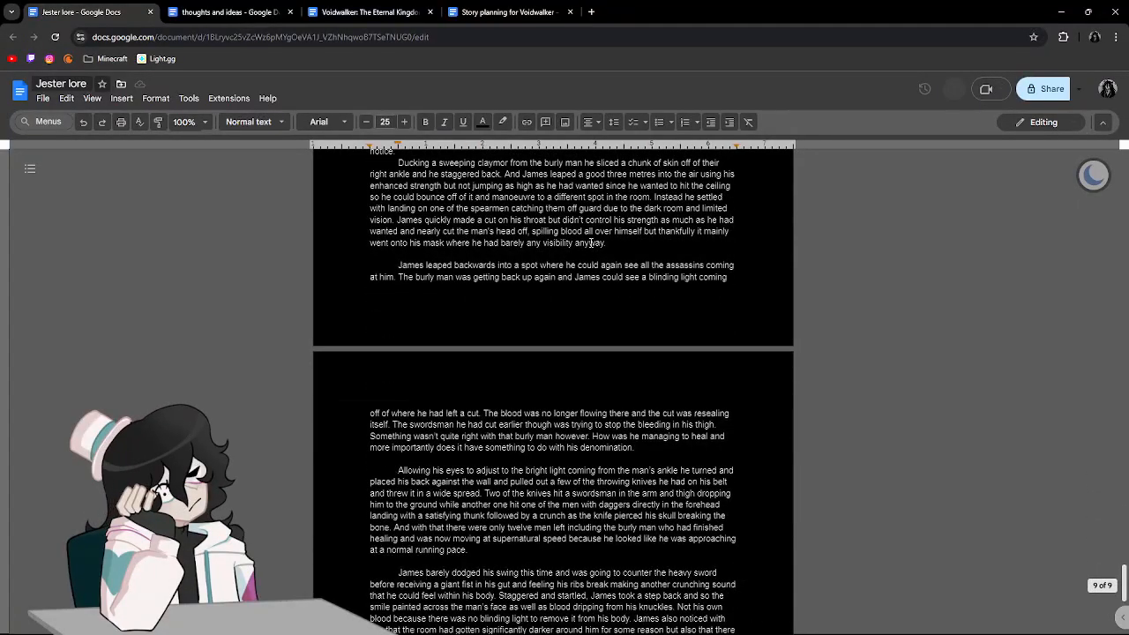
pyautogui.scroll(-4, 590, 242)
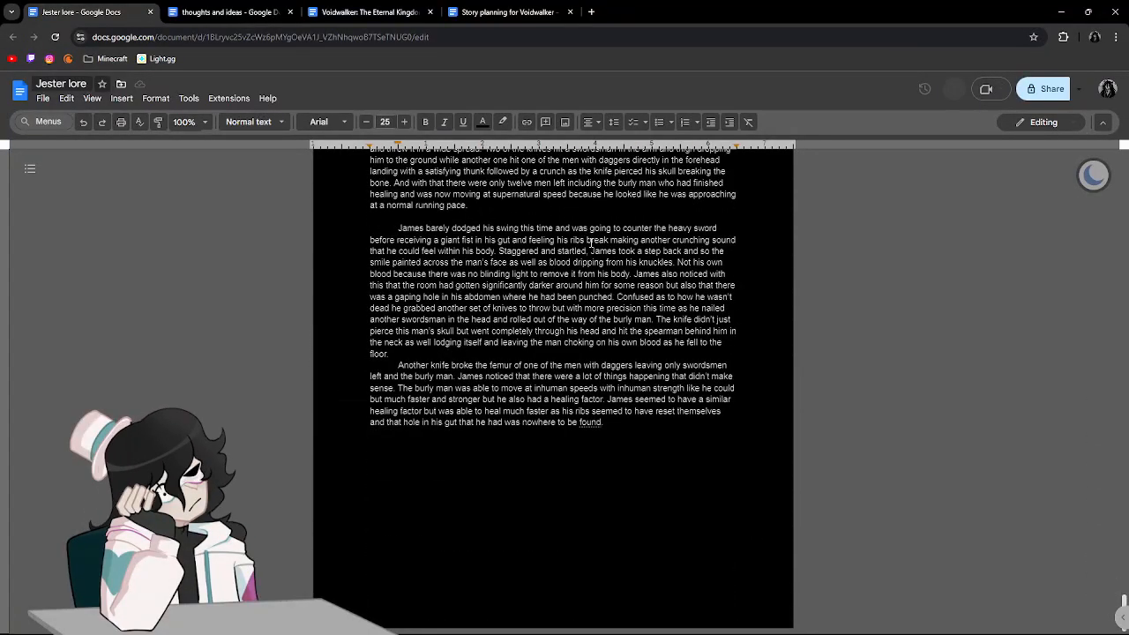
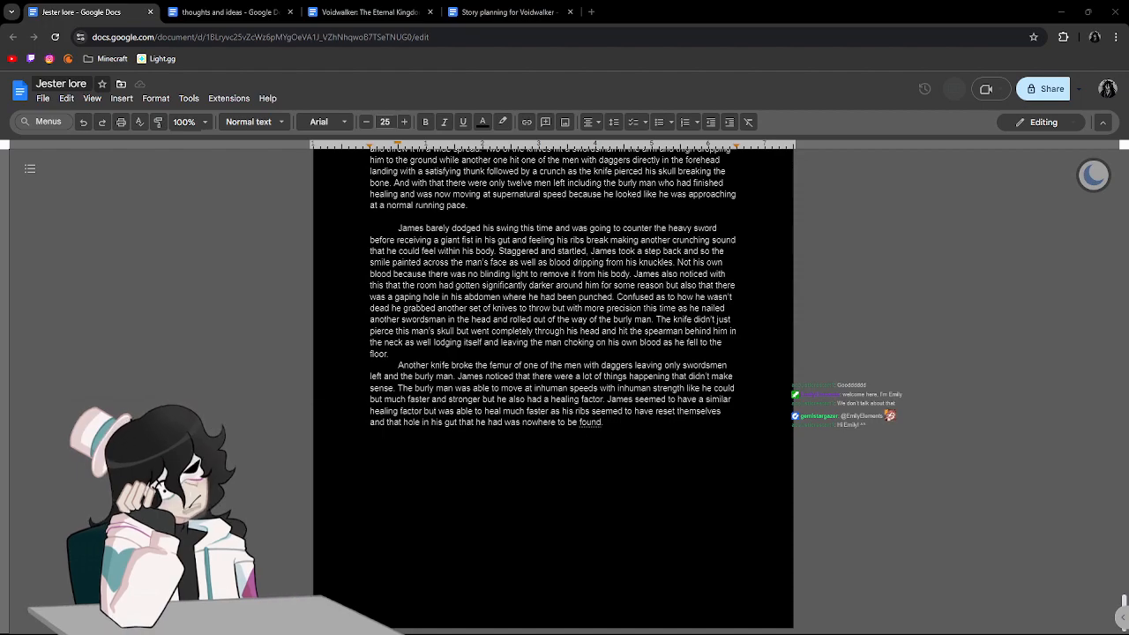
pyautogui.click(855, 444)
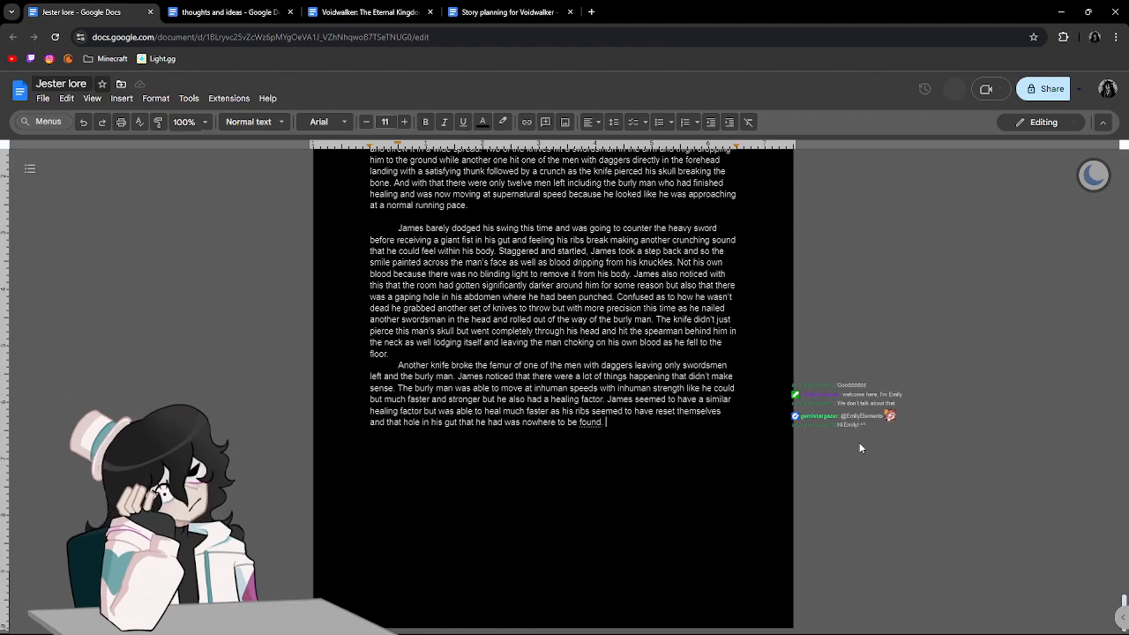
pyautogui.write('qu')
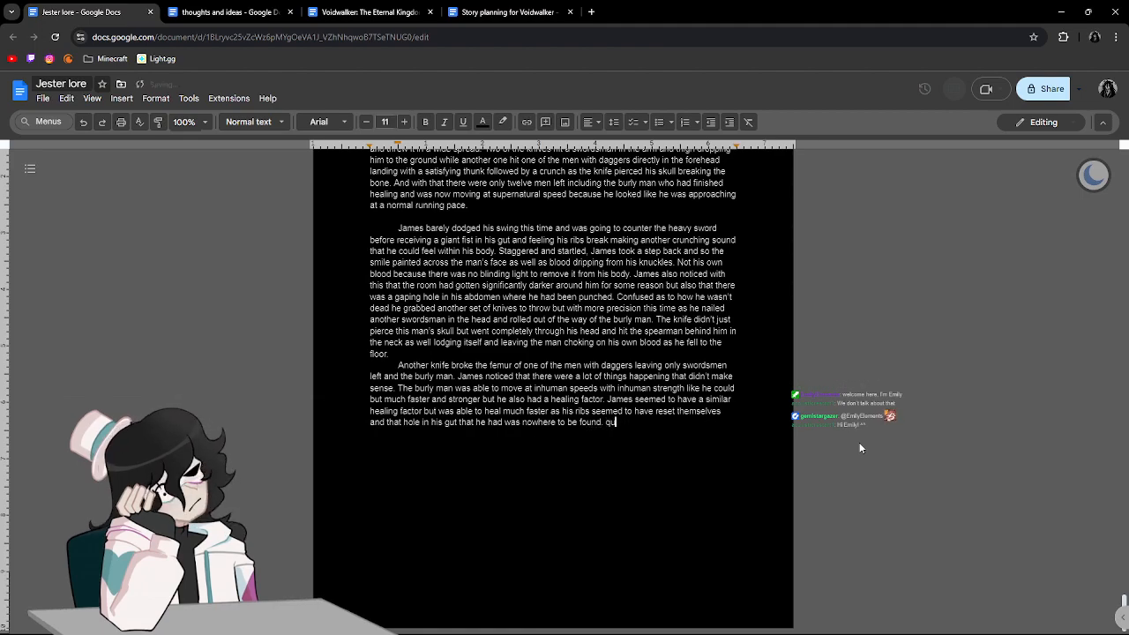
pyautogui.write('ickly ')
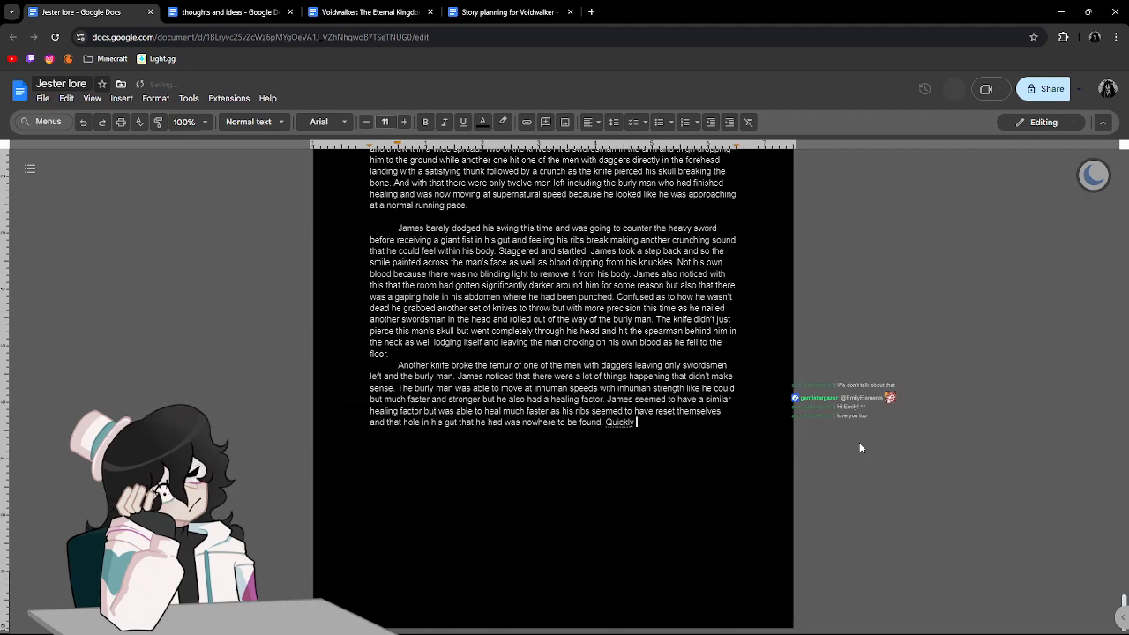
pyautogui.write('rushing')
pyautogui.press('BackSpace')
pyautogui.press('BackSpace')
pyautogui.press('BackSpace')
pyautogui.press('BackSpace')
pyautogui.press('BackSpace')
pyautogui.press('BackSpace')
pyautogui.press('BackSpace')
pyautogui.press('BackSpace')
pyautogui.press('BackSpace')
pyautogui.press('BackSpace')
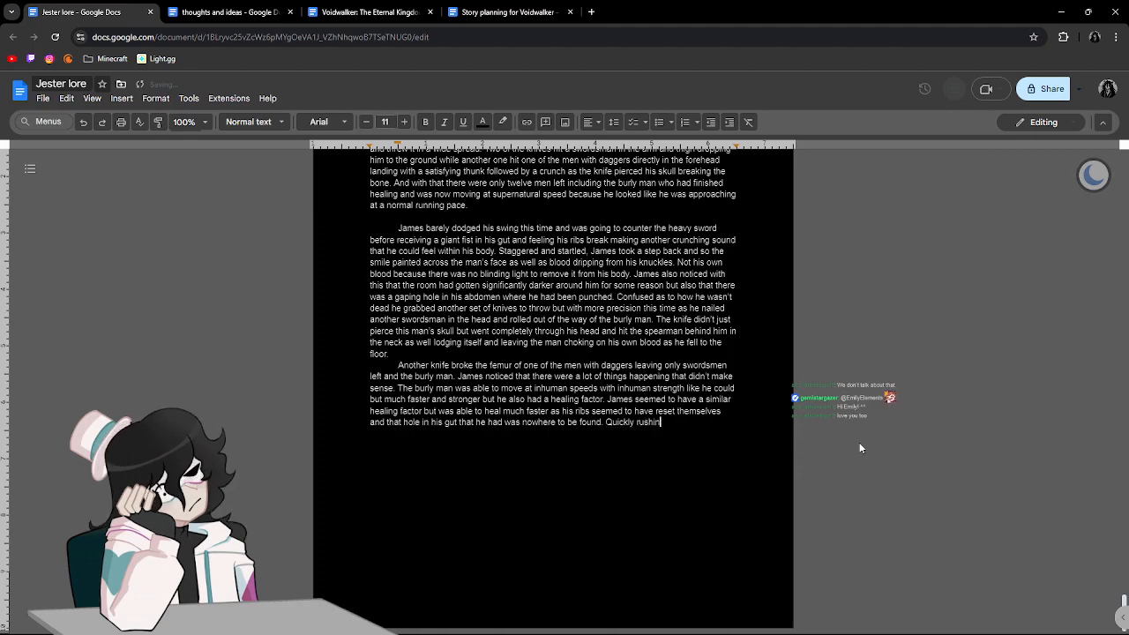
pyautogui.press('BackSpace')
pyautogui.press('BackSpace')
pyautogui.press('BackSpace')
pyautogui.press('BackSpace')
pyautogui.press('BackSpace')
pyautogui.press('BackSpace')
# Start a new paragraph after the sentence ending "nowhere to be found.".
pyautogui.press('Return')
pyautogui.write('q')
pyautogui.press('BackSpace')
pyautogui.write('Rushing in and')
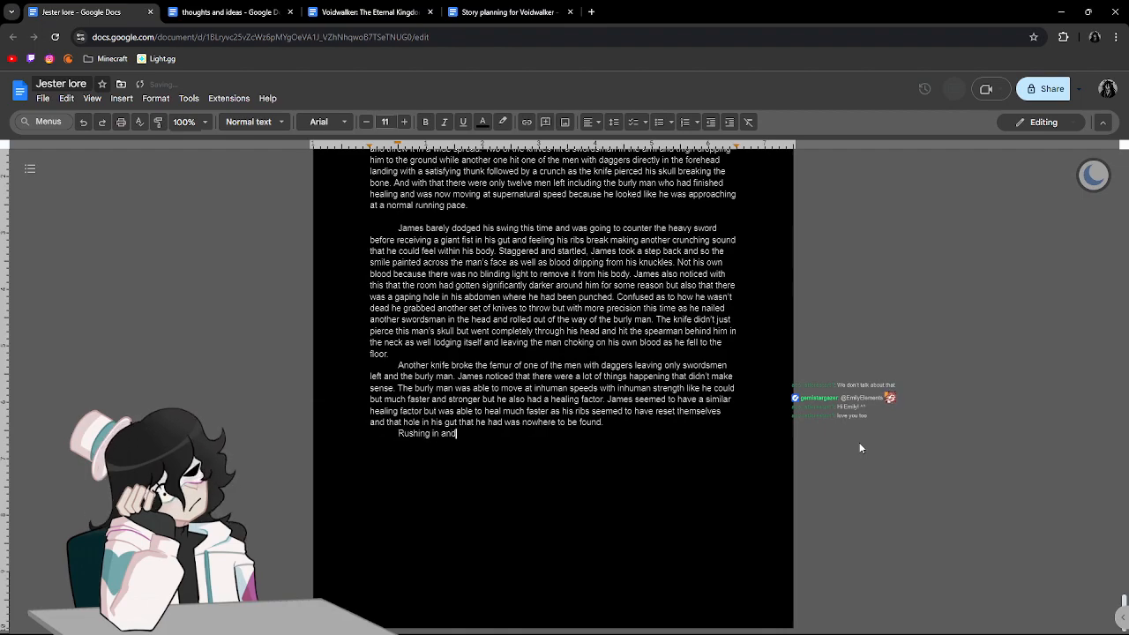
pyautogui.write(' quickly taking')
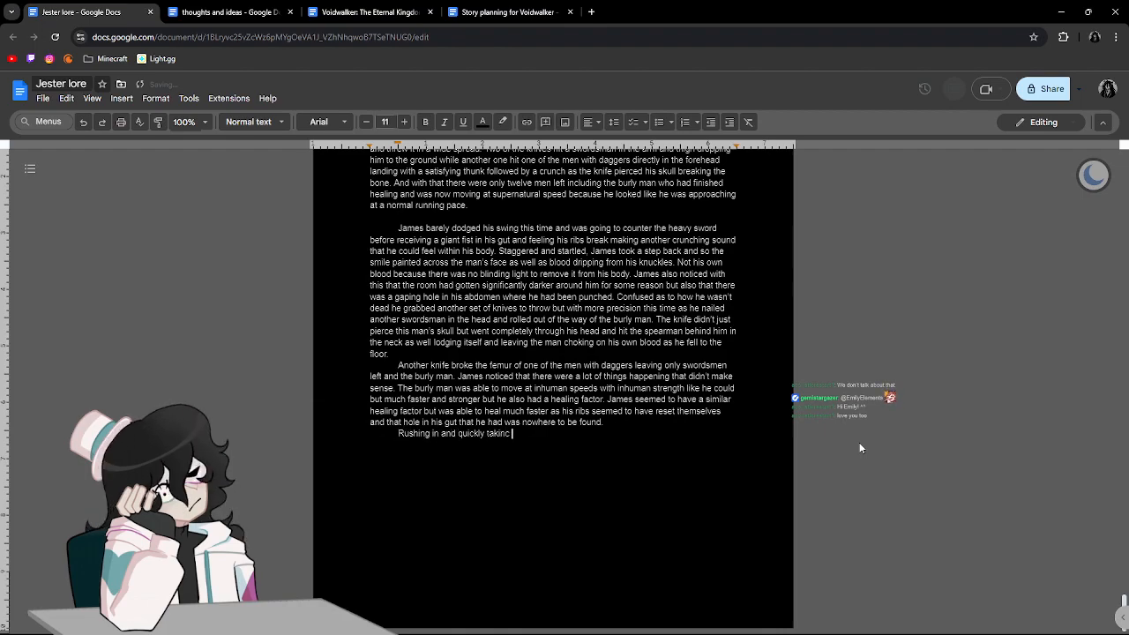
pyautogui.write(' care of ')
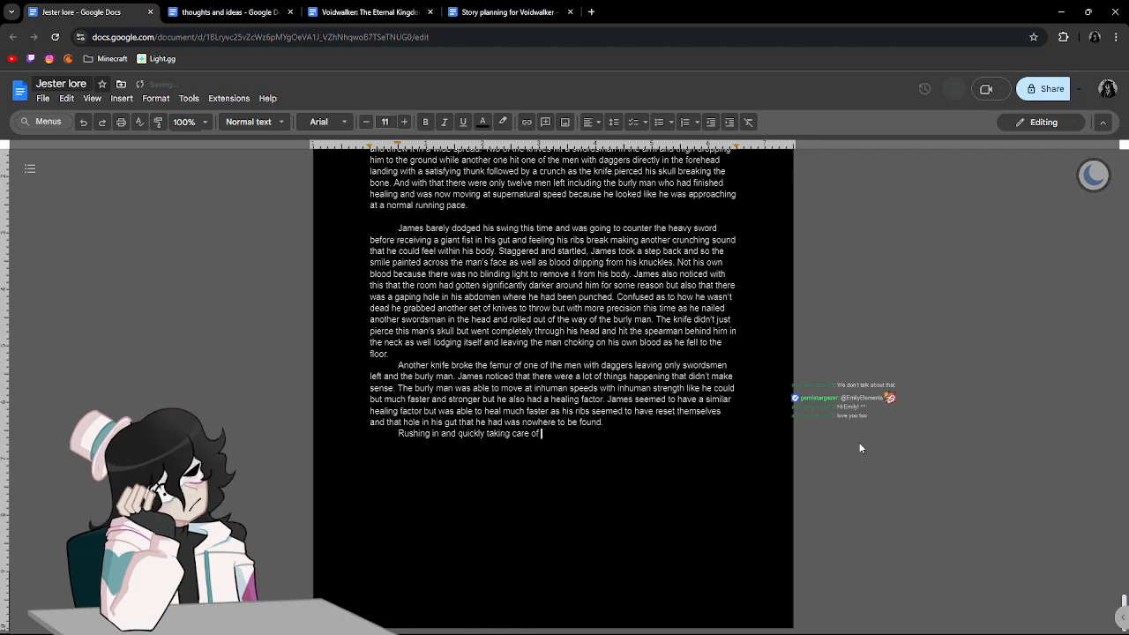
pyautogui.write('3 more of')
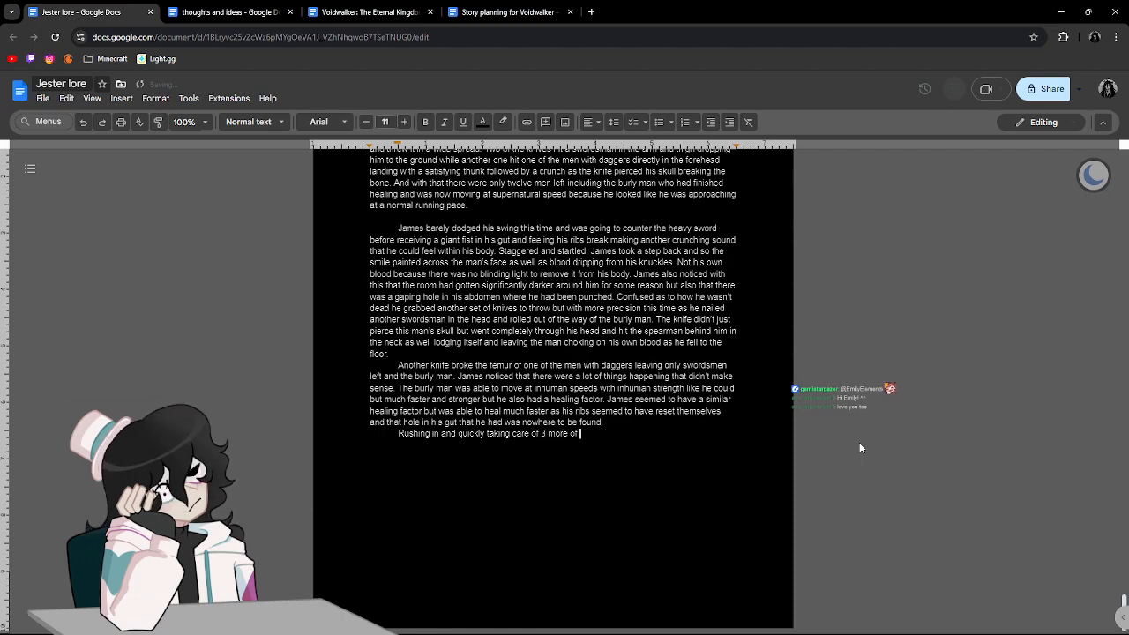
pyautogui.press('BackSpace')
pyautogui.press('BackSpace')
pyautogui.press('BackSpace')
pyautogui.press('BackSpace')
pyautogui.press('BackSpace')
pyautogui.press('BackSpace')
pyautogui.press('BackSpace')
pyautogui.press('BackSpace')
pyautogui.press('BackSpace')
pyautogui.write('three mo')
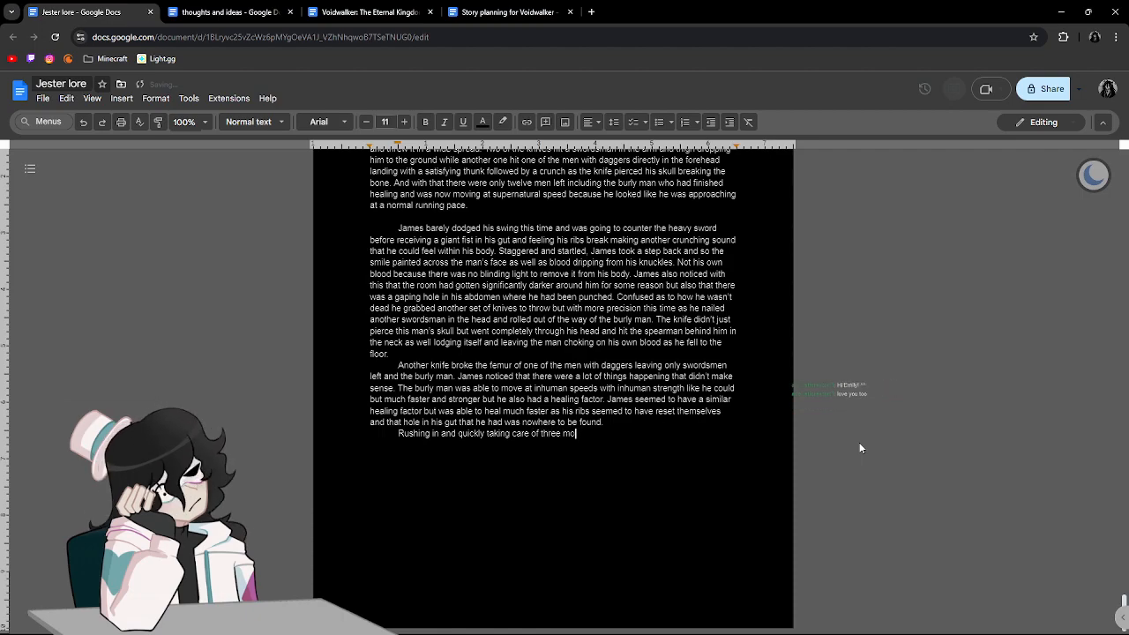
pyautogui.write('re of the attack')
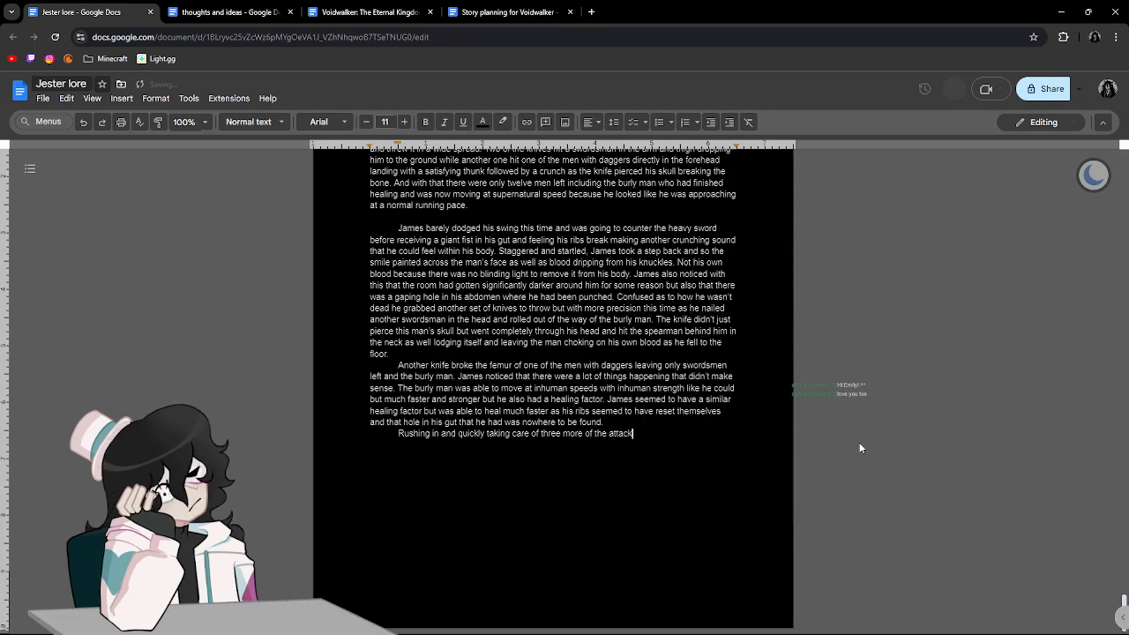
pyautogui.write('ing men ')
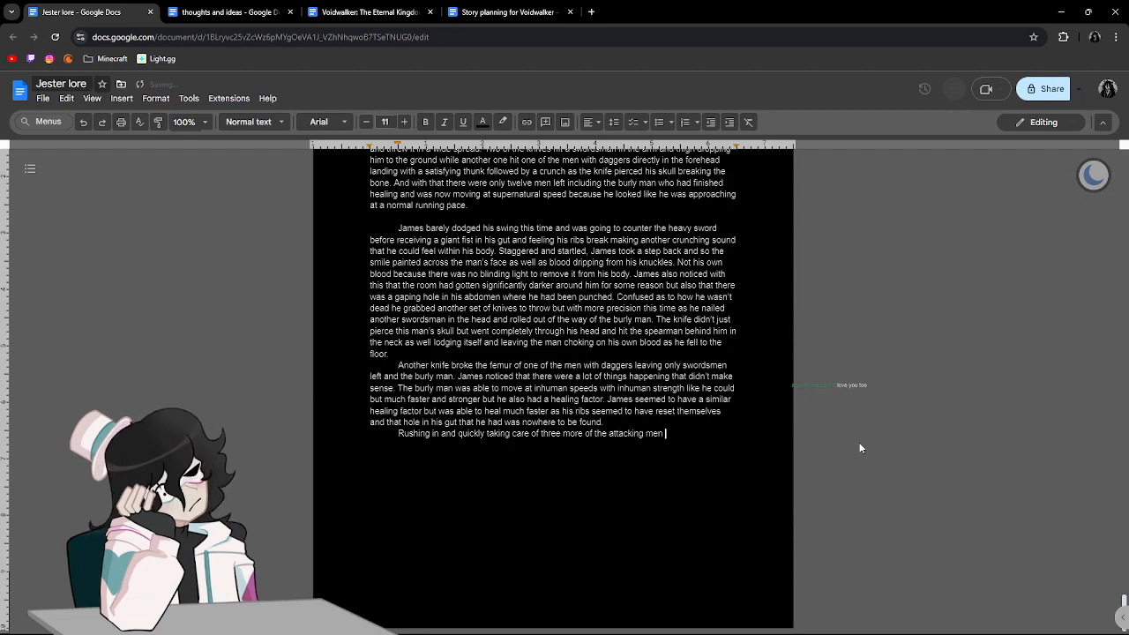
pyautogui.write('James')
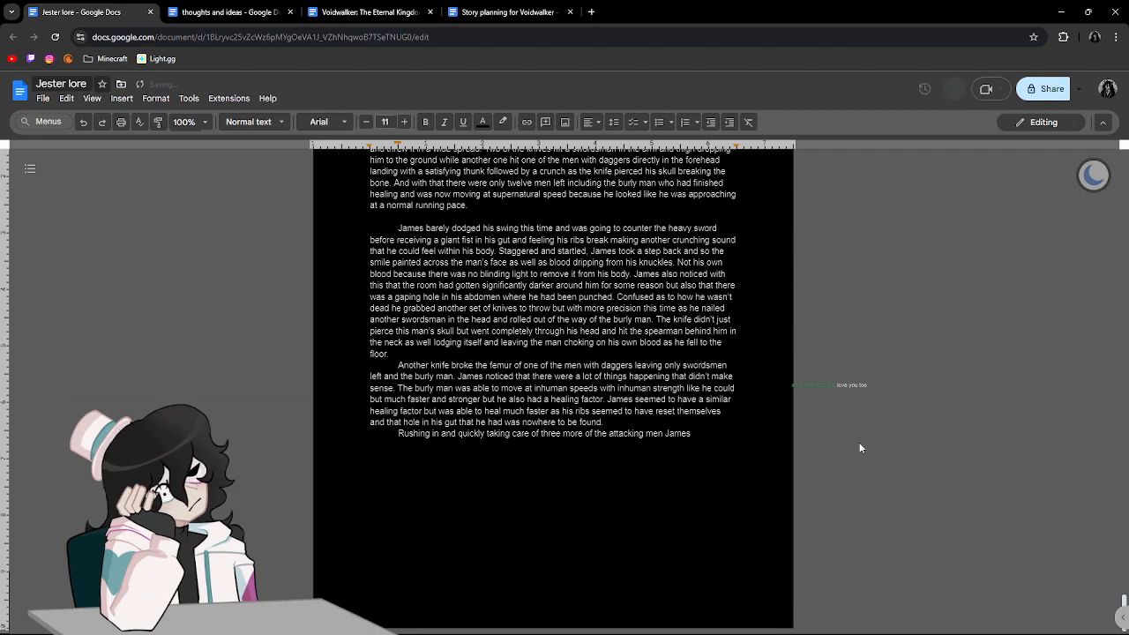
pyautogui.press('BackSpace')
pyautogui.press('BackSpace')
pyautogui.press('BackSpace')
pyautogui.press('BackSpace')
pyautogui.press('BackSpace')
pyautogui.press('BackSpace')
pyautogui.press('BackSpace')
pyautogui.press('BackSpace')
pyautogui.press('BackSpace')
pyautogui.press('BackSpace')
pyautogui.press('BackSpace')
pyautogui.press('BackSpace')
pyautogui.press('BackSpace')
pyautogui.press('BackSpace')
pyautogui.press('BackSpace')
pyautogui.press('BackSpace')
pyautogui.press('BackSpace')
pyautogui.press('BackSpace')
pyautogui.press('BackSpace')
pyautogui.press('BackSpace')
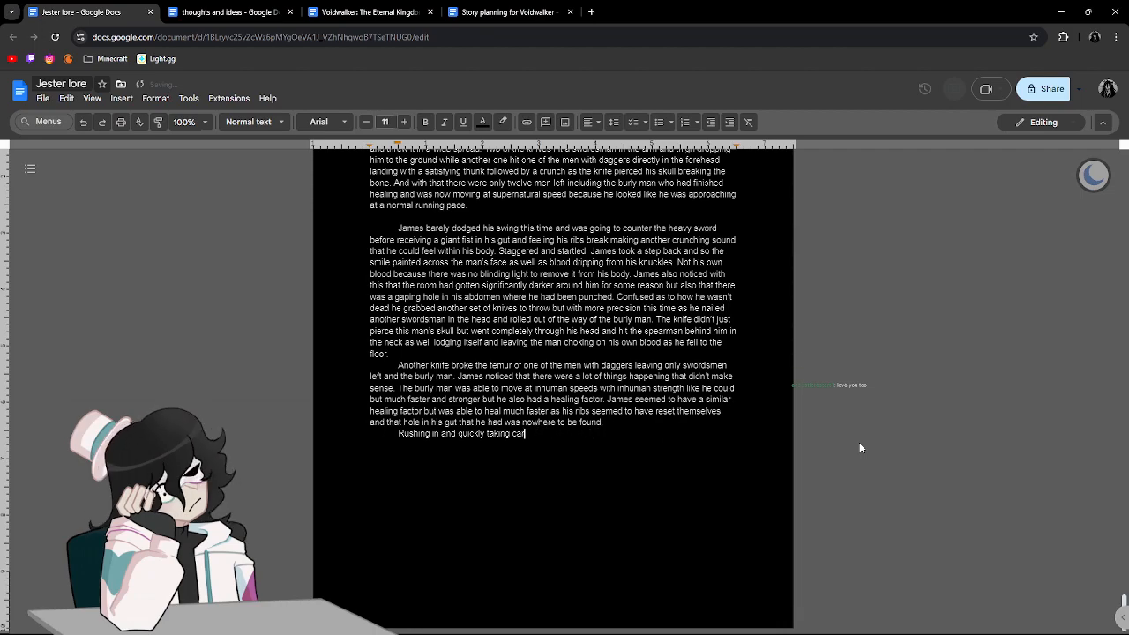
pyautogui.press('BackSpace')
pyautogui.press('BackSpace')
pyautogui.press('BackSpace')
pyautogui.press('BackSpace')
pyautogui.press('BackSpace')
pyautogui.press('BackSpace')
pyautogui.press('BackSpace')
pyautogui.press('BackSpace')
pyautogui.press('BackSpace')
pyautogui.press('BackSpace')
pyautogui.press('BackSpace')
pyautogui.press('BackSpace')
pyautogui.press('BackSpace')
pyautogui.press('BackSpace')
pyautogui.press('BackSpace')
pyautogui.press('BackSpace')
pyautogui.press('BackSpace')
pyautogui.press('BackSpace')
# Open the new paragraph with "James quickly and carelessly took care of three more of the assassins but".
pyautogui.write('James ')
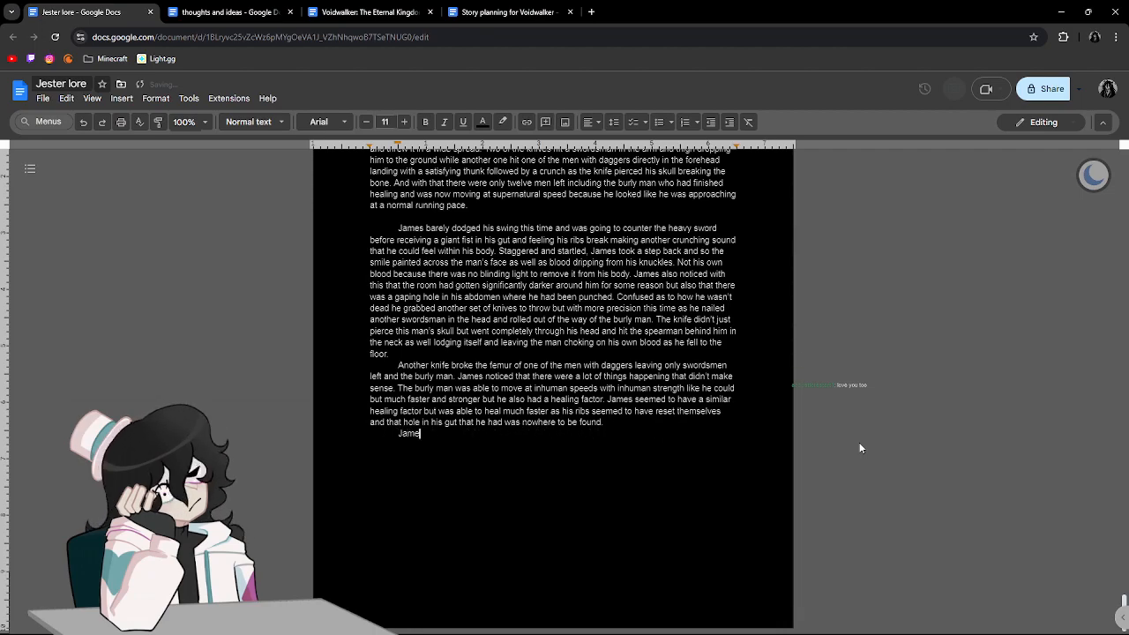
pyautogui.write('qui')
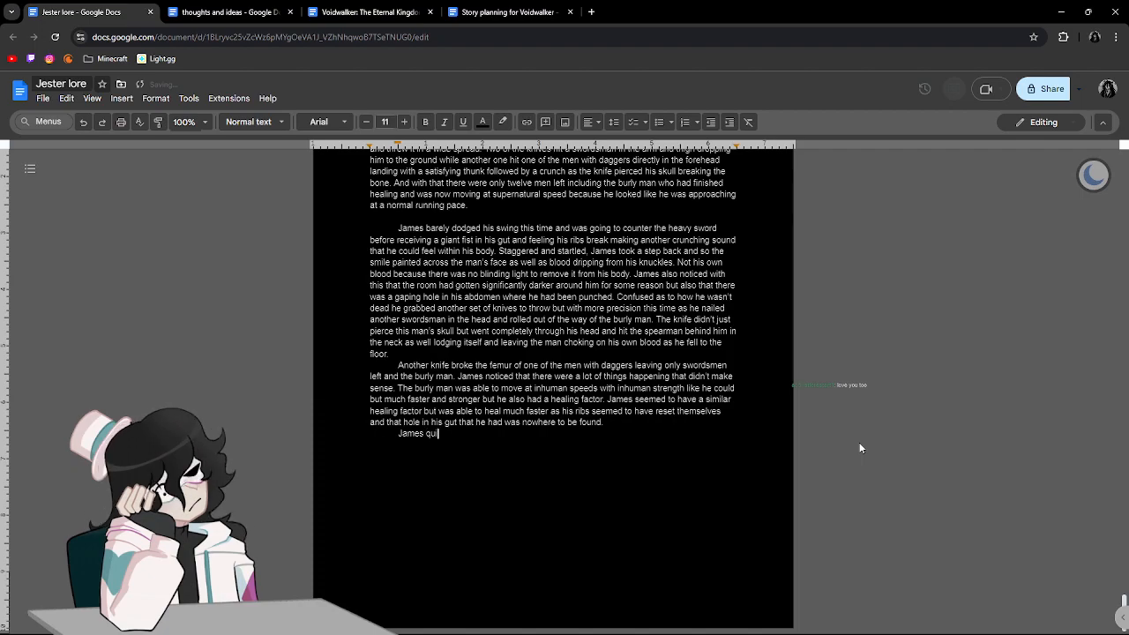
pyautogui.write('ckly and care')
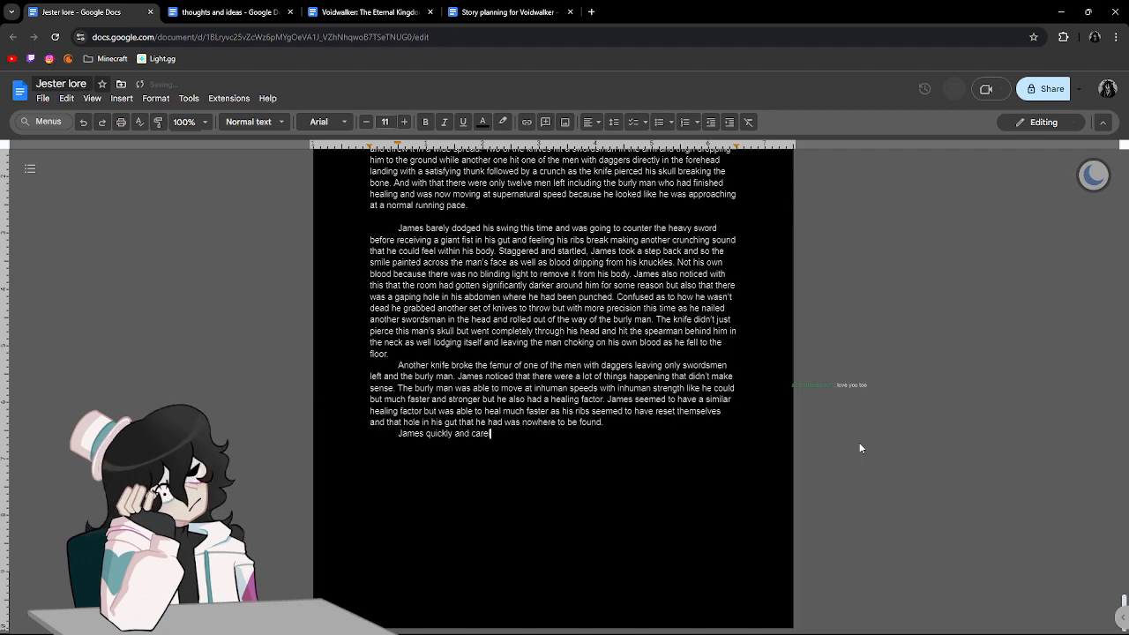
pyautogui.write('lessly tooke car')
pyautogui.press('BackSpace')
pyautogui.press('BackSpace')
pyautogui.press('BackSpace')
pyautogui.press('BackSpace')
pyautogui.press('BackSpace')
pyautogui.write('care of thr')
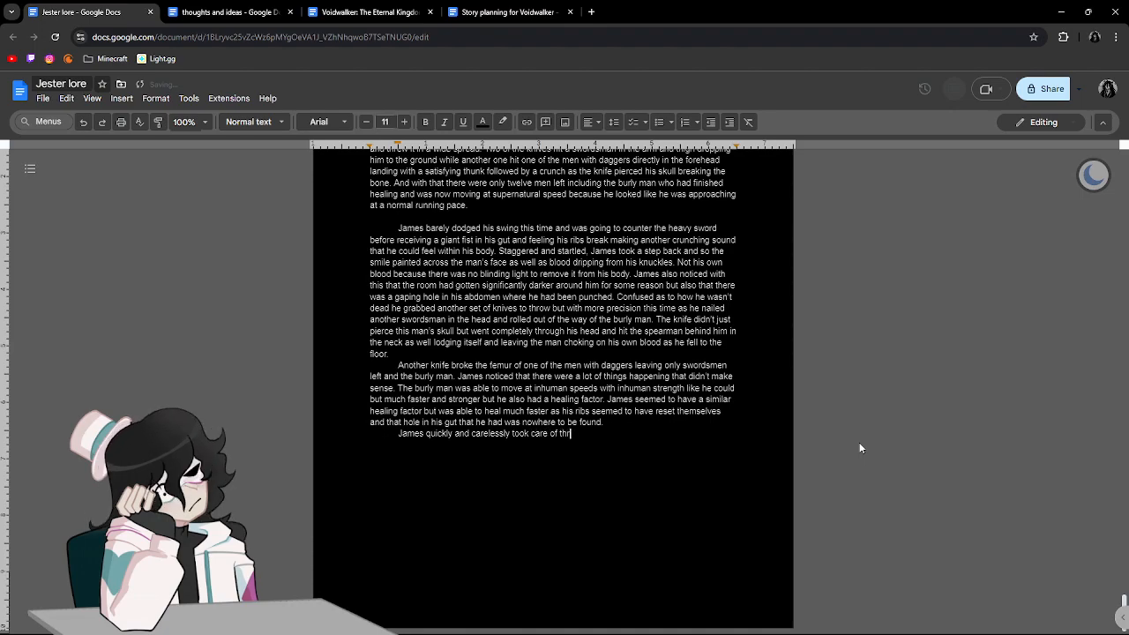
pyautogui.write('ee more of the ')
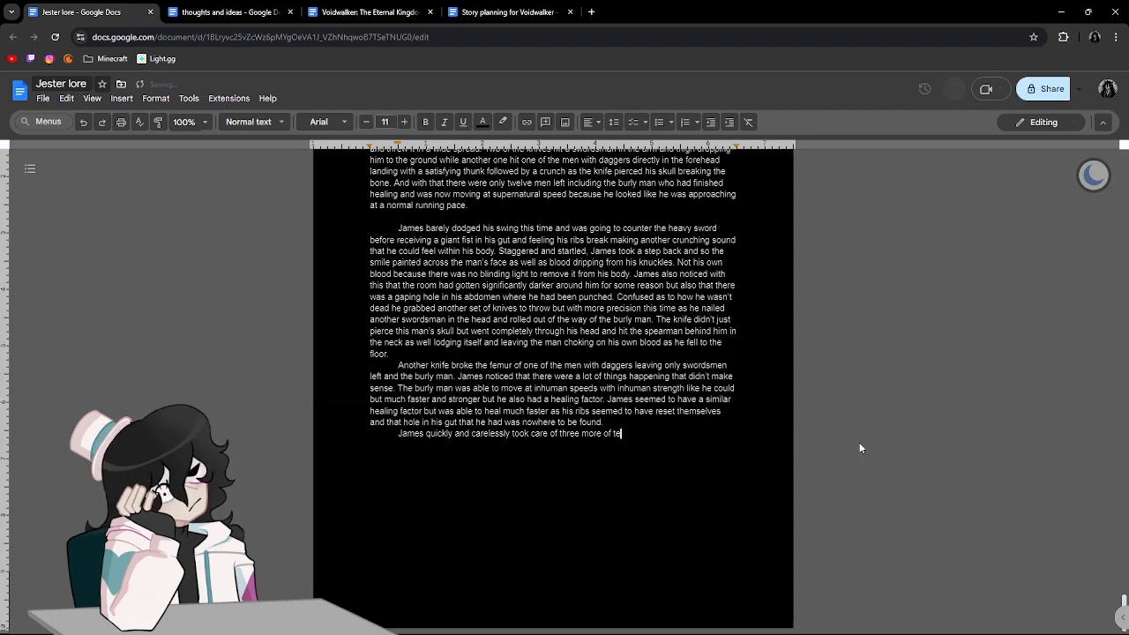
pyautogui.write('assassins')
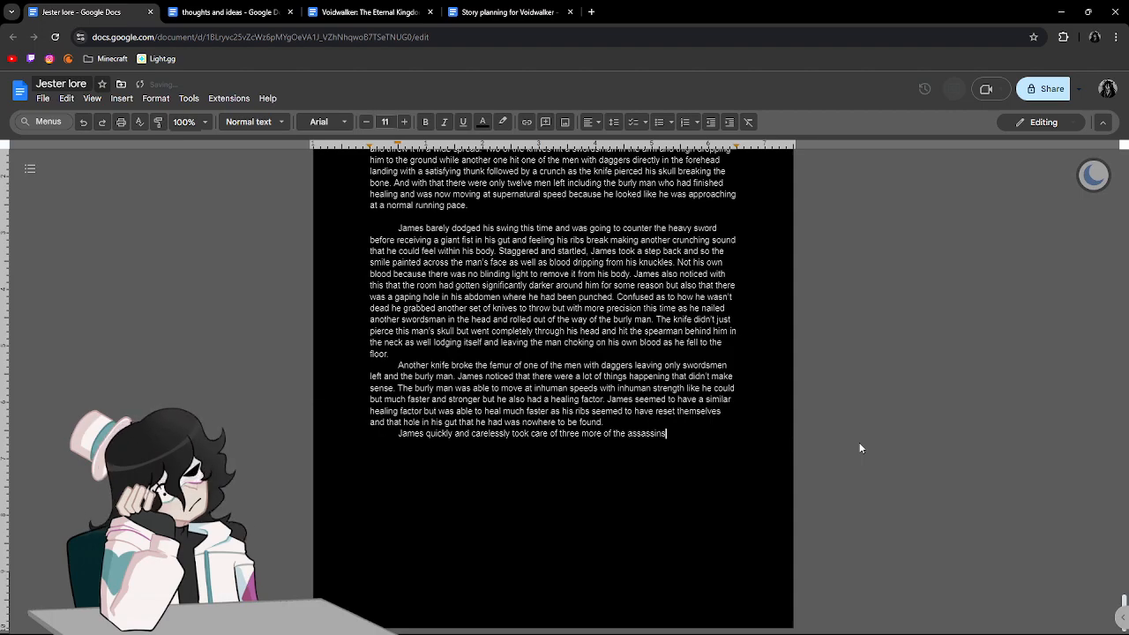
pyautogui.write(' but was al')
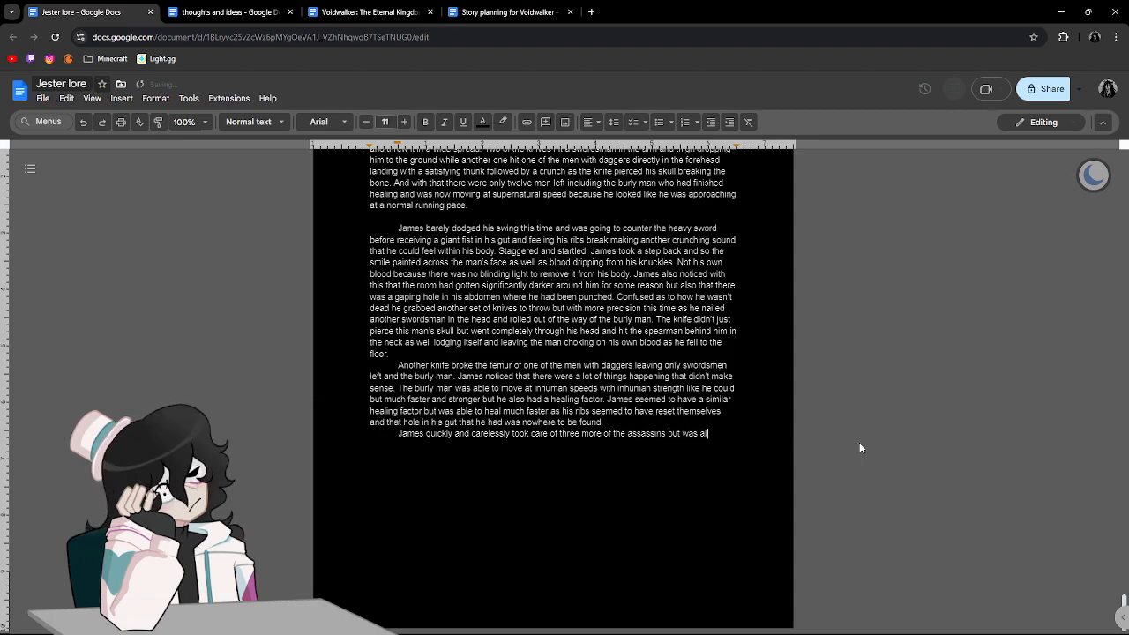
pyautogui.write('so met ')
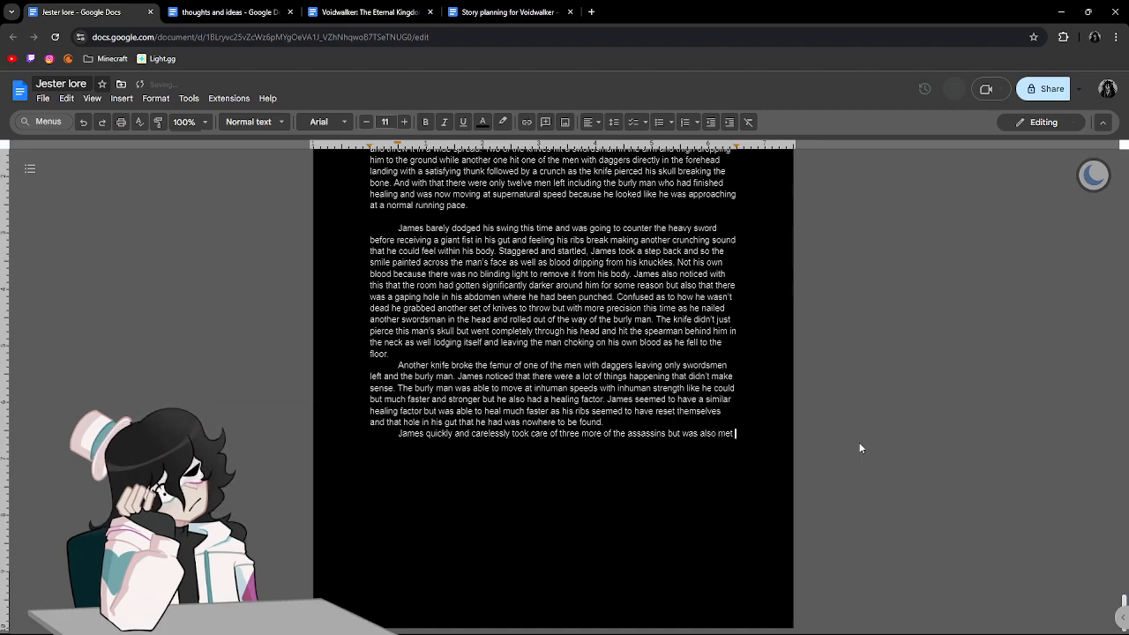
pyautogui.write('with a swi')
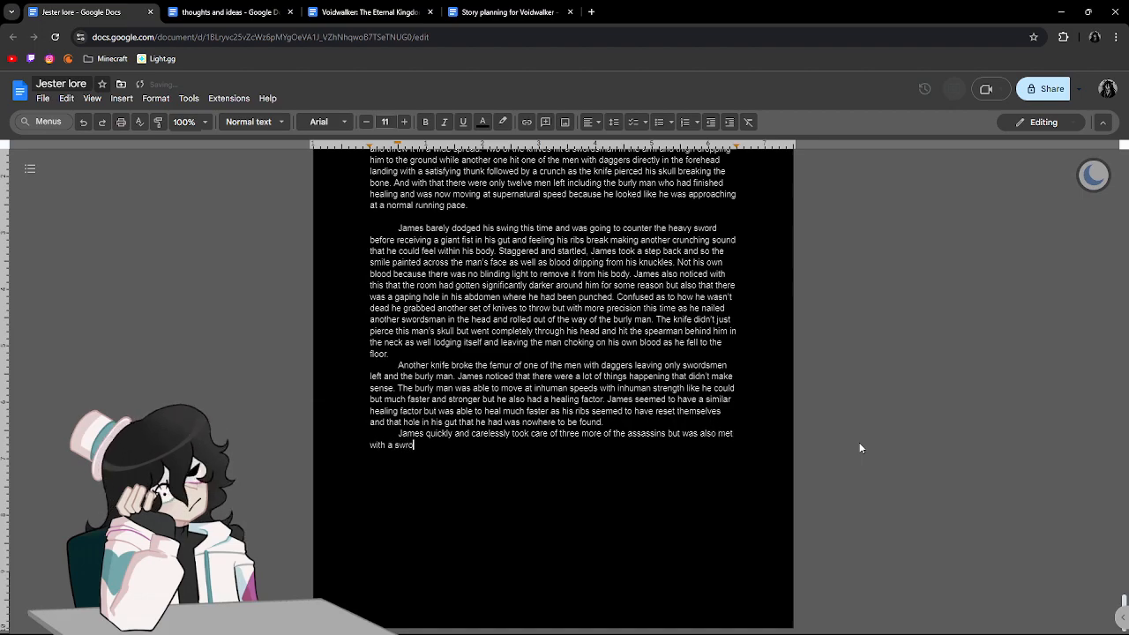
pyautogui.write('rd cru')
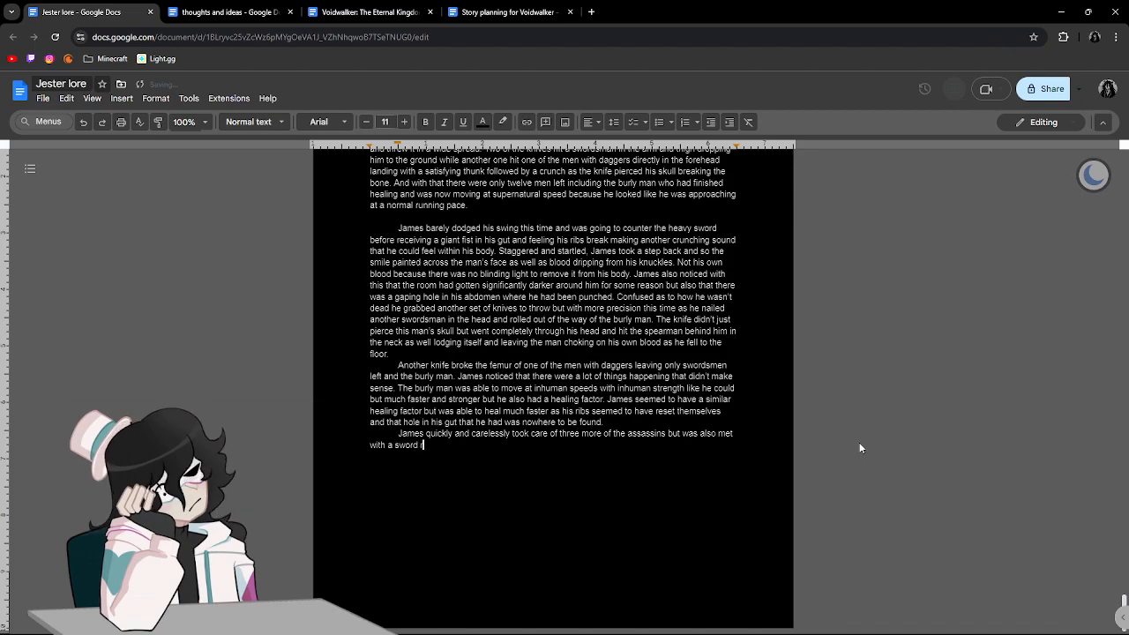
pyautogui.write('shing him ')
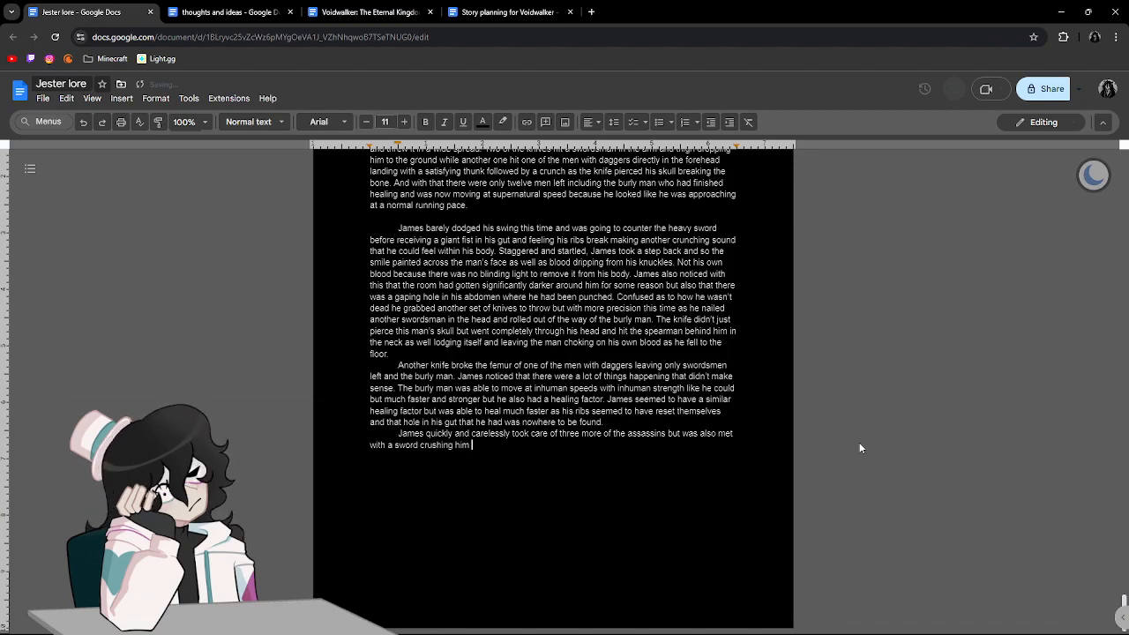
pyautogui.write('into the ground an')
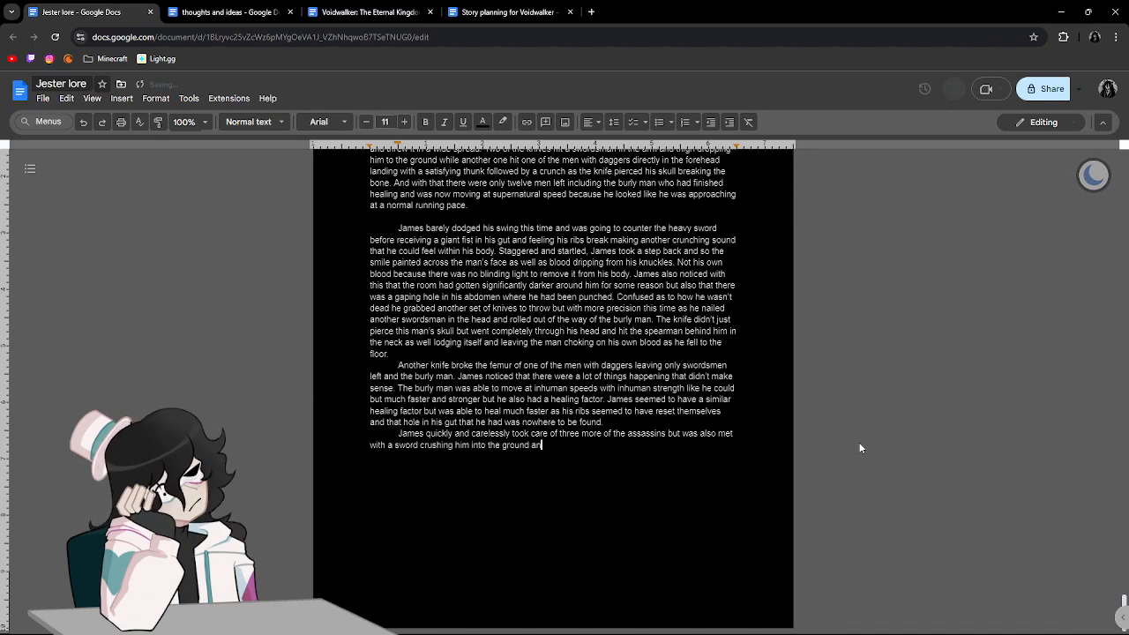
pyautogui.write('d breaking ')
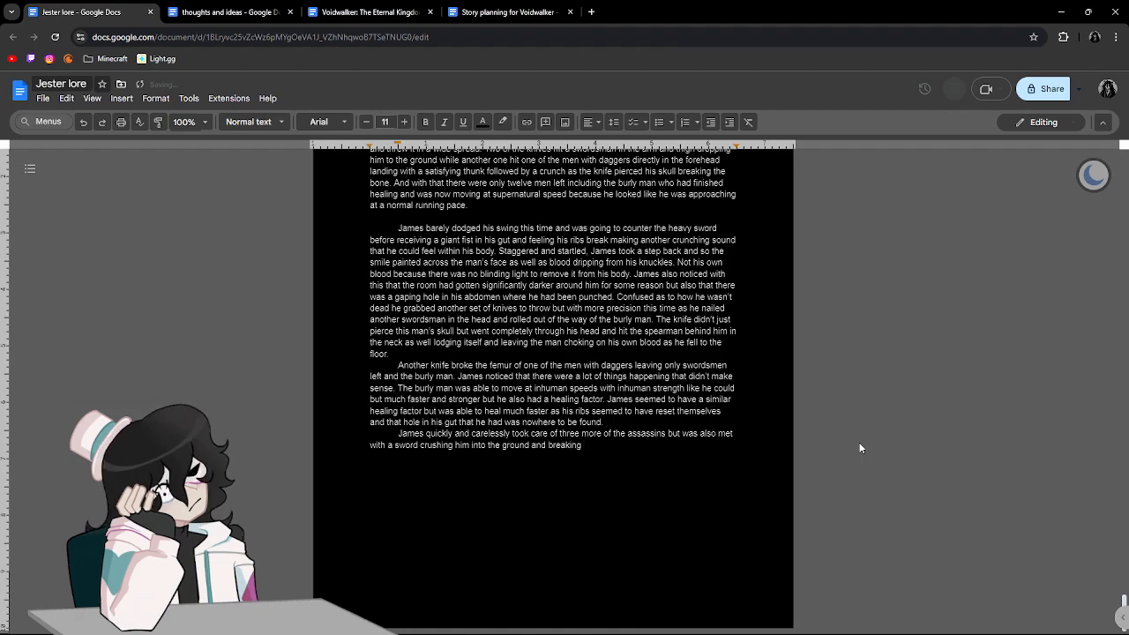
pyautogui.write('part o')
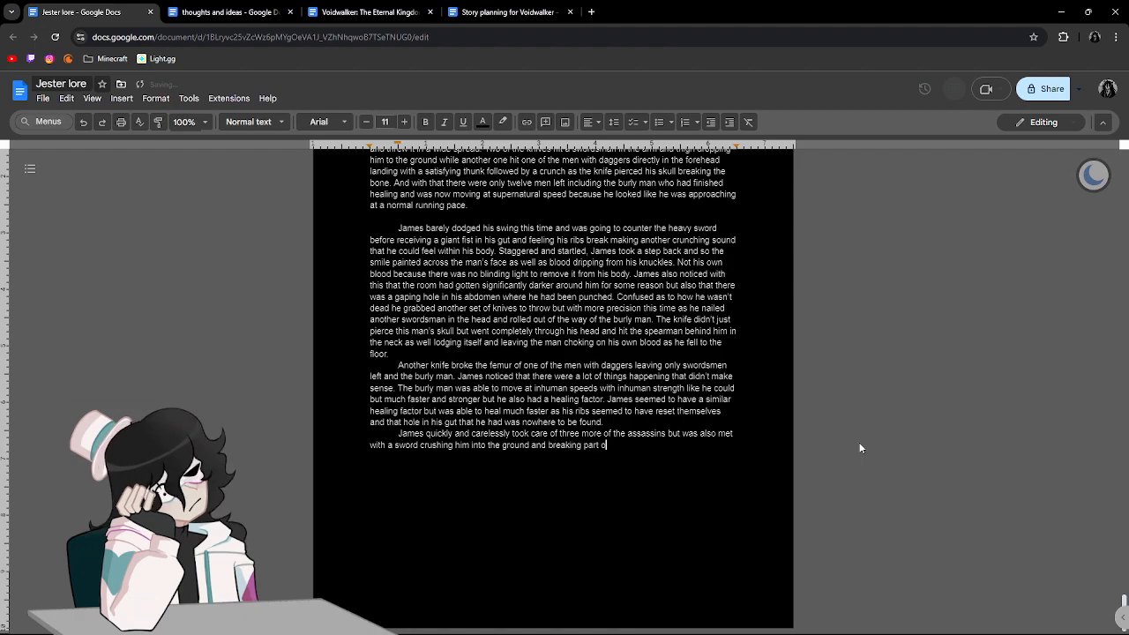
pyautogui.write('f his spine')
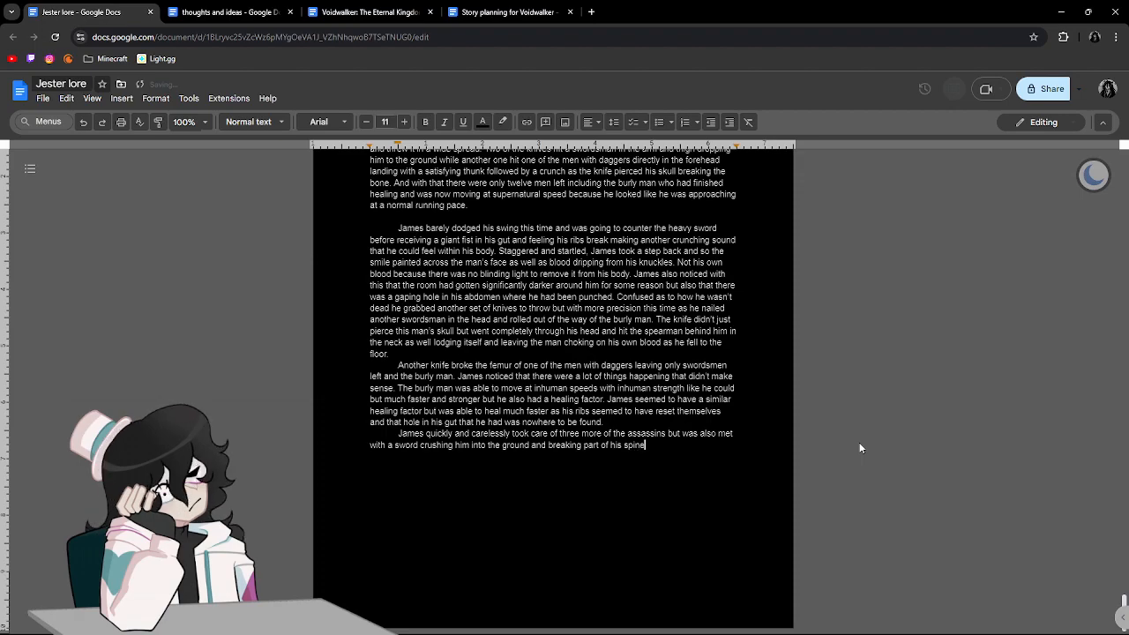
pyautogui.write('. The wei')
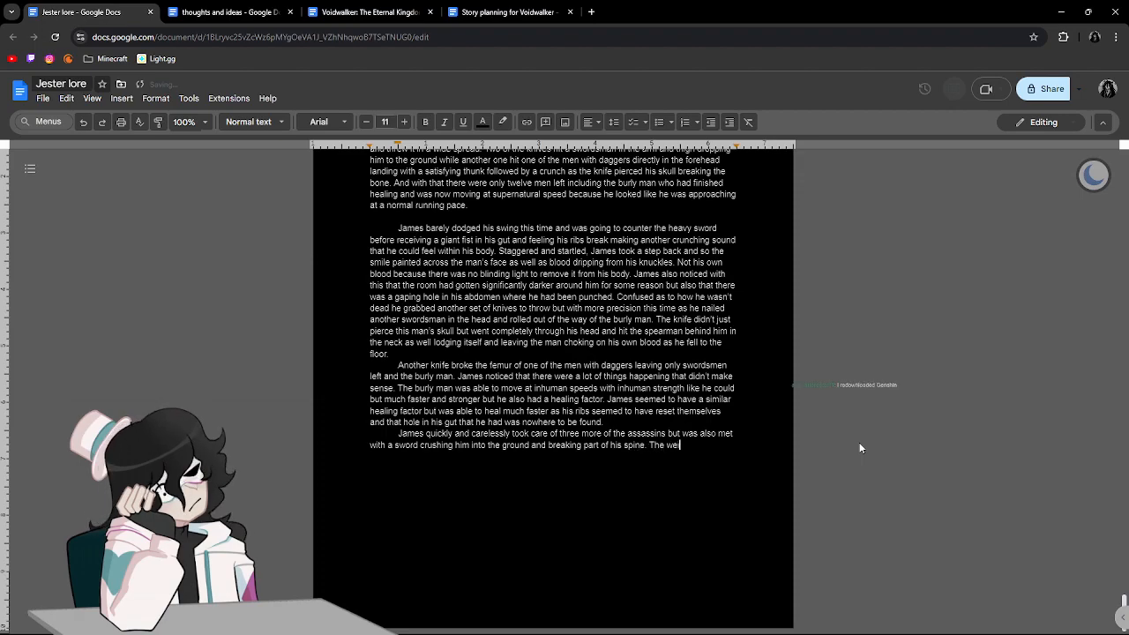
pyautogui.write('ght of the claymore resting')
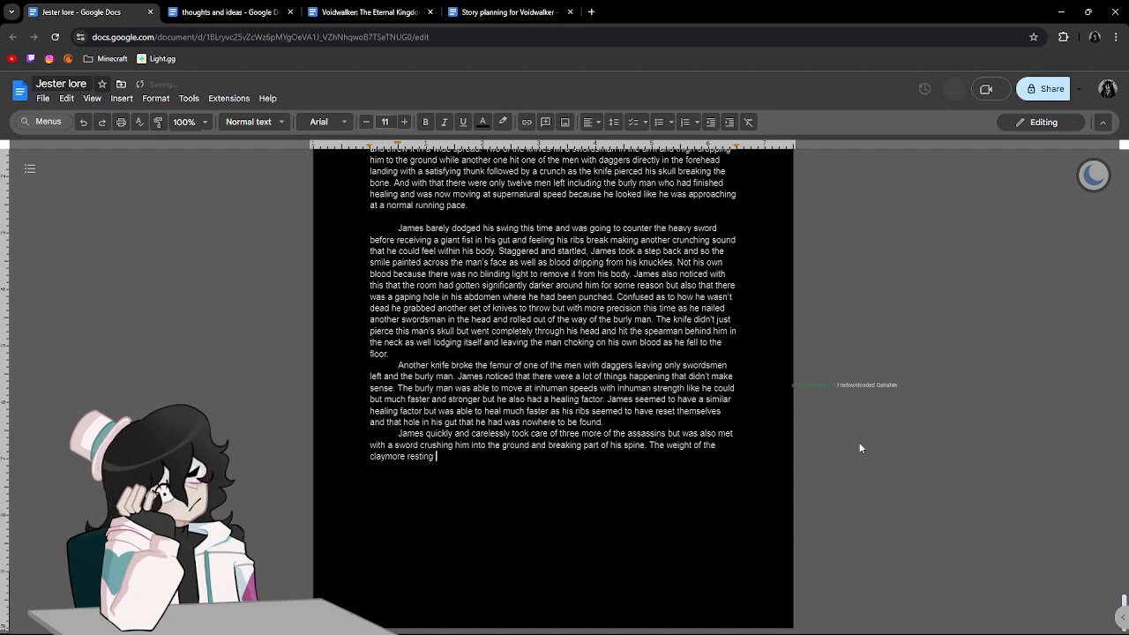
# Begin the next sentence with "The weight of the claymore gouged into his back".
pyautogui.press('BackSpace')
pyautogui.press('BackSpace')
pyautogui.press('BackSpace')
pyautogui.press('BackSpace')
pyautogui.press('BackSpace')
pyautogui.press('BackSpace')
pyautogui.press('BackSpace')
pyautogui.press('BackSpace')
pyautogui.write('gouche')
pyautogui.press('BackSpace')
pyautogui.press('BackSpace')
pyautogui.press('BackSpace')
pyautogui.write('ged into his back ')
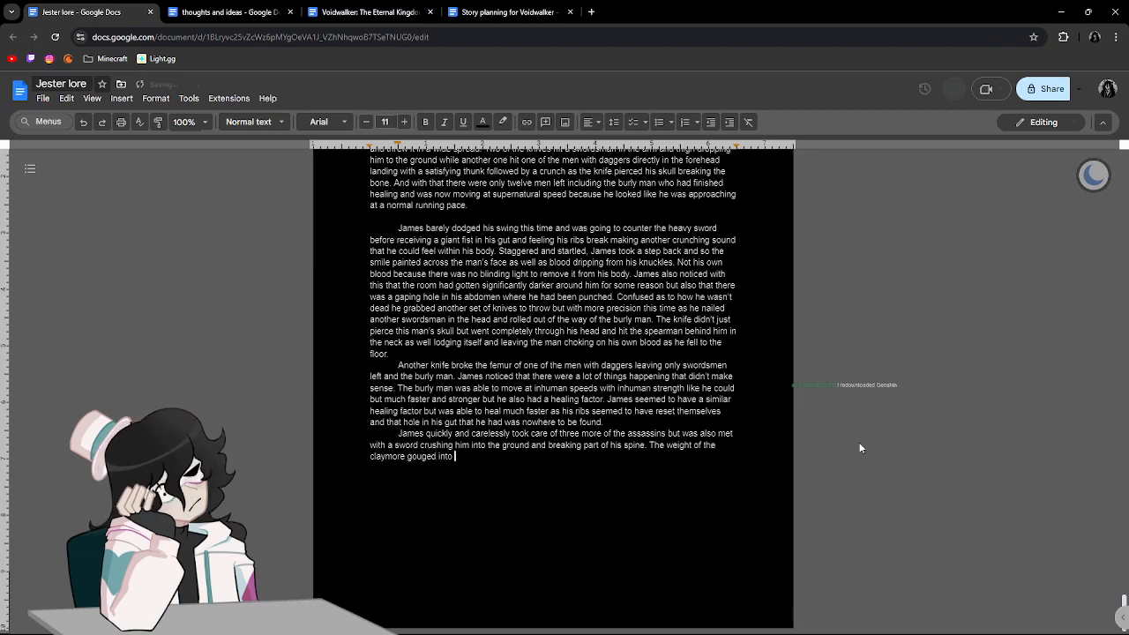
pyautogui.write('an')
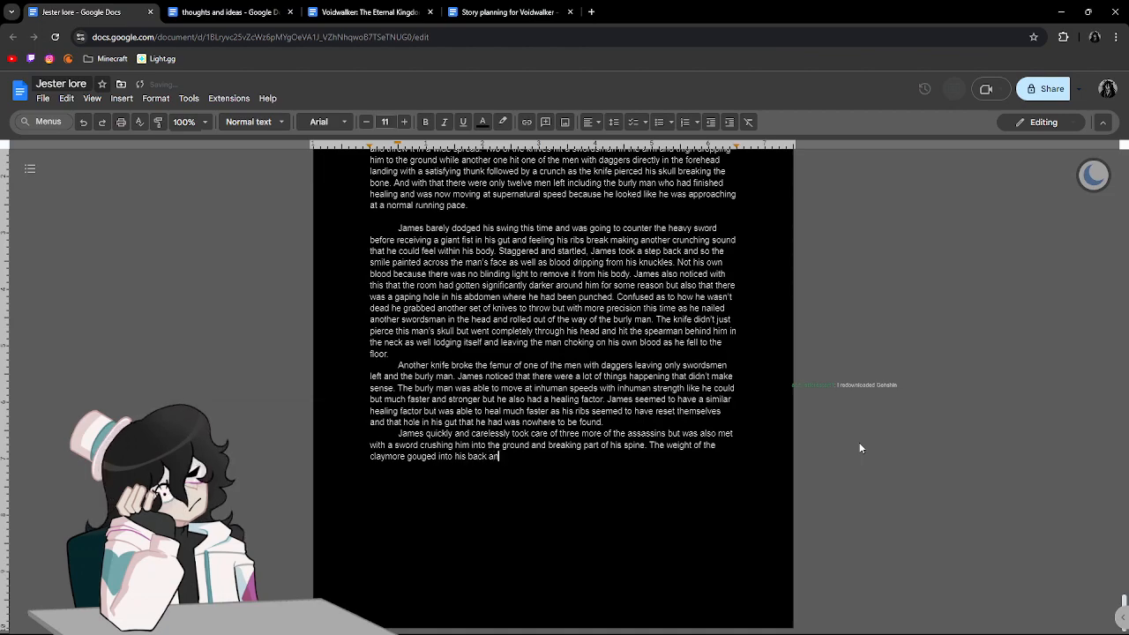
pyautogui.write('d the bu')
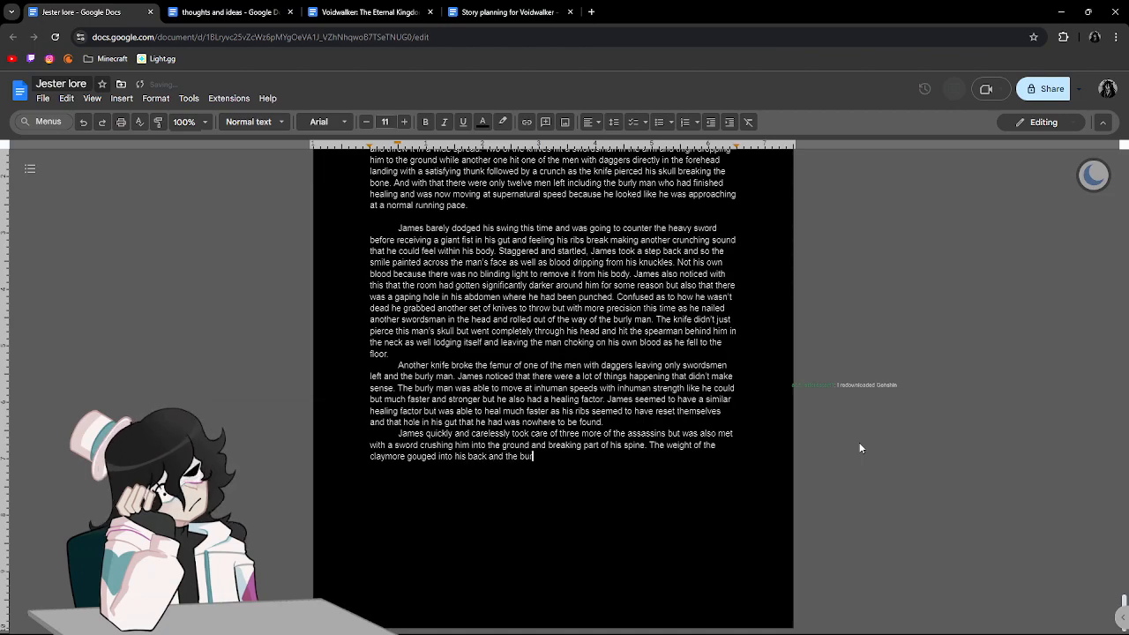
pyautogui.write('rly man walking up into the t')
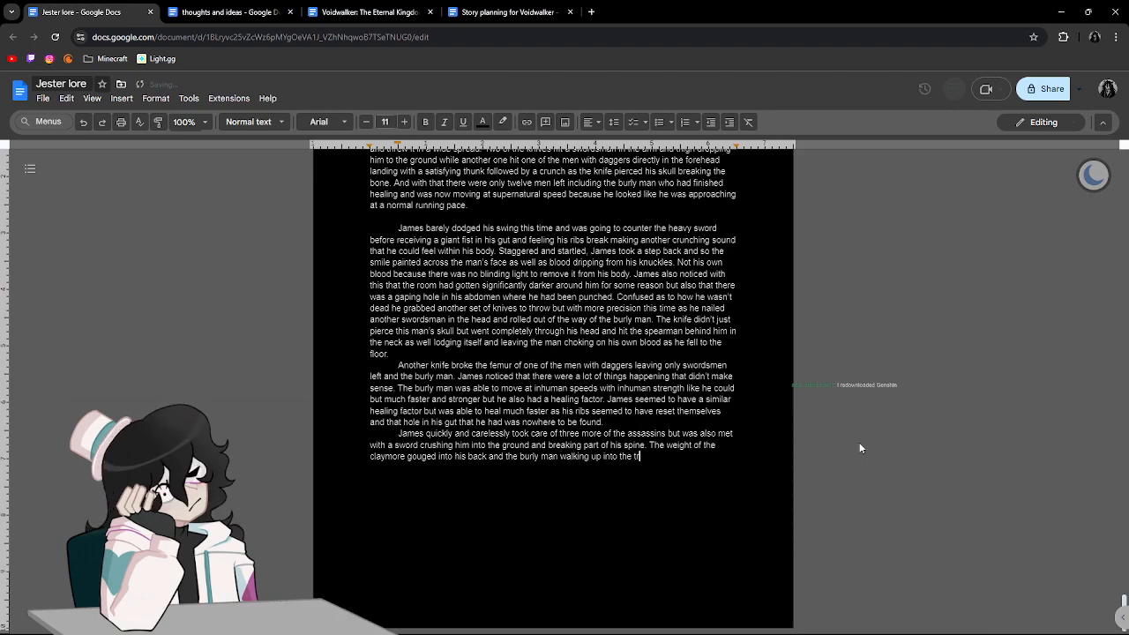
# Finish the claymore sentence with "and the burly man walking up to pick up the thrown sword.".
pyautogui.press('BackSpace')
pyautogui.press('BackSpace')
pyautogui.press('BackSpace')
pyautogui.press('BackSpace')
pyautogui.press('BackSpace')
pyautogui.press('BackSpace')
pyautogui.press('BackSpace')
pyautogui.press('BackSpace')
pyautogui.press('BackSpace')
pyautogui.press('BackSpace')
pyautogui.write('to pick up the thrown sword')
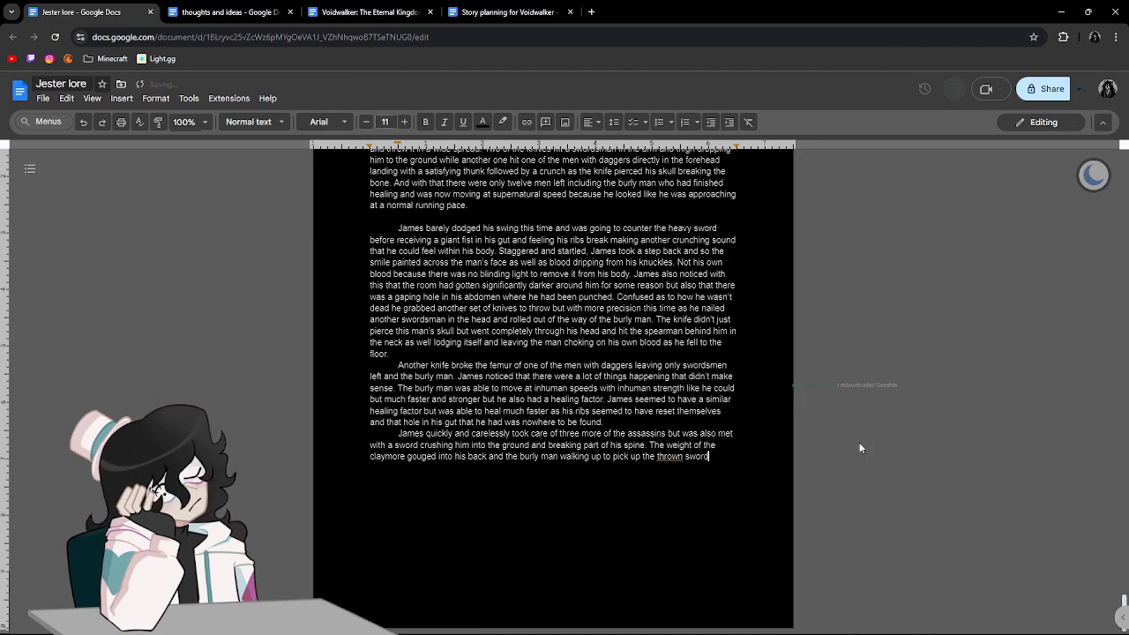
pyautogui.press('BackSpace')
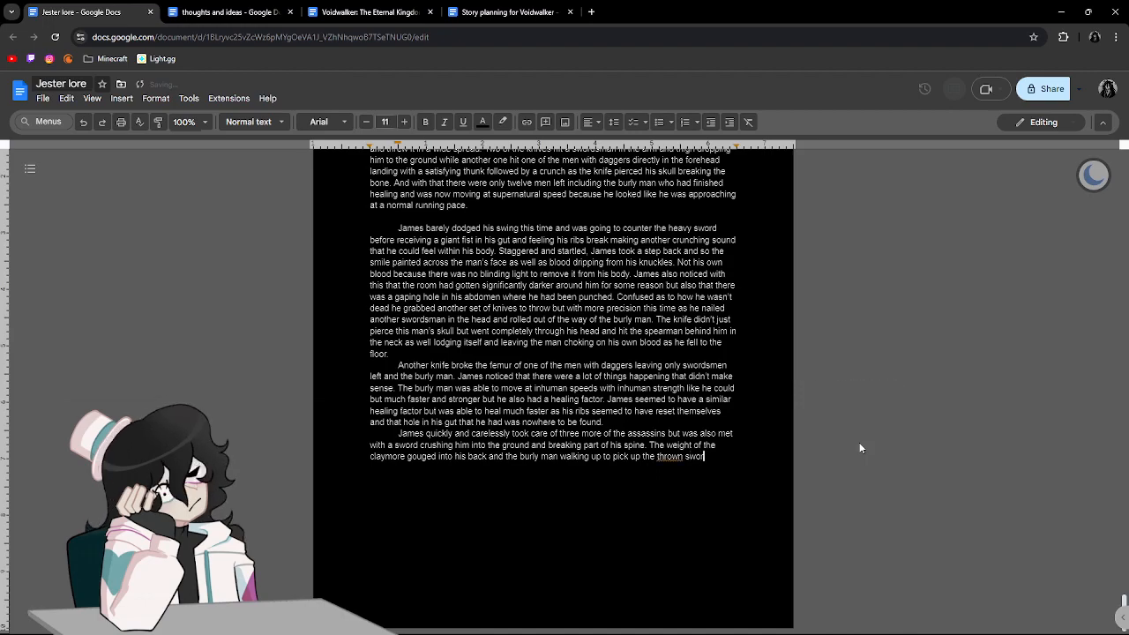
pyautogui.write('d.')
# Check the flagged word "thrown" and ignore the suggestion to replace "walking" with "walked" in the new sentence.
pyautogui.click(667, 456)
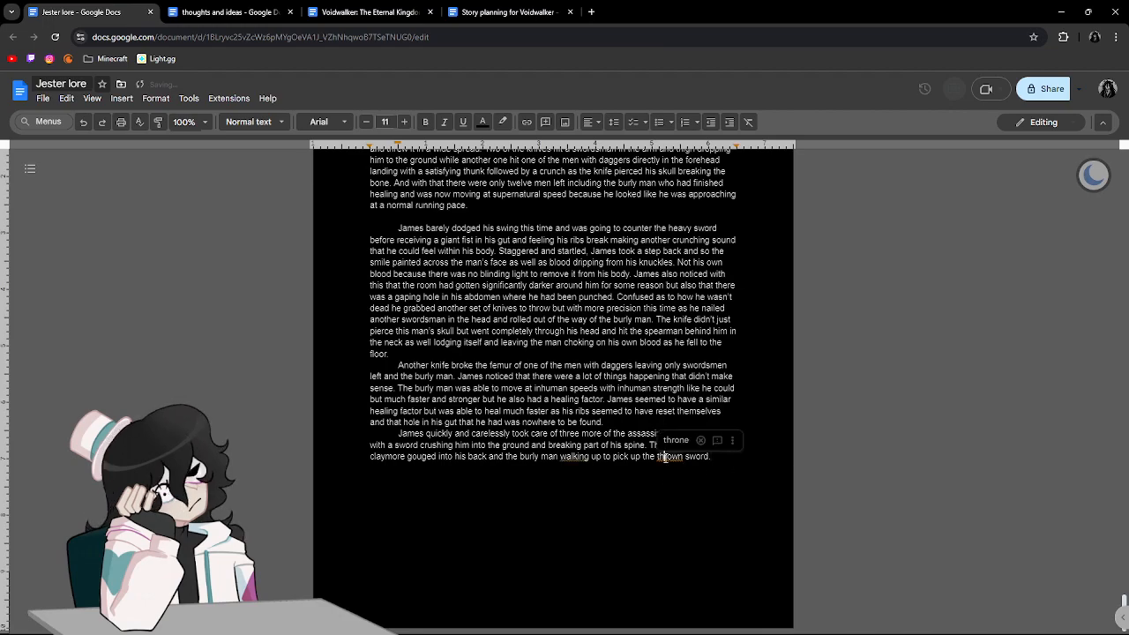
pyautogui.click(571, 459)
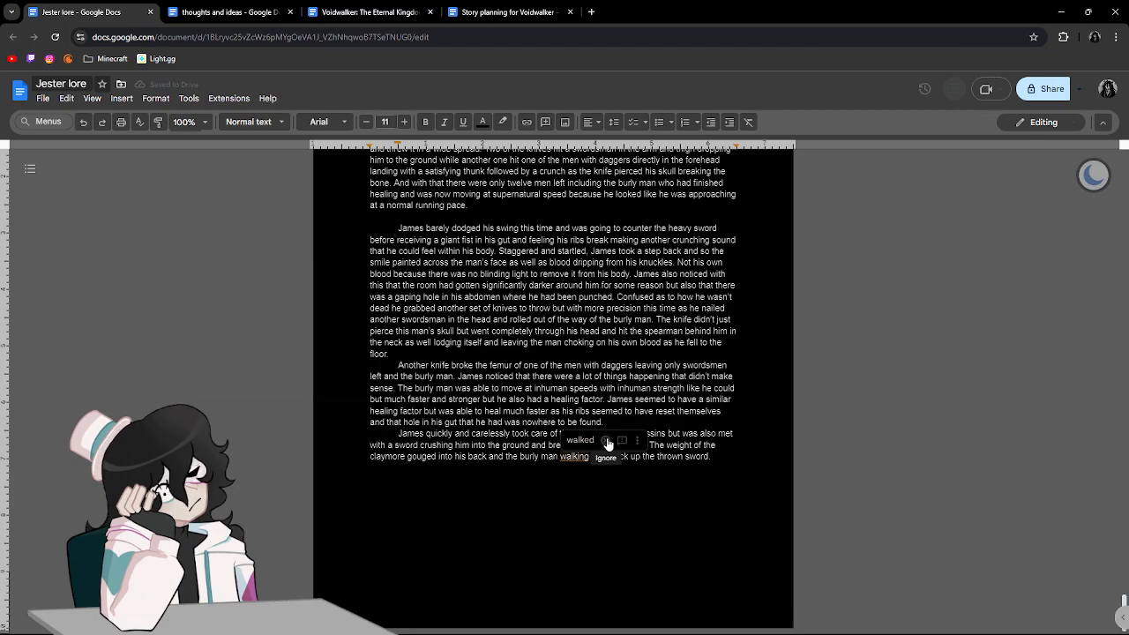
pyautogui.click(606, 441)
# Begin the next sentence at the paragraph's end with "Instead of releasing the sword from his back however, he".
pyautogui.press('End')
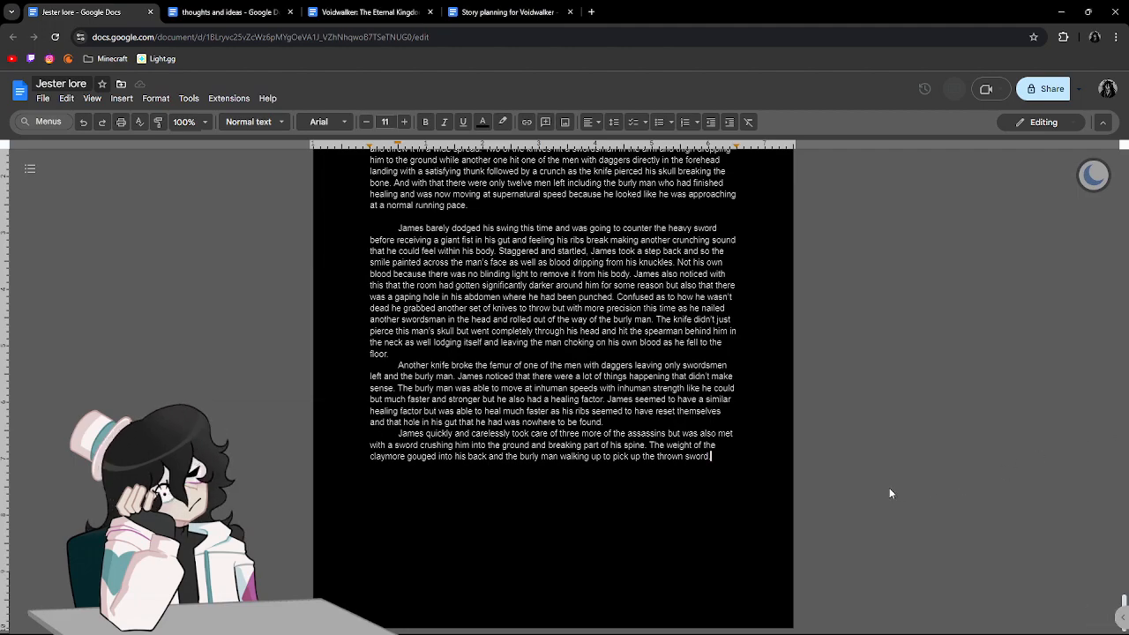
pyautogui.write('in')
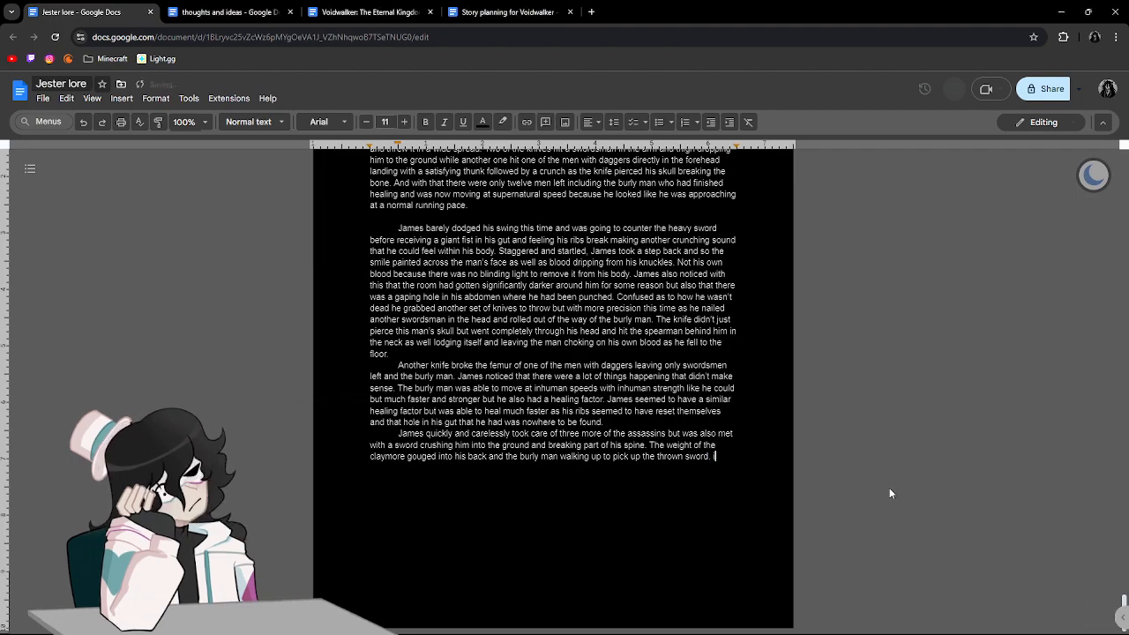
pyautogui.write('stead of')
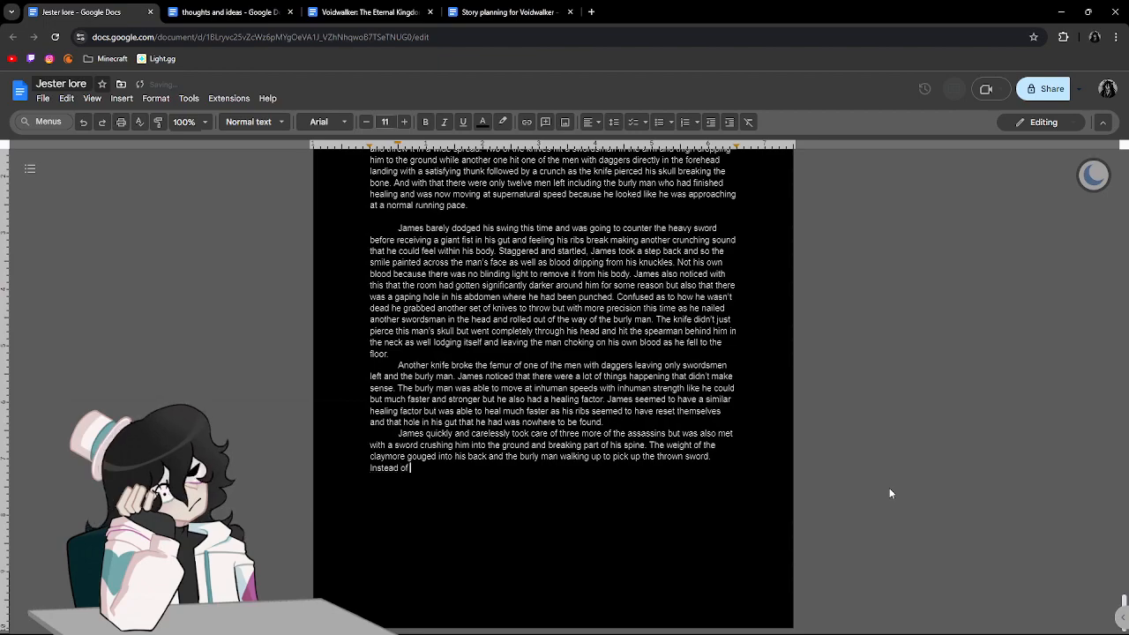
pyautogui.write(' releas')
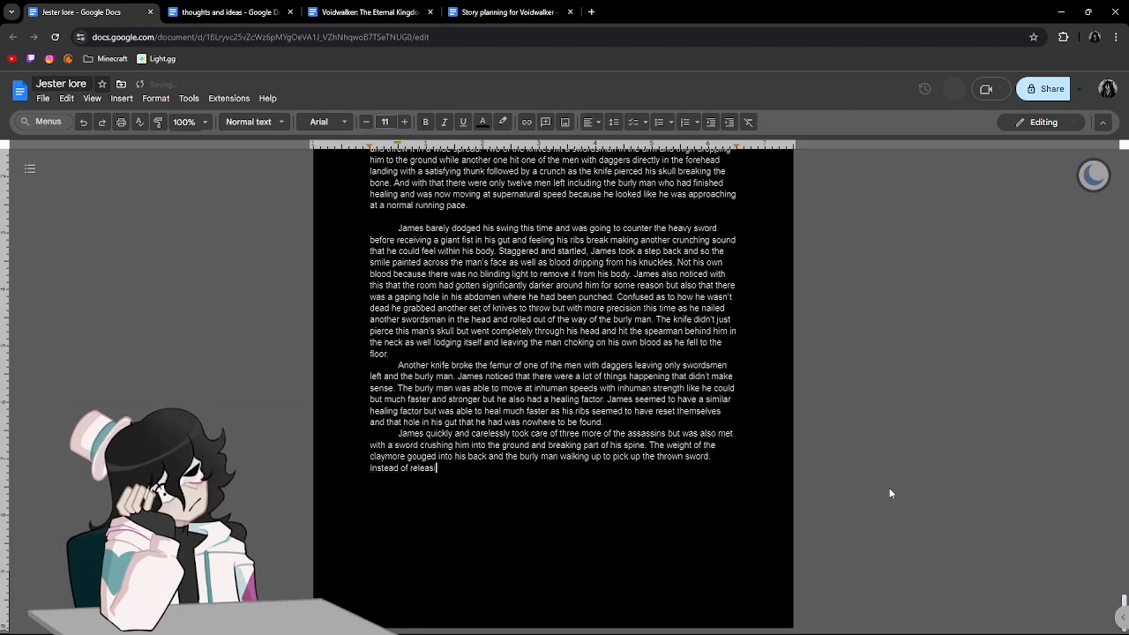
pyautogui.write('ing the swor')
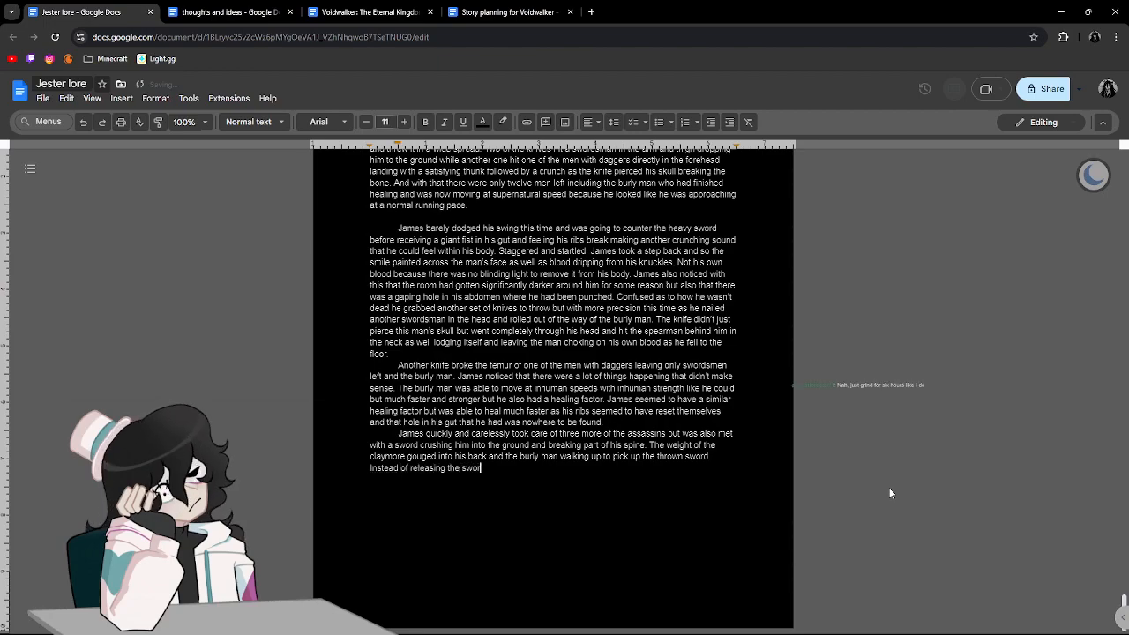
pyautogui.write('d from his bac')
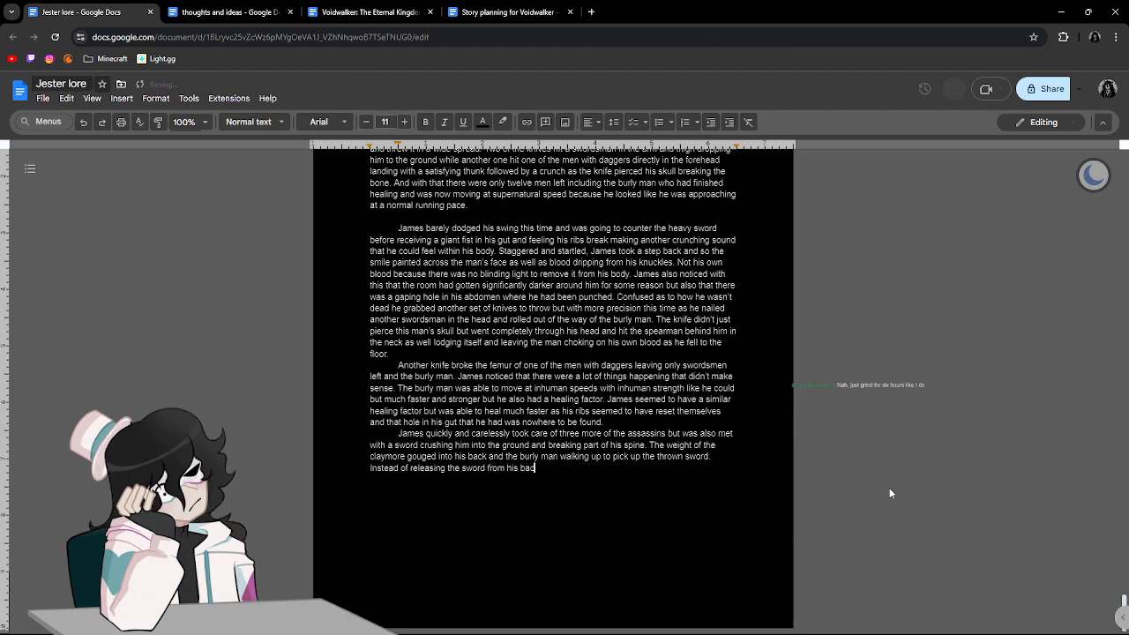
pyautogui.write('k hewever he')
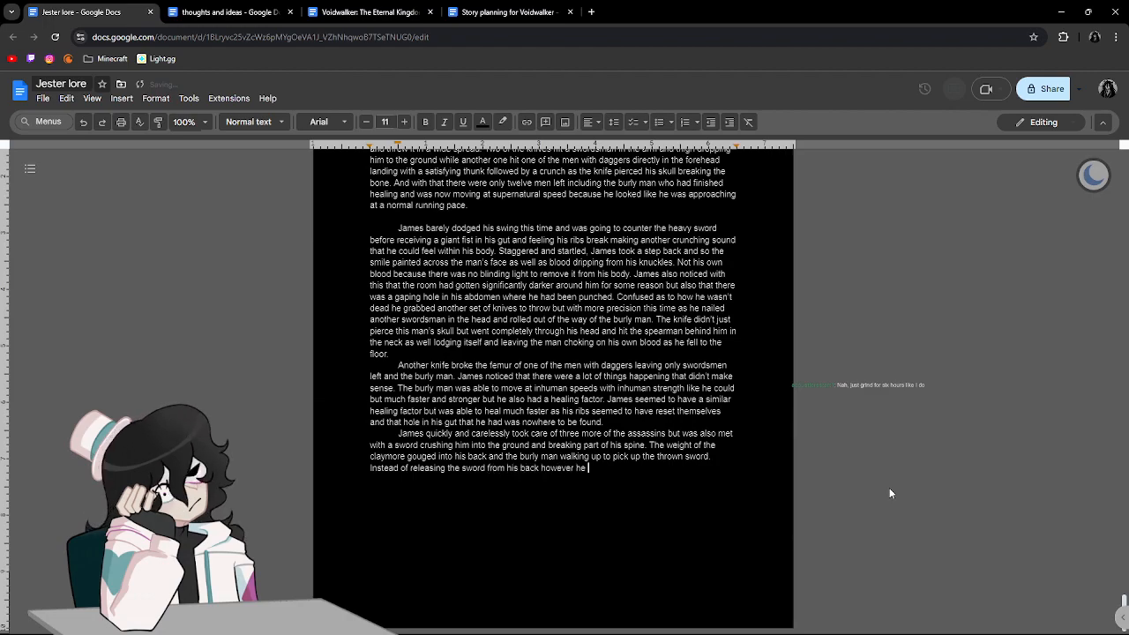
pyautogui.press('BackSpace')
pyautogui.press('BackSpace')
pyautogui.press('BackSpace')
pyautogui.press('BackSpace')
pyautogui.write(', ')
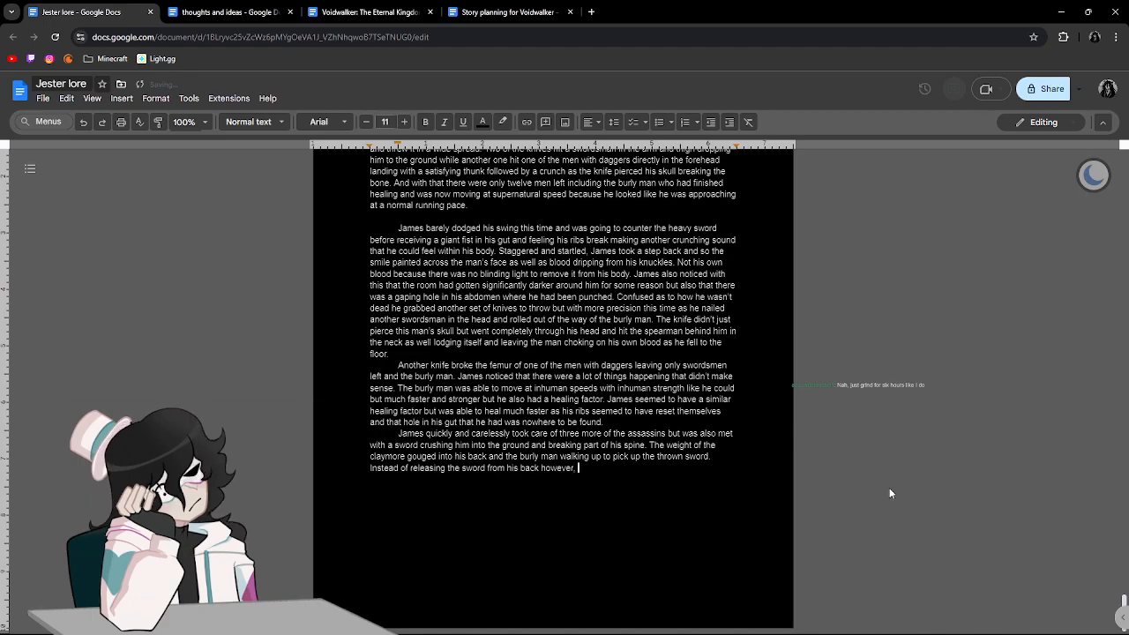
pyautogui.write('he rested ')
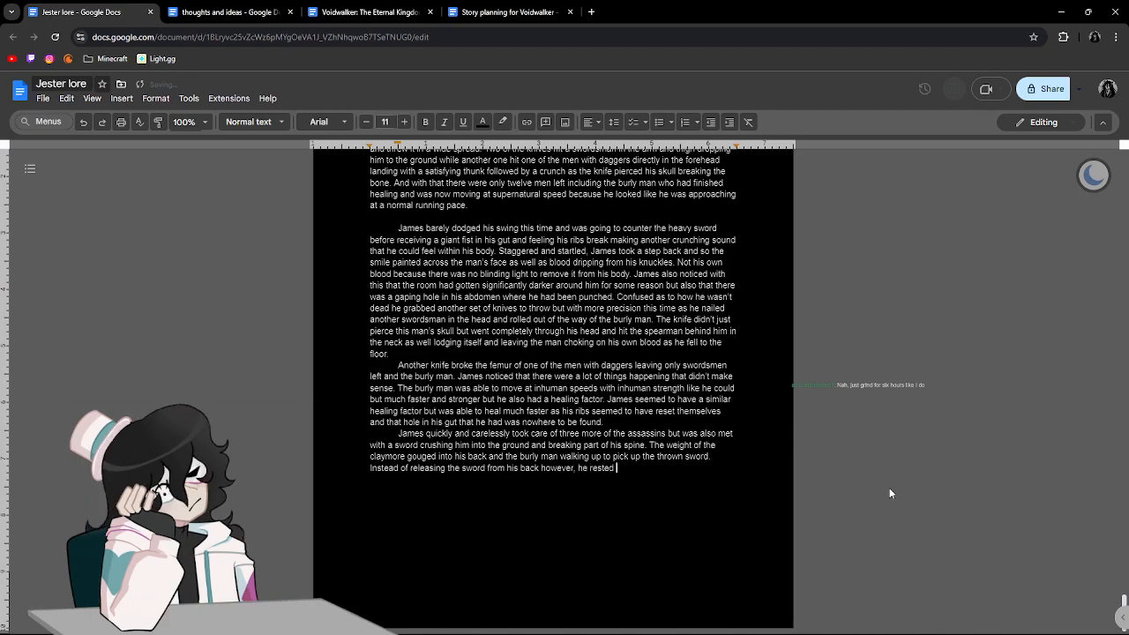
pyautogui.write('a l')
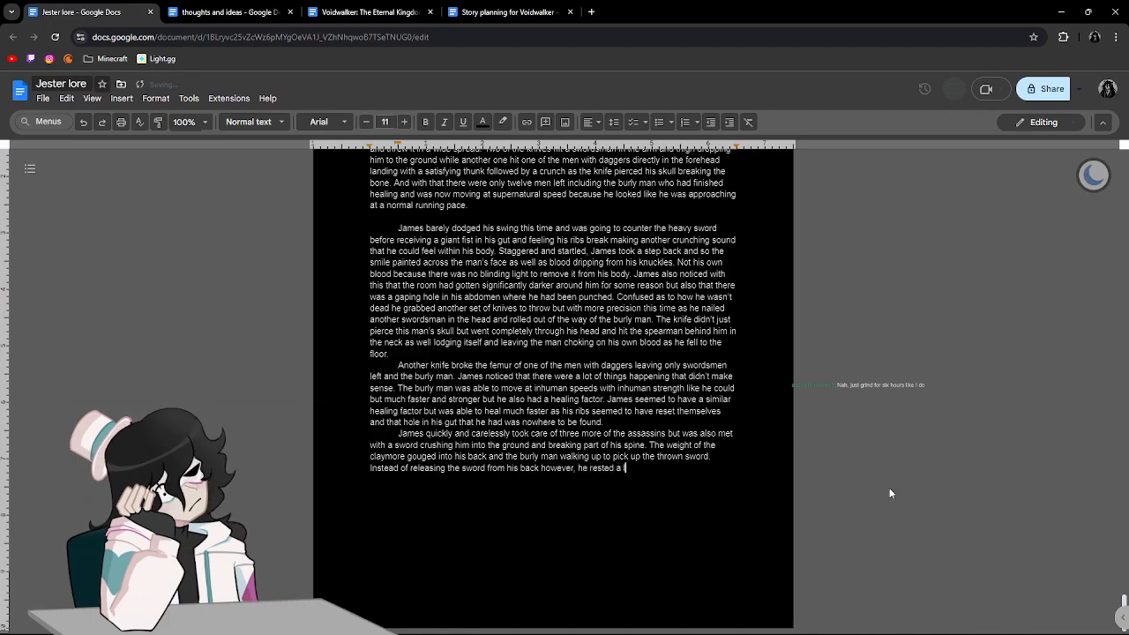
pyautogui.write('arge ')
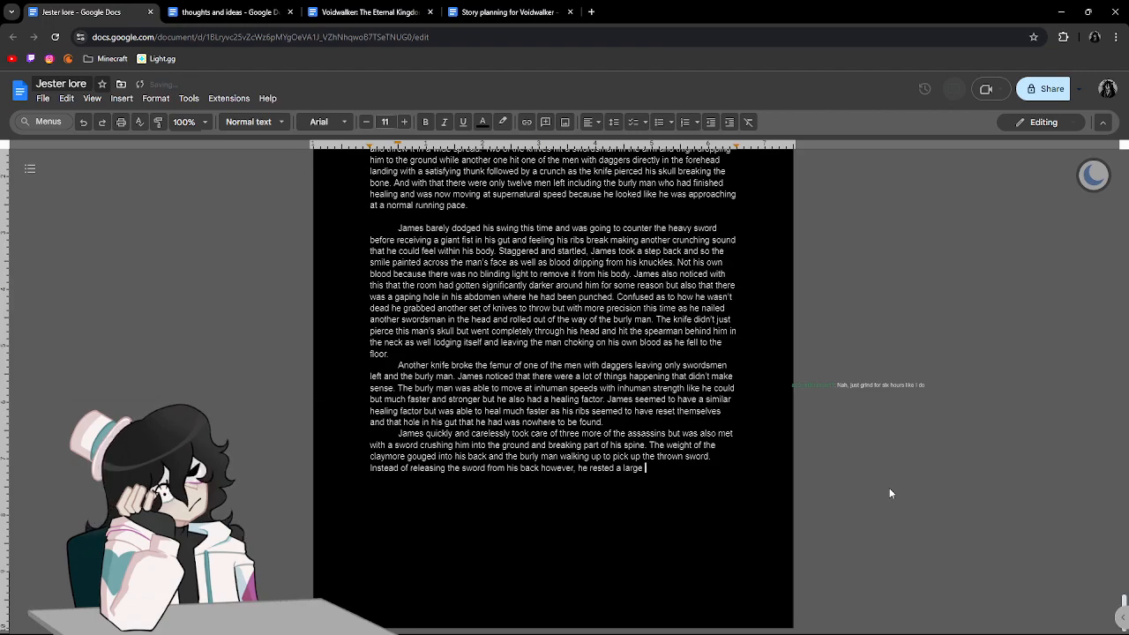
pyautogui.write('foot on')
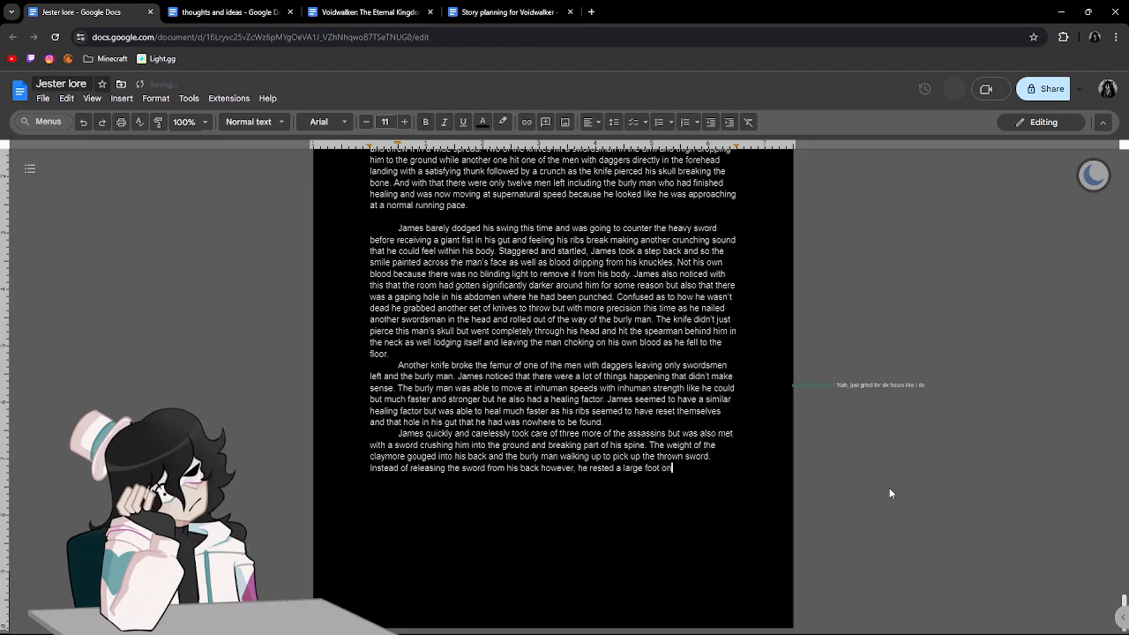
pyautogui.write(" James' head and")
pyautogui.write(' leaned d')
pyautogui.write('own to ')
pyautogui.write('whi')
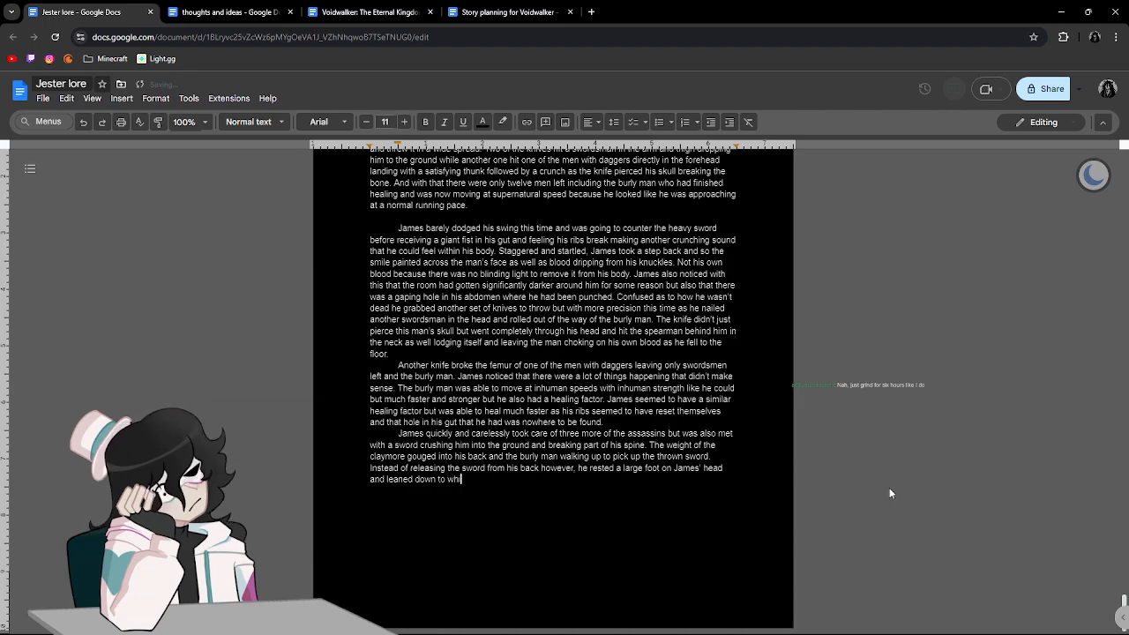
pyautogui.write('sper something ')
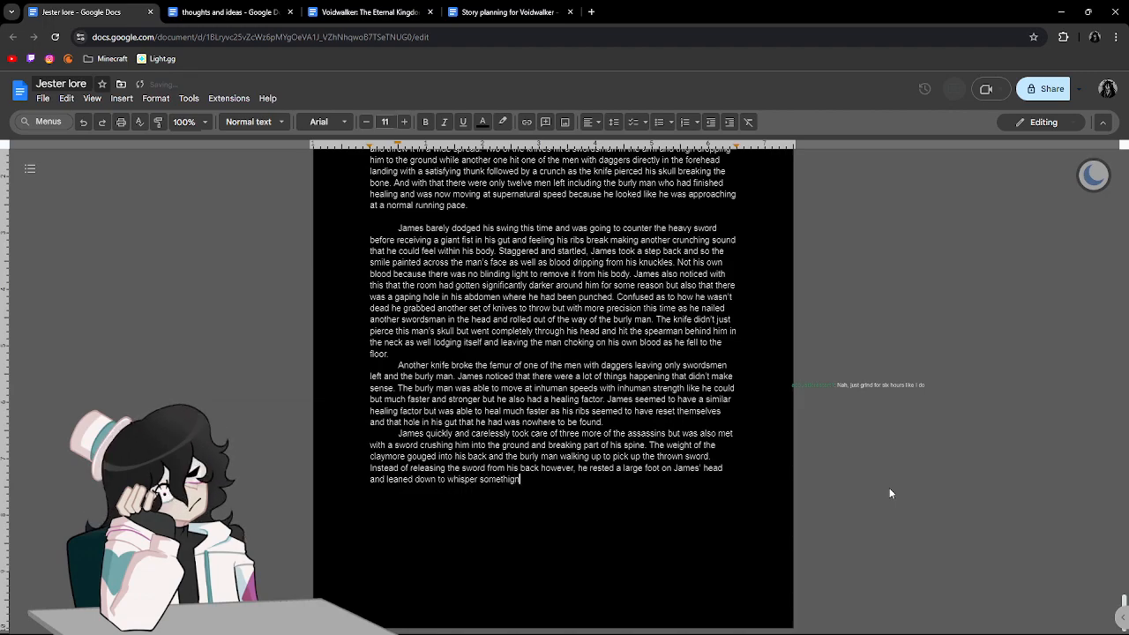
pyautogui.write('.')
# Finish the sentence with "rested a large foot on James' head and leaned down to whisper something." and start a new line.
pyautogui.press('Return')
# Insert a blank line between the paragraph ending "nowhere to be found." and the one beginning "James quickly and carelessly".
pyautogui.click(605, 423)
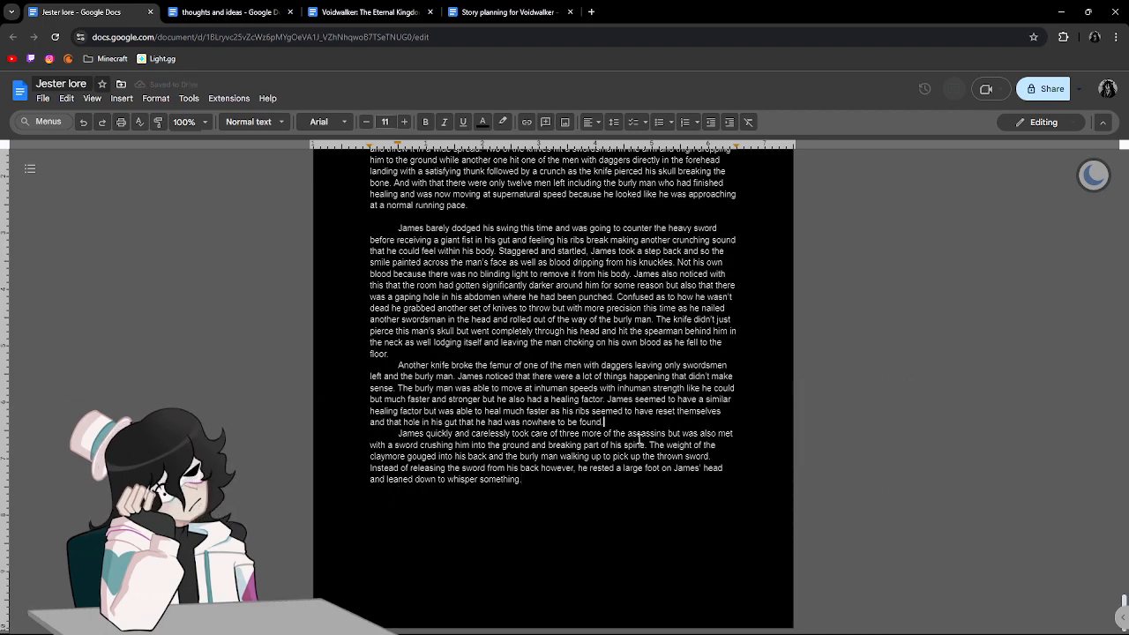
pyautogui.write('.')
pyautogui.press('Return')
pyautogui.click(608, 525)
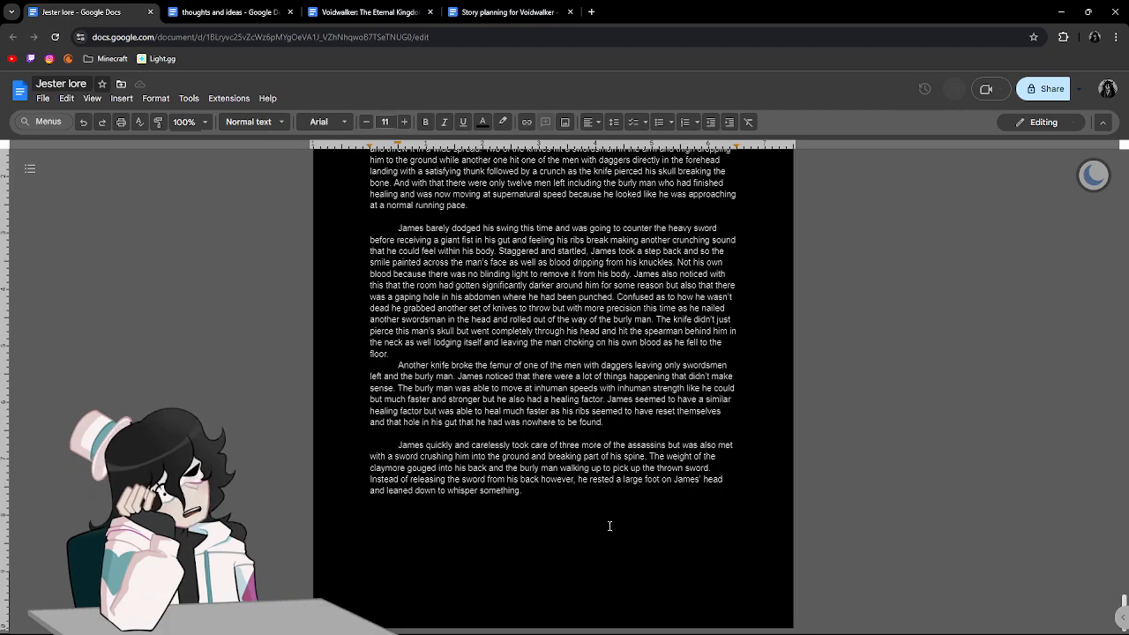
# Reread the earlier pages back to the page 5 paragraph about James' battalion growing and its people being trained.
pyautogui.scroll(4, 609, 520)
pyautogui.rightClick(610, 500)
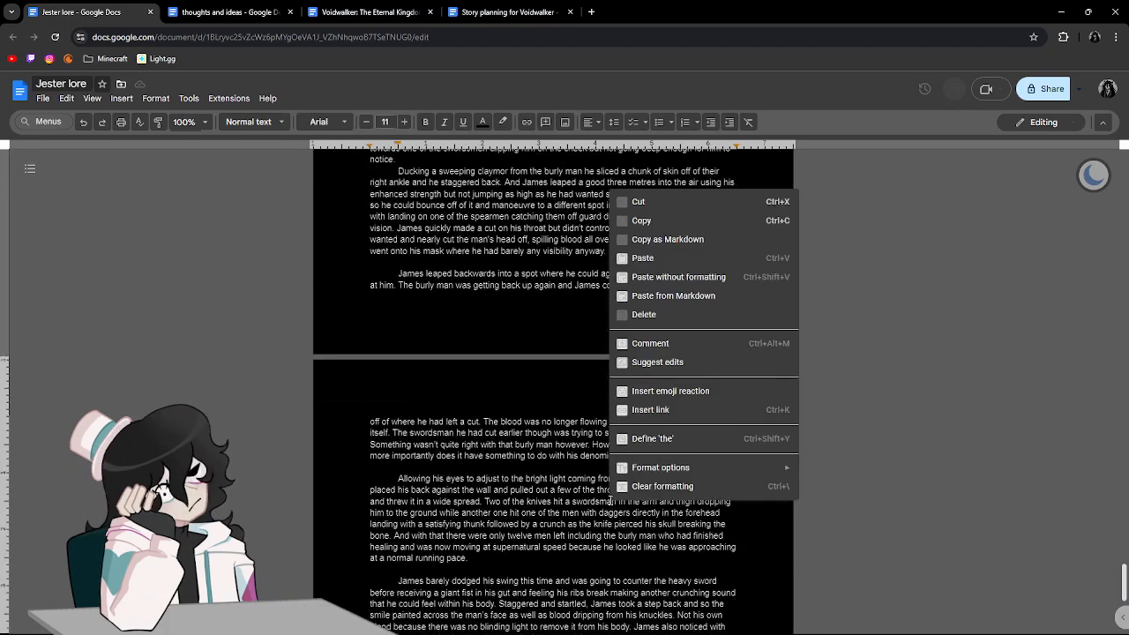
pyautogui.scroll(4, 611, 498)
pyautogui.click(991, 439)
pyautogui.scroll(20, 826, 453)
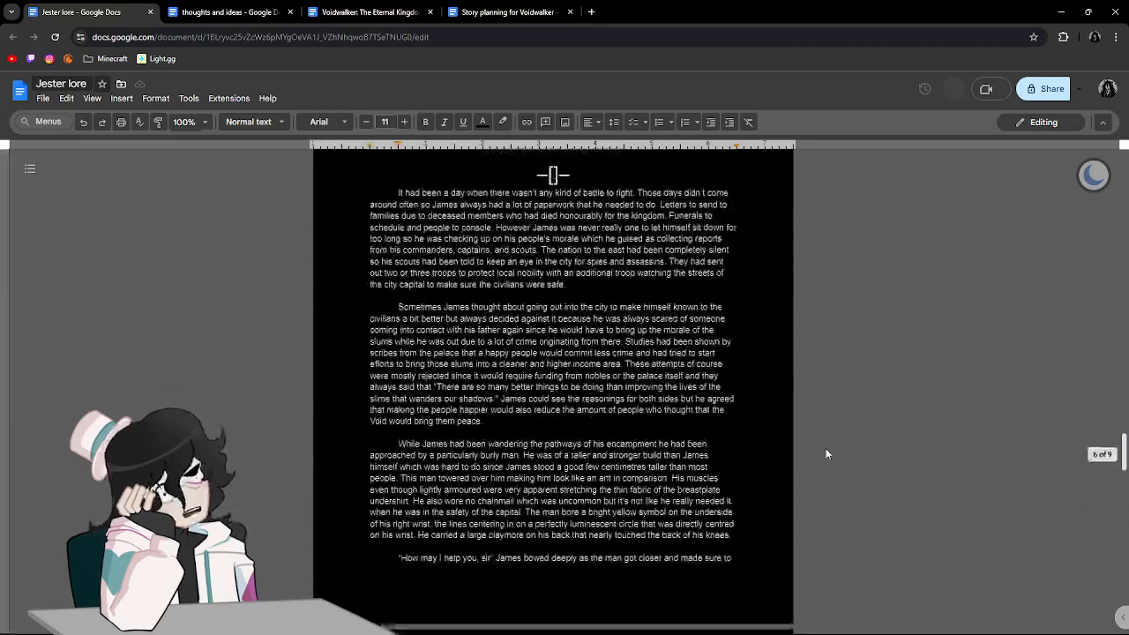
pyautogui.scroll(-15, 825, 448)
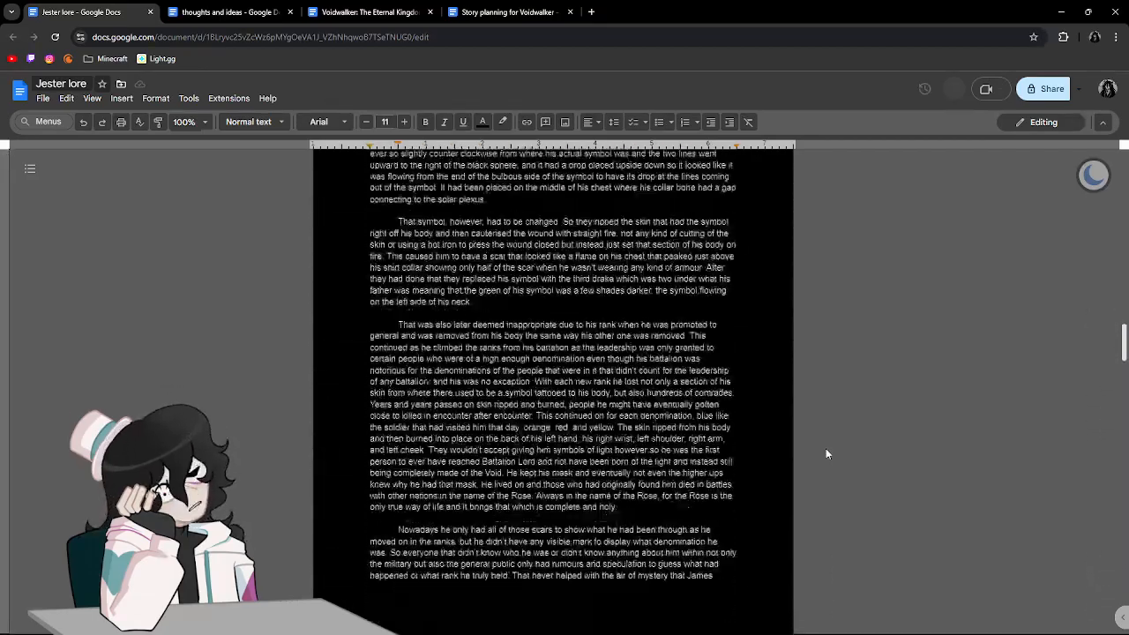
pyautogui.scroll(1, 819, 455)
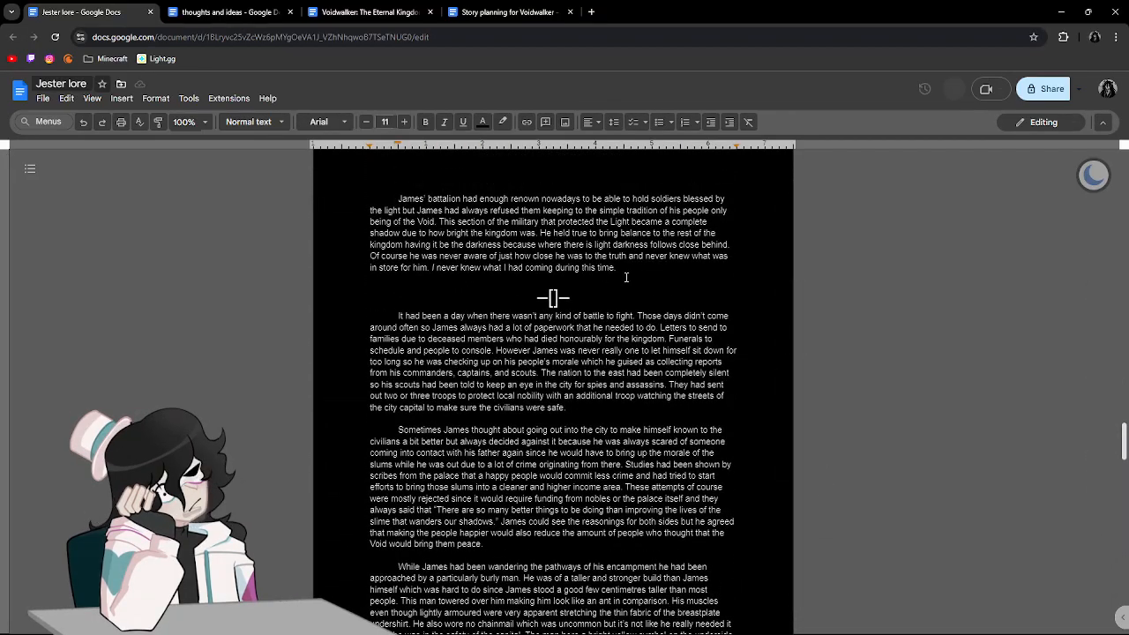
pyautogui.scroll(1, 663, 303)
pyautogui.scroll(6, 557, 521)
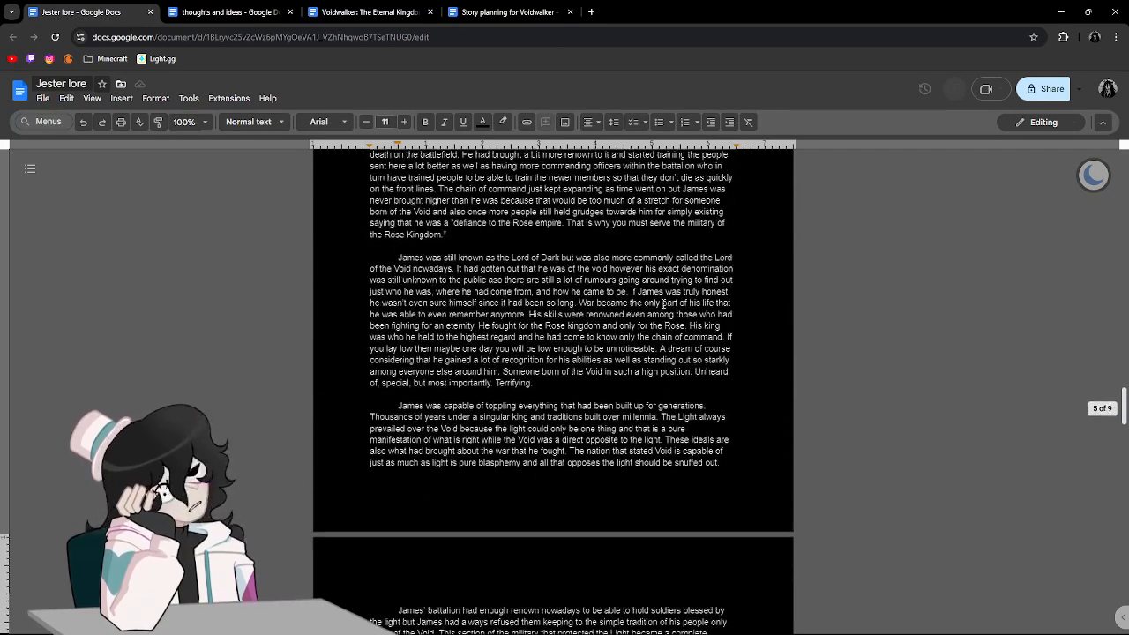
pyautogui.scroll(2, 546, 386)
pyautogui.click(473, 358)
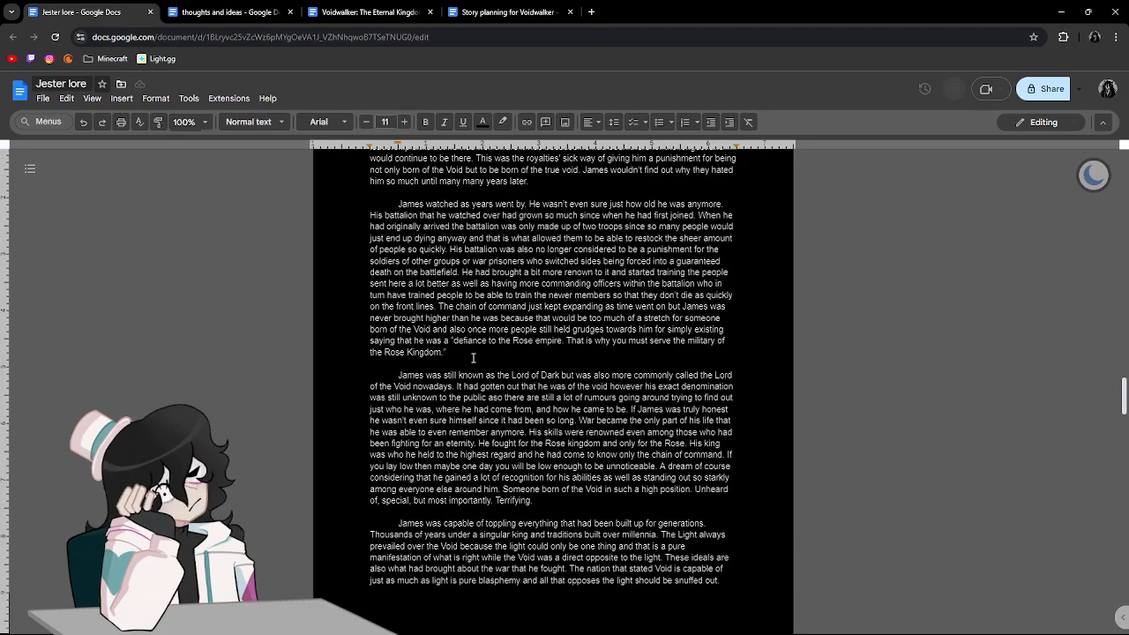
pyautogui.scroll(4, 473, 358)
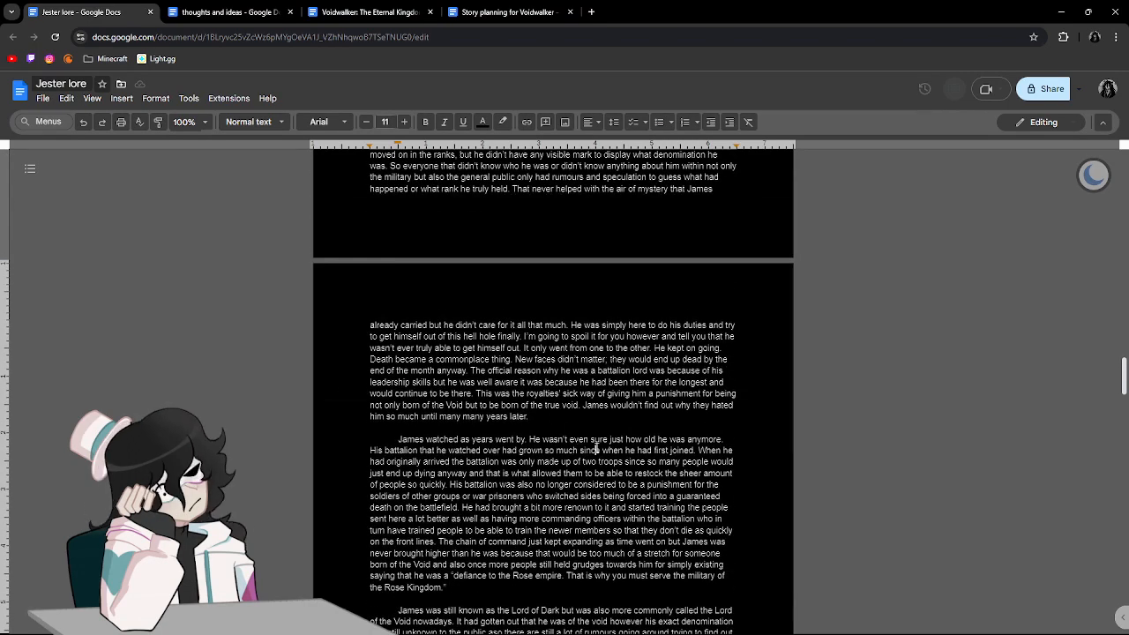
pyautogui.scroll(-2, 596, 449)
pyautogui.moveTo(646, 402); pyautogui.dragTo(651, 414)
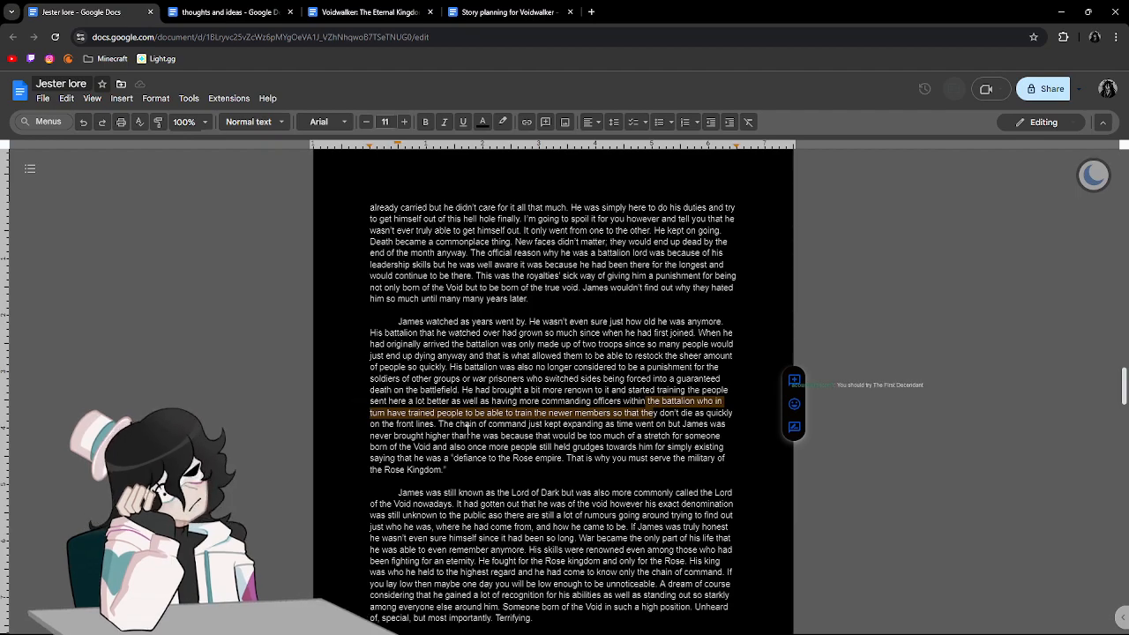
pyautogui.moveTo(451, 401)
pyautogui.mouseDown()
pyautogui.moveTo(479, 393)
pyautogui.moveTo(465, 389)
pyautogui.mouseUp()
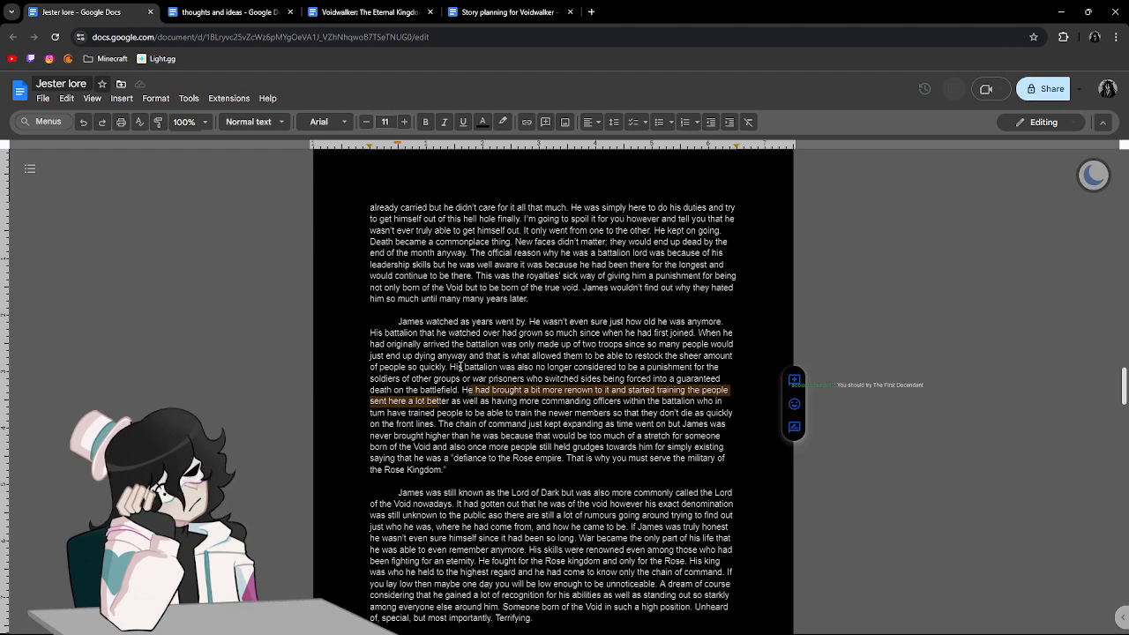
pyautogui.click(463, 367)
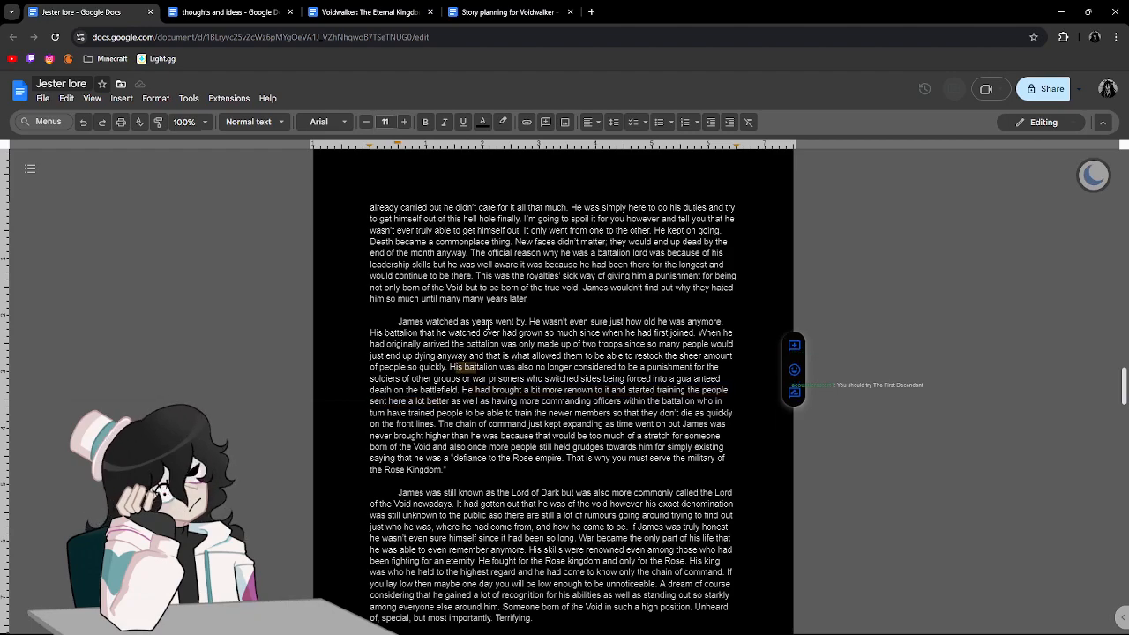
# Reread the passages on James' removed denomination symbols, his scars and rank, and his duties as battalion lord.
pyautogui.scroll(2, 473, 418)
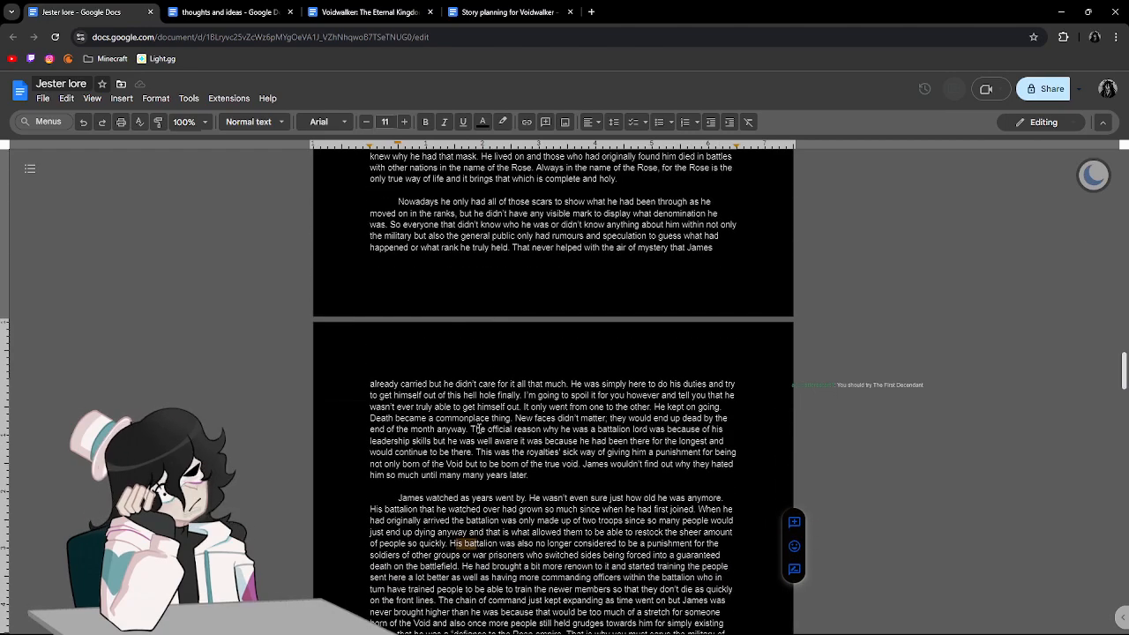
pyautogui.scroll(3, 476, 418)
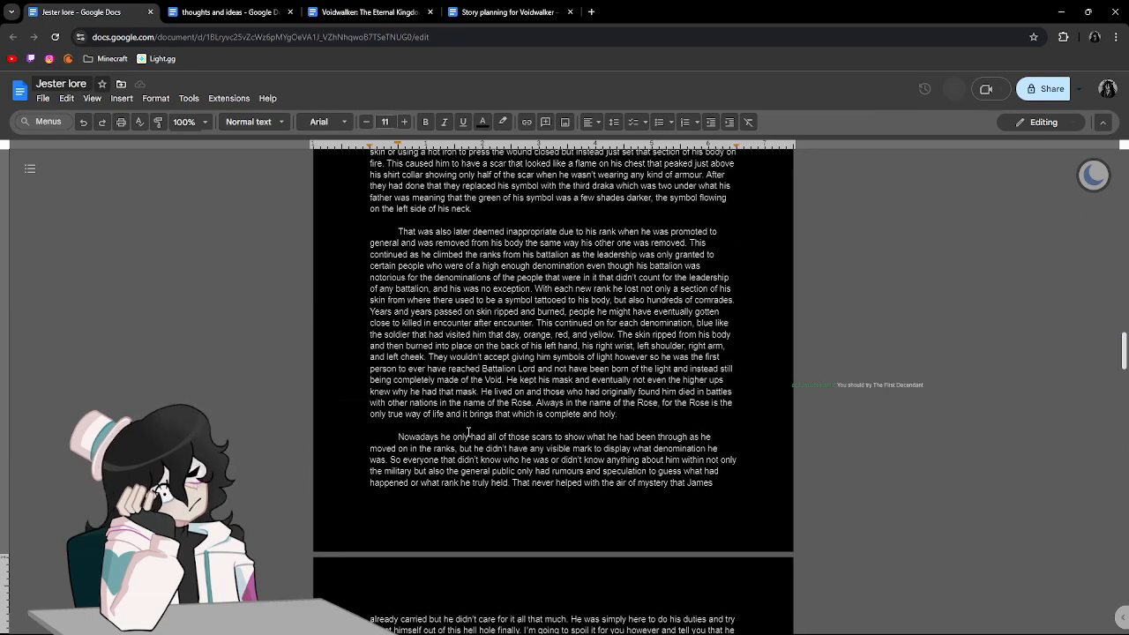
pyautogui.scroll(2, 482, 431)
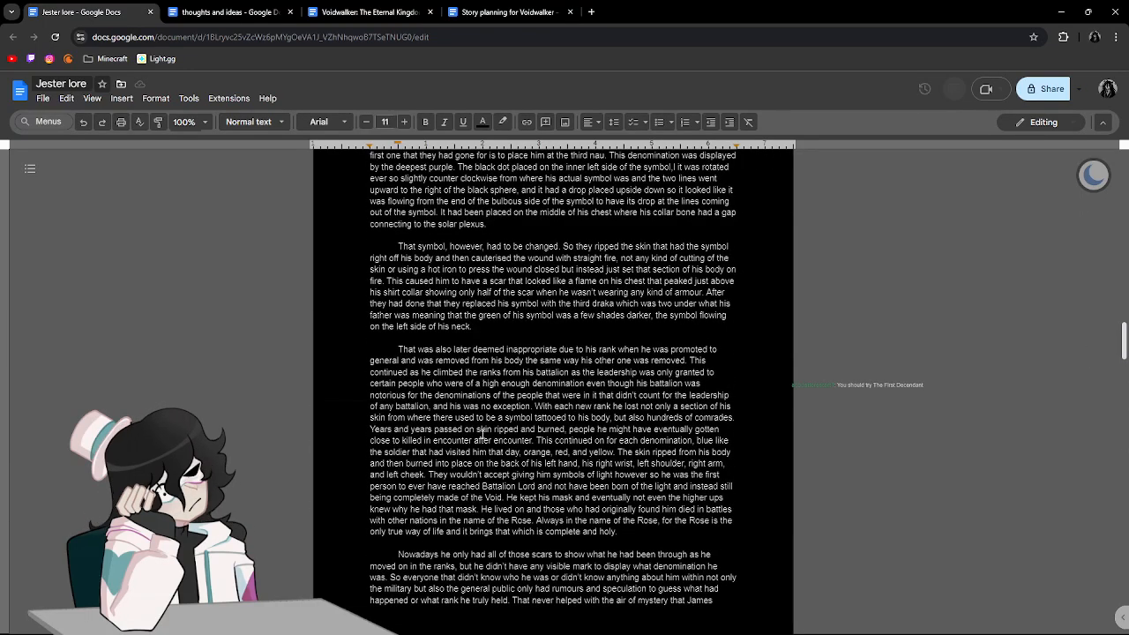
pyautogui.scroll(-2, 483, 432)
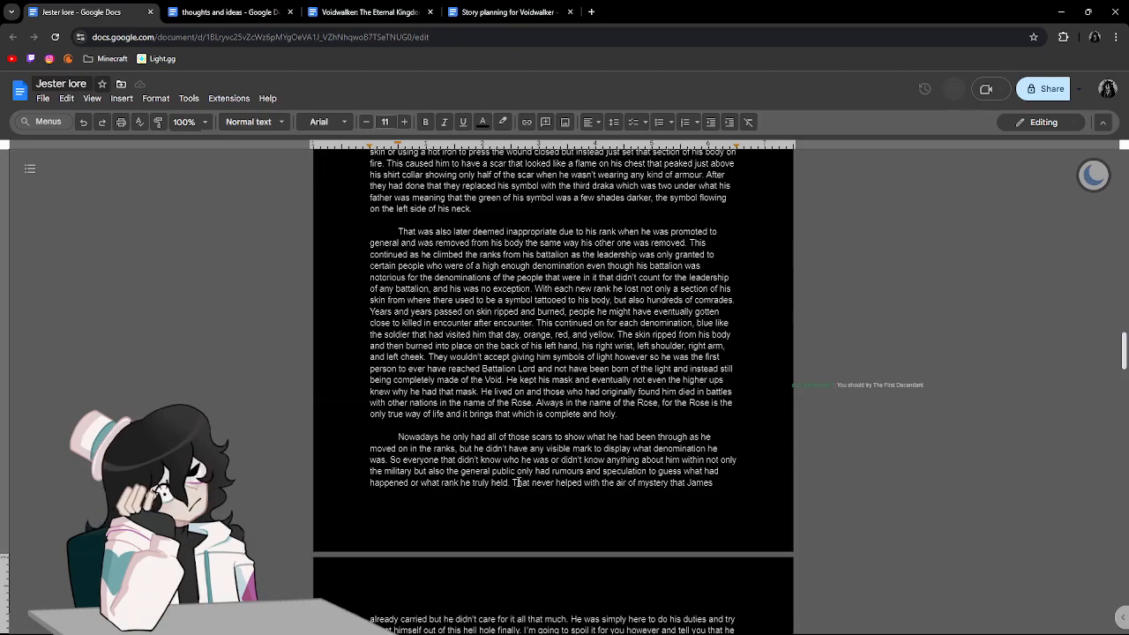
pyautogui.scroll(-3, 539, 483)
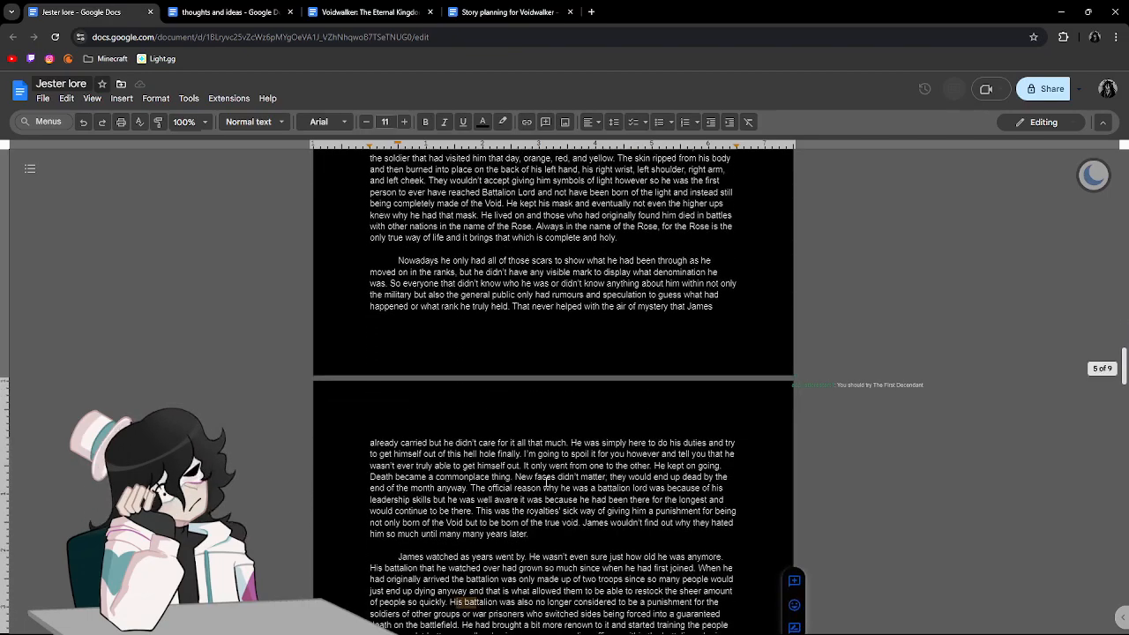
pyautogui.scroll(-1, 590, 453)
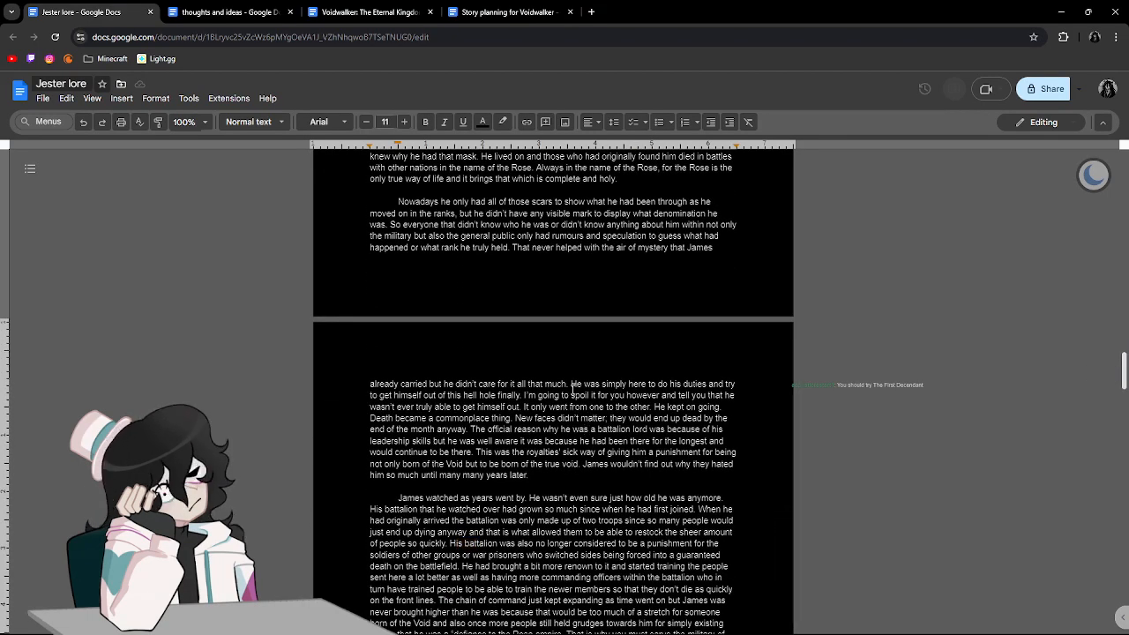
pyautogui.moveTo(571, 385); pyautogui.dragTo(584, 385)
pyautogui.scroll(-2, 633, 389)
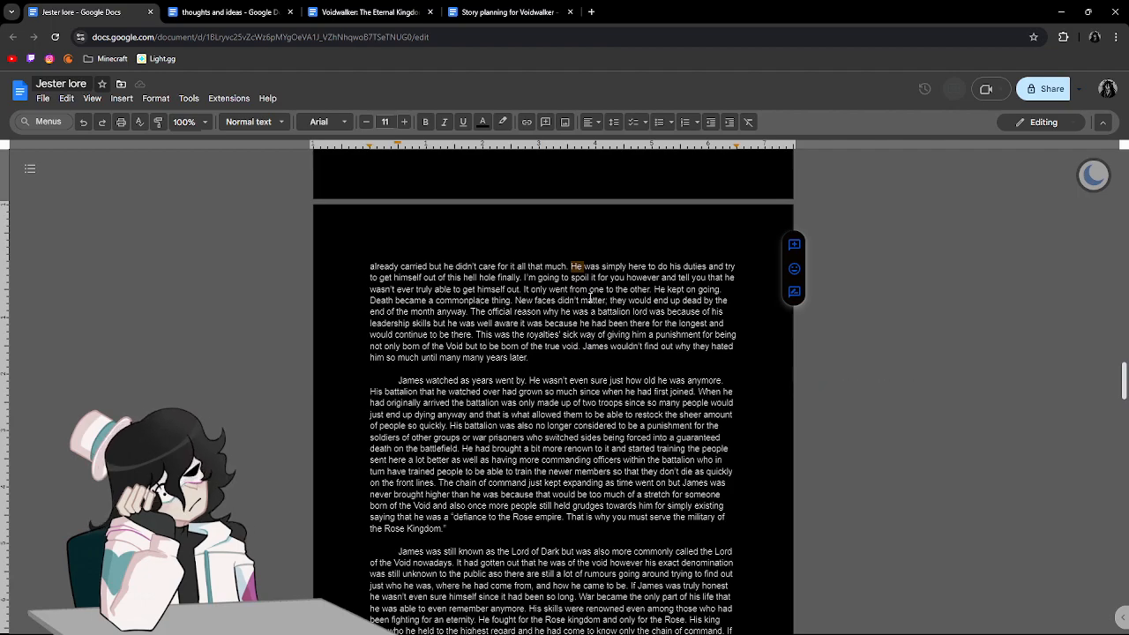
pyautogui.doubleClick(530, 277)
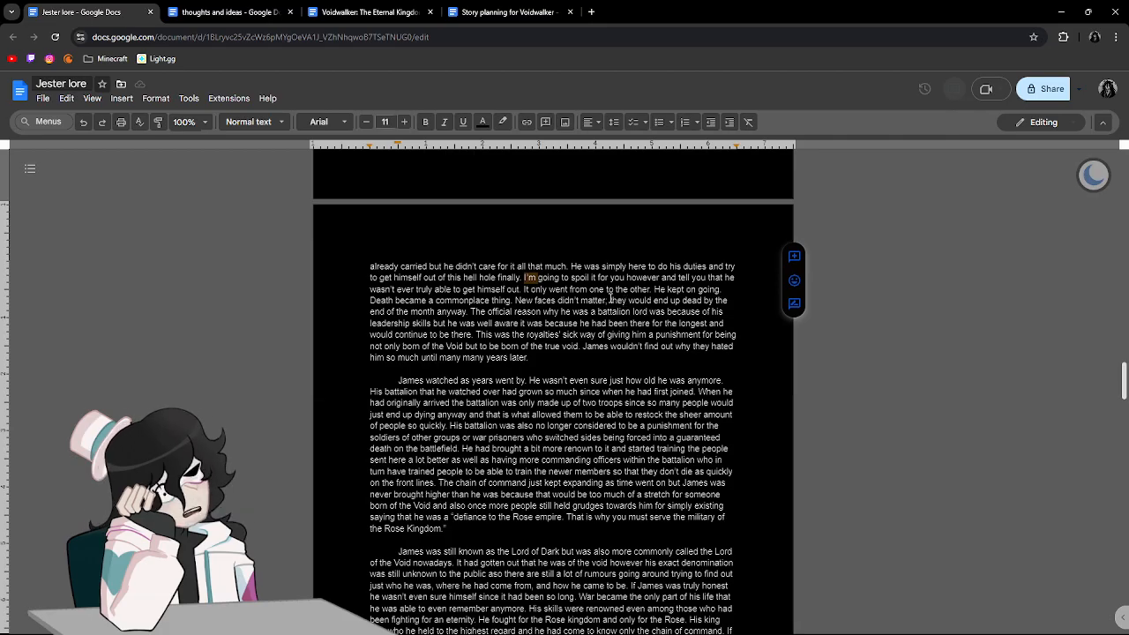
pyautogui.scroll(1, 609, 297)
# Tidy the ending of the last sentence, "leaned down to whisper something.", and start a new paragraph after a blank line.
pyautogui.scroll(-7, 614, 303)
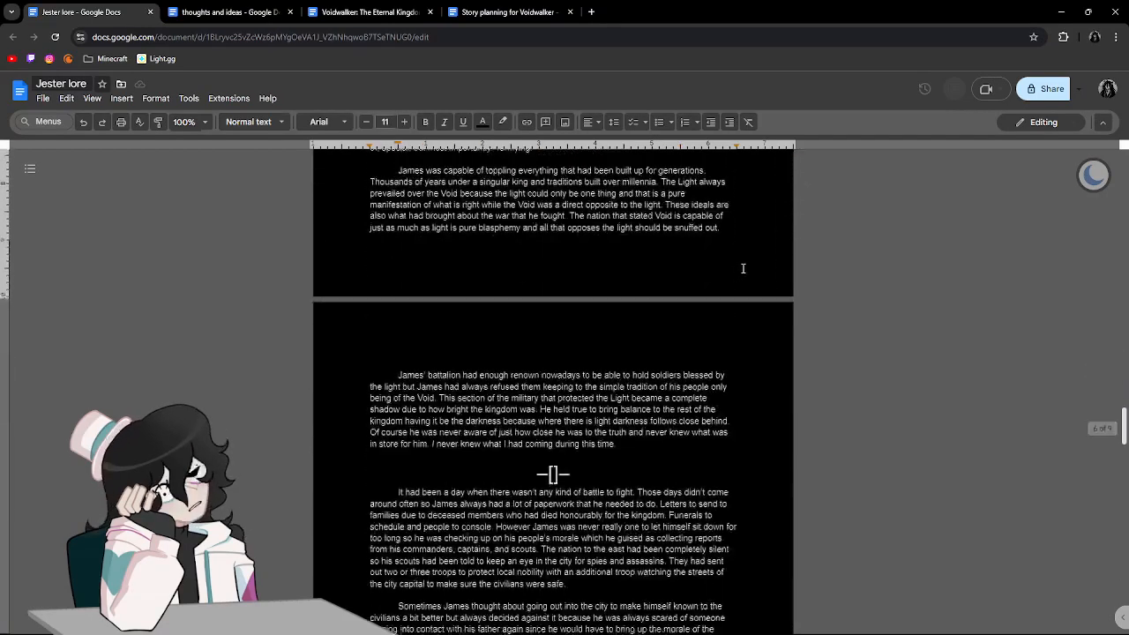
pyautogui.scroll(-15, 743, 268)
pyautogui.click(632, 491)
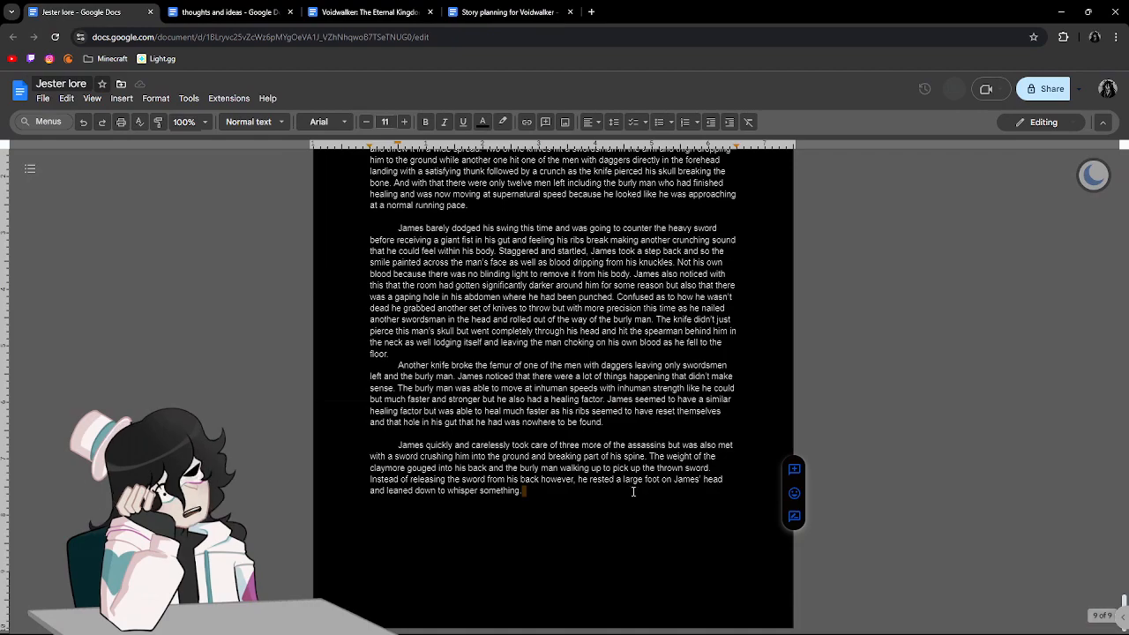
pyautogui.press('BackSpace')
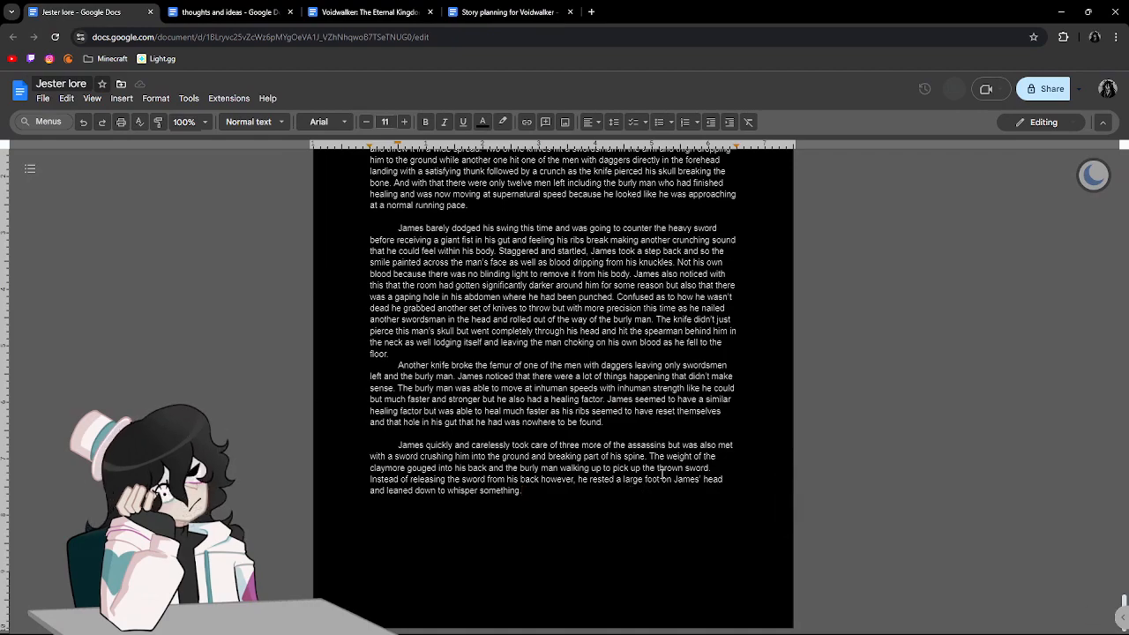
pyautogui.write('.')
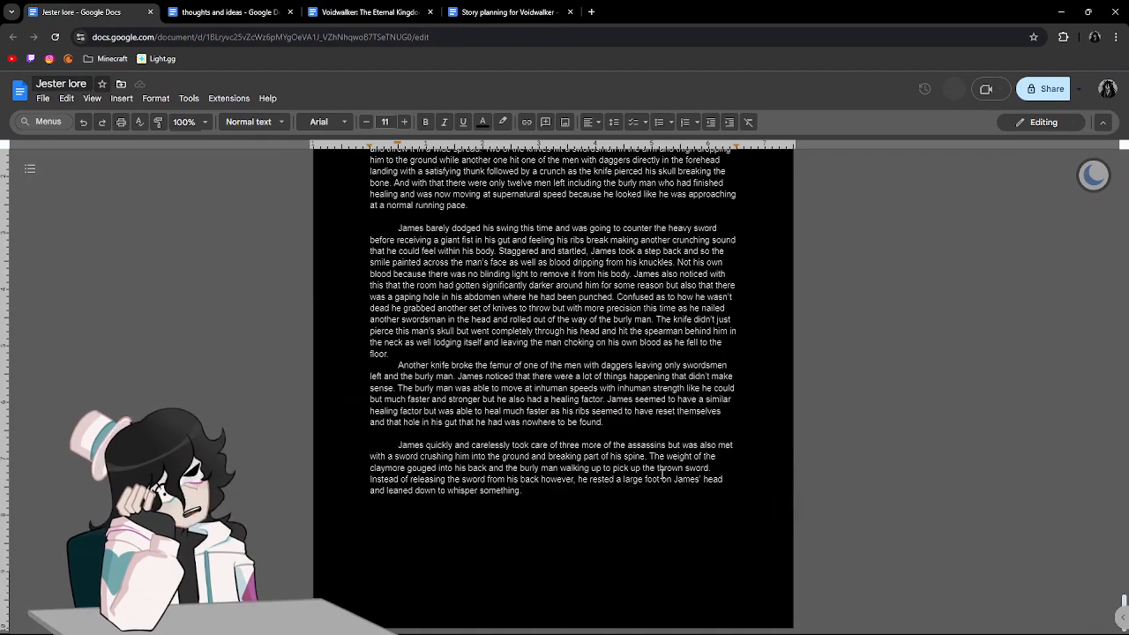
pyautogui.press('Return')
pyautogui.press('Return')
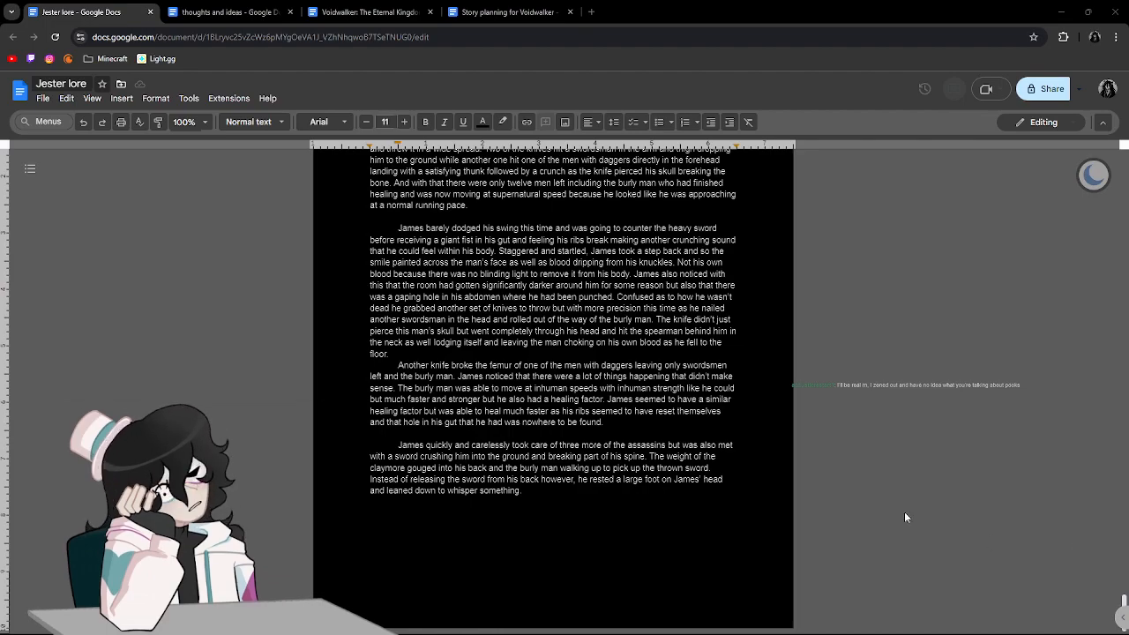
# Open light.gg in a new tab, search for "apex pred" and open the Season 21 Apex Predator rocket launcher.
pyautogui.click(590, 11)
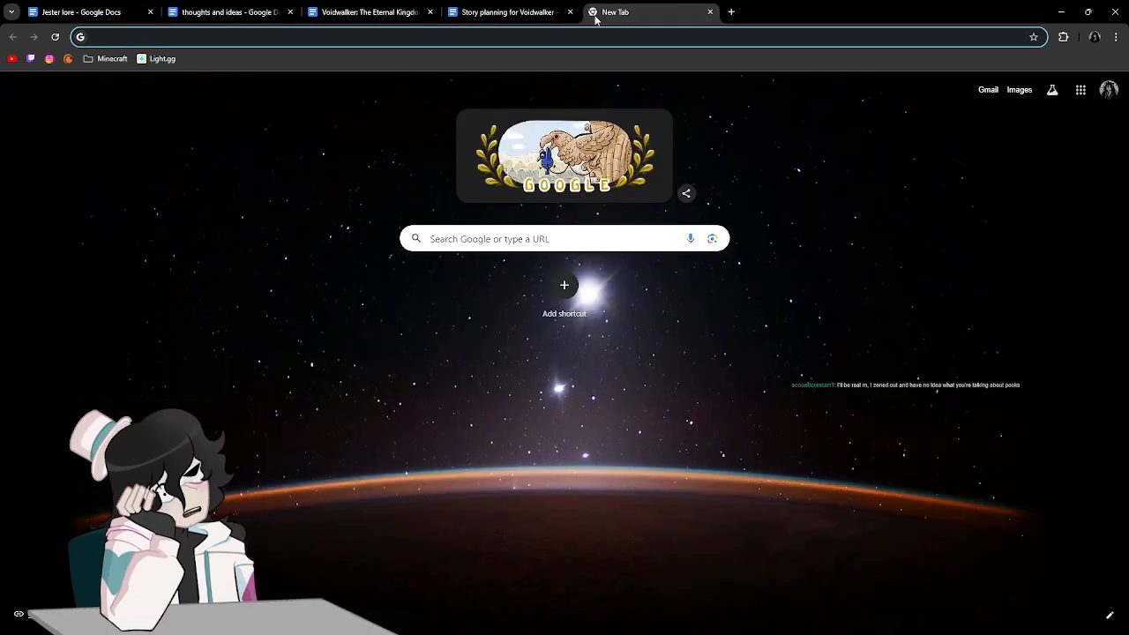
pyautogui.click(159, 58)
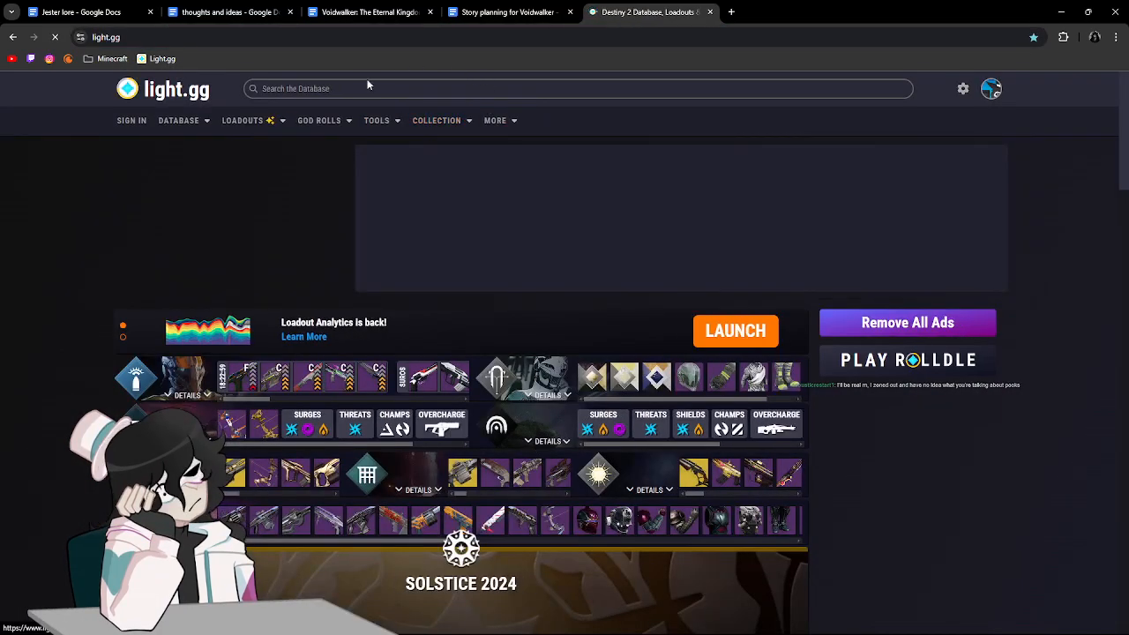
pyautogui.click(368, 88)
pyautogui.moveTo(363, 130)
pyautogui.write('apex pred')
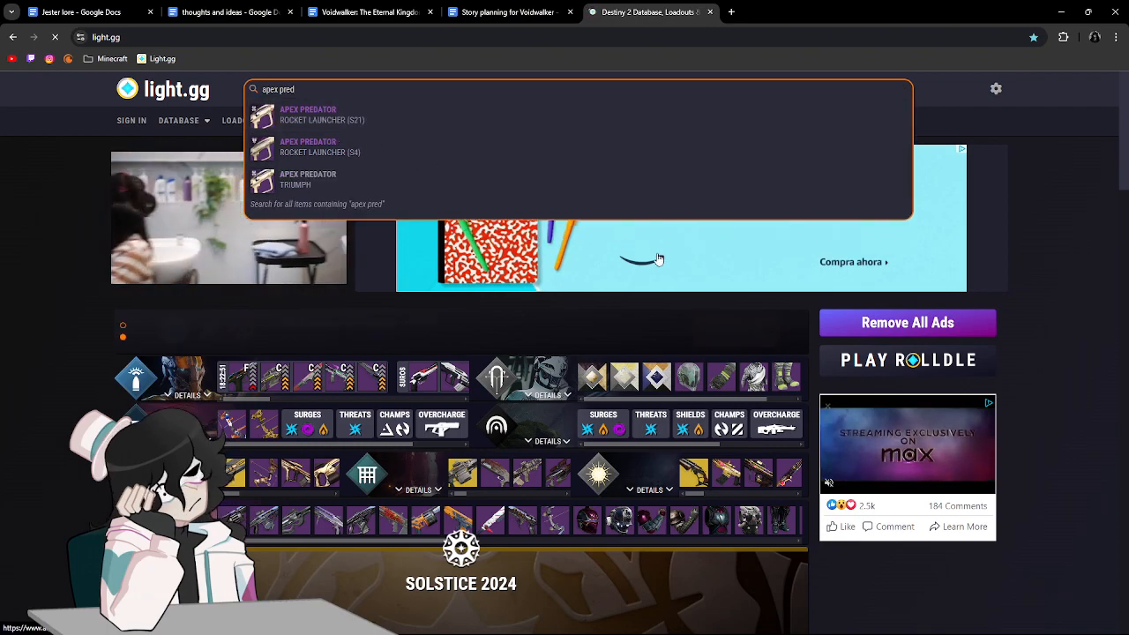
pyautogui.click(393, 118)
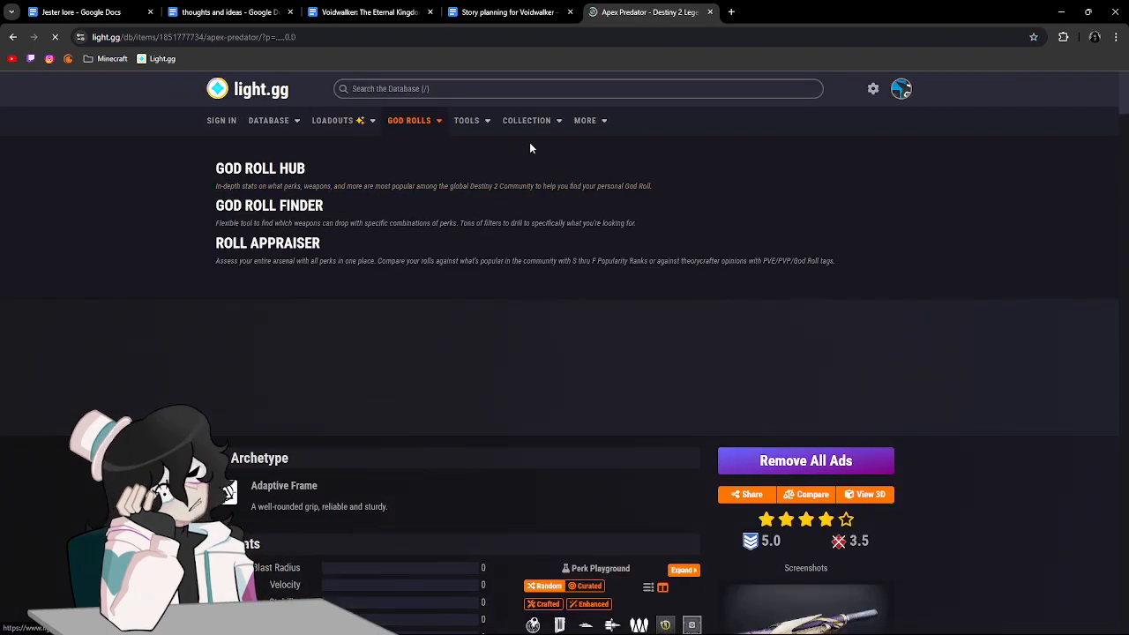
# Examine the Apex Predator's stats, perks and screenshot, then close its page to return to the story.
pyautogui.scroll(-5, 613, 173)
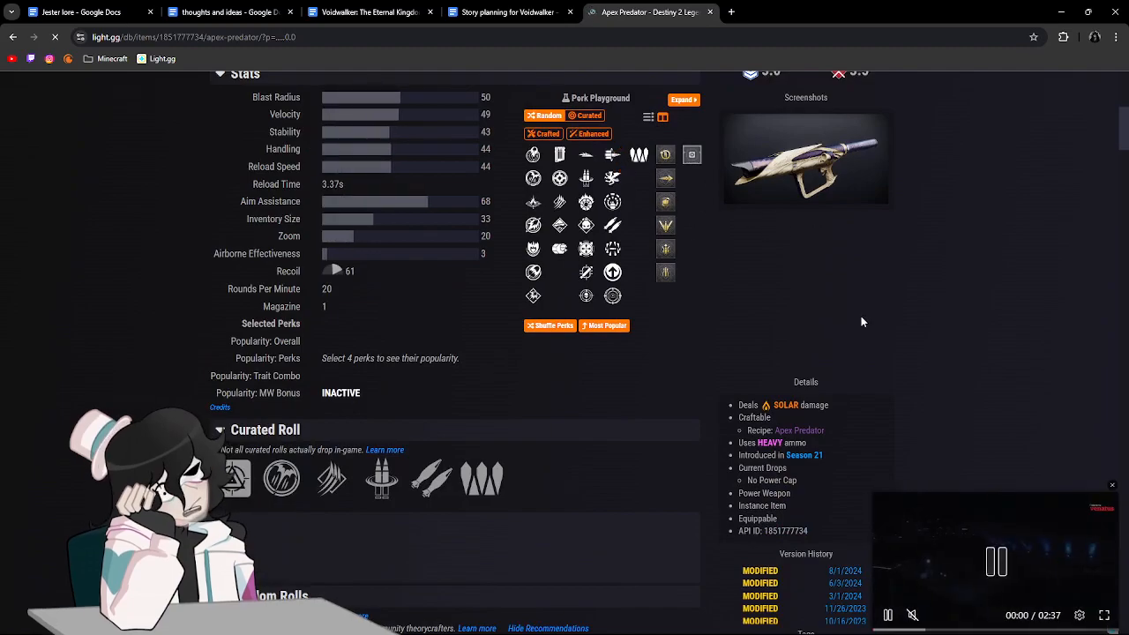
pyautogui.scroll(3, 556, 223)
pyautogui.scroll(-1, 578, 339)
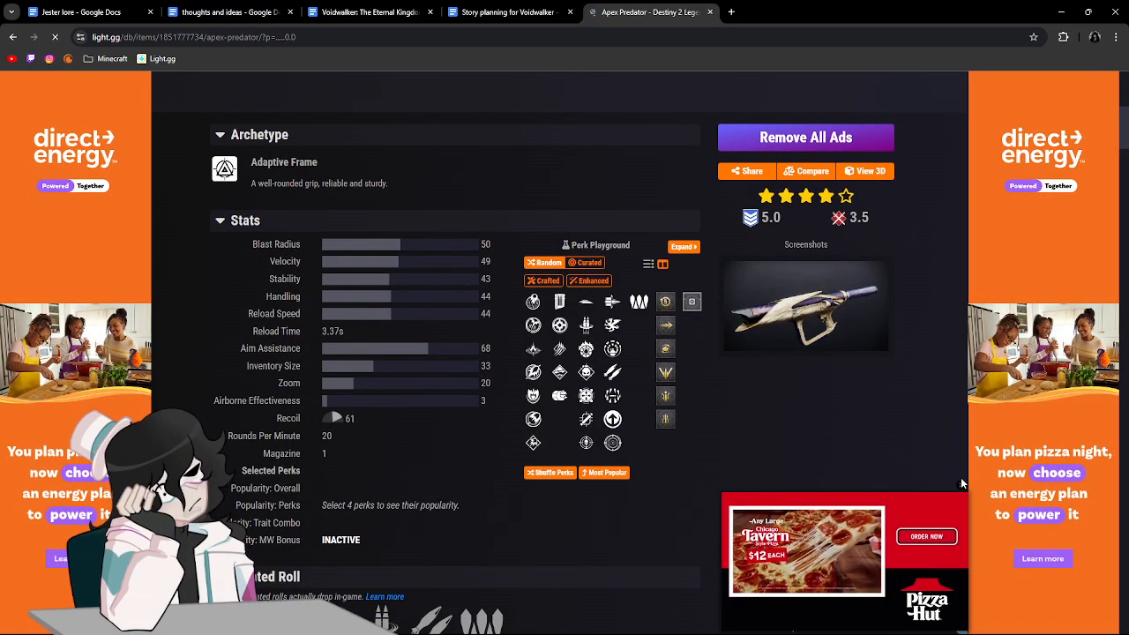
pyautogui.click(960, 484)
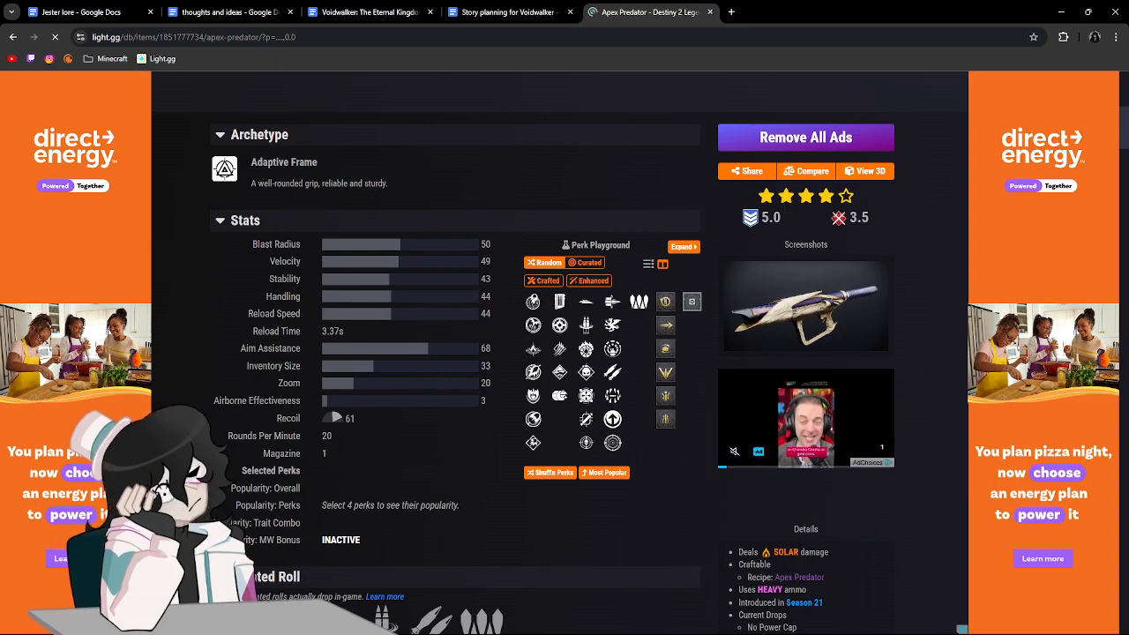
pyautogui.click(710, 12)
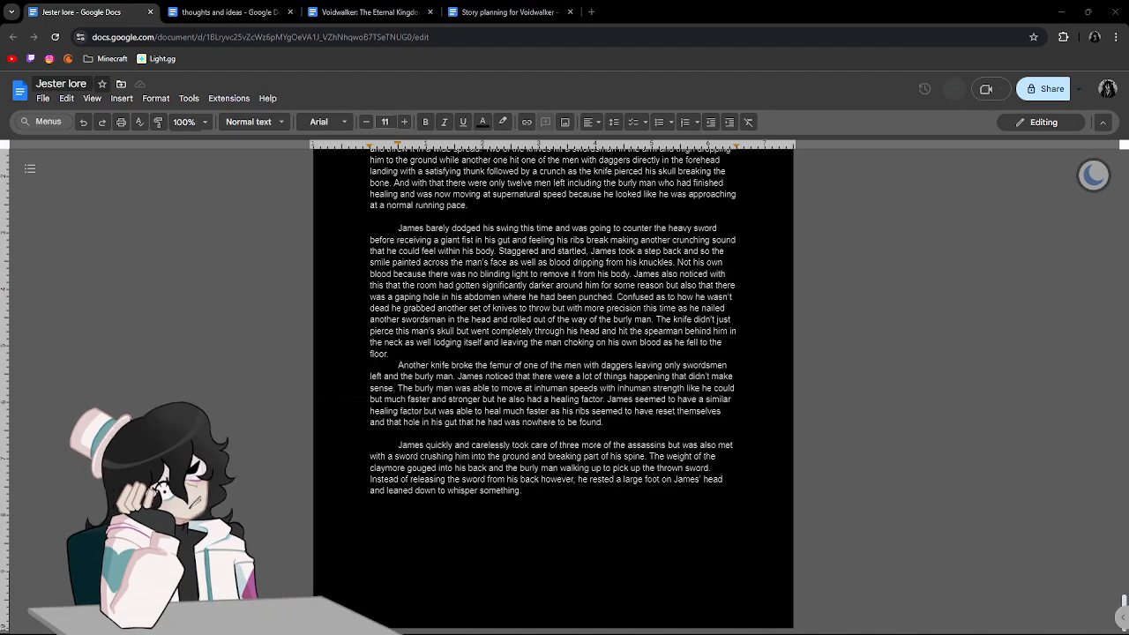
# Switch to the Opera browser and open the light.gg home page in the empty tab.
pyautogui.moveTo(1128, 226); pyautogui.dragTo(829, 1)
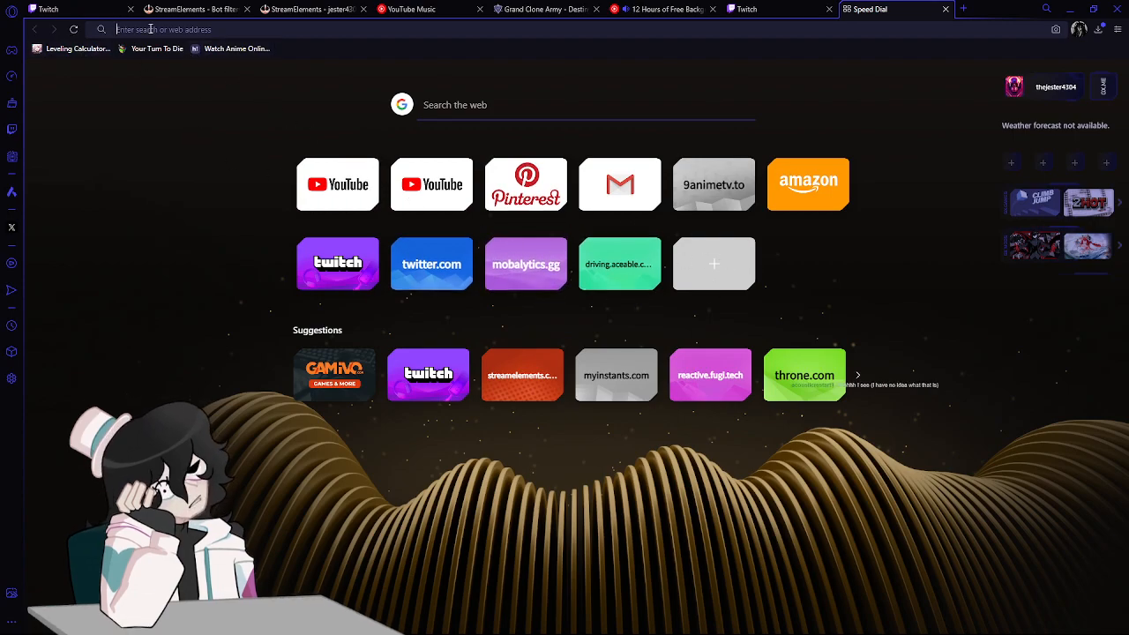
pyautogui.write('light')
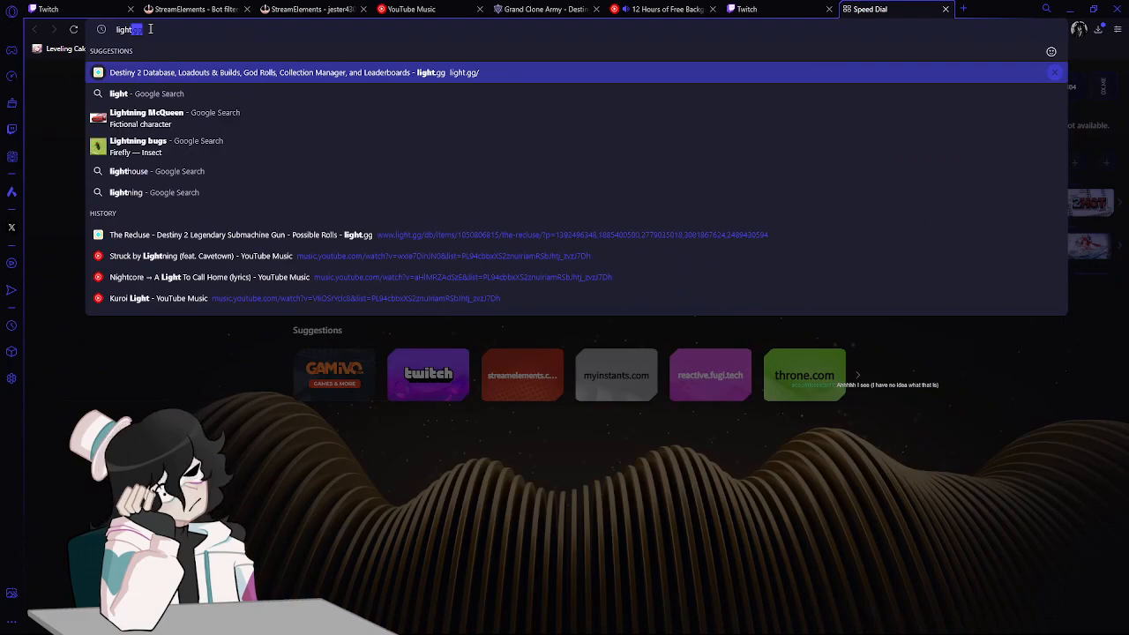
pyautogui.press('Return')
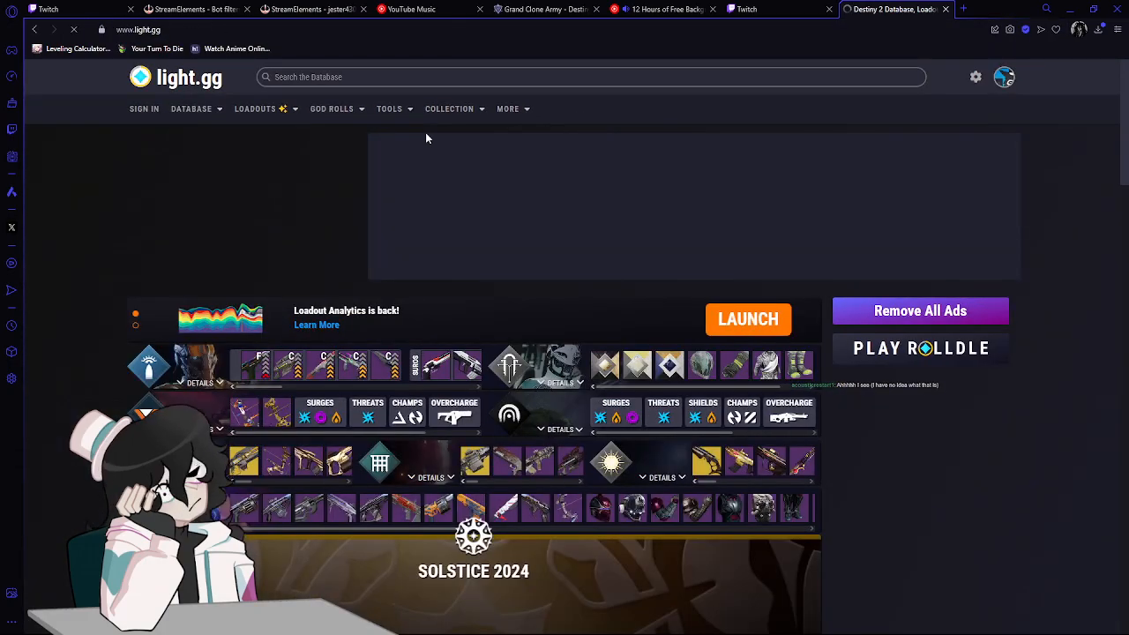
# Search the light.gg database for "apex p" and open the Season 21 Apex Predator rocket launcher.
pyautogui.click(324, 77)
pyautogui.write('l')
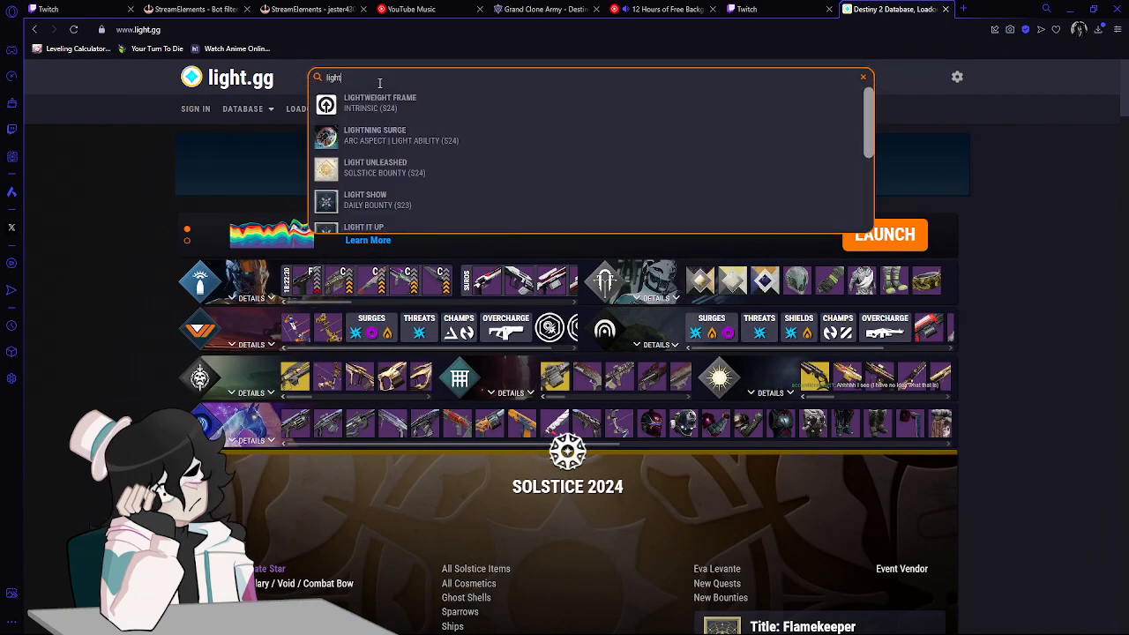
pyautogui.click(379, 77)
pyautogui.write('apex p')
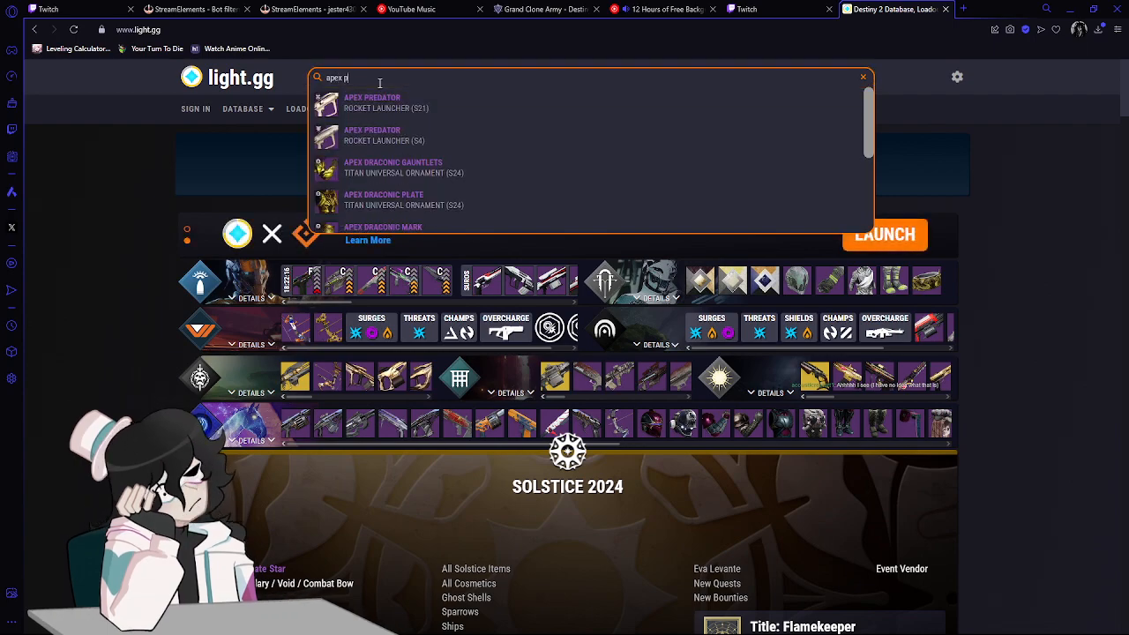
pyautogui.press('Return')
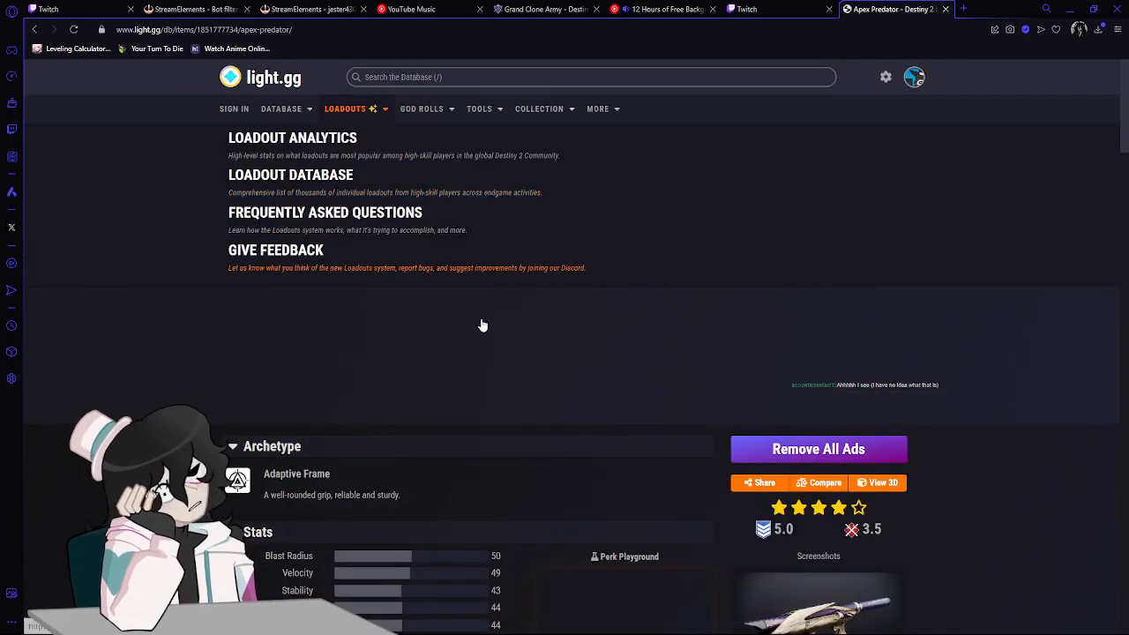
# In Apex Predator's Perk Playground, select the first magazine perk, which adds 10 stability, and the Masterworked: Blast Radius option.
pyautogui.scroll(-3, 336, 255)
pyautogui.scroll(-3, 336, 255)
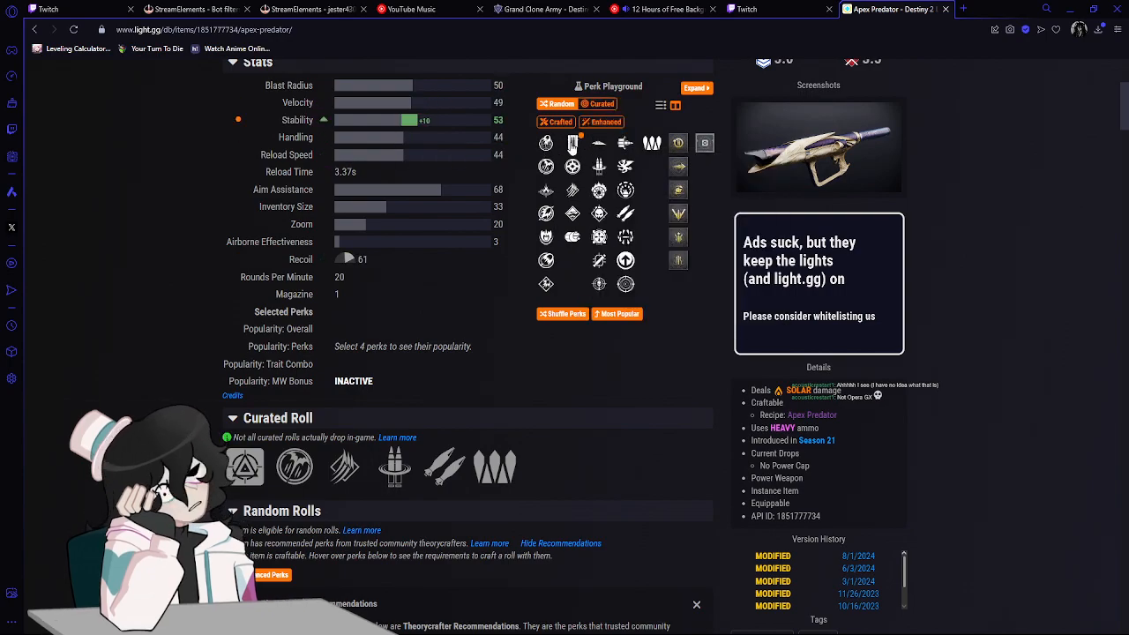
pyautogui.moveTo(573, 145)
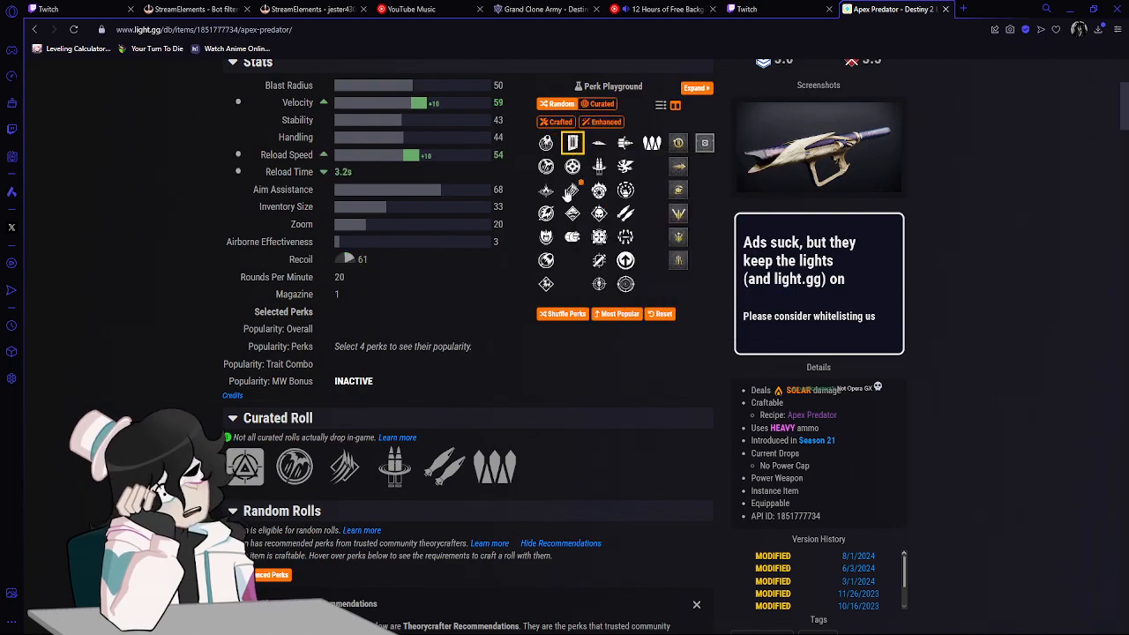
pyautogui.moveTo(987, 9); pyautogui.dragTo(863, 5)
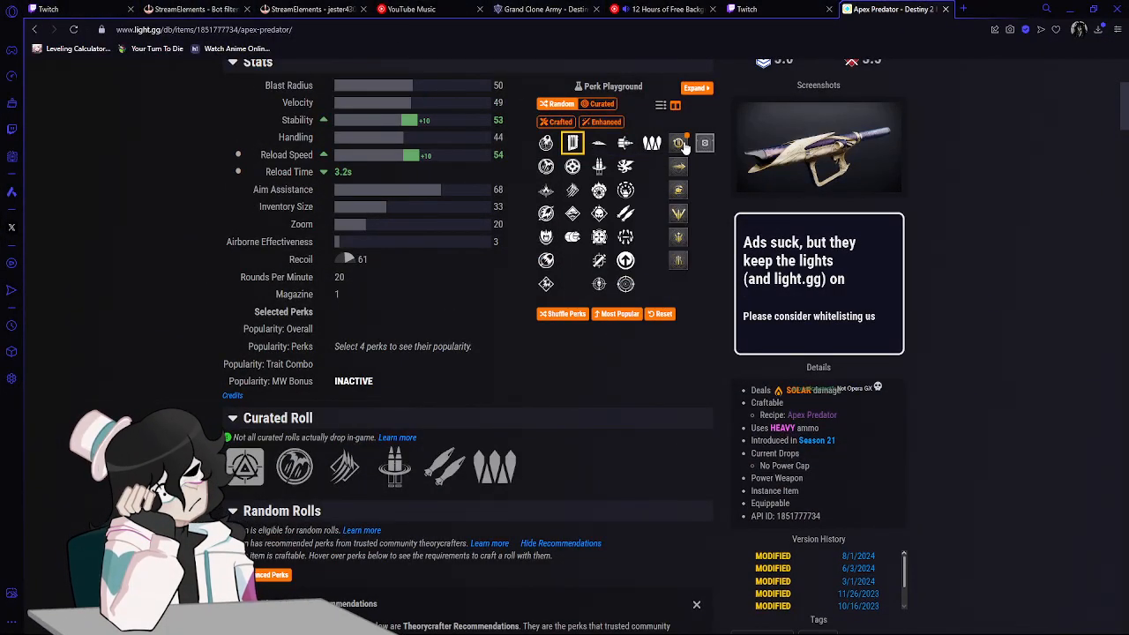
pyautogui.click(677, 238)
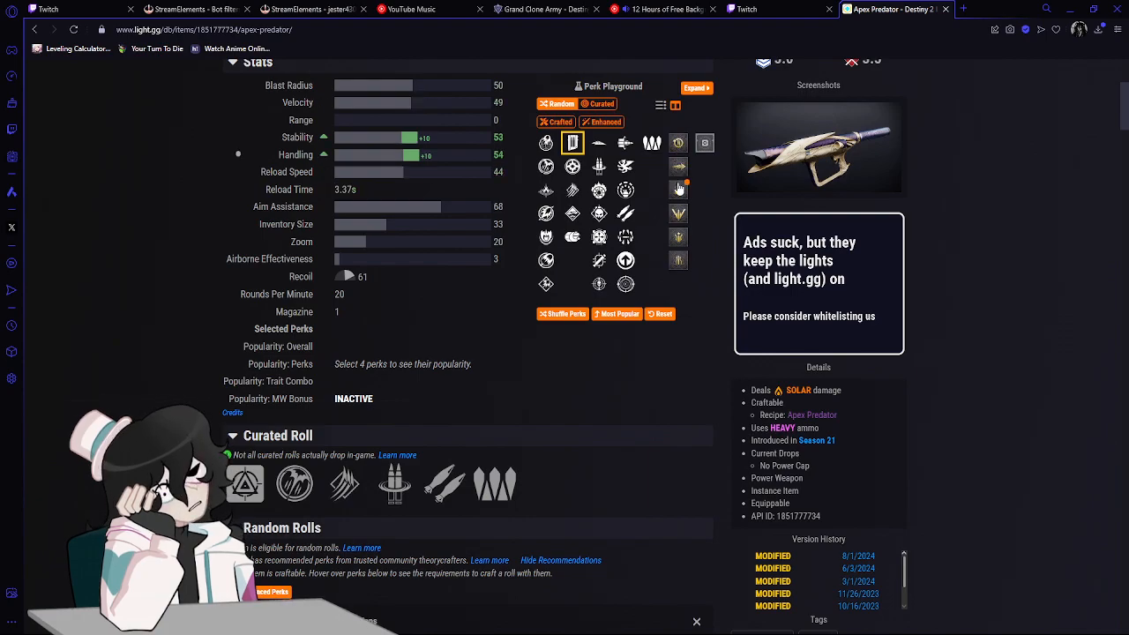
pyautogui.moveTo(678, 216)
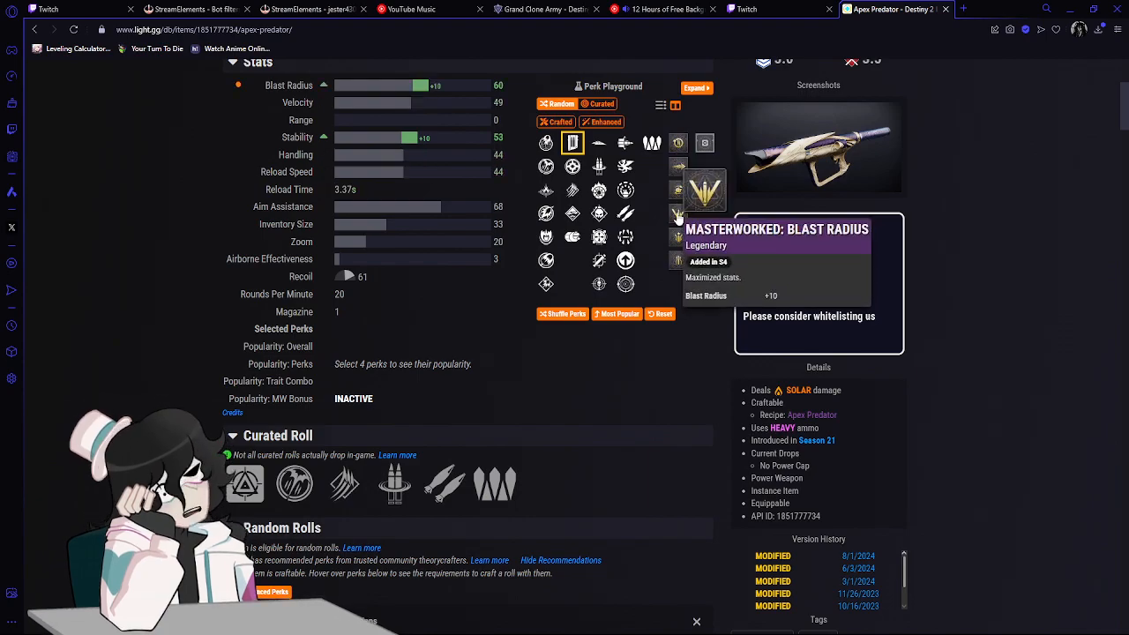
pyautogui.moveTo(680, 240)
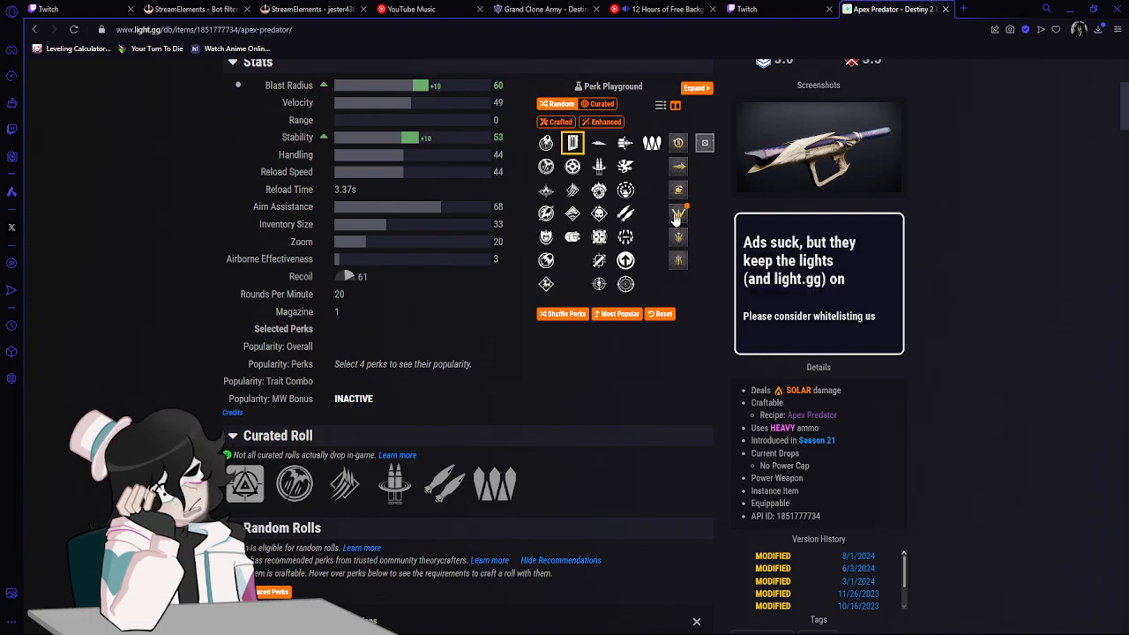
pyautogui.click(676, 216)
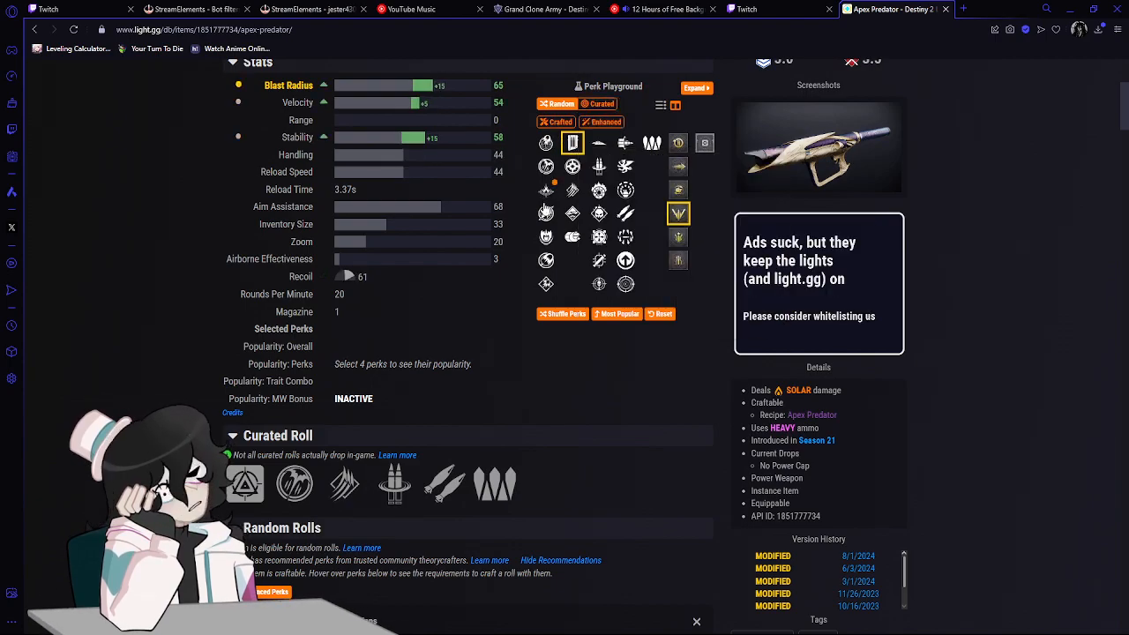
# Complete the Apex Predator roll with the barrel giving 15 more velocity, the Reconstruction and Bait and Switch traits, and the origin trait.
pyautogui.moveTo(544, 261)
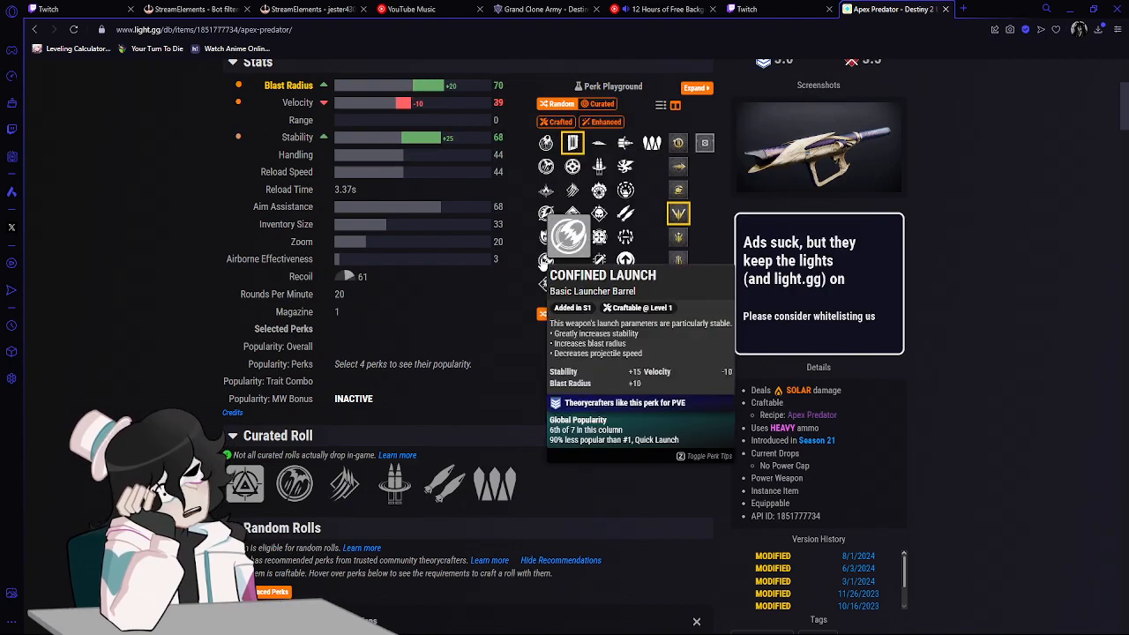
pyautogui.moveTo(547, 238)
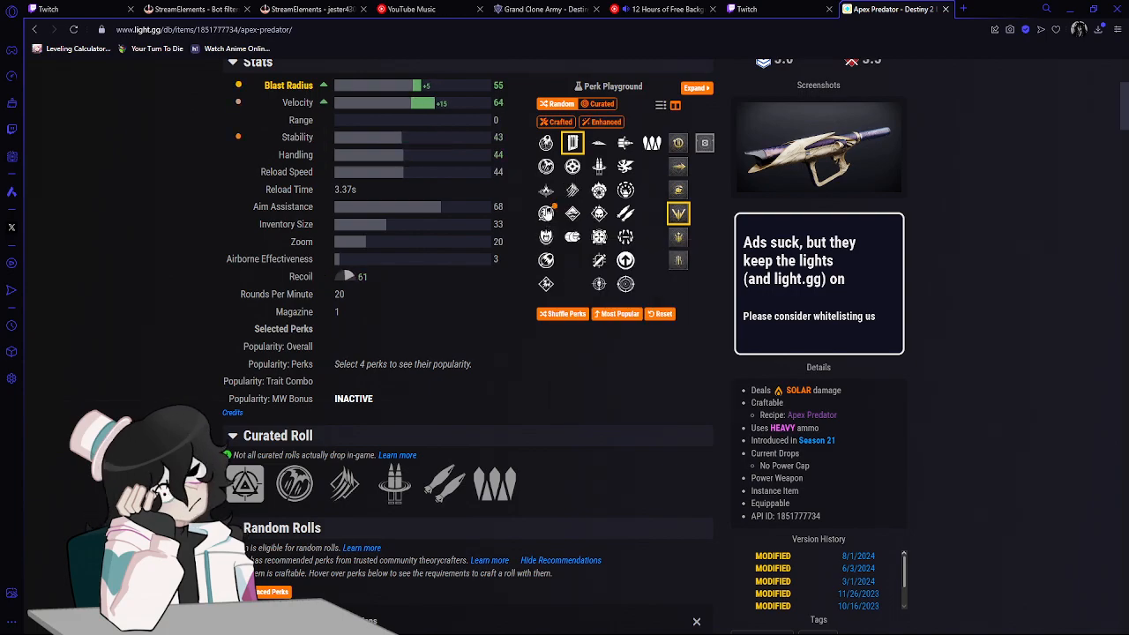
pyautogui.moveTo(546, 214)
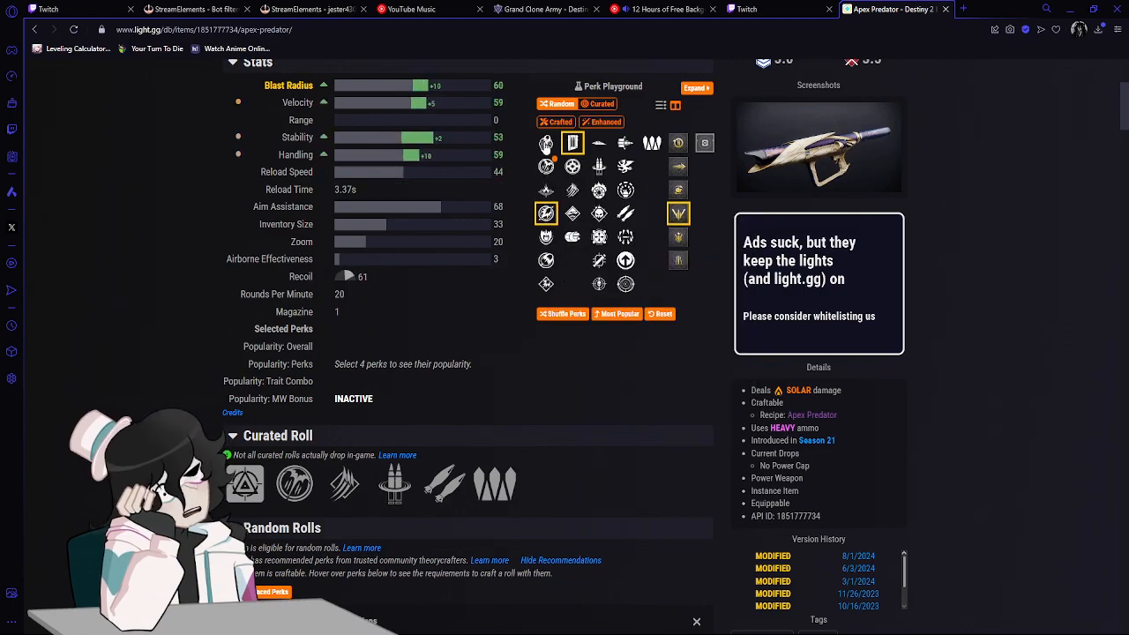
pyautogui.click(625, 143)
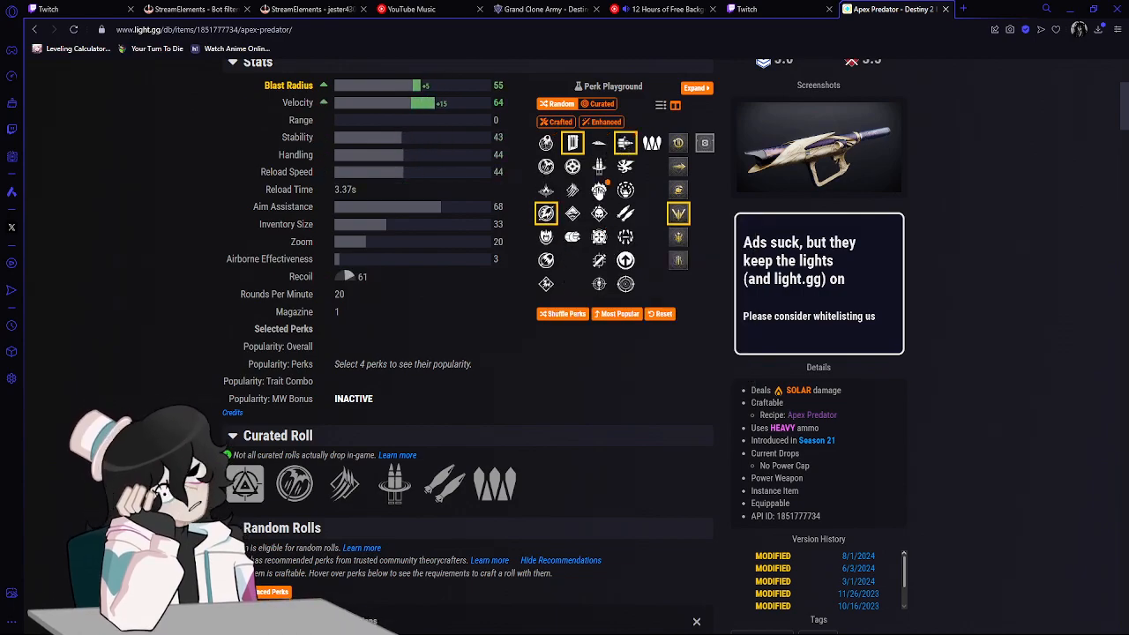
pyautogui.click(600, 167)
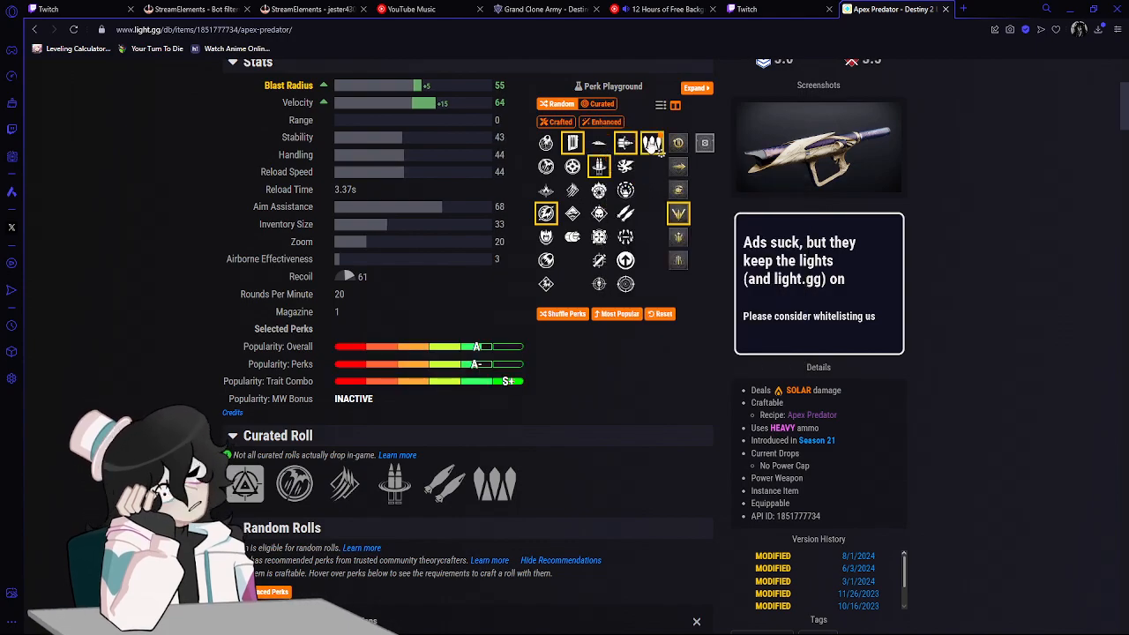
pyautogui.click(651, 144)
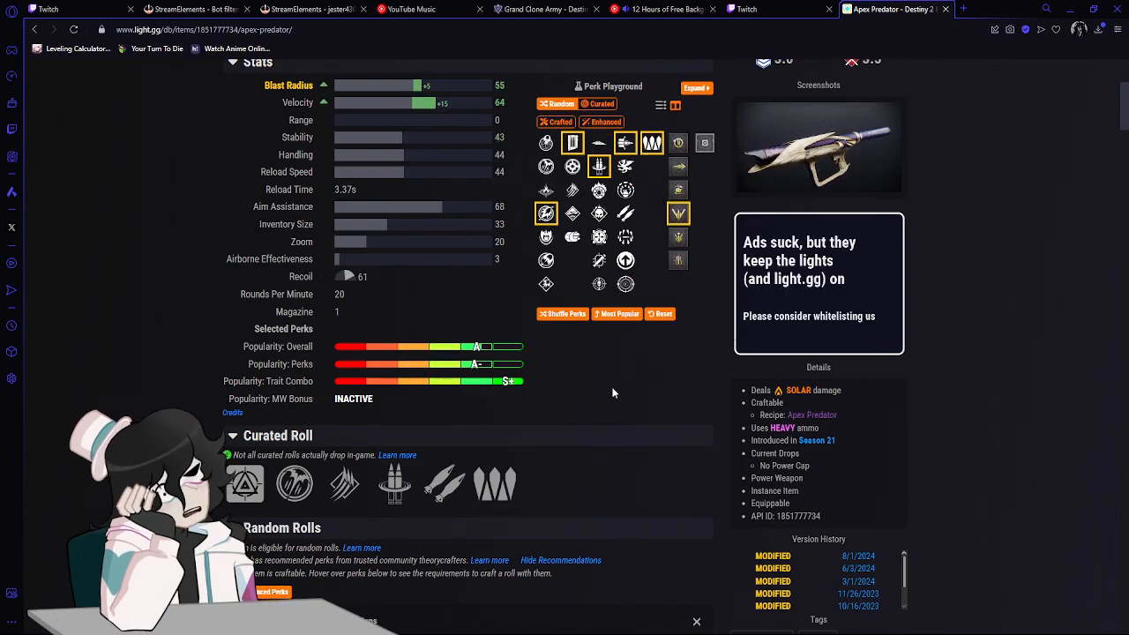
# Compare the details of the Bipod, Vorpal Weapon and Reconstruction traits on Apex Predator, expanding Vorpal Weapon's full description.
pyautogui.moveTo(442, 496)
pyautogui.click(625, 215)
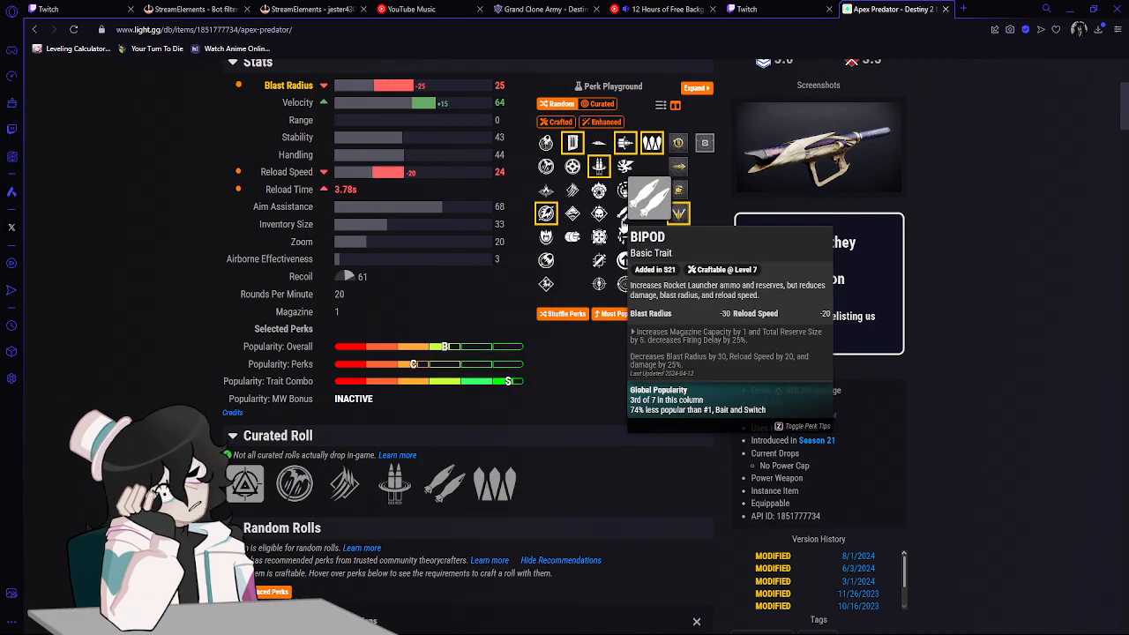
pyautogui.click(624, 220)
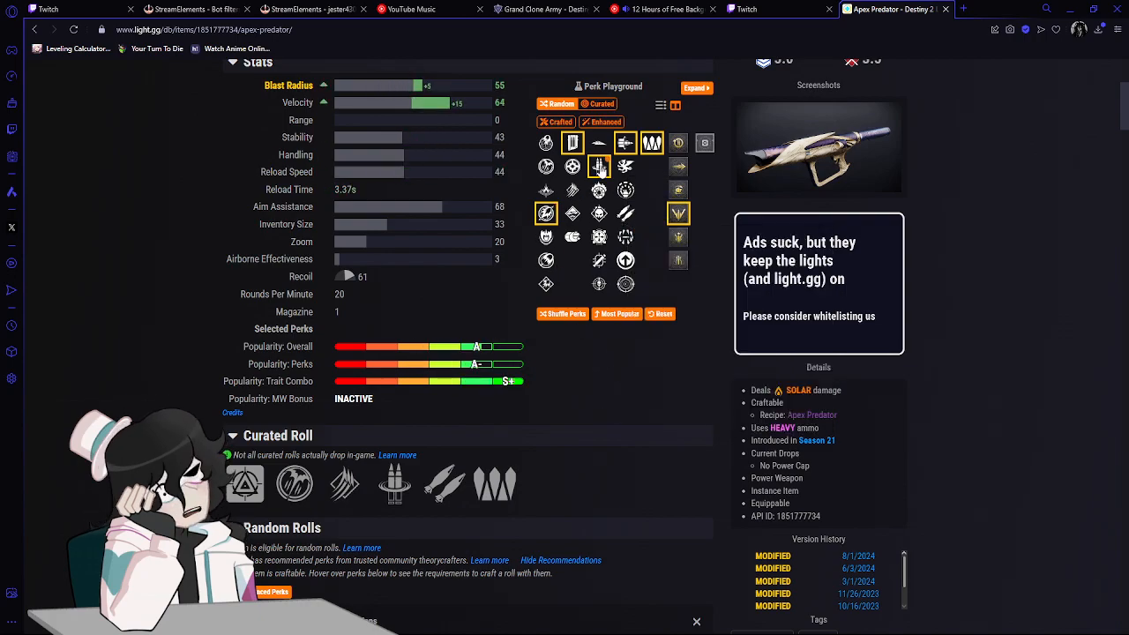
pyautogui.moveTo(624, 150)
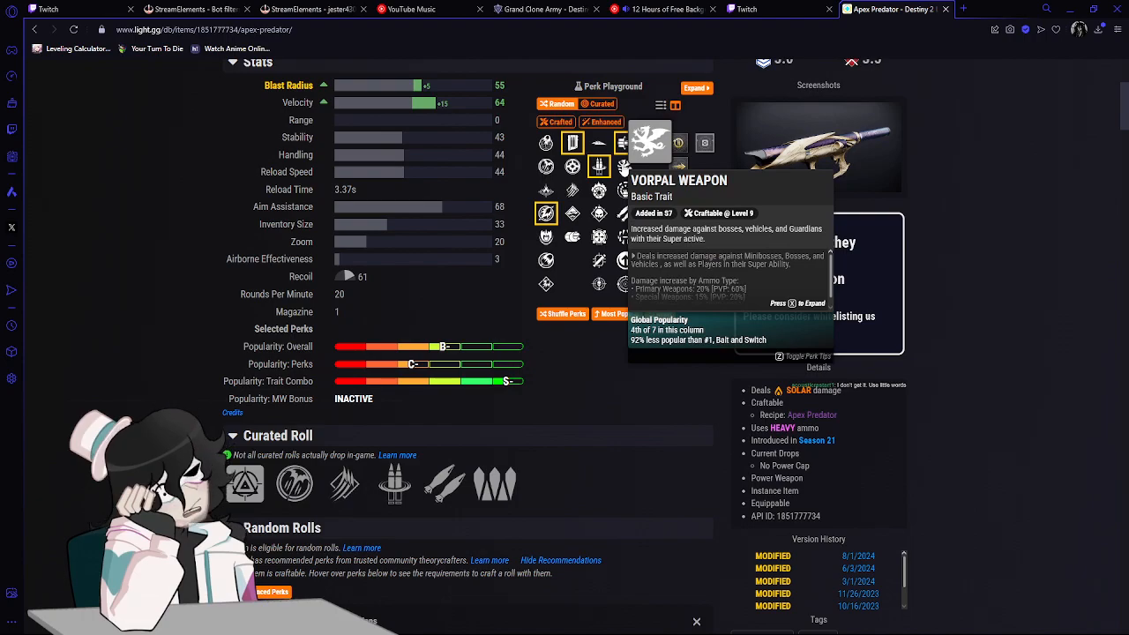
pyautogui.press('x')
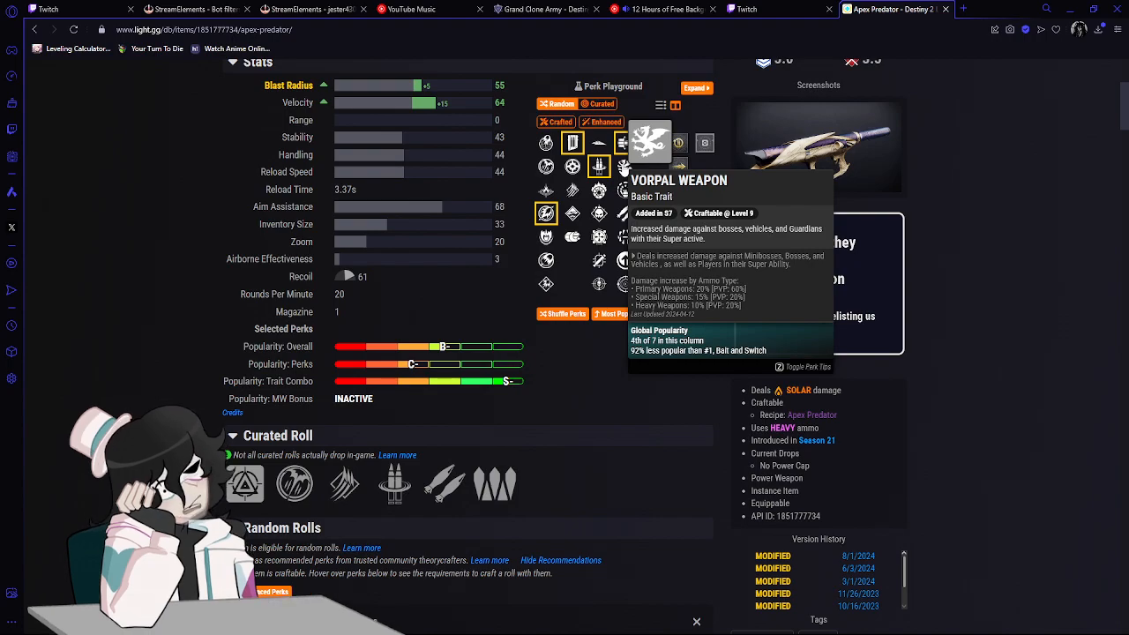
pyautogui.click(626, 146)
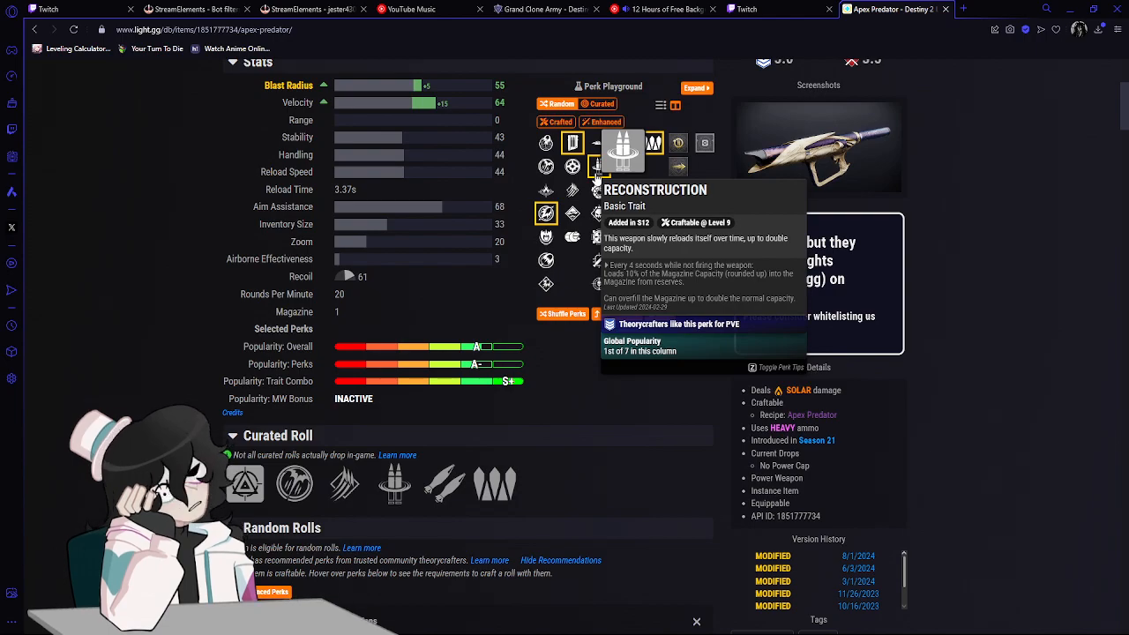
# Return to the light.gg home page and open the Crowning Duologue rocket launcher from the Solstice 2024 key items.
pyautogui.scroll(1, 617, 413)
pyautogui.scroll(3, 617, 408)
pyautogui.moveTo(291, 110)
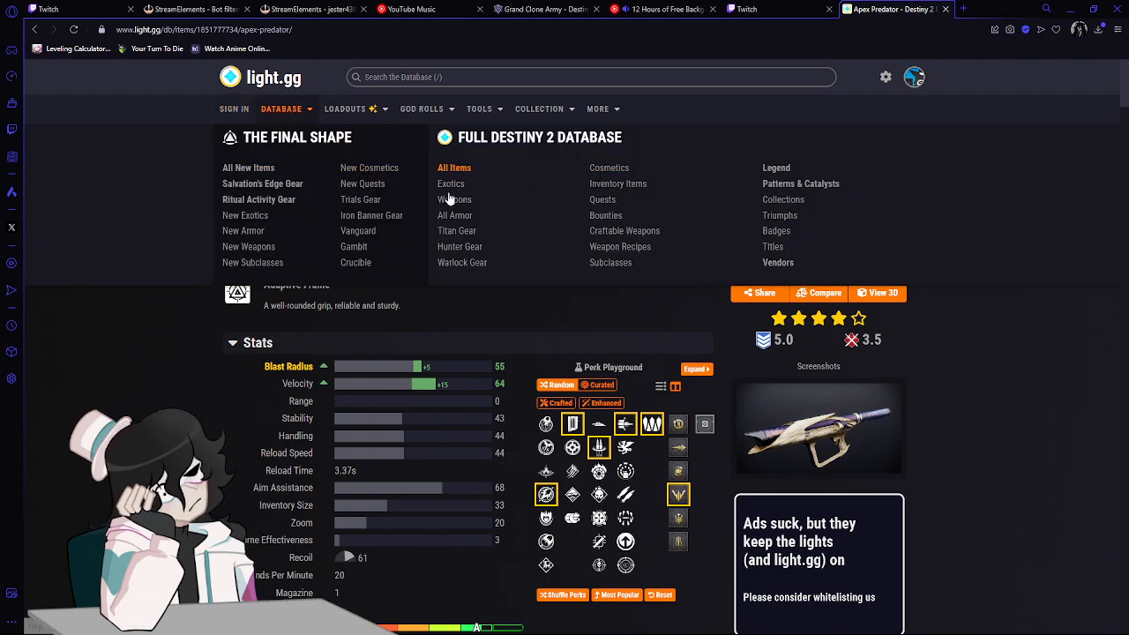
pyautogui.moveTo(476, 113)
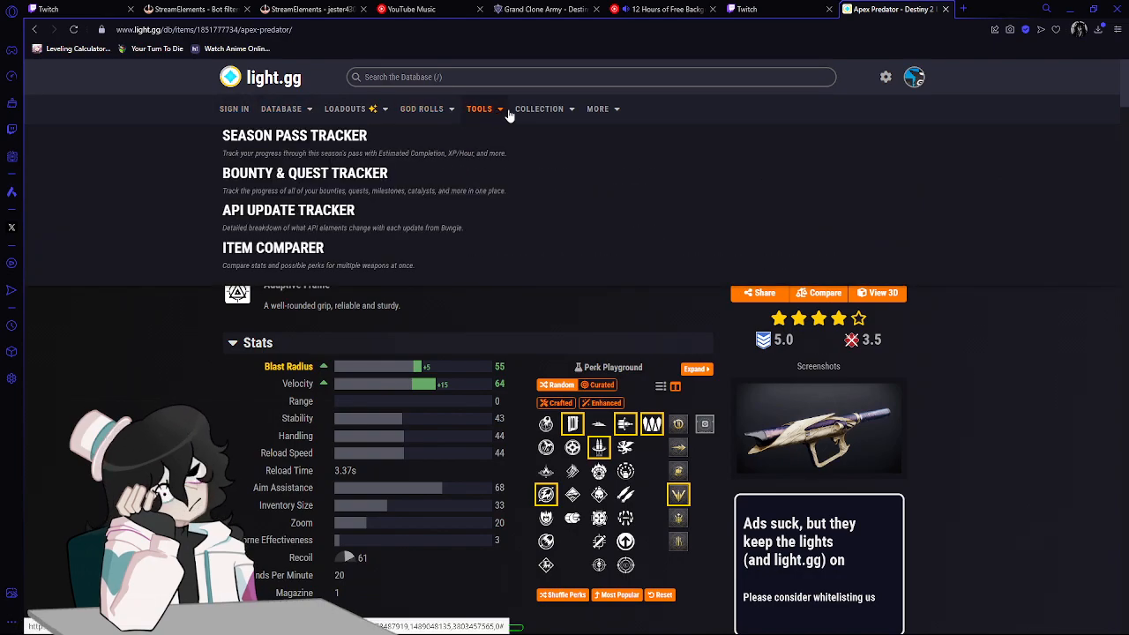
pyautogui.moveTo(528, 114)
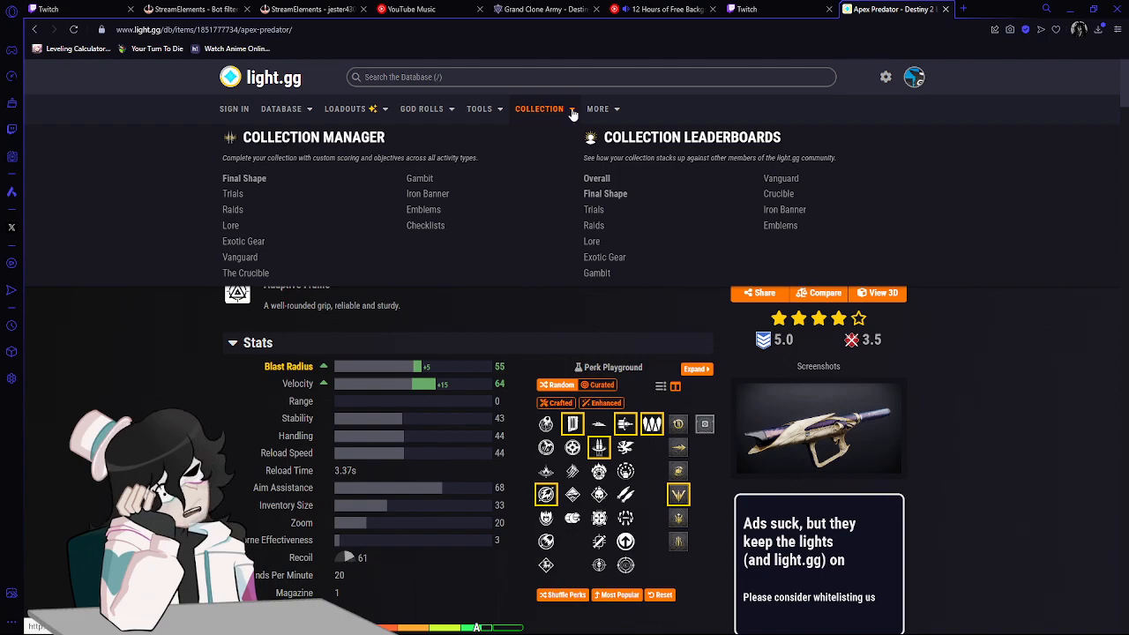
pyautogui.click(34, 30)
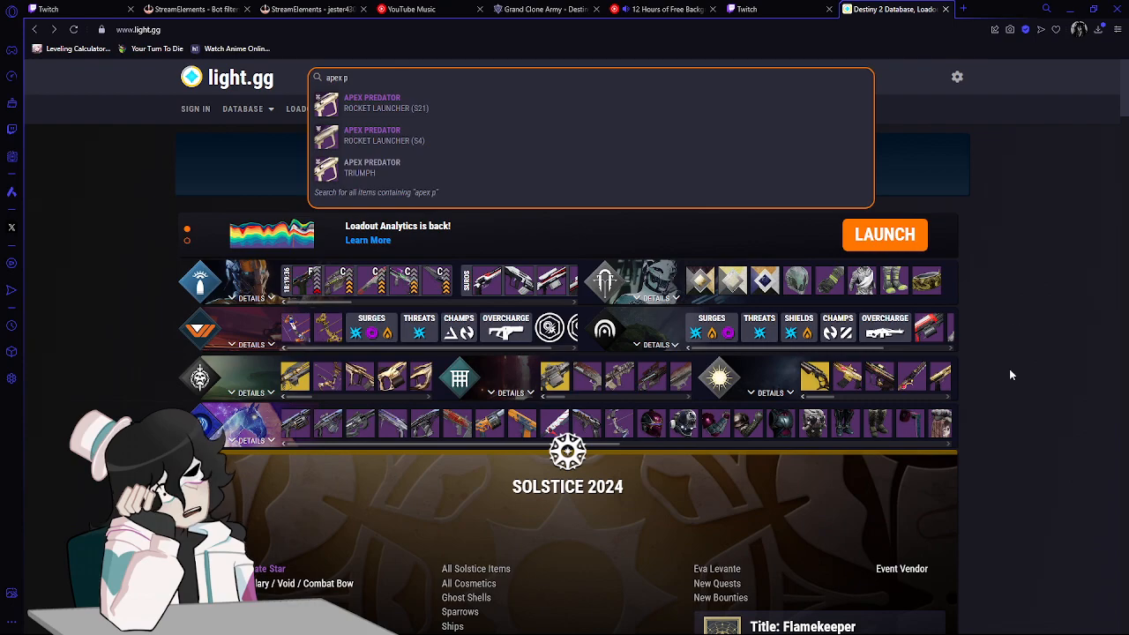
pyautogui.scroll(-4, 1050, 342)
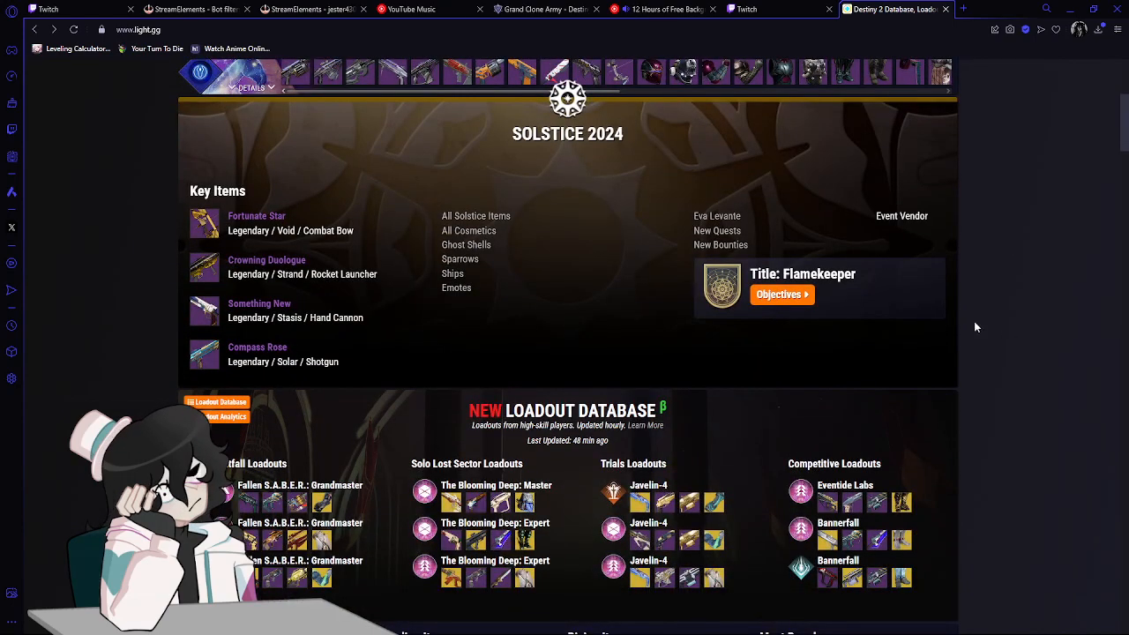
pyautogui.click(256, 263)
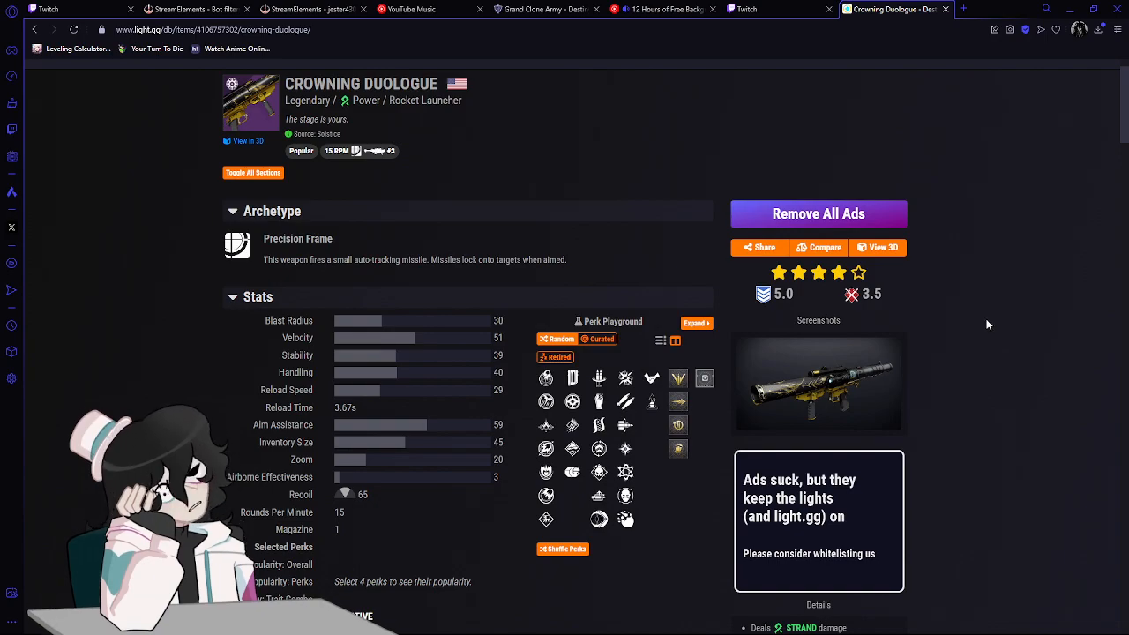
# In Crowning Duologue's Perk Playground, select the first magazine perk and the launcher barrel that trades blast radius for 15 velocity.
pyautogui.scroll(1, 963, 395)
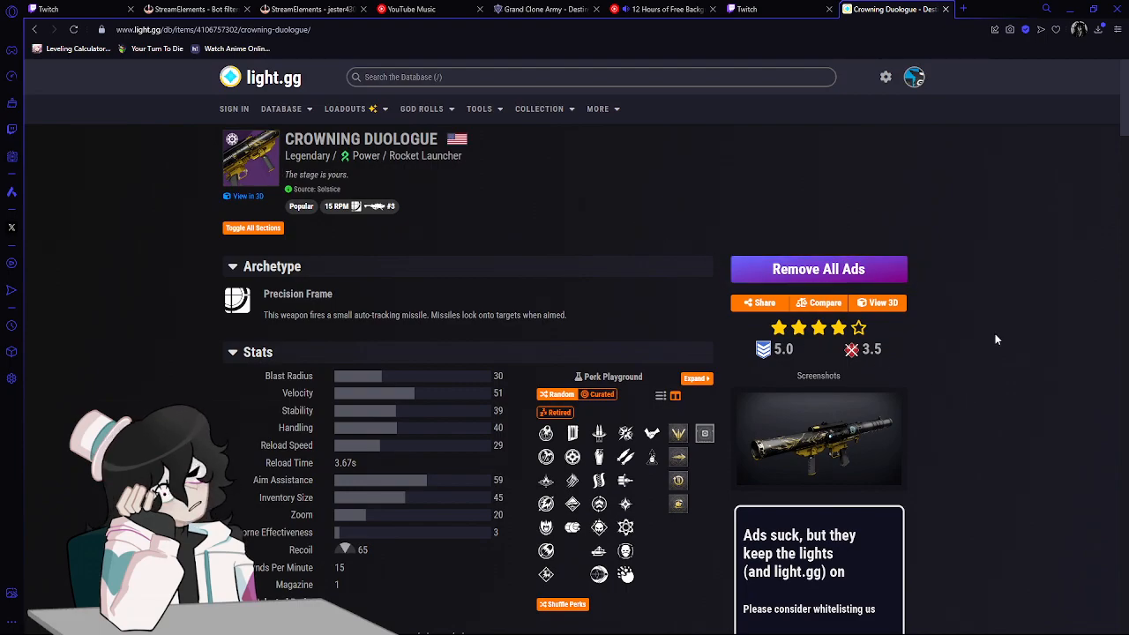
pyautogui.scroll(-3, 994, 333)
pyautogui.scroll(2, 994, 334)
pyautogui.scroll(-2, 993, 333)
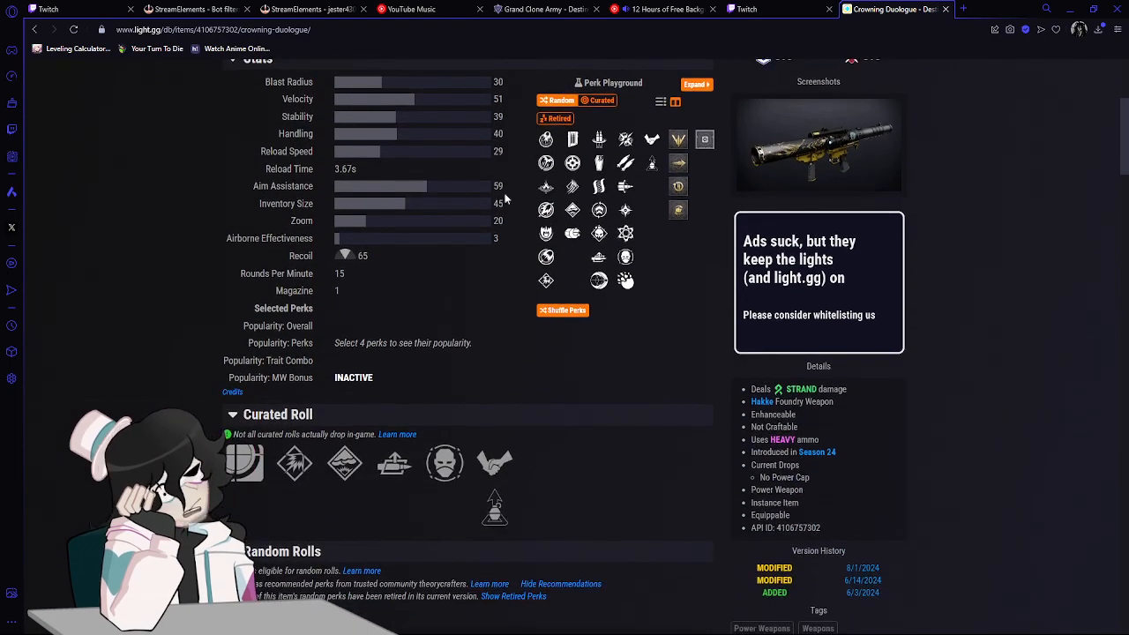
pyautogui.click(572, 139)
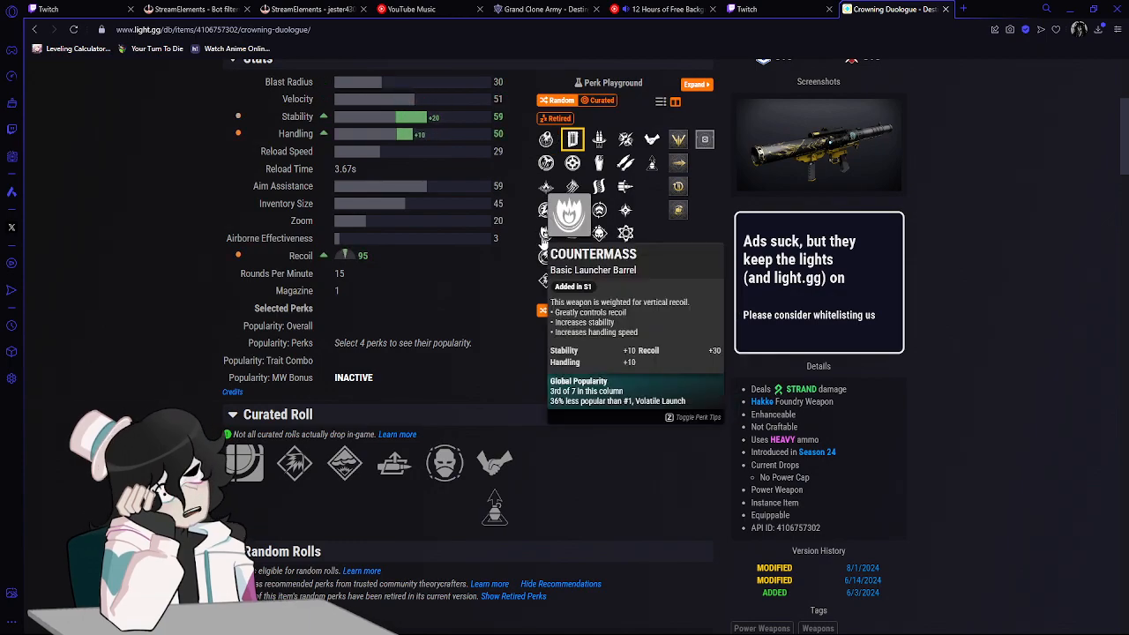
pyautogui.click(544, 211)
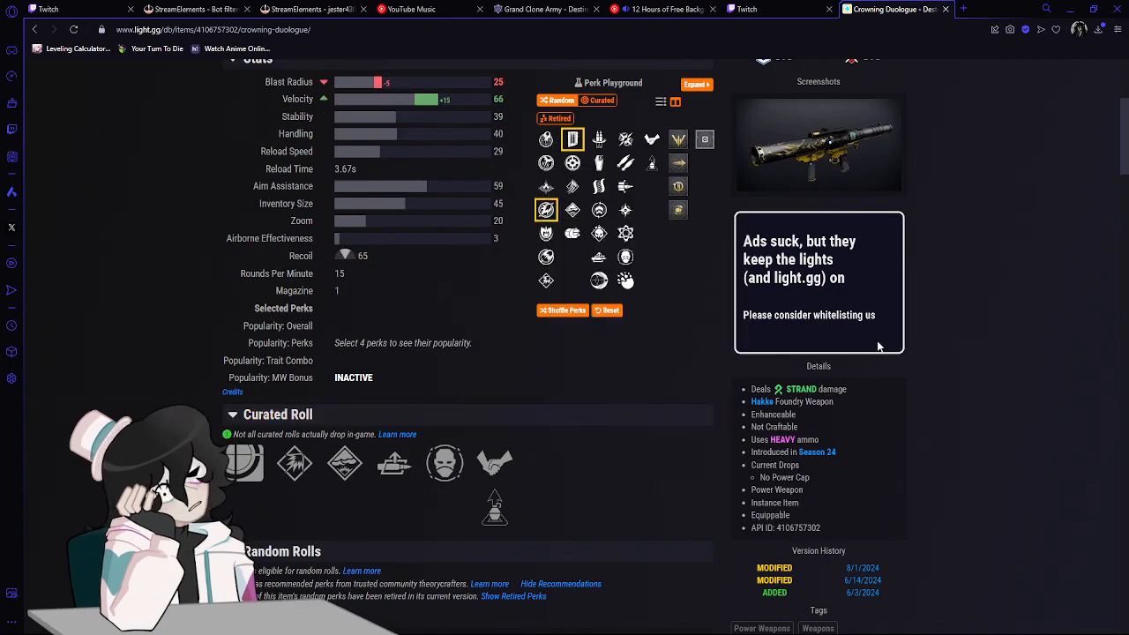
pyautogui.scroll(1, 564, 185)
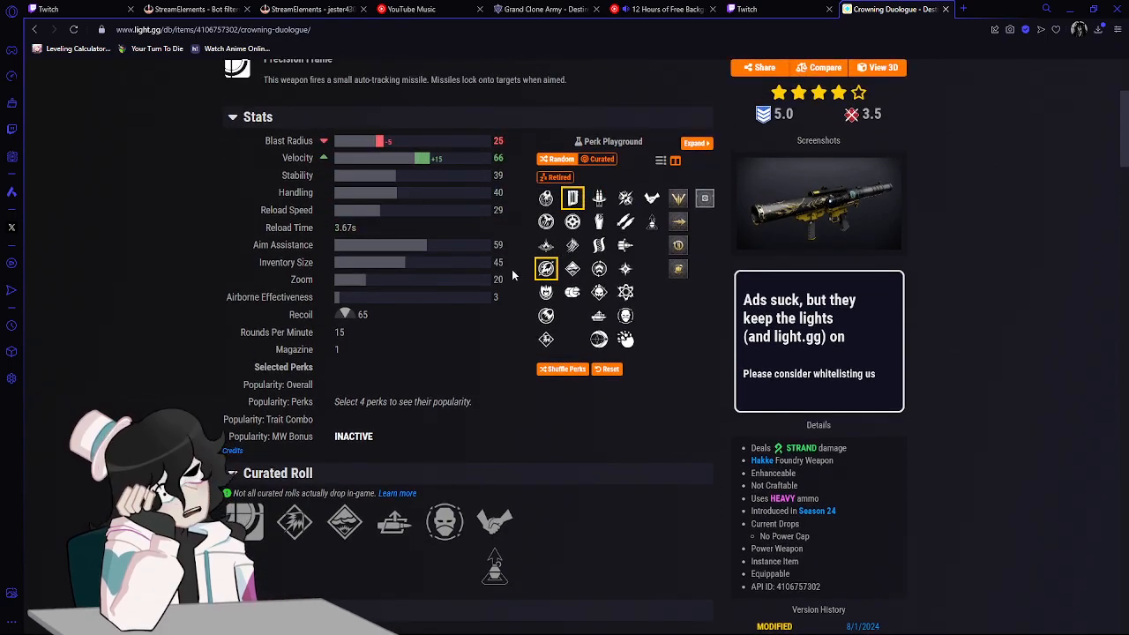
# Try Air Trigger as the first trait and Chain Reaction as the second trait in Crowning Duologue's roll.
pyautogui.moveTo(596, 198)
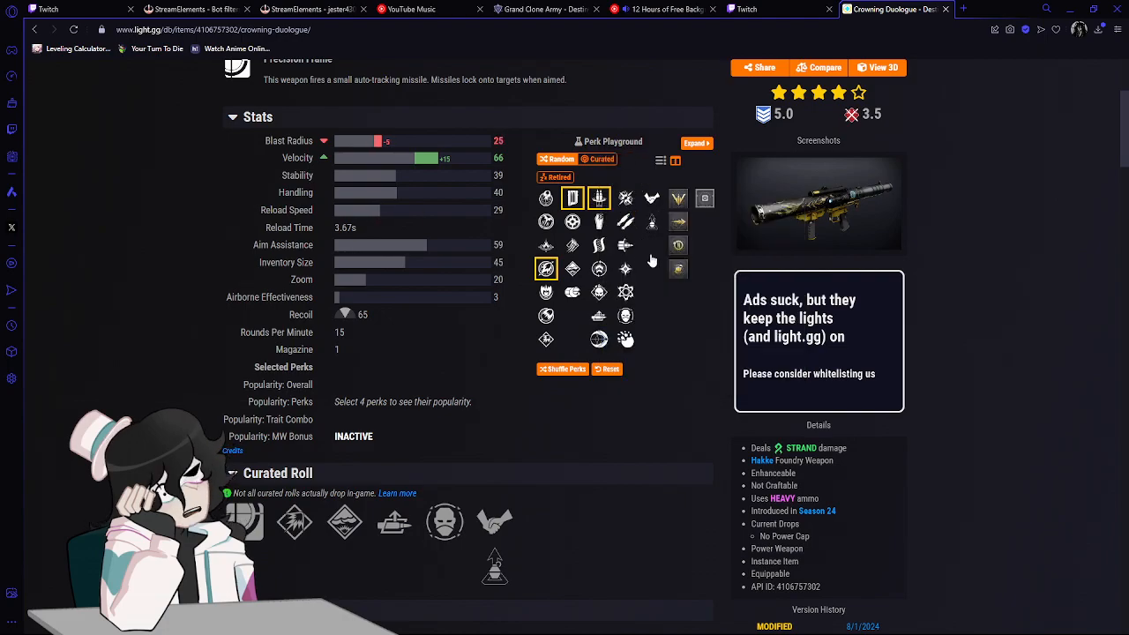
pyautogui.click(599, 319)
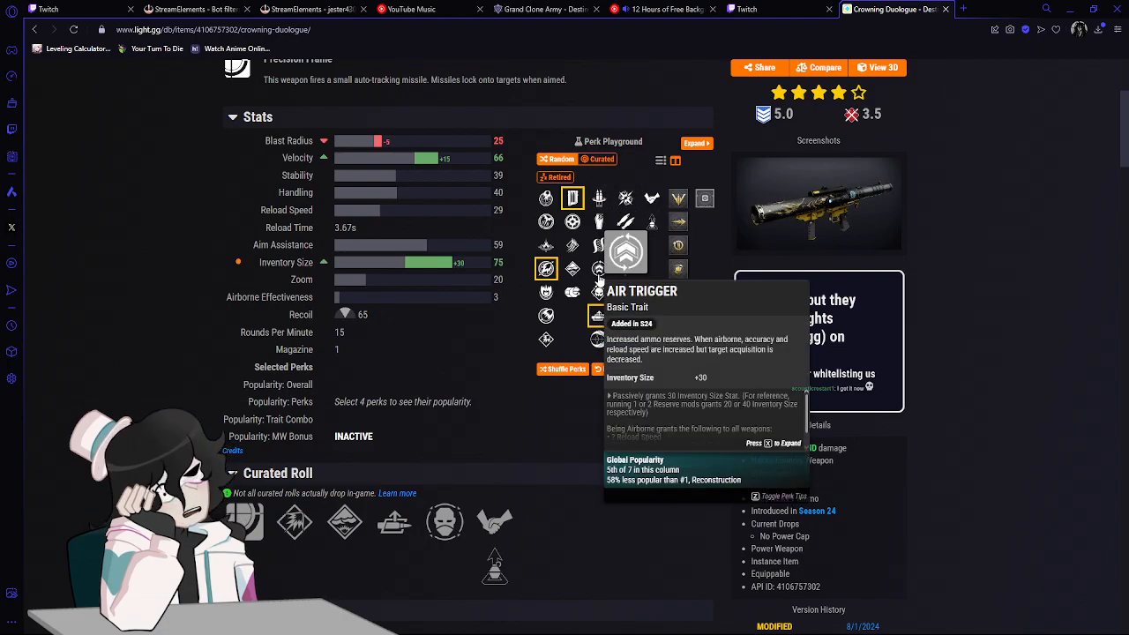
pyautogui.click(599, 274)
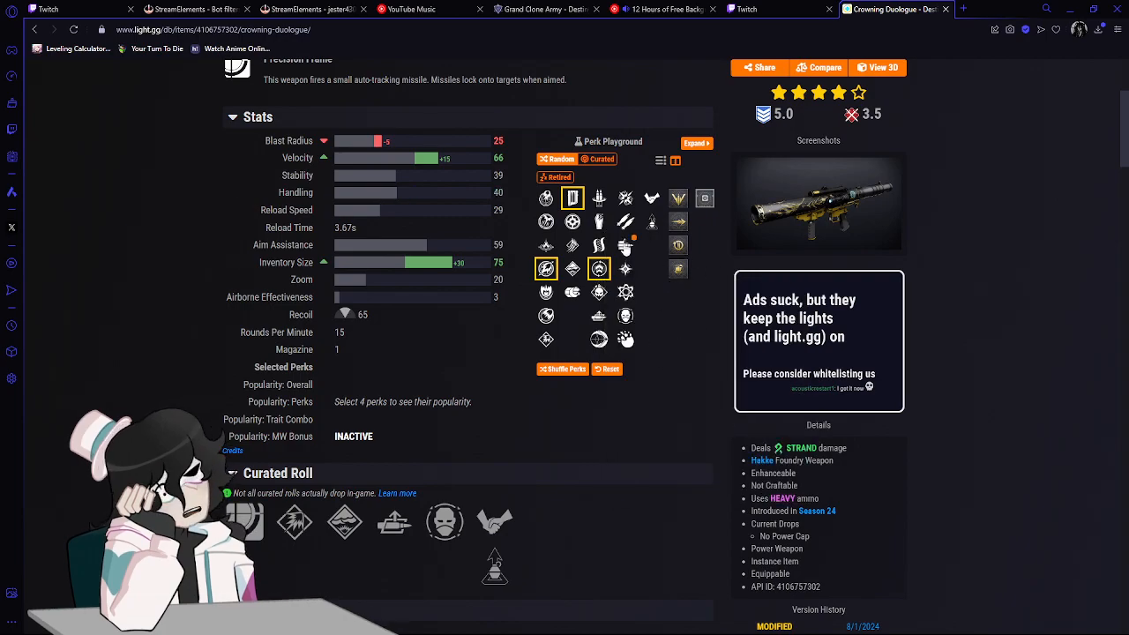
pyautogui.moveTo(623, 247)
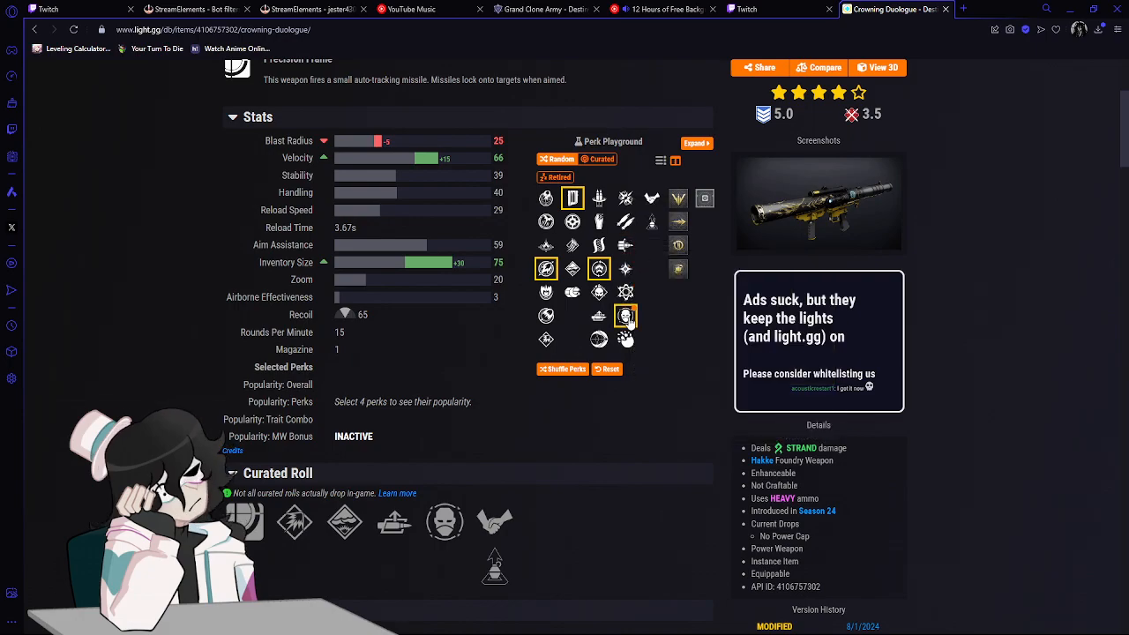
pyautogui.moveTo(626, 318)
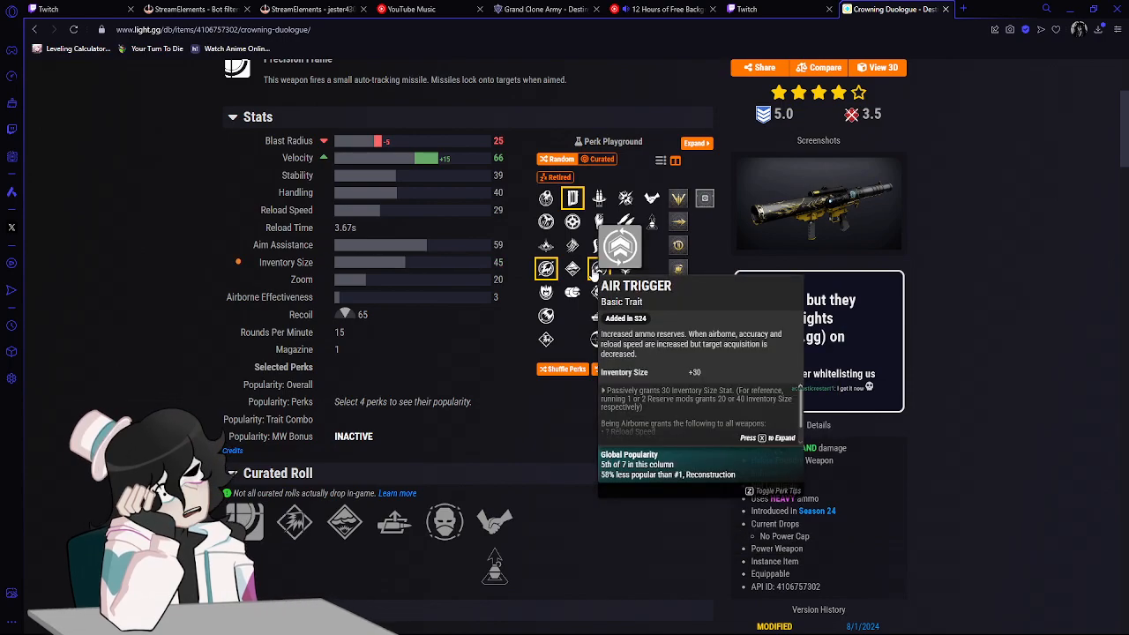
pyautogui.moveTo(626, 297)
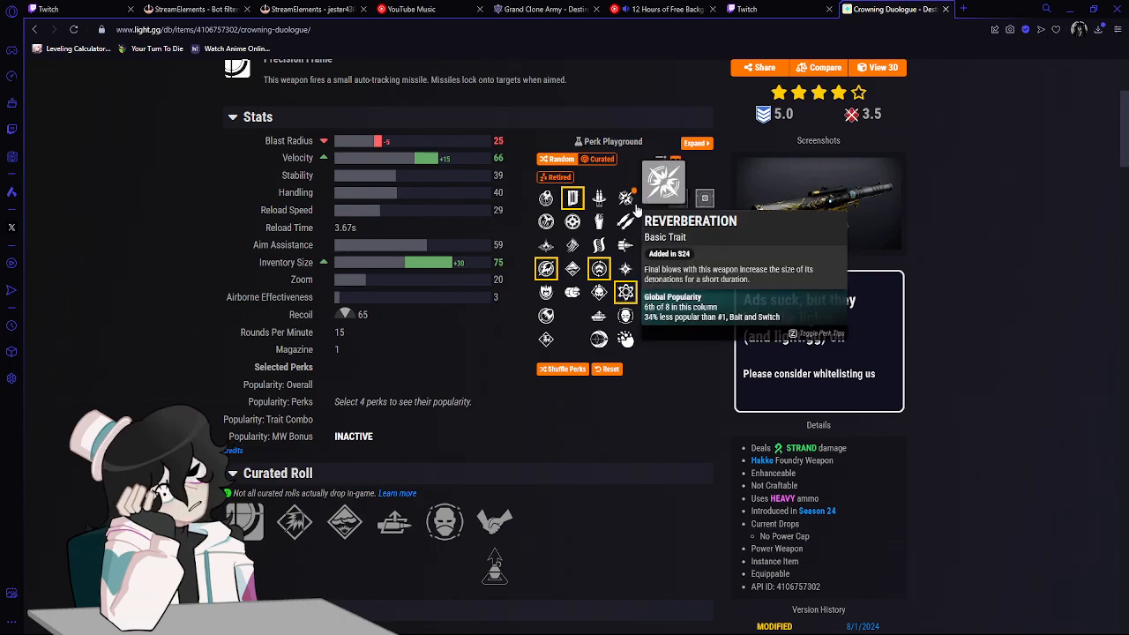
pyautogui.click(623, 292)
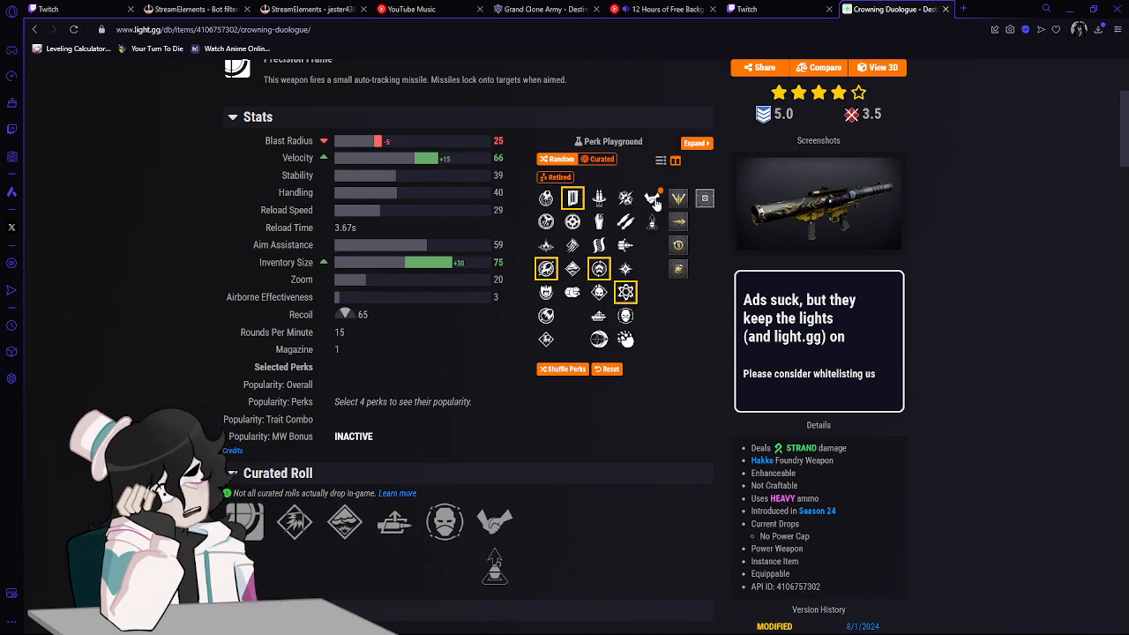
# Add the Dream Work origin trait, the Blast Radius masterwork and a weapon mod to Crowning Duologue's roll.
pyautogui.click(652, 200)
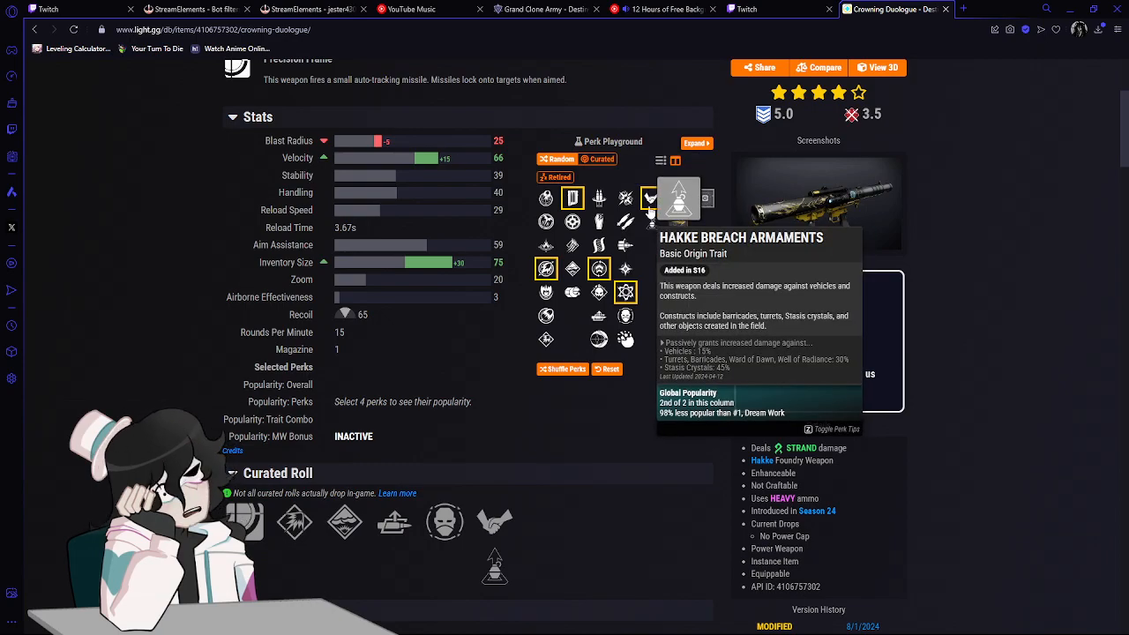
pyautogui.click(672, 203)
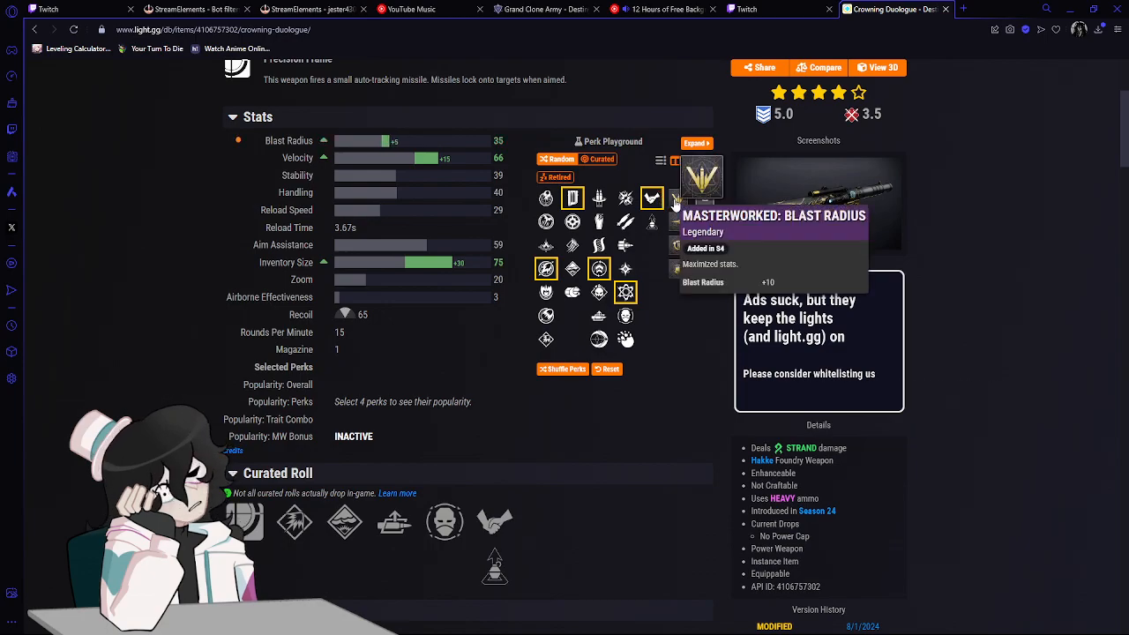
pyautogui.click(677, 248)
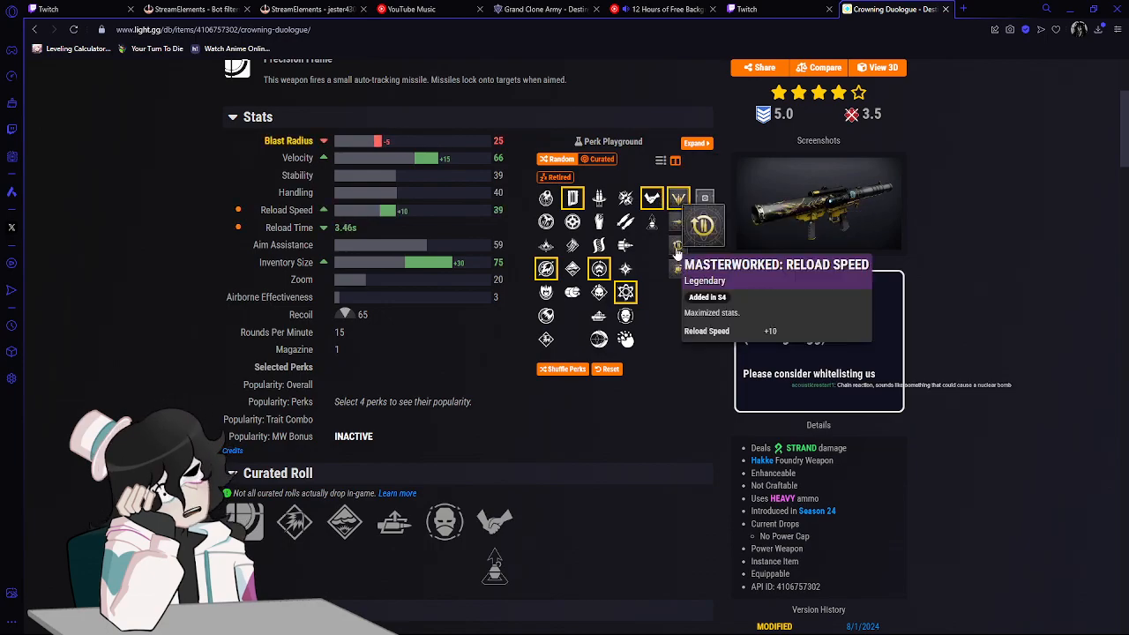
pyautogui.click(705, 199)
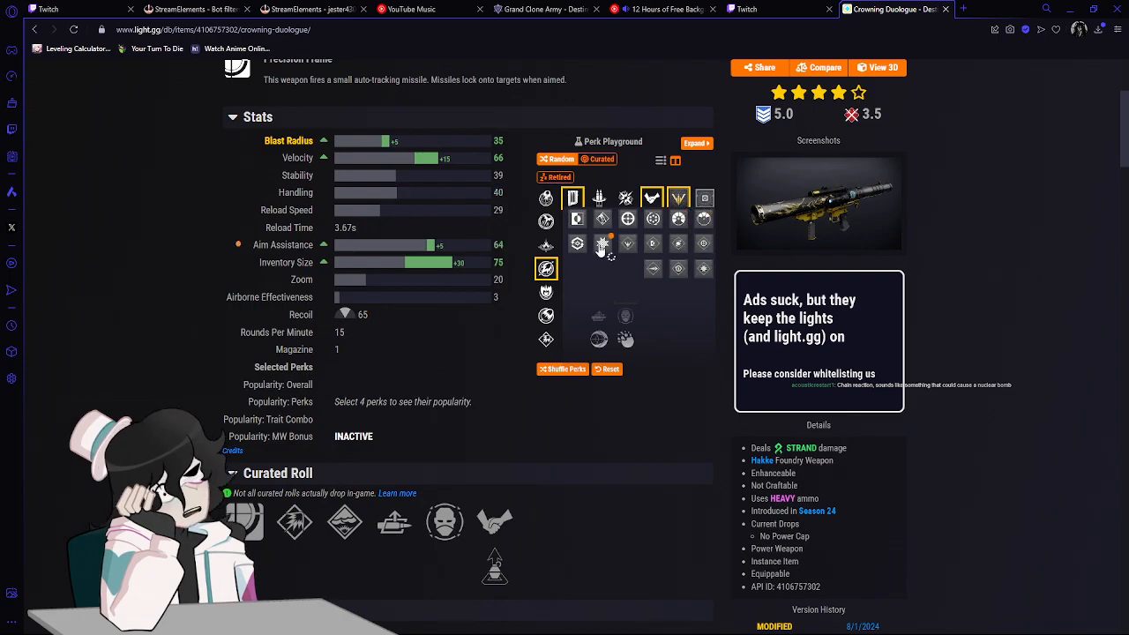
pyautogui.click(652, 222)
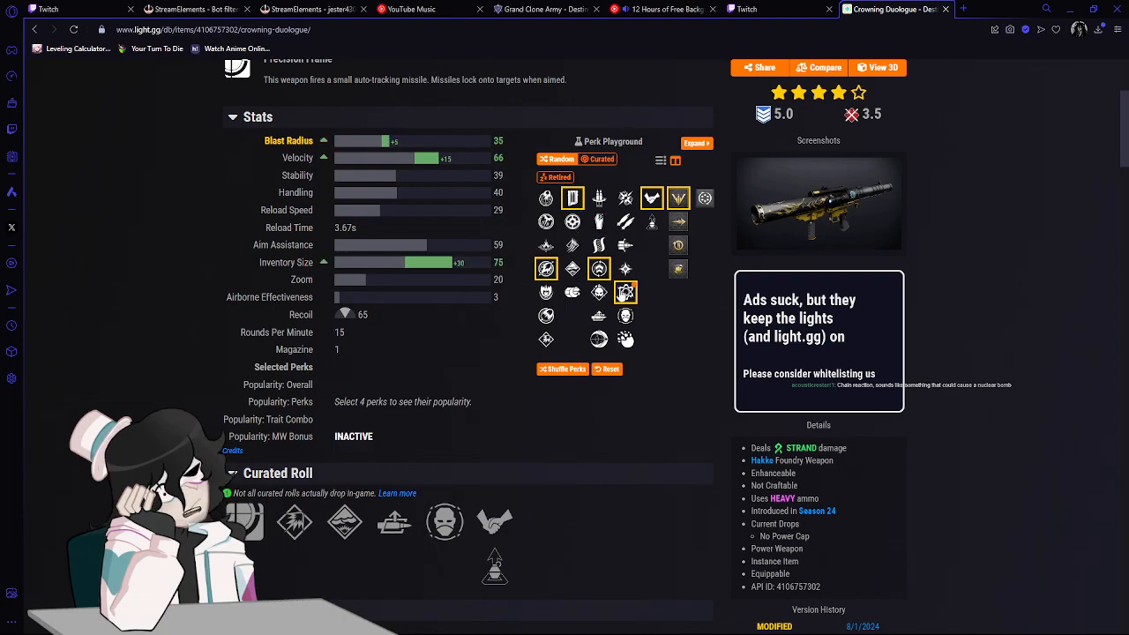
# Switch Crowning Duologue's traits to Reconstruction and Bait and Switch, and check the roll's Blast Radius stat.
pyautogui.click(599, 200)
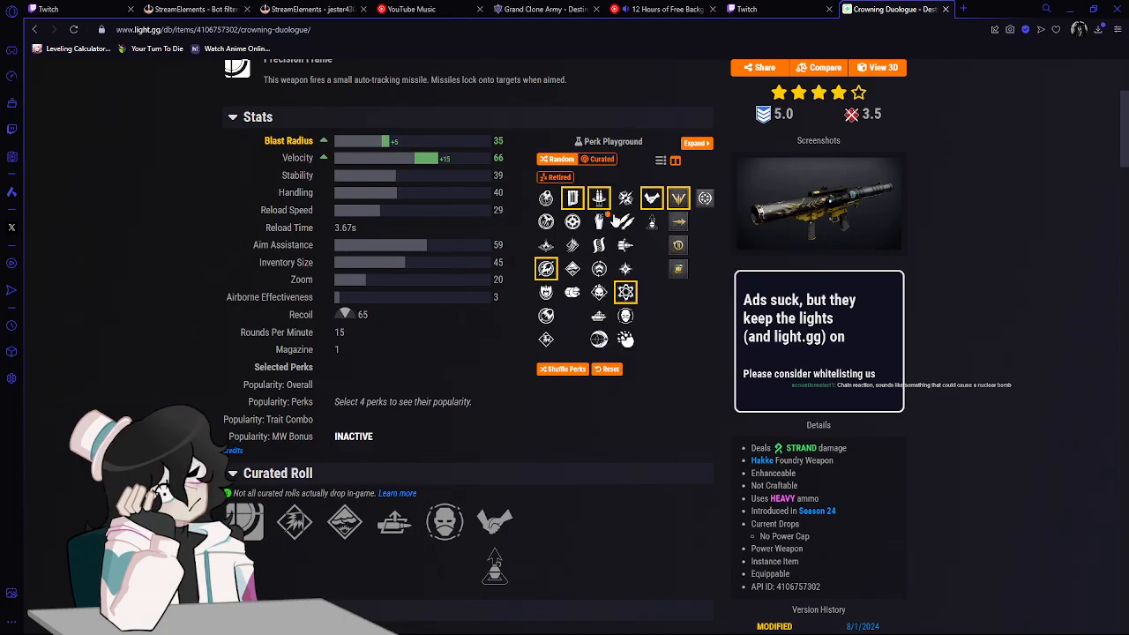
pyautogui.click(626, 245)
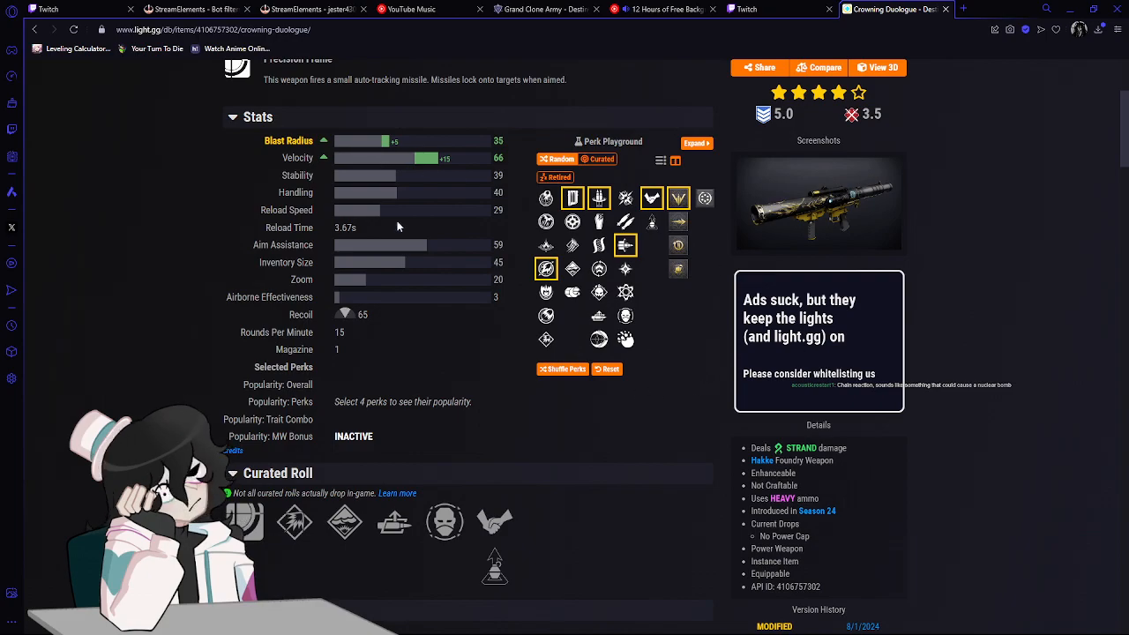
pyautogui.scroll(1, 389, 202)
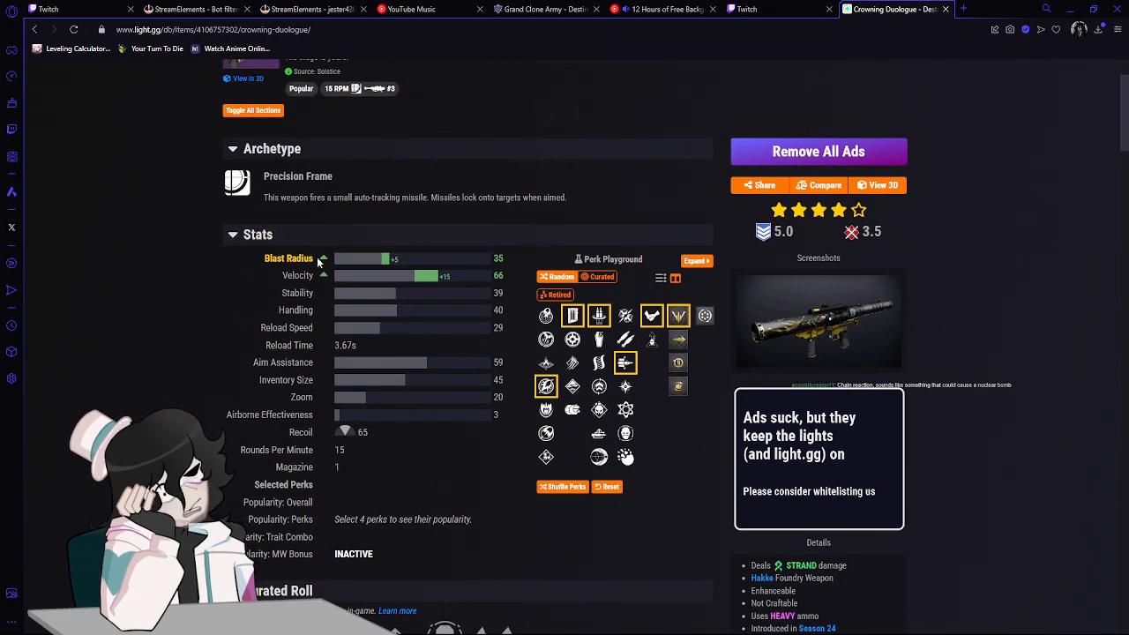
pyautogui.moveTo(394, 261); pyautogui.dragTo(406, 259)
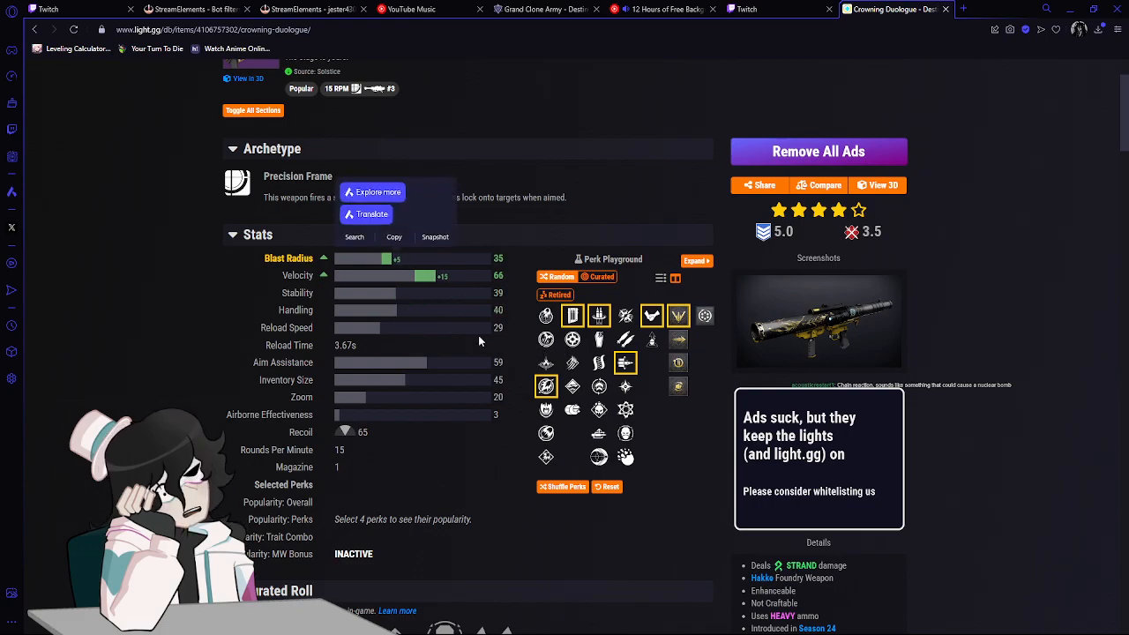
pyautogui.click(404, 261)
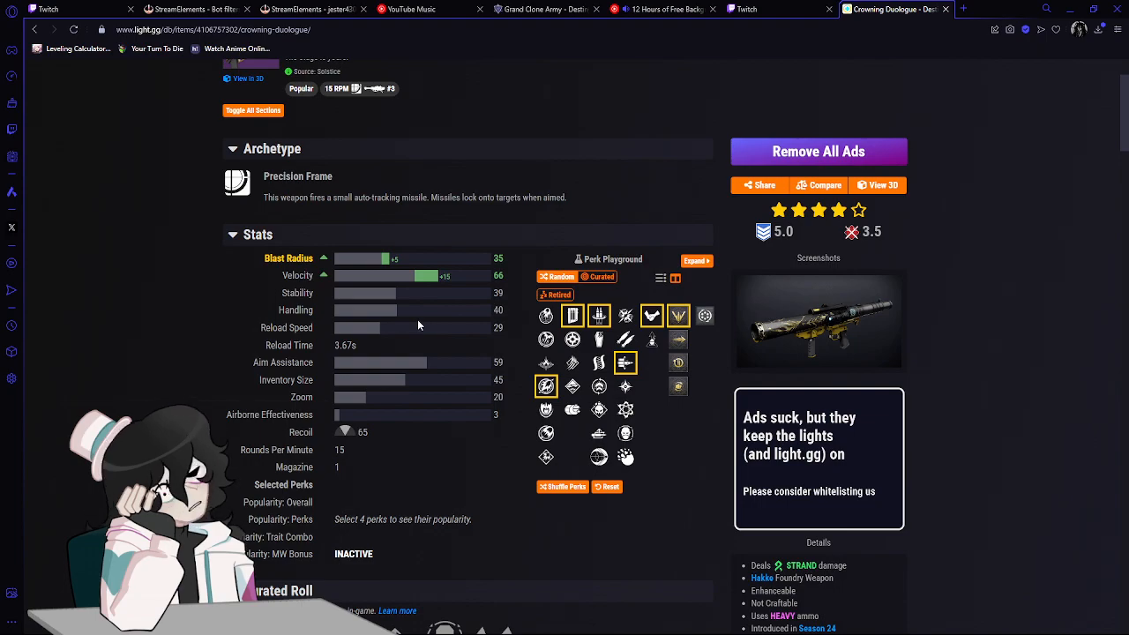
# Examine Crowning Duologue's theorycrafter-recommended random rolls and its most popular individual perks, including the details of Reconstruction.
pyautogui.scroll(-5, 401, 327)
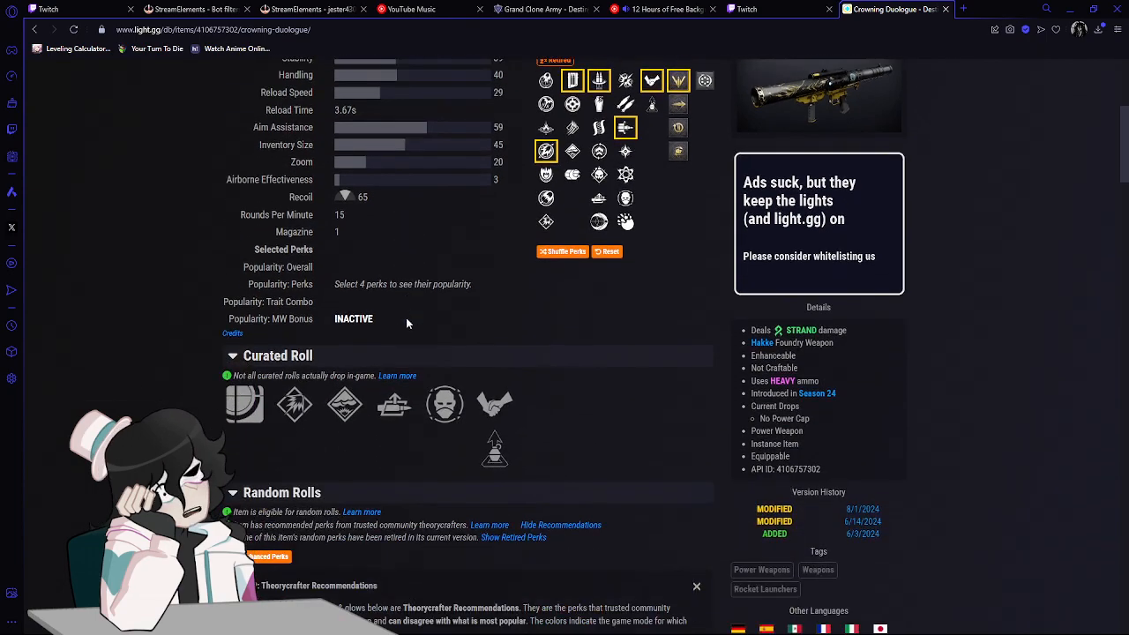
pyautogui.scroll(-5, 609, 273)
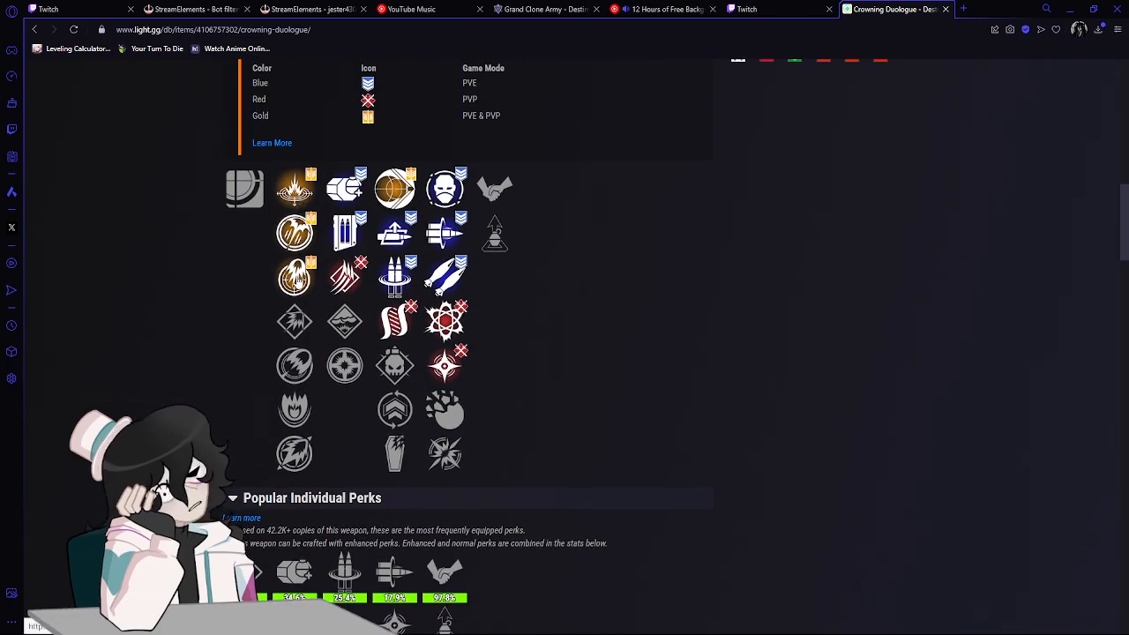
pyautogui.scroll(-5, 714, 258)
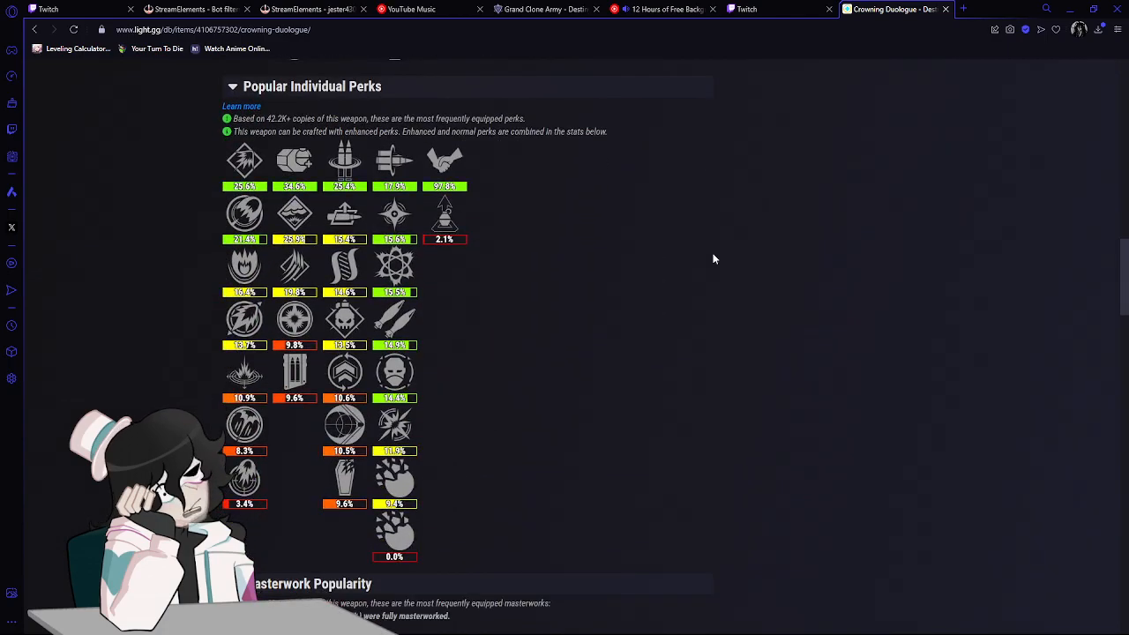
pyautogui.scroll(6, 612, 262)
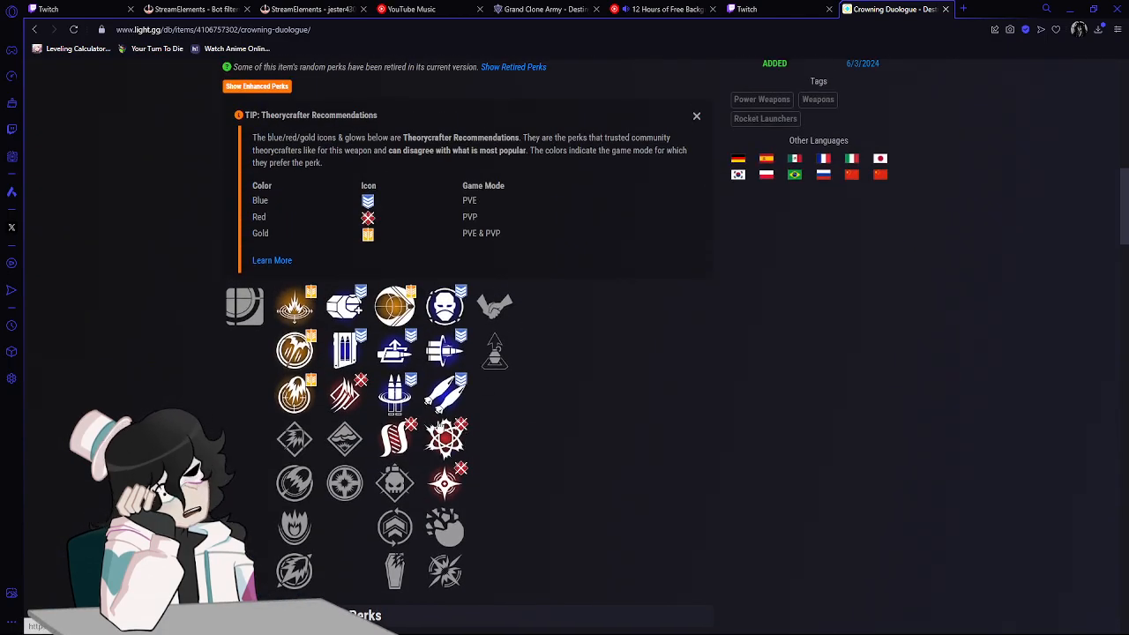
pyautogui.moveTo(466, 448)
pyautogui.moveTo(438, 398)
pyautogui.moveTo(411, 360)
pyautogui.moveTo(396, 404)
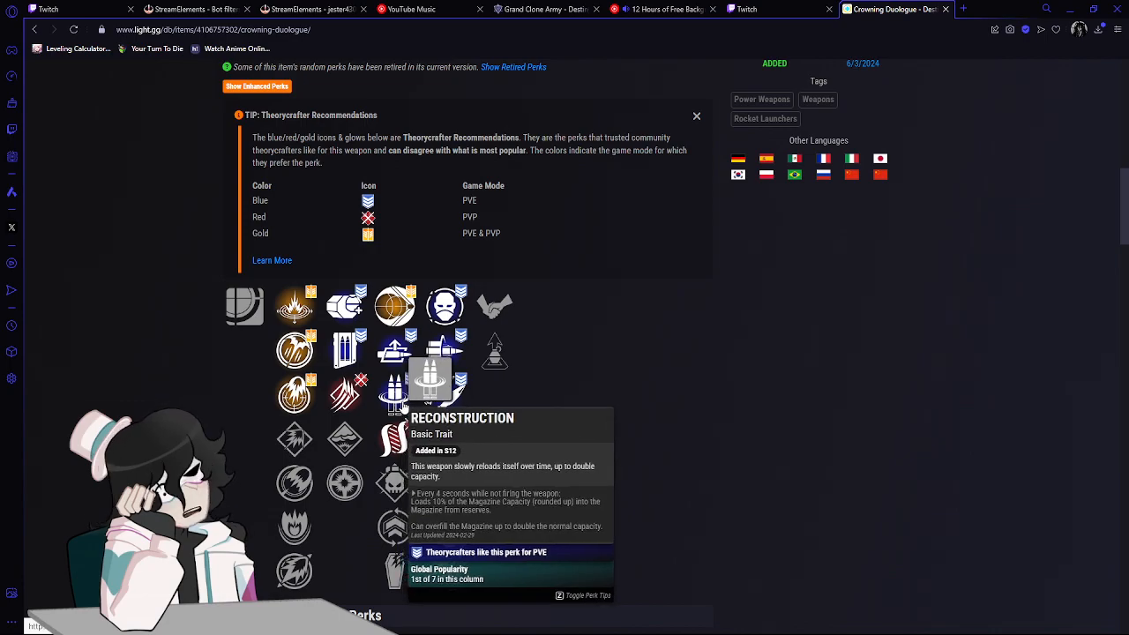
pyautogui.moveTo(401, 311)
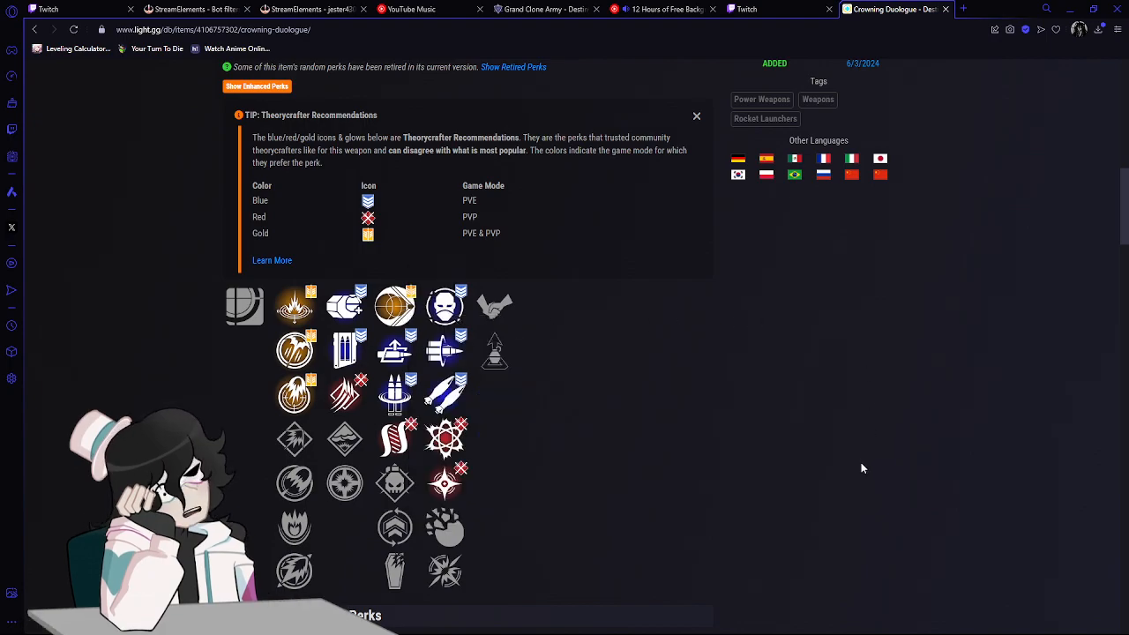
pyautogui.scroll(-1, 856, 460)
pyautogui.scroll(2, 856, 460)
pyautogui.scroll(5, 856, 460)
pyautogui.scroll(7, 446, 349)
# Return to the light.gg home page and open the Compass Rose shotgun from the Solstice 2024 key items.
pyautogui.click(34, 29)
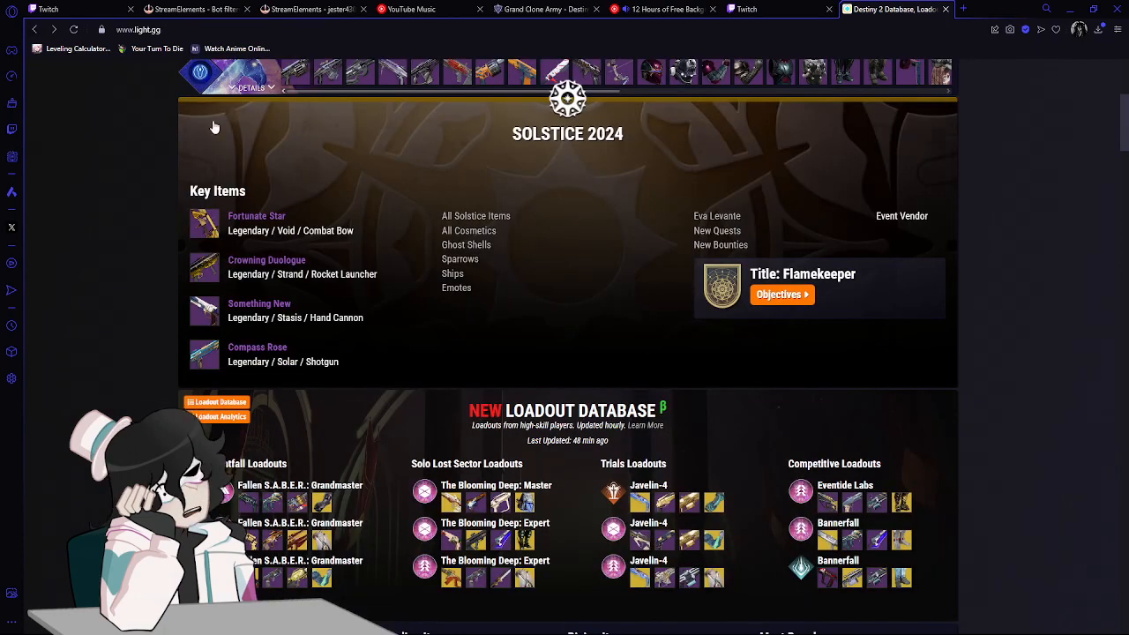
pyautogui.click(249, 348)
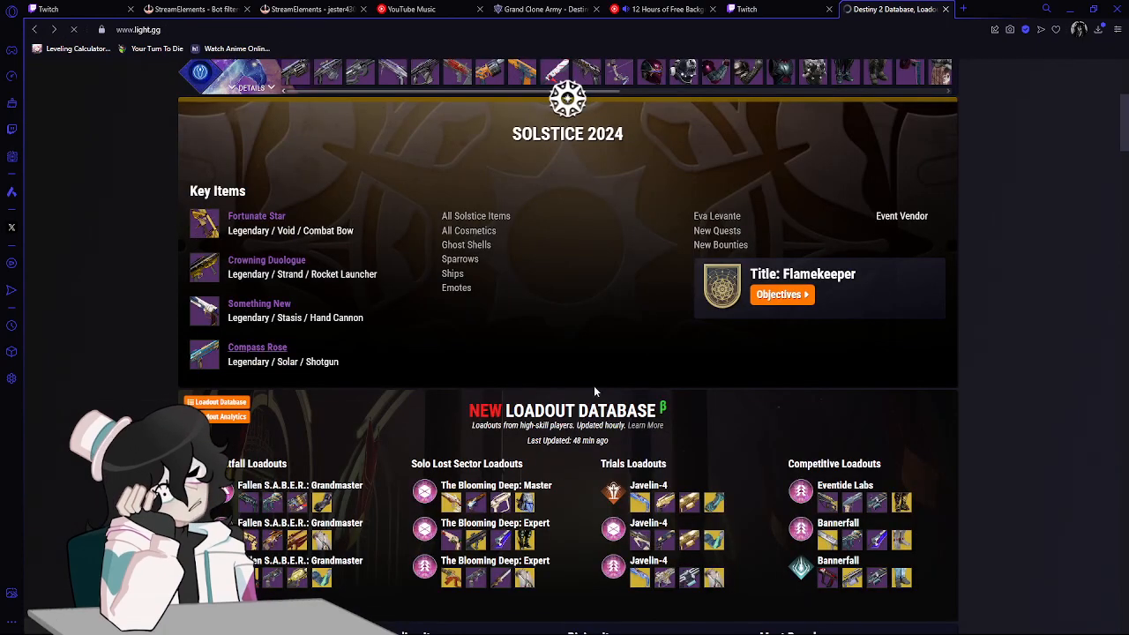
pyautogui.scroll(-5, 526, 232)
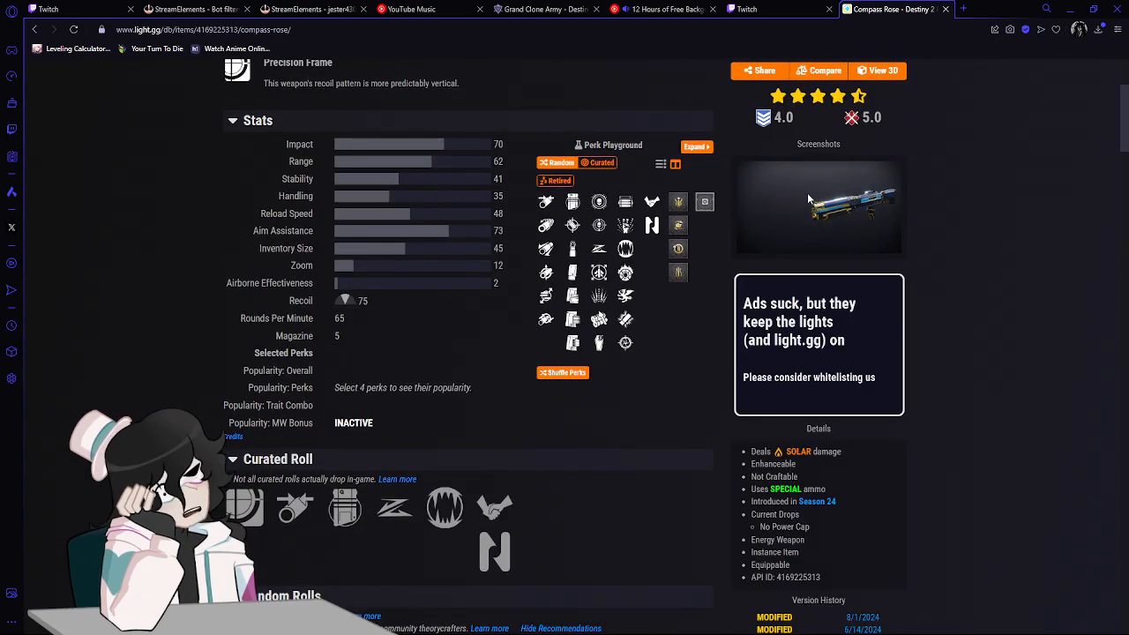
# Try the second magazine perk and Light Mag in Compass Rose's Perk Playground, and reset the selection.
pyautogui.click(574, 226)
pyautogui.click(572, 202)
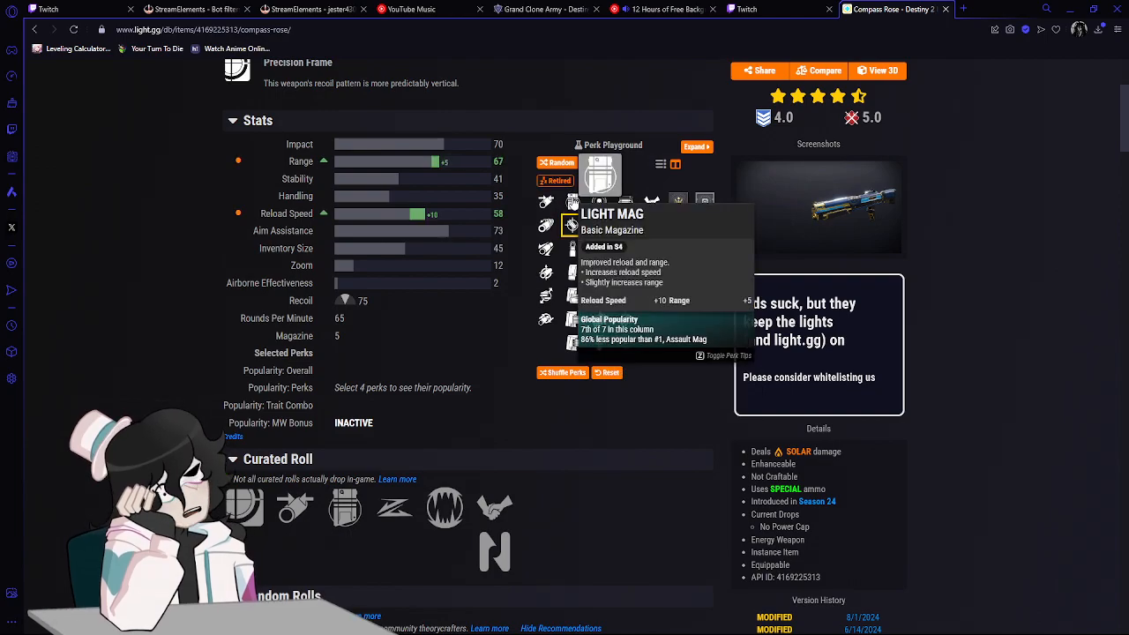
pyautogui.click(572, 202)
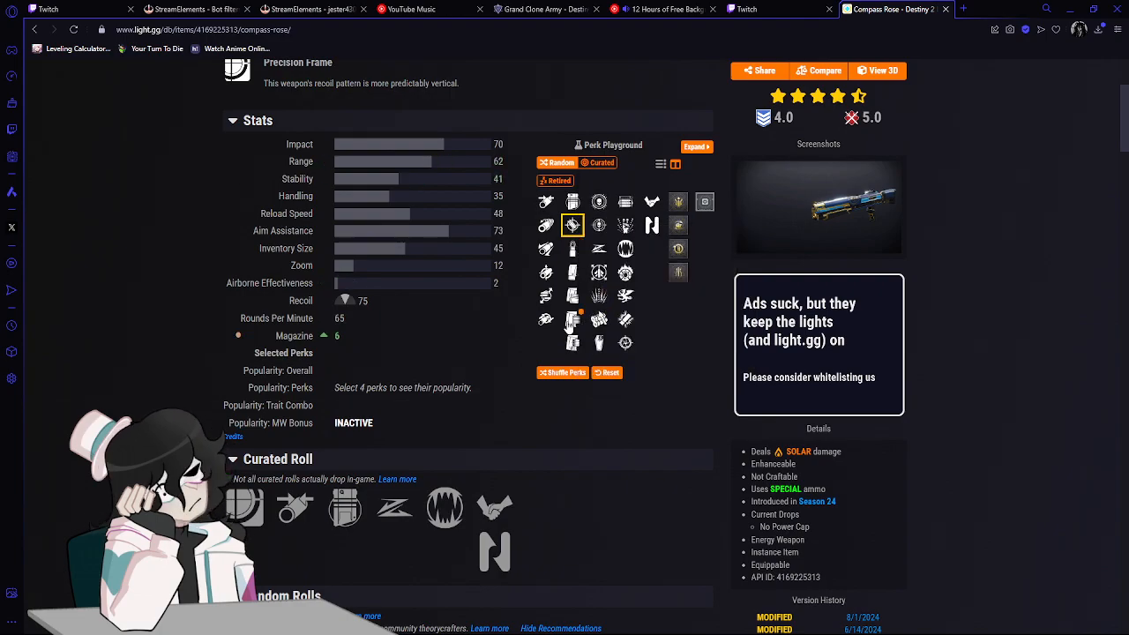
pyautogui.click(601, 374)
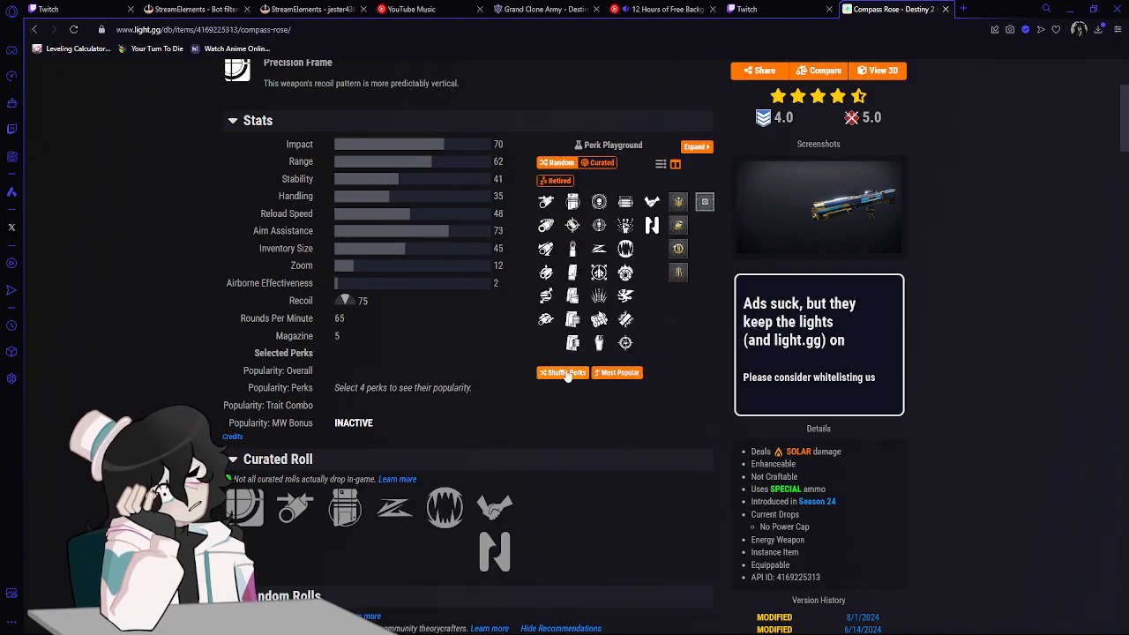
# Apply Compass Rose's most popular masterwork and mod, and open the list of weapon mods.
pyautogui.click(601, 377)
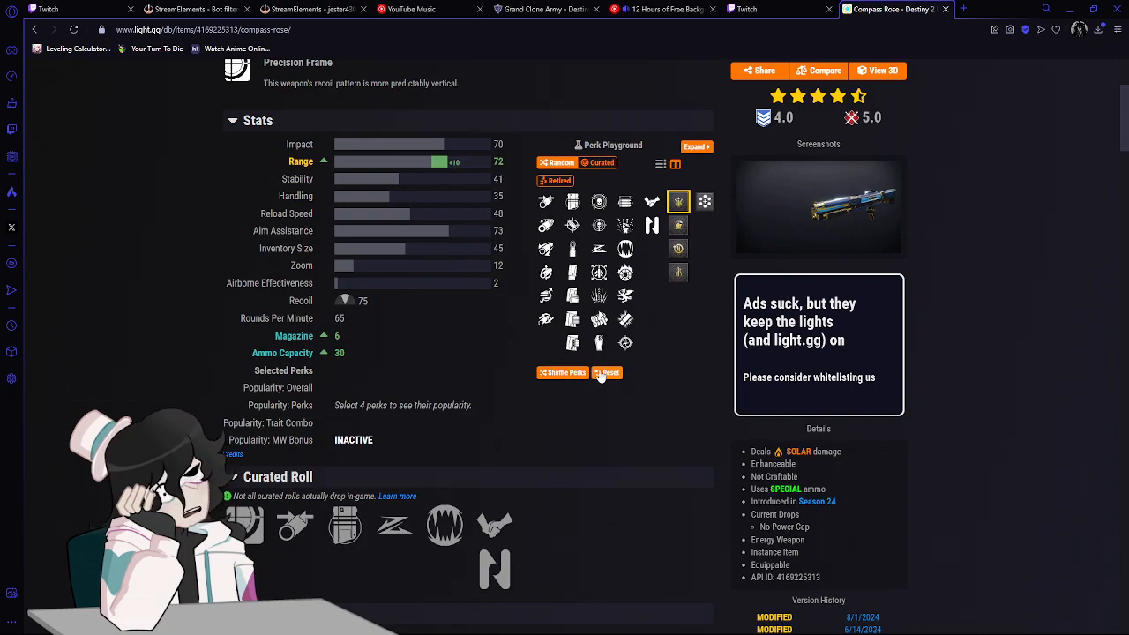
pyautogui.click(602, 374)
pyautogui.click(609, 374)
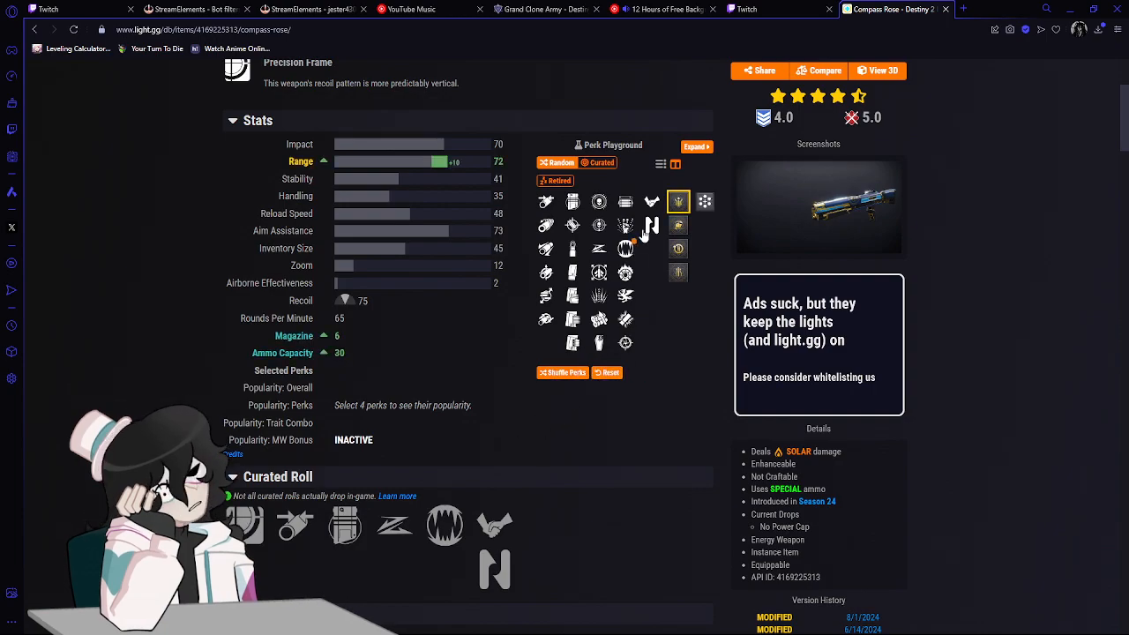
pyautogui.click(705, 202)
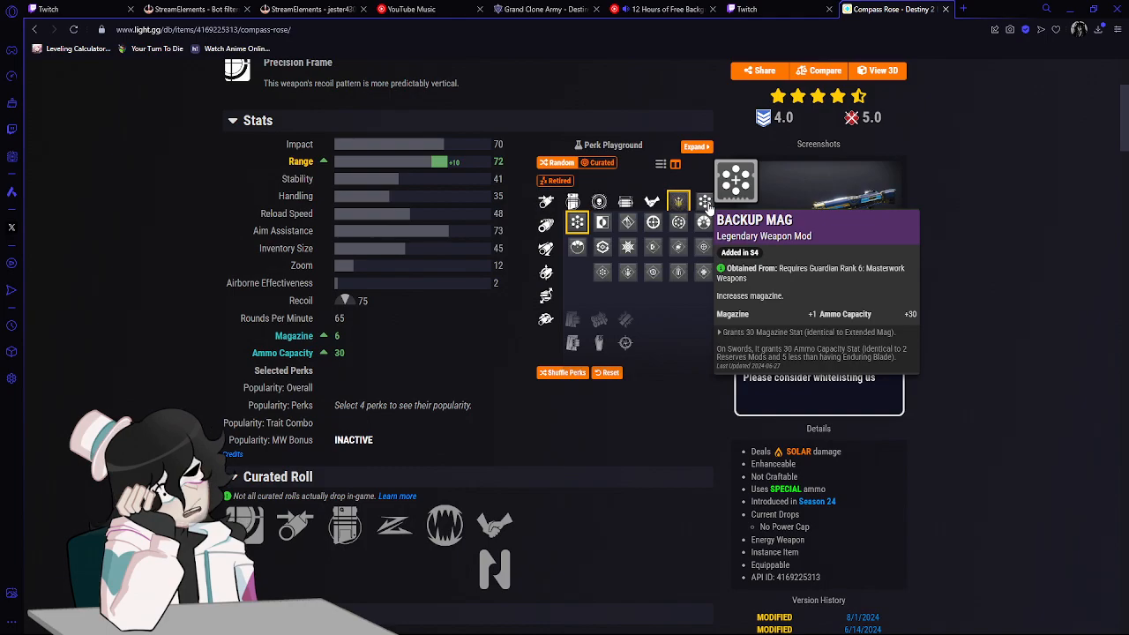
# Change Compass Rose's masterwork to Handling and select the second origin trait.
pyautogui.click(678, 202)
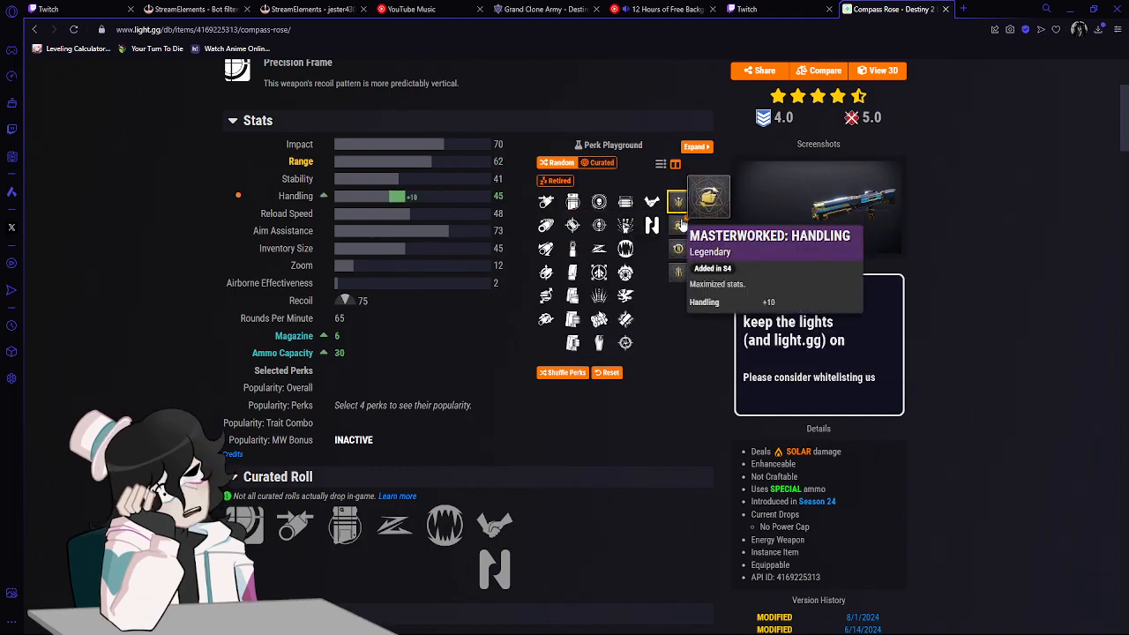
pyautogui.click(680, 226)
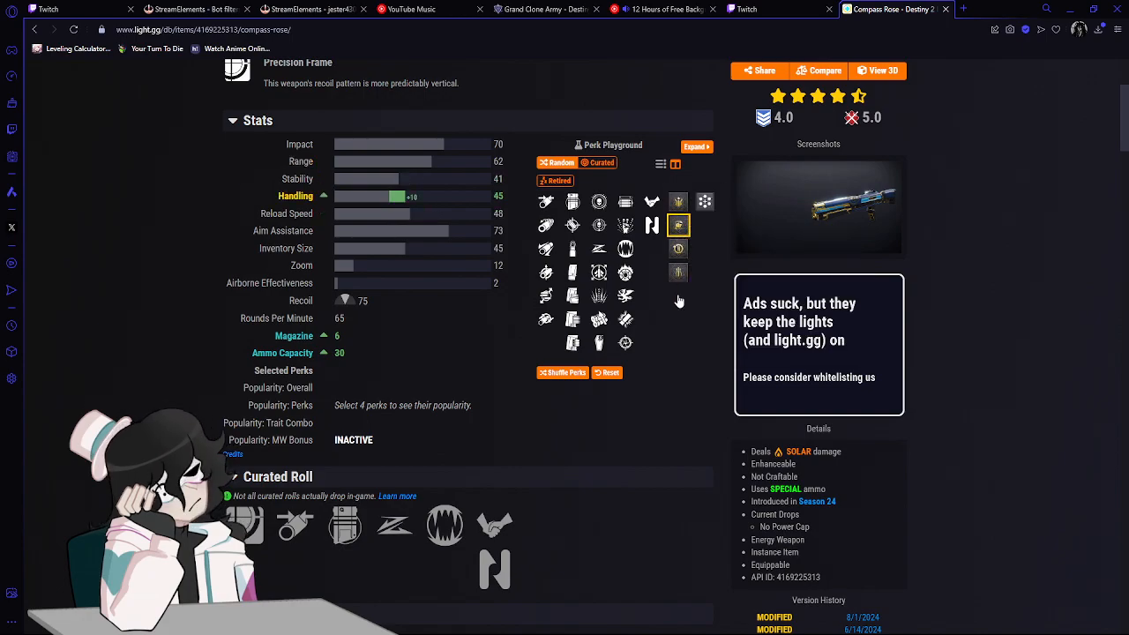
pyautogui.moveTo(651, 225)
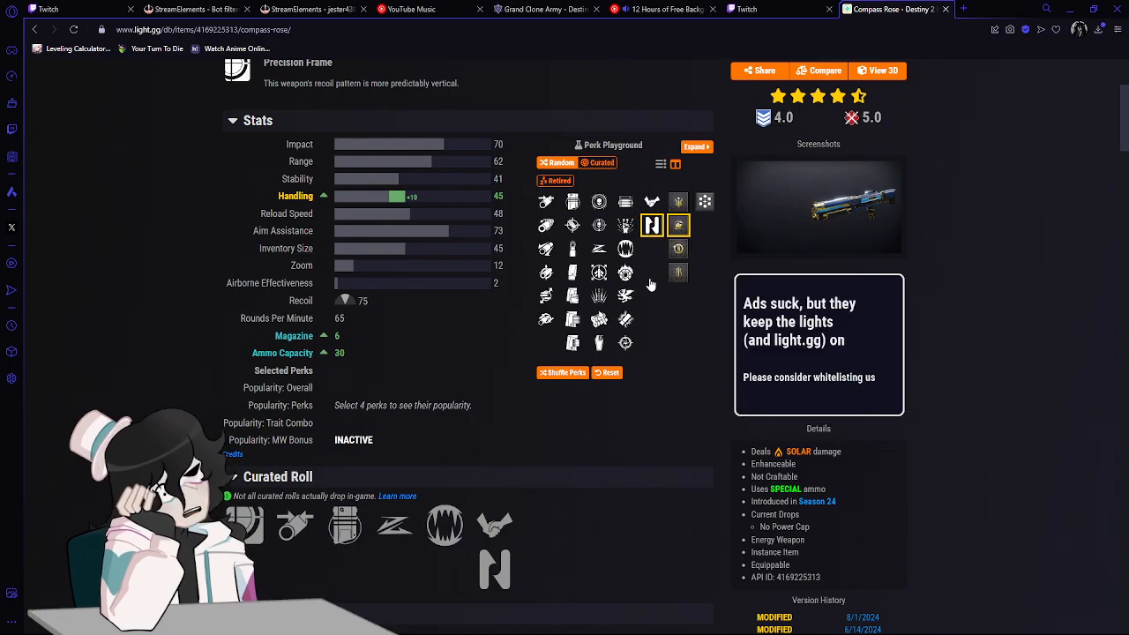
# Compare the perks in Compass Rose's first trait column and select Slickdraw.
pyautogui.scroll(3, 337, 222)
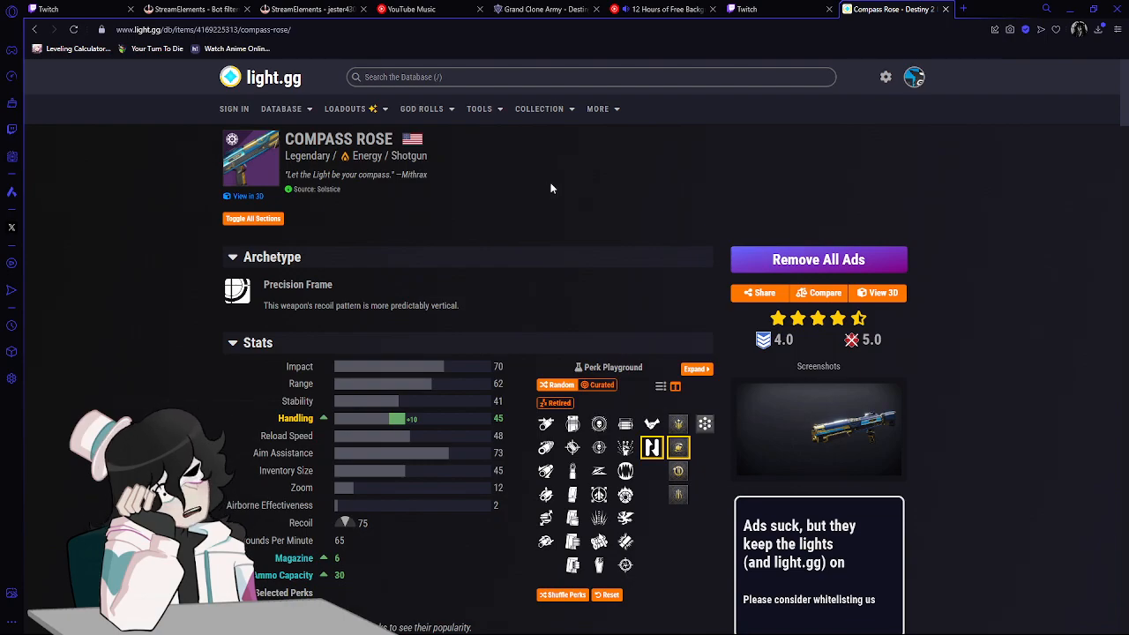
pyautogui.scroll(-3, 550, 187)
pyautogui.click(603, 236)
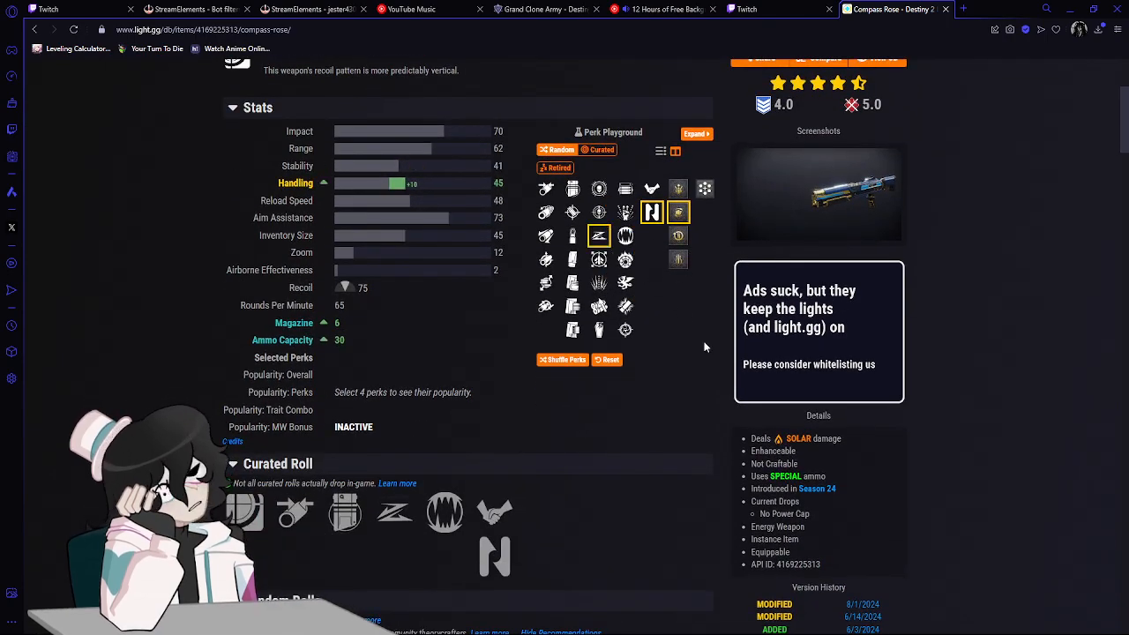
pyautogui.moveTo(598, 306)
pyautogui.moveTo(597, 211)
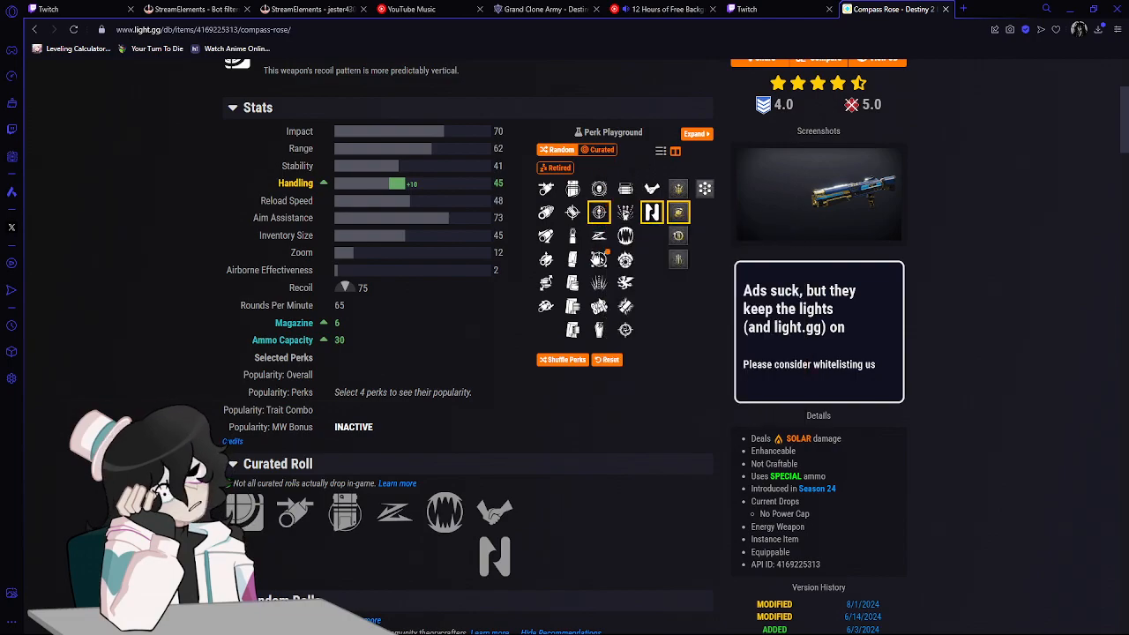
pyautogui.moveTo(599, 261)
pyautogui.moveTo(597, 283)
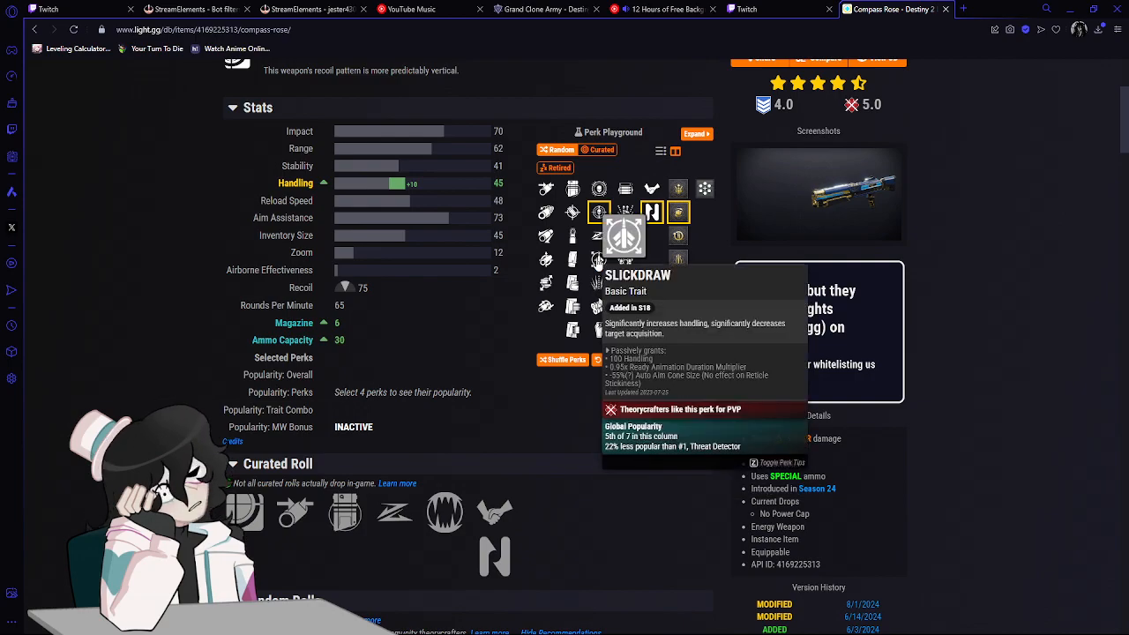
pyautogui.click(598, 260)
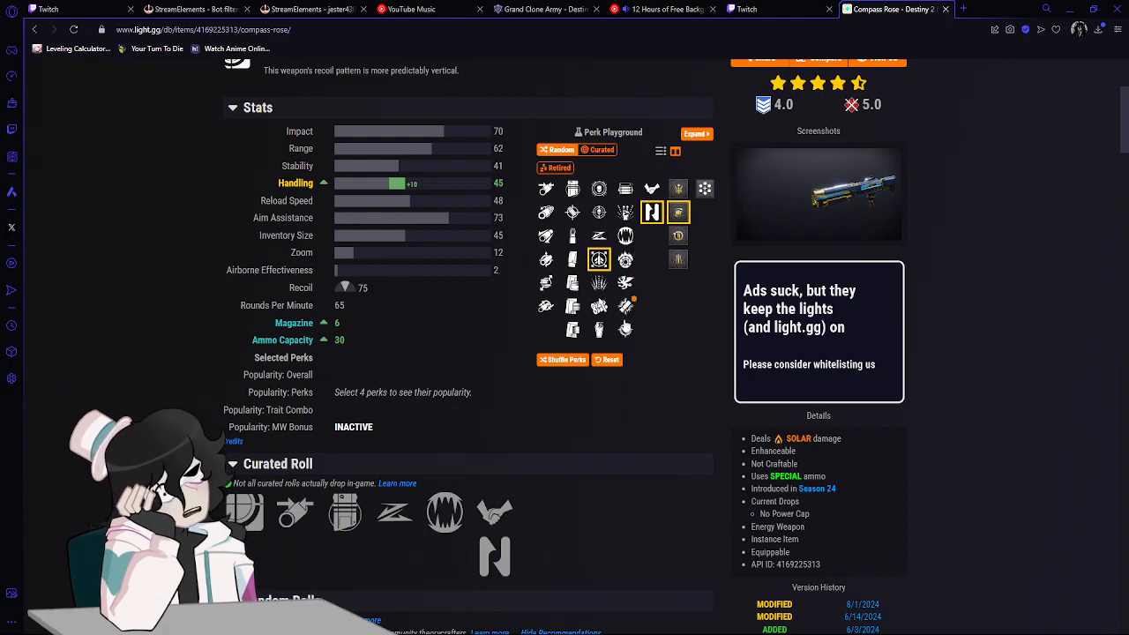
# Complete the Compass Rose roll with the first perk in the second trait column, the second magazine perk and the second barrel perk.
pyautogui.moveTo(627, 335)
pyautogui.moveTo(626, 200)
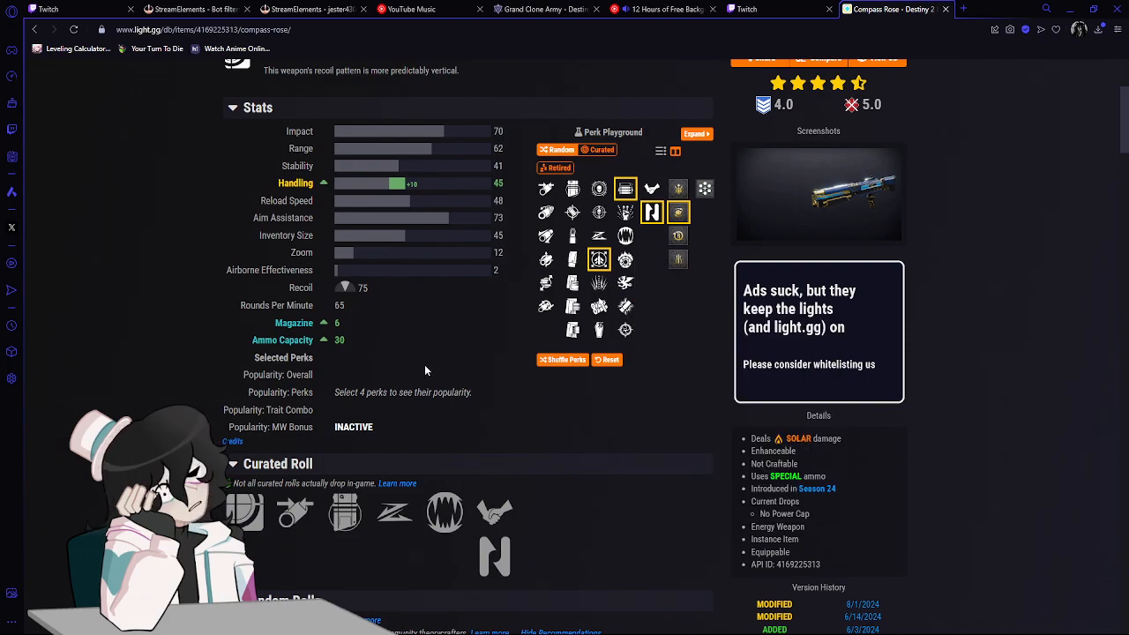
pyautogui.scroll(-1, 425, 367)
pyautogui.scroll(2, 424, 368)
pyautogui.click(572, 167)
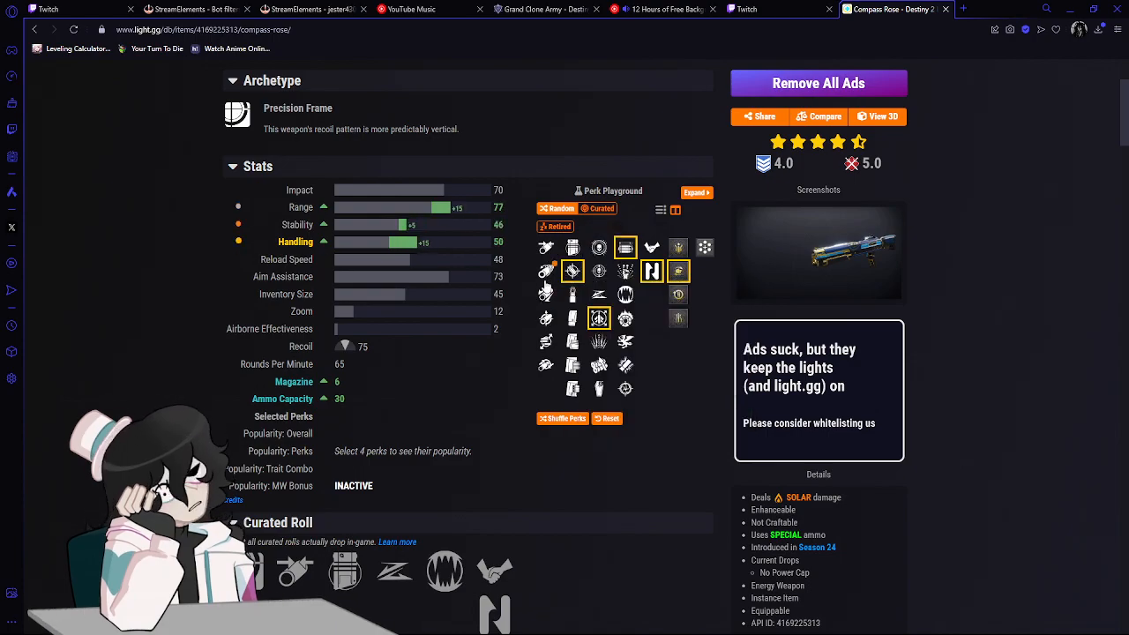
pyautogui.click(545, 270)
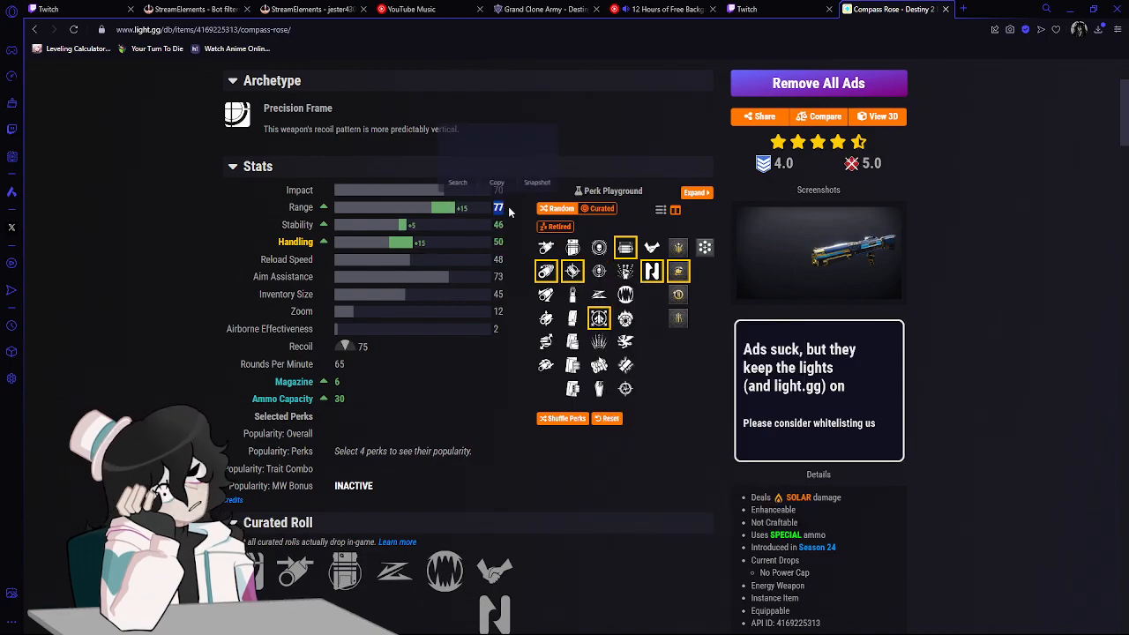
# Examine the Range, Handling, Stability, Magazine and Ammo Capacity stats of the assembled Compass Rose roll.
pyautogui.doubleClick(499, 242)
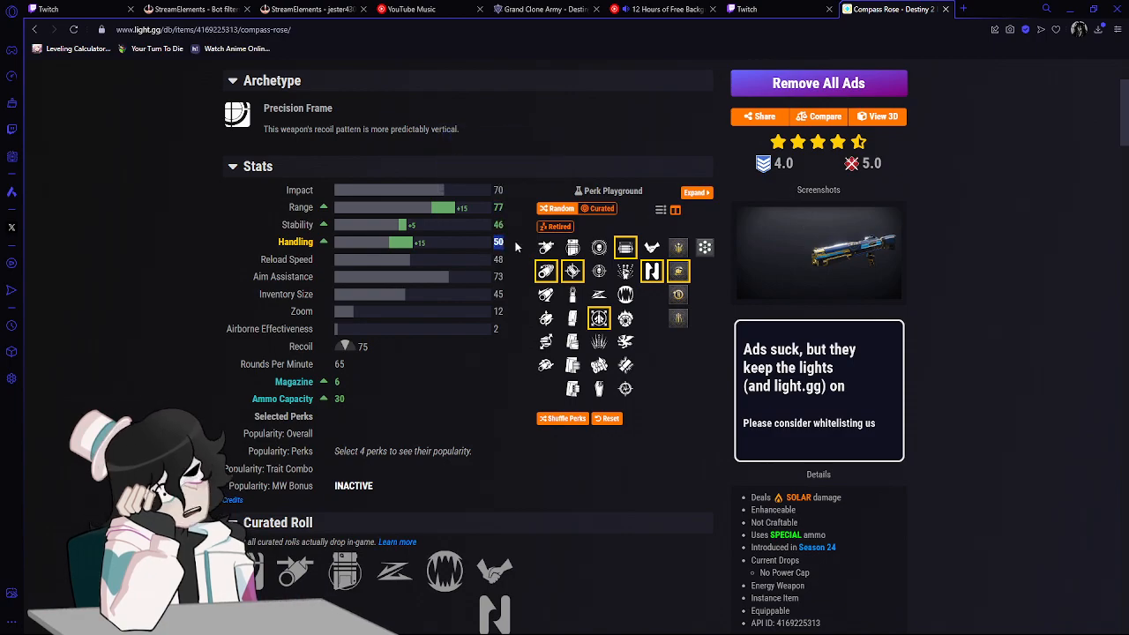
pyautogui.doubleClick(510, 226)
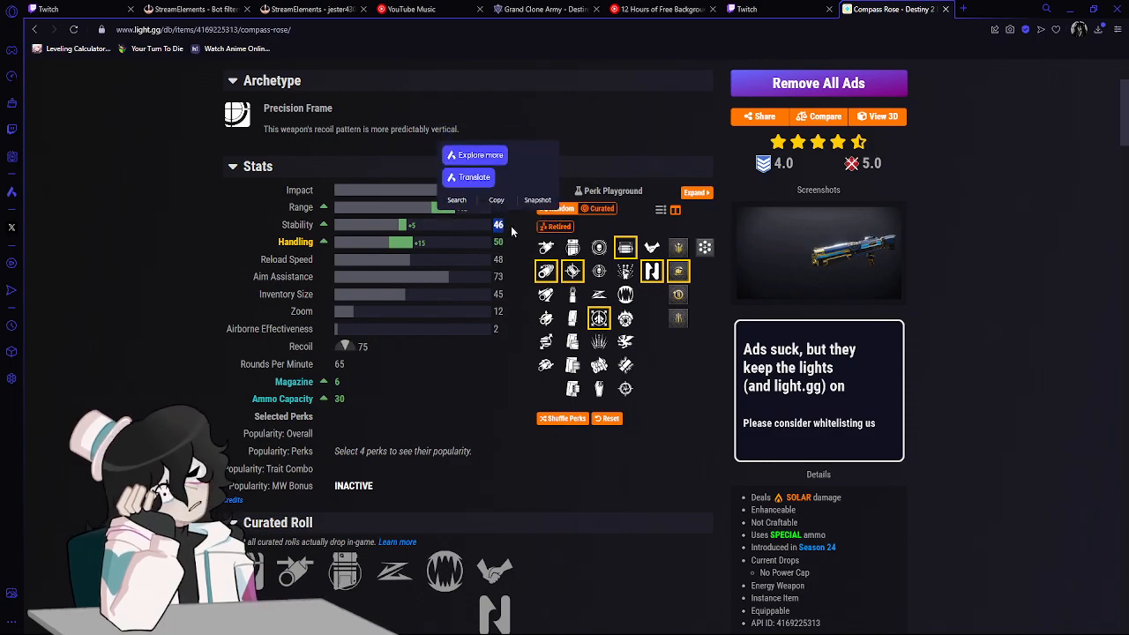
pyautogui.click(510, 227)
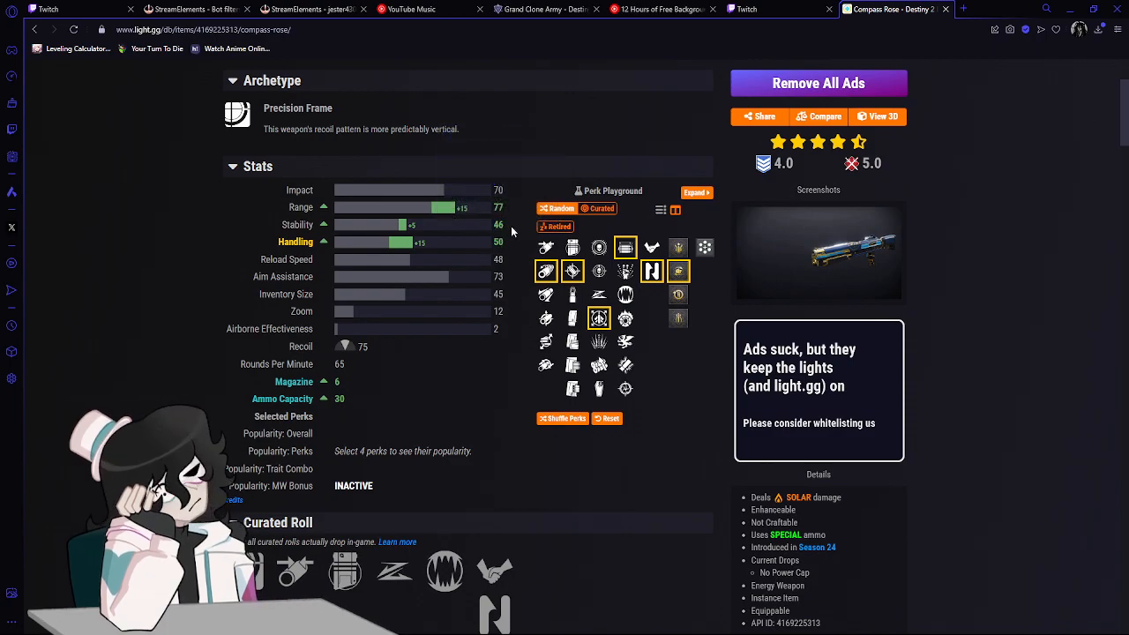
pyautogui.doubleClick(336, 382)
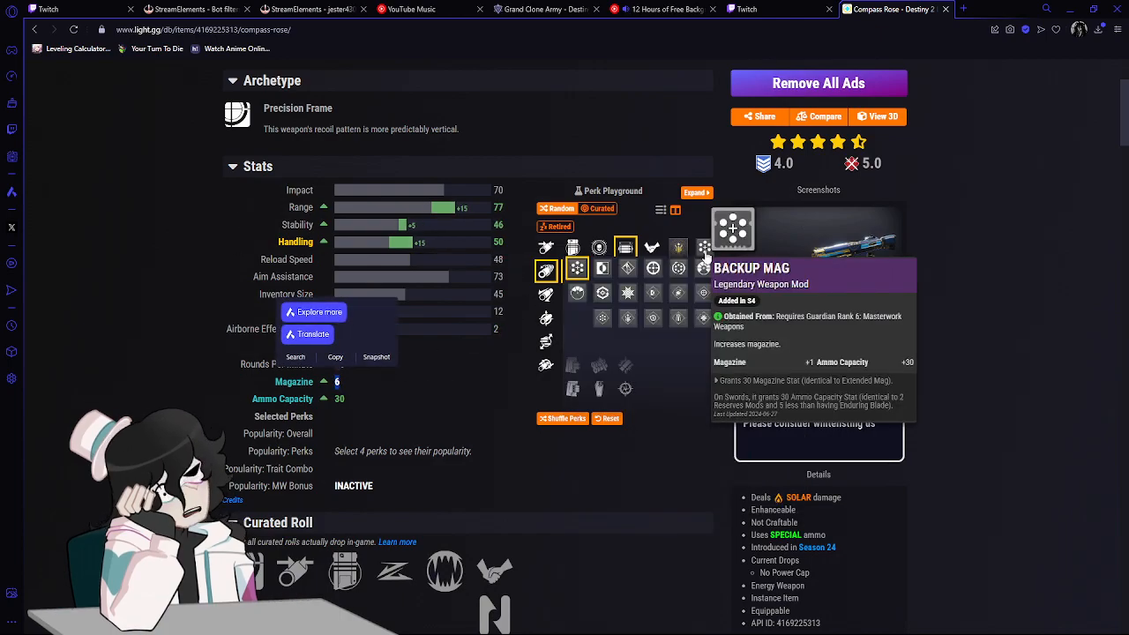
pyautogui.click(306, 381)
pyautogui.moveTo(331, 380); pyautogui.dragTo(357, 379)
pyautogui.click(327, 381)
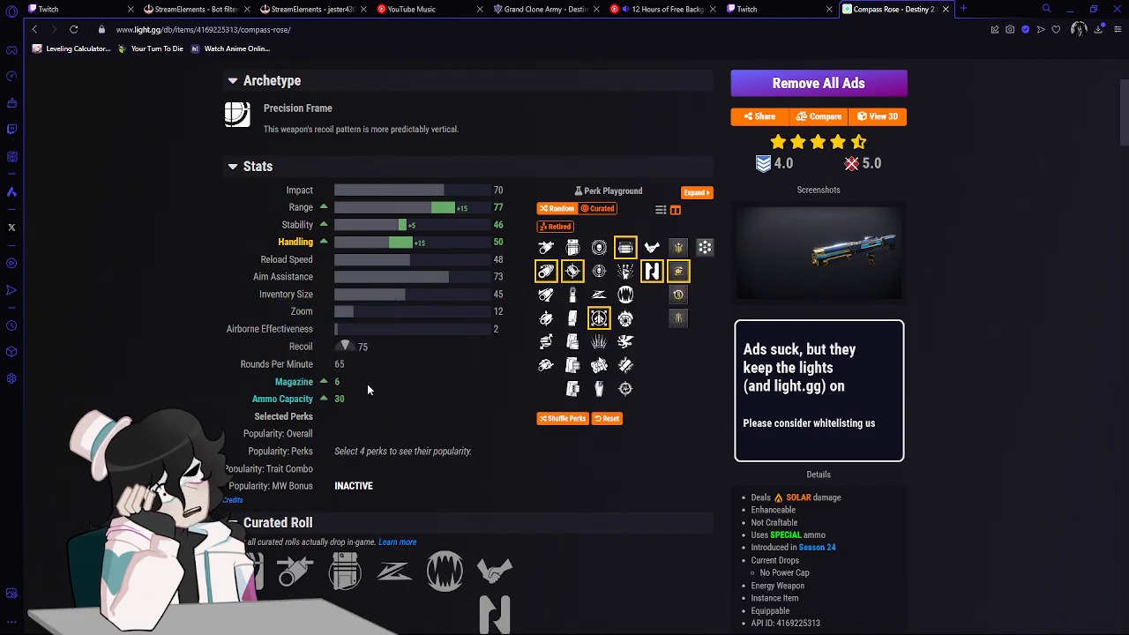
pyautogui.scroll(-1, 352, 361)
pyautogui.click(363, 340)
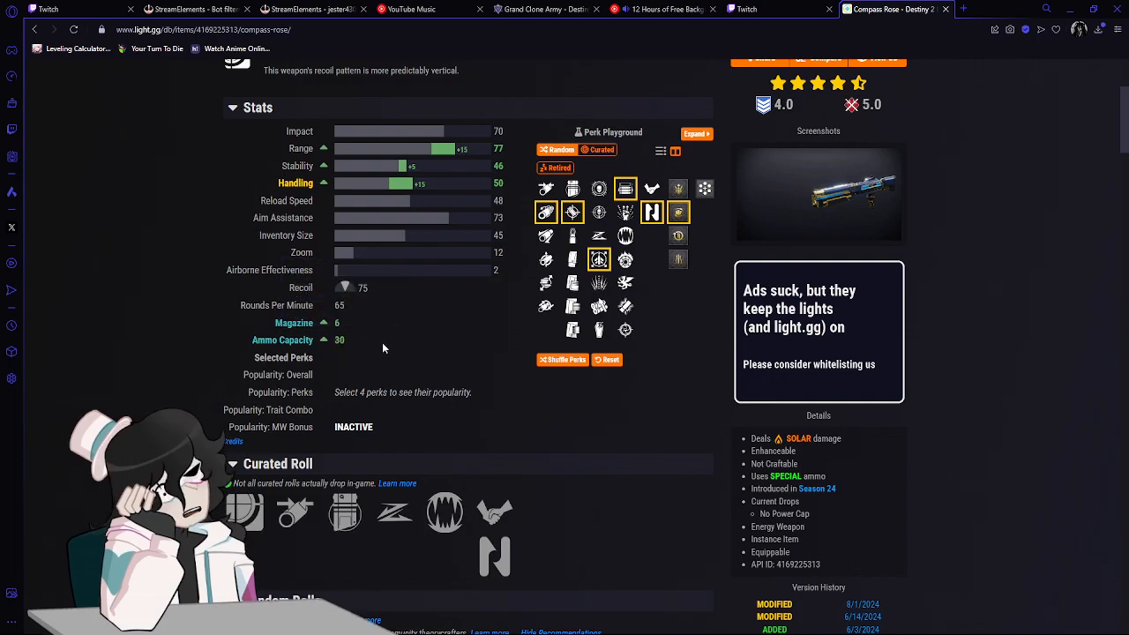
pyautogui.scroll(-6, 396, 344)
pyautogui.scroll(10, 446, 283)
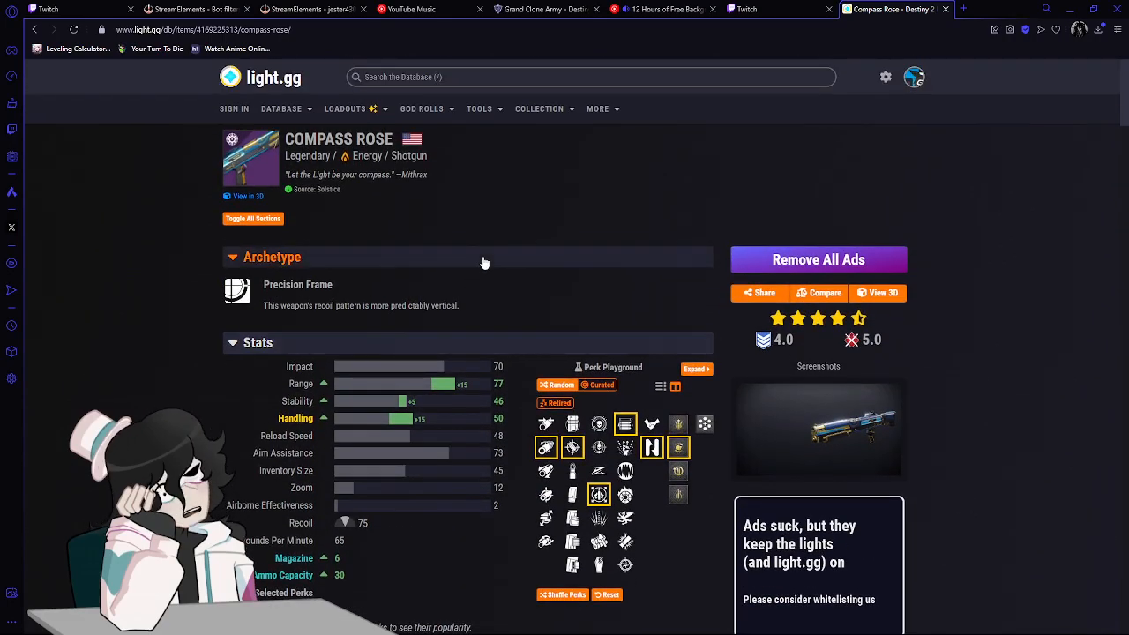
# Return to the light.gg home page and clear the "apex p" text from the database search.
pyautogui.click(35, 29)
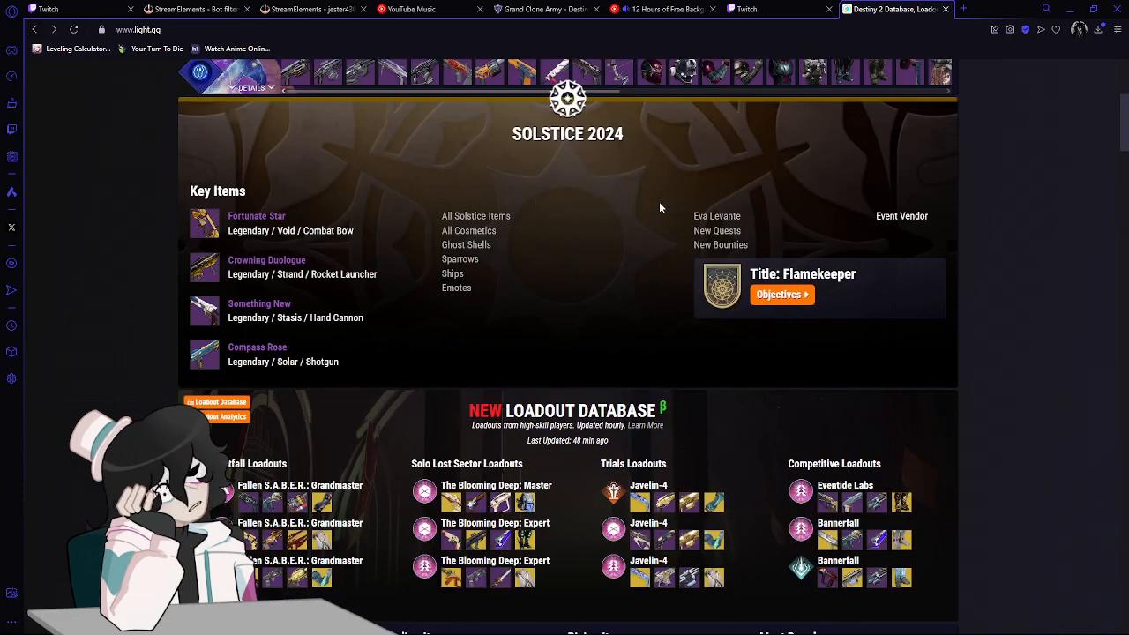
pyautogui.scroll(4, 351, 269)
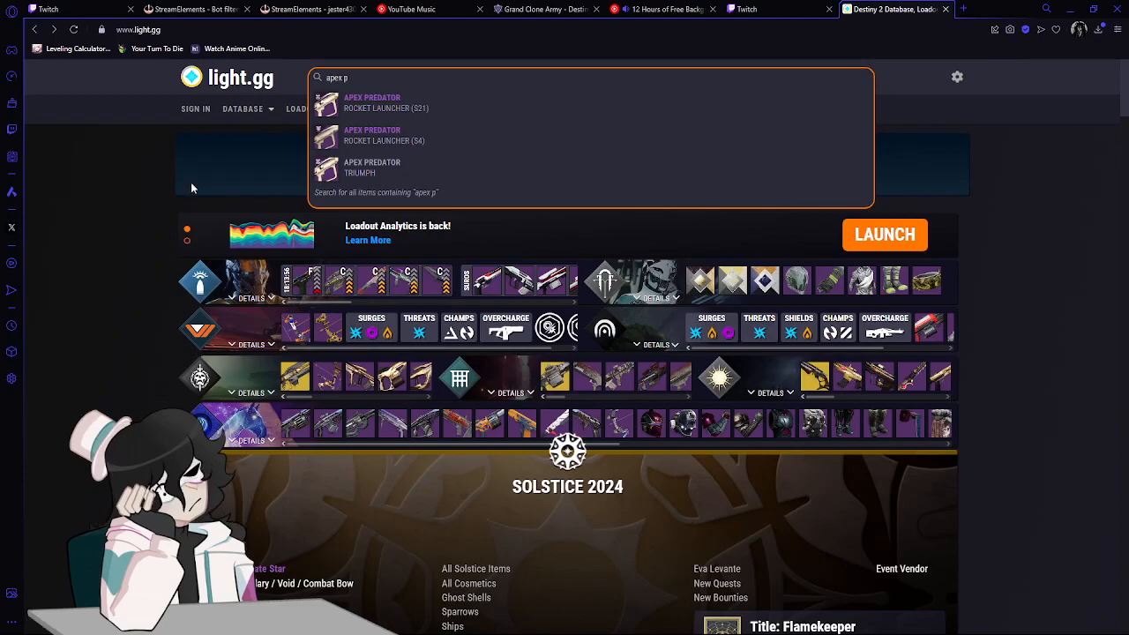
pyautogui.click(354, 77)
pyautogui.press('BackSpace')
pyautogui.press('BackSpace')
pyautogui.press('BackSpace')
pyautogui.press('BackSpace')
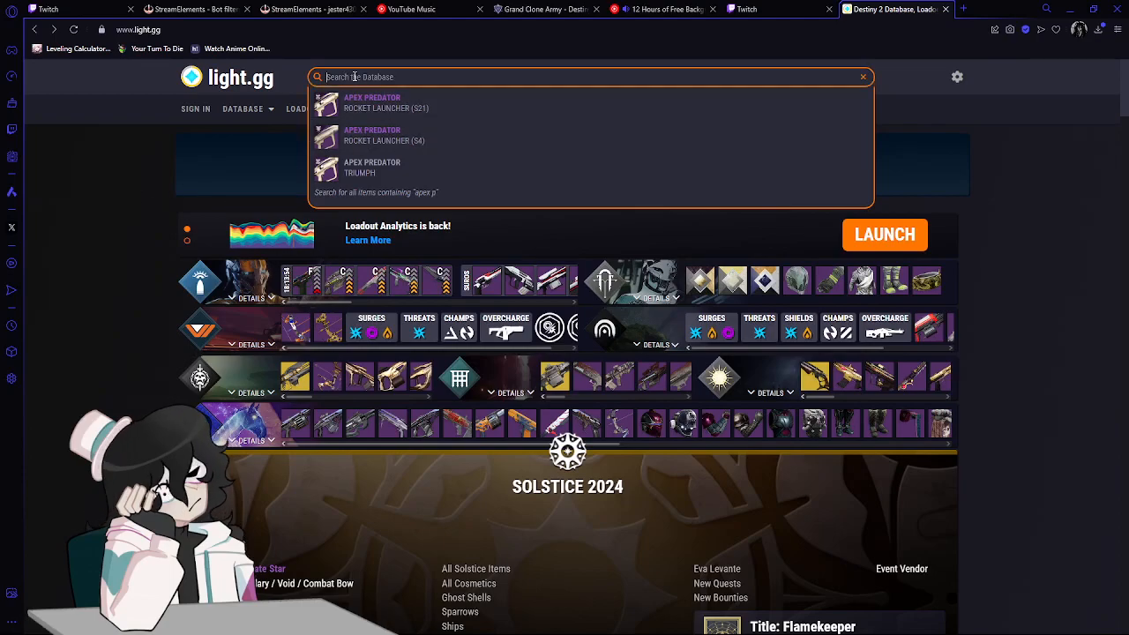
# Close the light.gg page and switch to the Jester lore document, placing the text cursor on the indented line below the last paragraph.
pyautogui.scroll(-7, 1000, 284)
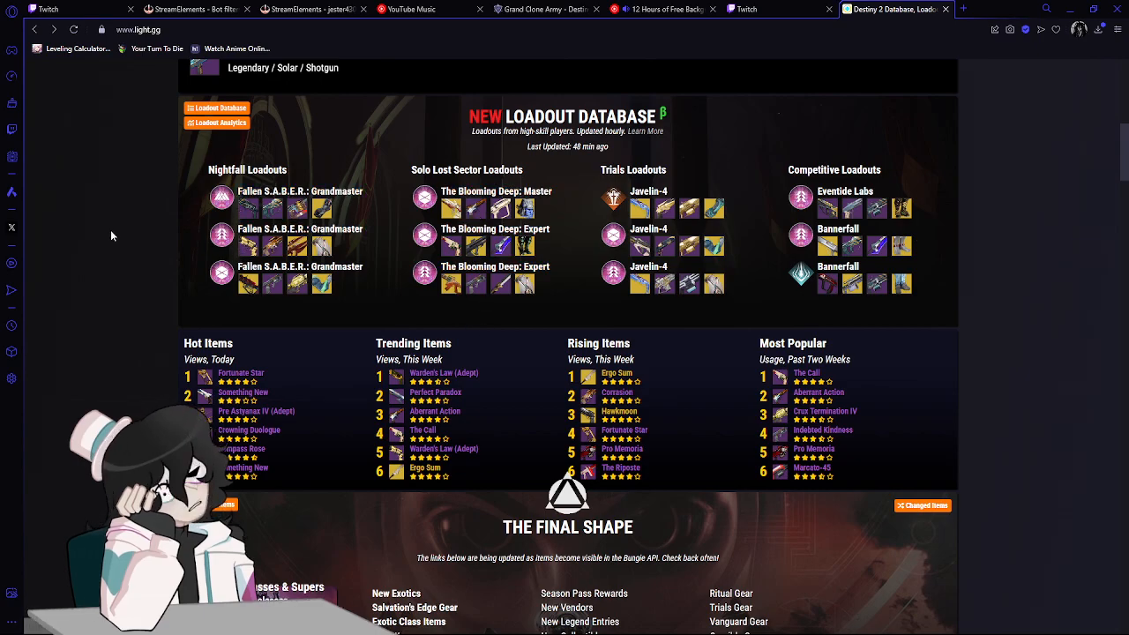
pyautogui.scroll(-5, 106, 231)
pyautogui.scroll(-7, 86, 232)
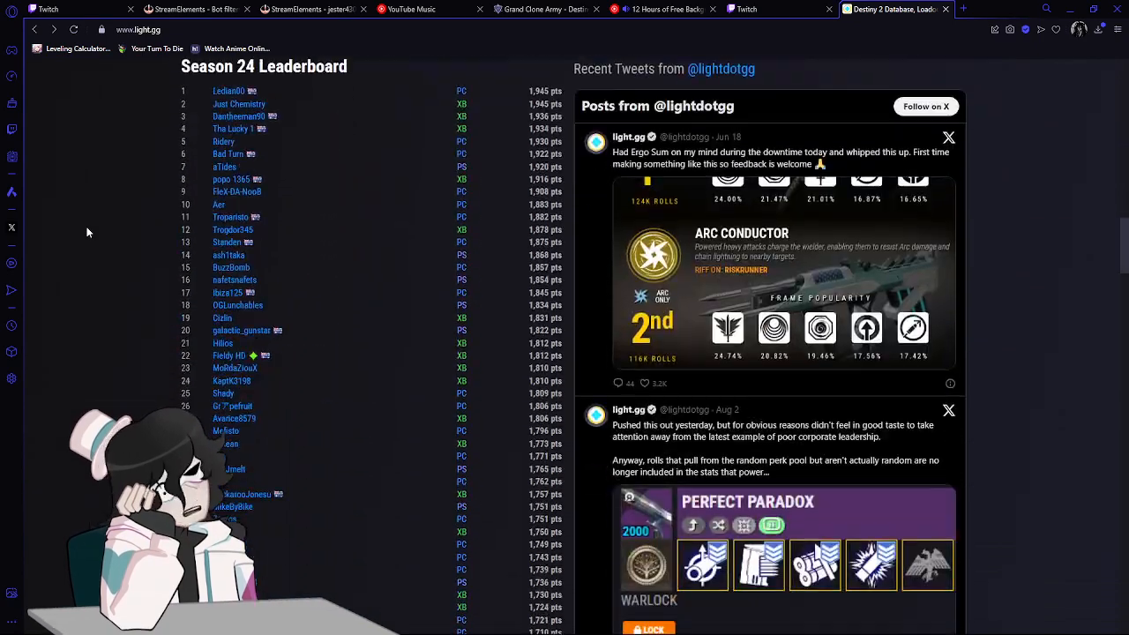
pyautogui.scroll(12, 87, 232)
pyautogui.scroll(10, 86, 232)
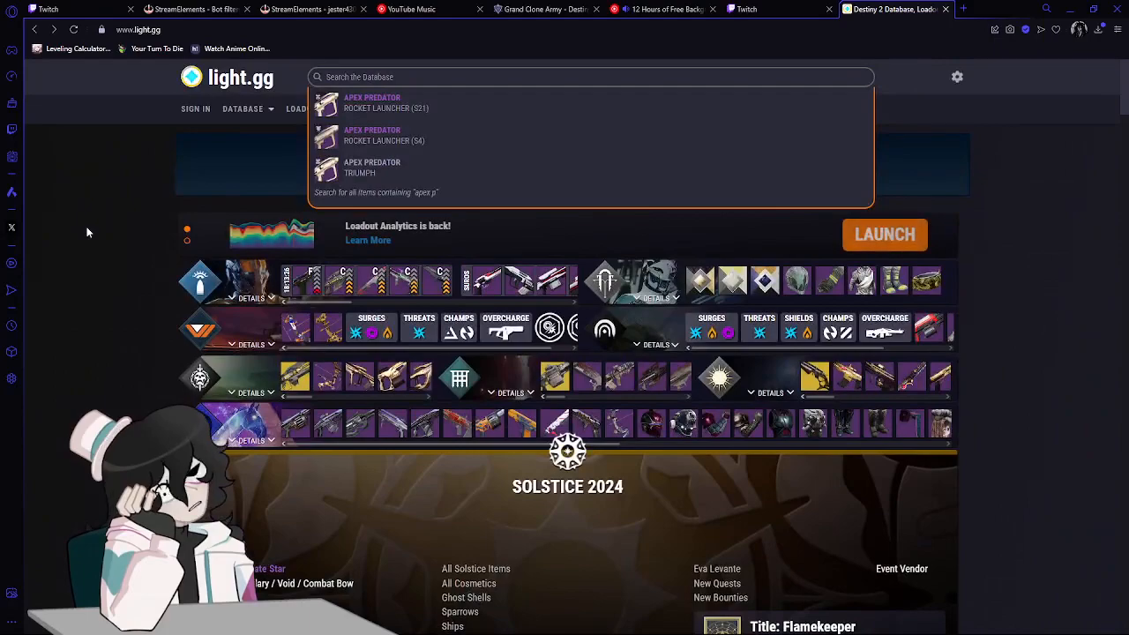
pyautogui.click(946, 9)
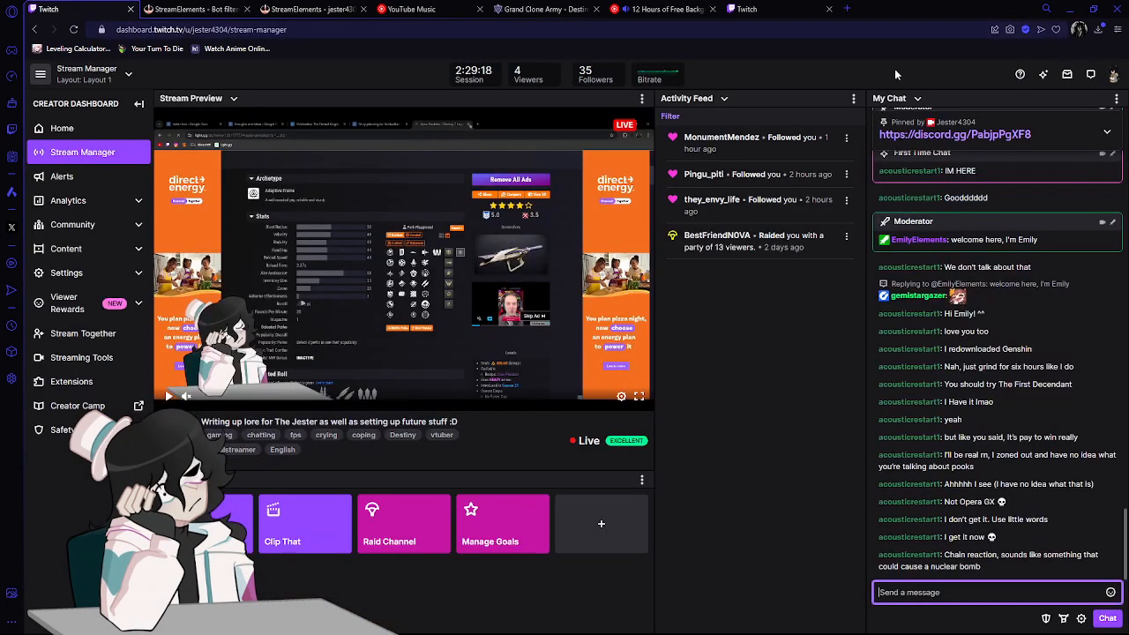
pyautogui.click(650, 7)
pyautogui.moveTo(923, 5); pyautogui.dragTo(1128, 92)
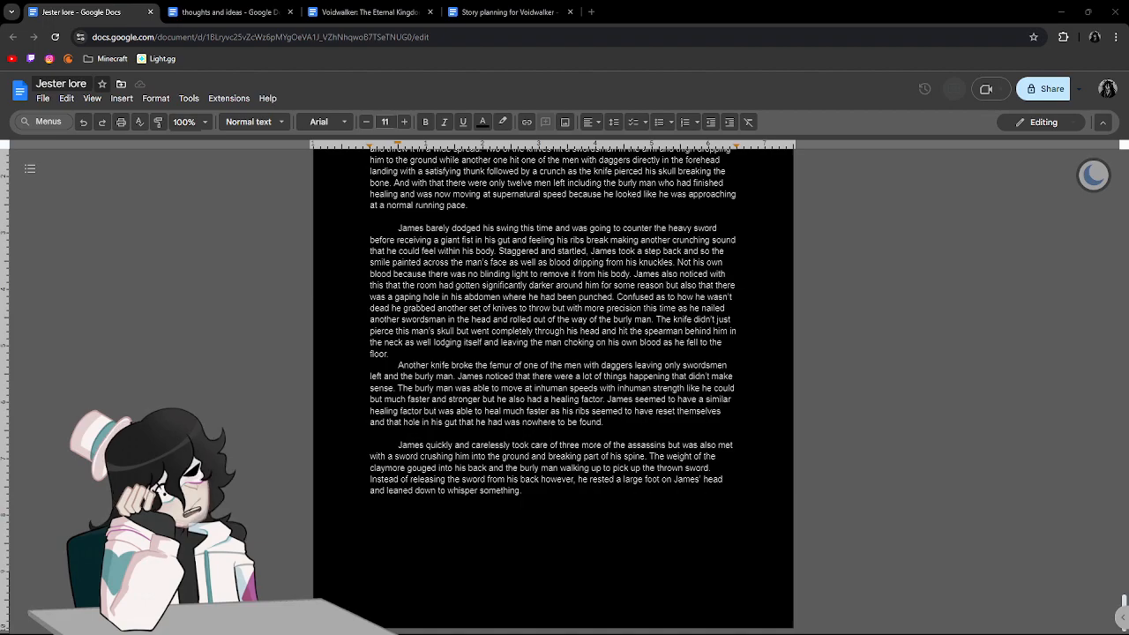
pyautogui.click(398, 513)
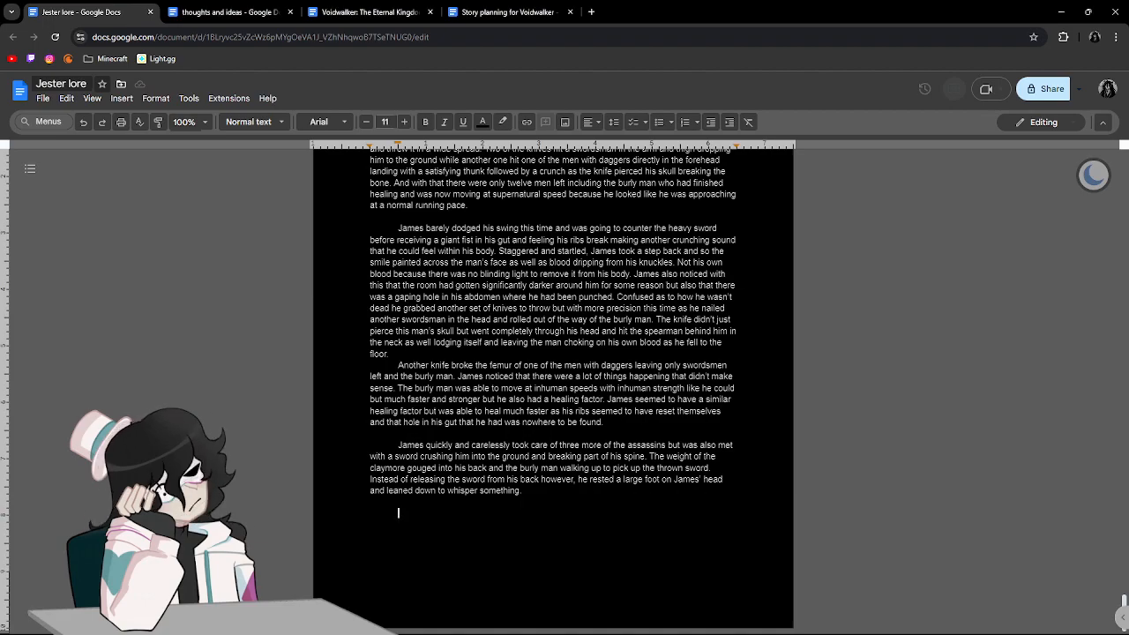
pyautogui.click(920, 388)
pyautogui.click(681, 535)
pyautogui.click(620, 495)
pyautogui.click(950, 565)
pyautogui.scroll(20, 956, 535)
pyautogui.scroll(-20, 956, 534)
pyautogui.write('.')
pyautogui.press('Return')
pyautogui.press('Return')
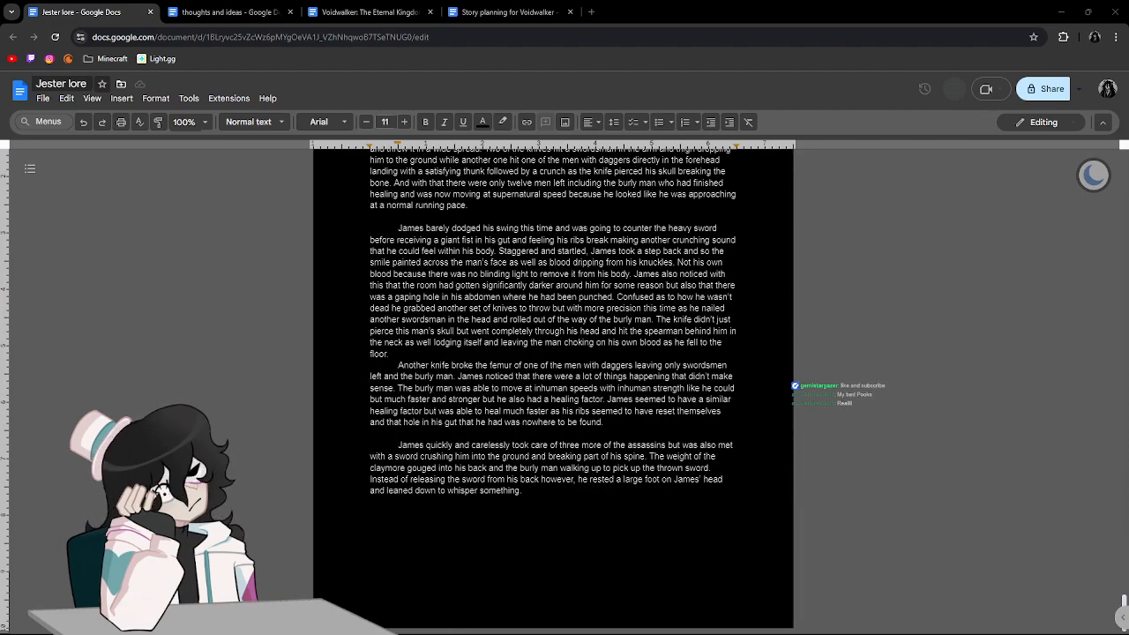
# Bring the browser with the Discord cat image into view, enlarge the image to look at it, and close it.
pyautogui.moveTo(1128, 219); pyautogui.dragTo(902, 2)
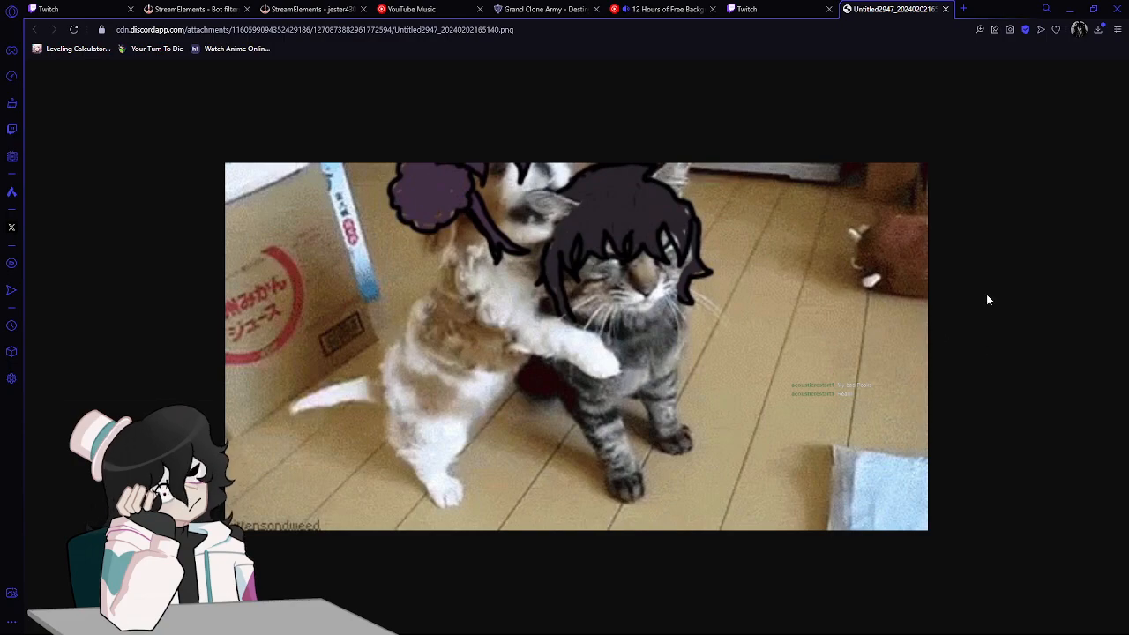
pyautogui.scroll(1, 965, 321)
pyautogui.scroll(1, 964, 321)
pyautogui.scroll(-1, 965, 321)
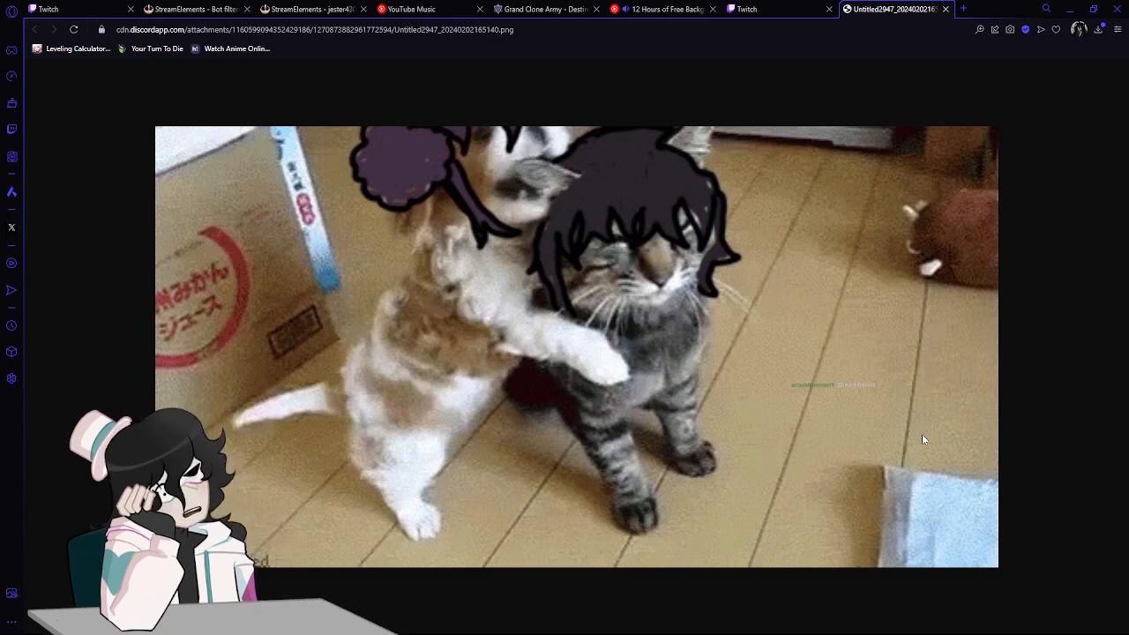
pyautogui.click(945, 9)
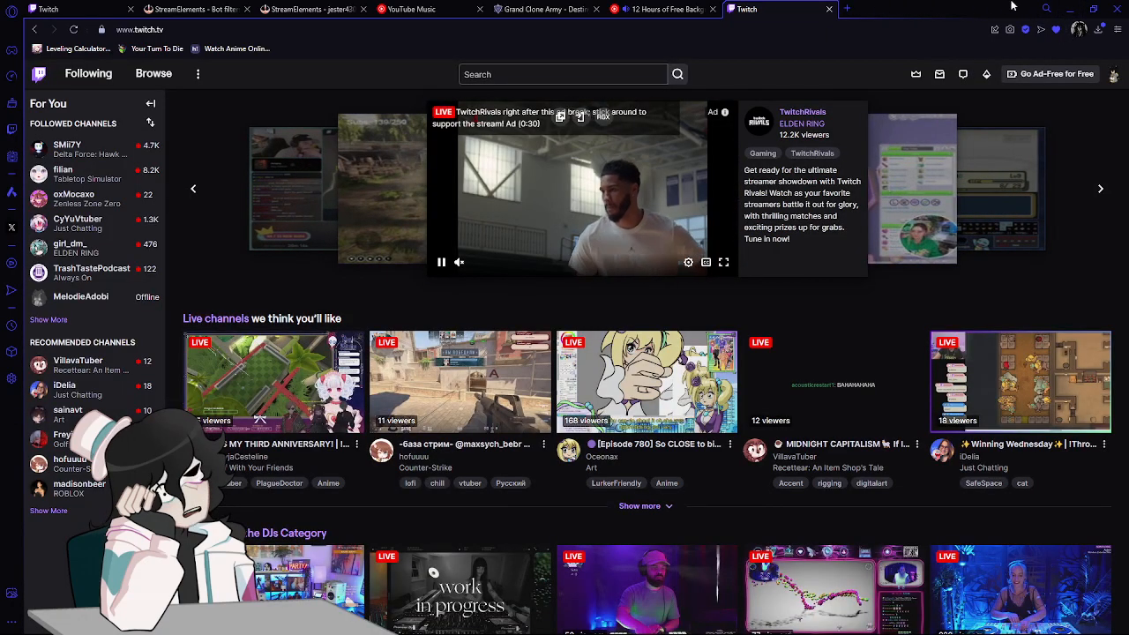
# Move the Twitch browser window out of the way and return to the Jester lore document.
pyautogui.click(1070, 9)
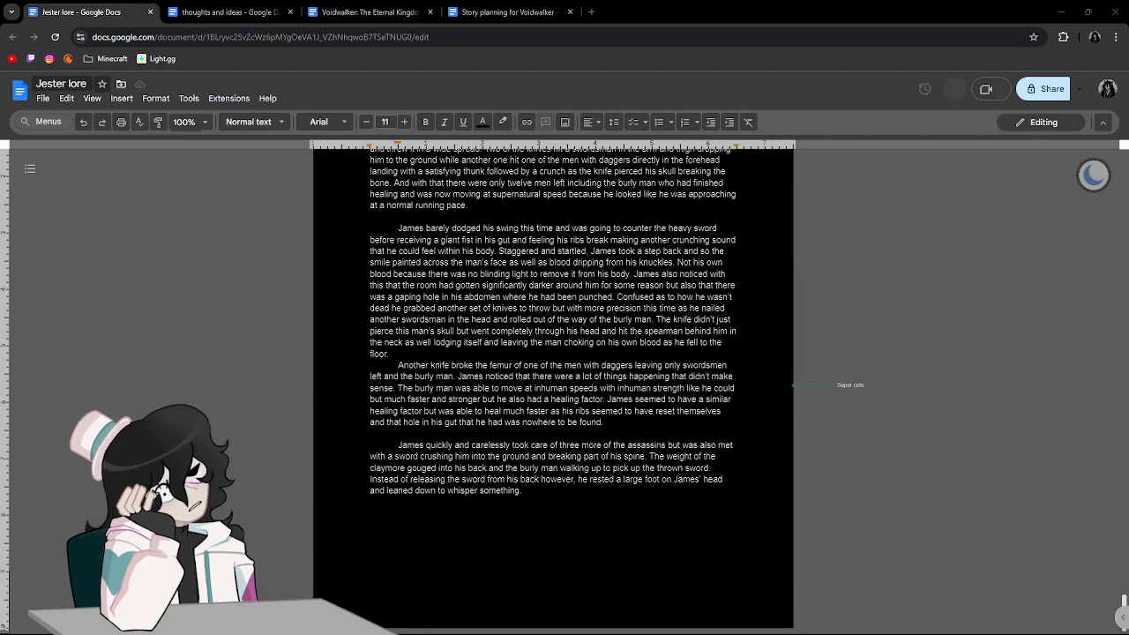
pyautogui.hotkey('alt', 'Tab')
pyautogui.hotkey('alt', 'Tab')
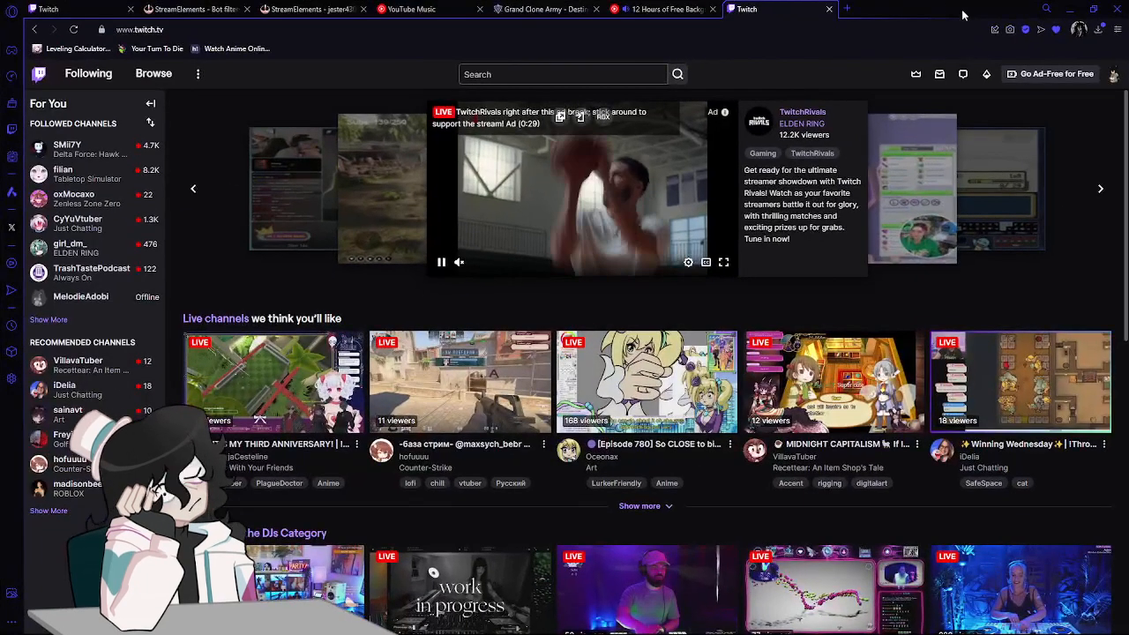
pyautogui.moveTo(965, 15); pyautogui.dragTo(1128, 267)
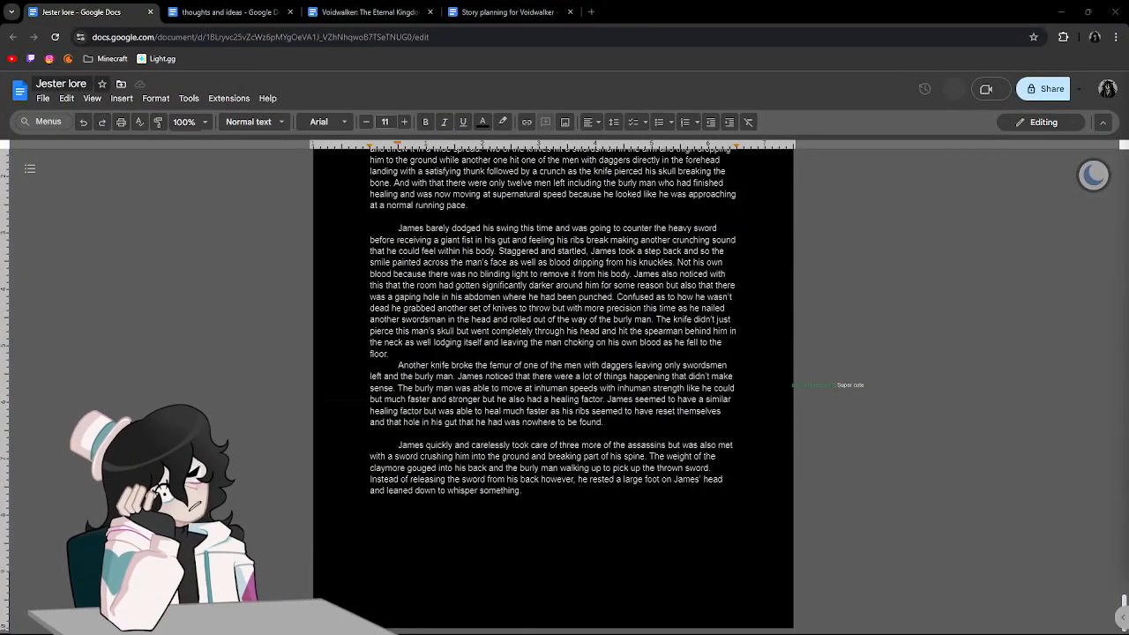